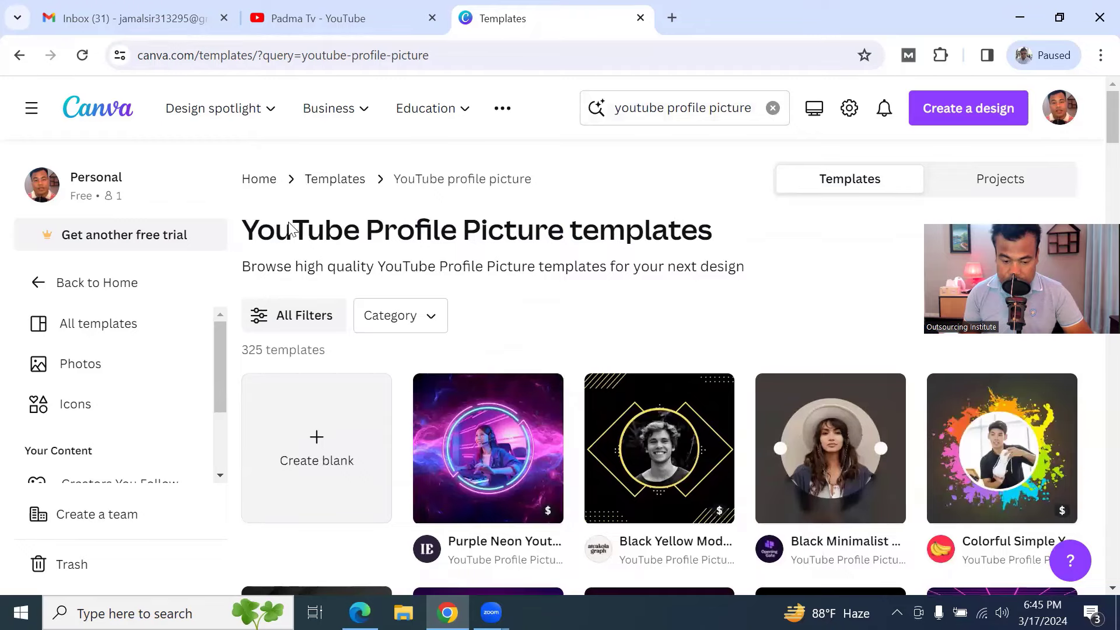
- Scroll through the 325 YouTube profile picture templates, then open a blank browser tab
{"action": "scroll", "coordinate": [576, 311], "scroll_direction": "down", "scroll_amount": 5}
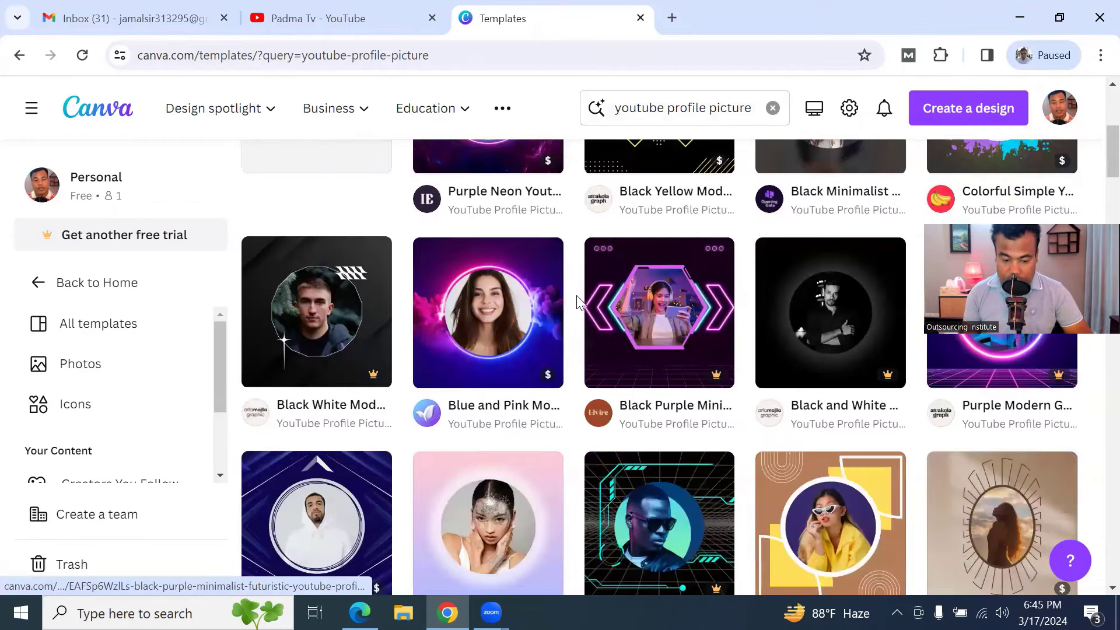
{"action": "scroll", "coordinate": [569, 316], "scroll_direction": "down", "scroll_amount": 2}
{"action": "scroll", "coordinate": [569, 316], "scroll_direction": "down", "scroll_amount": 3}
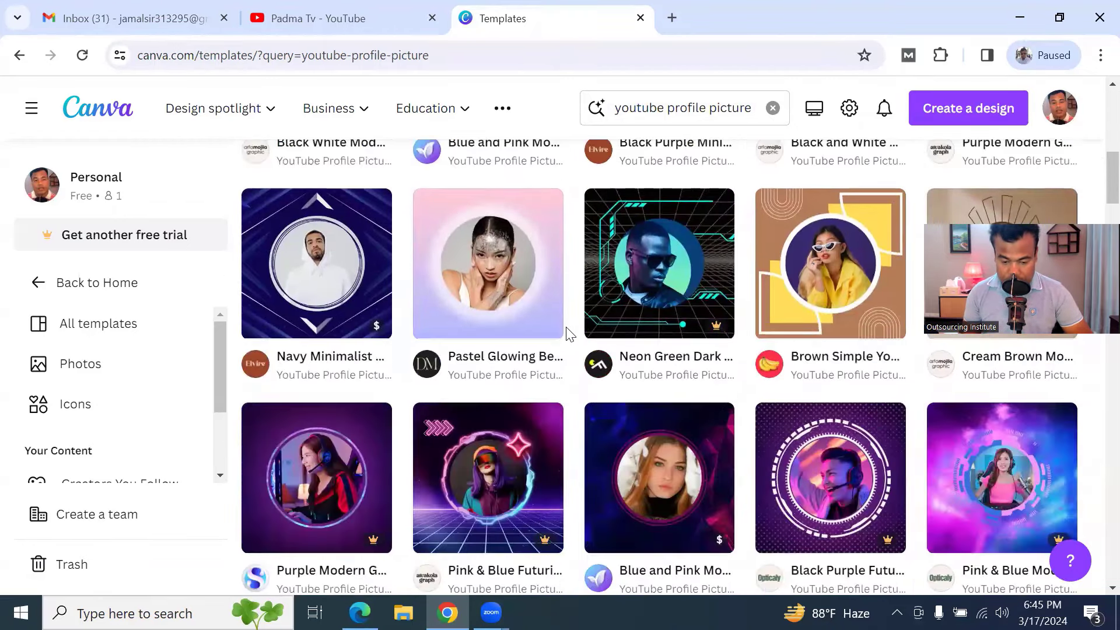
{"action": "mouse_move", "coordinate": [547, 426]}
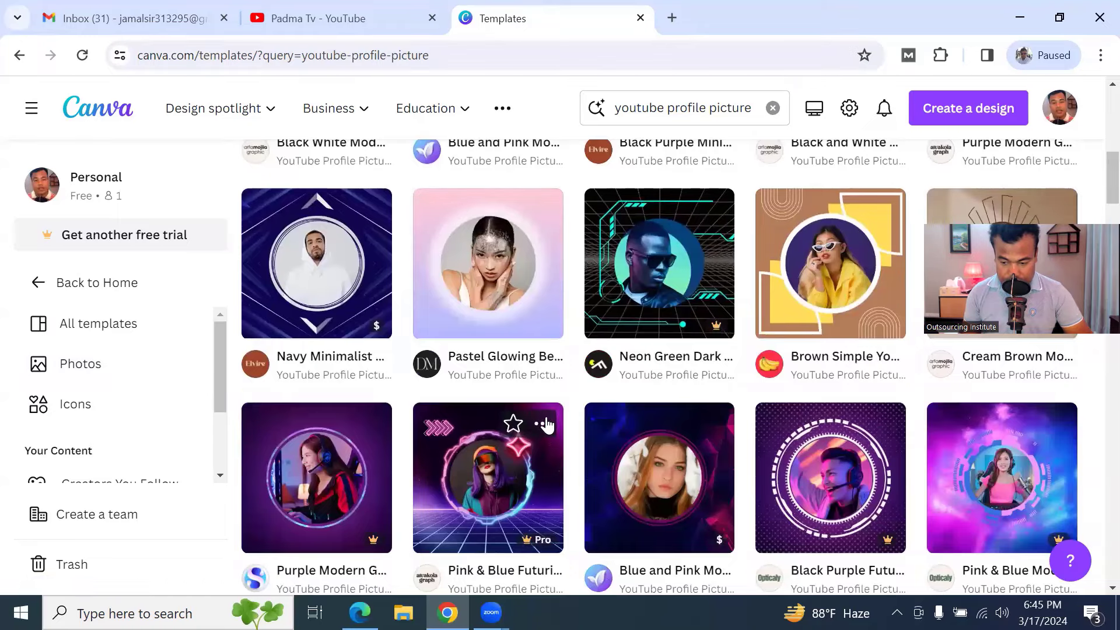
{"action": "scroll", "coordinate": [550, 424], "scroll_direction": "down", "scroll_amount": 4}
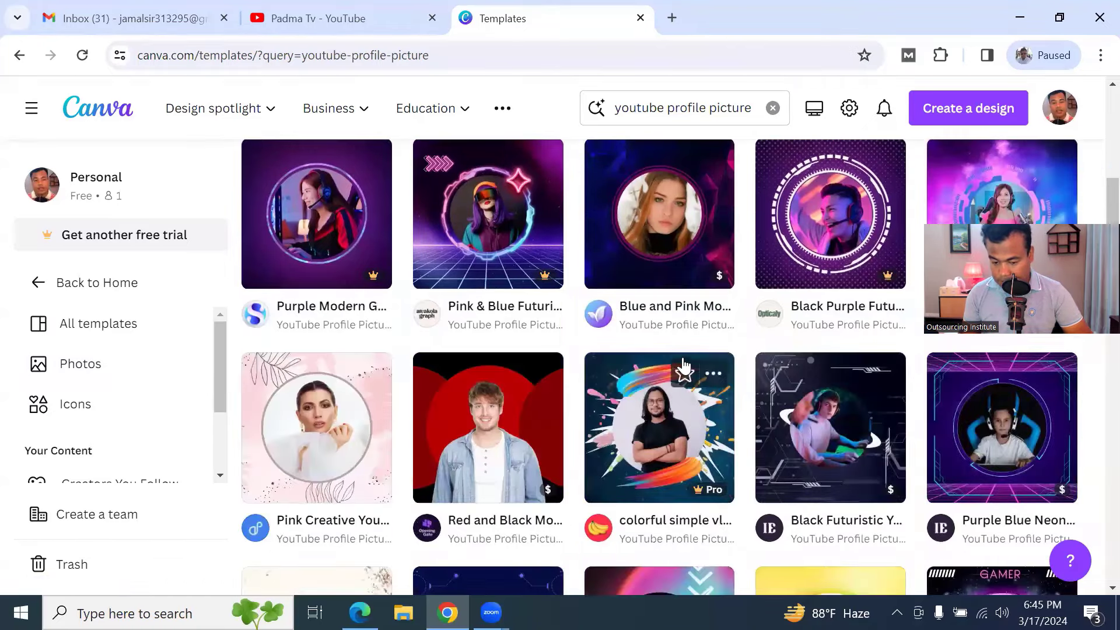
{"action": "scroll", "coordinate": [684, 367], "scroll_direction": "up", "scroll_amount": 3}
{"action": "left_click", "coordinate": [670, 24]}
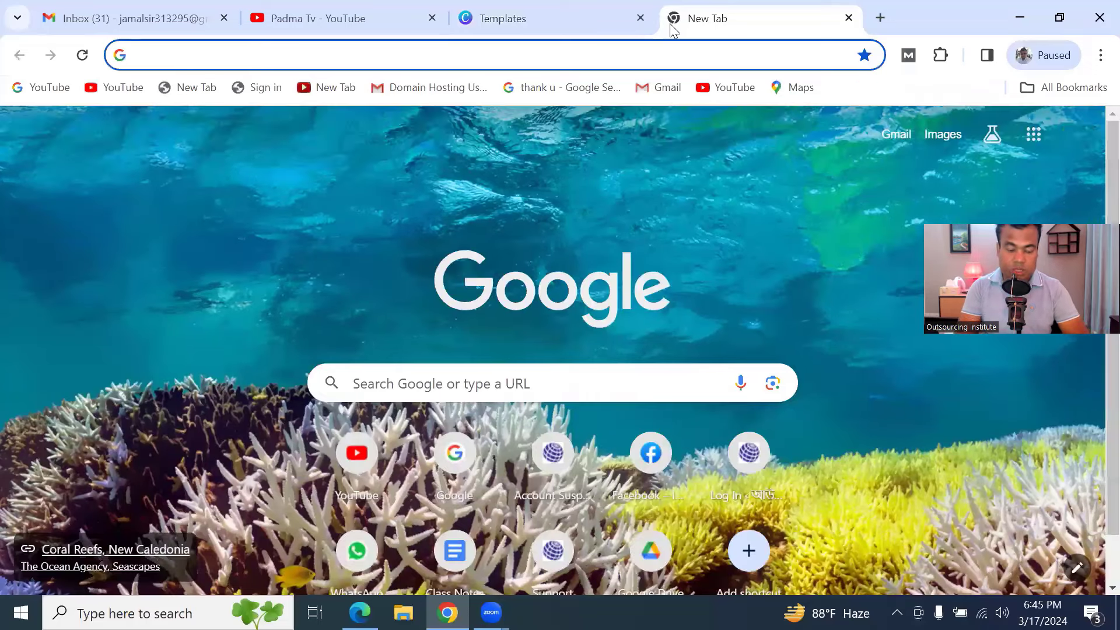
- Google 'youtube profile picture' size, note the 800 x 800 pixel answer, and return to Canva
{"action": "type", "text": "goo"}
{"action": "key", "text": "Return"}
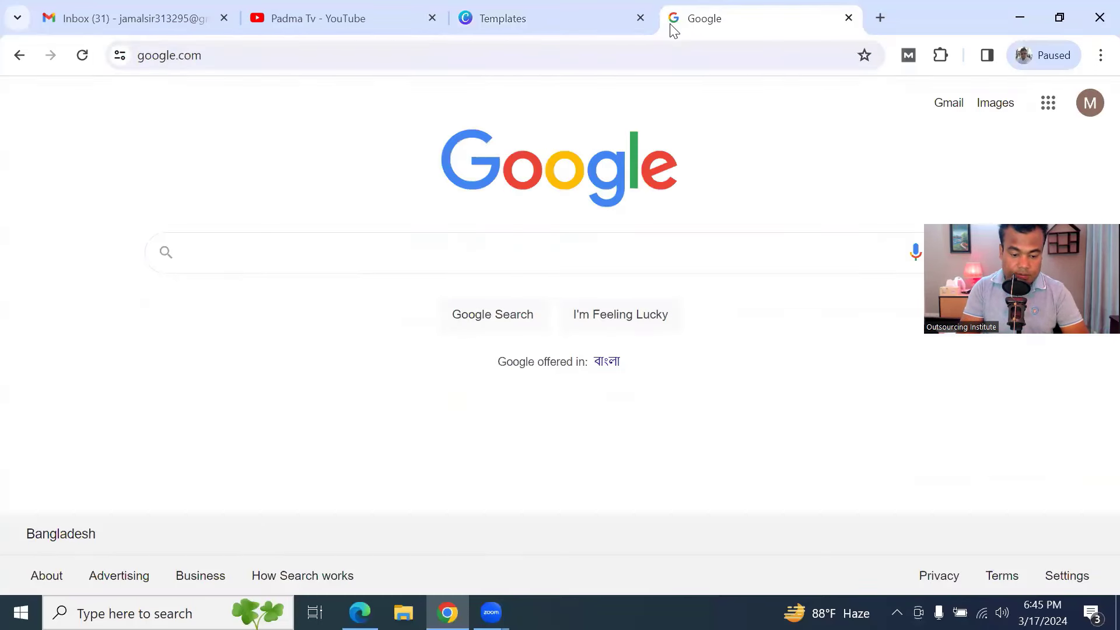
{"action": "type", "text": "youtube pro"}
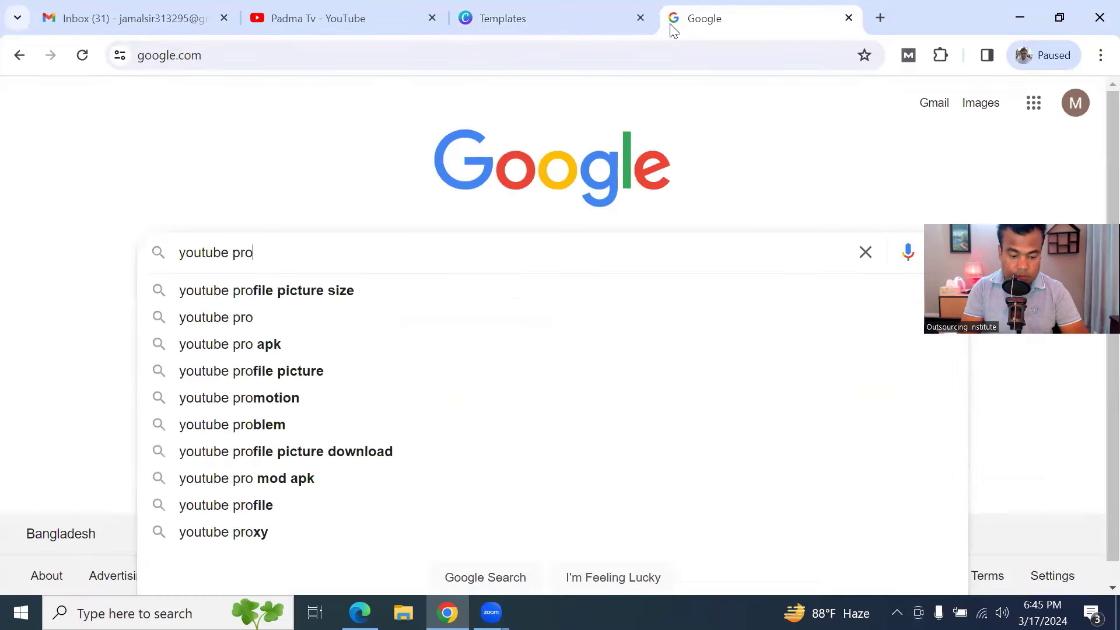
{"action": "type", "text": "file "}
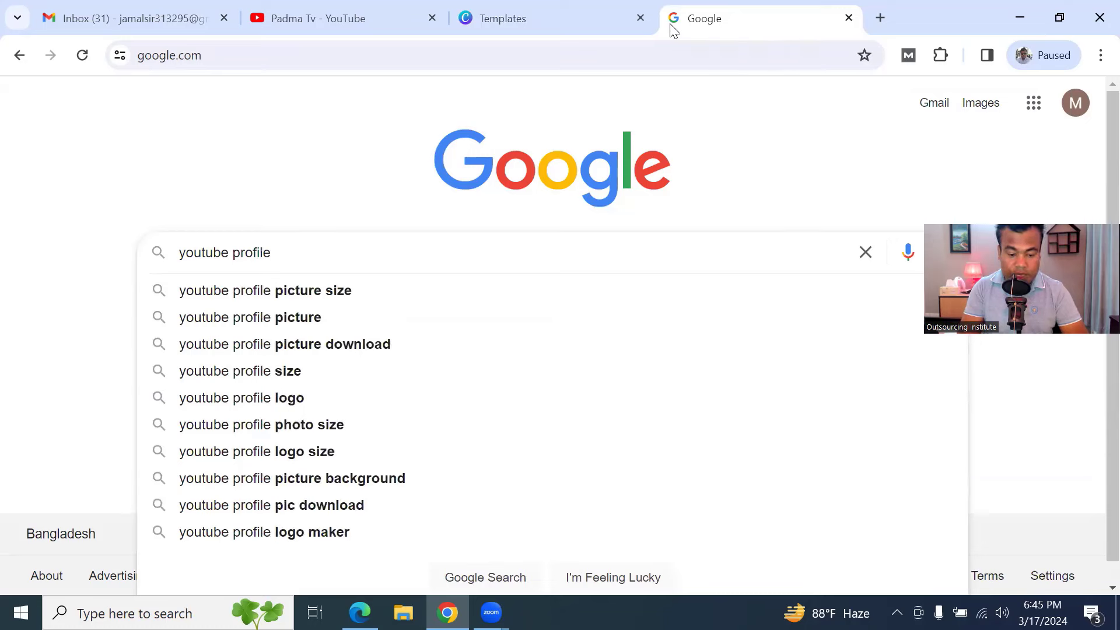
{"action": "type", "text": "pictu"}
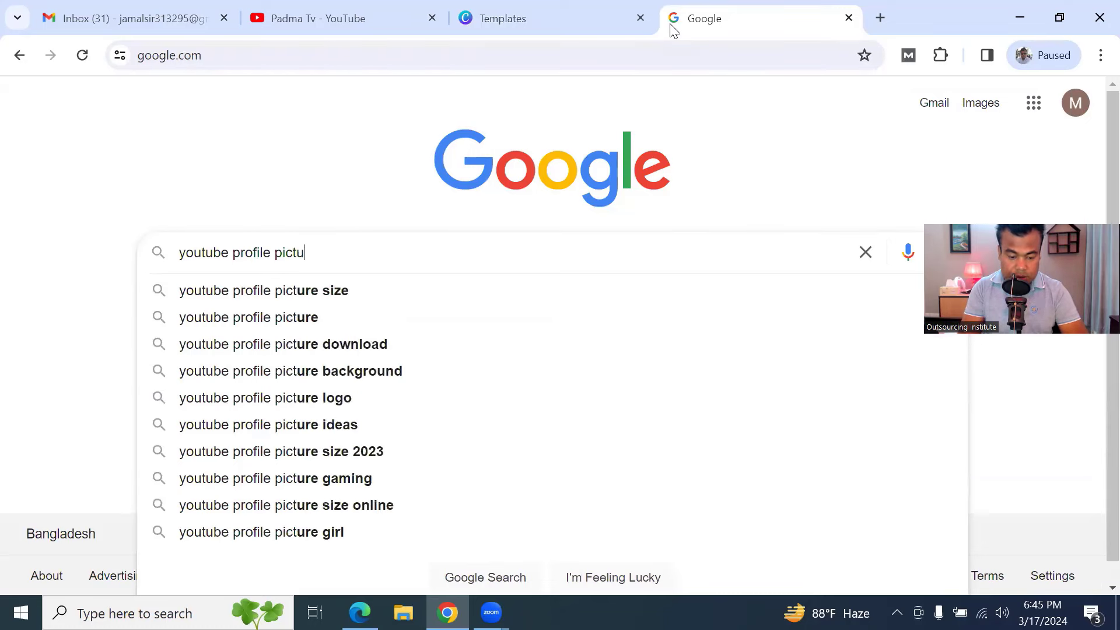
{"action": "type", "text": "r"}
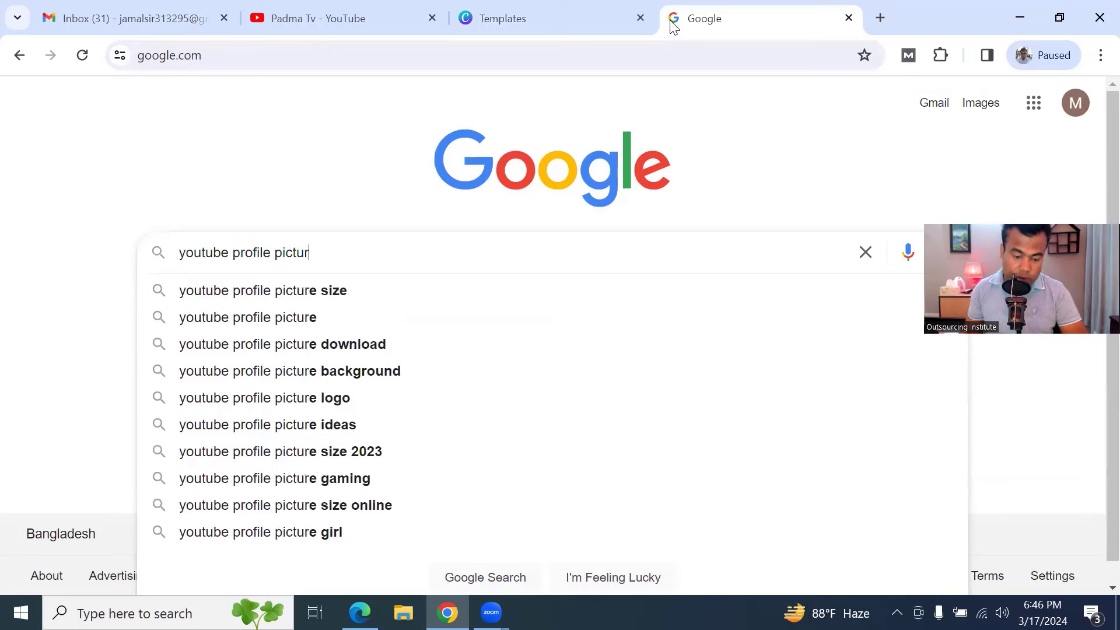
{"action": "left_click", "coordinate": [302, 291]}
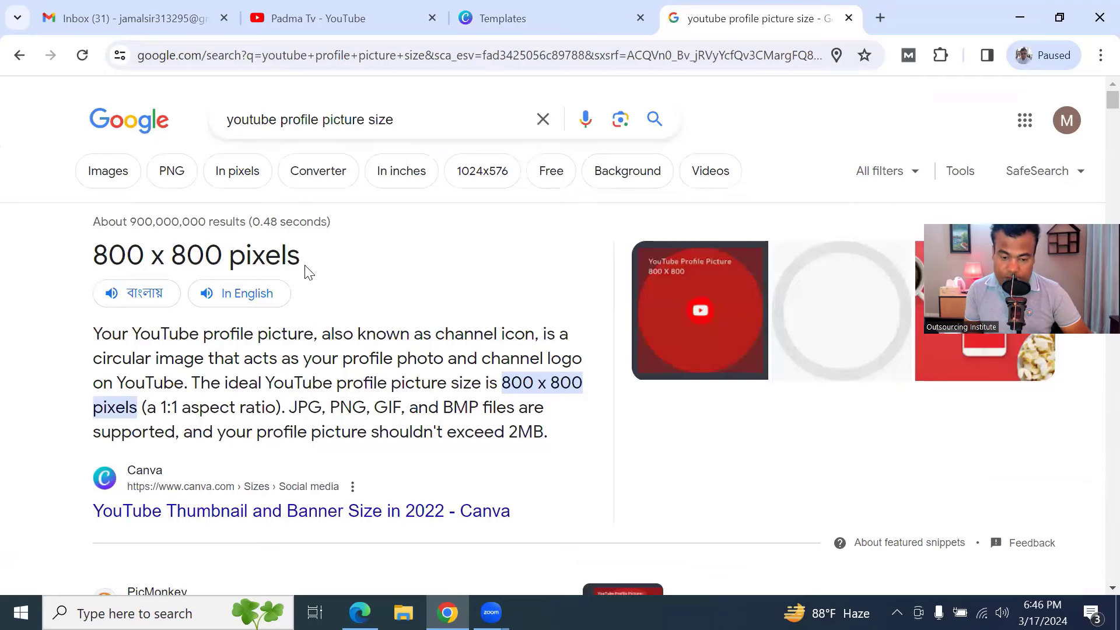
{"action": "left_click", "coordinate": [529, 24]}
- Create a Custom size Canva design with width 800 and height 800 px
{"action": "scroll", "coordinate": [605, 197], "scroll_direction": "up", "scroll_amount": 6}
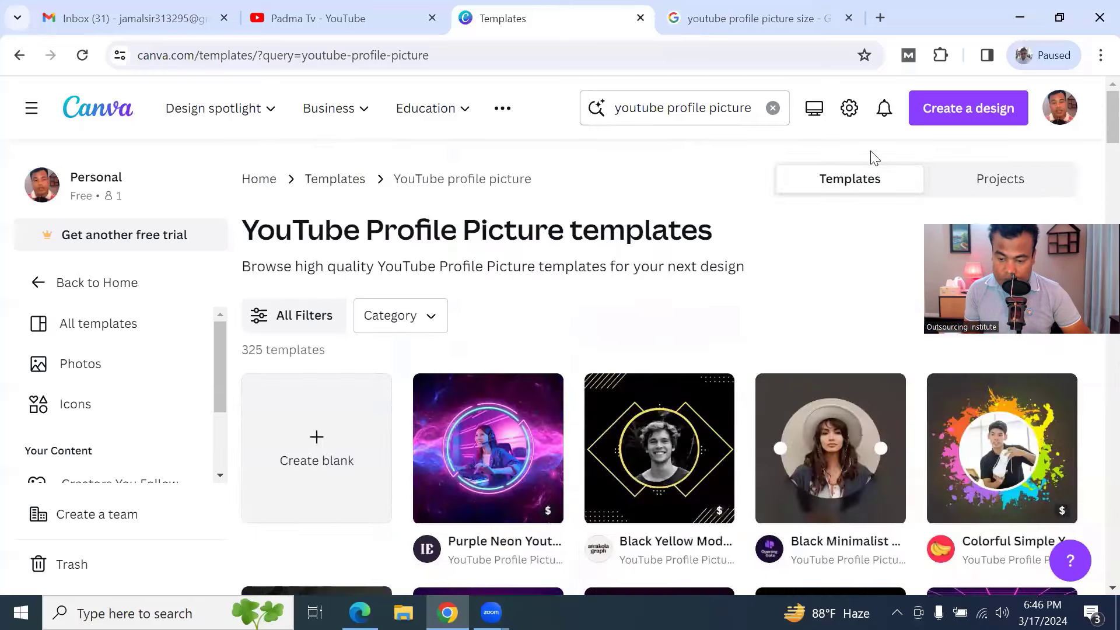
{"action": "left_click", "coordinate": [926, 119]}
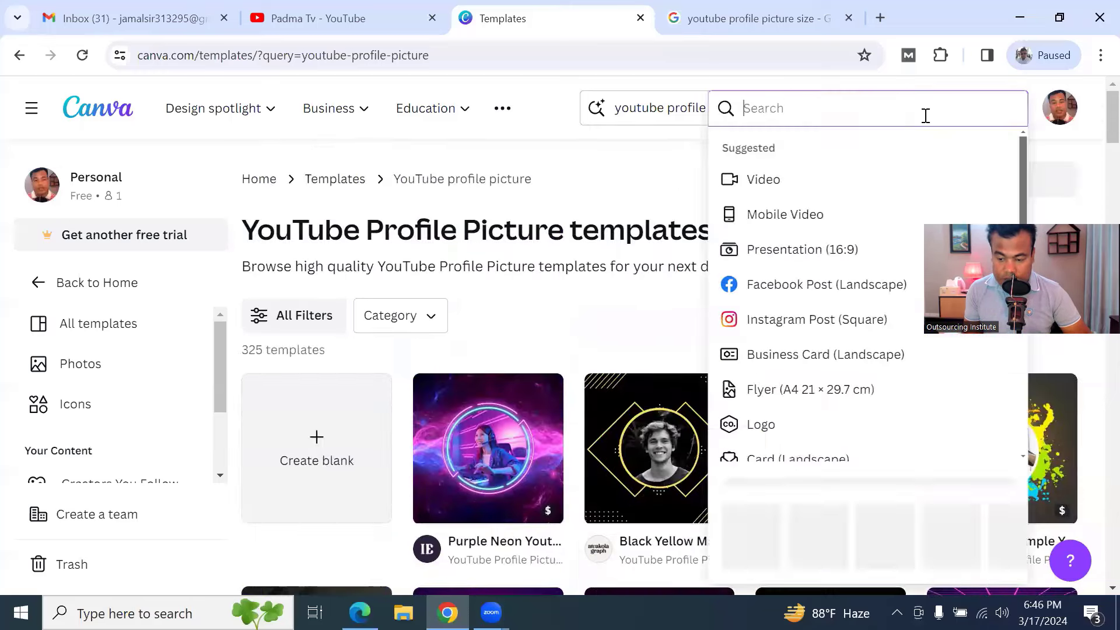
{"action": "scroll", "coordinate": [840, 322], "scroll_direction": "down", "scroll_amount": 2}
{"action": "scroll", "coordinate": [839, 322], "scroll_direction": "down", "scroll_amount": 5}
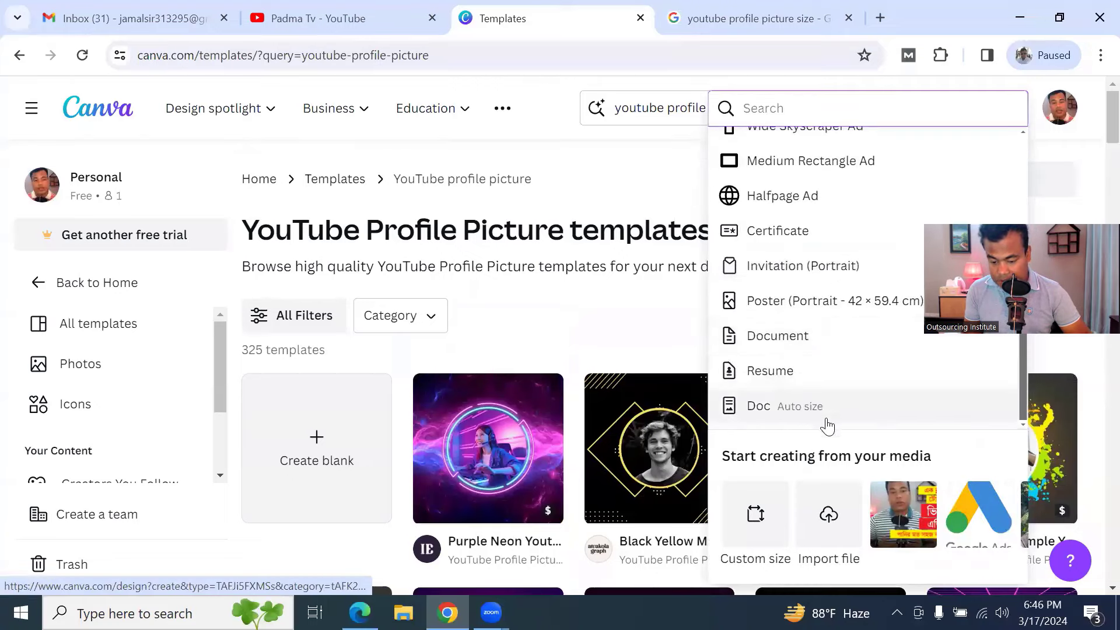
{"action": "scroll", "coordinate": [827, 414], "scroll_direction": "up", "scroll_amount": 2}
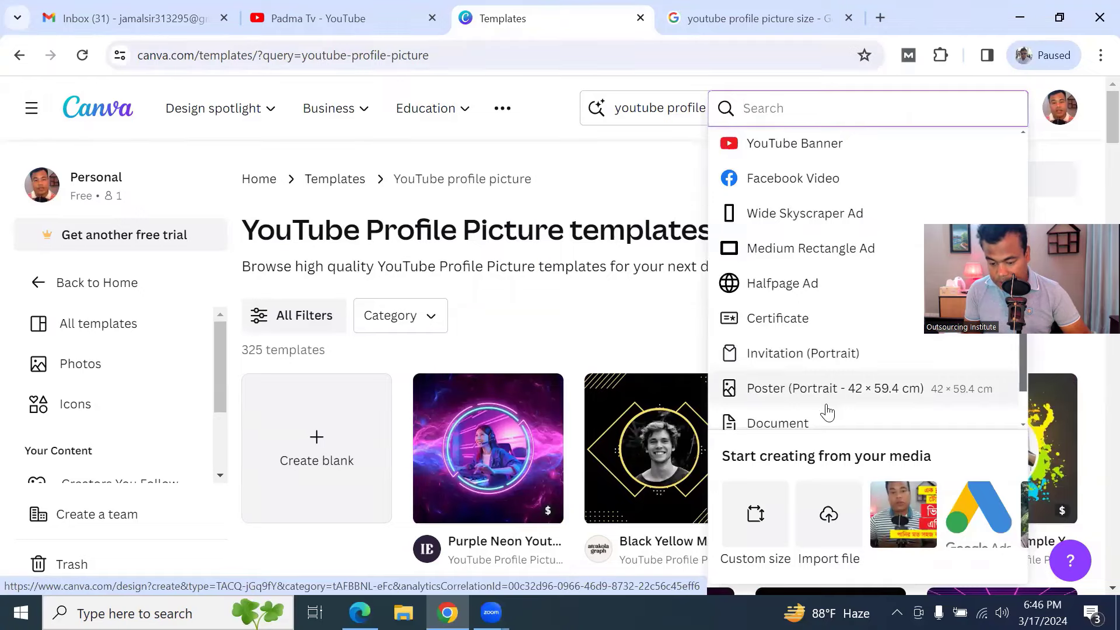
{"action": "scroll", "coordinate": [827, 412], "scroll_direction": "down", "scroll_amount": 2}
{"action": "double_click", "coordinate": [931, 25]}
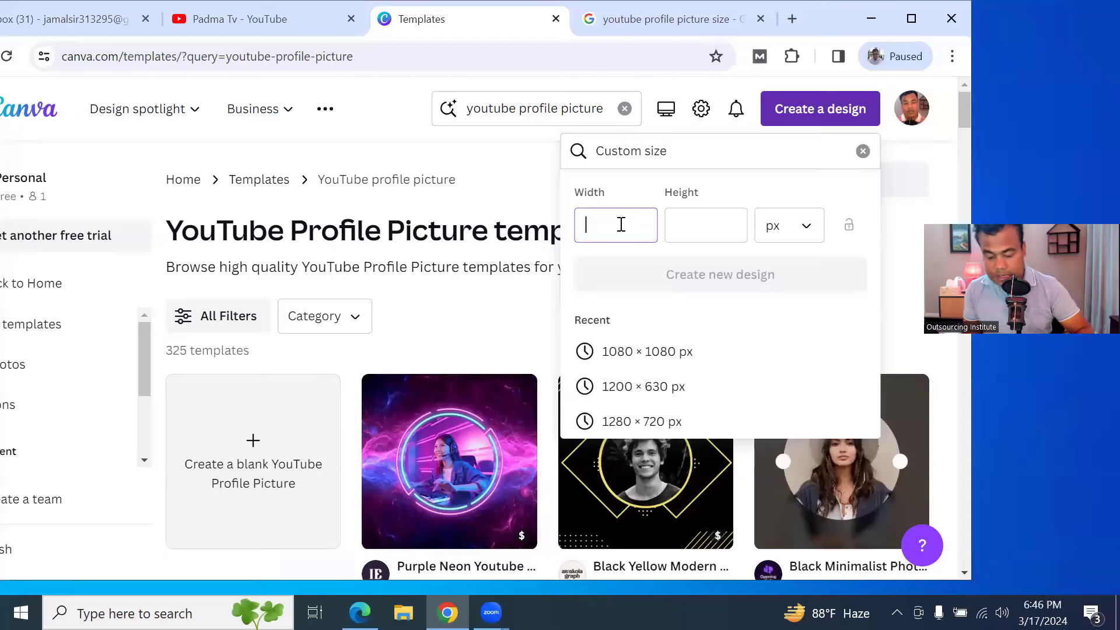
{"action": "type", "text": "800"}
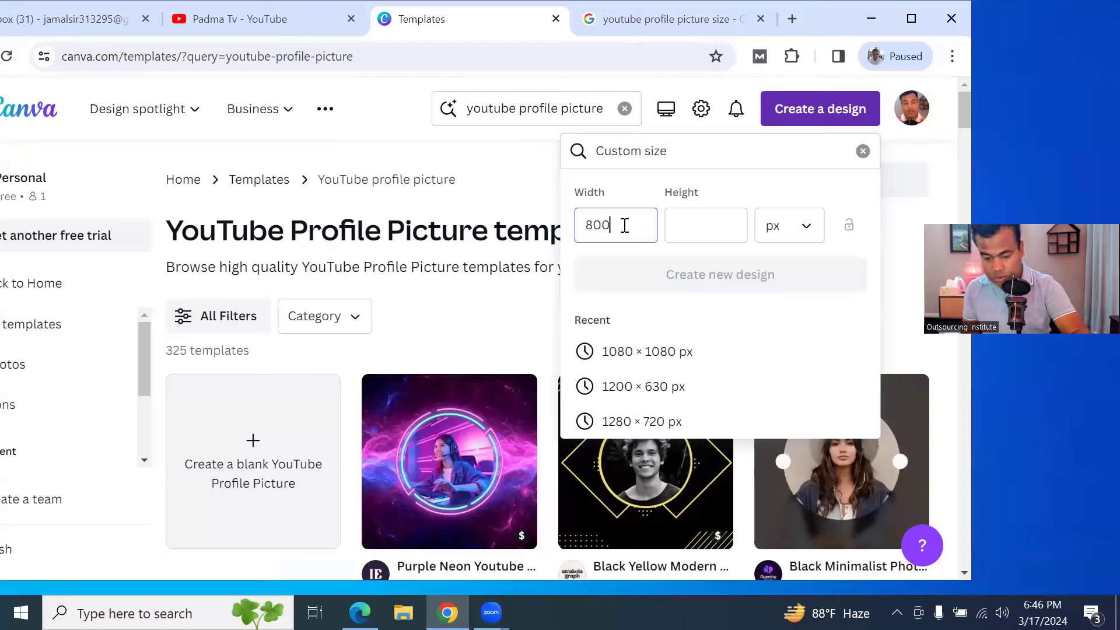
{"action": "left_click", "coordinate": [718, 222]}
{"action": "type", "text": "800"}
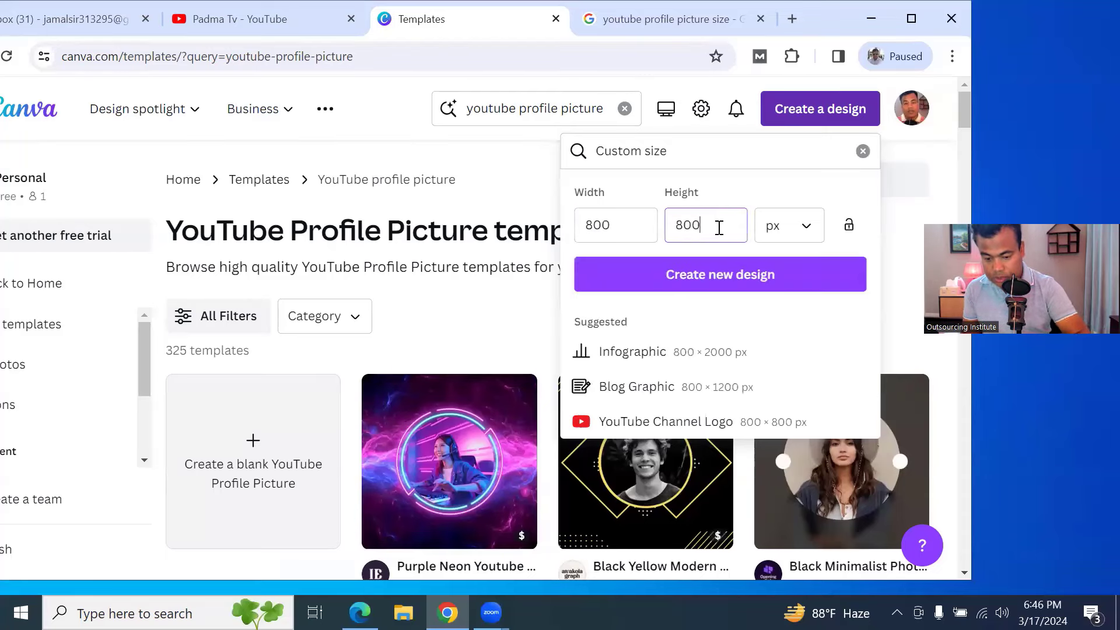
{"action": "left_click", "coordinate": [745, 294]}
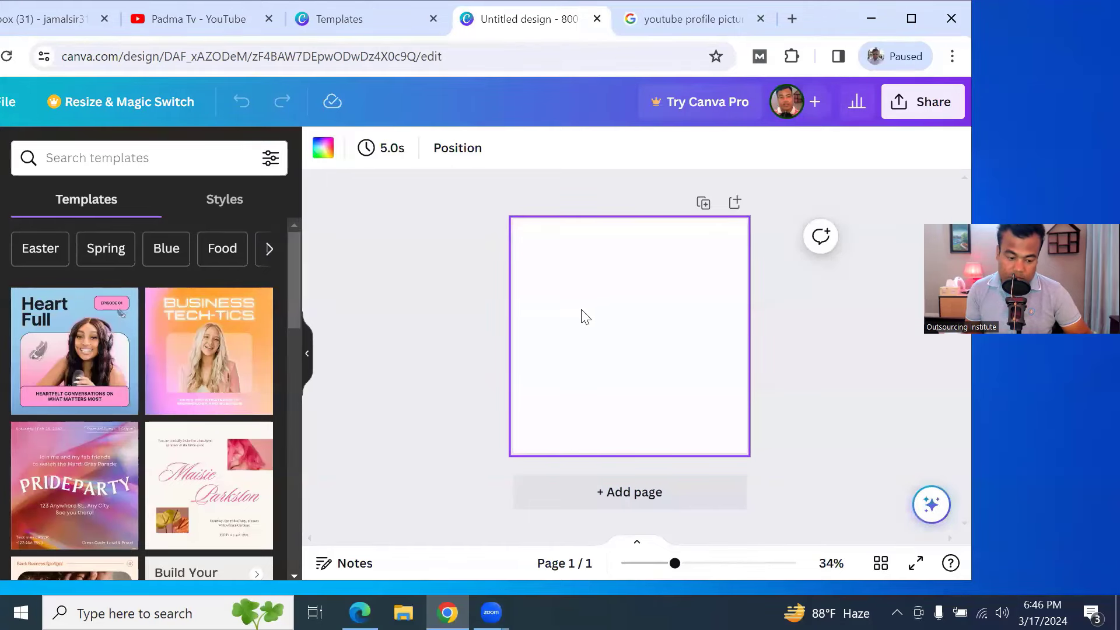
- Scroll the Templates panel down to the logo templates for the blank 800 × 800 page
{"action": "scroll", "coordinate": [151, 350], "scroll_direction": "down", "scroll_amount": 9}
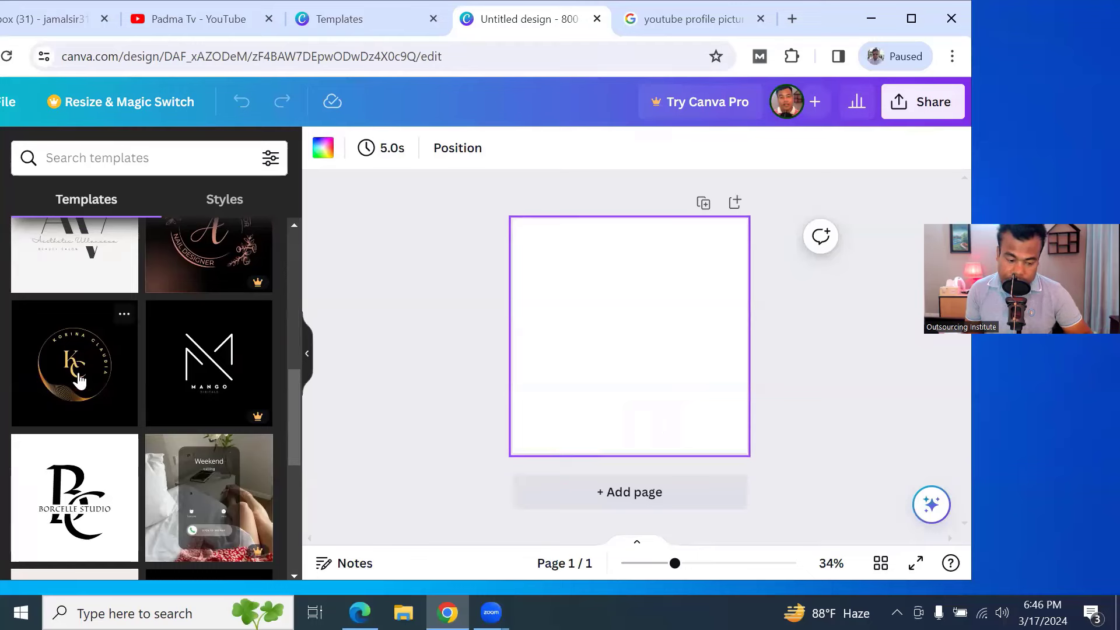
{"action": "scroll", "coordinate": [72, 366], "scroll_direction": "down", "scroll_amount": 5}
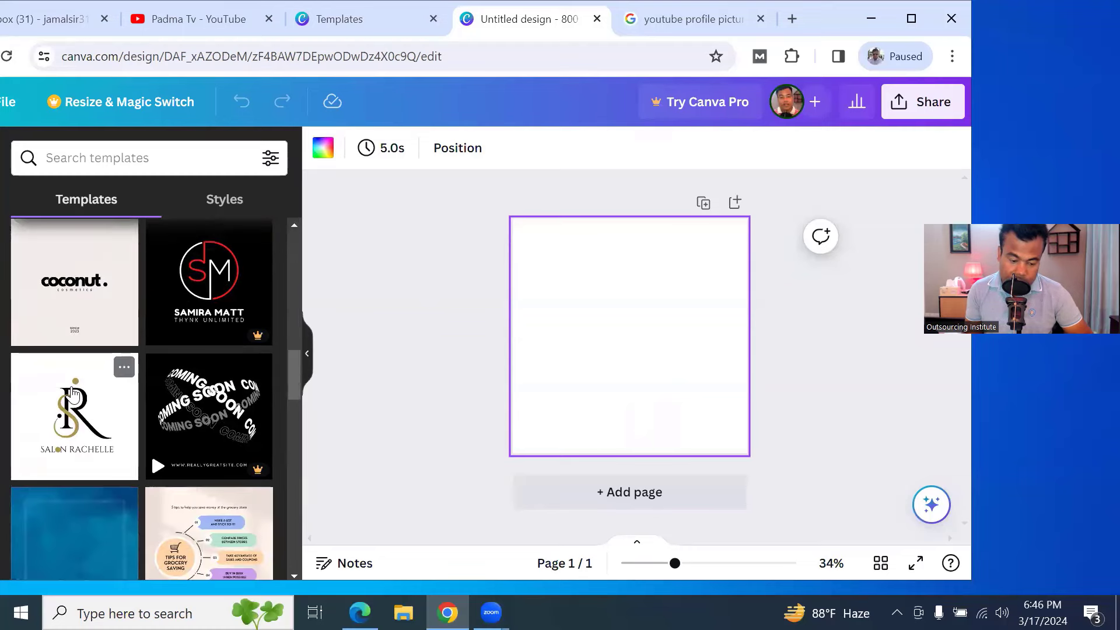
{"action": "scroll", "coordinate": [73, 394], "scroll_direction": "down", "scroll_amount": 3}
{"action": "scroll", "coordinate": [73, 396], "scroll_direction": "up", "scroll_amount": 8}
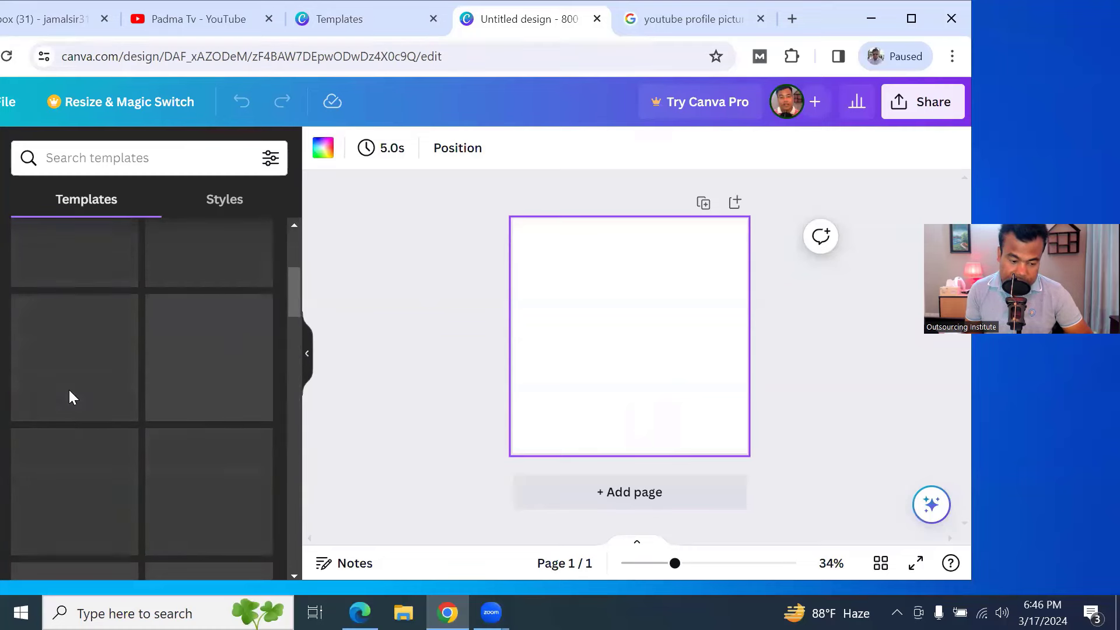
{"action": "scroll", "coordinate": [91, 439], "scroll_direction": "up", "scroll_amount": 2}
{"action": "scroll", "coordinate": [86, 442], "scroll_direction": "down", "scroll_amount": 2}
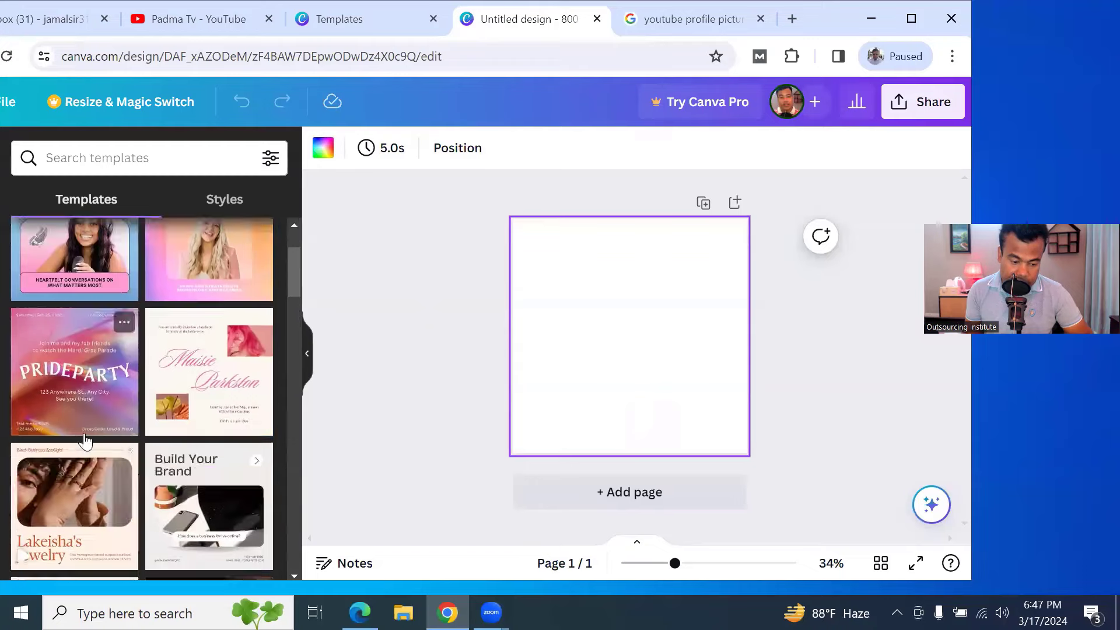
{"action": "scroll", "coordinate": [84, 440], "scroll_direction": "down", "scroll_amount": 3}
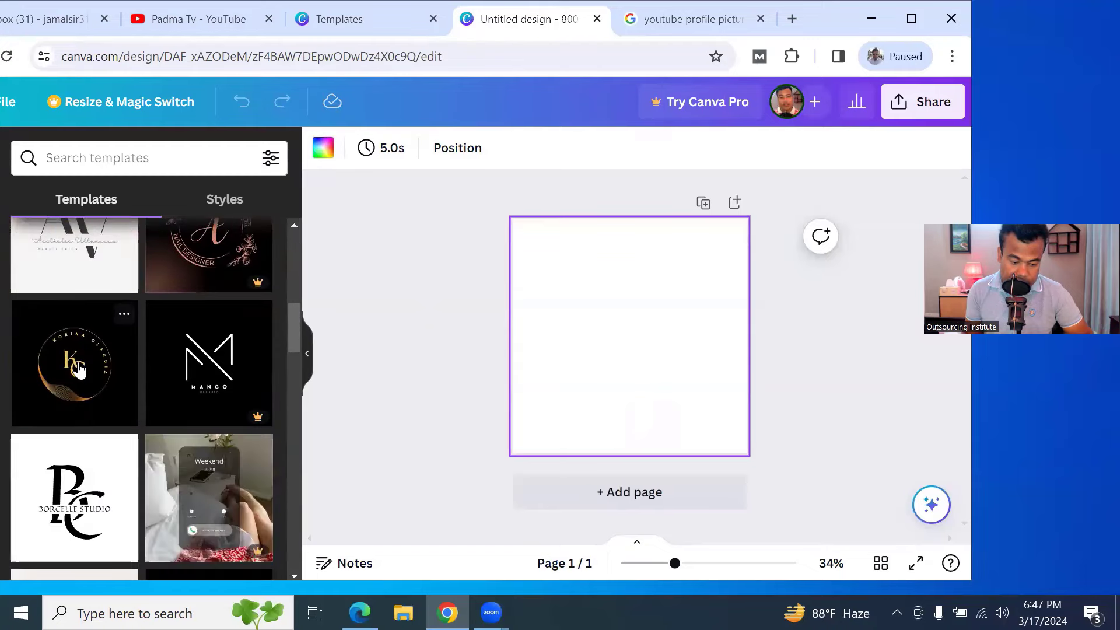
- Place the gold KC initial circle logo template on the page and change K to P
{"action": "left_click_drag", "start_coordinate": [79, 369], "coordinate": [641, 292]}
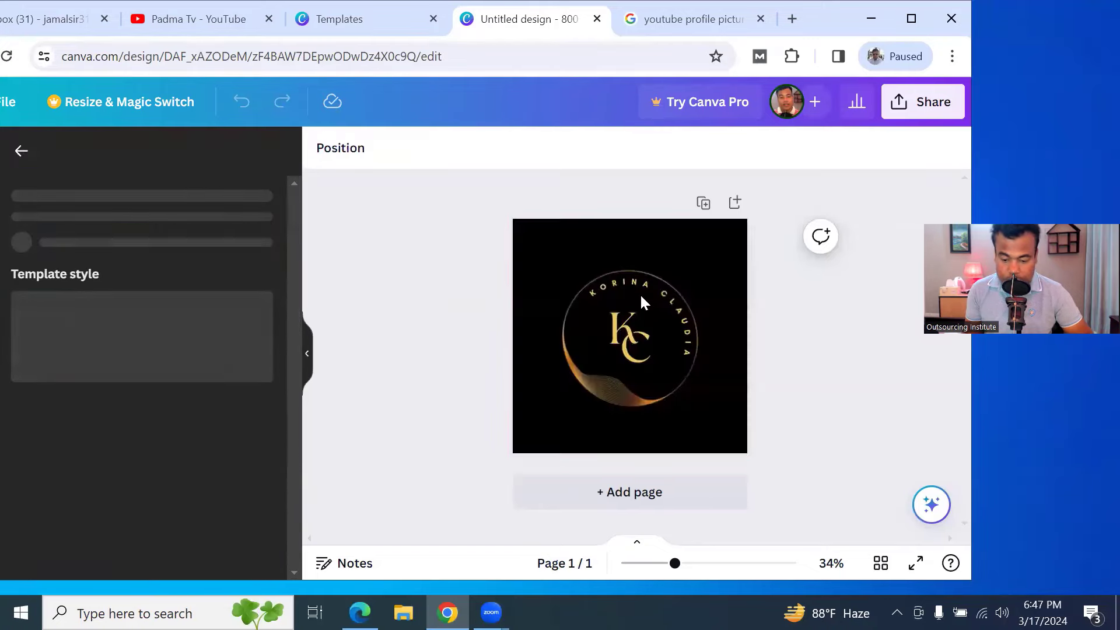
{"action": "left_click", "coordinate": [635, 334]}
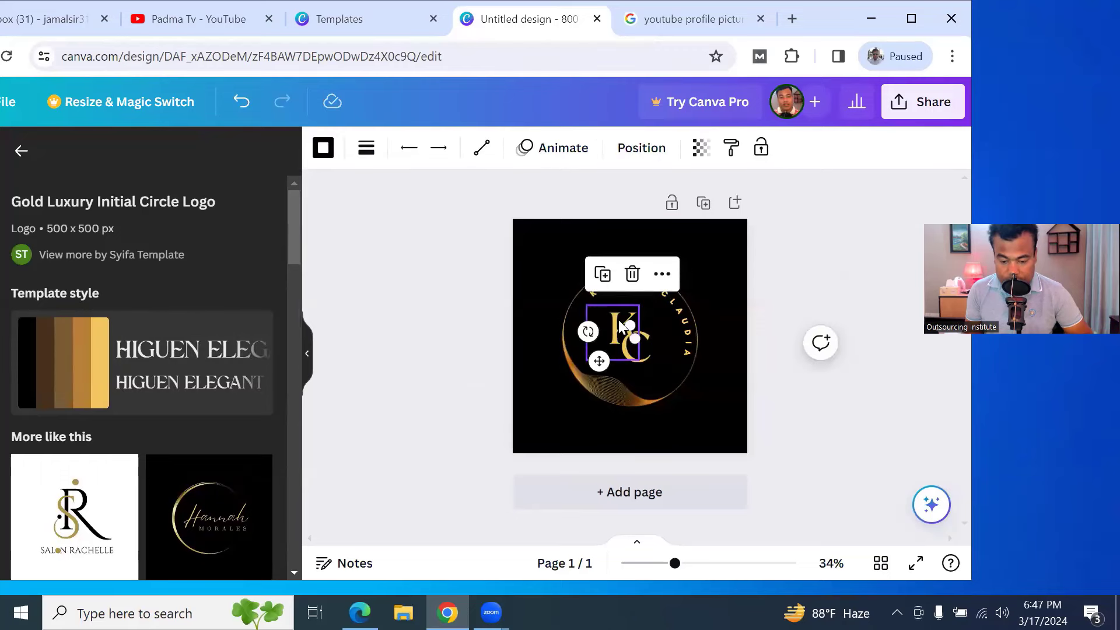
{"action": "double_click", "coordinate": [622, 324]}
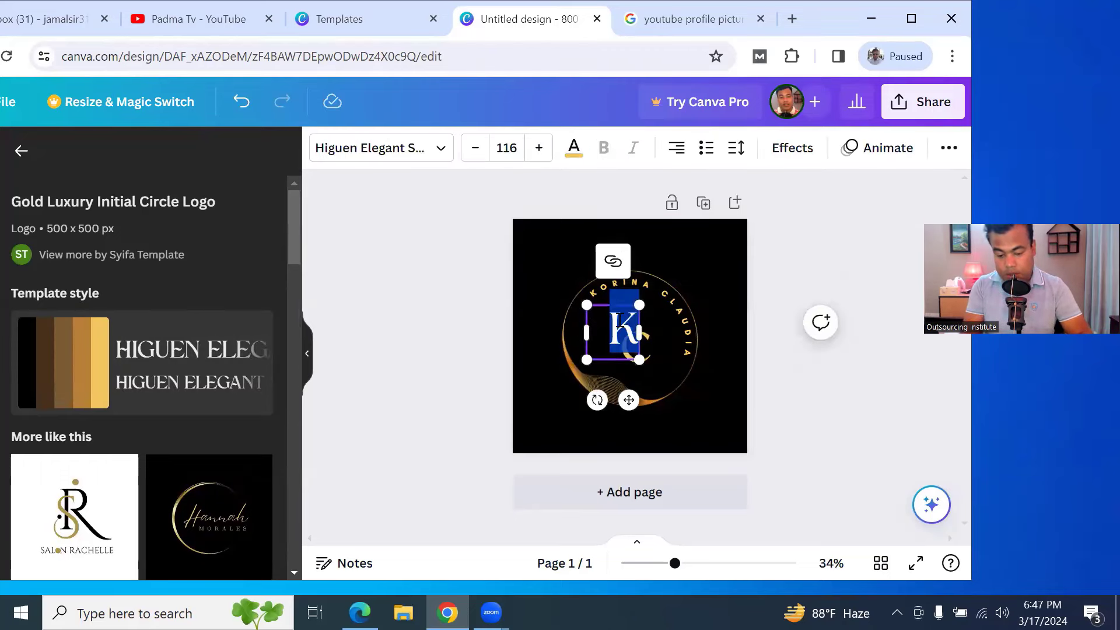
{"action": "type", "text": "P"}
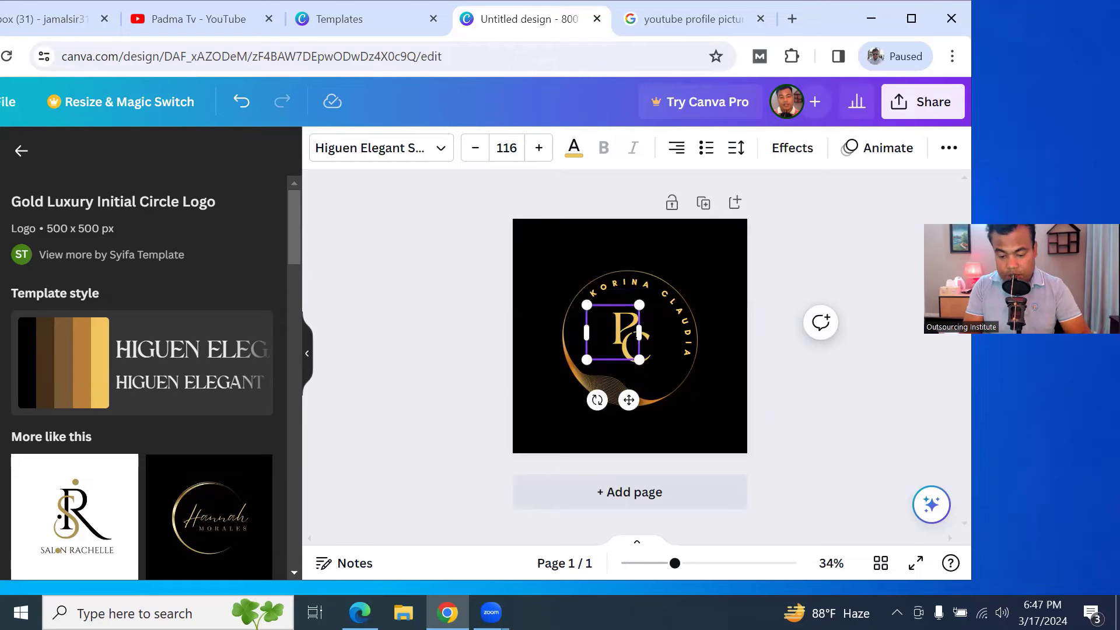
{"action": "double_click", "coordinate": [635, 352]}
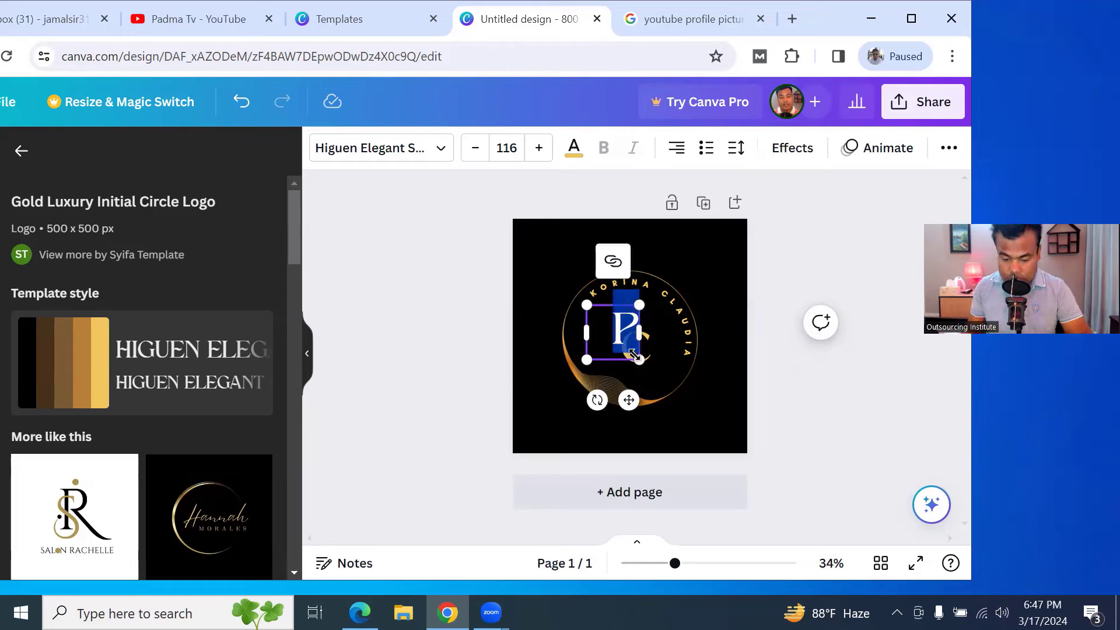
- Replace the letter C with a stacked T and V
{"action": "double_click", "coordinate": [655, 347]}
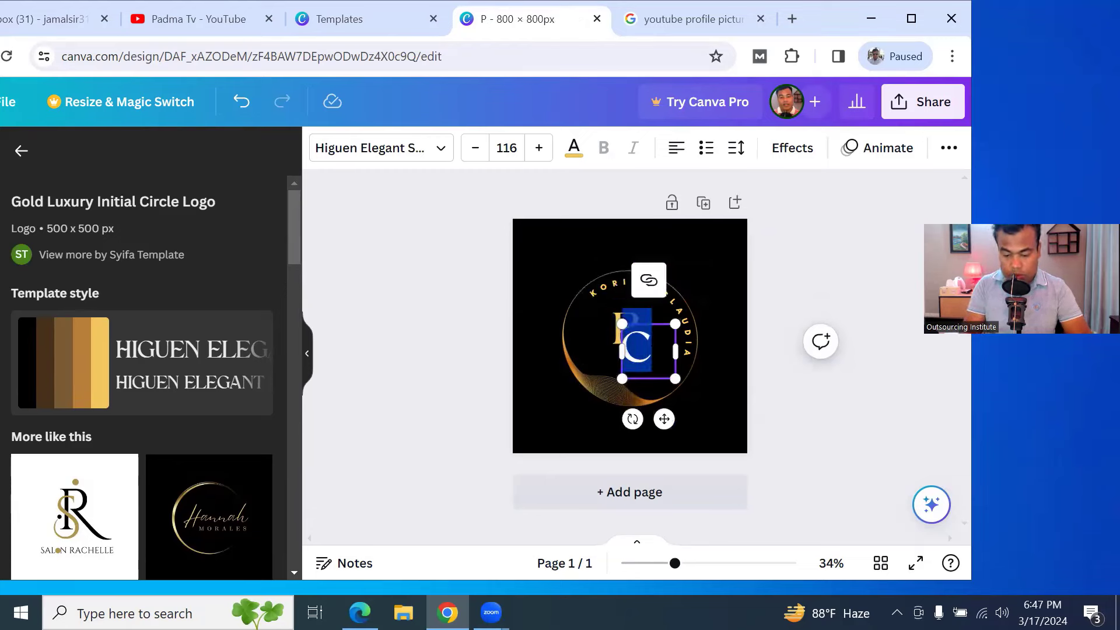
{"action": "type", "text": "T"}
{"action": "key", "text": "Return"}
{"action": "type", "text": "V"}
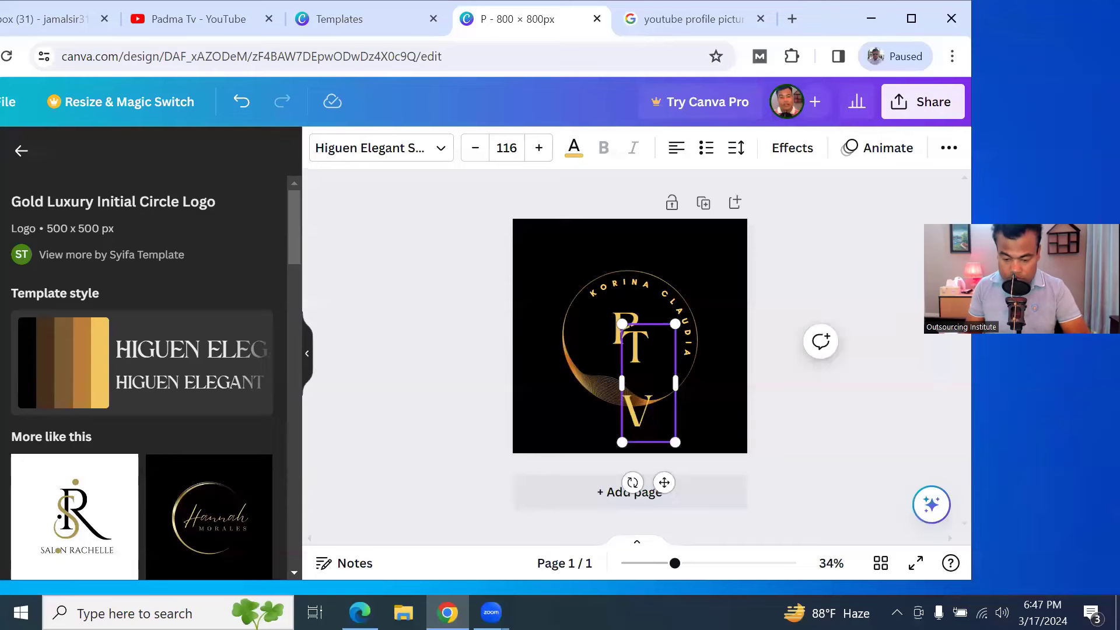
- Shrink the TV text's font size down to 59.5
{"action": "key", "text": "ctrl+a"}
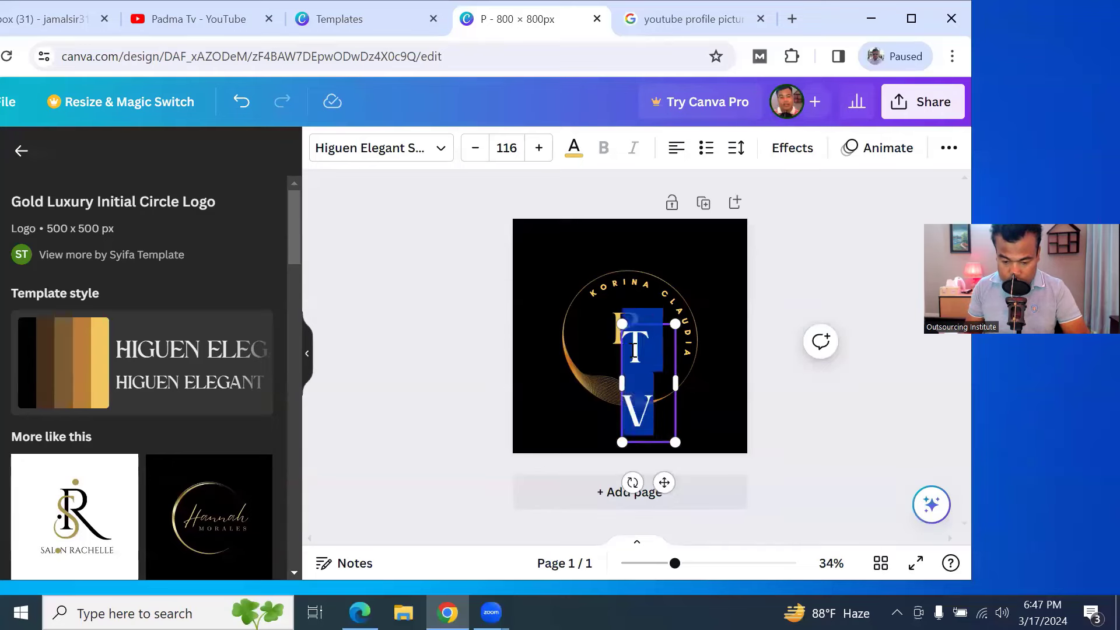
{"action": "left_click", "coordinate": [475, 149]}
{"action": "left_click", "coordinate": [475, 149]}
{"action": "left_click", "coordinate": [475, 149]}
{"action": "left_click", "coordinate": [475, 149]}
{"action": "left_click", "coordinate": [475, 150]}
{"action": "left_click", "coordinate": [476, 150]}
{"action": "left_click", "coordinate": [476, 150]}
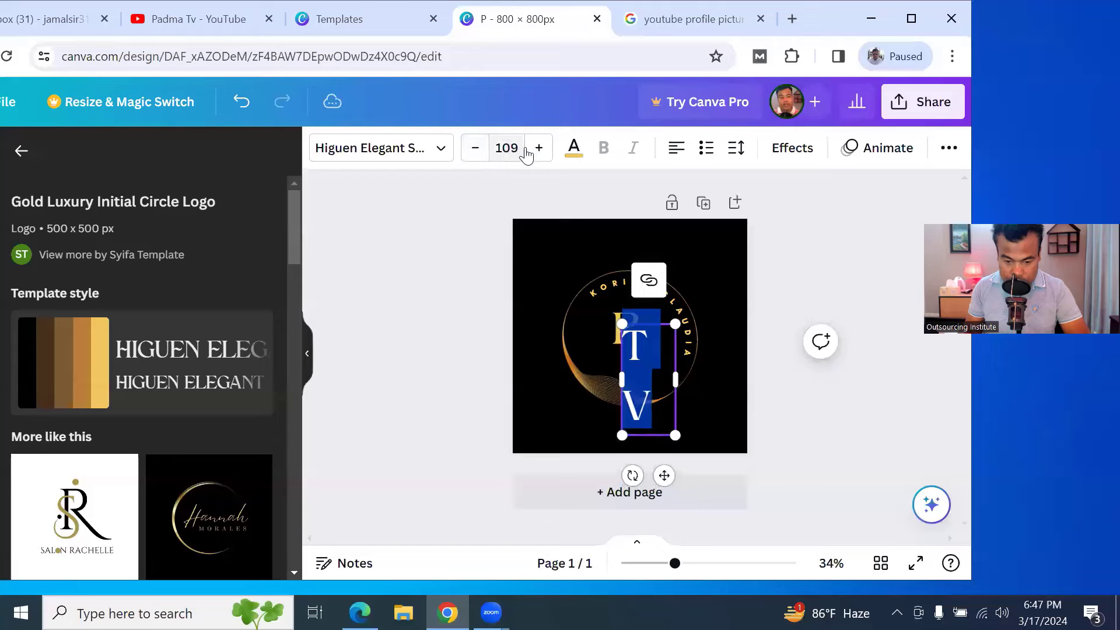
{"action": "left_click", "coordinate": [476, 152]}
{"action": "left_click", "coordinate": [476, 152]}
{"action": "left_click", "coordinate": [477, 153]}
{"action": "left_click", "coordinate": [477, 153]}
{"action": "left_click", "coordinate": [477, 152]}
{"action": "left_click", "coordinate": [477, 153]}
{"action": "left_click", "coordinate": [478, 153]}
{"action": "left_click", "coordinate": [478, 153]}
{"action": "left_click", "coordinate": [477, 153]}
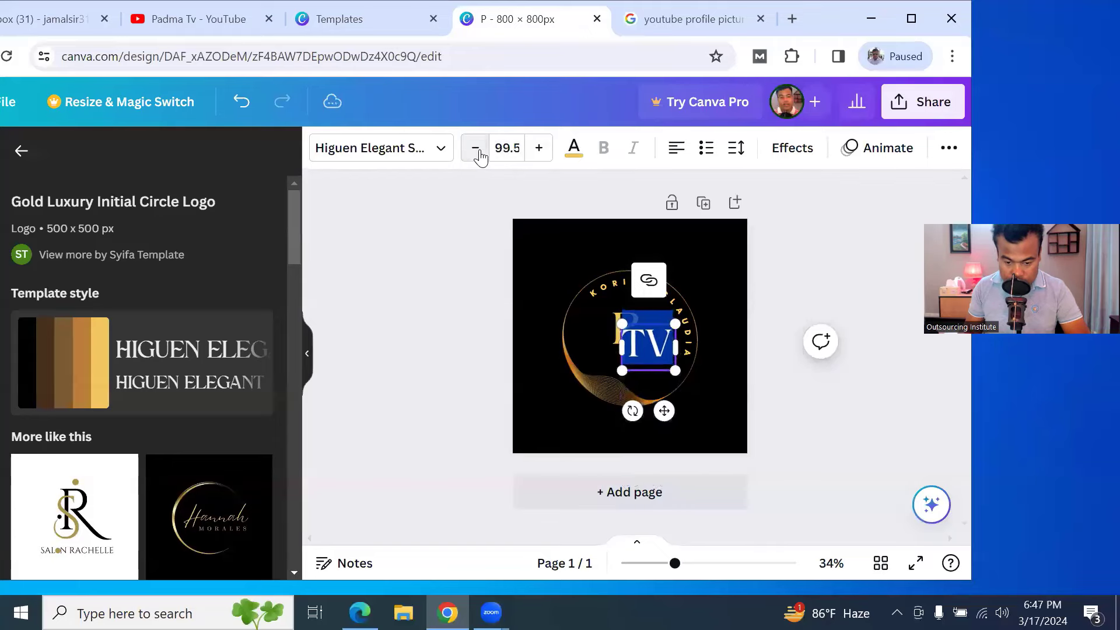
{"action": "left_click", "coordinate": [478, 154]}
{"action": "left_click", "coordinate": [478, 154]}
{"action": "left_click", "coordinate": [478, 156]}
{"action": "left_click", "coordinate": [479, 156]}
{"action": "left_click", "coordinate": [476, 149]}
{"action": "left_click", "coordinate": [476, 149]}
{"action": "left_click", "coordinate": [476, 150]}
{"action": "left_click", "coordinate": [476, 149]}
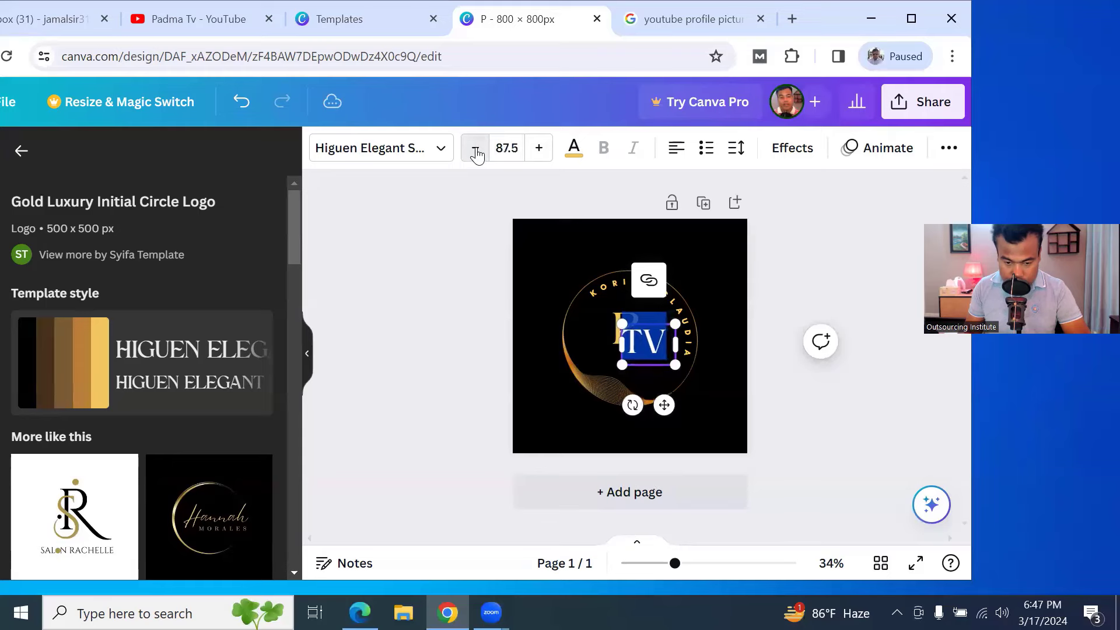
{"action": "left_click", "coordinate": [476, 149]}
{"action": "left_click", "coordinate": [476, 149]}
{"action": "left_click", "coordinate": [476, 149]}
{"action": "left_click", "coordinate": [476, 149]}
{"action": "left_click", "coordinate": [476, 150]}
{"action": "left_click", "coordinate": [476, 150]}
{"action": "left_click", "coordinate": [476, 151]}
{"action": "left_click", "coordinate": [476, 151]}
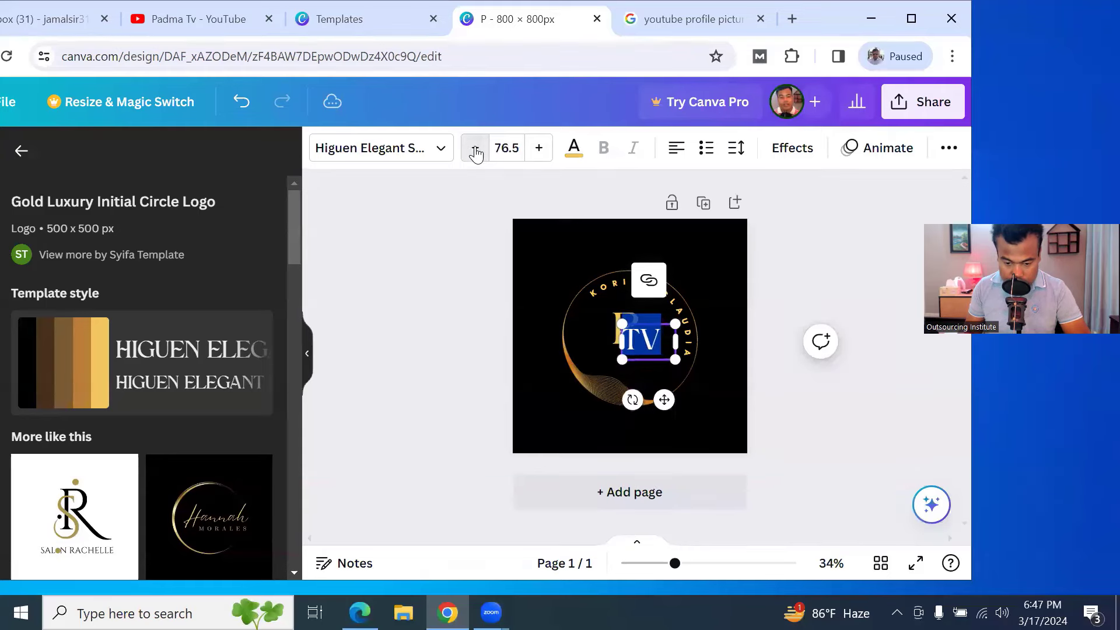
{"action": "left_click", "coordinate": [471, 151]}
{"action": "left_click", "coordinate": [471, 151]}
{"action": "left_click", "coordinate": [468, 150]}
{"action": "left_click", "coordinate": [469, 150]}
{"action": "left_click", "coordinate": [468, 150]}
{"action": "left_click", "coordinate": [468, 151]}
{"action": "left_click", "coordinate": [470, 151]}
{"action": "left_click", "coordinate": [469, 150]}
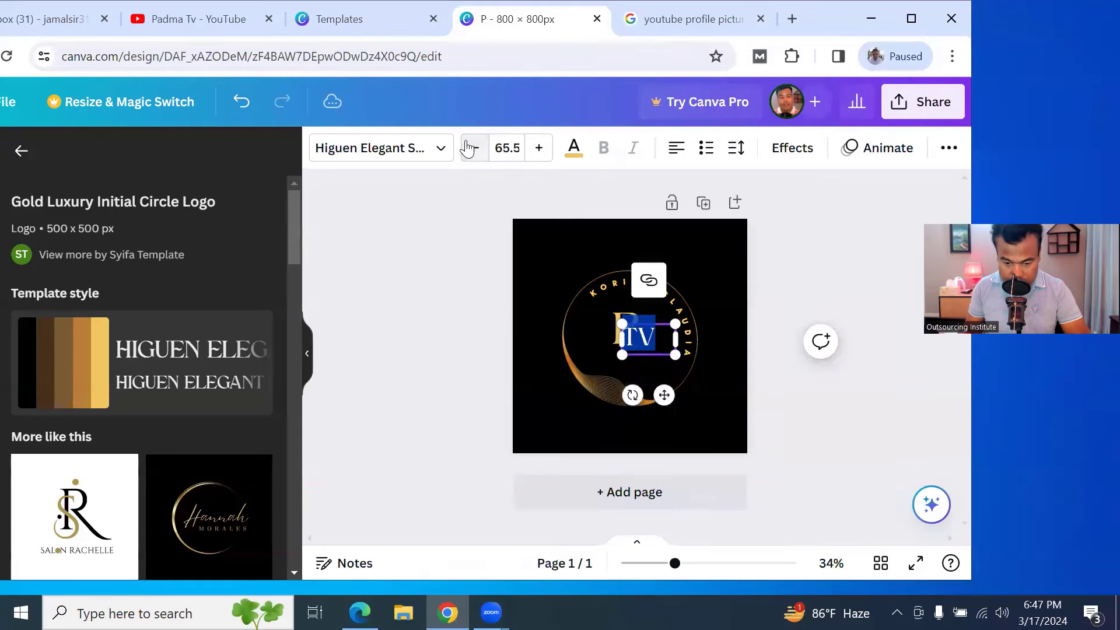
{"action": "left_click", "coordinate": [470, 150]}
{"action": "left_click", "coordinate": [470, 150]}
{"action": "left_click", "coordinate": [471, 150]}
{"action": "left_click", "coordinate": [472, 151]}
{"action": "left_click", "coordinate": [471, 150]}
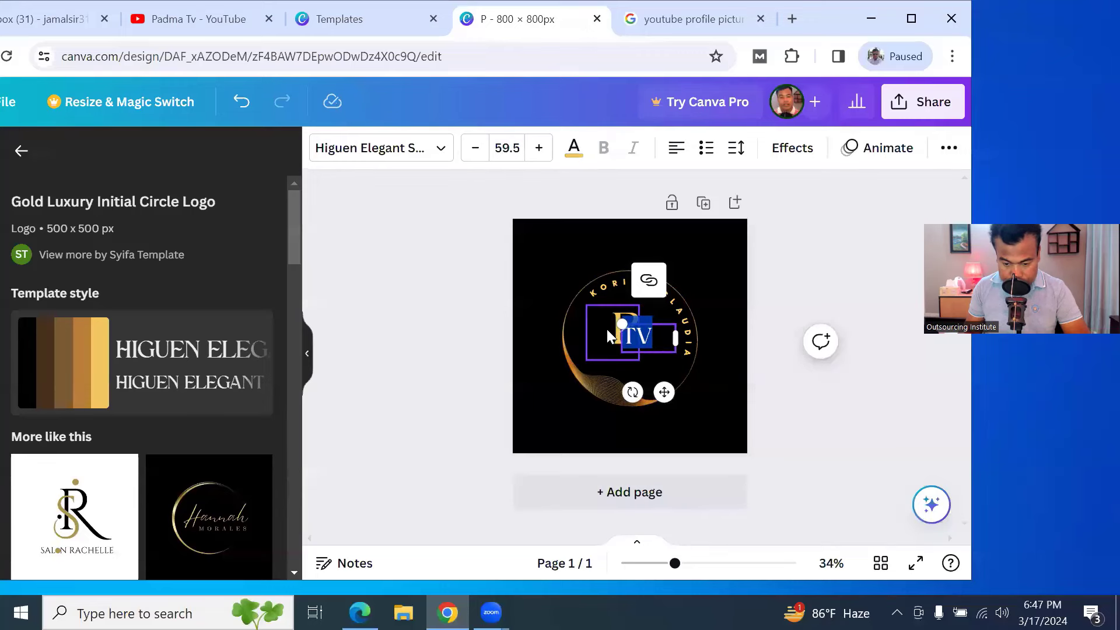
{"action": "left_click", "coordinate": [770, 348]}
- Nudge the small TV text so it sits beside the P
{"action": "left_click", "coordinate": [647, 337]}
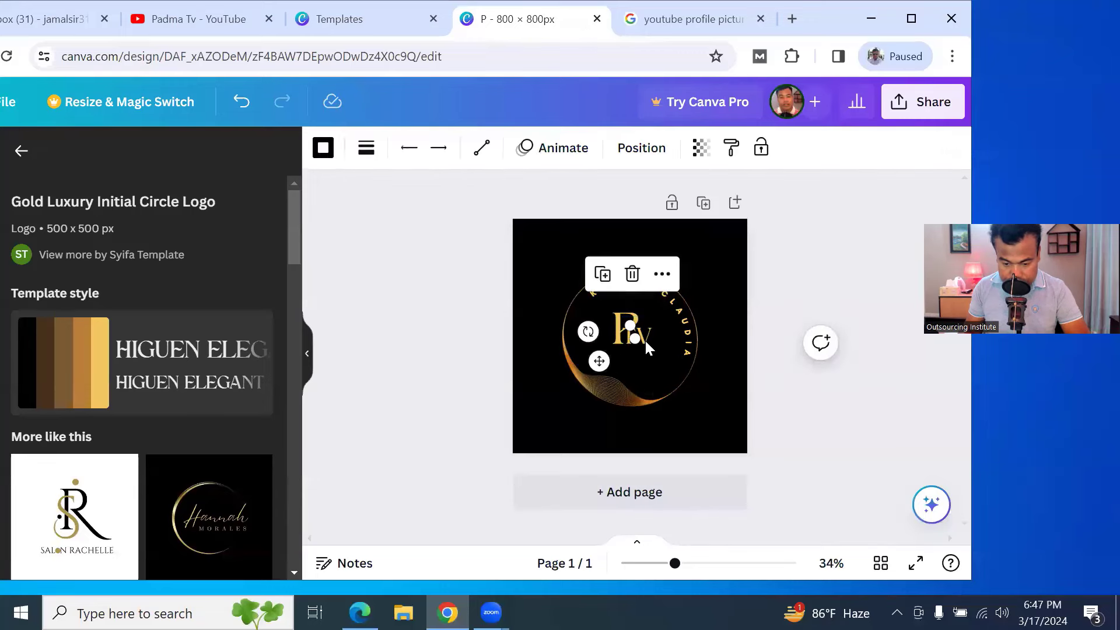
{"action": "left_click", "coordinate": [653, 333]}
{"action": "left_click_drag", "start_coordinate": [653, 332], "coordinate": [654, 335]}
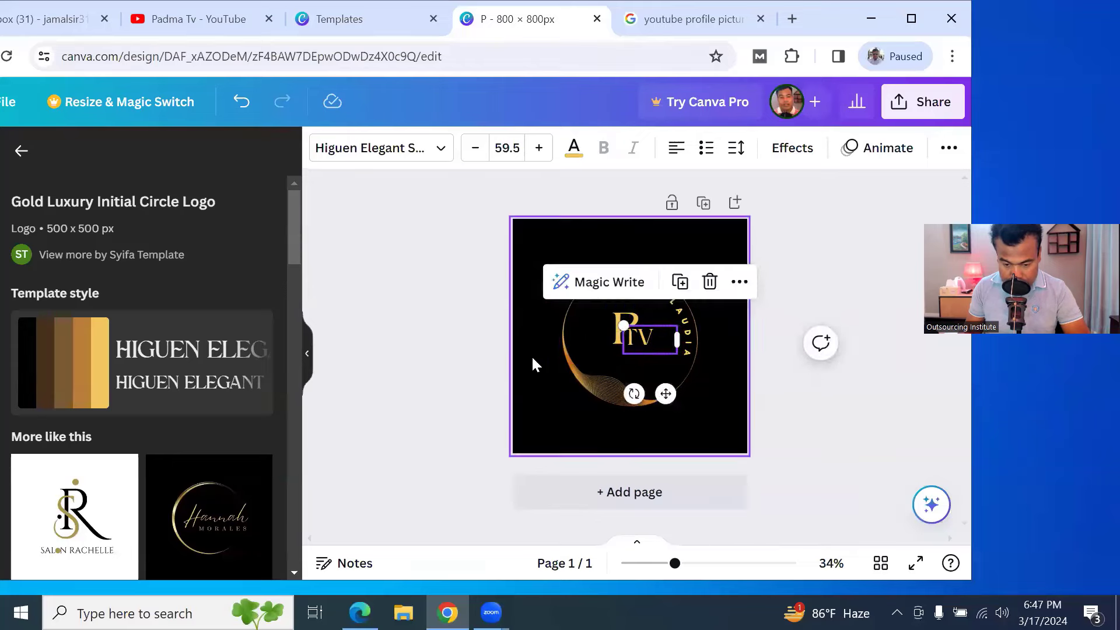
- Rewrite the curved ring text as 'PADMA TV LIMITED' and undo an accidental circle resize
{"action": "left_click", "coordinate": [530, 355]}
{"action": "double_click", "coordinate": [624, 282]}
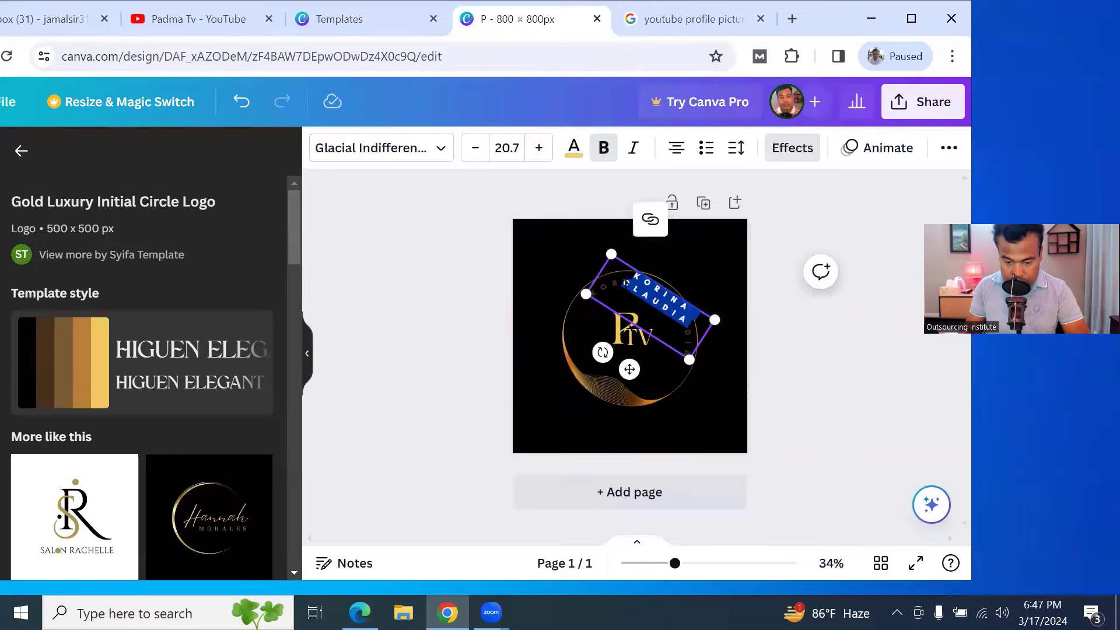
{"action": "type", "text": "PADMA"}
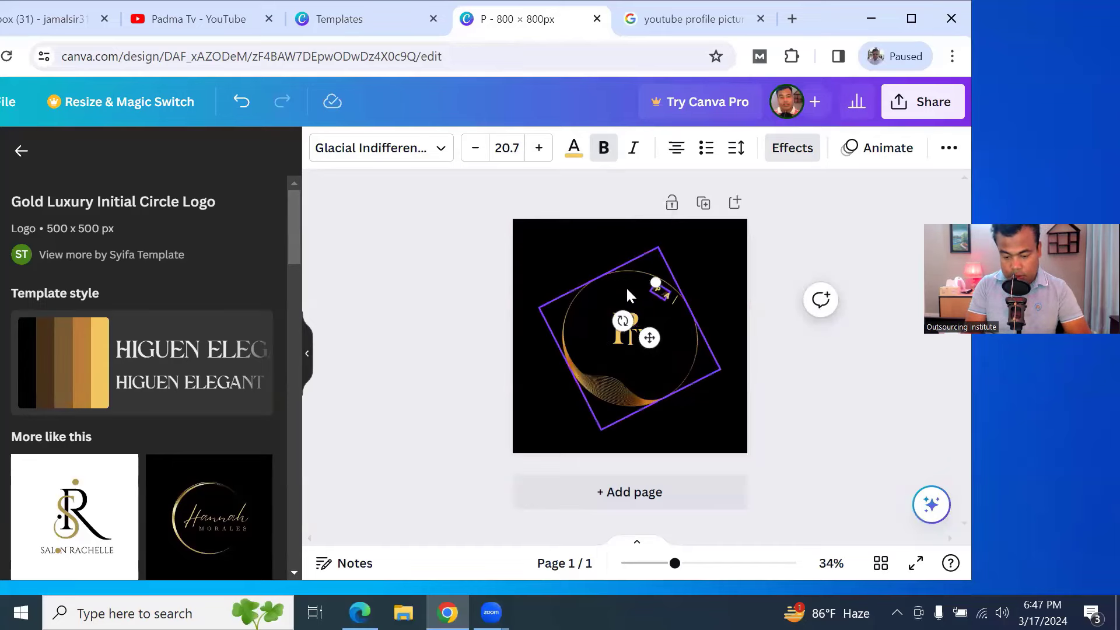
{"action": "type", "text": " TV "}
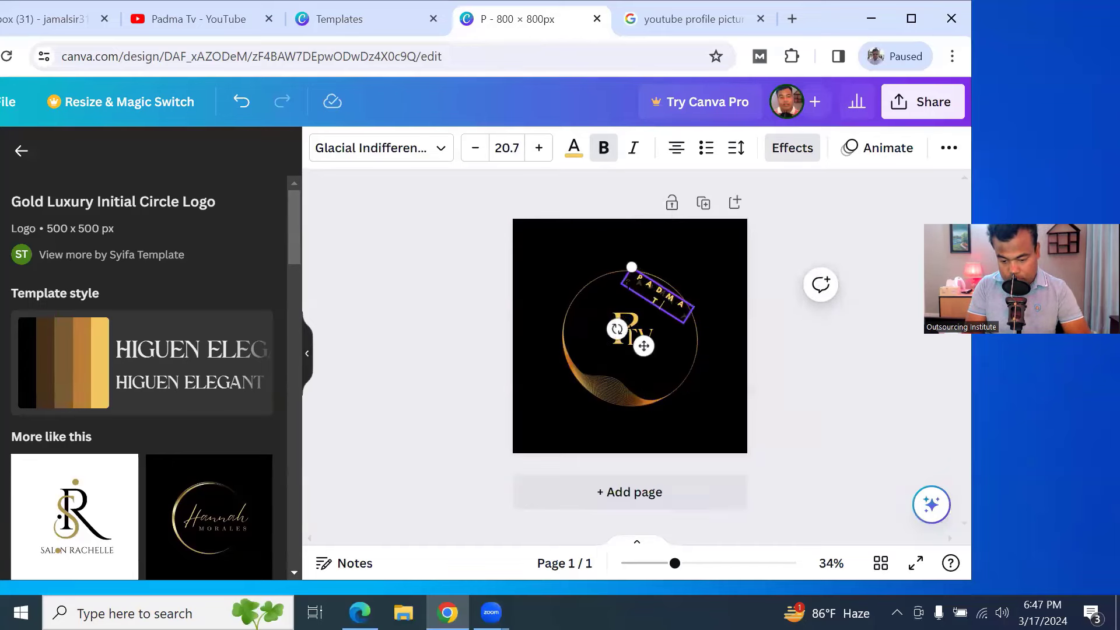
{"action": "type", "text": "LIMITED"}
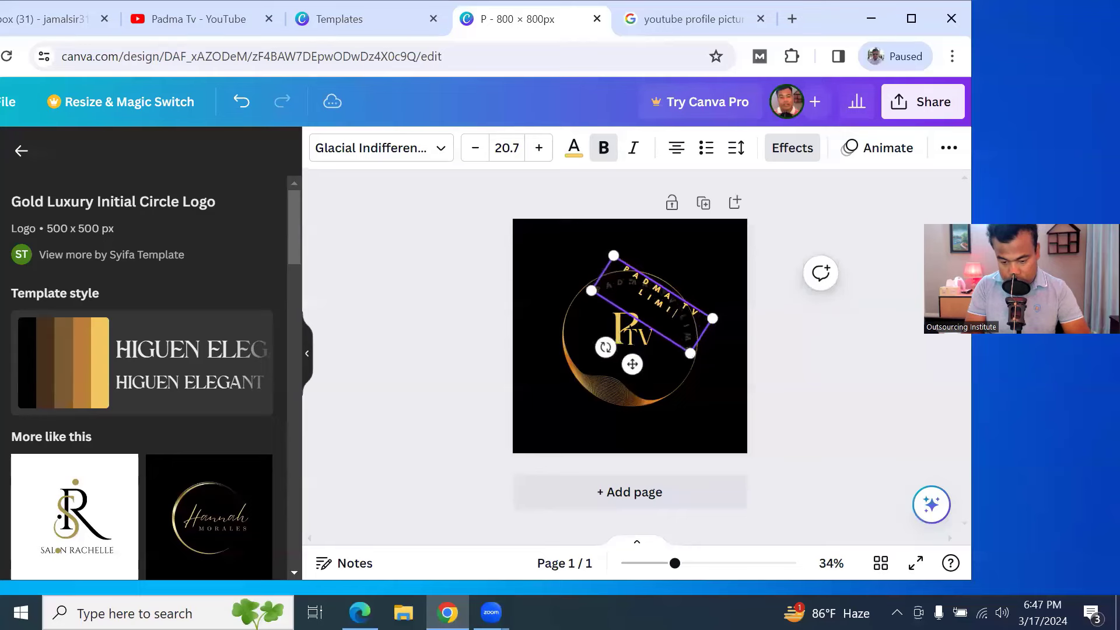
{"action": "left_click", "coordinate": [558, 424]}
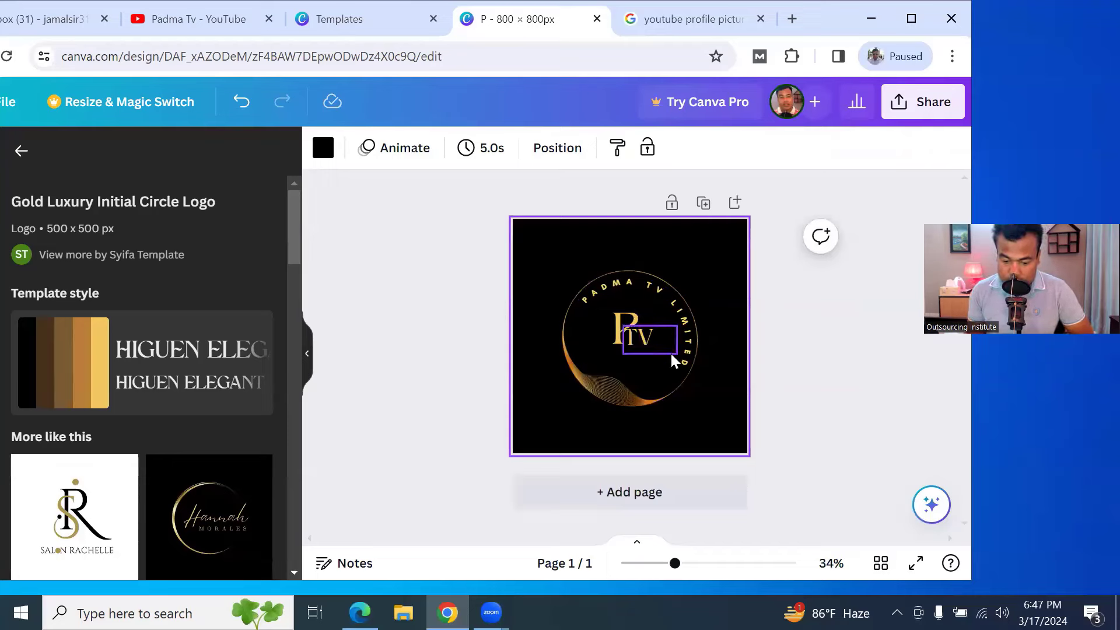
{"action": "left_click", "coordinate": [601, 377]}
{"action": "mouse_move", "coordinate": [603, 432]}
{"action": "left_mouse_down"}
{"action": "mouse_move", "coordinate": [595, 471]}
{"action": "mouse_move", "coordinate": [600, 437]}
{"action": "left_mouse_up"}
{"action": "left_click", "coordinate": [241, 101]}
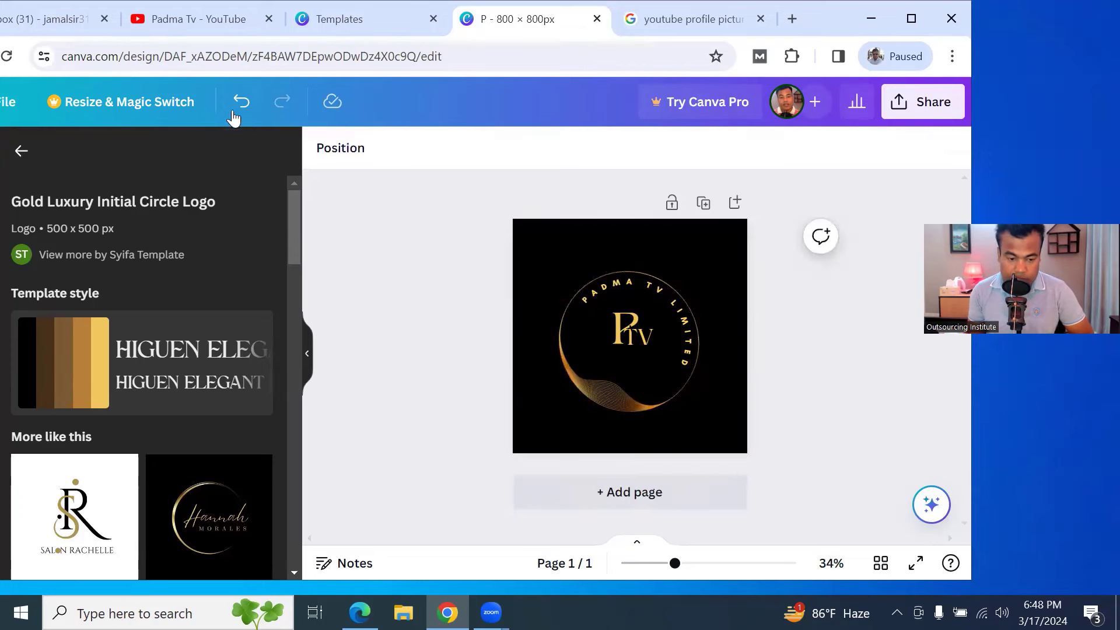
{"action": "left_click", "coordinate": [241, 101]}
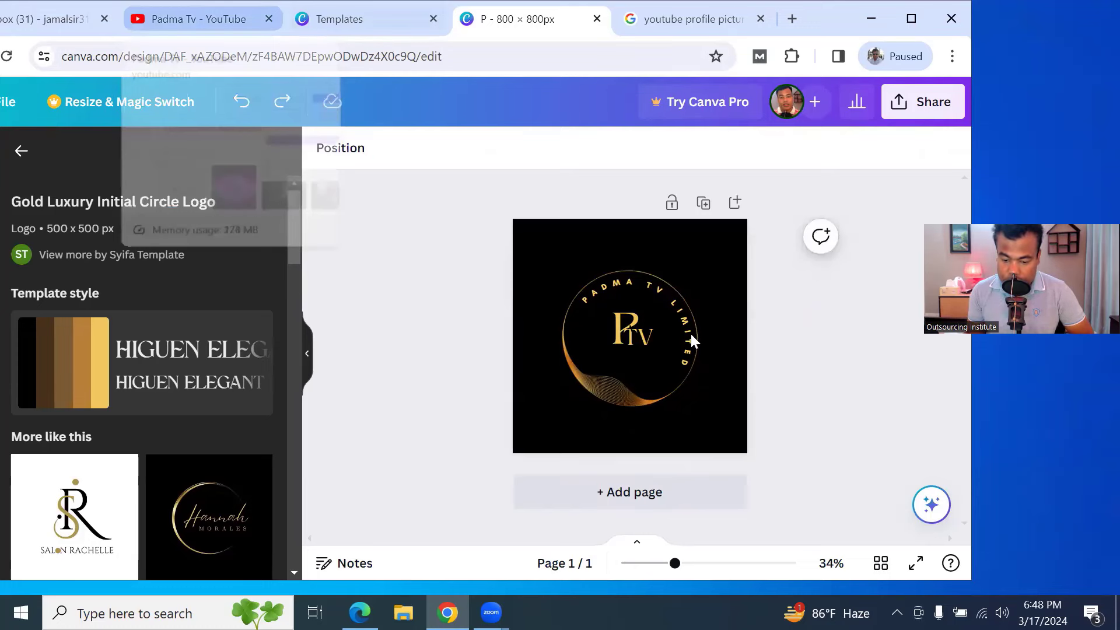
- Download the logo design as a PNG file (P.png)
{"action": "left_click", "coordinate": [925, 105]}
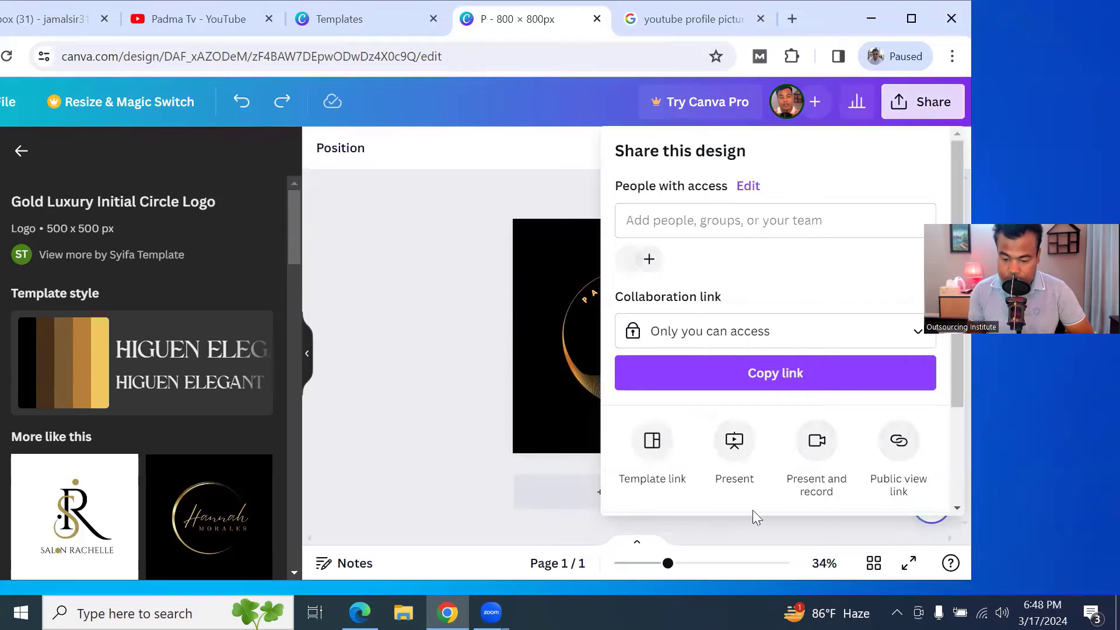
{"action": "scroll", "coordinate": [764, 408], "scroll_direction": "down", "scroll_amount": 3}
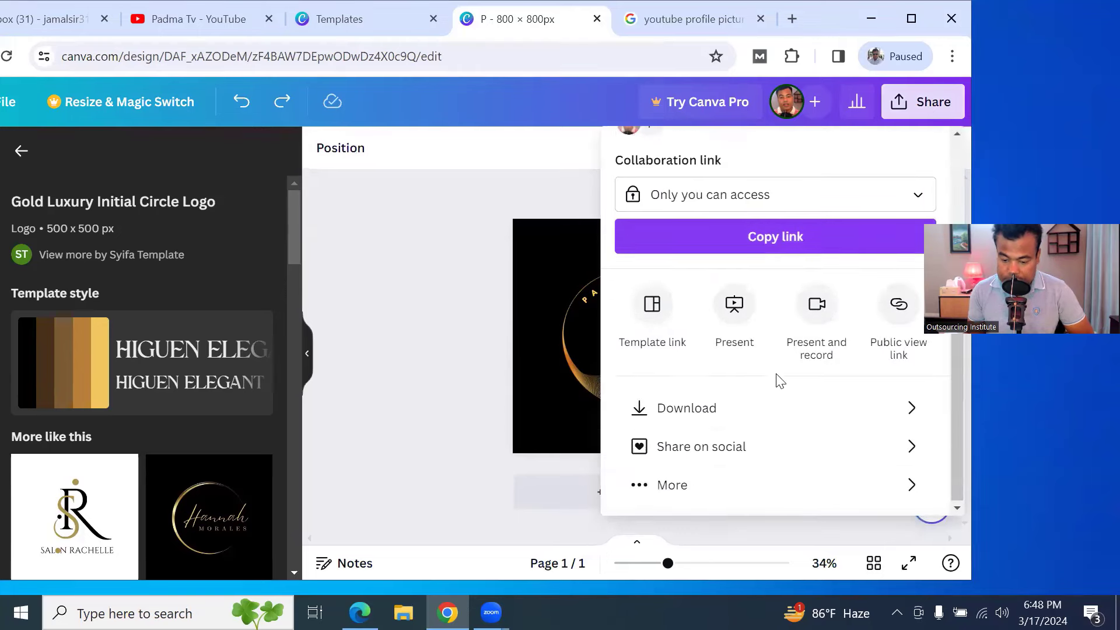
{"action": "left_click", "coordinate": [747, 418]}
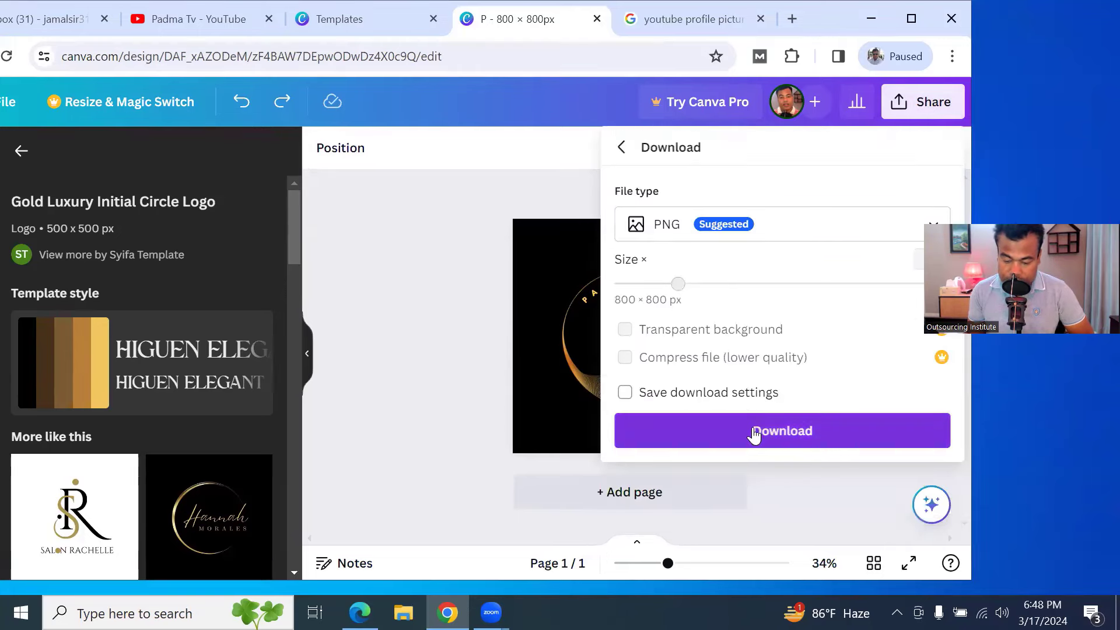
{"action": "left_click", "coordinate": [752, 429]}
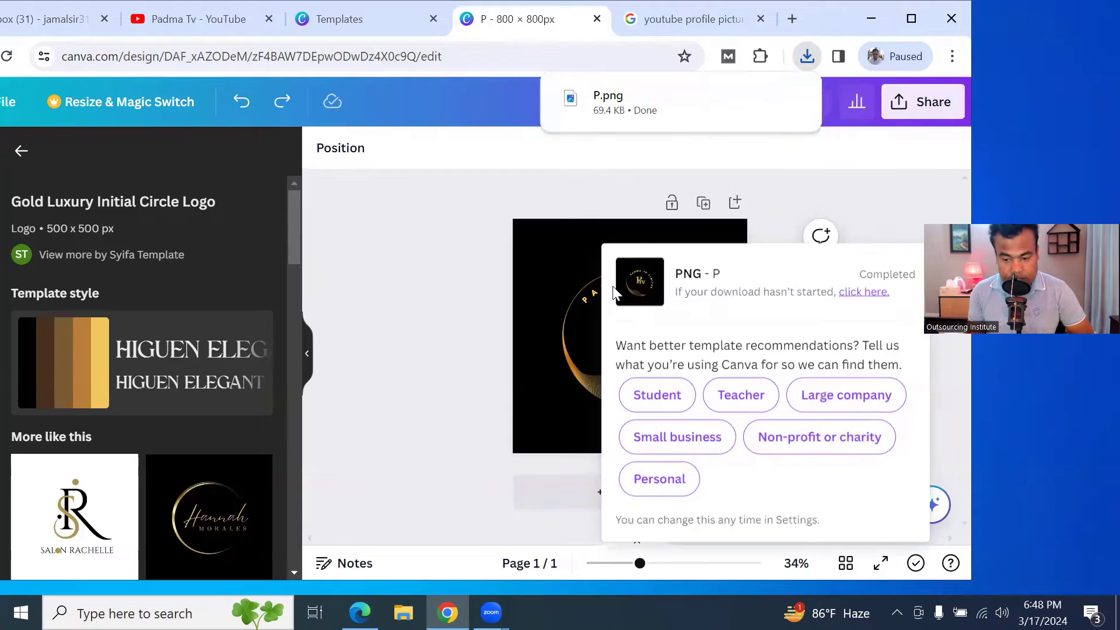
- Maximize the browser, dismiss the survey popup, and bring back the profile picture size results
{"action": "left_click", "coordinate": [912, 18]}
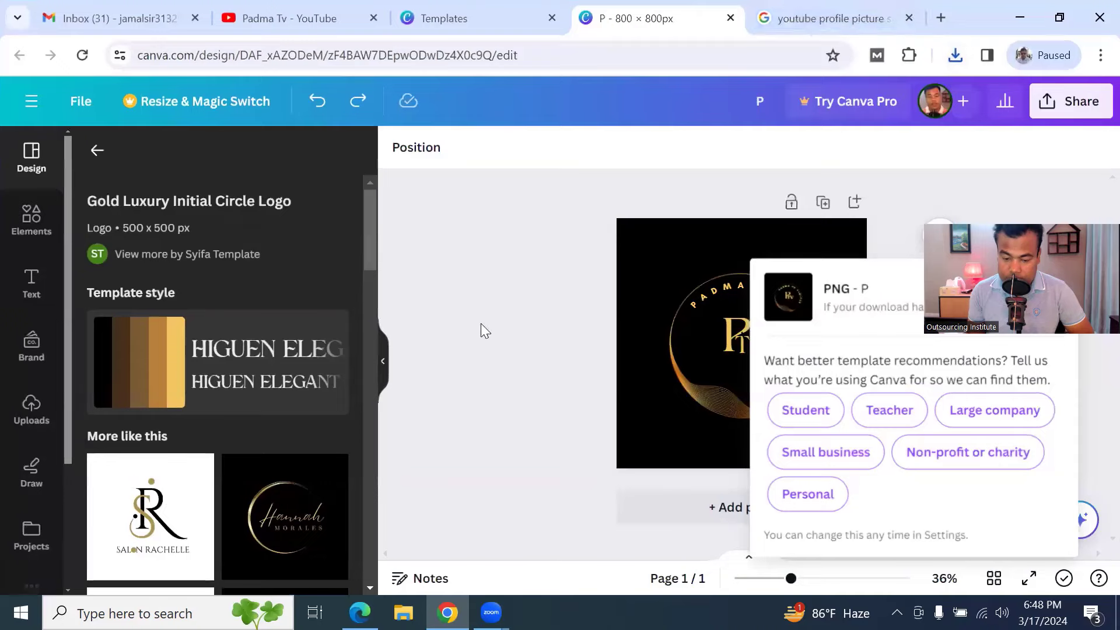
{"action": "left_click", "coordinate": [503, 305]}
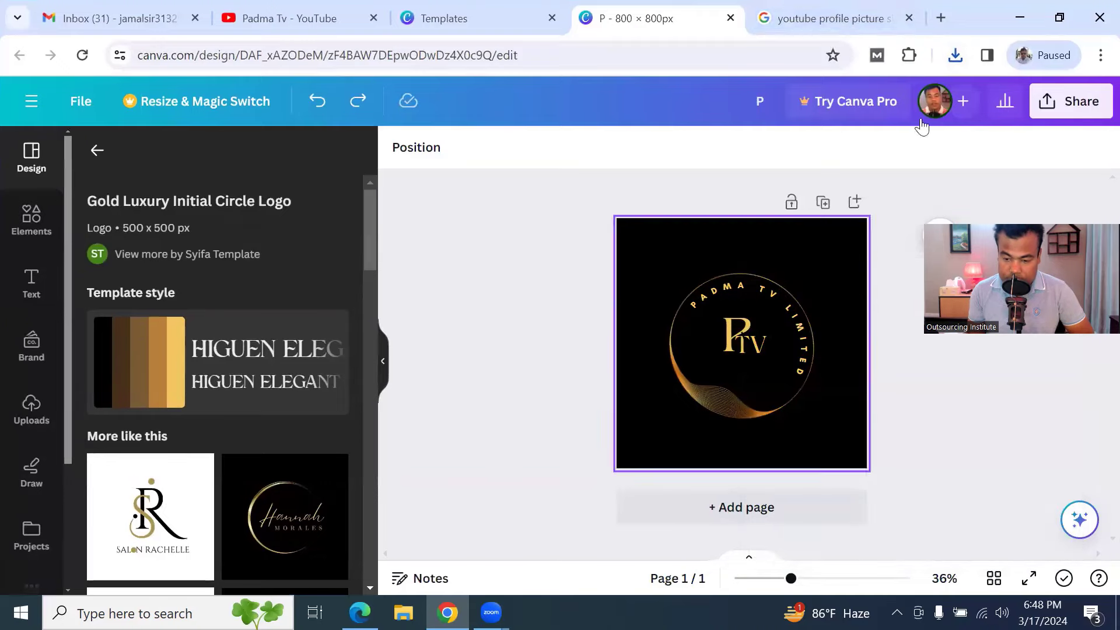
{"action": "left_click", "coordinate": [834, 17]}
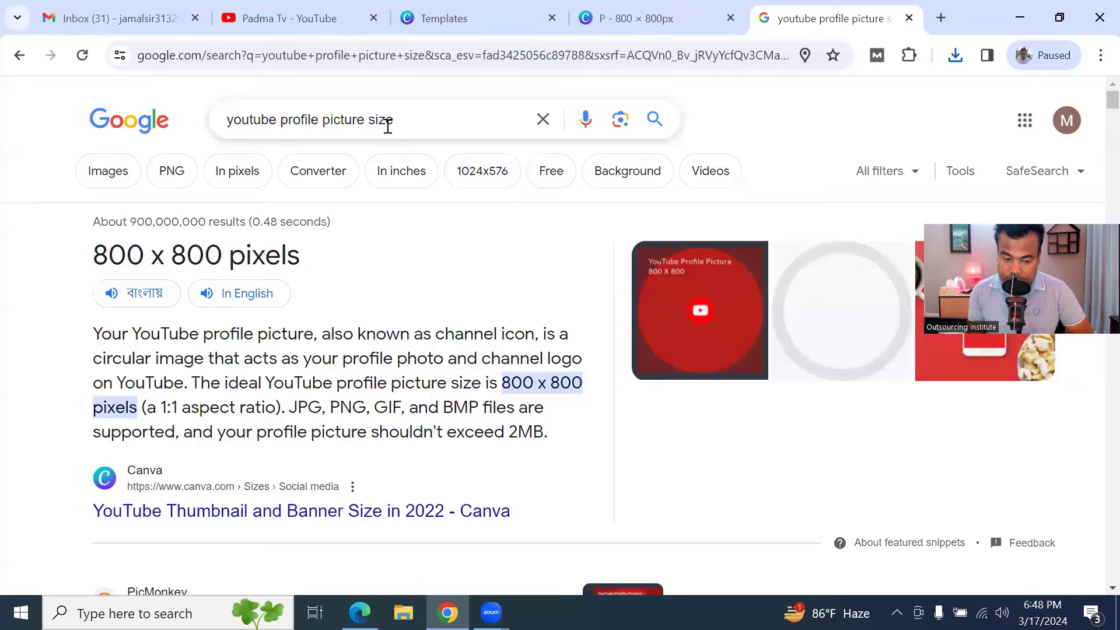
- From the templates page, start another custom 800 × 800 px design
{"action": "left_click", "coordinate": [632, 20]}
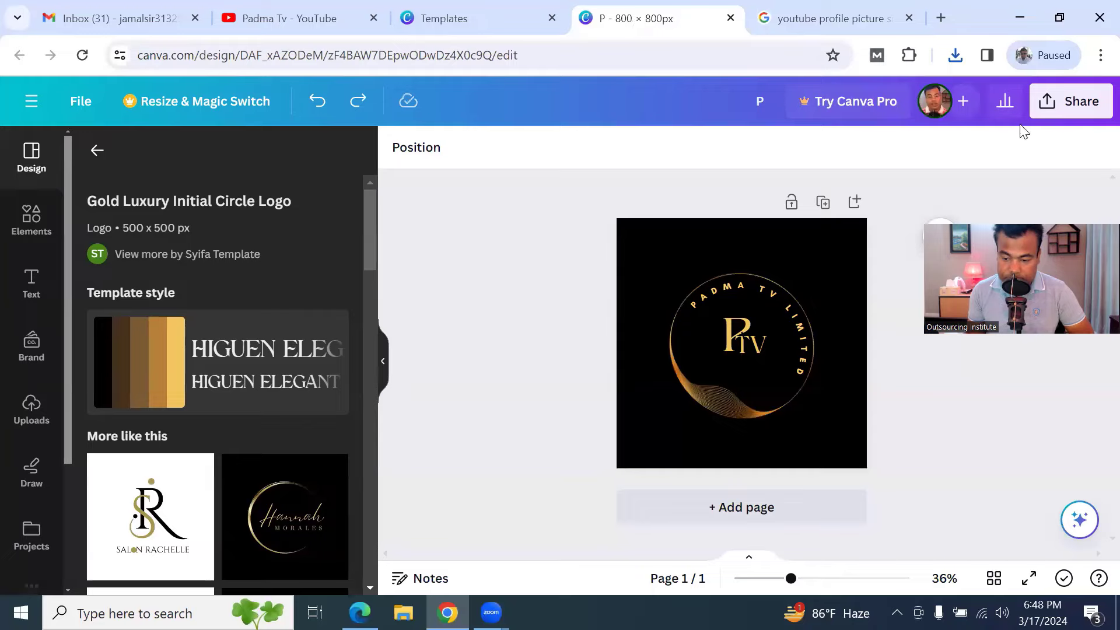
{"action": "left_click", "coordinate": [491, 21]}
{"action": "left_click", "coordinate": [942, 116]}
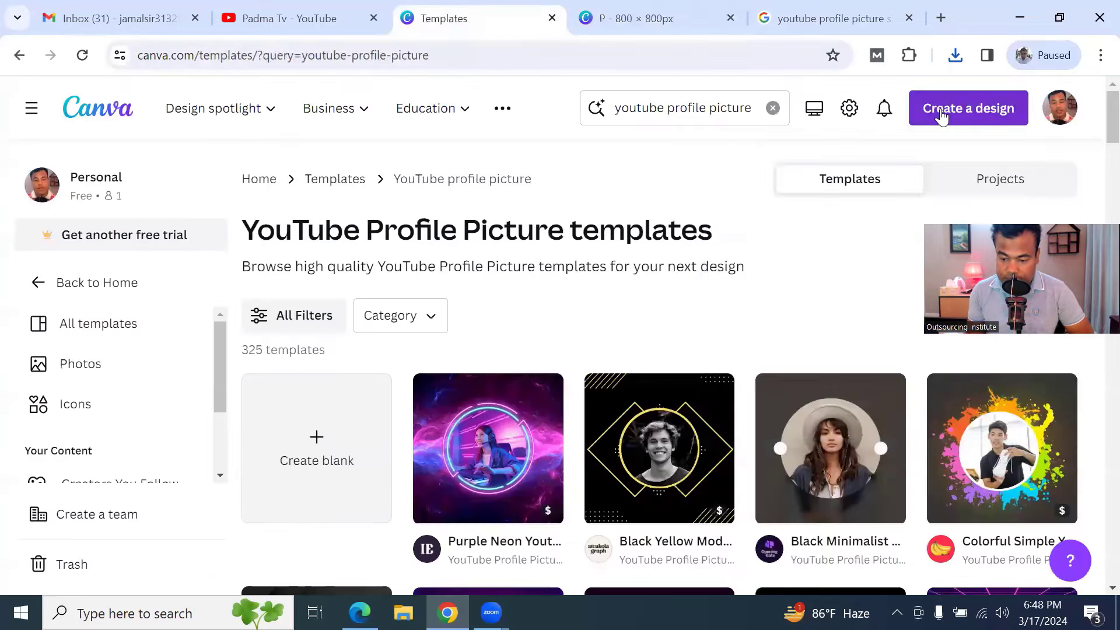
{"action": "left_click", "coordinate": [942, 112]}
{"action": "scroll", "coordinate": [794, 309], "scroll_direction": "down", "scroll_amount": 10}
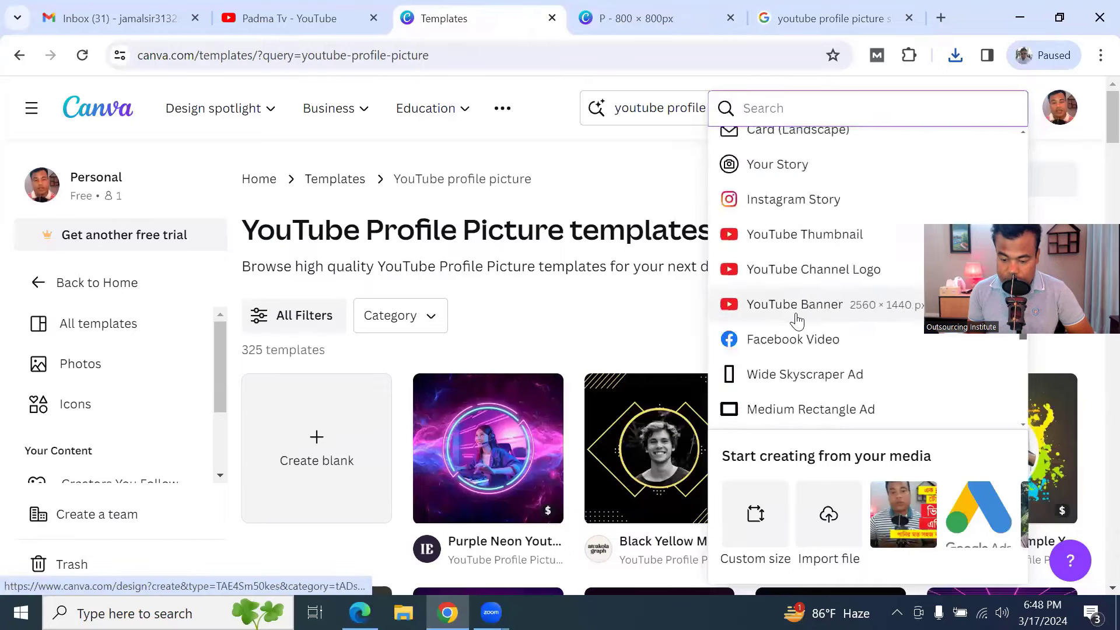
{"action": "scroll", "coordinate": [795, 318], "scroll_direction": "down", "scroll_amount": 1}
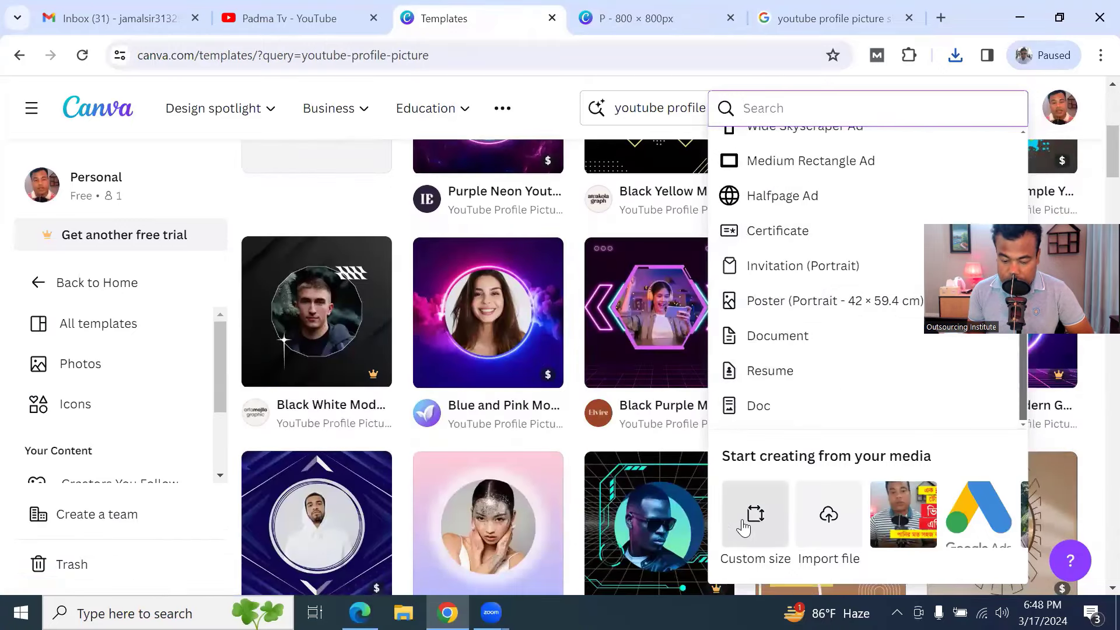
{"action": "left_click", "coordinate": [764, 519]}
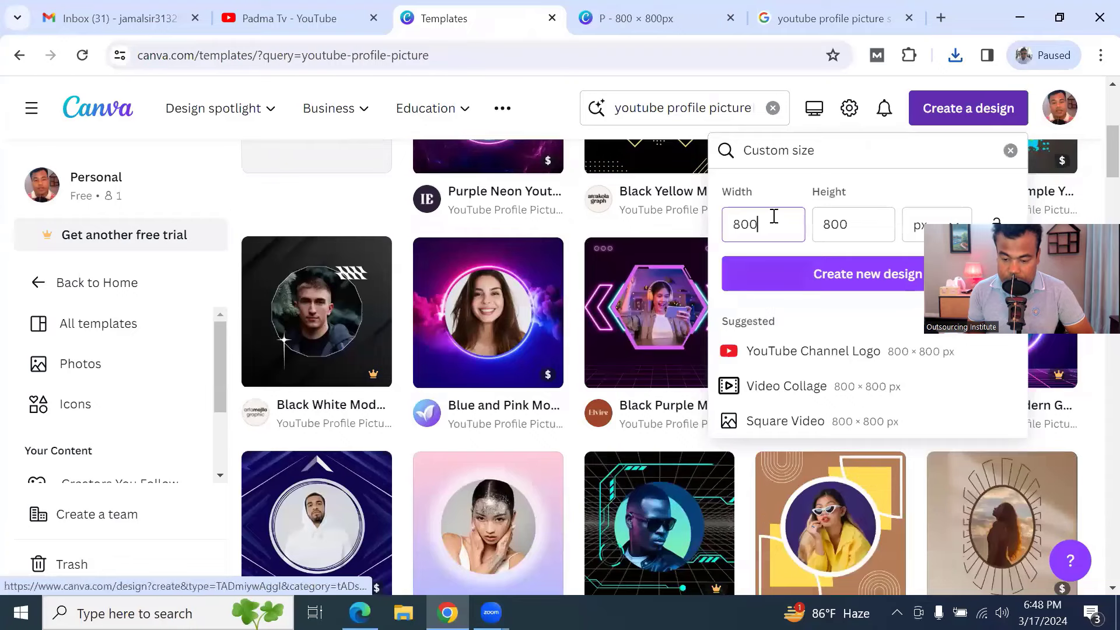
{"action": "left_click", "coordinate": [852, 279]}
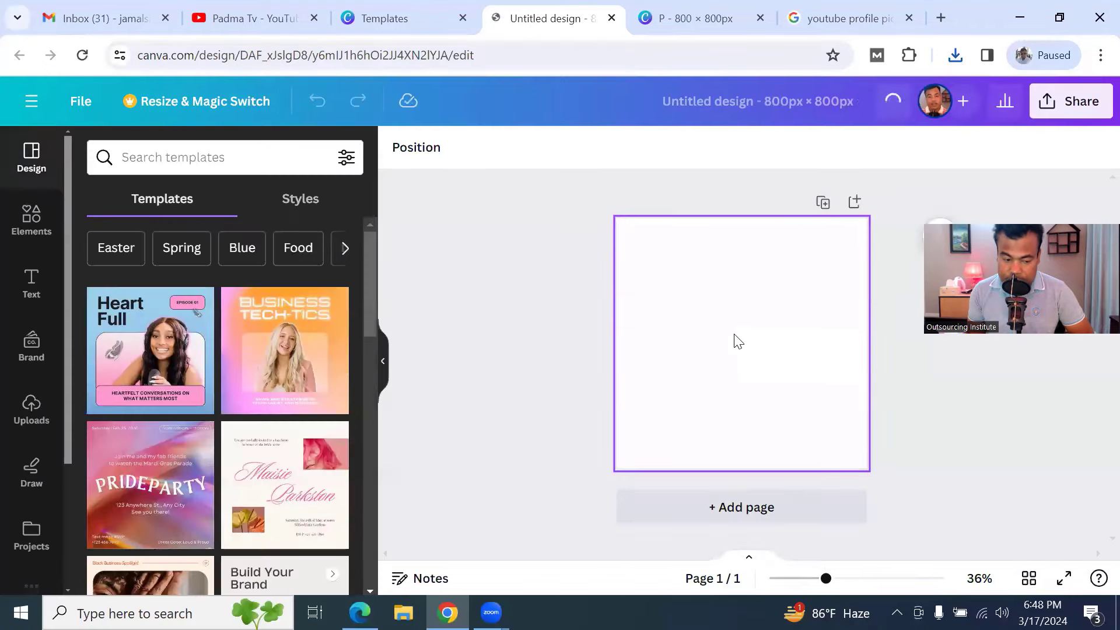
{"action": "scroll", "coordinate": [168, 400], "scroll_direction": "down", "scroll_amount": 15}
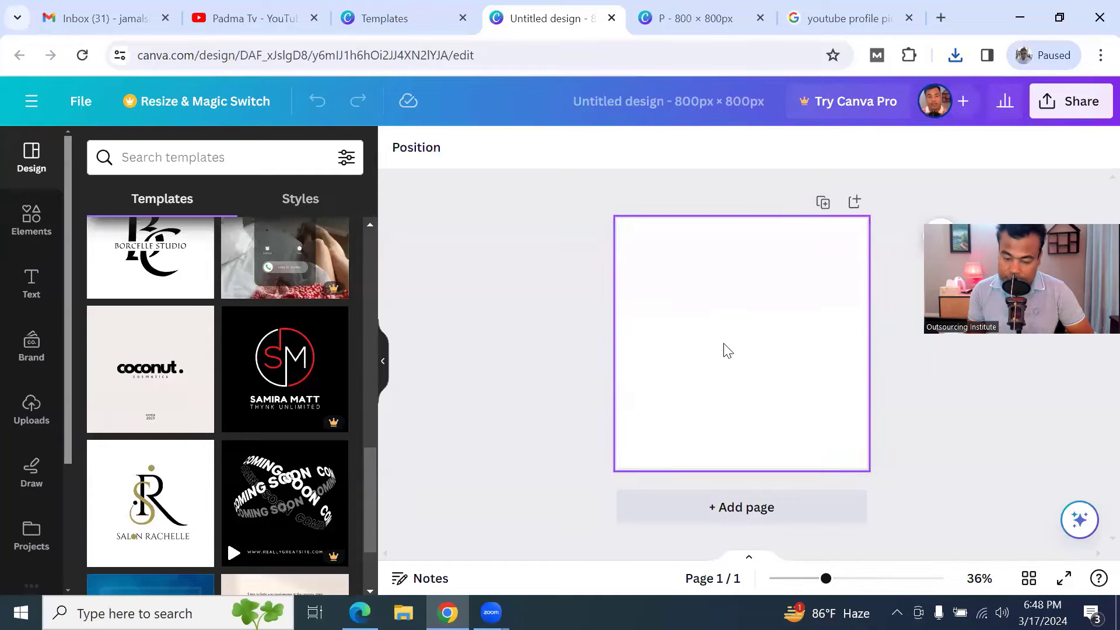
- Close the untitled design and PTV logo tabs, returning to the profile picture templates
{"action": "left_click", "coordinate": [613, 19]}
{"action": "left_click", "coordinate": [554, 17]}
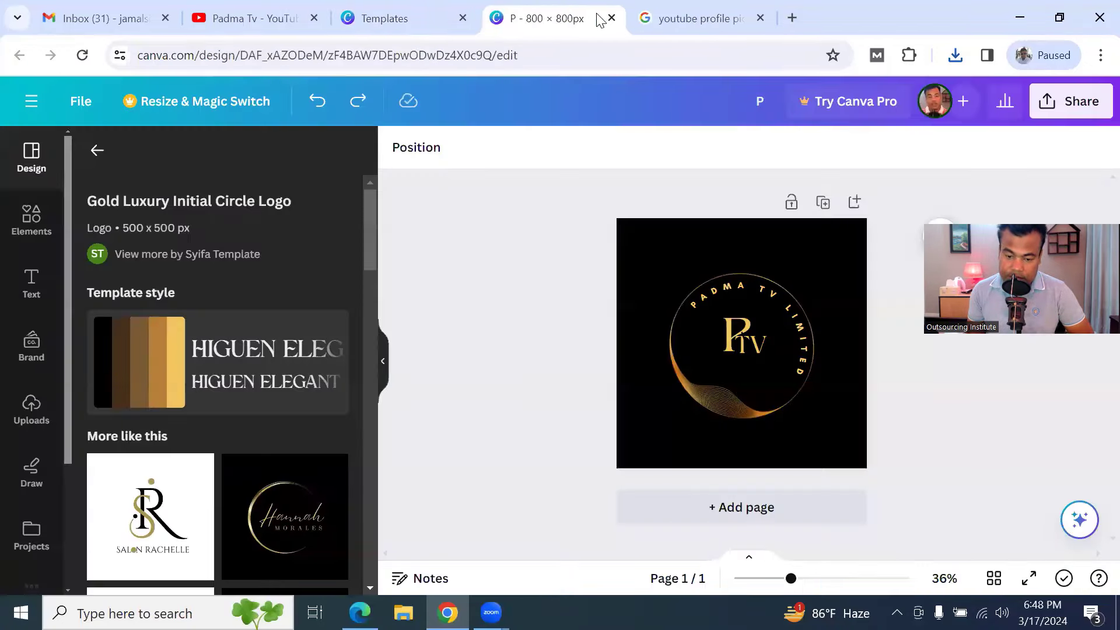
{"action": "left_click", "coordinate": [612, 19]}
{"action": "left_click", "coordinate": [404, 18]}
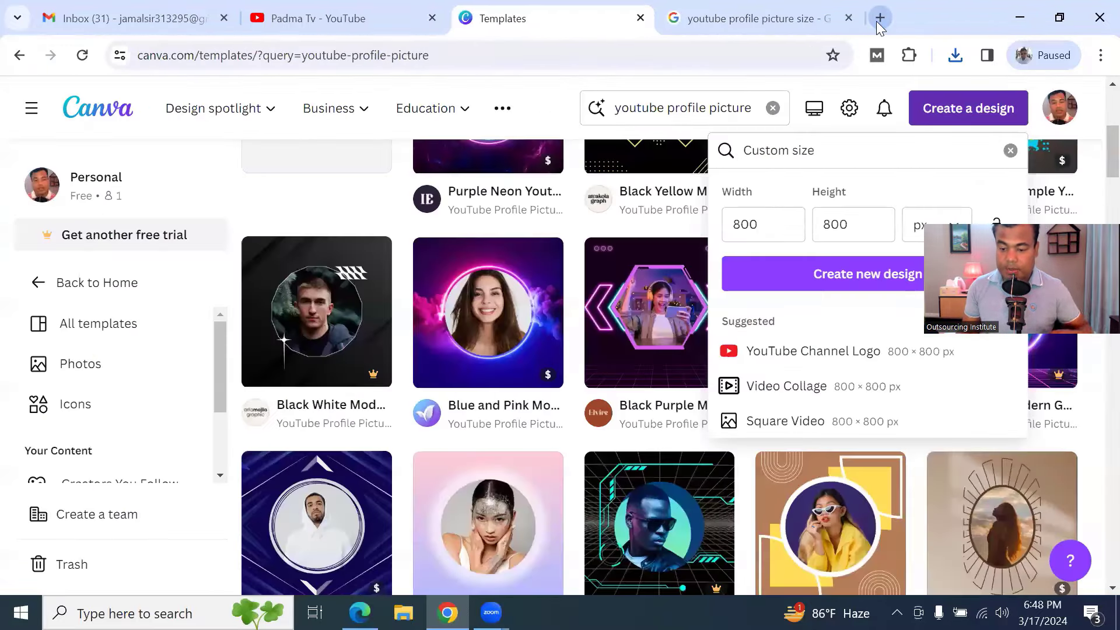
- Open Canva's home page in a new tab and search templates for 'logo'
{"action": "left_click", "coordinate": [878, 19]}
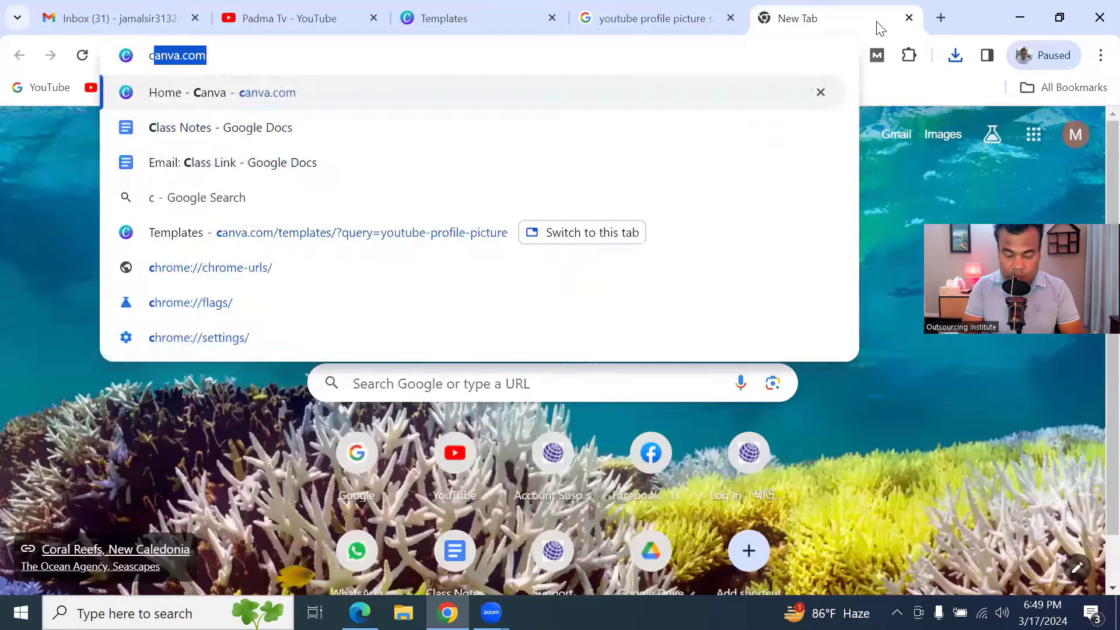
{"action": "key", "text": "Return"}
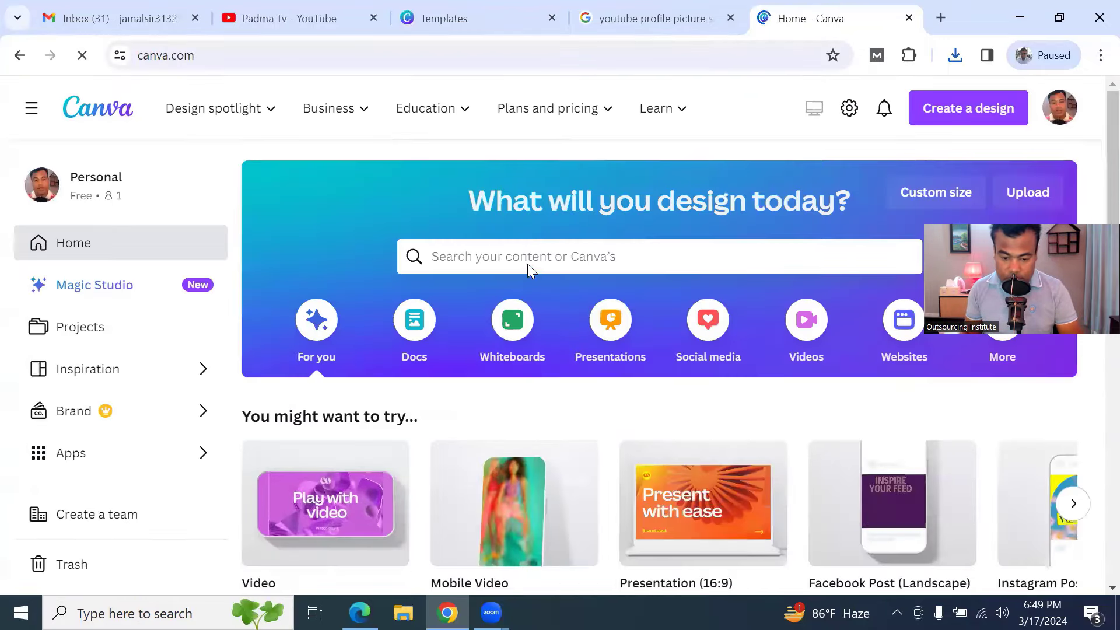
{"action": "left_click", "coordinate": [531, 256]}
{"action": "type", "text": "logo"}
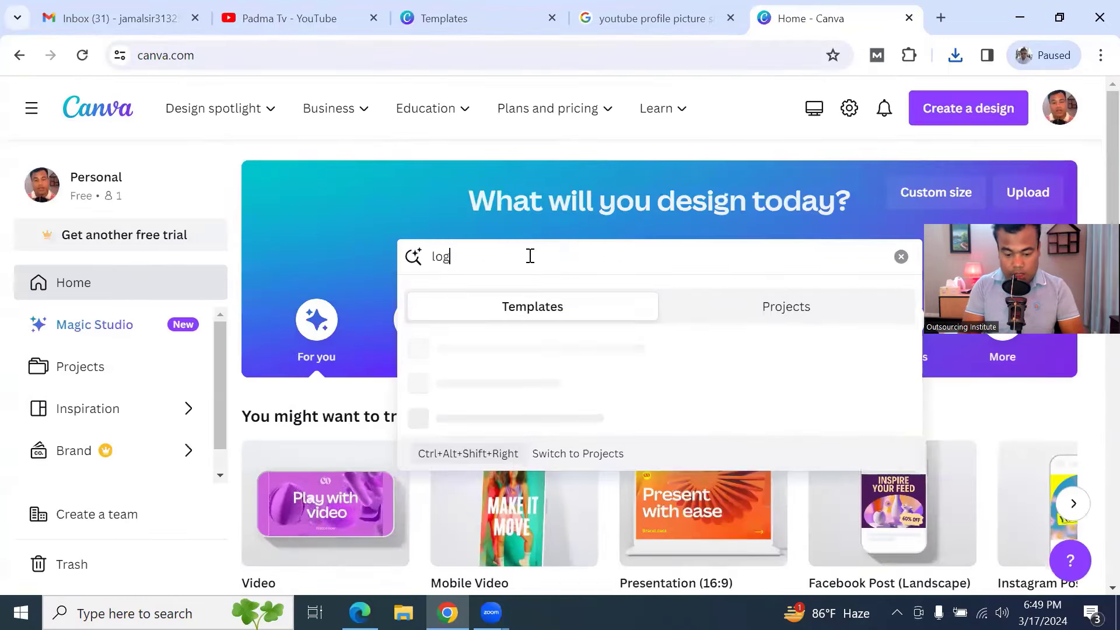
{"action": "key", "text": "Return"}
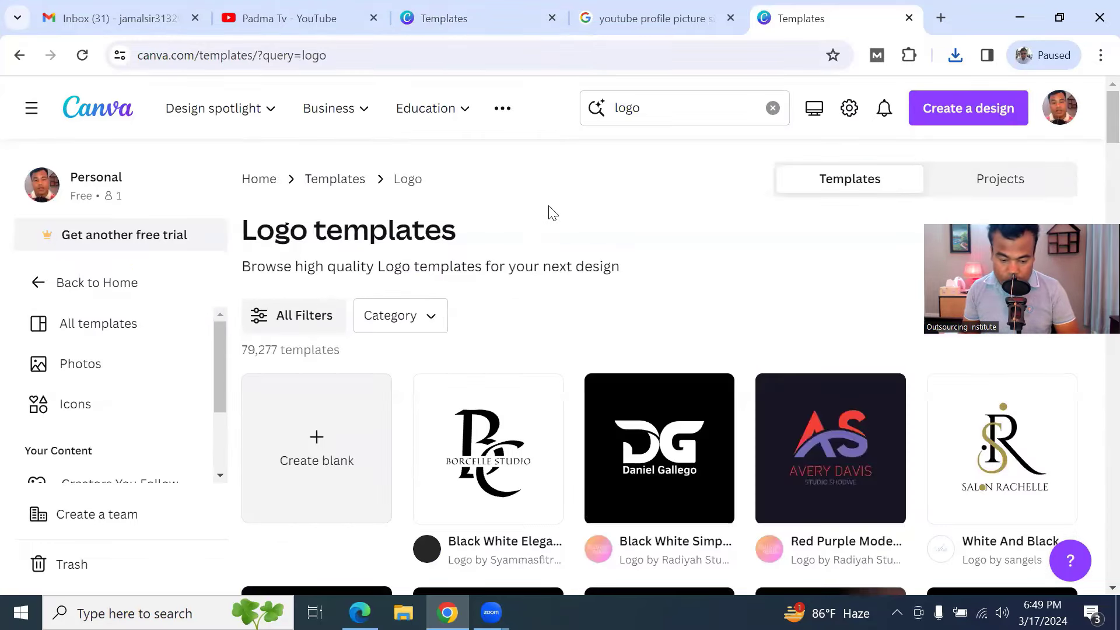
- Browse the 79,277 Logo template results, noting which are Pro
{"action": "scroll", "coordinate": [554, 234], "scroll_direction": "down", "scroll_amount": 8}
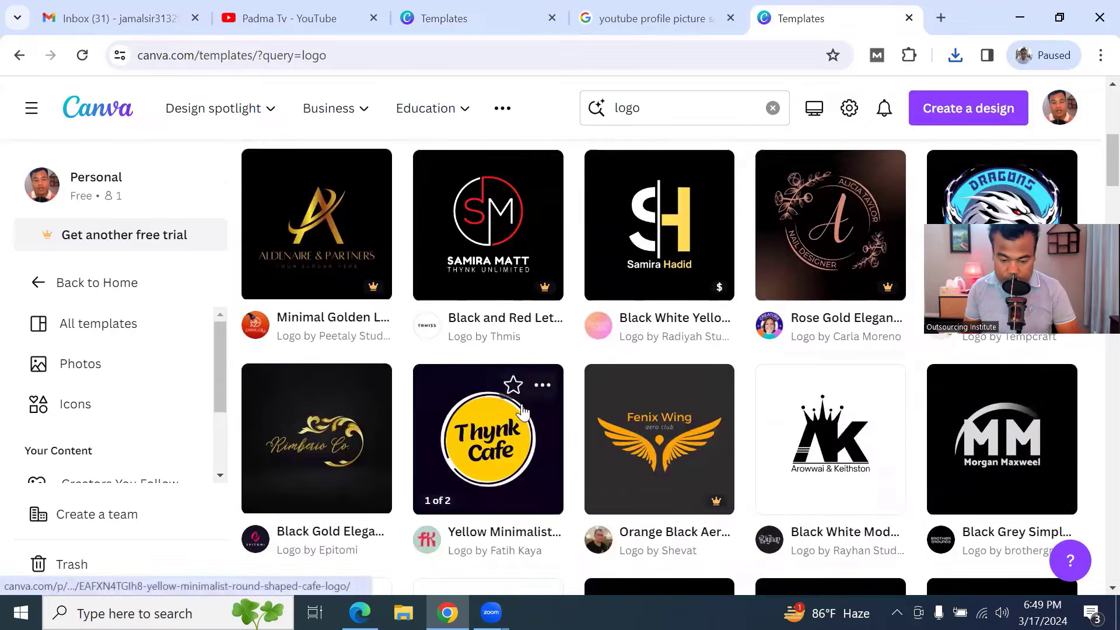
{"action": "scroll", "coordinate": [899, 440], "scroll_direction": "down", "scroll_amount": 8}
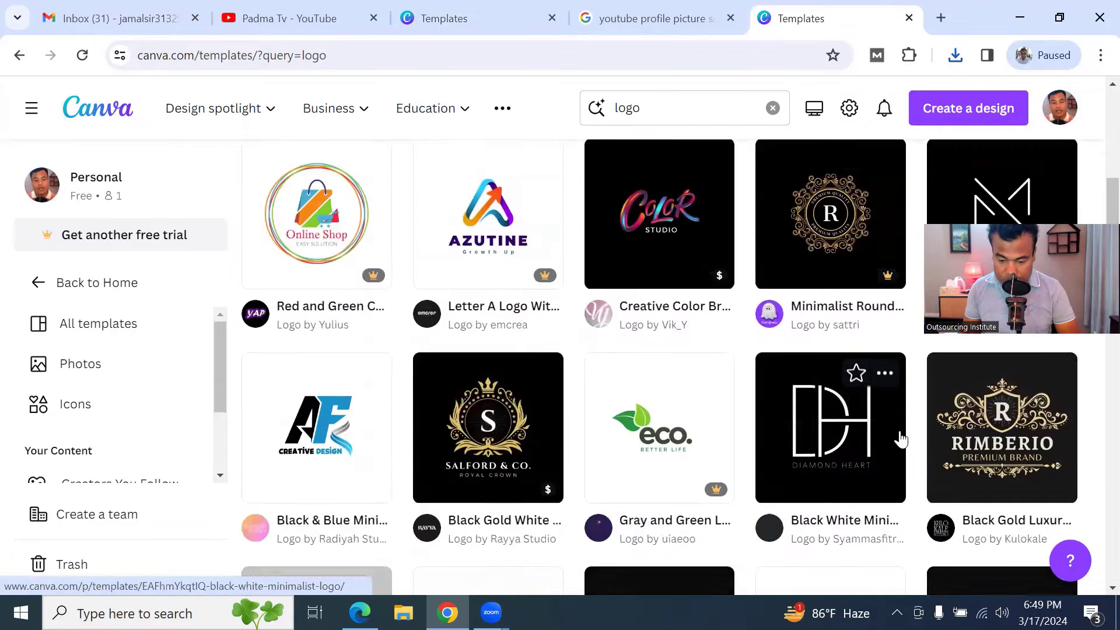
{"action": "scroll", "coordinate": [902, 441], "scroll_direction": "up", "scroll_amount": 7}
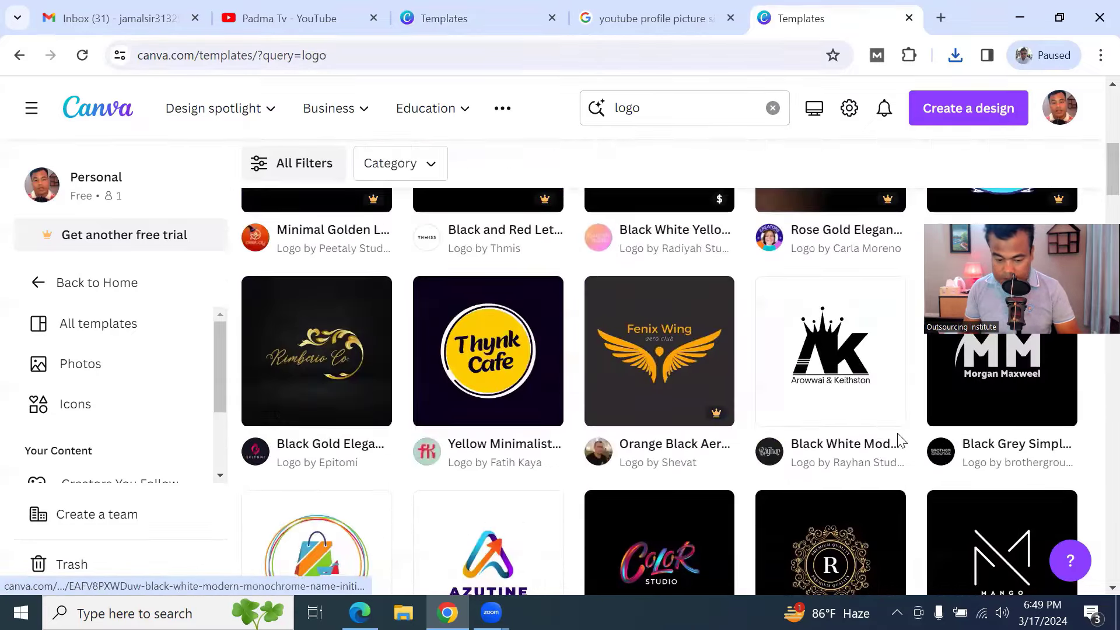
{"action": "scroll", "coordinate": [896, 443], "scroll_direction": "up", "scroll_amount": 7}
{"action": "scroll", "coordinate": [893, 445], "scroll_direction": "down", "scroll_amount": 3}
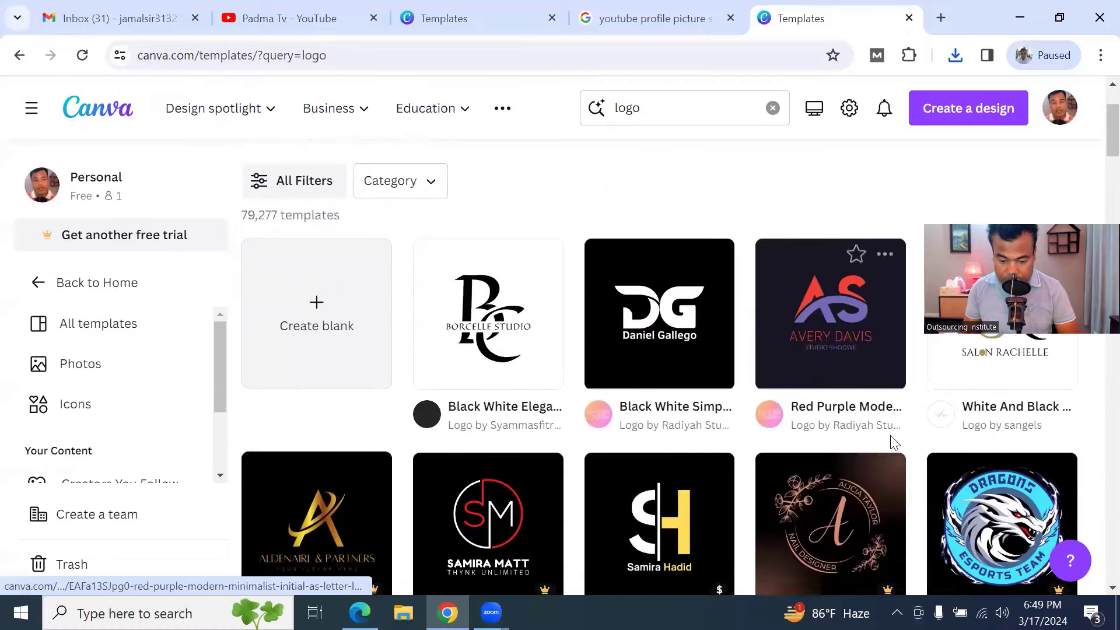
{"action": "scroll", "coordinate": [889, 445], "scroll_direction": "down", "scroll_amount": 5}
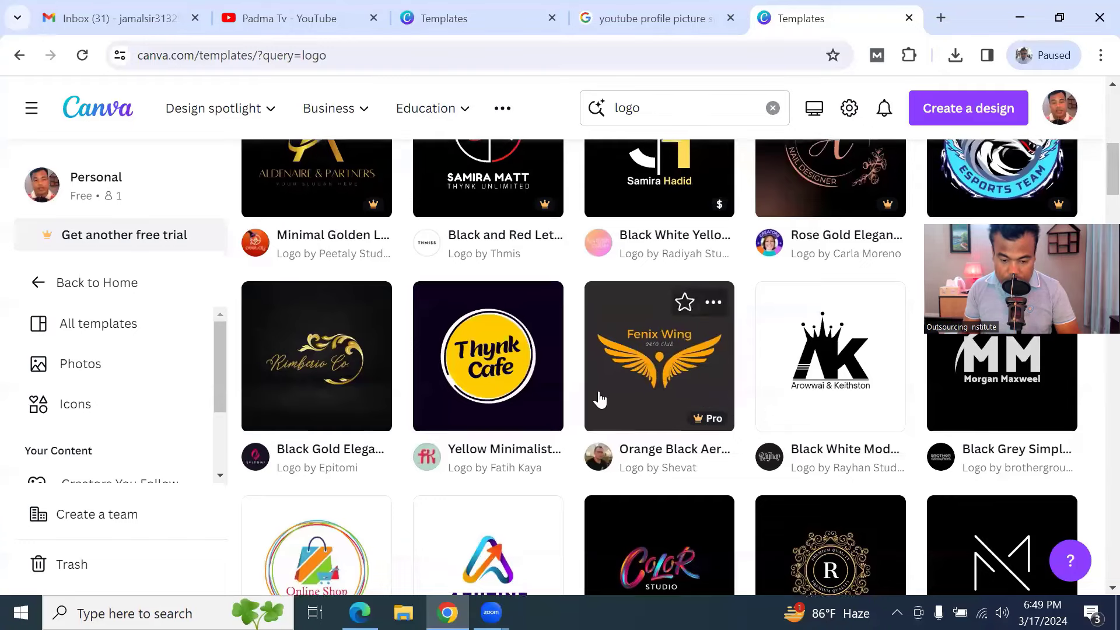
{"action": "scroll", "coordinate": [595, 400], "scroll_direction": "up", "scroll_amount": 4}
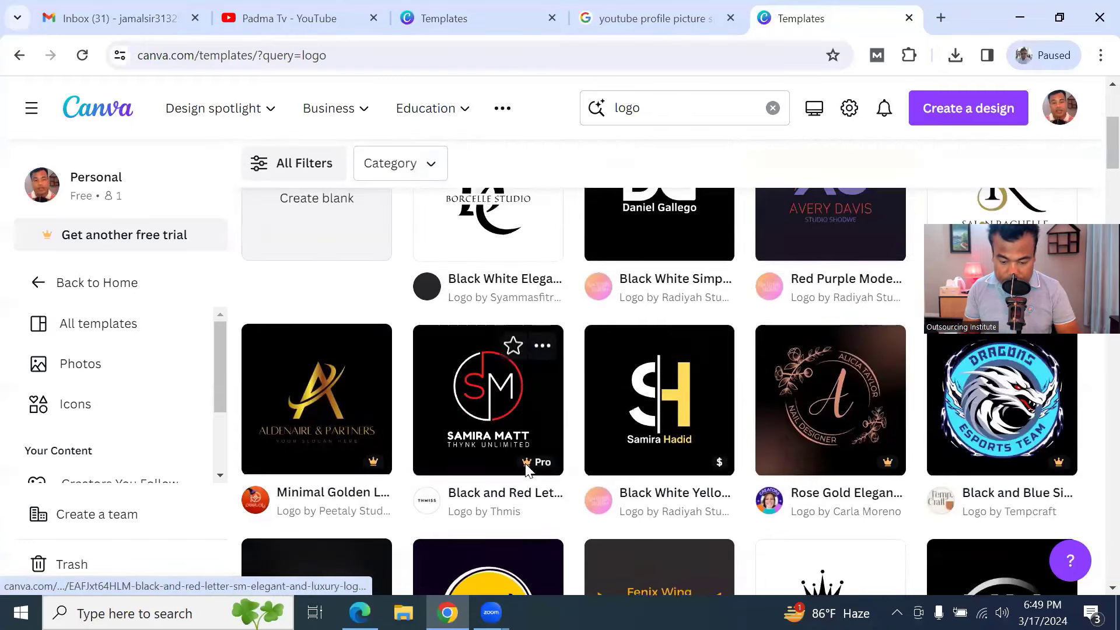
{"action": "scroll", "coordinate": [613, 438], "scroll_direction": "up", "scroll_amount": 3}
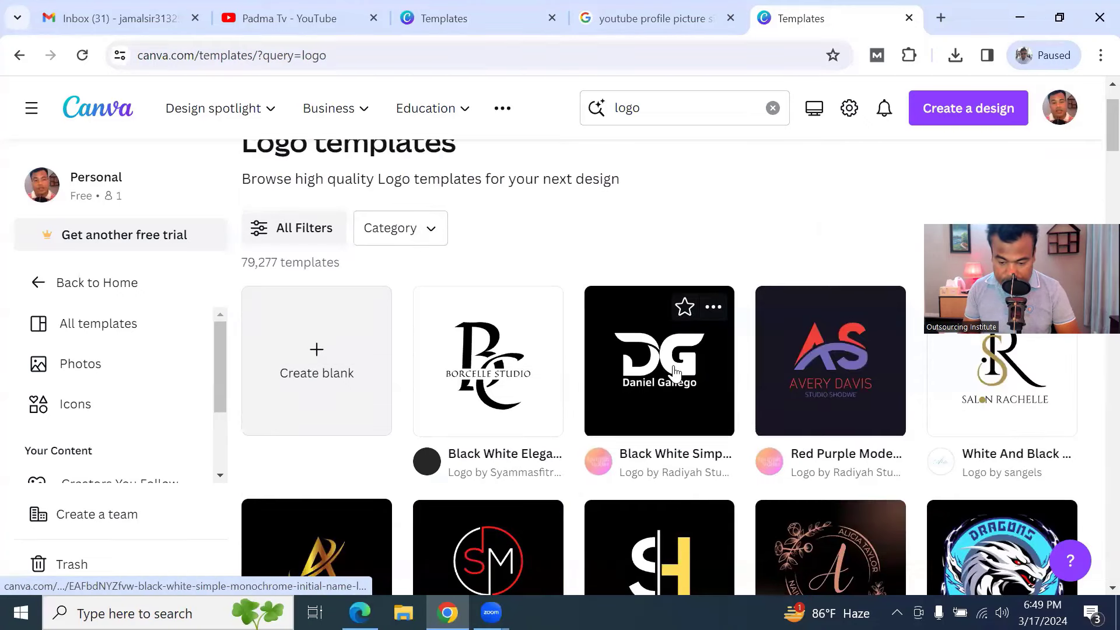
{"action": "left_click", "coordinate": [843, 363]}
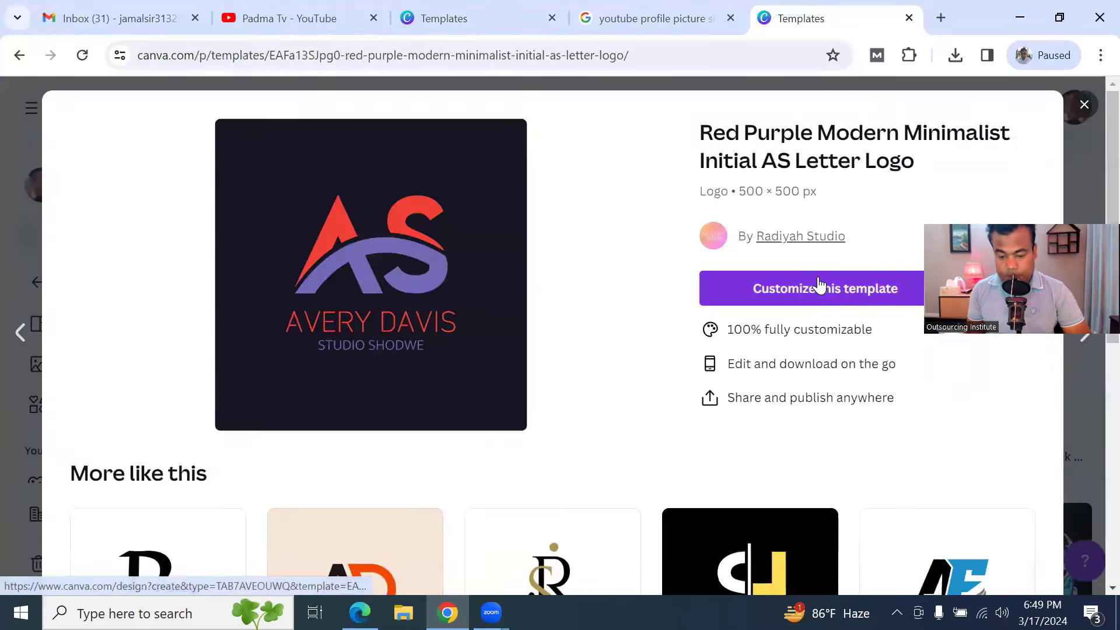
{"action": "left_click", "coordinate": [815, 291]}
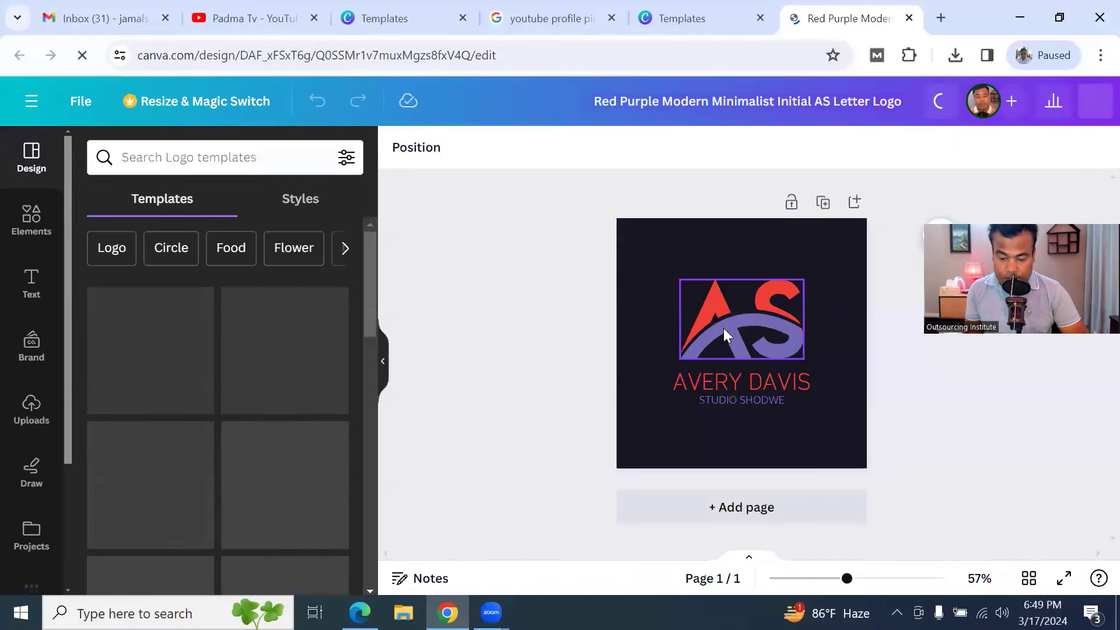
{"action": "double_click", "coordinate": [724, 328]}
{"action": "key", "text": "Escape"}
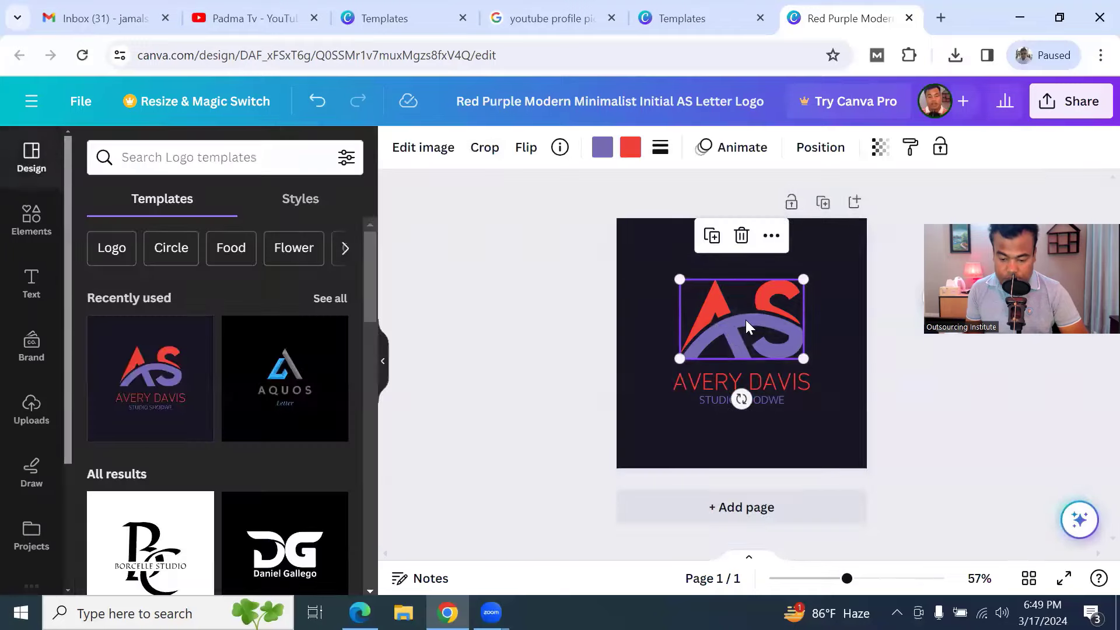
{"action": "double_click", "coordinate": [745, 320]}
{"action": "key", "text": "Escape"}
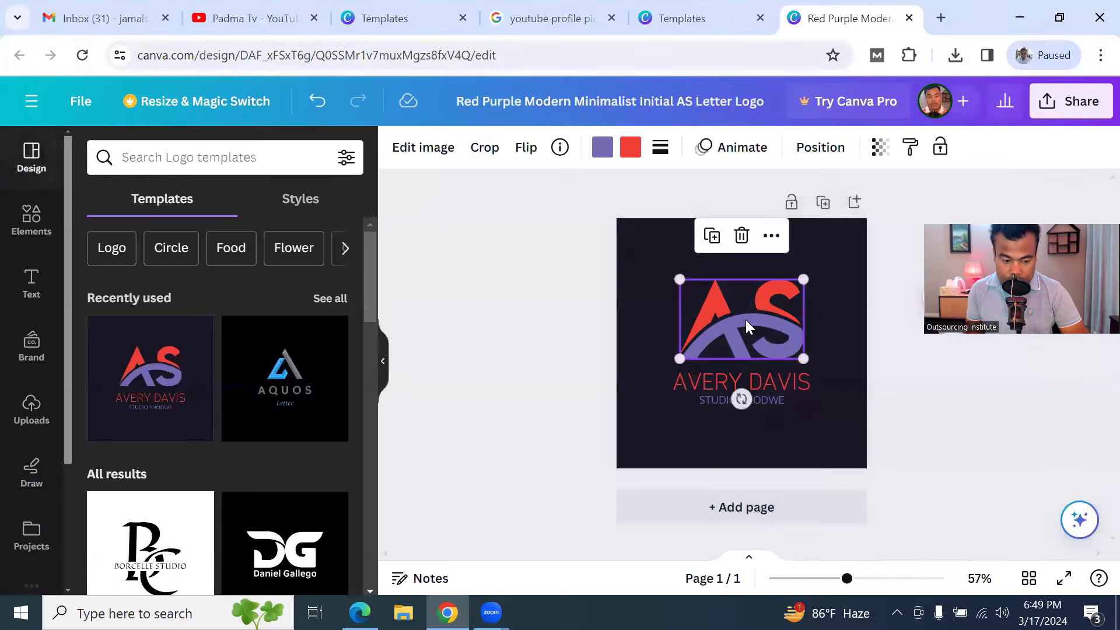
{"action": "left_click", "coordinate": [747, 379]}
{"action": "left_click", "coordinate": [710, 280]}
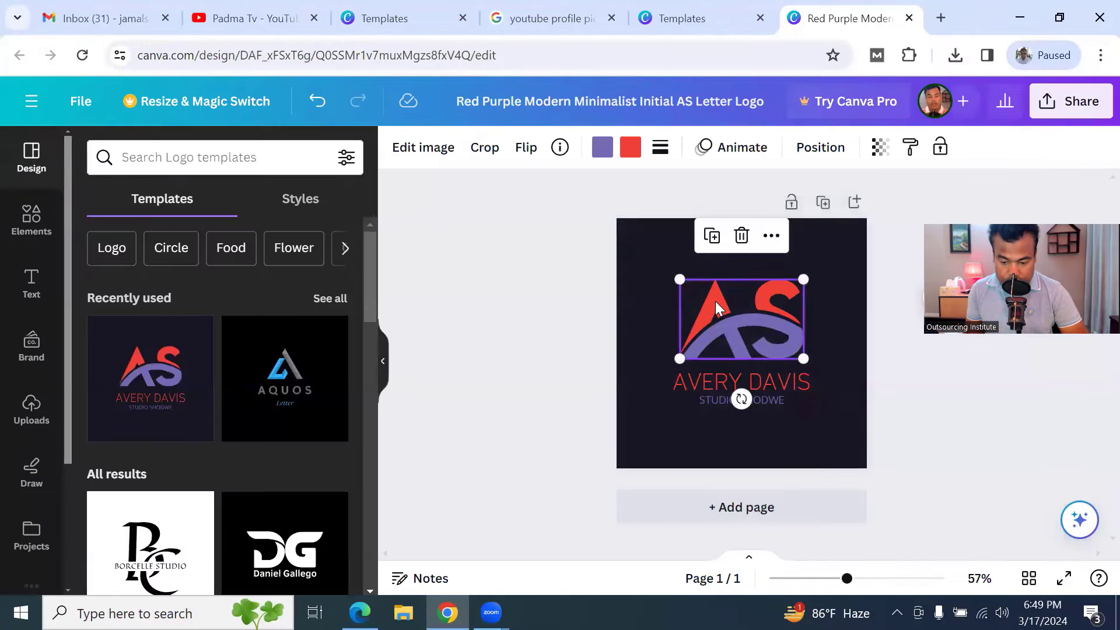
{"action": "double_click", "coordinate": [715, 301]}
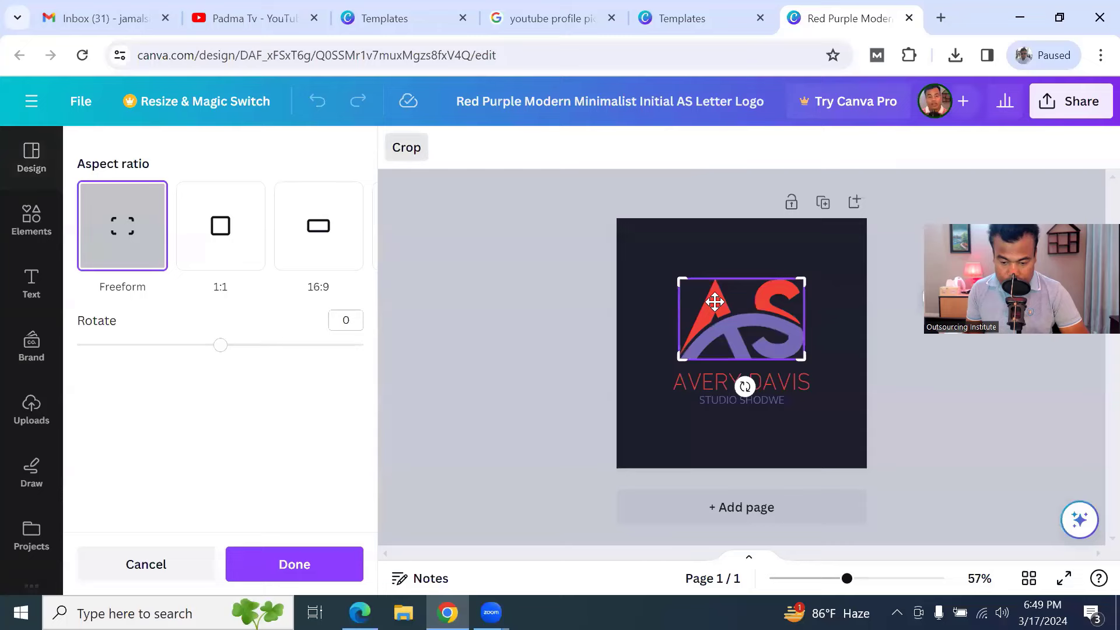
{"action": "left_click", "coordinate": [910, 20]}
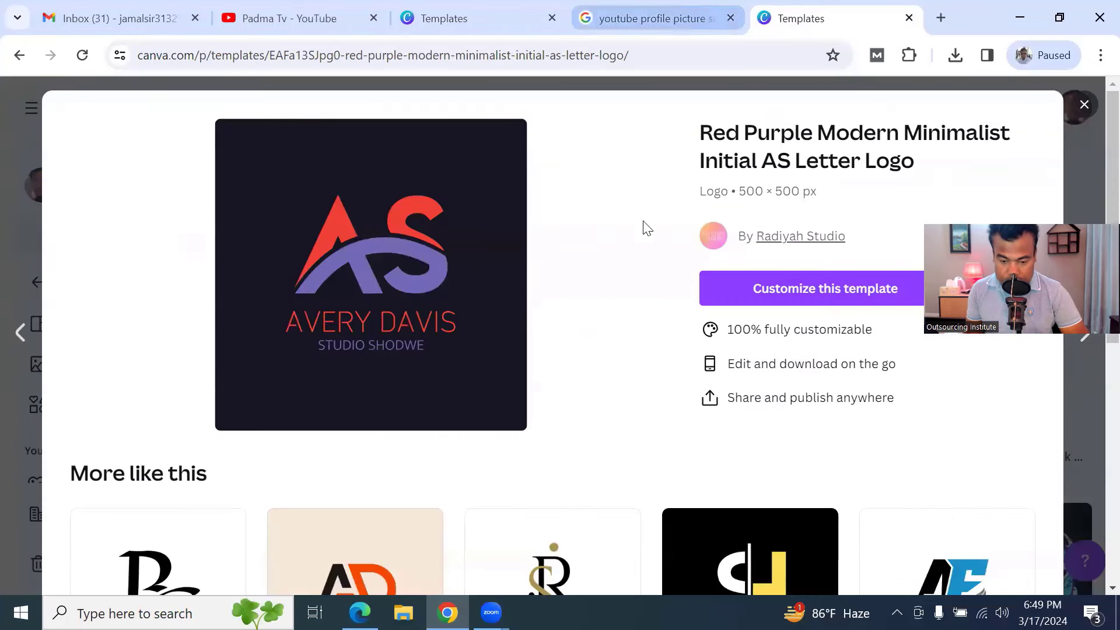
{"action": "left_click", "coordinate": [1084, 104]}
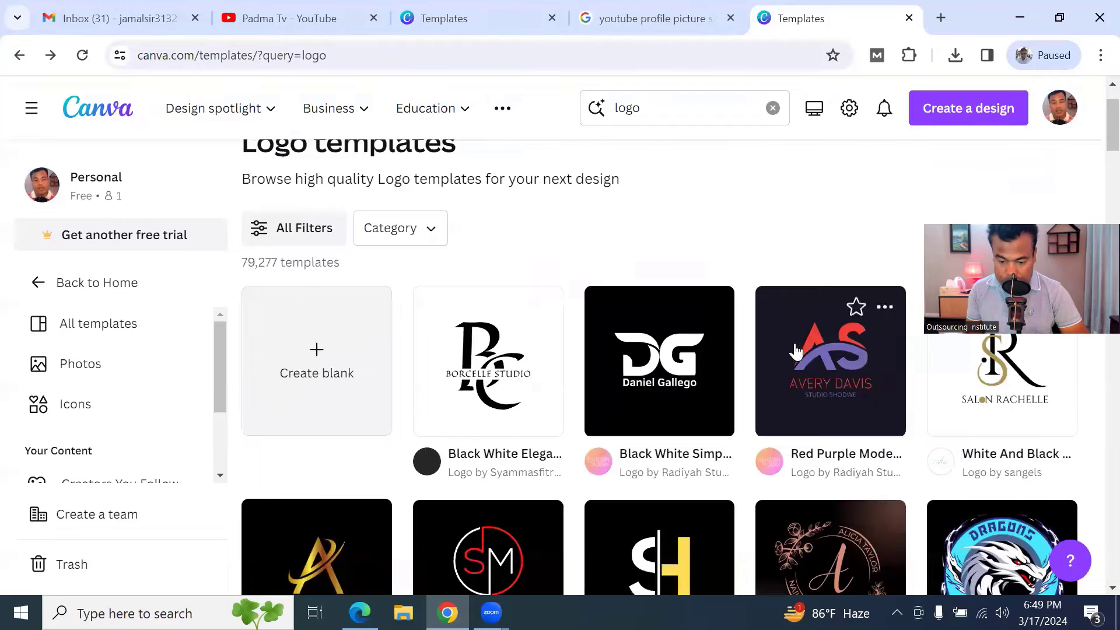
- Try the black and white crowned AK logo template, inspect its parts, then close it
{"action": "scroll", "coordinate": [796, 350], "scroll_direction": "down", "scroll_amount": 10}
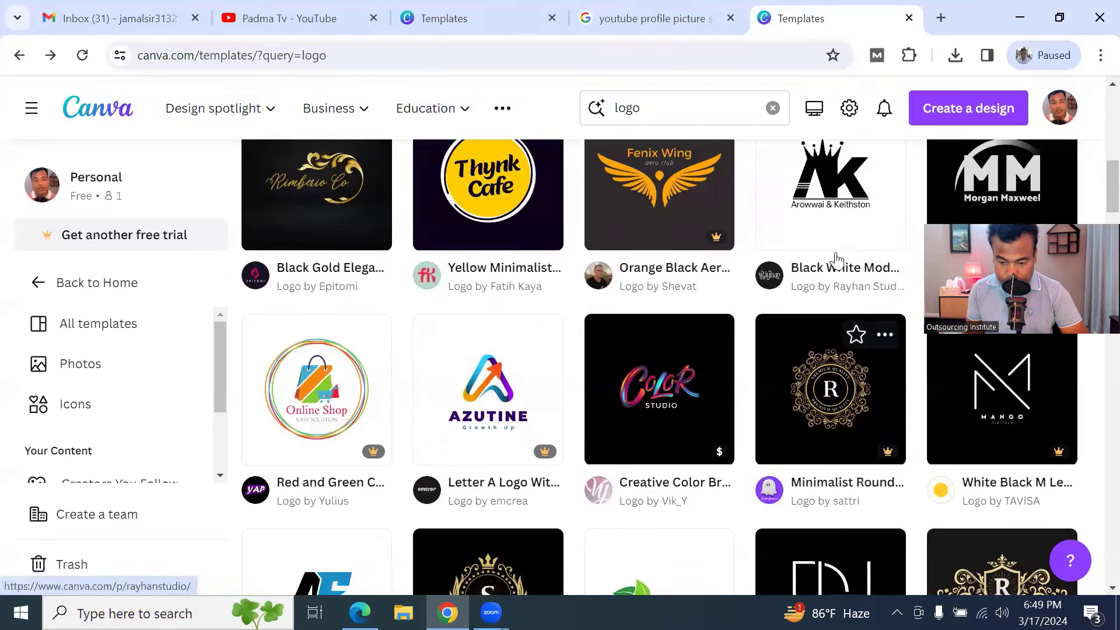
{"action": "scroll", "coordinate": [834, 303], "scroll_direction": "up", "scroll_amount": 3}
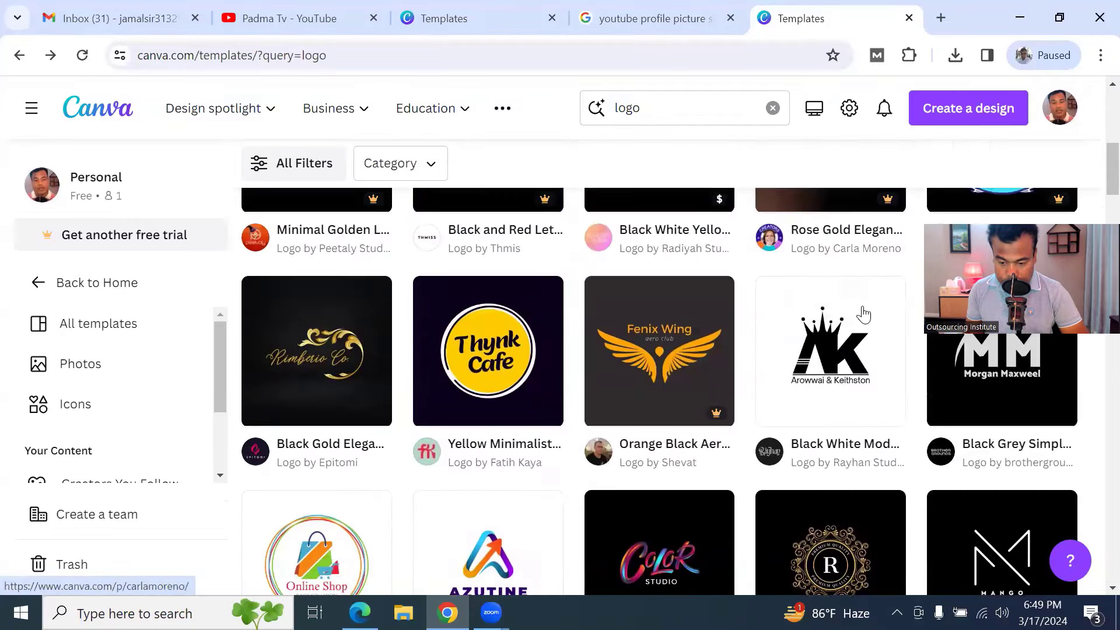
{"action": "left_click", "coordinate": [830, 345]}
{"action": "left_click", "coordinate": [377, 274]}
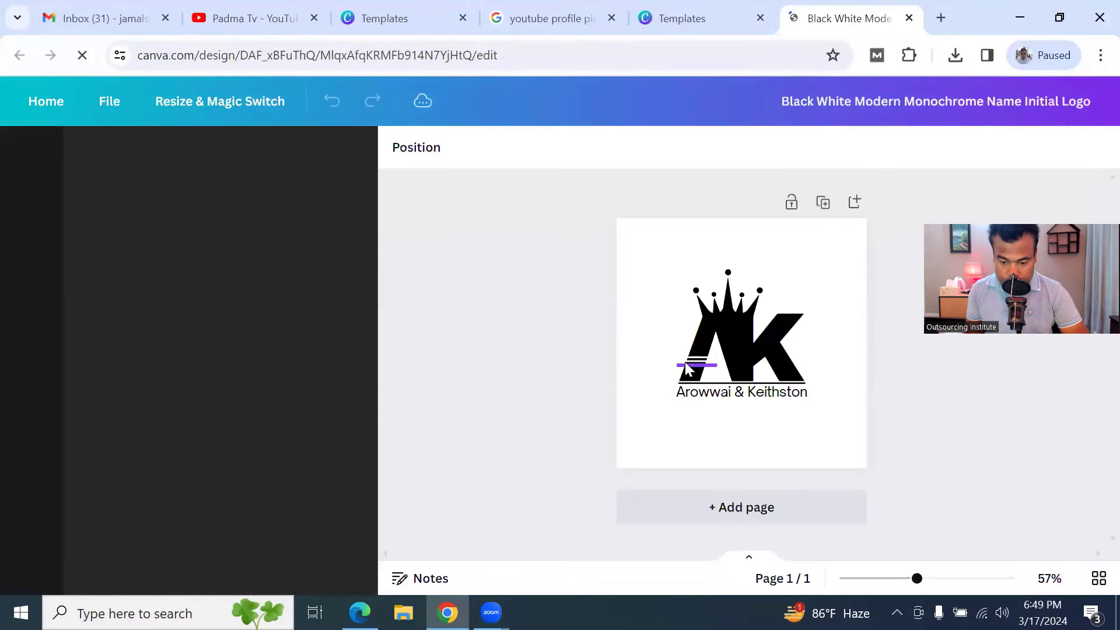
{"action": "left_click", "coordinate": [733, 344]}
{"action": "left_click", "coordinate": [711, 350]}
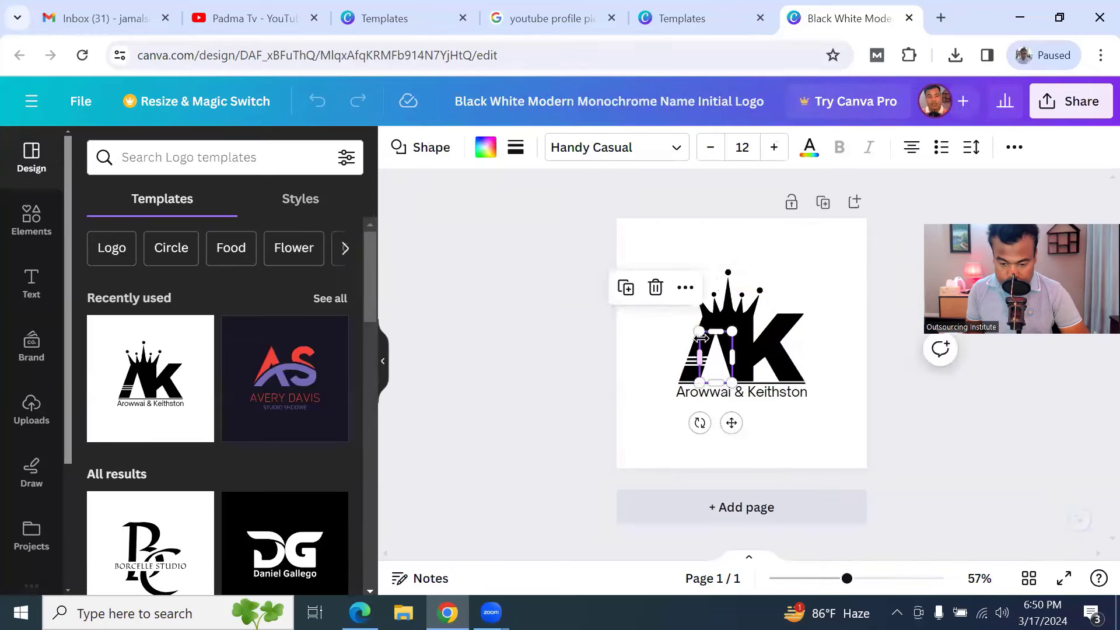
{"action": "left_click", "coordinate": [707, 320]}
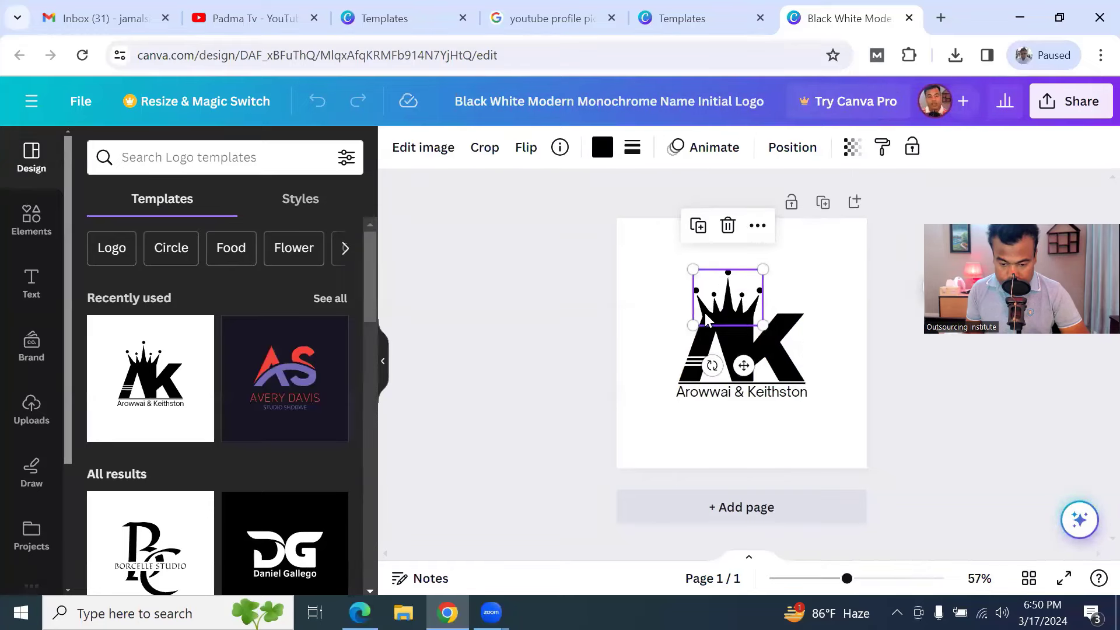
{"action": "left_click", "coordinate": [698, 346]}
{"action": "left_click", "coordinate": [698, 346]}
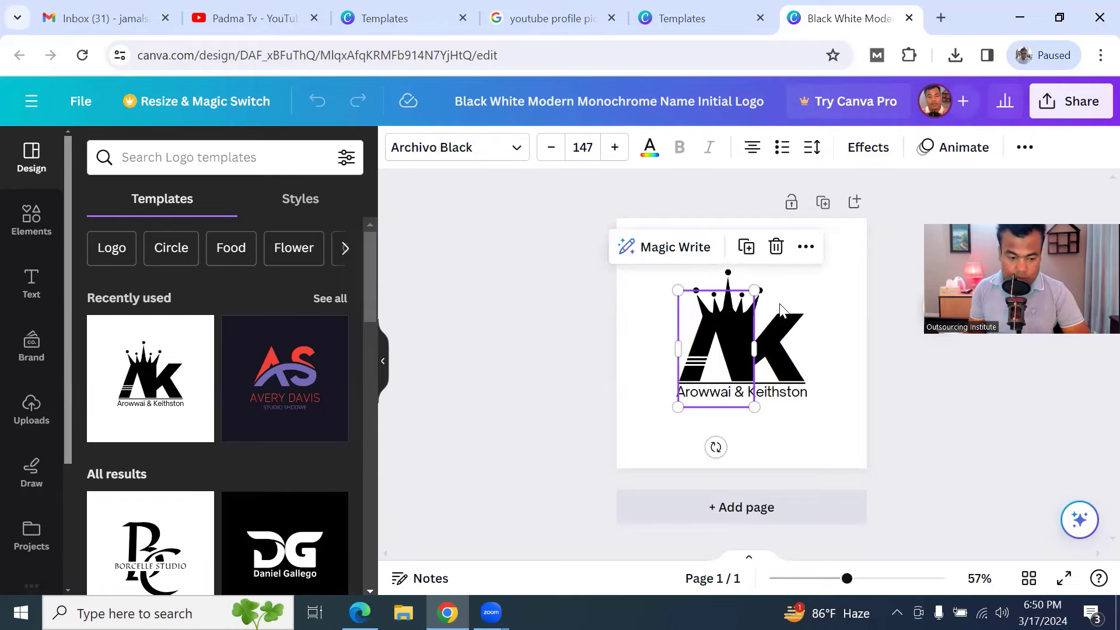
{"action": "left_click", "coordinate": [671, 18]}
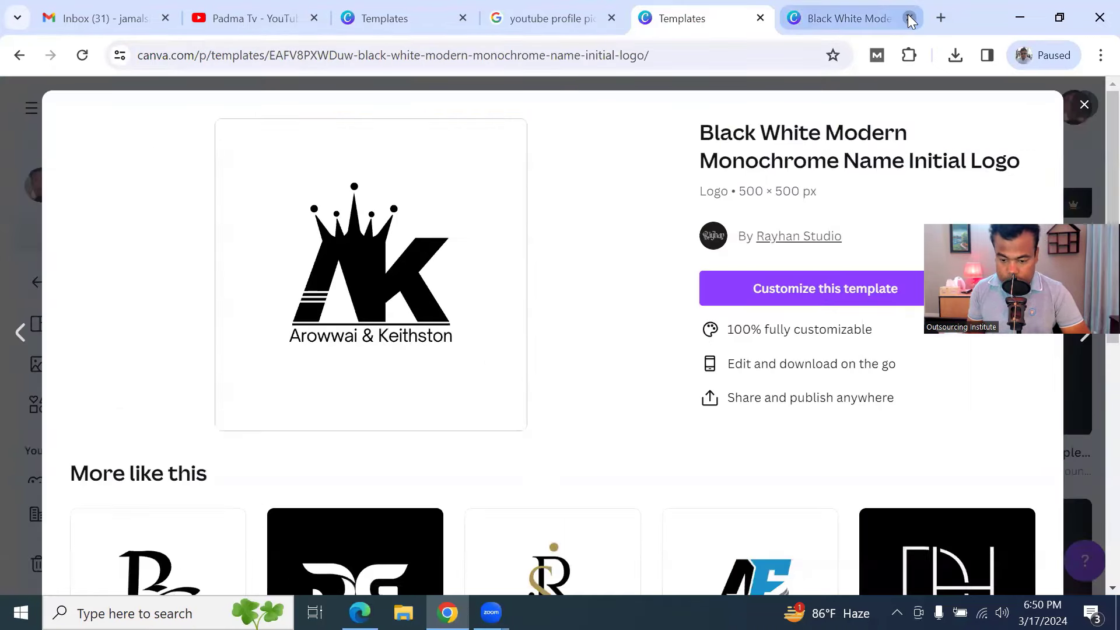
{"action": "left_click", "coordinate": [909, 18]}
- Use the Orange Black Aero Fenix Wing Logo template and accept another free Pro trial
{"action": "left_click", "coordinate": [1085, 106]}
{"action": "scroll", "coordinate": [758, 312], "scroll_direction": "down", "scroll_amount": 2}
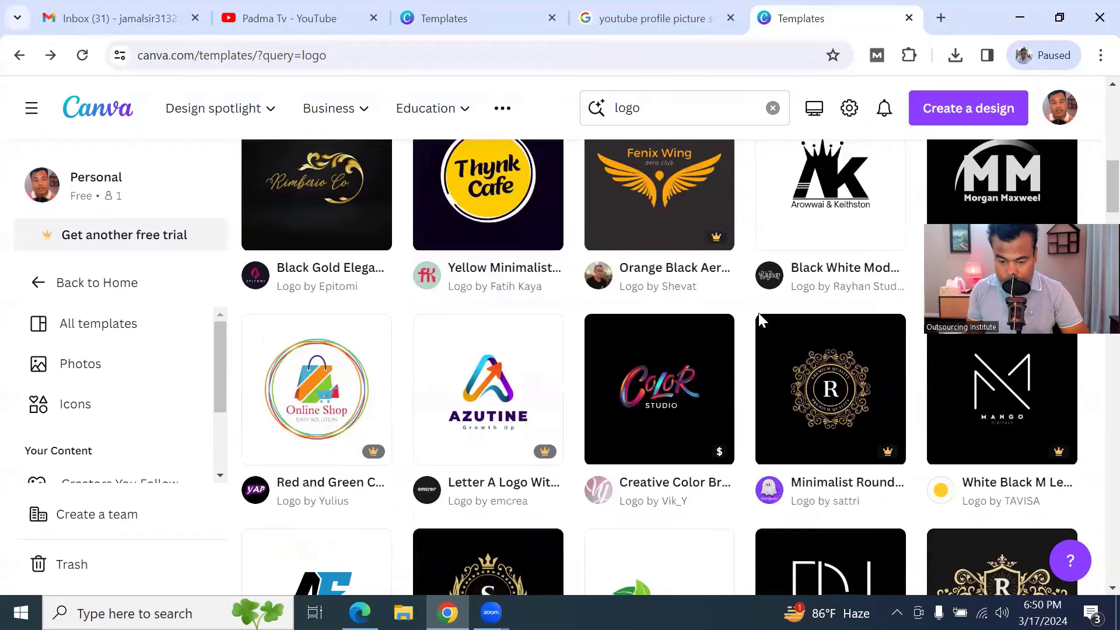
{"action": "scroll", "coordinate": [706, 301], "scroll_direction": "up", "scroll_amount": 1}
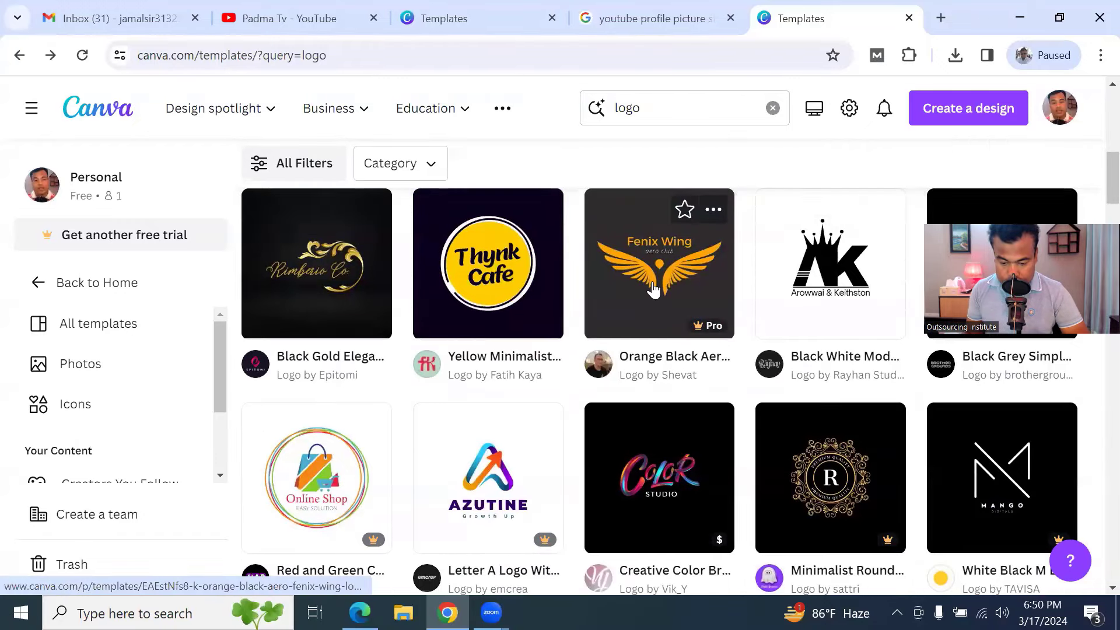
{"action": "left_click", "coordinate": [653, 280]}
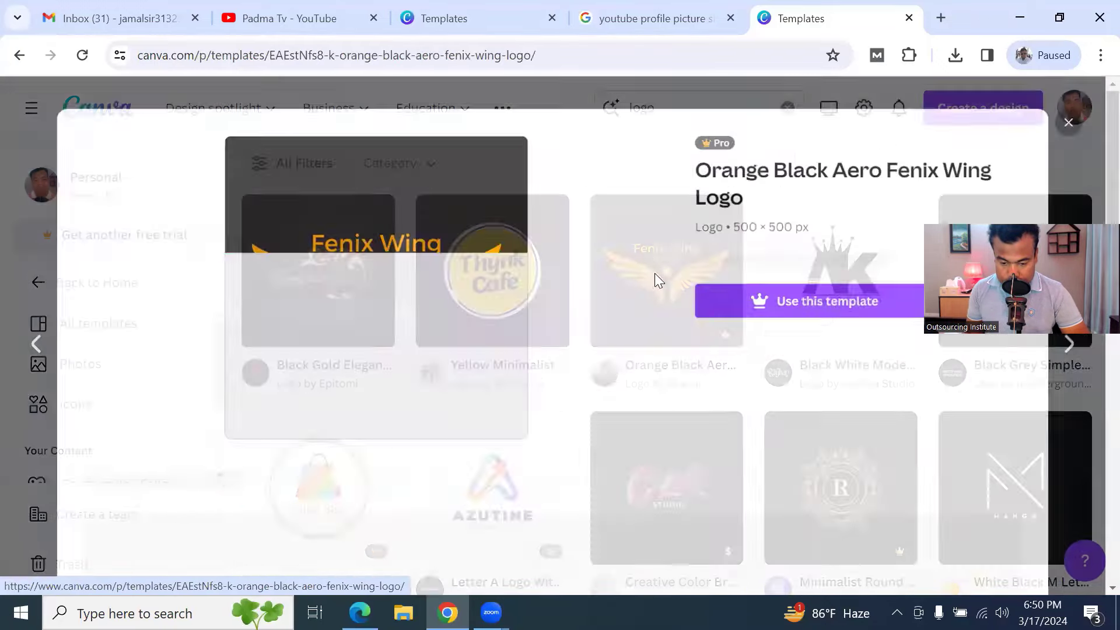
{"action": "left_click", "coordinate": [812, 310]}
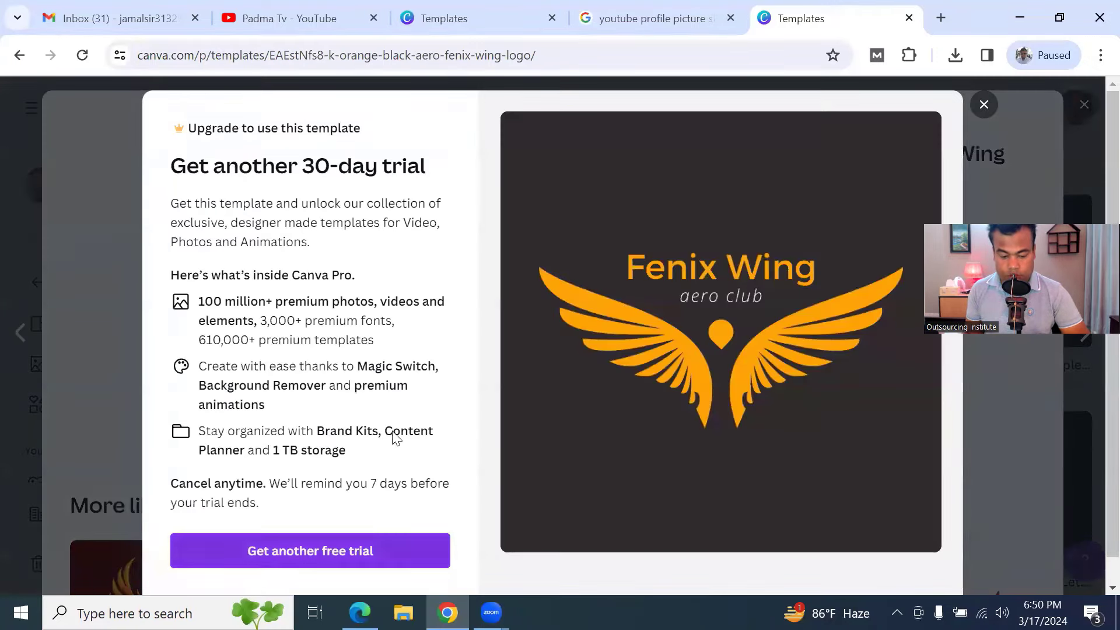
{"action": "scroll", "coordinate": [350, 532], "scroll_direction": "down", "scroll_amount": 1}
{"action": "left_click", "coordinate": [350, 534]}
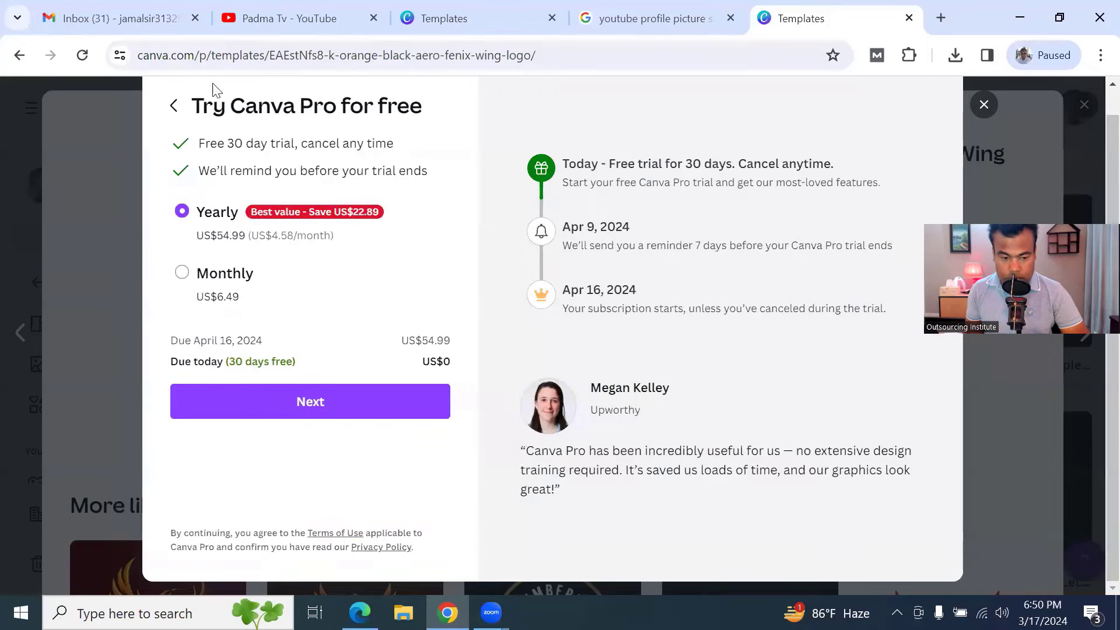
- Close the Pro trial offer tab and load canva.com in a new tab via 'ca'
{"action": "left_click", "coordinate": [909, 18]}
{"action": "left_click", "coordinate": [884, 19]}
{"action": "type", "text": "canva.com"}
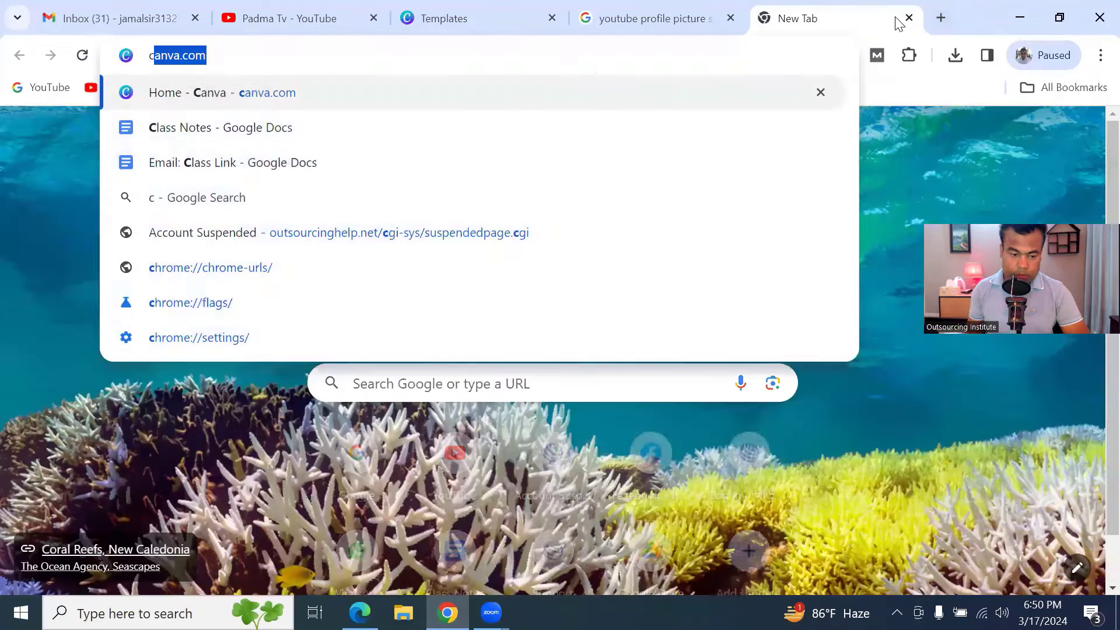
{"action": "key", "text": "Return"}
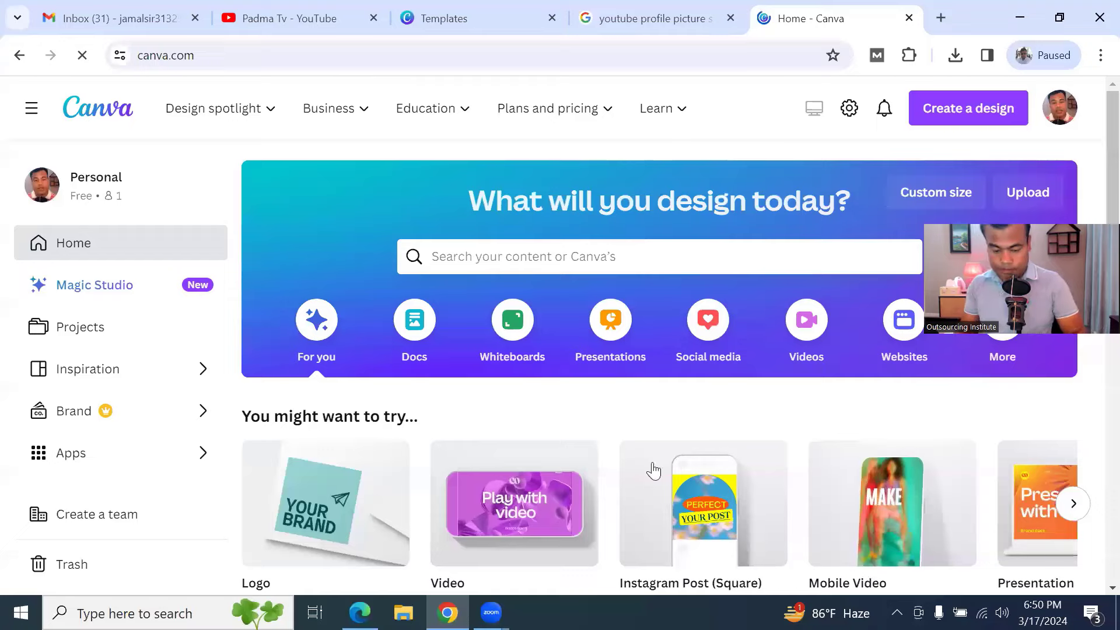
- Search Canva for 'logo' templates
{"action": "left_click", "coordinate": [687, 265]}
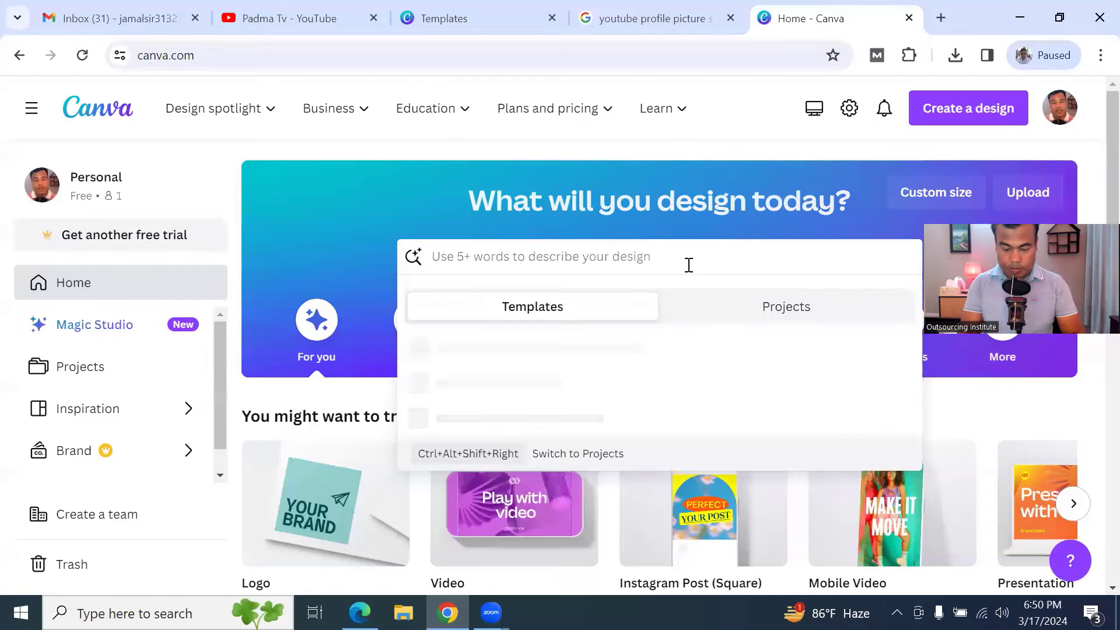
{"action": "type", "text": "logo"}
{"action": "key", "text": "Return"}
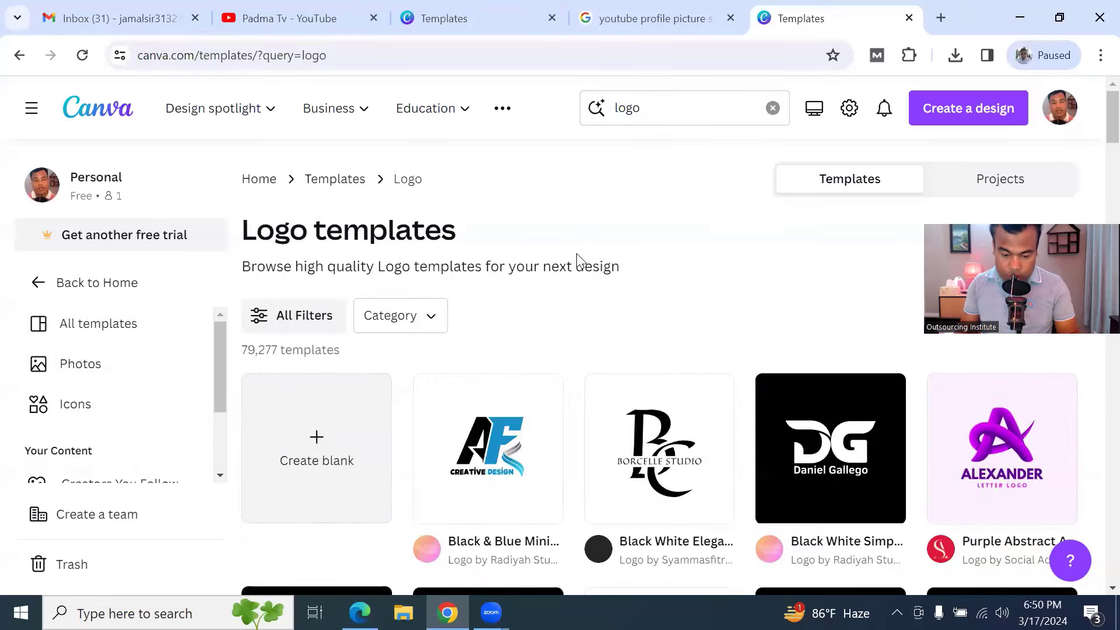
- Browse the logo results and preview the free 'A letter tech logo' template
{"action": "scroll", "coordinate": [578, 257], "scroll_direction": "down", "scroll_amount": 3}
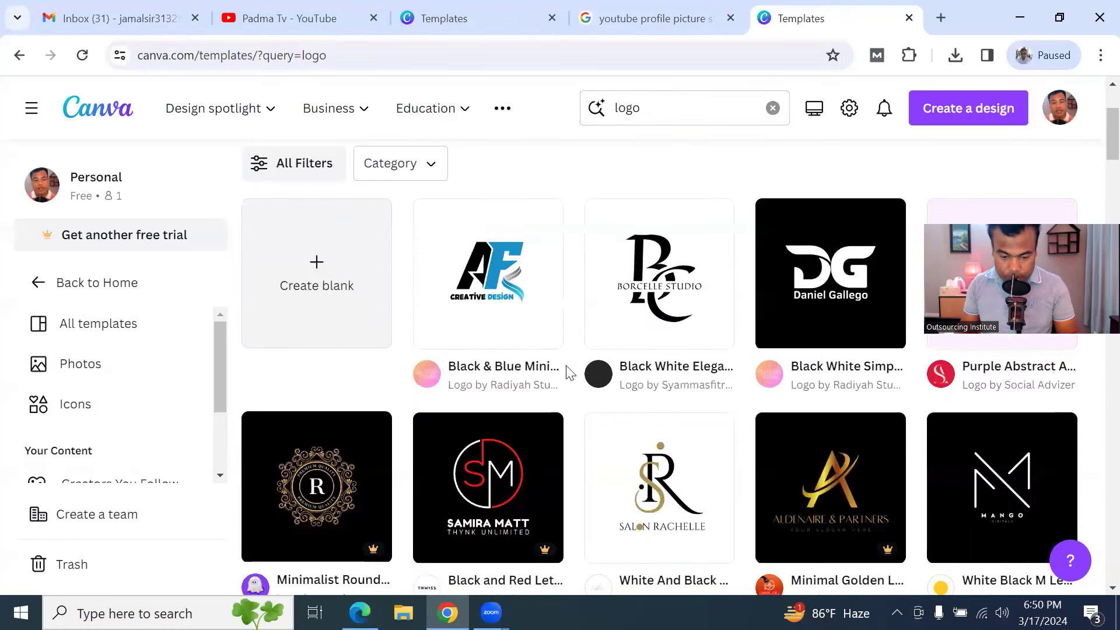
{"action": "scroll", "coordinate": [624, 347], "scroll_direction": "down", "scroll_amount": 2}
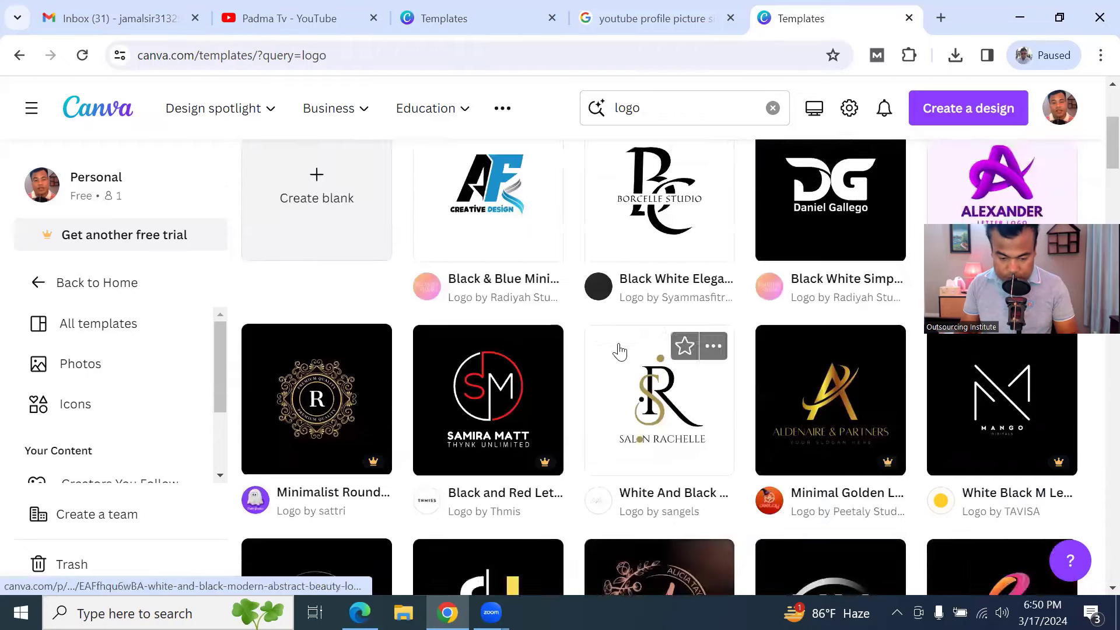
{"action": "scroll", "coordinate": [636, 365], "scroll_direction": "down", "scroll_amount": 4}
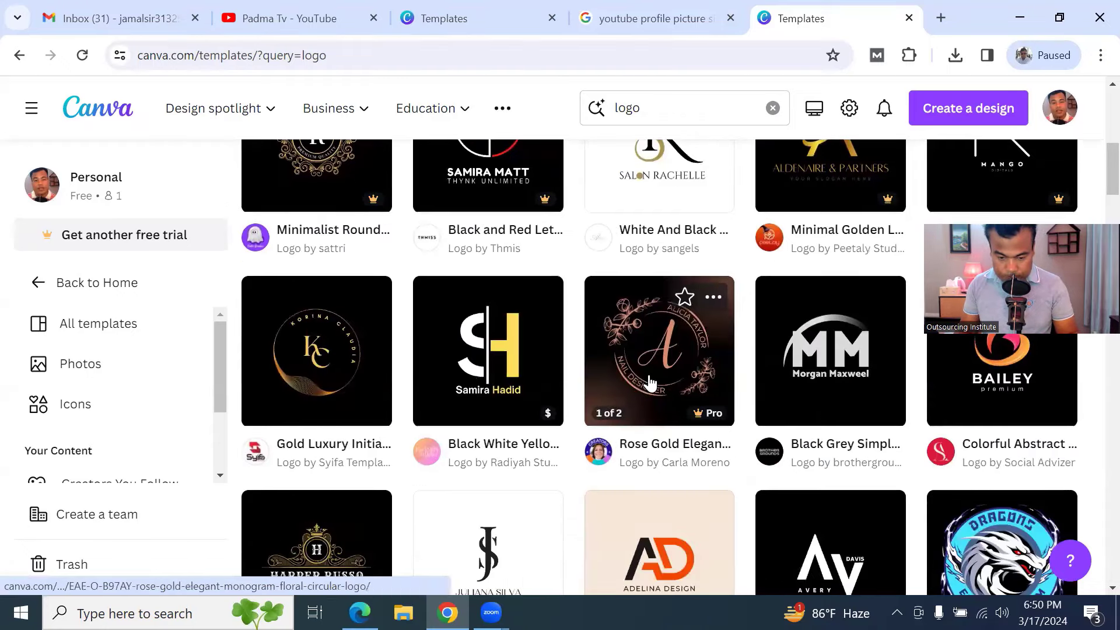
{"action": "scroll", "coordinate": [829, 438], "scroll_direction": "down", "scroll_amount": 5}
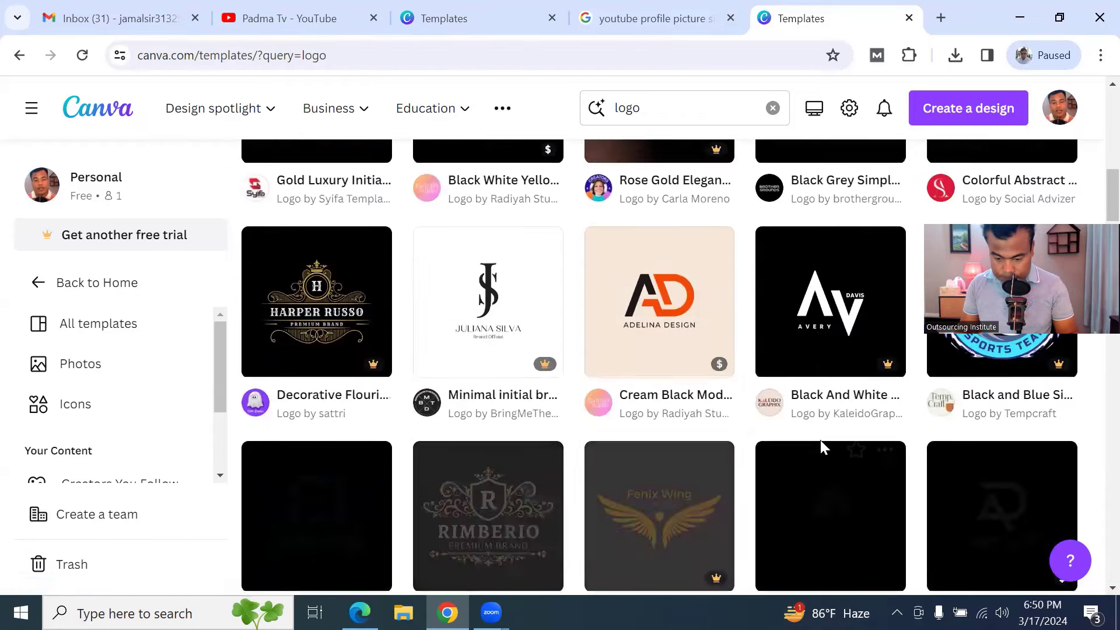
{"action": "scroll", "coordinate": [530, 432], "scroll_direction": "up", "scroll_amount": 9}
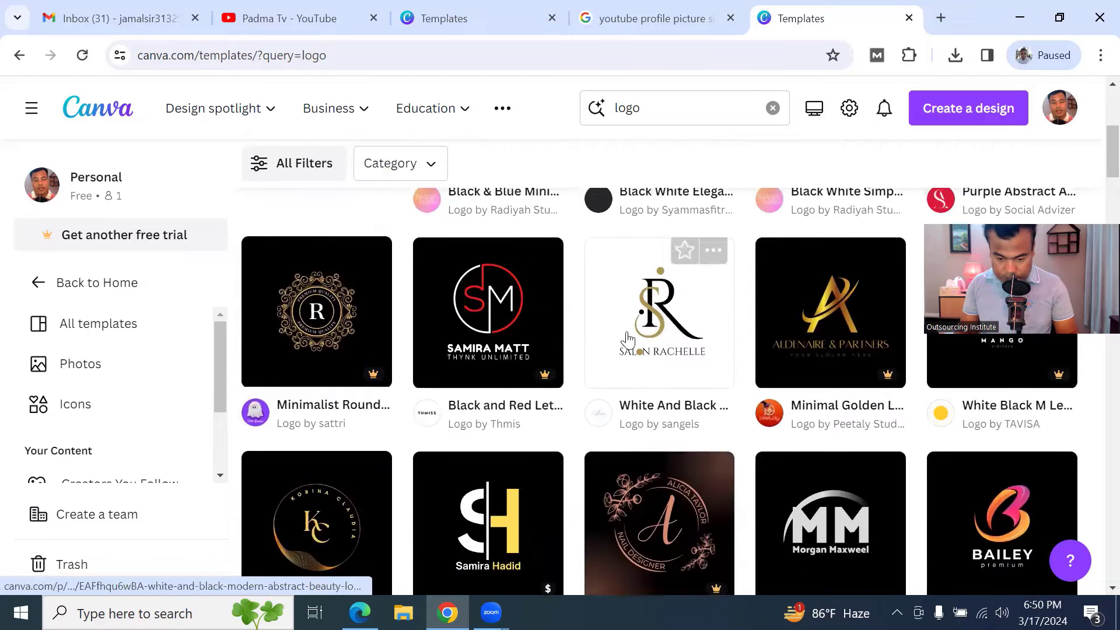
{"action": "scroll", "coordinate": [650, 345], "scroll_direction": "up", "scroll_amount": 3}
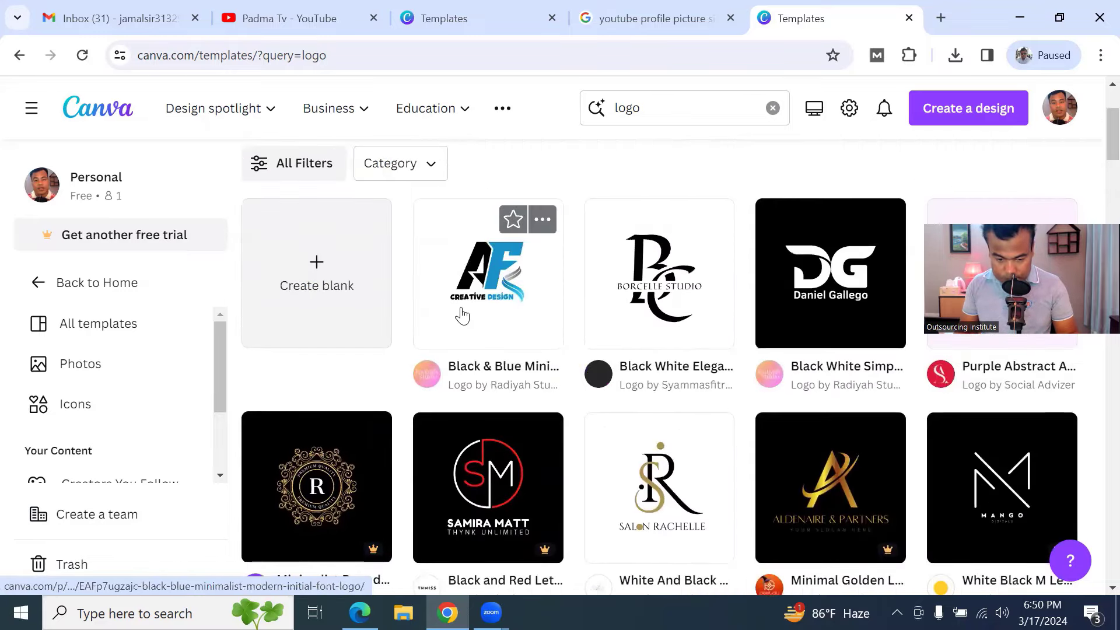
{"action": "scroll", "coordinate": [815, 320], "scroll_direction": "up", "scroll_amount": 3}
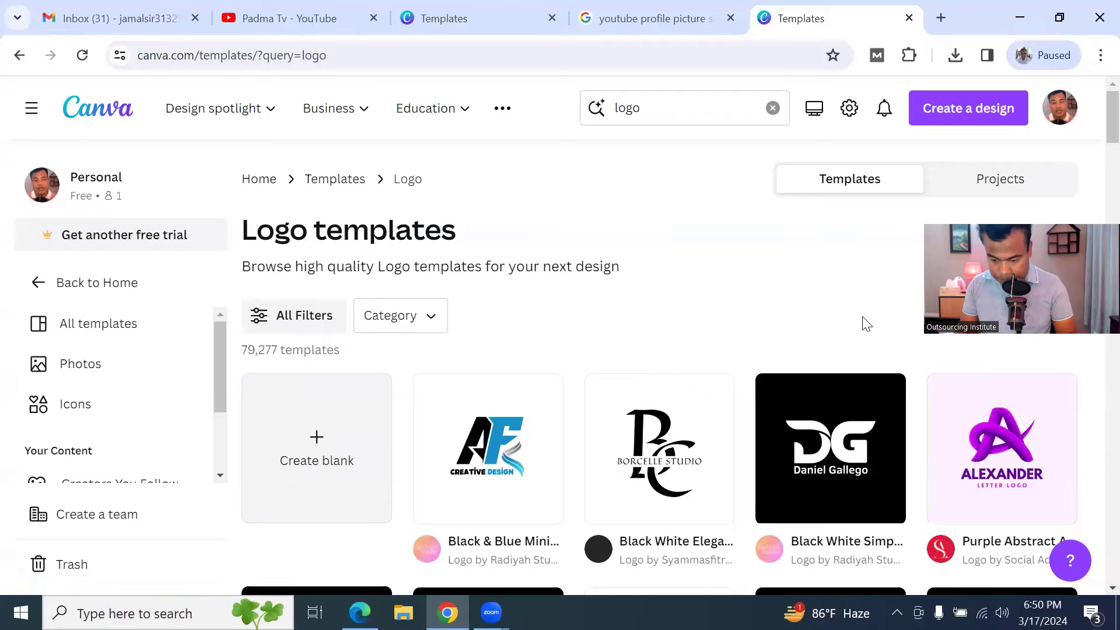
{"action": "scroll", "coordinate": [455, 401], "scroll_direction": "down", "scroll_amount": 9}
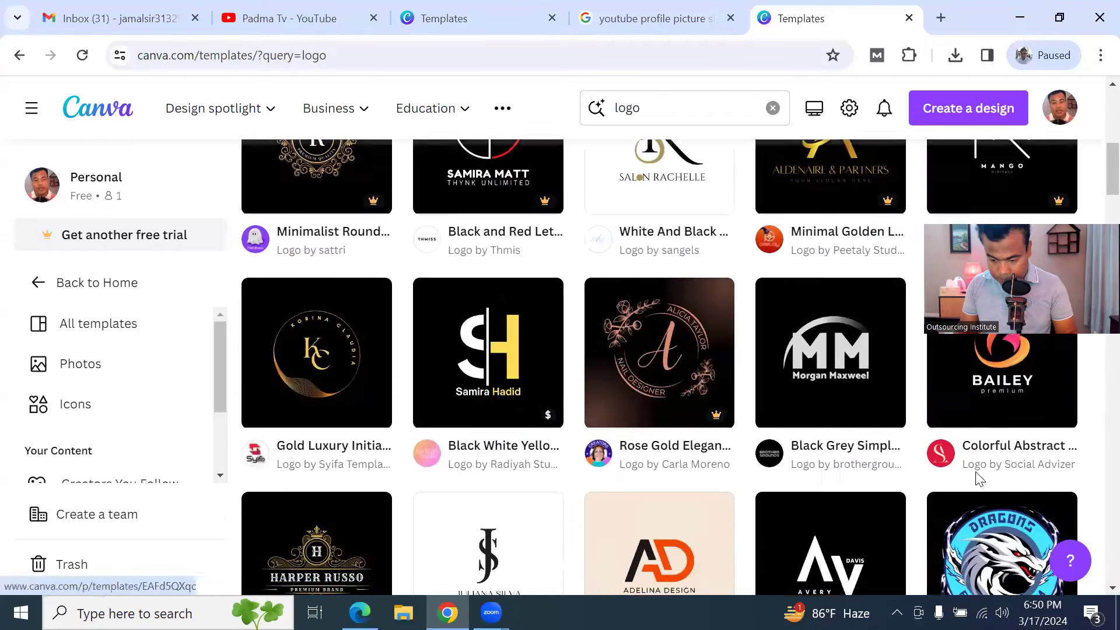
{"action": "scroll", "coordinate": [518, 401], "scroll_direction": "down", "scroll_amount": 5}
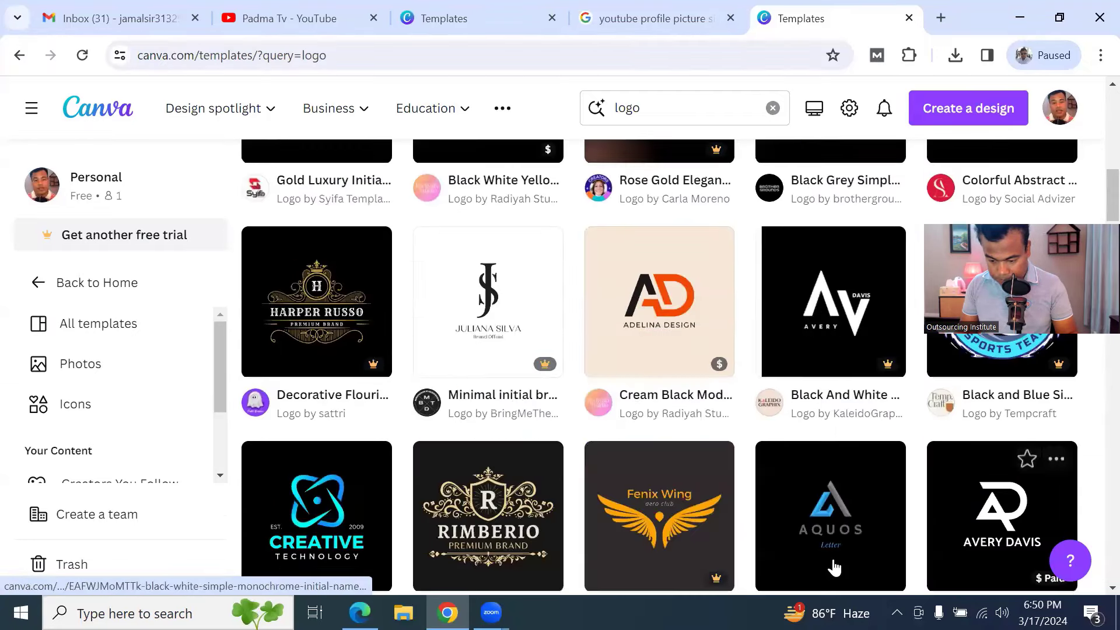
{"action": "scroll", "coordinate": [965, 518], "scroll_direction": "down", "scroll_amount": 2}
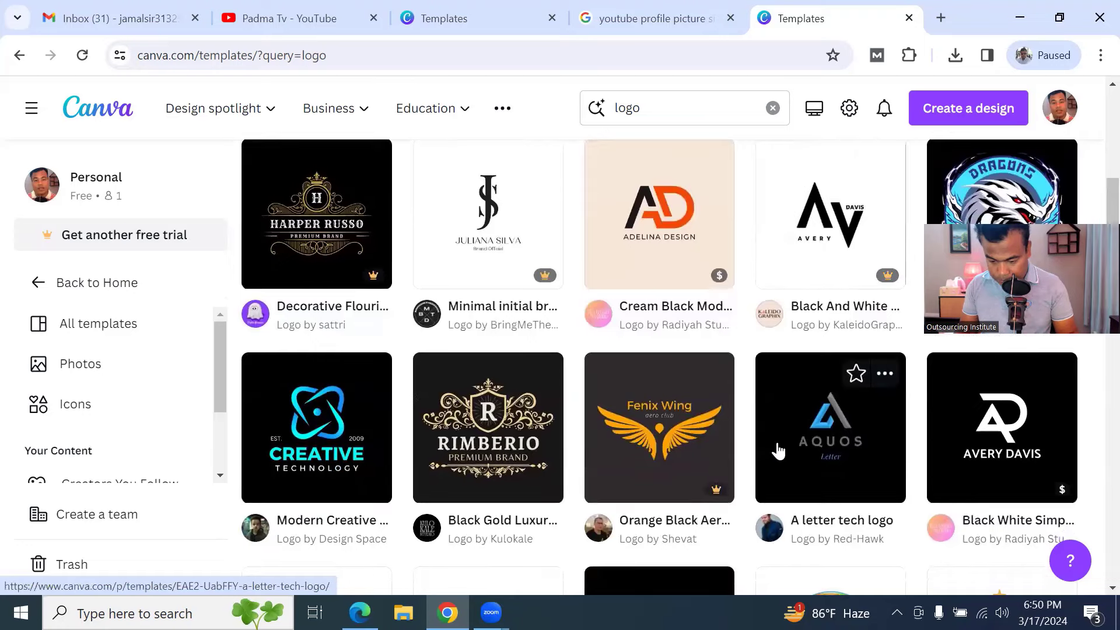
{"action": "left_click", "coordinate": [833, 438]}
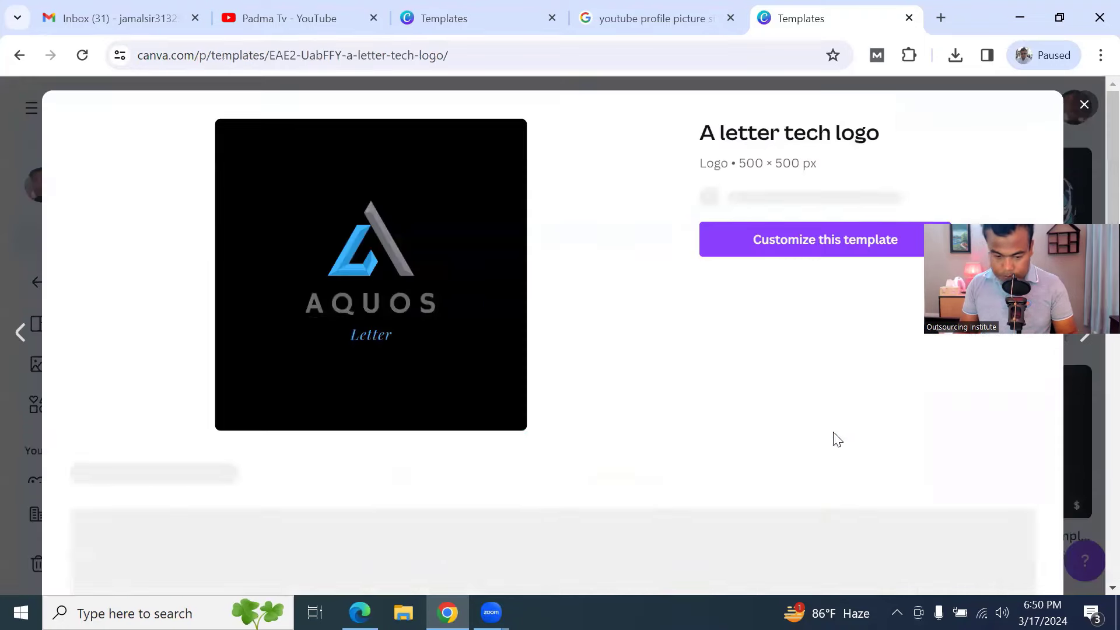
- Edit the logo template, replacing 'AQUOS' and 'Letter' so it reads PADMA TV
{"action": "left_click", "coordinate": [810, 270]}
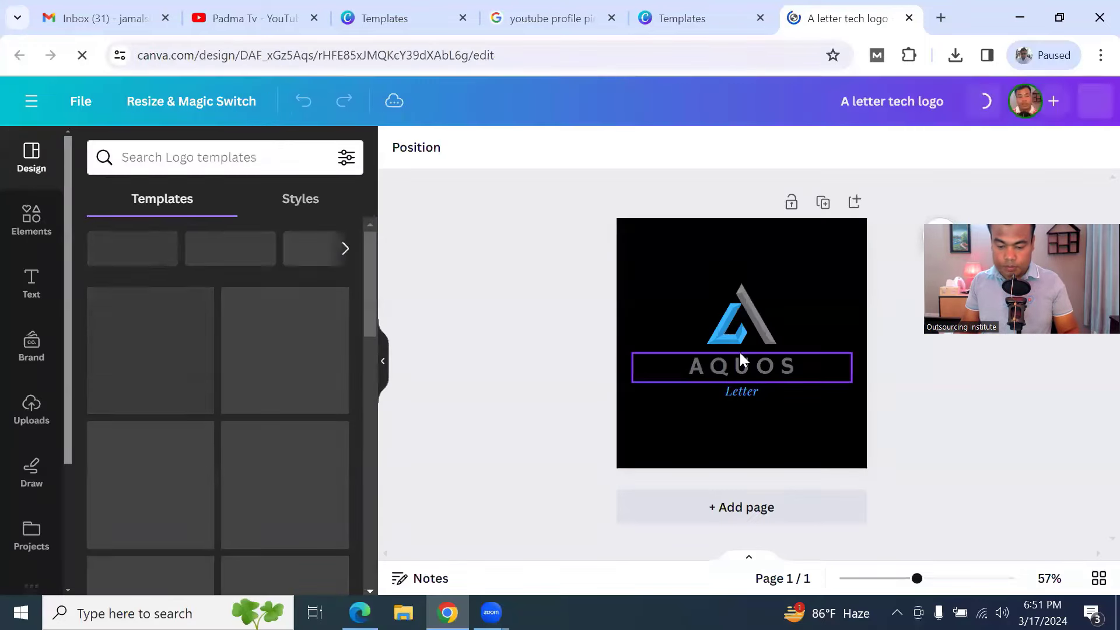
{"action": "double_click", "coordinate": [753, 364]}
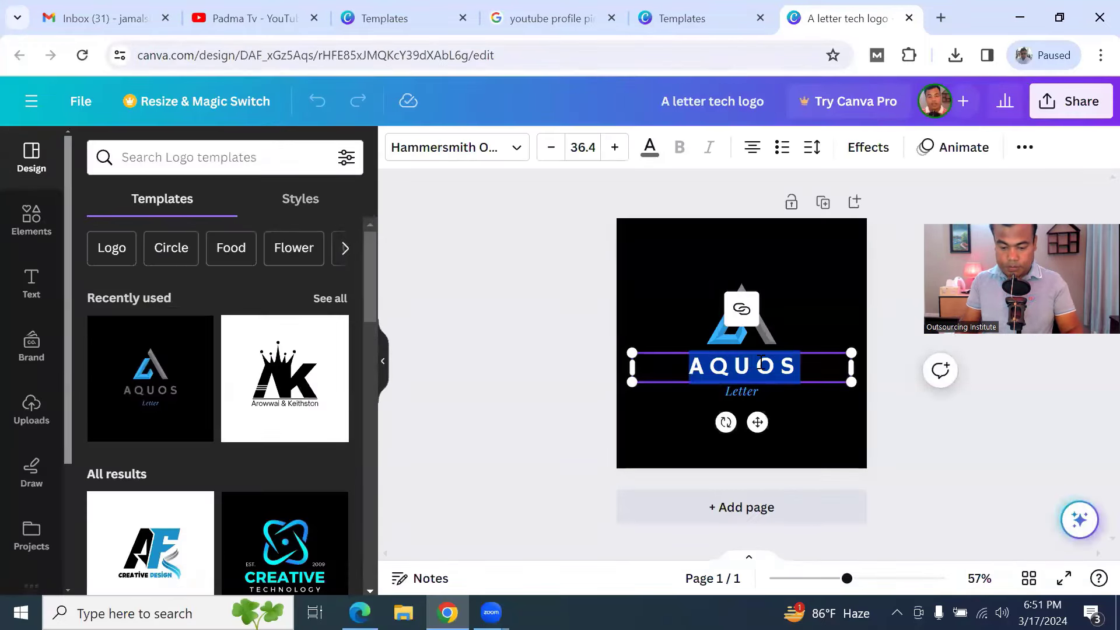
{"action": "type", "text": "PADMA"}
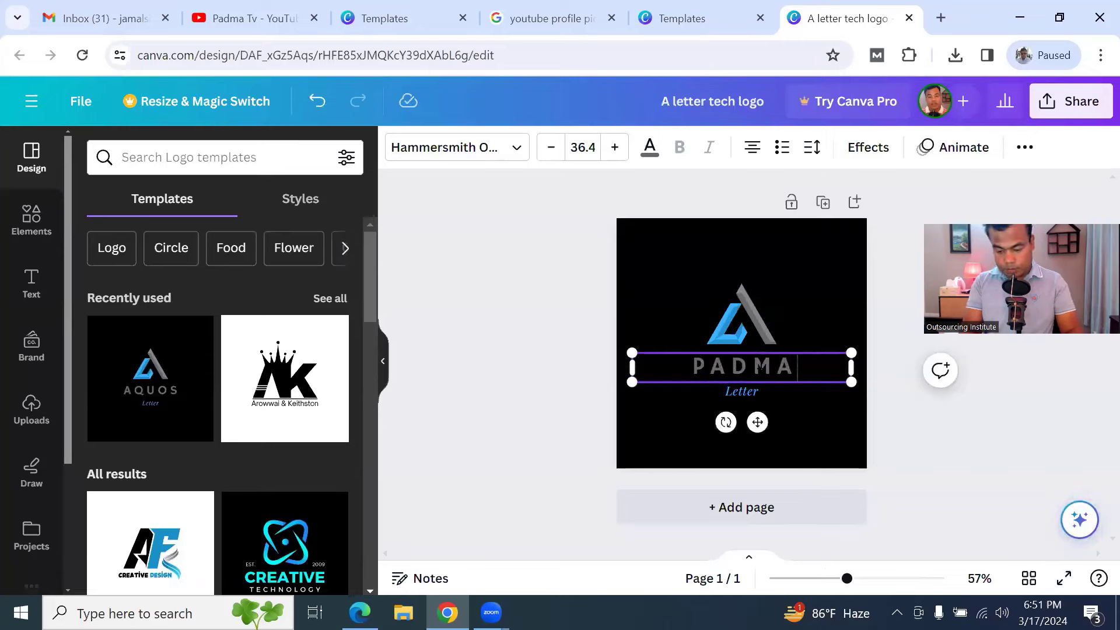
{"action": "double_click", "coordinate": [755, 392]}
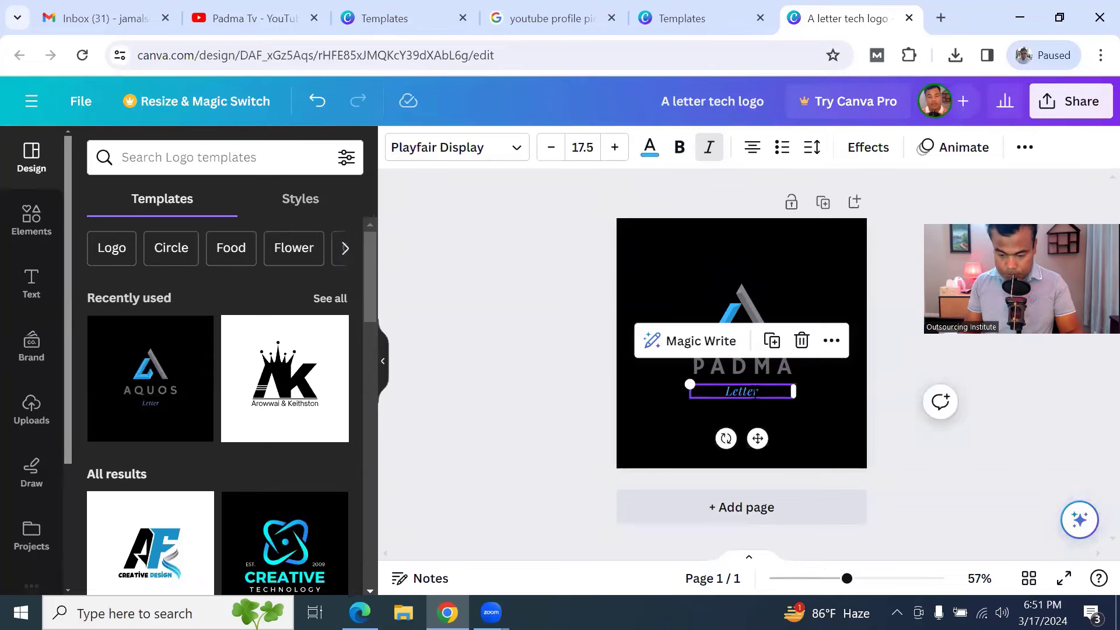
{"action": "type", "text": "I"}
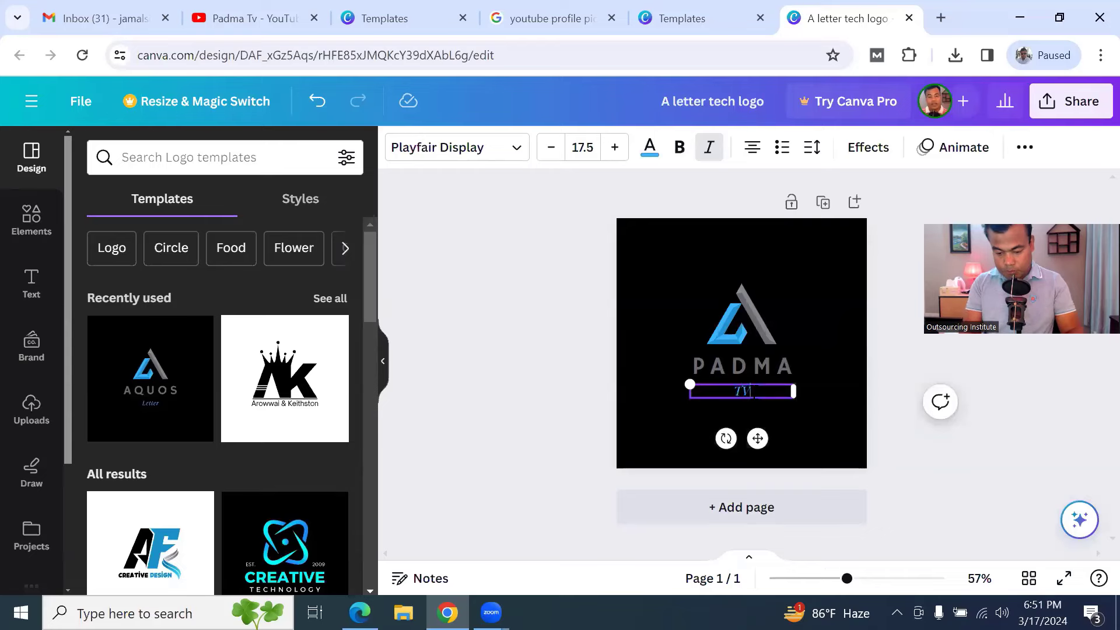
- Nudge the logo graphic slightly to a new position on the page
{"action": "left_click", "coordinate": [747, 303]}
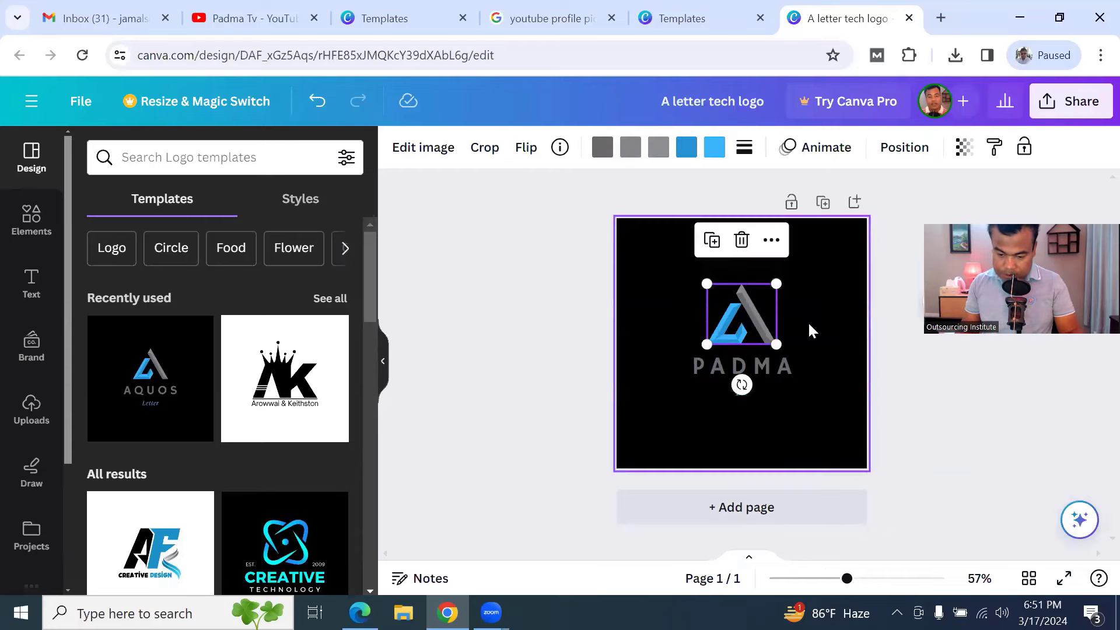
{"action": "left_click", "coordinate": [809, 323]}
{"action": "left_click", "coordinate": [737, 300]}
{"action": "left_click_drag", "start_coordinate": [737, 300], "coordinate": [723, 323]}
- Browse the uploaded images, deselect the logo, then switch to the Padma Tv YouTube page
{"action": "scroll", "coordinate": [222, 400], "scroll_direction": "down", "scroll_amount": 5}
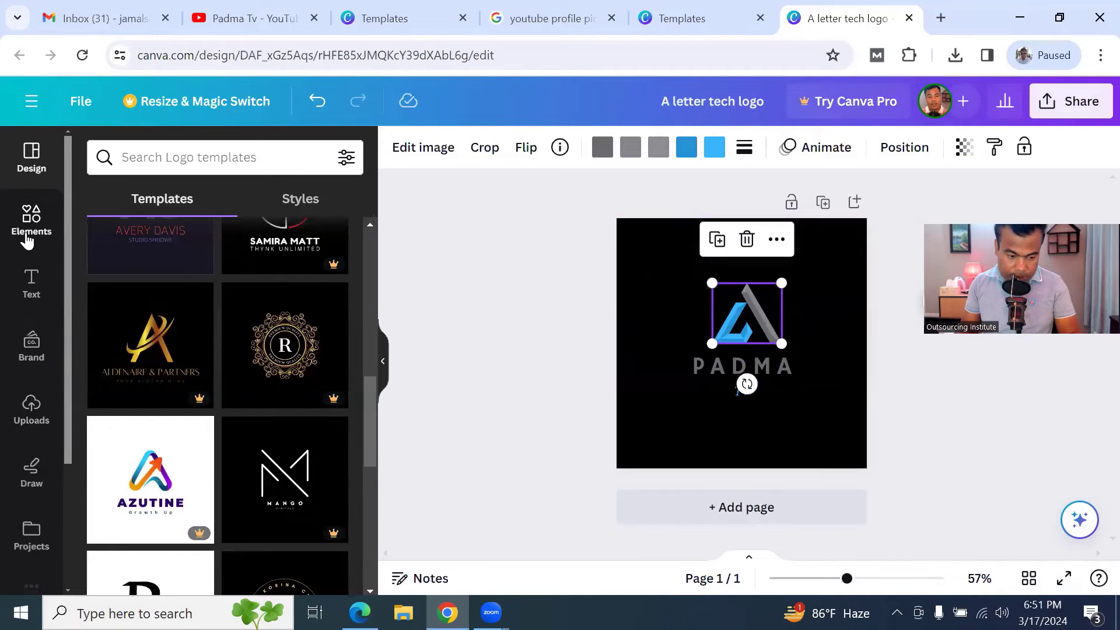
{"action": "left_click", "coordinate": [41, 423]}
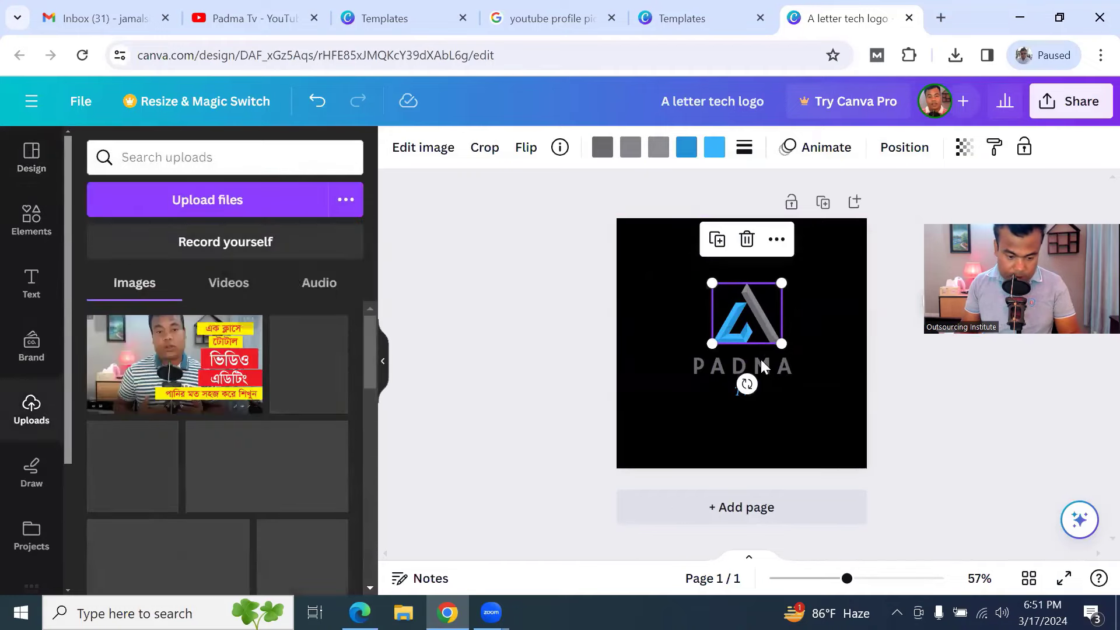
{"action": "scroll", "coordinate": [222, 417], "scroll_direction": "down", "scroll_amount": 5}
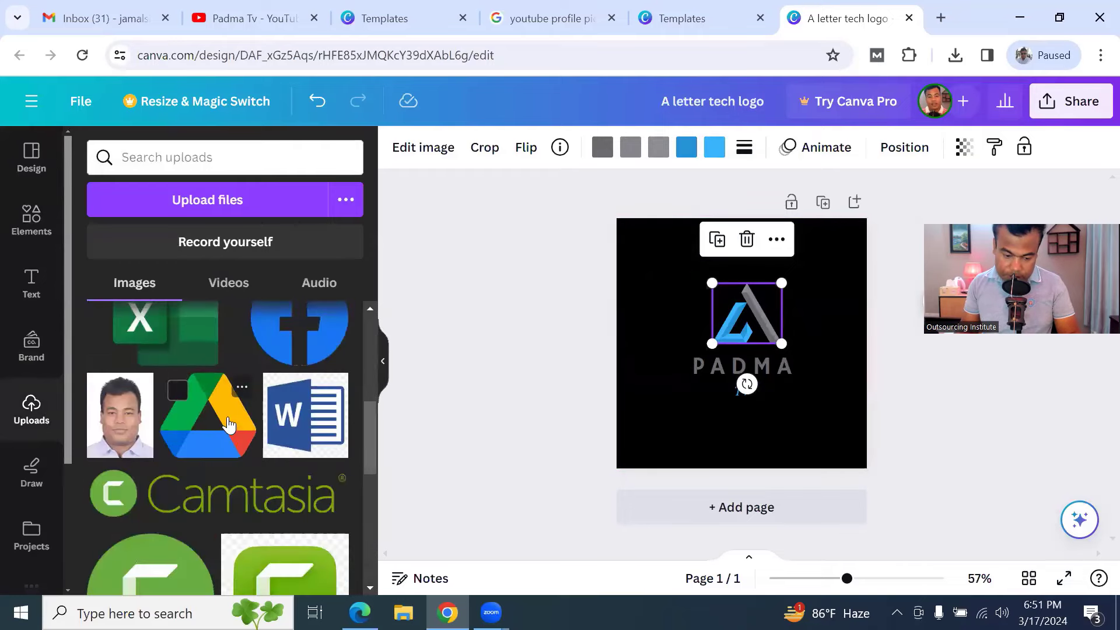
{"action": "scroll", "coordinate": [231, 426], "scroll_direction": "down", "scroll_amount": 10}
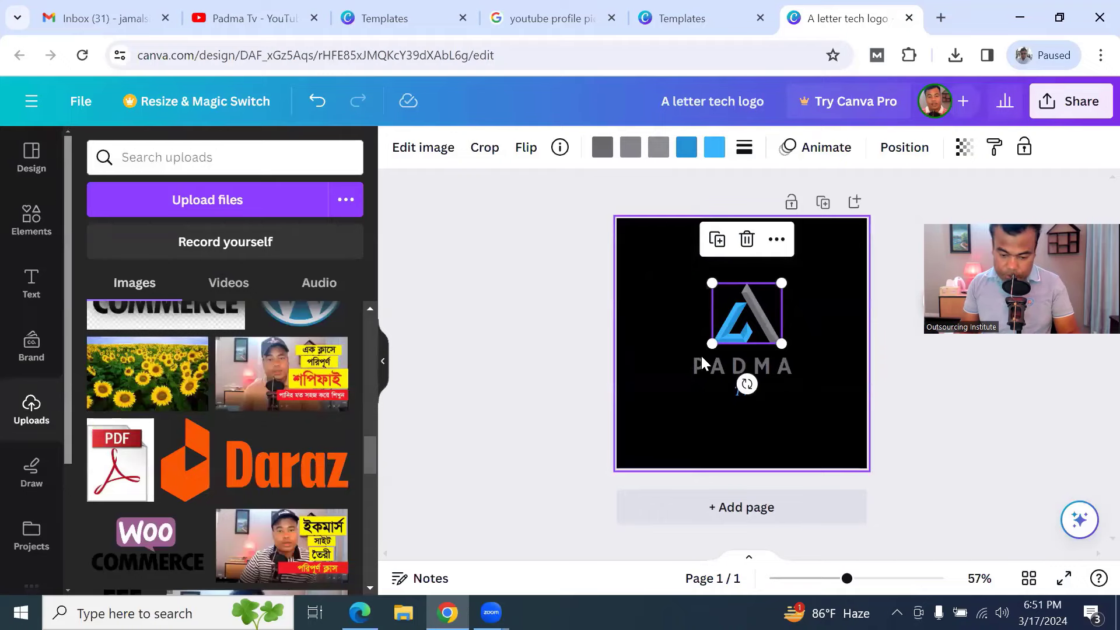
{"action": "left_click", "coordinate": [653, 308]}
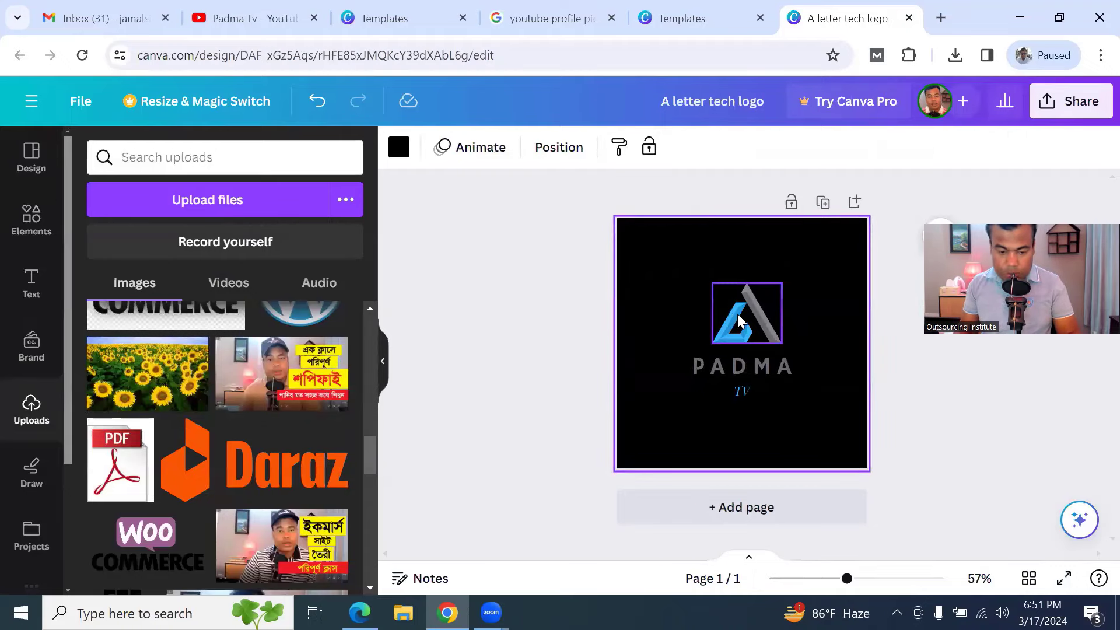
{"action": "left_click", "coordinate": [251, 22]}
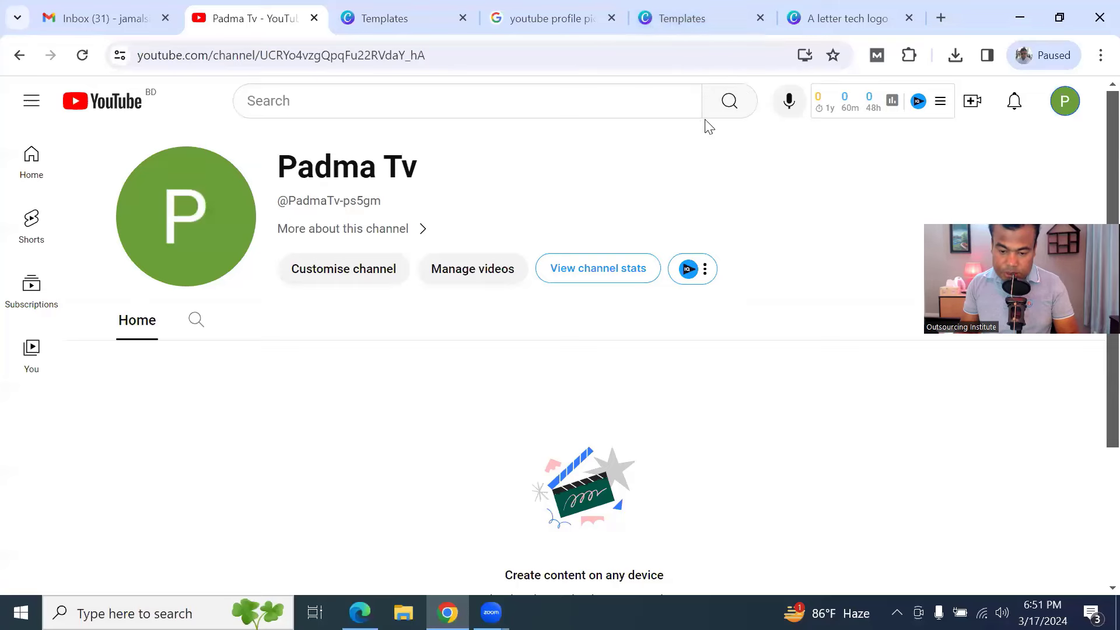
- Return to the PADMA TV logo design in Canva and inspect the logo and PADMA text
{"action": "left_click", "coordinate": [846, 19]}
{"action": "left_click", "coordinate": [481, 295]}
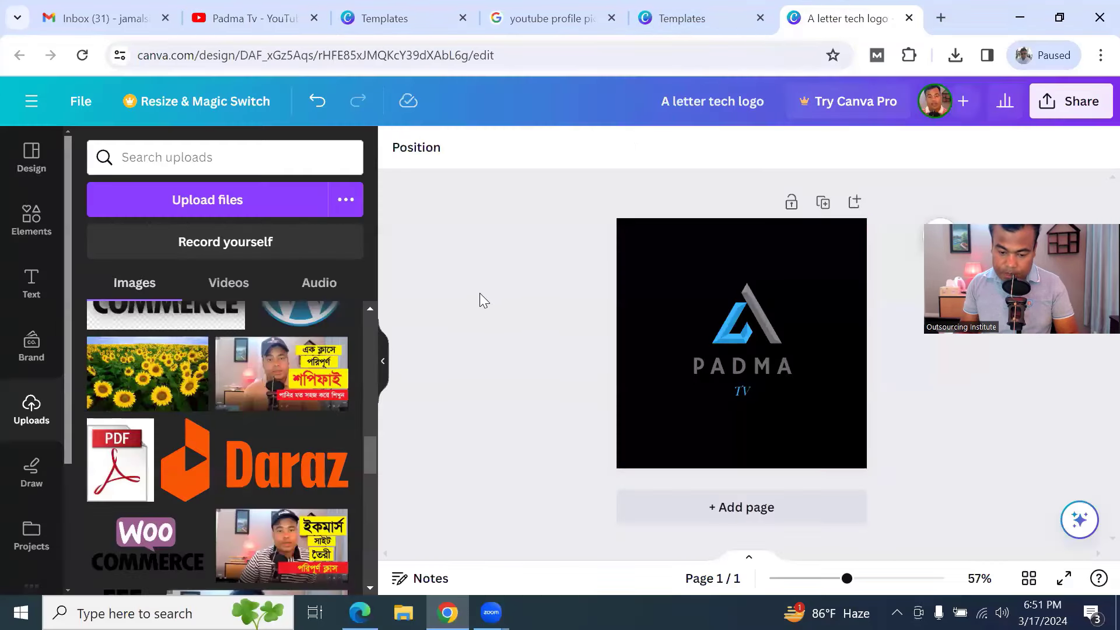
{"action": "left_click", "coordinate": [747, 327]}
{"action": "left_click", "coordinate": [793, 374]}
{"action": "left_click", "coordinate": [922, 410]}
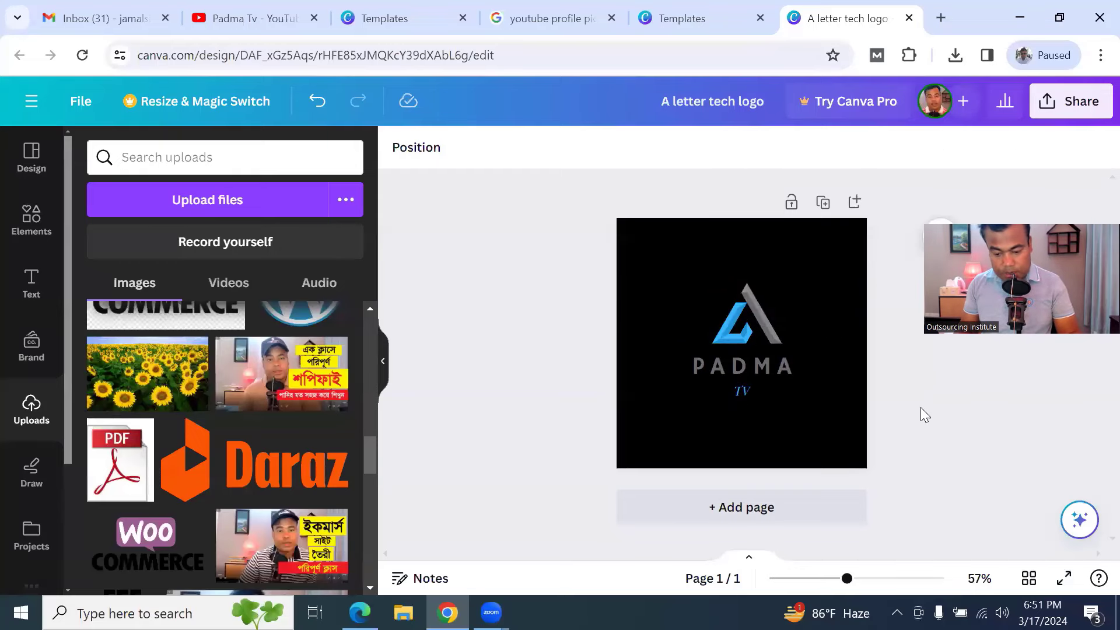
- Download the logo as 'A letter tech logo.png' and return to the Padma Tv channel page
{"action": "left_click", "coordinate": [1048, 111]}
{"action": "scroll", "coordinate": [875, 426], "scroll_direction": "down", "scroll_amount": 3}
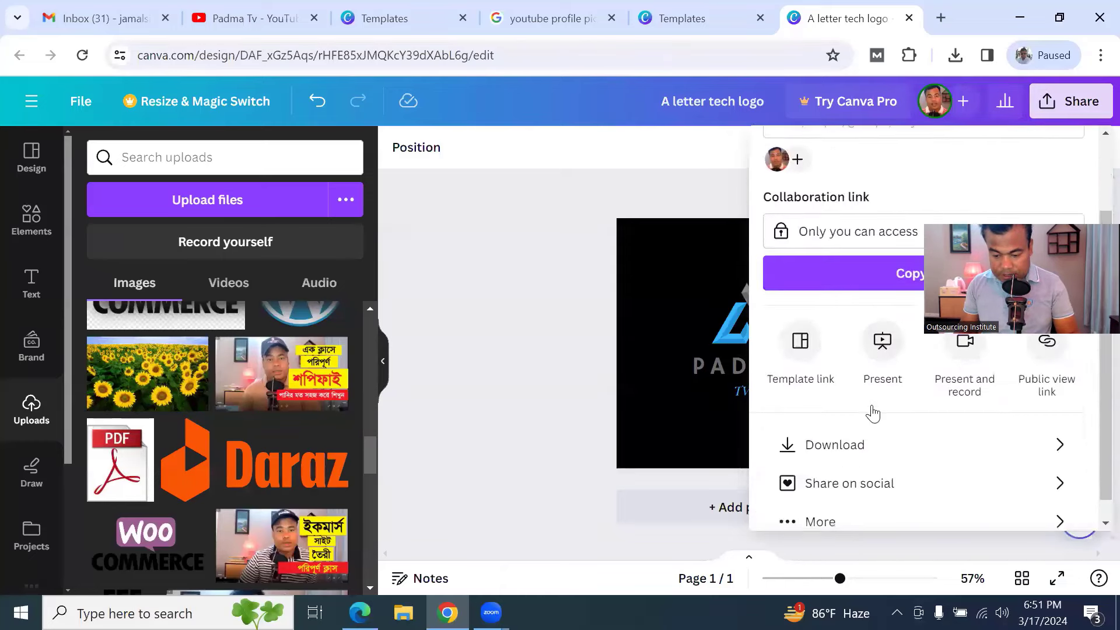
{"action": "left_click", "coordinate": [870, 437]}
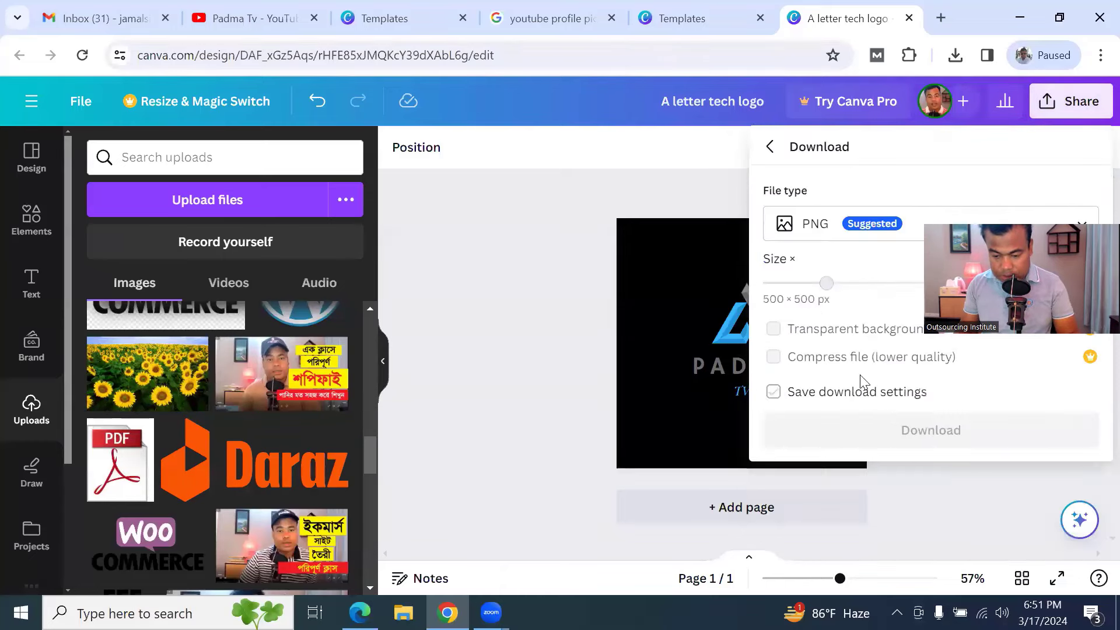
{"action": "left_click", "coordinate": [882, 432]}
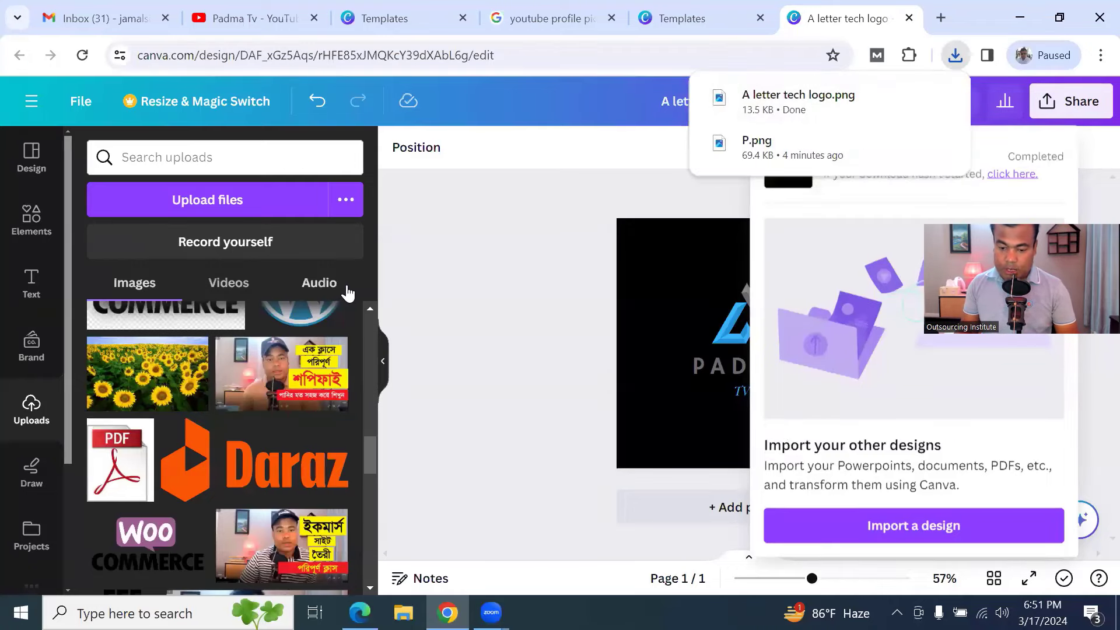
{"action": "left_click", "coordinate": [263, 13]}
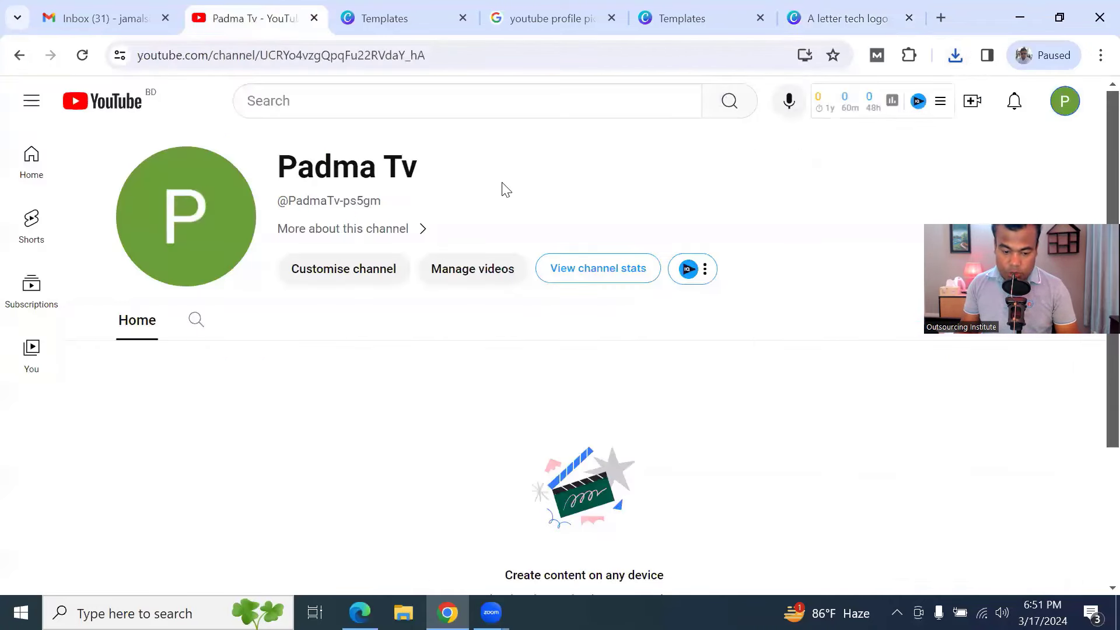
- Upload 'A letter tech logo' as the profile picture, then leave customisation without publishing
{"action": "left_click", "coordinate": [185, 199]}
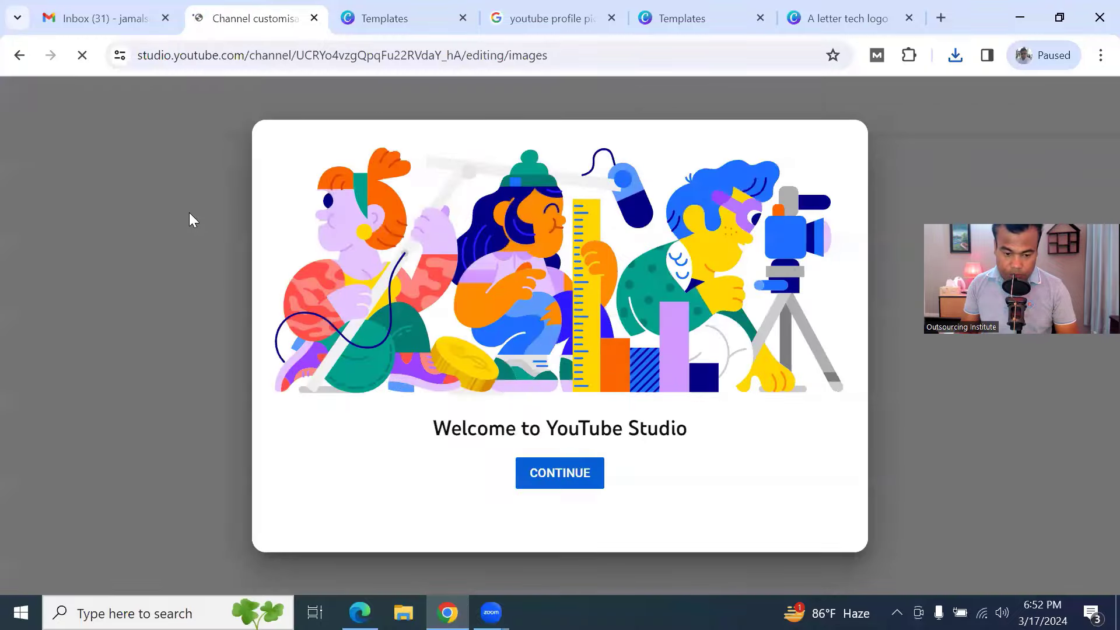
{"action": "left_click", "coordinate": [572, 475]}
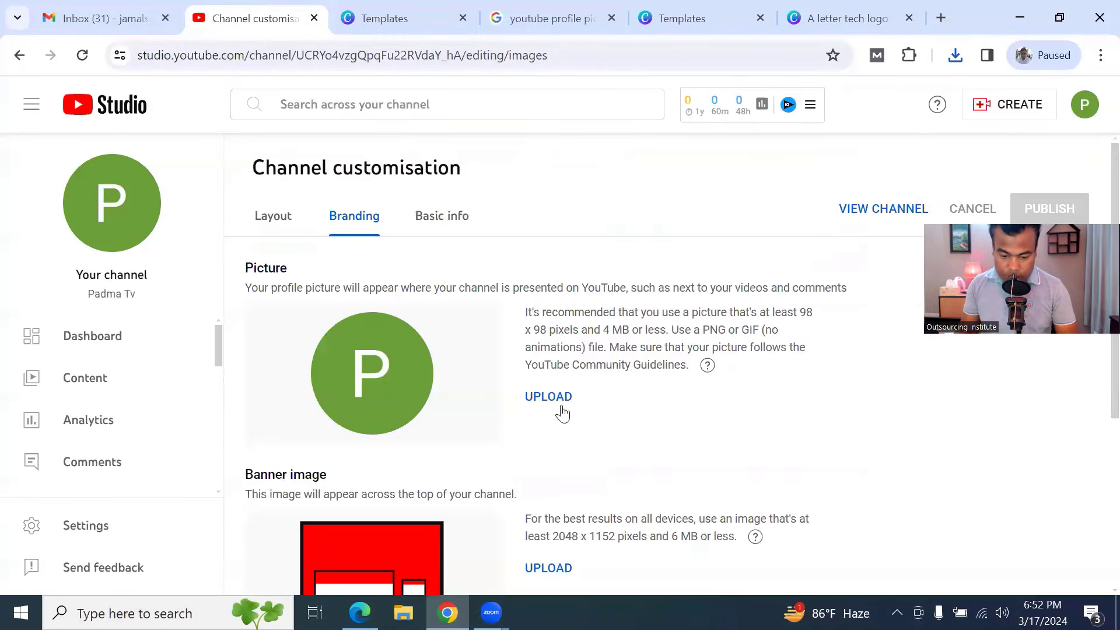
{"action": "left_click", "coordinate": [549, 397]}
{"action": "left_click", "coordinate": [204, 161]}
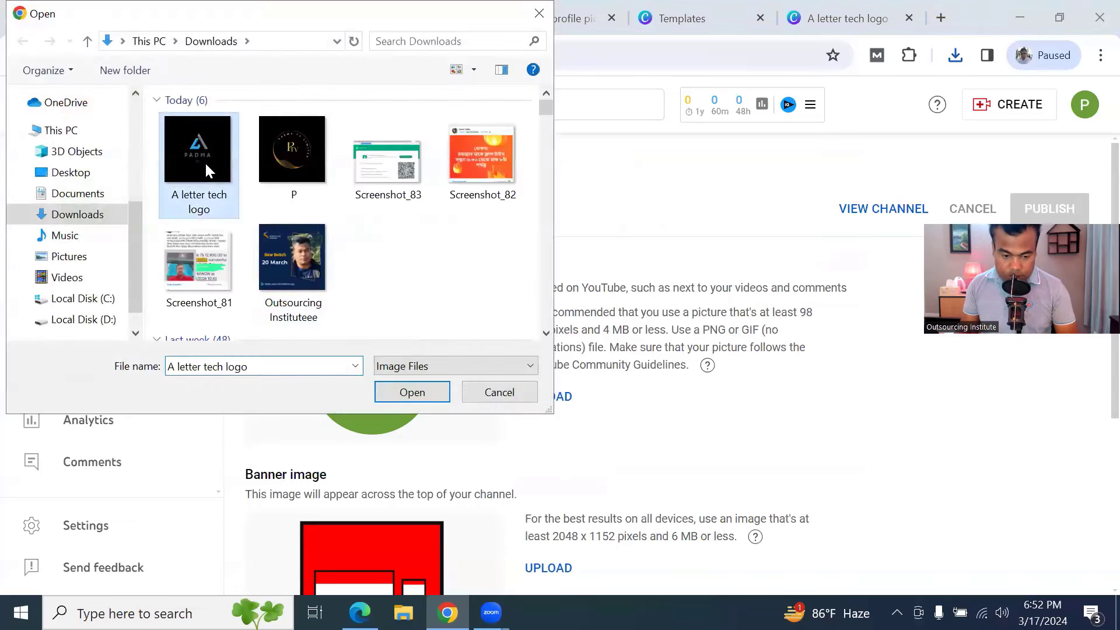
{"action": "left_click", "coordinate": [412, 392]}
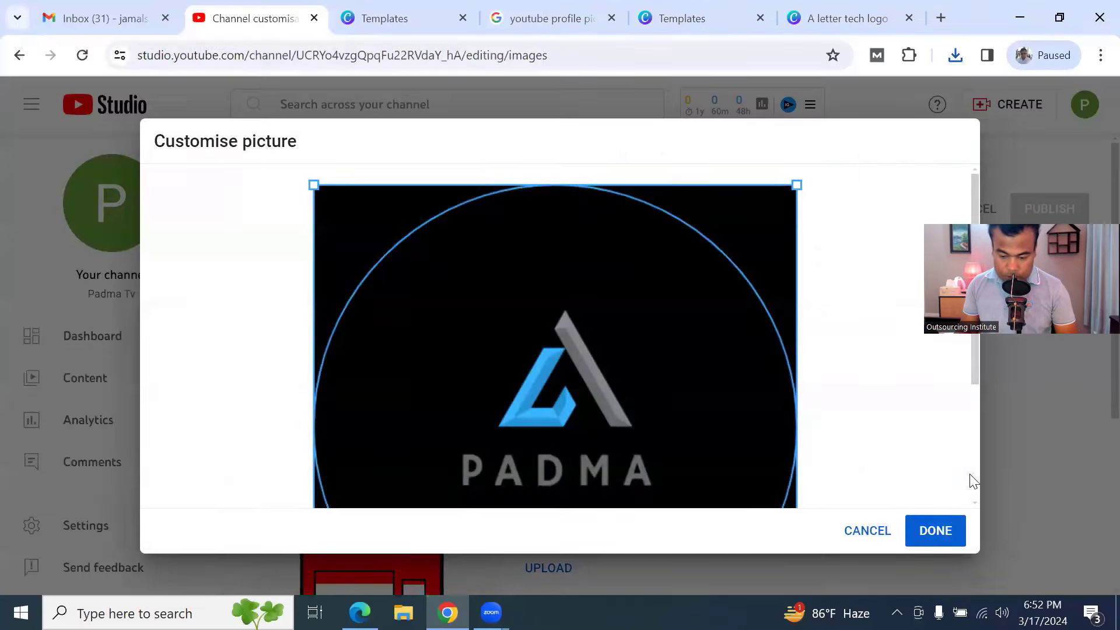
{"action": "left_click", "coordinate": [935, 530]}
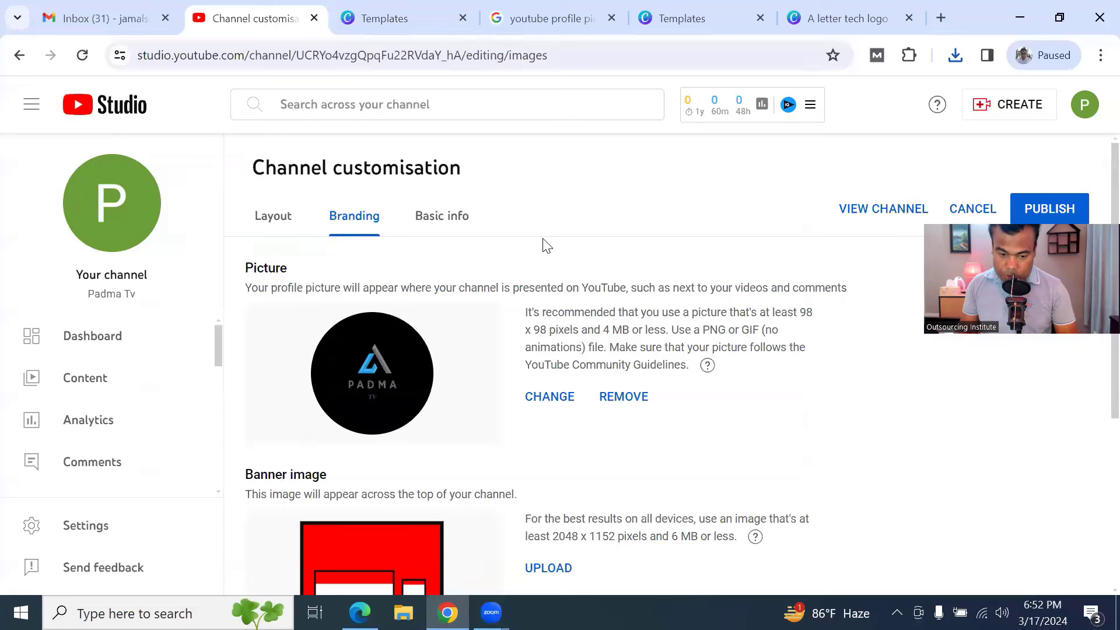
{"action": "left_click", "coordinate": [1085, 110]}
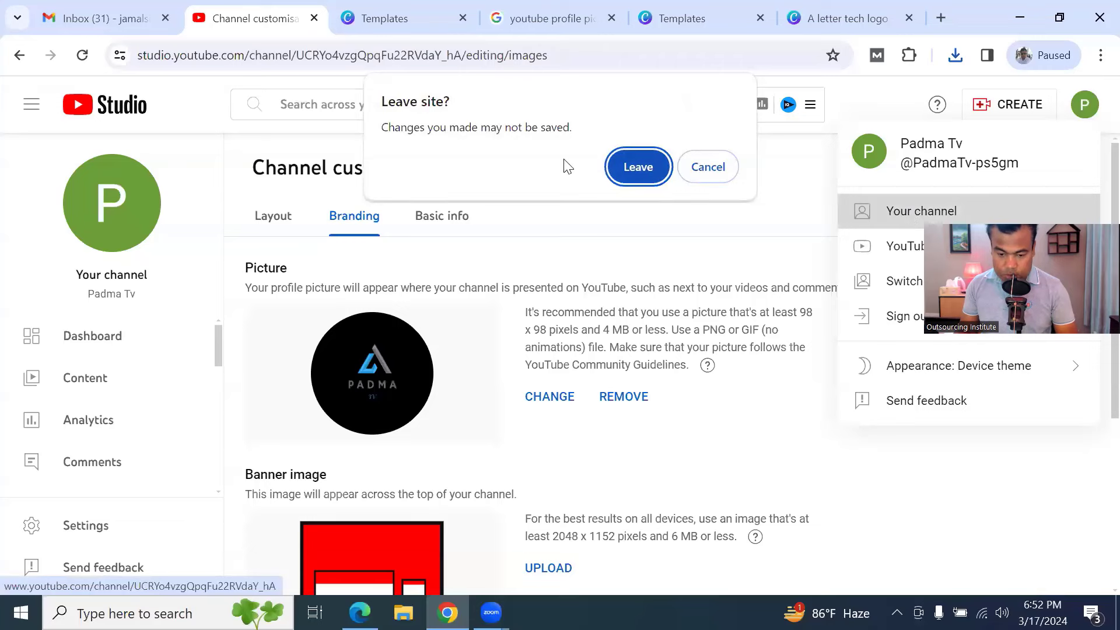
{"action": "left_click", "coordinate": [622, 168]}
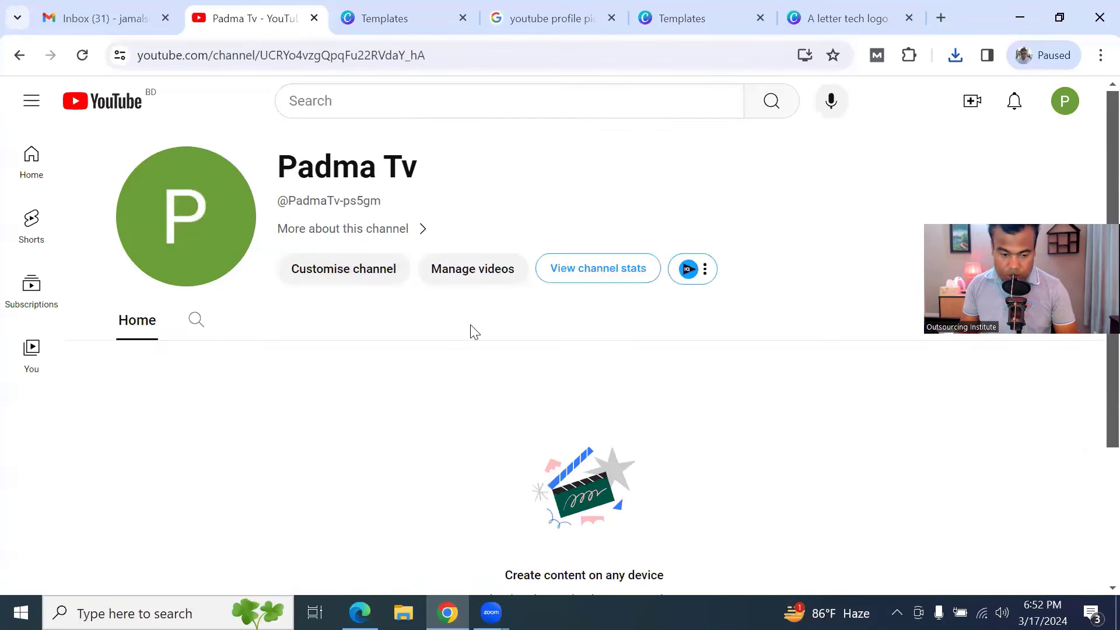
- Reload the channel page and upload 'A letter tech logo' as the profile picture again
{"action": "scroll", "coordinate": [470, 332], "scroll_direction": "down", "scroll_amount": 3}
{"action": "scroll", "coordinate": [465, 328], "scroll_direction": "up", "scroll_amount": 3}
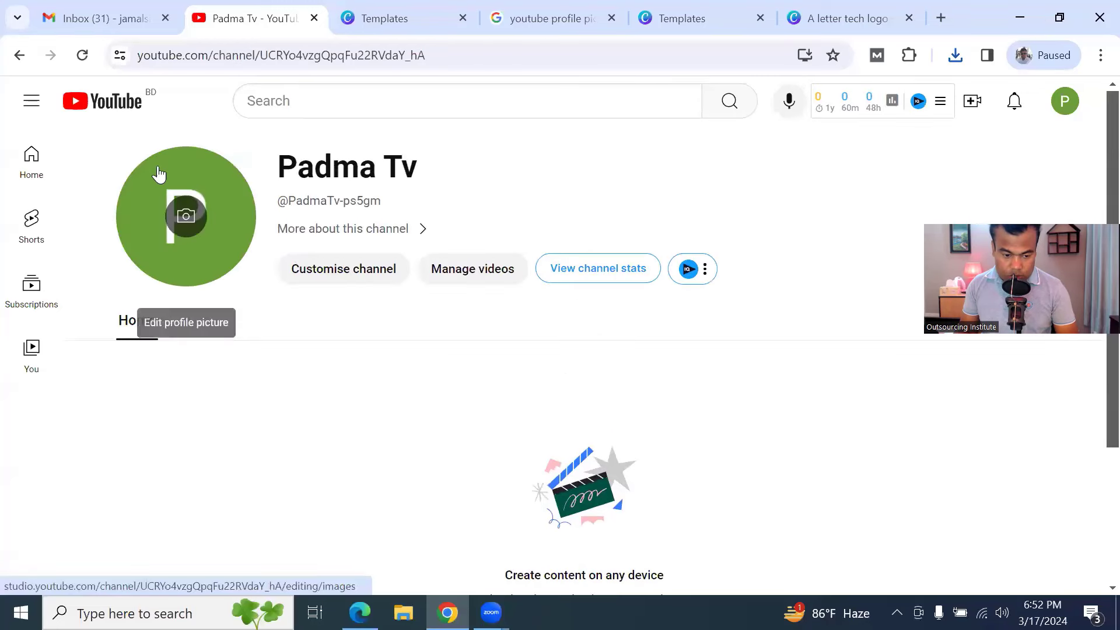
{"action": "left_click", "coordinate": [82, 56]}
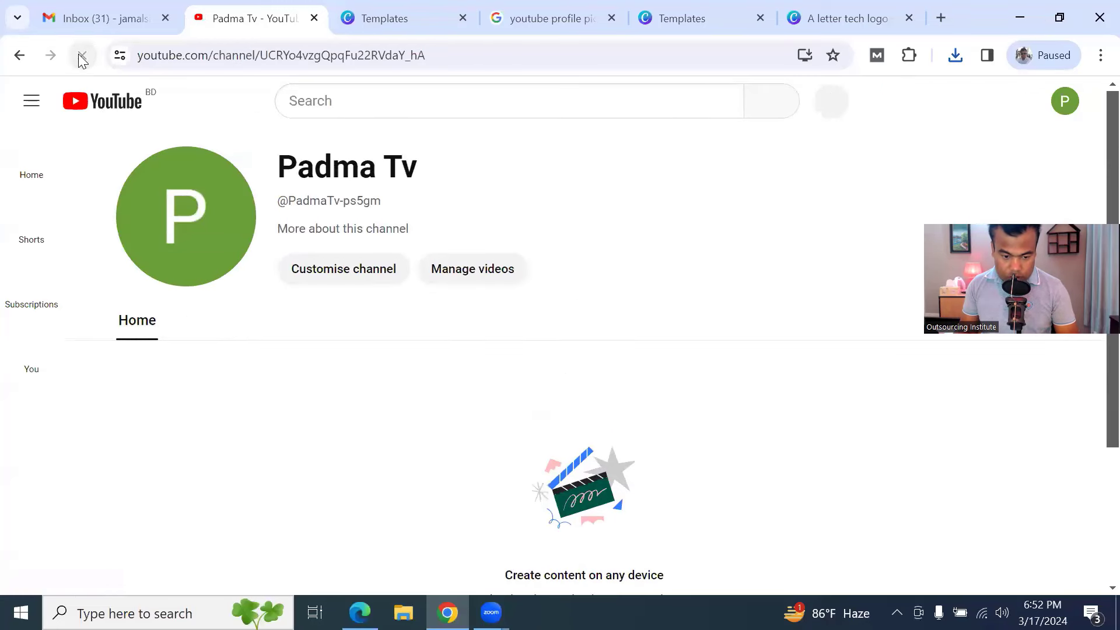
{"action": "left_click", "coordinate": [187, 216]}
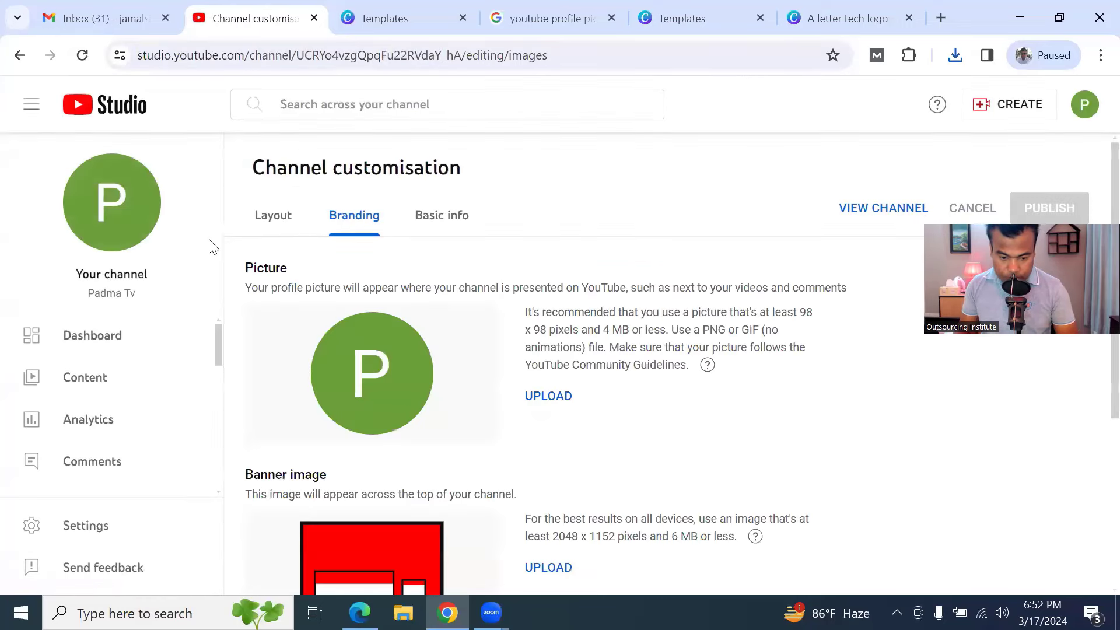
{"action": "left_click", "coordinate": [551, 397]}
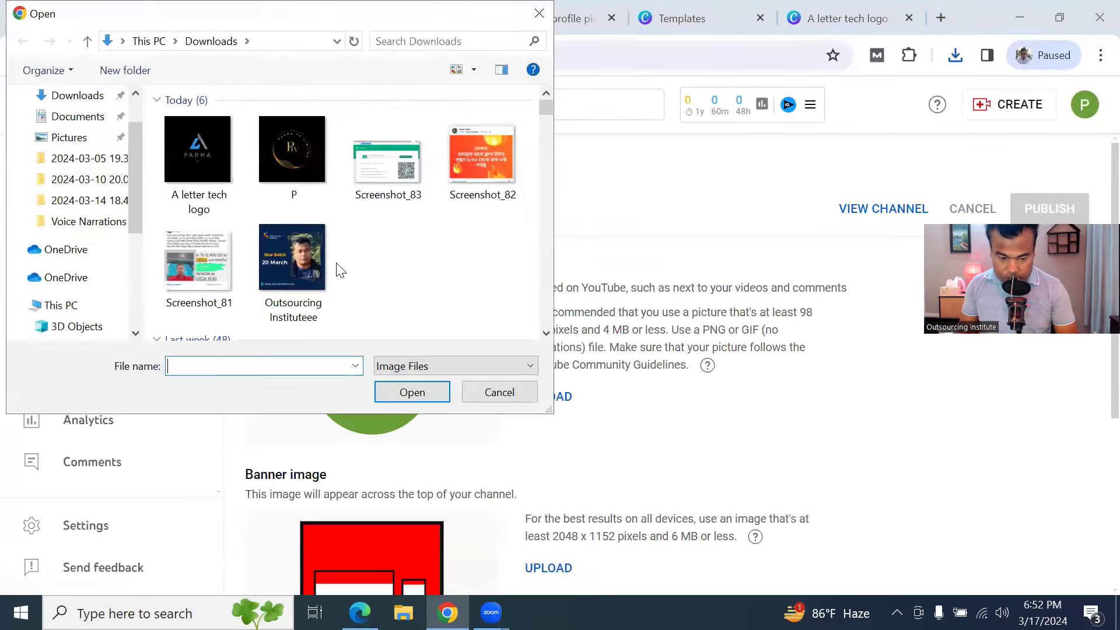
{"action": "left_click", "coordinate": [200, 165]}
{"action": "left_click", "coordinate": [412, 392]}
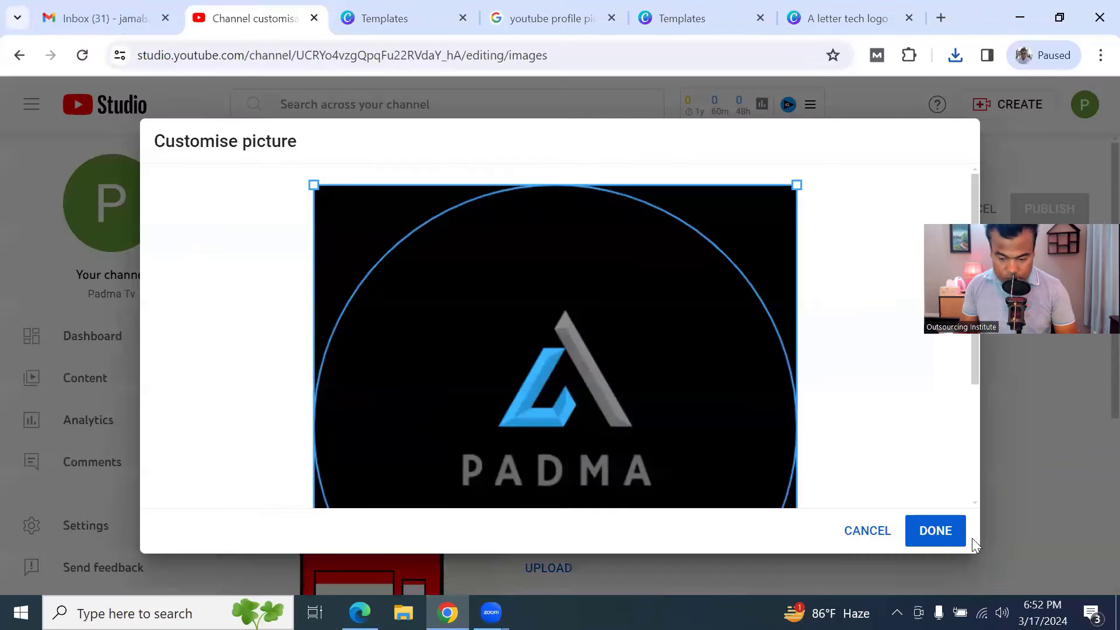
{"action": "left_click", "coordinate": [936, 529]}
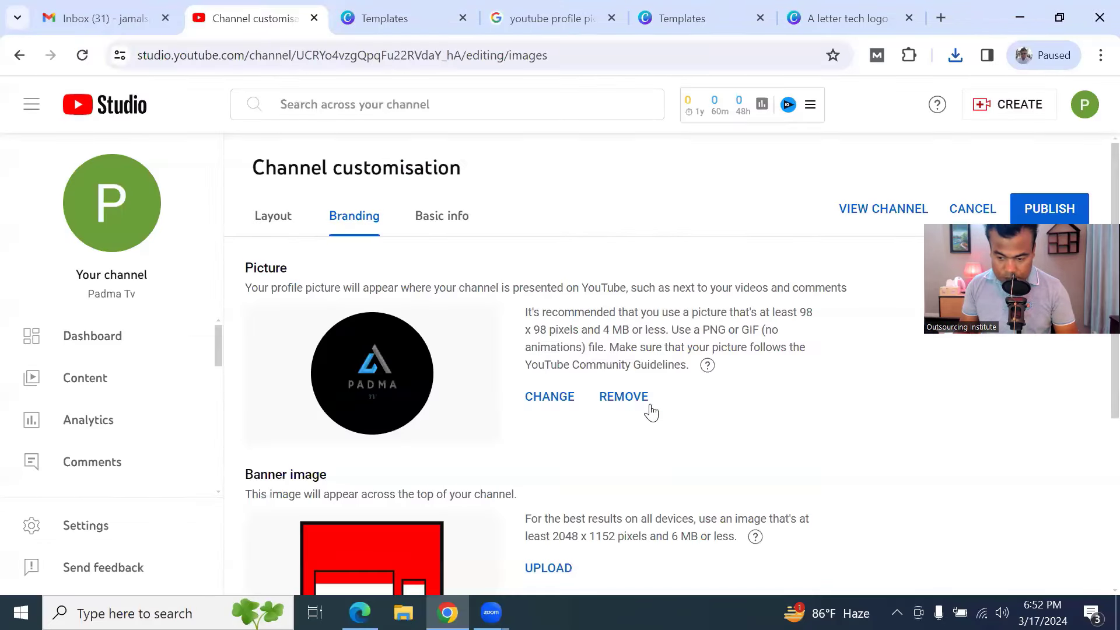
- Publish the new profile picture and go to the Padma Tv channel page
{"action": "left_click_drag", "start_coordinate": [980, 13], "coordinate": [680, 40]}
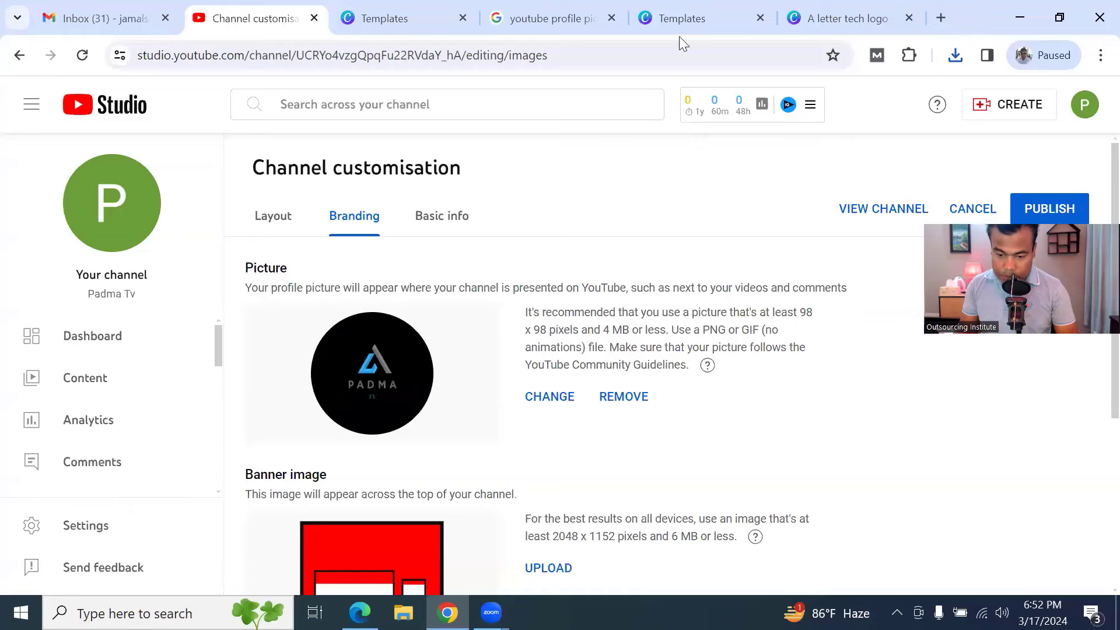
{"action": "left_click", "coordinate": [732, 236]}
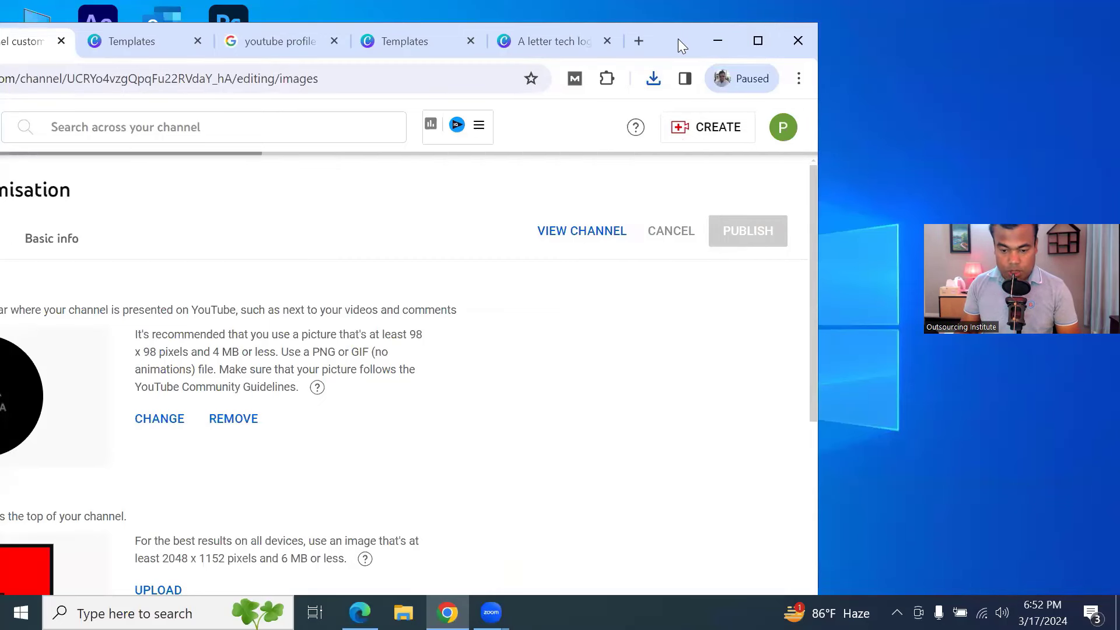
{"action": "left_click_drag", "start_coordinate": [679, 44], "coordinate": [682, 29]}
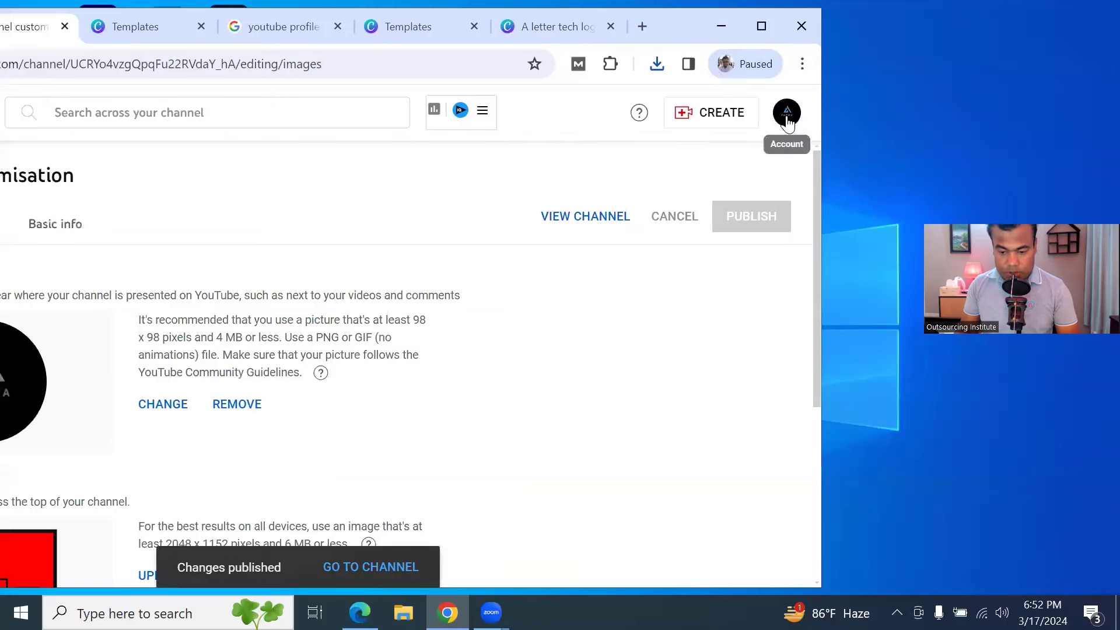
{"action": "left_click", "coordinate": [787, 112]}
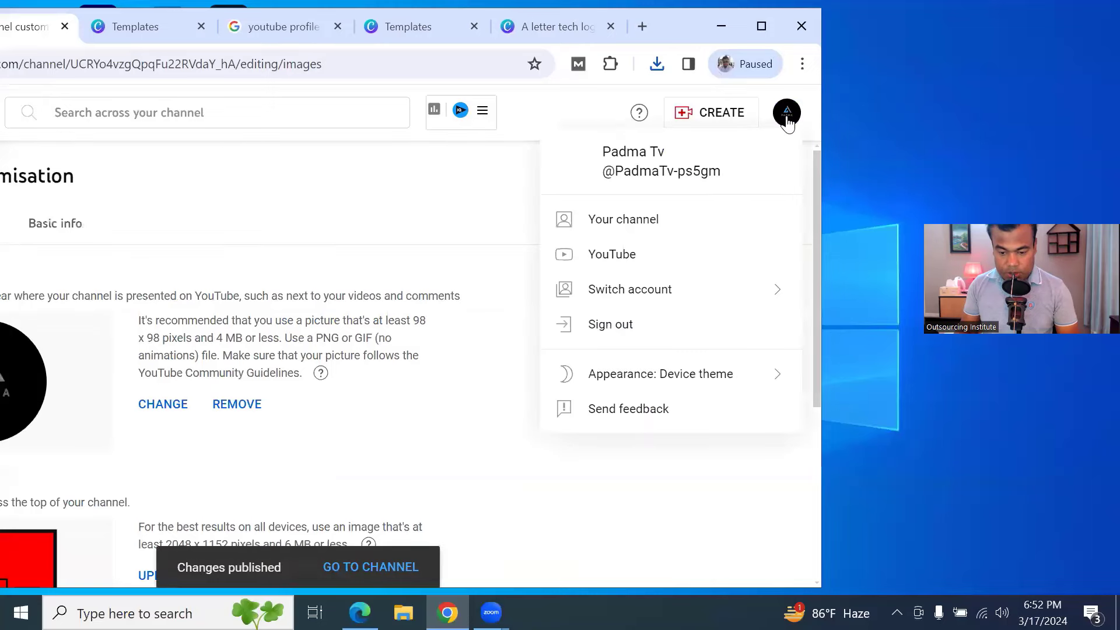
{"action": "left_click", "coordinate": [633, 224]}
- Maximise the browser and reload the channel page repeatedly to check the avatar
{"action": "left_click", "coordinate": [762, 26]}
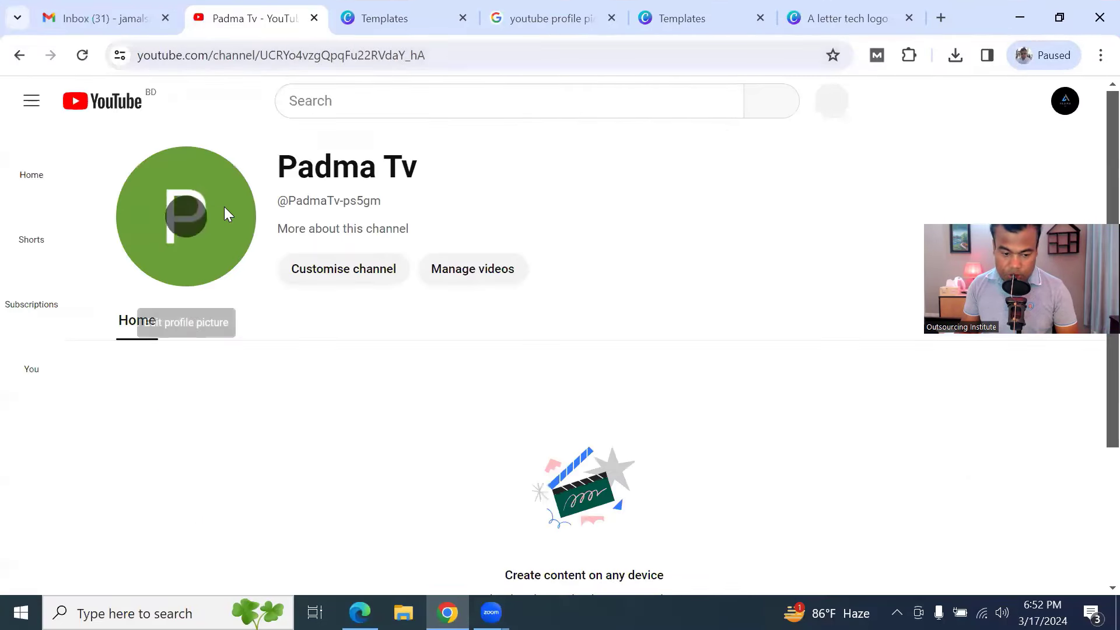
{"action": "left_click", "coordinate": [88, 56]}
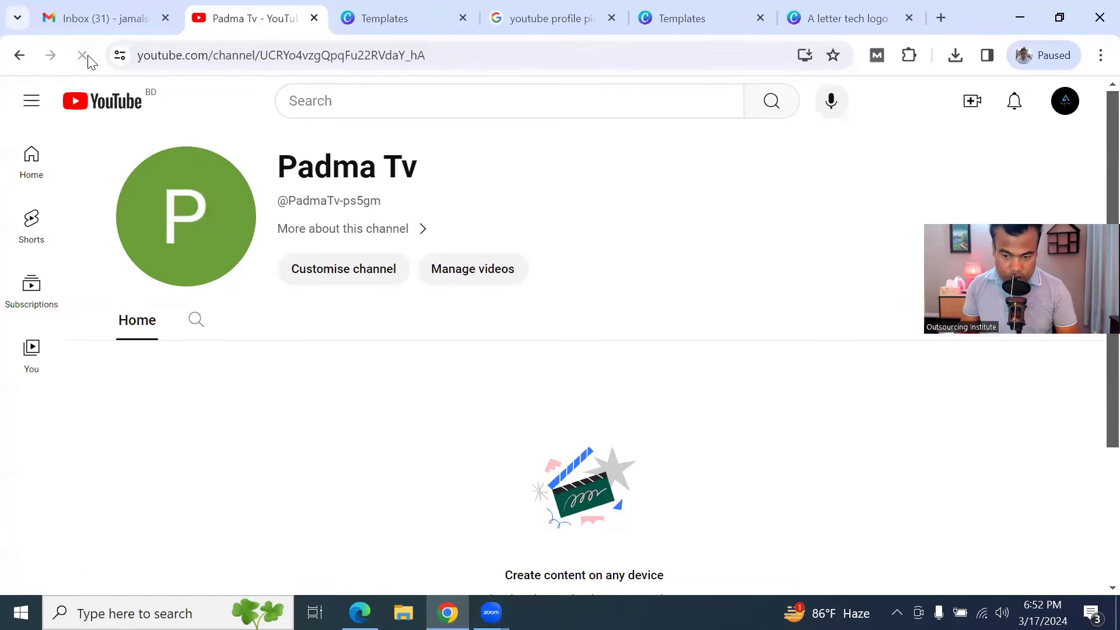
{"action": "left_click", "coordinate": [83, 56]}
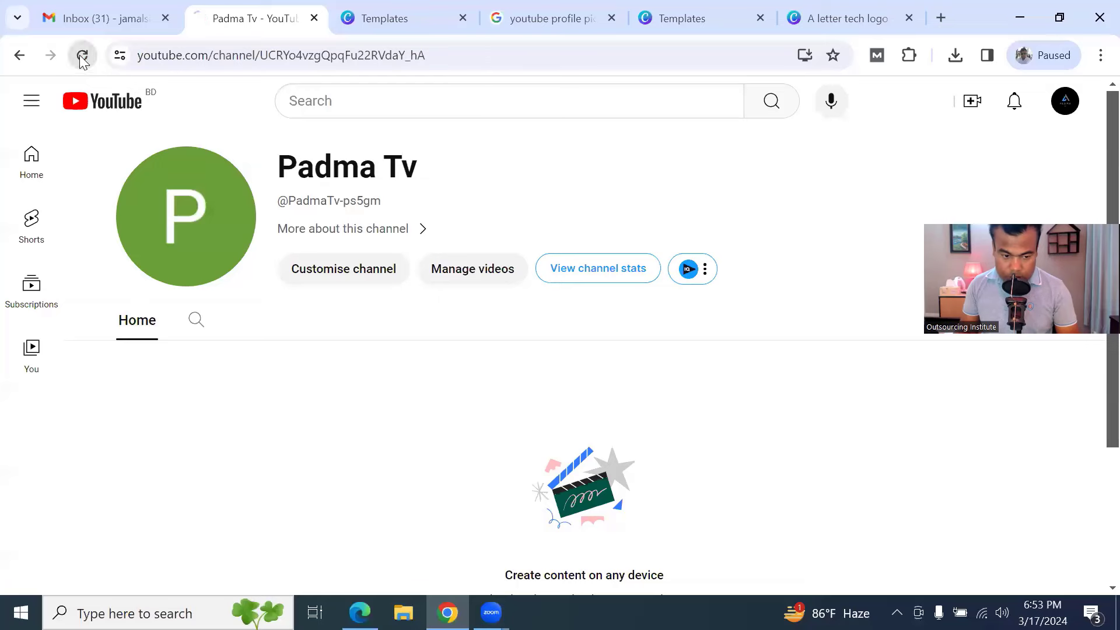
{"action": "double_click", "coordinate": [969, 21]}
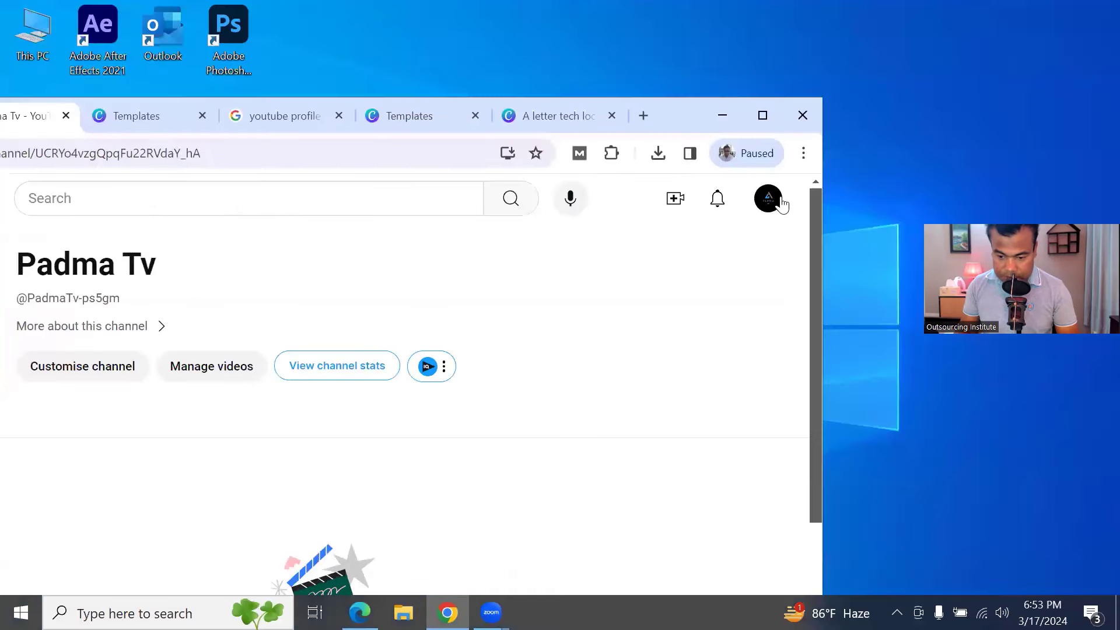
{"action": "left_click", "coordinate": [763, 116]}
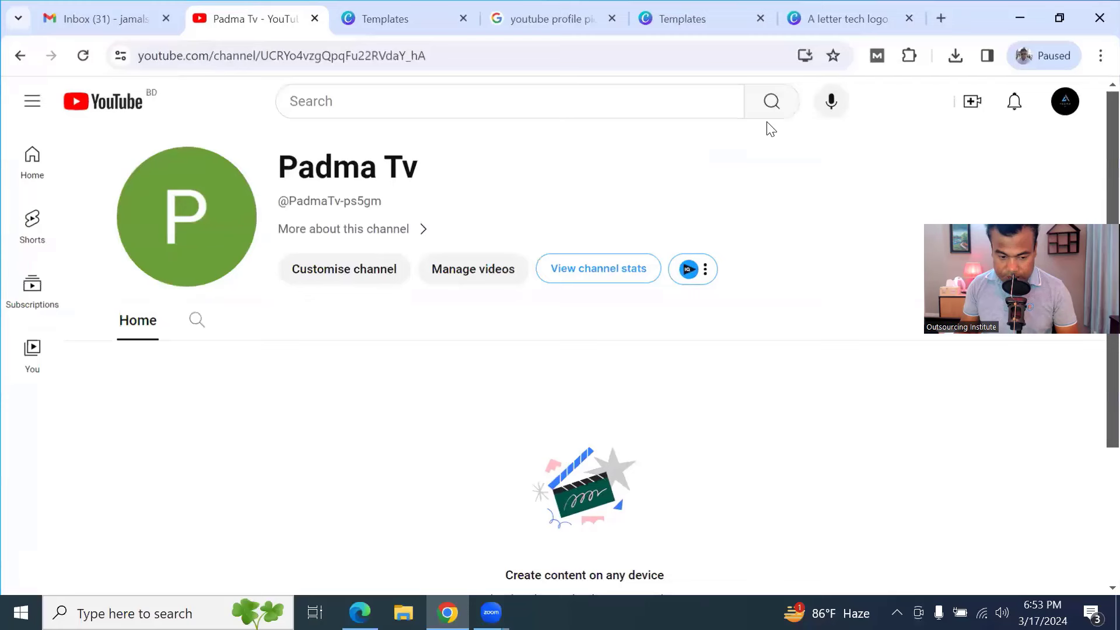
{"action": "left_click", "coordinate": [82, 56]}
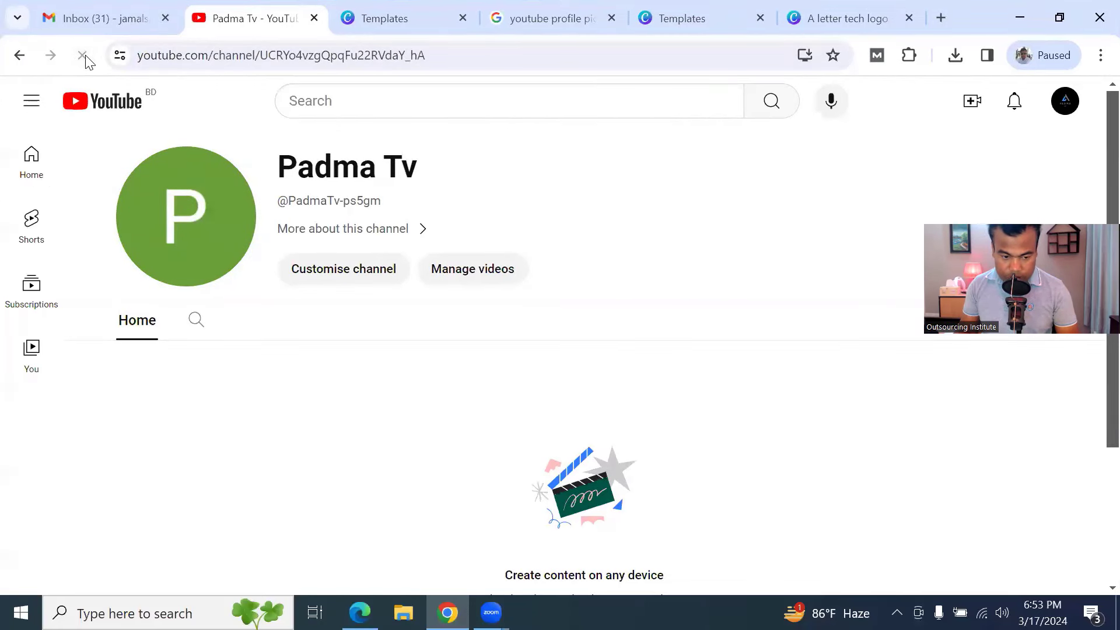
{"action": "left_click", "coordinate": [83, 54]}
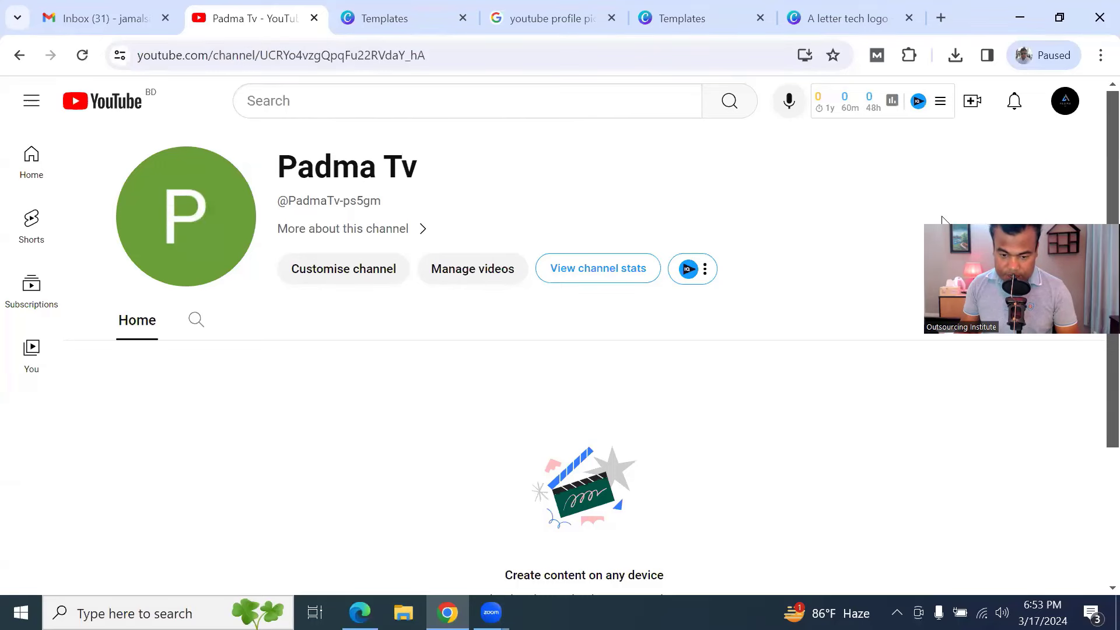
- Close the logo preview and search templates for 'youtube channel banner', browsing the results
{"action": "left_click", "coordinate": [676, 20]}
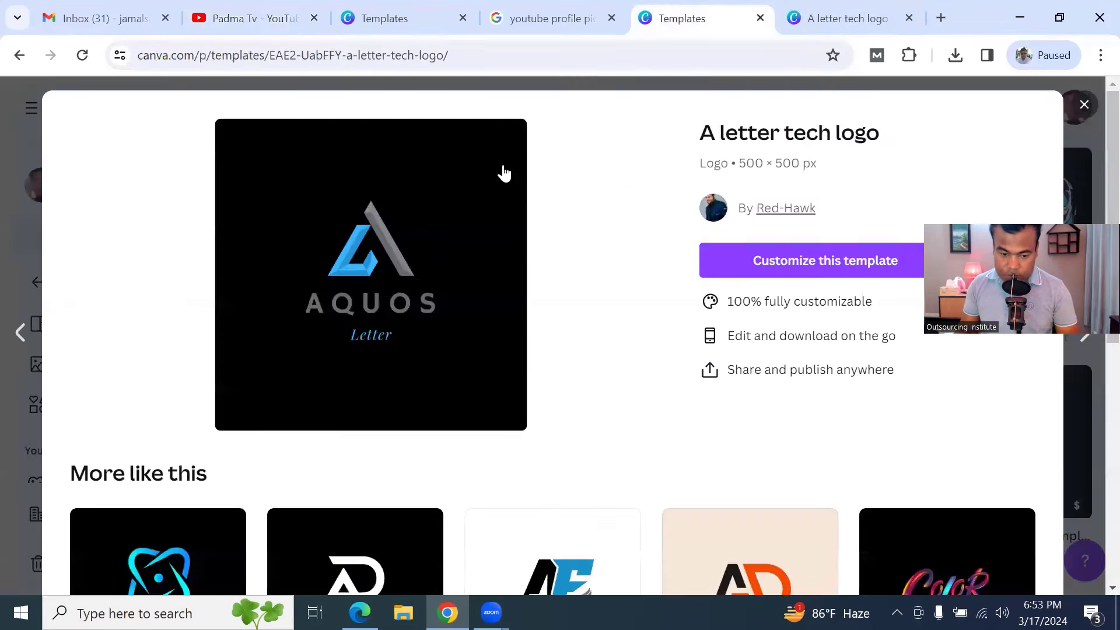
{"action": "left_click", "coordinate": [1084, 105]}
{"action": "left_click", "coordinate": [656, 105]}
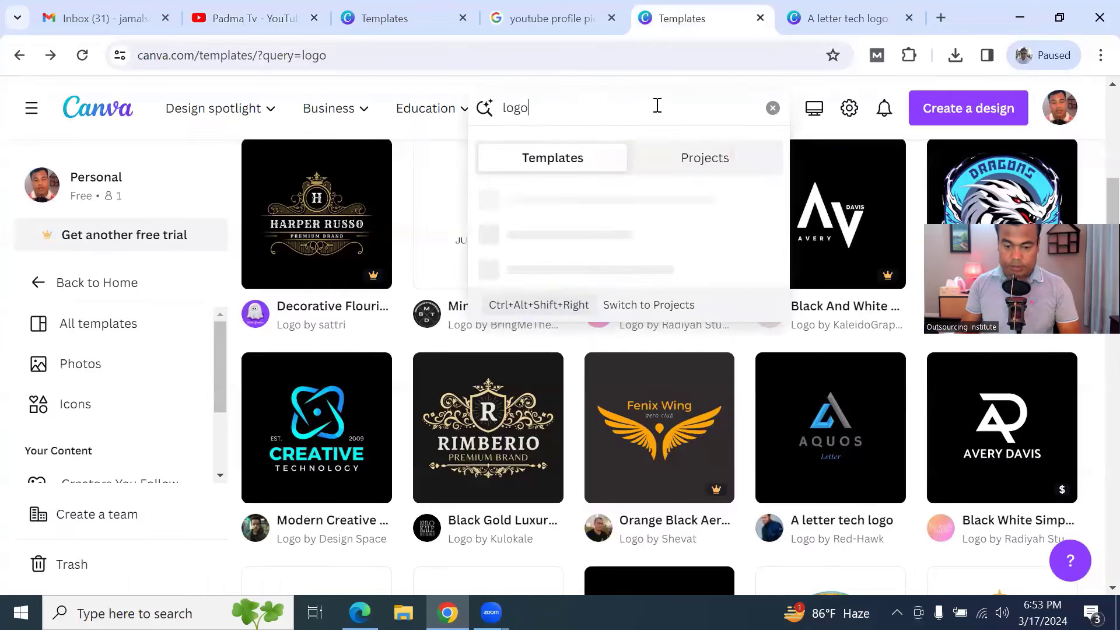
{"action": "key", "text": "BackSpace"}
{"action": "key", "text": "BackSpace"}
{"action": "key", "text": "BackSpace"}
{"action": "key", "text": "BackSpace"}
{"action": "type", "text": "yout"}
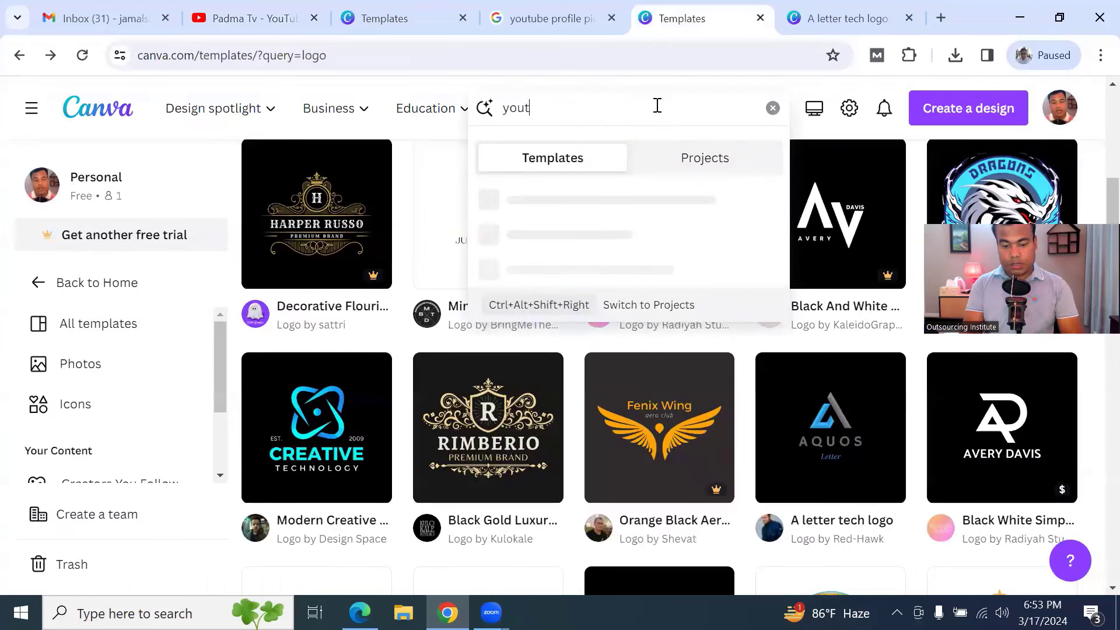
{"action": "type", "text": "ube banner"}
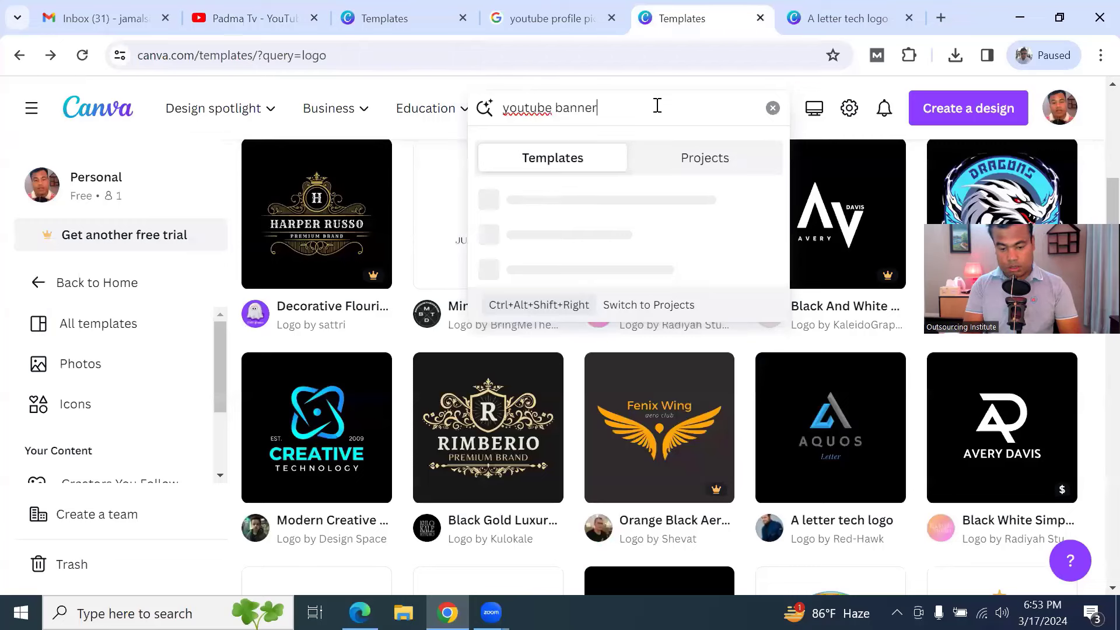
{"action": "key", "text": "BackSpace"}
{"action": "key", "text": "BackSpace"}
{"action": "key", "text": "BackSpace"}
{"action": "key", "text": "BackSpace"}
{"action": "key", "text": "BackSpace"}
{"action": "type", "text": "channel ban"}
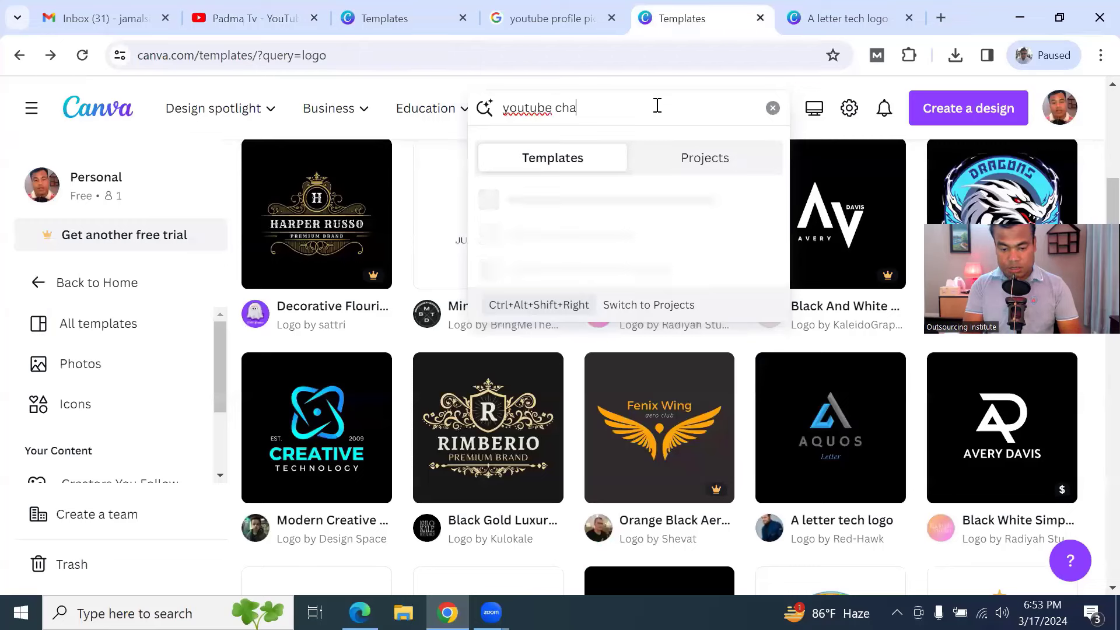
{"action": "type", "text": "ner"}
{"action": "key", "text": "Return"}
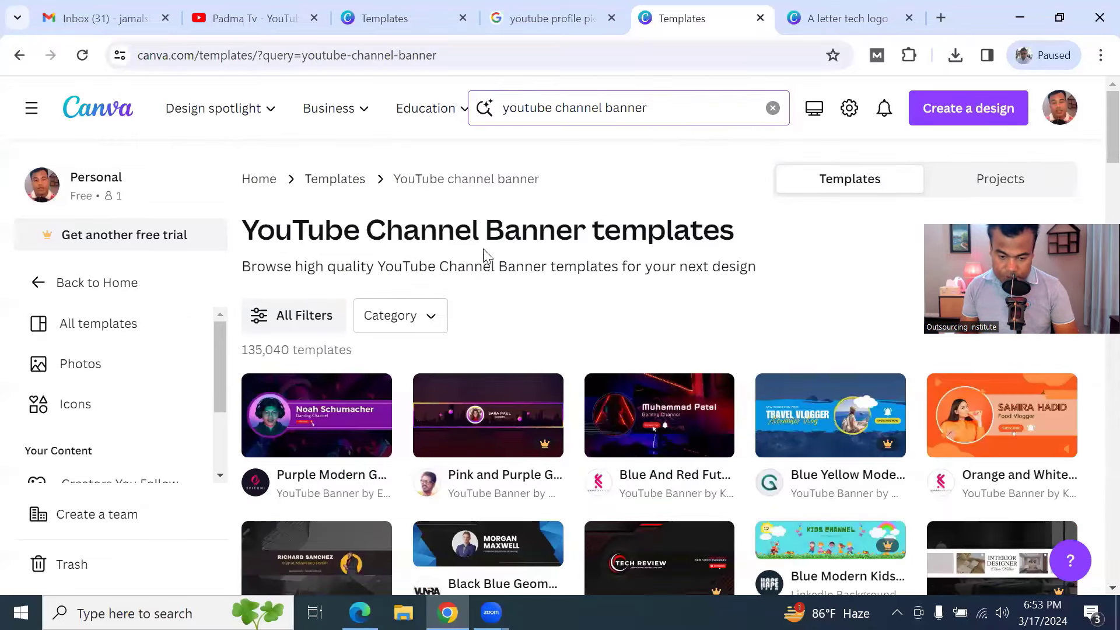
{"action": "scroll", "coordinate": [680, 321], "scroll_direction": "down", "scroll_amount": 3}
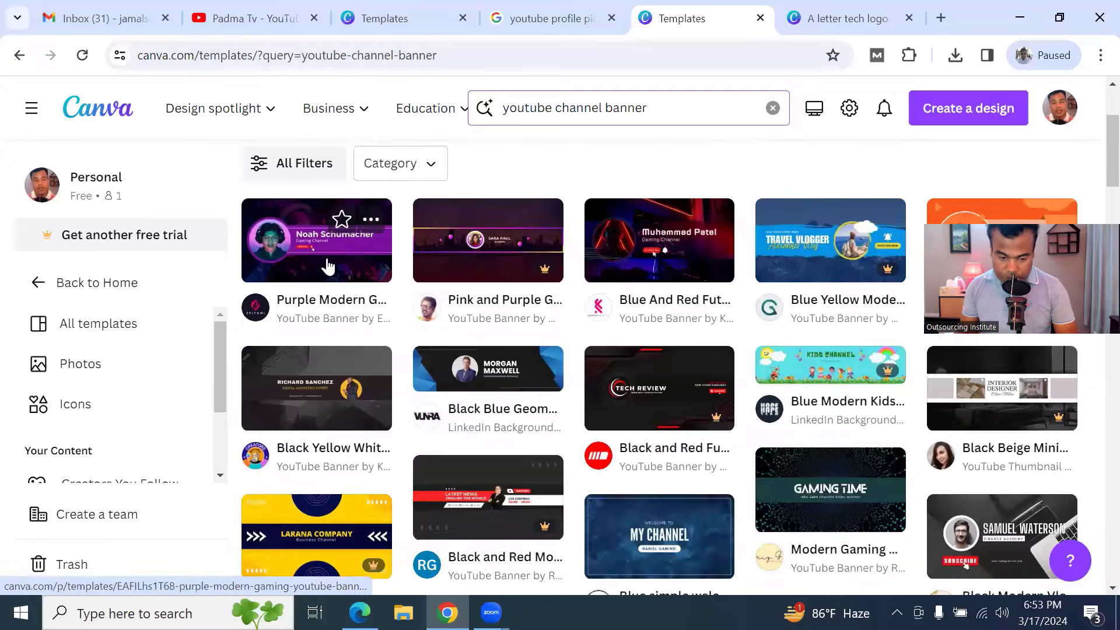
{"action": "scroll", "coordinate": [619, 352], "scroll_direction": "down", "scroll_amount": 3}
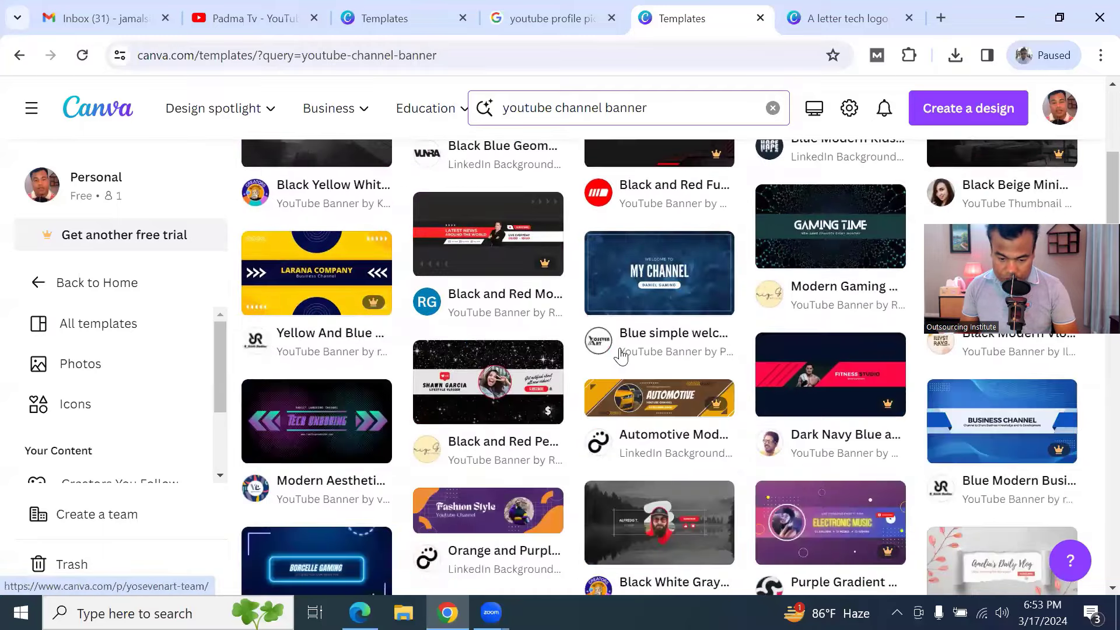
{"action": "scroll", "coordinate": [625, 349], "scroll_direction": "up", "scroll_amount": 2}
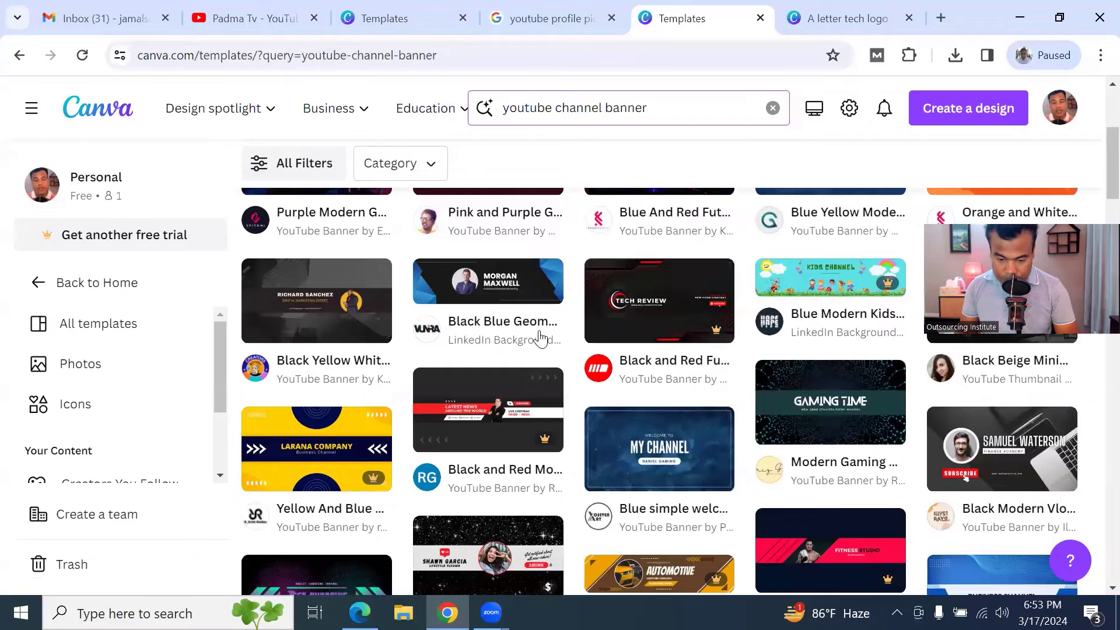
{"action": "scroll", "coordinate": [512, 330], "scroll_direction": "up", "scroll_amount": 3}
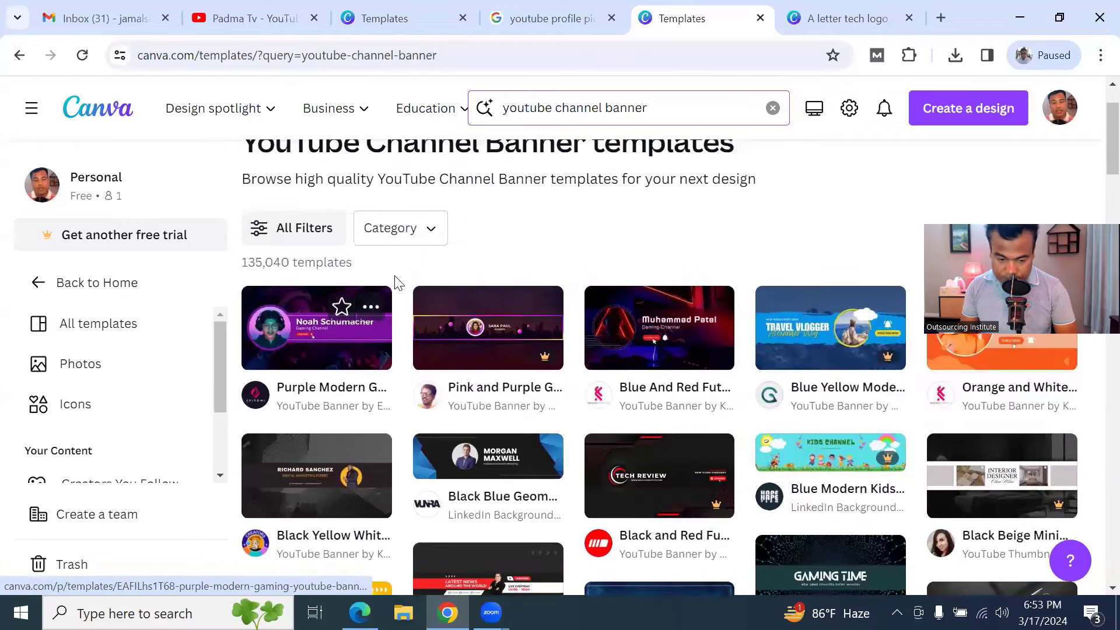
- Customize the Purple Modern Gaming Youtube Banner and drop the uploaded portrait into its circle frame
{"action": "left_click", "coordinate": [338, 337]}
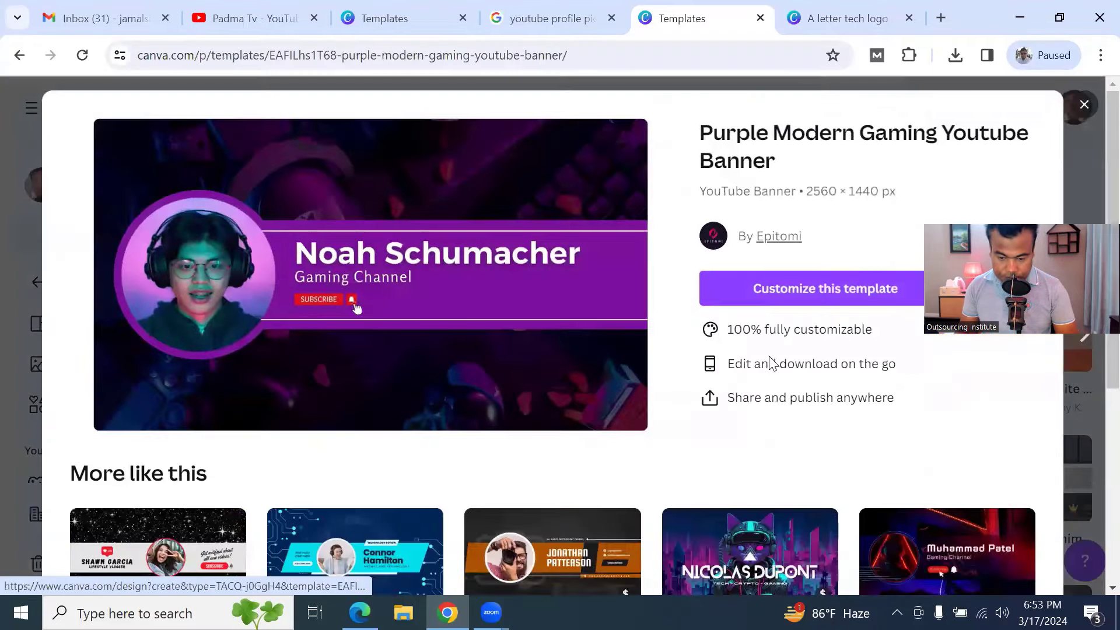
{"action": "left_click", "coordinate": [823, 302]}
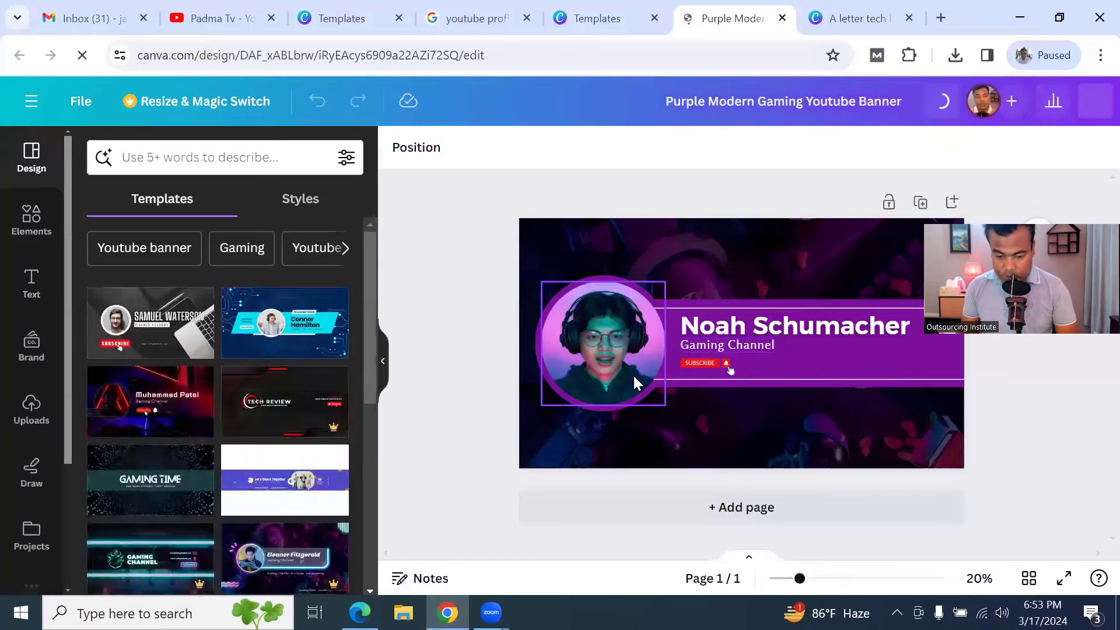
{"action": "left_click", "coordinate": [612, 338]}
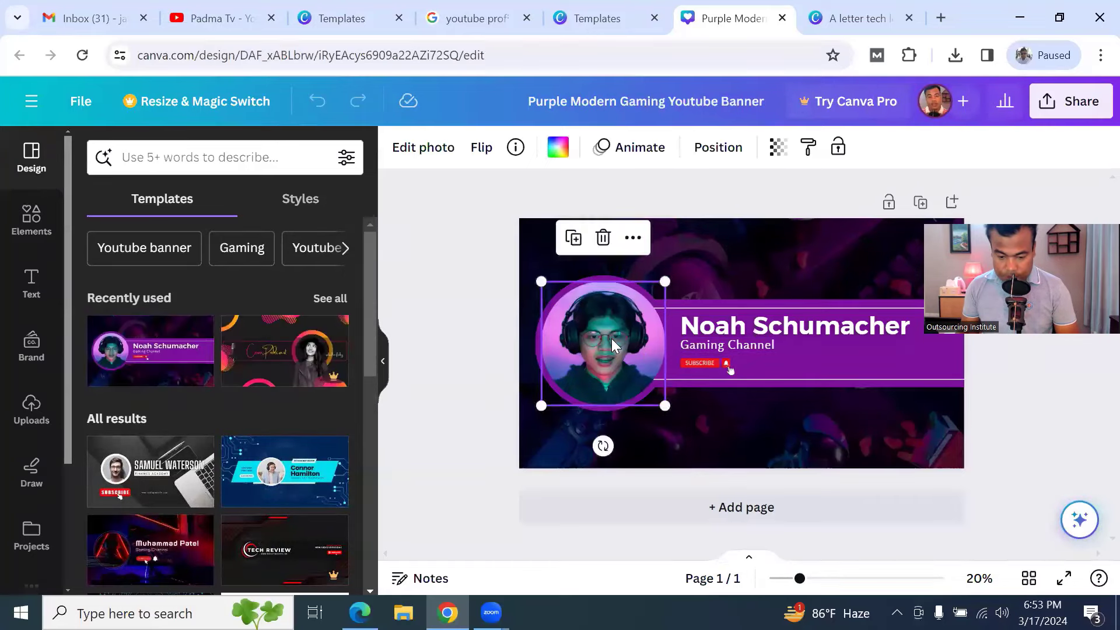
{"action": "mouse_move", "coordinate": [611, 339]}
{"action": "left_mouse_down"}
{"action": "mouse_move", "coordinate": [530, 343]}
{"action": "mouse_move", "coordinate": [598, 329]}
{"action": "left_mouse_up"}
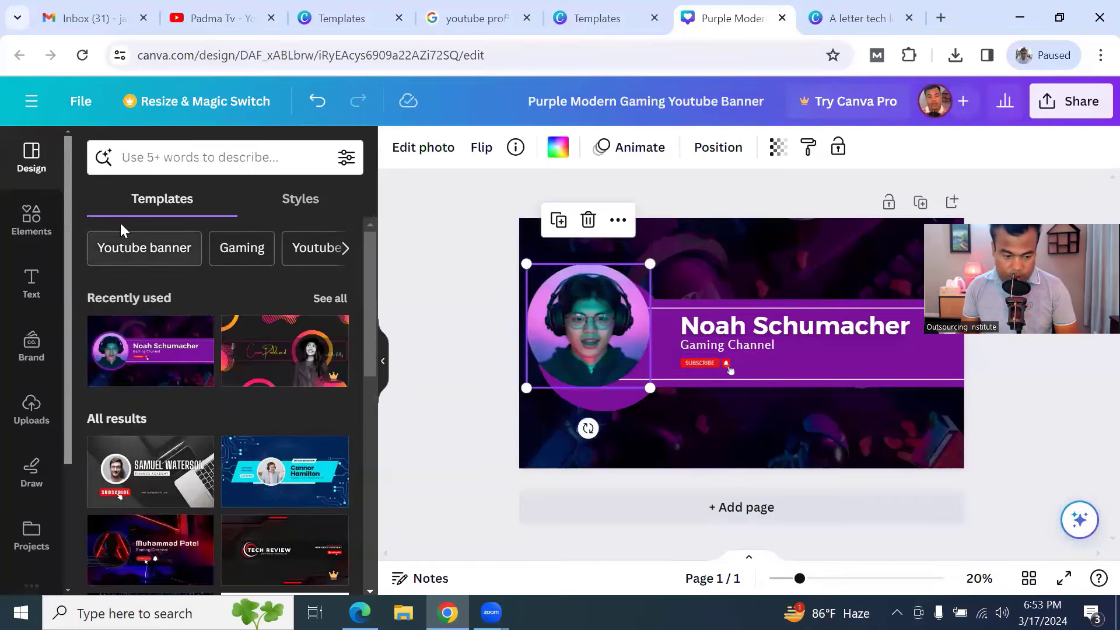
{"action": "left_click", "coordinate": [35, 415]}
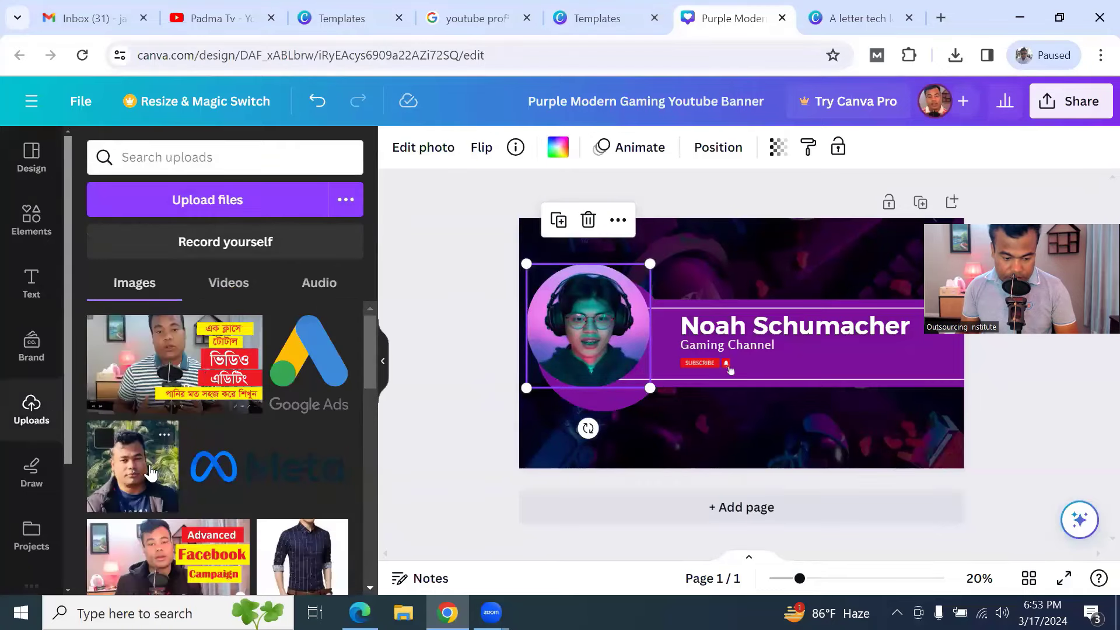
{"action": "left_click_drag", "start_coordinate": [144, 473], "coordinate": [606, 320]}
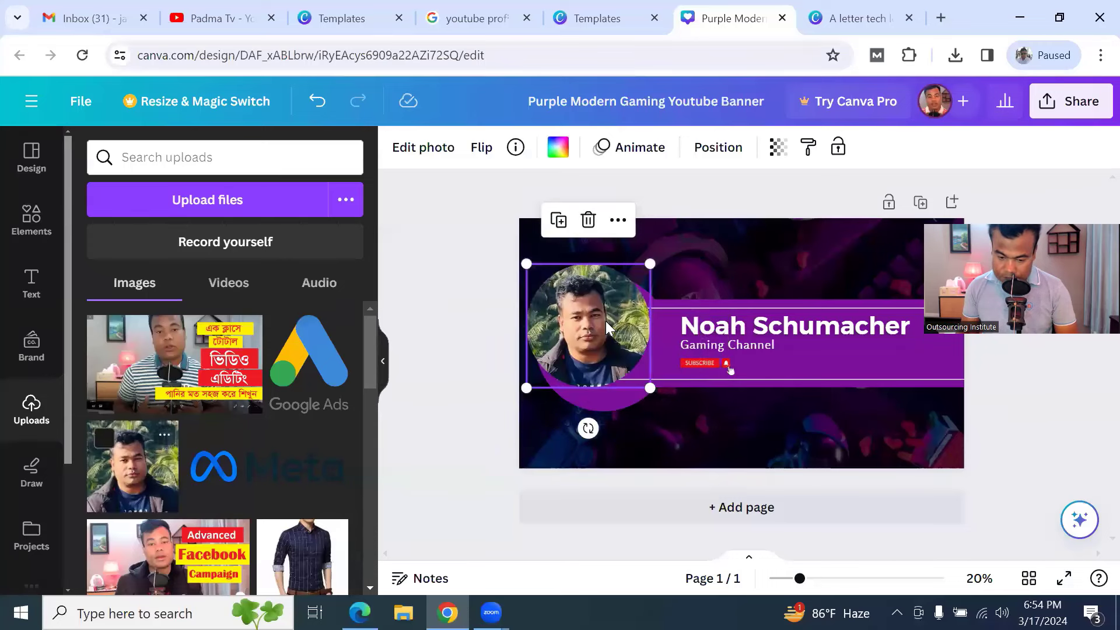
{"action": "left_click", "coordinate": [747, 272]}
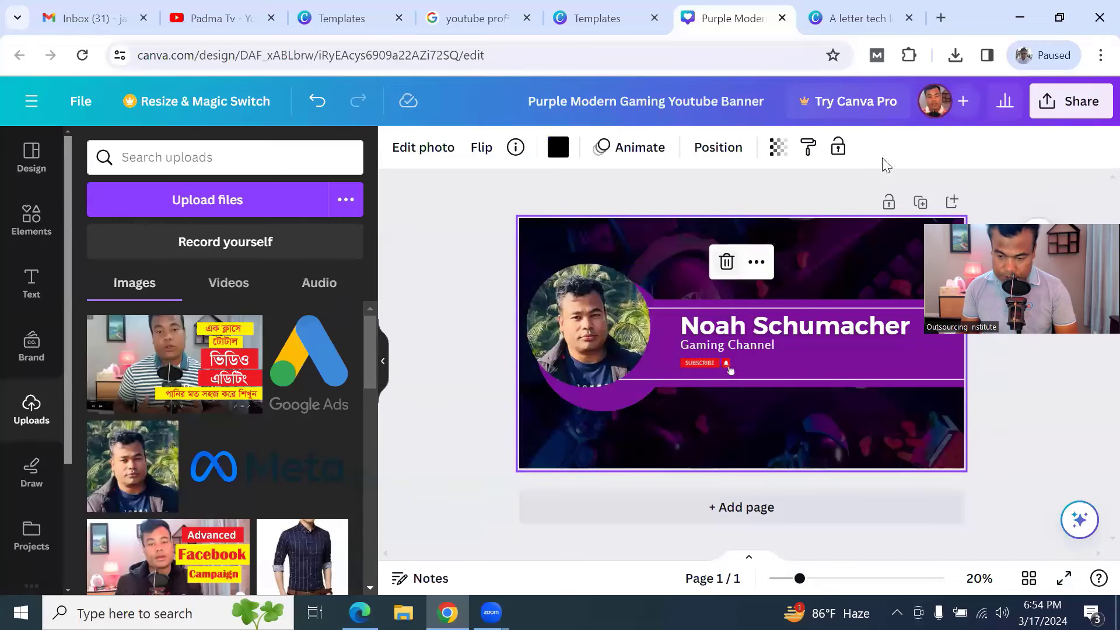
- Replace the 'Noah Schumacher' banner title with 'Padma Tv'
{"action": "double_click", "coordinate": [960, 18]}
{"action": "left_click", "coordinate": [573, 330]}
{"action": "left_click", "coordinate": [573, 330]}
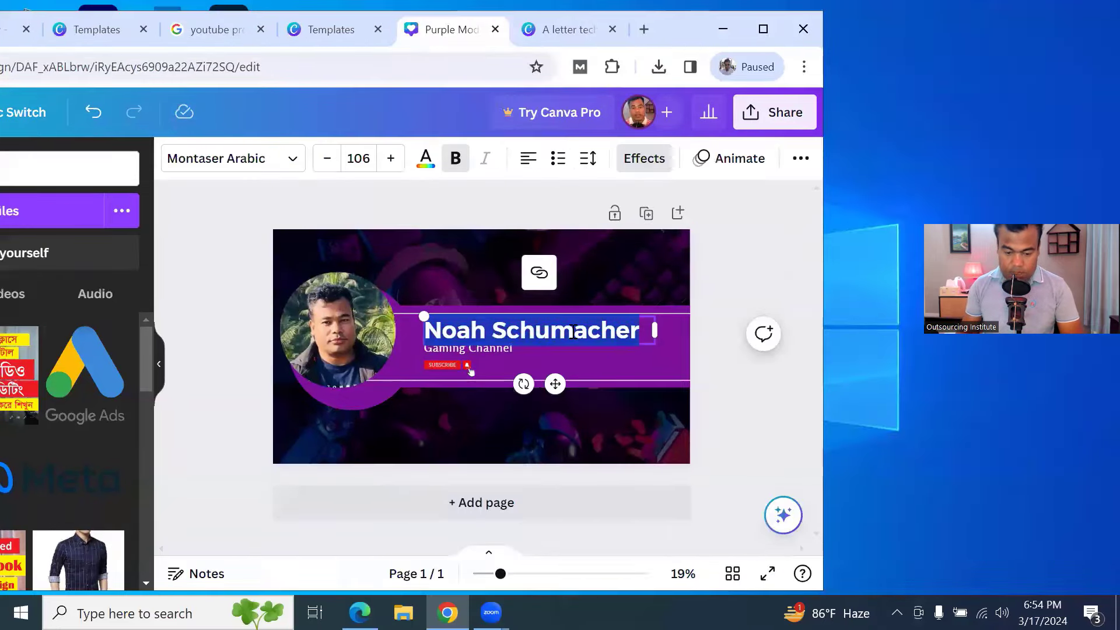
{"action": "type", "text": "P"}
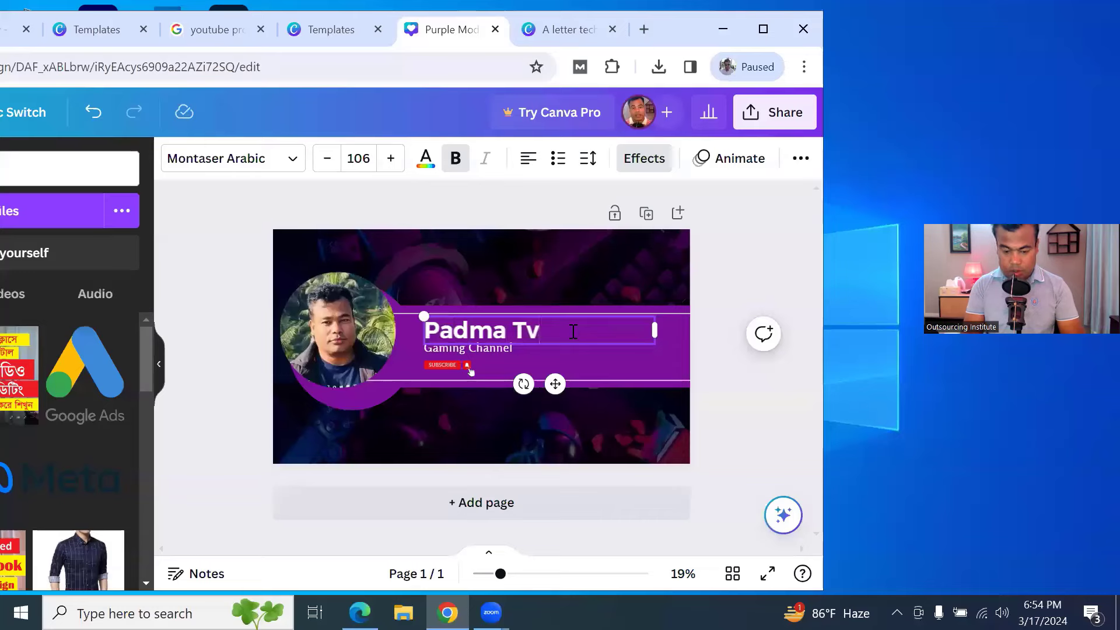
{"action": "type", "text": "adma Tv"}
{"action": "left_click", "coordinate": [546, 363]}
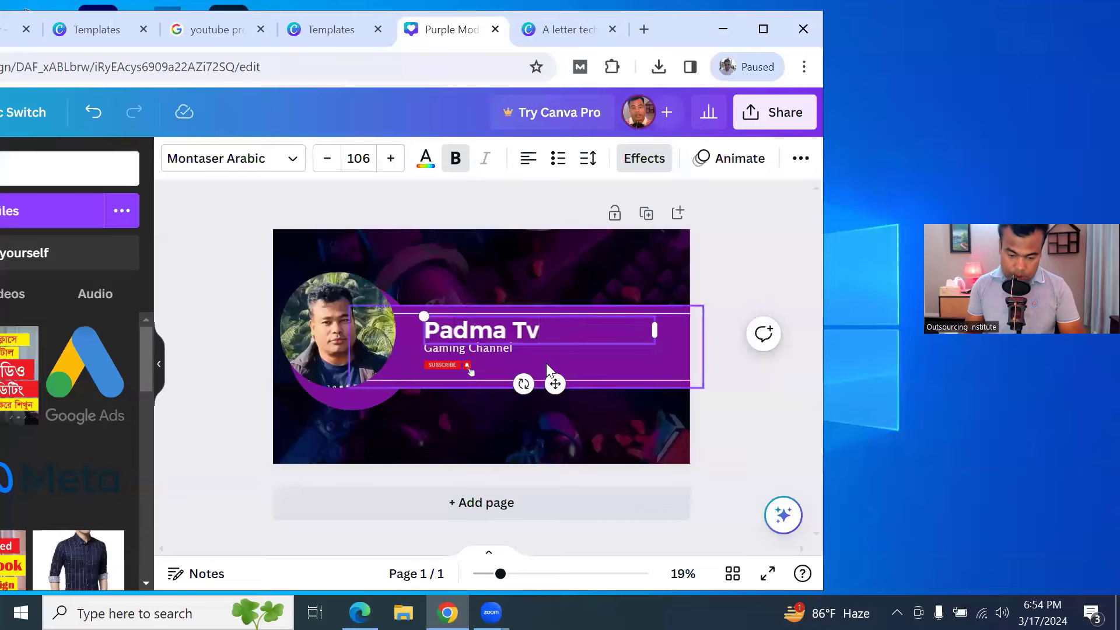
- Change the 'Gaming Channel' subtitle to 'Ultimate Entertainment' and widen it to one line
{"action": "left_click", "coordinate": [503, 350]}
{"action": "left_click", "coordinate": [503, 350]}
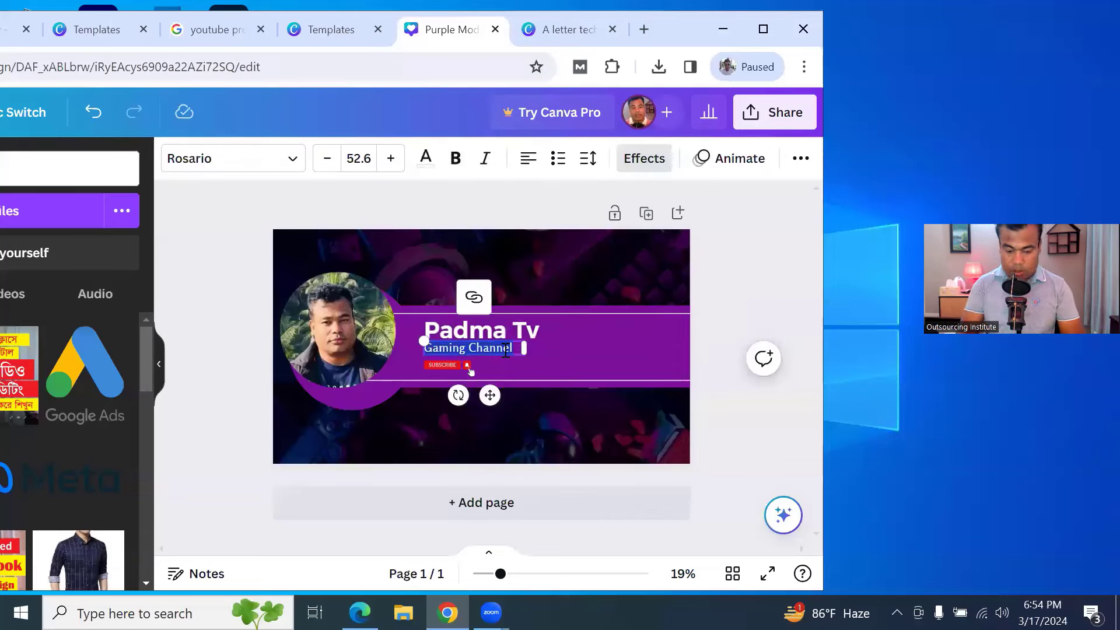
{"action": "type", "text": "Ultimate Enter"}
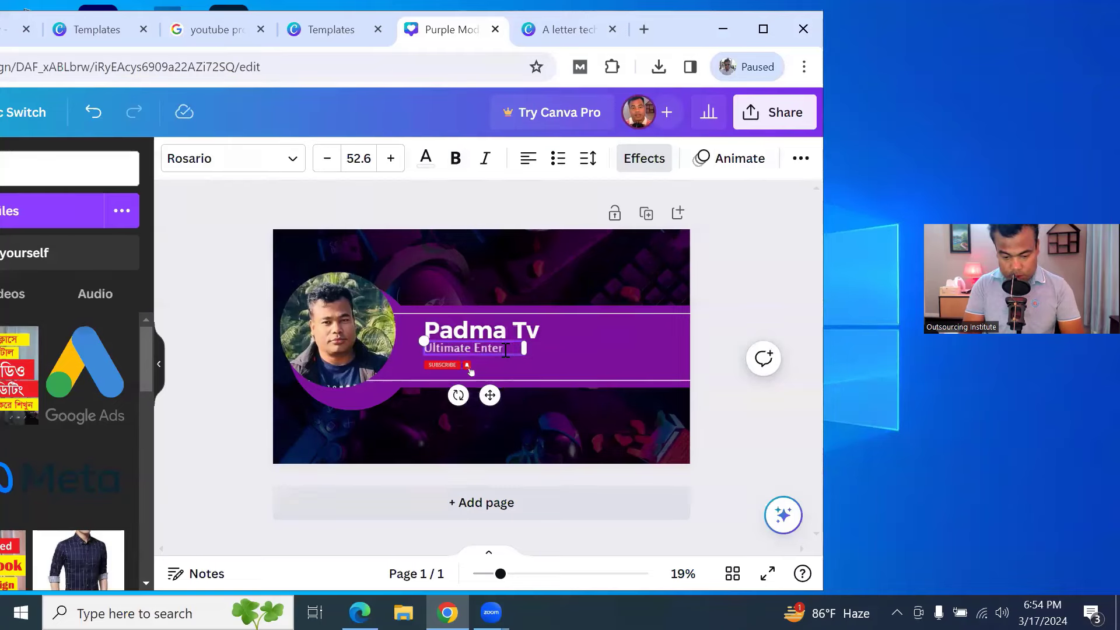
{"action": "type", "text": "ment"}
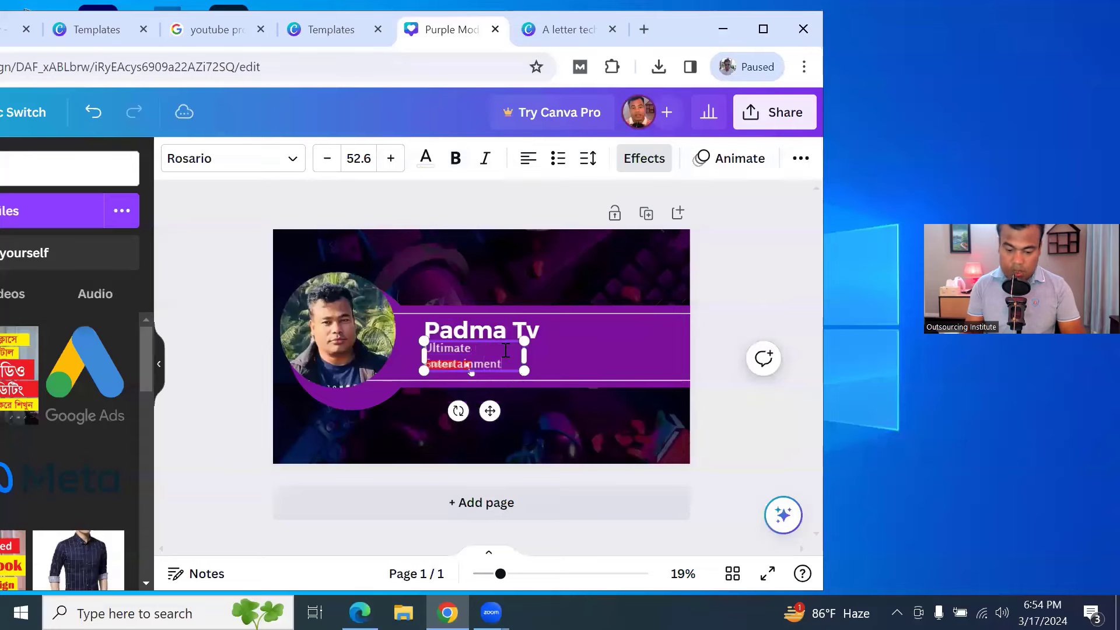
{"action": "left_click_drag", "start_coordinate": [542, 355], "coordinate": [560, 350]}
{"action": "left_click", "coordinate": [593, 350]}
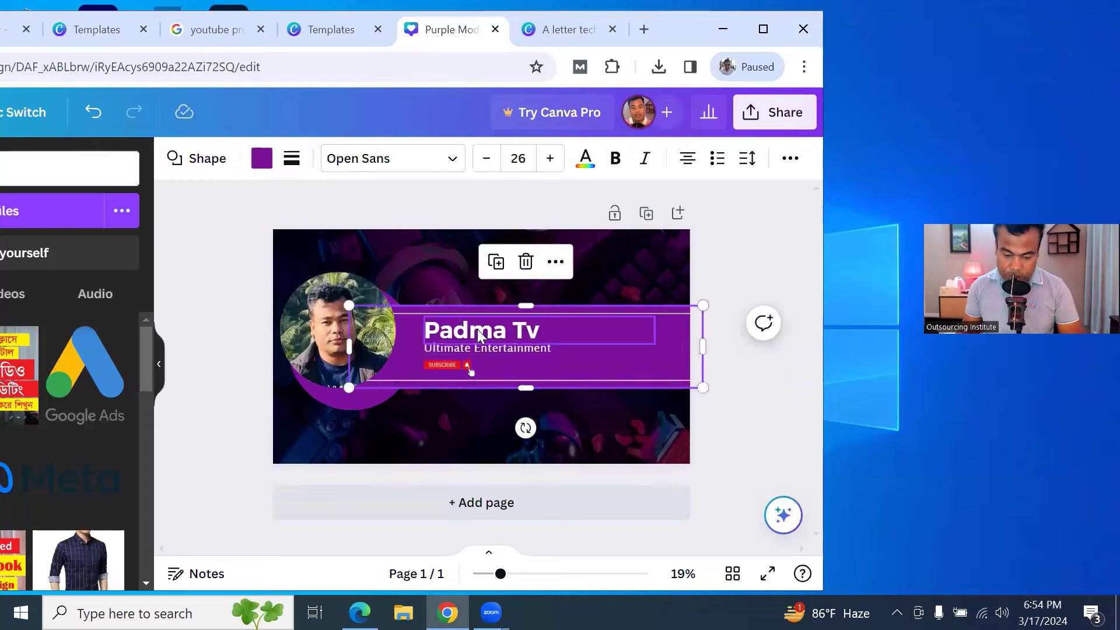
{"action": "left_click", "coordinate": [478, 333]}
{"action": "left_click", "coordinate": [493, 345]}
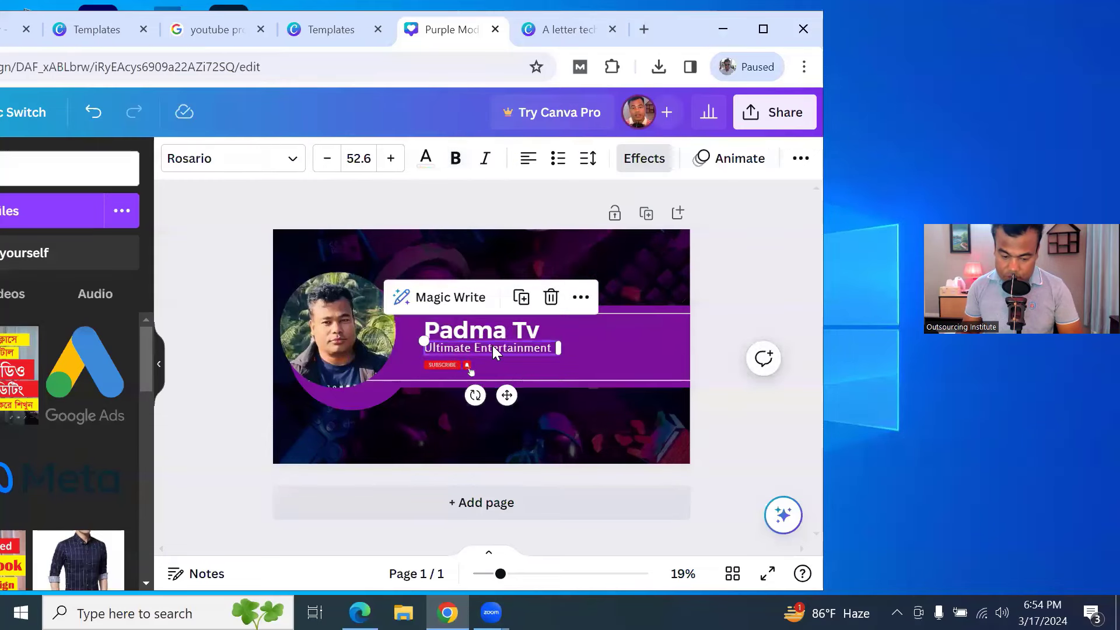
- Select the circular profile photo and enlarge it inside the purple ring
{"action": "left_click", "coordinate": [511, 371]}
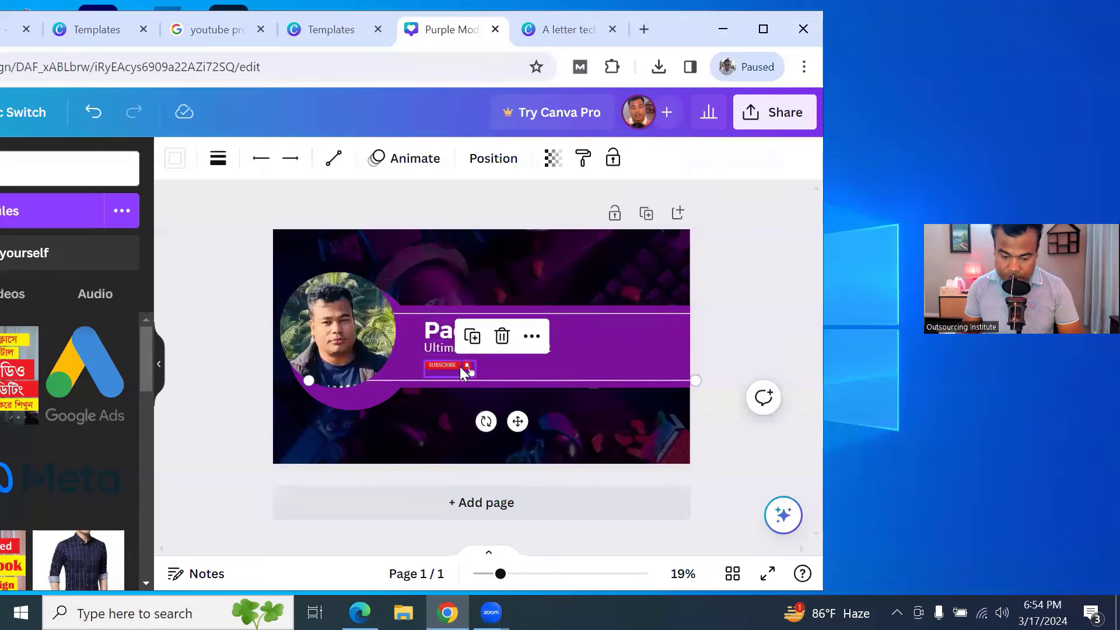
{"action": "left_click", "coordinate": [527, 249]}
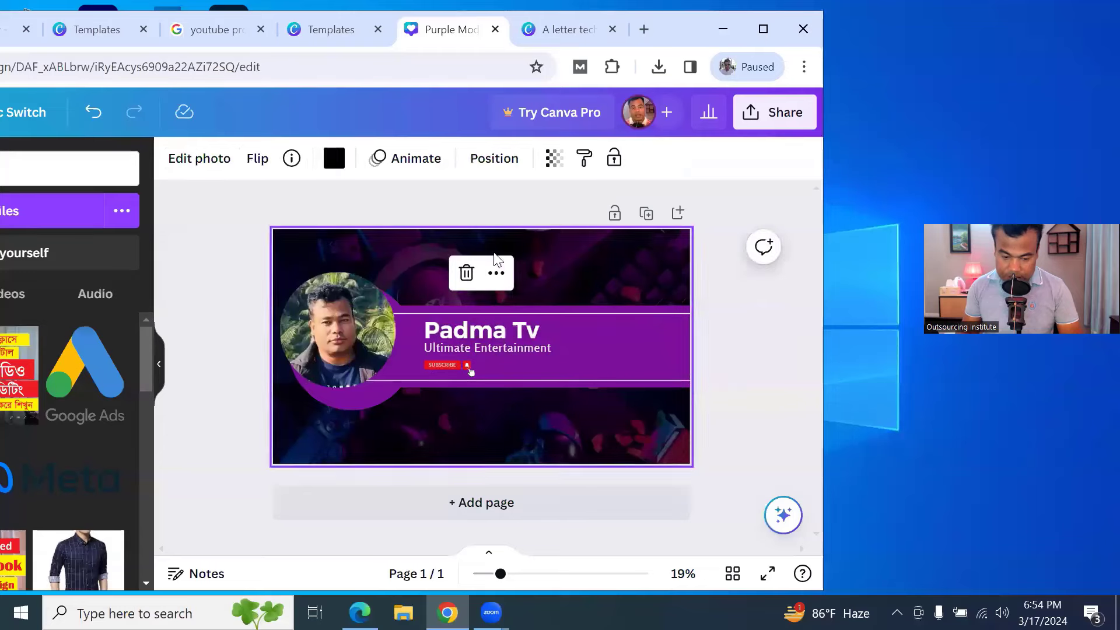
{"action": "left_click", "coordinate": [348, 339]}
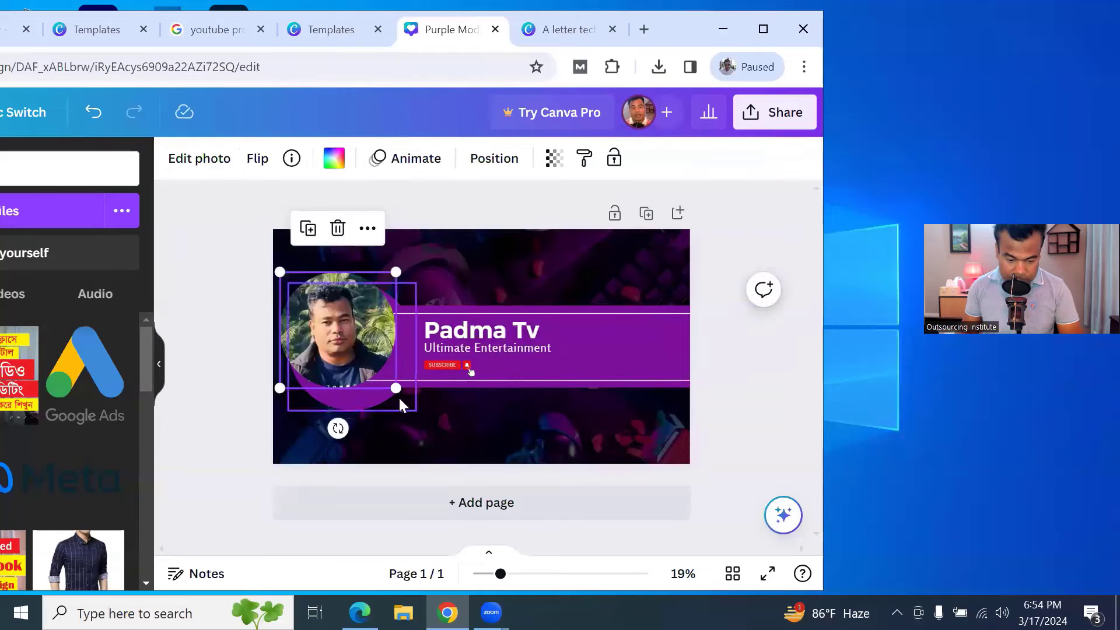
{"action": "mouse_move", "coordinate": [398, 397]}
{"action": "left_mouse_down"}
{"action": "mouse_move", "coordinate": [409, 417]}
{"action": "mouse_move", "coordinate": [387, 386]}
{"action": "left_mouse_up"}
{"action": "left_click_drag", "start_coordinate": [346, 324], "coordinate": [368, 343]}
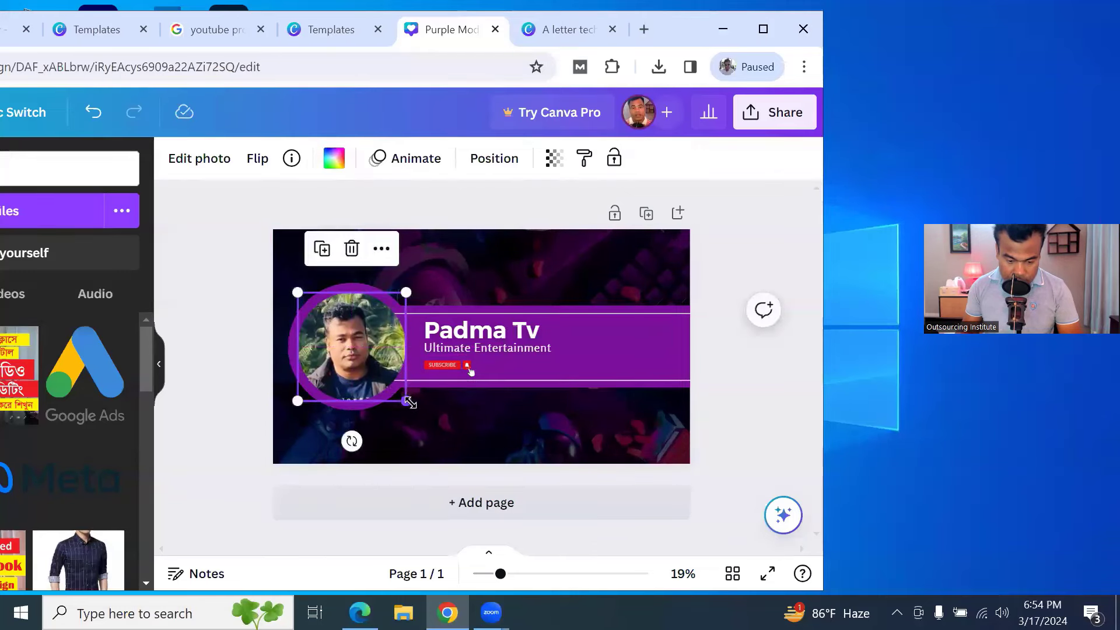
{"action": "left_click_drag", "start_coordinate": [410, 402], "coordinate": [425, 416]}
- Fine-tune the photo's size and position in the ring, undoing two unwanted changes, then deselect it
{"action": "left_click_drag", "start_coordinate": [366, 343], "coordinate": [359, 330]}
{"action": "left_click_drag", "start_coordinate": [415, 411], "coordinate": [417, 413]}
{"action": "left_click_drag", "start_coordinate": [389, 371], "coordinate": [392, 365]}
{"action": "left_click", "coordinate": [516, 292]}
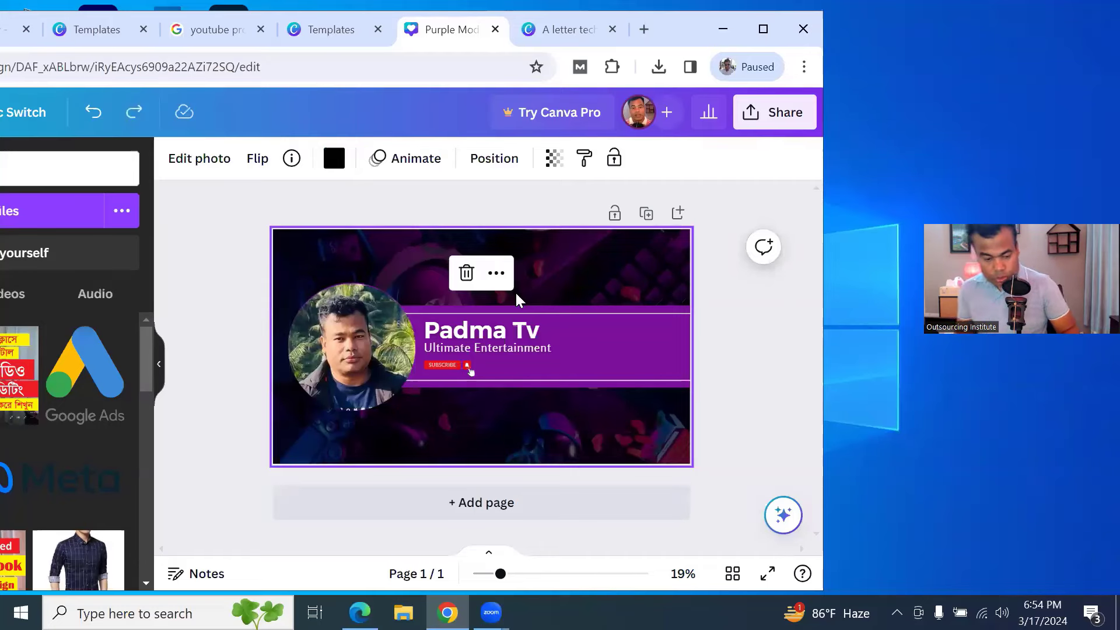
{"action": "key", "text": "ctrl+z"}
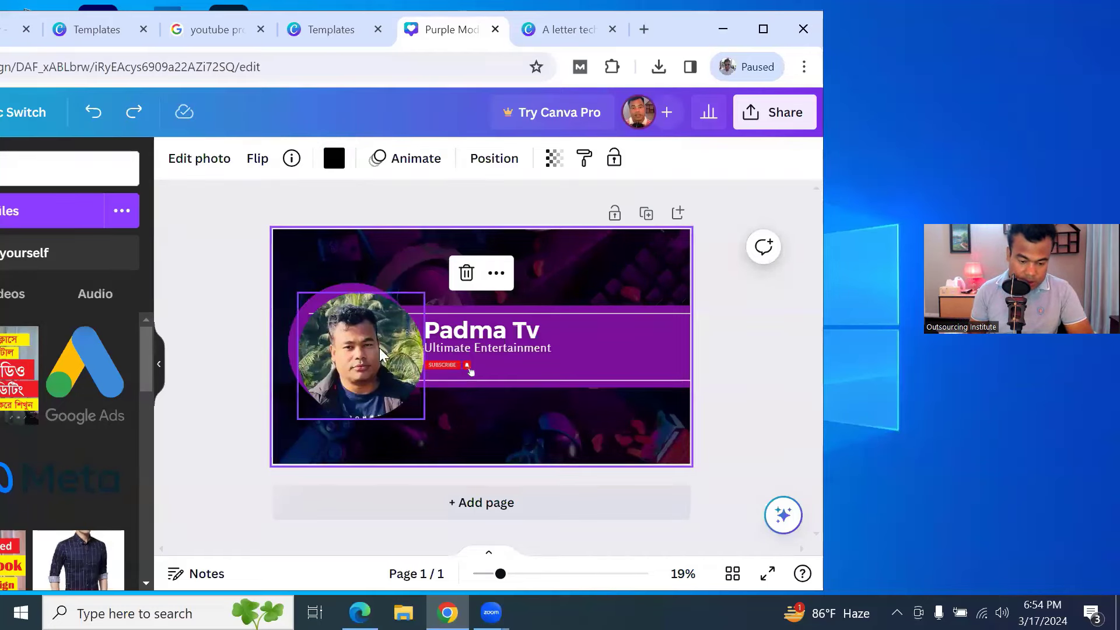
{"action": "left_click_drag", "start_coordinate": [350, 353], "coordinate": [349, 350]}
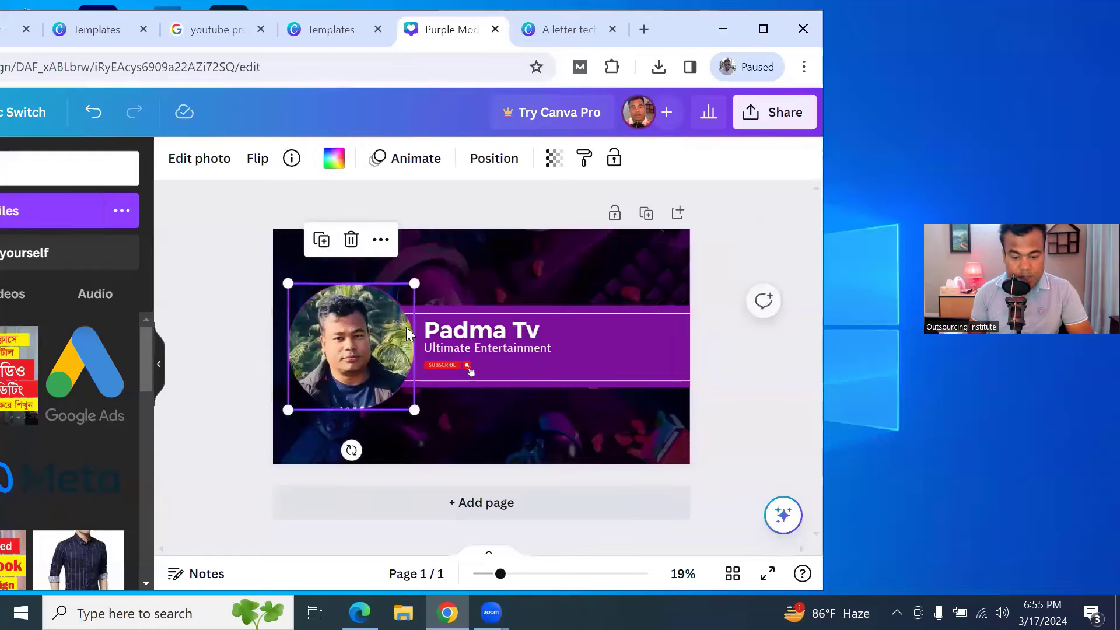
{"action": "key", "text": "ctrl+z"}
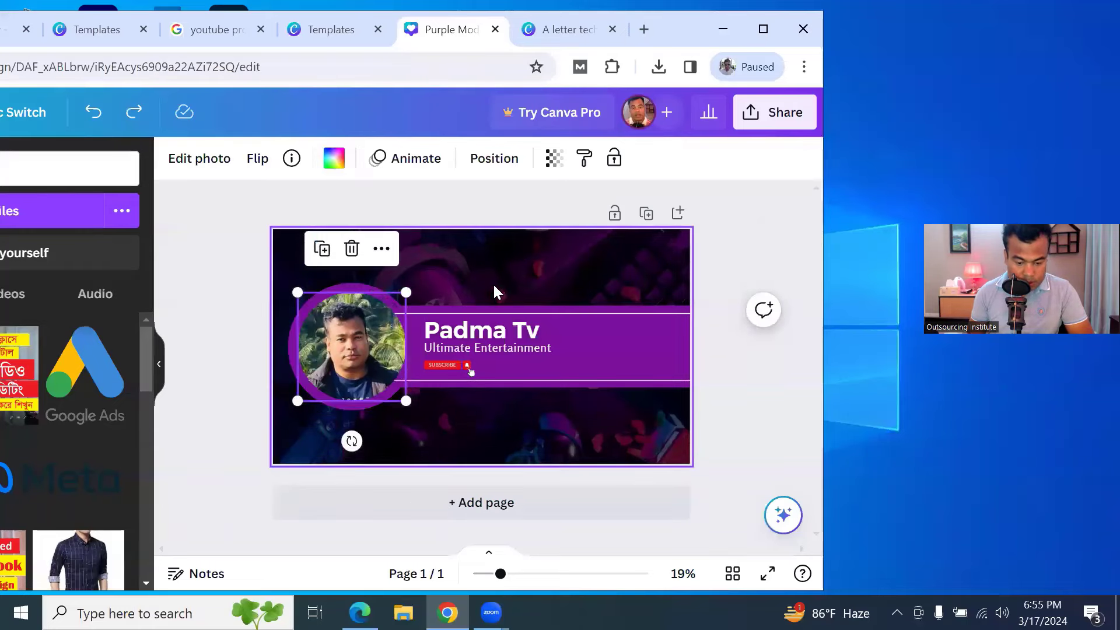
{"action": "left_click", "coordinate": [482, 279]}
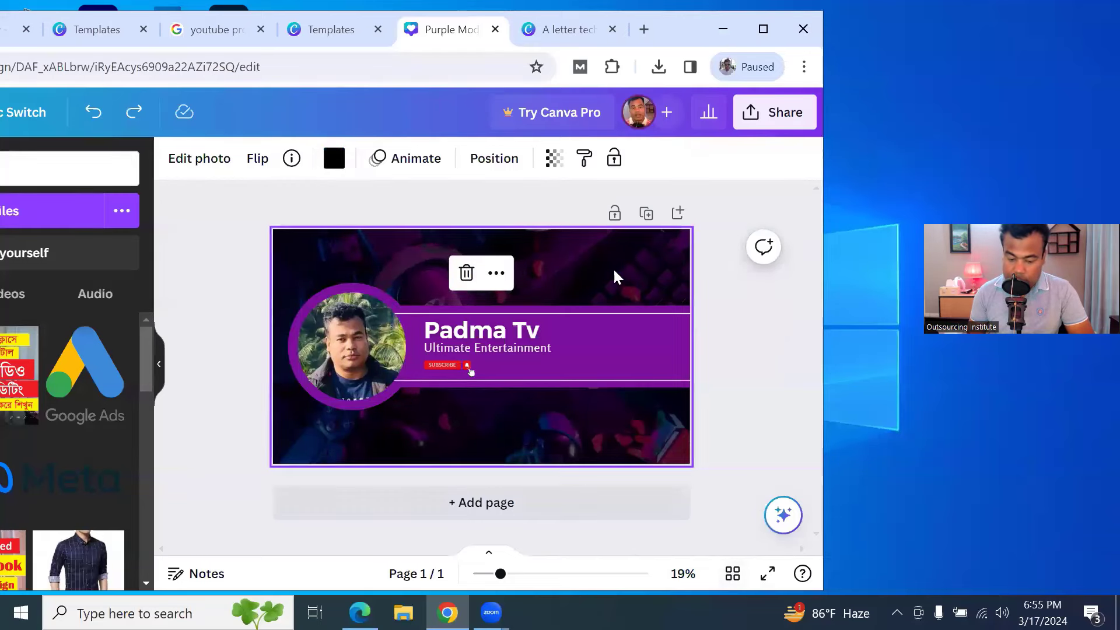
- Download the Padma Tv banner as a 2560 × 1440 PNG, then go to the Padma Tv YouTube tab
{"action": "left_click", "coordinate": [785, 115]}
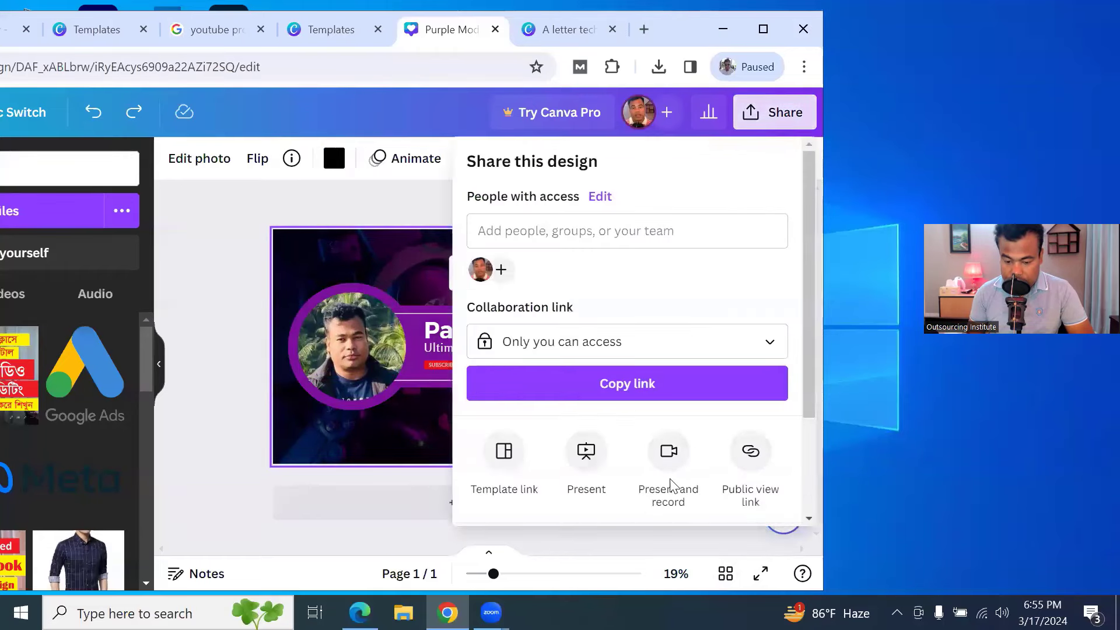
{"action": "scroll", "coordinate": [642, 473], "scroll_direction": "down", "scroll_amount": 3}
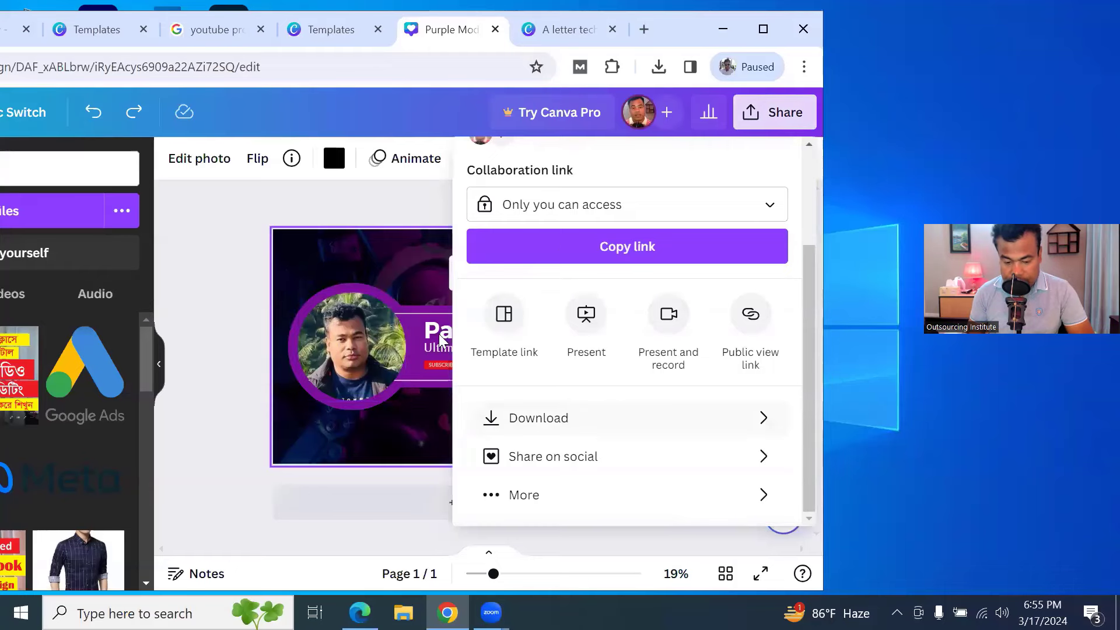
{"action": "left_click", "coordinate": [658, 427]}
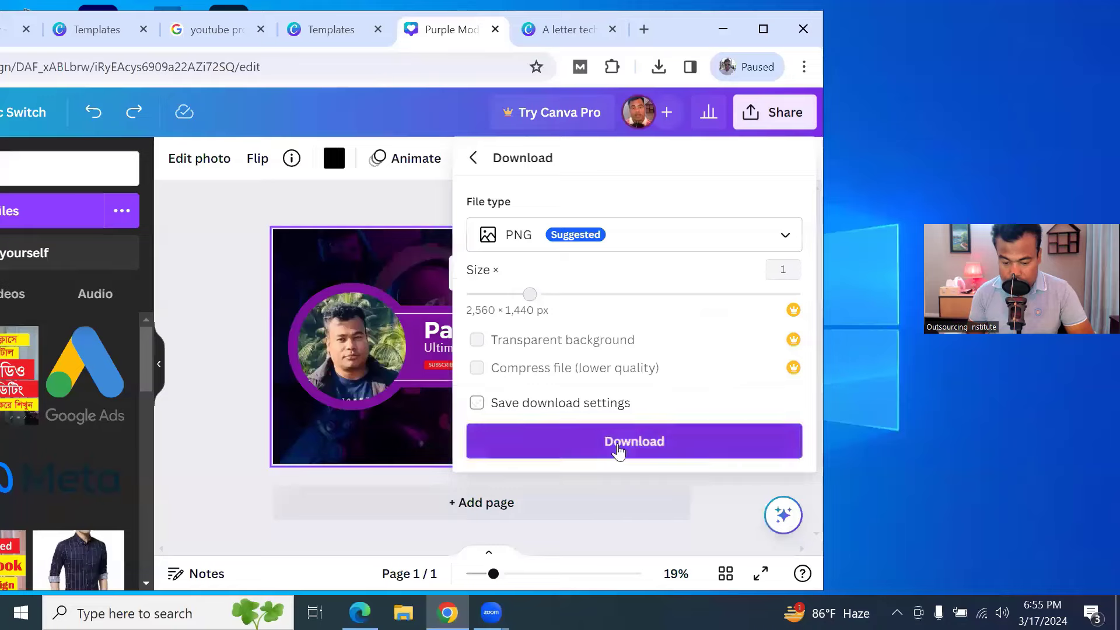
{"action": "left_click", "coordinate": [619, 452]}
{"action": "left_click", "coordinate": [764, 29]}
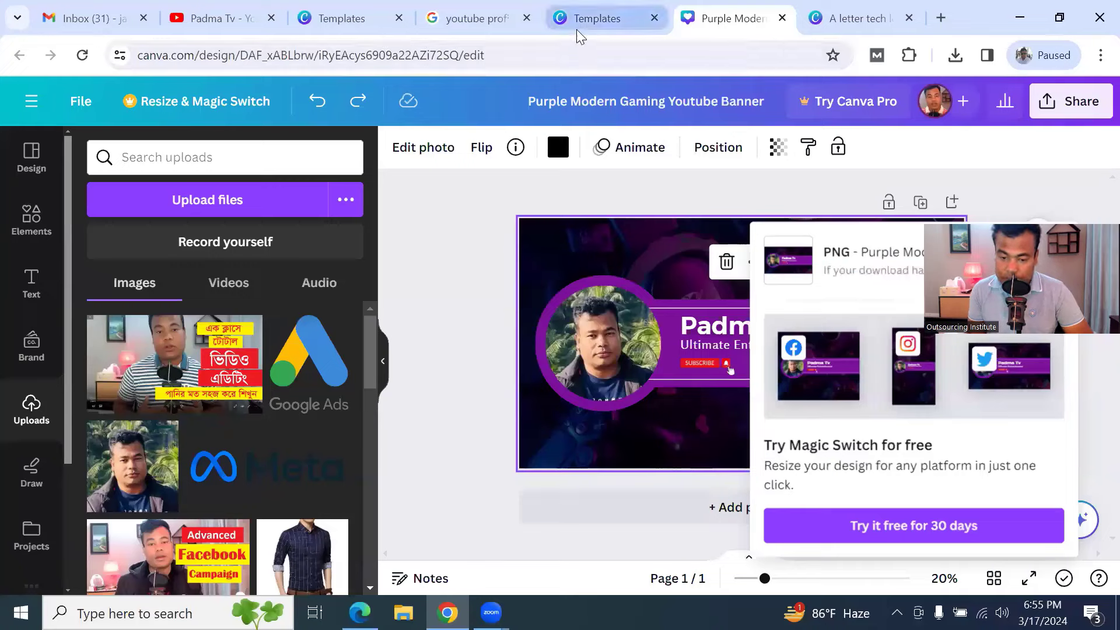
{"action": "left_click", "coordinate": [232, 26]}
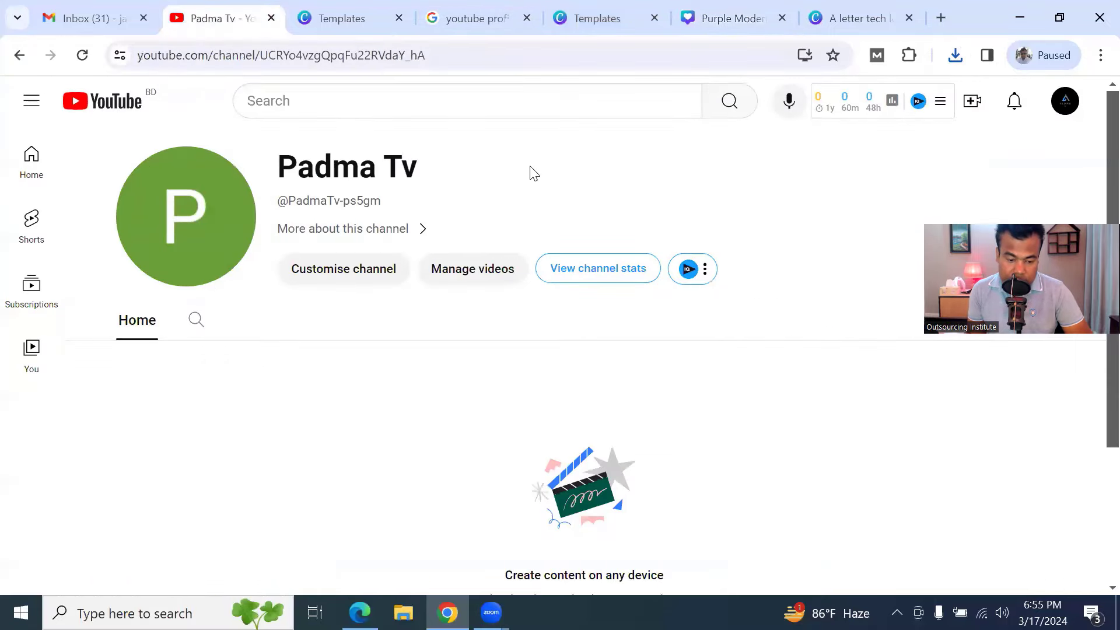
- Reload the channel page to check the PADMA avatar, then open Studio's Branding tab at Banner image
{"action": "left_click", "coordinate": [83, 56]}
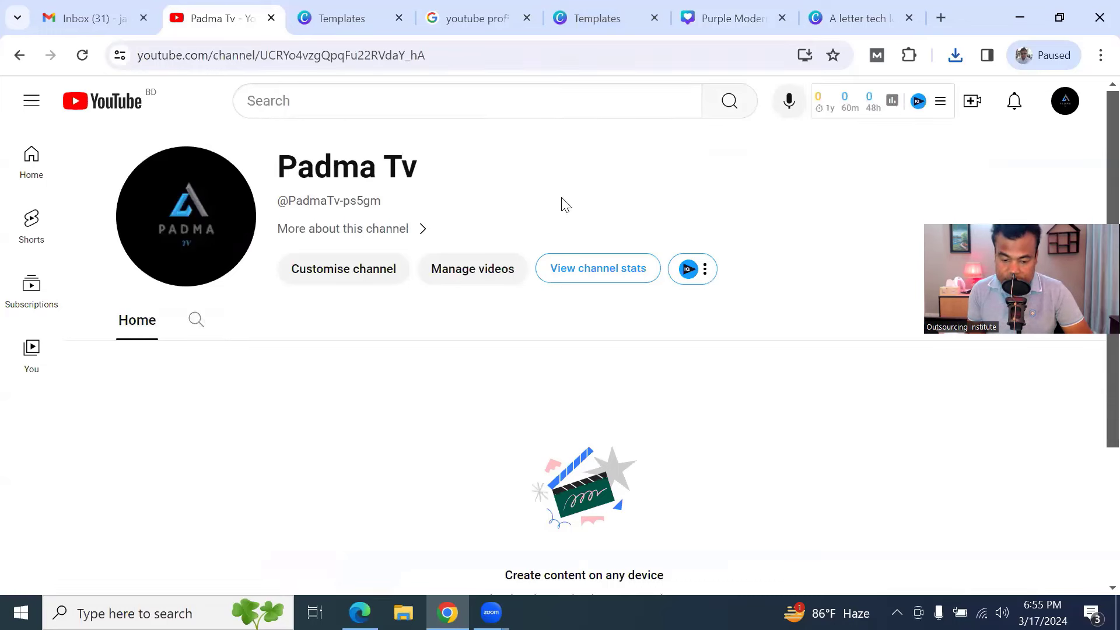
{"action": "left_click", "coordinate": [365, 281]}
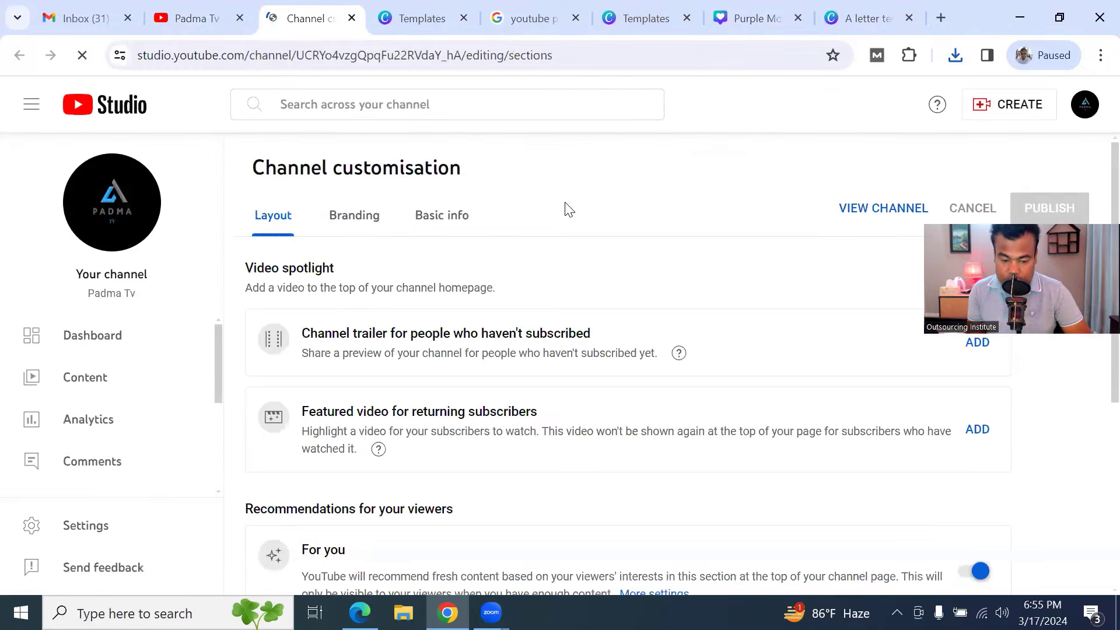
{"action": "scroll", "coordinate": [408, 303], "scroll_direction": "down", "scroll_amount": 5}
{"action": "scroll", "coordinate": [415, 307], "scroll_direction": "up", "scroll_amount": 5}
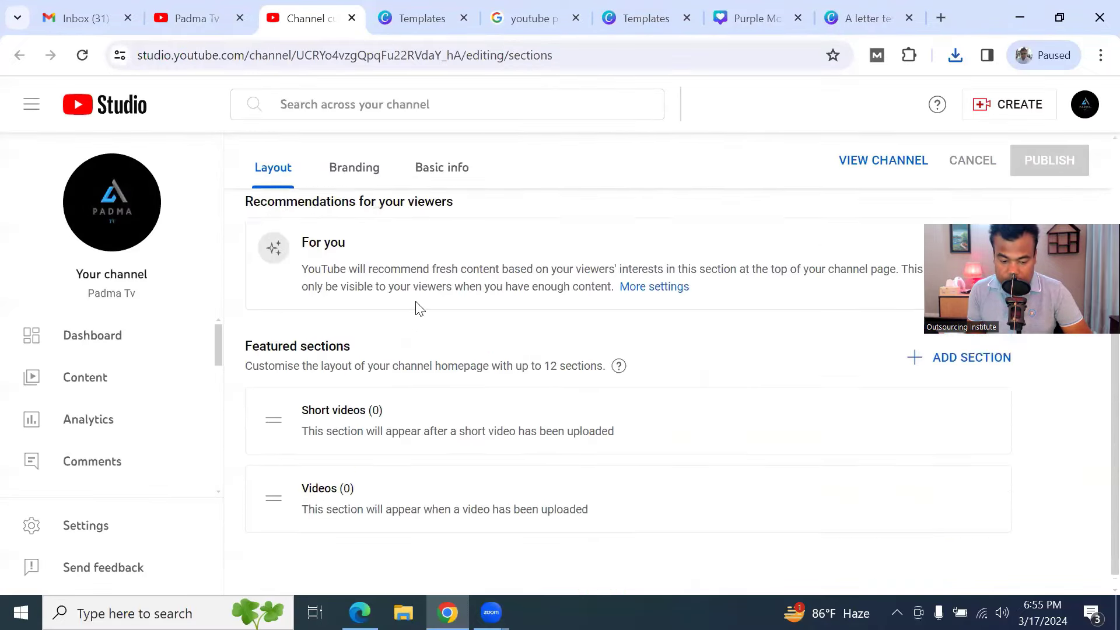
{"action": "scroll", "coordinate": [401, 328], "scroll_direction": "down", "scroll_amount": 5}
{"action": "scroll", "coordinate": [400, 330], "scroll_direction": "up", "scroll_amount": 5}
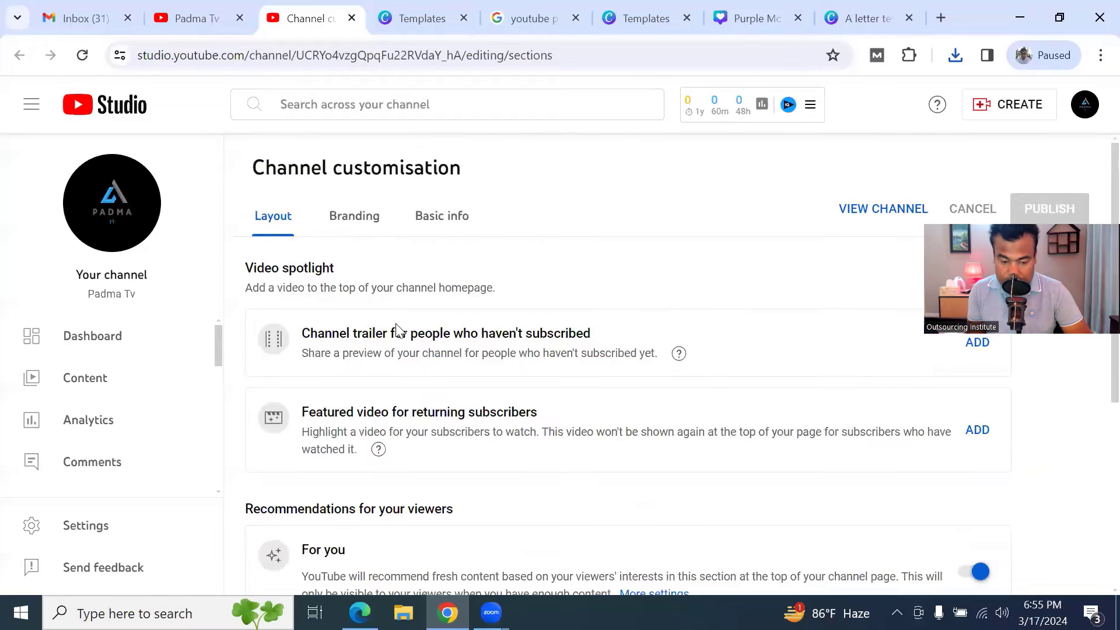
{"action": "left_click", "coordinate": [356, 224]}
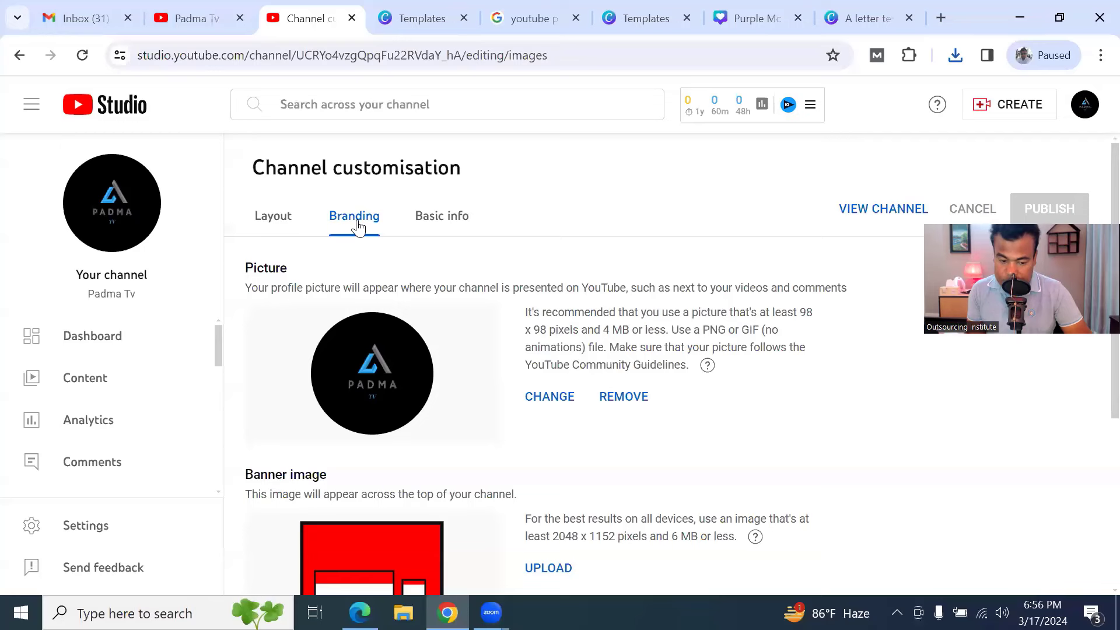
{"action": "scroll", "coordinate": [518, 415], "scroll_direction": "down", "scroll_amount": 3}
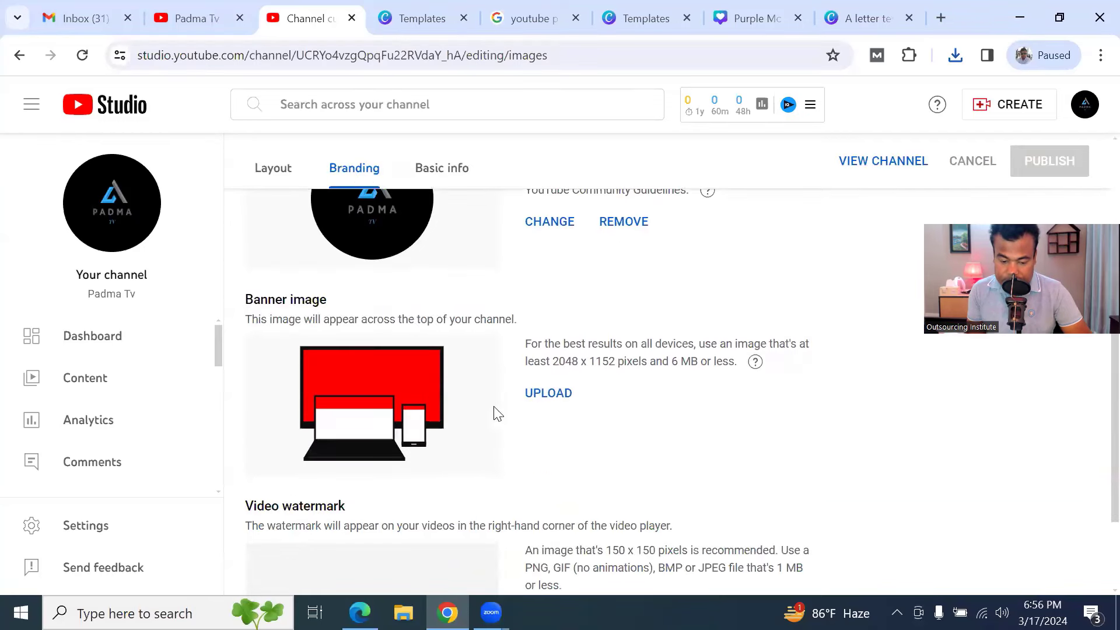
- Upload Purple Modern Gaming Youtube Banner (2) as the banner image, accept the crop, and publish
{"action": "left_click", "coordinate": [551, 394]}
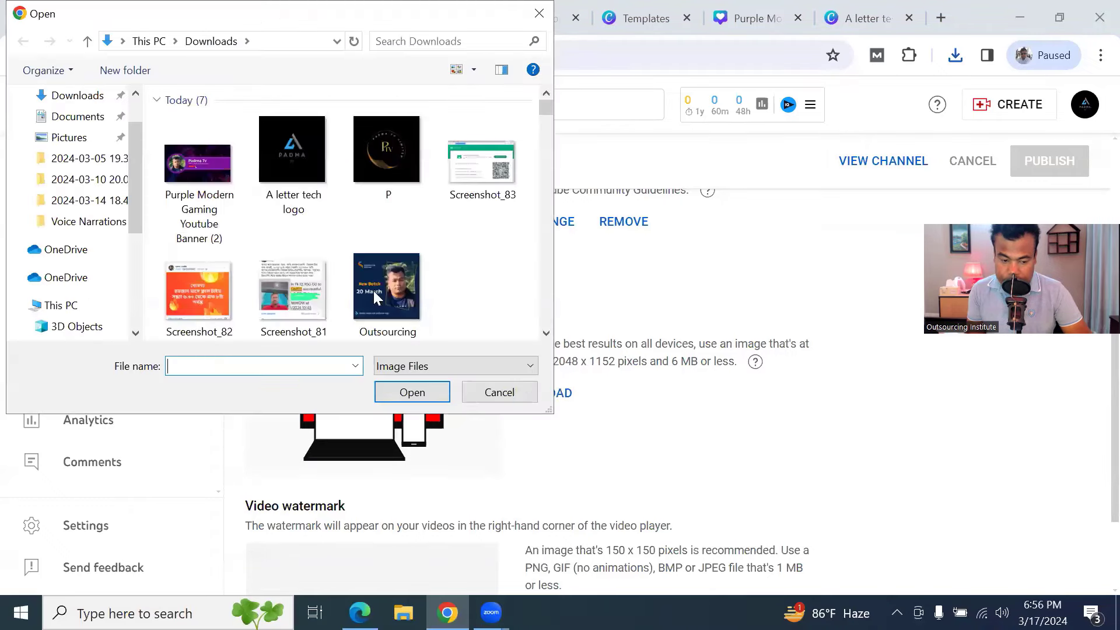
{"action": "left_click", "coordinate": [199, 164]}
{"action": "left_click", "coordinate": [419, 390]}
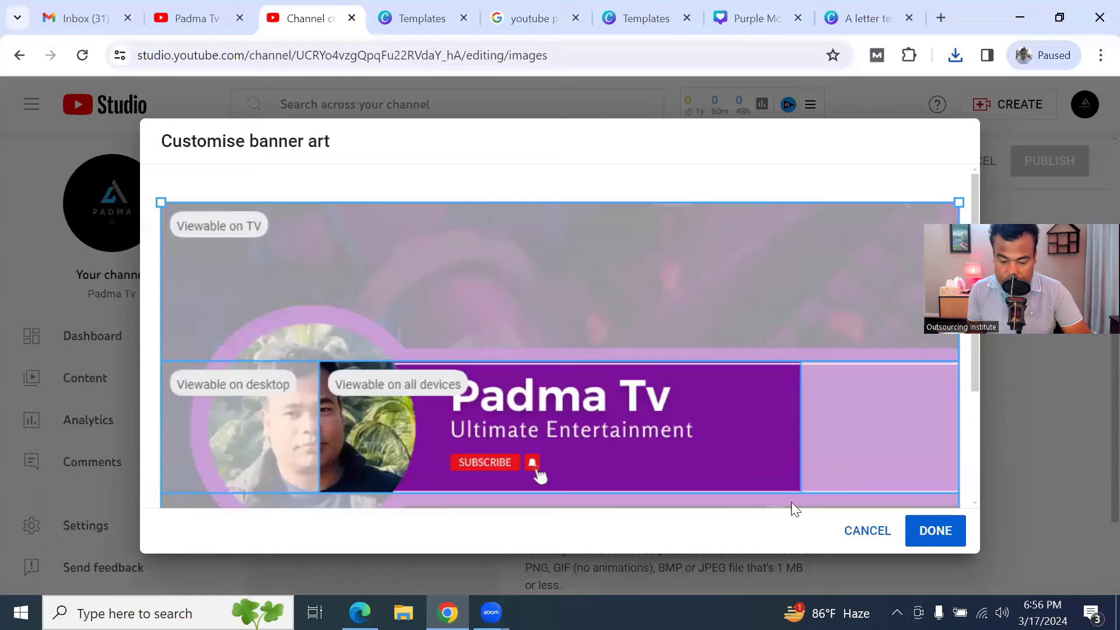
{"action": "left_click", "coordinate": [921, 542]}
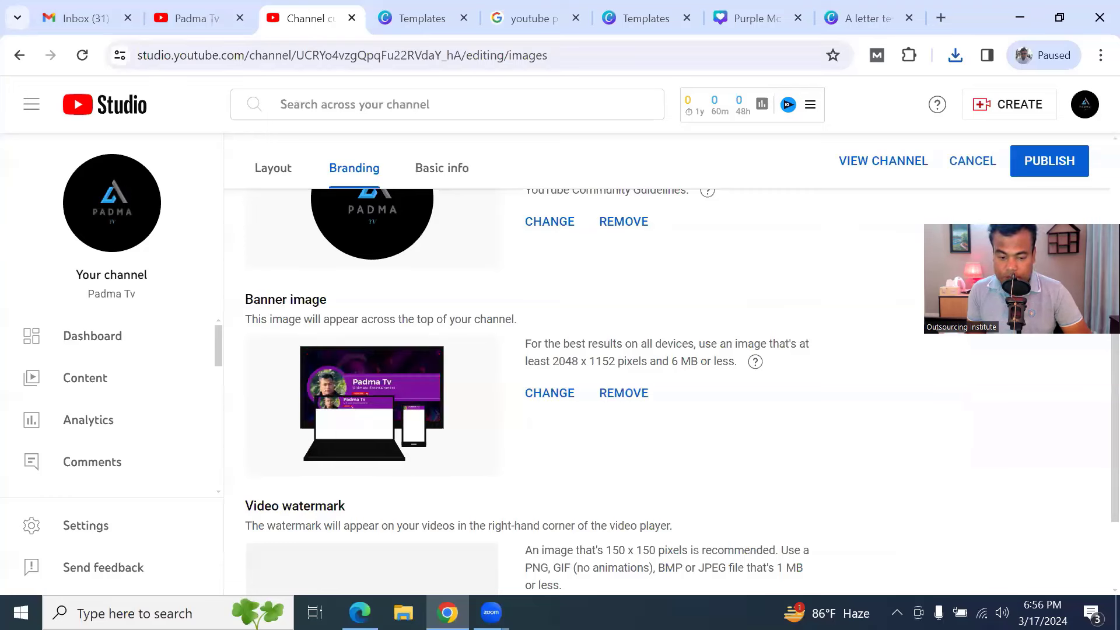
{"action": "left_click", "coordinate": [1050, 161]}
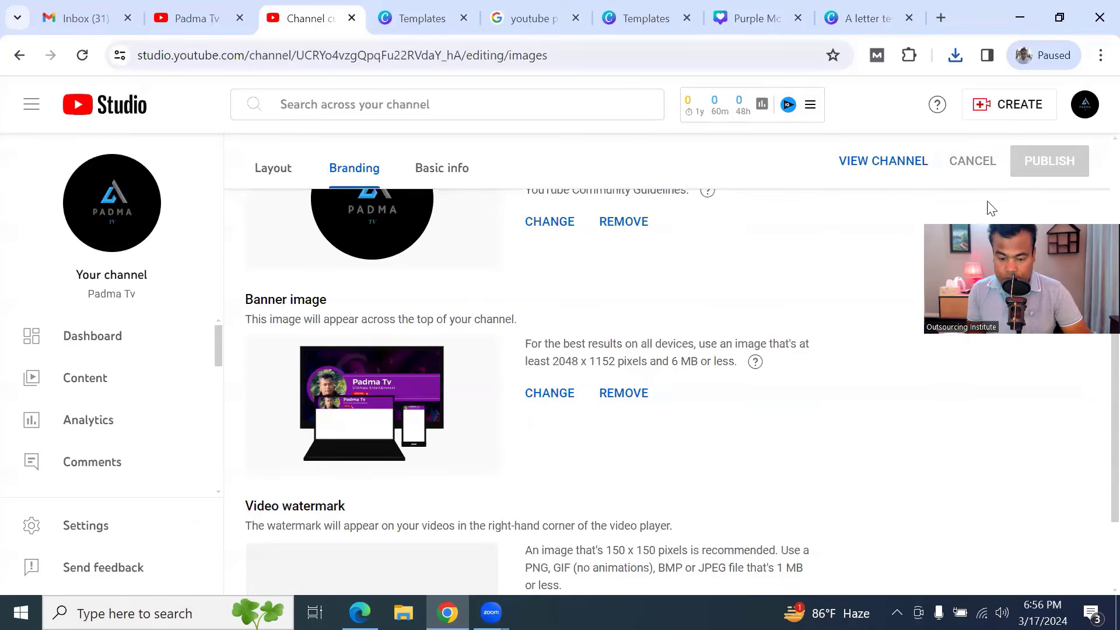
- Reload the Padma Tv channel page twice, then return to the Studio customisation page
{"action": "left_click", "coordinate": [198, 18]}
{"action": "left_click", "coordinate": [83, 54]}
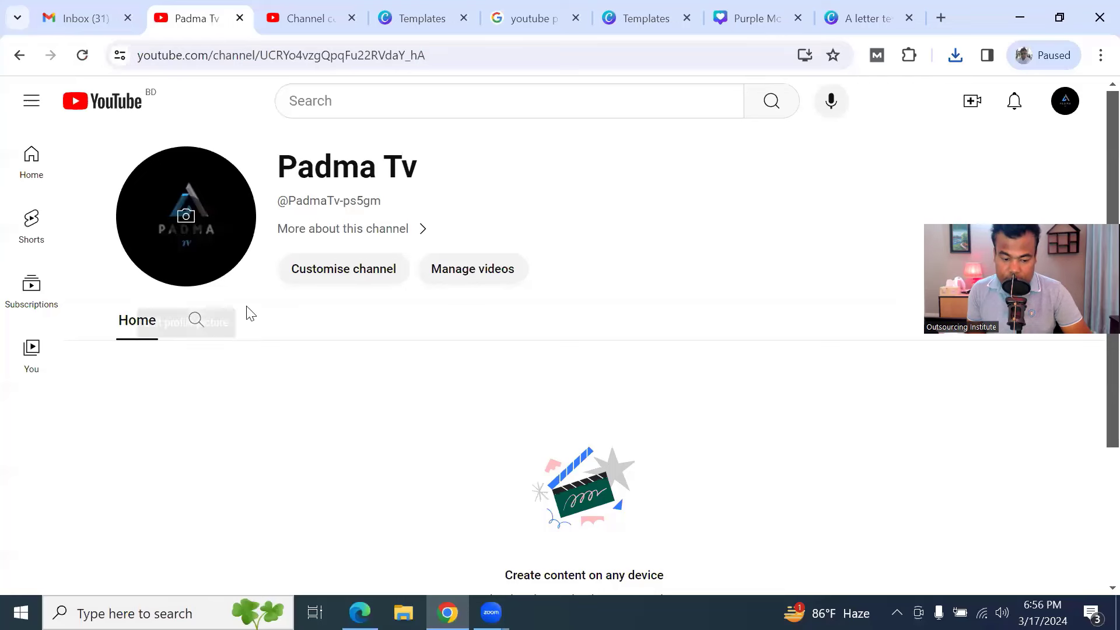
{"action": "left_click", "coordinate": [82, 56]}
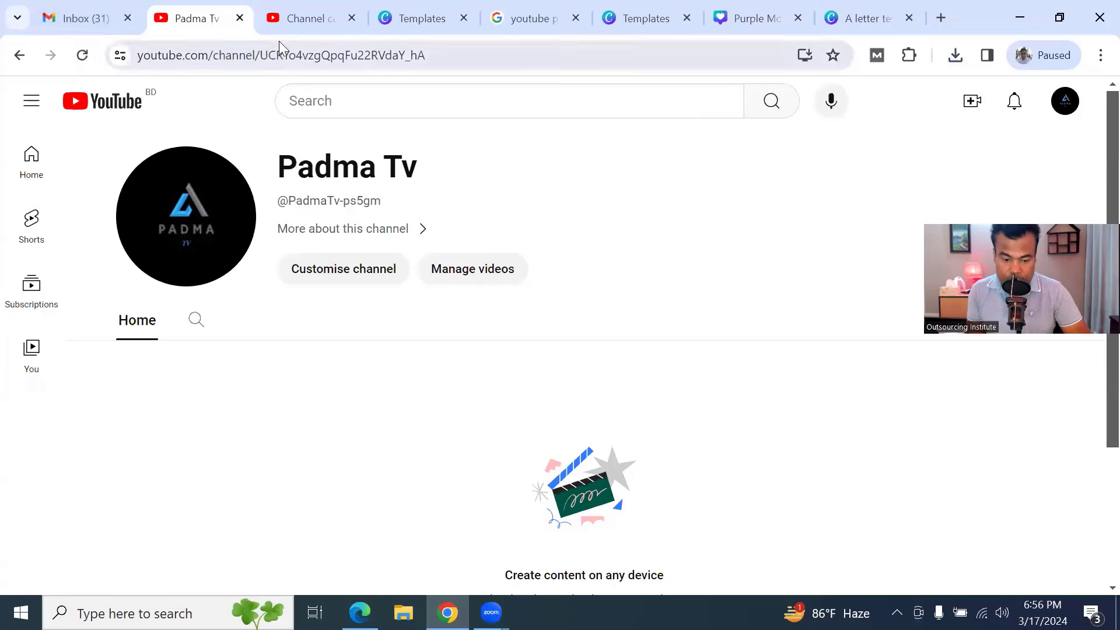
{"action": "left_click", "coordinate": [305, 18]}
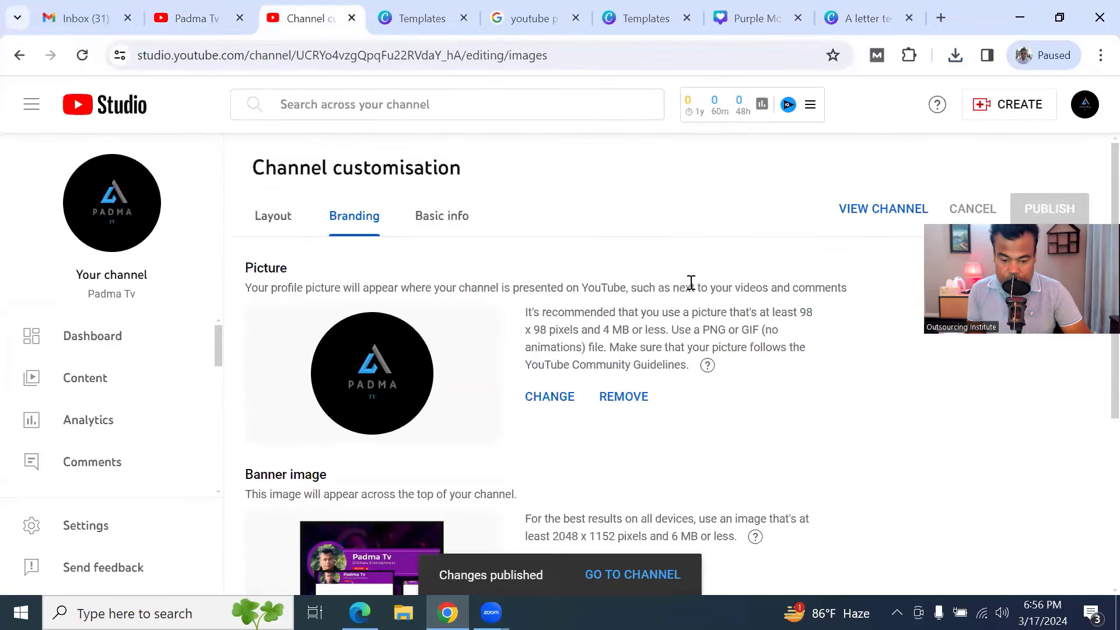
{"action": "scroll", "coordinate": [690, 282], "scroll_direction": "down", "scroll_amount": 4}
- Reload the Padma Tv channel page to view the new purple banner
{"action": "left_click", "coordinate": [190, 18]}
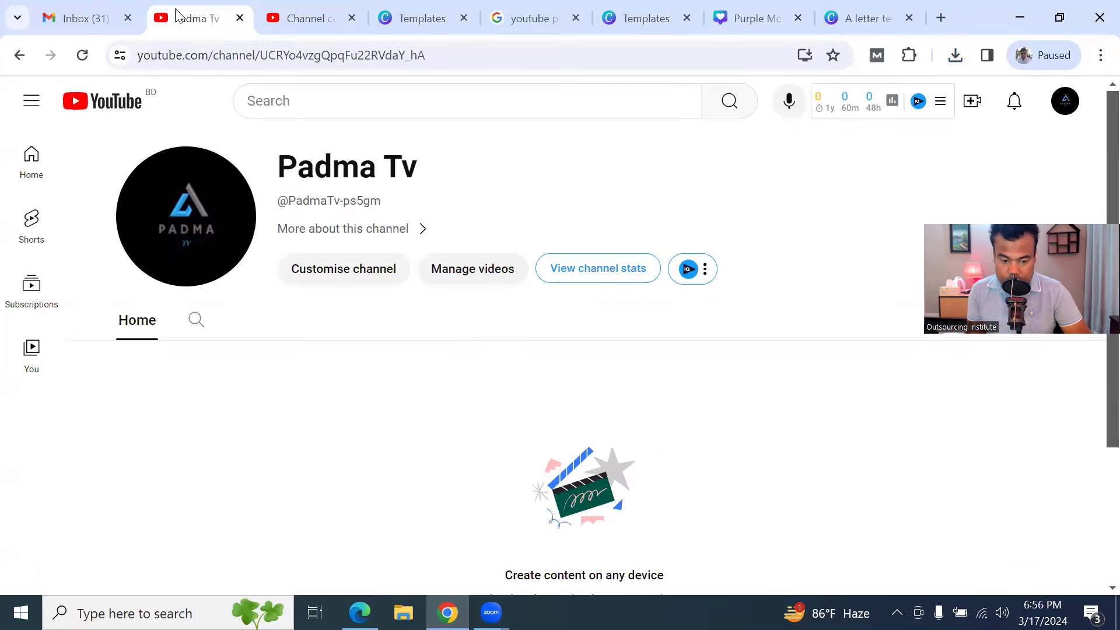
{"action": "left_click", "coordinate": [82, 56]}
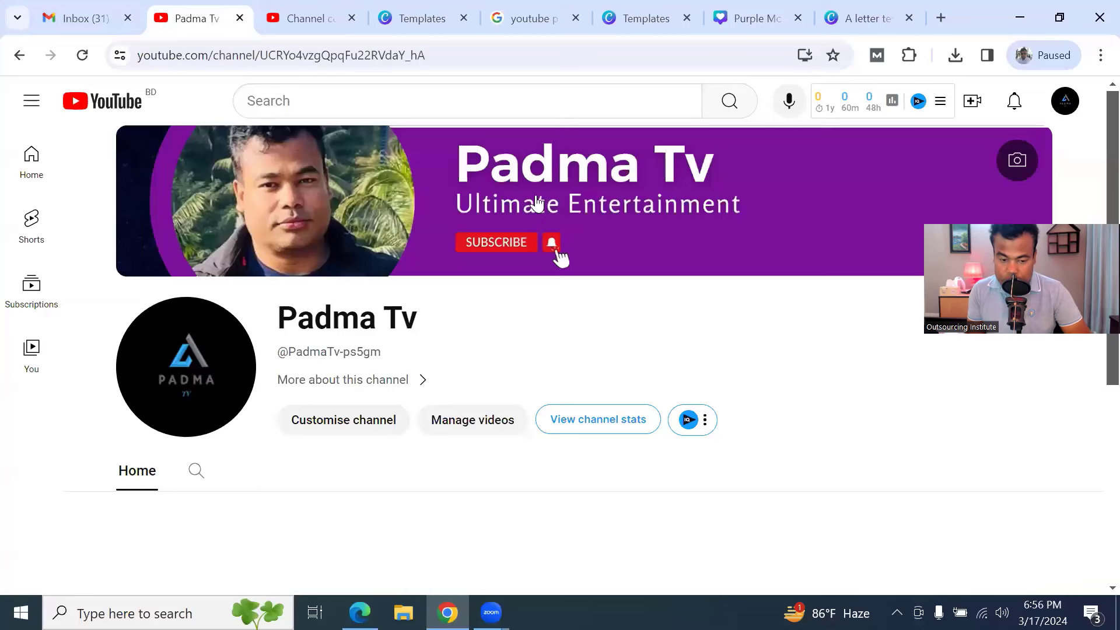
{"action": "left_click", "coordinate": [301, 18]}
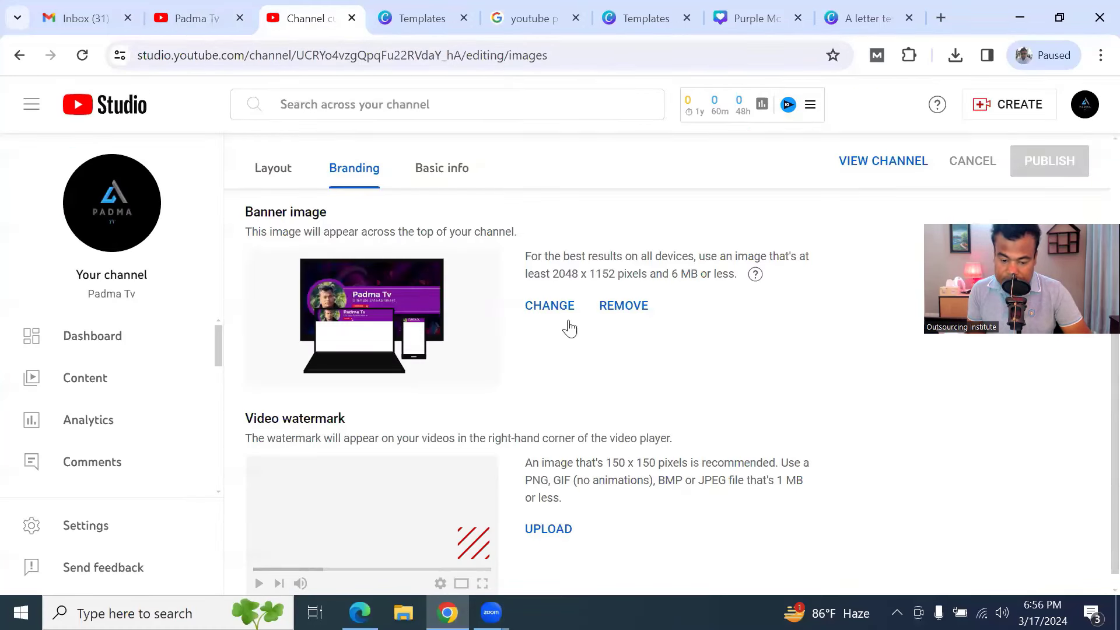
- Remove the current banner in Studio and select Purple Modern Gaming Youtube Banner (2) for a new upload
{"action": "left_click", "coordinate": [622, 307]}
{"action": "left_click", "coordinate": [545, 305]}
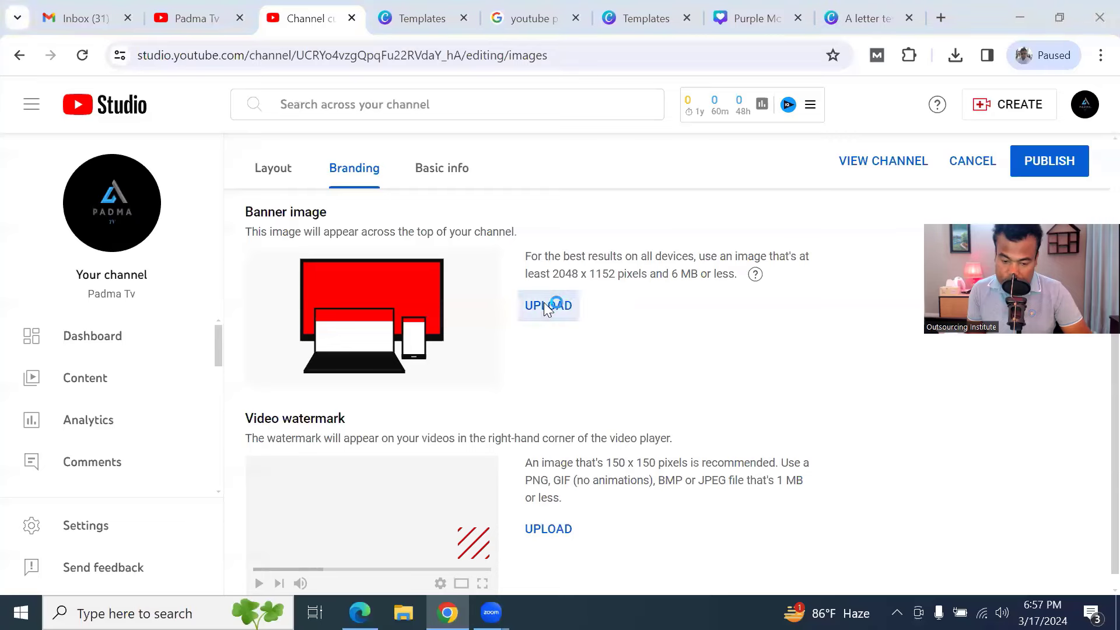
{"action": "left_click", "coordinate": [215, 177]}
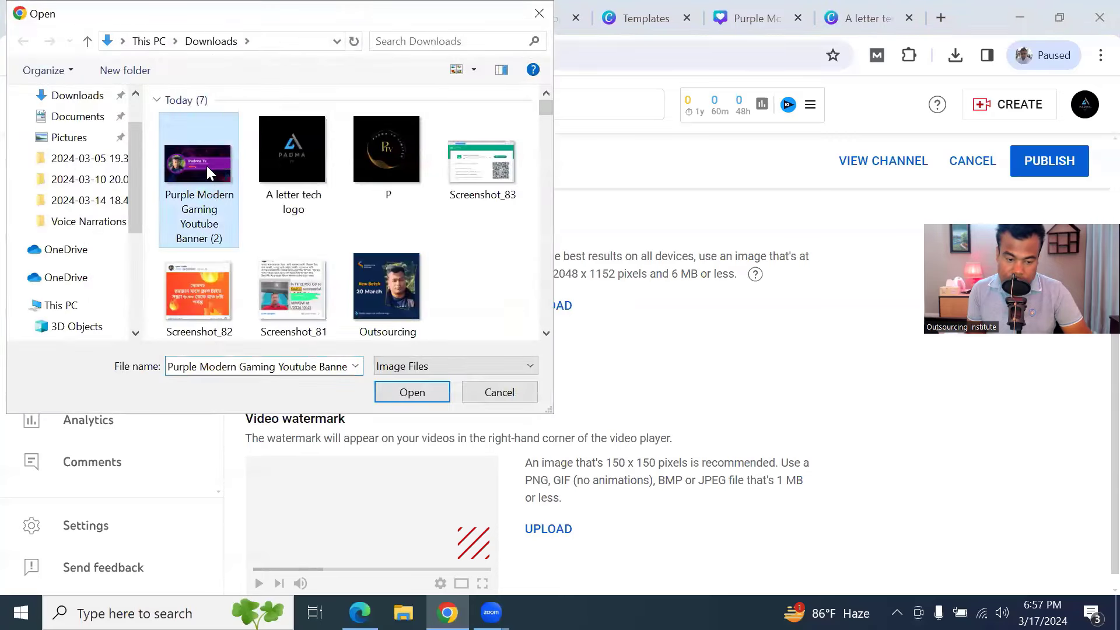
{"action": "right_click", "coordinate": [208, 165]}
- Open the banner file in Paint, look it over, and close Paint
{"action": "left_click", "coordinate": [234, 154]}
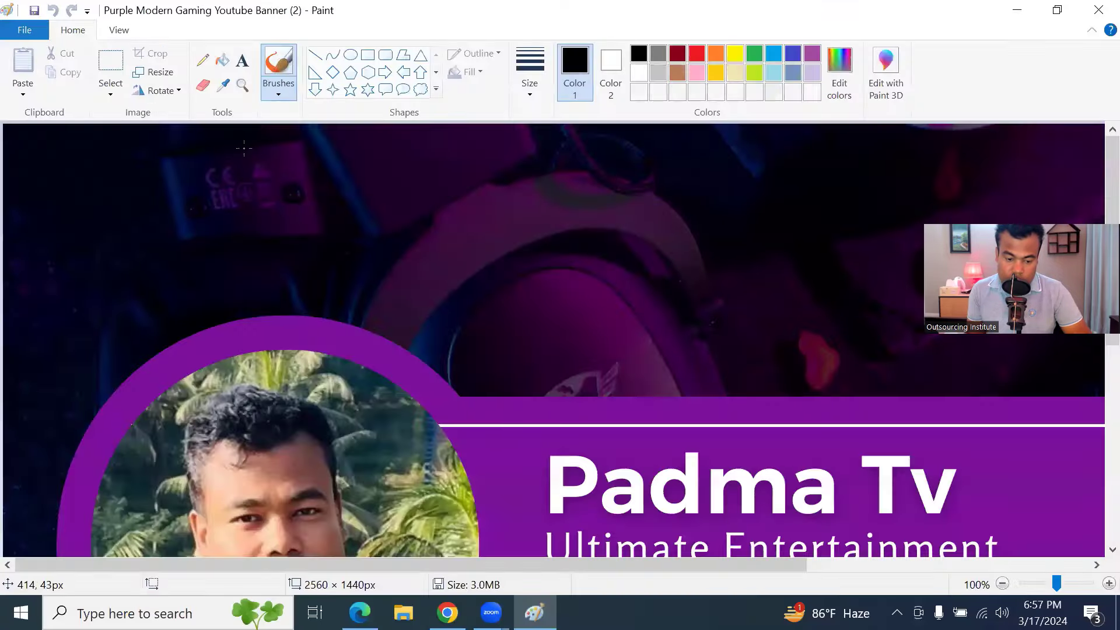
{"action": "scroll", "coordinate": [713, 369], "scroll_direction": "down", "scroll_amount": 5}
{"action": "scroll", "coordinate": [713, 368], "scroll_direction": "up", "scroll_amount": 4}
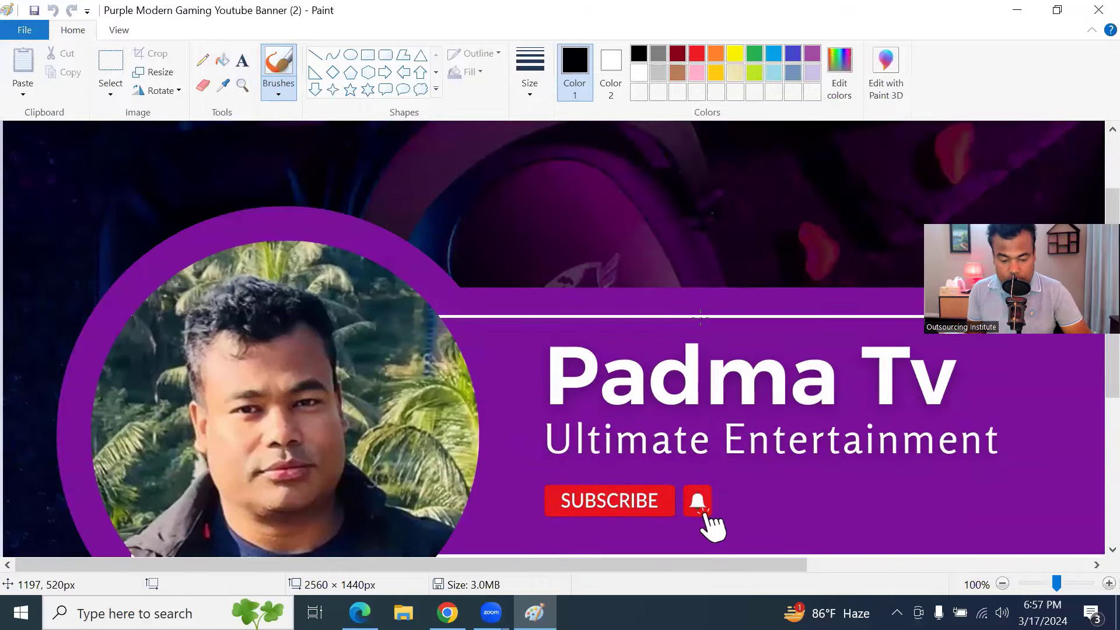
{"action": "scroll", "coordinate": [671, 420], "scroll_direction": "down", "scroll_amount": 4}
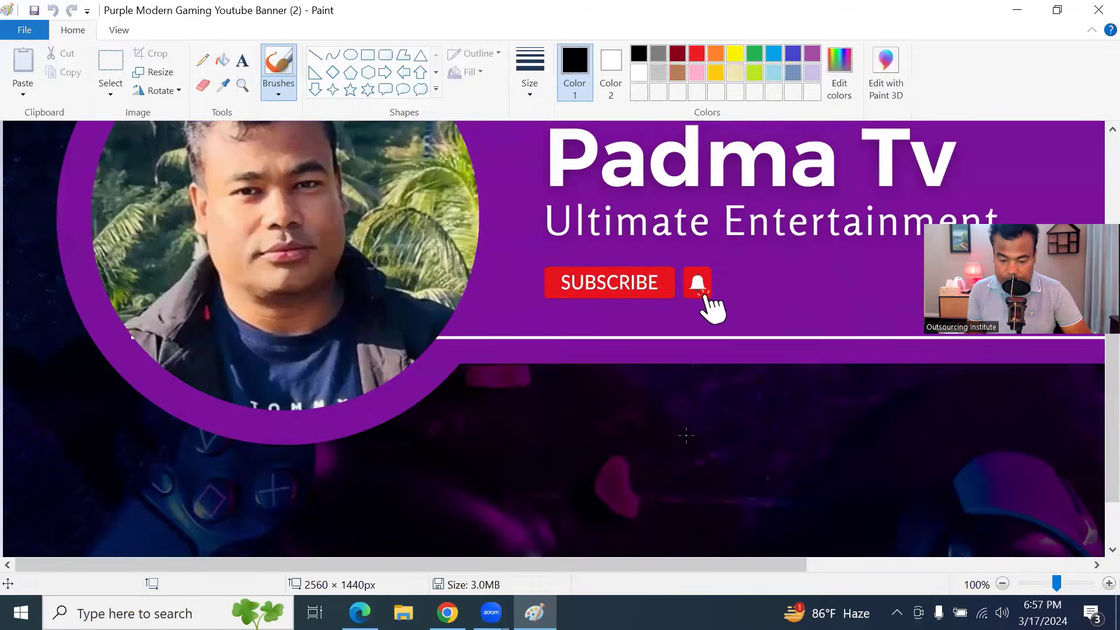
{"action": "scroll", "coordinate": [760, 315], "scroll_direction": "up", "scroll_amount": 4}
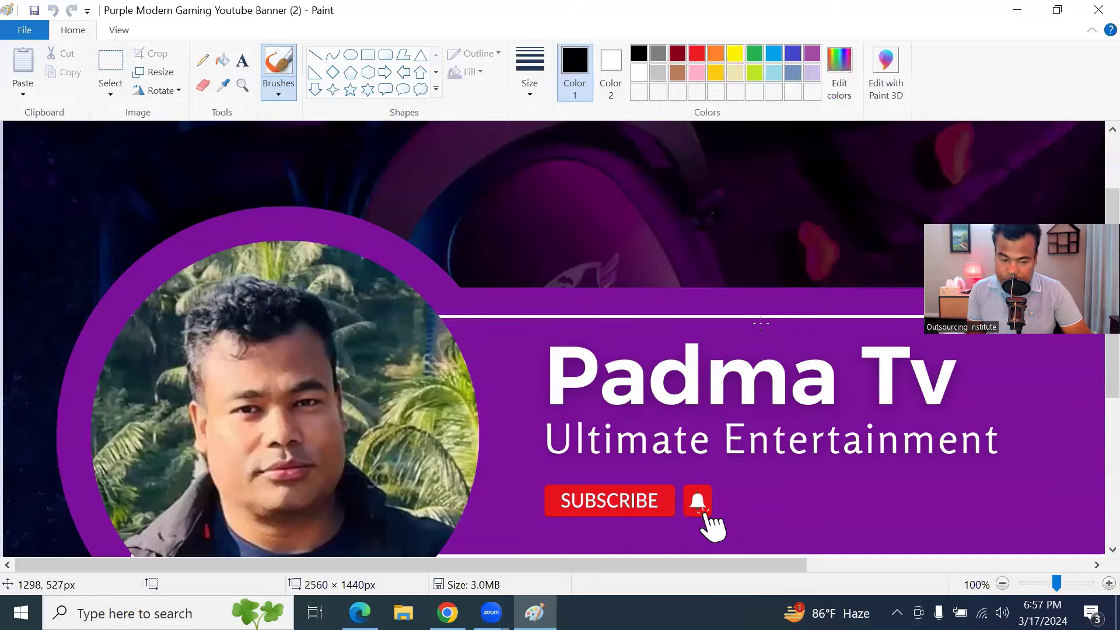
{"action": "left_click", "coordinate": [1099, 10]}
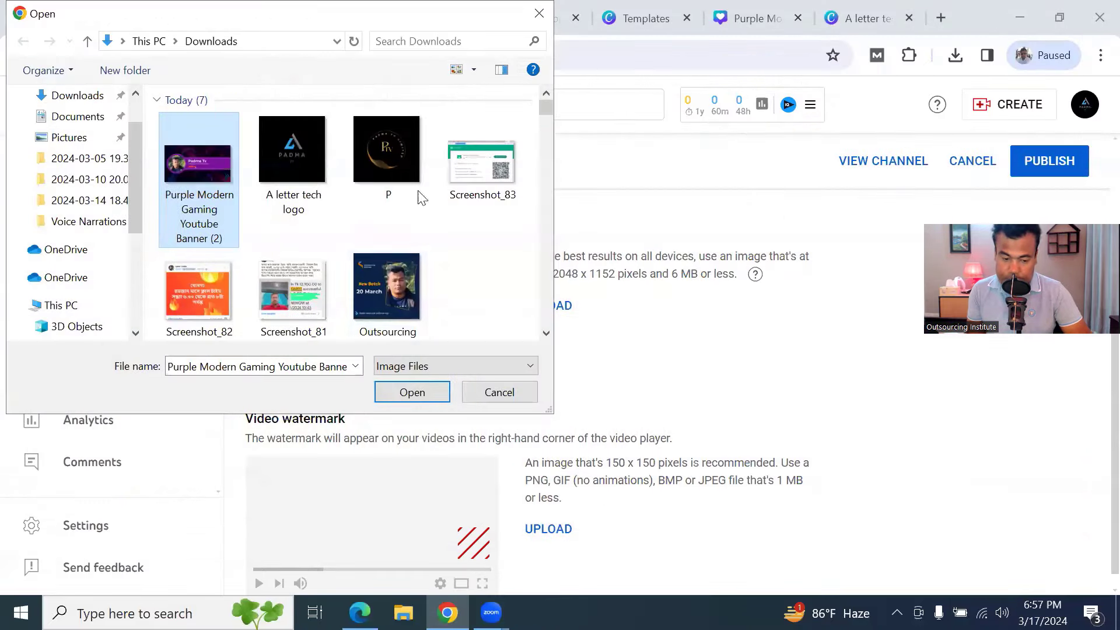
- Upload the purple Padma Tv banner, accept its crop, and publish it as the channel banner
{"action": "left_click", "coordinate": [398, 396]}
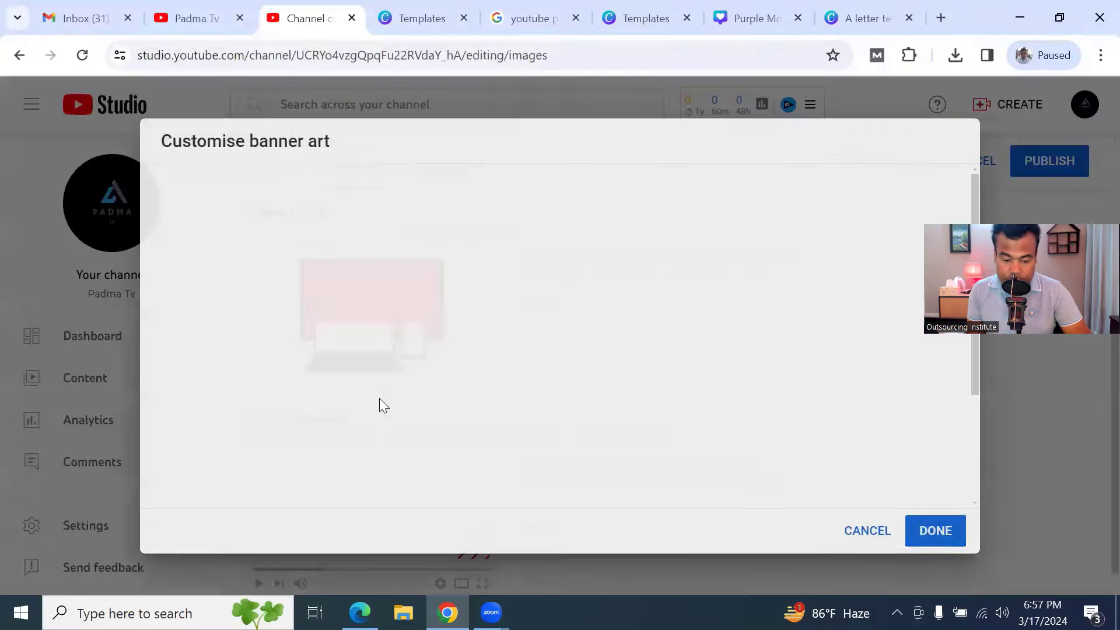
{"action": "scroll", "coordinate": [727, 408], "scroll_direction": "down", "scroll_amount": 3}
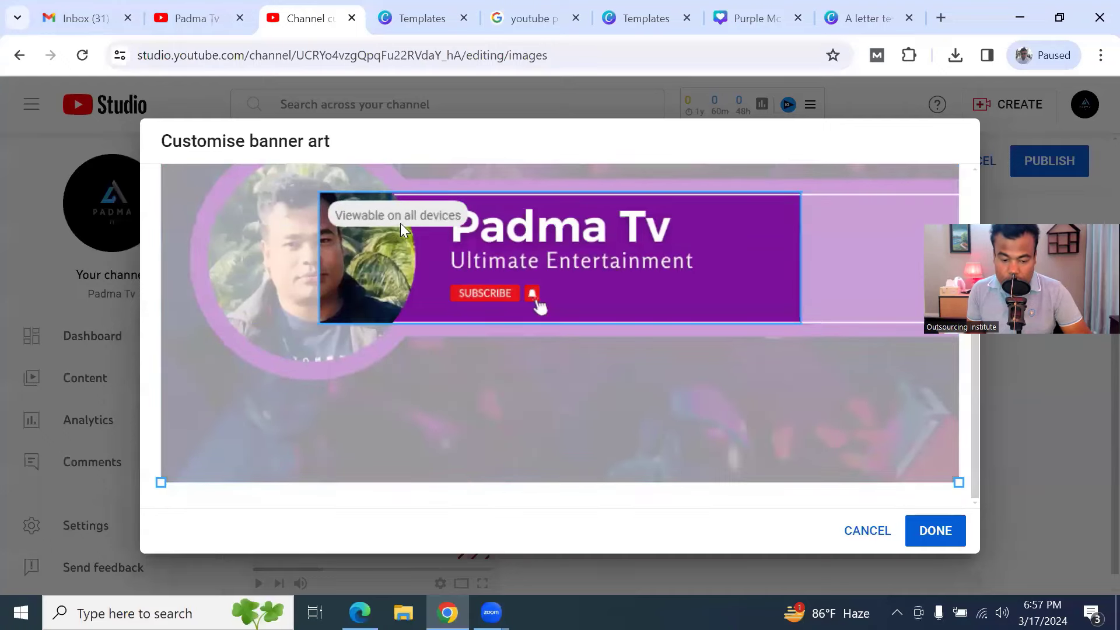
{"action": "scroll", "coordinate": [359, 354], "scroll_direction": "up", "scroll_amount": 2}
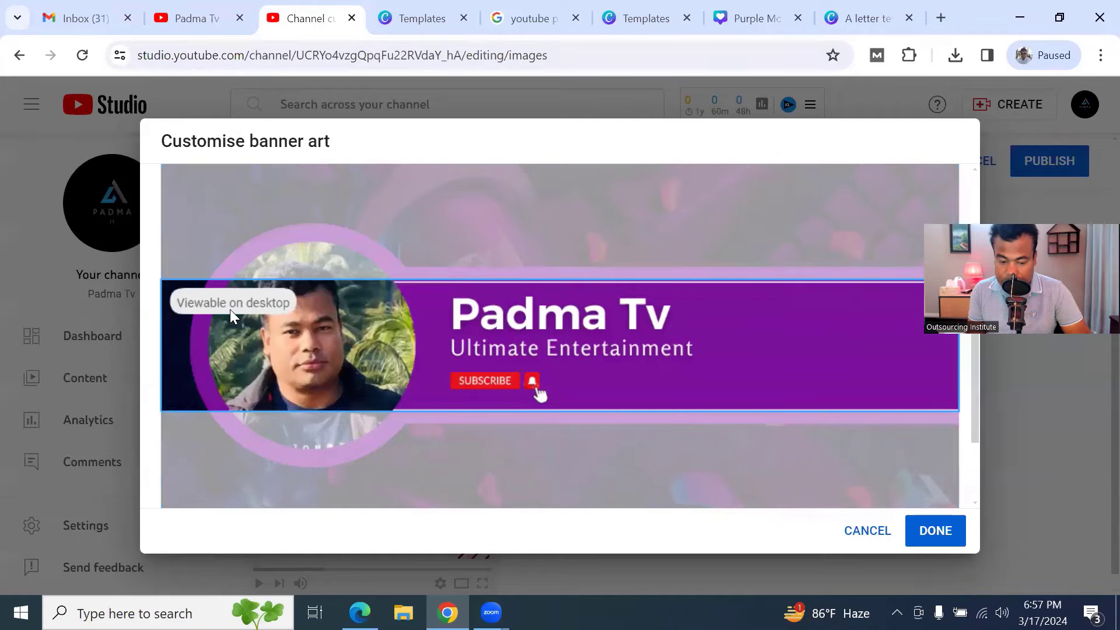
{"action": "left_click", "coordinate": [933, 532]}
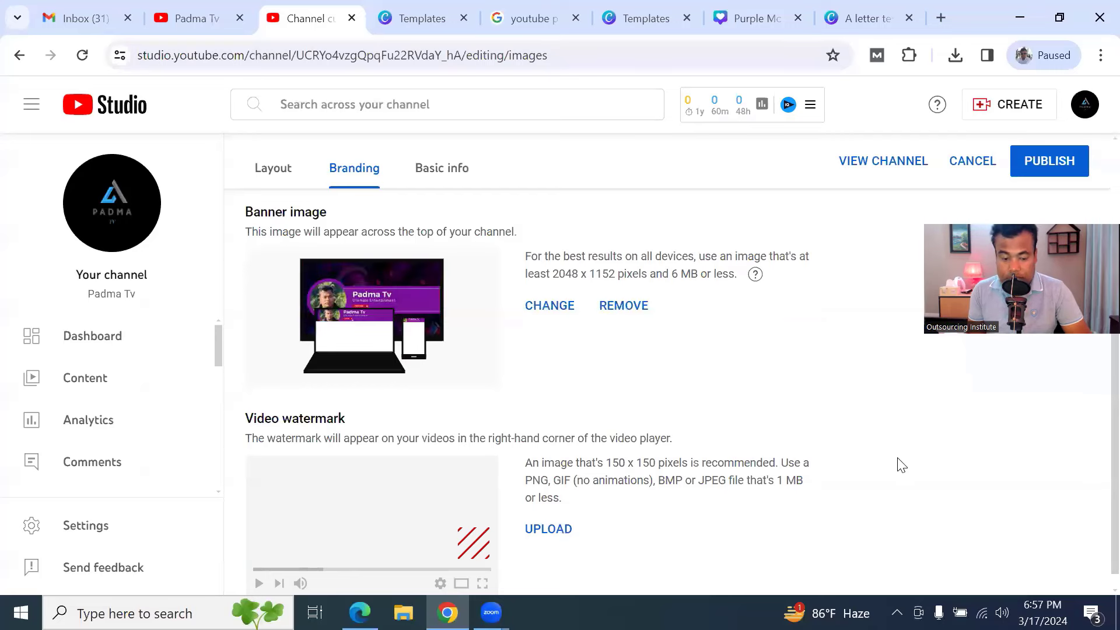
{"action": "left_click", "coordinate": [1036, 165]}
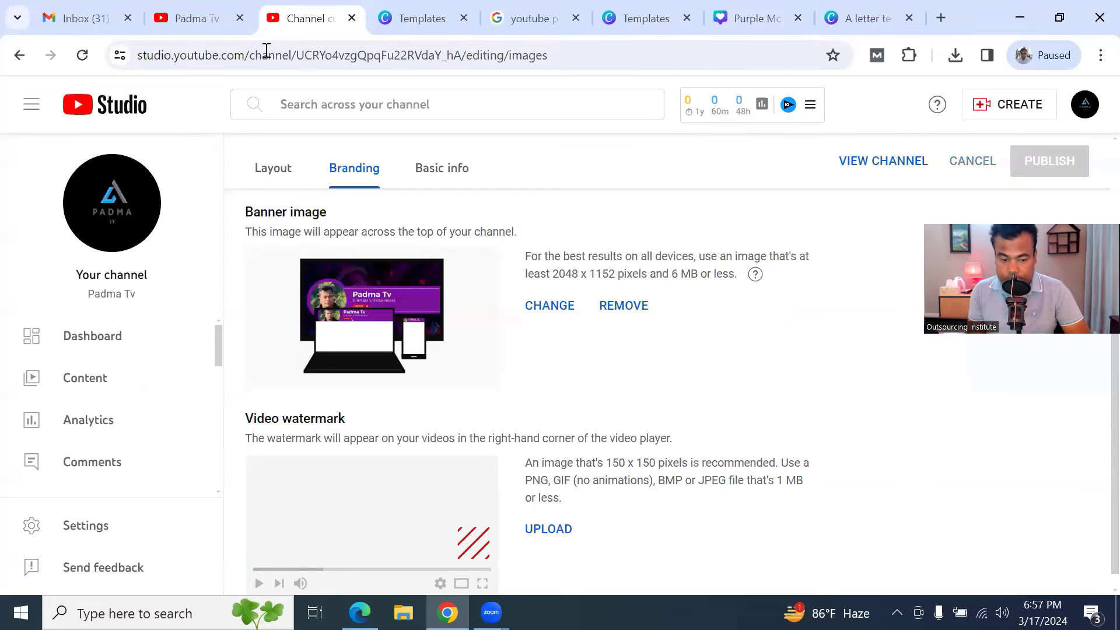
- Reload the Padma Tv channel page to see the purple banner, then open Customise channel
{"action": "left_click", "coordinate": [201, 16]}
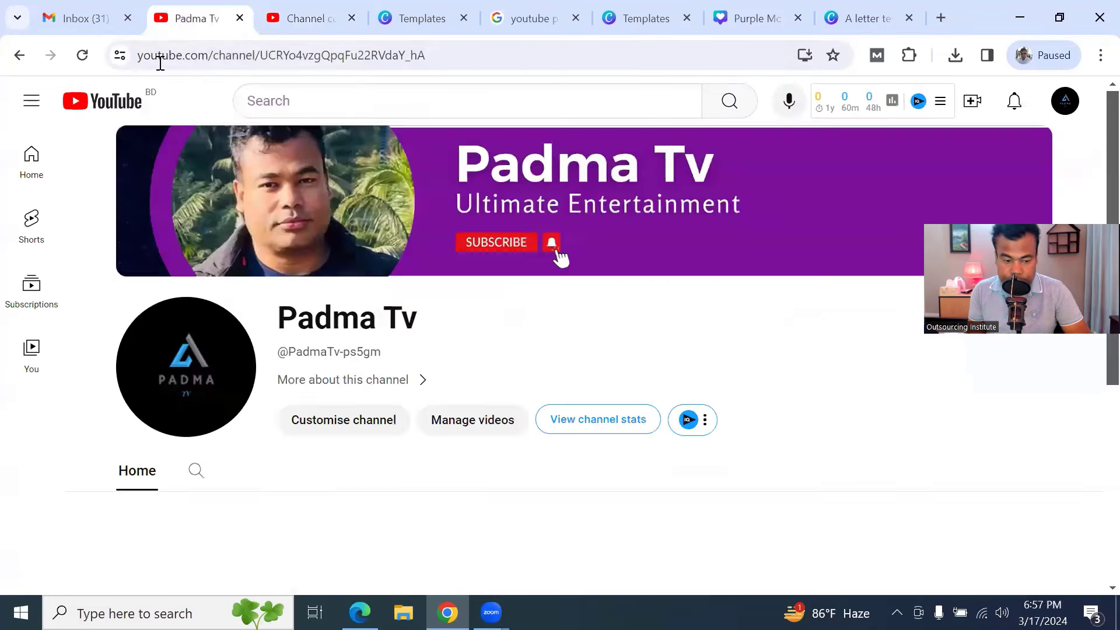
{"action": "left_click", "coordinate": [83, 54]}
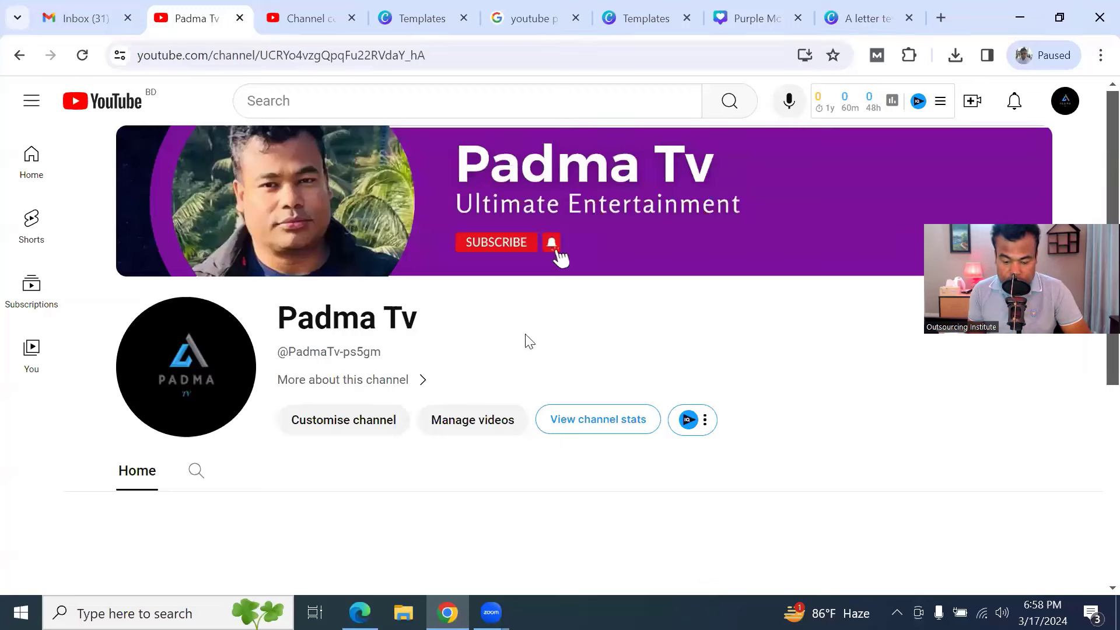
{"action": "left_click", "coordinate": [348, 430]}
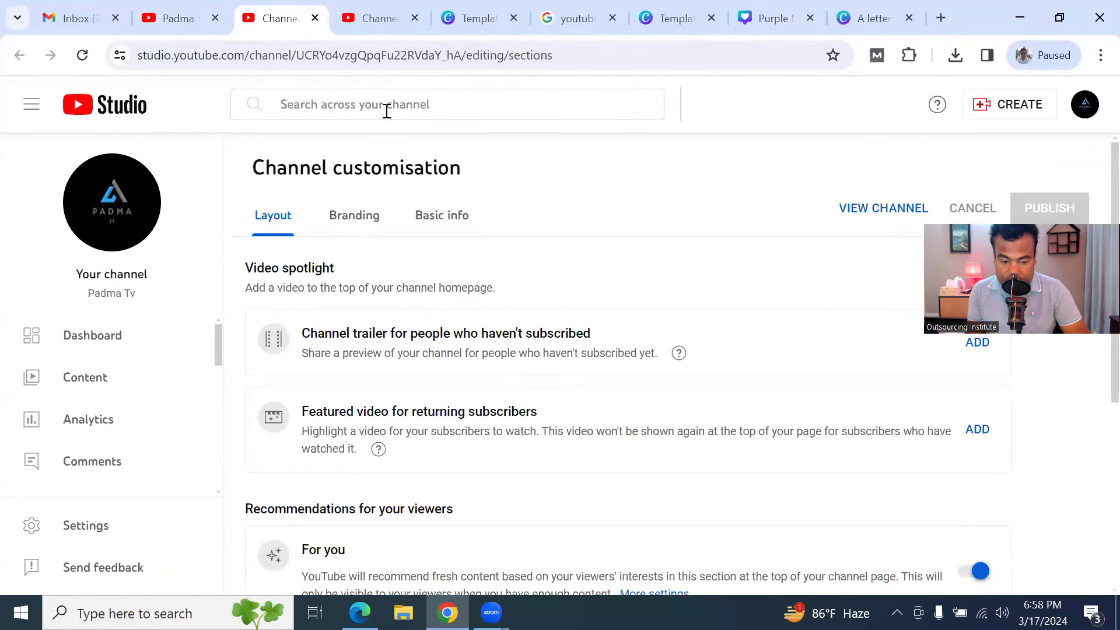
- On the Branding tab, choose the A letter tech logo file as the video watermark image
{"action": "left_click", "coordinate": [350, 217]}
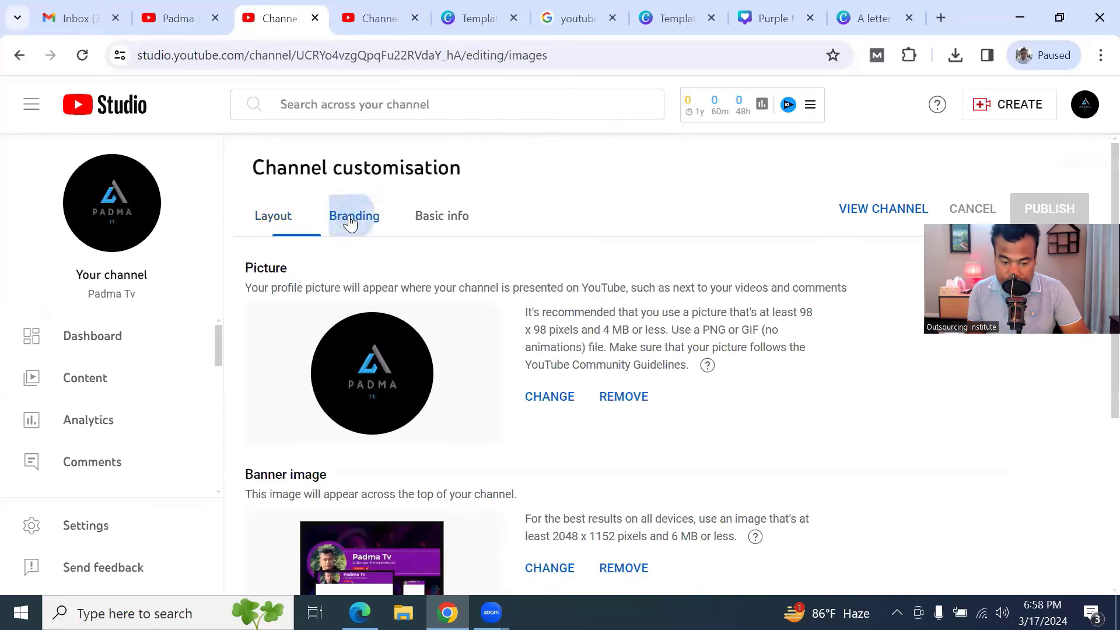
{"action": "scroll", "coordinate": [430, 279], "scroll_direction": "down", "scroll_amount": 1}
{"action": "scroll", "coordinate": [334, 251], "scroll_direction": "up", "scroll_amount": 2}
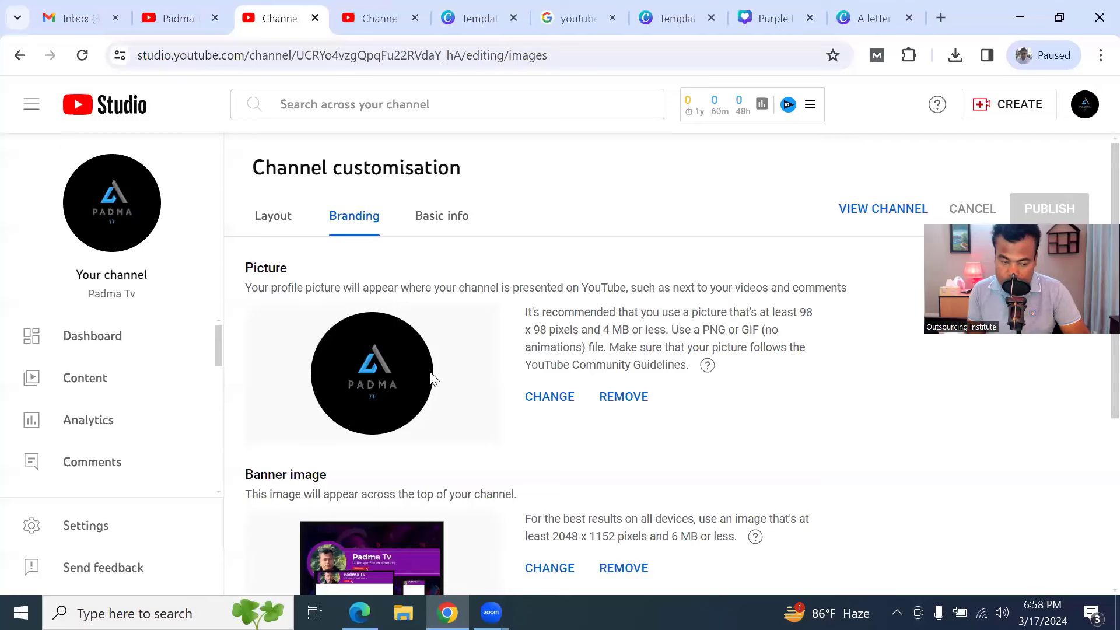
{"action": "scroll", "coordinate": [432, 380], "scroll_direction": "down", "scroll_amount": 3}
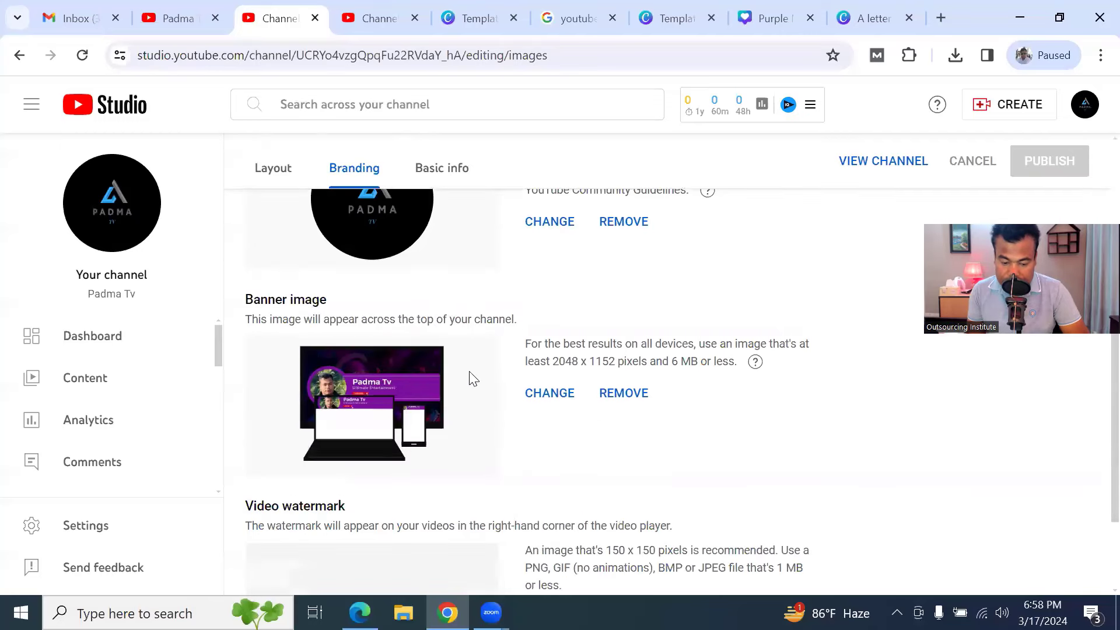
{"action": "scroll", "coordinate": [446, 403], "scroll_direction": "down", "scroll_amount": 2}
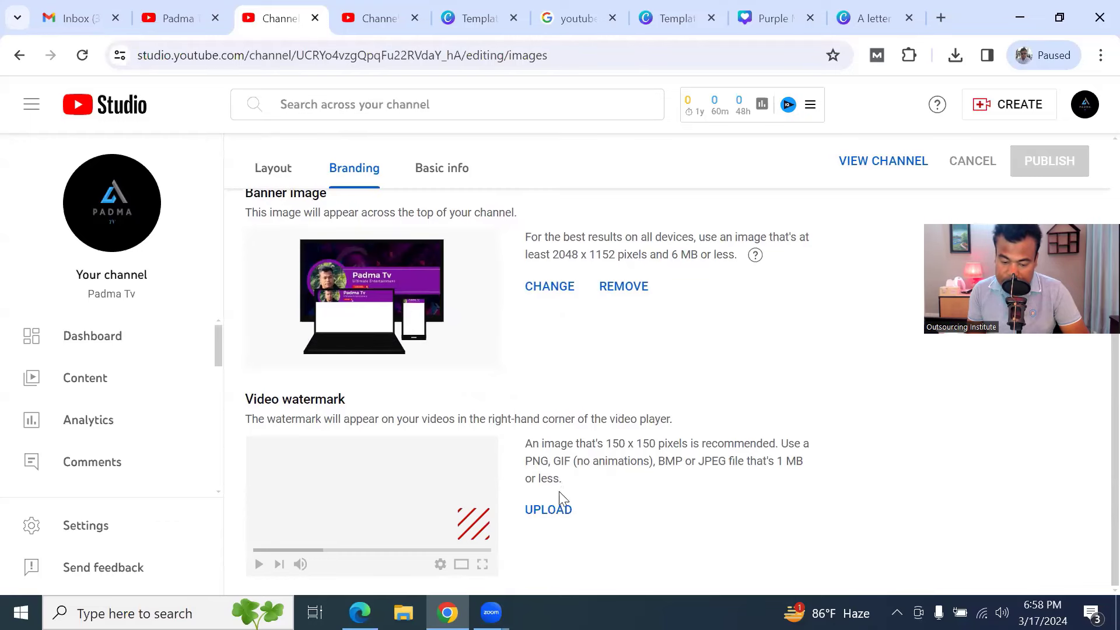
{"action": "left_click", "coordinate": [549, 514]}
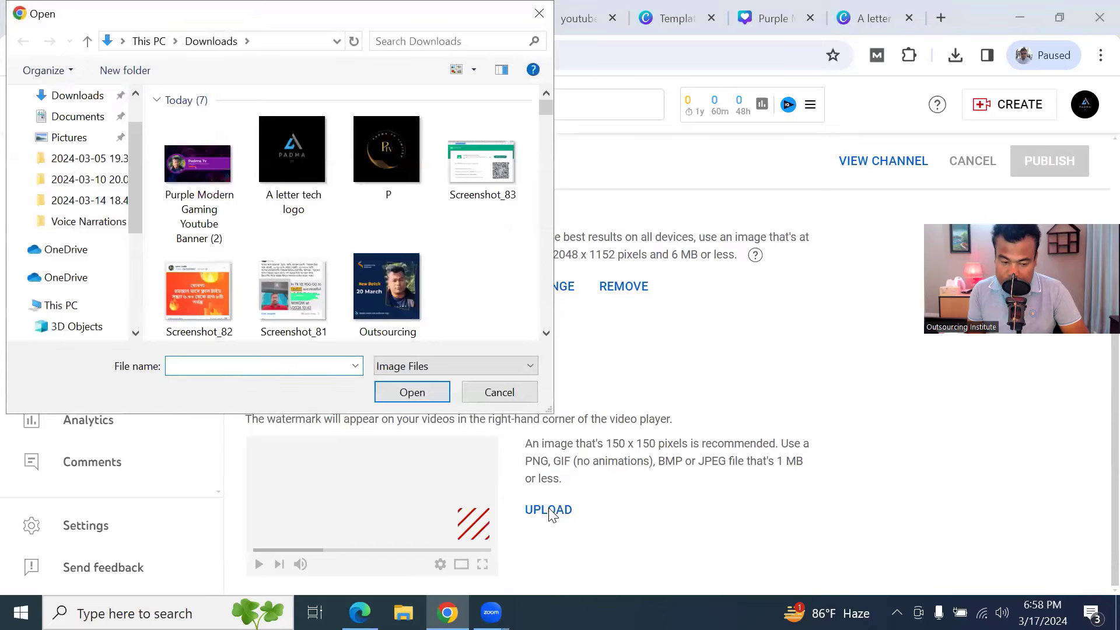
{"action": "left_click", "coordinate": [279, 152]}
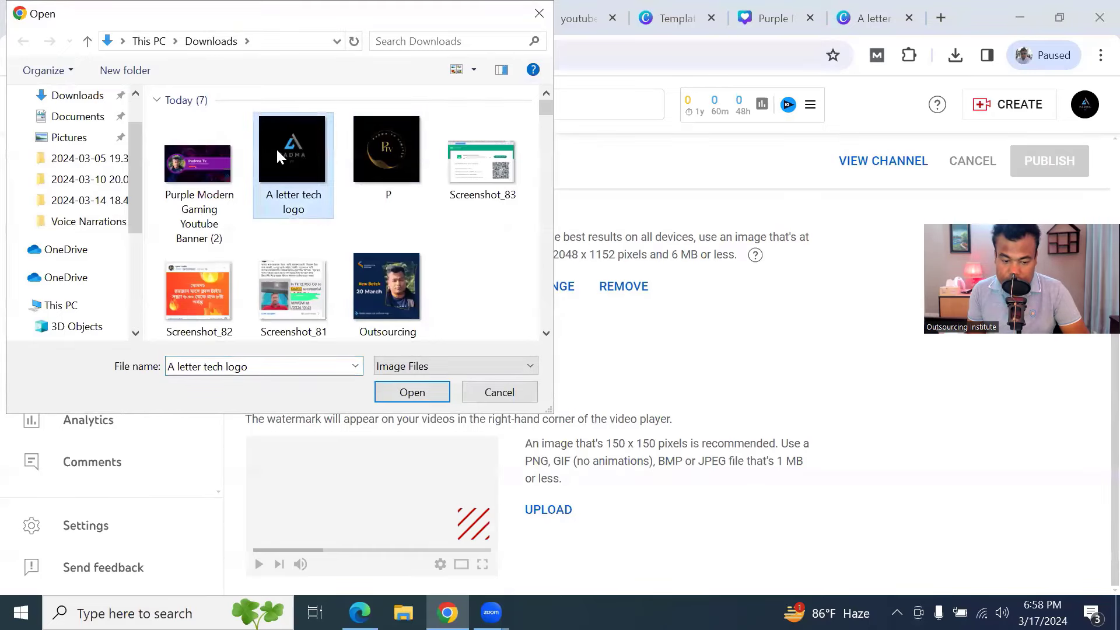
{"action": "left_click", "coordinate": [428, 392]}
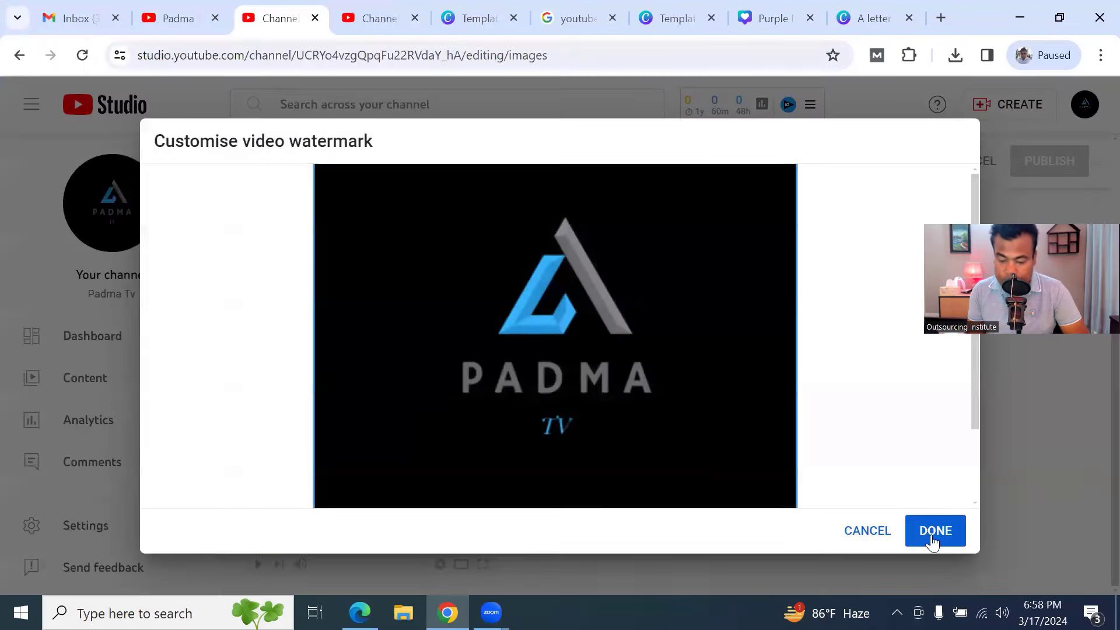
- Accept the logo and set the watermark to display for the entire video
{"action": "left_click", "coordinate": [936, 531]}
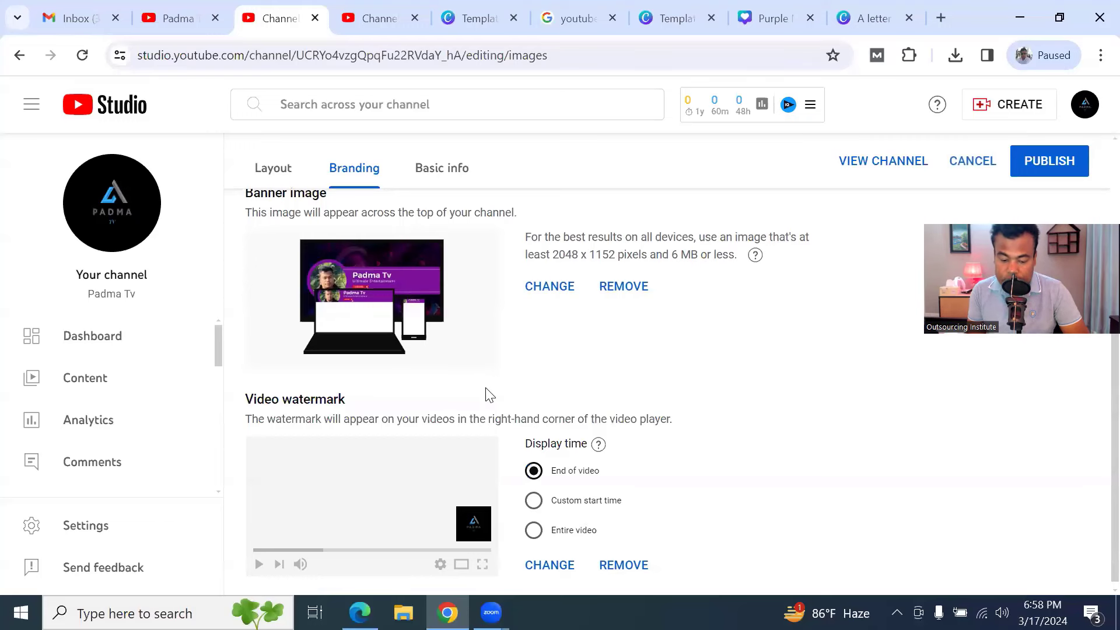
{"action": "scroll", "coordinate": [471, 481], "scroll_direction": "down", "scroll_amount": 1}
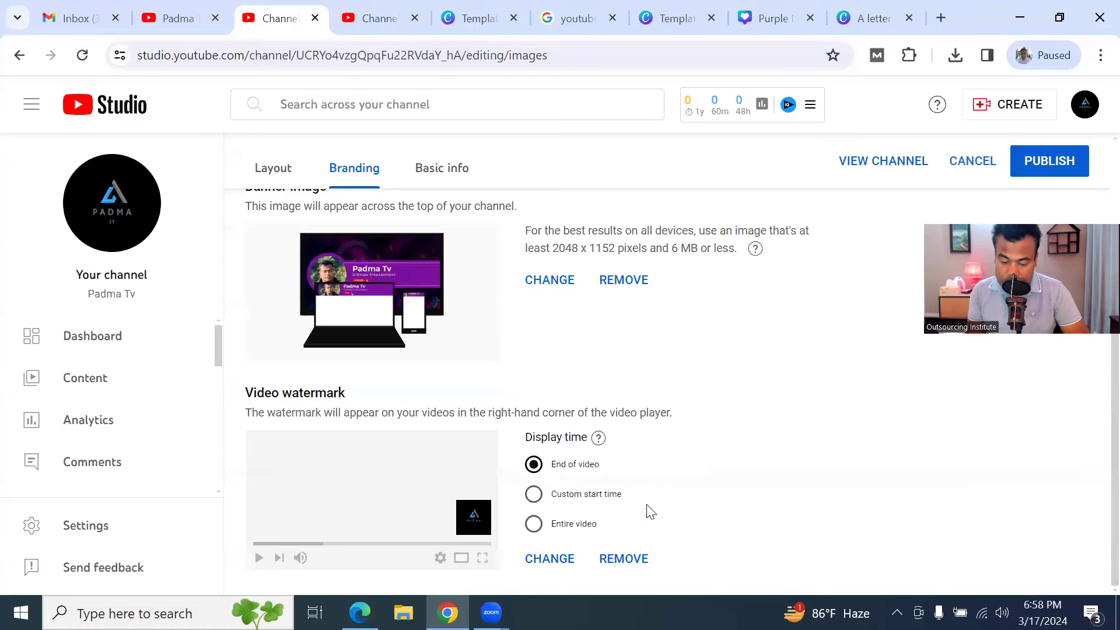
{"action": "left_click", "coordinate": [535, 527]}
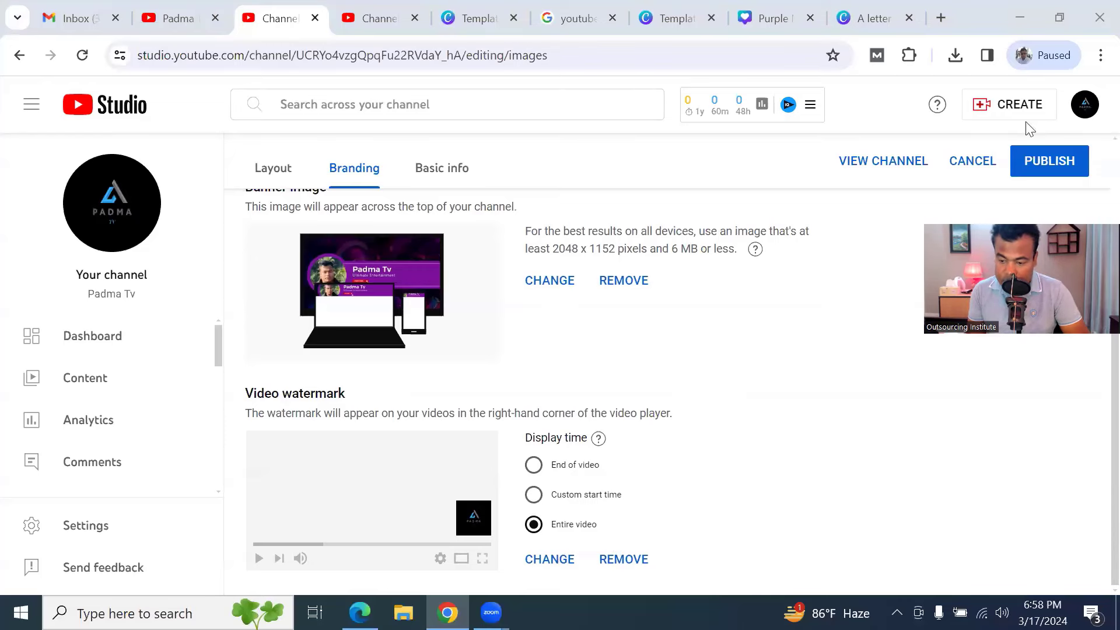
- Rearrange the browser window, then go to Your channel from the account menu
{"action": "double_click", "coordinate": [977, 25]}
{"action": "left_click_drag", "start_coordinate": [976, 26], "coordinate": [709, 95]}
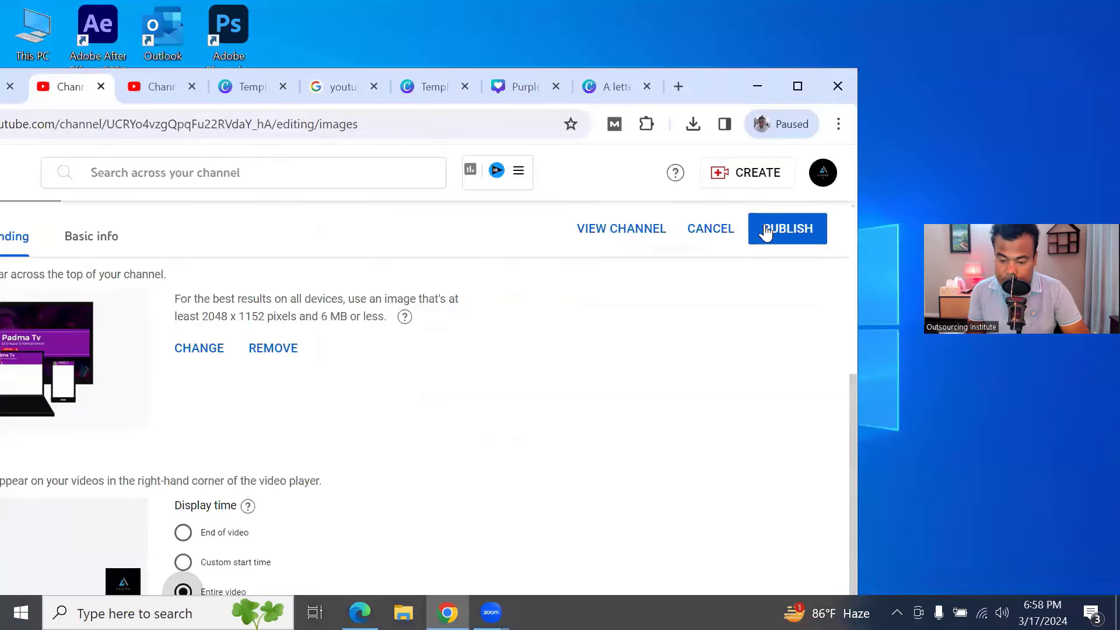
{"action": "left_click", "coordinate": [798, 85]}
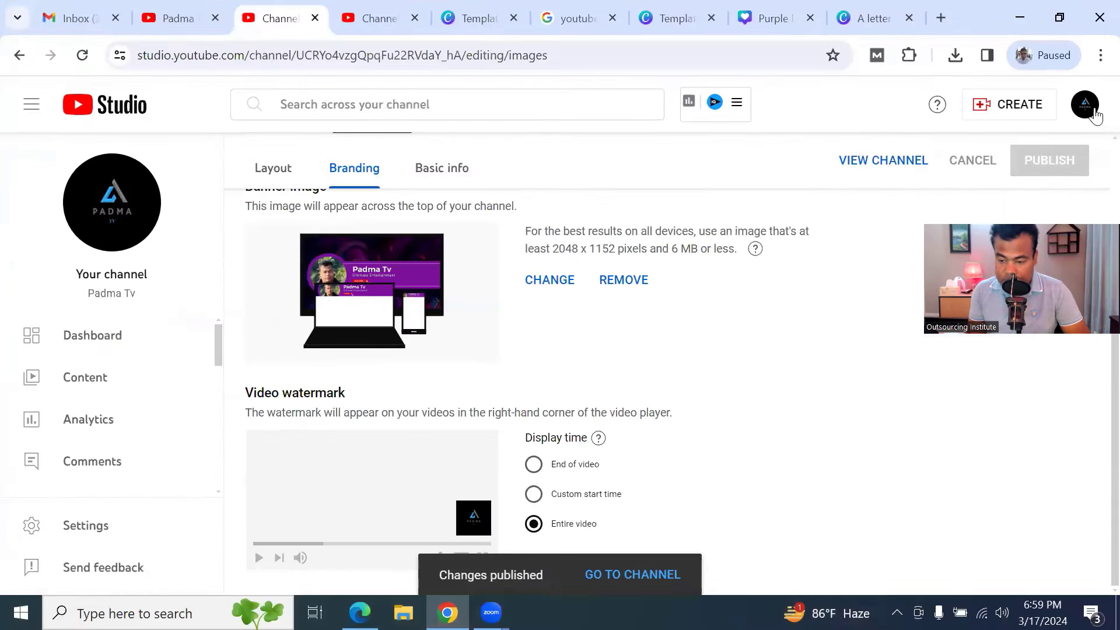
{"action": "left_click", "coordinate": [1084, 107]}
{"action": "left_click", "coordinate": [923, 210]}
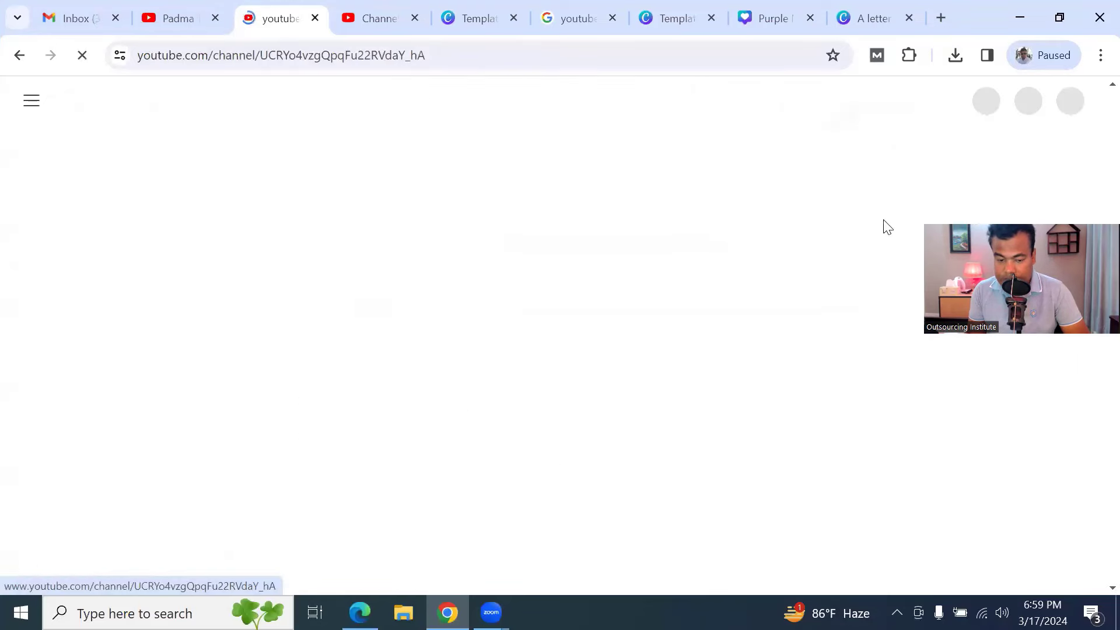
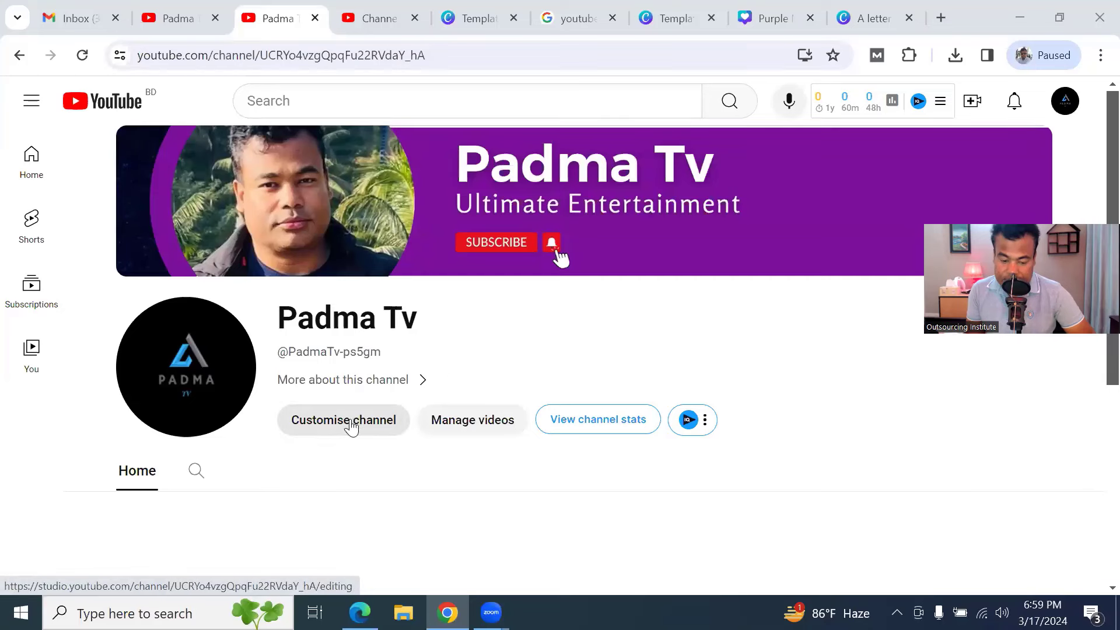
- Review the Padma Tv picture, banner and video watermark on Branding, then go to the dashboard
{"action": "left_click", "coordinate": [332, 422]}
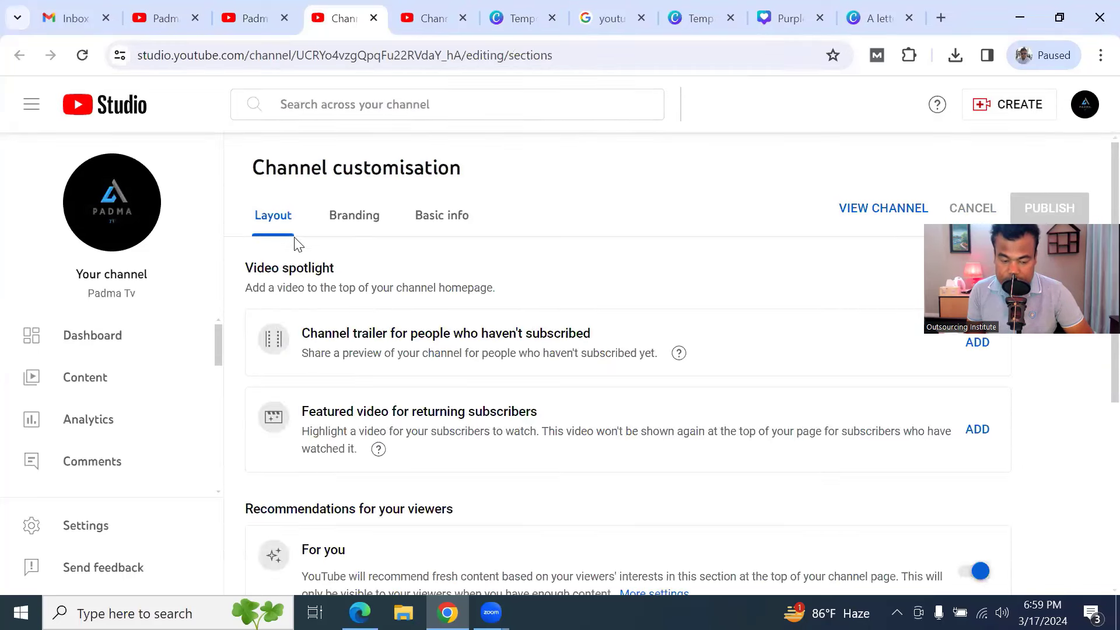
{"action": "left_click", "coordinate": [356, 222]}
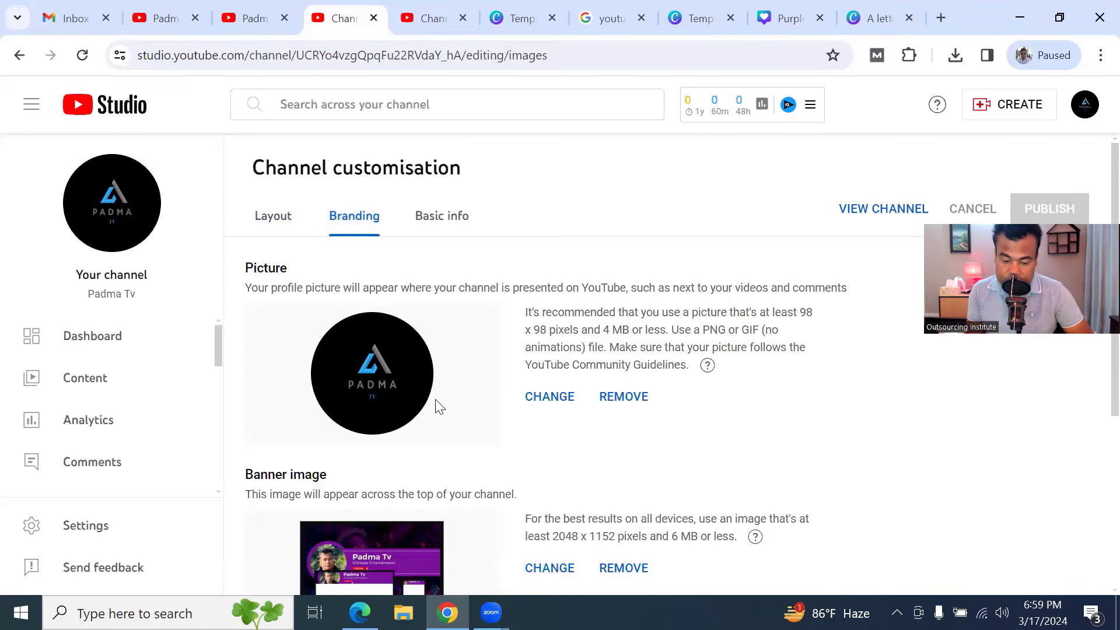
{"action": "scroll", "coordinate": [437, 402], "scroll_direction": "down", "scroll_amount": 3}
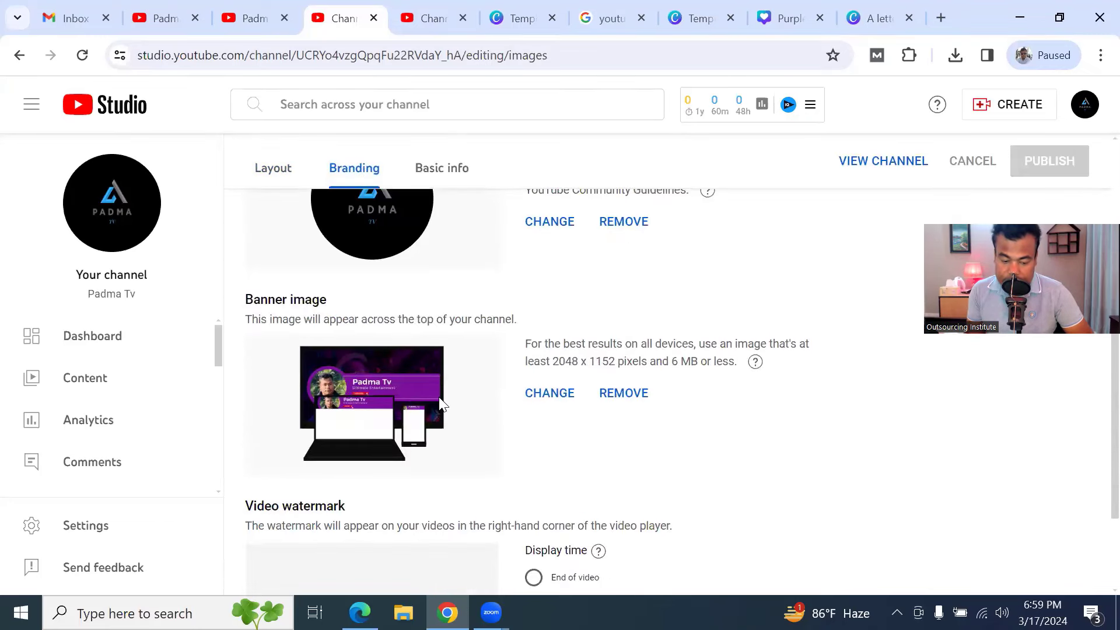
{"action": "scroll", "coordinate": [438, 405], "scroll_direction": "down", "scroll_amount": 2}
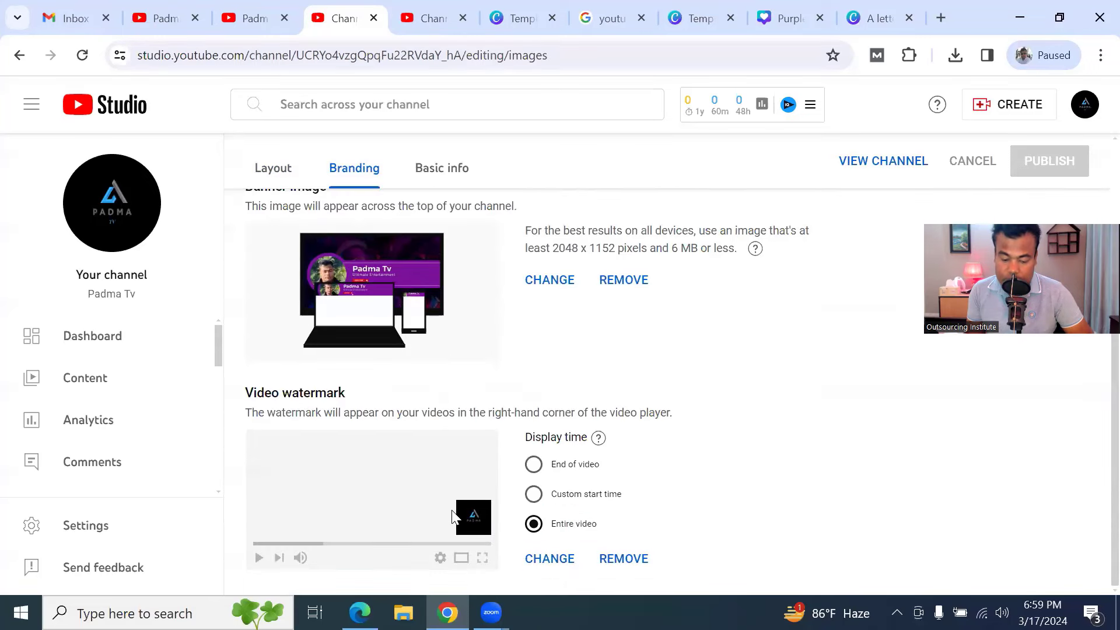
{"action": "scroll", "coordinate": [456, 506], "scroll_direction": "up", "scroll_amount": 5}
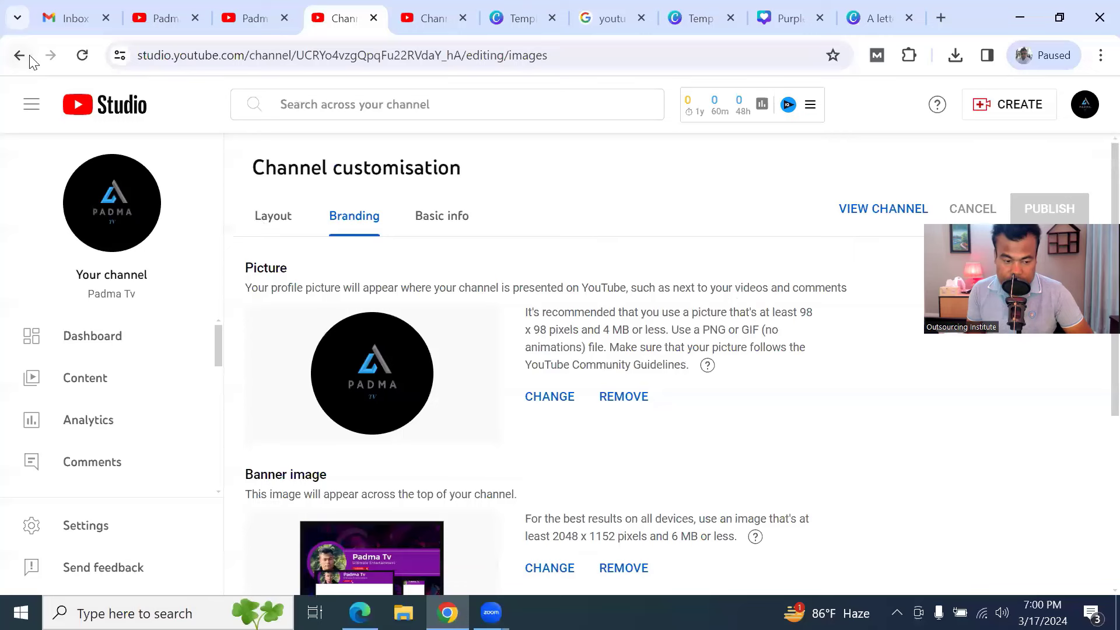
{"action": "left_click", "coordinate": [101, 109]}
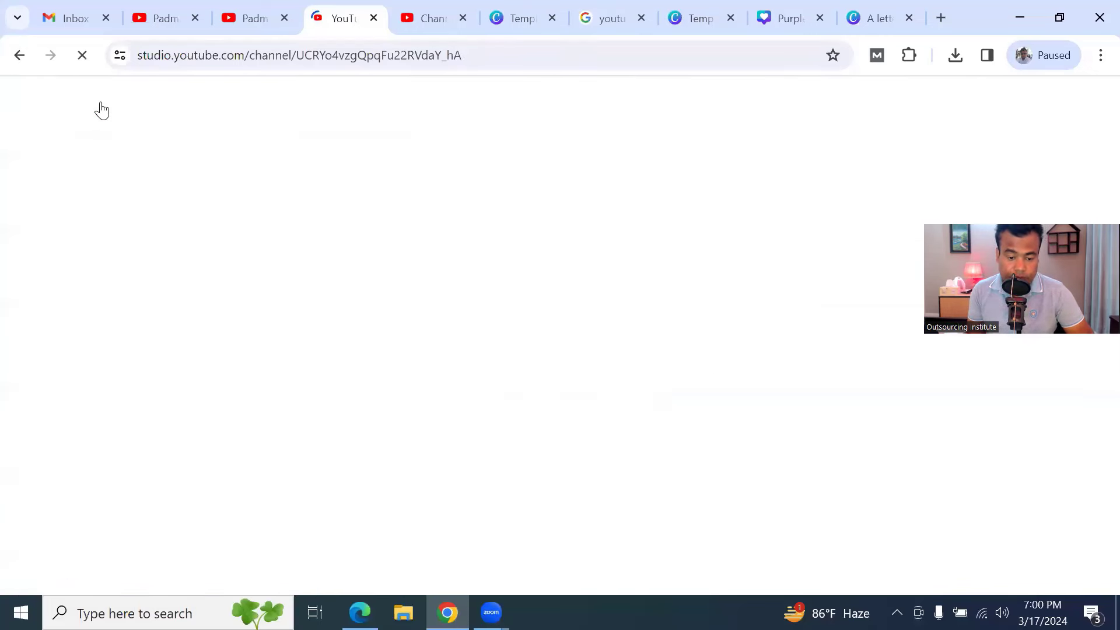
- Close the extra customisation tab and reopen Customise channel on its Basic info tab
{"action": "left_click", "coordinate": [21, 56]}
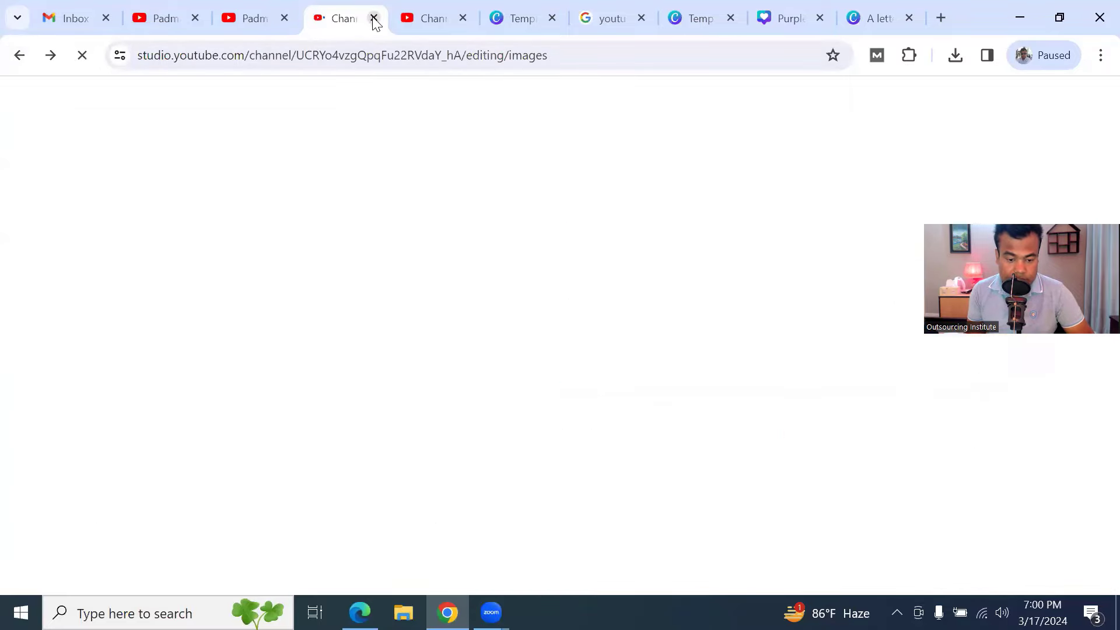
{"action": "left_click", "coordinate": [374, 18]}
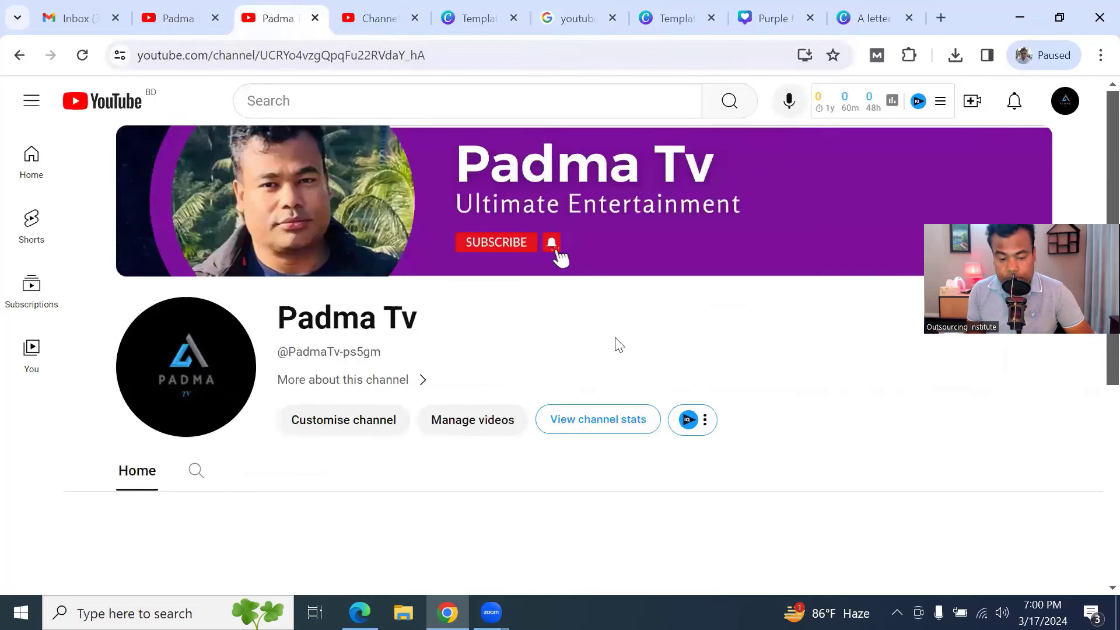
{"action": "left_click", "coordinate": [1066, 111]}
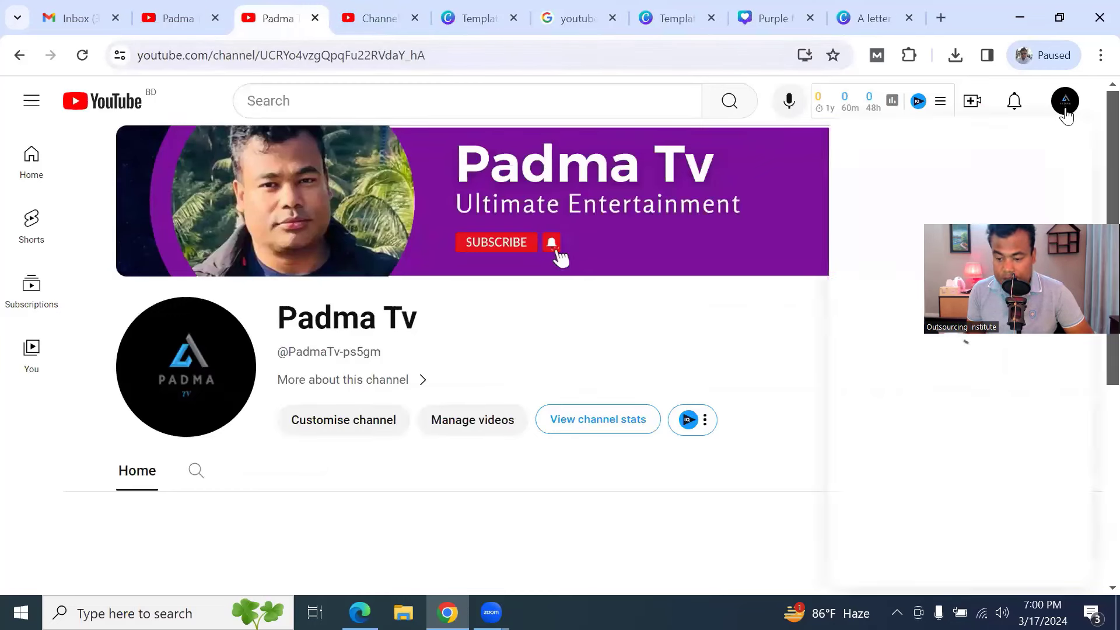
{"action": "left_click", "coordinate": [594, 318]}
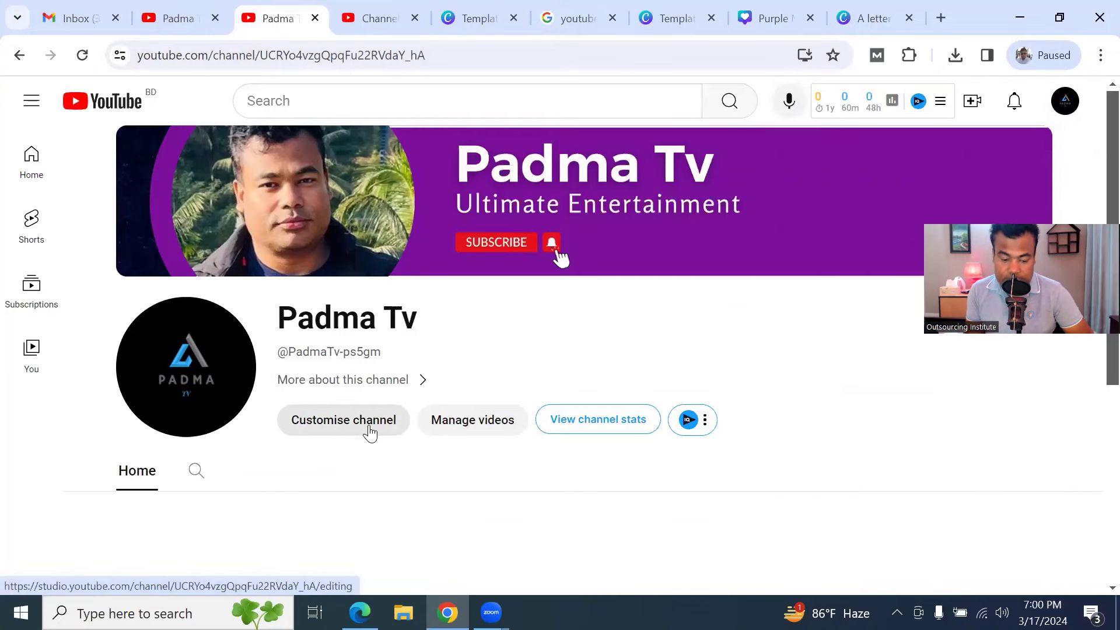
{"action": "left_click", "coordinate": [365, 429]}
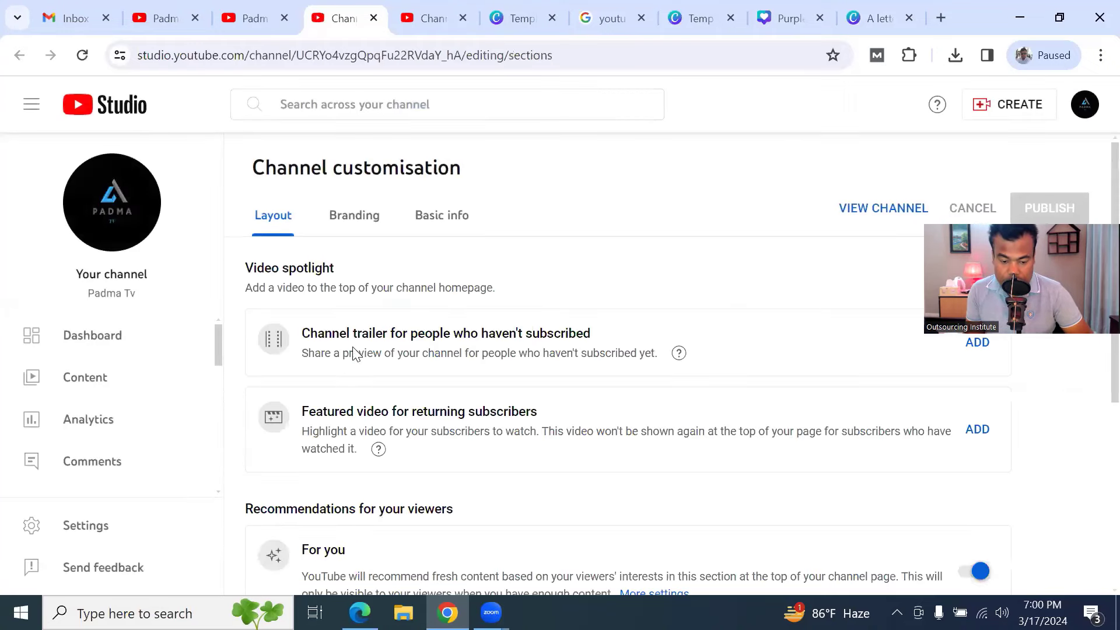
{"action": "left_click", "coordinate": [447, 224]}
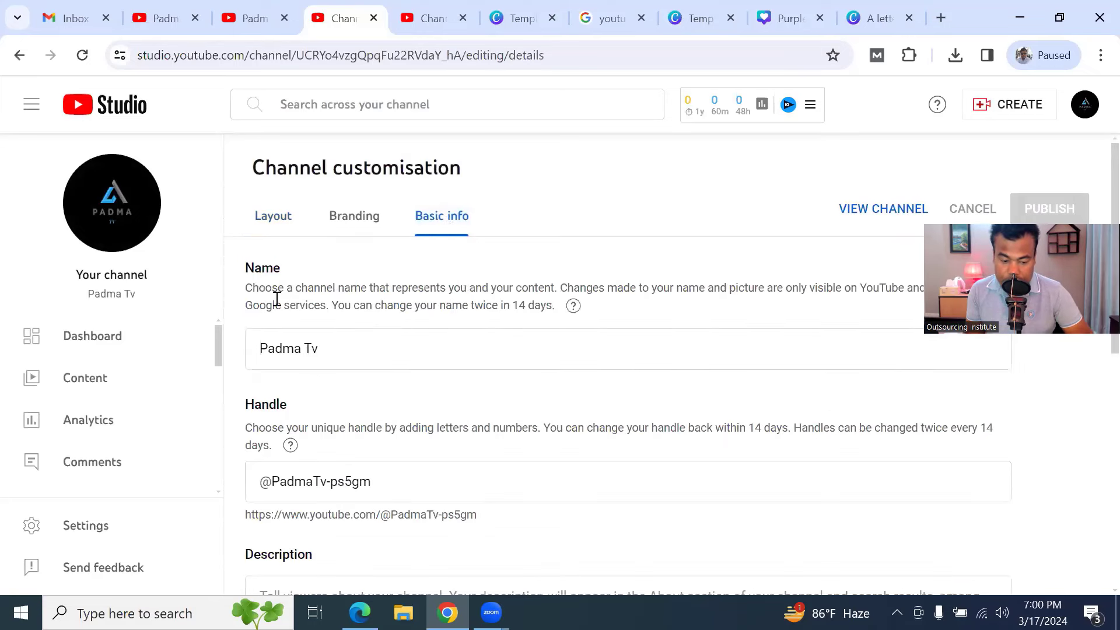
- Leave the name Padma Tv unchanged and switch to the other tab's Branding page
{"action": "left_click", "coordinate": [341, 348]}
{"action": "left_click_drag", "start_coordinate": [318, 350], "coordinate": [257, 357]}
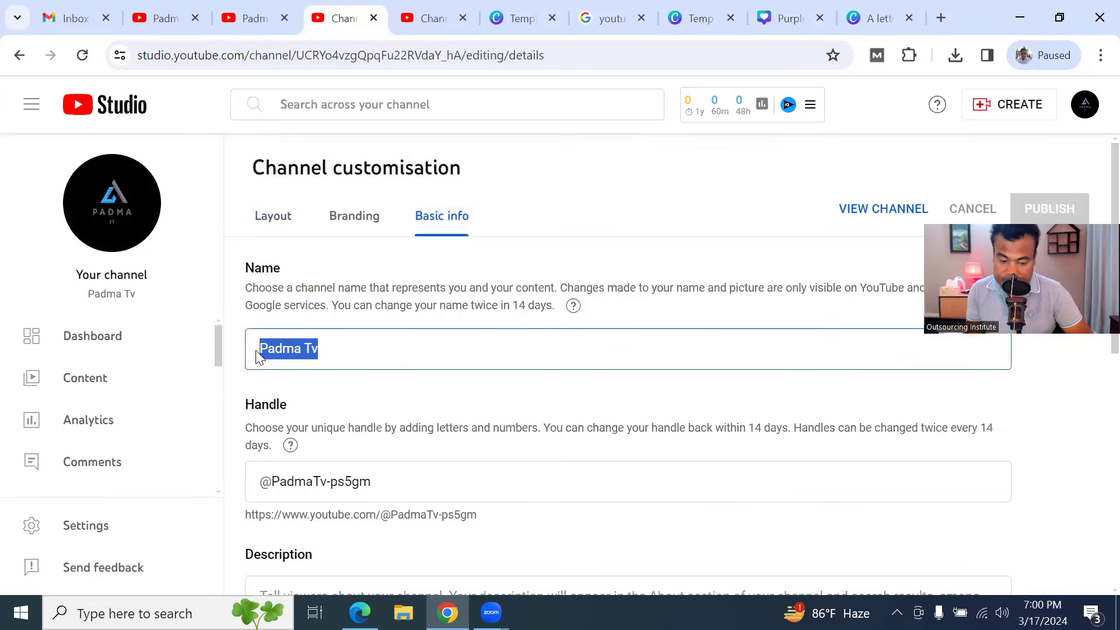
{"action": "left_click", "coordinate": [343, 343]}
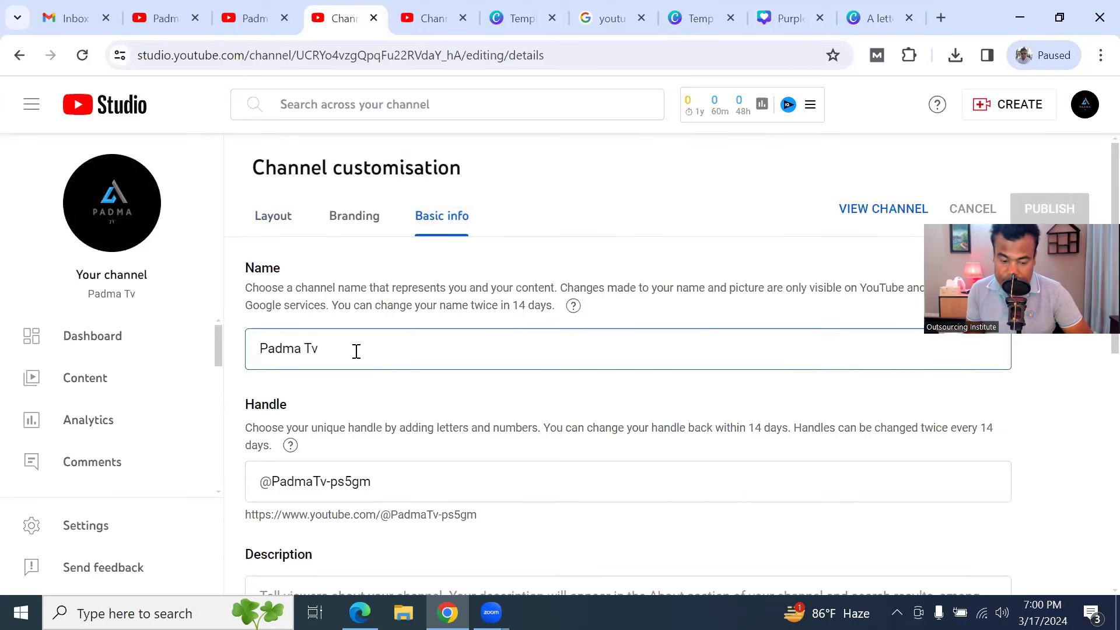
{"action": "scroll", "coordinate": [353, 356], "scroll_direction": "down", "scroll_amount": 2}
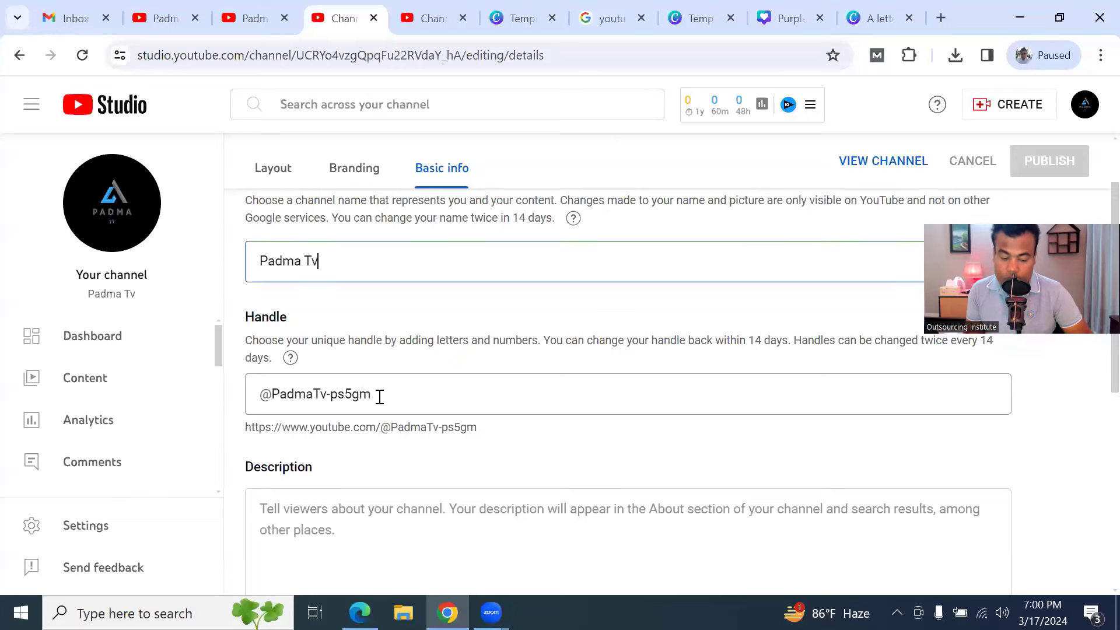
{"action": "left_click", "coordinate": [432, 15]}
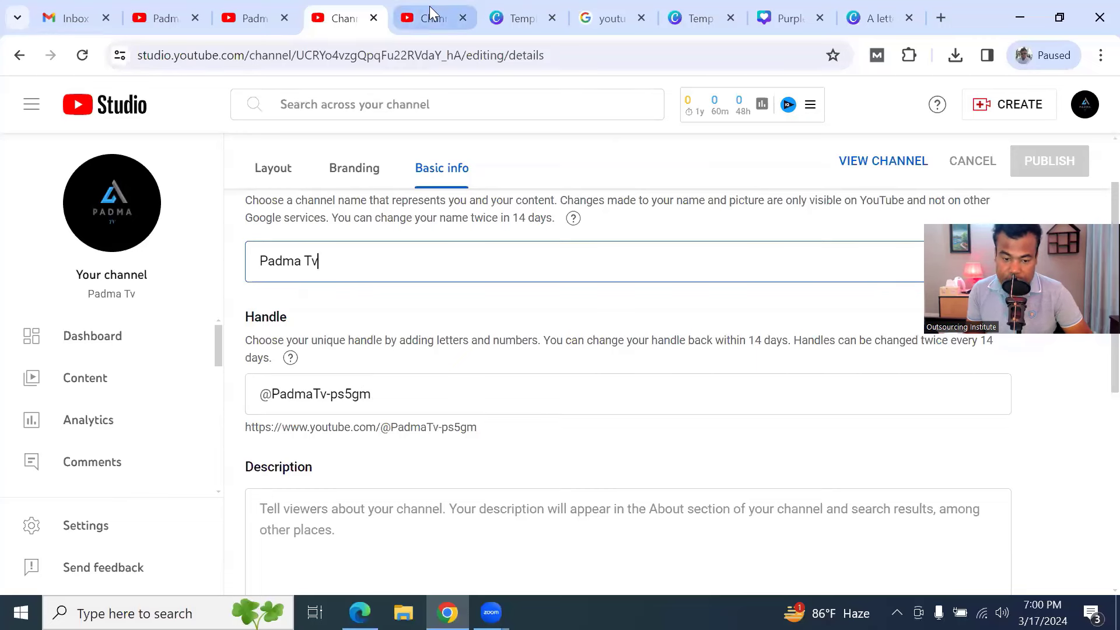
{"action": "left_click", "coordinate": [465, 48]}
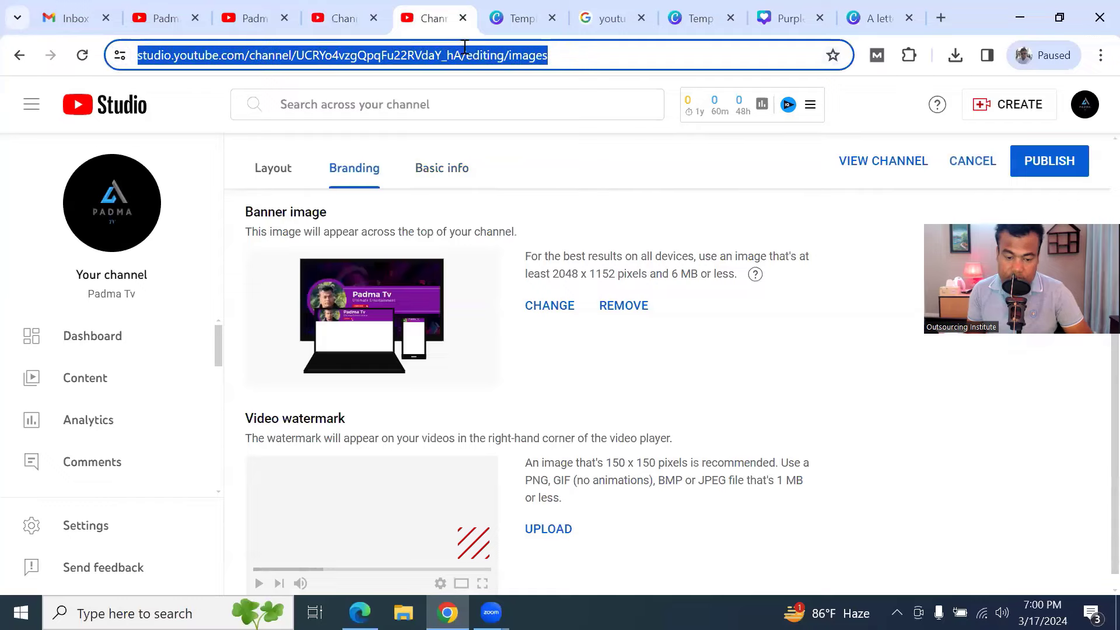
- Open a reference creator's youtube.com/@ channel in a new tab, then return to the Padma Tv tab
{"action": "left_click", "coordinate": [939, 18]}
{"action": "type", "text": "ou"}
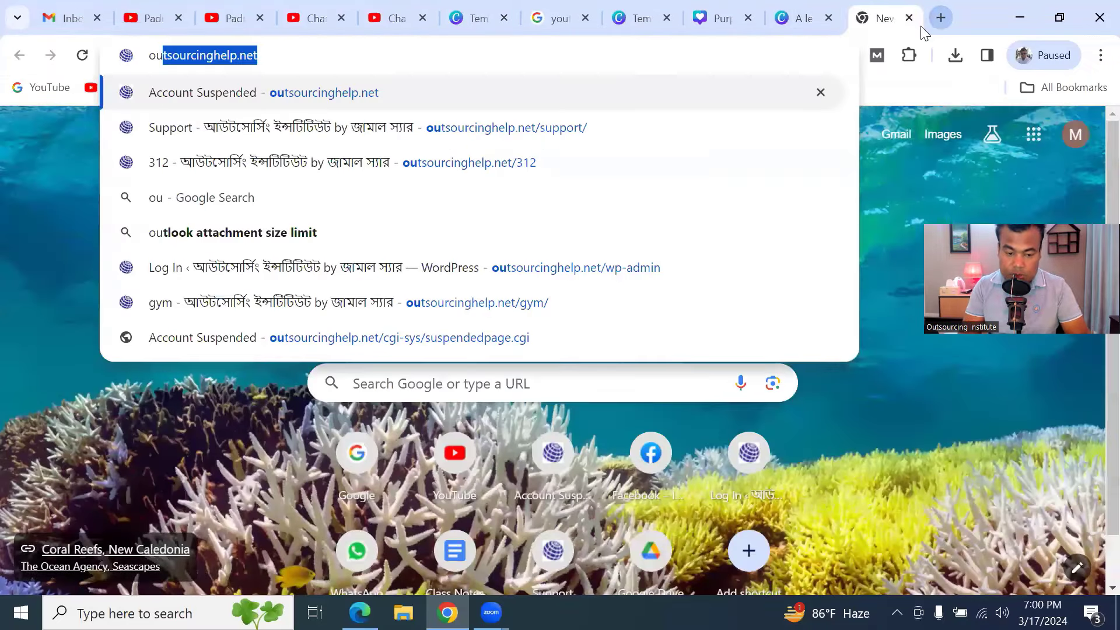
{"action": "key", "text": "Escape"}
{"action": "type", "text": "youtube.com"}
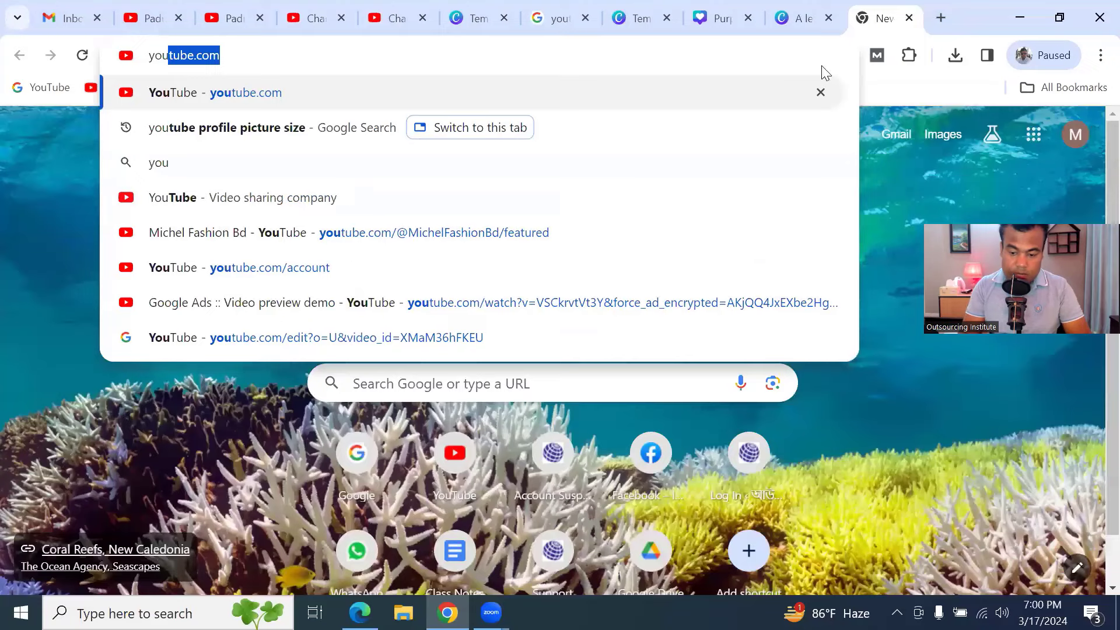
{"action": "key", "text": "Right"}
{"action": "type", "text": "/"}
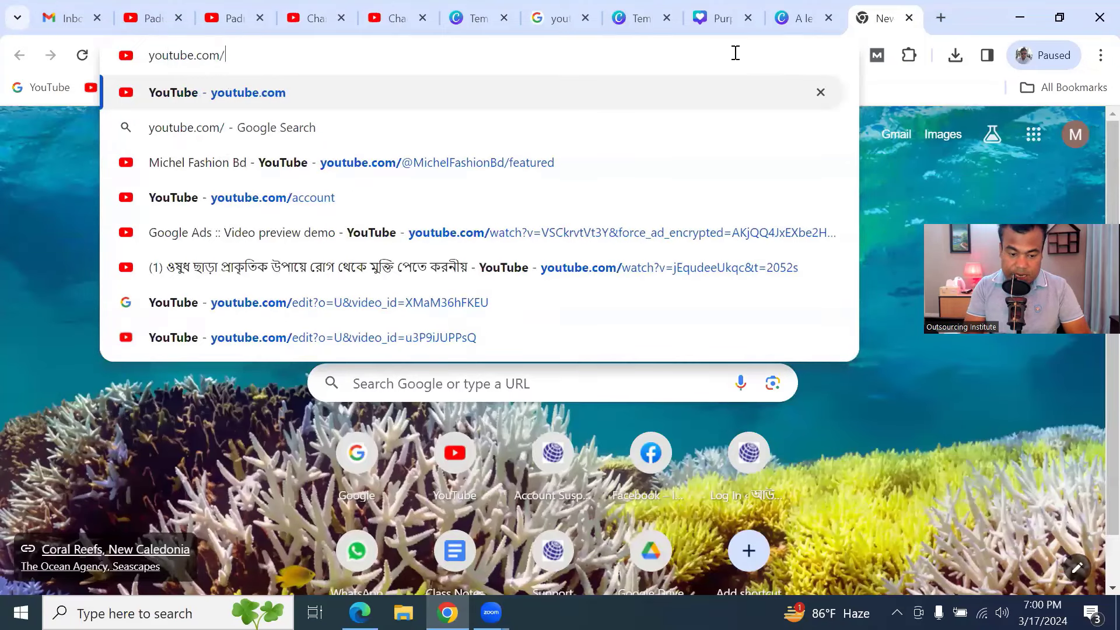
{"action": "type", "text": "@jamalsir"}
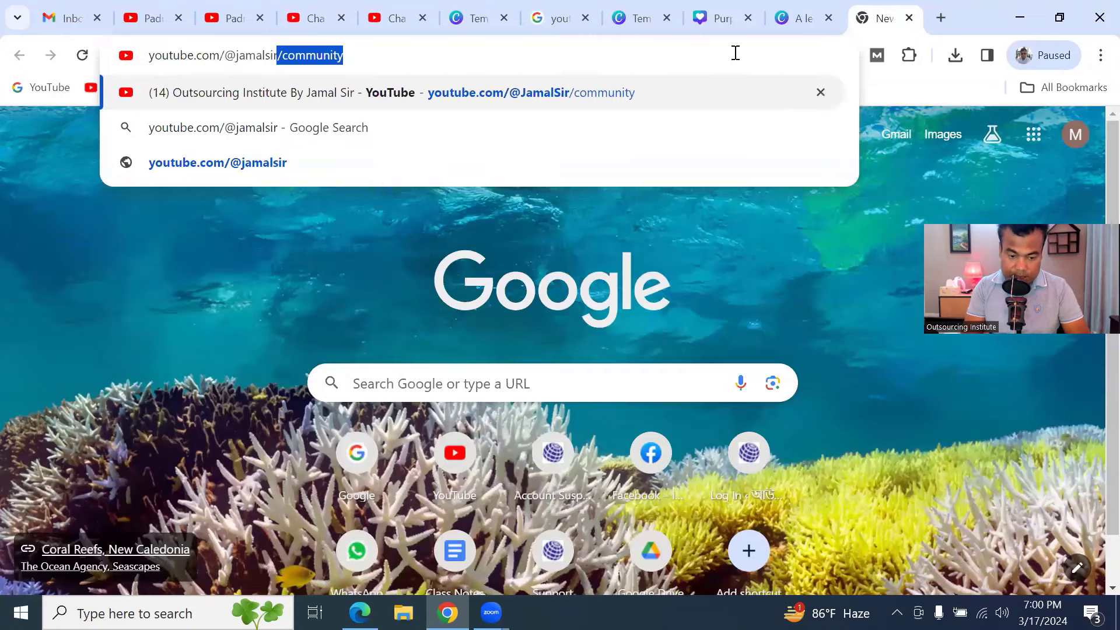
{"action": "key", "text": "Delete"}
{"action": "key", "text": "Return"}
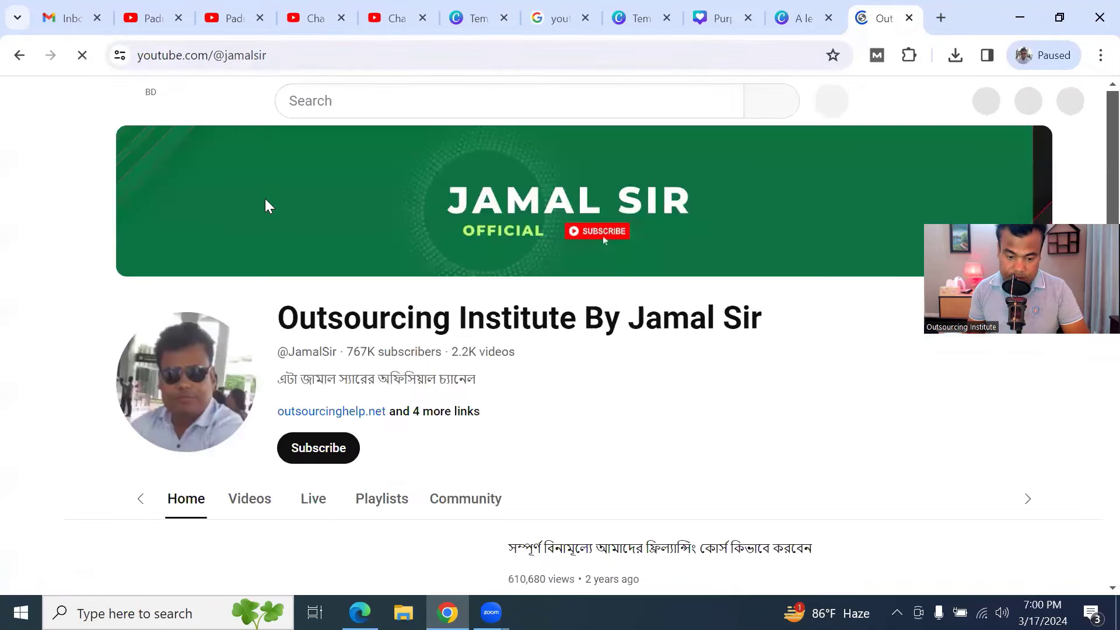
{"action": "left_click_drag", "start_coordinate": [215, 56], "coordinate": [287, 55]}
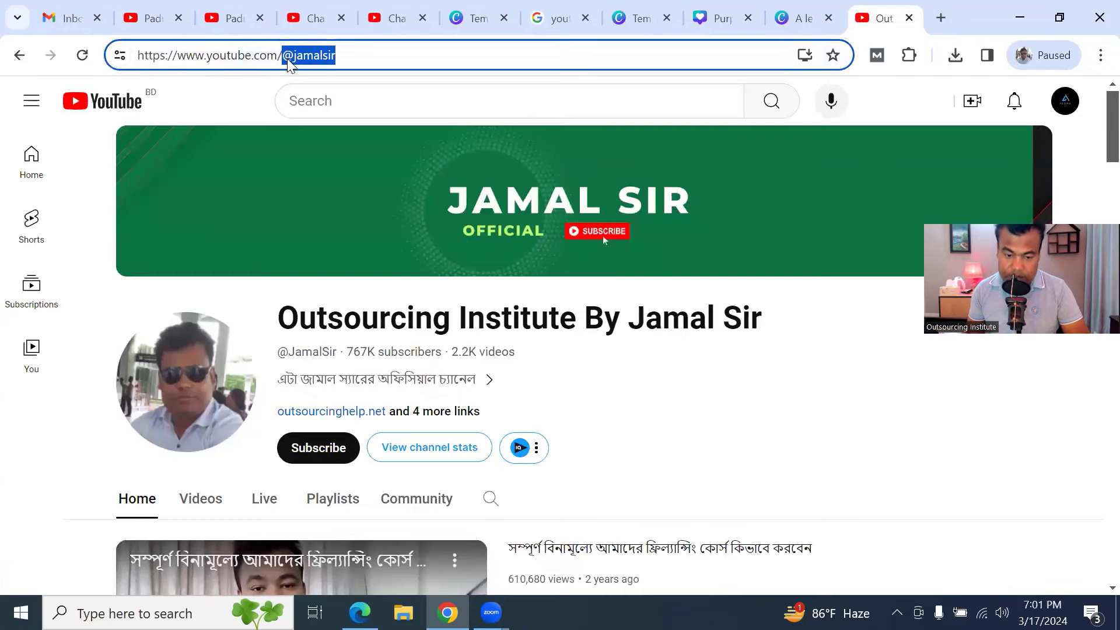
{"action": "left_click", "coordinate": [233, 21]}
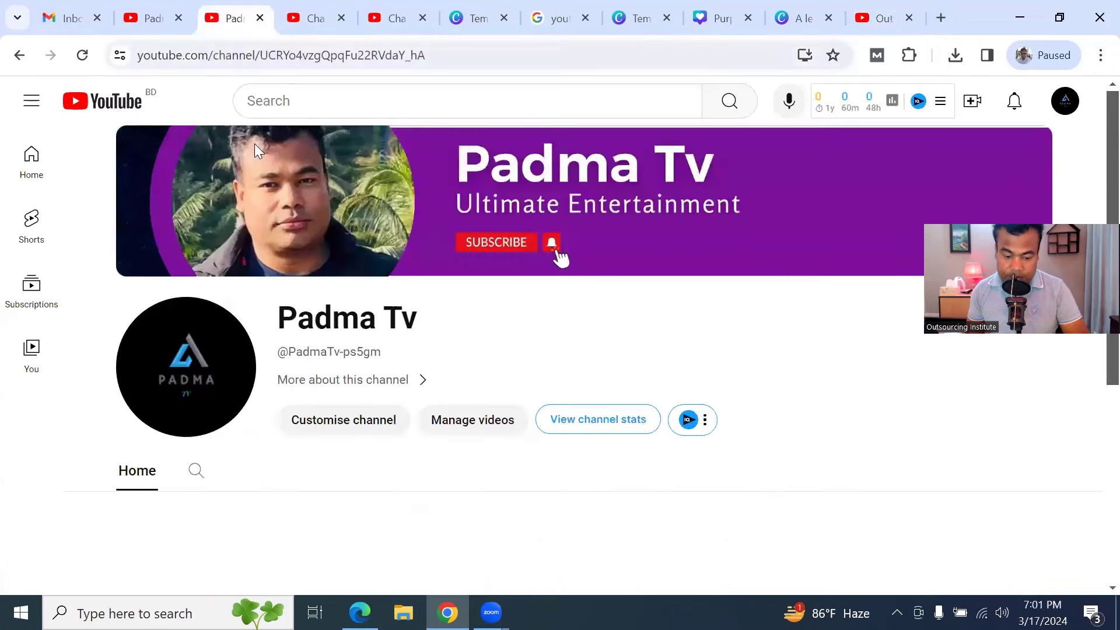
{"action": "left_click", "coordinate": [318, 22]}
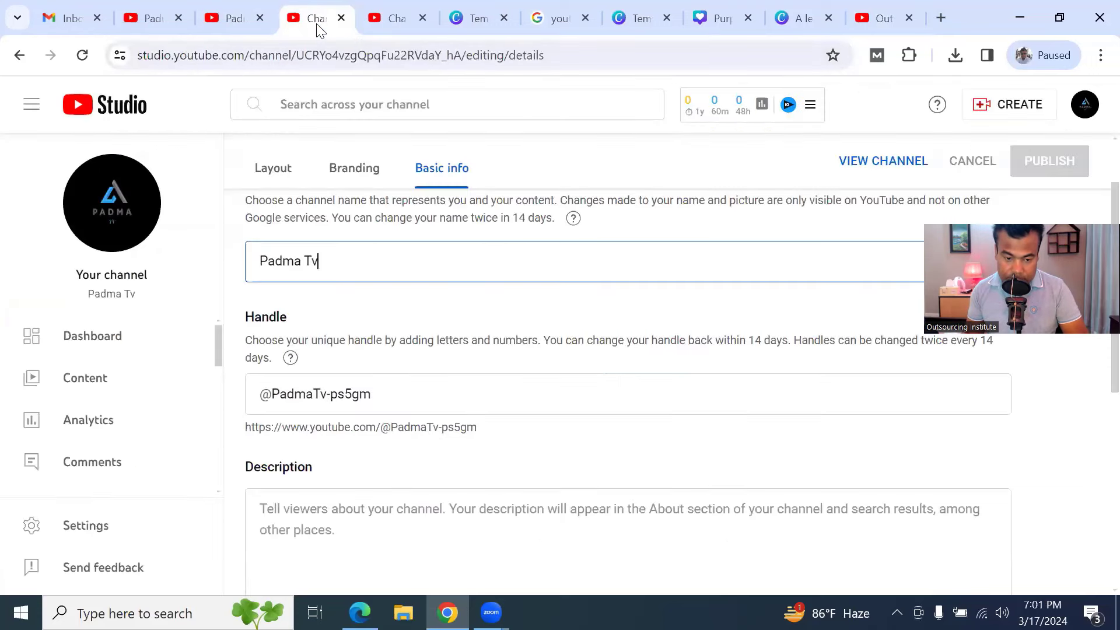
{"action": "left_click", "coordinate": [422, 391]}
{"action": "left_click_drag", "start_coordinate": [376, 391], "coordinate": [278, 392]}
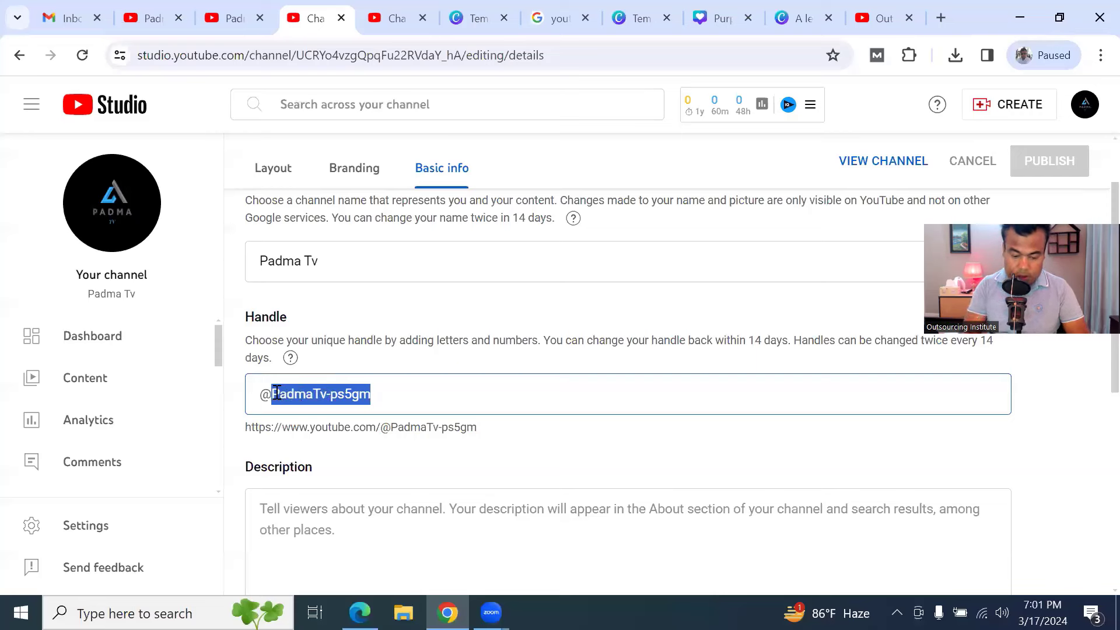
{"action": "key", "text": "BackSpace"}
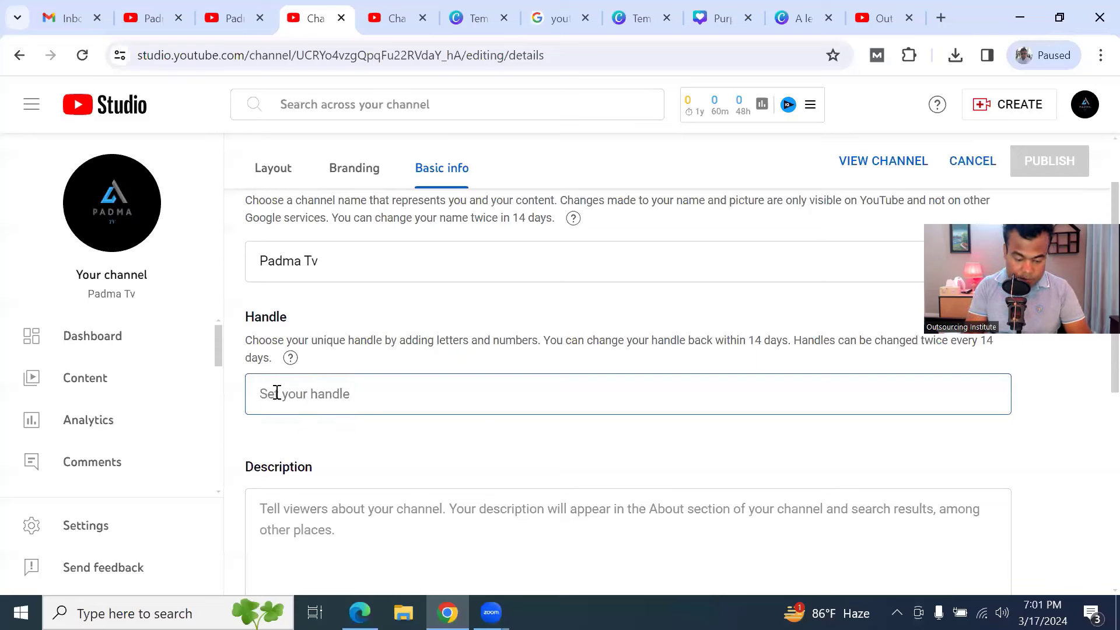
{"action": "type", "text": "@"}
{"action": "key", "text": "BackSpace"}
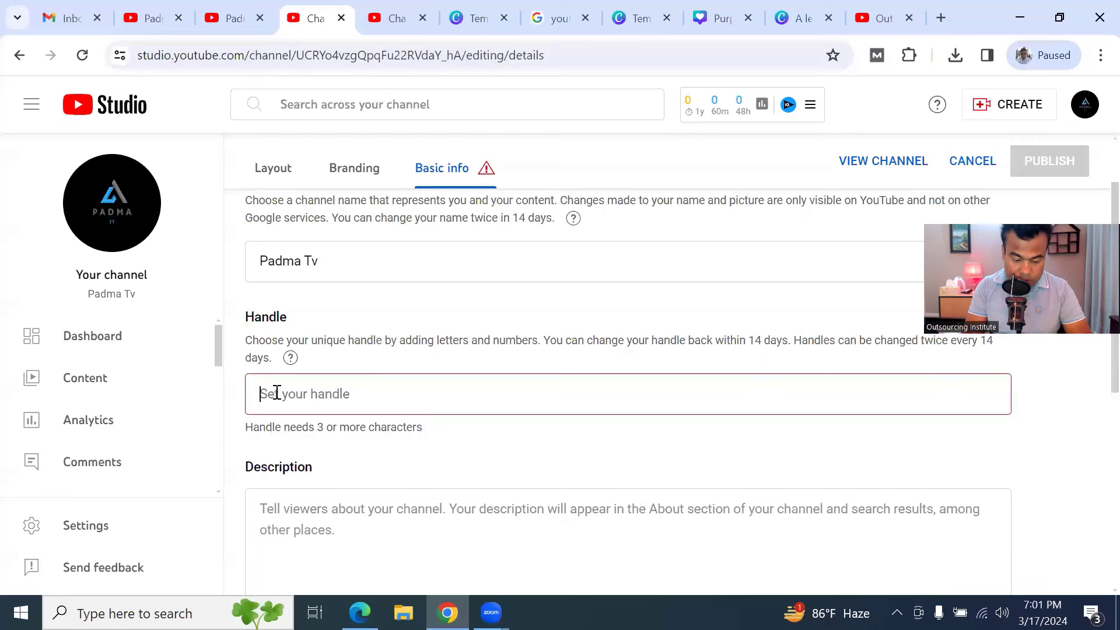
{"action": "type", "text": "@Pa"}
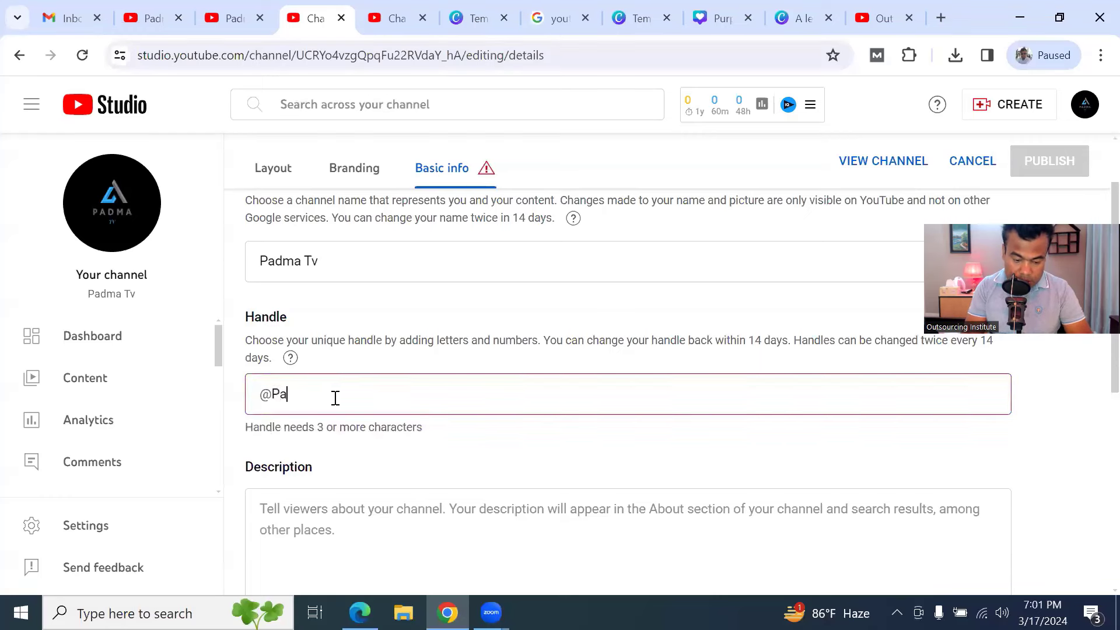
{"action": "type", "text": "dma"}
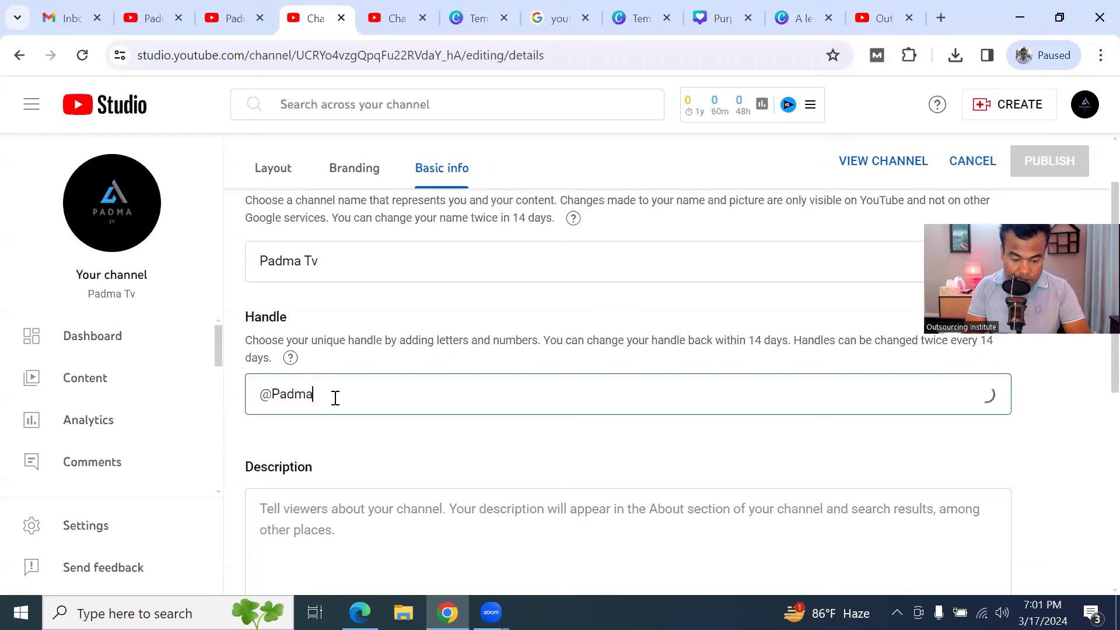
{"action": "type", "text": "Tv"}
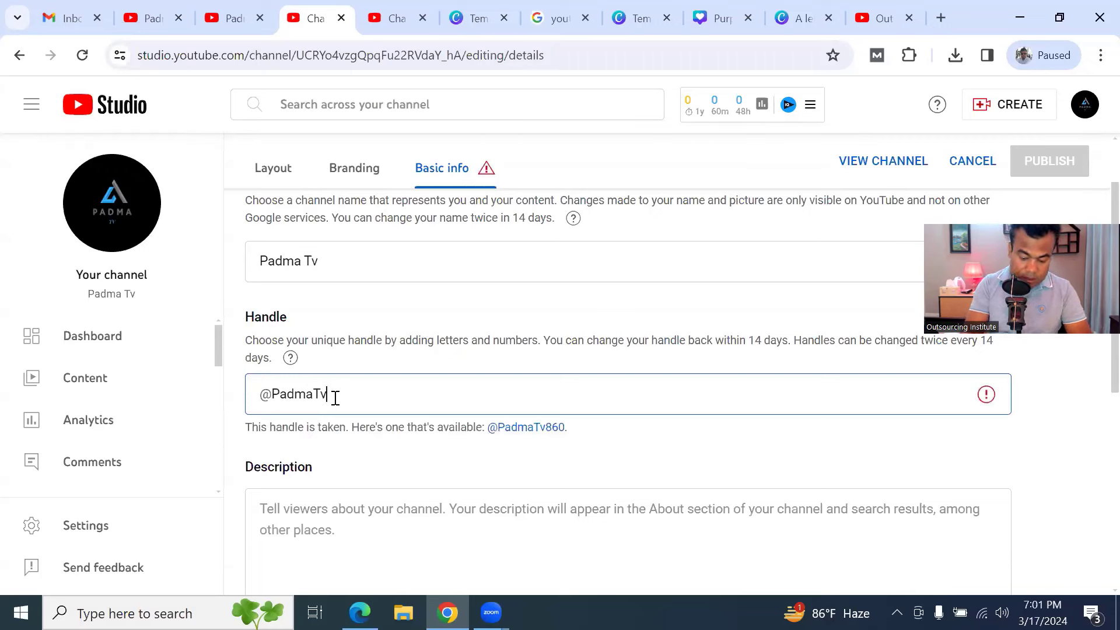
{"action": "type", "text": "789"}
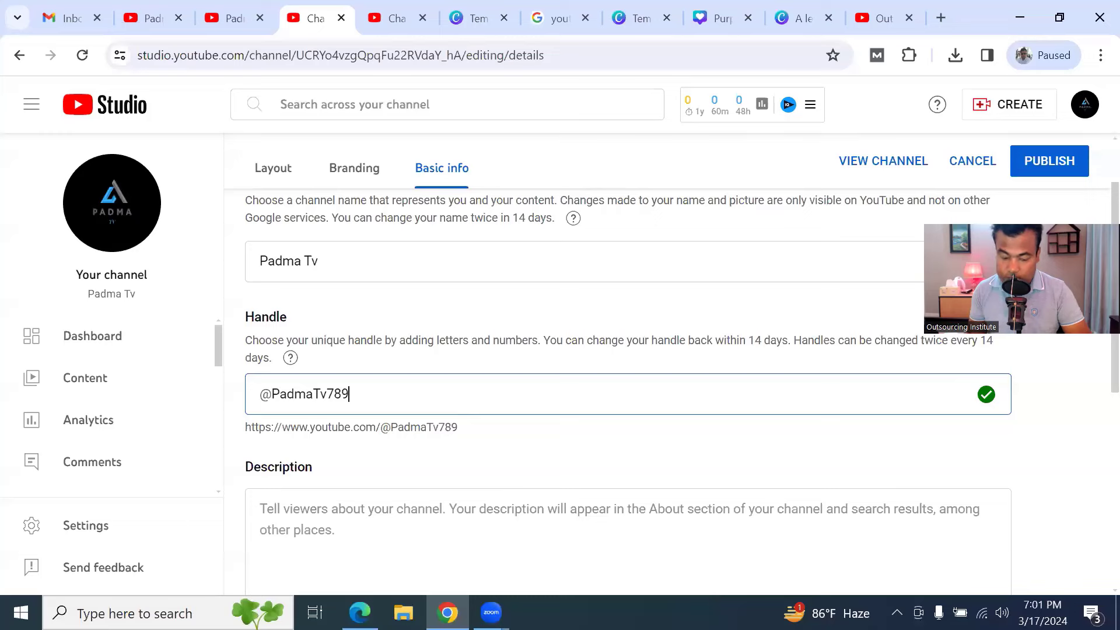
- Rework the end of the handle, trying variants such as ending in Tv7
{"action": "double_click", "coordinate": [969, 15]}
{"action": "key", "text": "BackSpace"}
{"action": "key", "text": "BackSpace"}
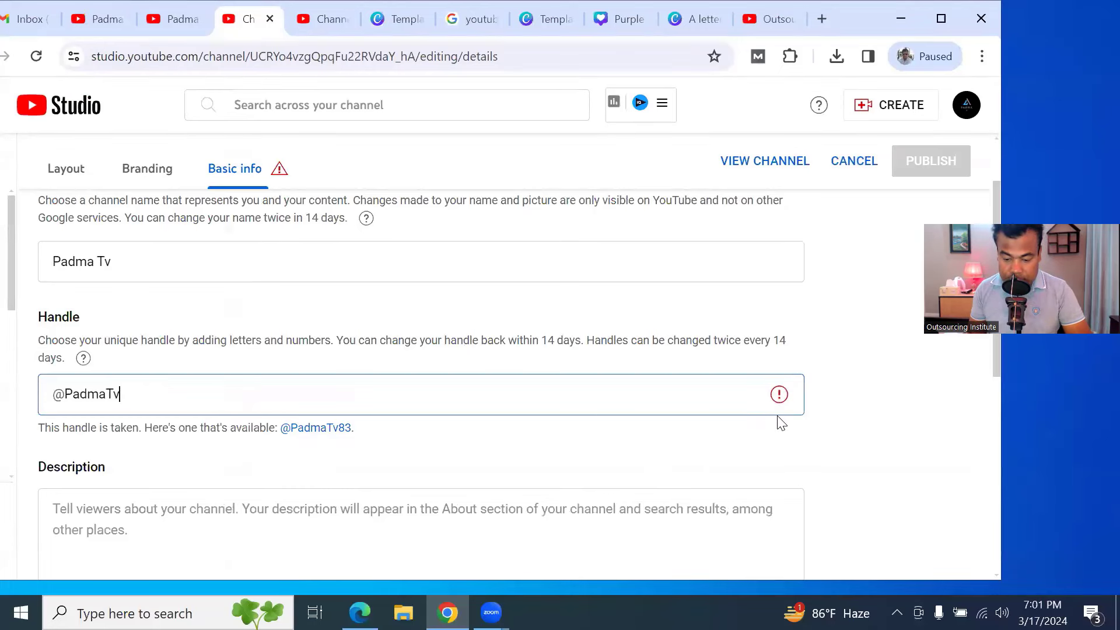
{"action": "mouse_move", "coordinate": [780, 402]}
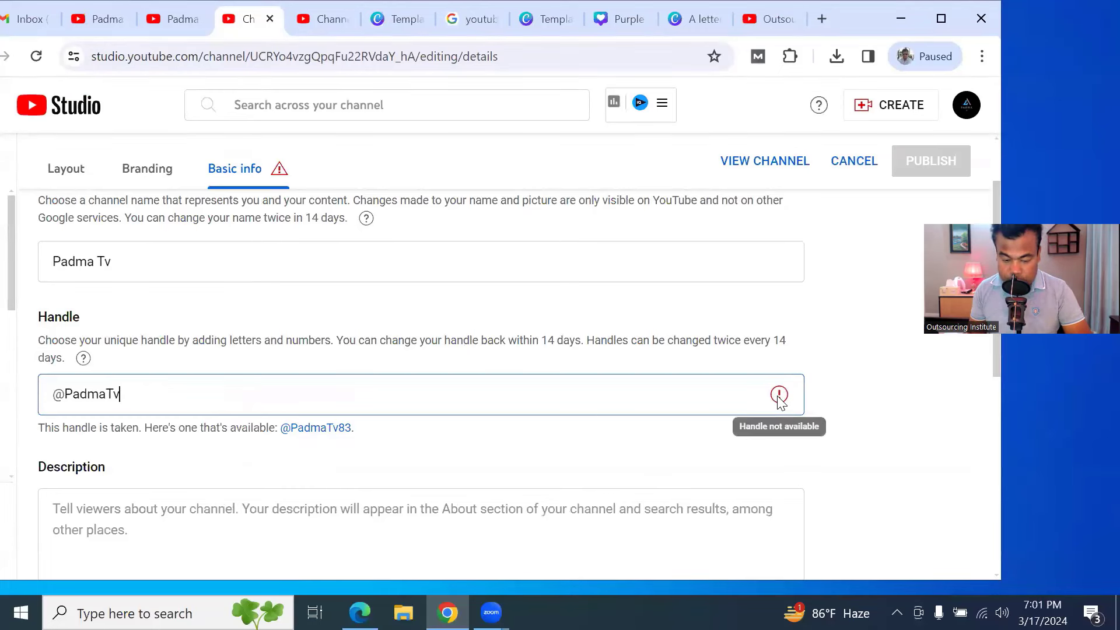
{"action": "left_click", "coordinate": [114, 398]}
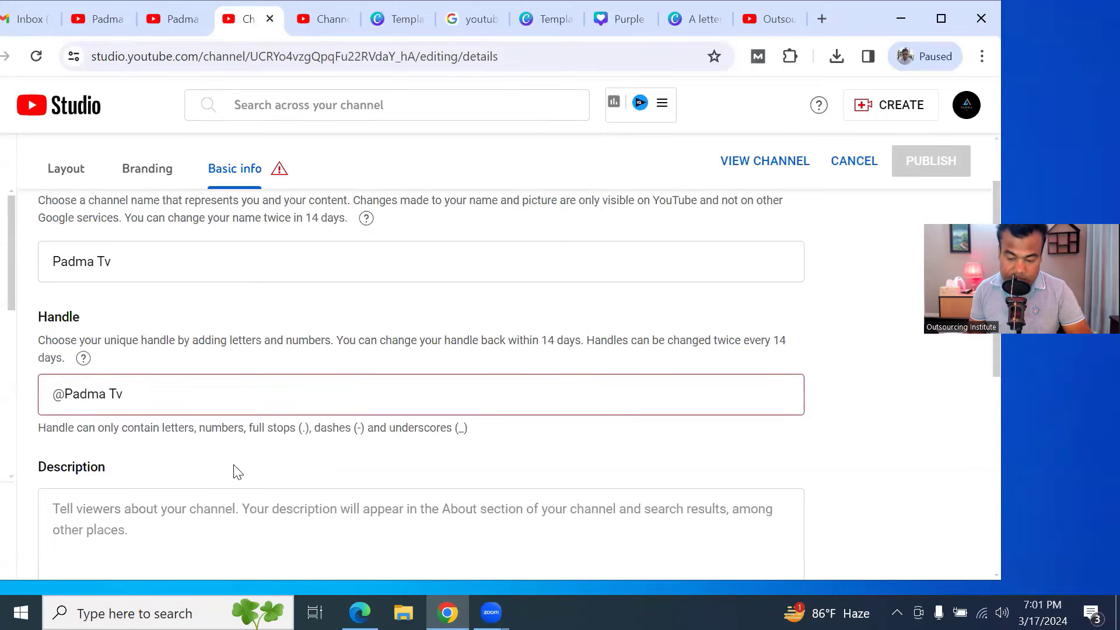
{"action": "left_click", "coordinate": [266, 389]}
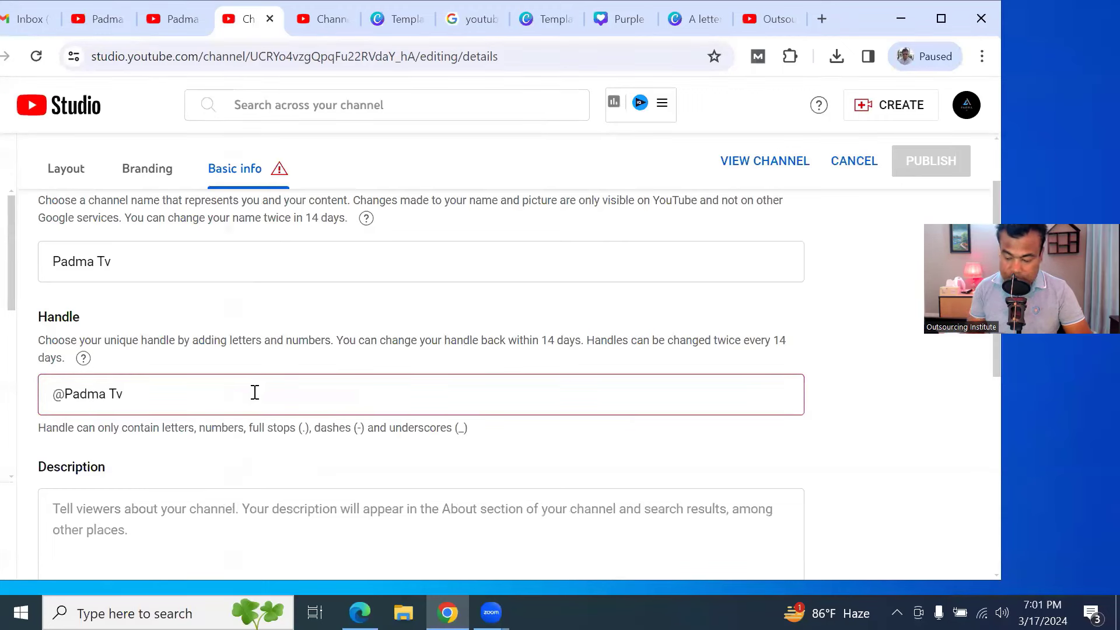
{"action": "key", "text": "BackSpace"}
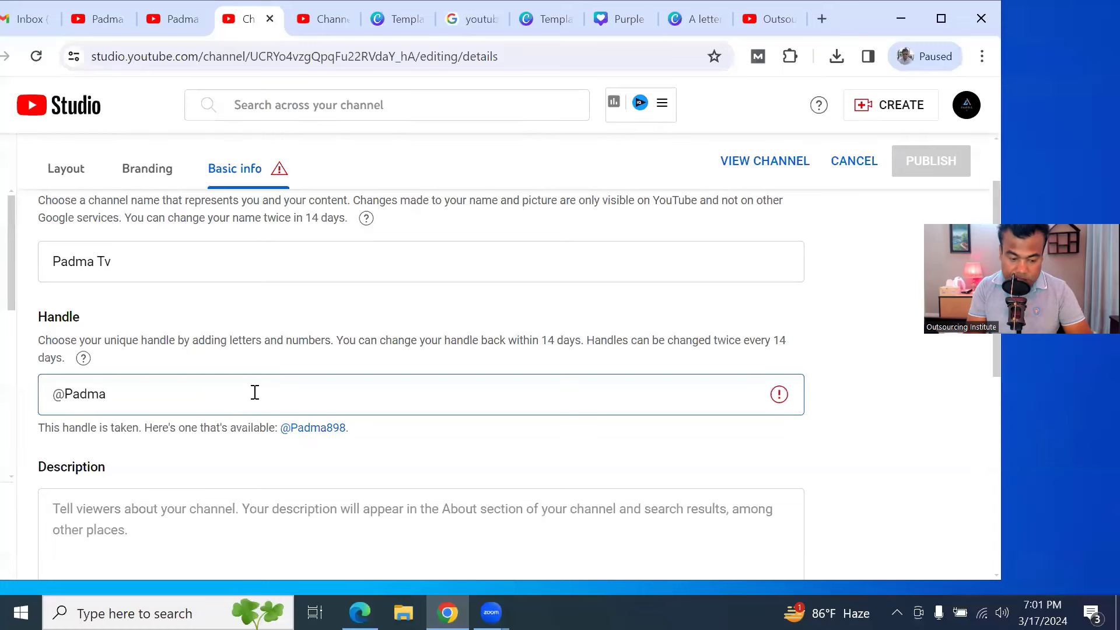
{"action": "type", "text": "Tv"}
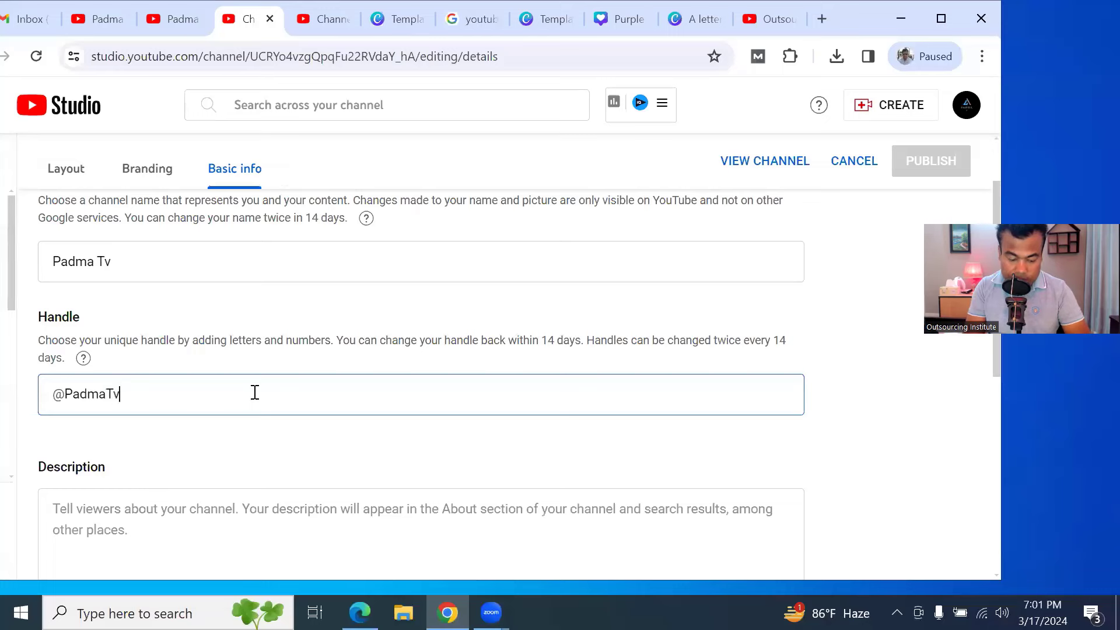
{"action": "type", "text": "789"}
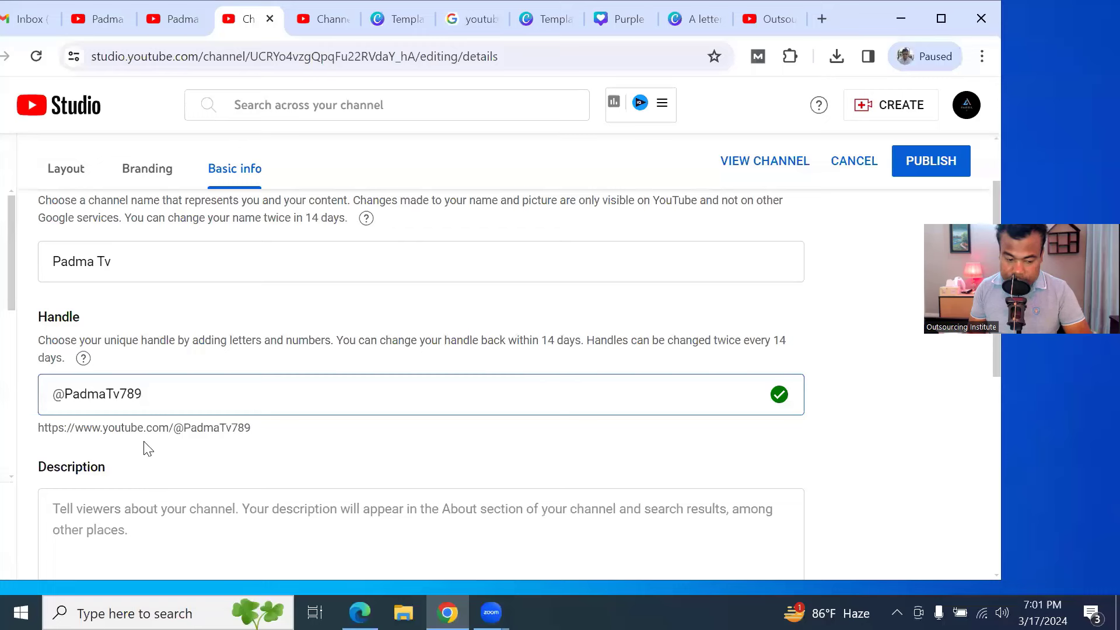
- Publish the new handle and try youtube.com/padmatv789 in a new tab
{"action": "left_click", "coordinate": [912, 166]}
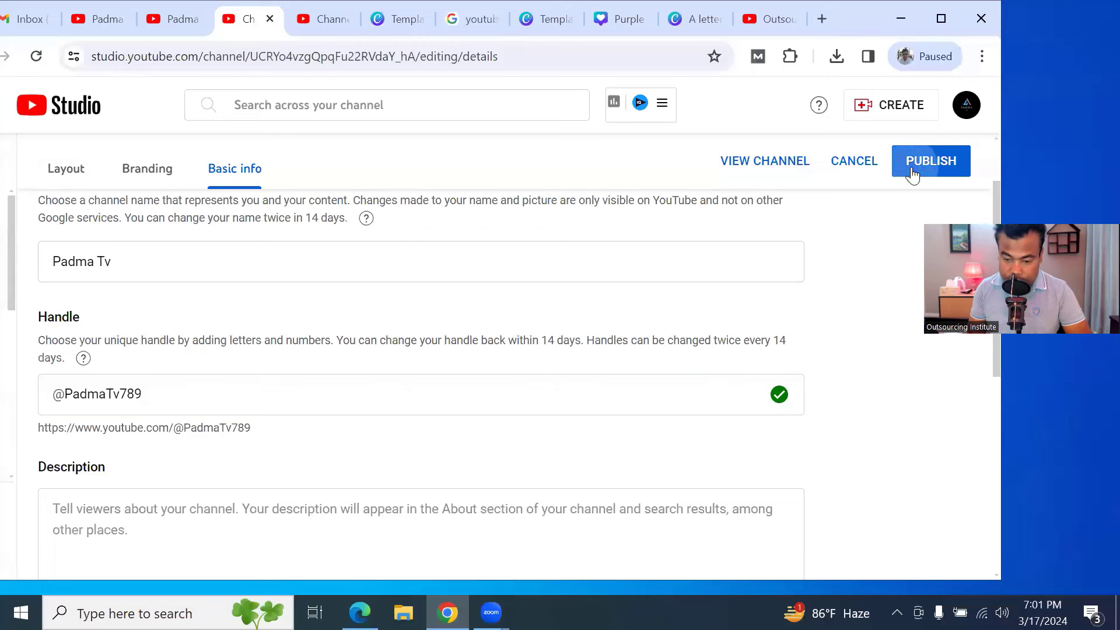
{"action": "left_click", "coordinate": [941, 19]}
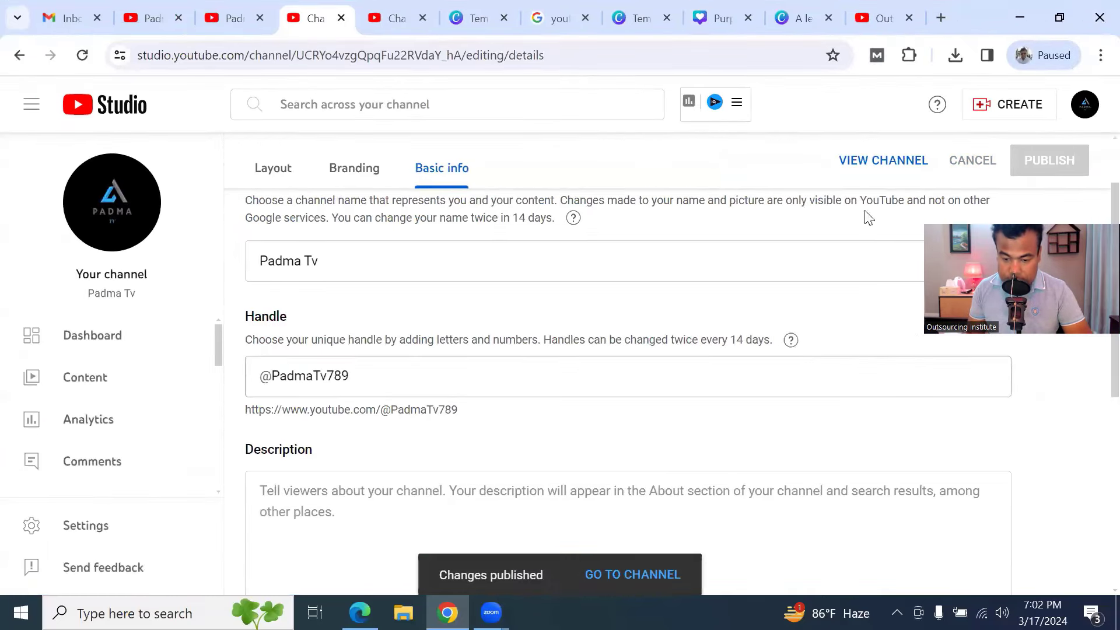
{"action": "left_click", "coordinate": [941, 18]}
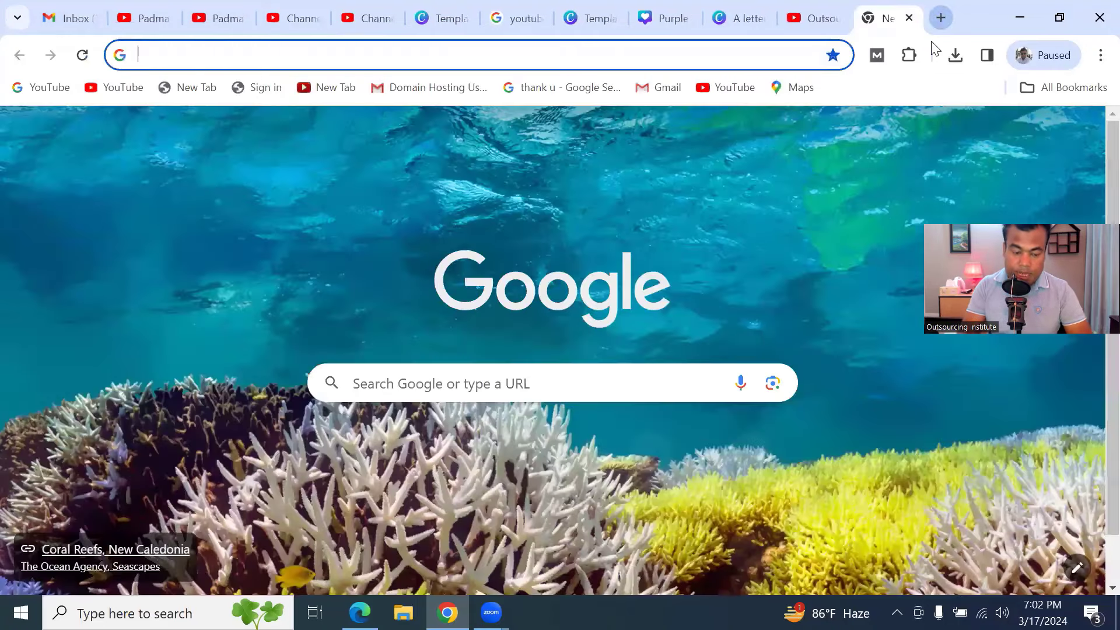
{"action": "type", "text": "you"}
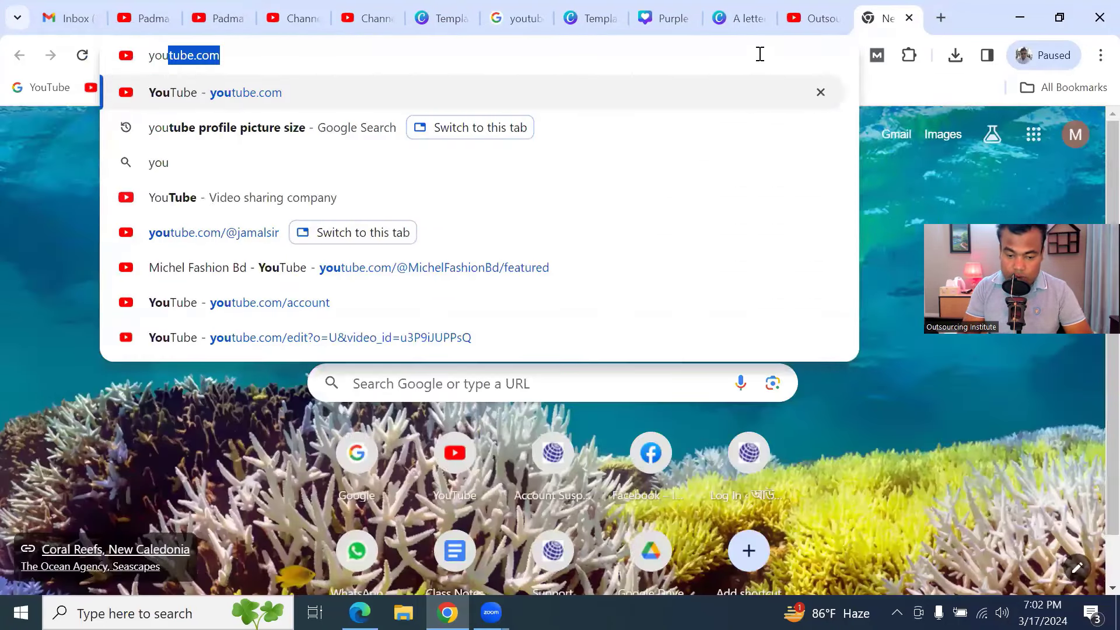
{"action": "type", "text": "tube.com/789"}
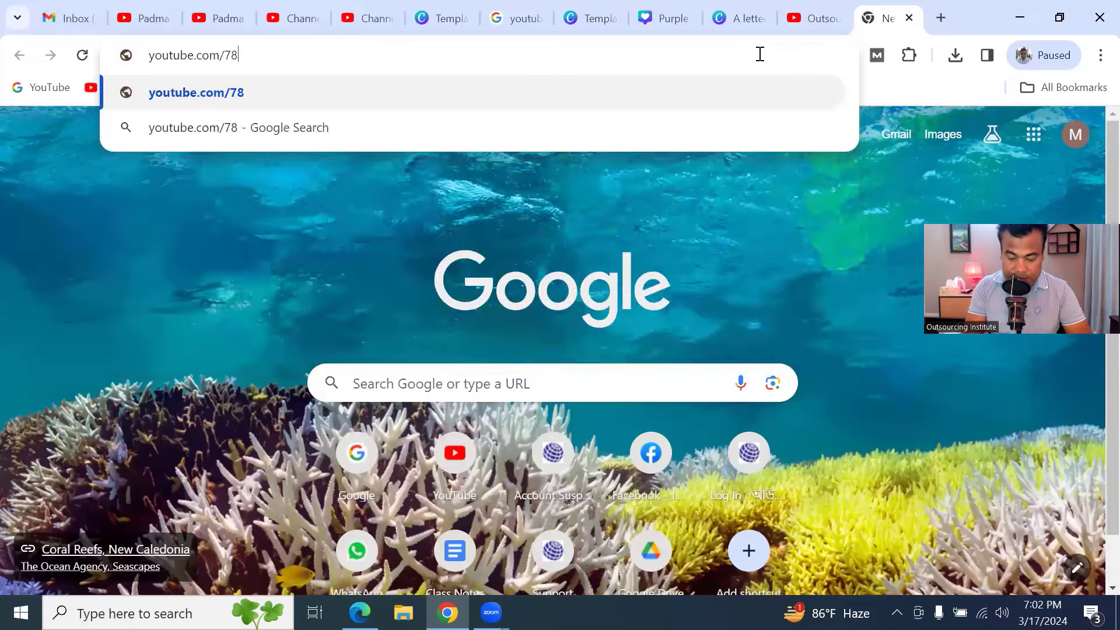
{"action": "key", "text": "BackSpace"}
{"action": "key", "text": "BackSpace"}
{"action": "key", "text": "BackSpace"}
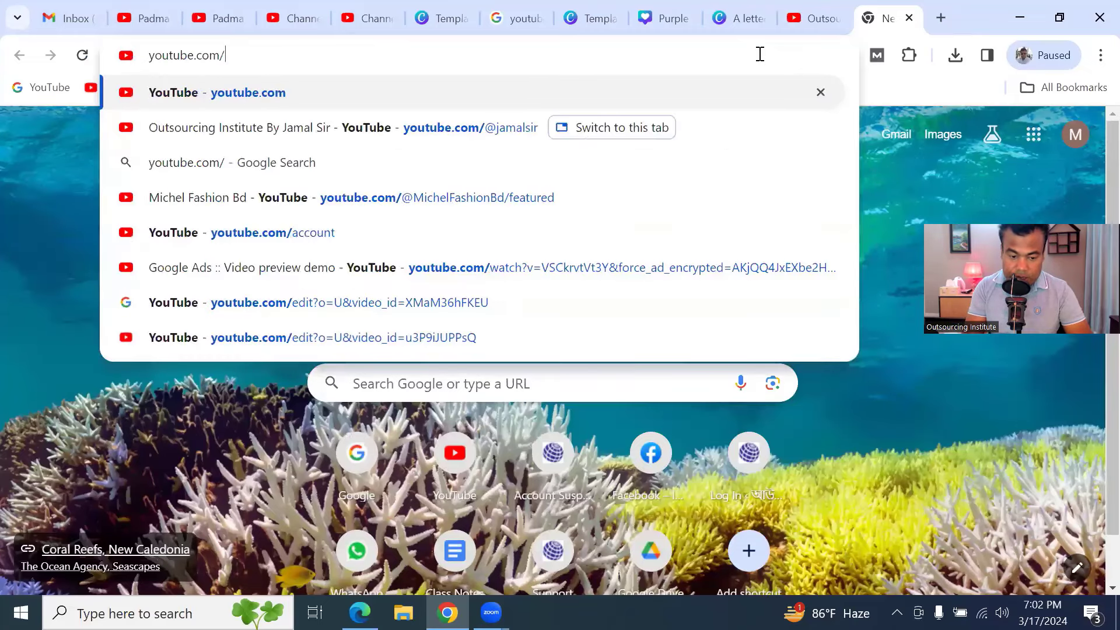
{"action": "type", "text": "pa"}
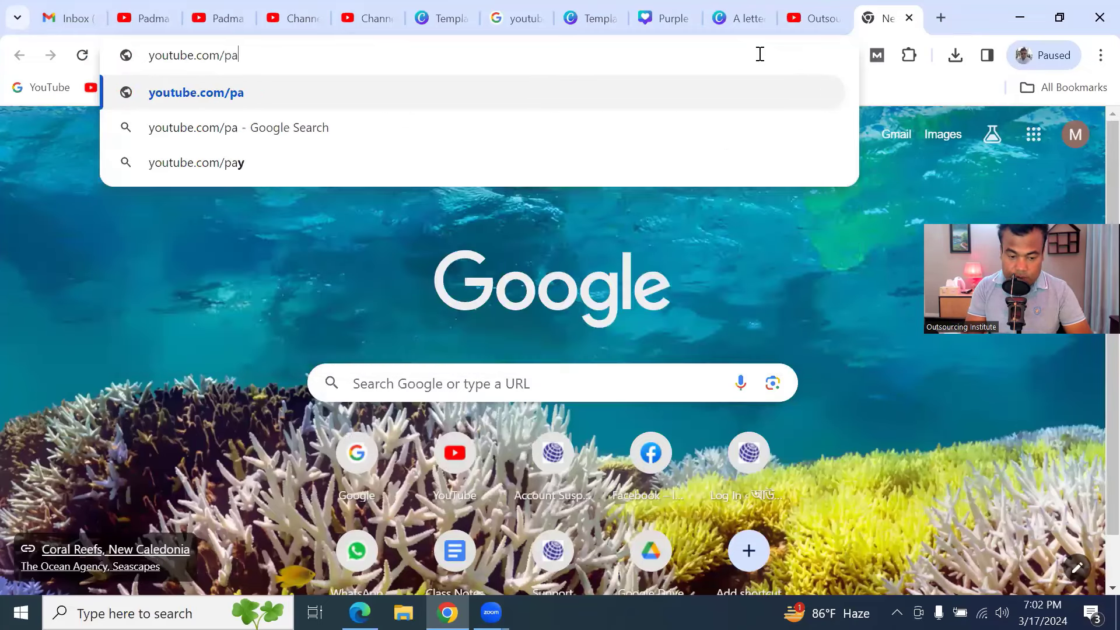
{"action": "type", "text": "dma"}
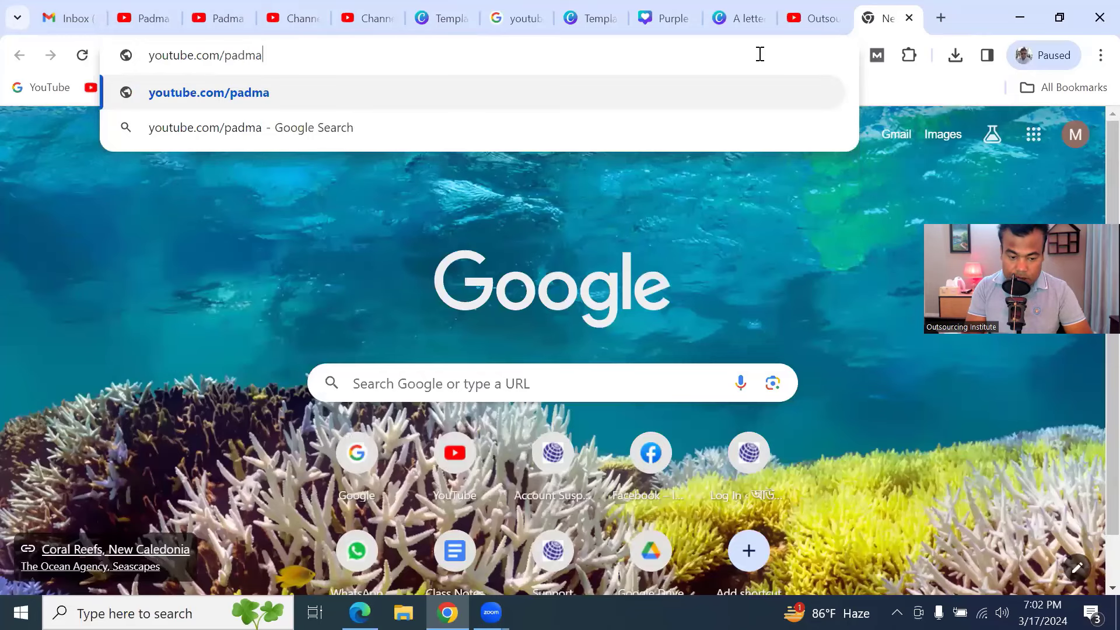
{"action": "type", "text": "tv789"}
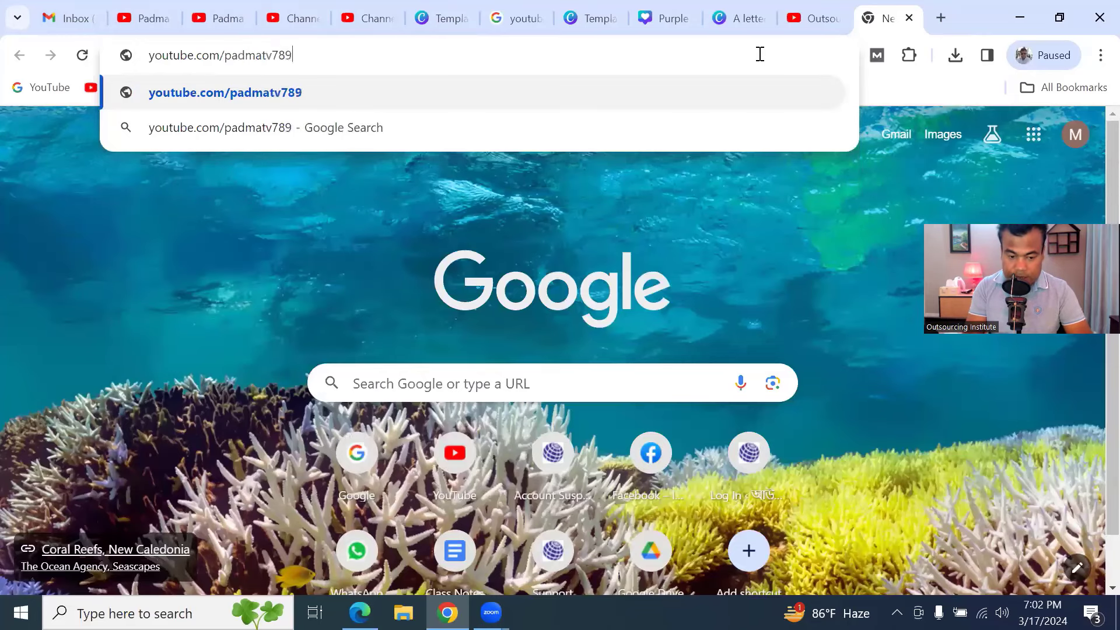
{"action": "key", "text": "Return"}
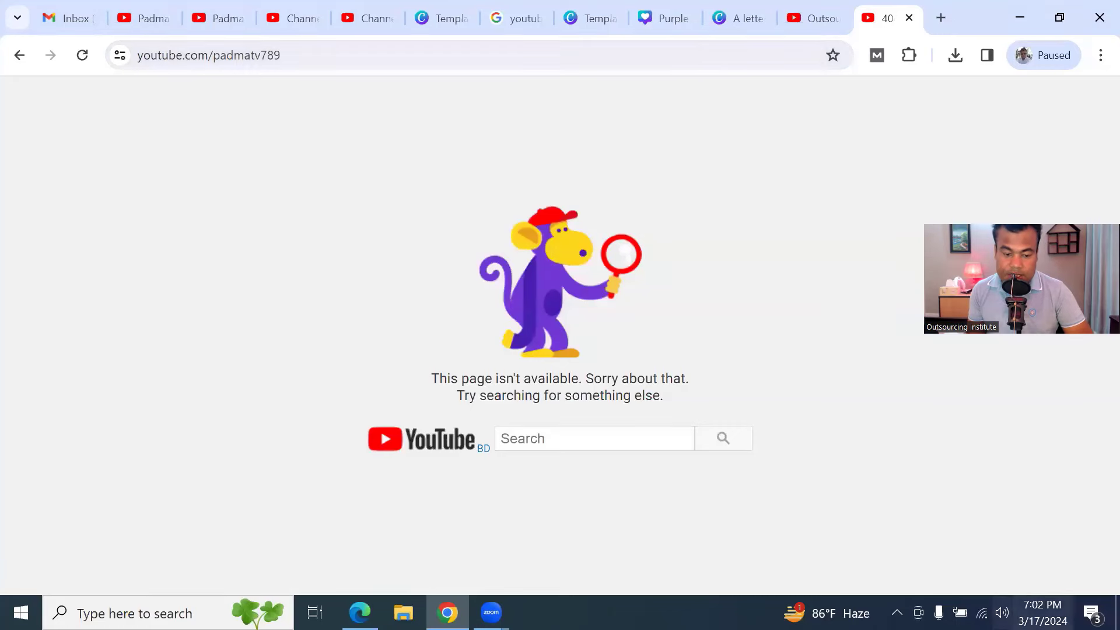
- Retry the address as youtube.com/PadmaTv789 and reload it
{"action": "left_click", "coordinate": [373, 63]}
{"action": "left_click", "coordinate": [371, 55]}
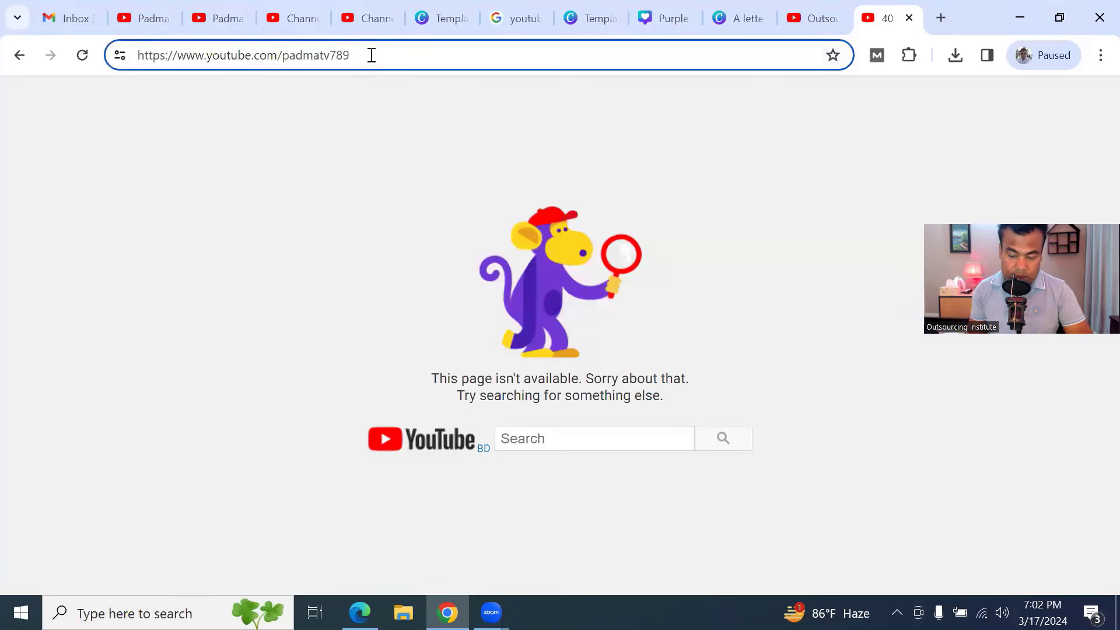
{"action": "key", "text": "BackSpace"}
{"action": "key", "text": "BackSpace"}
{"action": "key", "text": "BackSpace"}
{"action": "key", "text": "BackSpace"}
{"action": "key", "text": "BackSpace"}
{"action": "key", "text": "BackSpace"}
{"action": "key", "text": "BackSpace"}
{"action": "key", "text": "BackSpace"}
{"action": "key", "text": "BackSpace"}
{"action": "key", "text": "BackSpace"}
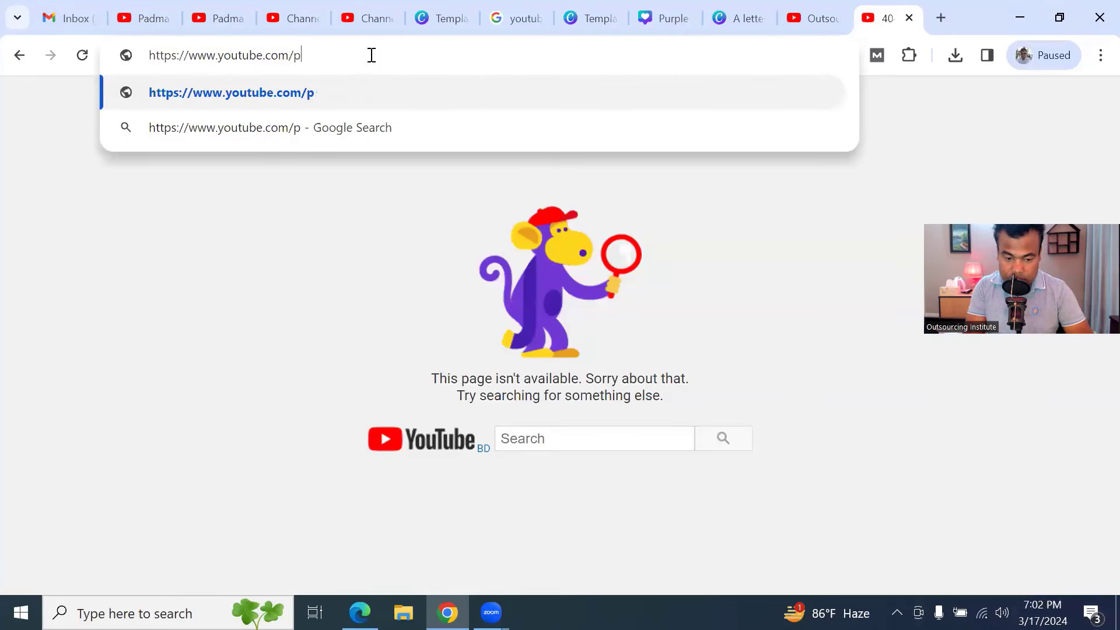
{"action": "type", "text": "PadmaTv"}
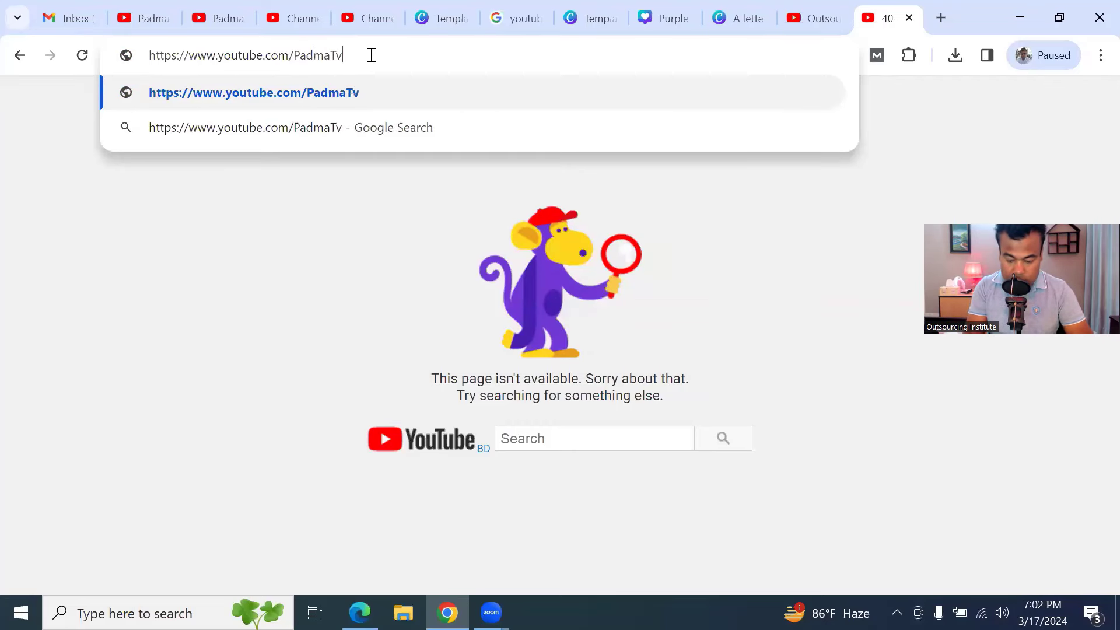
{"action": "type", "text": "789"}
{"action": "key", "text": "Return"}
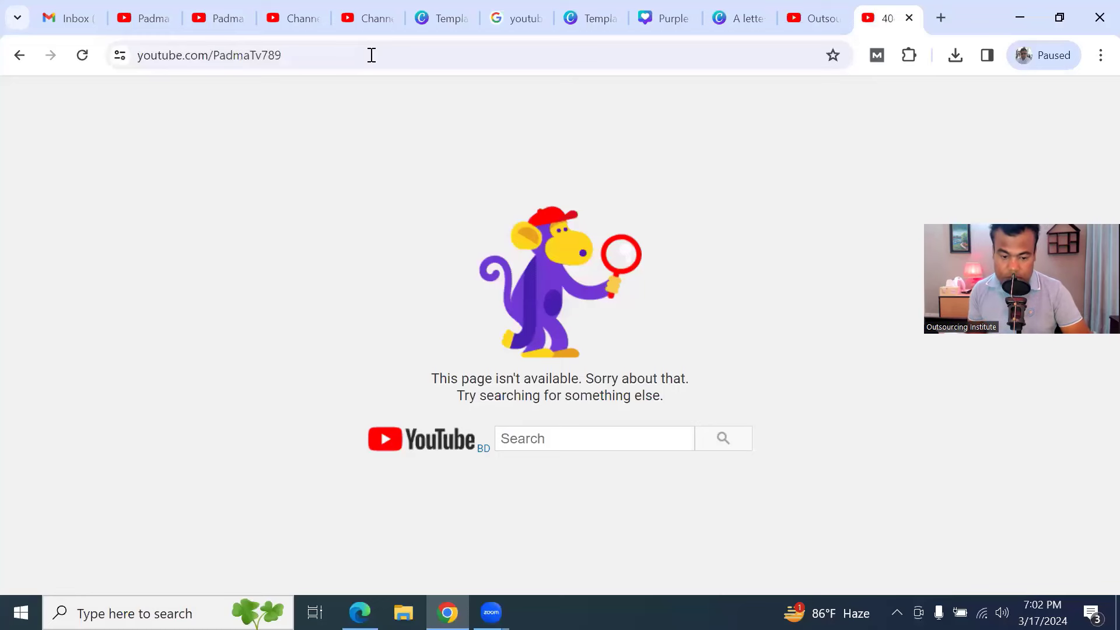
{"action": "left_click", "coordinate": [83, 55]}
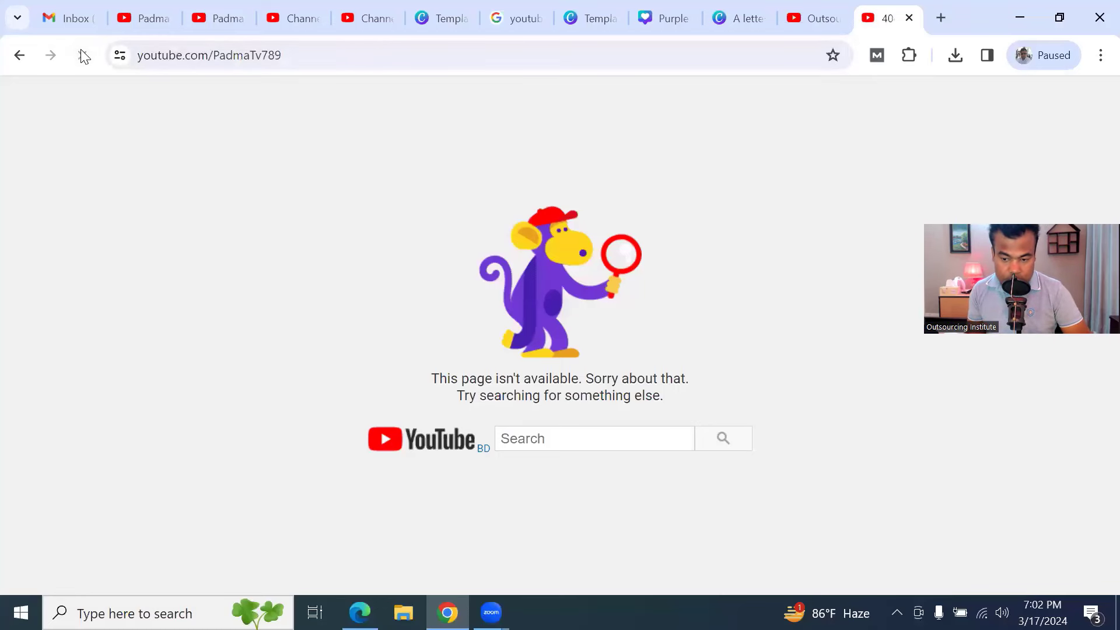
{"action": "left_click", "coordinate": [296, 18]}
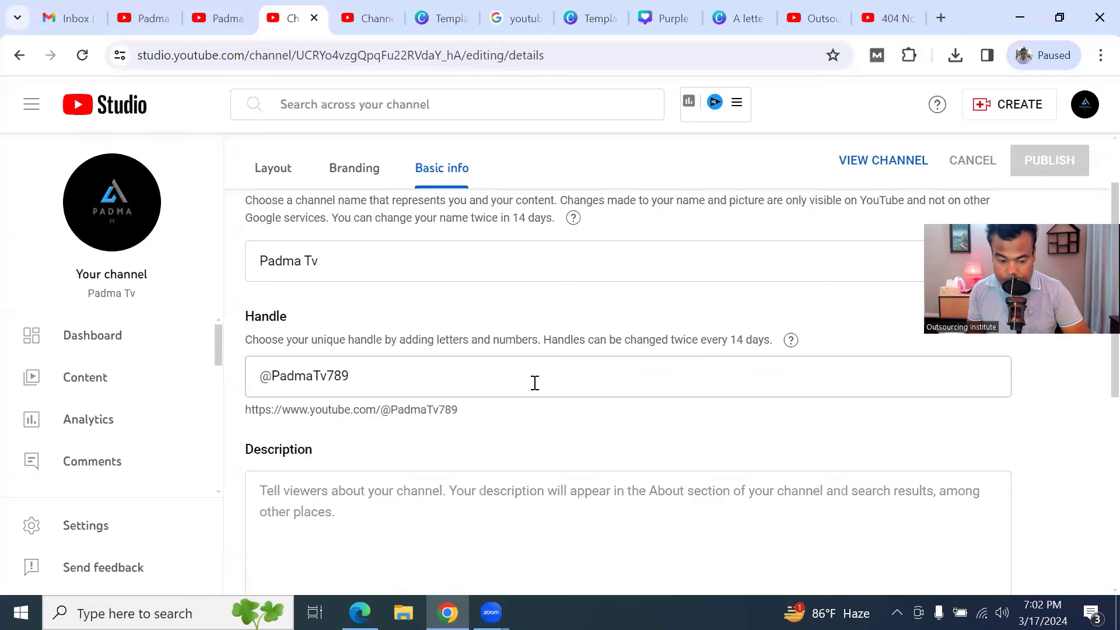
{"action": "left_click", "coordinate": [888, 13]}
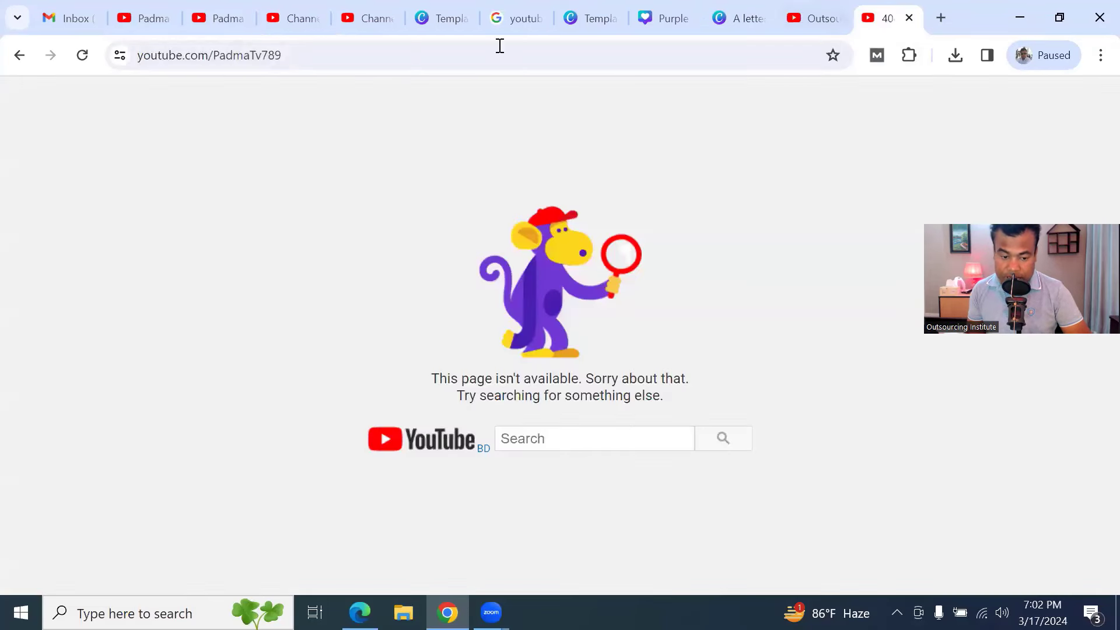
{"action": "left_click", "coordinate": [212, 53]}
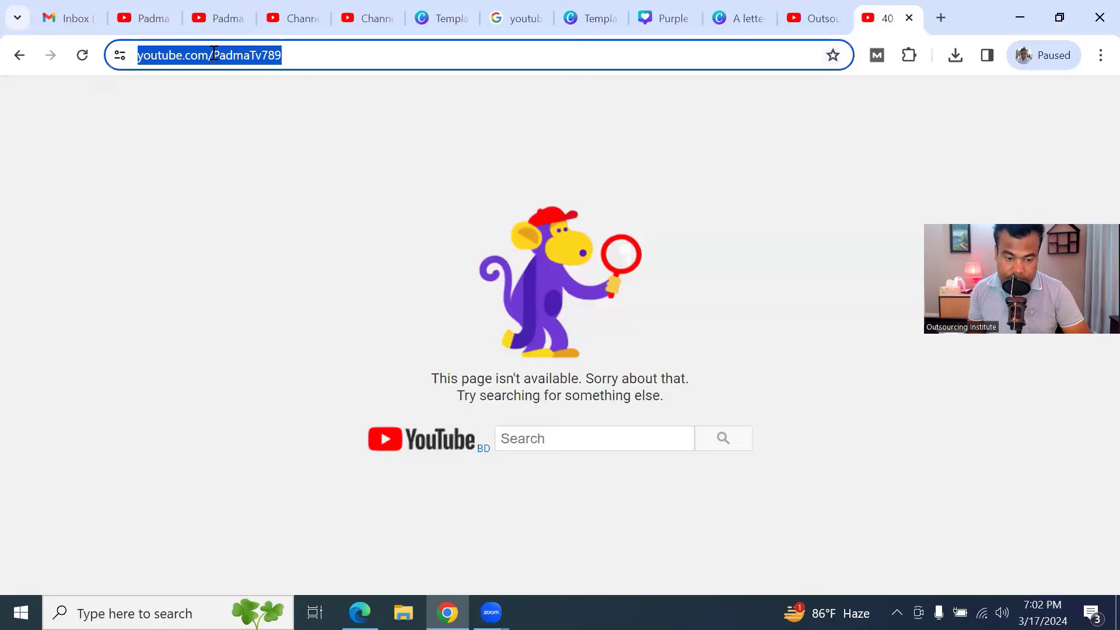
{"action": "left_click", "coordinate": [354, 53]}
{"action": "key", "text": "BackSpace"}
{"action": "key", "text": "BackSpace"}
{"action": "key", "text": "BackSpace"}
{"action": "key", "text": "BackSpace"}
{"action": "key", "text": "BackSpace"}
{"action": "key", "text": "BackSpace"}
{"action": "key", "text": "BackSpace"}
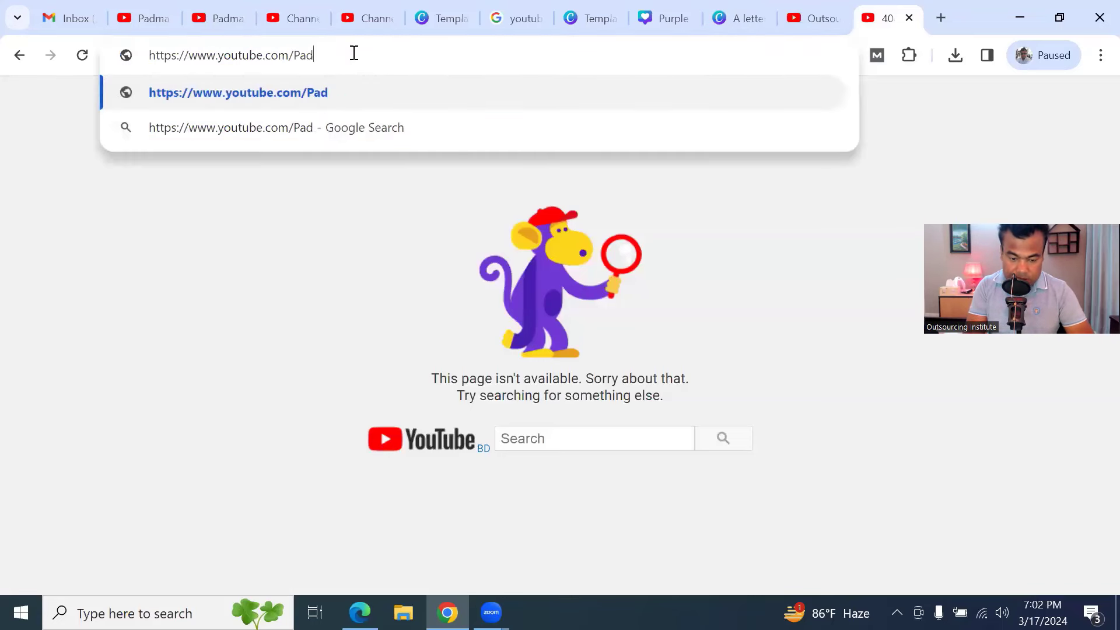
{"action": "key", "text": "BackSpace"}
{"action": "key", "text": "BackSpace"}
{"action": "key", "text": "BackSpace"}
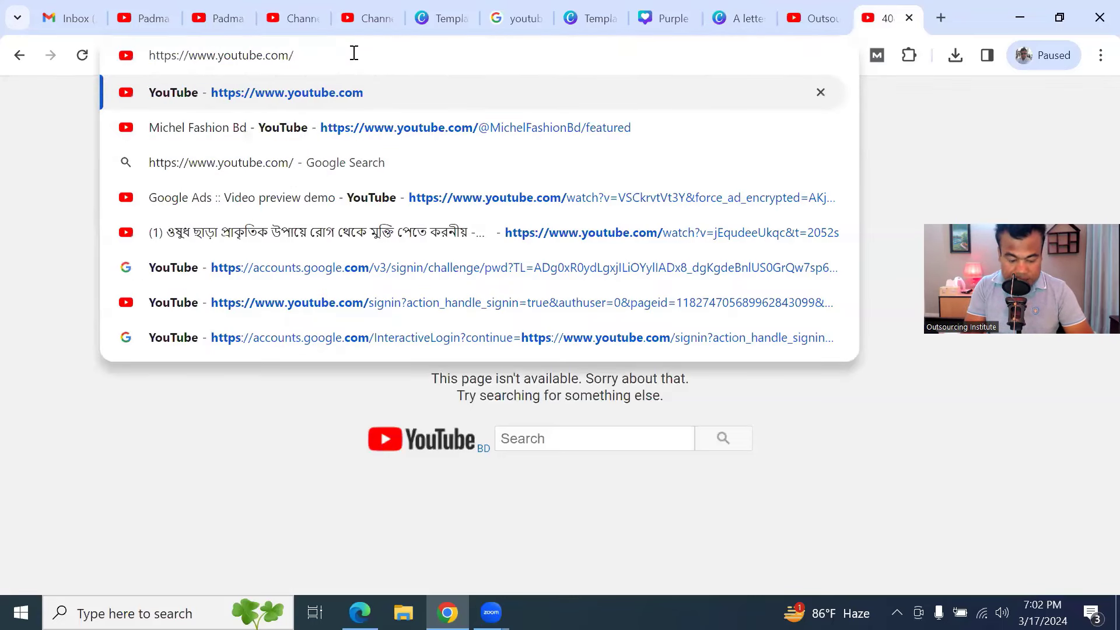
{"action": "type", "text": "@pa"}
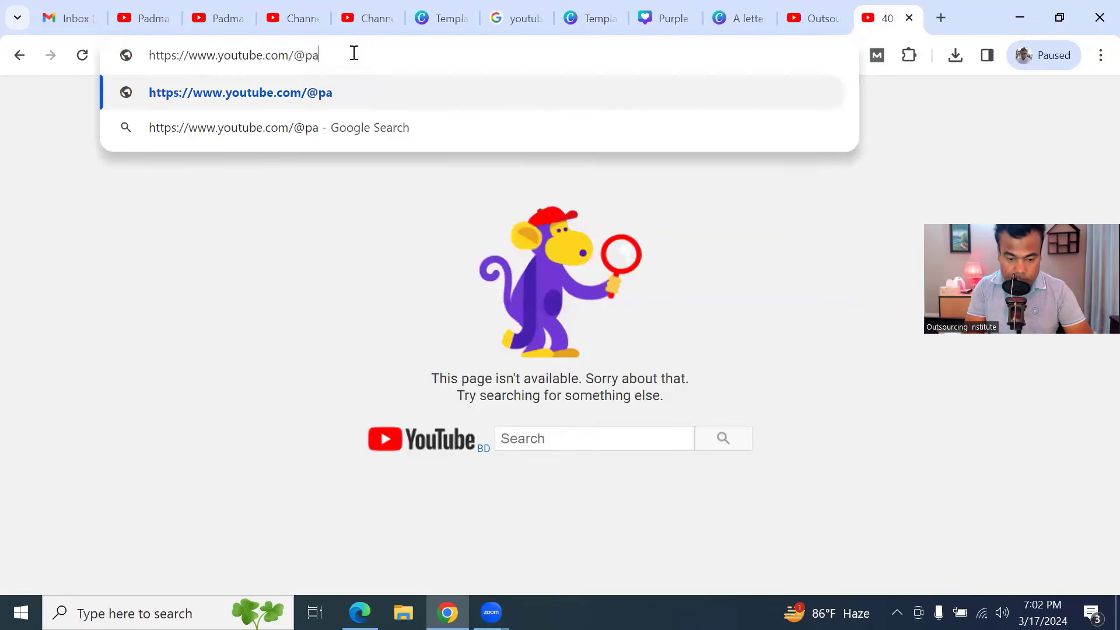
{"action": "type", "text": "dmatv"}
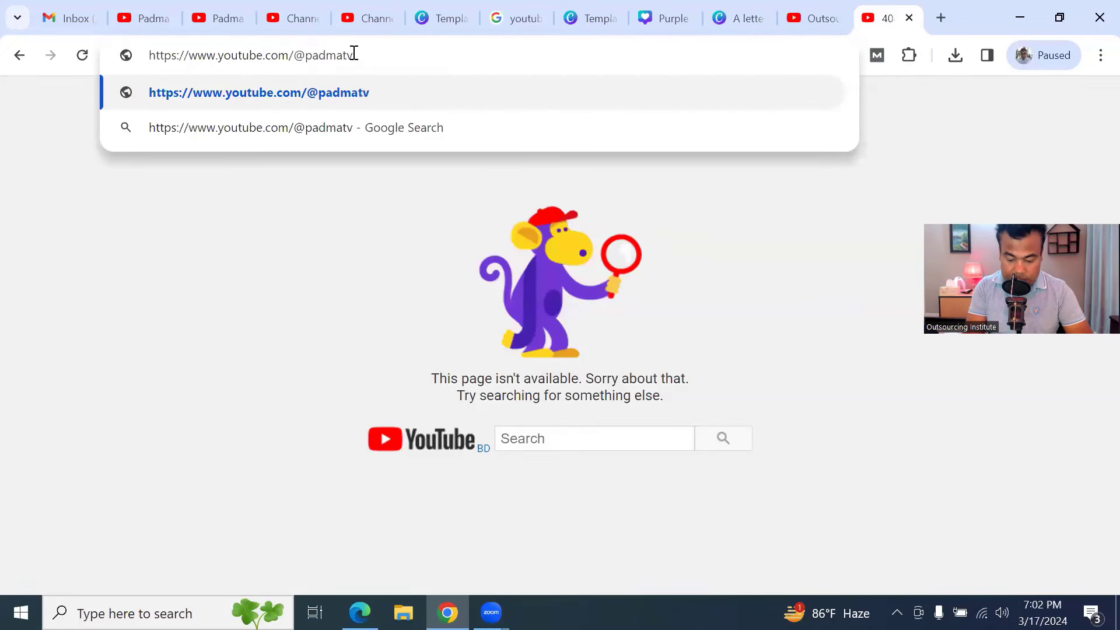
{"action": "type", "text": "789"}
{"action": "key", "text": "Return"}
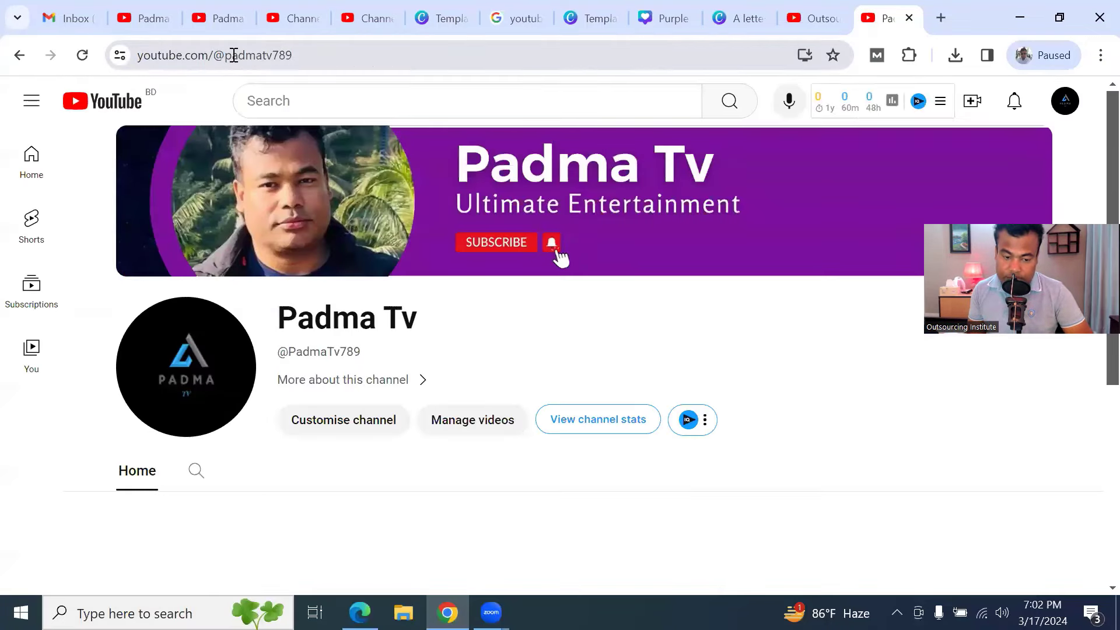
{"action": "left_click_drag", "start_coordinate": [217, 55], "coordinate": [321, 55]}
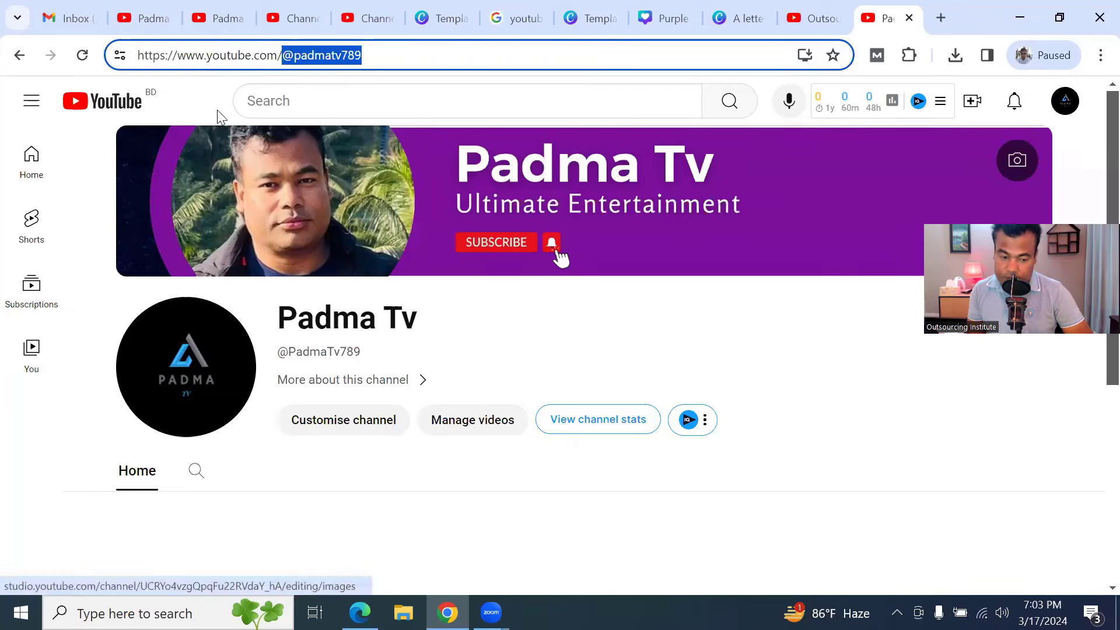
- Check the Branding and Basic info pages on the other customisation tab
{"action": "left_click", "coordinate": [374, 15]}
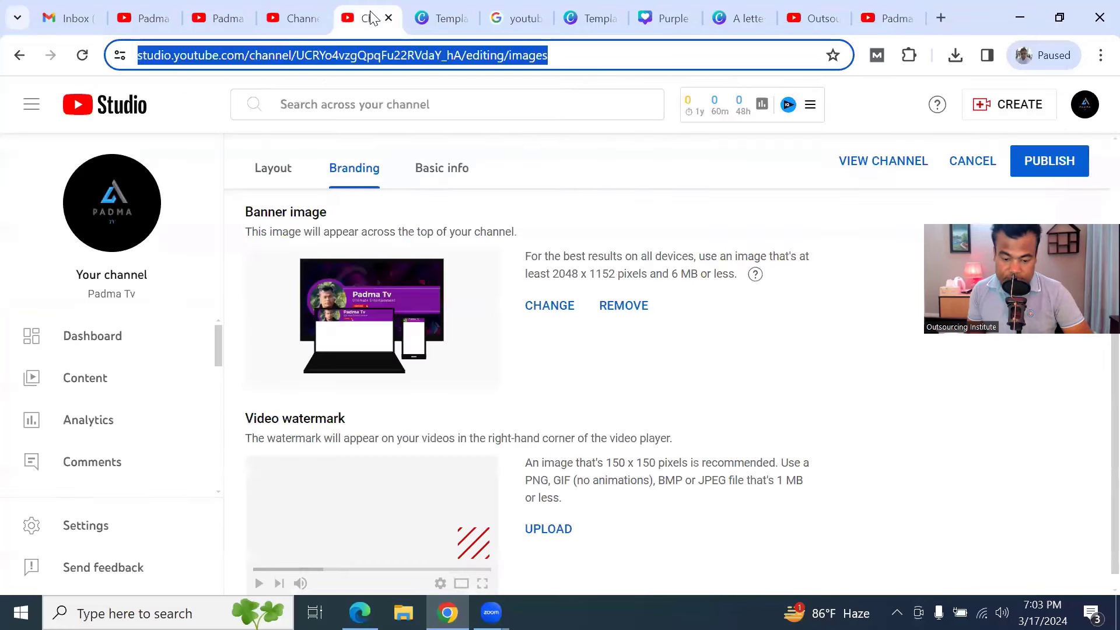
{"action": "left_click", "coordinate": [814, 384]}
{"action": "scroll", "coordinate": [748, 399], "scroll_direction": "down", "scroll_amount": 1}
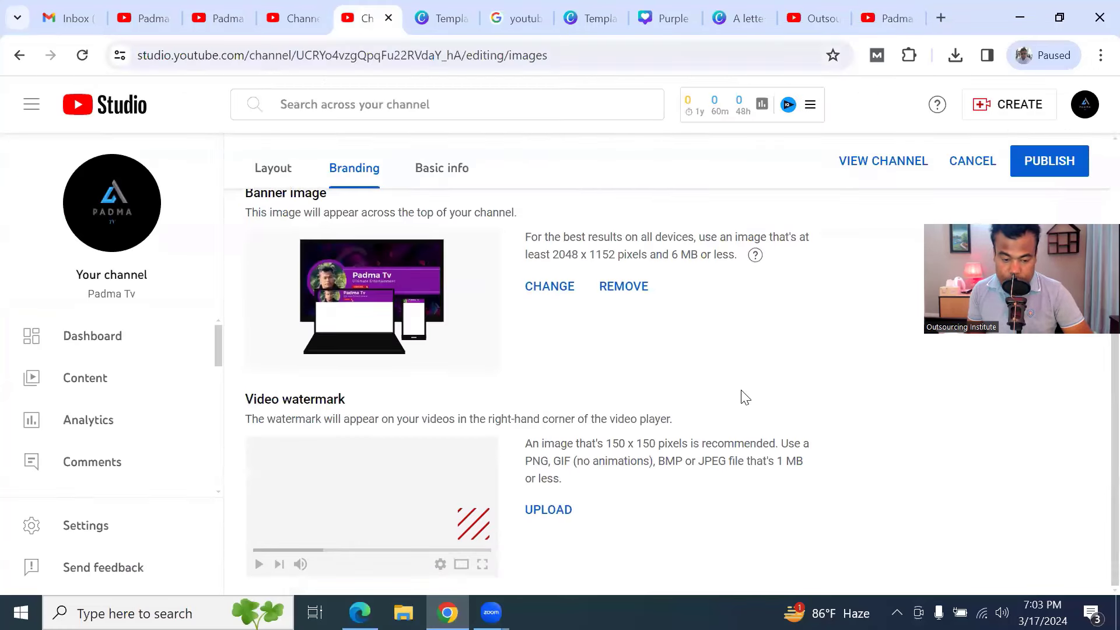
{"action": "scroll", "coordinate": [745, 398], "scroll_direction": "up", "scroll_amount": 5}
{"action": "left_click", "coordinate": [444, 221]}
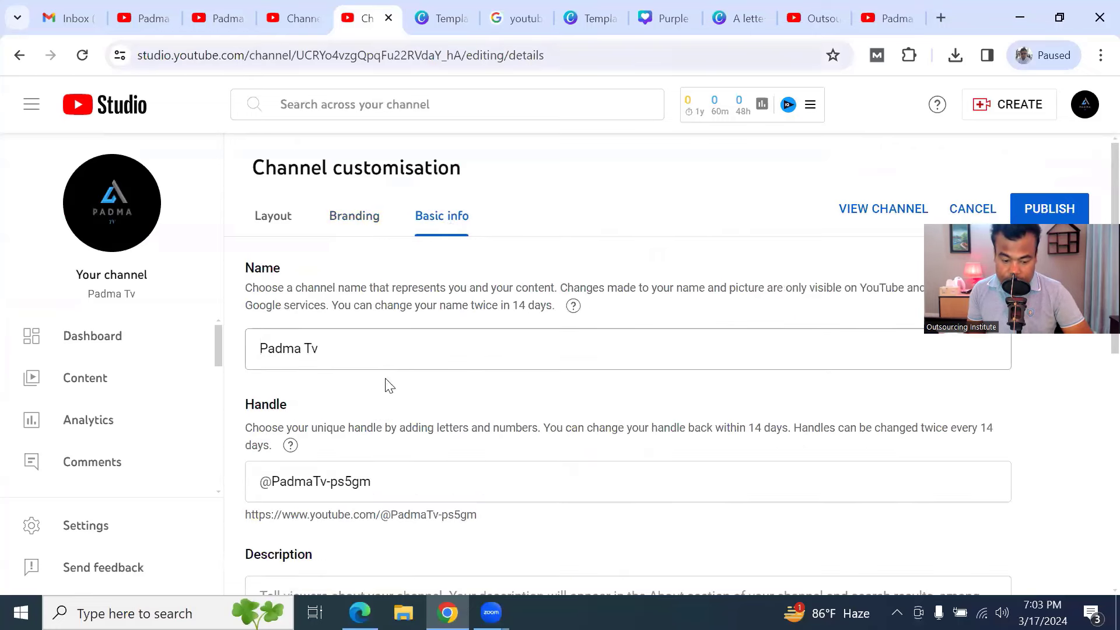
{"action": "scroll", "coordinate": [387, 383], "scroll_direction": "down", "scroll_amount": 2}
{"action": "left_click", "coordinate": [283, 16]}
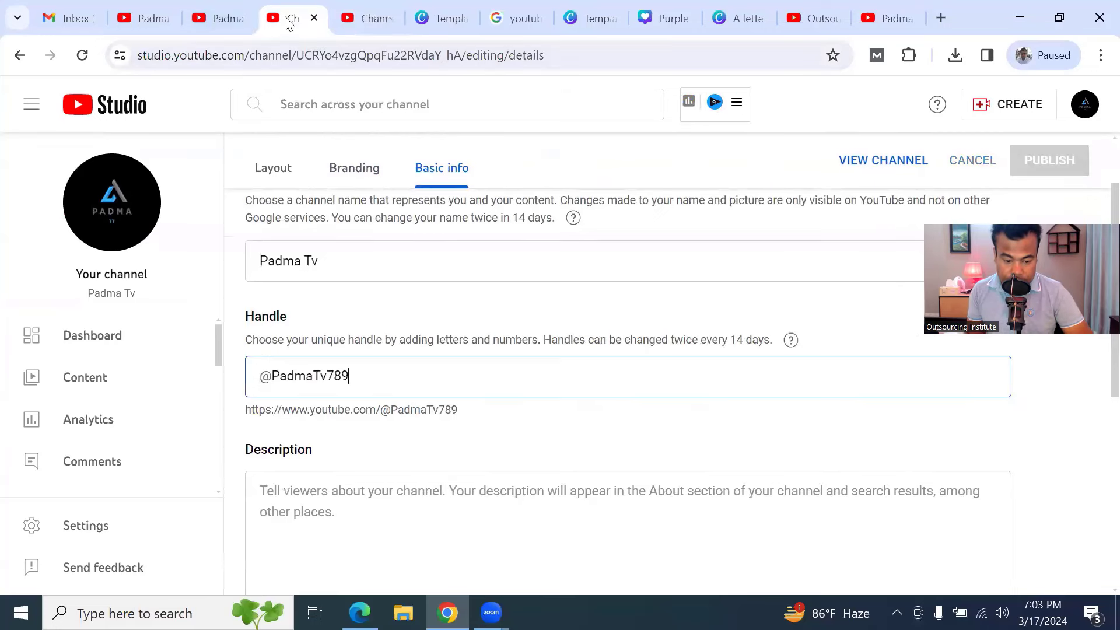
{"action": "left_click", "coordinate": [474, 443]}
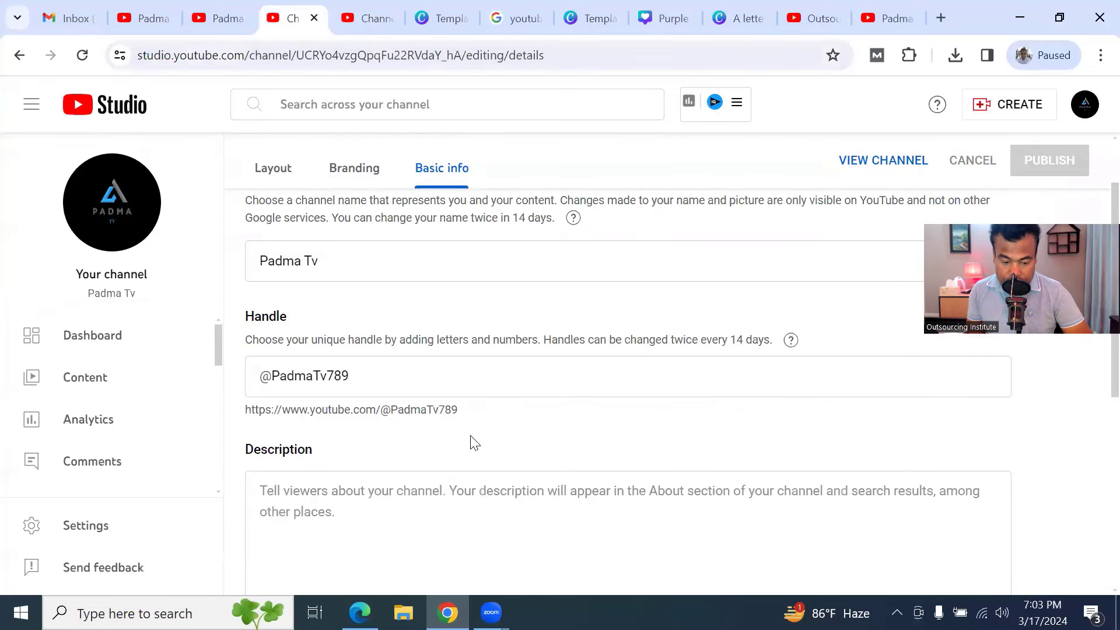
{"action": "left_click", "coordinate": [386, 17]}
{"action": "left_click", "coordinate": [388, 18]}
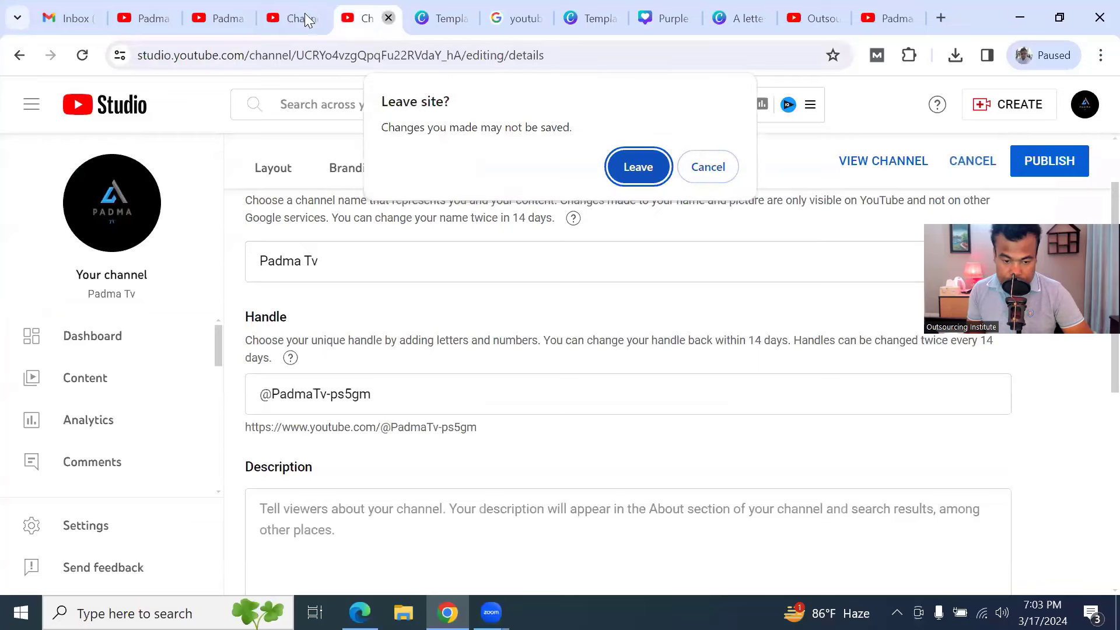
{"action": "left_click", "coordinate": [638, 167]}
{"action": "left_click", "coordinate": [289, 18]}
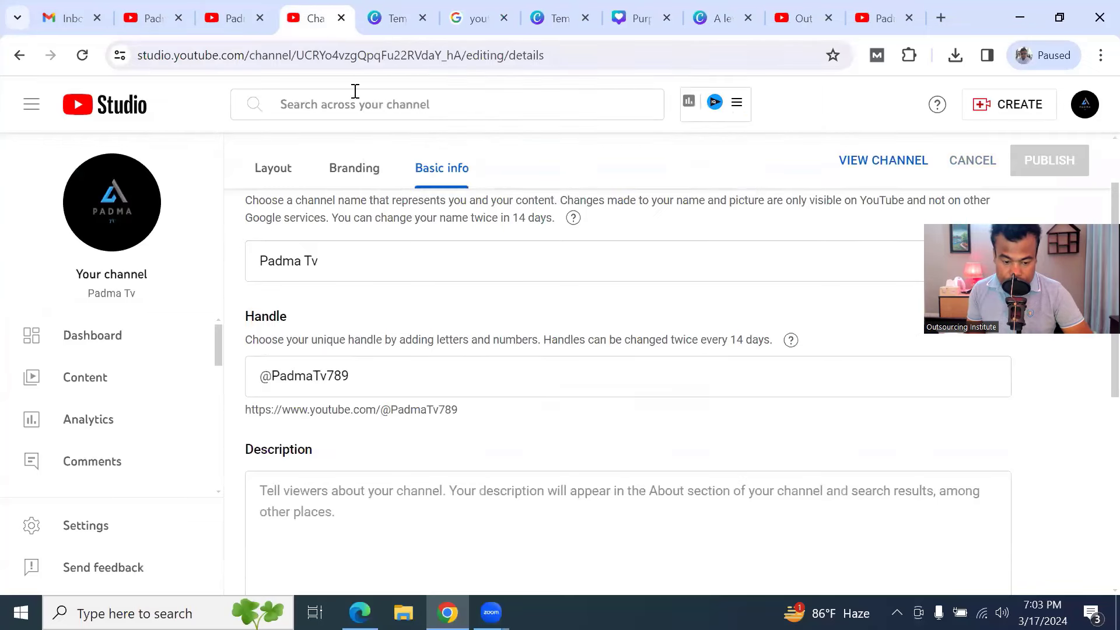
{"action": "scroll", "coordinate": [405, 433], "scroll_direction": "down", "scroll_amount": 3}
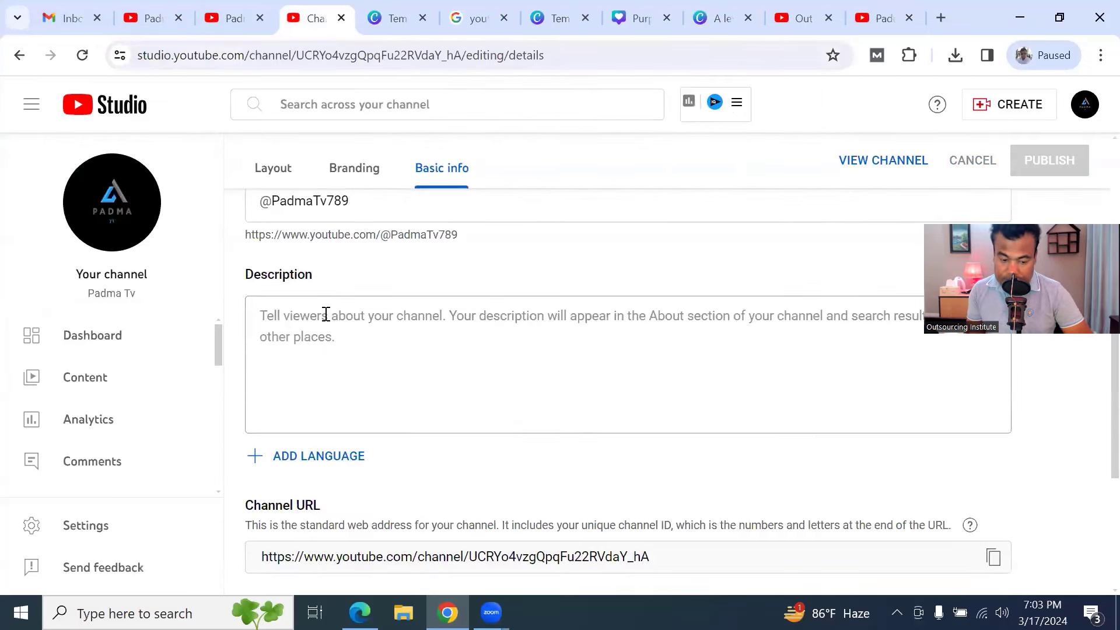
{"action": "left_click", "coordinate": [319, 338]}
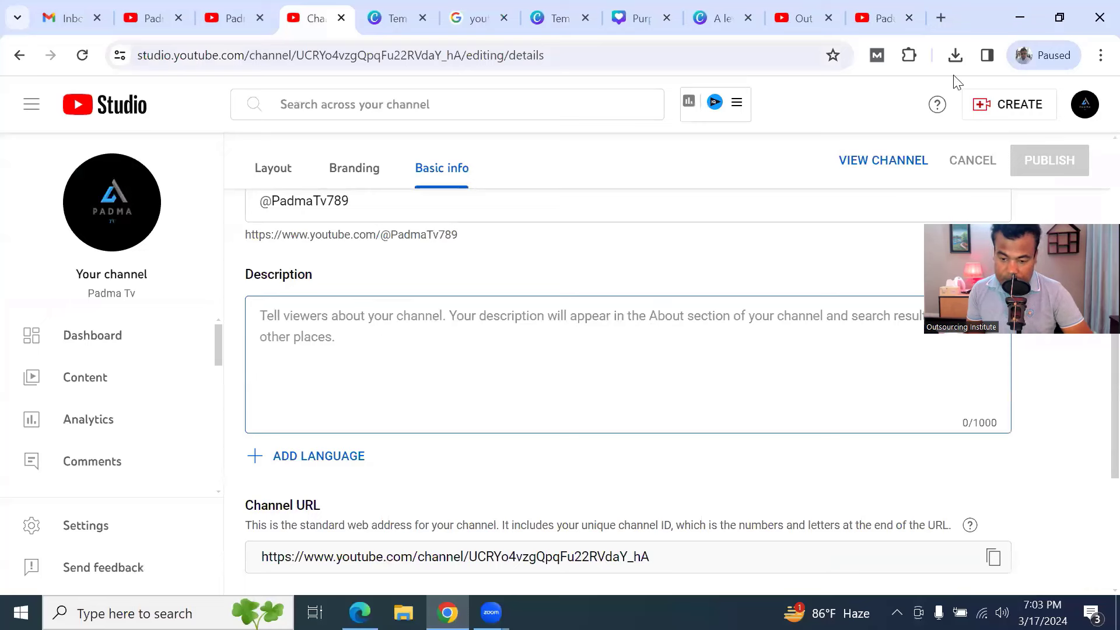
{"action": "left_click", "coordinate": [940, 15]}
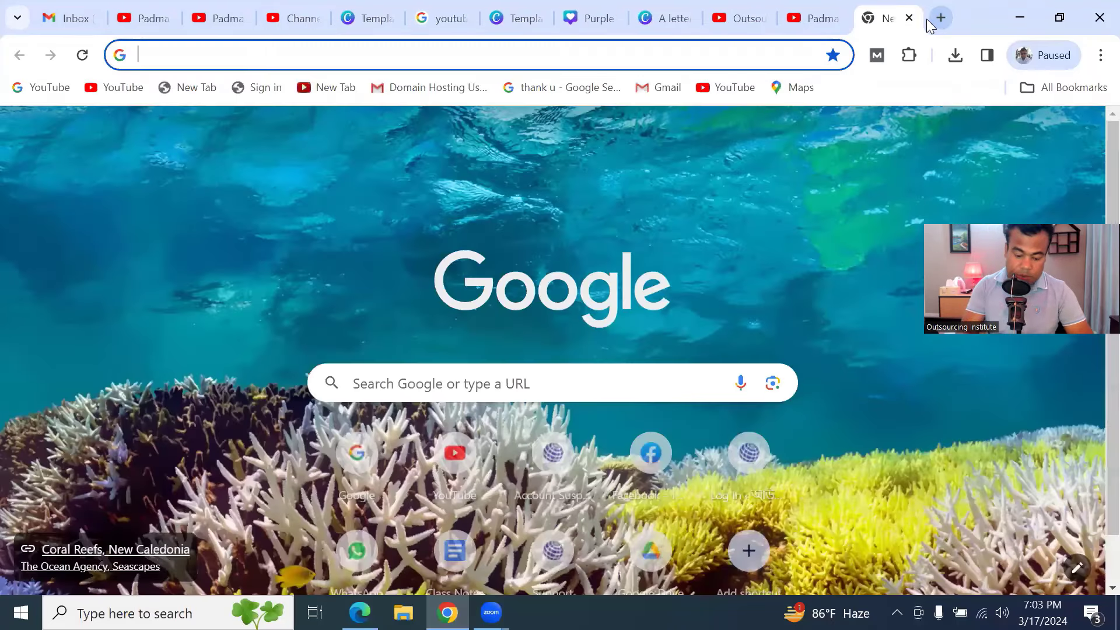
- Search YouTube for outsourcing institute and open that channel's page
{"action": "type", "text": "yo"}
{"action": "key", "text": "Return"}
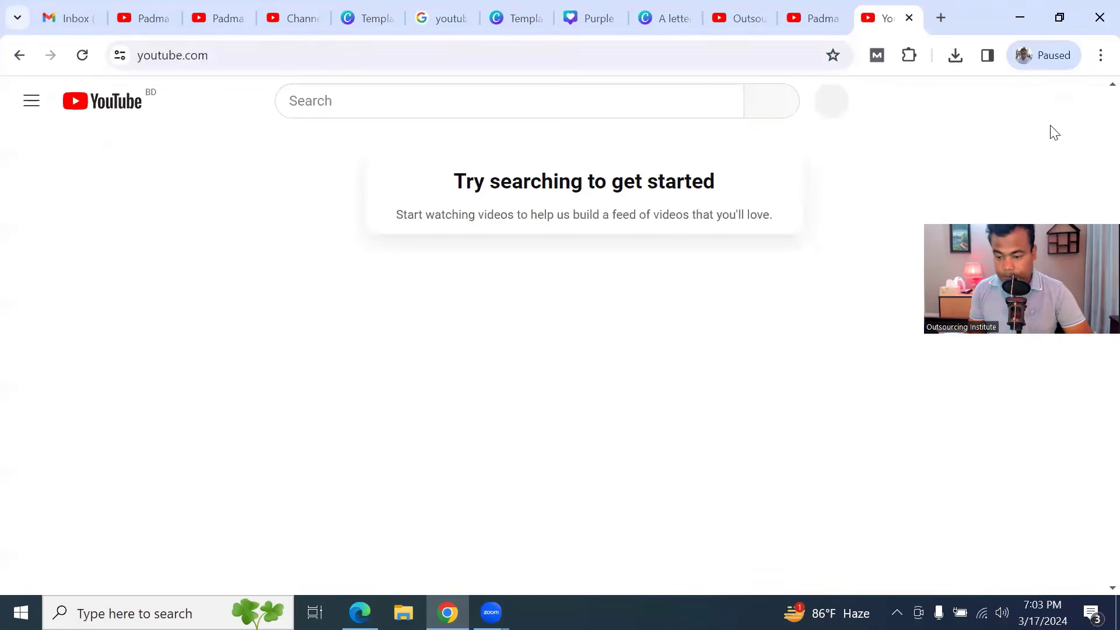
{"action": "left_click", "coordinate": [1069, 114]}
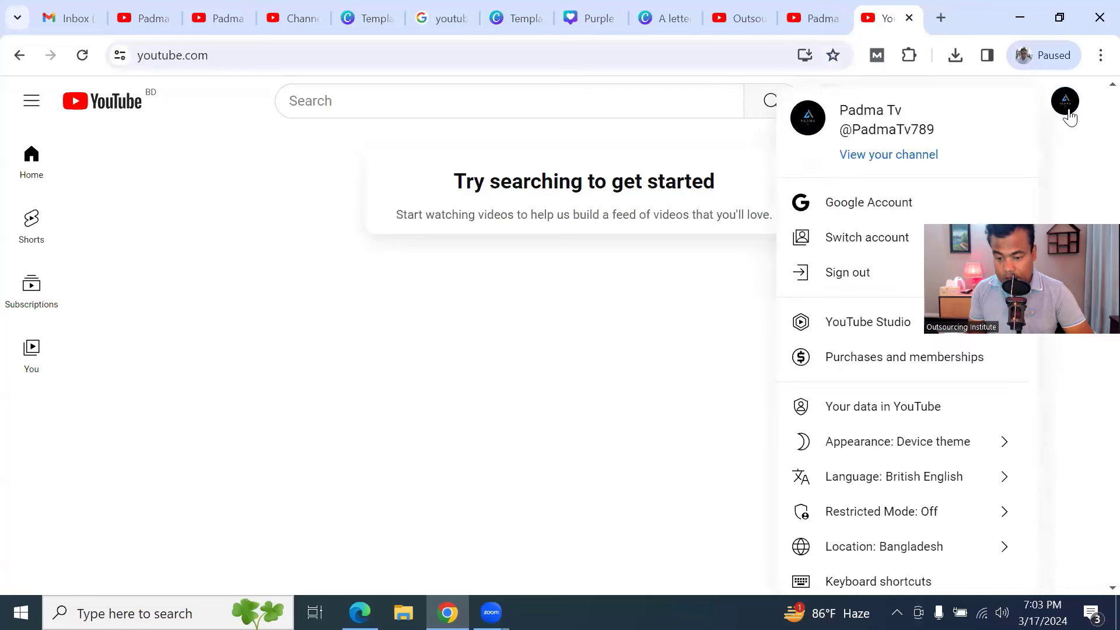
{"action": "left_click", "coordinate": [547, 99]}
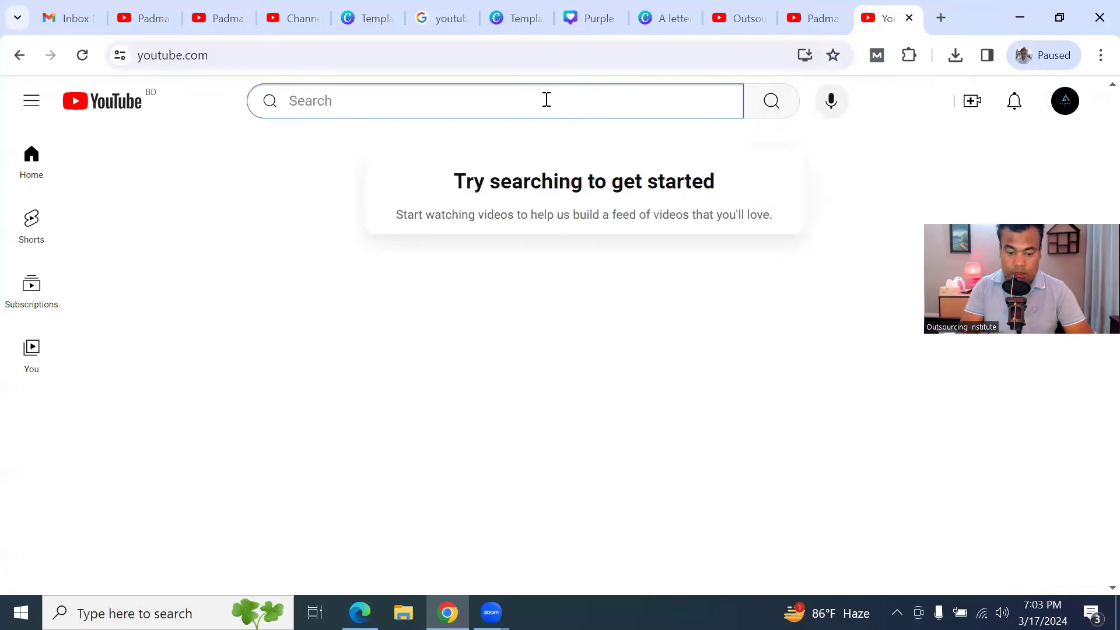
{"action": "type", "text": "outsourcin"}
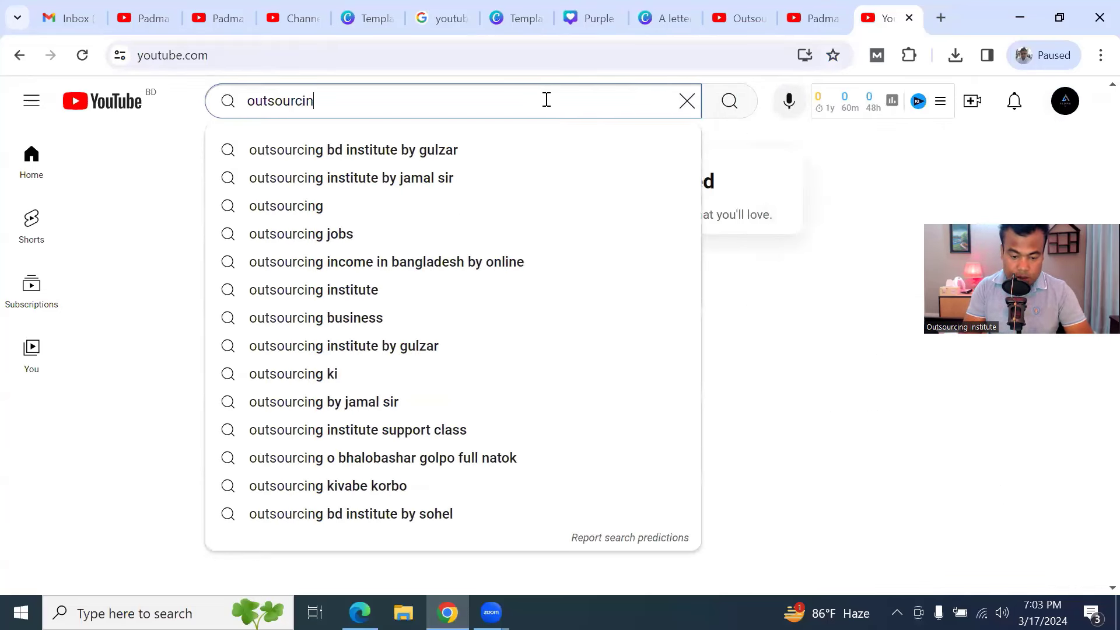
{"action": "left_click", "coordinate": [445, 176]}
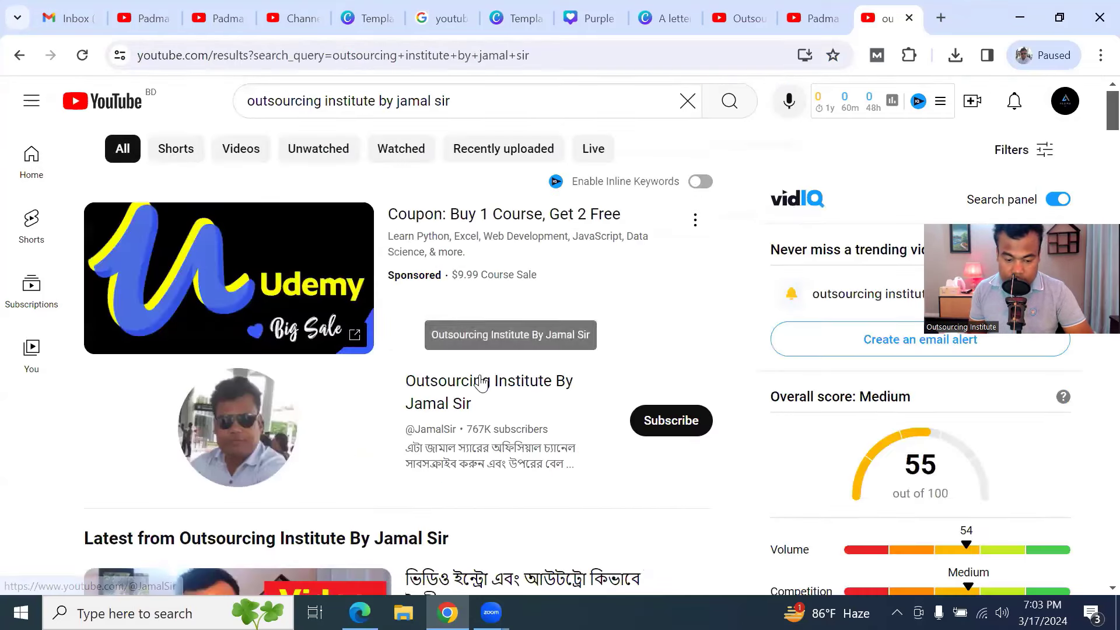
{"action": "left_click", "coordinate": [482, 382]}
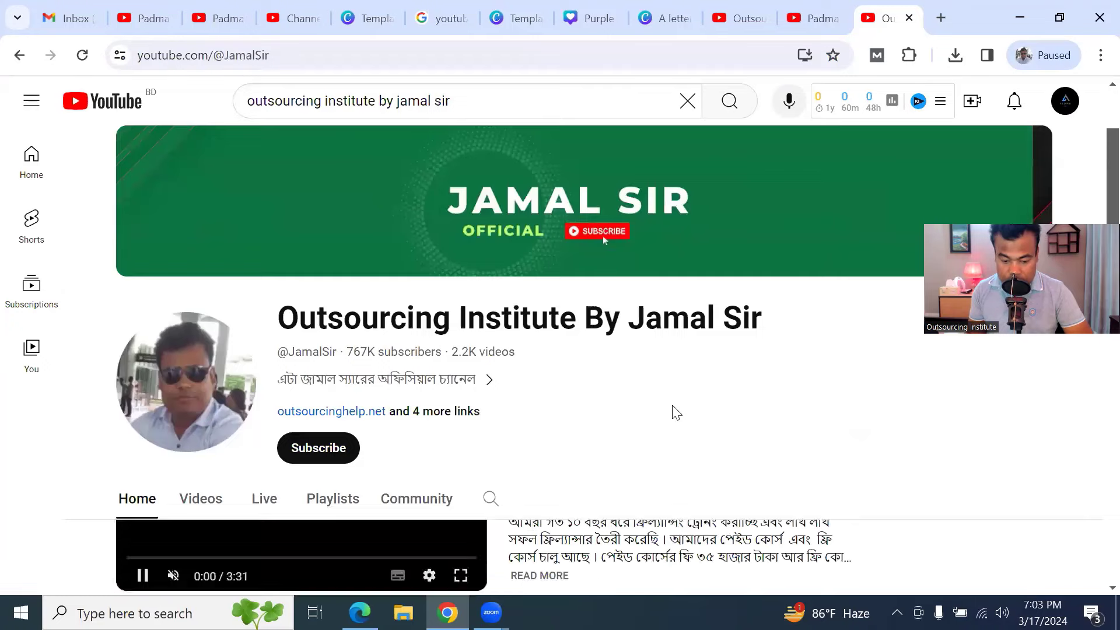
- Read the Outsourcing Institute's full About description, then return to Studio's Basic info
{"action": "scroll", "coordinate": [442, 385], "scroll_direction": "down", "scroll_amount": 4}
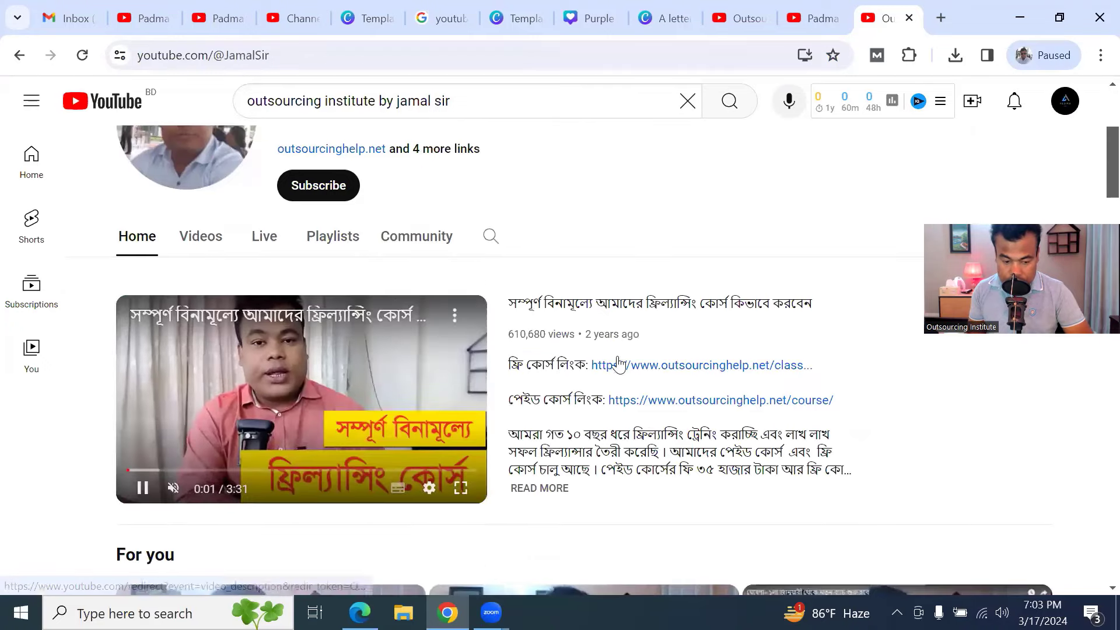
{"action": "scroll", "coordinate": [358, 270], "scroll_direction": "up", "scroll_amount": 2}
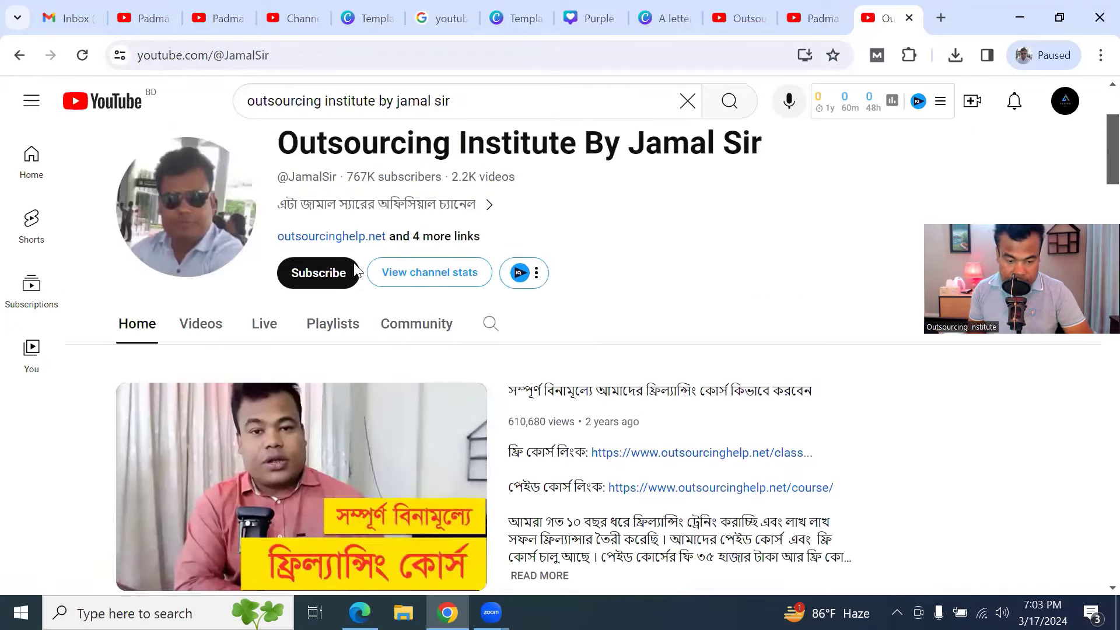
{"action": "left_click", "coordinate": [459, 204]}
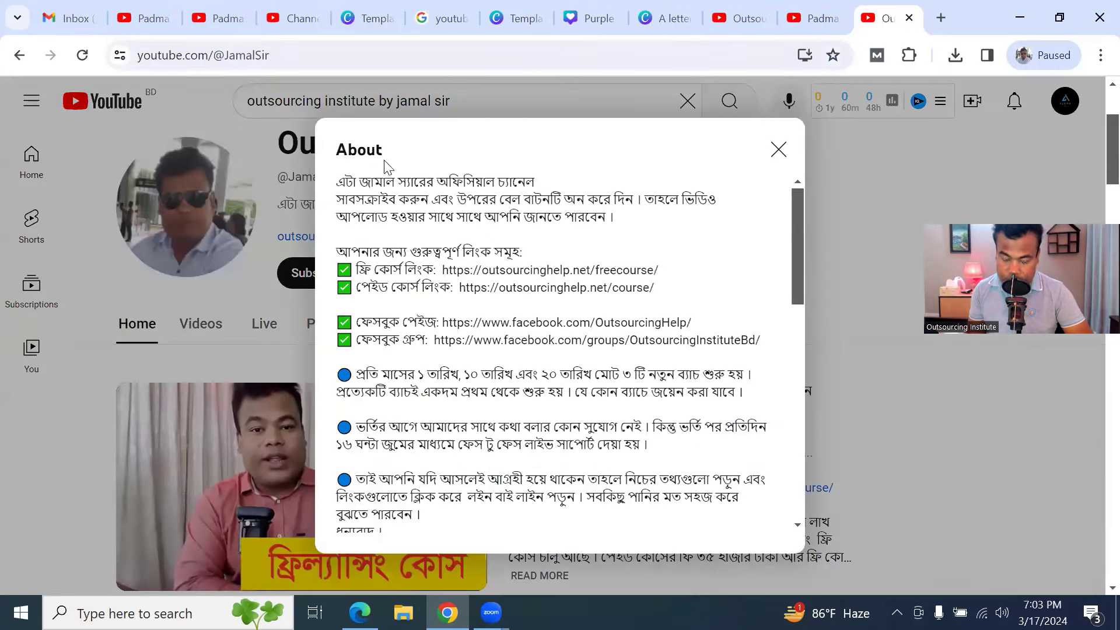
{"action": "scroll", "coordinate": [506, 341], "scroll_direction": "down", "scroll_amount": 10}
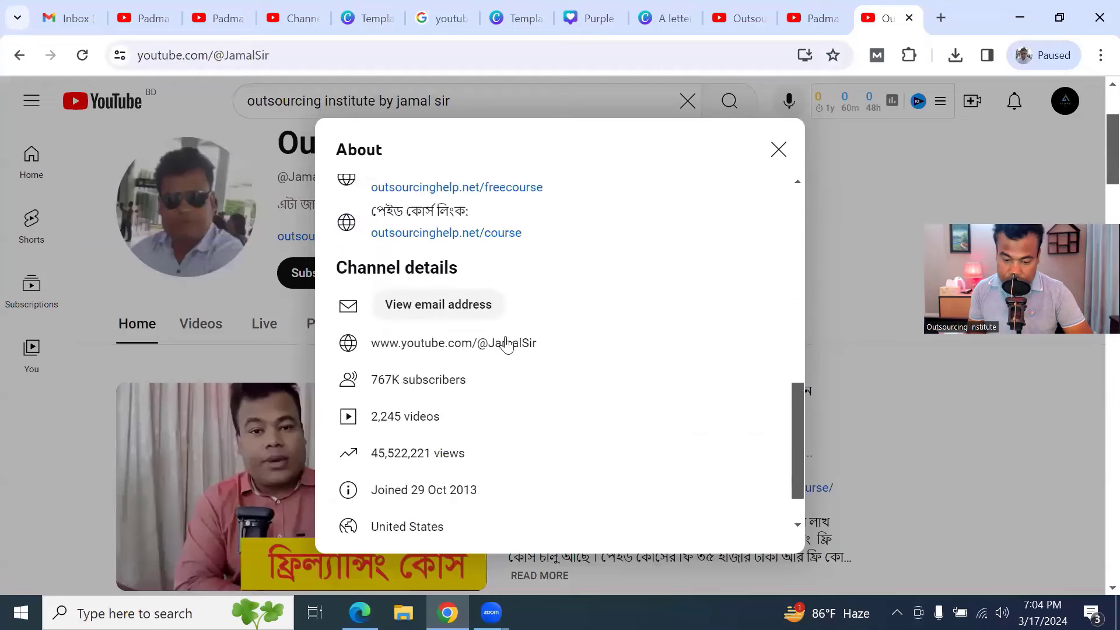
{"action": "scroll", "coordinate": [505, 344], "scroll_direction": "up", "scroll_amount": 10}
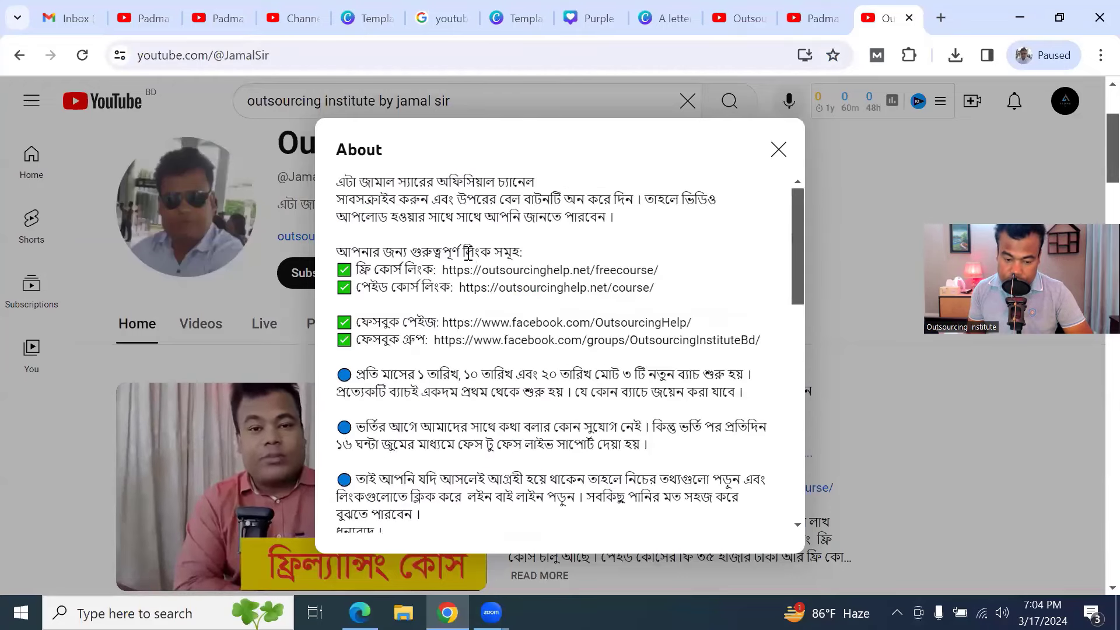
{"action": "scroll", "coordinate": [472, 280], "scroll_direction": "down", "scroll_amount": 6}
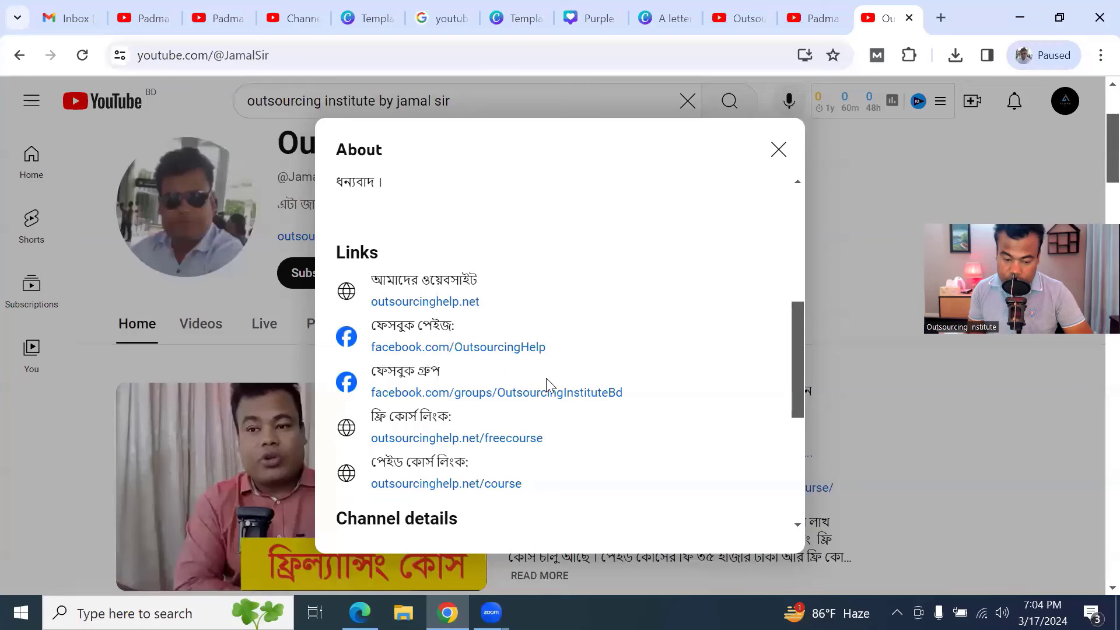
{"action": "scroll", "coordinate": [472, 432], "scroll_direction": "down", "scroll_amount": 5}
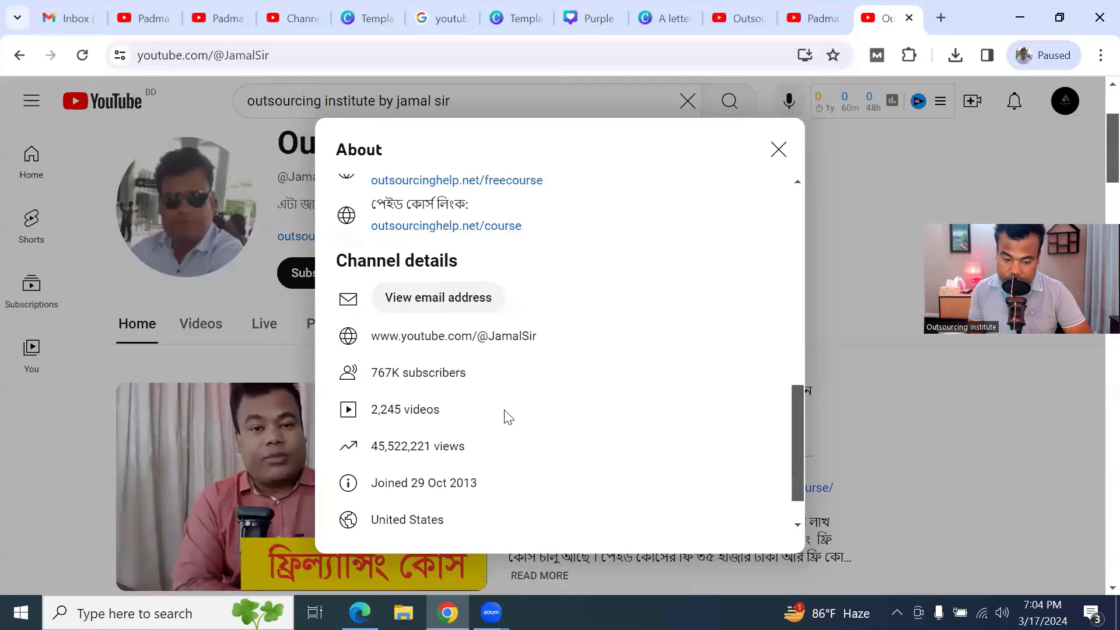
{"action": "scroll", "coordinate": [507, 415], "scroll_direction": "up", "scroll_amount": 10}
{"action": "left_click", "coordinate": [778, 150]}
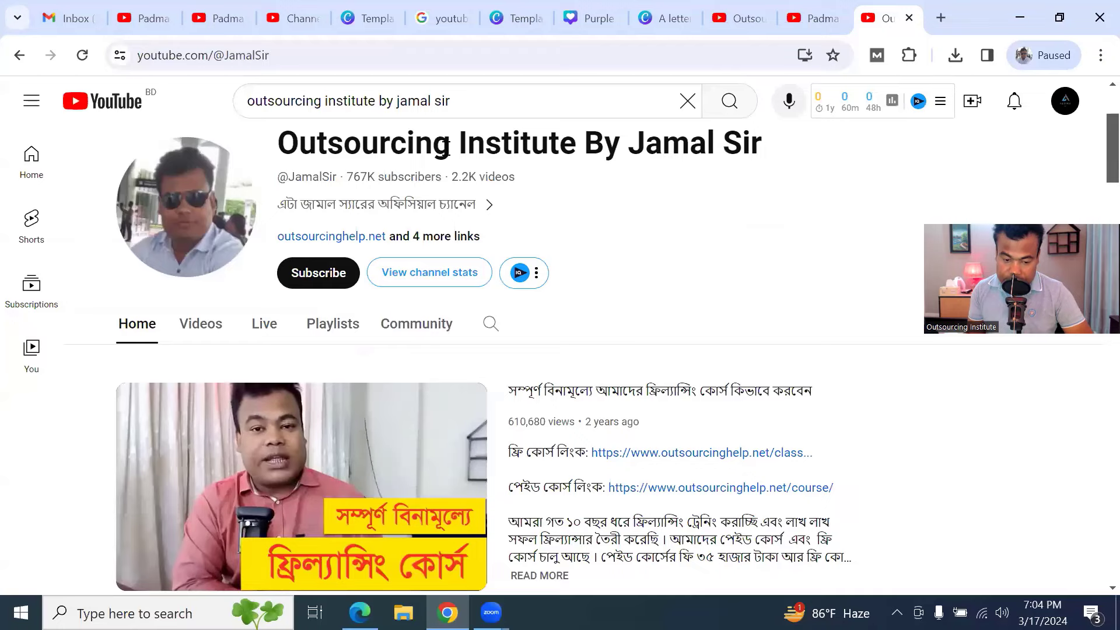
{"action": "left_click", "coordinate": [446, 209]}
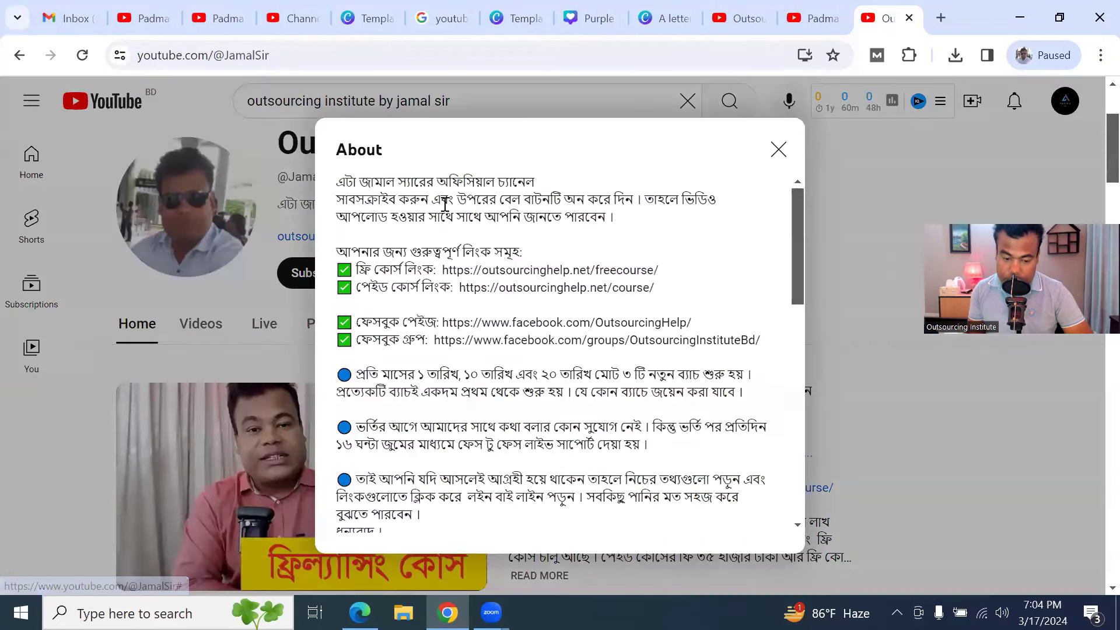
{"action": "left_click", "coordinate": [778, 150]}
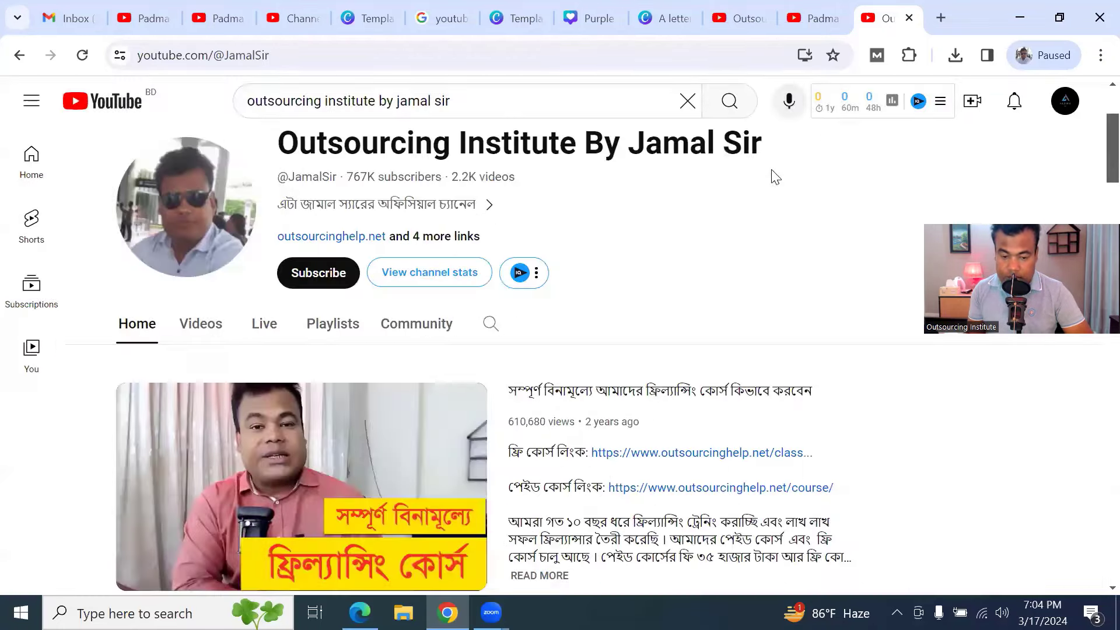
{"action": "left_click", "coordinate": [300, 19]}
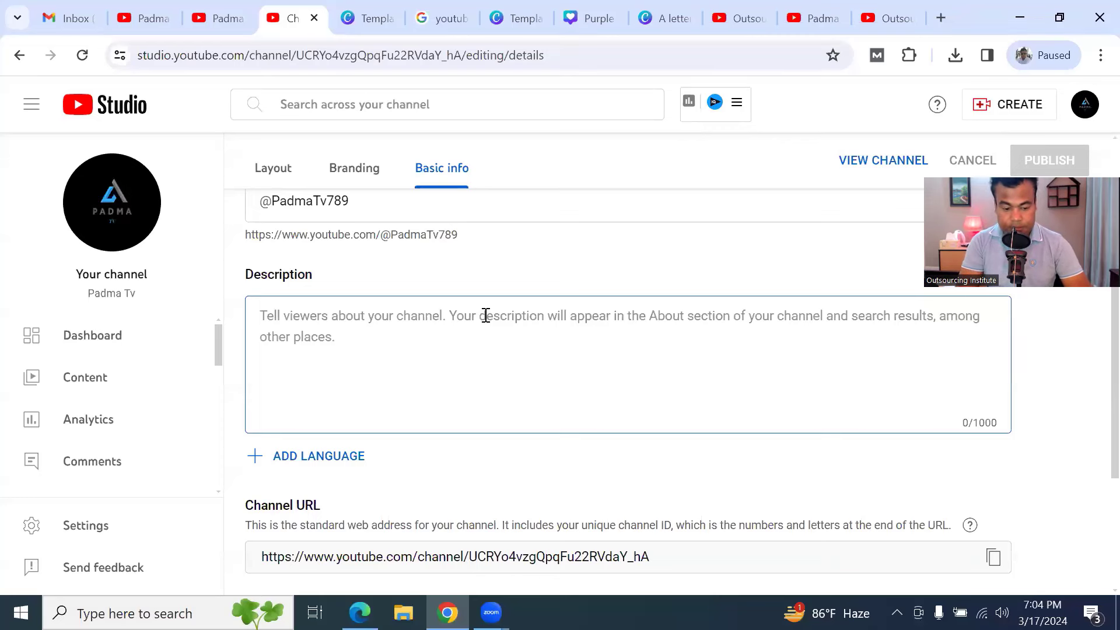
- Type the entertainment-and-information description, correcting 'entertainmant' through the spell-check suggestion
{"action": "type", "text": "This "}
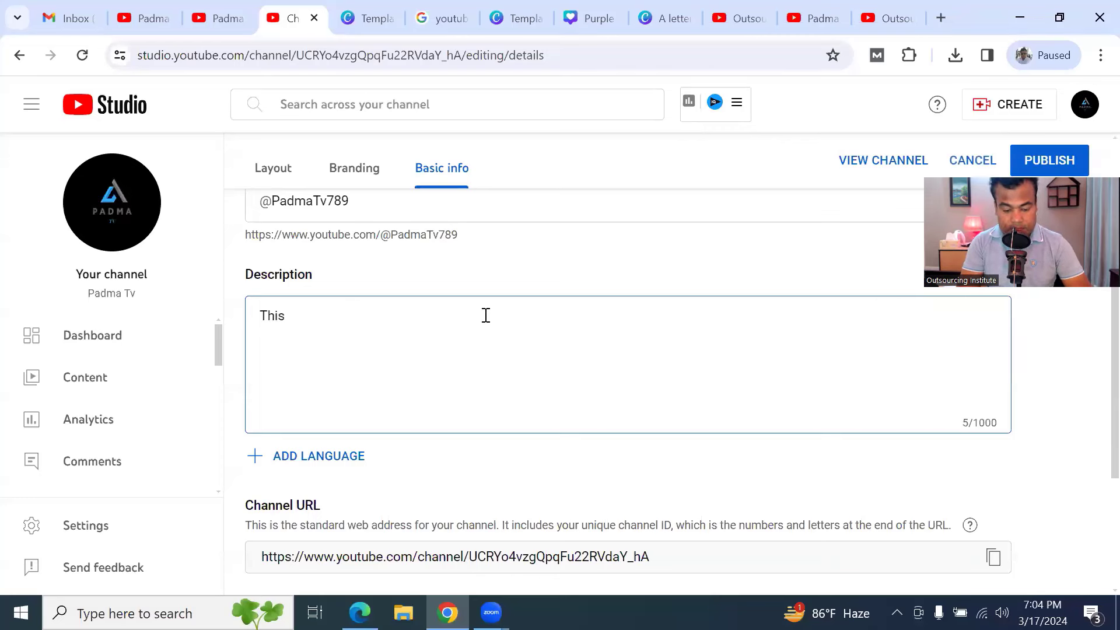
{"action": "type", "text": "is an u"}
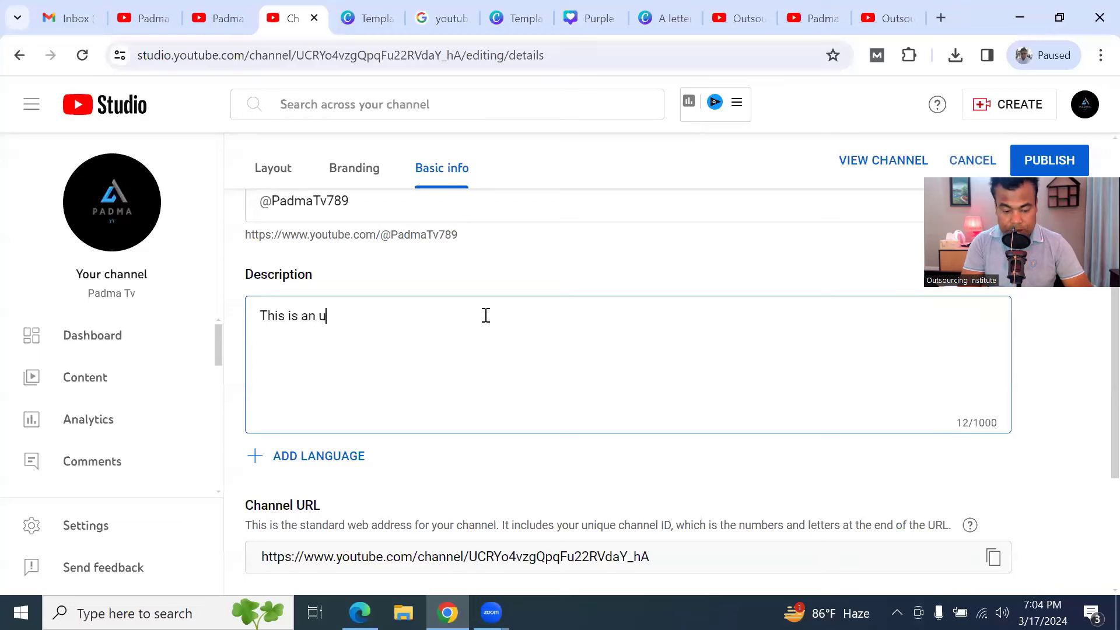
{"action": "type", "text": "niquiq"}
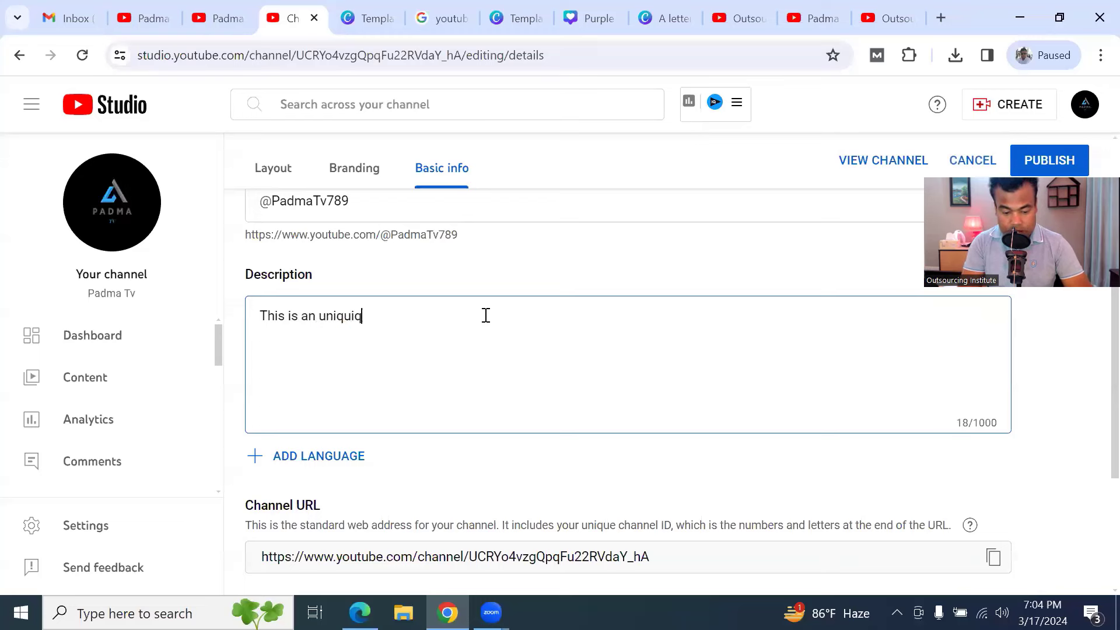
{"action": "key", "text": "BackSpace"}
{"action": "key", "text": "BackSpace"}
{"action": "type", "text": "ue"}
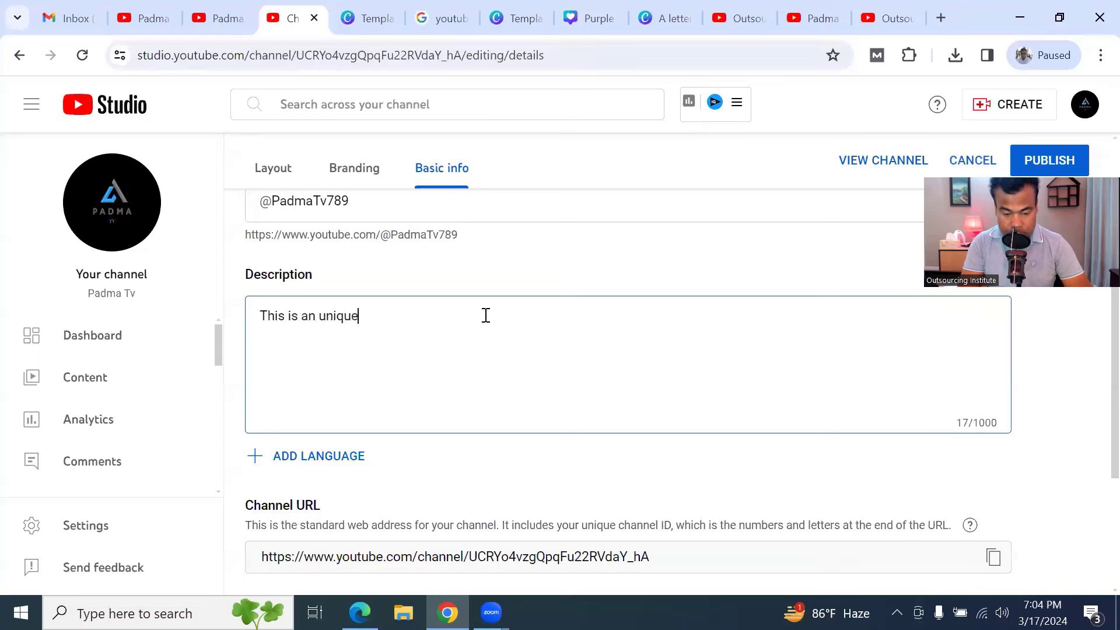
{"action": "type", "text": " channel for entert"}
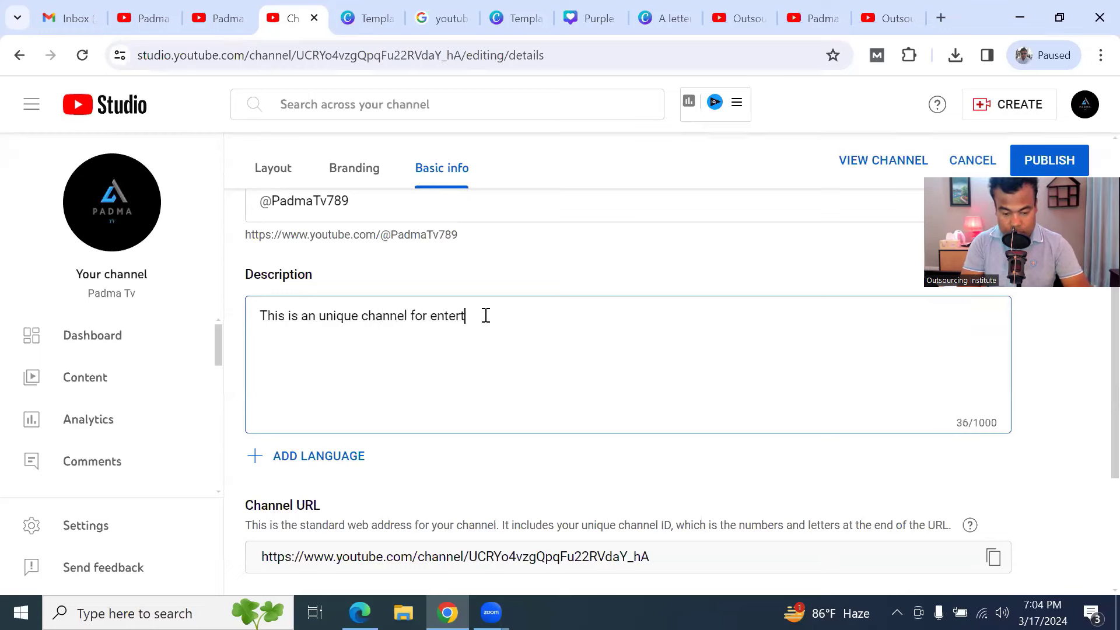
{"action": "type", "text": "ainmant and"}
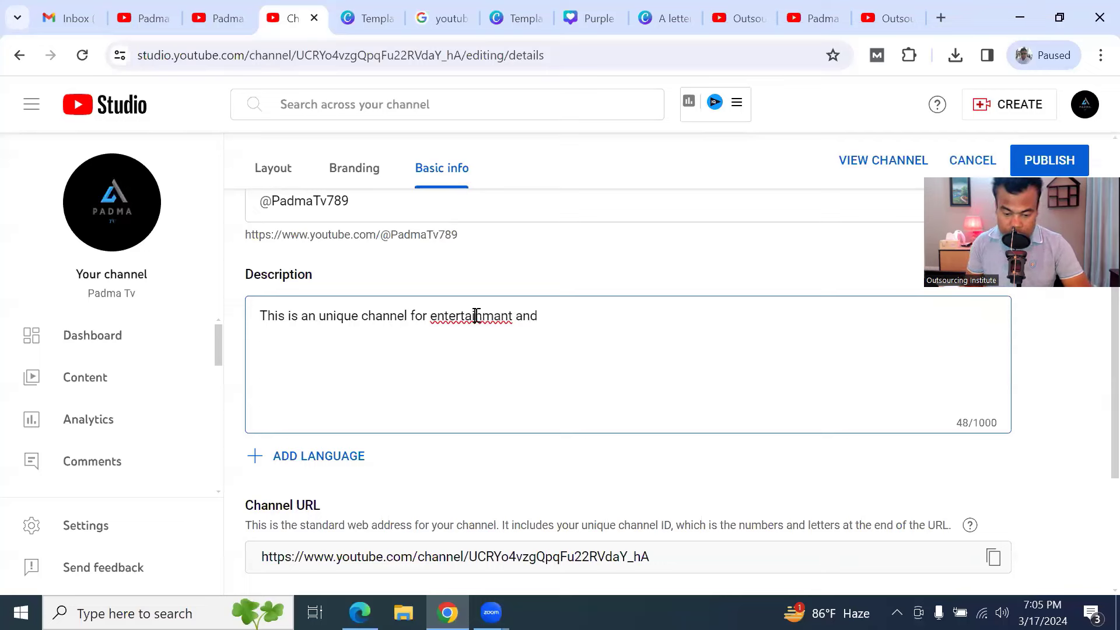
{"action": "right_click", "coordinate": [482, 315]}
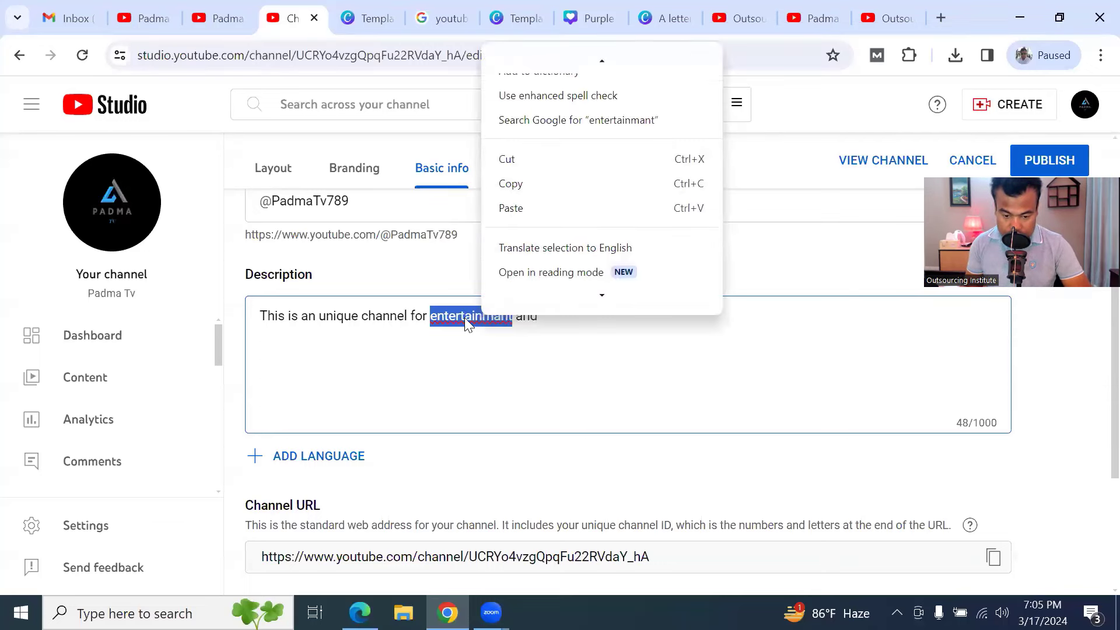
{"action": "left_click", "coordinate": [541, 63]}
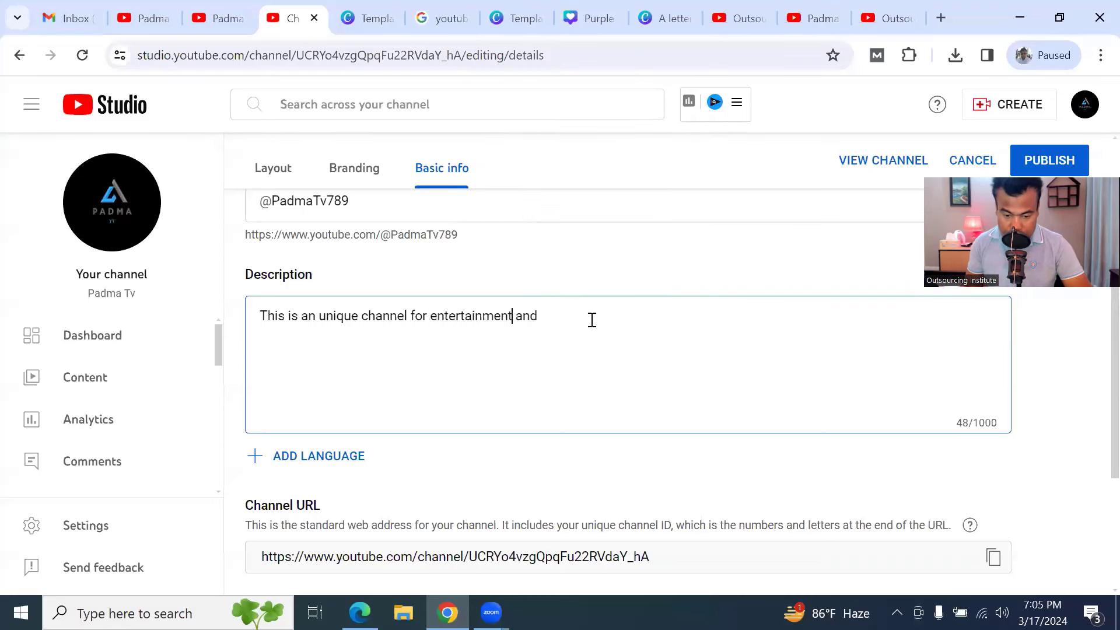
{"action": "type", "text": "informa"}
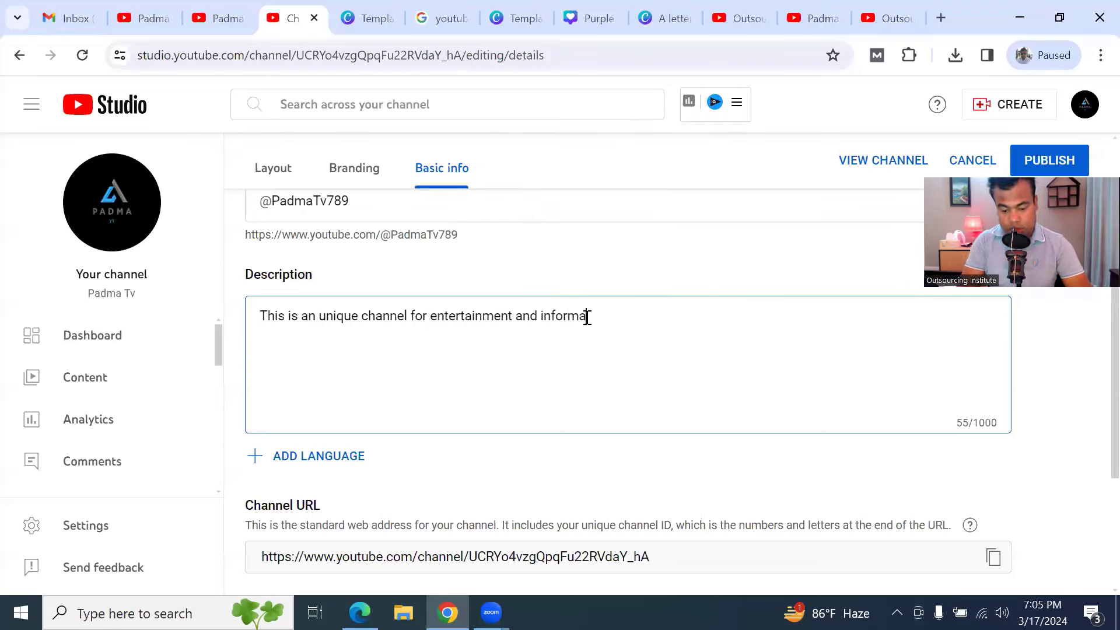
{"action": "type", "text": "tion"}
{"action": "type", "text": ". We ma"}
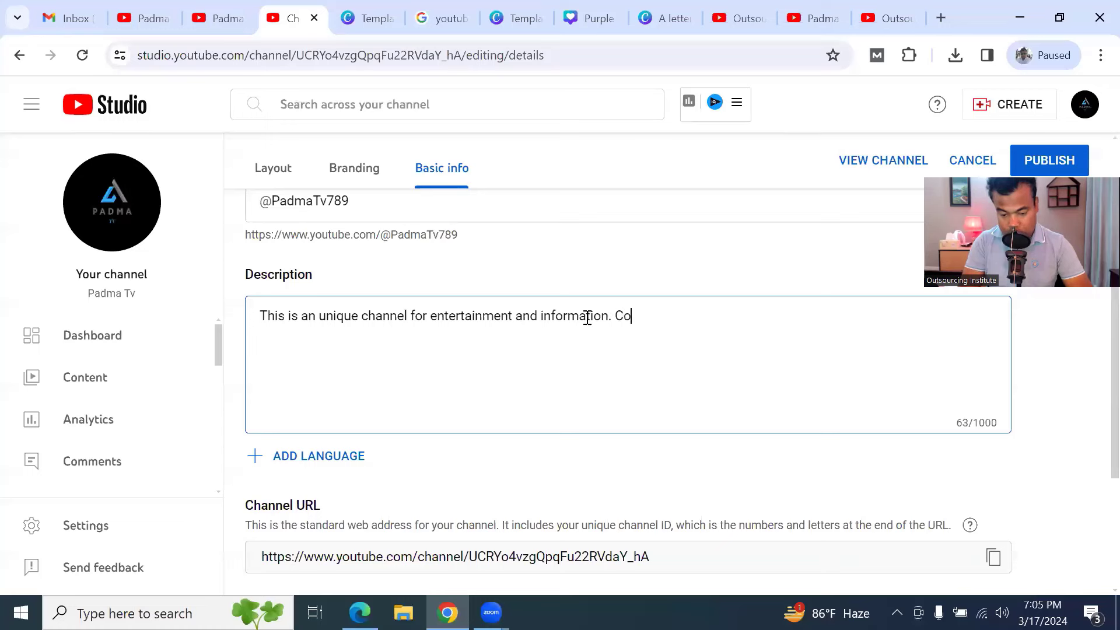
{"action": "type", "text": "Connect with"}
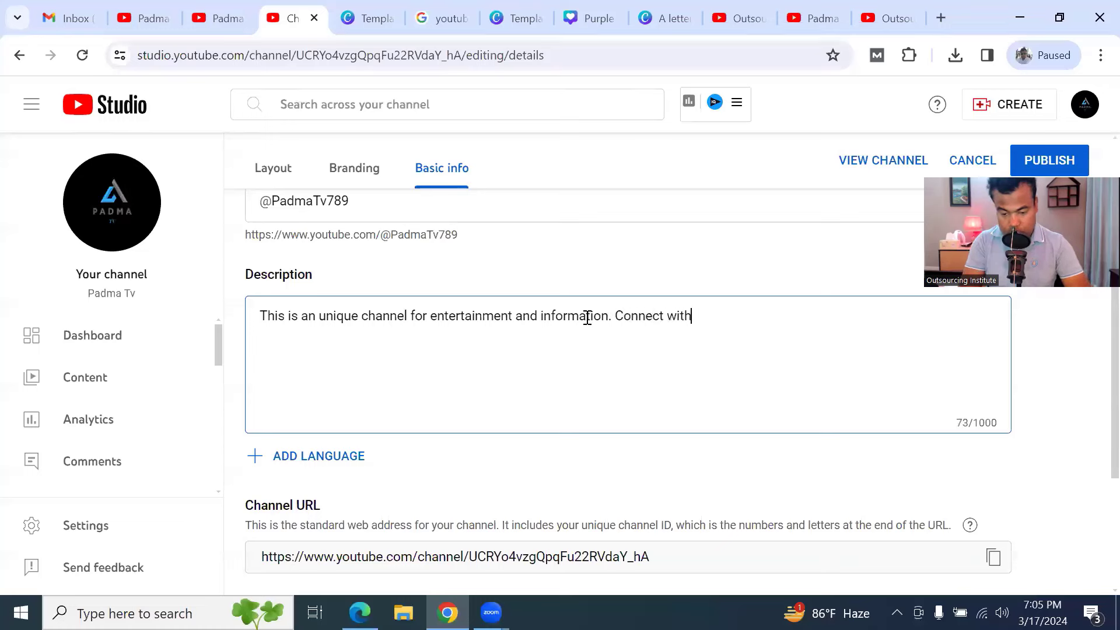
{"action": "type", "text": " us  and"}
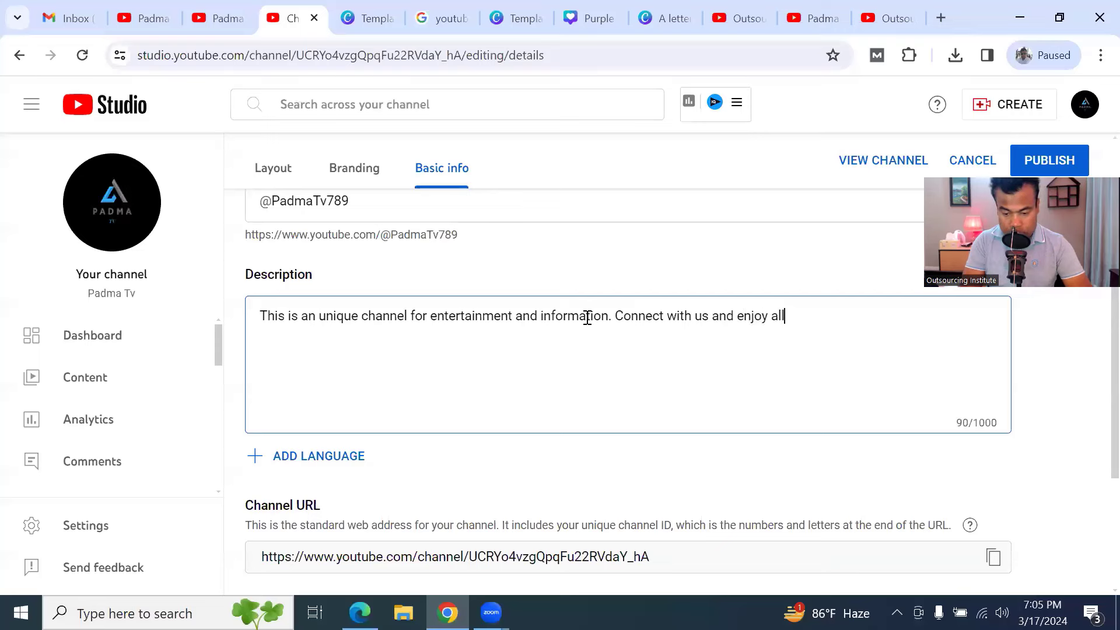
{"action": "type", "text": "enjoy all en"}
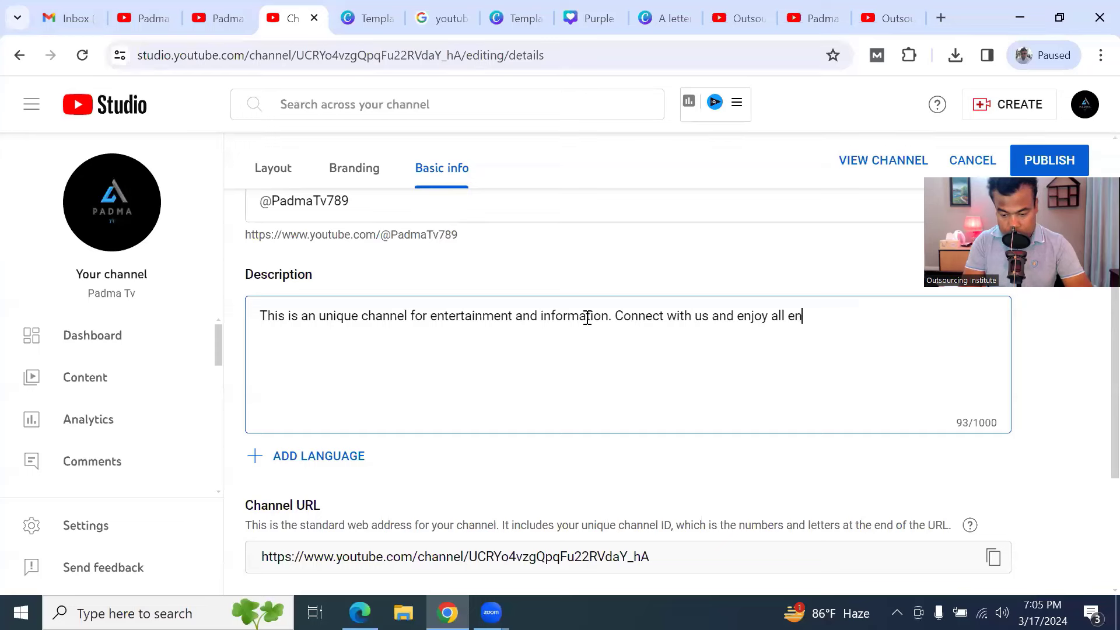
{"action": "type", "text": "tertainment."}
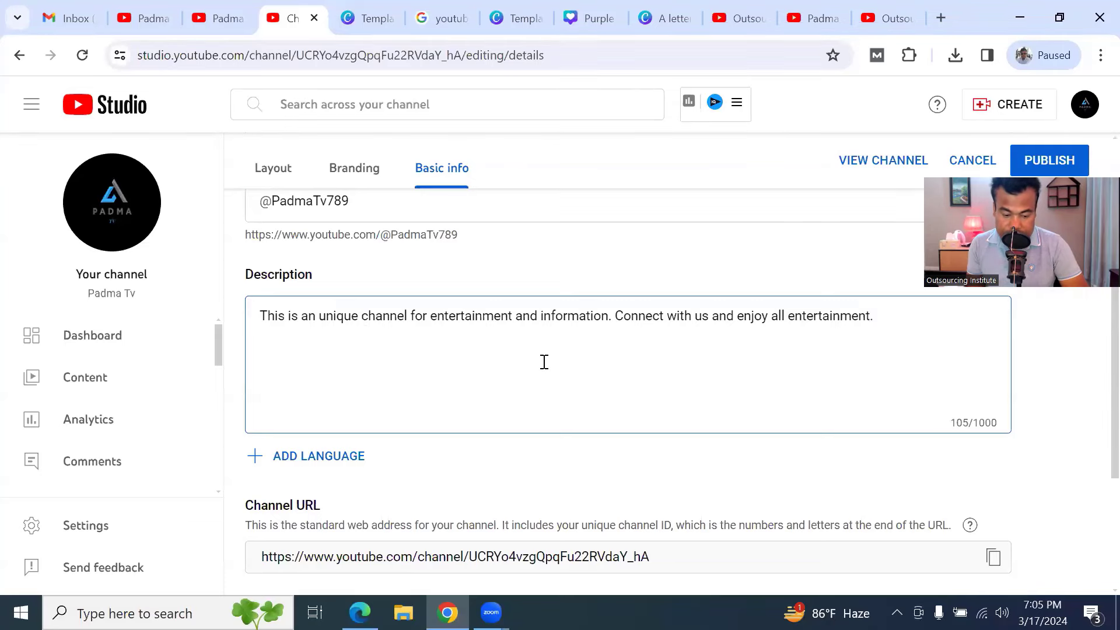
{"action": "scroll", "coordinate": [544, 362], "scroll_direction": "down", "scroll_amount": 3}
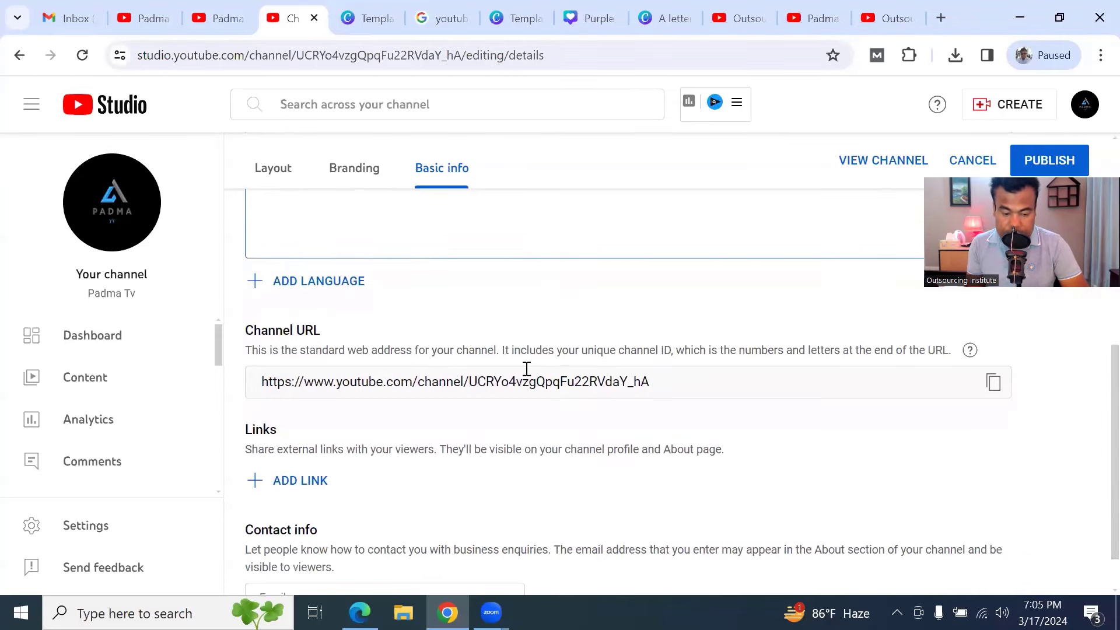
{"action": "left_click", "coordinate": [270, 284]}
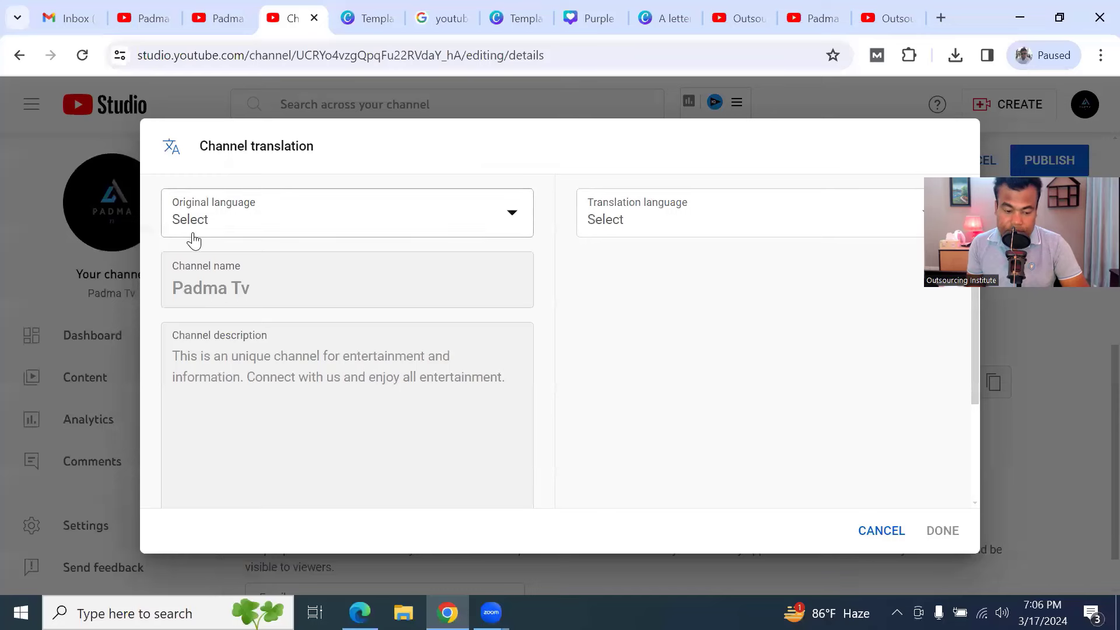
{"action": "left_click", "coordinate": [513, 223]}
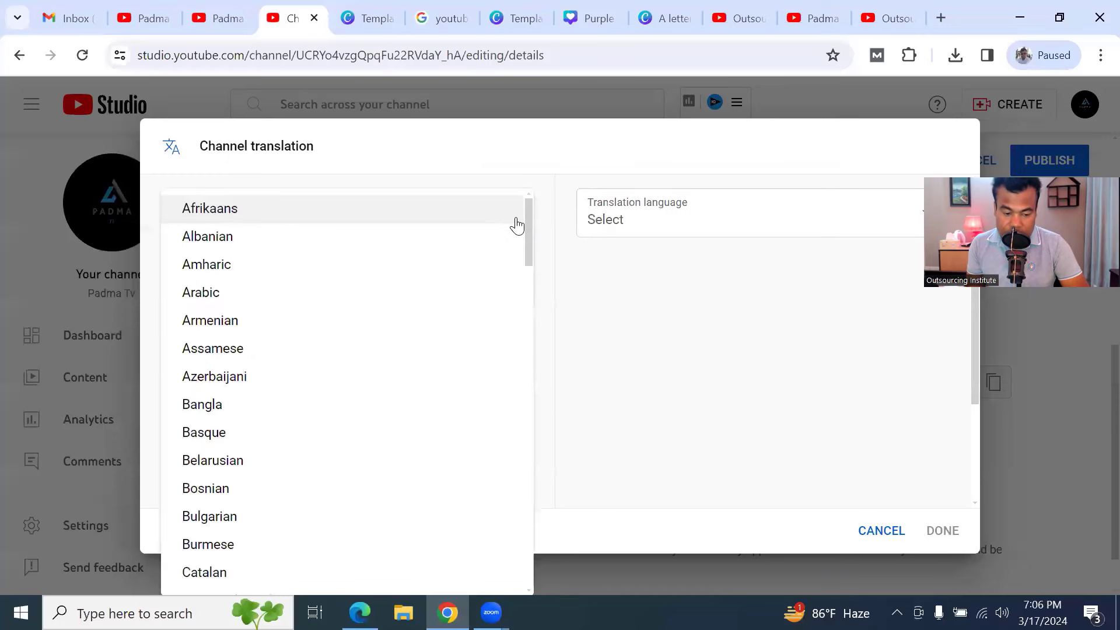
{"action": "left_click", "coordinate": [253, 412]}
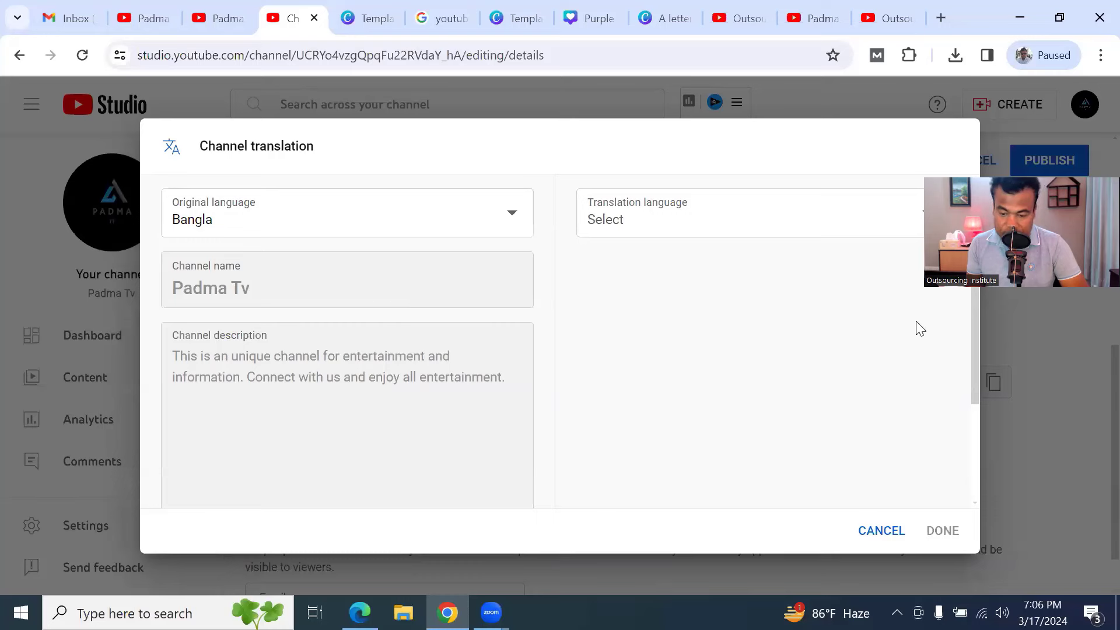
{"action": "left_click", "coordinate": [747, 235]}
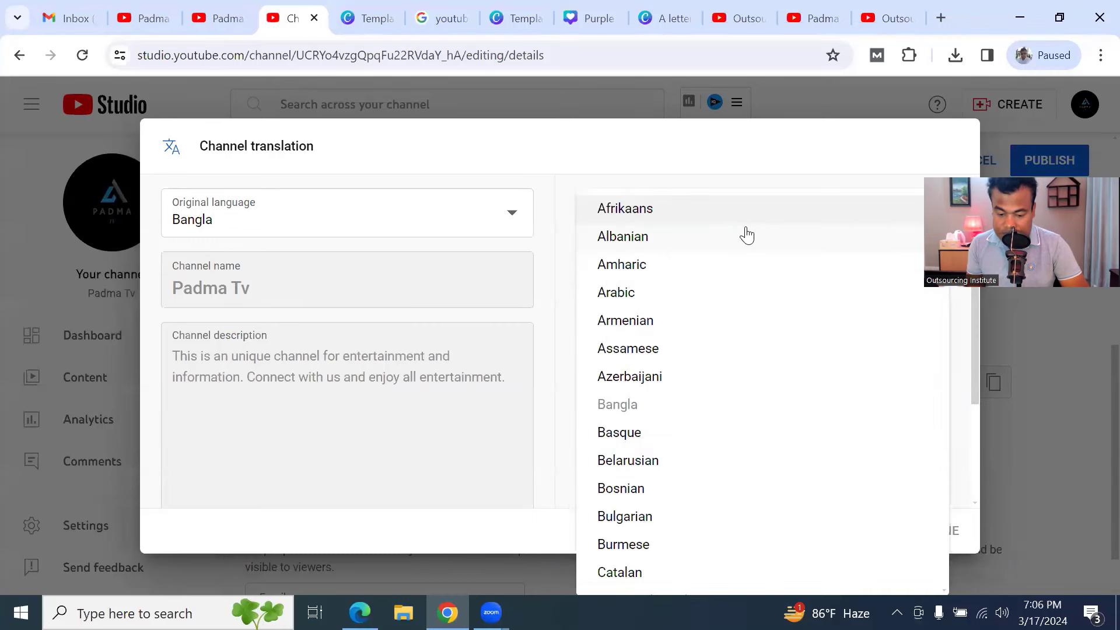
{"action": "left_click", "coordinate": [549, 257]}
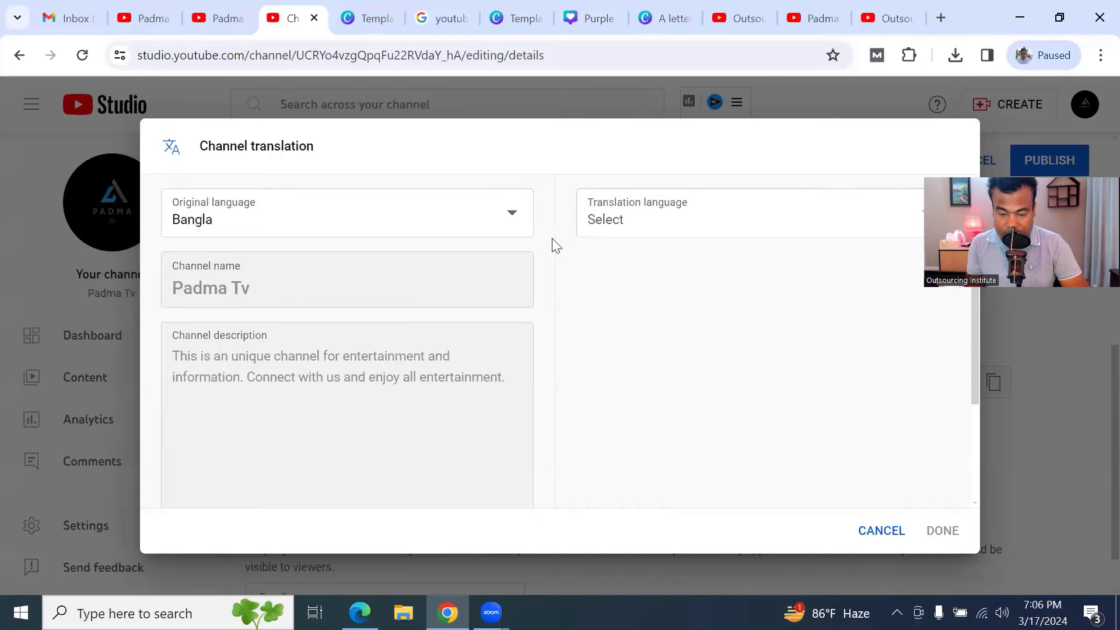
{"action": "left_click", "coordinate": [880, 532]}
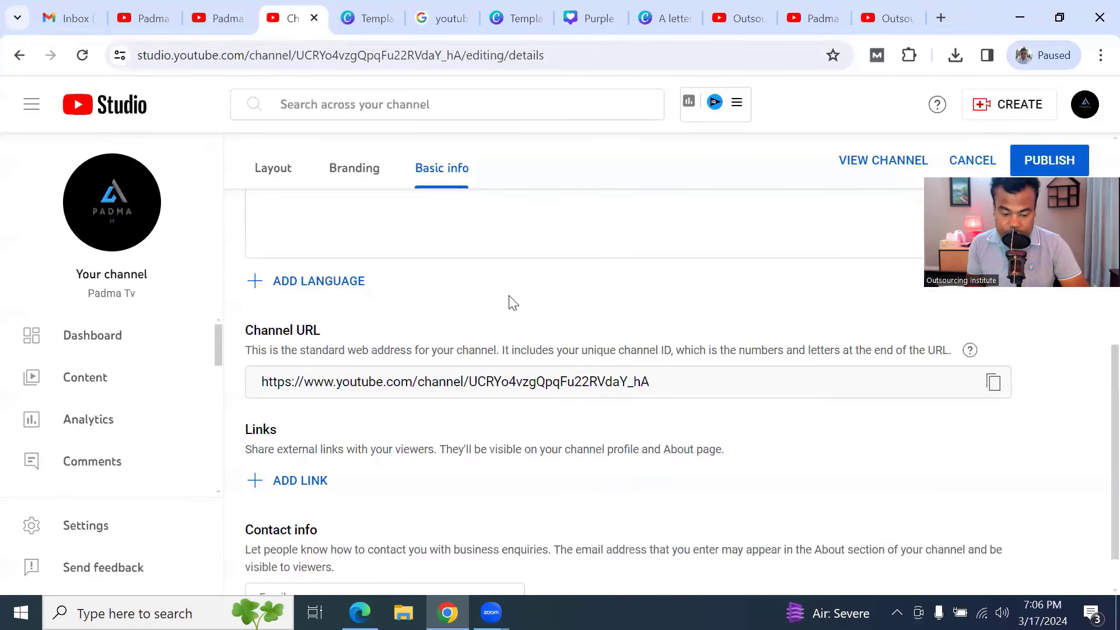
- Look over the channel URL, then add a blank link row under Links
{"action": "scroll", "coordinate": [470, 392], "scroll_direction": "down", "scroll_amount": 1}
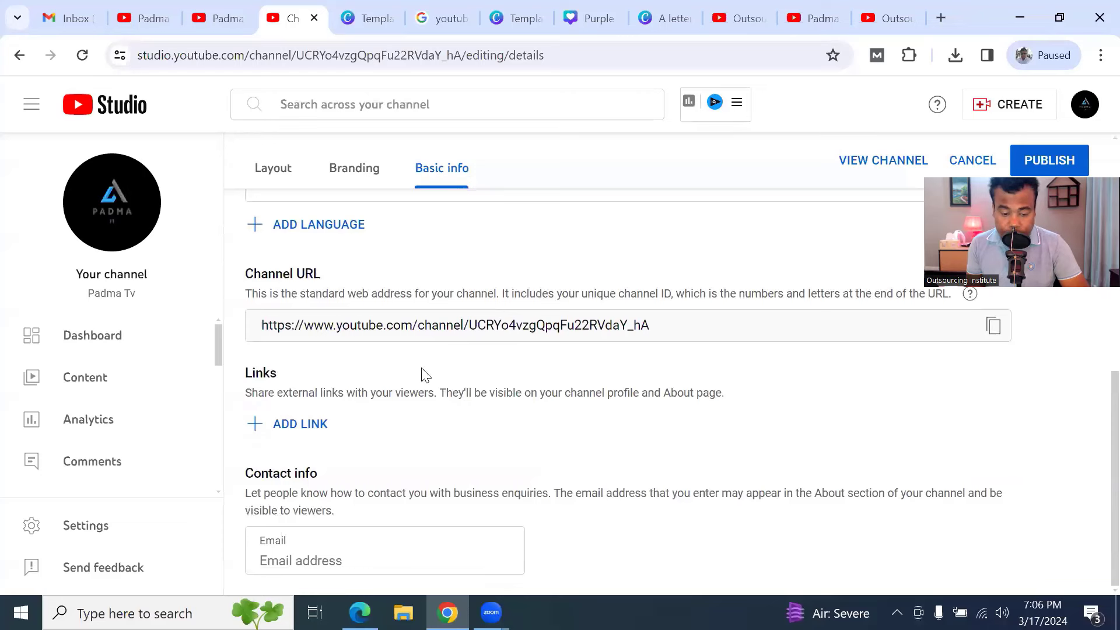
{"action": "triple_click", "coordinate": [307, 332]}
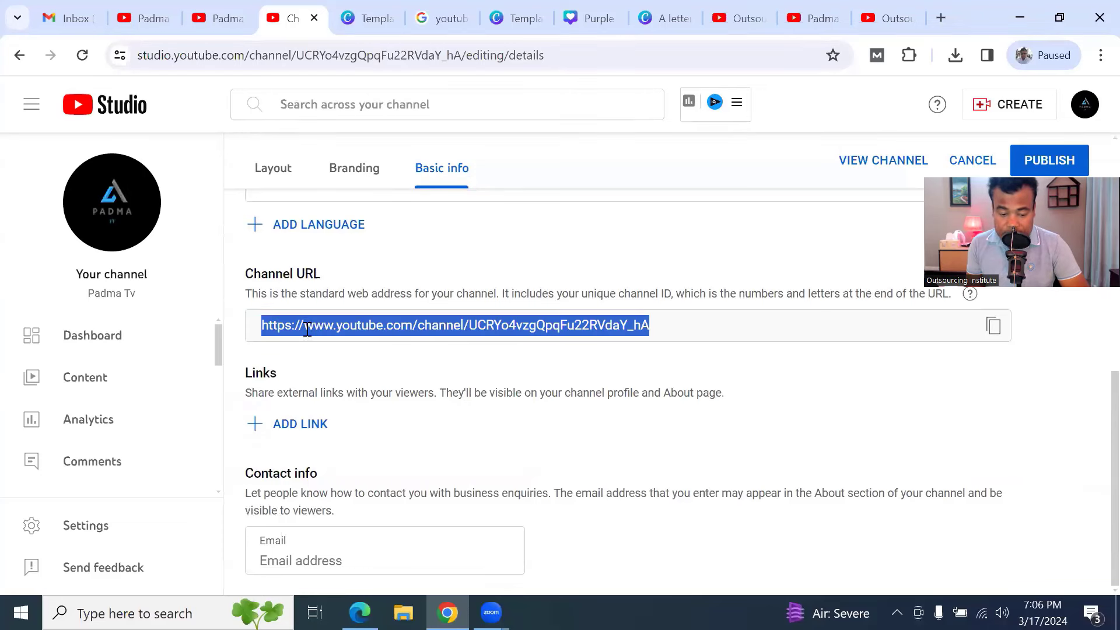
{"action": "left_click", "coordinate": [671, 334]}
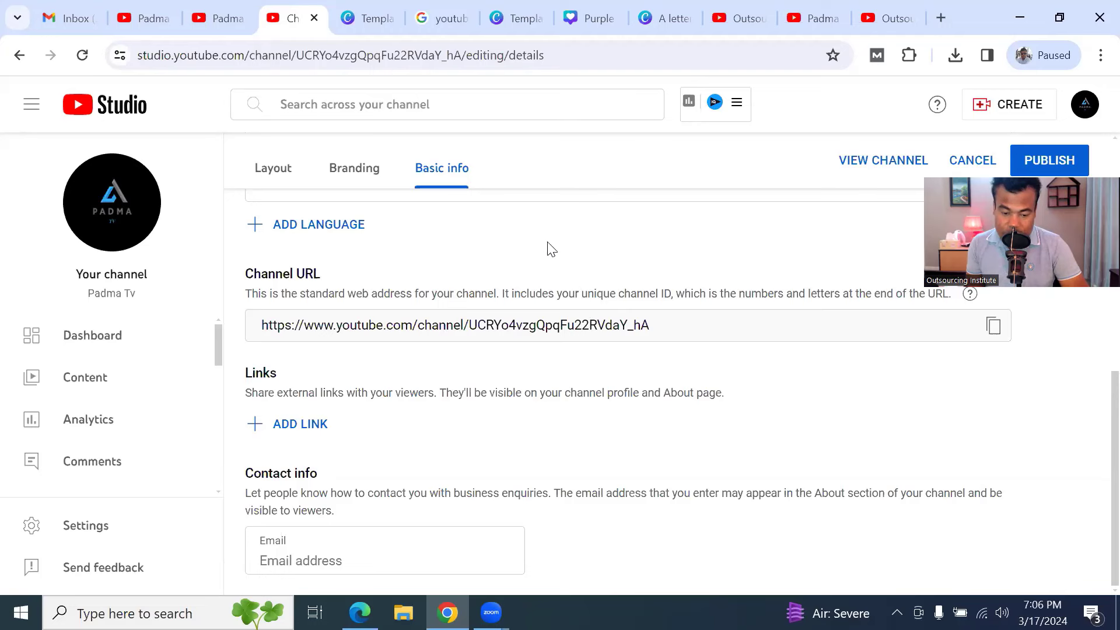
{"action": "triple_click", "coordinate": [471, 327]}
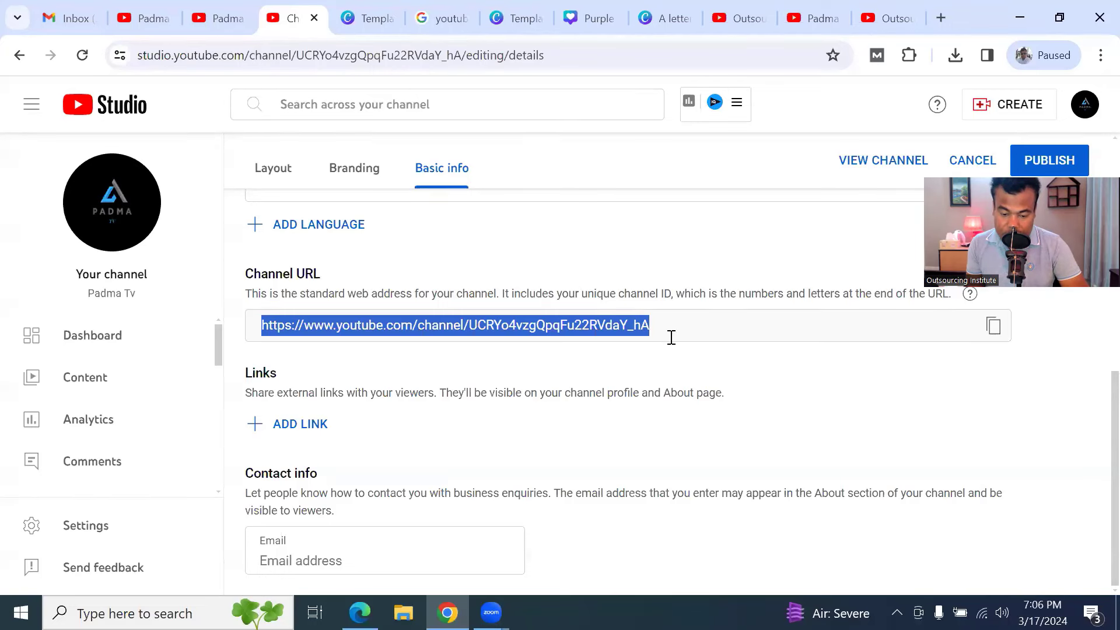
{"action": "left_click", "coordinate": [335, 366]}
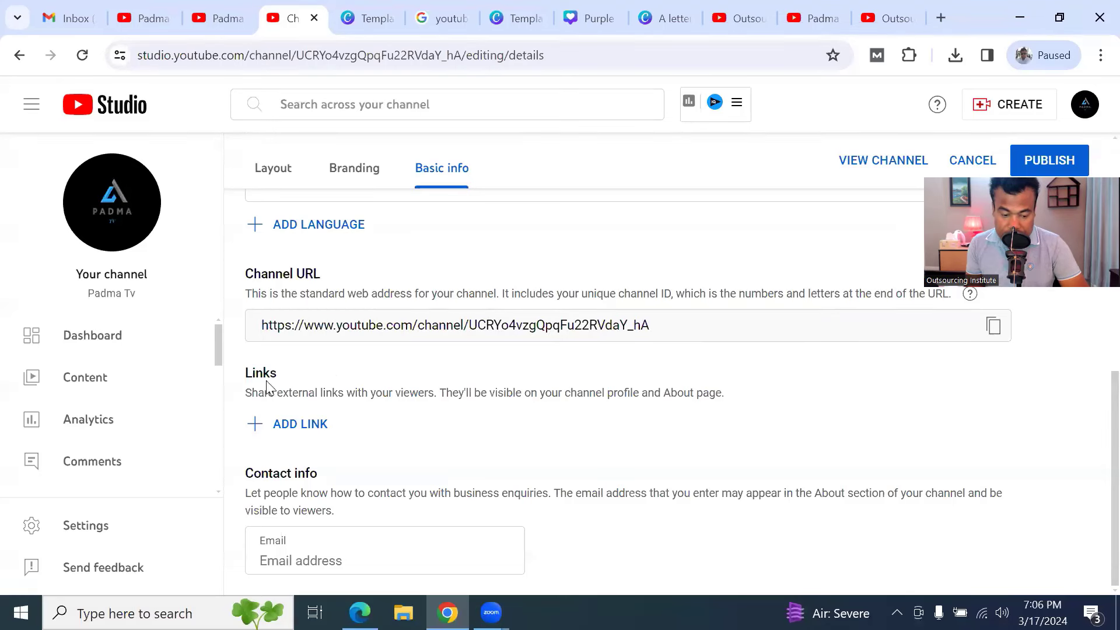
{"action": "left_click", "coordinate": [299, 429]}
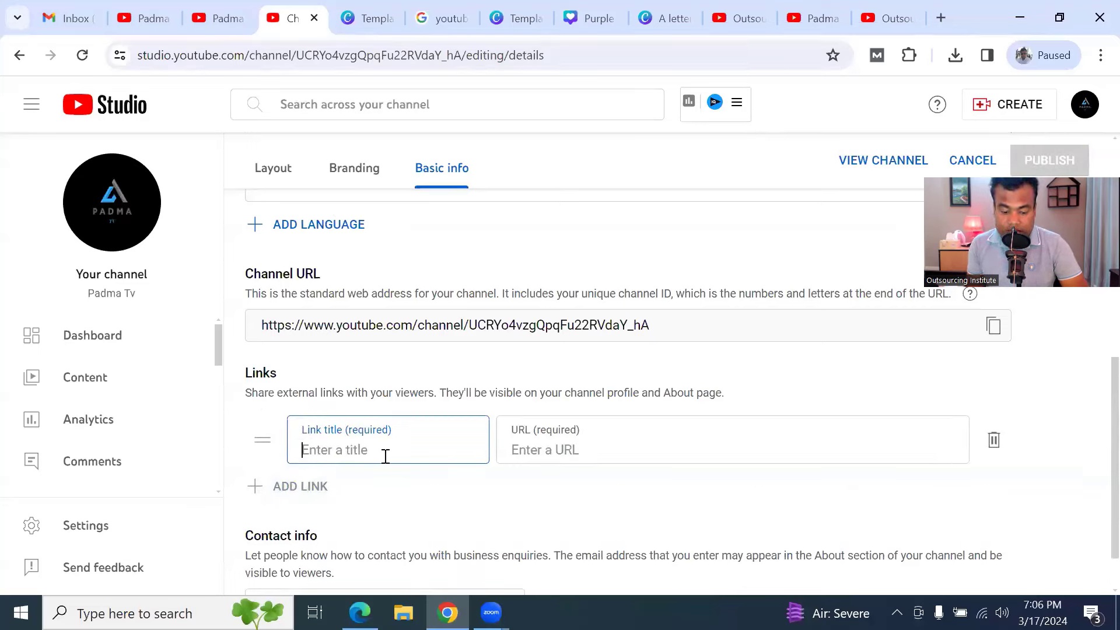
{"action": "type", "text": "fa"}
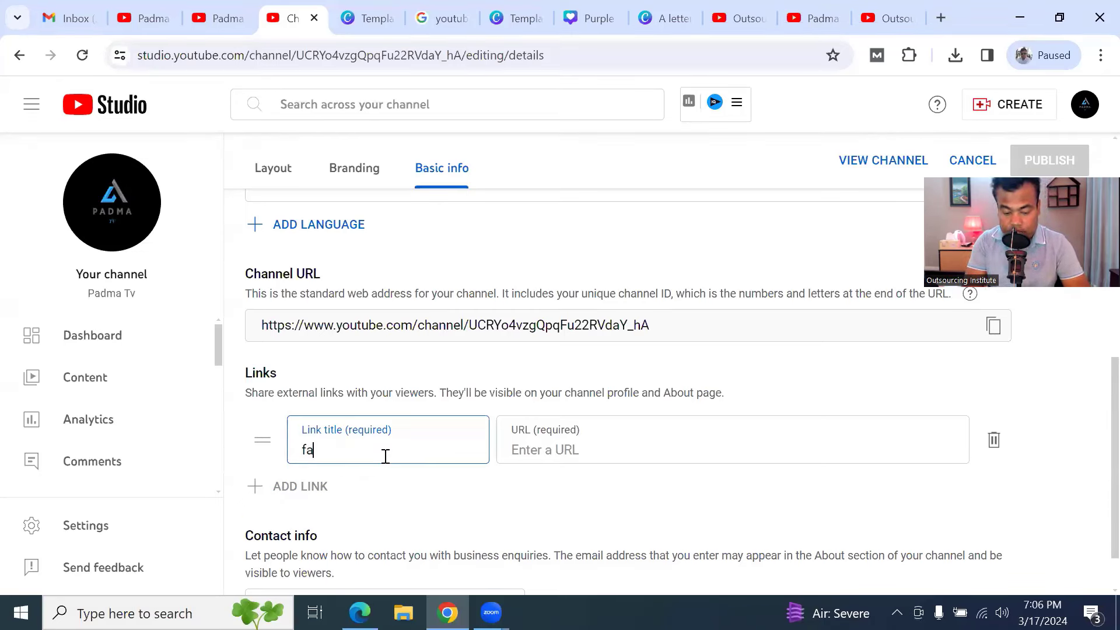
{"action": "key", "text": "BackSpace"}
{"action": "key", "text": "BackSpace"}
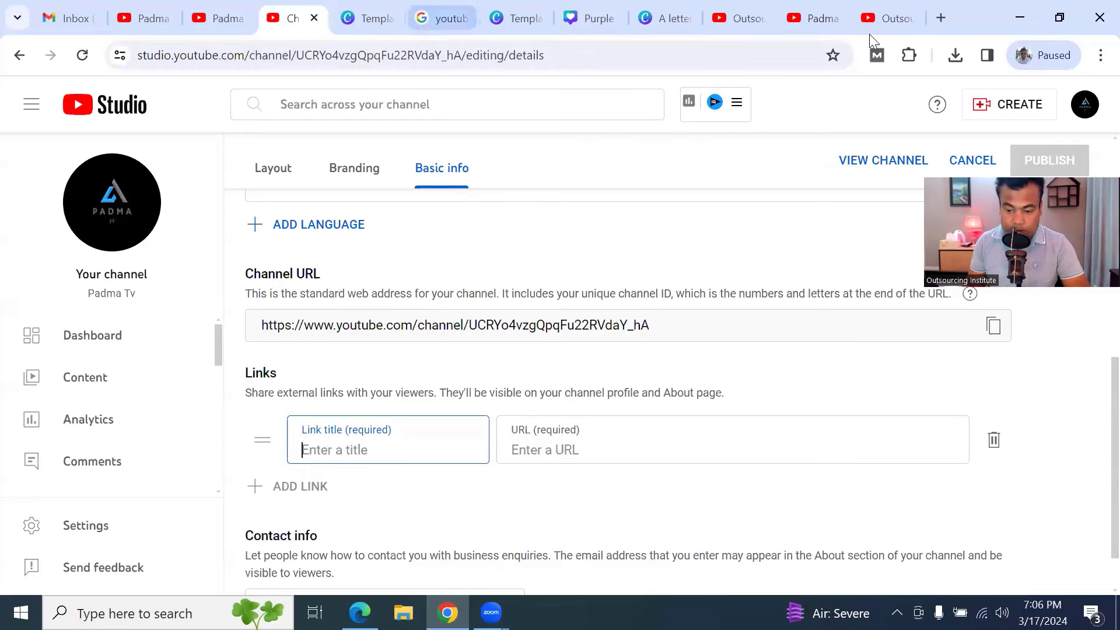
- Copy the OutsourcingInstituteBd Facebook group's web address from a new tab, then go back to the YouTube tabs
{"action": "left_click", "coordinate": [941, 18]}
{"action": "type", "text": "f"}
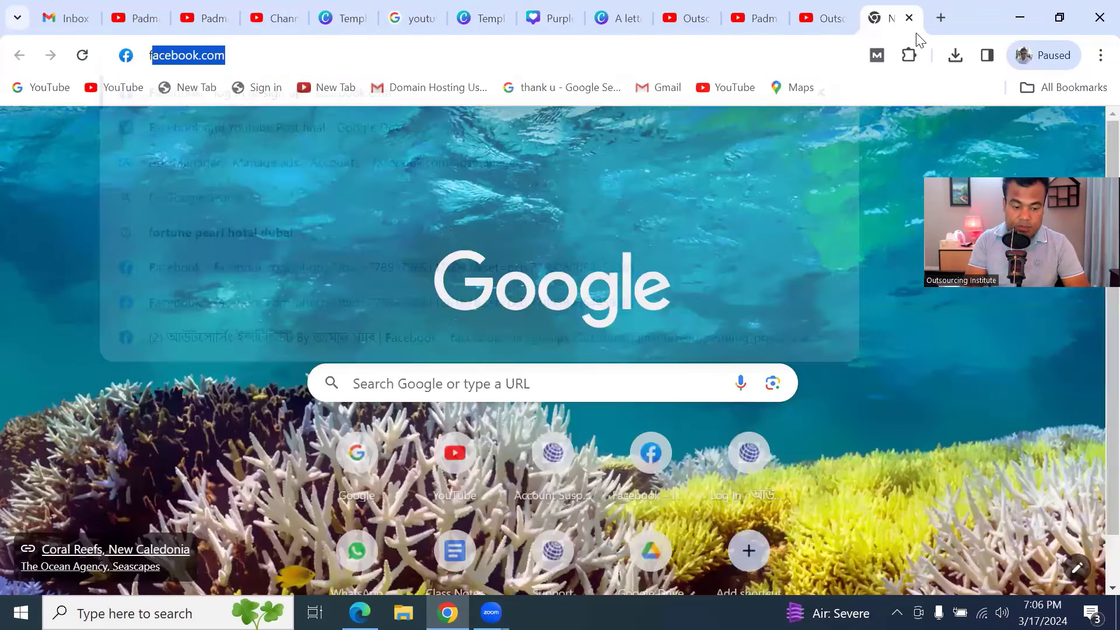
{"action": "type", "text": "a"}
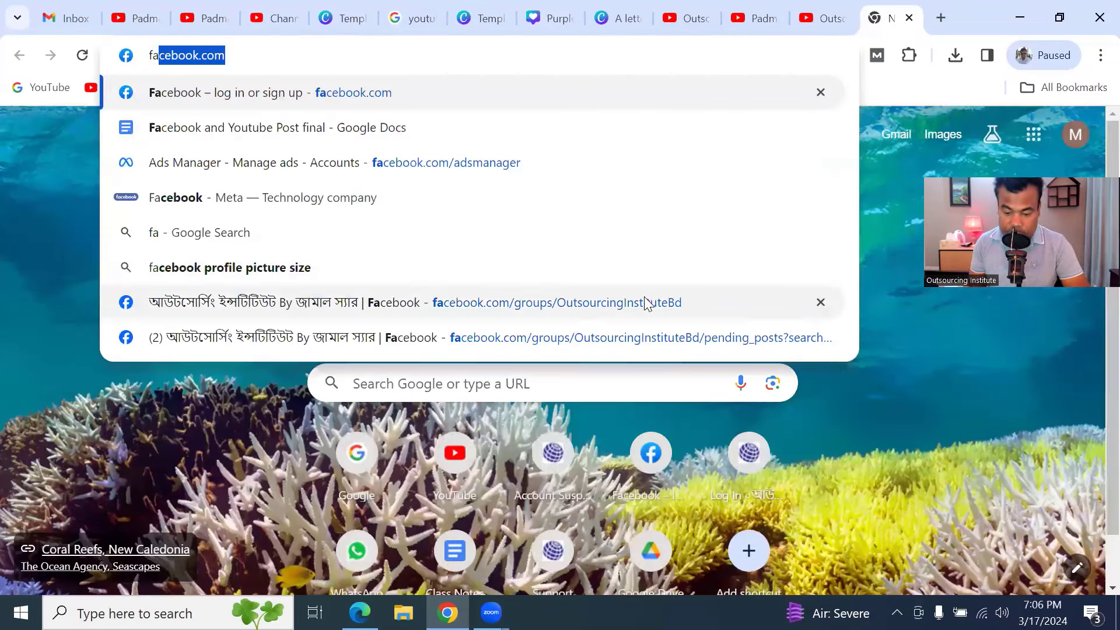
{"action": "left_click", "coordinate": [646, 304]}
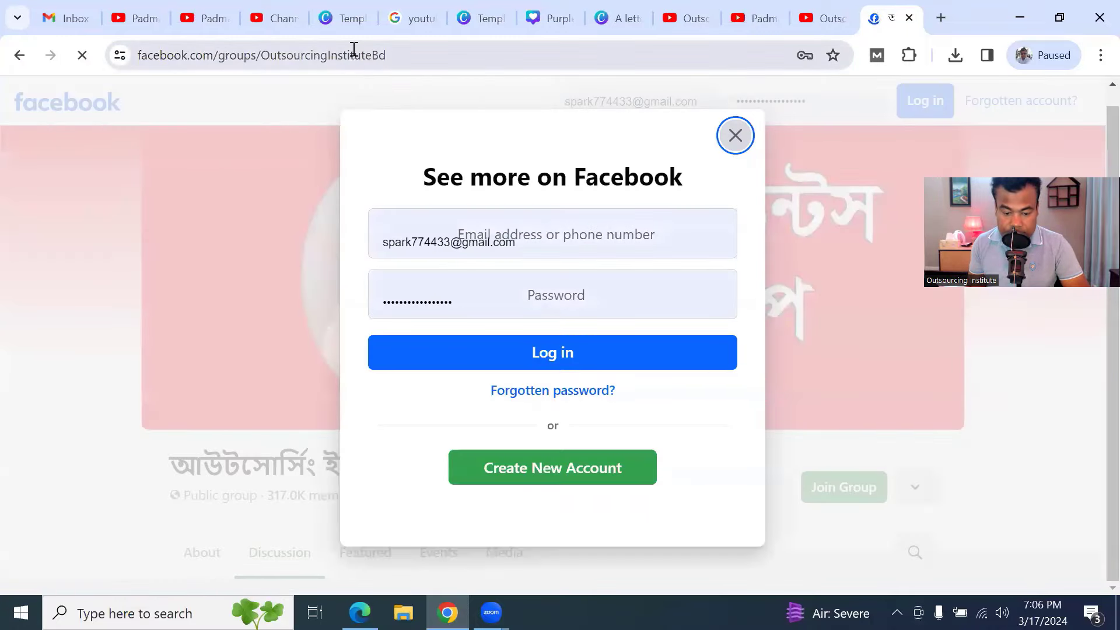
{"action": "left_click", "coordinate": [354, 49]}
{"action": "right_click", "coordinate": [351, 50]}
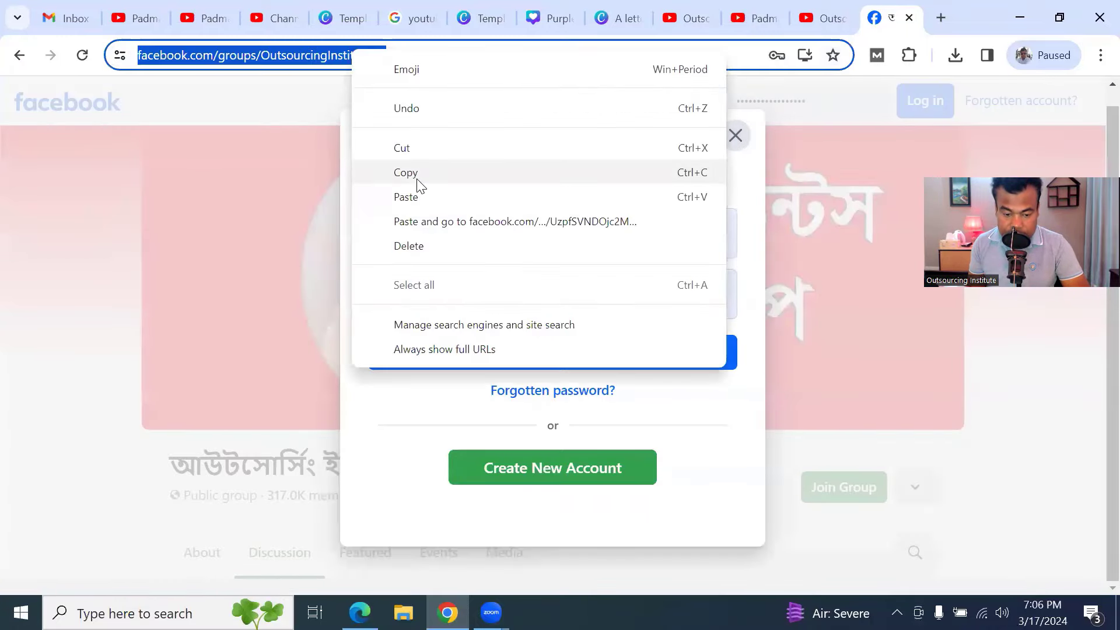
{"action": "left_click", "coordinate": [415, 172]}
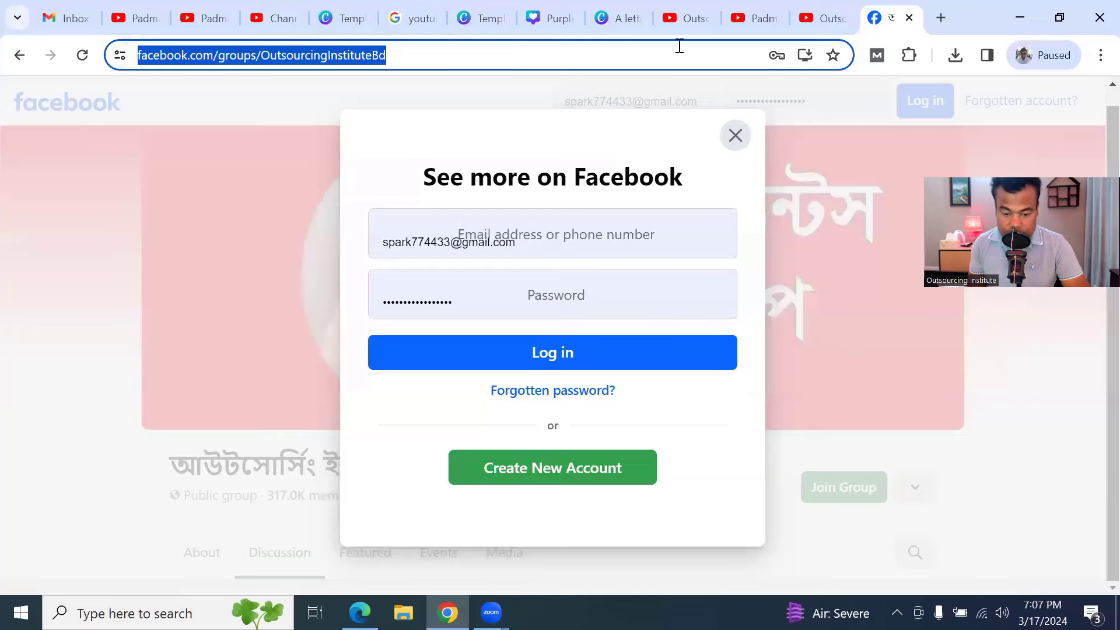
{"action": "left_click", "coordinate": [741, 19]}
{"action": "left_click", "coordinate": [685, 18]}
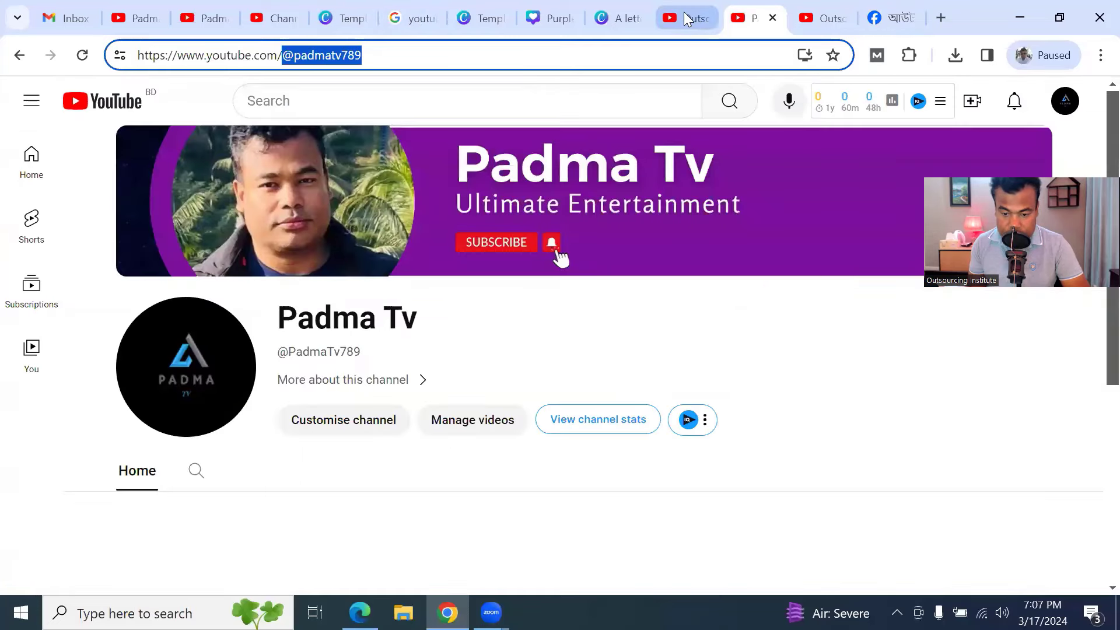
- Add a link titled 'Facebook page' with the copied OutsourcingInstituteBd group URL
{"action": "left_click", "coordinate": [284, 21]}
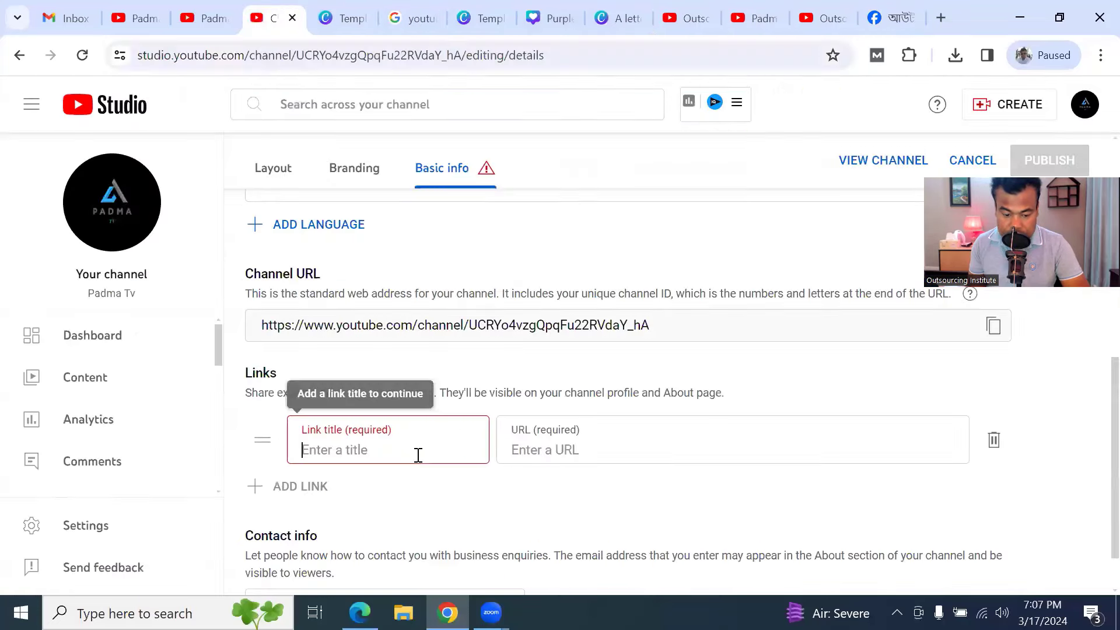
{"action": "left_click", "coordinate": [417, 456]}
{"action": "type", "text": "F"}
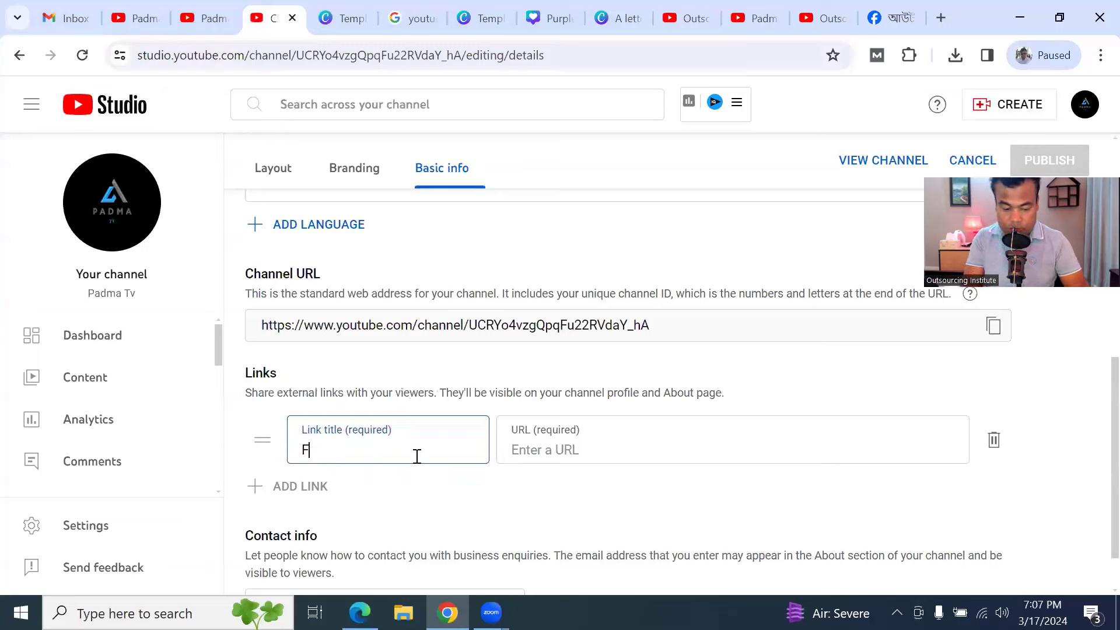
{"action": "type", "text": "acebook page"}
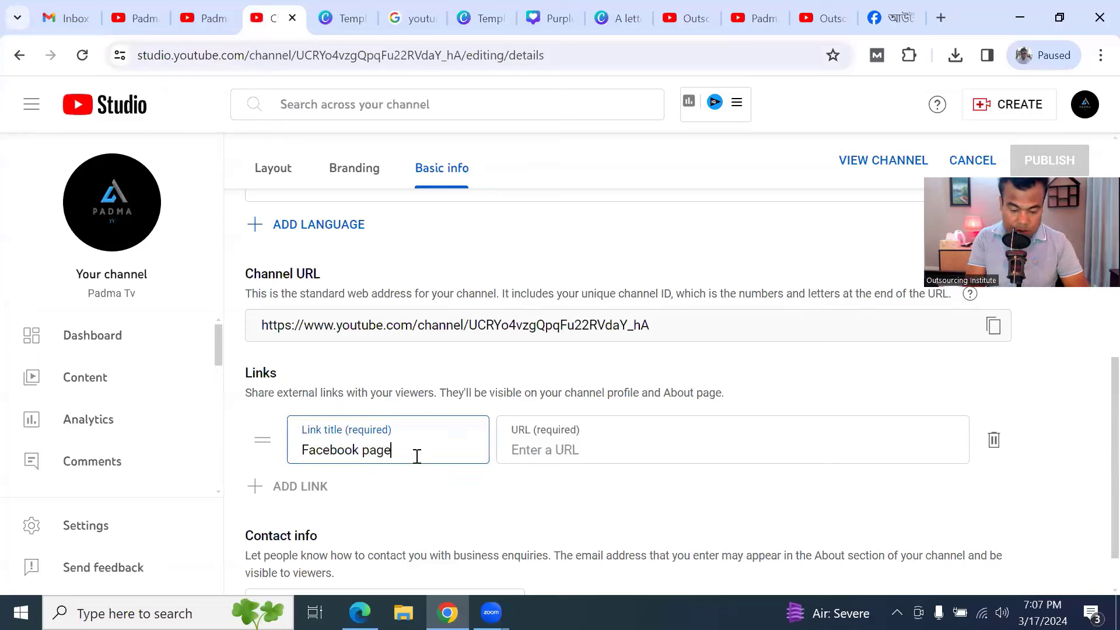
{"action": "left_click", "coordinate": [552, 458]}
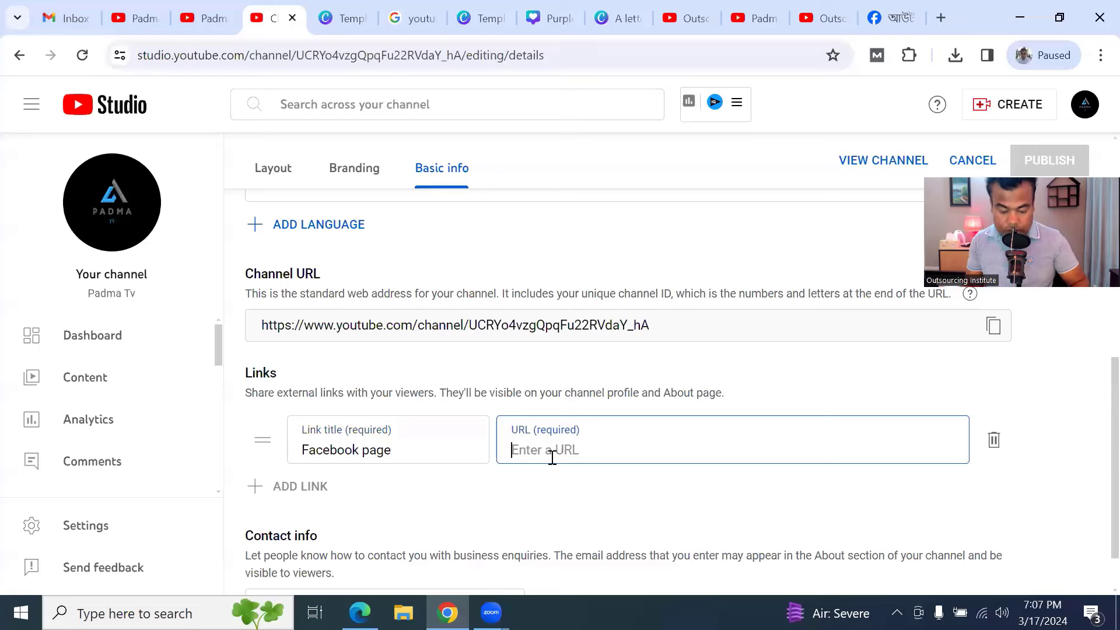
{"action": "key", "text": "ctrl+v"}
- Add a second link entry titled 'Website' and move to its URL field
{"action": "left_click", "coordinate": [284, 492]}
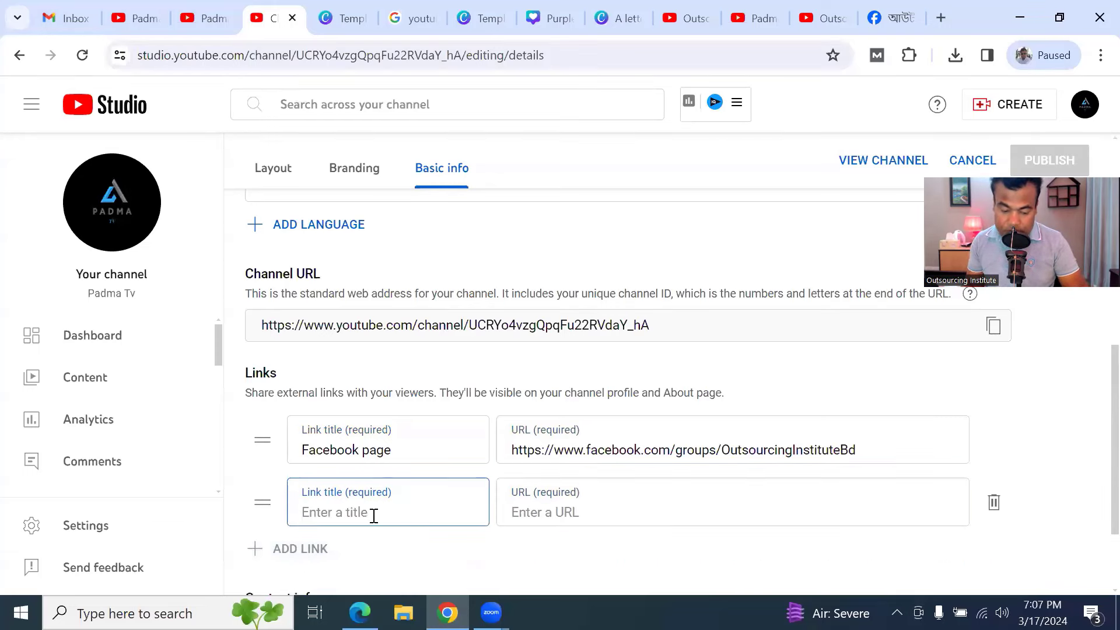
{"action": "scroll", "coordinate": [374, 515], "scroll_direction": "down", "scroll_amount": 1}
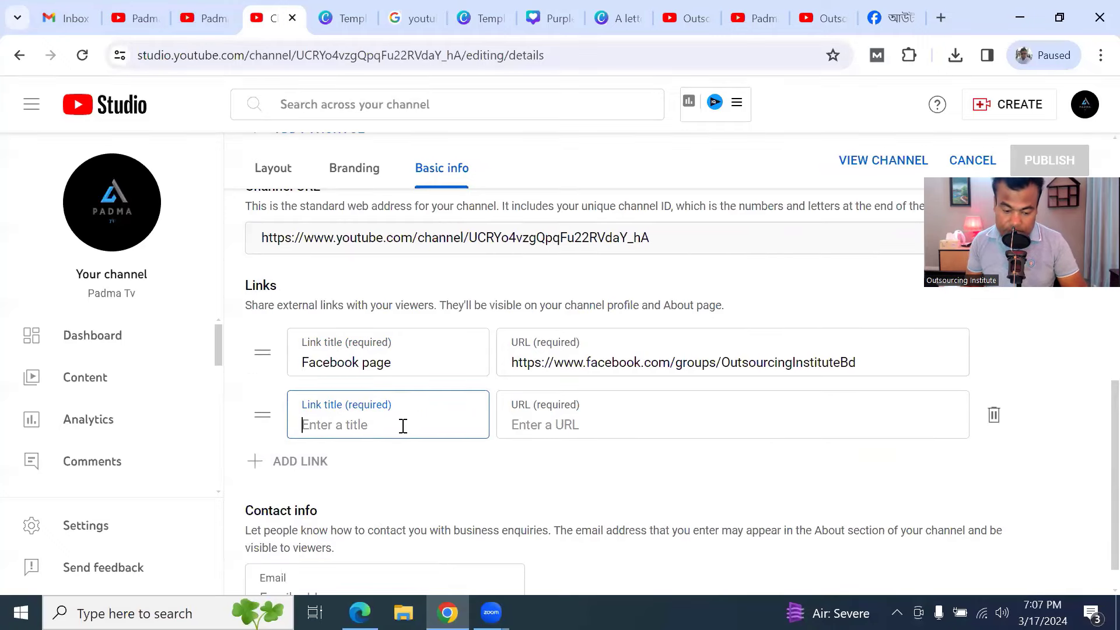
{"action": "type", "text": "Website"}
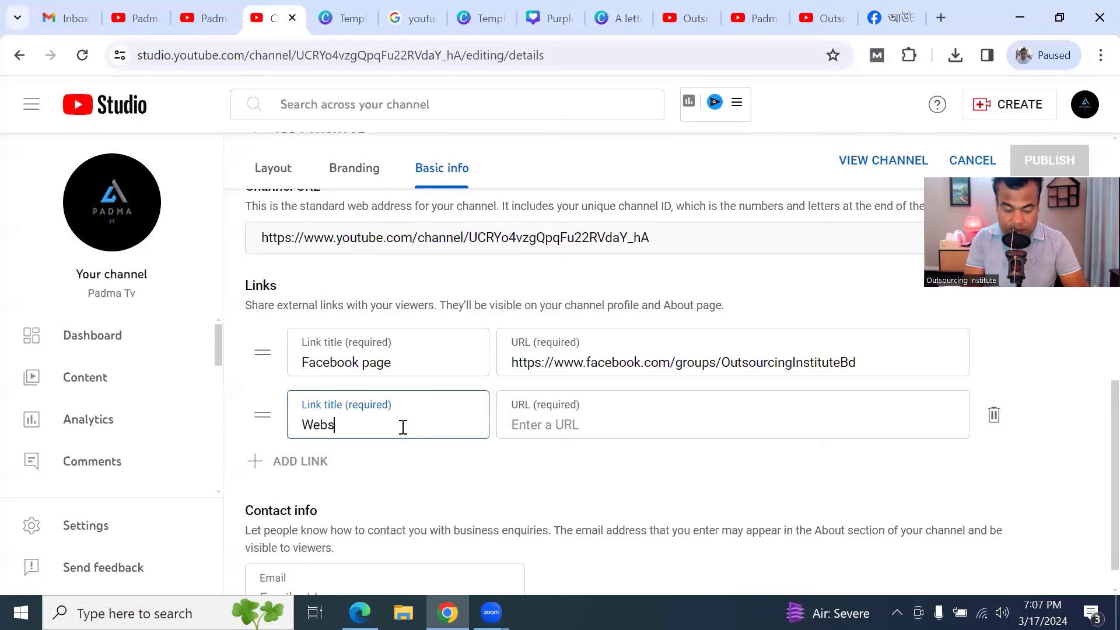
{"action": "left_click", "coordinate": [598, 433]}
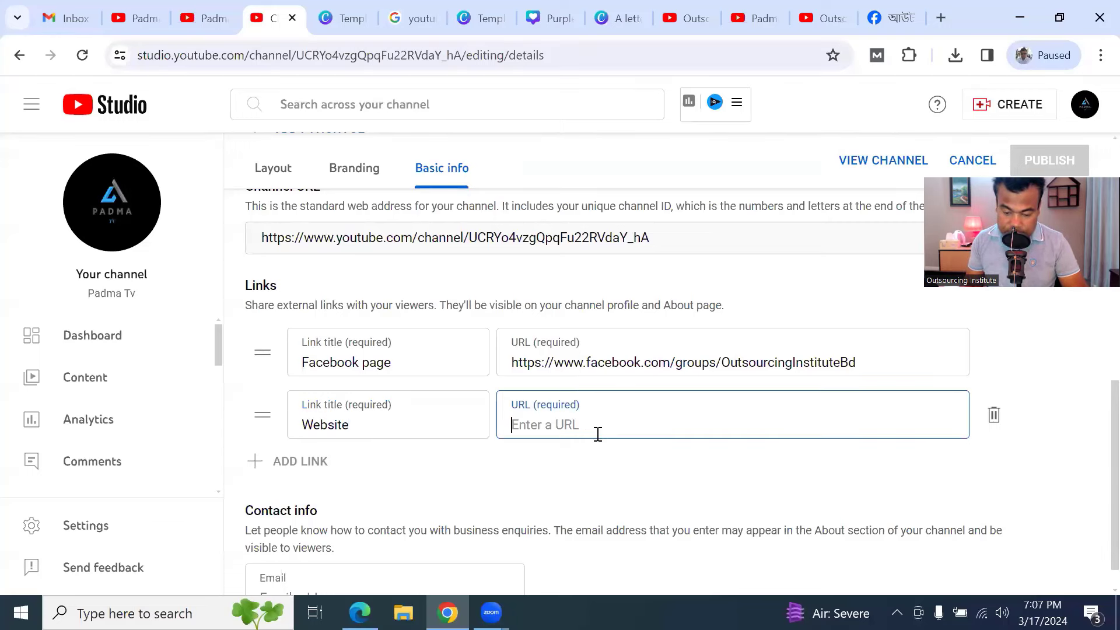
{"action": "left_click", "coordinate": [938, 18]}
{"action": "type", "text": "ou"}
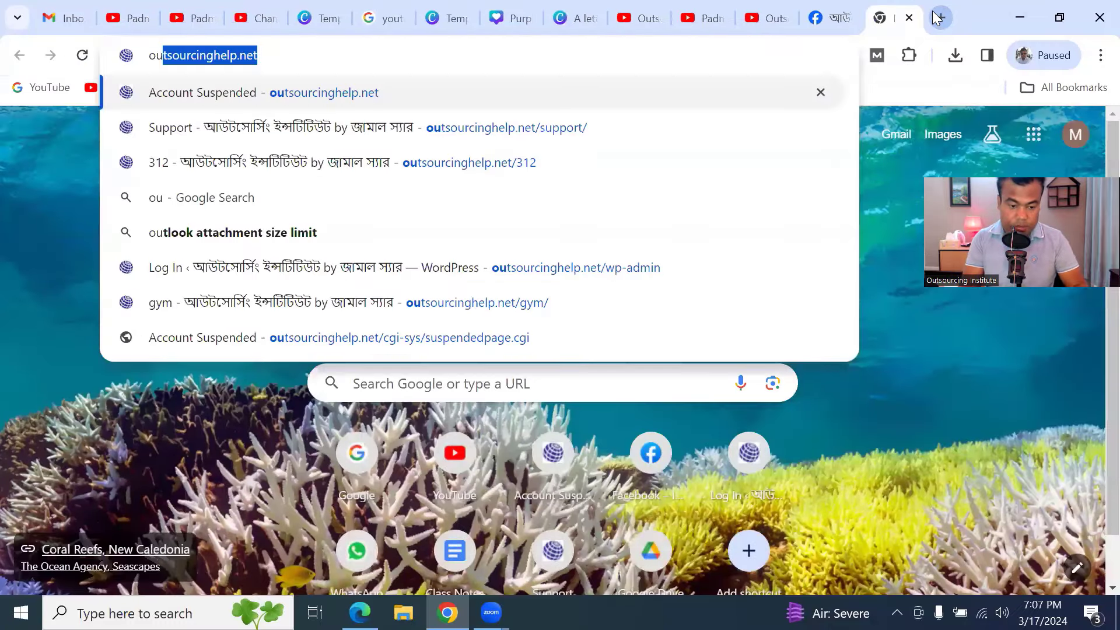
{"action": "key", "text": "ctrl+a"}
{"action": "key", "text": "ctrl+c"}
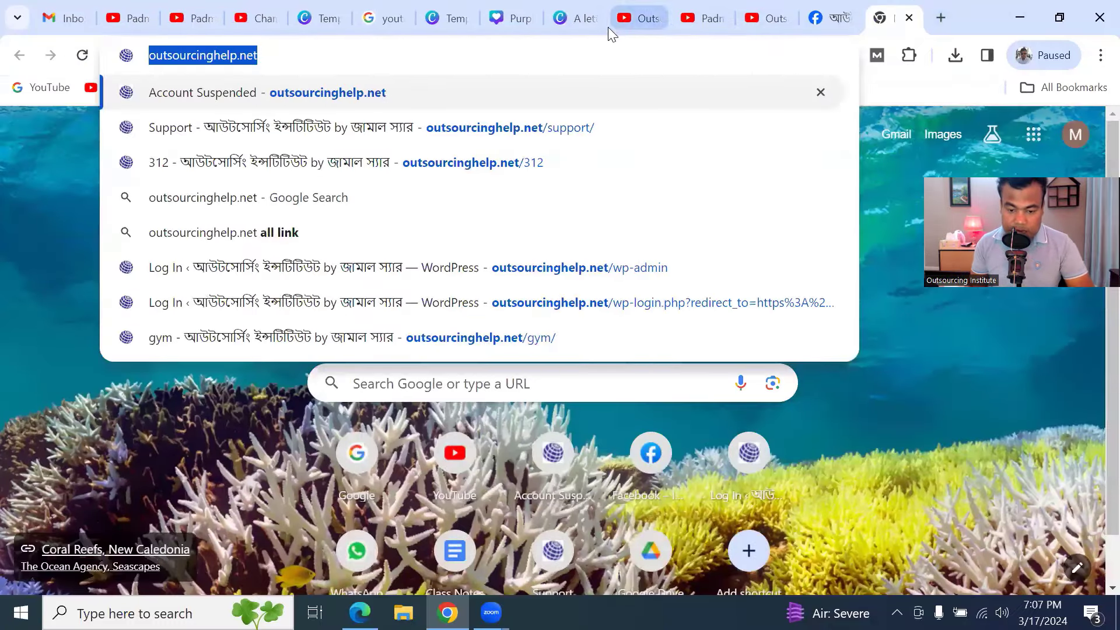
{"action": "left_click", "coordinate": [306, 19]}
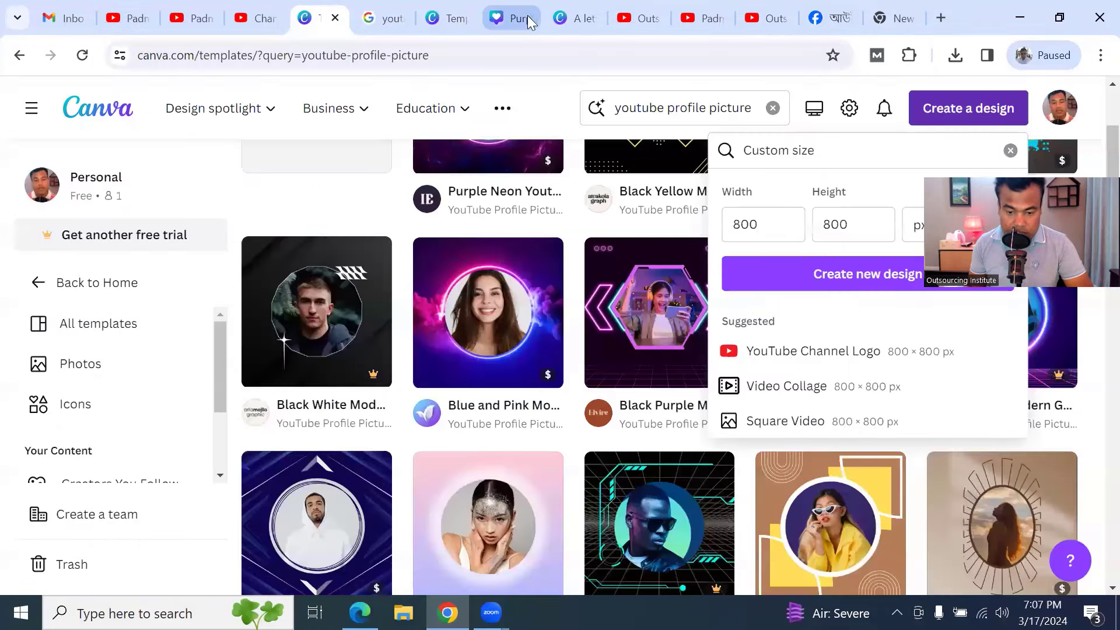
{"action": "left_click", "coordinate": [508, 14]}
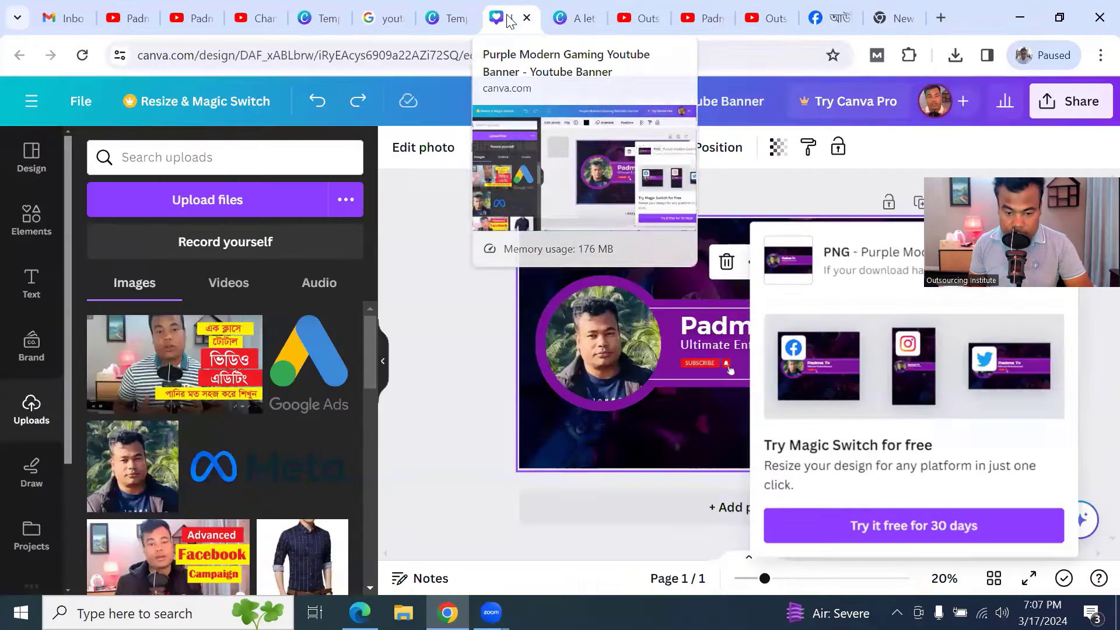
{"action": "left_click", "coordinate": [441, 18]}
{"action": "left_click", "coordinate": [256, 18]}
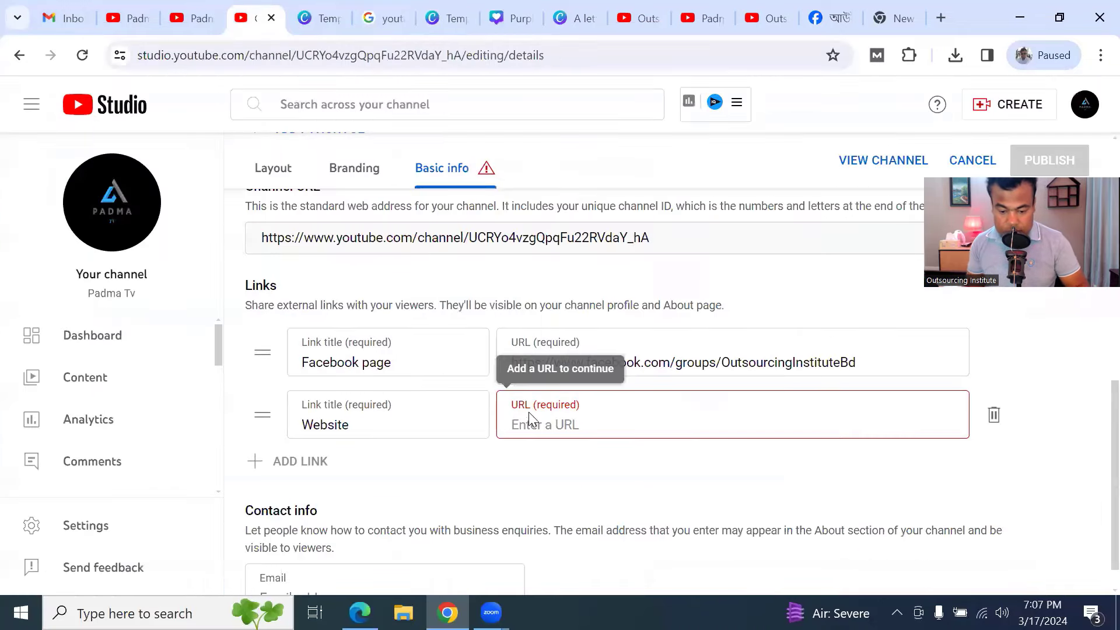
{"action": "key", "text": "ctrl+v"}
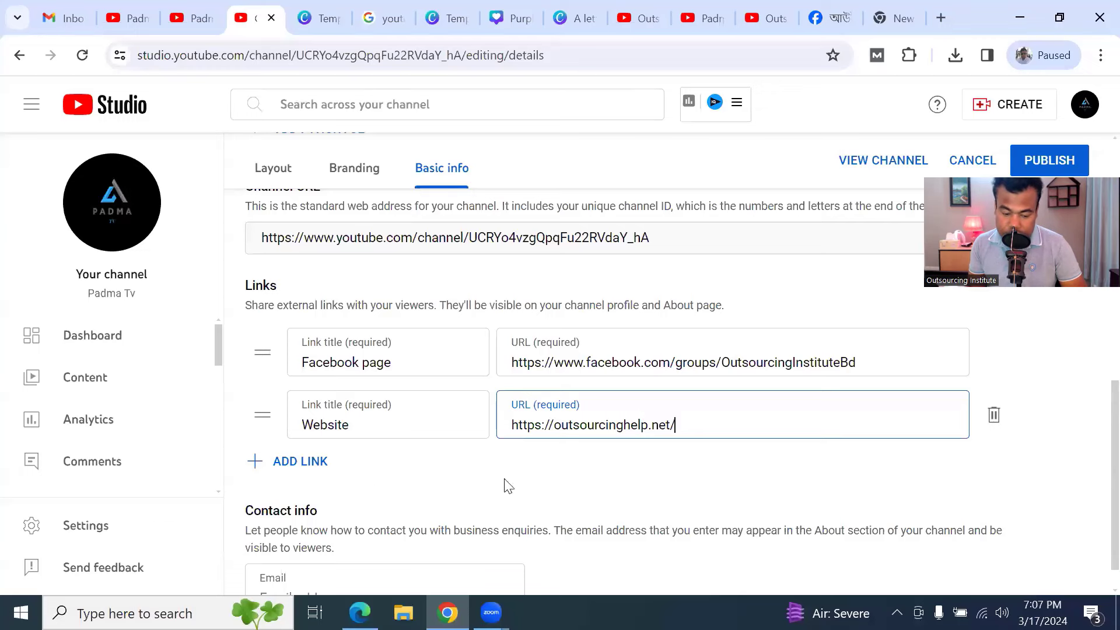
{"action": "left_click", "coordinate": [404, 484]}
- Move to the contact Email field and check the channel account menu
{"action": "scroll", "coordinate": [402, 484], "scroll_direction": "down", "scroll_amount": 1}
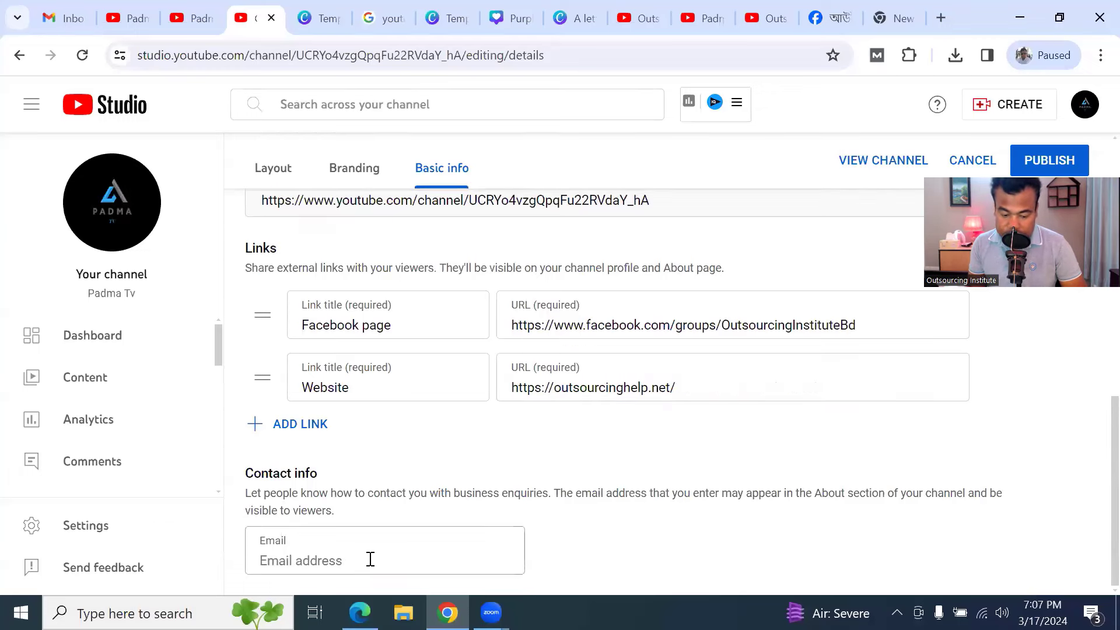
{"action": "left_click", "coordinate": [288, 559]}
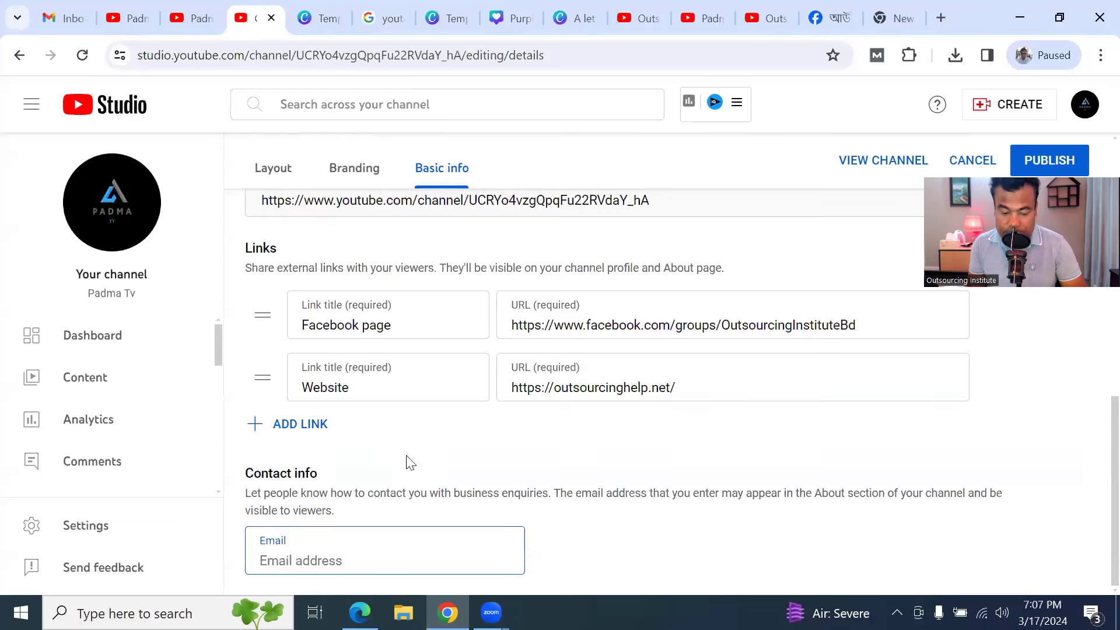
{"action": "left_click", "coordinate": [1085, 113]}
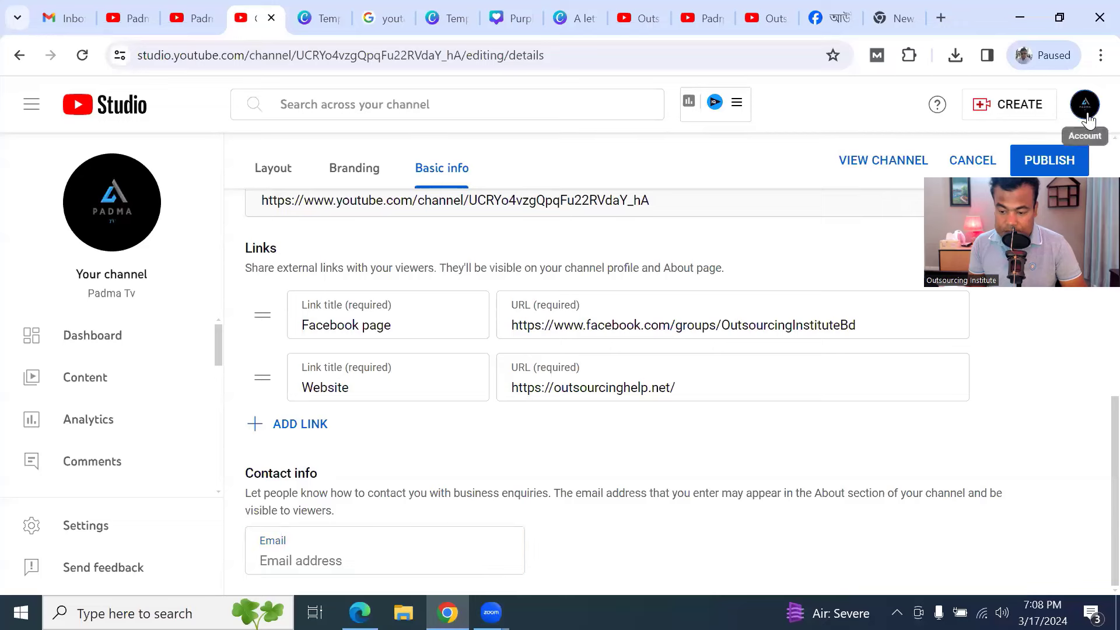
{"action": "left_click", "coordinate": [363, 560]}
- Copy the signed-in account's email address from Gmail's Google account popup, then return to YouTube Studio
{"action": "left_click", "coordinate": [63, 15]}
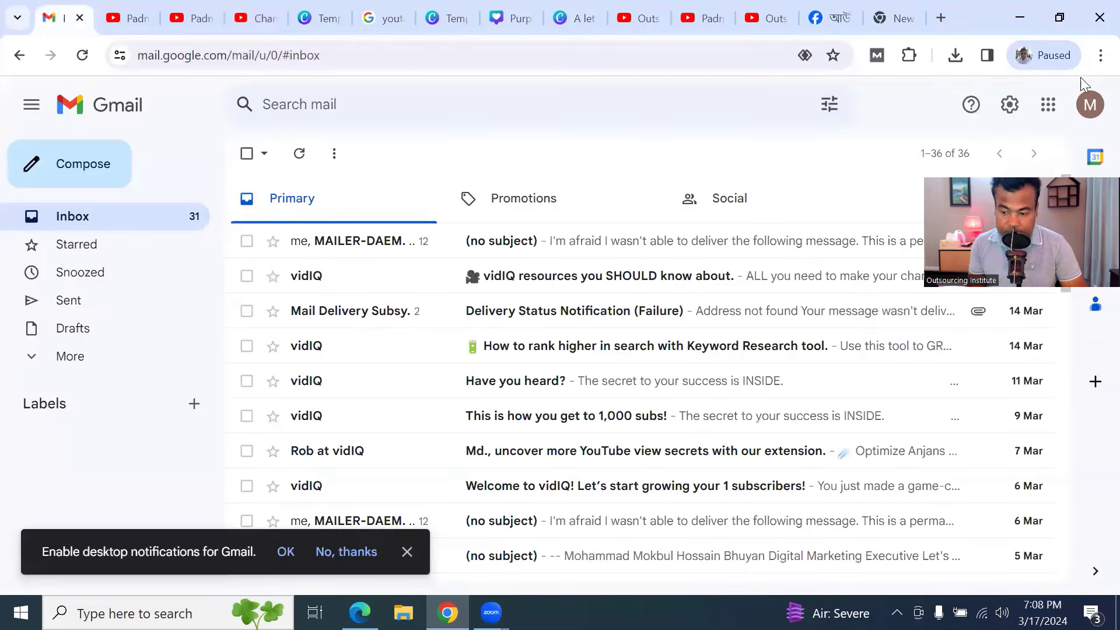
{"action": "left_click", "coordinate": [1085, 111]}
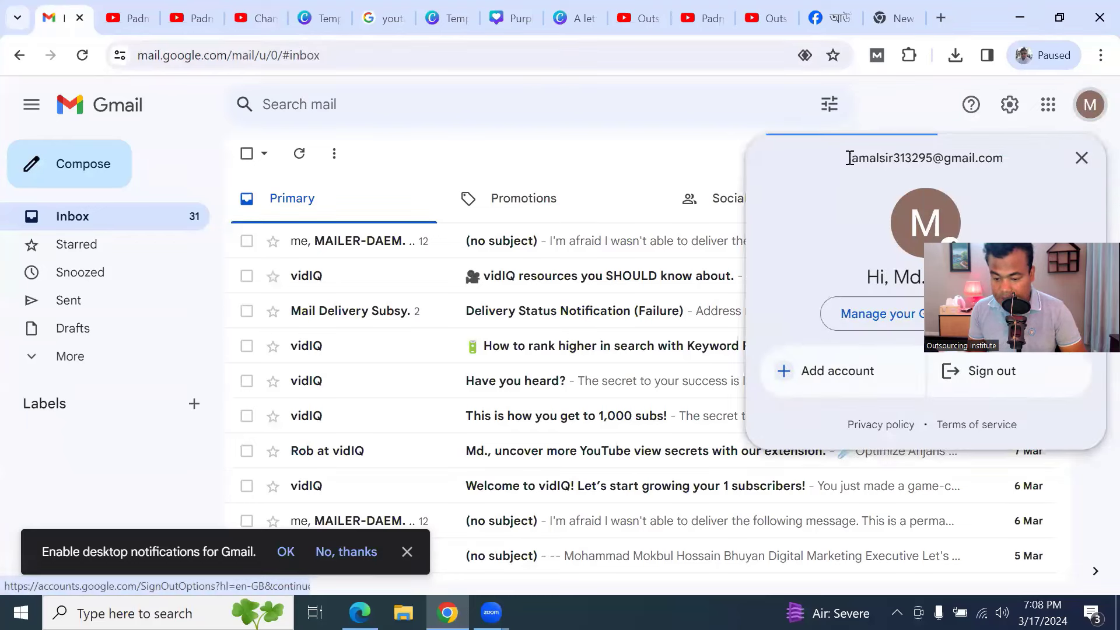
{"action": "left_click_drag", "start_coordinate": [854, 157], "coordinate": [1005, 158]}
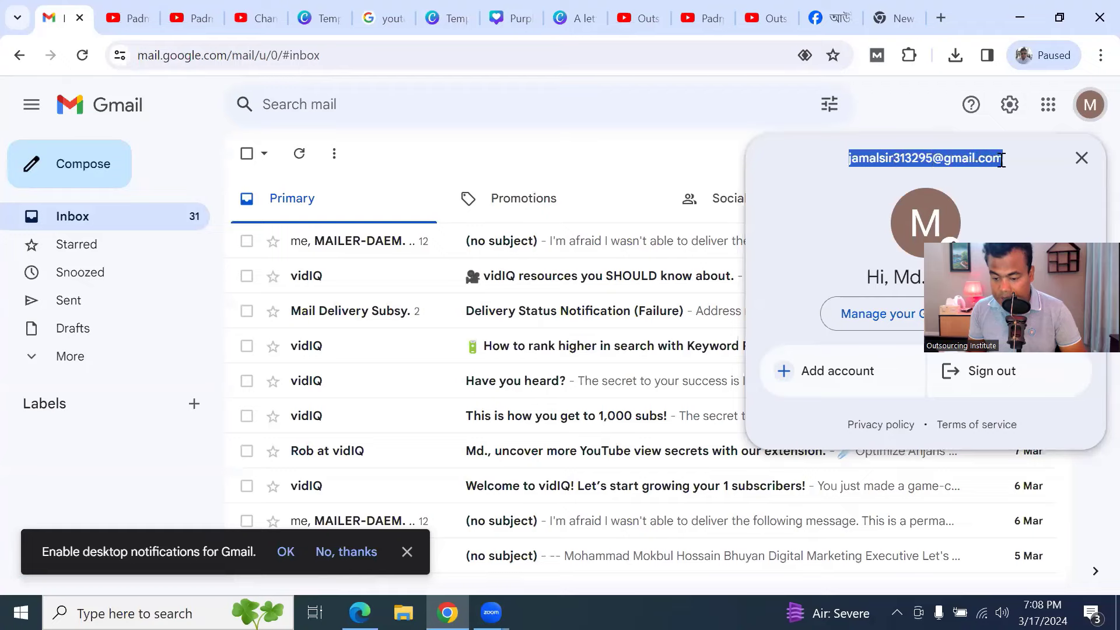
{"action": "right_click", "coordinate": [957, 160]}
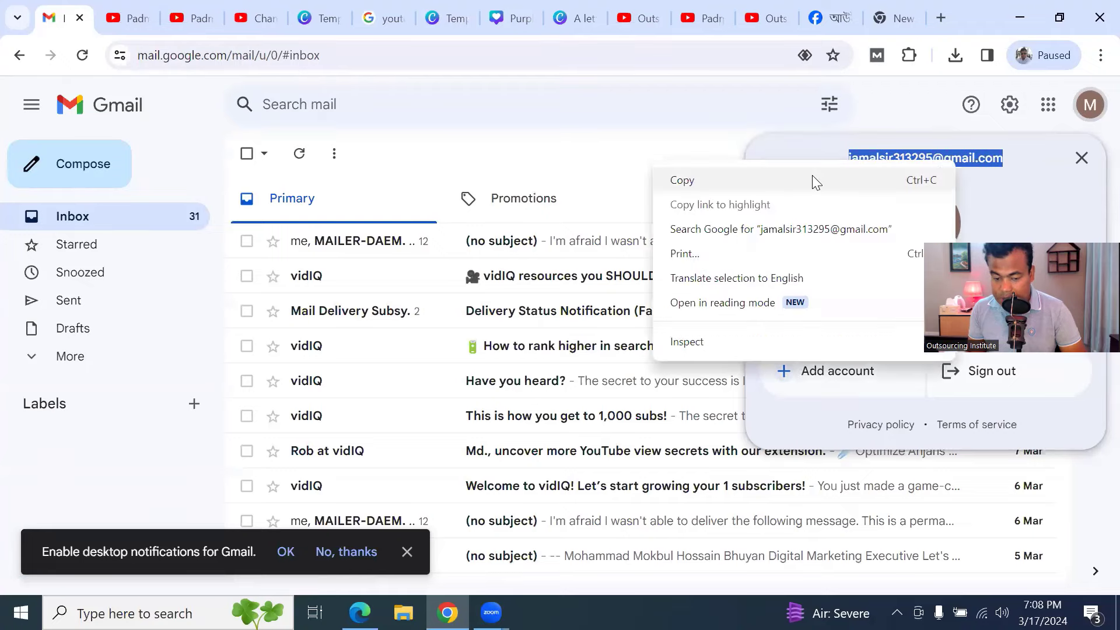
{"action": "left_click", "coordinate": [815, 181]}
{"action": "key", "text": "ctrl+Tab"}
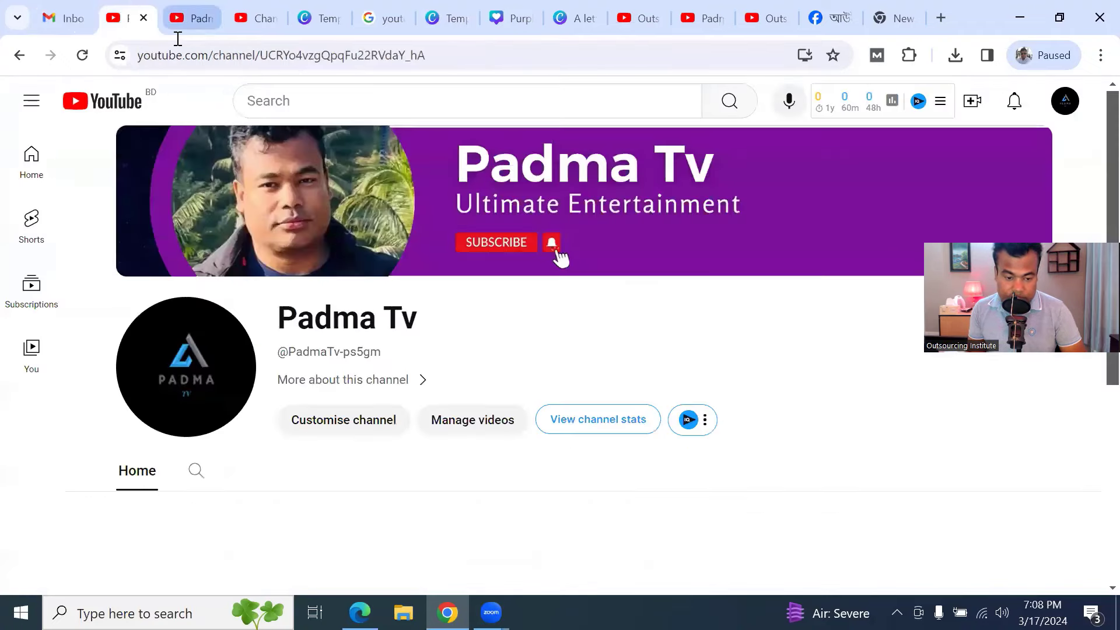
{"action": "key", "text": "ctrl+Tab"}
{"action": "key", "text": "ctrl+Tab"}
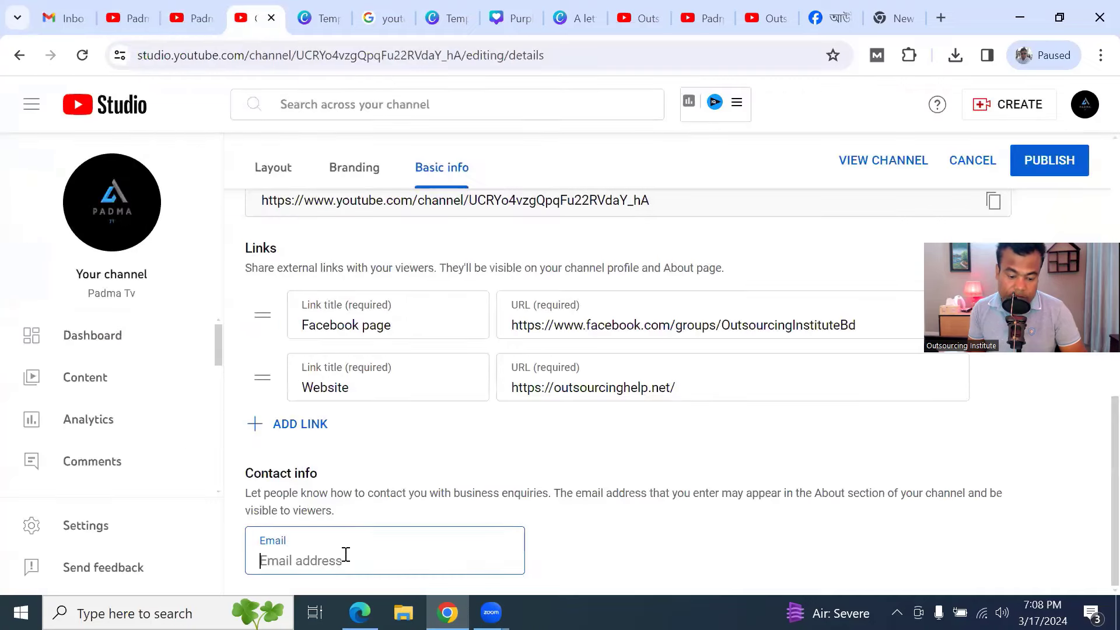
- Paste the copied account email address into the Contact info Email field
{"action": "key", "text": "ctrl+v"}
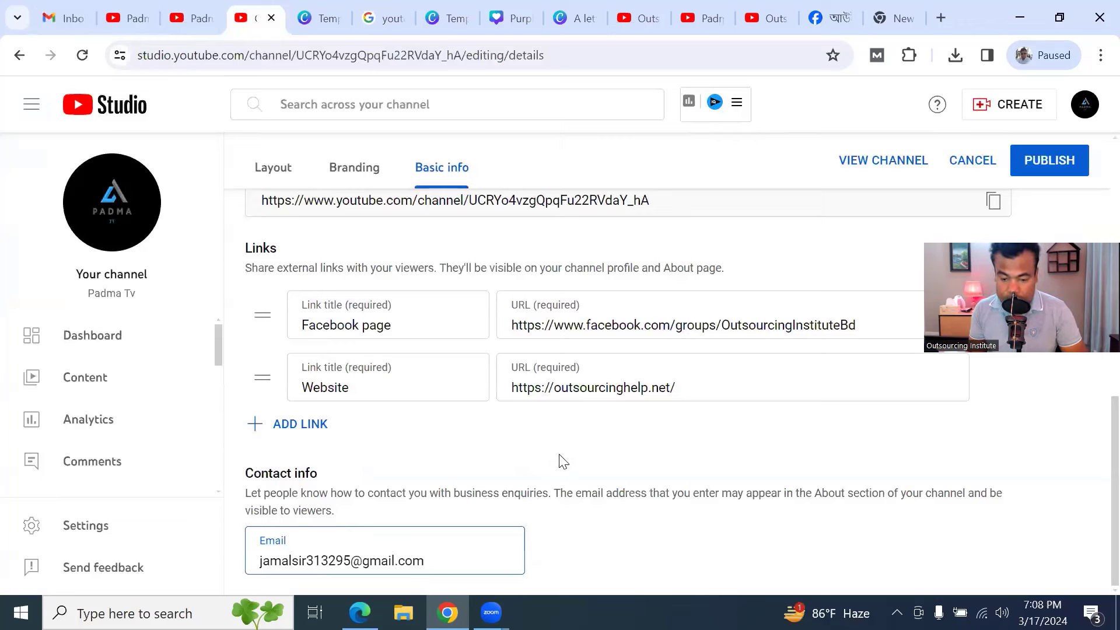
{"action": "scroll", "coordinate": [663, 415], "scroll_direction": "up", "scroll_amount": 2}
{"action": "scroll", "coordinate": [662, 415], "scroll_direction": "up", "scroll_amount": 8}
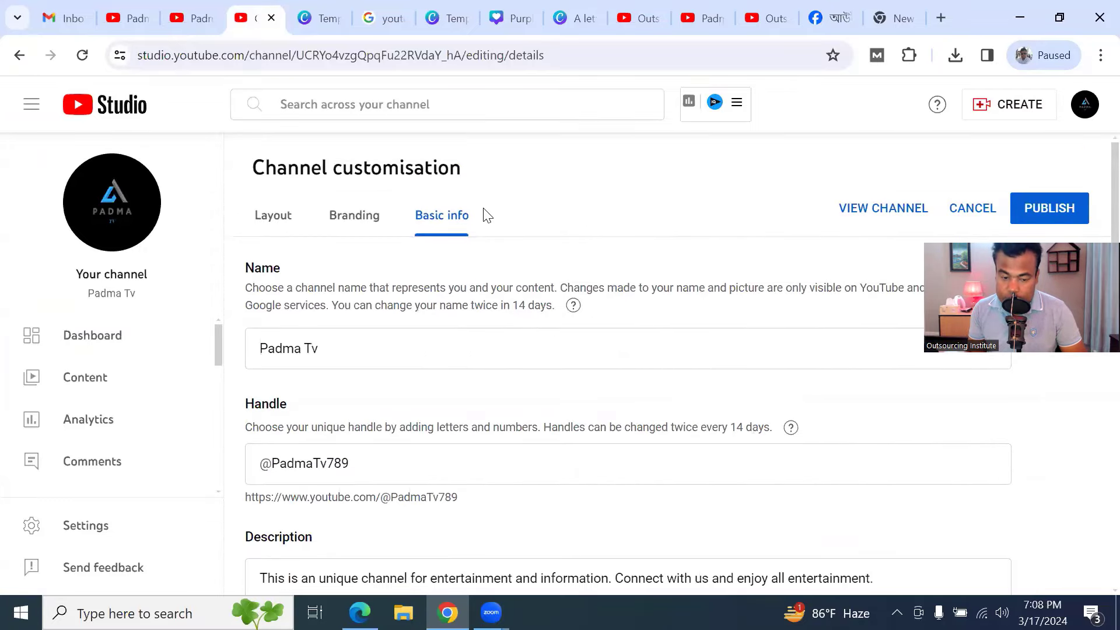
{"action": "left_click", "coordinate": [201, 25]}
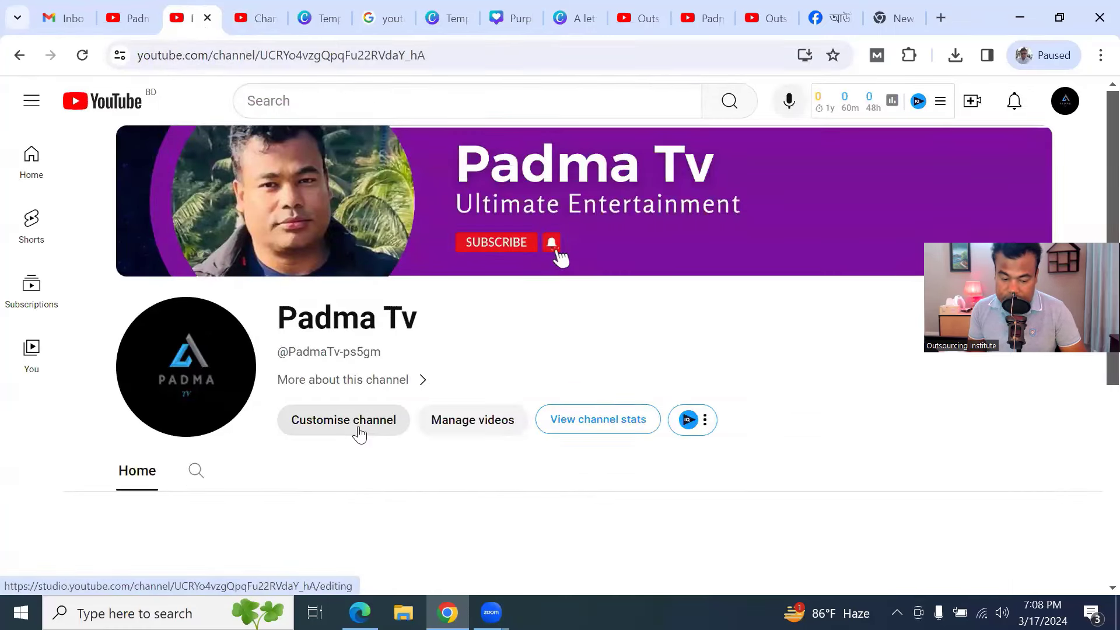
{"action": "left_click", "coordinate": [242, 25]}
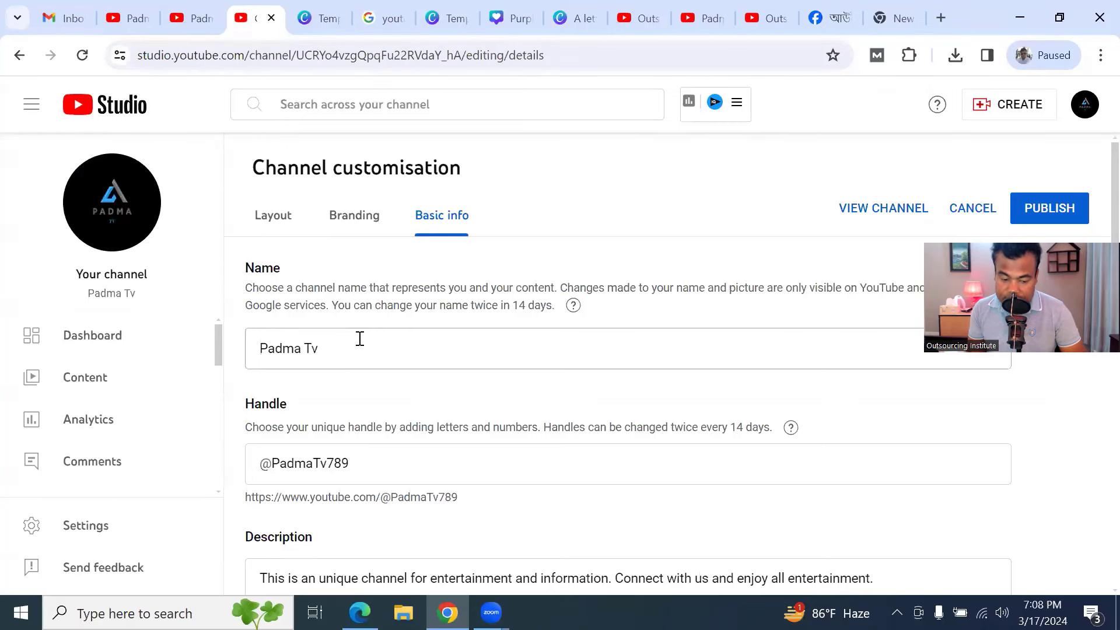
- Review the Basic info page and publish the channel changes
{"action": "scroll", "coordinate": [367, 362], "scroll_direction": "down", "scroll_amount": 1}
{"action": "scroll", "coordinate": [369, 363], "scroll_direction": "down", "scroll_amount": 3}
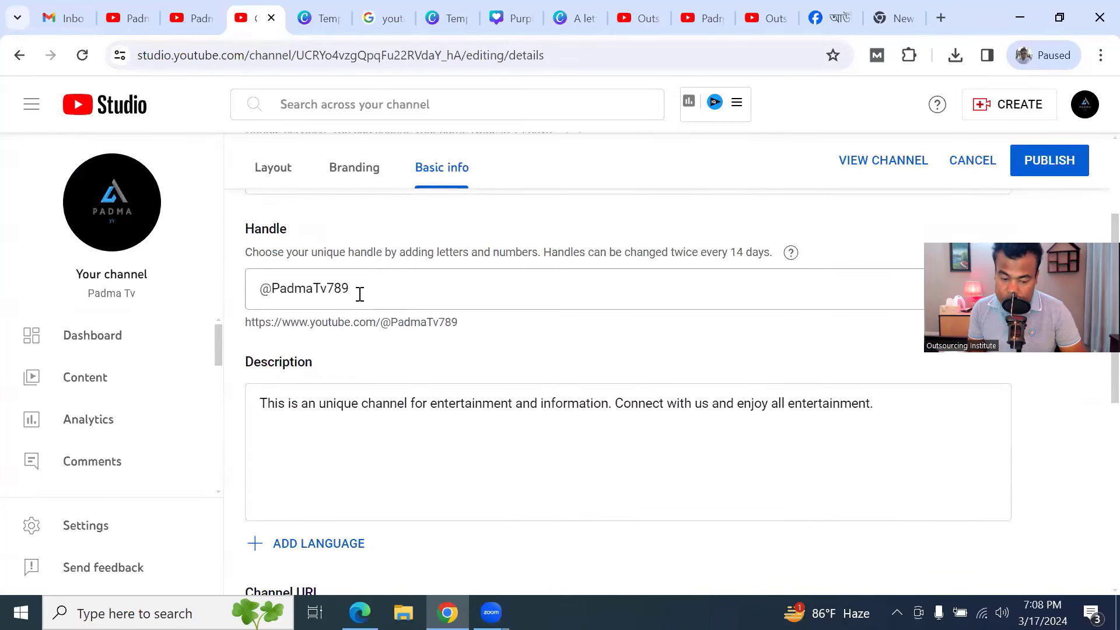
{"action": "scroll", "coordinate": [360, 295], "scroll_direction": "down", "scroll_amount": 3}
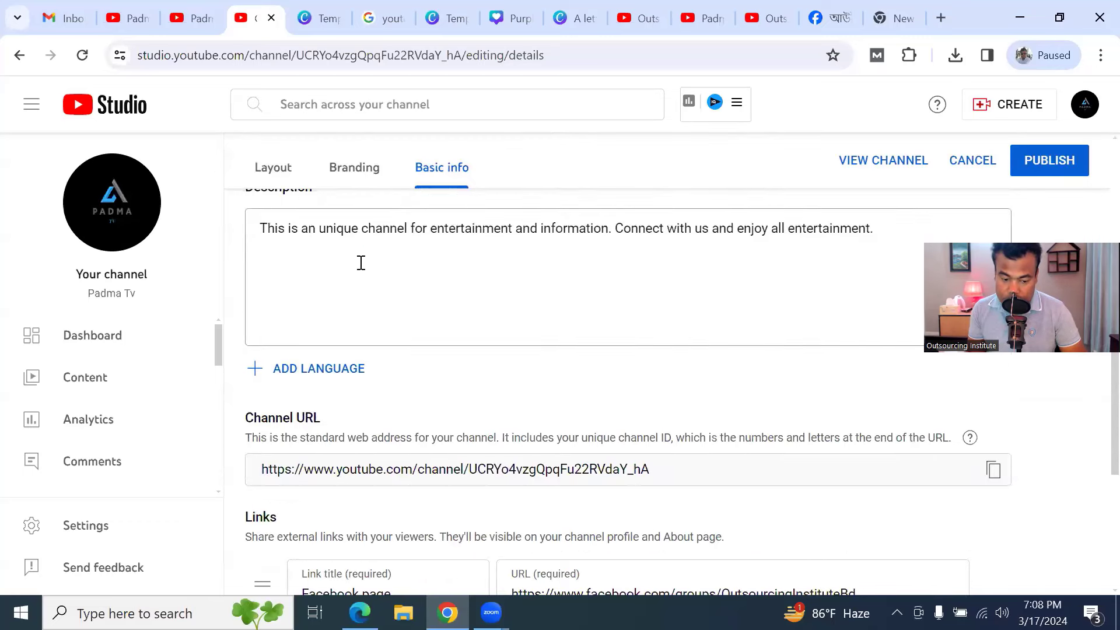
{"action": "scroll", "coordinate": [361, 263], "scroll_direction": "down", "scroll_amount": 3}
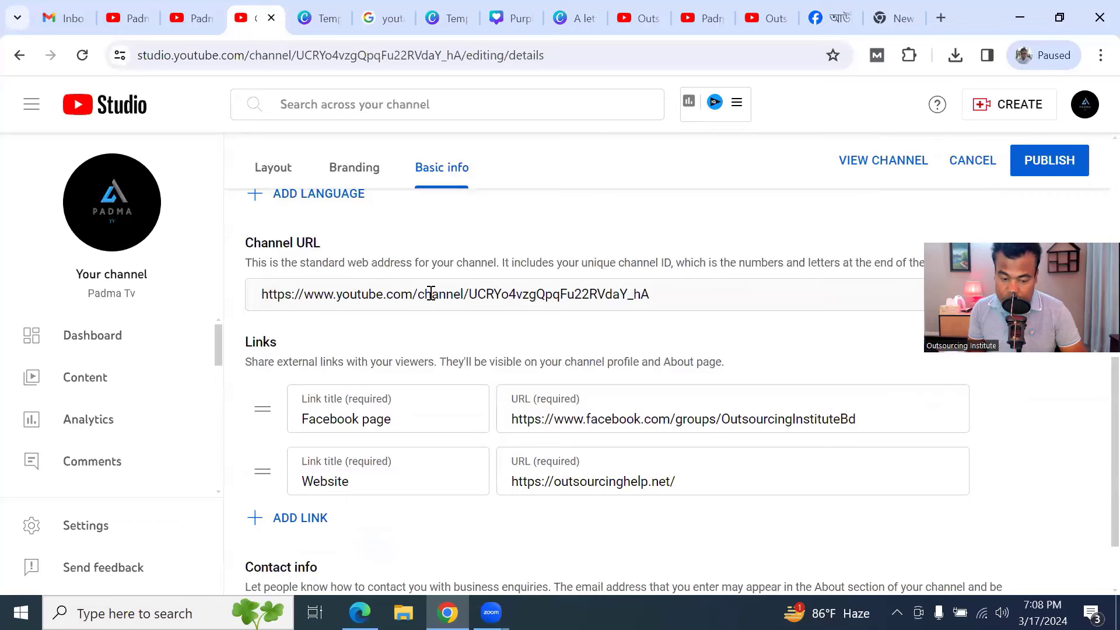
{"action": "scroll", "coordinate": [318, 379], "scroll_direction": "down", "scroll_amount": 2}
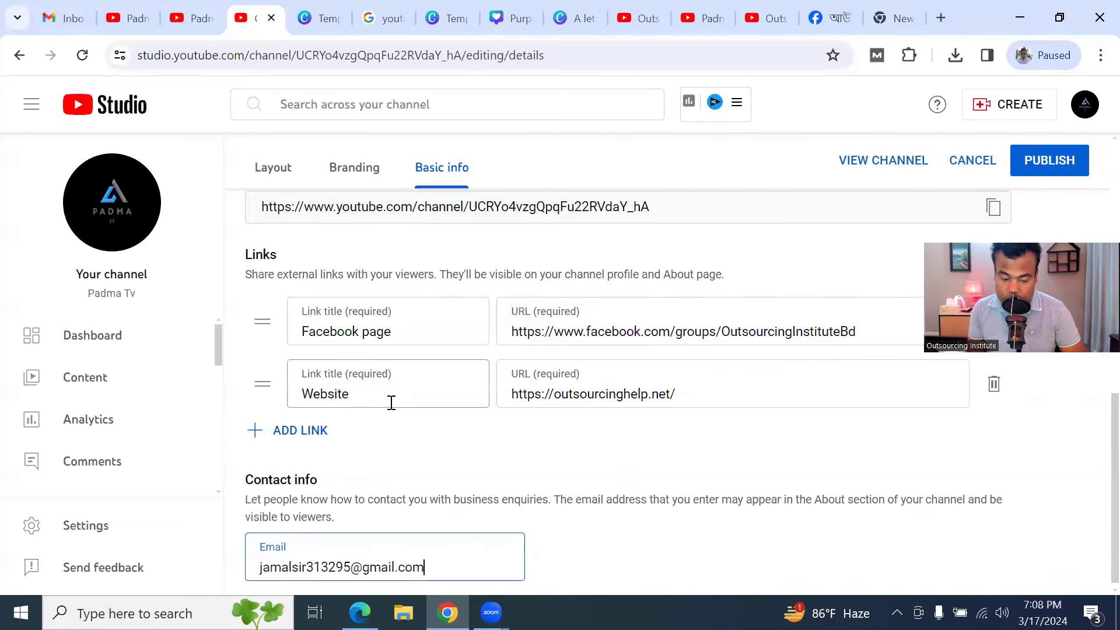
{"action": "scroll", "coordinate": [385, 420], "scroll_direction": "down", "scroll_amount": 1}
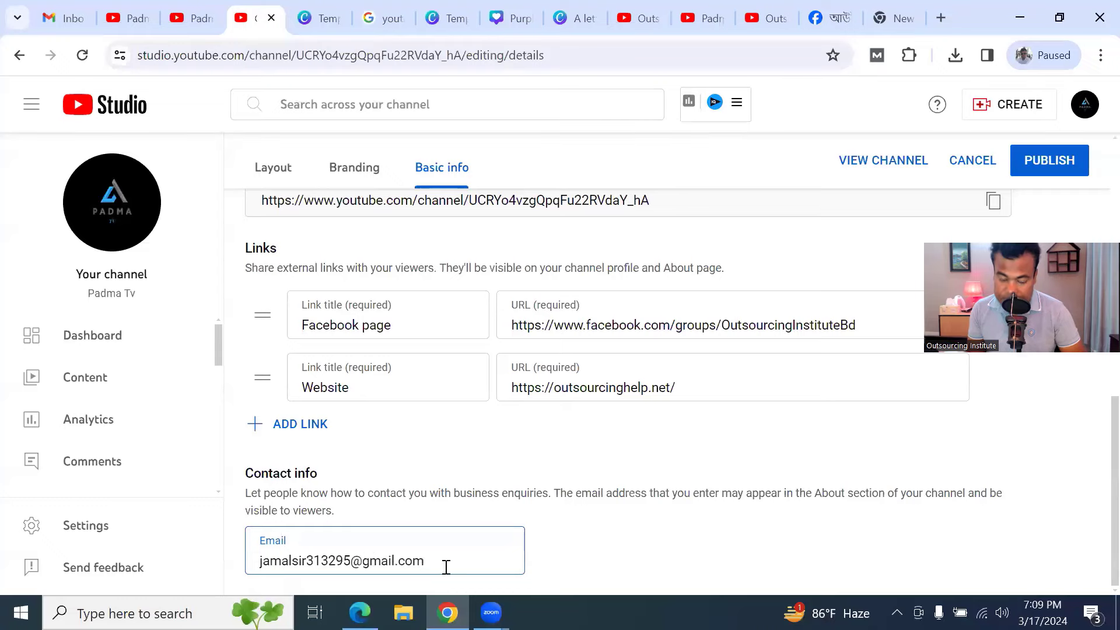
{"action": "double_click", "coordinate": [954, 33]}
{"action": "left_click", "coordinate": [778, 209]}
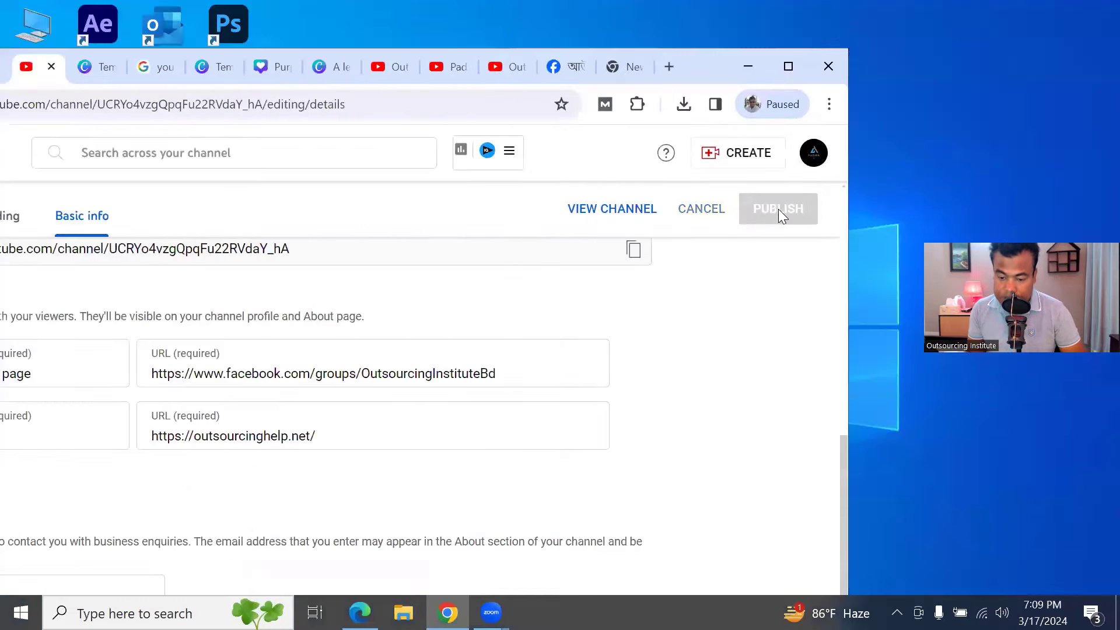
{"action": "left_click", "coordinate": [789, 66]}
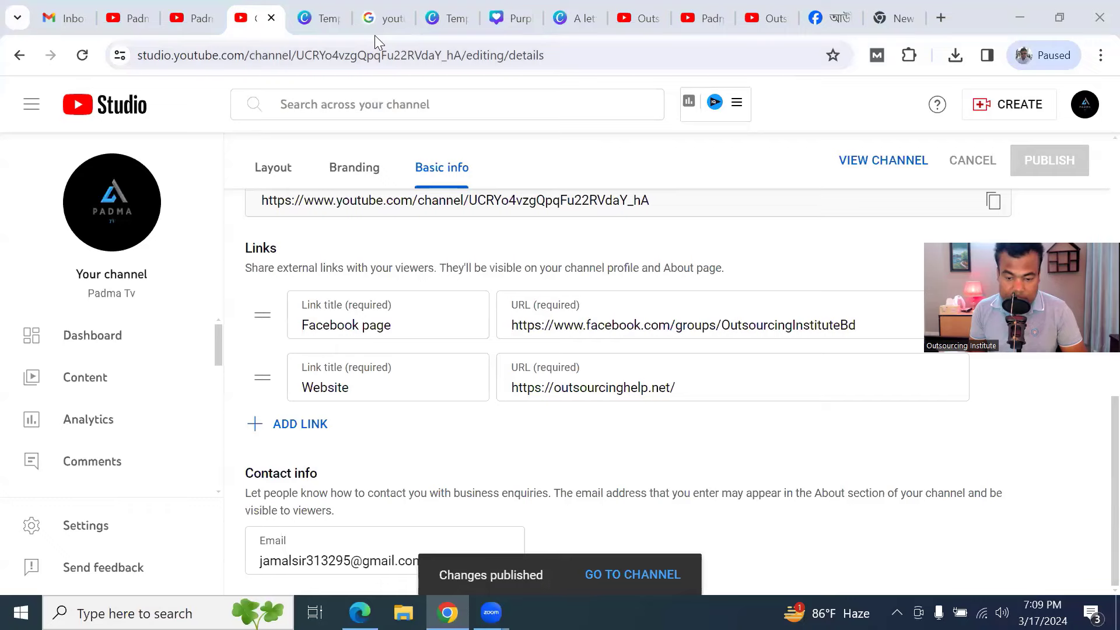
- Reload the Padma Tv channel page and reveal the contact email in its About details
{"action": "left_click", "coordinate": [192, 19]}
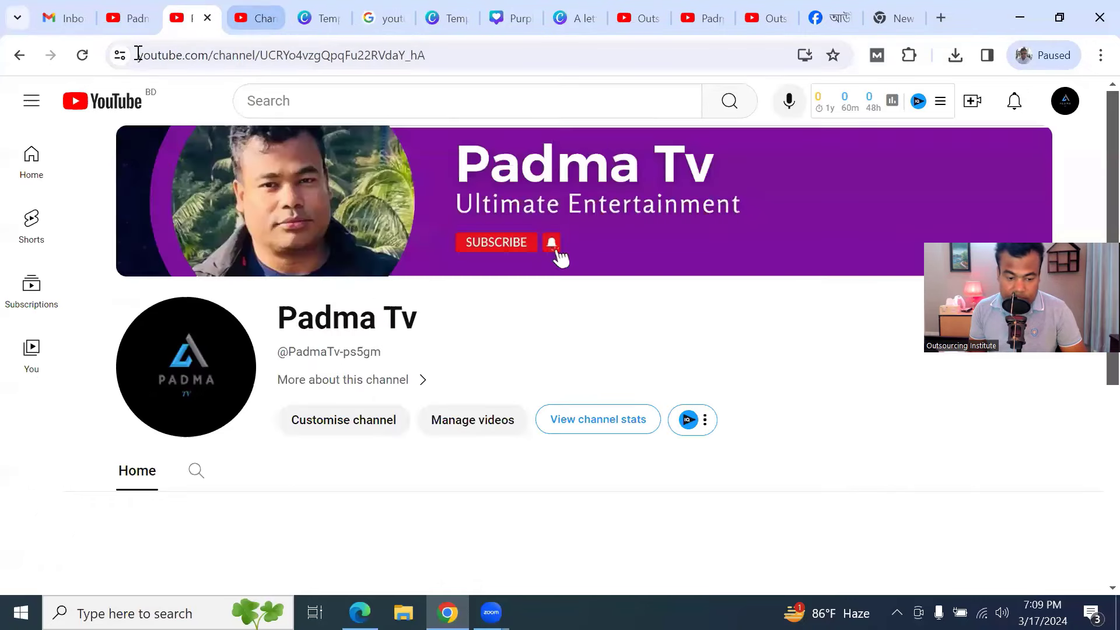
{"action": "left_click", "coordinate": [83, 56]}
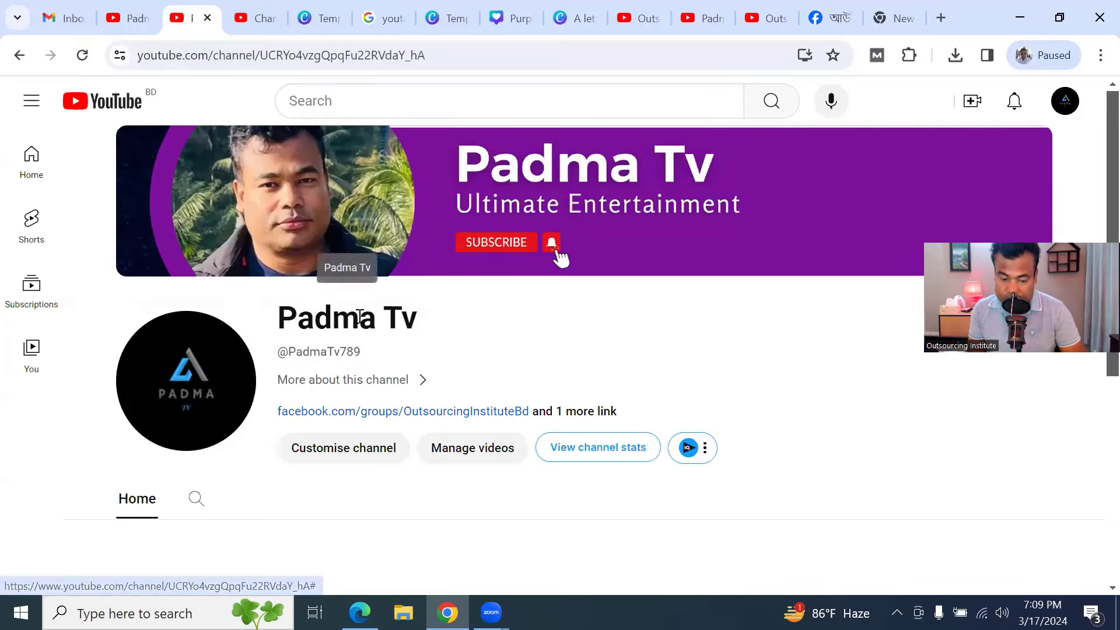
{"action": "left_click", "coordinate": [406, 386]}
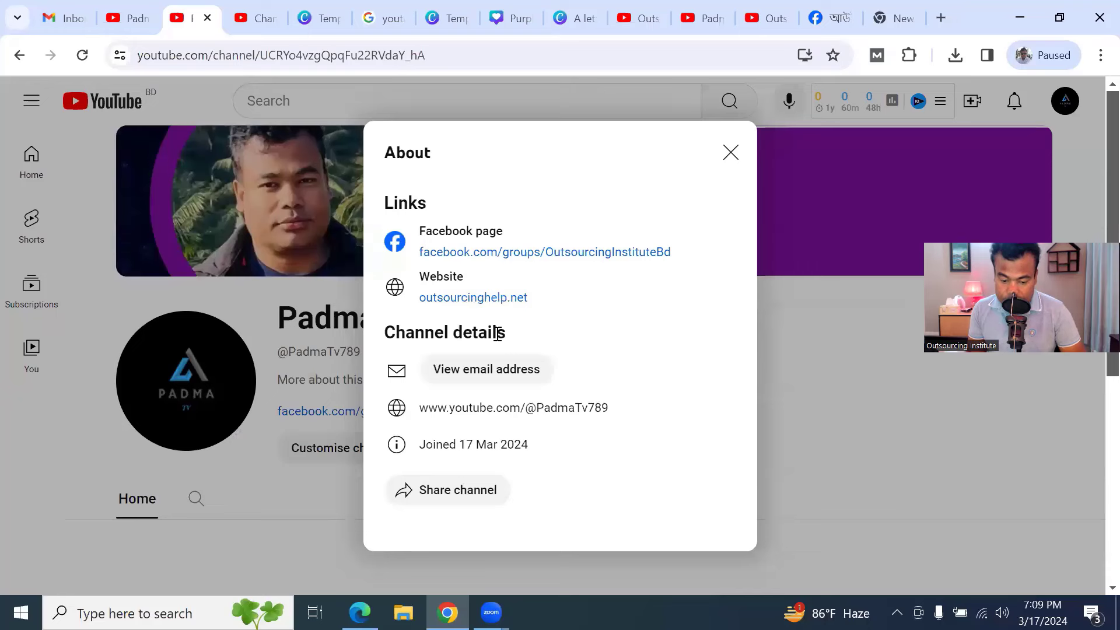
{"action": "left_click", "coordinate": [500, 376]}
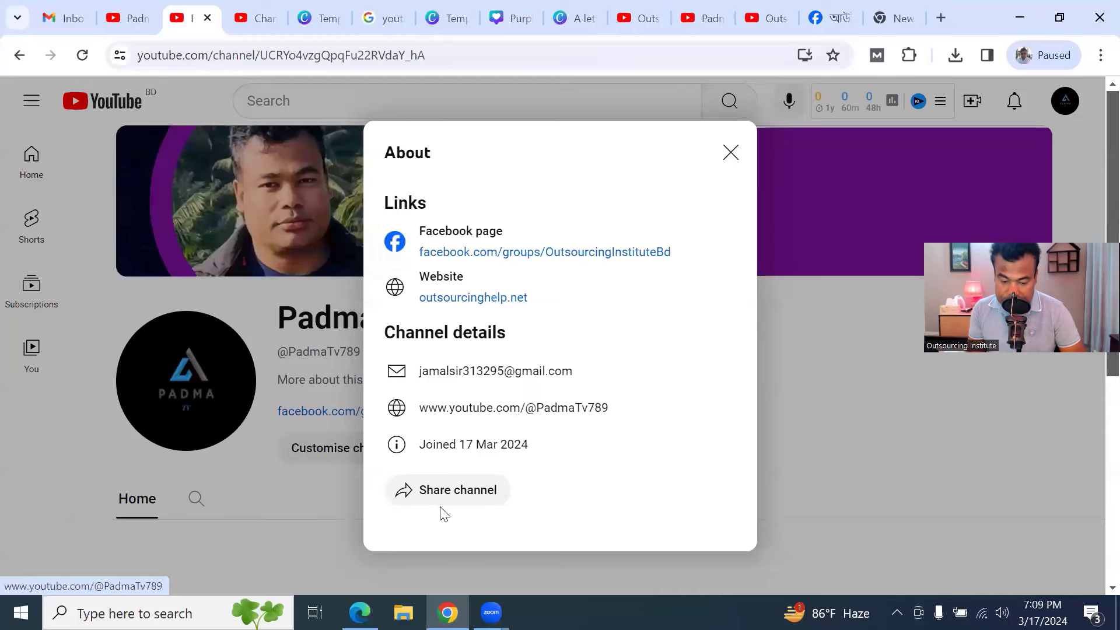
{"action": "left_click", "coordinate": [730, 153]}
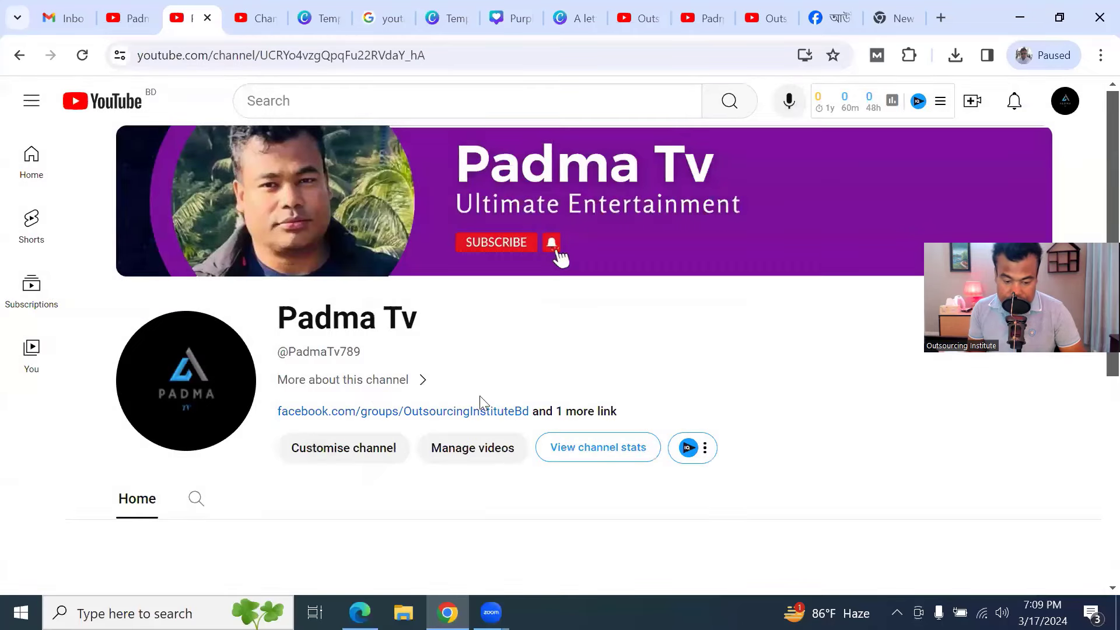
- Reopen the About details to check the channel description and contact email again
{"action": "left_click", "coordinate": [316, 380]}
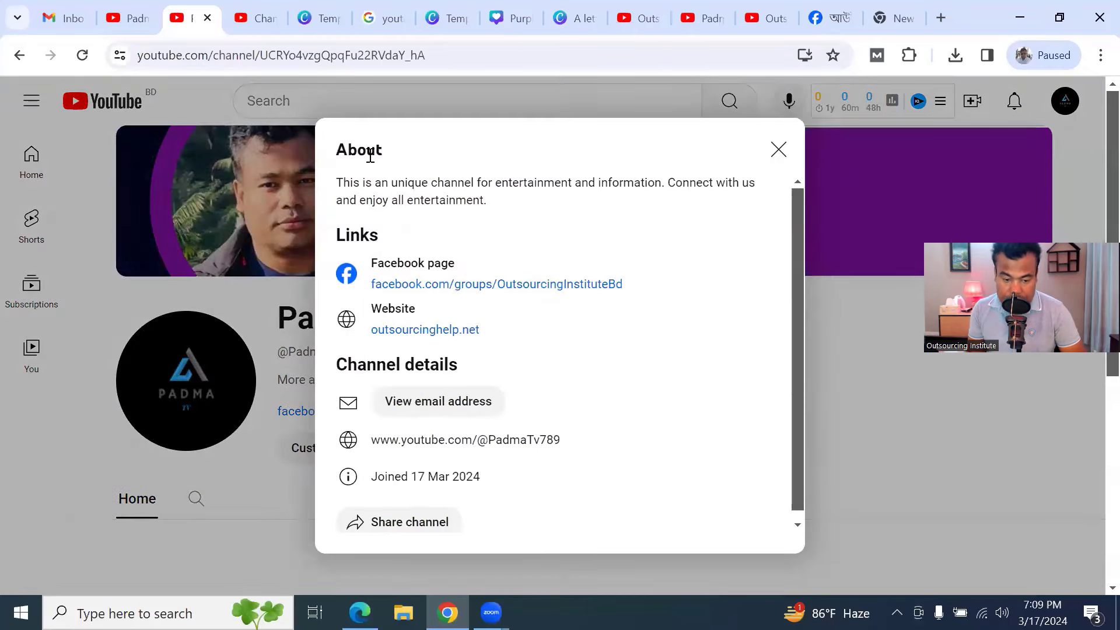
{"action": "left_click_drag", "start_coordinate": [350, 183], "coordinate": [521, 203]}
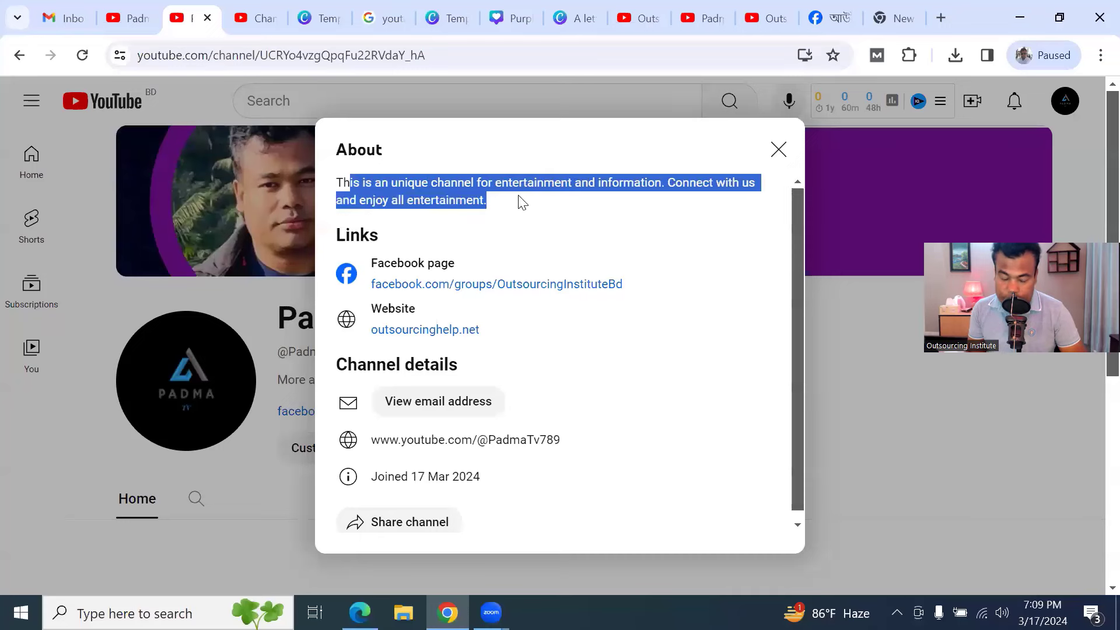
{"action": "left_click", "coordinate": [447, 192]}
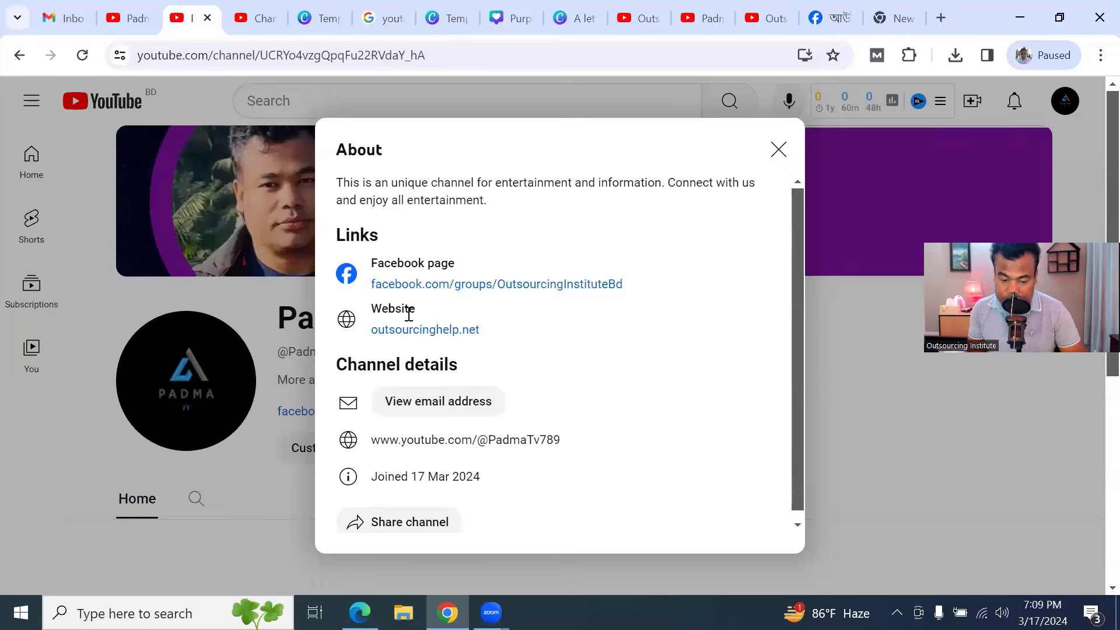
{"action": "left_click", "coordinate": [433, 410]}
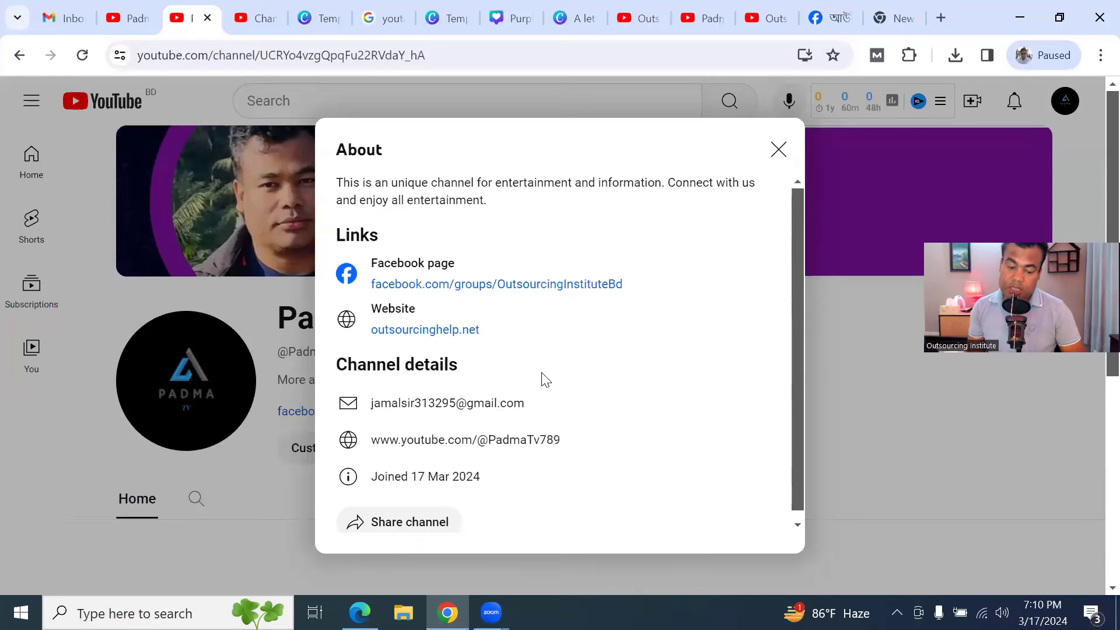
{"action": "left_click", "coordinate": [778, 152]}
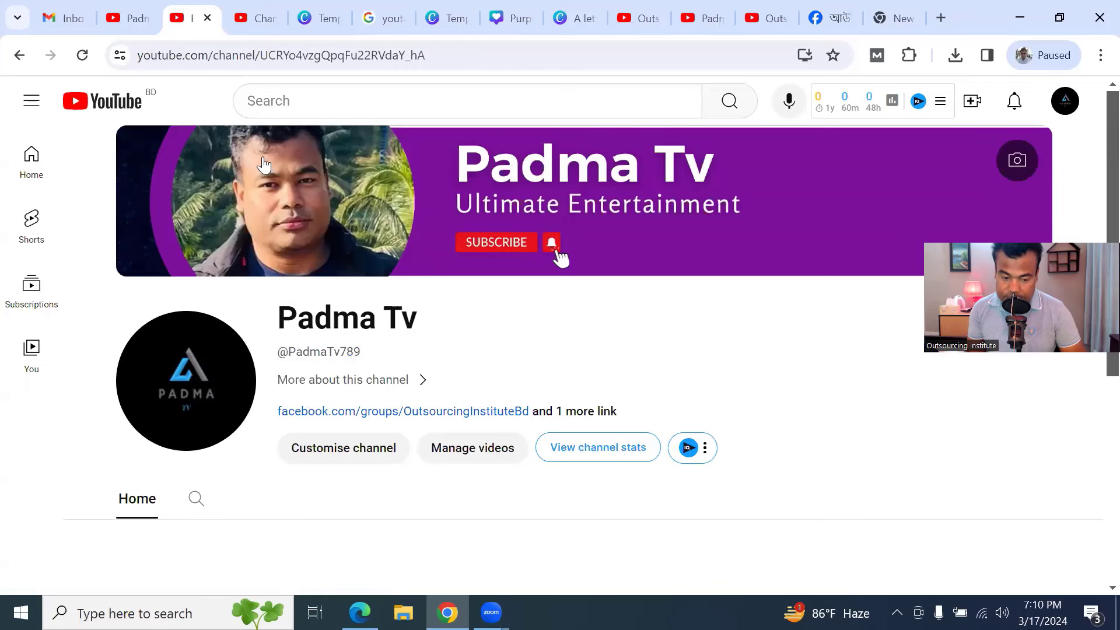
- Open channel customisation and look through the Branding settings
{"action": "left_click", "coordinate": [328, 459]}
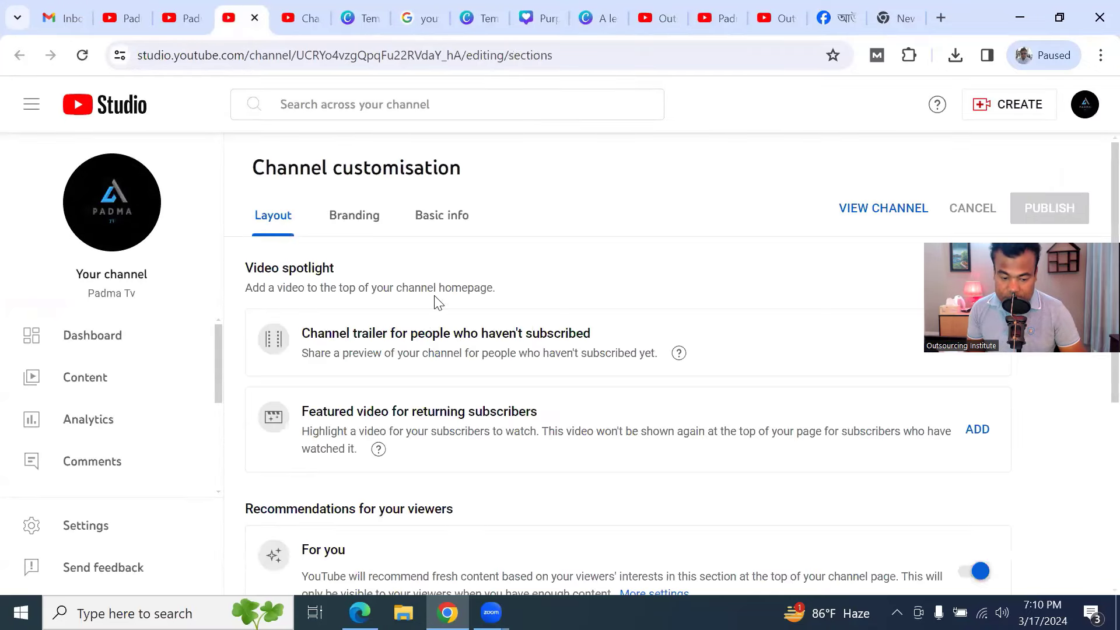
{"action": "left_click", "coordinate": [354, 220]}
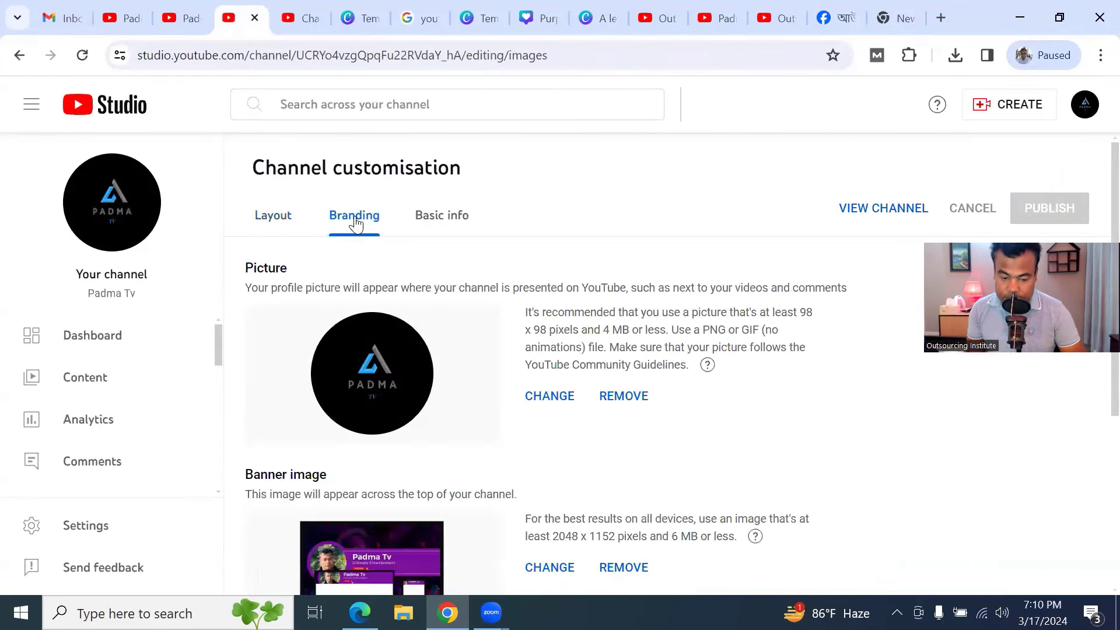
{"action": "scroll", "coordinate": [355, 355], "scroll_direction": "down", "scroll_amount": 3}
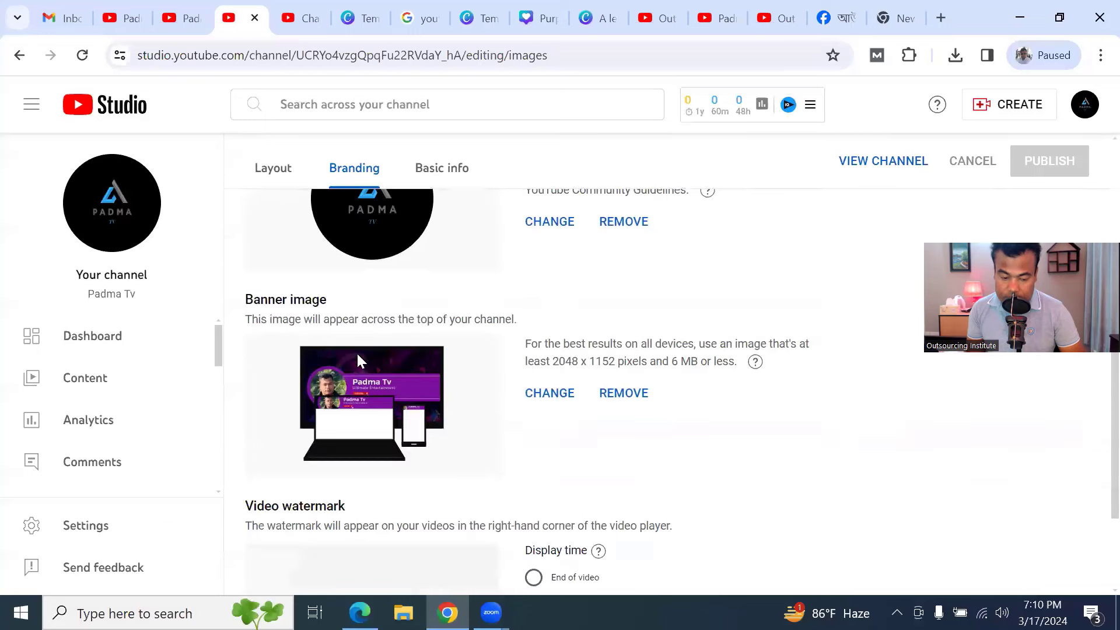
{"action": "scroll", "coordinate": [358, 368], "scroll_direction": "down", "scroll_amount": 2}
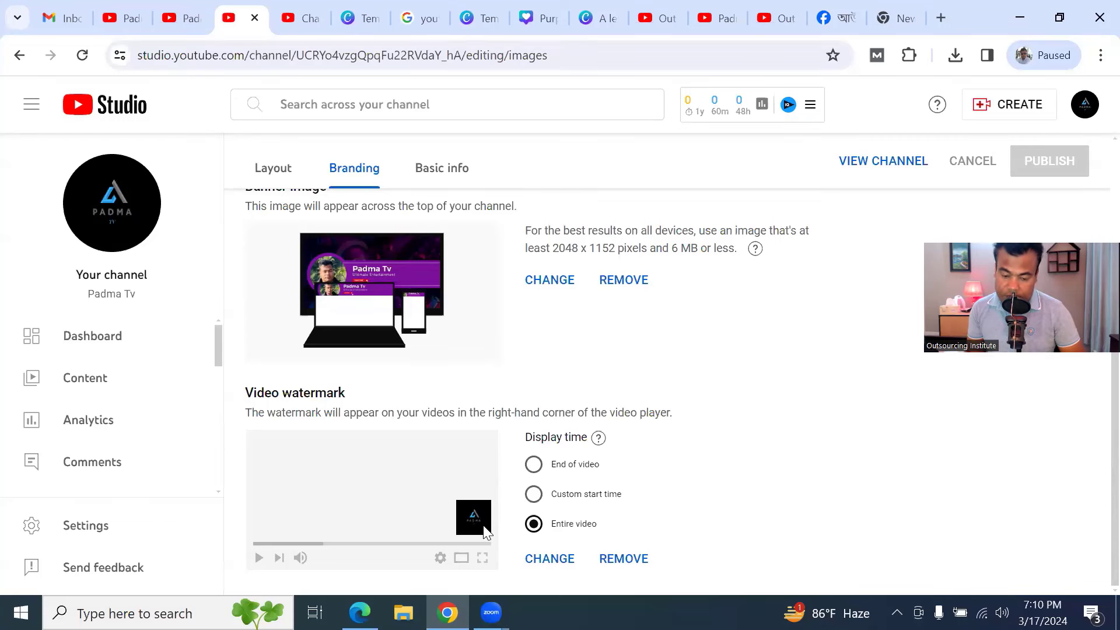
{"action": "scroll", "coordinate": [458, 453], "scroll_direction": "up", "scroll_amount": 5}
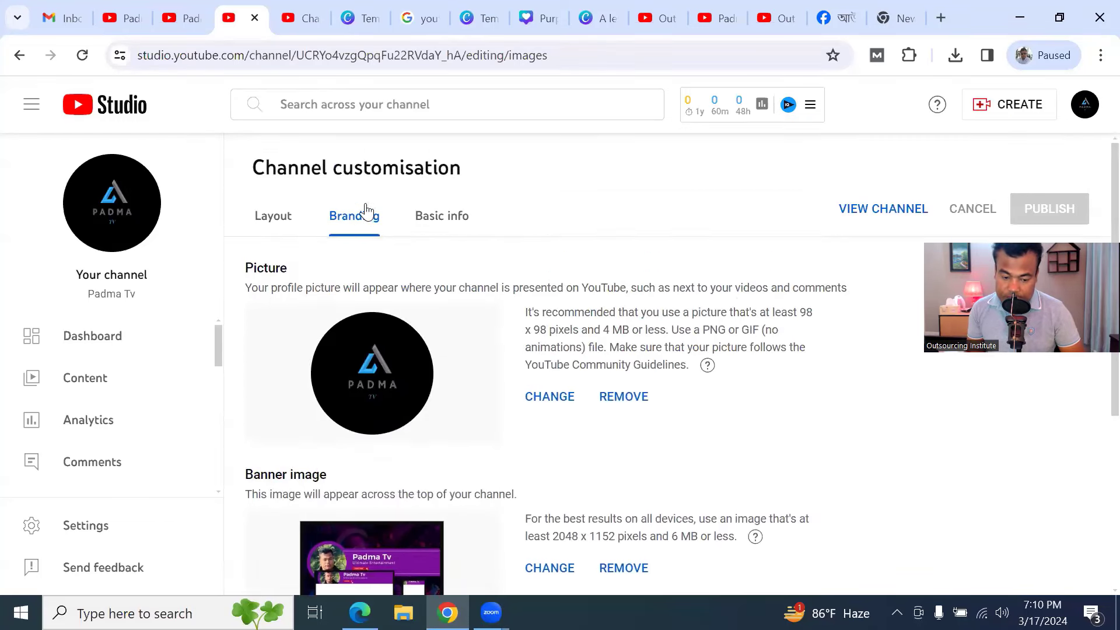
- Review the Basic info links and Layout settings, then go to the Padma Tv channel page
{"action": "left_click", "coordinate": [444, 221]}
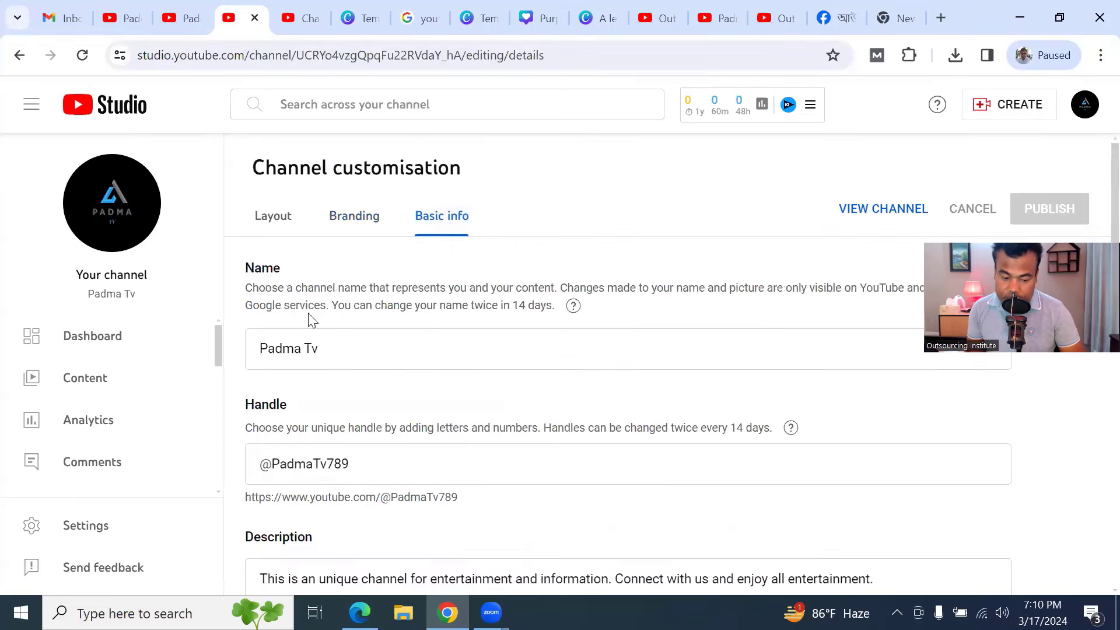
{"action": "scroll", "coordinate": [363, 407], "scroll_direction": "down", "scroll_amount": 7}
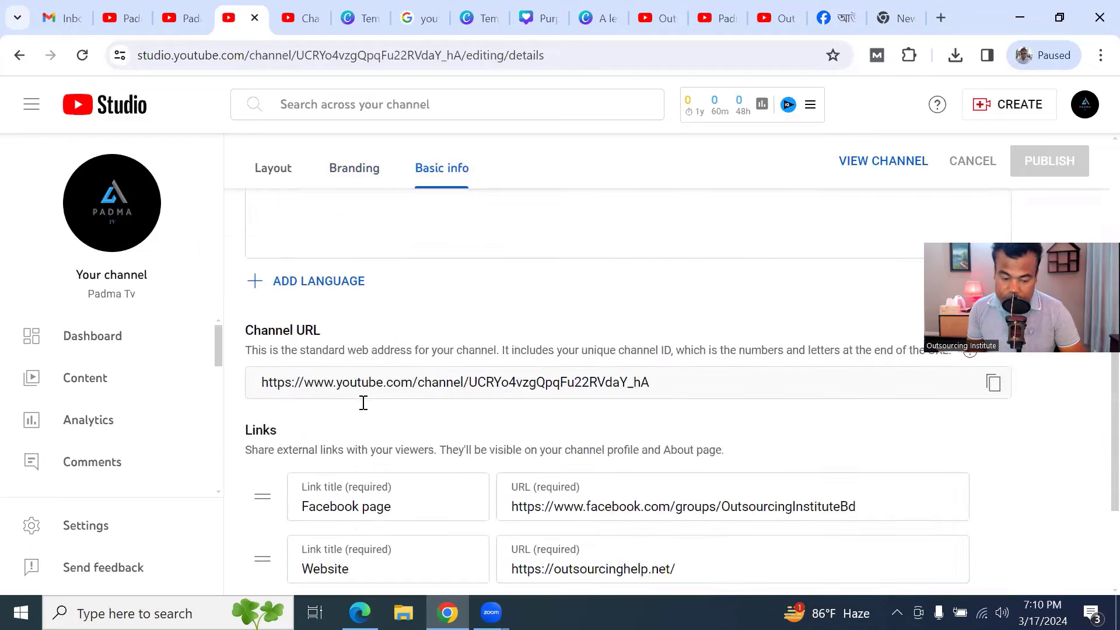
{"action": "scroll", "coordinate": [362, 403], "scroll_direction": "down", "scroll_amount": 3}
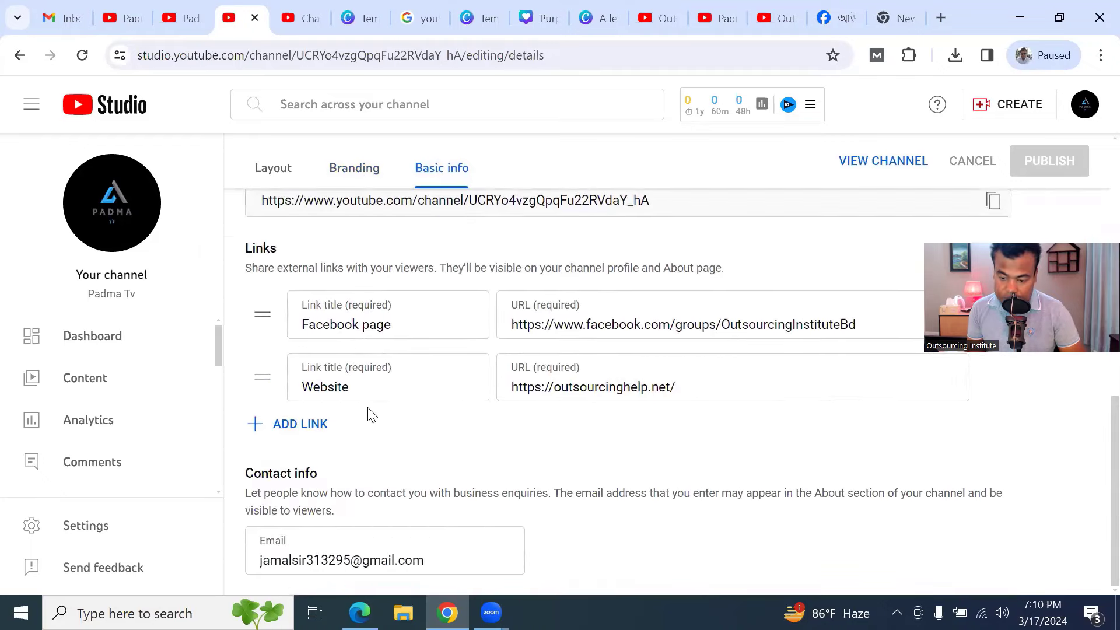
{"action": "scroll", "coordinate": [367, 409], "scroll_direction": "up", "scroll_amount": 10}
{"action": "left_click", "coordinate": [270, 169]}
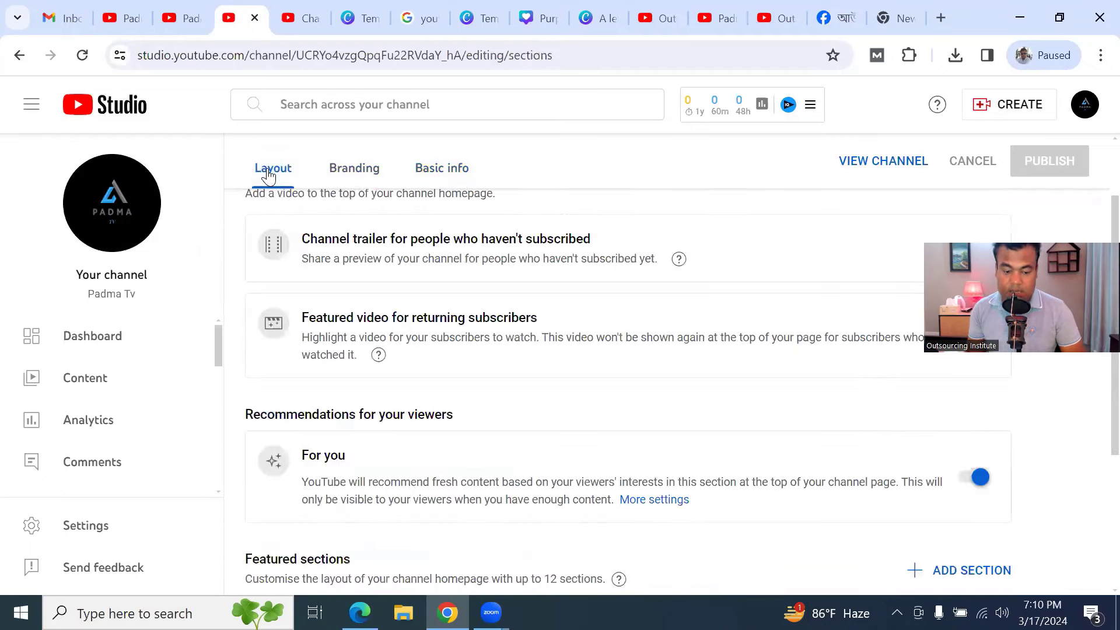
{"action": "left_click", "coordinate": [305, 14]}
{"action": "left_click", "coordinate": [249, 27]}
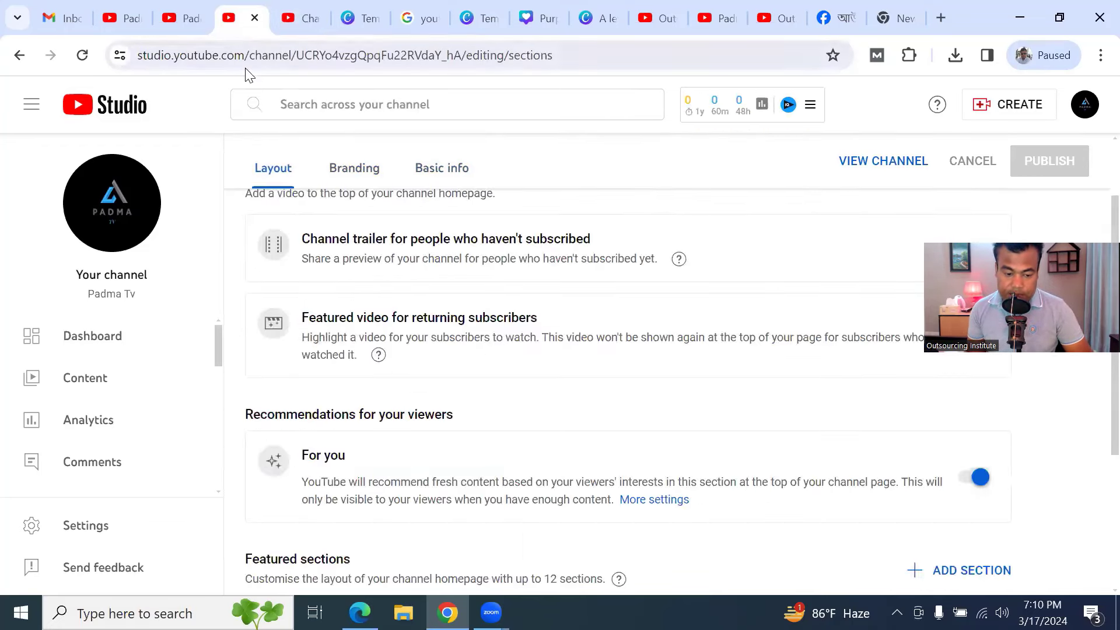
{"action": "left_click", "coordinate": [186, 18]}
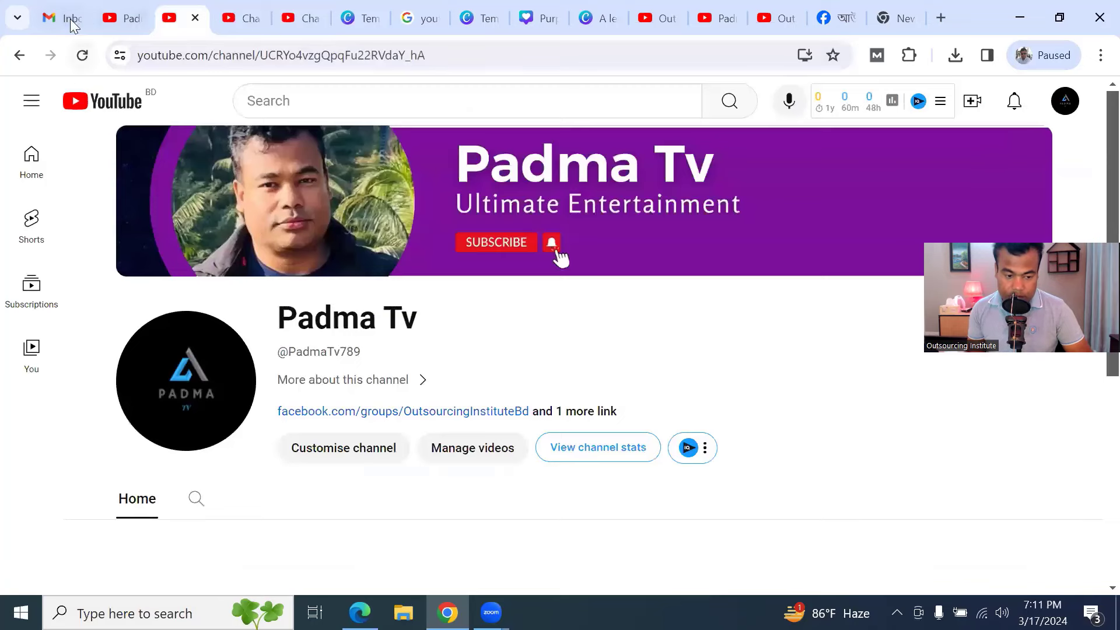
- Reload the Padma Tv channel home and scroll through its banner, description and links
{"action": "left_click", "coordinate": [82, 55]}
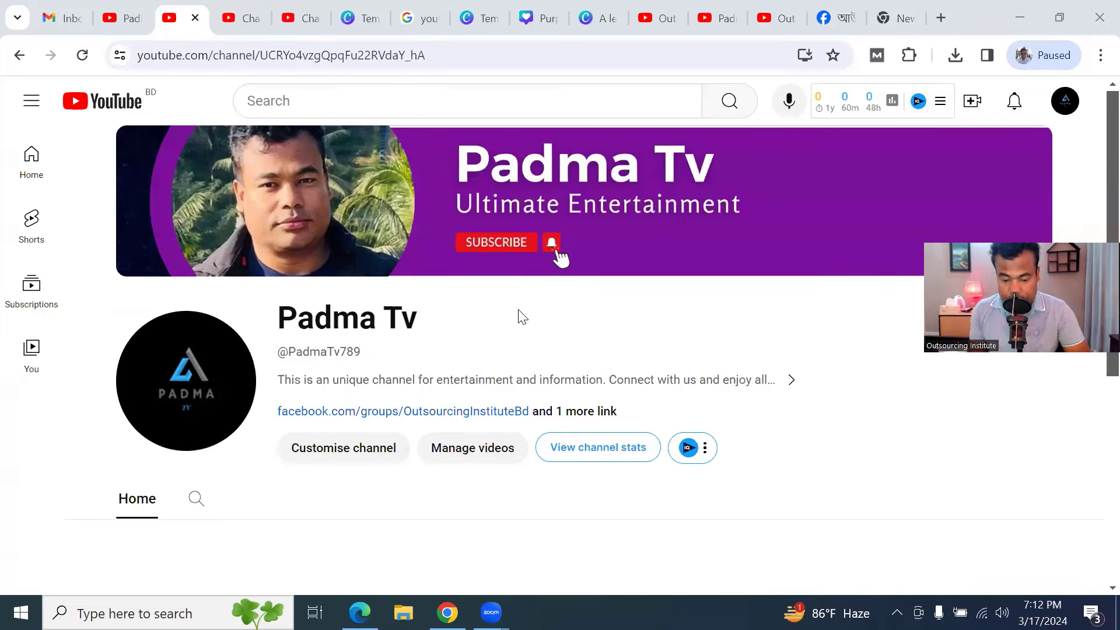
{"action": "left_click", "coordinate": [525, 318]}
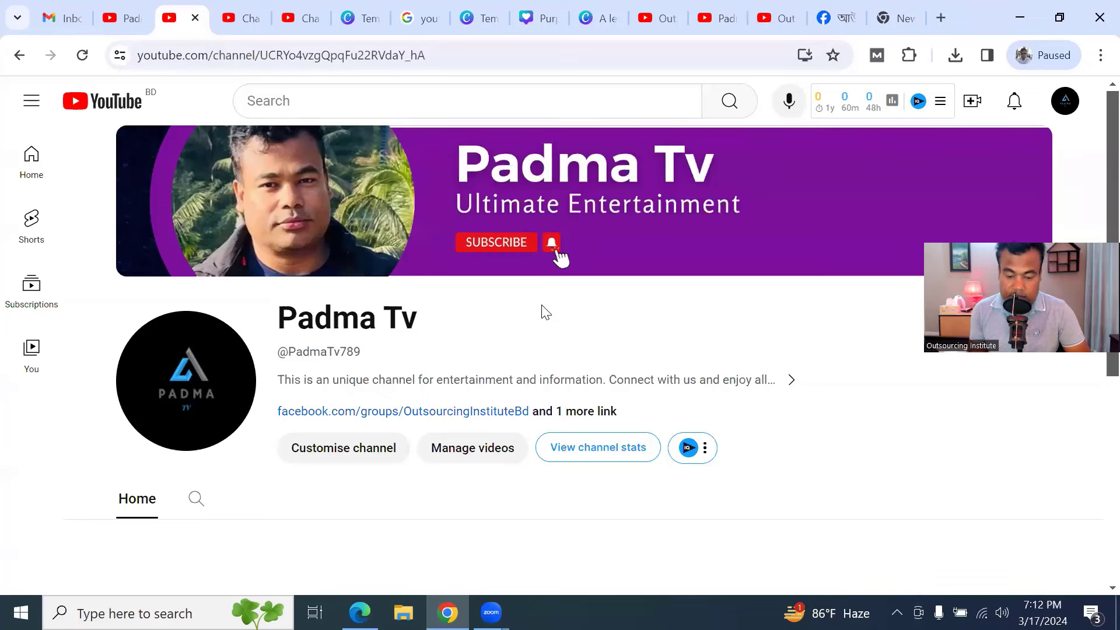
{"action": "scroll", "coordinate": [560, 373], "scroll_direction": "down", "scroll_amount": 4}
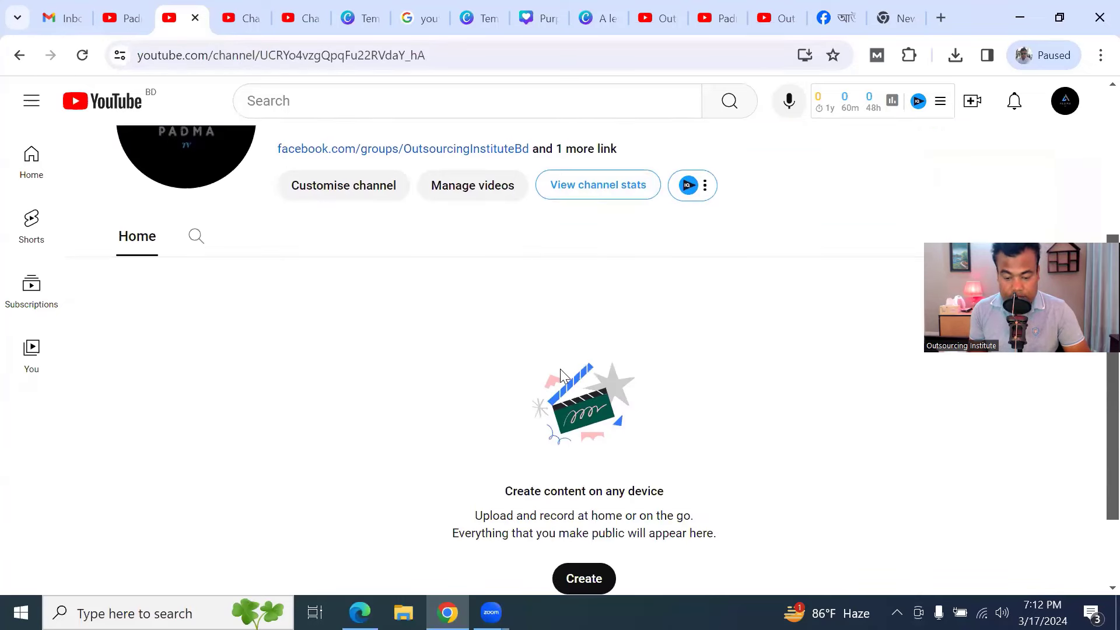
{"action": "scroll", "coordinate": [560, 368], "scroll_direction": "up", "scroll_amount": 4}
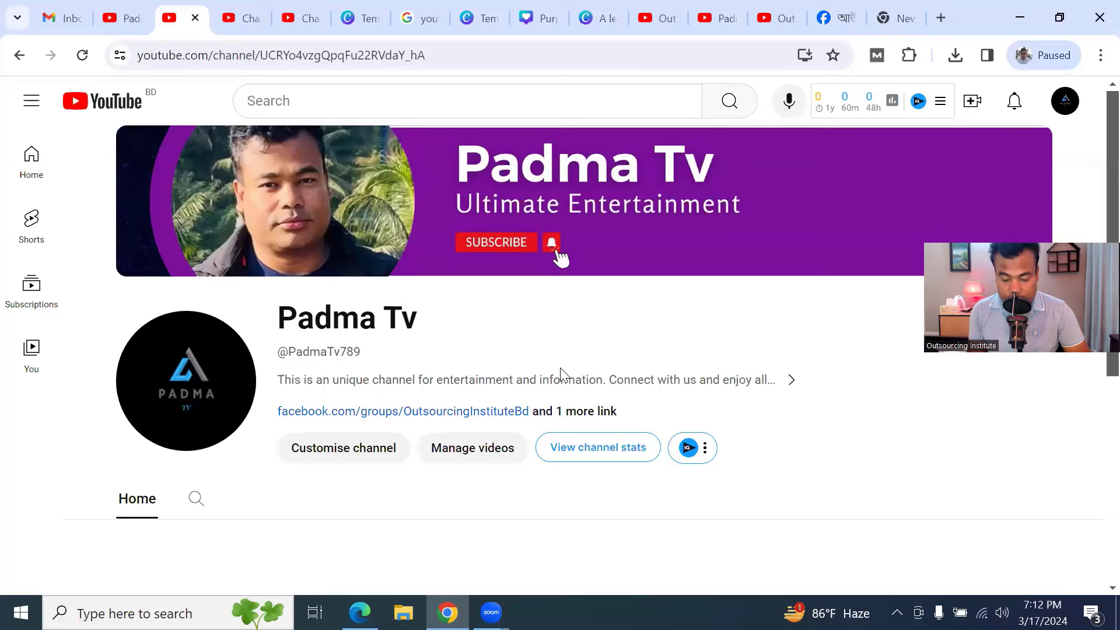
{"action": "scroll", "coordinate": [561, 373], "scroll_direction": "down", "scroll_amount": 5}
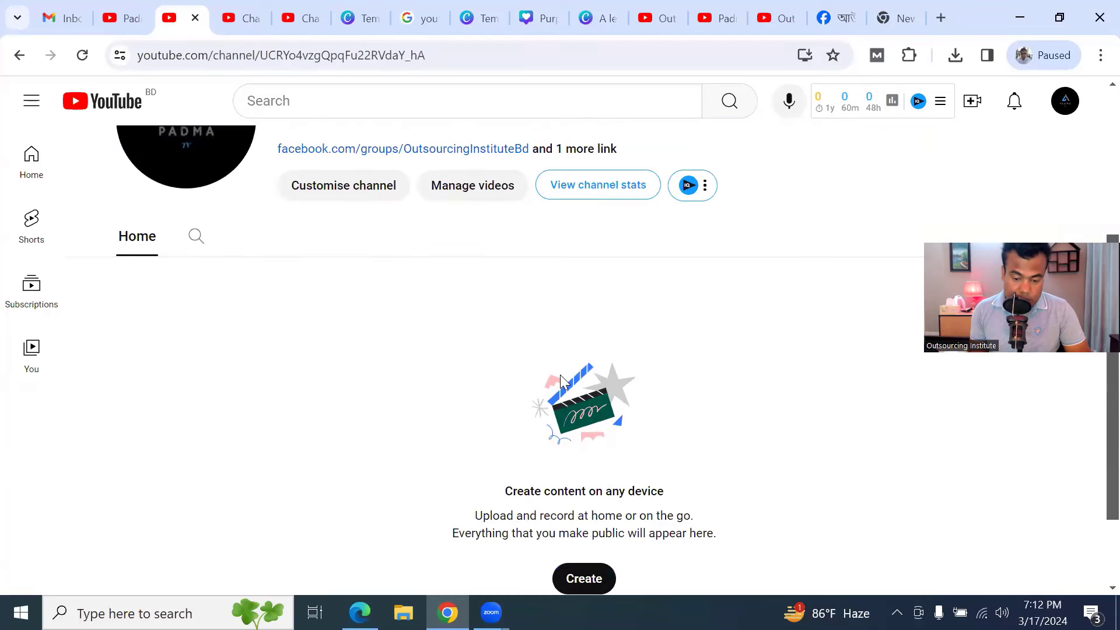
{"action": "scroll", "coordinate": [562, 379], "scroll_direction": "down", "scroll_amount": 2}
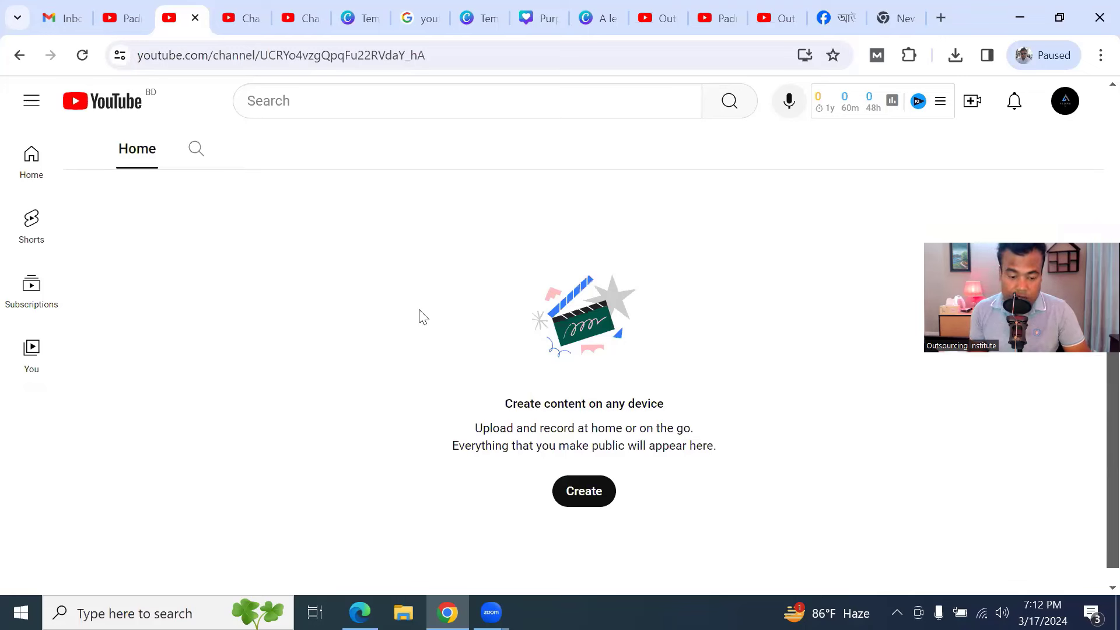
{"action": "scroll", "coordinate": [445, 333], "scroll_direction": "up", "scroll_amount": 6}
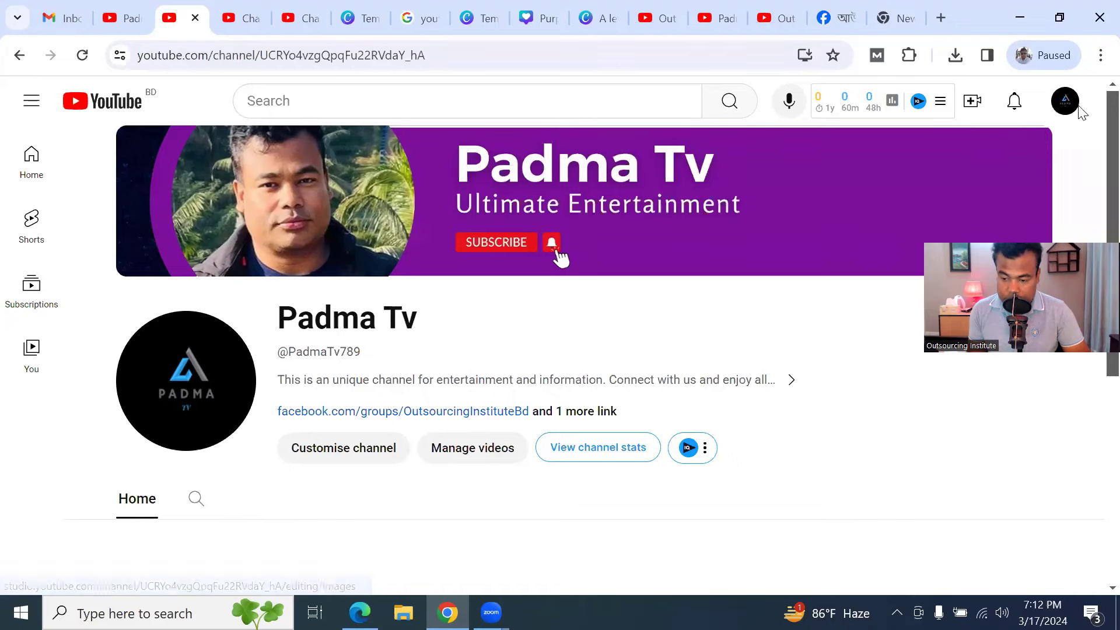
{"action": "scroll", "coordinate": [617, 367], "scroll_direction": "down", "scroll_amount": 3}
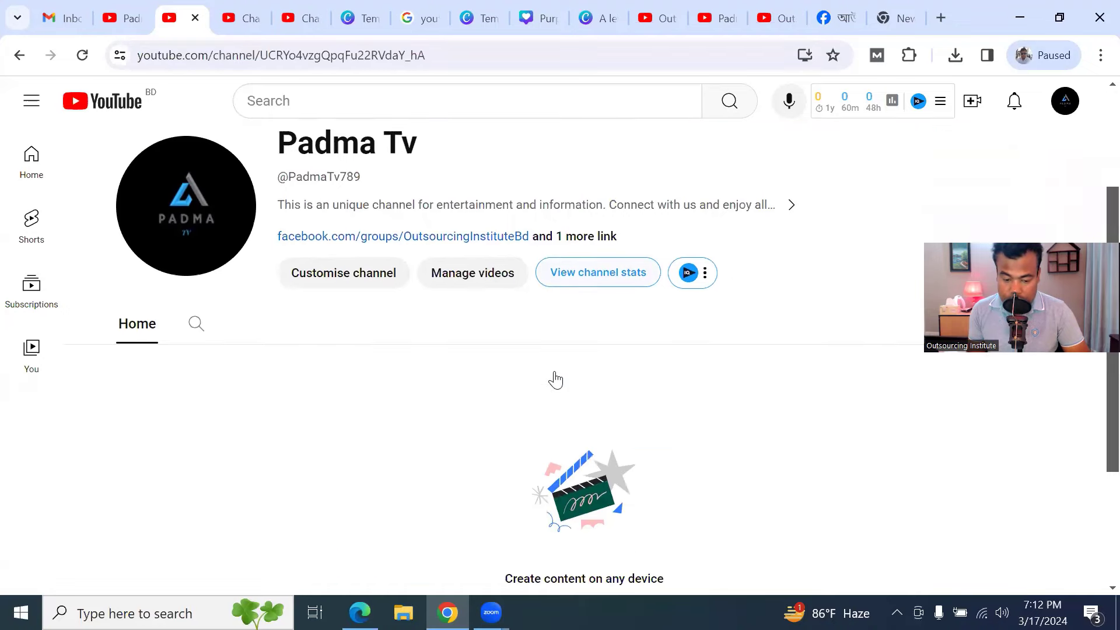
{"action": "scroll", "coordinate": [559, 376], "scroll_direction": "up", "scroll_amount": 3}
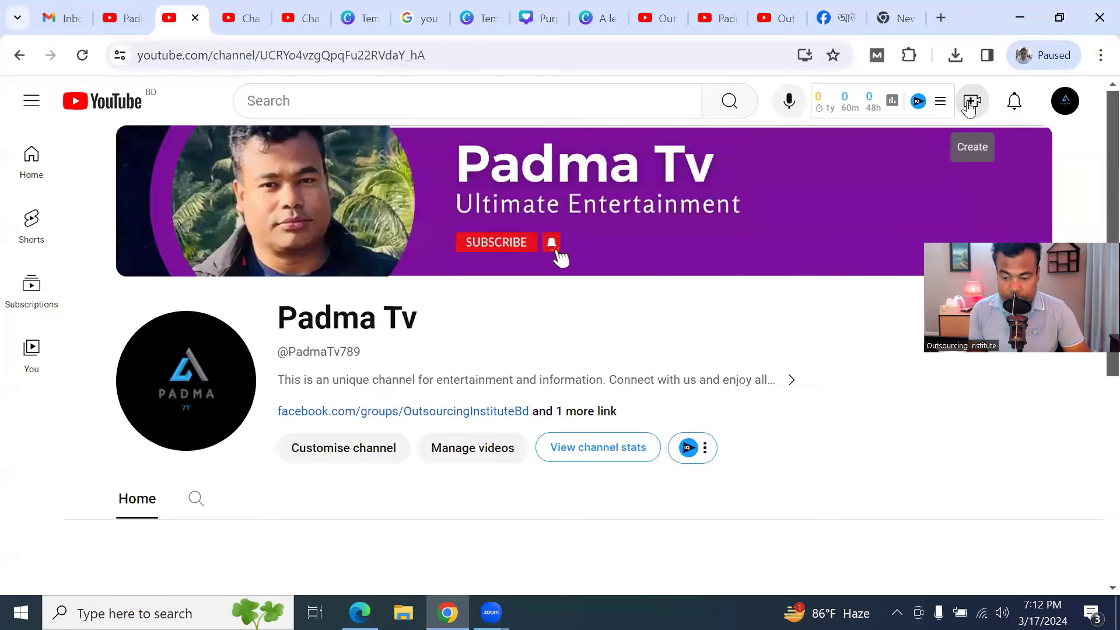
- Restore the maximized Chrome window with Win+Down and drag it toward the top-left
{"action": "key", "text": "super+Down"}
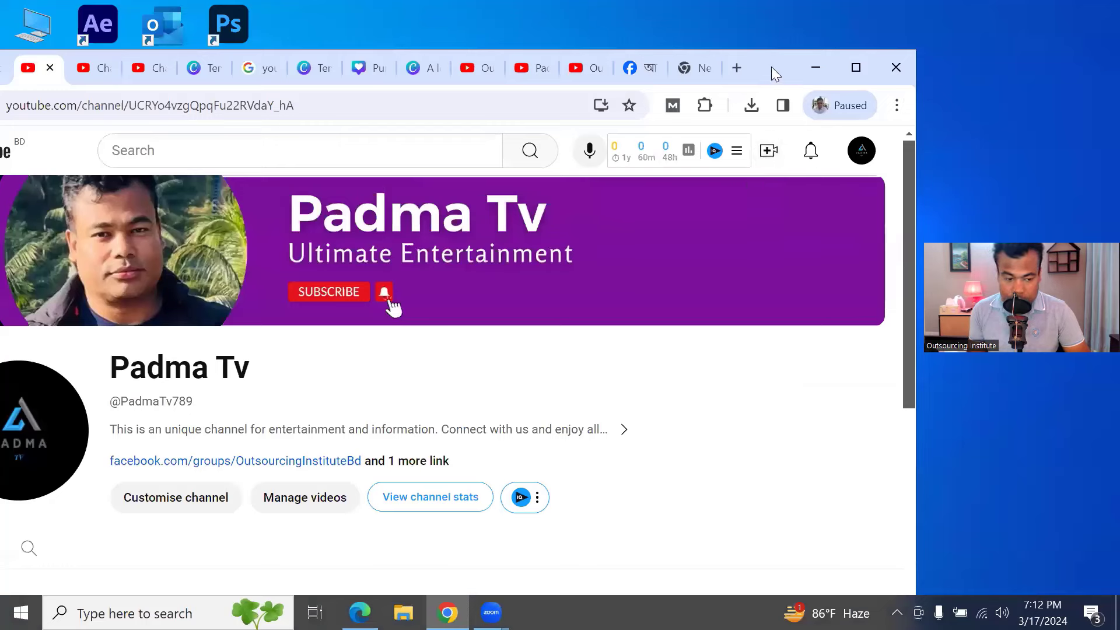
{"action": "left_click_drag", "start_coordinate": [772, 66], "coordinate": [919, 26]}
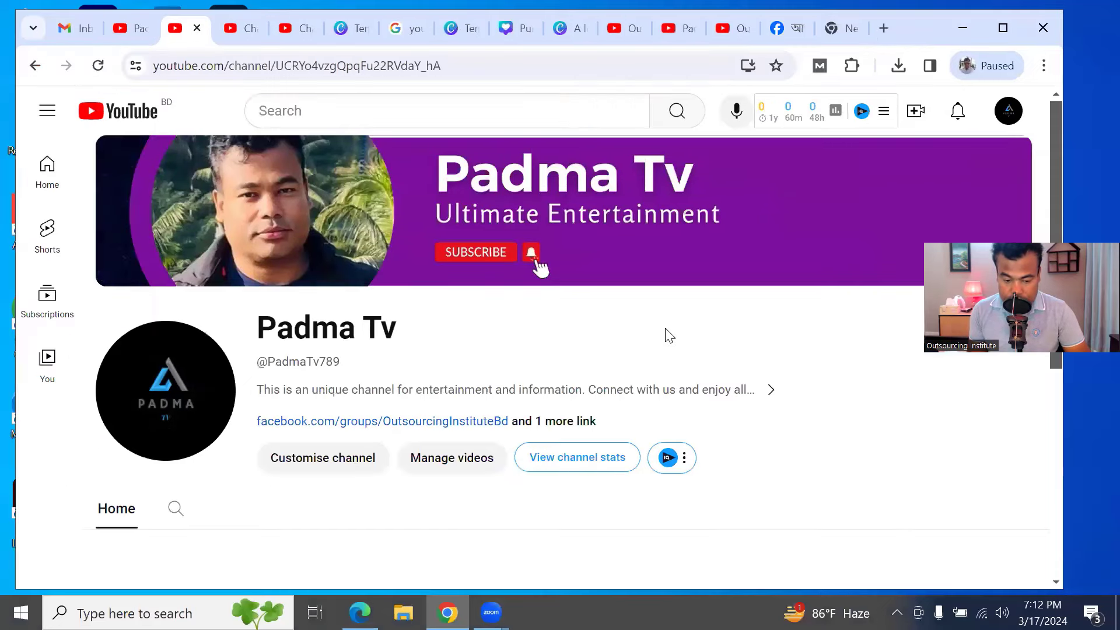
{"action": "scroll", "coordinate": [669, 335], "scroll_direction": "down", "scroll_amount": 5}
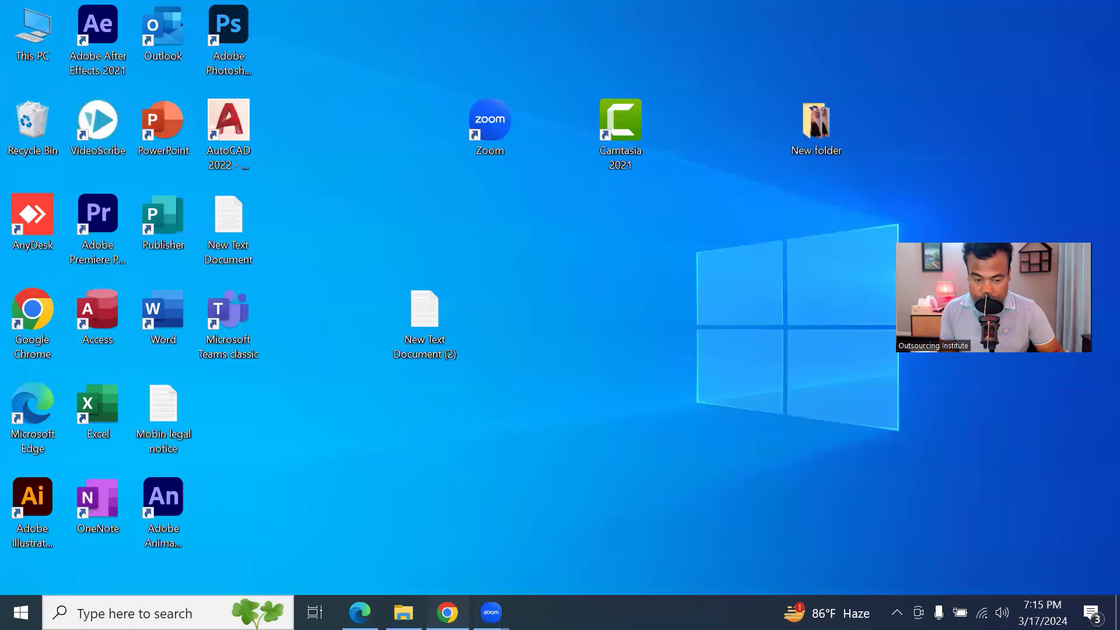
- Check the 13 videos in the desktop's New folder, close it, and refresh the desktop
{"action": "key", "text": "alt+Tab"}
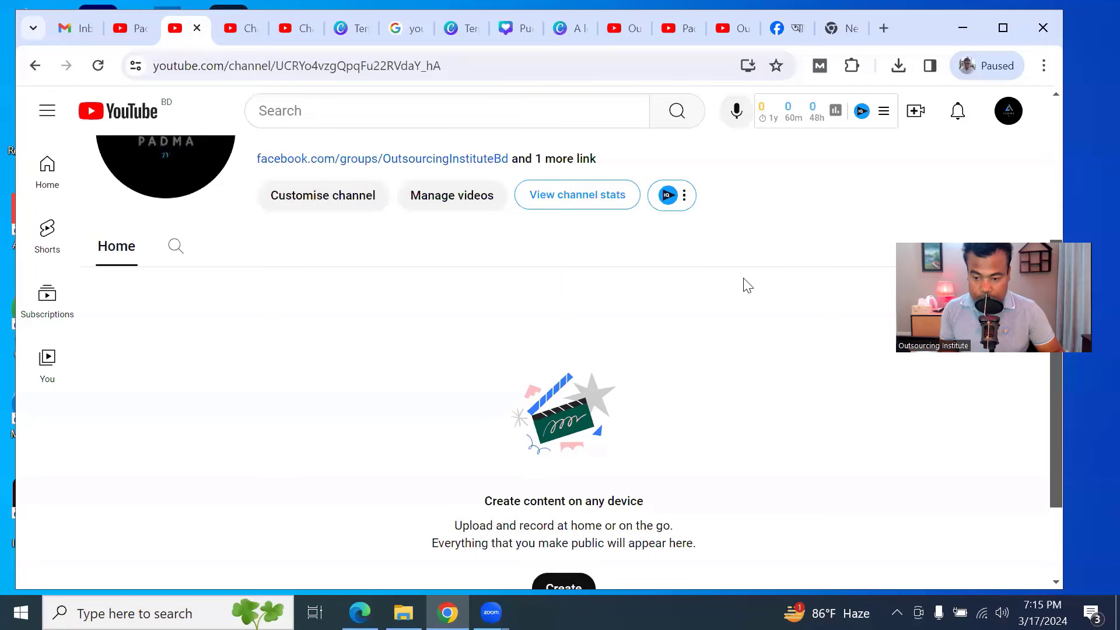
{"action": "left_click", "coordinate": [963, 27]}
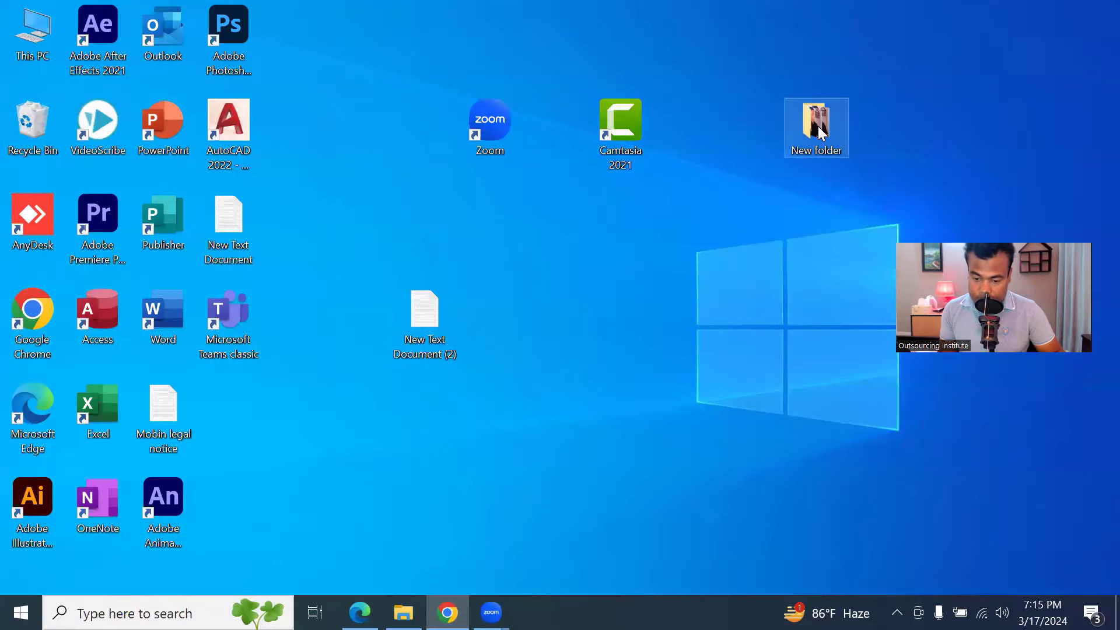
{"action": "left_click", "coordinate": [820, 133]}
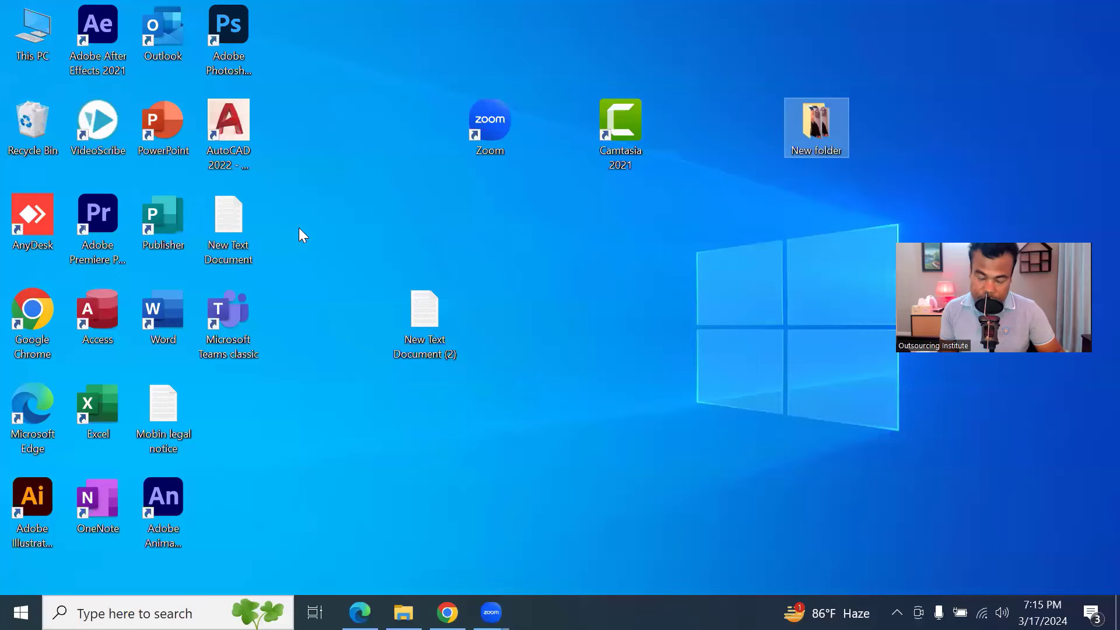
{"action": "double_click", "coordinate": [818, 124]}
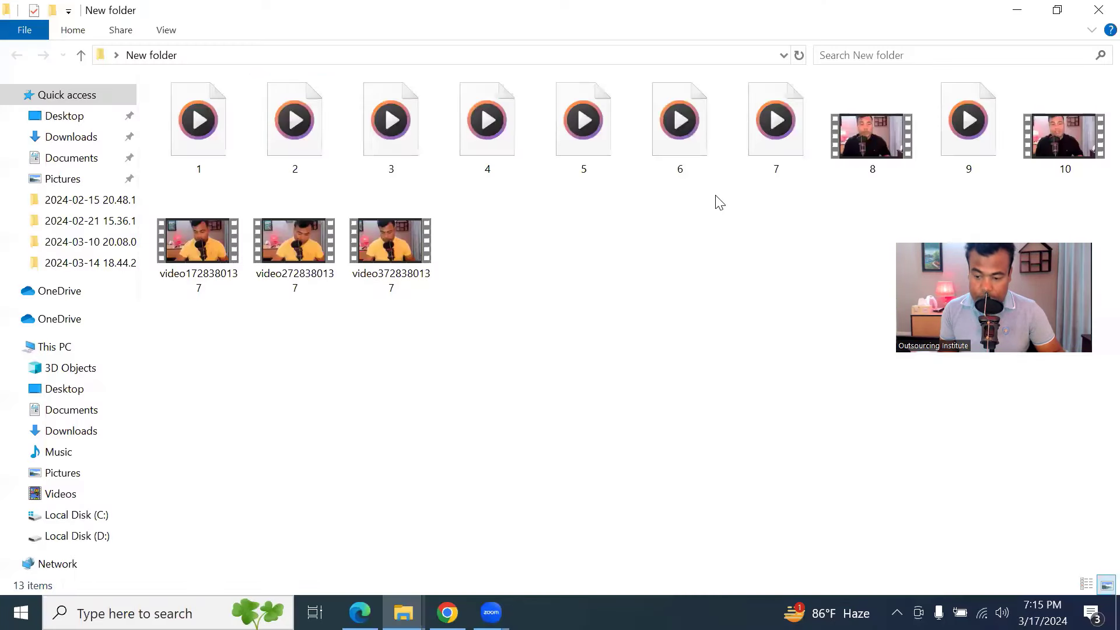
{"action": "left_click", "coordinate": [1094, 16]}
{"action": "right_click", "coordinate": [606, 241]}
{"action": "left_click", "coordinate": [665, 293]}
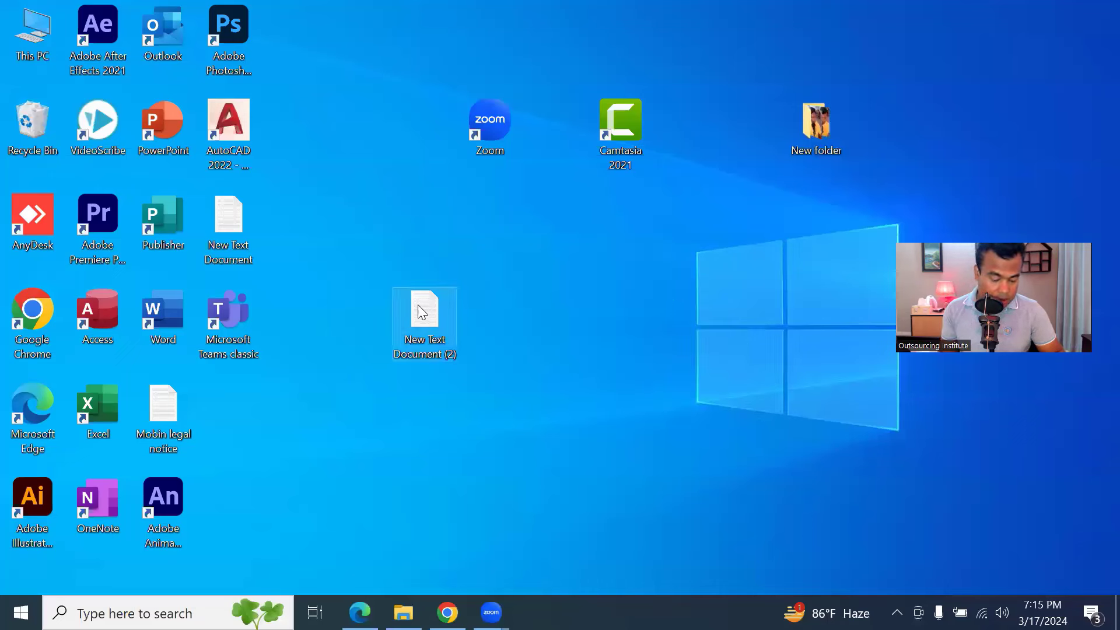
{"action": "double_click", "coordinate": [44, 27]}
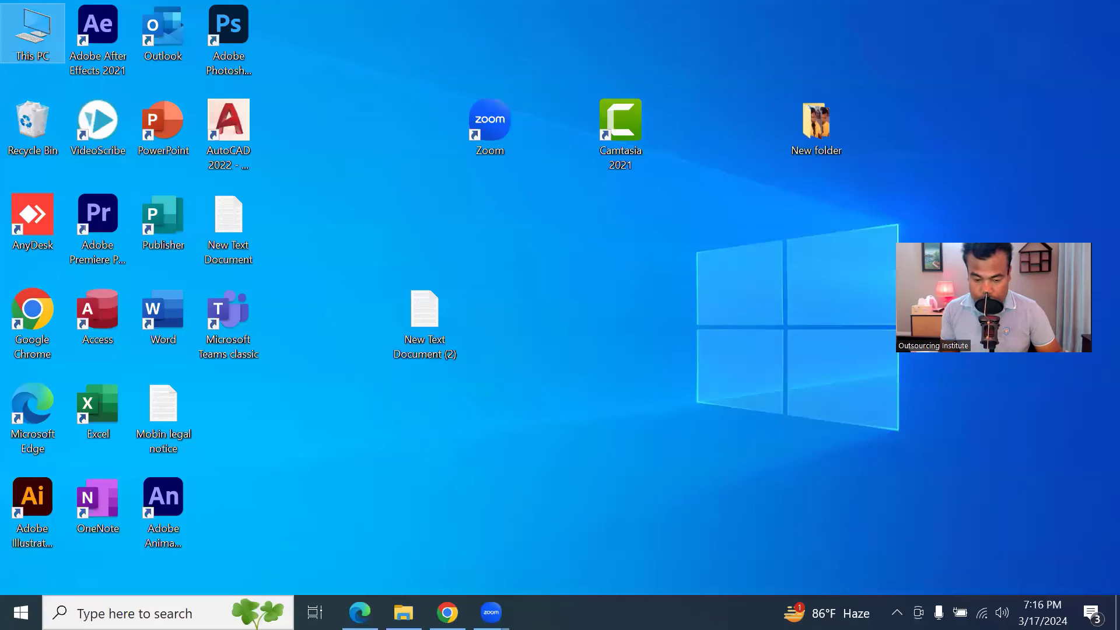
- Restore the channel's browser window and move it back to the top of the screen
{"action": "left_click", "coordinate": [433, 597]}
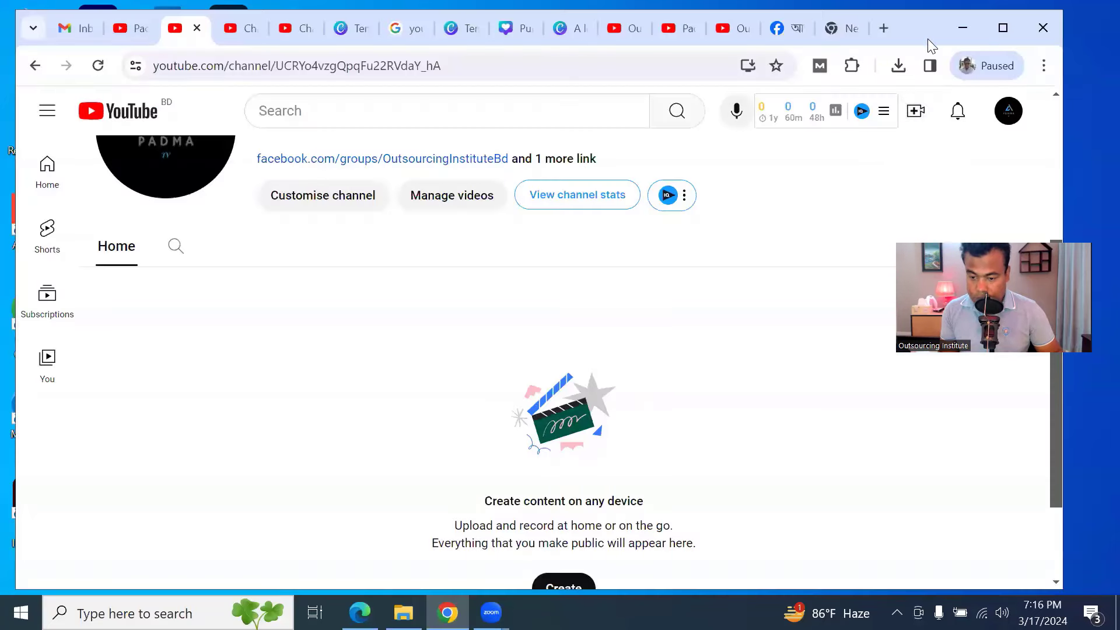
{"action": "left_click_drag", "start_coordinate": [921, 31], "coordinate": [882, 273]}
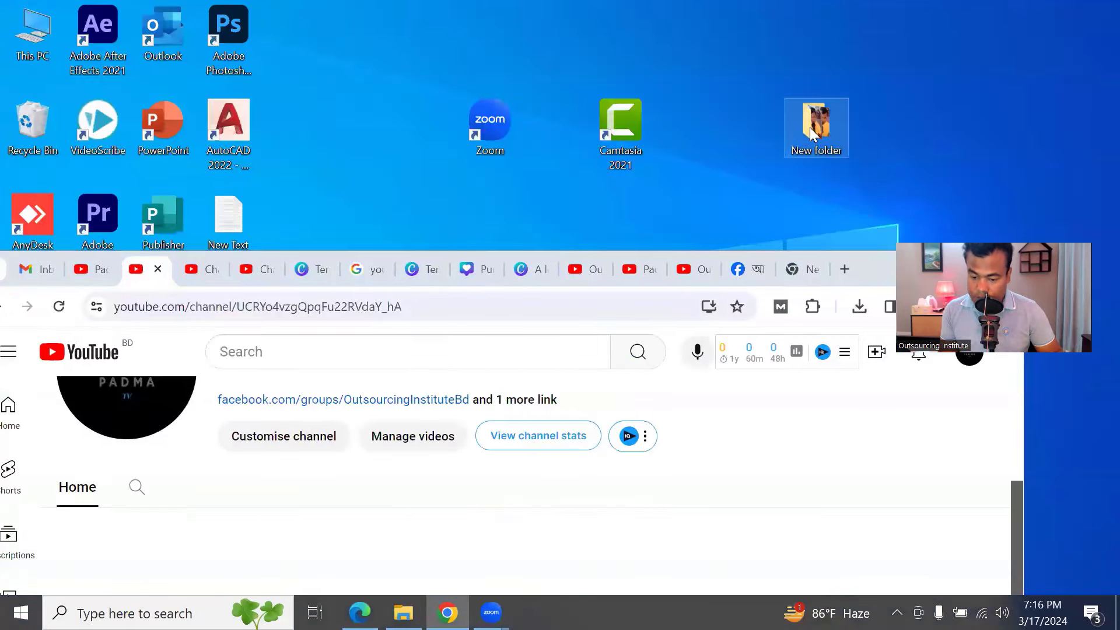
{"action": "left_click", "coordinate": [867, 255]}
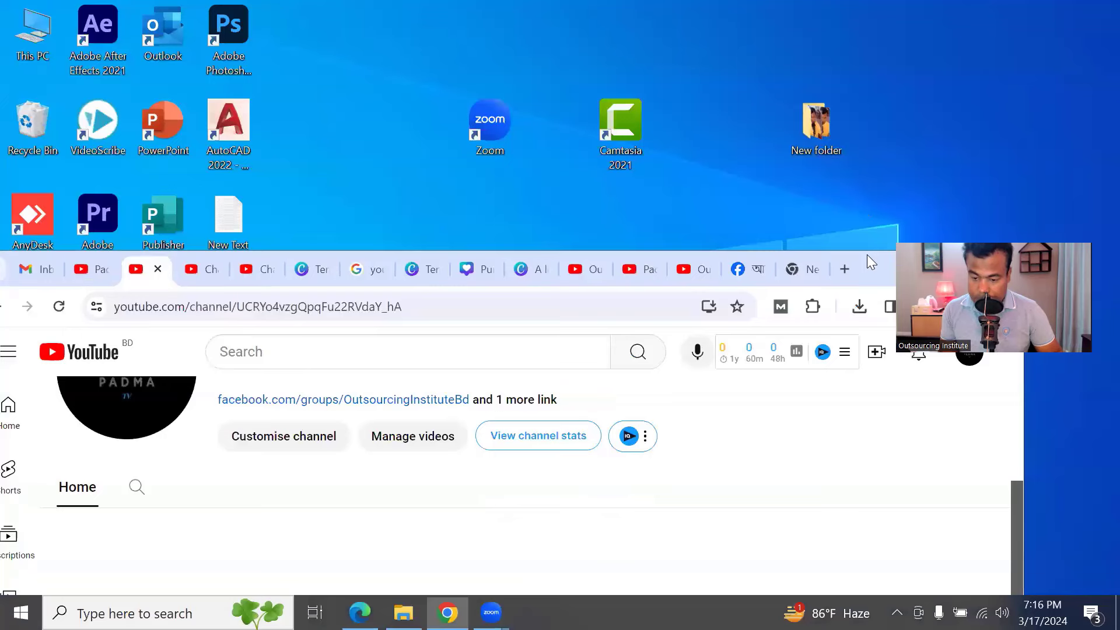
{"action": "left_click_drag", "start_coordinate": [867, 254], "coordinate": [955, 26]}
- Choose Create > Upload video in YouTube Studio and maximize the Chrome window
{"action": "left_click", "coordinate": [960, 123]}
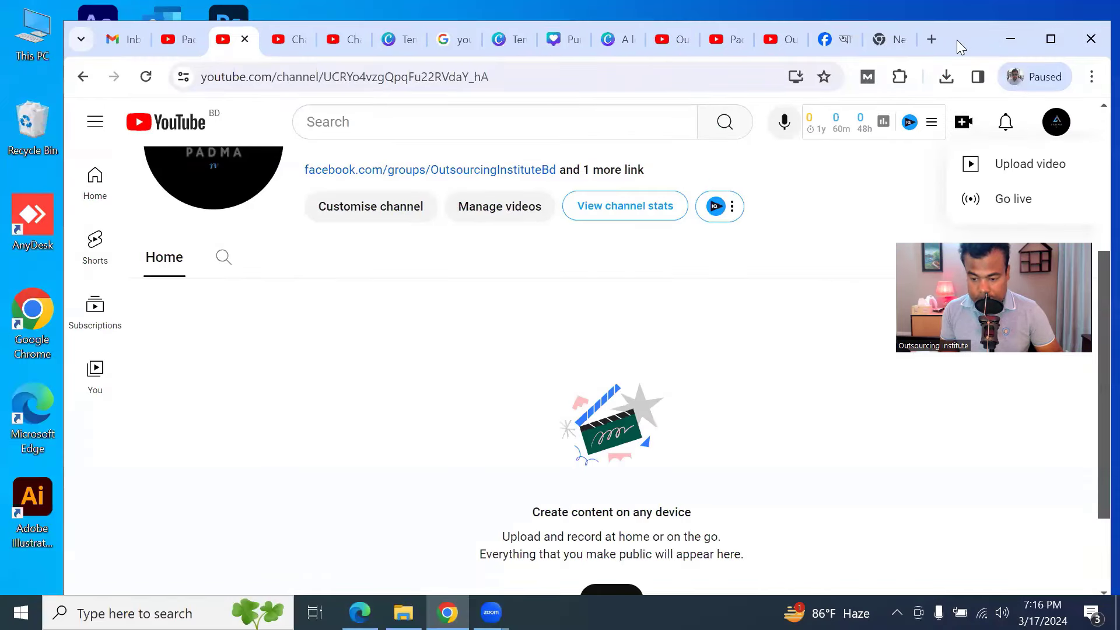
{"action": "left_click_drag", "start_coordinate": [958, 42], "coordinate": [799, 49]}
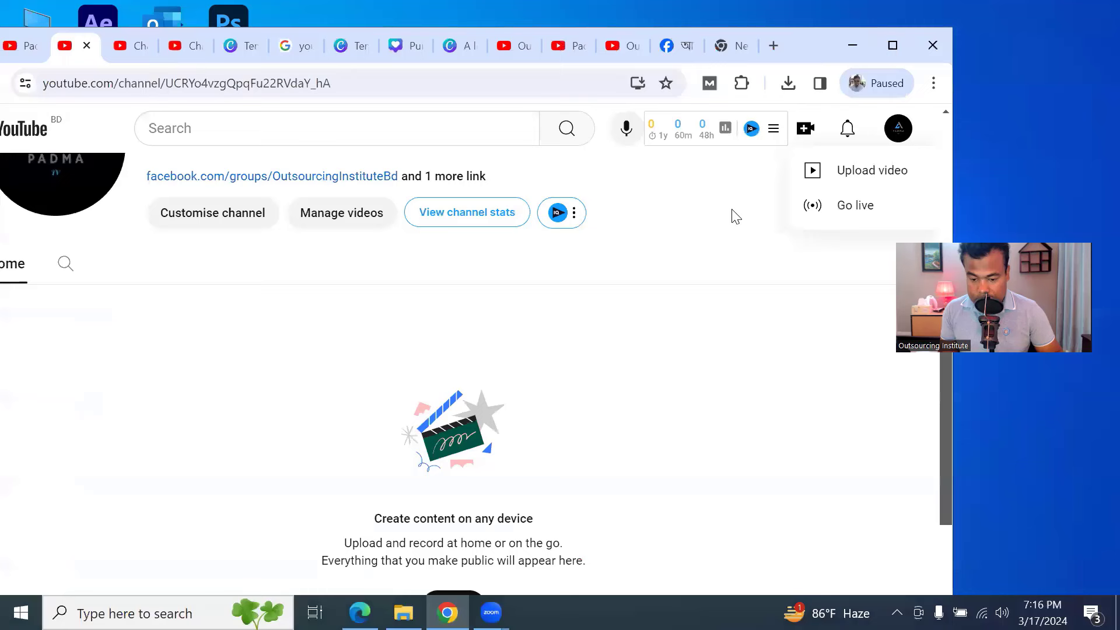
{"action": "left_click", "coordinate": [805, 131]}
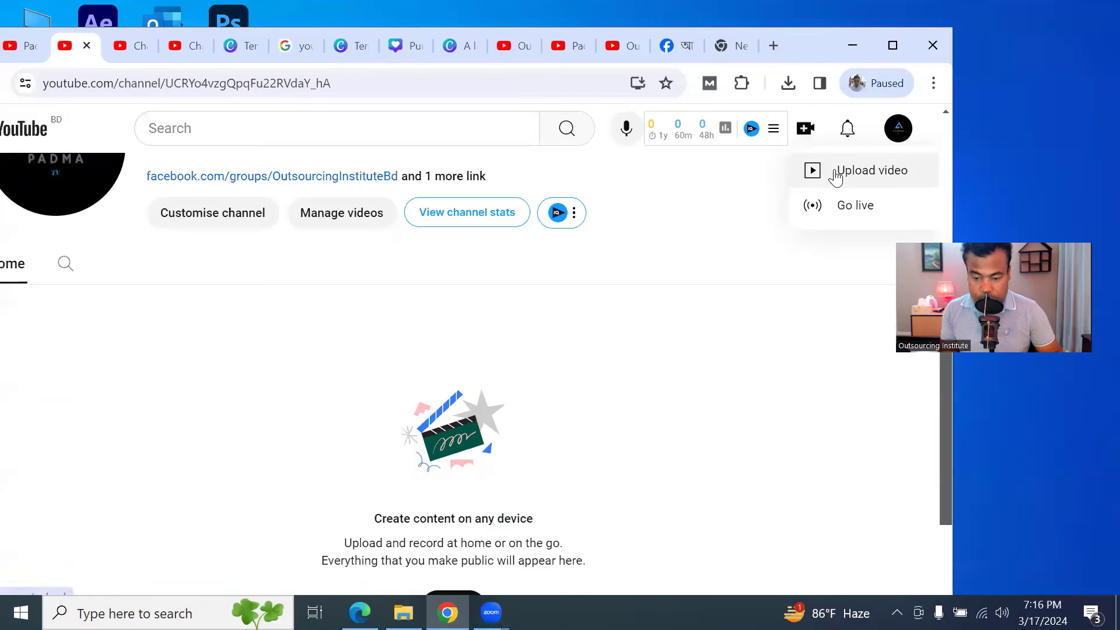
{"action": "left_click", "coordinate": [836, 171]}
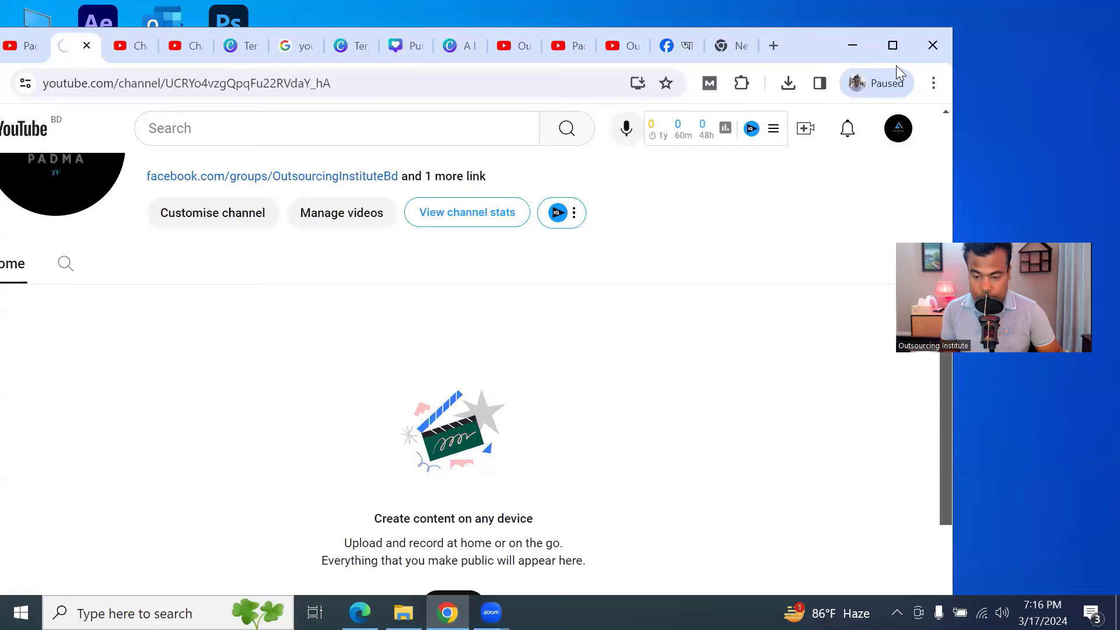
{"action": "left_click", "coordinate": [894, 47]}
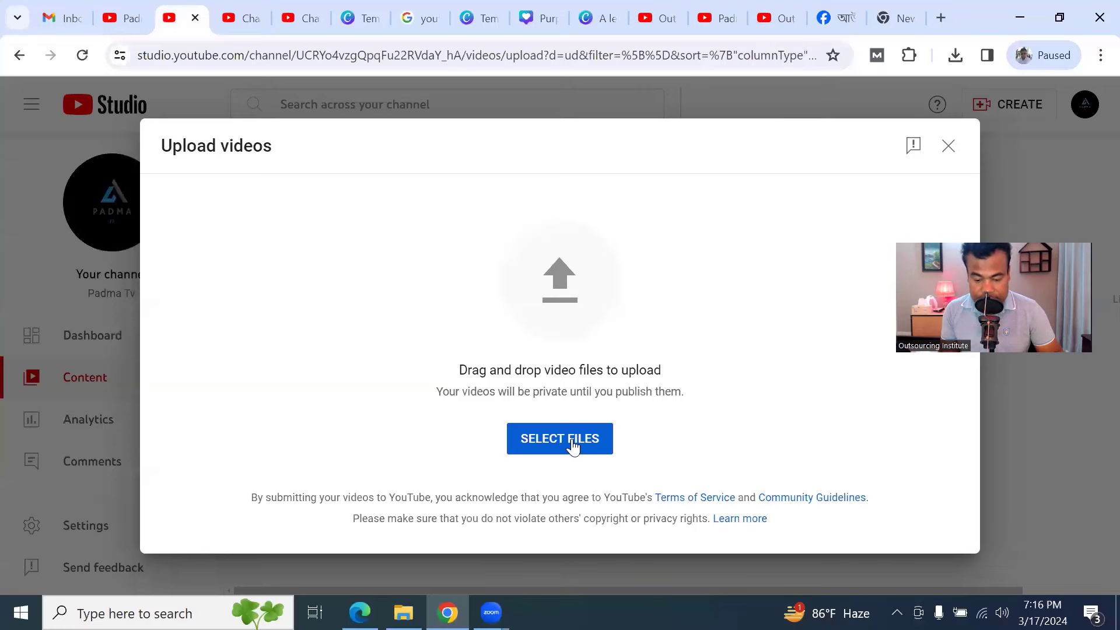
- Open the SELECT FILES picker and select the Blue Retro Thanks for Watching video in Downloads
{"action": "left_click", "coordinate": [571, 442]}
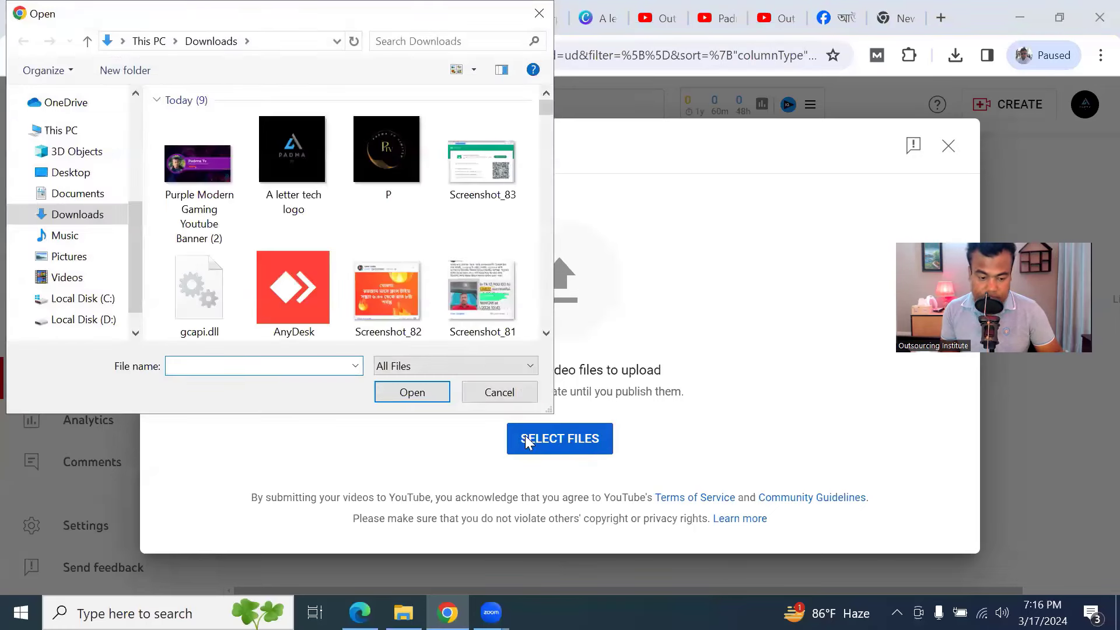
{"action": "scroll", "coordinate": [442, 266], "scroll_direction": "down", "scroll_amount": 8}
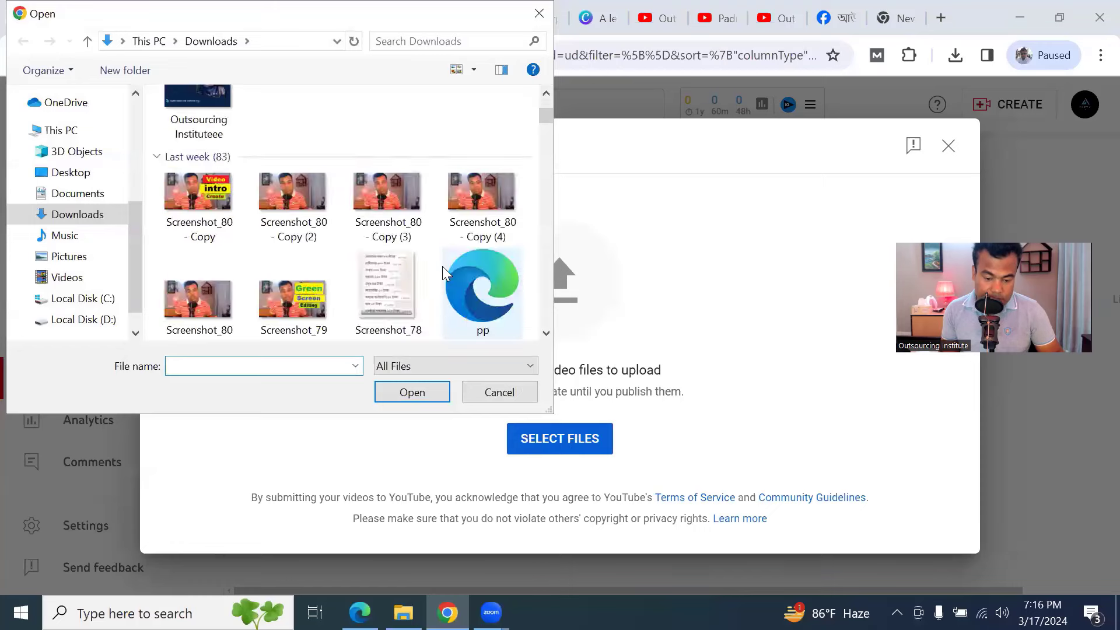
{"action": "scroll", "coordinate": [442, 267], "scroll_direction": "up", "scroll_amount": 1}
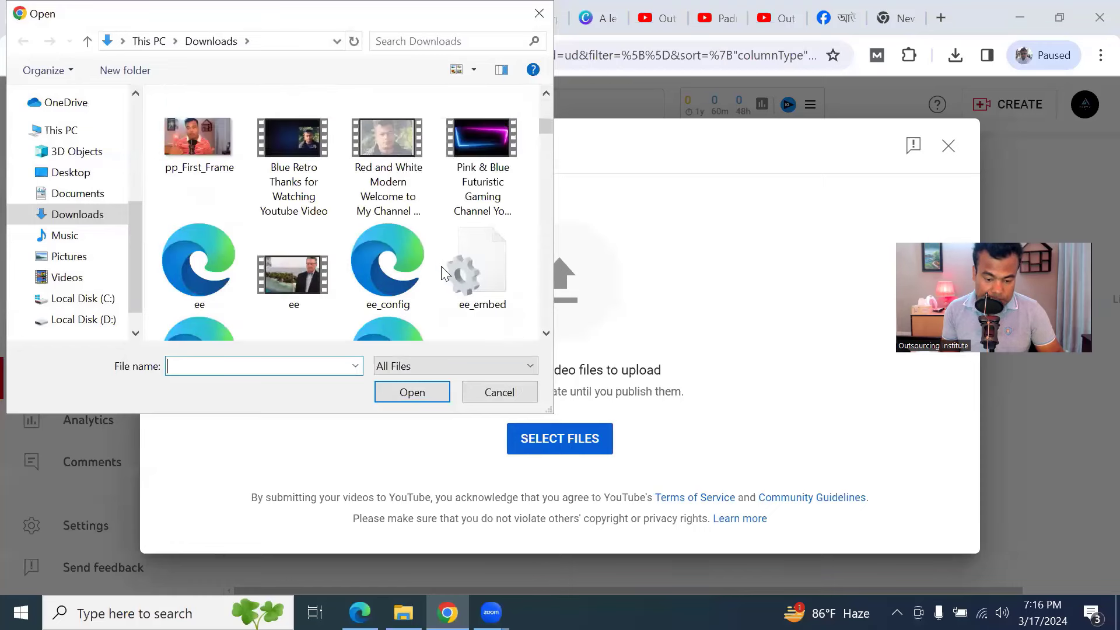
{"action": "left_click", "coordinate": [296, 138]}
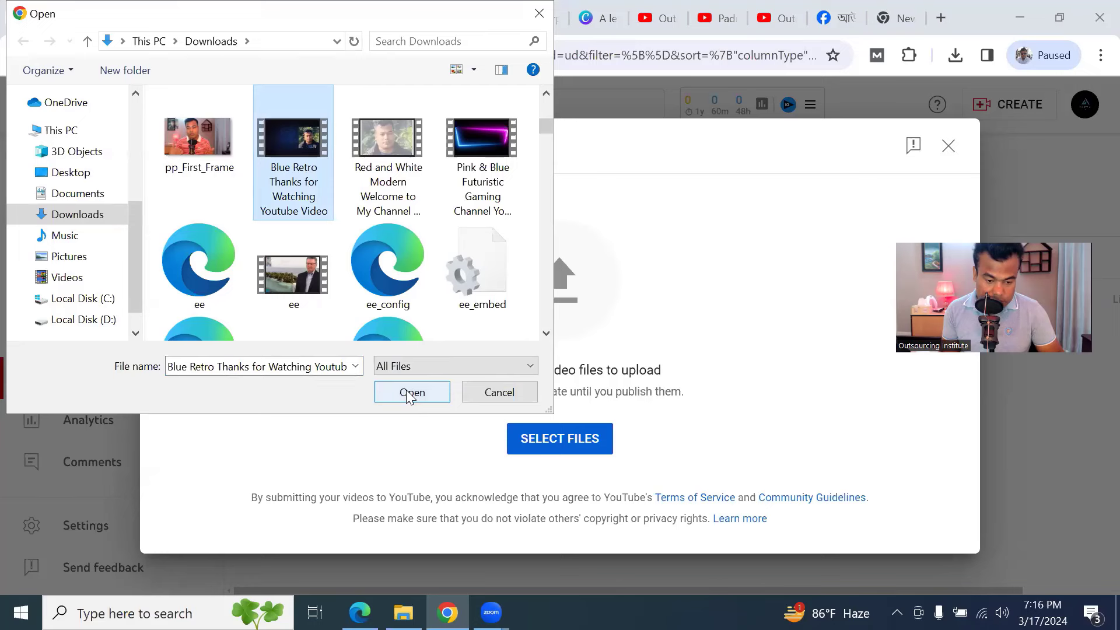
- Switch the selection to the Bengali Video Editing Full Class video
{"action": "scroll", "coordinate": [385, 312], "scroll_direction": "down", "scroll_amount": 5}
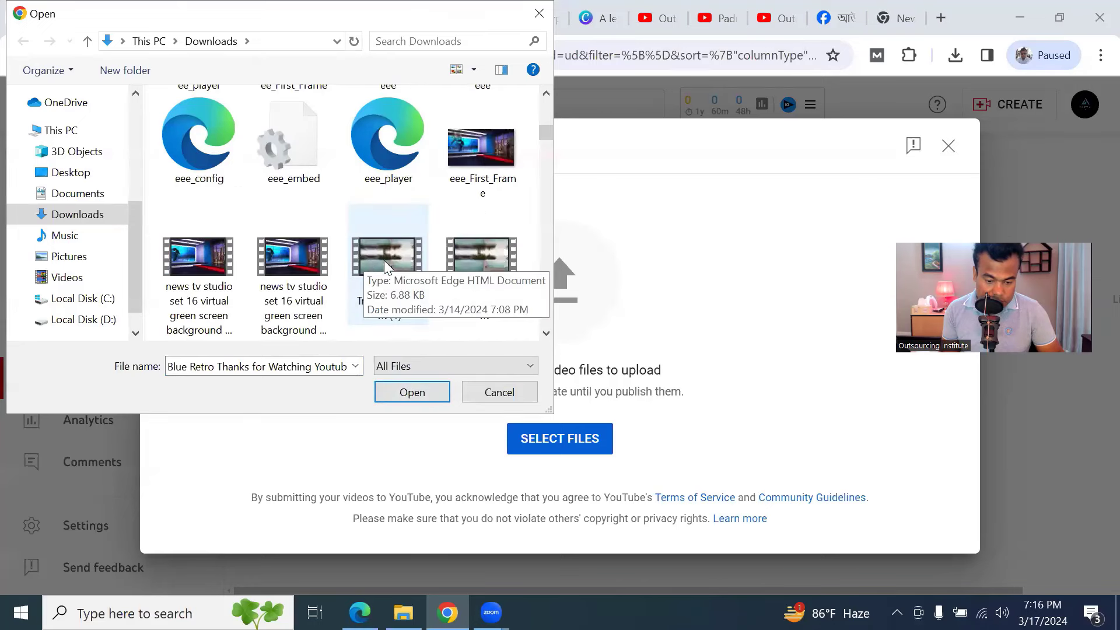
{"action": "scroll", "coordinate": [385, 265], "scroll_direction": "up", "scroll_amount": 4}
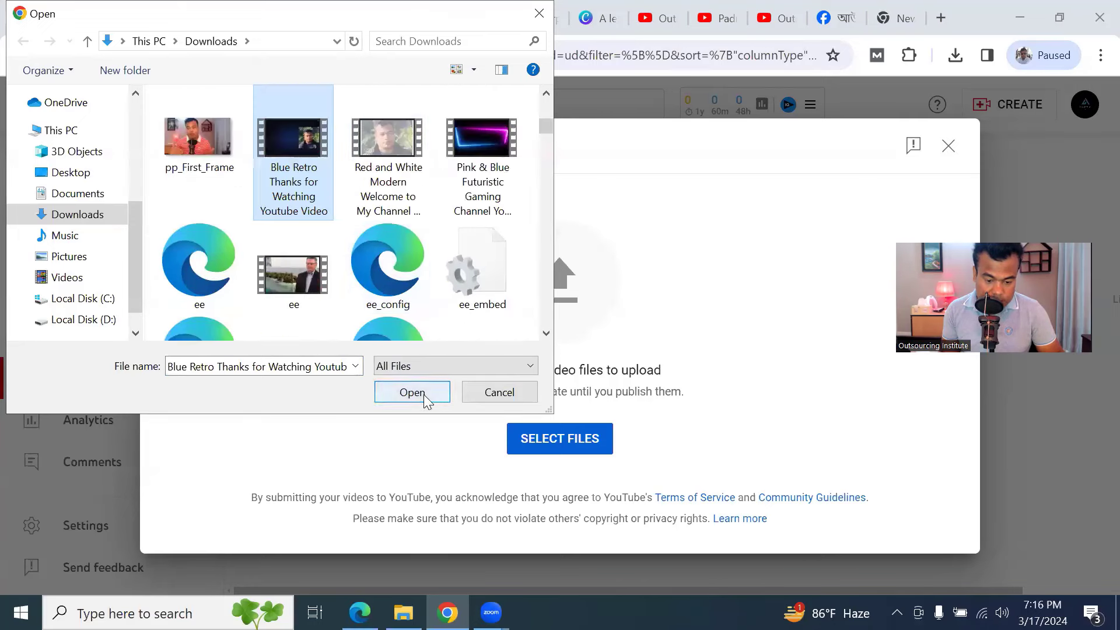
{"action": "scroll", "coordinate": [358, 268], "scroll_direction": "down", "scroll_amount": 10}
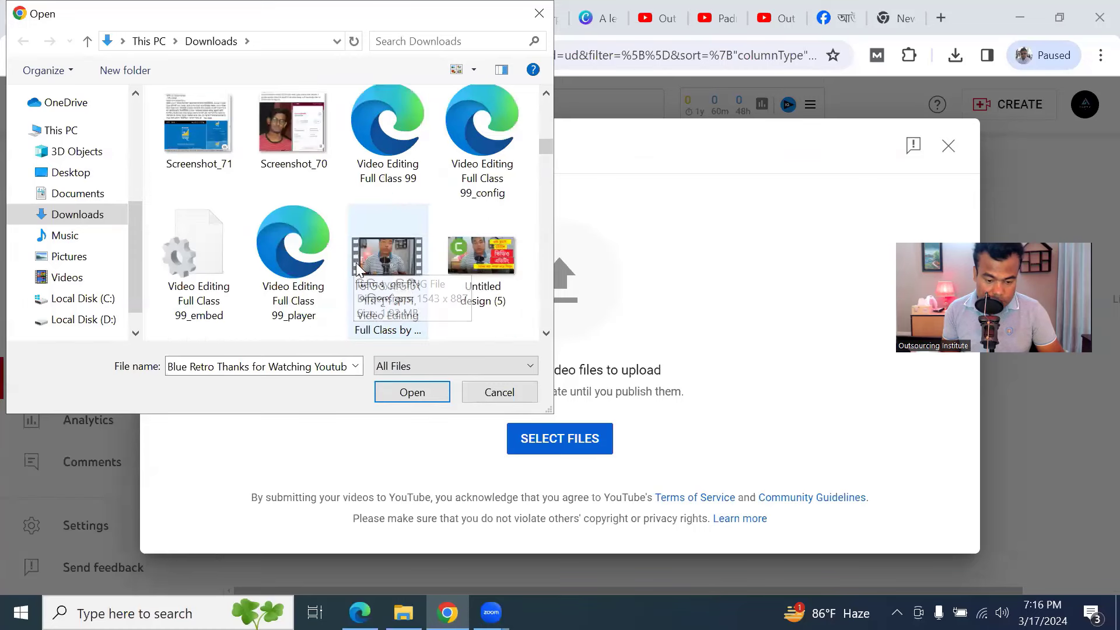
{"action": "left_click", "coordinate": [394, 269]}
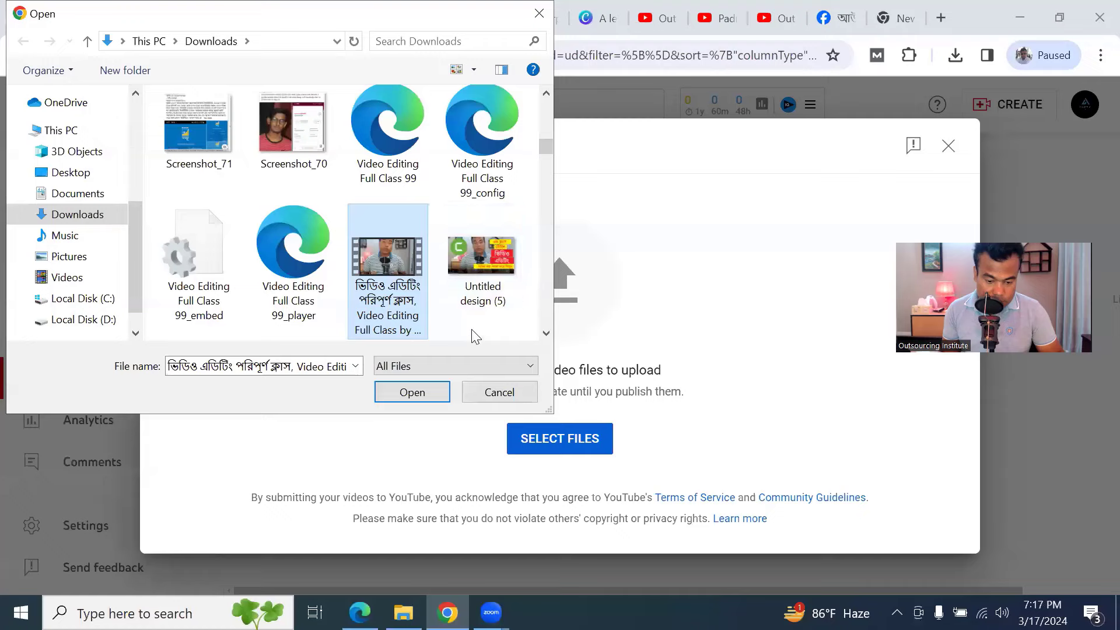
- Try the Bengali paid-course admission video, then keep browsing the Downloads list
{"action": "scroll", "coordinate": [444, 298], "scroll_direction": "down", "scroll_amount": 2}
{"action": "scroll", "coordinate": [392, 262], "scroll_direction": "down", "scroll_amount": 6}
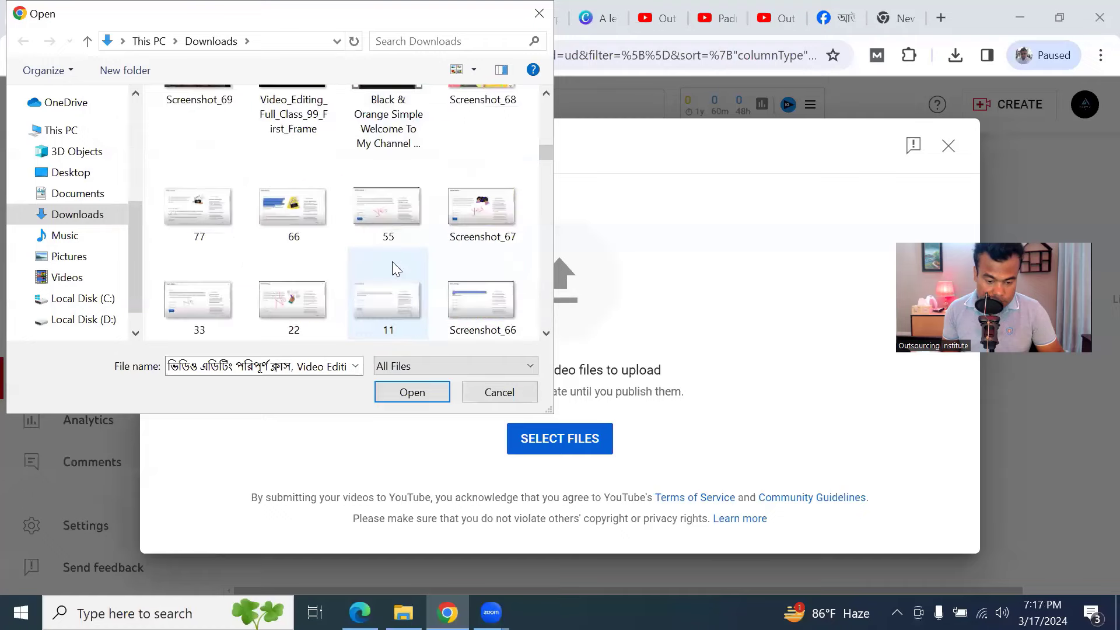
{"action": "scroll", "coordinate": [390, 285], "scroll_direction": "down", "scroll_amount": 8}
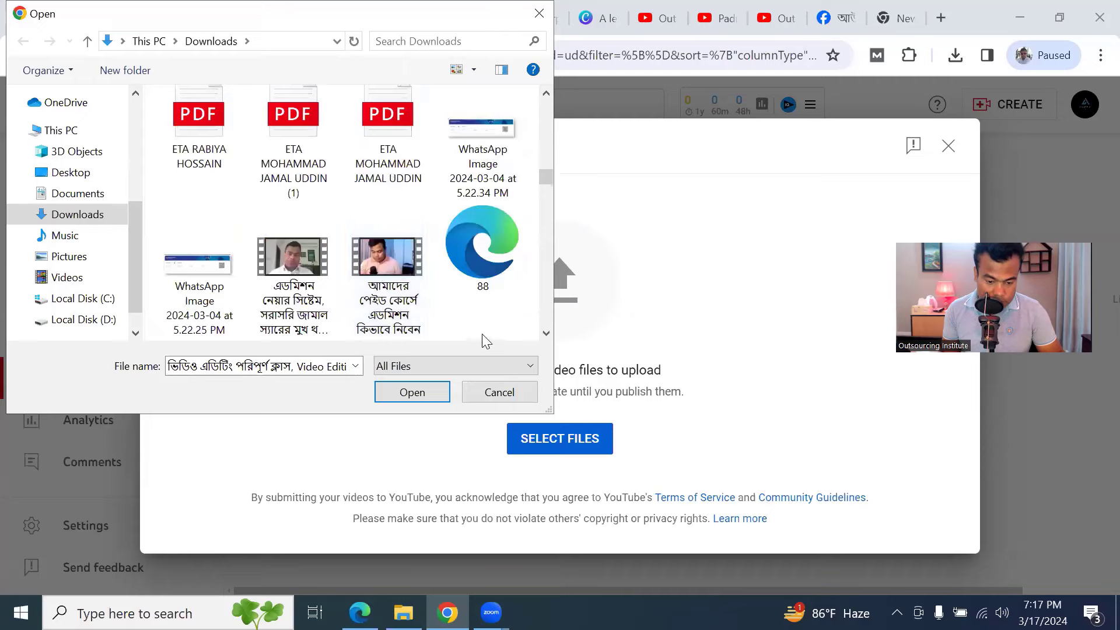
{"action": "left_click", "coordinate": [379, 259]}
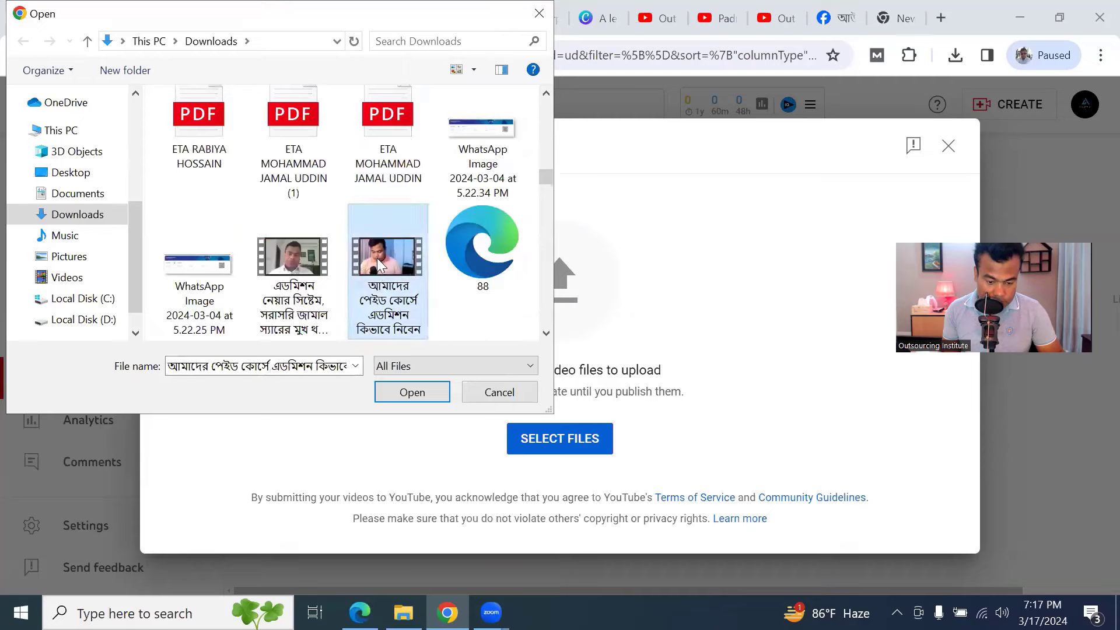
{"action": "scroll", "coordinate": [370, 260], "scroll_direction": "down", "scroll_amount": 2}
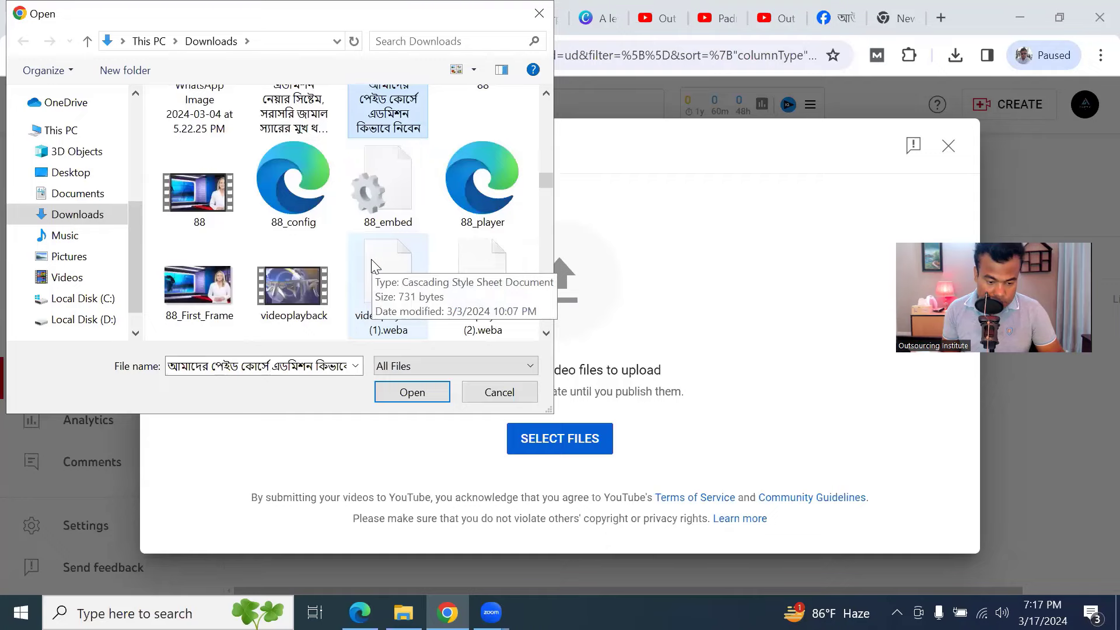
{"action": "scroll", "coordinate": [379, 263], "scroll_direction": "down", "scroll_amount": 2}
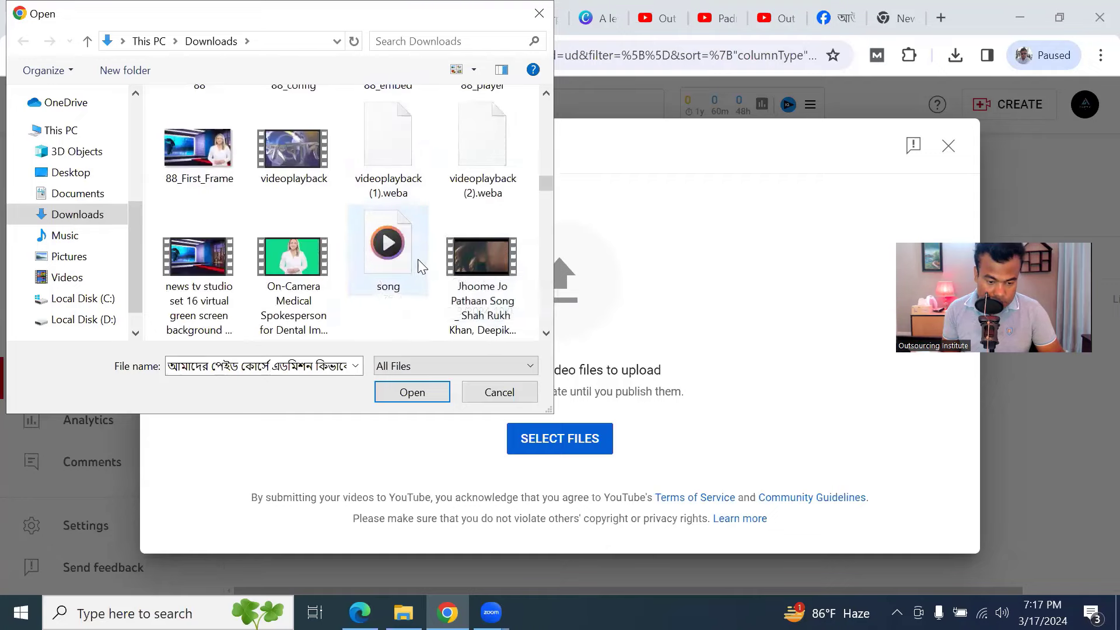
{"action": "scroll", "coordinate": [408, 262], "scroll_direction": "up", "scroll_amount": 5}
{"action": "scroll", "coordinate": [408, 251], "scroll_direction": "up", "scroll_amount": 15}
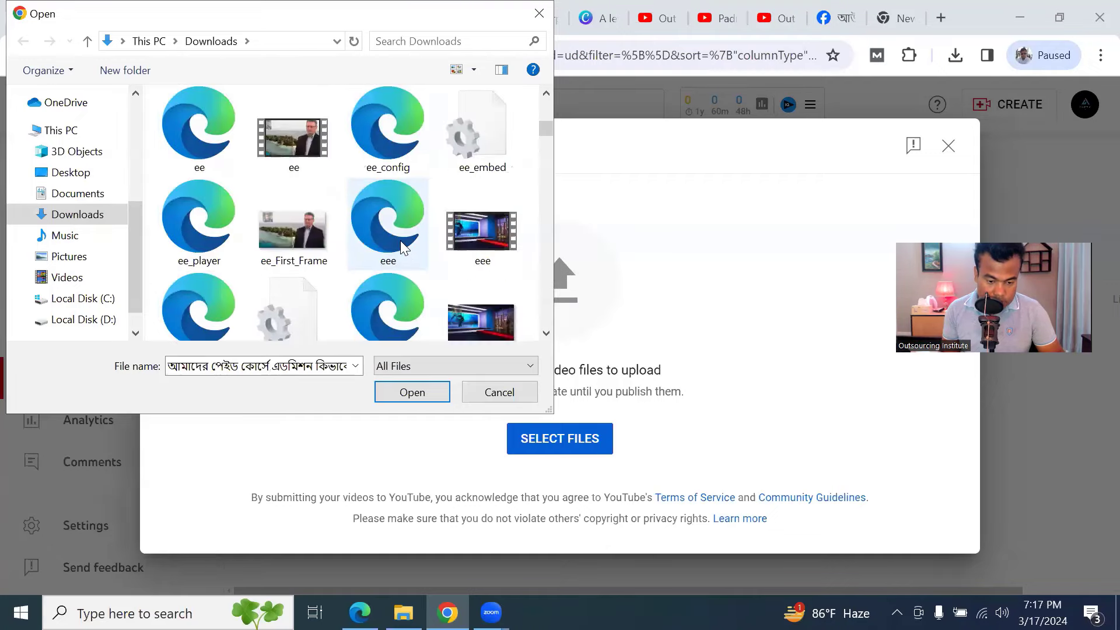
{"action": "scroll", "coordinate": [405, 249], "scroll_direction": "down", "scroll_amount": 2}
{"action": "scroll", "coordinate": [406, 253], "scroll_direction": "up", "scroll_amount": 5}
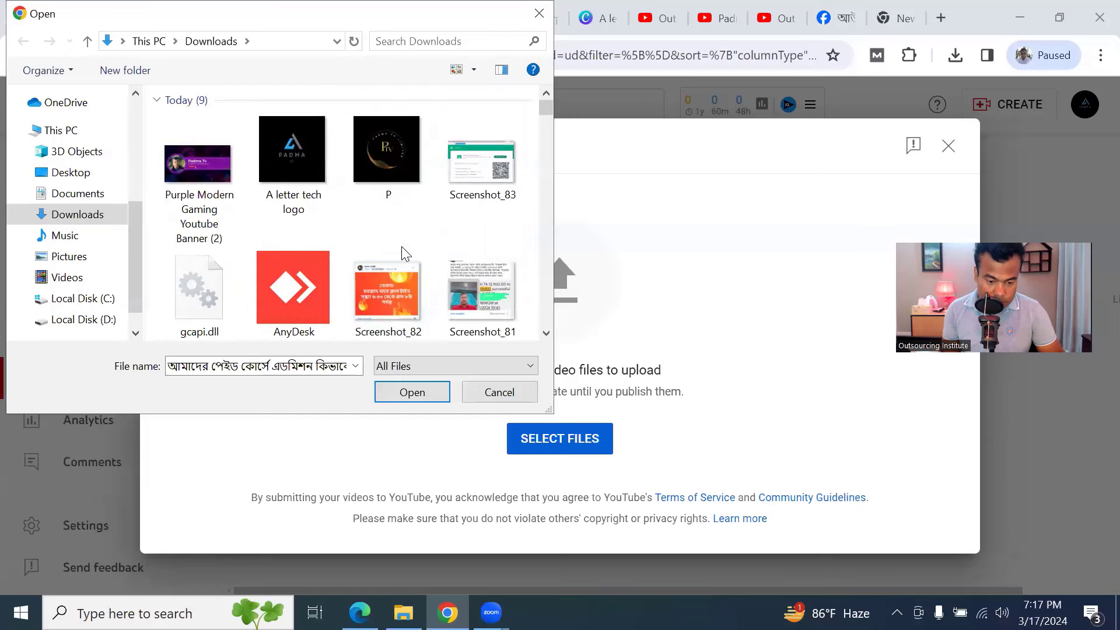
{"action": "scroll", "coordinate": [70, 187], "scroll_direction": "up", "scroll_amount": 5}
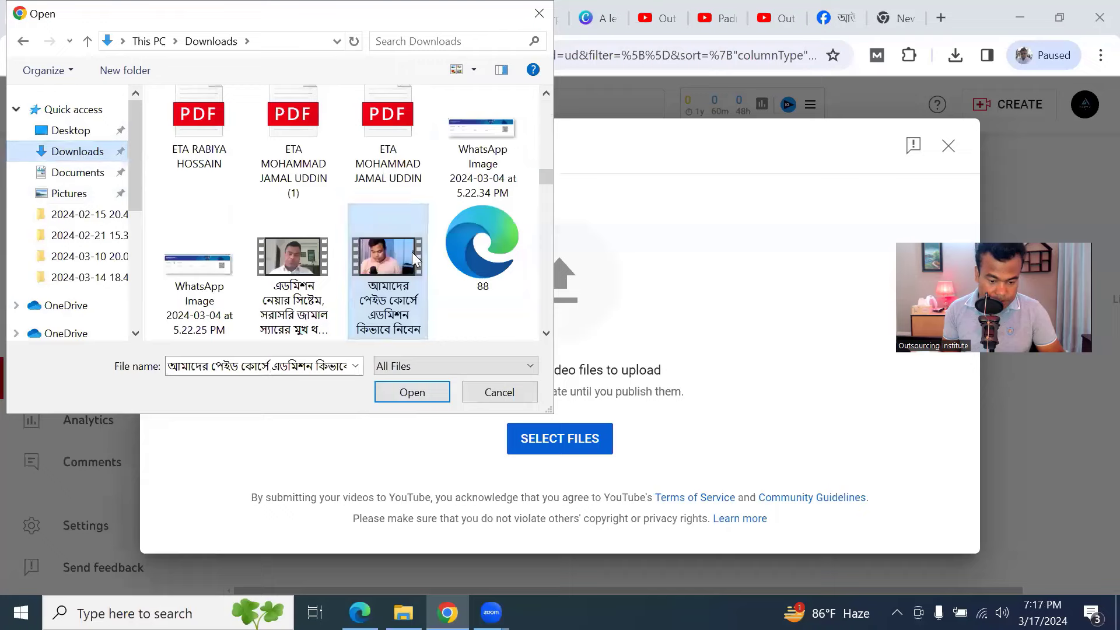
{"action": "left_click", "coordinate": [88, 136]}
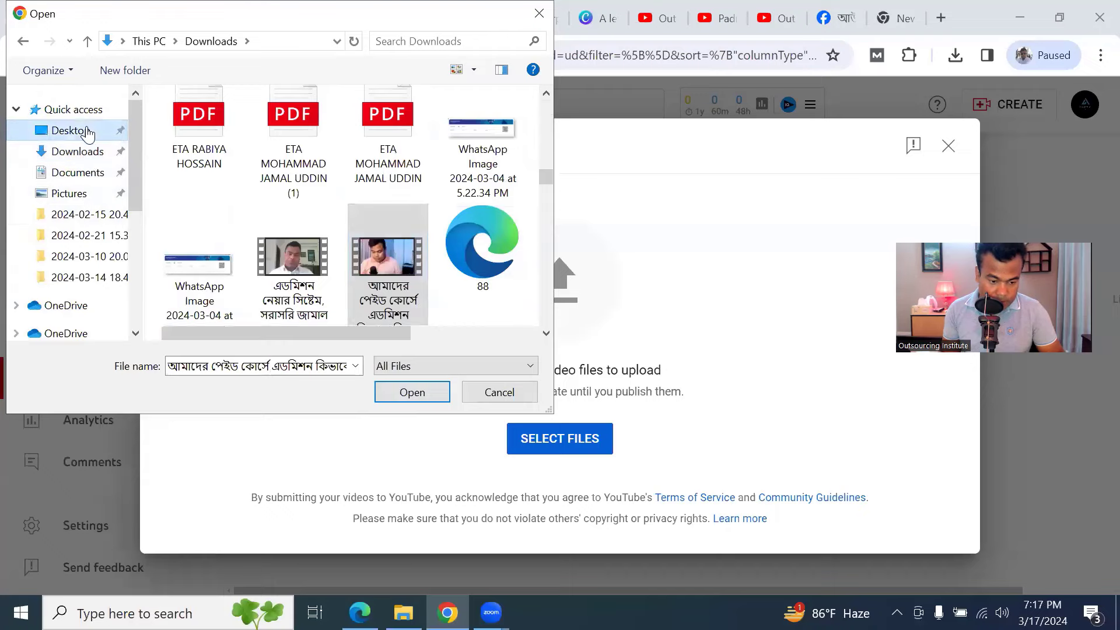
{"action": "double_click", "coordinate": [230, 124]}
{"action": "scroll", "coordinate": [360, 206], "scroll_direction": "down", "scroll_amount": 3}
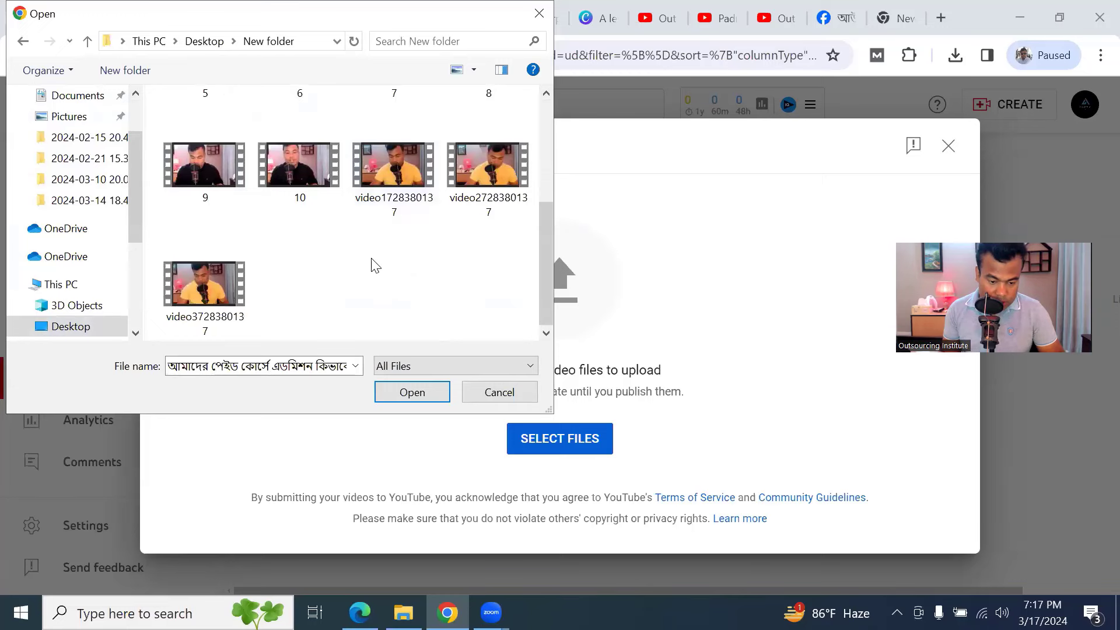
{"action": "left_click", "coordinate": [198, 300]}
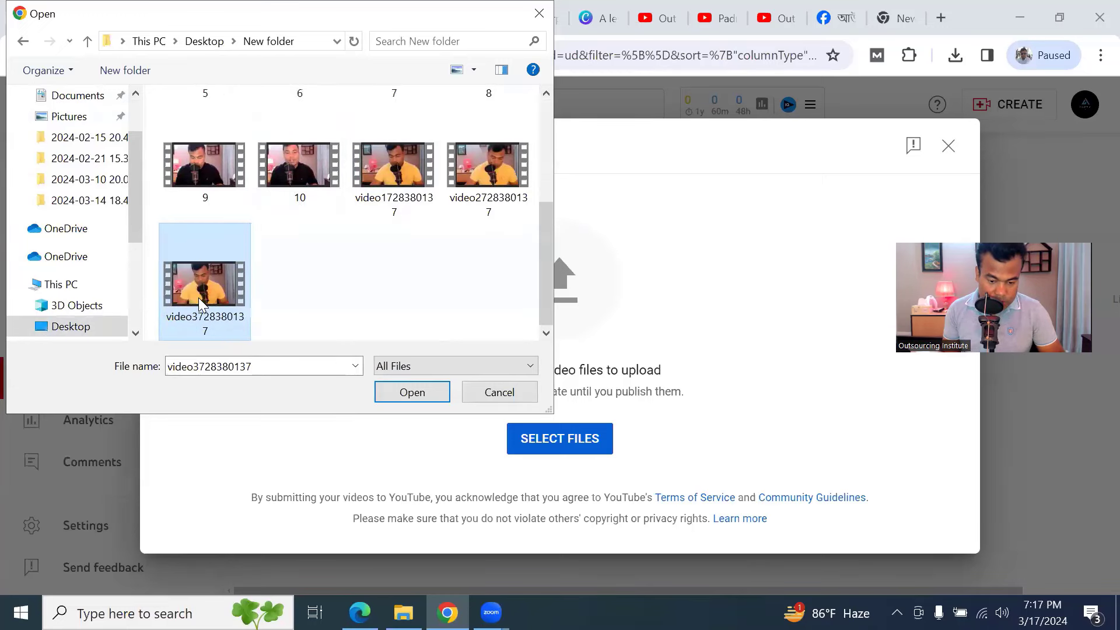
{"action": "left_click", "coordinate": [421, 388]}
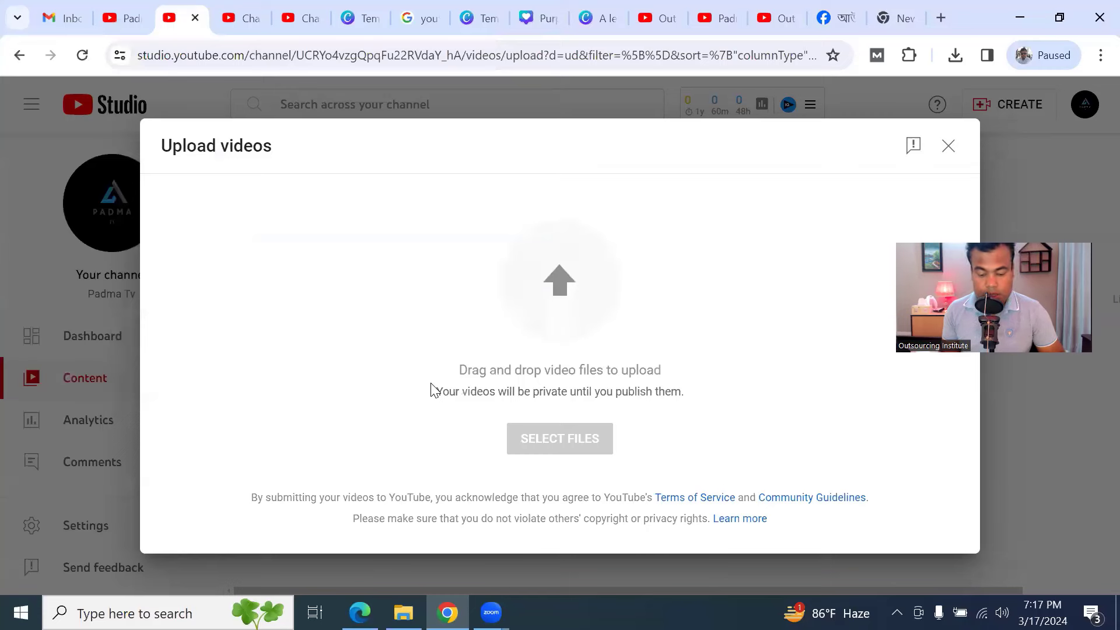
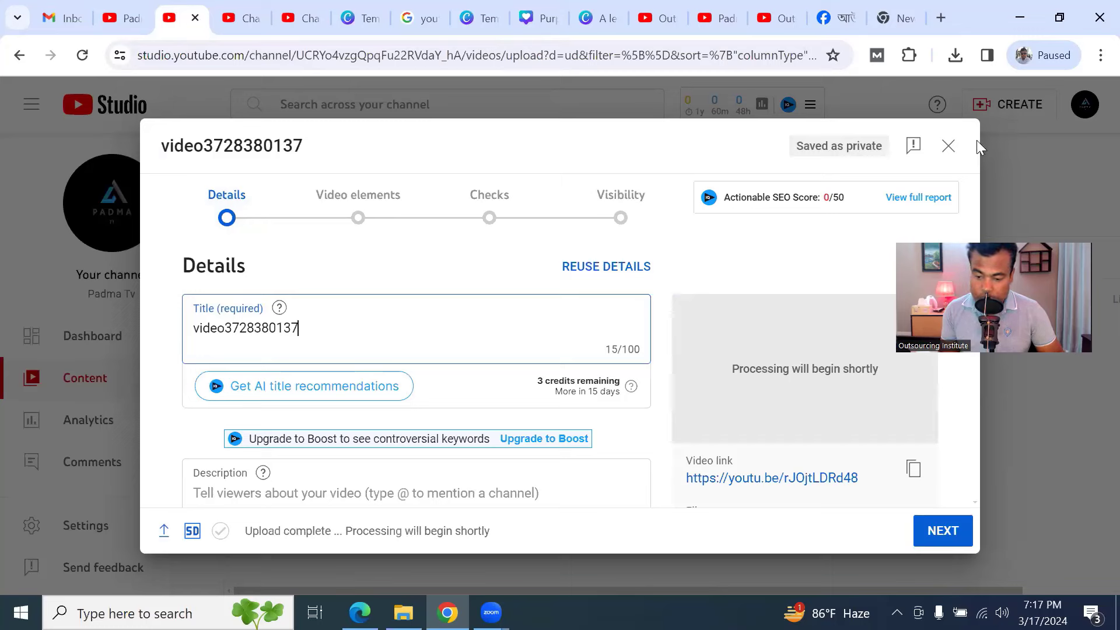
- Save the unfinished upload as a draft and close the YouTube Studio, Canva and Google search tabs
{"action": "left_click", "coordinate": [949, 146]}
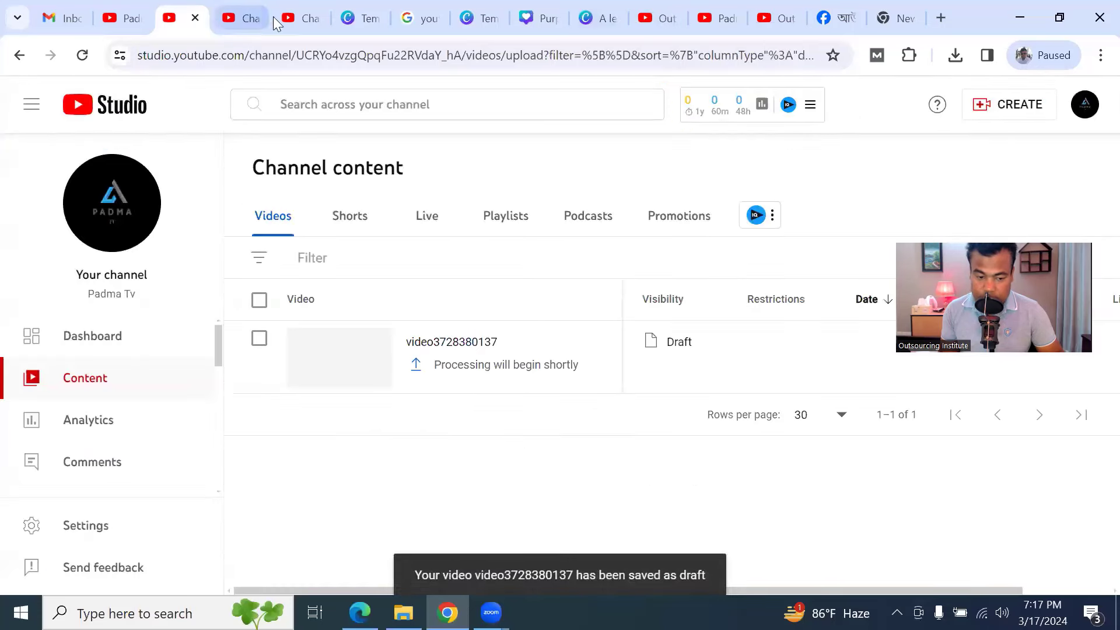
{"action": "left_click", "coordinate": [315, 18]}
{"action": "left_click", "coordinate": [315, 18]}
{"action": "left_click", "coordinate": [315, 18]}
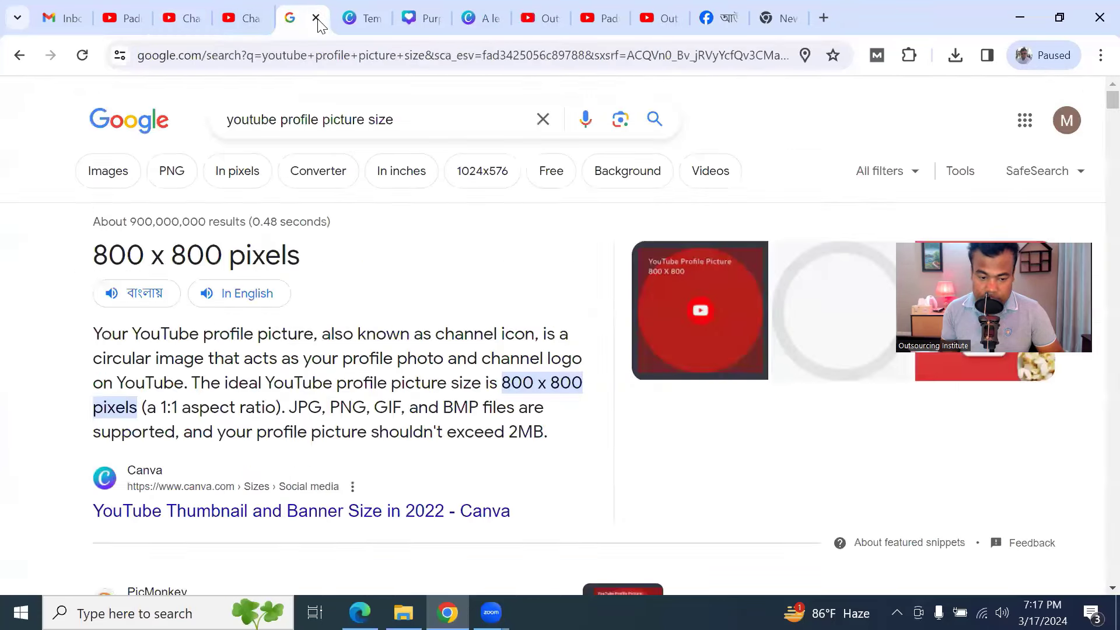
{"action": "left_click", "coordinate": [315, 17]}
{"action": "left_click", "coordinate": [315, 17]}
{"action": "left_click", "coordinate": [315, 18]}
{"action": "left_click", "coordinate": [315, 18]}
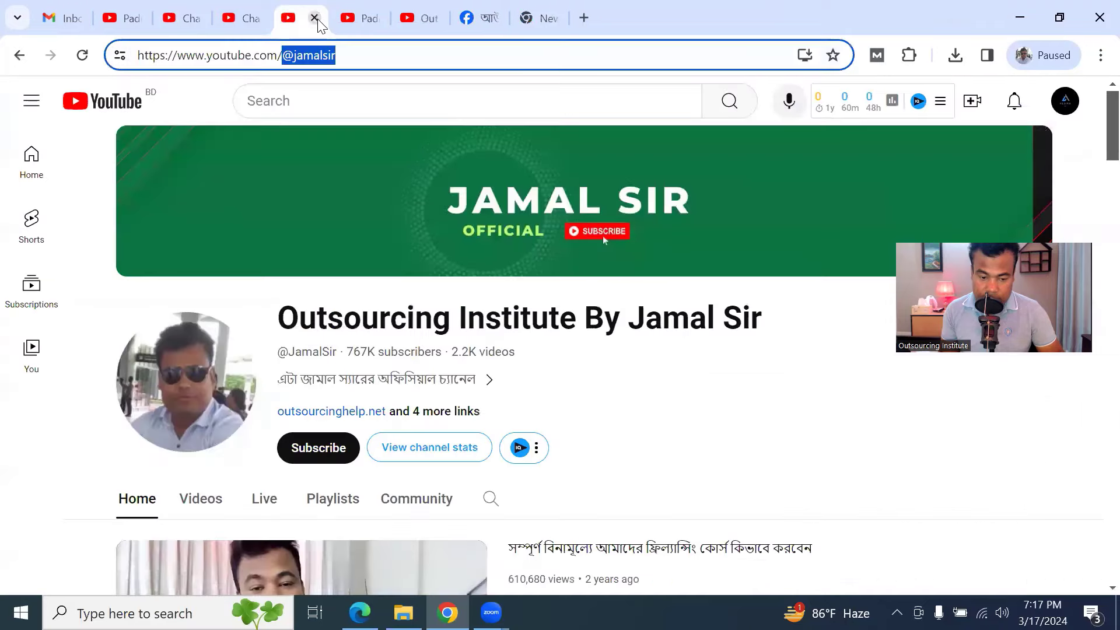
{"action": "left_click", "coordinate": [315, 18]}
- Close the Padma Tv, Outsourcing Institute, Facebook and channel tabs, leaving the inbox and a new tab
{"action": "left_click", "coordinate": [317, 20]}
{"action": "left_click", "coordinate": [317, 19]}
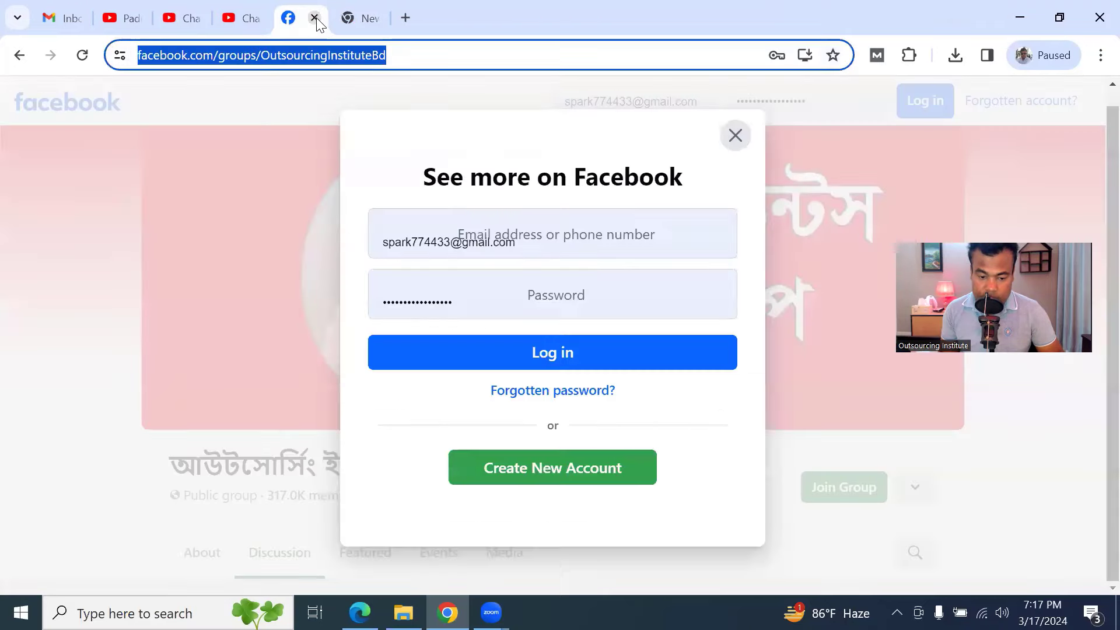
{"action": "left_click", "coordinate": [317, 19]}
{"action": "left_click", "coordinate": [320, 18]}
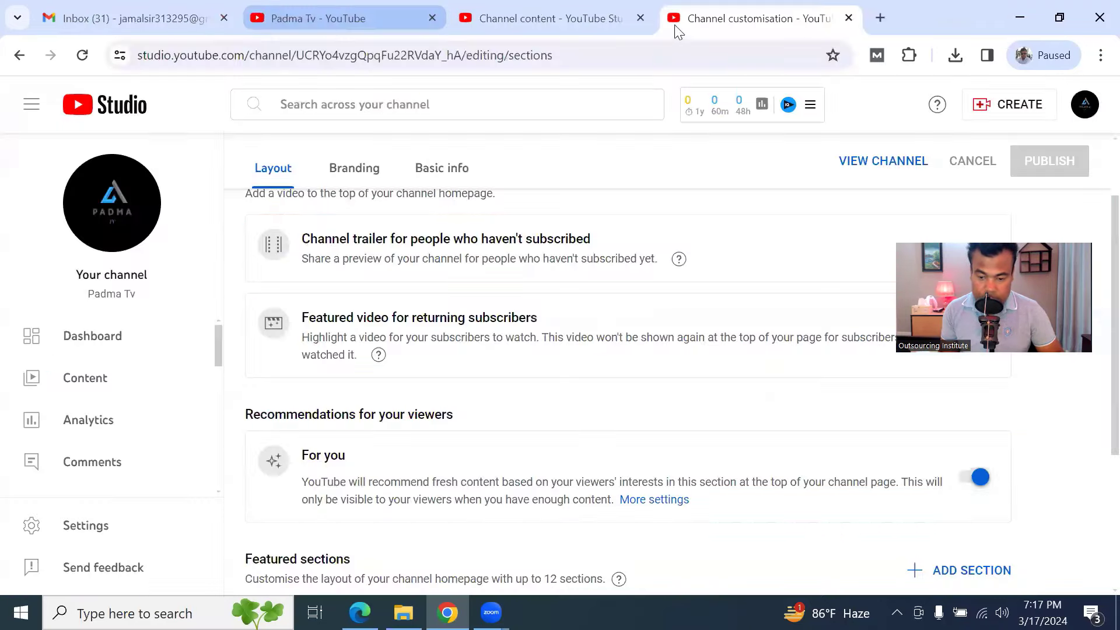
{"action": "left_click", "coordinate": [849, 18]}
{"action": "left_click", "coordinate": [640, 18]}
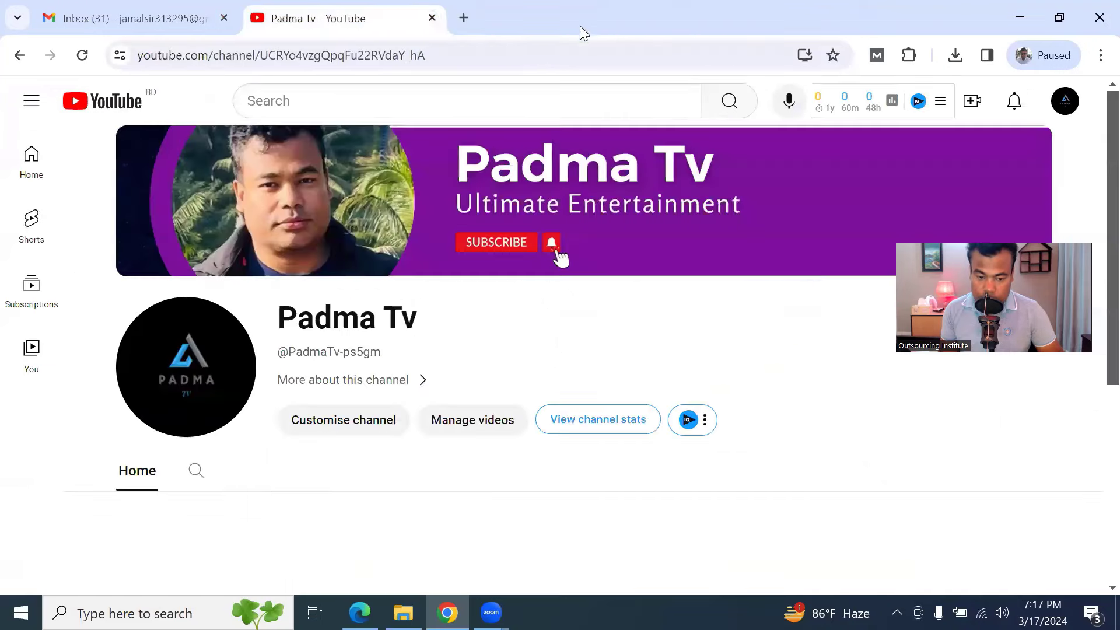
{"action": "left_click", "coordinate": [432, 18]}
{"action": "left_click", "coordinate": [299, 13]}
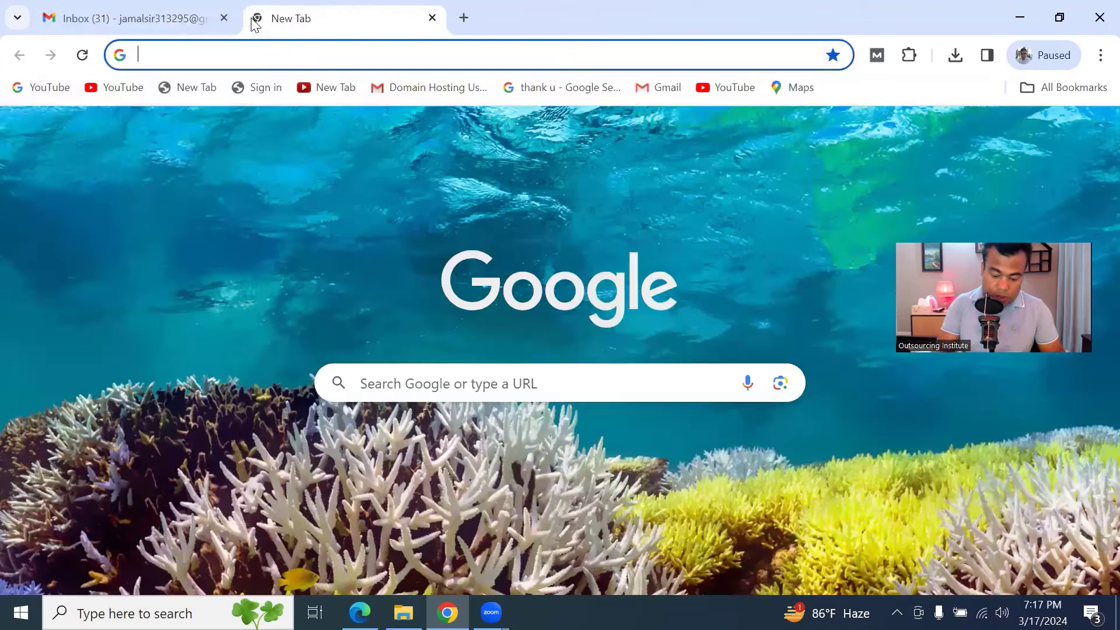
- Load youtube.com and switch to the other channel on the account
{"action": "type", "text": "yo"}
{"action": "key", "text": "Return"}
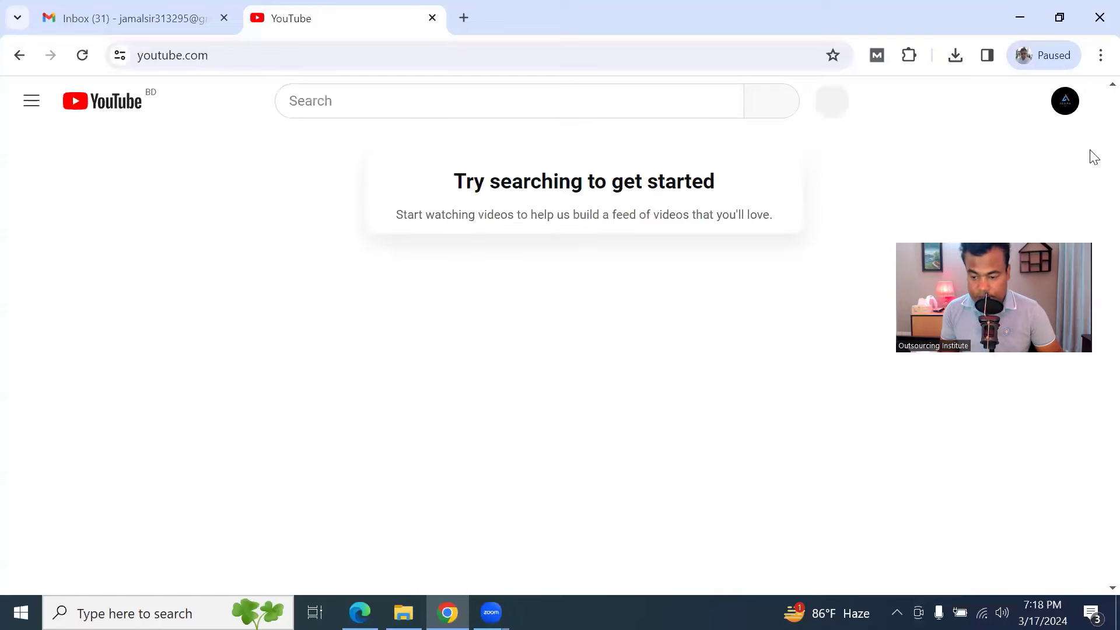
{"action": "left_click", "coordinate": [1064, 109]}
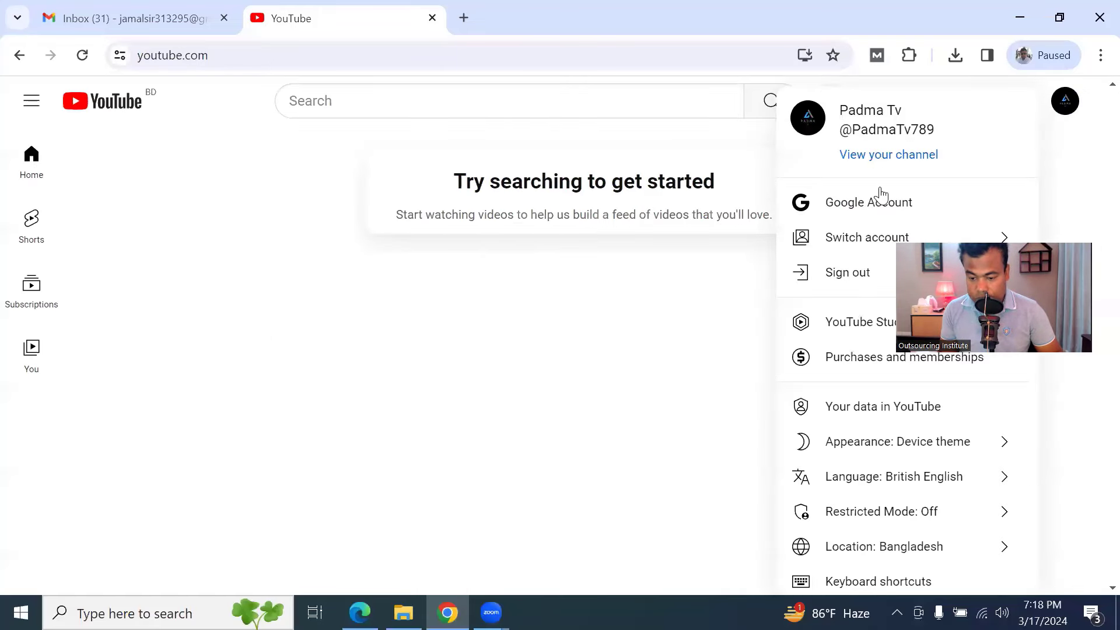
{"action": "left_click", "coordinate": [882, 241]}
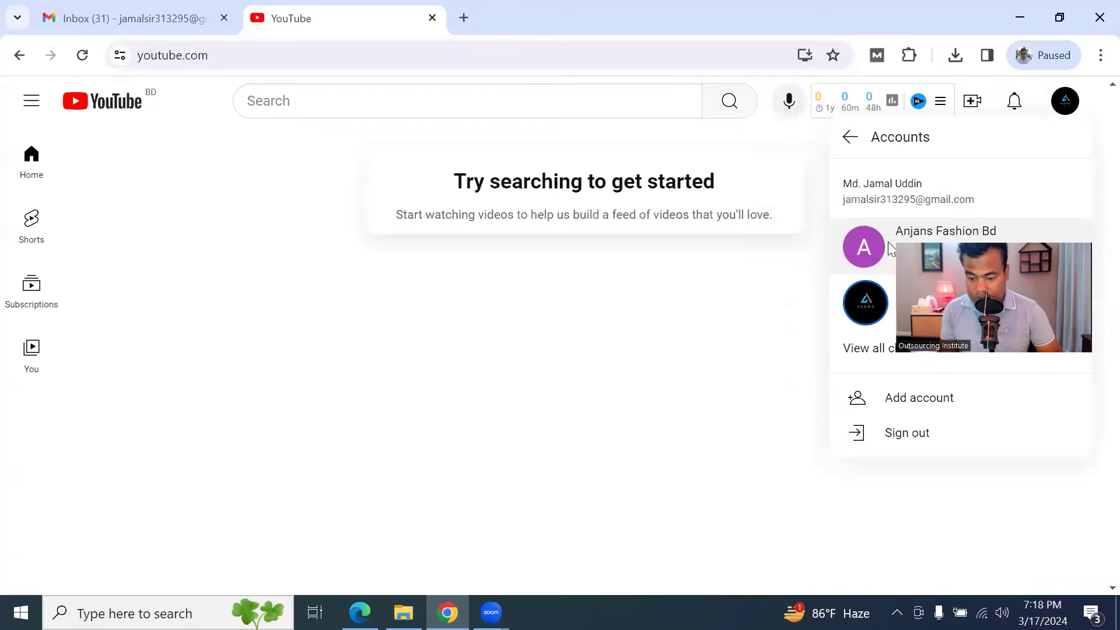
{"action": "left_click", "coordinate": [881, 244]}
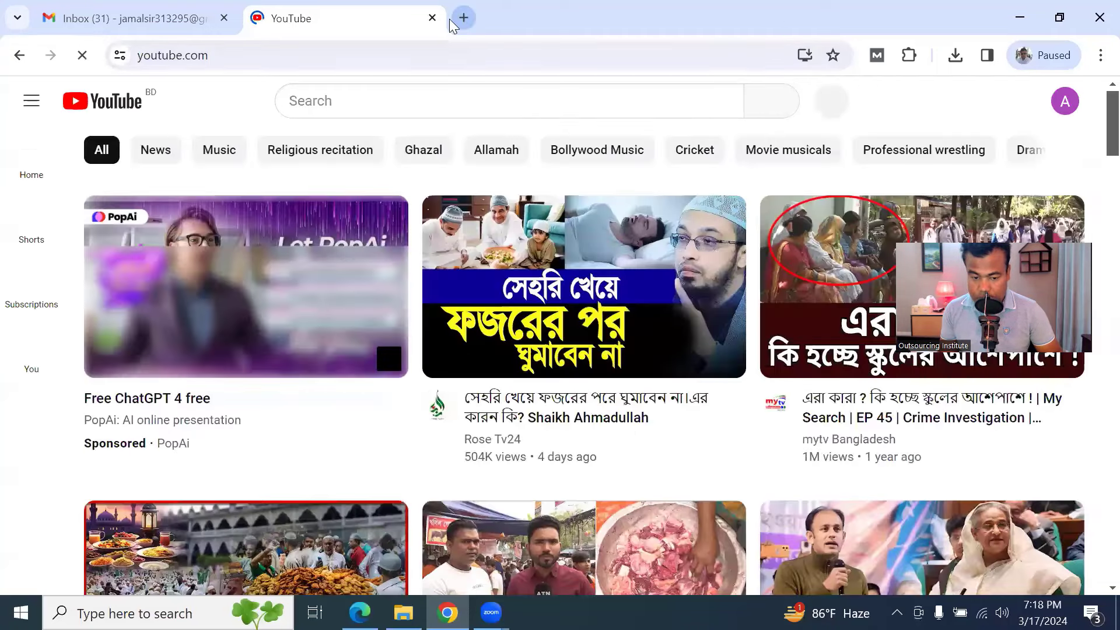
- Reload youtube.com in a fresh tab and switch the account back to Padma Tv
{"action": "left_click", "coordinate": [463, 18]}
{"action": "left_click", "coordinate": [431, 18]}
{"action": "left_click", "coordinate": [420, 51]}
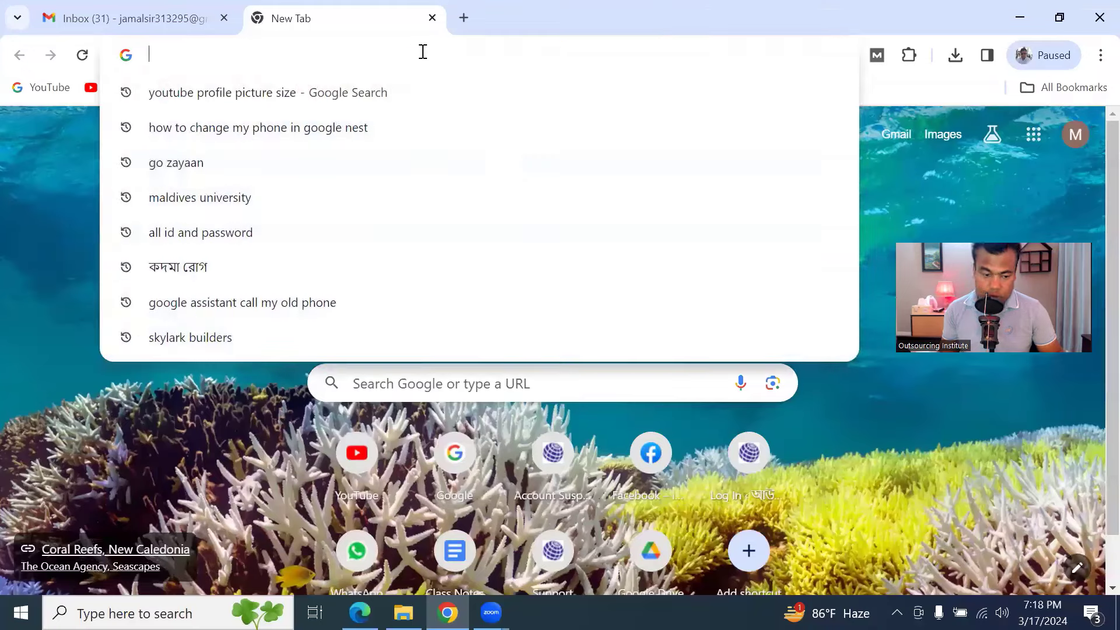
{"action": "type", "text": "youtube.com"}
{"action": "key", "text": "Return"}
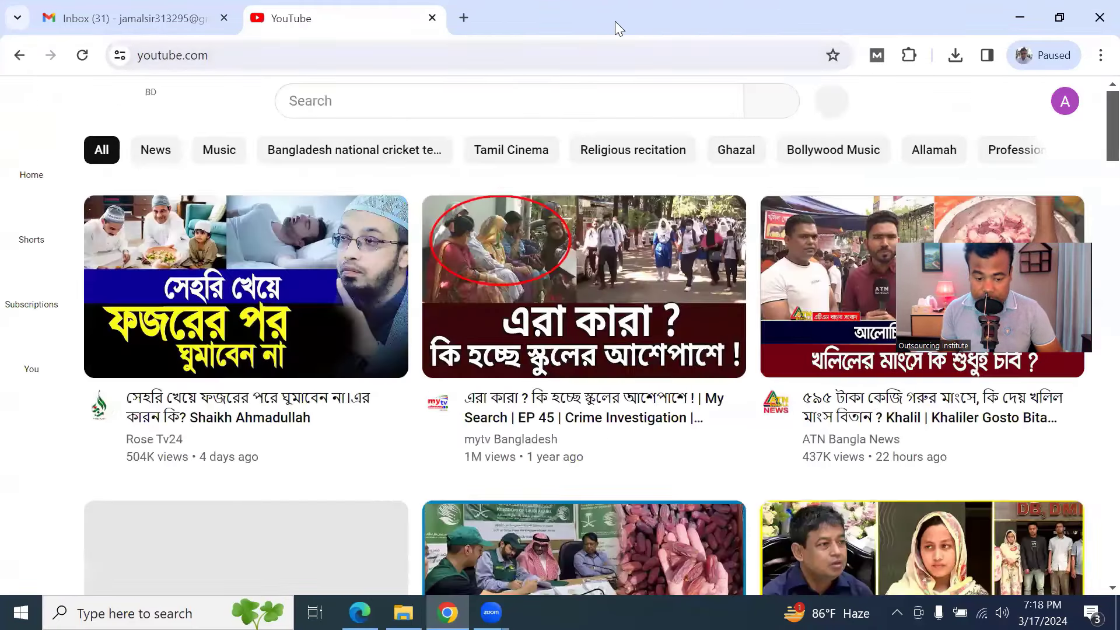
{"action": "double_click", "coordinate": [615, 21]}
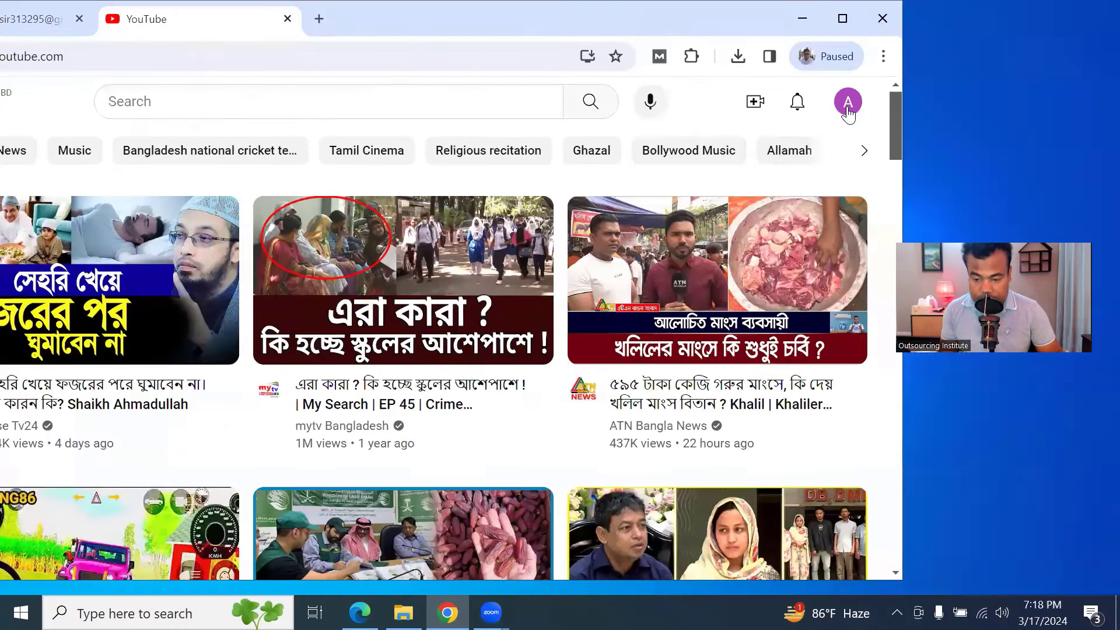
{"action": "left_click", "coordinate": [847, 109]}
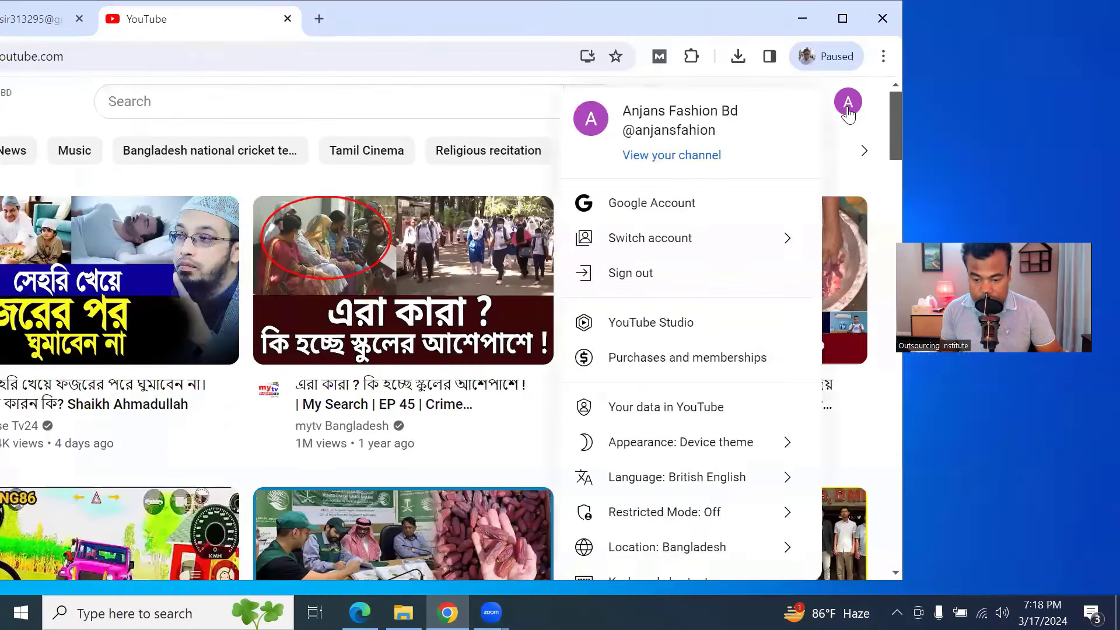
{"action": "left_click", "coordinate": [789, 245]}
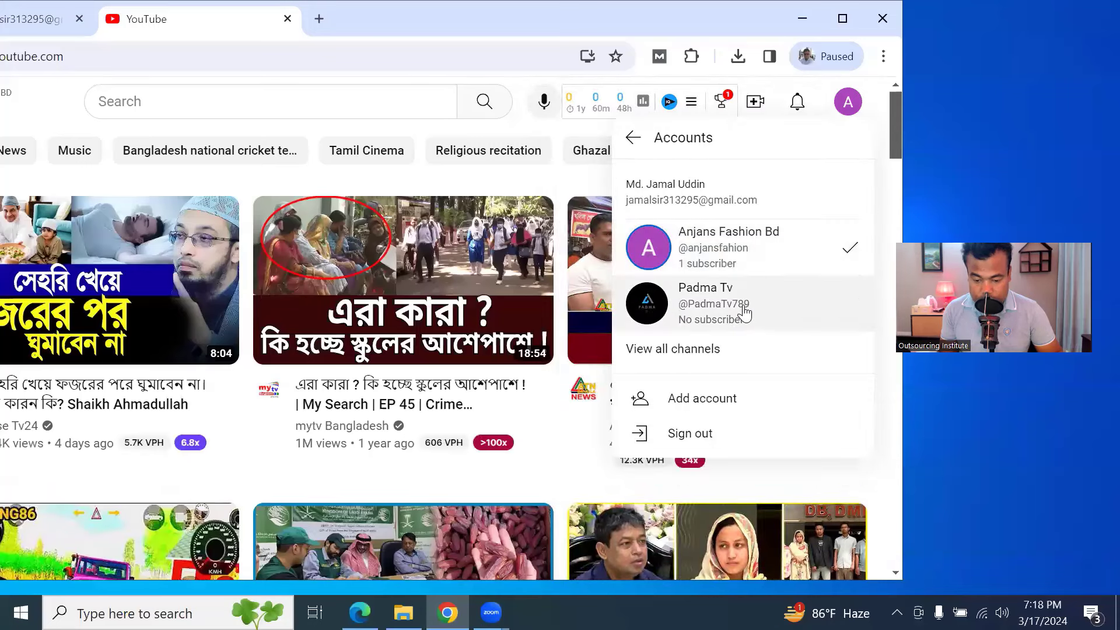
{"action": "left_click", "coordinate": [711, 298]}
- Open the Padma Tv channel page from the account menu
{"action": "left_click", "coordinate": [843, 18]}
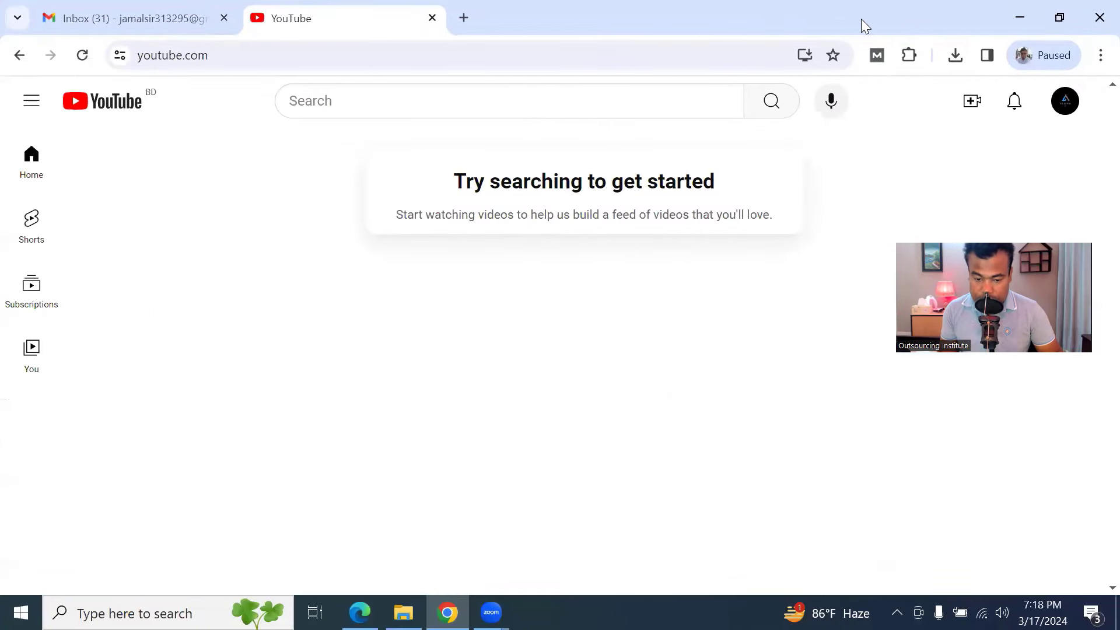
{"action": "double_click", "coordinate": [861, 19]}
{"action": "left_click", "coordinate": [764, 124]}
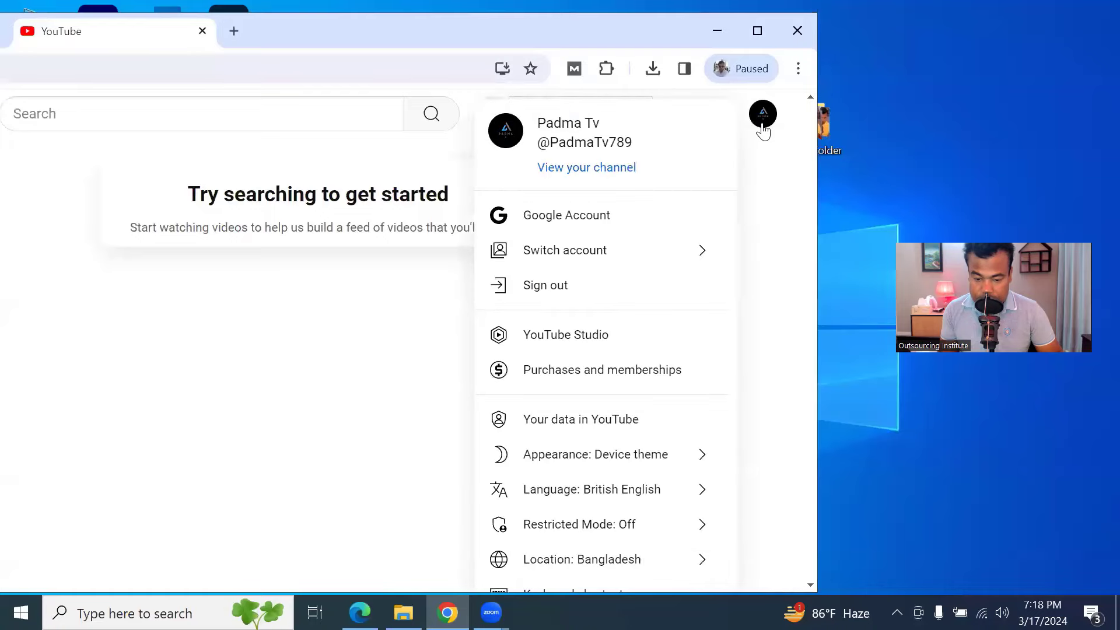
{"action": "left_click", "coordinate": [591, 170]}
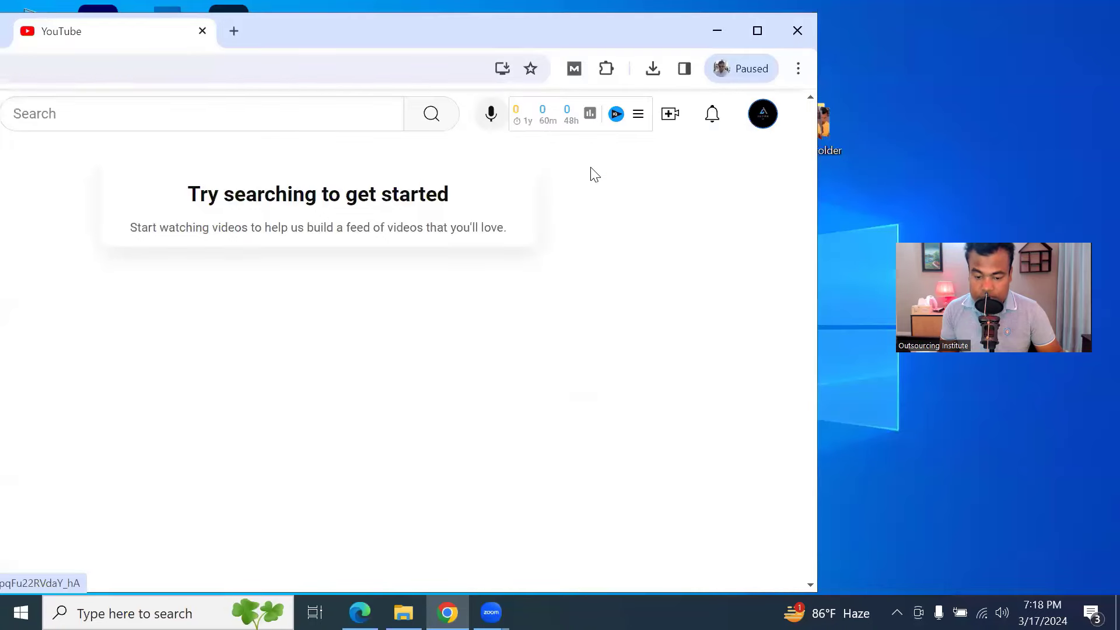
{"action": "left_click", "coordinate": [760, 32]}
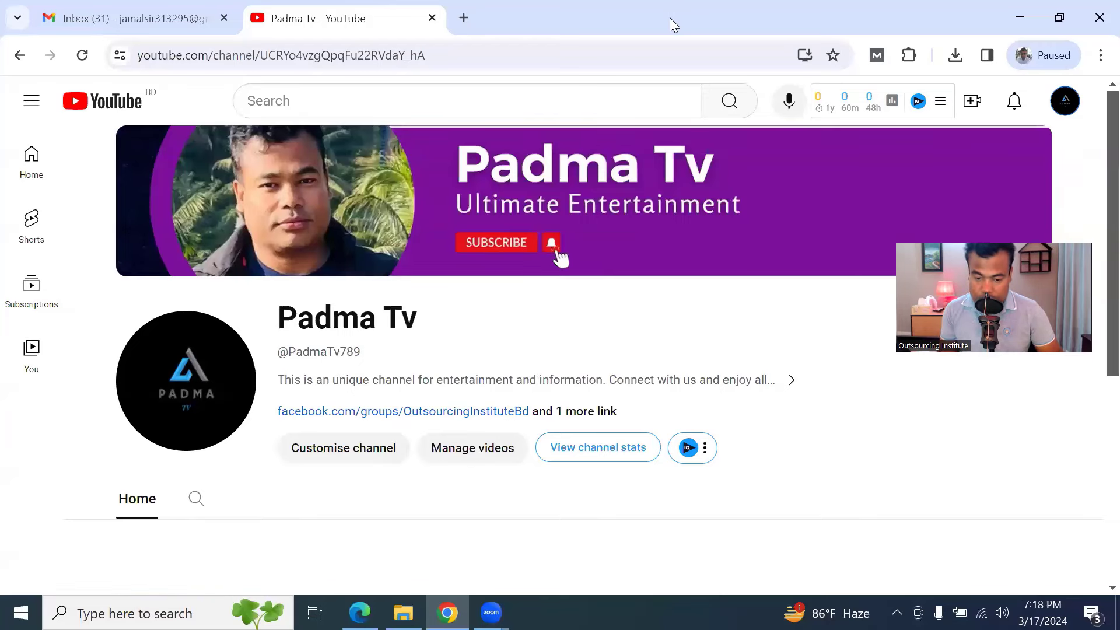
{"action": "left_click_drag", "start_coordinate": [670, 17], "coordinate": [660, 25]}
- Start a new upload via Create > Upload video and select file 1 from Desktop\New folder
{"action": "mouse_move", "coordinate": [657, 125]}
{"action": "left_click", "coordinate": [754, 110]}
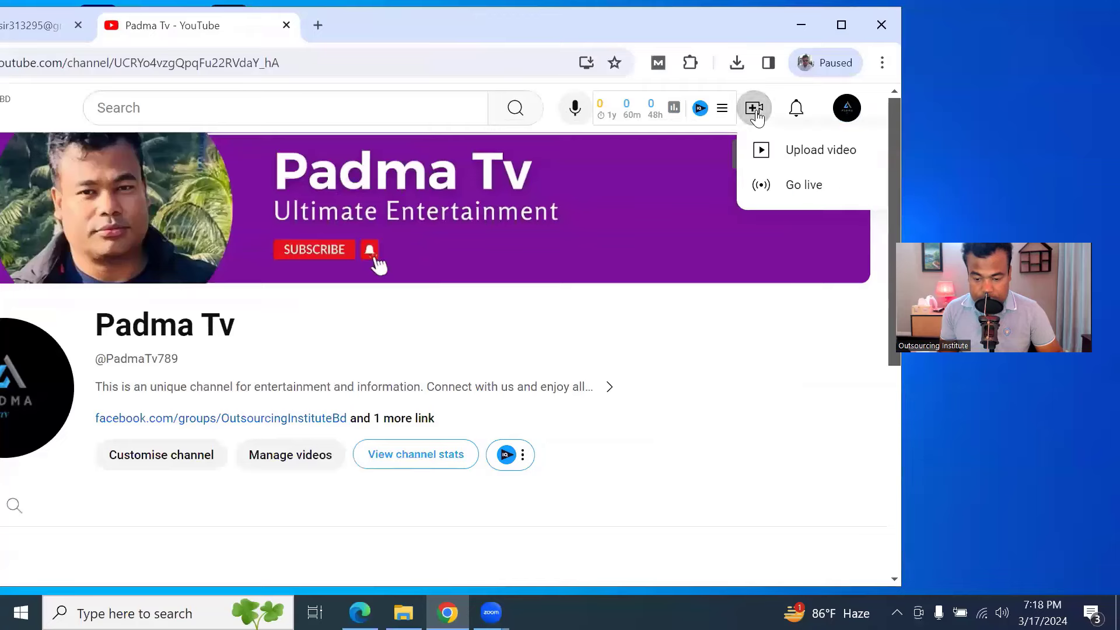
{"action": "left_click", "coordinate": [787, 154]}
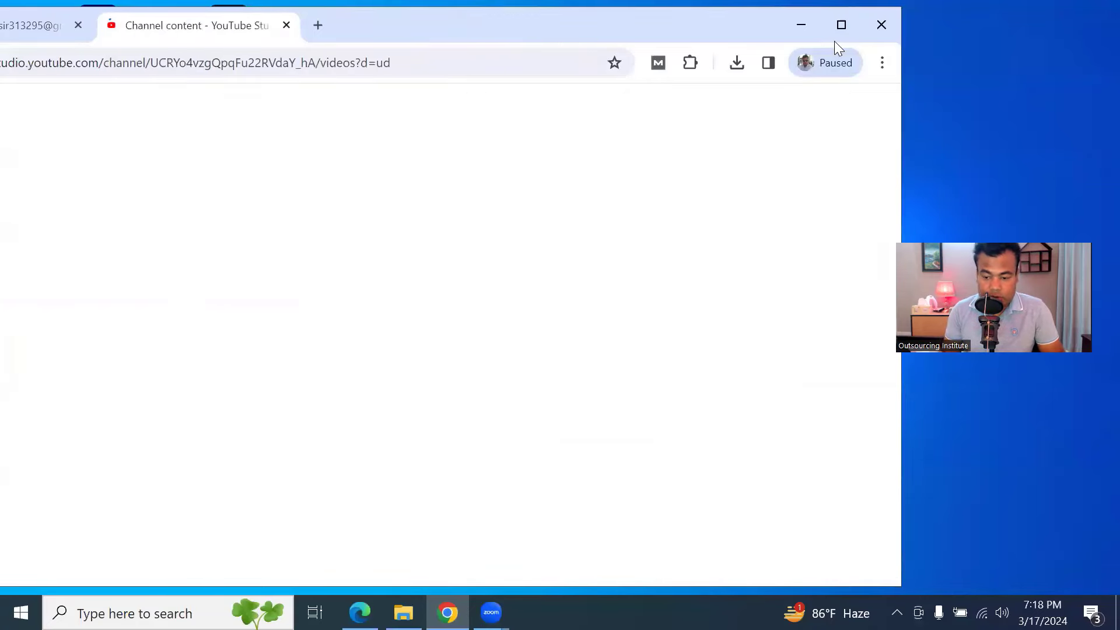
{"action": "left_click", "coordinate": [841, 25]}
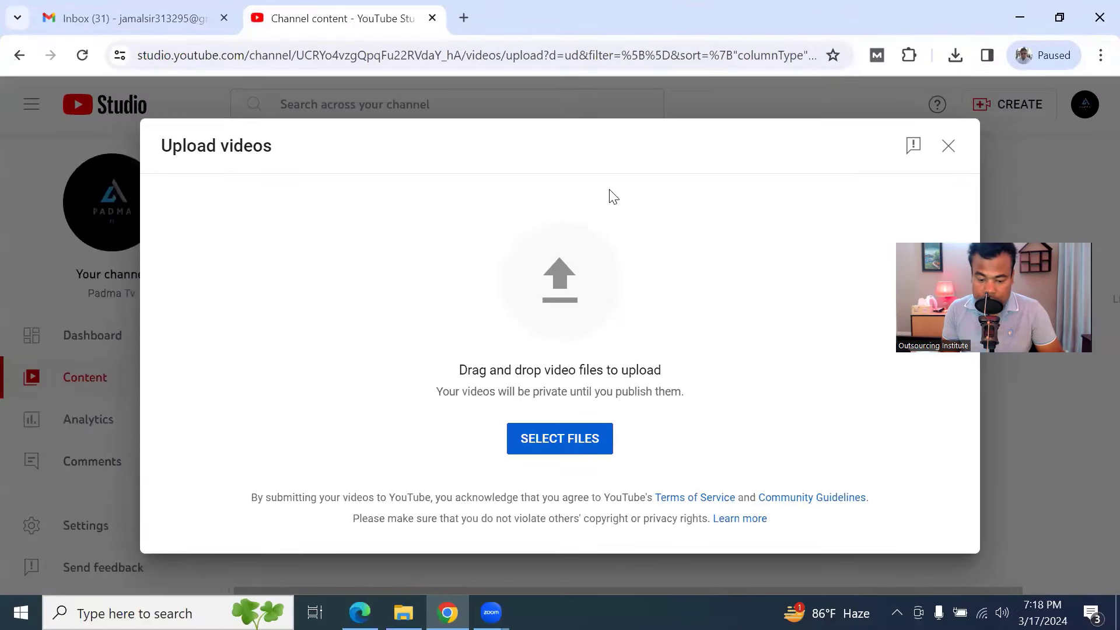
{"action": "left_click", "coordinate": [547, 443]}
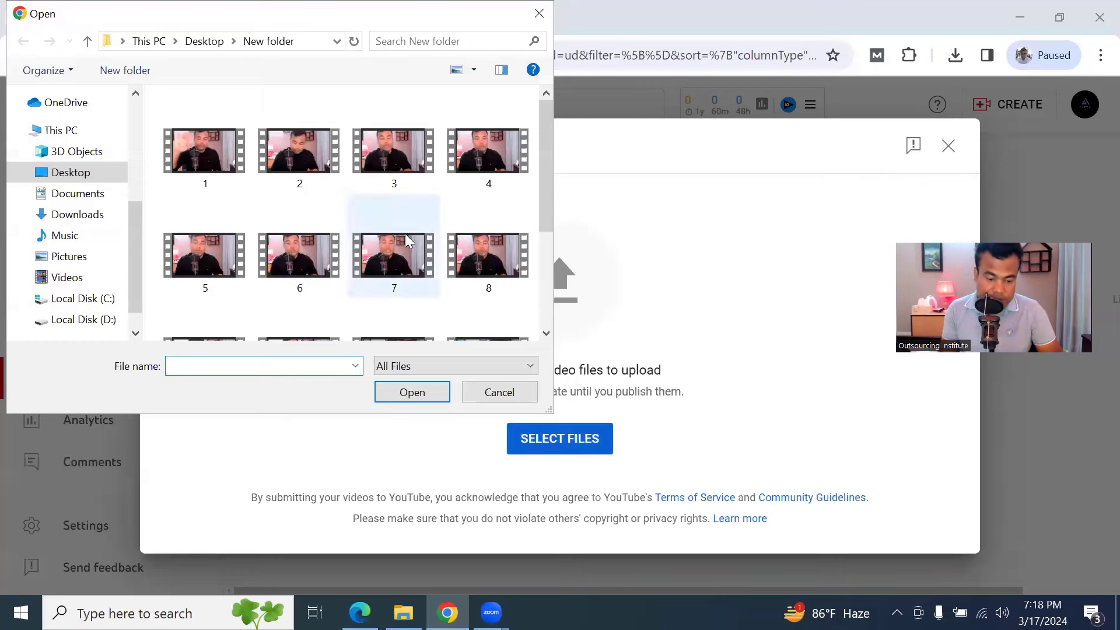
{"action": "scroll", "coordinate": [407, 239], "scroll_direction": "down", "scroll_amount": 3}
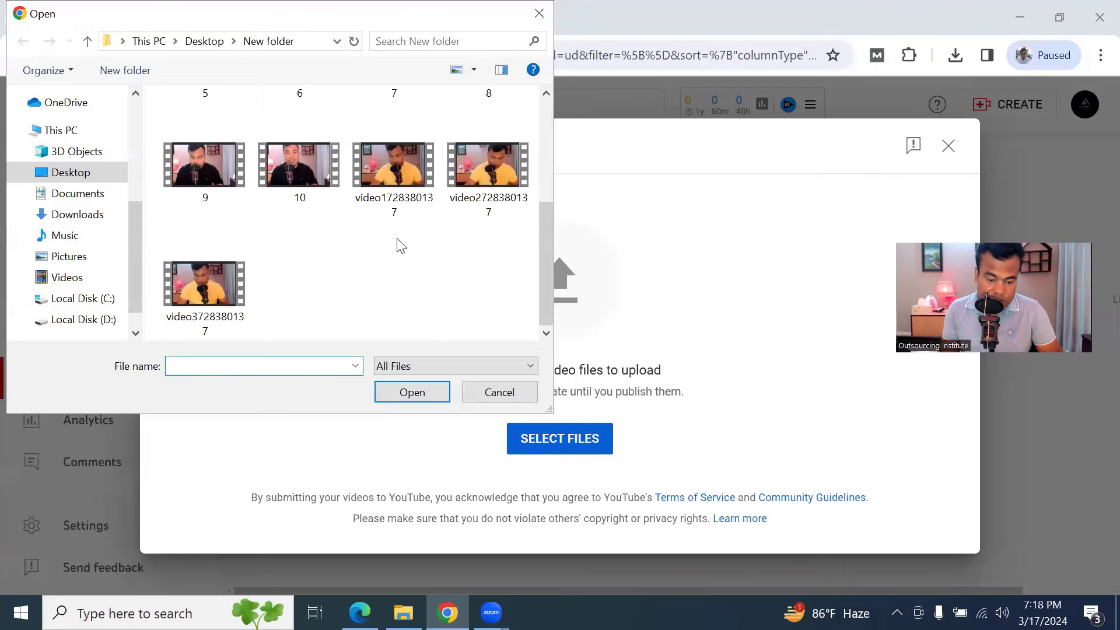
{"action": "scroll", "coordinate": [402, 245], "scroll_direction": "up", "scroll_amount": 3}
{"action": "left_click", "coordinate": [199, 159]}
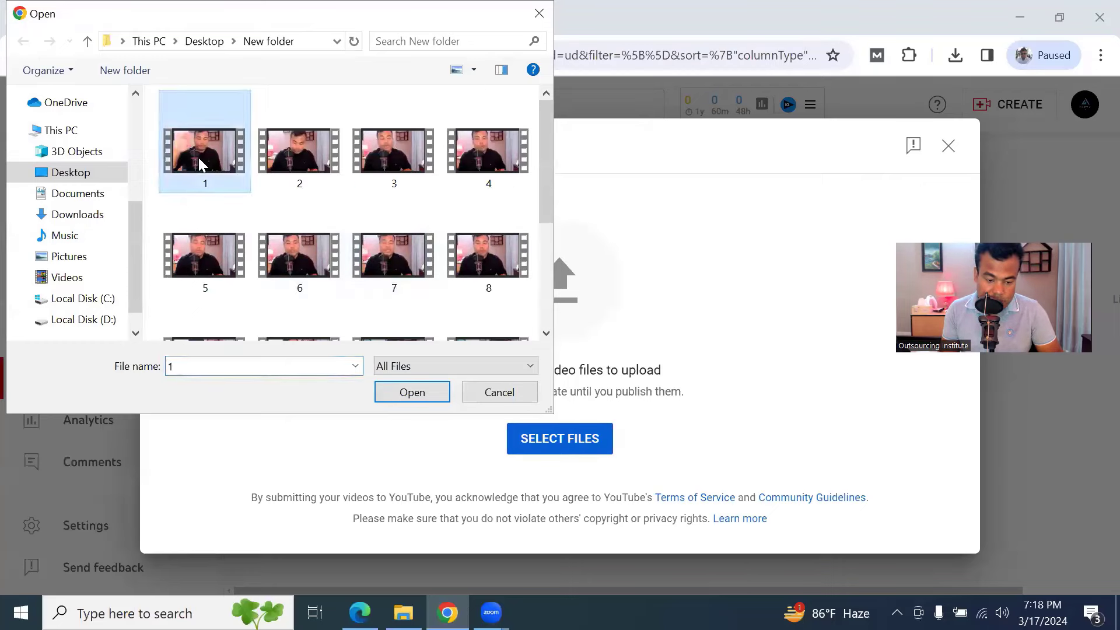
{"action": "left_click", "coordinate": [412, 392]}
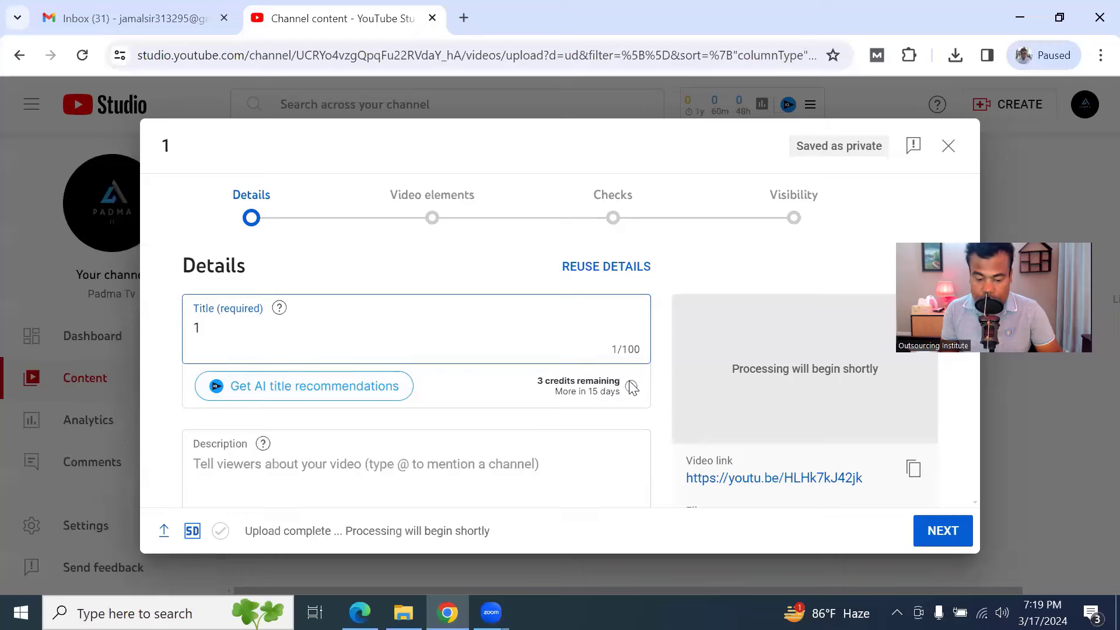
- Clear the placeholder Title and enter 'Freelancing Tutorial By' plus the presenter's name
{"action": "scroll", "coordinate": [632, 388], "scroll_direction": "down", "scroll_amount": 5}
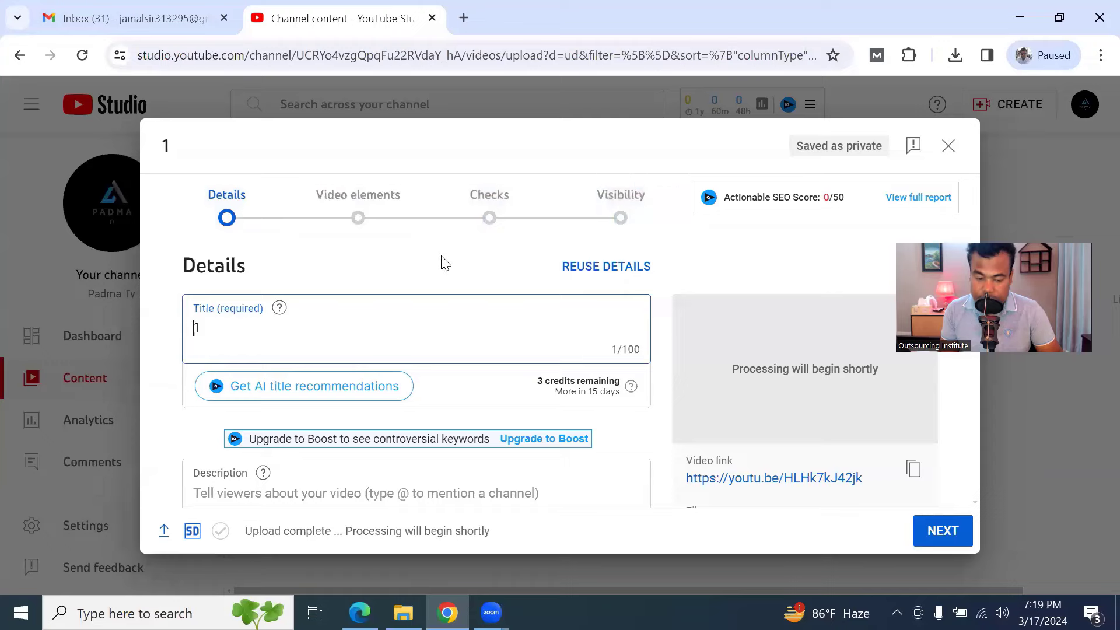
{"action": "scroll", "coordinate": [655, 317], "scroll_direction": "down", "scroll_amount": 5}
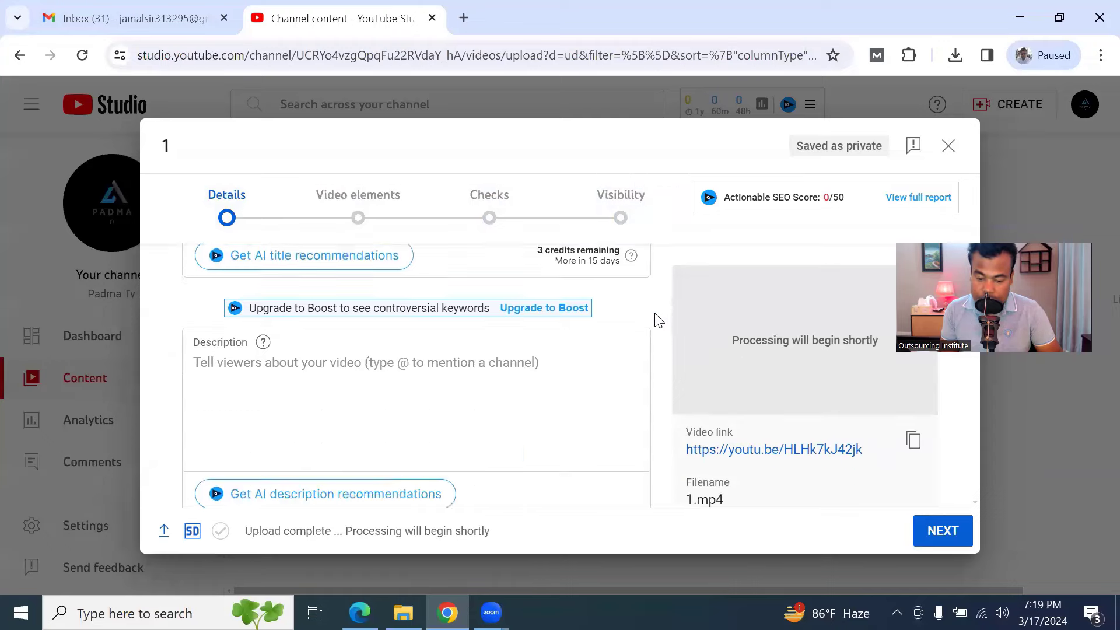
{"action": "scroll", "coordinate": [655, 317], "scroll_direction": "up", "scroll_amount": 5}
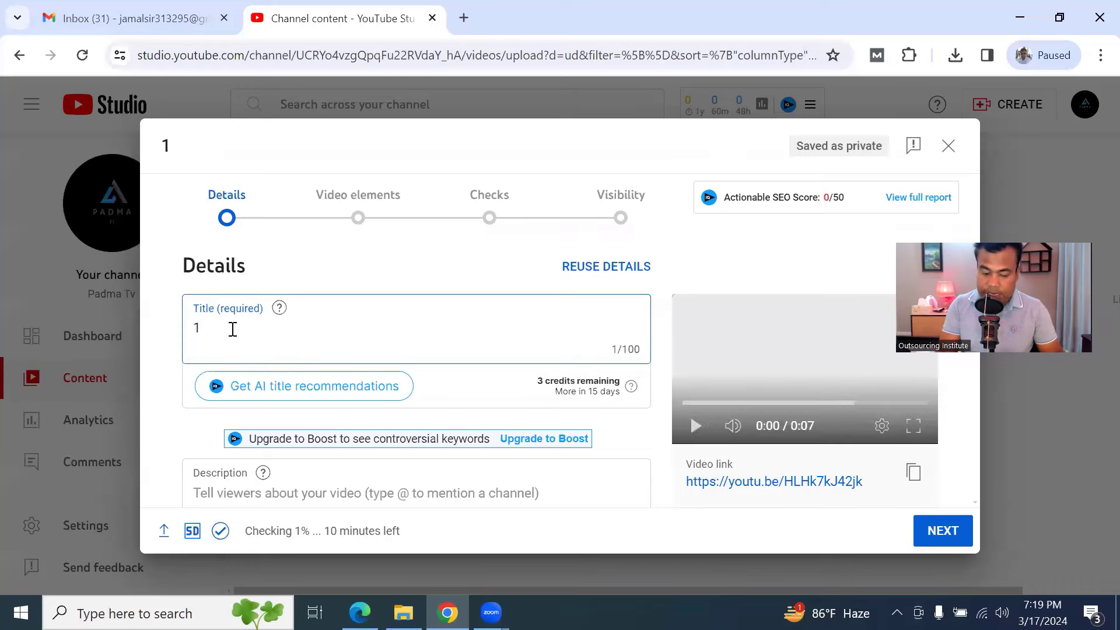
{"action": "key", "text": "BackSpace"}
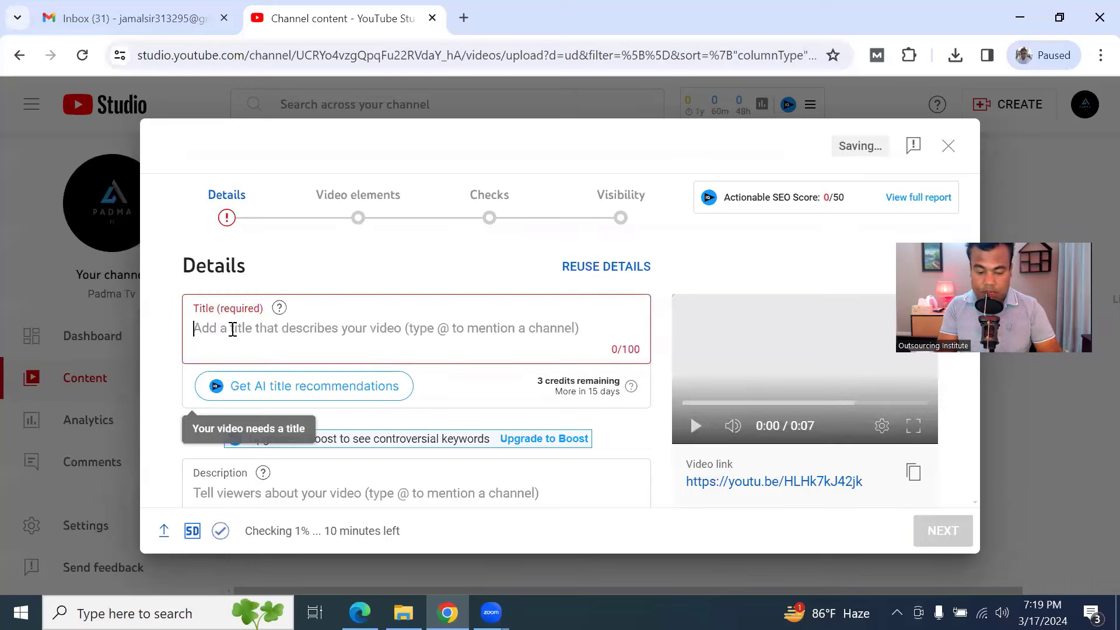
{"action": "type", "text": "How to"}
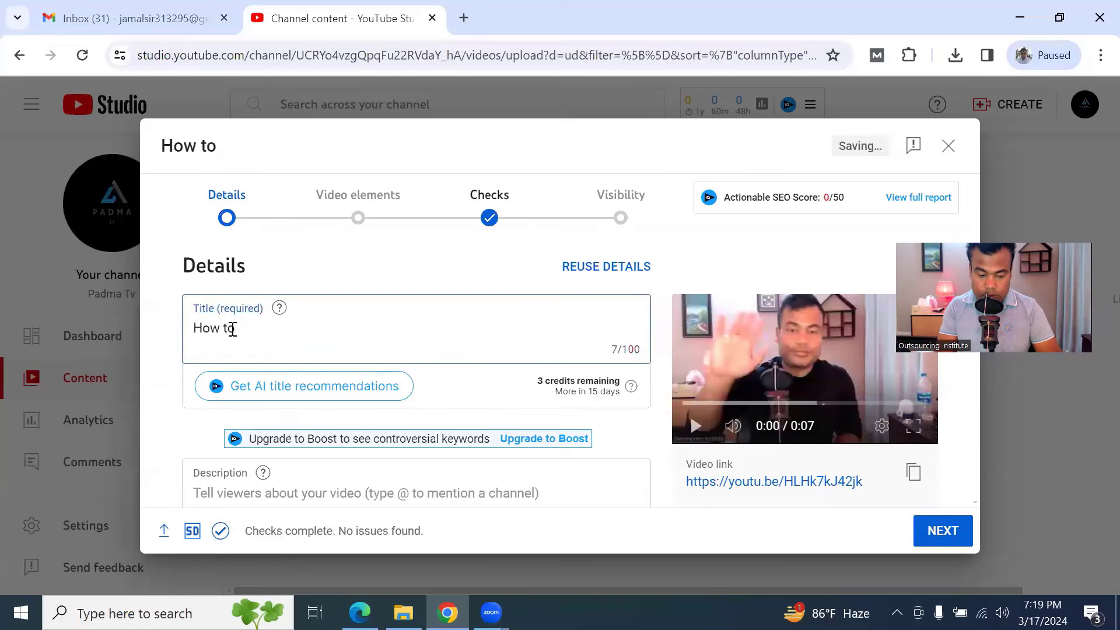
{"action": "key", "text": "BackSpace"}
{"action": "key", "text": "BackSpace"}
{"action": "key", "text": "BackSpace"}
{"action": "key", "text": "BackSpace"}
{"action": "key", "text": "BackSpace"}
{"action": "type", "text": "Fr"}
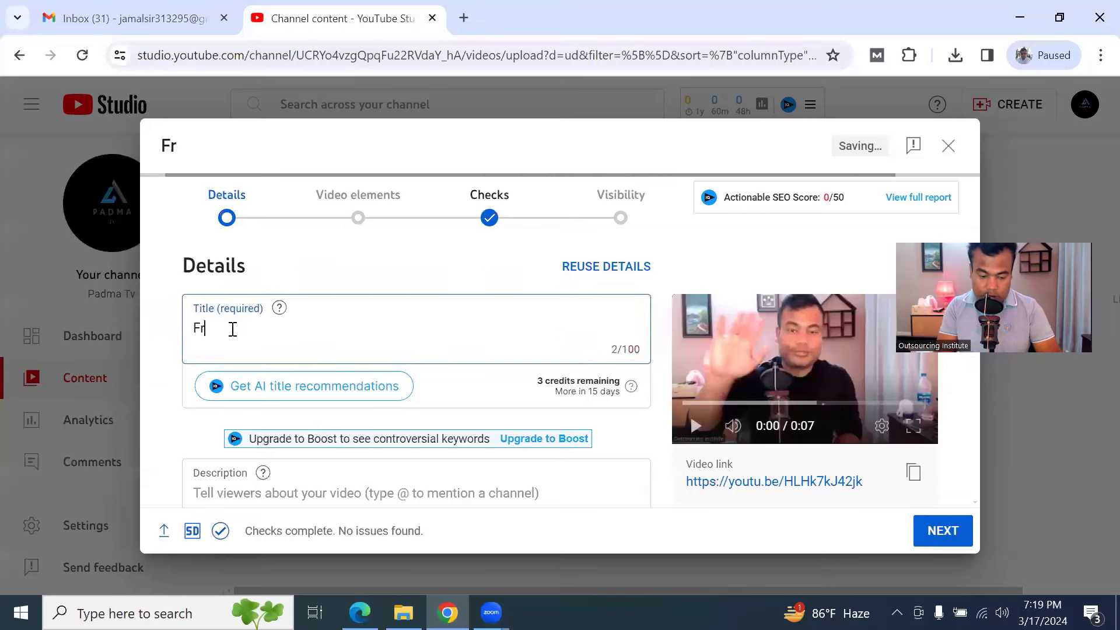
{"action": "type", "text": "eelancing Tt"}
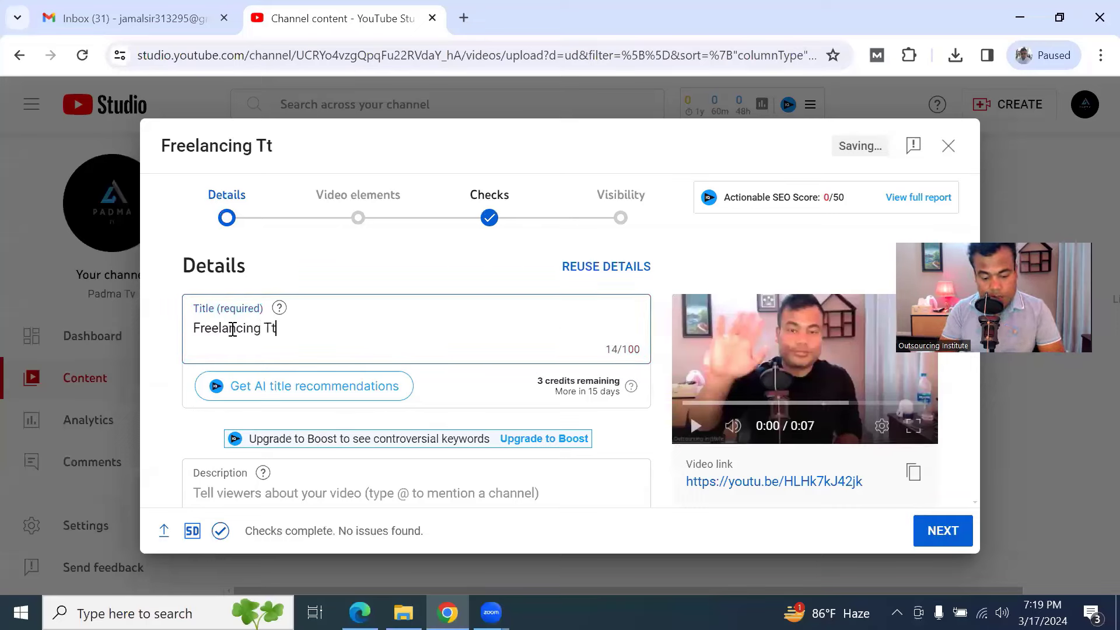
{"action": "key", "text": "BackSpace"}
{"action": "key", "text": "BackSpace"}
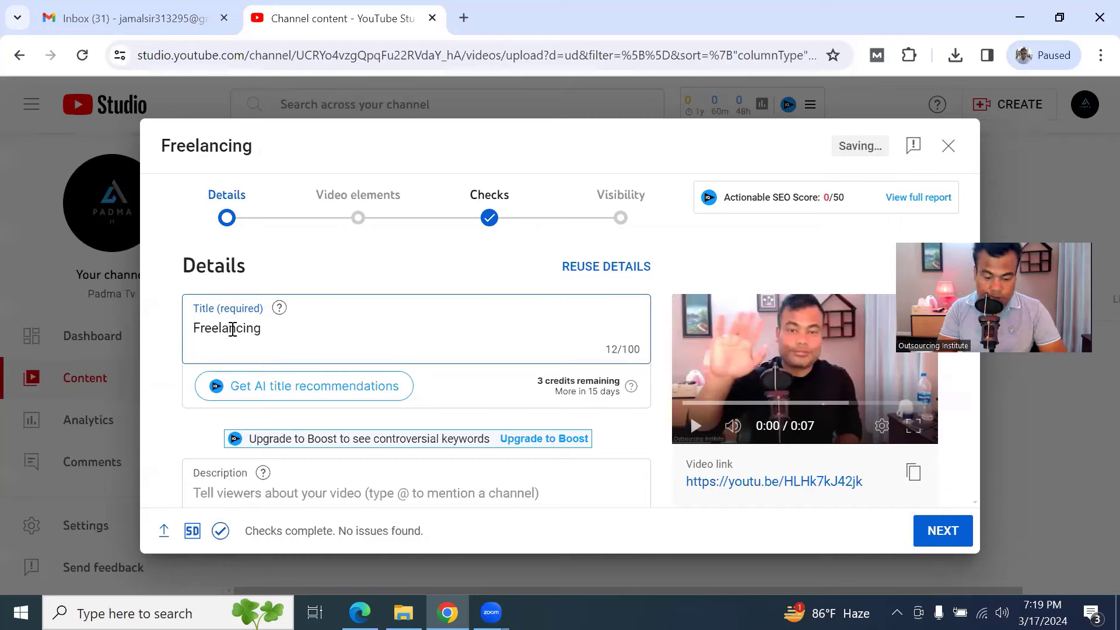
{"action": "type", "text": "Tutorial"}
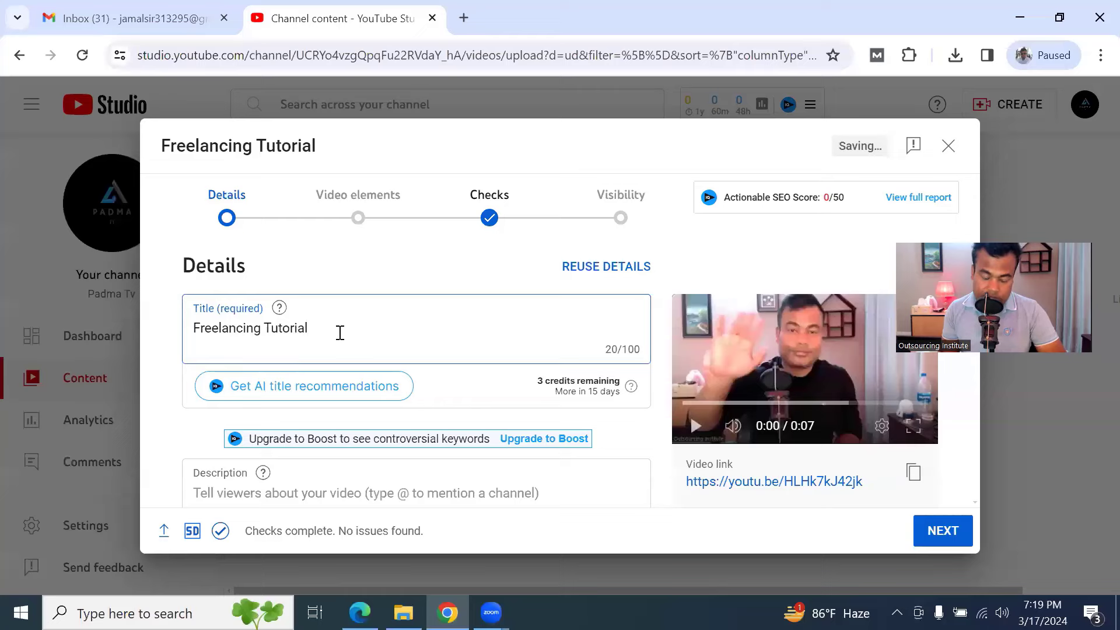
{"action": "type", "text": " By"}
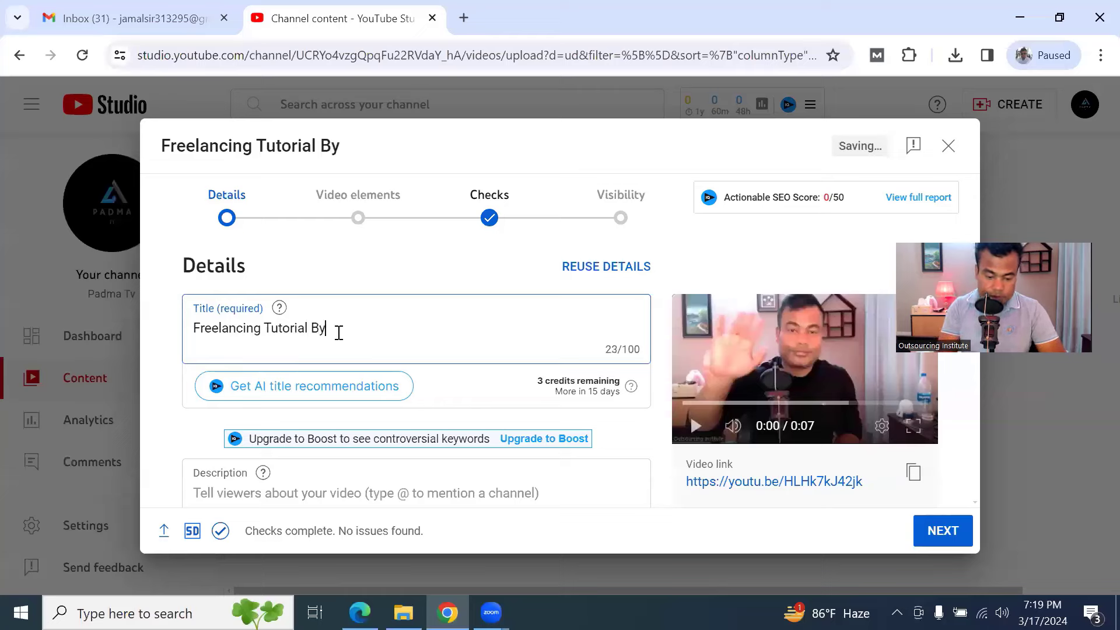
{"action": "type", "text": " Jamal Uddin"}
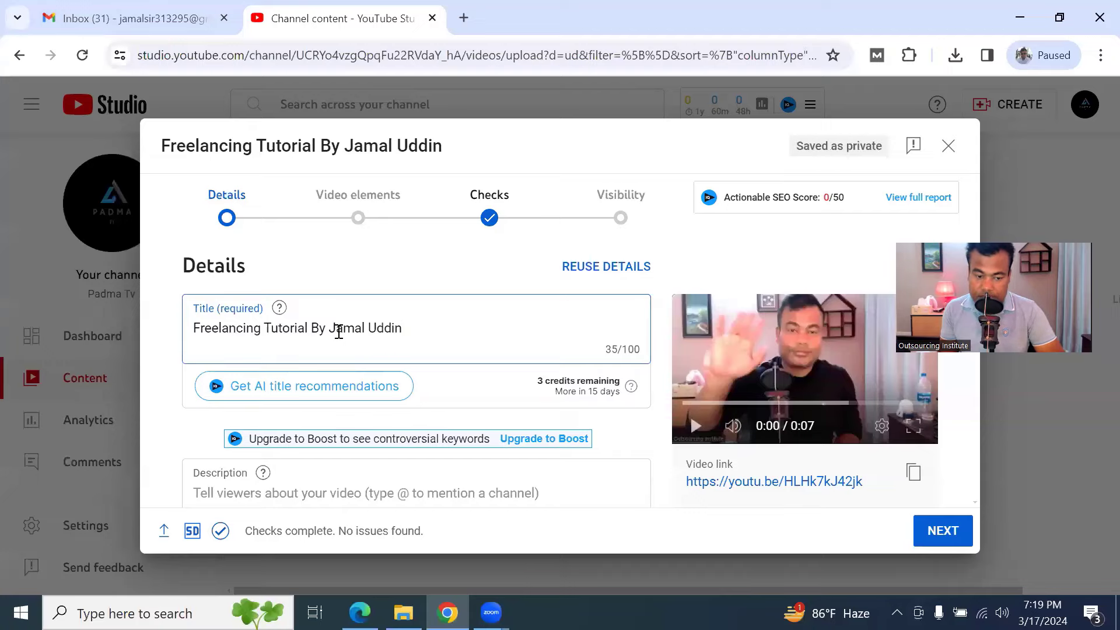
- Open a new Chrome tab and go to youtube.com, correcting address typos along the way
{"action": "left_click", "coordinate": [464, 19]}
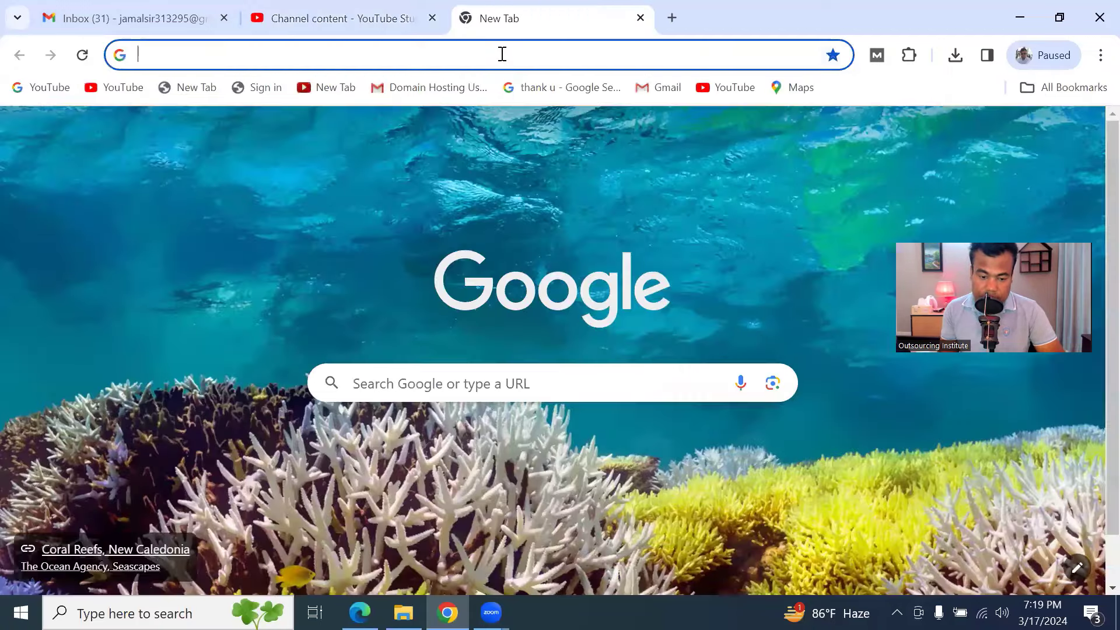
{"action": "type", "text": "yoou"}
{"action": "key", "text": "BackSpace"}
{"action": "key", "text": "BackSpace"}
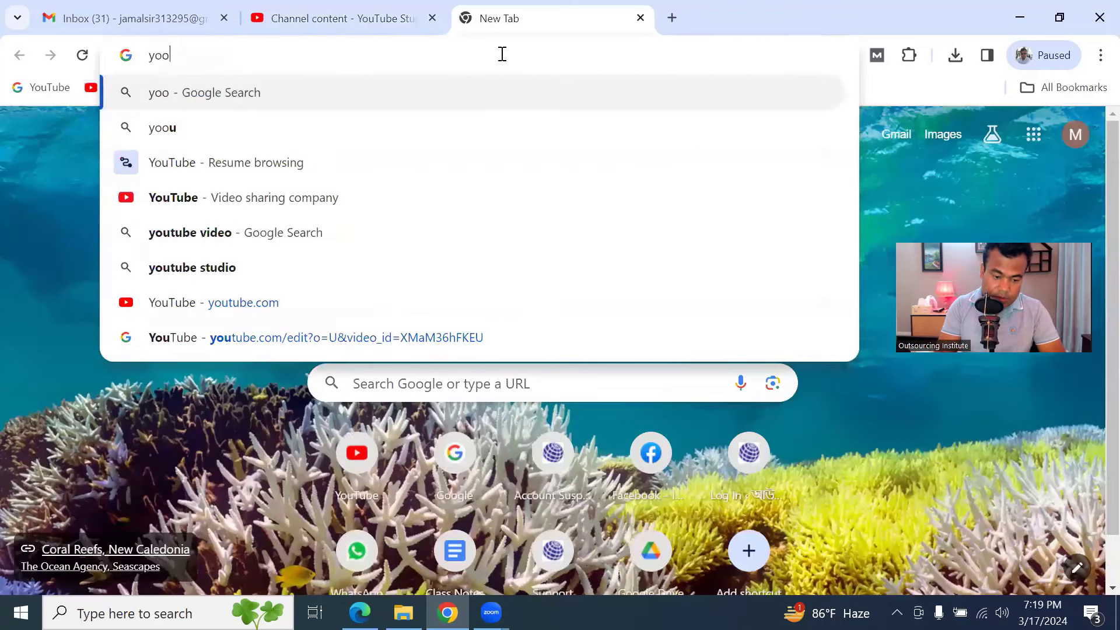
{"action": "type", "text": "tu"}
{"action": "key", "text": "BackSpace"}
{"action": "key", "text": "BackSpace"}
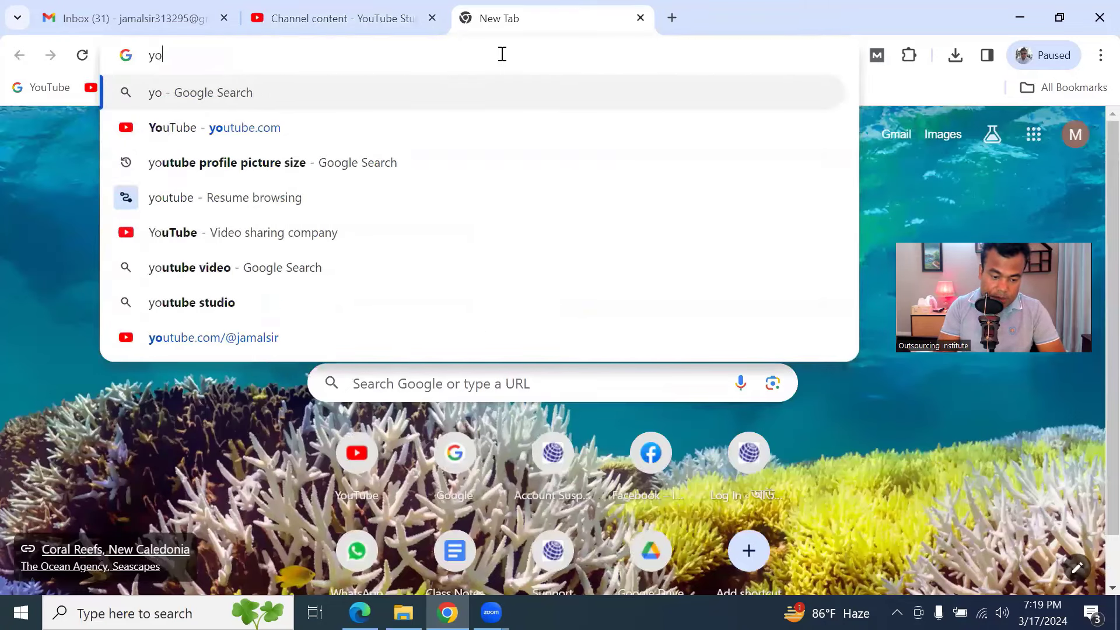
{"action": "type", "text": "ou"}
{"action": "key", "text": "BackSpace"}
{"action": "key", "text": "BackSpace"}
{"action": "type", "text": "t"}
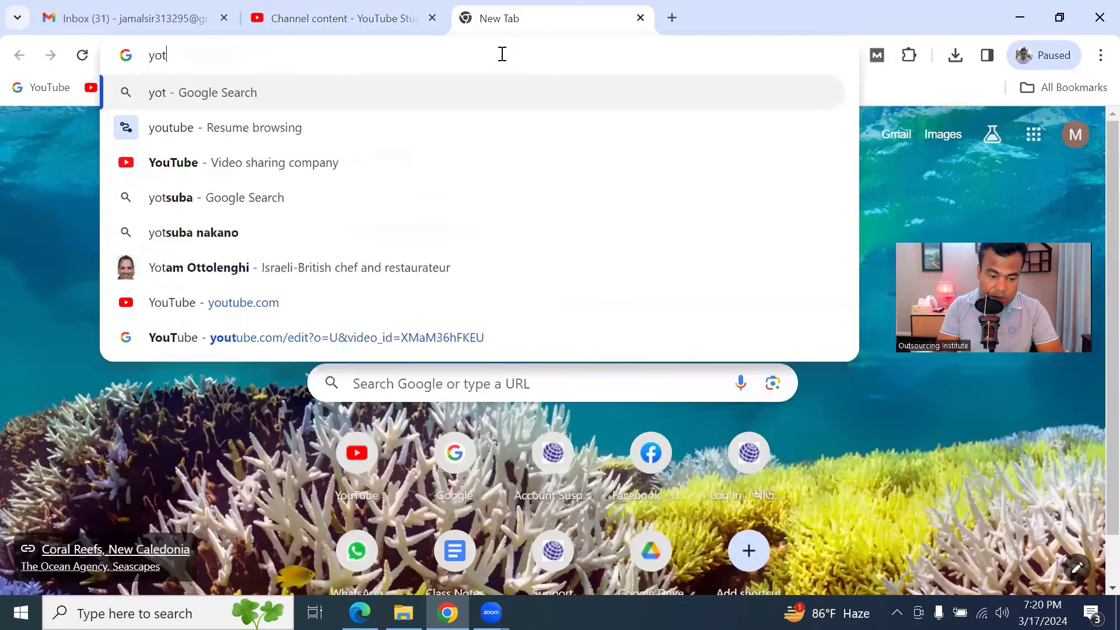
{"action": "key", "text": "BackSpace"}
{"action": "type", "text": "utu"}
{"action": "key", "text": "Return"}
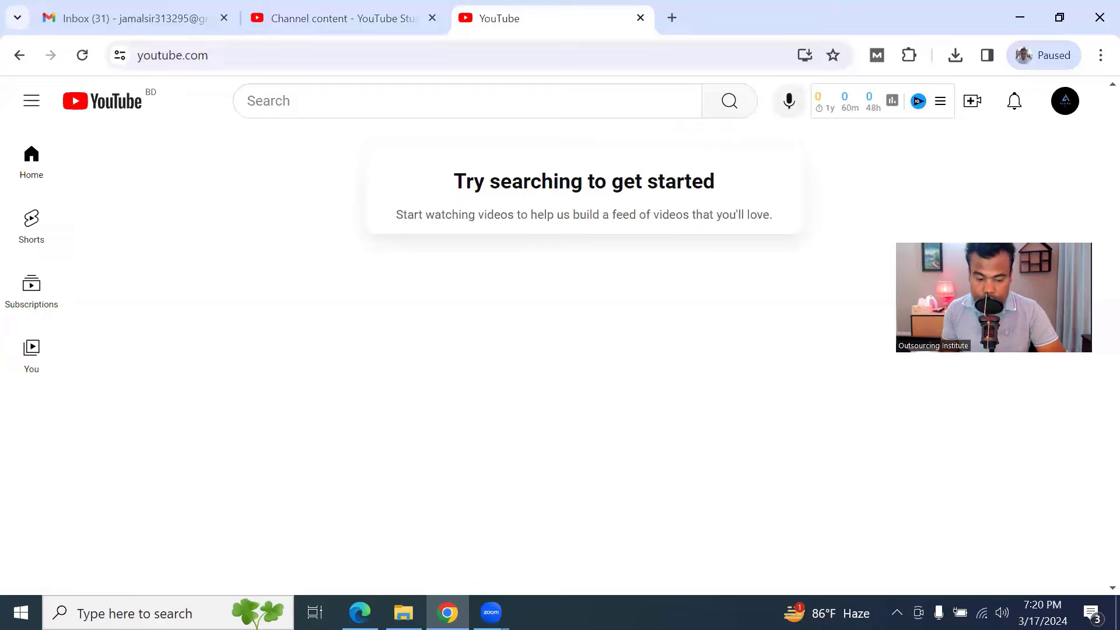
{"action": "key", "text": "alt+Tab"}
- Load youtube.com in a new Edge tab, then minimize the Edge window
{"action": "left_click", "coordinate": [306, 10]}
{"action": "type", "text": "y"}
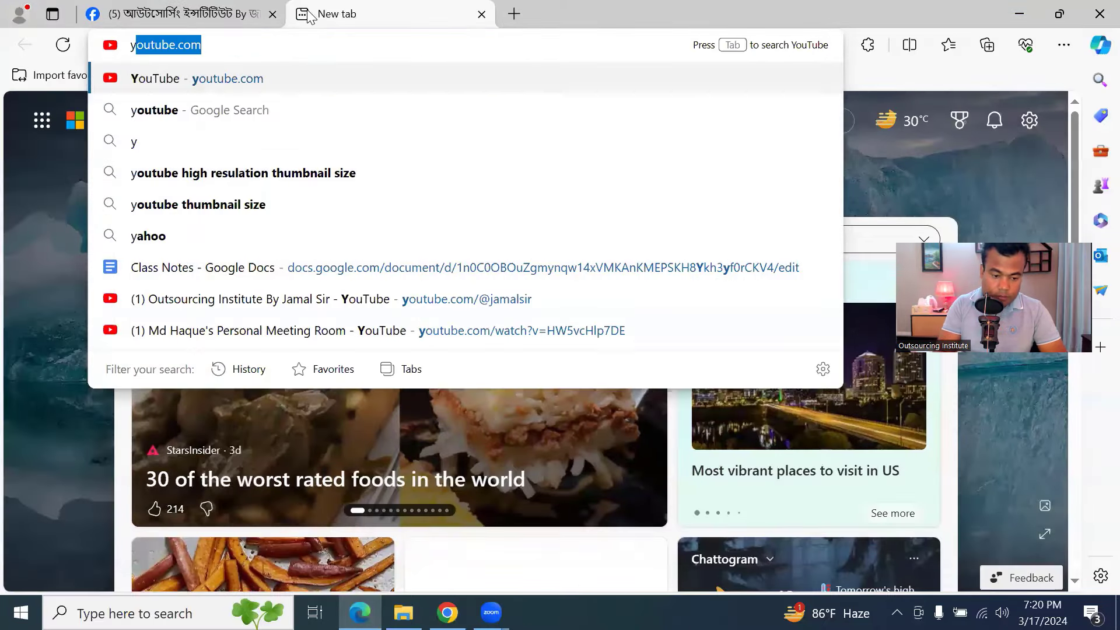
{"action": "key", "text": "Return"}
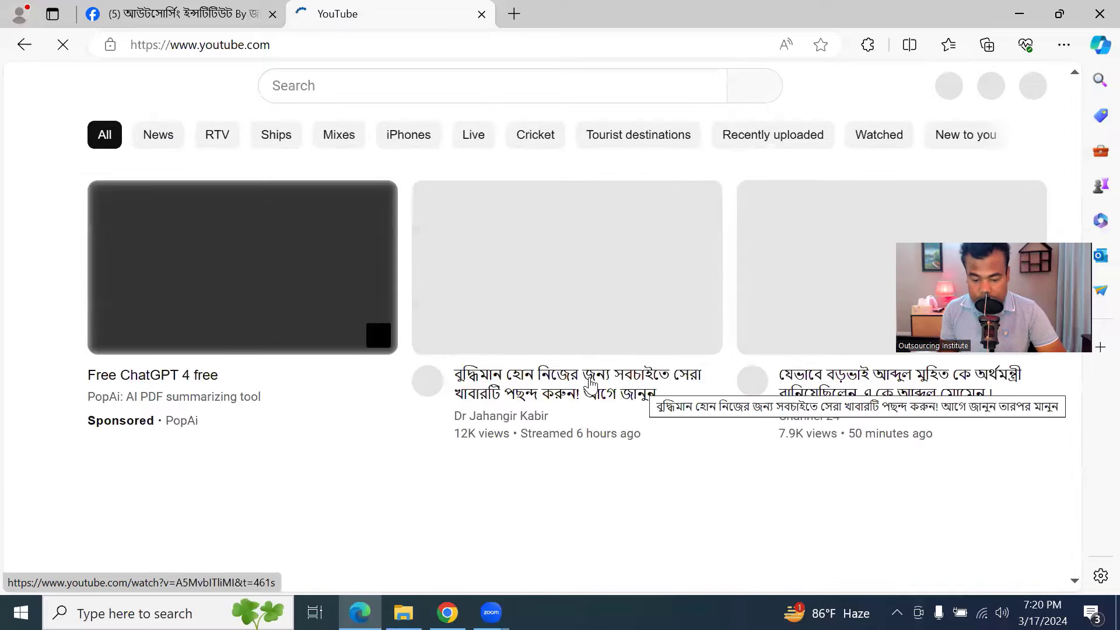
{"action": "scroll", "coordinate": [503, 460], "scroll_direction": "down", "scroll_amount": 3}
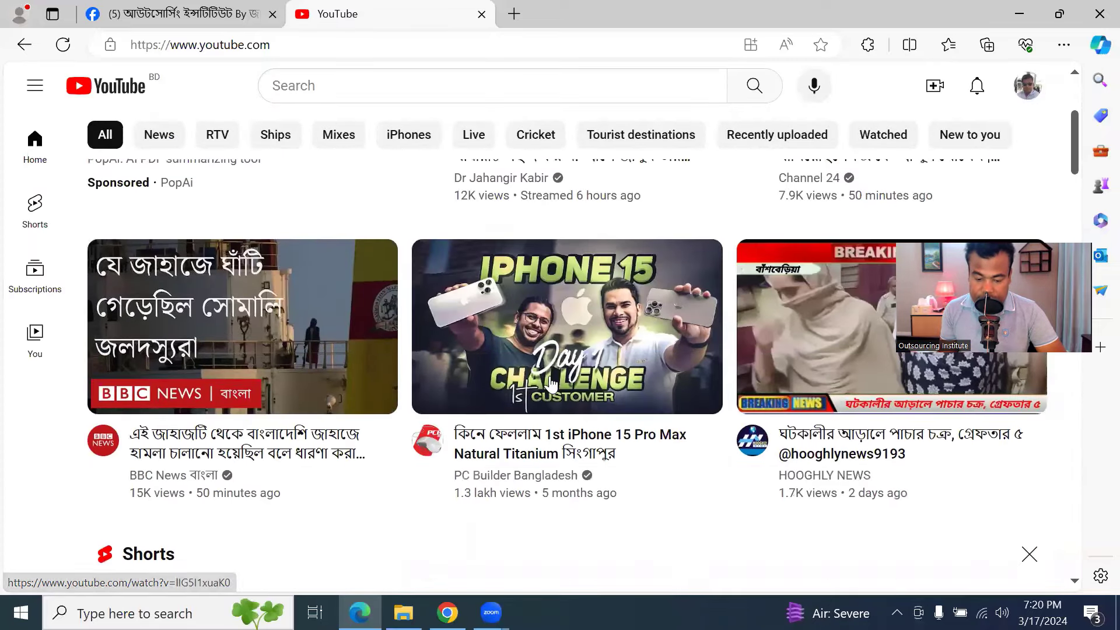
{"action": "left_click", "coordinate": [1015, 11]}
- Back in the upload details, type placeholder filler text into the Description field
{"action": "left_click", "coordinate": [316, 22]}
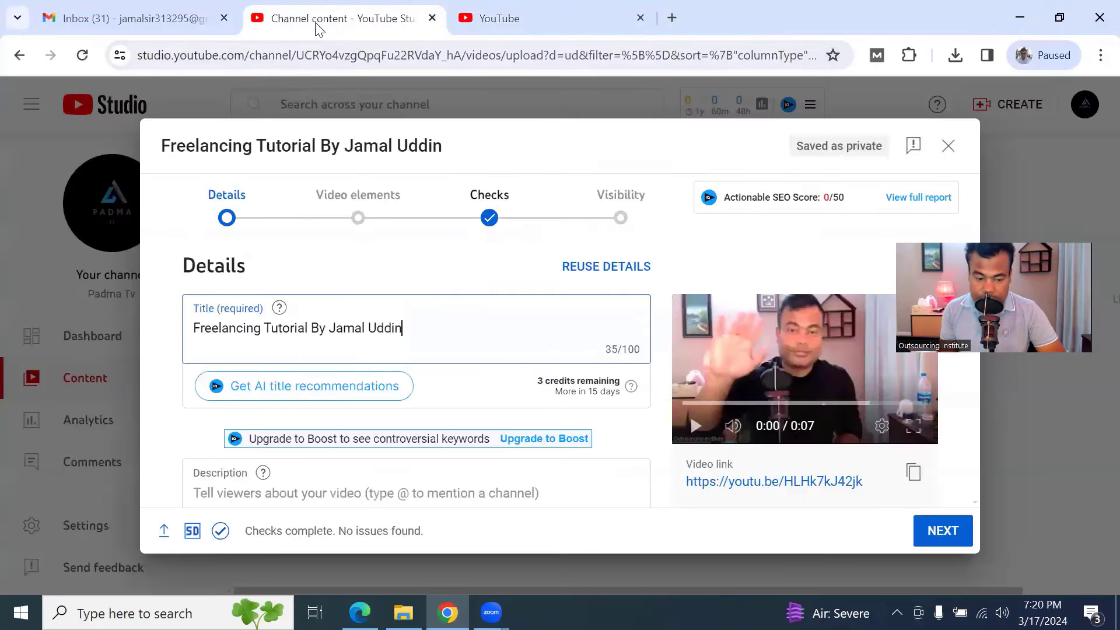
{"action": "scroll", "coordinate": [411, 396], "scroll_direction": "down", "scroll_amount": 2}
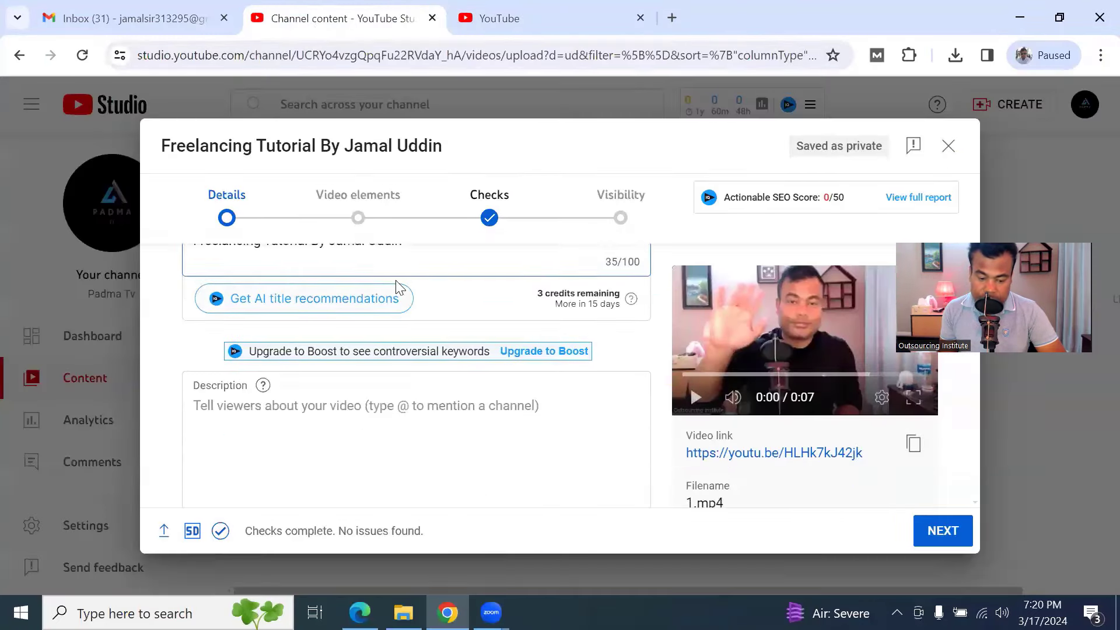
{"action": "scroll", "coordinate": [444, 297], "scroll_direction": "up", "scroll_amount": 2}
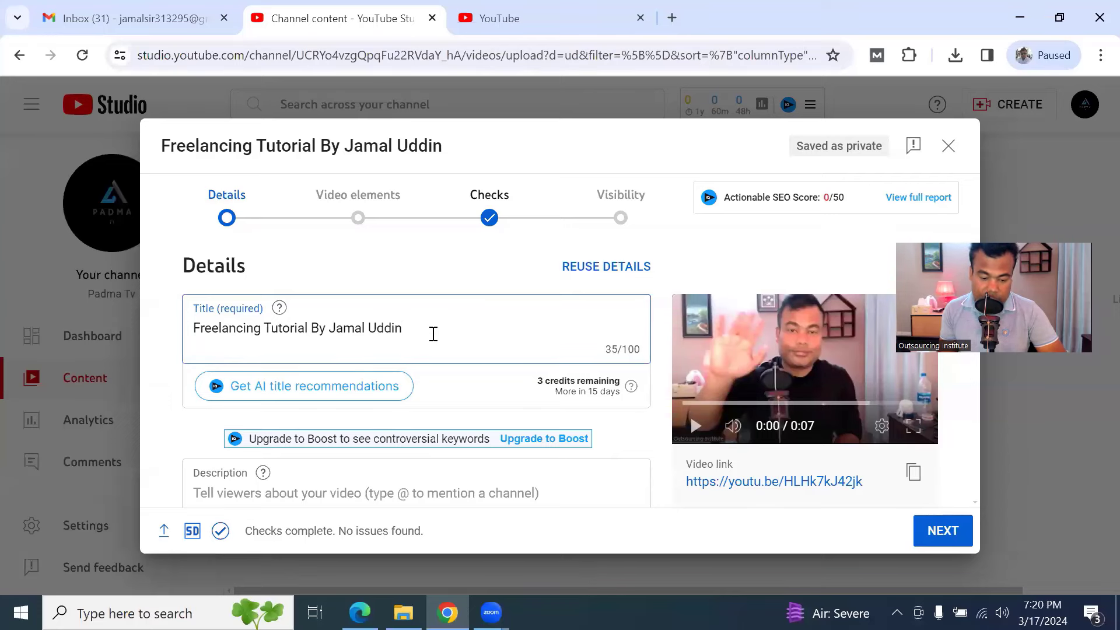
{"action": "scroll", "coordinate": [434, 338], "scroll_direction": "down", "scroll_amount": 2}
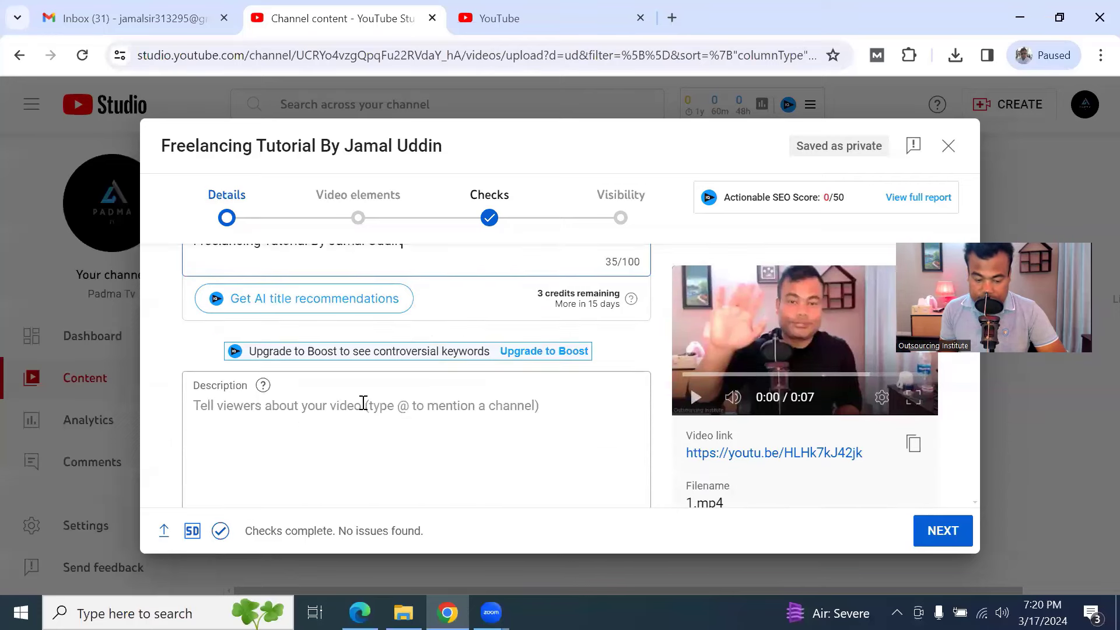
{"action": "left_click", "coordinate": [363, 402]}
{"action": "type", "text": "asdfasdfasdfasfdadsfasdf"}
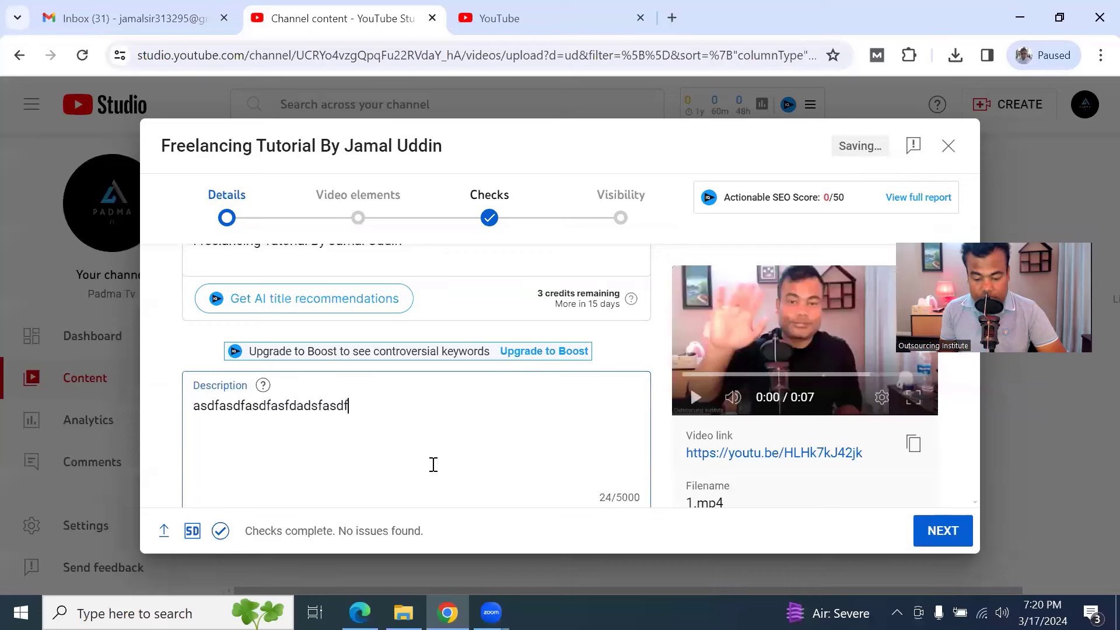
{"action": "scroll", "coordinate": [620, 497], "scroll_direction": "down", "scroll_amount": 2}
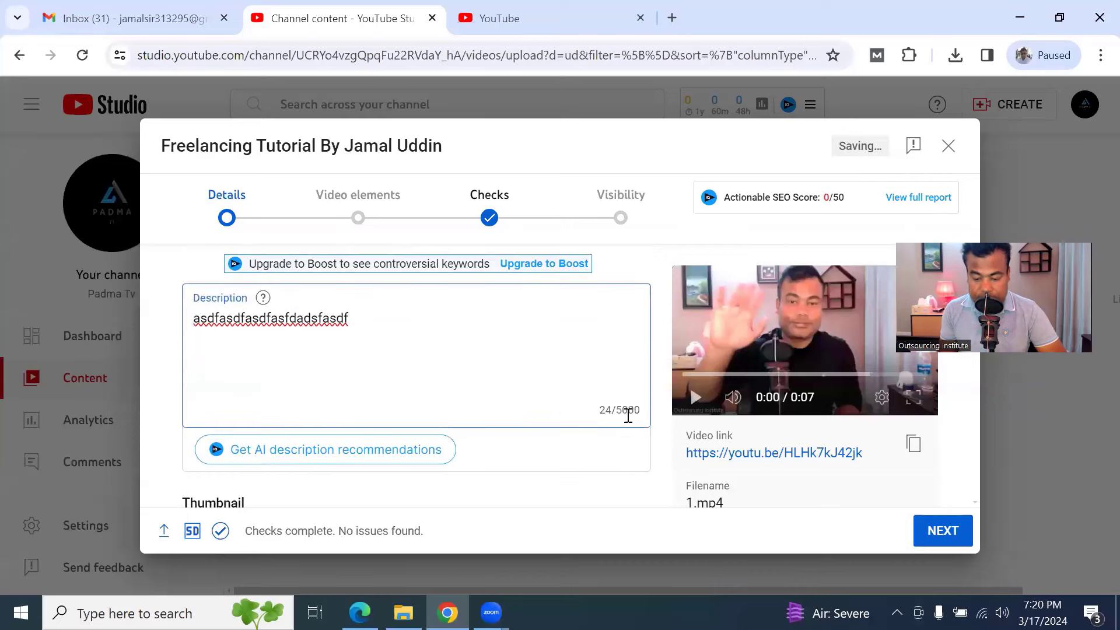
{"action": "type", "text": "fad"}
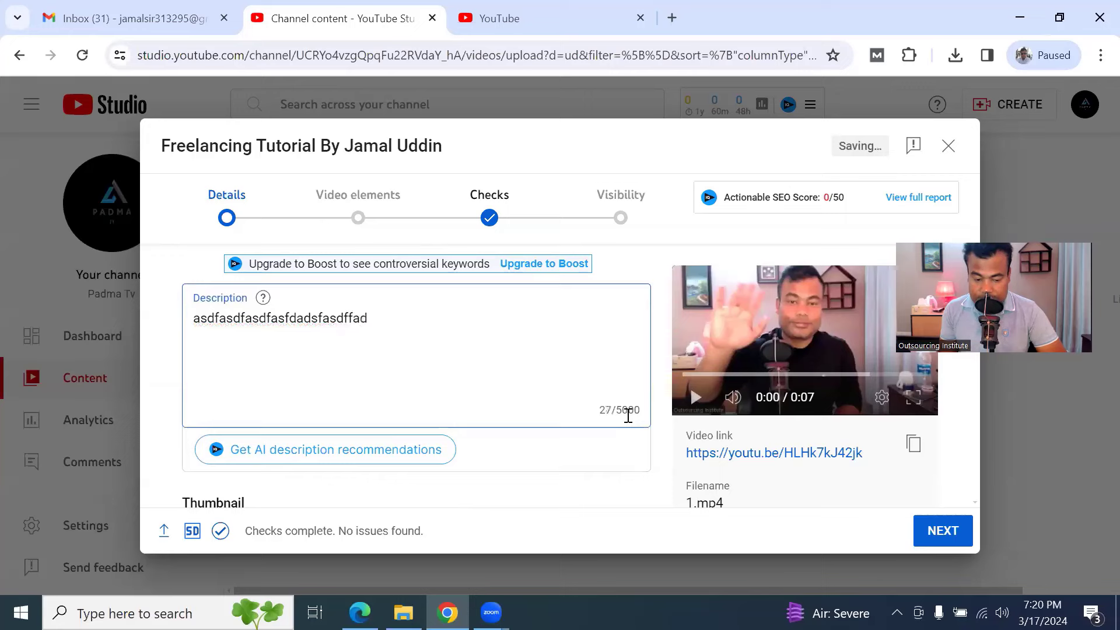
{"action": "type", "text": " as"}
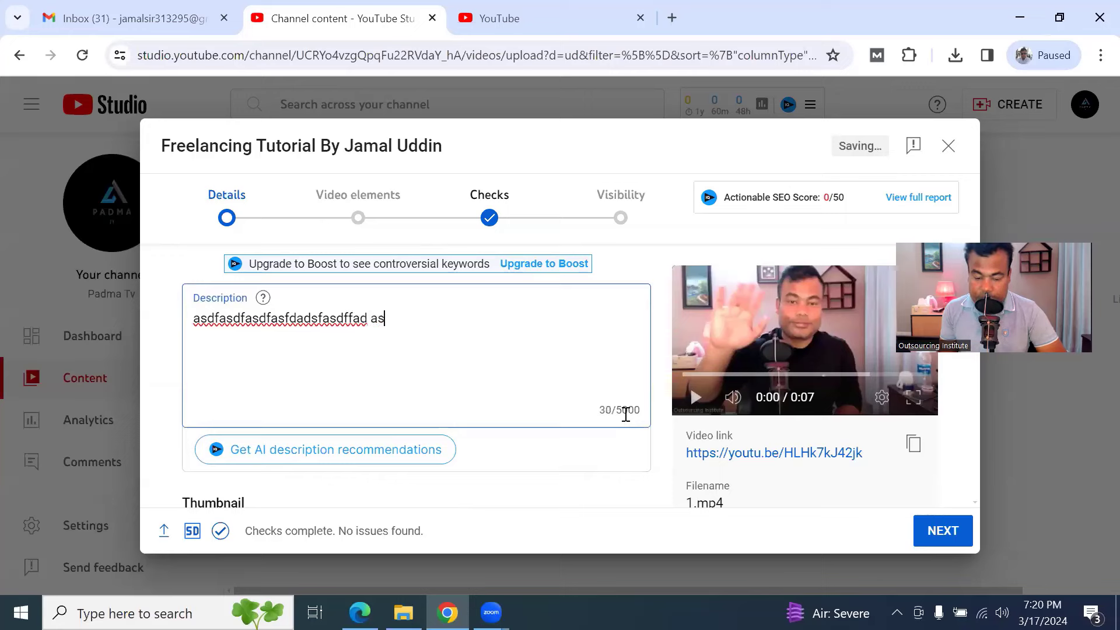
{"action": "type", "text": "dafasdfasdf sdfasdfasfdsa"}
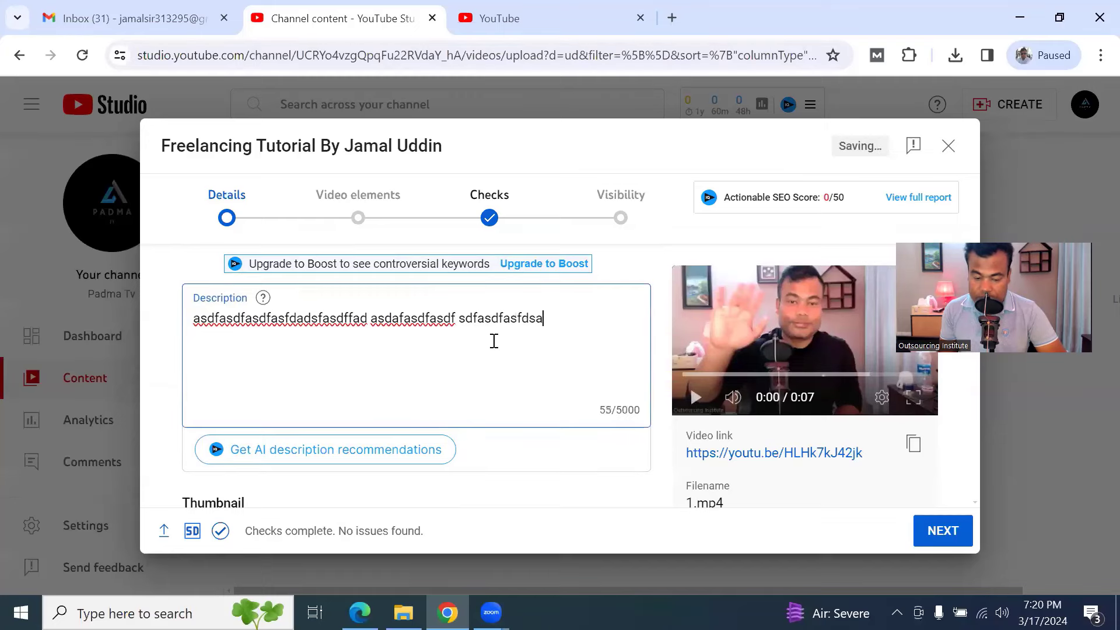
{"action": "type", "text": "fdasfdasfd asdfasfdasfasfasf"}
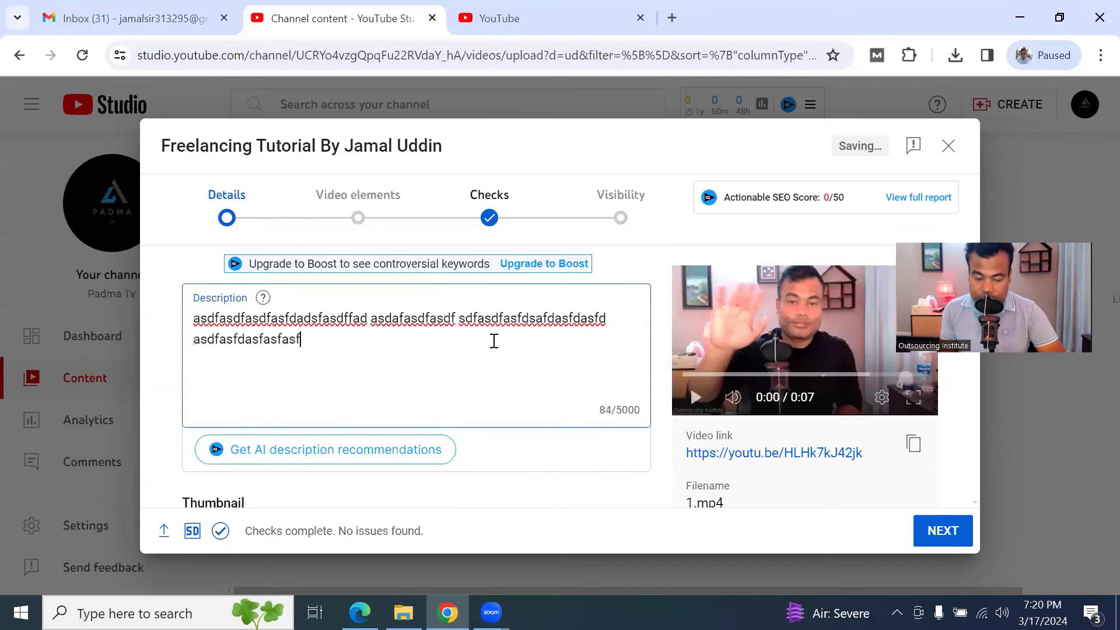
{"action": "type", "text": "safdf  asdfasfdasfasdf"}
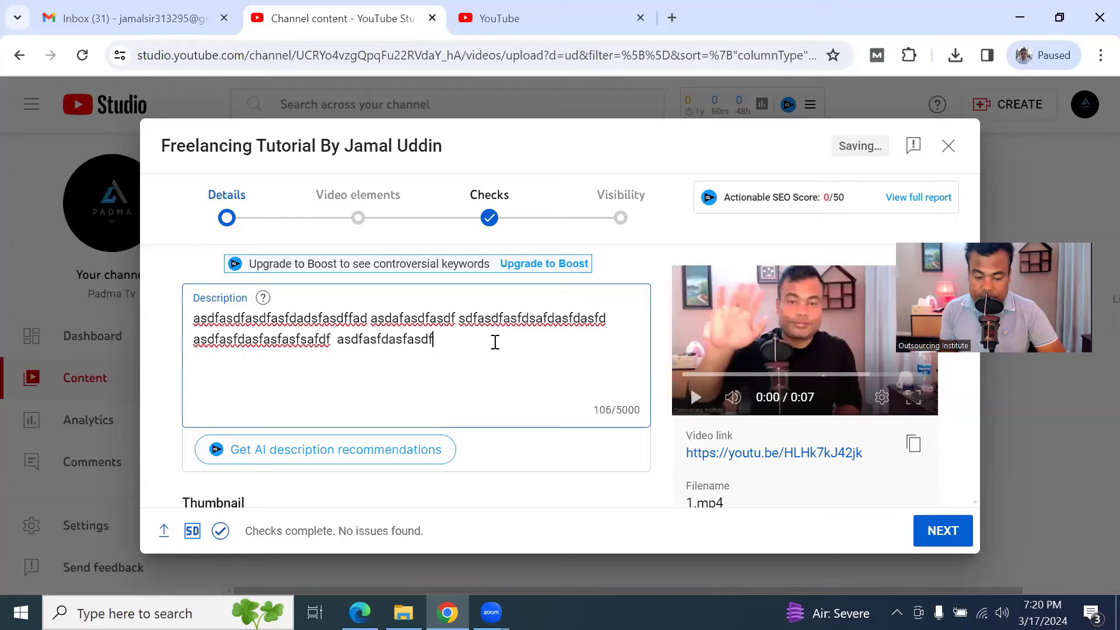
{"action": "type", "text": "afsdf  asdfadfasdffdasf"}
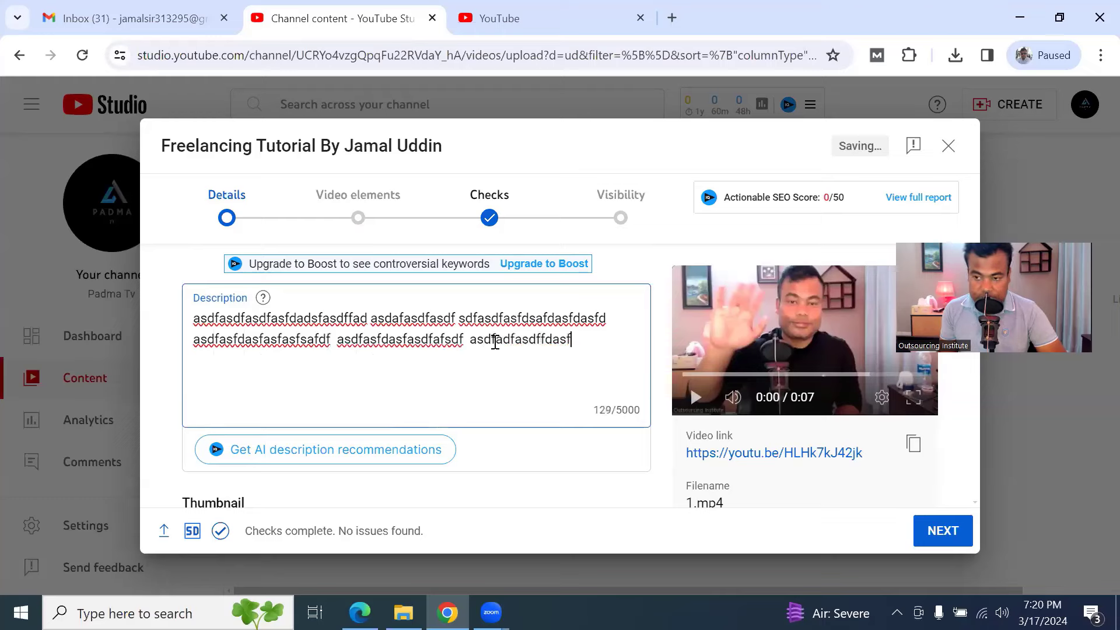
{"action": "type", "text": " asdfasdfasfasdf"}
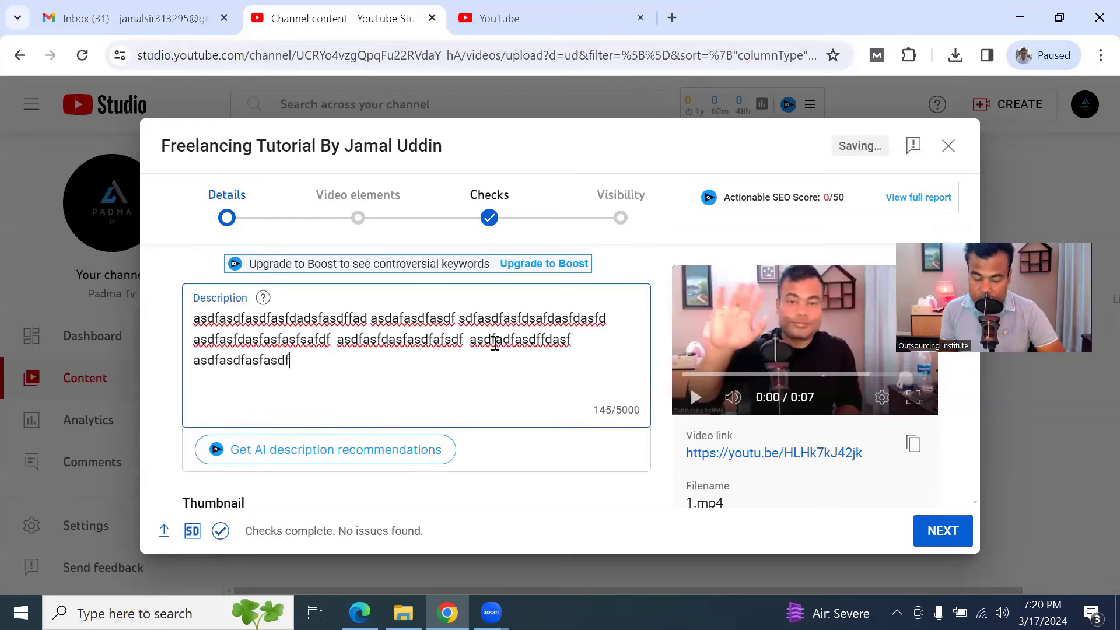
{"action": "type", "text": " asdfasdfasdfasdff"}
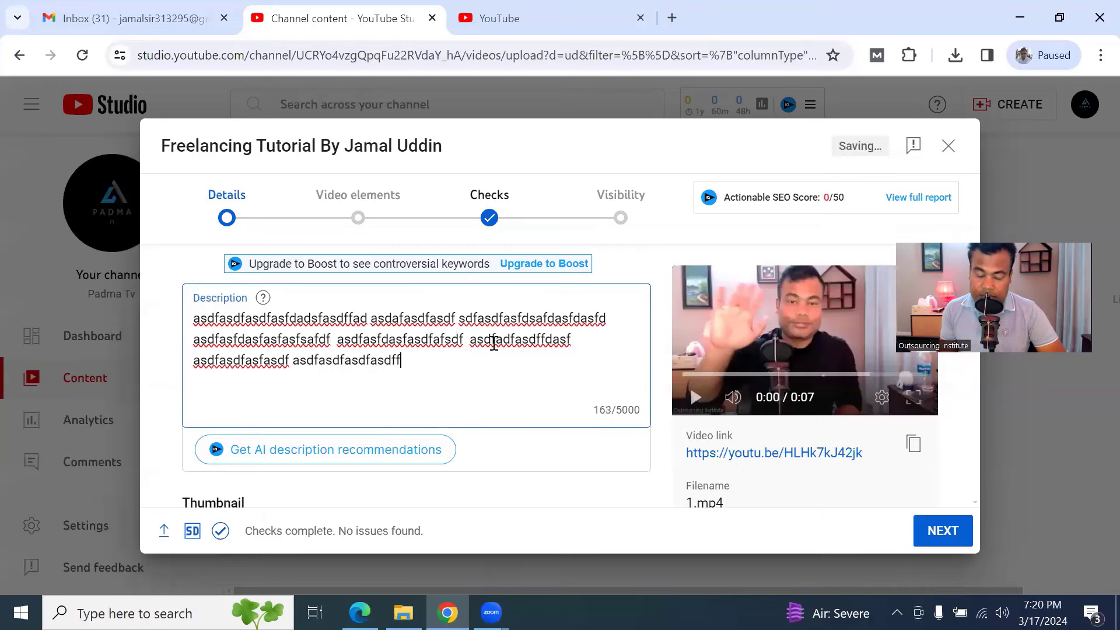
{"action": "type", "text": " s"}
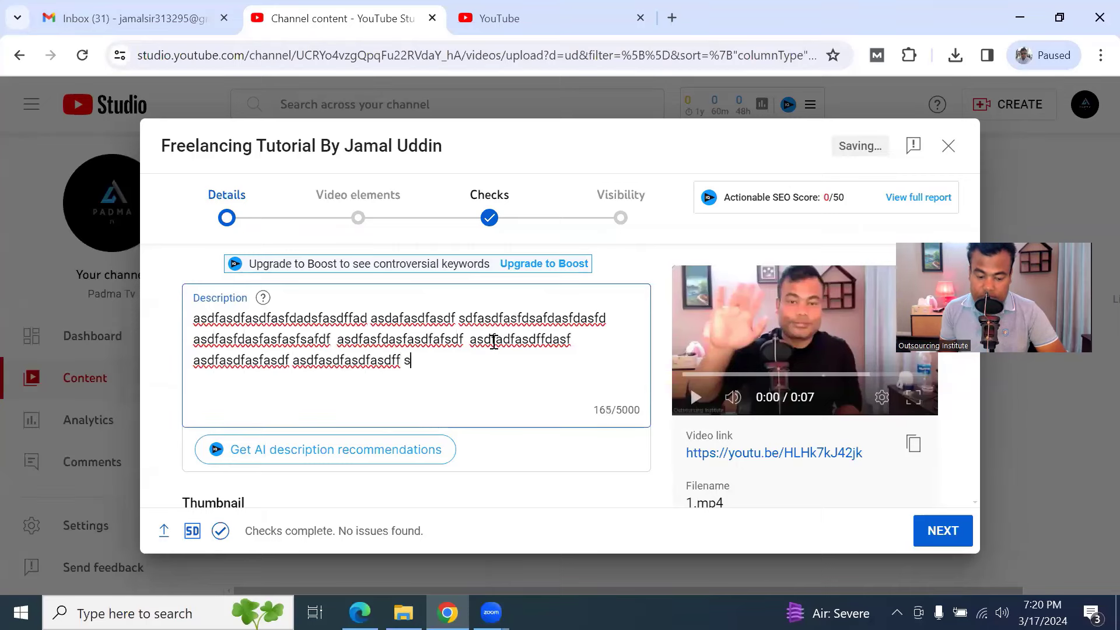
{"action": "type", "text": "dfsfdasdfadfasdfasdfasfdasdff"}
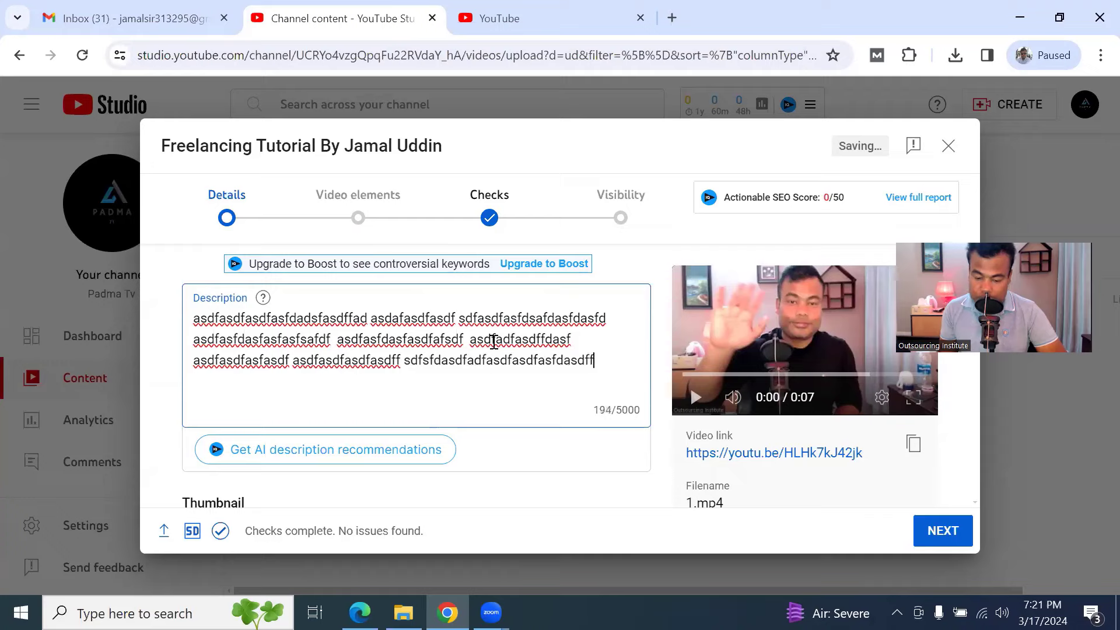
{"action": "type", "text": "asdfasfd"}
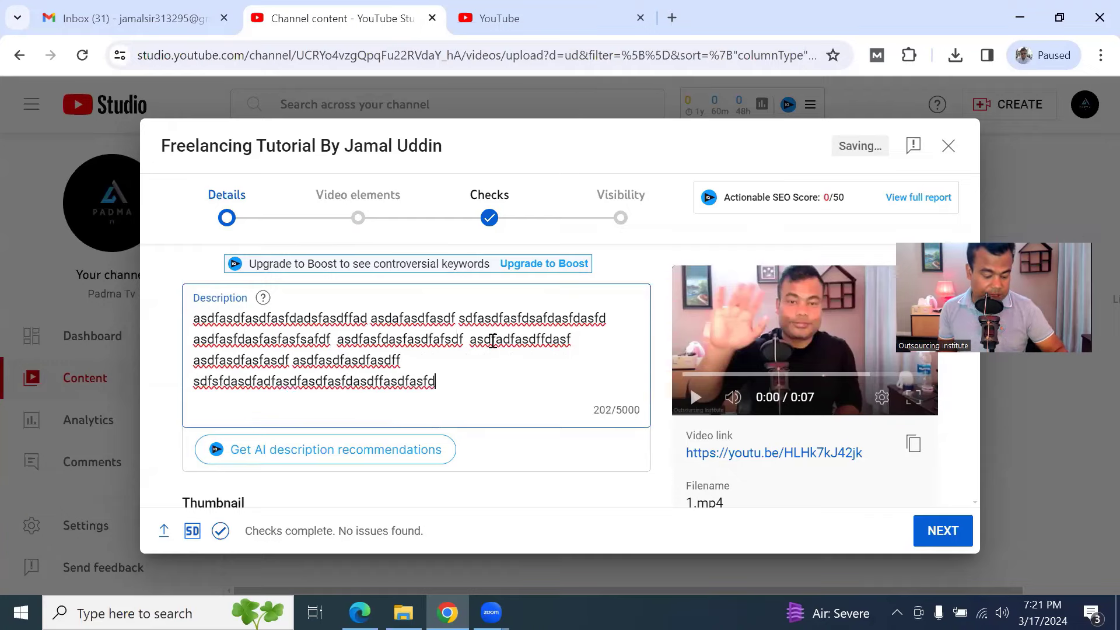
- Copy the whole description and paste it after itself, bringing it to 606 characters
{"action": "key", "text": "ctrl+a"}
{"action": "key", "text": "ctrl+c"}
{"action": "key", "text": "Right"}
{"action": "key", "text": "ctrl+v"}
{"action": "key", "text": "ctrl+v"}
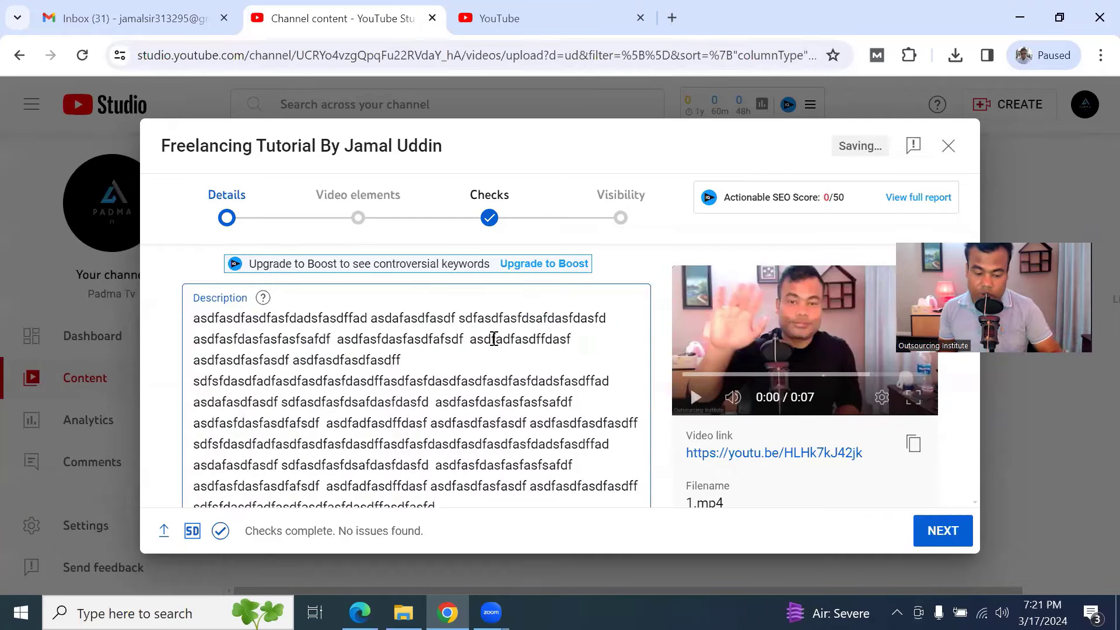
{"action": "scroll", "coordinate": [500, 338], "scroll_direction": "down", "scroll_amount": 6}
{"action": "scroll", "coordinate": [500, 332], "scroll_direction": "up", "scroll_amount": 7}
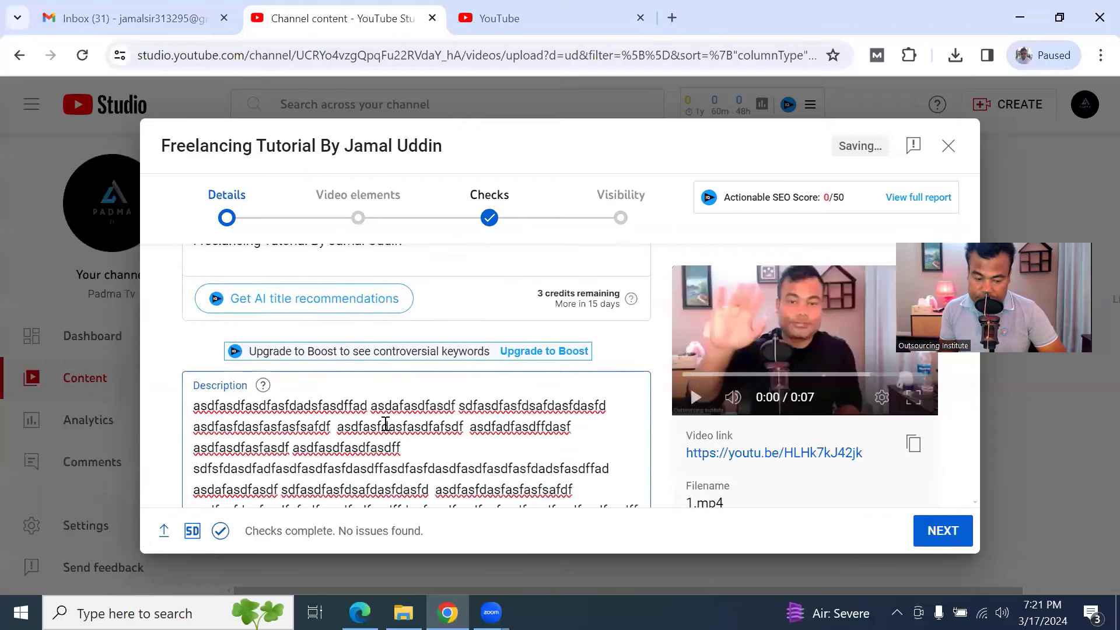
{"action": "scroll", "coordinate": [595, 429], "scroll_direction": "up", "scroll_amount": 2}
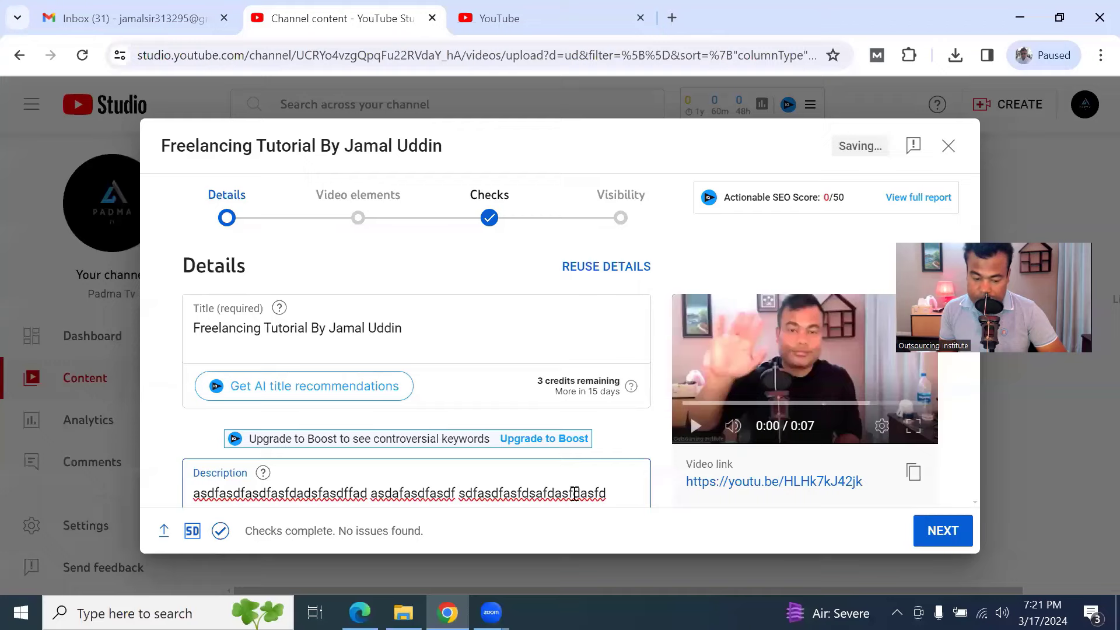
{"action": "scroll", "coordinate": [390, 368], "scroll_direction": "down", "scroll_amount": 3}
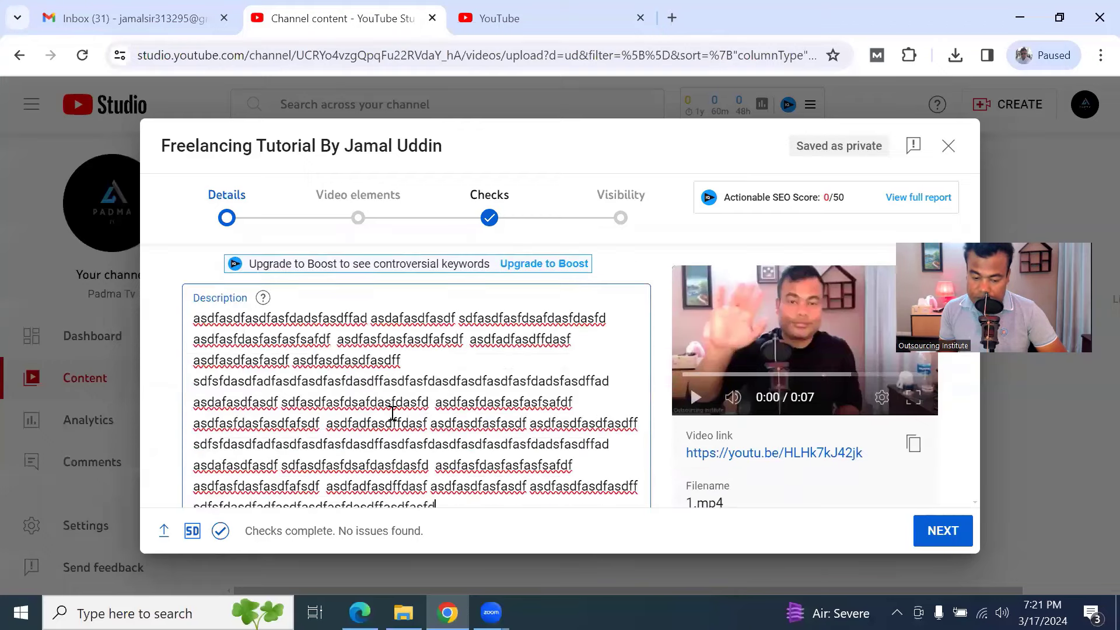
{"action": "scroll", "coordinate": [393, 412], "scroll_direction": "down", "scroll_amount": 3}
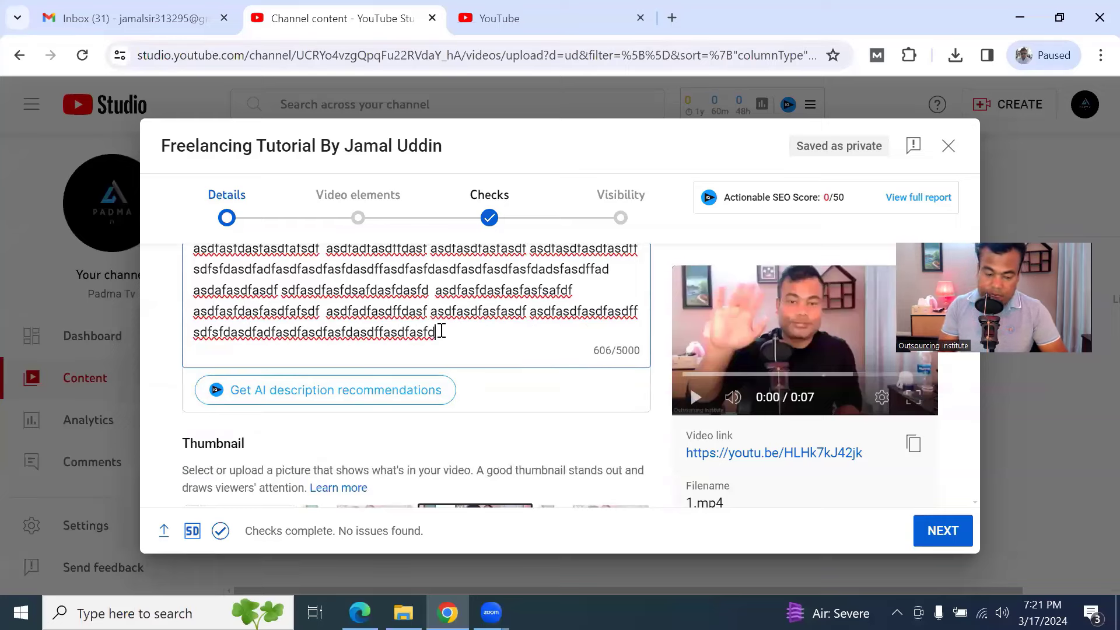
- Under the description, type 'website Link', 'facebook:' and 'My popular youtube video link:' lines, reaching 666 characters
{"action": "key", "text": "Return"}
{"action": "key", "text": "Return"}
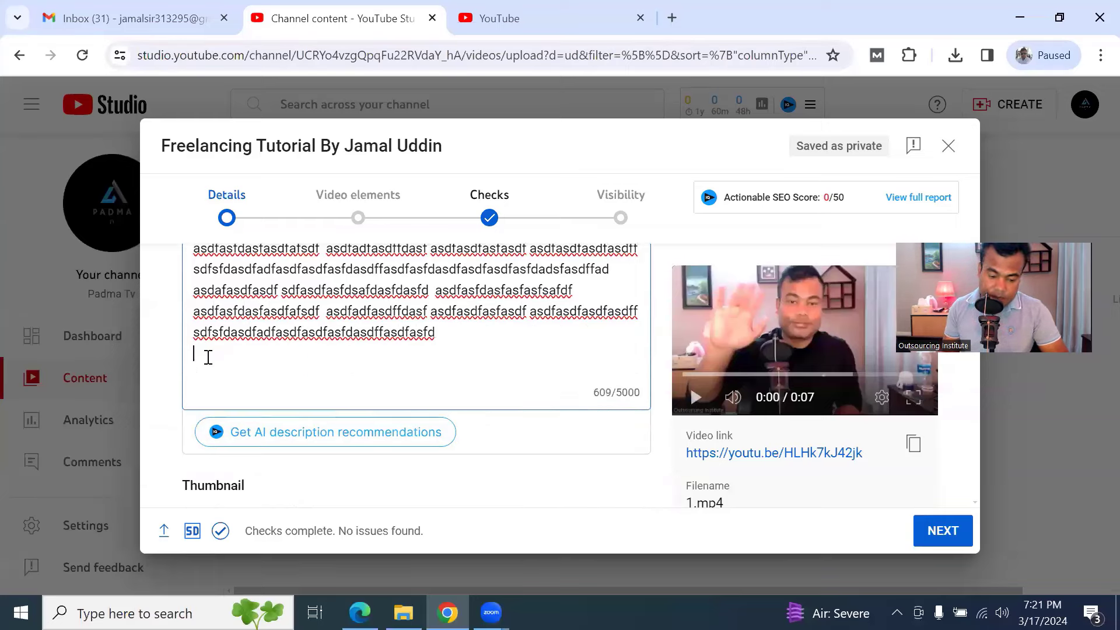
{"action": "key", "text": "Return"}
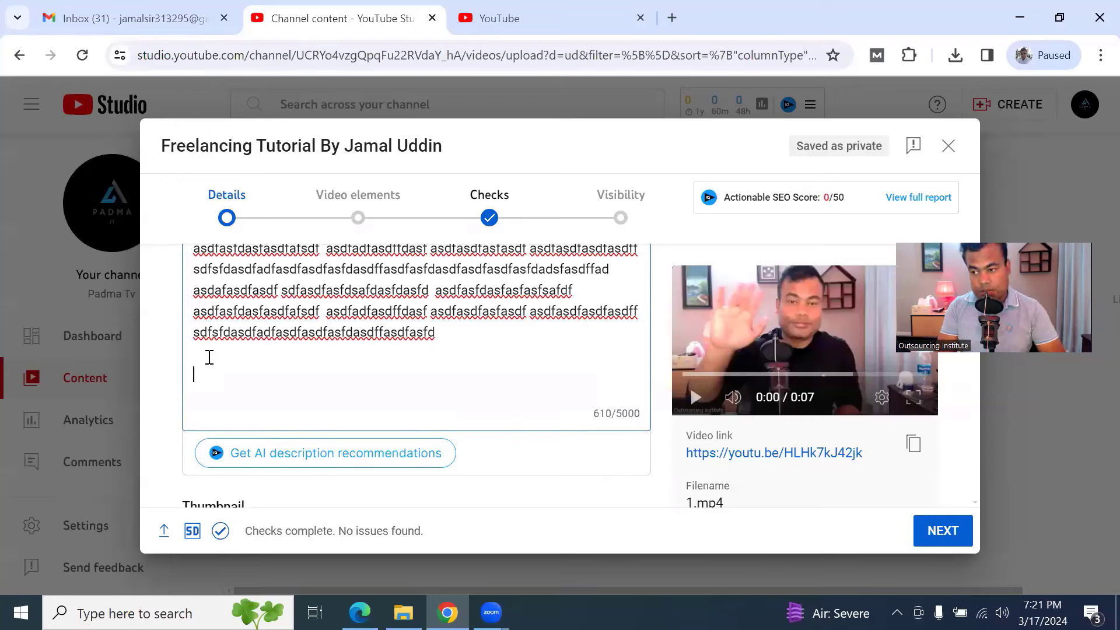
{"action": "type", "text": "web"}
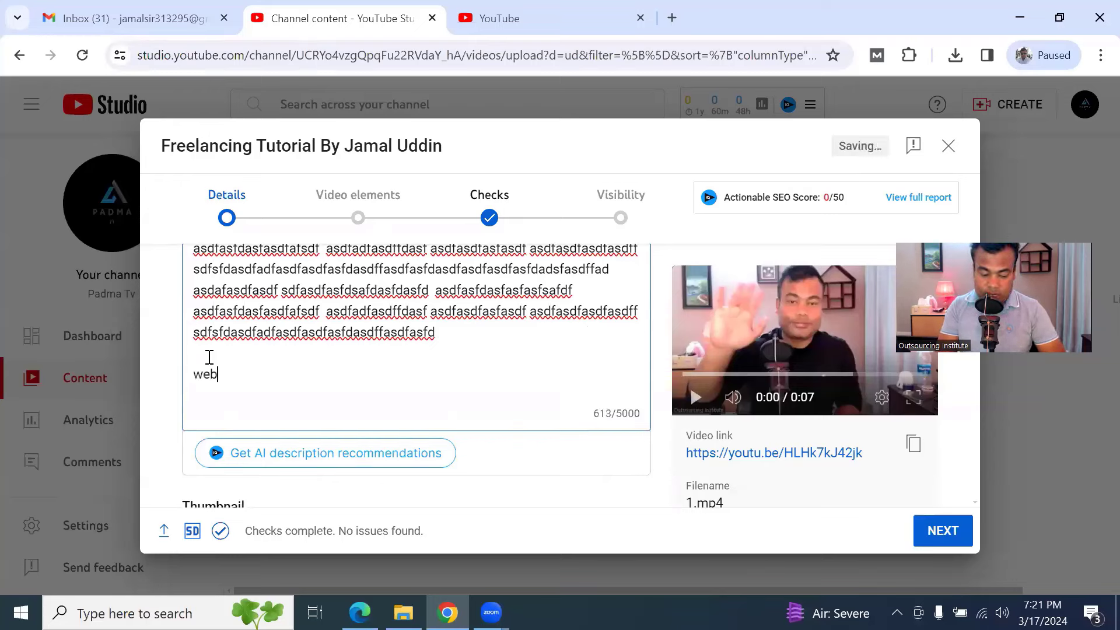
{"action": "type", "text": "site "}
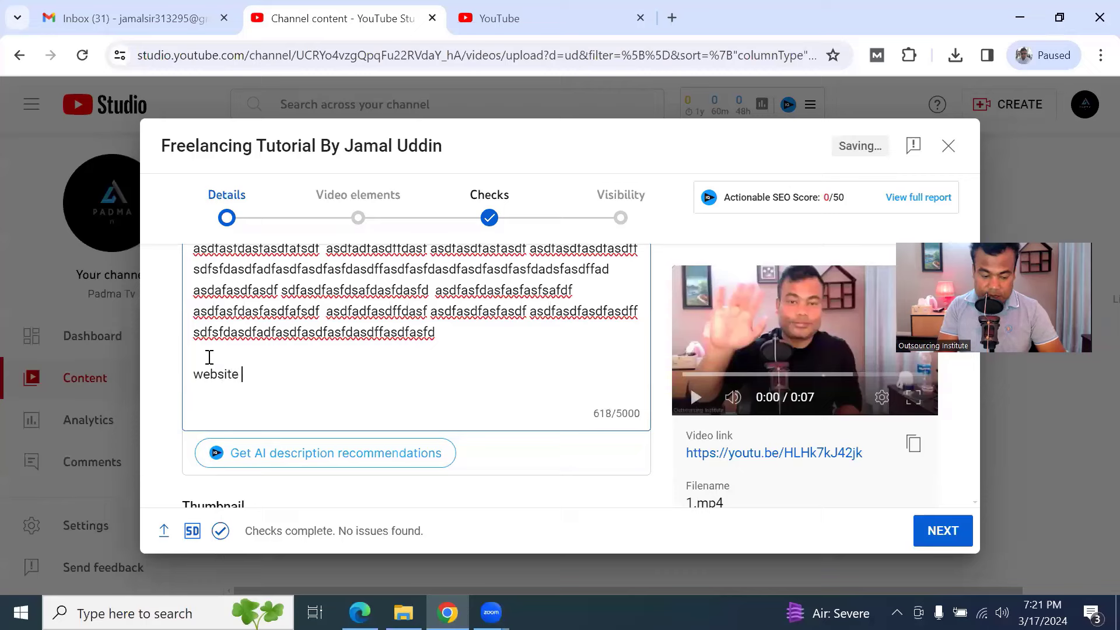
{"action": "type", "text": "Link"}
{"action": "key", "text": "Return"}
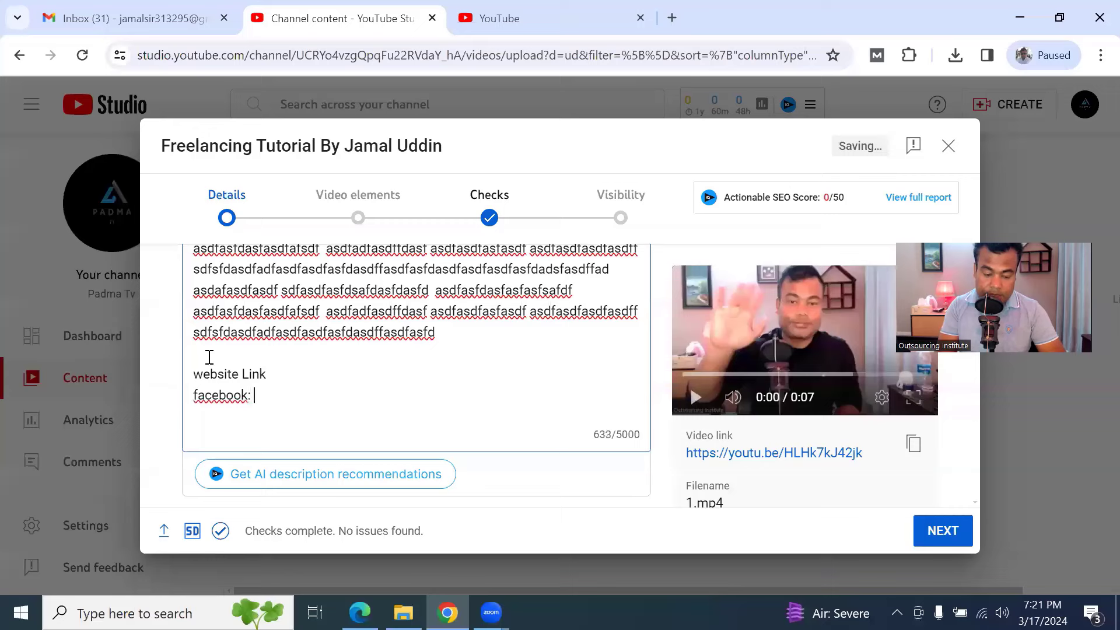
{"action": "key", "text": "Return"}
{"action": "key", "text": "Return"}
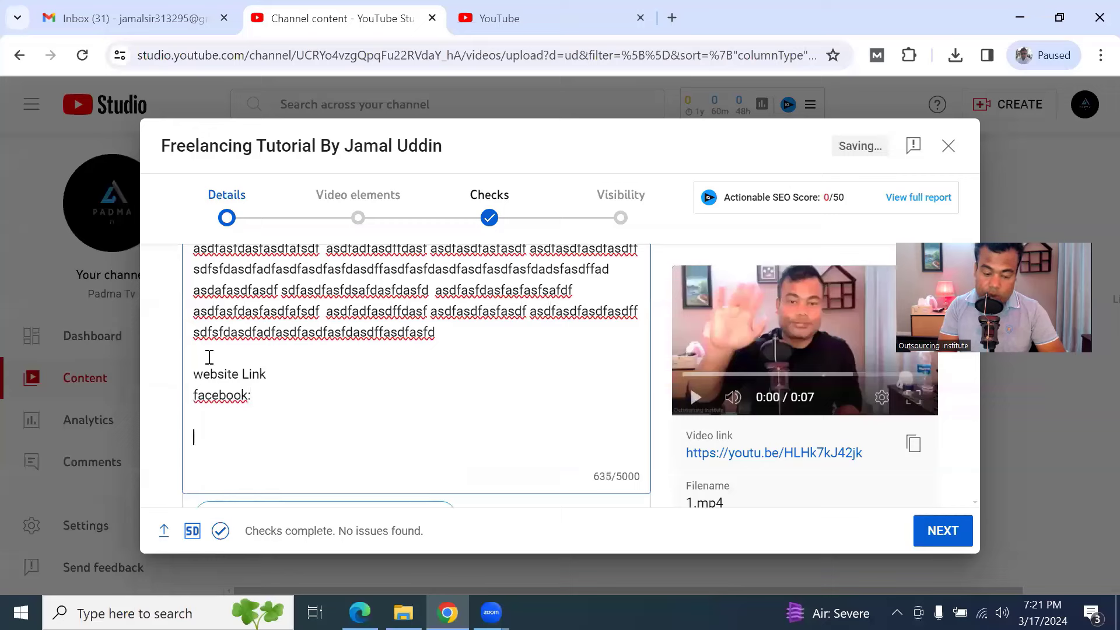
{"action": "type", "text": "You"}
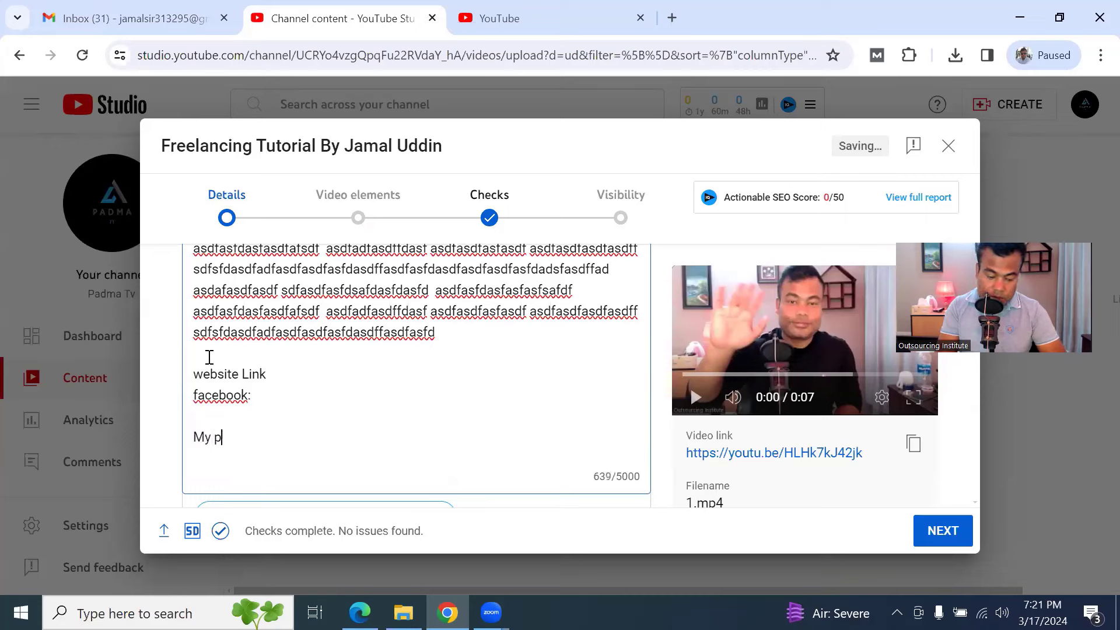
{"action": "key", "text": "BackSpace"}
{"action": "key", "text": "BackSpace"}
{"action": "type", "text": "opular "}
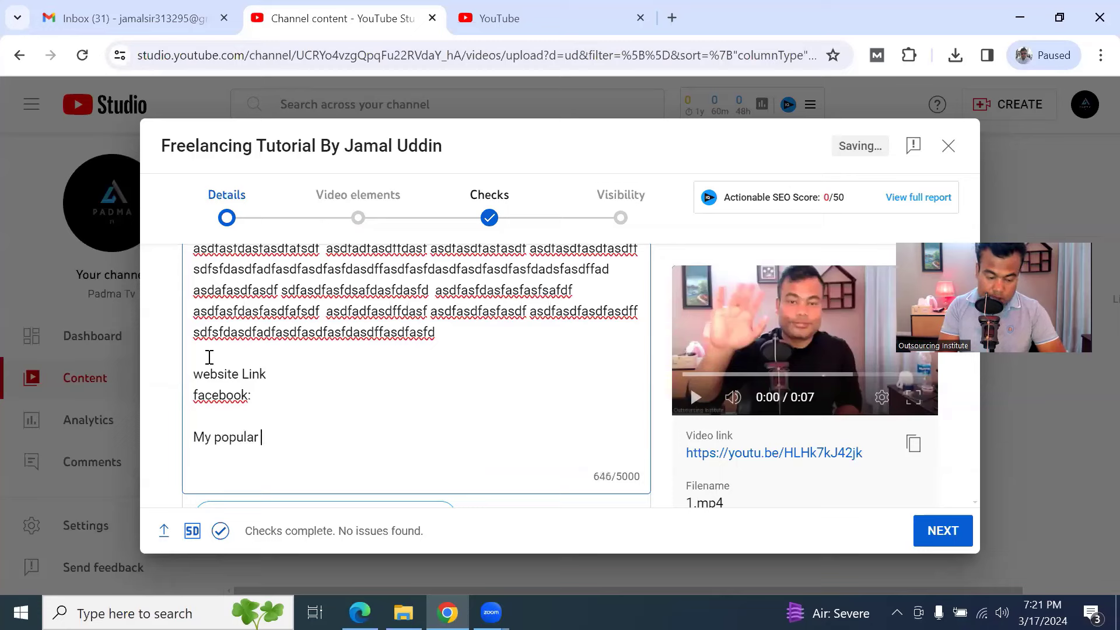
{"action": "type", "text": "youtube video"}
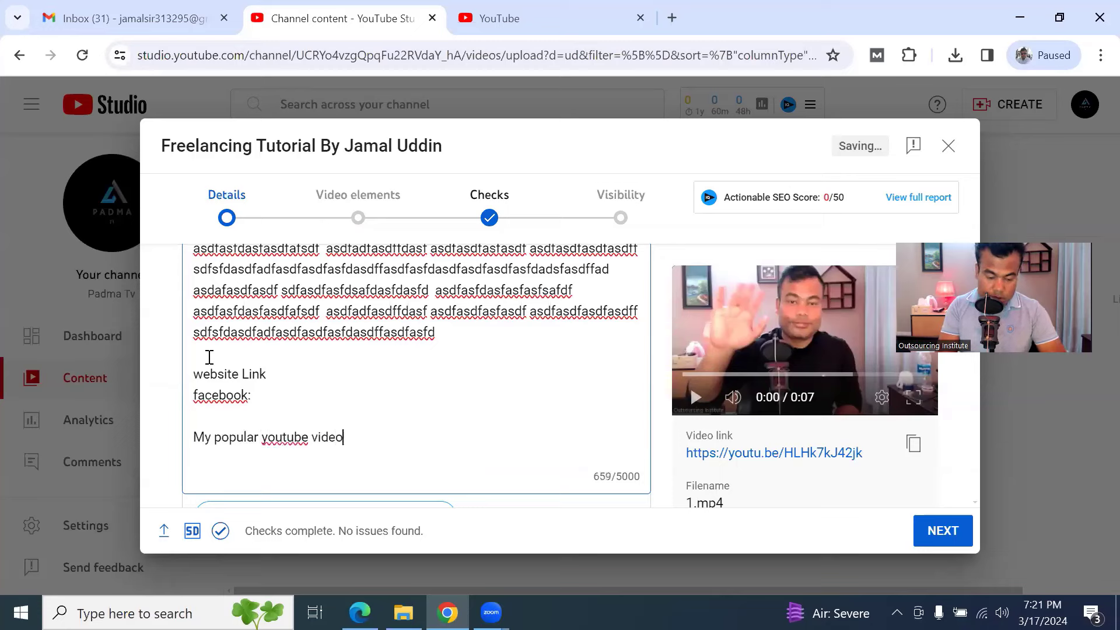
{"action": "type", "text": " link:"}
{"action": "key", "text": "Return"}
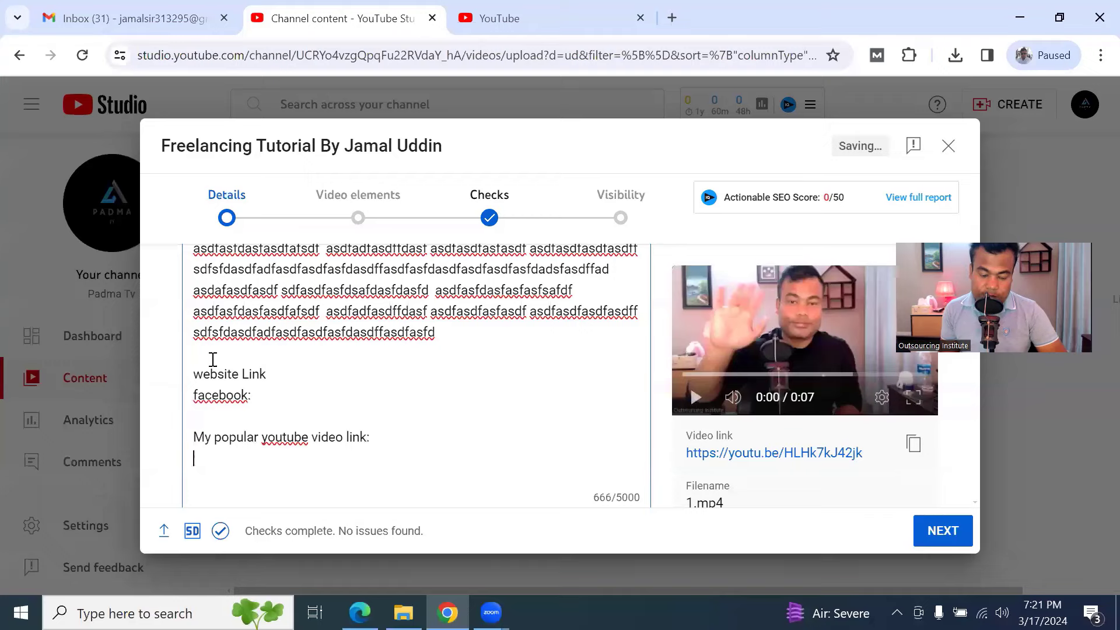
{"action": "scroll", "coordinate": [393, 406], "scroll_direction": "up", "scroll_amount": 10}
{"action": "scroll", "coordinate": [388, 403], "scroll_direction": "down", "scroll_amount": 8}
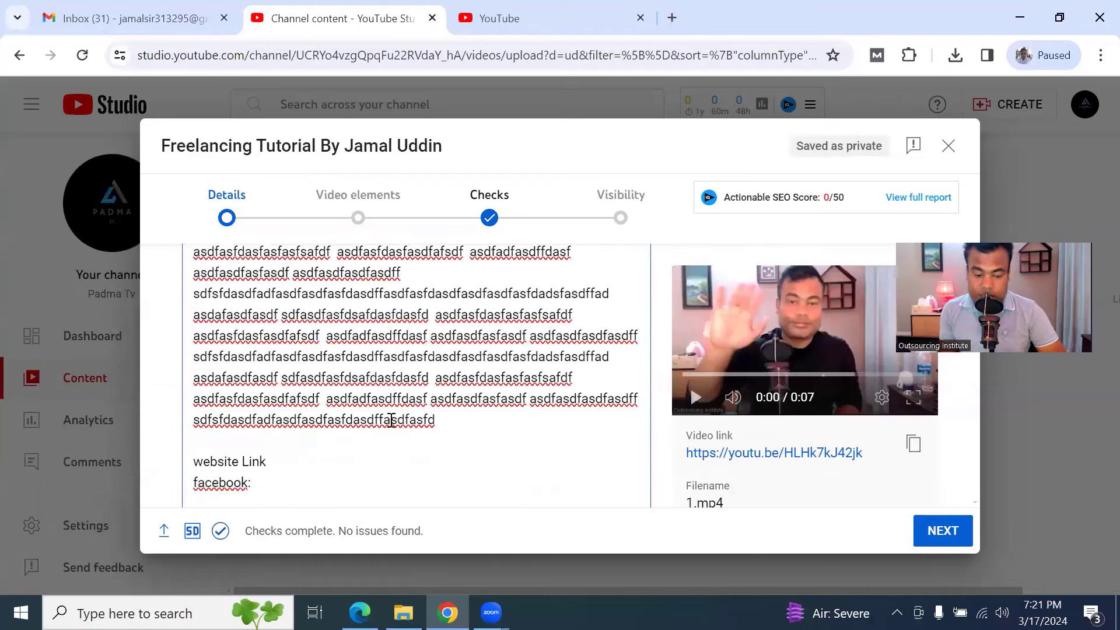
- Open the YouTube home page in a new tab from the logo and briefly visit Shorts
{"action": "left_click", "coordinate": [555, 16]}
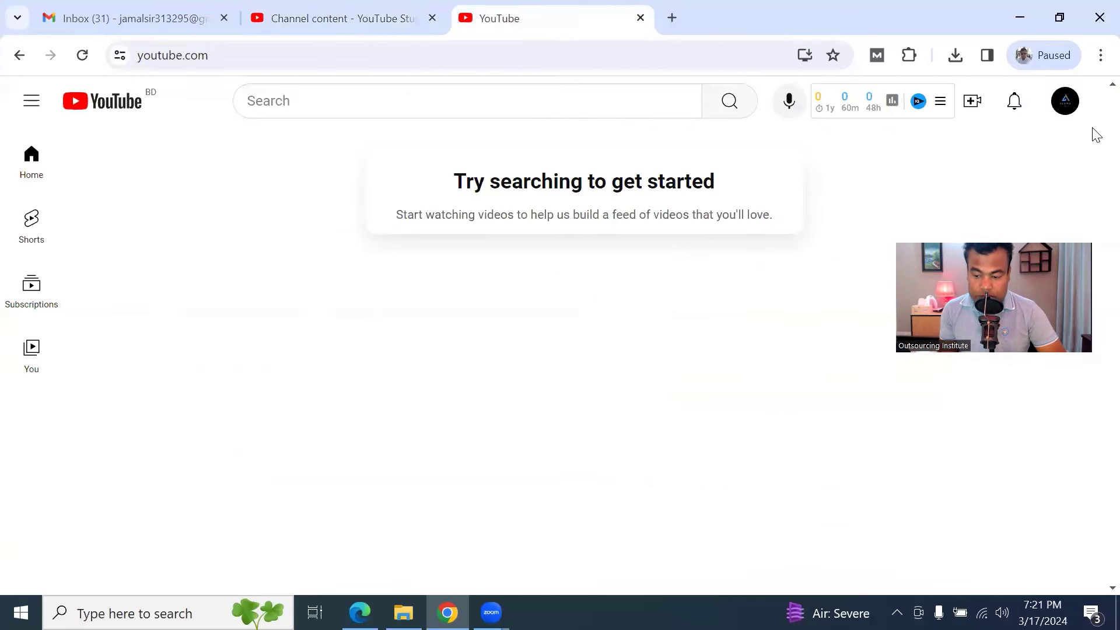
{"action": "right_click", "coordinate": [110, 108]}
{"action": "left_click", "coordinate": [140, 122]}
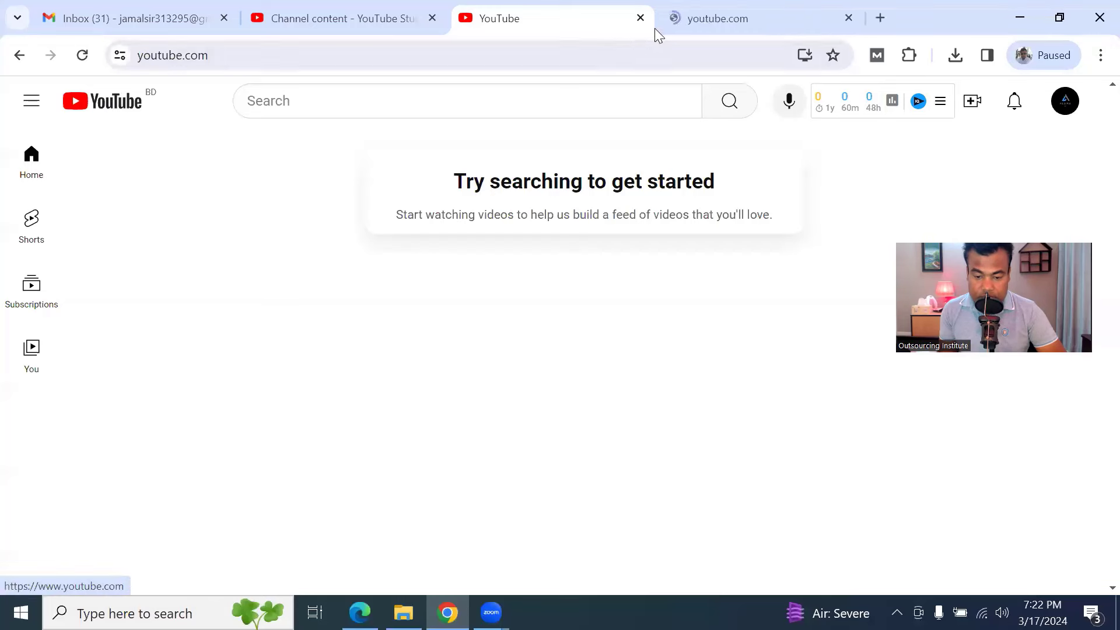
{"action": "left_click", "coordinate": [747, 17]}
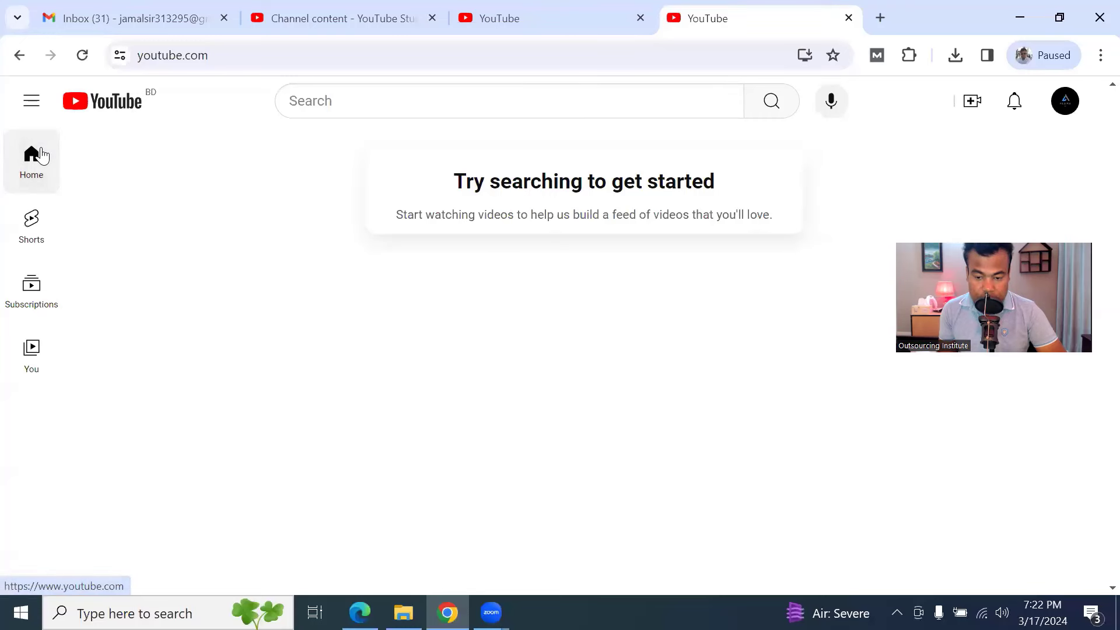
{"action": "left_click", "coordinate": [33, 235]}
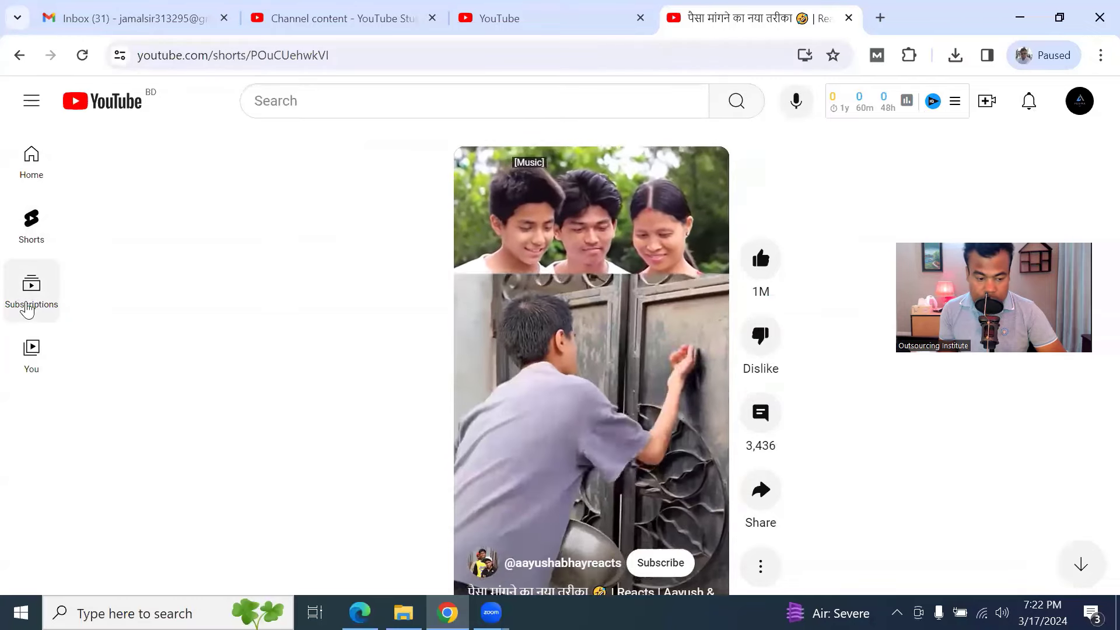
{"action": "left_click", "coordinate": [32, 162]}
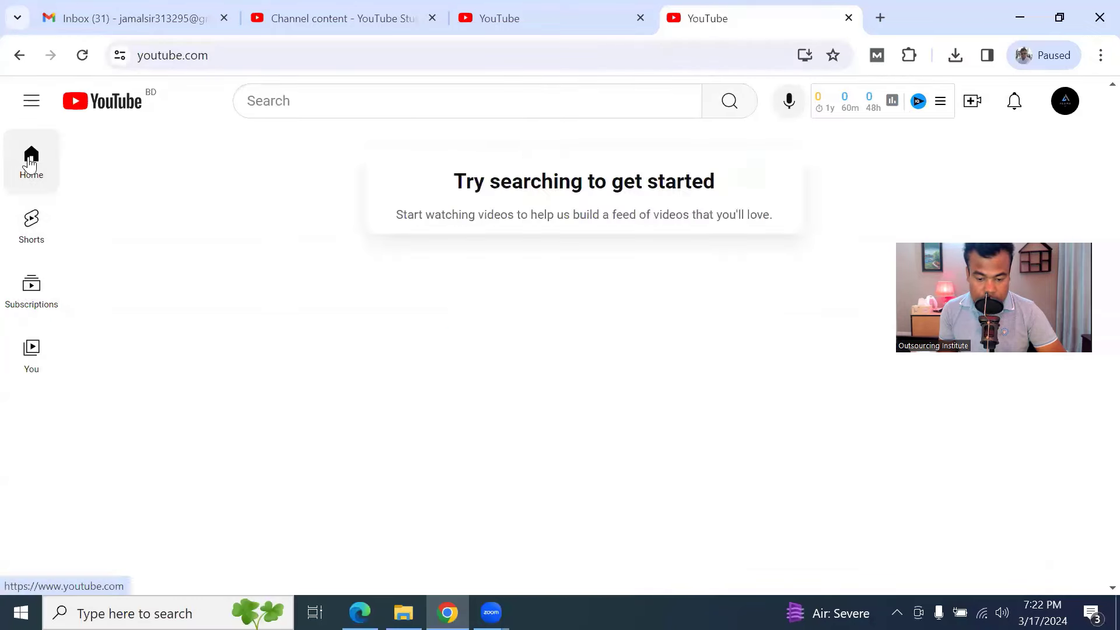
- Search YouTube for 'news'
{"action": "left_click", "coordinate": [513, 93]}
{"action": "type", "text": "u"}
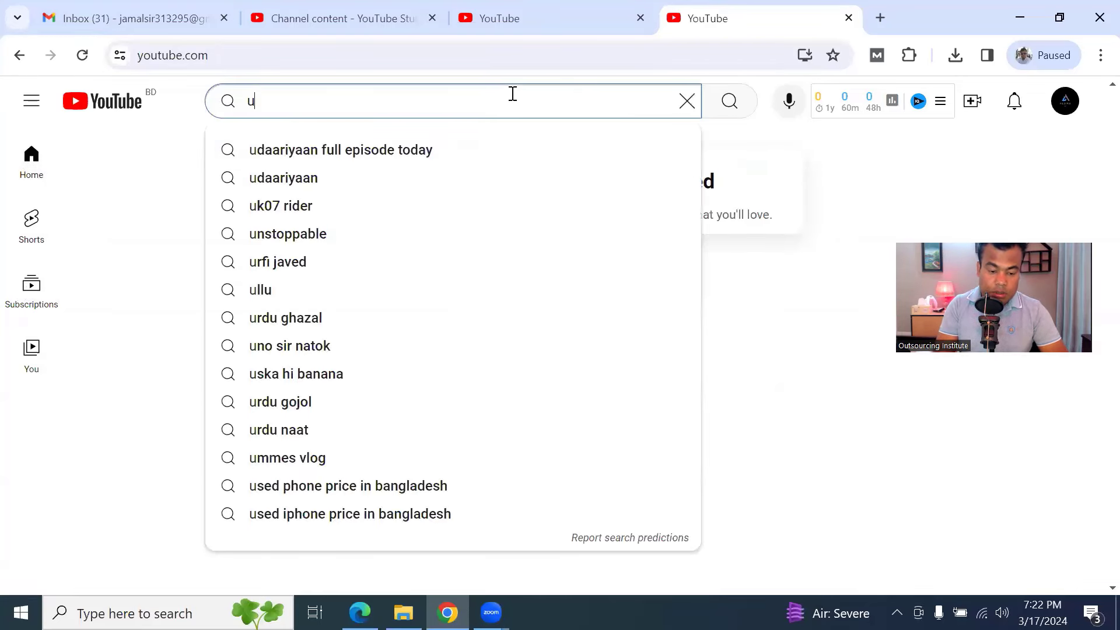
{"action": "key", "text": "BackSpace"}
{"action": "type", "text": "free"}
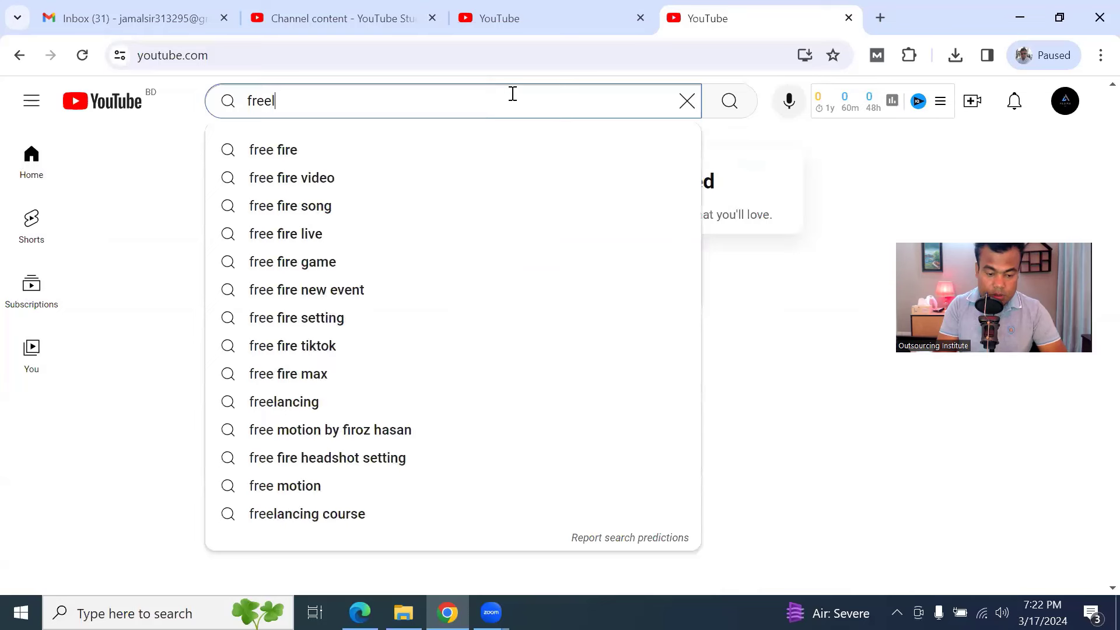
{"action": "key", "text": "BackSpace"}
{"action": "key", "text": "BackSpace"}
{"action": "key", "text": "BackSpace"}
{"action": "key", "text": "BackSpace"}
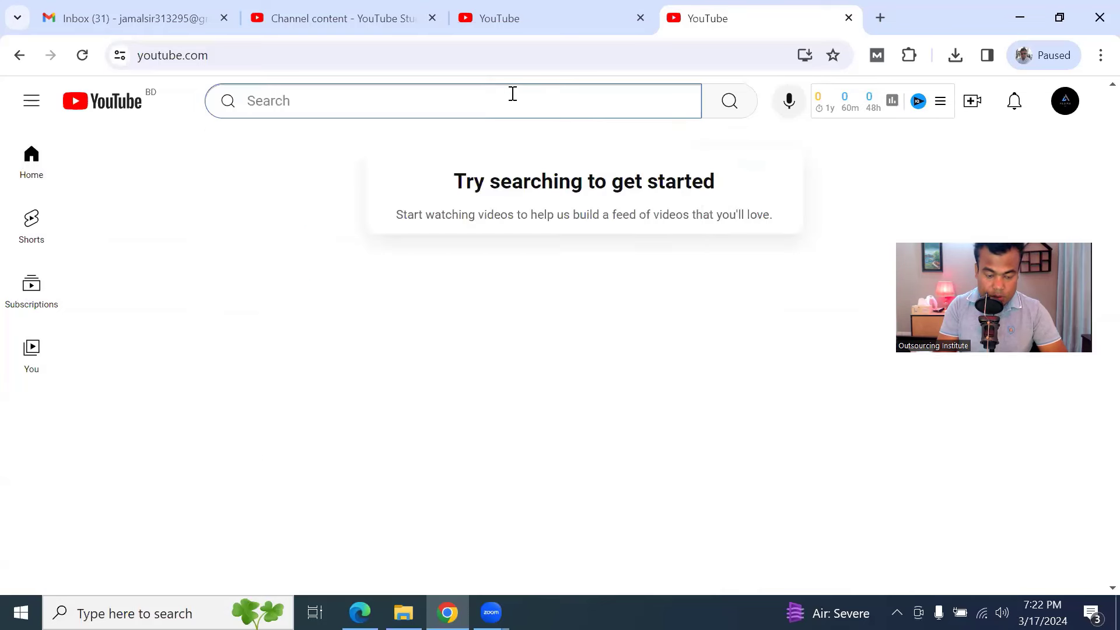
{"action": "type", "text": "news"}
{"action": "key", "text": "Return"}
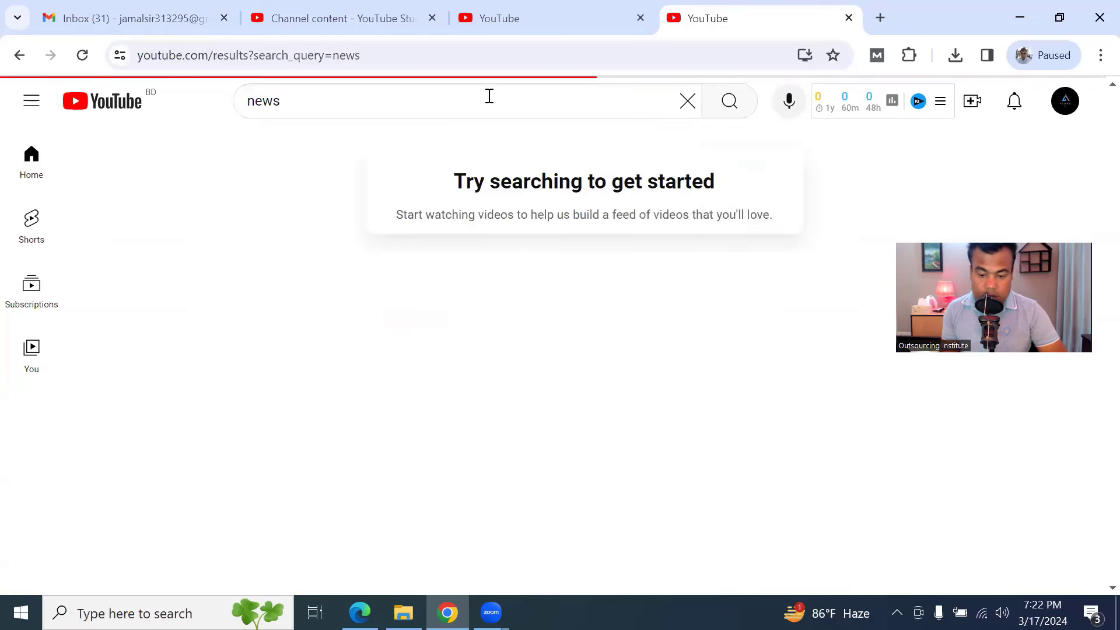
{"action": "scroll", "coordinate": [488, 263], "scroll_direction": "down", "scroll_amount": 4}
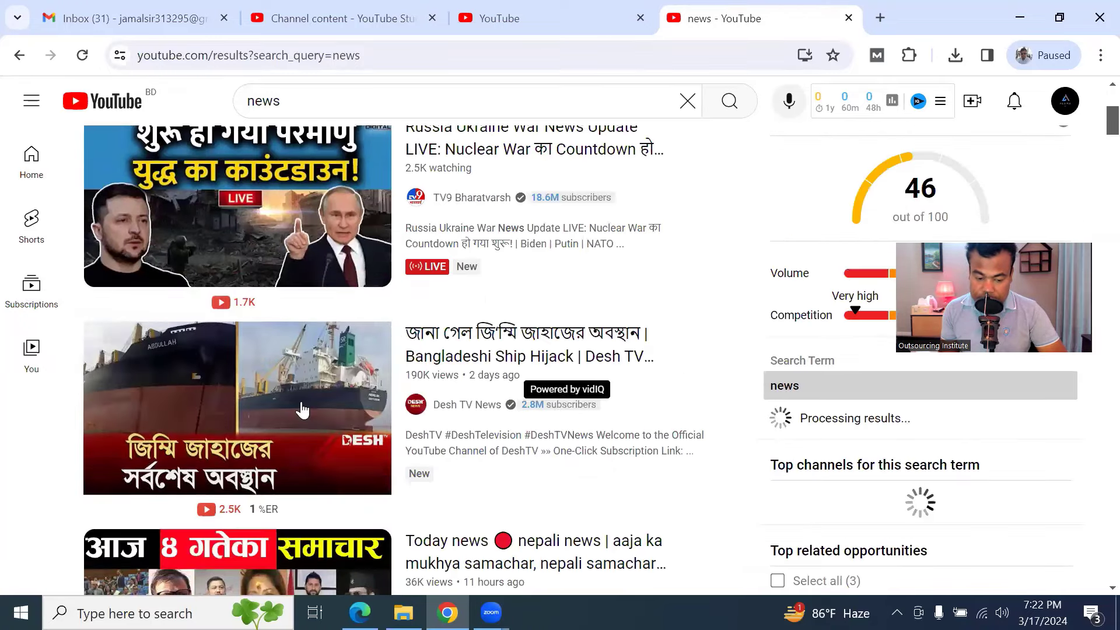
{"action": "left_click", "coordinate": [301, 410]}
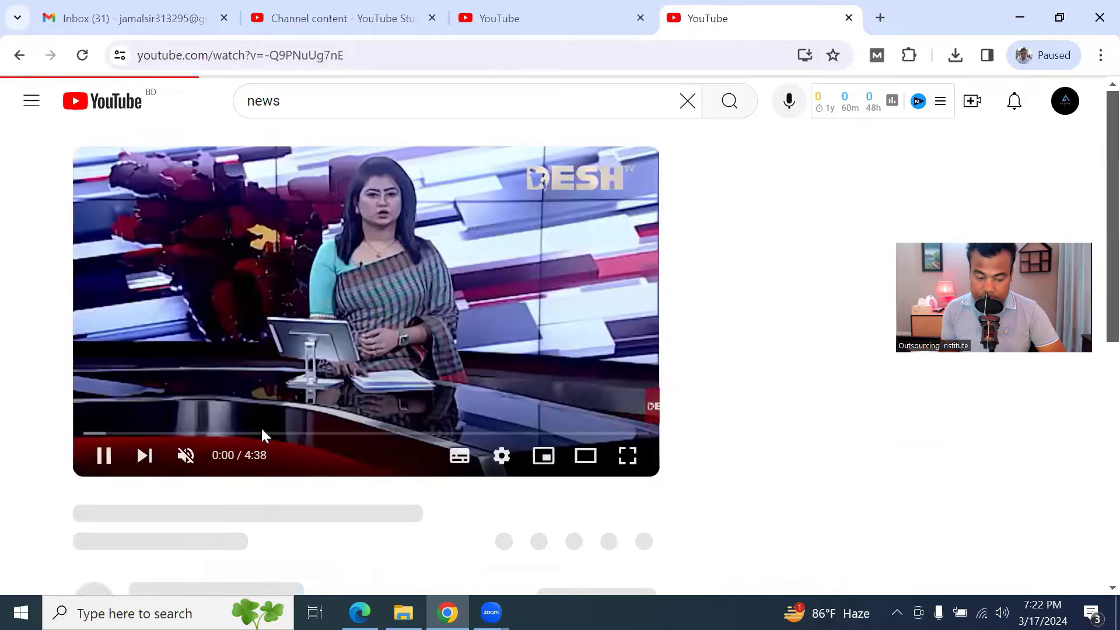
{"action": "left_click", "coordinate": [104, 455]}
{"action": "scroll", "coordinate": [397, 286], "scroll_direction": "down", "scroll_amount": 3}
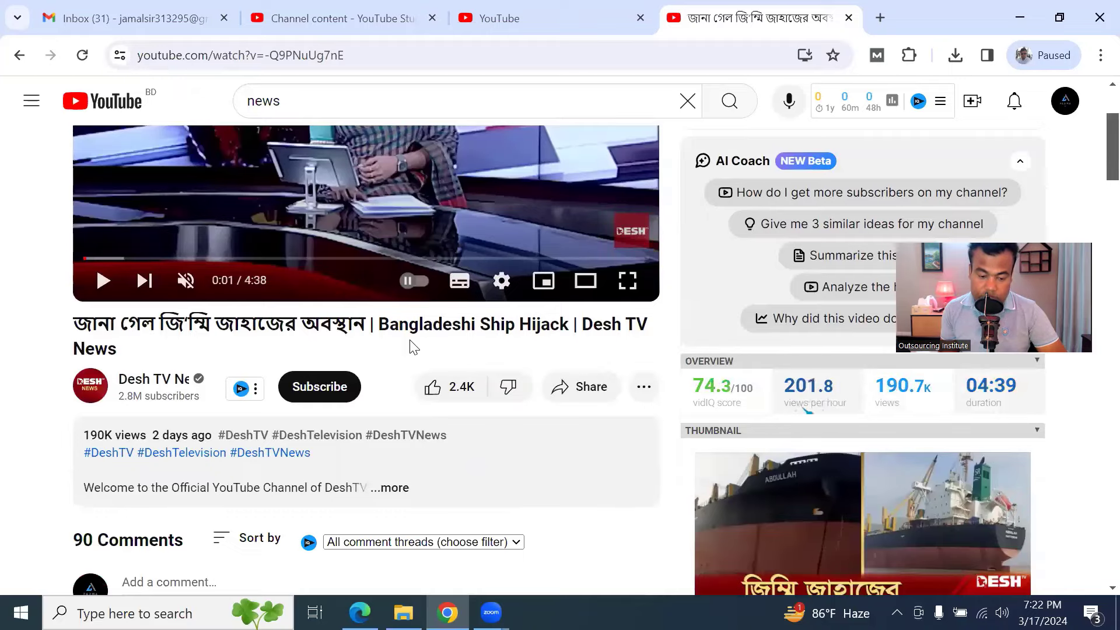
{"action": "scroll", "coordinate": [413, 346], "scroll_direction": "down", "scroll_amount": 3}
{"action": "left_click", "coordinate": [401, 311]}
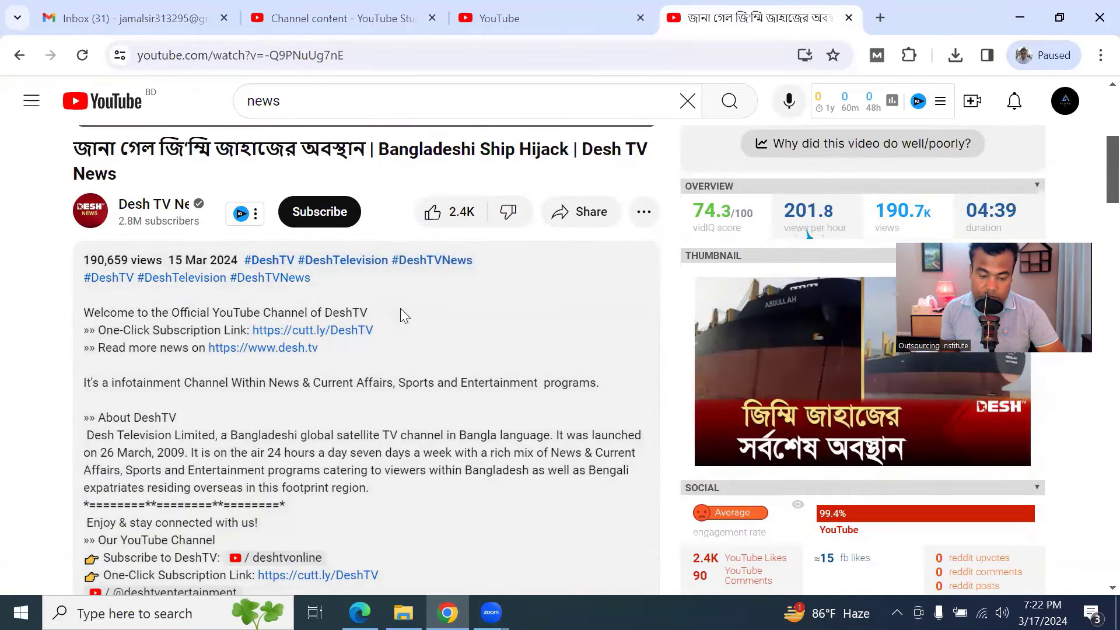
{"action": "scroll", "coordinate": [350, 347], "scroll_direction": "up", "scroll_amount": 3}
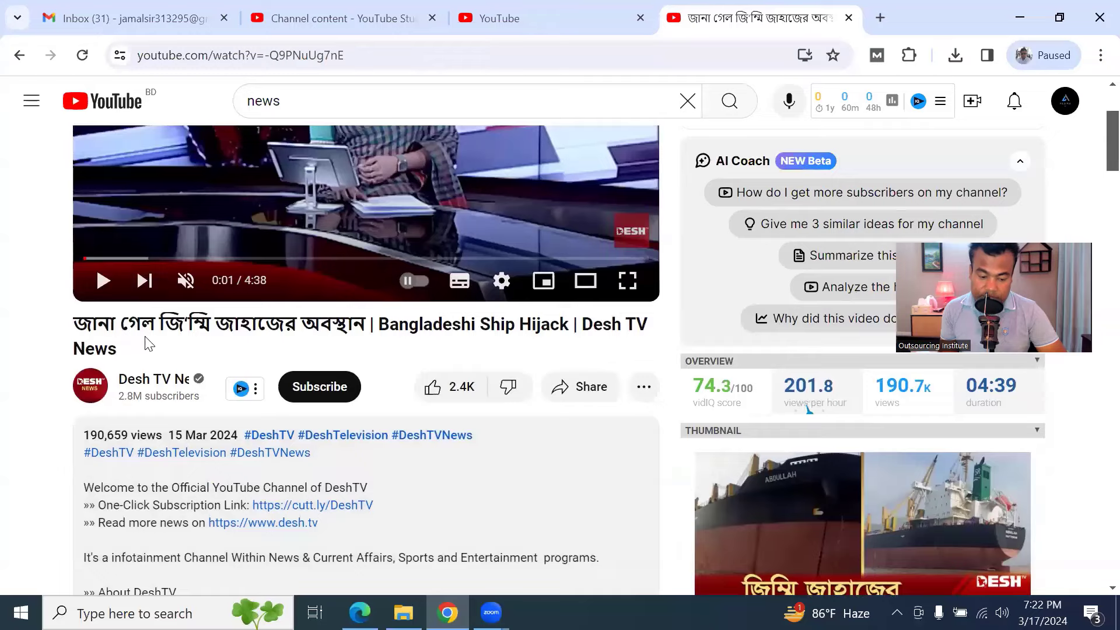
{"action": "scroll", "coordinate": [422, 351], "scroll_direction": "down", "scroll_amount": 4}
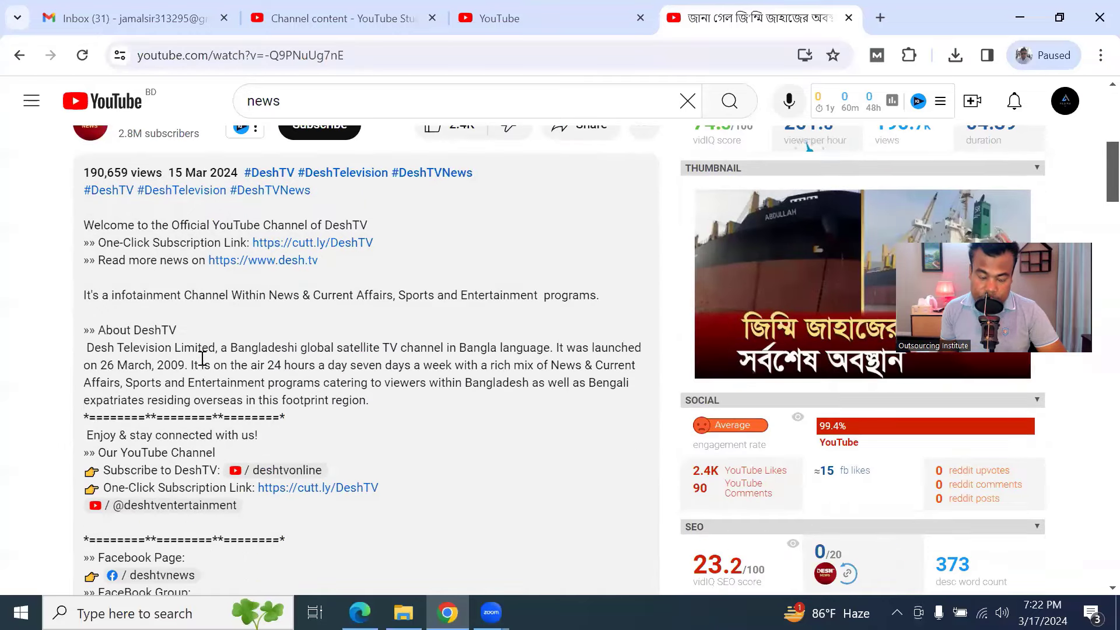
{"action": "scroll", "coordinate": [395, 379], "scroll_direction": "down", "scroll_amount": 3}
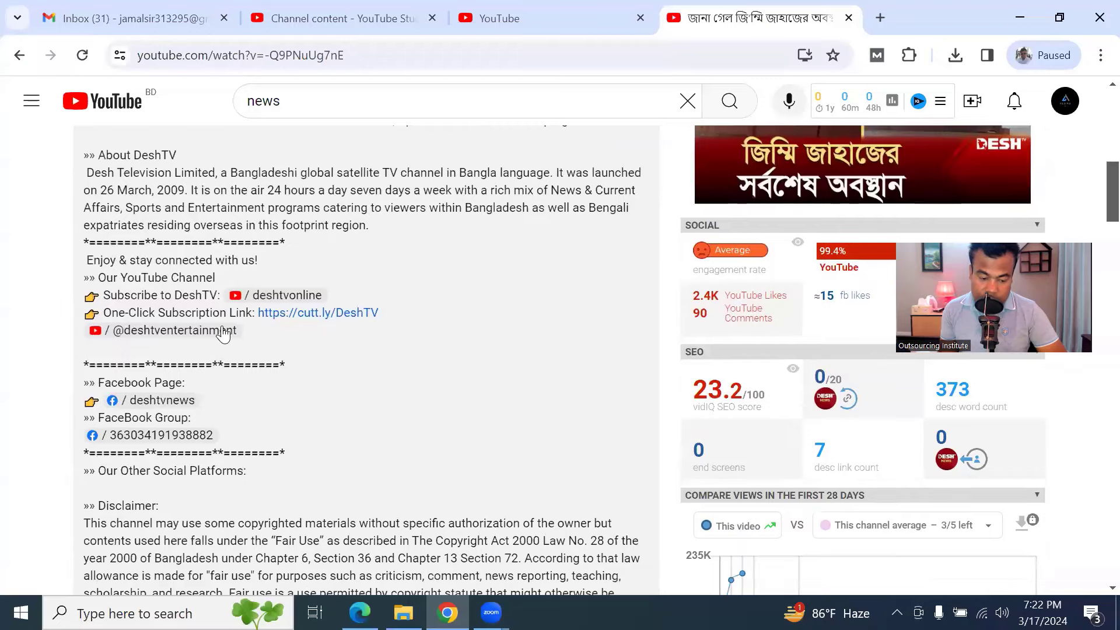
{"action": "scroll", "coordinate": [175, 396], "scroll_direction": "down", "scroll_amount": 2}
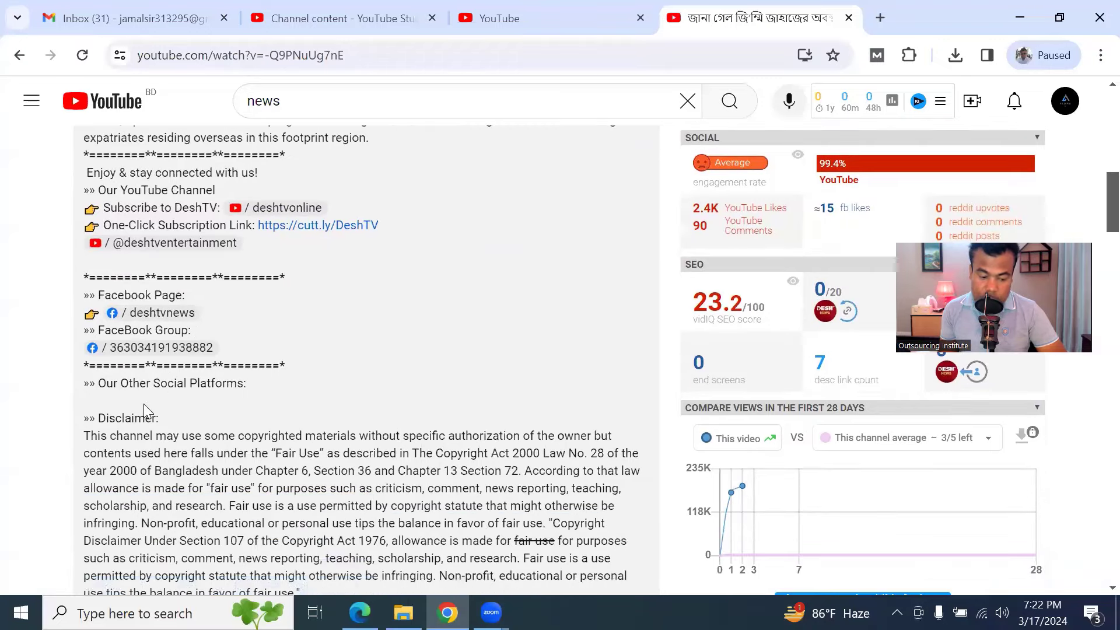
{"action": "scroll", "coordinate": [152, 474], "scroll_direction": "down", "scroll_amount": 9}
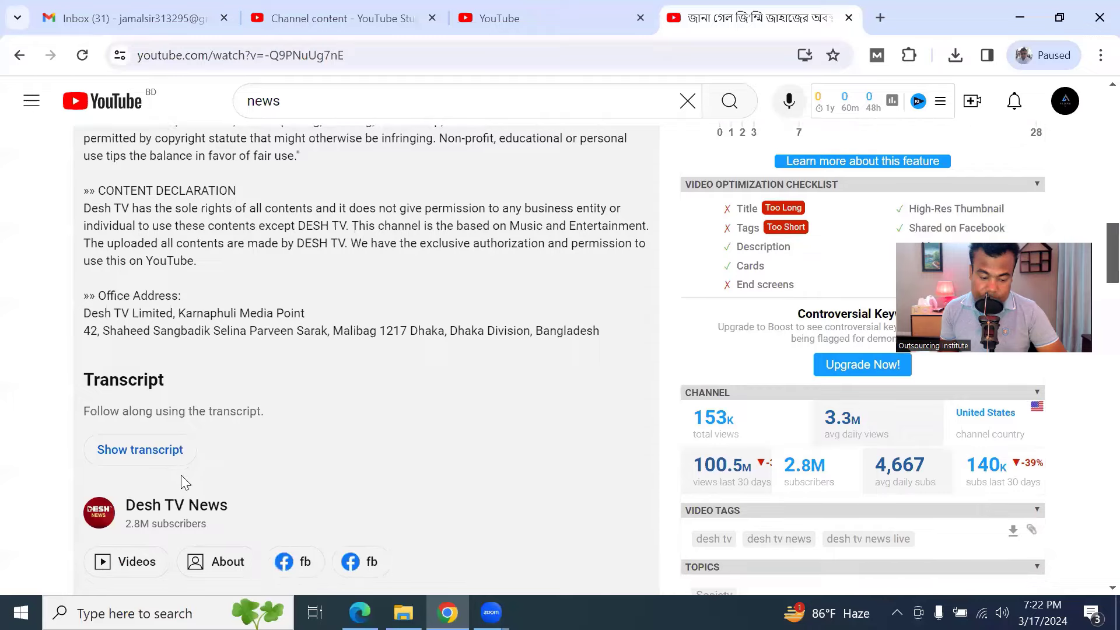
{"action": "scroll", "coordinate": [183, 470], "scroll_direction": "up", "scroll_amount": 7}
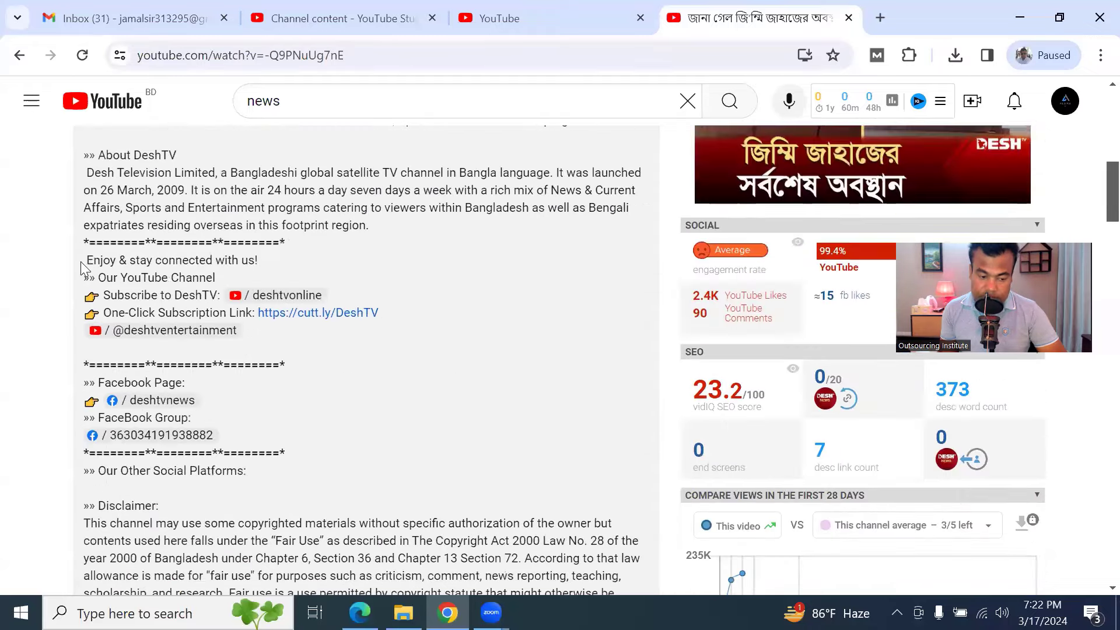
{"action": "left_click", "coordinate": [21, 57]}
{"action": "scroll", "coordinate": [471, 330], "scroll_direction": "down", "scroll_amount": 4}
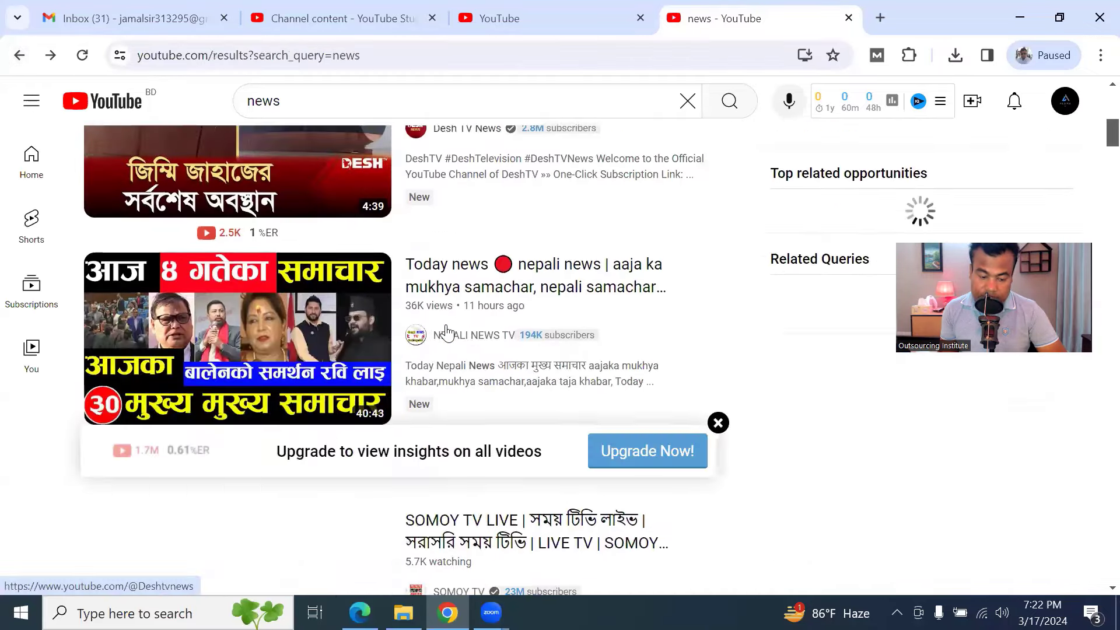
{"action": "scroll", "coordinate": [445, 342], "scroll_direction": "down", "scroll_amount": 3}
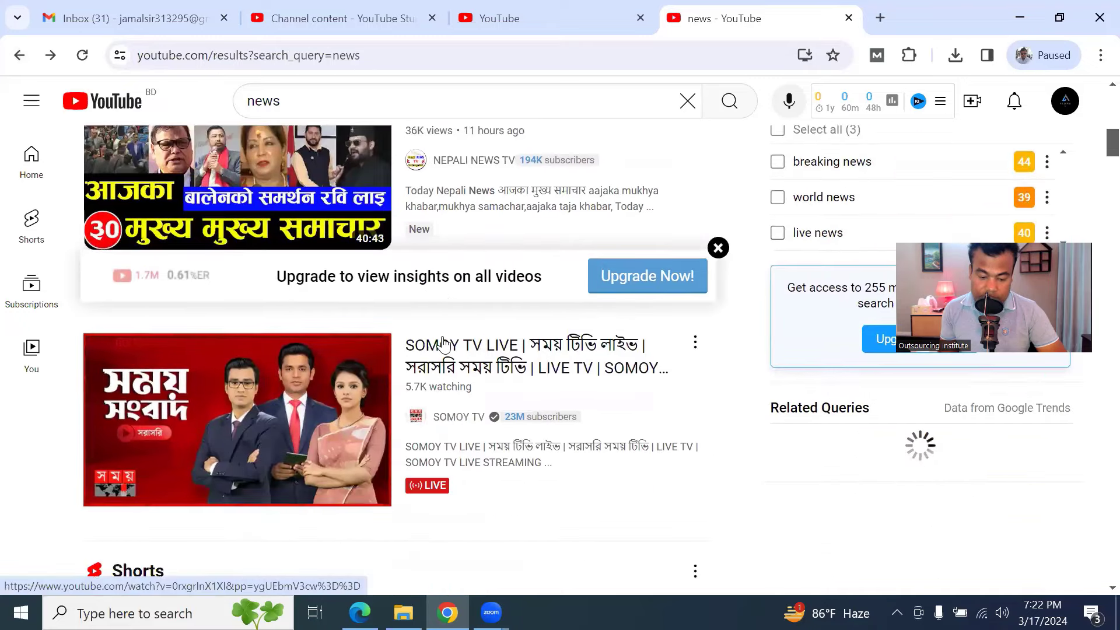
{"action": "scroll", "coordinate": [449, 350], "scroll_direction": "down", "scroll_amount": 10}
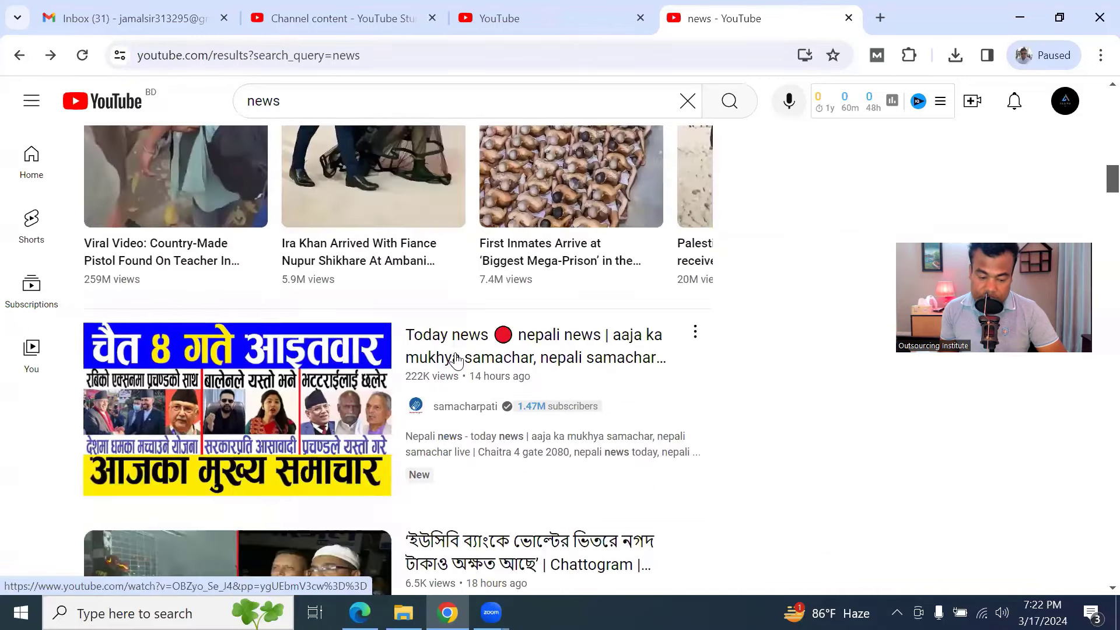
- In the upload details, try Upload thumbnail and dismiss the phone-verification notice
{"action": "left_click", "coordinate": [305, 19]}
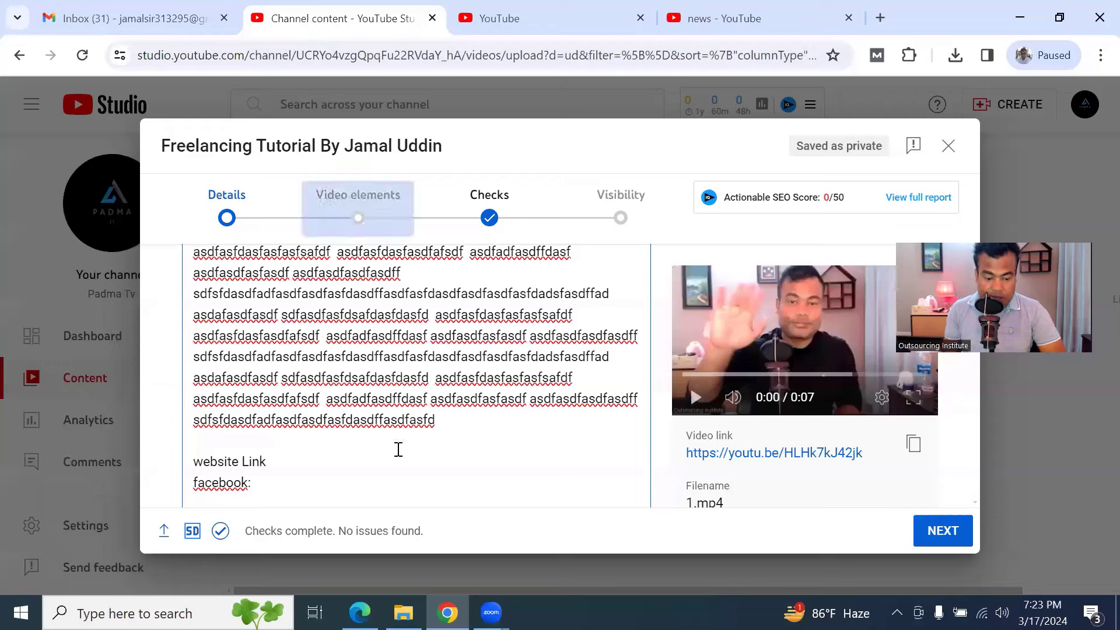
{"action": "scroll", "coordinate": [403, 450], "scroll_direction": "down", "scroll_amount": 5}
{"action": "scroll", "coordinate": [368, 458], "scroll_direction": "up", "scroll_amount": 2}
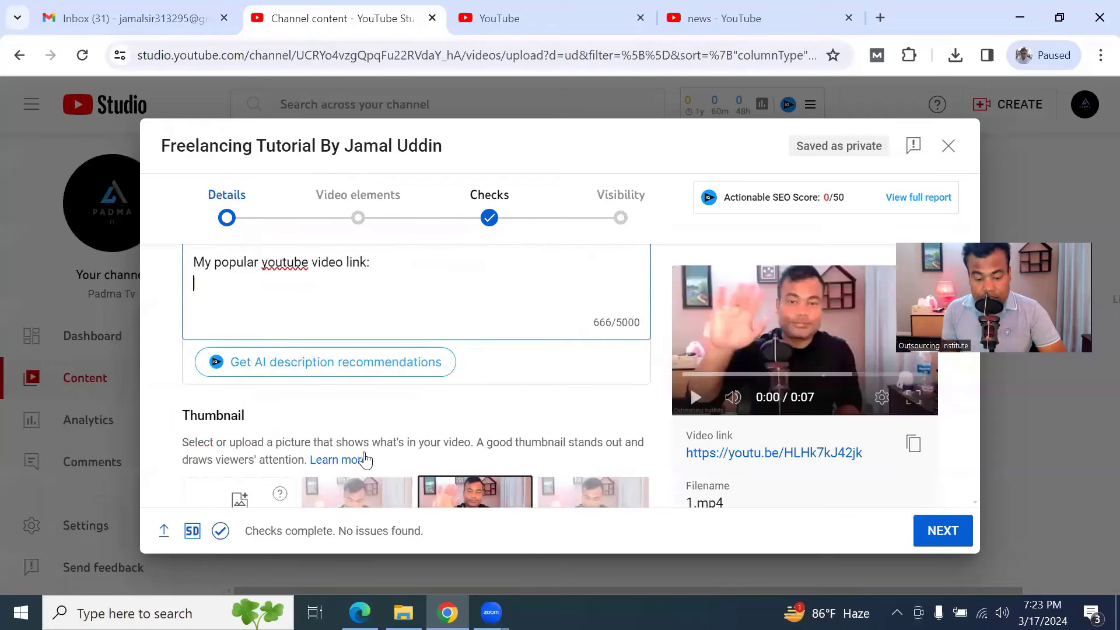
{"action": "scroll", "coordinate": [430, 409], "scroll_direction": "down", "scroll_amount": 4}
{"action": "scroll", "coordinate": [399, 395], "scroll_direction": "up", "scroll_amount": 1}
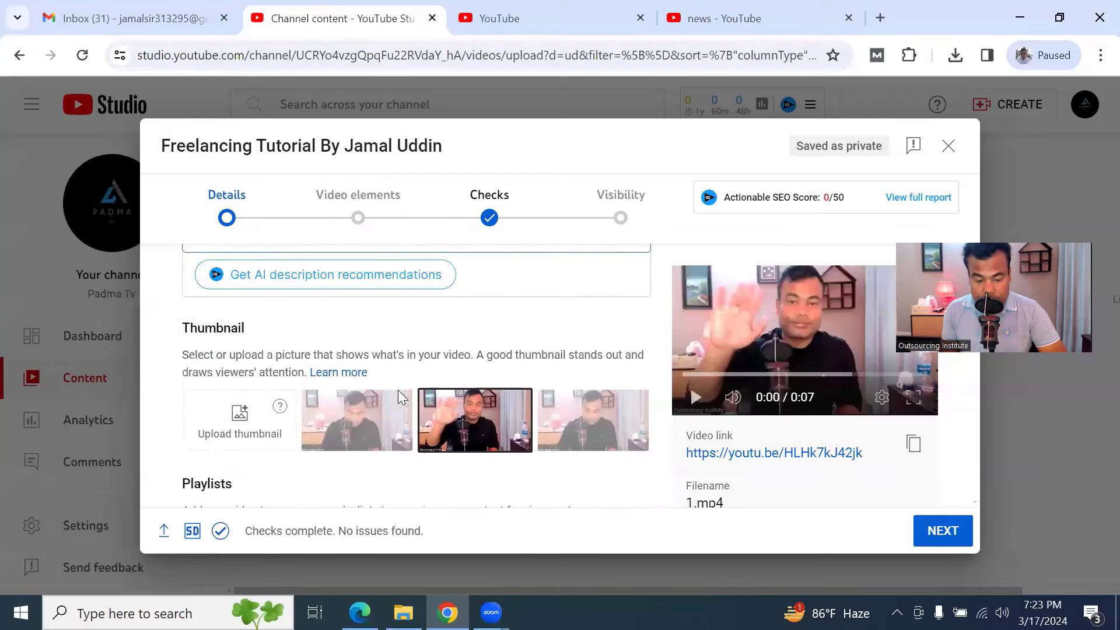
{"action": "scroll", "coordinate": [636, 327], "scroll_direction": "up", "scroll_amount": 2}
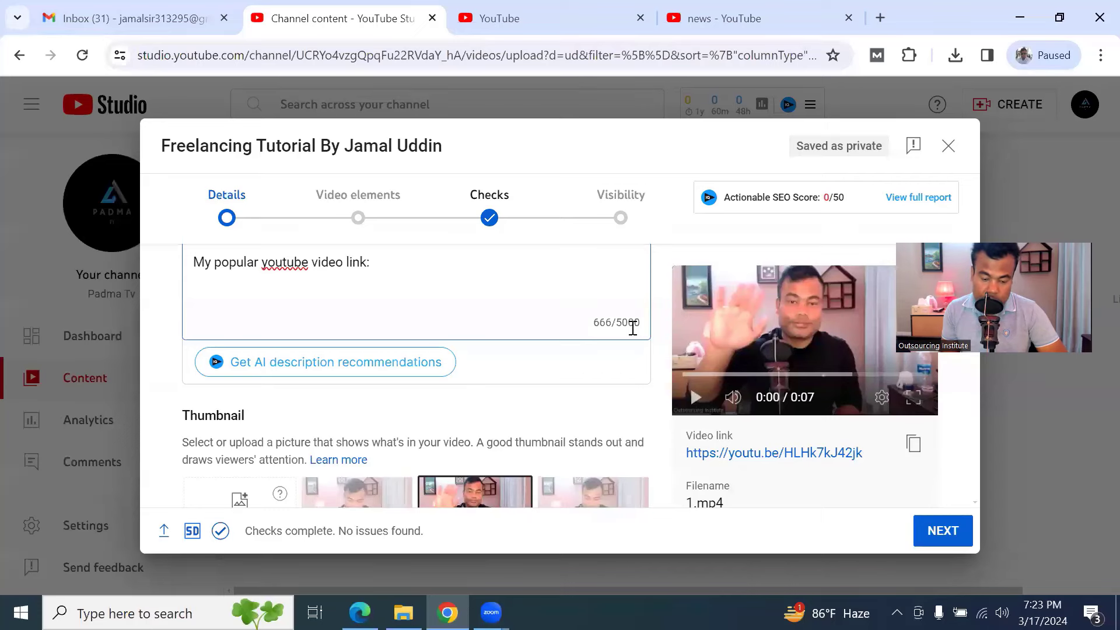
{"action": "scroll", "coordinate": [536, 400], "scroll_direction": "down", "scroll_amount": 3}
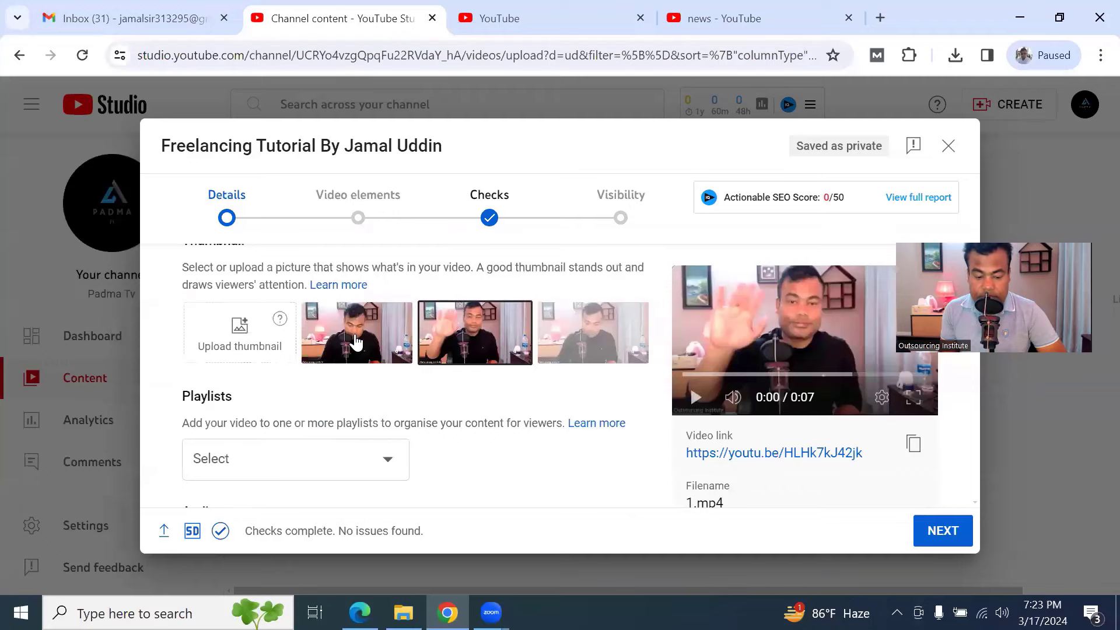
{"action": "left_click", "coordinate": [235, 325]}
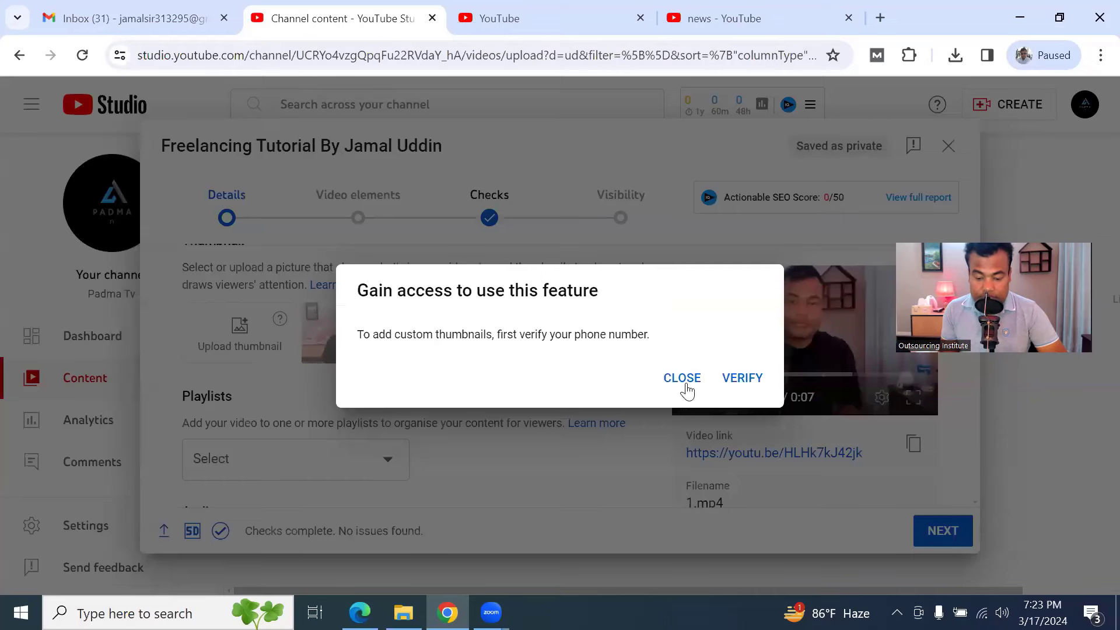
{"action": "left_click", "coordinate": [682, 378]}
- Try Upload thumbnail again, bringing back the phone-verification requirement prompt
{"action": "scroll", "coordinate": [434, 411], "scroll_direction": "up", "scroll_amount": 3}
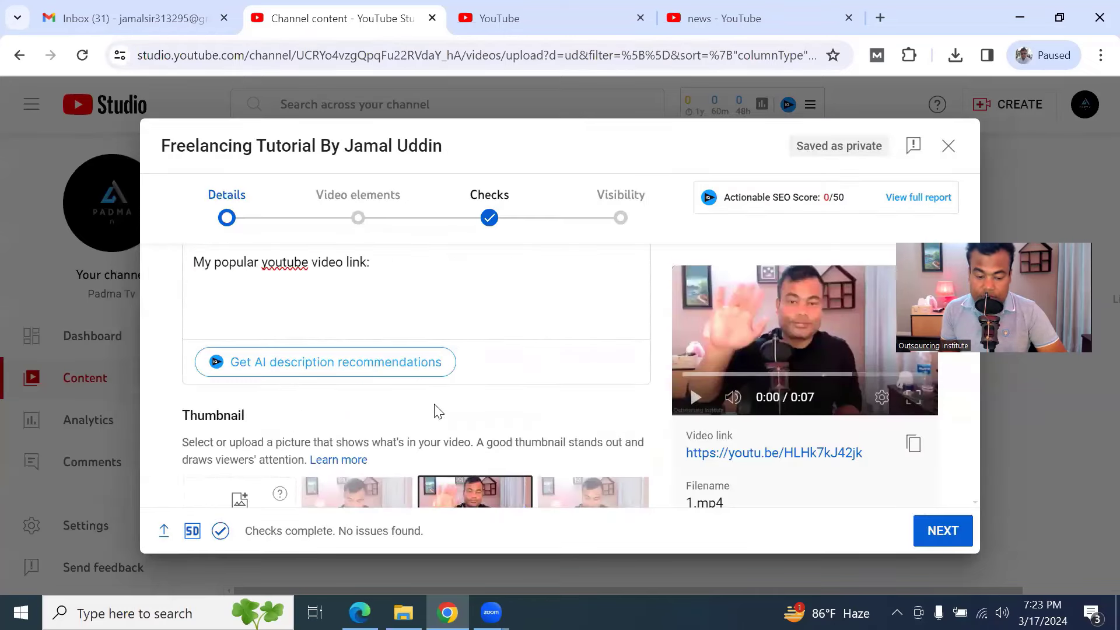
{"action": "scroll", "coordinate": [441, 411], "scroll_direction": "up", "scroll_amount": 10}
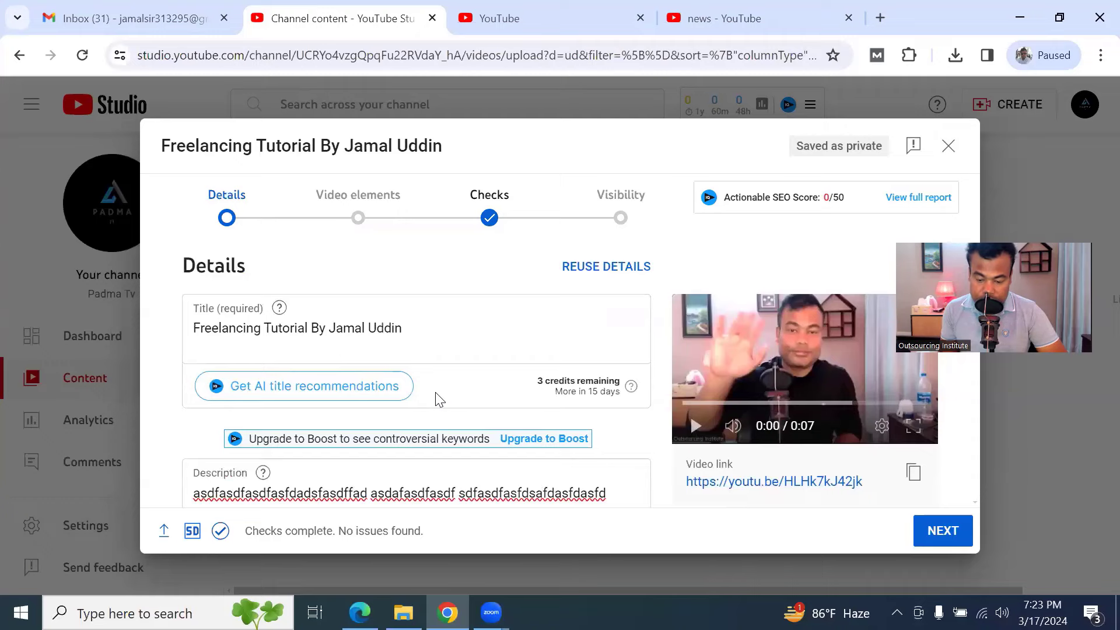
{"action": "scroll", "coordinate": [441, 400], "scroll_direction": "down", "scroll_amount": 10}
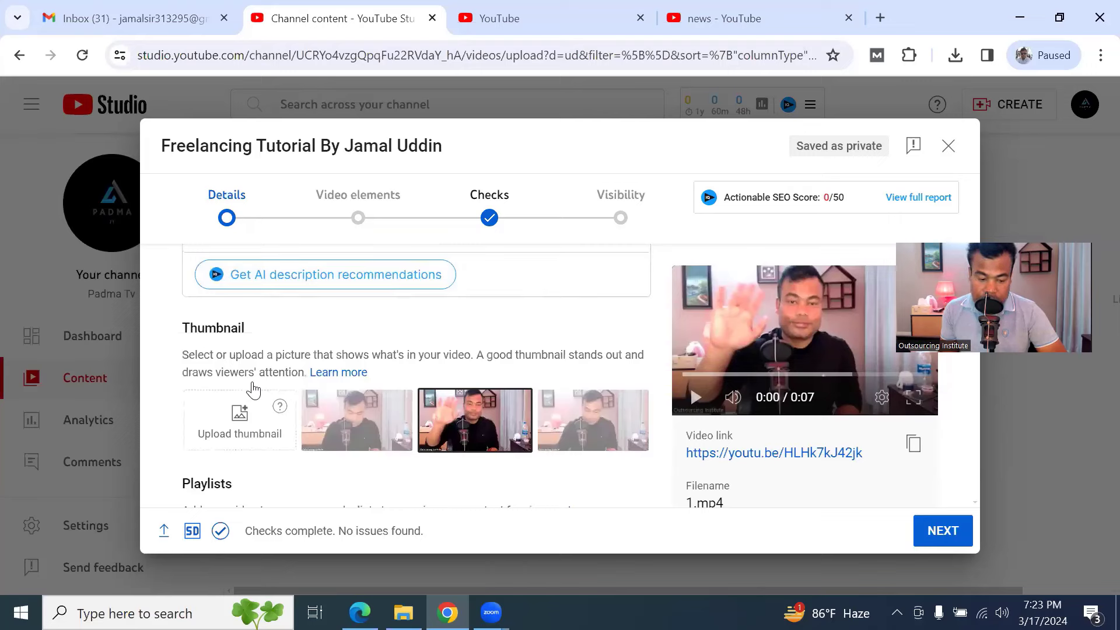
{"action": "left_click", "coordinate": [241, 418]}
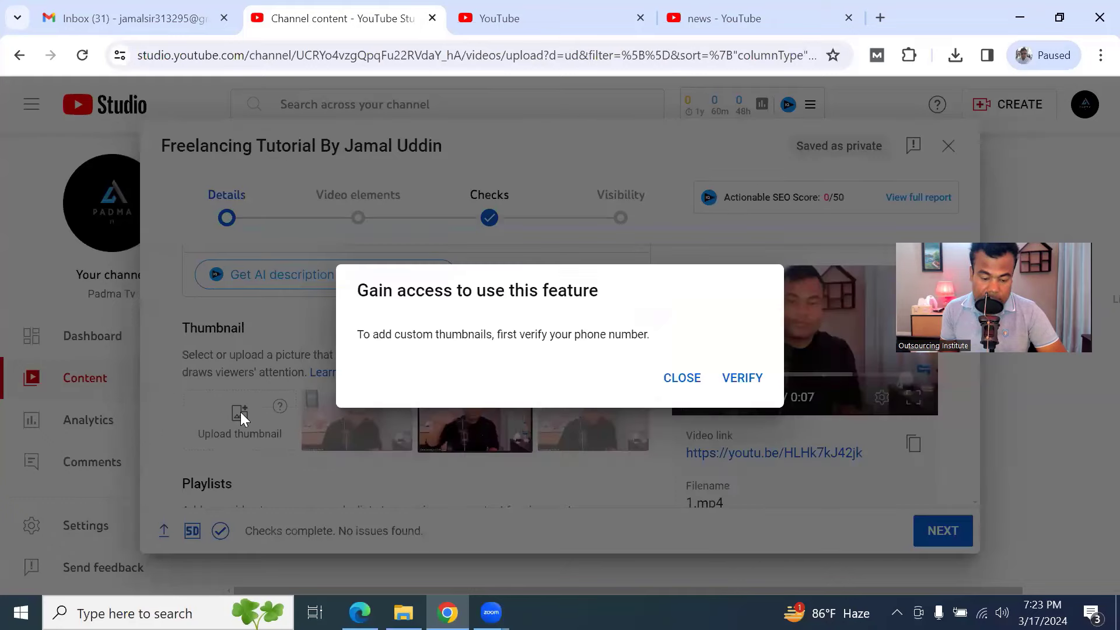
- Start phone verification, enter the channel's phone number and request a code by text message
{"action": "left_click", "coordinate": [742, 378]}
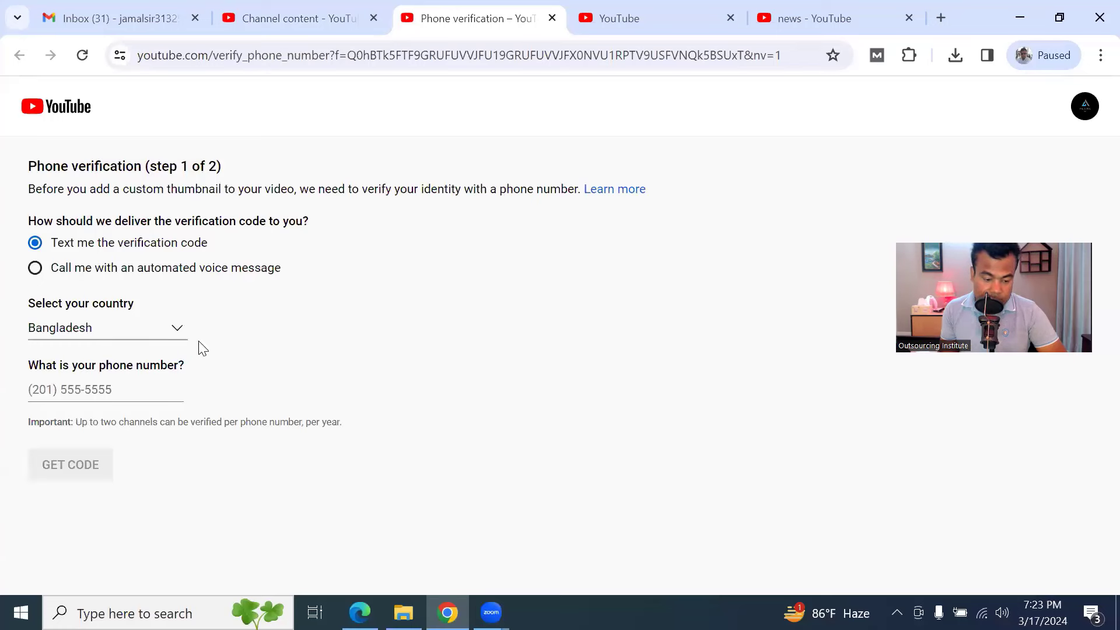
{"action": "left_click", "coordinate": [118, 392]}
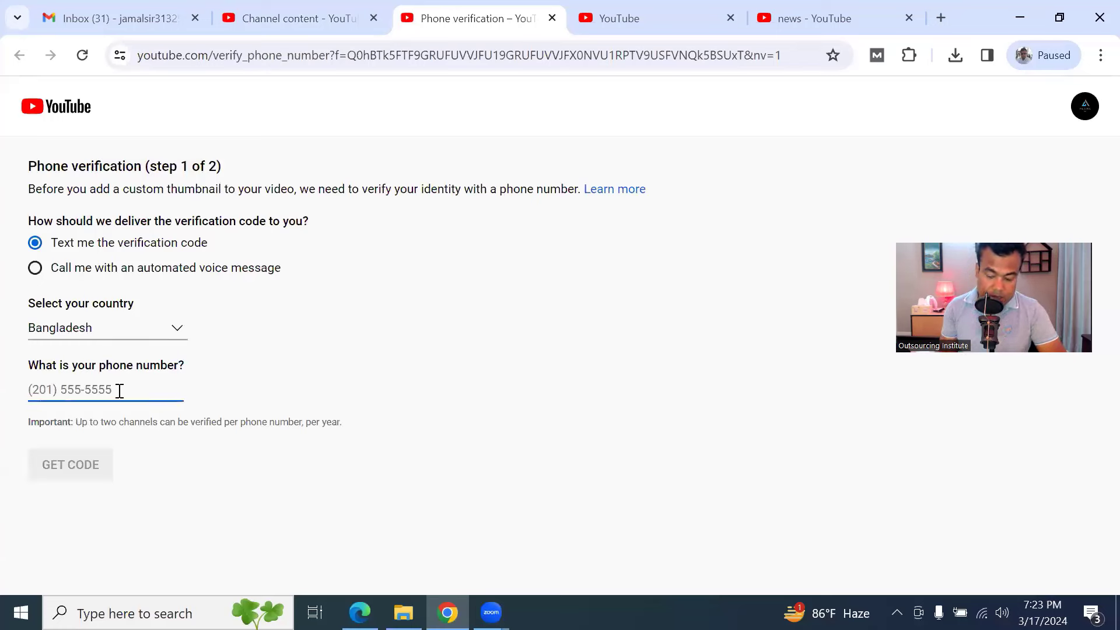
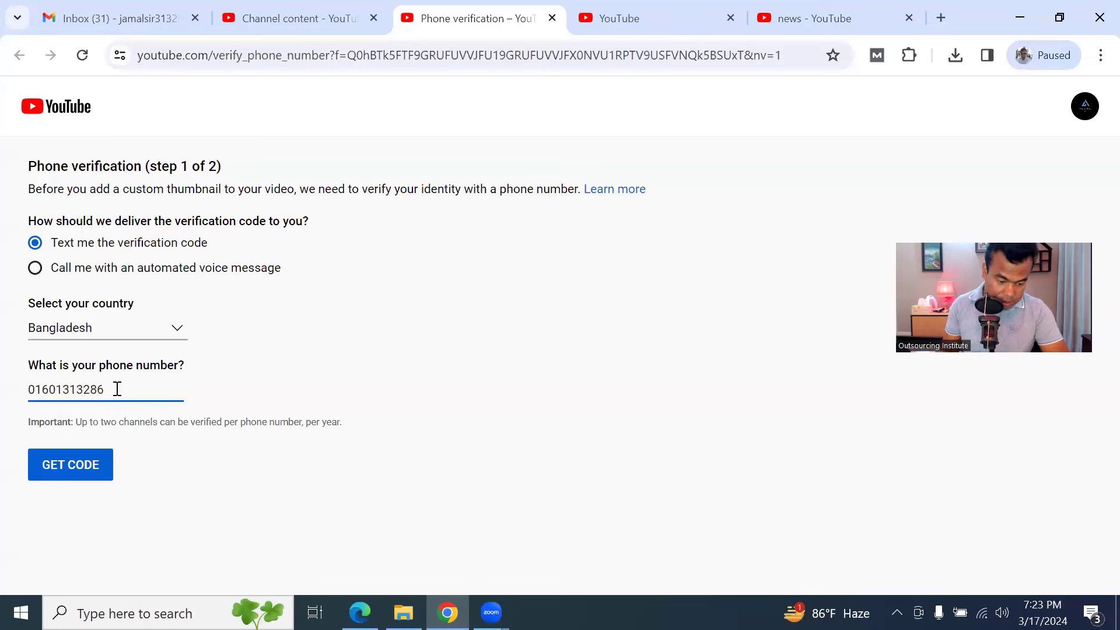
{"action": "left_click", "coordinate": [92, 473]}
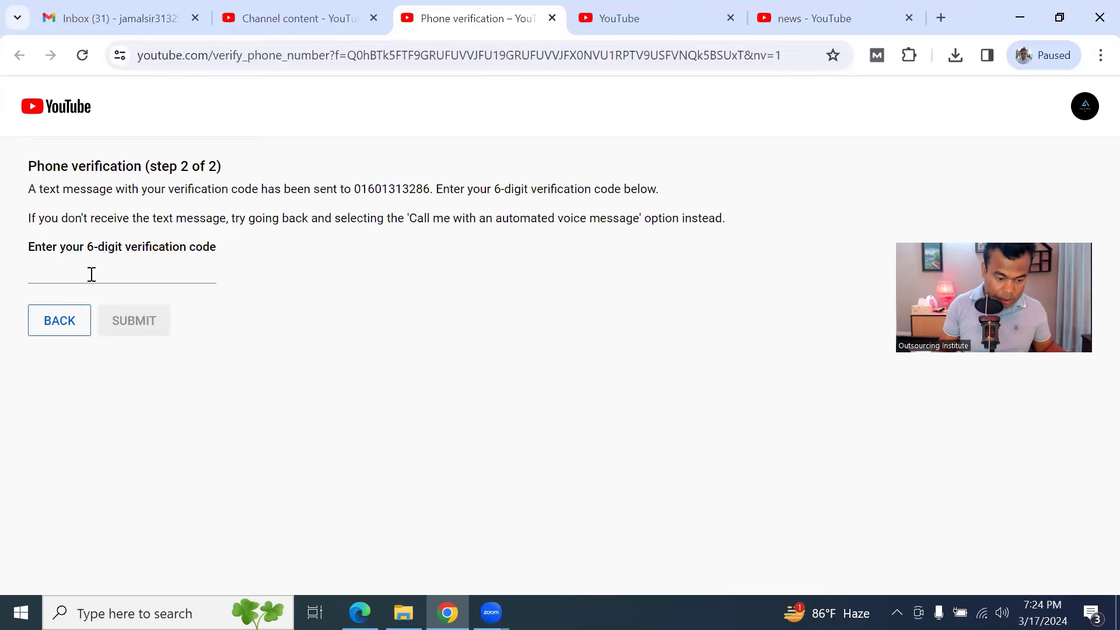
- Submit the texted 6-digit verification code and return to the video's upload details
{"action": "left_click", "coordinate": [91, 274]}
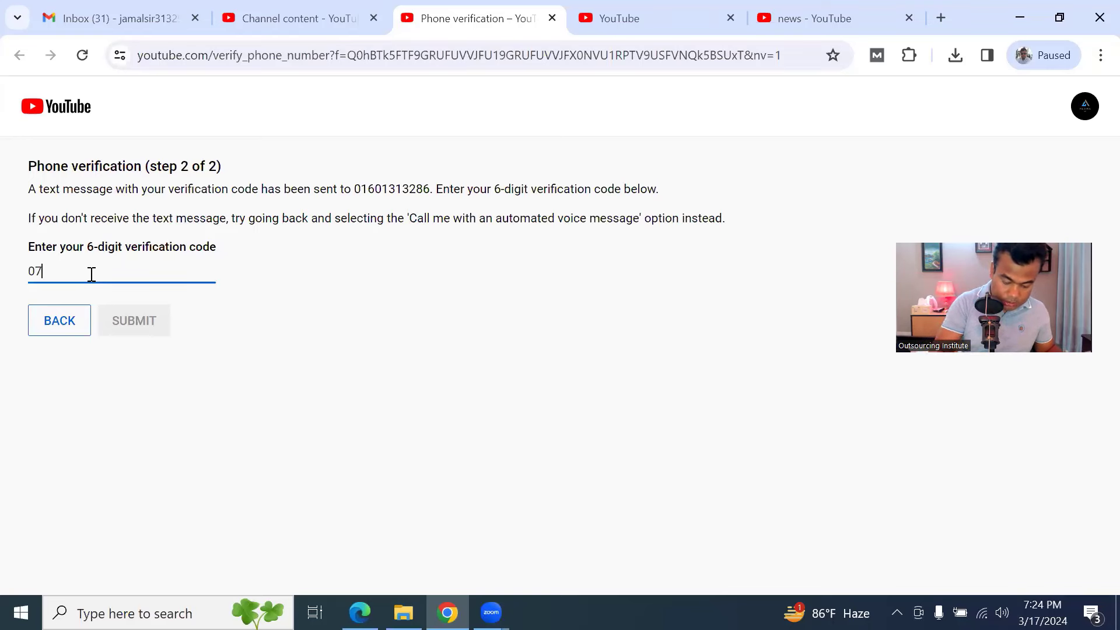
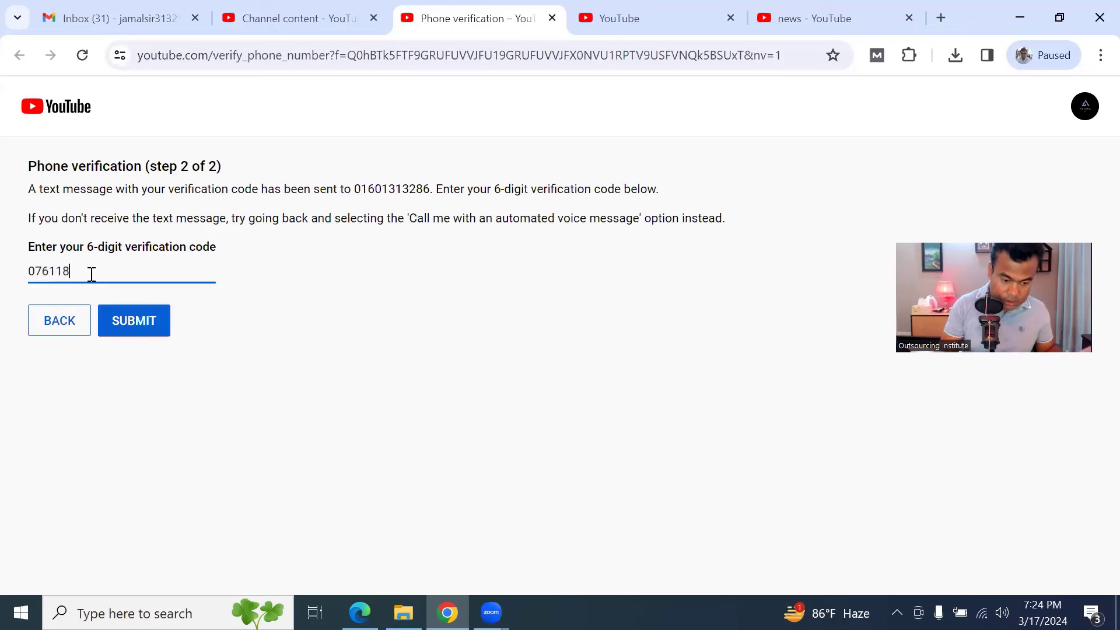
{"action": "left_click", "coordinate": [135, 329]}
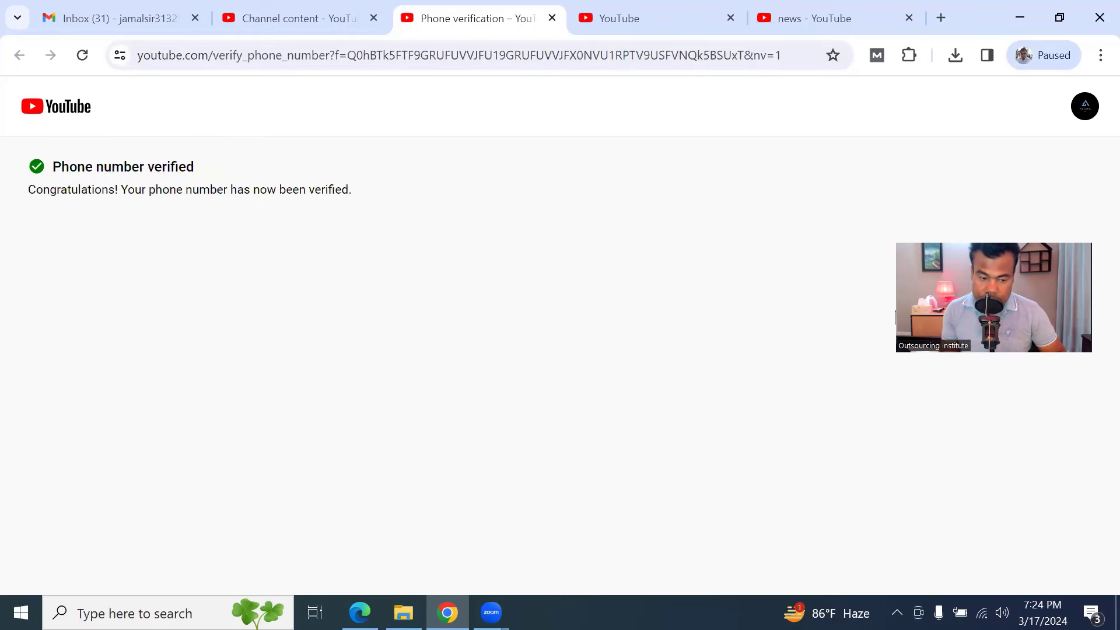
{"action": "left_click", "coordinate": [319, 20]}
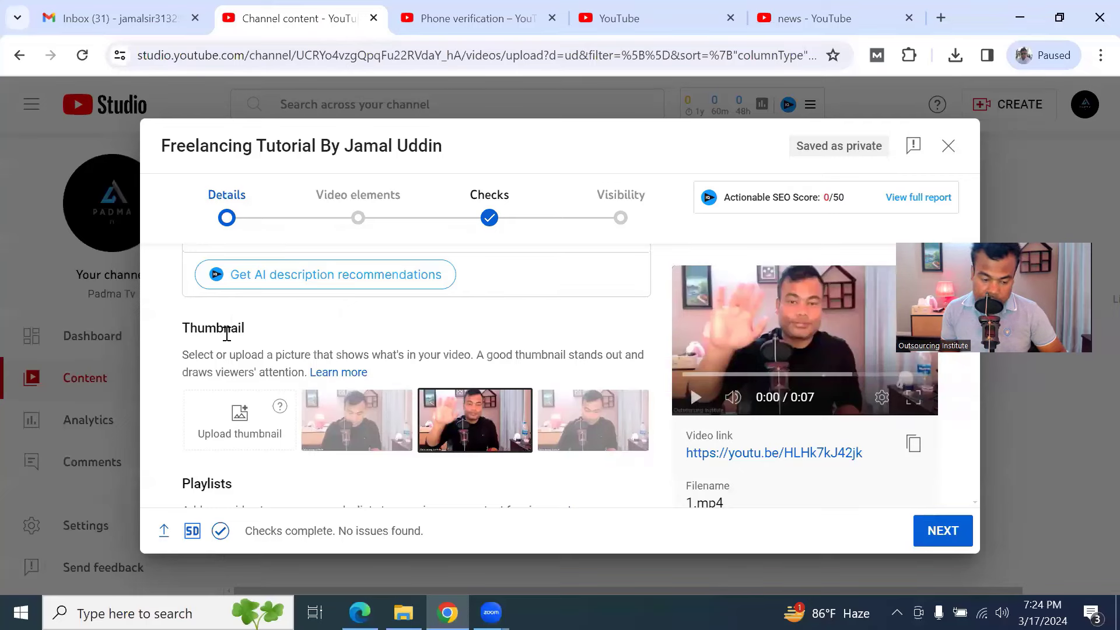
- Try adding a custom thumbnail, dismiss the access message, and back out of a page reload
{"action": "left_click", "coordinate": [236, 420]}
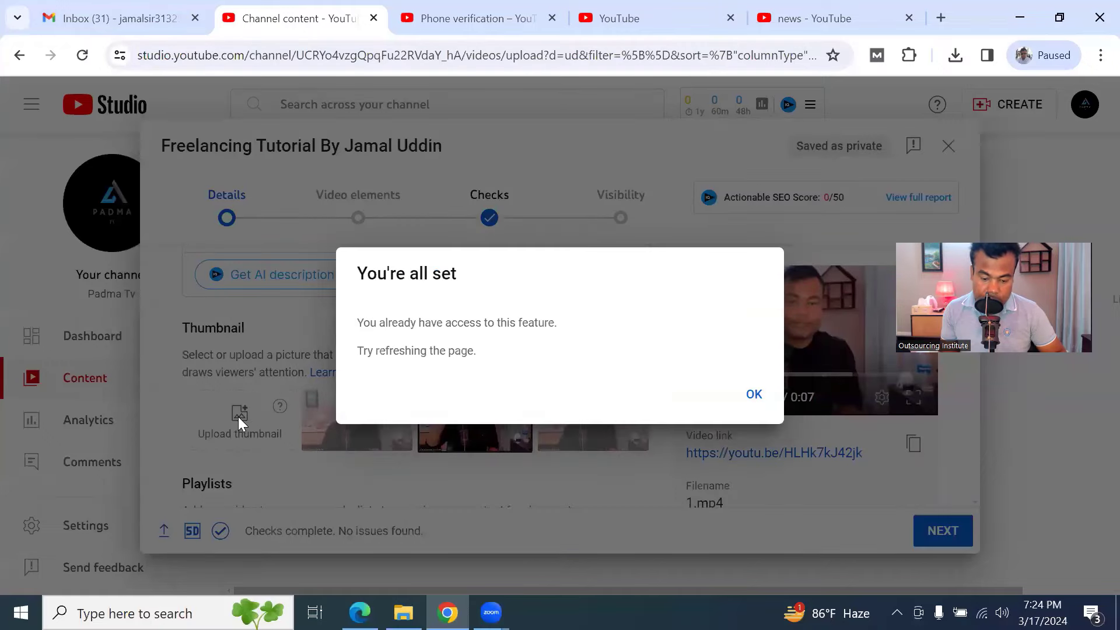
{"action": "left_click", "coordinate": [754, 394]}
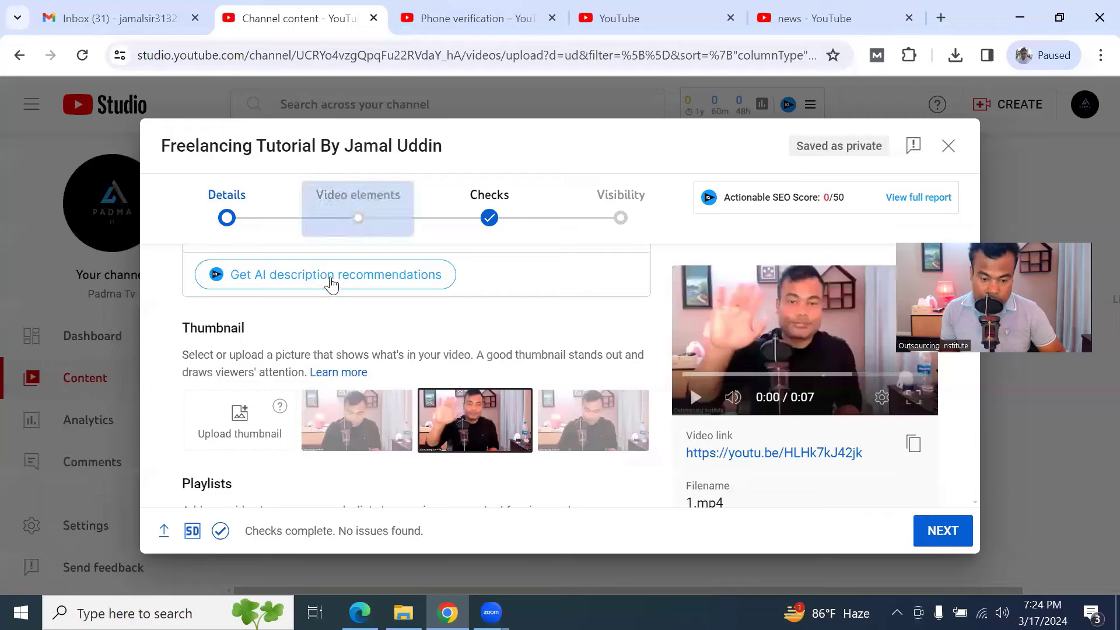
{"action": "left_click", "coordinate": [471, 20]}
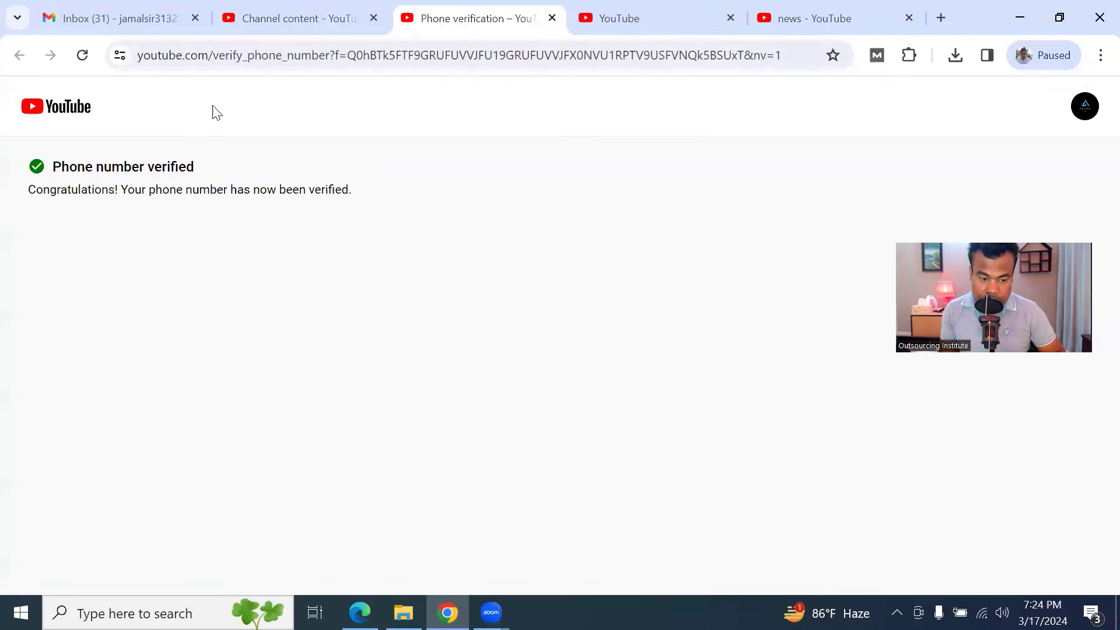
{"action": "left_click", "coordinate": [293, 17]}
{"action": "left_click", "coordinate": [81, 55]}
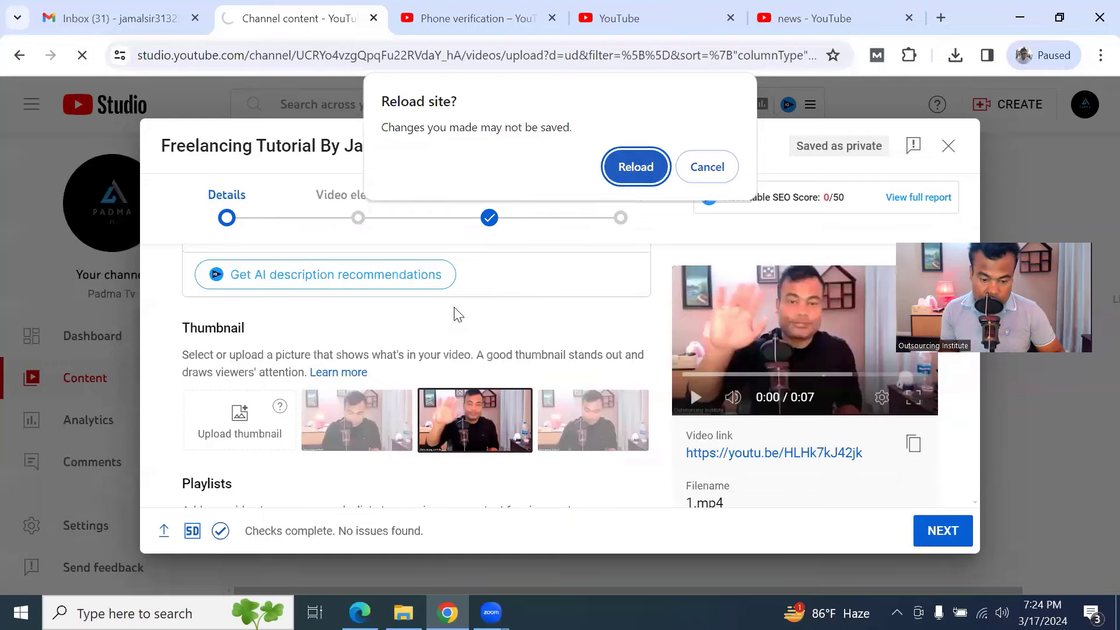
{"action": "left_click", "coordinate": [715, 175]}
- Retry the custom thumbnail, dismiss the message, and reload Studio to a fresh upload dialog
{"action": "left_click", "coordinate": [435, 19]}
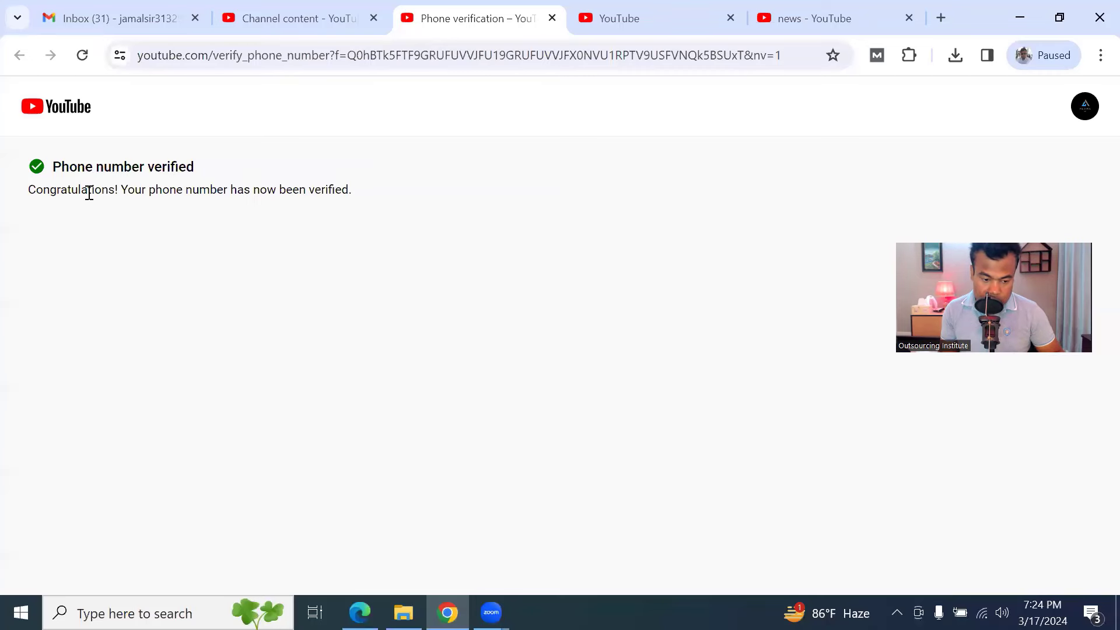
{"action": "left_click", "coordinate": [265, 24]}
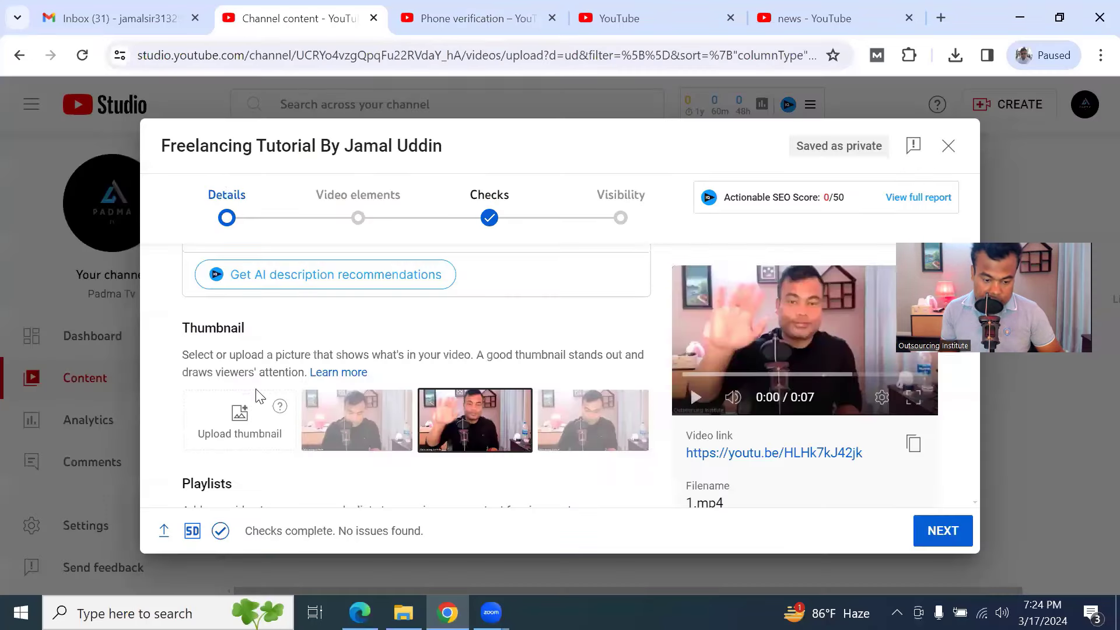
{"action": "left_click", "coordinate": [238, 416]}
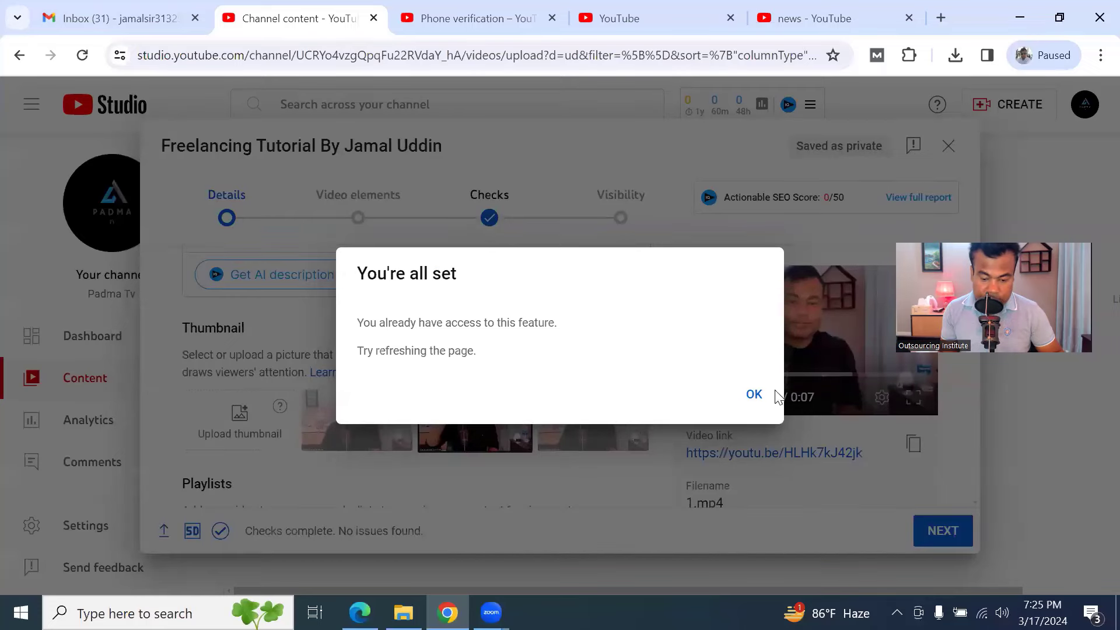
{"action": "left_click", "coordinate": [757, 395]}
{"action": "left_click", "coordinate": [83, 55]}
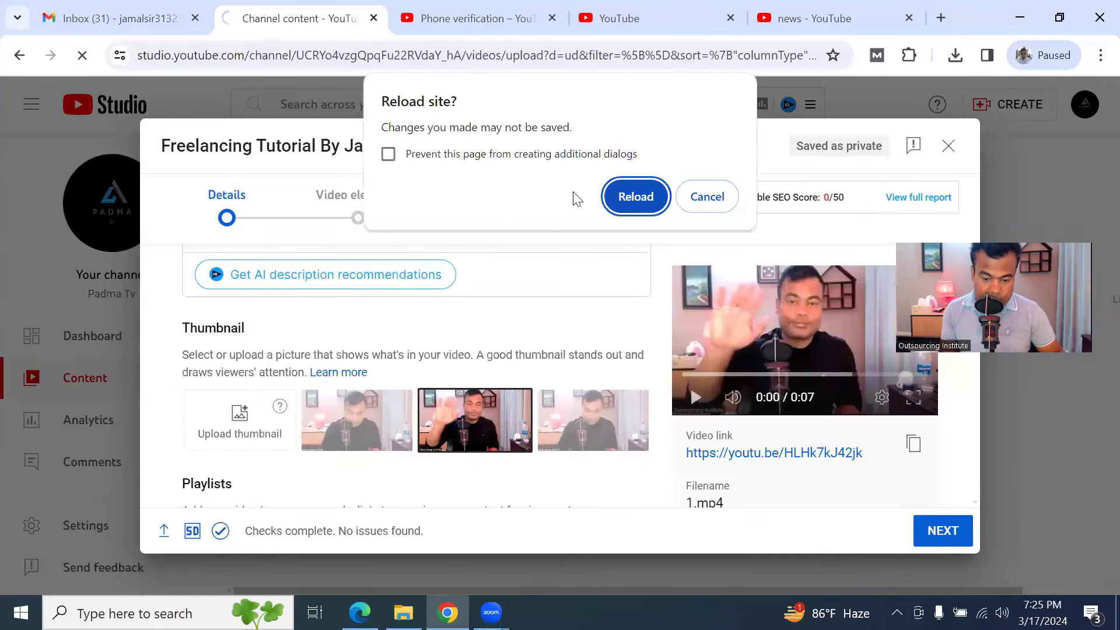
{"action": "left_click", "coordinate": [619, 199]}
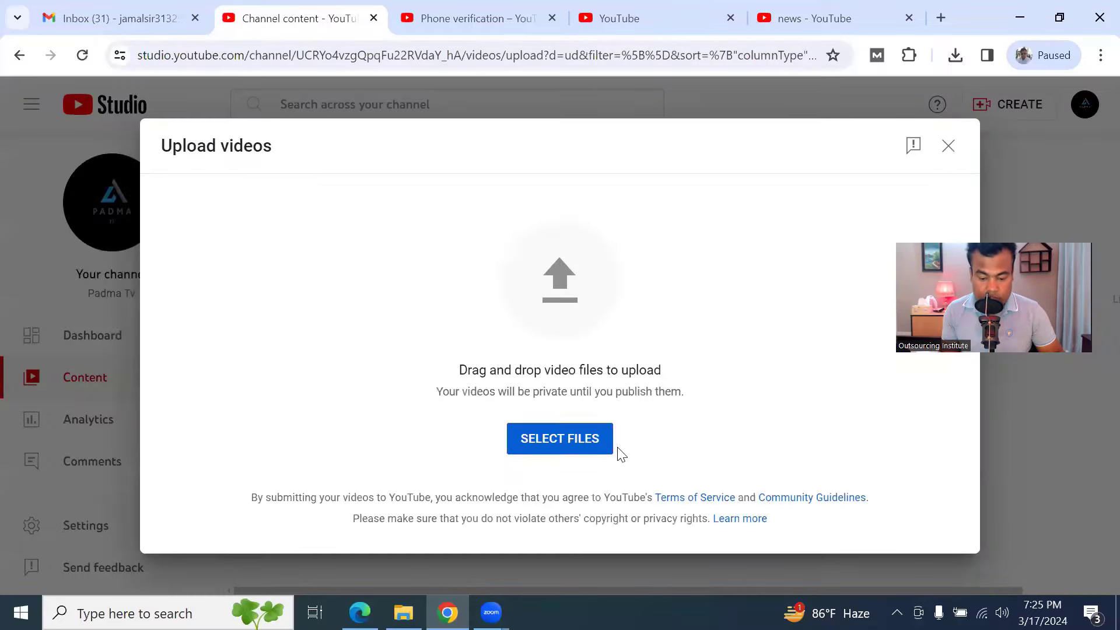
- Upload video file 1 from the desktop's New folder
{"action": "left_click", "coordinate": [582, 439]}
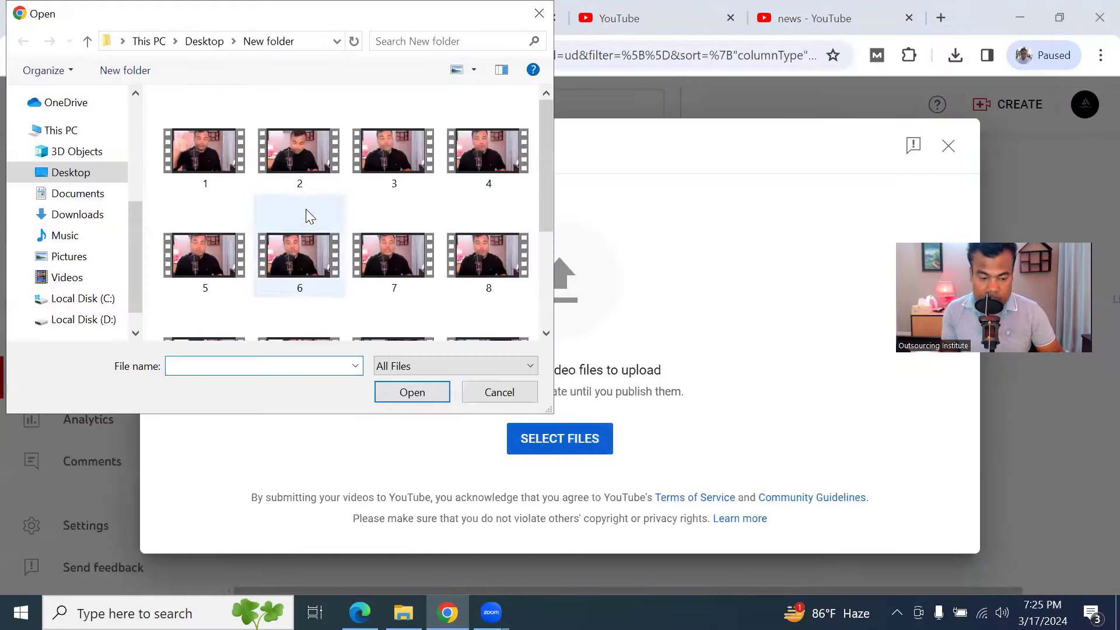
{"action": "left_click", "coordinate": [199, 136]}
{"action": "left_click", "coordinate": [423, 394]}
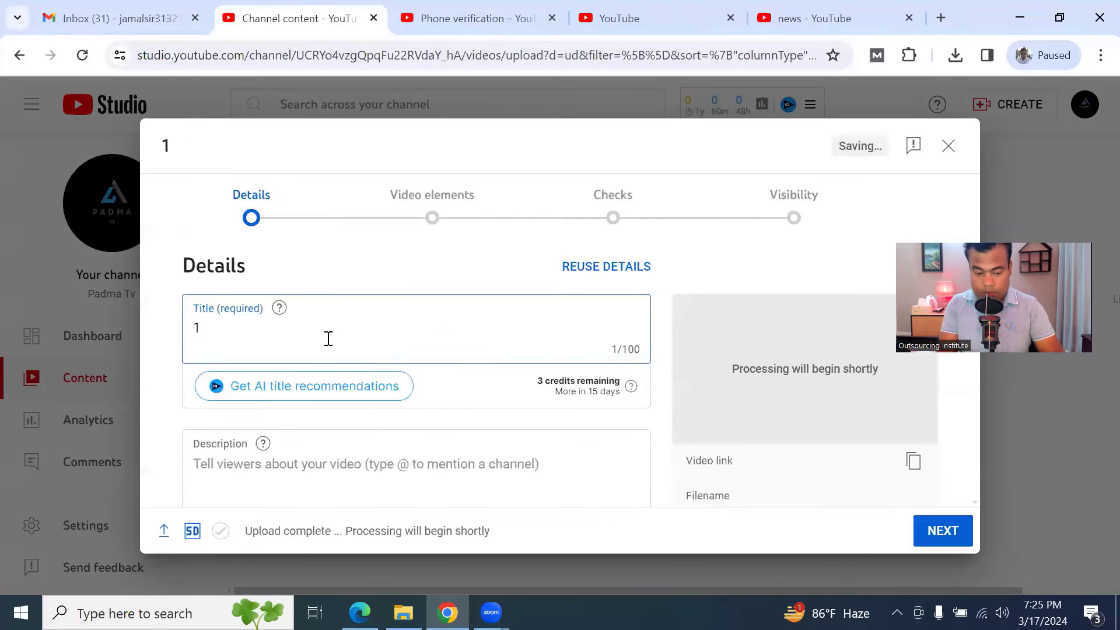
- Replace the default title with 'Bangladesh Weather news'
{"action": "key", "text": "BackSpace"}
{"action": "type", "text": "Freelancing"}
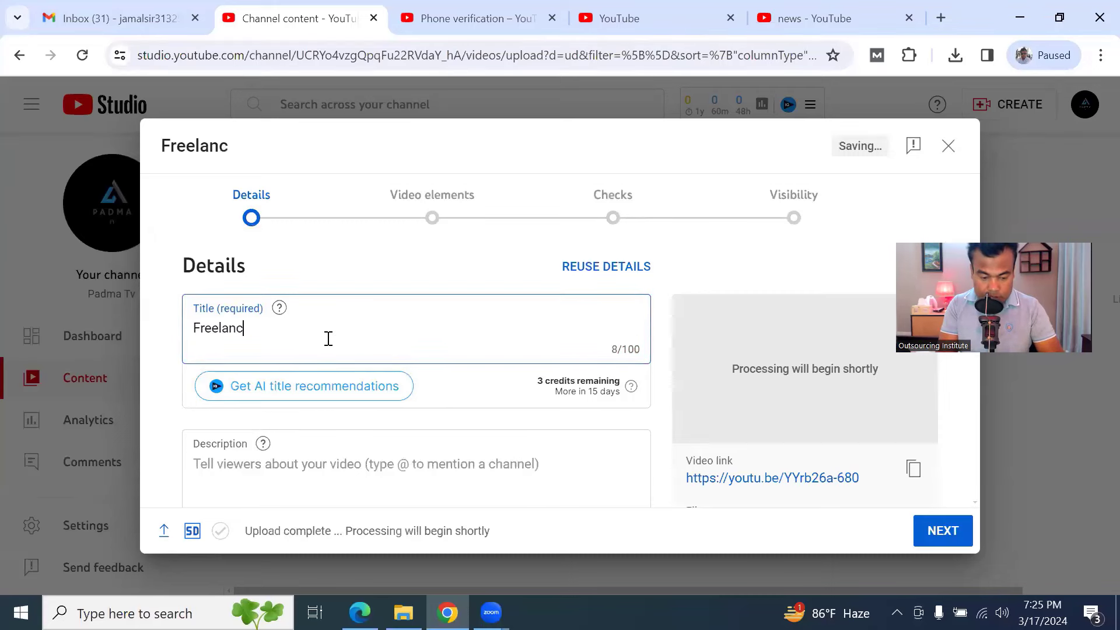
{"action": "key", "text": "BackSpace"}
{"action": "key", "text": "BackSpace"}
{"action": "key", "text": "BackSpace"}
{"action": "key", "text": "BackSpace"}
{"action": "key", "text": "BackSpace"}
{"action": "key", "text": "BackSpace"}
{"action": "key", "text": "BackSpace"}
{"action": "key", "text": "BackSpace"}
{"action": "key", "text": "BackSpace"}
{"action": "key", "text": "BackSpace"}
{"action": "key", "text": "BackSpace"}
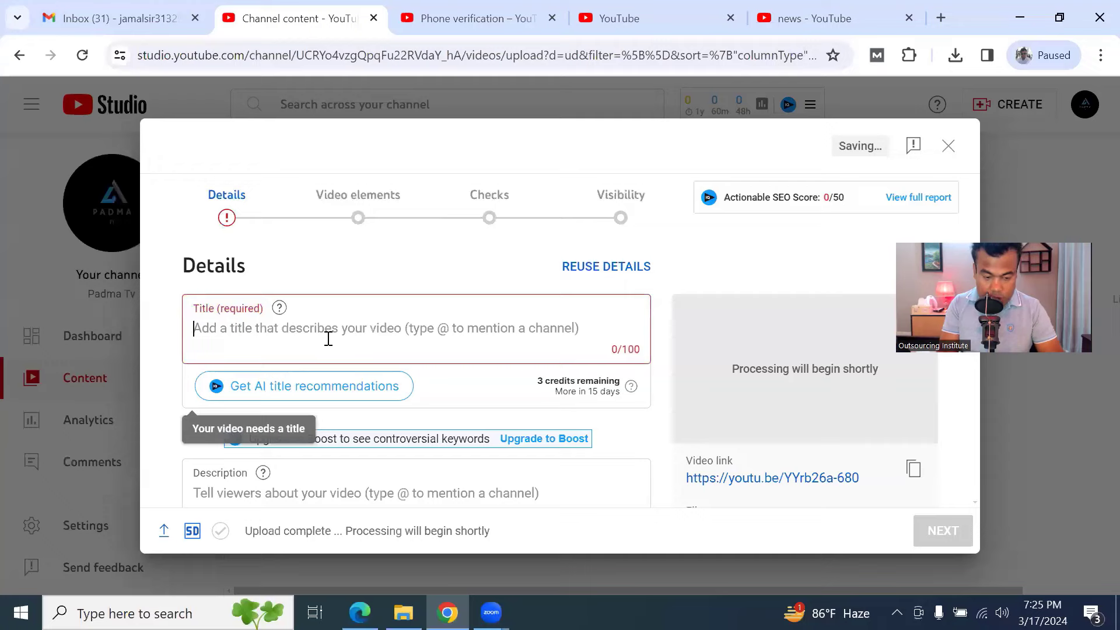
{"action": "type", "text": "ban"}
{"action": "key", "text": "BackSpace"}
{"action": "key", "text": "BackSpace"}
{"action": "type", "text": "bang"}
{"action": "key", "text": "BackSpace"}
{"action": "key", "text": "BackSpace"}
{"action": "key", "text": "BackSpace"}
{"action": "key", "text": "BackSpace"}
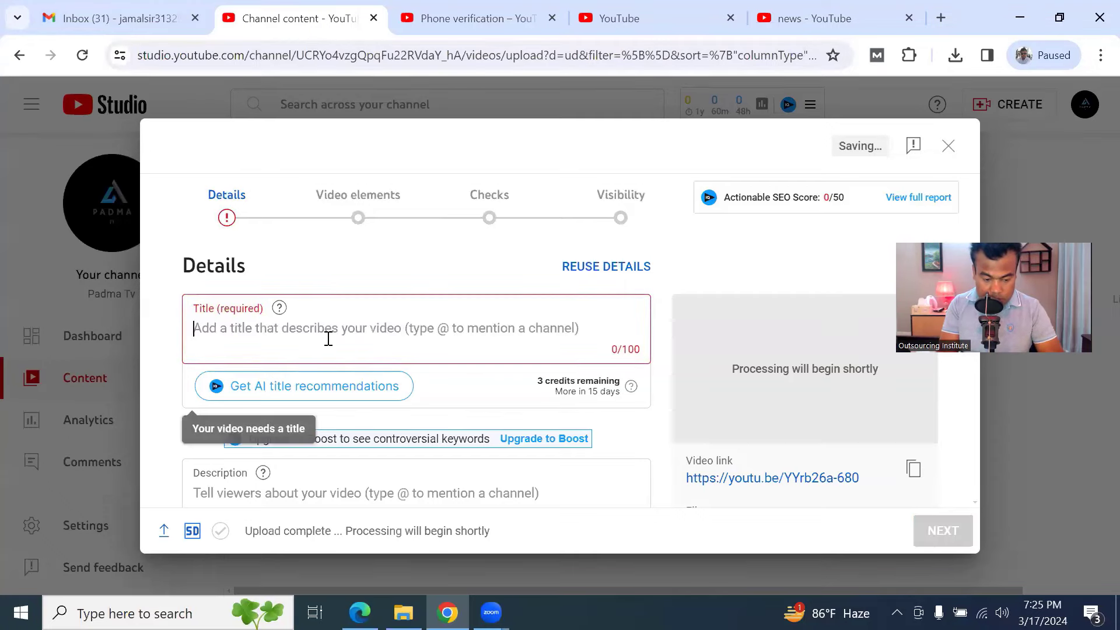
{"action": "type", "text": "Bangla"}
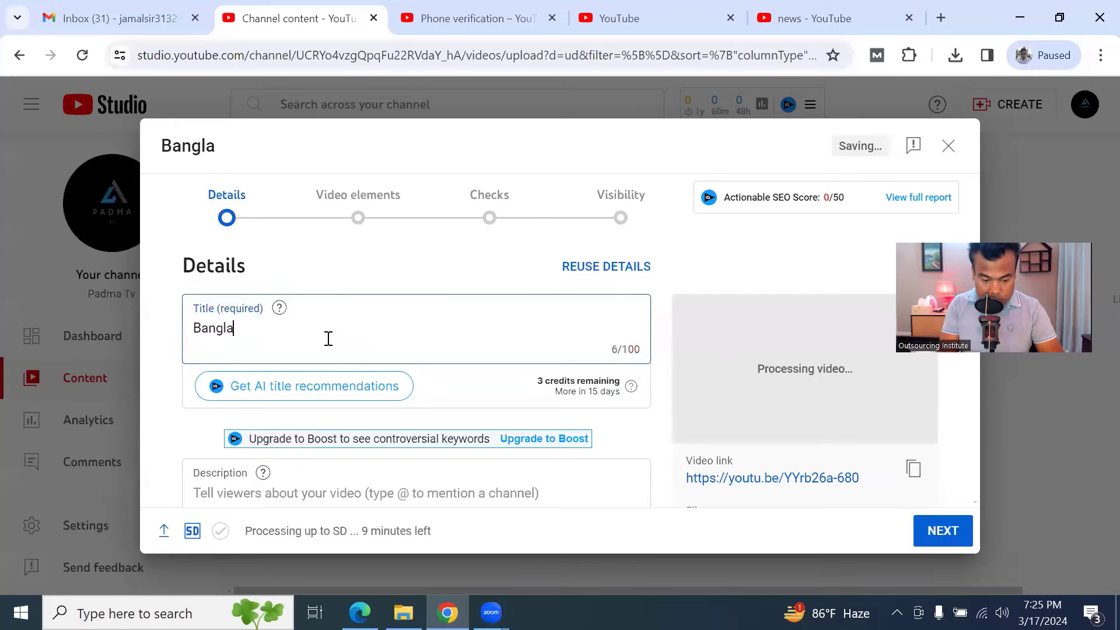
{"action": "type", "text": "desh"}
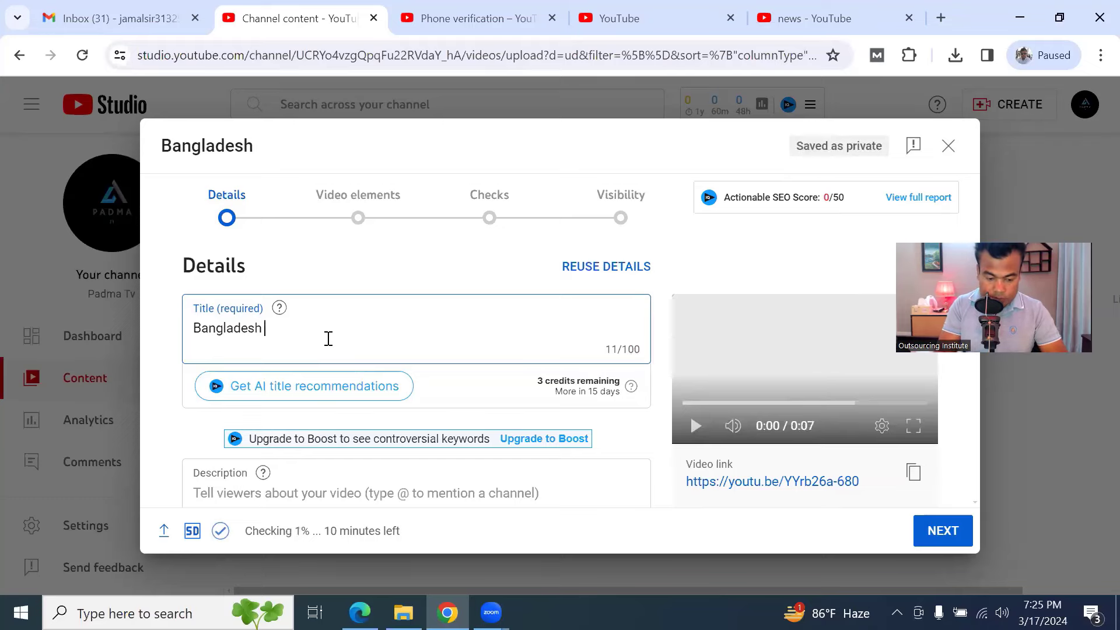
{"action": "type", "text": "Weather"}
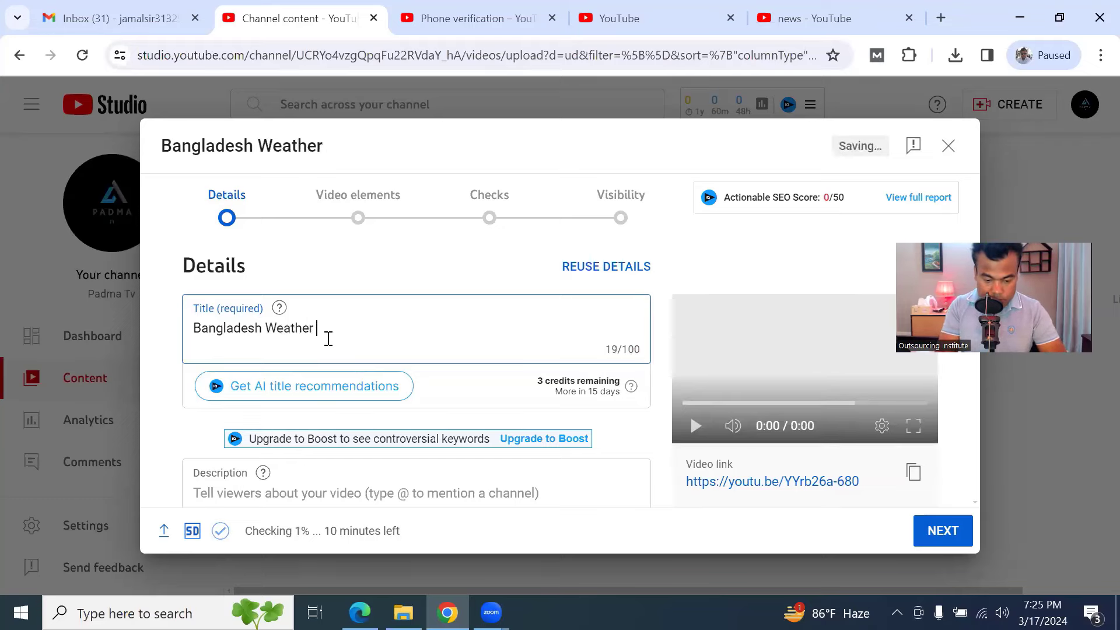
{"action": "type", "text": " news"}
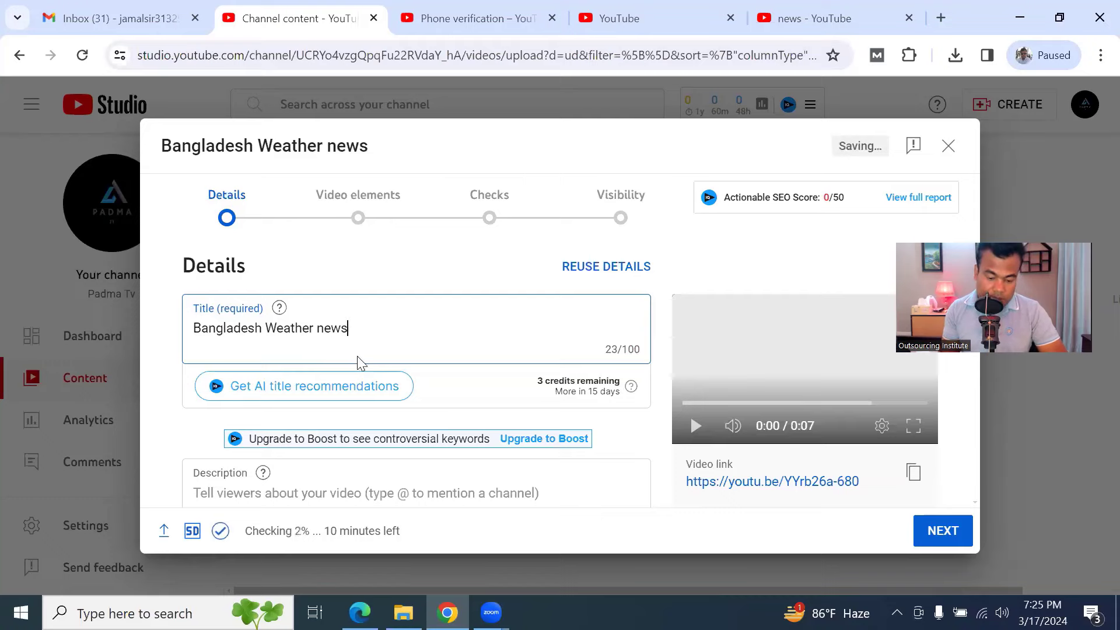
- Write filler text in the description and duplicate it with select-all, copy and paste
{"action": "scroll", "coordinate": [441, 391], "scroll_direction": "down", "scroll_amount": 2}
{"action": "scroll", "coordinate": [440, 390], "scroll_direction": "down", "scroll_amount": 1}
{"action": "left_click", "coordinate": [364, 324]}
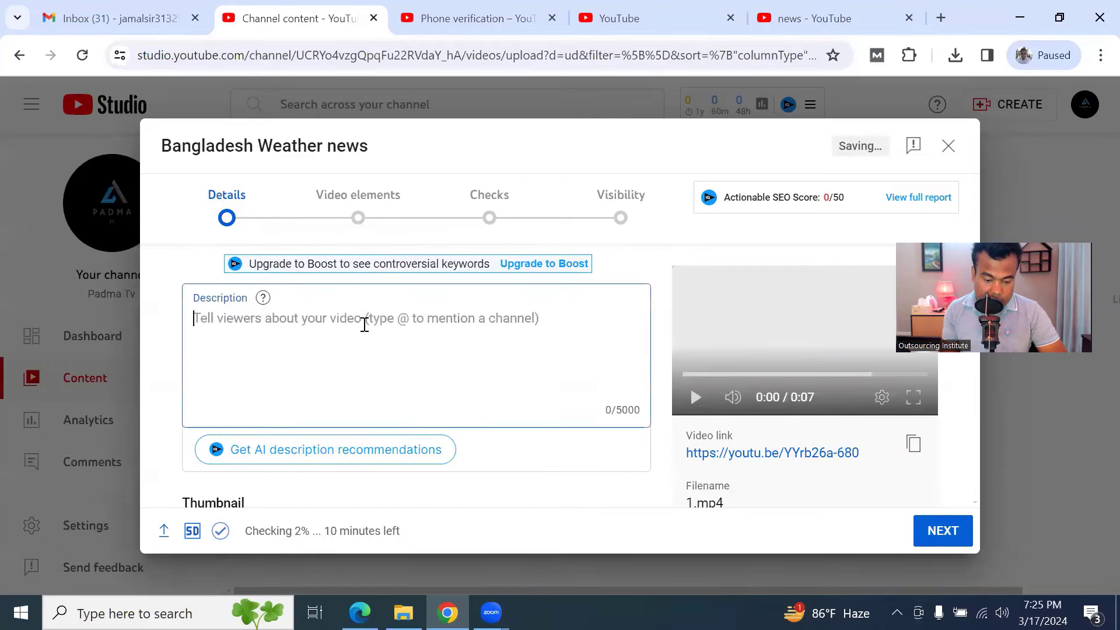
{"action": "type", "text": "asdfasdfasdf asd;ofijas;ldfkjas;ldfkjas"}
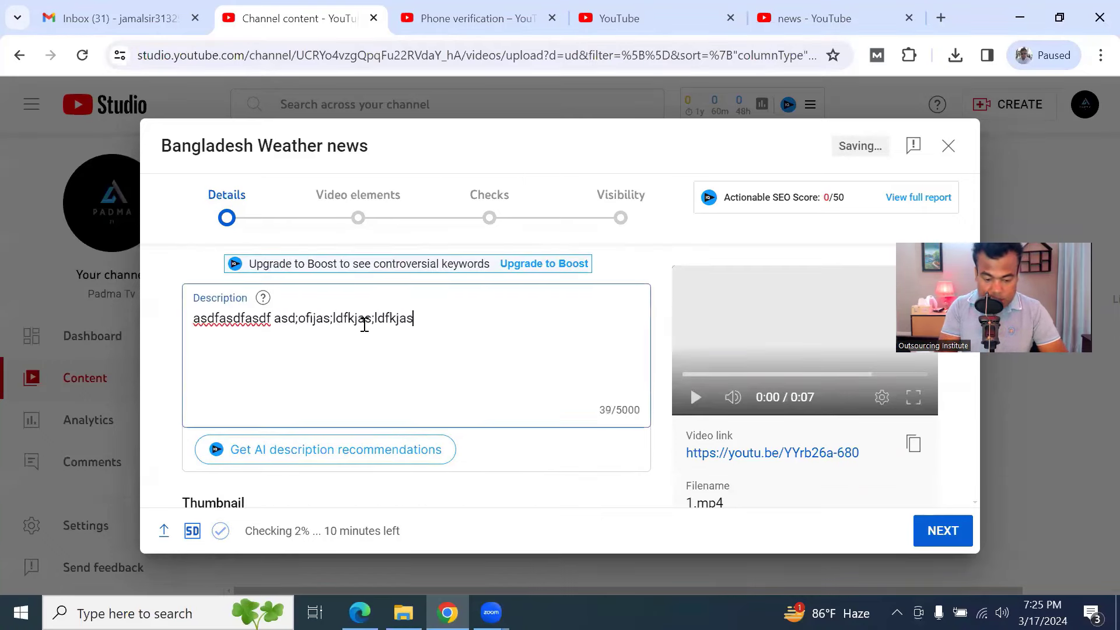
{"action": "type", "text": "df a;sdlkfjas;lkdfja;slkfdjsa;fdlj as;dlfkja;ldkfja;ldkfsj"}
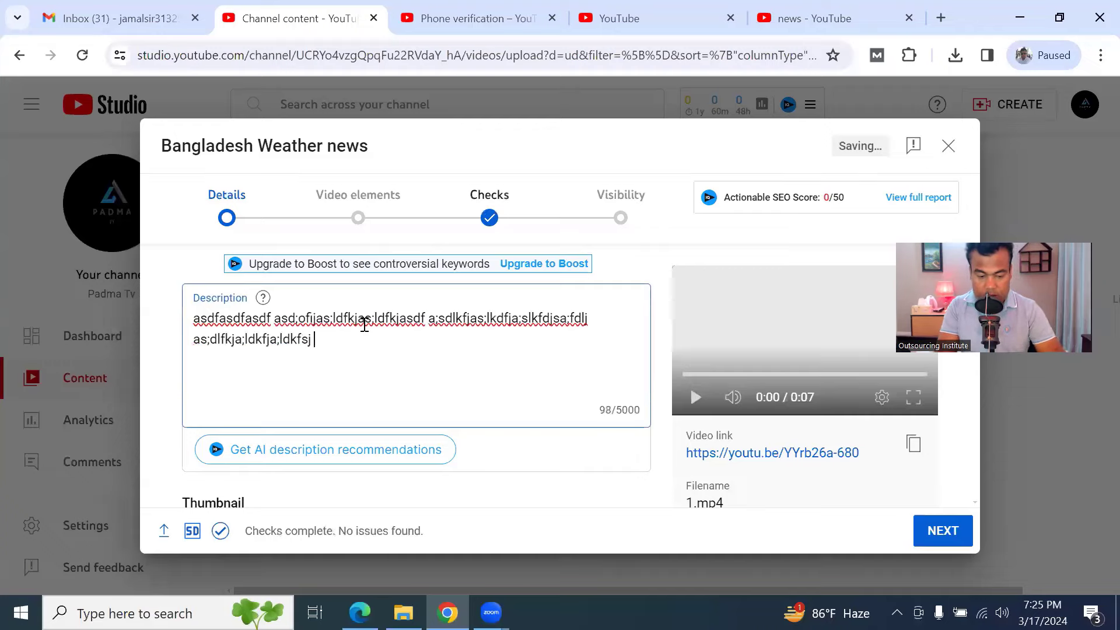
{"action": "key", "text": "ctrl+a"}
{"action": "key", "text": "ctrl+c"}
{"action": "key", "text": "ctrl+v"}
{"action": "key", "text": "ctrl+v"}
{"action": "key", "text": "ctrl+v"}
{"action": "key", "text": "ctrl+v"}
{"action": "key", "text": "ctrl+v"}
{"action": "key", "text": "ctrl+v"}
{"action": "key", "text": "ctrl+v"}
{"action": "key", "text": "ctrl+v"}
{"action": "key", "text": "ctrl+v"}
{"action": "key", "text": "ctrl+v"}
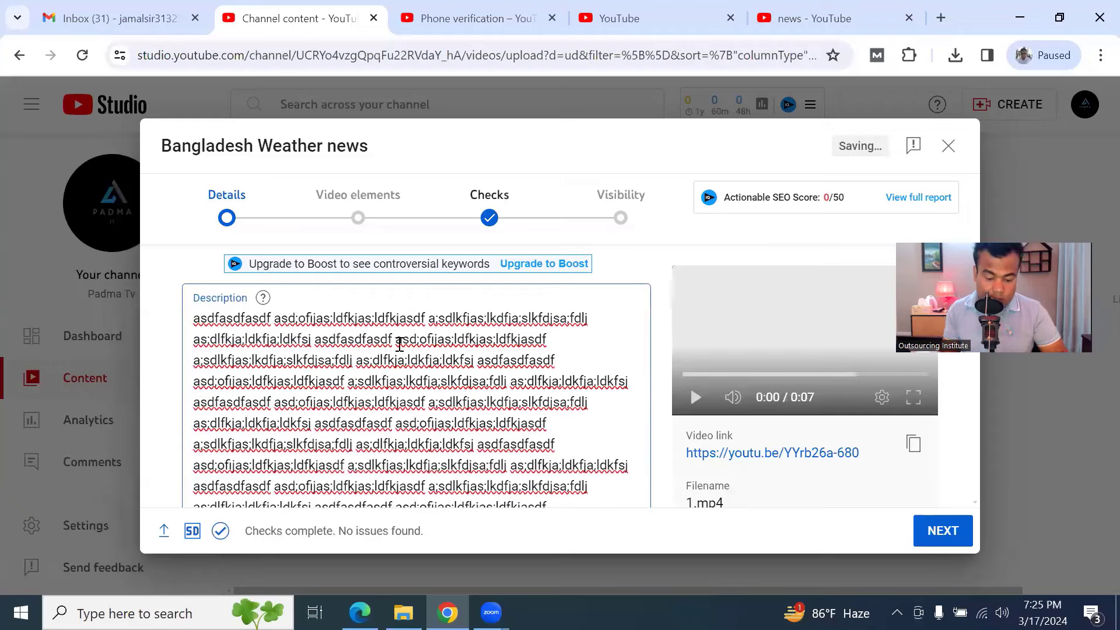
- Begin choosing a custom thumbnail image, then cancel the file dialog
{"action": "scroll", "coordinate": [402, 350], "scroll_direction": "down", "scroll_amount": 8}
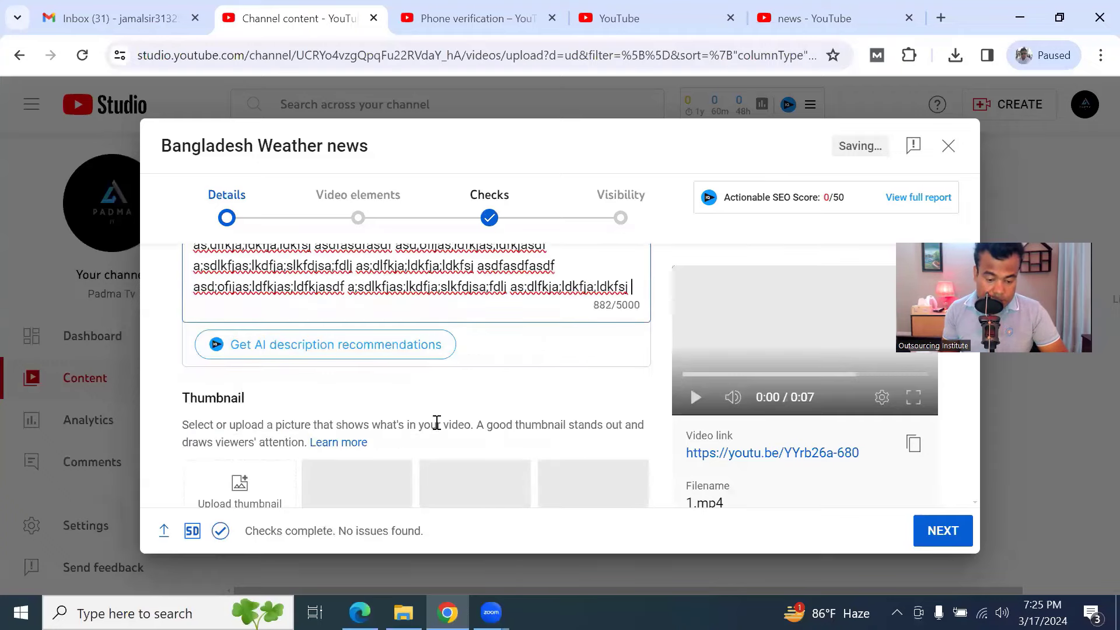
{"action": "scroll", "coordinate": [260, 415], "scroll_direction": "down", "scroll_amount": 2}
{"action": "left_click", "coordinate": [244, 403]}
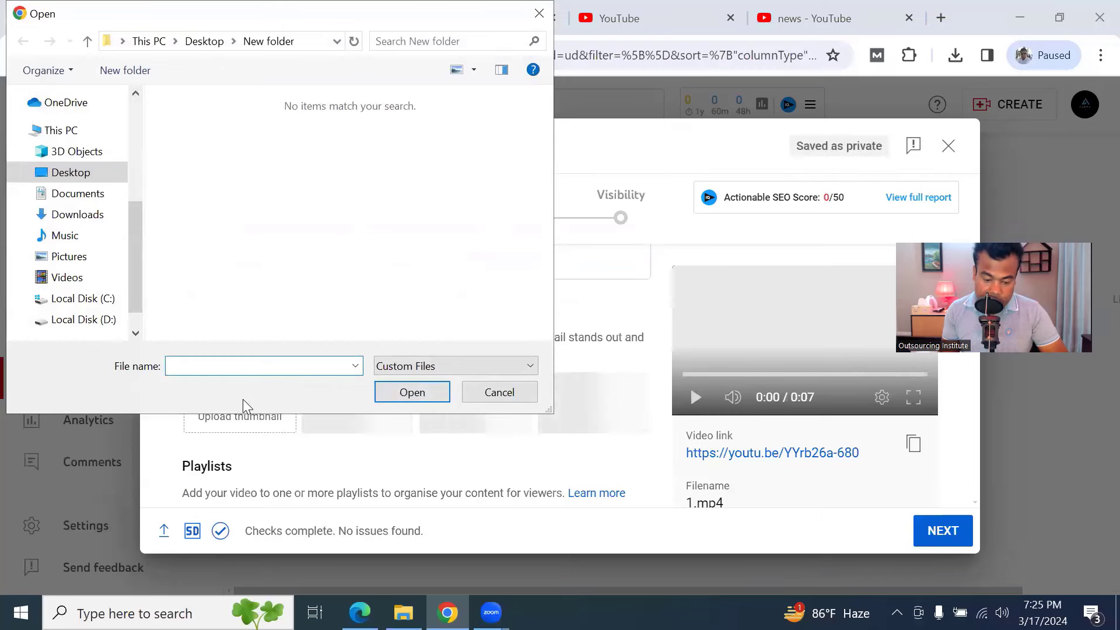
{"action": "left_click", "coordinate": [497, 395]}
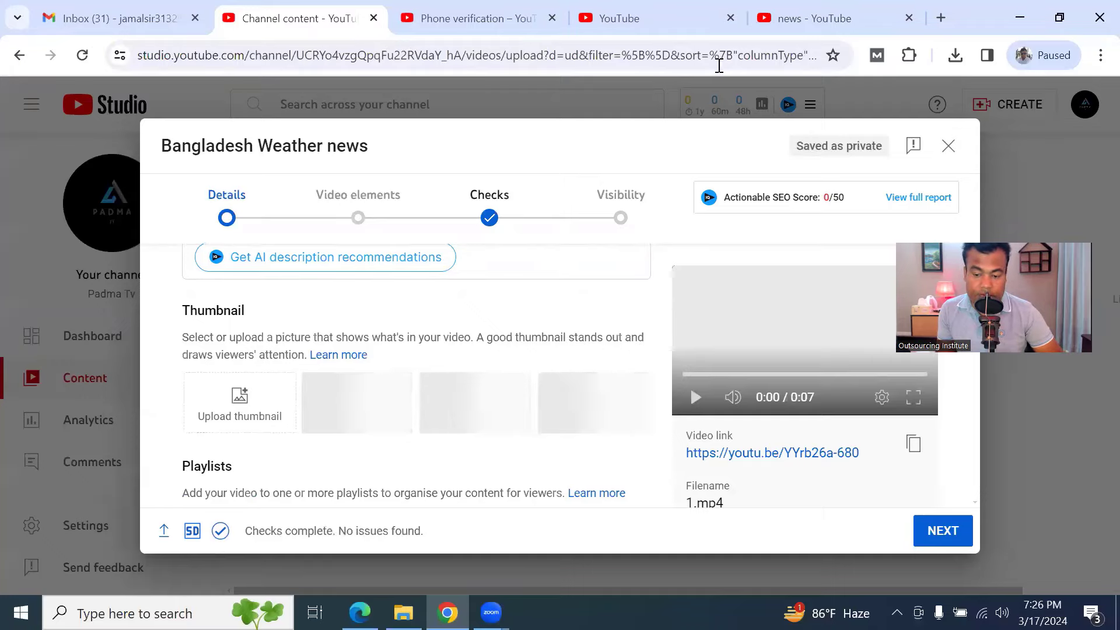
{"action": "left_click", "coordinate": [784, 21]}
{"action": "scroll", "coordinate": [409, 400], "scroll_direction": "down", "scroll_amount": 15}
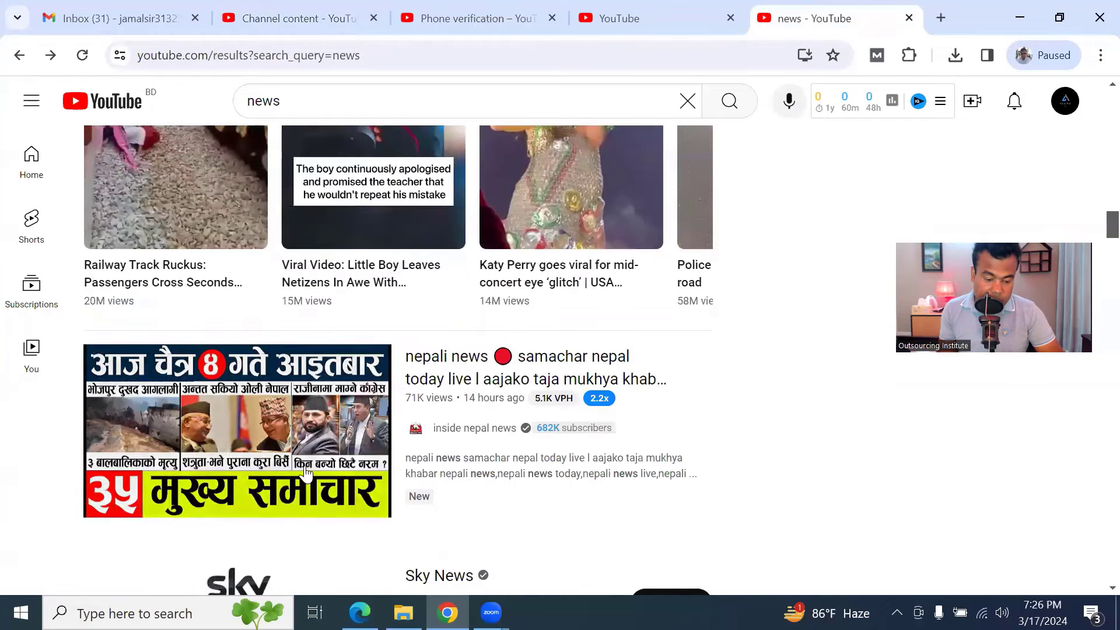
{"action": "scroll", "coordinate": [336, 440], "scroll_direction": "down", "scroll_amount": 7}
{"action": "scroll", "coordinate": [291, 435], "scroll_direction": "down", "scroll_amount": 4}
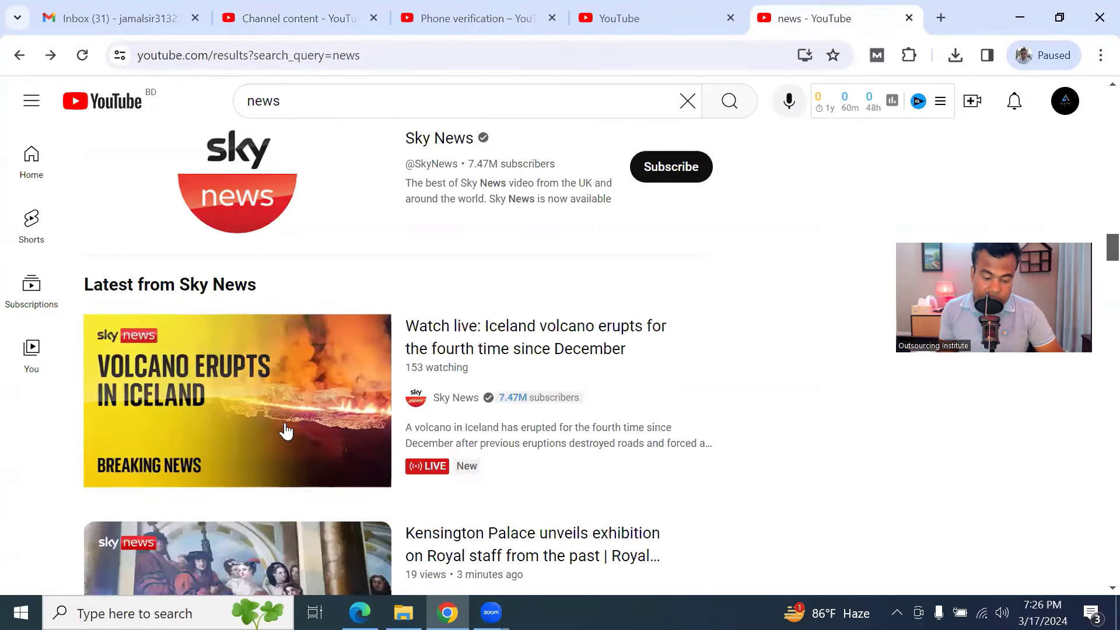
{"action": "scroll", "coordinate": [245, 431], "scroll_direction": "down", "scroll_amount": 12}
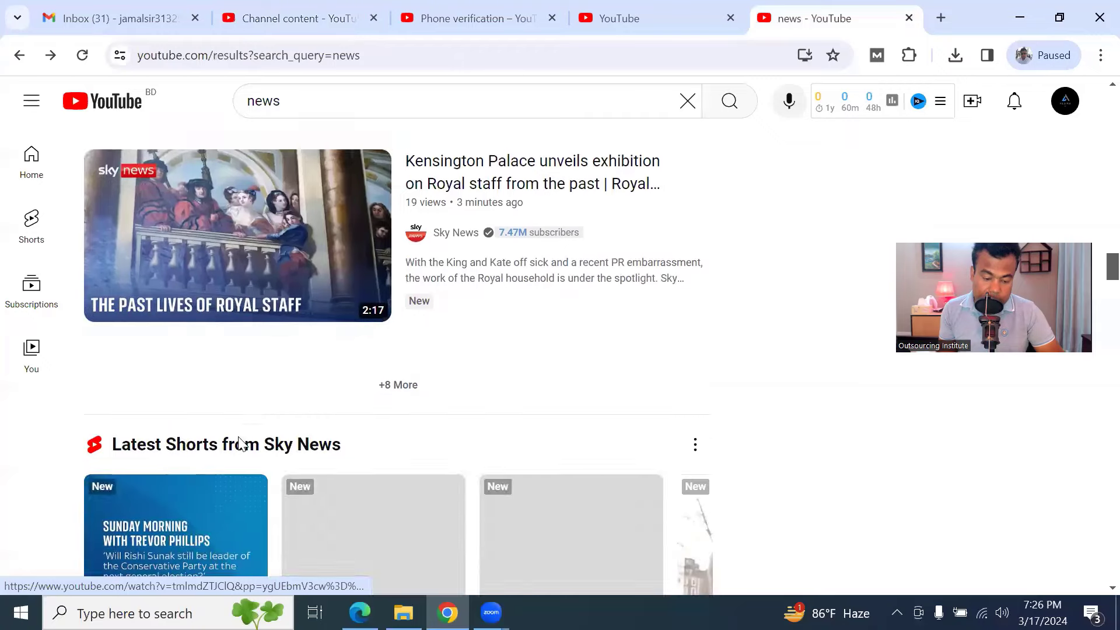
{"action": "scroll", "coordinate": [188, 478], "scroll_direction": "down", "scroll_amount": 1}
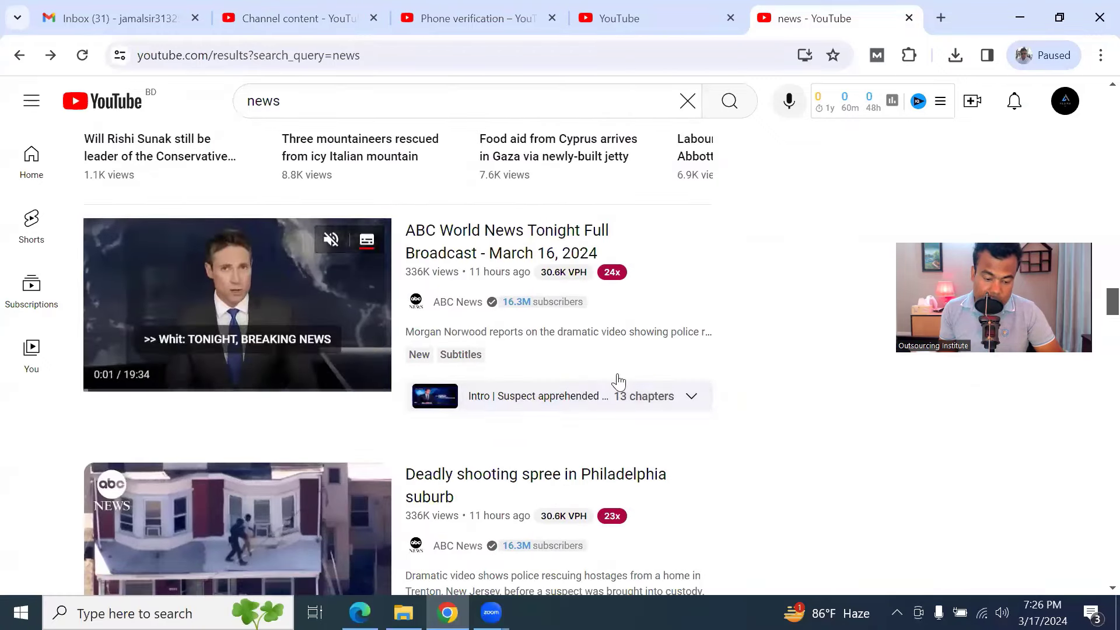
{"action": "scroll", "coordinate": [811, 315], "scroll_direction": "down", "scroll_amount": 6}
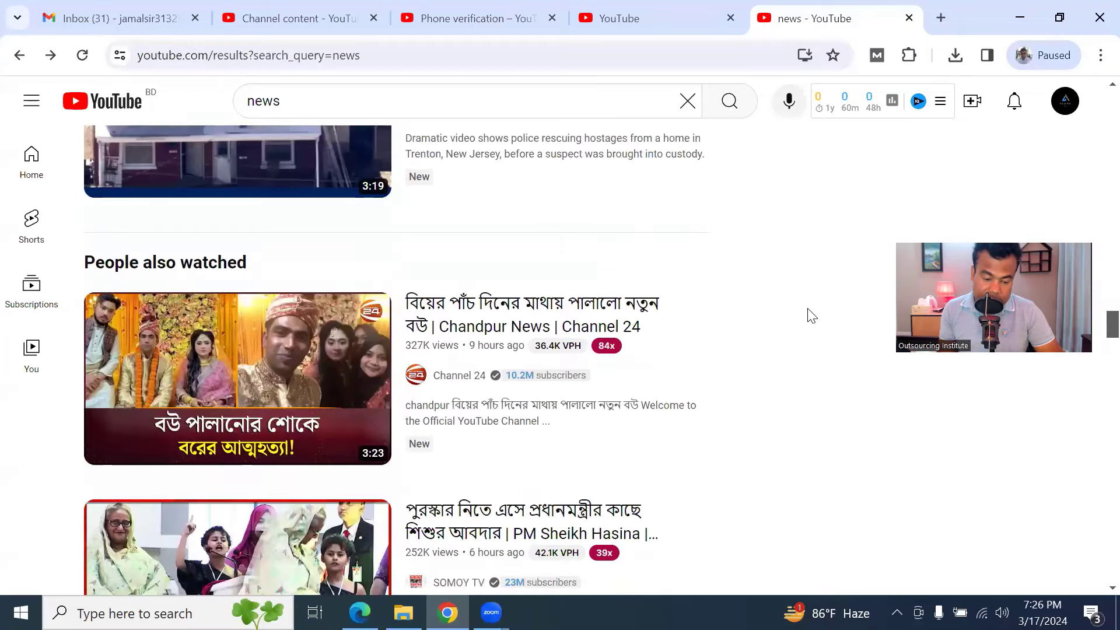
{"action": "scroll", "coordinate": [811, 315], "scroll_direction": "down", "scroll_amount": 3}
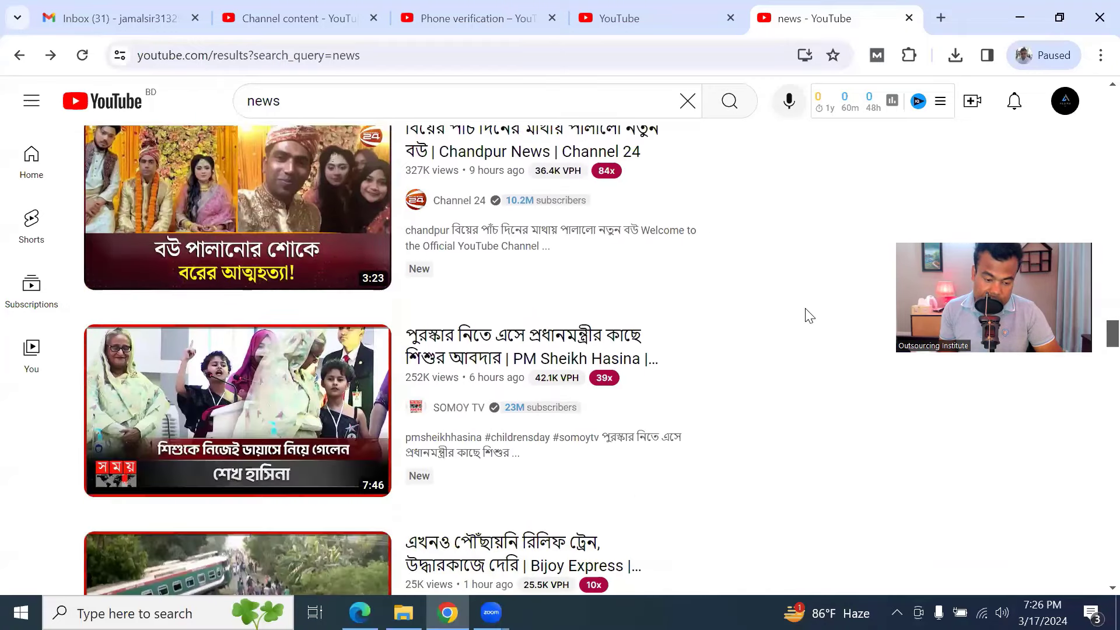
{"action": "scroll", "coordinate": [805, 315], "scroll_direction": "up", "scroll_amount": 2}
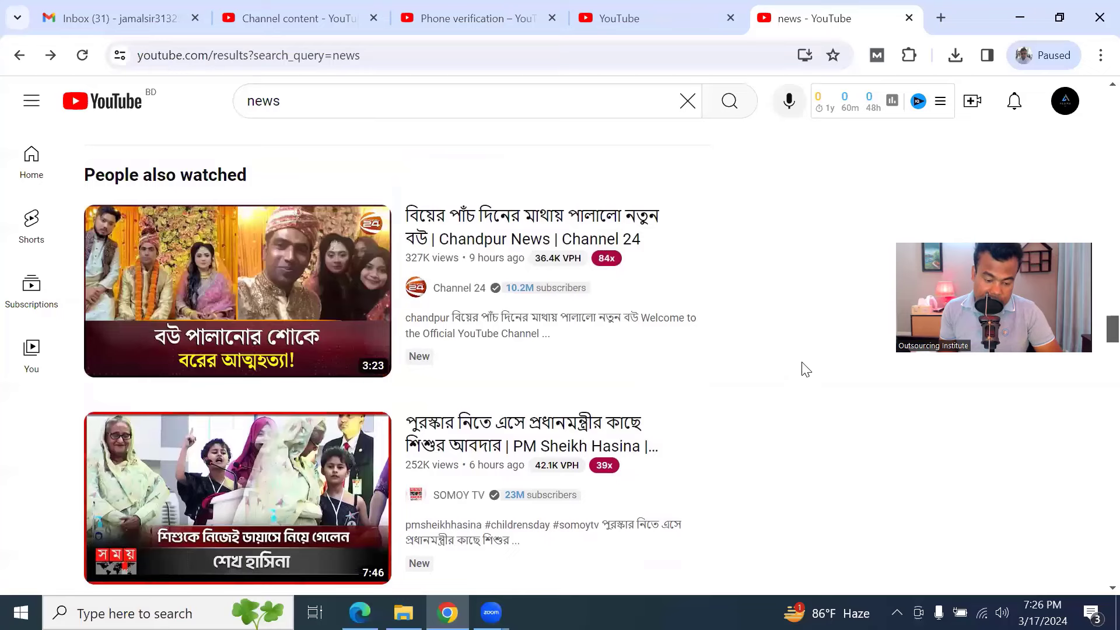
{"action": "scroll", "coordinate": [802, 373], "scroll_direction": "down", "scroll_amount": 9}
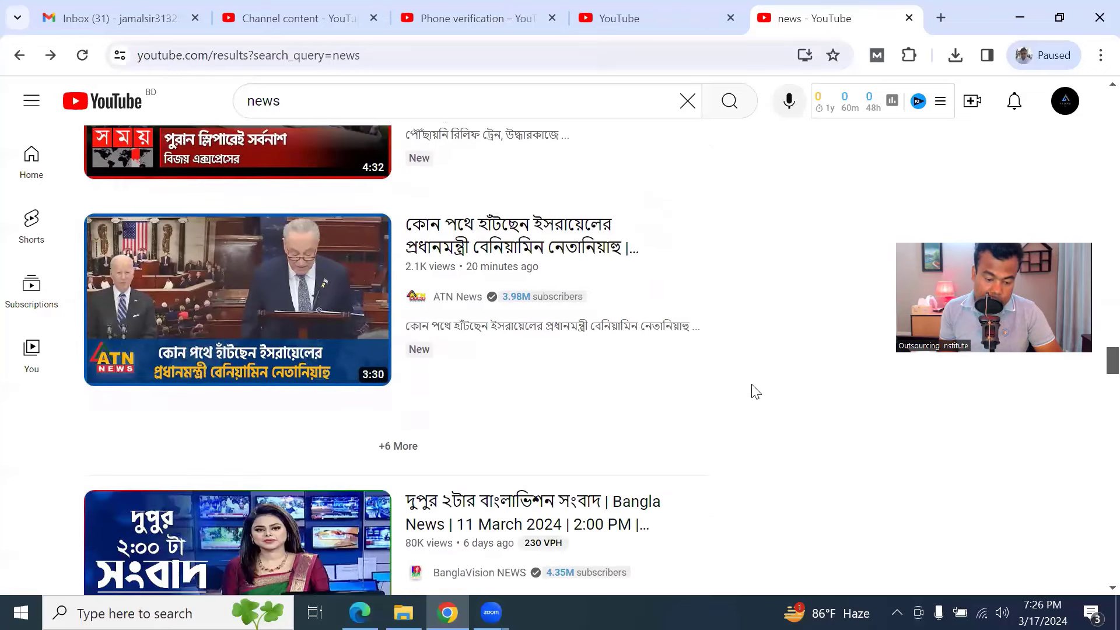
{"action": "scroll", "coordinate": [756, 392], "scroll_direction": "down", "scroll_amount": 4}
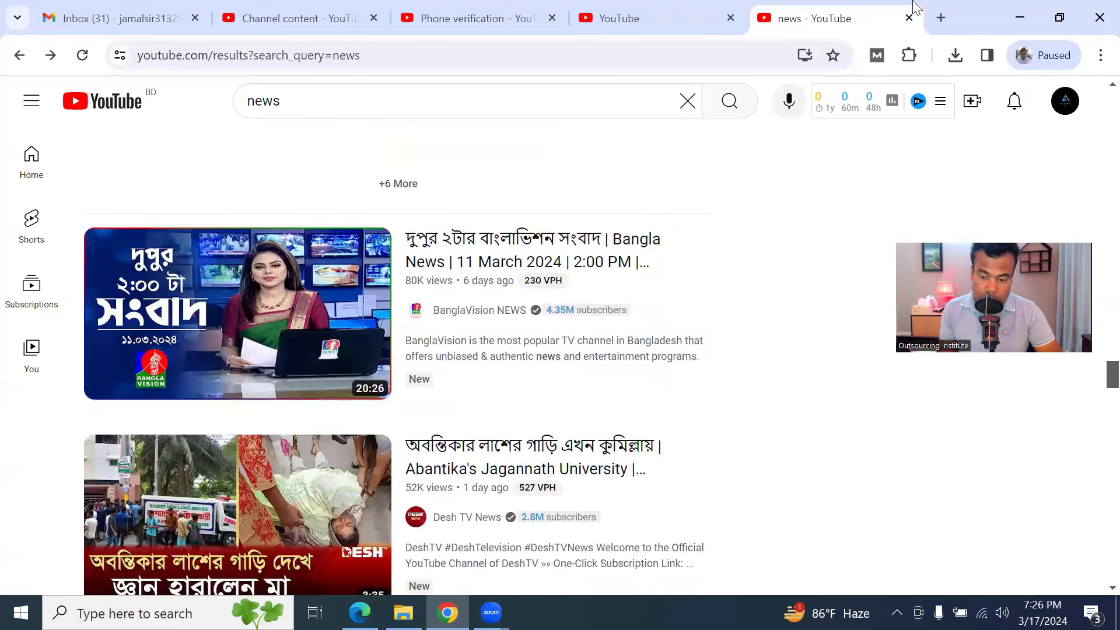
- Go to canva.com in a new tab and search templates for 'thumbnail'
{"action": "left_click", "coordinate": [941, 17]}
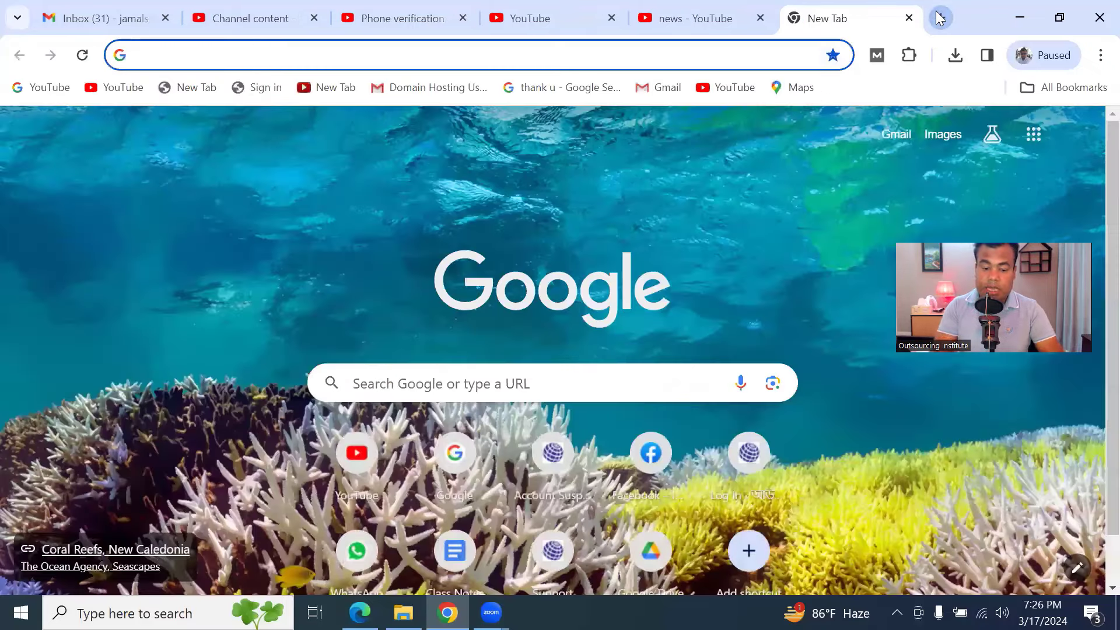
{"action": "type", "text": "ca"}
{"action": "key", "text": "Return"}
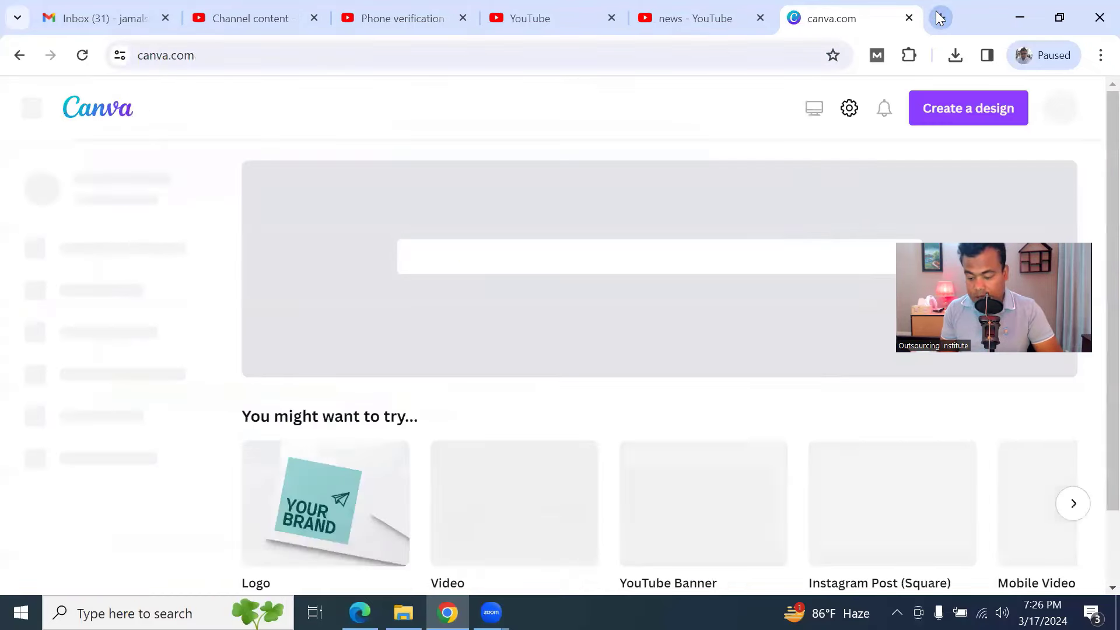
{"action": "left_click", "coordinate": [642, 257]}
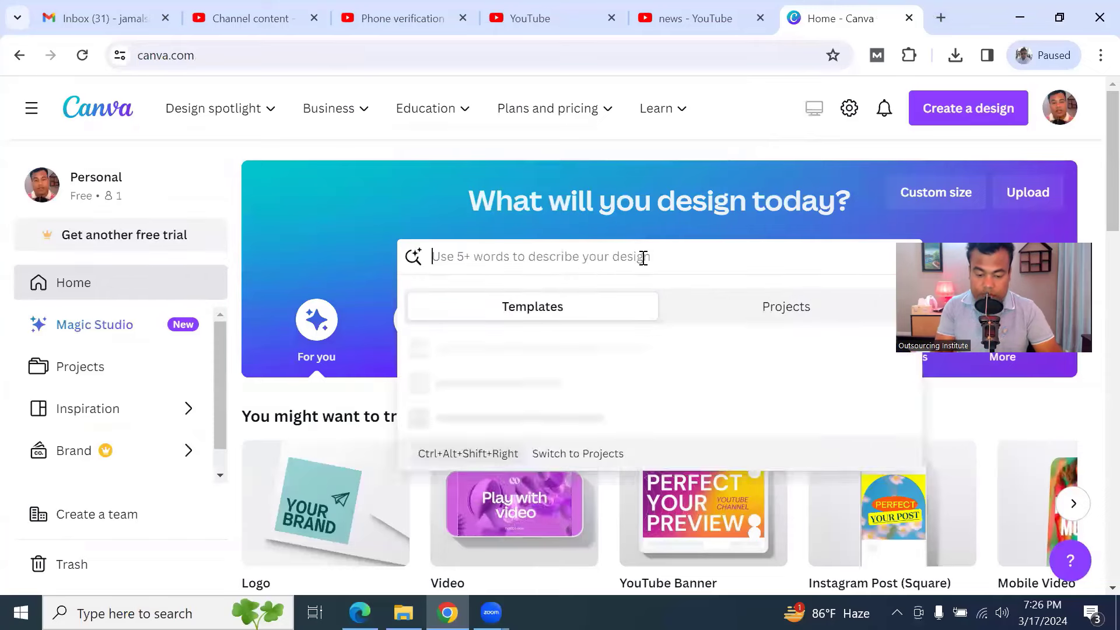
{"action": "type", "text": "thumbnail"}
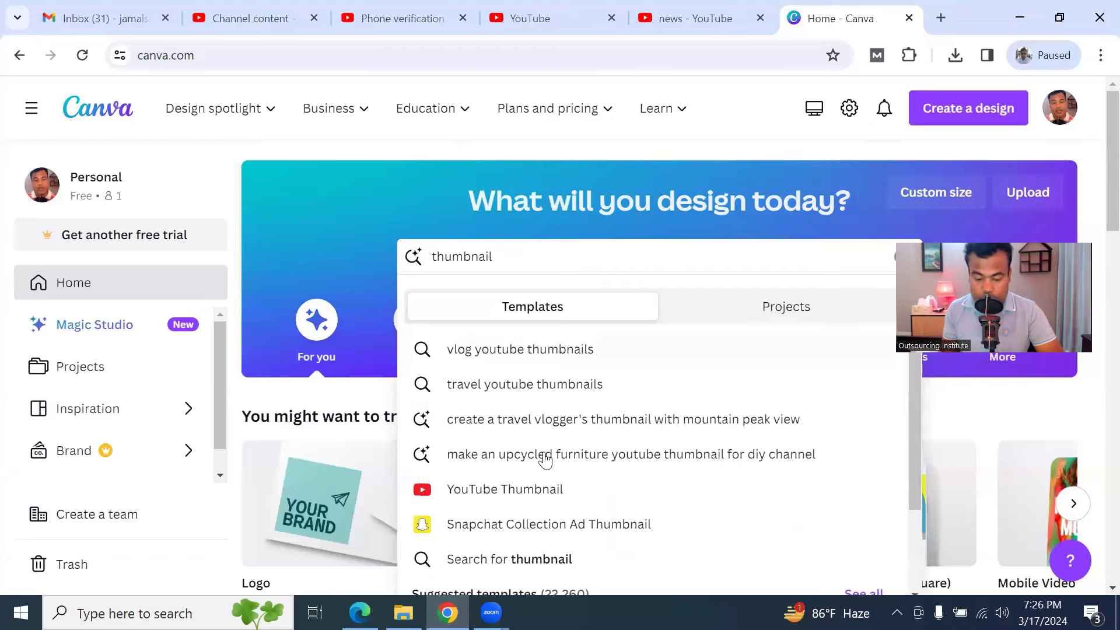
- Browse YouTube Thumbnail templates and preview the Yellow White Bold Best AI Websites one
{"action": "left_click", "coordinate": [537, 490]}
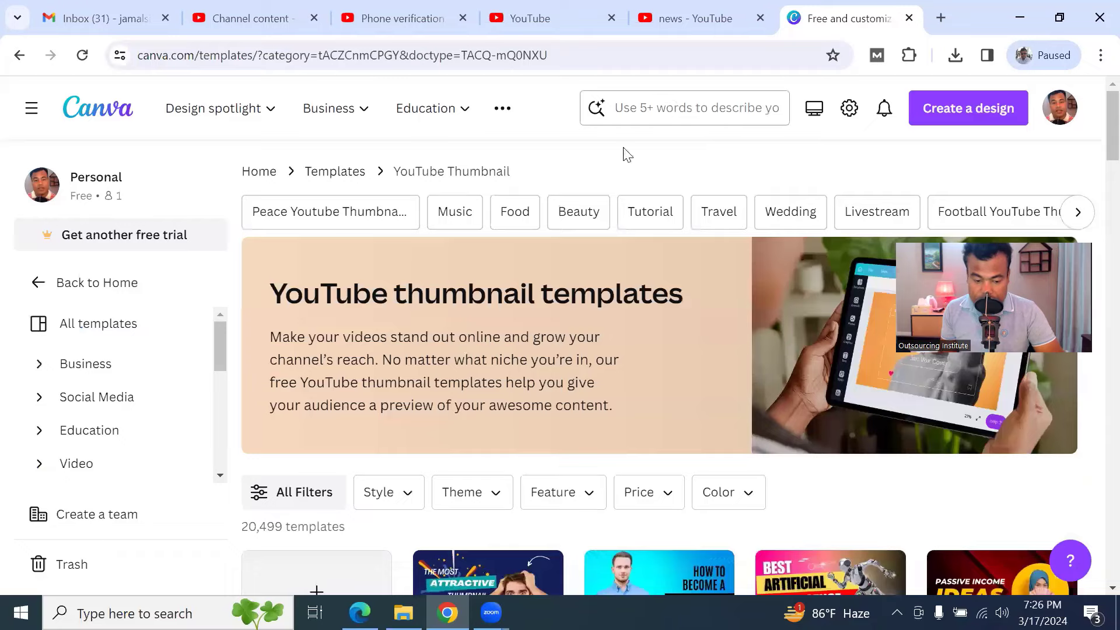
{"action": "scroll", "coordinate": [648, 371], "scroll_direction": "down", "scroll_amount": 5}
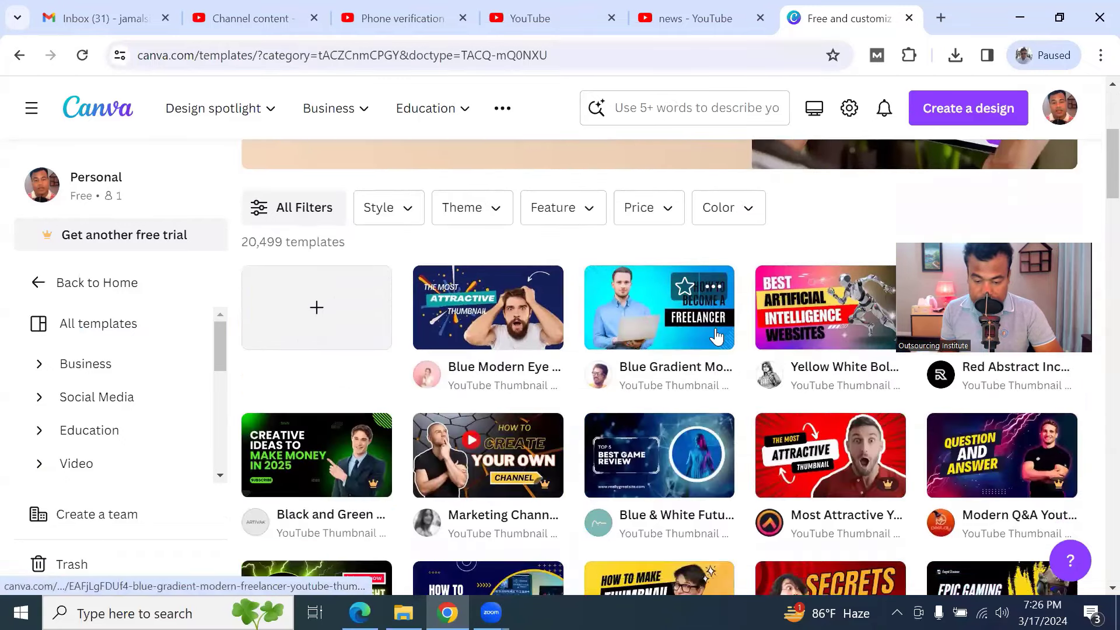
{"action": "scroll", "coordinate": [717, 337], "scroll_direction": "down", "scroll_amount": 1}
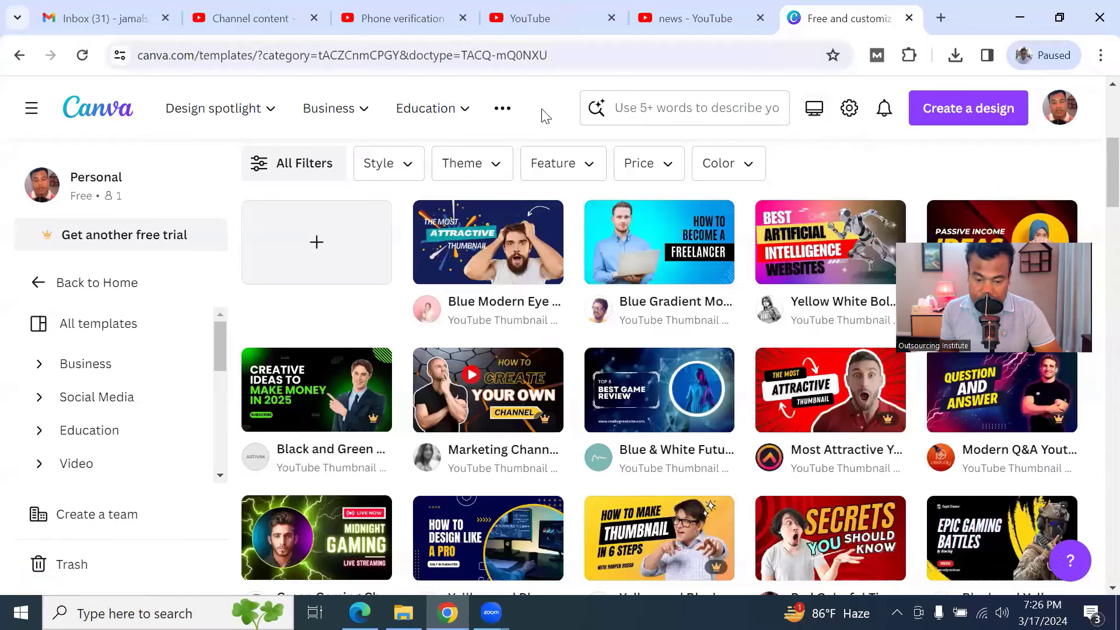
{"action": "scroll", "coordinate": [636, 457], "scroll_direction": "down", "scroll_amount": 3}
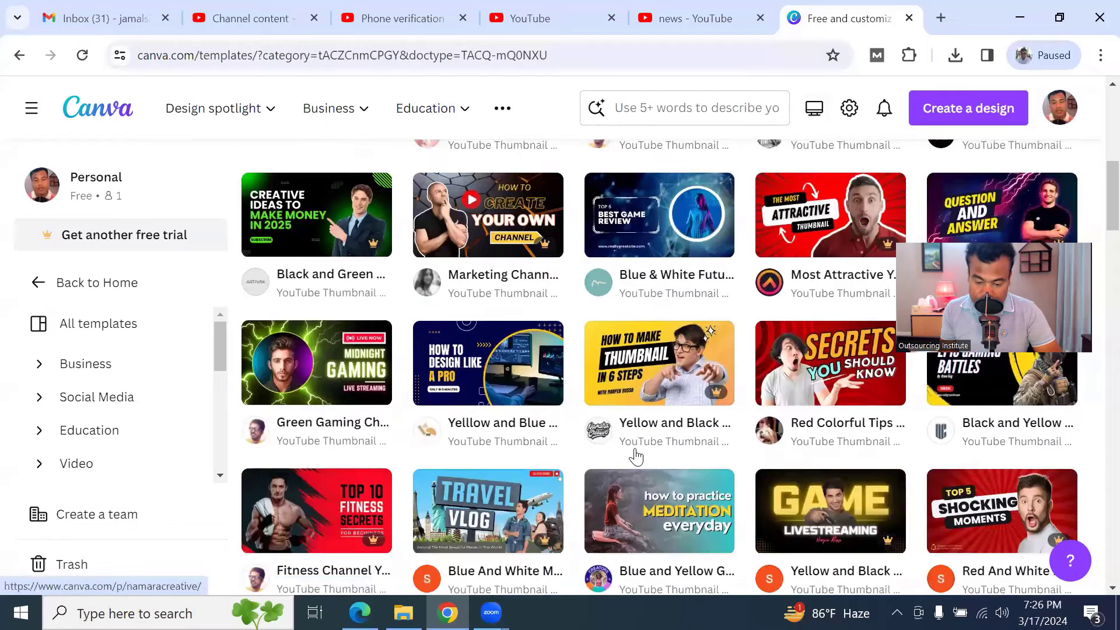
{"action": "scroll", "coordinate": [636, 457], "scroll_direction": "down", "scroll_amount": 6}
{"action": "scroll", "coordinate": [628, 451], "scroll_direction": "up", "scroll_amount": 11}
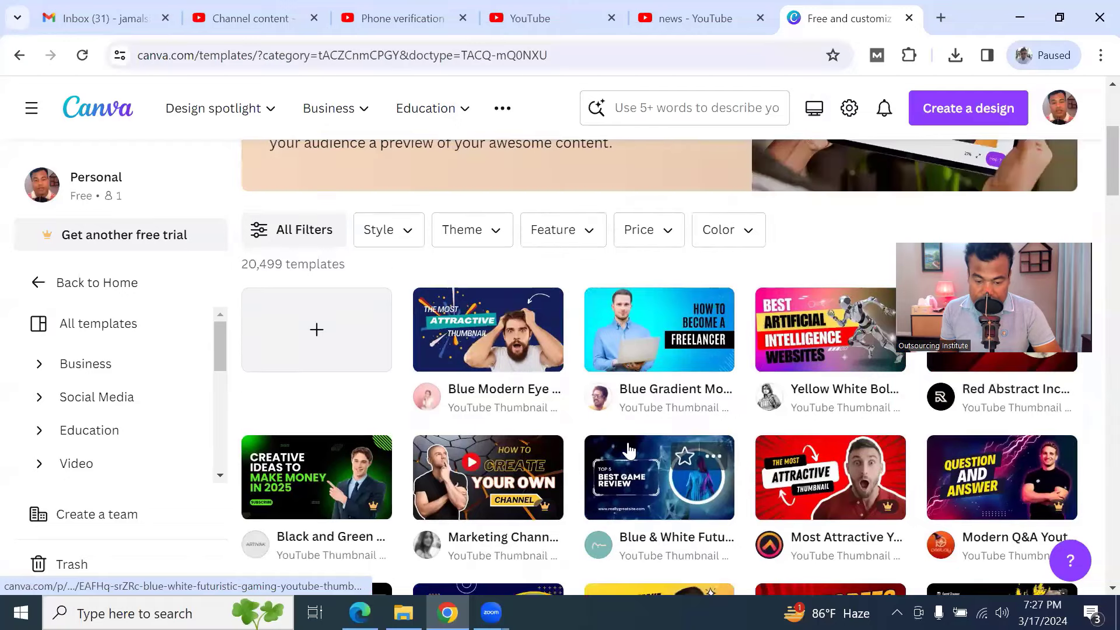
{"action": "scroll", "coordinate": [628, 451], "scroll_direction": "down", "scroll_amount": 2}
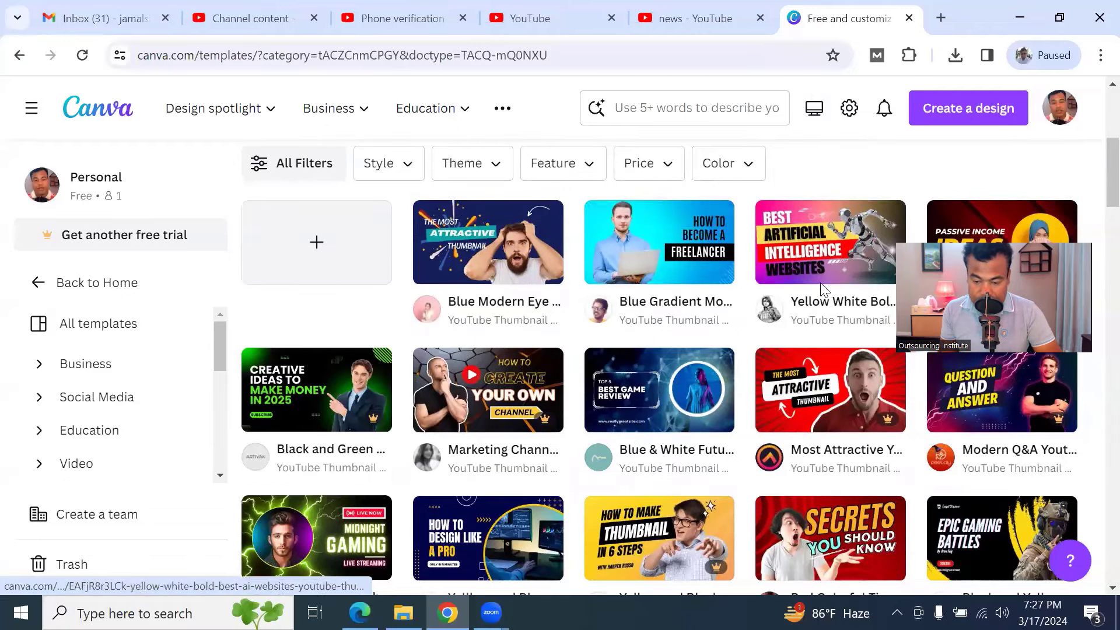
{"action": "mouse_move", "coordinate": [830, 263]}
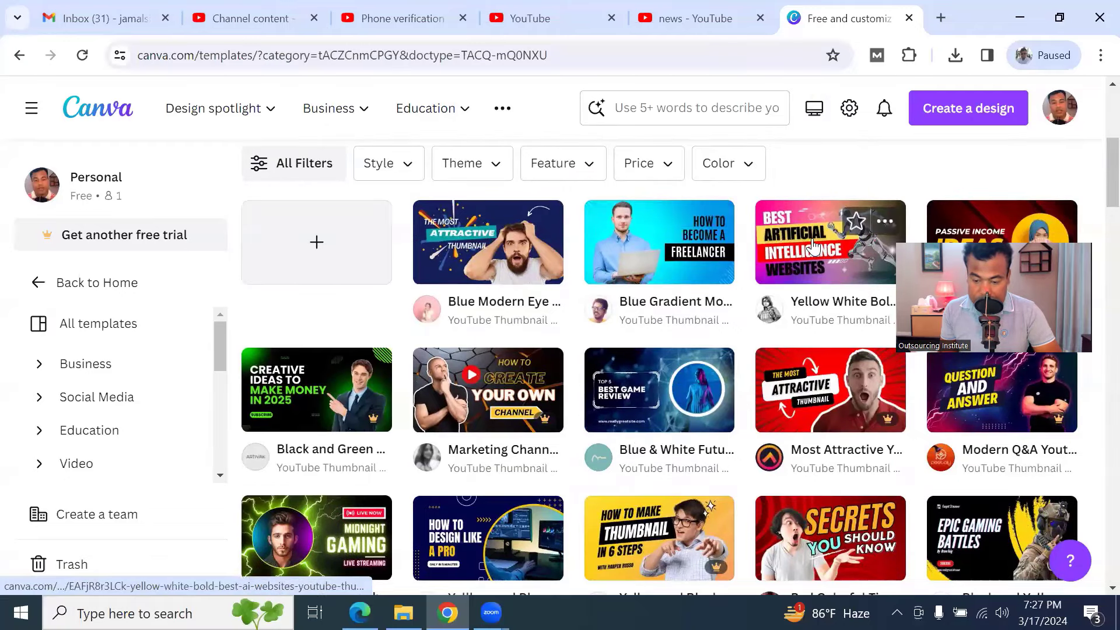
{"action": "left_click", "coordinate": [815, 247]}
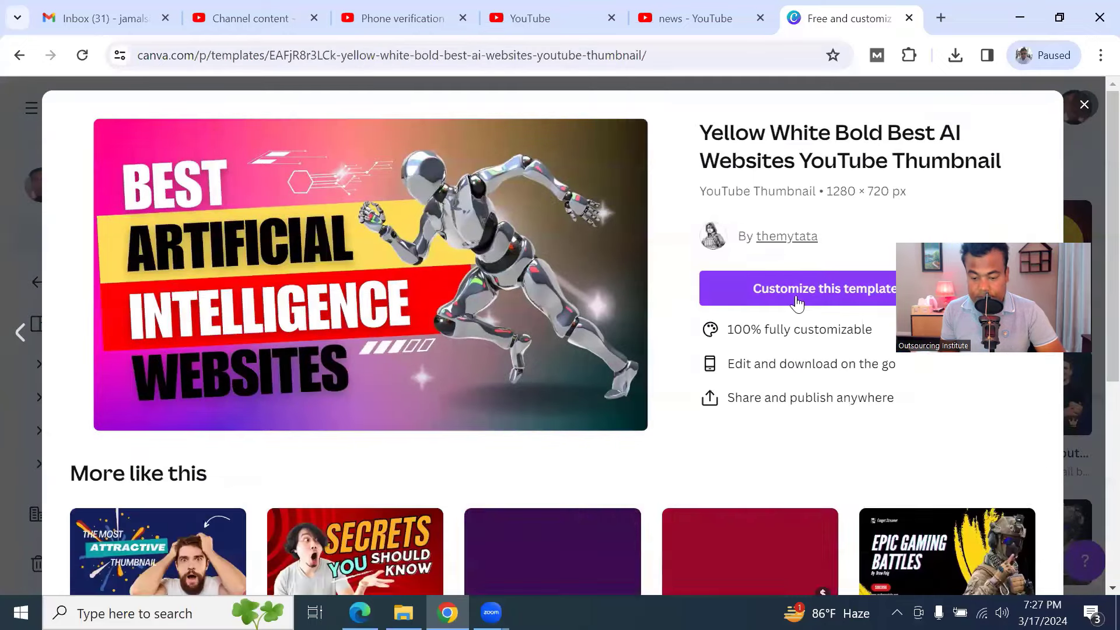
- Customize the AI Websites template and replace ARTIFICIAL with FREELANCING
{"action": "left_click", "coordinate": [794, 289]}
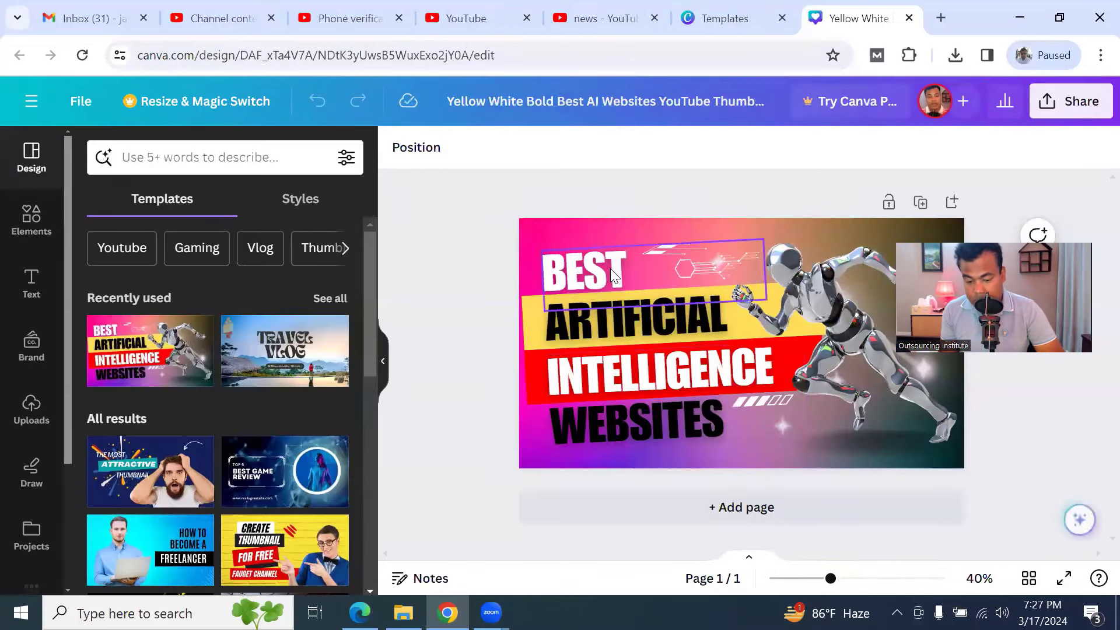
{"action": "double_click", "coordinate": [627, 300]}
{"action": "double_click", "coordinate": [699, 322]}
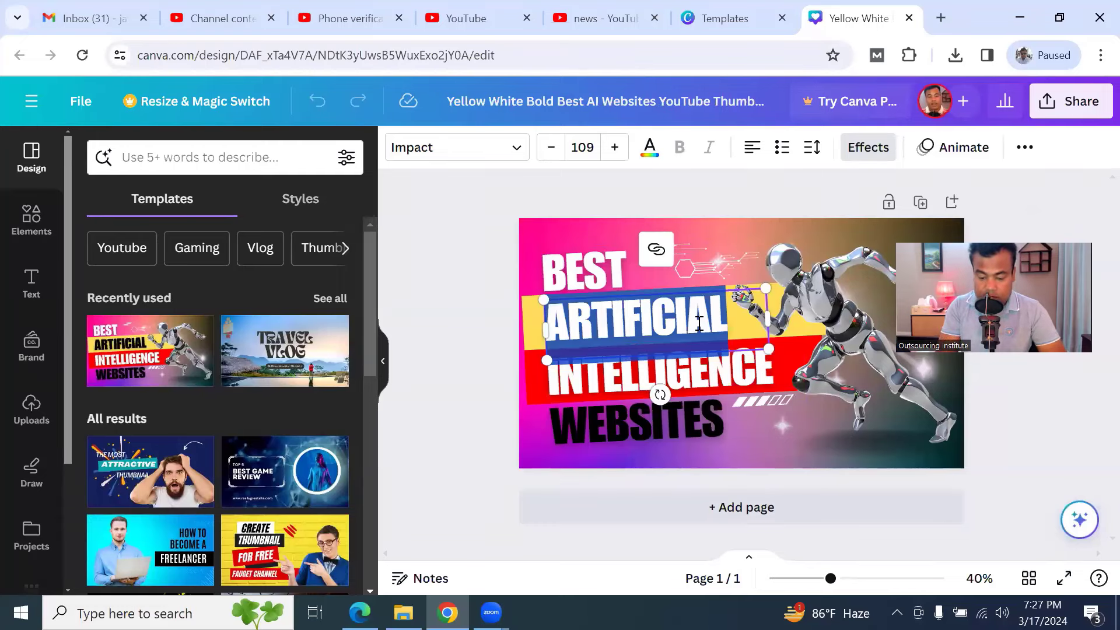
{"action": "type", "text": "FREELANC"}
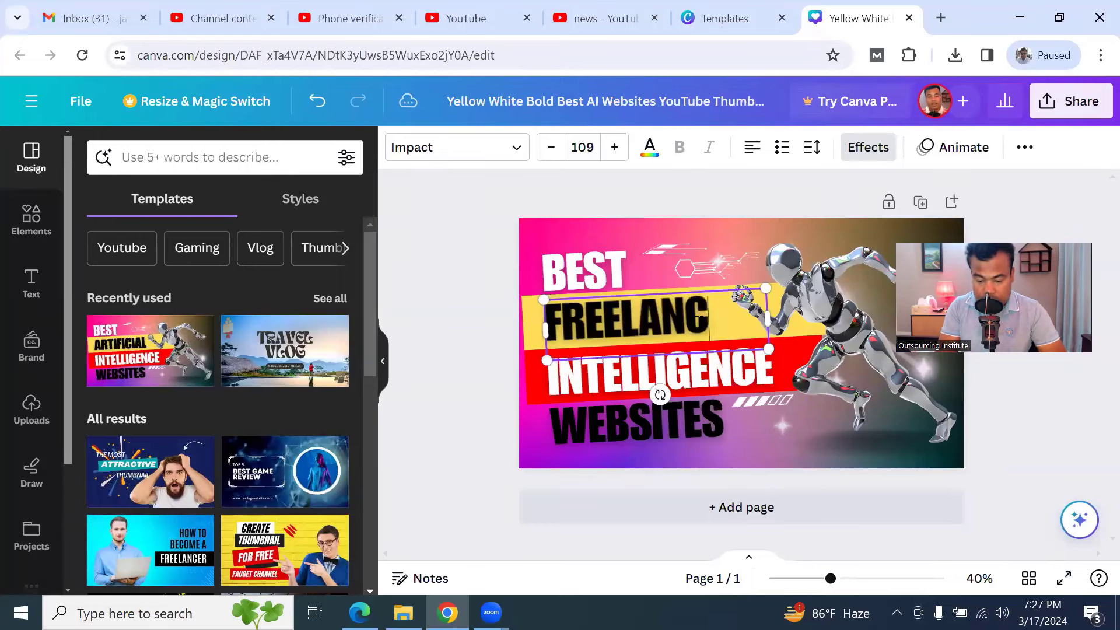
{"action": "type", "text": "ING"}
- Widen the FREELANCING text box and reduce its font size eight steps to fit one line
{"action": "double_click", "coordinate": [721, 382]}
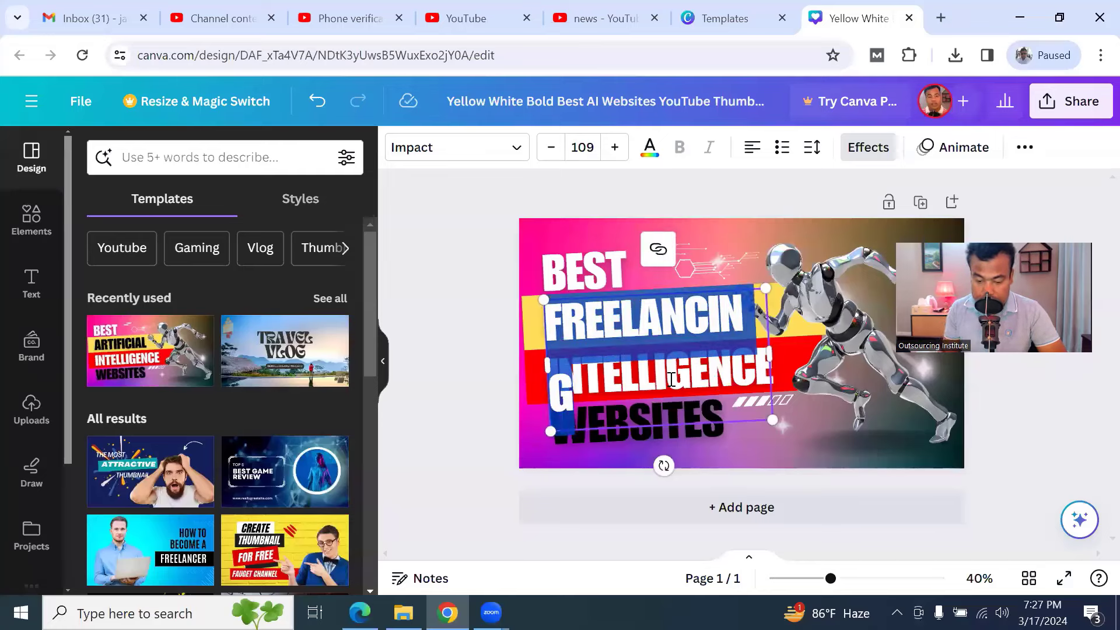
{"action": "left_click_drag", "start_coordinate": [570, 391], "coordinate": [508, 369]}
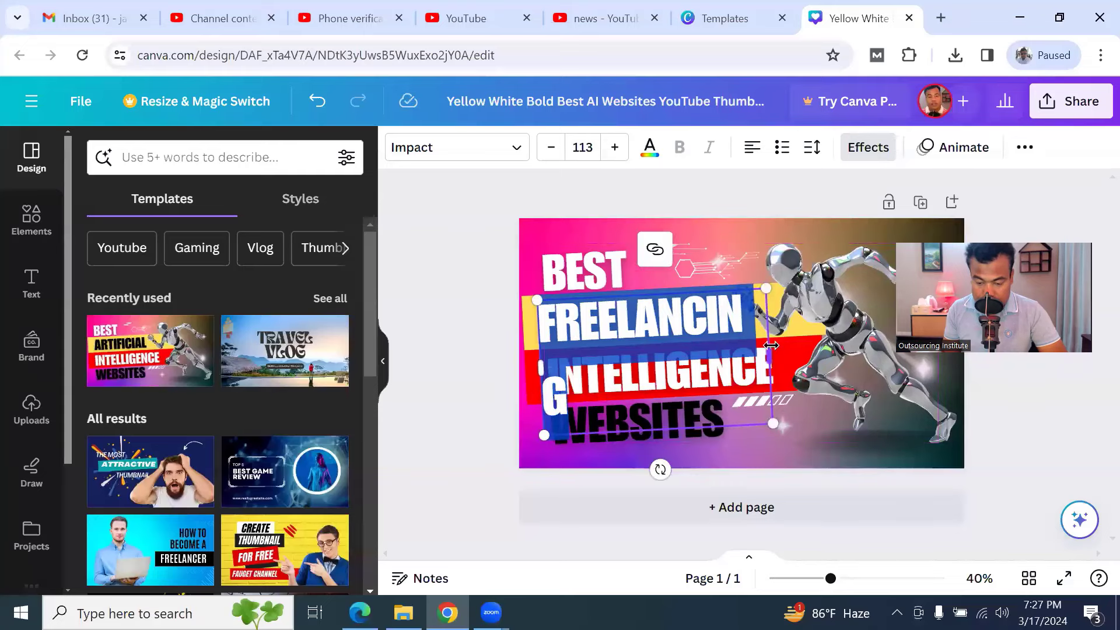
{"action": "left_click_drag", "start_coordinate": [771, 346], "coordinate": [822, 346]}
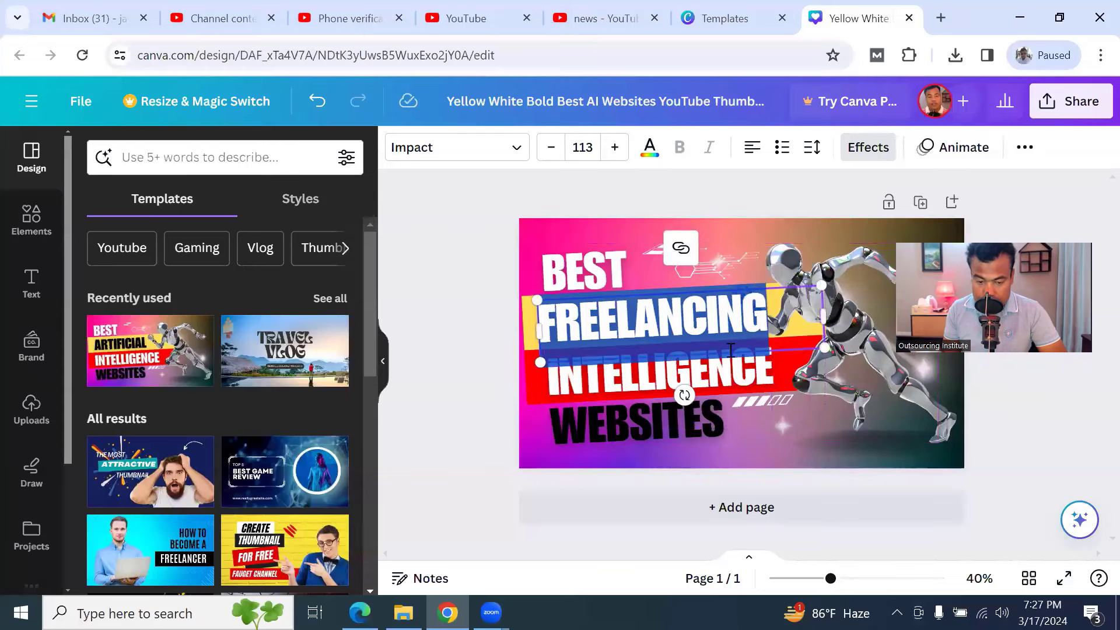
{"action": "left_click", "coordinate": [551, 148]}
{"action": "left_click", "coordinate": [551, 149]}
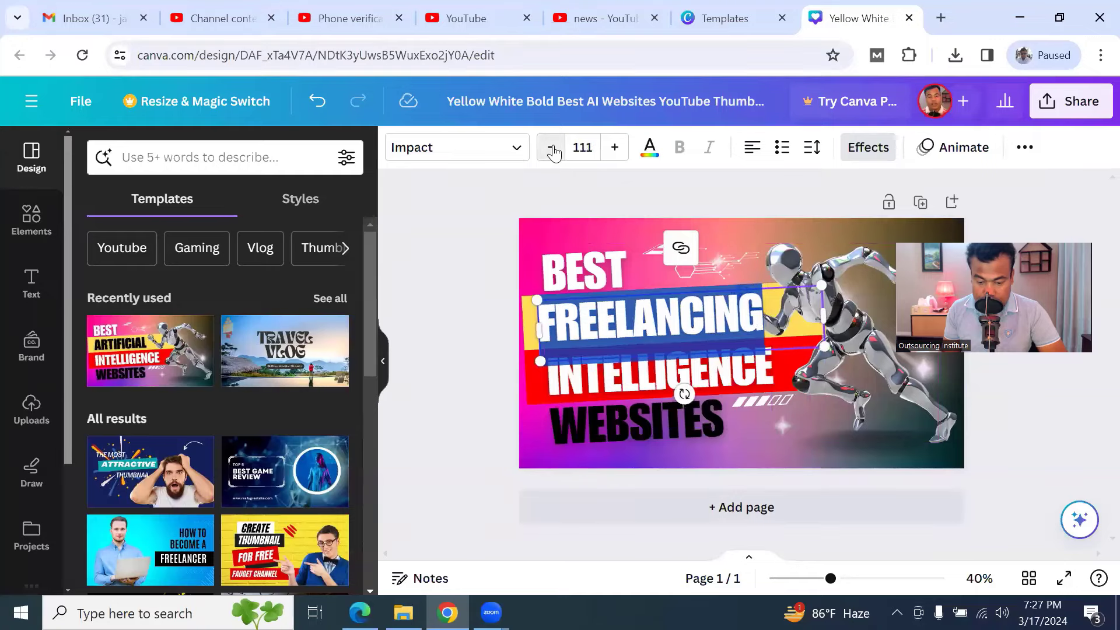
{"action": "left_click", "coordinate": [552, 149]}
{"action": "left_click", "coordinate": [551, 149]}
{"action": "left_click", "coordinate": [551, 149]}
{"action": "left_click", "coordinate": [551, 148]}
{"action": "left_click", "coordinate": [551, 148]}
{"action": "left_click", "coordinate": [551, 149]}
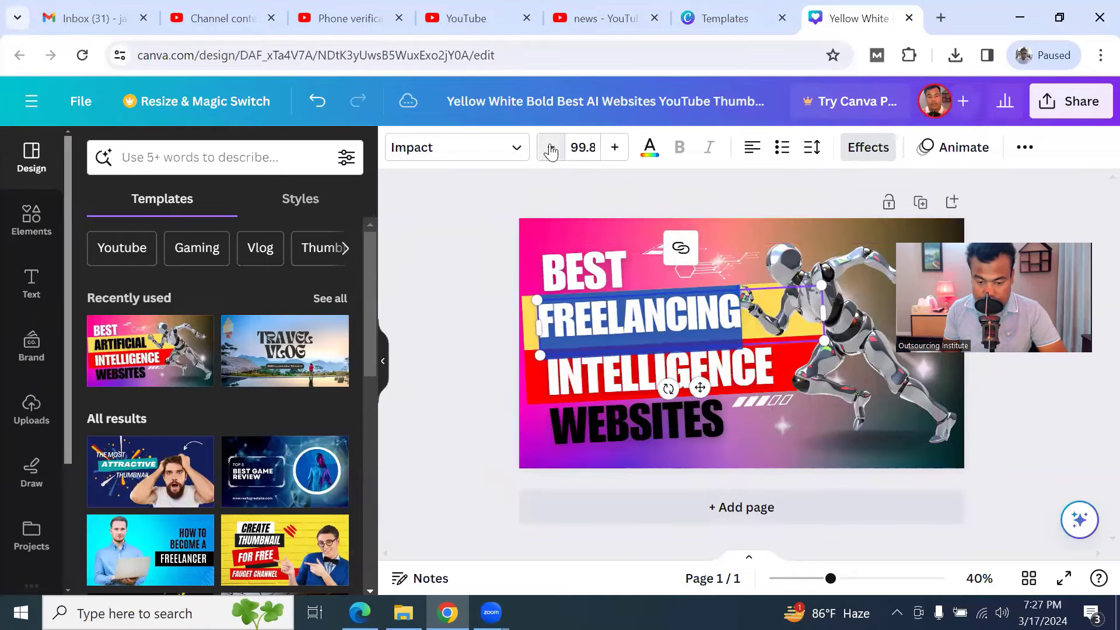
{"action": "left_click", "coordinate": [552, 148]}
{"action": "left_click", "coordinate": [551, 149]}
{"action": "left_click", "coordinate": [601, 18]}
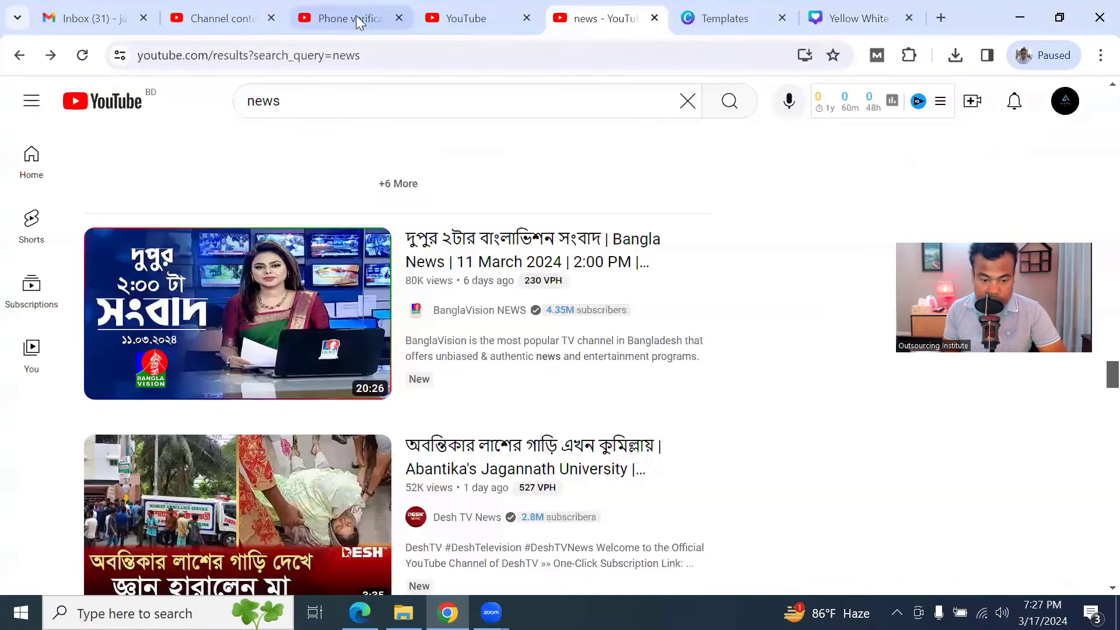
- Overwrite the Studio video title 'Bangladesh Weather news' with 'How to Create Youtube Channel'
{"action": "left_click", "coordinate": [231, 18]}
{"action": "scroll", "coordinate": [573, 338], "scroll_direction": "up", "scroll_amount": 5}
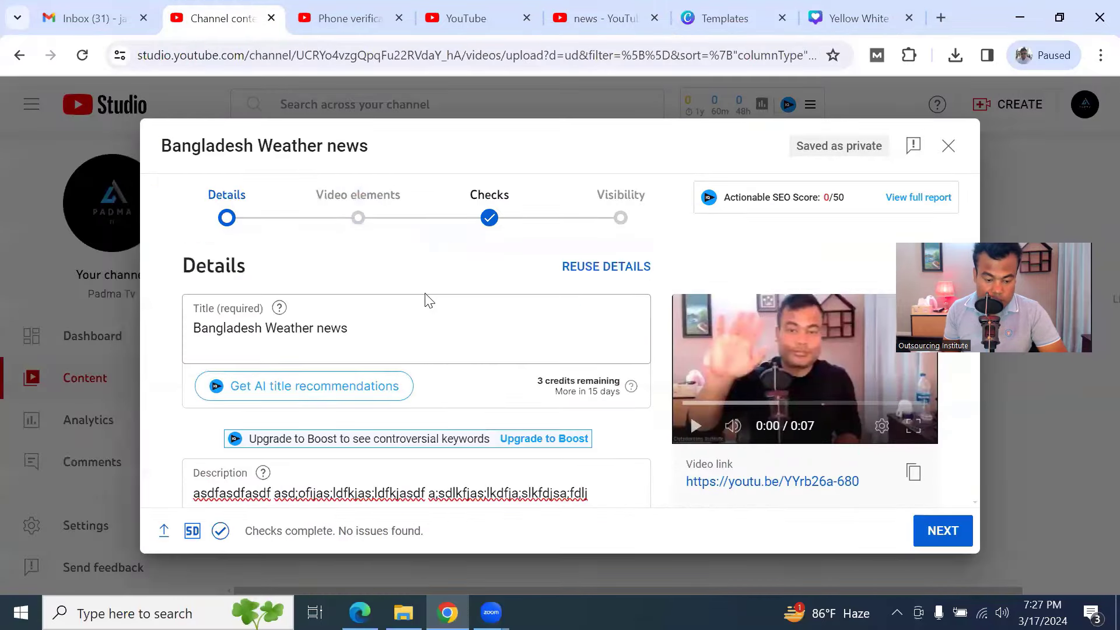
{"action": "left_click_drag", "start_coordinate": [355, 325], "coordinate": [134, 331]}
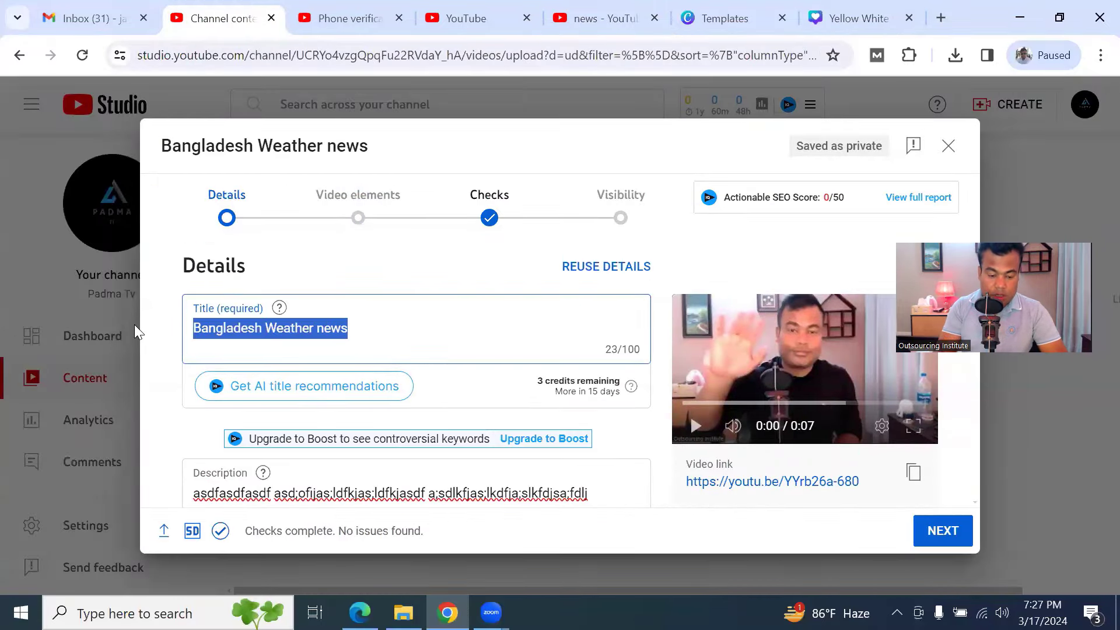
{"action": "type", "text": "How to Crea"}
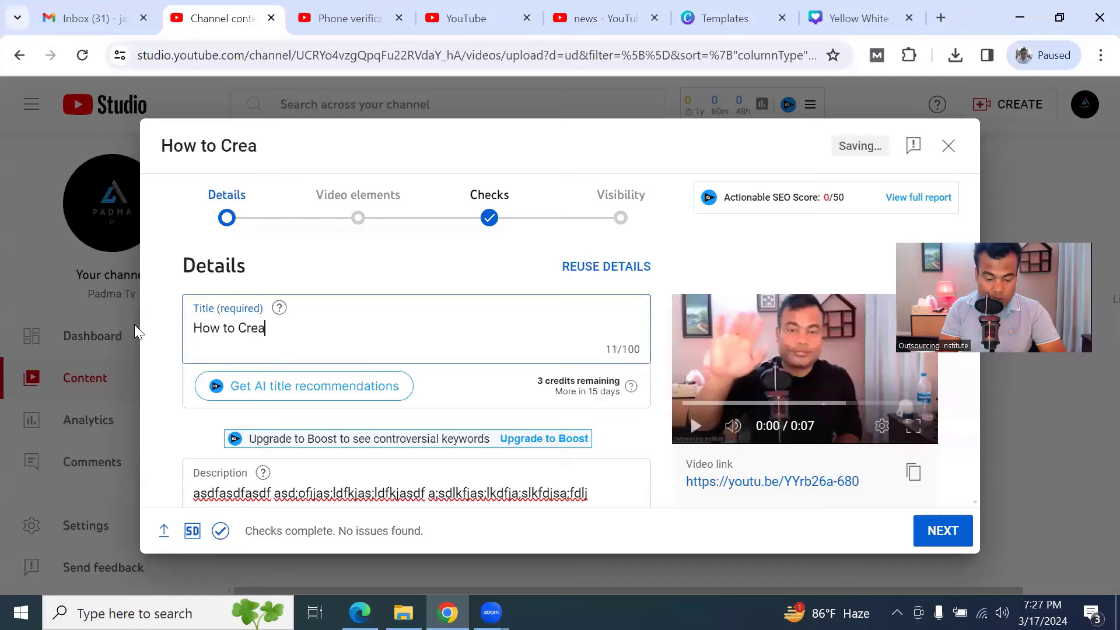
{"action": "type", "text": "te Youtube Channel"}
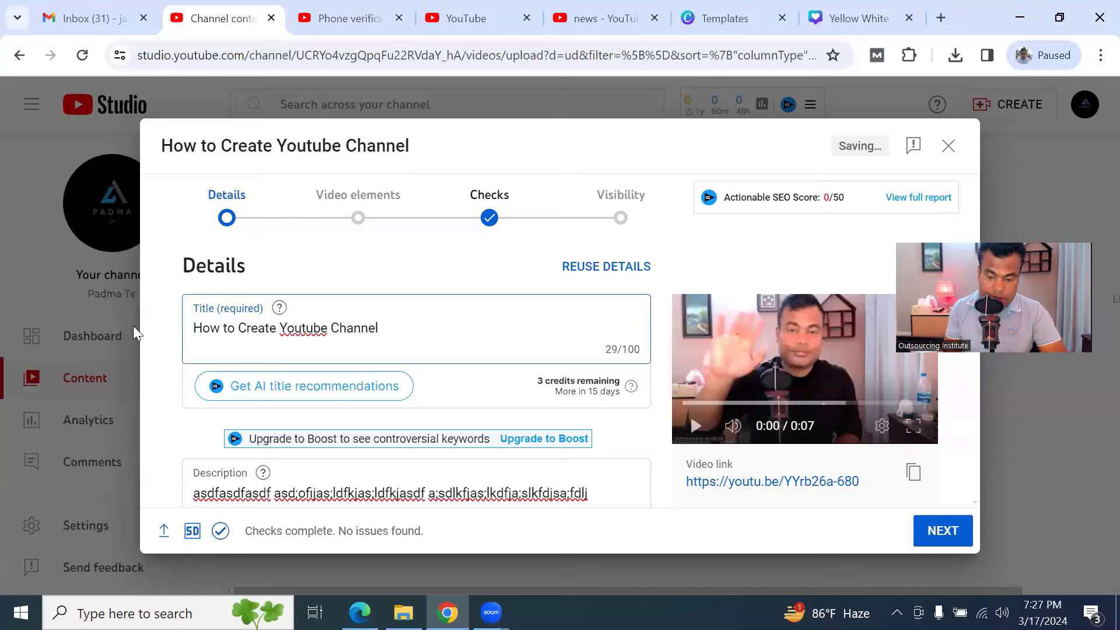
{"action": "left_click", "coordinate": [617, 20]}
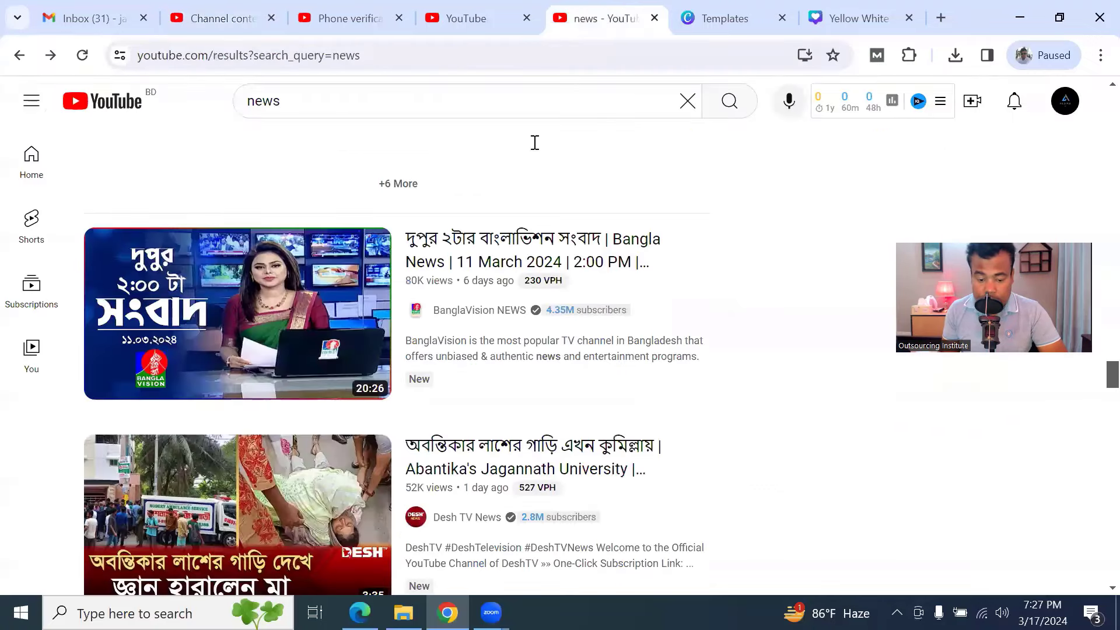
- Customize the robot thumbnail template and change the headline word BEST to HOW TO
{"action": "left_click", "coordinate": [707, 26]}
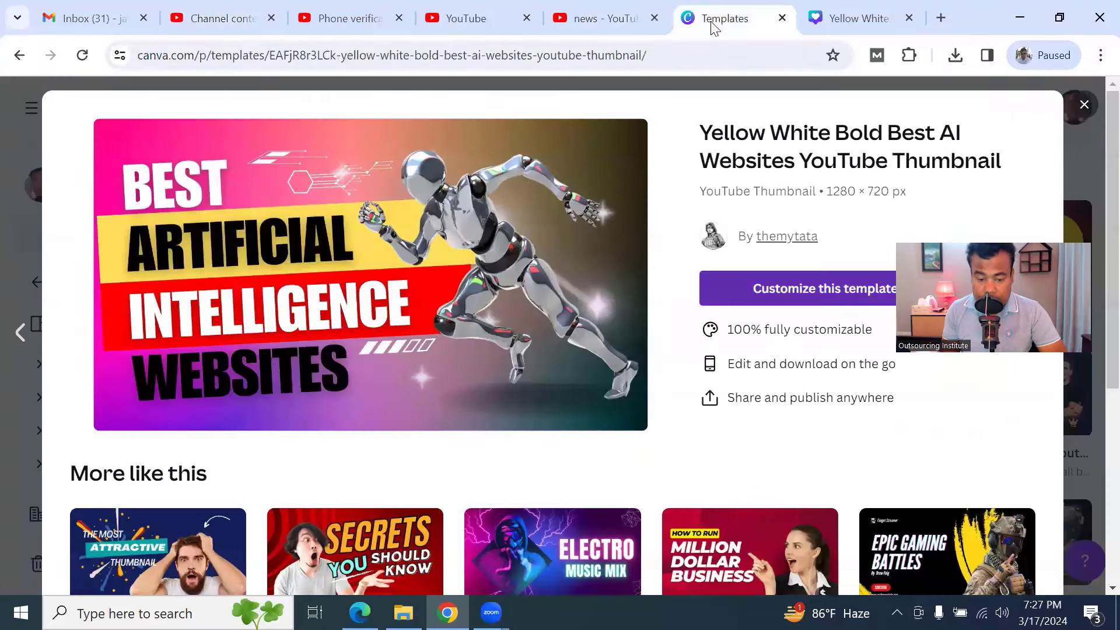
{"action": "left_click", "coordinate": [209, 178]}
{"action": "left_click", "coordinate": [633, 19]}
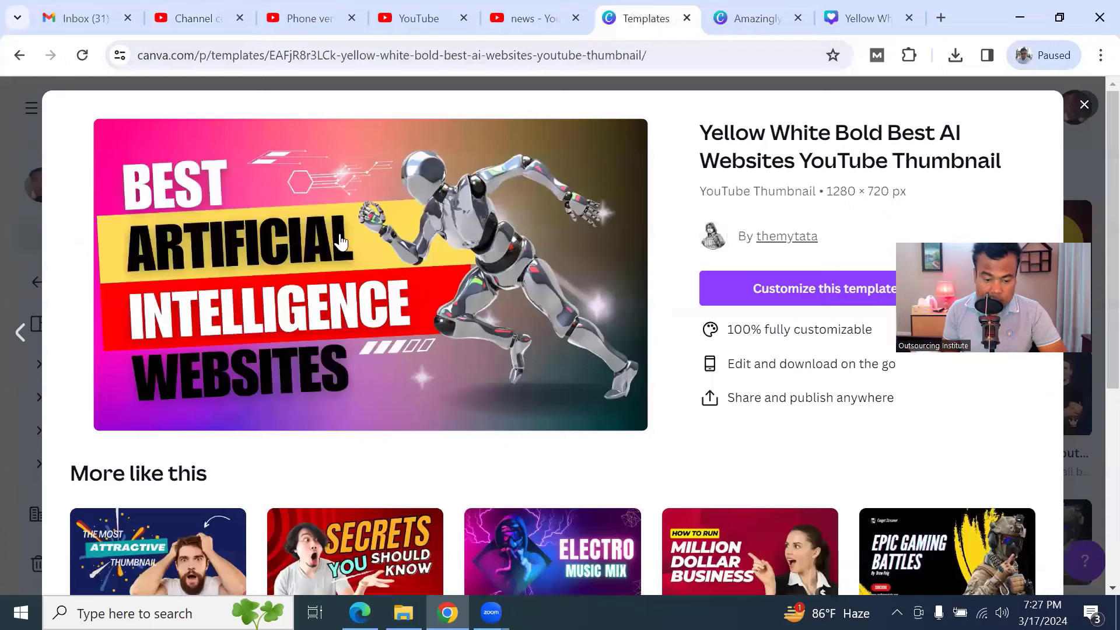
{"action": "left_click", "coordinate": [790, 288]}
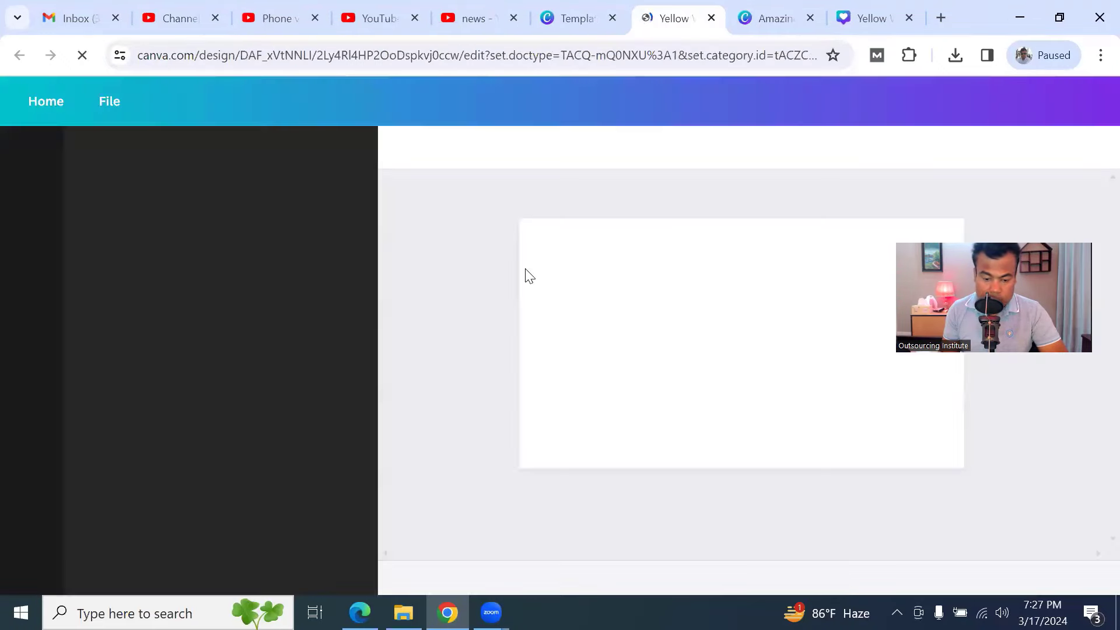
{"action": "left_click", "coordinate": [615, 269]}
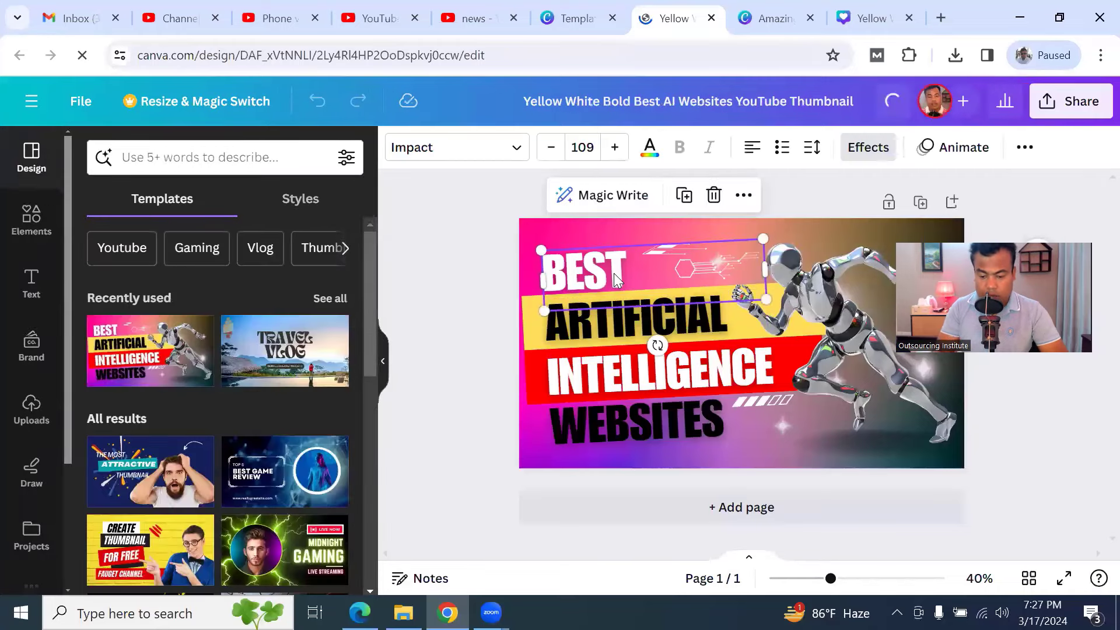
{"action": "double_click", "coordinate": [614, 273]}
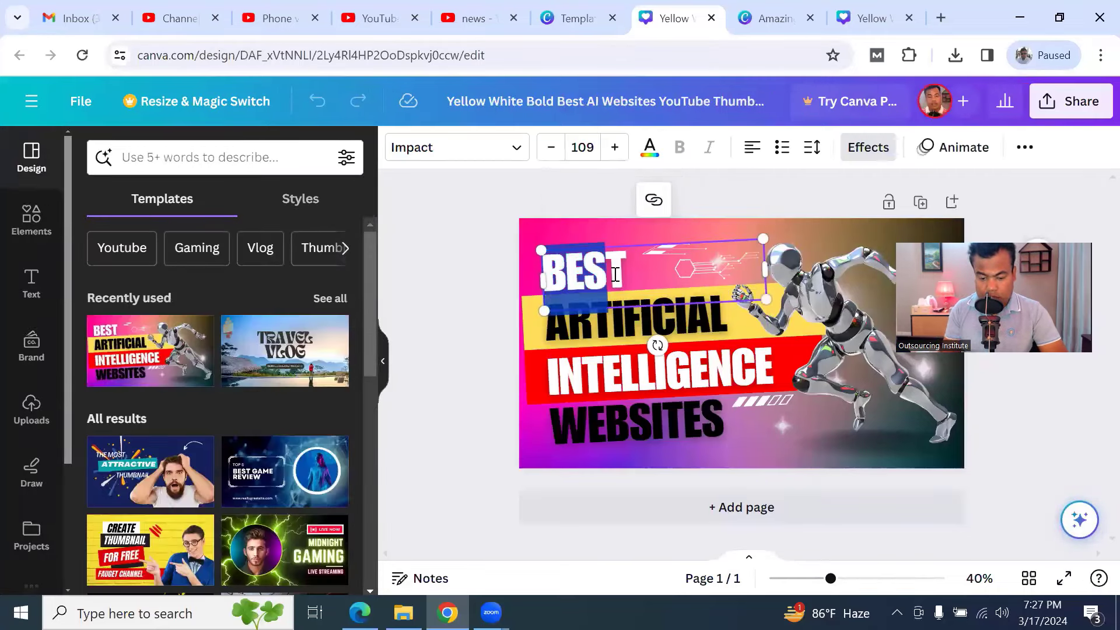
{"action": "key", "text": "BackSpace"}
{"action": "key", "text": "BackSpace"}
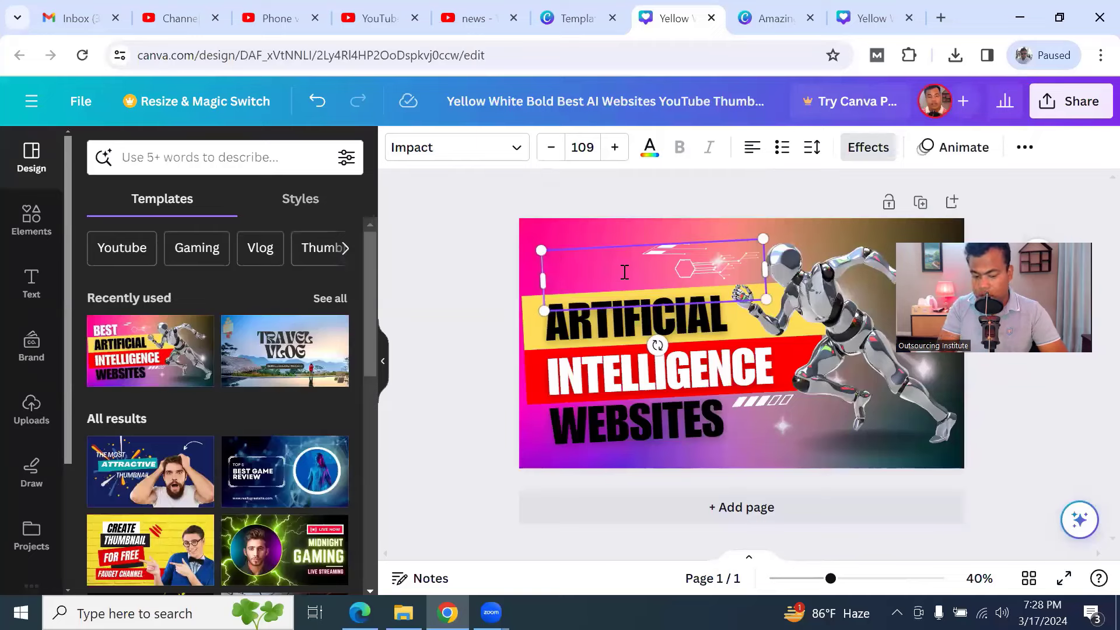
{"action": "type", "text": "HOW"}
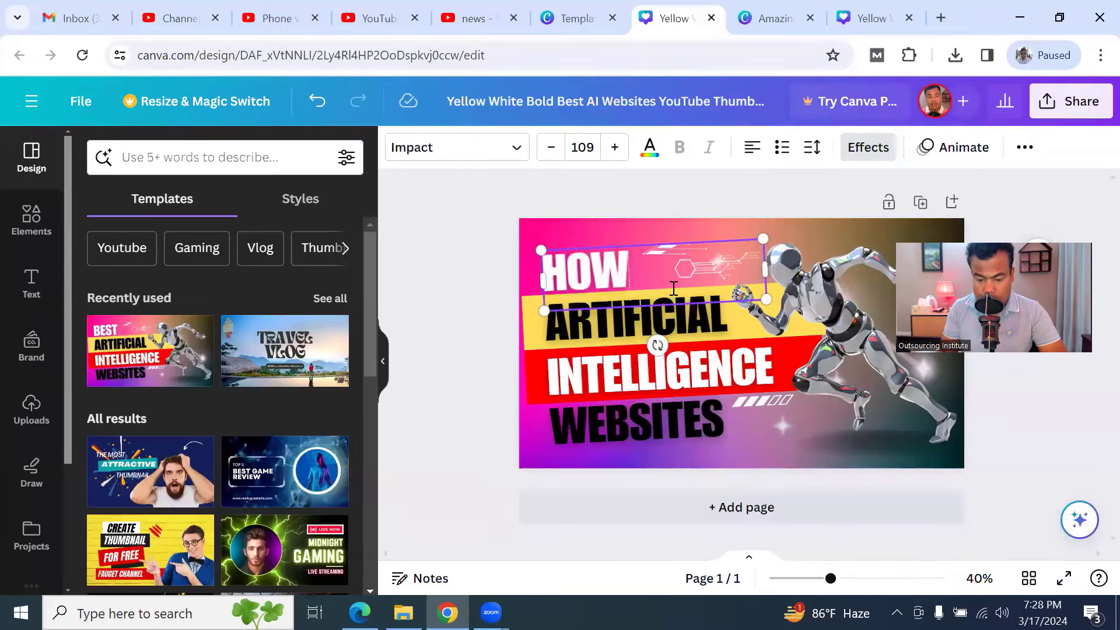
{"action": "type", "text": " TO"}
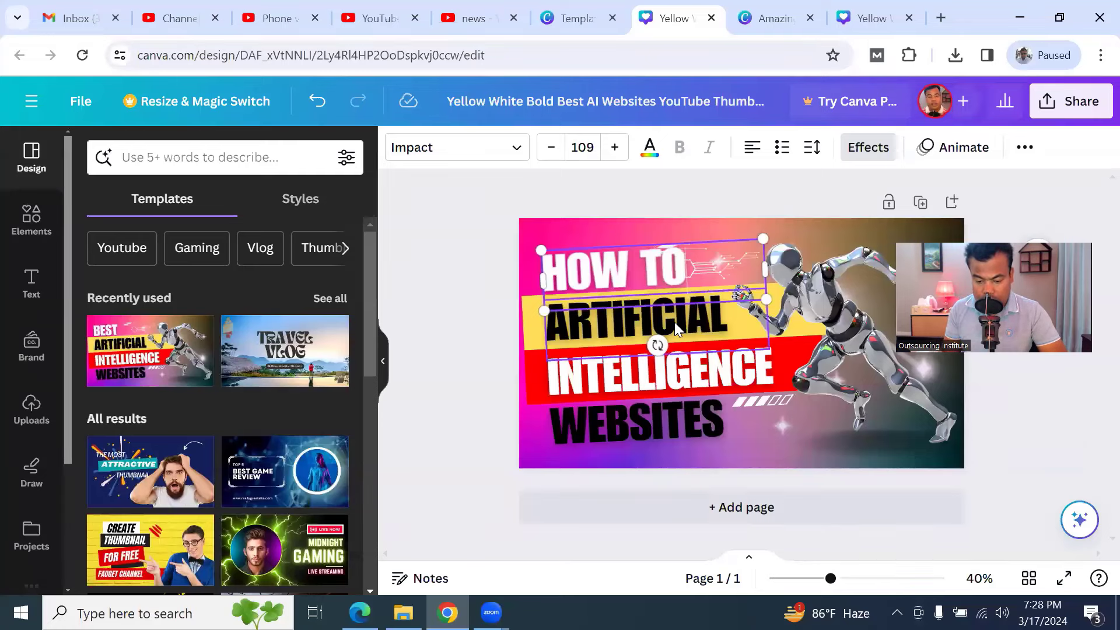
- Retype ARTIFICIAL, INTELLIGENCE and WEBSITES as CREATE, YOUTUBE and CHANNEL
{"action": "double_click", "coordinate": [675, 322]}
{"action": "type", "text": "CREATE"}
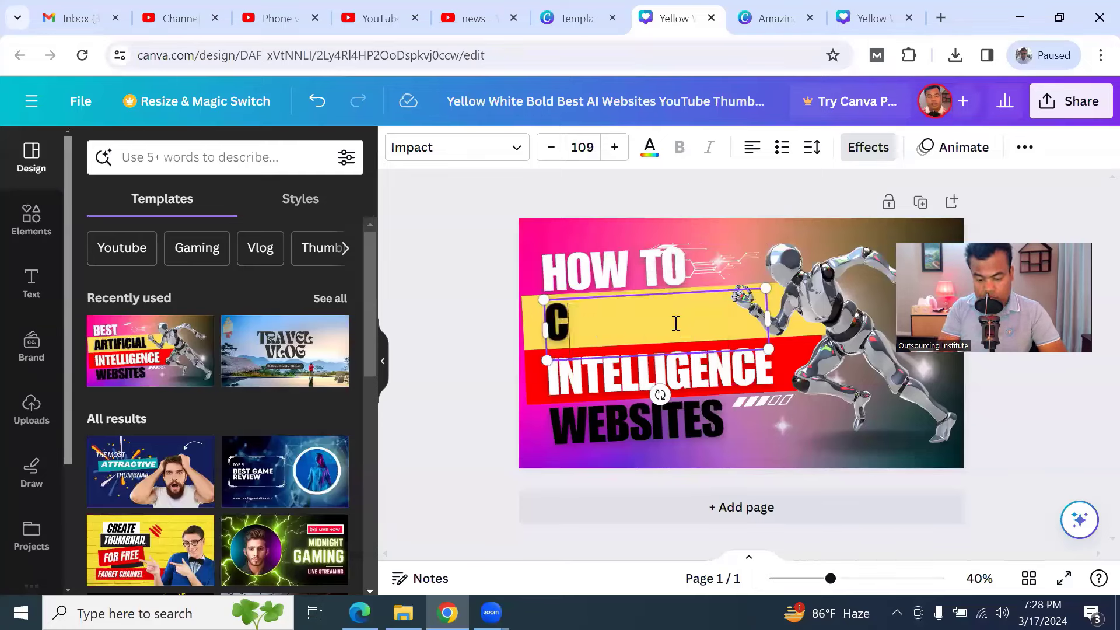
{"action": "left_click", "coordinate": [713, 375]}
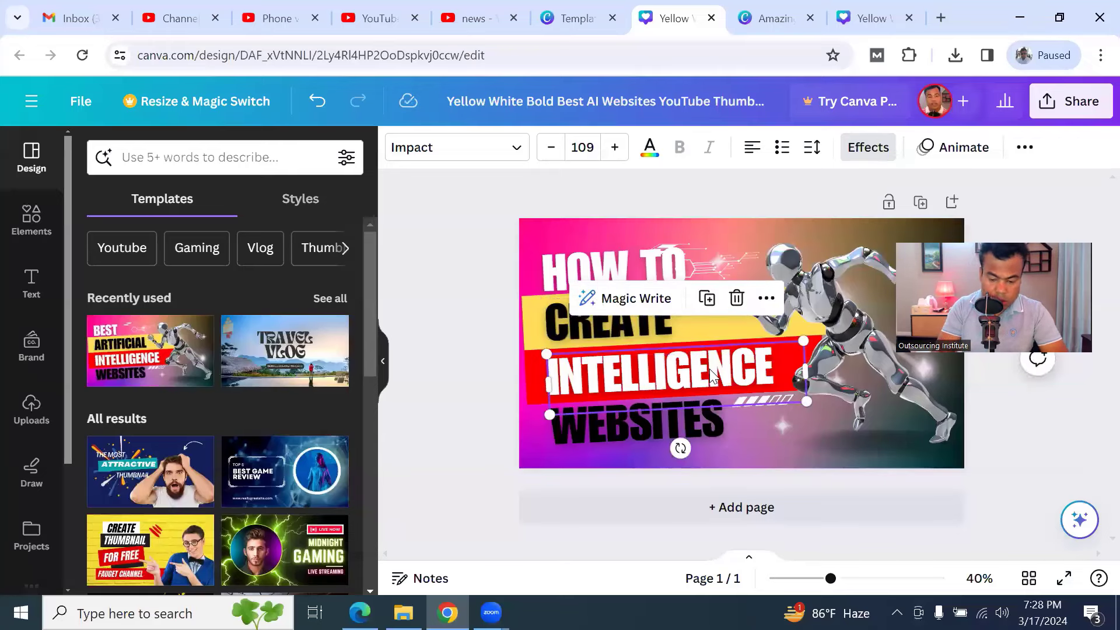
{"action": "double_click", "coordinate": [712, 375]}
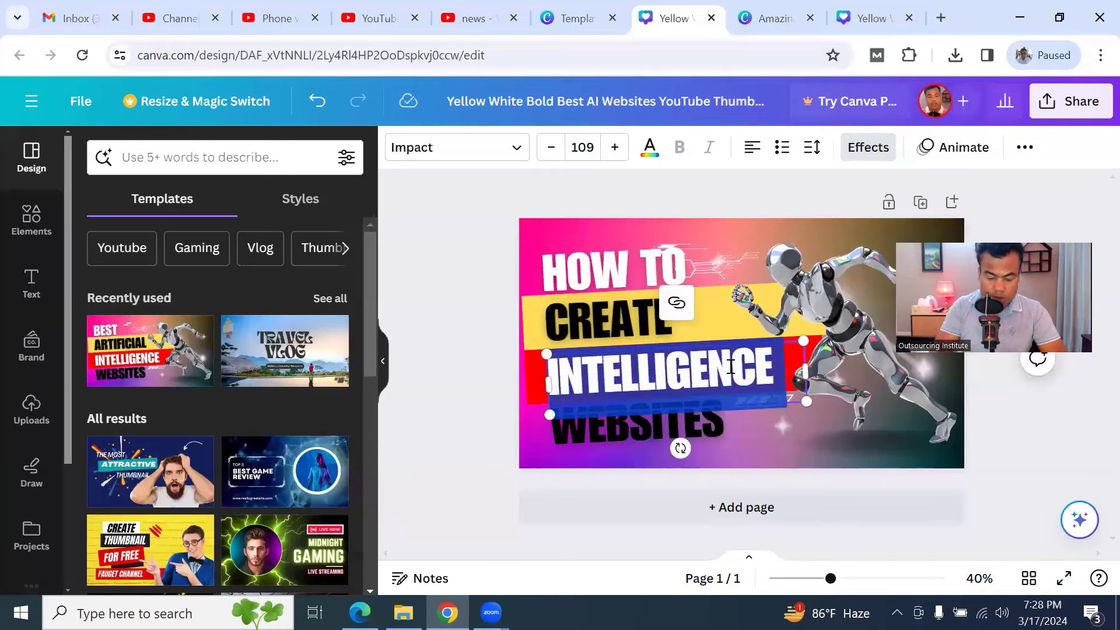
{"action": "type", "text": "YOUTUBE"}
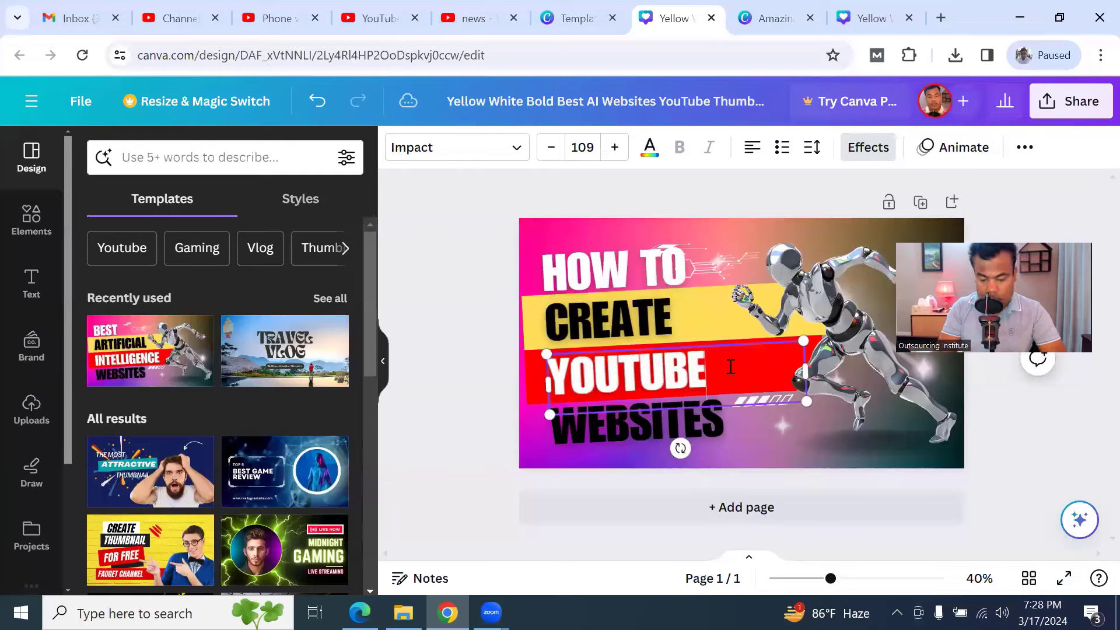
{"action": "left_click", "coordinate": [628, 417]}
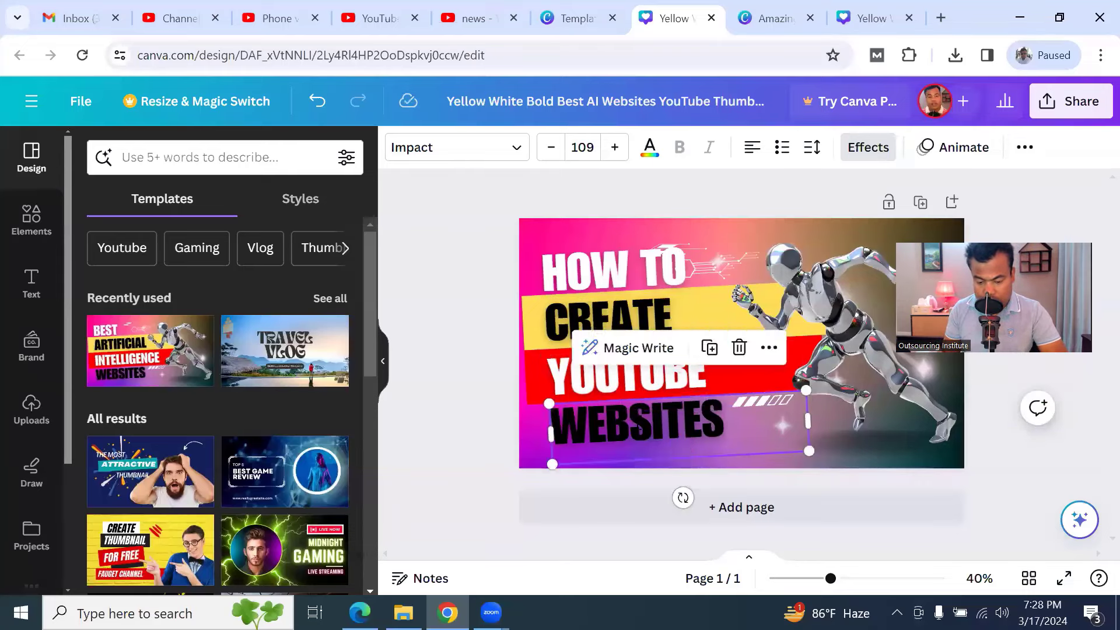
{"action": "double_click", "coordinate": [636, 421]}
{"action": "type", "text": "CHANNEL"}
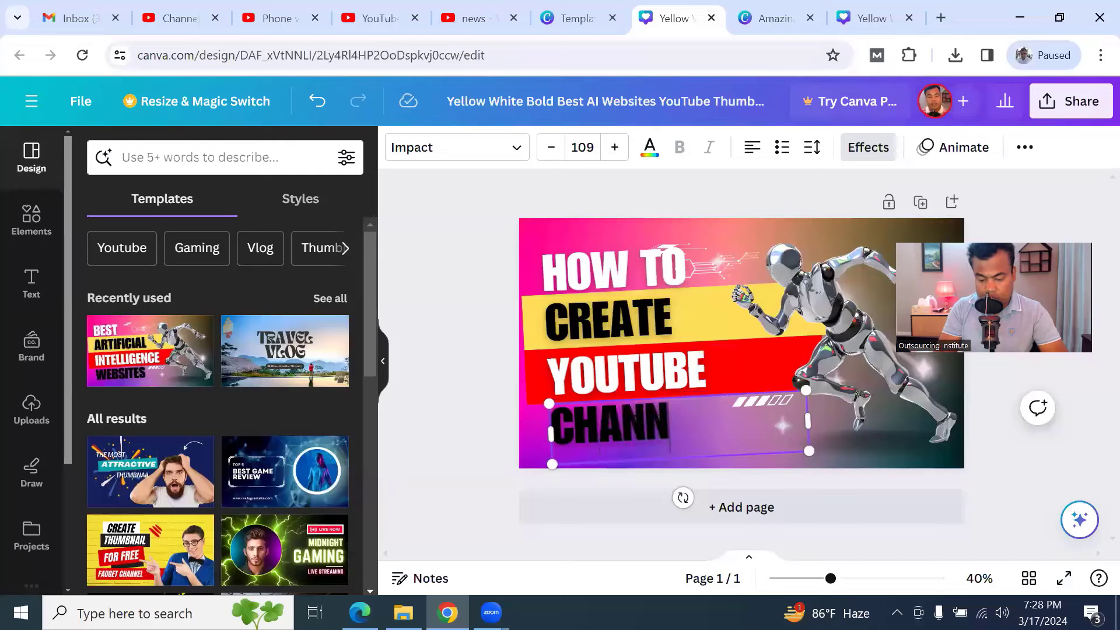
{"action": "left_click", "coordinate": [660, 376]}
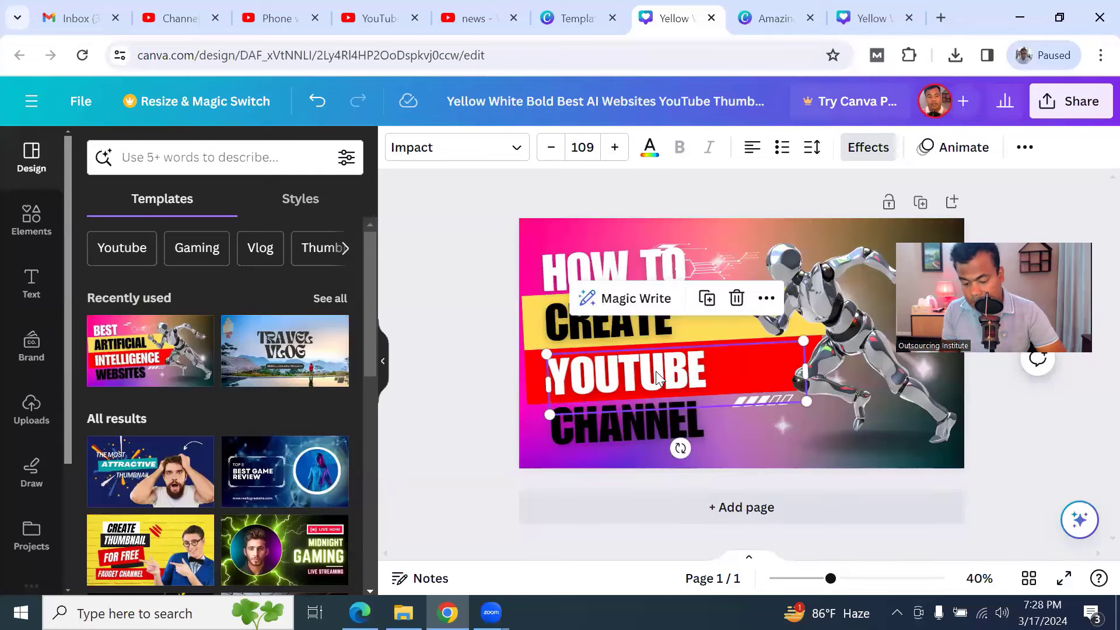
{"action": "left_click", "coordinate": [438, 309]}
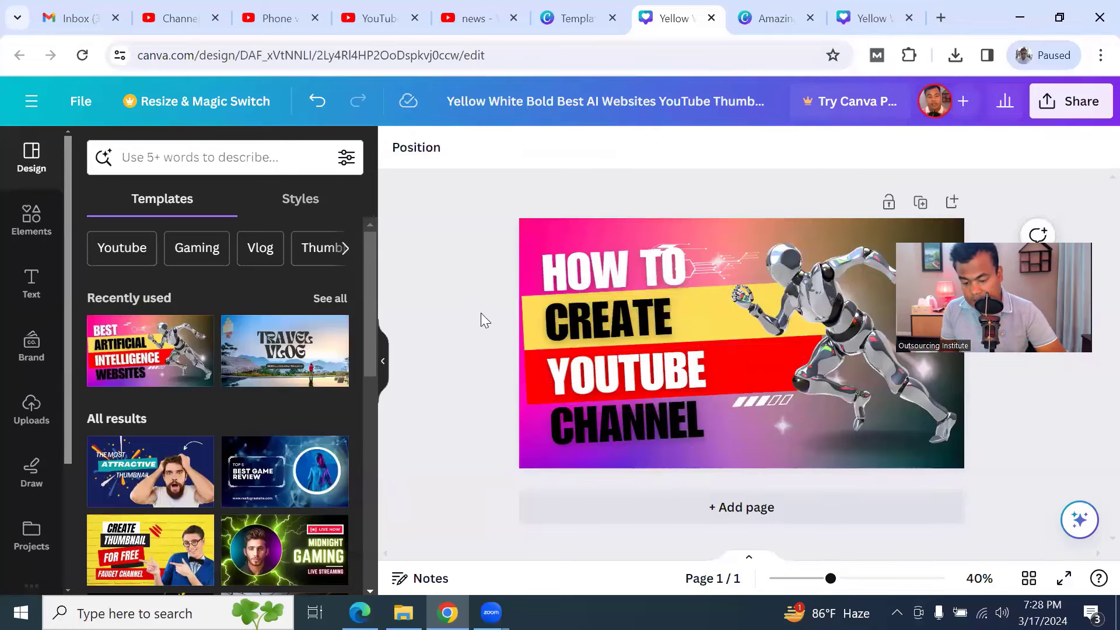
{"action": "left_click", "coordinate": [817, 290]}
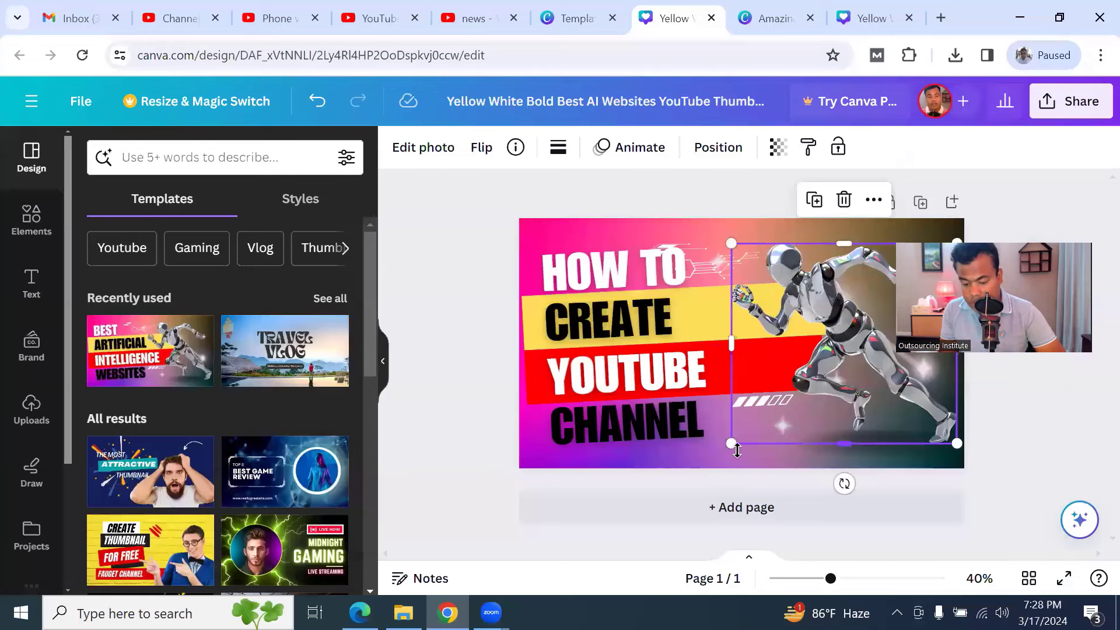
{"action": "left_click", "coordinate": [480, 358]}
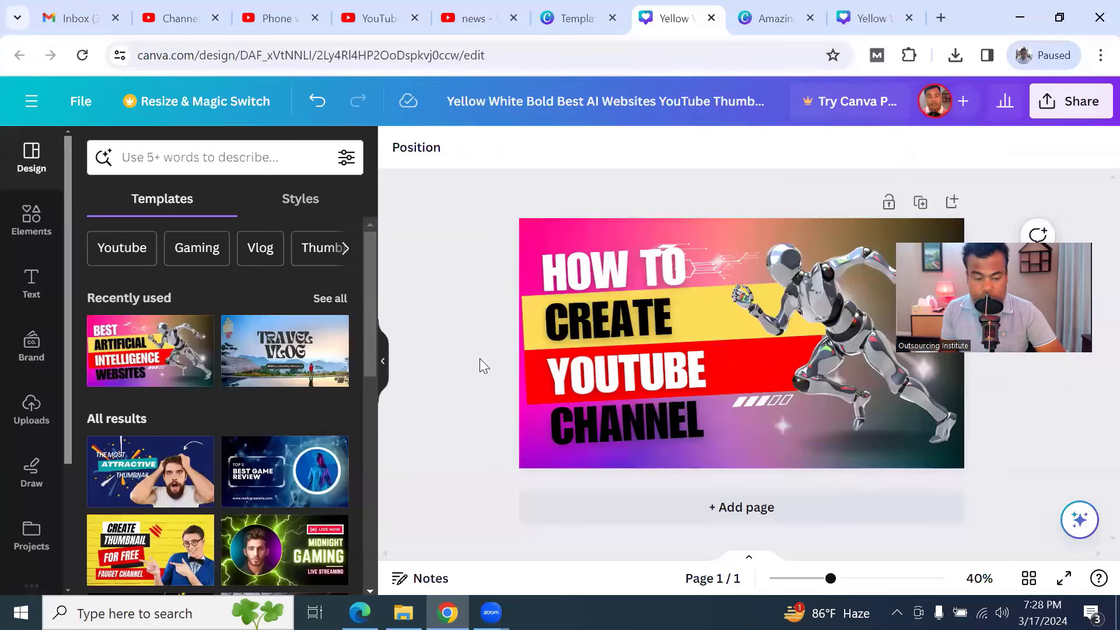
- Search Elements for 'youtube logo' and add the red YouTube logo graphic to the thumbnail
{"action": "left_click", "coordinate": [204, 158]}
{"action": "left_click", "coordinate": [29, 221]}
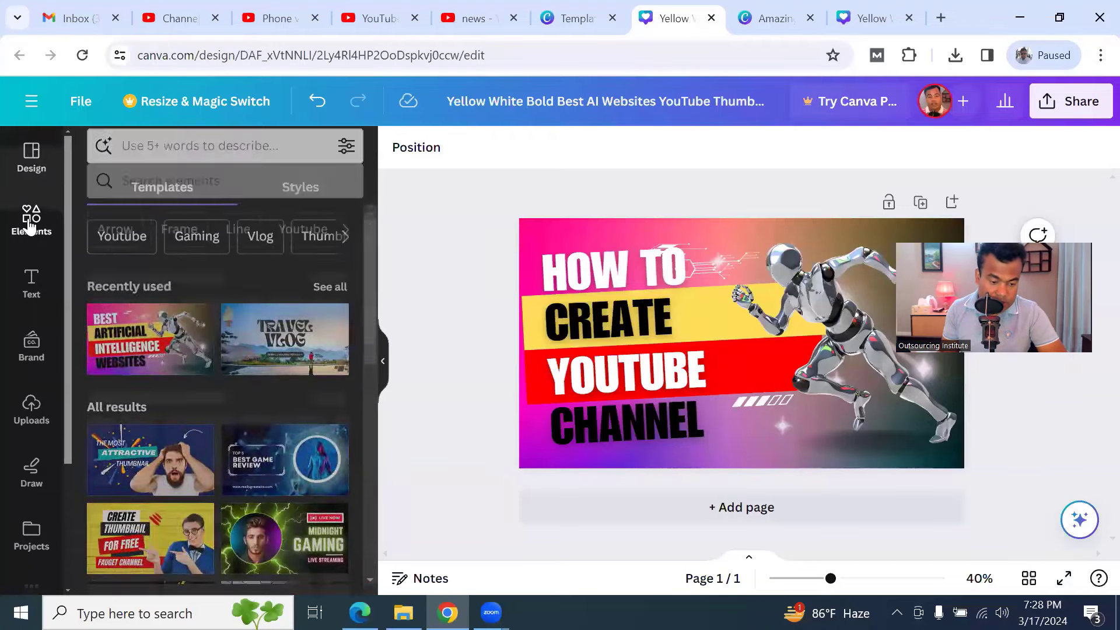
{"action": "left_click", "coordinate": [228, 156]}
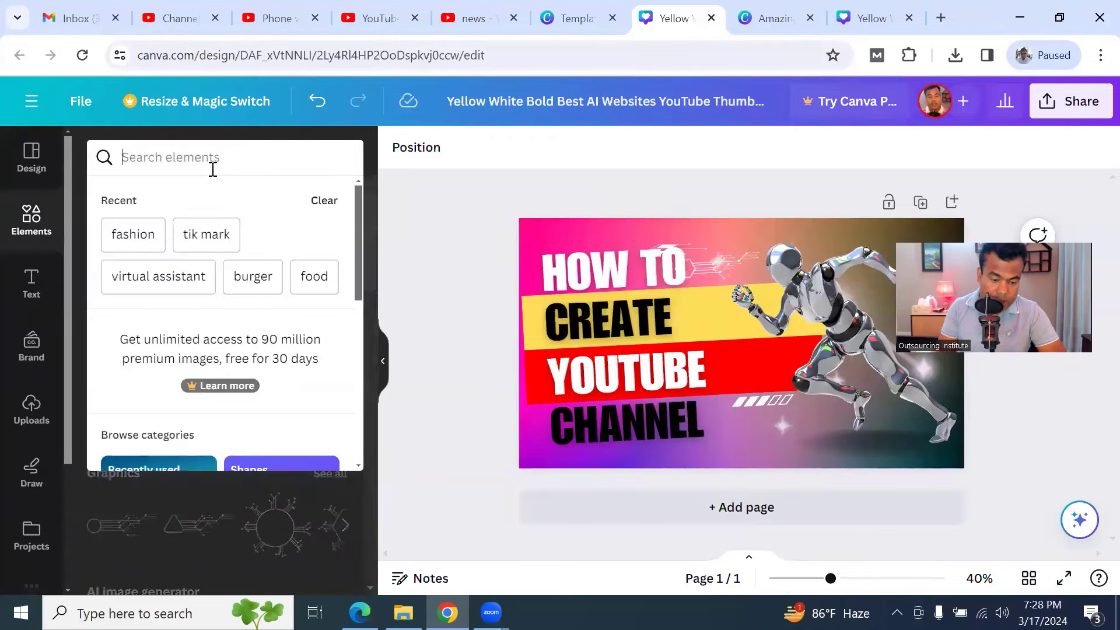
{"action": "type", "text": "youtube "}
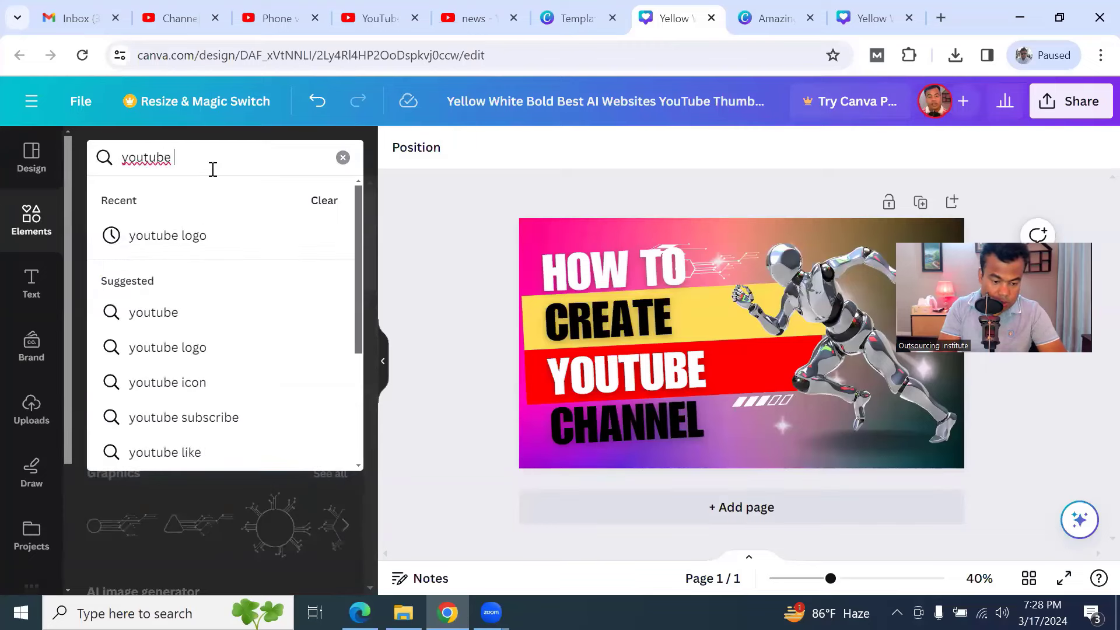
{"action": "type", "text": "logog"}
{"action": "key", "text": "Return"}
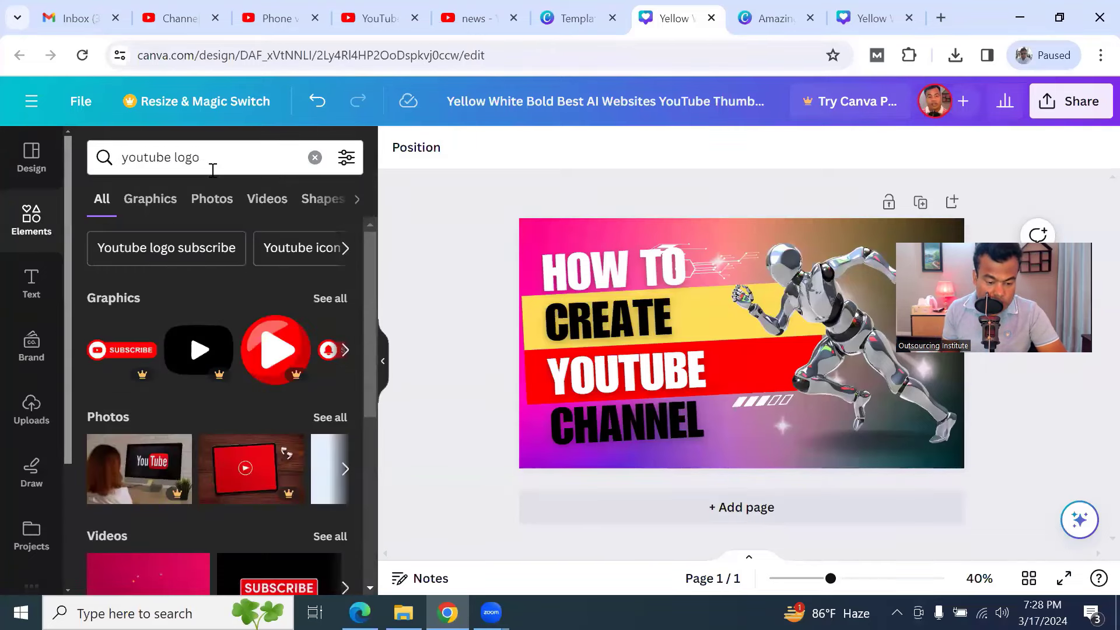
{"action": "scroll", "coordinate": [263, 417], "scroll_direction": "down", "scroll_amount": 3}
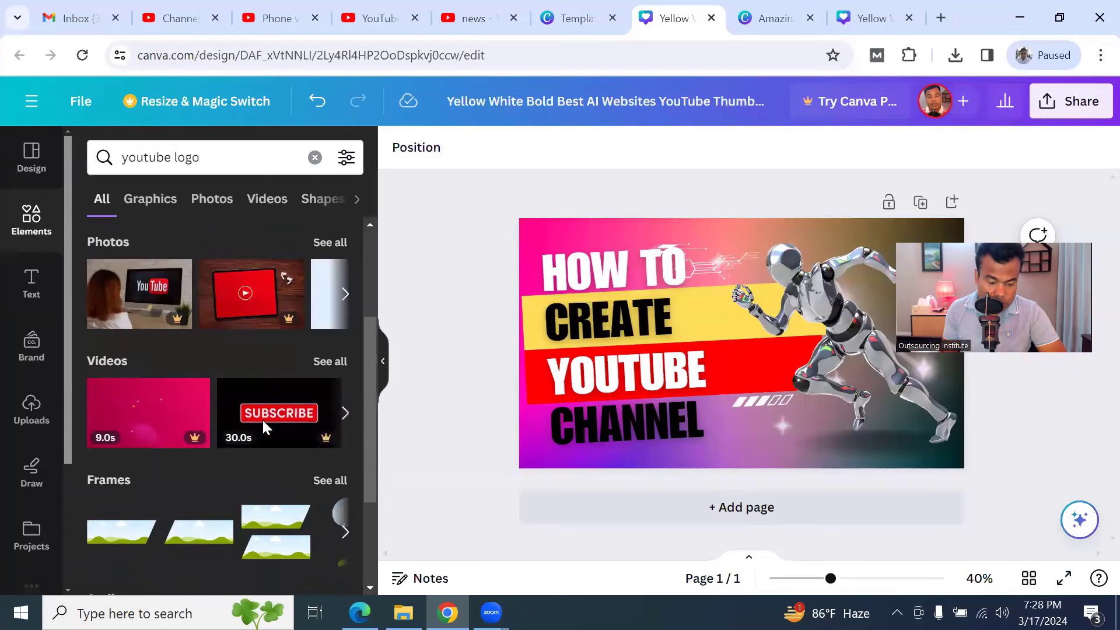
{"action": "scroll", "coordinate": [259, 393], "scroll_direction": "down", "scroll_amount": 3}
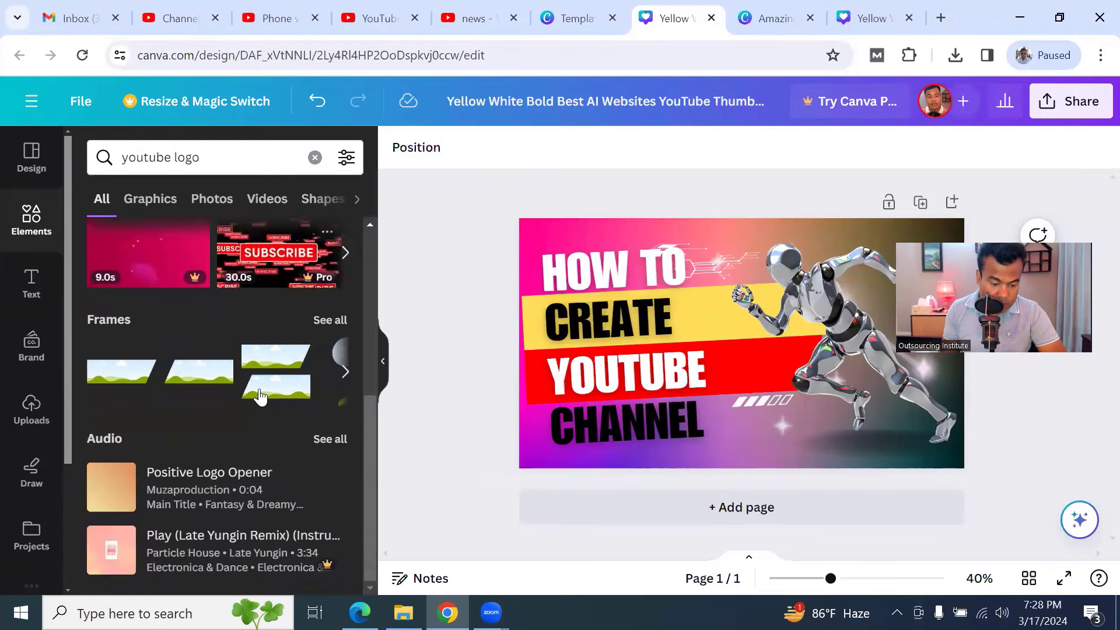
{"action": "scroll", "coordinate": [239, 381], "scroll_direction": "up", "scroll_amount": 6}
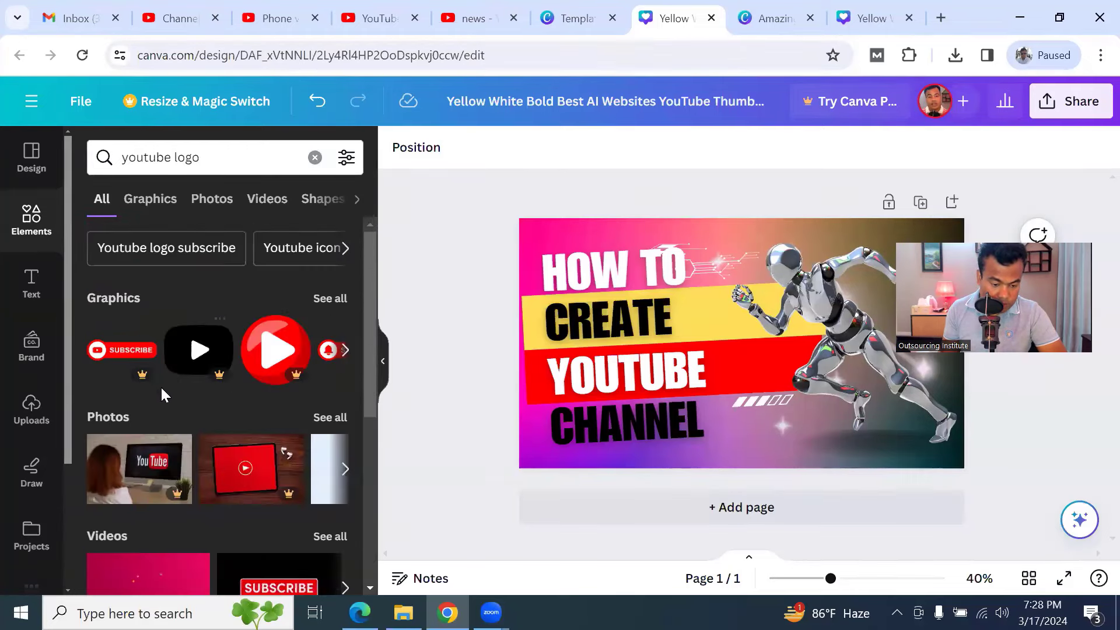
{"action": "left_click", "coordinate": [346, 353]}
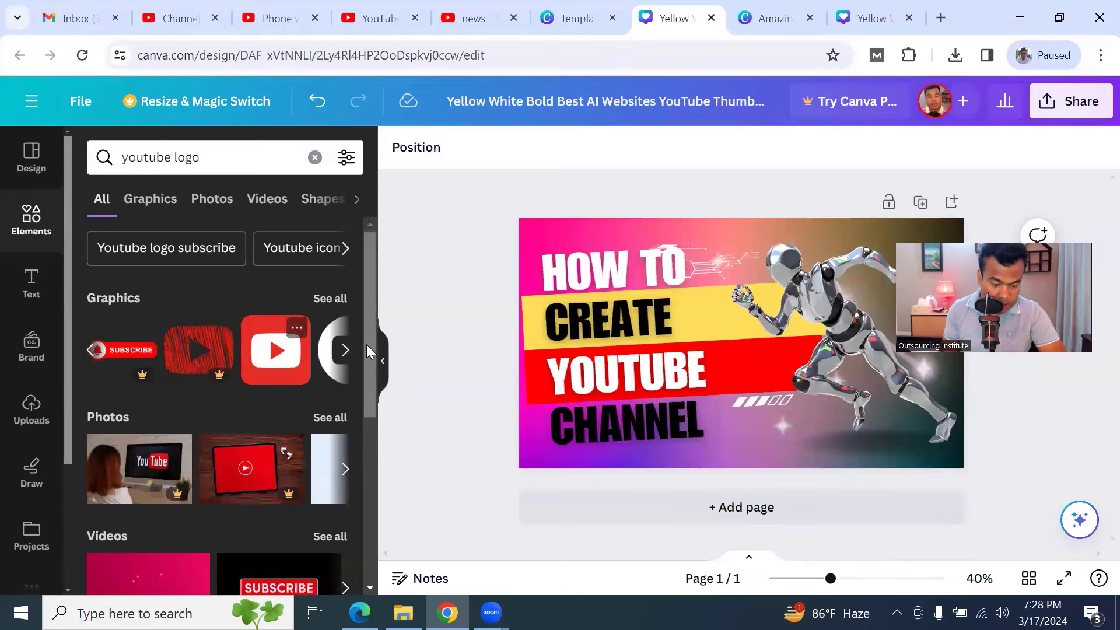
{"action": "left_click", "coordinate": [346, 357]}
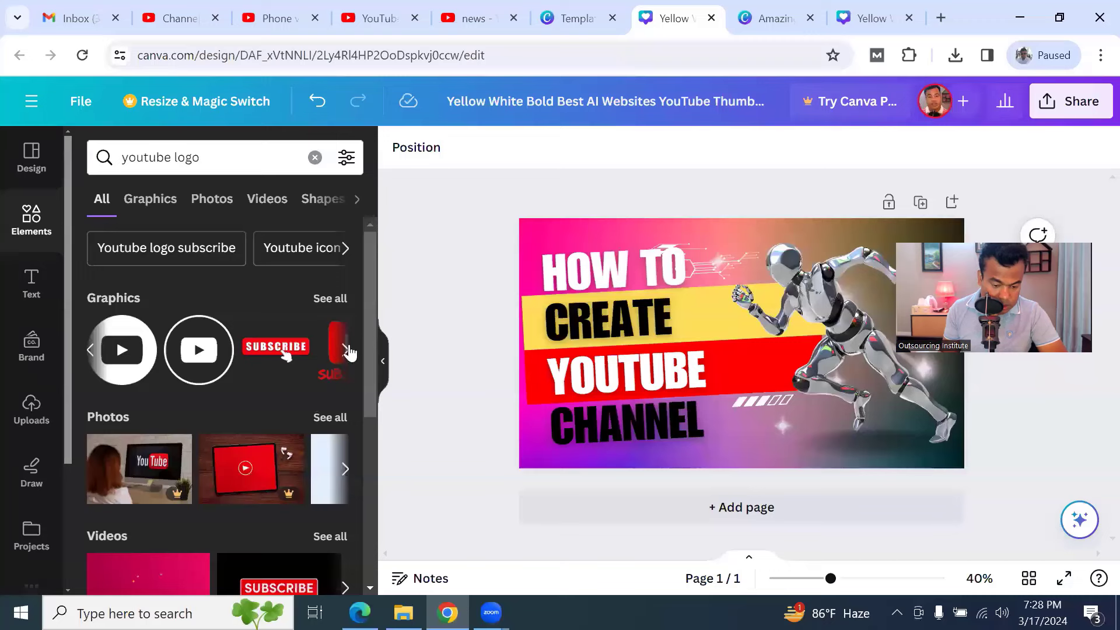
{"action": "left_click", "coordinate": [348, 353]}
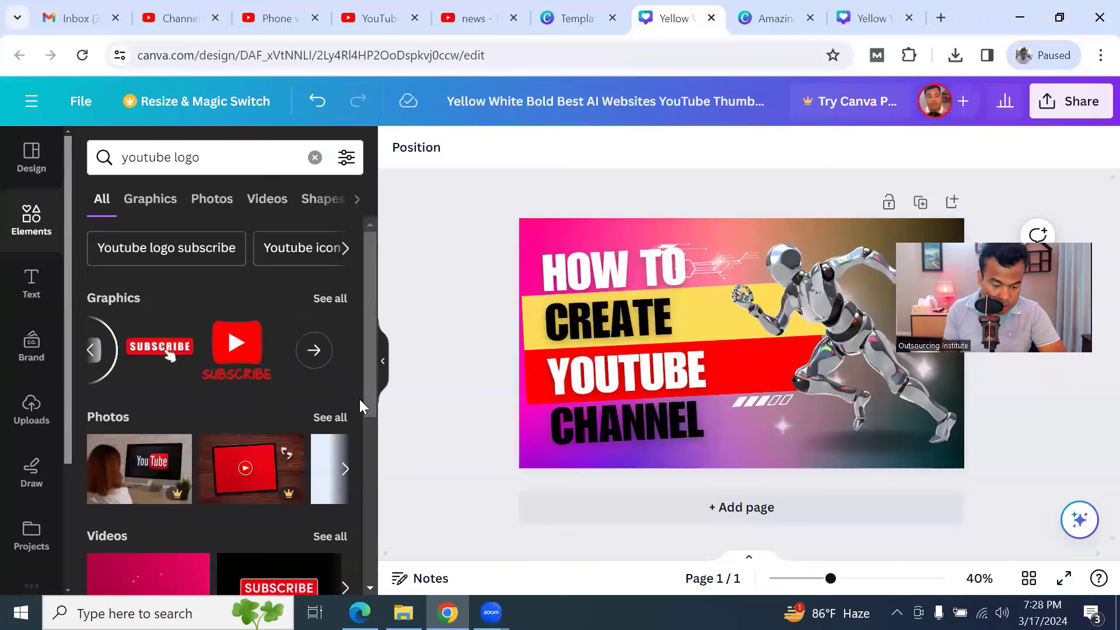
{"action": "left_click", "coordinate": [93, 353]}
{"action": "left_click", "coordinate": [120, 352]}
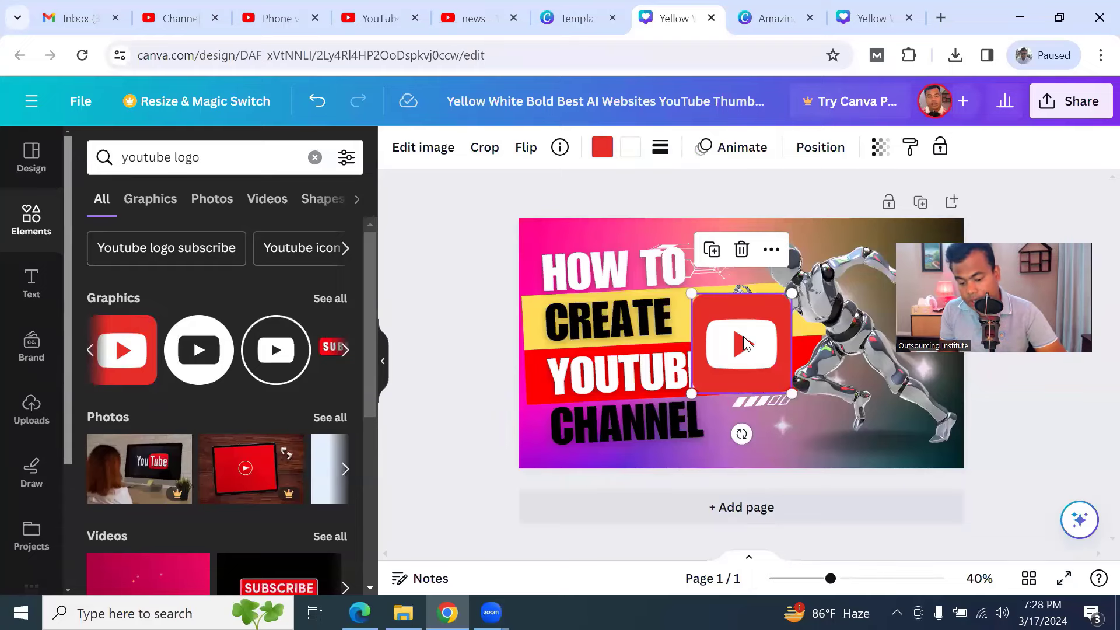
- Shrink and rotate the YouTube logo, placing it right after the word YOUTUBE
{"action": "left_click_drag", "start_coordinate": [691, 294], "coordinate": [726, 328]}
{"action": "mouse_move", "coordinate": [770, 365]}
{"action": "left_mouse_down"}
{"action": "mouse_move", "coordinate": [764, 380]}
{"action": "mouse_move", "coordinate": [762, 366]}
{"action": "left_mouse_up"}
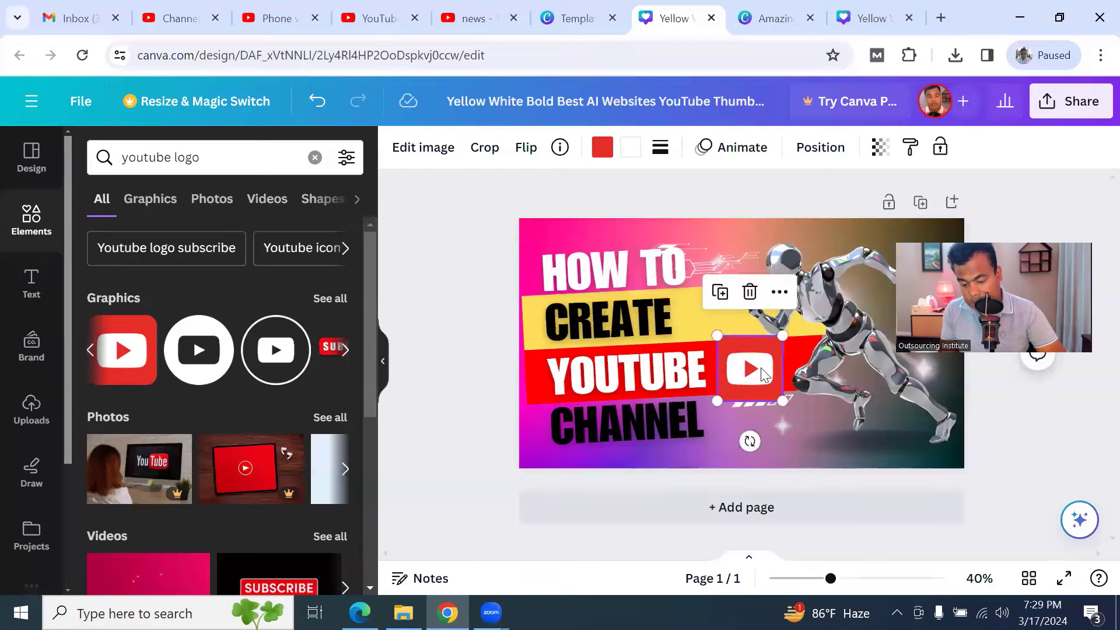
{"action": "mouse_move", "coordinate": [750, 441]}
{"action": "left_mouse_down"}
{"action": "mouse_move", "coordinate": [776, 384]}
{"action": "mouse_move", "coordinate": [756, 427]}
{"action": "left_mouse_up"}
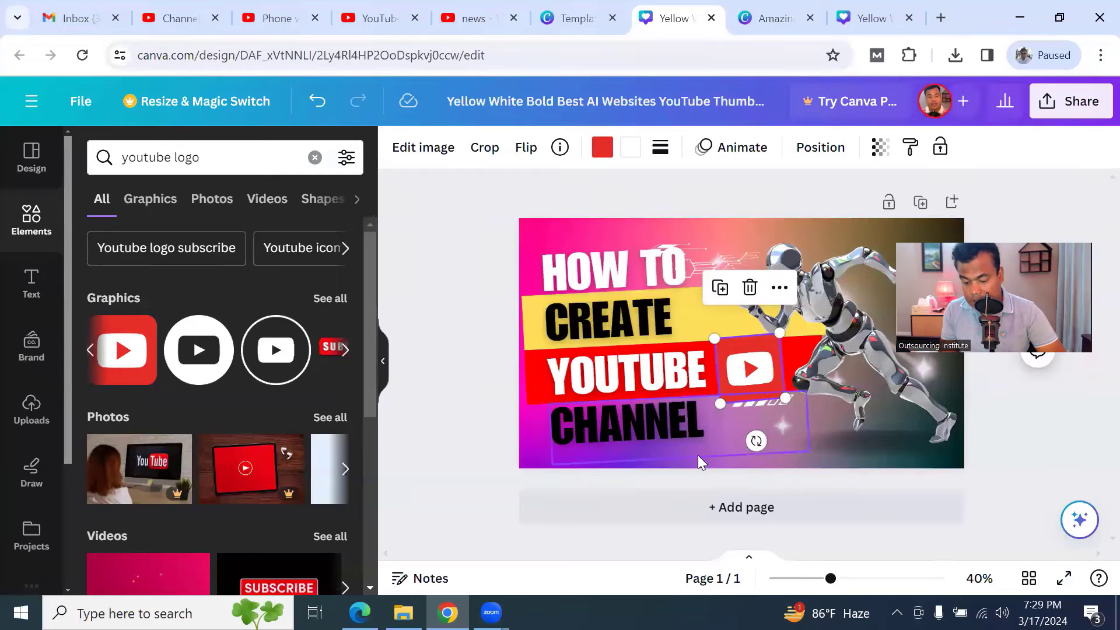
{"action": "left_click", "coordinate": [715, 196]}
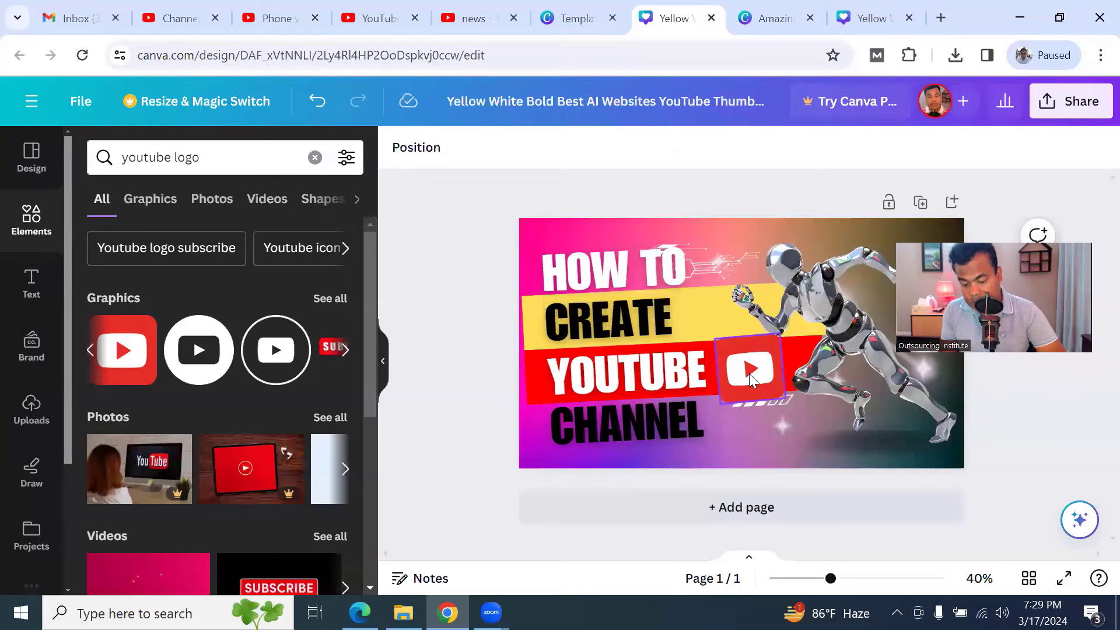
{"action": "mouse_move", "coordinate": [749, 373]}
{"action": "left_mouse_down"}
{"action": "mouse_move", "coordinate": [743, 432]}
{"action": "mouse_move", "coordinate": [742, 274]}
{"action": "mouse_move", "coordinate": [727, 262]}
{"action": "mouse_move", "coordinate": [733, 307]}
{"action": "mouse_move", "coordinate": [818, 444]}
{"action": "mouse_move", "coordinate": [775, 439]}
{"action": "mouse_move", "coordinate": [815, 441]}
{"action": "mouse_move", "coordinate": [820, 421]}
{"action": "mouse_move", "coordinate": [718, 439]}
{"action": "mouse_move", "coordinate": [725, 244]}
{"action": "mouse_move", "coordinate": [722, 346]}
{"action": "mouse_move", "coordinate": [745, 373]}
{"action": "left_mouse_up"}
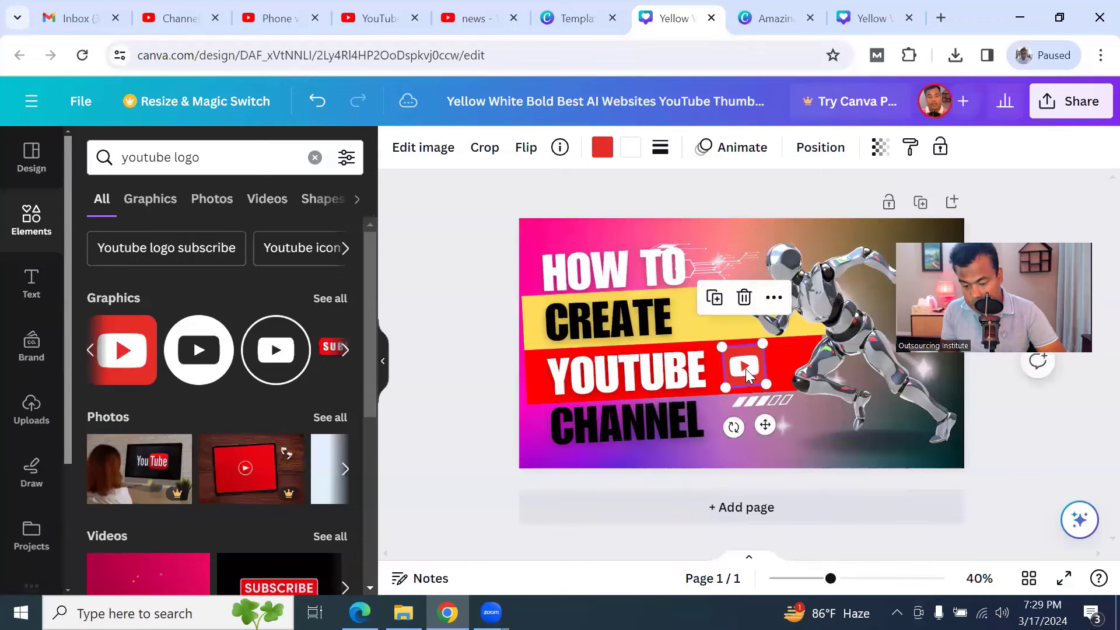
- Move the robot image lower and add the uploaded portrait photo from Uploads
{"action": "left_click", "coordinate": [724, 189]}
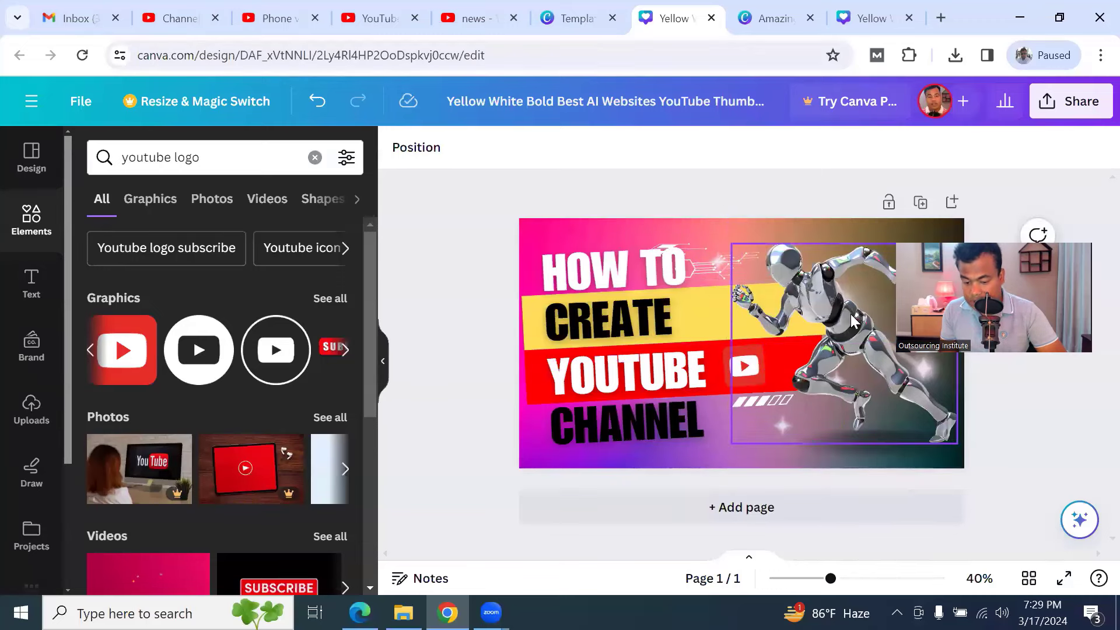
{"action": "left_click_drag", "start_coordinate": [851, 314], "coordinate": [826, 302]}
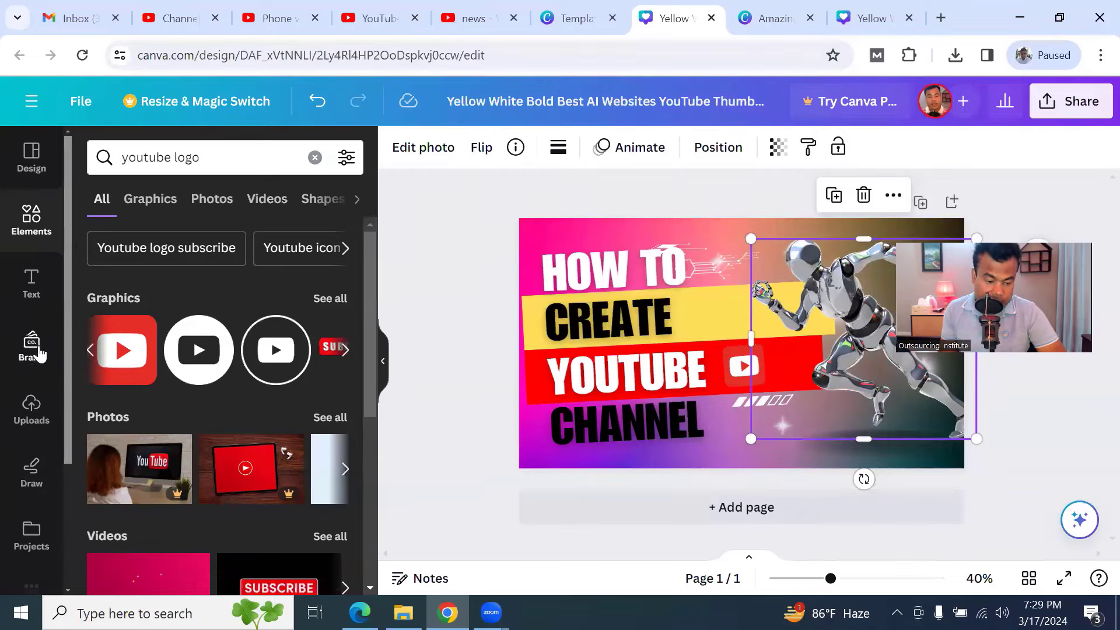
{"action": "left_click", "coordinate": [40, 412]}
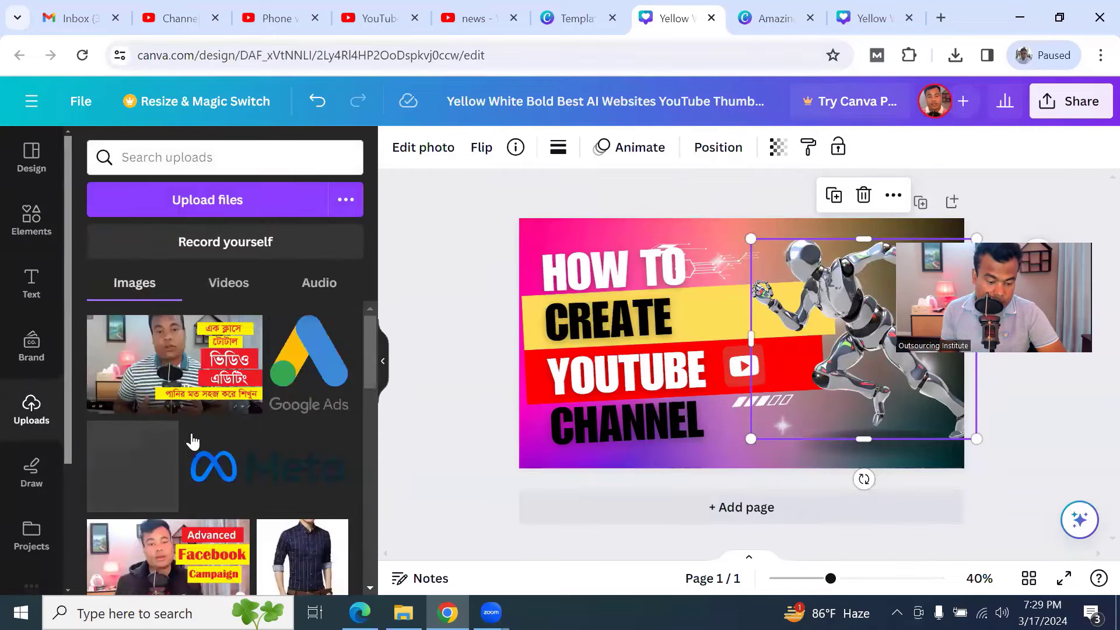
{"action": "scroll", "coordinate": [220, 430], "scroll_direction": "down", "scroll_amount": 3}
{"action": "scroll", "coordinate": [130, 372], "scroll_direction": "up", "scroll_amount": 1}
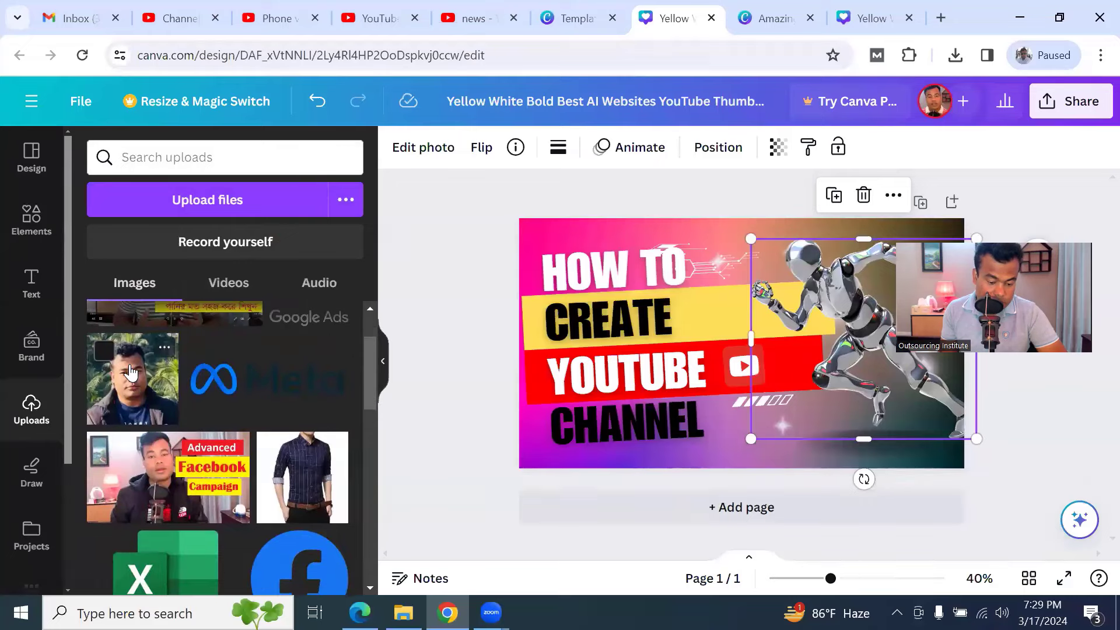
{"action": "left_click", "coordinate": [130, 372]}
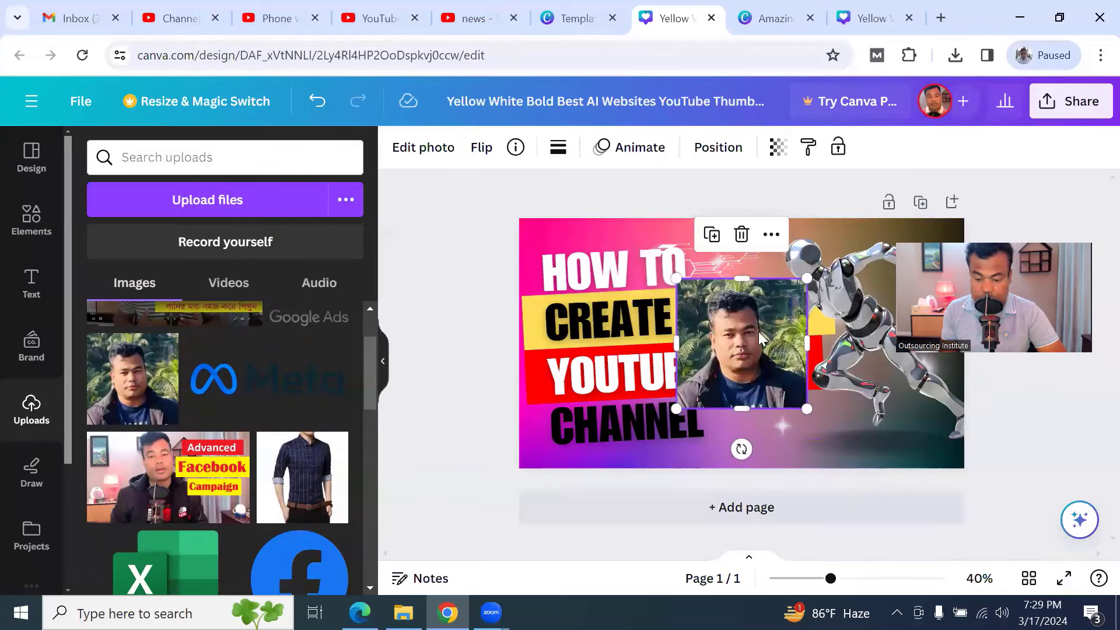
- Shrink the portrait photo and position it beside the robot's head near the top
{"action": "left_click_drag", "start_coordinate": [750, 328], "coordinate": [803, 404]}
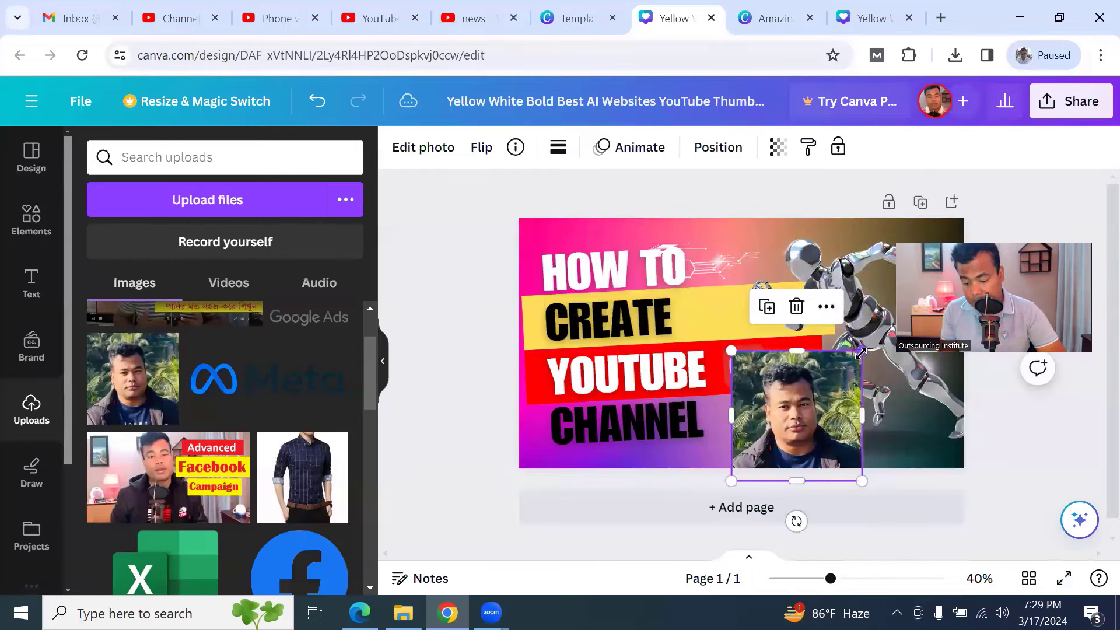
{"action": "left_click_drag", "start_coordinate": [862, 352], "coordinate": [769, 279]}
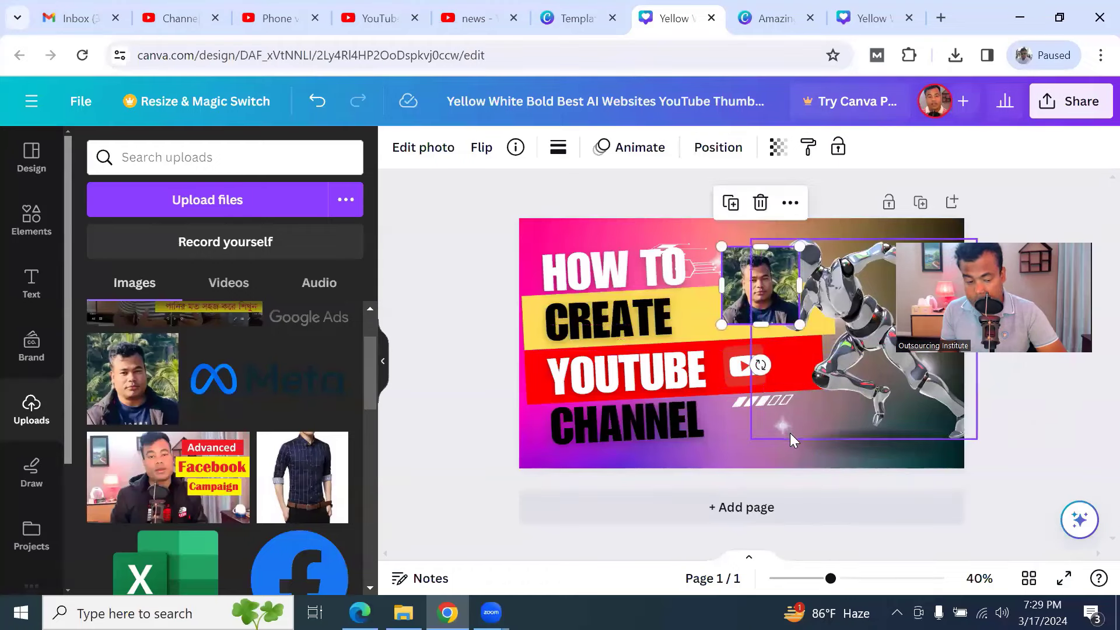
{"action": "left_click", "coordinate": [32, 219]}
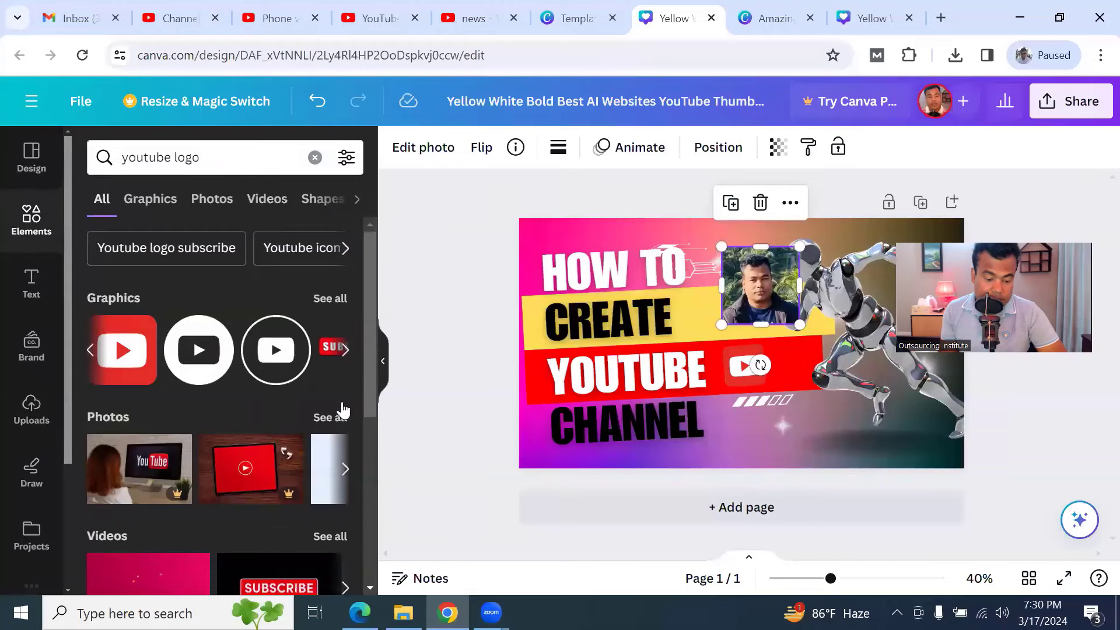
{"action": "scroll", "coordinate": [343, 410], "scroll_direction": "down", "scroll_amount": 3}
{"action": "scroll", "coordinate": [257, 375], "scroll_direction": "up", "scroll_amount": 3}
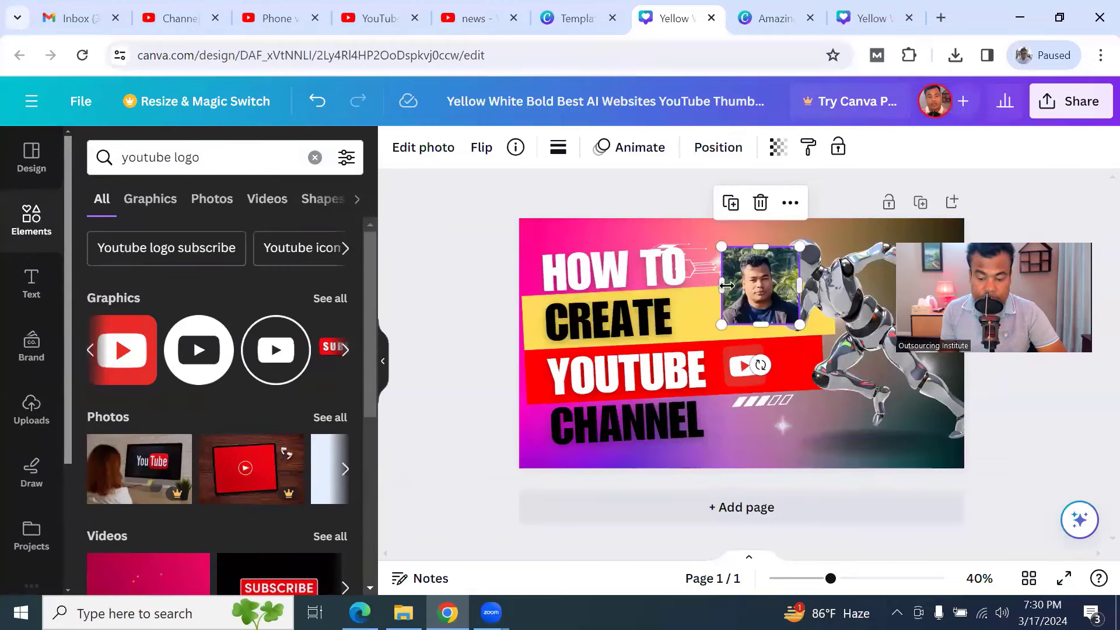
{"action": "left_click_drag", "start_coordinate": [752, 283], "coordinate": [808, 282]}
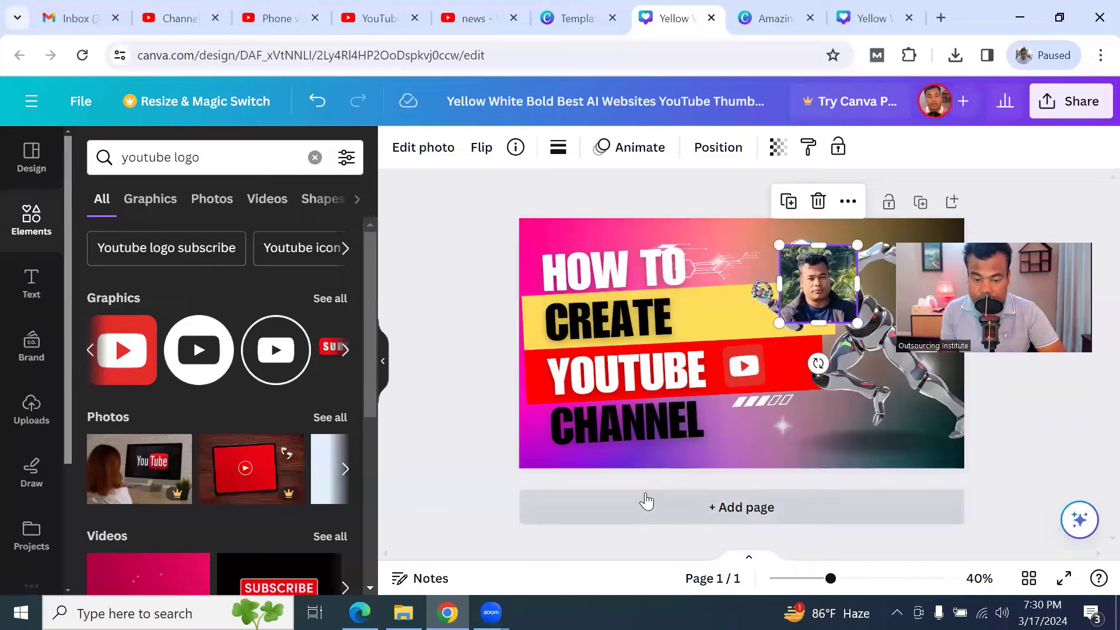
- In the YouTube tab, go to the youtube.com home page
{"action": "left_click", "coordinate": [260, 17]}
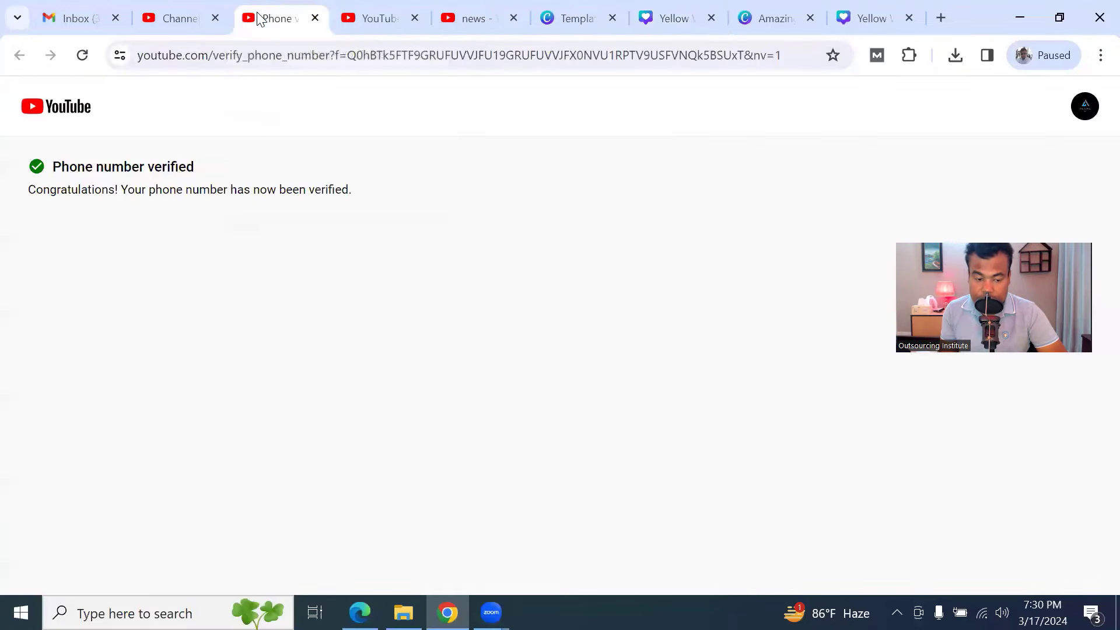
{"action": "left_click", "coordinate": [303, 55]}
{"action": "type", "text": "y"}
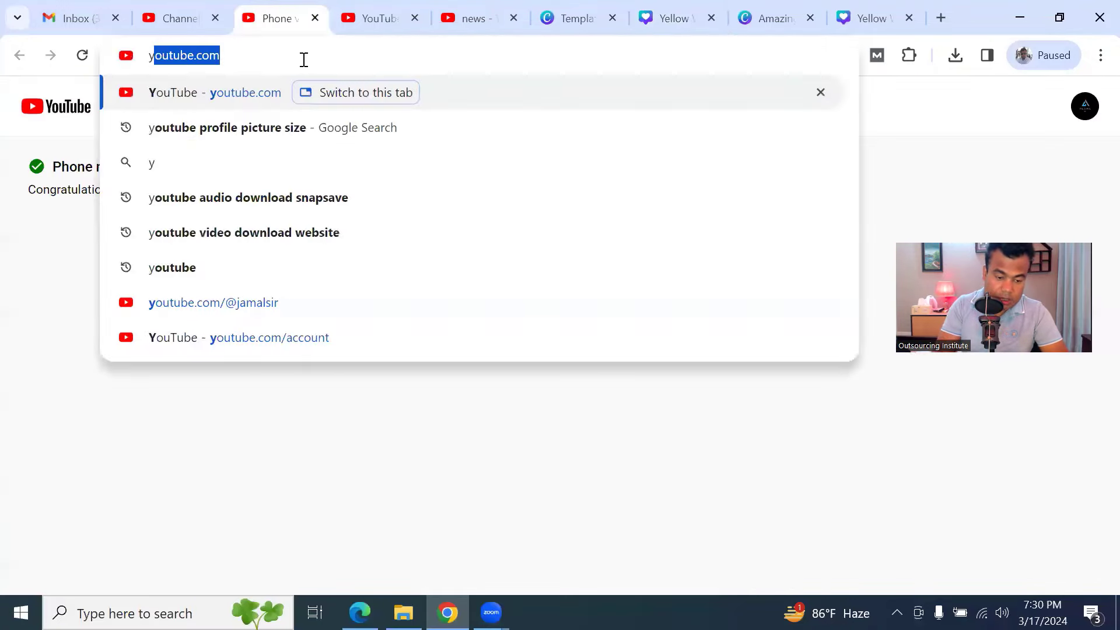
{"action": "key", "text": "Return"}
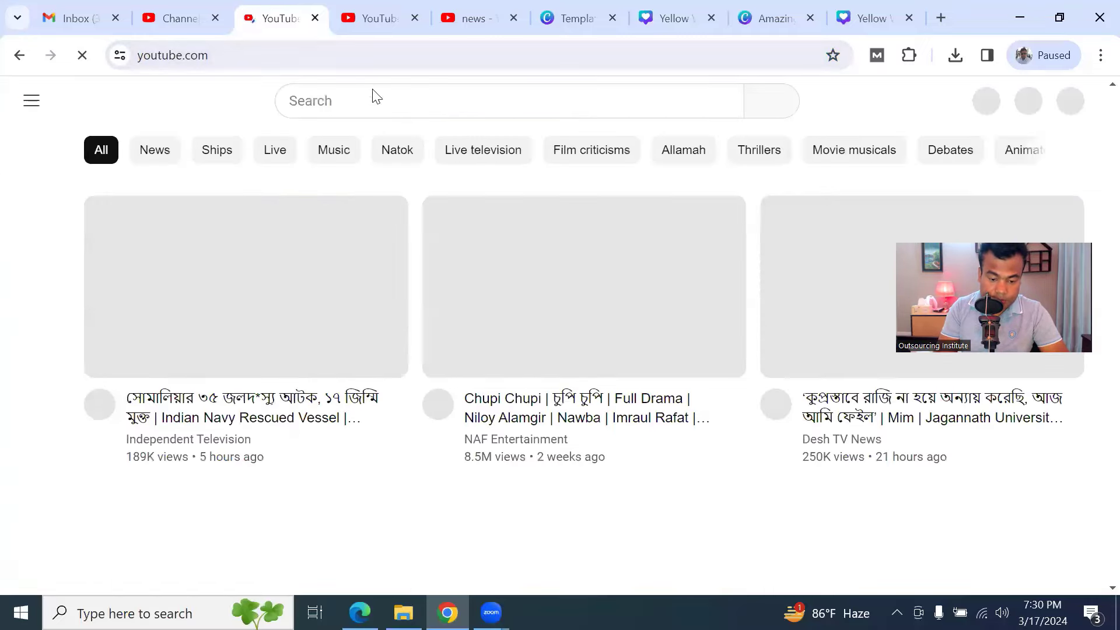
- Search YouTube for the creator's Canva tutorials and scroll through the Outsourcing Institute results
{"action": "left_click", "coordinate": [378, 99]}
{"action": "type", "text": "ca"}
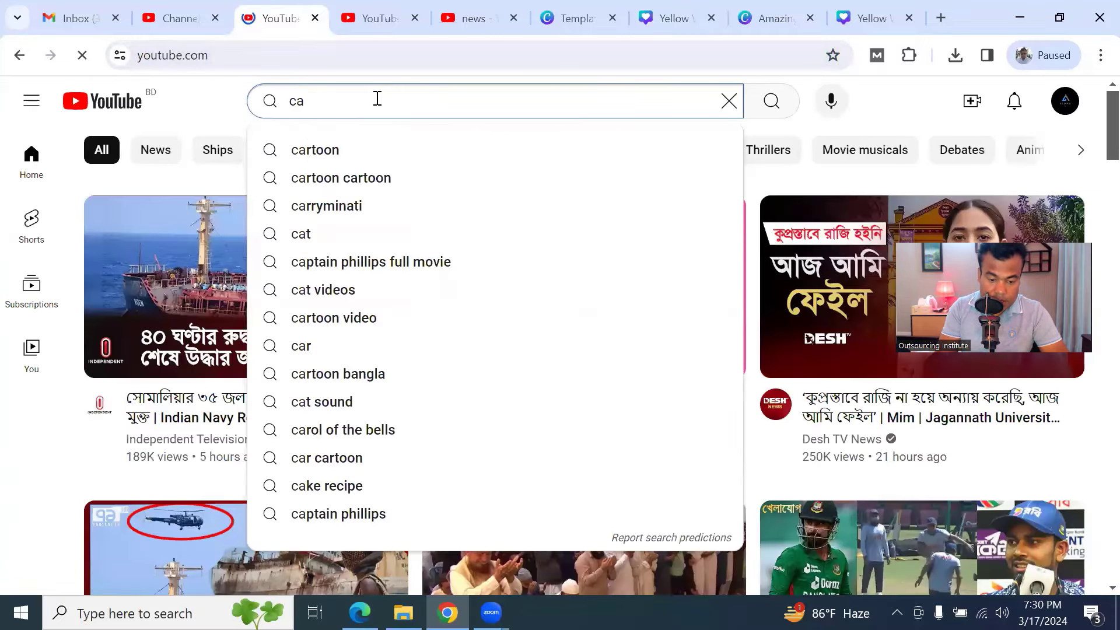
{"action": "type", "text": "nva n"}
{"action": "key", "text": "BackSpace"}
{"action": "type", "text": "b"}
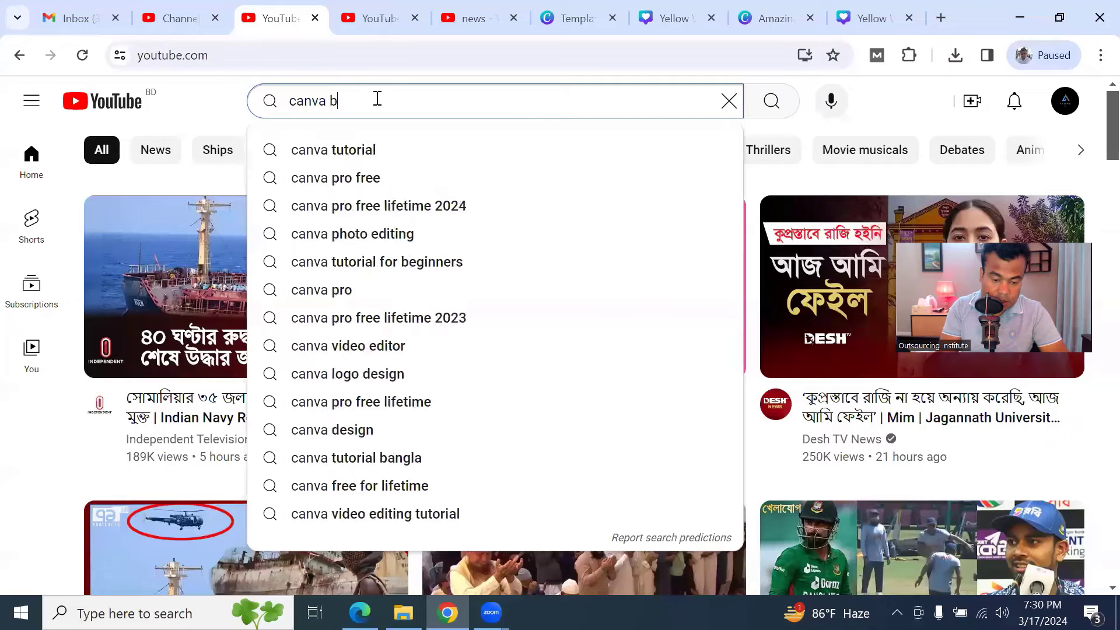
{"action": "type", "text": "y jamal sir"}
{"action": "key", "text": "Return"}
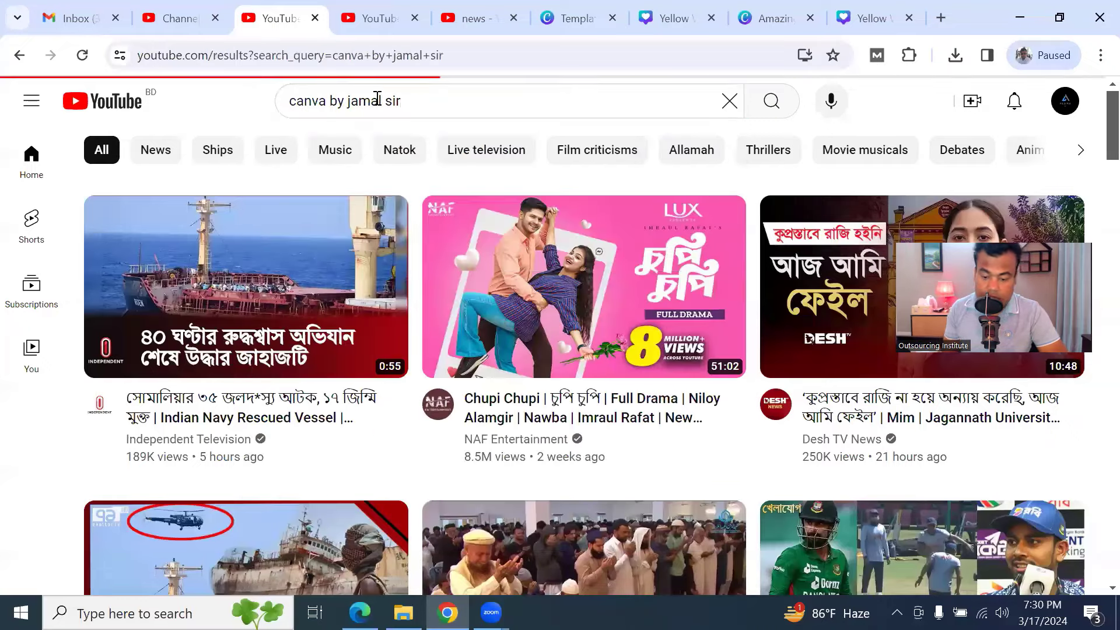
{"action": "scroll", "coordinate": [428, 425], "scroll_direction": "down", "scroll_amount": 2}
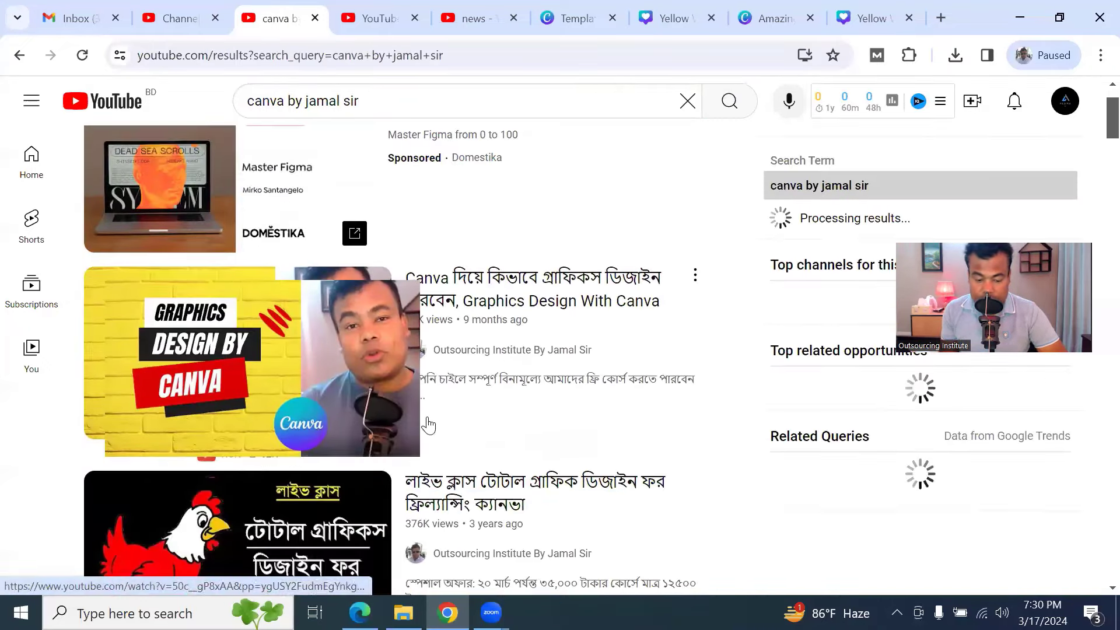
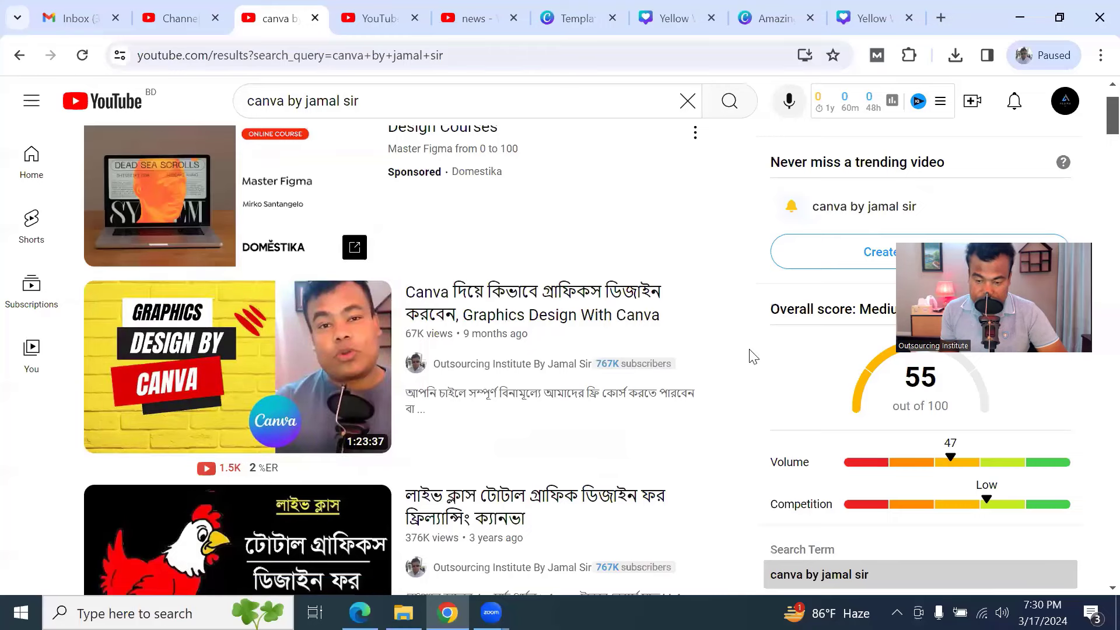
- Move the presenter photo down near CHANNEL and shrink it slightly
{"action": "left_click", "coordinate": [588, 18]}
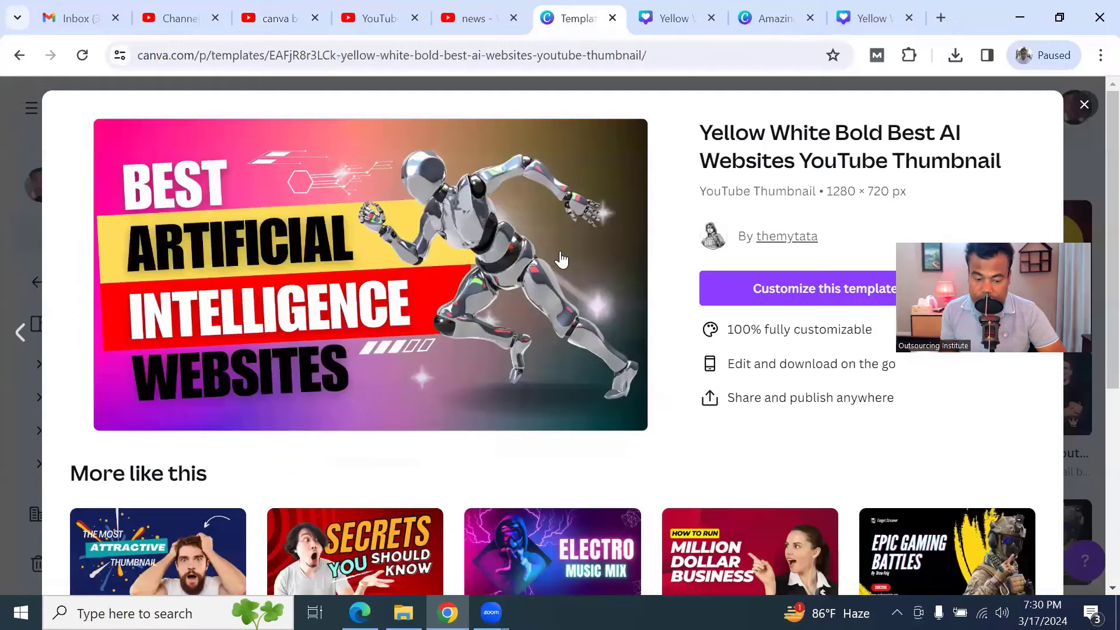
{"action": "left_click", "coordinate": [667, 8]}
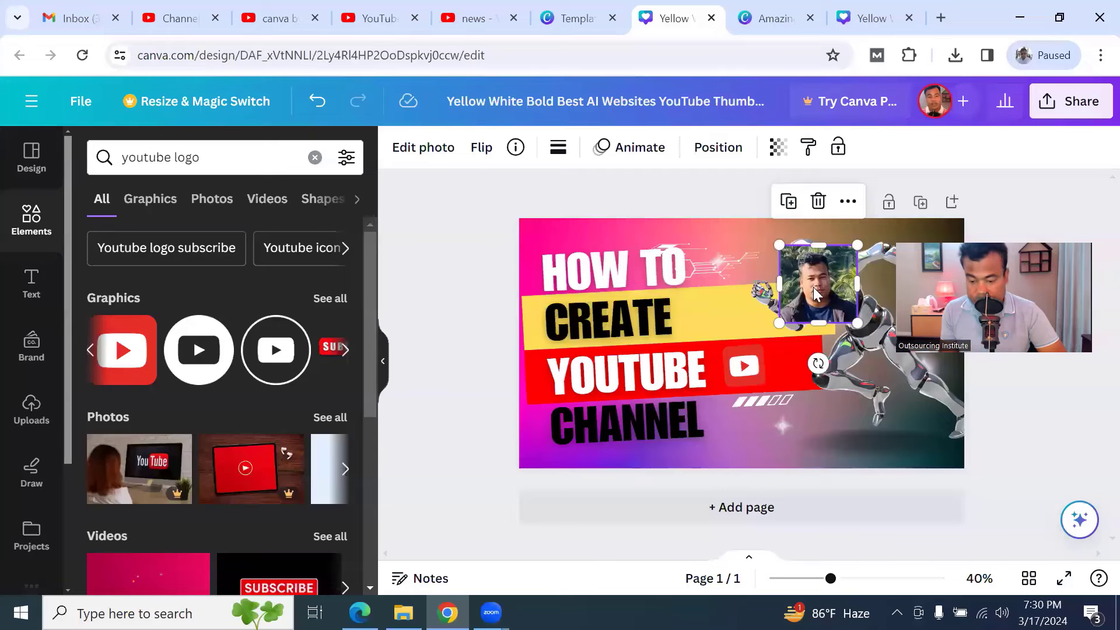
{"action": "left_click_drag", "start_coordinate": [815, 292], "coordinate": [799, 432]}
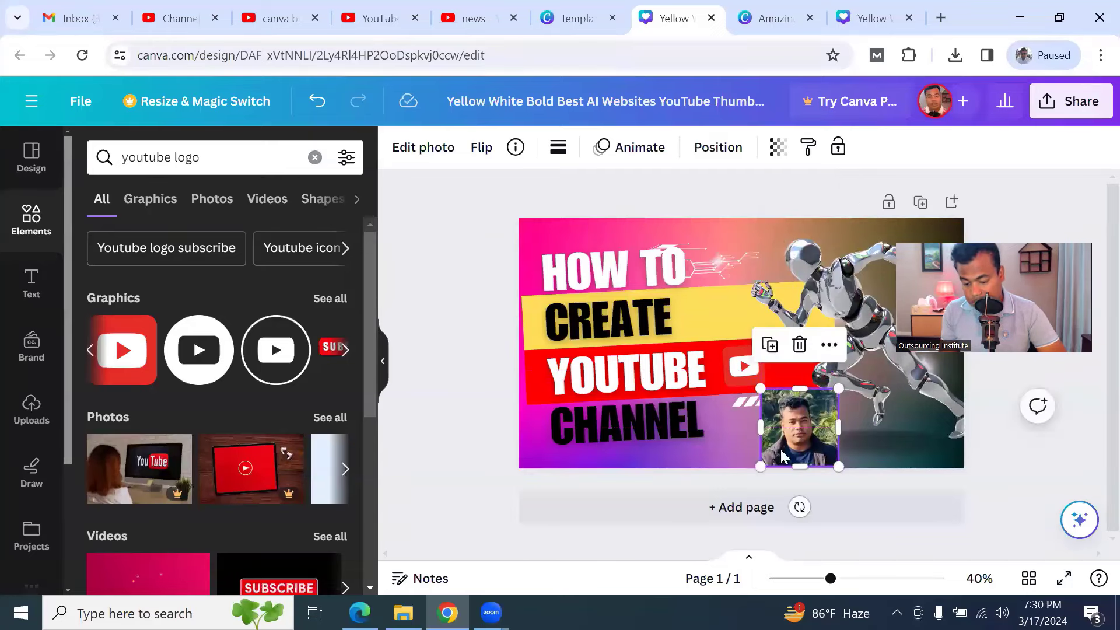
{"action": "left_click_drag", "start_coordinate": [761, 465], "coordinate": [727, 372]}
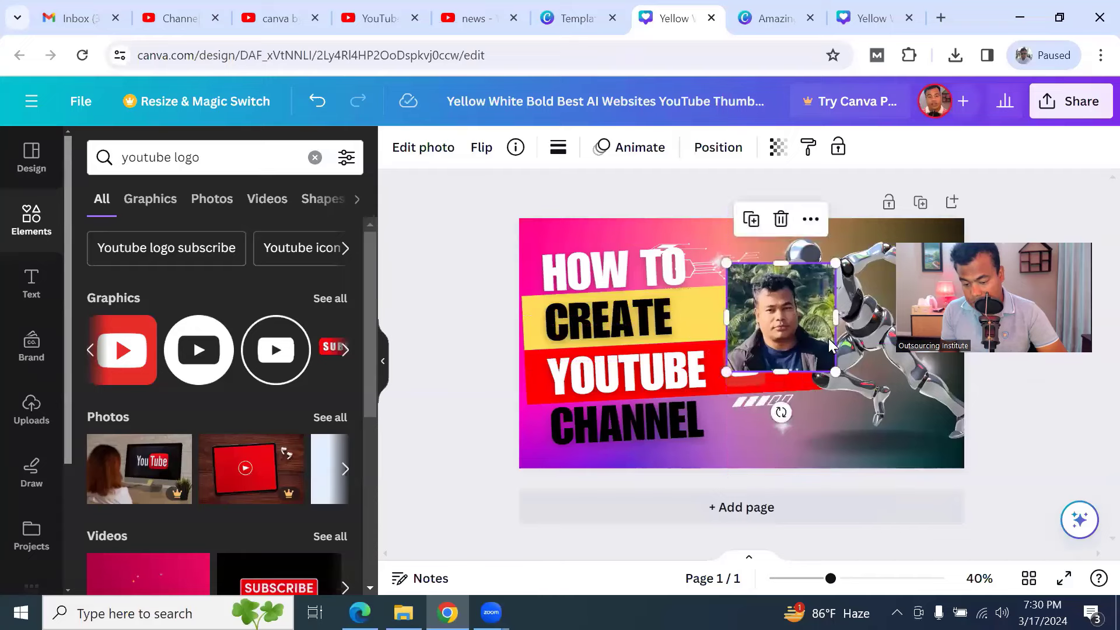
- Shrink the robot, put the photo top-right and the robot beneath it
{"action": "left_click", "coordinate": [865, 333]}
{"action": "left_click_drag", "start_coordinate": [773, 267], "coordinate": [898, 401]}
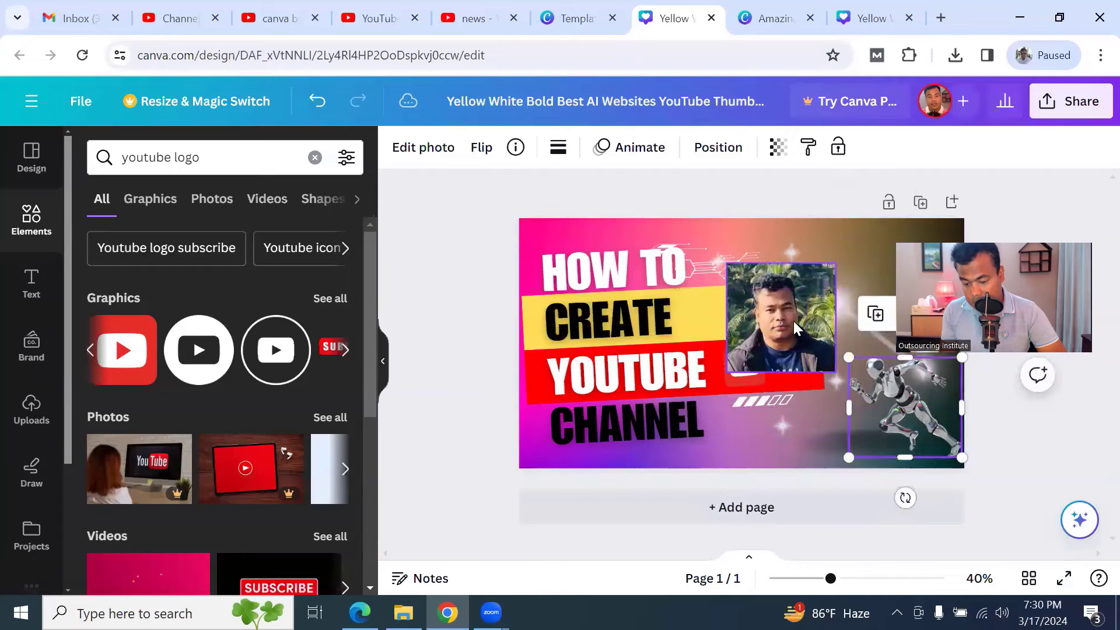
{"action": "left_click_drag", "start_coordinate": [793, 321], "coordinate": [896, 296]}
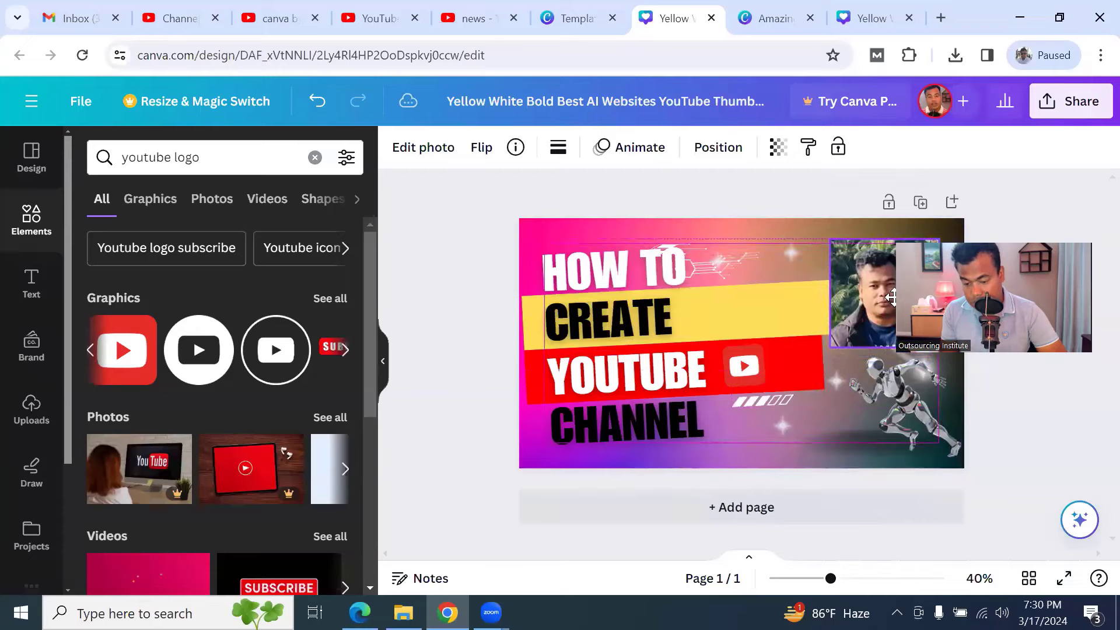
{"action": "left_click_drag", "start_coordinate": [924, 395], "coordinate": [902, 390]}
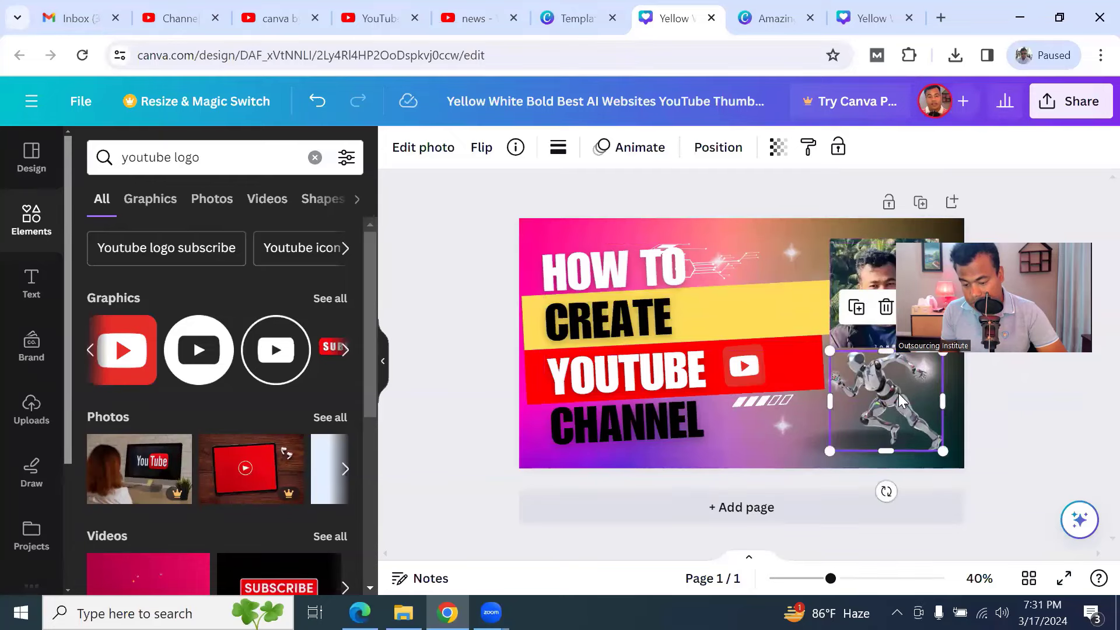
{"action": "left_click", "coordinate": [748, 289]}
{"action": "left_click", "coordinate": [796, 335]}
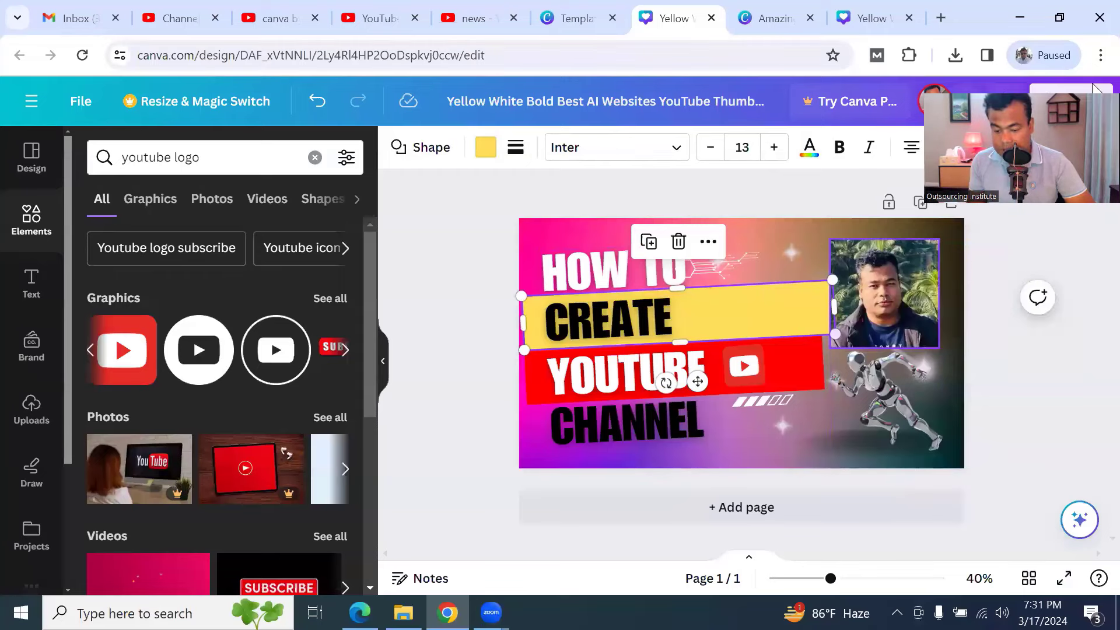
{"action": "left_click", "coordinate": [871, 280]}
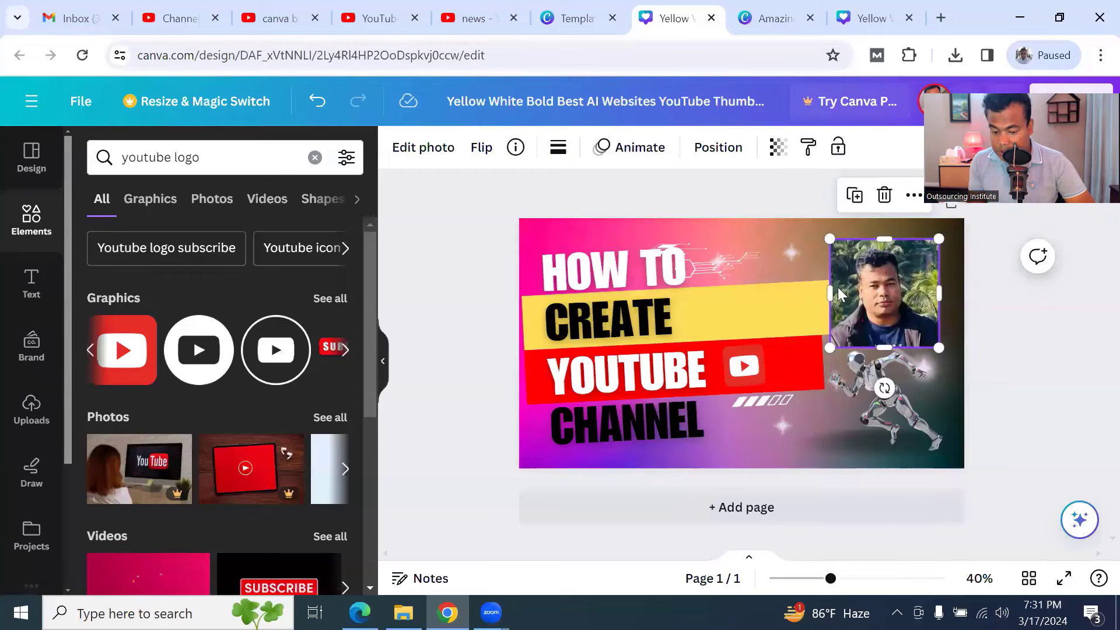
- Undo the layout changes until the presenter photo is gone and the robot is full size
{"action": "left_click", "coordinate": [307, 106]}
{"action": "left_click", "coordinate": [307, 106]}
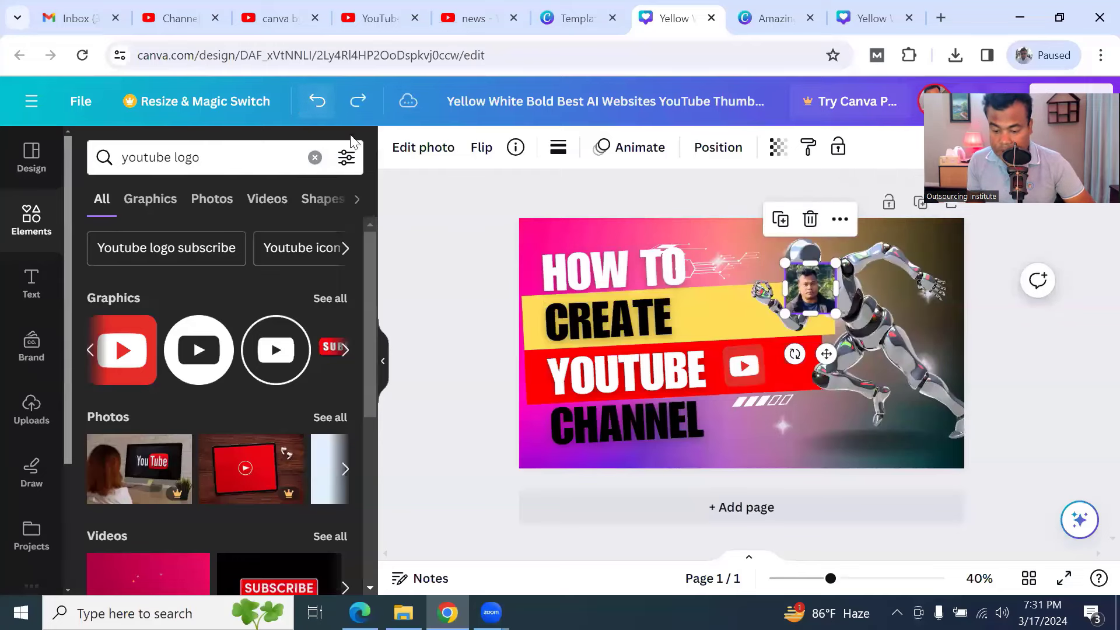
{"action": "left_click", "coordinate": [318, 102]}
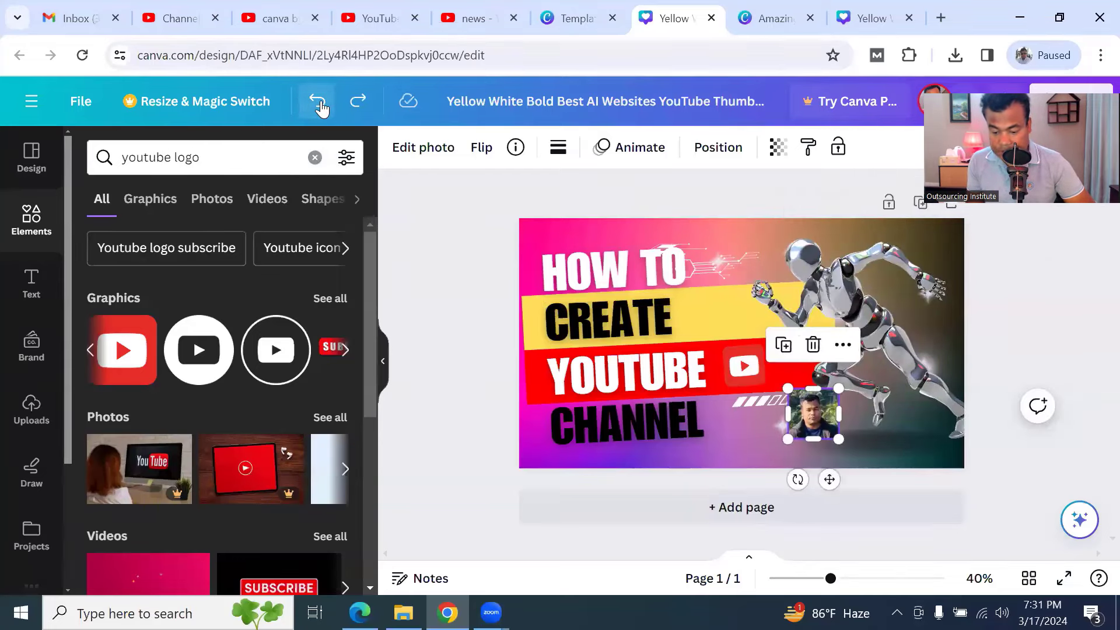
{"action": "left_click", "coordinate": [318, 104]}
{"action": "left_click", "coordinate": [318, 104]}
{"action": "left_click", "coordinate": [318, 103]}
{"action": "left_click", "coordinate": [318, 104]}
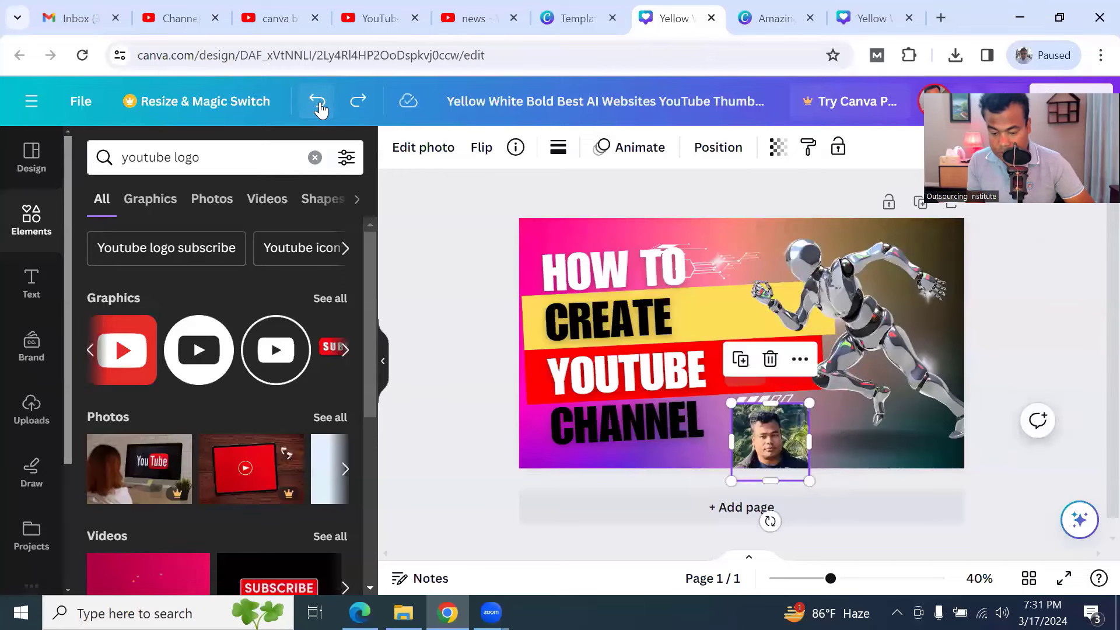
{"action": "left_click", "coordinate": [318, 104]}
{"action": "left_click", "coordinate": [318, 104]}
{"action": "left_click", "coordinate": [317, 104]}
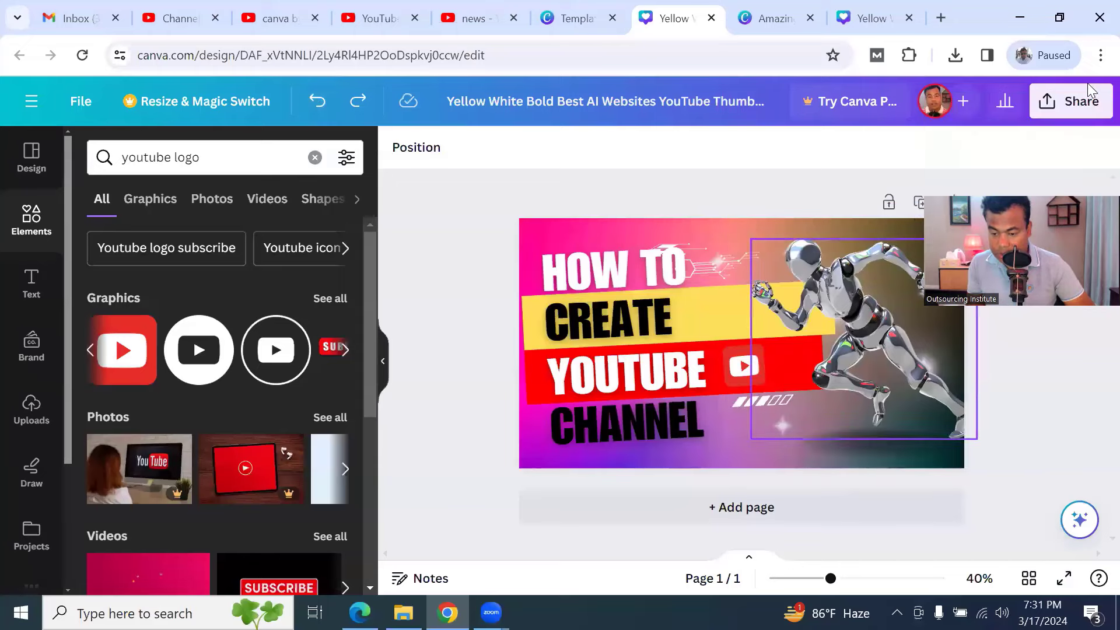
- Download the How To Create YouTube Channel thumbnail as a 1280 × 720 PNG
{"action": "left_click", "coordinate": [1085, 96]}
{"action": "scroll", "coordinate": [898, 436], "scroll_direction": "down", "scroll_amount": 2}
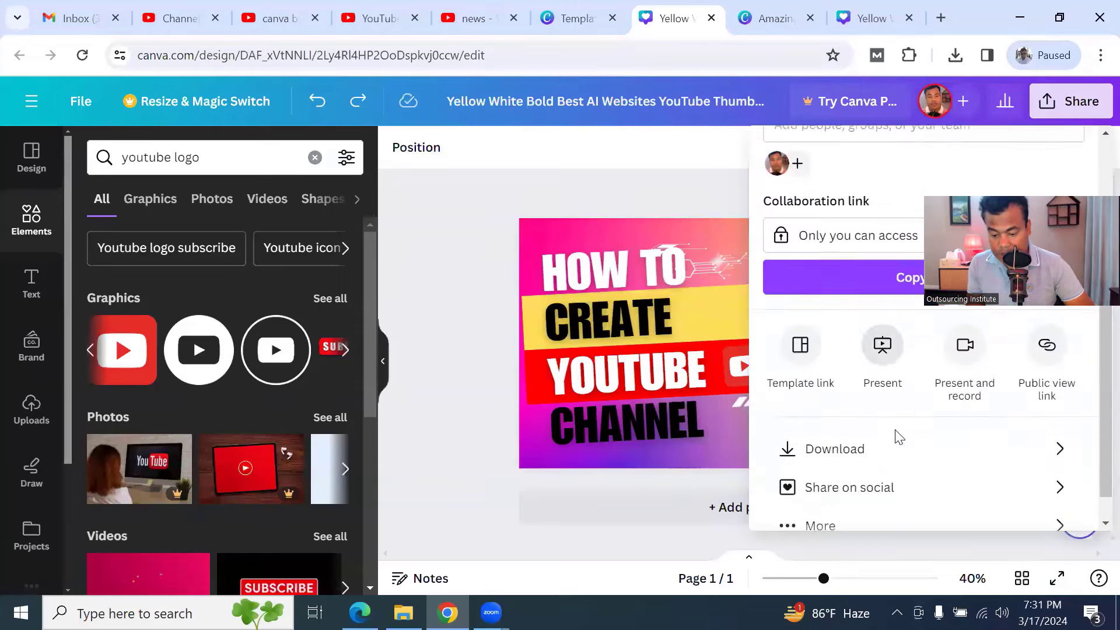
{"action": "scroll", "coordinate": [898, 436], "scroll_direction": "down", "scroll_amount": 1}
{"action": "left_click", "coordinate": [855, 430]}
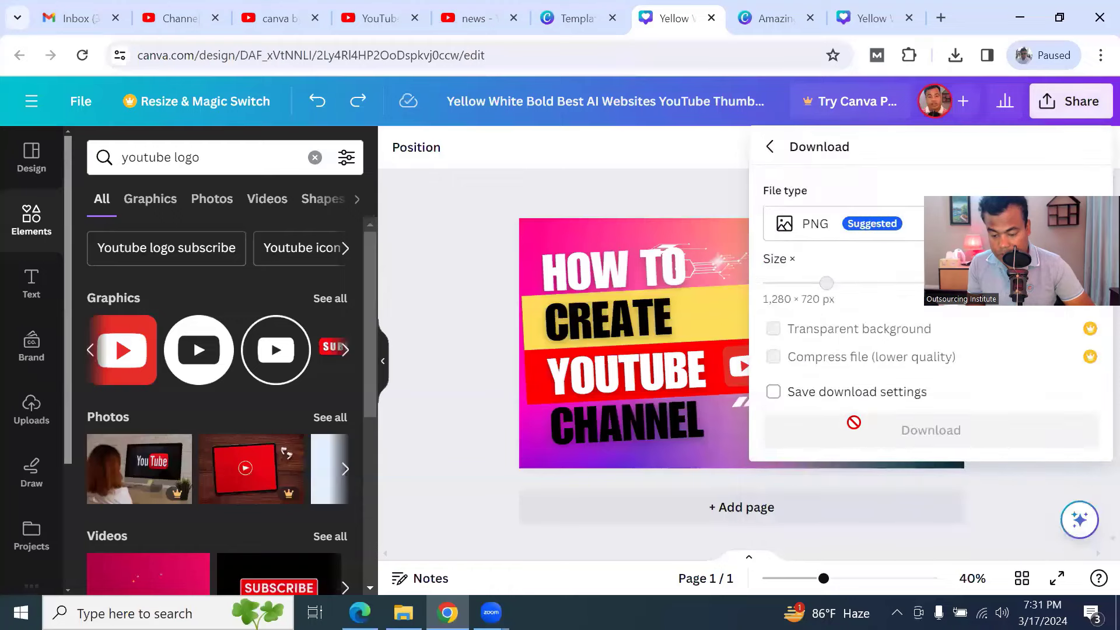
{"action": "left_click", "coordinate": [919, 439]}
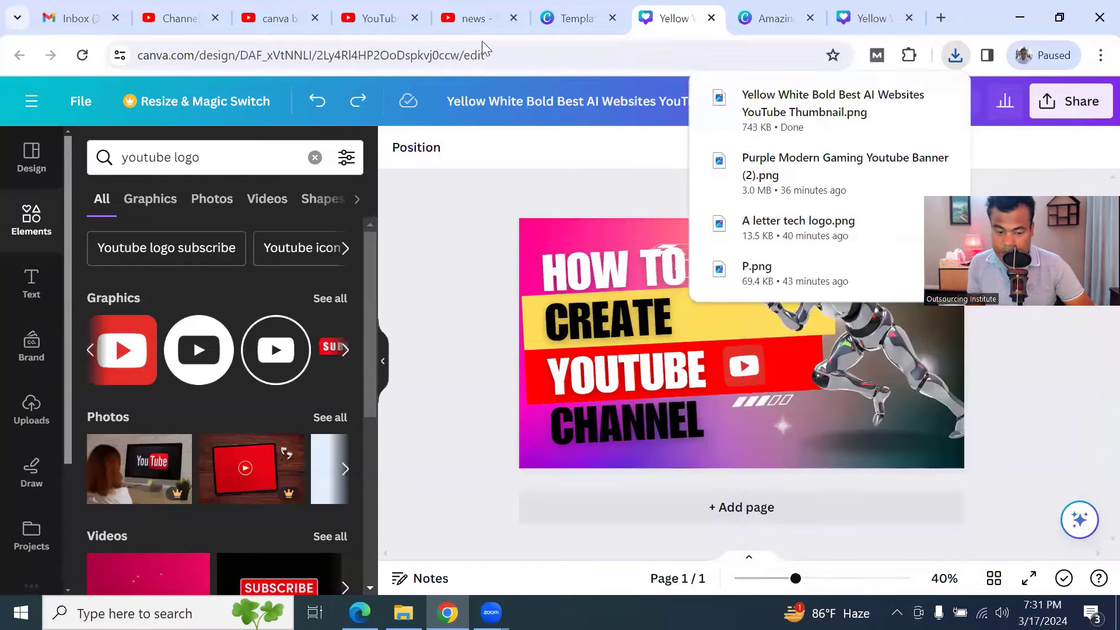
{"action": "left_click", "coordinate": [474, 19]}
{"action": "left_click", "coordinate": [257, 23]}
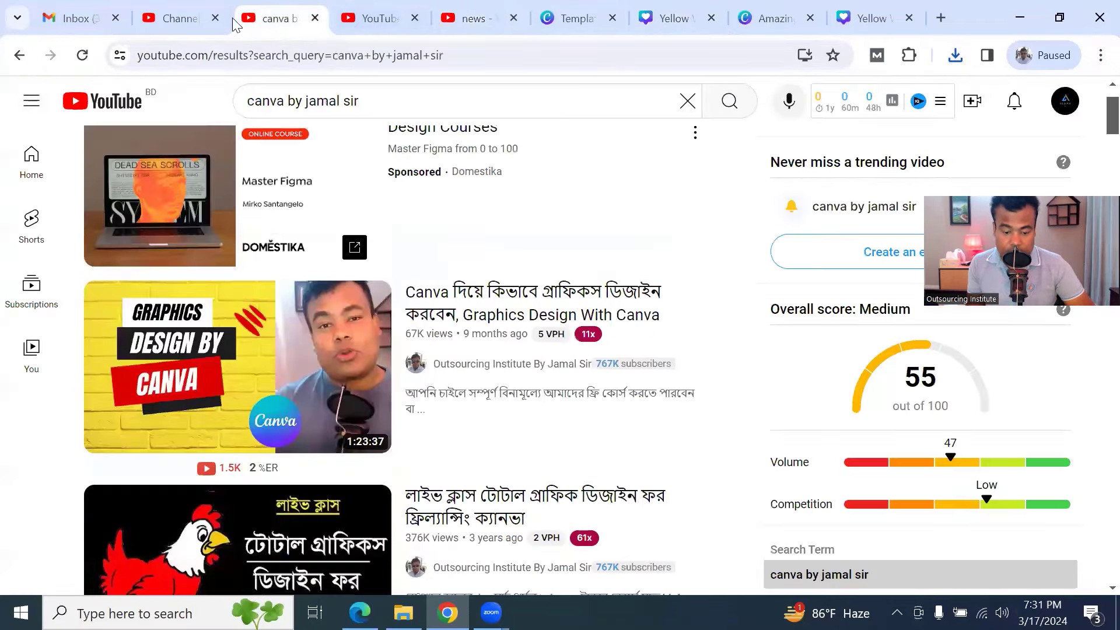
- Upload the Yellow White Bold PNG from Downloads as the video's custom thumbnail
{"action": "left_click", "coordinate": [170, 19]}
{"action": "scroll", "coordinate": [299, 417], "scroll_direction": "down", "scroll_amount": 7}
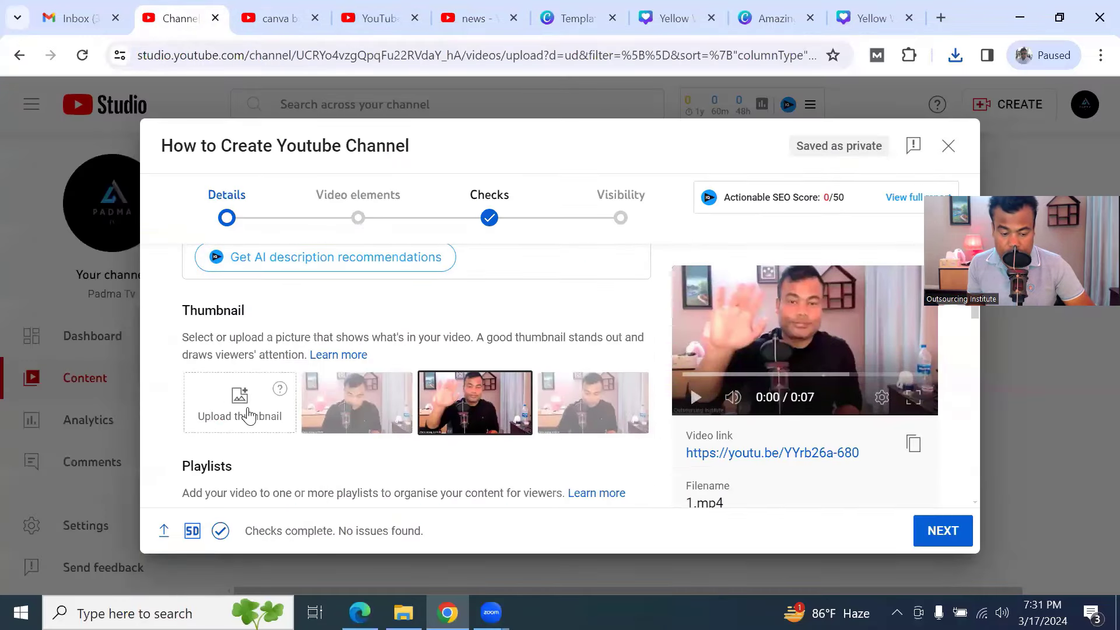
{"action": "left_click", "coordinate": [242, 402]}
{"action": "scroll", "coordinate": [76, 193], "scroll_direction": "up", "scroll_amount": 5}
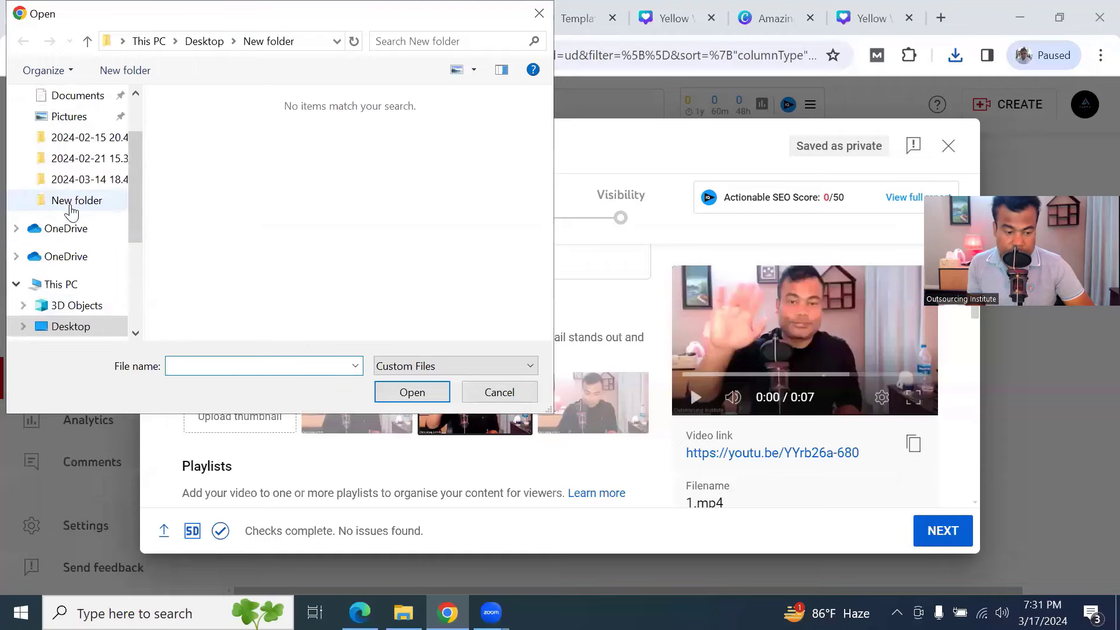
{"action": "left_click", "coordinate": [75, 154]}
{"action": "left_click", "coordinate": [217, 202]}
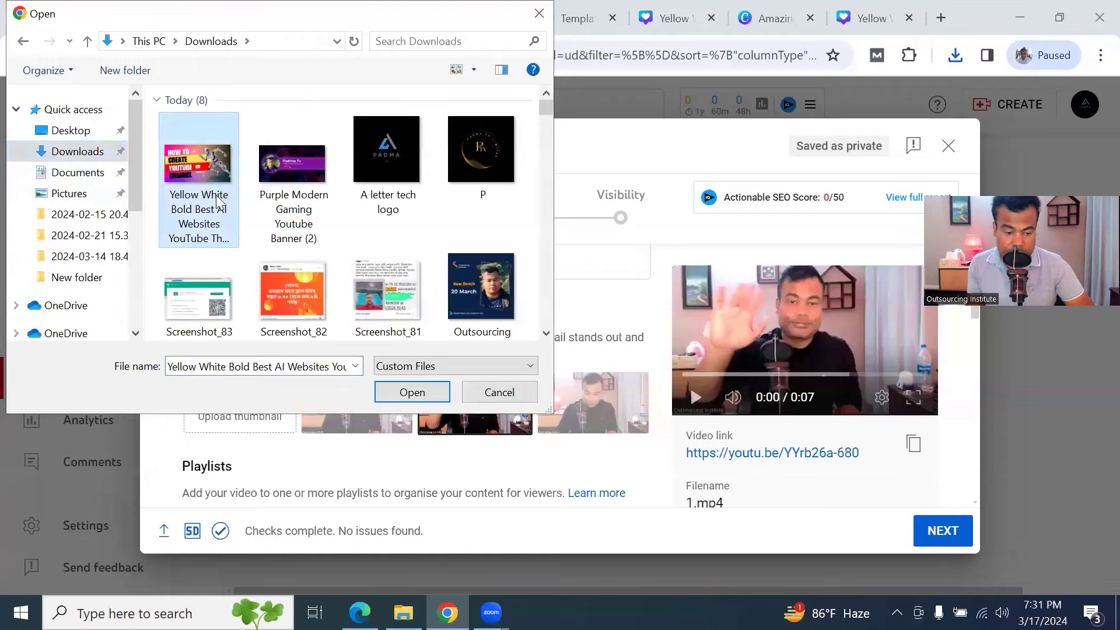
{"action": "left_click", "coordinate": [413, 392]}
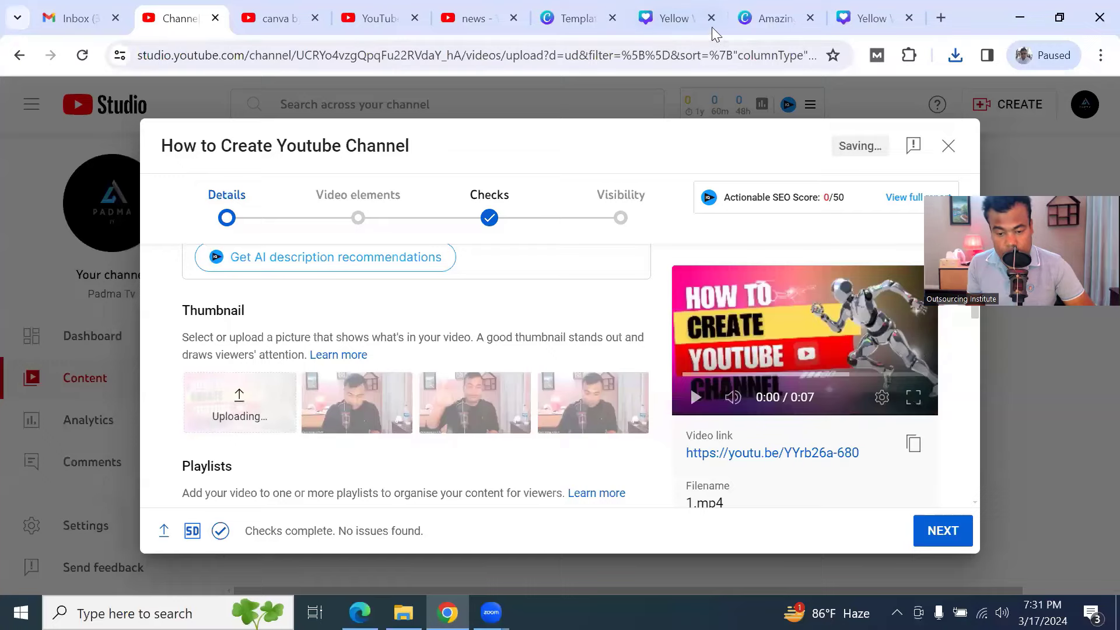
- Search 'youtube thumbnail' templates and customize the Red Abstract Income Money template
{"action": "left_click", "coordinate": [573, 18]}
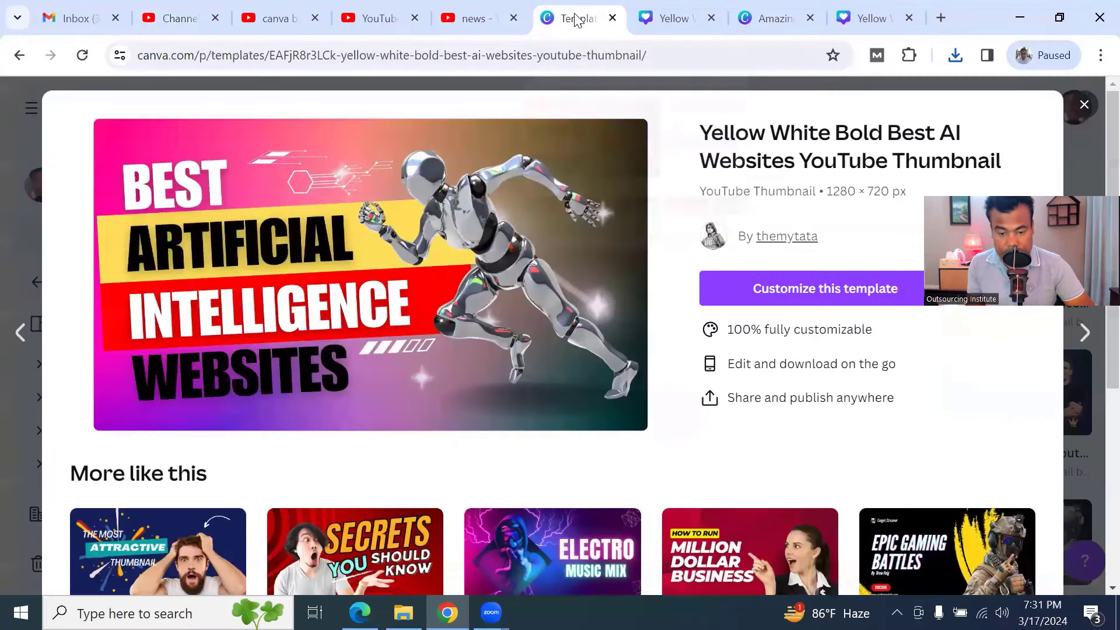
{"action": "left_click", "coordinate": [1084, 104]}
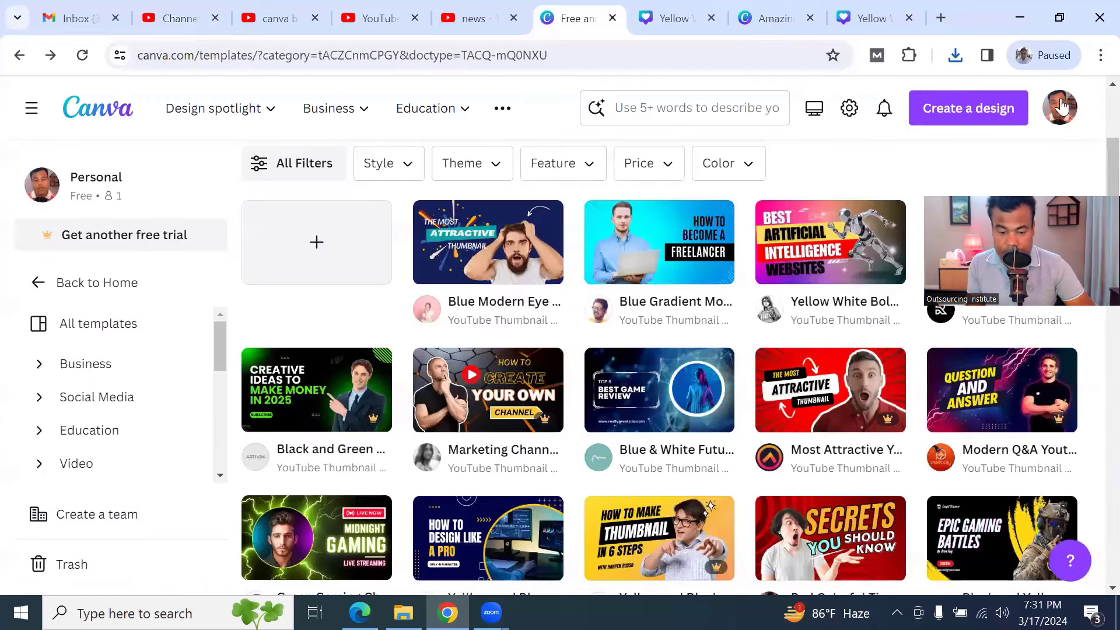
{"action": "left_click", "coordinate": [702, 112]}
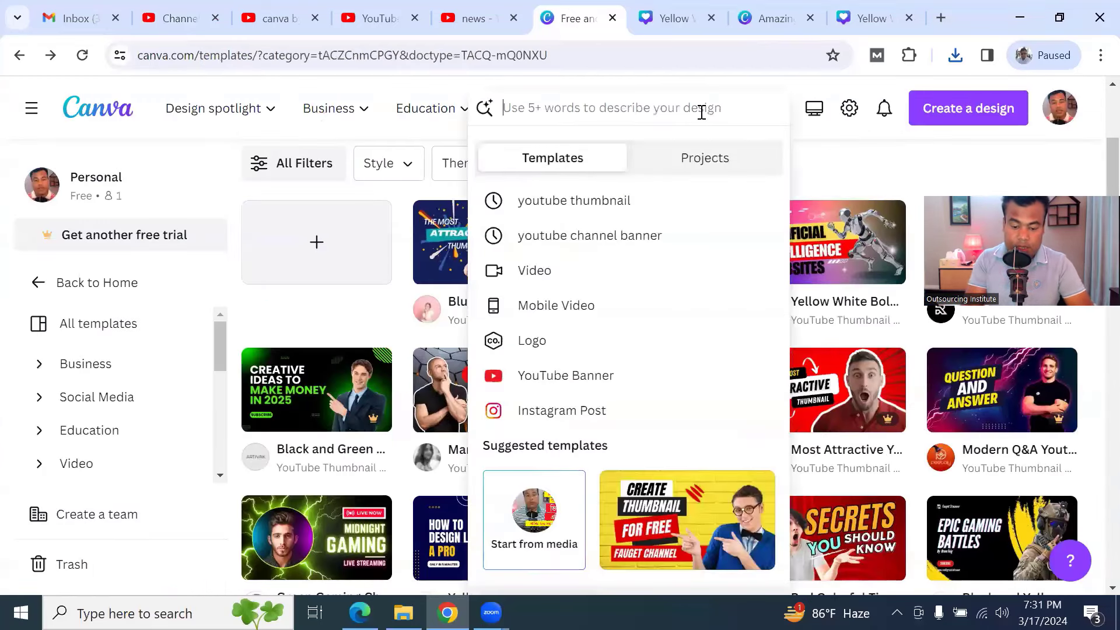
{"action": "left_click", "coordinate": [608, 201]}
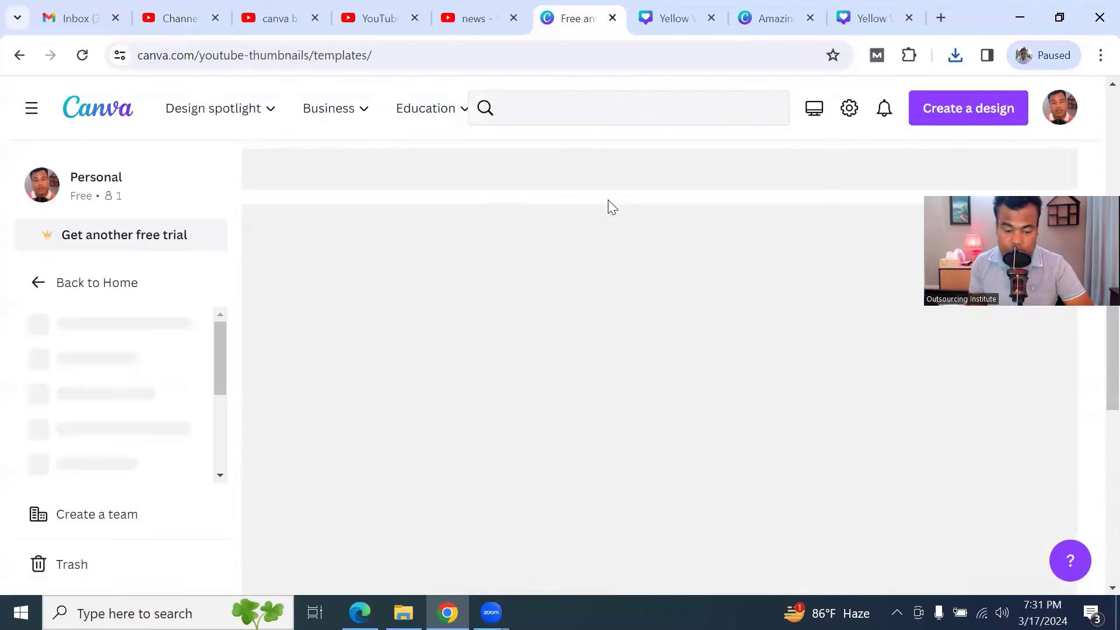
{"action": "scroll", "coordinate": [581, 365], "scroll_direction": "down", "scroll_amount": 1}
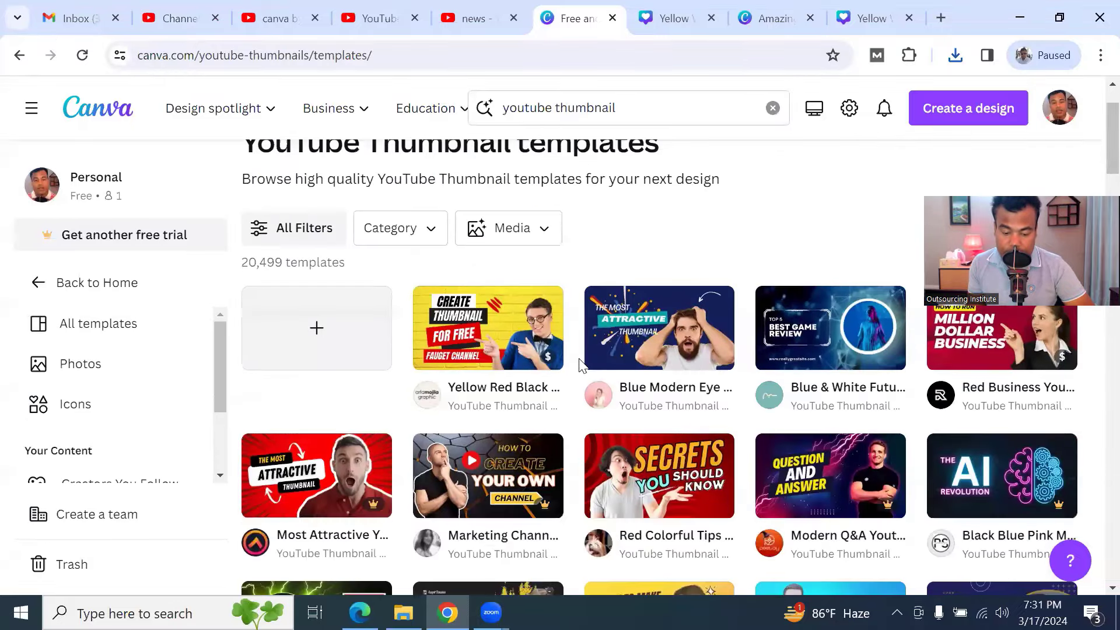
{"action": "scroll", "coordinate": [581, 367], "scroll_direction": "down", "scroll_amount": 6}
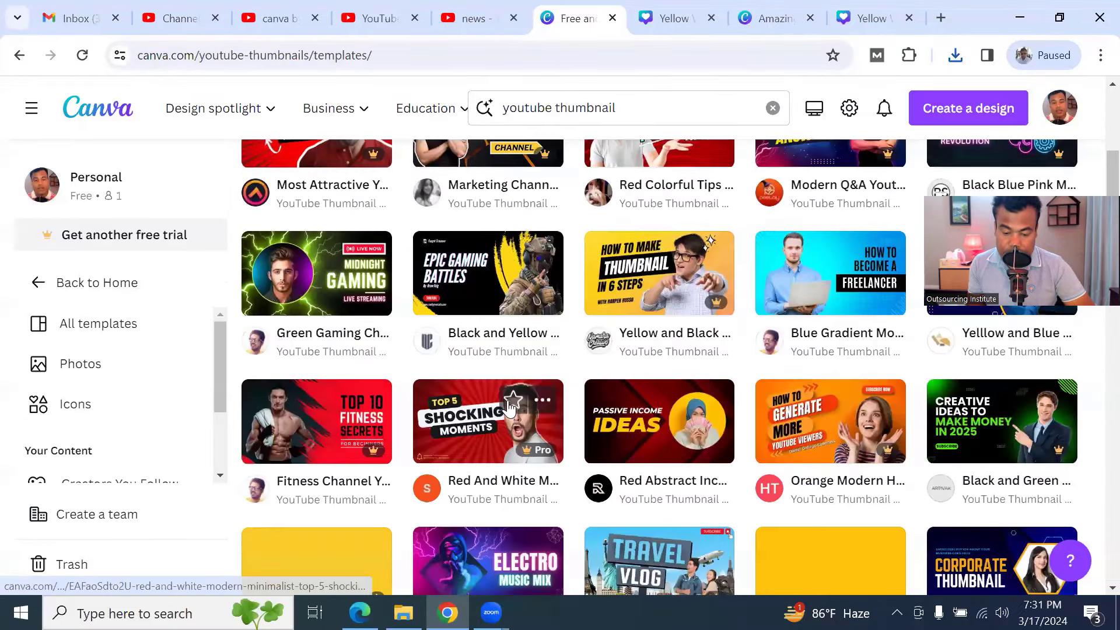
{"action": "left_click", "coordinate": [656, 437]}
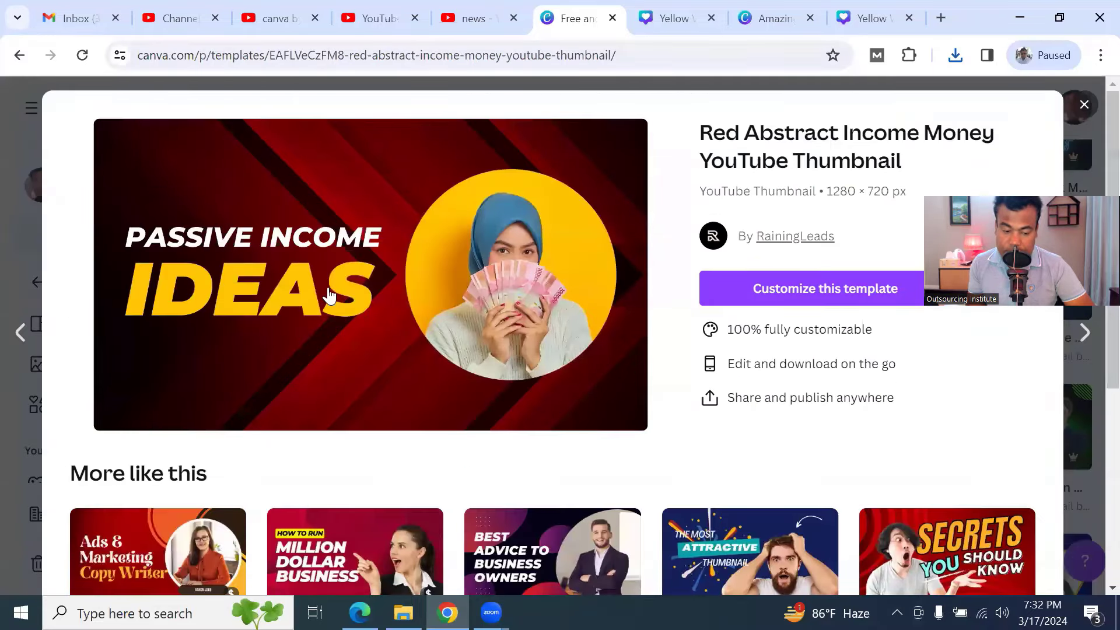
{"action": "left_click", "coordinate": [756, 283]}
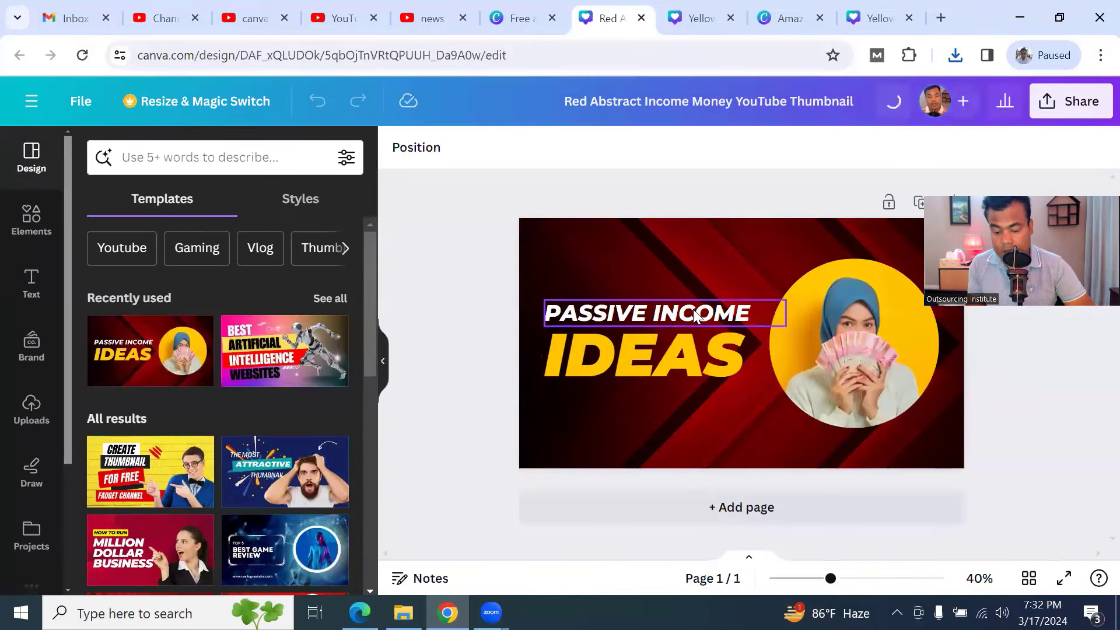
- Replace the woman's picture in the circle frame with the man's uploaded photo
{"action": "double_click", "coordinate": [693, 311]}
{"action": "left_click", "coordinate": [860, 346]}
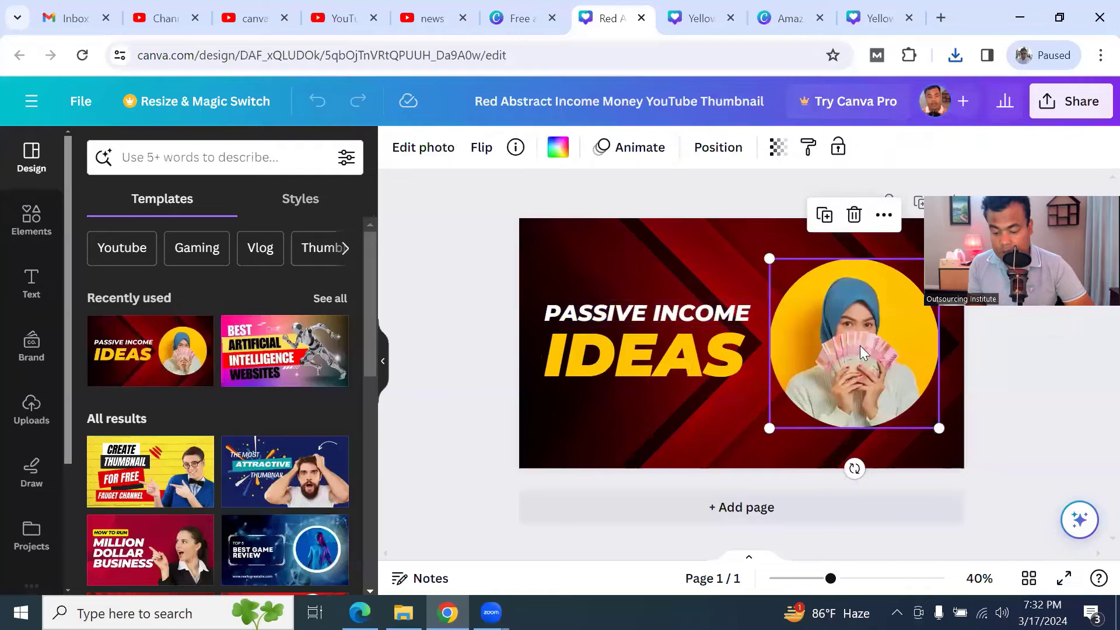
{"action": "mouse_move", "coordinate": [856, 335]}
{"action": "left_mouse_down"}
{"action": "mouse_move", "coordinate": [912, 354]}
{"action": "mouse_move", "coordinate": [852, 339]}
{"action": "left_mouse_up"}
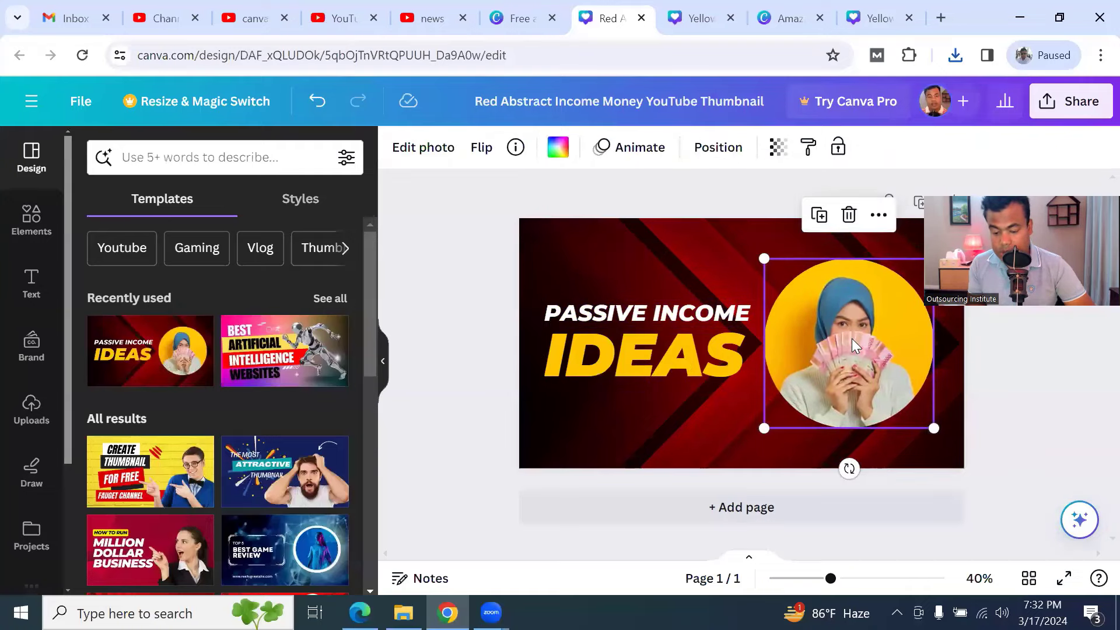
{"action": "left_click", "coordinate": [31, 409]}
{"action": "left_click", "coordinate": [137, 479]}
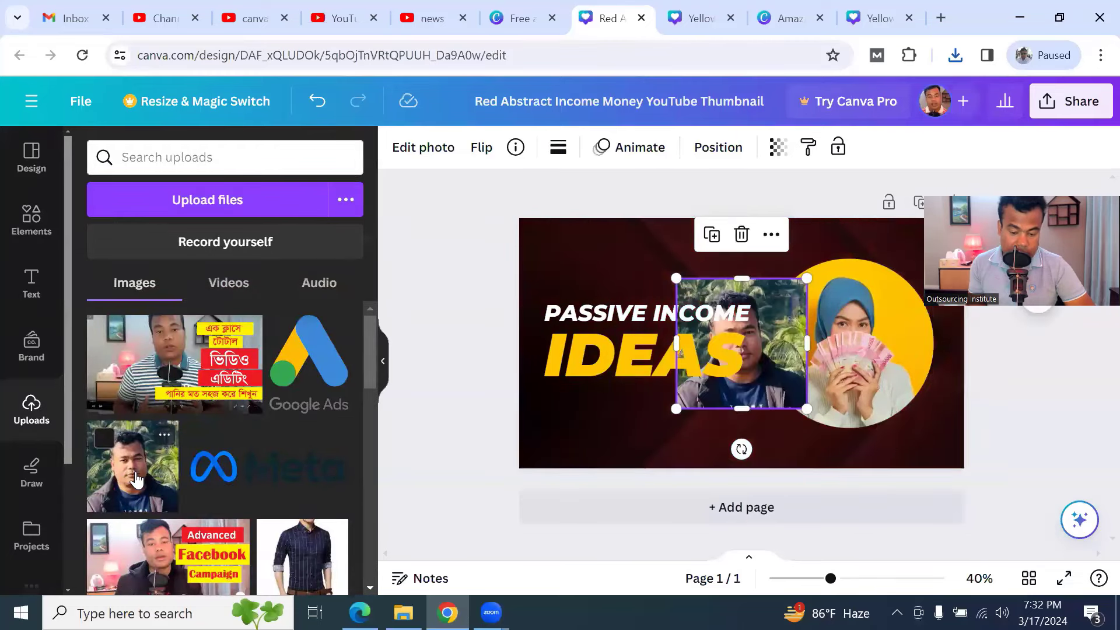
{"action": "left_click_drag", "start_coordinate": [727, 306], "coordinate": [884, 297]}
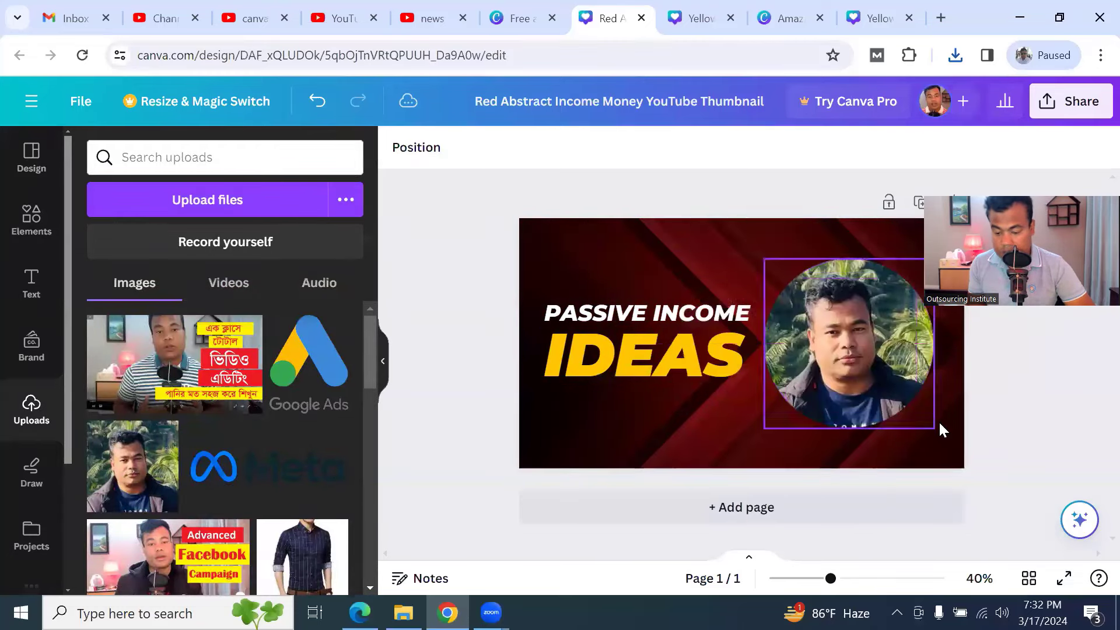
{"action": "left_click", "coordinate": [657, 366]}
{"action": "left_click", "coordinate": [663, 251]}
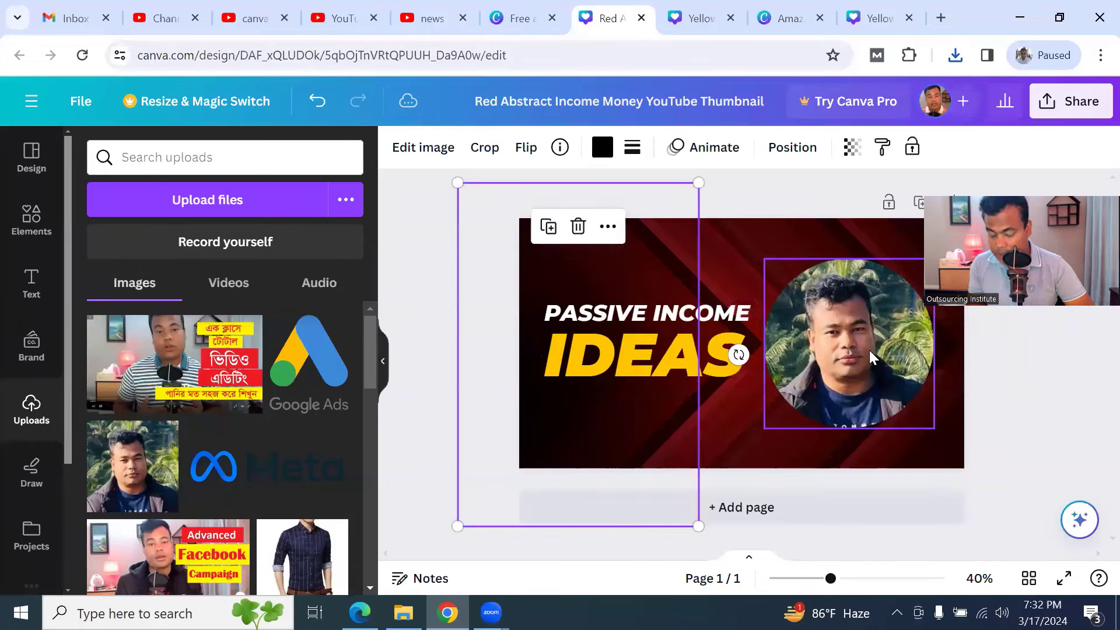
{"action": "left_click", "coordinate": [434, 319]}
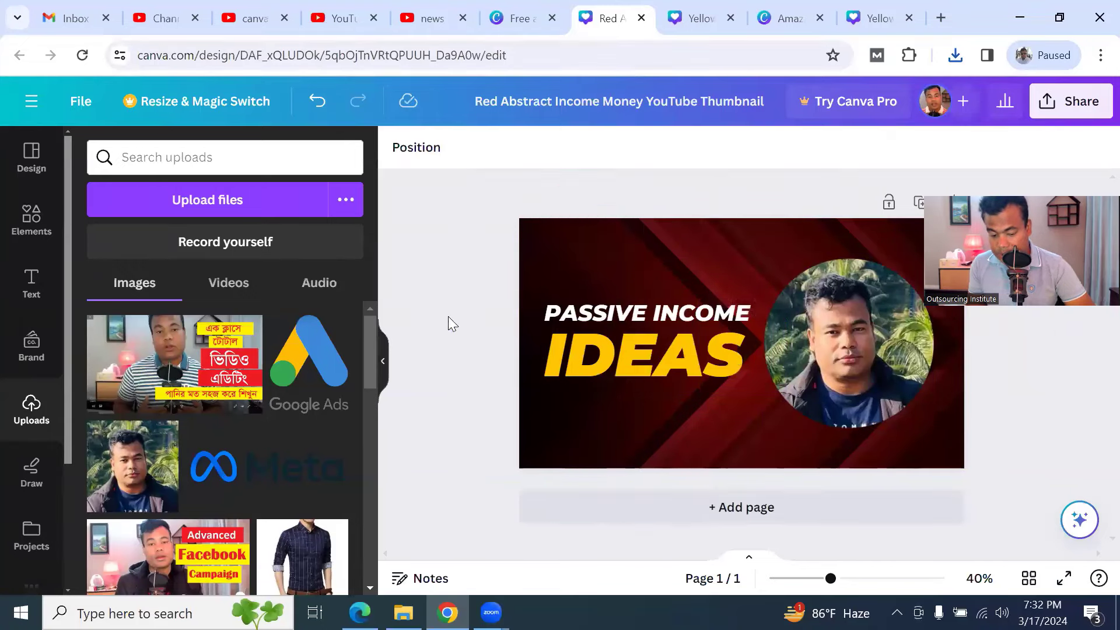
- Replace the PASSIVE INCOME heading with HOW TO CREATE
{"action": "double_click", "coordinate": [710, 312]}
{"action": "left_click", "coordinate": [729, 312]}
{"action": "left_click", "coordinate": [732, 312]}
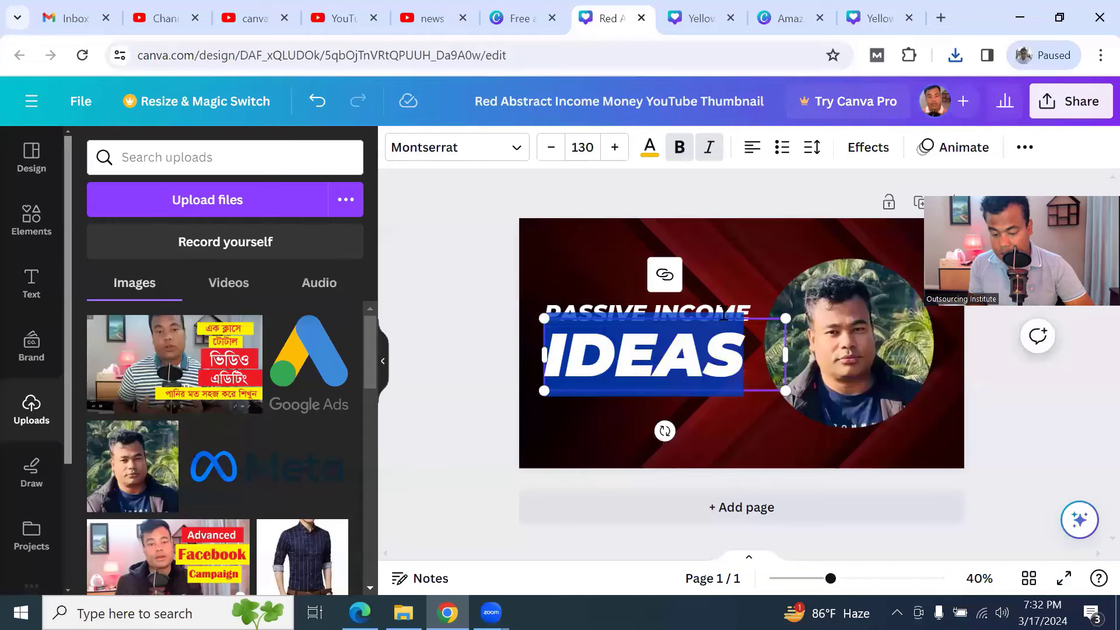
{"action": "left_click", "coordinate": [735, 309]}
{"action": "double_click", "coordinate": [739, 308]}
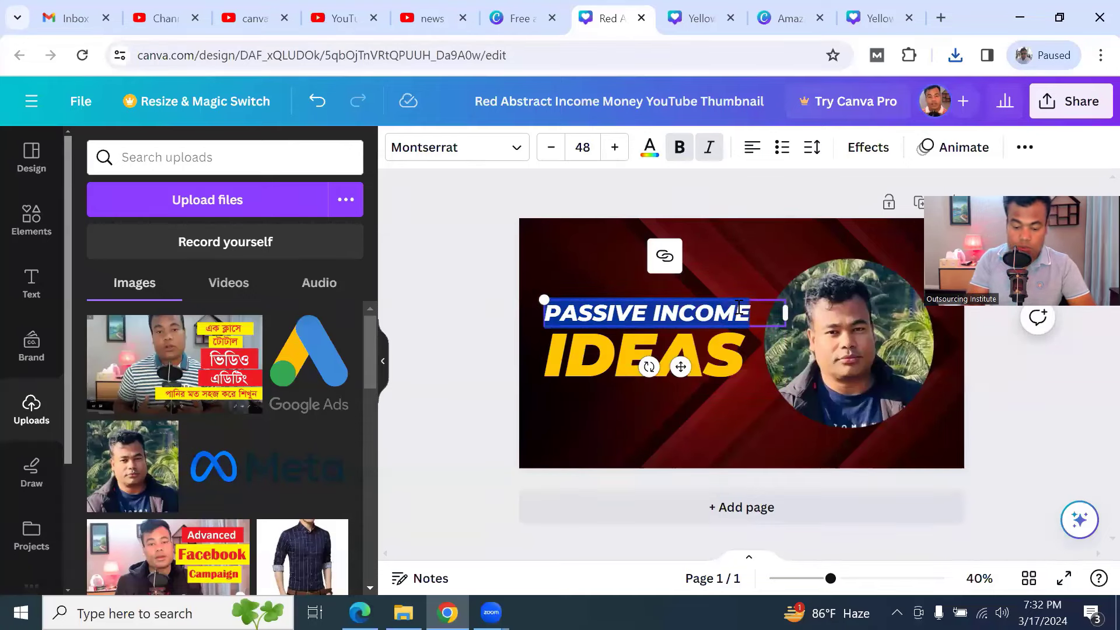
{"action": "type", "text": "HOW TO CREATE"}
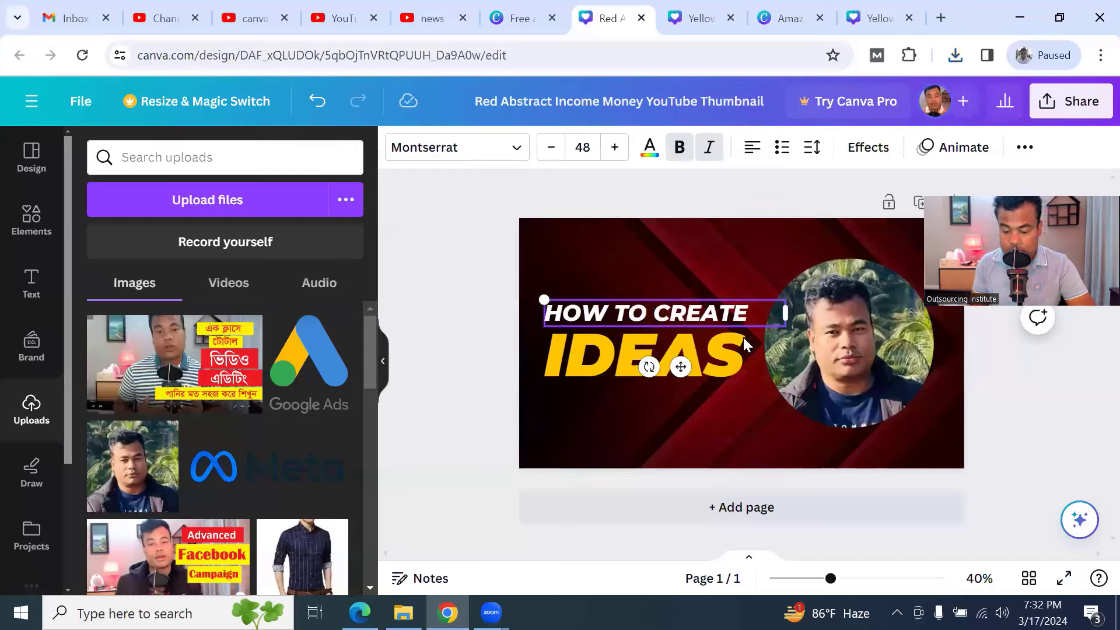
- Change IDEAS to YOUTUBE and widen its box so it fits one line
{"action": "left_click", "coordinate": [729, 356]}
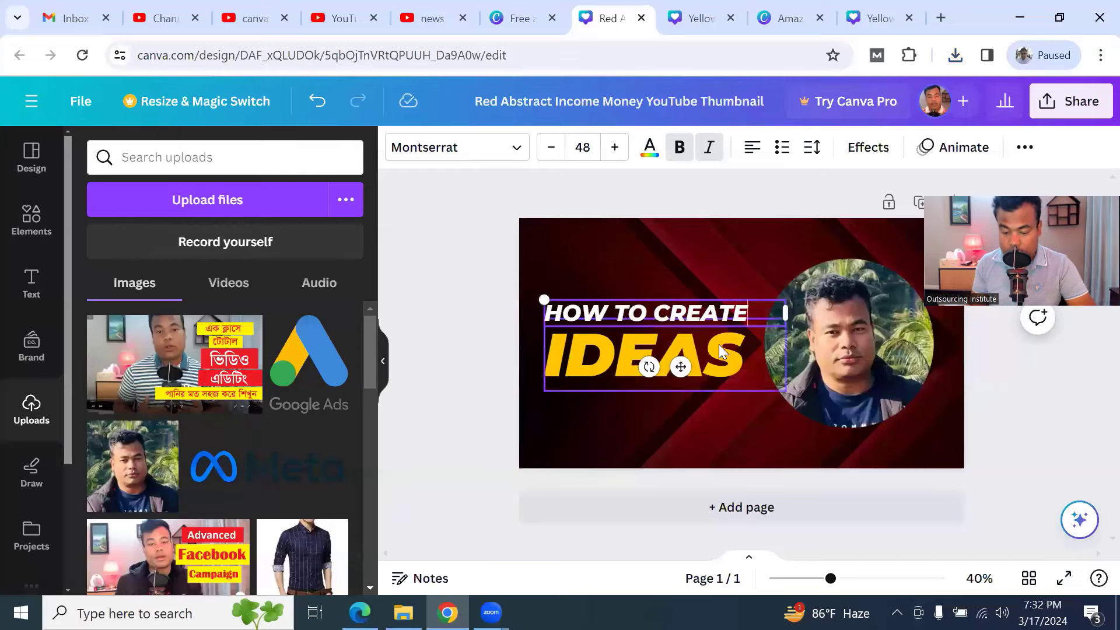
{"action": "double_click", "coordinate": [727, 356]}
{"action": "type", "text": "YOU"}
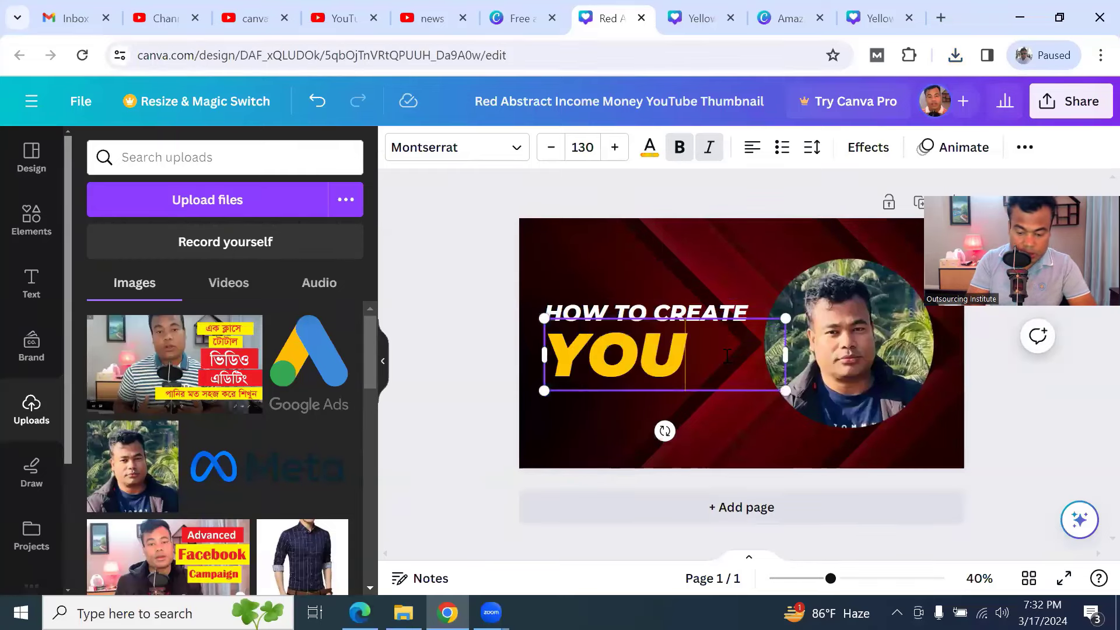
{"action": "type", "text": "TUBE"}
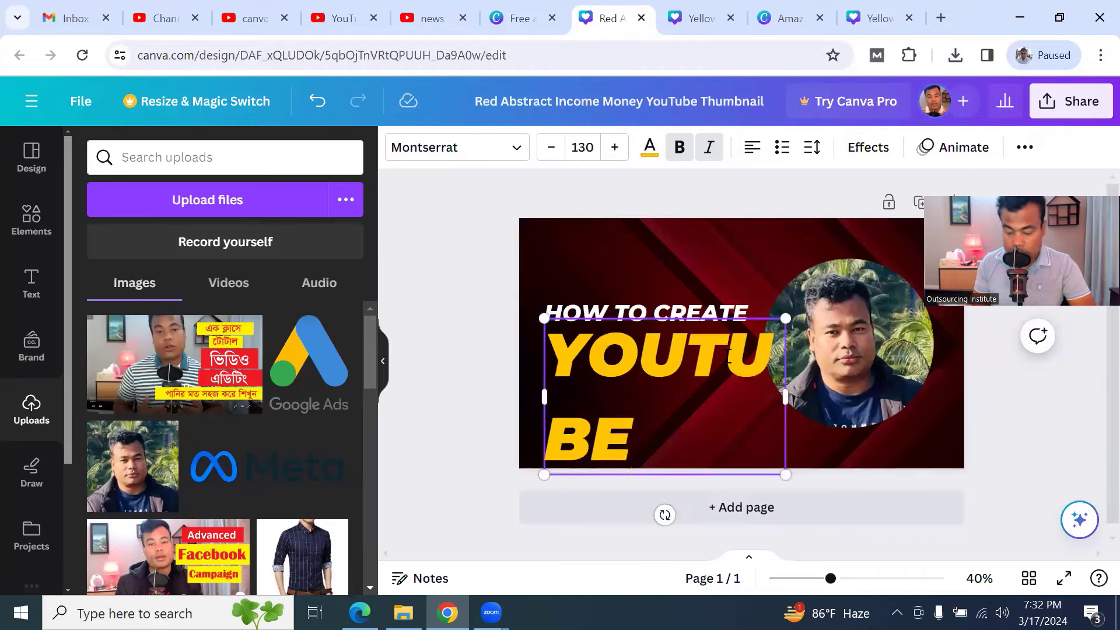
{"action": "left_click_drag", "start_coordinate": [753, 337], "coordinate": [723, 339]}
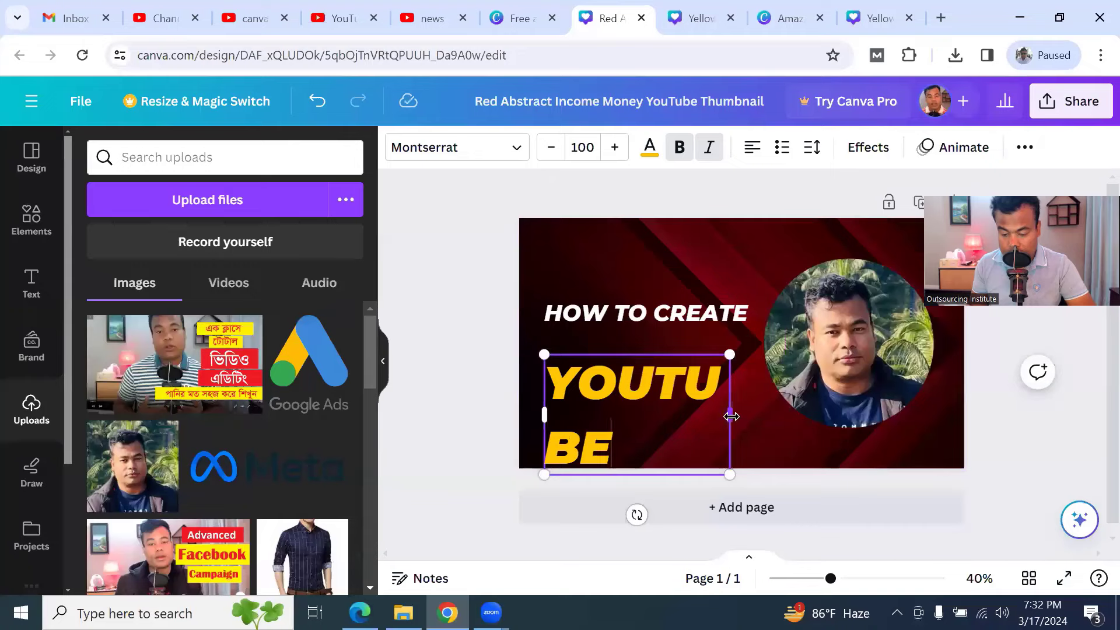
{"action": "left_click_drag", "start_coordinate": [731, 417], "coordinate": [756, 363]}
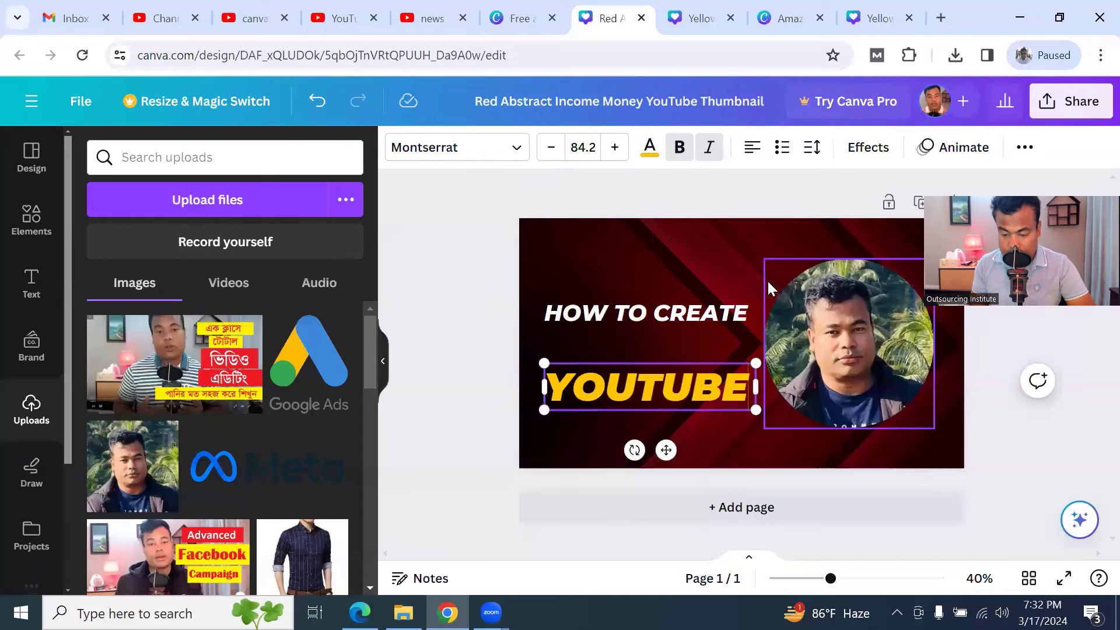
- Move the YOUTUBE heading up directly under HOW TO CREATE
{"action": "left_click", "coordinate": [699, 276]}
{"action": "left_click_drag", "start_coordinate": [695, 402], "coordinate": [695, 372]}
{"action": "left_click", "coordinate": [727, 411]}
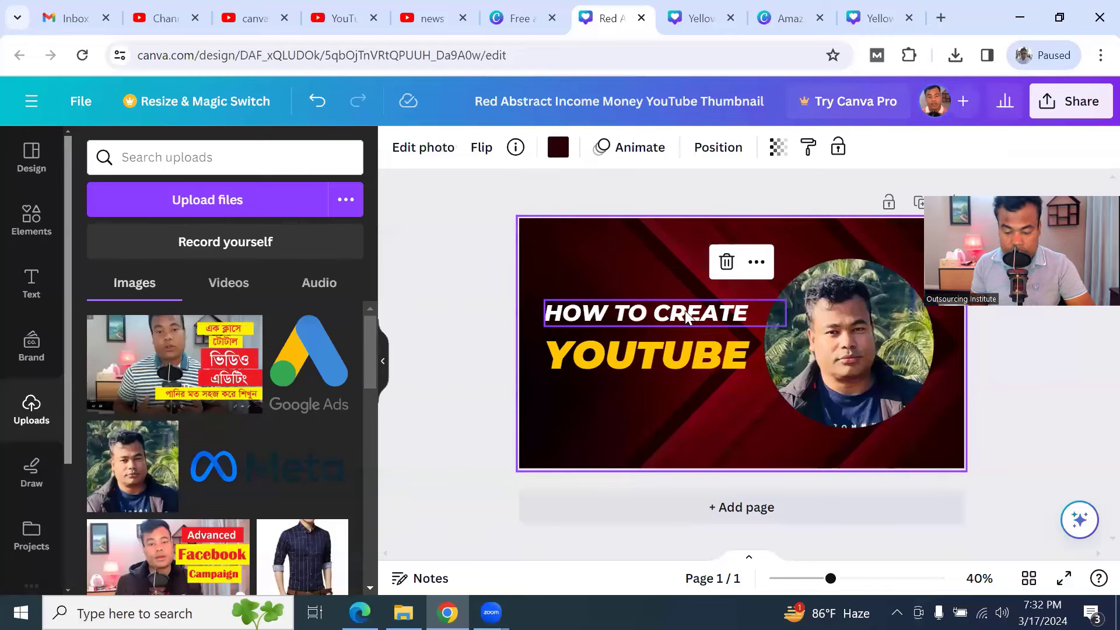
{"action": "left_click", "coordinate": [709, 361]}
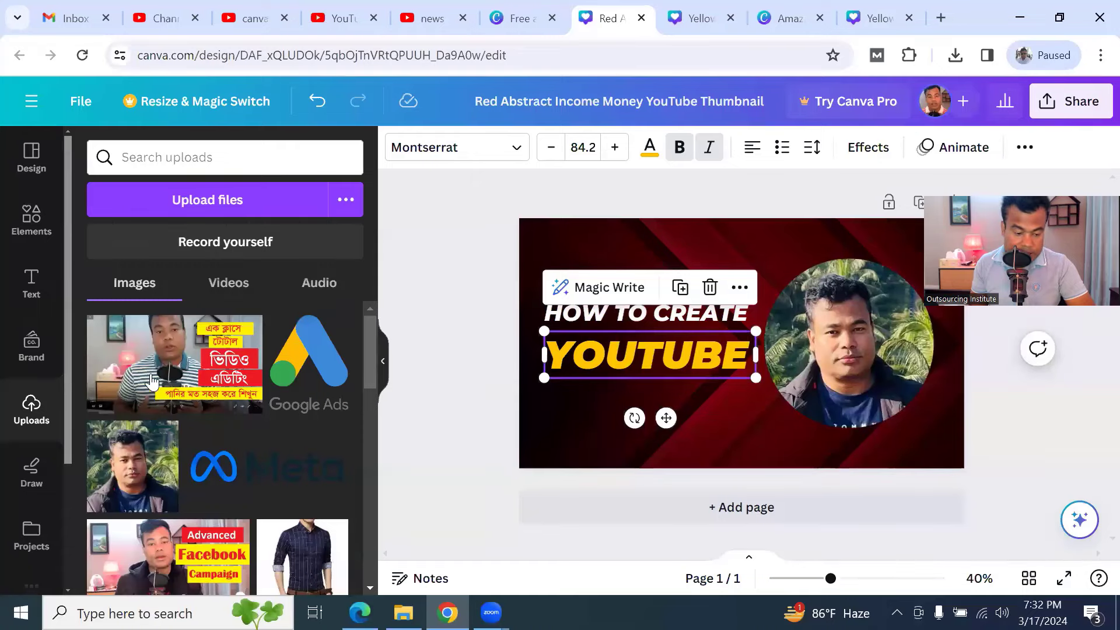
{"action": "left_click", "coordinate": [32, 283]}
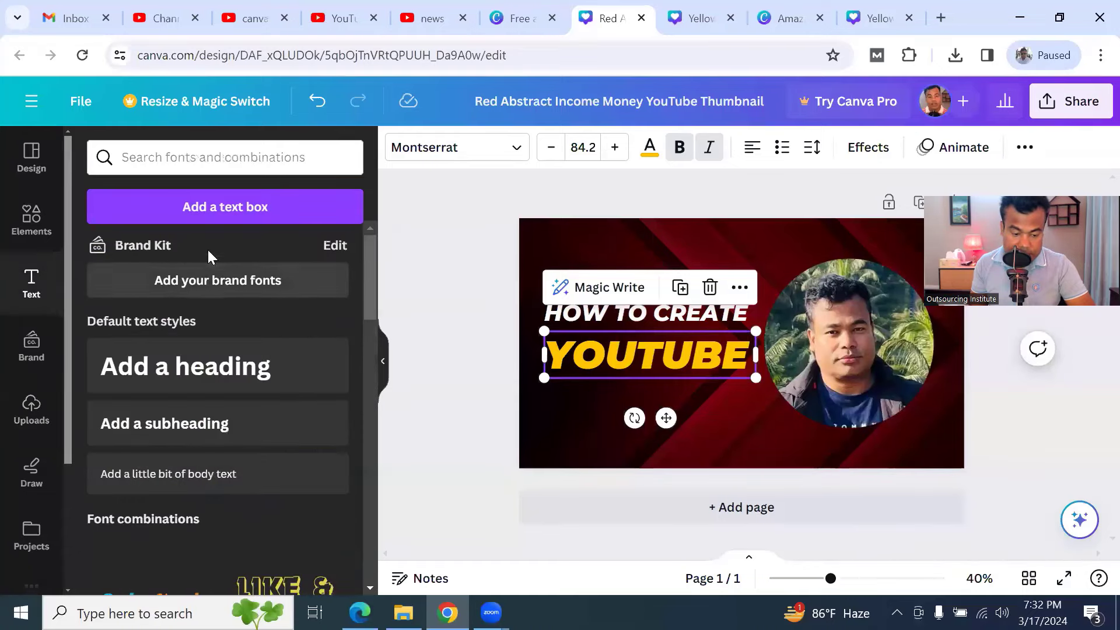
- Add a 'Channel' heading, then delete it again
{"action": "left_click", "coordinate": [202, 372]}
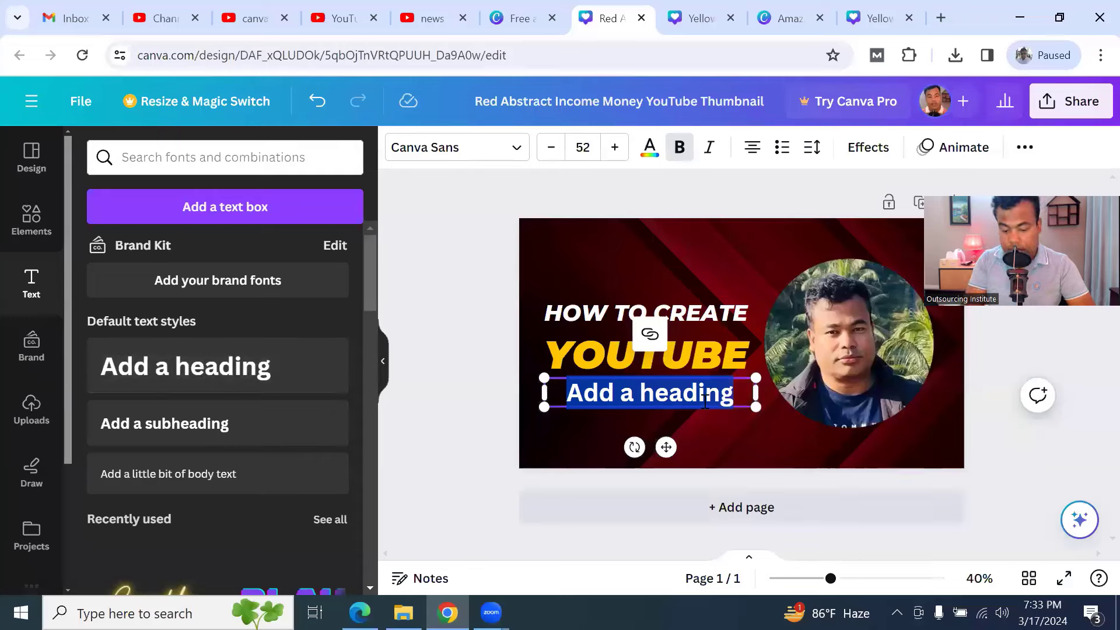
{"action": "type", "text": "Channel"}
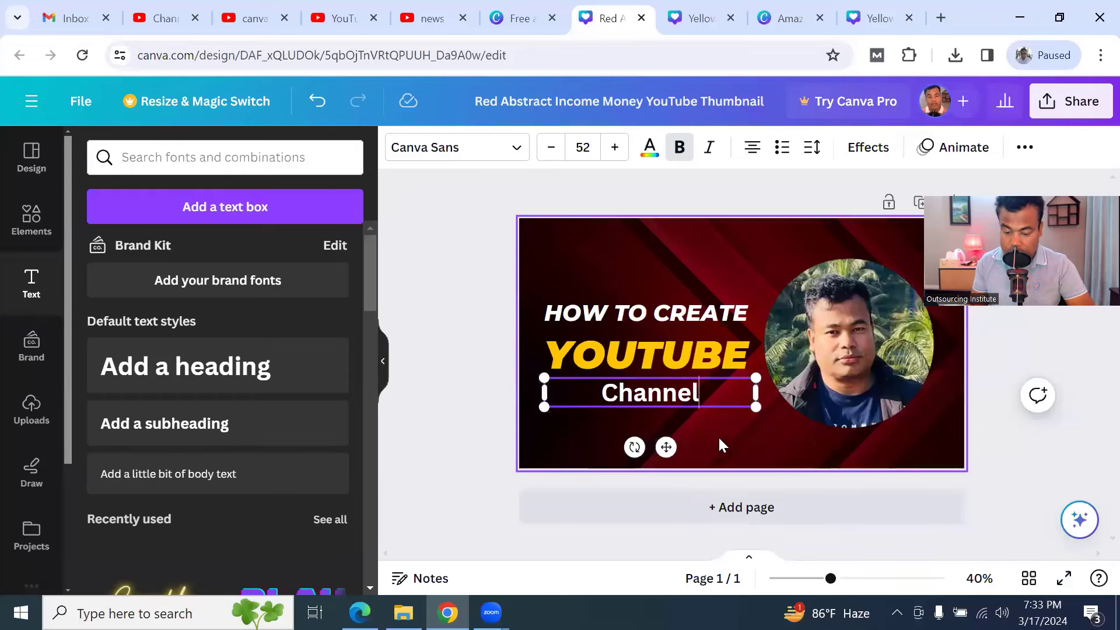
{"action": "left_click", "coordinate": [738, 428]}
{"action": "left_click", "coordinate": [705, 397]}
{"action": "key", "text": "Delete"}
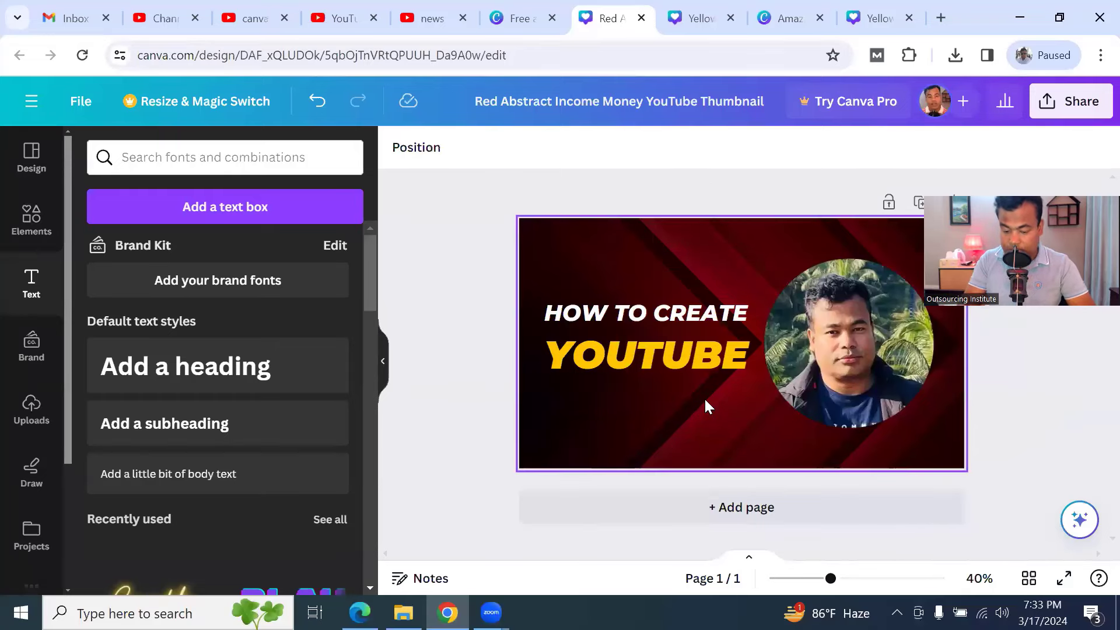
- Paste a copy of HOW TO CREATE below YOUTUBE, then delete the duplicate
{"action": "right_click", "coordinate": [630, 315]}
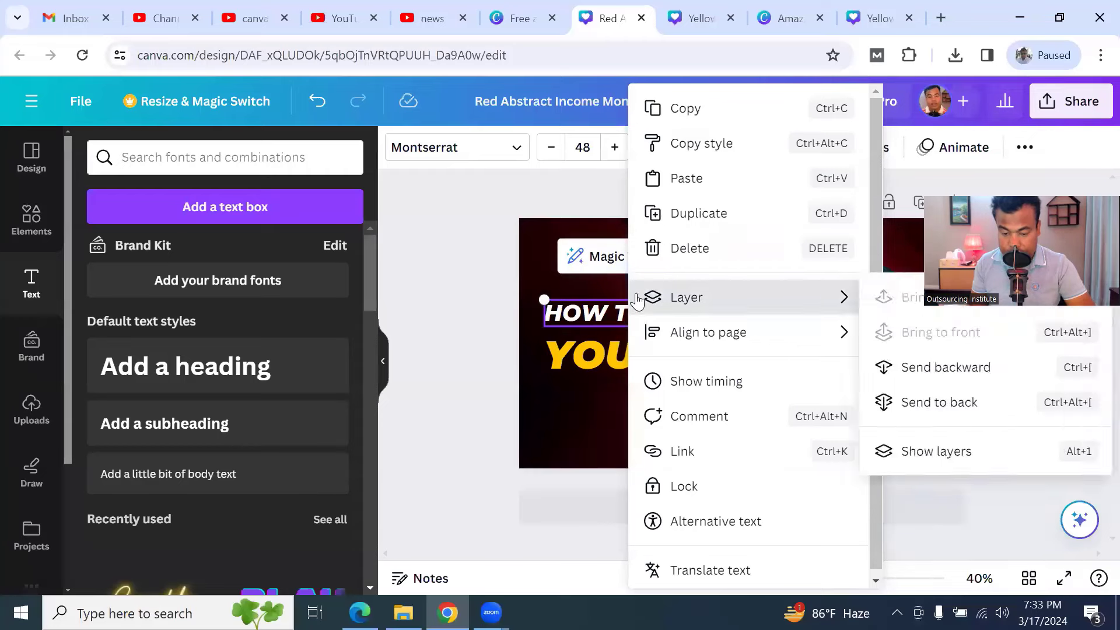
{"action": "left_click", "coordinate": [696, 117]}
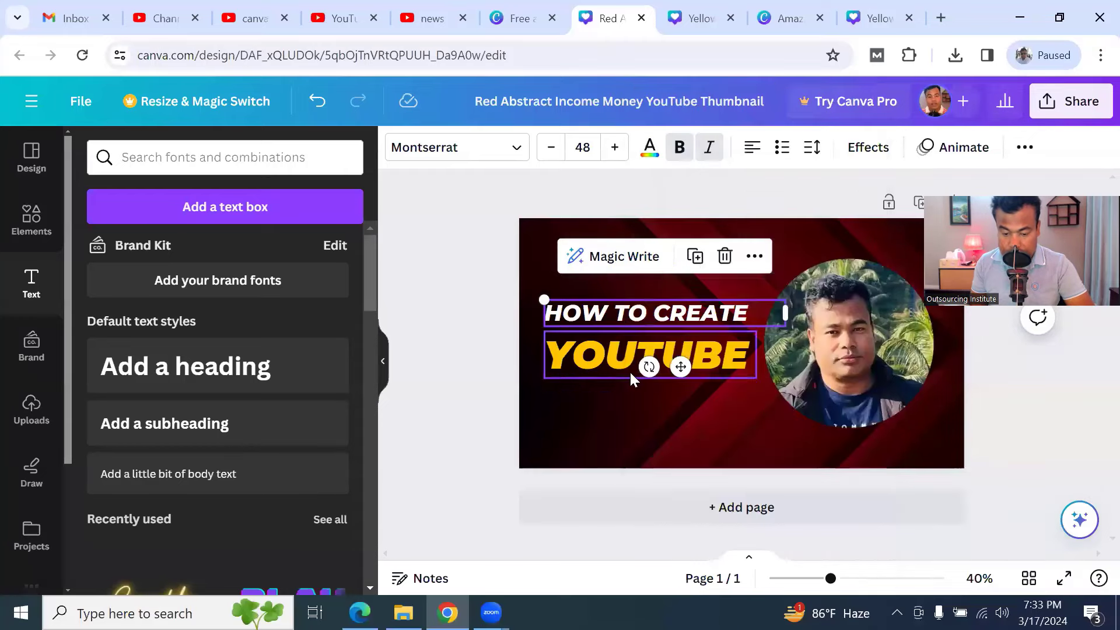
{"action": "left_click", "coordinate": [625, 405]}
{"action": "right_click", "coordinate": [724, 425]}
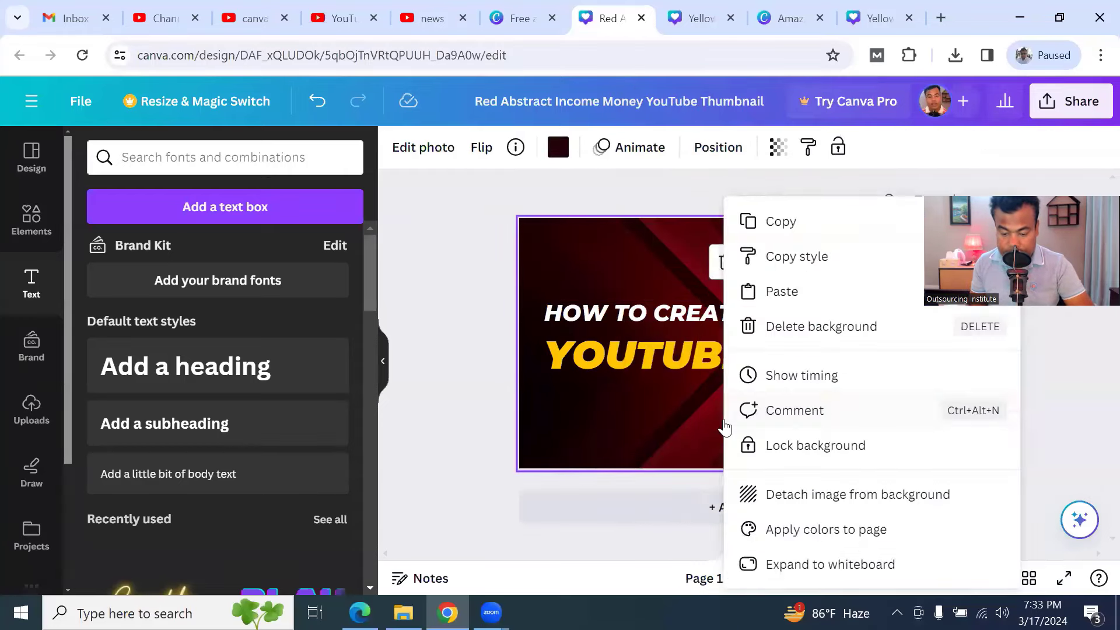
{"action": "left_click", "coordinate": [780, 291]}
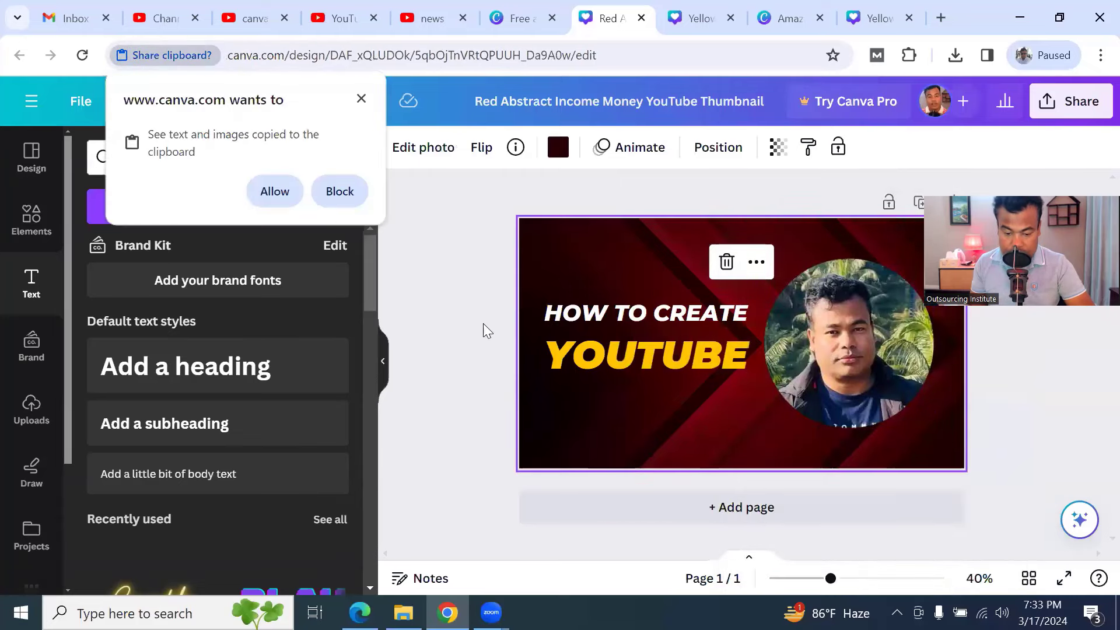
{"action": "left_click", "coordinate": [275, 191]}
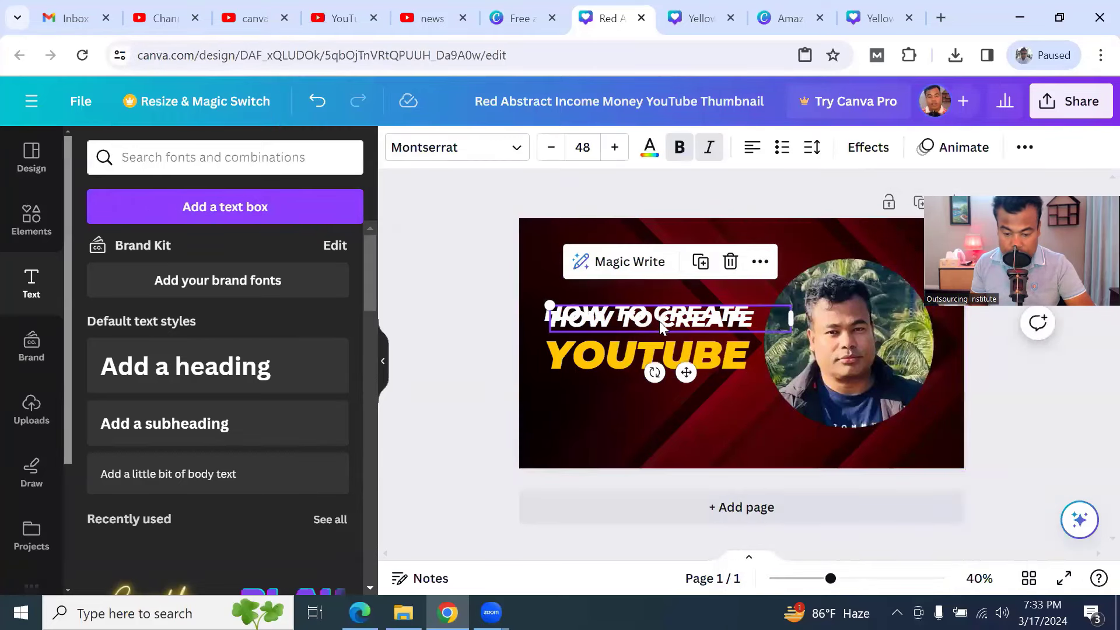
{"action": "left_click_drag", "start_coordinate": [661, 325], "coordinate": [657, 390]}
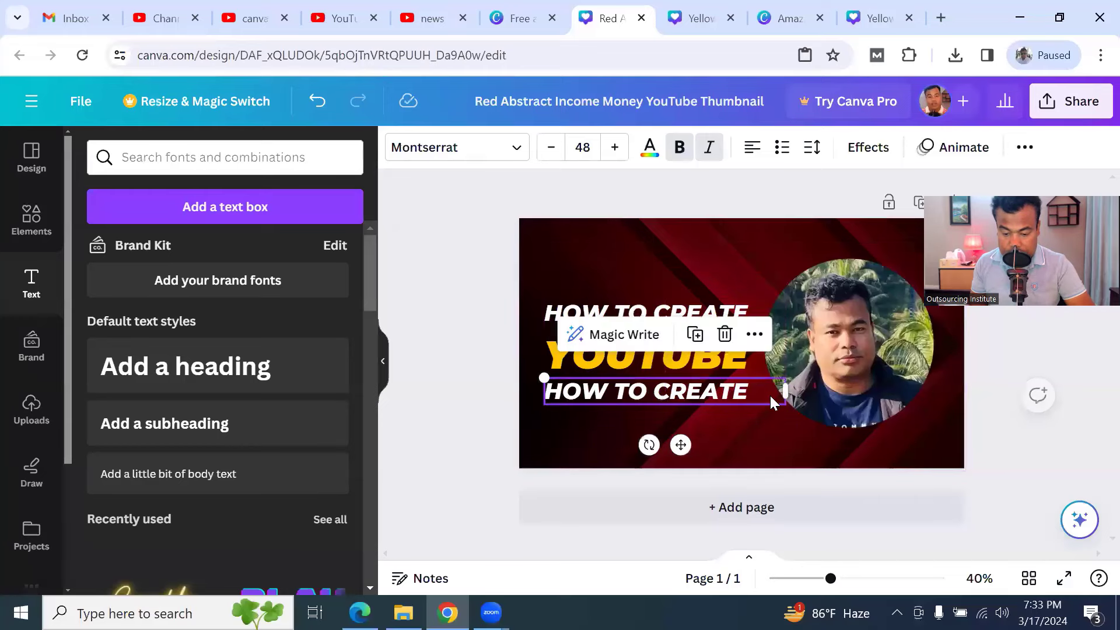
{"action": "key", "text": "Delete"}
- Duplicate the YOUTUBE heading and place the copy below the original
{"action": "left_click", "coordinate": [704, 360]}
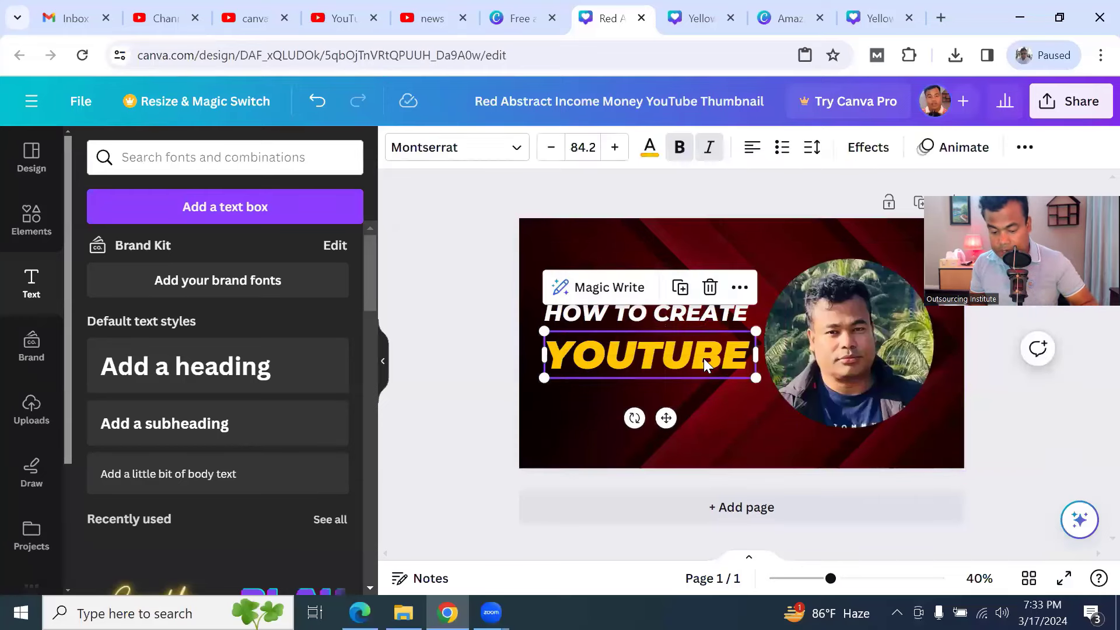
{"action": "right_click", "coordinate": [705, 359]}
{"action": "left_click", "coordinate": [774, 107]}
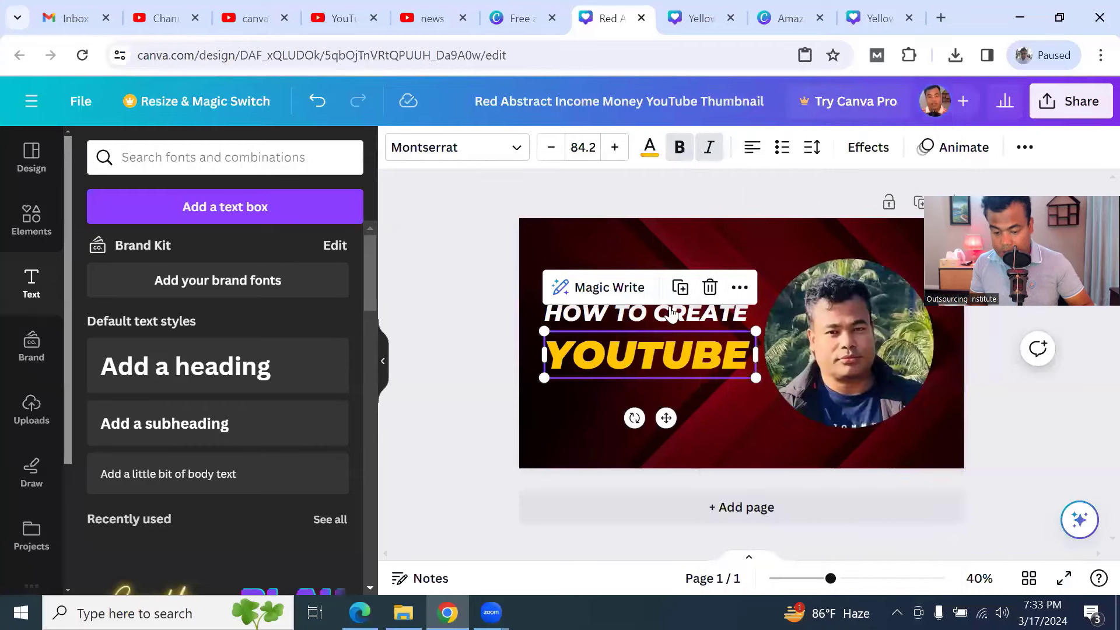
{"action": "right_click", "coordinate": [709, 408]}
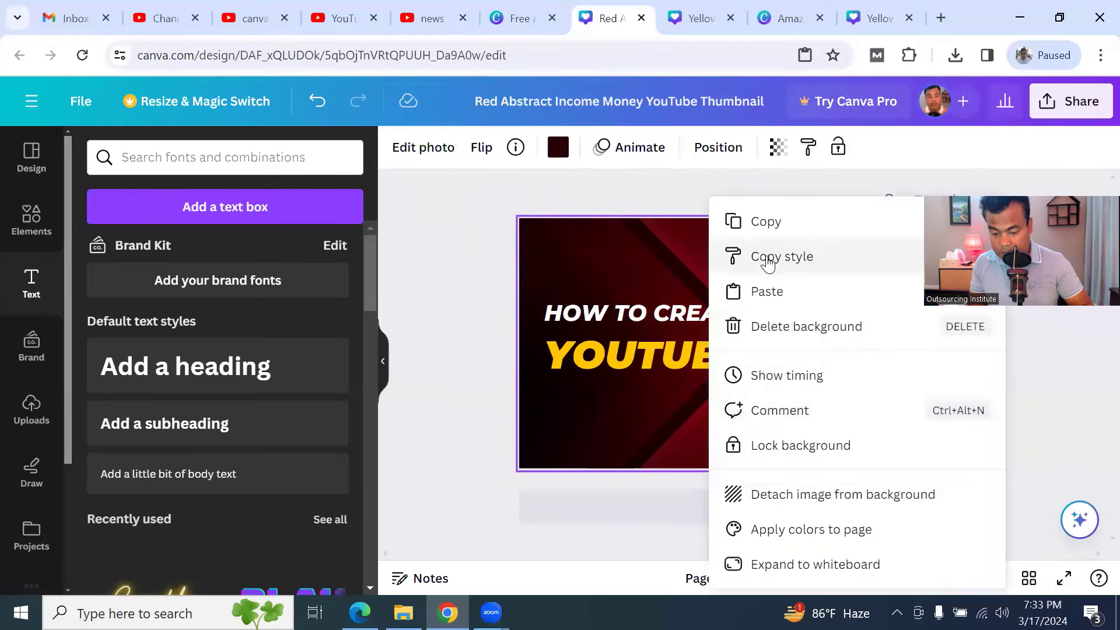
{"action": "left_click", "coordinate": [763, 304]}
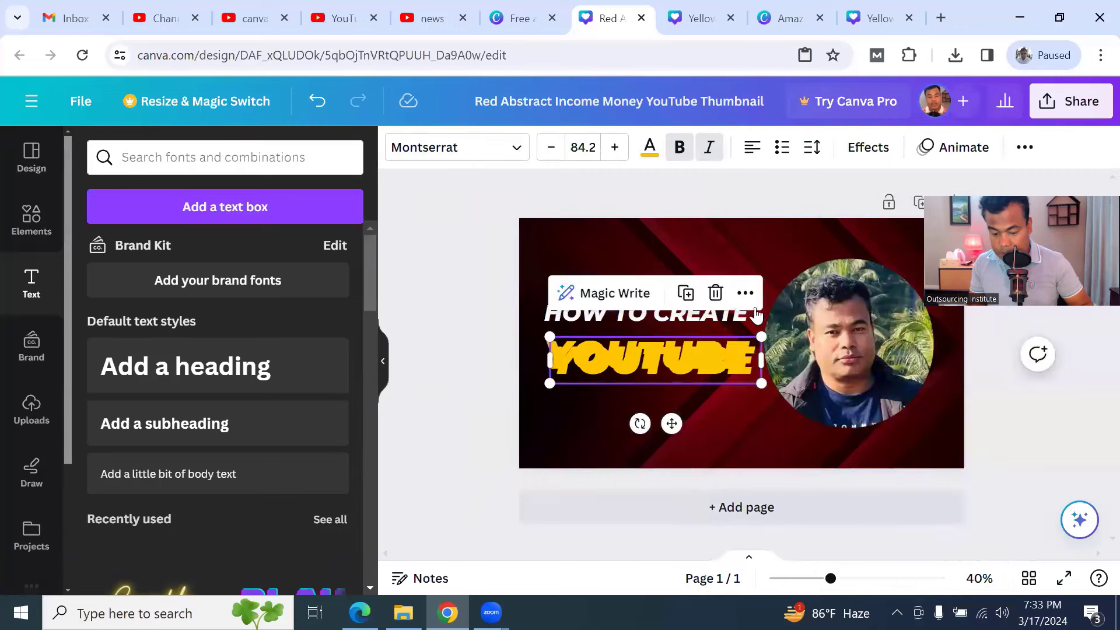
{"action": "left_click_drag", "start_coordinate": [688, 359], "coordinate": [690, 398]}
- Retype the copy as CHANNEL, shrink it and align it right under YOUTUBE
{"action": "double_click", "coordinate": [690, 396]}
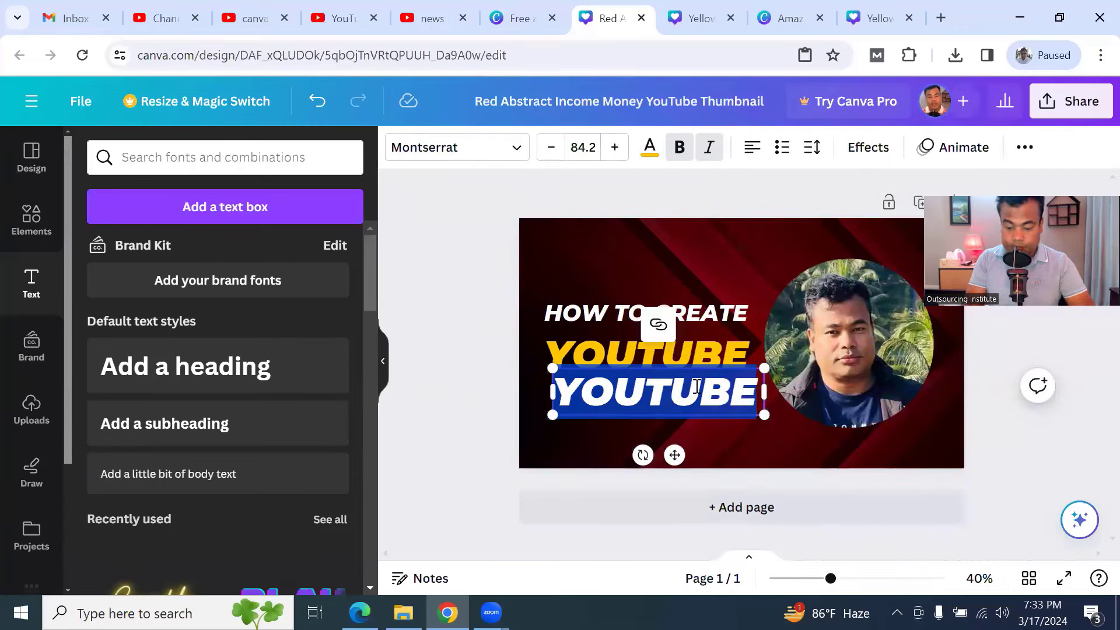
{"action": "type", "text": "CHANNEL"}
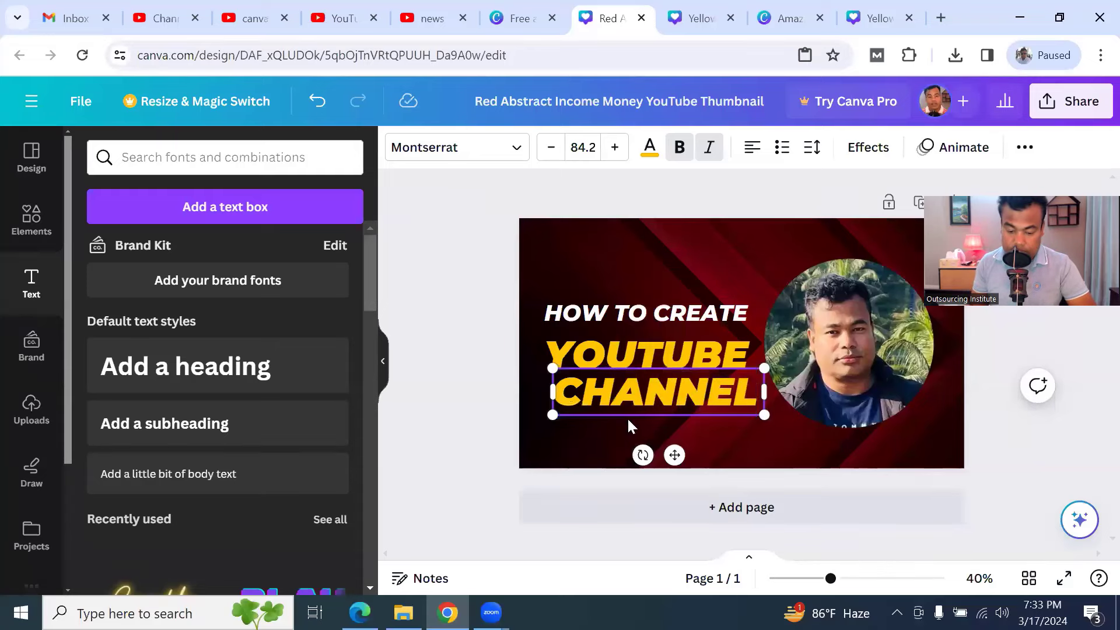
{"action": "left_click_drag", "start_coordinate": [554, 412], "coordinate": [629, 396]}
{"action": "left_click", "coordinate": [762, 433]}
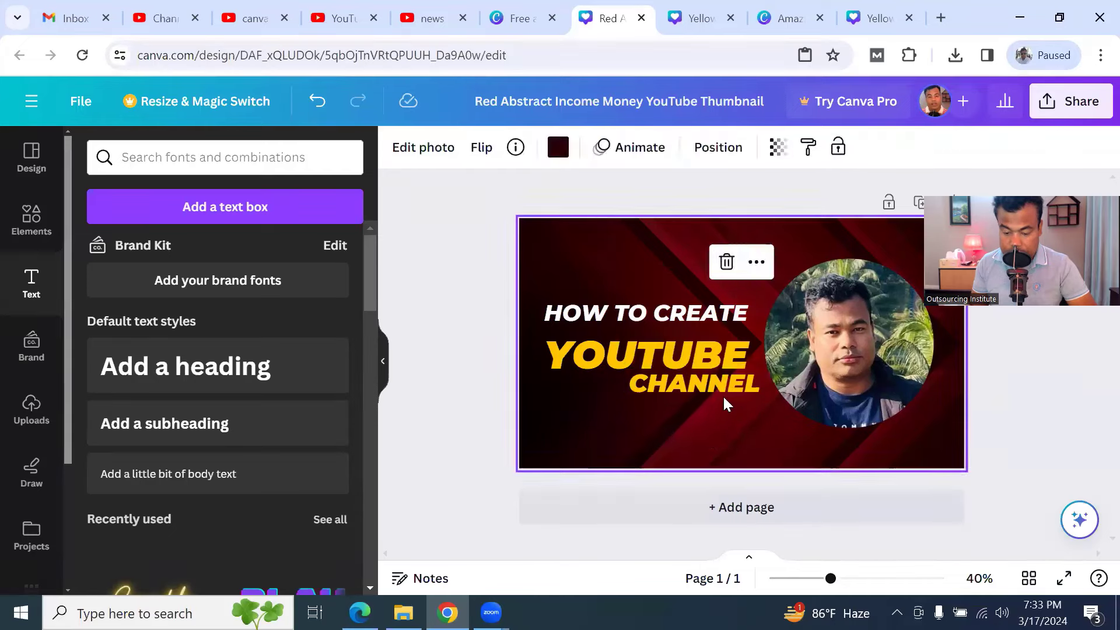
{"action": "left_click_drag", "start_coordinate": [722, 394], "coordinate": [711, 381]}
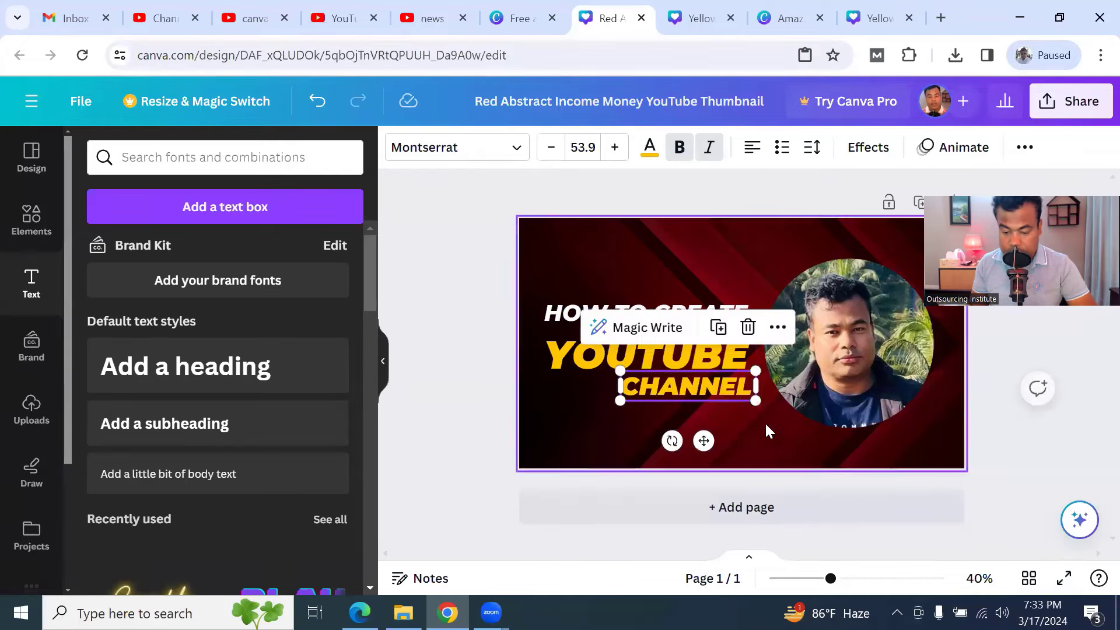
{"action": "left_click", "coordinate": [761, 436]}
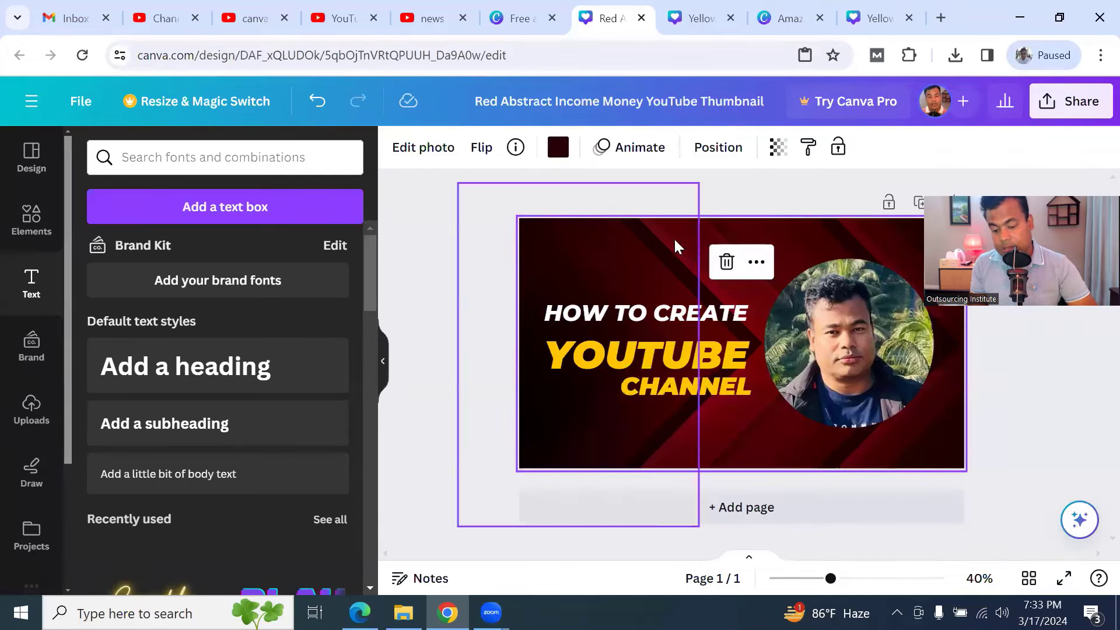
- Download the finished Red Abstract thumbnail as a 764 KB PNG
{"action": "left_click", "coordinate": [749, 185]}
{"action": "left_click", "coordinate": [1049, 111]}
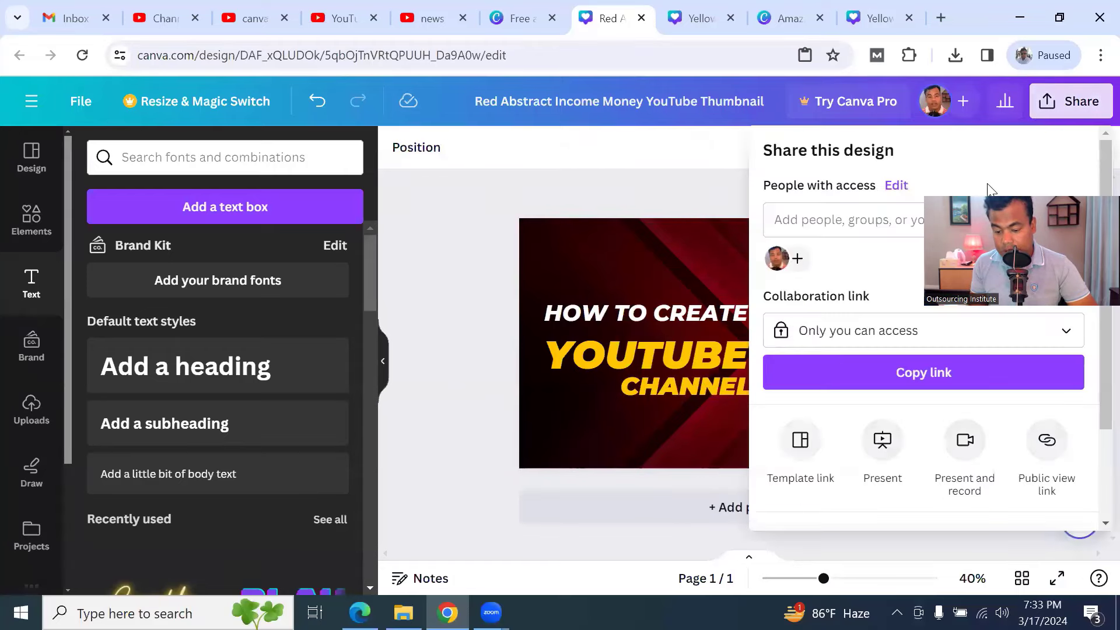
{"action": "scroll", "coordinate": [817, 444], "scroll_direction": "down", "scroll_amount": 2}
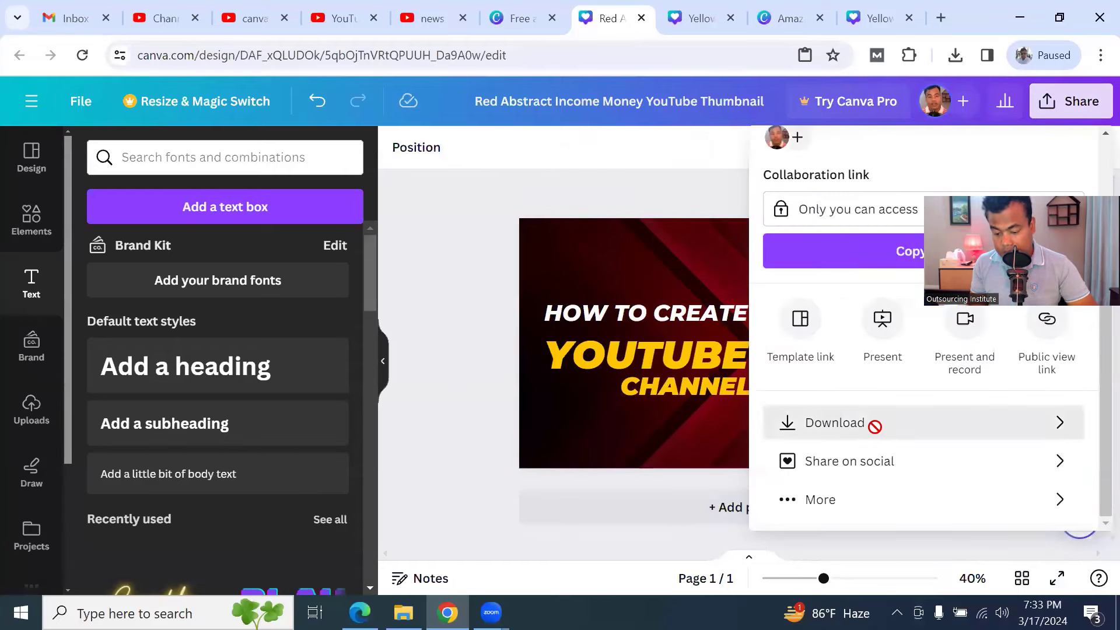
{"action": "left_click", "coordinate": [873, 424]}
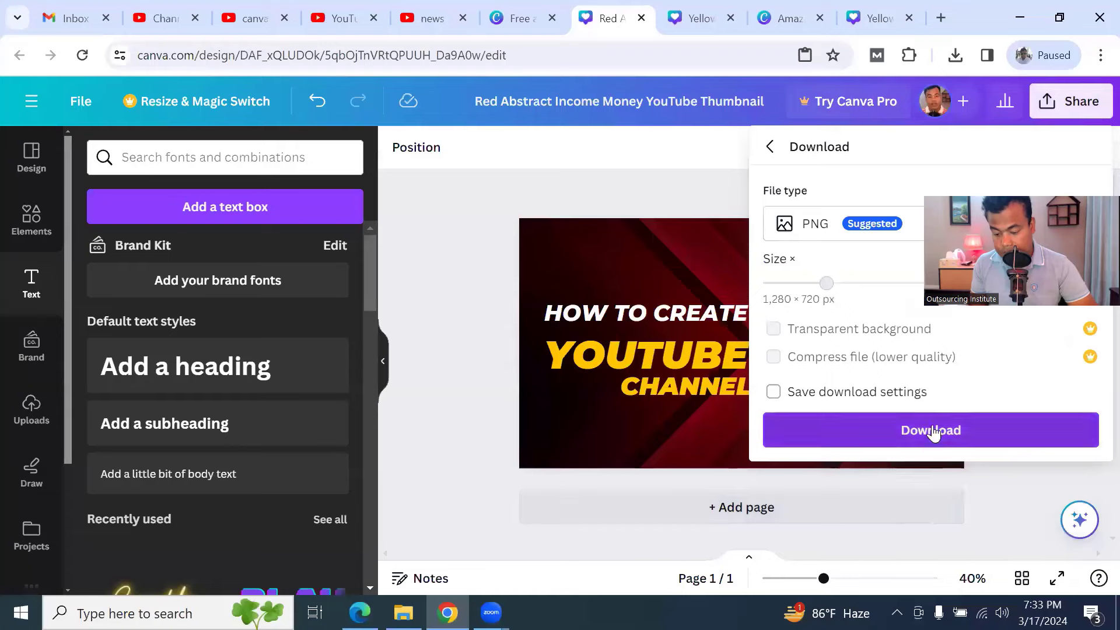
{"action": "left_click", "coordinate": [932, 430]}
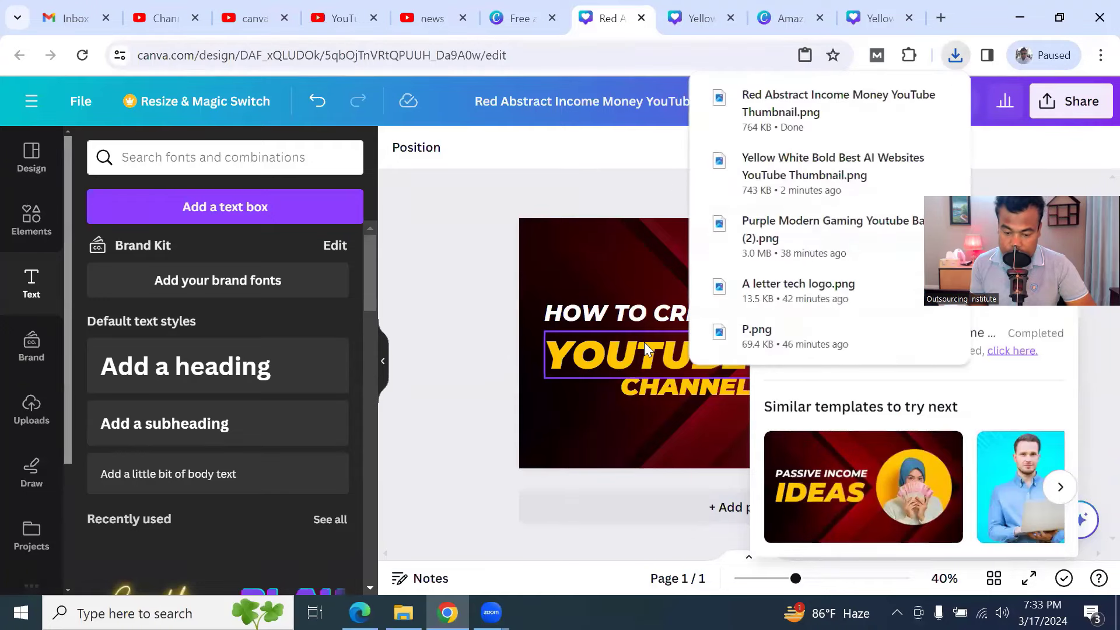
{"action": "left_click", "coordinate": [611, 150]}
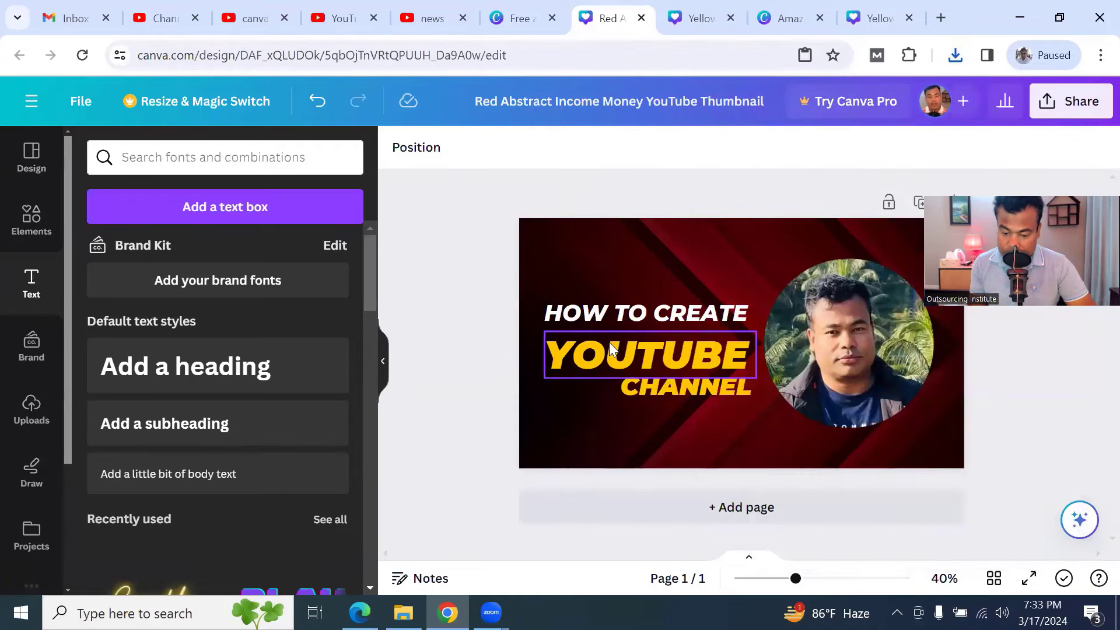
- Search Google for 'youtube video thumbnail size', which answers 1280 by 720 pixels
{"action": "left_click", "coordinate": [940, 18]}
{"action": "type", "text": "g"}
{"action": "key", "text": "Return"}
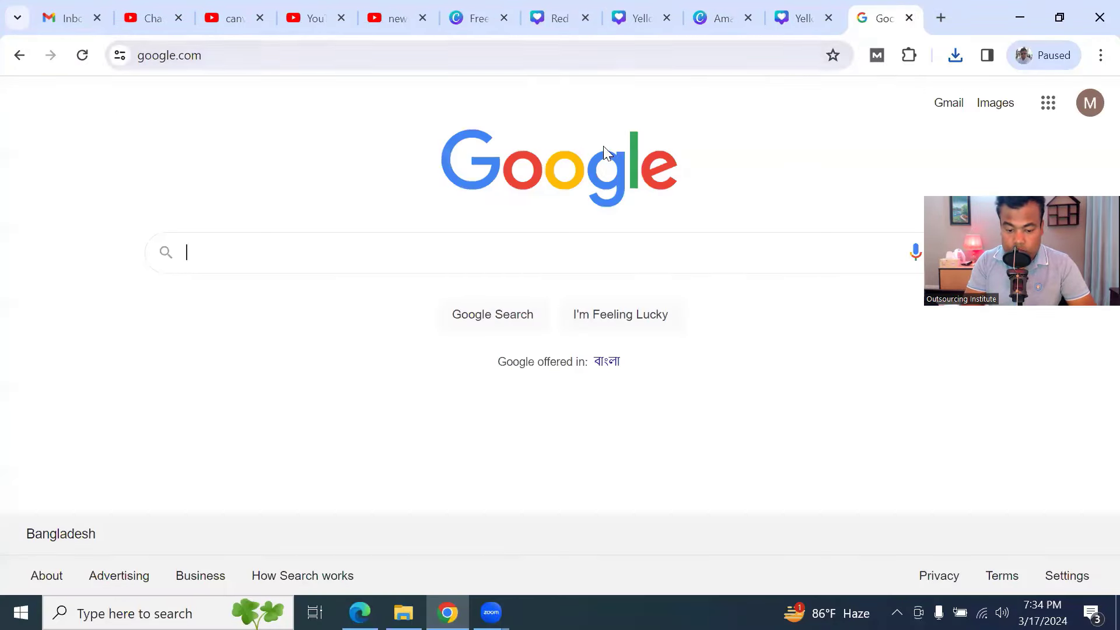
{"action": "type", "text": "youtube thu"}
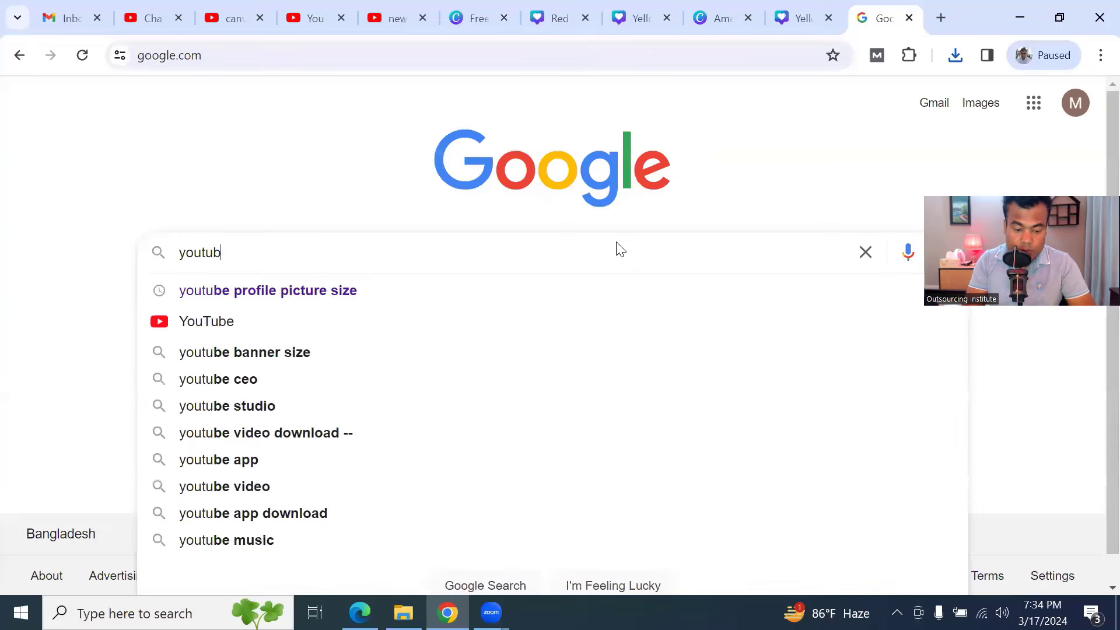
{"action": "key", "text": "BackSpace"}
{"action": "key", "text": "BackSpace"}
{"action": "key", "text": "BackSpace"}
{"action": "type", "text": "video thu"}
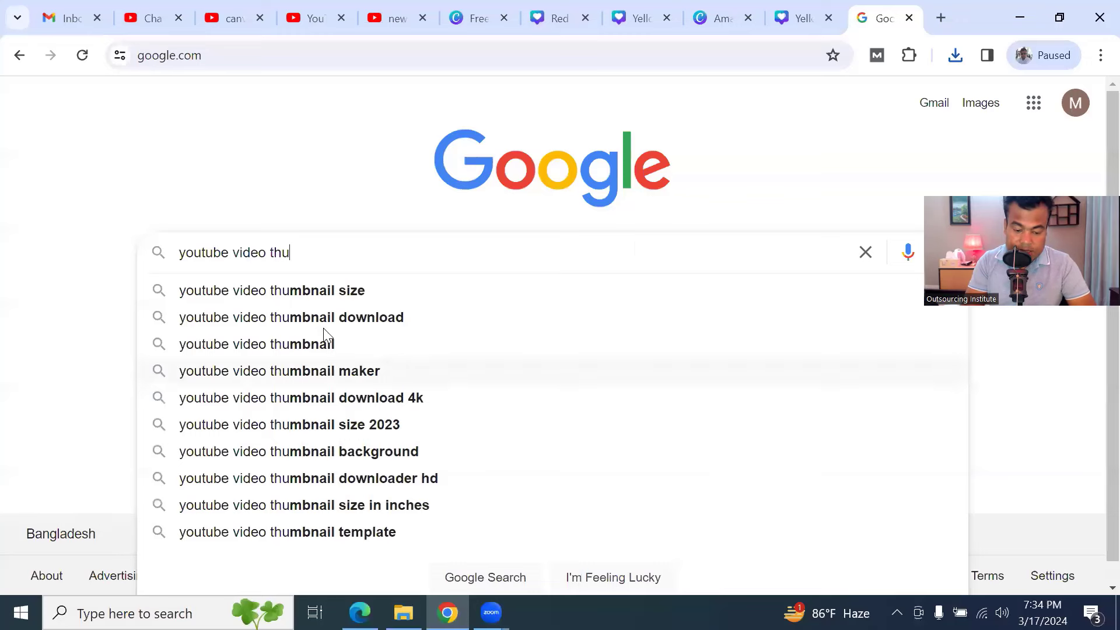
{"action": "left_click", "coordinate": [357, 294]}
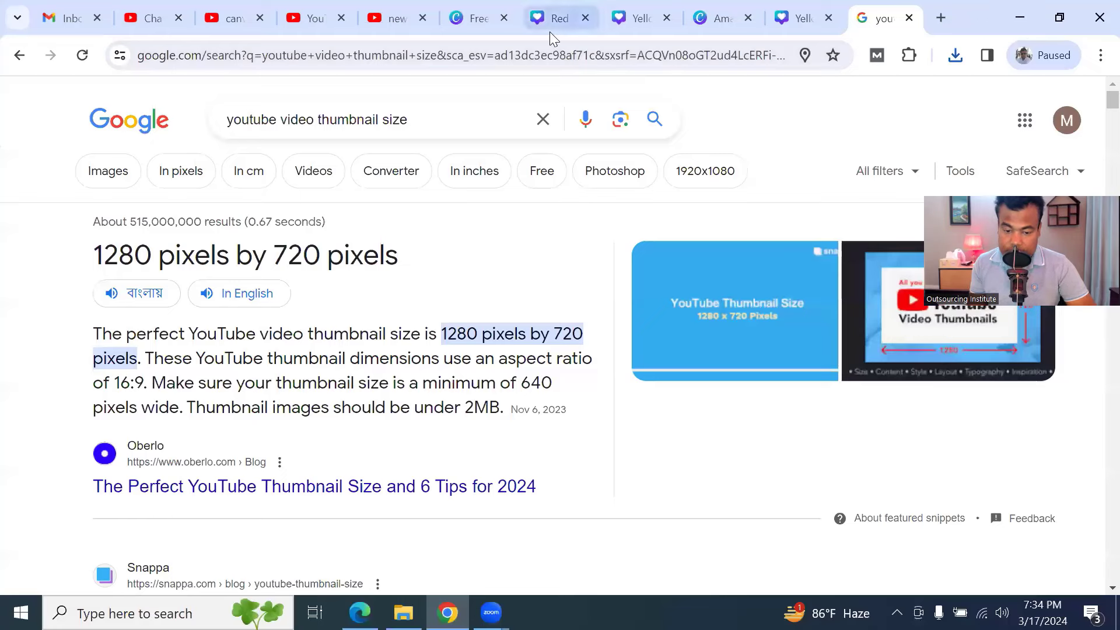
- Close the Red Abstract template preview and scroll through more YouTube thumbnail templates
{"action": "left_click", "coordinate": [479, 18]}
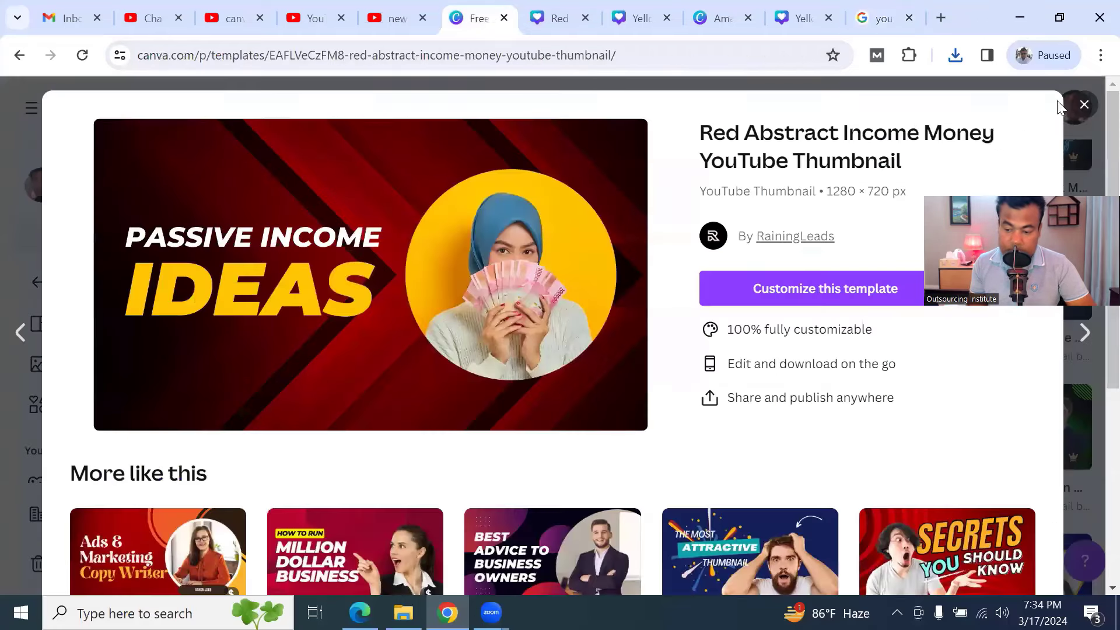
{"action": "left_click", "coordinate": [1083, 105]}
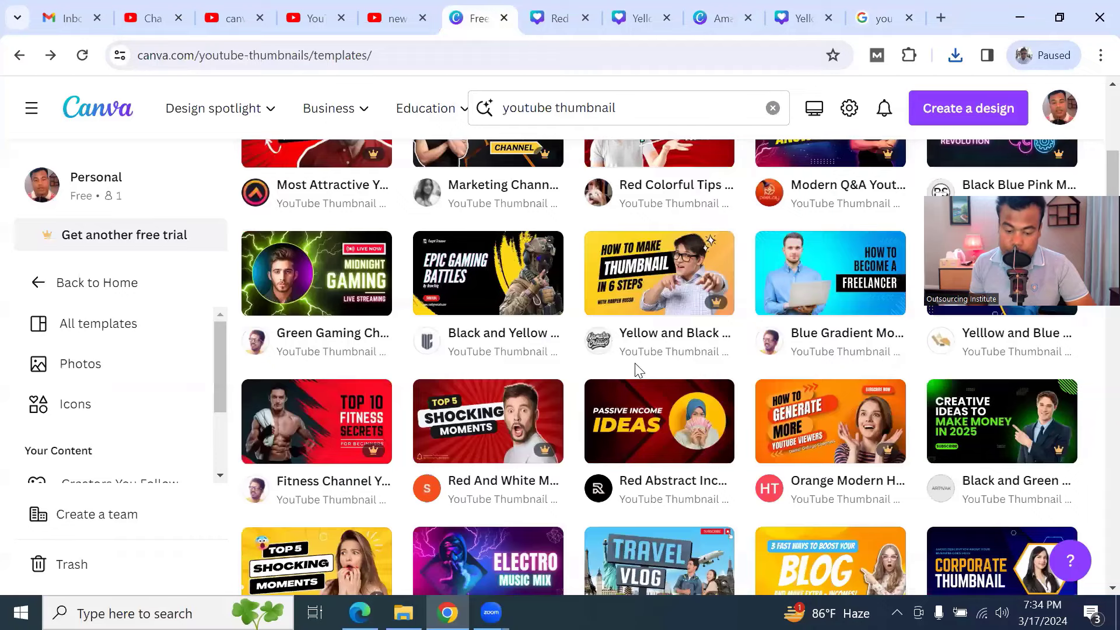
{"action": "scroll", "coordinate": [641, 393], "scroll_direction": "up", "scroll_amount": 8}
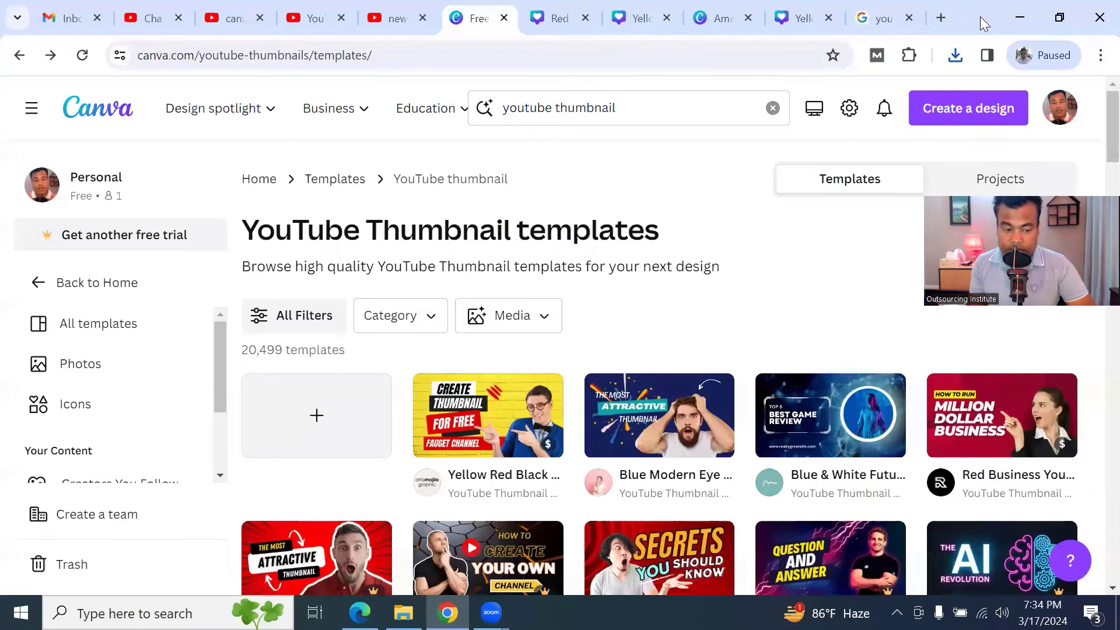
{"action": "double_click", "coordinate": [980, 17]}
{"action": "scroll", "coordinate": [738, 458], "scroll_direction": "down", "scroll_amount": 5}
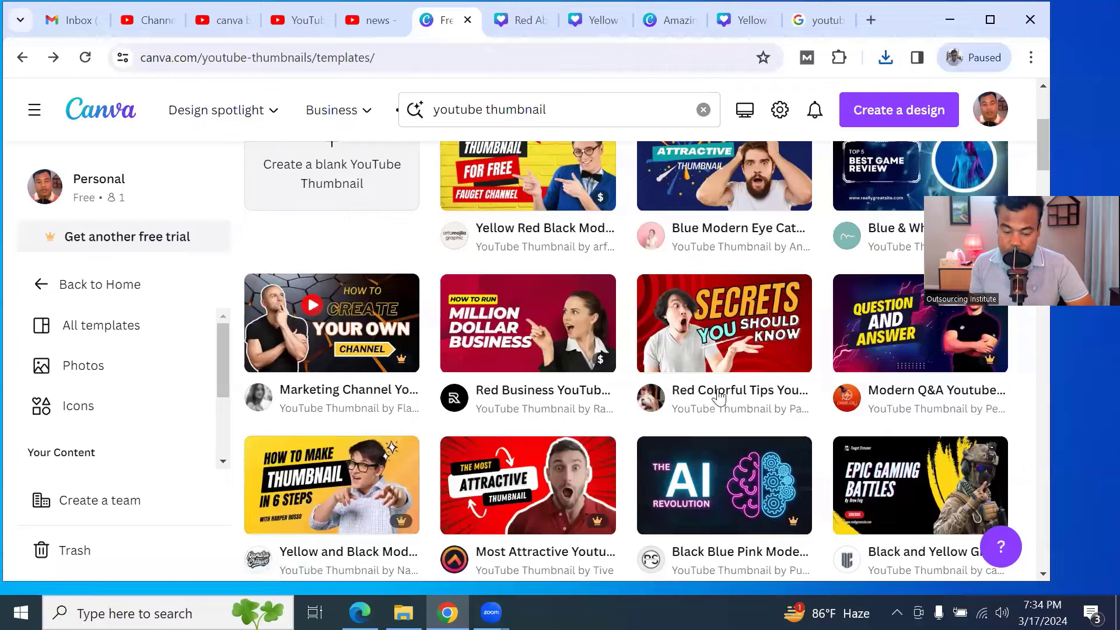
{"action": "scroll", "coordinate": [729, 402], "scroll_direction": "down", "scroll_amount": 5}
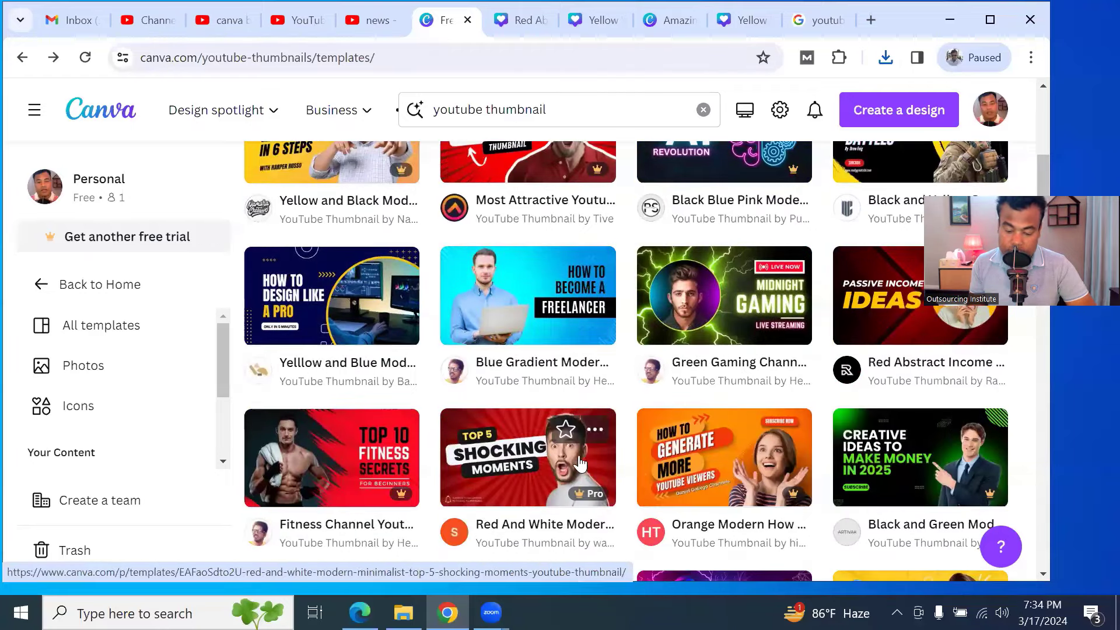
{"action": "scroll", "coordinate": [580, 464], "scroll_direction": "down", "scroll_amount": 4}
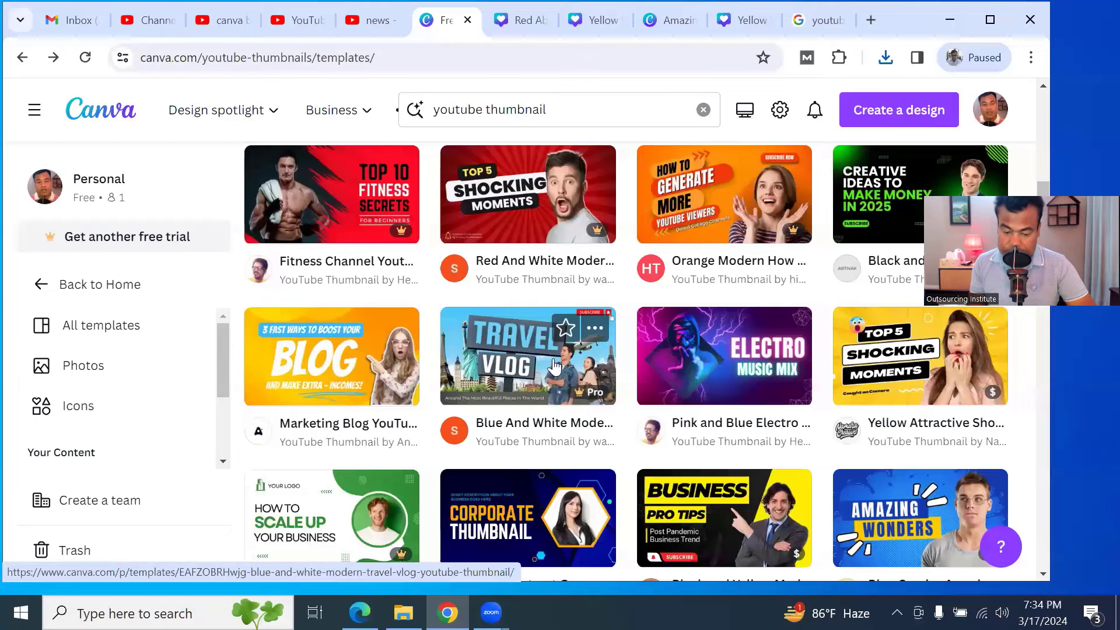
{"action": "scroll", "coordinate": [490, 329], "scroll_direction": "down", "scroll_amount": 3}
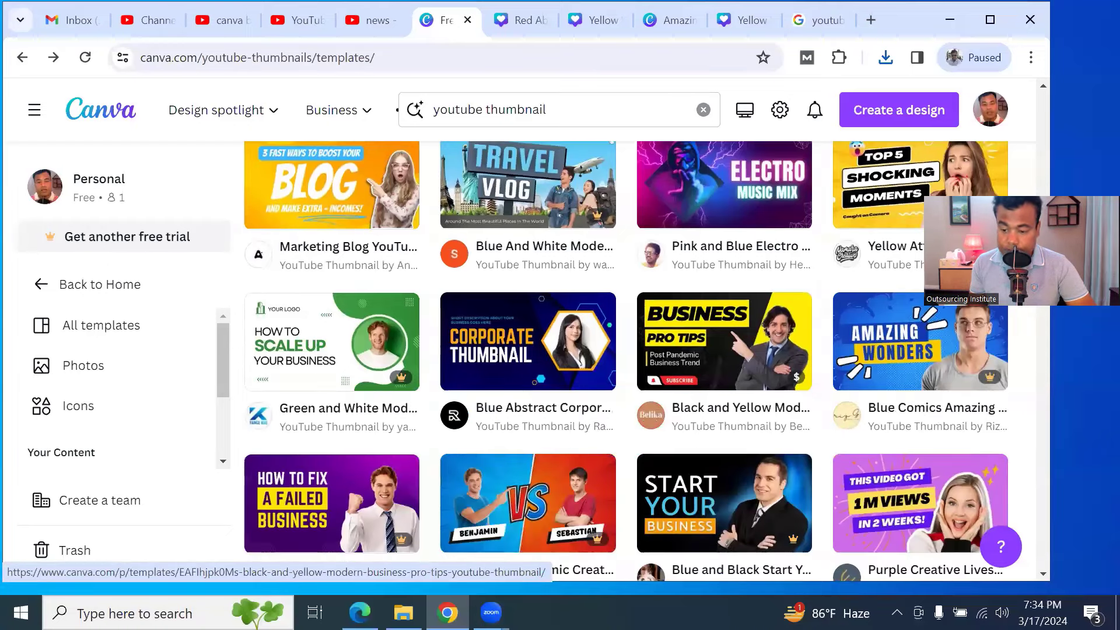
{"action": "left_click", "coordinate": [380, 19]}
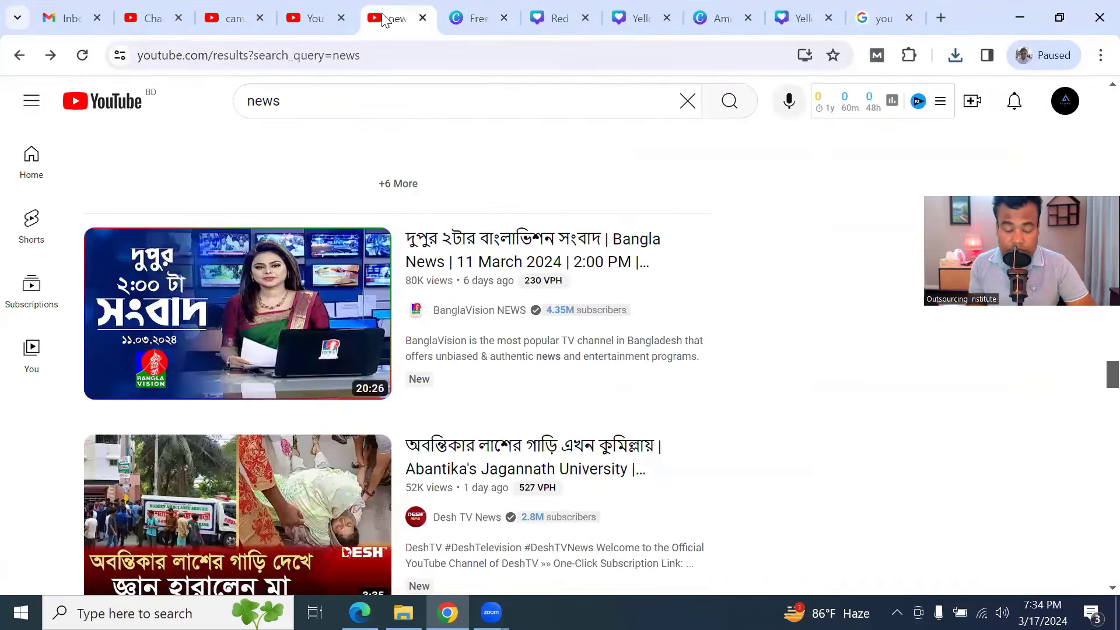
- Return to the Studio upload details and check the Canva thumbnail's options
{"action": "left_click", "coordinate": [242, 19]}
{"action": "left_click", "coordinate": [156, 20]}
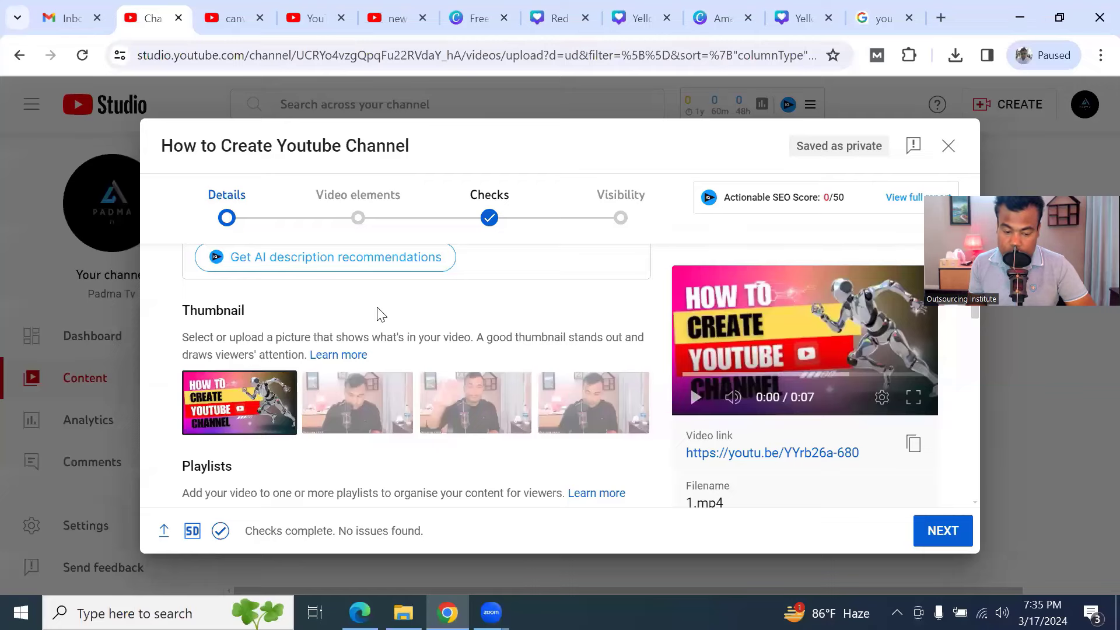
{"action": "scroll", "coordinate": [379, 315], "scroll_direction": "down", "scroll_amount": 1}
{"action": "left_click", "coordinate": [280, 303]}
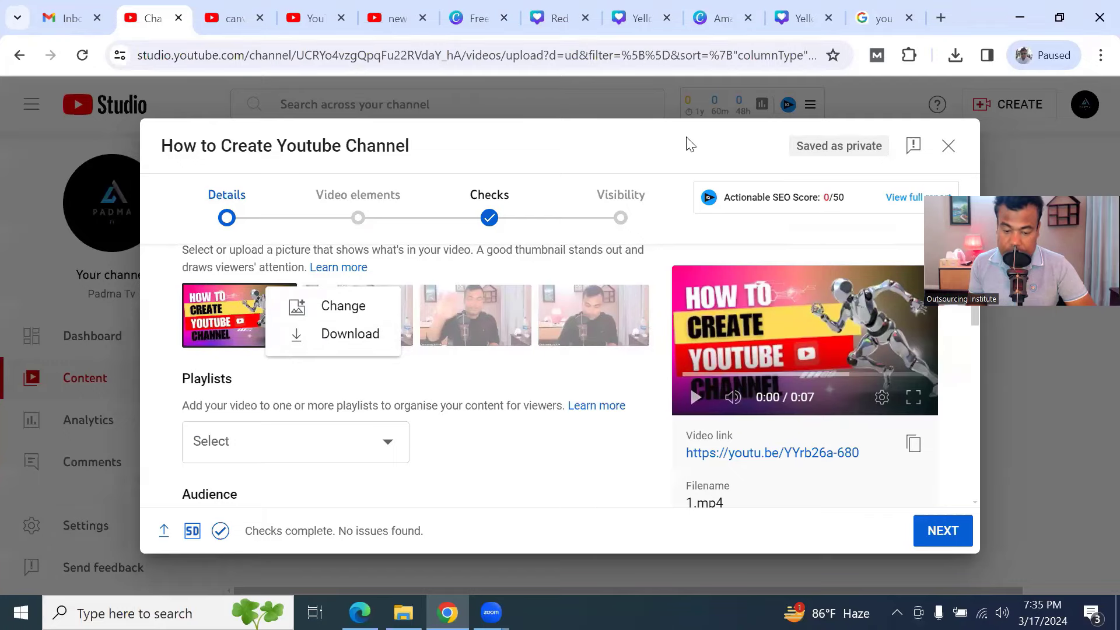
{"action": "left_click", "coordinate": [659, 156]}
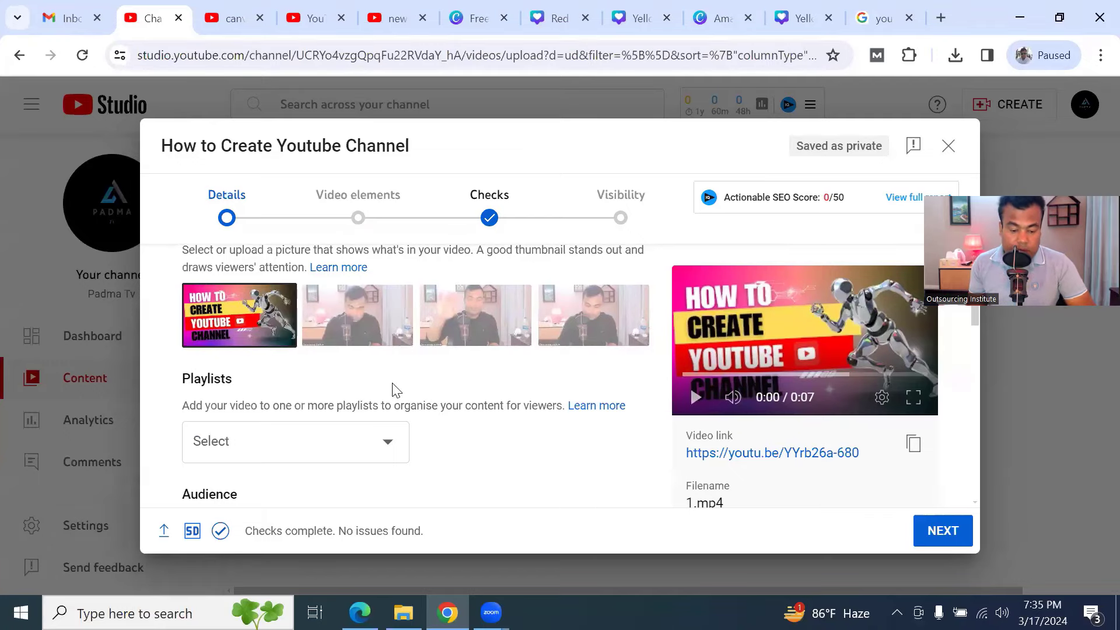
- Scroll to the Audience section's 'Made for Kids' options
{"action": "scroll", "coordinate": [390, 396], "scroll_direction": "down", "scroll_amount": 2}
{"action": "scroll", "coordinate": [390, 397], "scroll_direction": "up", "scroll_amount": 1}
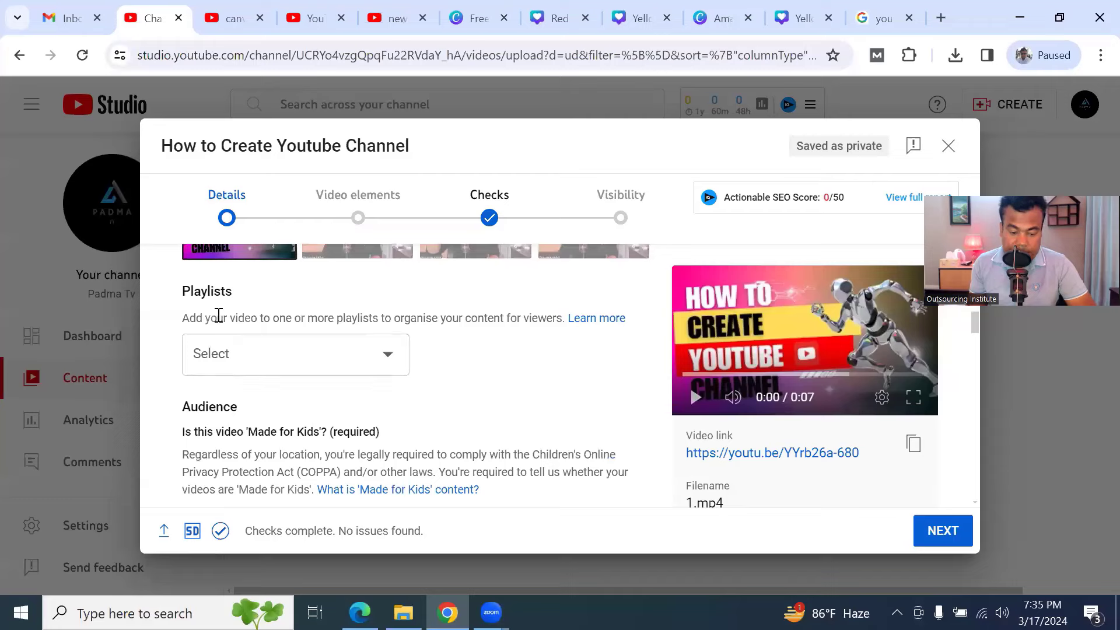
{"action": "scroll", "coordinate": [232, 316], "scroll_direction": "down", "scroll_amount": 1}
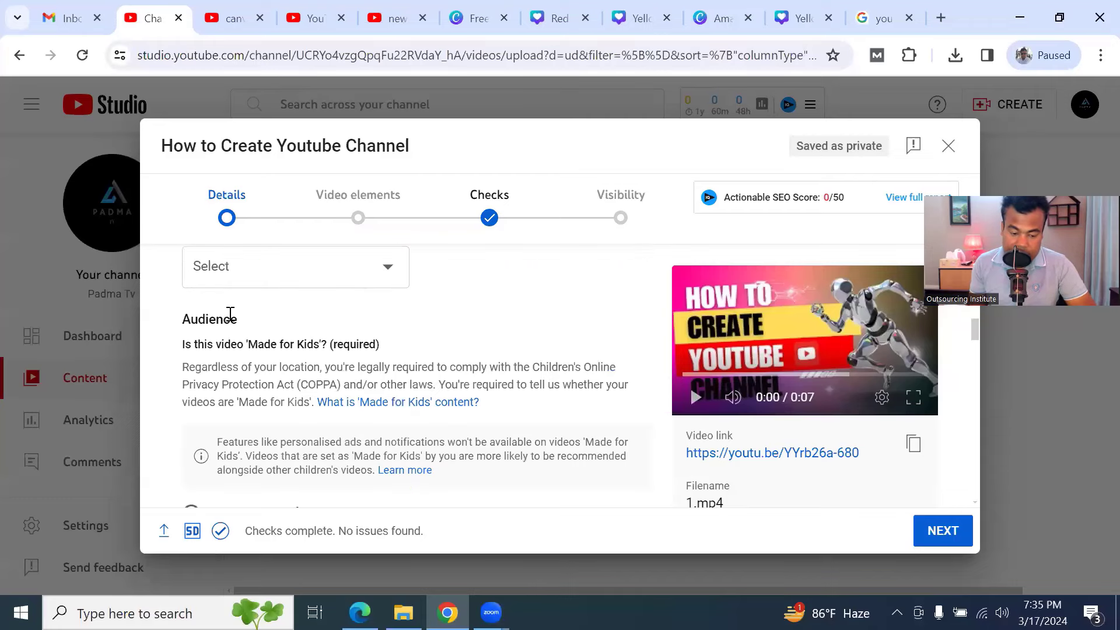
{"action": "scroll", "coordinate": [236, 316], "scroll_direction": "up", "scroll_amount": 1}
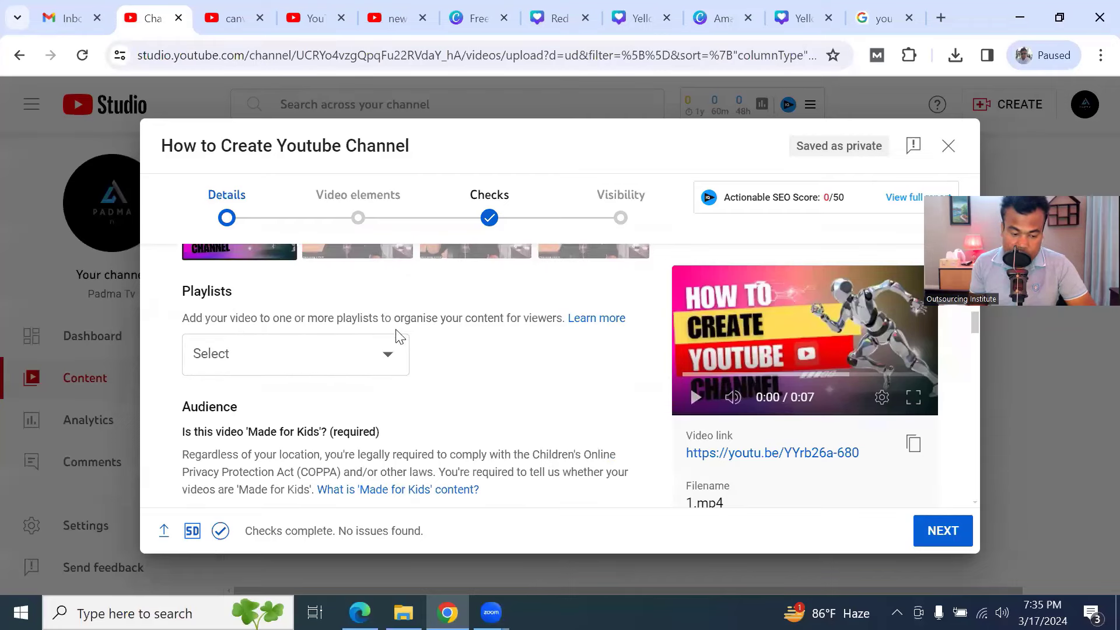
{"action": "scroll", "coordinate": [399, 337], "scroll_direction": "down", "scroll_amount": 1}
{"action": "scroll", "coordinate": [286, 348], "scroll_direction": "down", "scroll_amount": 1}
{"action": "scroll", "coordinate": [274, 335], "scroll_direction": "up", "scroll_amount": 1}
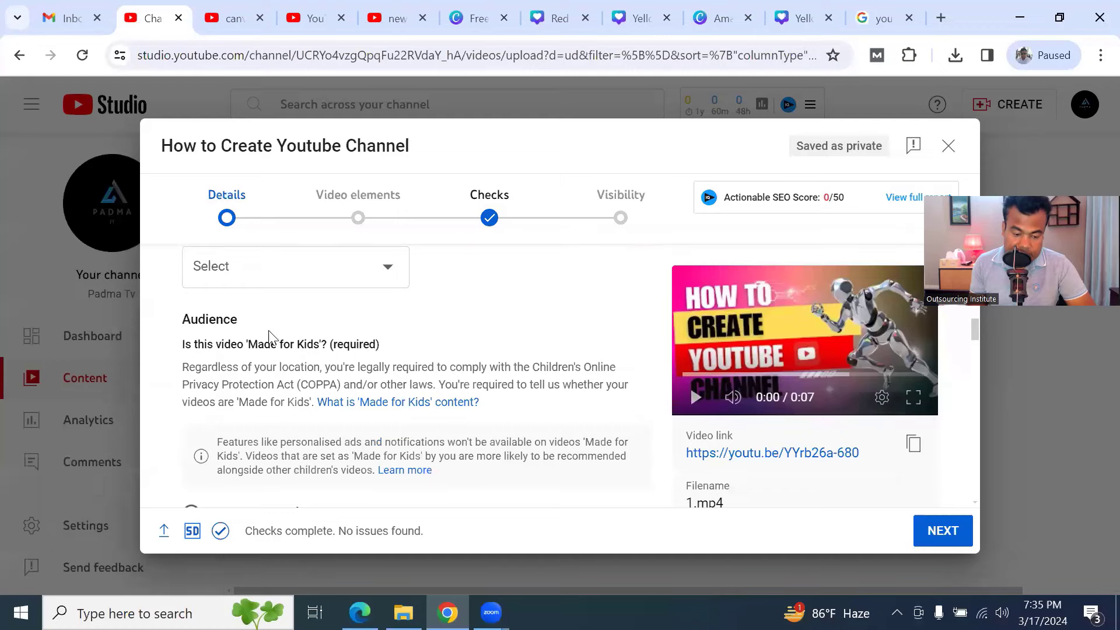
{"action": "scroll", "coordinate": [452, 364], "scroll_direction": "down", "scroll_amount": 1}
{"action": "scroll", "coordinate": [452, 365], "scroll_direction": "down", "scroll_amount": 1}
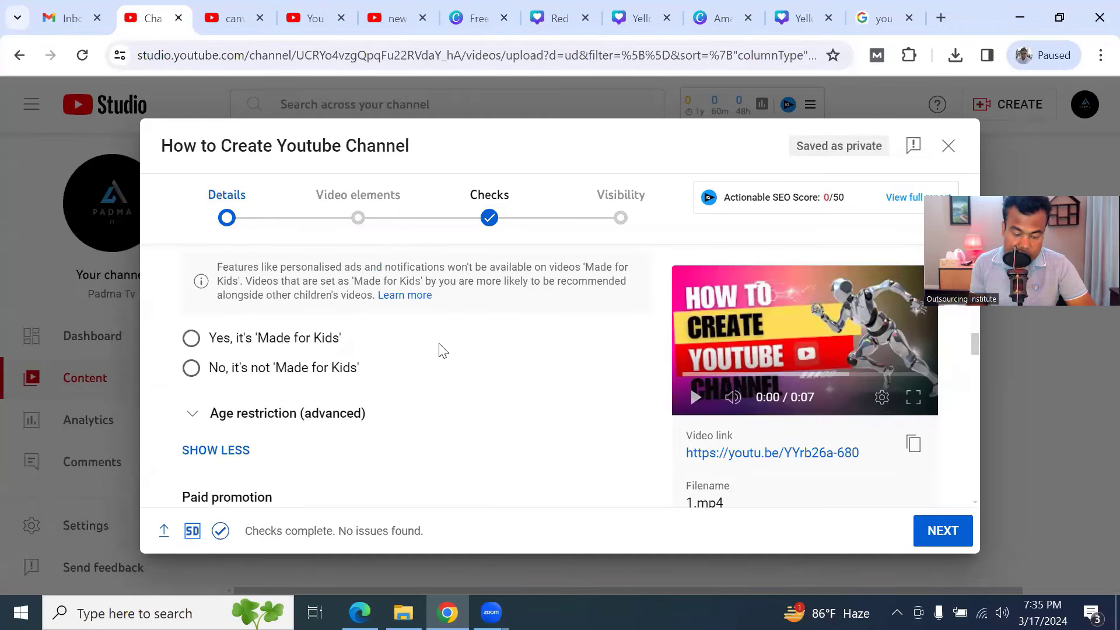
{"action": "scroll", "coordinate": [426, 344], "scroll_direction": "up", "scroll_amount": 1}
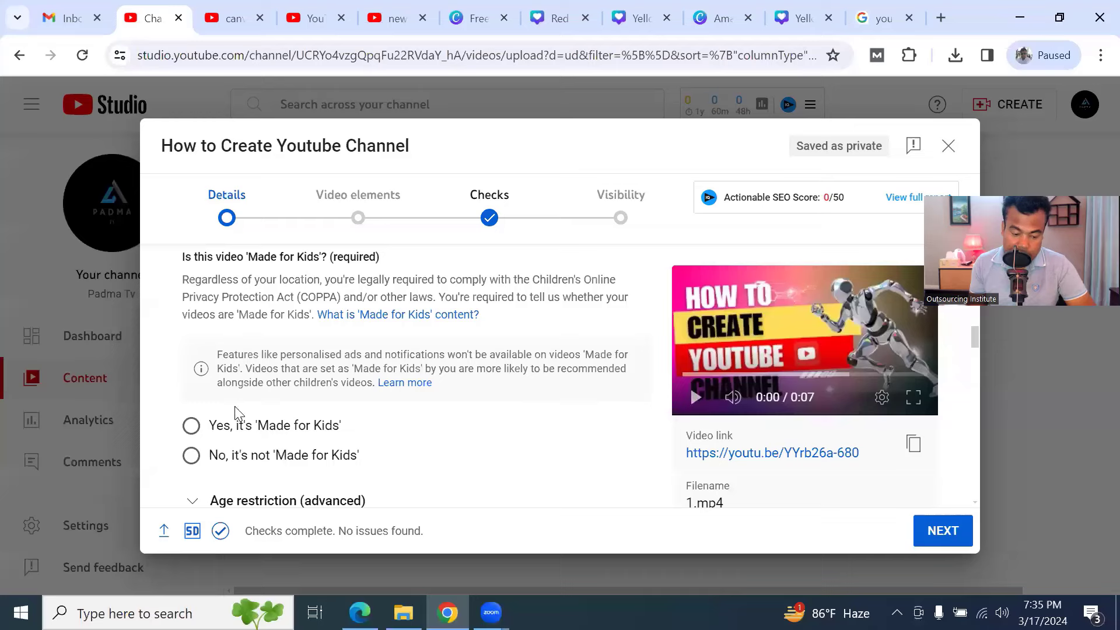
- Mark the video as 'No, it's not made for kids'
{"action": "left_click", "coordinate": [192, 465]}
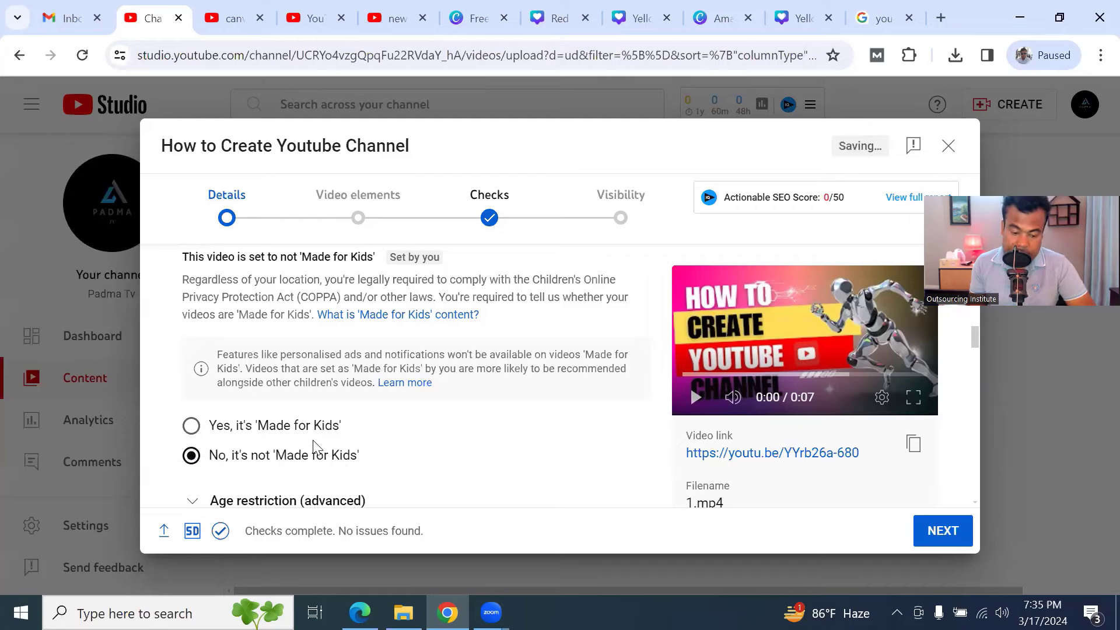
{"action": "scroll", "coordinate": [313, 446], "scroll_direction": "up", "scroll_amount": 10}
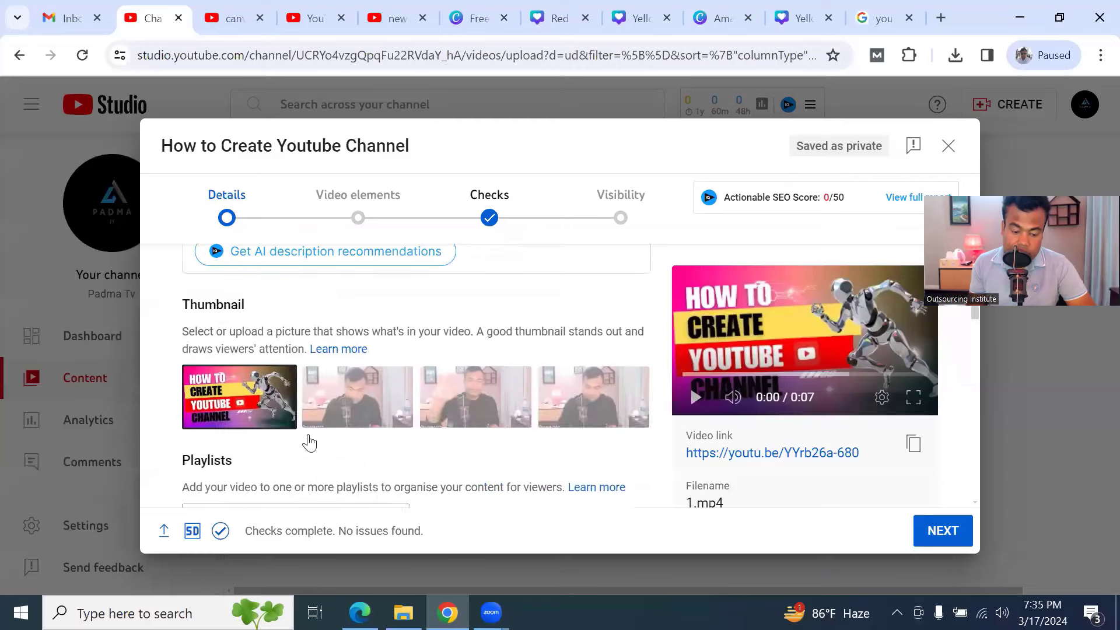
{"action": "scroll", "coordinate": [309, 436], "scroll_direction": "down", "scroll_amount": 6}
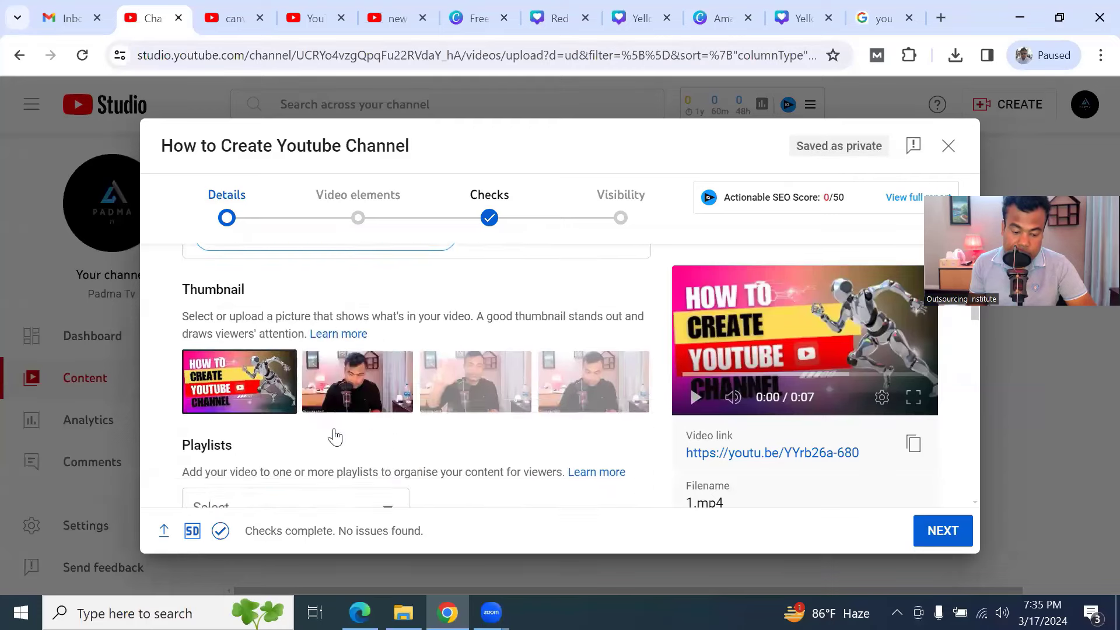
{"action": "scroll", "coordinate": [328, 430], "scroll_direction": "down", "scroll_amount": 2}
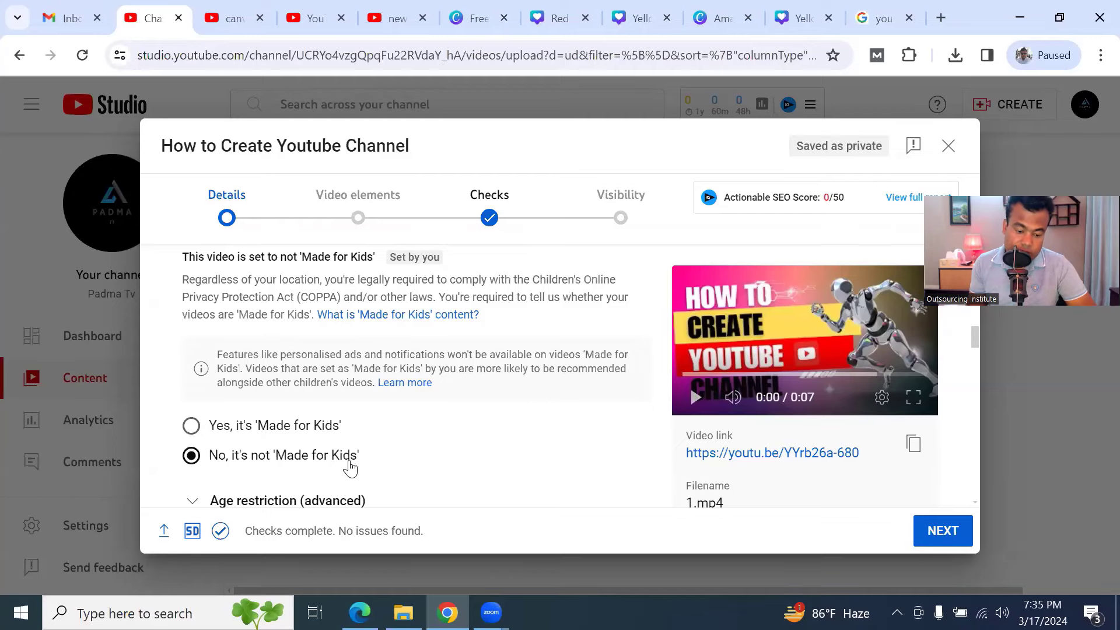
{"action": "scroll", "coordinate": [224, 466], "scroll_direction": "up", "scroll_amount": 2}
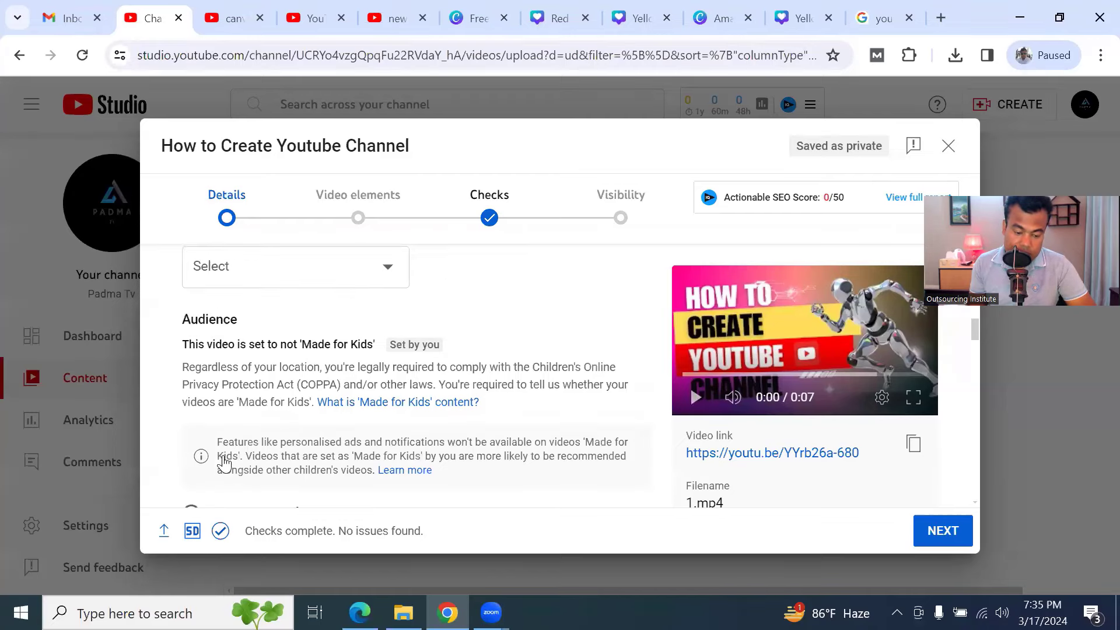
{"action": "scroll", "coordinate": [268, 395], "scroll_direction": "down", "scroll_amount": 3}
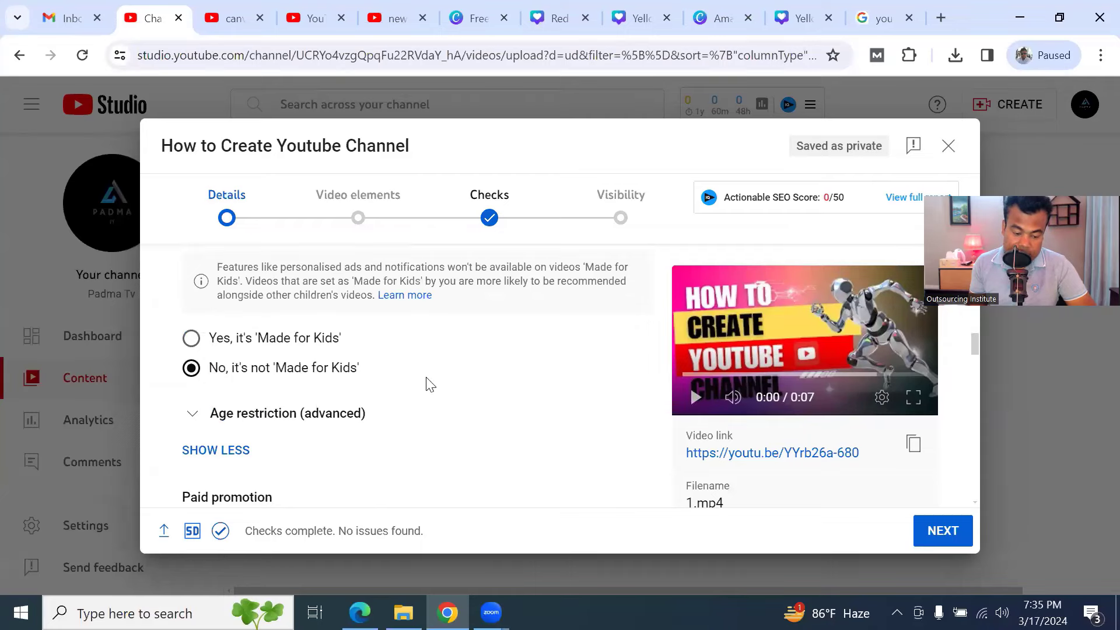
{"action": "scroll", "coordinate": [427, 384], "scroll_direction": "down", "scroll_amount": 2}
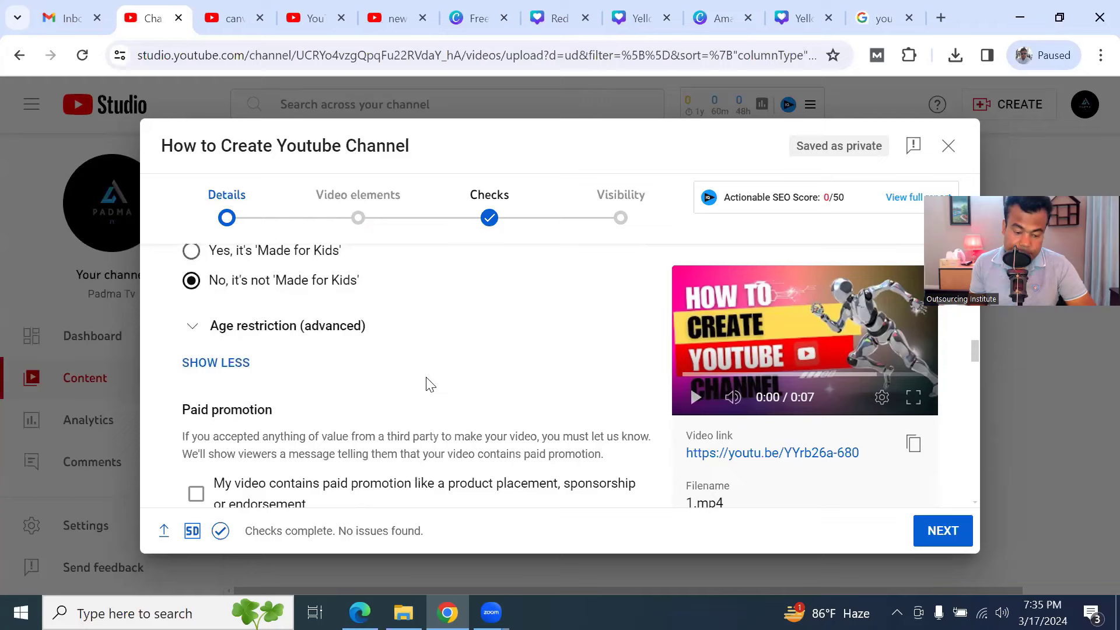
- Expand and collapse Age restriction, then scroll down to the Tags field
{"action": "left_click", "coordinate": [193, 332]}
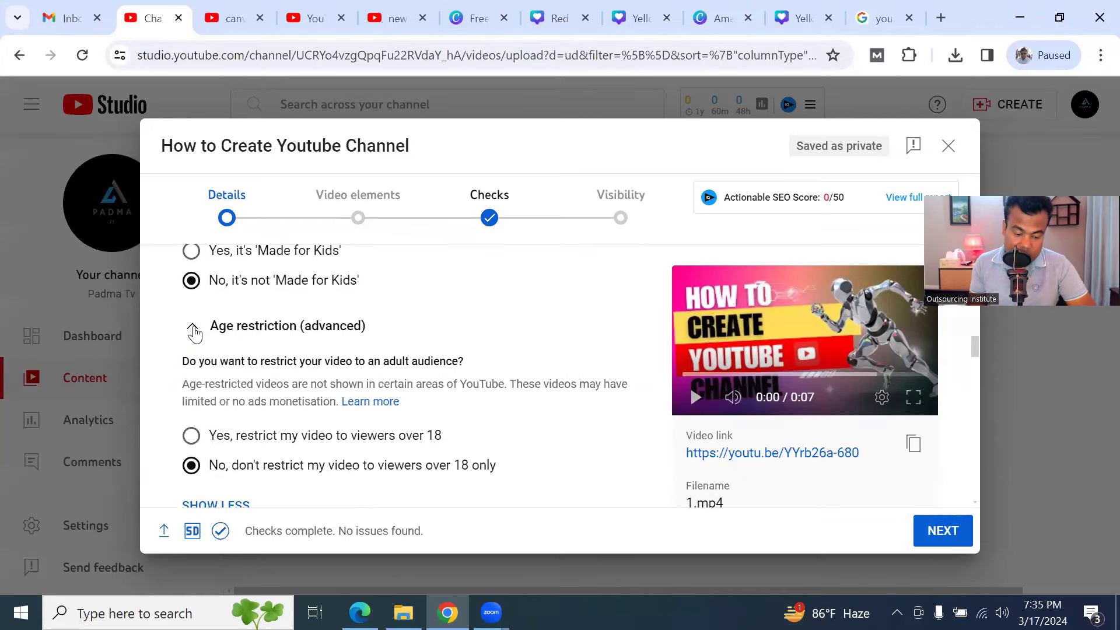
{"action": "left_click", "coordinate": [194, 333]}
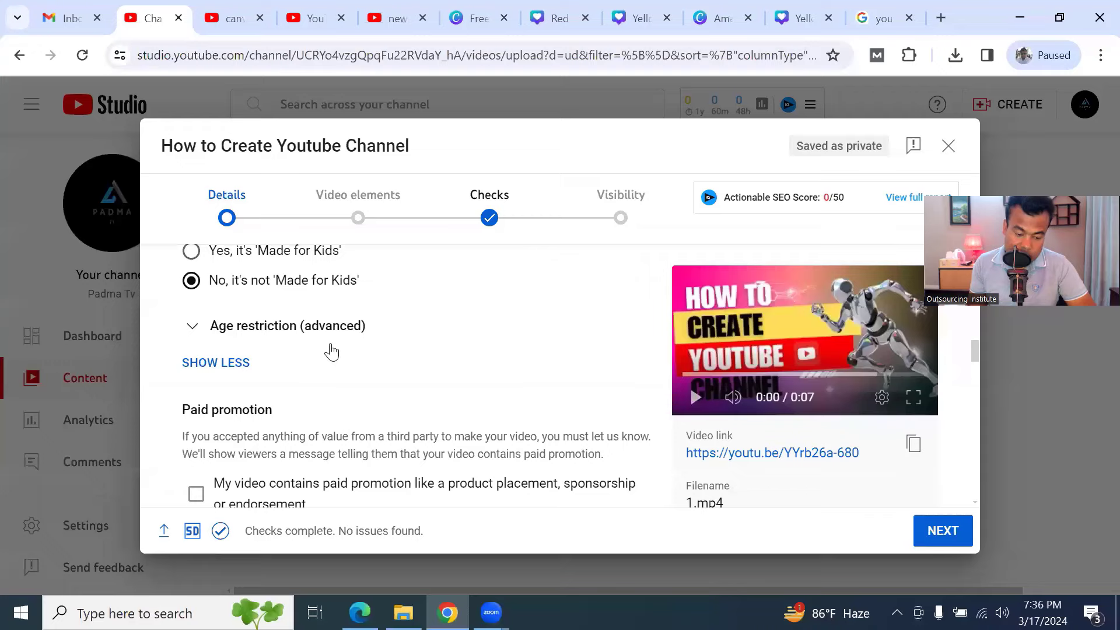
{"action": "scroll", "coordinate": [330, 353], "scroll_direction": "down", "scroll_amount": 3}
{"action": "scroll", "coordinate": [331, 357], "scroll_direction": "up", "scroll_amount": 2}
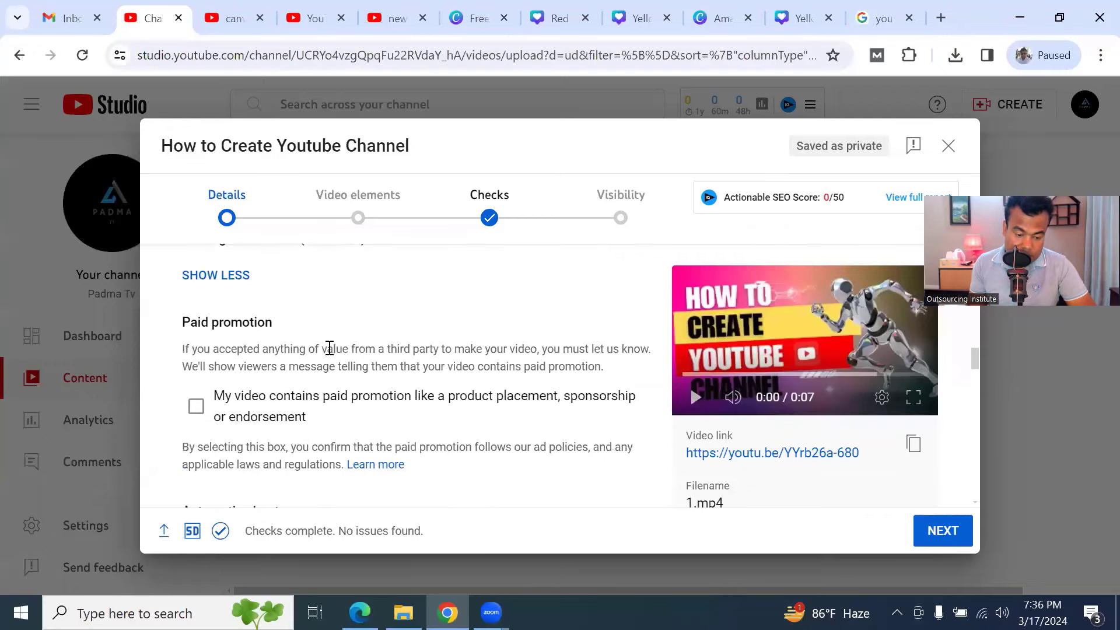
{"action": "scroll", "coordinate": [330, 353], "scroll_direction": "down", "scroll_amount": 3}
{"action": "scroll", "coordinate": [326, 356], "scroll_direction": "down", "scroll_amount": 8}
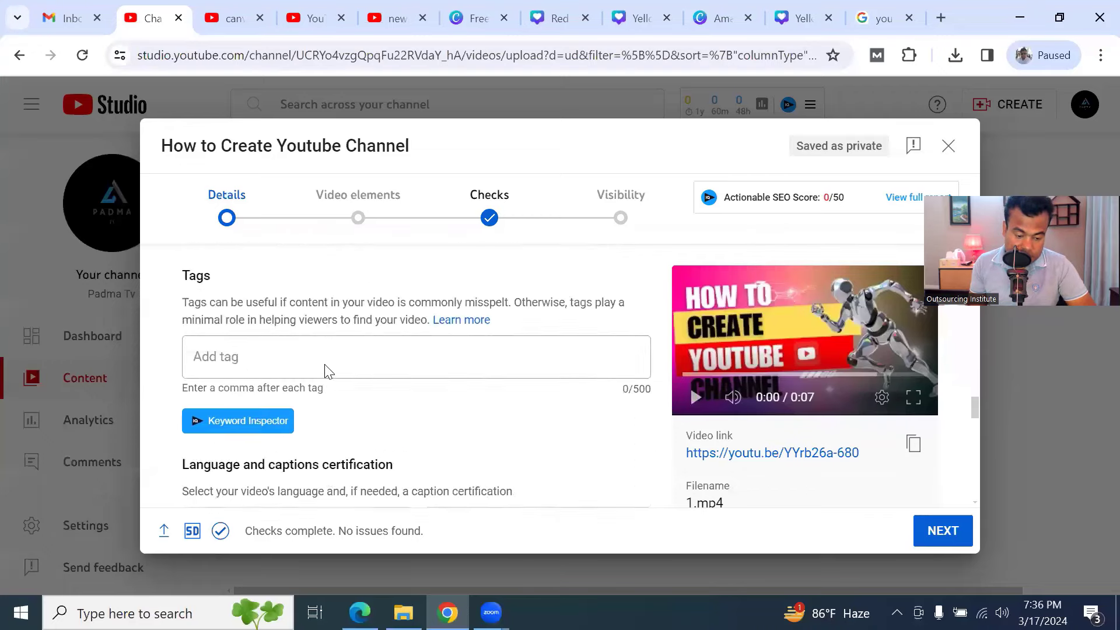
{"action": "scroll", "coordinate": [326, 365], "scroll_direction": "up", "scroll_amount": 2}
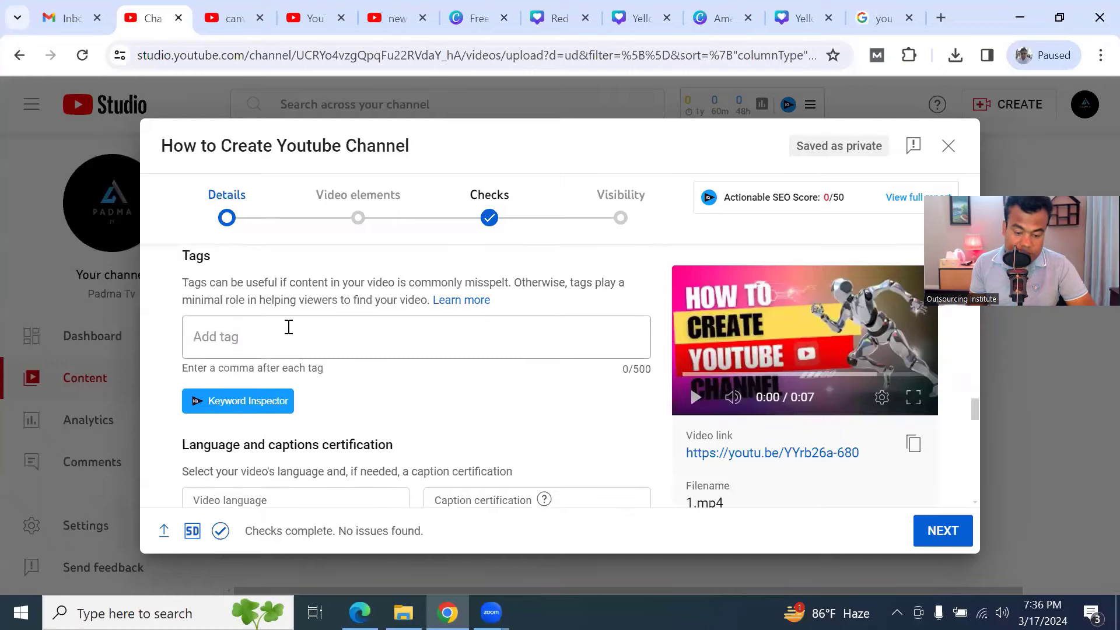
{"action": "scroll", "coordinate": [289, 327], "scroll_direction": "up", "scroll_amount": 2}
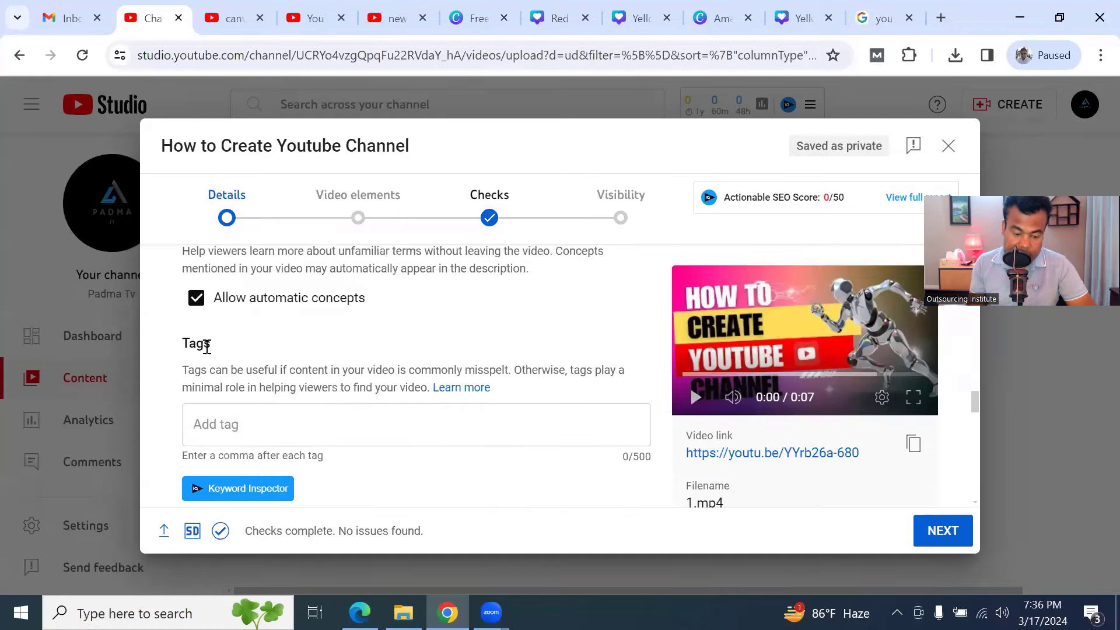
{"action": "scroll", "coordinate": [234, 344], "scroll_direction": "down", "scroll_amount": 2}
- Add 'youtube channel create' as the first tag
{"action": "left_click", "coordinate": [269, 339]}
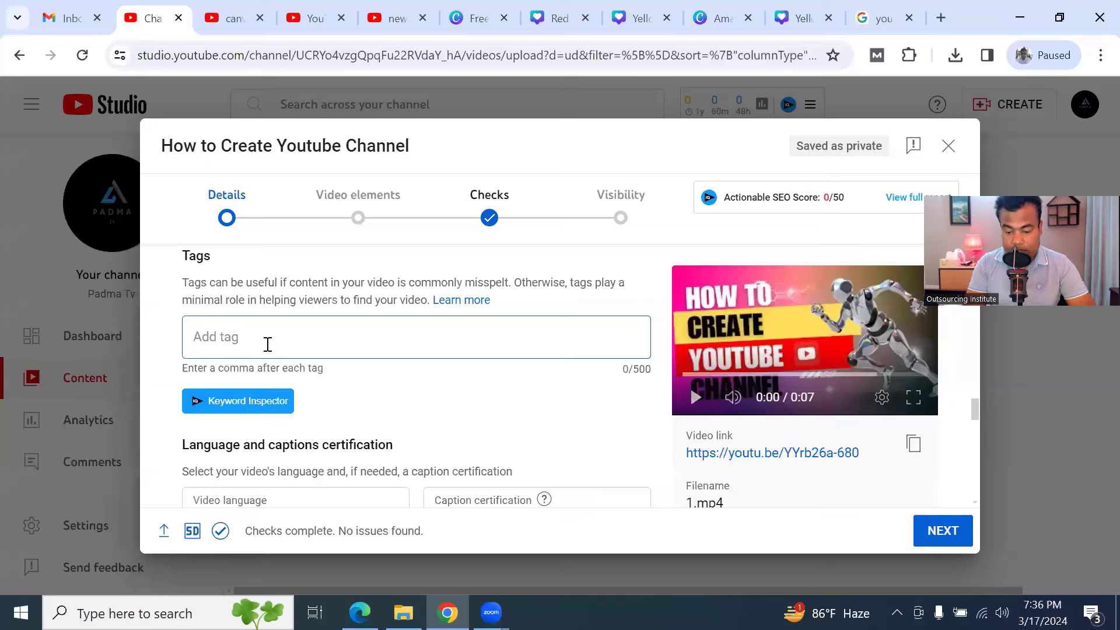
{"action": "type", "text": "youtube channel"}
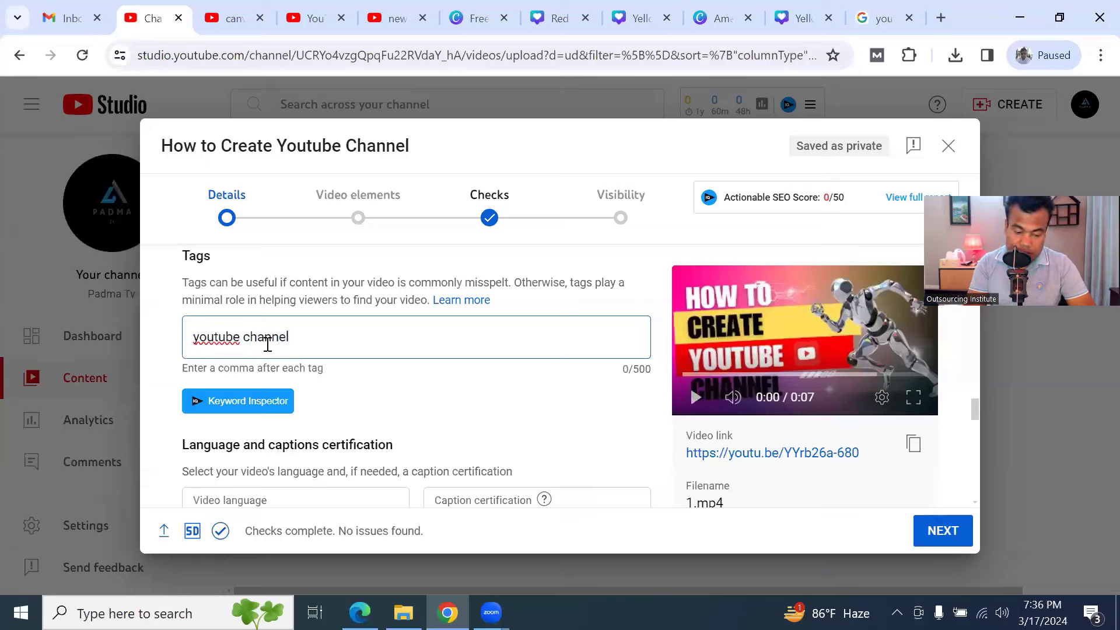
{"action": "type", "text": " create"}
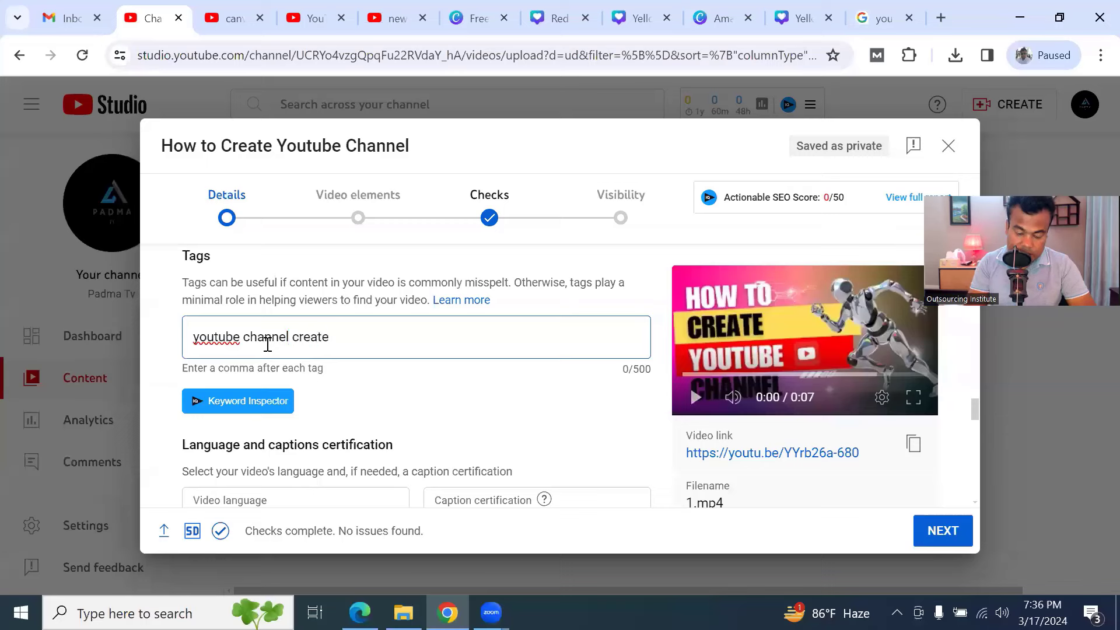
{"action": "key", "text": "Return"}
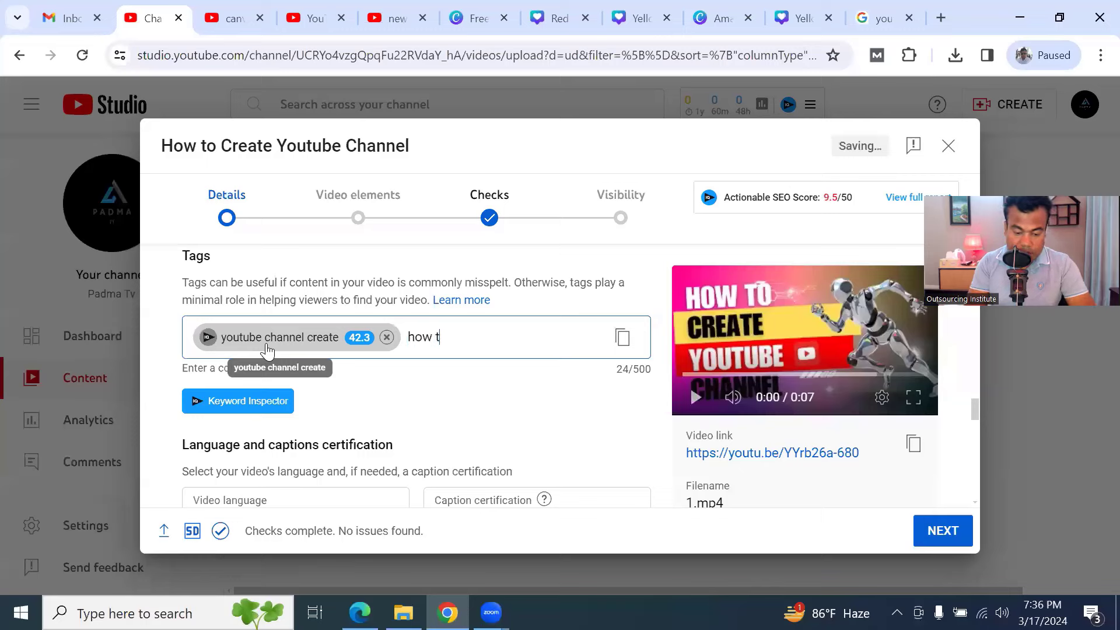
- Add tags 'how to create youtube channel', 'youtube channel create bangla tutorial', 'youtube channel' and 'how to open youtube channel'
{"action": "type", "text": "how to create you"}
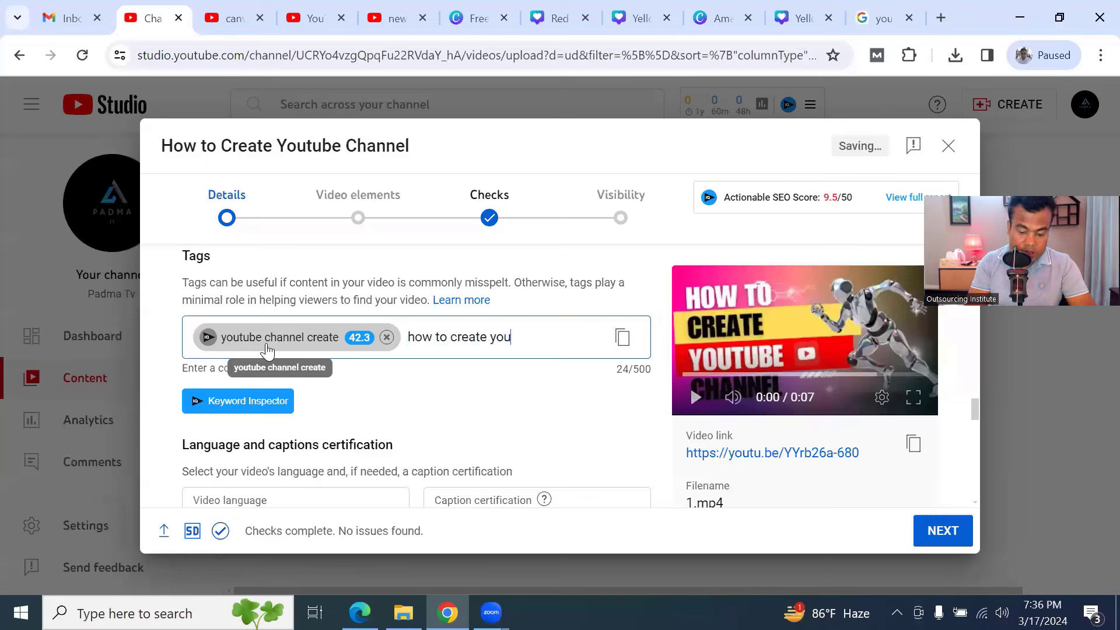
{"action": "type", "text": "tube channl"}
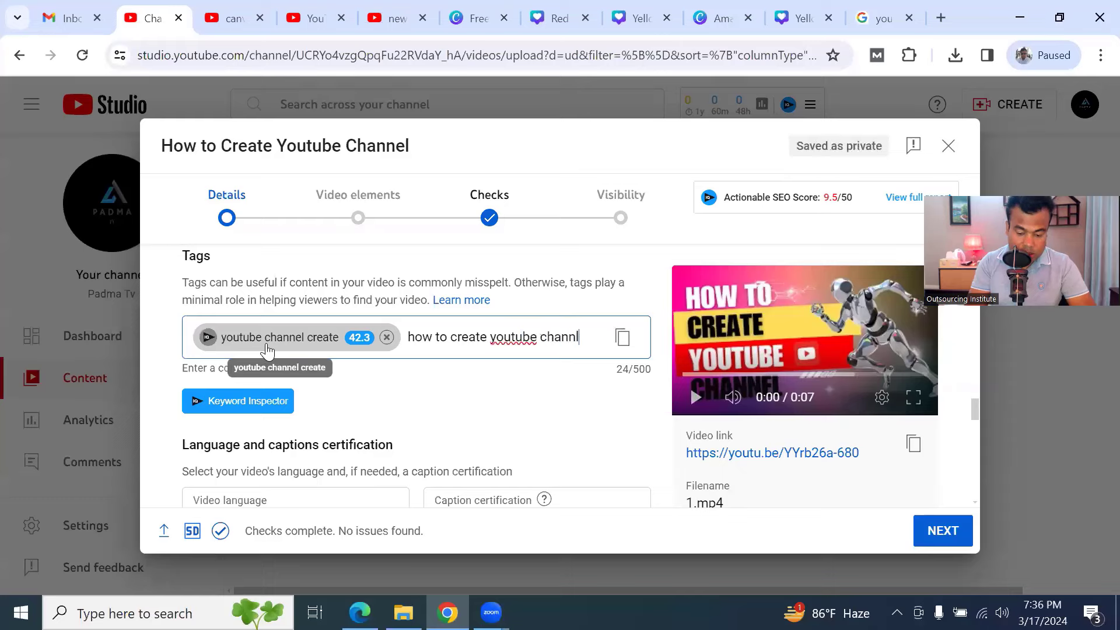
{"action": "key", "text": "BackSpace"}
{"action": "type", "text": "el"}
{"action": "key", "text": "BackSpace"}
{"action": "key", "text": "BackSpace"}
{"action": "type", "text": "="}
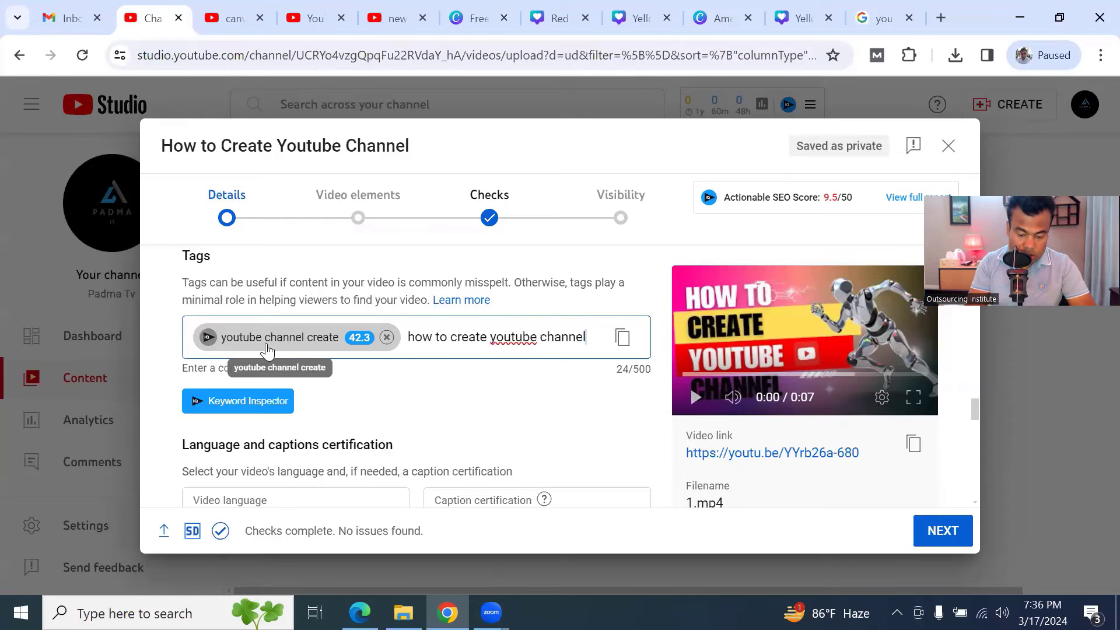
{"action": "key", "text": "Return"}
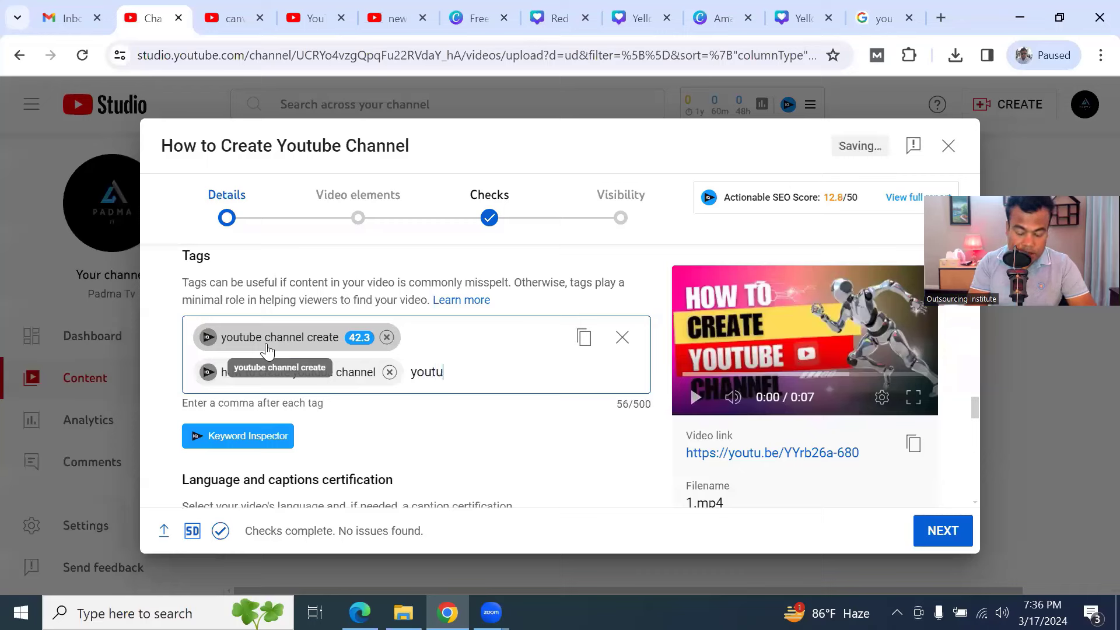
{"action": "type", "text": "youtube cha"}
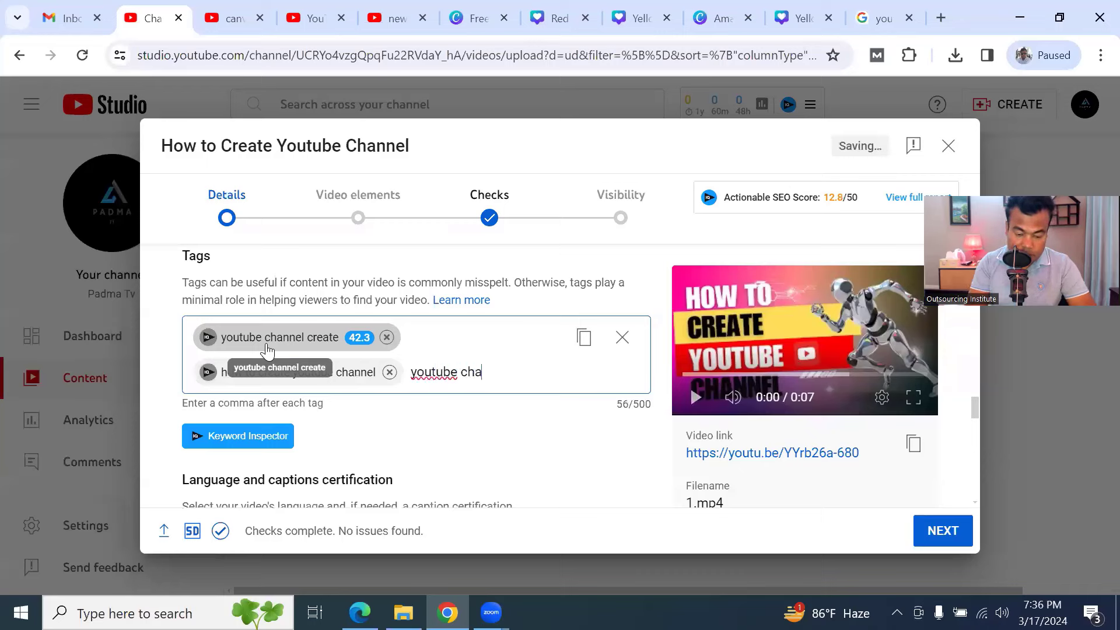
{"action": "type", "text": "nnel create "}
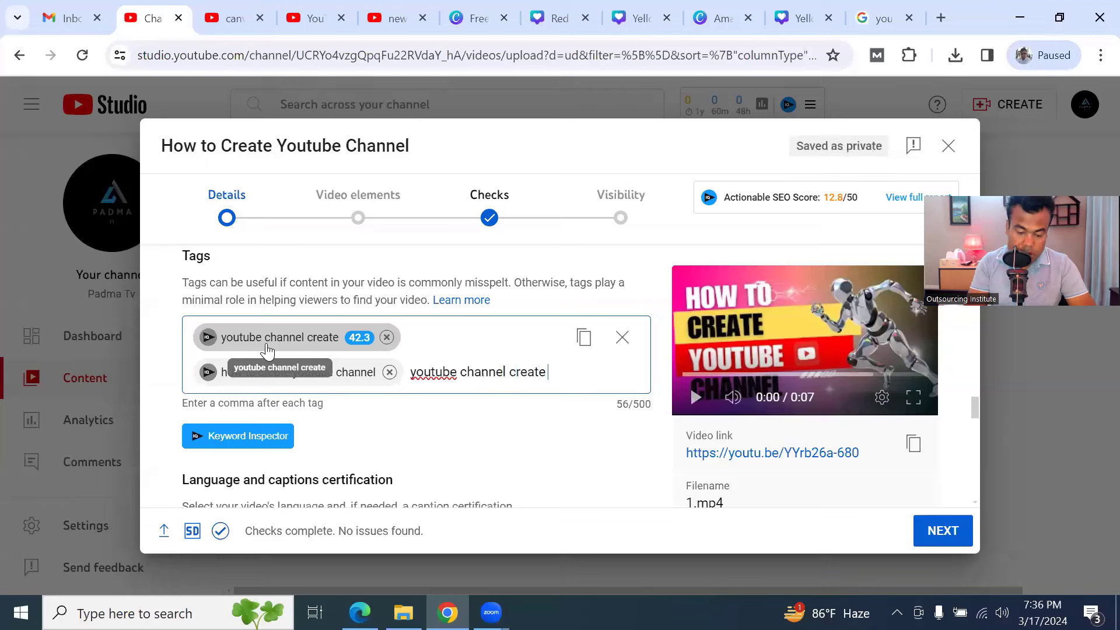
{"action": "type", "text": "bangla"}
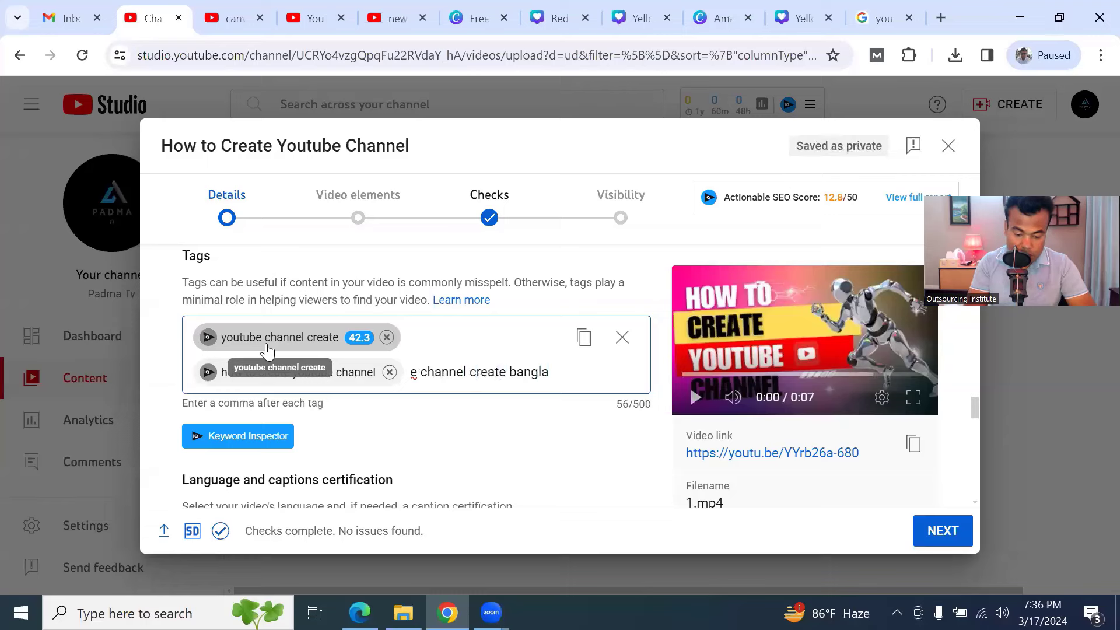
{"action": "type", "text": " tutorial"}
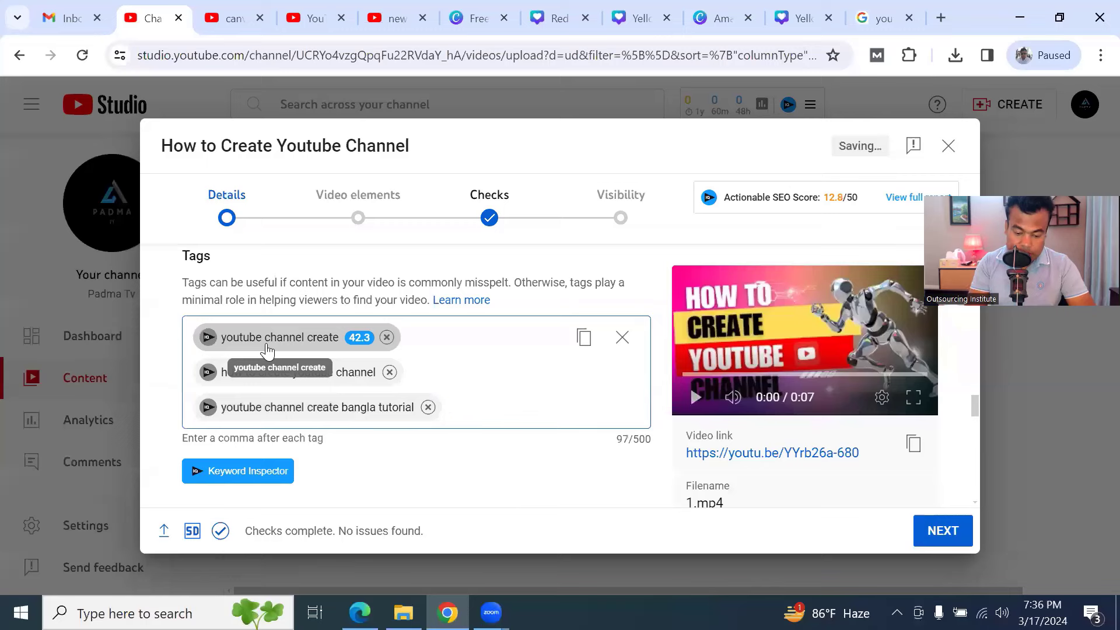
{"action": "type", "text": ",youtube c"}
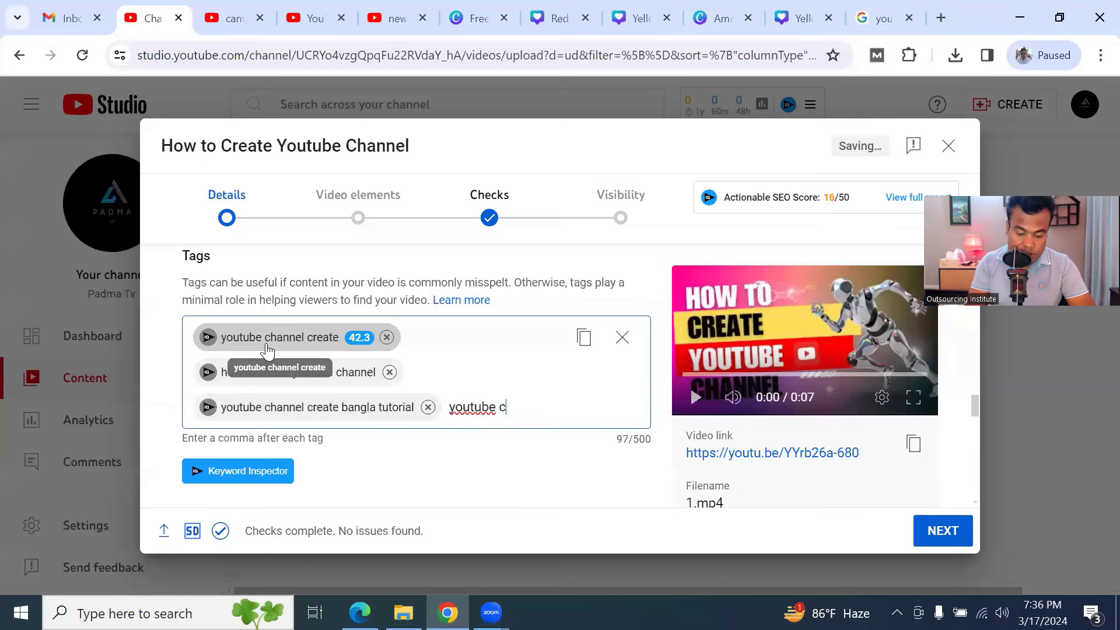
{"action": "type", "text": "hannel,"}
{"action": "type", "text": "how"}
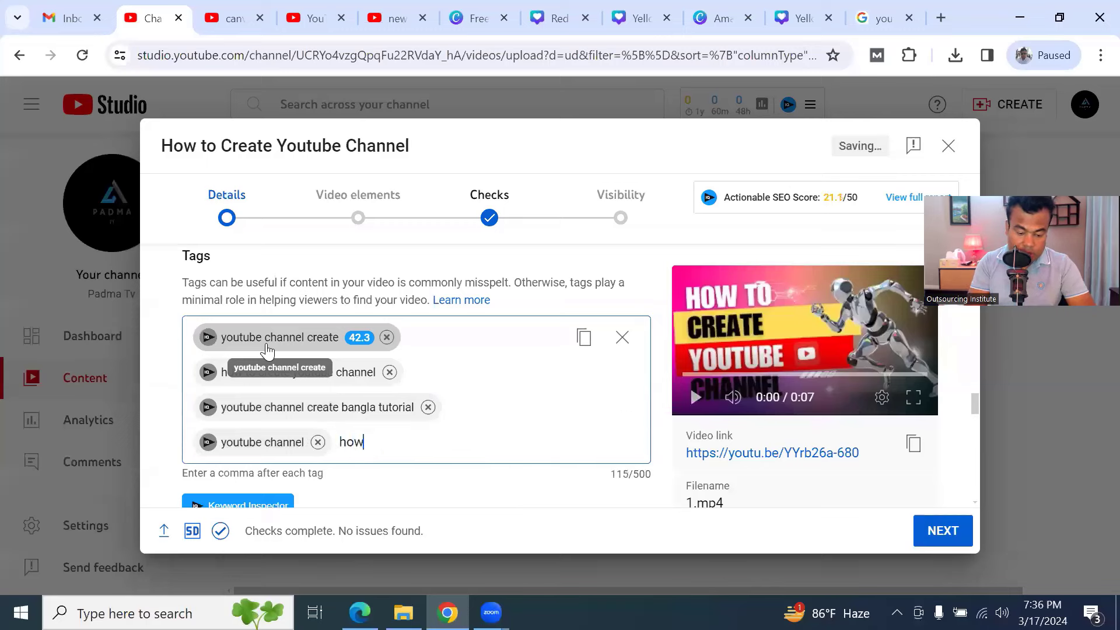
{"action": "type", "text": " to open yutu"}
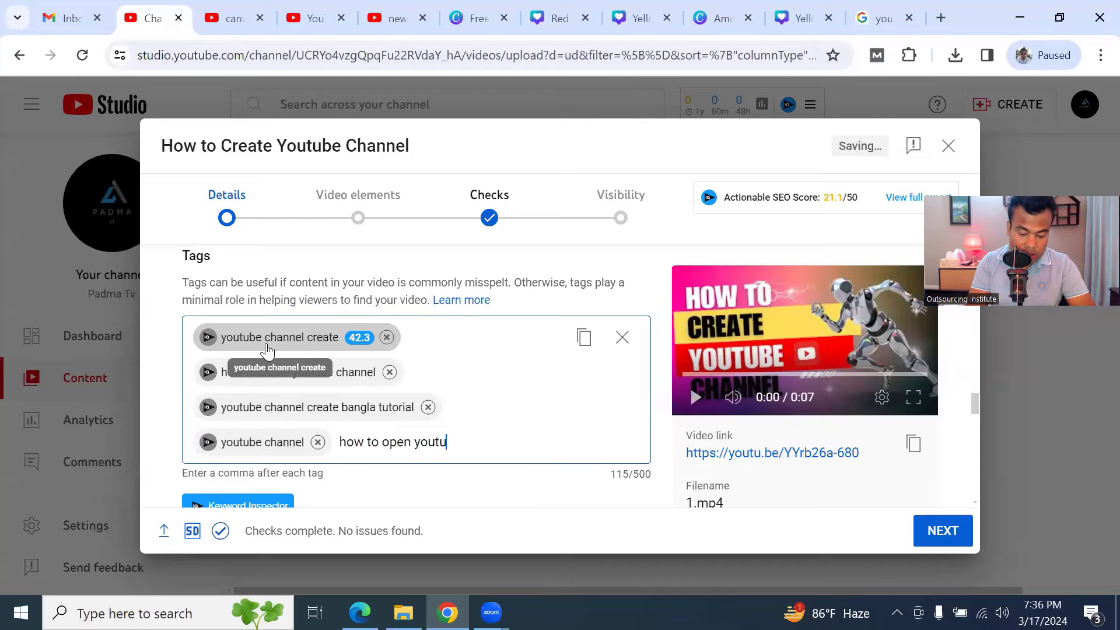
{"action": "type", "text": "be"}
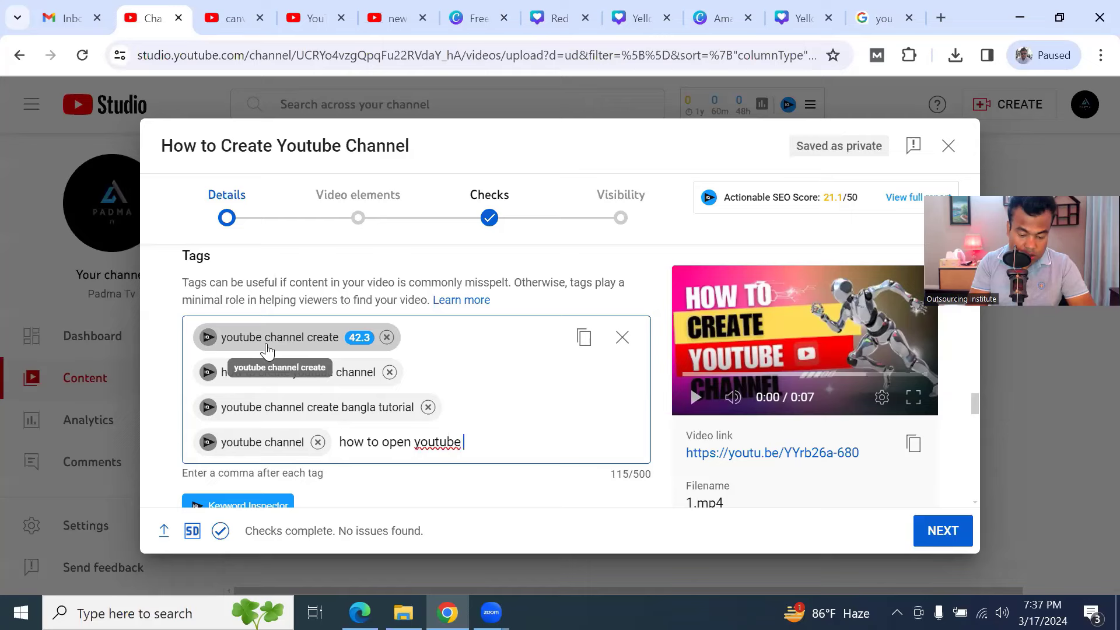
{"action": "type", "text": " channel,"}
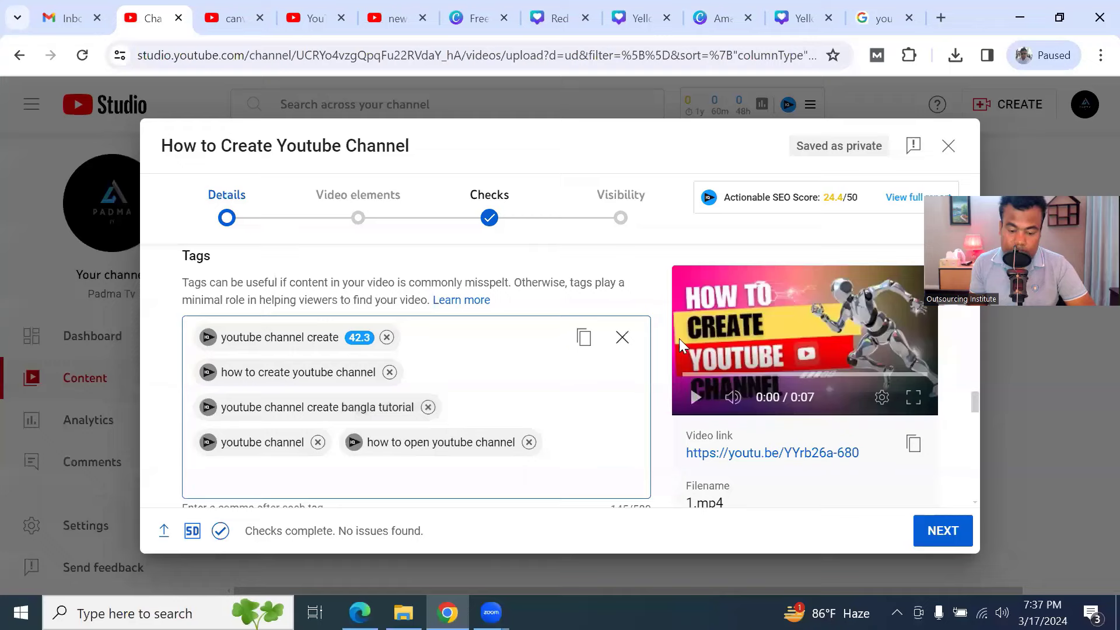
{"action": "scroll", "coordinate": [648, 335], "scroll_direction": "up", "scroll_amount": 7}
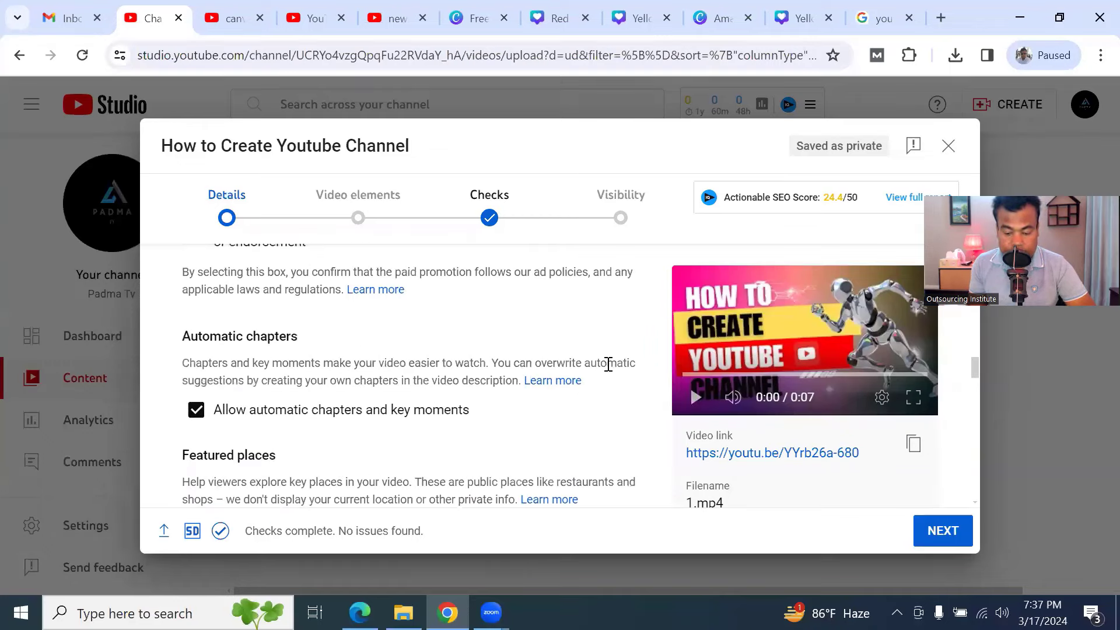
{"action": "scroll", "coordinate": [607, 371], "scroll_direction": "down", "scroll_amount": 3}
{"action": "scroll", "coordinate": [606, 371], "scroll_direction": "up", "scroll_amount": 3}
{"action": "scroll", "coordinate": [607, 370], "scroll_direction": "up", "scroll_amount": 2}
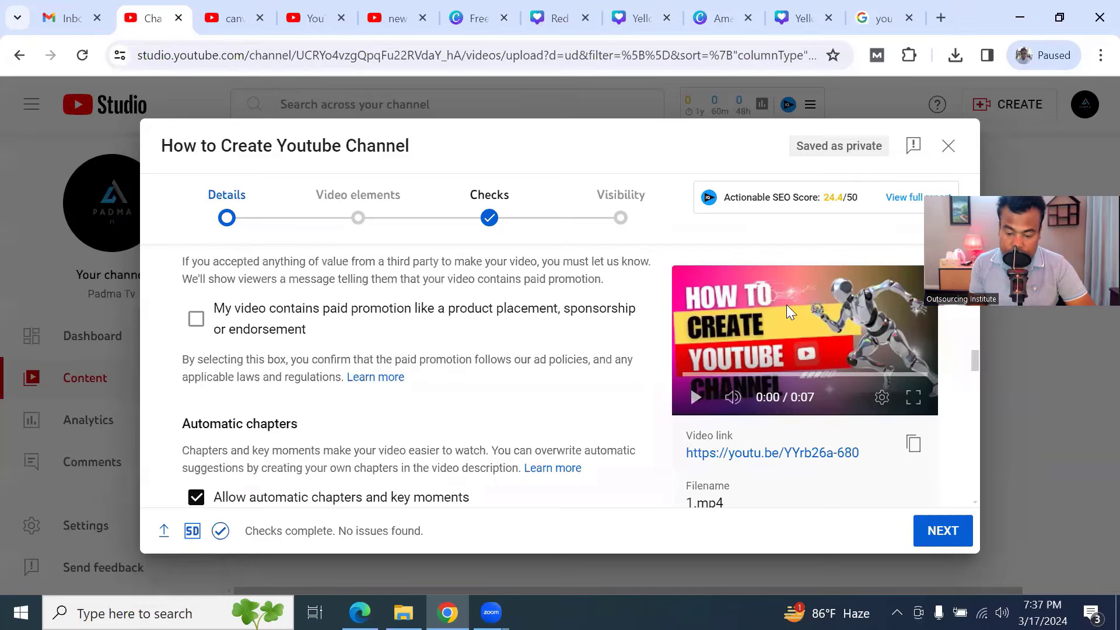
{"action": "scroll", "coordinate": [593, 357], "scroll_direction": "up", "scroll_amount": 8}
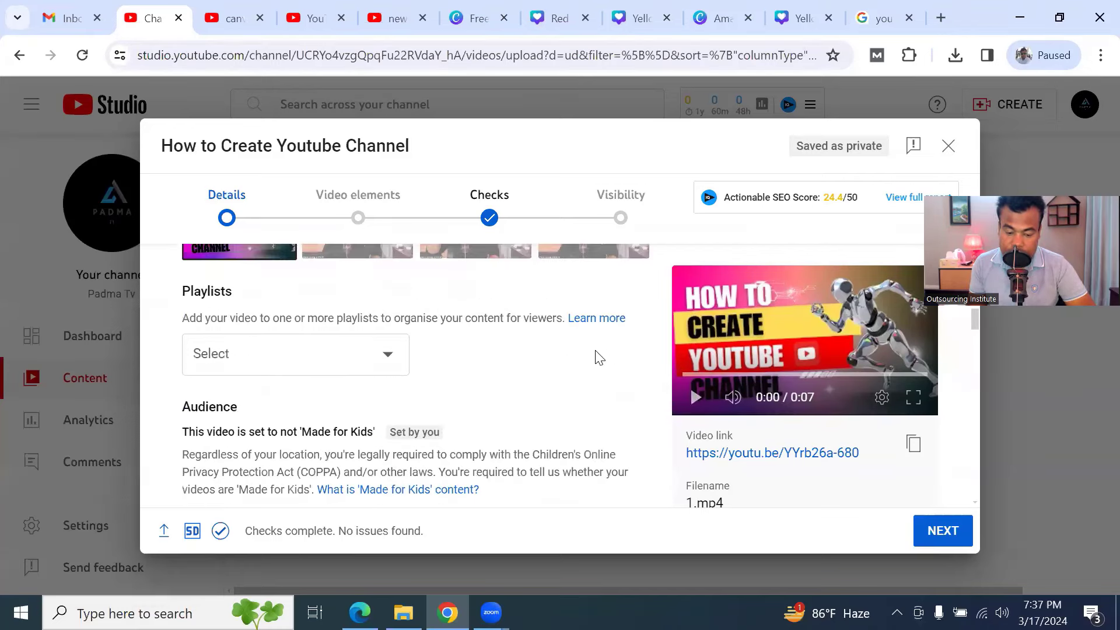
{"action": "scroll", "coordinate": [596, 361], "scroll_direction": "up", "scroll_amount": 10}
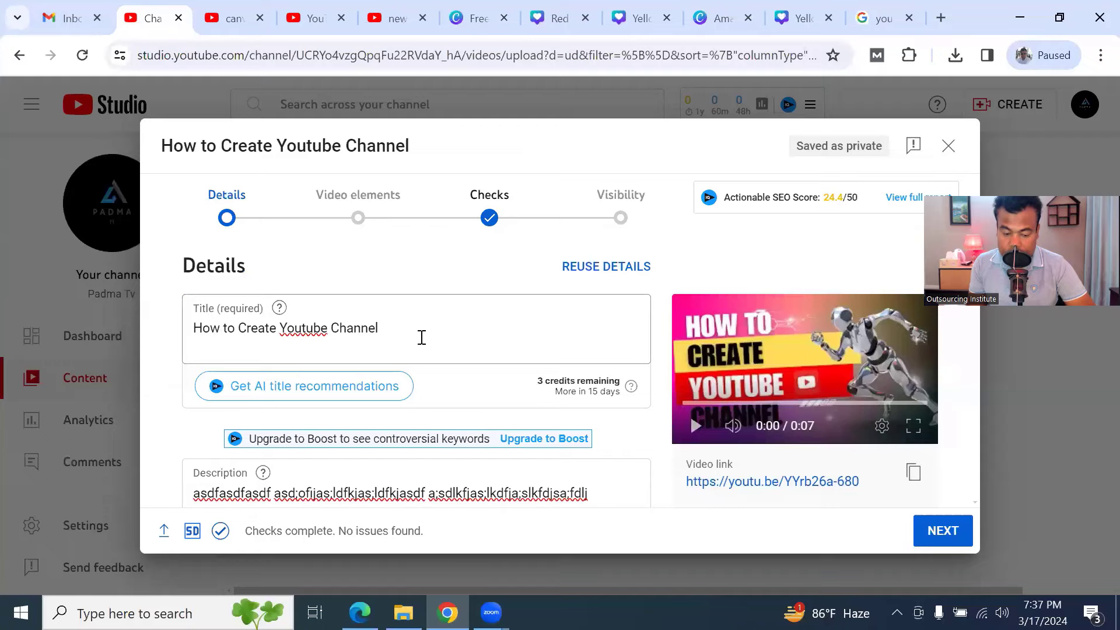
{"action": "scroll", "coordinate": [432, 355], "scroll_direction": "down", "scroll_amount": 10}
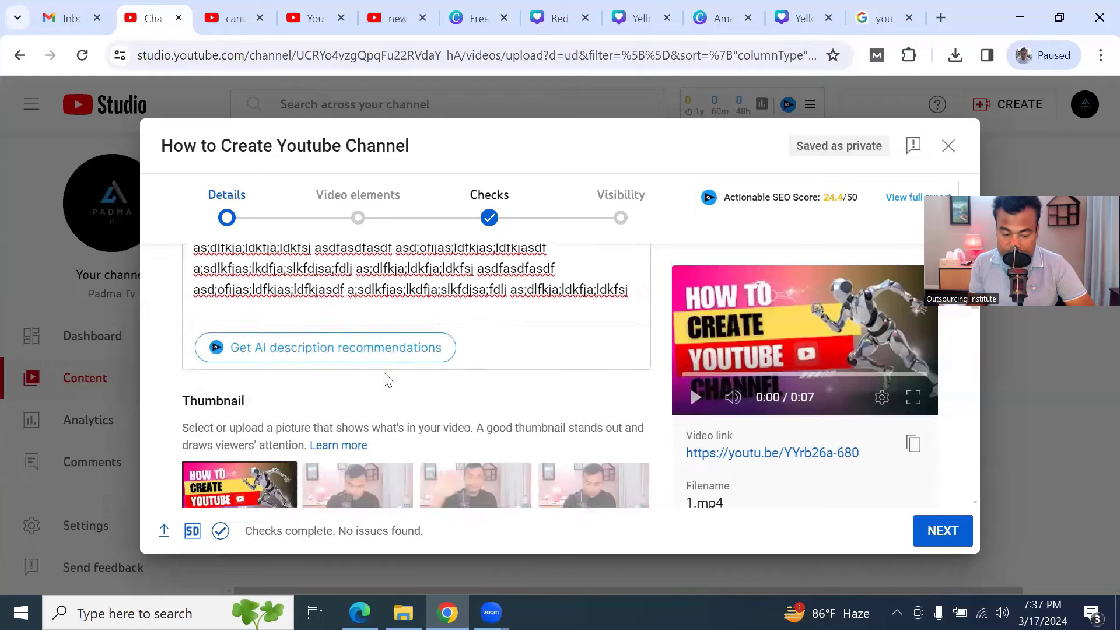
{"action": "scroll", "coordinate": [373, 371], "scroll_direction": "up", "scroll_amount": 2}
{"action": "scroll", "coordinate": [275, 380], "scroll_direction": "down", "scroll_amount": 10}
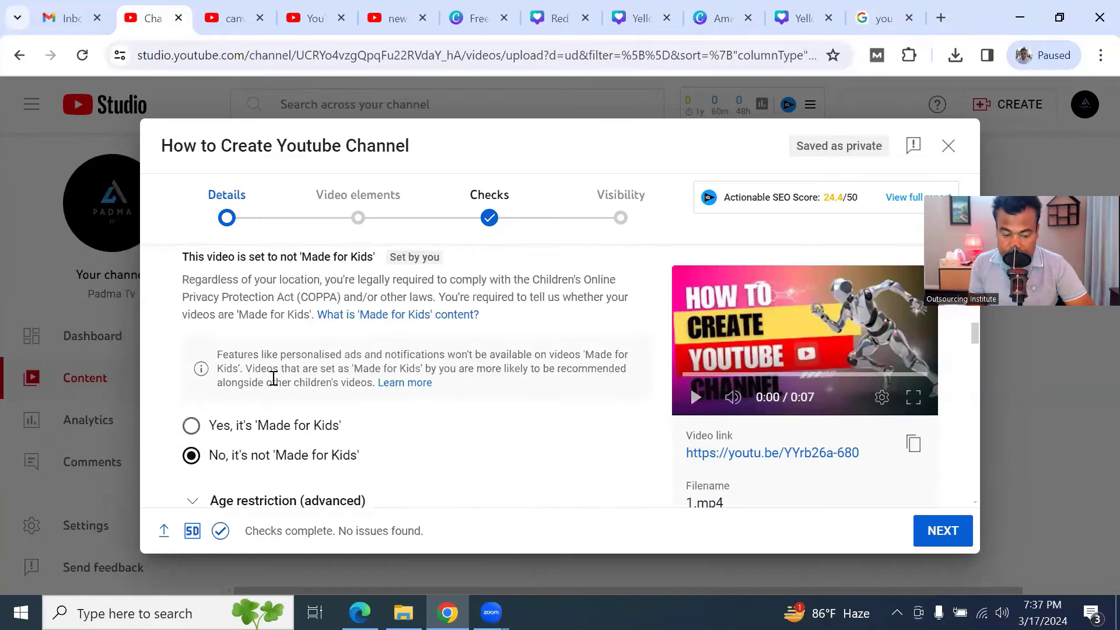
{"action": "scroll", "coordinate": [277, 380], "scroll_direction": "down", "scroll_amount": 5}
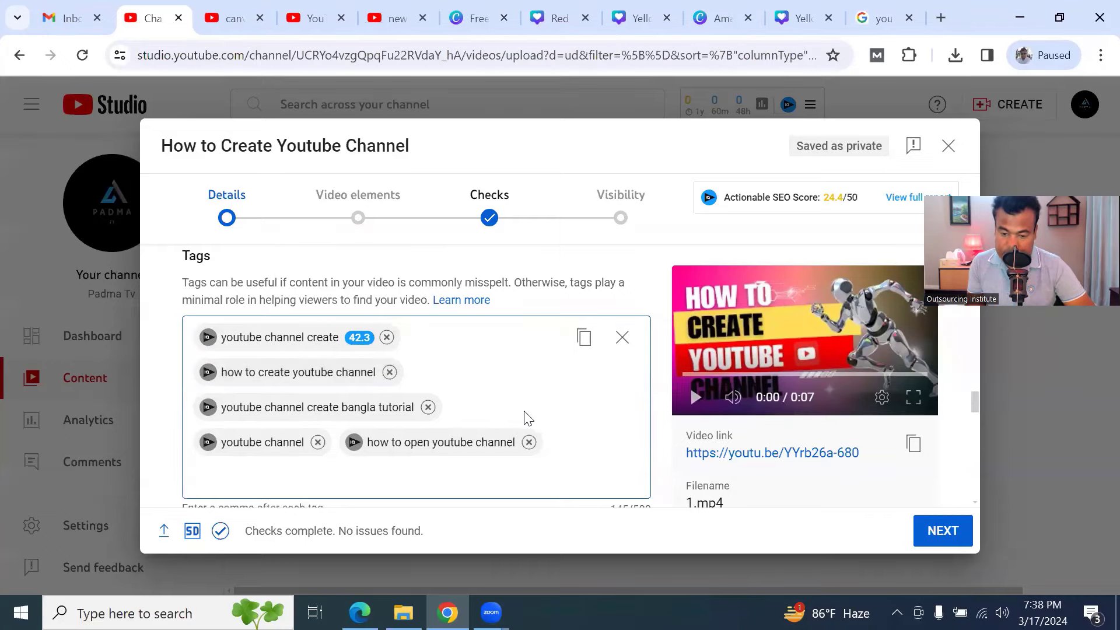
- In the YouTube tab, search for 'how to create youtube channel'
{"action": "left_click", "coordinate": [396, 18]}
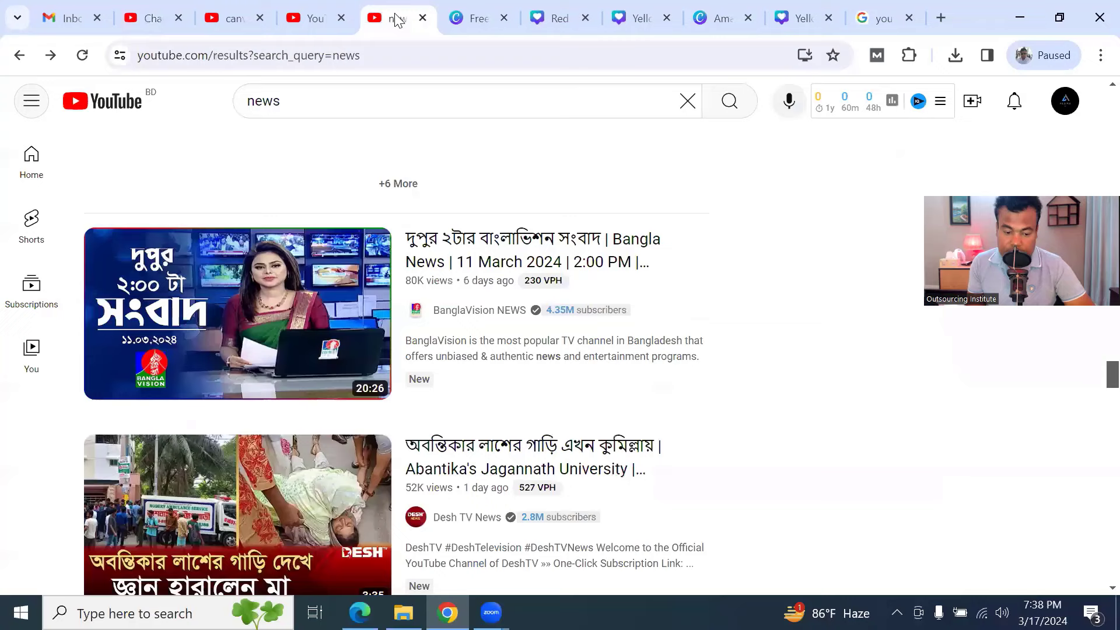
{"action": "left_click", "coordinate": [402, 96]}
{"action": "key", "text": "ctrl+a"}
{"action": "type", "text": "h"}
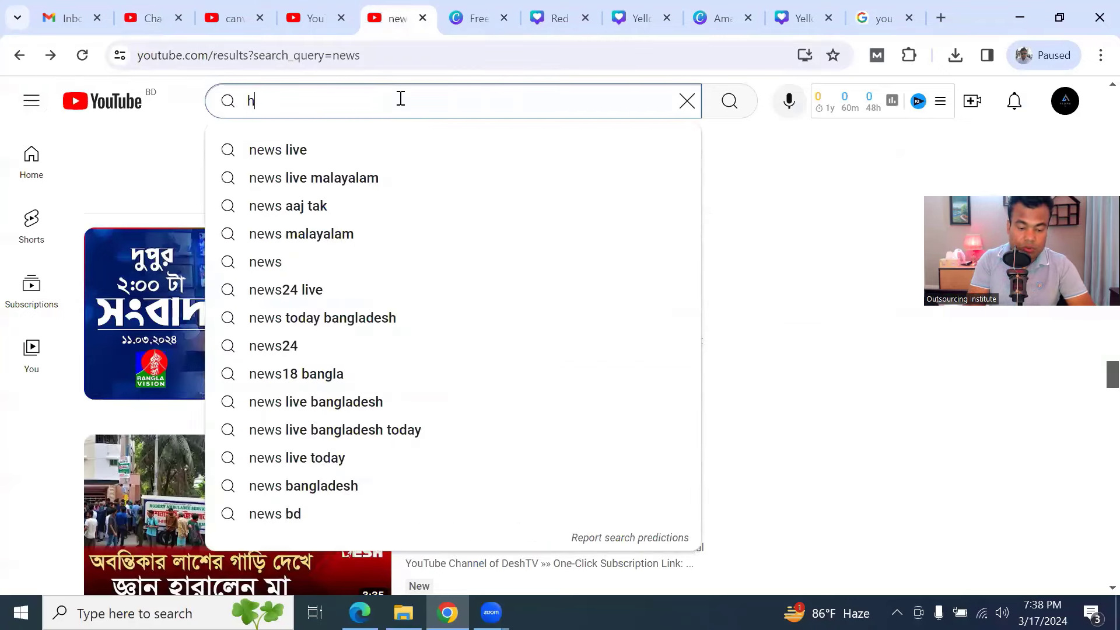
{"action": "type", "text": "ow to create "}
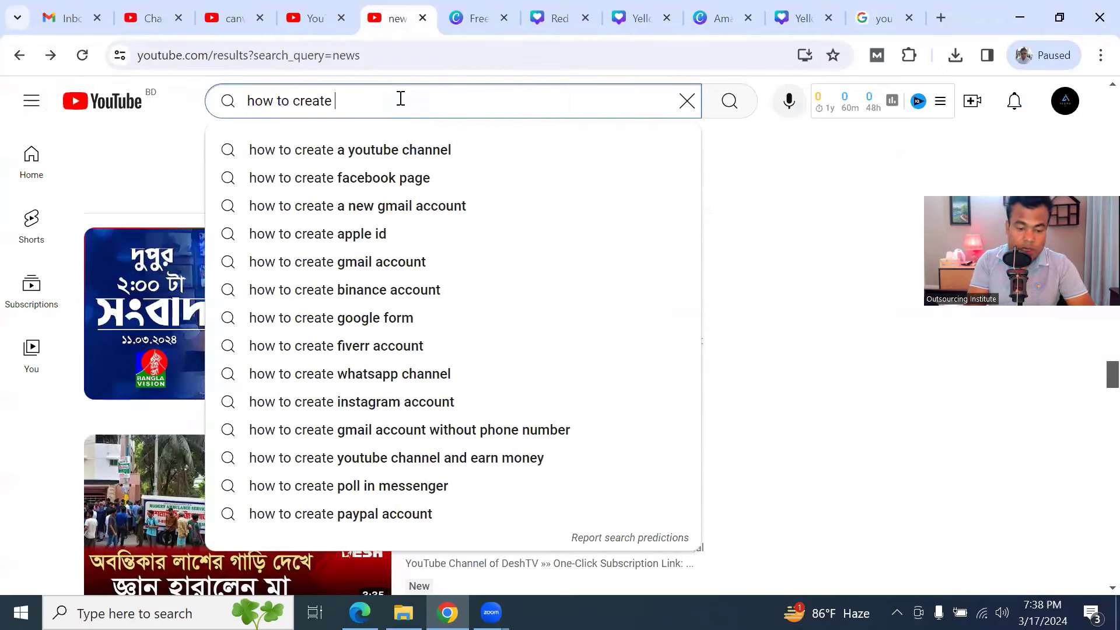
{"action": "type", "text": "youtube channel"}
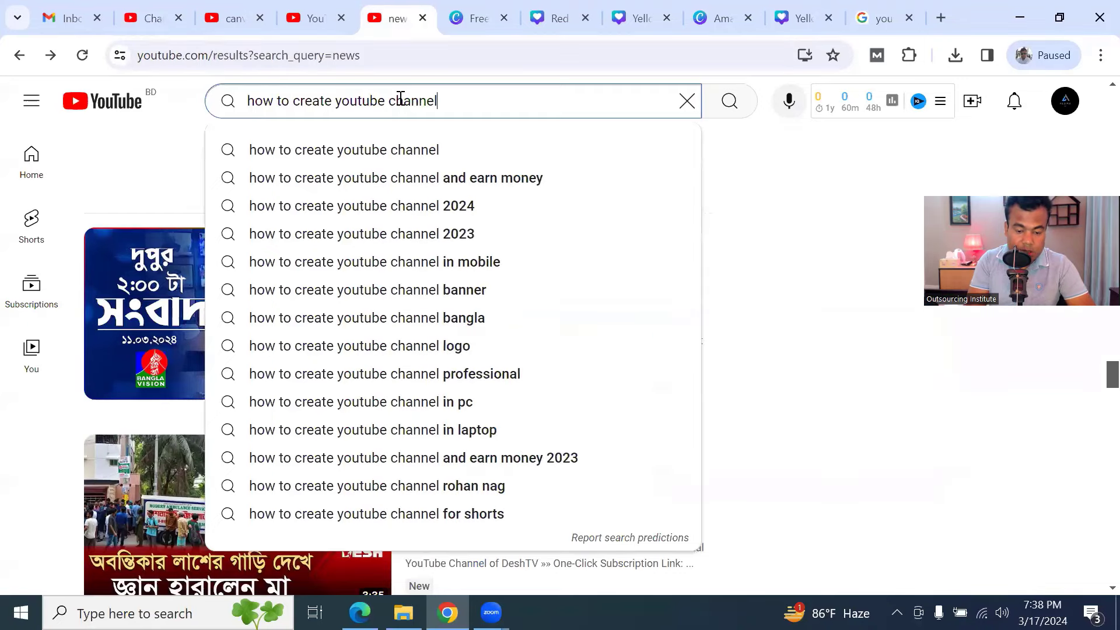
{"action": "key", "text": "Return"}
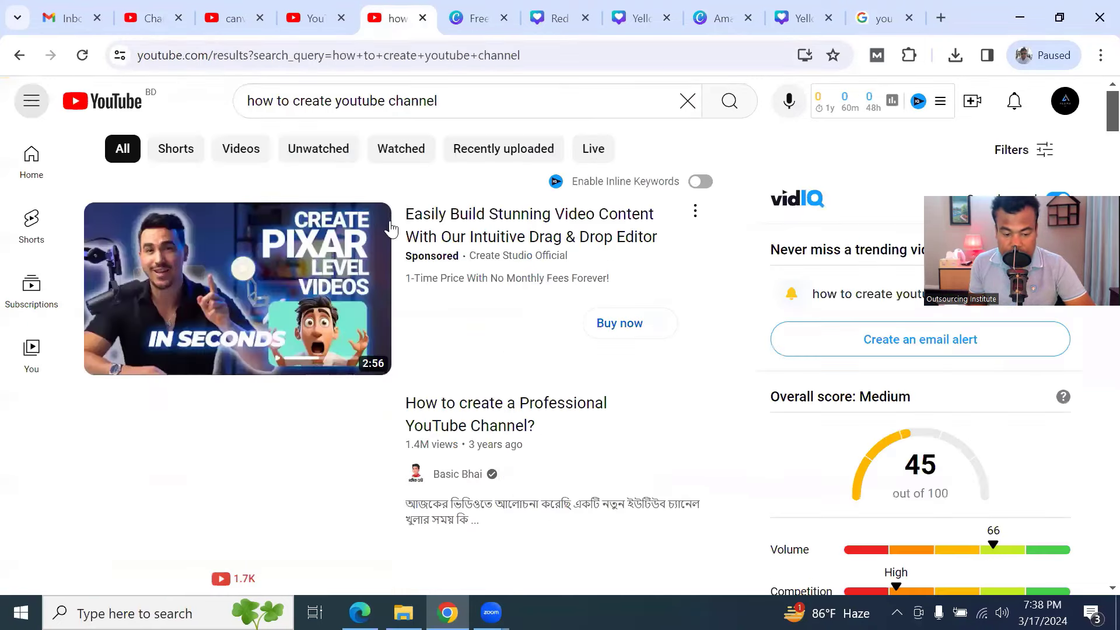
- Scroll through the search results to see what similar videos look like
{"action": "scroll", "coordinate": [397, 281], "scroll_direction": "down", "scroll_amount": 2}
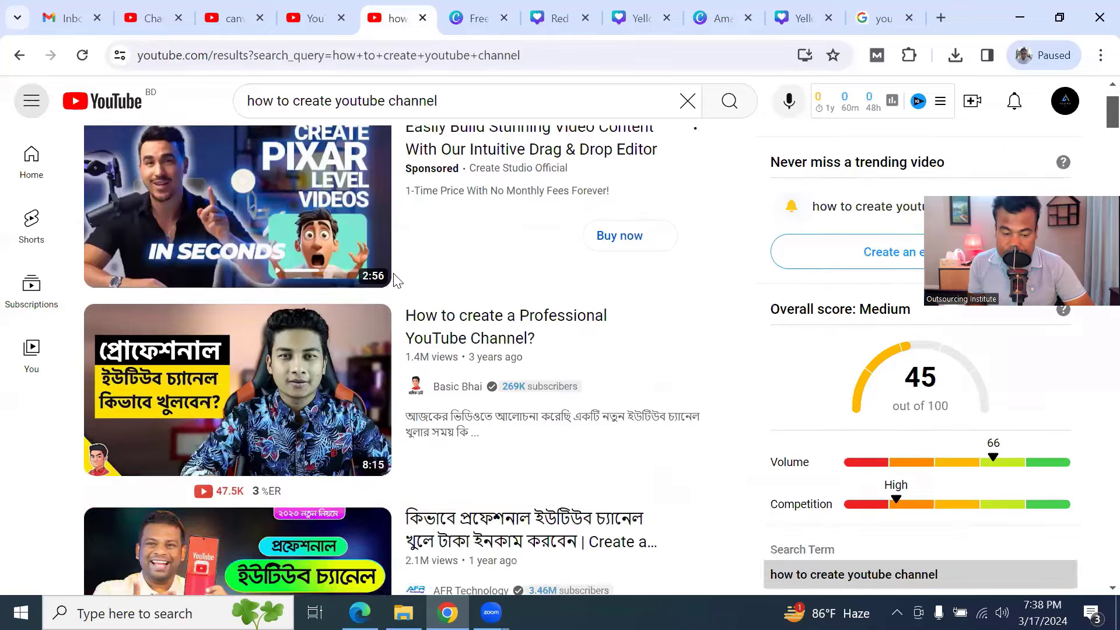
{"action": "scroll", "coordinate": [399, 274], "scroll_direction": "down", "scroll_amount": 10}
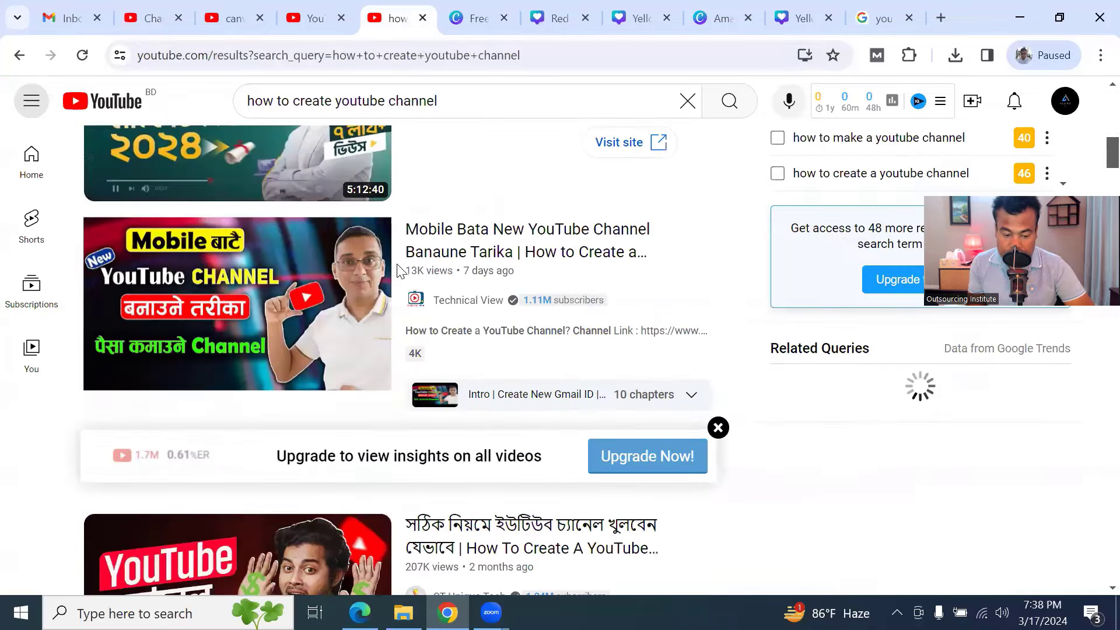
{"action": "scroll", "coordinate": [397, 270], "scroll_direction": "down", "scroll_amount": 12}
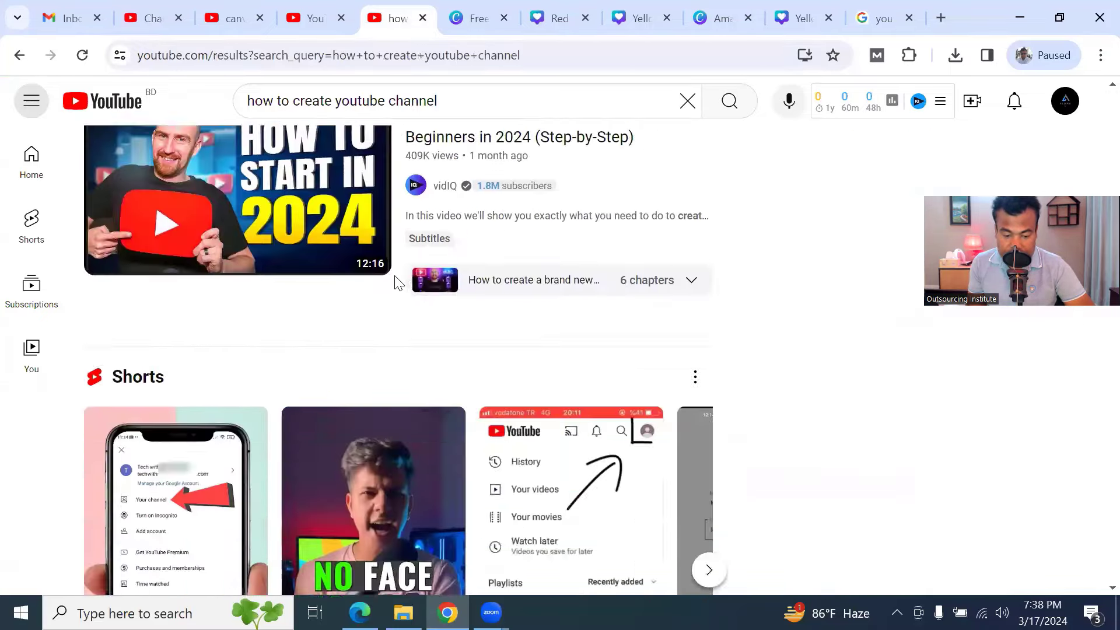
{"action": "scroll", "coordinate": [397, 282], "scroll_direction": "down", "scroll_amount": 12}
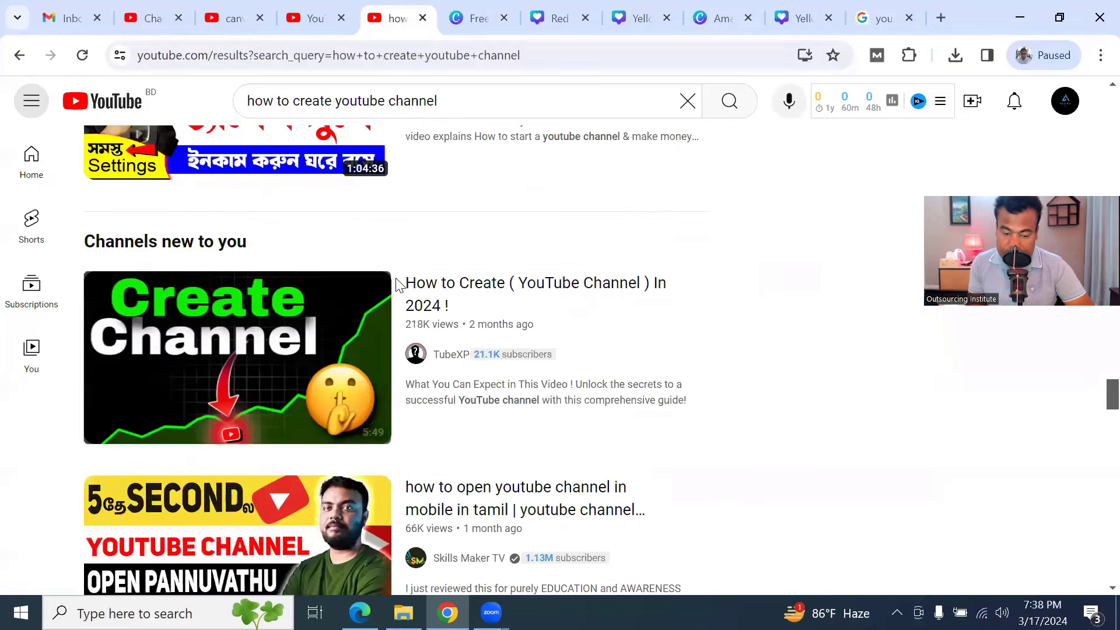
{"action": "scroll", "coordinate": [399, 285], "scroll_direction": "down", "scroll_amount": 12}
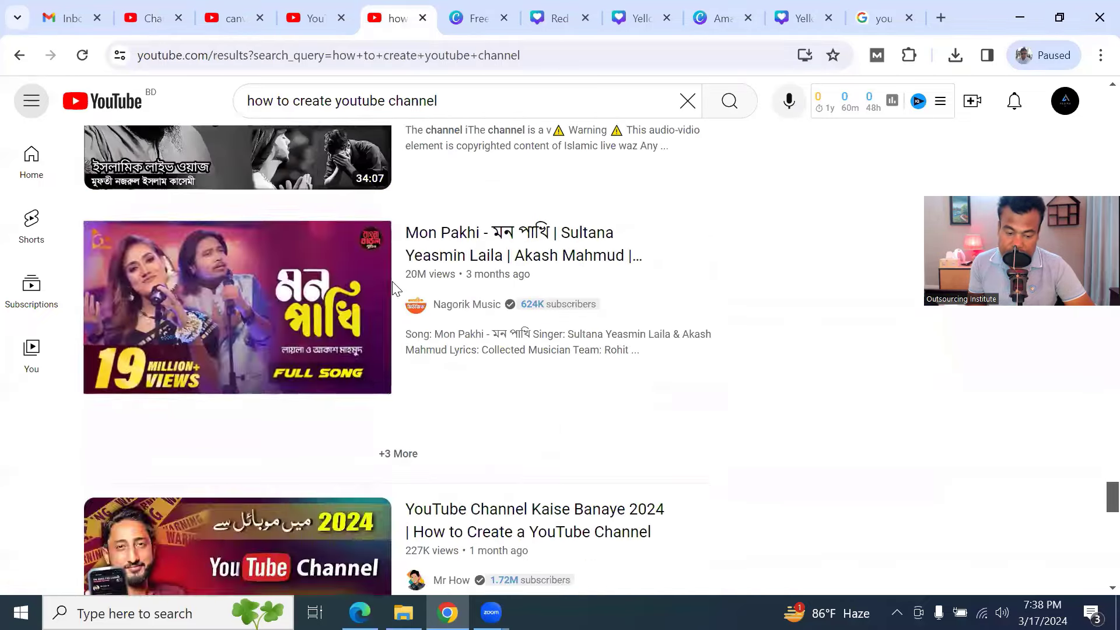
{"action": "scroll", "coordinate": [396, 289], "scroll_direction": "down", "scroll_amount": 12}
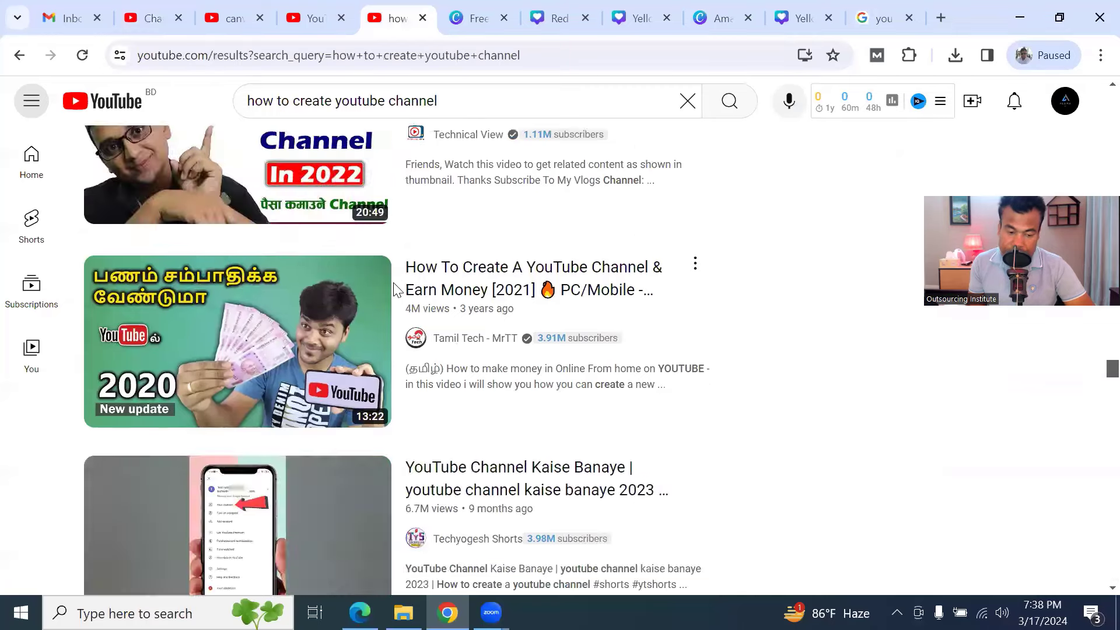
{"action": "scroll", "coordinate": [395, 288], "scroll_direction": "down", "scroll_amount": 7}
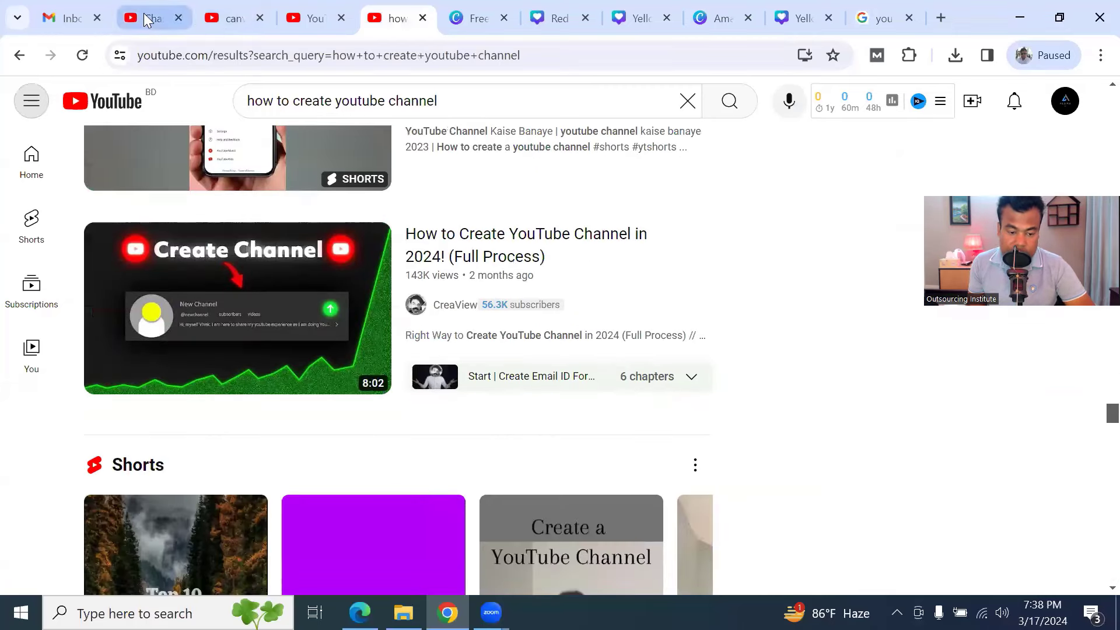
- Back in Studio, review the details: five tags, category People and blogs, comments on
{"action": "left_click", "coordinate": [146, 19]}
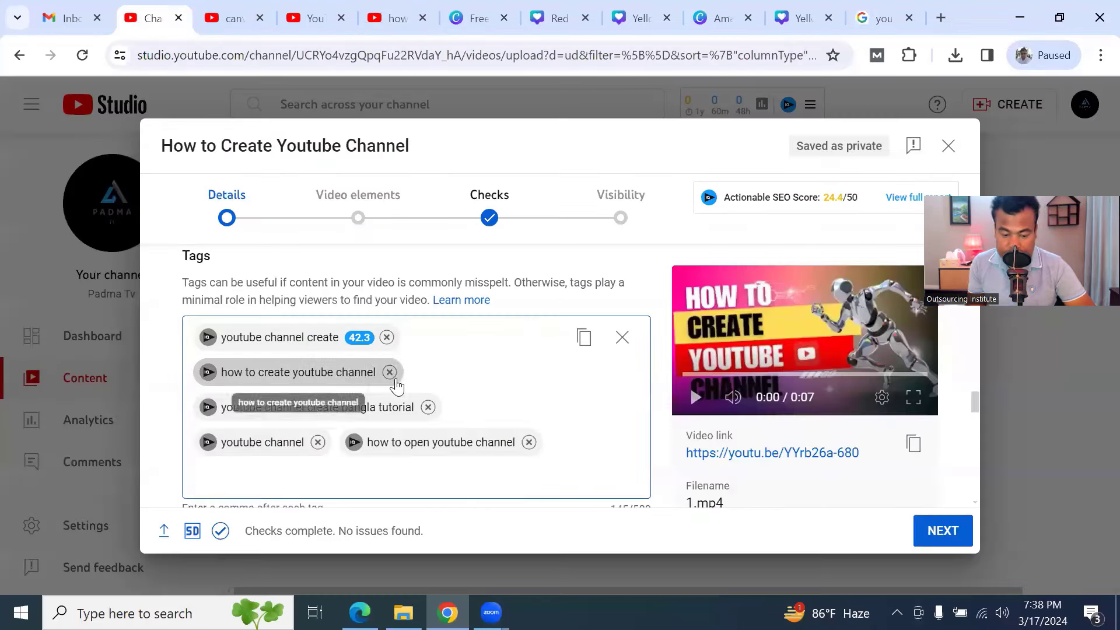
{"action": "scroll", "coordinate": [323, 330], "scroll_direction": "up", "scroll_amount": 2}
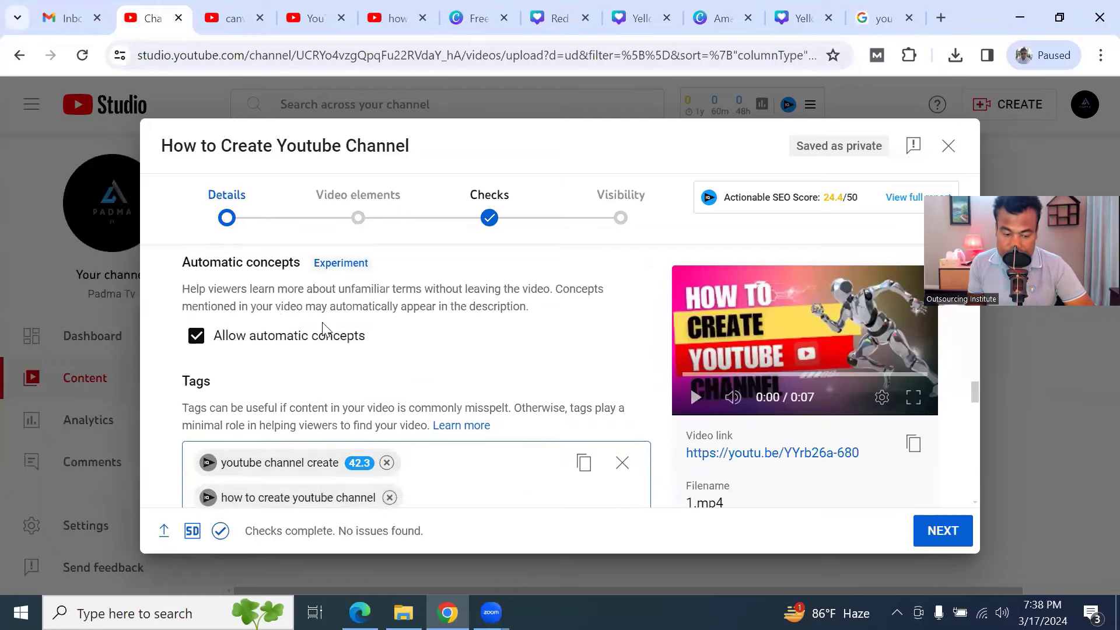
{"action": "scroll", "coordinate": [250, 370], "scroll_direction": "down", "scroll_amount": 2}
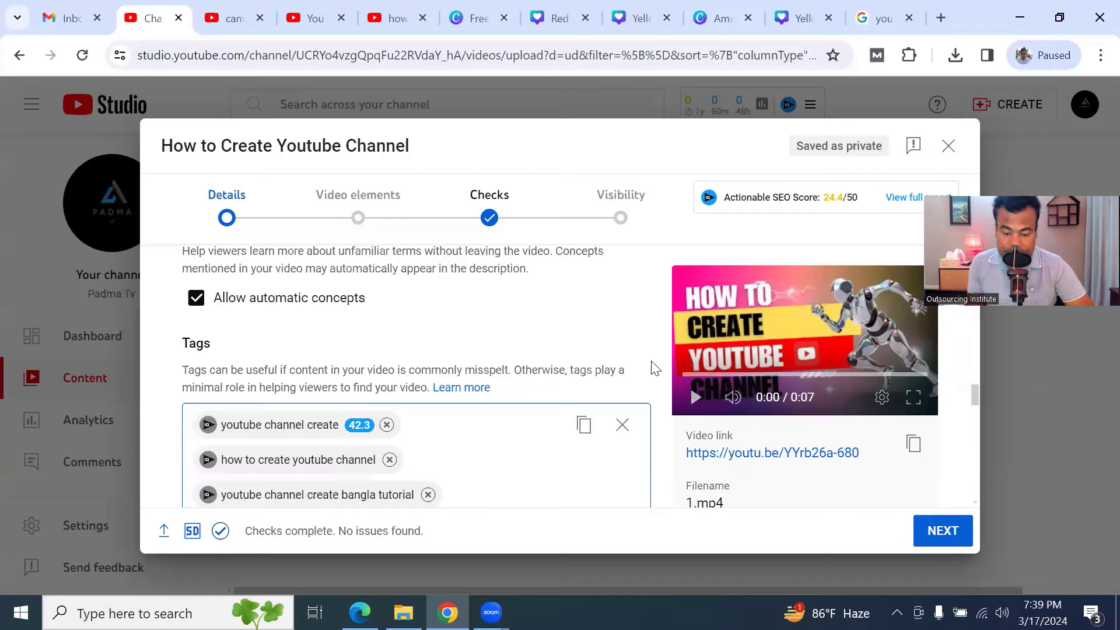
{"action": "scroll", "coordinate": [656, 368], "scroll_direction": "down", "scroll_amount": 3}
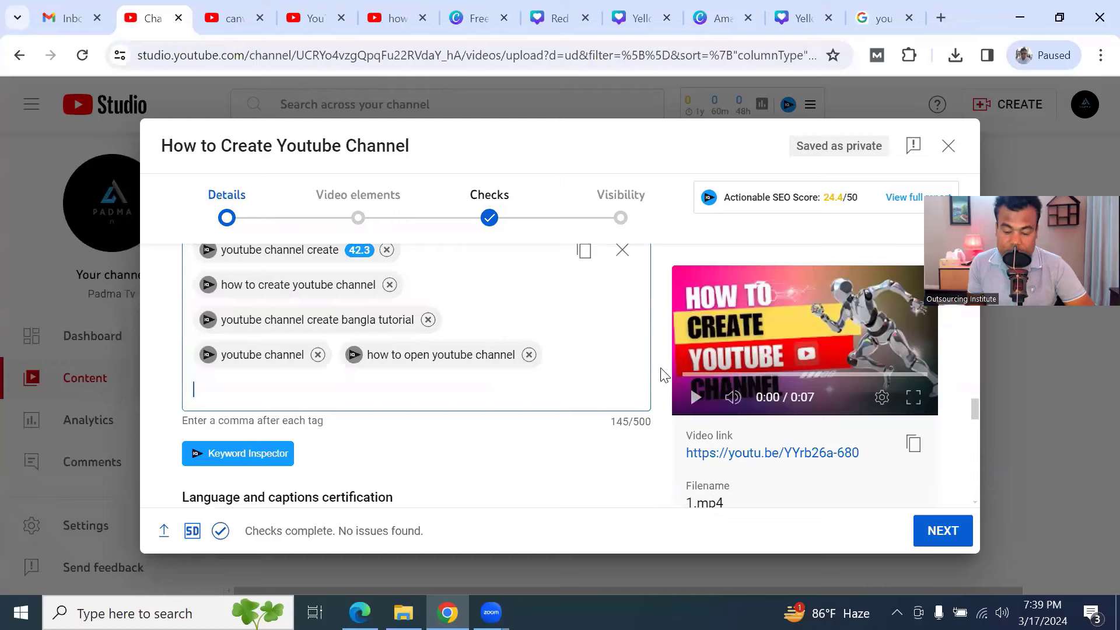
{"action": "scroll", "coordinate": [662, 375], "scroll_direction": "down", "scroll_amount": 3}
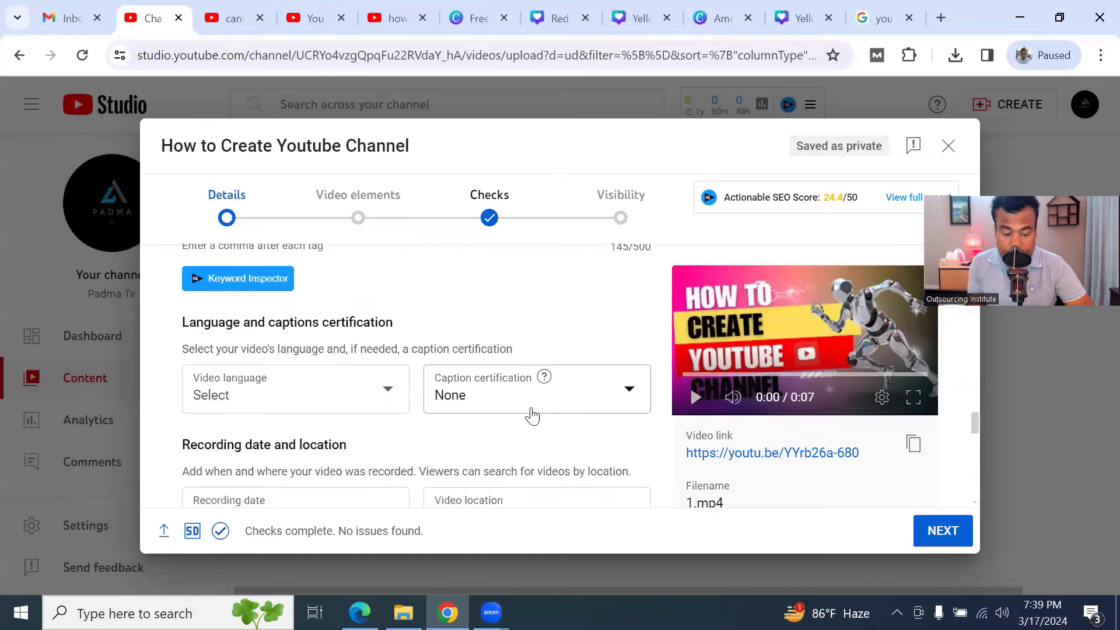
{"action": "scroll", "coordinate": [528, 414], "scroll_direction": "down", "scroll_amount": 2}
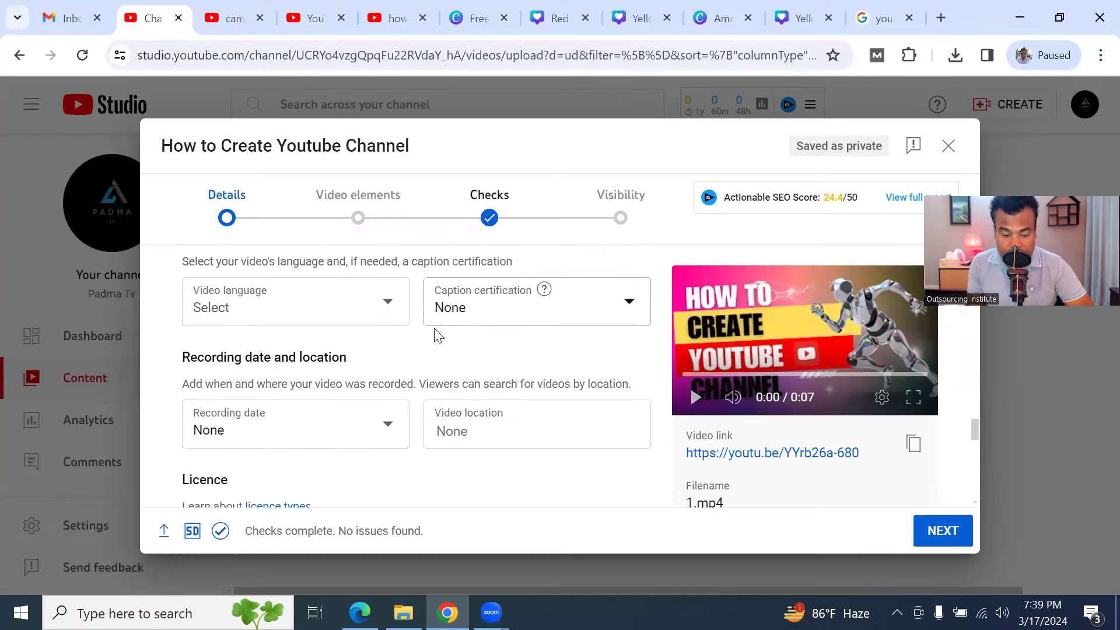
{"action": "scroll", "coordinate": [507, 359], "scroll_direction": "down", "scroll_amount": 9}
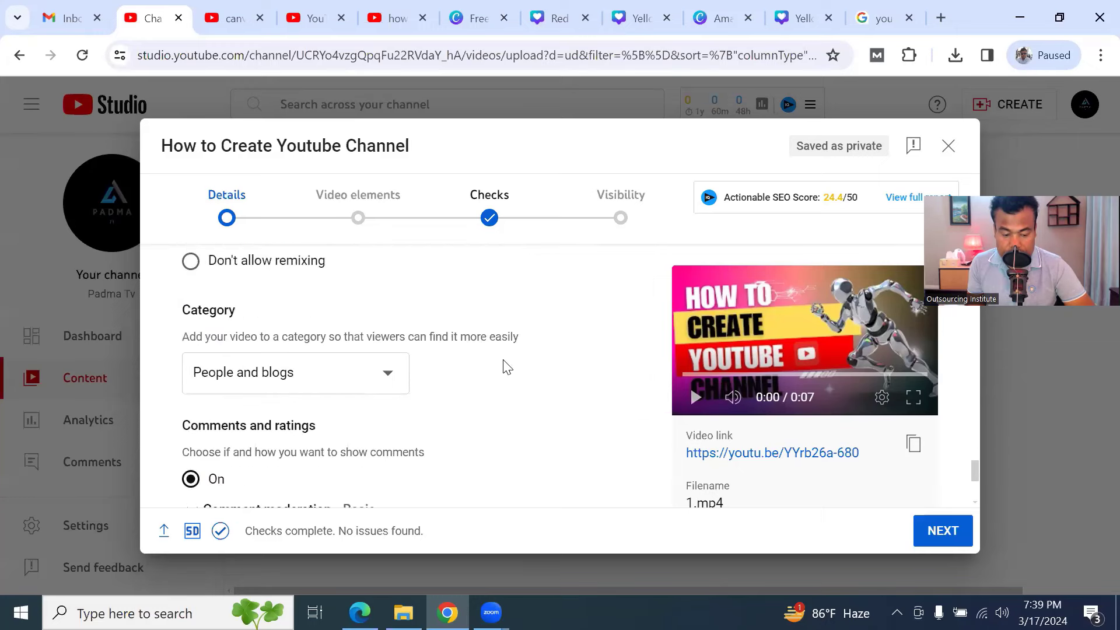
{"action": "scroll", "coordinate": [507, 367], "scroll_direction": "down", "scroll_amount": 4}
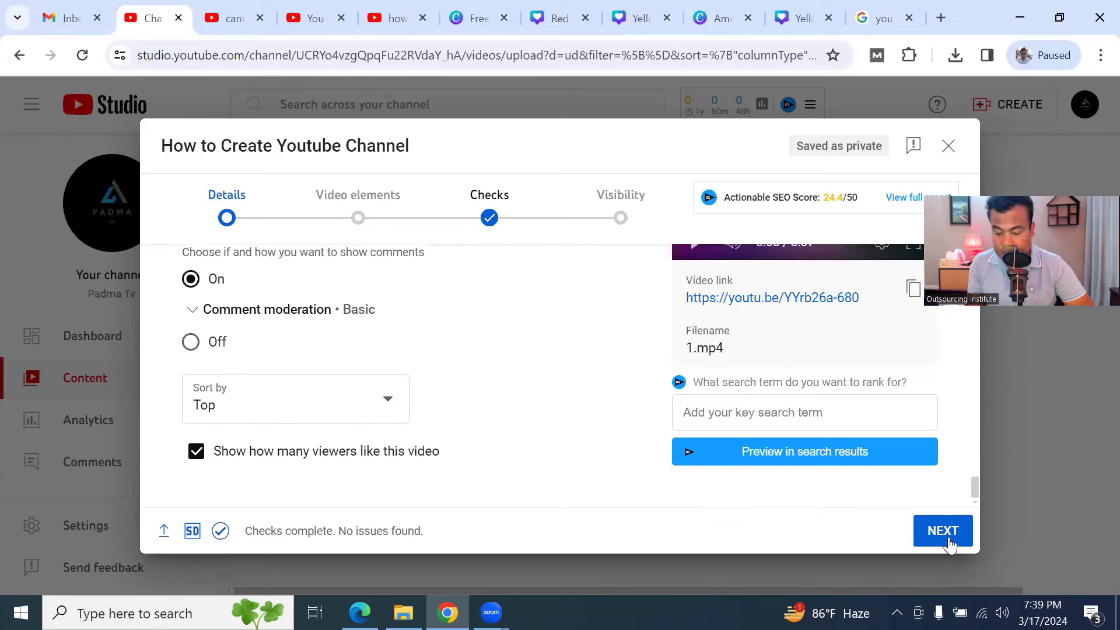
- Advance to Video elements and review its subtitles, end screen and cards options
{"action": "left_click", "coordinate": [948, 542]}
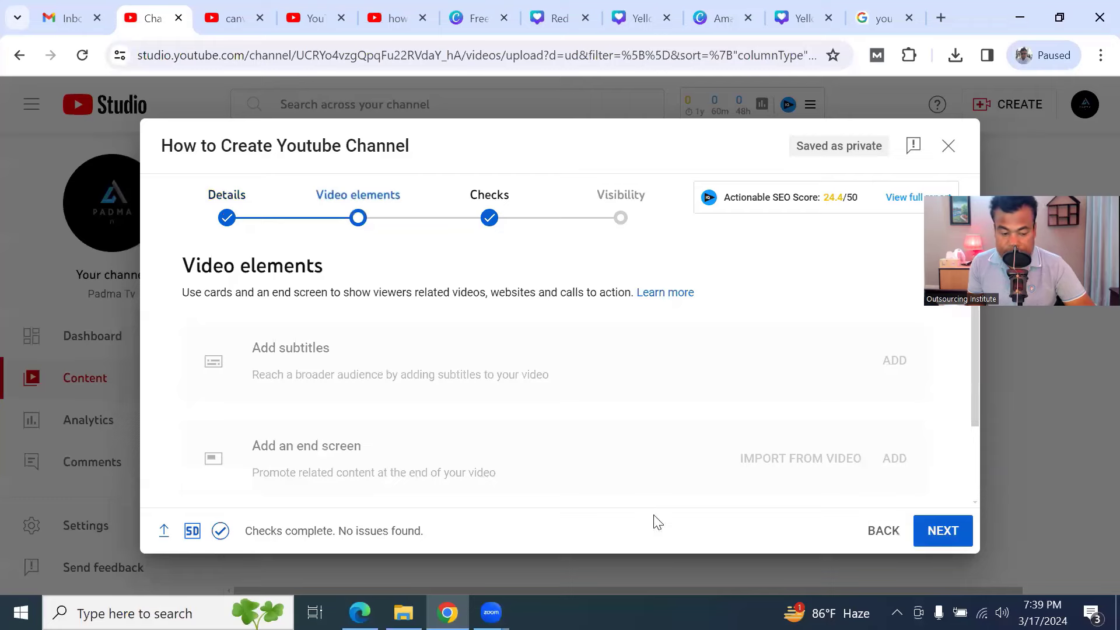
{"action": "scroll", "coordinate": [365, 288], "scroll_direction": "down", "scroll_amount": 2}
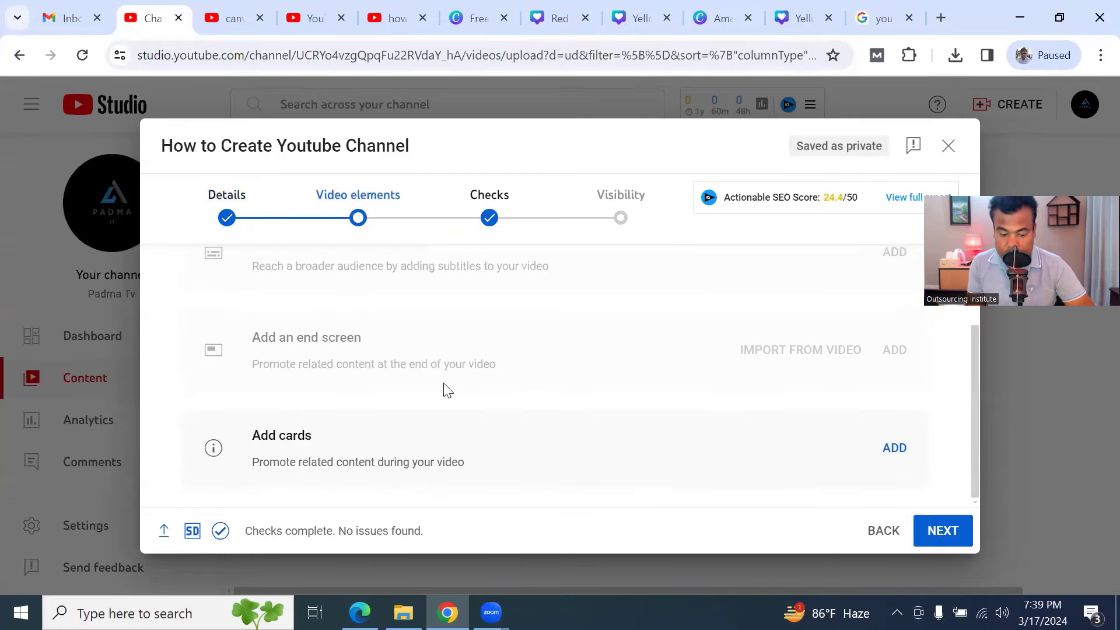
{"action": "scroll", "coordinate": [392, 411], "scroll_direction": "up", "scroll_amount": 2}
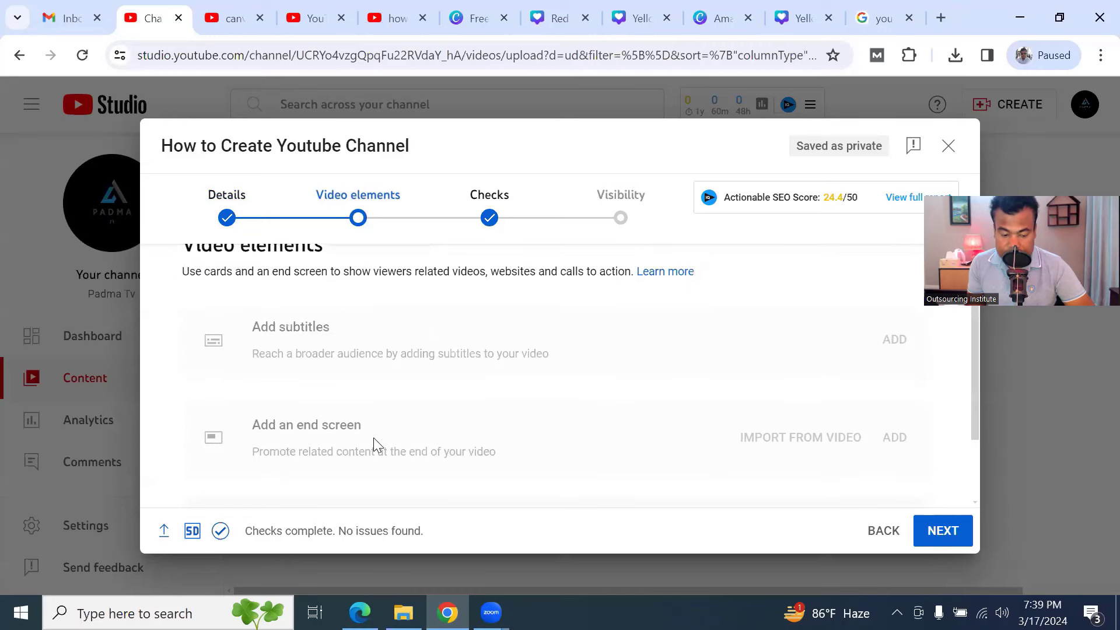
{"action": "scroll", "coordinate": [376, 425], "scroll_direction": "down", "scroll_amount": 2}
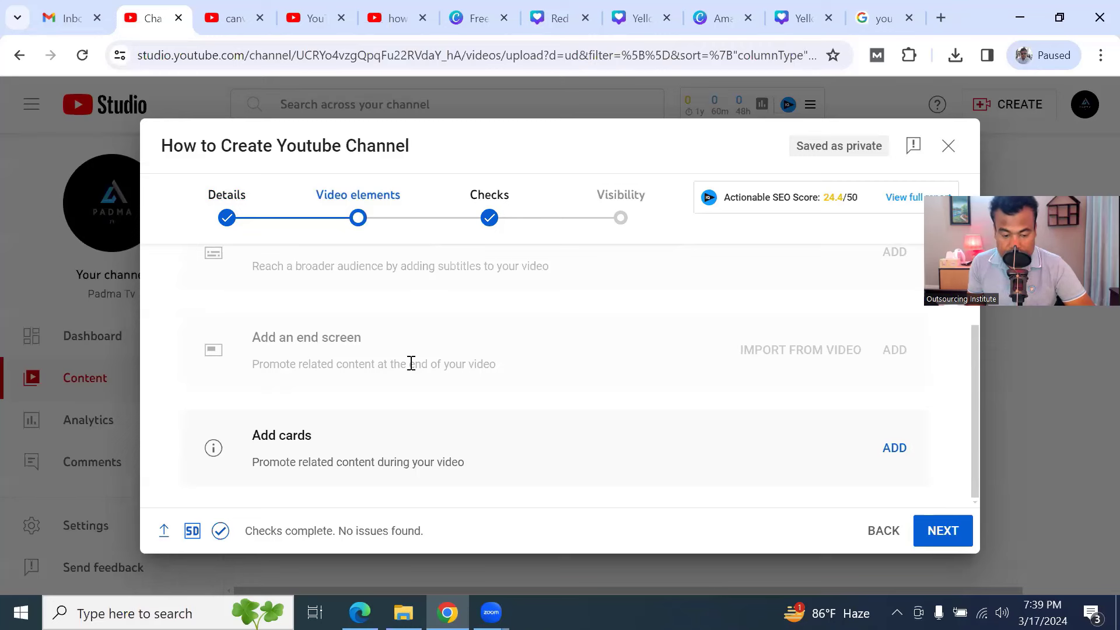
{"action": "scroll", "coordinate": [411, 363], "scroll_direction": "up", "scroll_amount": 2}
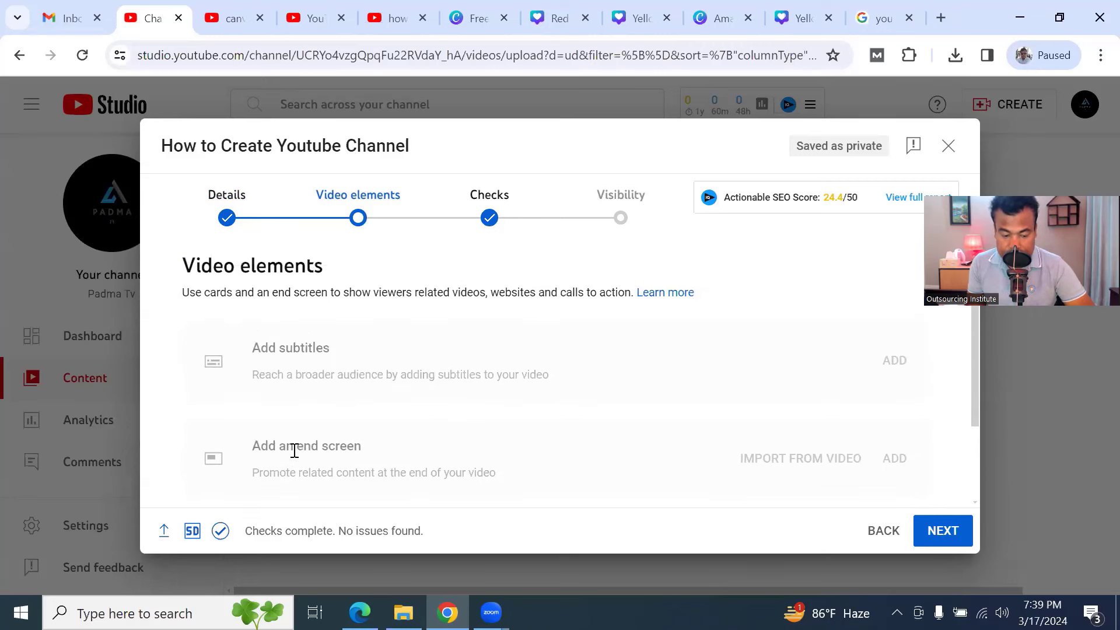
{"action": "scroll", "coordinate": [432, 467], "scroll_direction": "down", "scroll_amount": 2}
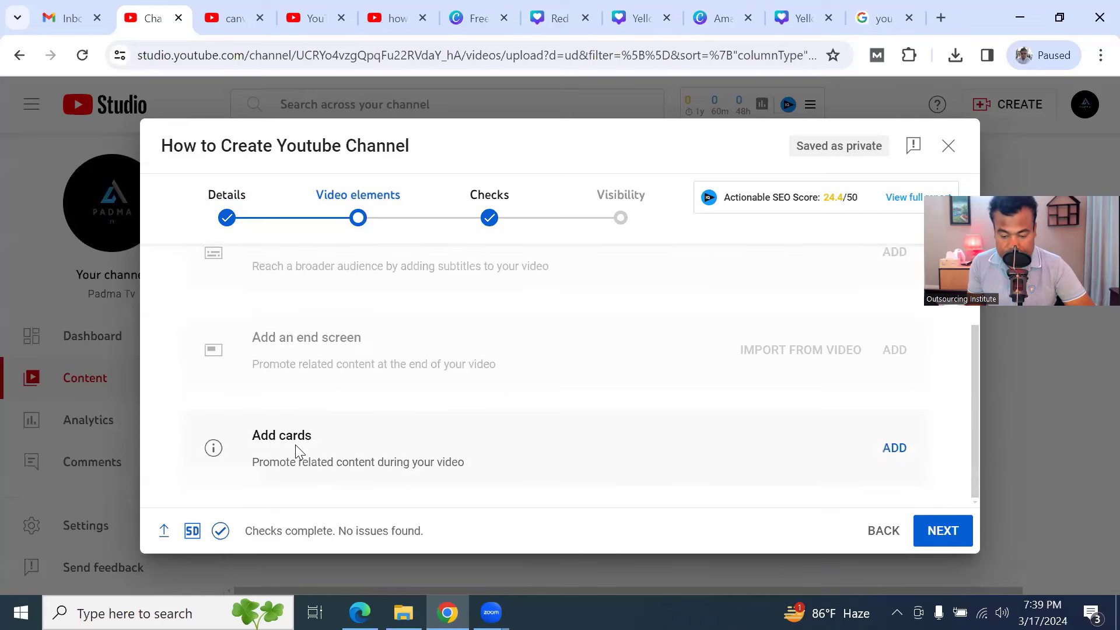
- Move through Checks, which reports no copyright issues, to the Visibility step
{"action": "left_click", "coordinate": [942, 532]}
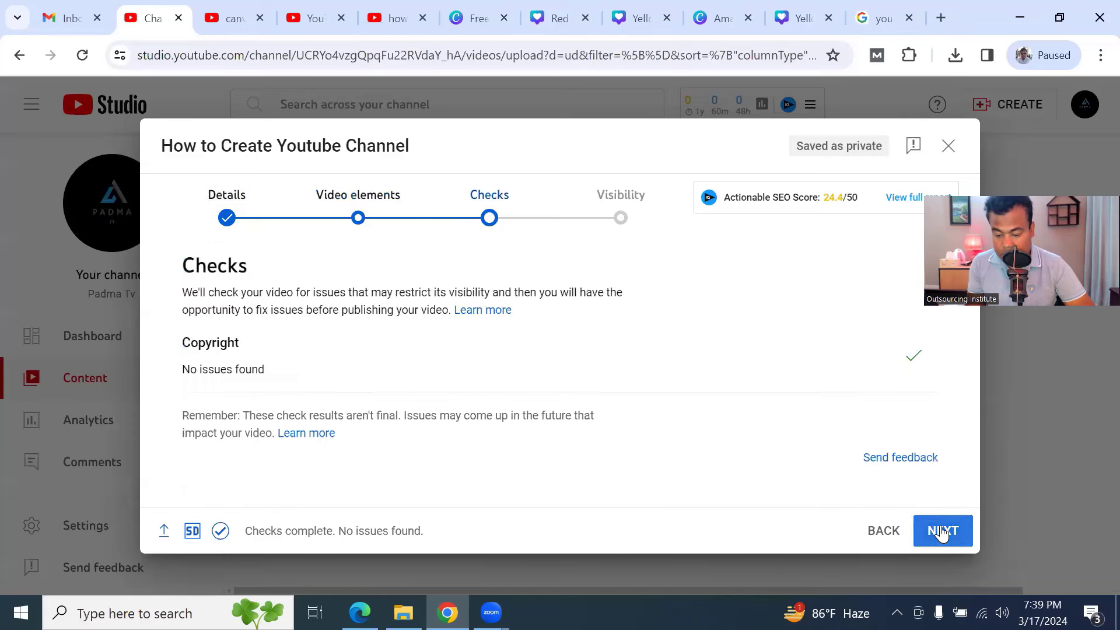
{"action": "left_click", "coordinate": [941, 532]}
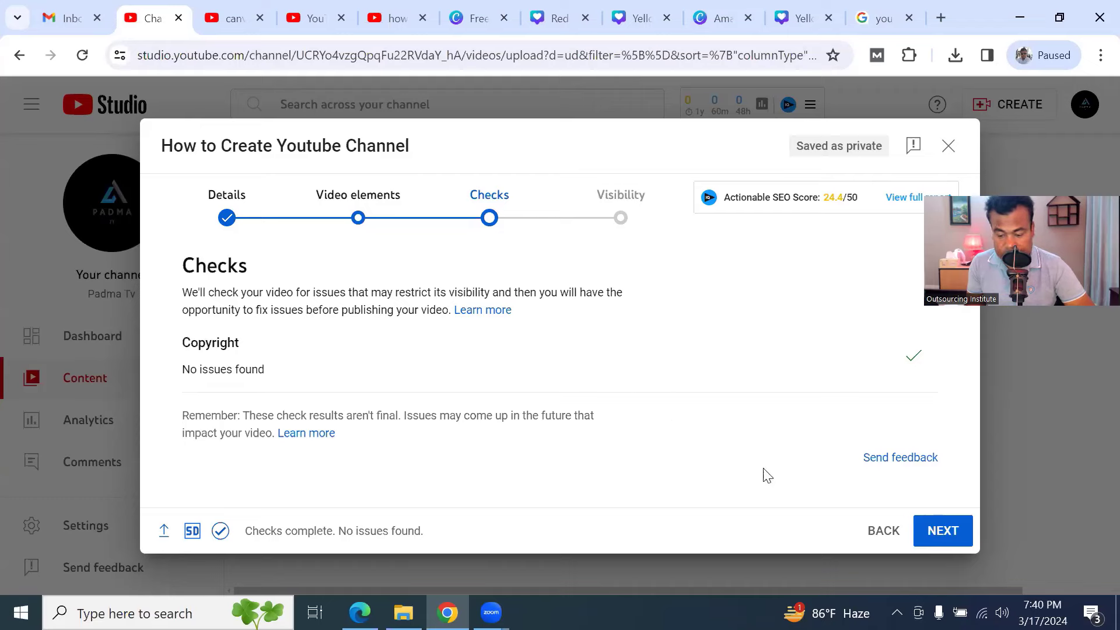
{"action": "left_click", "coordinate": [943, 531]}
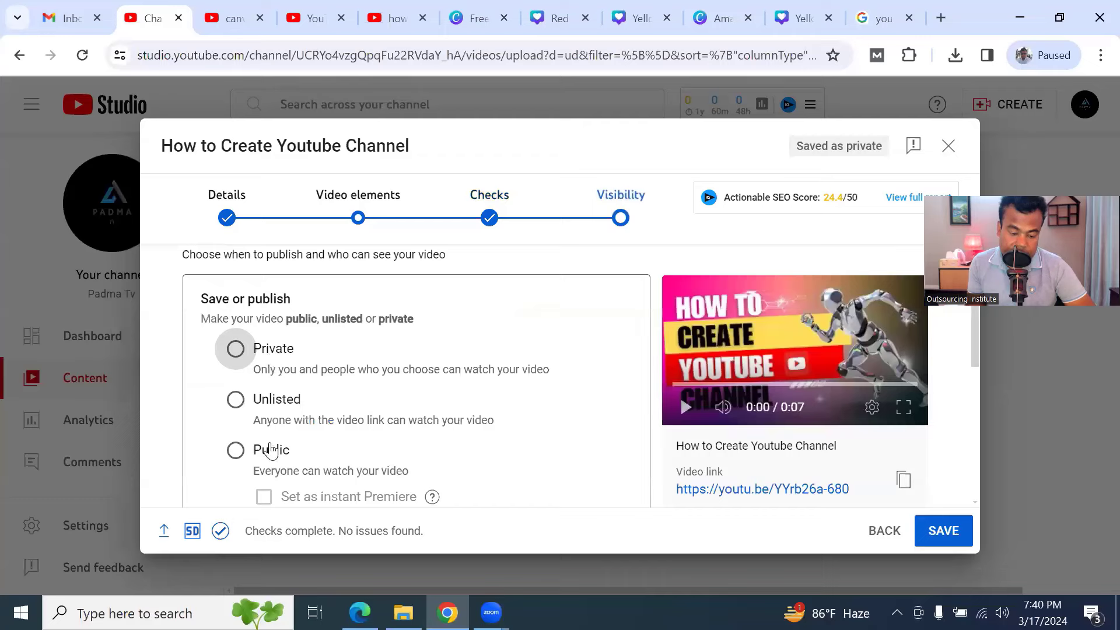
- Set visibility to Public after trying Private and Unlisted, leaving instant Premiere unticked
{"action": "left_click", "coordinate": [236, 454]}
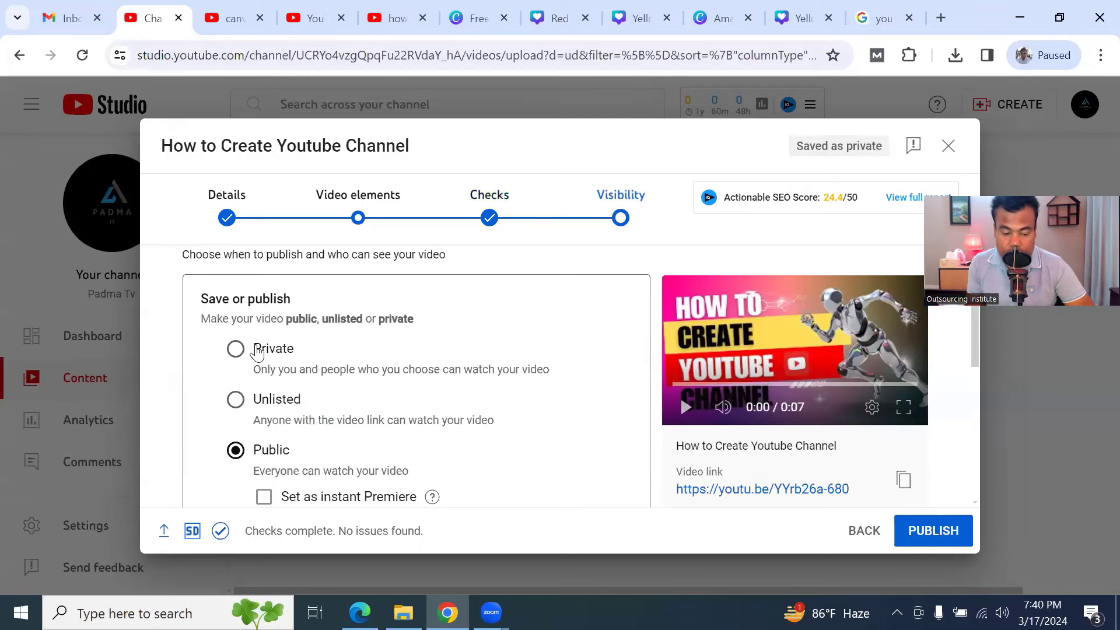
{"action": "left_click", "coordinate": [256, 350]}
{"action": "left_click", "coordinate": [237, 431]}
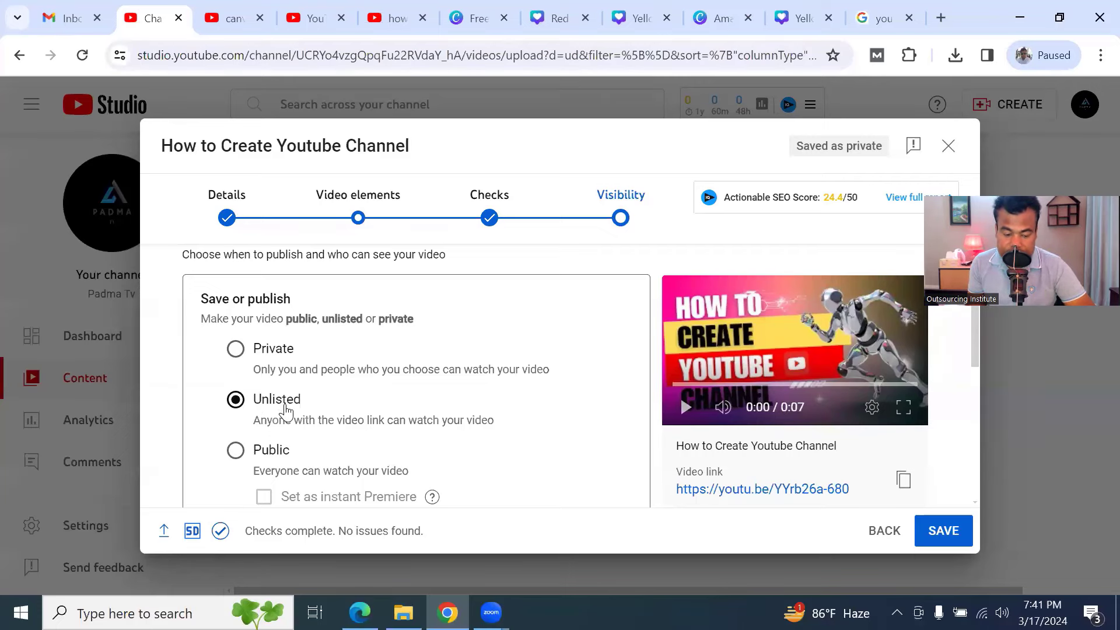
{"action": "scroll", "coordinate": [268, 403], "scroll_direction": "down", "scroll_amount": 2}
{"action": "left_click", "coordinate": [240, 368]}
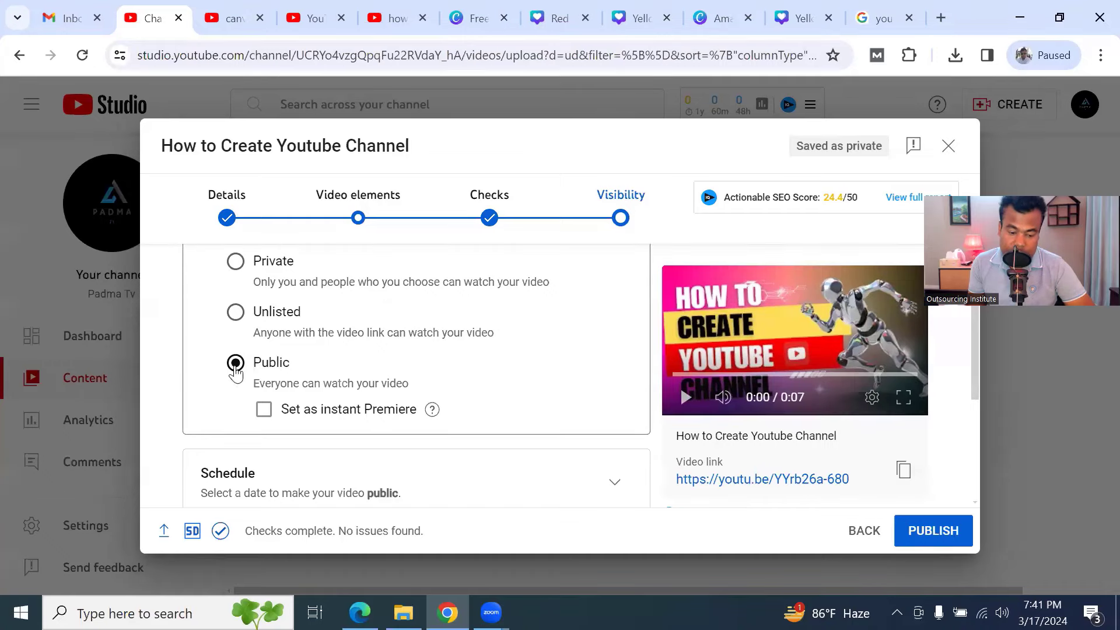
{"action": "scroll", "coordinate": [415, 369], "scroll_direction": "up", "scroll_amount": 2}
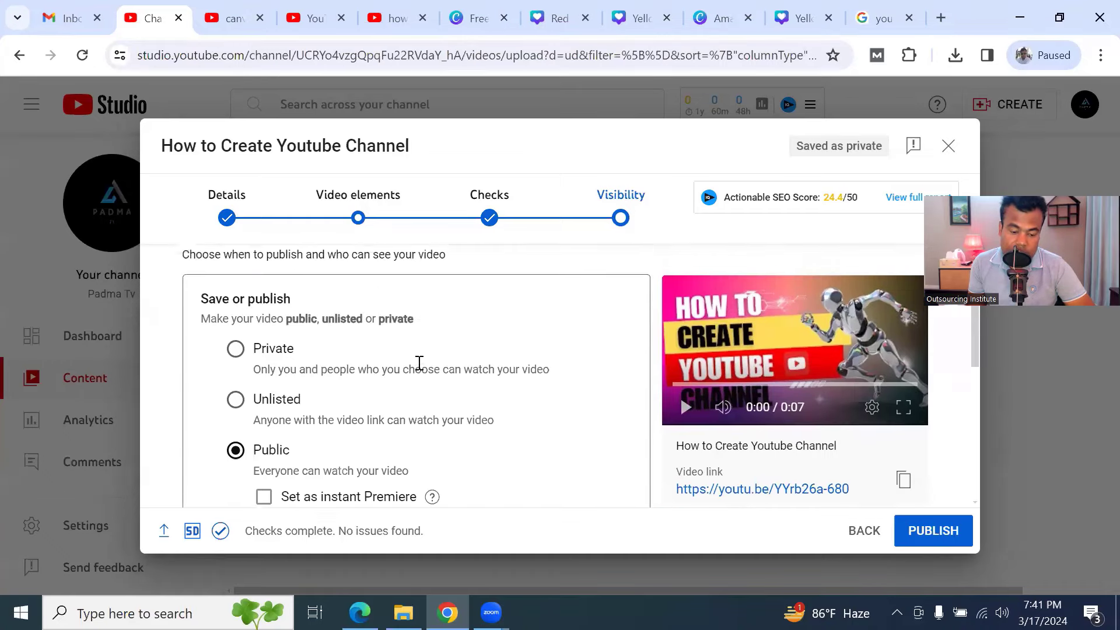
{"action": "scroll", "coordinate": [415, 369], "scroll_direction": "down", "scroll_amount": 3}
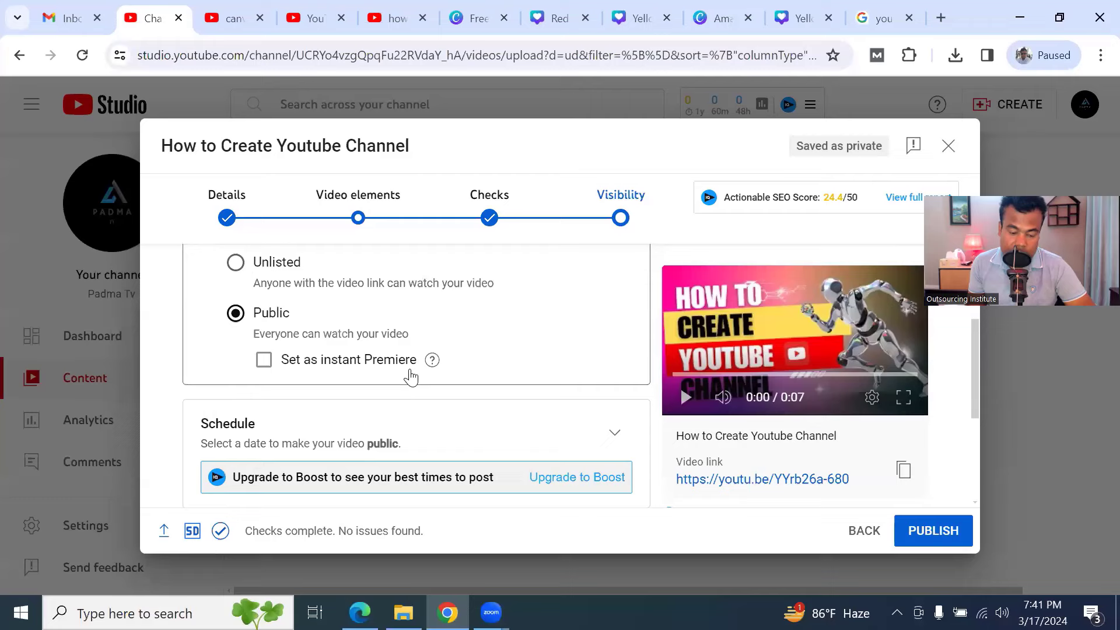
{"action": "scroll", "coordinate": [412, 377], "scroll_direction": "up", "scroll_amount": 2}
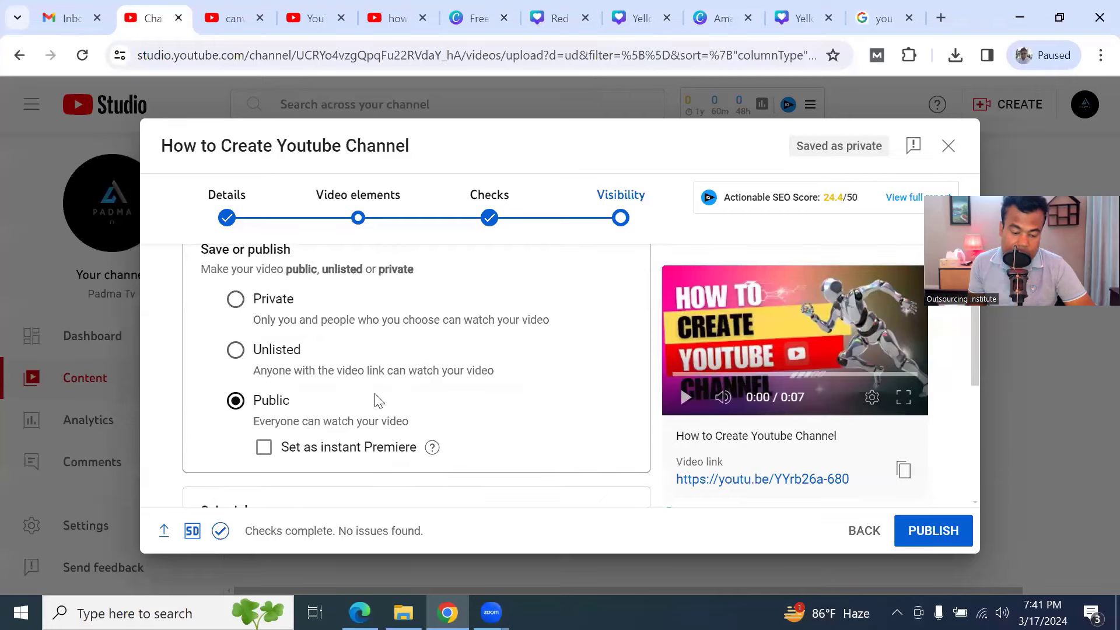
{"action": "scroll", "coordinate": [363, 401], "scroll_direction": "down", "scroll_amount": 2}
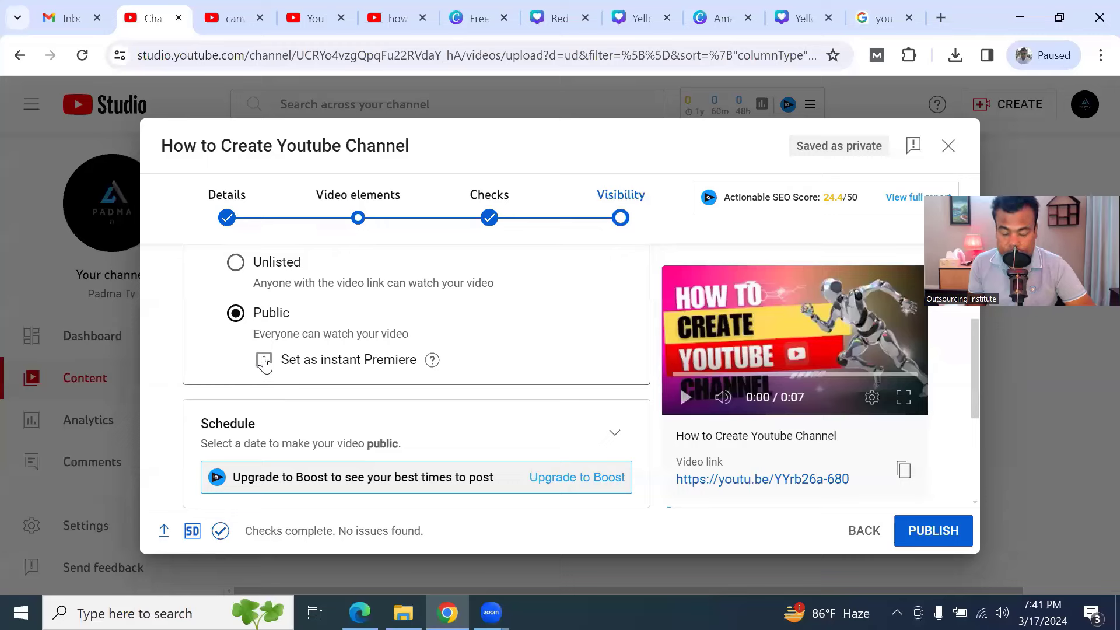
- Switch to the YouTube home feed in the Edge window and reload it
{"action": "left_click", "coordinate": [323, 18]}
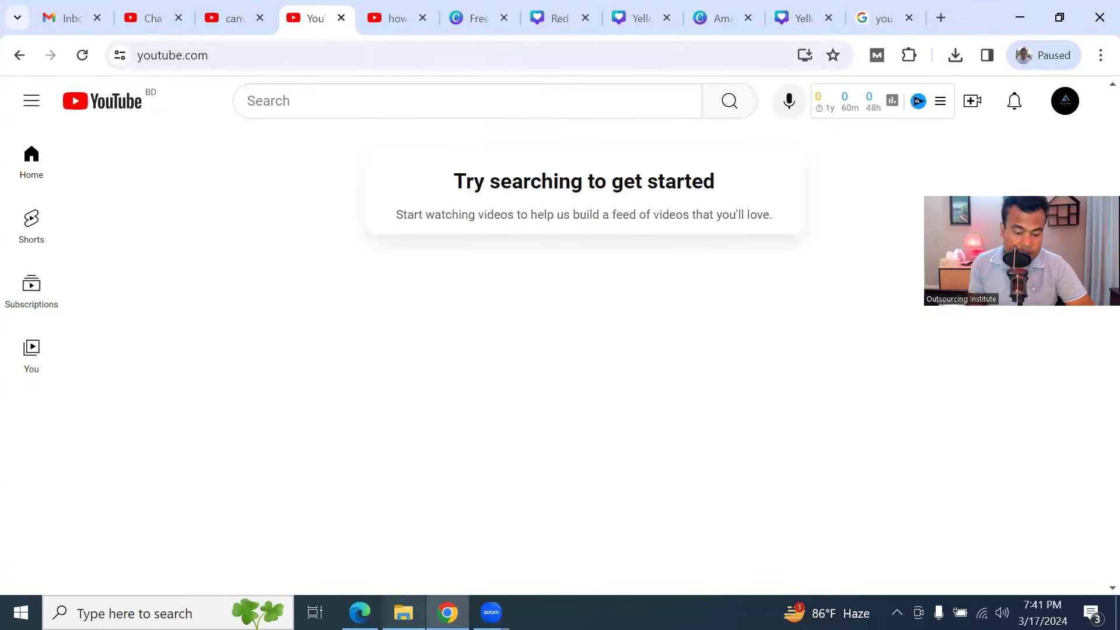
{"action": "left_click", "coordinate": [360, 613]}
{"action": "left_click", "coordinate": [86, 99]}
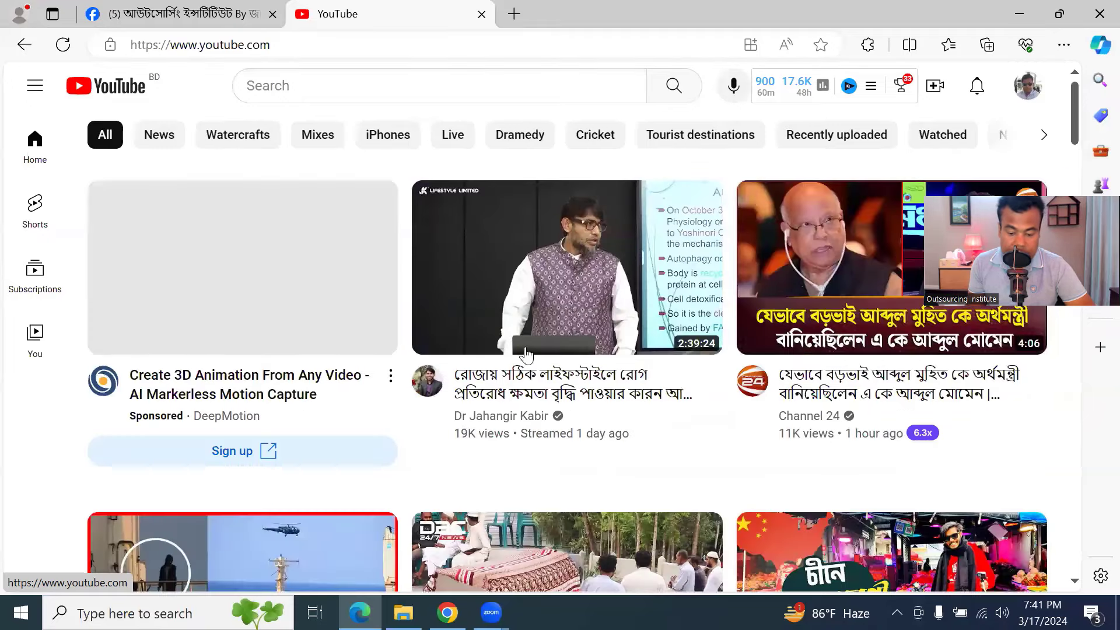
- Play the Bengali Ramadan health live-stream video, skipping the ad and seeking to the start
{"action": "mouse_move", "coordinate": [564, 275]}
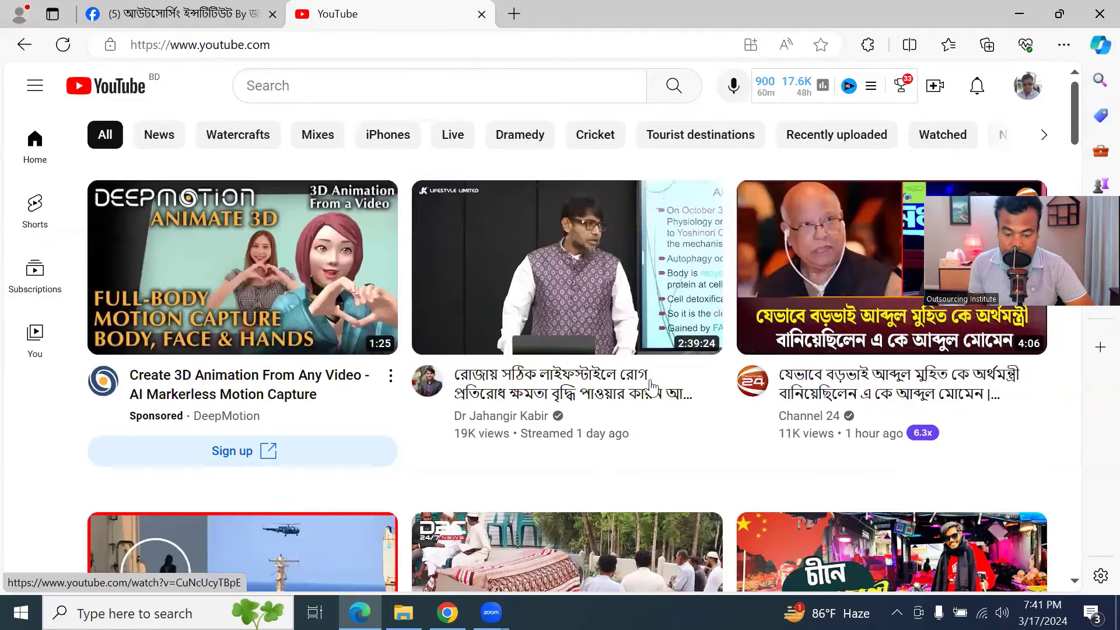
{"action": "left_click", "coordinate": [540, 250]}
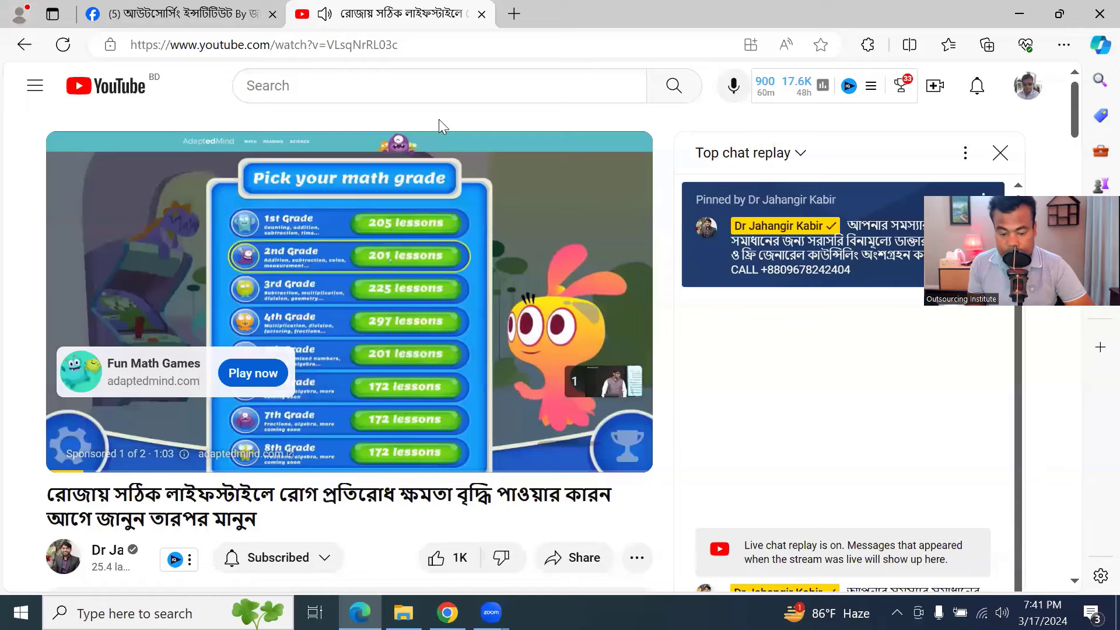
{"action": "left_click", "coordinate": [610, 380]}
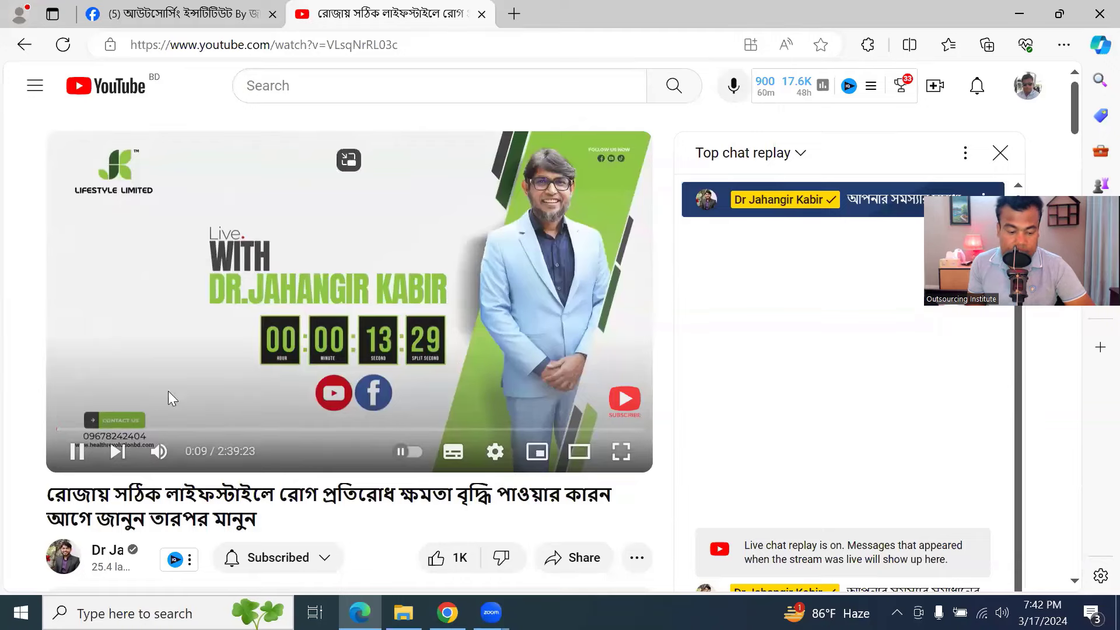
{"action": "left_click_drag", "start_coordinate": [66, 431], "coordinate": [57, 432]}
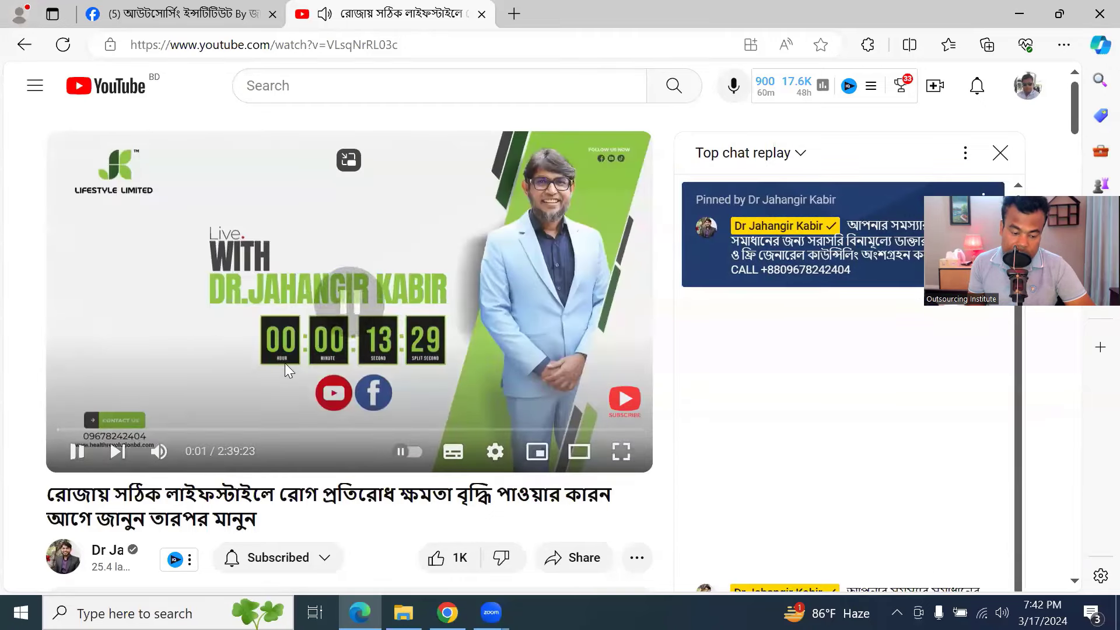
{"action": "scroll", "coordinate": [285, 363], "scroll_direction": "down", "scroll_amount": 3}
{"action": "scroll", "coordinate": [280, 367], "scroll_direction": "up", "scroll_amount": 3}
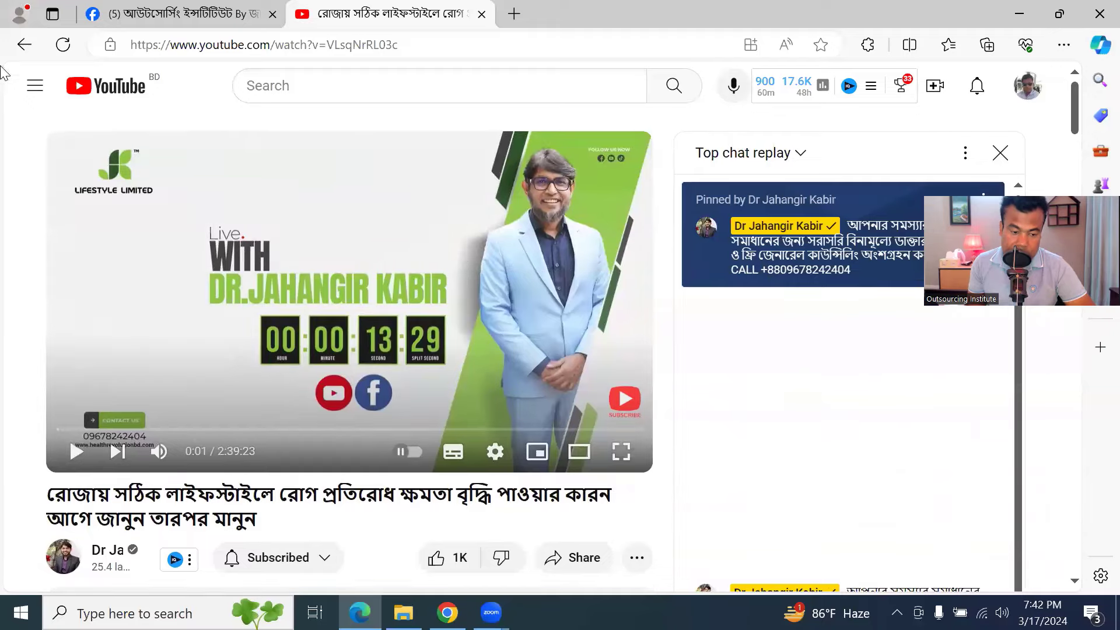
- Go back to the YouTube home feed, scroll it, then return to the Chrome window
{"action": "left_click", "coordinate": [23, 47]}
{"action": "scroll", "coordinate": [545, 338], "scroll_direction": "down", "scroll_amount": 3}
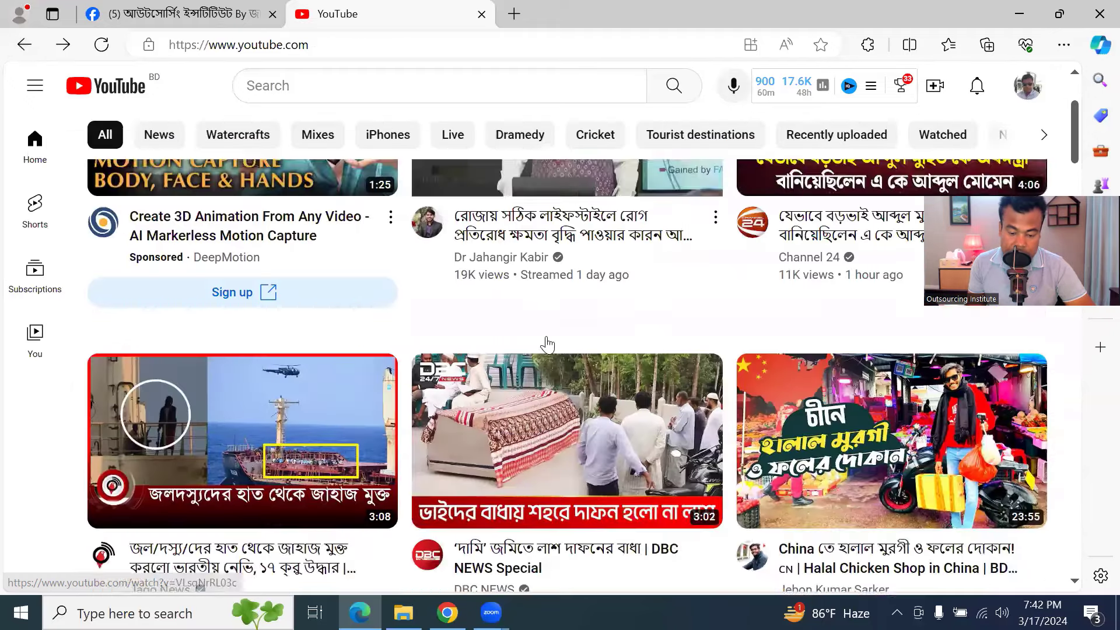
{"action": "scroll", "coordinate": [542, 341], "scroll_direction": "down", "scroll_amount": 10}
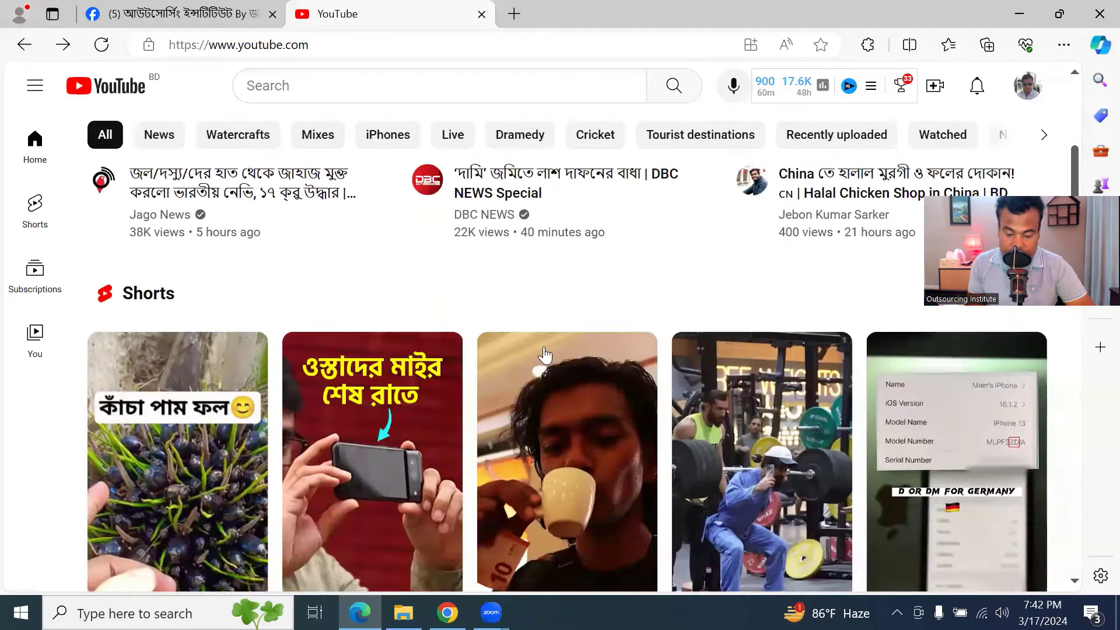
{"action": "scroll", "coordinate": [547, 363], "scroll_direction": "down", "scroll_amount": 10}
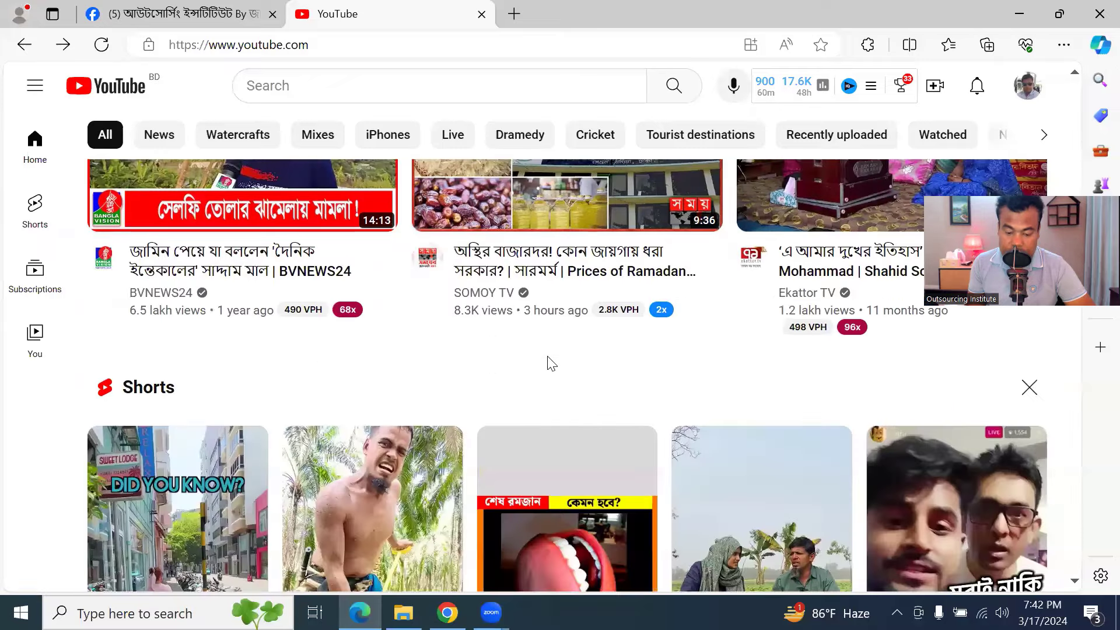
{"action": "scroll", "coordinate": [548, 361], "scroll_direction": "down", "scroll_amount": 5}
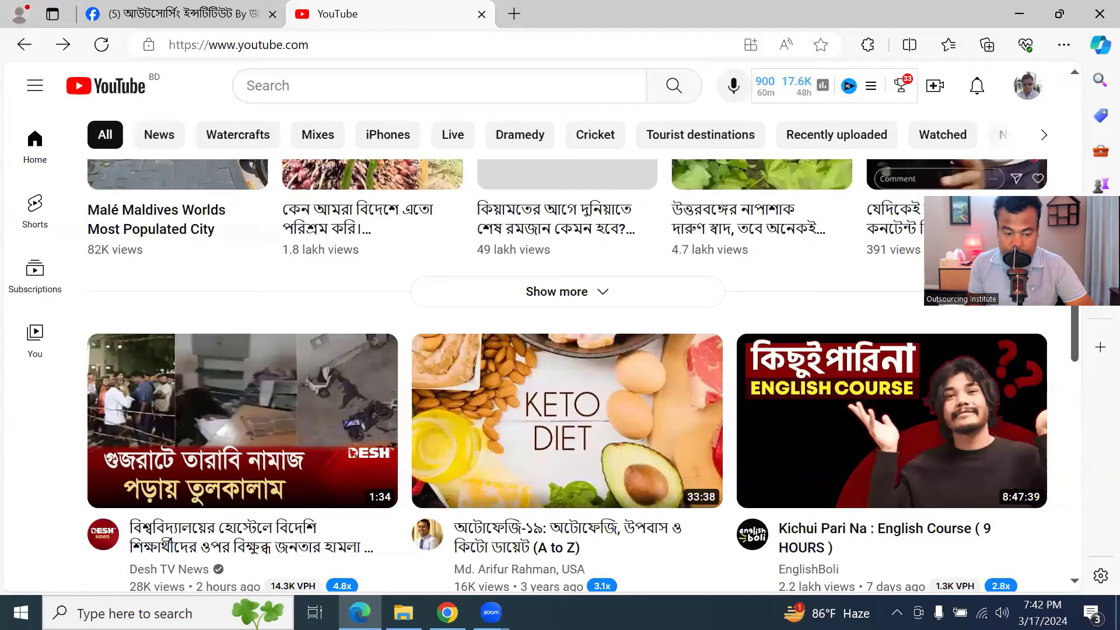
{"action": "key", "text": "alt+Tab"}
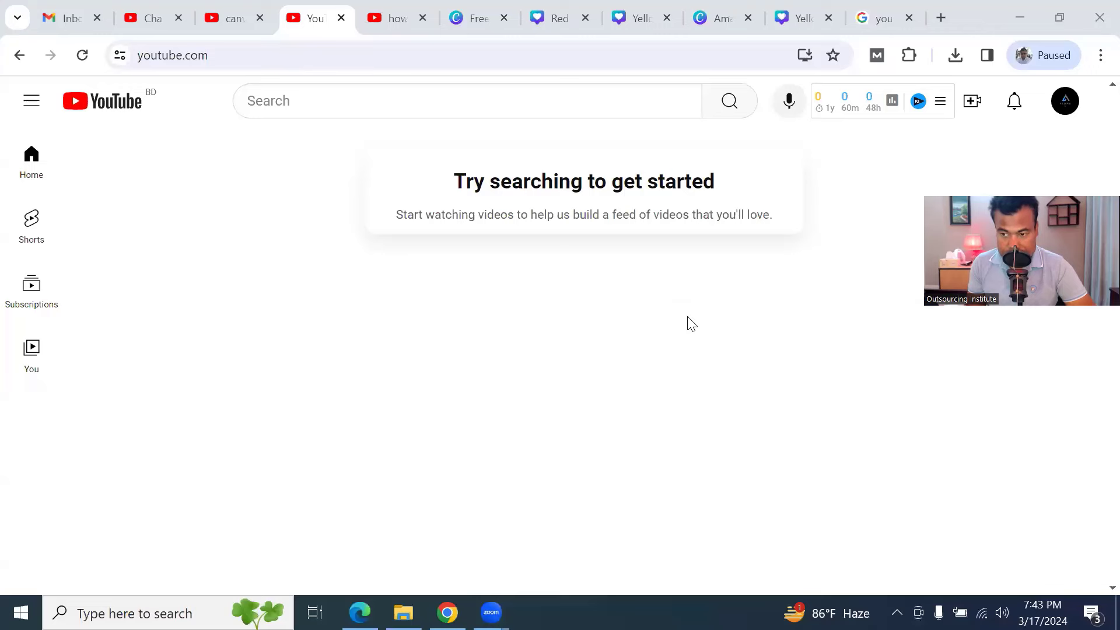
- Return to the upload's visibility settings, toggling instant Premiere on and back off
{"action": "left_click", "coordinate": [711, 299]}
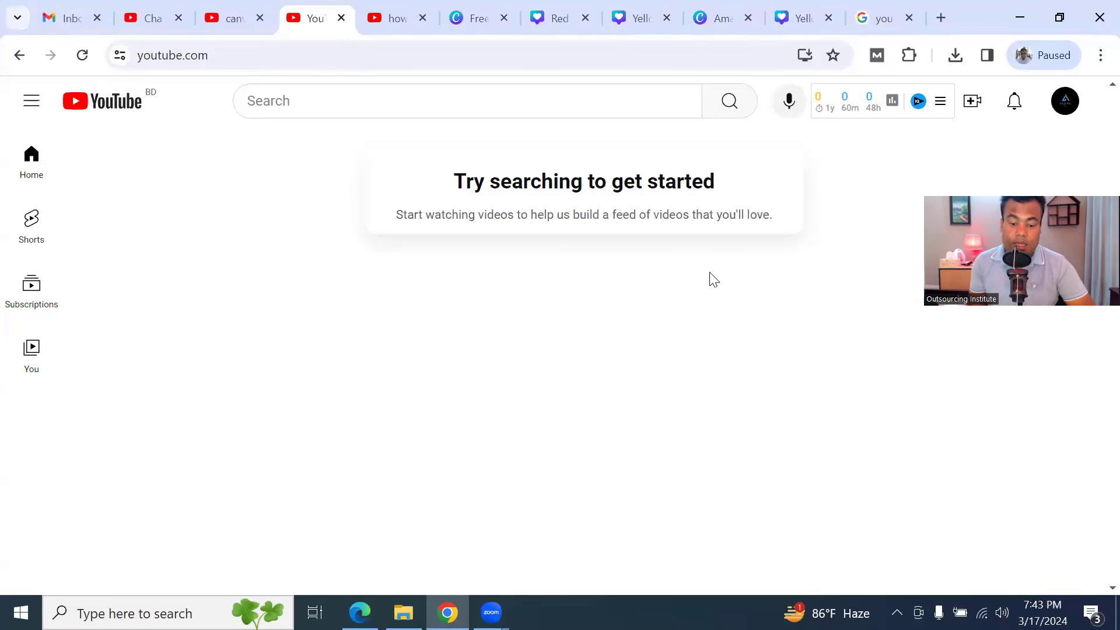
{"action": "left_click", "coordinate": [232, 23]}
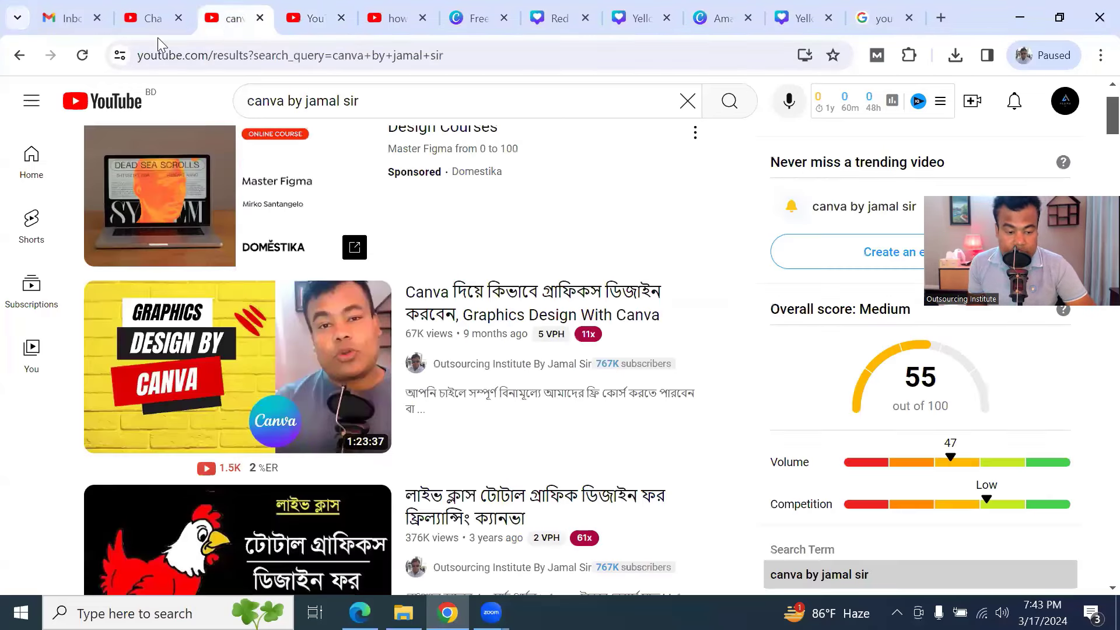
{"action": "left_click", "coordinate": [150, 22]}
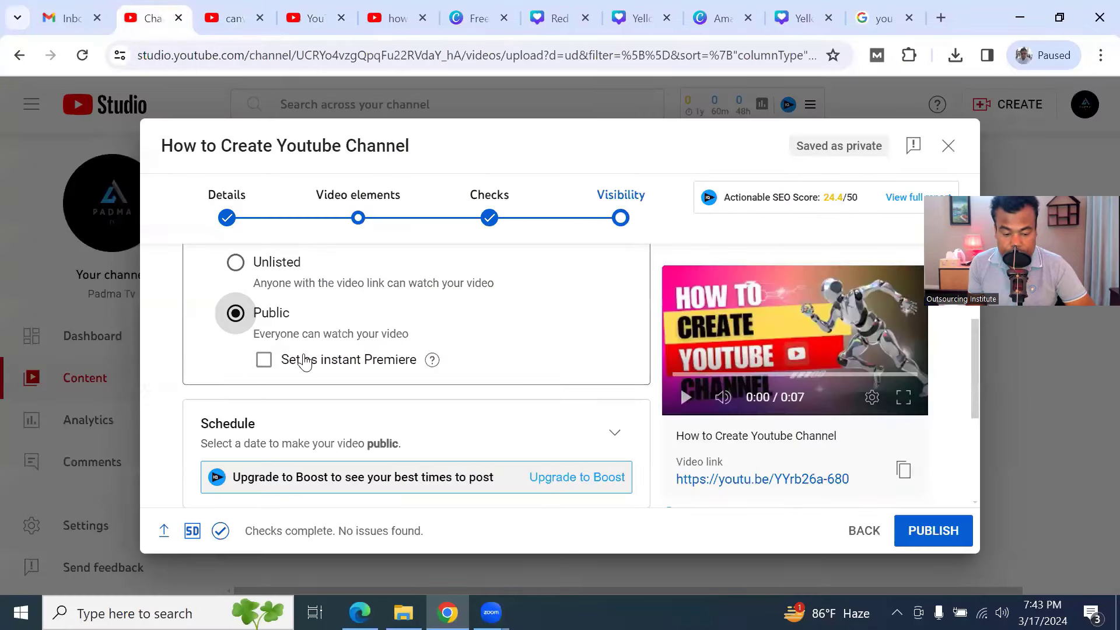
{"action": "left_click", "coordinate": [263, 363]}
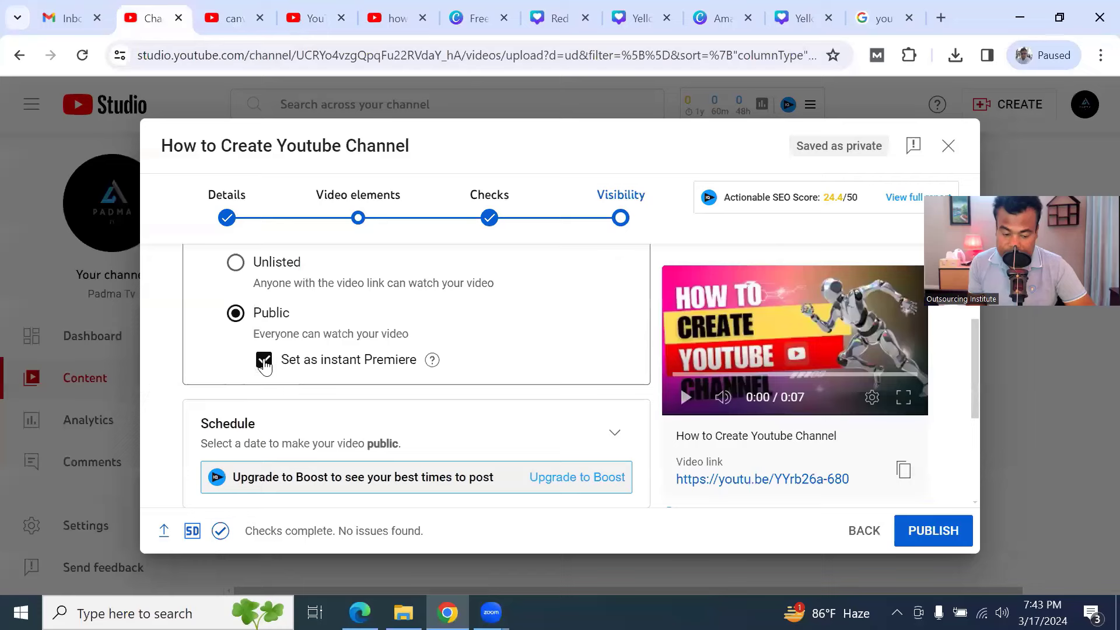
{"action": "left_click", "coordinate": [265, 363]}
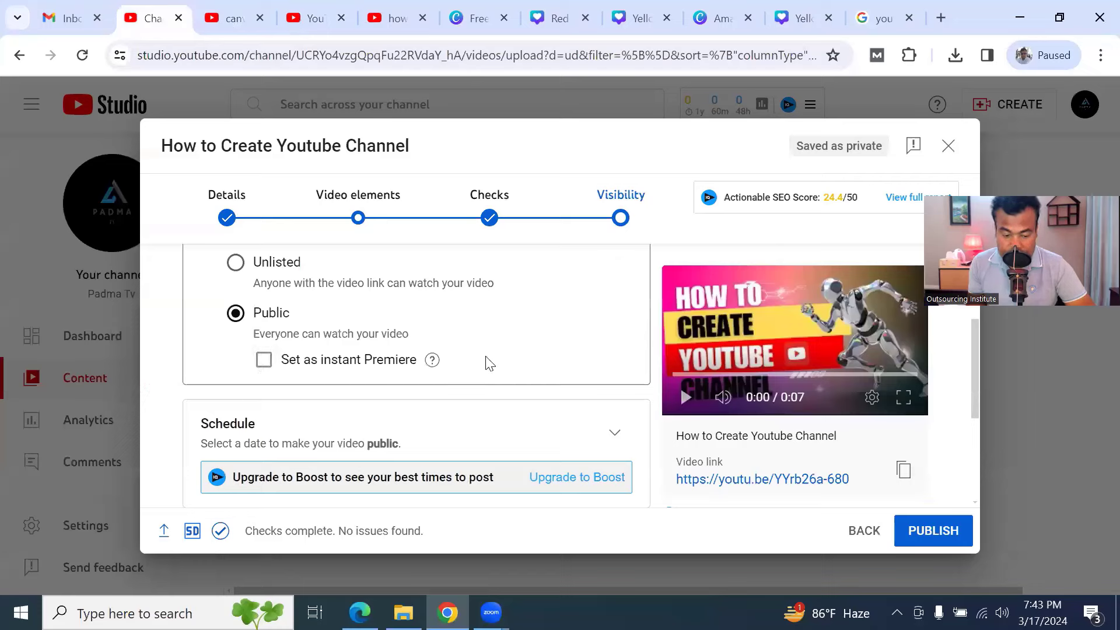
{"action": "scroll", "coordinate": [484, 365], "scroll_direction": "down", "scroll_amount": 3}
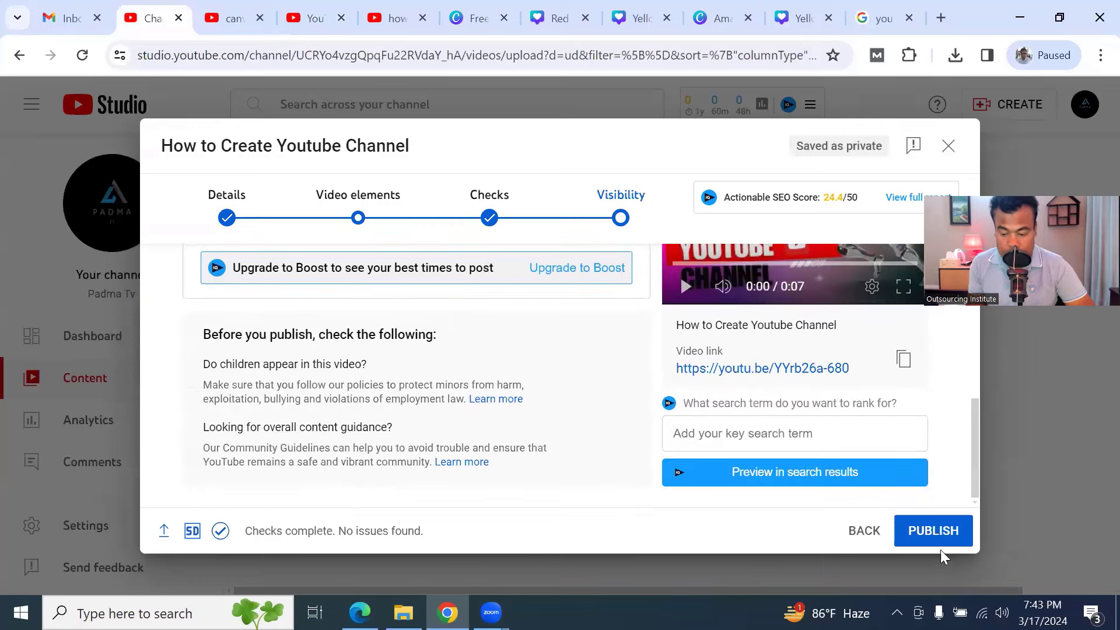
{"action": "scroll", "coordinate": [845, 357], "scroll_direction": "up", "scroll_amount": 3}
{"action": "scroll", "coordinate": [877, 442], "scroll_direction": "down", "scroll_amount": 3}
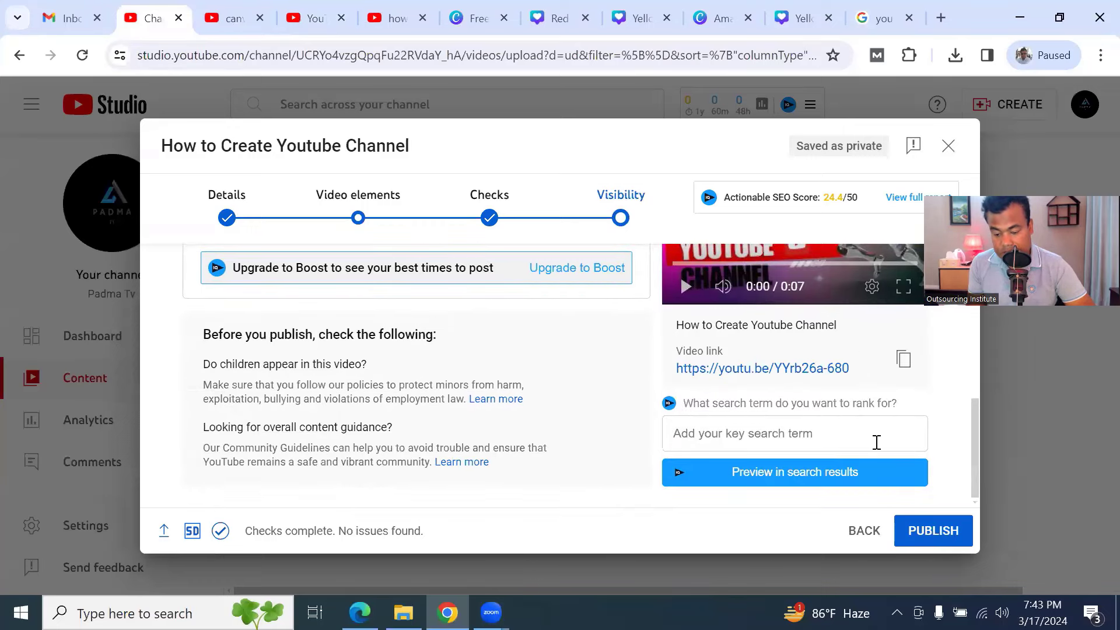
- Publish the video publicly, dismiss the confirmation and tips, then go to the YouTube search tab
{"action": "left_click", "coordinate": [915, 536]}
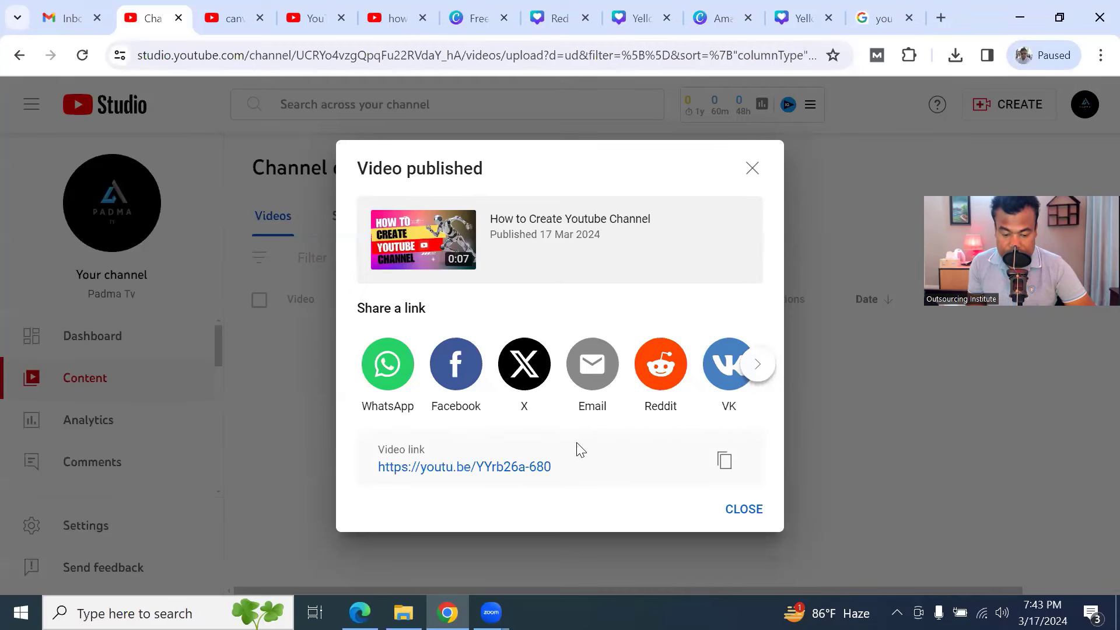
{"action": "left_click", "coordinate": [734, 517]}
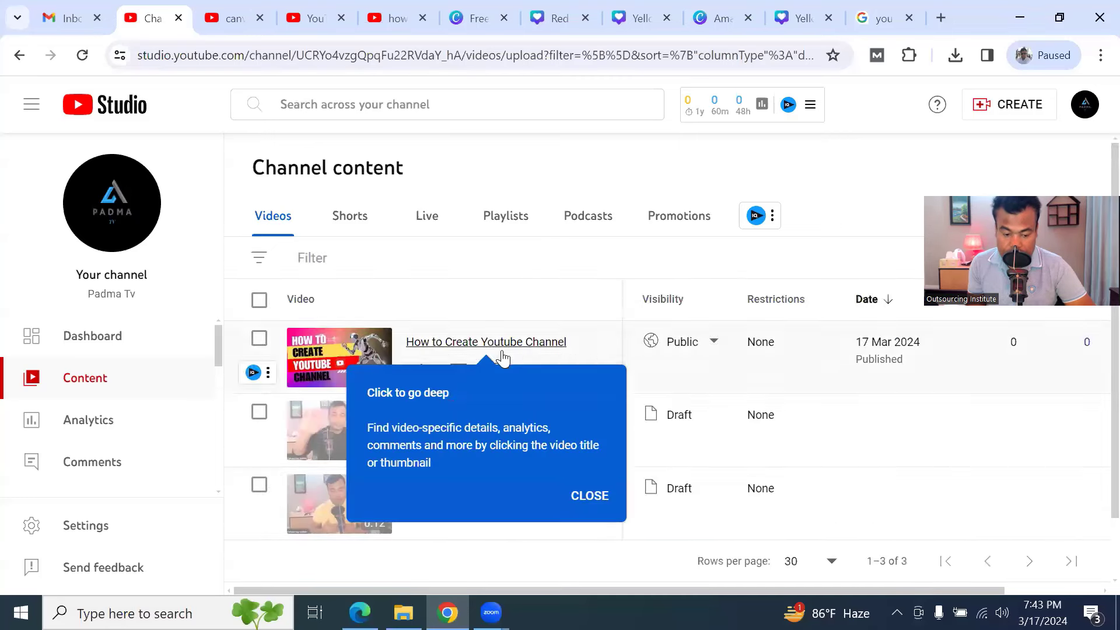
{"action": "left_click", "coordinate": [590, 496]}
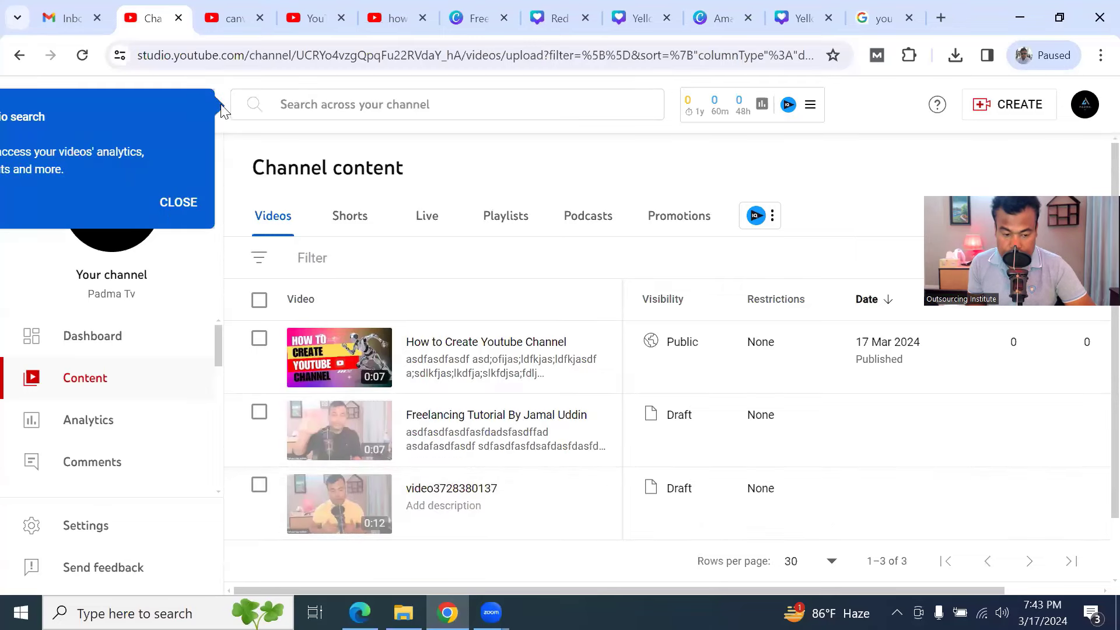
{"action": "left_click", "coordinate": [197, 207]}
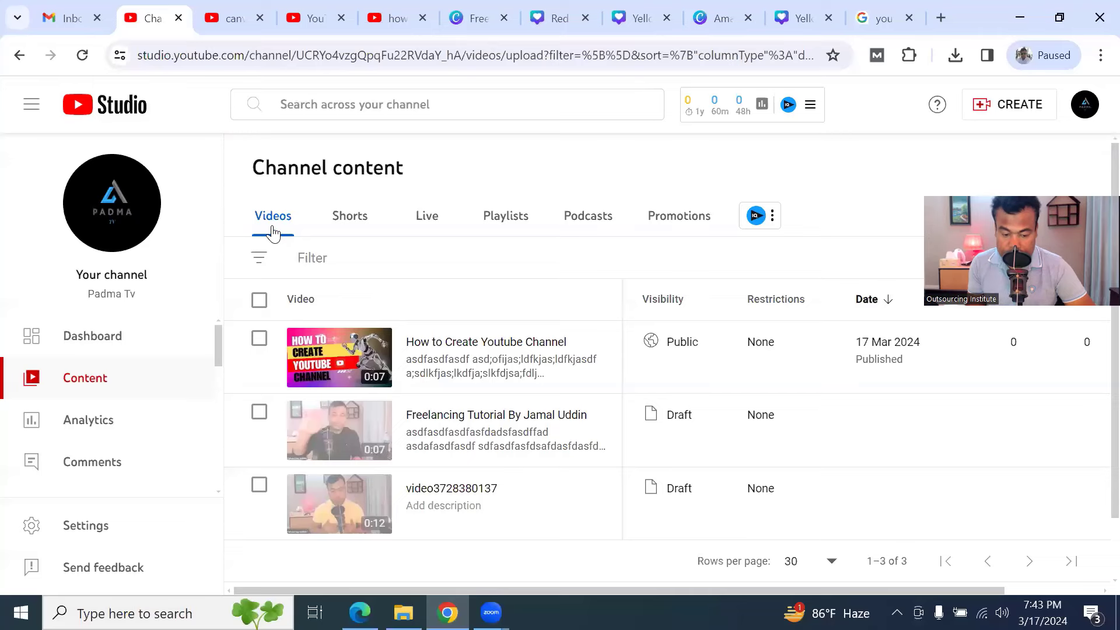
{"action": "left_click", "coordinate": [229, 17]}
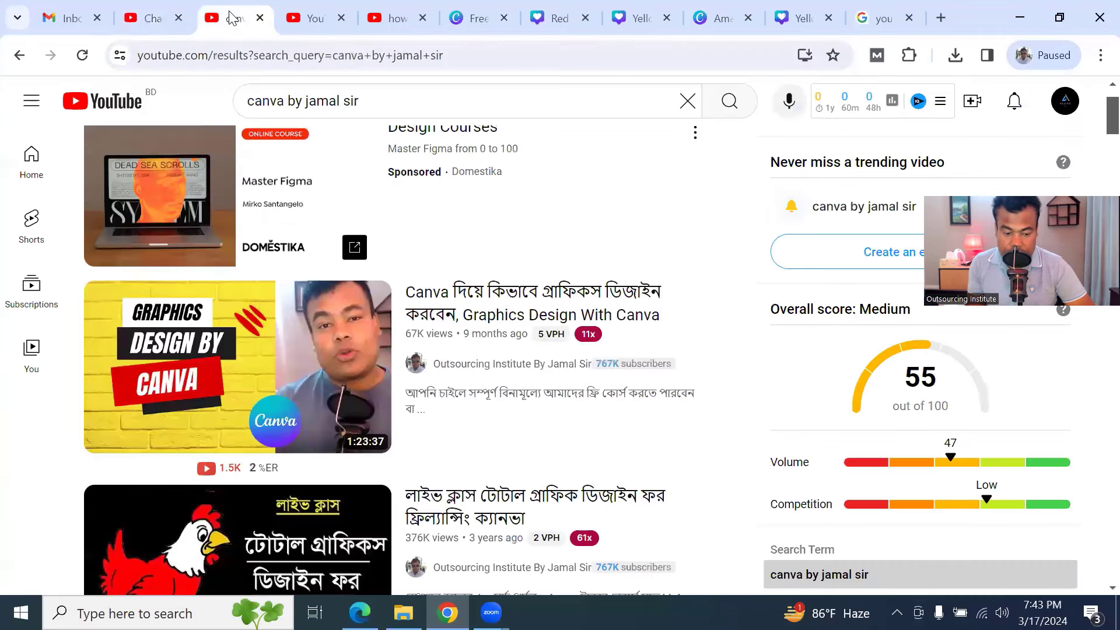
- Go to the Padma Tv channel page from the account menu and reload it
{"action": "left_click", "coordinate": [1065, 108]}
{"action": "left_click", "coordinate": [879, 159]}
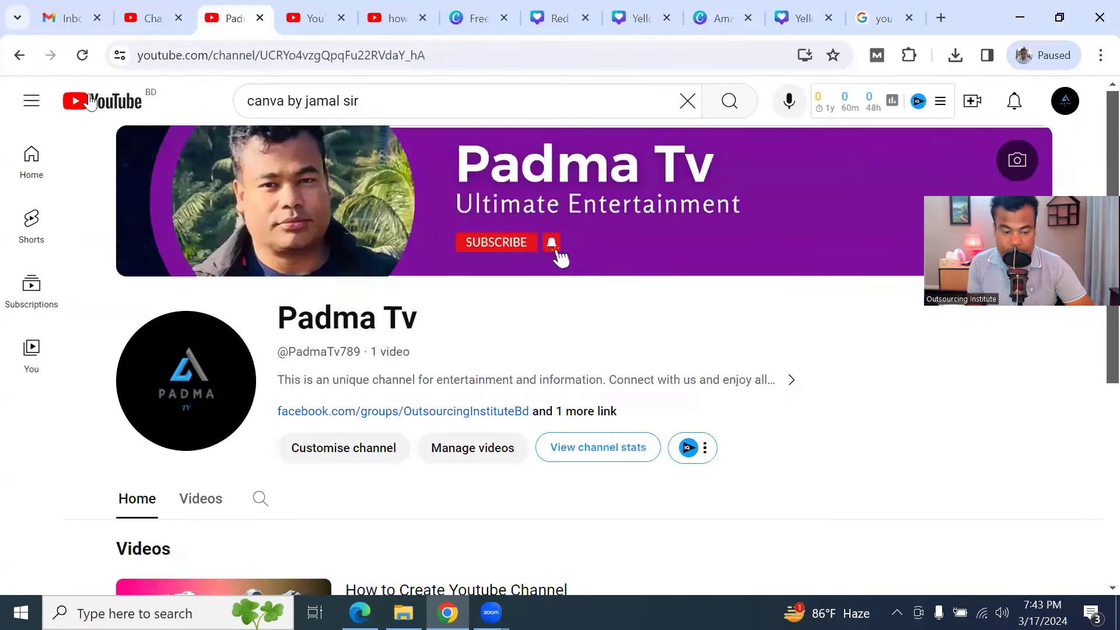
{"action": "left_click", "coordinate": [84, 55]}
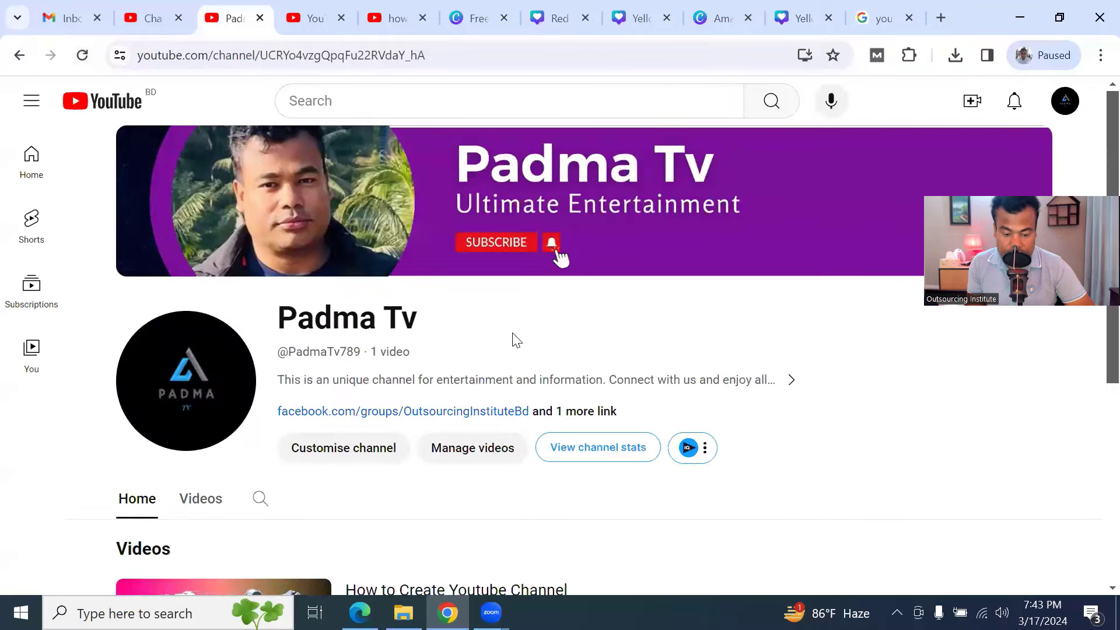
{"action": "scroll", "coordinate": [509, 338], "scroll_direction": "down", "scroll_amount": 5}
{"action": "scroll", "coordinate": [506, 339], "scroll_direction": "up", "scroll_amount": 3}
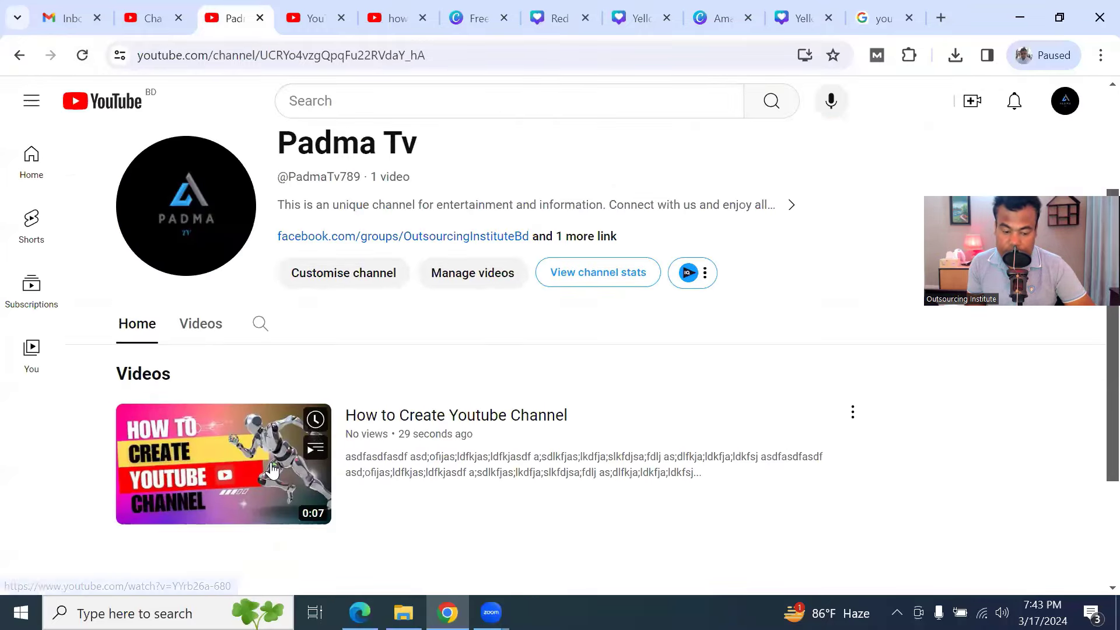
{"action": "scroll", "coordinate": [444, 346], "scroll_direction": "up", "scroll_amount": 3}
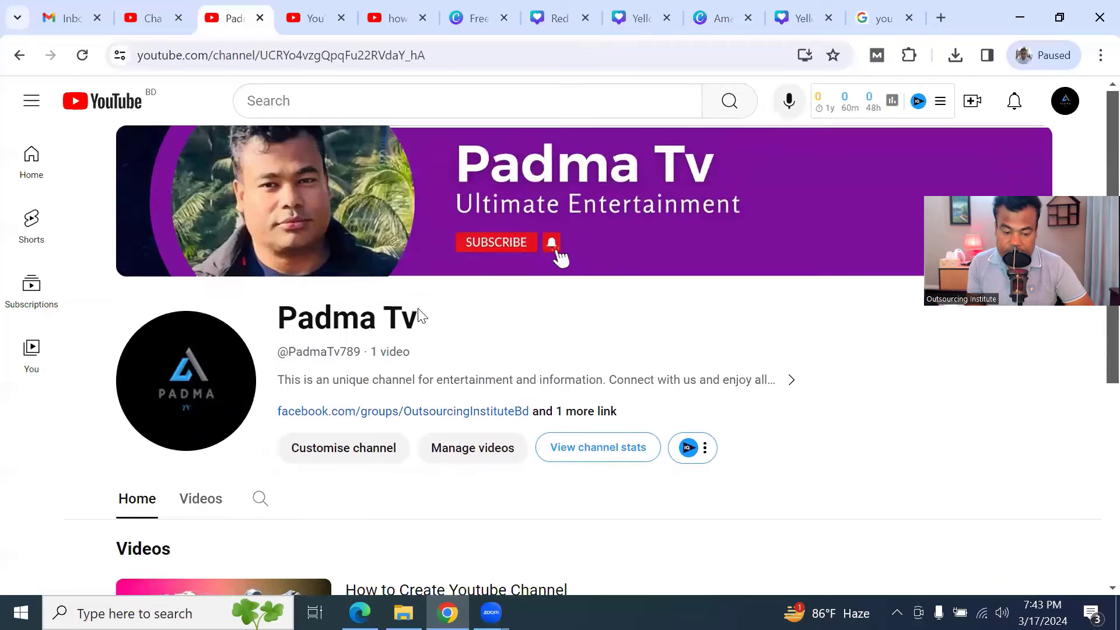
{"action": "scroll", "coordinate": [414, 324], "scroll_direction": "down", "scroll_amount": 3}
- Switch between the Home and Videos tabs, ending on Videos listing 'How to Create Youtube Channel'
{"action": "left_click", "coordinate": [145, 325]}
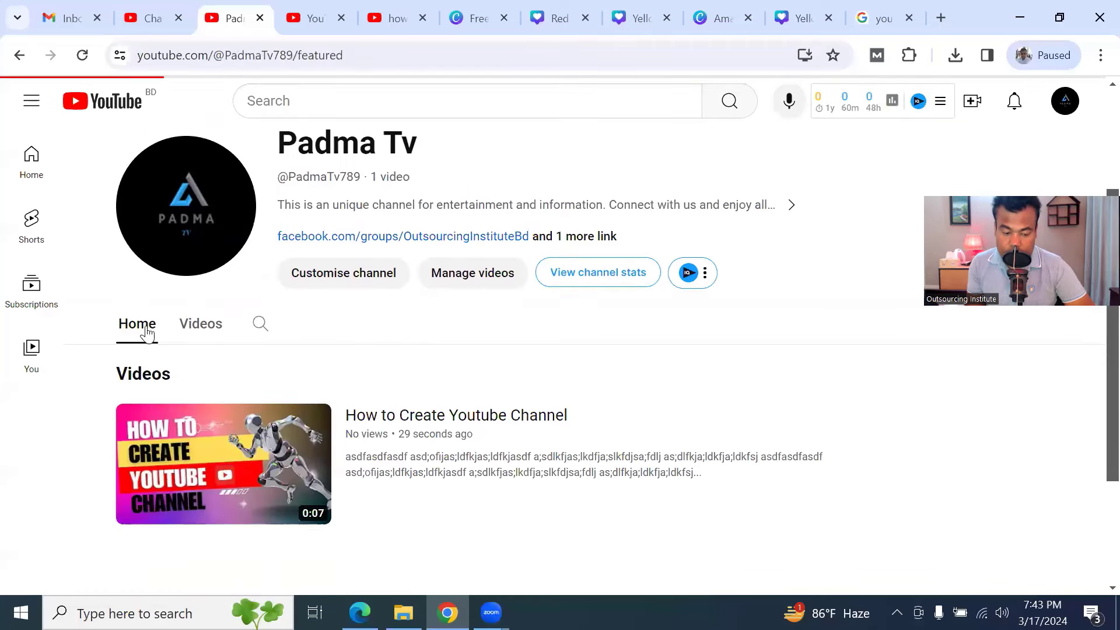
{"action": "scroll", "coordinate": [258, 406], "scroll_direction": "down", "scroll_amount": 1}
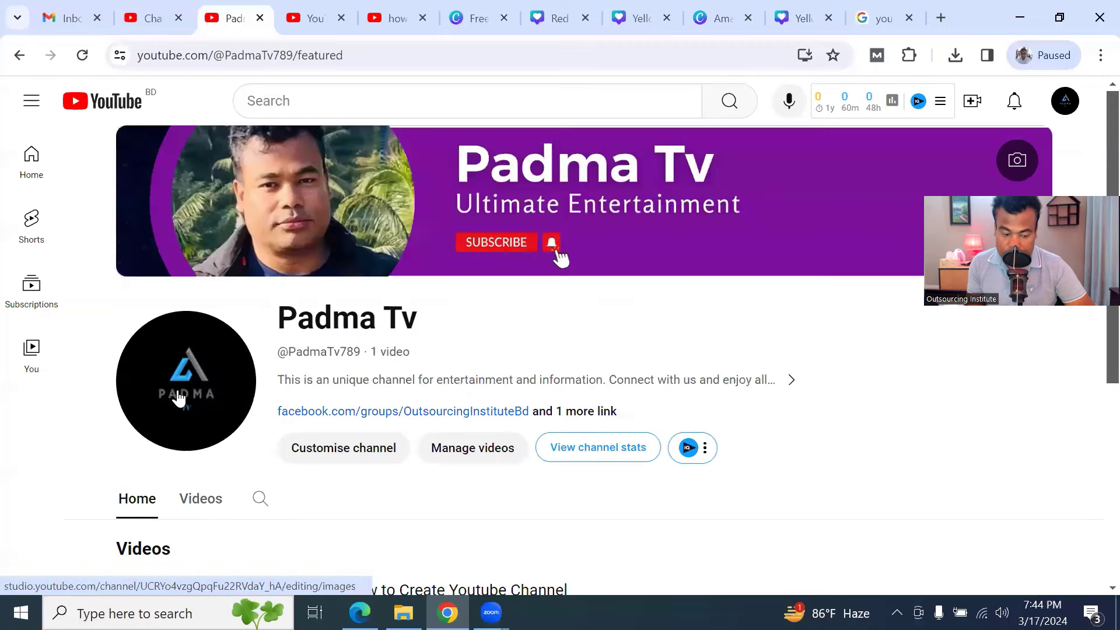
{"action": "scroll", "coordinate": [180, 409], "scroll_direction": "down", "scroll_amount": 5}
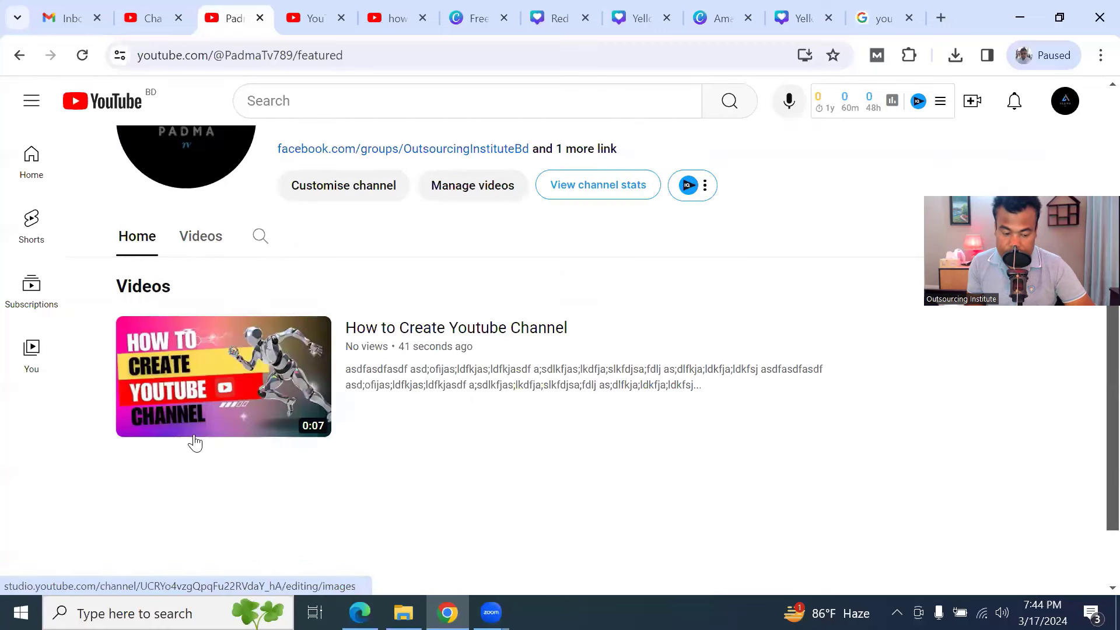
{"action": "left_click", "coordinate": [200, 238]}
{"action": "scroll", "coordinate": [441, 484], "scroll_direction": "down", "scroll_amount": 4}
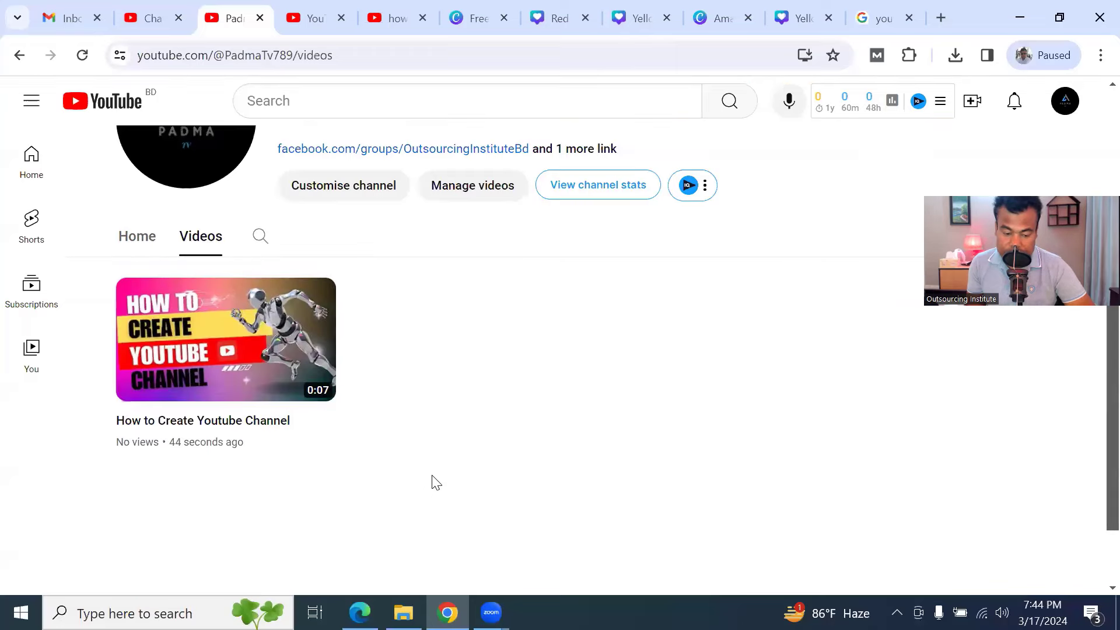
{"action": "left_click", "coordinate": [140, 253]}
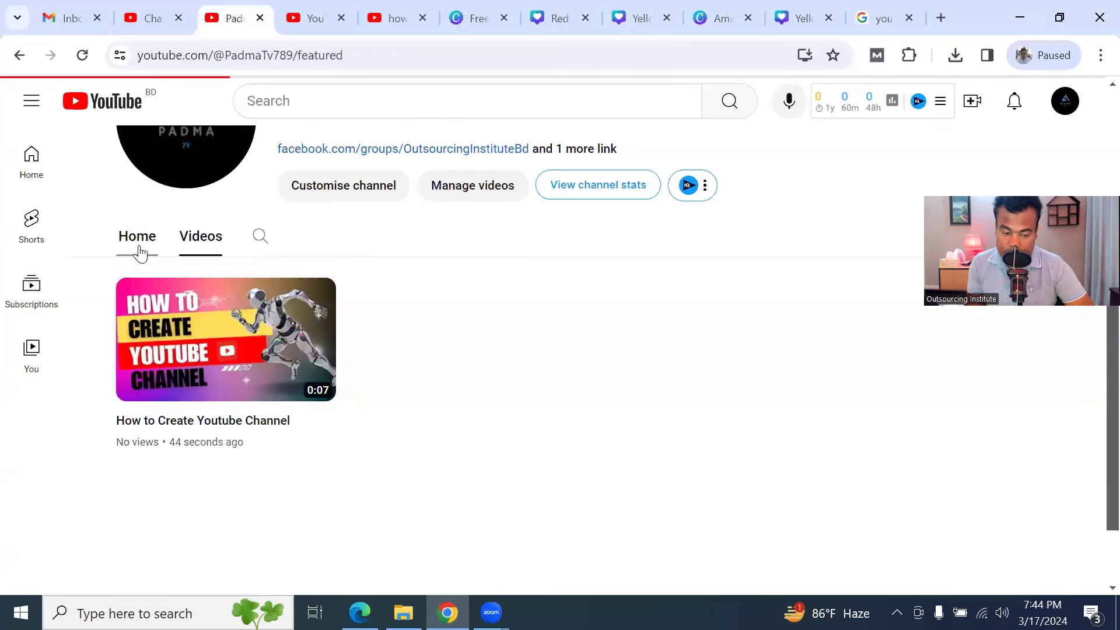
{"action": "scroll", "coordinate": [200, 321], "scroll_direction": "down", "scroll_amount": 4}
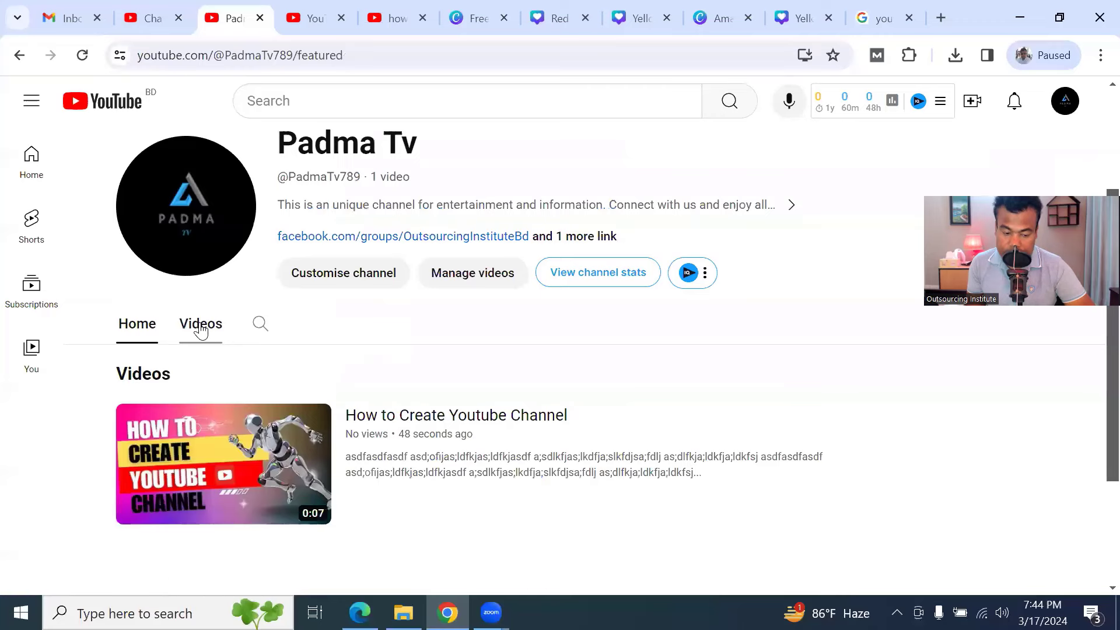
{"action": "left_click", "coordinate": [200, 321]}
{"action": "scroll", "coordinate": [378, 456], "scroll_direction": "down", "scroll_amount": 2}
{"action": "scroll", "coordinate": [378, 456], "scroll_direction": "down", "scroll_amount": 3}
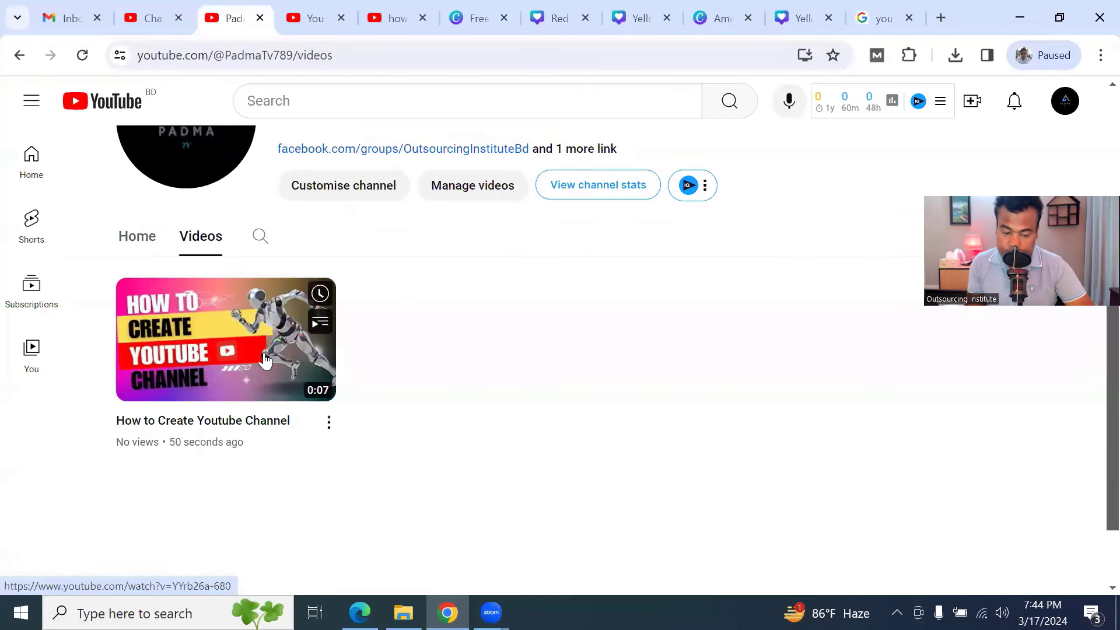
- Play the 'How to Create Youtube Channel' video, unmute it, then pause it
{"action": "left_click", "coordinate": [243, 329]}
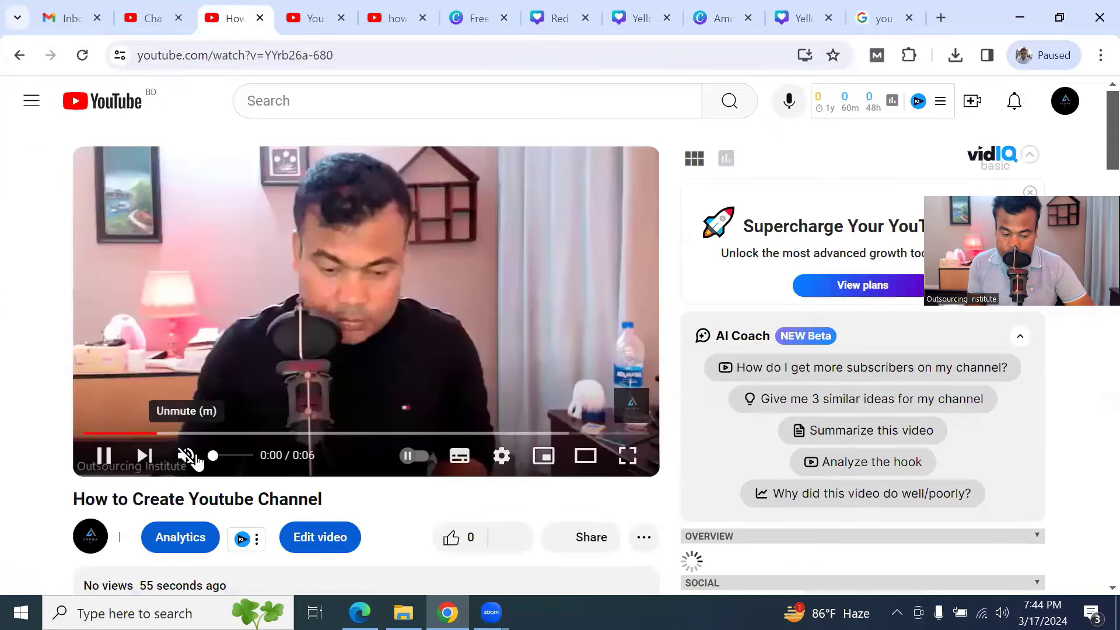
{"action": "left_click", "coordinate": [193, 456]}
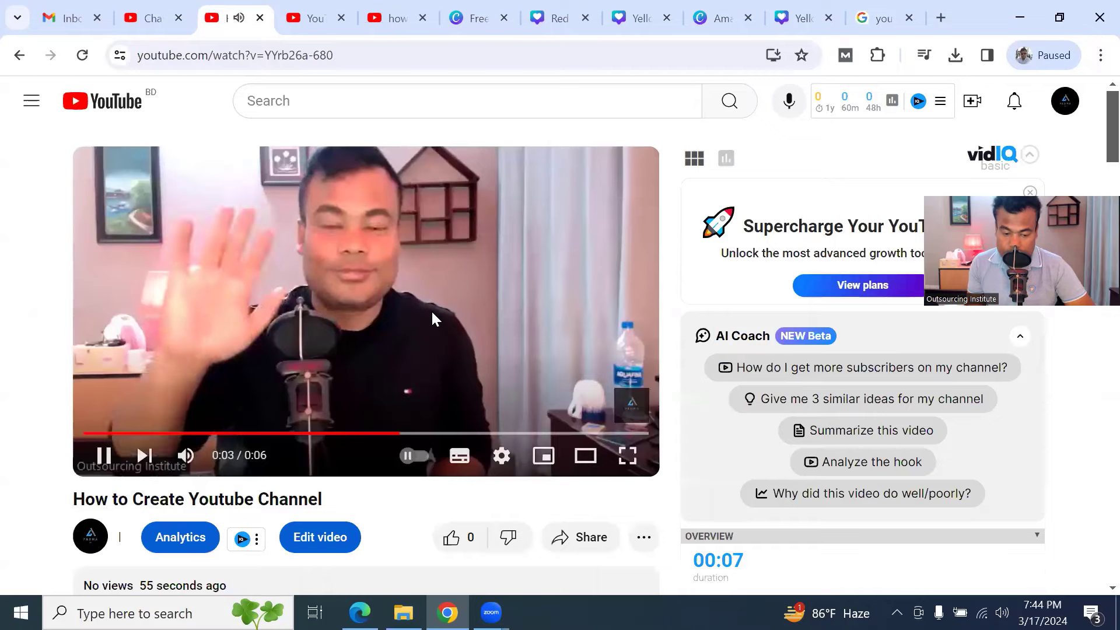
{"action": "left_click", "coordinate": [441, 339]}
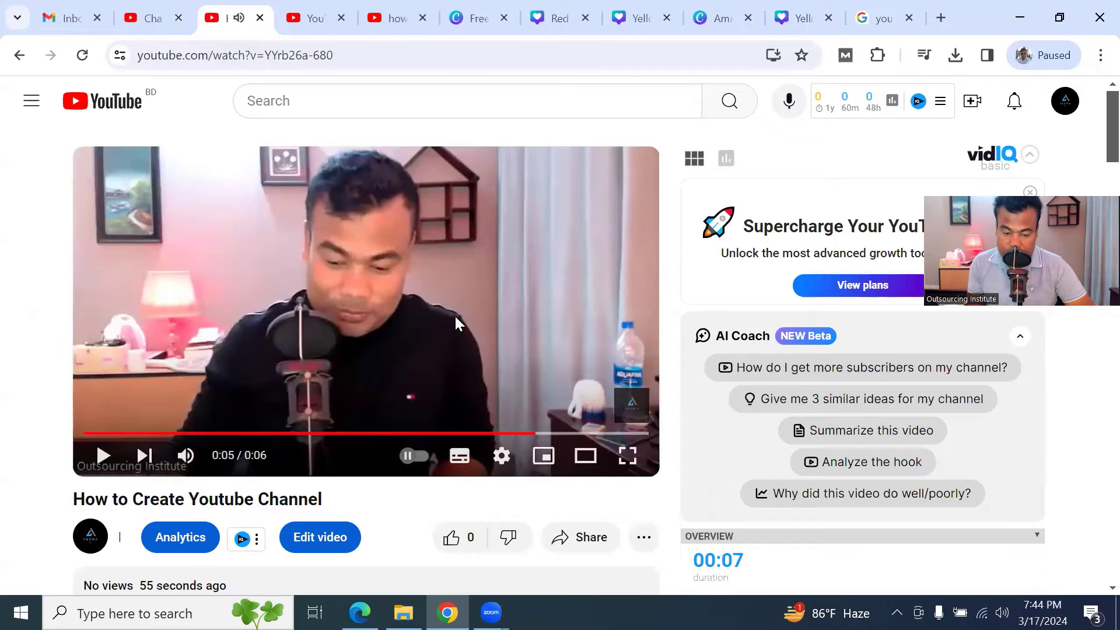
{"action": "scroll", "coordinate": [450, 320], "scroll_direction": "down", "scroll_amount": 5}
{"action": "scroll", "coordinate": [432, 317], "scroll_direction": "up", "scroll_amount": 5}
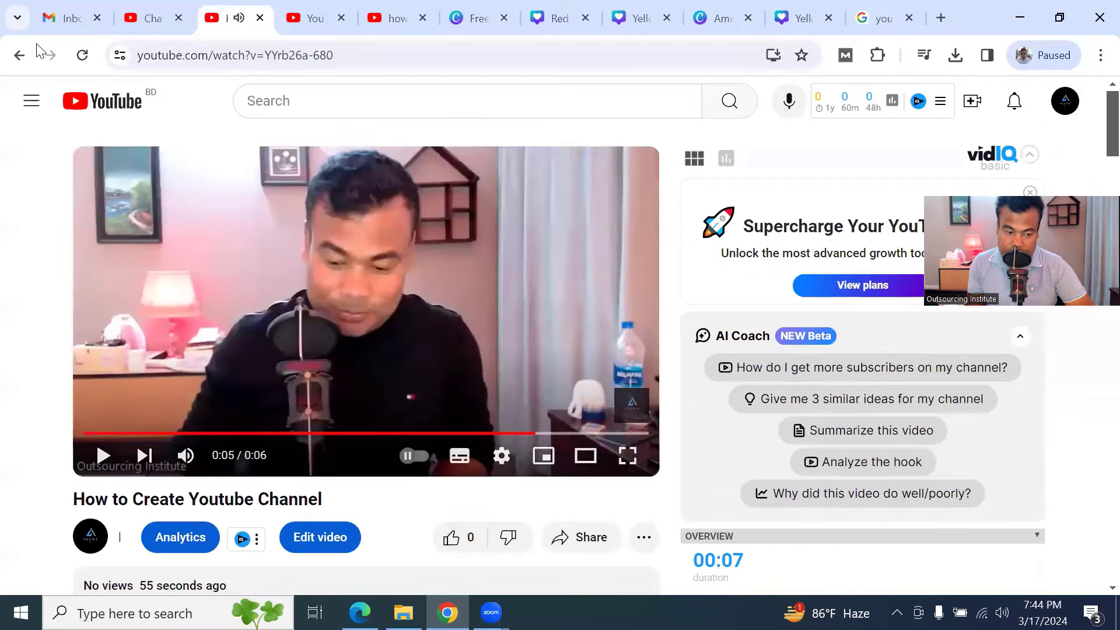
- Return to the Videos list, then reopen the published video's watch page paused
{"action": "left_click", "coordinate": [21, 55]}
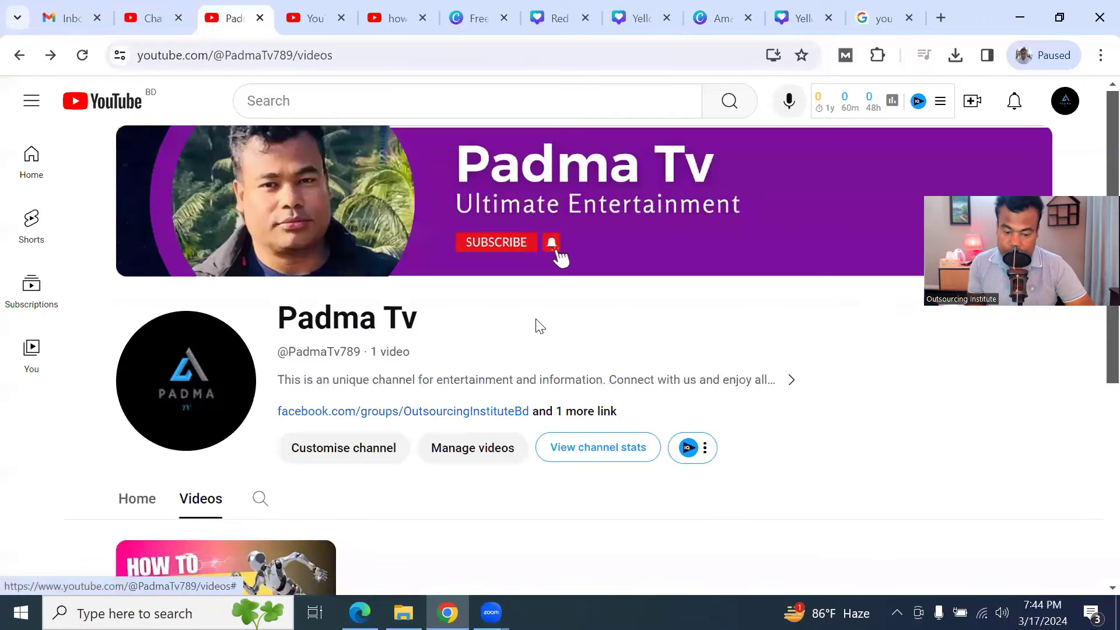
{"action": "scroll", "coordinate": [388, 510], "scroll_direction": "down", "scroll_amount": 3}
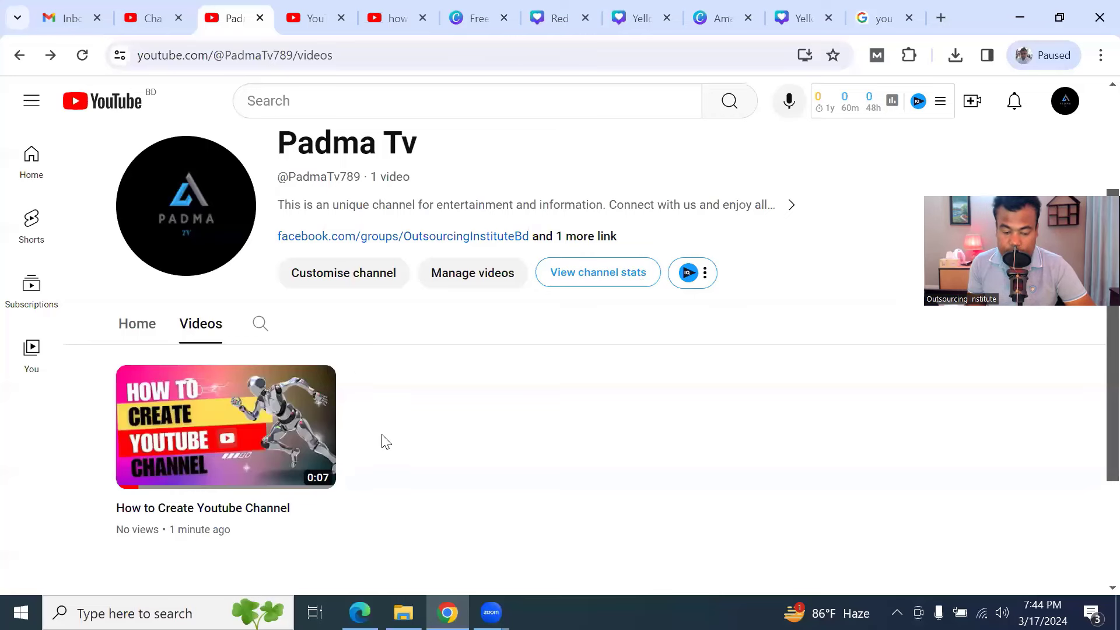
{"action": "scroll", "coordinate": [391, 410], "scroll_direction": "up", "scroll_amount": 3}
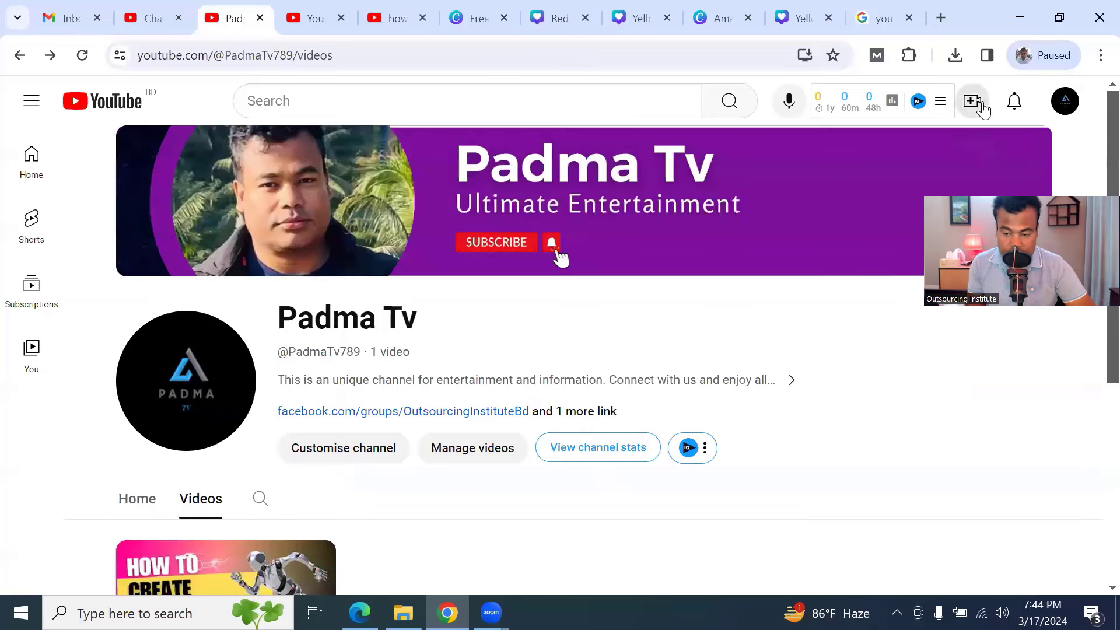
{"action": "scroll", "coordinate": [408, 374], "scroll_direction": "down", "scroll_amount": 3}
{"action": "left_click", "coordinate": [268, 423]}
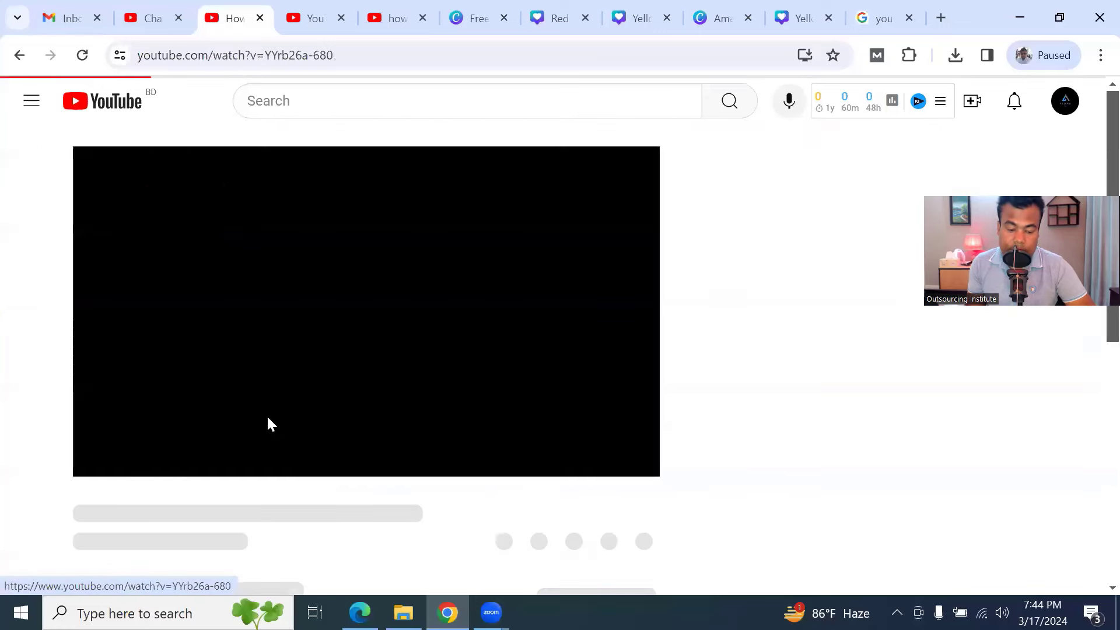
{"action": "left_click", "coordinate": [103, 458]}
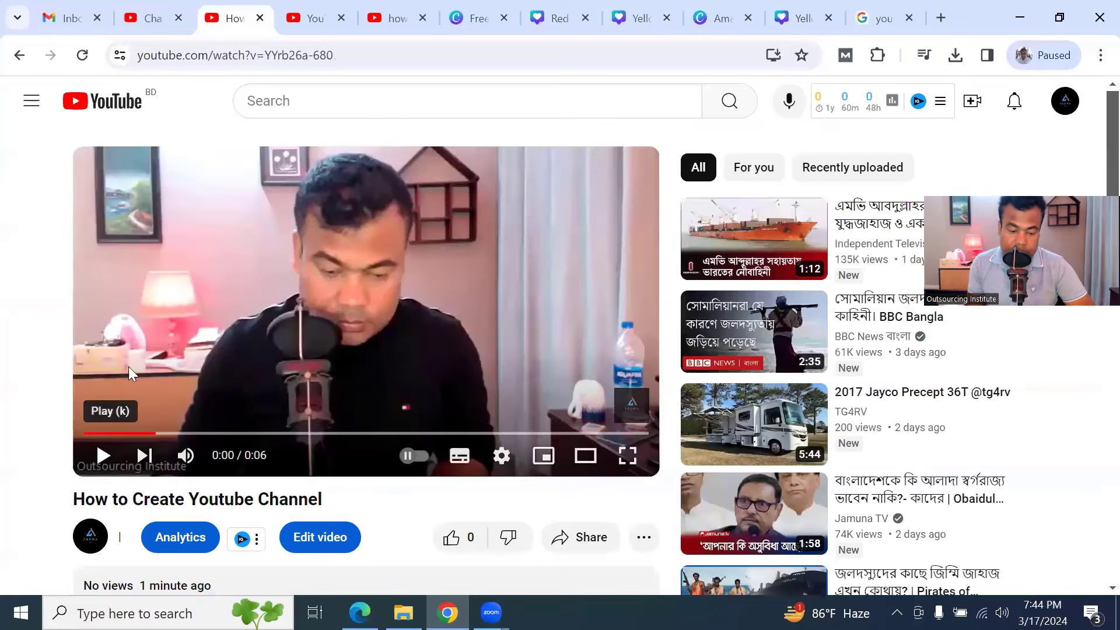
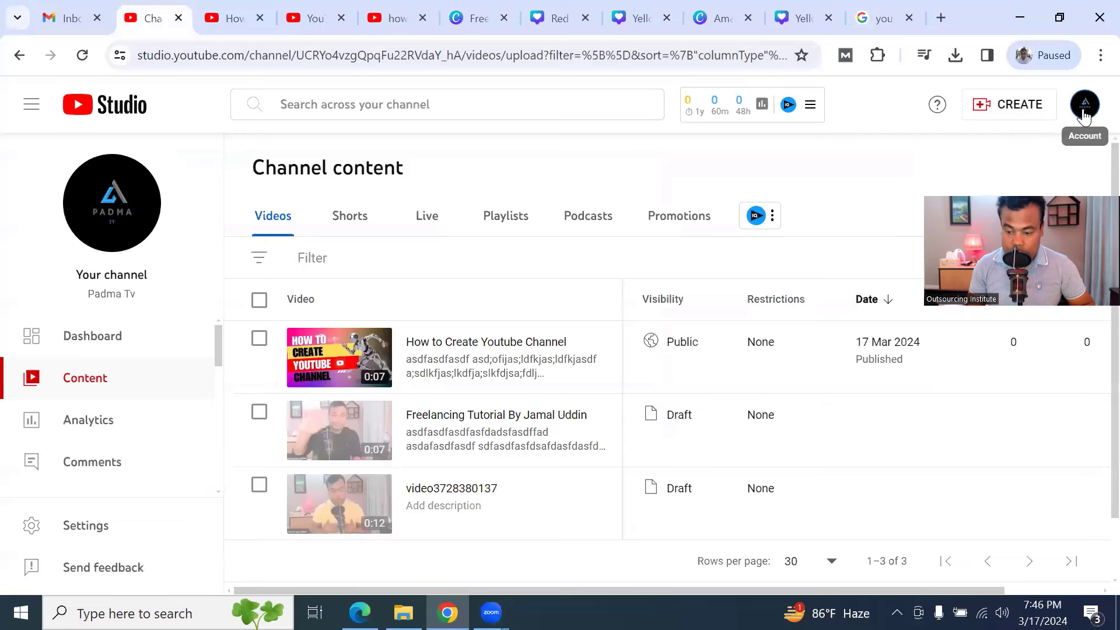
- Start a new video upload from the CREATE menu and choose files from the computer
{"action": "left_click", "coordinate": [1084, 116]}
{"action": "left_click", "coordinate": [918, 106]}
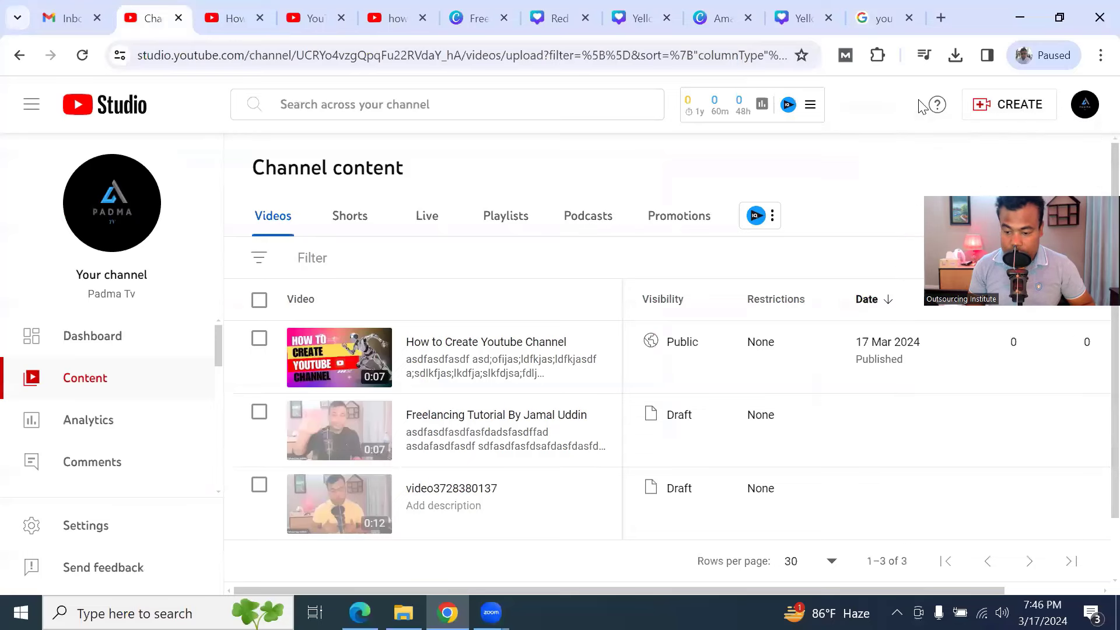
{"action": "left_click", "coordinate": [990, 109]}
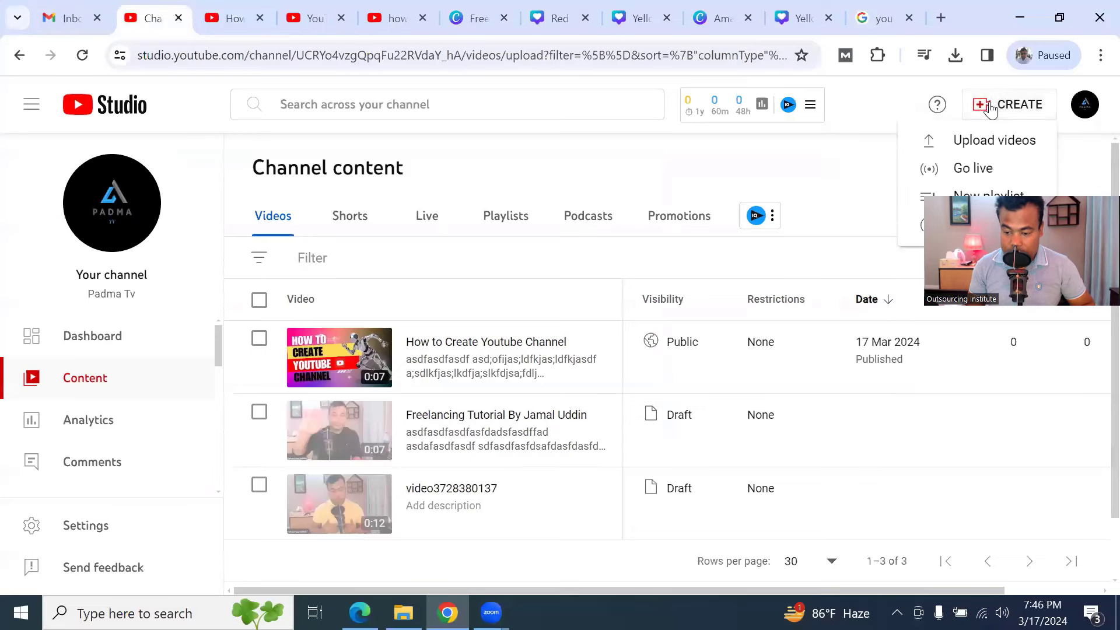
{"action": "left_click", "coordinate": [981, 143]}
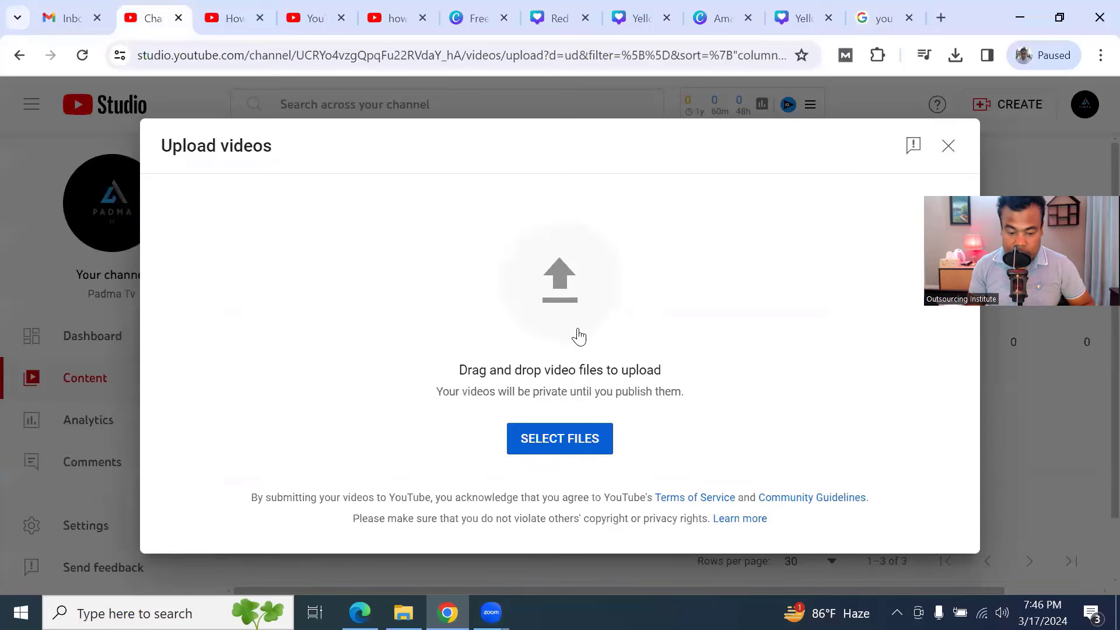
{"action": "left_click", "coordinate": [560, 439]}
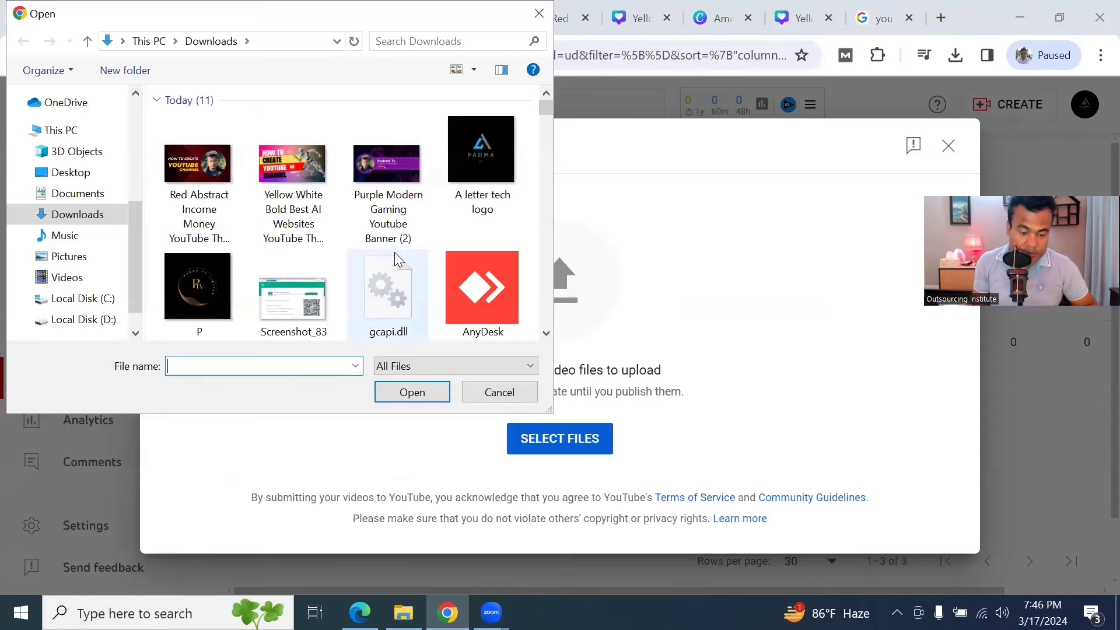
- Browse to the Desktop's New folder in the file picker
{"action": "scroll", "coordinate": [85, 205], "scroll_direction": "up", "scroll_amount": 2}
{"action": "scroll", "coordinate": [84, 205], "scroll_direction": "up", "scroll_amount": 3}
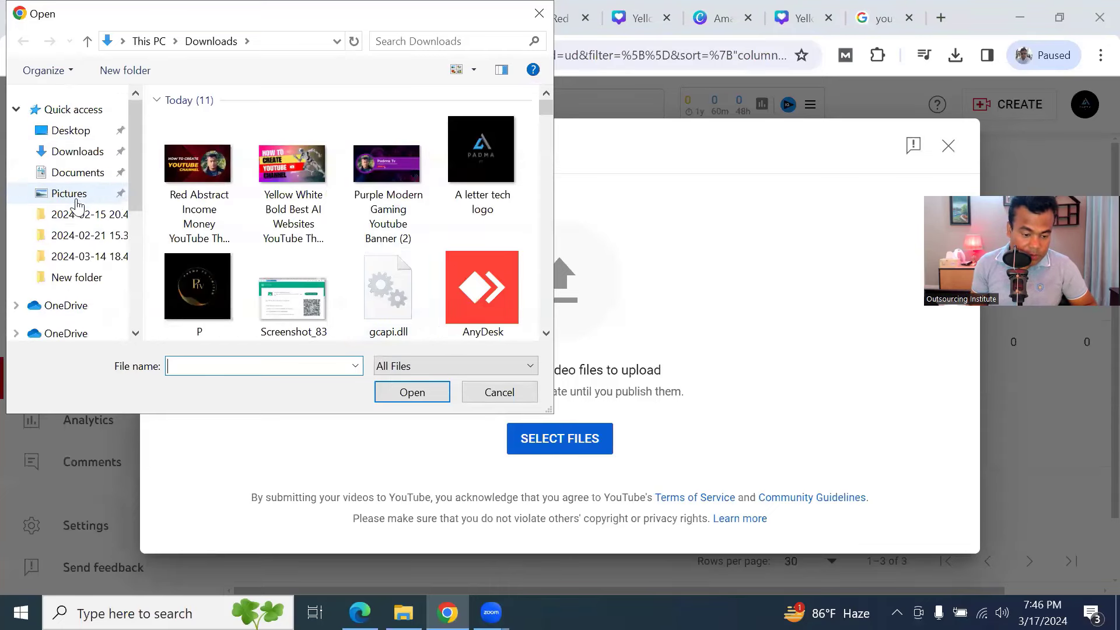
{"action": "left_click", "coordinate": [75, 152]}
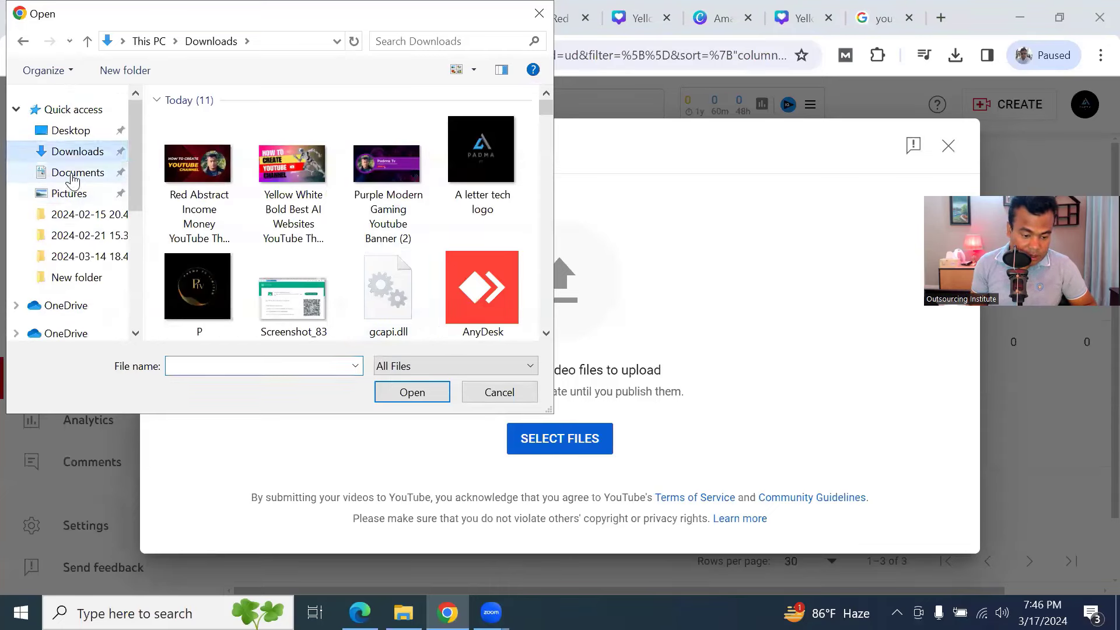
{"action": "left_click", "coordinate": [71, 131]}
{"action": "left_click", "coordinate": [237, 126]}
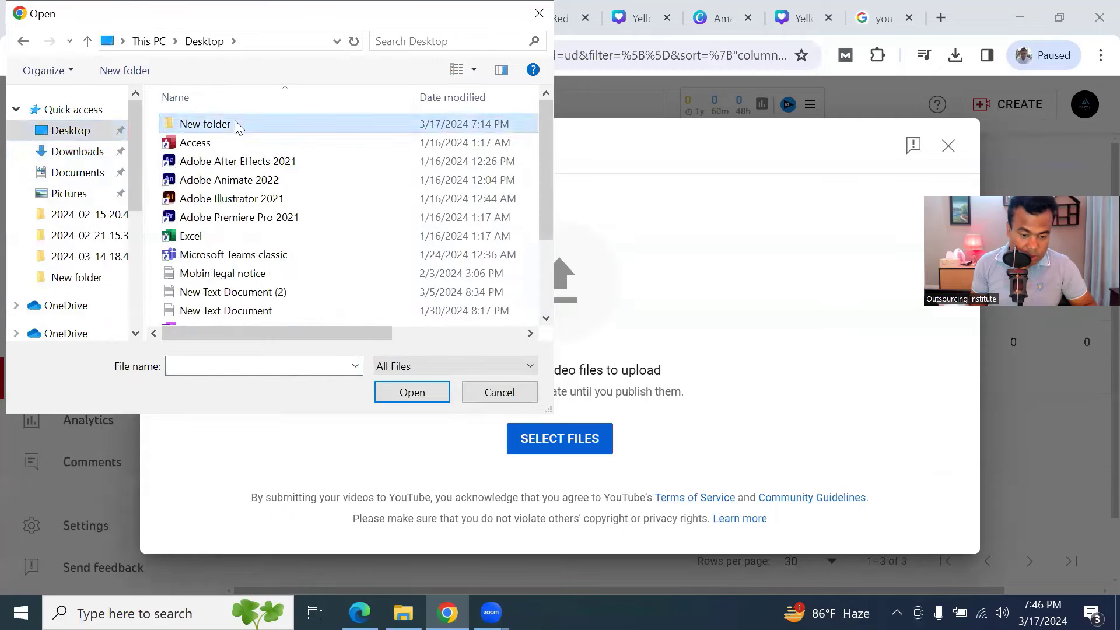
{"action": "double_click", "coordinate": [237, 126]}
{"action": "left_click", "coordinate": [279, 156]}
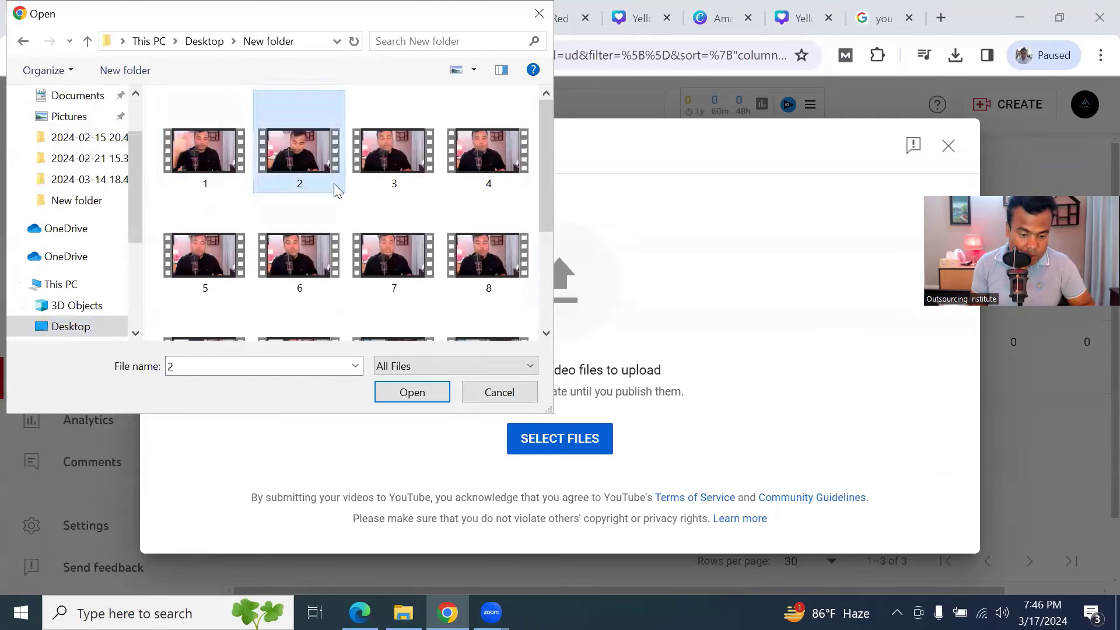
{"action": "key", "text": "shift+Right"}
{"action": "key", "text": "shift+Right"}
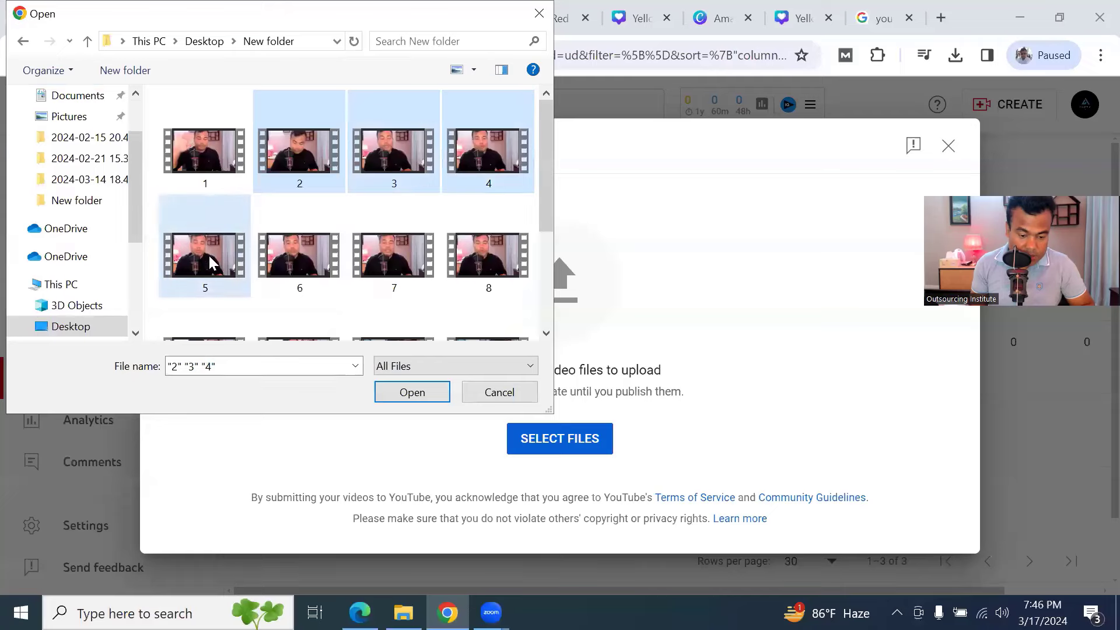
{"action": "left_click", "coordinate": [209, 254], "text": "ctrl"}
{"action": "left_click", "coordinate": [287, 253], "text": "ctrl"}
{"action": "left_click", "coordinate": [427, 260], "text": "ctrl"}
{"action": "left_click", "coordinate": [492, 254], "text": "ctrl"}
{"action": "scroll", "coordinate": [495, 263], "scroll_direction": "down", "scroll_amount": 1}
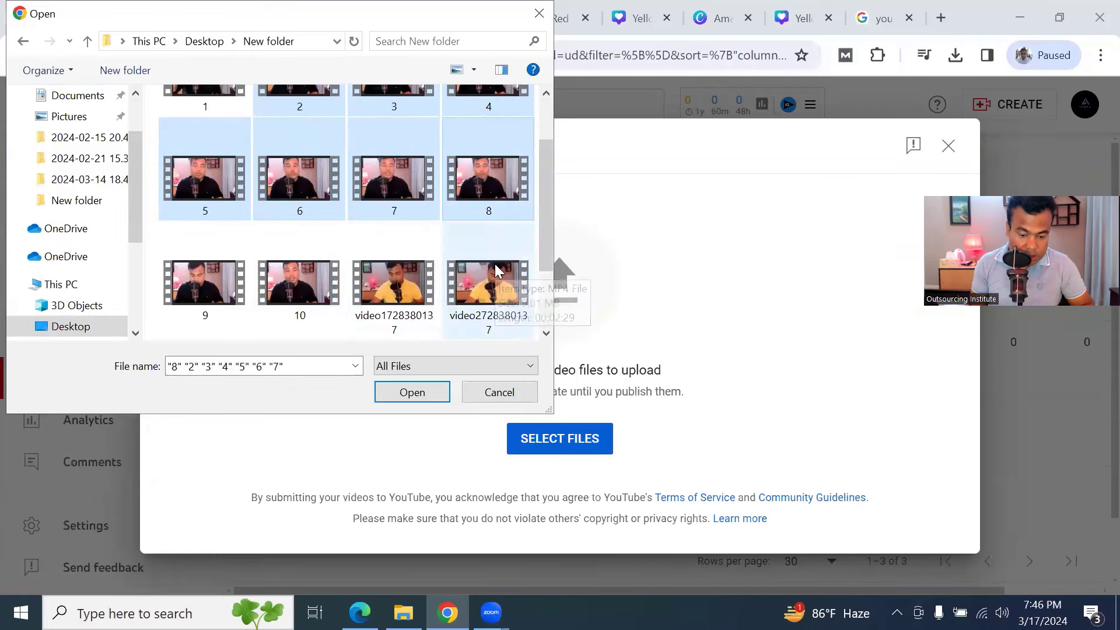
{"action": "left_click", "coordinate": [206, 277], "text": "ctrl"}
{"action": "left_click", "coordinate": [305, 272], "text": "ctrl"}
{"action": "left_click", "coordinate": [402, 285], "text": "ctrl"}
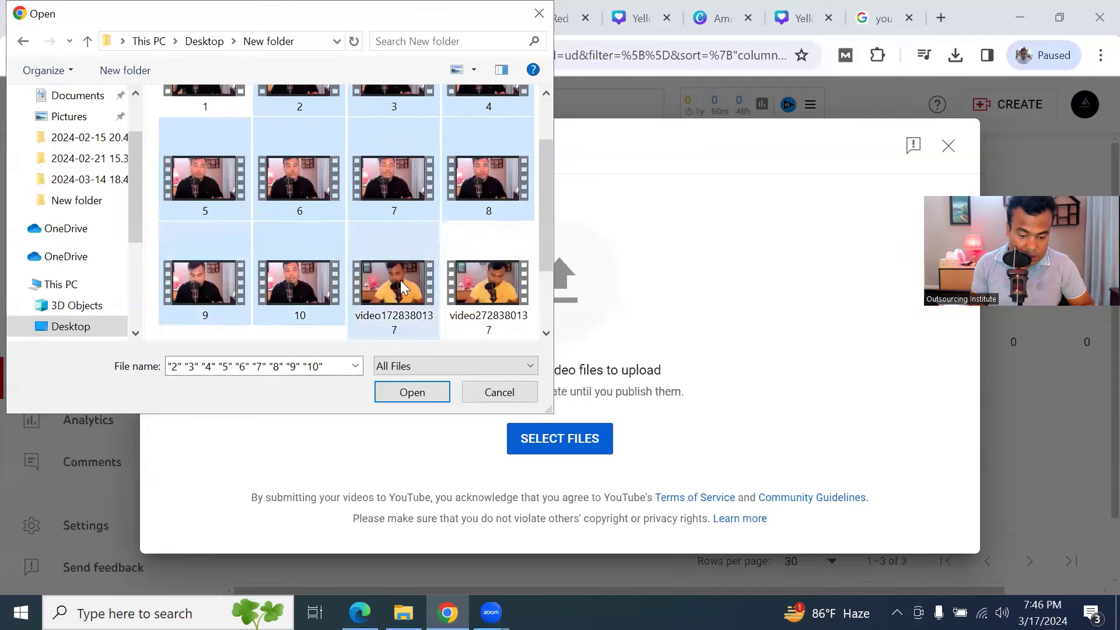
{"action": "left_click", "coordinate": [479, 282], "text": "ctrl"}
{"action": "scroll", "coordinate": [485, 289], "scroll_direction": "down", "scroll_amount": 1}
{"action": "left_click", "coordinate": [213, 283], "text": "ctrl"}
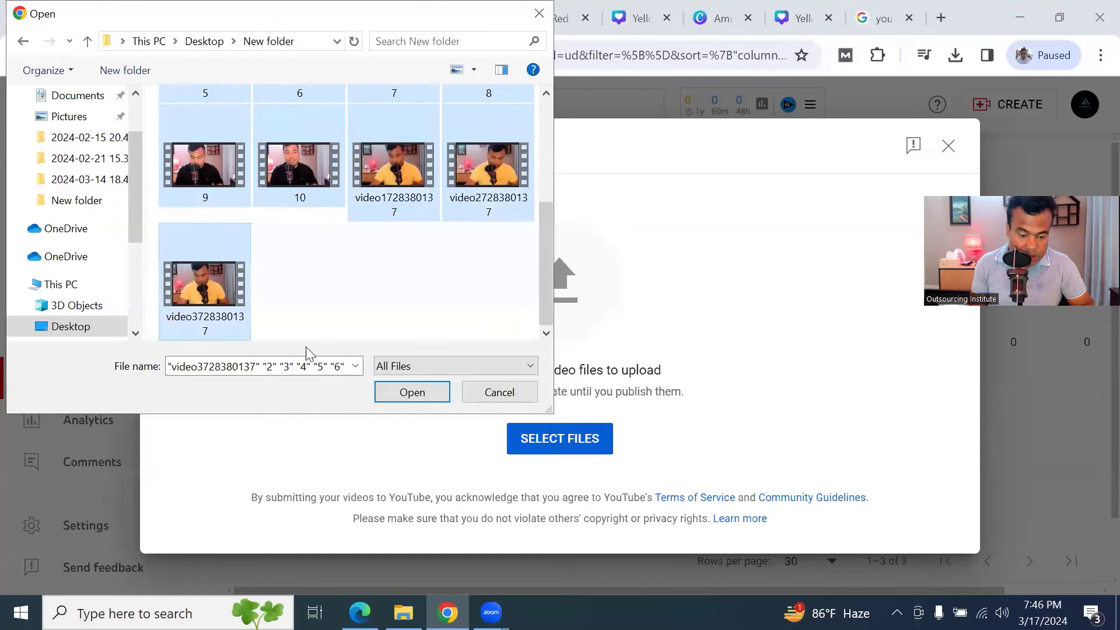
{"action": "left_click", "coordinate": [408, 390]}
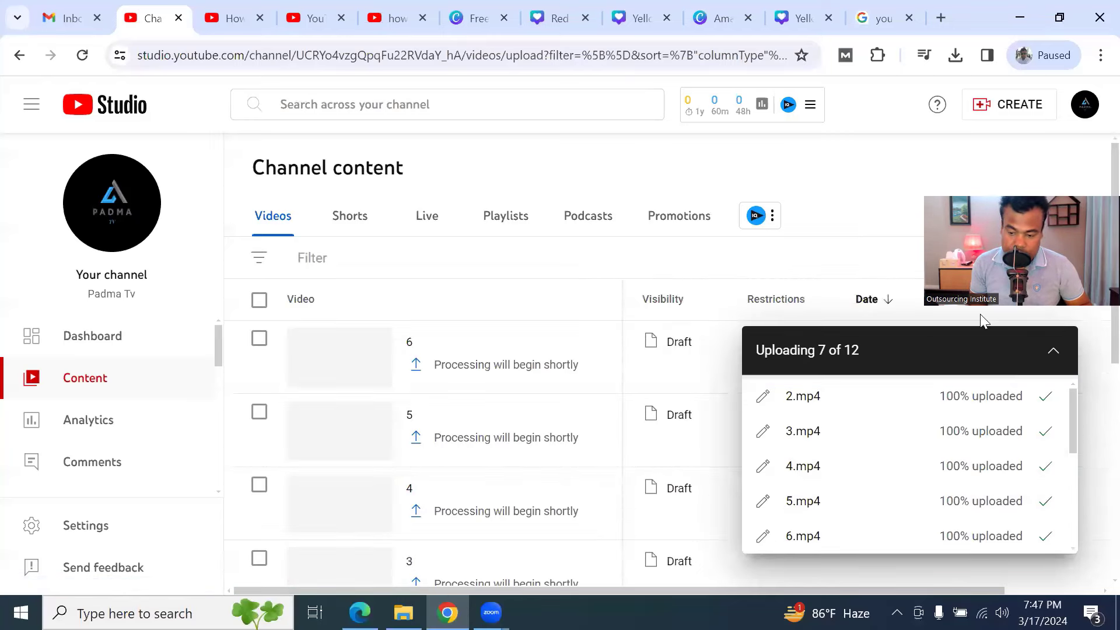
- Wait for the uploads to finish, then close the Uploads complete panel
{"action": "double_click", "coordinate": [972, 18]}
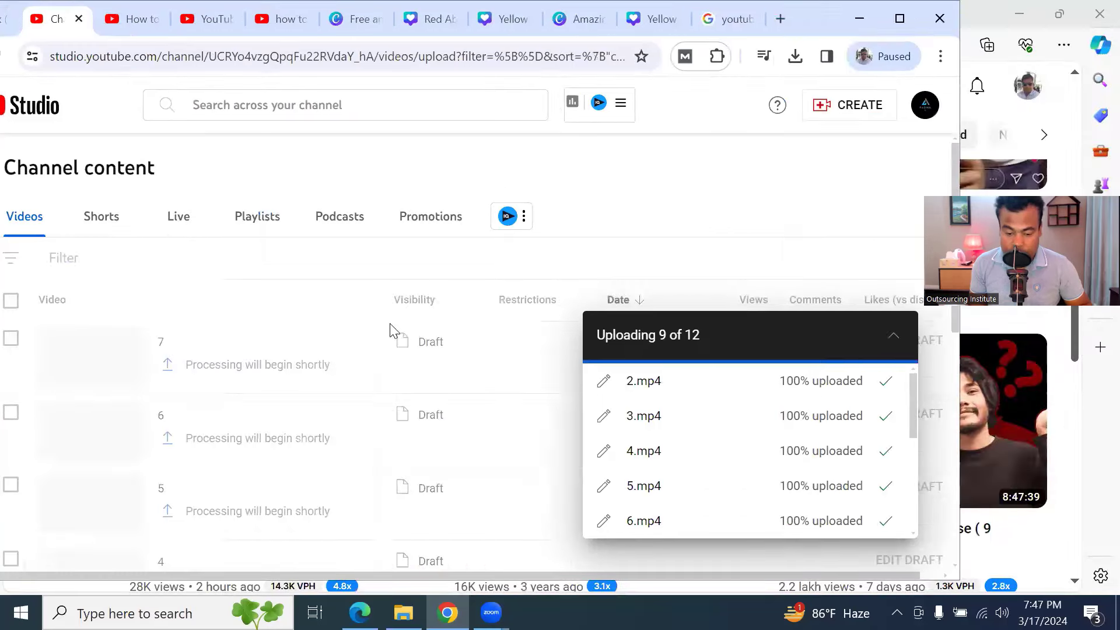
{"action": "scroll", "coordinate": [256, 373], "scroll_direction": "down", "scroll_amount": 5}
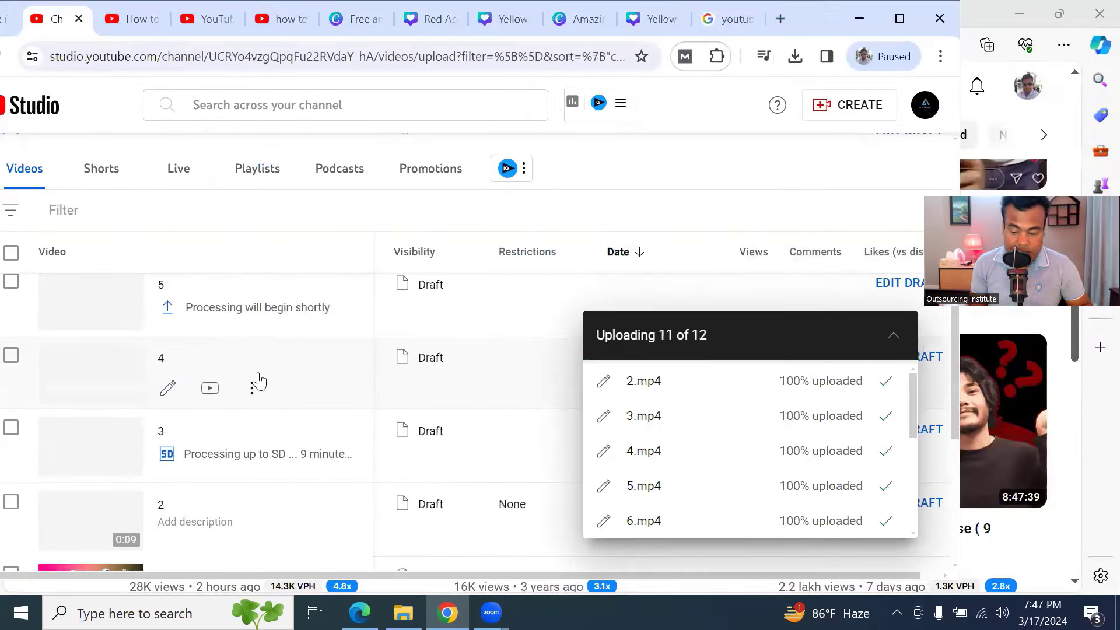
{"action": "scroll", "coordinate": [815, 442], "scroll_direction": "down", "scroll_amount": 5}
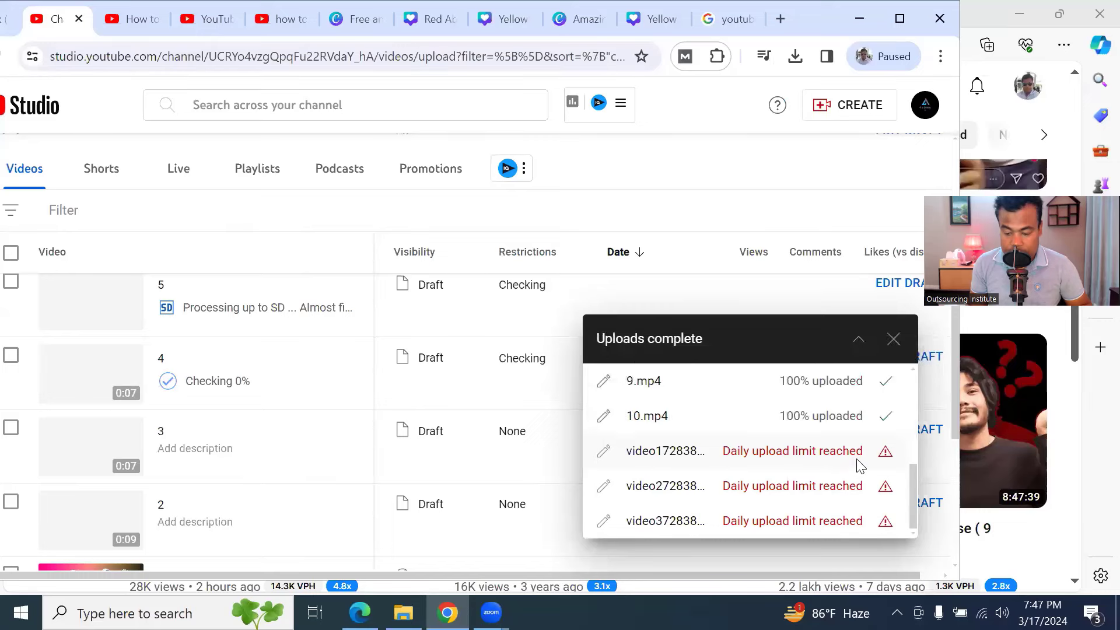
{"action": "mouse_move", "coordinate": [860, 466]}
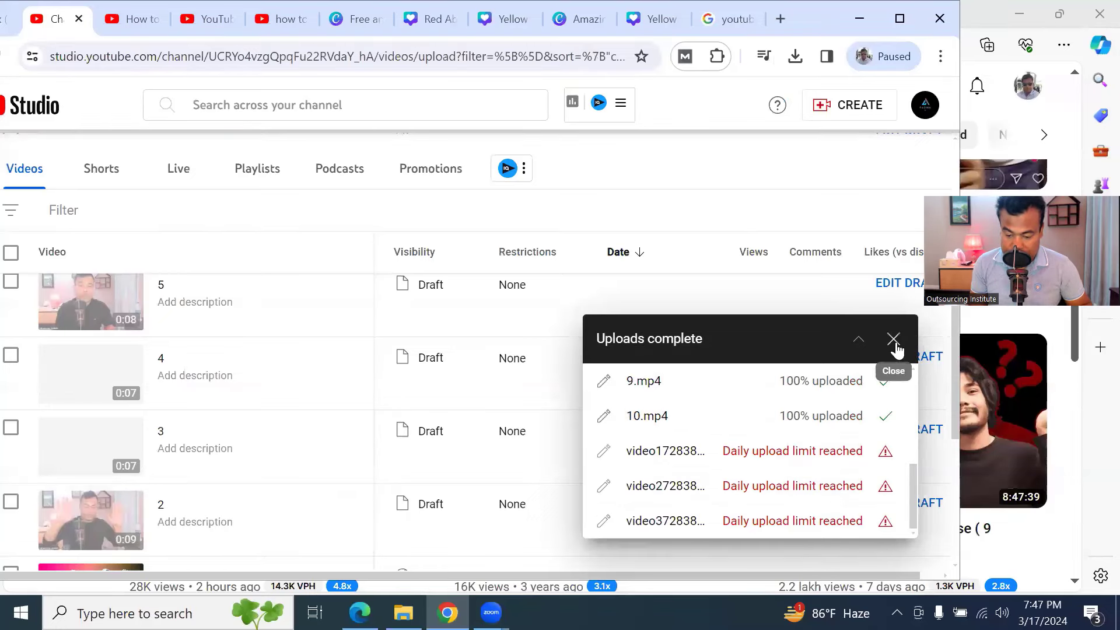
{"action": "mouse_move", "coordinate": [725, 450]}
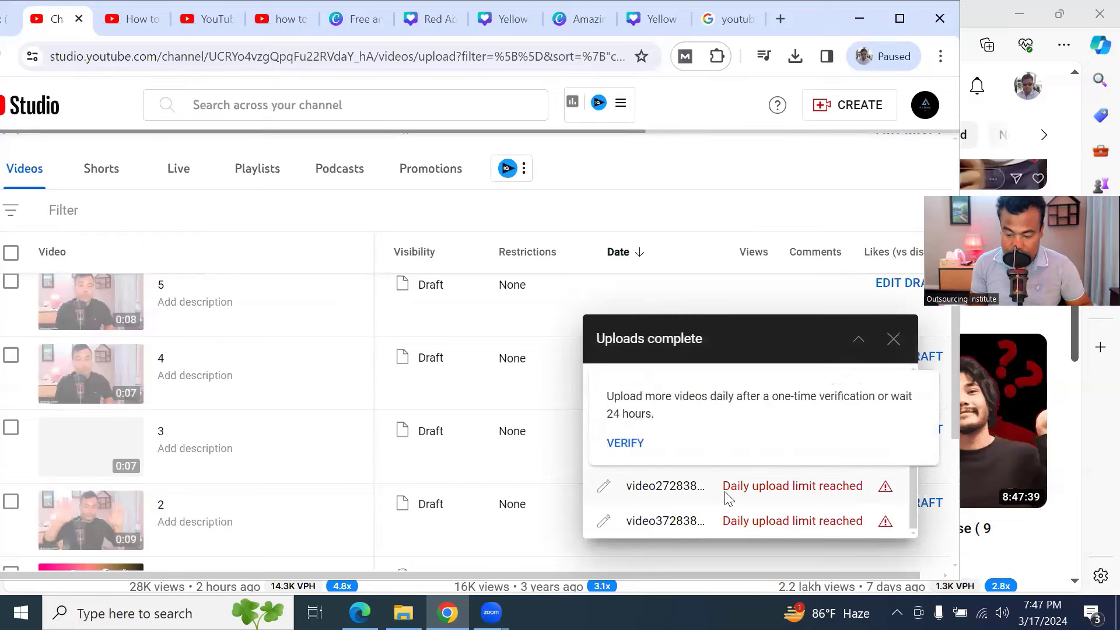
{"action": "left_click", "coordinate": [893, 340]}
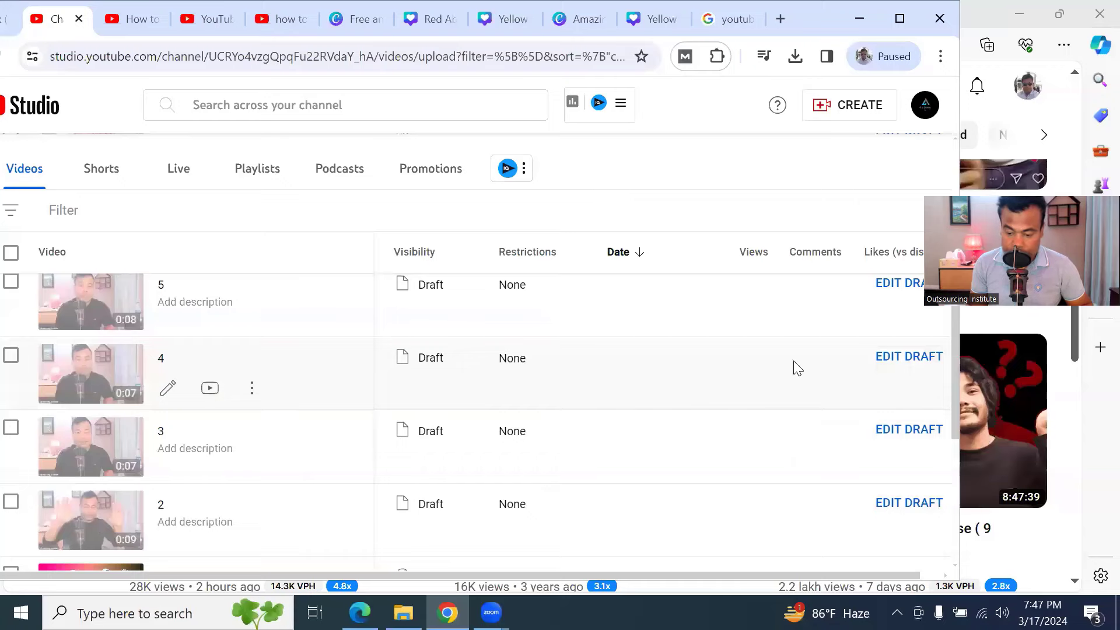
- Scroll through the Channel content list to review the new draft videos
{"action": "scroll", "coordinate": [779, 379], "scroll_direction": "down", "scroll_amount": 5}
{"action": "scroll", "coordinate": [753, 373], "scroll_direction": "up", "scroll_amount": 10}
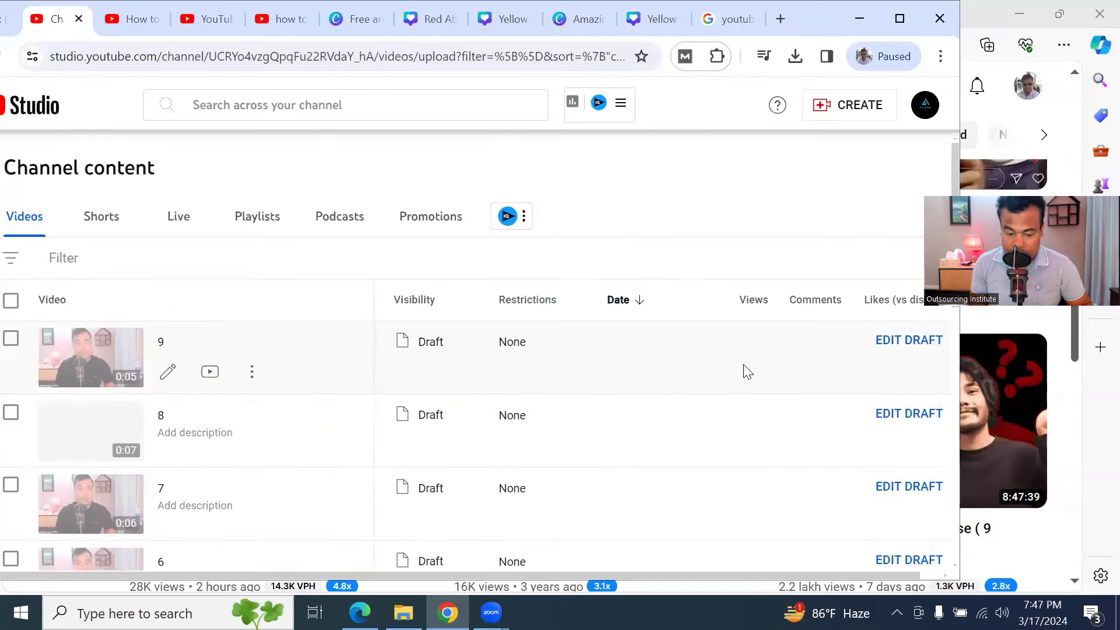
{"action": "left_click", "coordinate": [912, 19]}
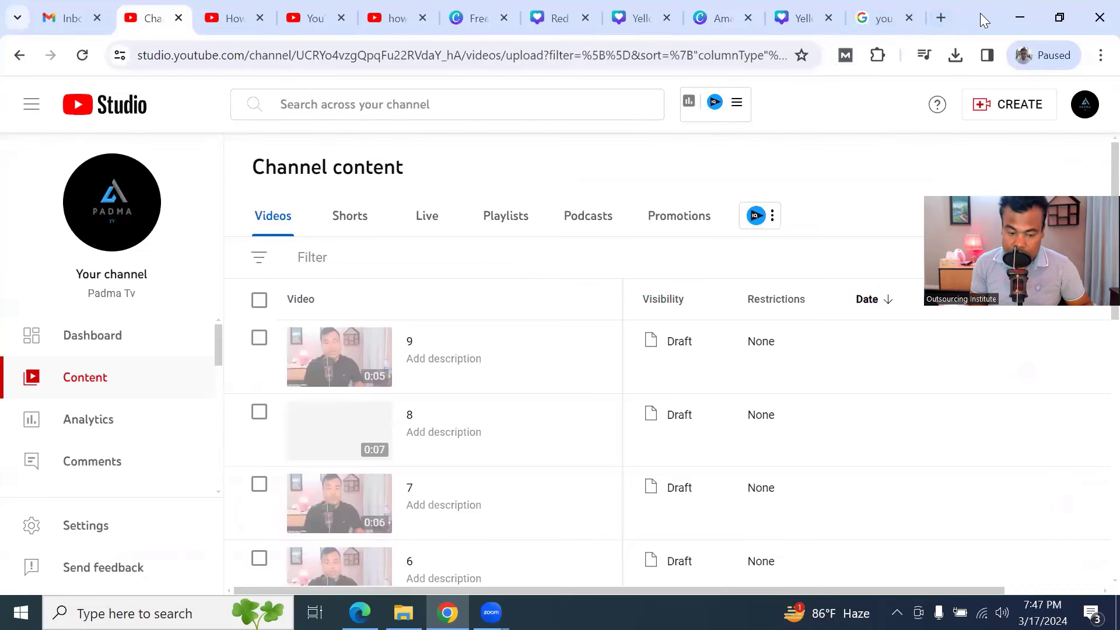
{"action": "double_click", "coordinate": [980, 13]}
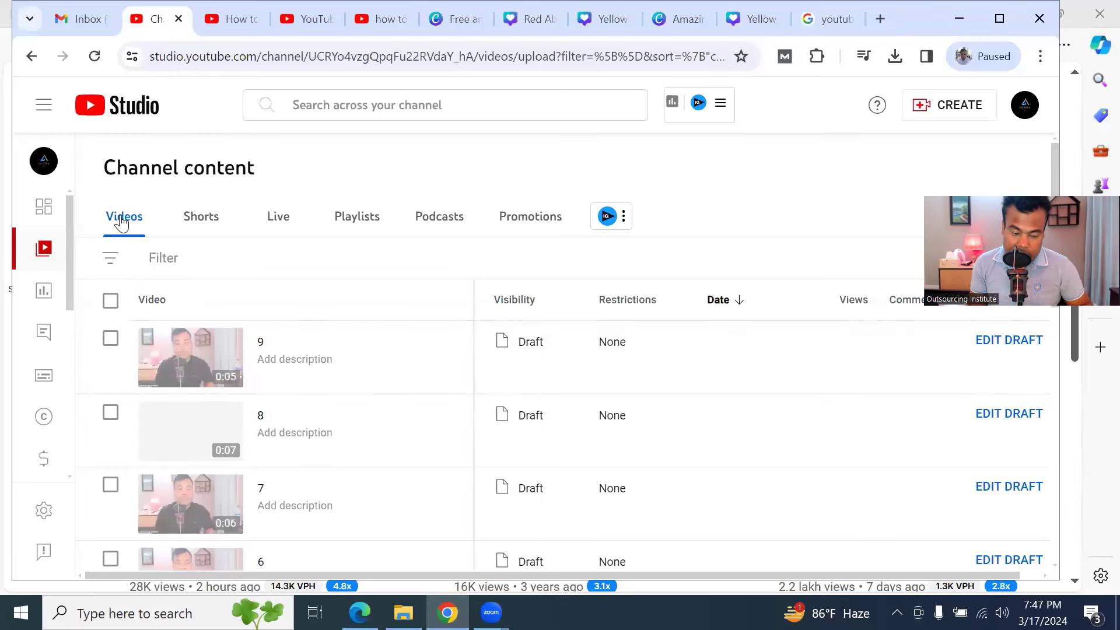
{"action": "scroll", "coordinate": [321, 432], "scroll_direction": "down", "scroll_amount": 10}
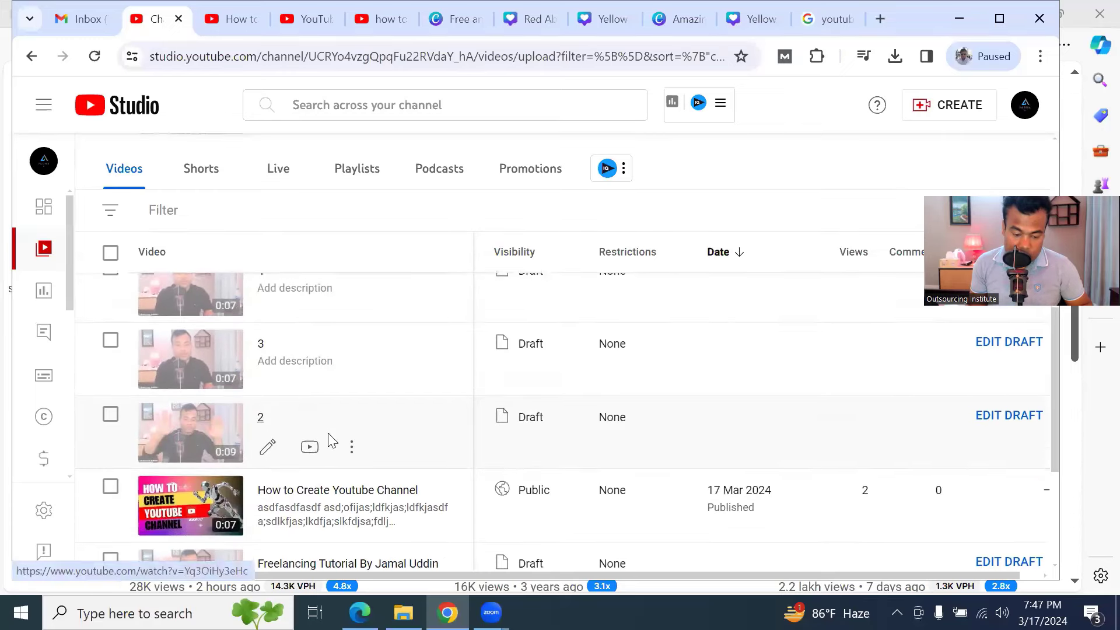
{"action": "scroll", "coordinate": [324, 439], "scroll_direction": "up", "scroll_amount": 3}
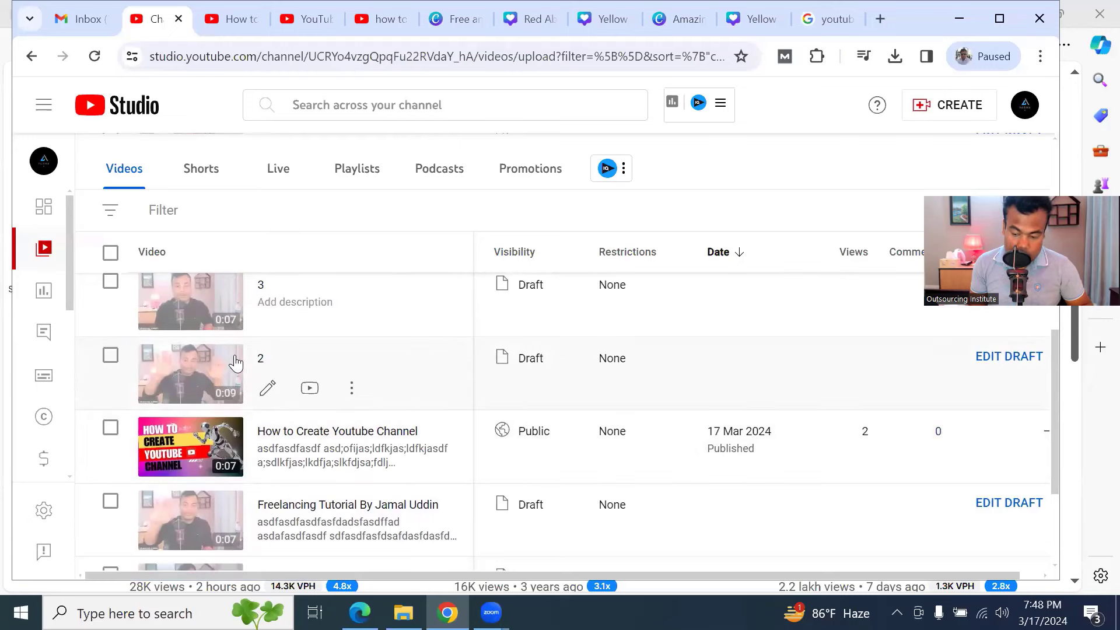
{"action": "left_click", "coordinate": [351, 389]}
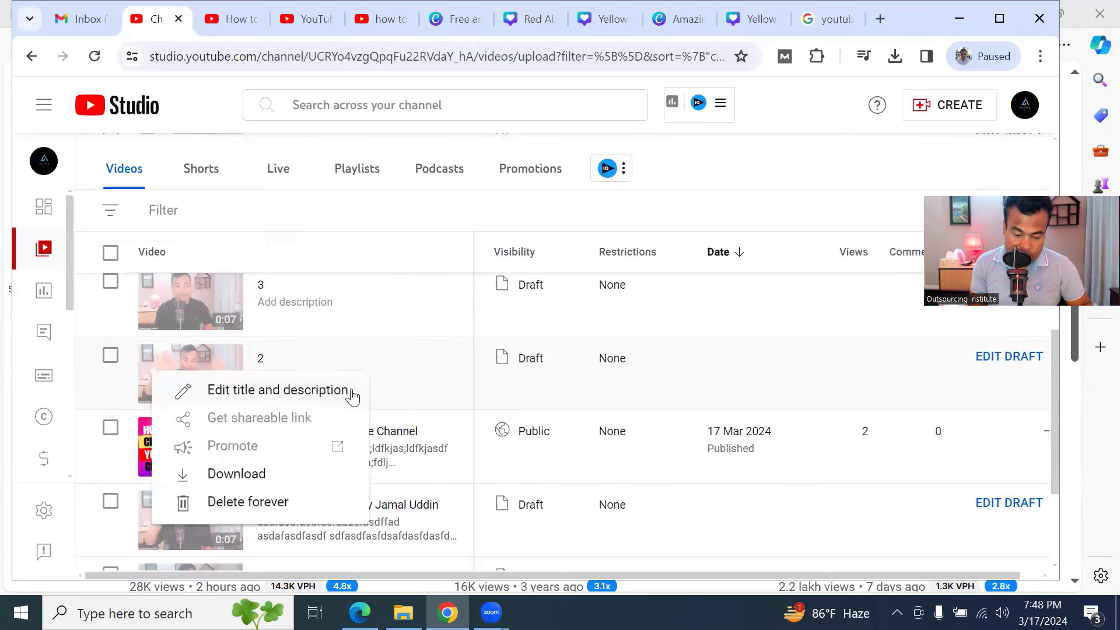
{"action": "left_click", "coordinate": [412, 387]}
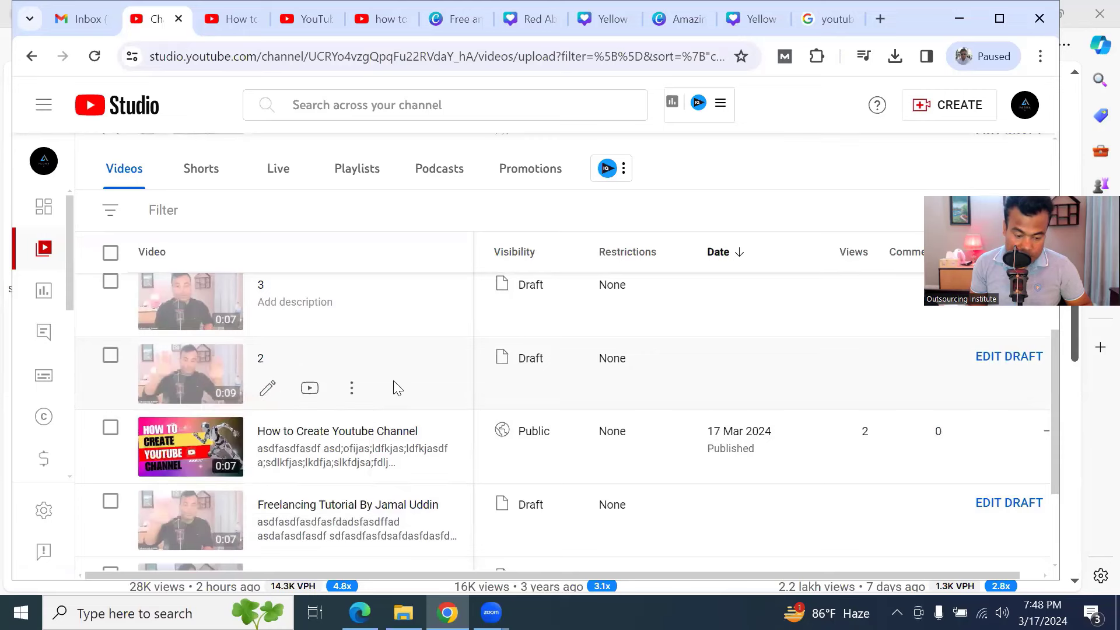
- Change video 2's title to '2sefsafsa' in its details
{"action": "left_click", "coordinate": [269, 390]}
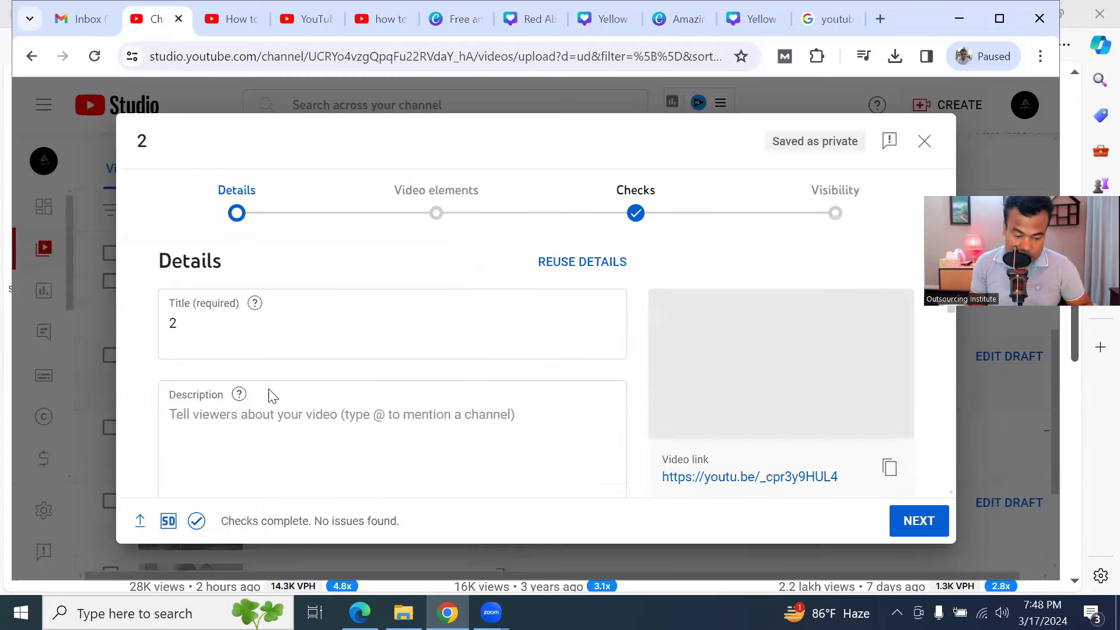
{"action": "left_click", "coordinate": [270, 327]}
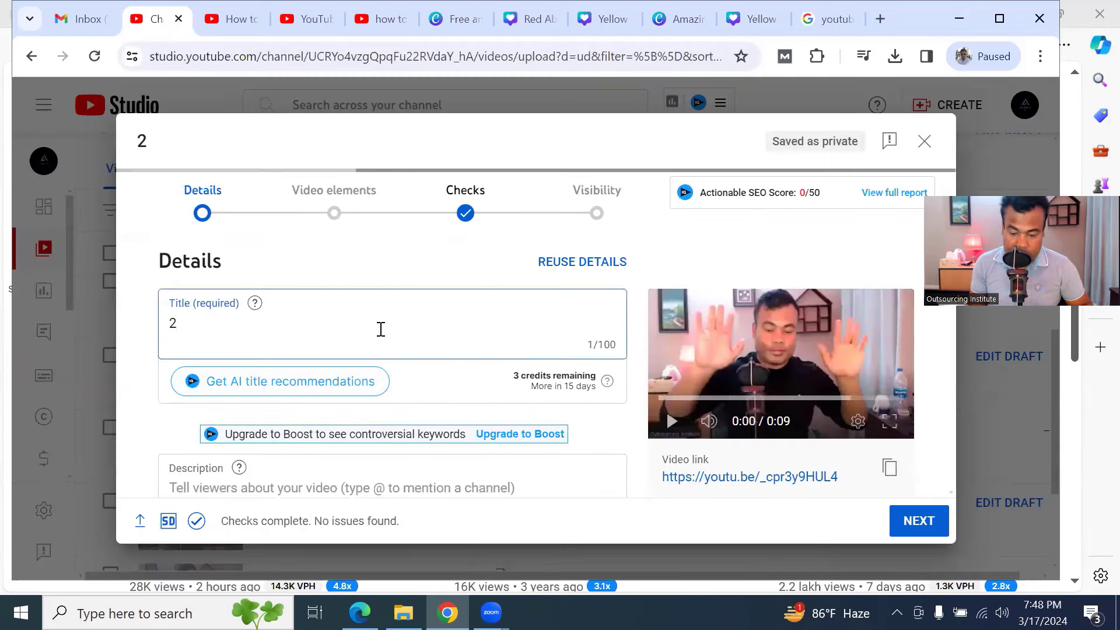
{"action": "type", "text": "sefsafsa"}
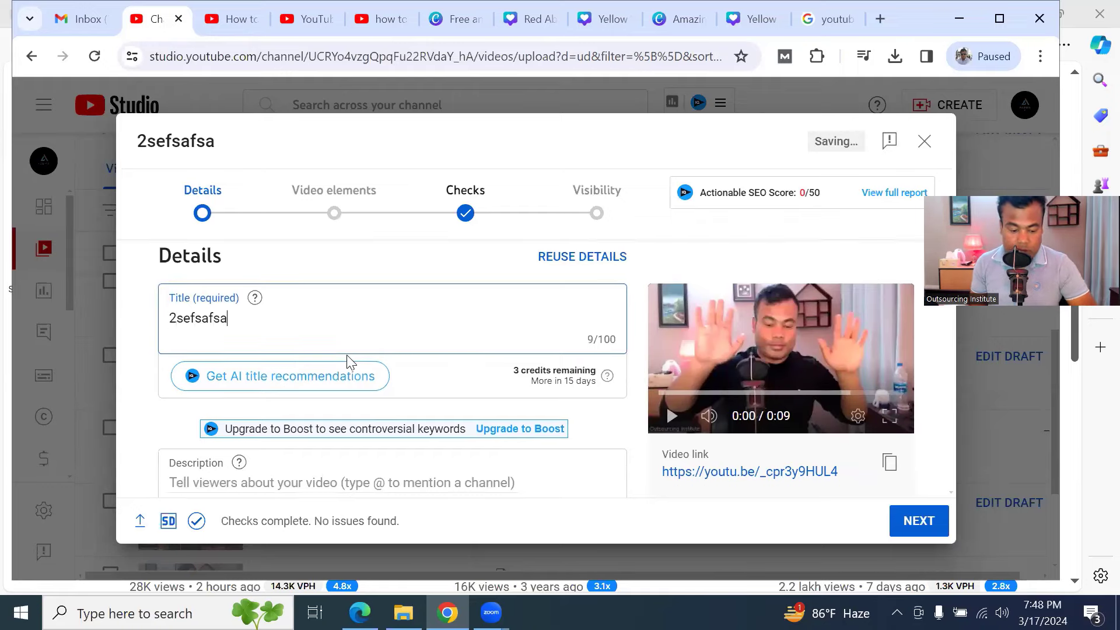
{"action": "scroll", "coordinate": [345, 357], "scroll_direction": "down", "scroll_amount": 3}
{"action": "scroll", "coordinate": [357, 366], "scroll_direction": "down", "scroll_amount": 4}
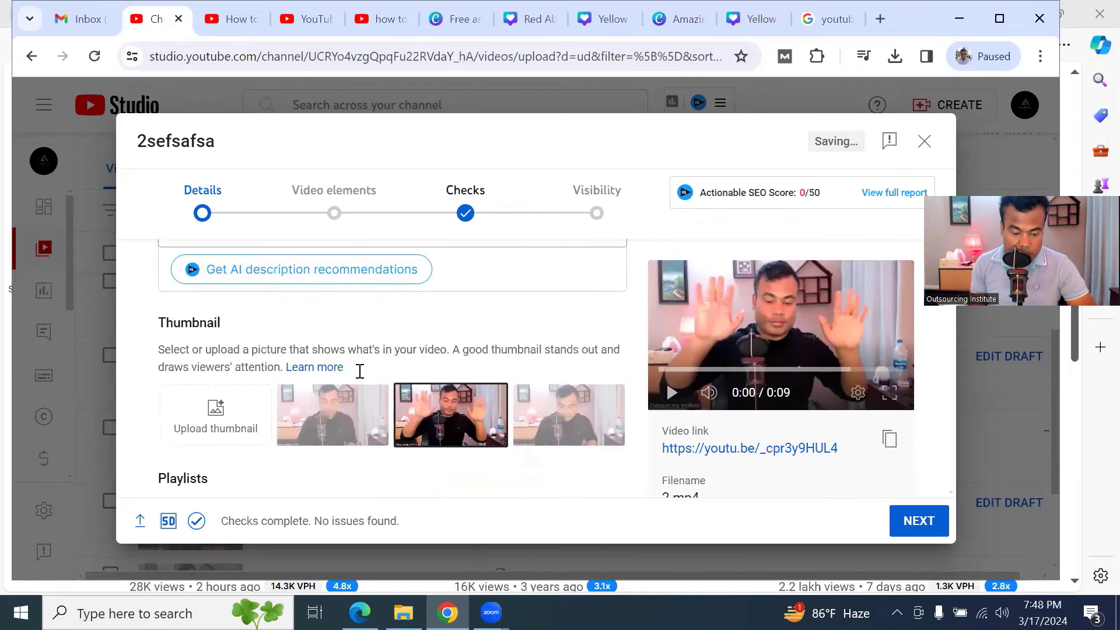
{"action": "scroll", "coordinate": [357, 367], "scroll_direction": "down", "scroll_amount": 5}
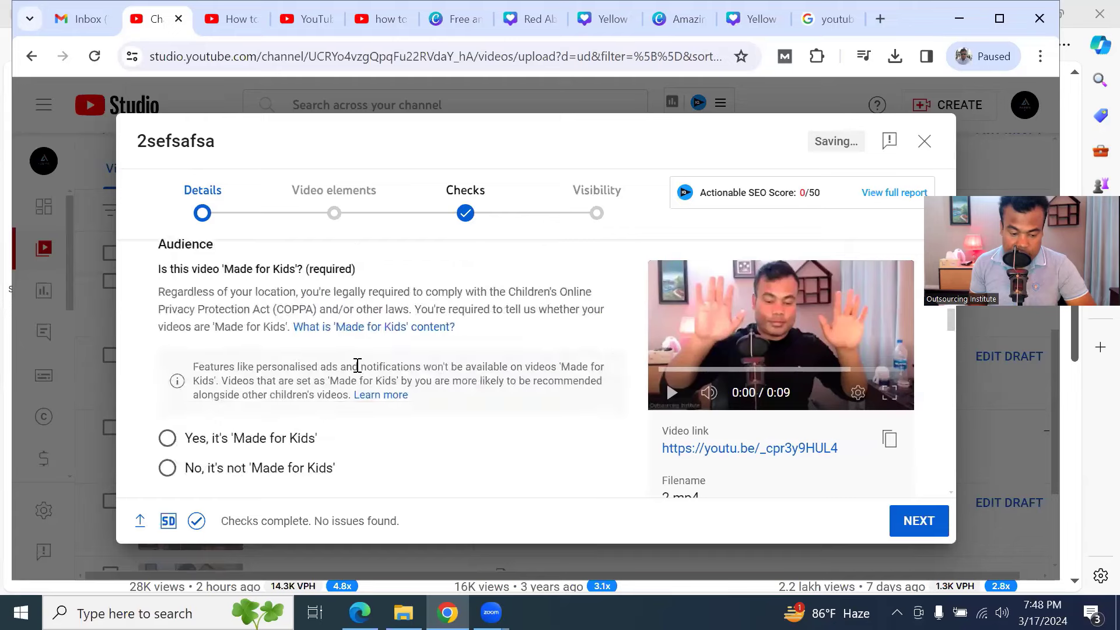
{"action": "scroll", "coordinate": [240, 386], "scroll_direction": "up", "scroll_amount": 3}
- Mark video 2 as not made for kids and publish it as Public
{"action": "left_click", "coordinate": [169, 385]}
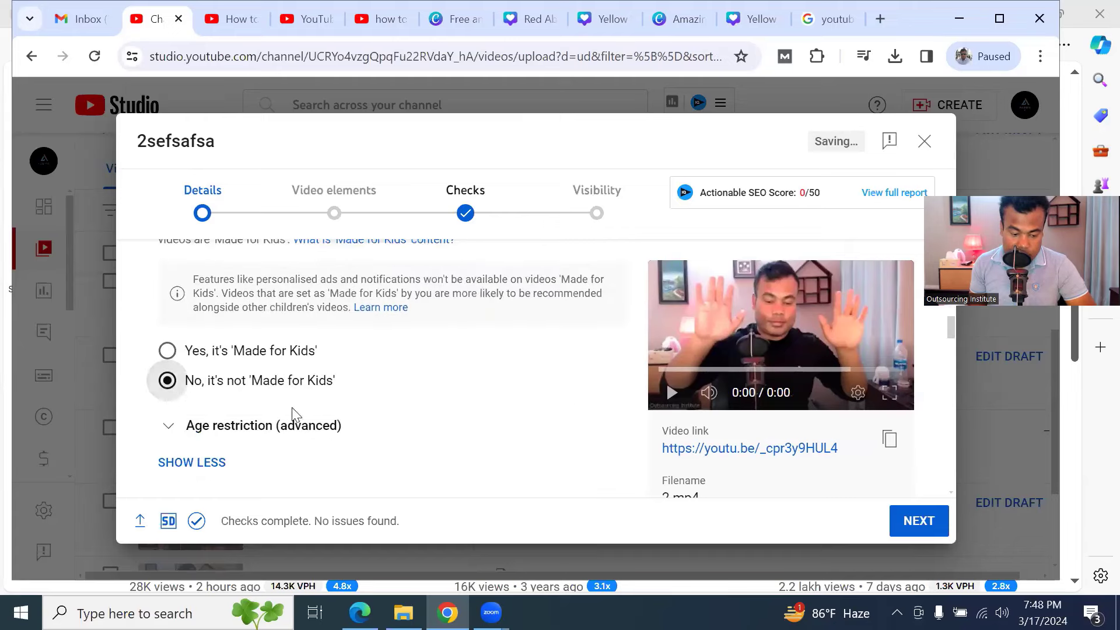
{"action": "scroll", "coordinate": [465, 412], "scroll_direction": "down", "scroll_amount": 10}
{"action": "scroll", "coordinate": [469, 420], "scroll_direction": "down", "scroll_amount": 3}
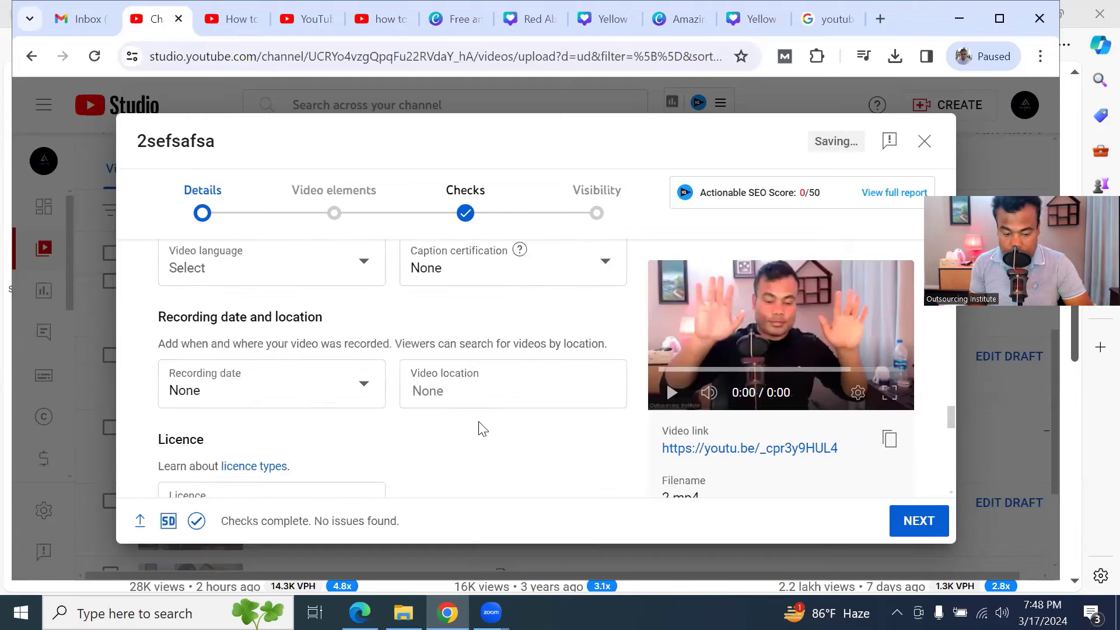
{"action": "scroll", "coordinate": [450, 417], "scroll_direction": "up", "scroll_amount": 5}
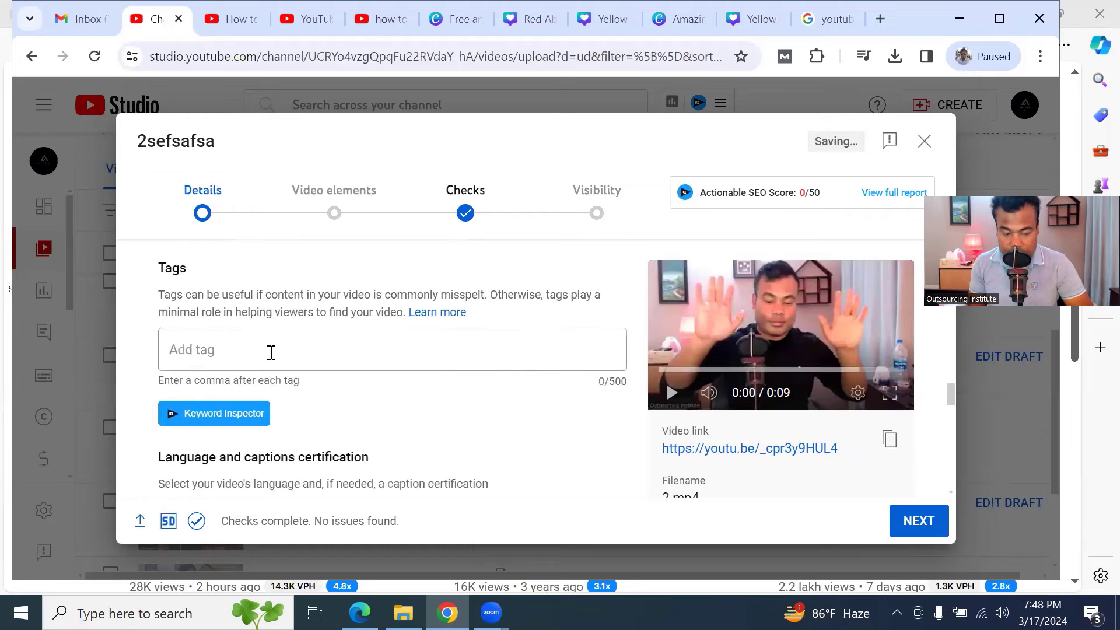
{"action": "scroll", "coordinate": [437, 443], "scroll_direction": "down", "scroll_amount": 6}
{"action": "scroll", "coordinate": [442, 445], "scroll_direction": "down", "scroll_amount": 2}
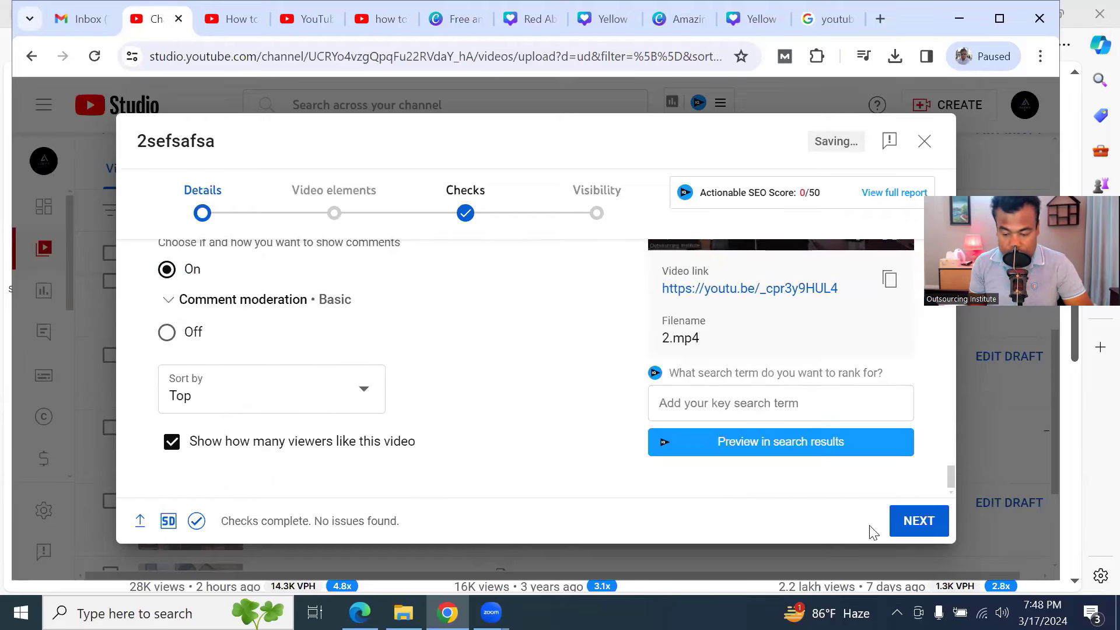
{"action": "left_click", "coordinate": [932, 526]}
{"action": "left_click", "coordinate": [920, 528]}
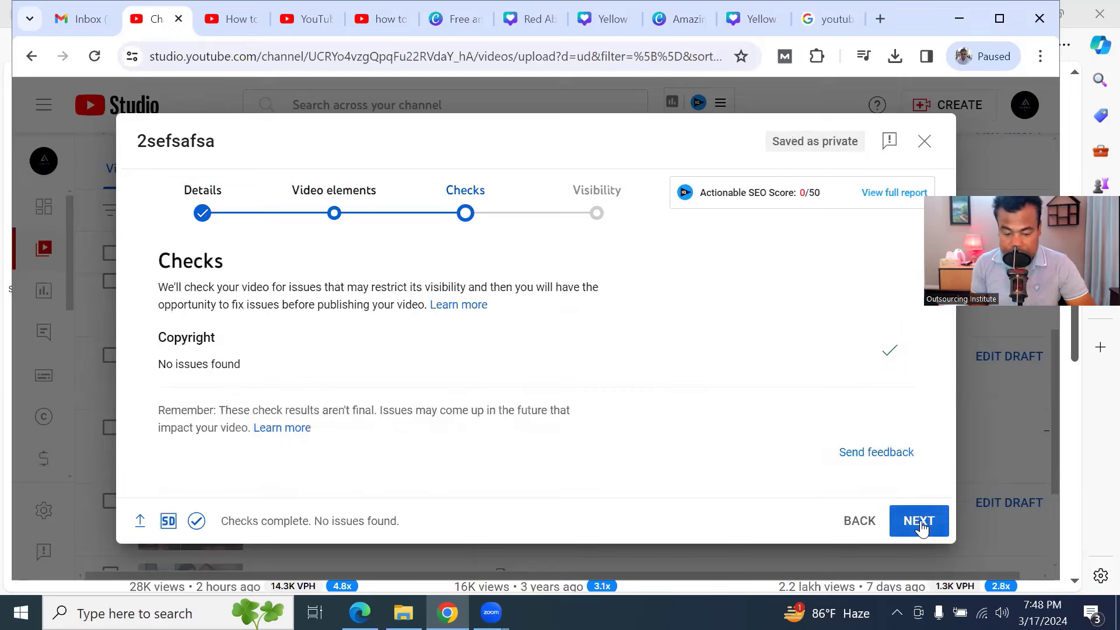
{"action": "left_click", "coordinate": [920, 528]}
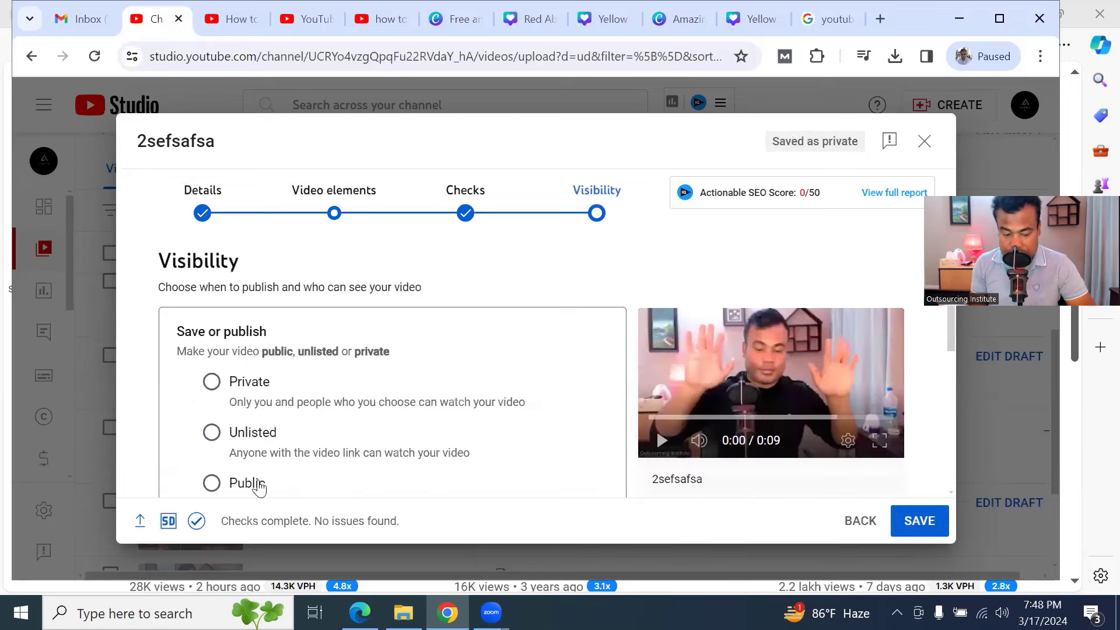
{"action": "left_click", "coordinate": [259, 484]}
{"action": "left_click", "coordinate": [925, 528]}
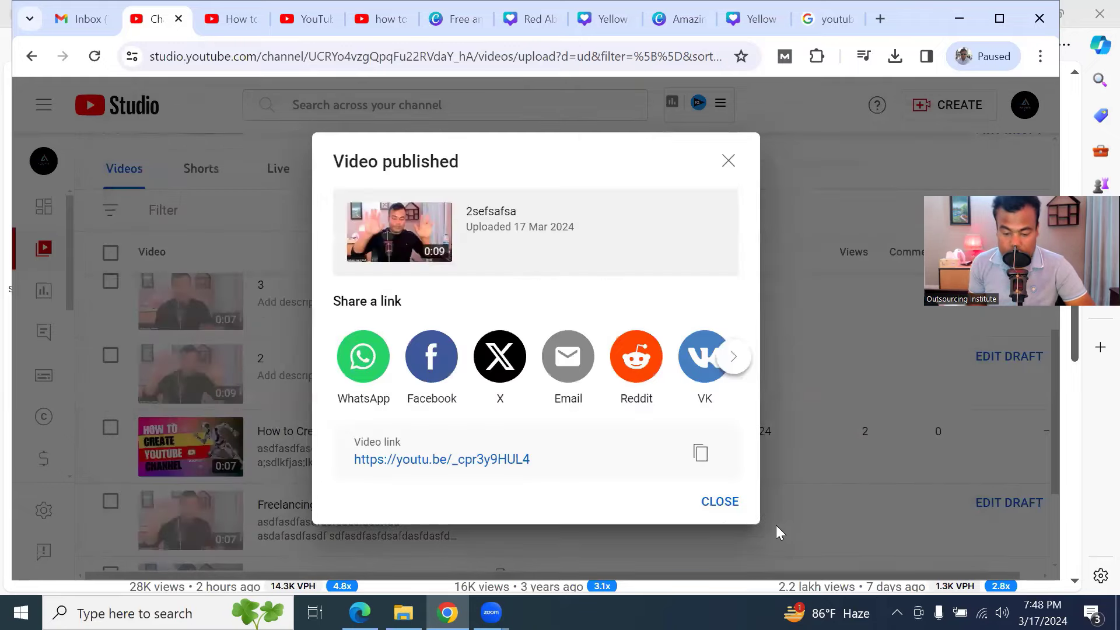
- Close the published confirmation and bring up video 3's full details
{"action": "left_click", "coordinate": [718, 502]}
{"action": "scroll", "coordinate": [293, 375], "scroll_direction": "up", "scroll_amount": 3}
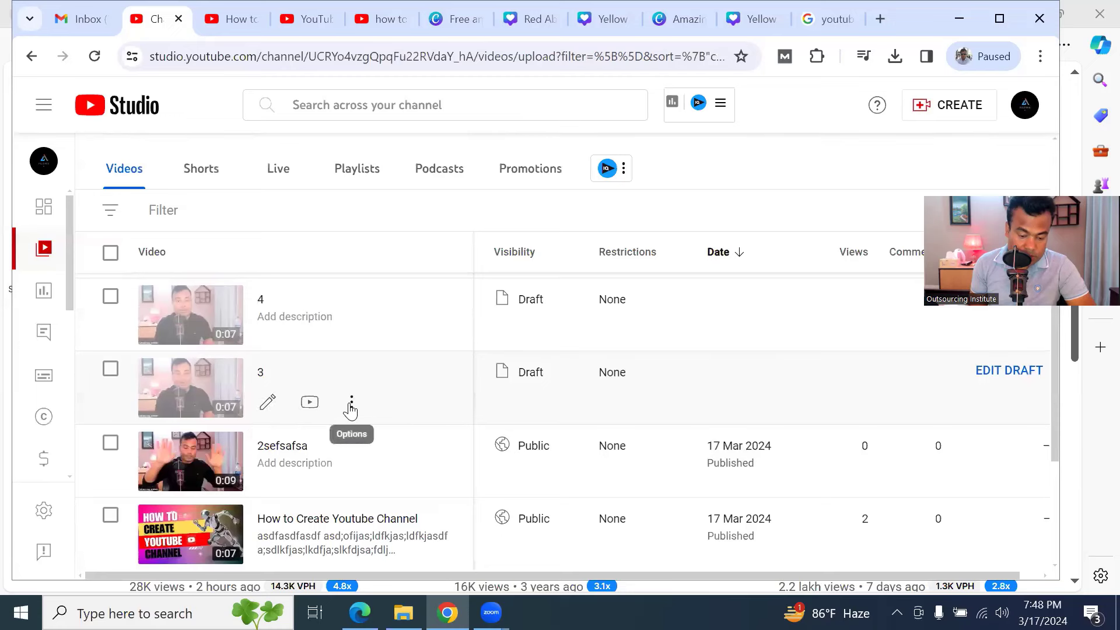
{"action": "left_click", "coordinate": [351, 403]}
{"action": "left_click", "coordinate": [309, 405]}
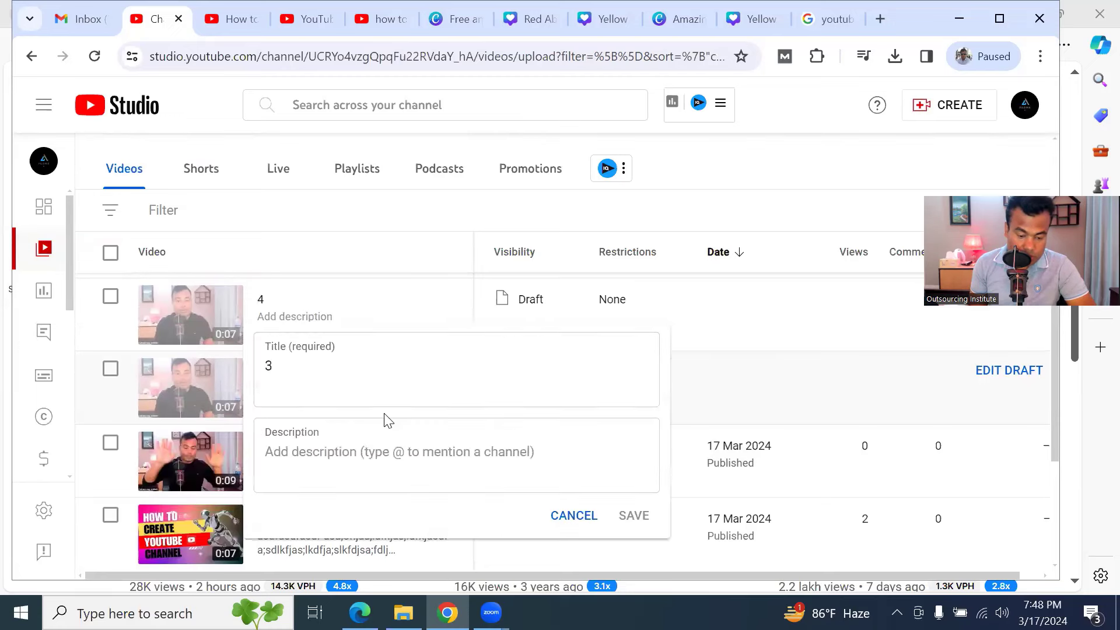
{"action": "left_click", "coordinate": [245, 400]}
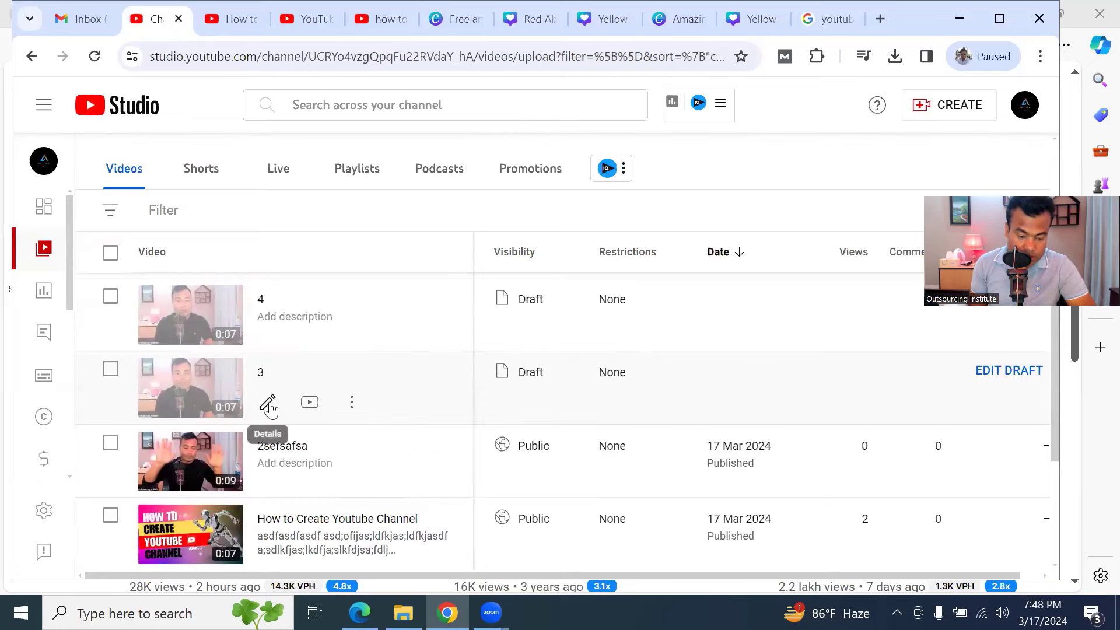
{"action": "left_click", "coordinate": [269, 404]}
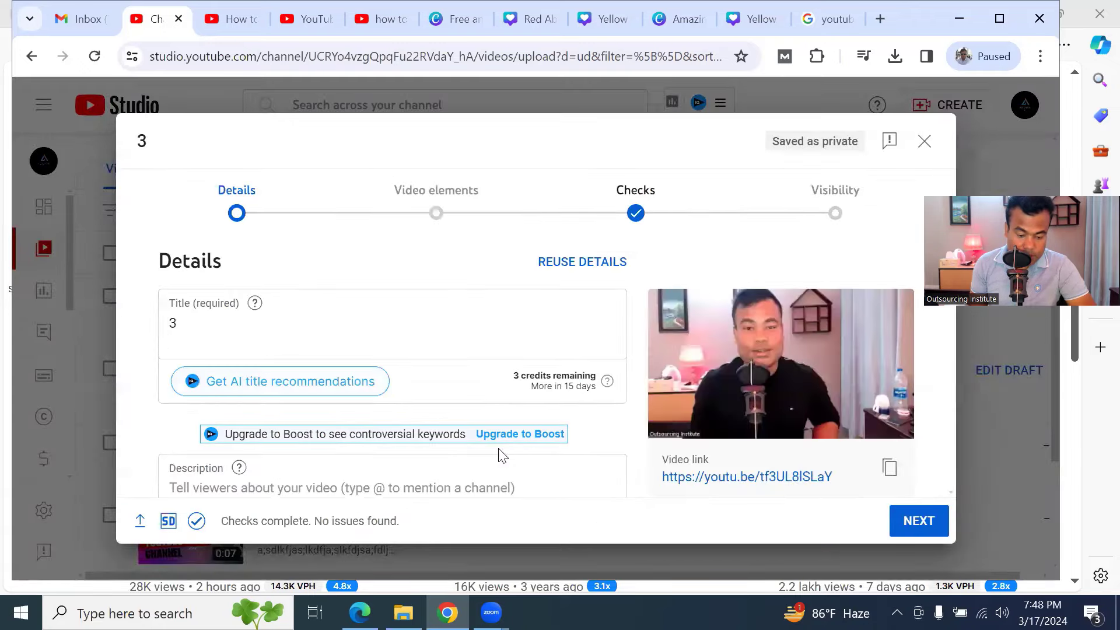
- Mark video 3 as not made for kids, publish it as Public, and close the confirmation
{"action": "scroll", "coordinate": [500, 450], "scroll_direction": "down", "scroll_amount": 4}
{"action": "scroll", "coordinate": [489, 420], "scroll_direction": "down", "scroll_amount": 8}
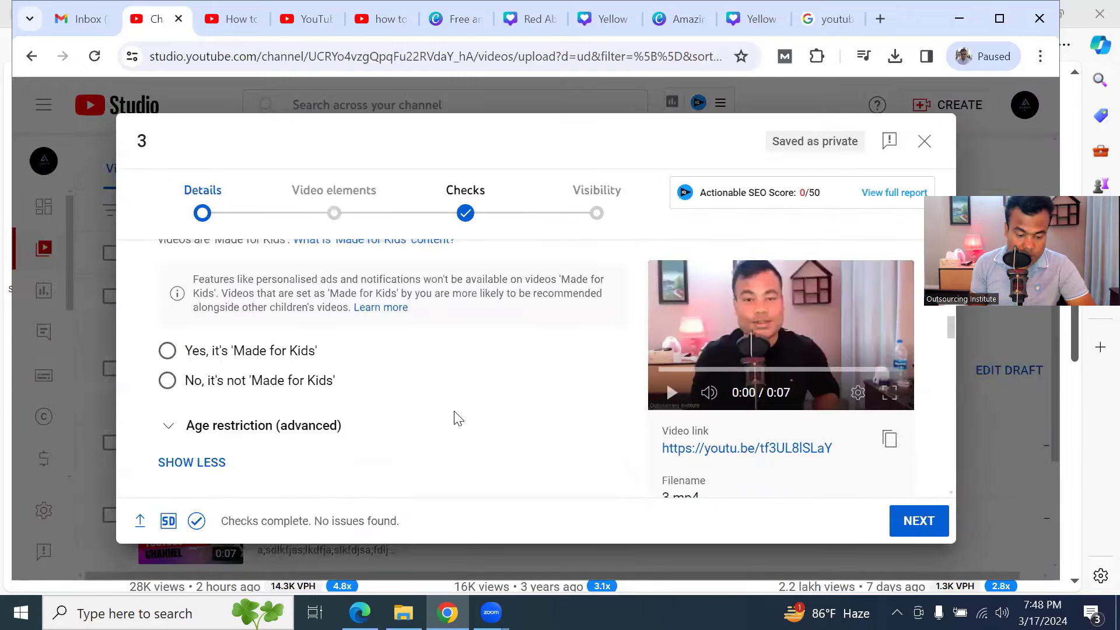
{"action": "left_click", "coordinate": [270, 388]}
{"action": "scroll", "coordinate": [516, 423], "scroll_direction": "down", "scroll_amount": 12}
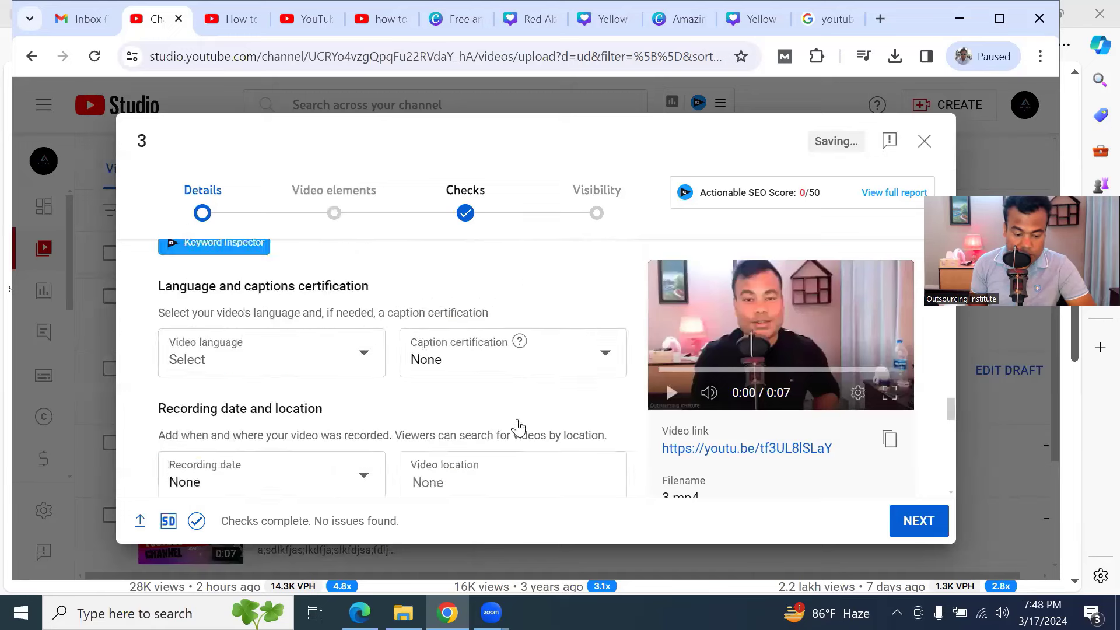
{"action": "scroll", "coordinate": [519, 427], "scroll_direction": "down", "scroll_amount": 8}
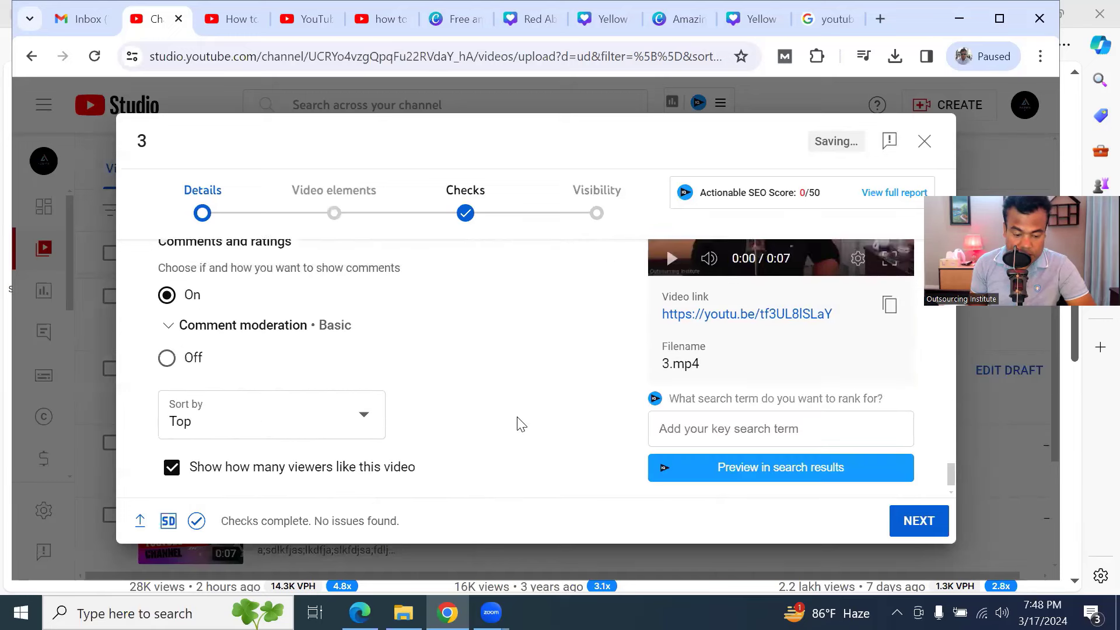
{"action": "left_click", "coordinate": [915, 522]}
{"action": "left_click", "coordinate": [916, 523]}
{"action": "left_click", "coordinate": [916, 522]}
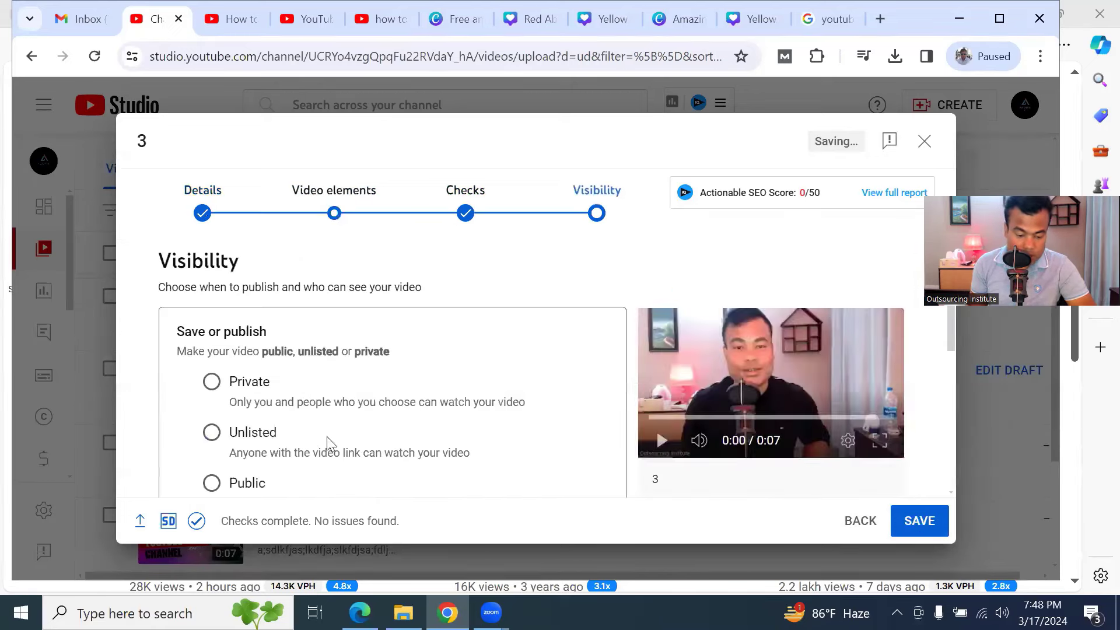
{"action": "left_click", "coordinate": [250, 492]}
{"action": "scroll", "coordinate": [565, 407], "scroll_direction": "down", "scroll_amount": 3}
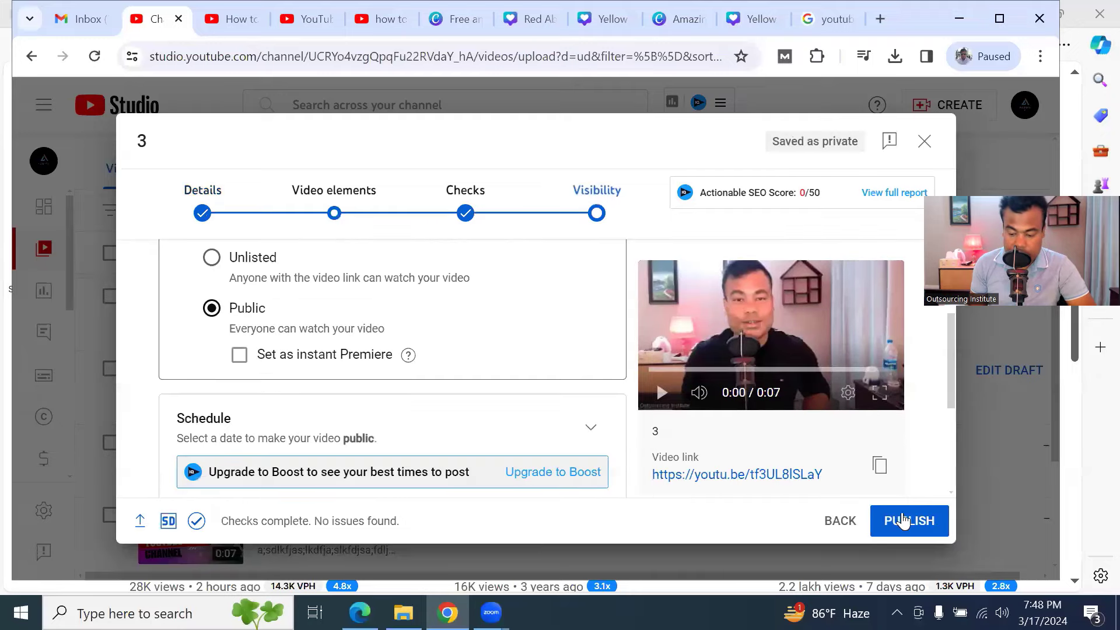
{"action": "left_click", "coordinate": [903, 519]}
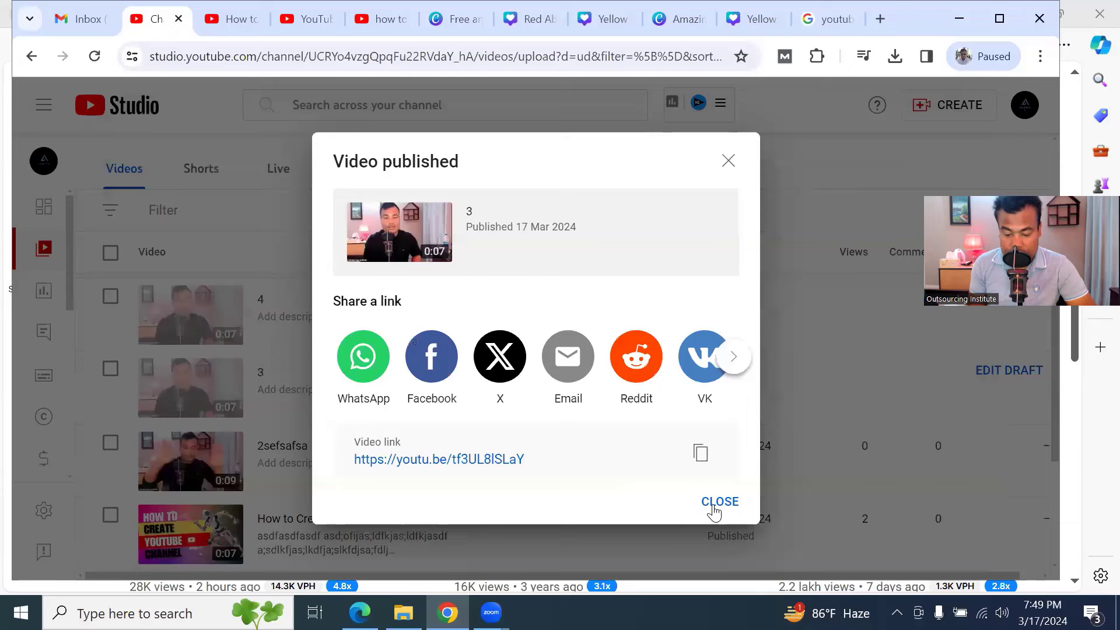
{"action": "left_click", "coordinate": [718, 502]}
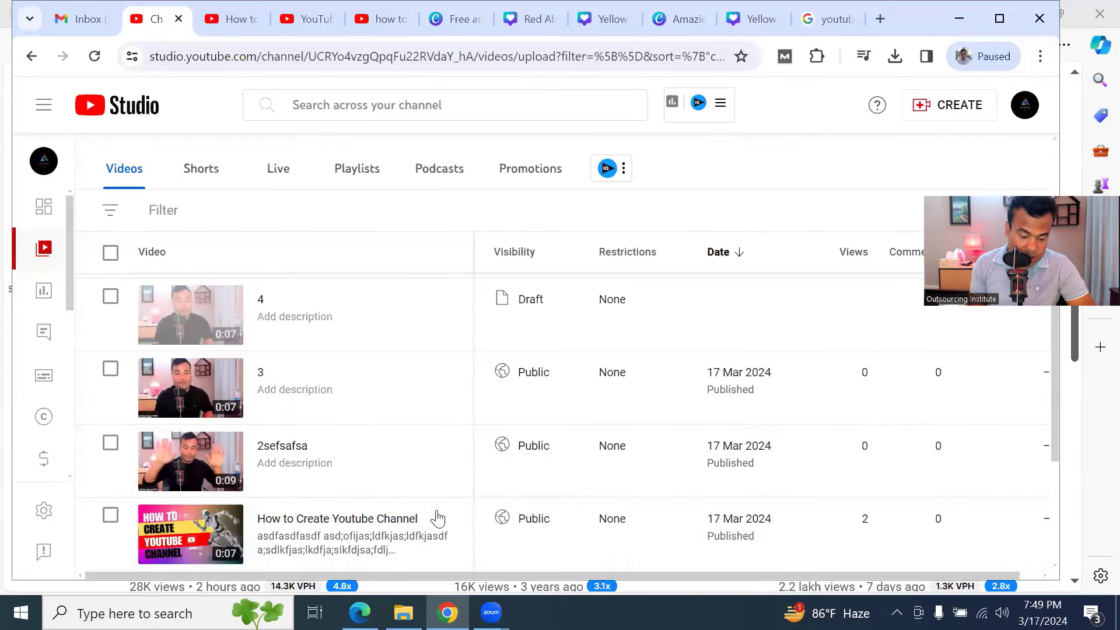
- Go to draft video 9's details and mark it not made for kids
{"action": "left_click", "coordinate": [269, 409]}
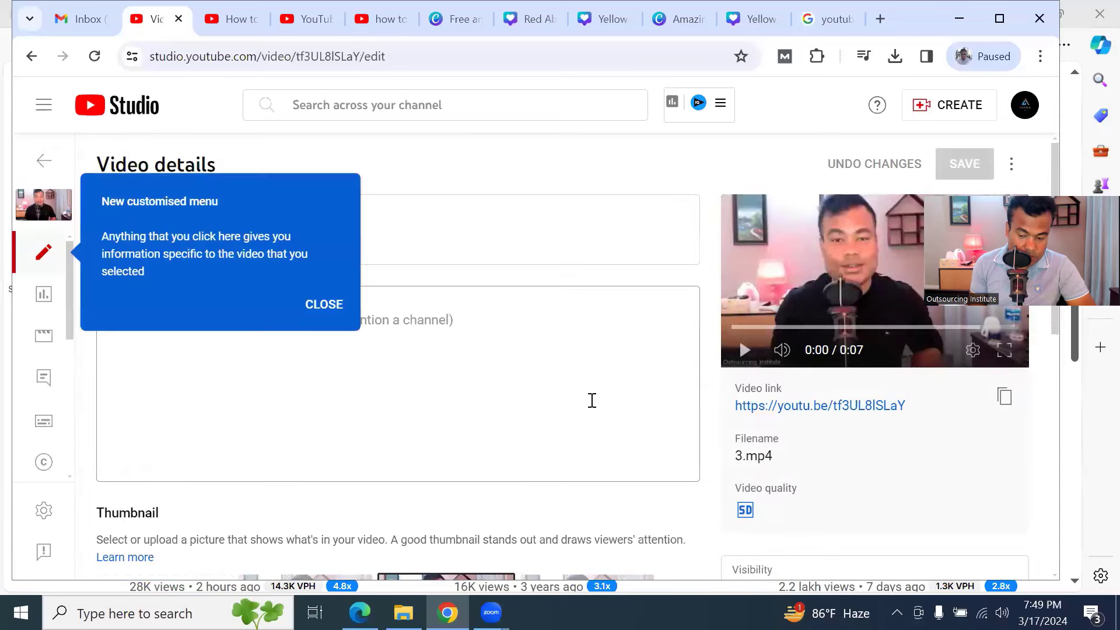
{"action": "left_click", "coordinate": [45, 157]}
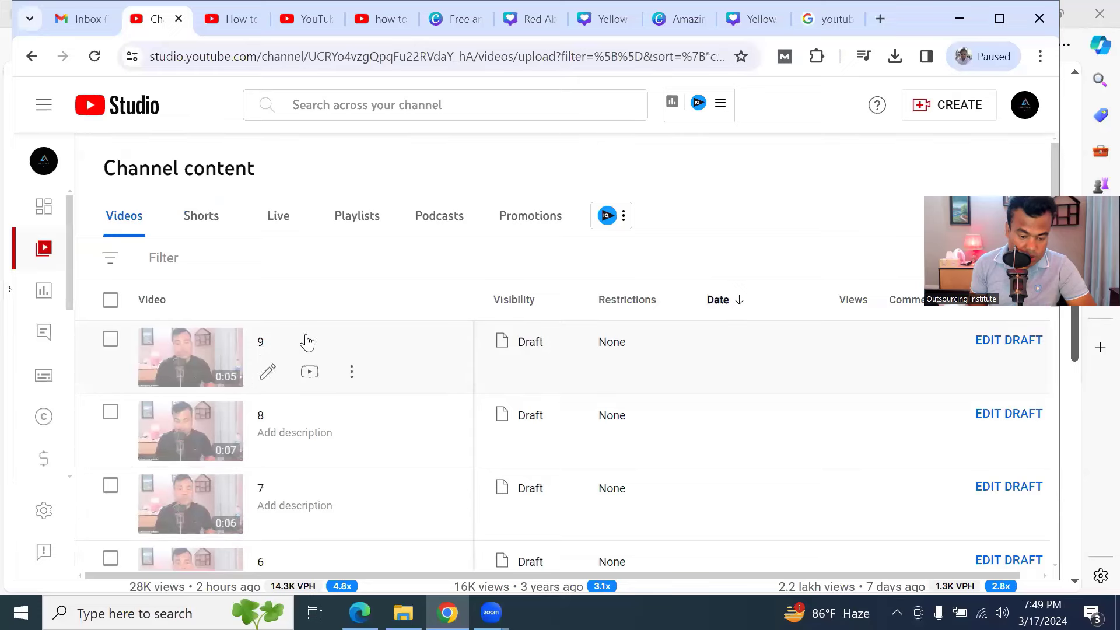
{"action": "left_click", "coordinate": [268, 373]}
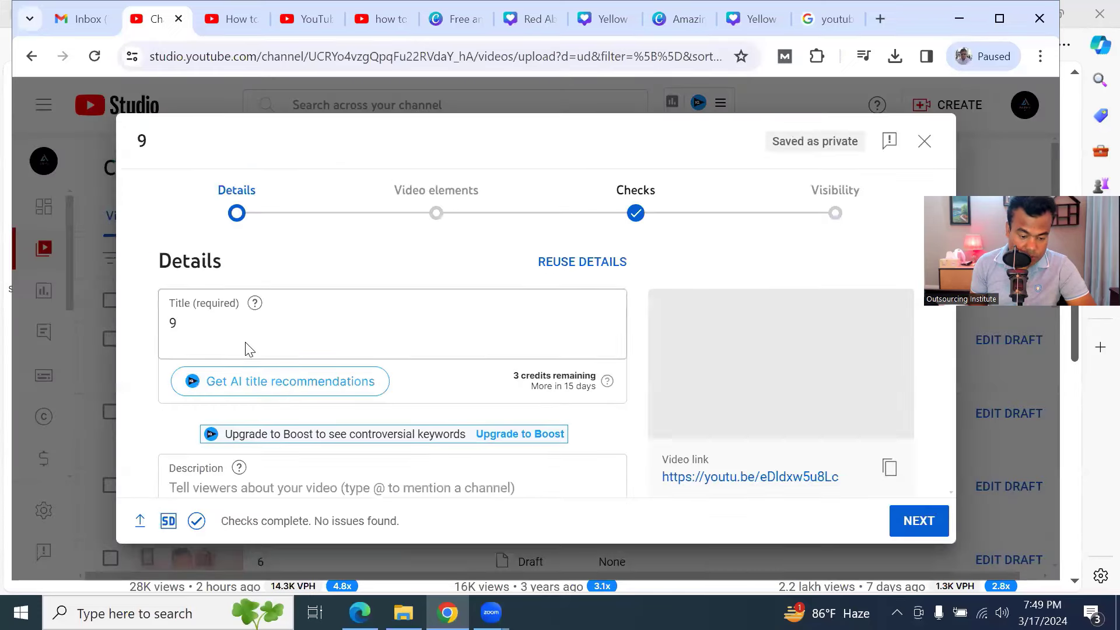
{"action": "scroll", "coordinate": [363, 392], "scroll_direction": "down", "scroll_amount": 5}
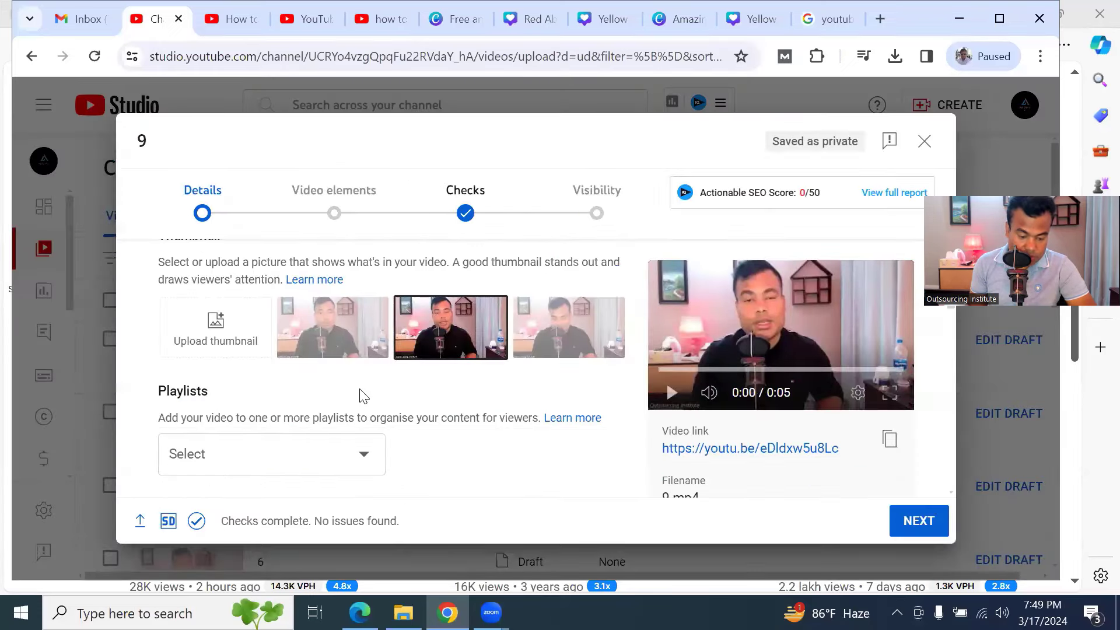
{"action": "scroll", "coordinate": [362, 395], "scroll_direction": "down", "scroll_amount": 10}
{"action": "scroll", "coordinate": [356, 394], "scroll_direction": "down", "scroll_amount": 15}
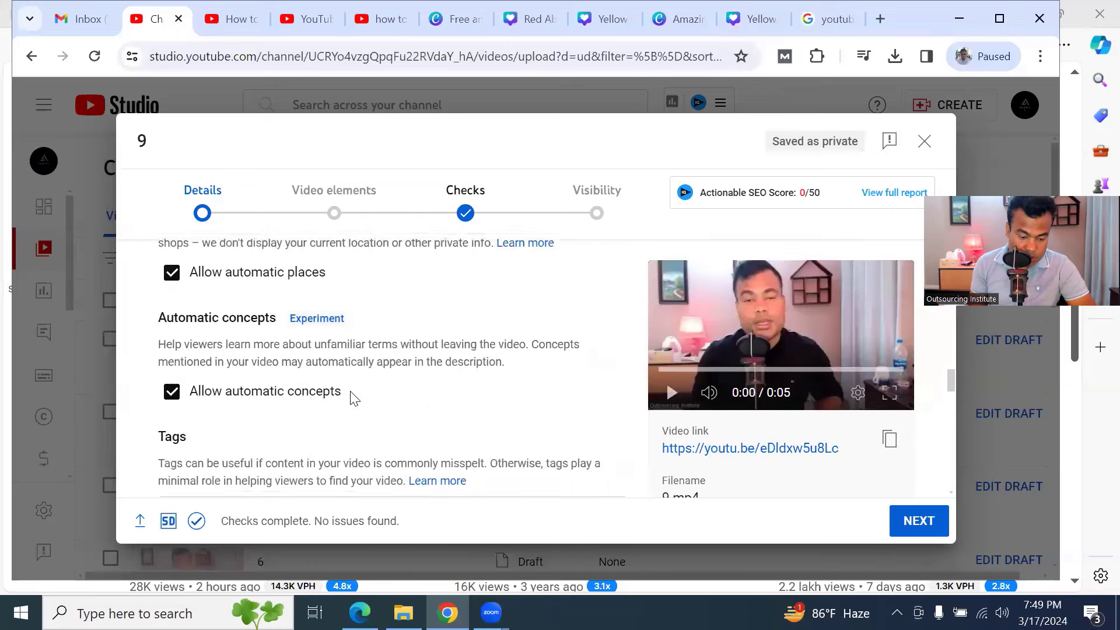
{"action": "scroll", "coordinate": [283, 375], "scroll_direction": "down", "scroll_amount": 1}
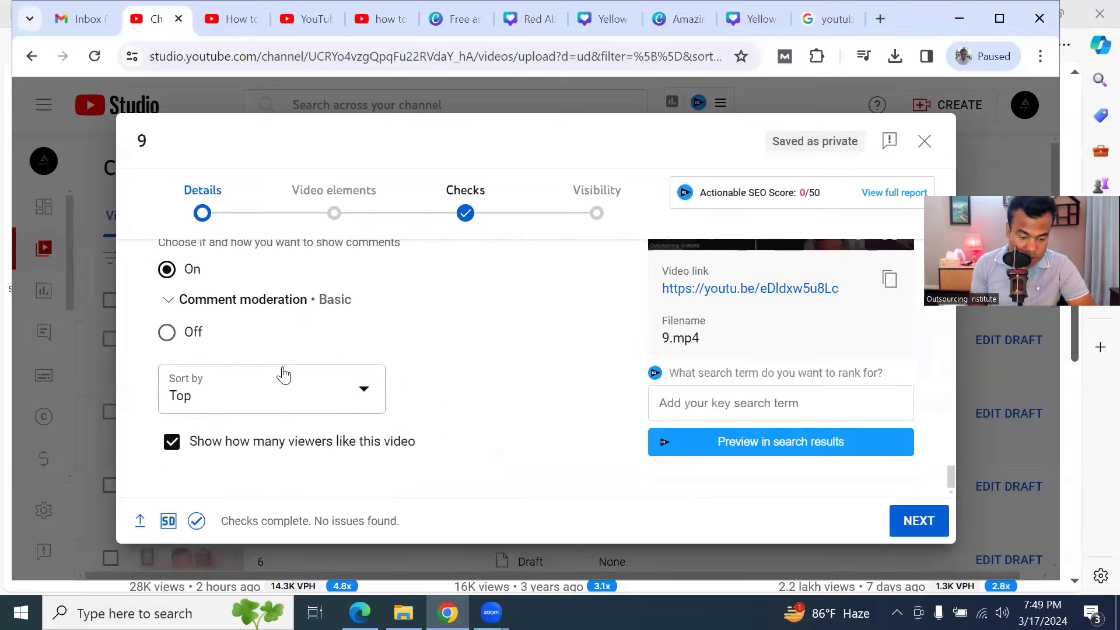
{"action": "scroll", "coordinate": [333, 383], "scroll_direction": "up", "scroll_amount": 6}
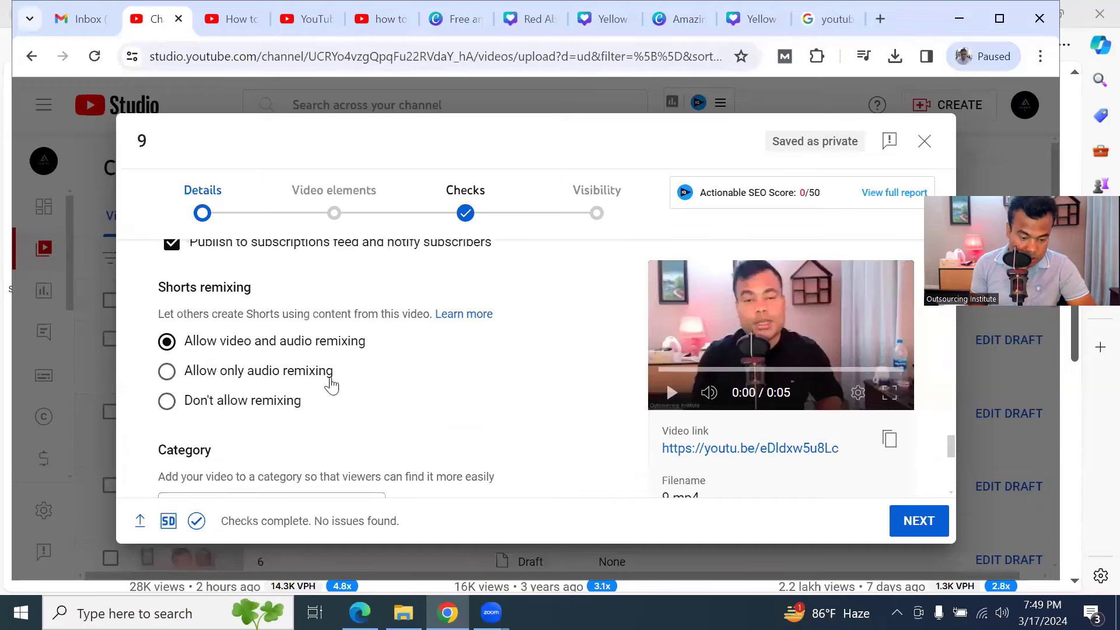
{"action": "scroll", "coordinate": [251, 406], "scroll_direction": "up", "scroll_amount": 10}
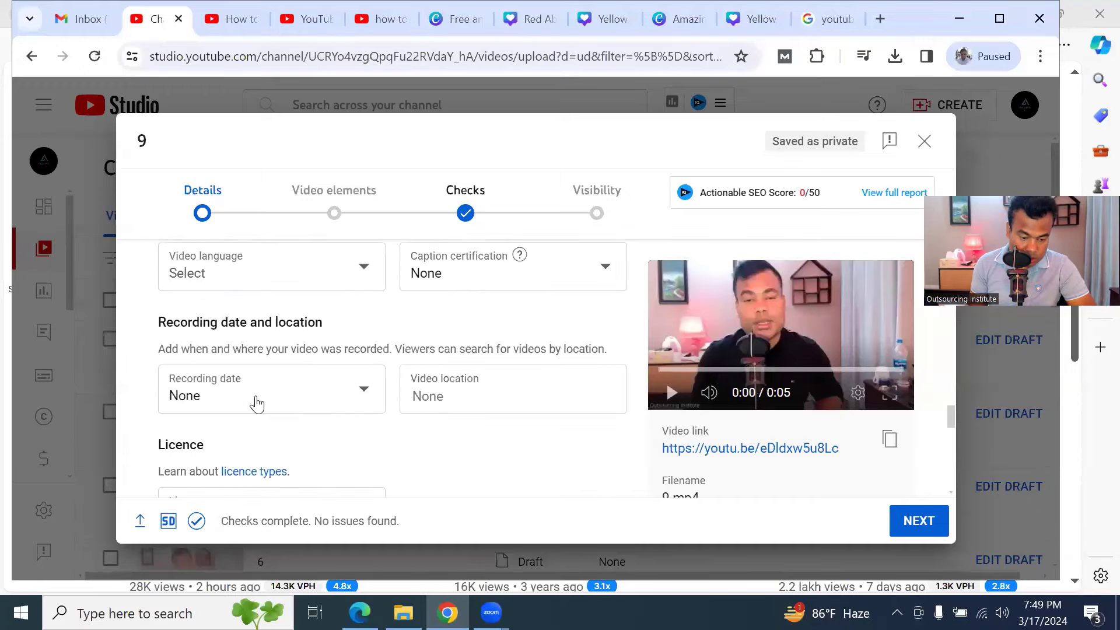
{"action": "scroll", "coordinate": [271, 398], "scroll_direction": "up", "scroll_amount": 10}
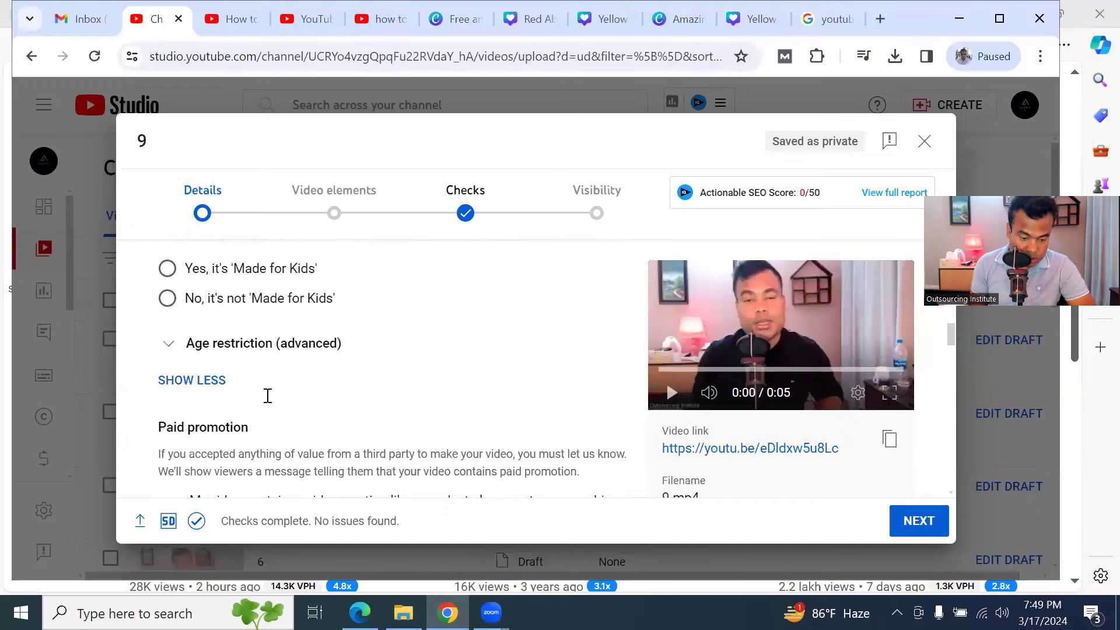
{"action": "left_click", "coordinate": [255, 390]}
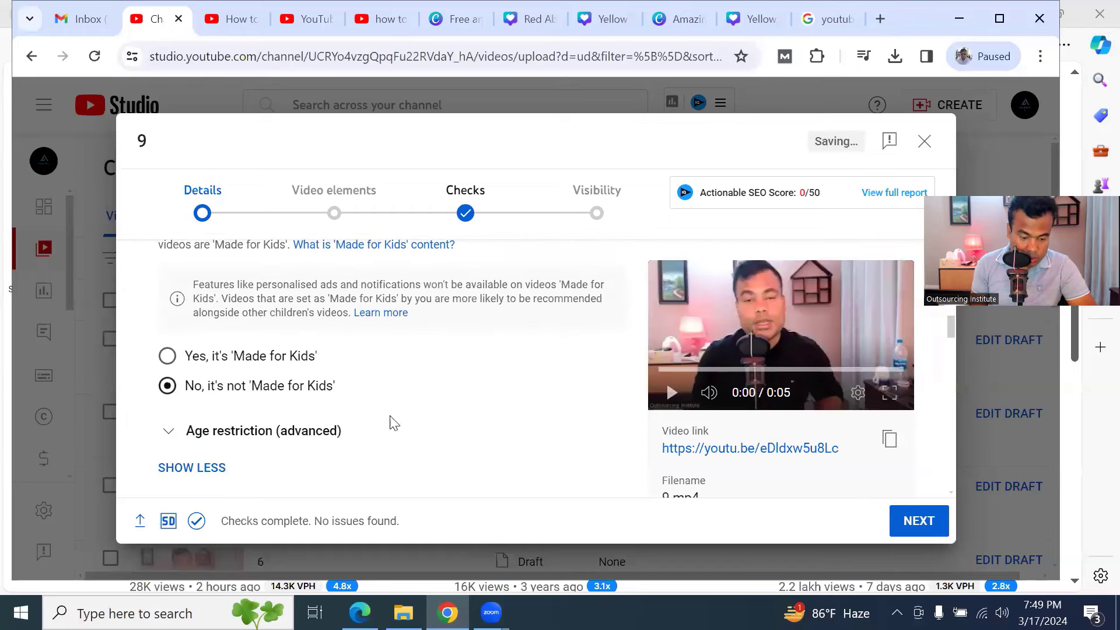
- Publish video 9 as Public and close the confirmation
{"action": "left_click", "coordinate": [923, 528]}
{"action": "left_click", "coordinate": [919, 521]}
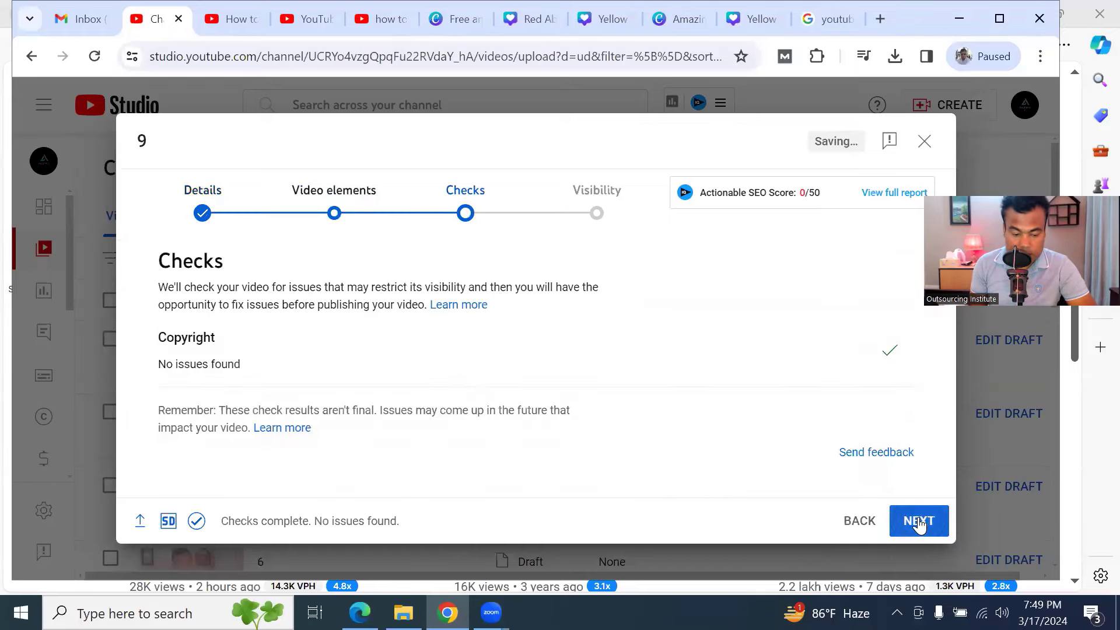
{"action": "left_click", "coordinate": [920, 521]}
{"action": "scroll", "coordinate": [315, 461], "scroll_direction": "down", "scroll_amount": 2}
{"action": "left_click", "coordinate": [246, 403]}
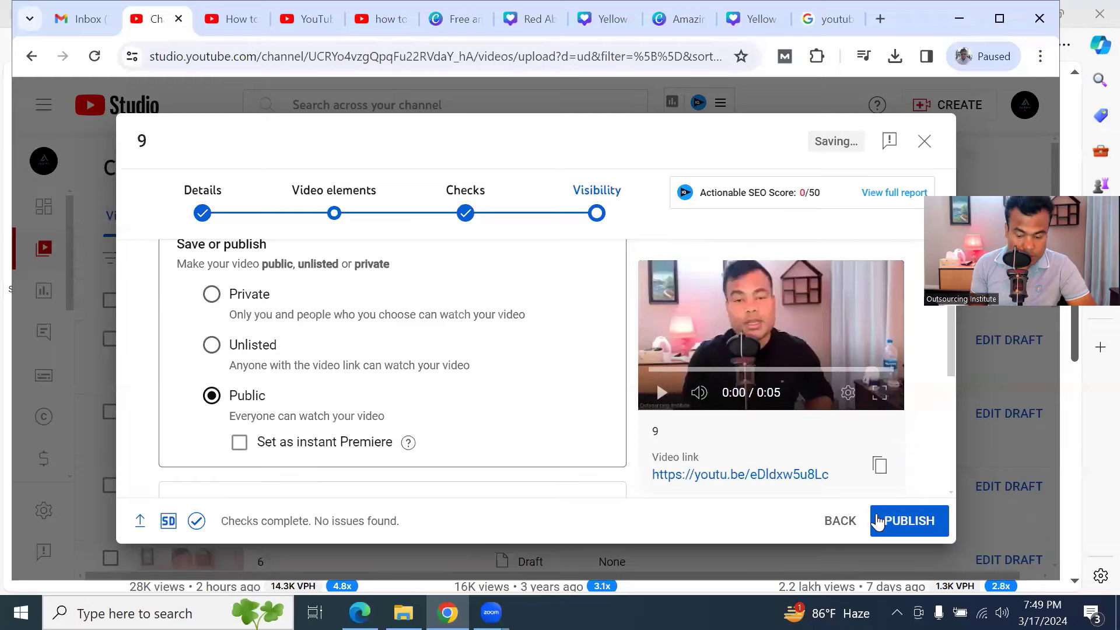
{"action": "left_click", "coordinate": [891, 524]}
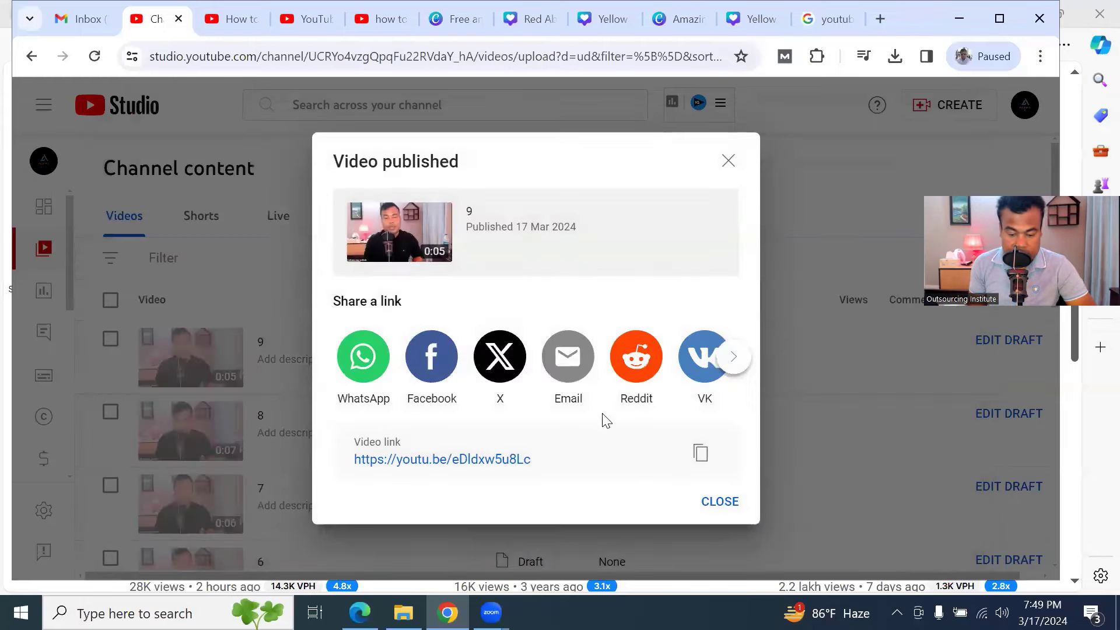
{"action": "left_click", "coordinate": [709, 502]}
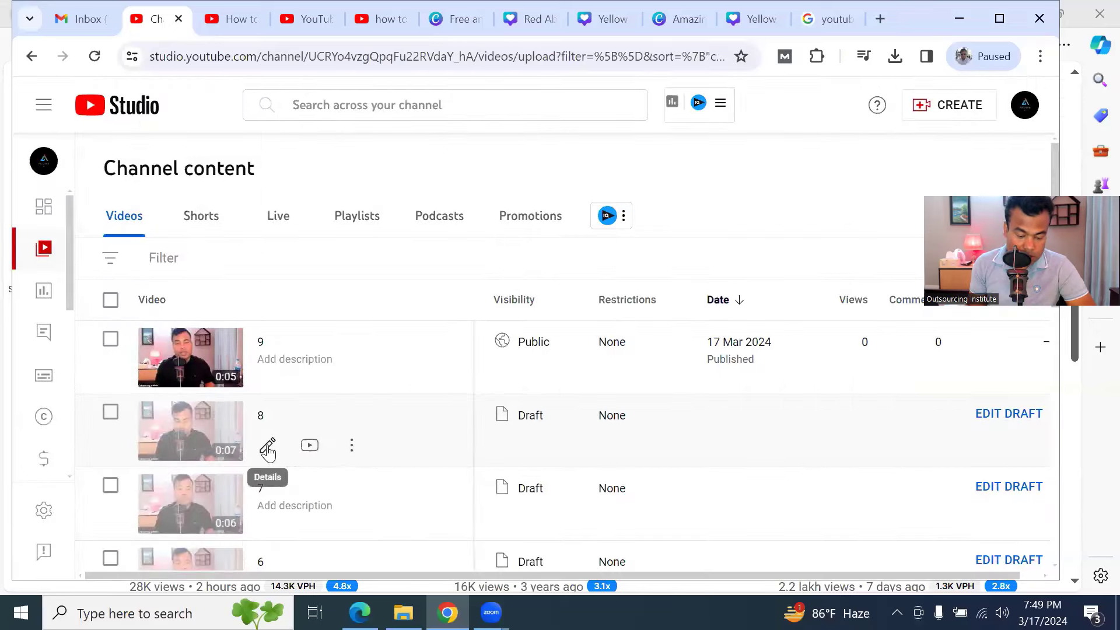
- Mark draft video 8 as not made for kids
{"action": "left_click", "coordinate": [268, 447]}
{"action": "scroll", "coordinate": [330, 381], "scroll_direction": "down", "scroll_amount": 2}
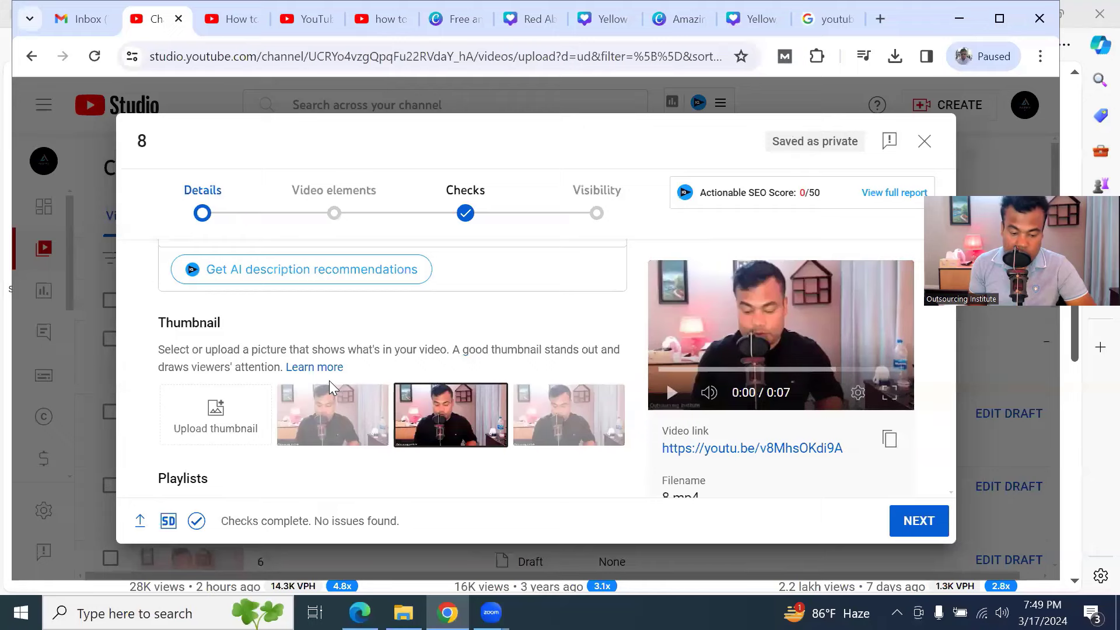
{"action": "scroll", "coordinate": [324, 385], "scroll_direction": "down", "scroll_amount": 3}
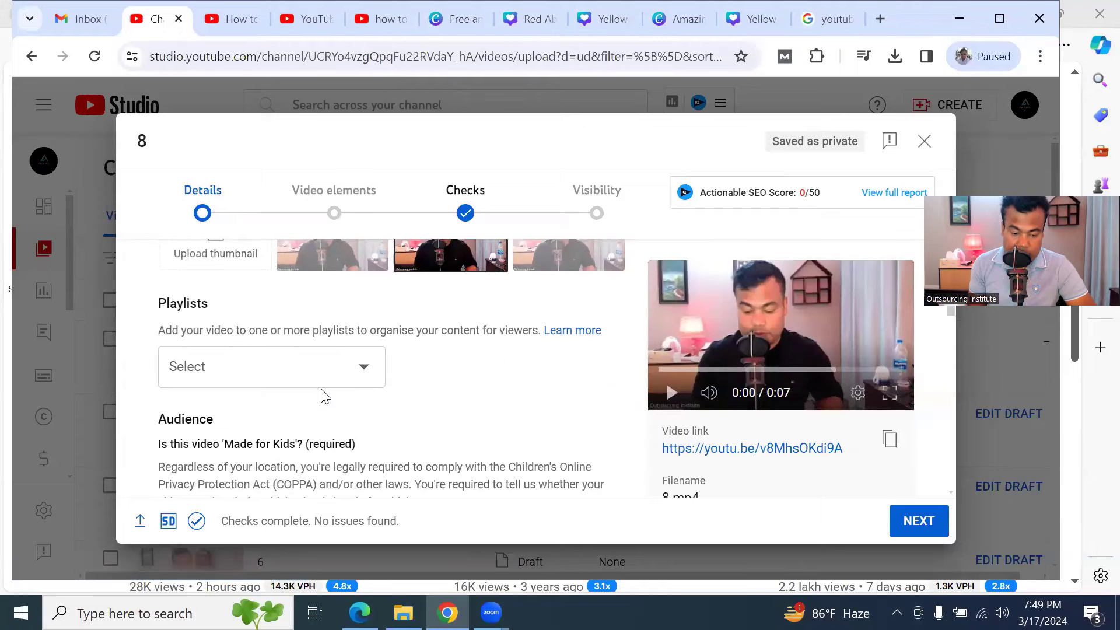
{"action": "scroll", "coordinate": [439, 400], "scroll_direction": "down", "scroll_amount": 3}
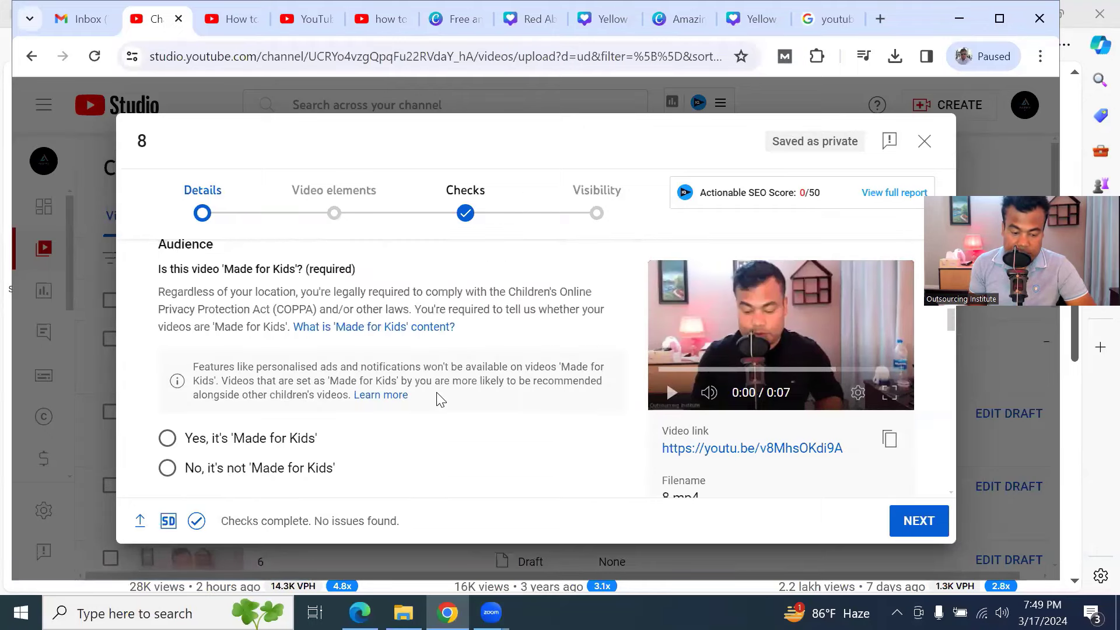
{"action": "left_click", "coordinate": [201, 469]}
- Publish video 8 as Public and close the confirmation
{"action": "left_click", "coordinate": [914, 524]}
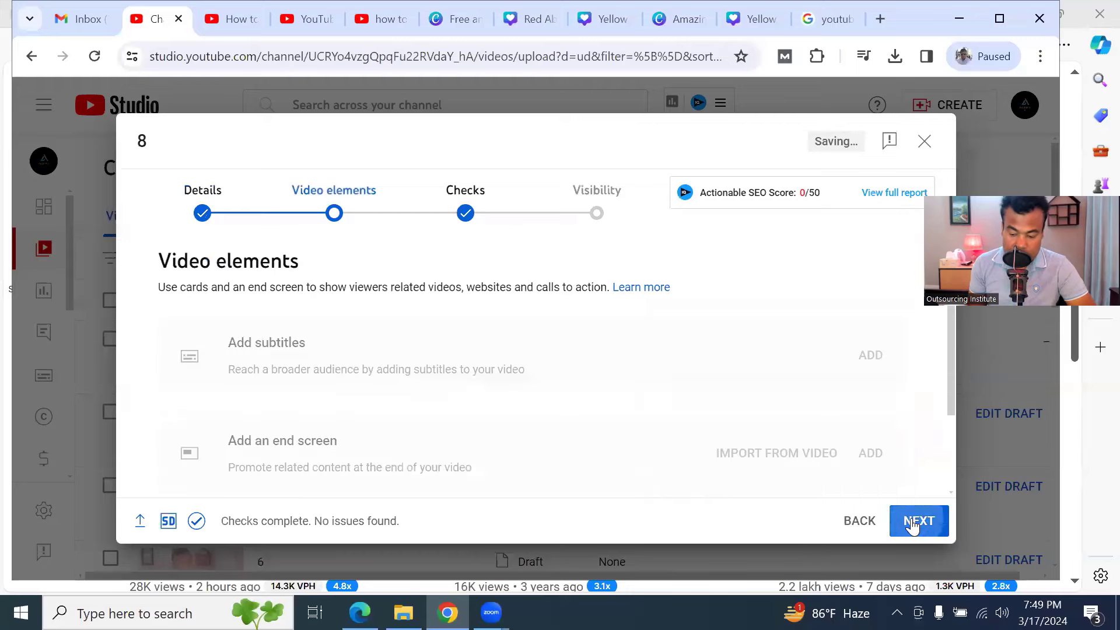
{"action": "scroll", "coordinate": [400, 369], "scroll_direction": "down", "scroll_amount": 2}
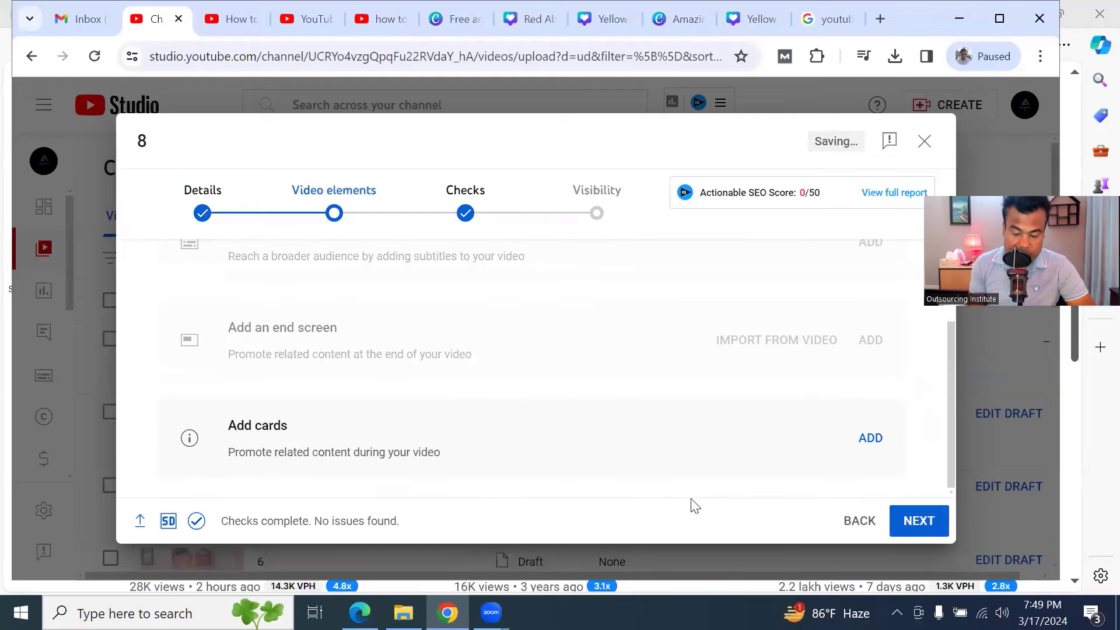
{"action": "left_click", "coordinate": [912, 527]}
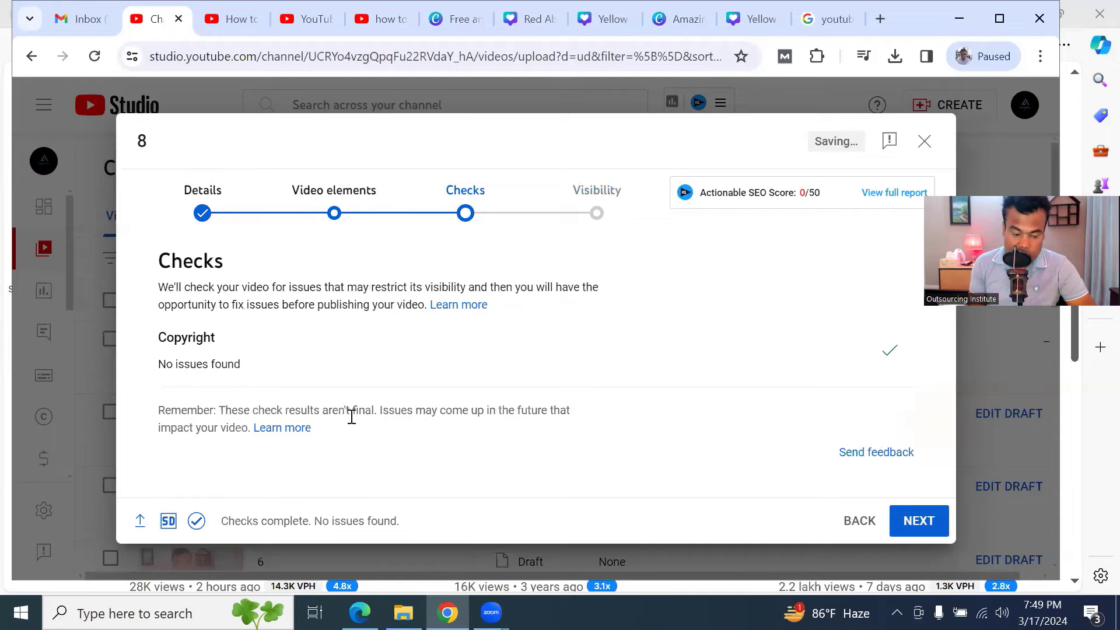
{"action": "left_click", "coordinate": [908, 536]}
{"action": "scroll", "coordinate": [251, 367], "scroll_direction": "down", "scroll_amount": 3}
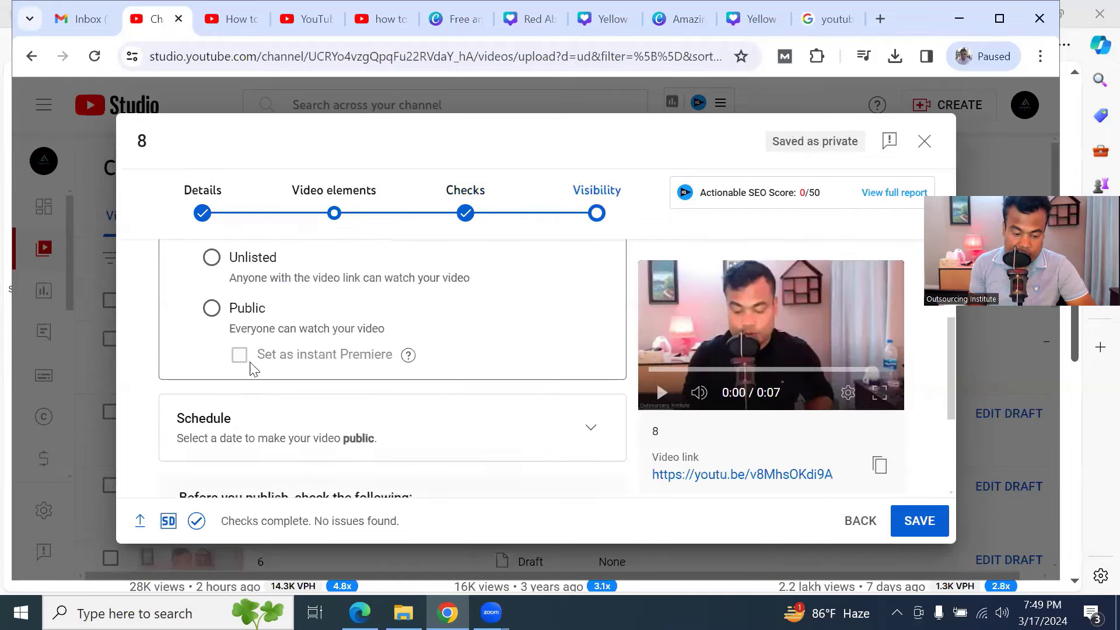
{"action": "left_click", "coordinate": [233, 314]}
{"action": "left_click", "coordinate": [930, 530]}
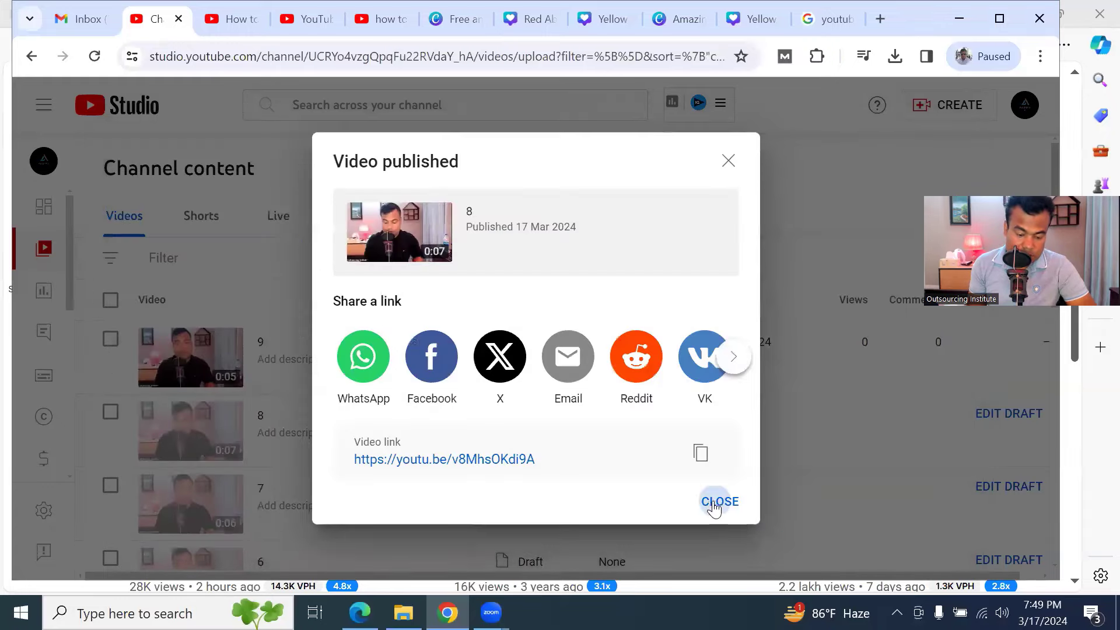
{"action": "left_click", "coordinate": [713, 501]}
{"action": "scroll", "coordinate": [292, 438], "scroll_direction": "down", "scroll_amount": 2}
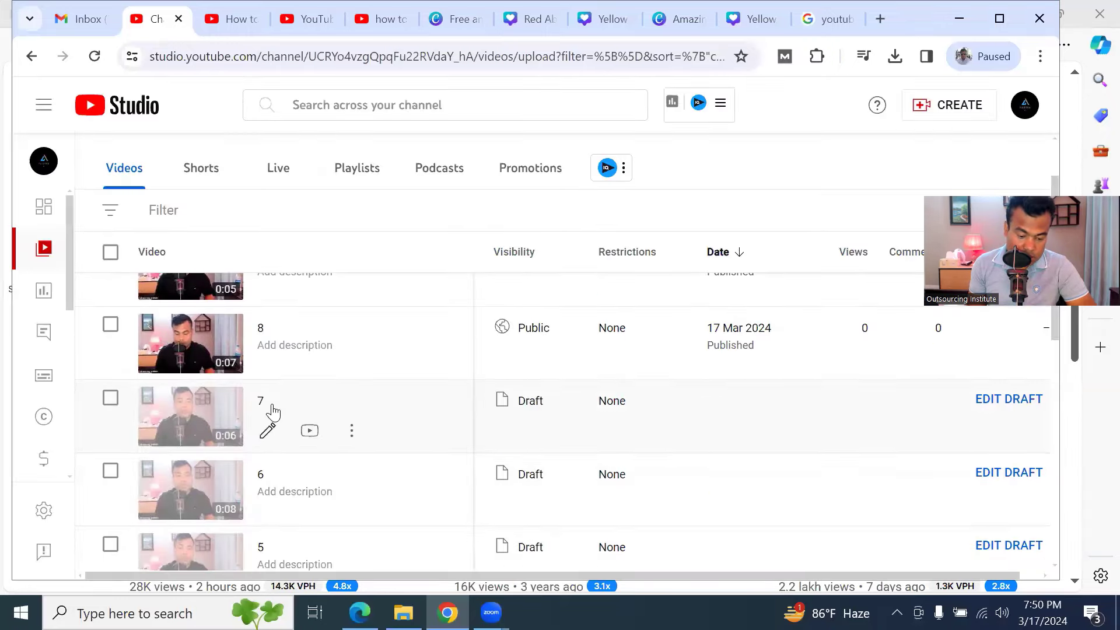
- Mark draft video 7 as not made for kids
{"action": "left_click", "coordinate": [277, 435]}
{"action": "scroll", "coordinate": [485, 393], "scroll_direction": "down", "scroll_amount": 10}
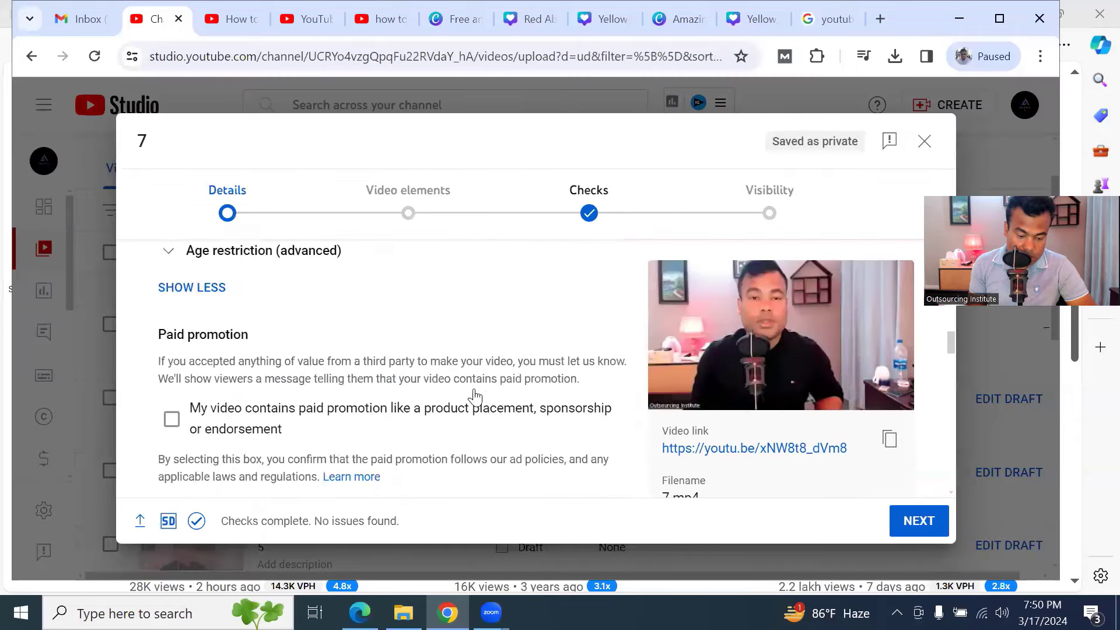
{"action": "scroll", "coordinate": [476, 396], "scroll_direction": "down", "scroll_amount": 12}
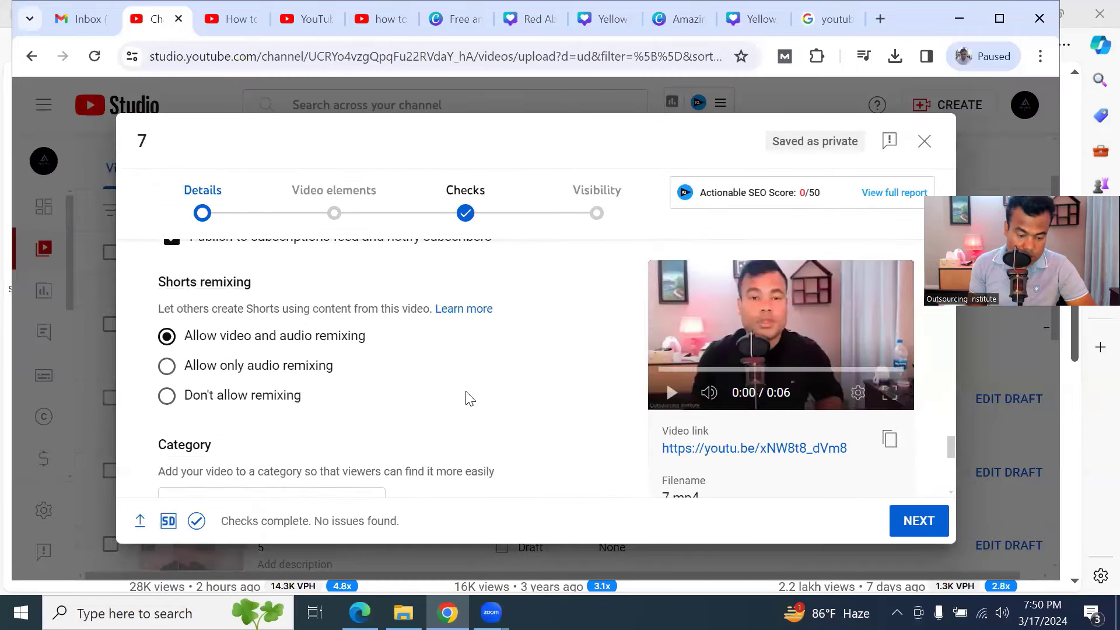
{"action": "scroll", "coordinate": [467, 395], "scroll_direction": "up", "scroll_amount": 8}
{"action": "scroll", "coordinate": [460, 392], "scroll_direction": "down", "scroll_amount": 13}
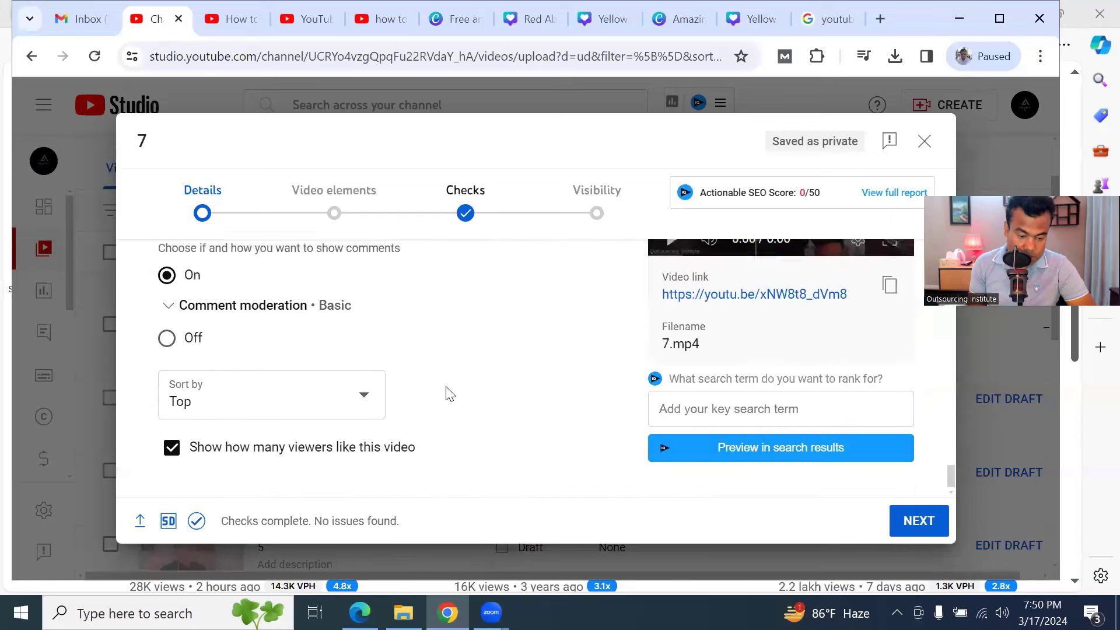
{"action": "scroll", "coordinate": [455, 396], "scroll_direction": "up", "scroll_amount": 10}
{"action": "scroll", "coordinate": [446, 393], "scroll_direction": "up", "scroll_amount": 10}
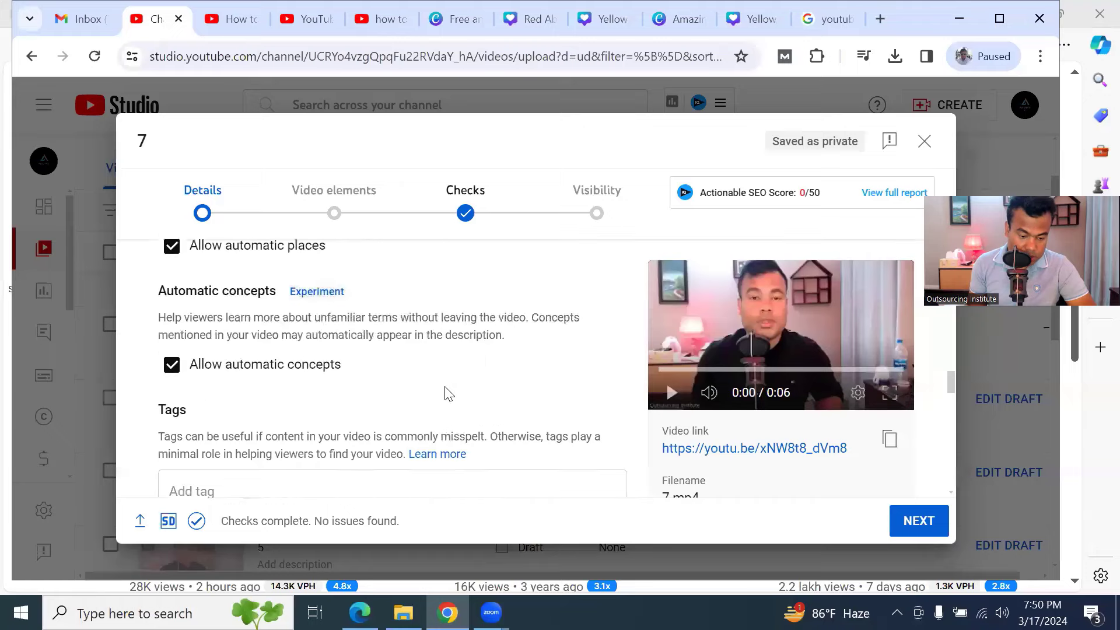
{"action": "scroll", "coordinate": [443, 387], "scroll_direction": "up", "scroll_amount": 2}
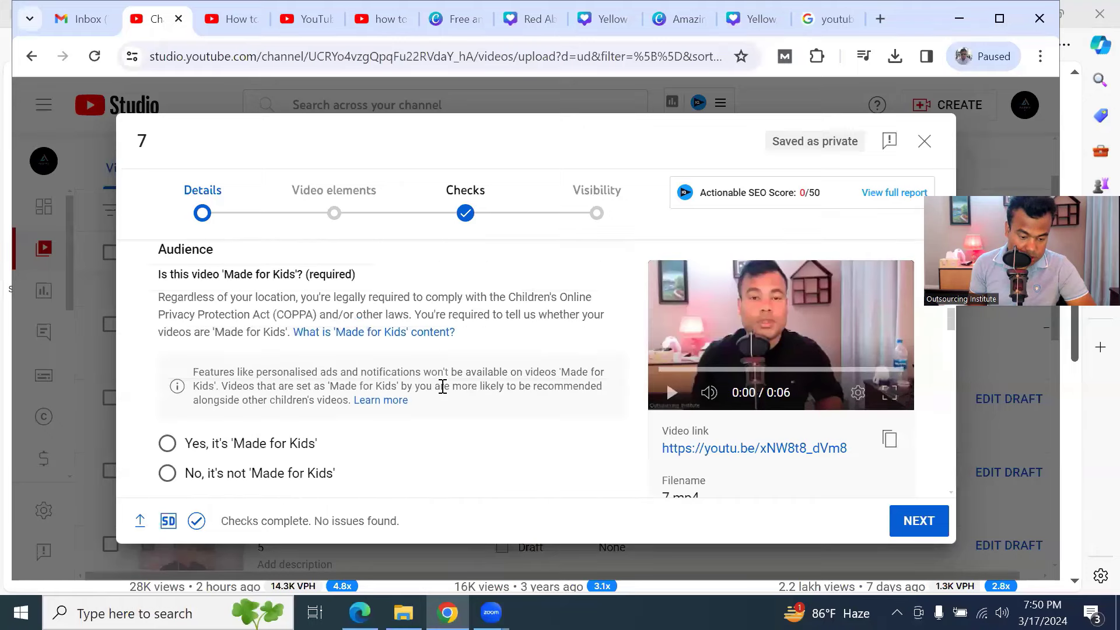
{"action": "left_click", "coordinate": [186, 473]}
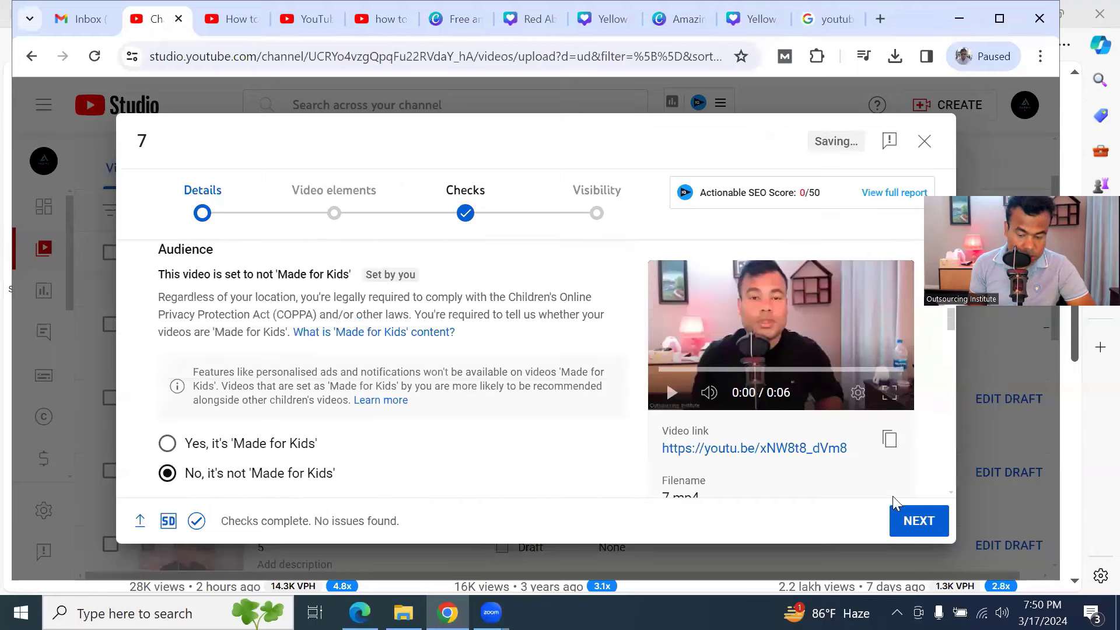
- Publish video 7 with Public visibility
{"action": "left_click", "coordinate": [922, 521]}
{"action": "left_click", "coordinate": [922, 521]}
{"action": "left_click", "coordinate": [922, 521]}
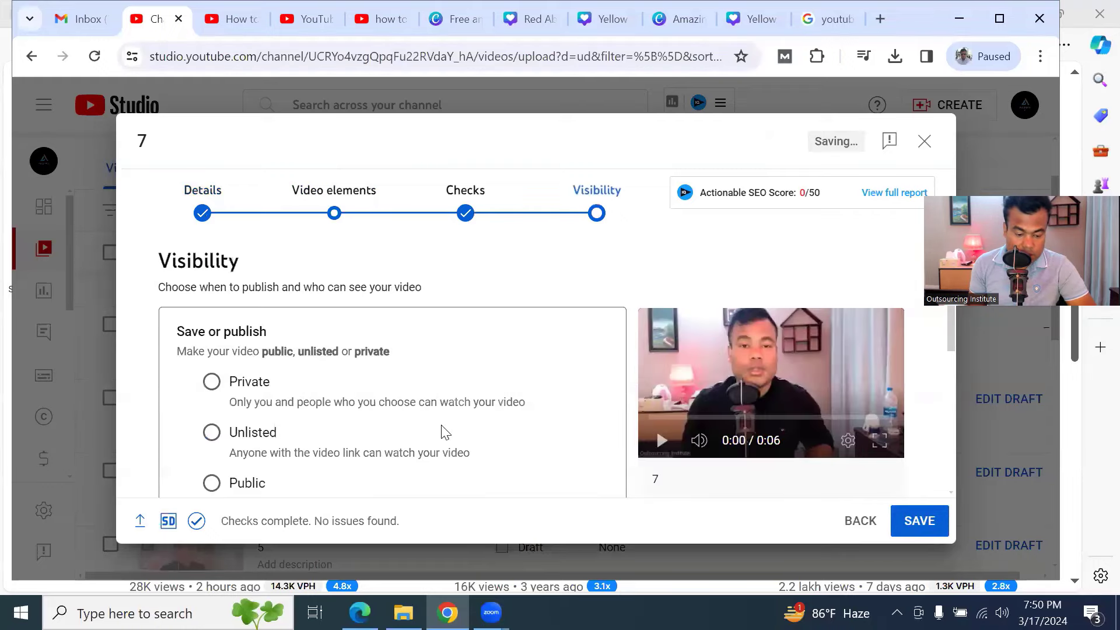
{"action": "scroll", "coordinate": [441, 432], "scroll_direction": "down", "scroll_amount": 3}
{"action": "left_click", "coordinate": [260, 329]}
{"action": "left_click", "coordinate": [895, 523]}
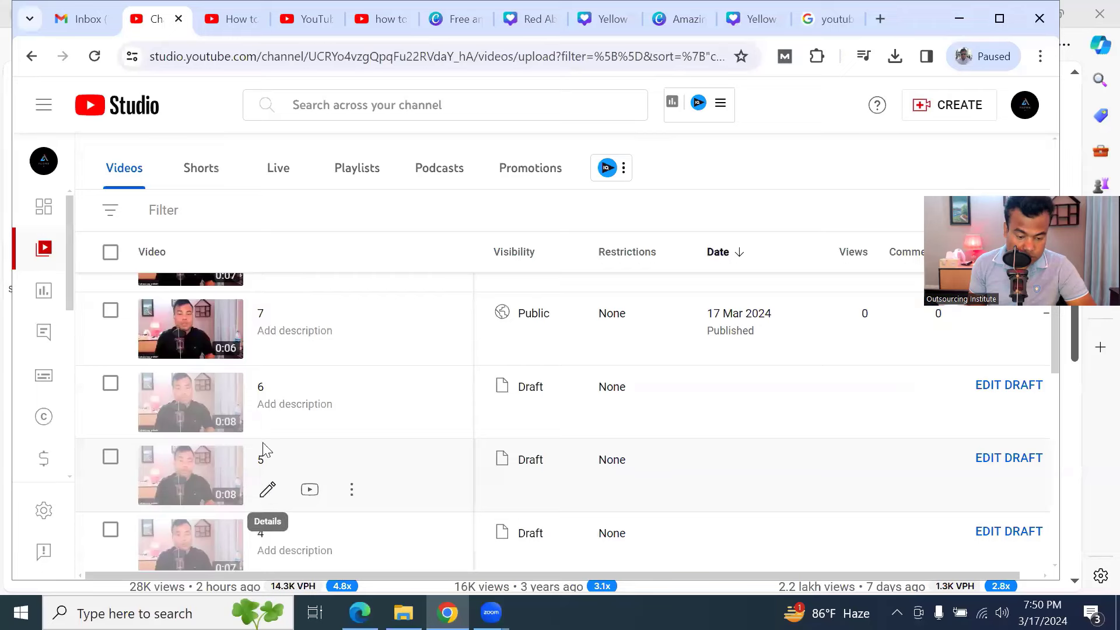
- Go through draft video 6's details page
{"action": "left_click", "coordinate": [268, 418]}
{"action": "scroll", "coordinate": [402, 379], "scroll_direction": "down", "scroll_amount": 15}
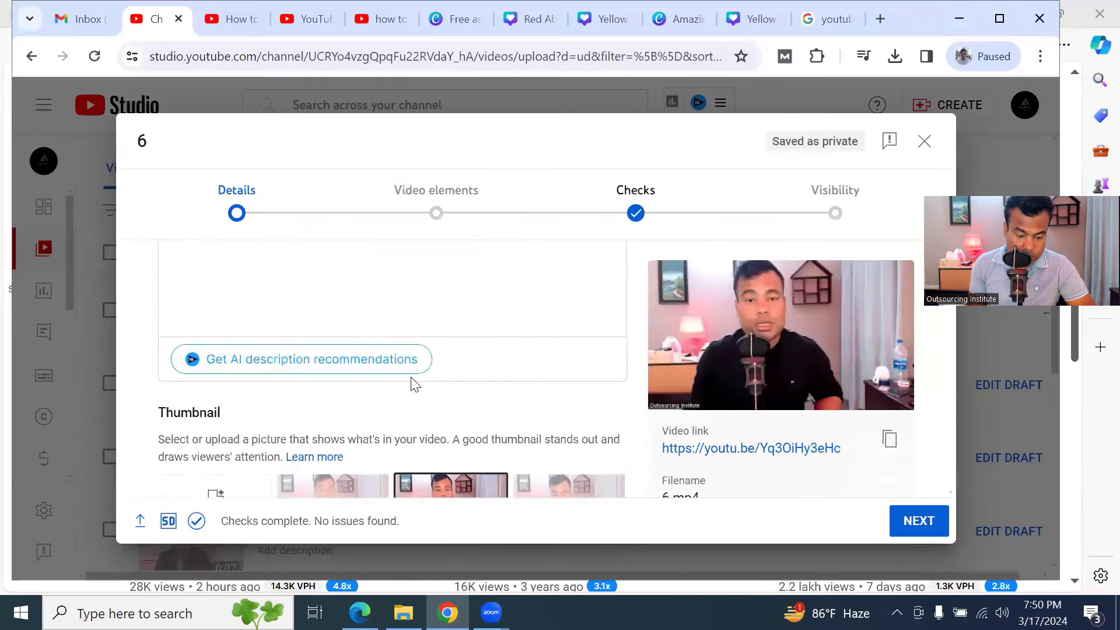
{"action": "scroll", "coordinate": [396, 376], "scroll_direction": "down", "scroll_amount": 7}
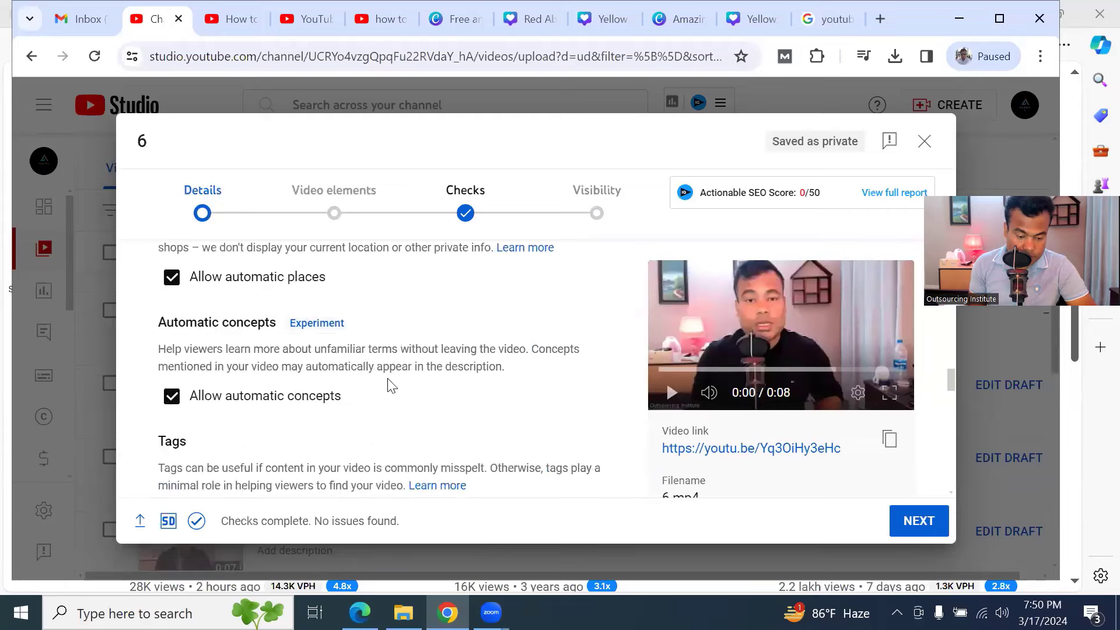
{"action": "scroll", "coordinate": [385, 379], "scroll_direction": "down", "scroll_amount": 9}
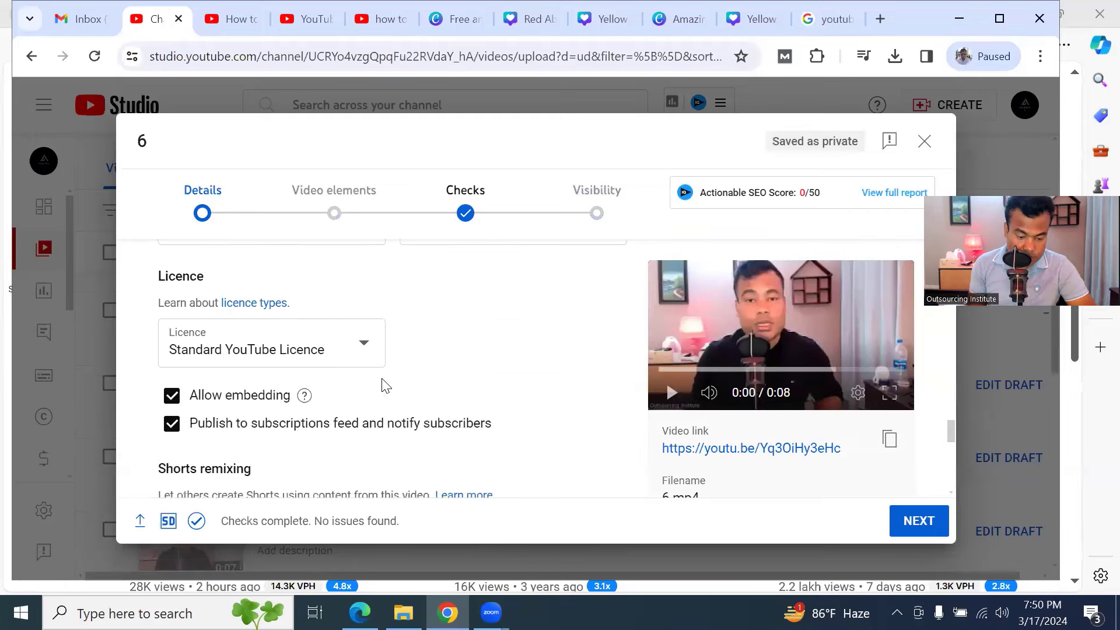
{"action": "scroll", "coordinate": [366, 380], "scroll_direction": "down", "scroll_amount": 4}
{"action": "scroll", "coordinate": [362, 391], "scroll_direction": "up", "scroll_amount": 20}
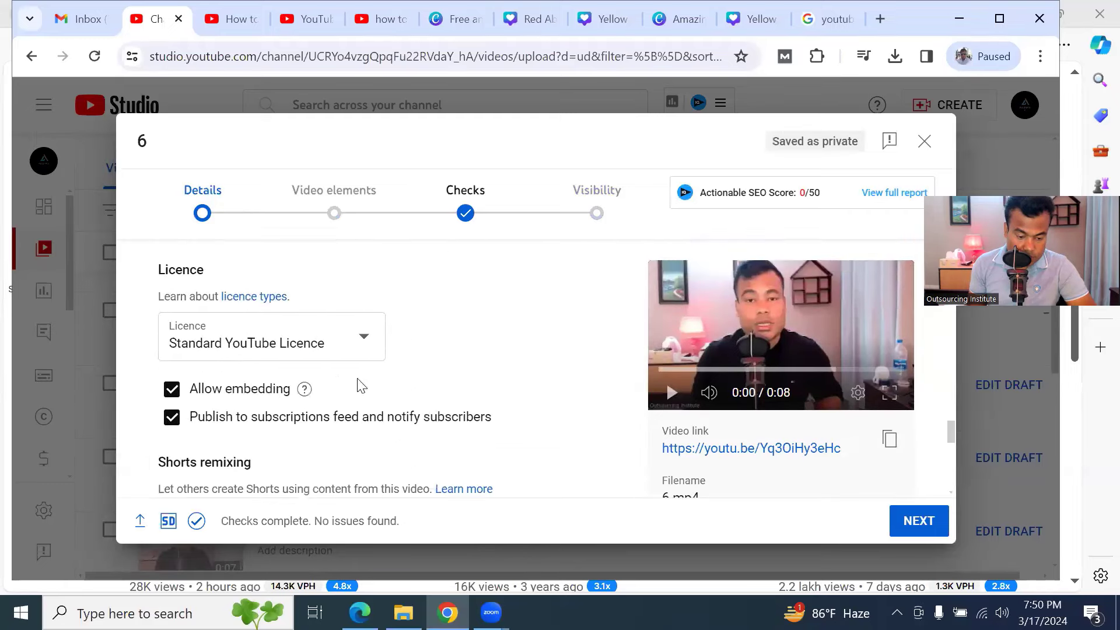
{"action": "scroll", "coordinate": [354, 383], "scroll_direction": "up", "scroll_amount": 10}
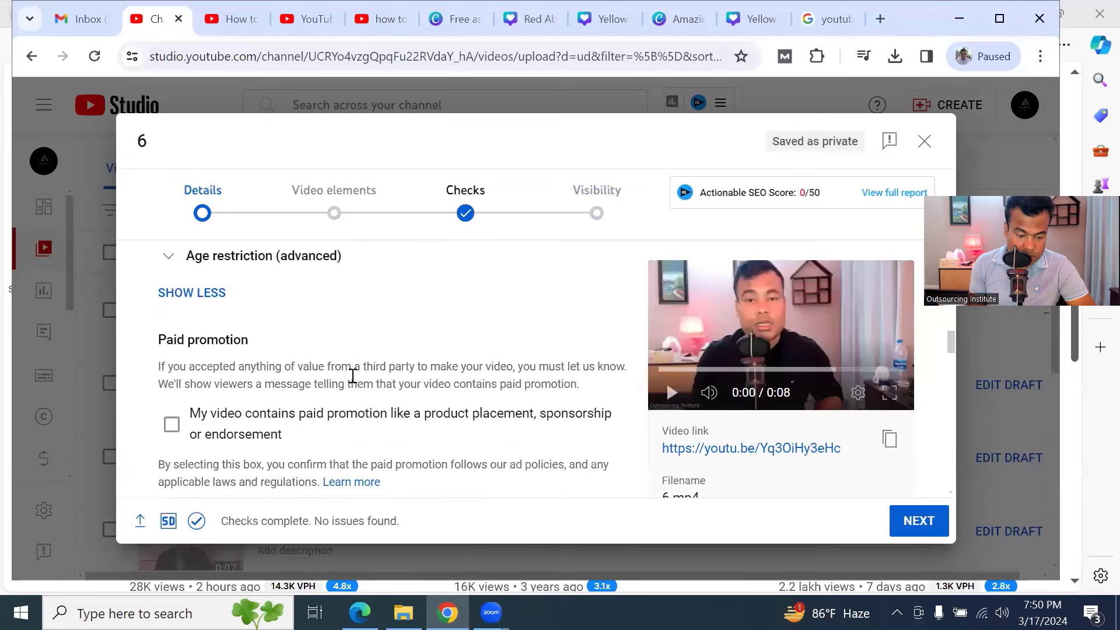
{"action": "scroll", "coordinate": [341, 386], "scroll_direction": "down", "scroll_amount": 1}
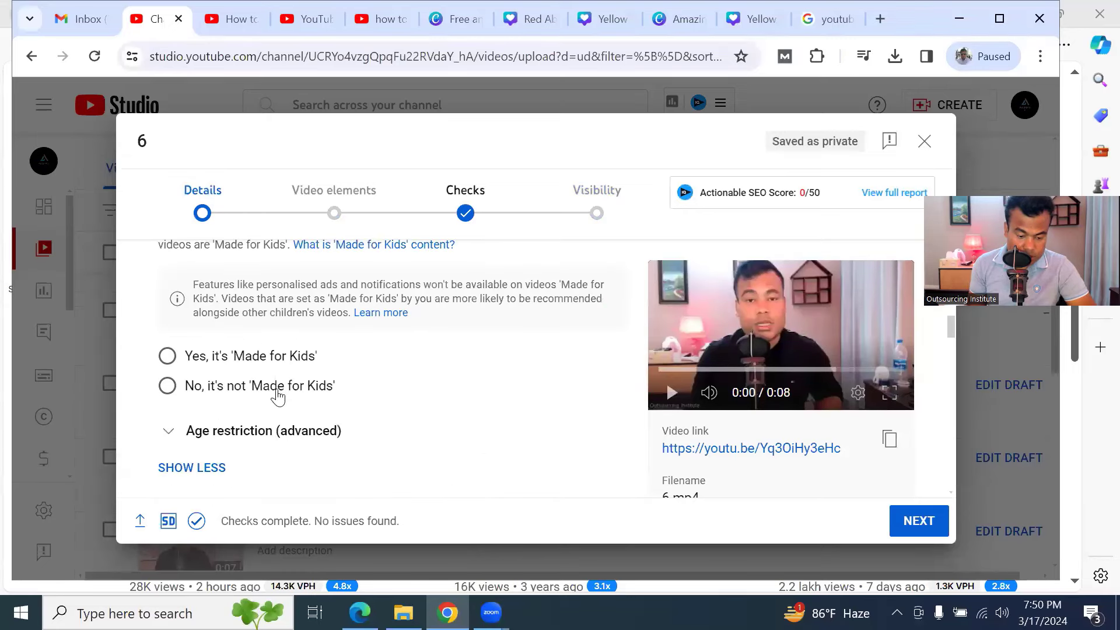
- Publish video 6 as Public and close the confirmation
{"action": "left_click", "coordinate": [921, 519]}
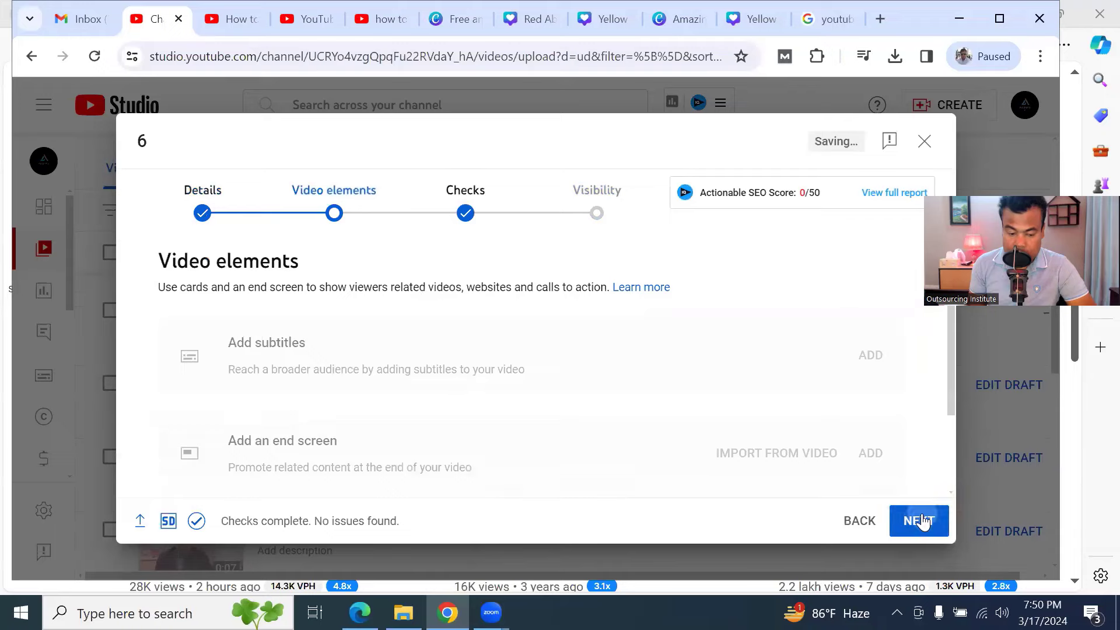
{"action": "left_click", "coordinate": [921, 521]}
{"action": "left_click", "coordinate": [921, 520]}
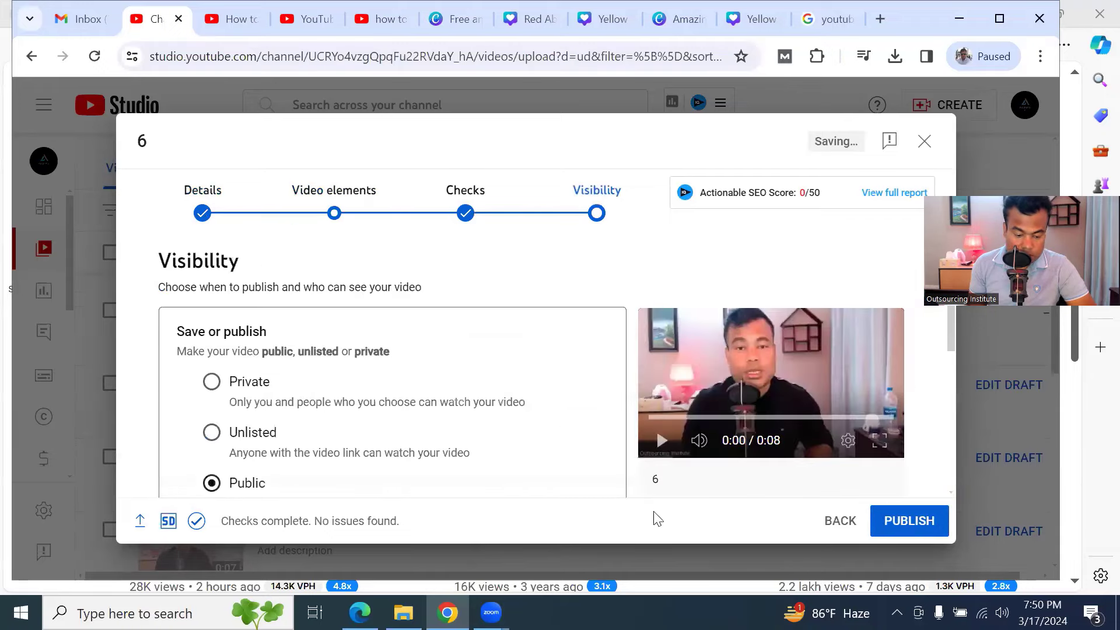
{"action": "left_click", "coordinate": [932, 525]}
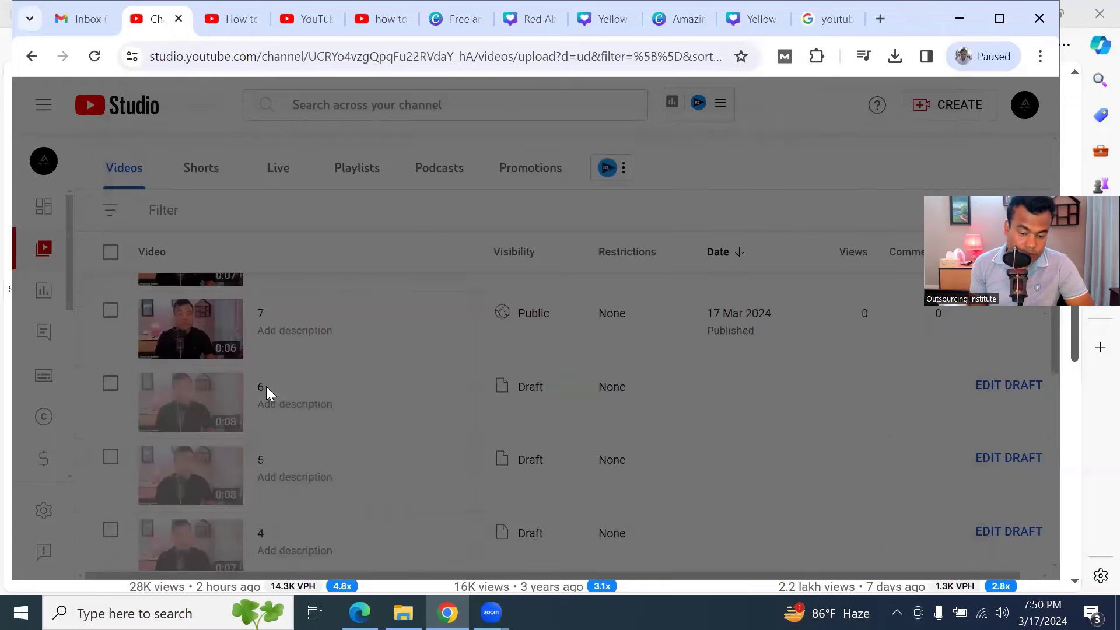
{"action": "left_click", "coordinate": [721, 503]}
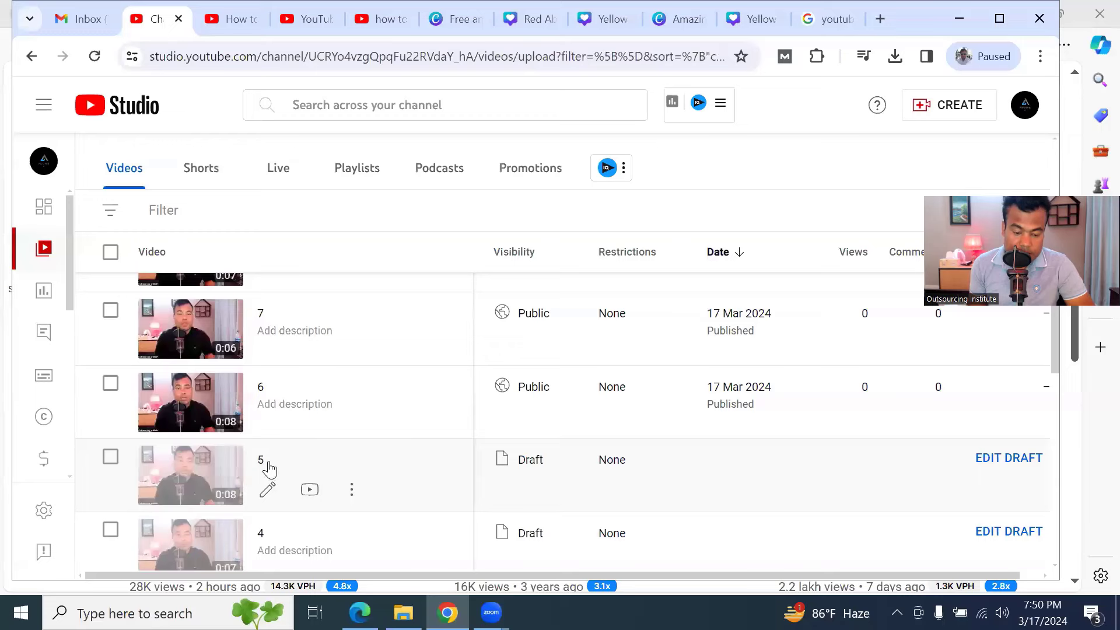
{"action": "scroll", "coordinate": [268, 465], "scroll_direction": "down", "scroll_amount": 1}
- Take video 5 through Details, Video elements and Checks, publish it as Public, and close the confirmation
{"action": "left_click", "coordinate": [267, 403]}
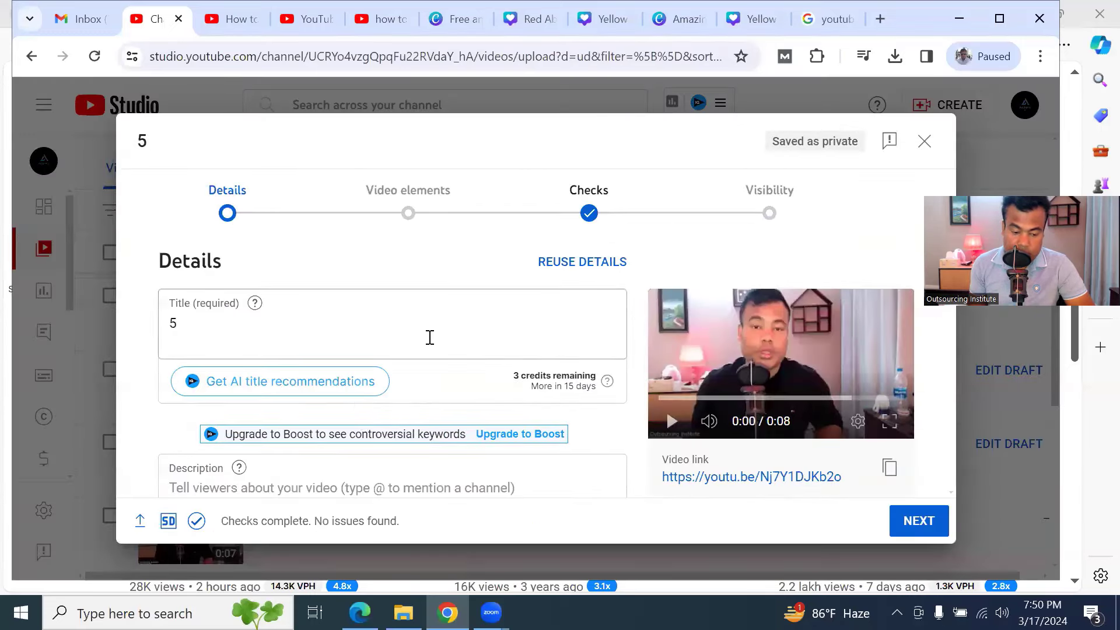
{"action": "scroll", "coordinate": [430, 338], "scroll_direction": "down", "scroll_amount": 3}
{"action": "scroll", "coordinate": [443, 369], "scroll_direction": "down", "scroll_amount": 5}
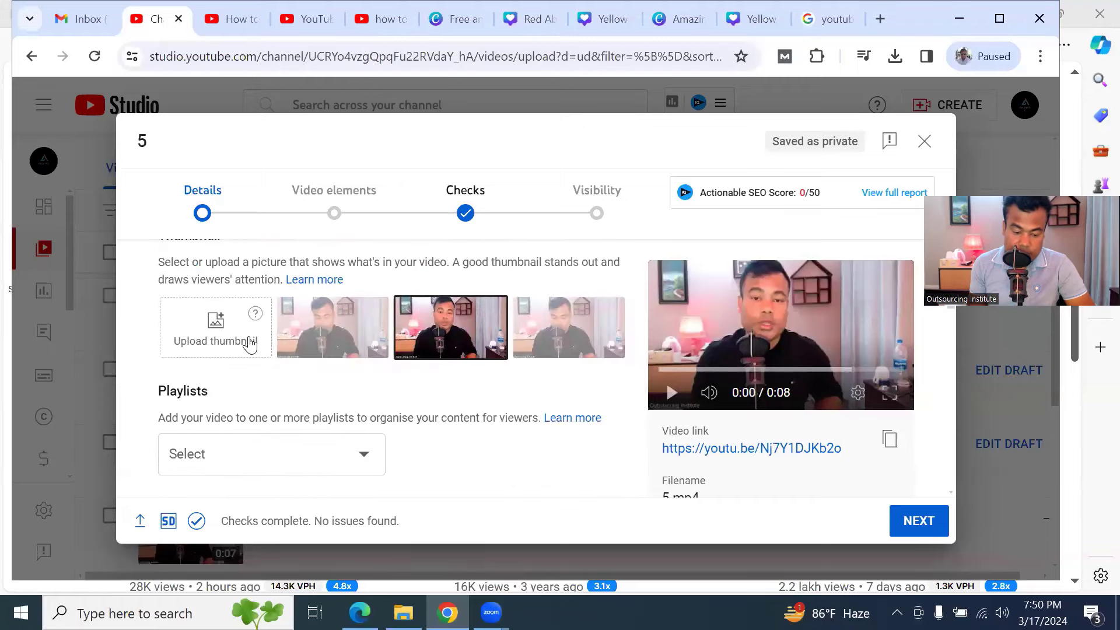
{"action": "scroll", "coordinate": [251, 347], "scroll_direction": "down", "scroll_amount": 6}
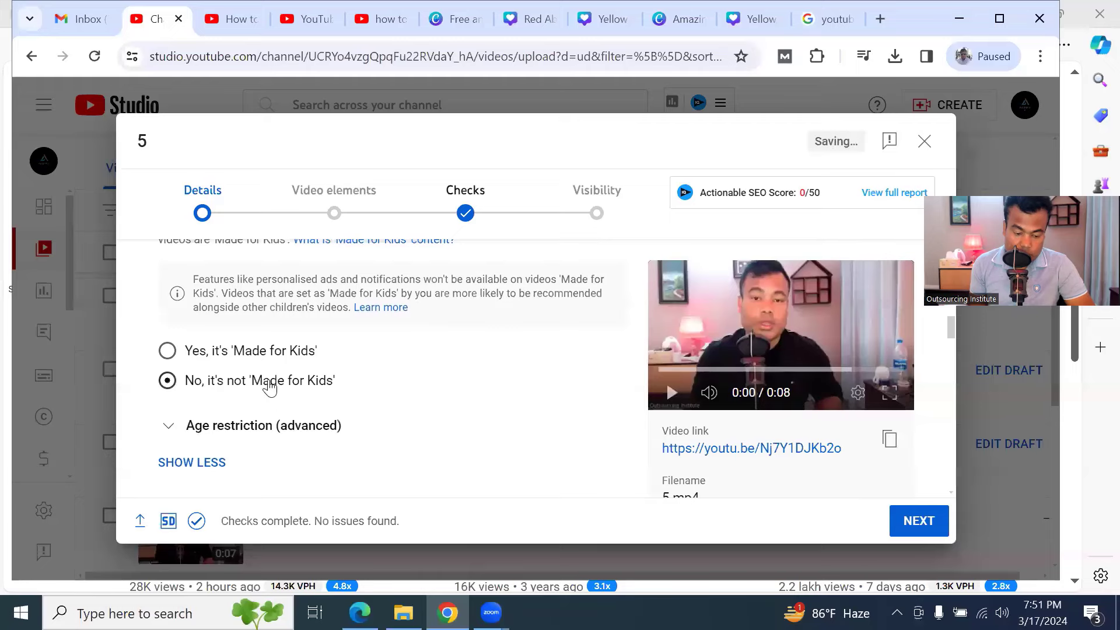
{"action": "left_click", "coordinate": [926, 525]}
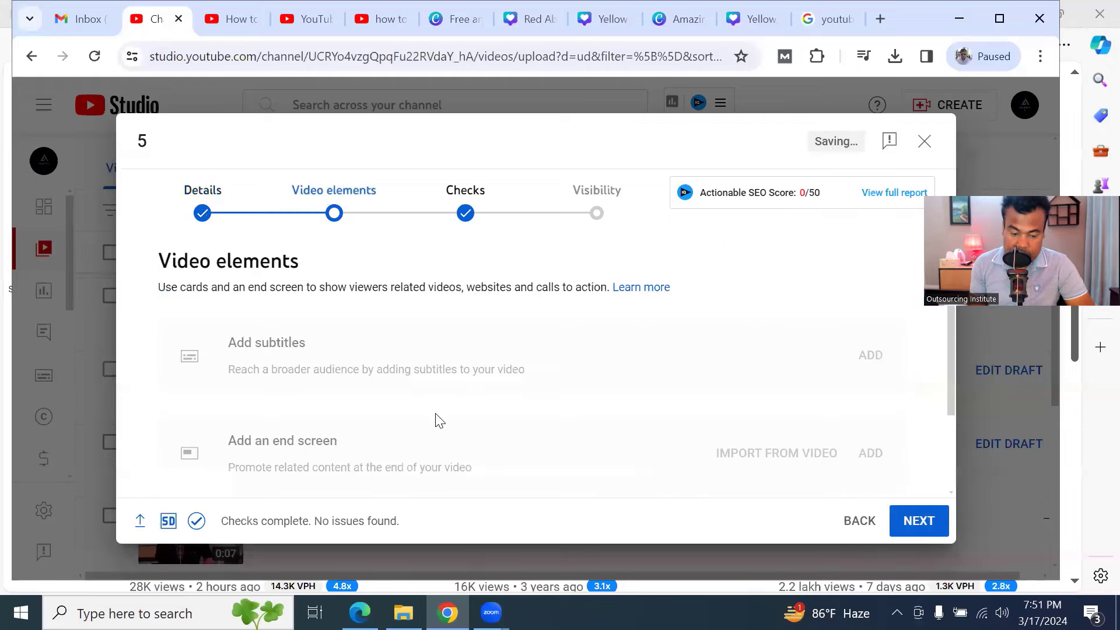
{"action": "scroll", "coordinate": [572, 411], "scroll_direction": "down", "scroll_amount": 2}
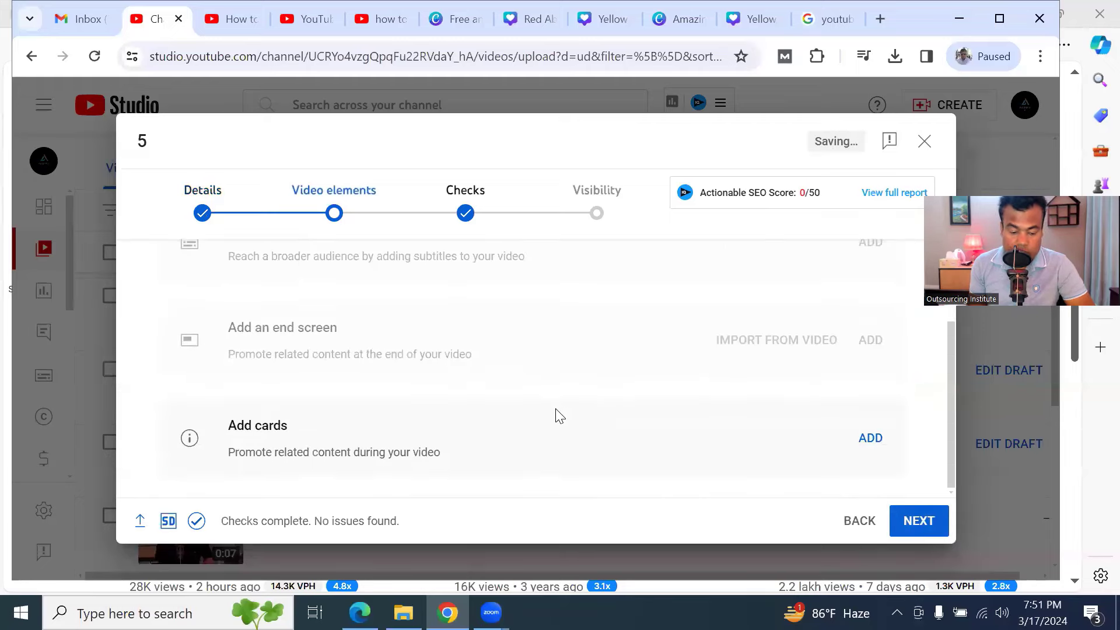
{"action": "left_click", "coordinate": [931, 533]}
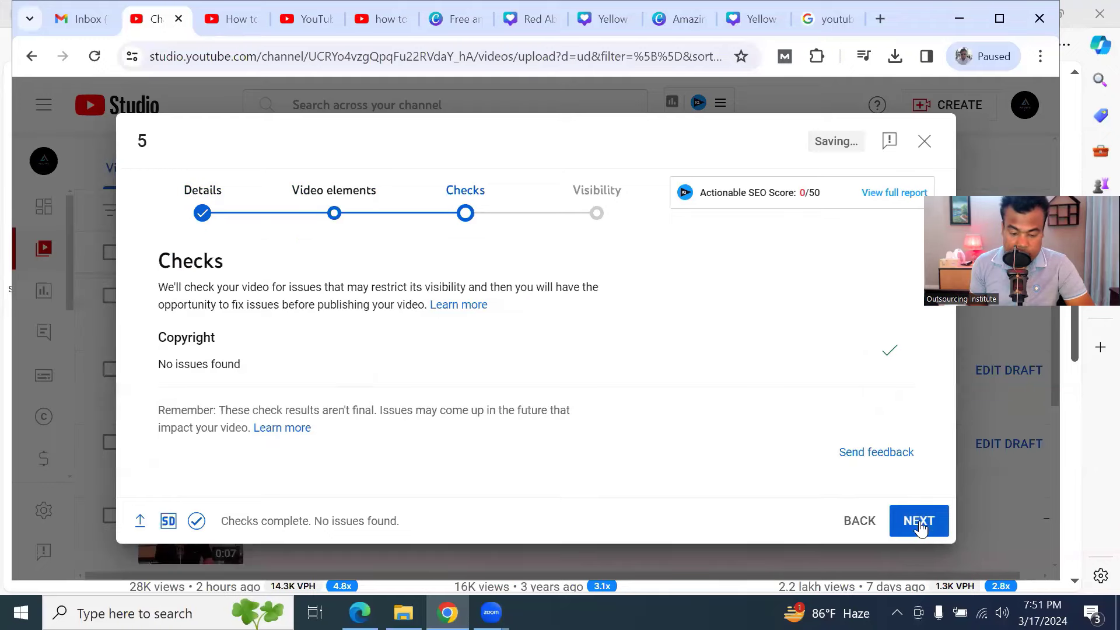
{"action": "left_click", "coordinate": [919, 522]}
{"action": "scroll", "coordinate": [232, 407], "scroll_direction": "down", "scroll_amount": 2}
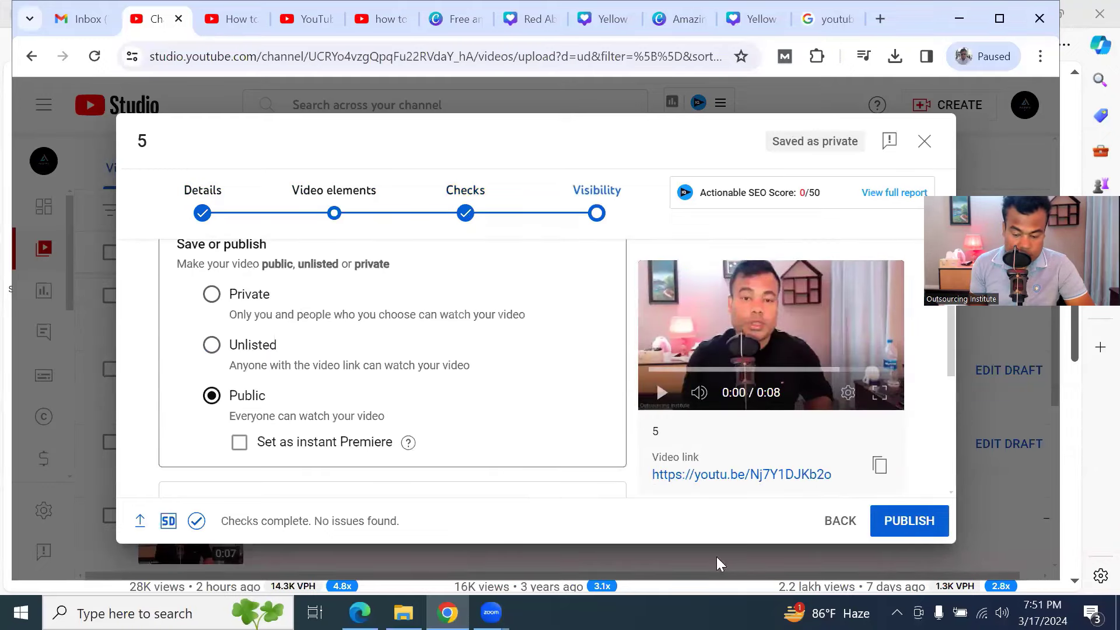
{"action": "left_click", "coordinate": [926, 512]}
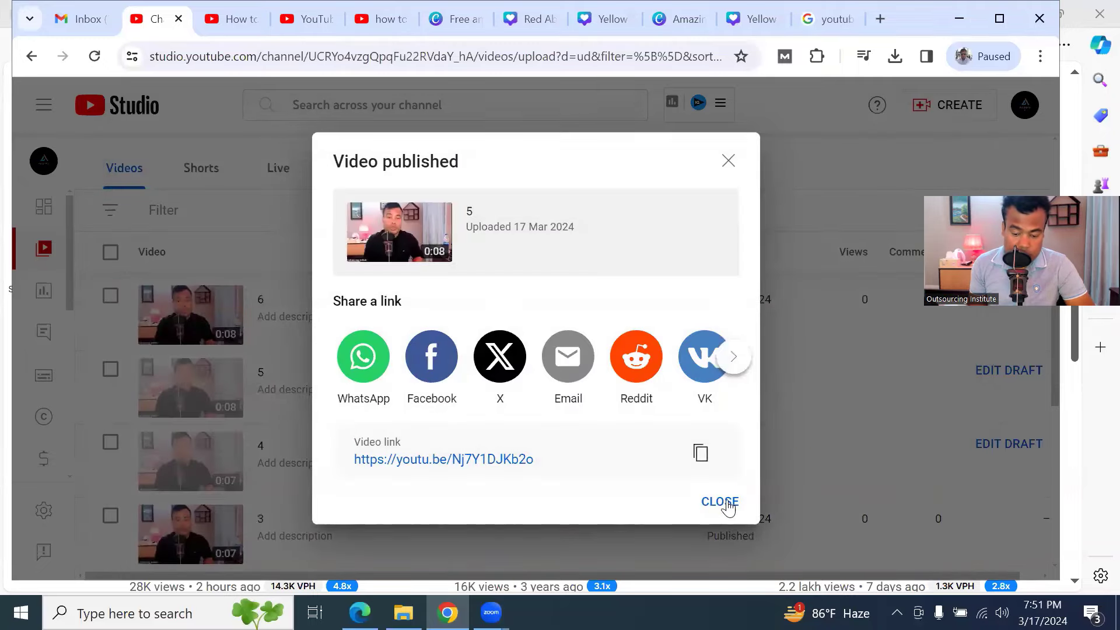
{"action": "left_click", "coordinate": [721, 502]}
{"action": "scroll", "coordinate": [347, 433], "scroll_direction": "down", "scroll_amount": 2}
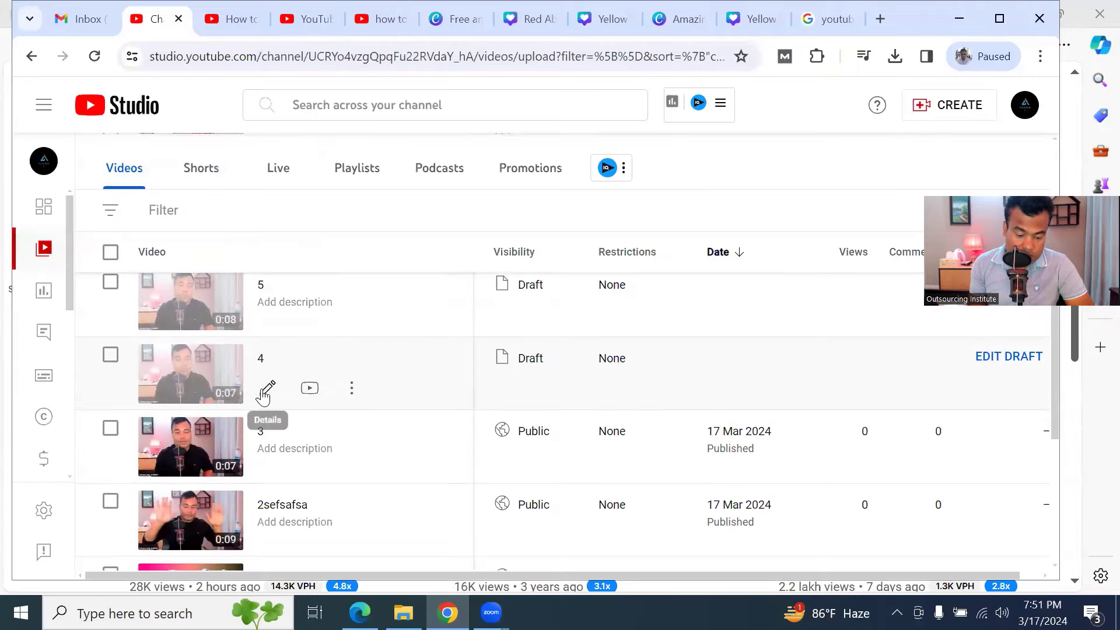
- Publish video 4 with Public visibility and close the published confirmation
{"action": "left_click", "coordinate": [308, 407]}
{"action": "scroll", "coordinate": [458, 395], "scroll_direction": "down", "scroll_amount": 10}
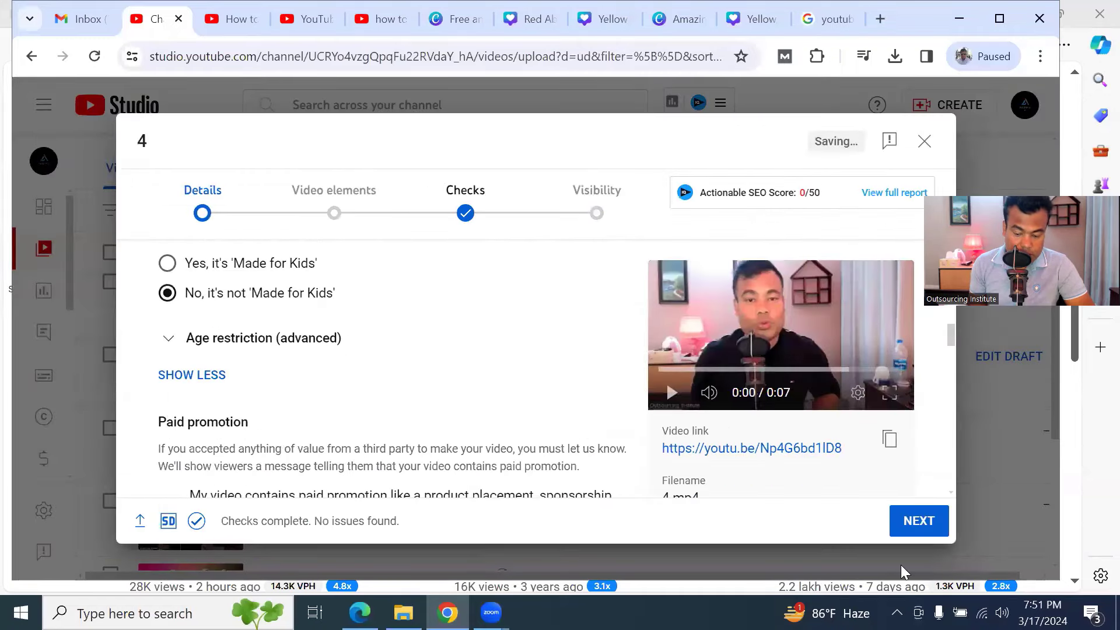
{"action": "left_click", "coordinate": [902, 534]}
{"action": "left_click", "coordinate": [917, 524]}
{"action": "left_click", "coordinate": [917, 524]}
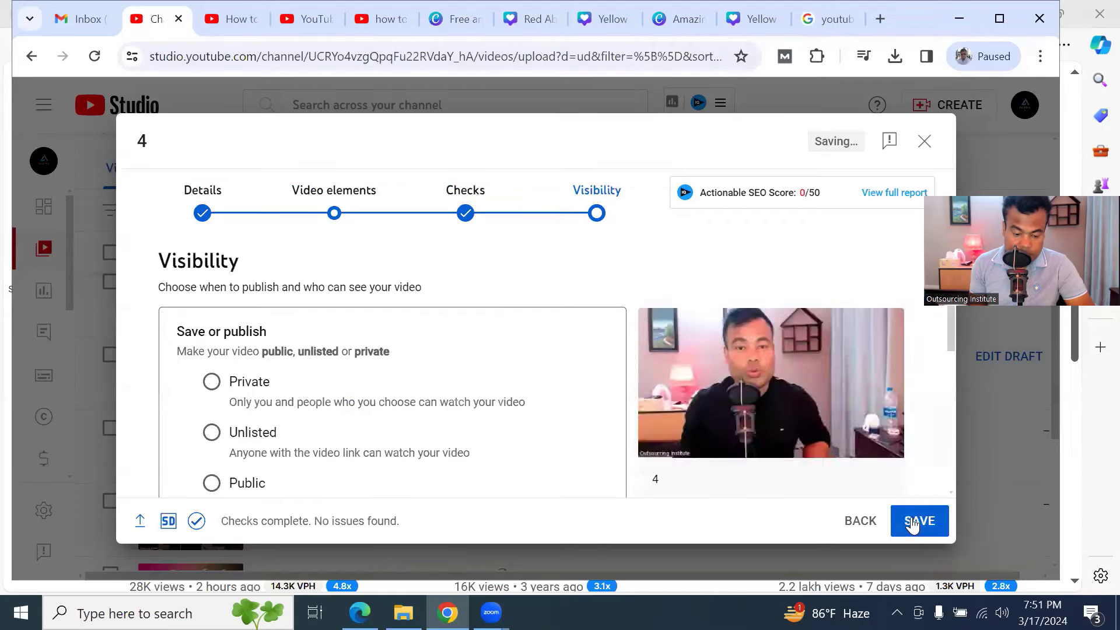
{"action": "left_click", "coordinate": [211, 484]}
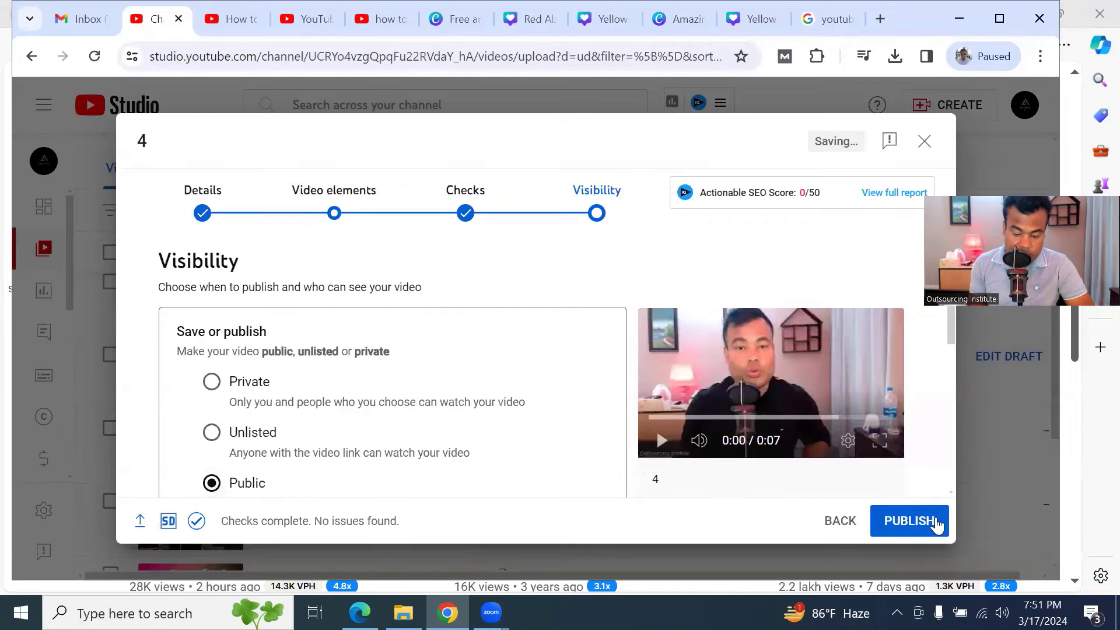
{"action": "left_click", "coordinate": [898, 528]}
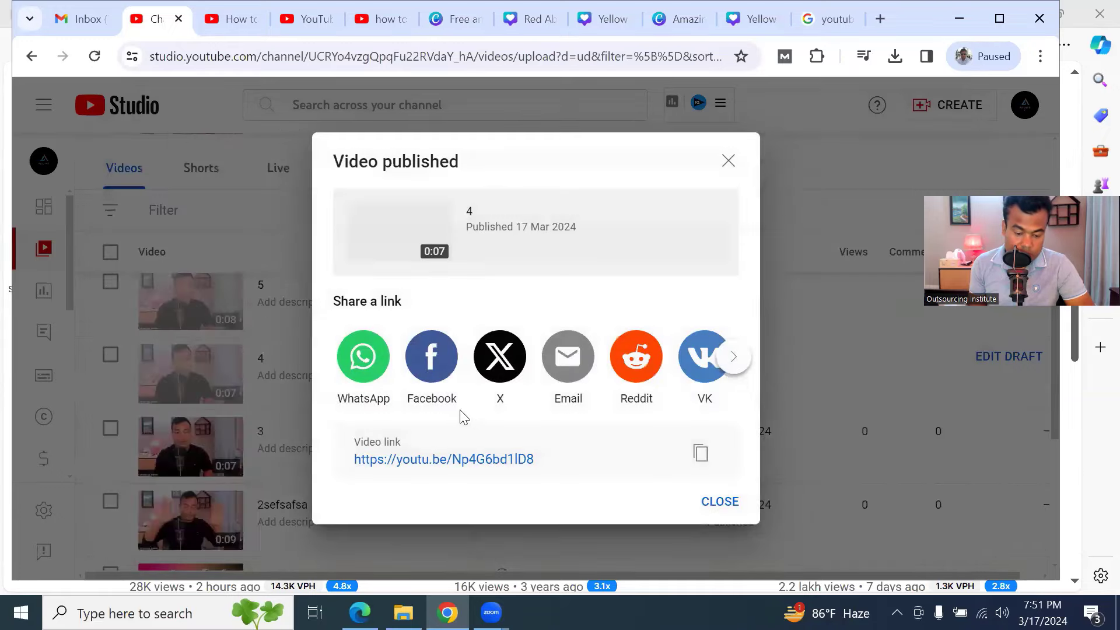
{"action": "left_click", "coordinate": [708, 502]}
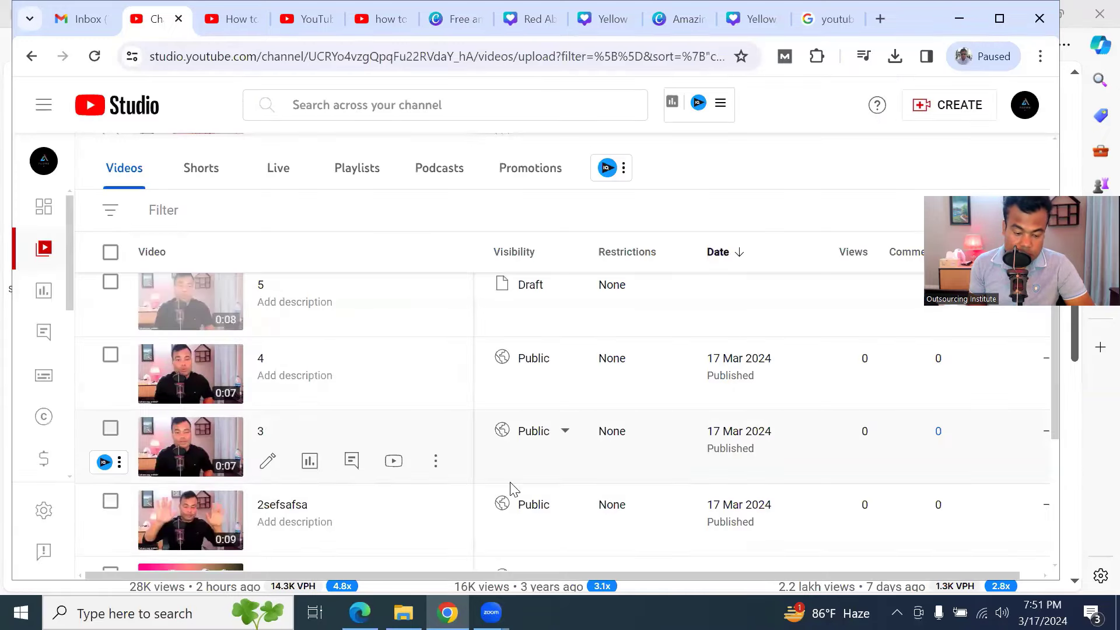
- Check the updated content list and open the account menu
{"action": "scroll", "coordinate": [397, 484], "scroll_direction": "down", "scroll_amount": 2}
{"action": "scroll", "coordinate": [388, 507], "scroll_direction": "down", "scroll_amount": 2}
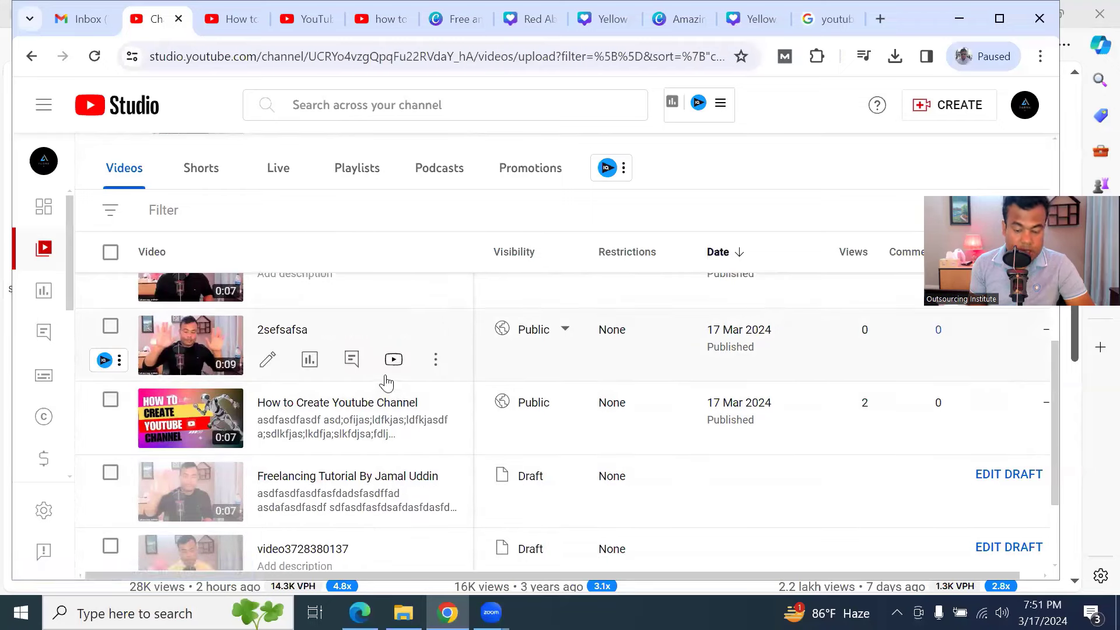
{"action": "scroll", "coordinate": [566, 379], "scroll_direction": "up", "scroll_amount": 5}
{"action": "left_click", "coordinate": [1028, 116]}
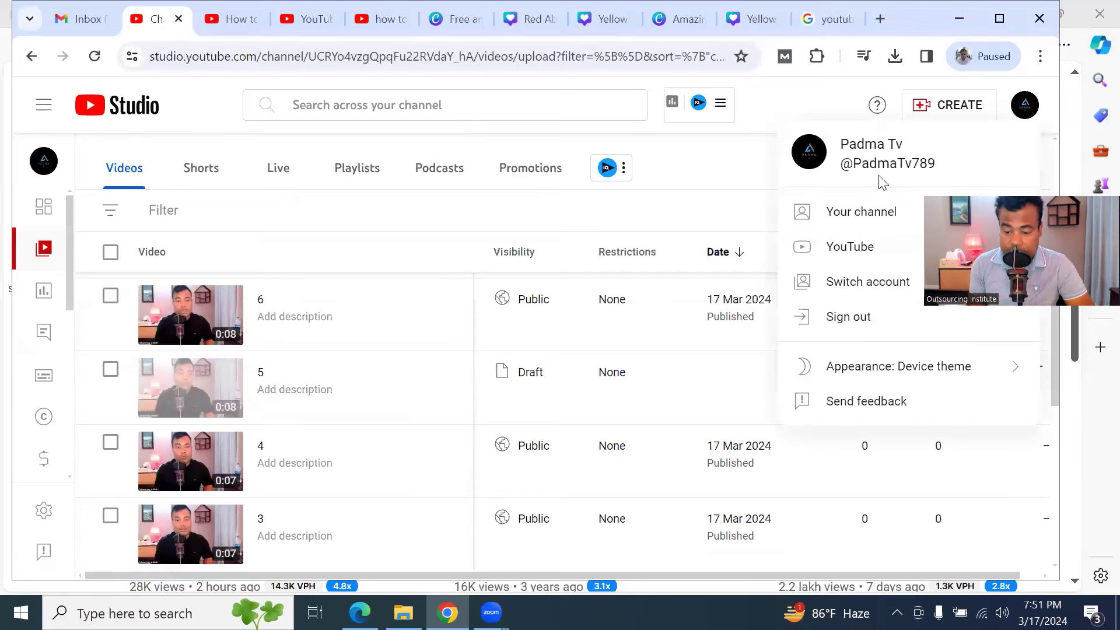
- Go to the channel's public page from the account menu and reload it
{"action": "left_click", "coordinate": [879, 219]}
{"action": "scroll", "coordinate": [672, 434], "scroll_direction": "down", "scroll_amount": 4}
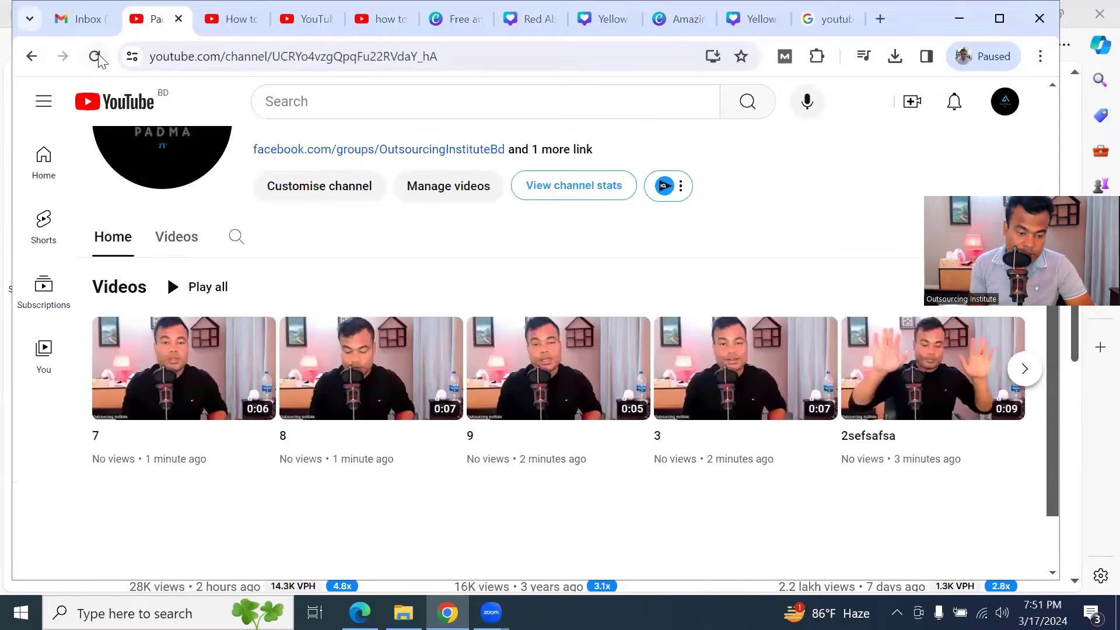
{"action": "left_click", "coordinate": [96, 59]}
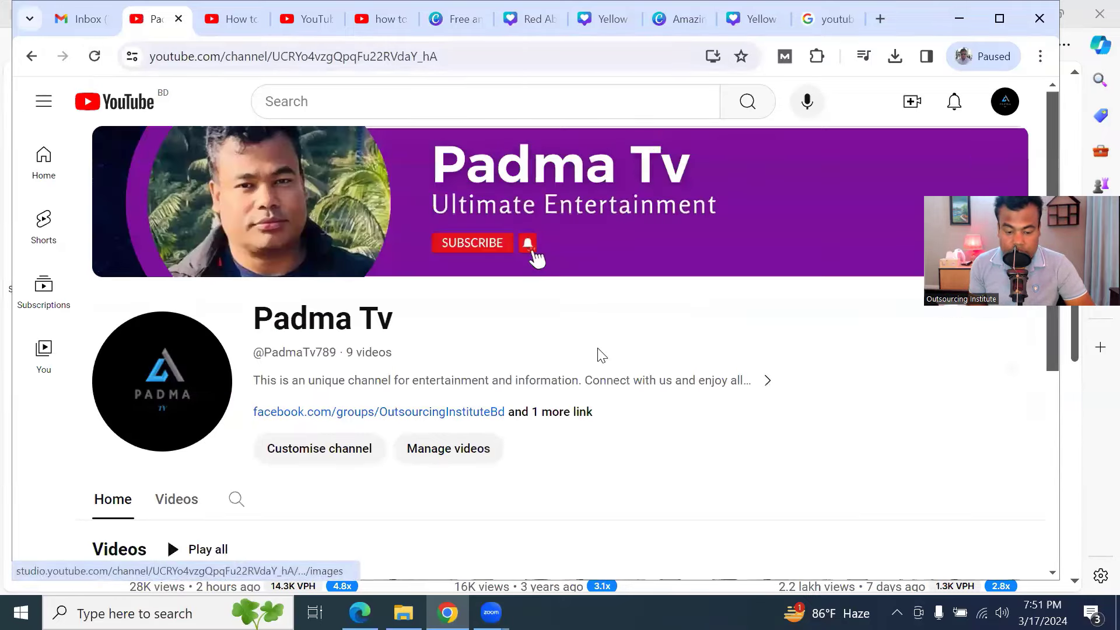
{"action": "scroll", "coordinate": [624, 332], "scroll_direction": "down", "scroll_amount": 3}
{"action": "scroll", "coordinate": [457, 397], "scroll_direction": "down", "scroll_amount": 3}
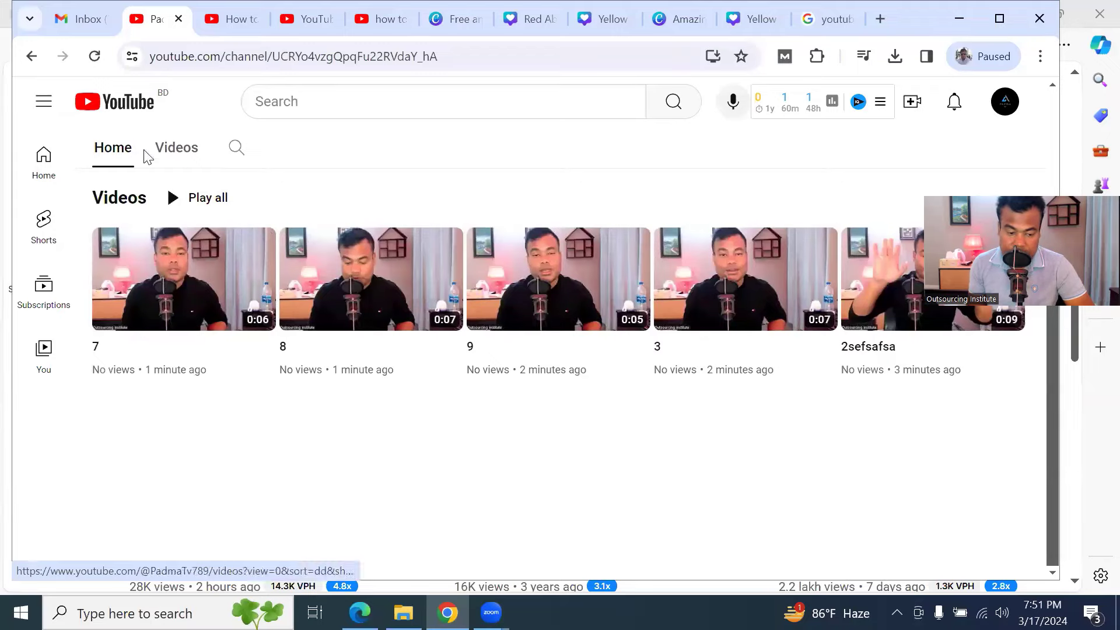
- Browse the Videos tab grid listing the newly published videos 4, 6, 7 and 8
{"action": "left_click", "coordinate": [178, 149]}
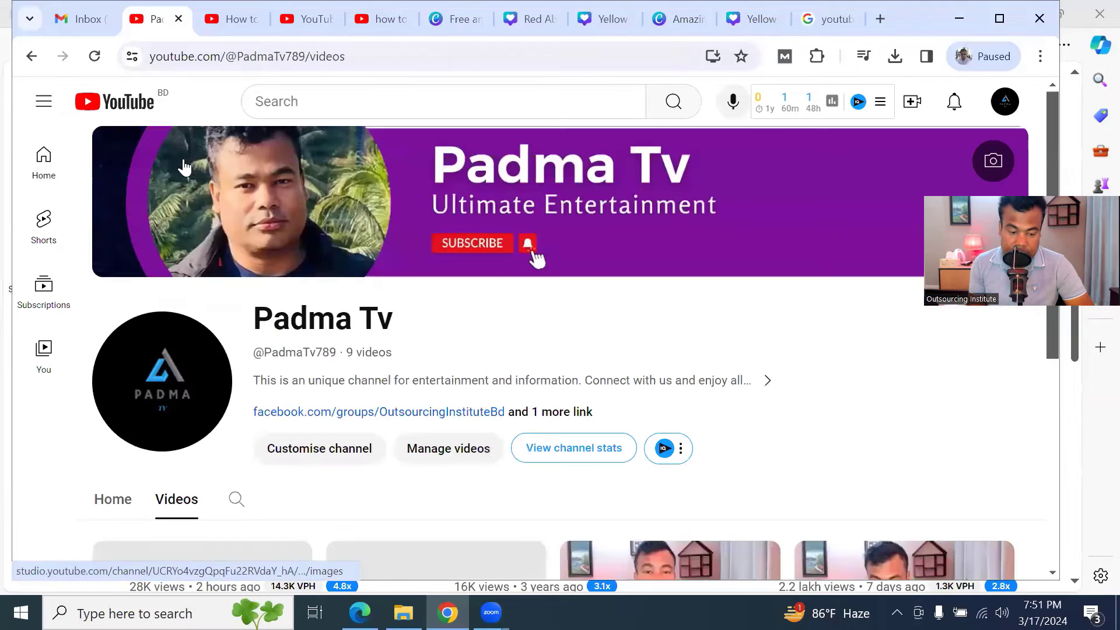
{"action": "scroll", "coordinate": [507, 349], "scroll_direction": "down", "scroll_amount": 5}
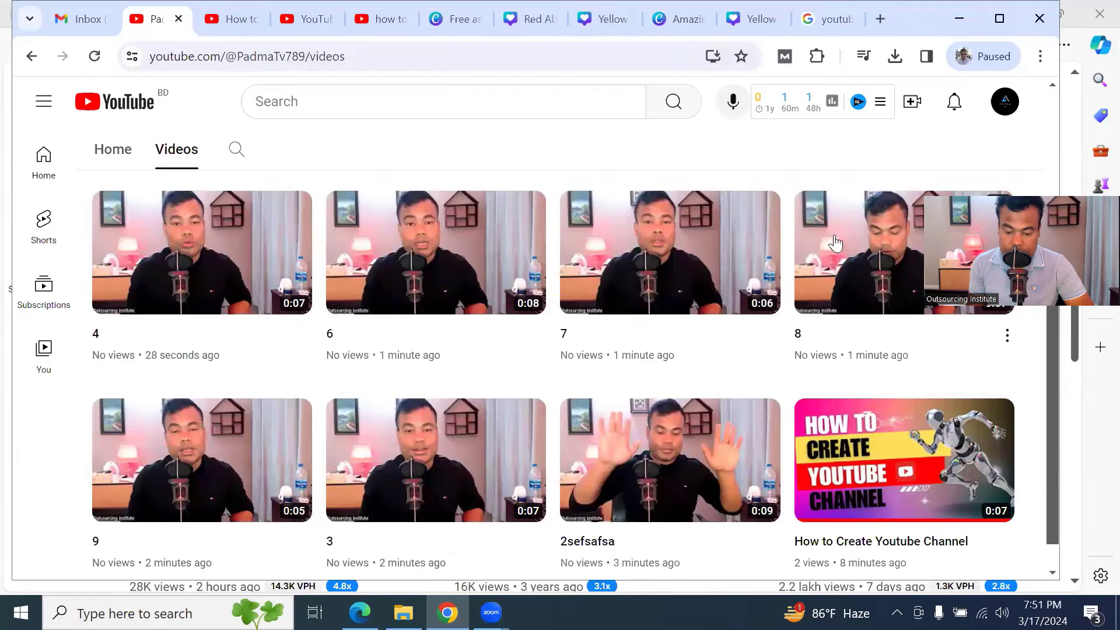
{"action": "scroll", "coordinate": [940, 465], "scroll_direction": "down", "scroll_amount": 1}
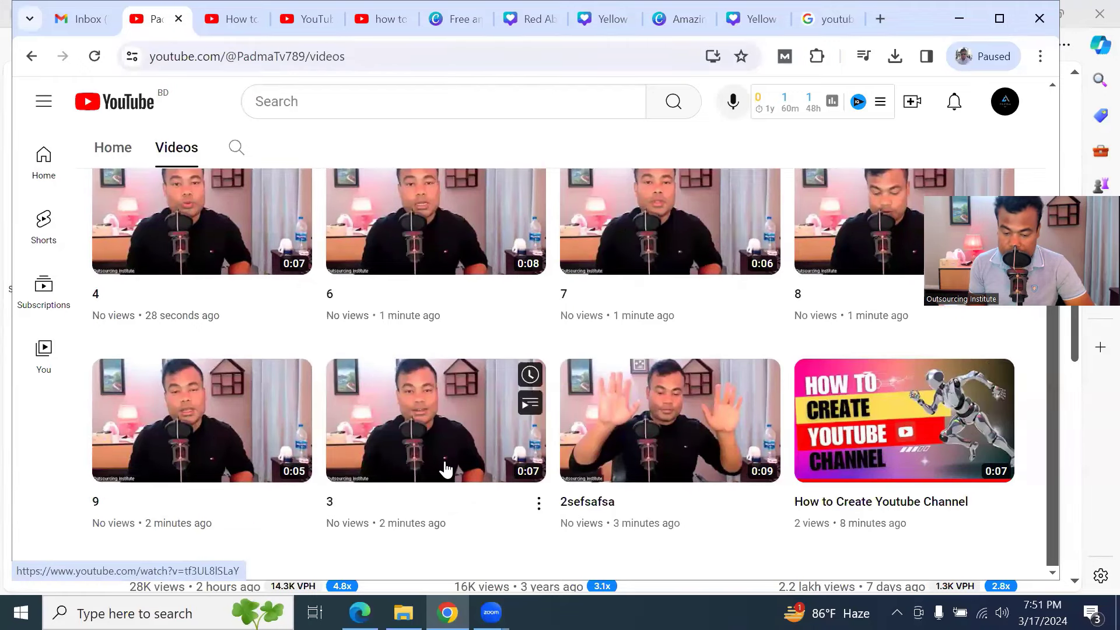
{"action": "scroll", "coordinate": [402, 424], "scroll_direction": "up", "scroll_amount": 3}
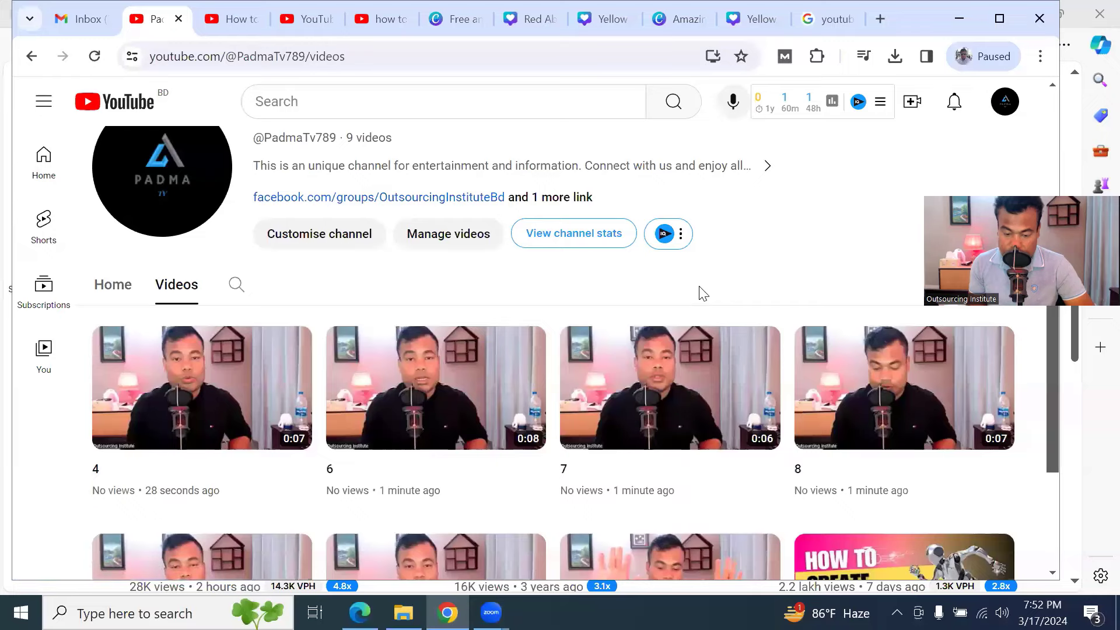
{"action": "scroll", "coordinate": [555, 420], "scroll_direction": "down", "scroll_amount": 3}
{"action": "scroll", "coordinate": [539, 400], "scroll_direction": "up", "scroll_amount": 6}
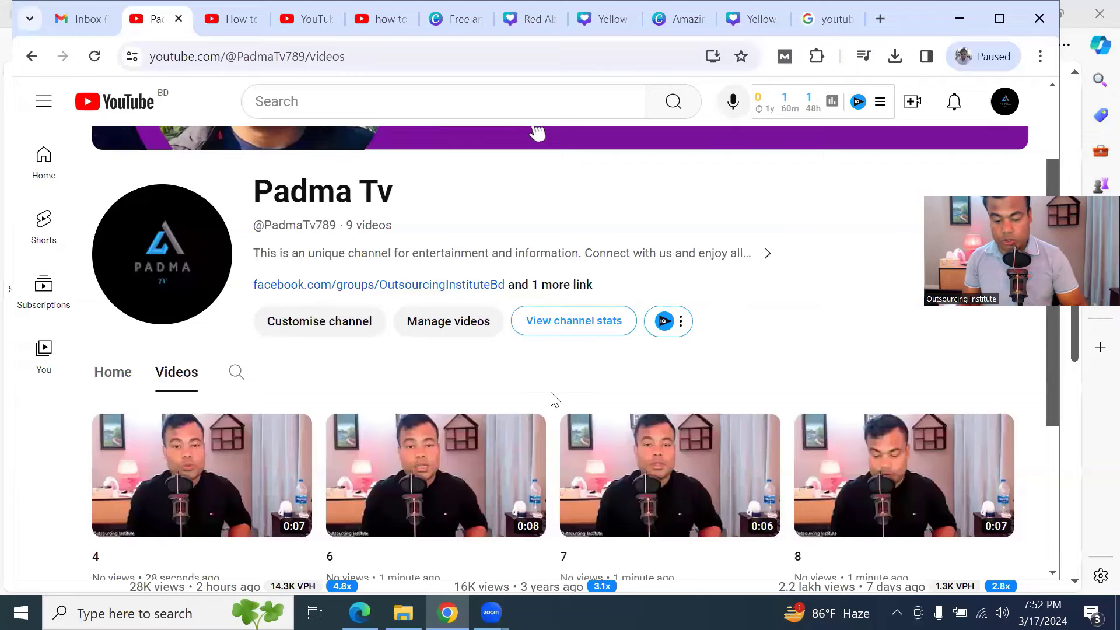
{"action": "scroll", "coordinate": [559, 387], "scroll_direction": "down", "scroll_amount": 4}
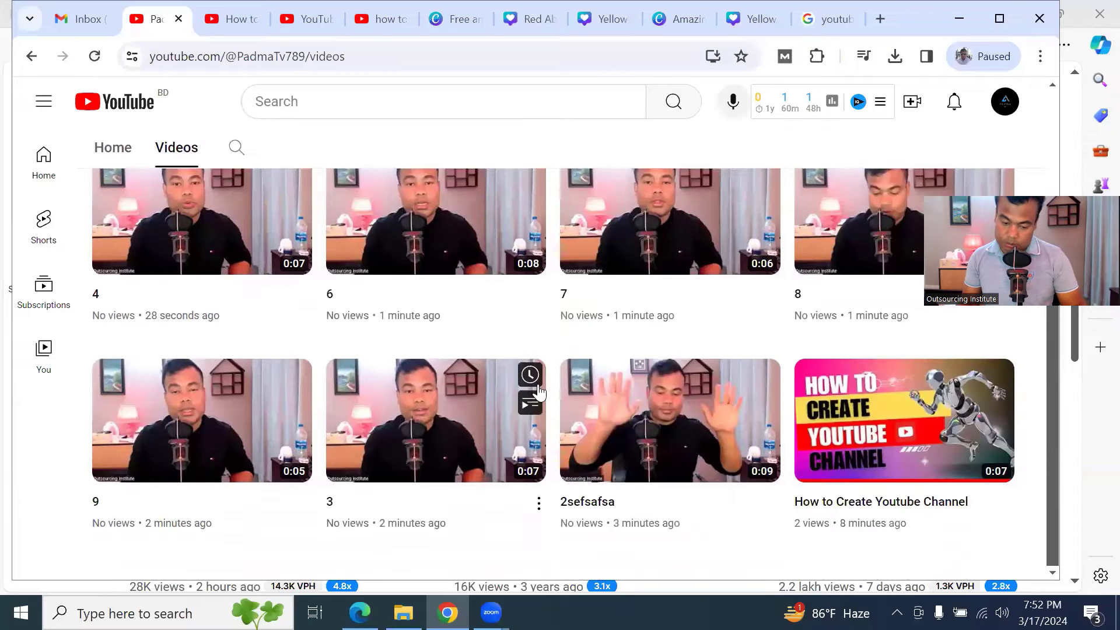
{"action": "scroll", "coordinate": [533, 380], "scroll_direction": "up", "scroll_amount": 5}
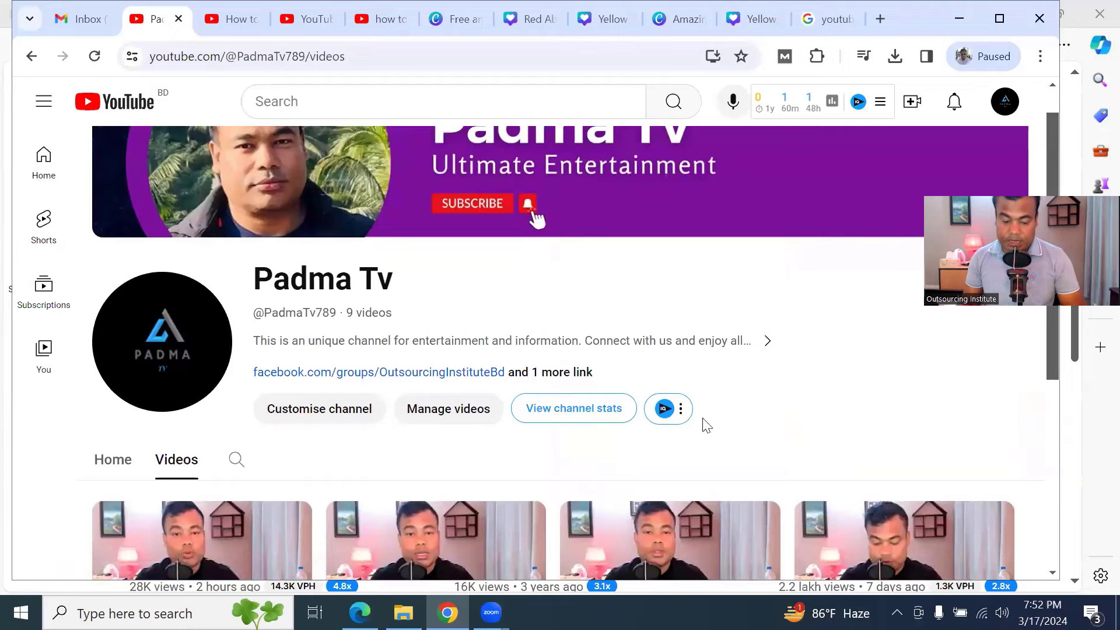
{"action": "scroll", "coordinate": [487, 523], "scroll_direction": "down", "scroll_amount": 5}
{"action": "scroll", "coordinate": [484, 501], "scroll_direction": "up", "scroll_amount": 3}
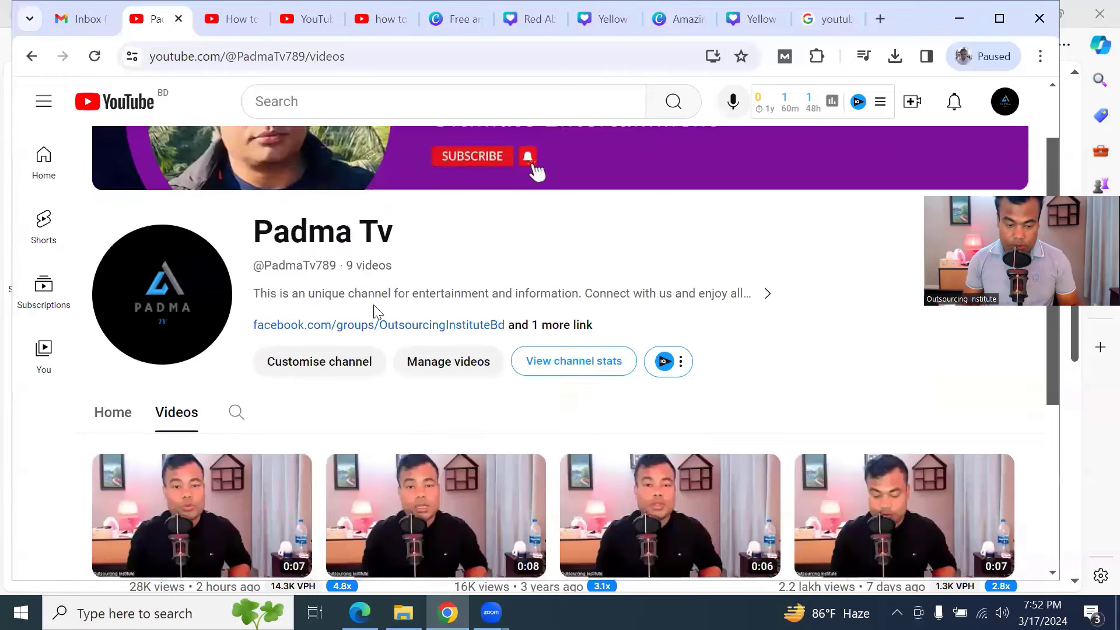
{"action": "scroll", "coordinate": [374, 310], "scroll_direction": "up", "scroll_amount": 2}
{"action": "scroll", "coordinate": [370, 302], "scroll_direction": "down", "scroll_amount": 2}
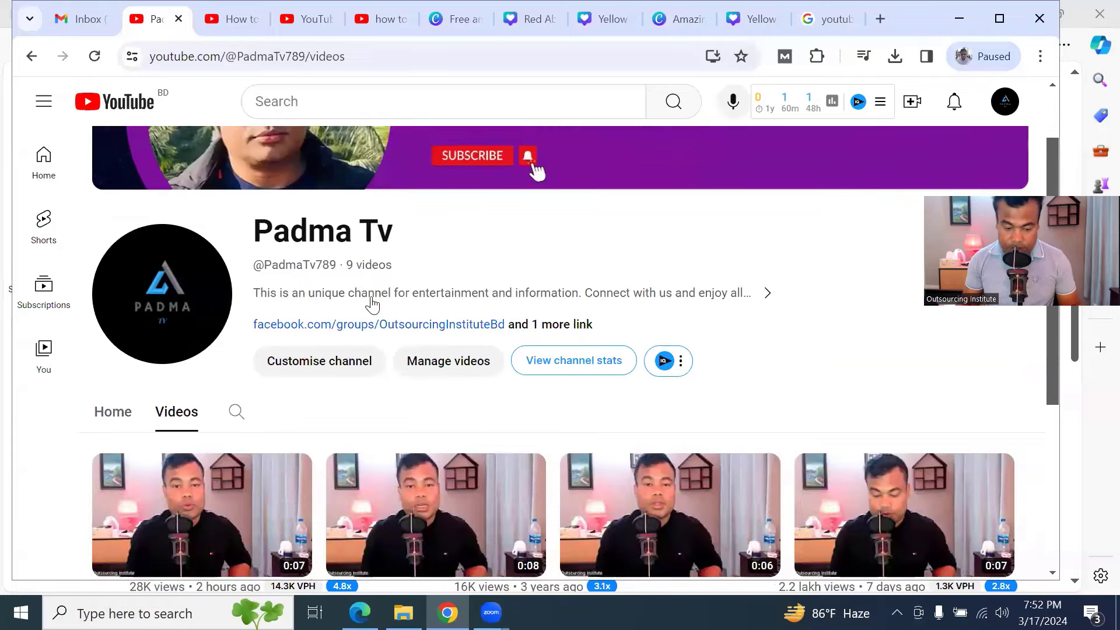
{"action": "scroll", "coordinate": [372, 303], "scroll_direction": "down", "scroll_amount": 2}
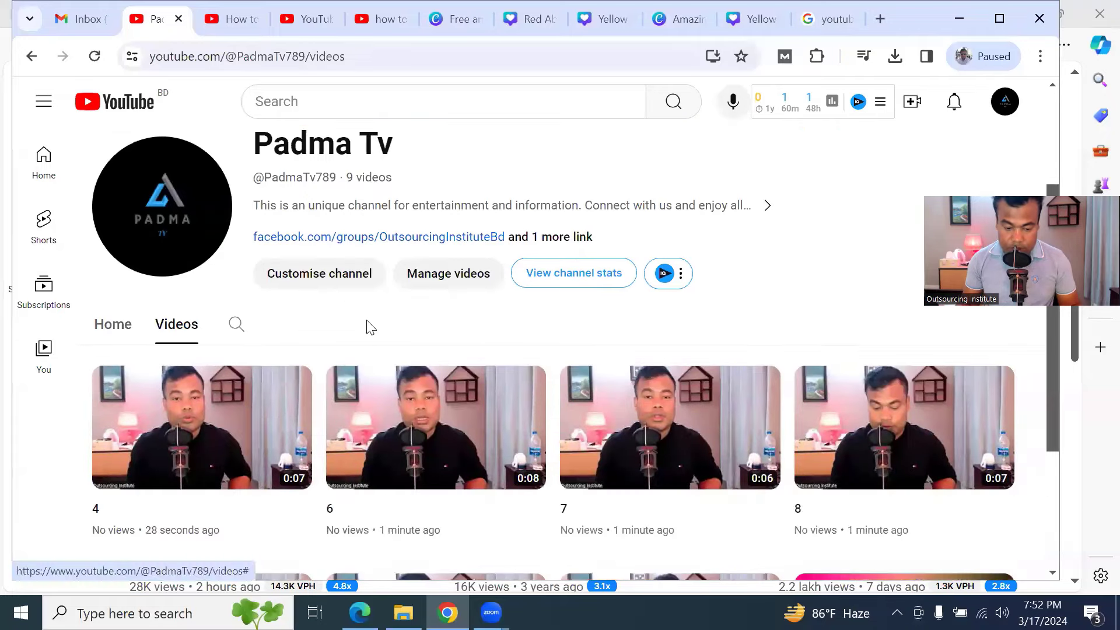
- Close the YouTube Studio tab, then reload the channel page and browse its 9 uploaded videos
{"action": "left_click", "coordinate": [341, 281]}
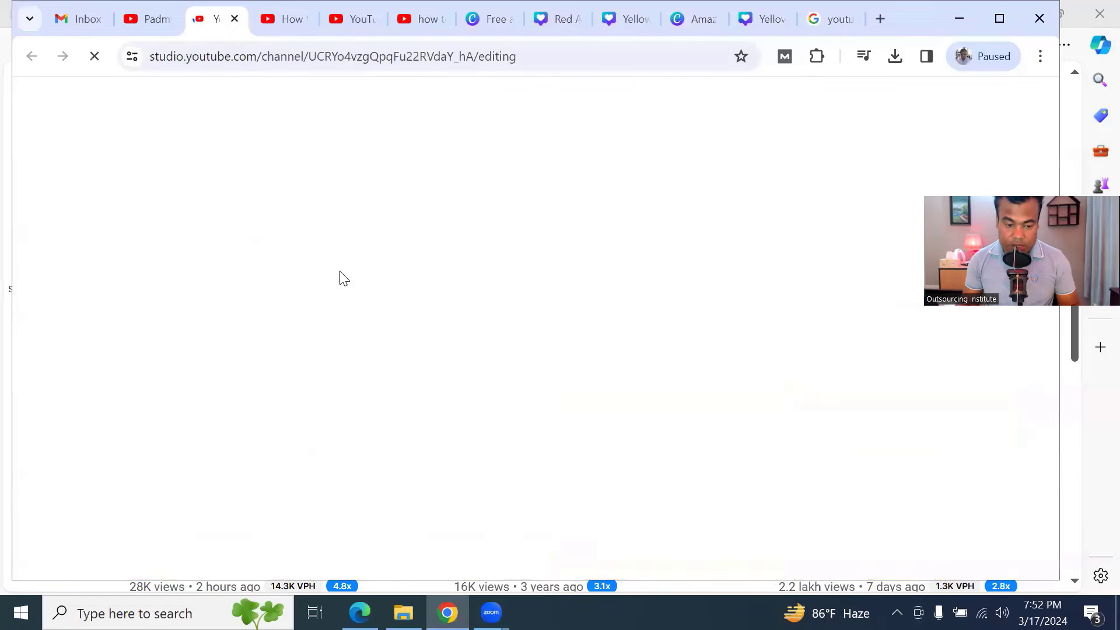
{"action": "left_click", "coordinate": [234, 19]}
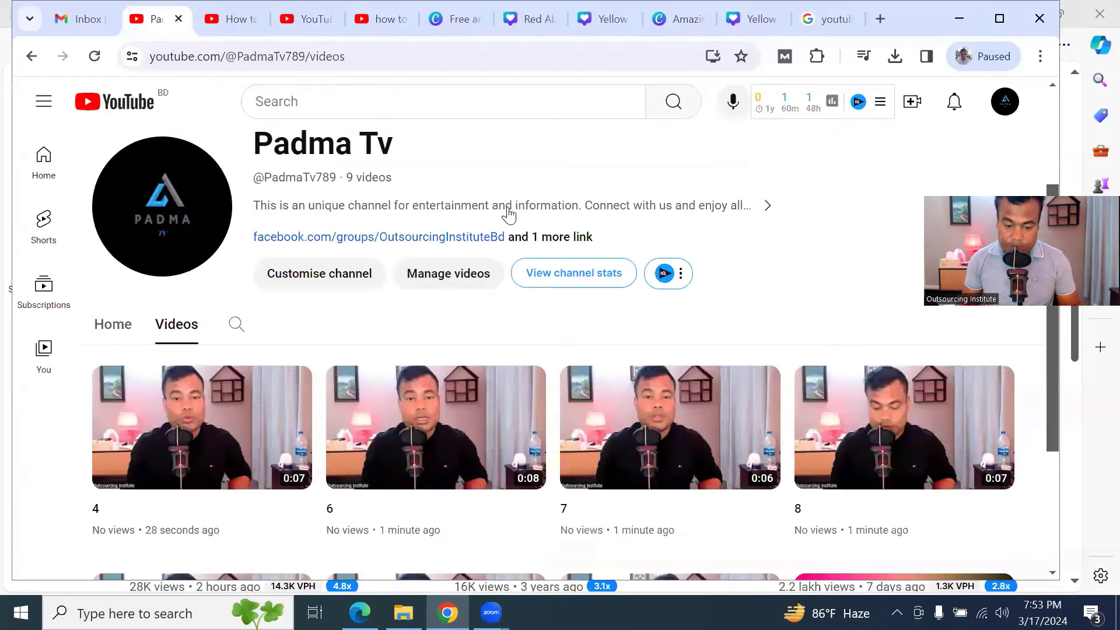
{"action": "scroll", "coordinate": [513, 350], "scroll_direction": "down", "scroll_amount": 4}
{"action": "scroll", "coordinate": [482, 432], "scroll_direction": "up", "scroll_amount": 4}
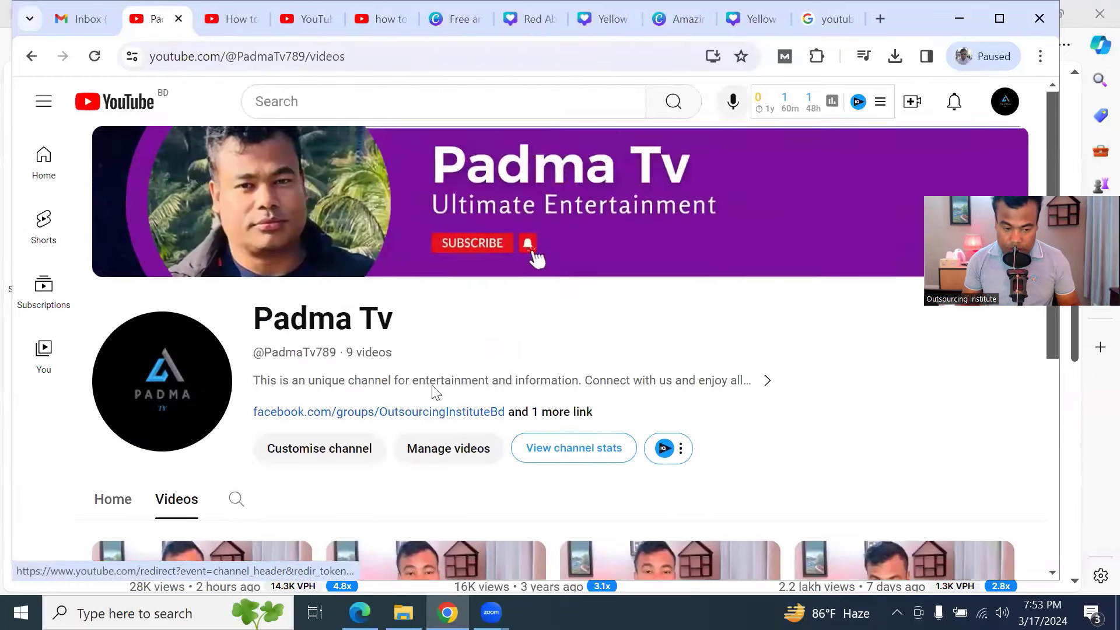
{"action": "left_click", "coordinate": [95, 56]}
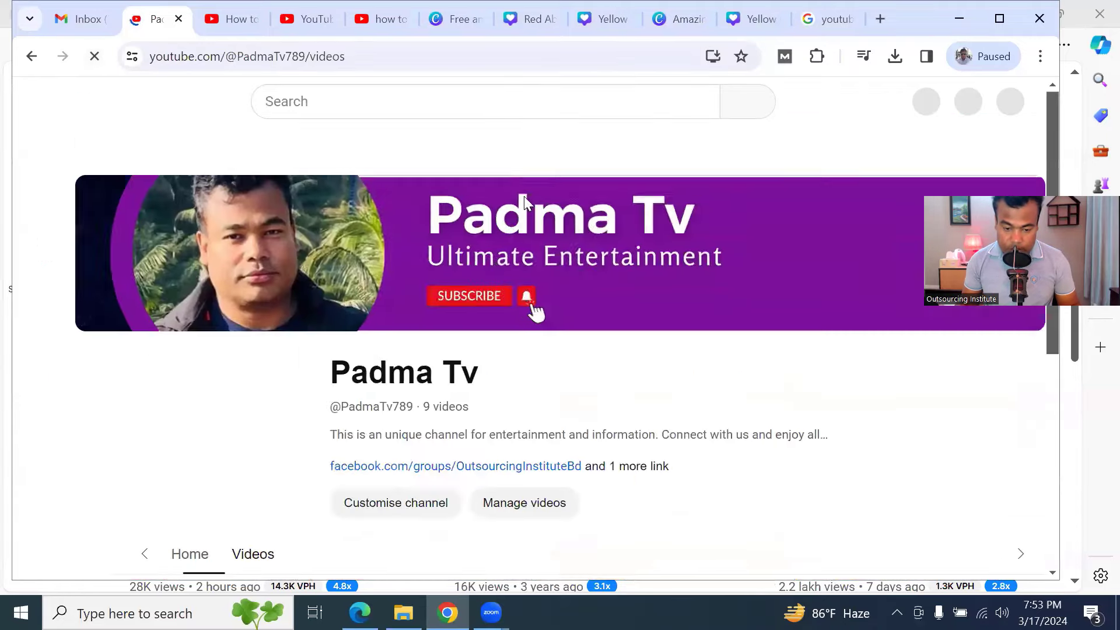
{"action": "scroll", "coordinate": [601, 349], "scroll_direction": "down", "scroll_amount": 6}
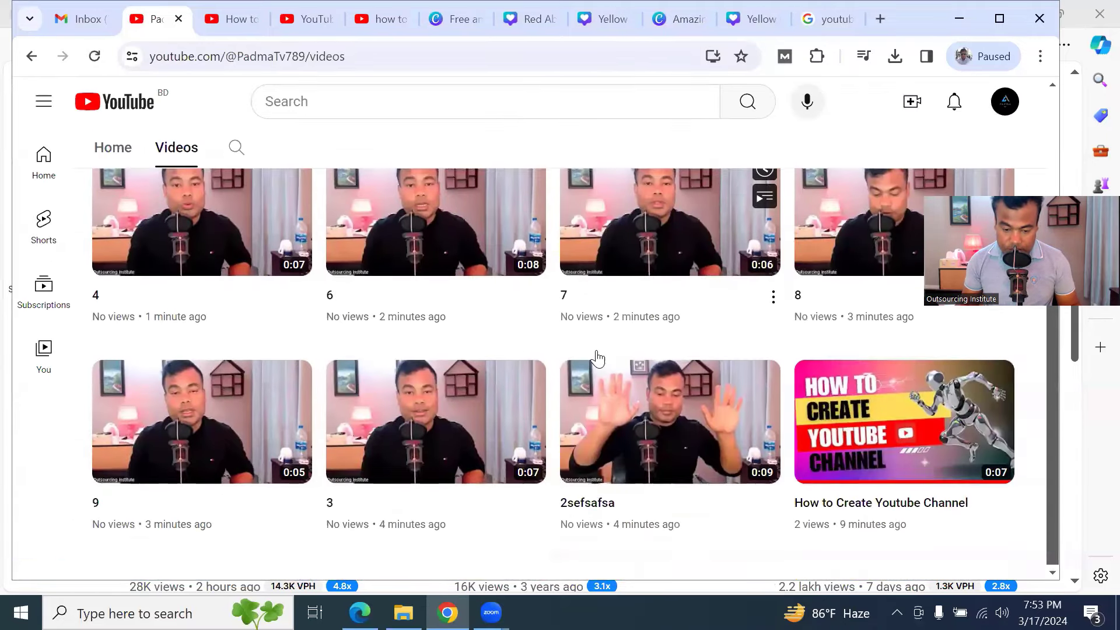
{"action": "scroll", "coordinate": [598, 354], "scroll_direction": "up", "scroll_amount": 3}
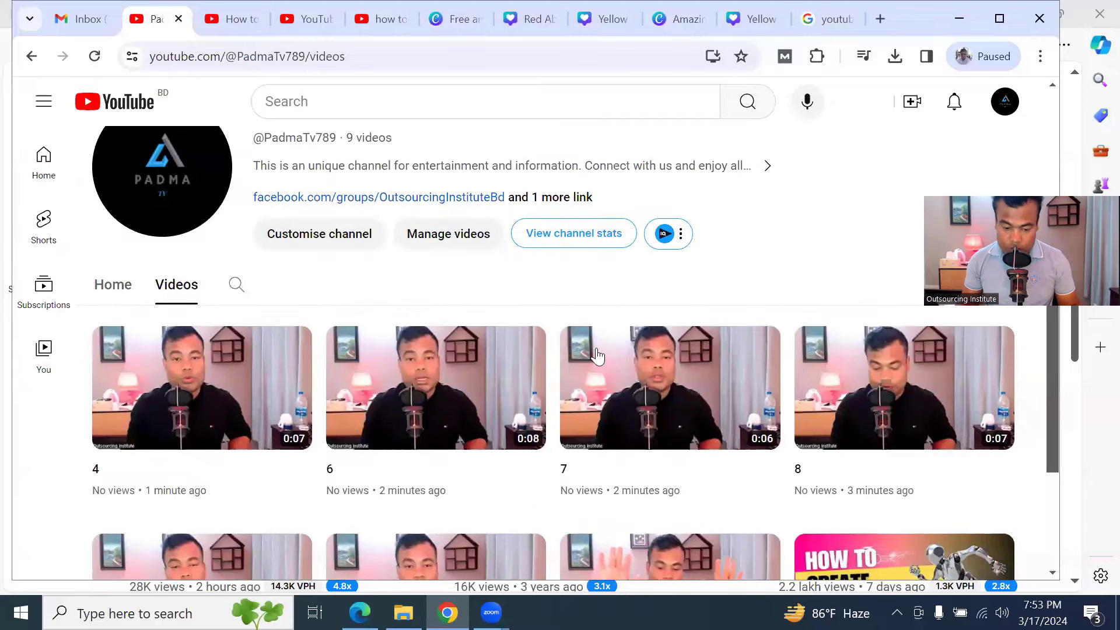
{"action": "scroll", "coordinate": [642, 338], "scroll_direction": "down", "scroll_amount": 1}
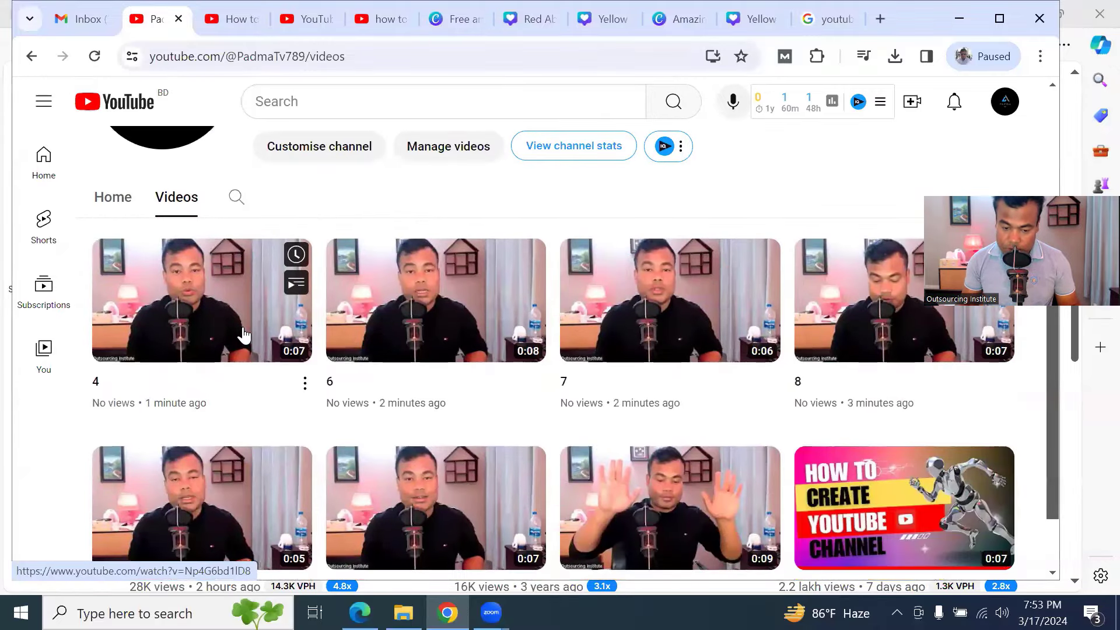
{"action": "scroll", "coordinate": [572, 278], "scroll_direction": "up", "scroll_amount": 3}
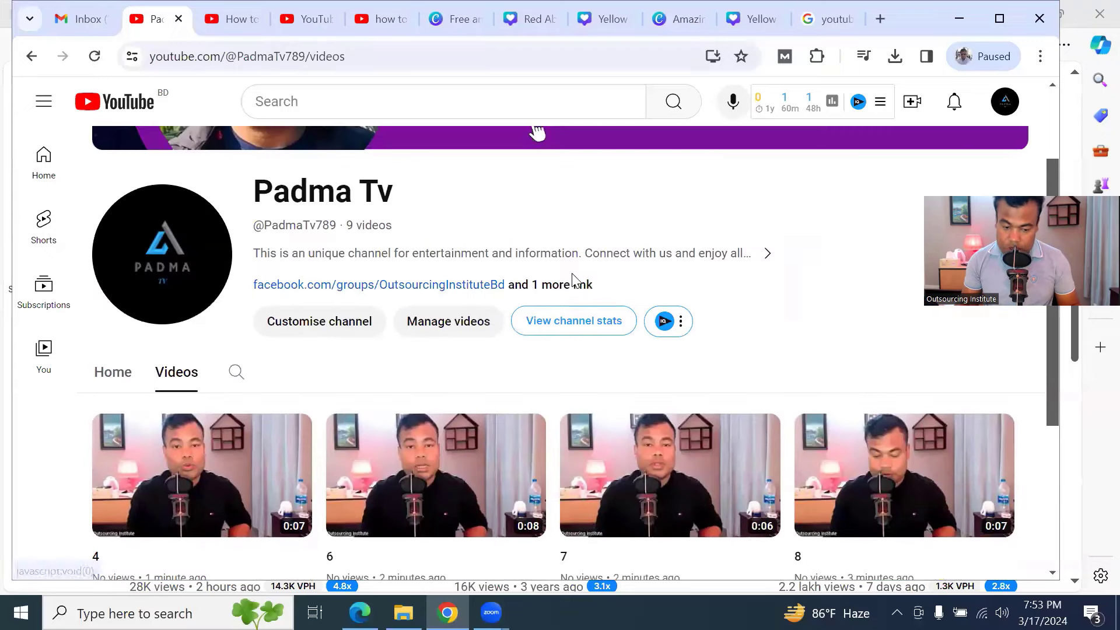
{"action": "scroll", "coordinate": [572, 274], "scroll_direction": "down", "scroll_amount": 3}
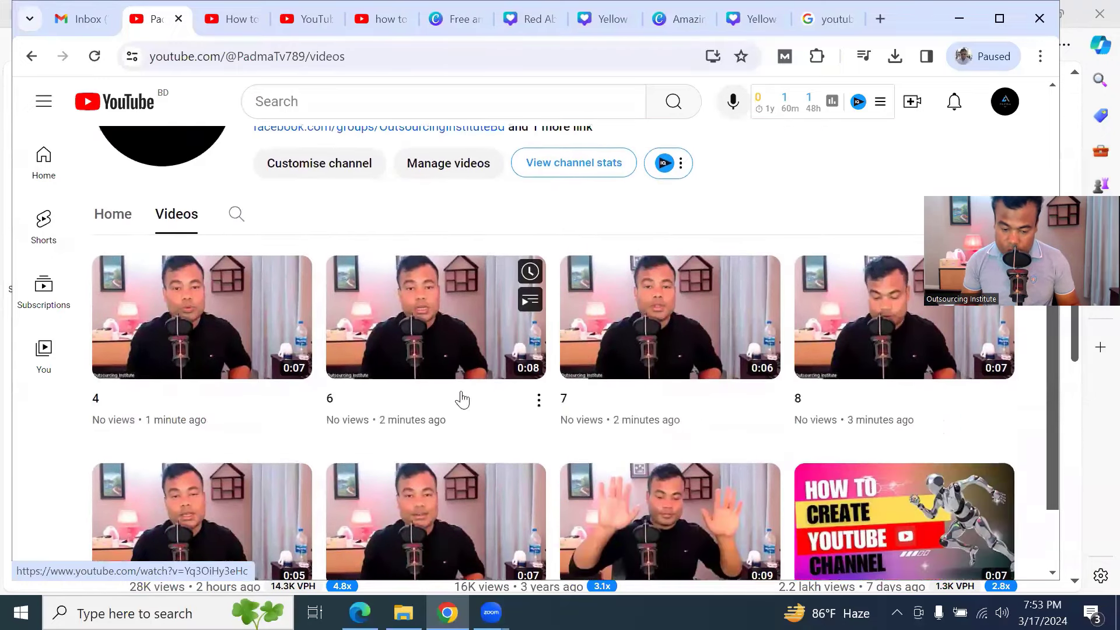
- Open video 6 from the channel, pause playback, and go to its Edit video details
{"action": "left_click", "coordinate": [438, 288]}
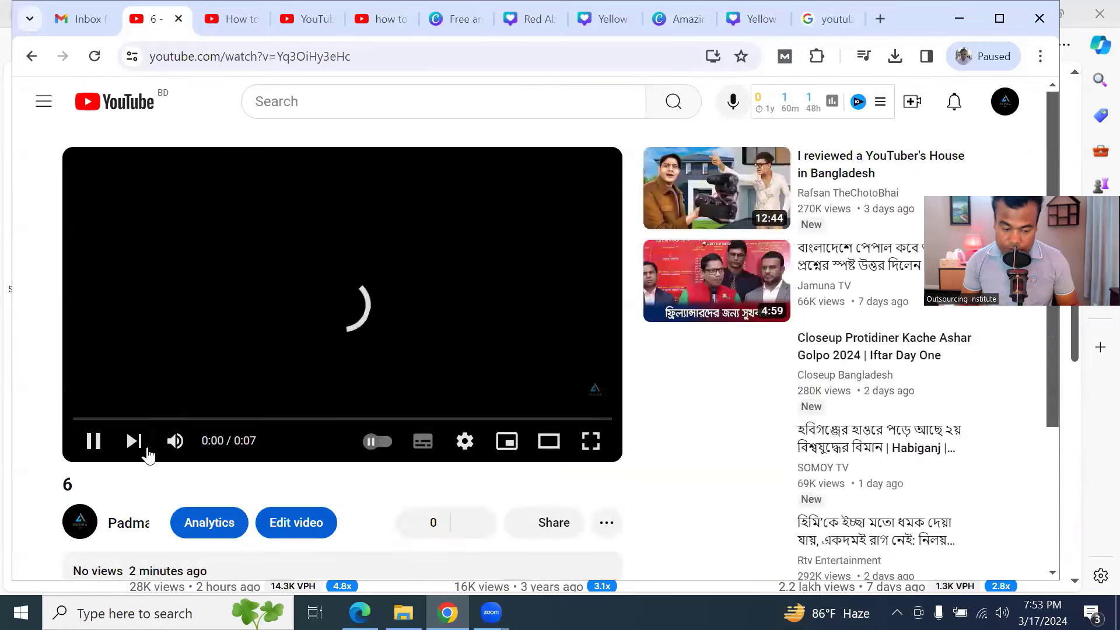
{"action": "left_click", "coordinate": [125, 458]}
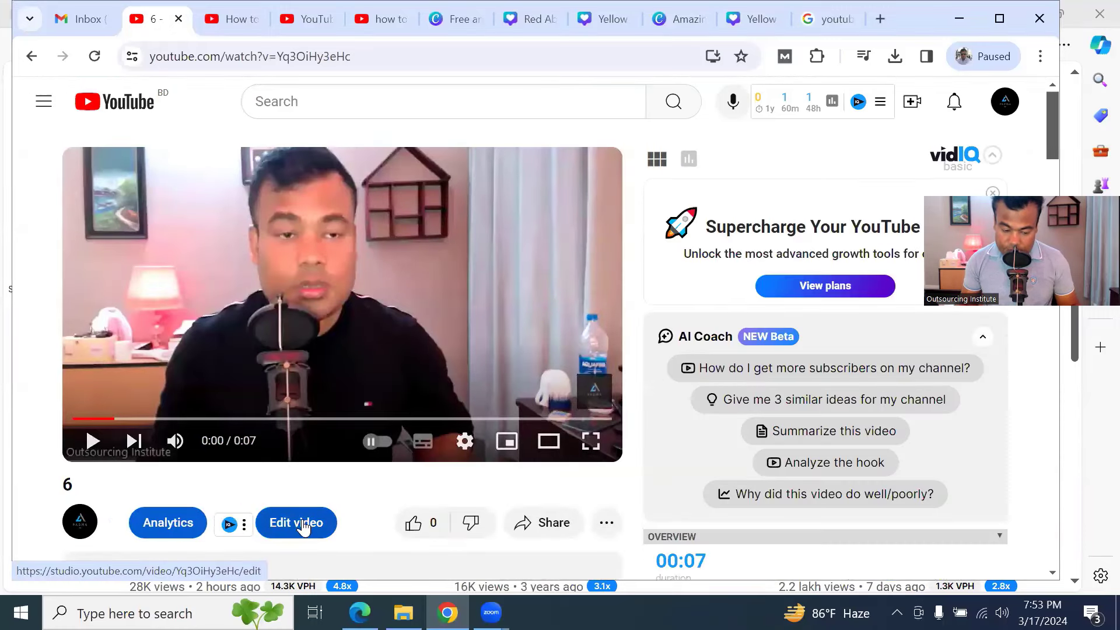
{"action": "left_click", "coordinate": [303, 524]}
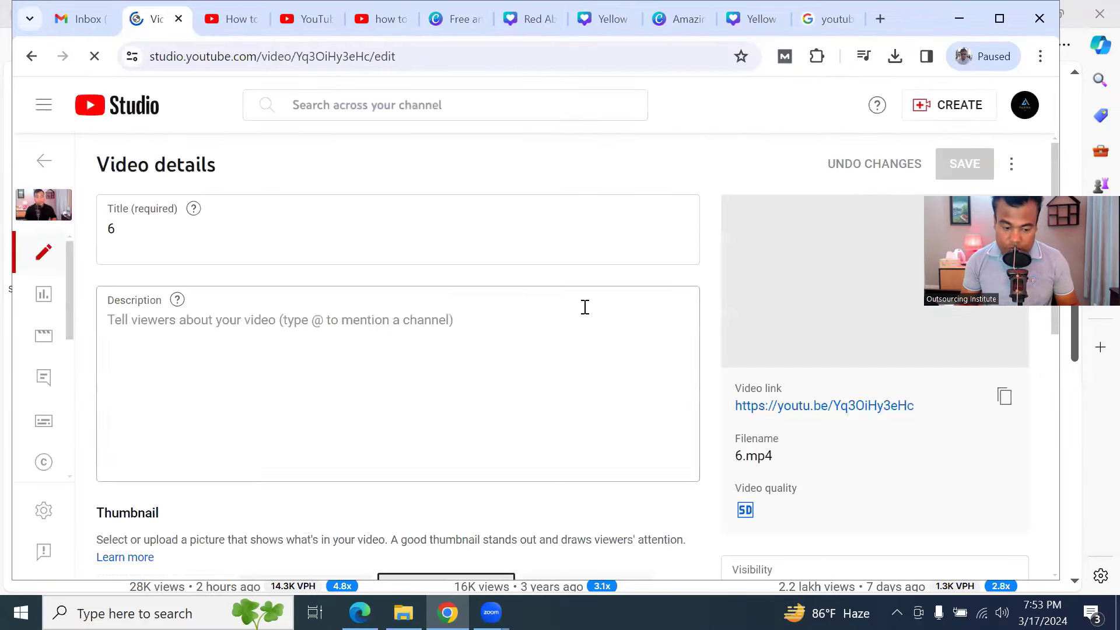
{"action": "scroll", "coordinate": [432, 352], "scroll_direction": "down", "scroll_amount": 12}
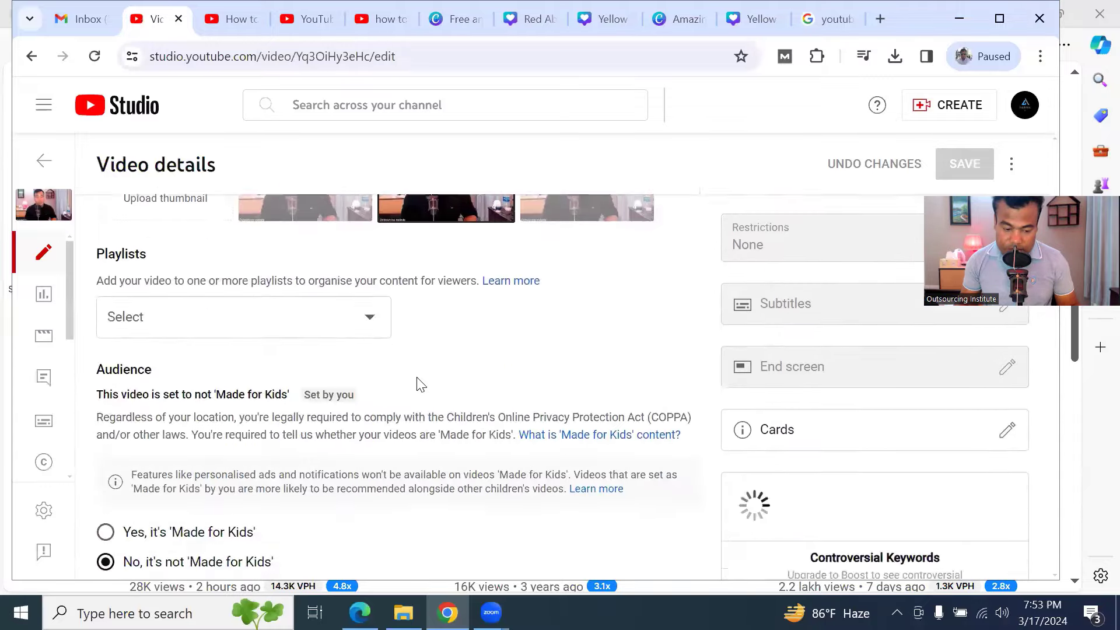
{"action": "scroll", "coordinate": [408, 385], "scroll_direction": "up", "scroll_amount": 12}
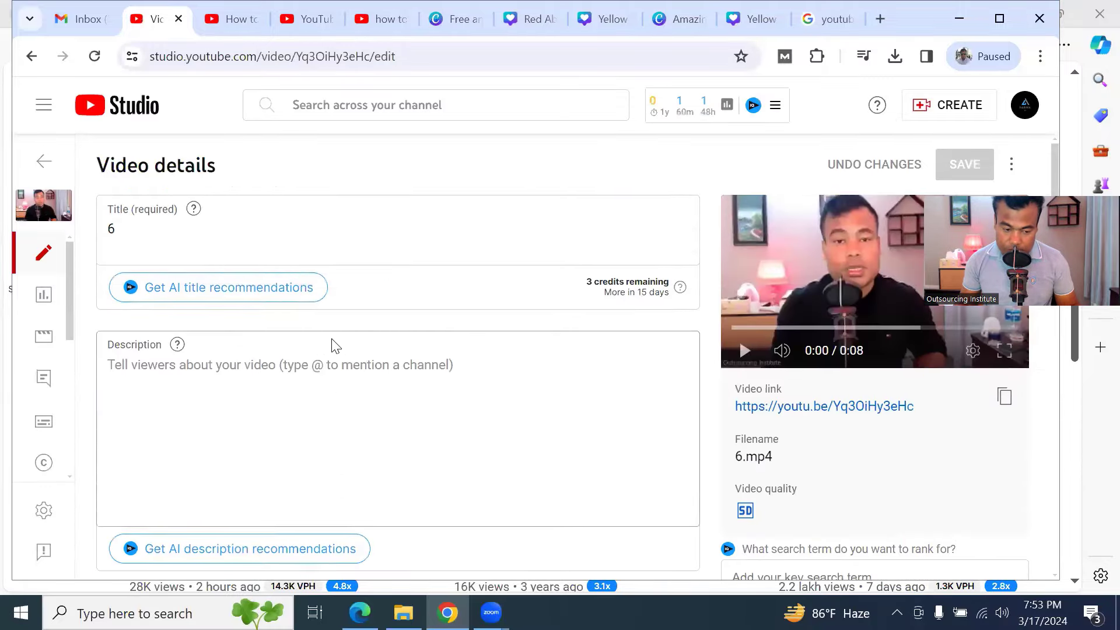
- Retitle the video 'werwer6' with description 'asdasd' and save the changes
{"action": "left_click", "coordinate": [295, 250]}
{"action": "type", "text": "werwer"}
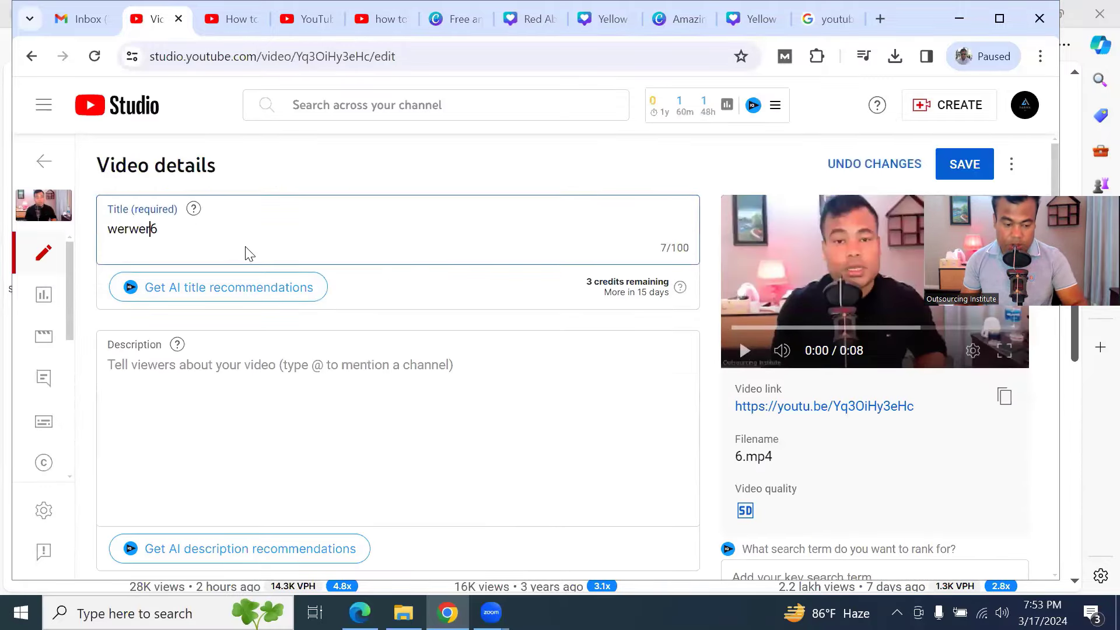
{"action": "left_click", "coordinate": [229, 376]}
{"action": "type", "text": "asdasd"}
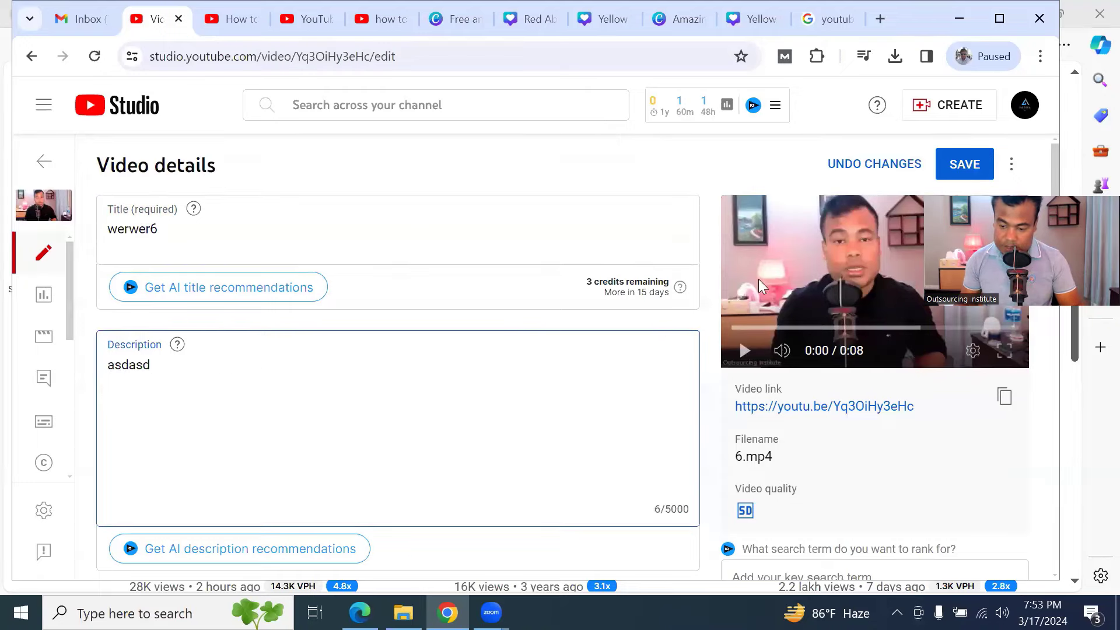
{"action": "left_click", "coordinate": [966, 163]}
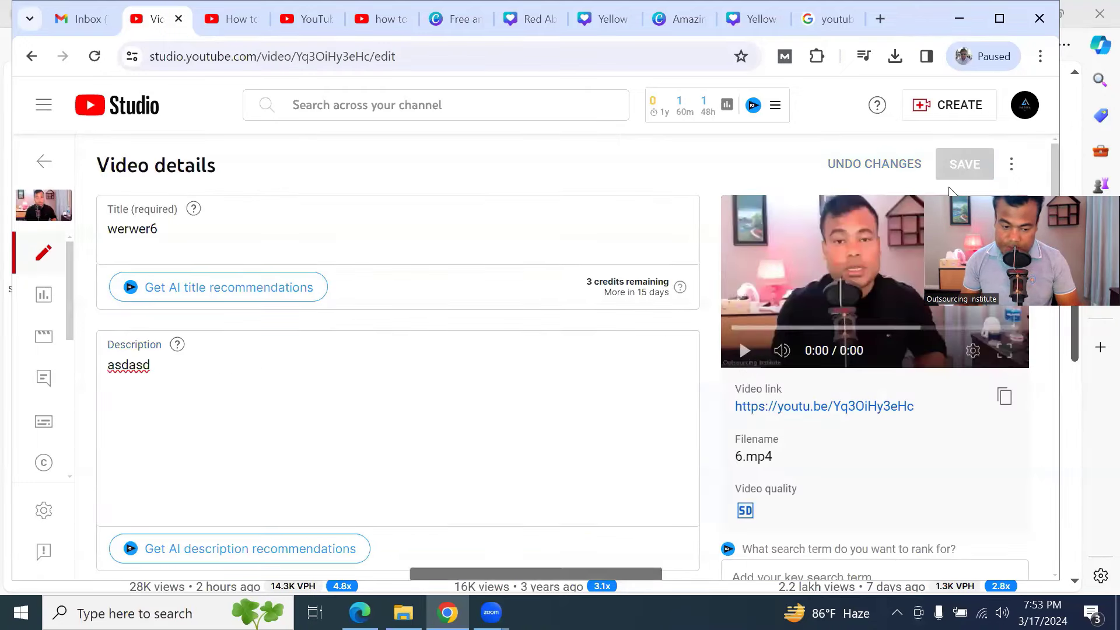
- Return to the werwer6 watch page, pause it, move the window aside, and open the account menu
{"action": "left_click", "coordinate": [32, 57]}
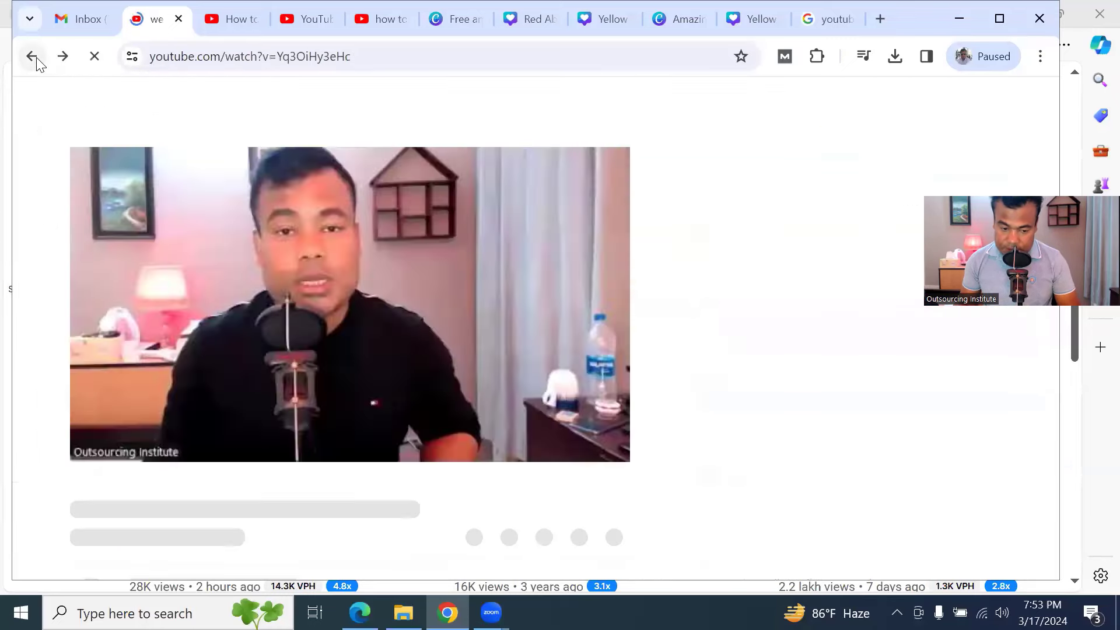
{"action": "left_click", "coordinate": [101, 442]}
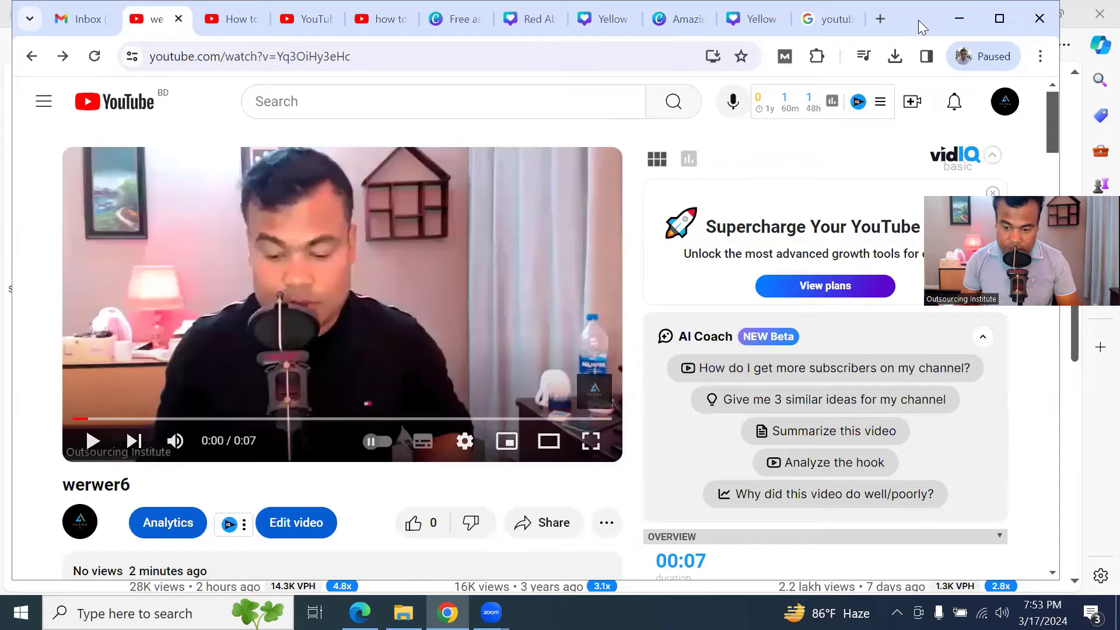
{"action": "left_click_drag", "start_coordinate": [918, 20], "coordinate": [780, 31]}
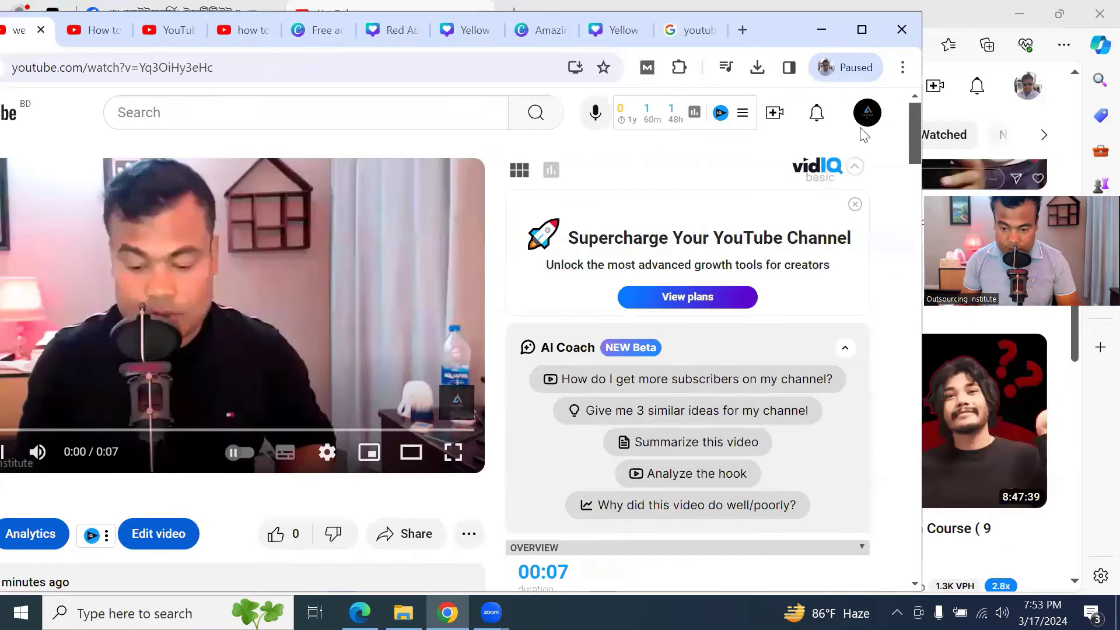
{"action": "left_click", "coordinate": [868, 125]}
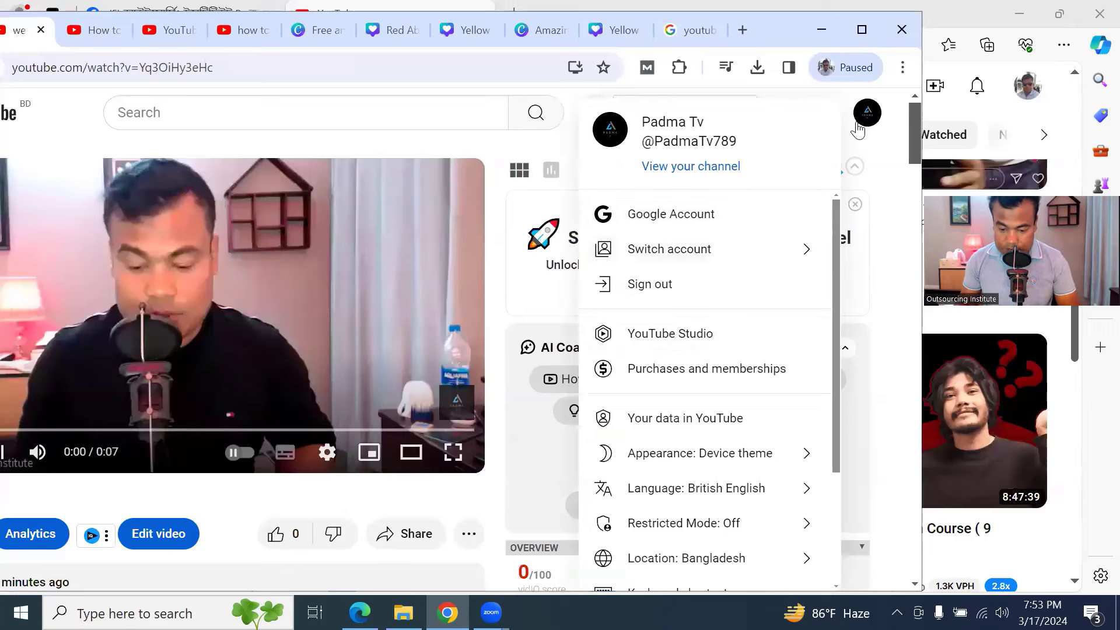
- Open YouTube Studio in a full-screen window and go to the Channel content list
{"action": "left_click", "coordinate": [720, 341]}
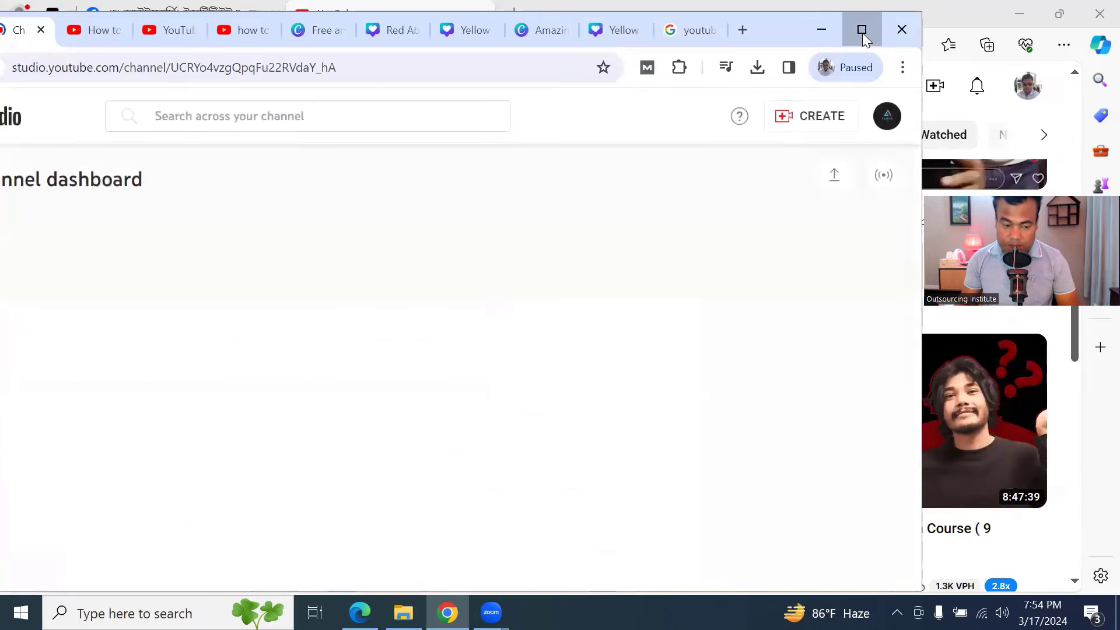
{"action": "left_click", "coordinate": [862, 32]}
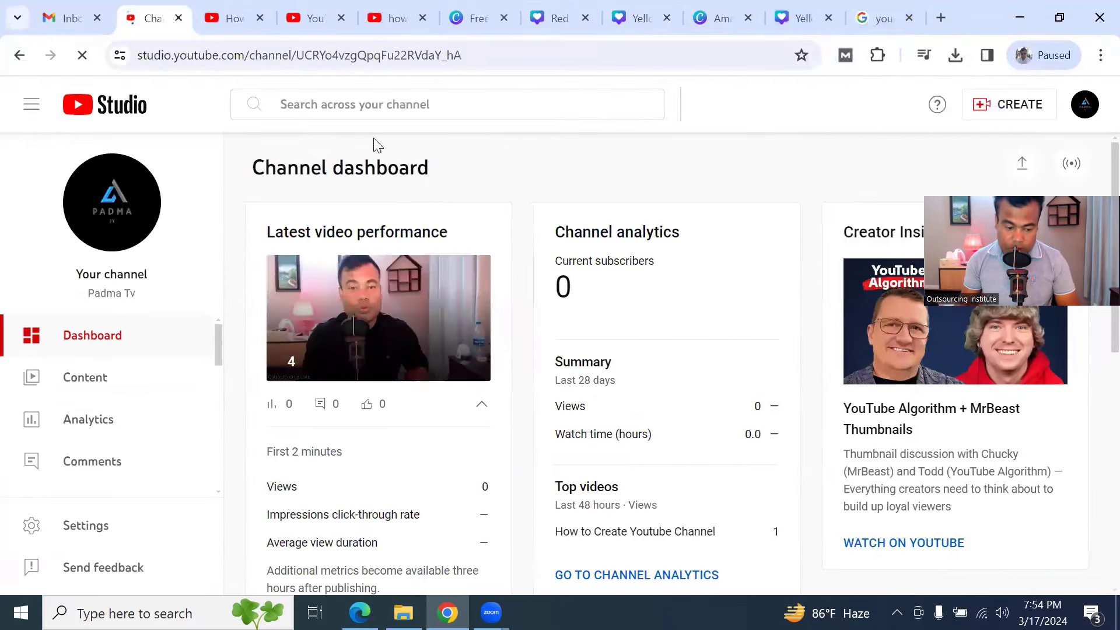
{"action": "left_click", "coordinate": [81, 384]}
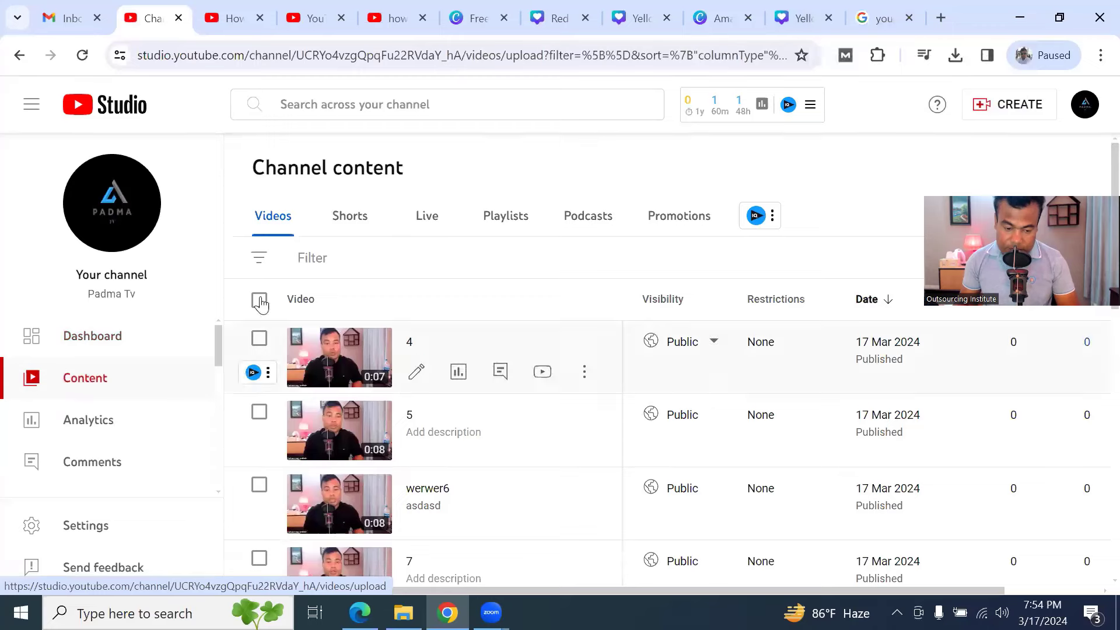
{"action": "scroll", "coordinate": [411, 362], "scroll_direction": "down", "scroll_amount": 5}
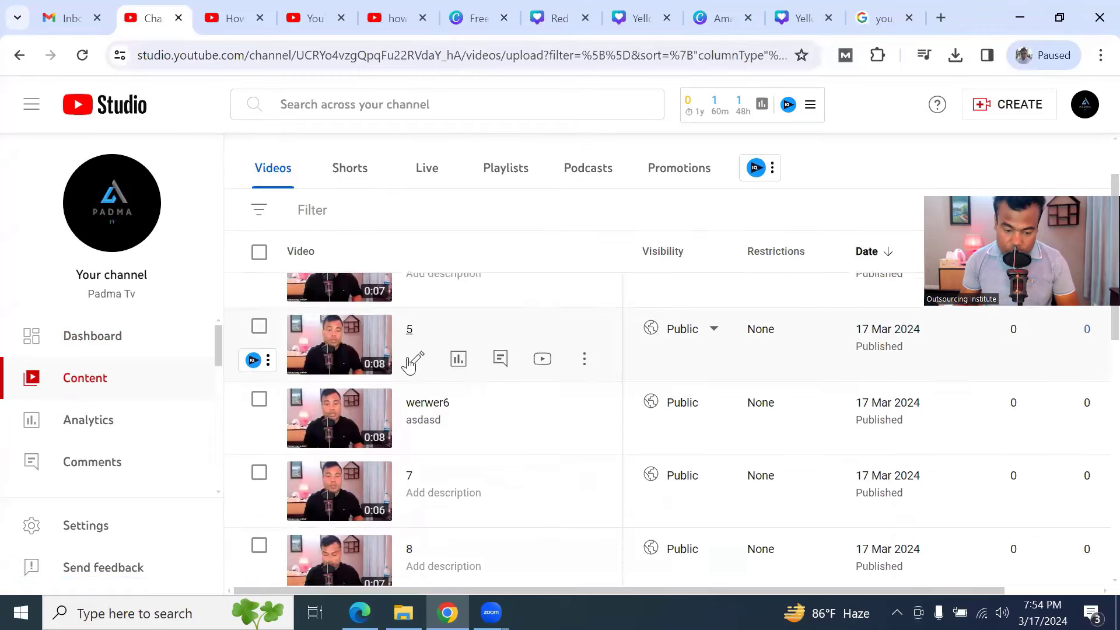
{"action": "scroll", "coordinate": [408, 383], "scroll_direction": "up", "scroll_amount": 4}
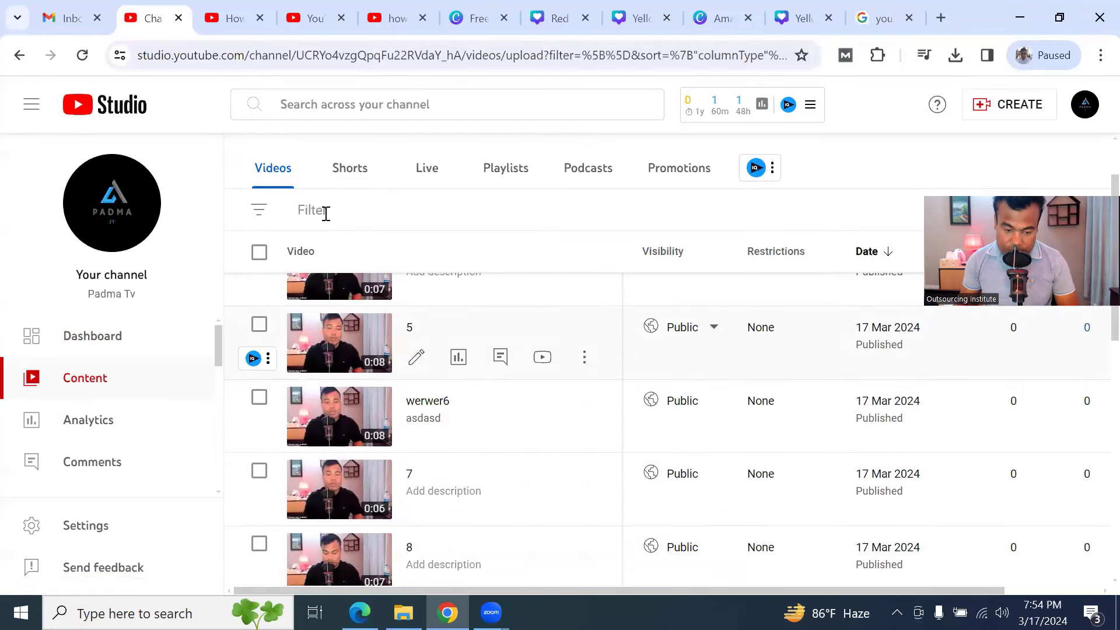
- Look through the Shorts, Live, Playlists and Podcasts tabs, then return to Videos
{"action": "left_click", "coordinate": [348, 169]}
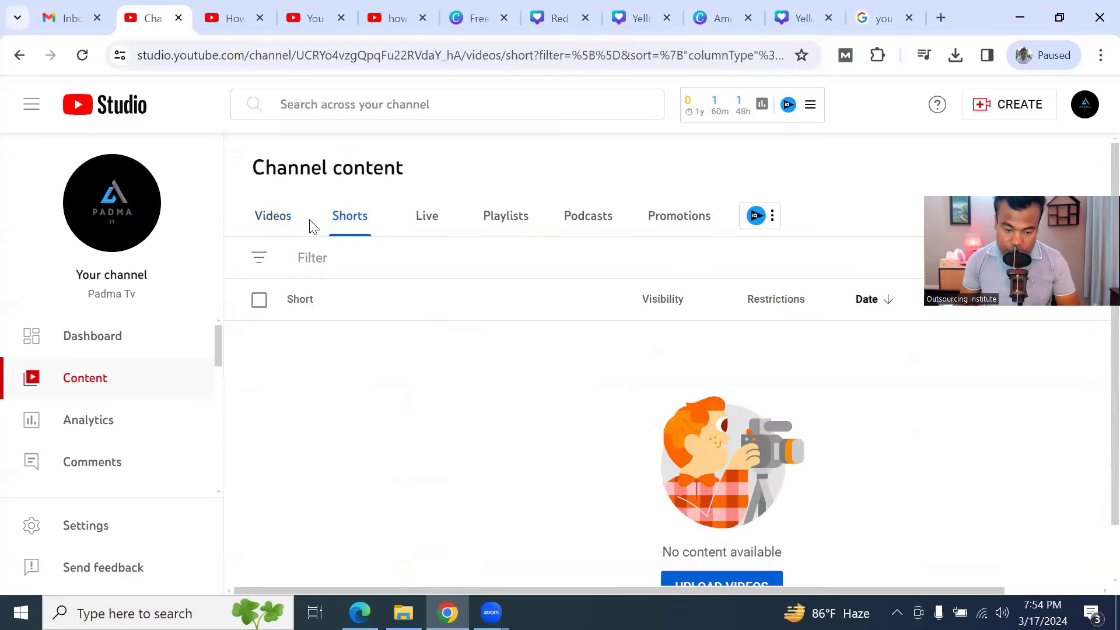
{"action": "left_click", "coordinate": [283, 220]}
{"action": "left_click", "coordinate": [351, 217]}
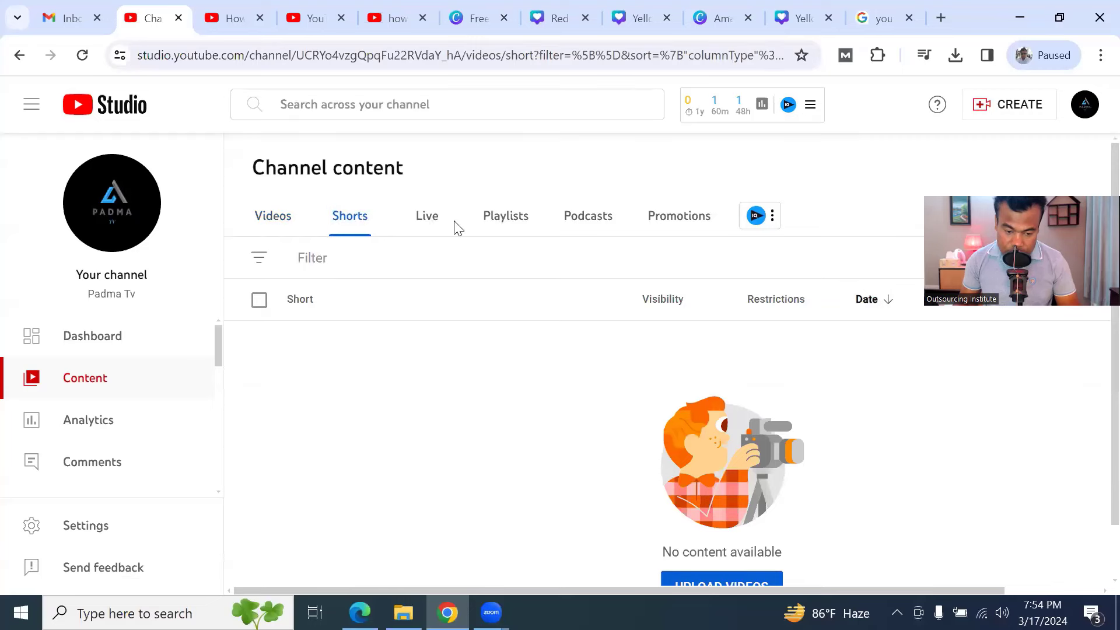
{"action": "left_click", "coordinate": [432, 228]}
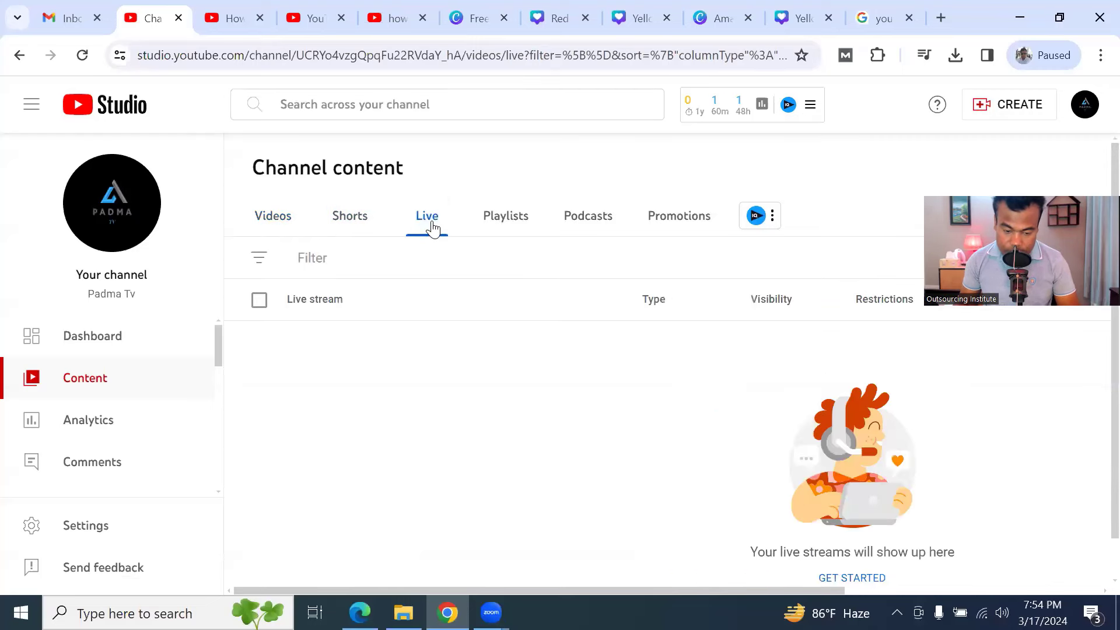
{"action": "left_click", "coordinate": [508, 220]}
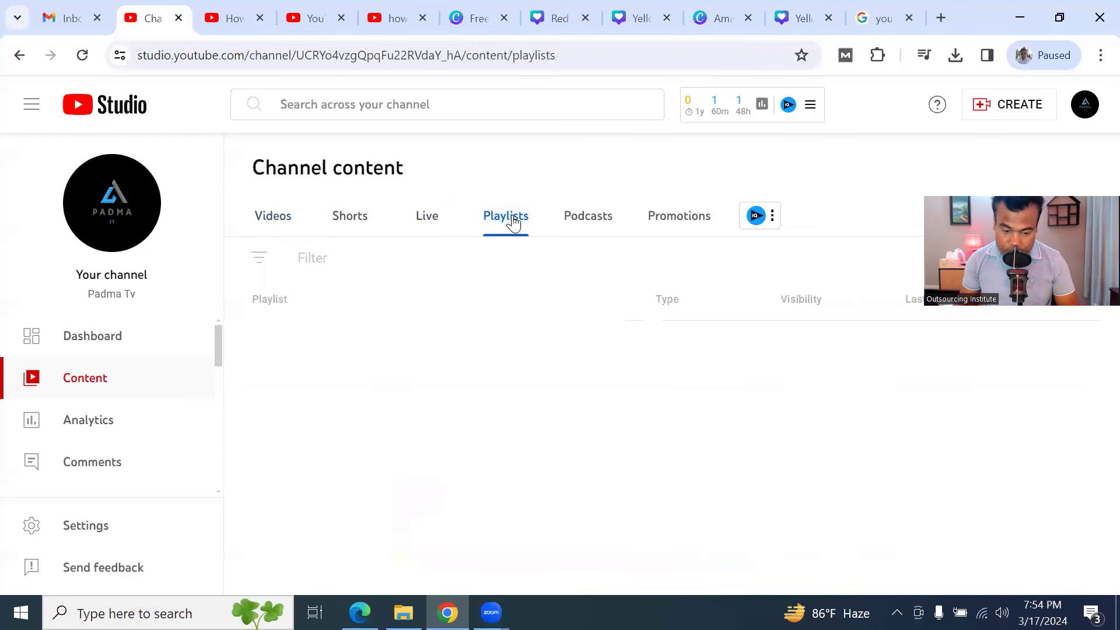
{"action": "left_click", "coordinate": [586, 224]}
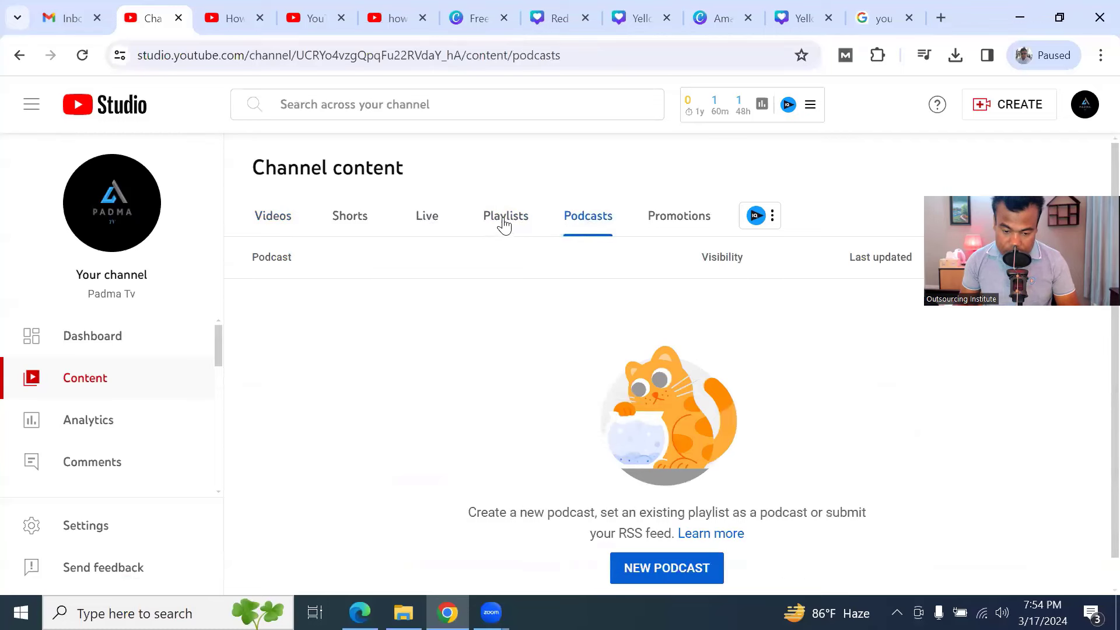
{"action": "left_click", "coordinate": [269, 225]}
- Recheck Shorts, Live, Playlists and Podcasts, view Promotions, and end on the Videos list
{"action": "left_click", "coordinate": [344, 228]}
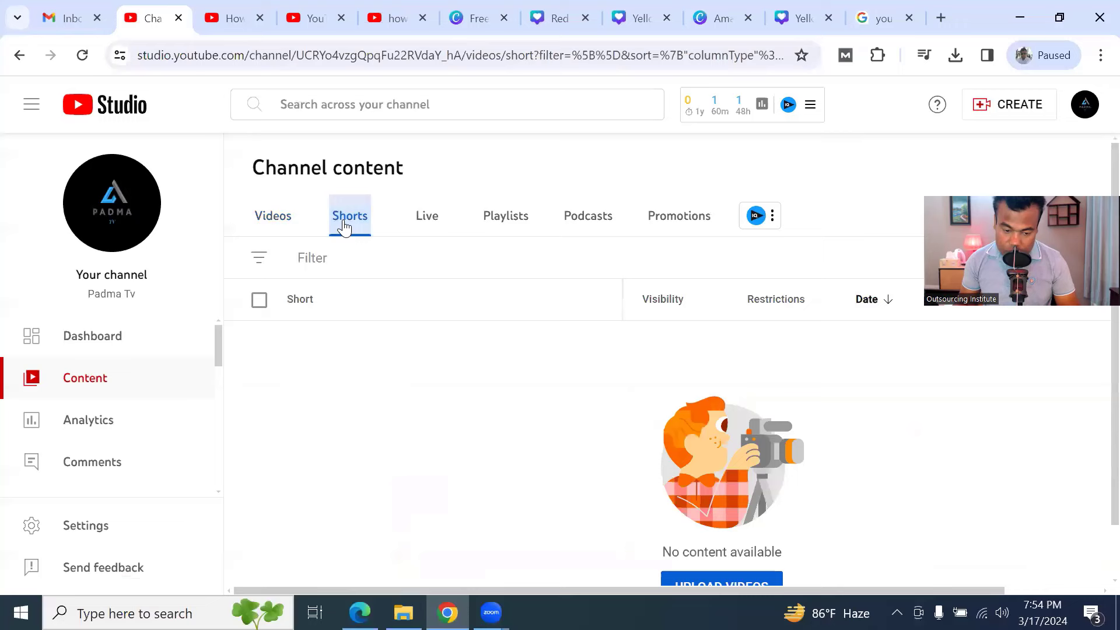
{"action": "left_click", "coordinate": [429, 224]}
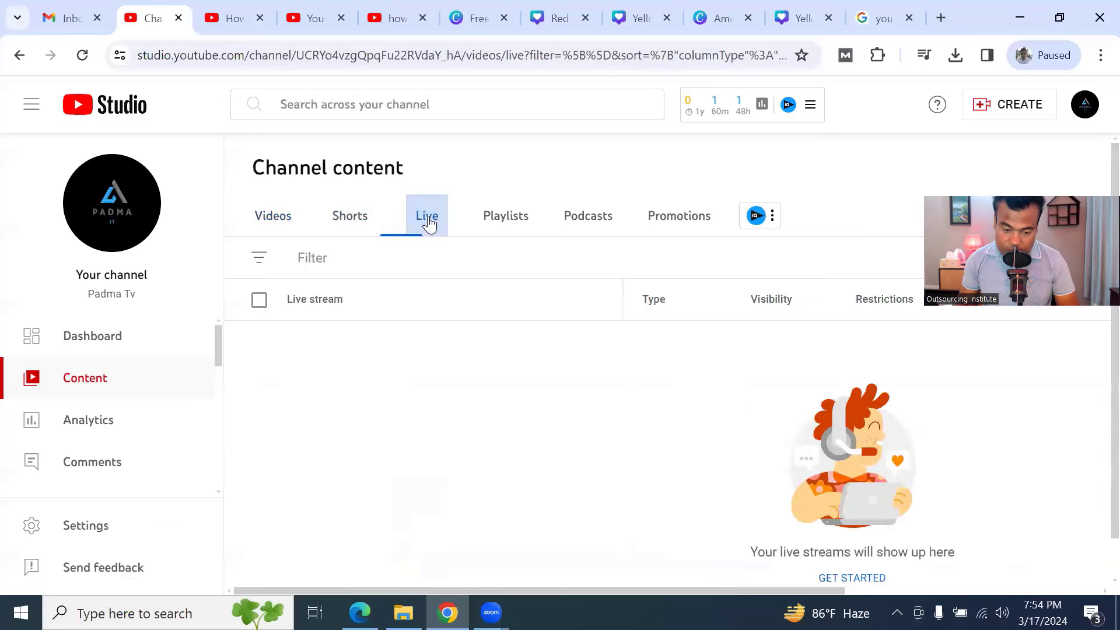
{"action": "left_click", "coordinate": [511, 225]}
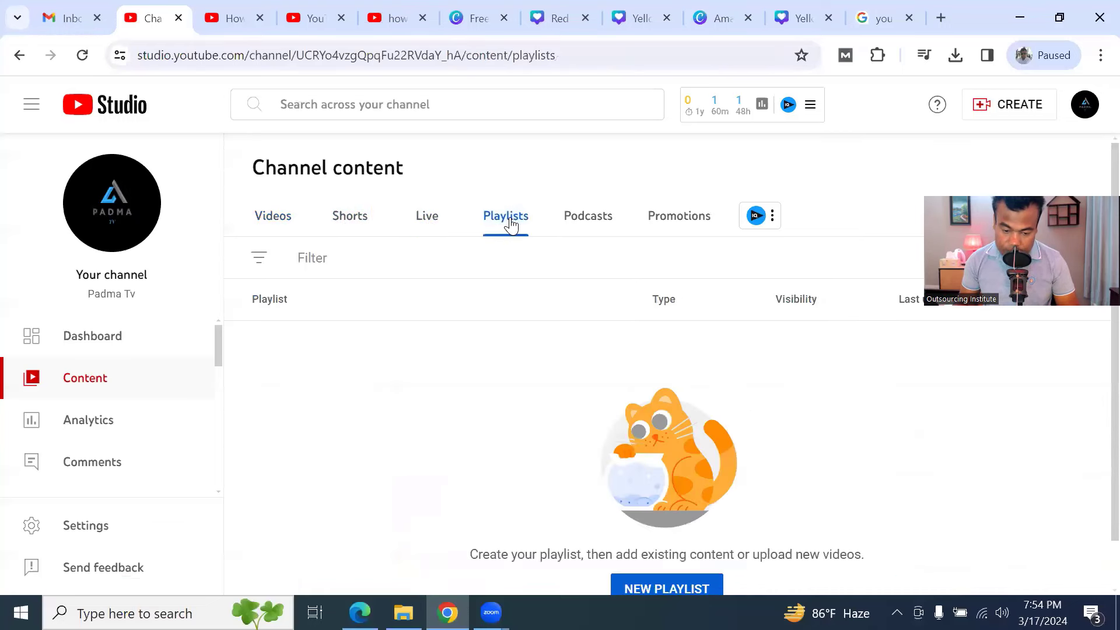
{"action": "left_click", "coordinate": [589, 224]}
{"action": "left_click", "coordinate": [659, 221]}
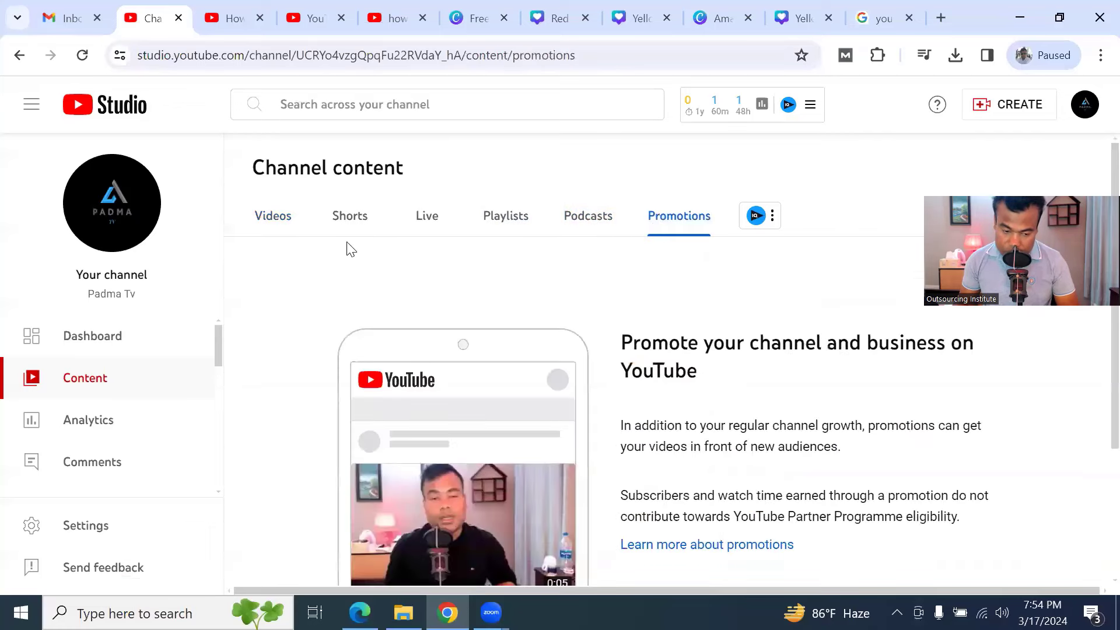
{"action": "left_click", "coordinate": [279, 224]}
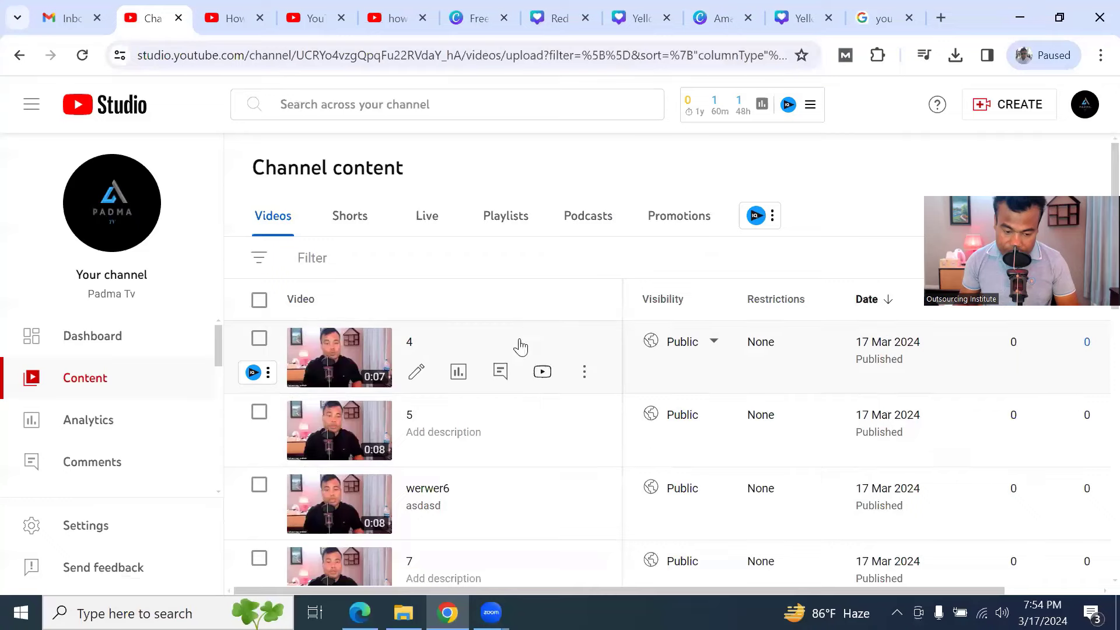
- Open Edit title and description from video 4's options menu, then cancel without changes
{"action": "scroll", "coordinate": [495, 334], "scroll_direction": "down", "scroll_amount": 2}
{"action": "scroll", "coordinate": [494, 333], "scroll_direction": "up", "scroll_amount": 2}
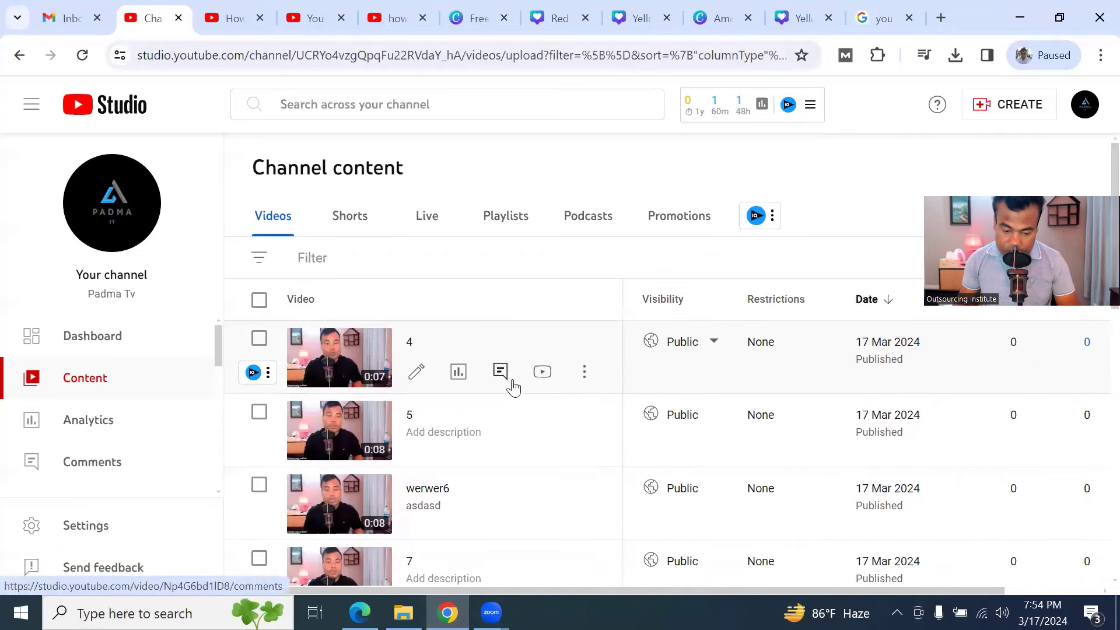
{"action": "left_click", "coordinate": [583, 378]}
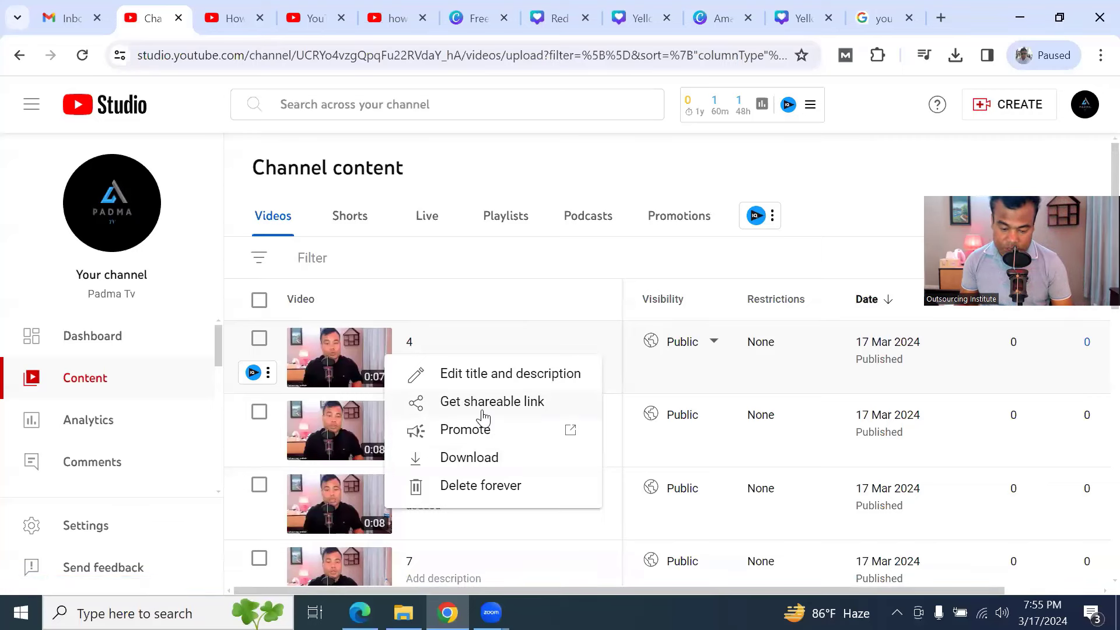
{"action": "left_click", "coordinate": [488, 372]}
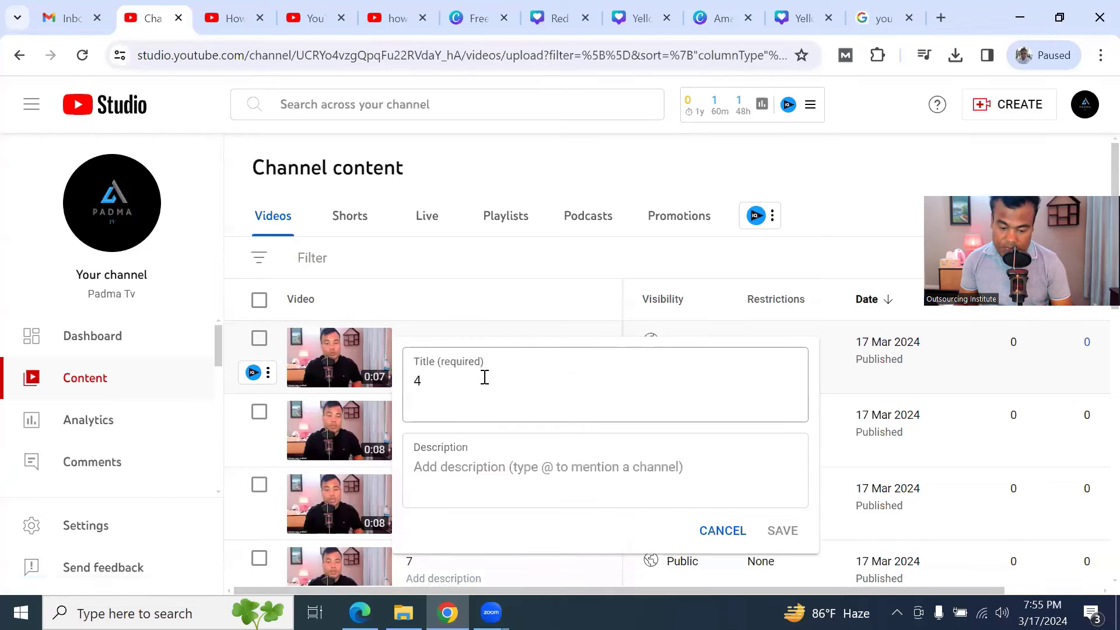
{"action": "left_click", "coordinate": [722, 531]}
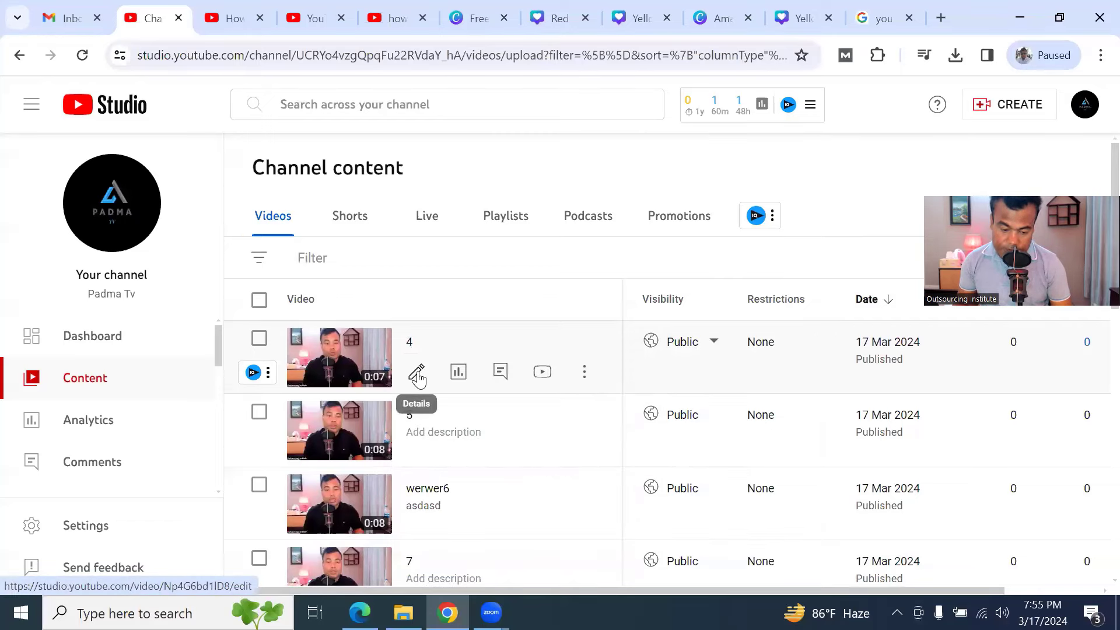
- Review video 4's full details page, then switch to the YouTube search results tab
{"action": "left_click", "coordinate": [418, 376]}
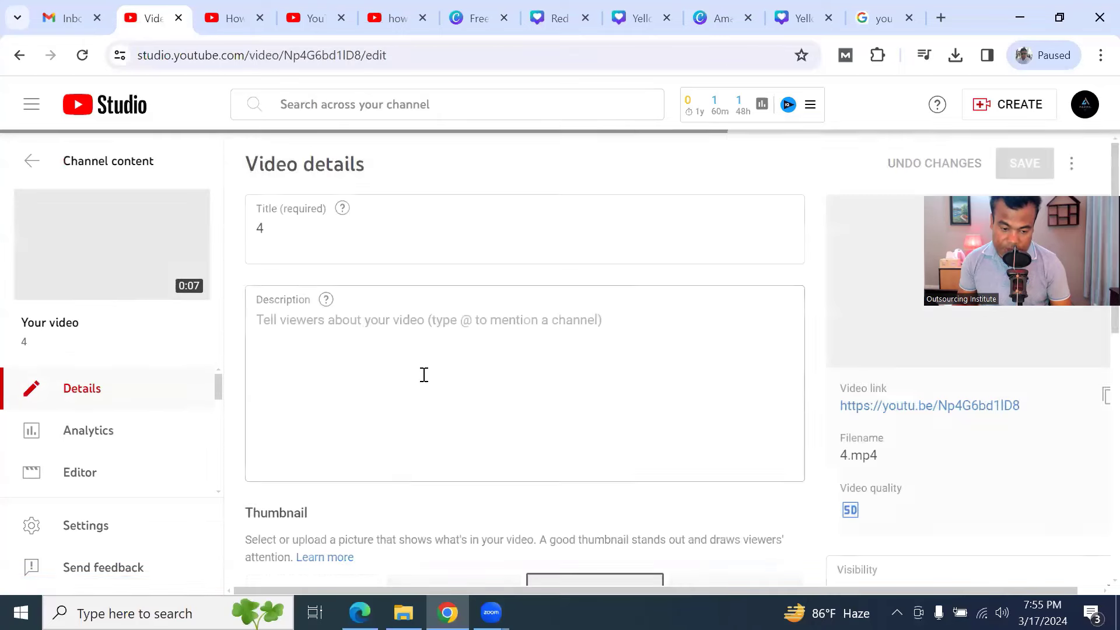
{"action": "scroll", "coordinate": [634, 400], "scroll_direction": "down", "scroll_amount": 5}
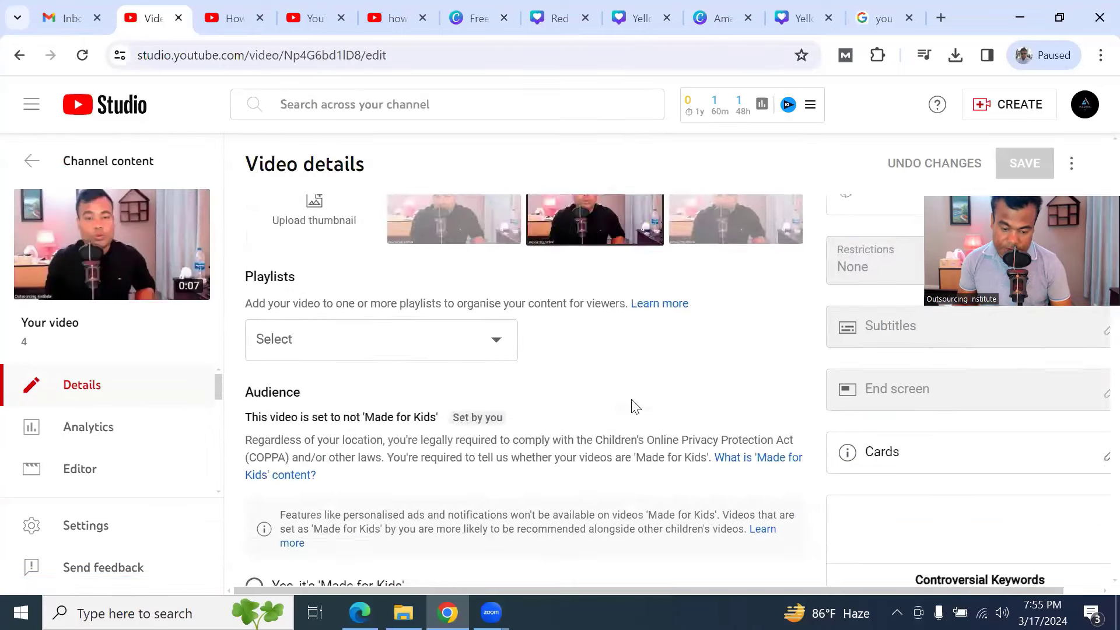
{"action": "scroll", "coordinate": [635, 407], "scroll_direction": "down", "scroll_amount": 15}
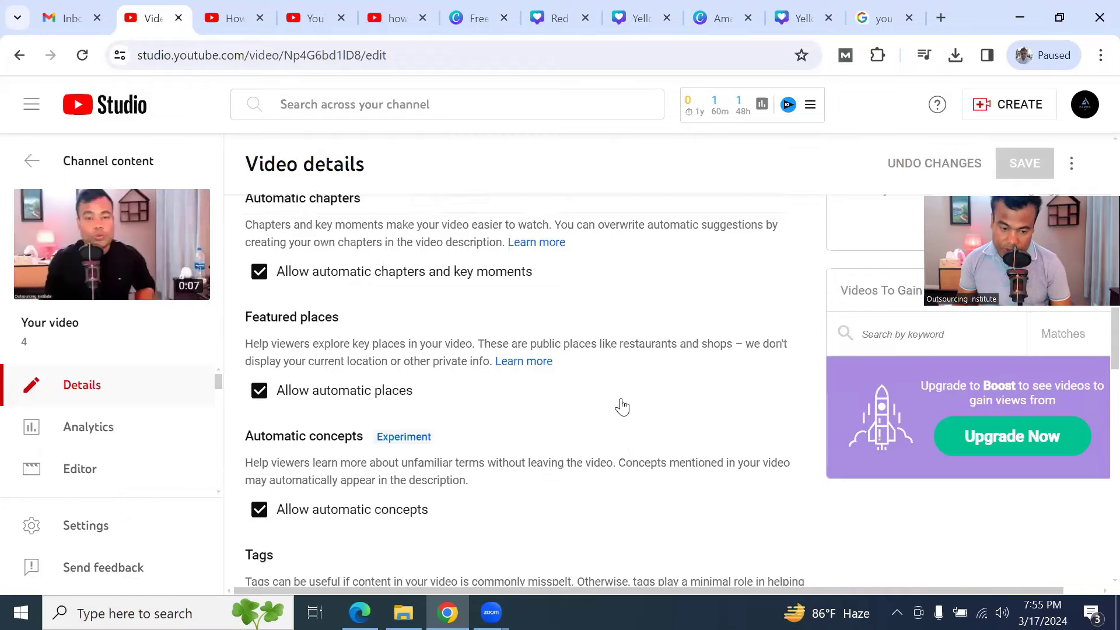
{"action": "left_click", "coordinate": [396, 18]}
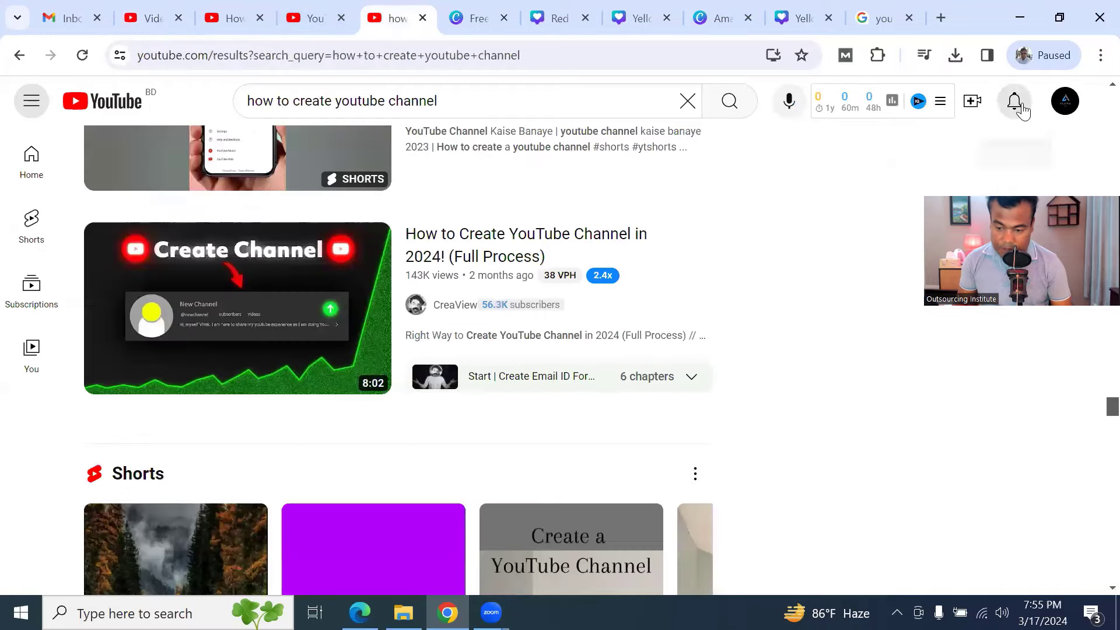
- View the channel homepage from the avatar menu, then open the YouTube Studio dashboard
{"action": "left_click", "coordinate": [1065, 101]}
{"action": "left_click", "coordinate": [879, 167]}
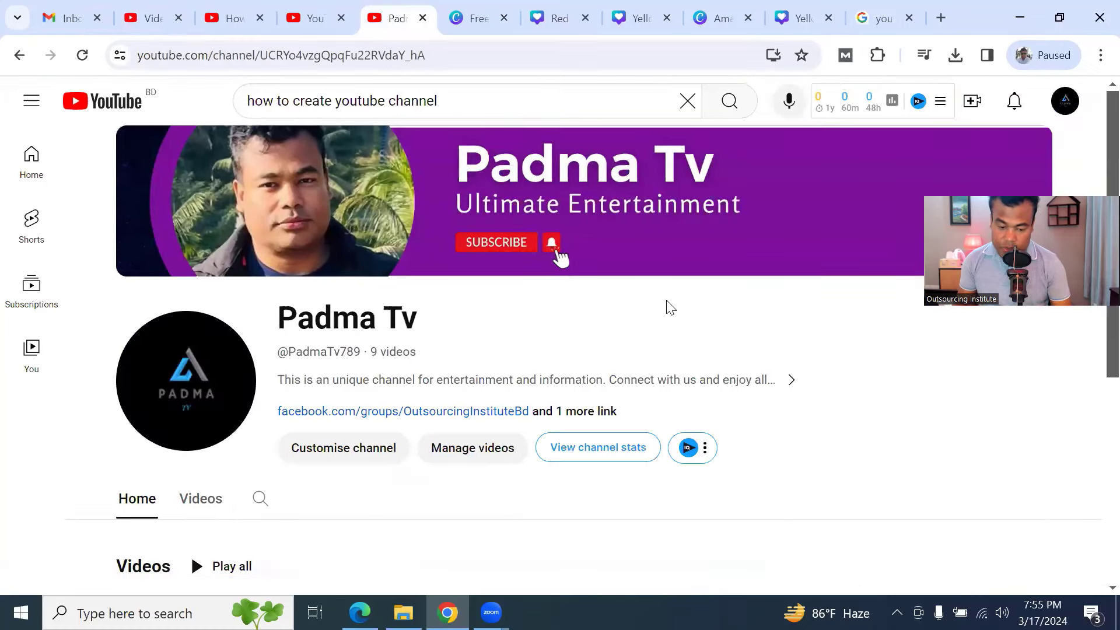
{"action": "left_click", "coordinate": [1065, 105]}
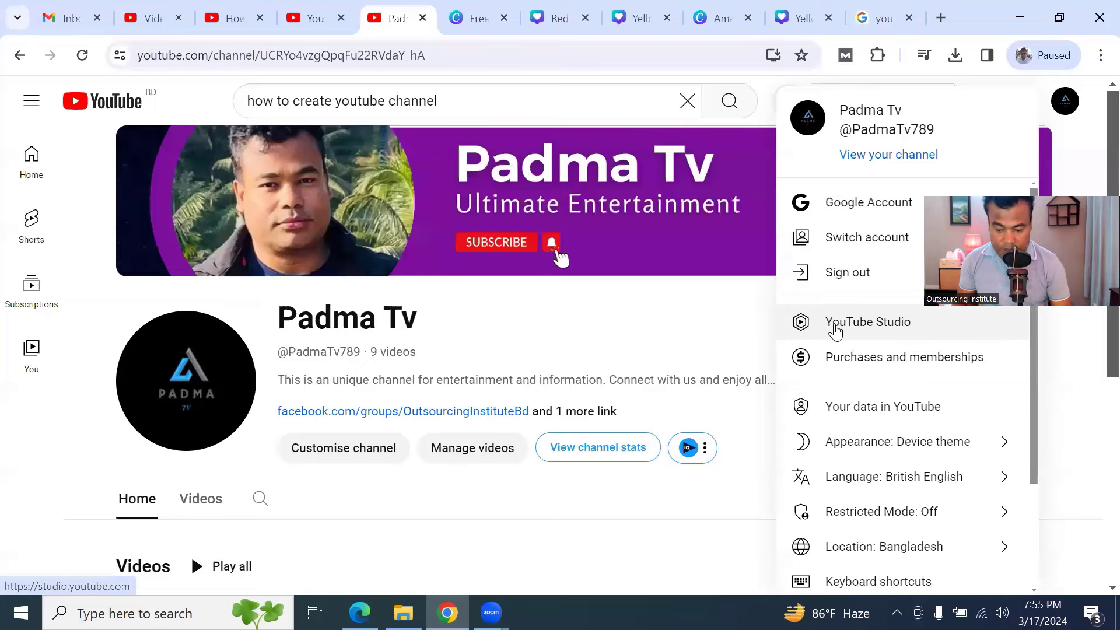
{"action": "left_click", "coordinate": [835, 328]}
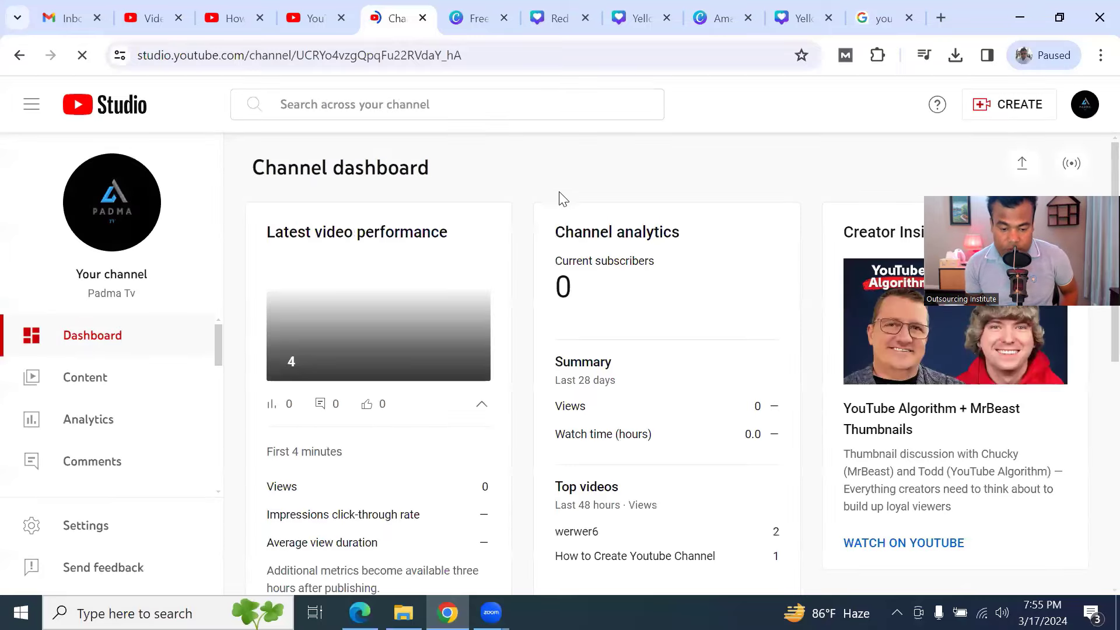
- Switch between the Content list and Dashboard, then scroll through the uploaded videos
{"action": "left_click", "coordinate": [79, 380]}
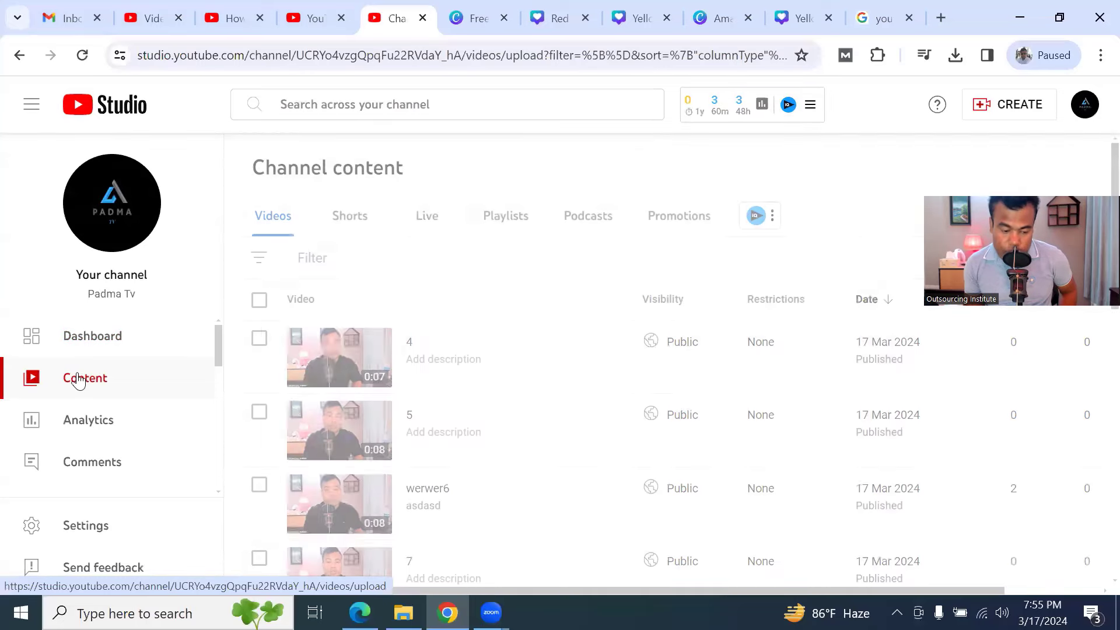
{"action": "left_click", "coordinate": [84, 338]}
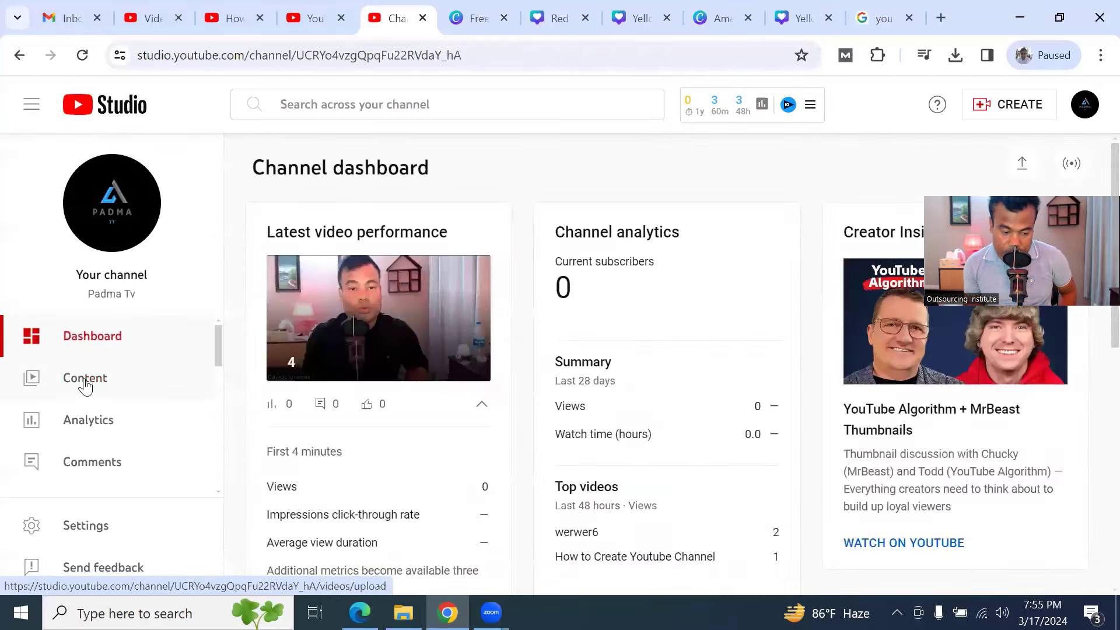
{"action": "left_click", "coordinate": [86, 382]}
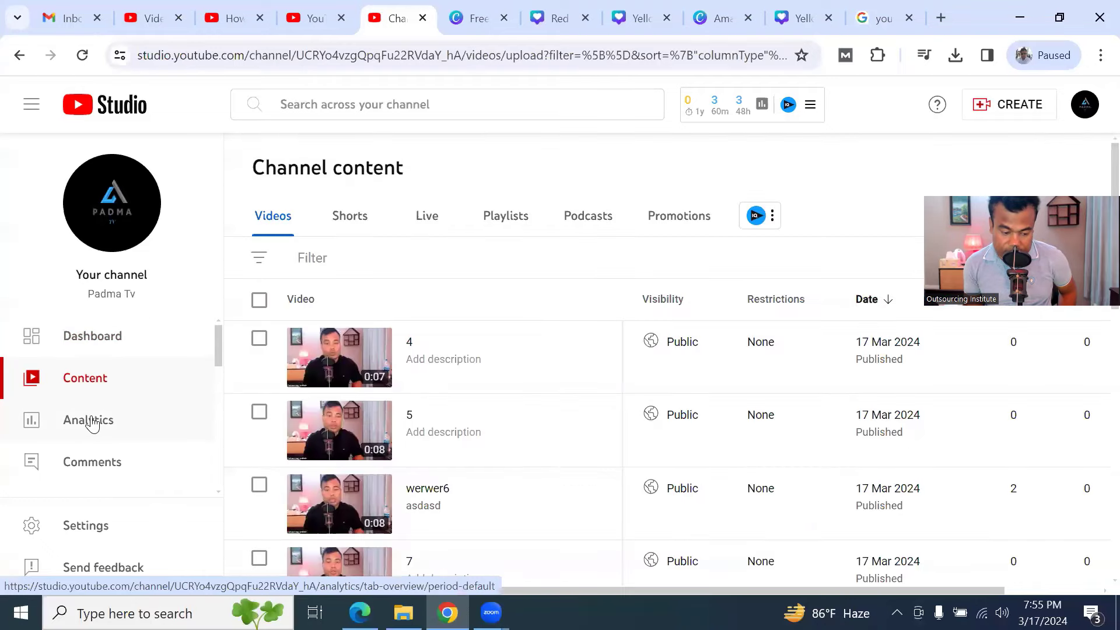
{"action": "scroll", "coordinate": [96, 474], "scroll_direction": "down", "scroll_amount": 2}
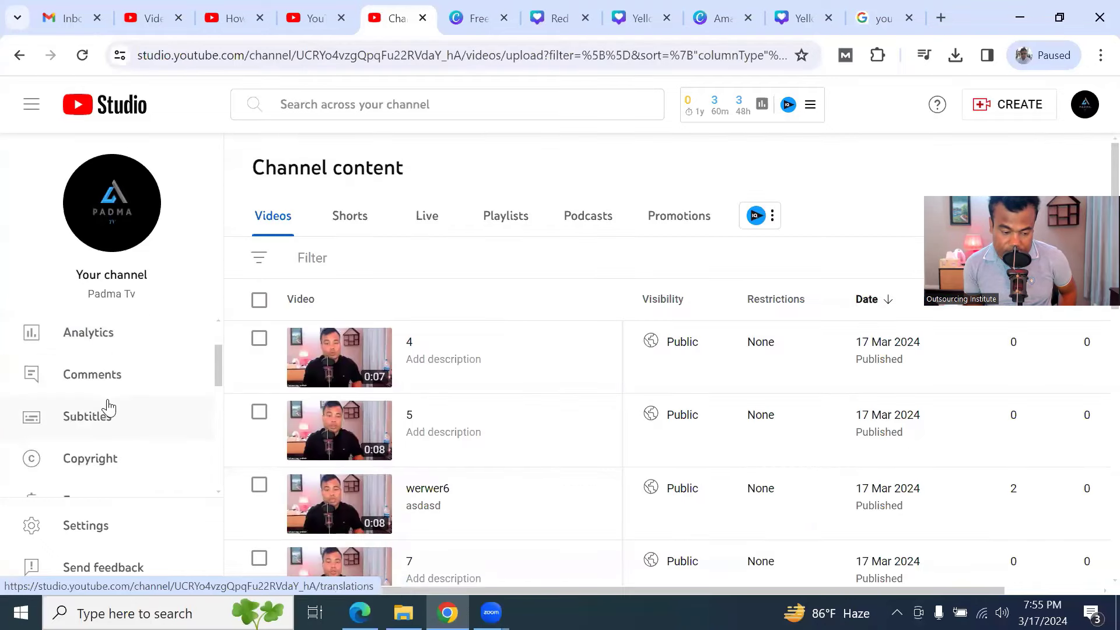
{"action": "scroll", "coordinate": [105, 409], "scroll_direction": "up", "scroll_amount": 2}
{"action": "scroll", "coordinate": [104, 461], "scroll_direction": "down", "scroll_amount": 3}
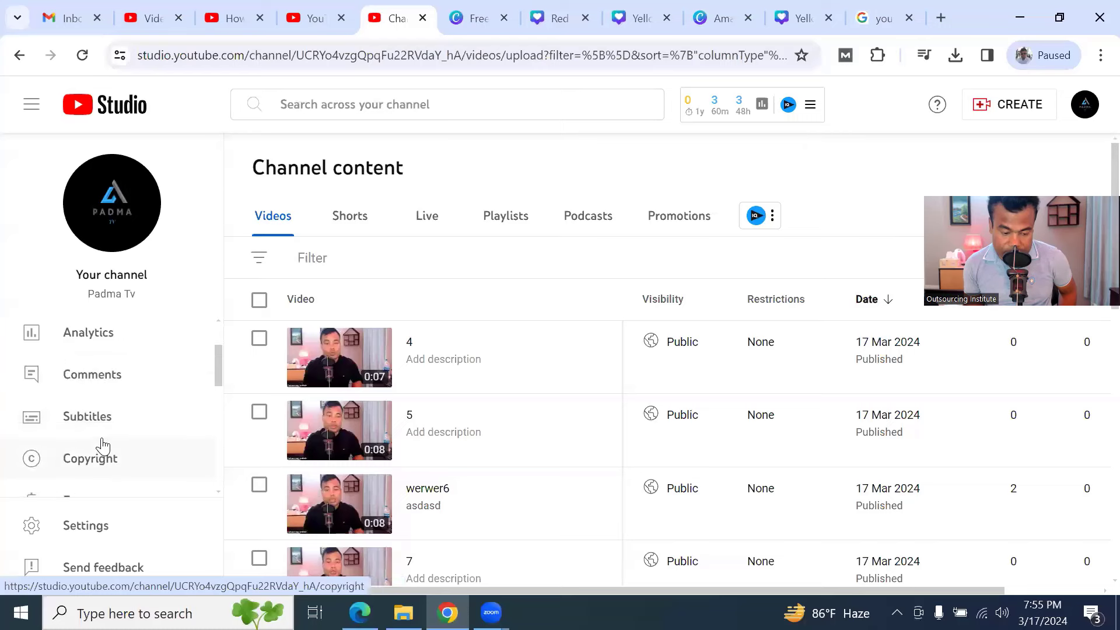
{"action": "scroll", "coordinate": [105, 455], "scroll_direction": "down", "scroll_amount": 5}
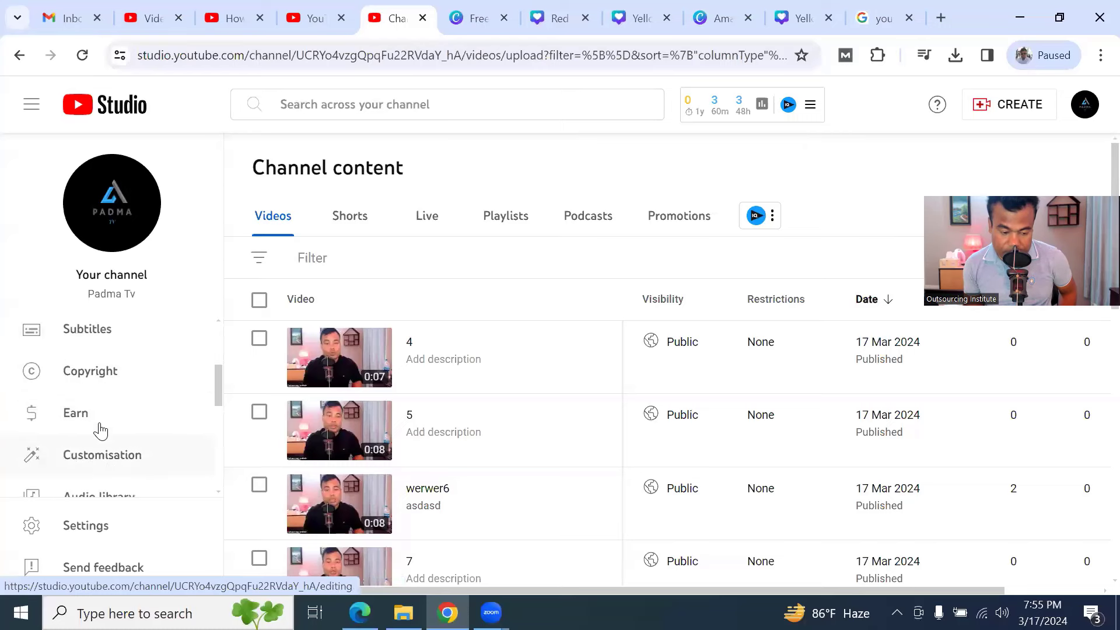
{"action": "scroll", "coordinate": [102, 453], "scroll_direction": "up", "scroll_amount": 8}
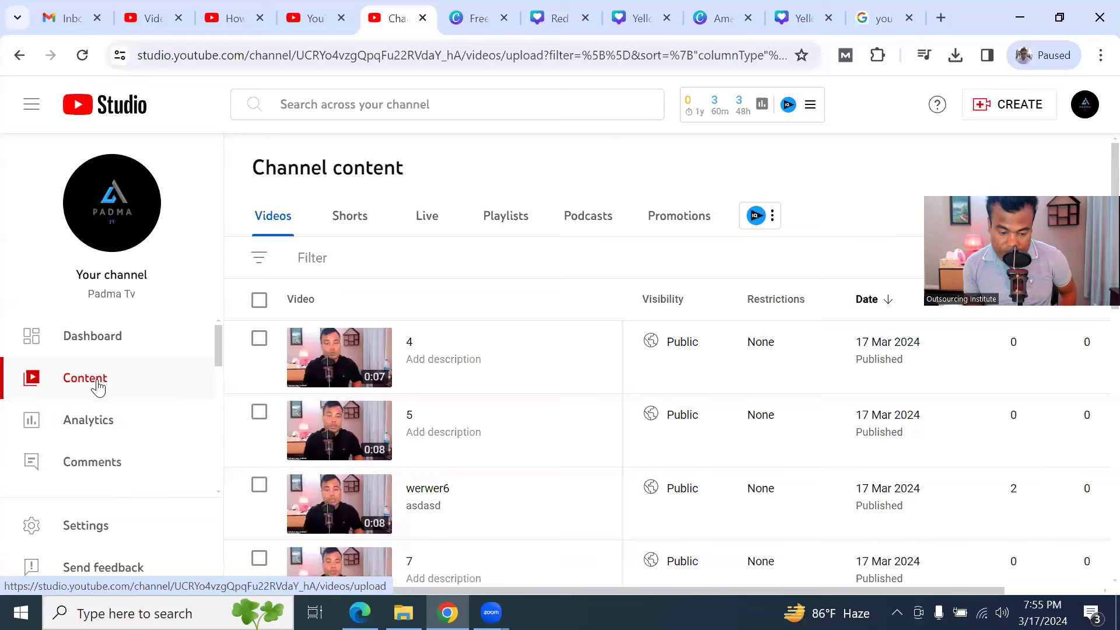
- Inspect video 4's options menu and details page, including its description, then return to Content
{"action": "left_click", "coordinate": [259, 339]}
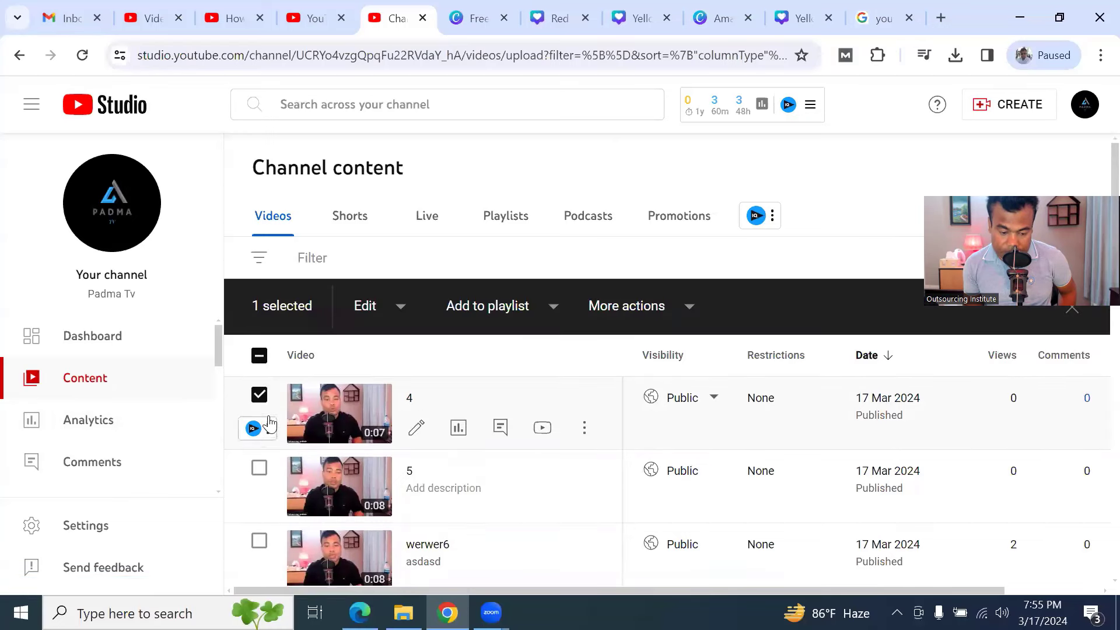
{"action": "left_click", "coordinate": [584, 428]}
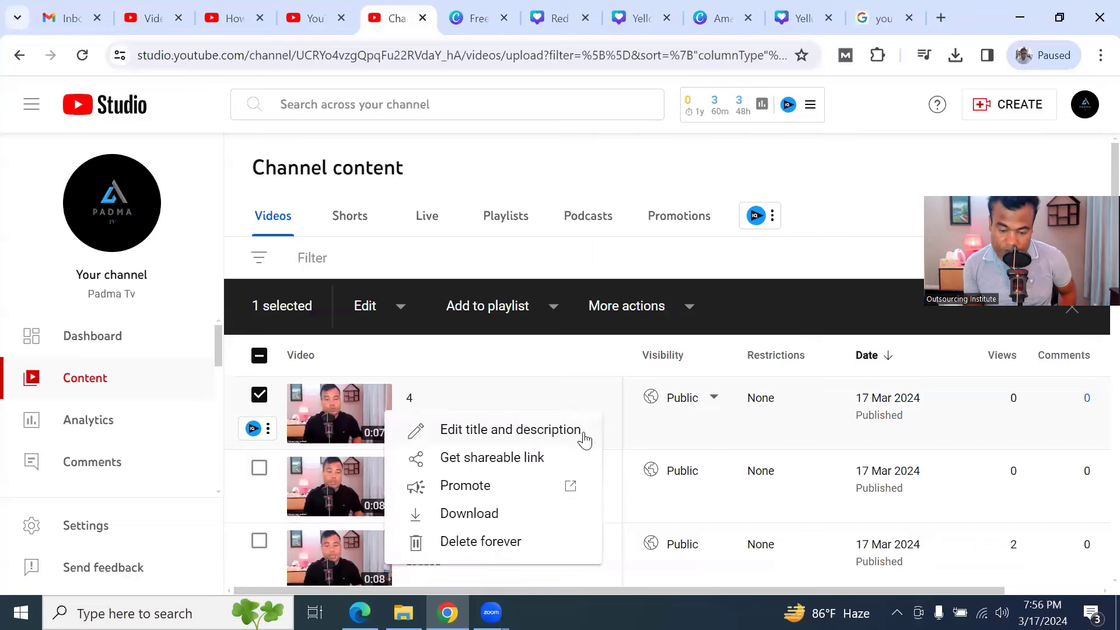
{"action": "left_click", "coordinate": [574, 255]}
{"action": "left_click", "coordinate": [485, 373]}
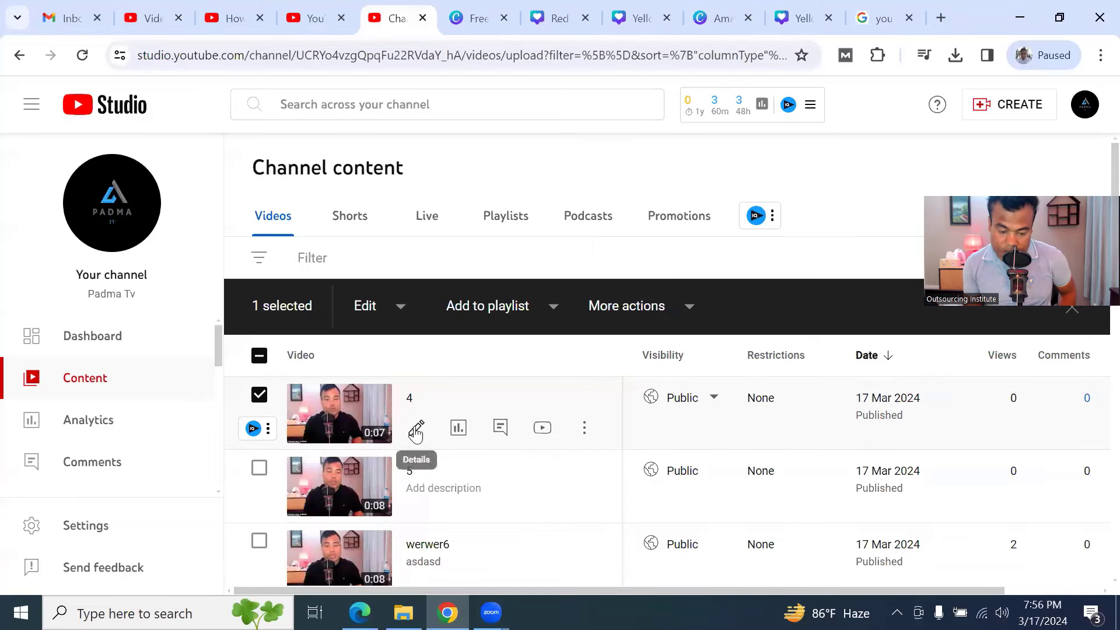
{"action": "left_click", "coordinate": [417, 429]}
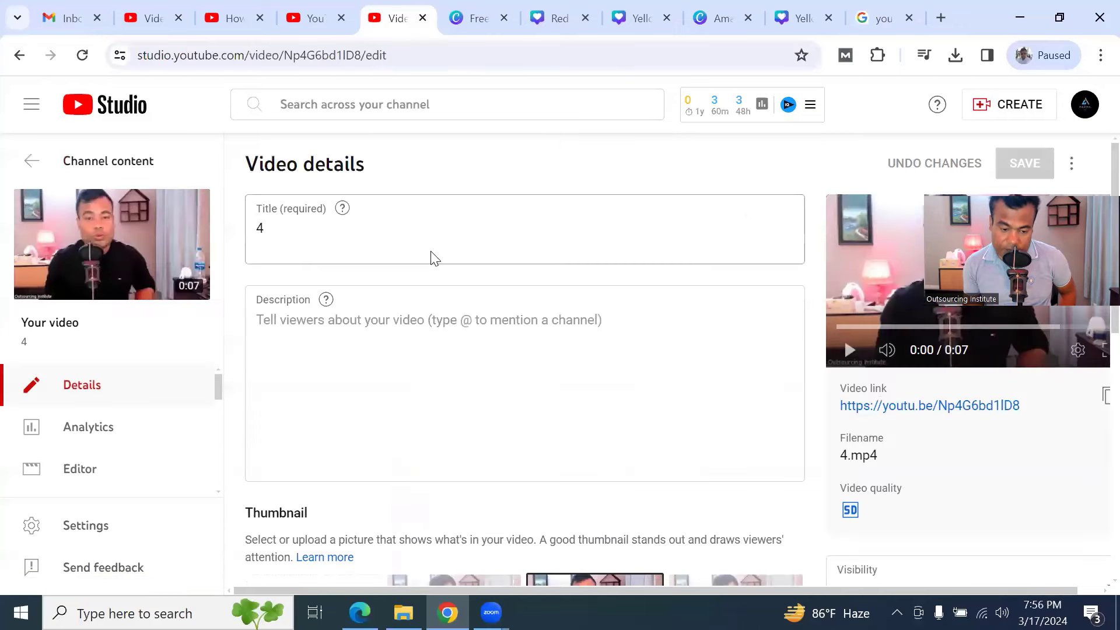
{"action": "left_click", "coordinate": [408, 365]}
{"action": "scroll", "coordinate": [423, 394], "scroll_direction": "down", "scroll_amount": 5}
{"action": "scroll", "coordinate": [423, 394], "scroll_direction": "down", "scroll_amount": 12}
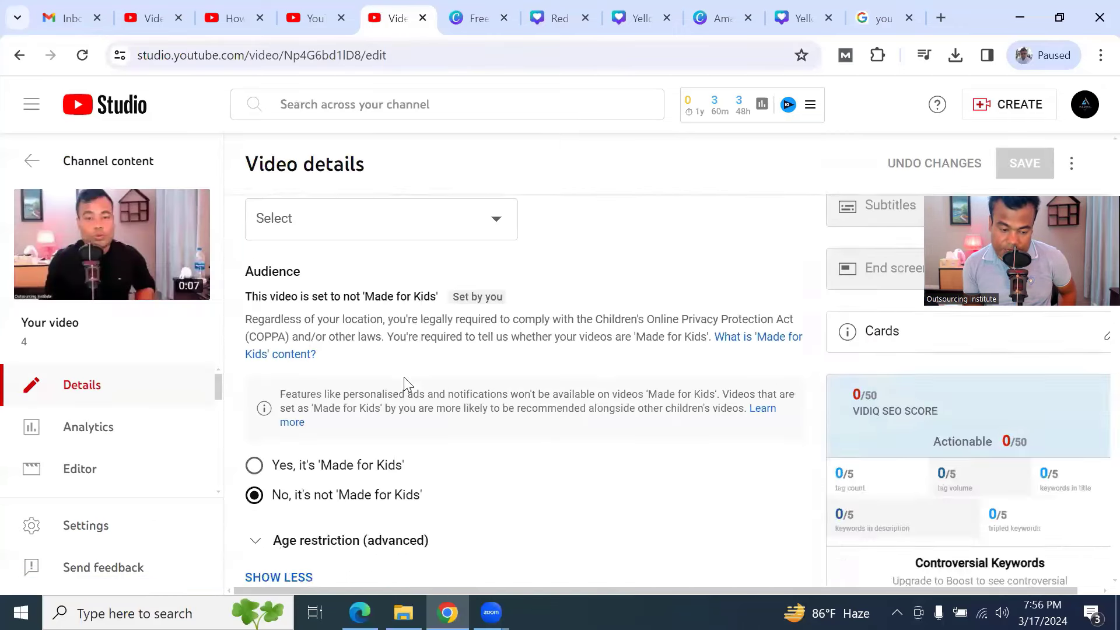
{"action": "left_click", "coordinate": [32, 163]}
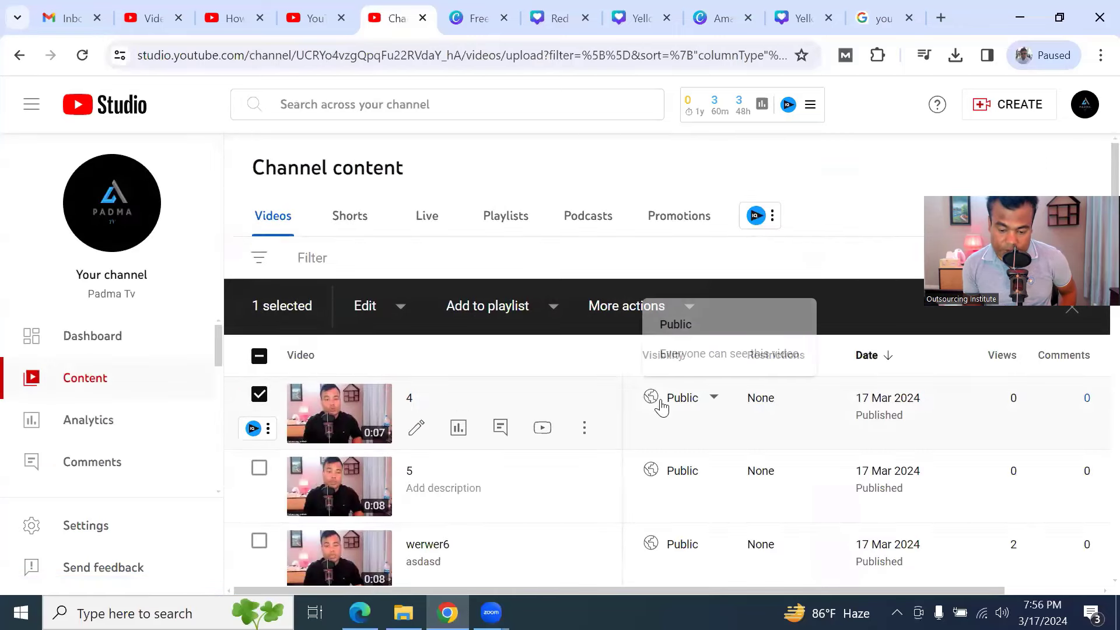
- Scan the content list once more and open the channel dashboard
{"action": "scroll", "coordinate": [662, 408], "scroll_direction": "down", "scroll_amount": 8}
{"action": "scroll", "coordinate": [617, 417], "scroll_direction": "up", "scroll_amount": 5}
{"action": "scroll", "coordinate": [617, 417], "scroll_direction": "up", "scroll_amount": 3}
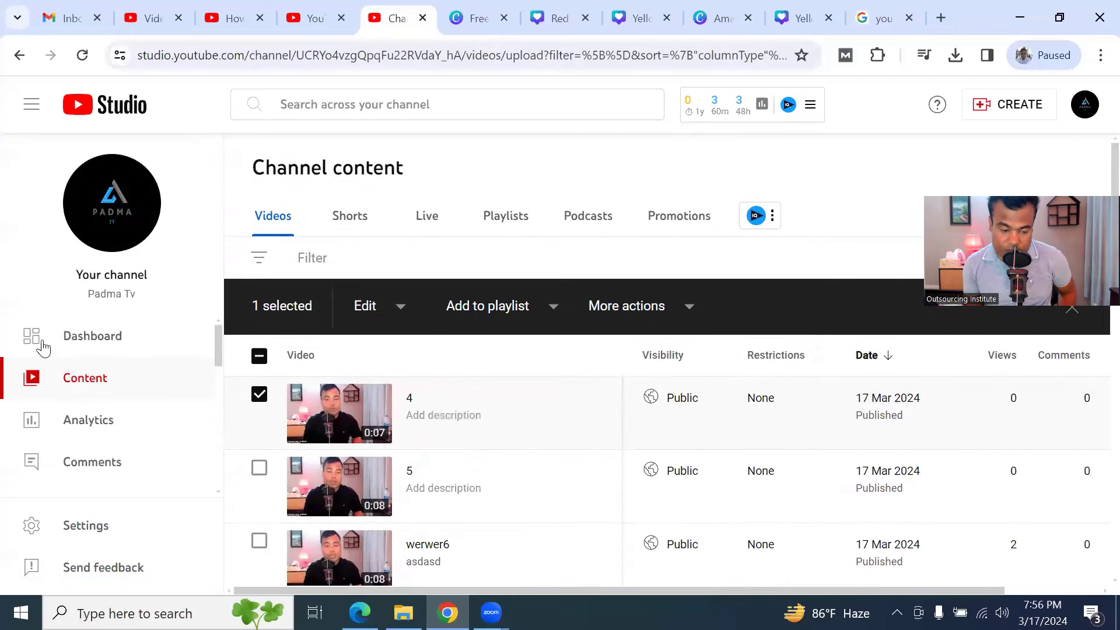
{"action": "left_click", "coordinate": [82, 343]}
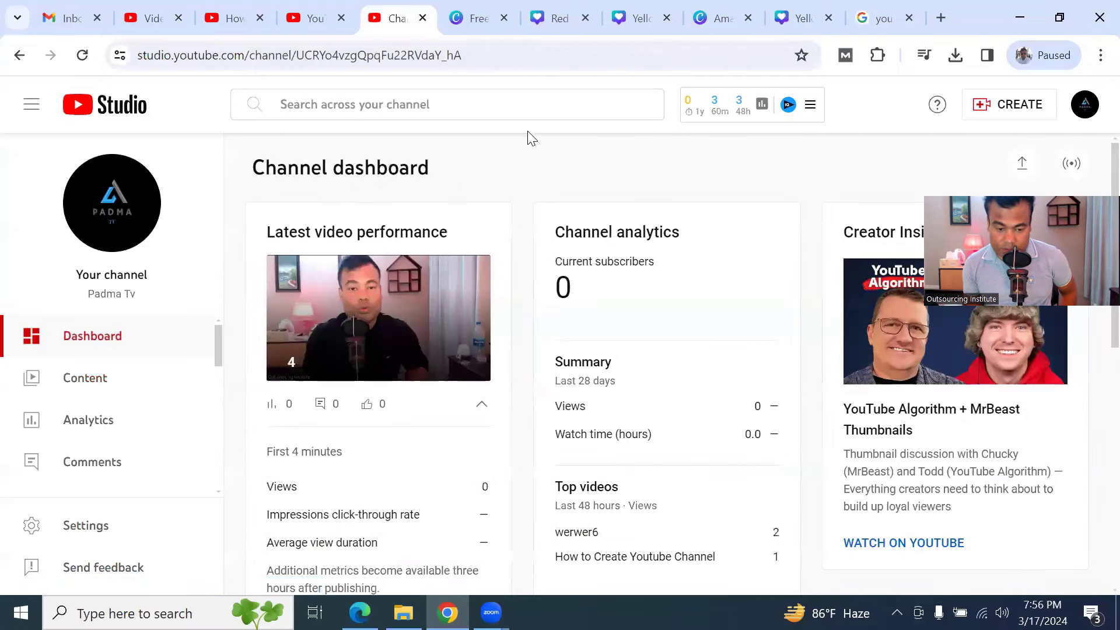
- Go to your own channel page from the account menu and scroll to its 9 uploaded videos
{"action": "left_click", "coordinate": [252, 17]}
{"action": "left_click", "coordinate": [143, 19]}
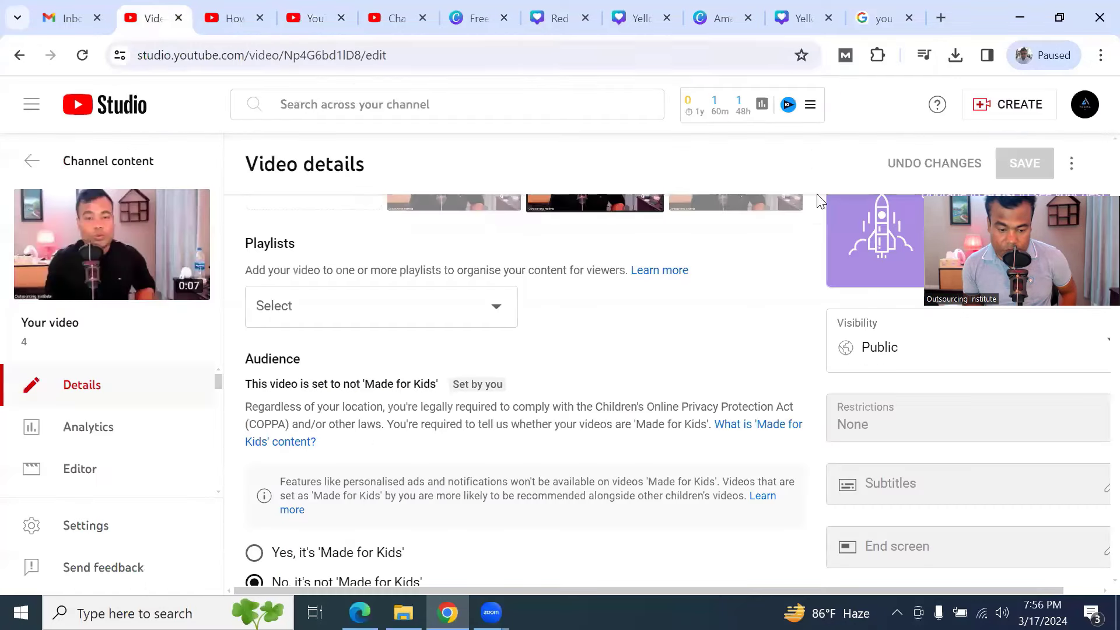
{"action": "left_click", "coordinate": [1083, 114]}
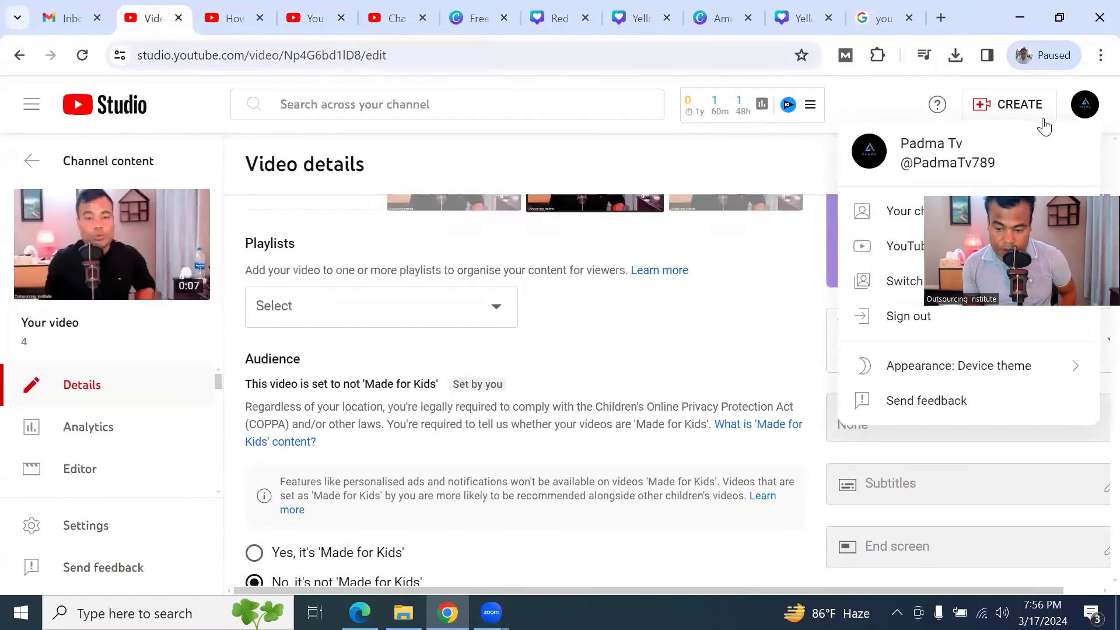
{"action": "left_click", "coordinate": [896, 210]}
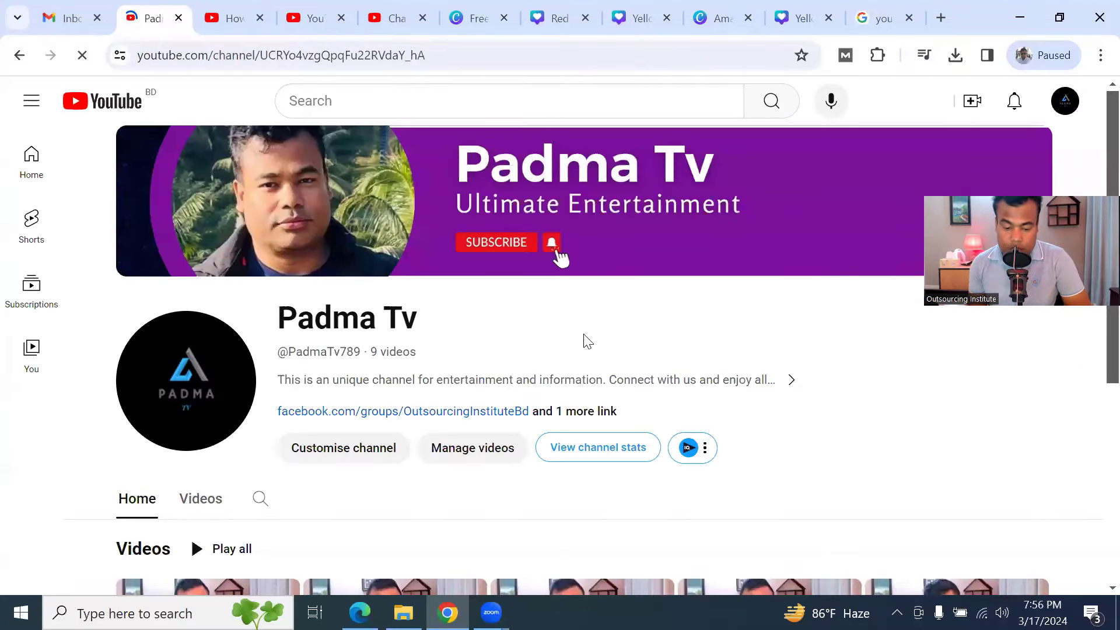
{"action": "scroll", "coordinate": [559, 343], "scroll_direction": "down", "scroll_amount": 3}
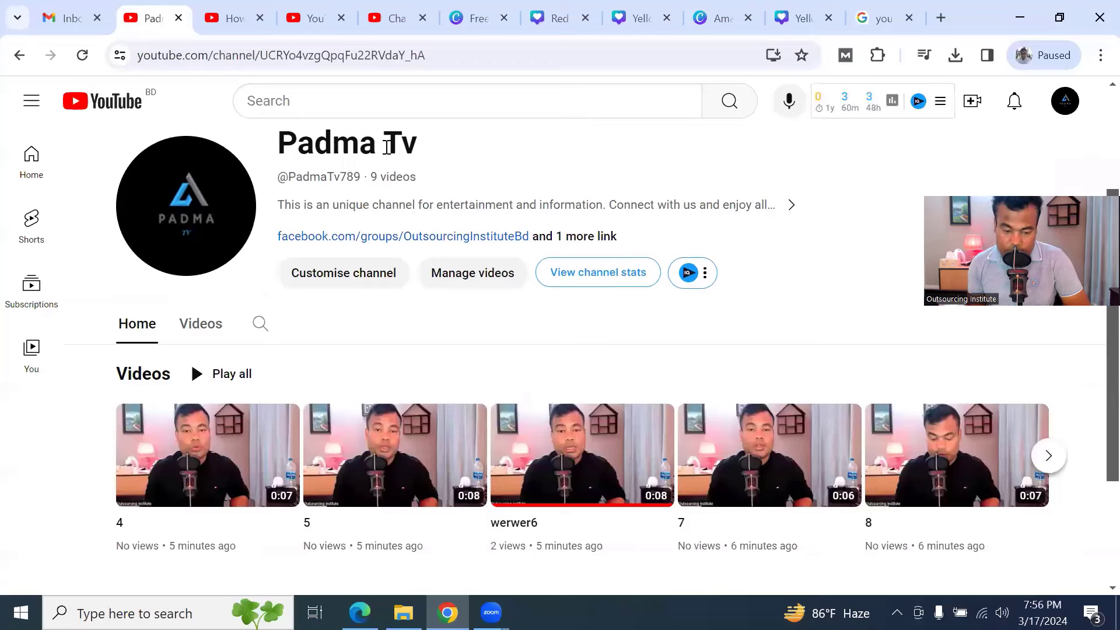
- Open channel customisation, review the Branding and Basic info settings, then switch to Layout
{"action": "left_click", "coordinate": [359, 280]}
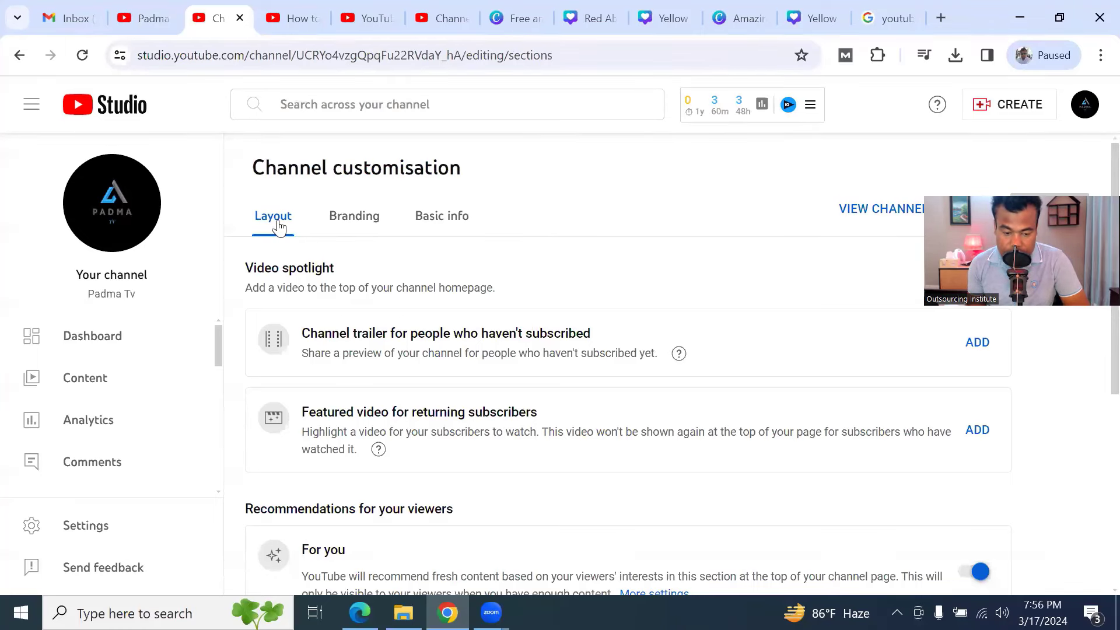
{"action": "left_click", "coordinate": [354, 218]}
{"action": "scroll", "coordinate": [450, 358], "scroll_direction": "down", "scroll_amount": 3}
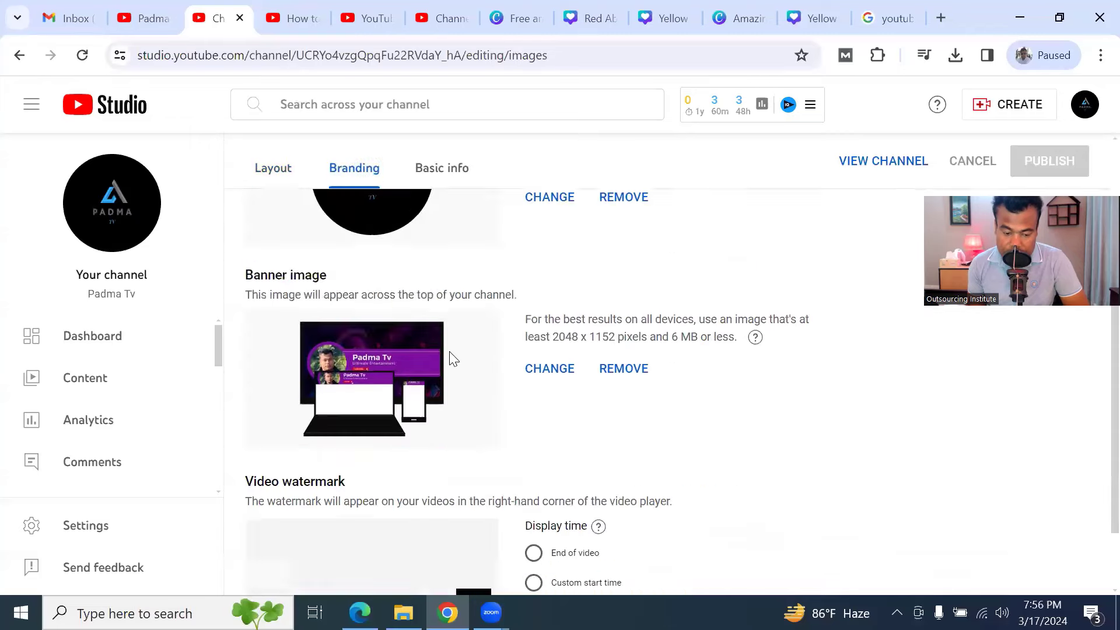
{"action": "scroll", "coordinate": [450, 358], "scroll_direction": "down", "scroll_amount": 2}
{"action": "scroll", "coordinate": [454, 357], "scroll_direction": "up", "scroll_amount": 5}
{"action": "left_click", "coordinate": [450, 218]}
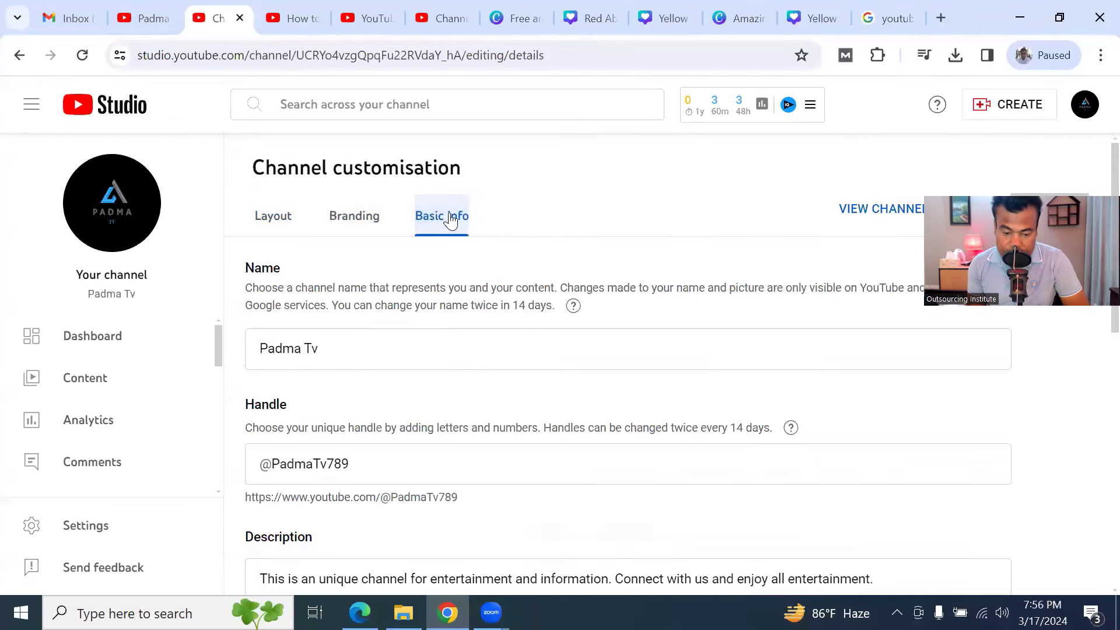
{"action": "scroll", "coordinate": [495, 412], "scroll_direction": "down", "scroll_amount": 5}
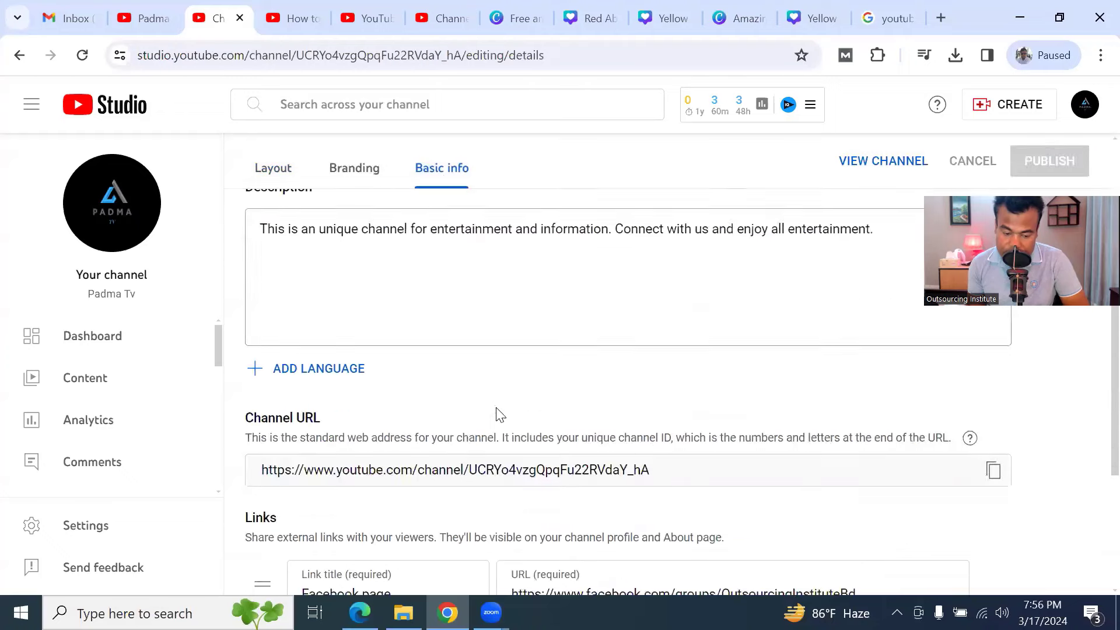
{"action": "scroll", "coordinate": [500, 415], "scroll_direction": "down", "scroll_amount": 3}
{"action": "scroll", "coordinate": [496, 408], "scroll_direction": "up", "scroll_amount": 5}
{"action": "left_click", "coordinate": [344, 217]}
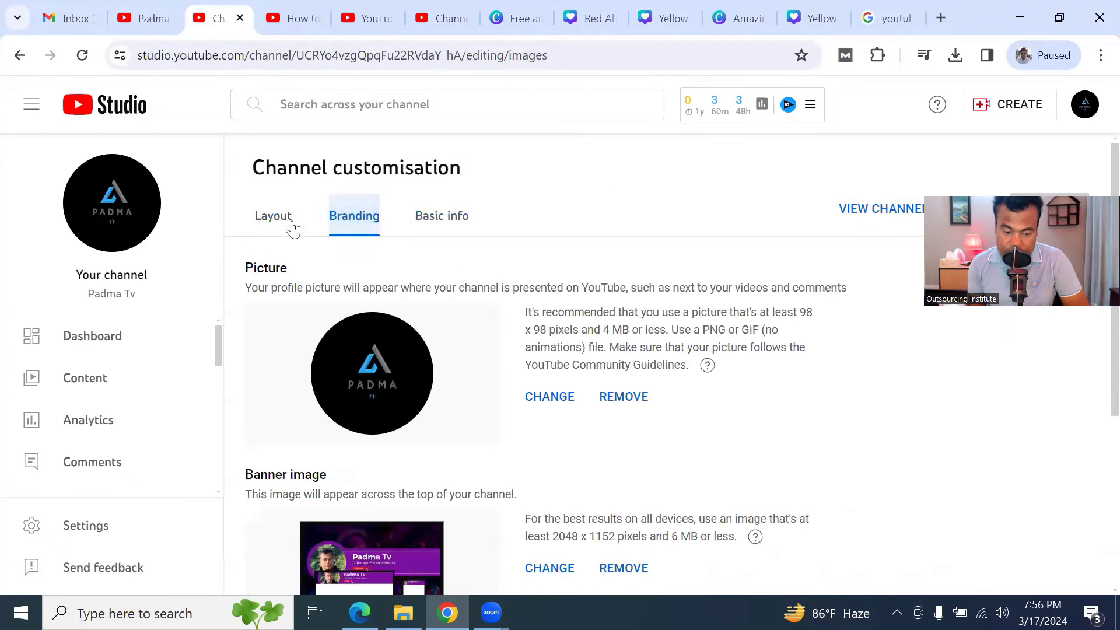
{"action": "left_click", "coordinate": [274, 226]}
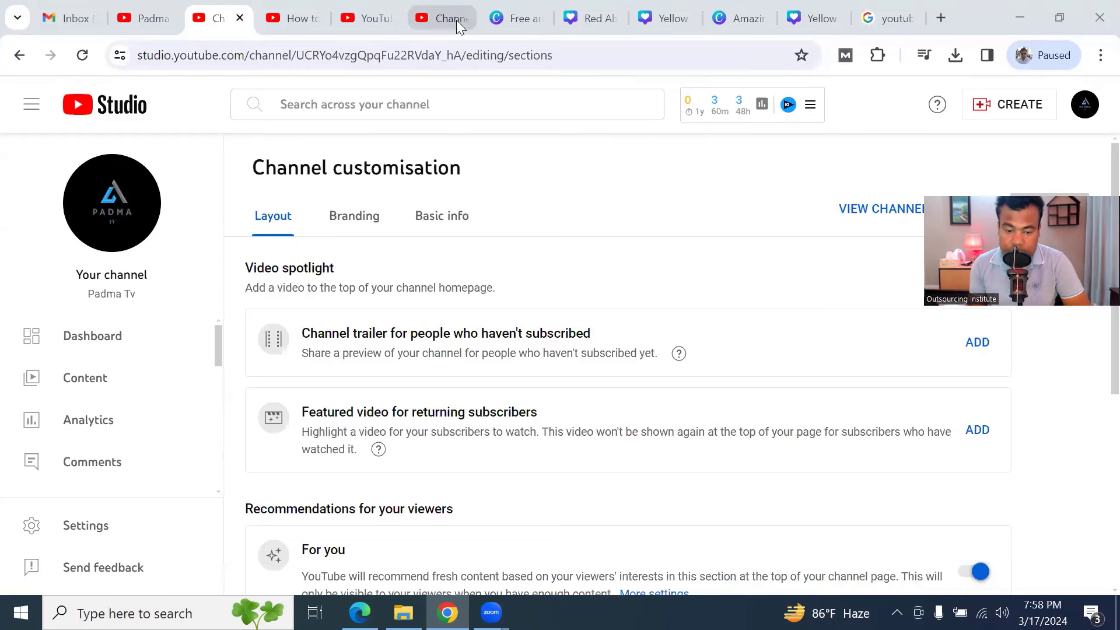
{"action": "left_click", "coordinate": [888, 18]}
{"action": "left_click", "coordinate": [733, 51]}
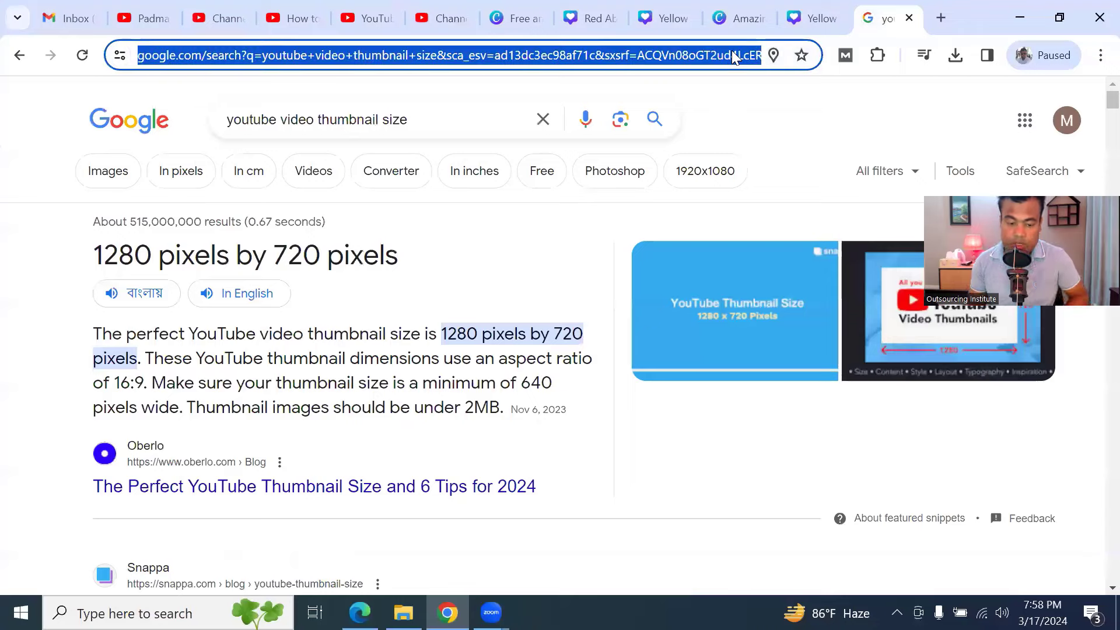
{"action": "type", "text": "you"}
{"action": "key", "text": "Return"}
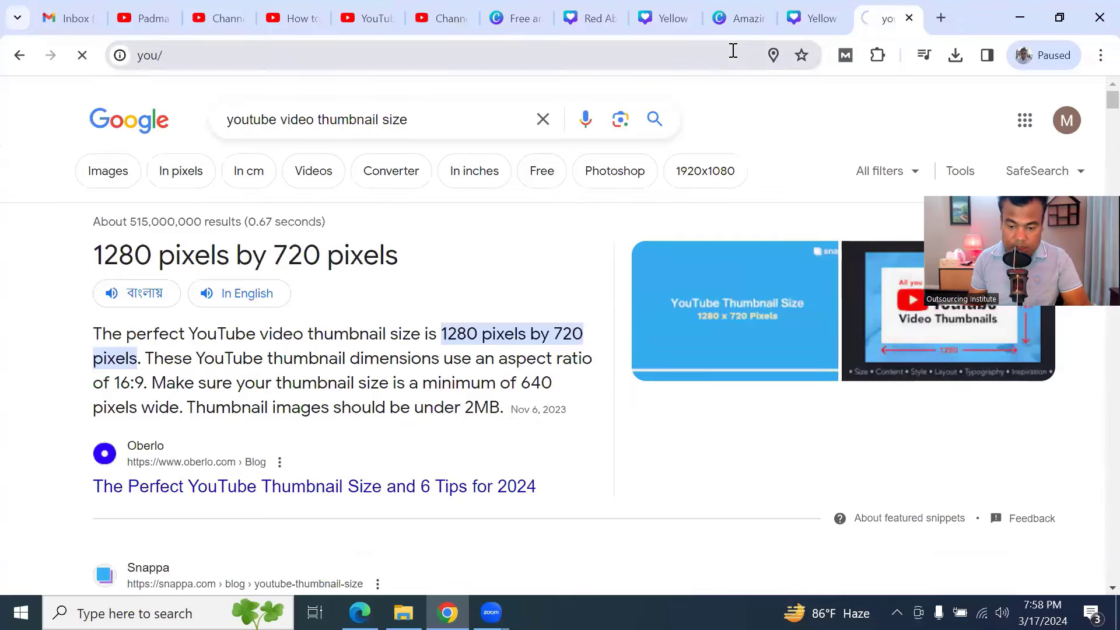
{"action": "left_click", "coordinate": [724, 53]}
{"action": "type", "text": "you"}
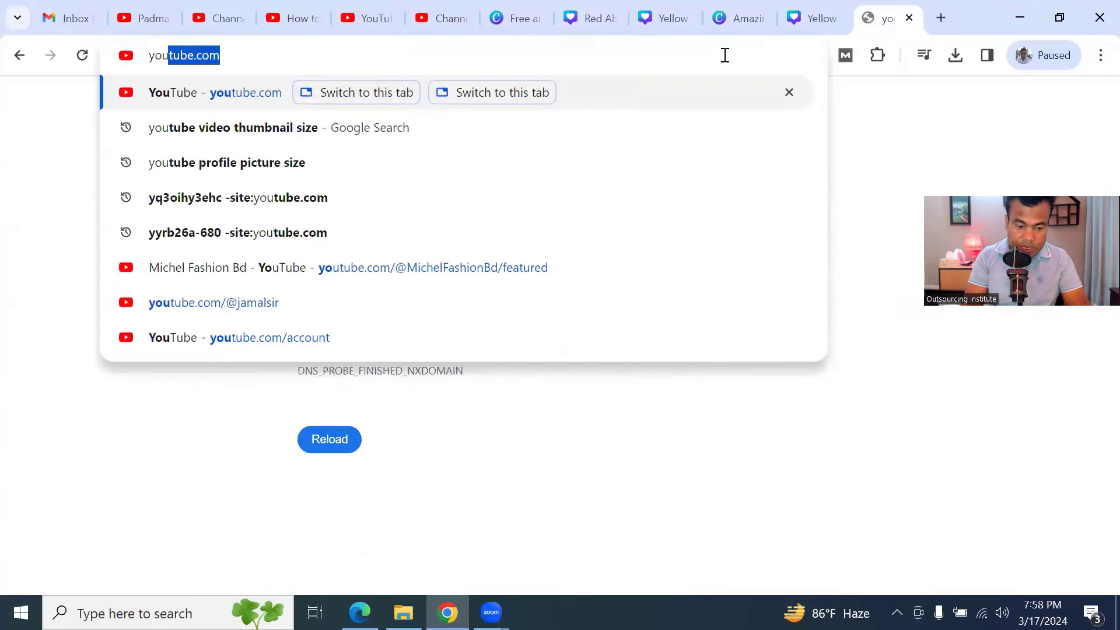
{"action": "key", "text": "Return"}
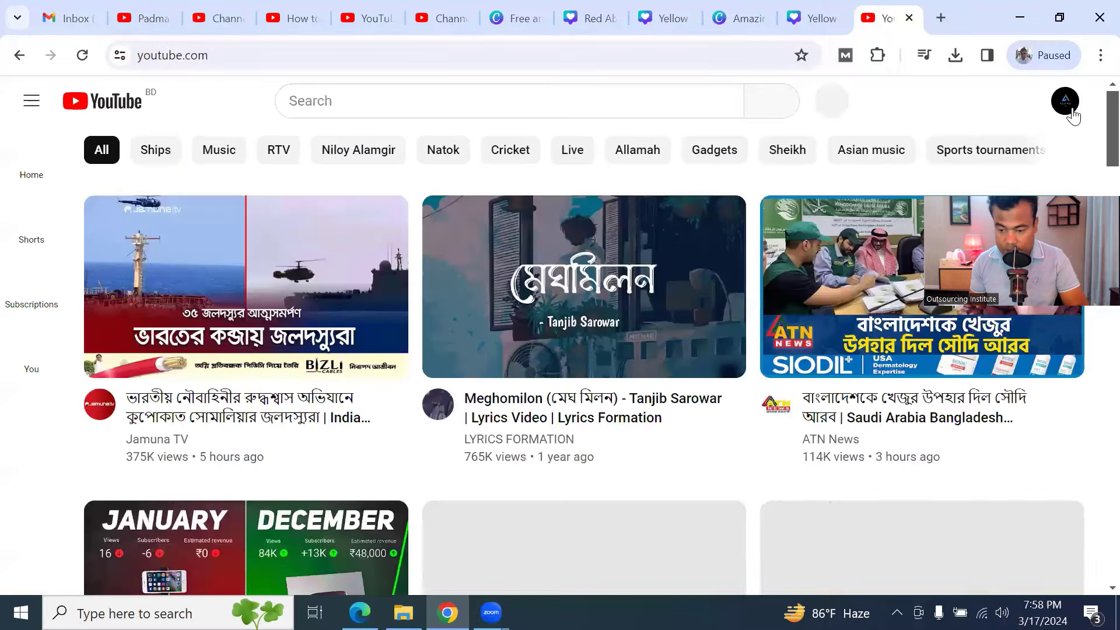
{"action": "left_click", "coordinate": [1065, 101]}
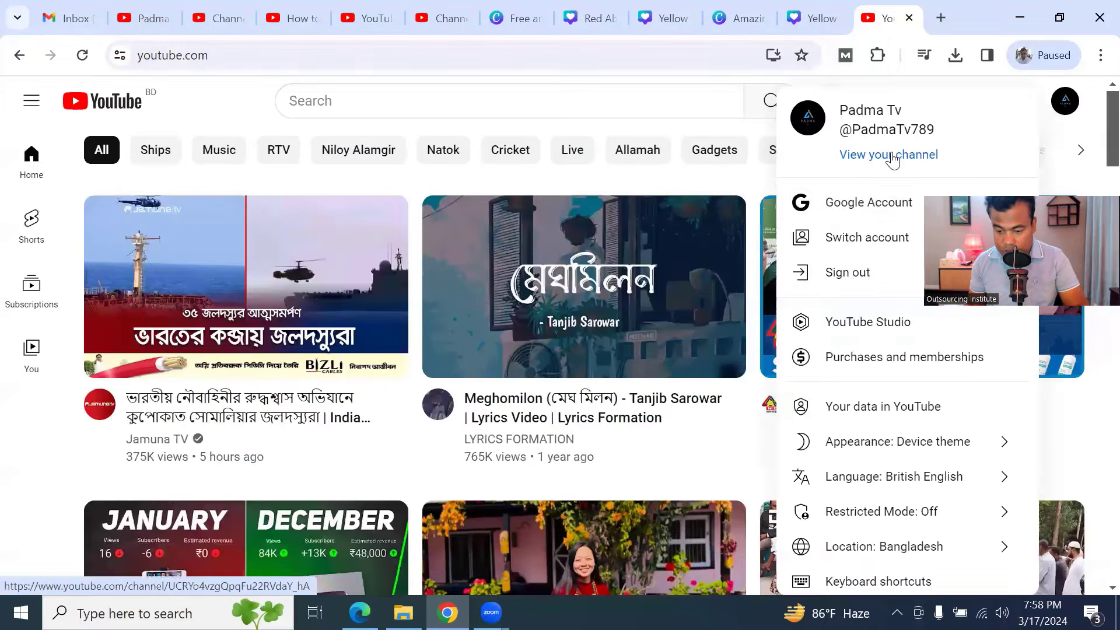
{"action": "left_click", "coordinate": [889, 154]}
{"action": "scroll", "coordinate": [554, 320], "scroll_direction": "down", "scroll_amount": 5}
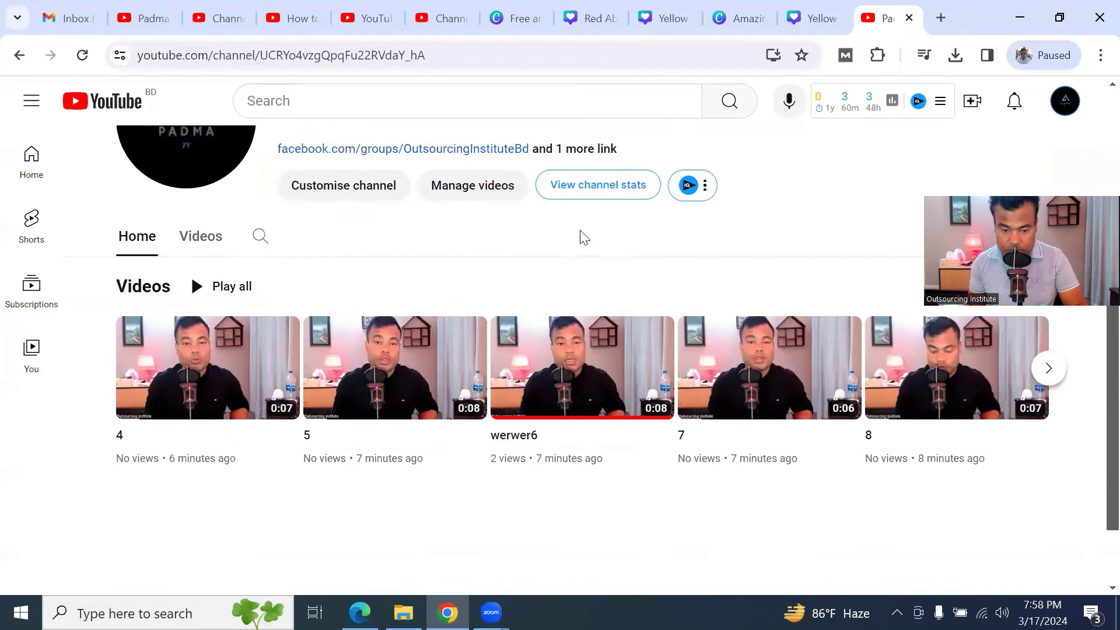
{"action": "left_click", "coordinate": [542, 95]}
{"action": "type", "text": "out"}
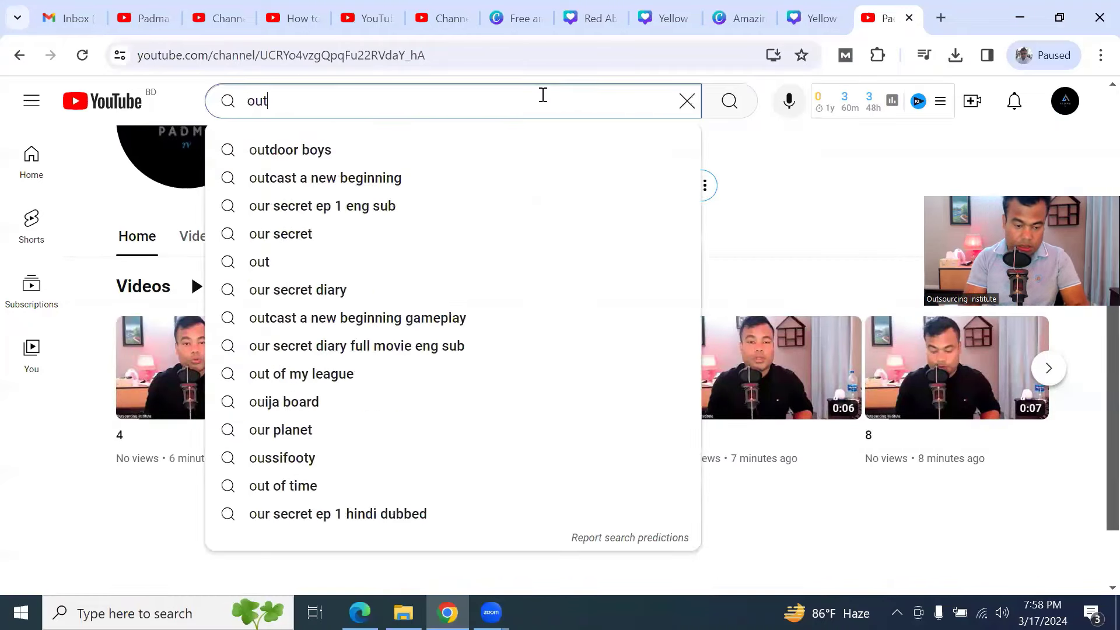
{"action": "type", "text": "sourcing"}
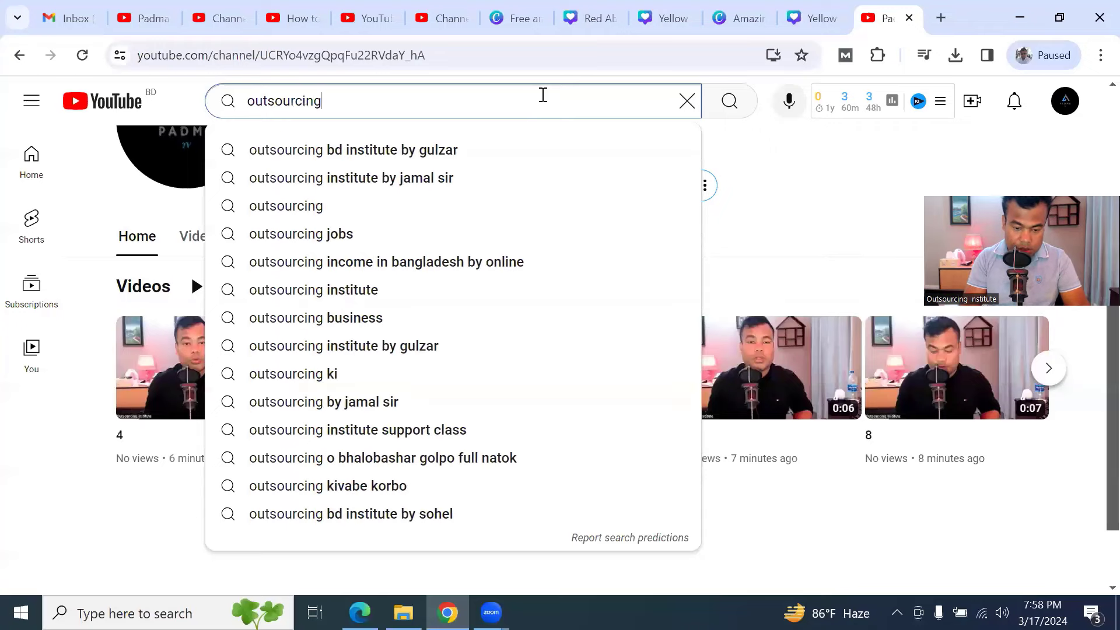
{"action": "left_click", "coordinate": [470, 180]}
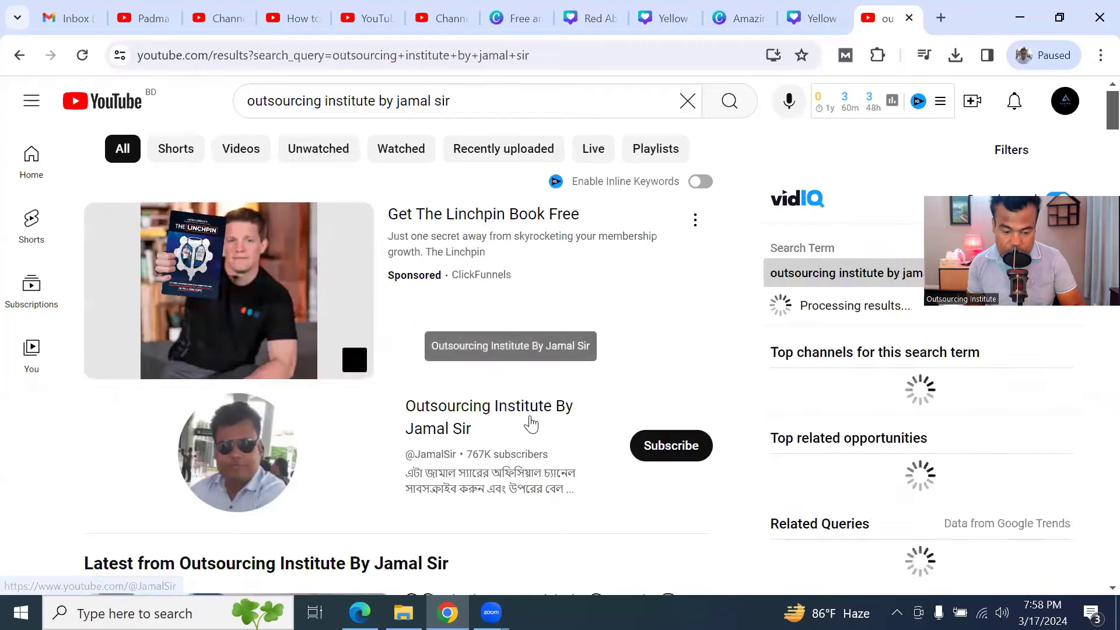
{"action": "left_click", "coordinate": [502, 426]}
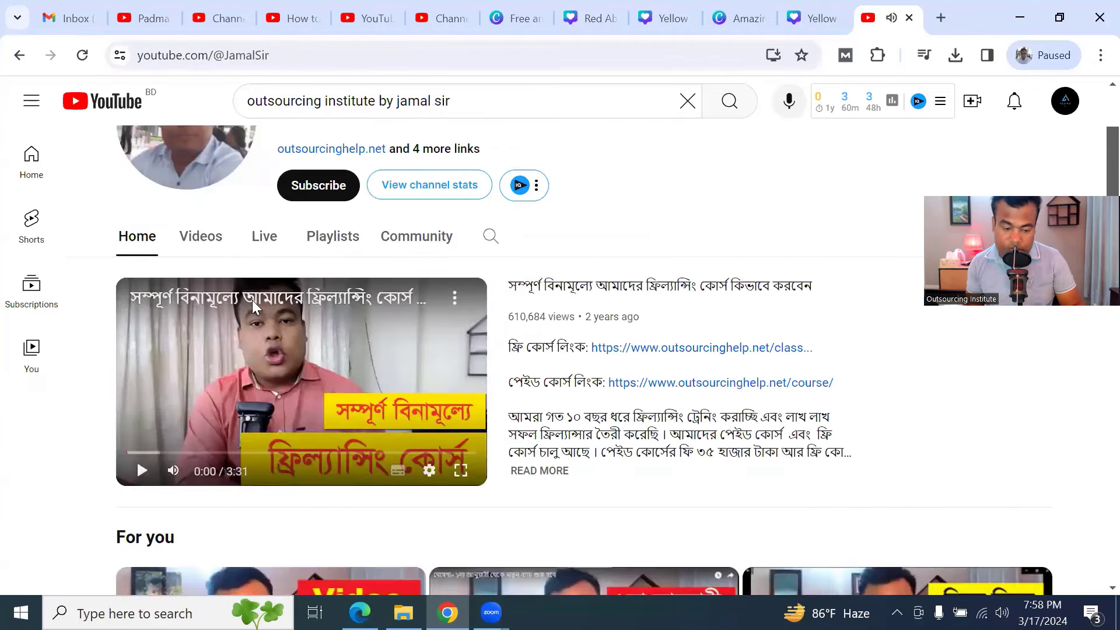
{"action": "left_click", "coordinate": [142, 471]}
{"action": "scroll", "coordinate": [345, 389], "scroll_direction": "up", "scroll_amount": 1}
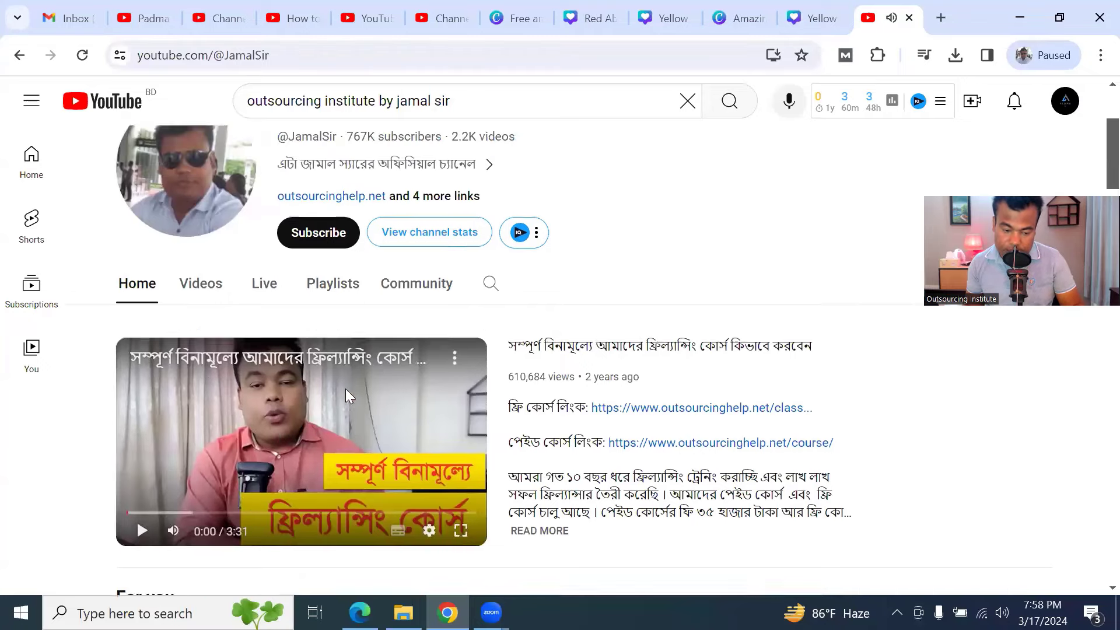
{"action": "scroll", "coordinate": [322, 419], "scroll_direction": "down", "scroll_amount": 5}
{"action": "scroll", "coordinate": [301, 300], "scroll_direction": "up", "scroll_amount": 3}
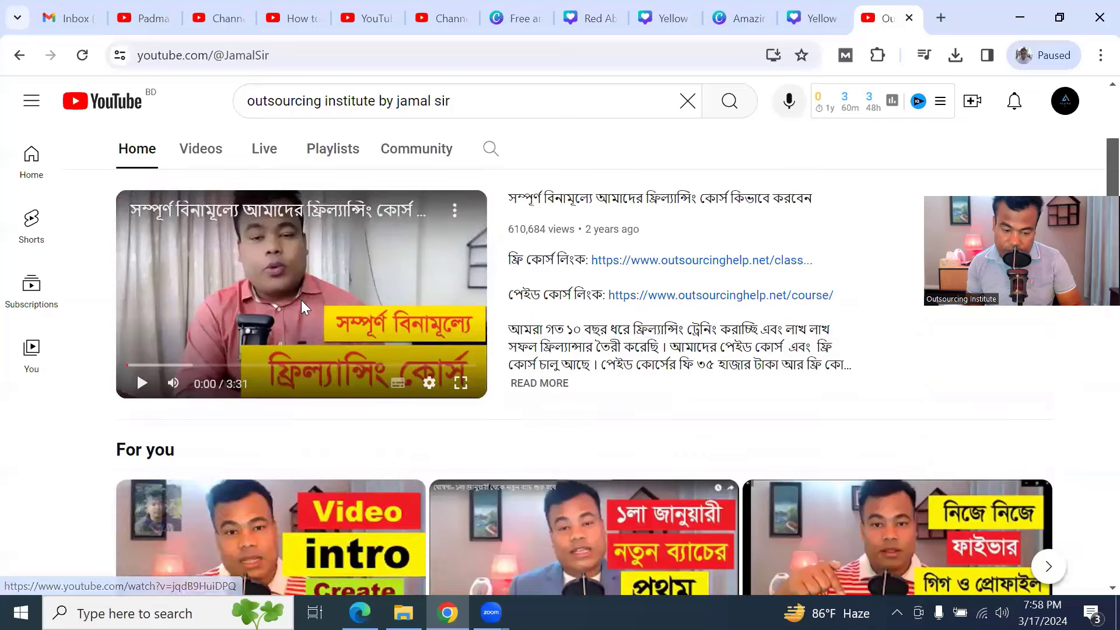
{"action": "left_click", "coordinate": [226, 17]}
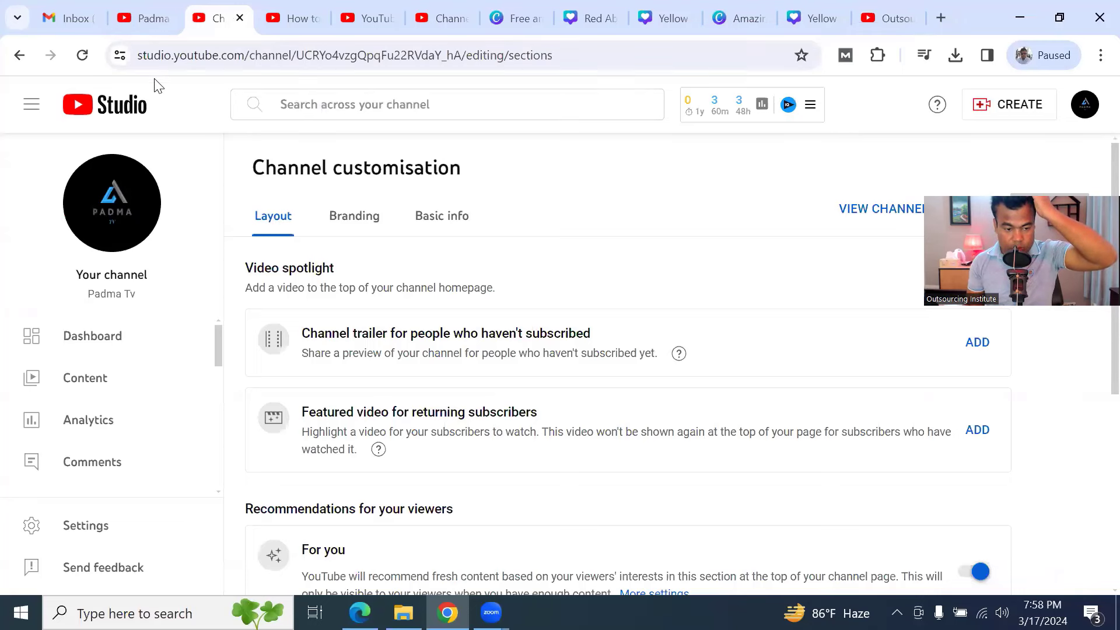
{"action": "left_click", "coordinate": [663, 60]}
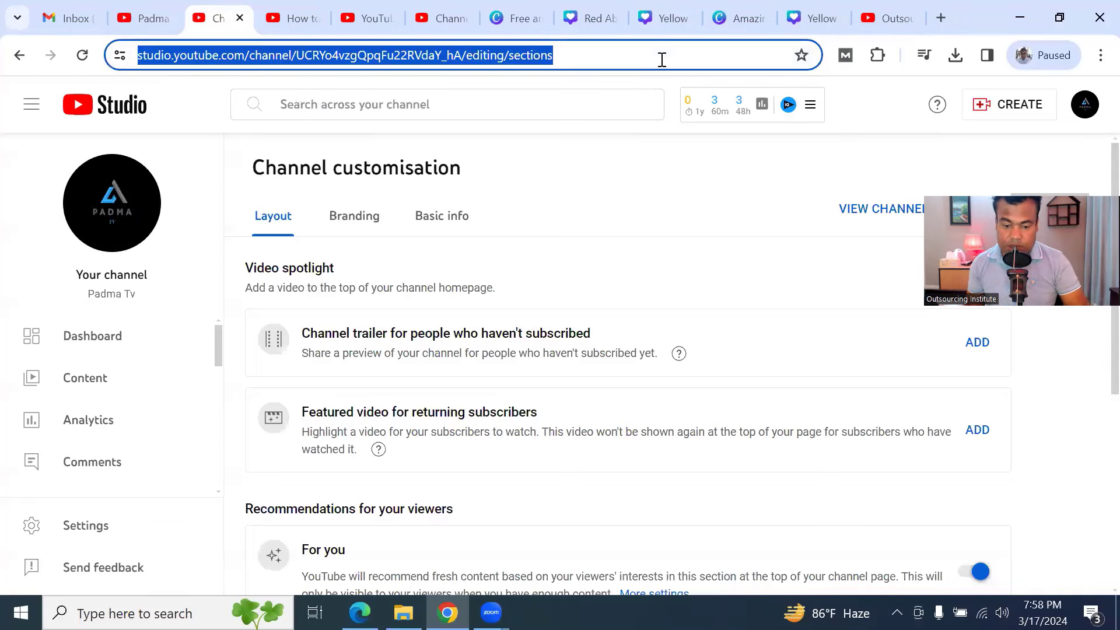
{"action": "type", "text": "you"}
{"action": "key", "text": "Return"}
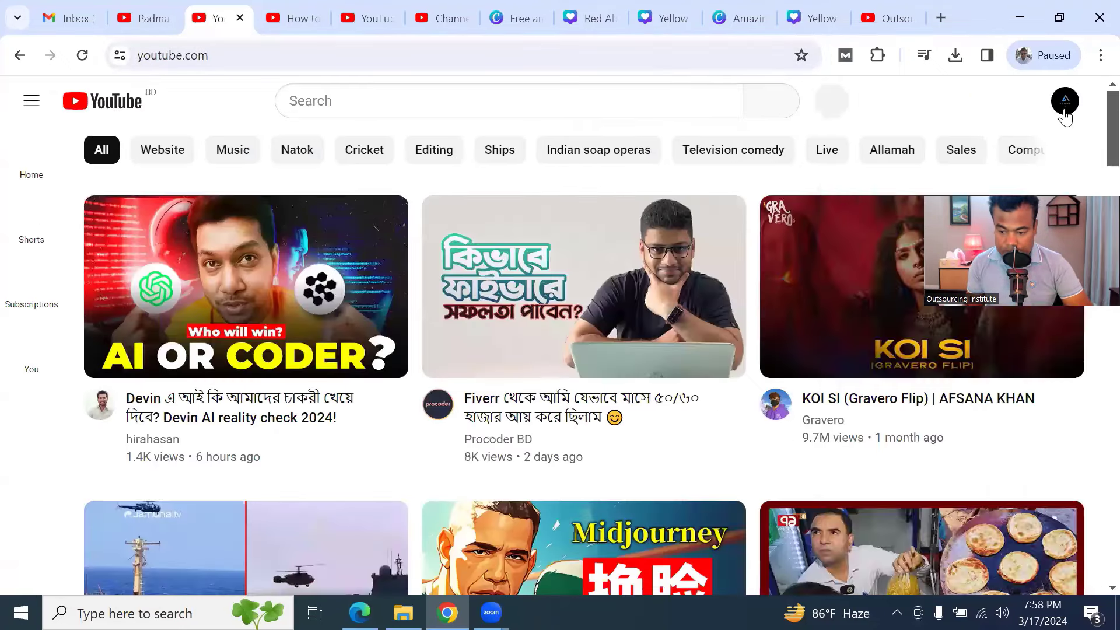
{"action": "left_click", "coordinate": [1063, 103]}
{"action": "left_click", "coordinate": [887, 156]}
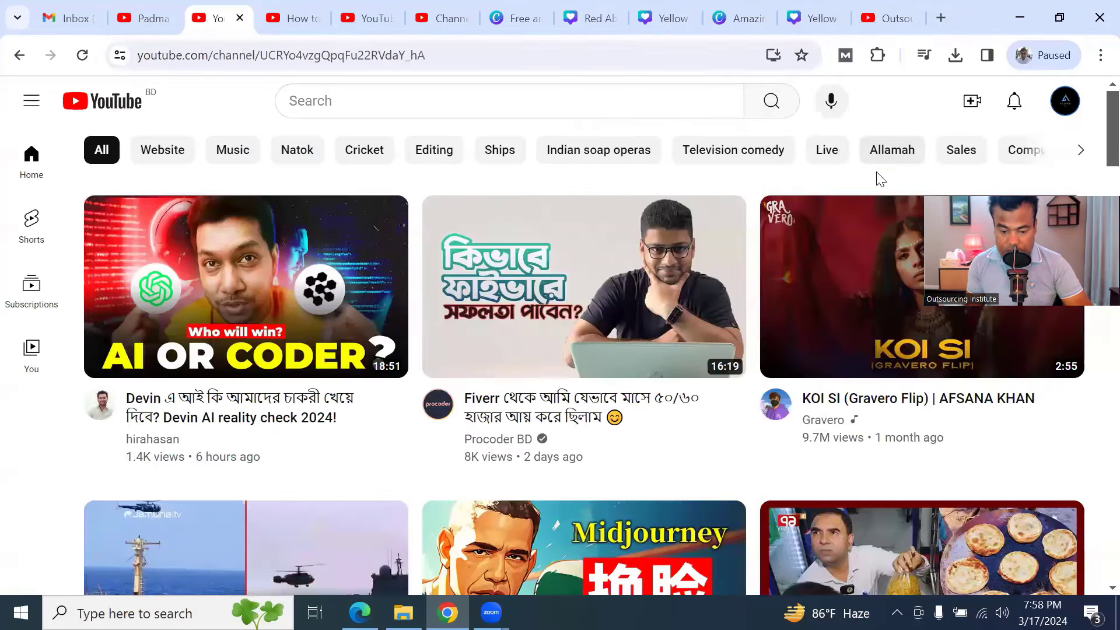
{"action": "scroll", "coordinate": [350, 368], "scroll_direction": "down", "scroll_amount": 2}
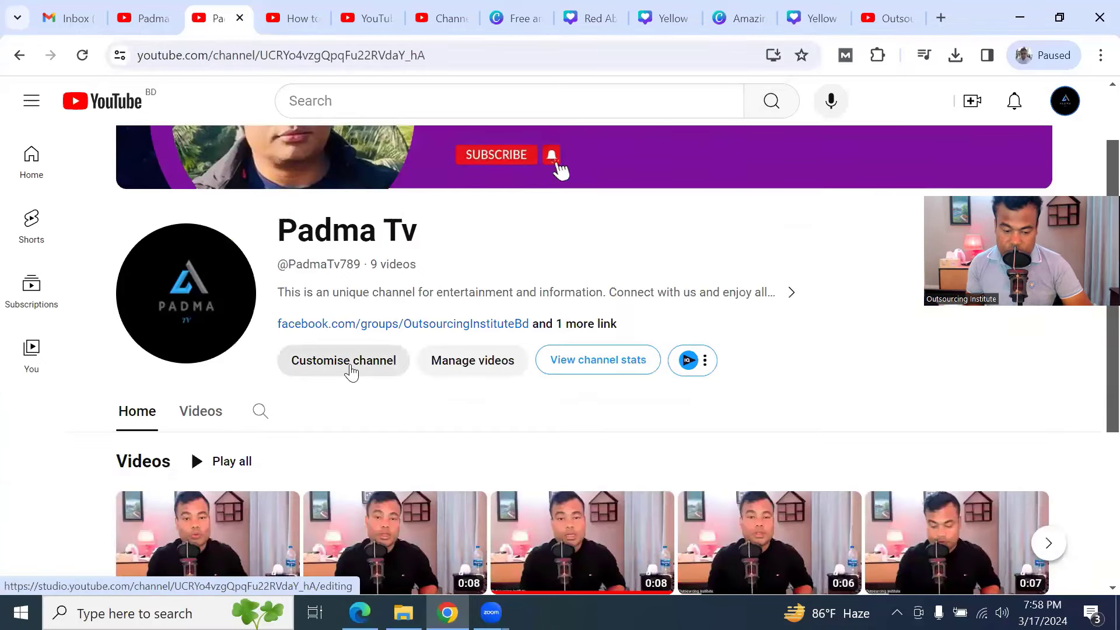
{"action": "scroll", "coordinate": [370, 374], "scroll_direction": "up", "scroll_amount": 2}
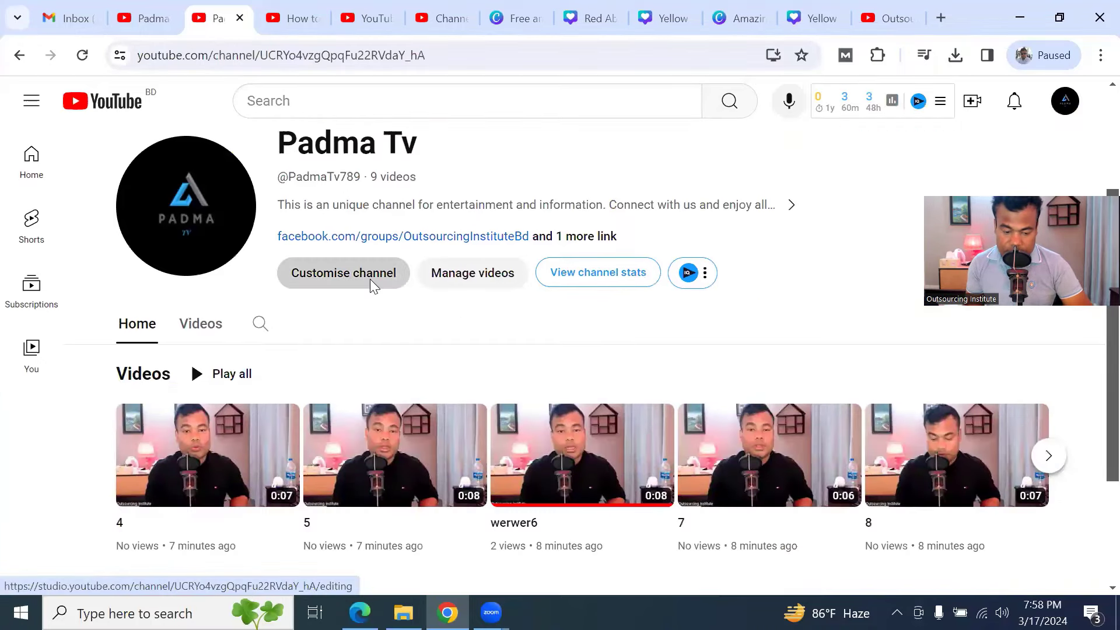
{"action": "left_click", "coordinate": [371, 283]}
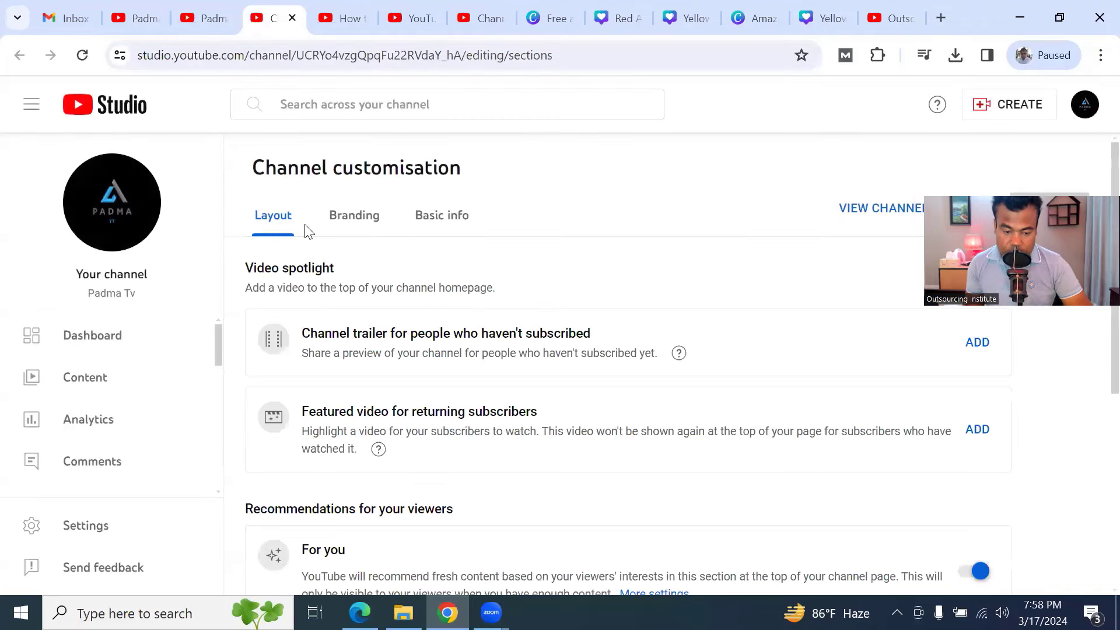
{"action": "left_click", "coordinate": [359, 219]}
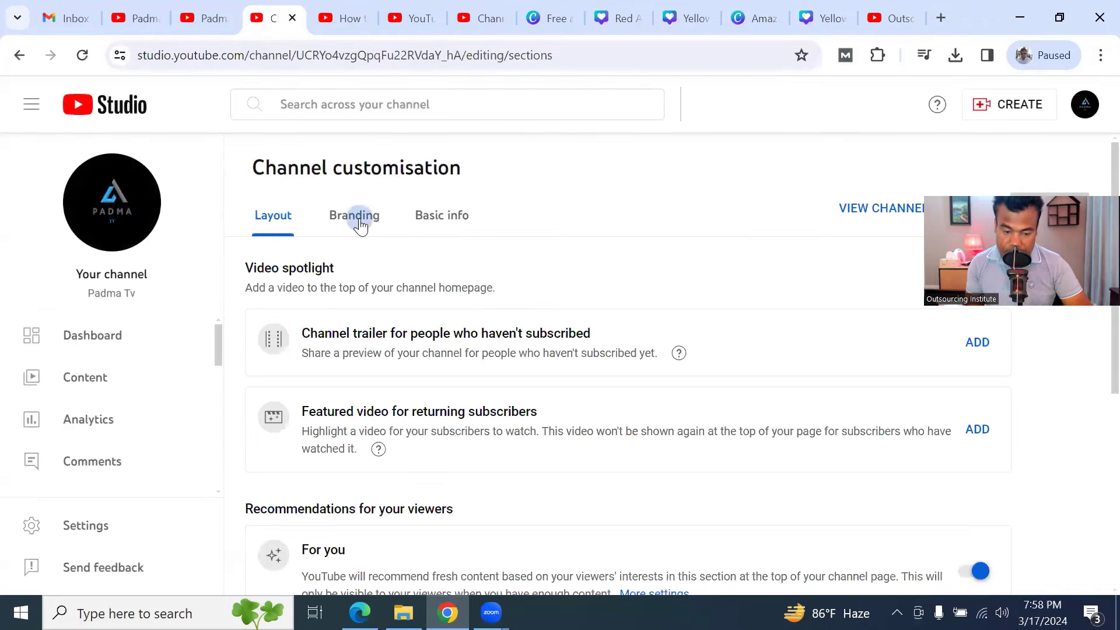
{"action": "left_click", "coordinate": [446, 221]}
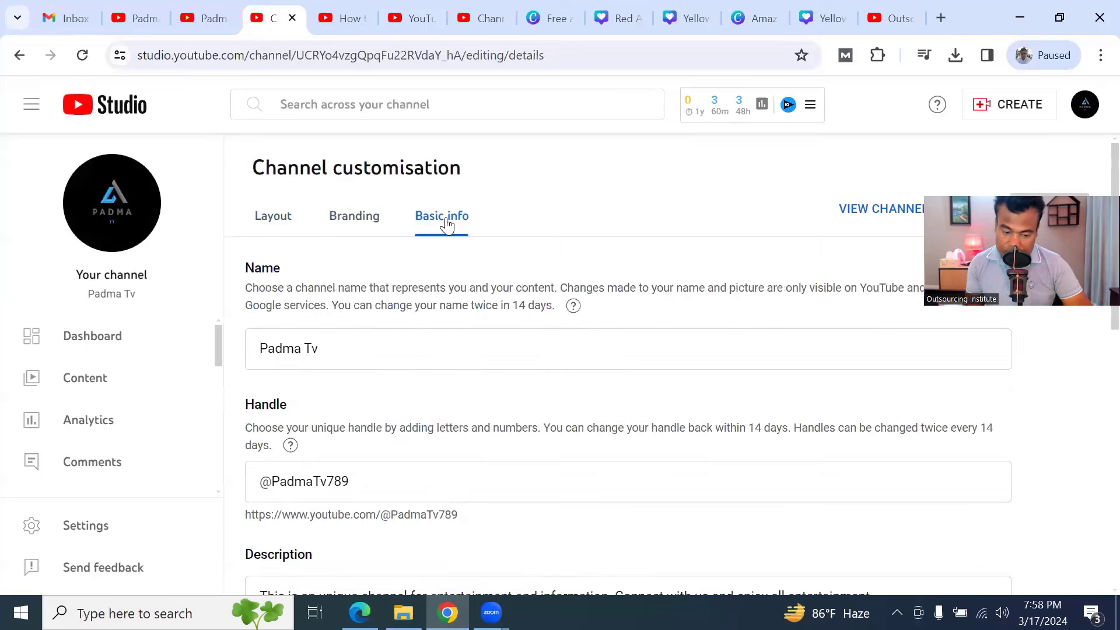
{"action": "left_click", "coordinate": [358, 219]}
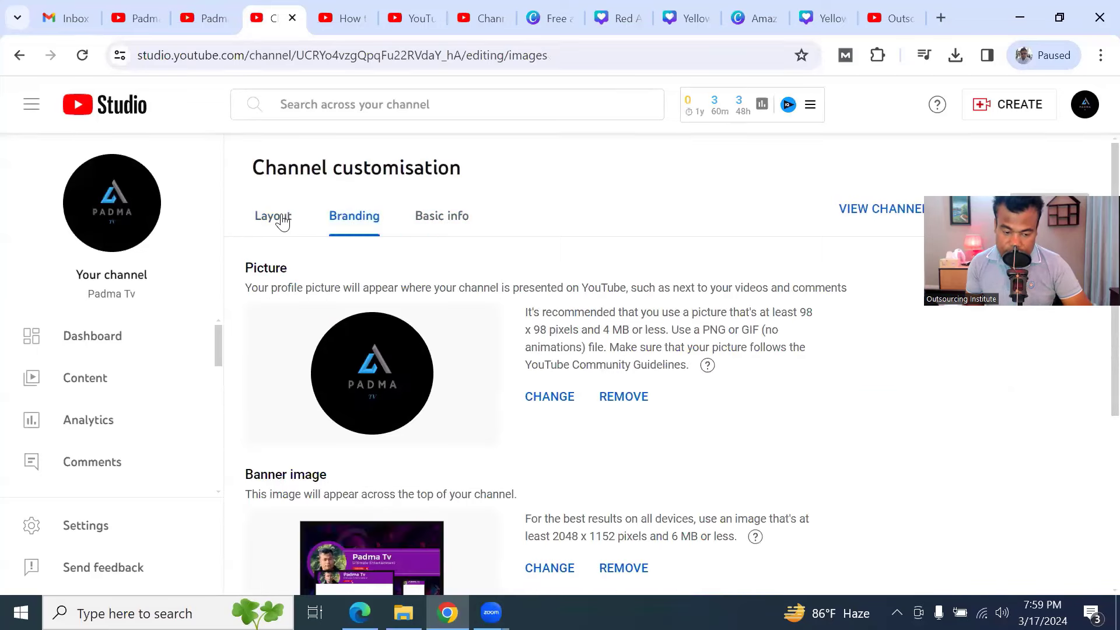
{"action": "left_click", "coordinate": [282, 222]}
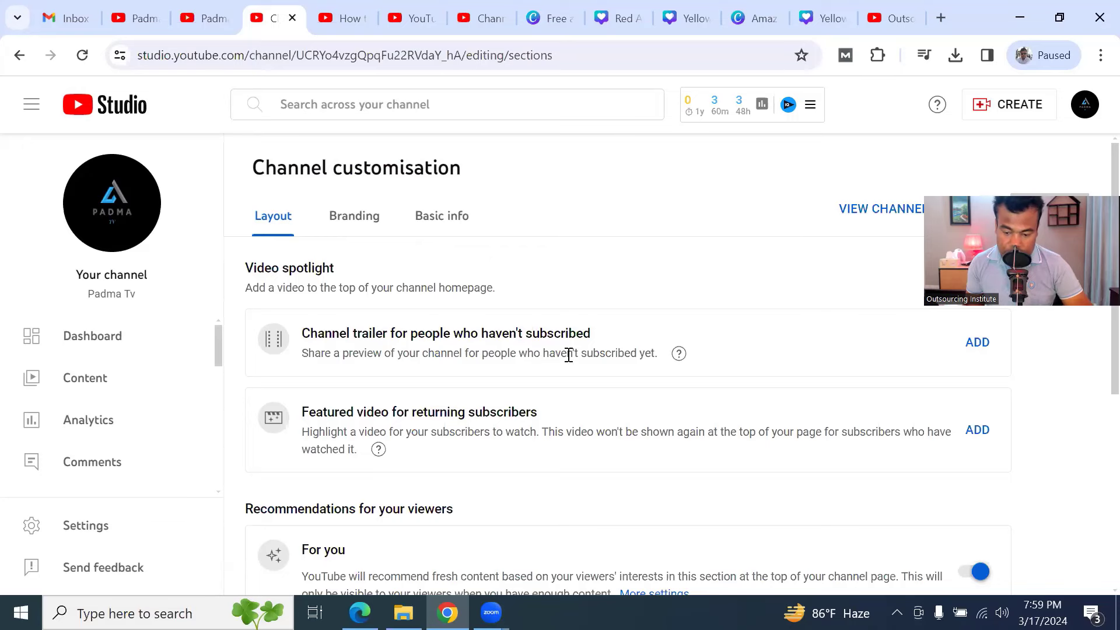
- Set video 3 as the channel trailer under Video spotlight
{"action": "double_click", "coordinate": [964, 20]}
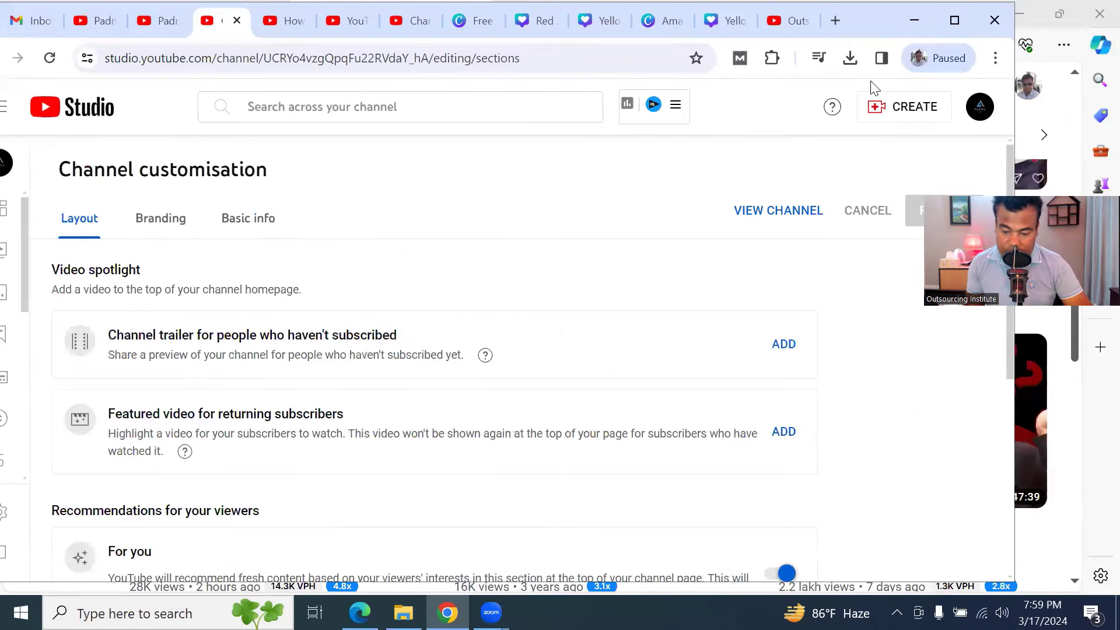
{"action": "left_click", "coordinate": [785, 345]}
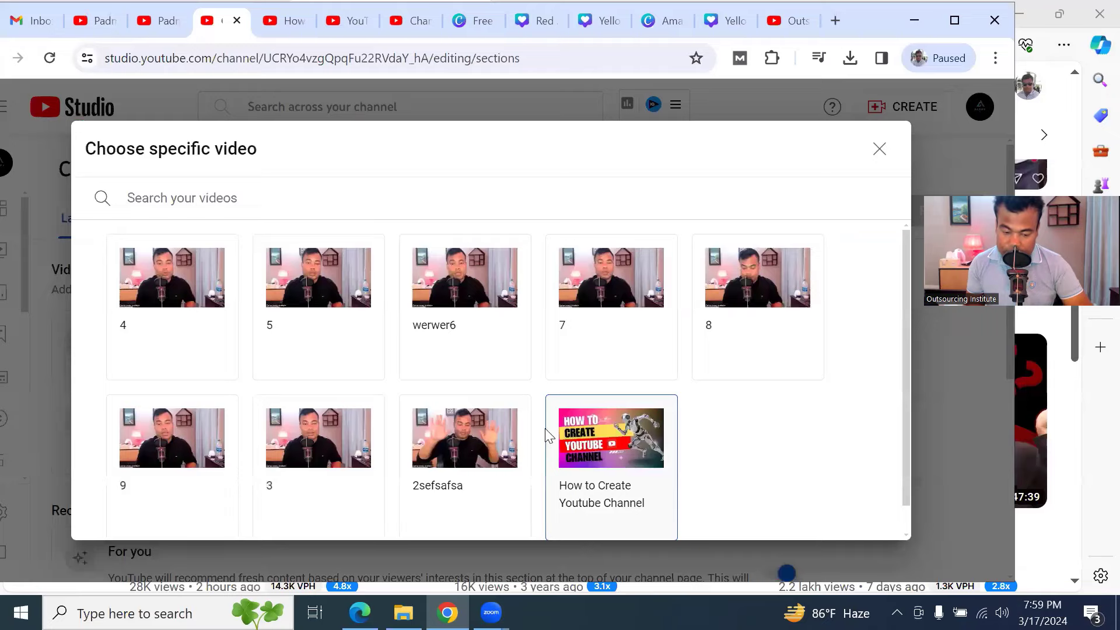
{"action": "scroll", "coordinate": [395, 523], "scroll_direction": "down", "scroll_amount": 1}
{"action": "left_click", "coordinate": [325, 420]}
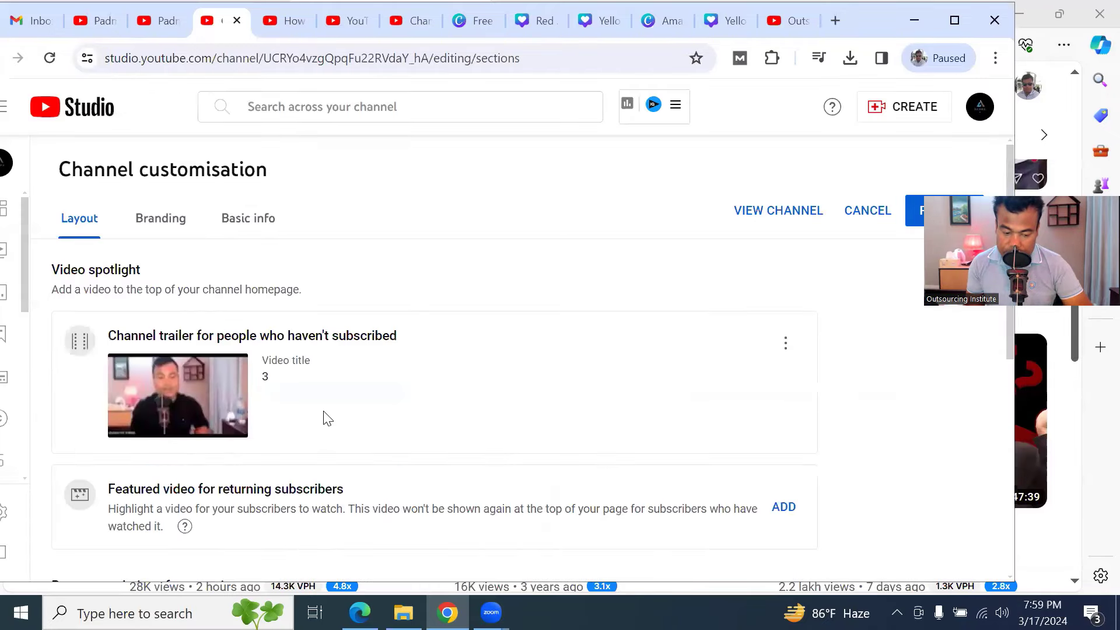
- Set video 7 as the featured video for returning subscribers
{"action": "left_click", "coordinate": [954, 21]}
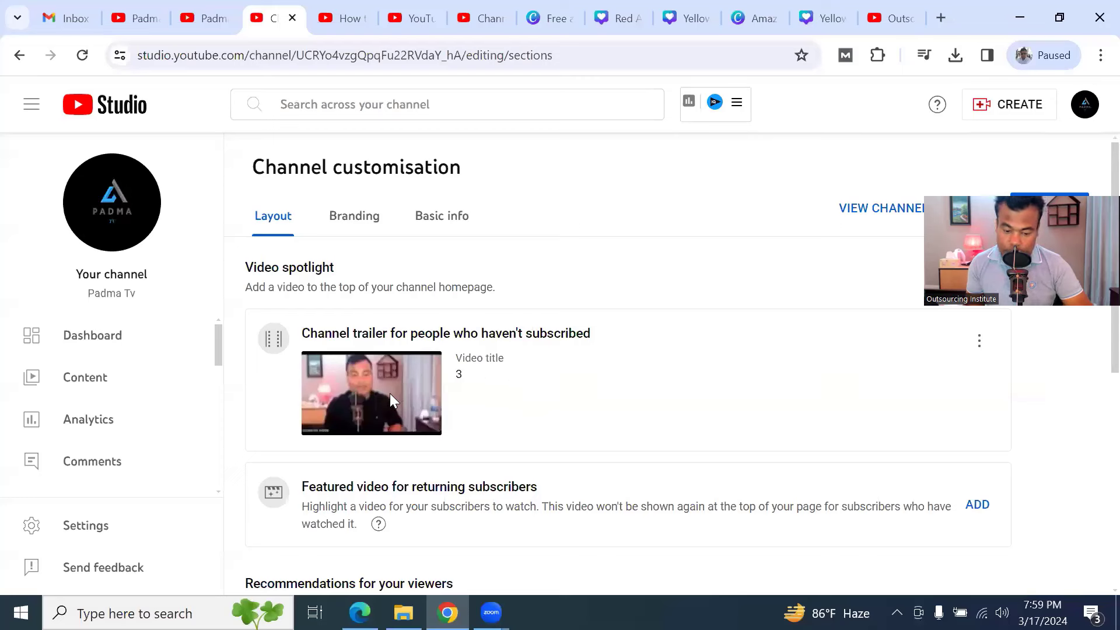
{"action": "scroll", "coordinate": [389, 393], "scroll_direction": "down", "scroll_amount": 1}
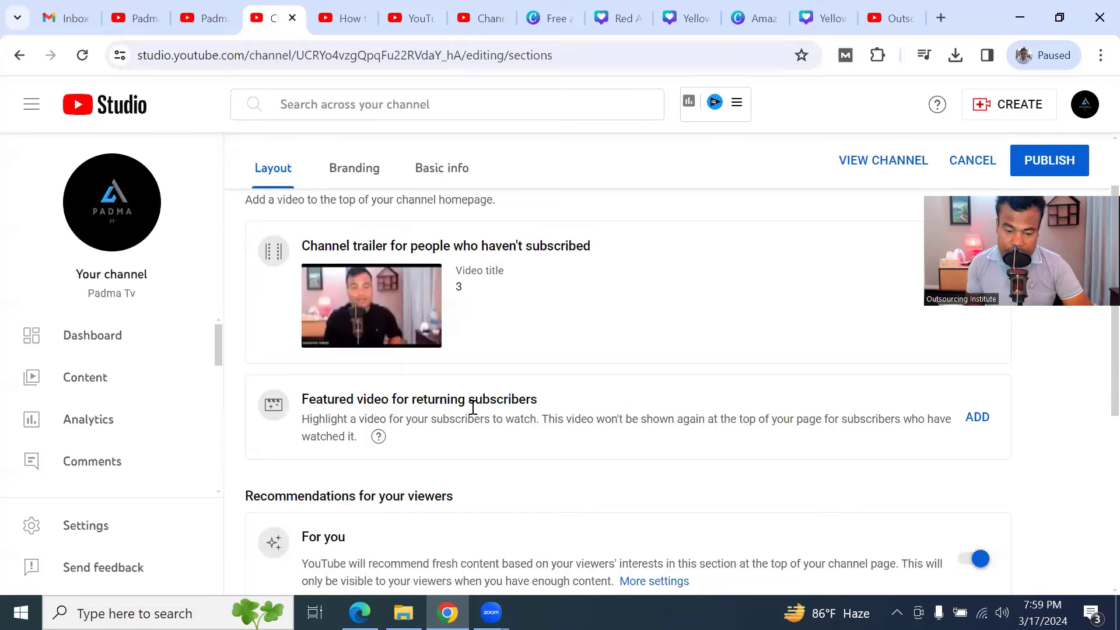
{"action": "left_click", "coordinate": [977, 418]}
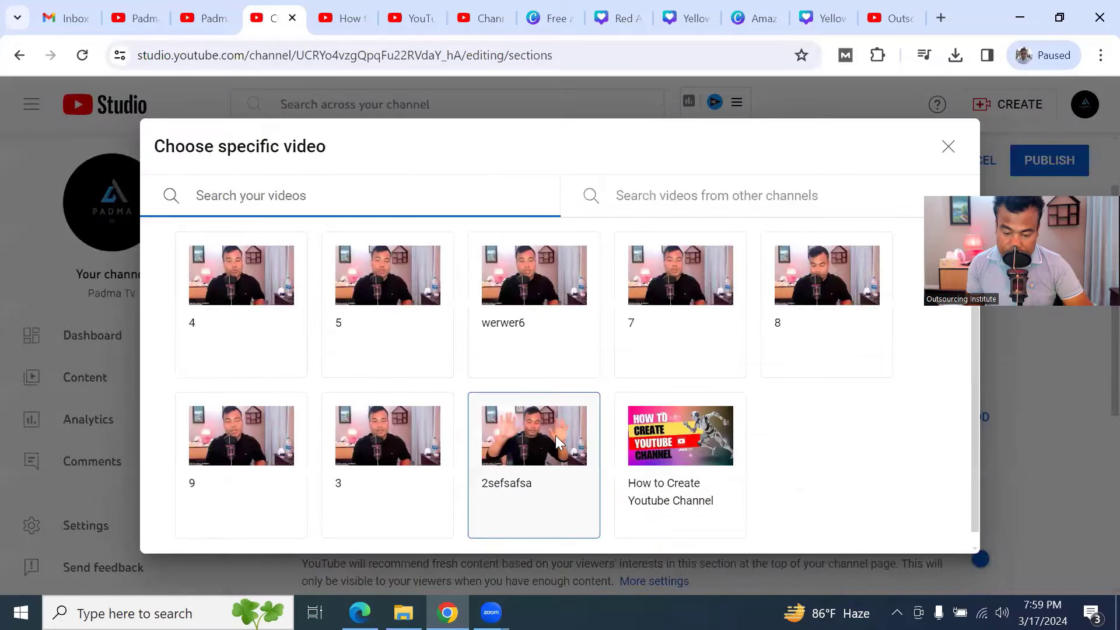
{"action": "left_click", "coordinate": [679, 267]}
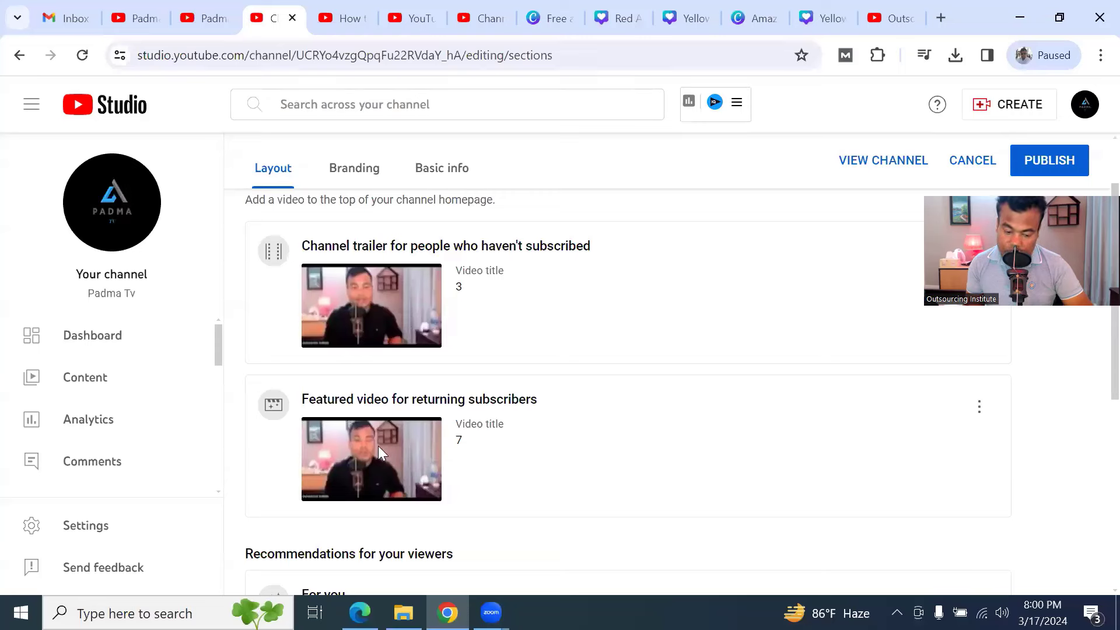
- Publish the channel layout changes
{"action": "scroll", "coordinate": [398, 451], "scroll_direction": "down", "scroll_amount": 3}
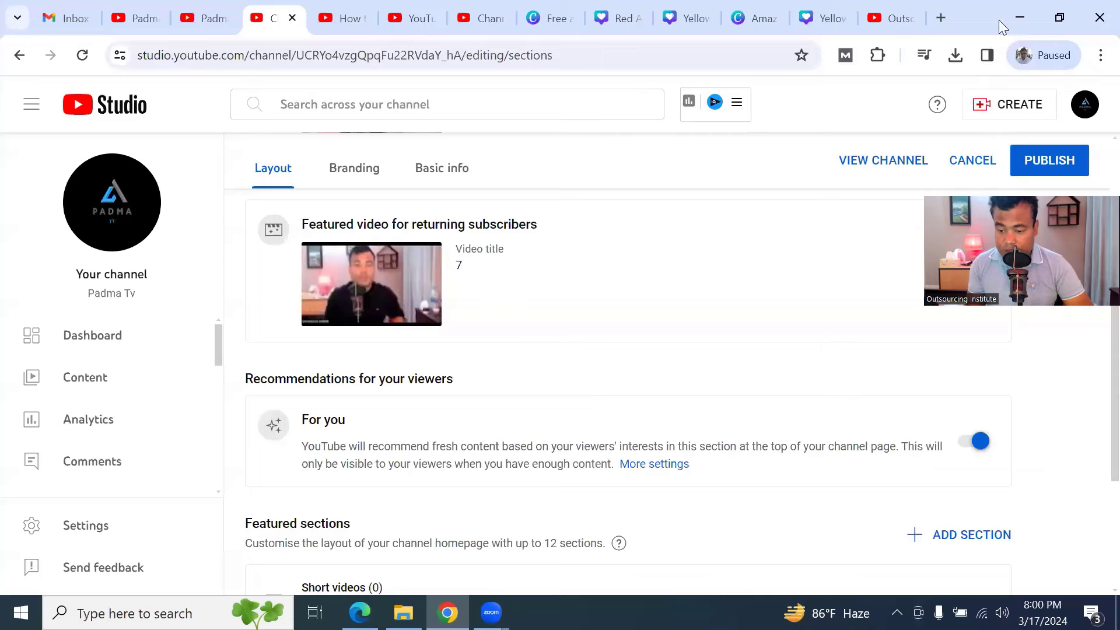
{"action": "double_click", "coordinate": [974, 27]}
{"action": "left_click", "coordinate": [846, 216]}
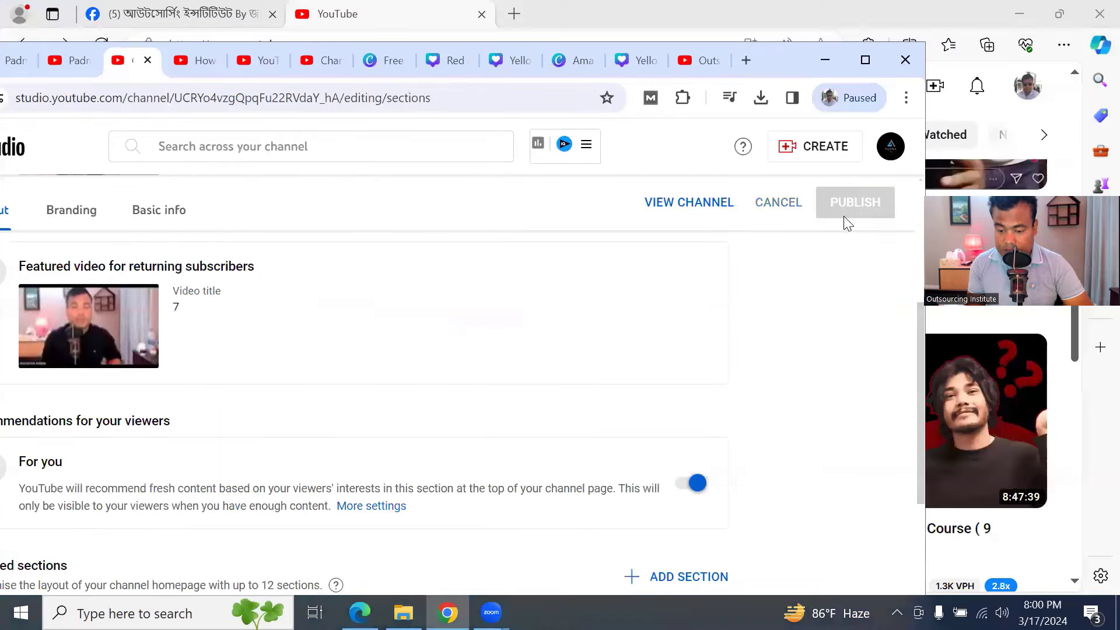
{"action": "left_click", "coordinate": [865, 60]}
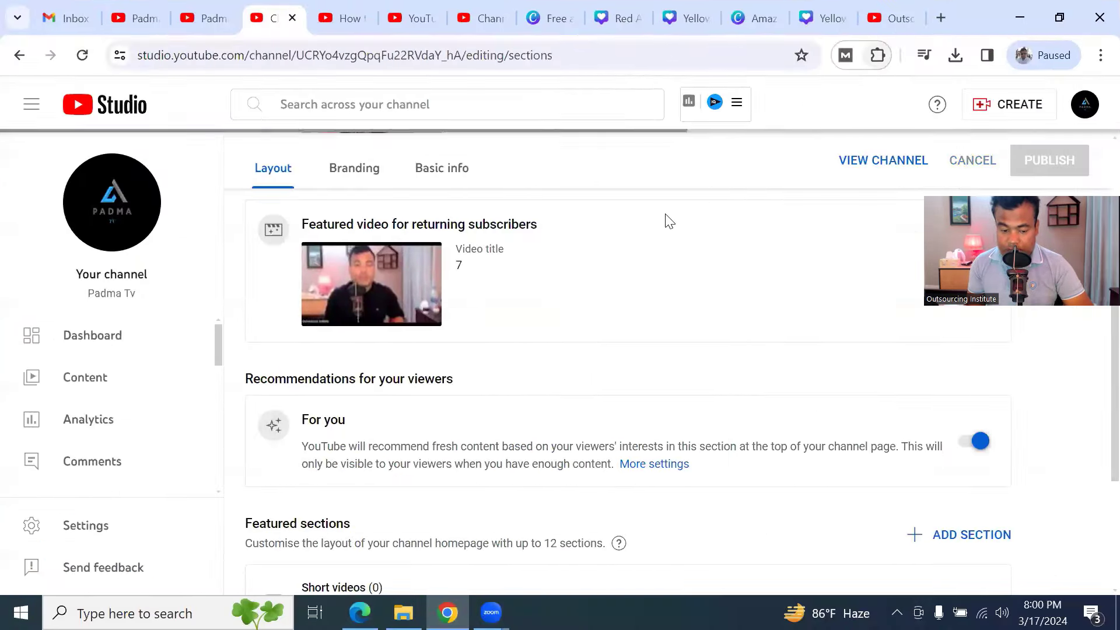
- Open your channel homepage from the account menu and reload it to show the changes
{"action": "left_click", "coordinate": [341, 20]}
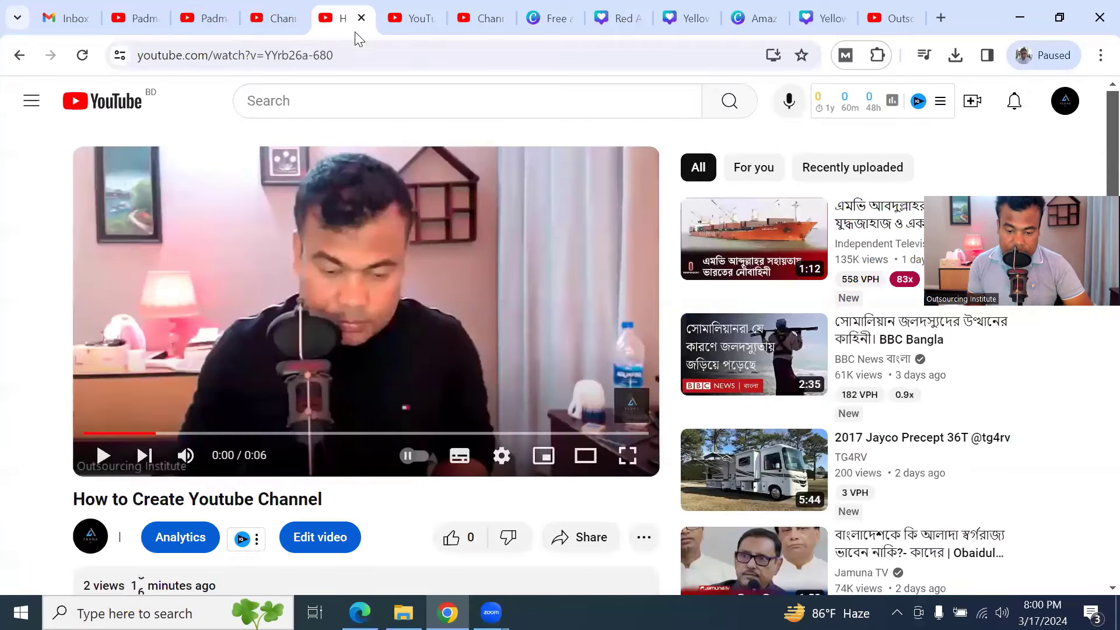
{"action": "left_click", "coordinate": [1065, 110]}
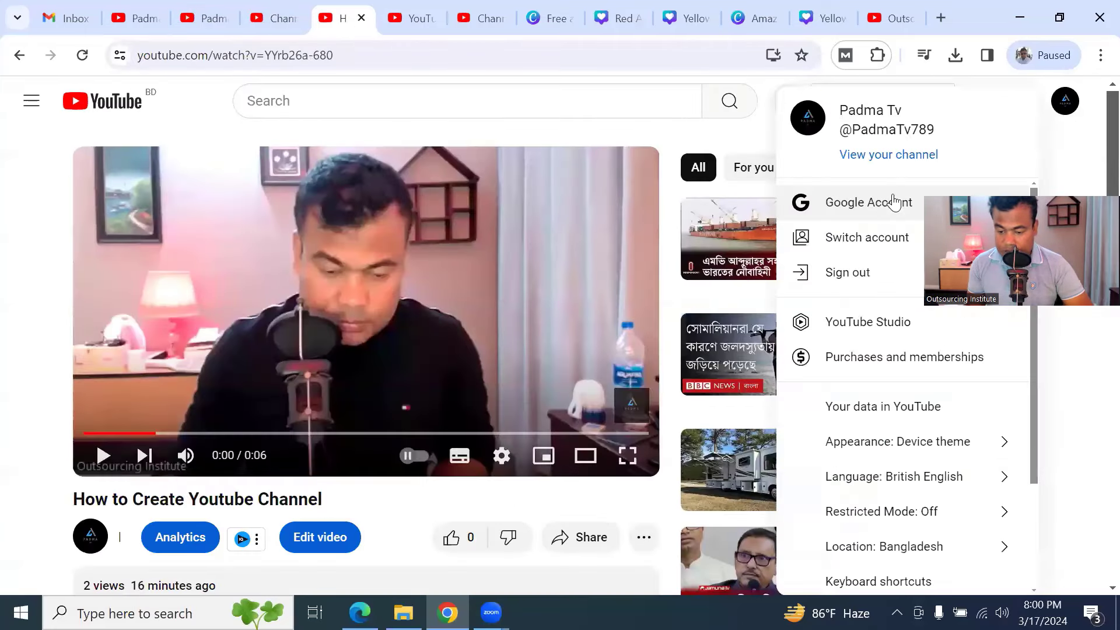
{"action": "left_click", "coordinate": [882, 156]}
{"action": "scroll", "coordinate": [452, 370], "scroll_direction": "down", "scroll_amount": 2}
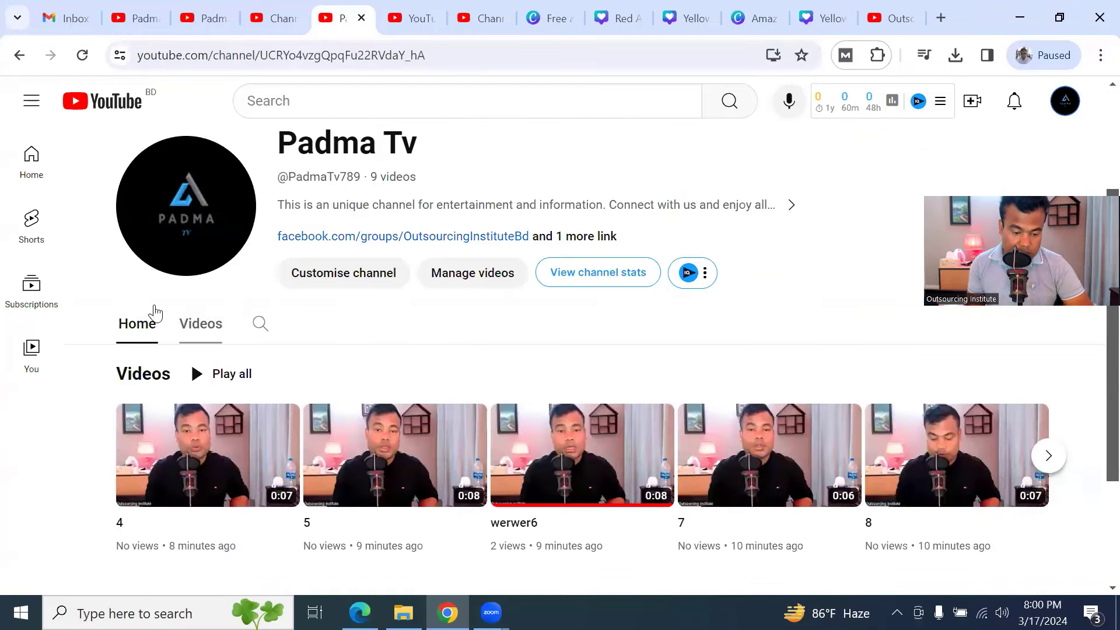
{"action": "left_click", "coordinate": [84, 54]}
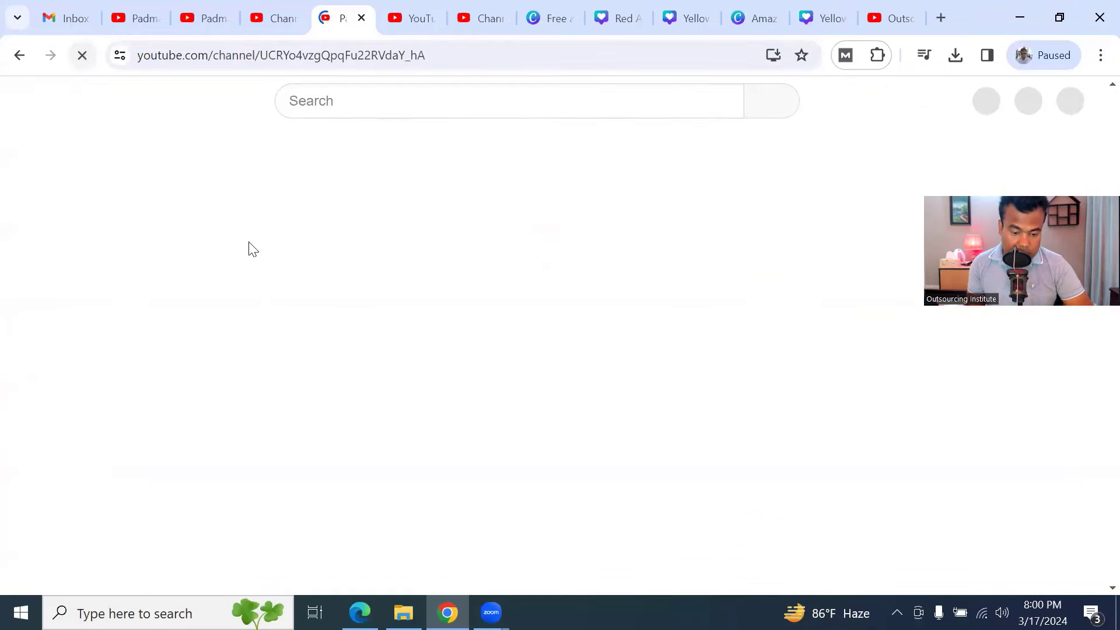
- Play the video 3 trailer at the top of the channel briefly, pausing at 0:02
{"action": "scroll", "coordinate": [387, 342], "scroll_direction": "down", "scroll_amount": 4}
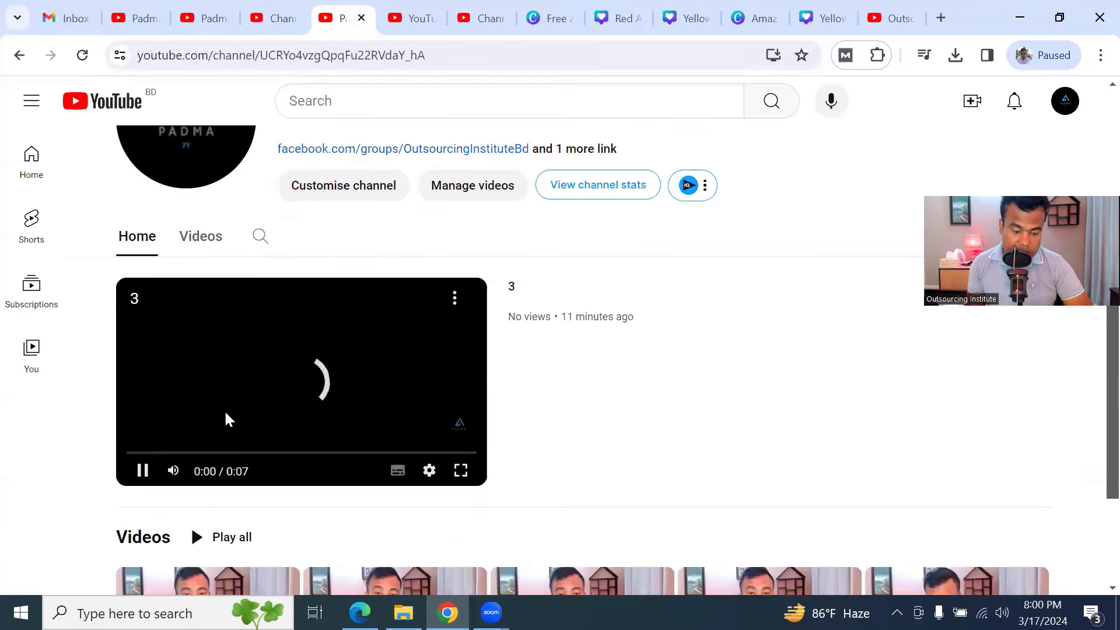
{"action": "left_click", "coordinate": [144, 472]}
{"action": "scroll", "coordinate": [332, 348], "scroll_direction": "up", "scroll_amount": 1}
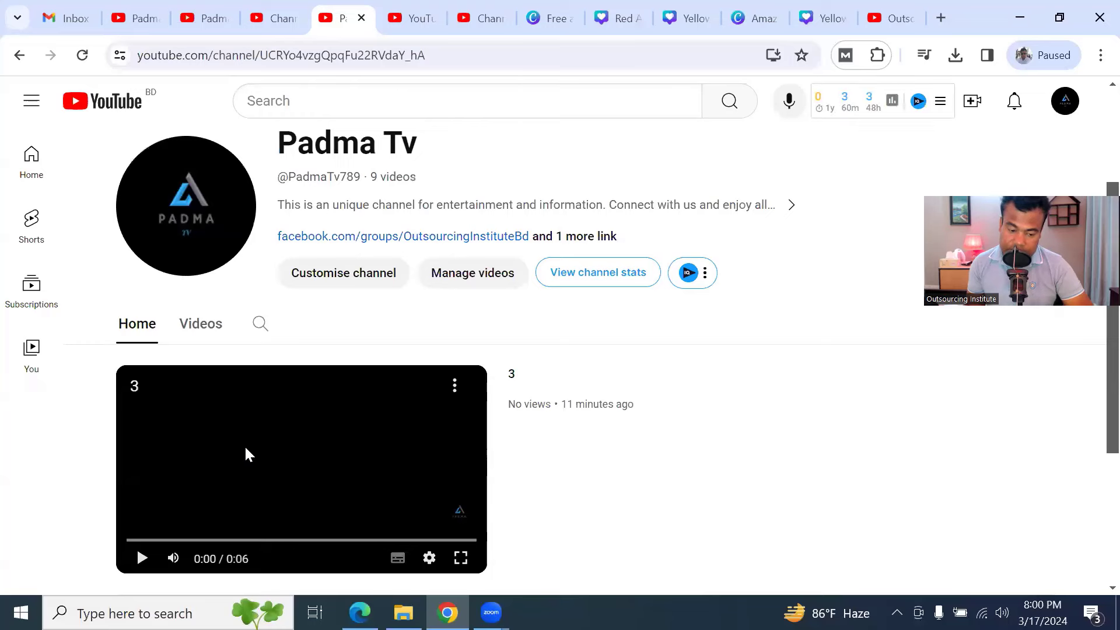
{"action": "scroll", "coordinate": [244, 449], "scroll_direction": "down", "scroll_amount": 2}
{"action": "left_click", "coordinate": [143, 474]}
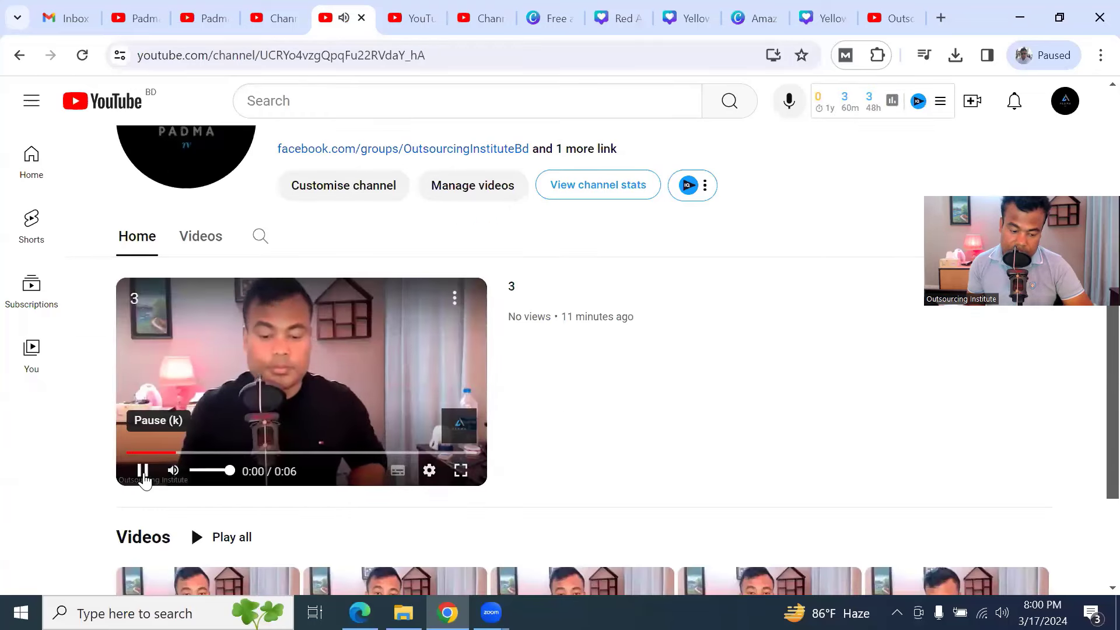
{"action": "left_click", "coordinate": [143, 474]}
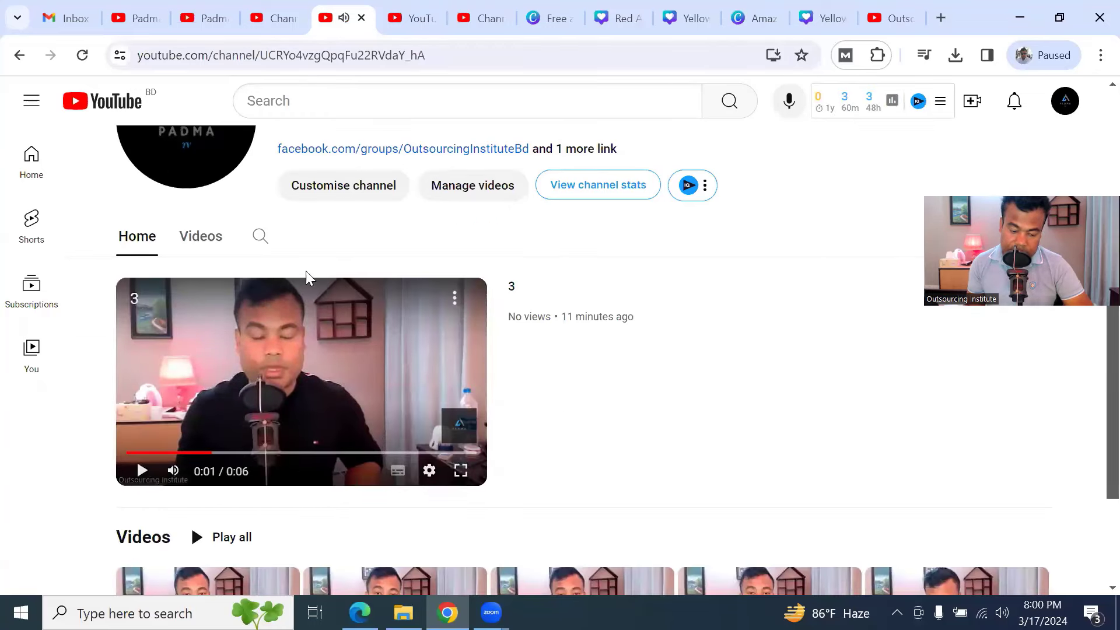
{"action": "left_click", "coordinate": [143, 471]}
{"action": "left_click", "coordinate": [144, 473]}
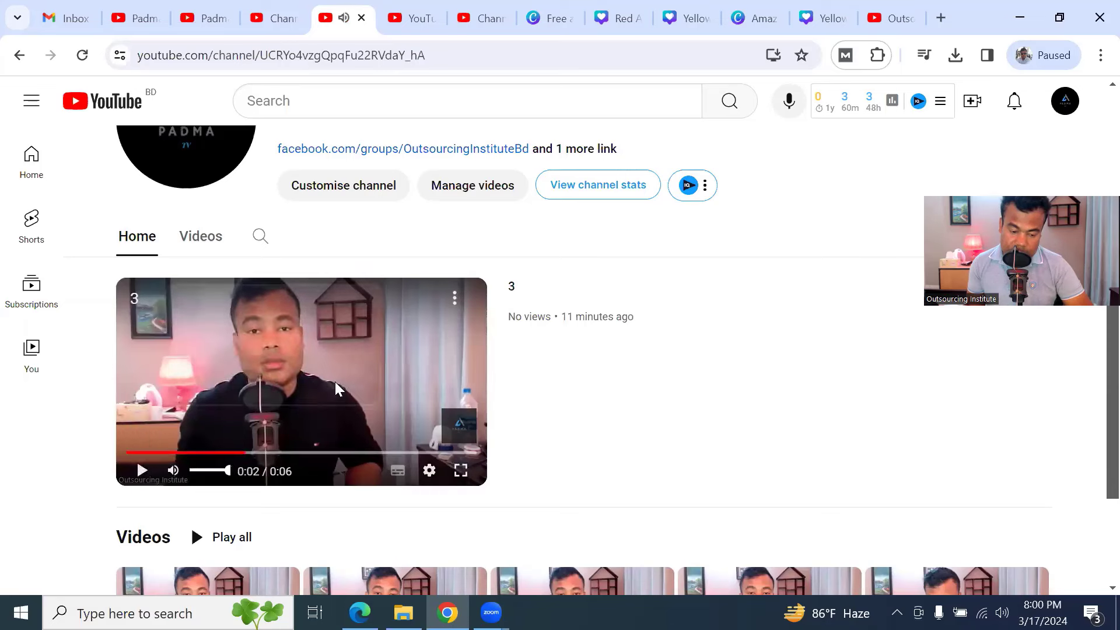
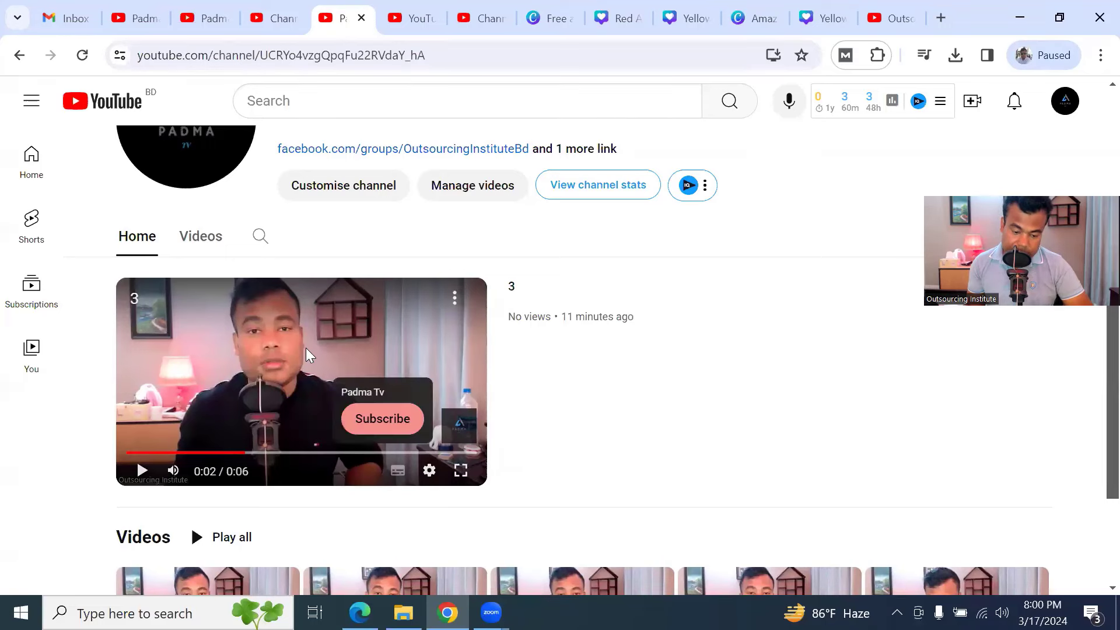
- Open video 4's watch page, then return to and scroll through the Padma Tv channel page
{"action": "mouse_move", "coordinate": [445, 446]}
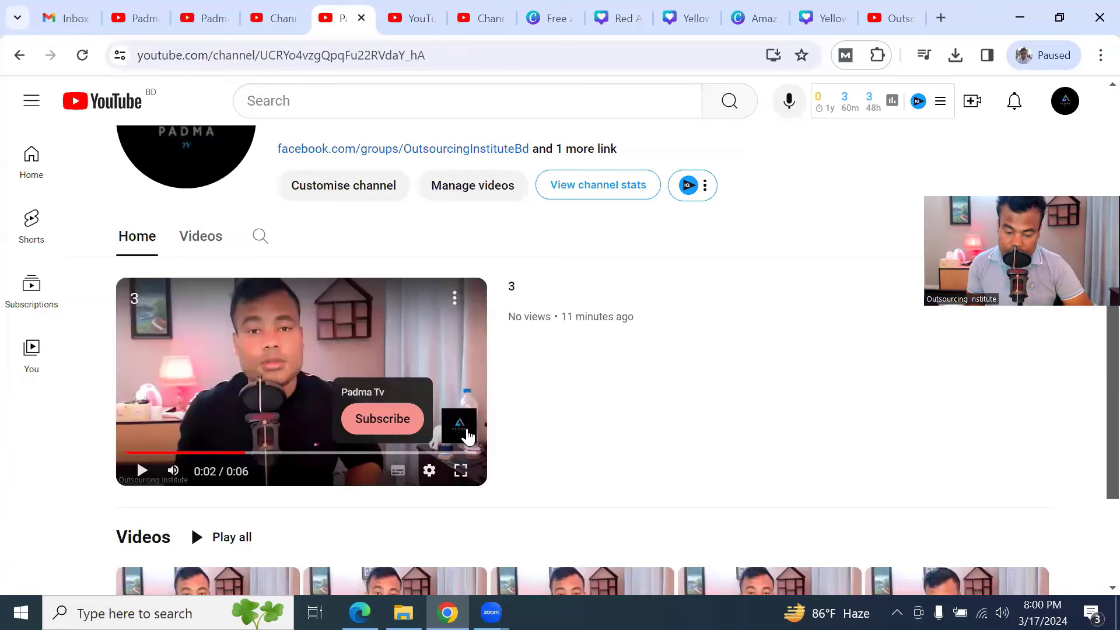
{"action": "scroll", "coordinate": [544, 442], "scroll_direction": "down", "scroll_amount": 3}
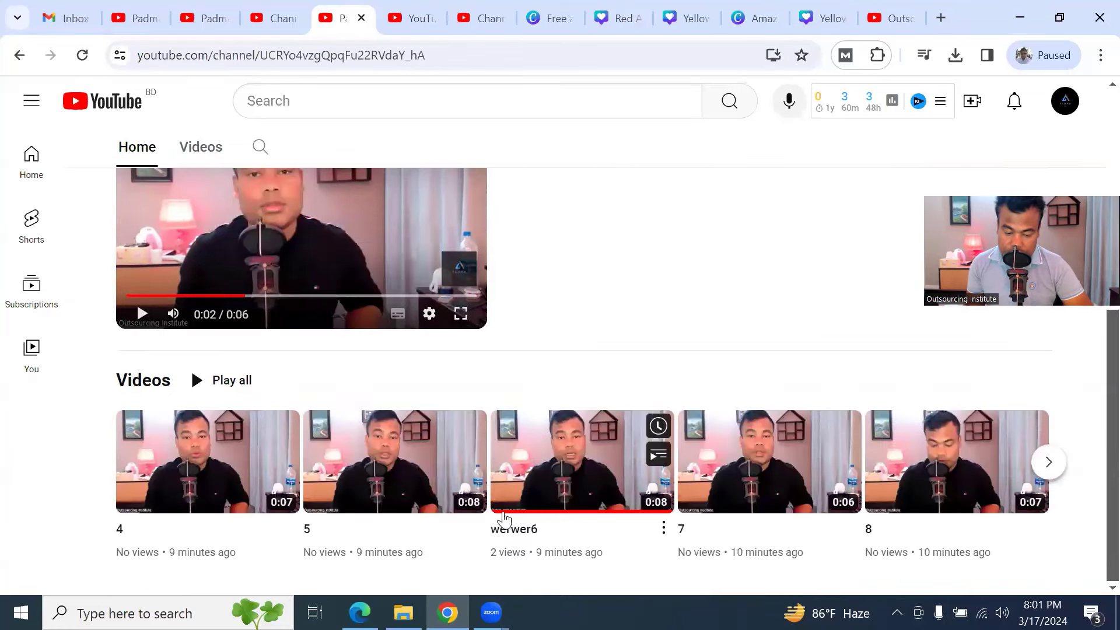
{"action": "left_click", "coordinate": [212, 472]}
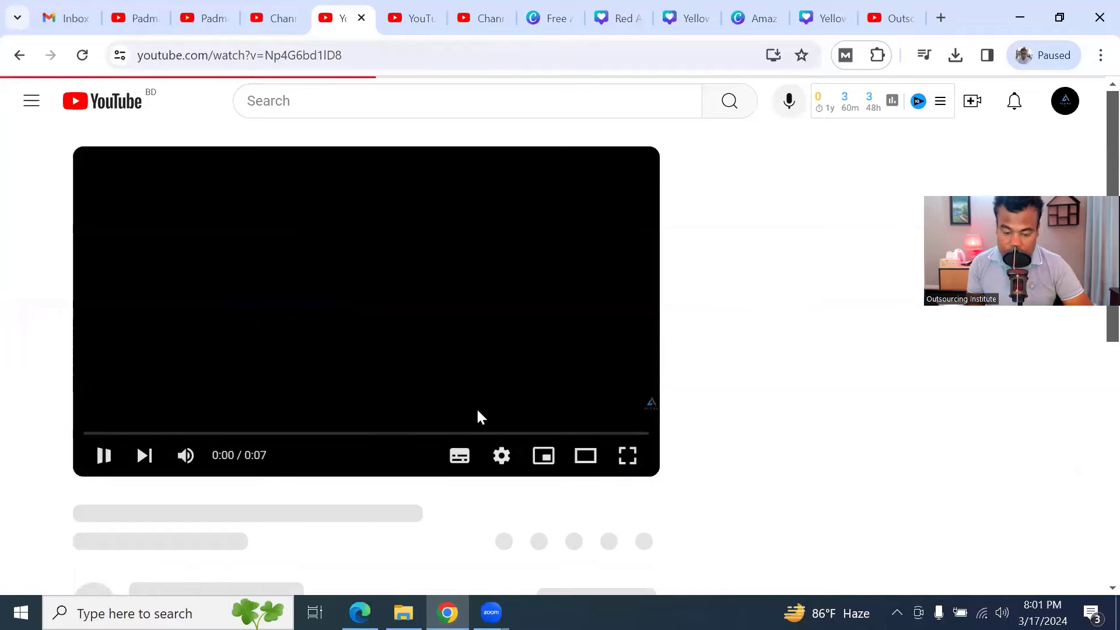
{"action": "mouse_move", "coordinate": [630, 414]}
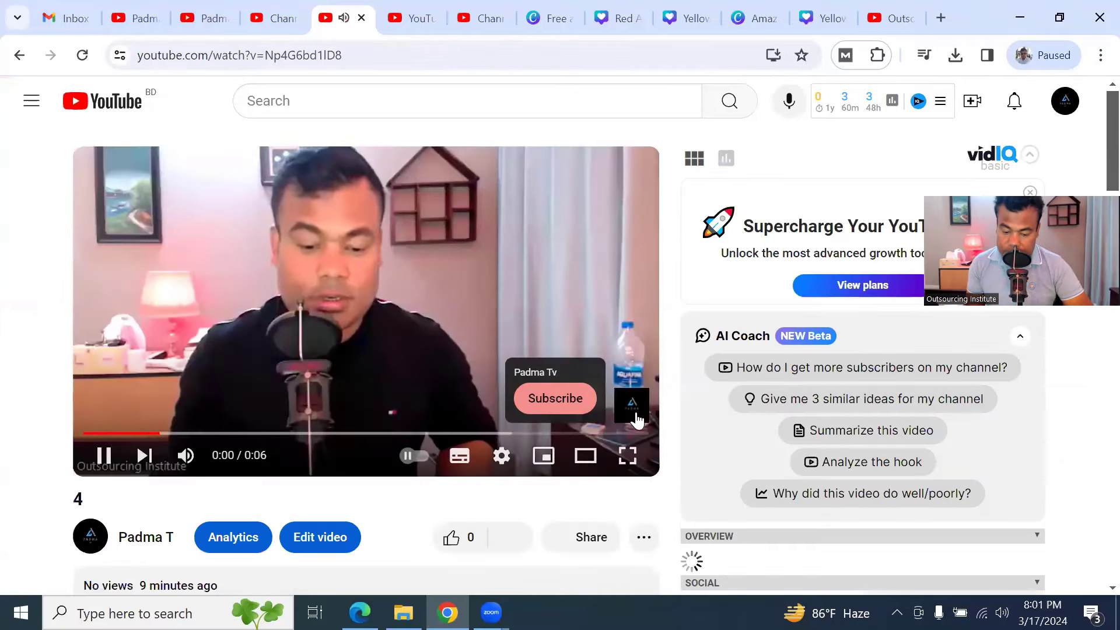
{"action": "left_click", "coordinate": [19, 55]}
{"action": "scroll", "coordinate": [370, 455], "scroll_direction": "down", "scroll_amount": 3}
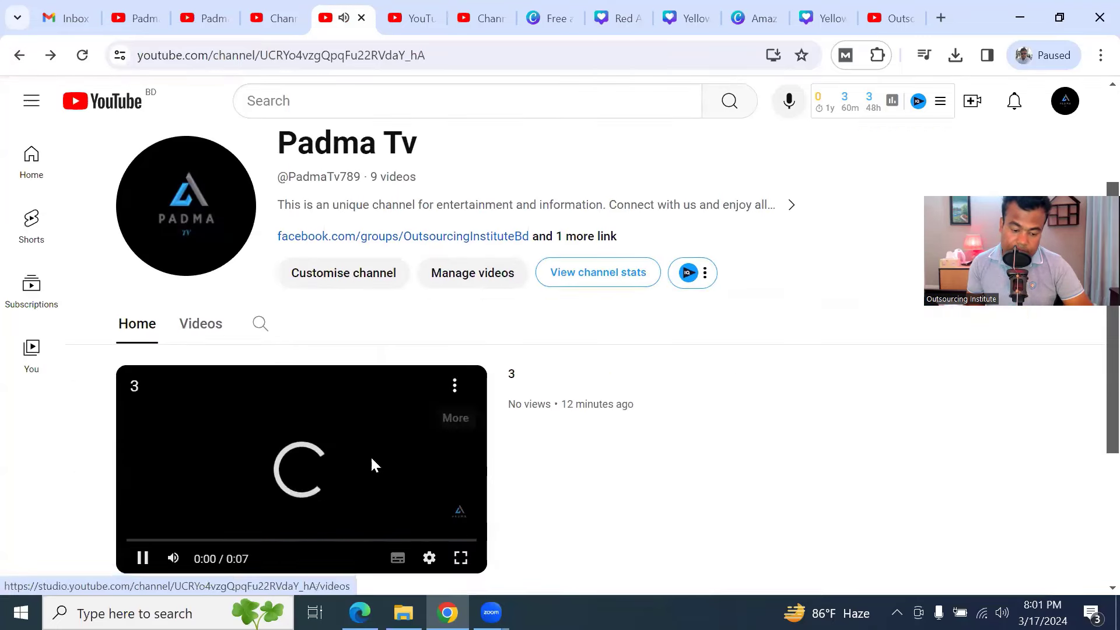
{"action": "scroll", "coordinate": [308, 460], "scroll_direction": "down", "scroll_amount": 3}
{"action": "scroll", "coordinate": [350, 401], "scroll_direction": "up", "scroll_amount": 3}
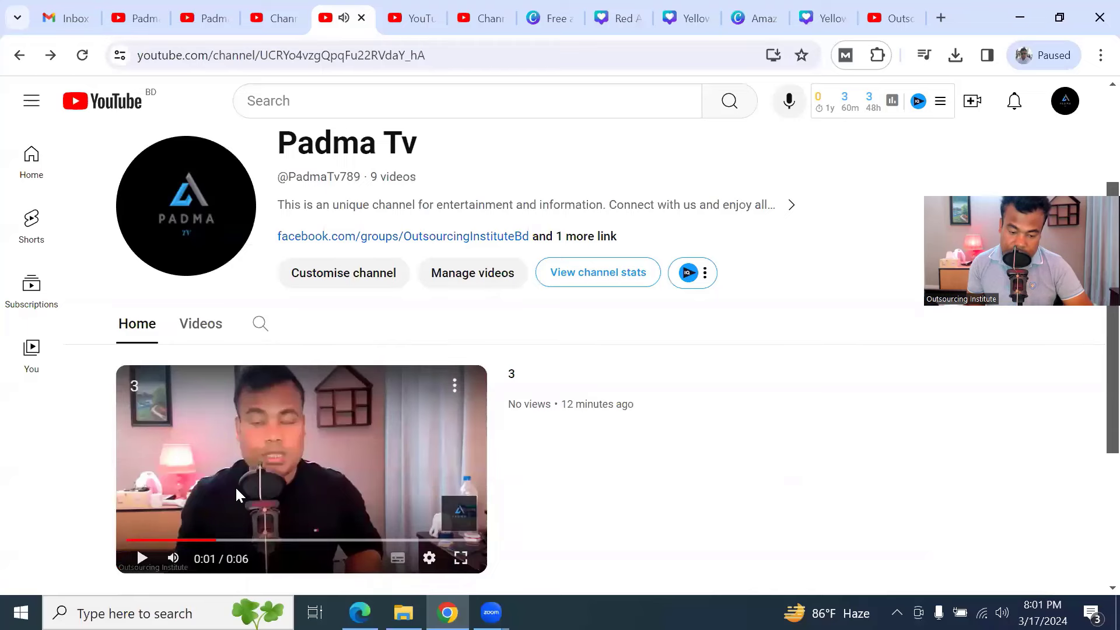
{"action": "scroll", "coordinate": [286, 467], "scroll_direction": "down", "scroll_amount": 3}
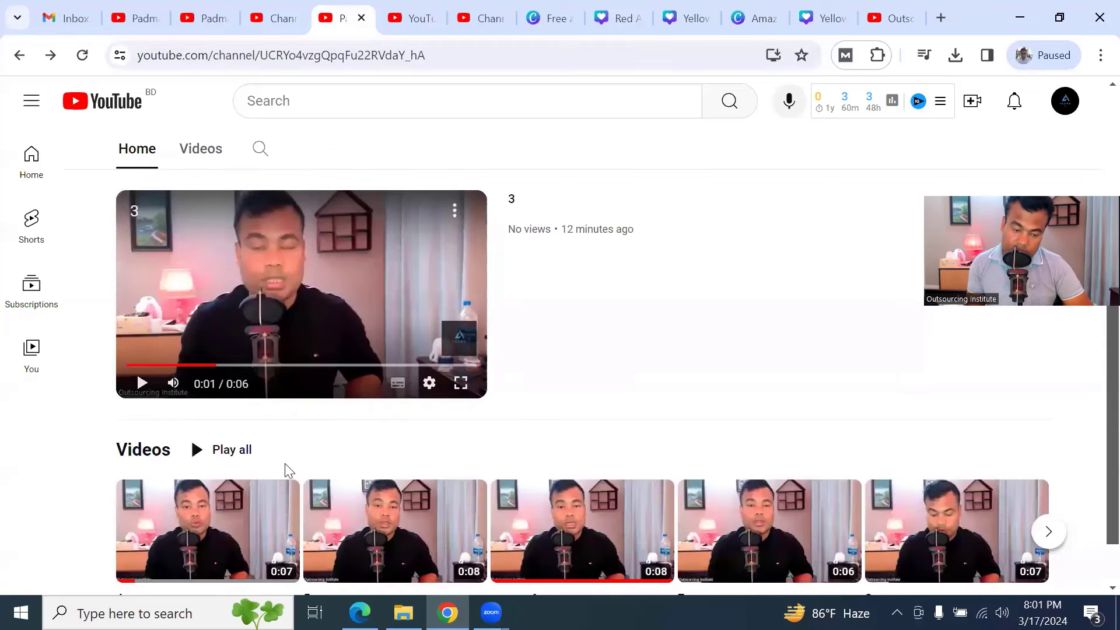
- Switch to the Studio Layout editor, scroll to Featured sections, and restore then re-maximize the window
{"action": "left_click", "coordinate": [277, 13]}
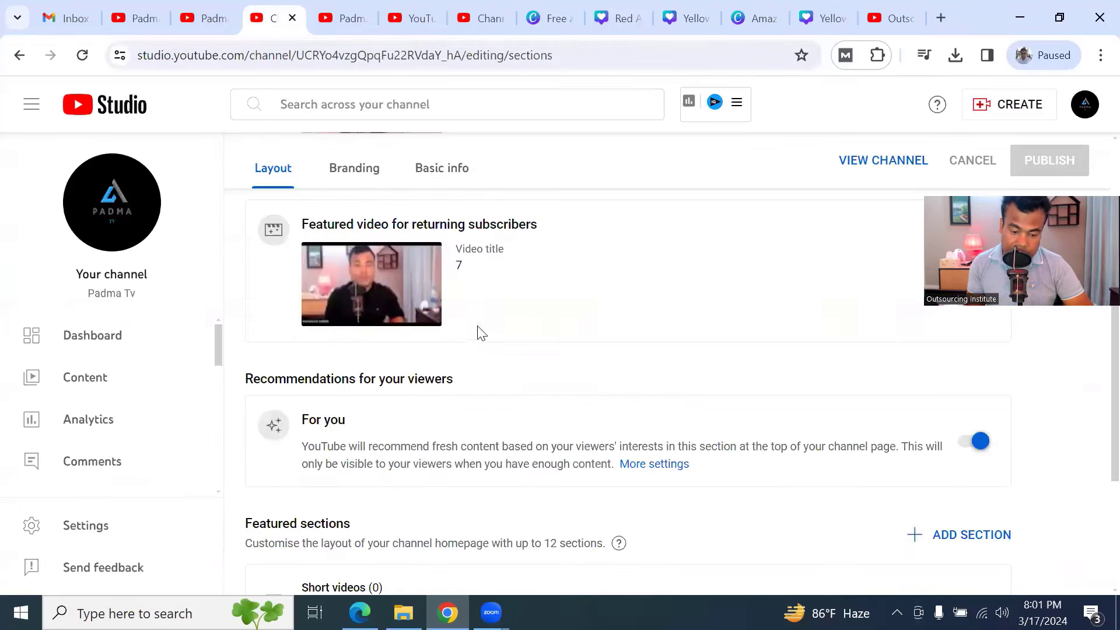
{"action": "scroll", "coordinate": [478, 333], "scroll_direction": "up", "scroll_amount": 3}
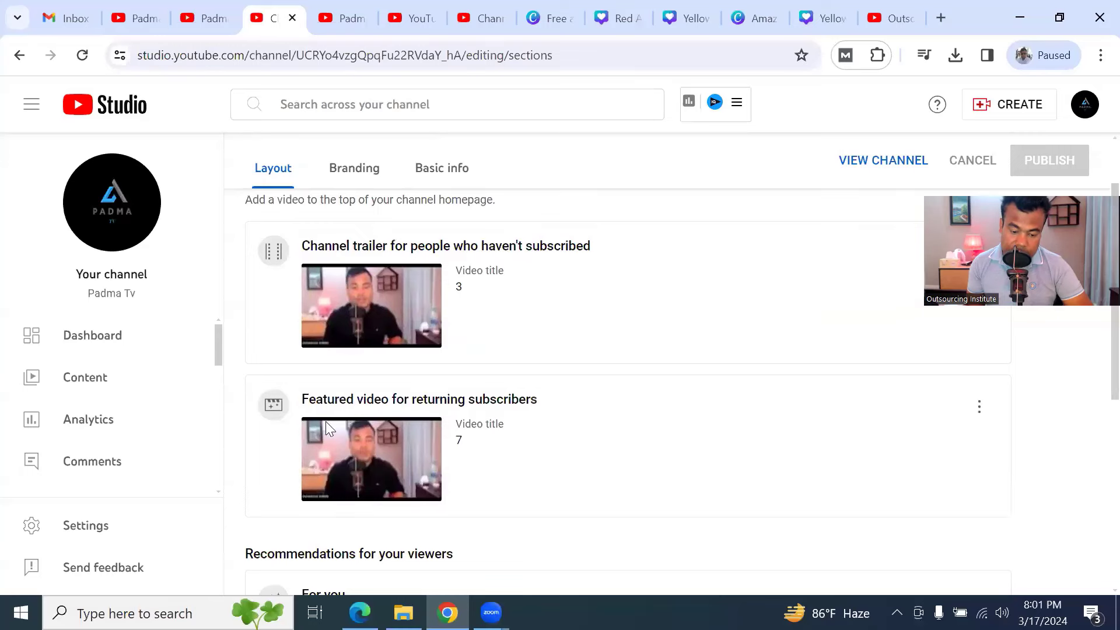
{"action": "scroll", "coordinate": [555, 425], "scroll_direction": "down", "scroll_amount": 5}
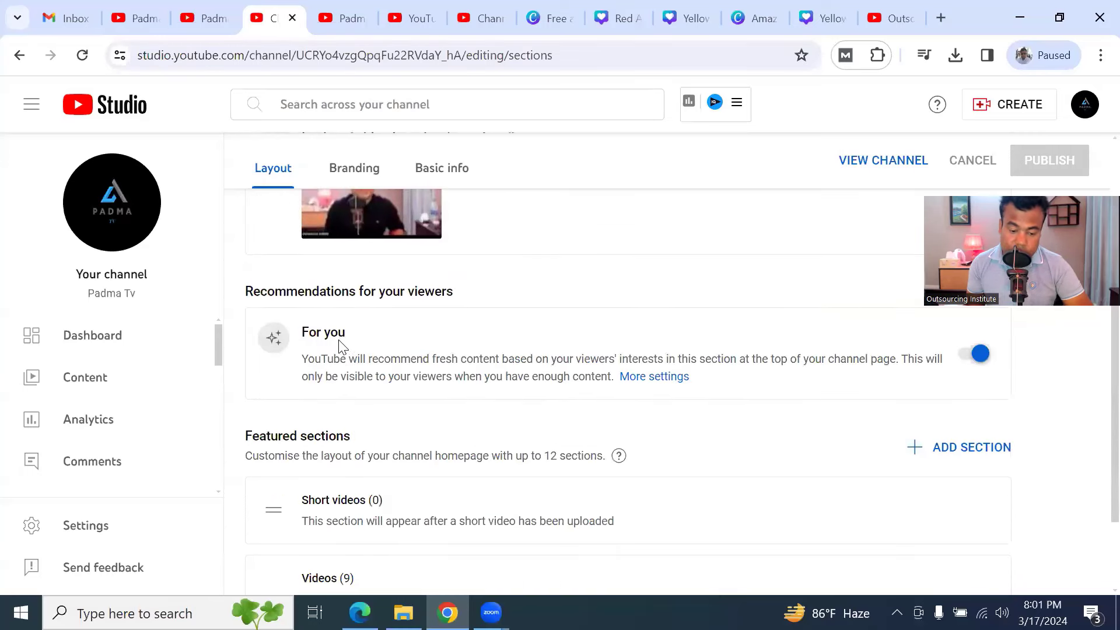
{"action": "double_click", "coordinate": [968, 15]}
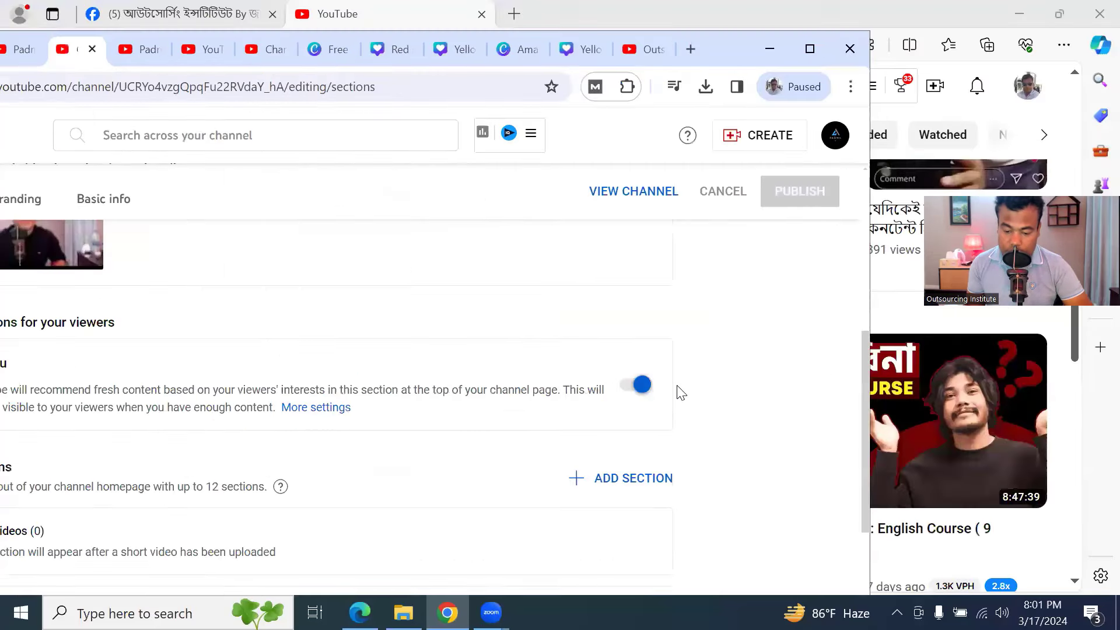
{"action": "left_click", "coordinate": [810, 49]}
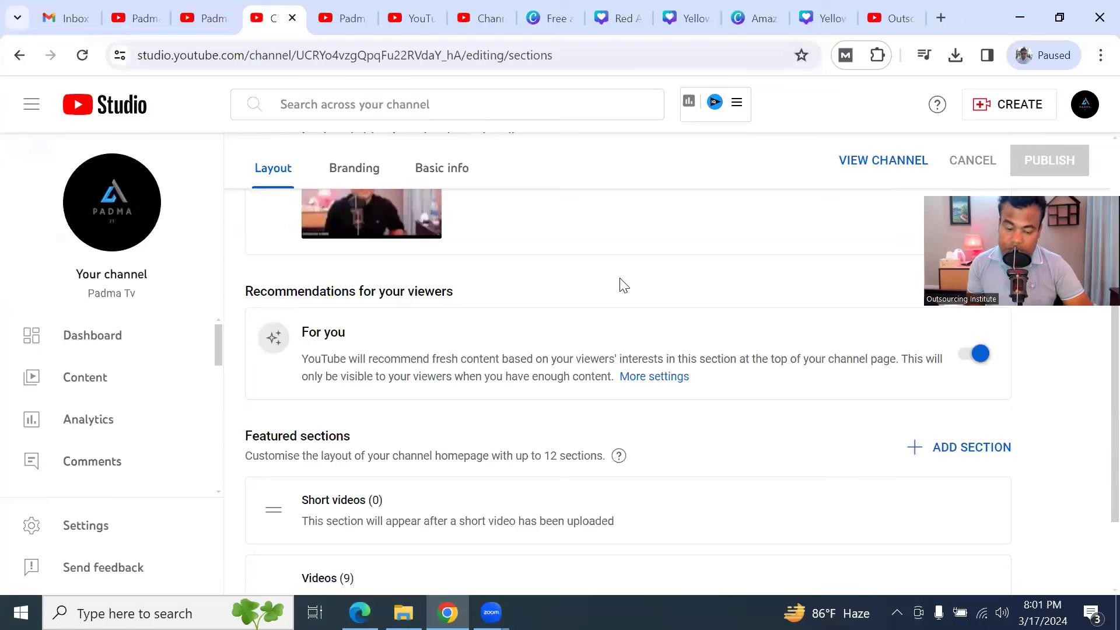
- Move from the dashboard tab to the Outsourcing Institute channel page
{"action": "left_click", "coordinate": [476, 17]}
{"action": "left_click", "coordinate": [898, 22]}
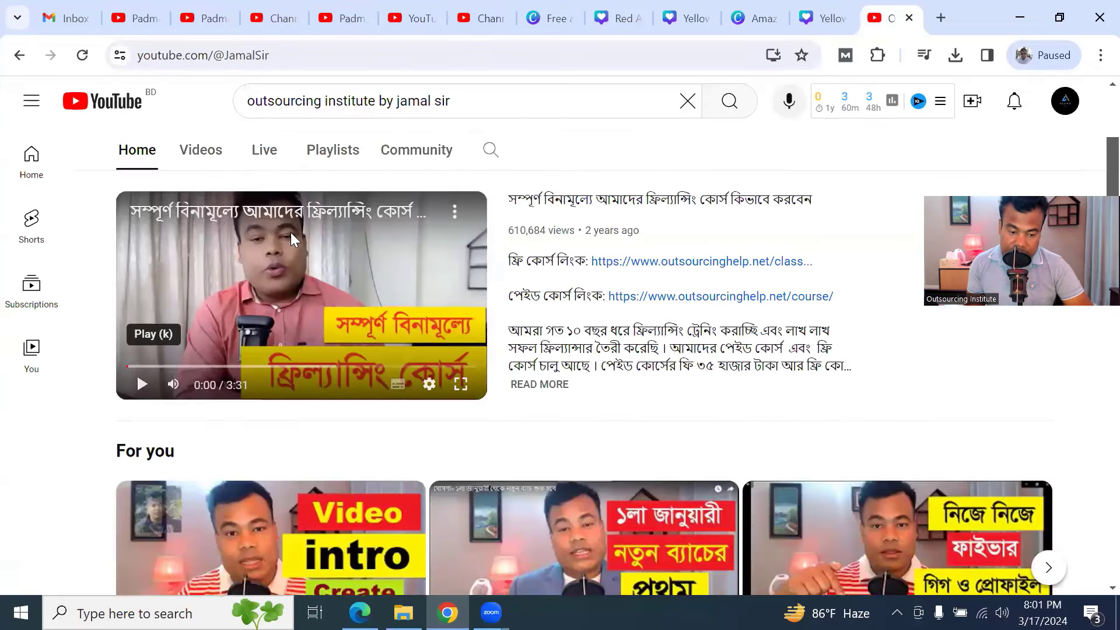
{"action": "scroll", "coordinate": [290, 232], "scroll_direction": "up", "scroll_amount": 4}
{"action": "scroll", "coordinate": [284, 279], "scroll_direction": "down", "scroll_amount": 8}
{"action": "scroll", "coordinate": [284, 279], "scroll_direction": "up", "scroll_amount": 2}
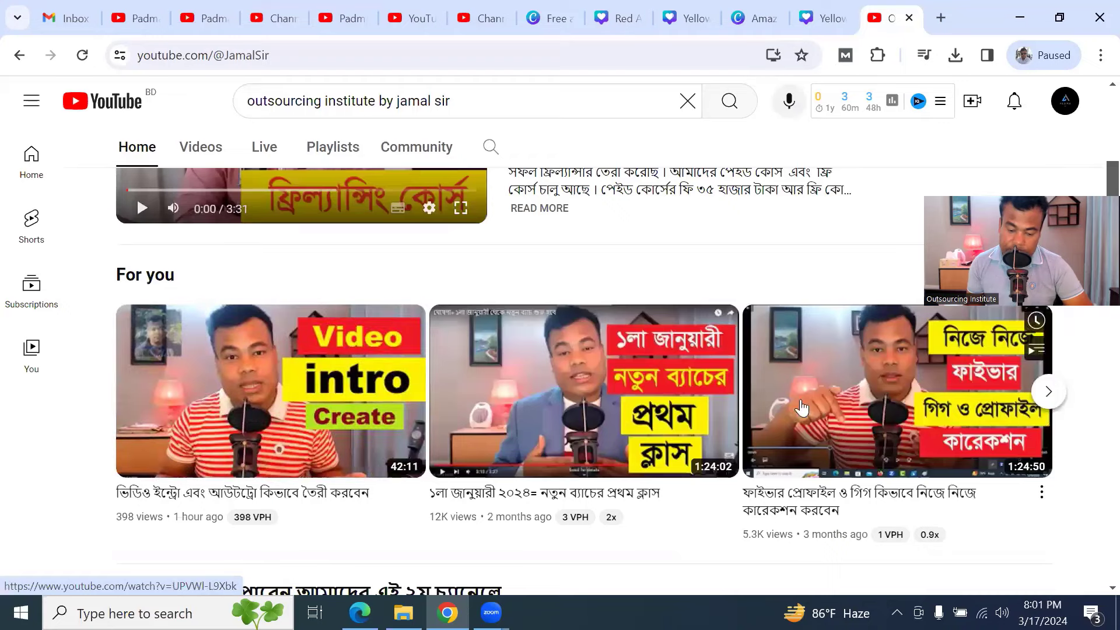
- Page the For you carousel forward and back, then return to the Padma Tv tab
{"action": "left_click", "coordinate": [1050, 398]}
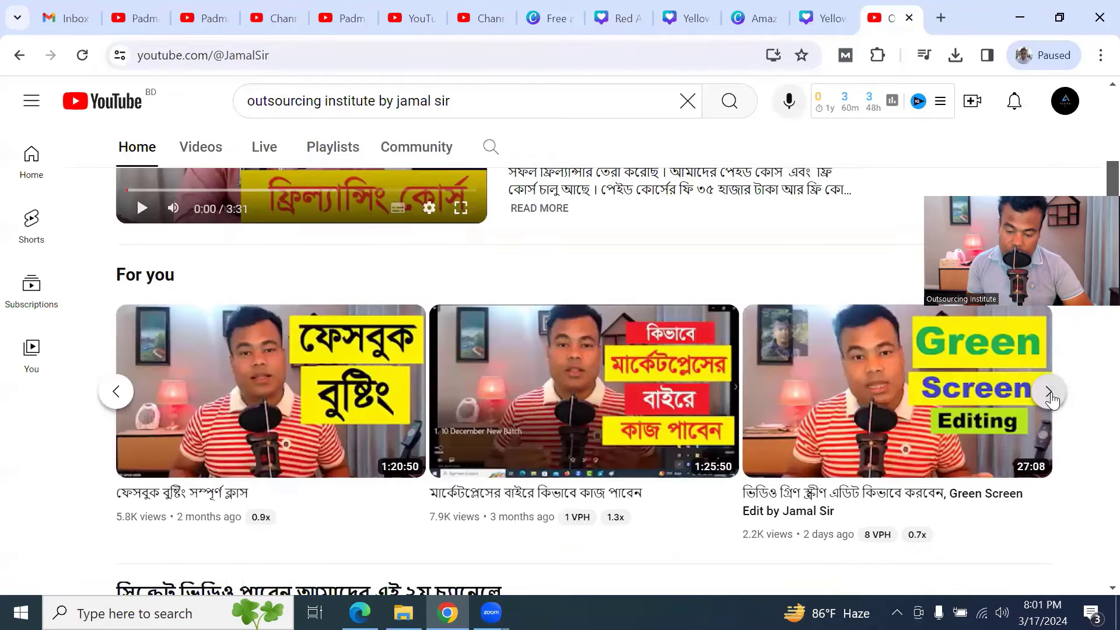
{"action": "left_click", "coordinate": [113, 395]}
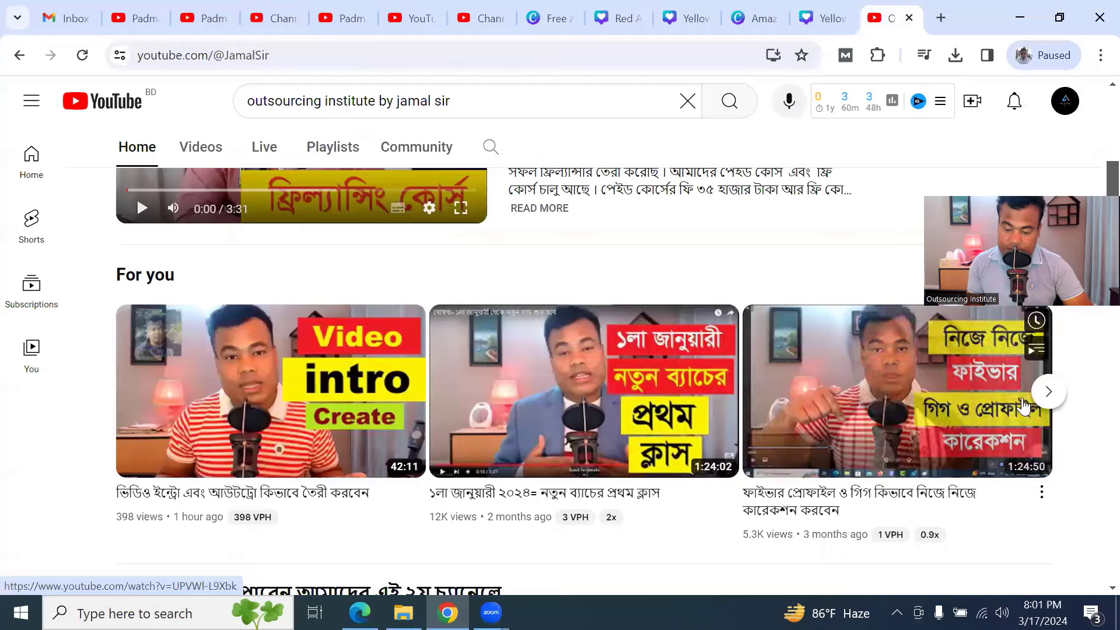
{"action": "left_click", "coordinate": [1048, 392]}
{"action": "left_click", "coordinate": [1048, 397]}
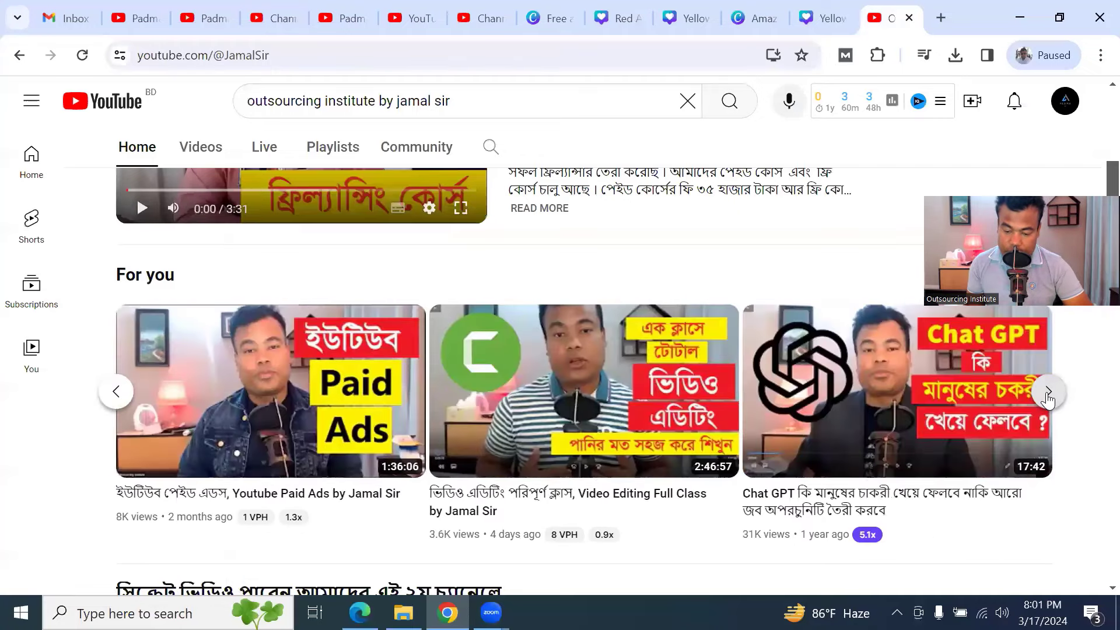
{"action": "left_click", "coordinate": [112, 400]}
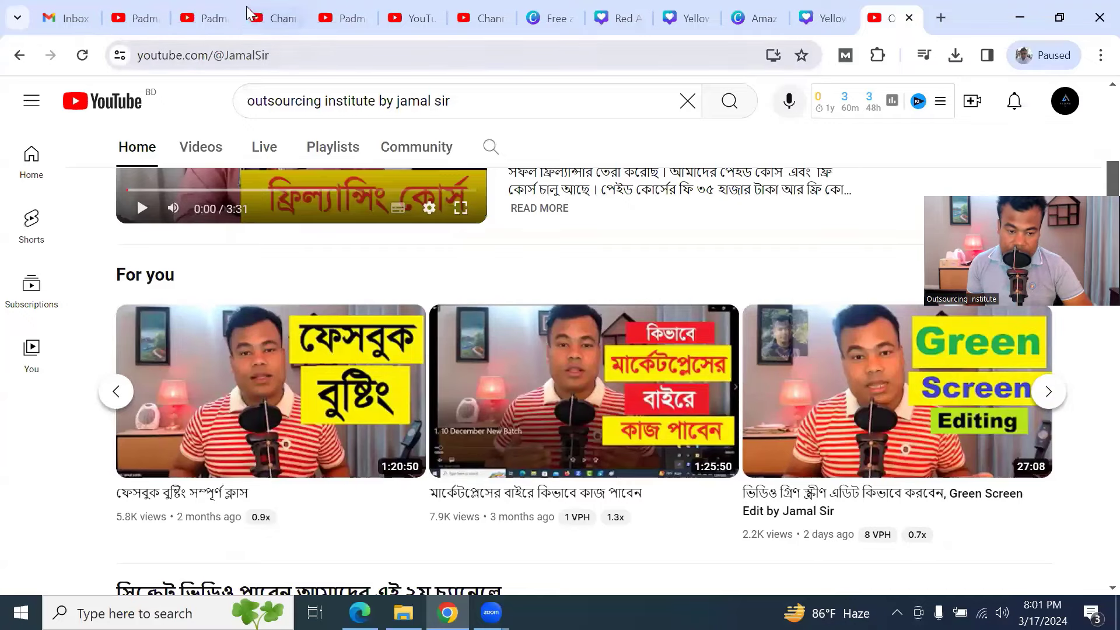
{"action": "left_click", "coordinate": [207, 17]}
- Flip between the Padma Tv tabs, then open the Layout editor in a restored window
{"action": "left_click", "coordinate": [126, 16]}
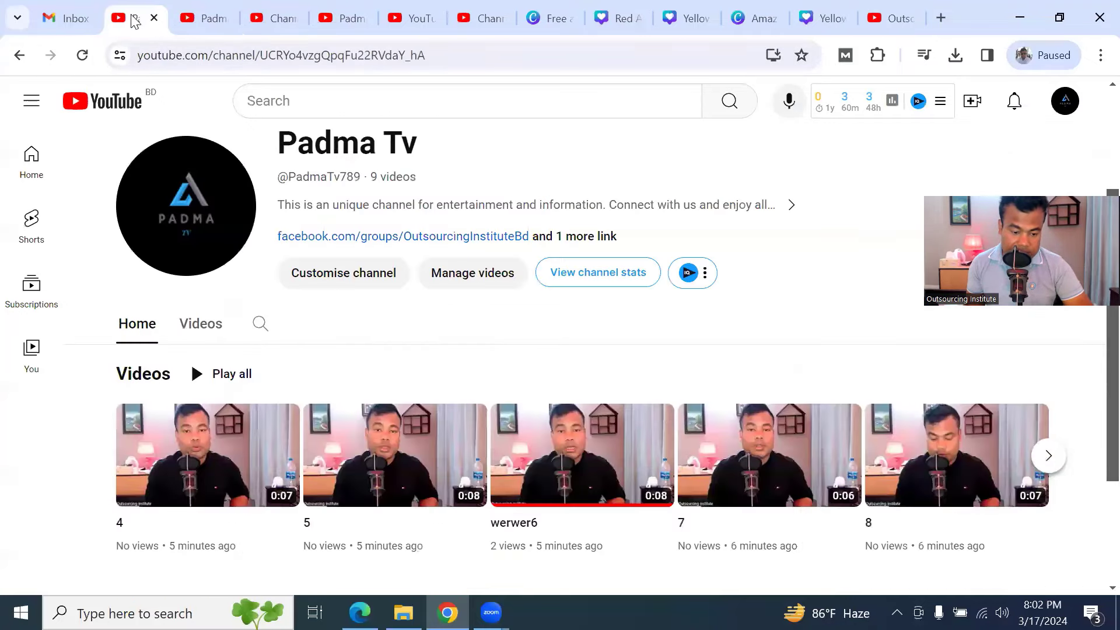
{"action": "left_click", "coordinate": [206, 23]}
{"action": "left_click", "coordinate": [274, 19]}
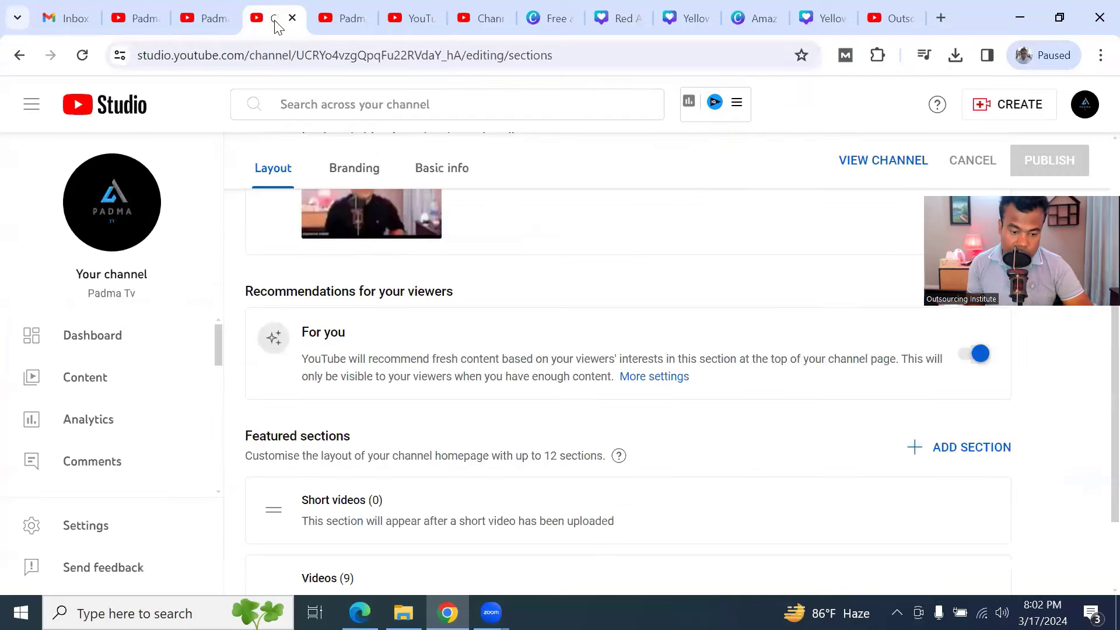
{"action": "double_click", "coordinate": [977, 21]}
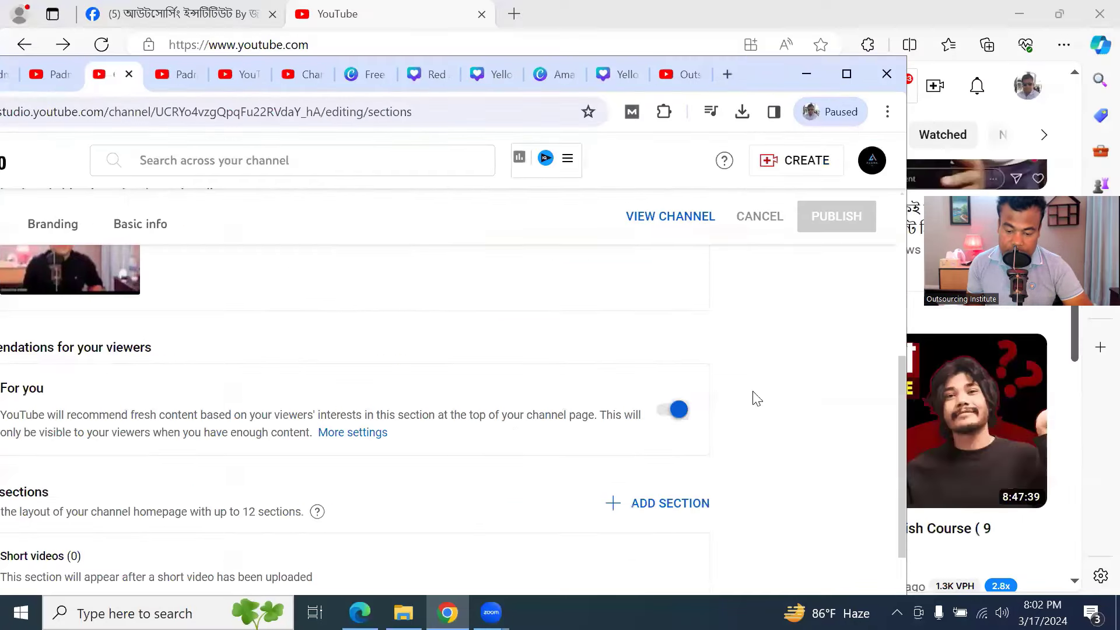
- Toggle For you recommendations off and on, then scroll down to Featured sections
{"action": "left_click", "coordinate": [680, 412]}
{"action": "left_click", "coordinate": [679, 412]}
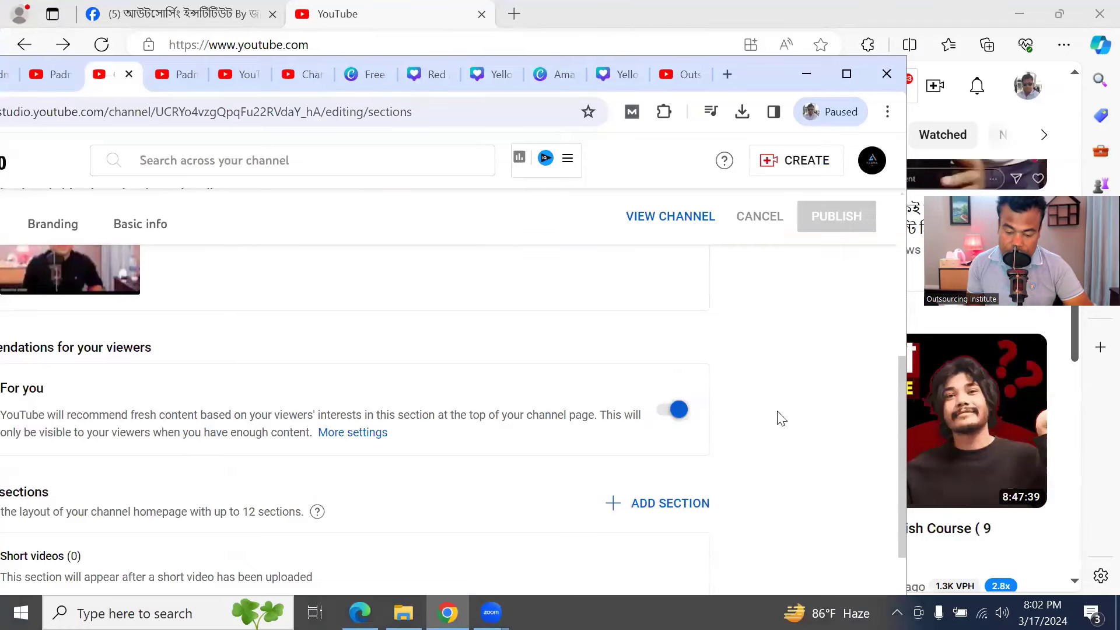
{"action": "left_click", "coordinate": [846, 75]}
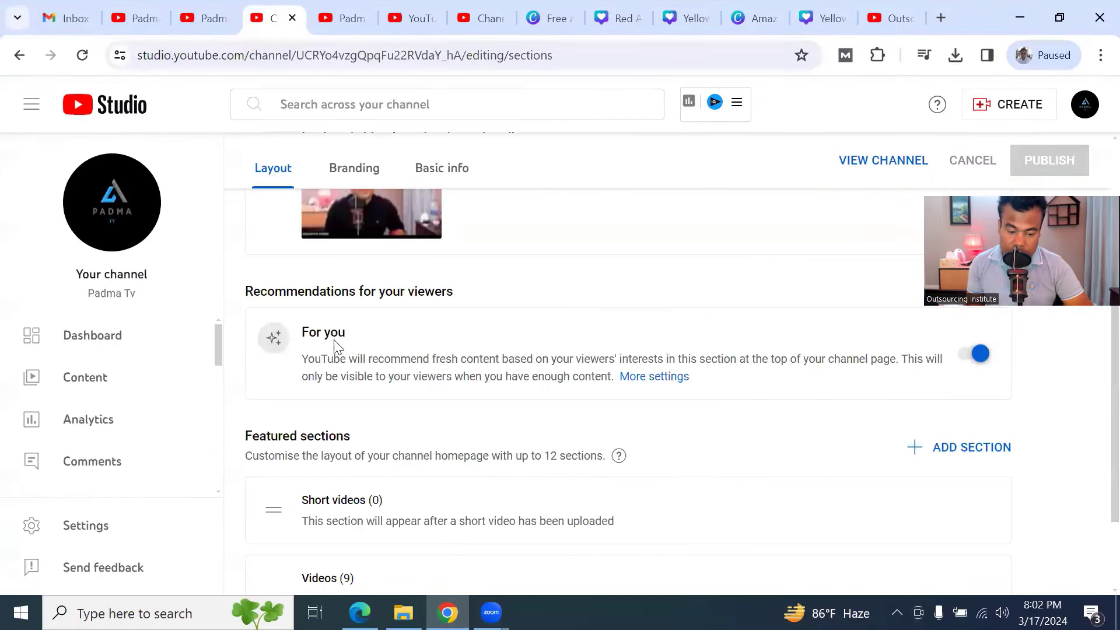
{"action": "scroll", "coordinate": [504, 361], "scroll_direction": "down", "scroll_amount": 2}
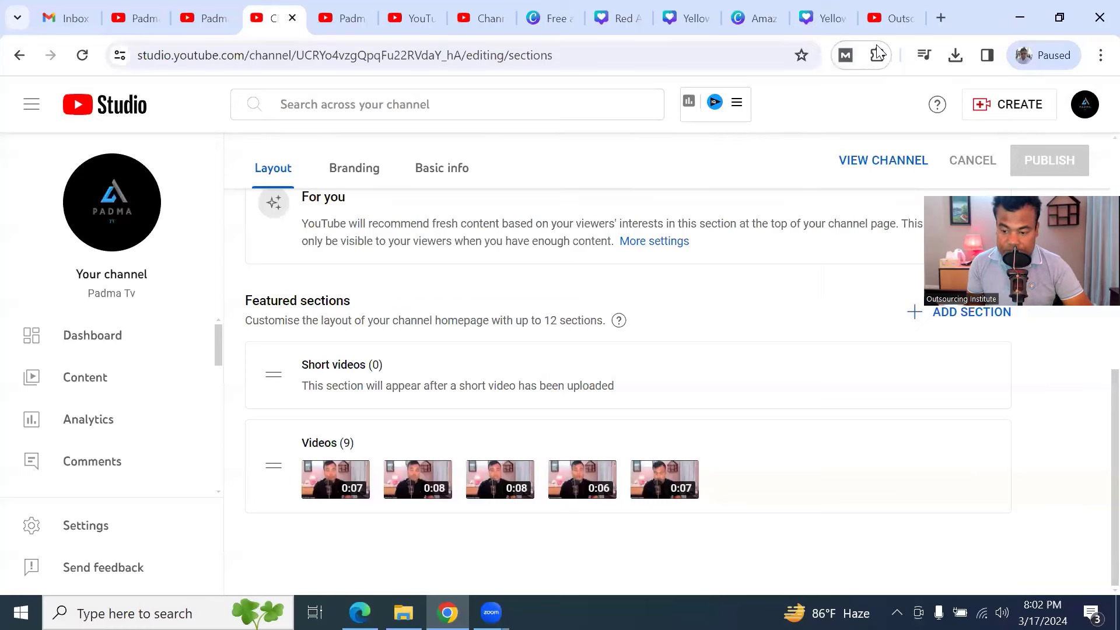
{"action": "double_click", "coordinate": [971, 19]}
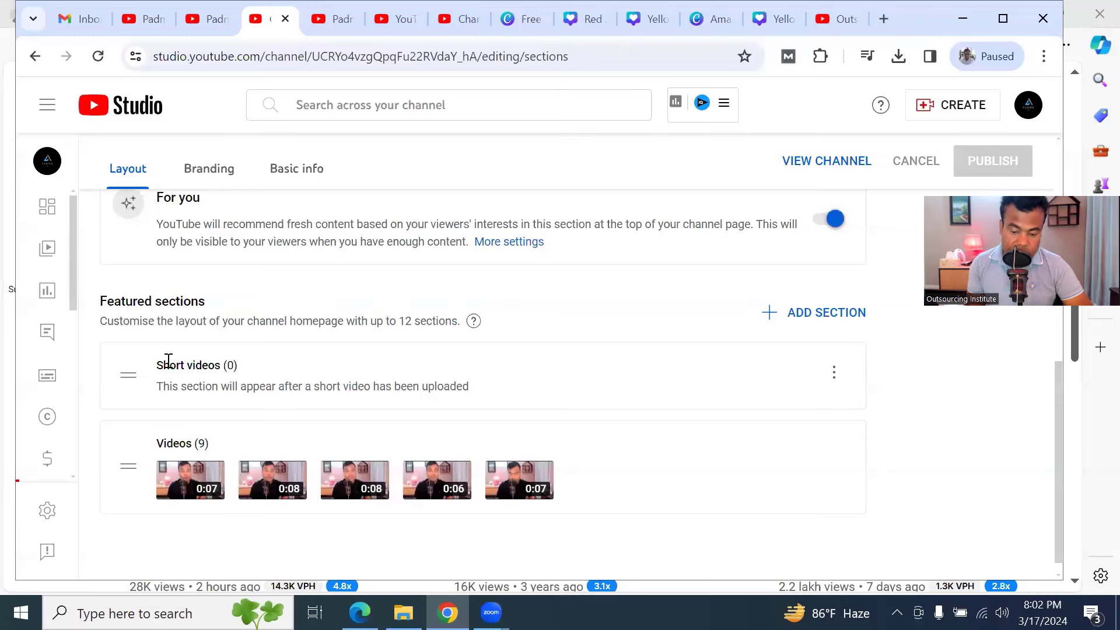
{"action": "scroll", "coordinate": [188, 472], "scroll_direction": "down", "scroll_amount": 1}
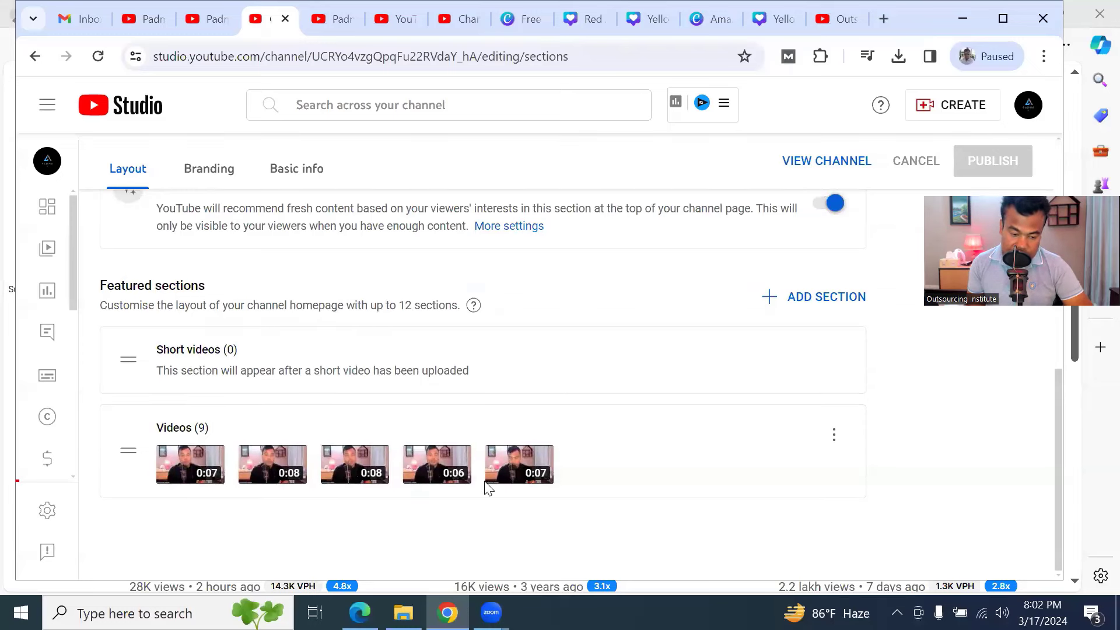
- Add Popular videos and Live now sections to the channel homepage layout
{"action": "left_click", "coordinate": [801, 304]}
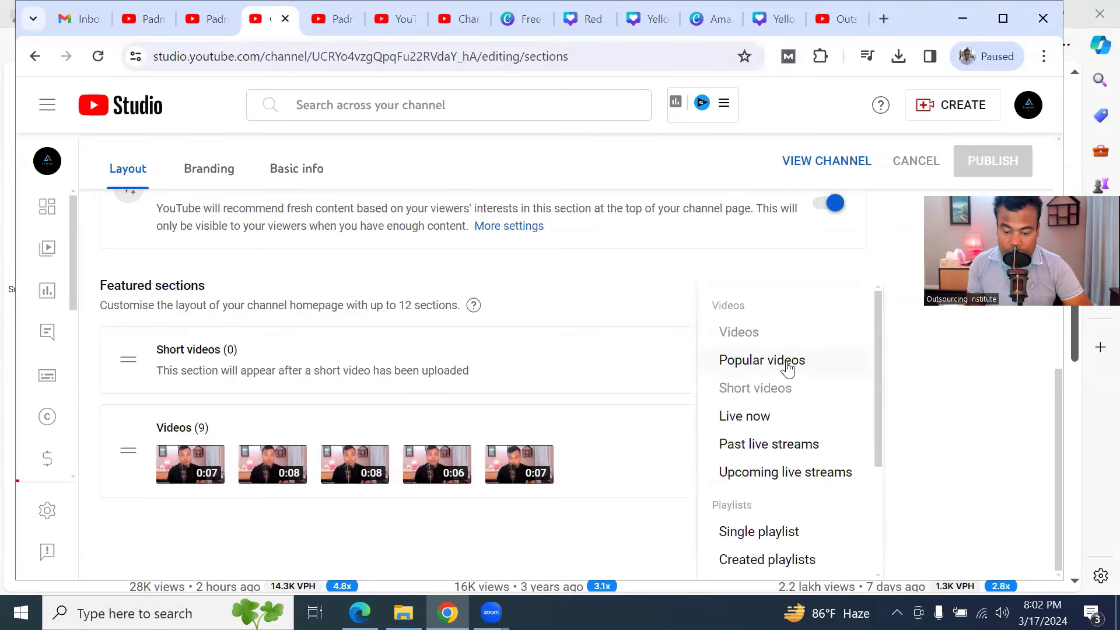
{"action": "left_click", "coordinate": [788, 366]}
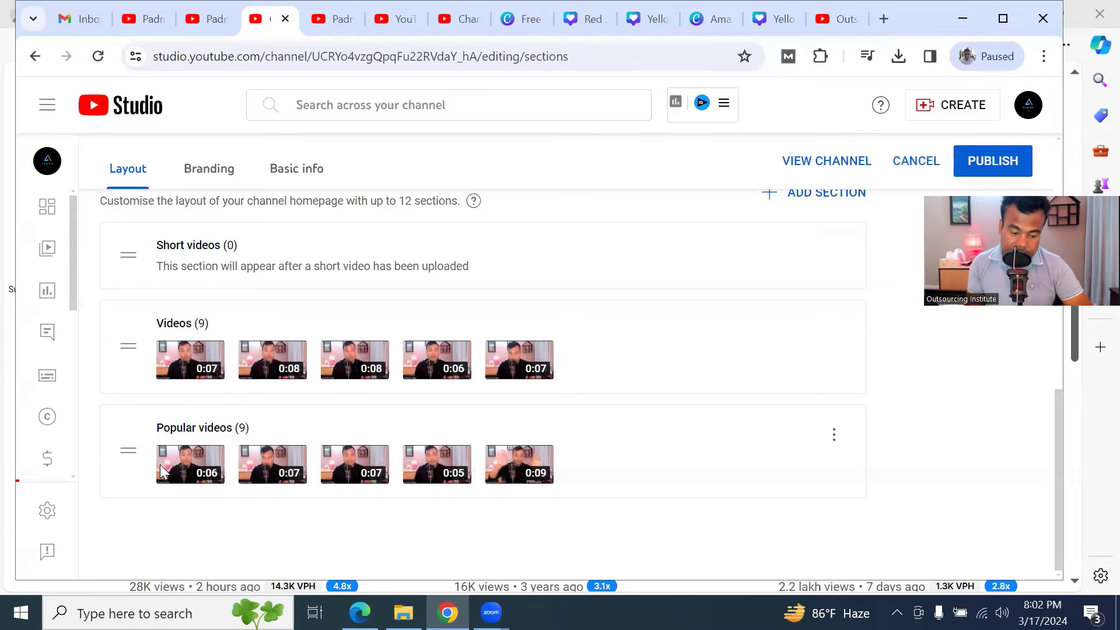
{"action": "scroll", "coordinate": [836, 343], "scroll_direction": "up", "scroll_amount": 2}
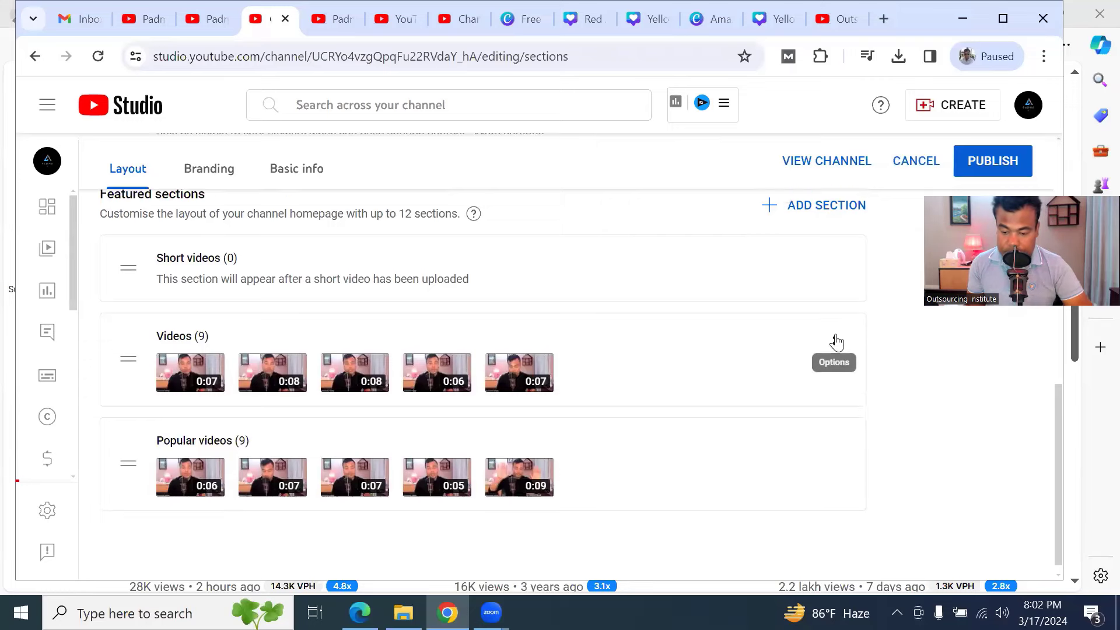
{"action": "left_click", "coordinate": [822, 289]}
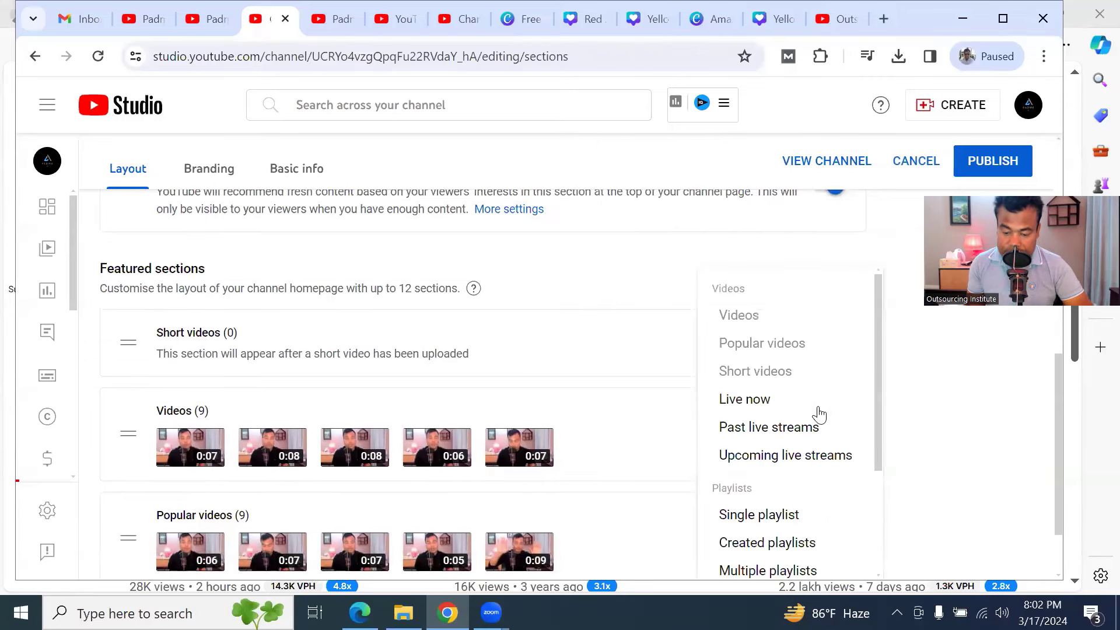
{"action": "left_click", "coordinate": [745, 399]}
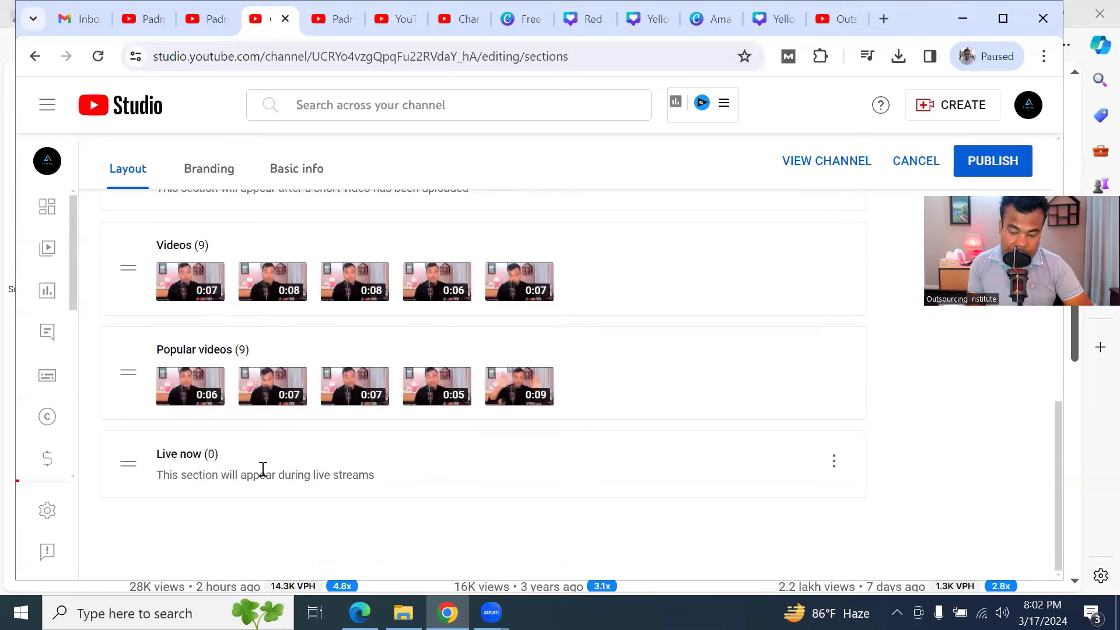
{"action": "scroll", "coordinate": [863, 277], "scroll_direction": "up", "scroll_amount": 3}
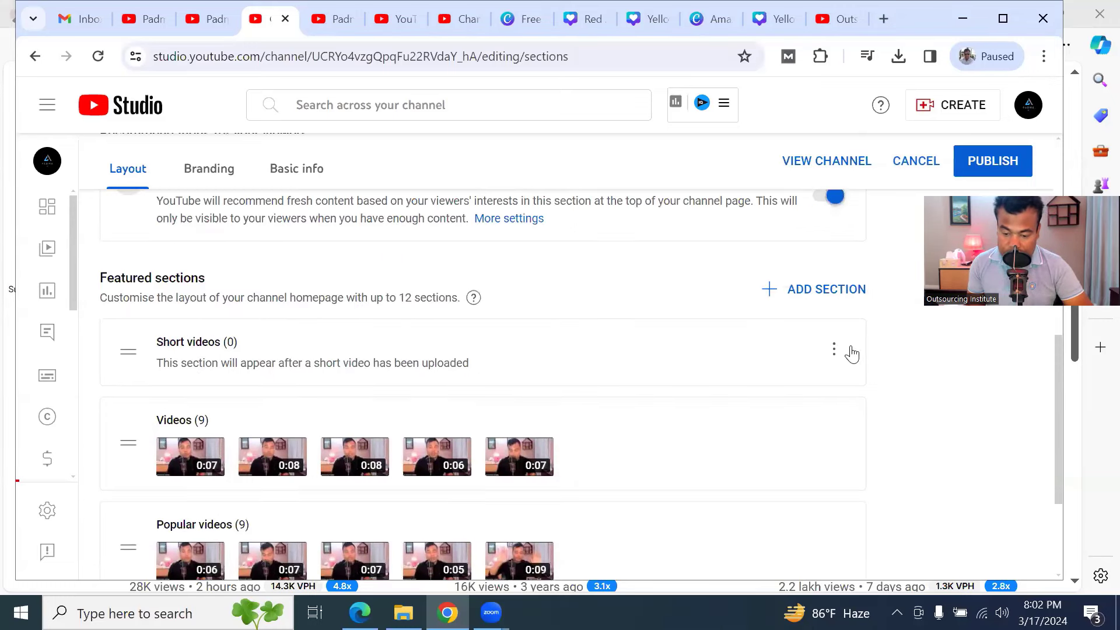
- Check the Short videos section options, then add a Past live streams section
{"action": "left_click", "coordinate": [834, 350]}
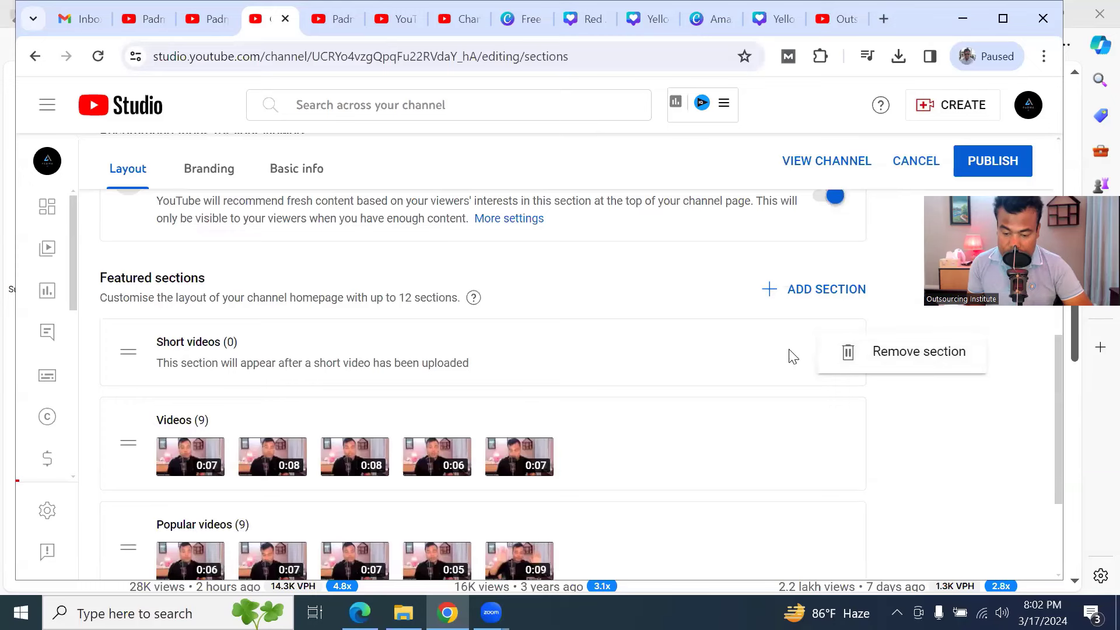
{"action": "left_click", "coordinate": [767, 349]}
{"action": "left_click", "coordinate": [816, 294]}
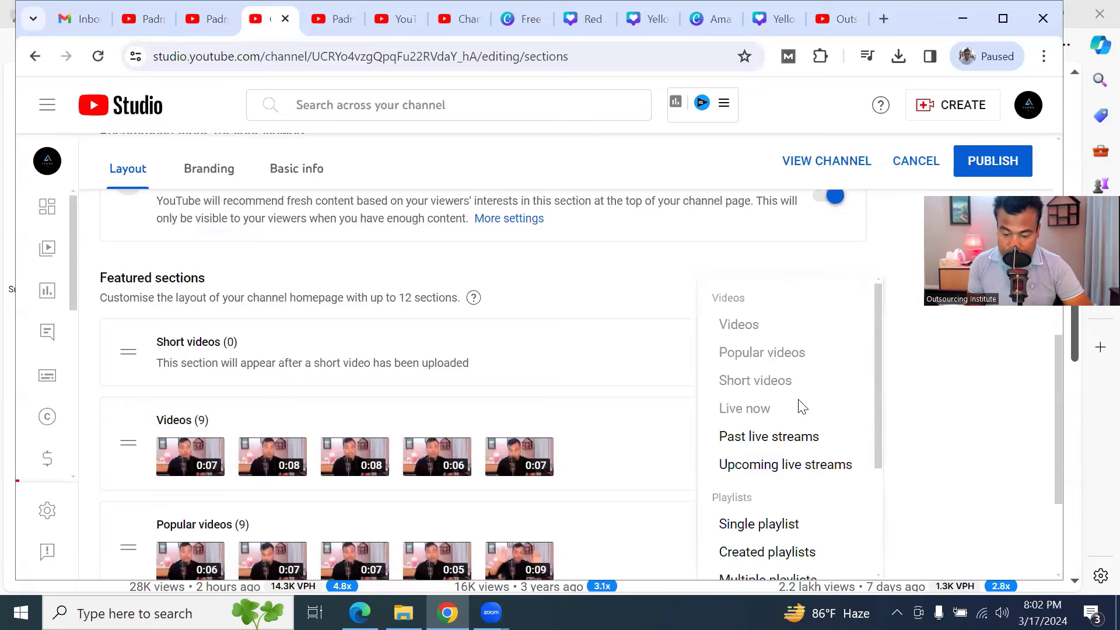
{"action": "left_click", "coordinate": [791, 445]}
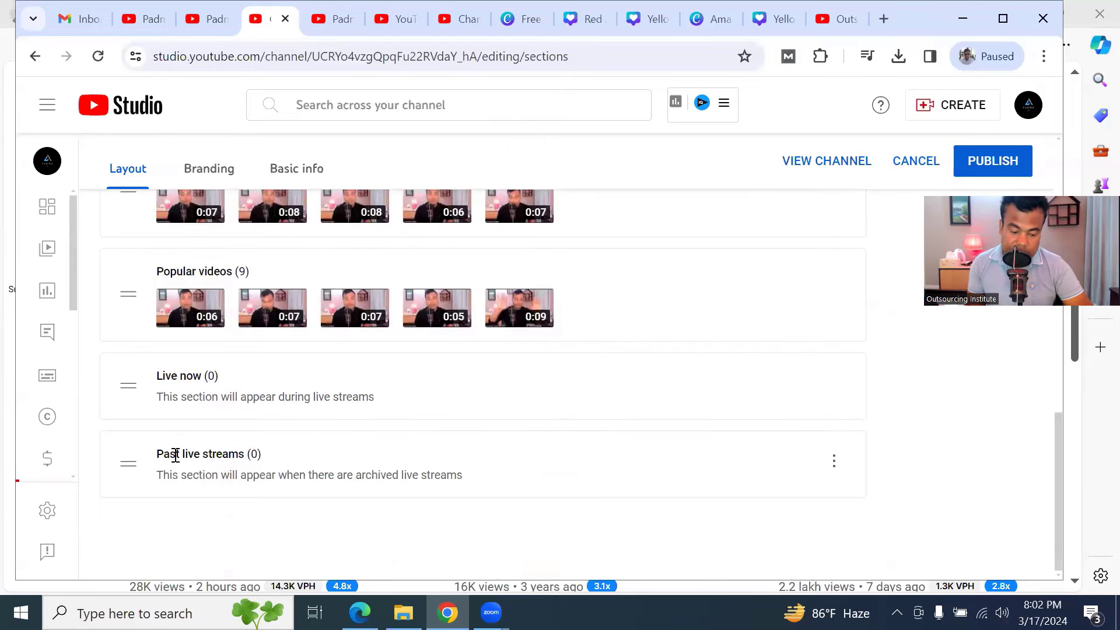
{"action": "scroll", "coordinate": [741, 328], "scroll_direction": "up", "scroll_amount": 3}
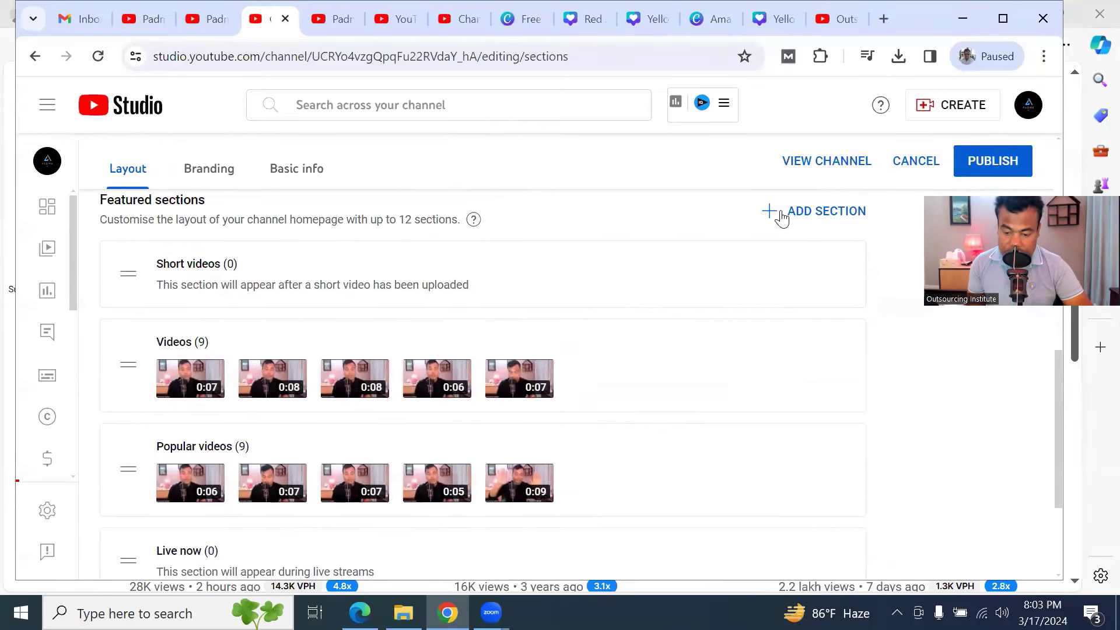
- Add an Upcoming live streams section and browse the remaining section types
{"action": "left_click", "coordinate": [785, 214]}
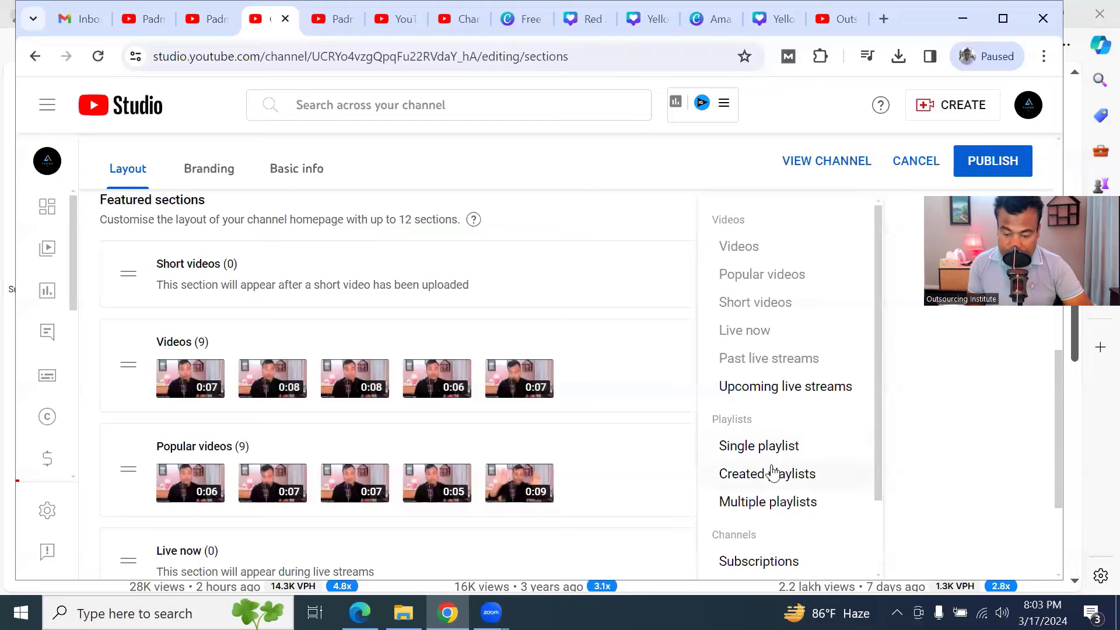
{"action": "left_click", "coordinate": [776, 394]}
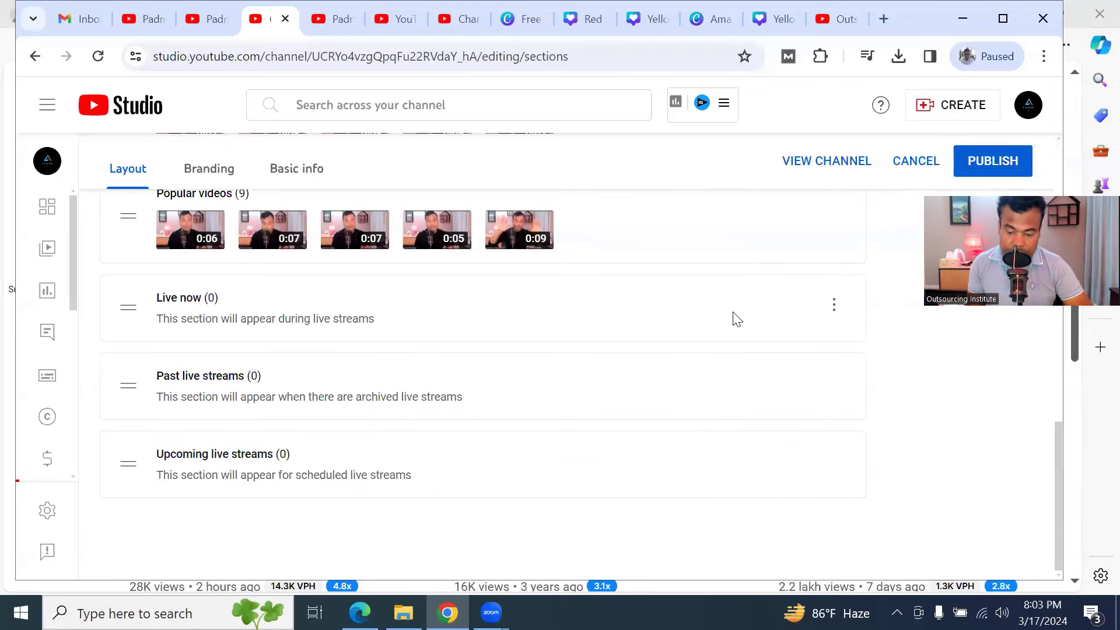
{"action": "scroll", "coordinate": [738, 319], "scroll_direction": "up", "scroll_amount": 6}
{"action": "left_click", "coordinate": [771, 306]}
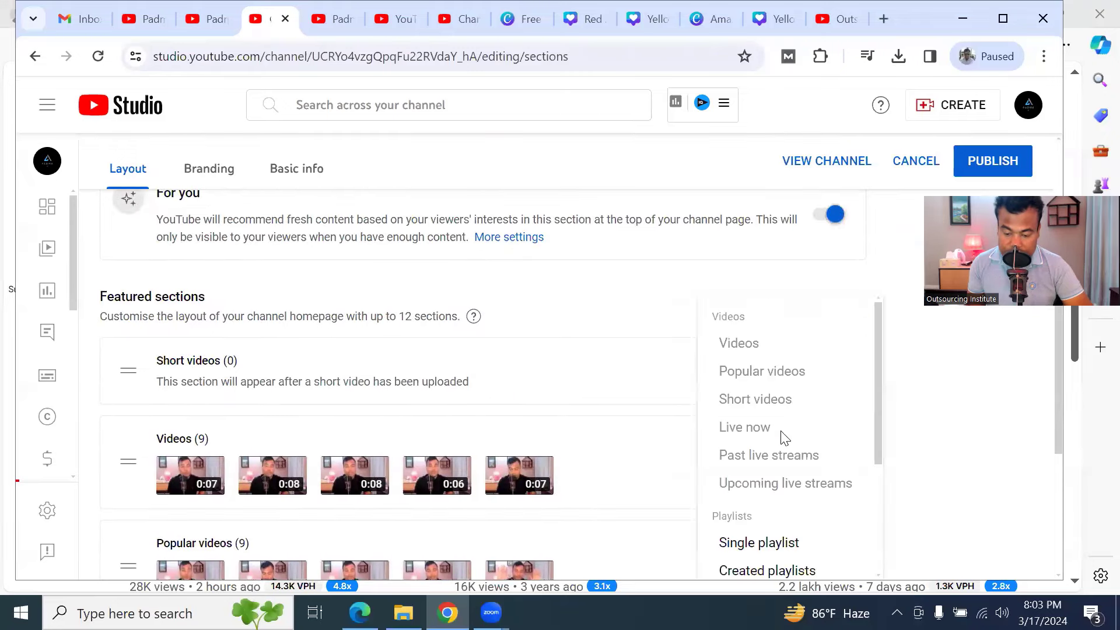
{"action": "scroll", "coordinate": [778, 464], "scroll_direction": "down", "scroll_amount": 2}
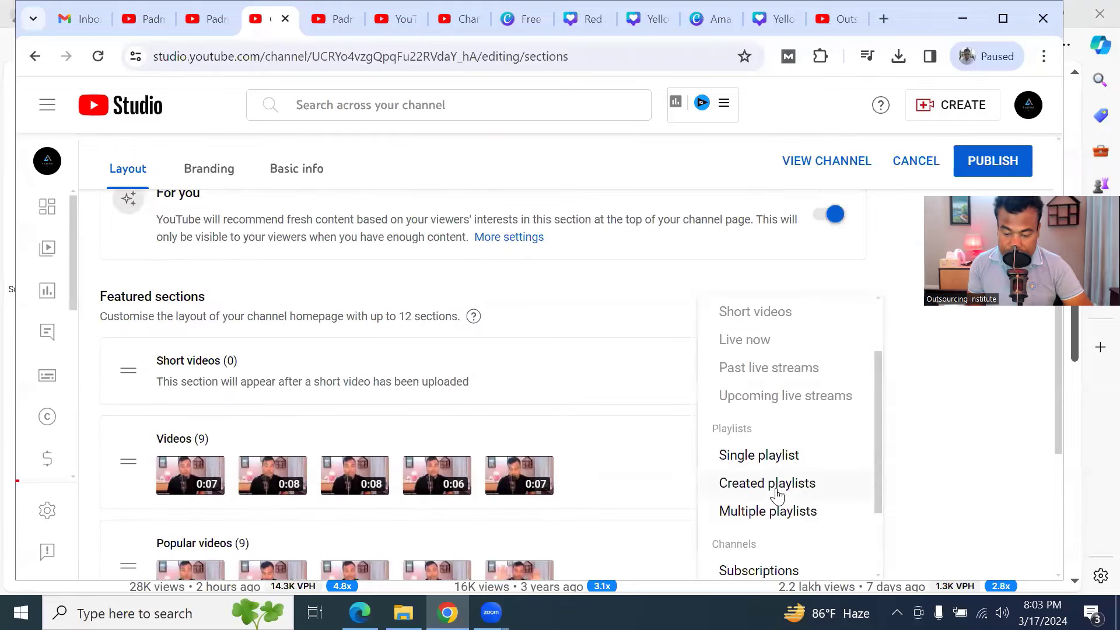
{"action": "scroll", "coordinate": [770, 529], "scroll_direction": "down", "scroll_amount": 3}
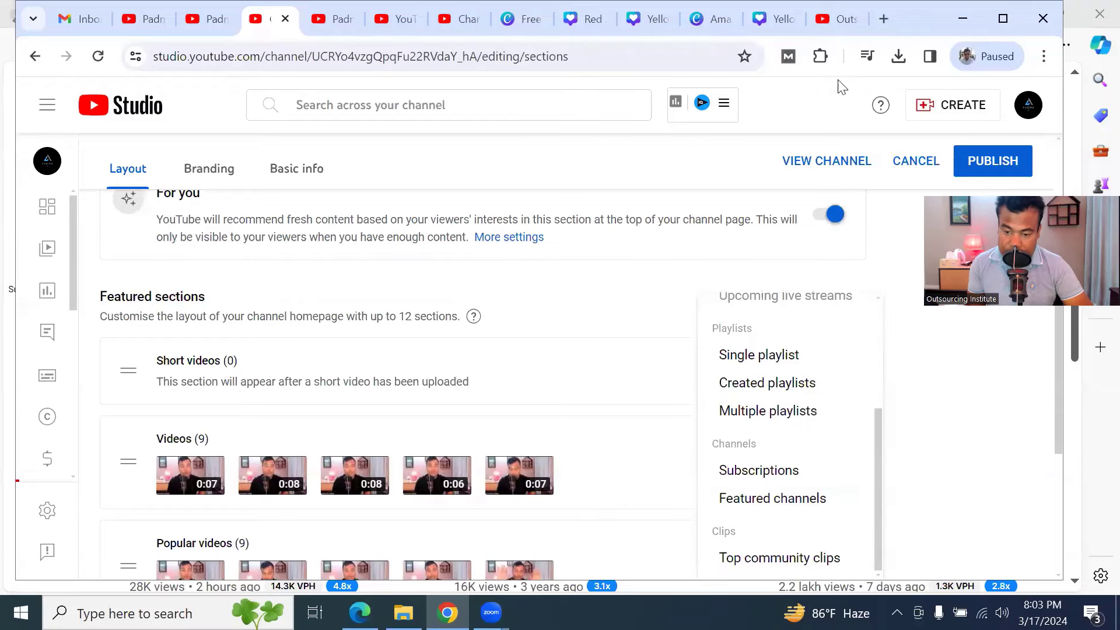
- Switch to the other creator's channel page and scroll down through it
{"action": "left_click", "coordinate": [840, 19]}
{"action": "scroll", "coordinate": [675, 268], "scroll_direction": "down", "scroll_amount": 3}
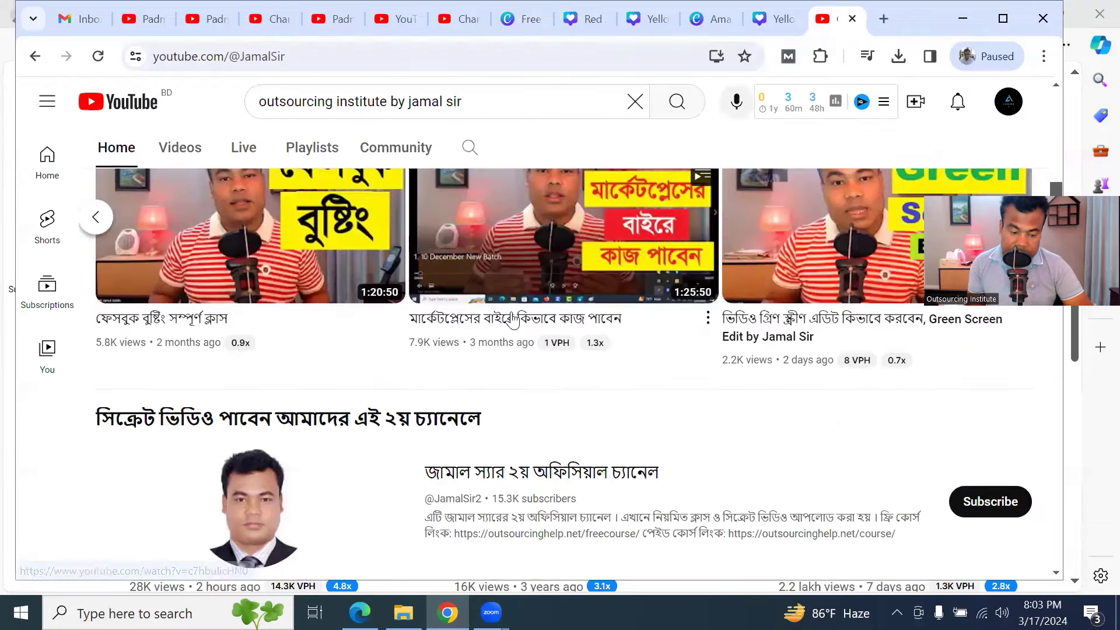
{"action": "scroll", "coordinate": [167, 383], "scroll_direction": "down", "scroll_amount": 2}
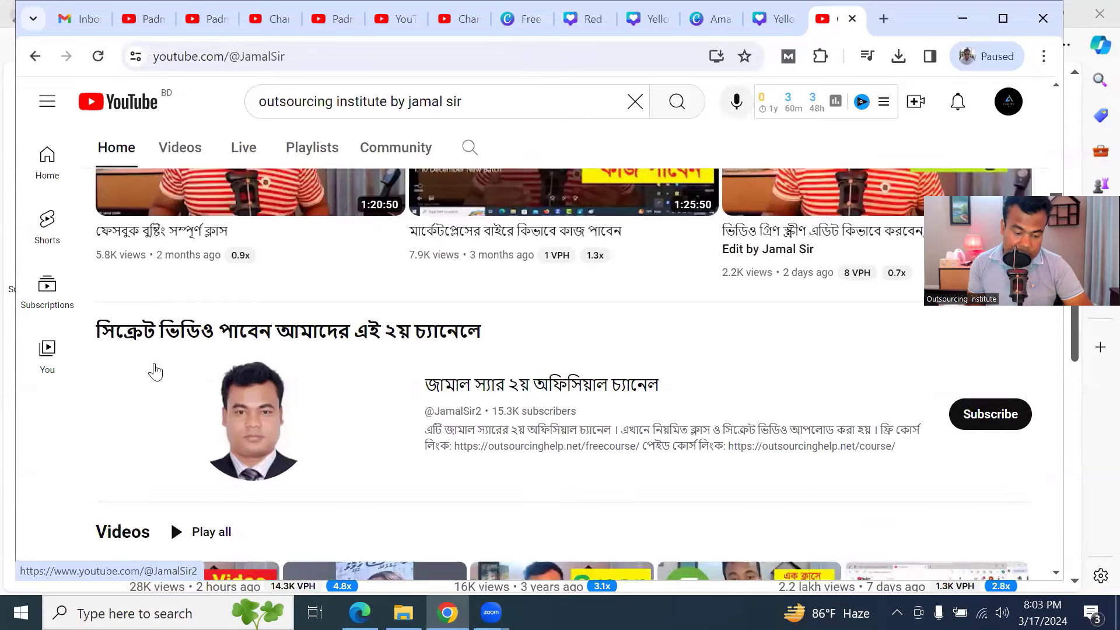
{"action": "scroll", "coordinate": [157, 379], "scroll_direction": "down", "scroll_amount": 6}
{"action": "scroll", "coordinate": [178, 395], "scroll_direction": "up", "scroll_amount": 3}
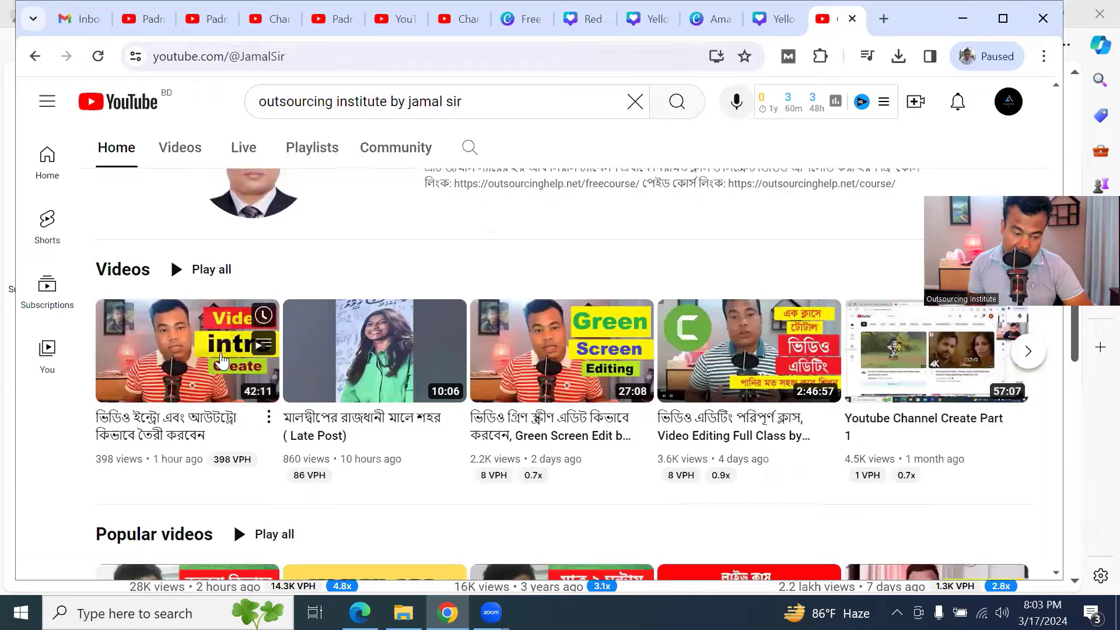
{"action": "scroll", "coordinate": [222, 361], "scroll_direction": "up", "scroll_amount": 10}
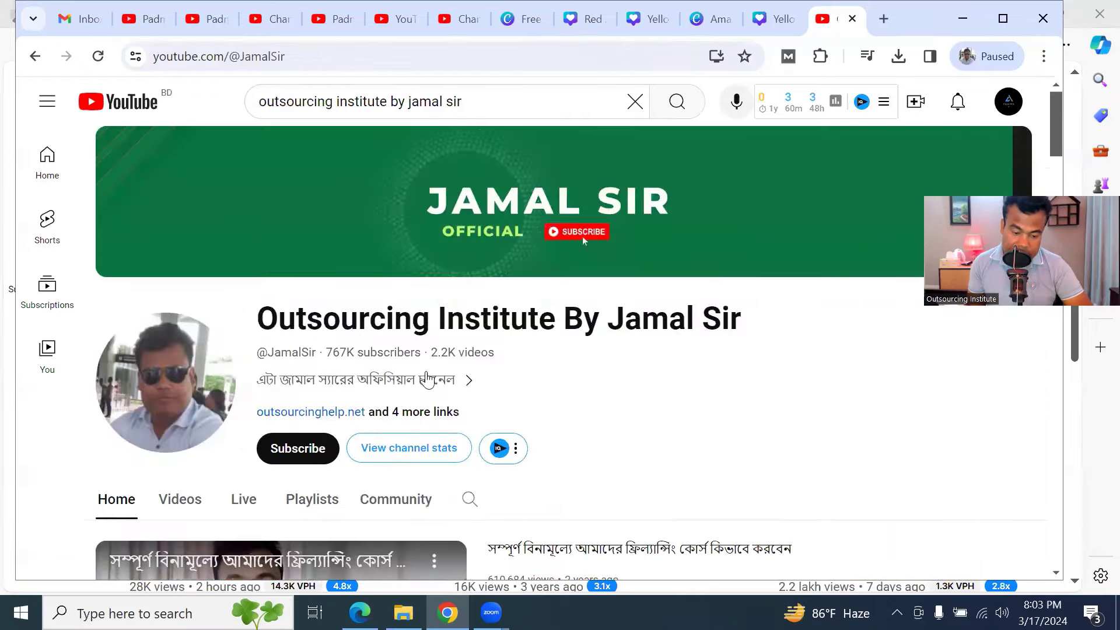
{"action": "scroll", "coordinate": [292, 397], "scroll_direction": "down", "scroll_amount": 10}
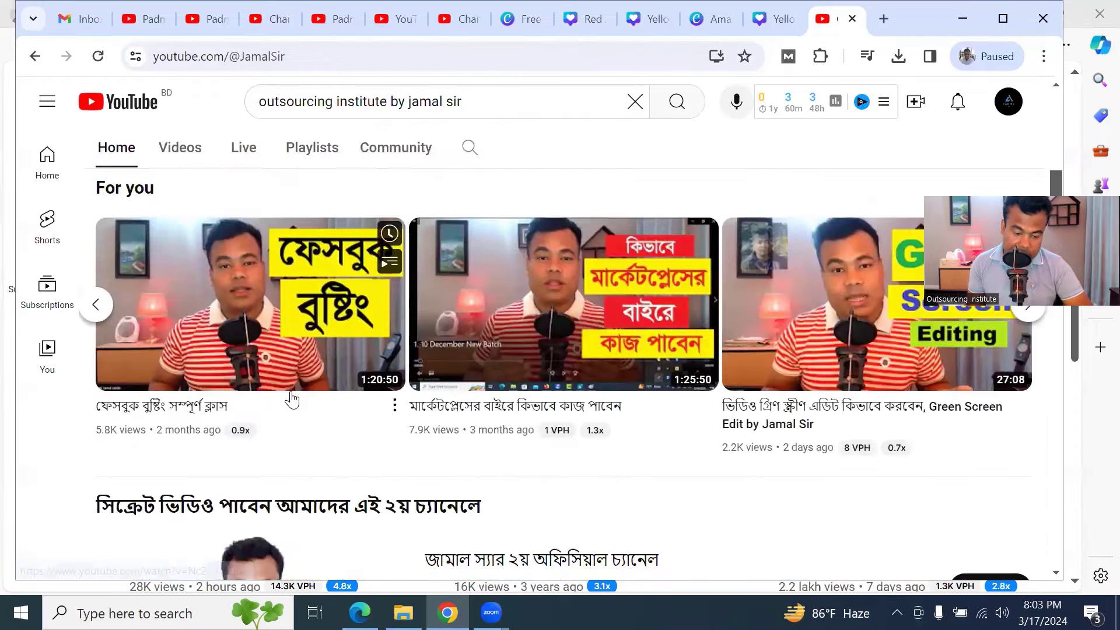
{"action": "scroll", "coordinate": [598, 316], "scroll_direction": "down", "scroll_amount": 4}
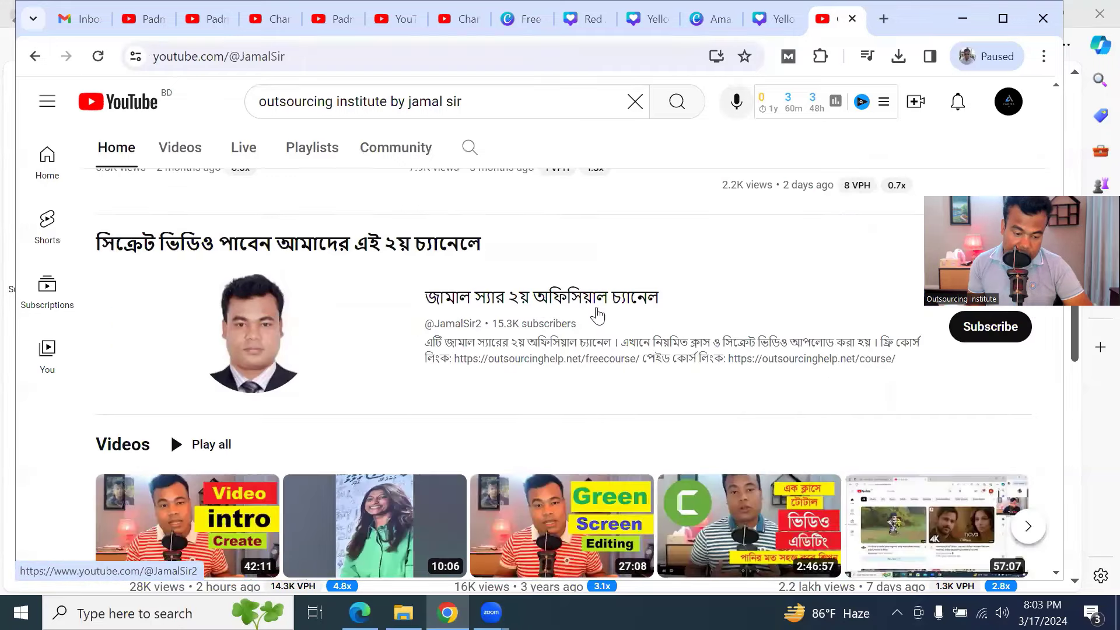
{"action": "scroll", "coordinate": [283, 387], "scroll_direction": "down", "scroll_amount": 3}
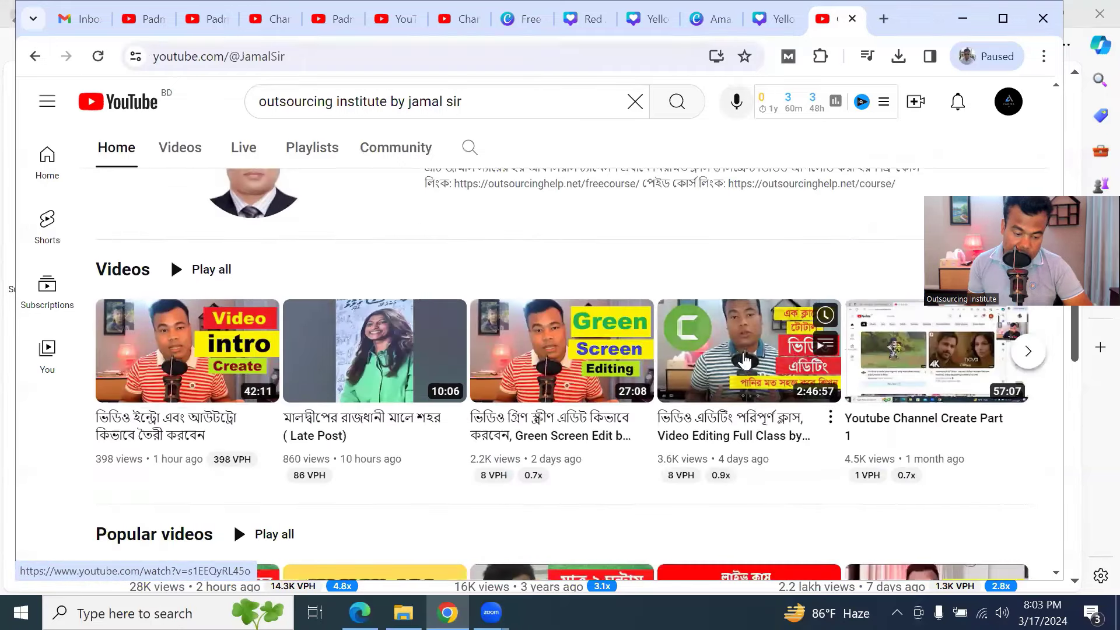
{"action": "scroll", "coordinate": [744, 360], "scroll_direction": "down", "scroll_amount": 4}
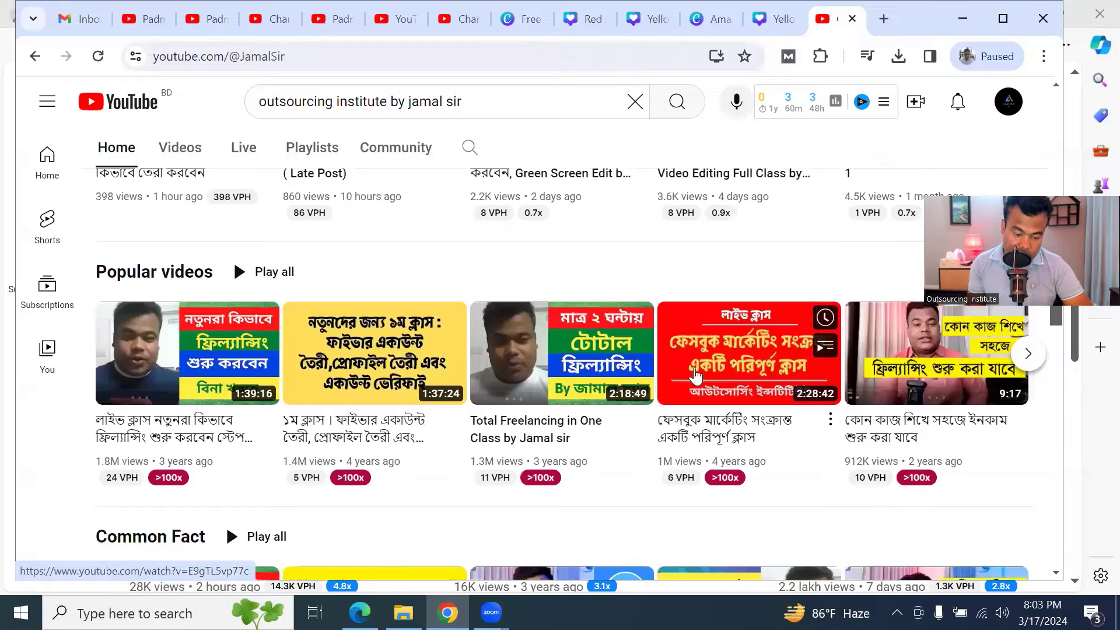
{"action": "scroll", "coordinate": [695, 376], "scroll_direction": "down", "scroll_amount": 4}
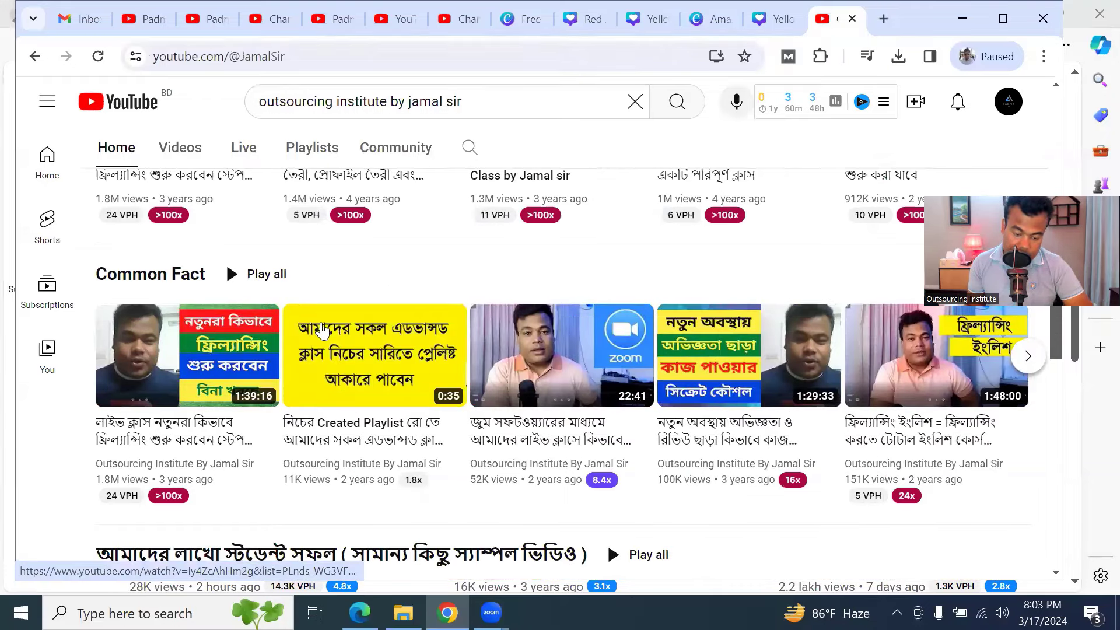
{"action": "scroll", "coordinate": [323, 330], "scroll_direction": "down", "scroll_amount": 3}
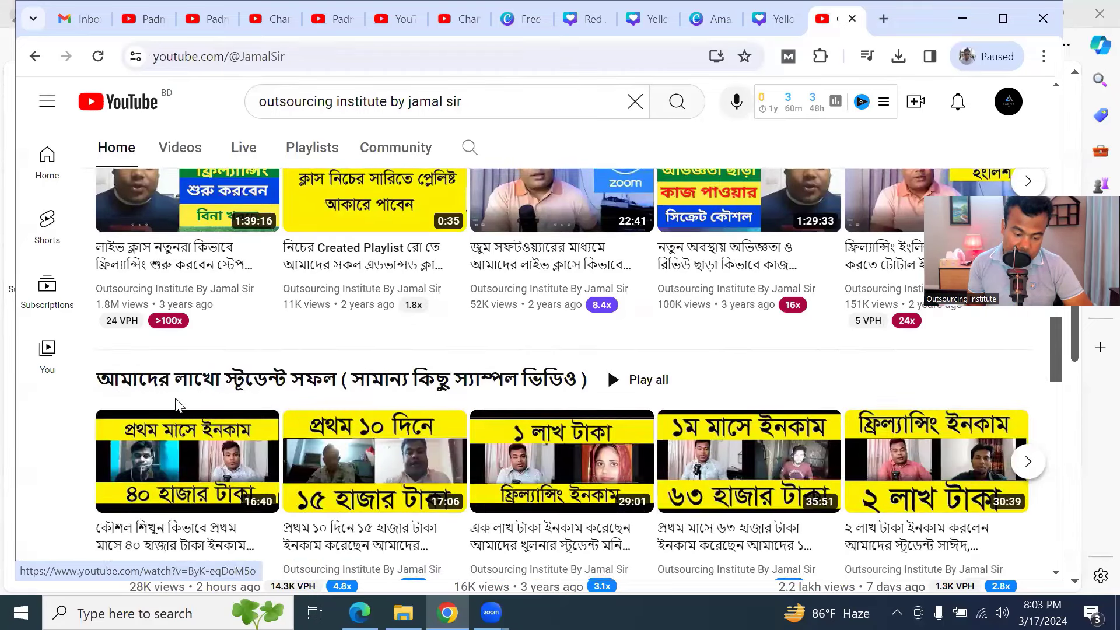
{"action": "left_click", "coordinate": [1029, 462]}
{"action": "scroll", "coordinate": [307, 475], "scroll_direction": "down", "scroll_amount": 4}
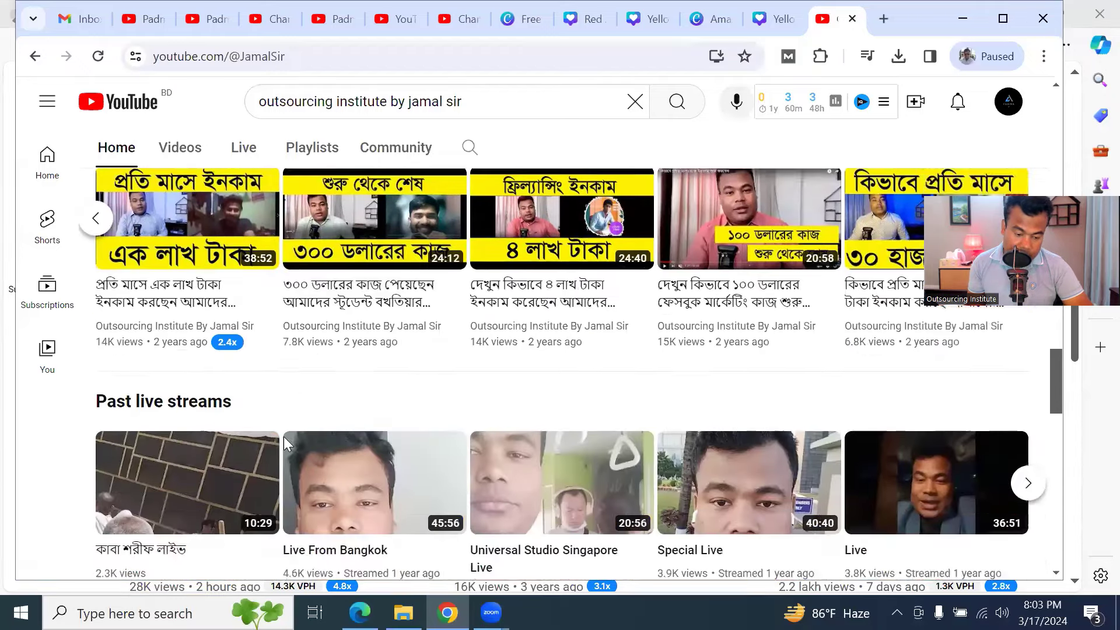
{"action": "scroll", "coordinate": [286, 444], "scroll_direction": "down", "scroll_amount": 3}
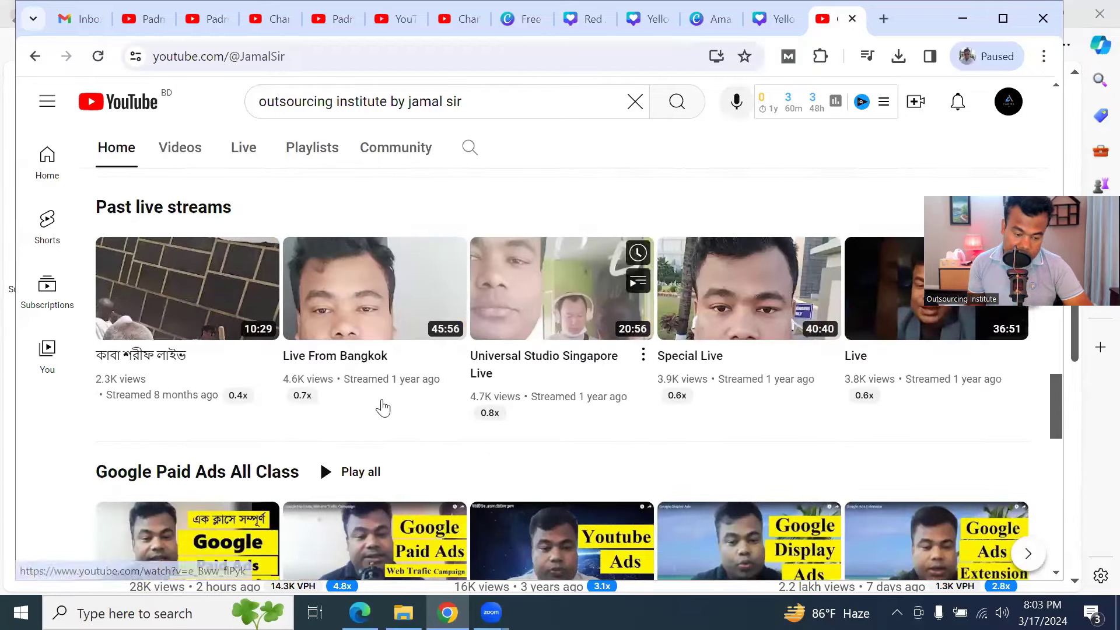
{"action": "scroll", "coordinate": [382, 408], "scroll_direction": "down", "scroll_amount": 3}
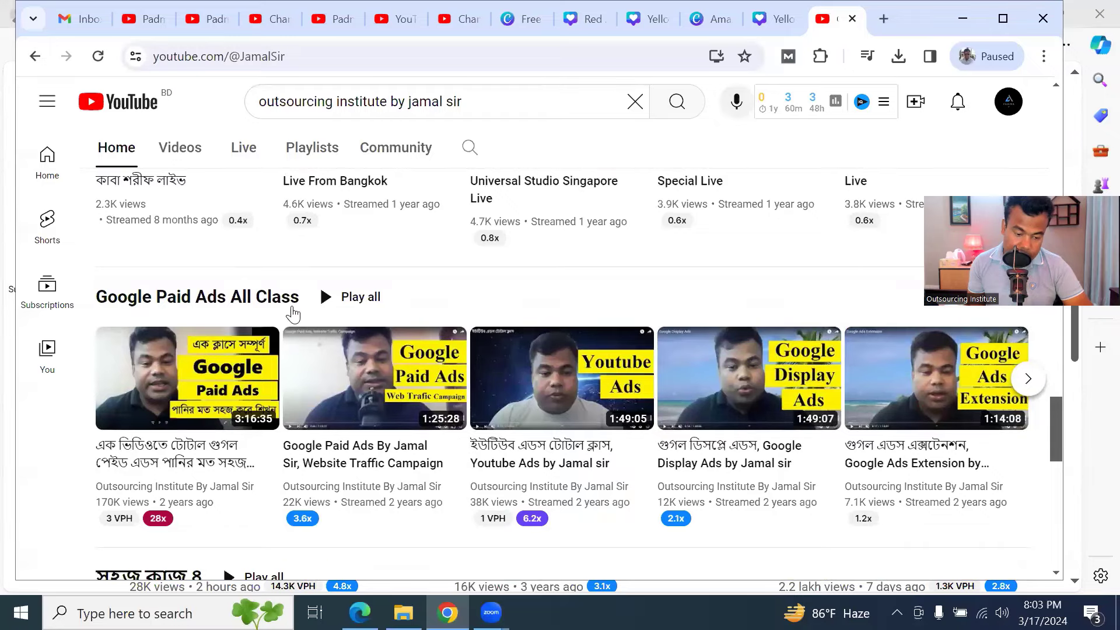
{"action": "scroll", "coordinate": [640, 392], "scroll_direction": "down", "scroll_amount": 2}
{"action": "scroll", "coordinate": [640, 392], "scroll_direction": "down", "scroll_amount": 4}
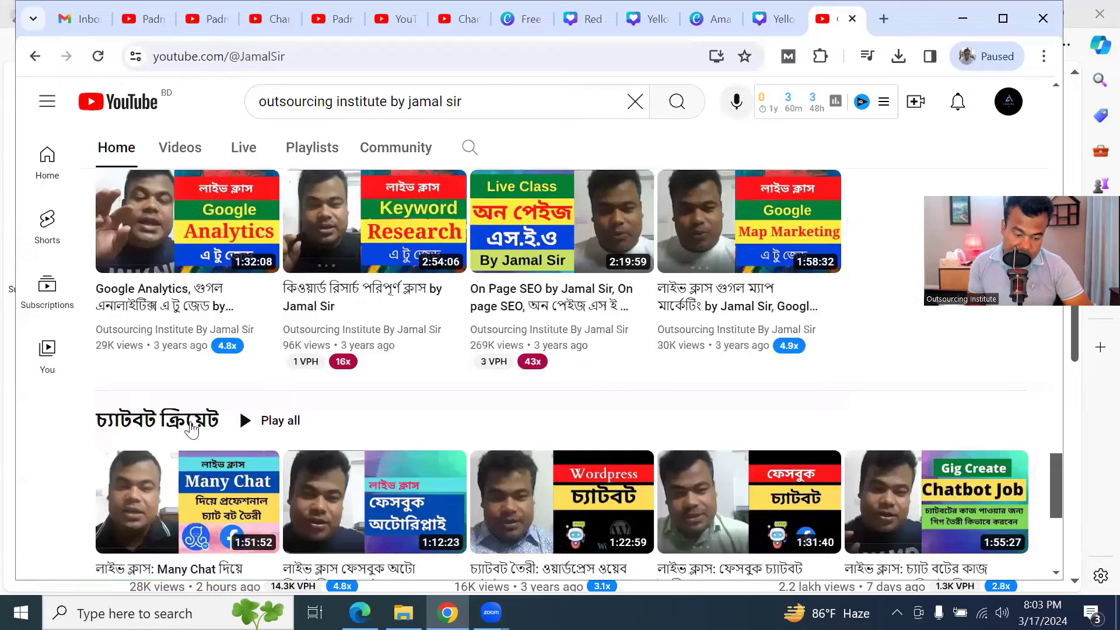
{"action": "scroll", "coordinate": [458, 437], "scroll_direction": "down", "scroll_amount": 6}
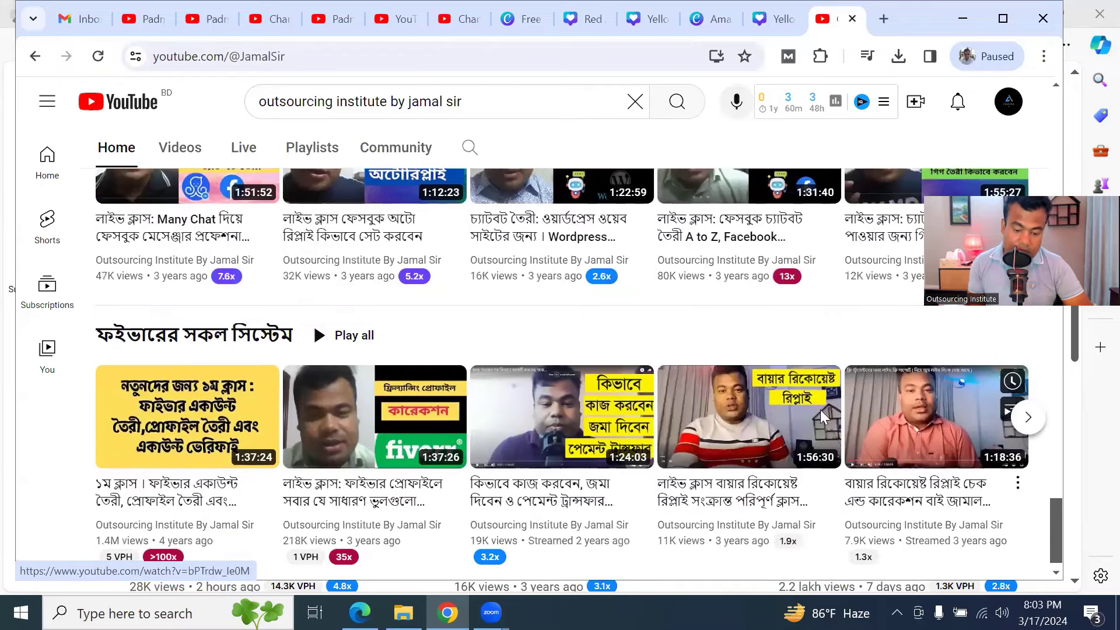
{"action": "scroll", "coordinate": [350, 431], "scroll_direction": "down", "scroll_amount": 1}
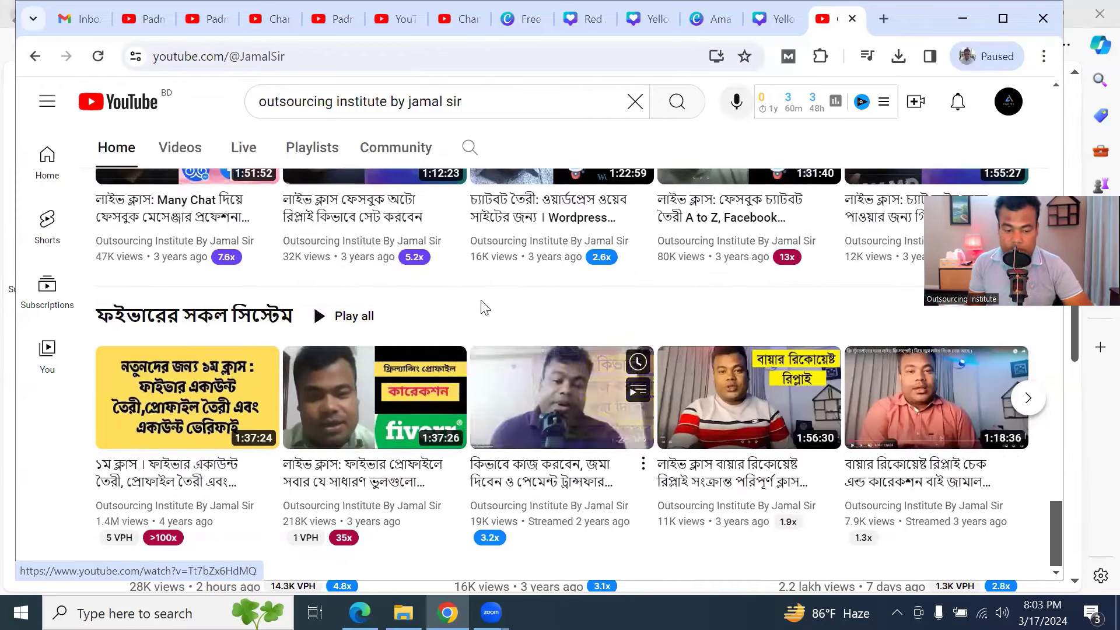
{"action": "left_click", "coordinate": [214, 20]}
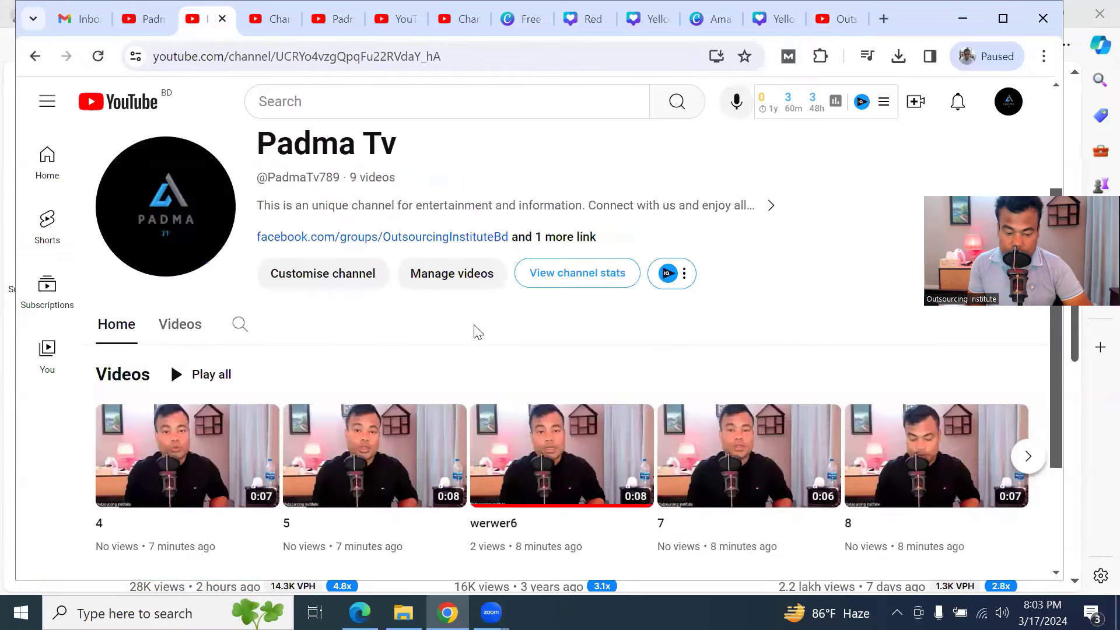
{"action": "scroll", "coordinate": [531, 396], "scroll_direction": "down", "scroll_amount": 3}
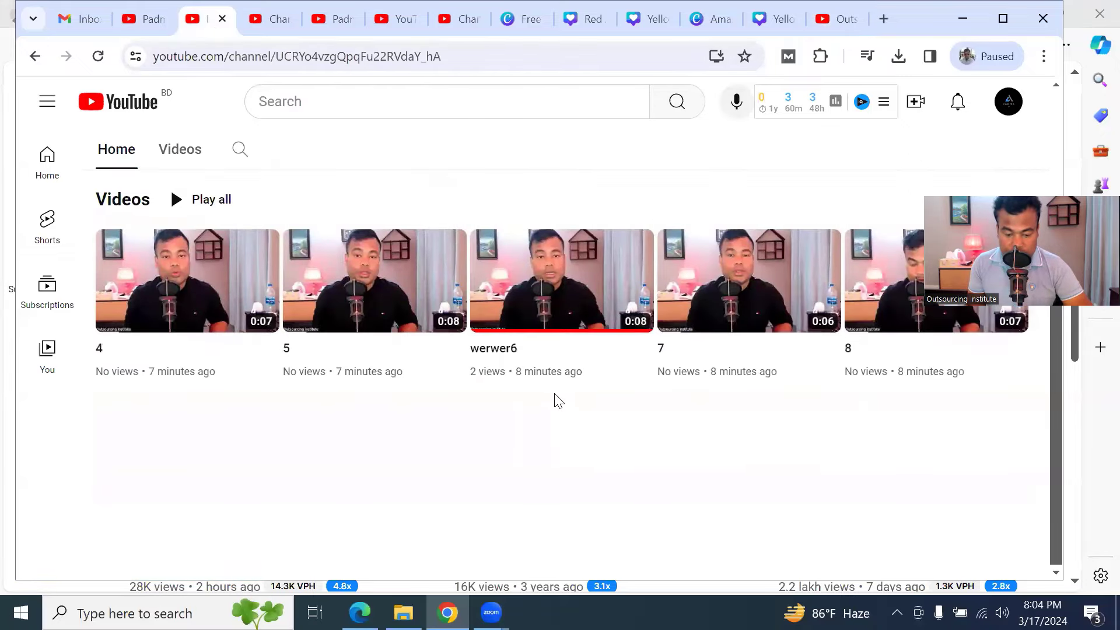
{"action": "scroll", "coordinate": [555, 394], "scroll_direction": "up", "scroll_amount": 2}
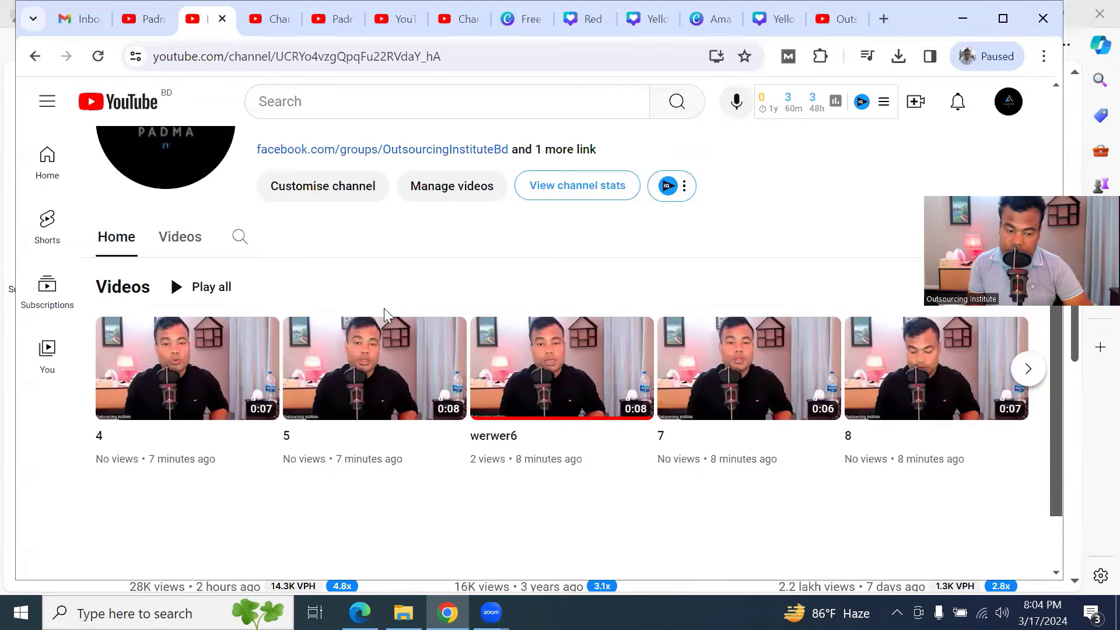
{"action": "left_click", "coordinate": [258, 21]}
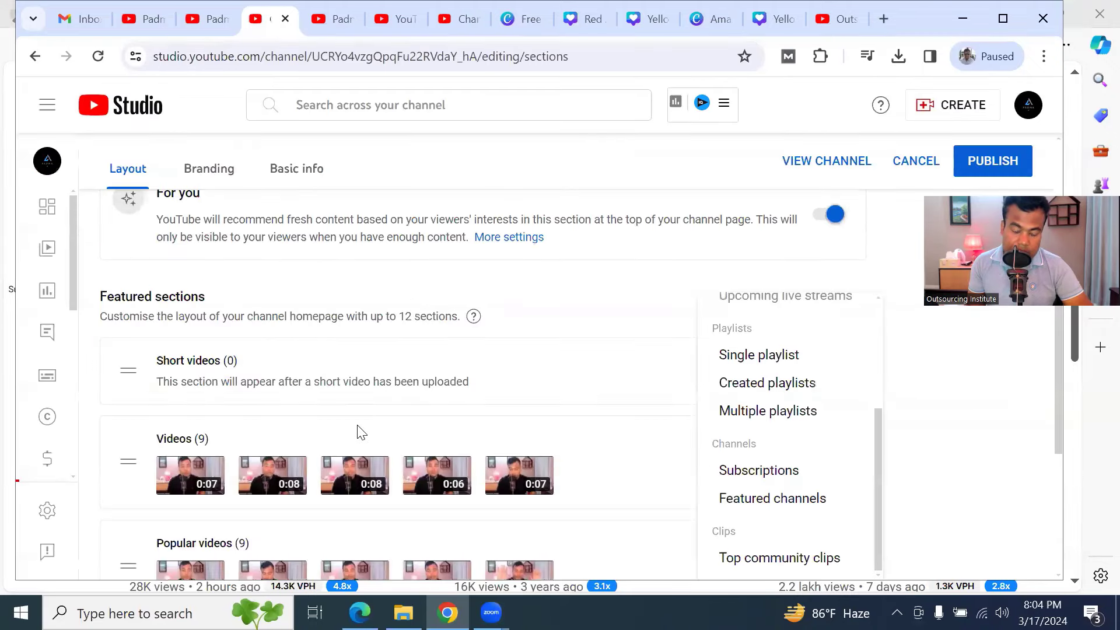
{"action": "left_click", "coordinate": [834, 18]}
{"action": "scroll", "coordinate": [482, 333], "scroll_direction": "up", "scroll_amount": 3}
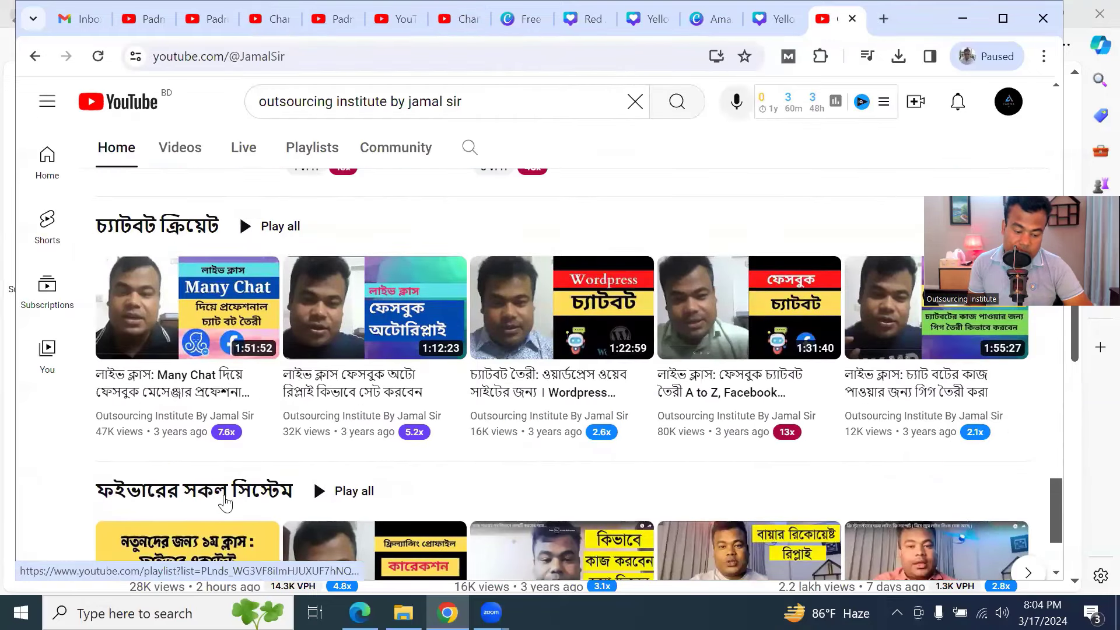
{"action": "scroll", "coordinate": [277, 503], "scroll_direction": "up", "scroll_amount": 3}
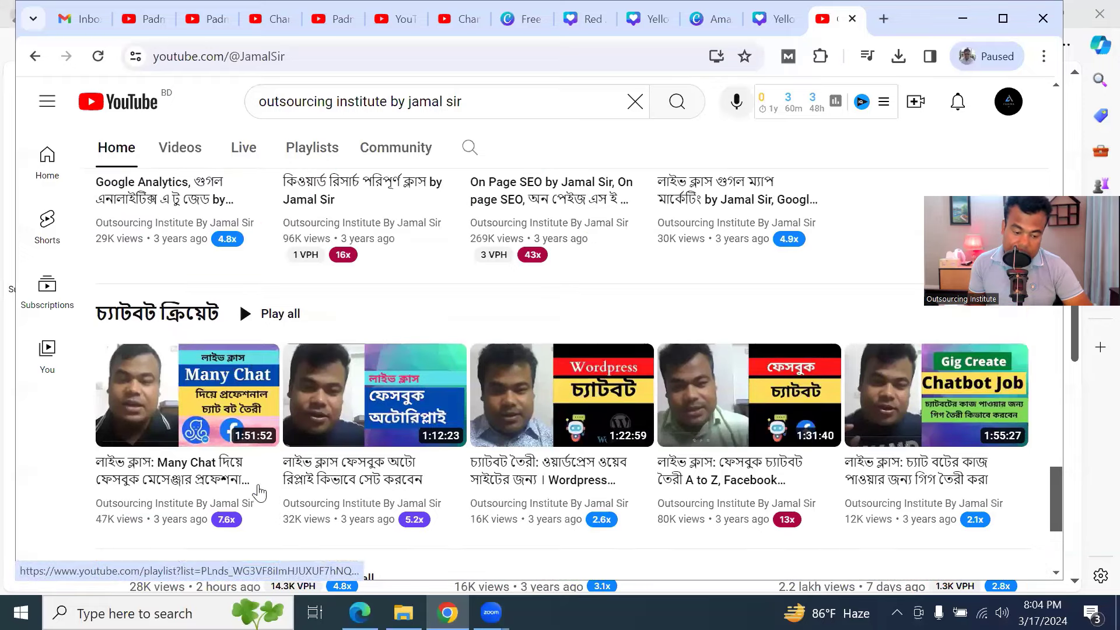
{"action": "scroll", "coordinate": [241, 320], "scroll_direction": "up", "scroll_amount": 3}
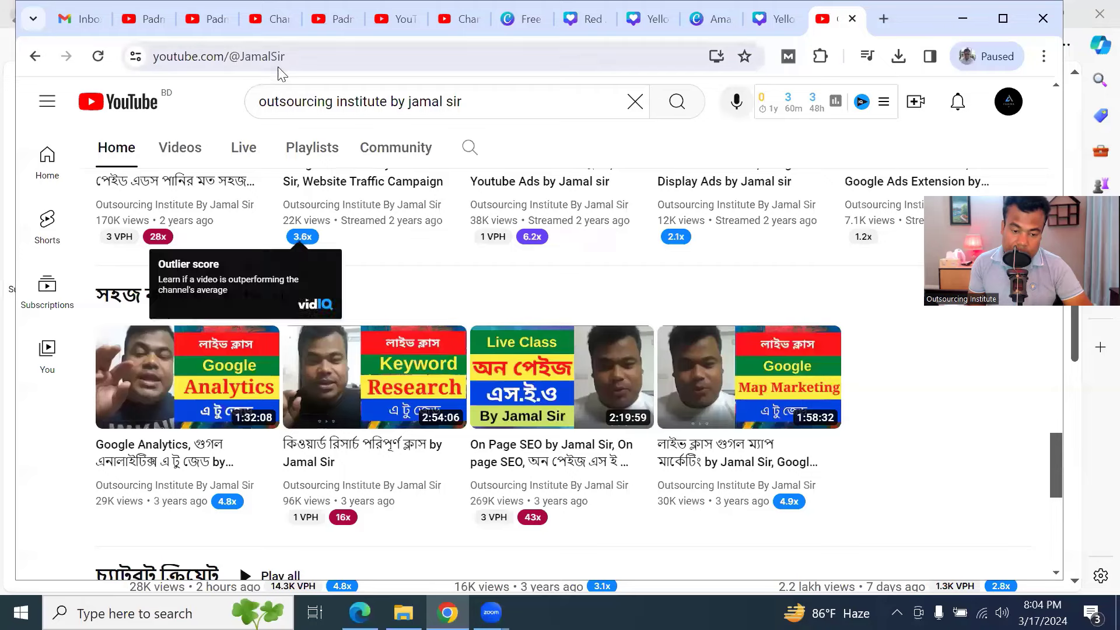
{"action": "left_click", "coordinate": [270, 13]}
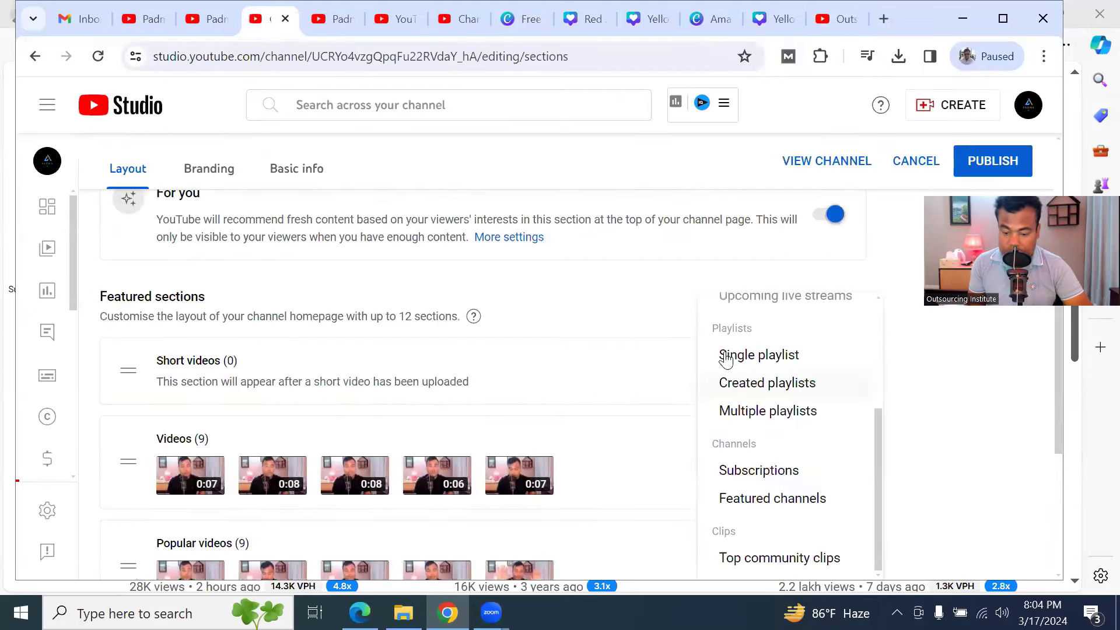
- Dismiss the section-type list and PUBLISH the channel layout changes
{"action": "left_click", "coordinate": [655, 288]}
{"action": "left_click", "coordinate": [816, 318]}
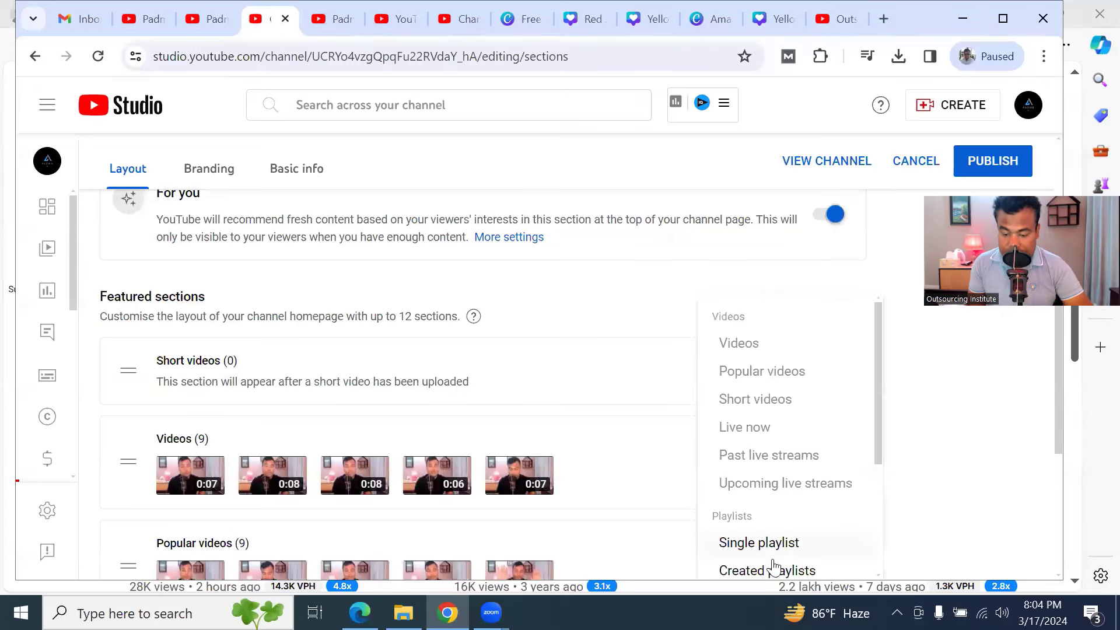
{"action": "scroll", "coordinate": [778, 540], "scroll_direction": "down", "scroll_amount": 4}
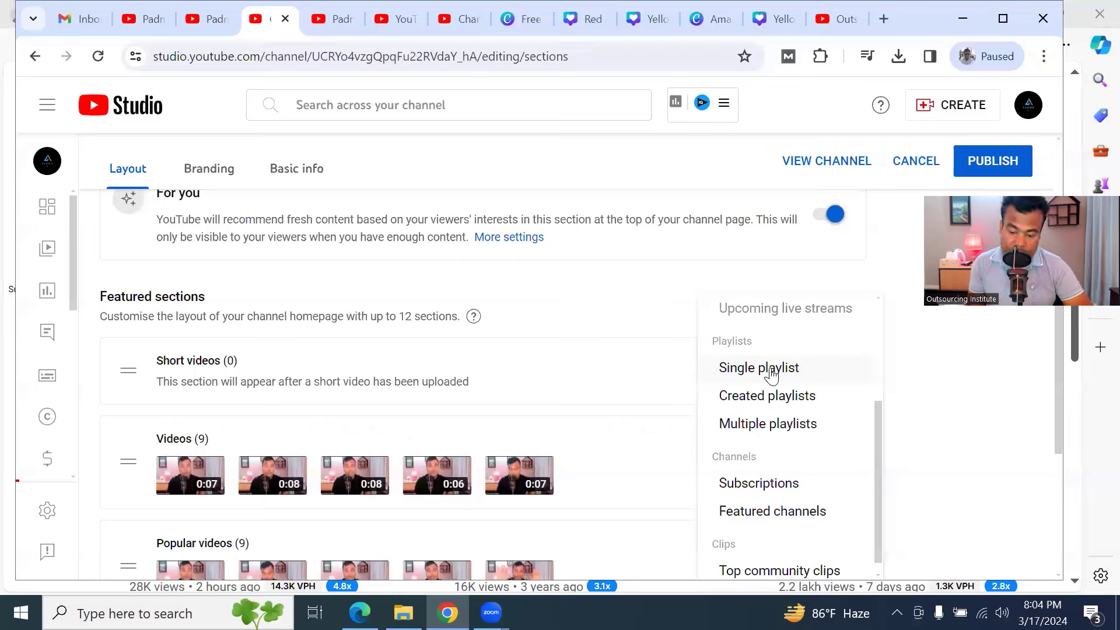
{"action": "left_click", "coordinate": [620, 346]}
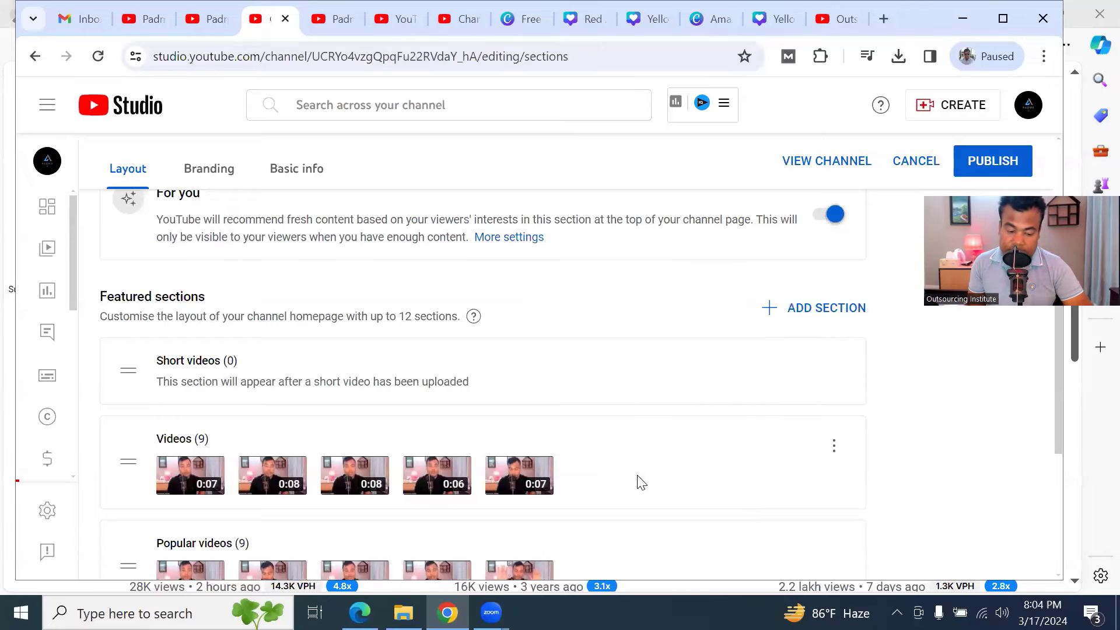
{"action": "scroll", "coordinate": [636, 482], "scroll_direction": "down", "scroll_amount": 6}
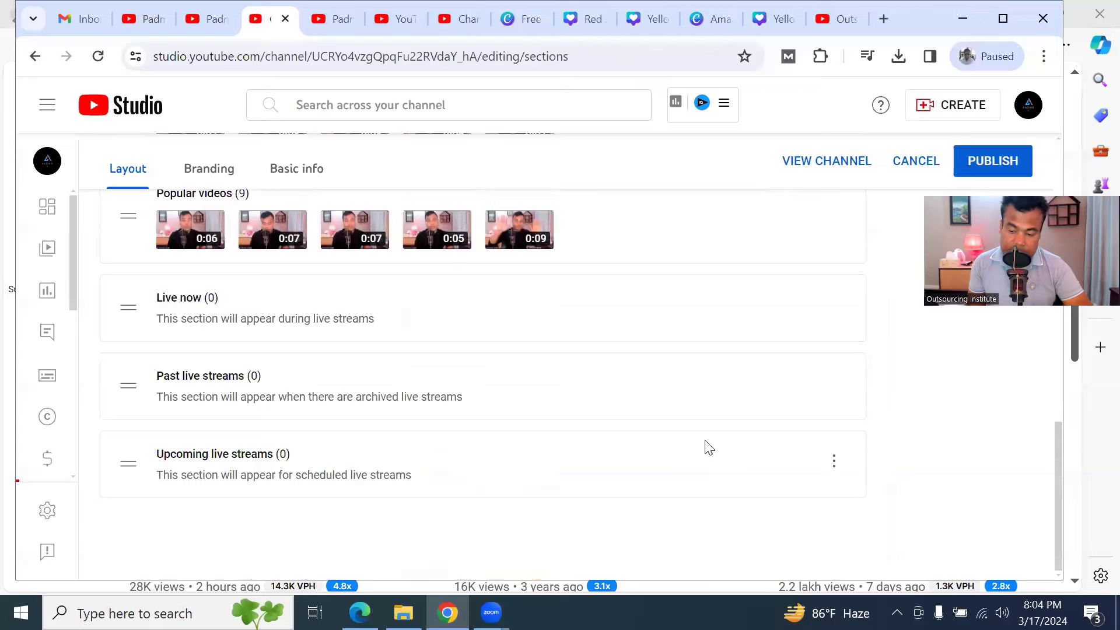
{"action": "left_click", "coordinate": [980, 169]}
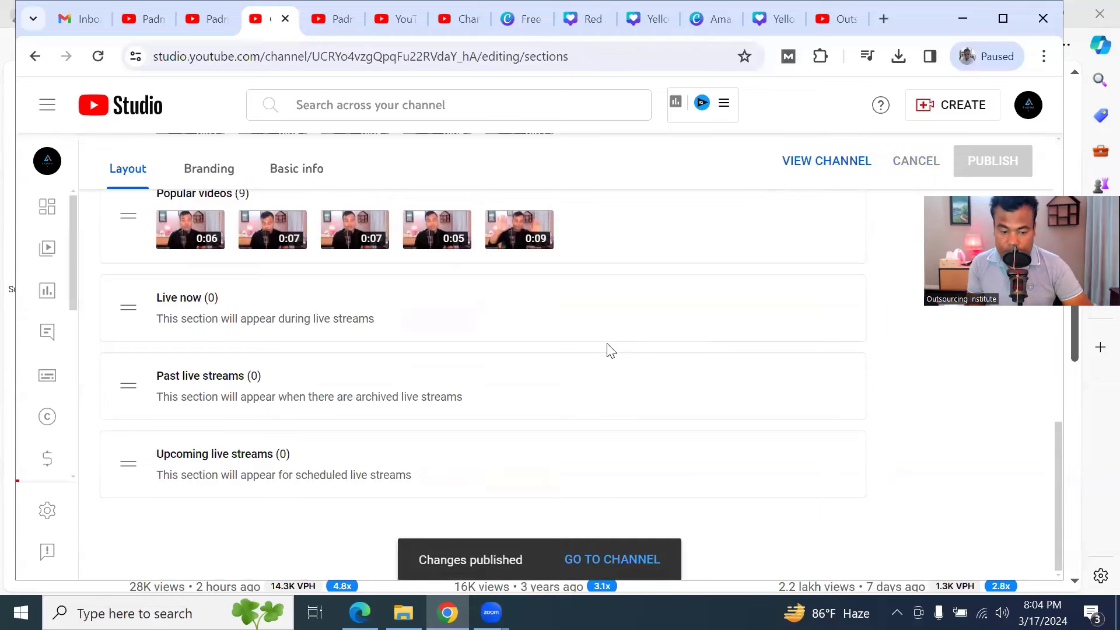
{"action": "scroll", "coordinate": [611, 345], "scroll_direction": "up", "scroll_amount": 15}
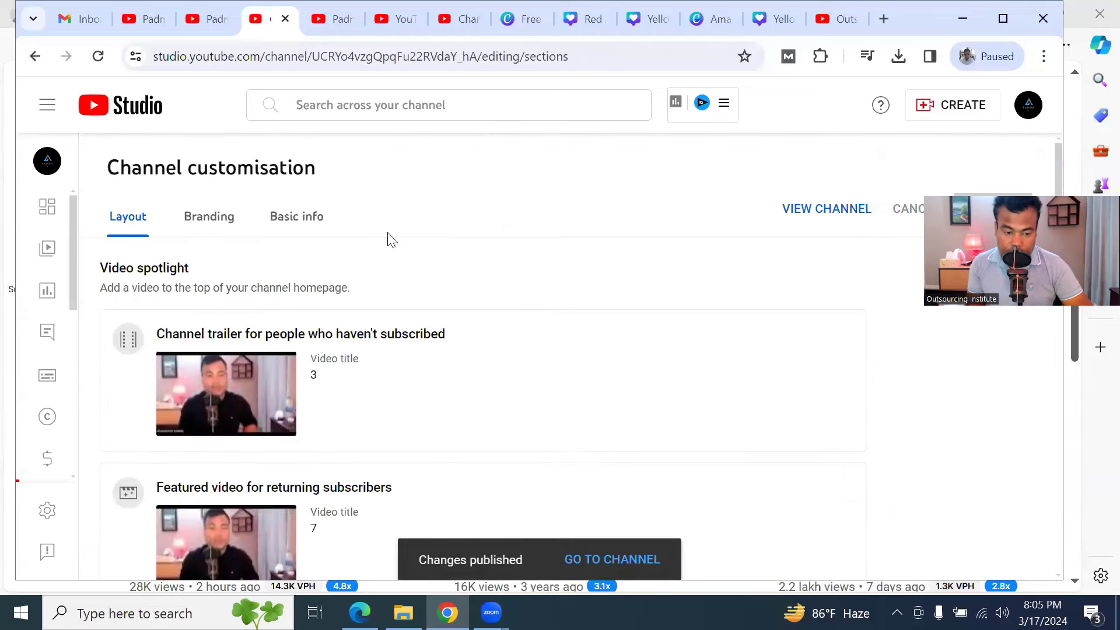
- Reload the Padma Tv channel page and pause its featured trailer
{"action": "left_click", "coordinate": [136, 17]}
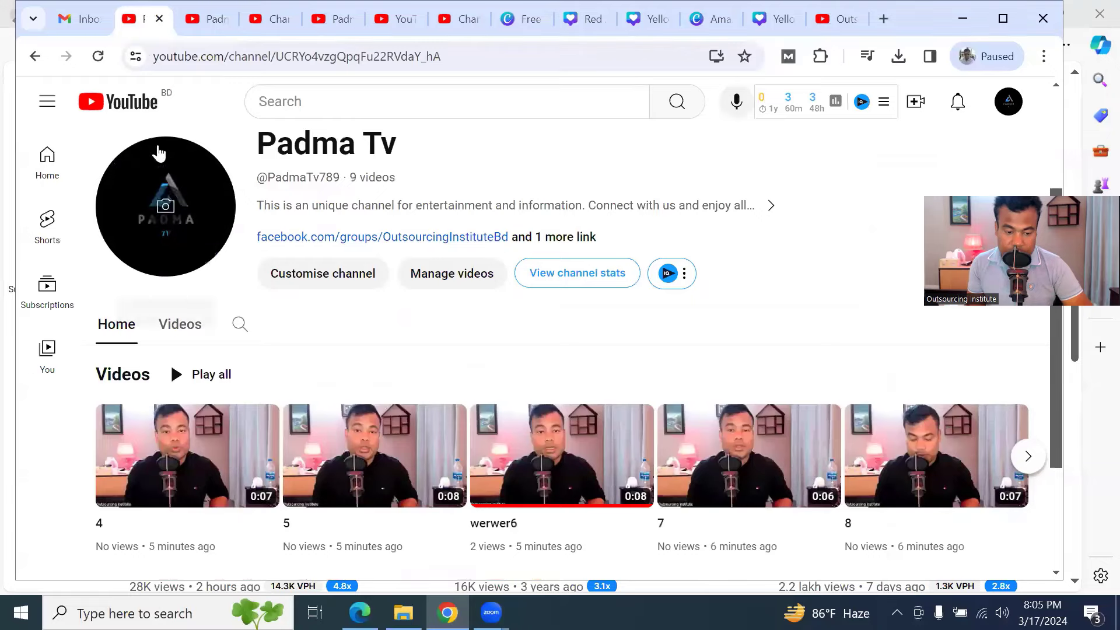
{"action": "left_click", "coordinate": [97, 57]}
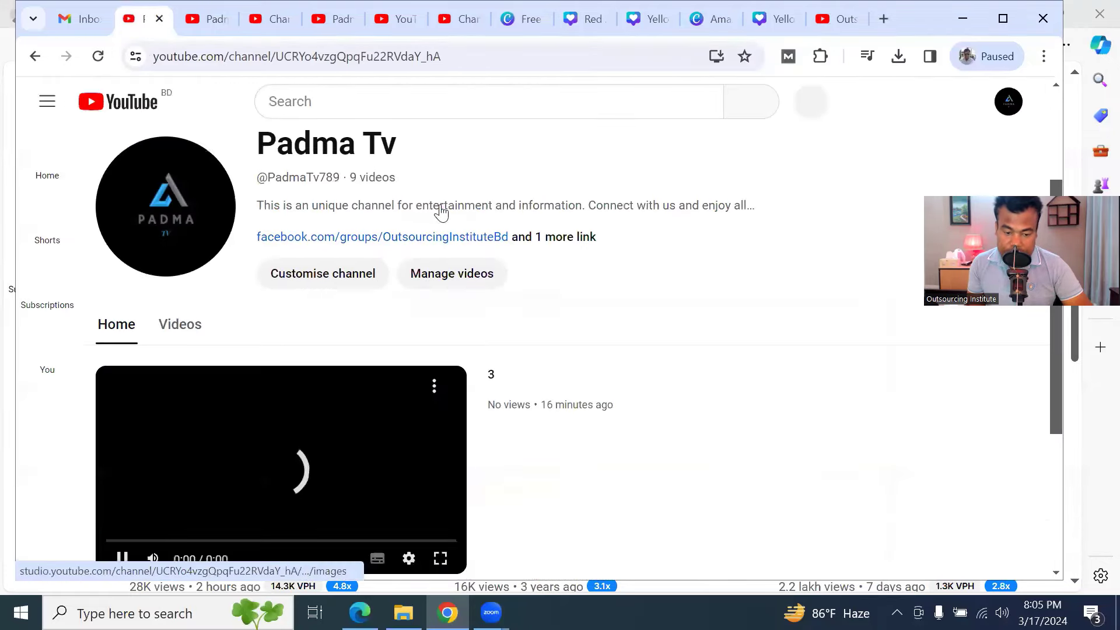
{"action": "left_click", "coordinate": [283, 484]}
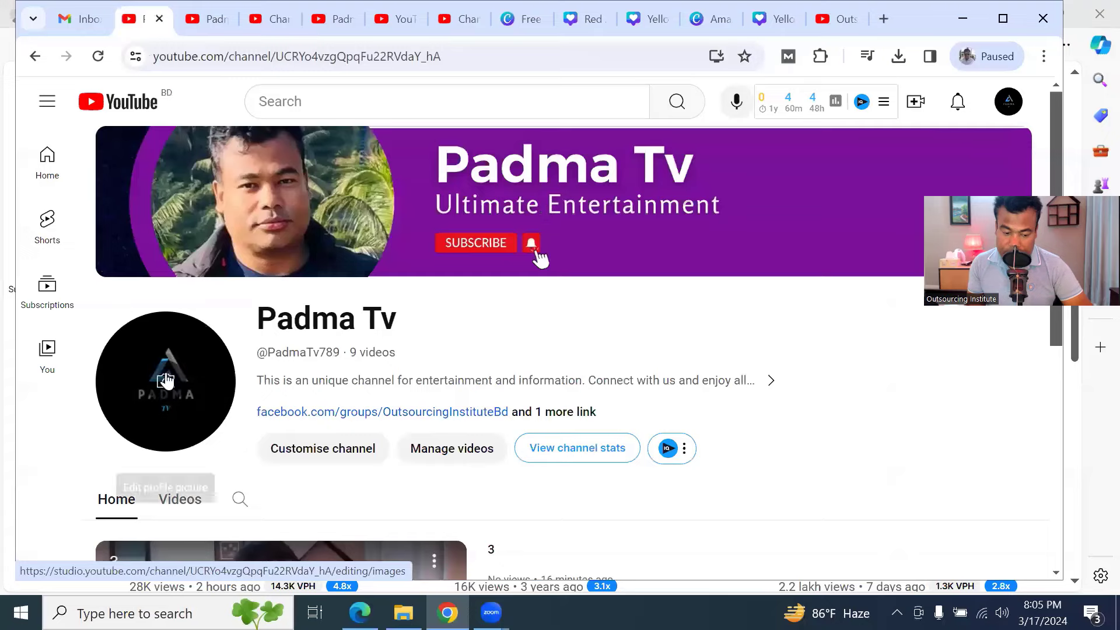
{"action": "scroll", "coordinate": [447, 364], "scroll_direction": "down", "scroll_amount": 3}
{"action": "scroll", "coordinate": [436, 350], "scroll_direction": "down", "scroll_amount": 2}
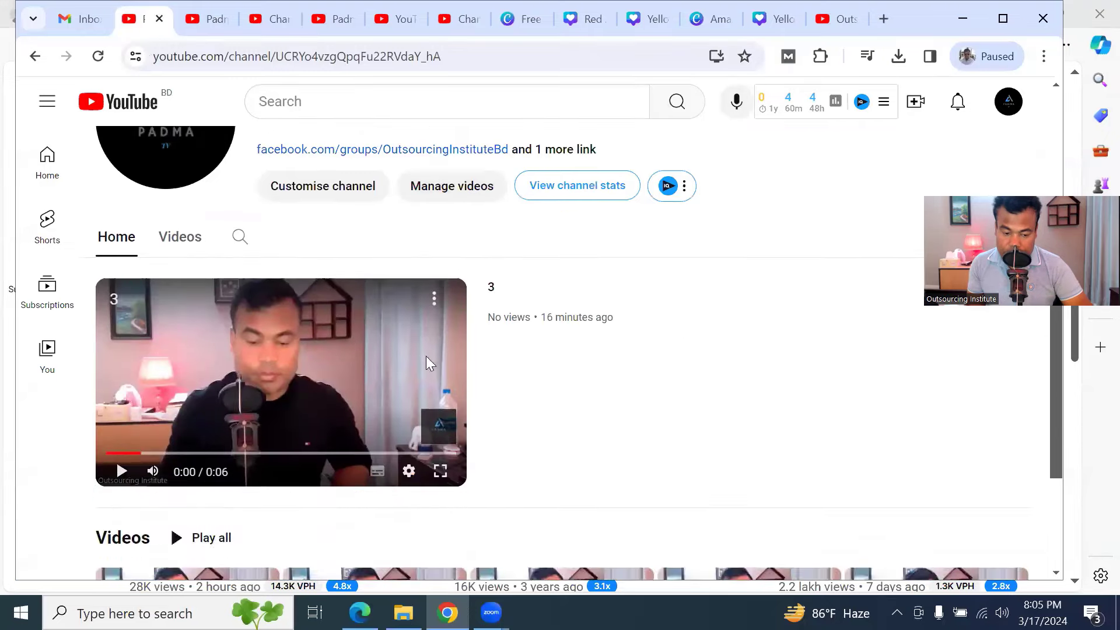
{"action": "scroll", "coordinate": [426, 356], "scroll_direction": "up", "scroll_amount": 2}
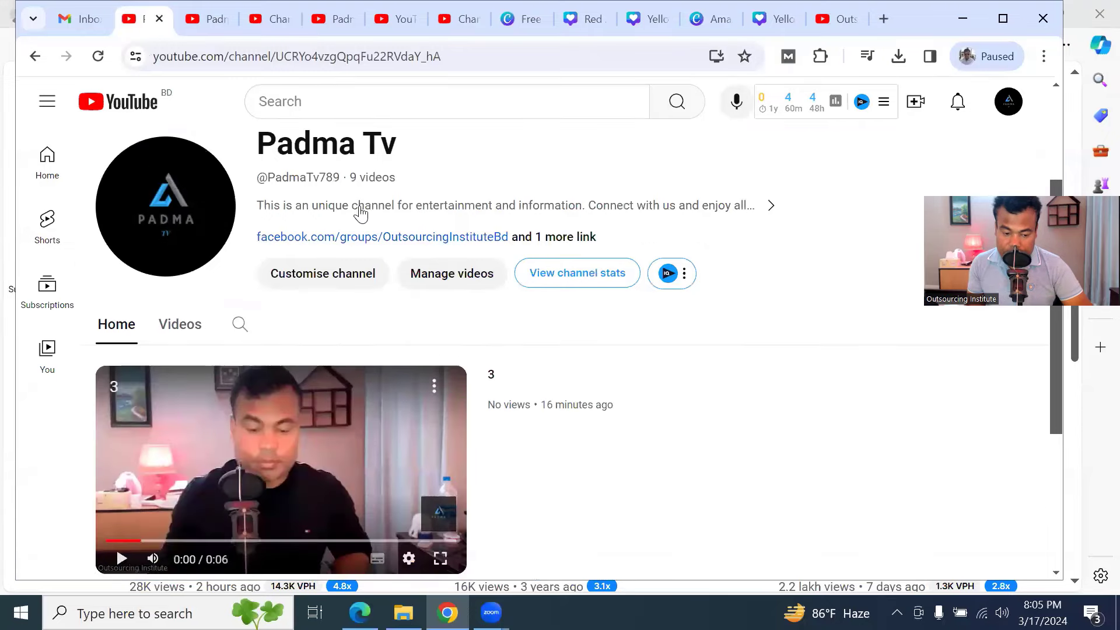
- Check the channel's About details, then page the Videos row forward and back
{"action": "left_click", "coordinate": [521, 211]}
{"action": "left_click", "coordinate": [757, 146]}
{"action": "scroll", "coordinate": [329, 297], "scroll_direction": "down", "scroll_amount": 1}
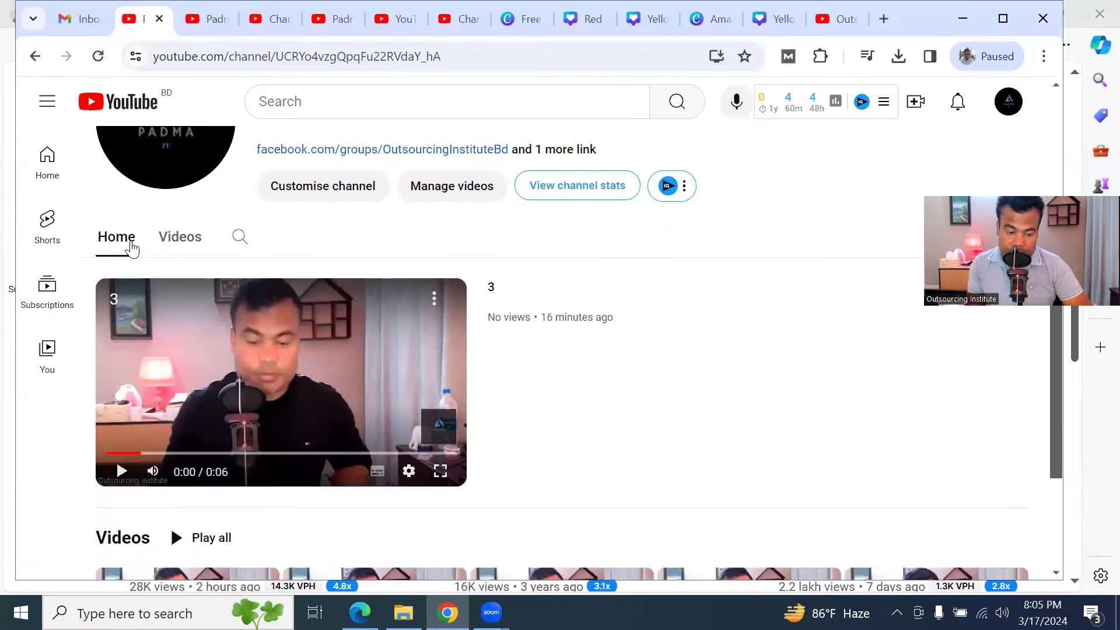
{"action": "scroll", "coordinate": [137, 271], "scroll_direction": "down", "scroll_amount": 3}
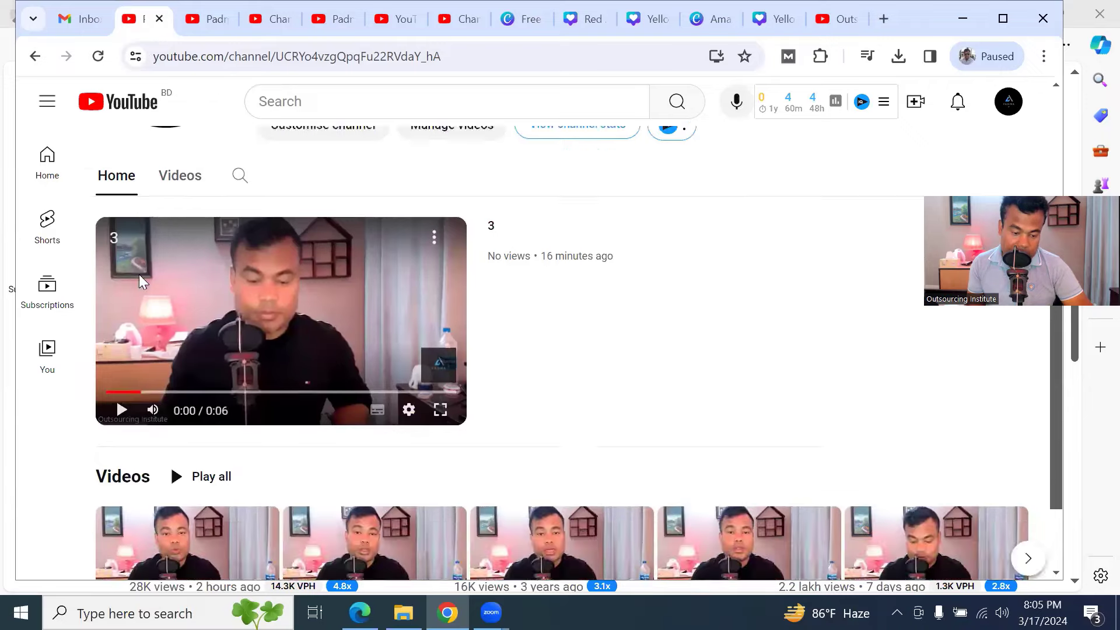
{"action": "scroll", "coordinate": [274, 261], "scroll_direction": "up", "scroll_amount": 3}
{"action": "scroll", "coordinate": [274, 263], "scroll_direction": "up", "scroll_amount": 1}
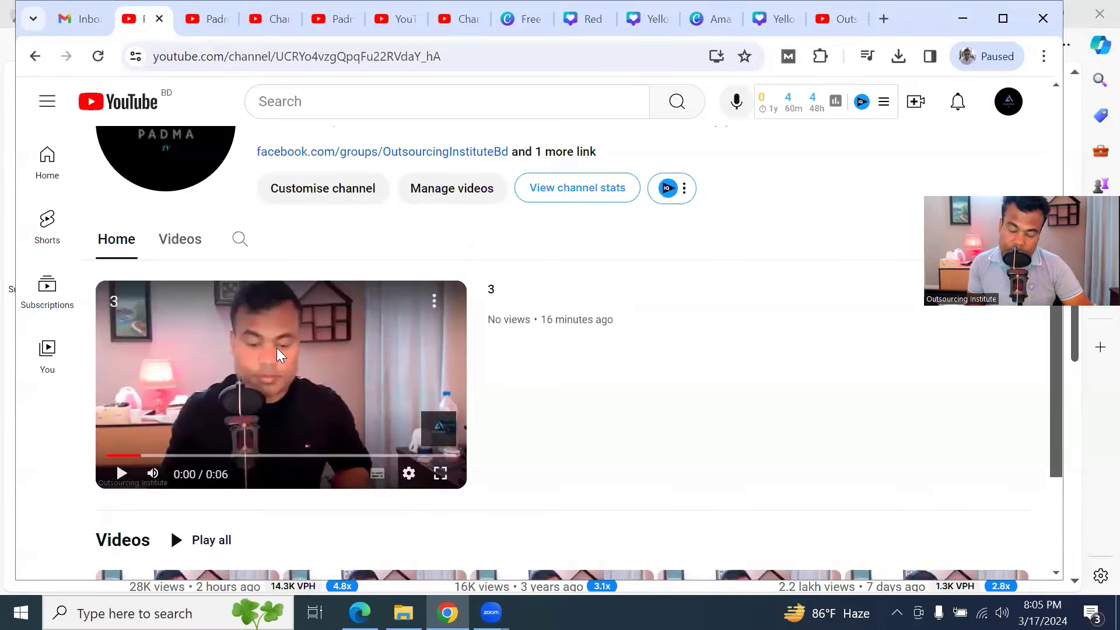
{"action": "scroll", "coordinate": [277, 347], "scroll_direction": "down", "scroll_amount": 3}
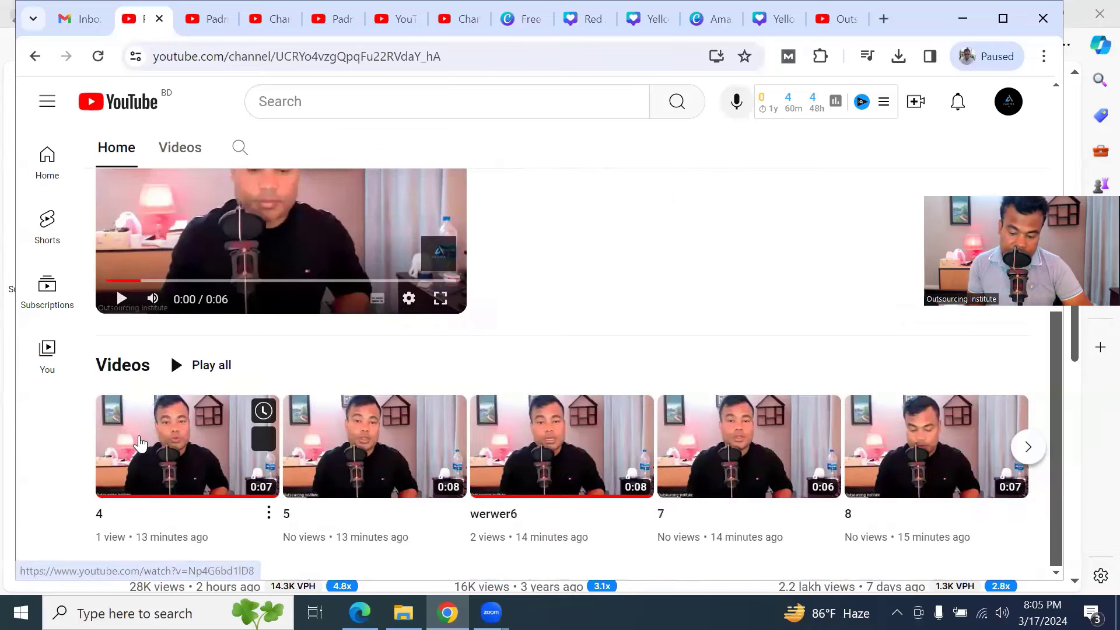
{"action": "left_click", "coordinate": [1041, 454]}
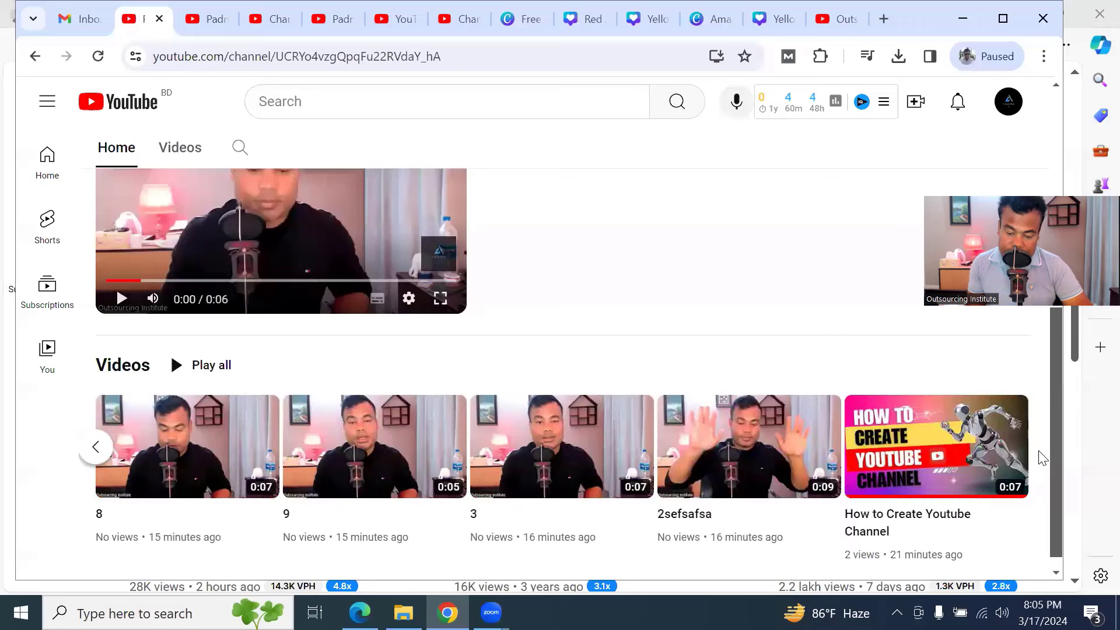
{"action": "left_click", "coordinate": [96, 447]}
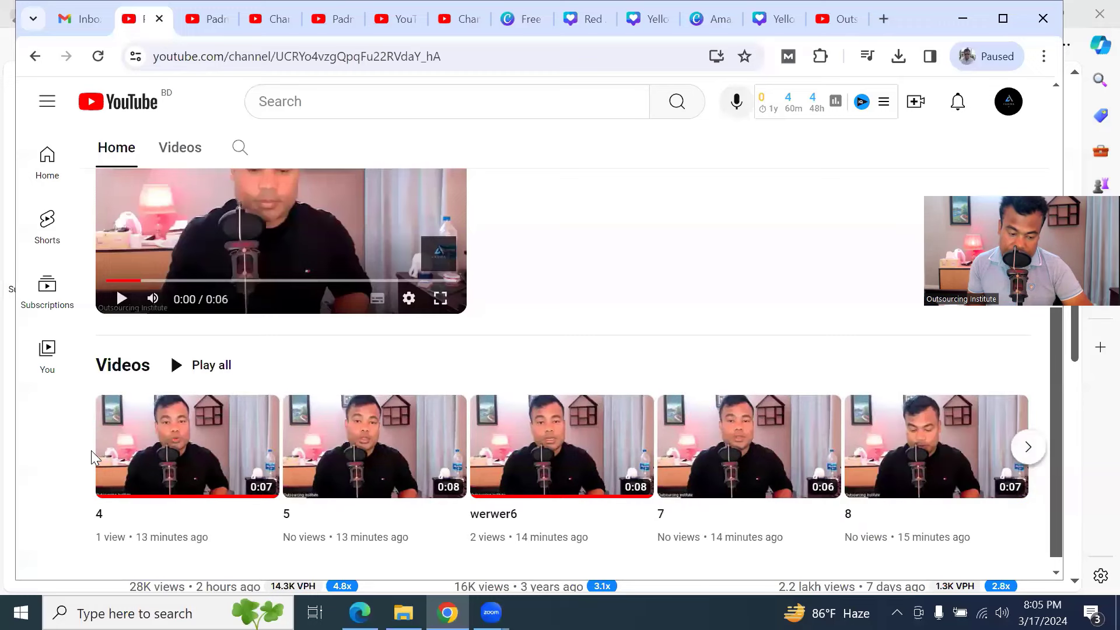
{"action": "scroll", "coordinate": [222, 485], "scroll_direction": "down", "scroll_amount": 1}
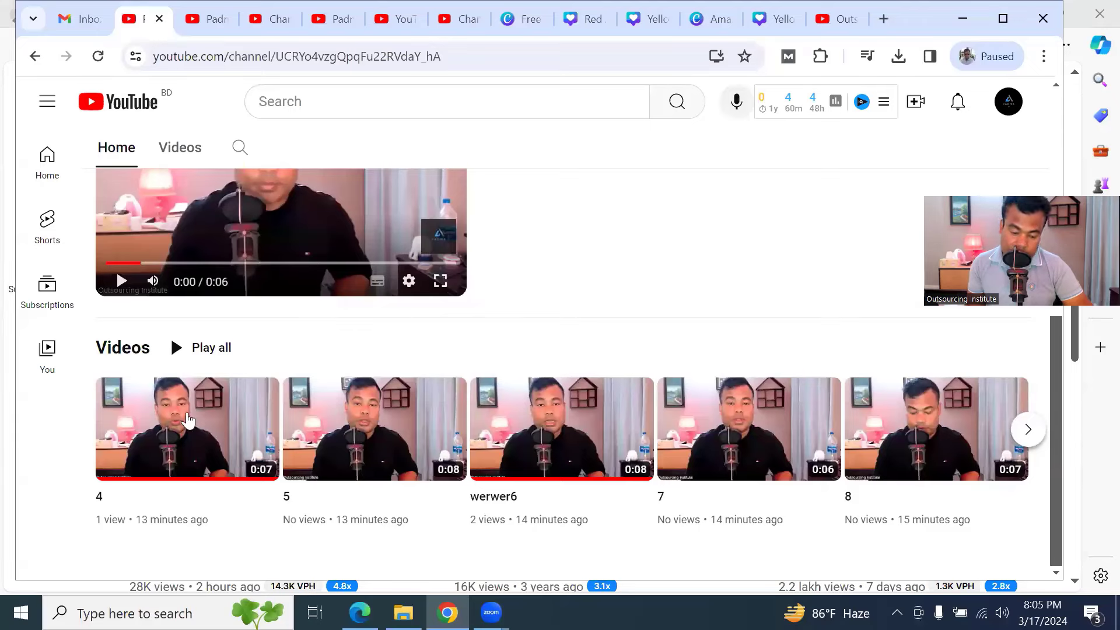
{"action": "mouse_move", "coordinate": [640, 433]}
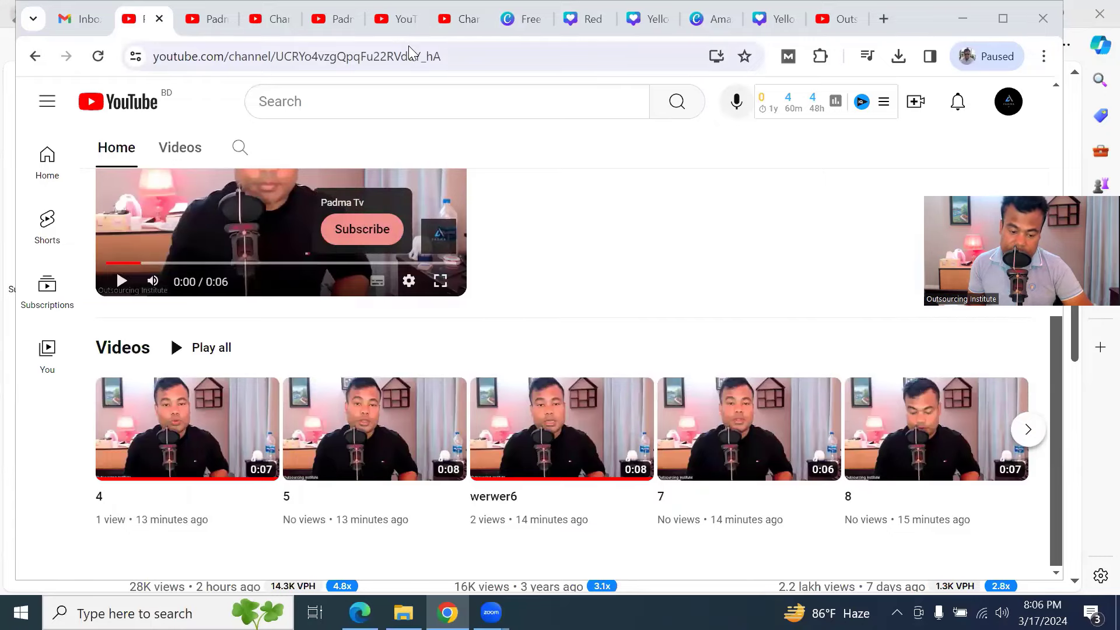
{"action": "left_click", "coordinate": [832, 20]}
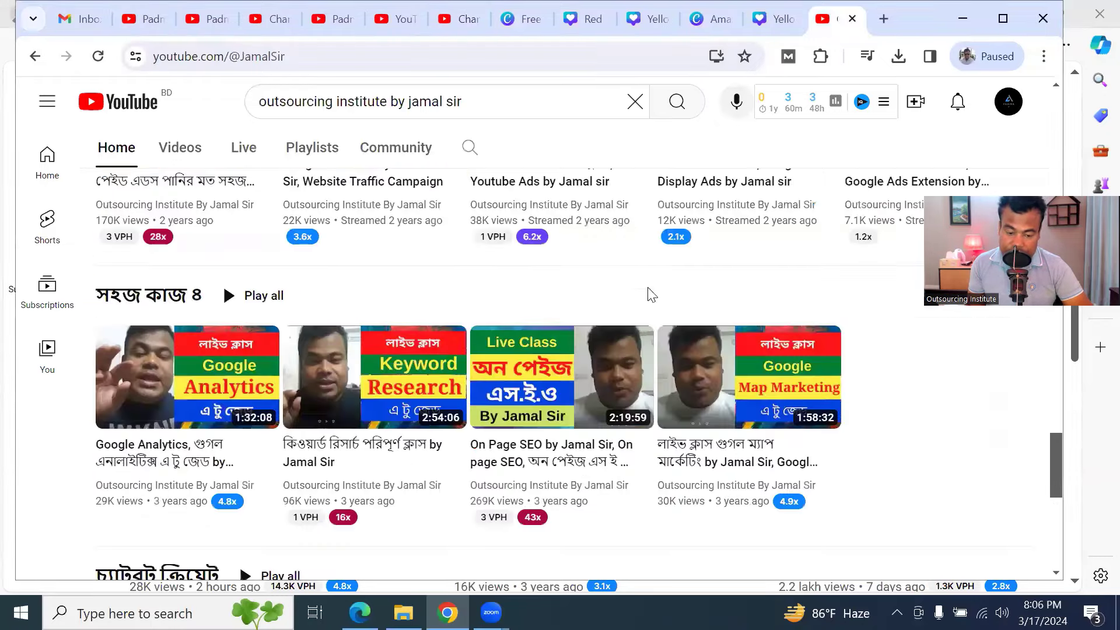
{"action": "scroll", "coordinate": [571, 307], "scroll_direction": "up", "scroll_amount": 10}
{"action": "scroll", "coordinate": [408, 359], "scroll_direction": "up", "scroll_amount": 5}
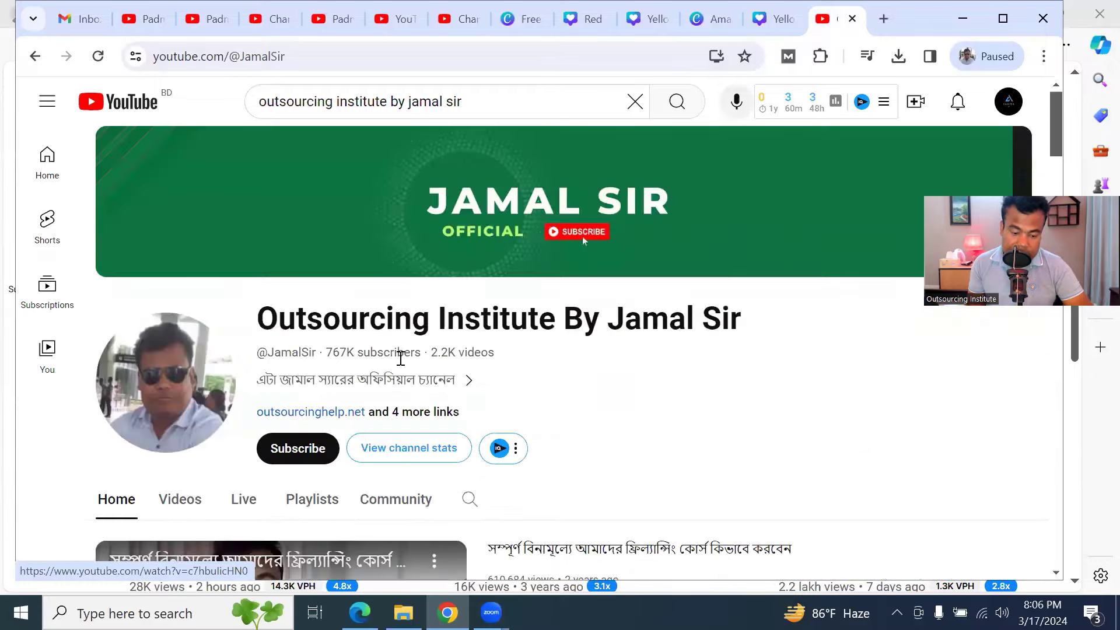
{"action": "scroll", "coordinate": [280, 292], "scroll_direction": "down", "scroll_amount": 6}
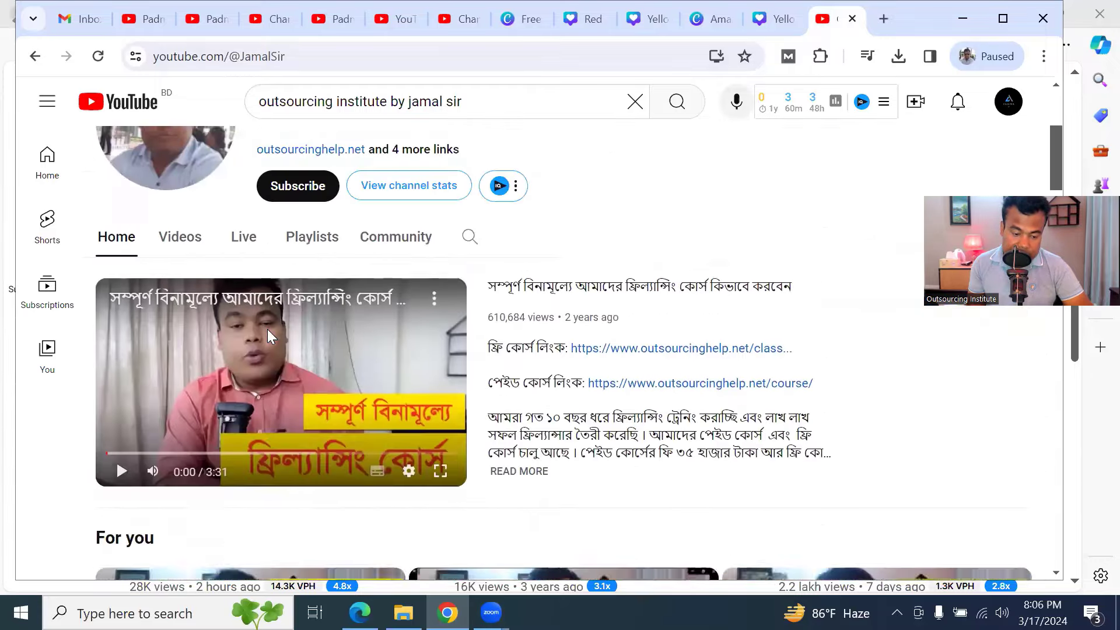
{"action": "scroll", "coordinate": [266, 296], "scroll_direction": "down", "scroll_amount": 4}
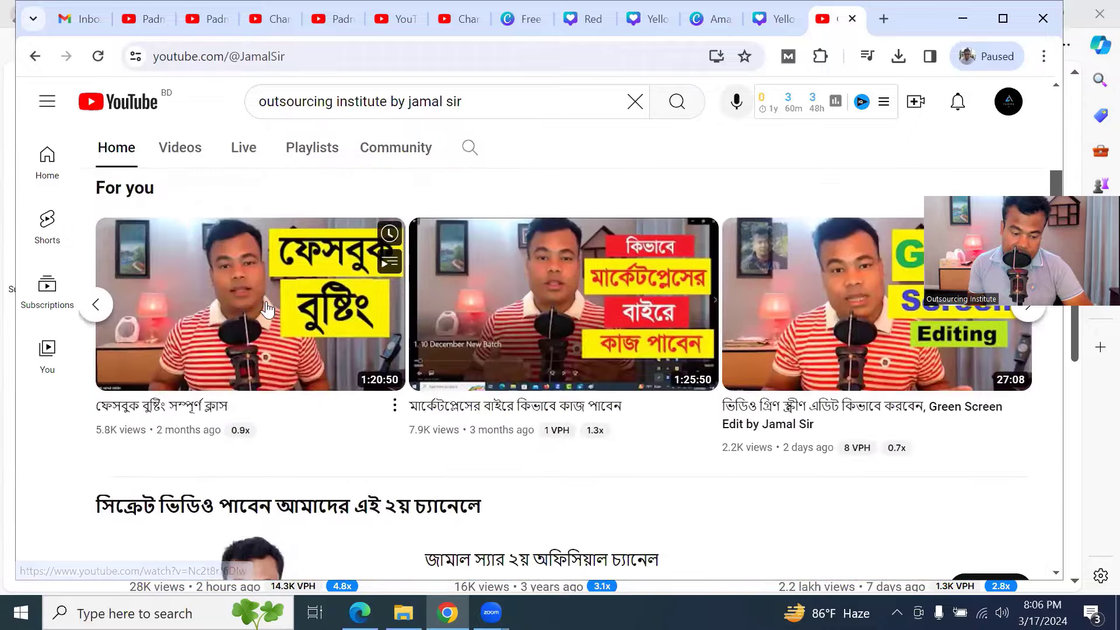
{"action": "scroll", "coordinate": [416, 336], "scroll_direction": "down", "scroll_amount": 10}
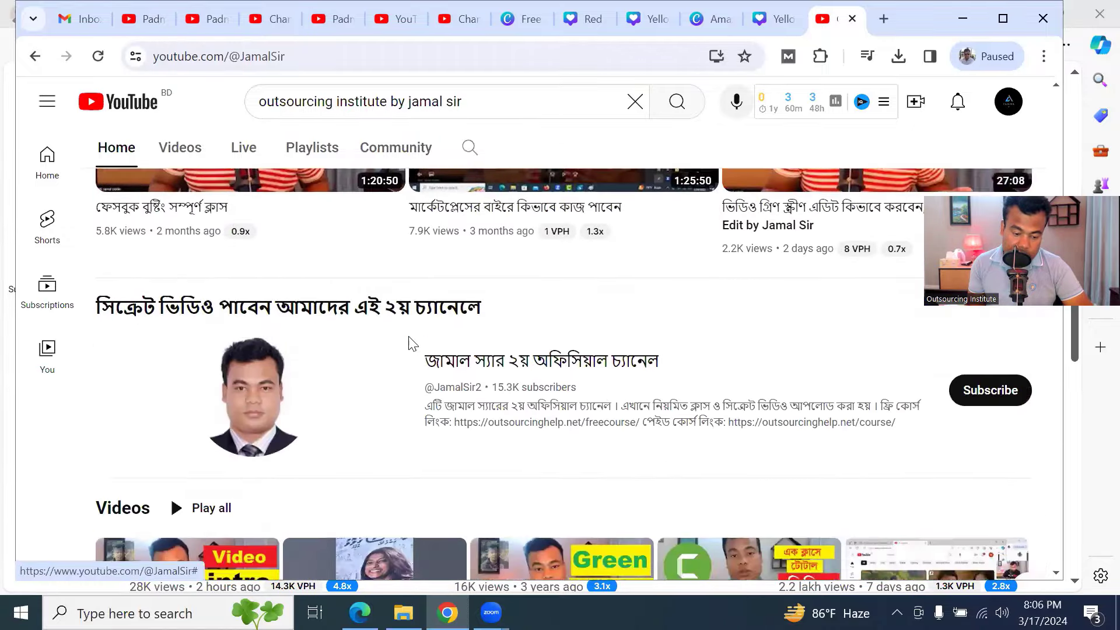
{"action": "scroll", "coordinate": [408, 315], "scroll_direction": "down", "scroll_amount": 3}
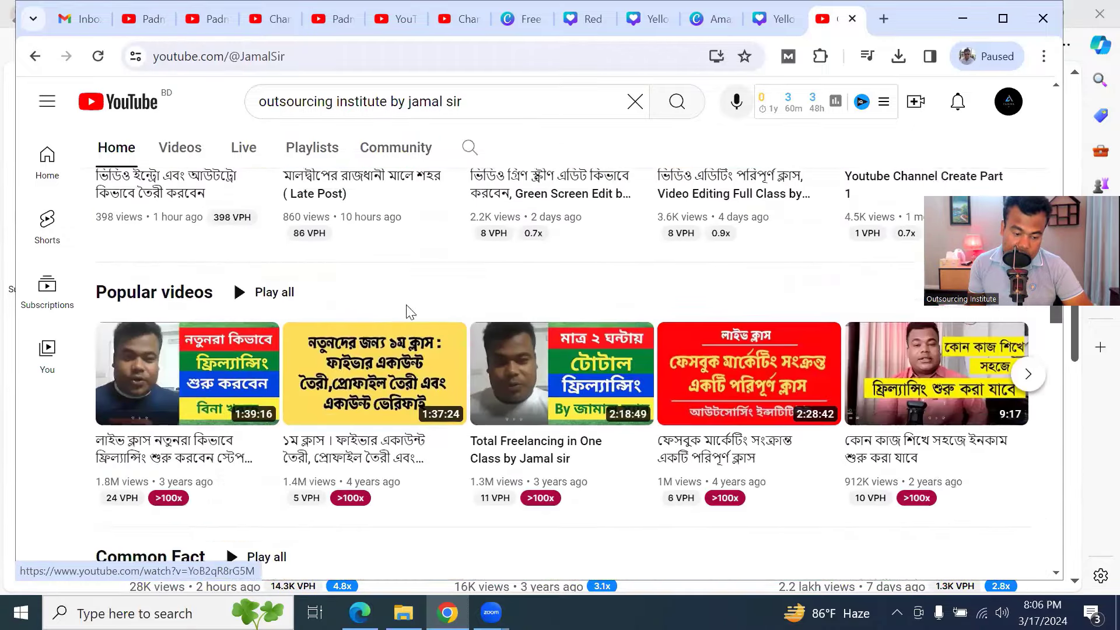
{"action": "scroll", "coordinate": [610, 338], "scroll_direction": "down", "scroll_amount": 3}
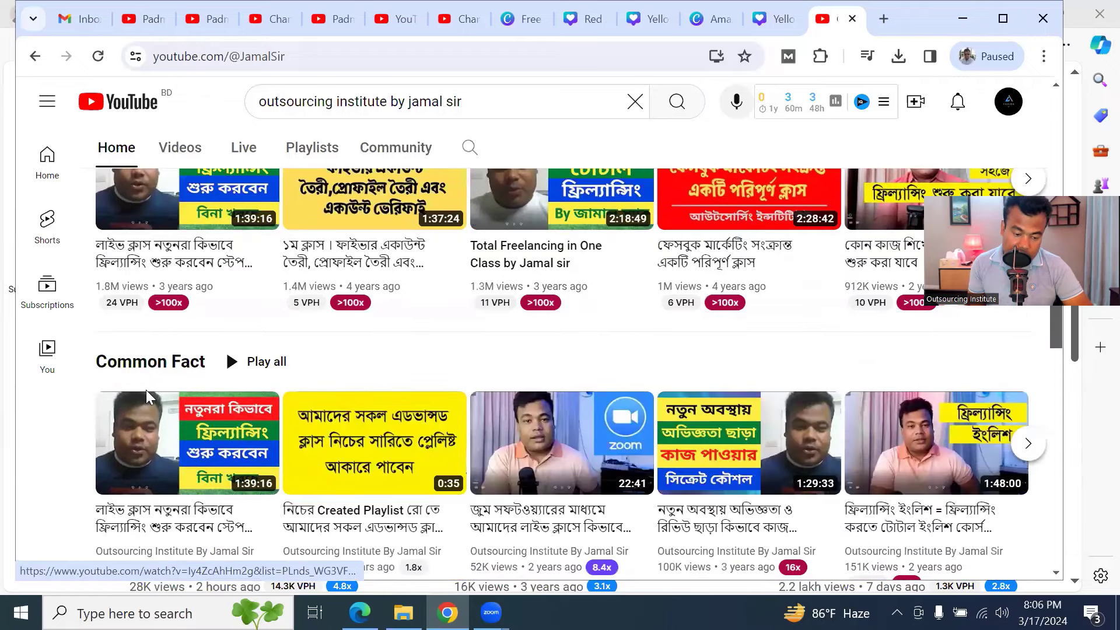
{"action": "mouse_move", "coordinate": [159, 405]}
{"action": "scroll", "coordinate": [159, 405], "scroll_direction": "down", "scroll_amount": 2}
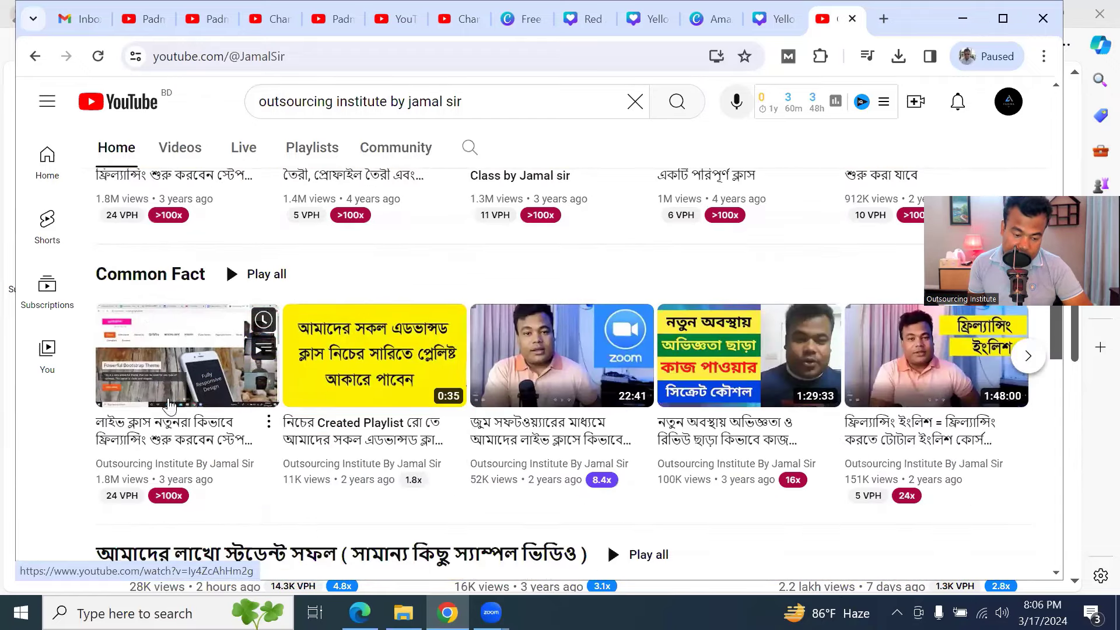
{"action": "scroll", "coordinate": [408, 379], "scroll_direction": "down", "scroll_amount": 3}
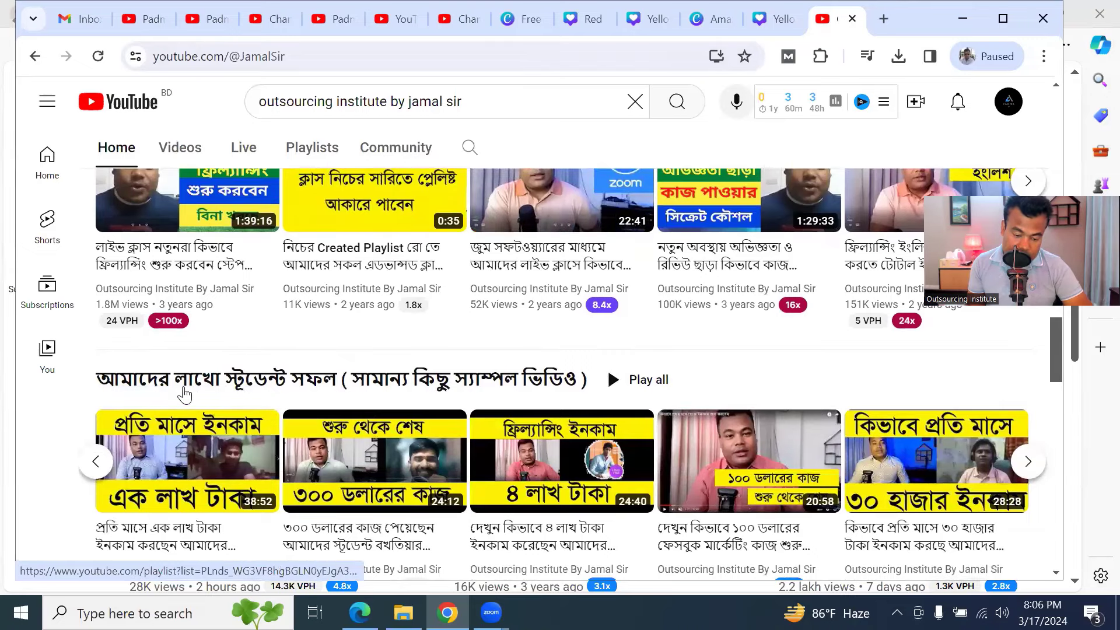
{"action": "scroll", "coordinate": [579, 470], "scroll_direction": "down", "scroll_amount": 1}
{"action": "mouse_move", "coordinate": [579, 471]}
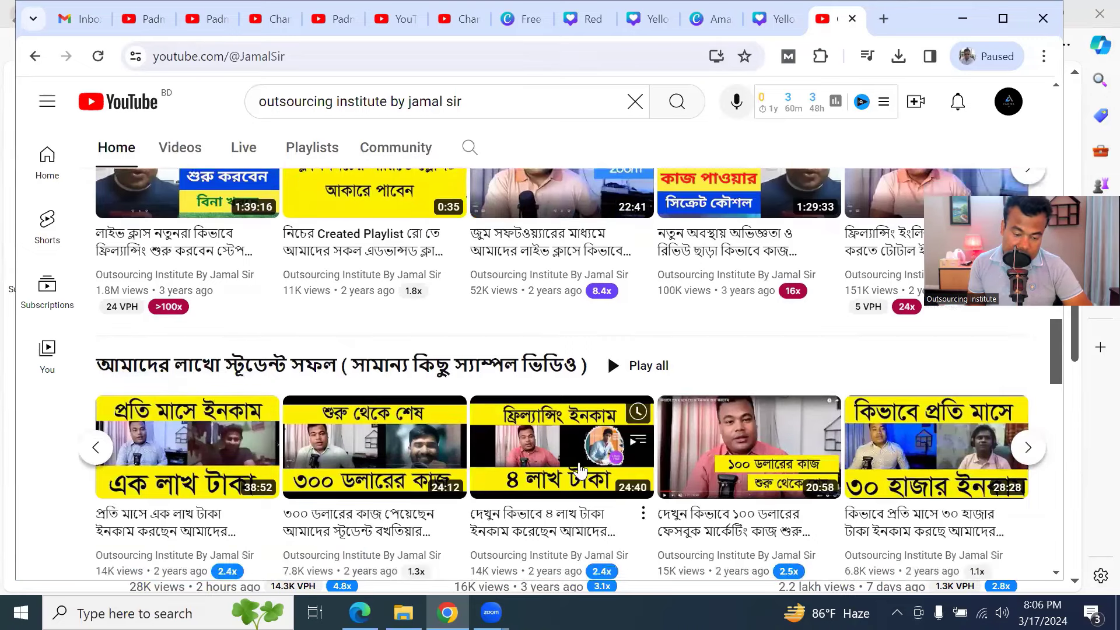
{"action": "scroll", "coordinate": [579, 470], "scroll_direction": "down", "scroll_amount": 4}
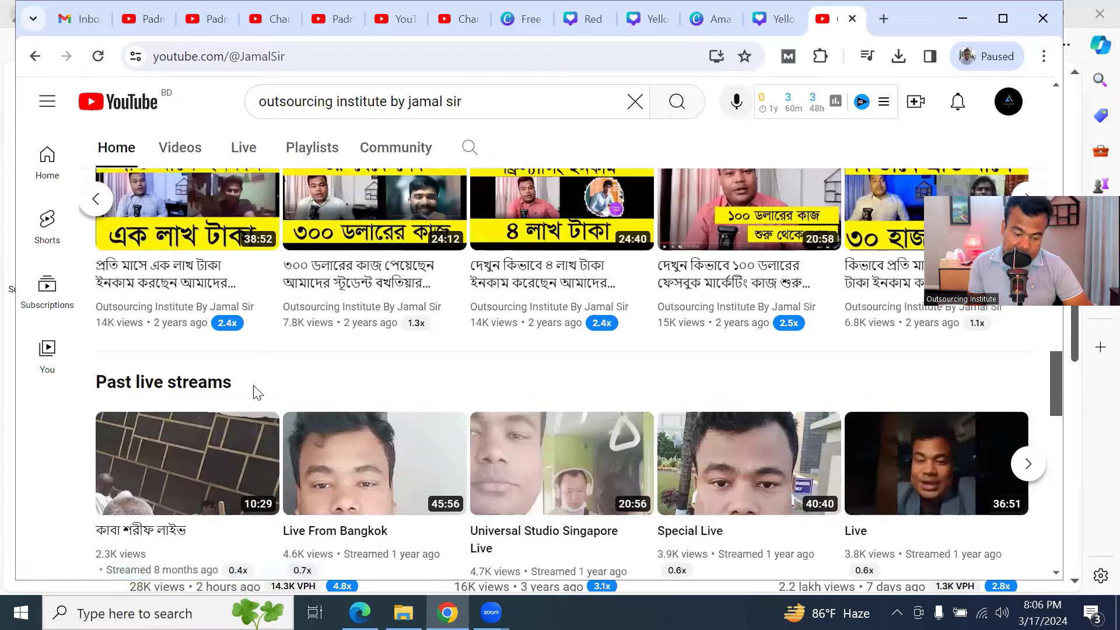
{"action": "scroll", "coordinate": [256, 392], "scroll_direction": "down", "scroll_amount": 6}
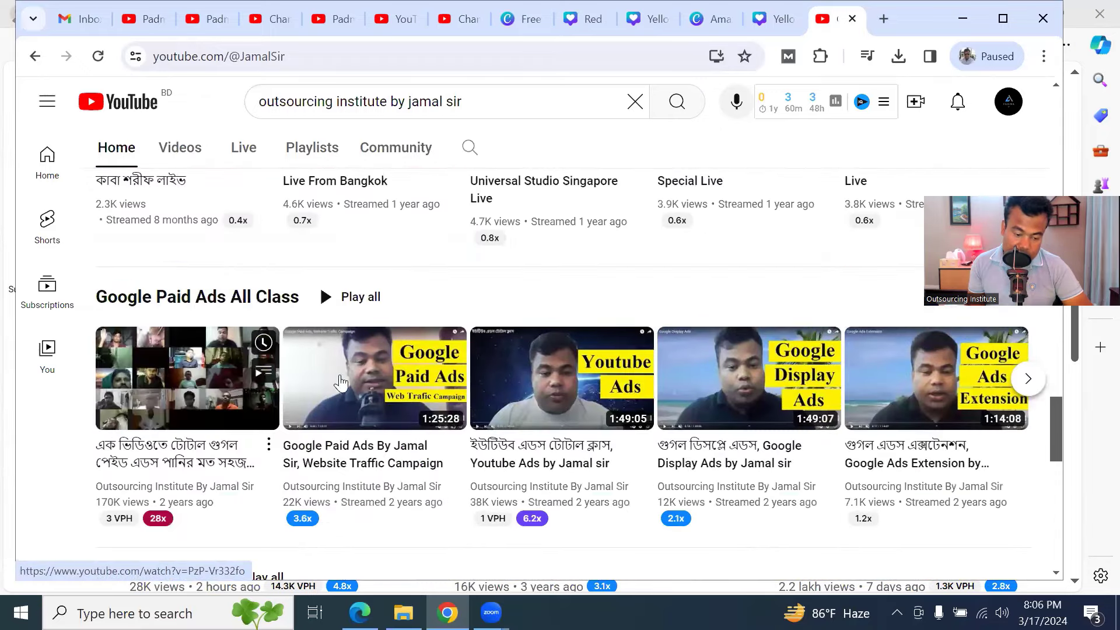
{"action": "scroll", "coordinate": [341, 383], "scroll_direction": "down", "scroll_amount": 13}
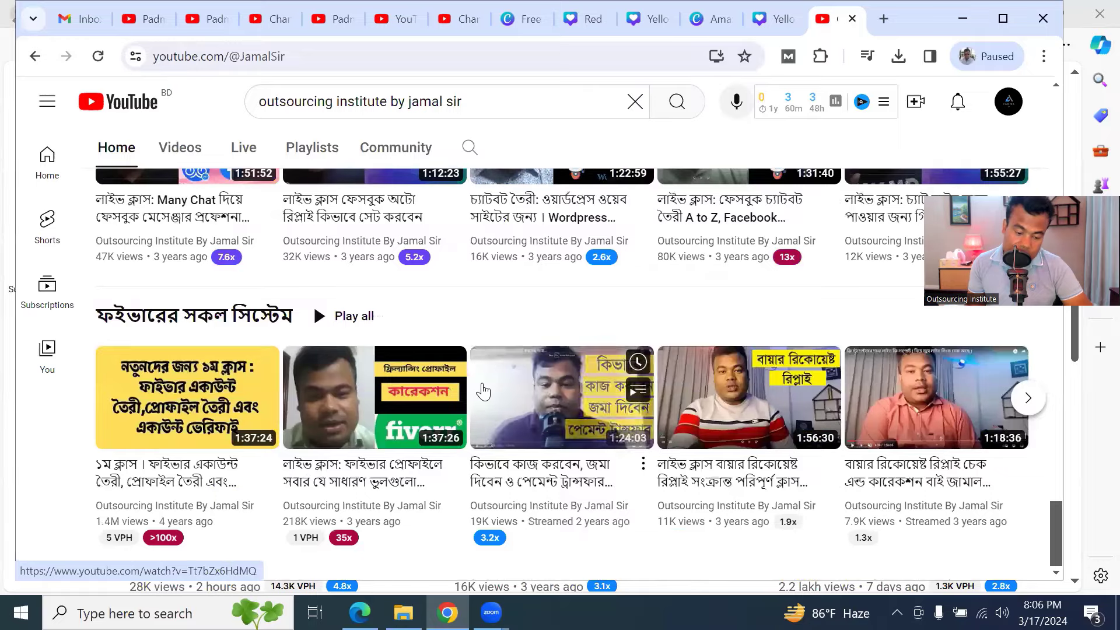
{"action": "scroll", "coordinate": [482, 386], "scroll_direction": "up", "scroll_amount": 9}
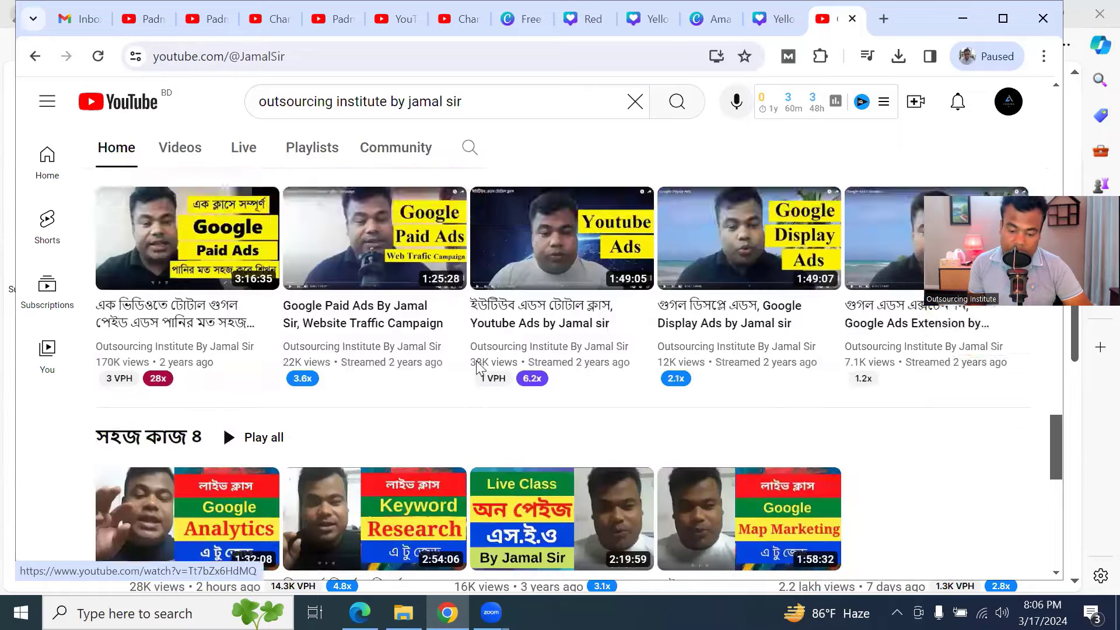
{"action": "scroll", "coordinate": [478, 366], "scroll_direction": "up", "scroll_amount": 15}
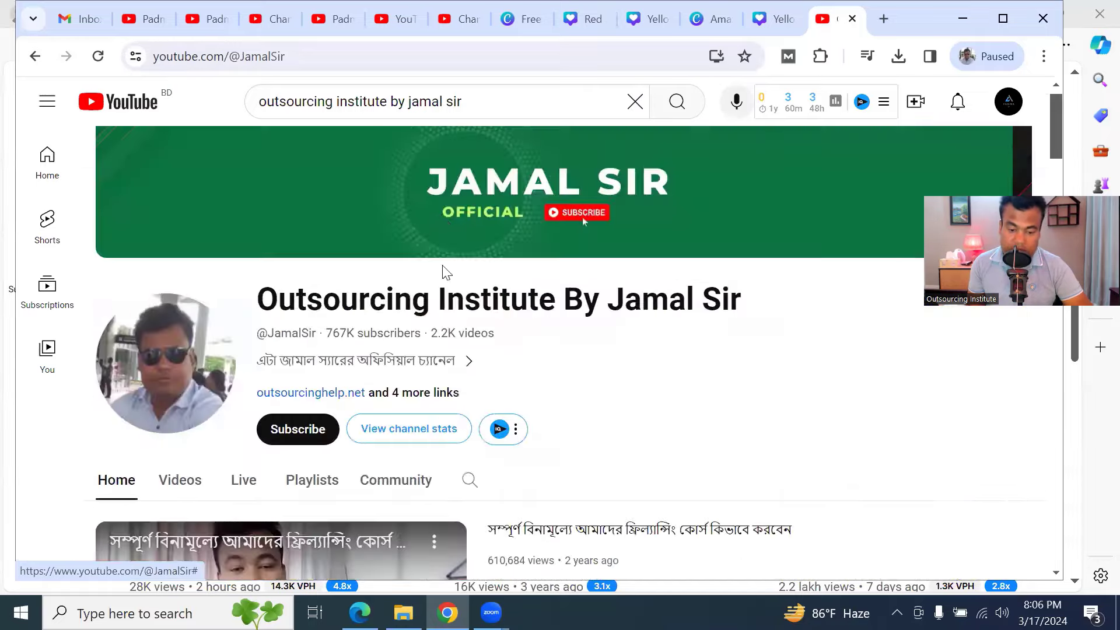
- Flip through the customisation, Padma Tv and Outsourcing Institute tabs, ending atop the Padma Tv page
{"action": "left_click", "coordinate": [267, 21]}
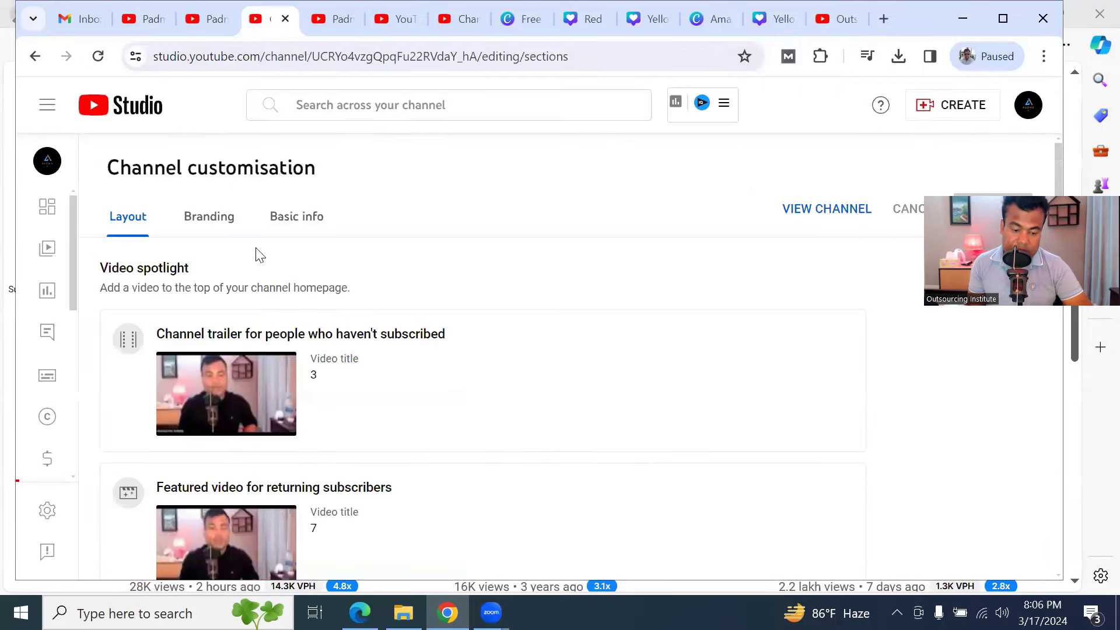
{"action": "left_click", "coordinate": [206, 19]}
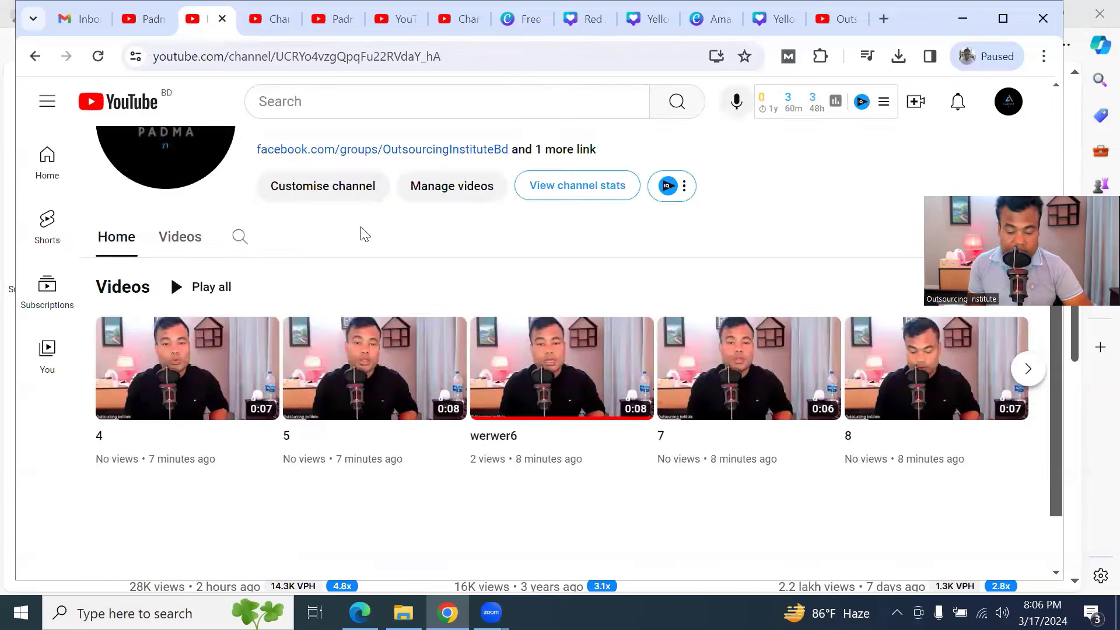
{"action": "left_click", "coordinate": [151, 21]}
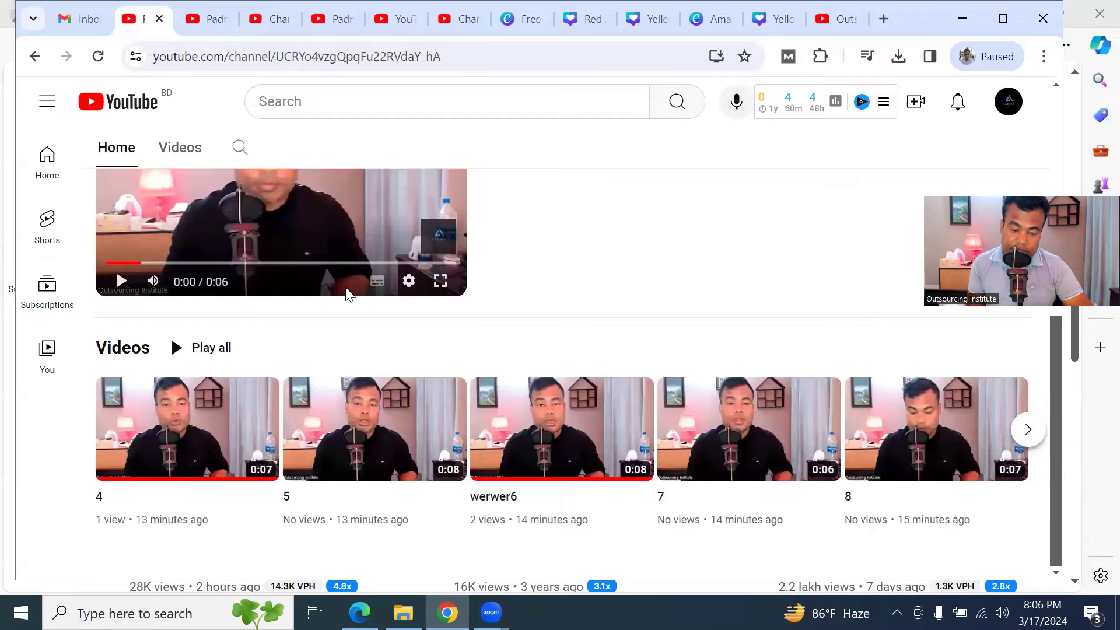
{"action": "left_click", "coordinate": [838, 19]}
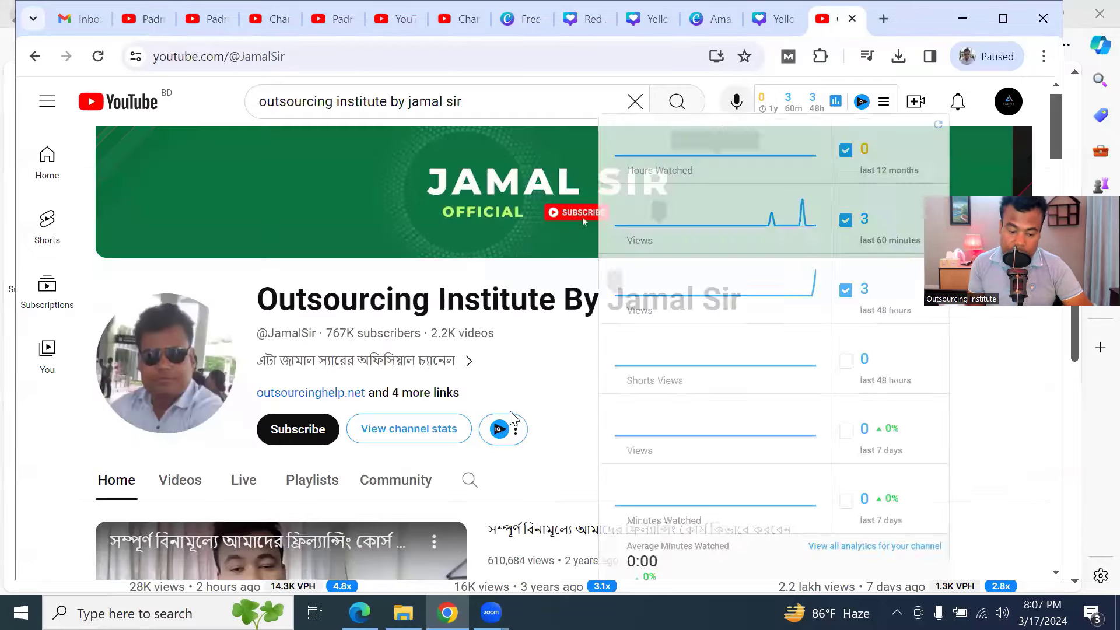
{"action": "scroll", "coordinate": [511, 418], "scroll_direction": "down", "scroll_amount": 10}
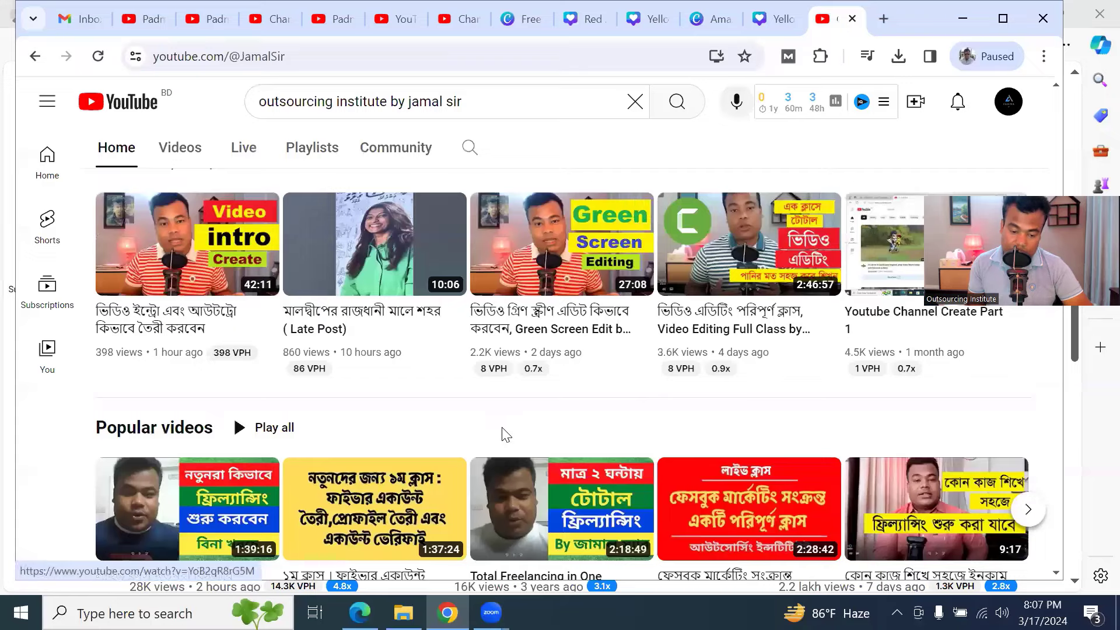
{"action": "scroll", "coordinate": [505, 434], "scroll_direction": "down", "scroll_amount": 5}
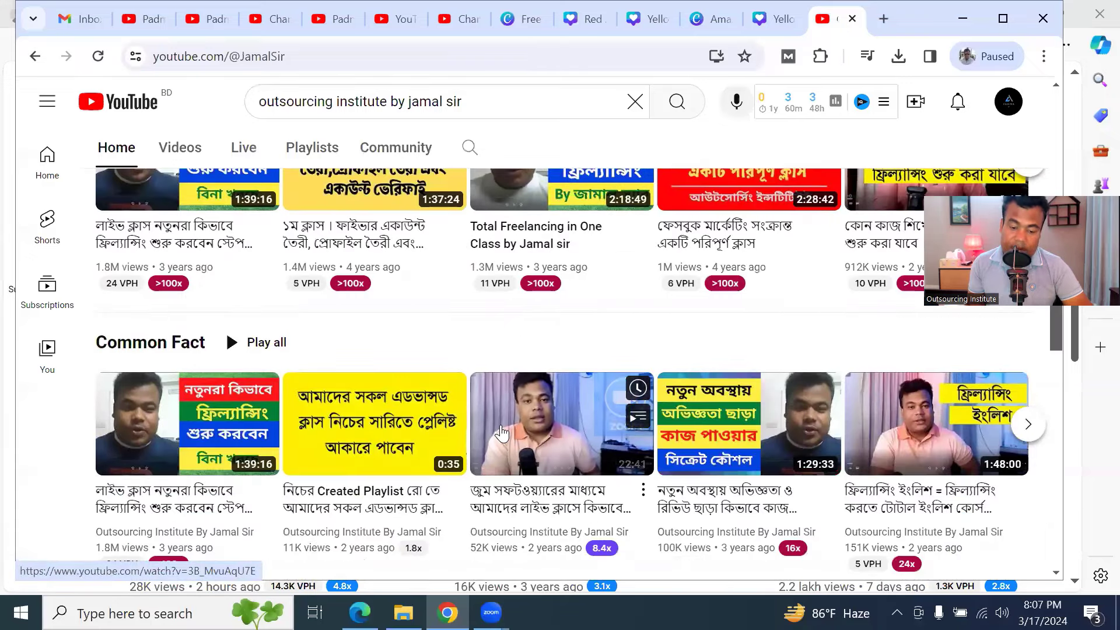
{"action": "scroll", "coordinate": [501, 432], "scroll_direction": "down", "scroll_amount": 6}
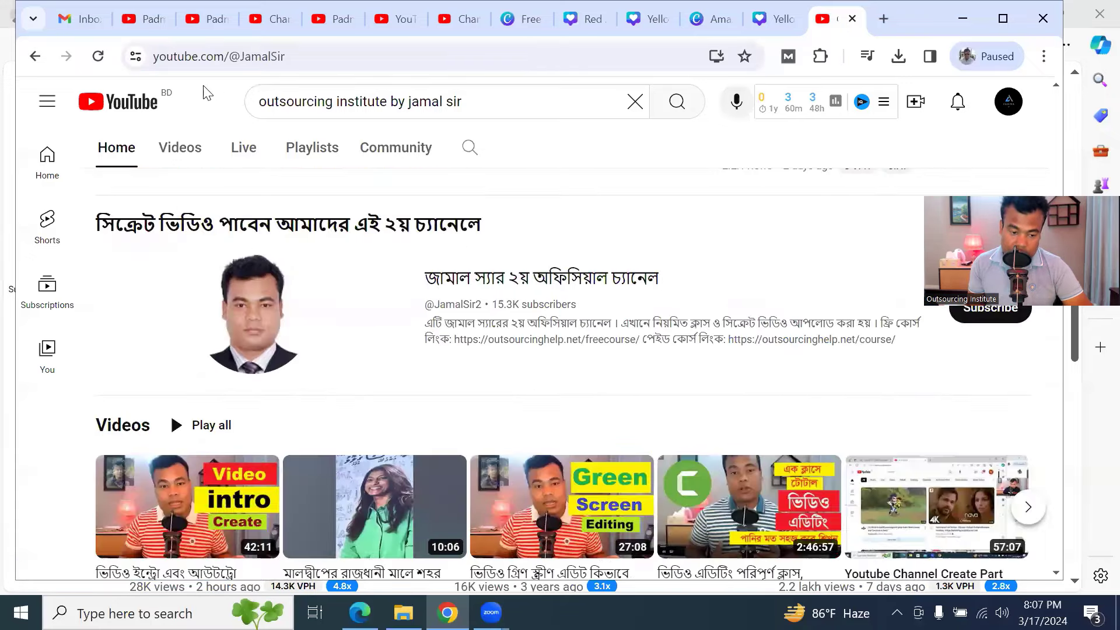
{"action": "left_click", "coordinate": [149, 20]}
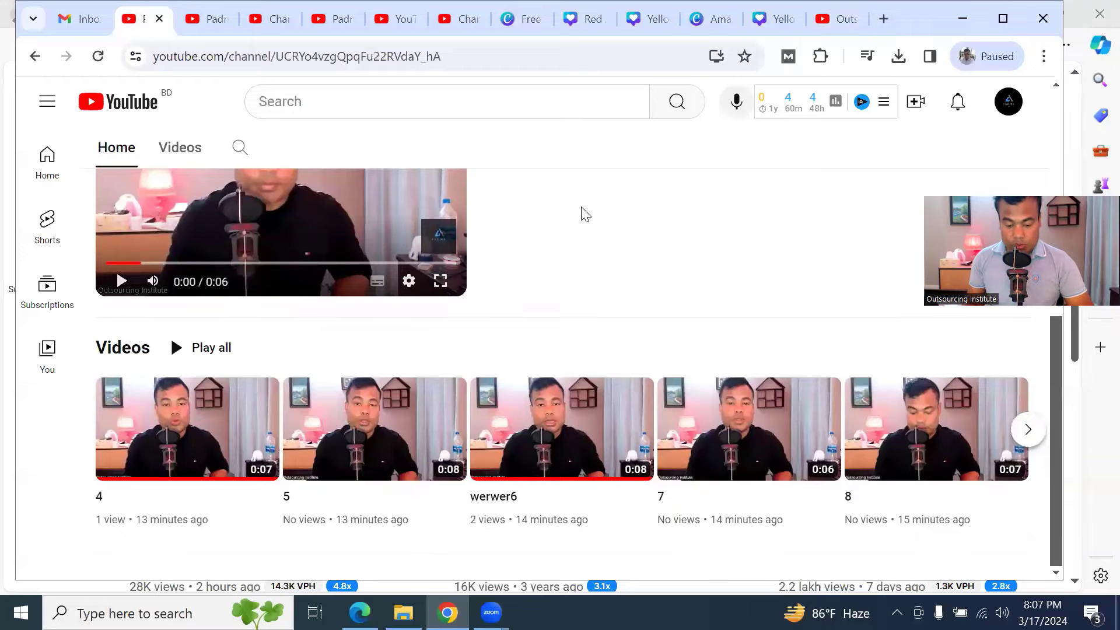
{"action": "scroll", "coordinate": [565, 204], "scroll_direction": "up", "scroll_amount": 6}
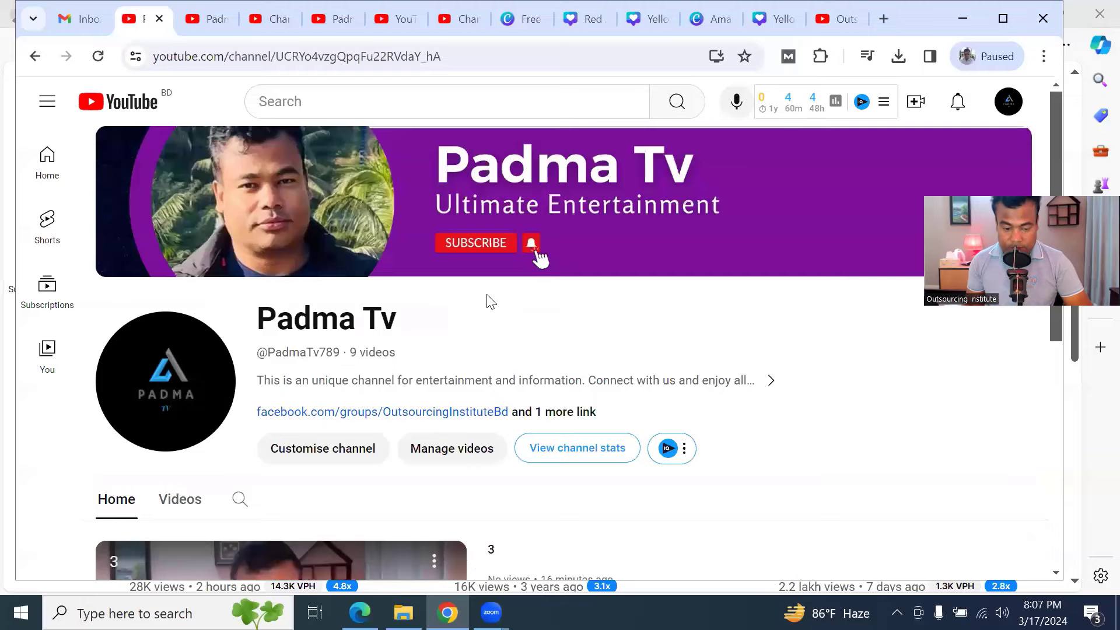
- Open Padma Tv's uploaded videos in Studio via Manage videos
{"action": "left_click", "coordinate": [211, 15]}
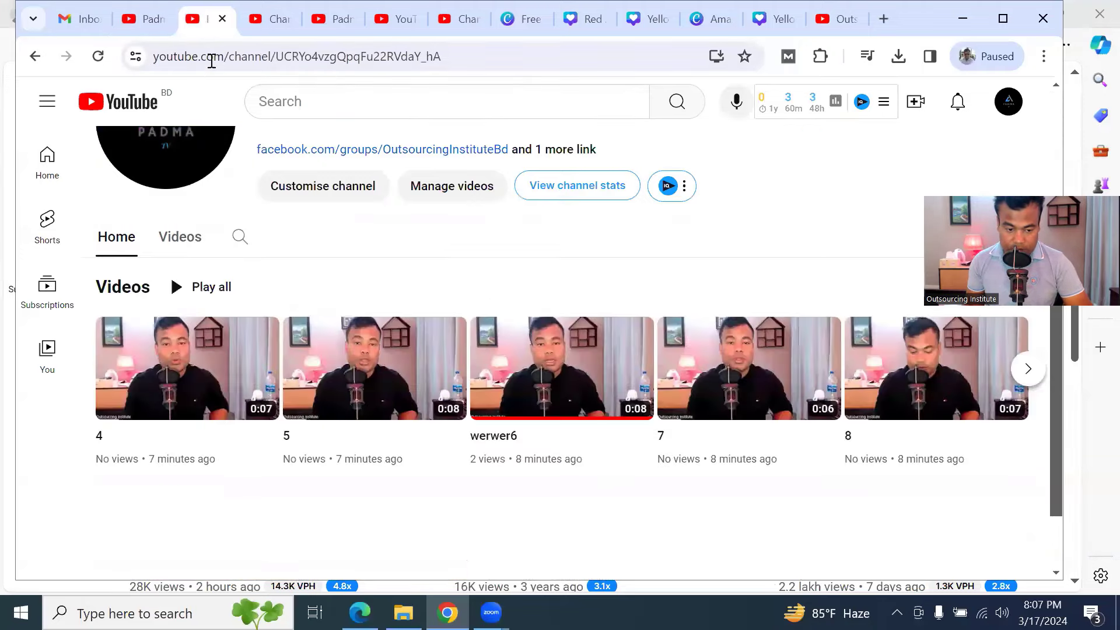
{"action": "left_click", "coordinate": [147, 20]}
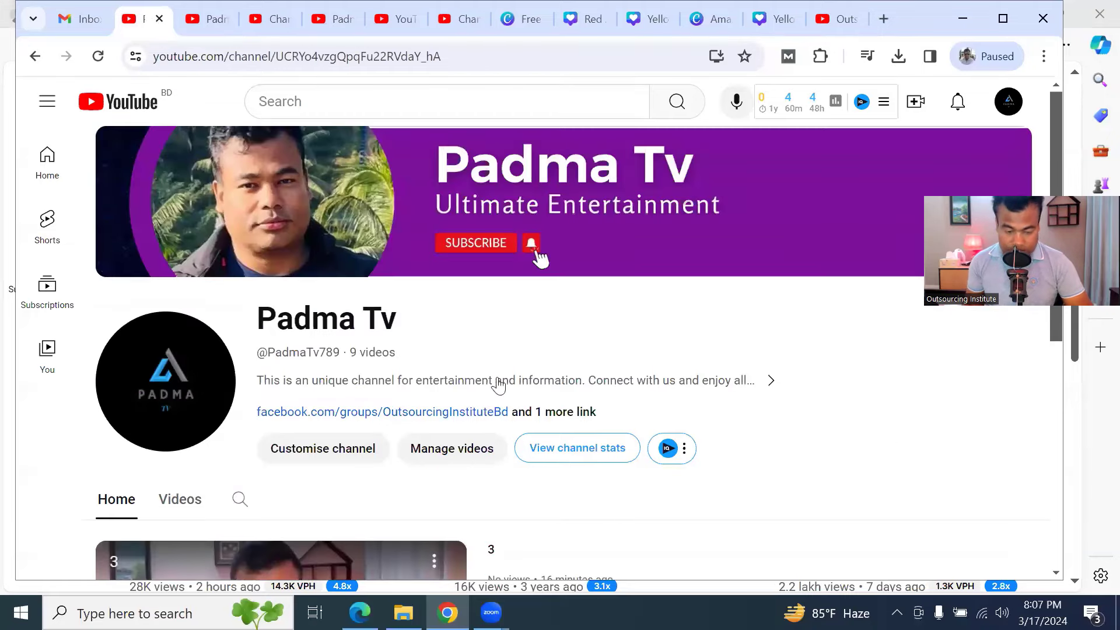
{"action": "left_click", "coordinate": [204, 16]}
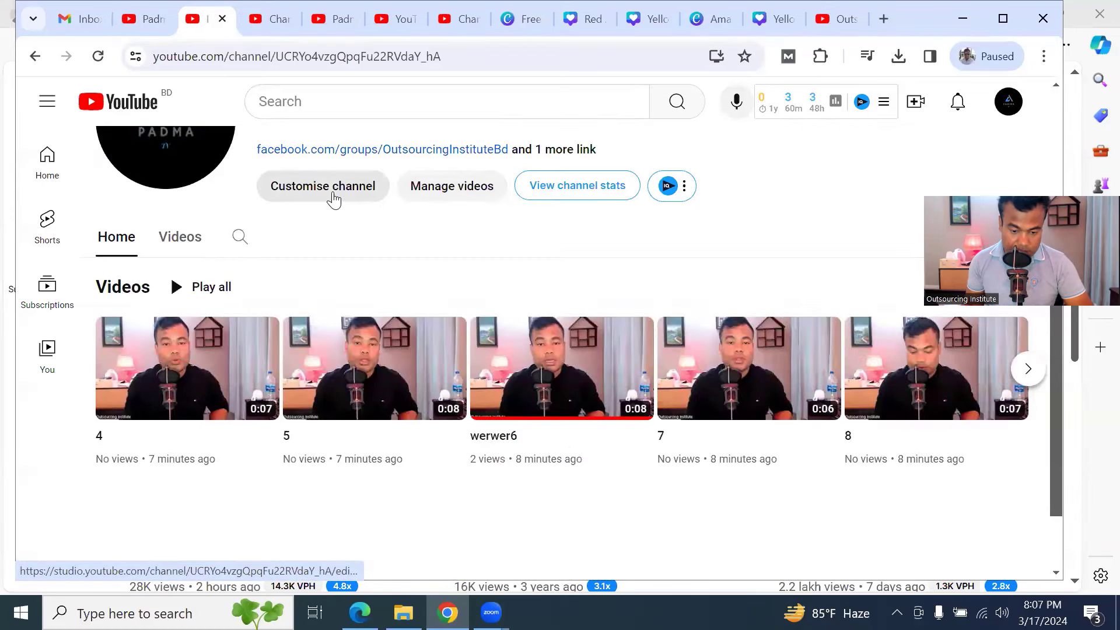
{"action": "left_click", "coordinate": [439, 199]}
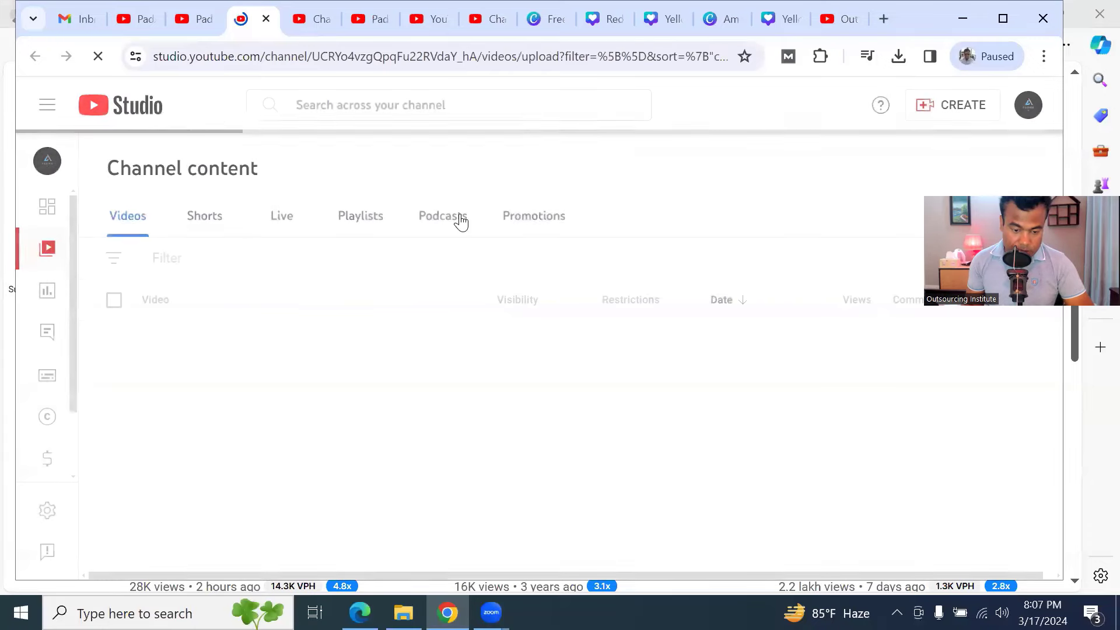
- Return to the Padma Tv channel tab and go to the YouTube home feed
{"action": "left_click", "coordinate": [196, 20]}
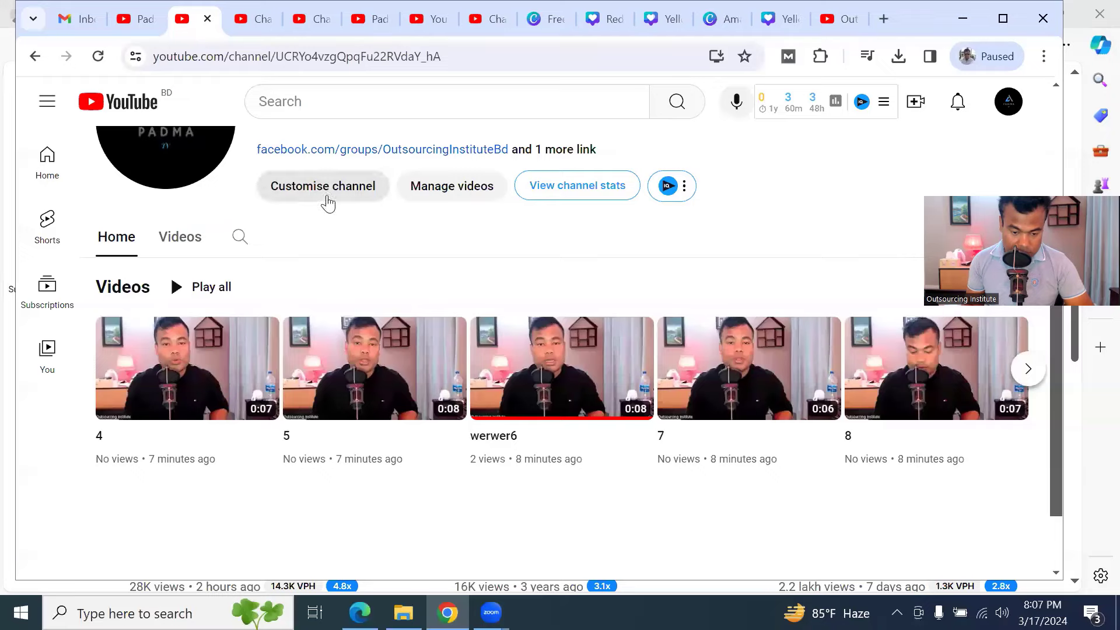
{"action": "scroll", "coordinate": [419, 339], "scroll_direction": "down", "scroll_amount": 1}
{"action": "scroll", "coordinate": [418, 356], "scroll_direction": "up", "scroll_amount": 4}
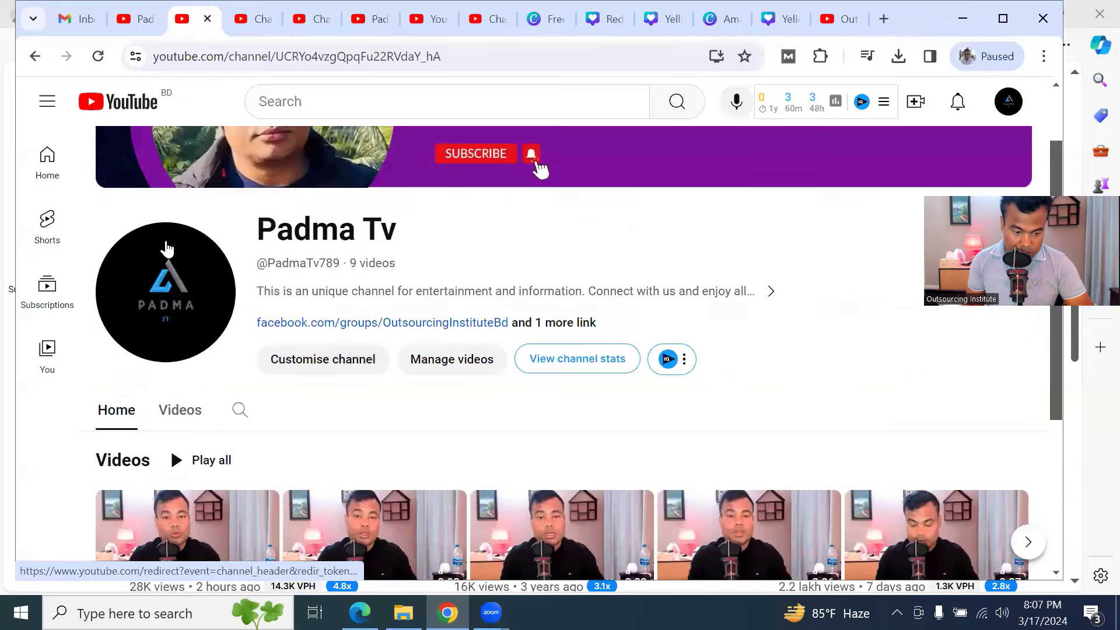
{"action": "left_click", "coordinate": [47, 164]}
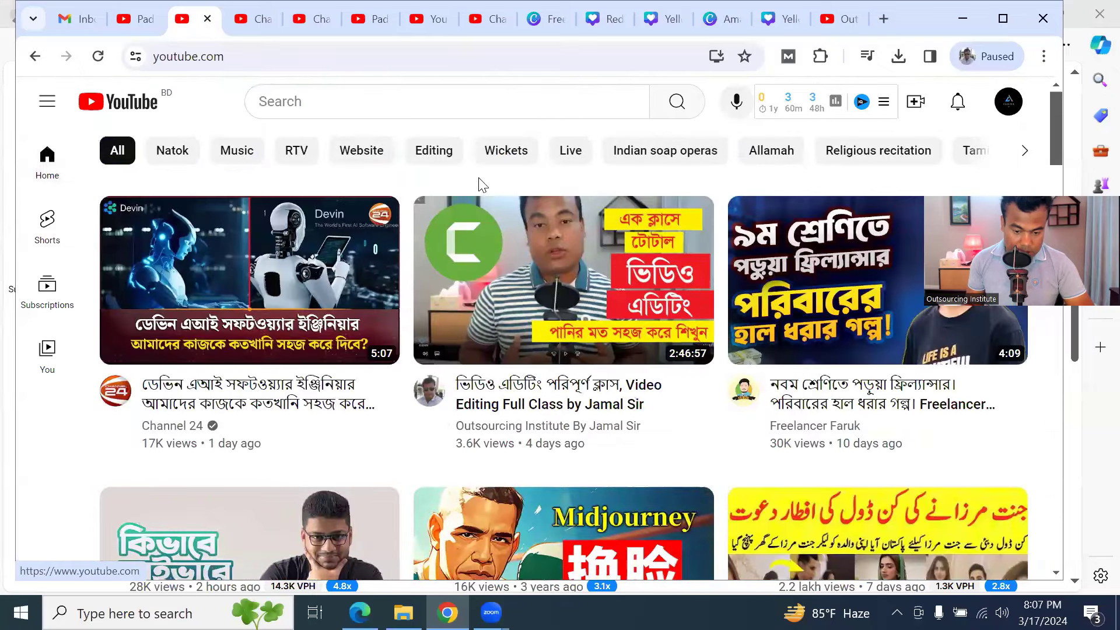
{"action": "scroll", "coordinate": [585, 419], "scroll_direction": "down", "scroll_amount": 8}
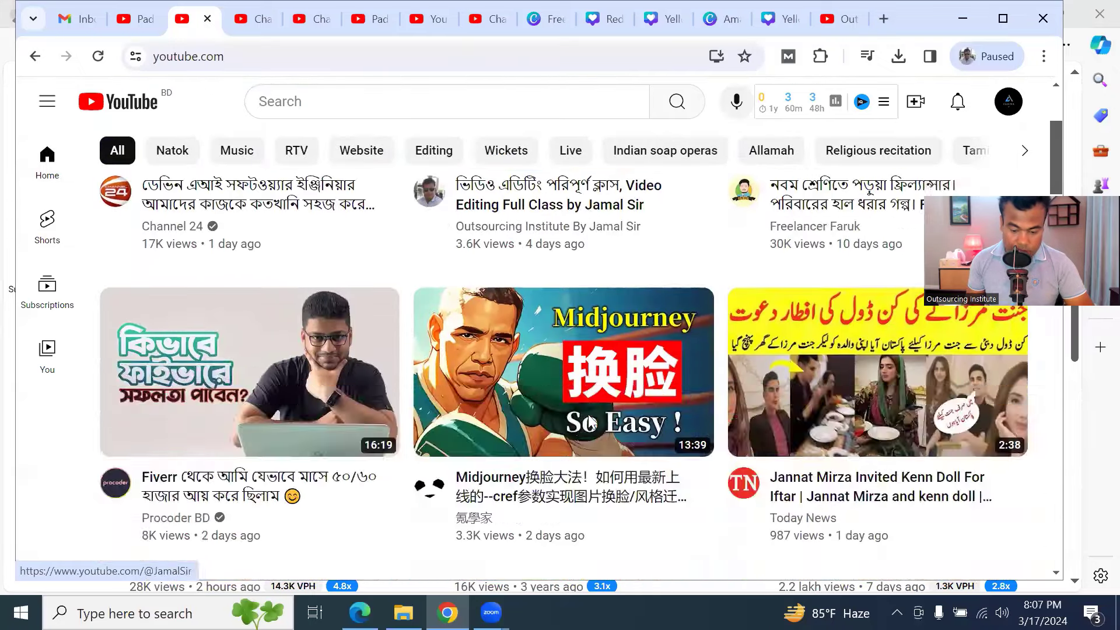
{"action": "scroll", "coordinate": [586, 419], "scroll_direction": "down", "scroll_amount": 7}
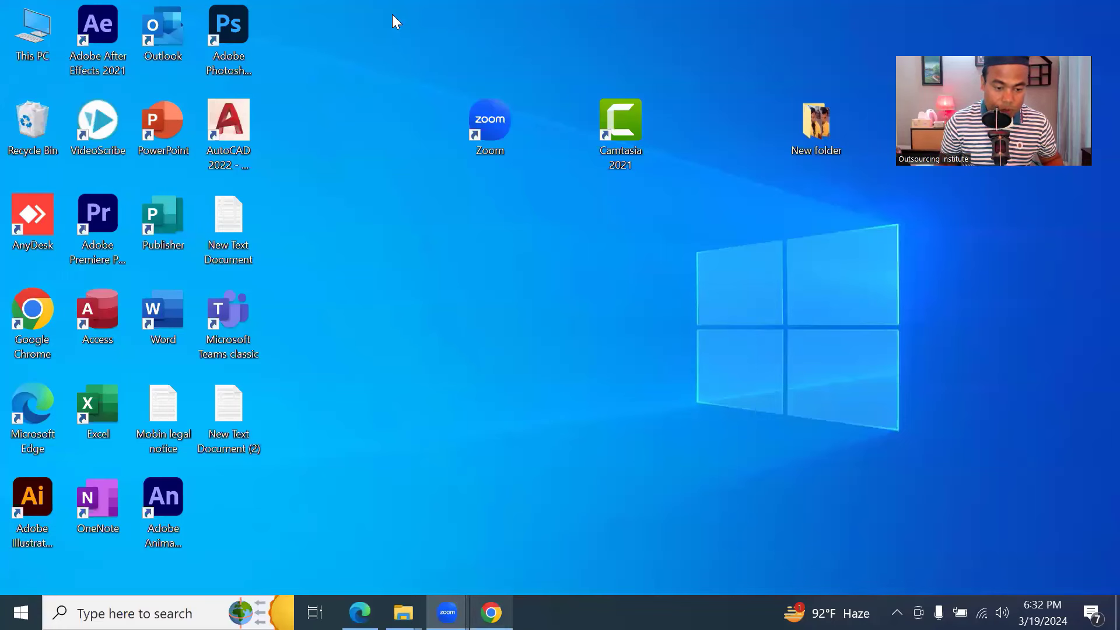
- Close the extra tab and load youtube.com in a new tab
{"action": "key", "text": "alt+Tab"}
{"action": "left_click", "coordinate": [432, 18]}
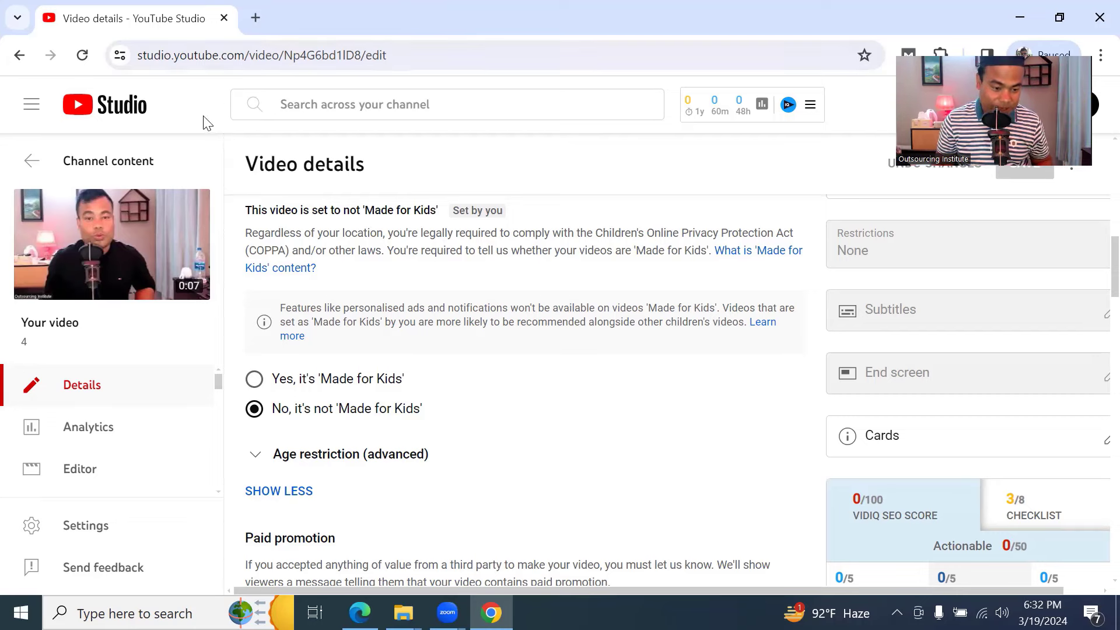
{"action": "left_click", "coordinate": [255, 18]}
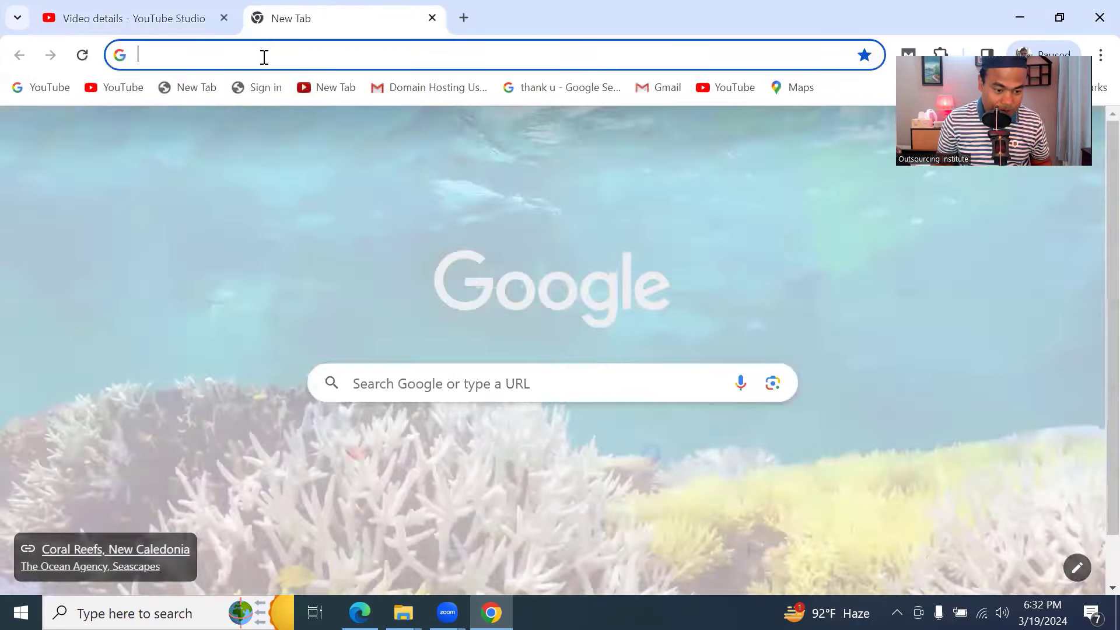
{"action": "type", "text": "youtube.com"}
{"action": "key", "text": "Return"}
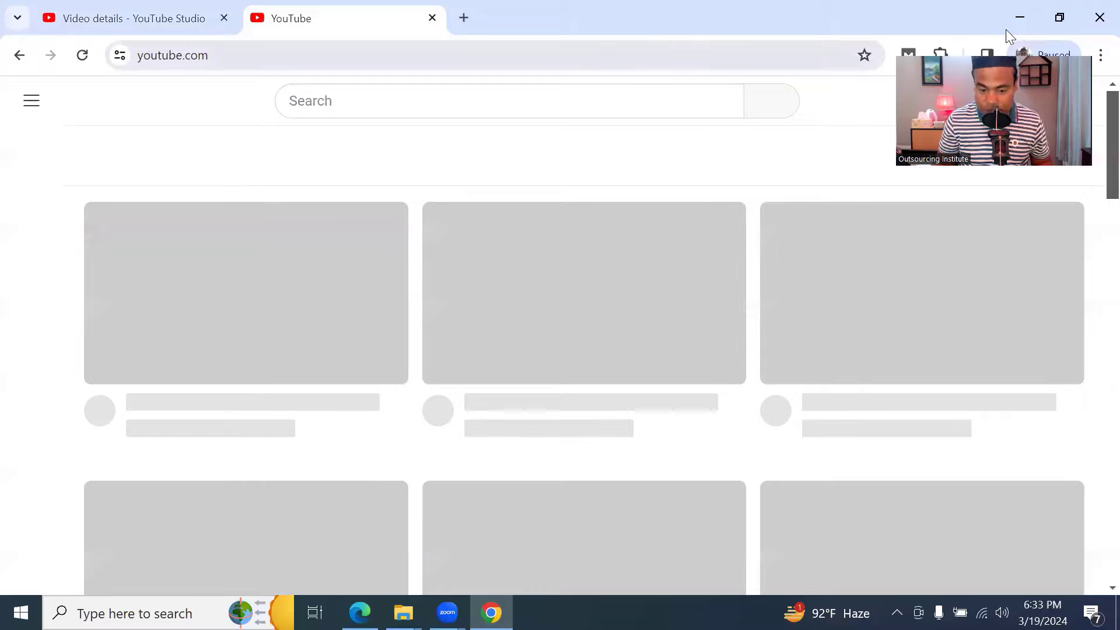
- Open the Padma Tv channel from YouTube and pause its featured video
{"action": "left_click", "coordinate": [896, 175]}
{"action": "scroll", "coordinate": [614, 363], "scroll_direction": "down", "scroll_amount": 5}
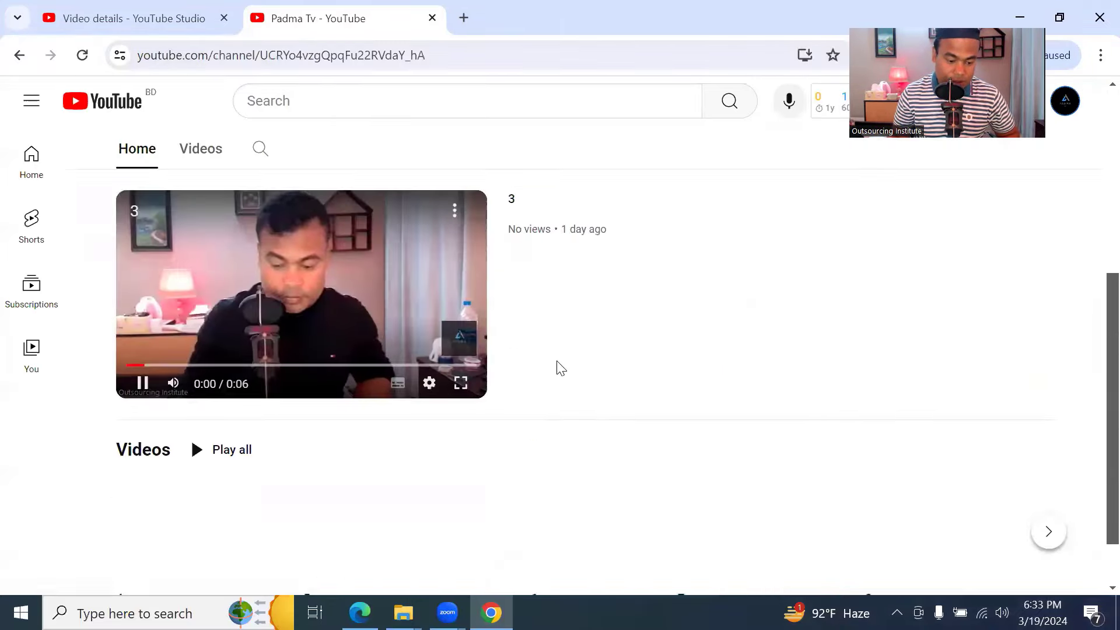
{"action": "left_click", "coordinate": [324, 257]}
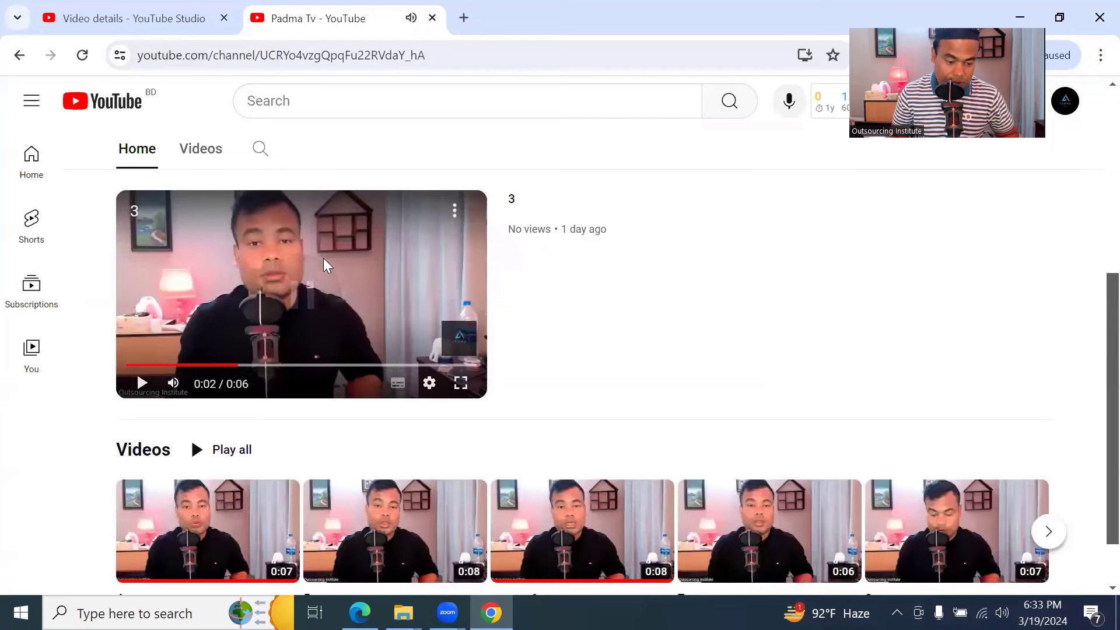
{"action": "scroll", "coordinate": [362, 366], "scroll_direction": "down", "scroll_amount": 1}
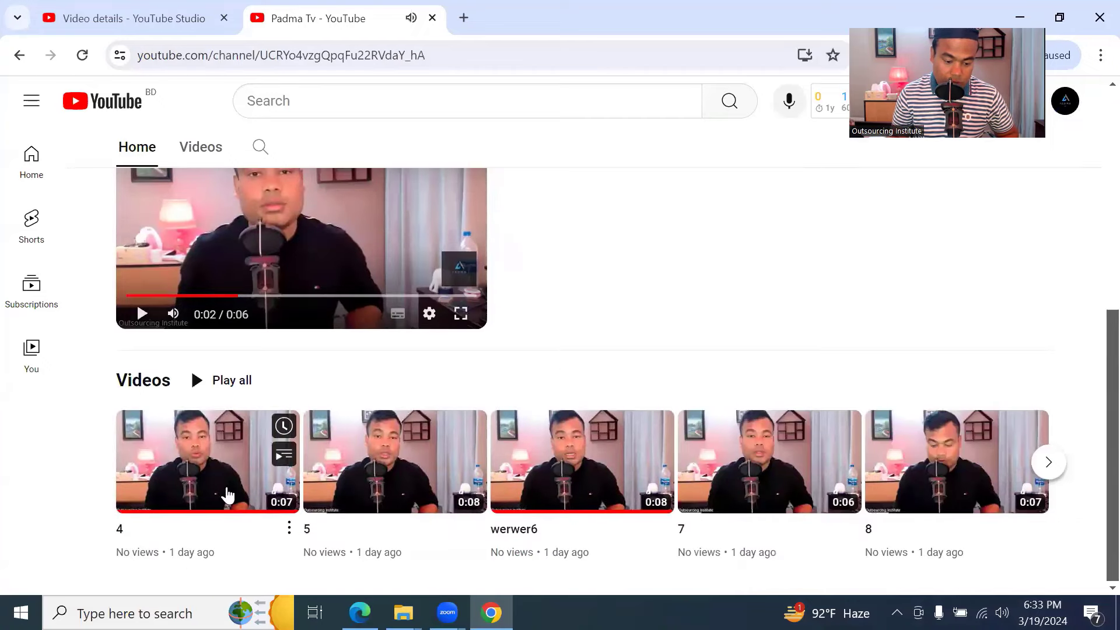
- Show the Videos tab, scroll through the nine uploads, and restore the window
{"action": "left_click", "coordinate": [201, 147]}
{"action": "scroll", "coordinate": [443, 361], "scroll_direction": "down", "scroll_amount": 8}
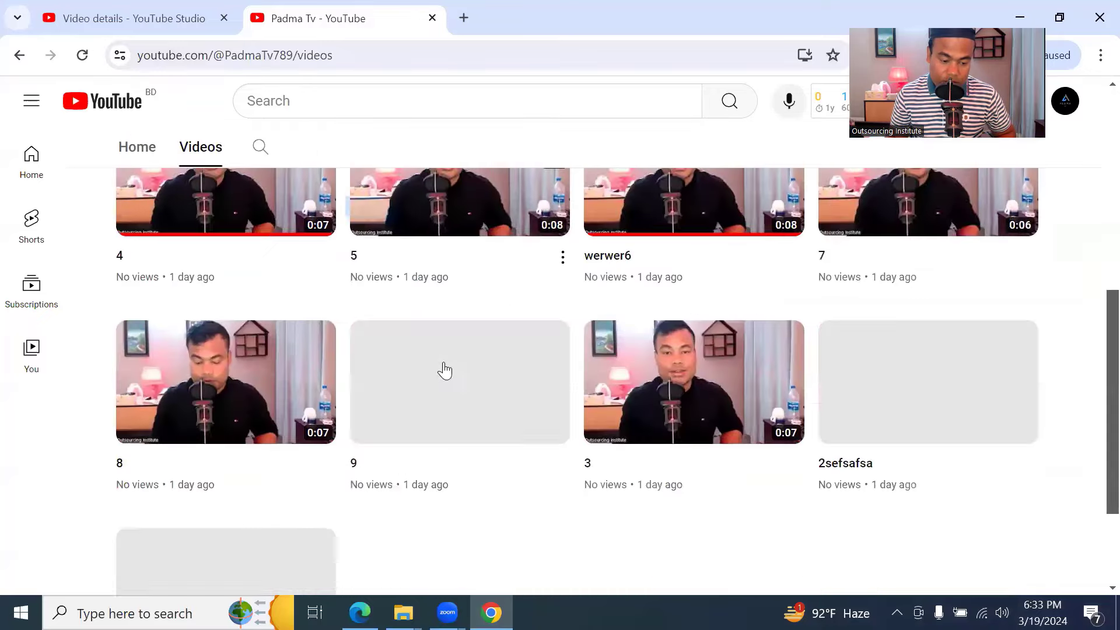
{"action": "scroll", "coordinate": [443, 370], "scroll_direction": "up", "scroll_amount": 3}
{"action": "scroll", "coordinate": [420, 367], "scroll_direction": "down", "scroll_amount": 3}
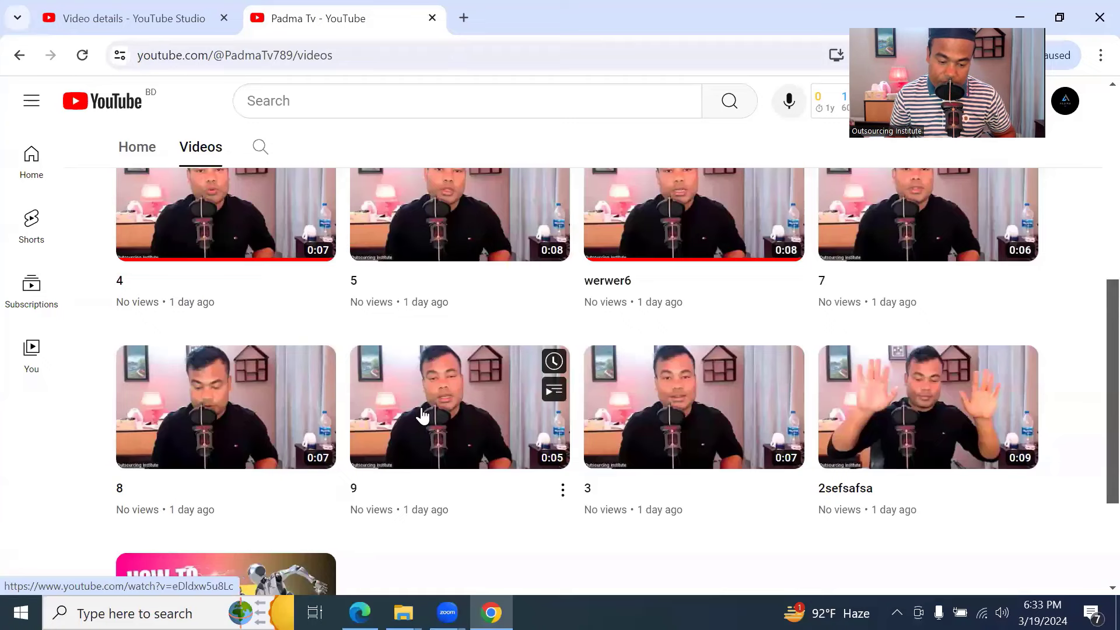
{"action": "scroll", "coordinate": [700, 303], "scroll_direction": "down", "scroll_amount": 3}
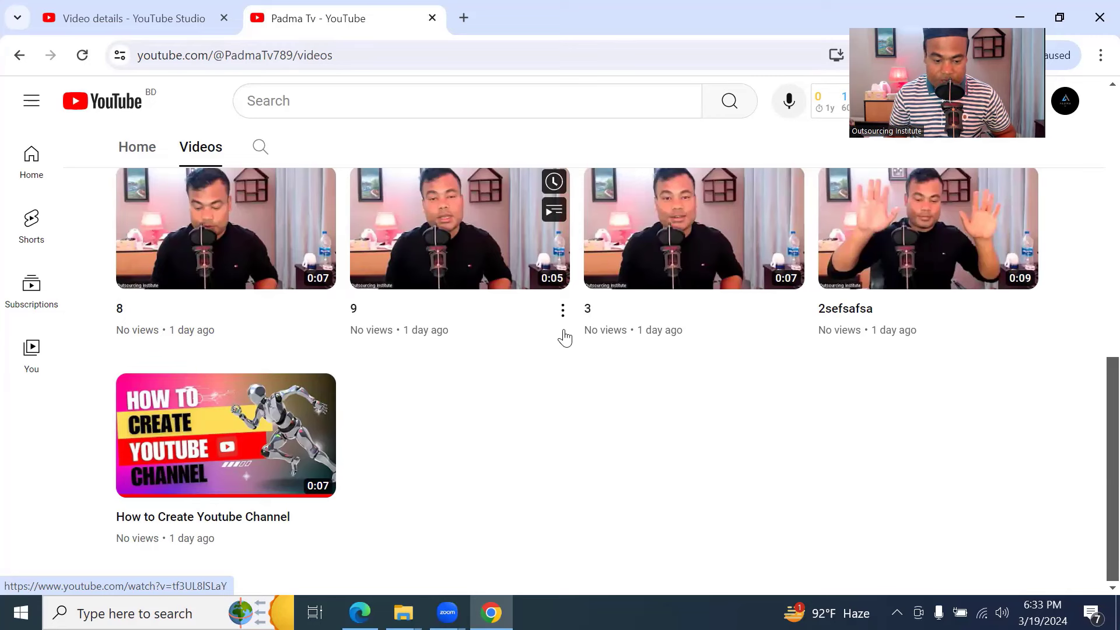
{"action": "scroll", "coordinate": [567, 343], "scroll_direction": "up", "scroll_amount": 4}
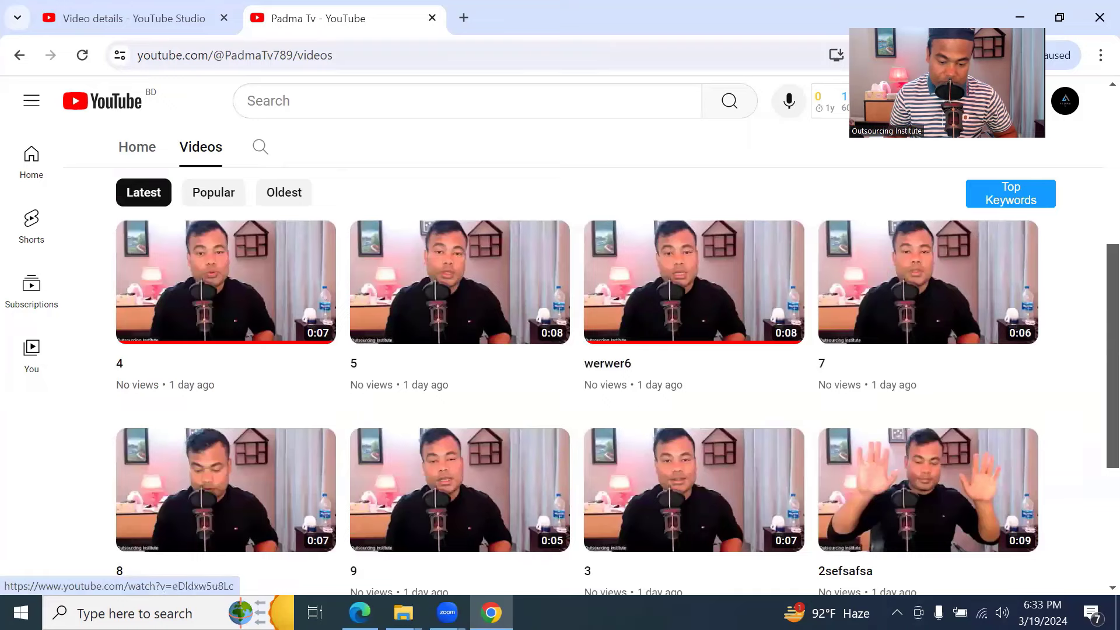
{"action": "scroll", "coordinate": [700, 350], "scroll_direction": "down", "scroll_amount": 3}
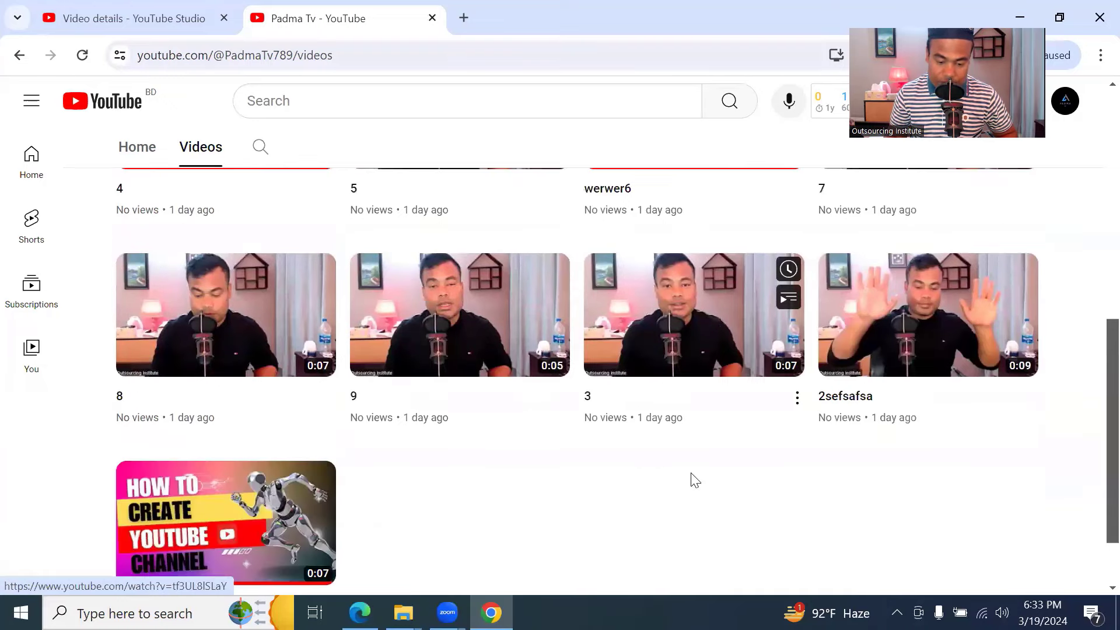
{"action": "scroll", "coordinate": [695, 481], "scroll_direction": "up", "scroll_amount": 4}
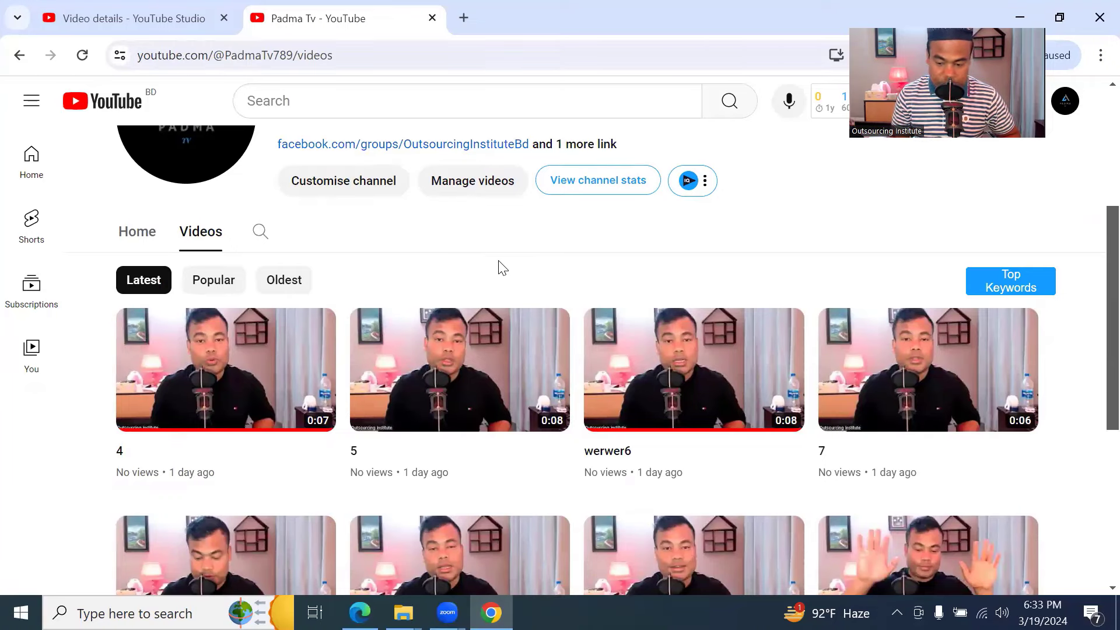
{"action": "scroll", "coordinate": [503, 269], "scroll_direction": "up", "scroll_amount": 3}
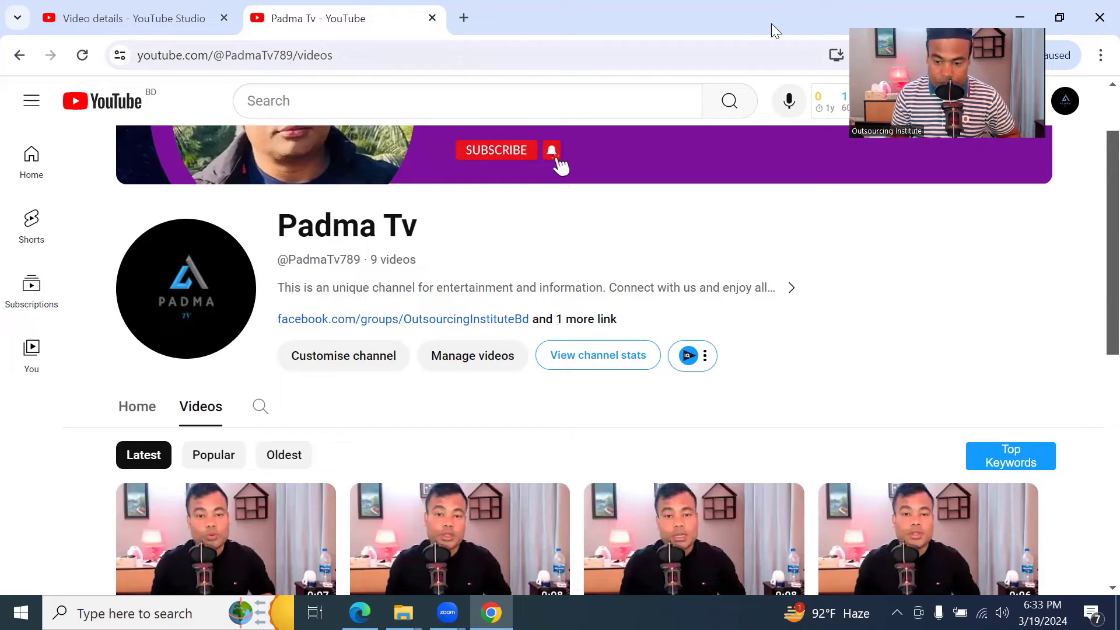
{"action": "double_click", "coordinate": [739, 21]}
- Go from the account menu to YouTube Studio's Content > Playlists view, which is still empty
{"action": "left_click", "coordinate": [860, 102]}
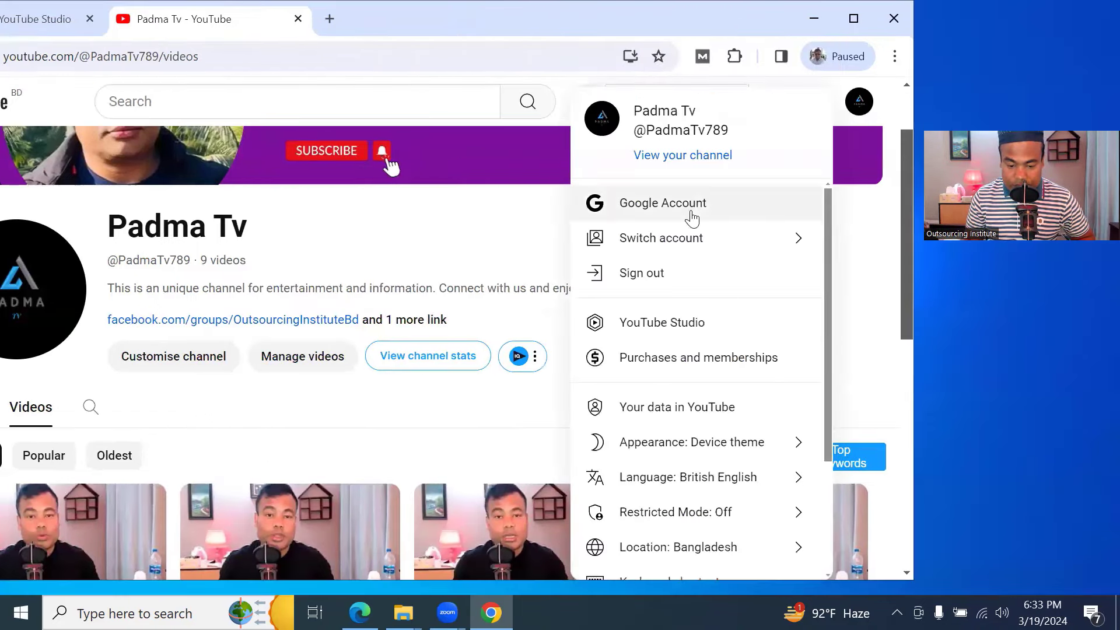
{"action": "left_click", "coordinate": [699, 330]}
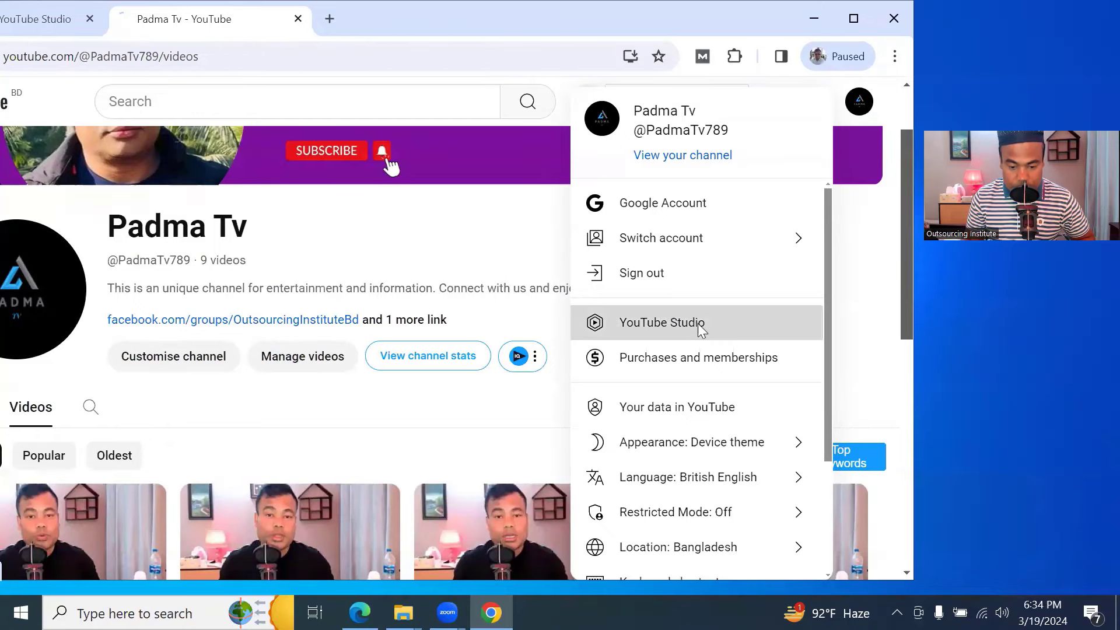
{"action": "left_click", "coordinate": [853, 18]}
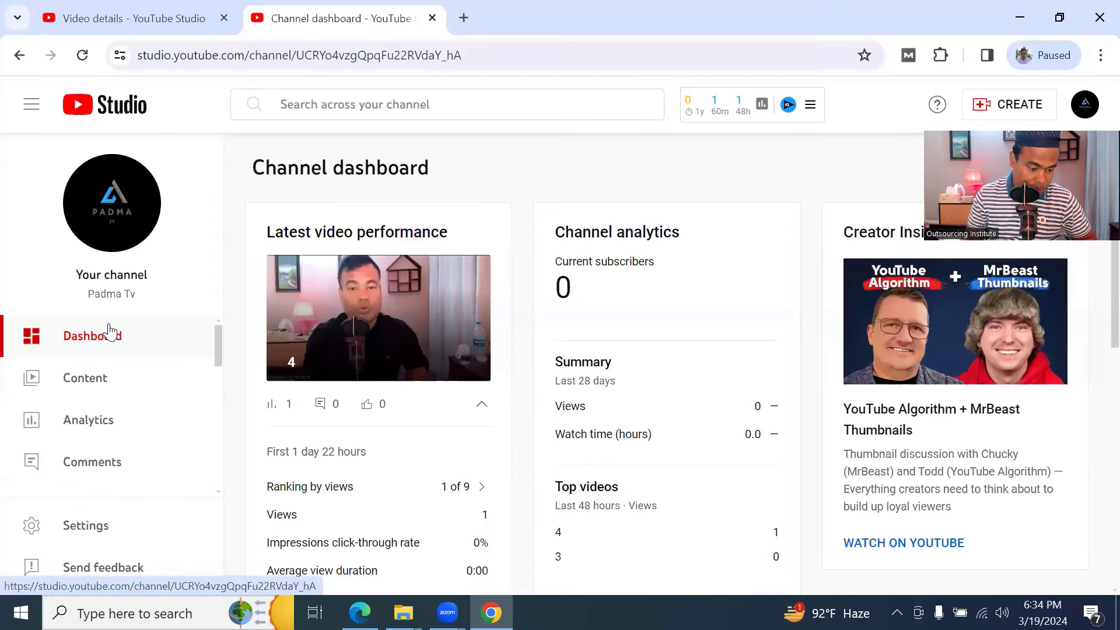
{"action": "left_click", "coordinate": [93, 385]}
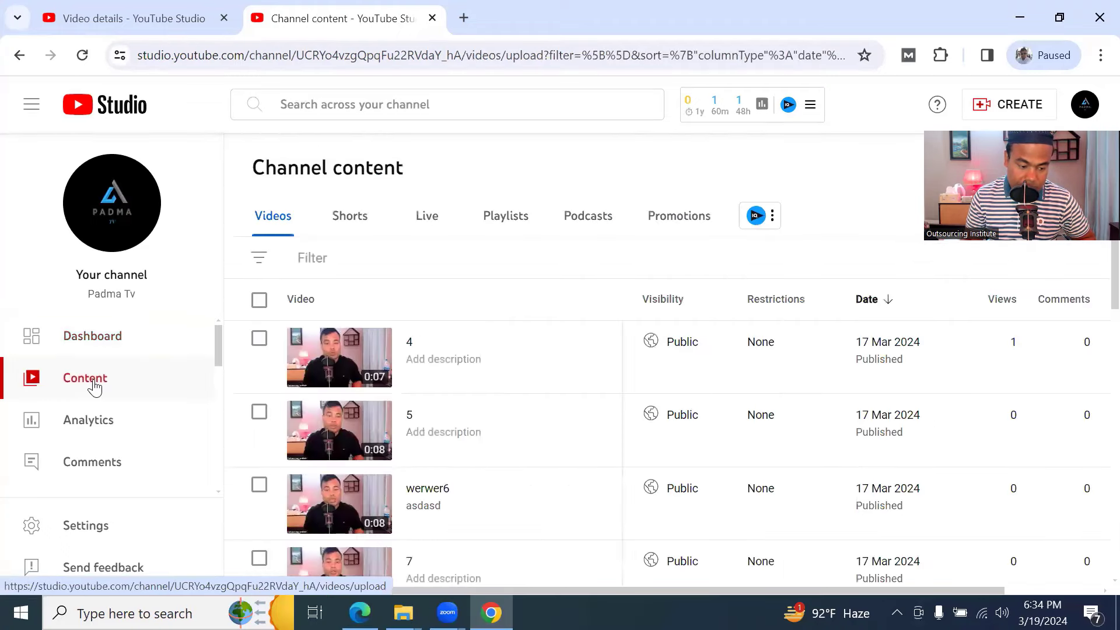
{"action": "left_click", "coordinate": [511, 229]}
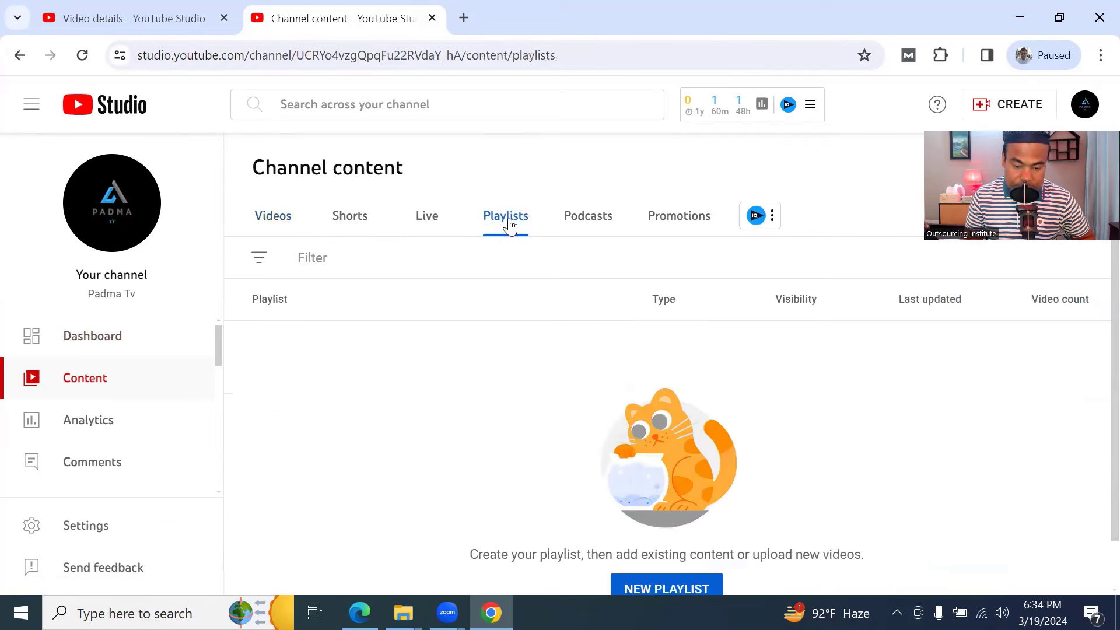
{"action": "scroll", "coordinate": [524, 290], "scroll_direction": "down", "scroll_amount": 1}
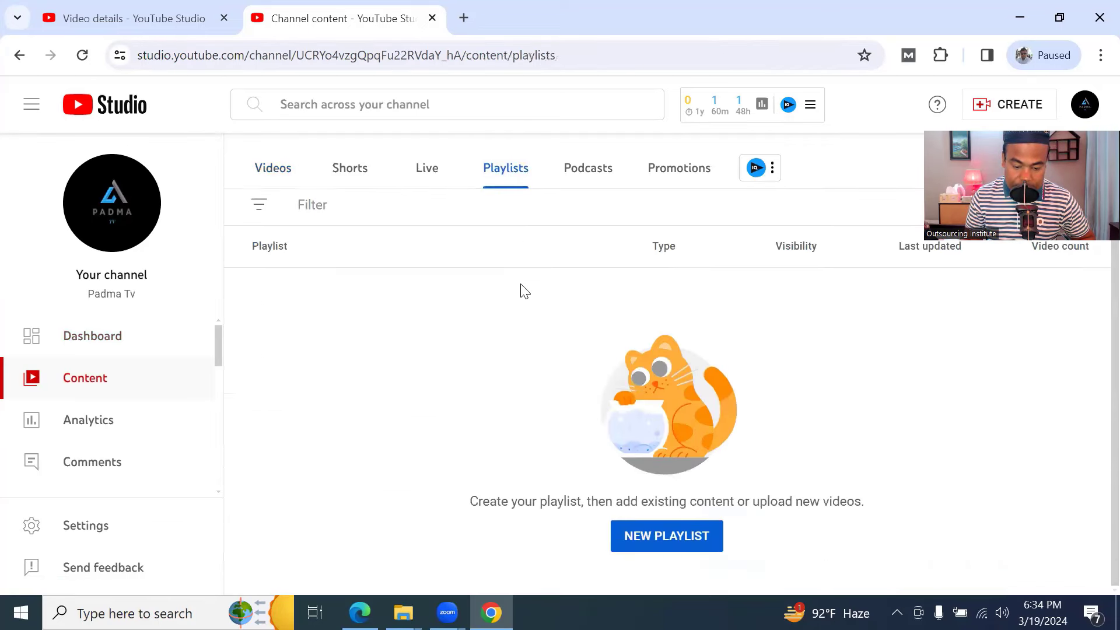
- Start a Public playlist titled 'Facebook Marketing' with a description about Facebook marketing videos
{"action": "left_click", "coordinate": [671, 538]}
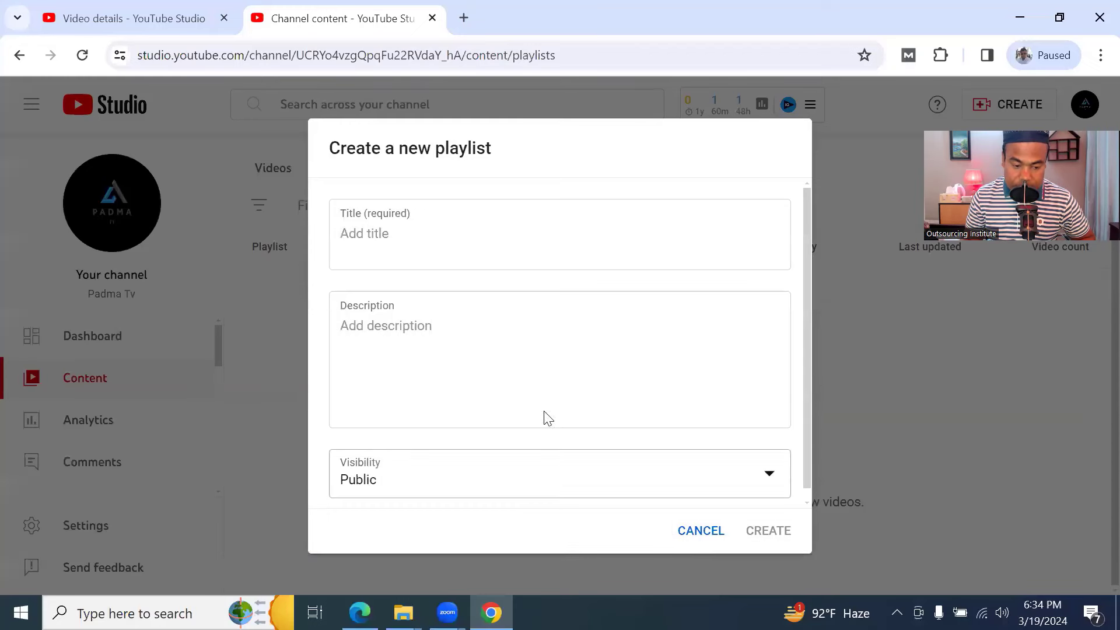
{"action": "left_click", "coordinate": [402, 234]}
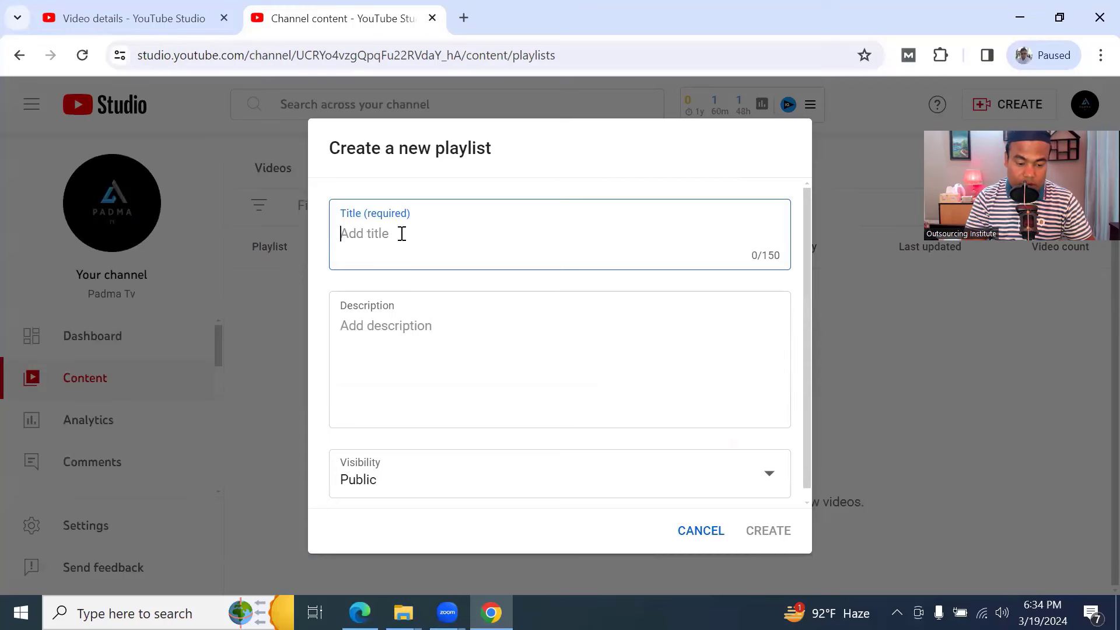
{"action": "type", "text": "Facebook Marketing"}
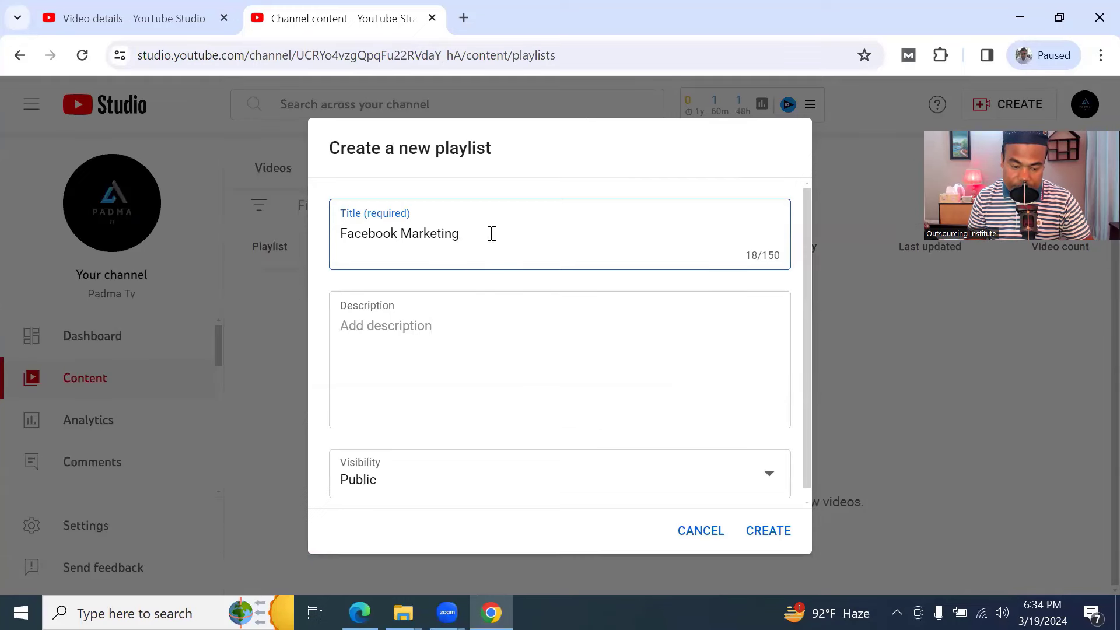
{"action": "left_click", "coordinate": [473, 326]}
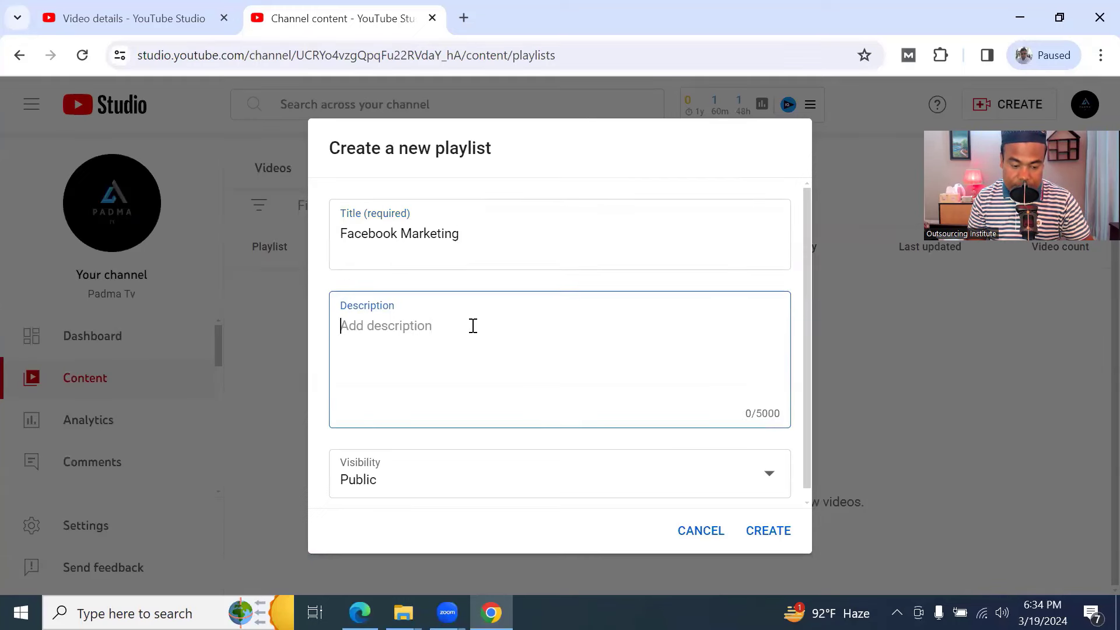
{"action": "type", "text": "asdfasdfsafd"}
{"action": "left_click_drag", "start_coordinate": [474, 326], "coordinate": [320, 349]}
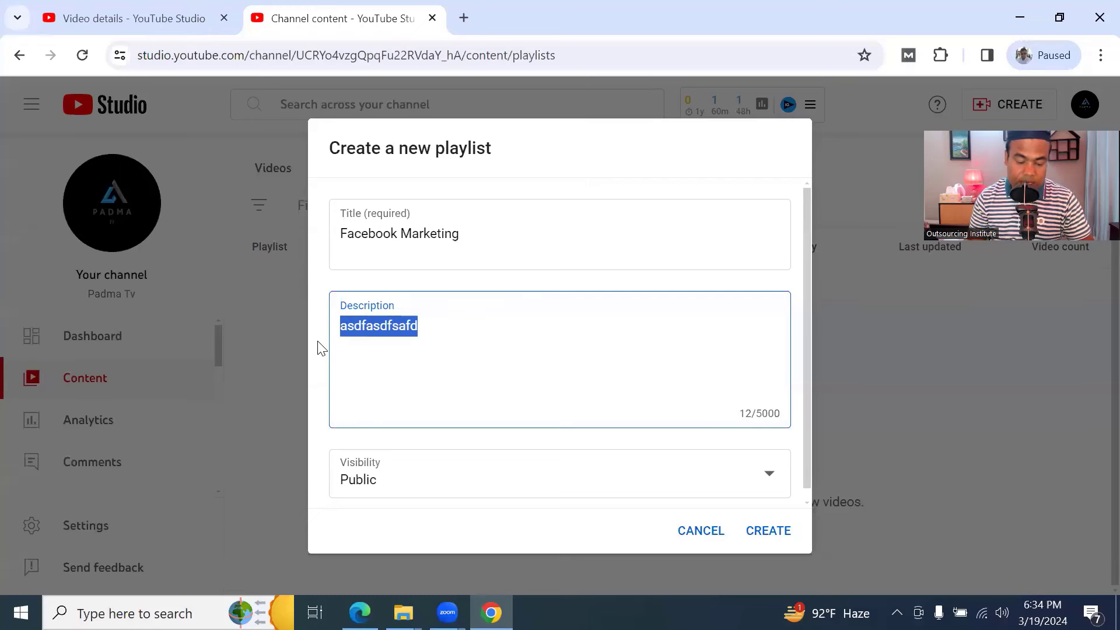
{"action": "type", "text": "in"}
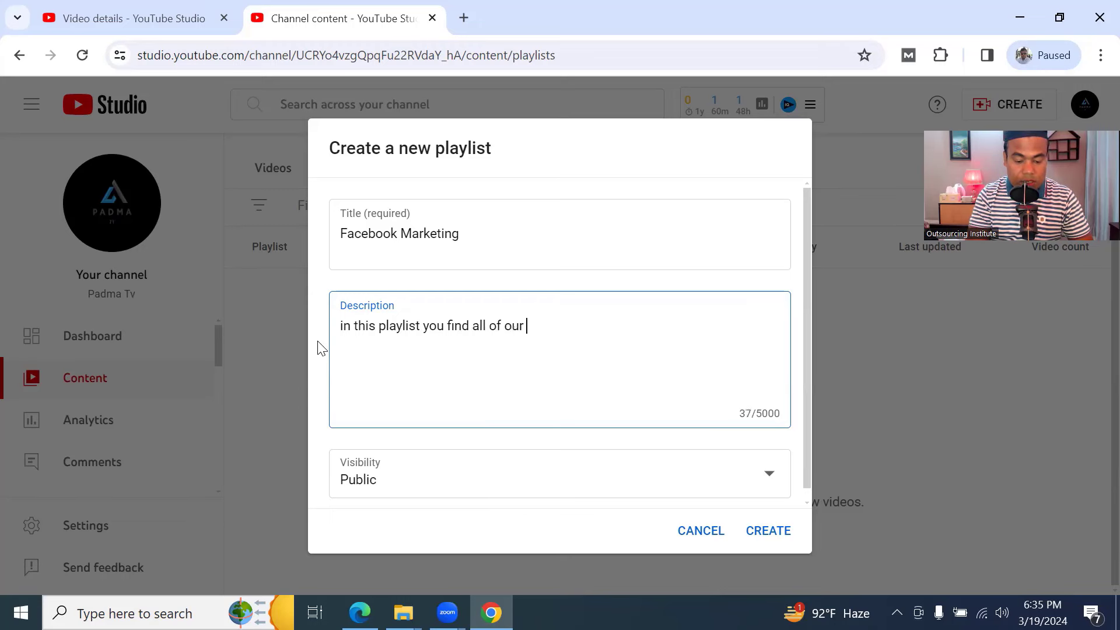
{"action": "type", "text": "ok marketing related"}
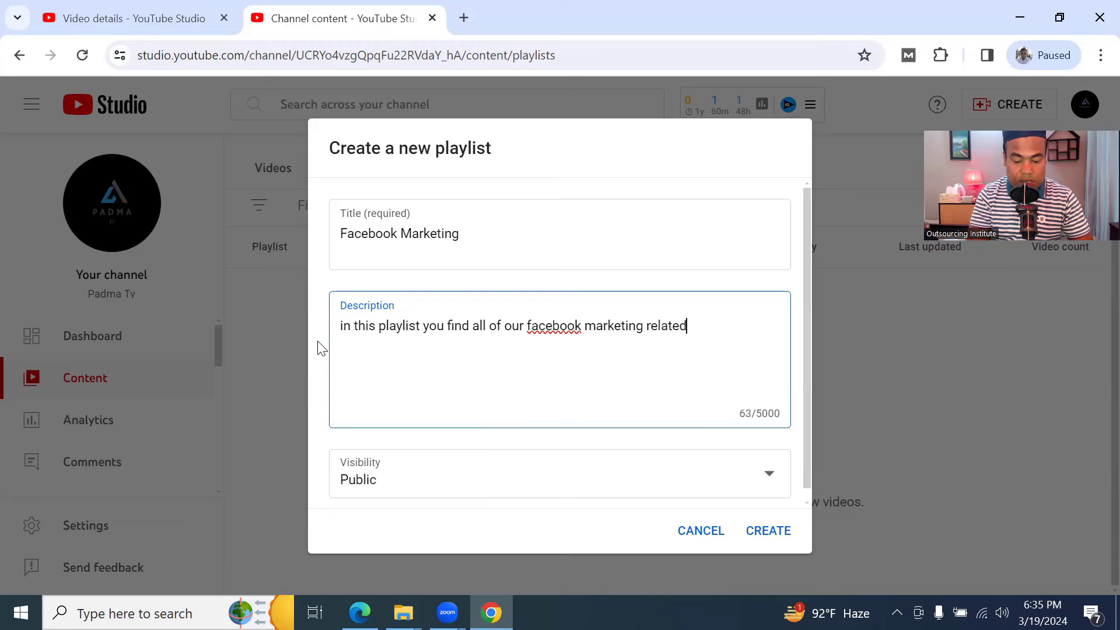
{"action": "type", "text": "videos."}
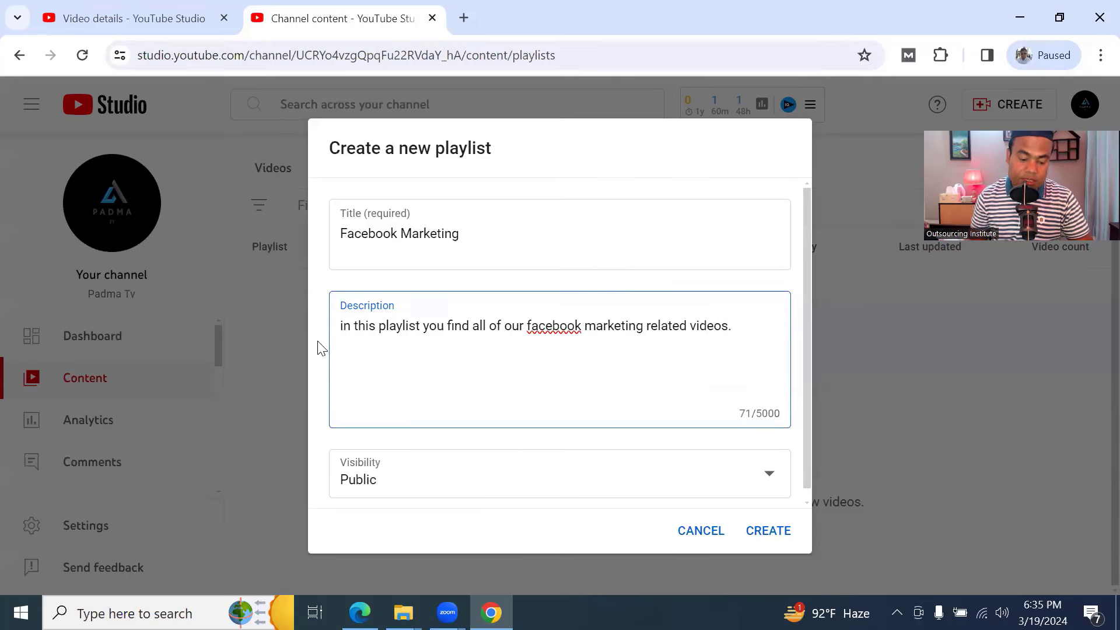
{"action": "scroll", "coordinate": [357, 483], "scroll_direction": "down", "scroll_amount": 1}
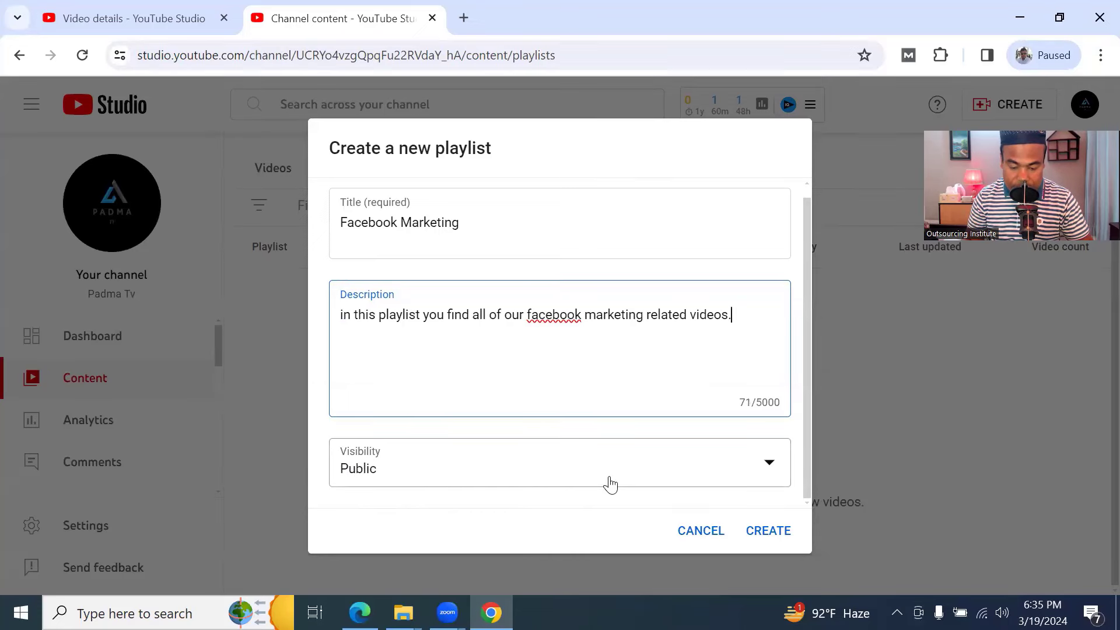
- Create the Facebook Marketing playlist and open its Playlist details page from the playlist row
{"action": "left_click", "coordinate": [772, 541]}
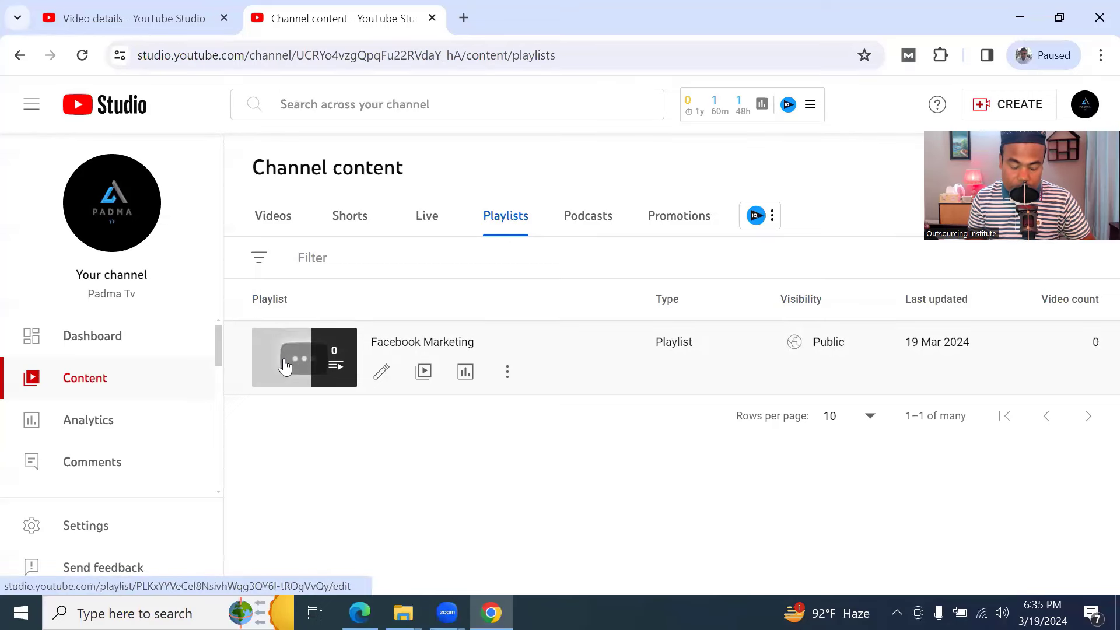
{"action": "left_click", "coordinate": [508, 378]}
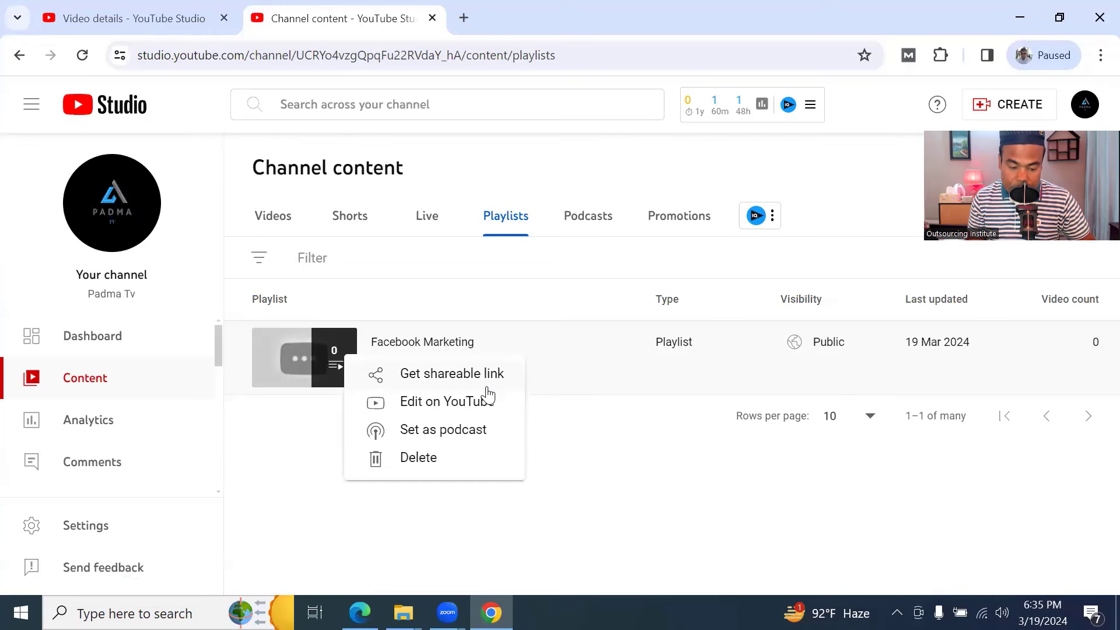
{"action": "left_click", "coordinate": [478, 290]}
{"action": "mouse_move", "coordinate": [381, 373]}
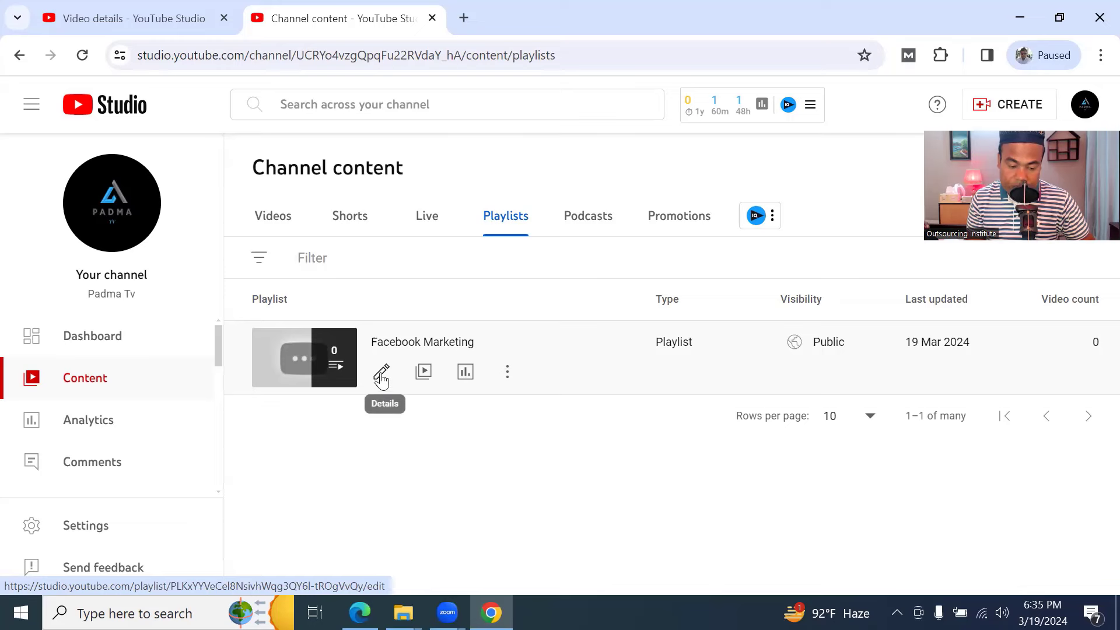
{"action": "left_click", "coordinate": [381, 376]}
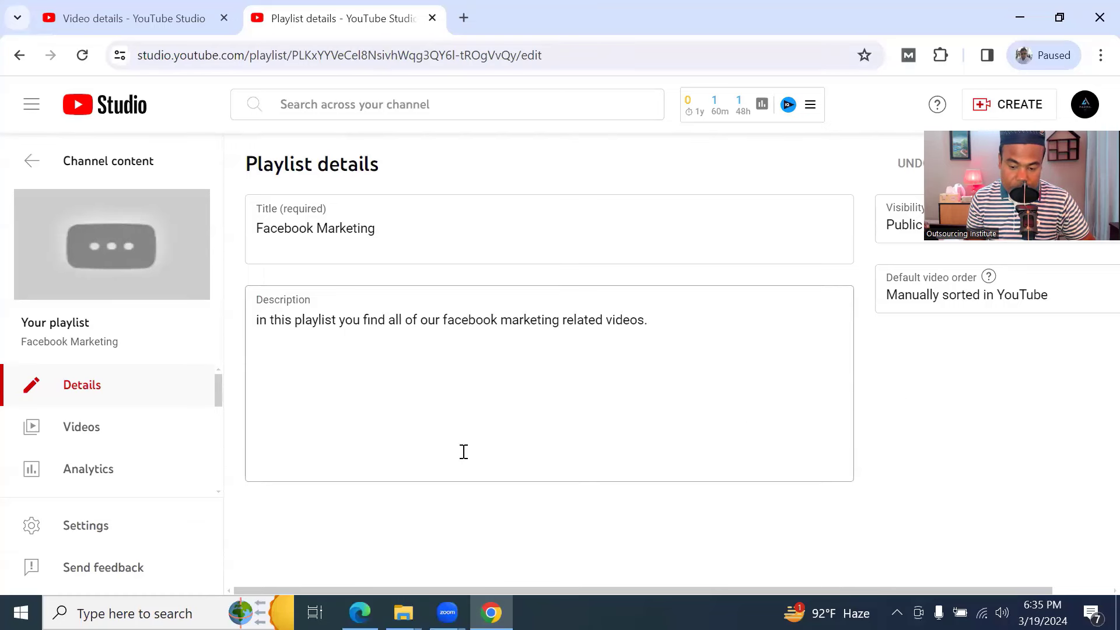
- Add the existing videos 9, 8, 7, werwer6 and 3 to the Facebook Marketing playlist
{"action": "left_click", "coordinate": [89, 435]}
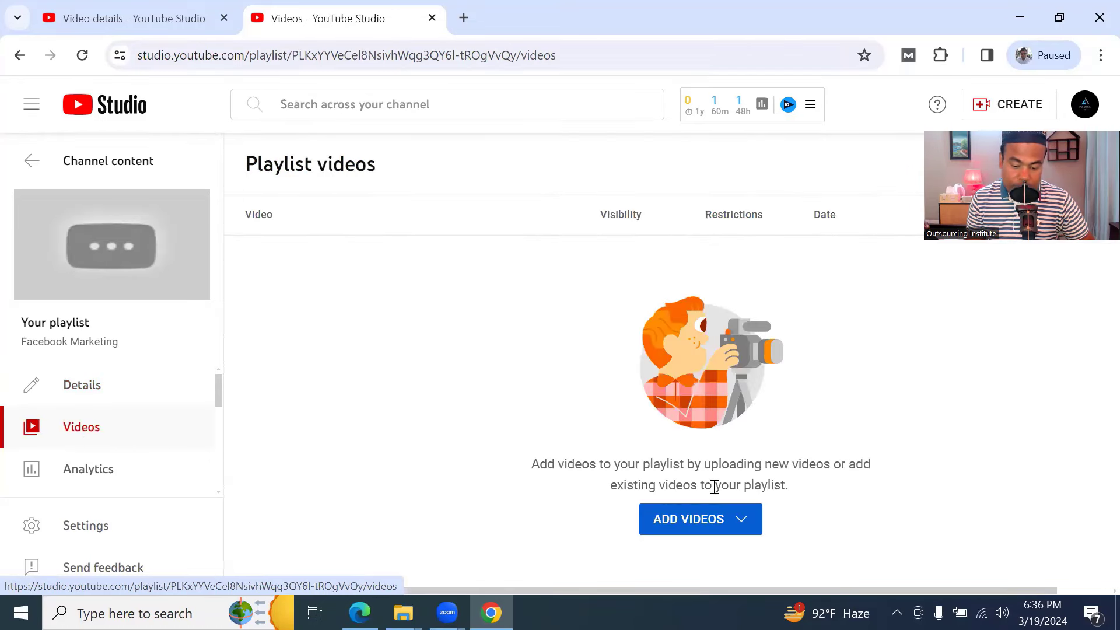
{"action": "left_click", "coordinate": [723, 528]}
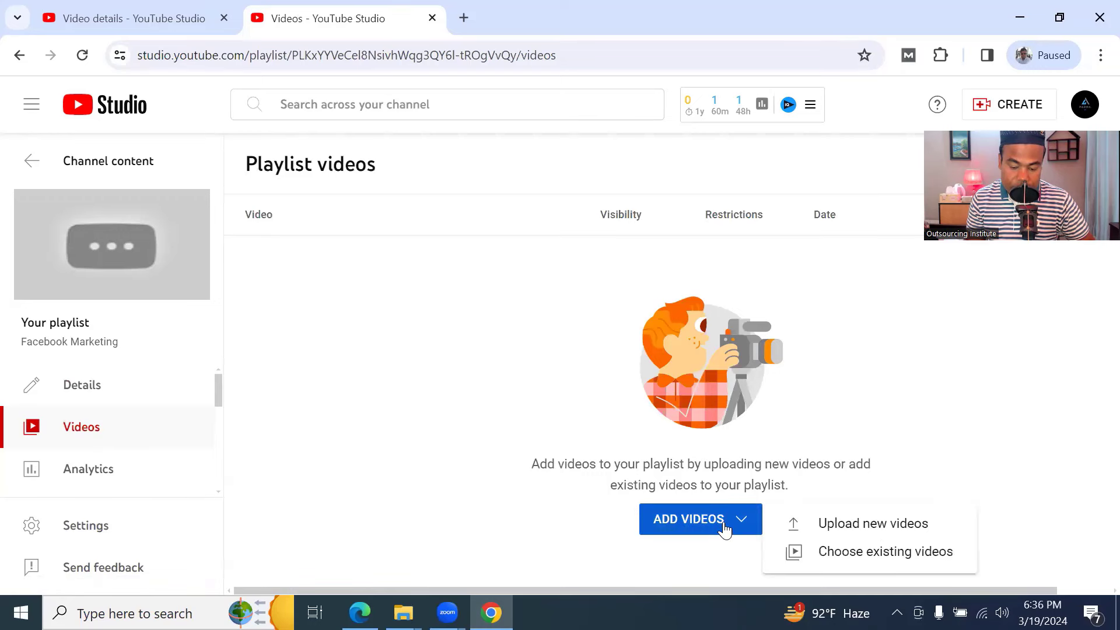
{"action": "left_click", "coordinate": [828, 558]}
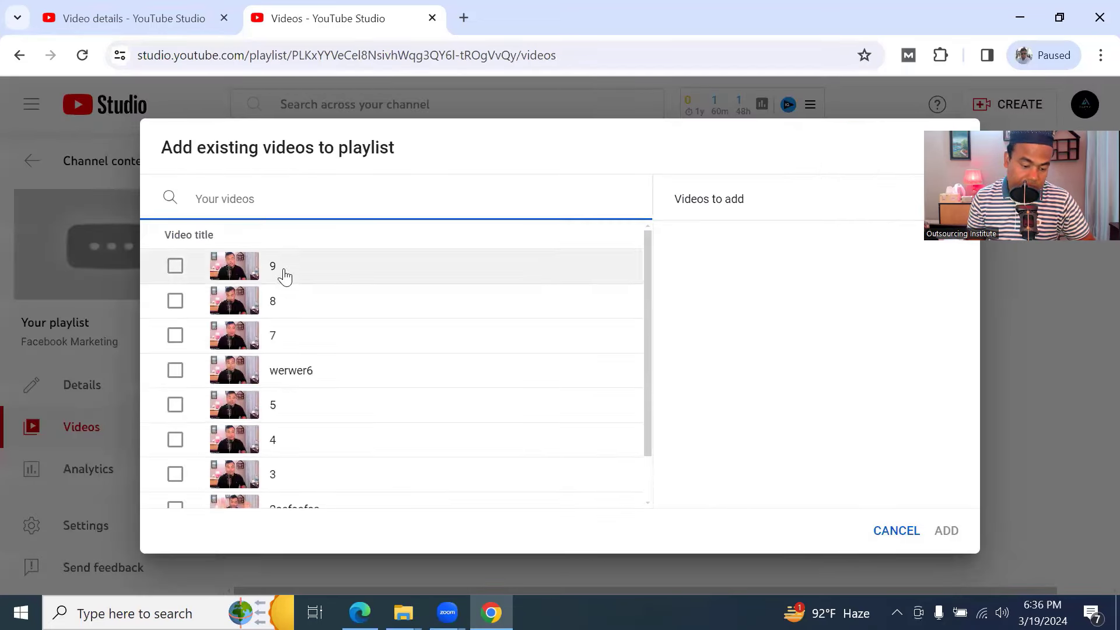
{"action": "scroll", "coordinate": [290, 370], "scroll_direction": "down", "scroll_amount": 2}
{"action": "scroll", "coordinate": [297, 399], "scroll_direction": "up", "scroll_amount": 2}
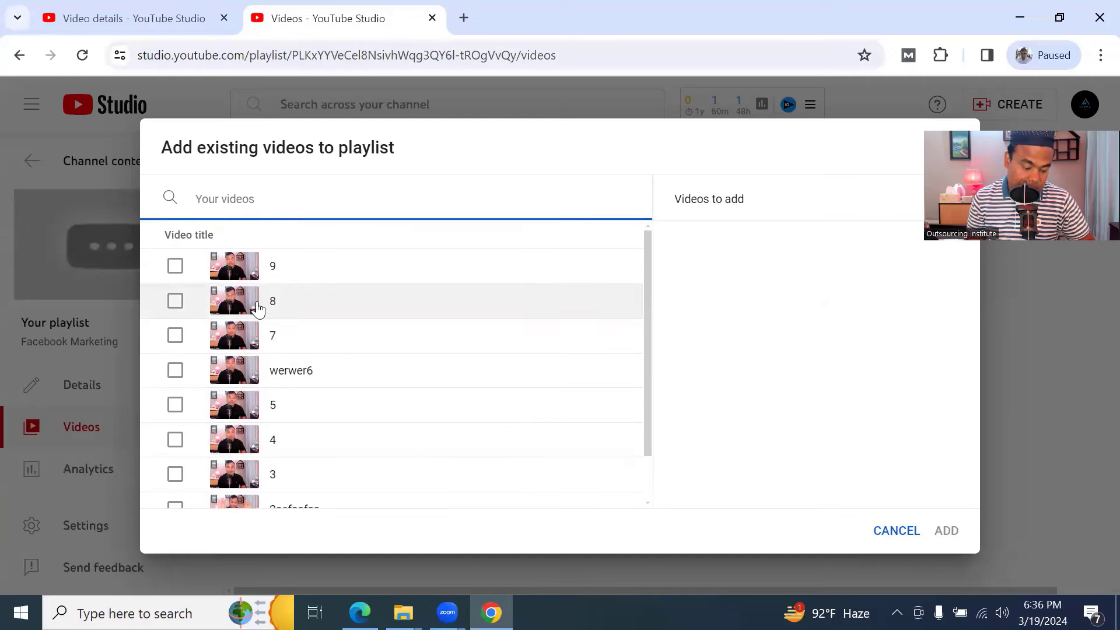
{"action": "left_click", "coordinate": [175, 268]}
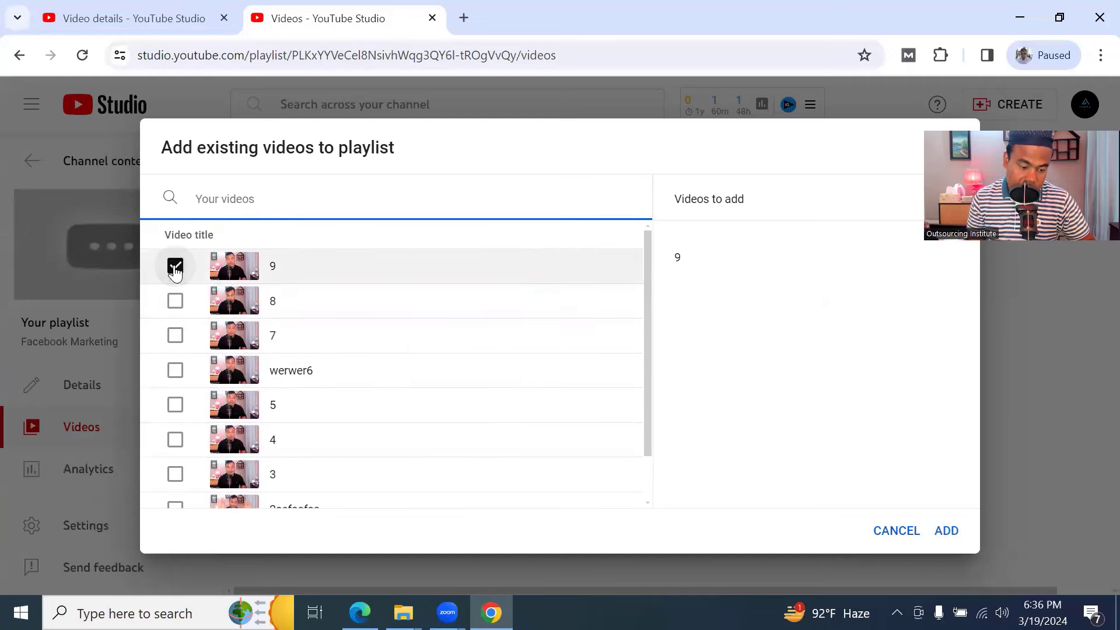
{"action": "left_click", "coordinate": [175, 302]}
{"action": "left_click", "coordinate": [175, 337]}
{"action": "left_click", "coordinate": [176, 370]}
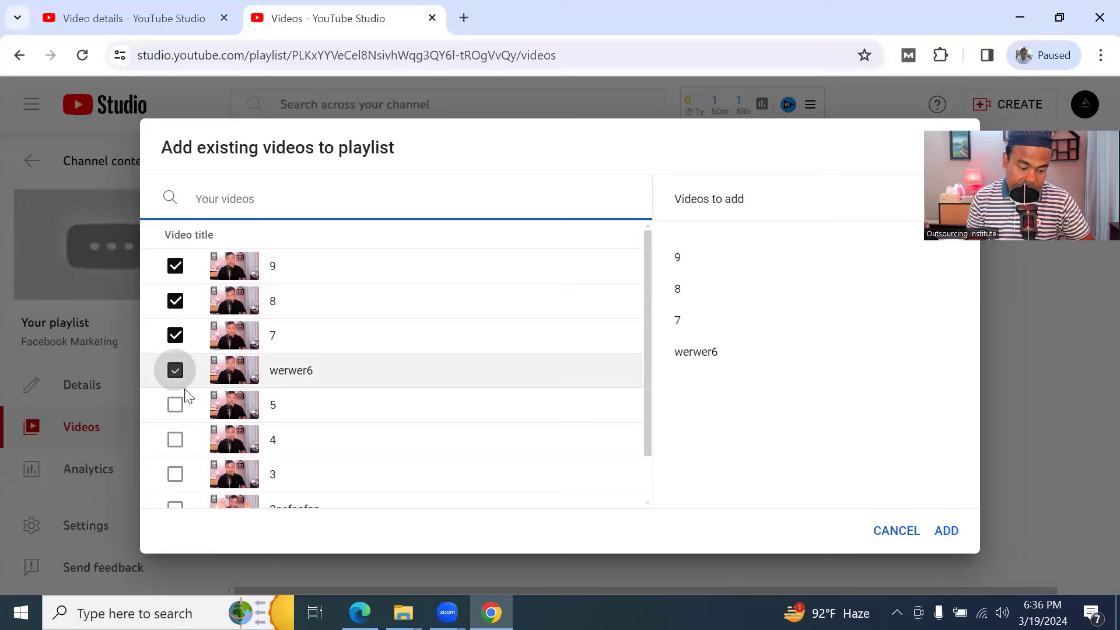
{"action": "left_click", "coordinate": [175, 474]}
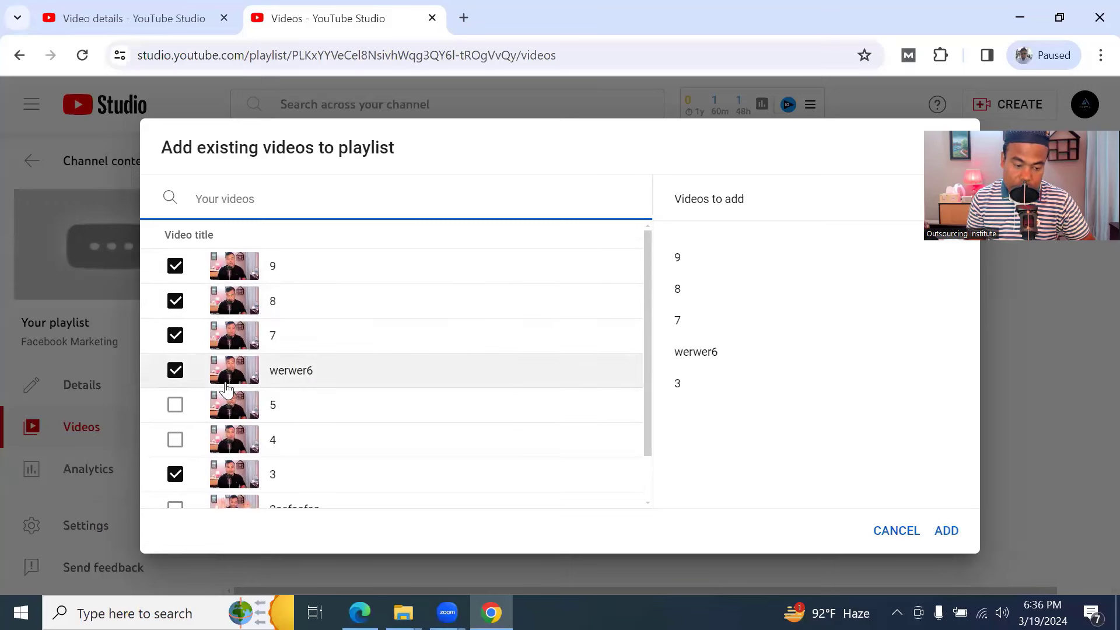
{"action": "left_click", "coordinate": [944, 532]}
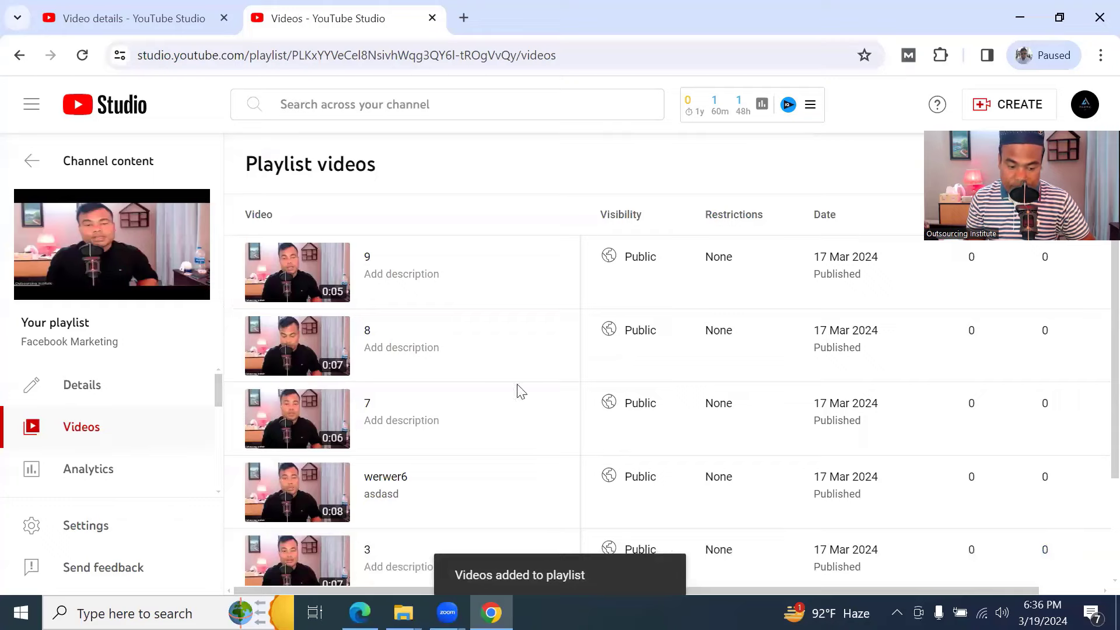
{"action": "scroll", "coordinate": [535, 368], "scroll_direction": "down", "scroll_amount": 3}
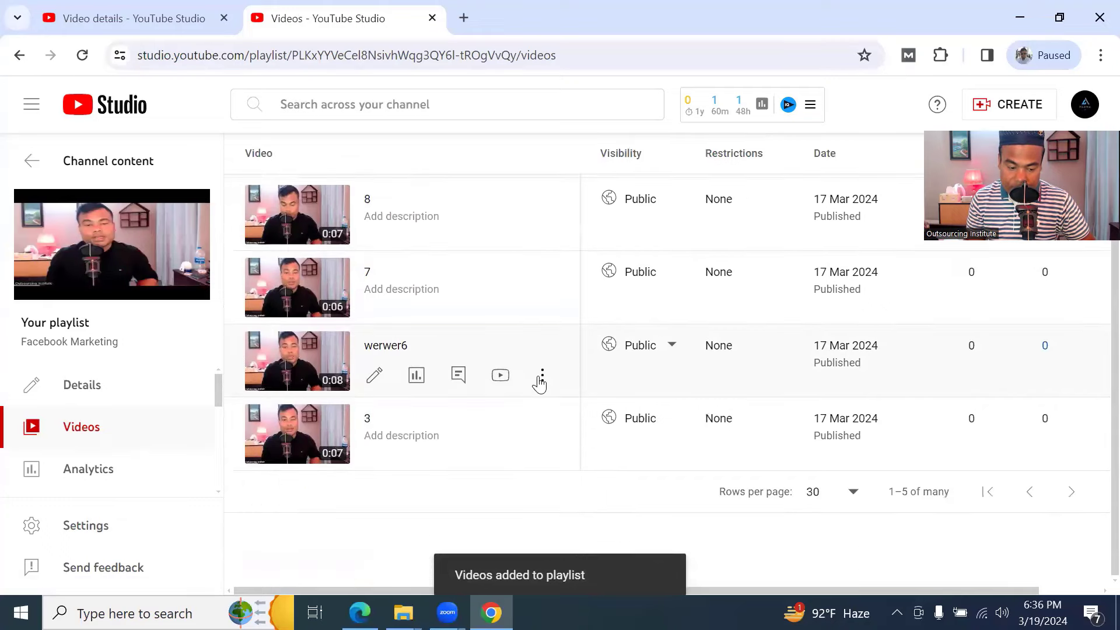
{"action": "scroll", "coordinate": [570, 408], "scroll_direction": "up", "scroll_amount": 3}
{"action": "scroll", "coordinate": [400, 400], "scroll_direction": "down", "scroll_amount": 3}
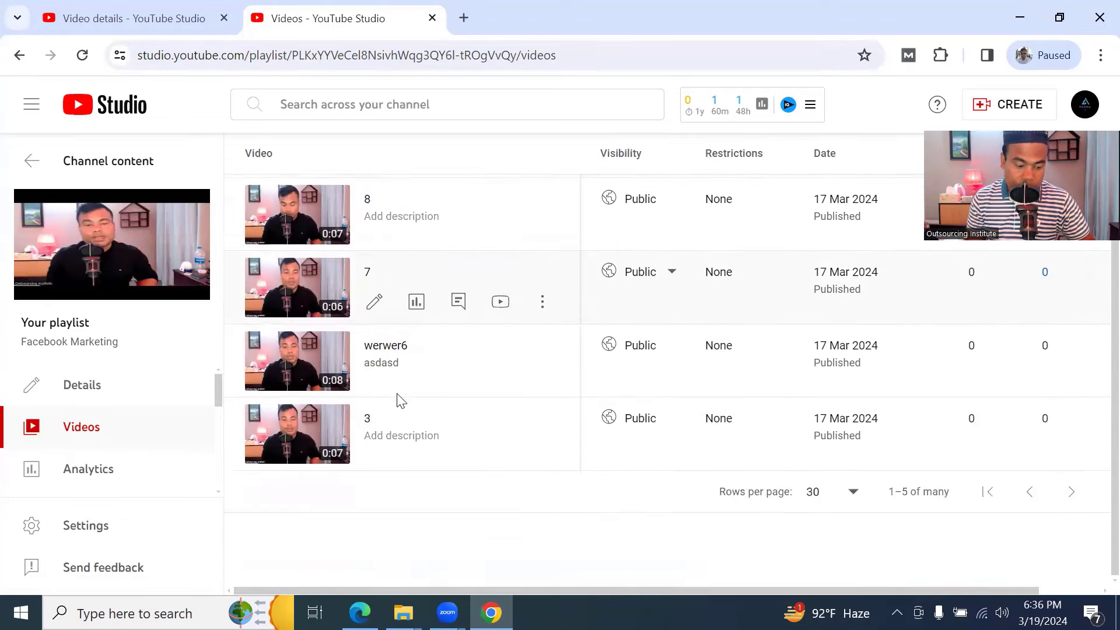
{"action": "scroll", "coordinate": [602, 440], "scroll_direction": "up", "scroll_amount": 3}
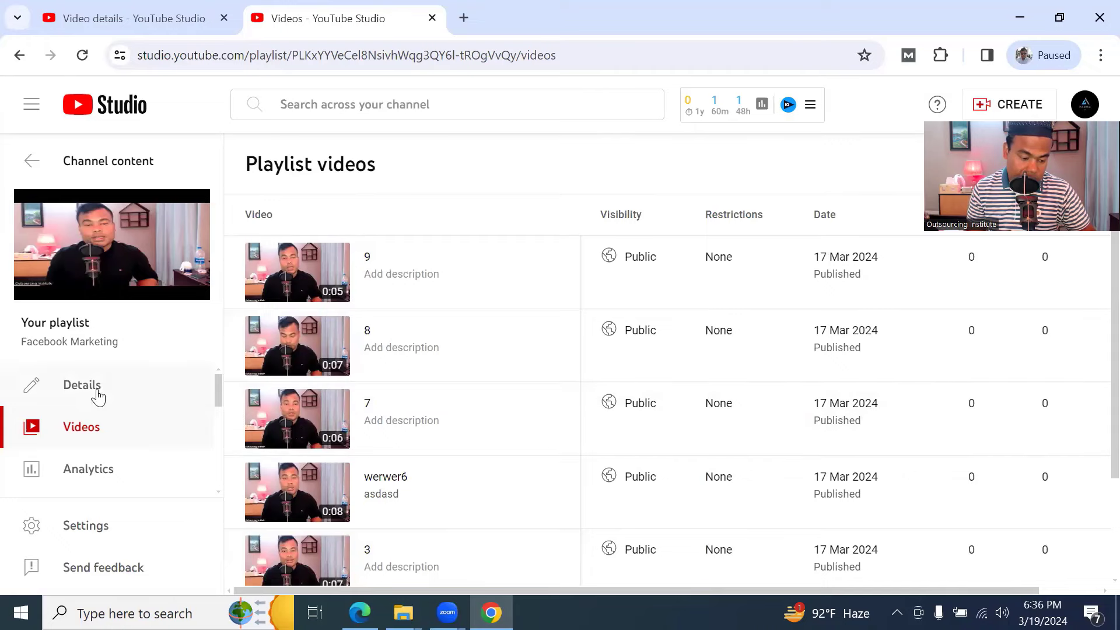
{"action": "scroll", "coordinate": [123, 496], "scroll_direction": "down", "scroll_amount": 3}
{"action": "scroll", "coordinate": [121, 493], "scroll_direction": "up", "scroll_amount": 3}
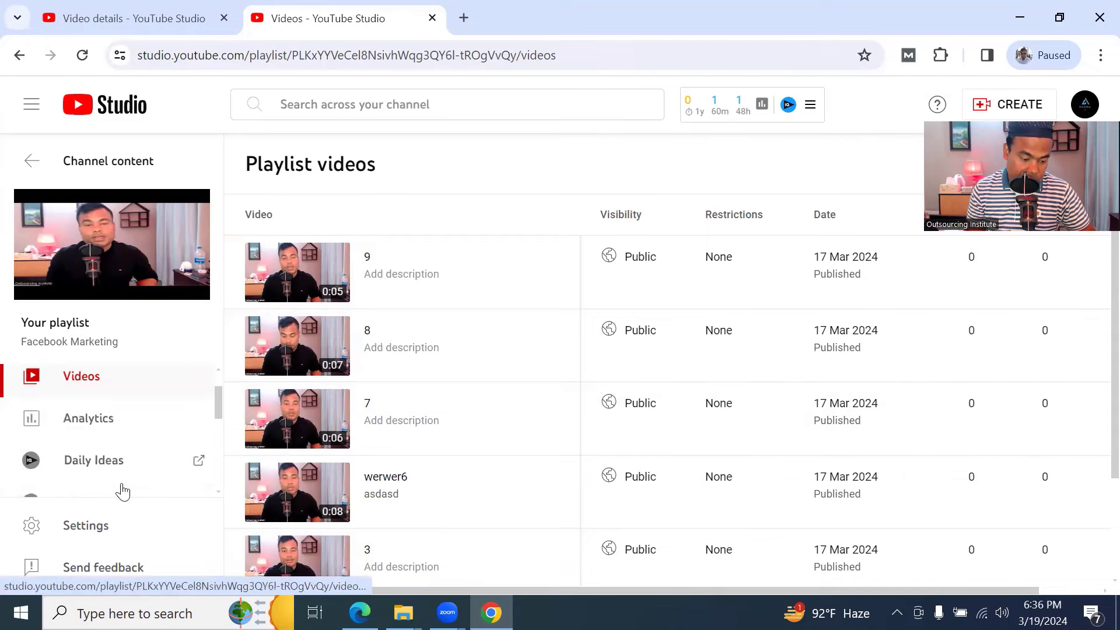
{"action": "scroll", "coordinate": [120, 479], "scroll_direction": "down", "scroll_amount": 4}
{"action": "scroll", "coordinate": [120, 469], "scroll_direction": "down", "scroll_amount": 2}
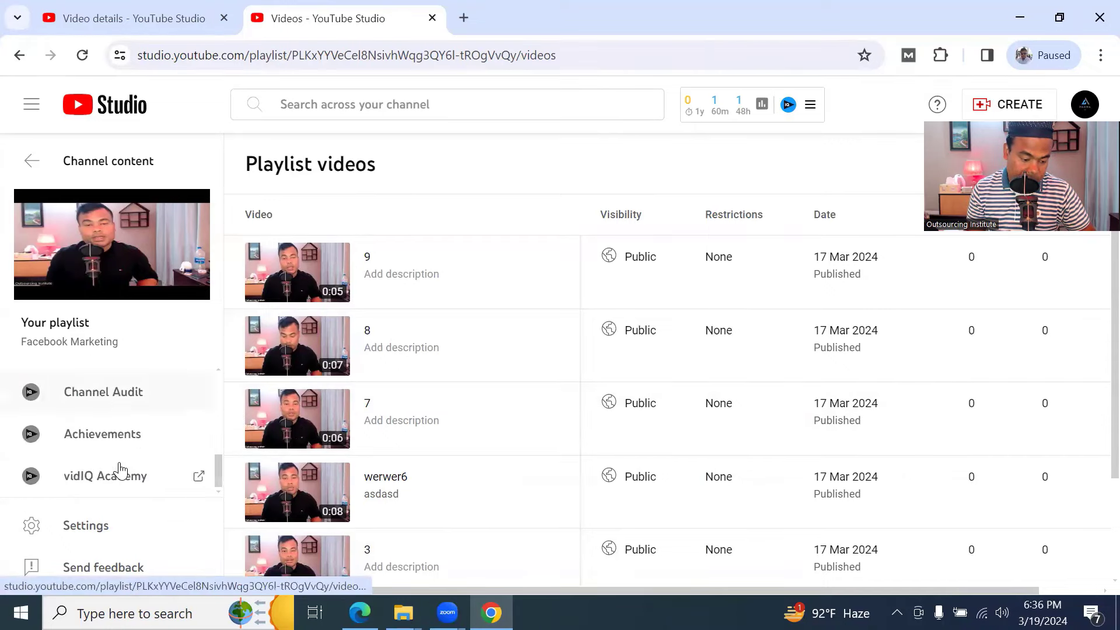
{"action": "scroll", "coordinate": [131, 467], "scroll_direction": "up", "scroll_amount": 5}
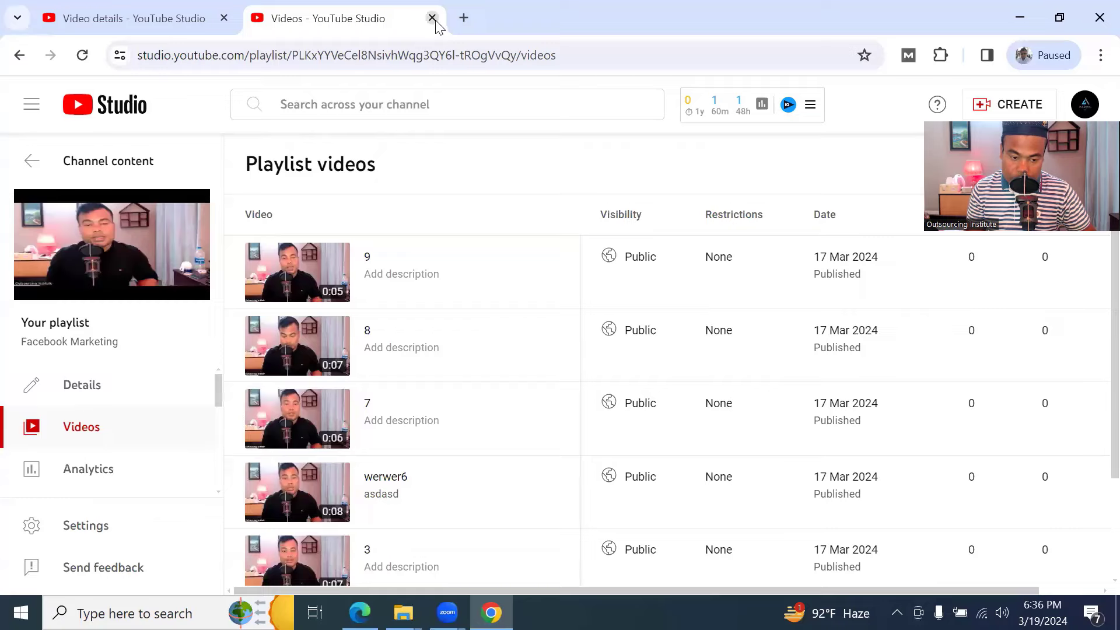
- Load youtube.com in a new browser tab
{"action": "left_click", "coordinate": [464, 17]}
{"action": "left_click", "coordinate": [461, 56]}
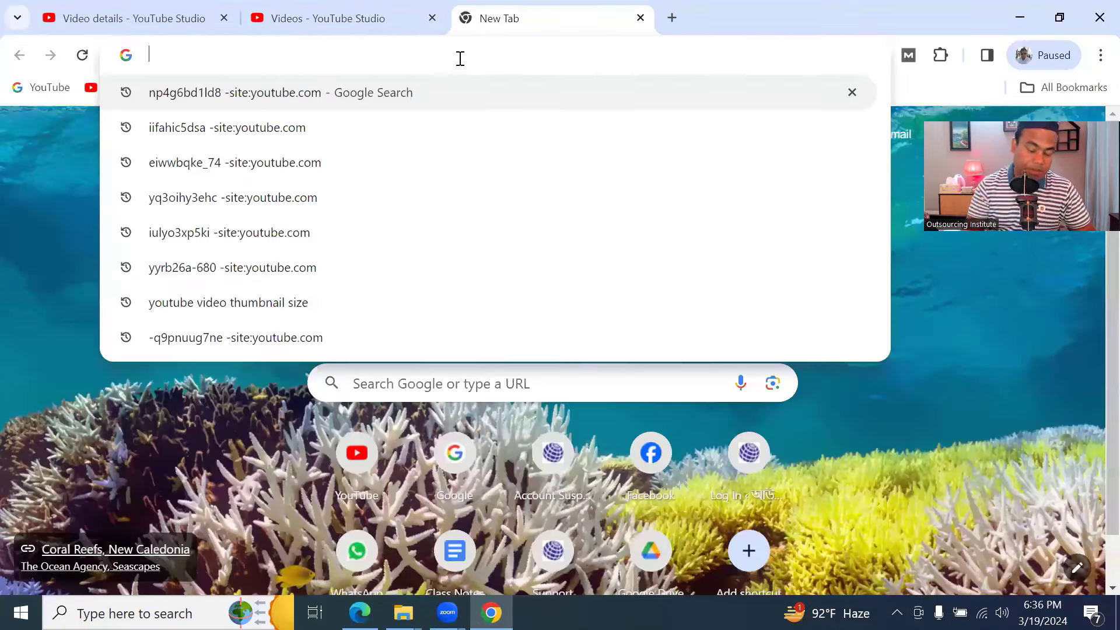
{"action": "type", "text": "youtube.com"}
{"action": "key", "text": "Return"}
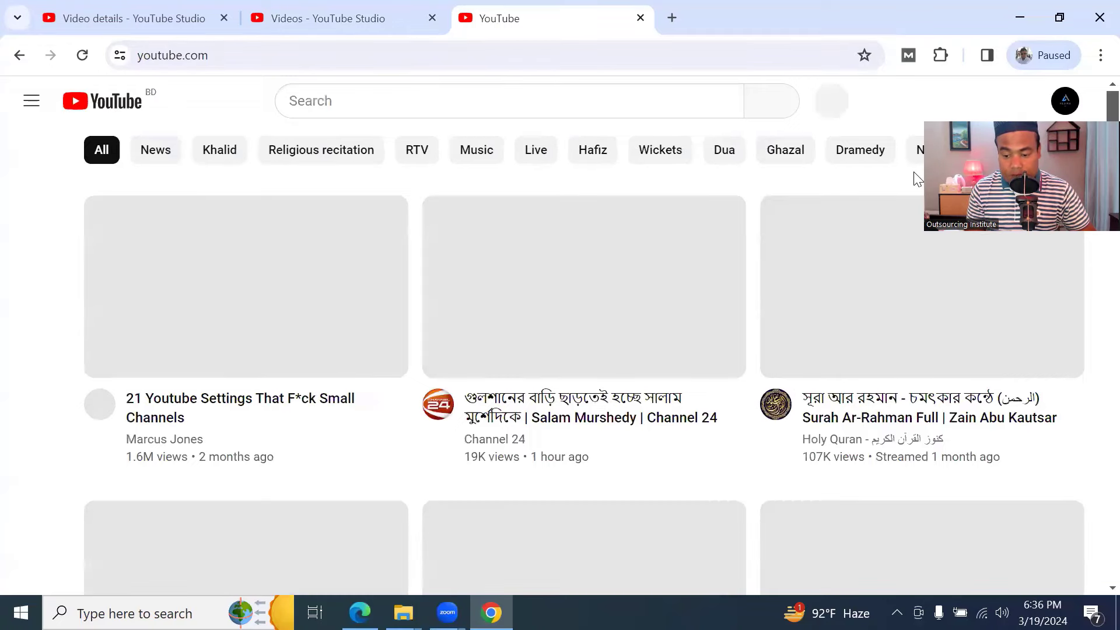
- Go to the Padma Tv channel page and show its Playlists tab with Facebook Marketing
{"action": "left_click", "coordinate": [1063, 102]}
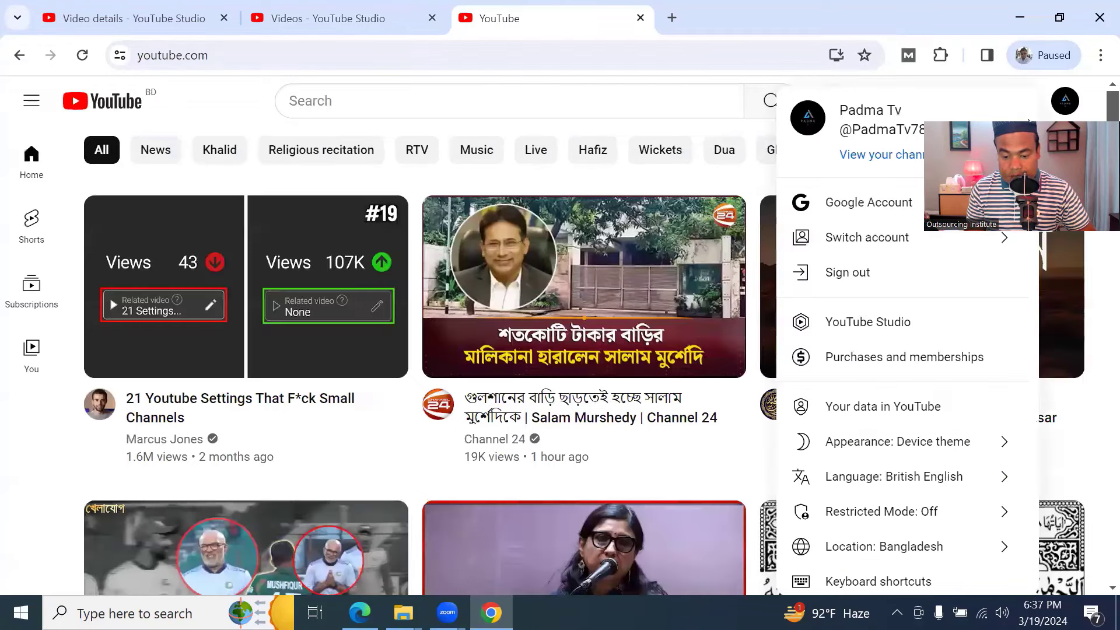
{"action": "left_click", "coordinate": [884, 165]}
{"action": "scroll", "coordinate": [530, 344], "scroll_direction": "down", "scroll_amount": 5}
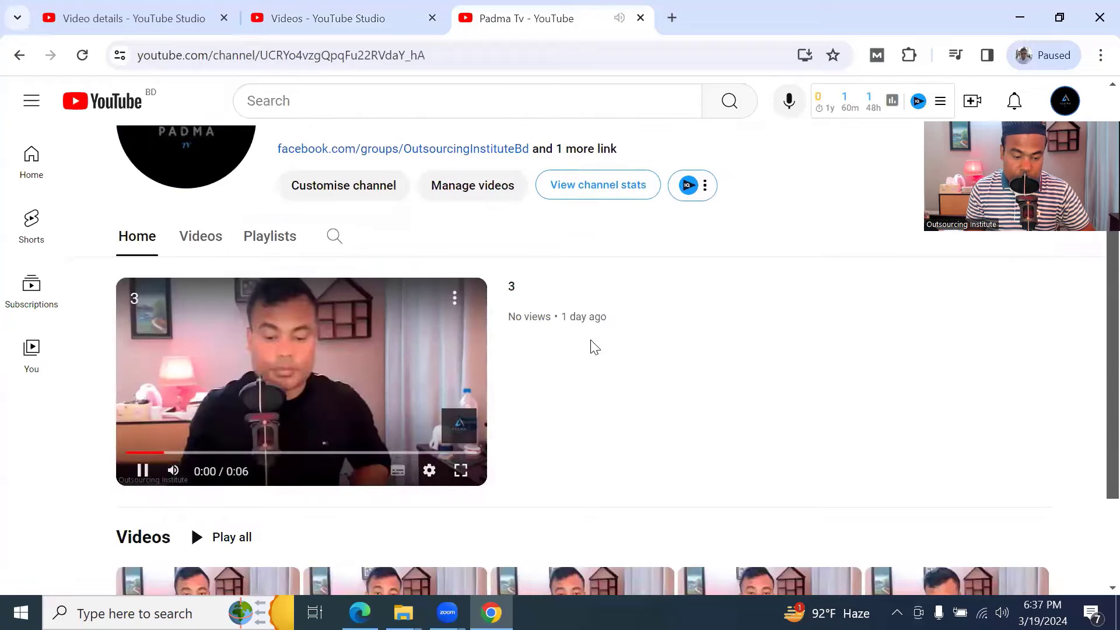
{"action": "left_click", "coordinate": [341, 358]}
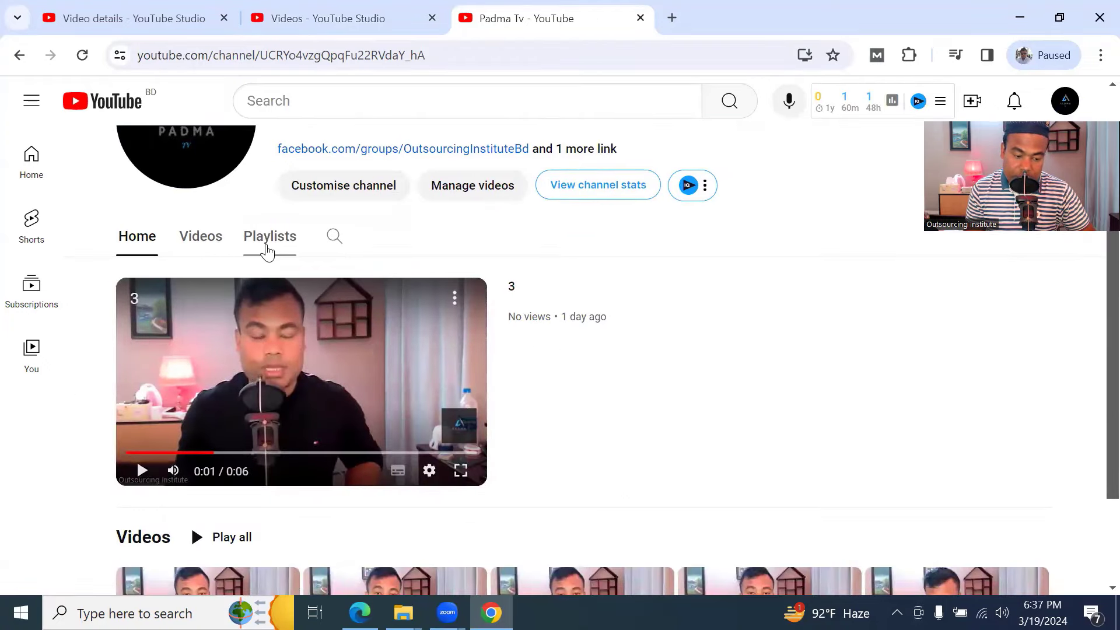
{"action": "left_click", "coordinate": [270, 244]}
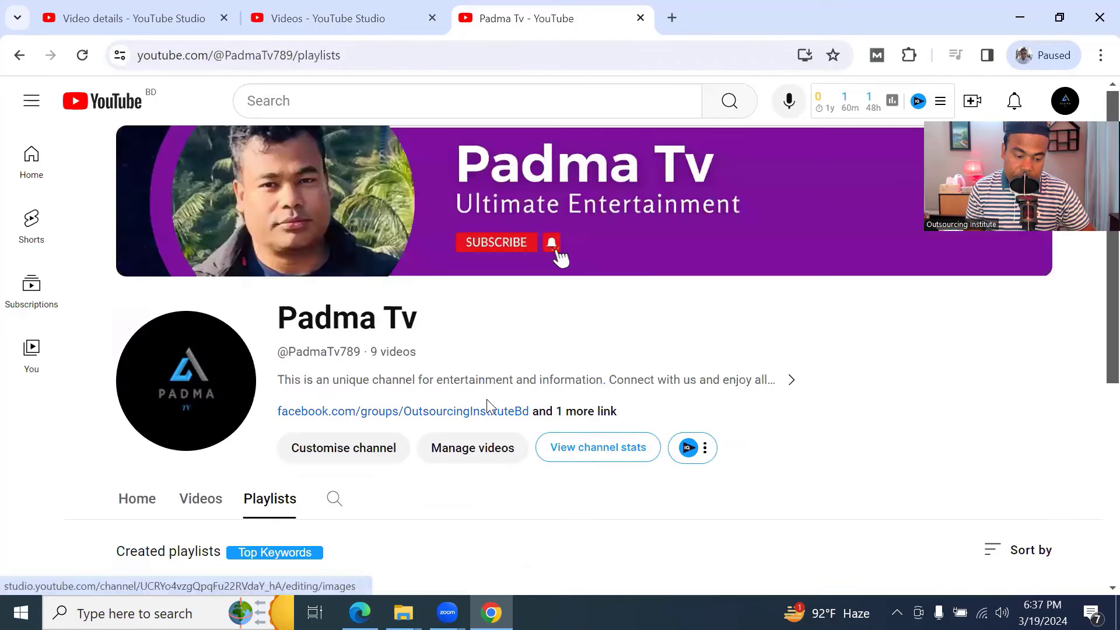
{"action": "scroll", "coordinate": [483, 405], "scroll_direction": "down", "scroll_amount": 1}
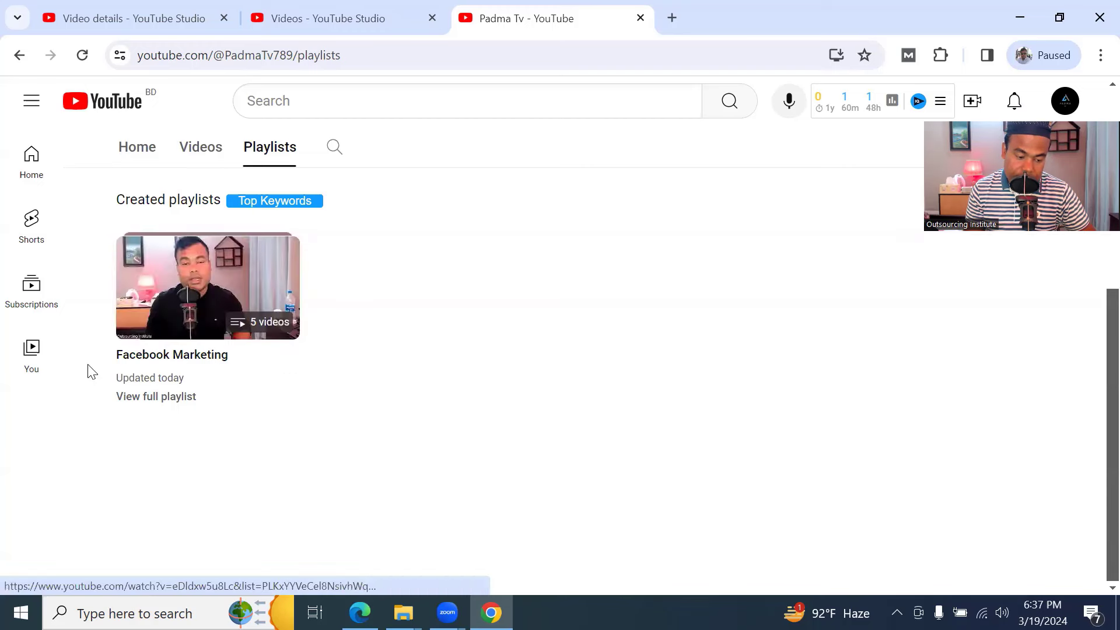
- Play all of Facebook Marketing, mute and pause video 9, then return to the playlists page
{"action": "left_click", "coordinate": [222, 294]}
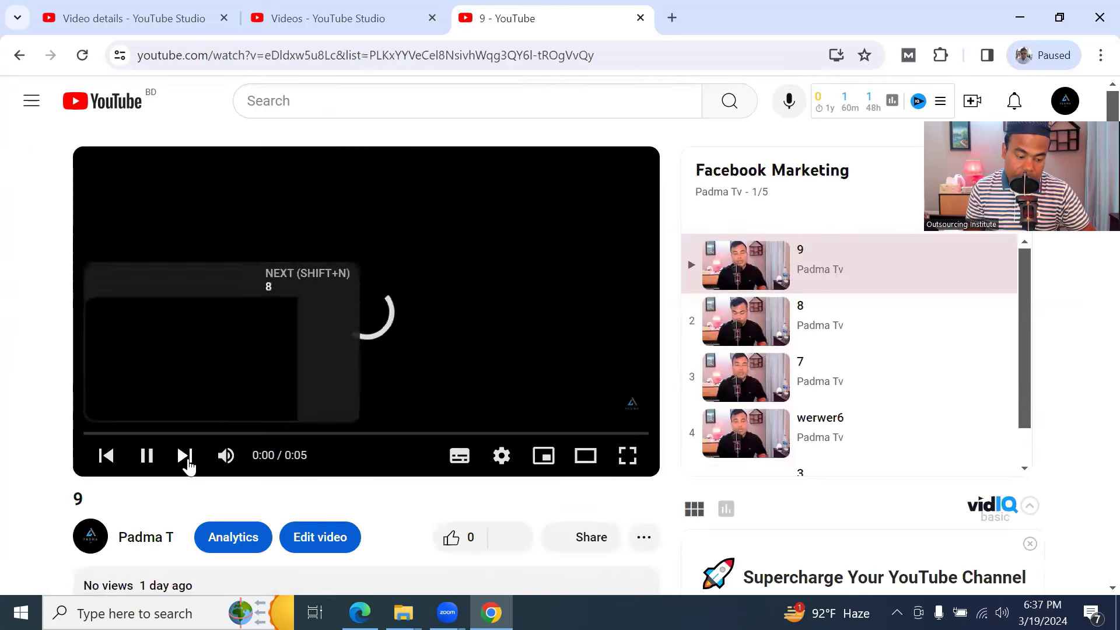
{"action": "left_click", "coordinate": [237, 462]}
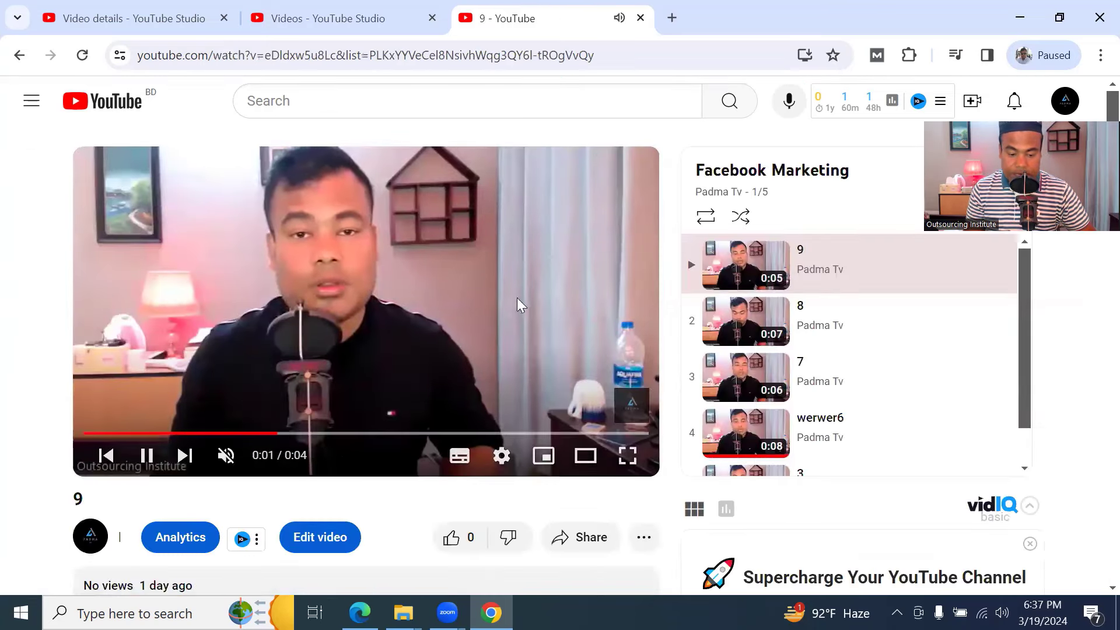
{"action": "left_click", "coordinate": [497, 292]}
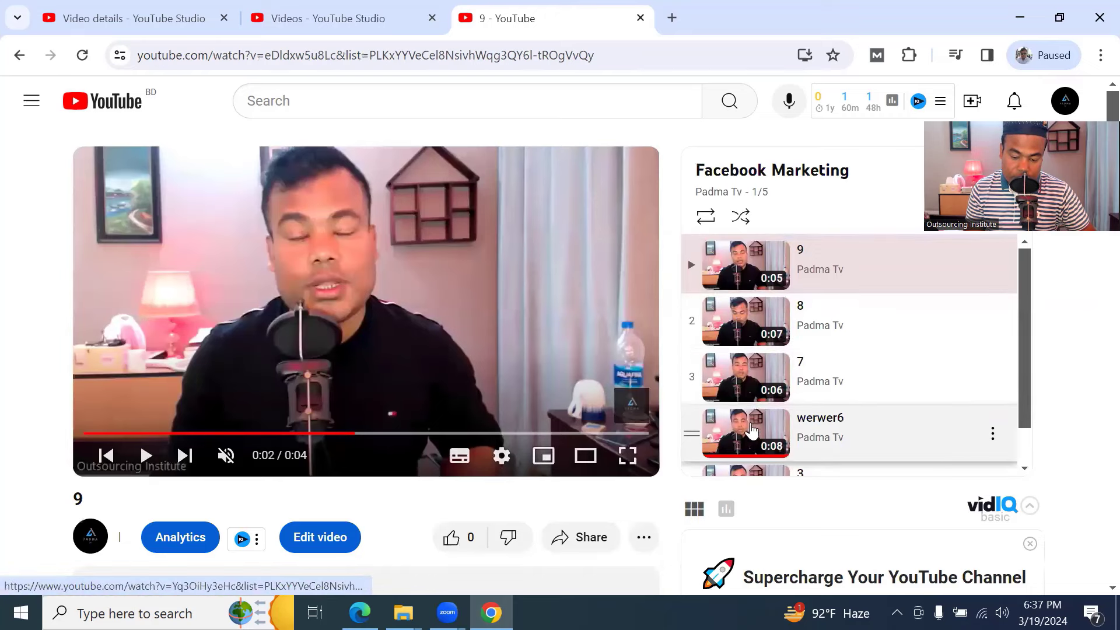
{"action": "scroll", "coordinate": [749, 434], "scroll_direction": "down", "scroll_amount": 1}
{"action": "scroll", "coordinate": [748, 427], "scroll_direction": "up", "scroll_amount": 1}
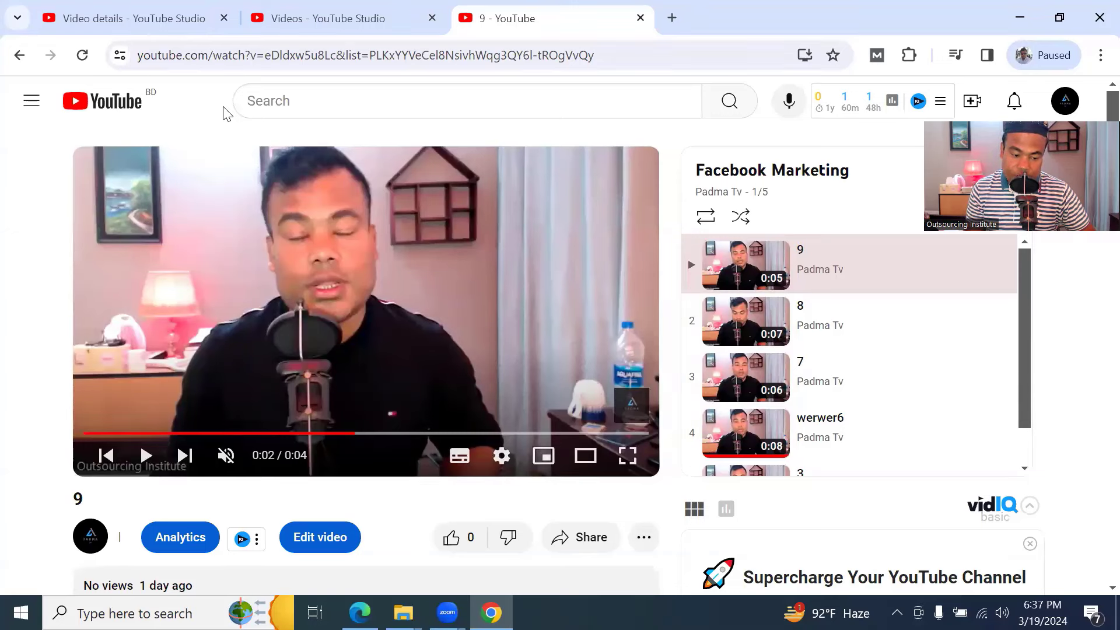
{"action": "left_click", "coordinate": [22, 55]}
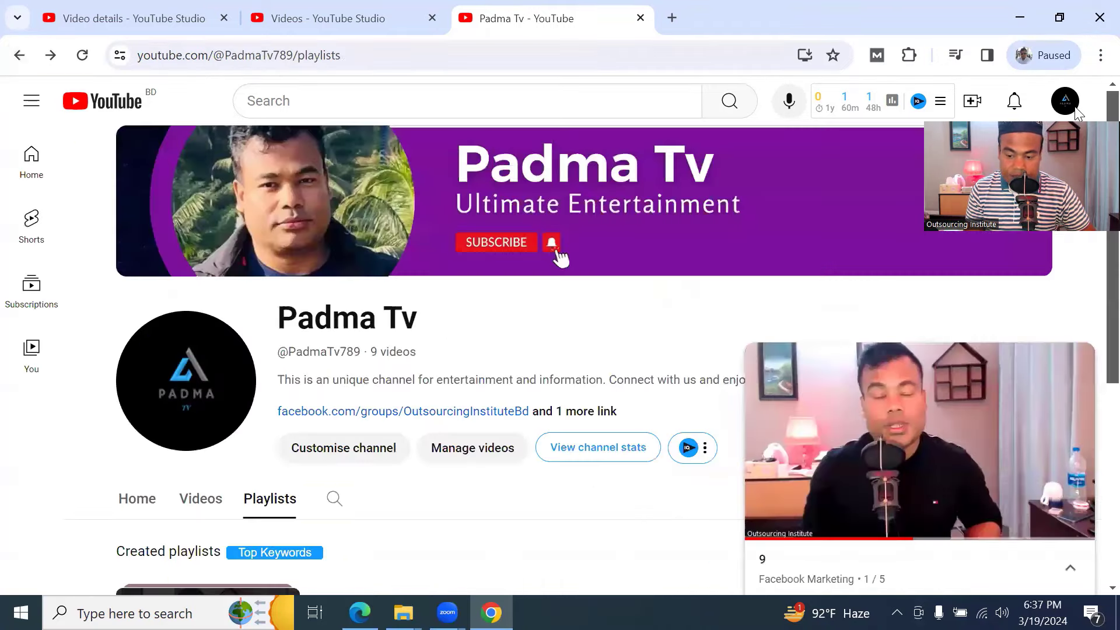
- Go to the Padma Tv channel's home page from the account menu
{"action": "left_click", "coordinate": [1072, 107]}
{"action": "left_click", "coordinate": [875, 154]}
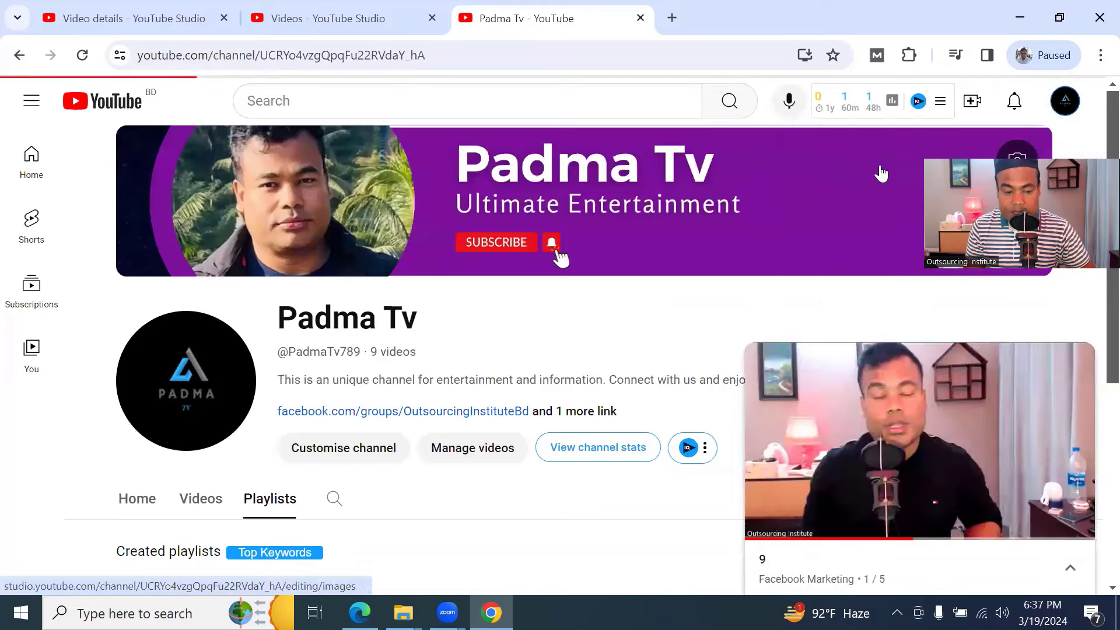
{"action": "scroll", "coordinate": [667, 206], "scroll_direction": "down", "scroll_amount": 4}
{"action": "mouse_move", "coordinate": [335, 375]}
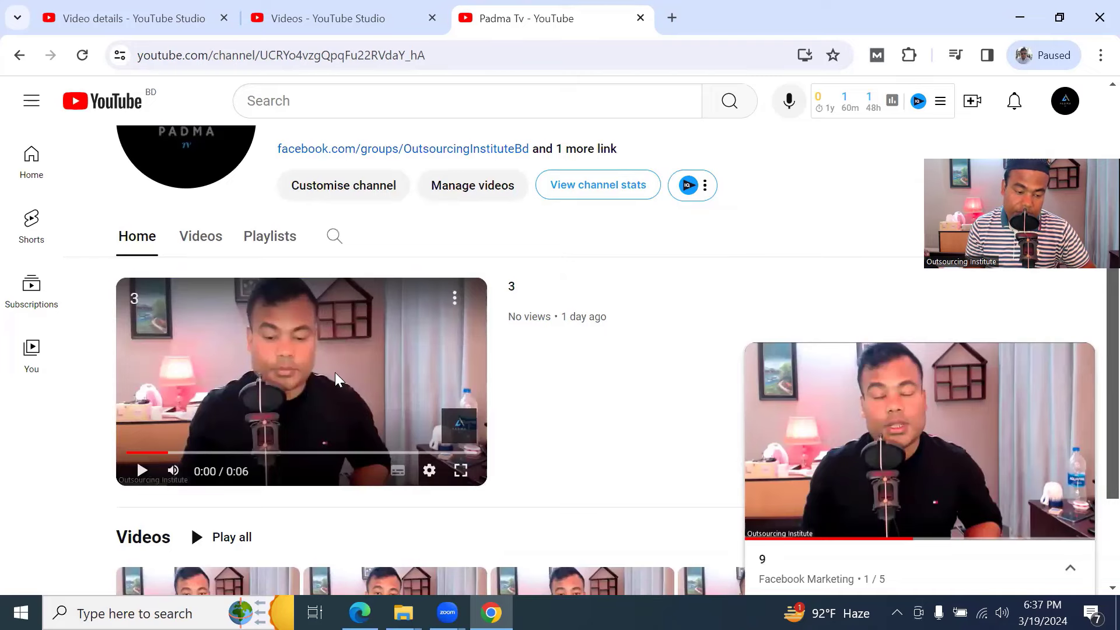
{"action": "scroll", "coordinate": [337, 373], "scroll_direction": "up", "scroll_amount": 1}
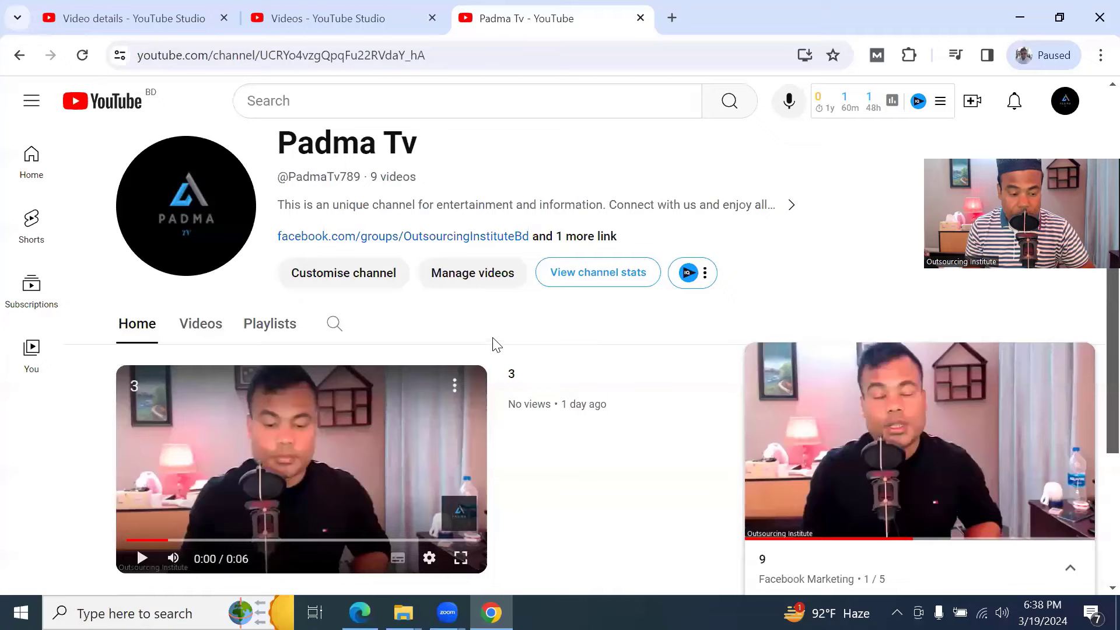
- Switch to YouTube Studio's Padma Tv channel dashboard in a maximized window
{"action": "double_click", "coordinate": [965, 18]}
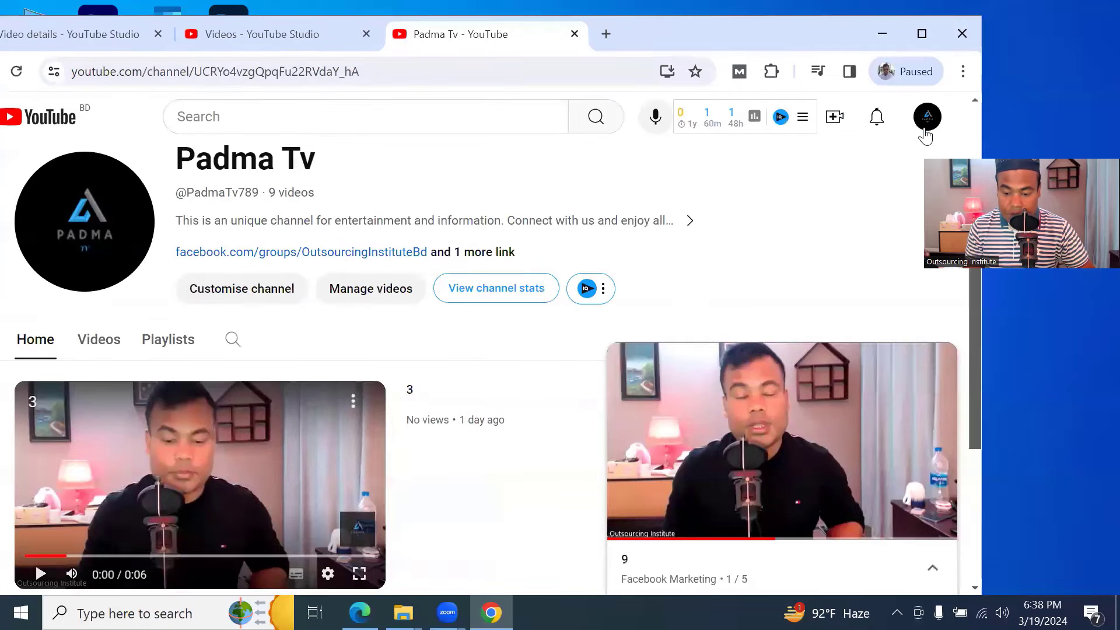
{"action": "left_click", "coordinate": [928, 116]}
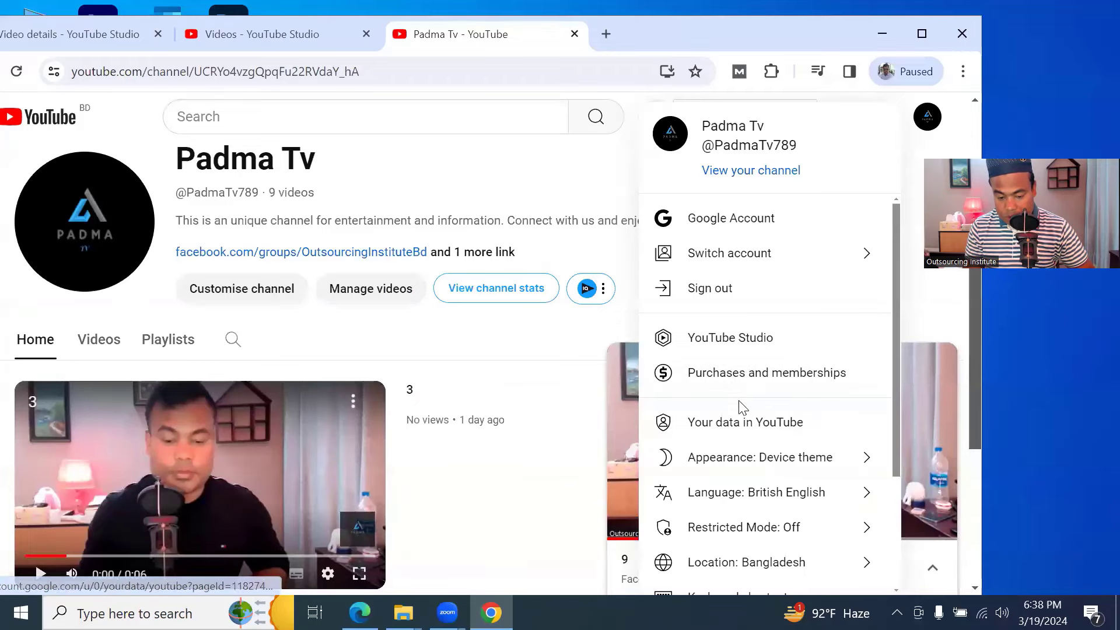
{"action": "left_click", "coordinate": [737, 344]}
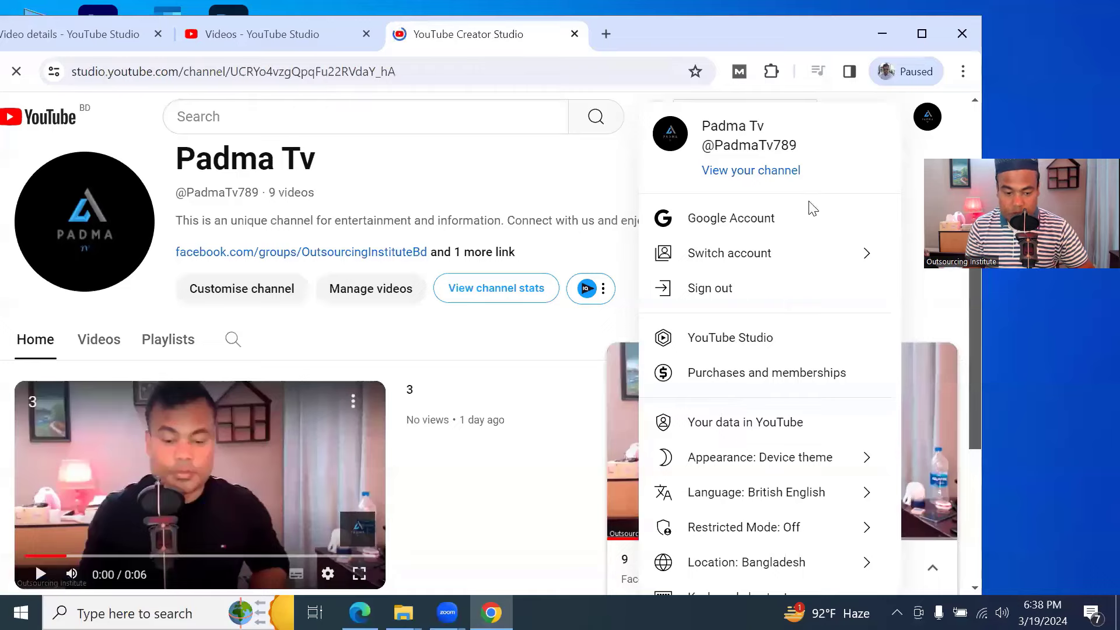
{"action": "left_click", "coordinate": [924, 29]}
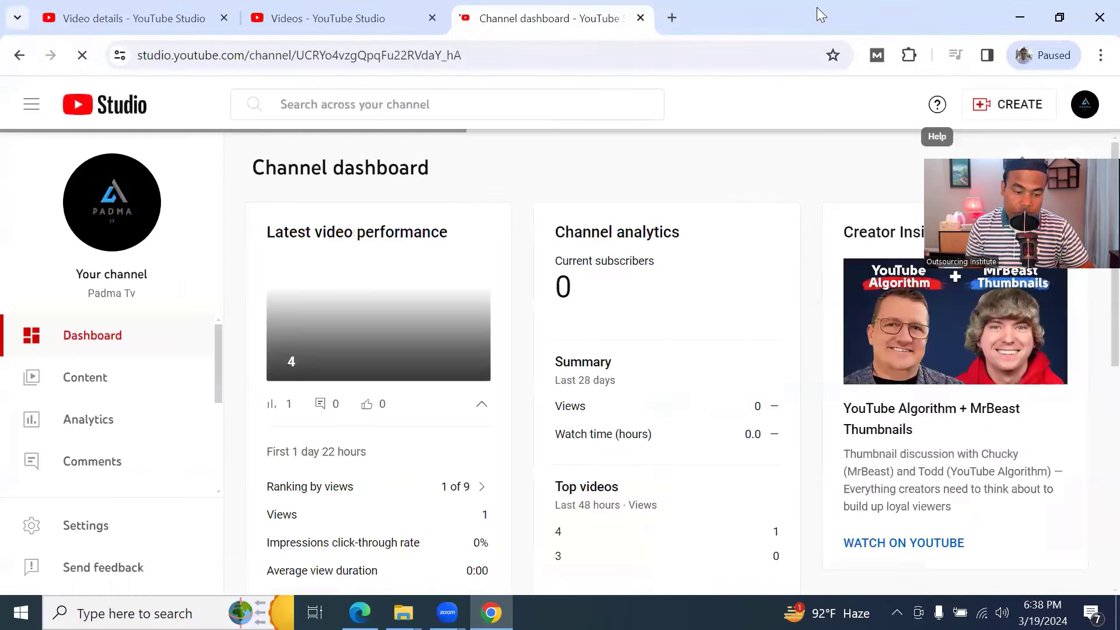
- Show Studio's Content > Playlists view, listing Facebook Marketing with 5 videos
{"action": "left_click", "coordinate": [94, 390]}
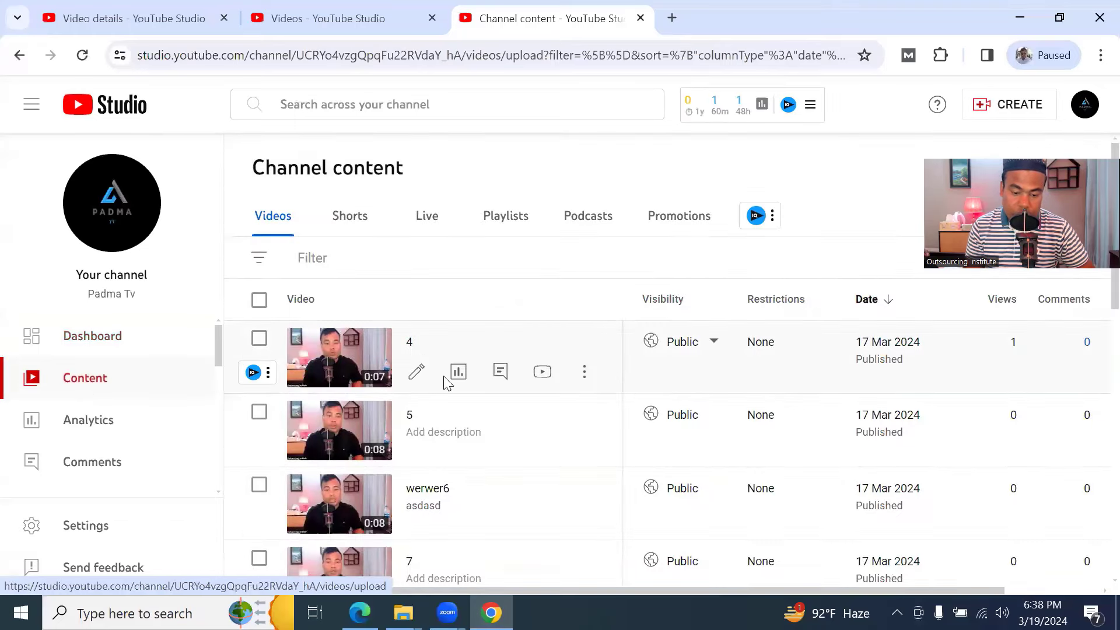
{"action": "left_click", "coordinate": [507, 225]}
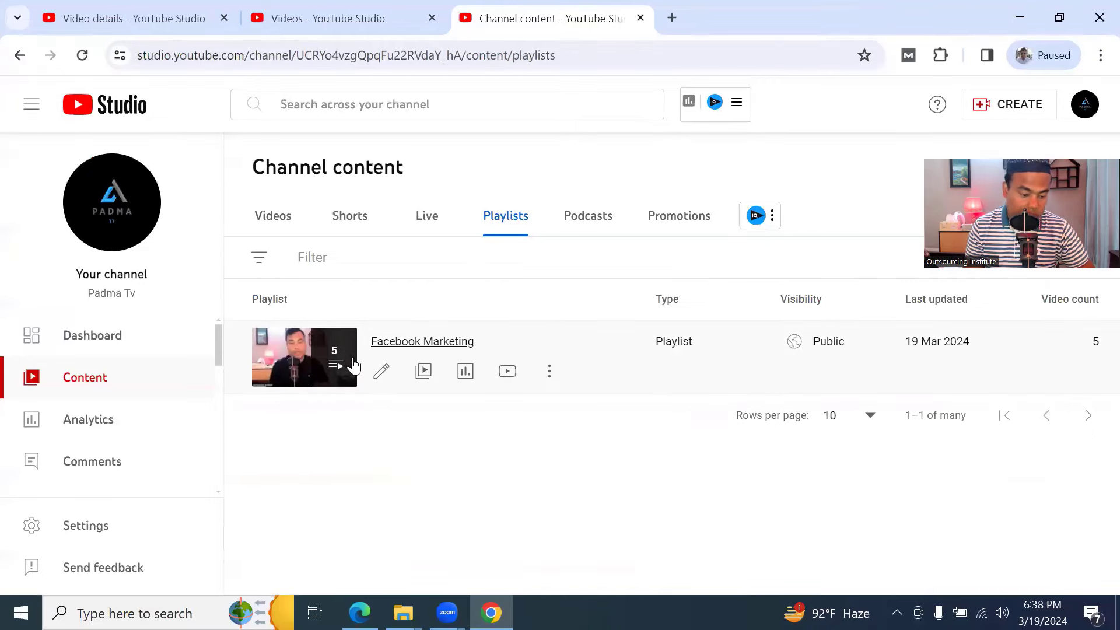
{"action": "scroll", "coordinate": [117, 460], "scroll_direction": "down", "scroll_amount": 7}
{"action": "scroll", "coordinate": [105, 461], "scroll_direction": "up", "scroll_amount": 4}
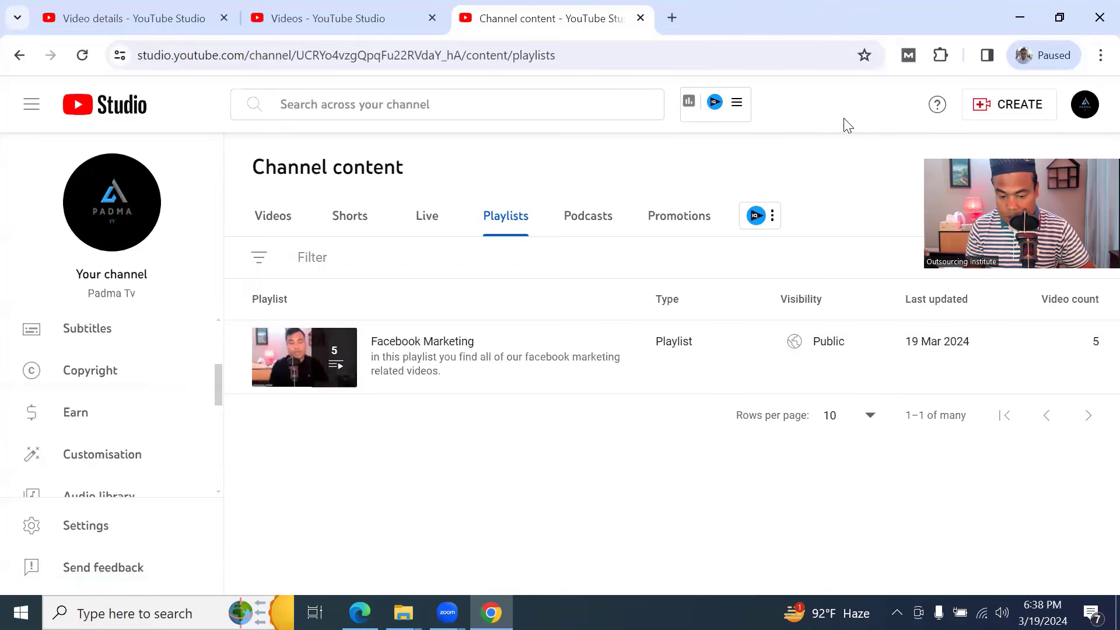
{"action": "double_click", "coordinate": [842, 15]}
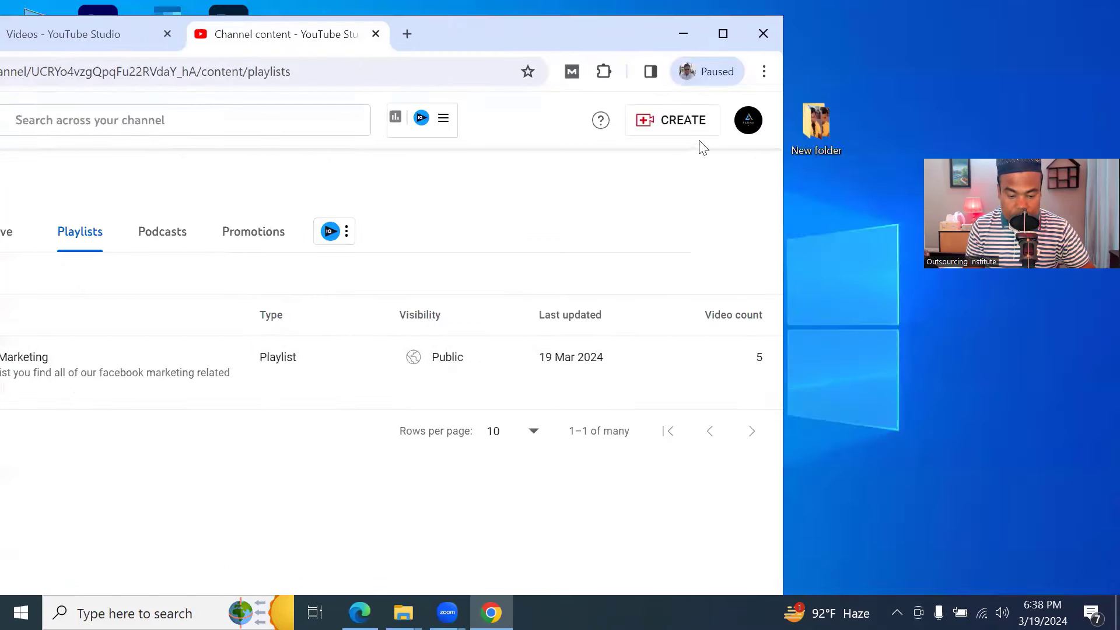
{"action": "left_click", "coordinate": [724, 31]}
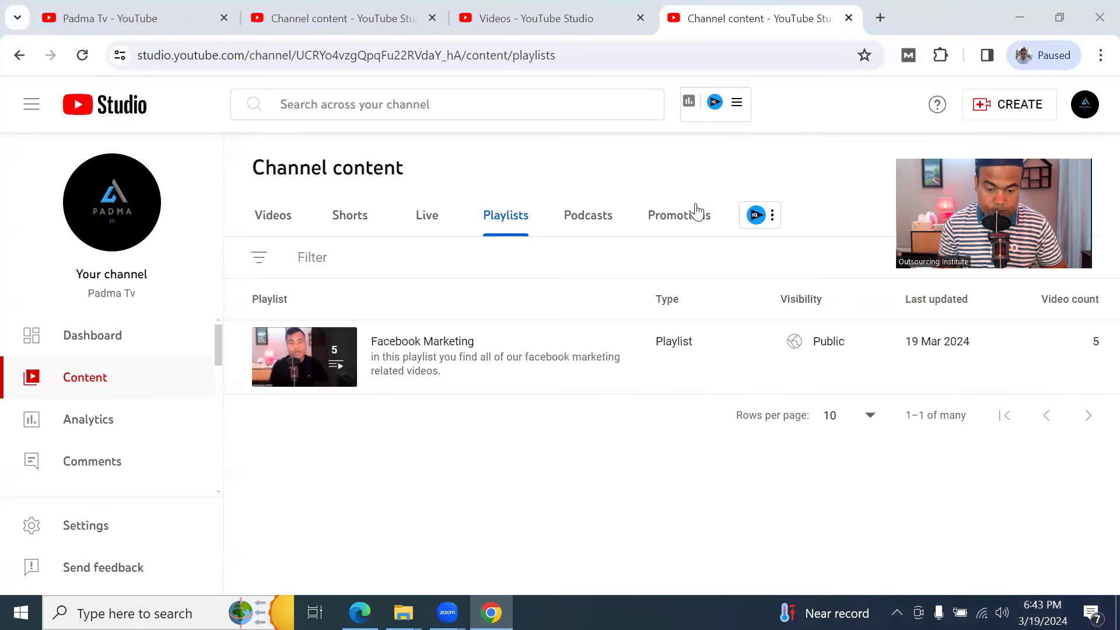
- Go to the Padma Tv public channel page in a full-screen window
{"action": "double_click", "coordinate": [932, 17]}
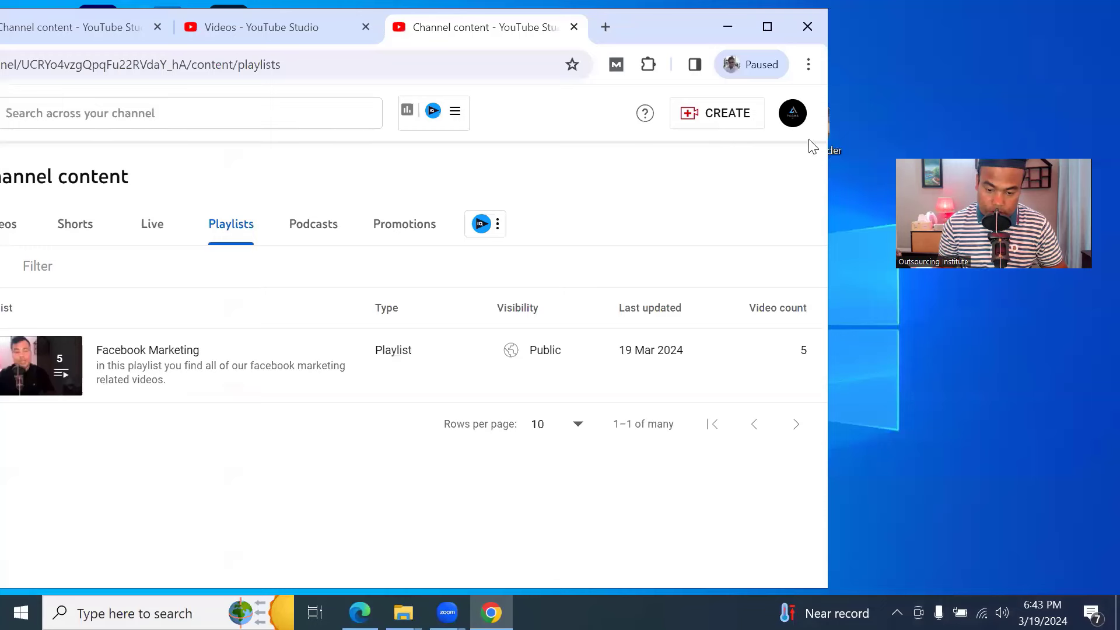
{"action": "left_click", "coordinate": [792, 114]}
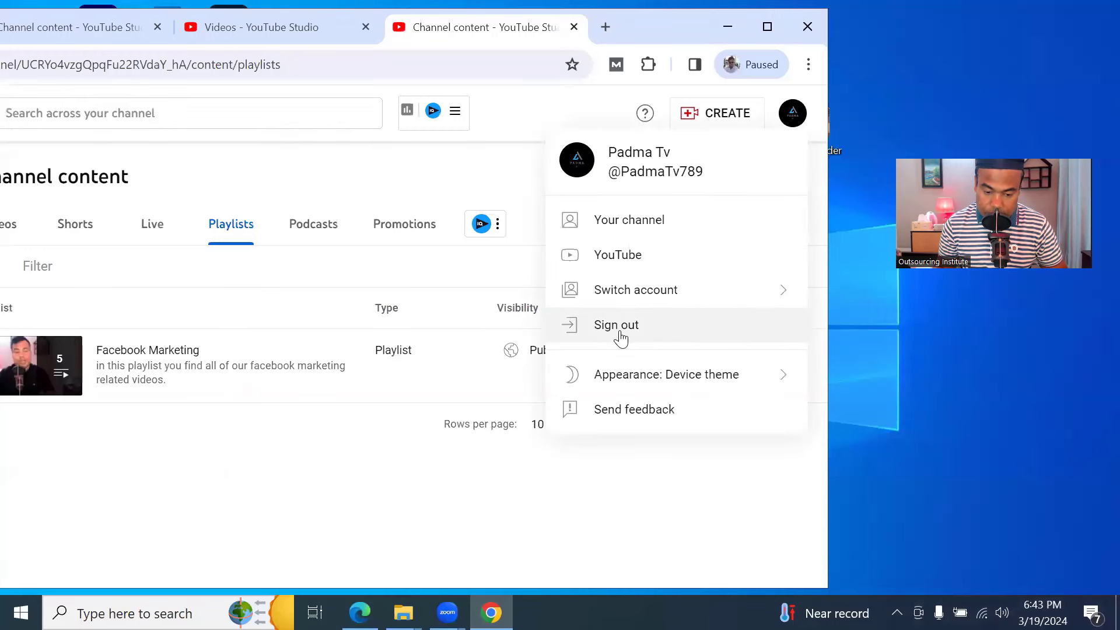
{"action": "left_click", "coordinate": [506, 179]}
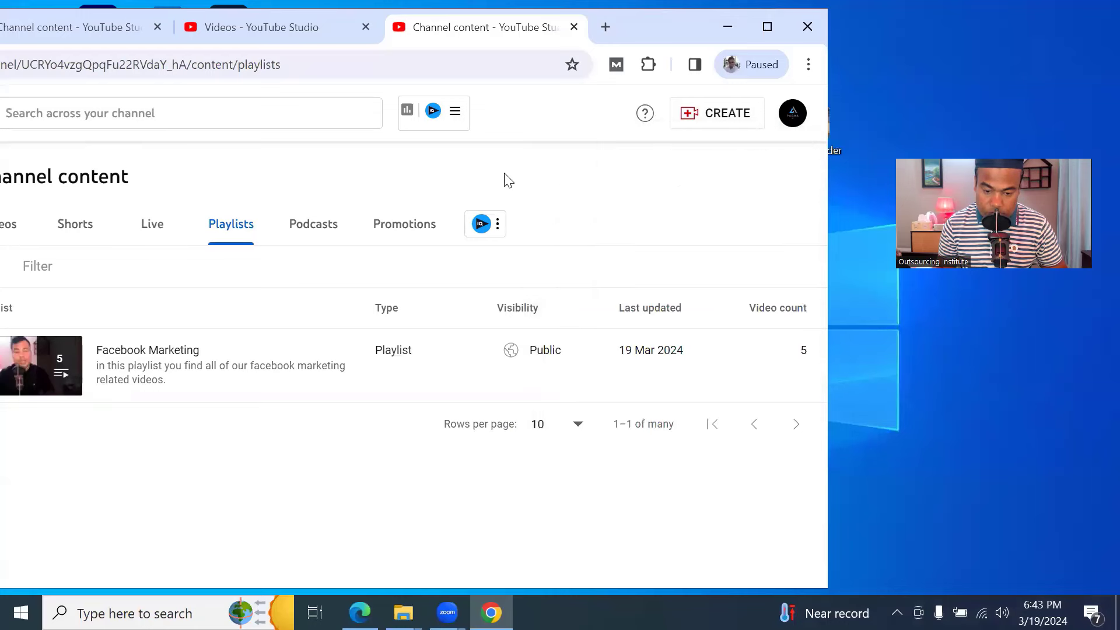
{"action": "left_click", "coordinate": [790, 120]}
{"action": "left_click", "coordinate": [628, 221]}
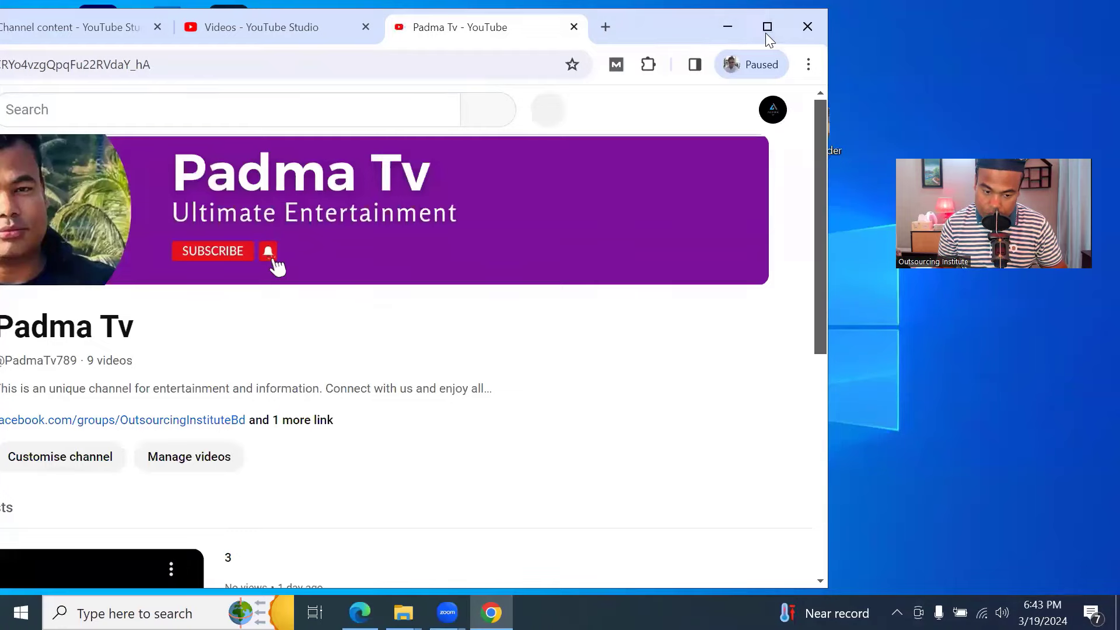
{"action": "left_click", "coordinate": [768, 27]}
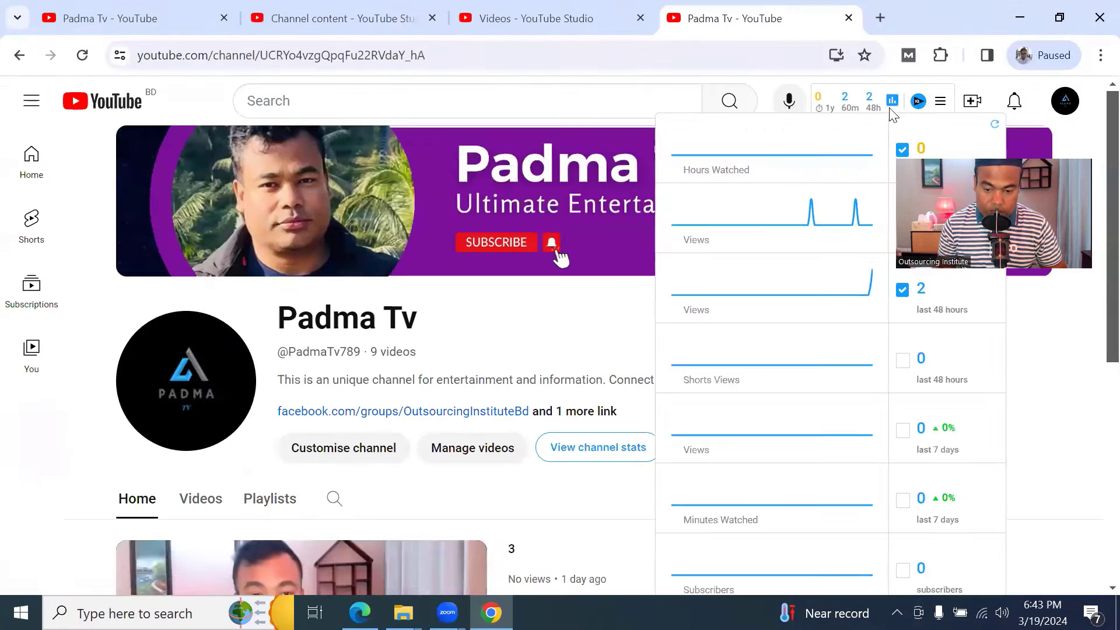
- Try the Create menu for new content, reloading the channel page until it responds
{"action": "double_click", "coordinate": [936, 17]}
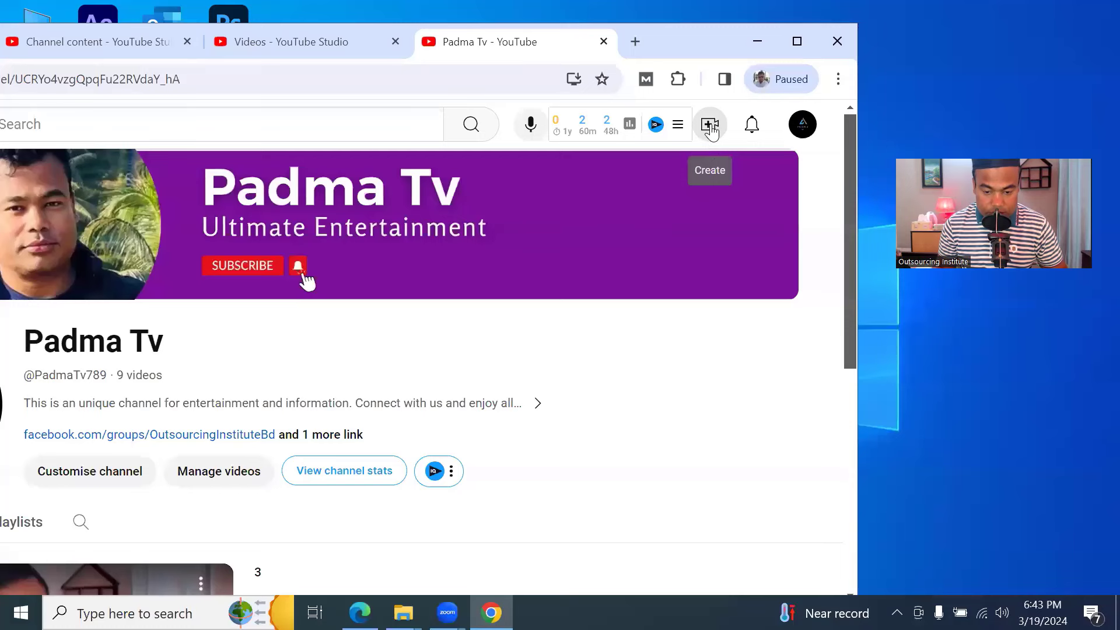
{"action": "left_click", "coordinate": [710, 125]}
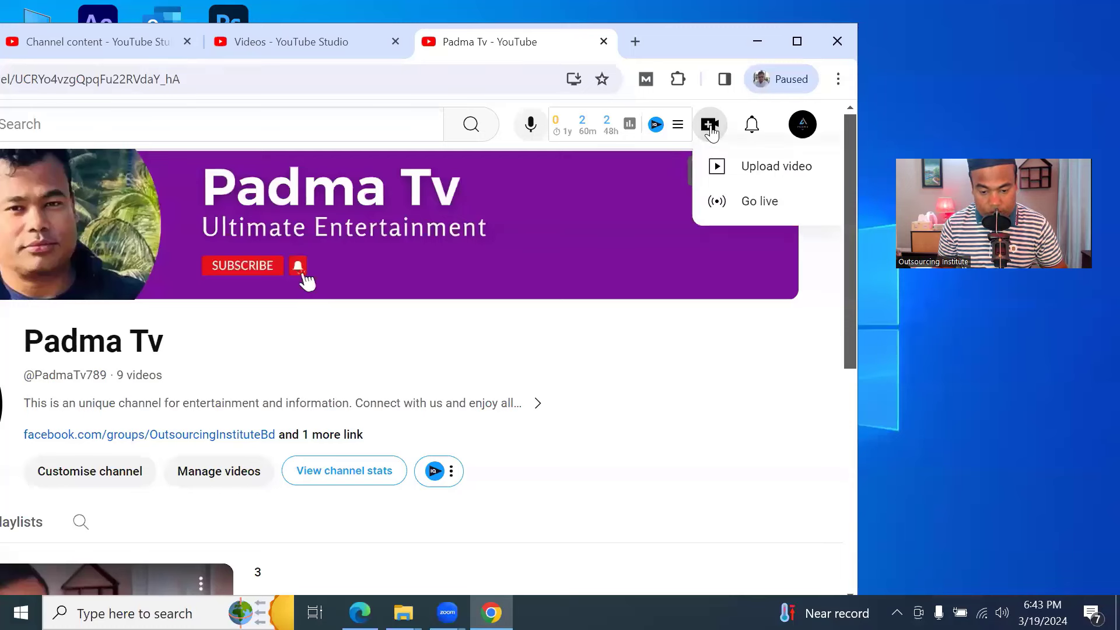
{"action": "left_click", "coordinate": [710, 125]}
{"action": "left_click", "coordinate": [710, 125]}
{"action": "left_click", "coordinate": [710, 126]}
{"action": "left_click", "coordinate": [710, 126]}
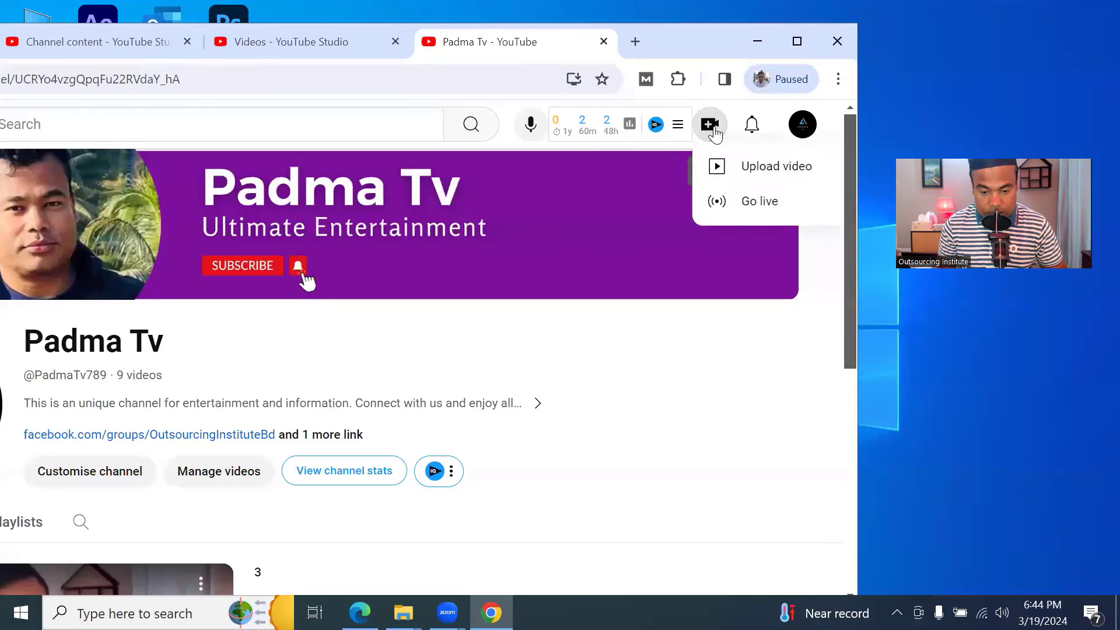
{"action": "left_click", "coordinate": [797, 41]}
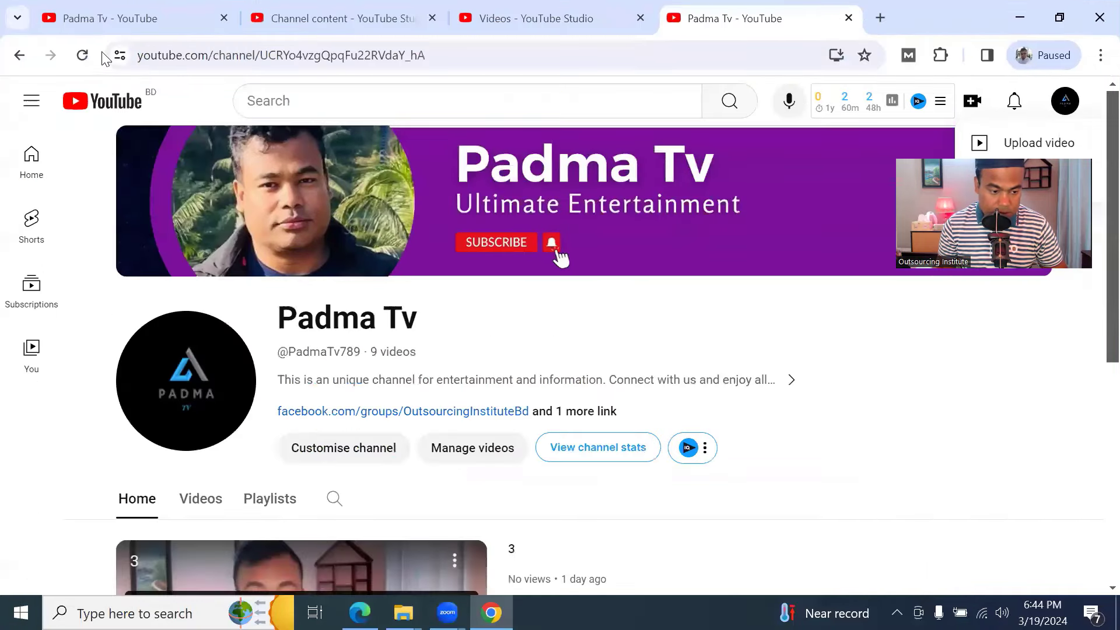
{"action": "left_click", "coordinate": [86, 55]}
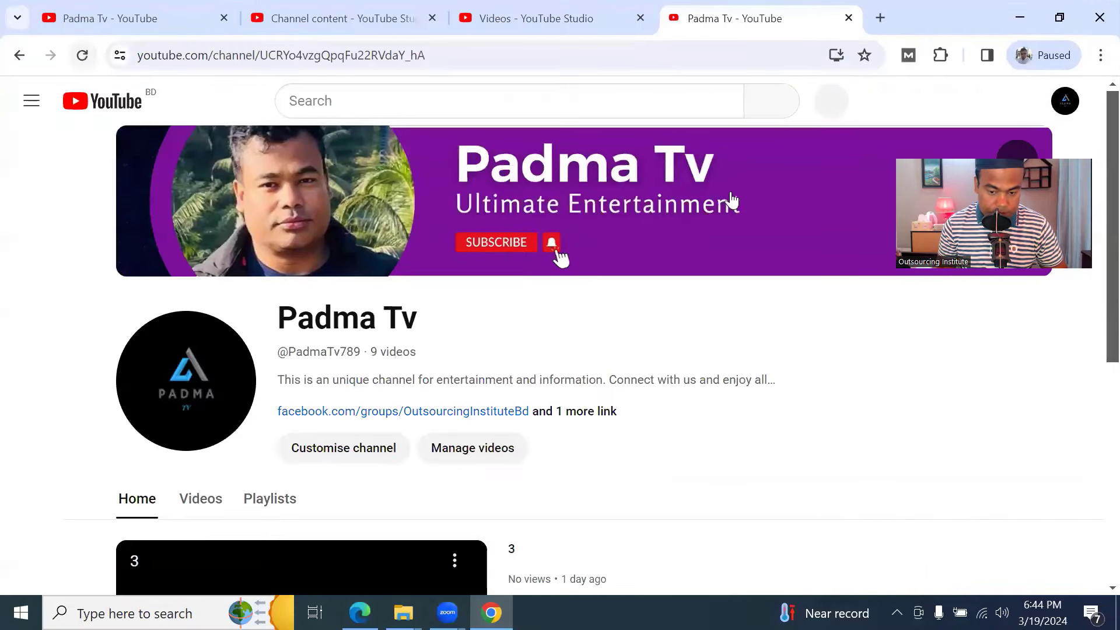
{"action": "left_click", "coordinate": [83, 55]}
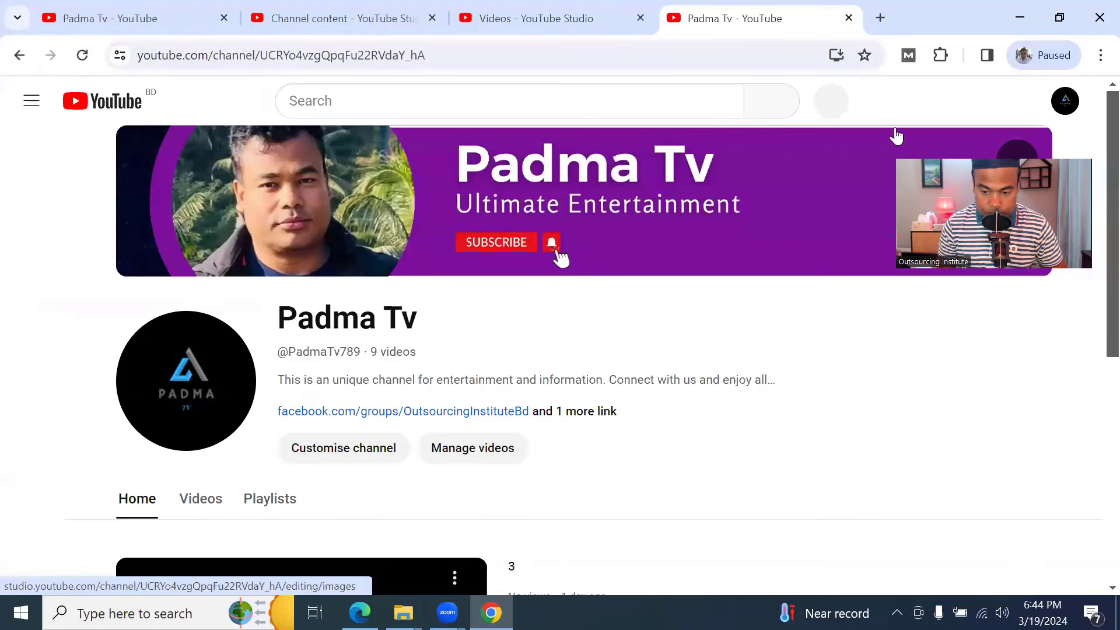
{"action": "left_click", "coordinate": [972, 102]}
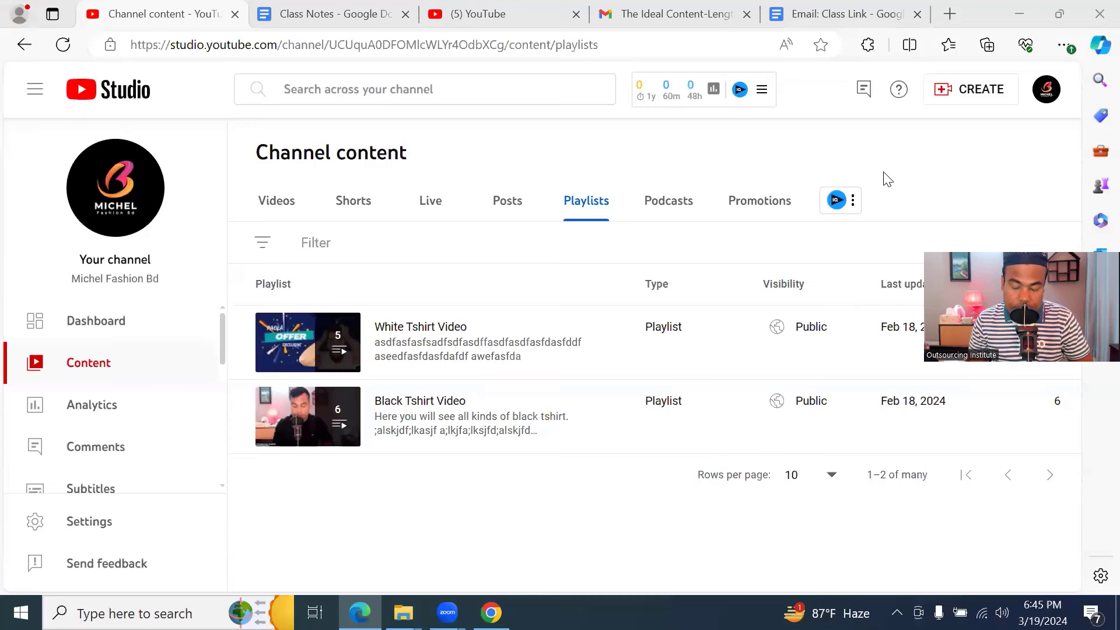
- Create a new playlist titled 'sdfasfd' with description 'sd'
{"action": "left_click", "coordinate": [964, 102]}
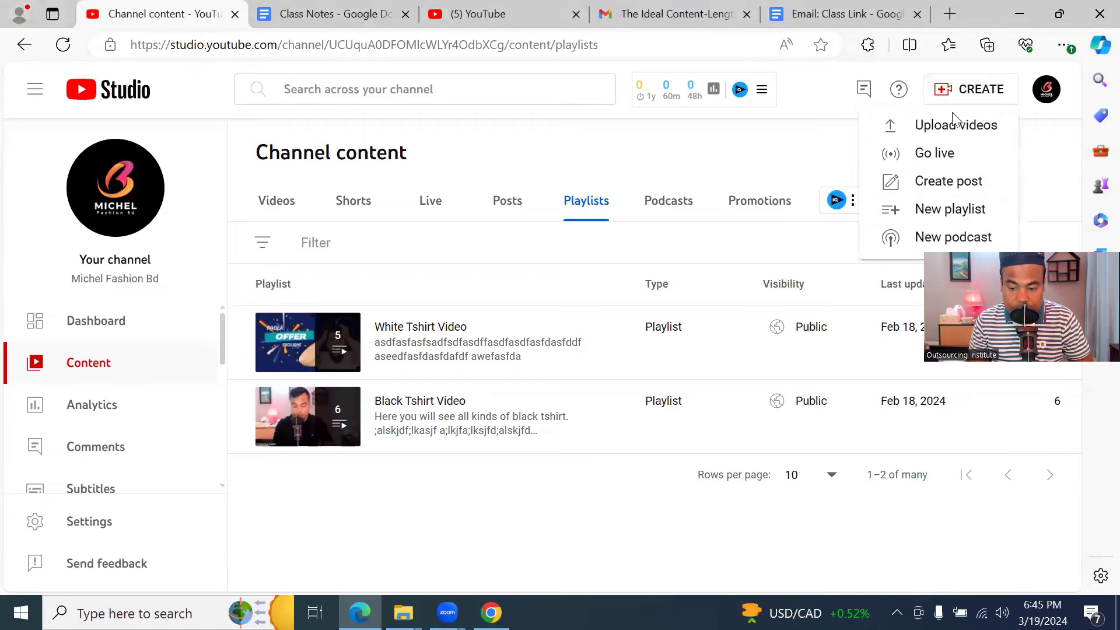
{"action": "left_click", "coordinate": [946, 210]}
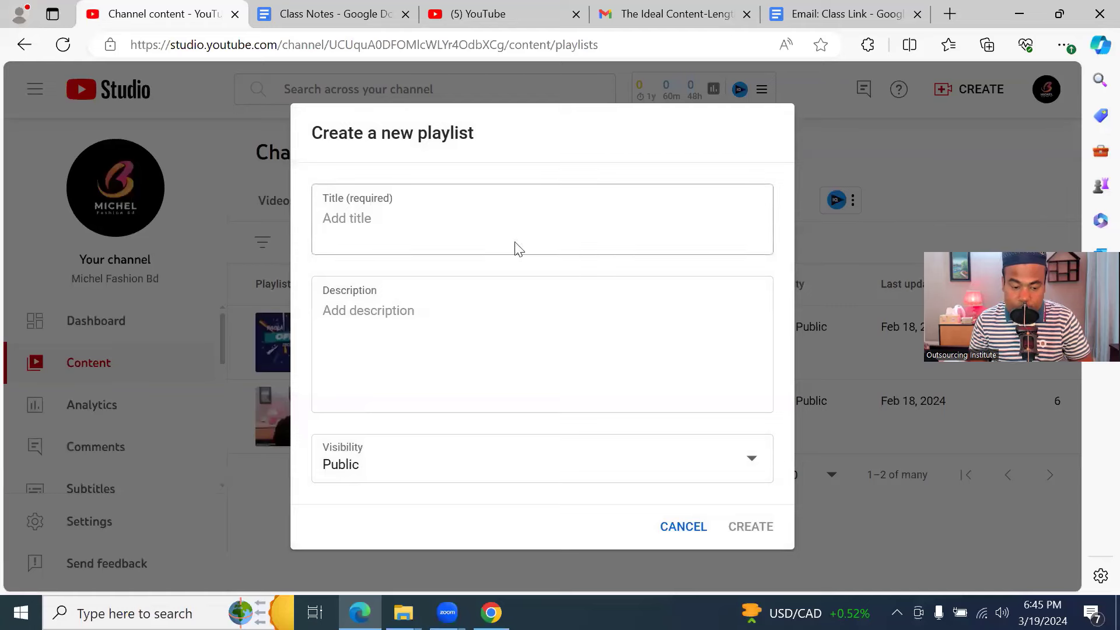
{"action": "type", "text": "werwqer"}
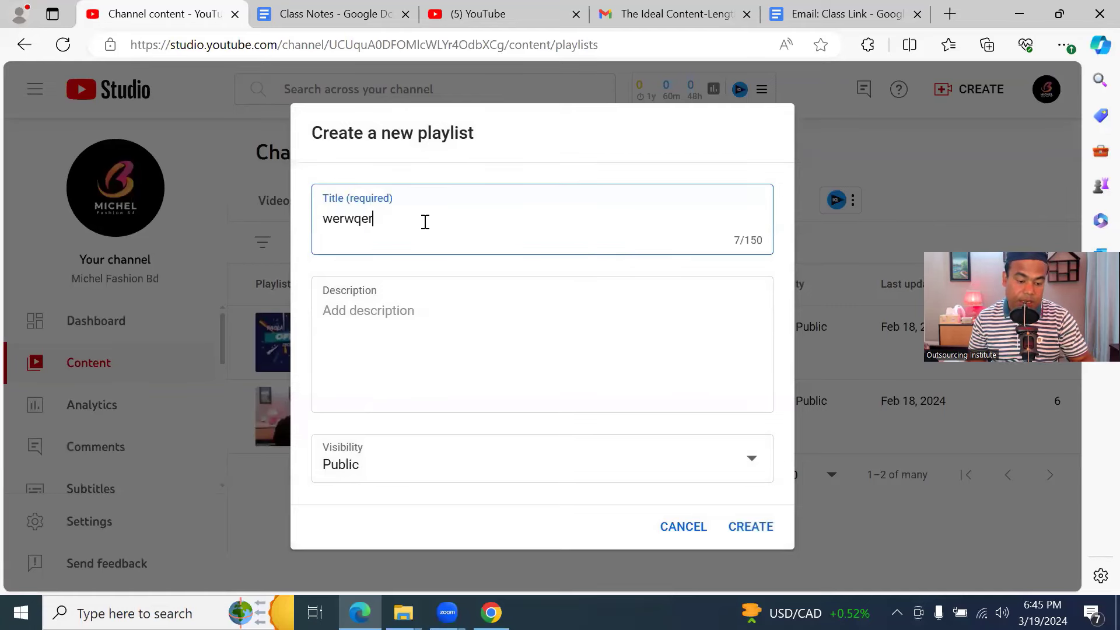
{"action": "key", "text": "BackSpace"}
{"action": "key", "text": "BackSpace"}
{"action": "type", "text": "sdfasfd"}
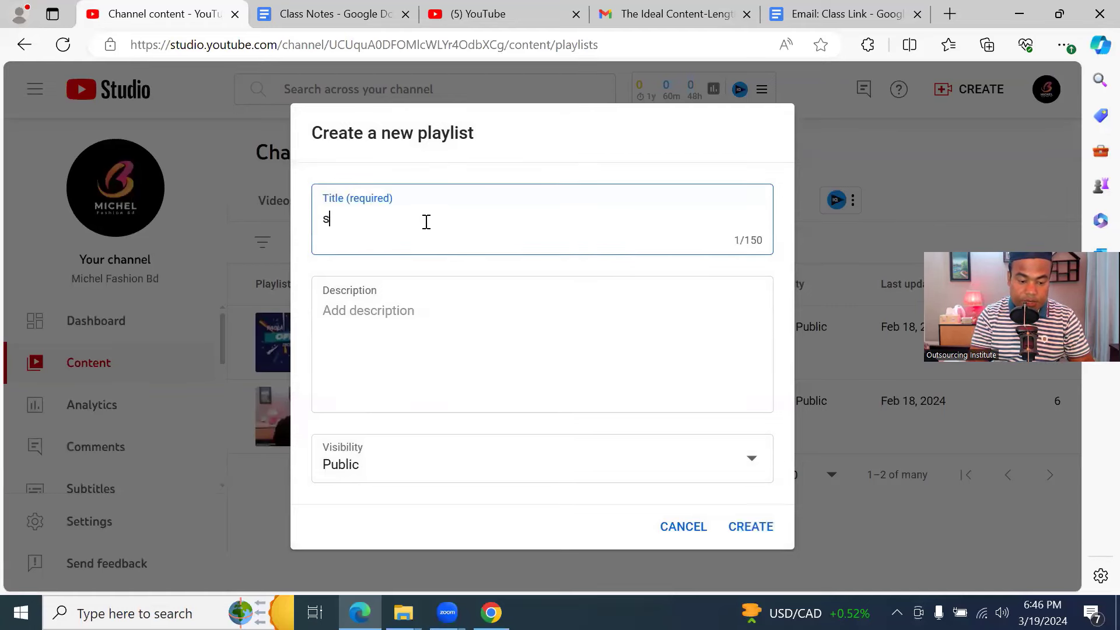
{"action": "left_click", "coordinate": [412, 322]}
{"action": "type", "text": "sdfasfd"}
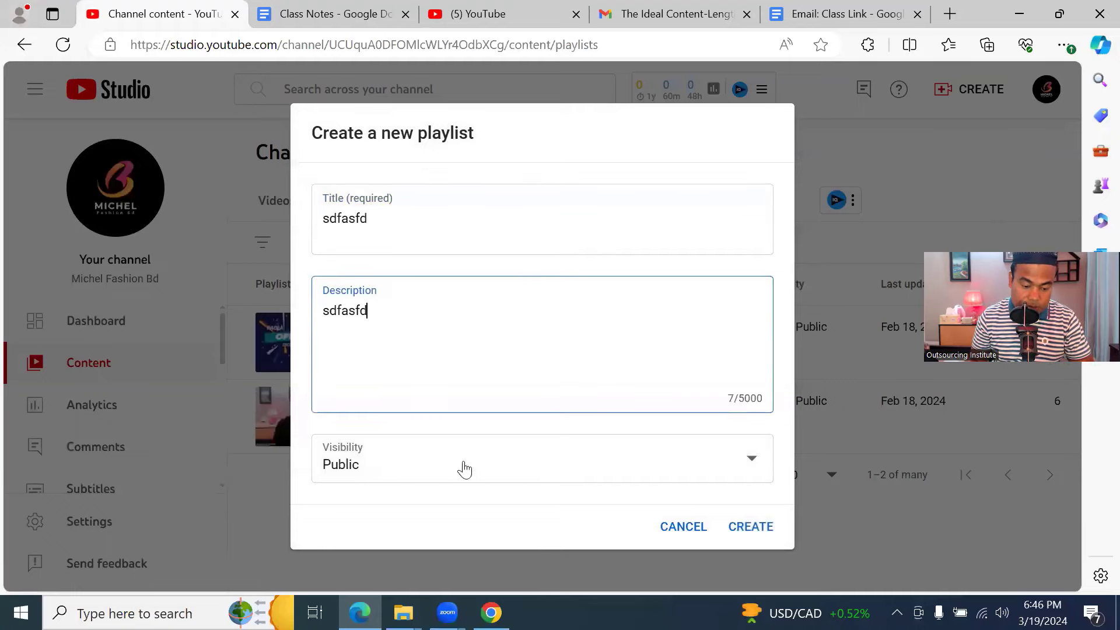
{"action": "left_click", "coordinate": [749, 528]}
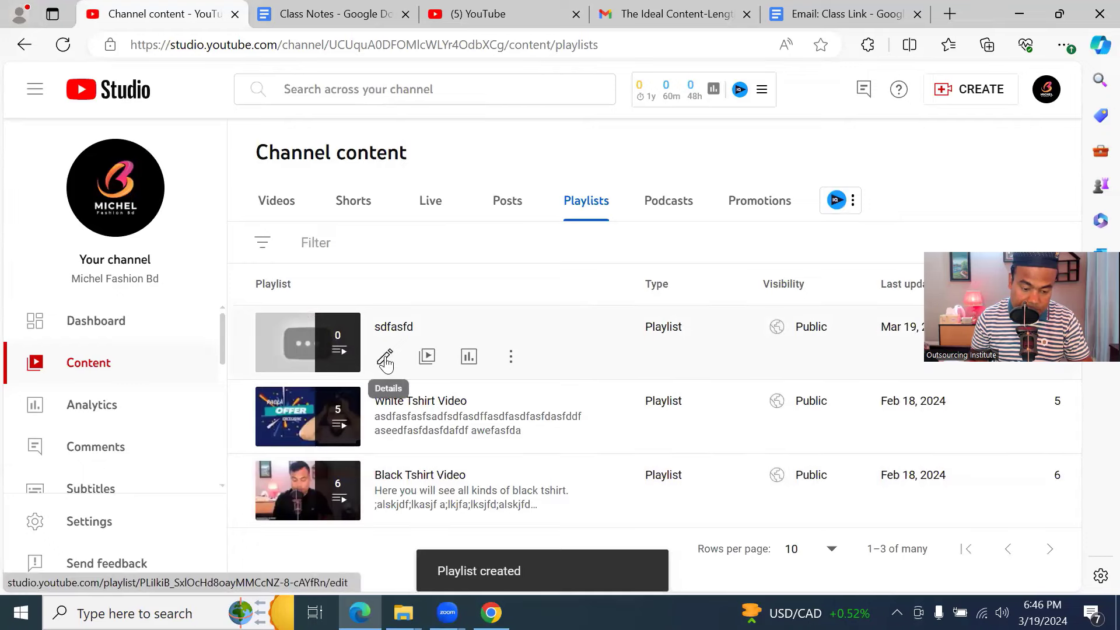
- Add existing videos Black Tshirt for all, 8, 7, 6 and 5 to sdfasfd
{"action": "left_click", "coordinate": [385, 358]}
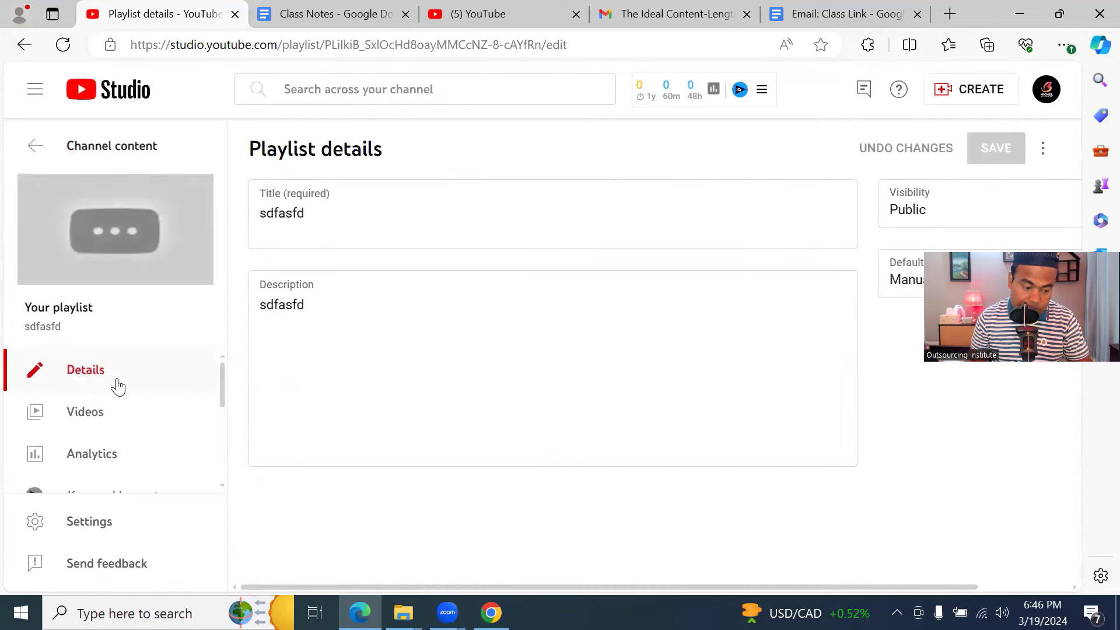
{"action": "left_click", "coordinate": [91, 418]}
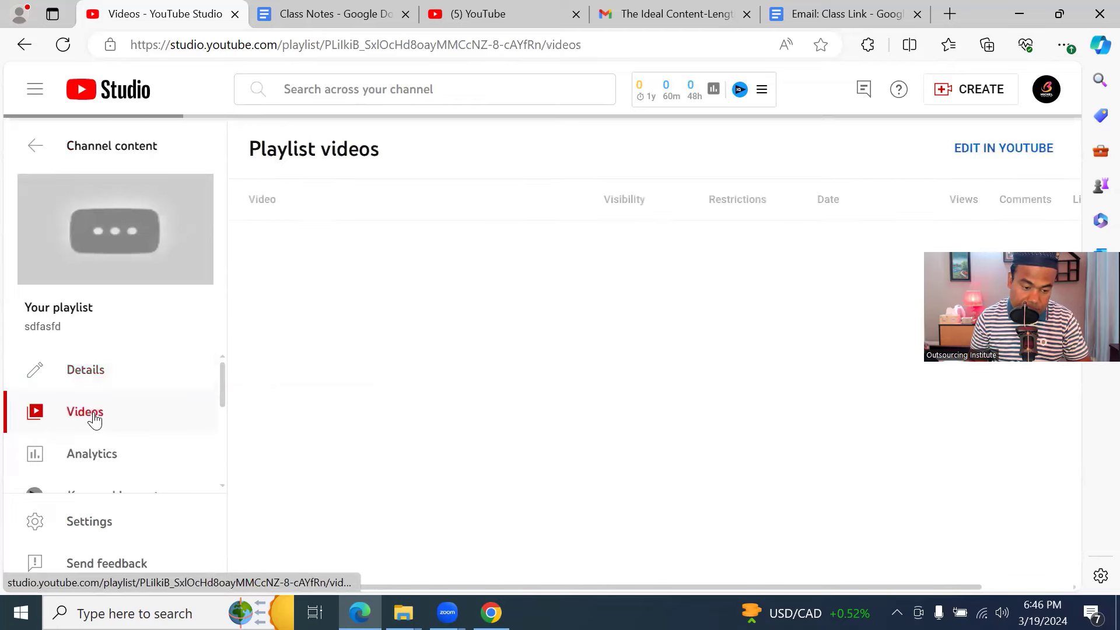
{"action": "left_click", "coordinate": [656, 506]}
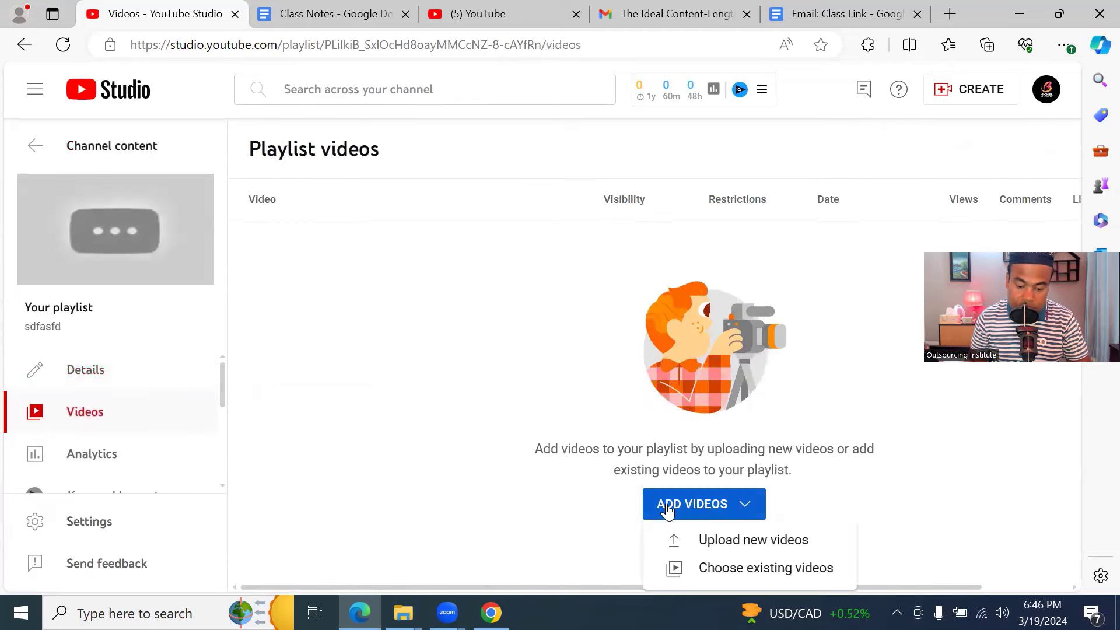
{"action": "left_click", "coordinate": [740, 569]}
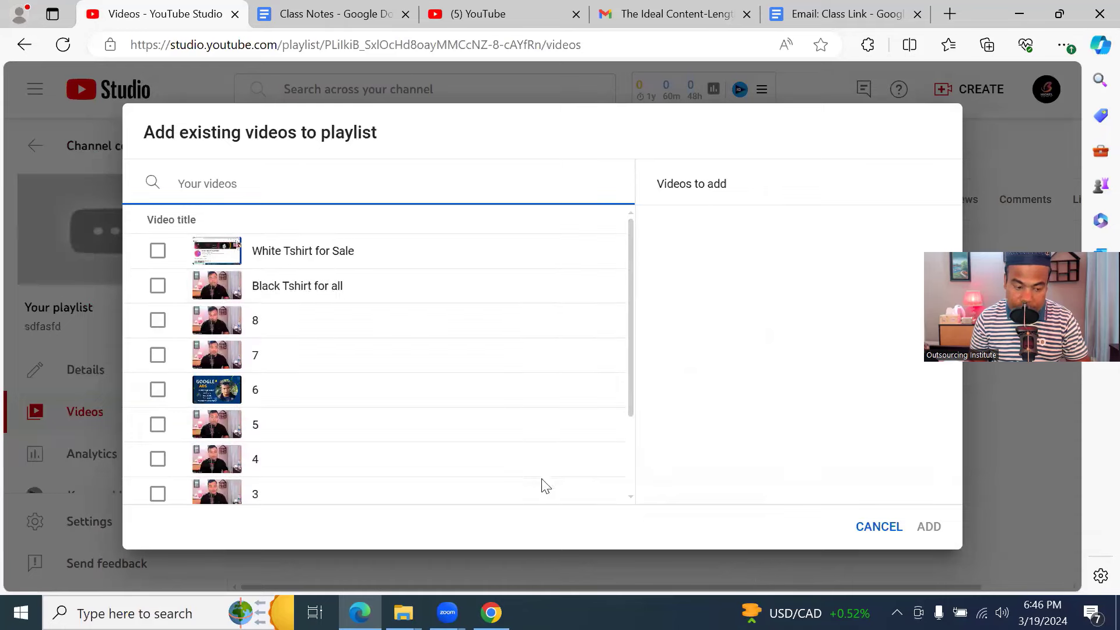
{"action": "left_click", "coordinate": [158, 285]}
{"action": "left_click", "coordinate": [157, 320]}
{"action": "left_click", "coordinate": [157, 354]}
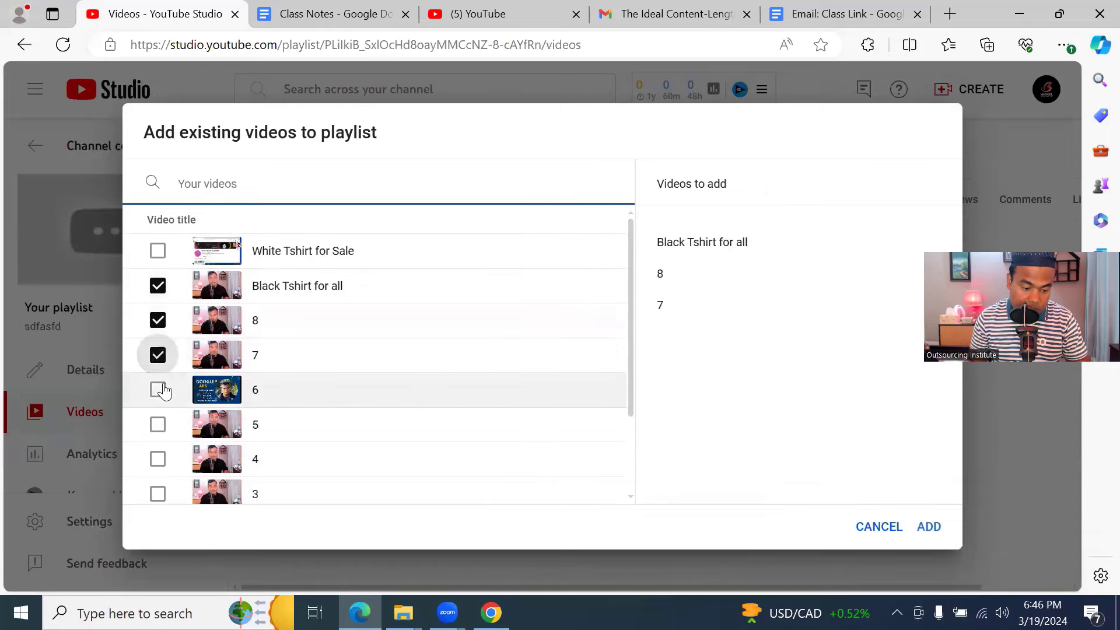
{"action": "left_click", "coordinate": [157, 389]}
{"action": "left_click", "coordinate": [158, 425]}
{"action": "left_click", "coordinate": [922, 528]}
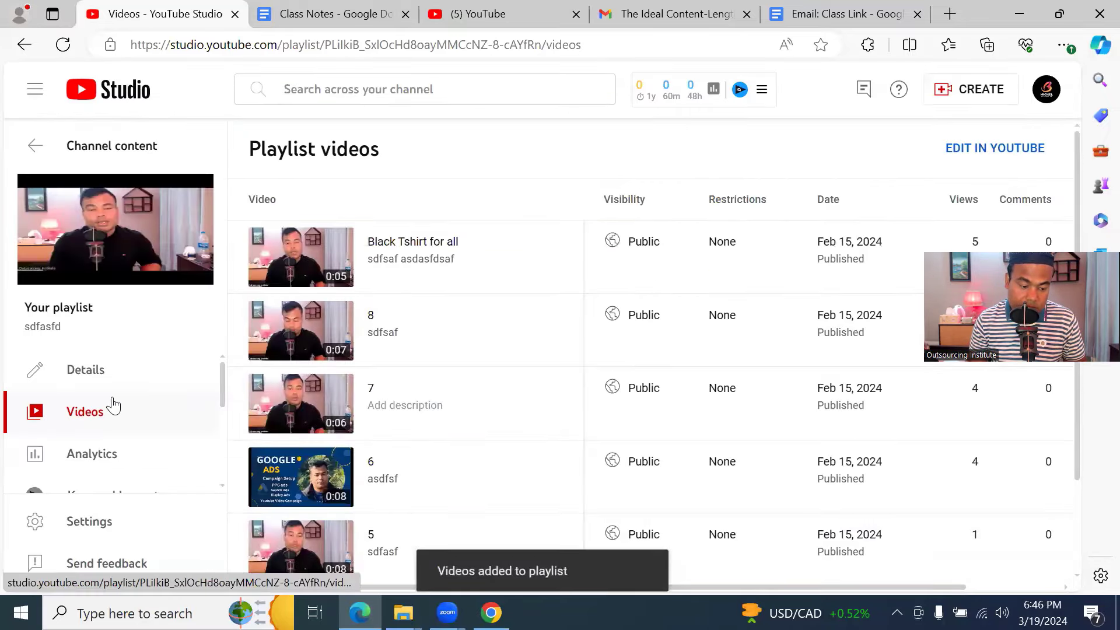
{"action": "scroll", "coordinate": [405, 372], "scroll_direction": "down", "scroll_amount": 2}
{"action": "scroll", "coordinate": [409, 292], "scroll_direction": "up", "scroll_amount": 2}
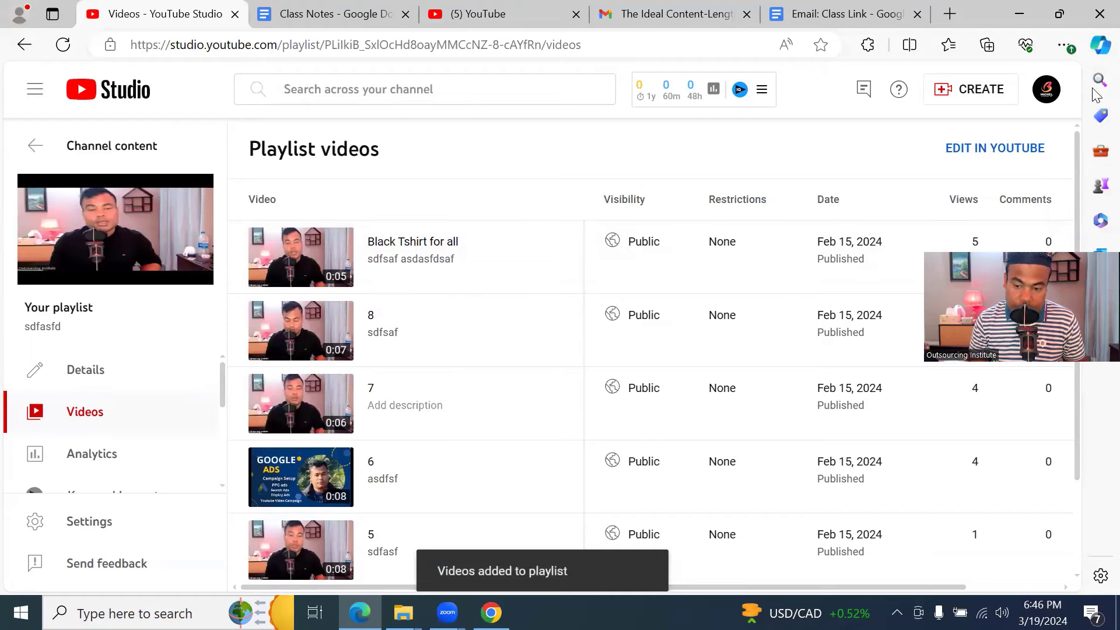
- Check Michel Fashion Bd's public Playlists tab (sdfasfd, 5 videos), then bring the Padma Tv window forward
{"action": "left_click", "coordinate": [1052, 93]}
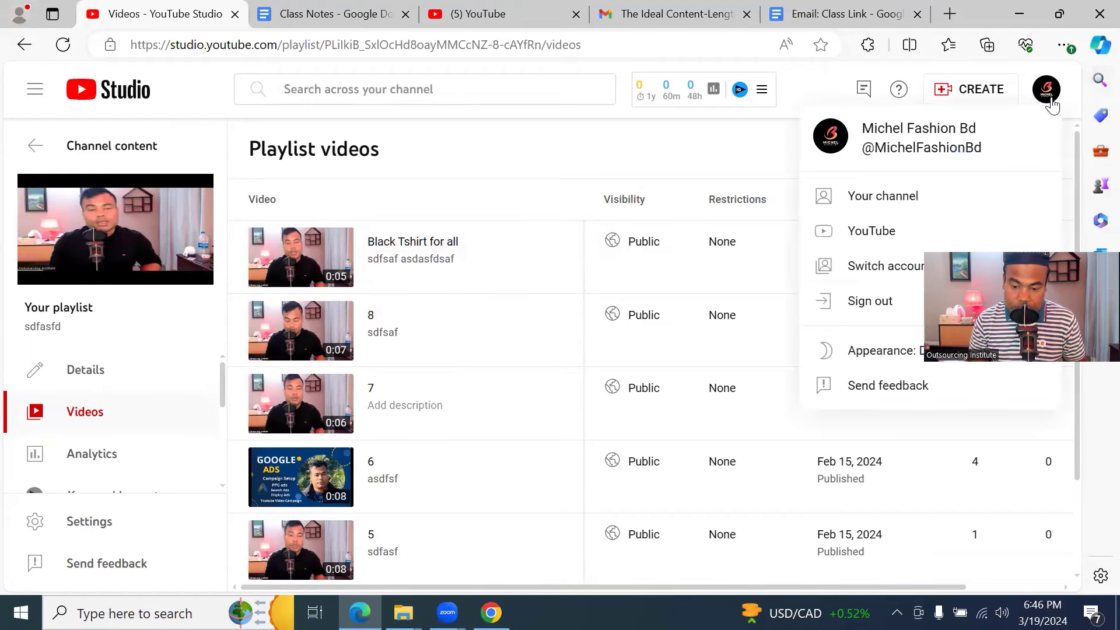
{"action": "left_click", "coordinate": [905, 199]}
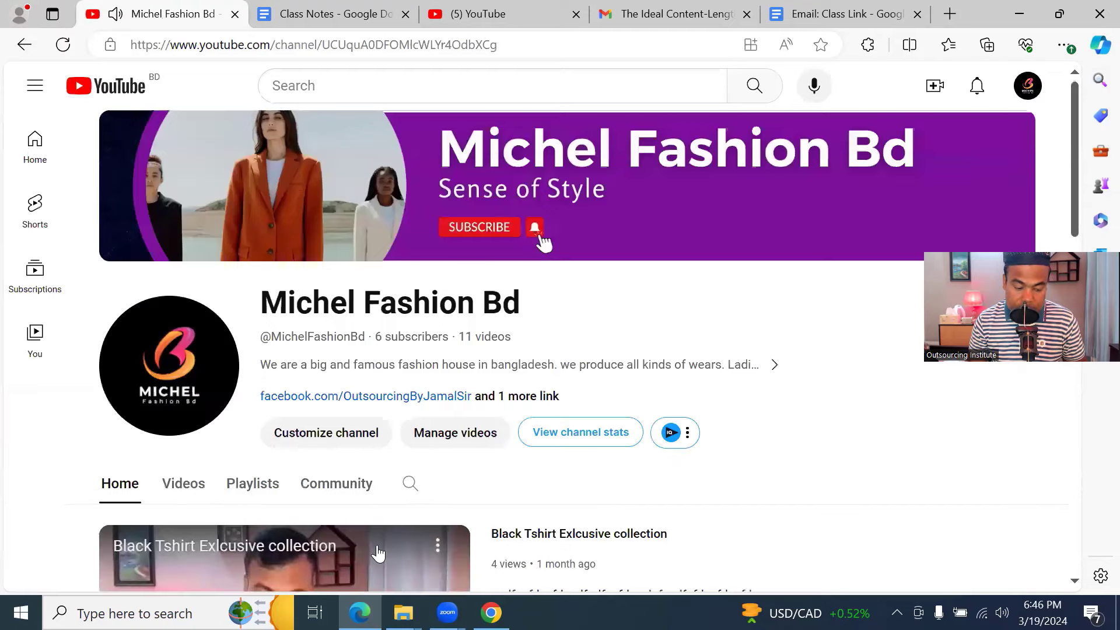
{"action": "scroll", "coordinate": [334, 400], "scroll_direction": "down", "scroll_amount": 4}
{"action": "left_click", "coordinate": [334, 400]}
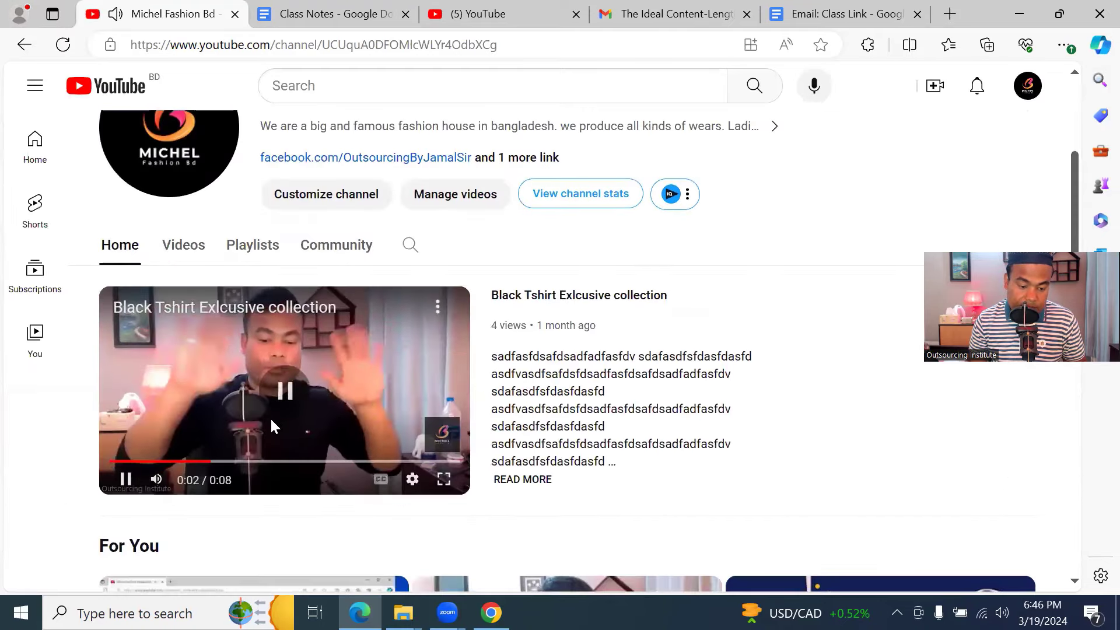
{"action": "left_click", "coordinate": [252, 256]}
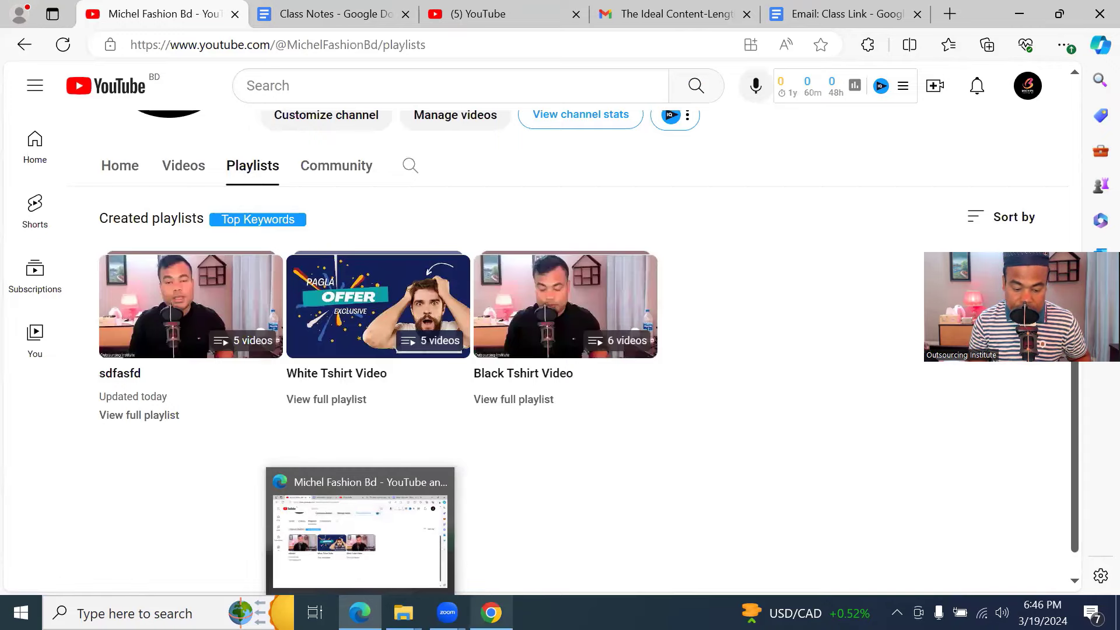
{"action": "left_click", "coordinate": [491, 613]}
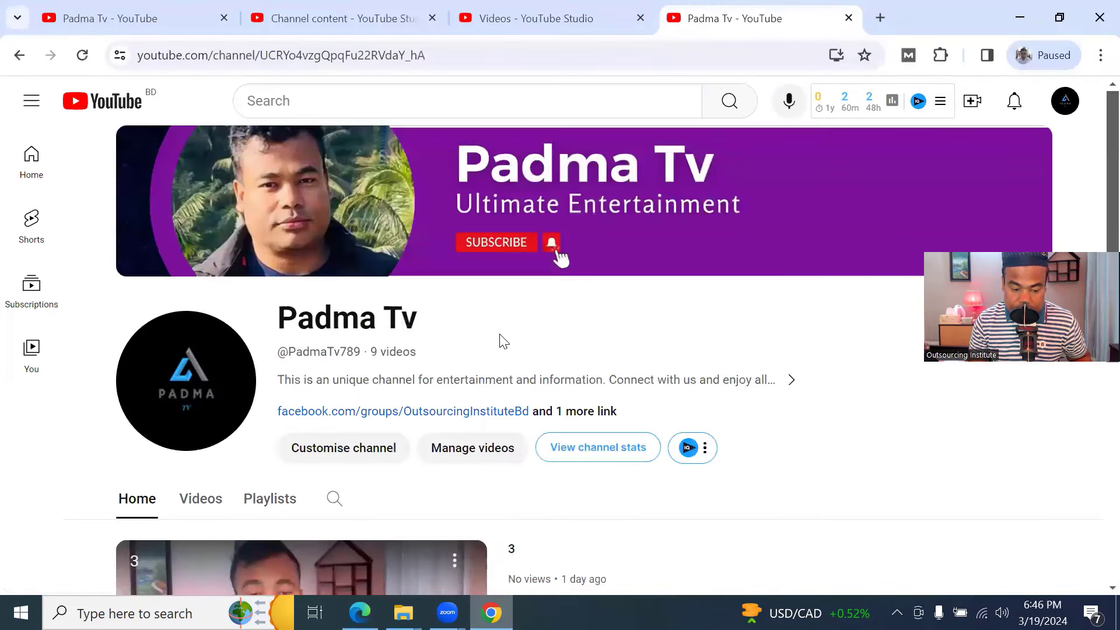
- View Padma Tv's Playlists tab, showing only Facebook Marketing with 5 videos, then return to Michel Fashion Bd
{"action": "scroll", "coordinate": [503, 341], "scroll_direction": "down", "scroll_amount": 5}
{"action": "scroll", "coordinate": [456, 233], "scroll_direction": "up", "scroll_amount": 5}
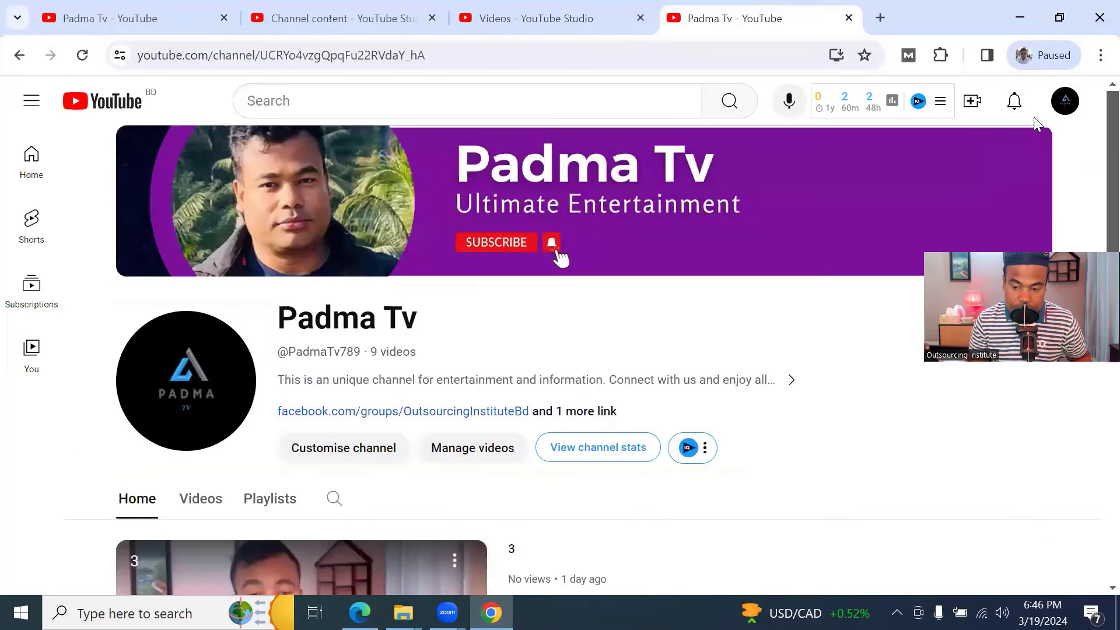
{"action": "left_click", "coordinate": [1067, 105]}
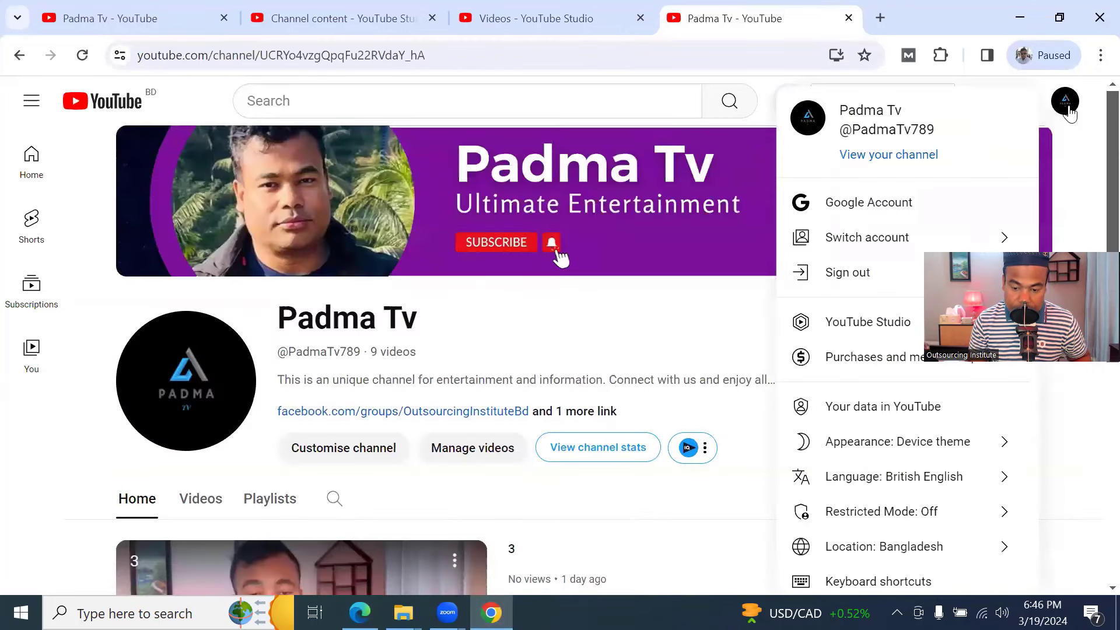
{"action": "left_click", "coordinate": [736, 298]}
{"action": "scroll", "coordinate": [305, 457], "scroll_direction": "down", "scroll_amount": 2}
{"action": "left_click", "coordinate": [266, 417]}
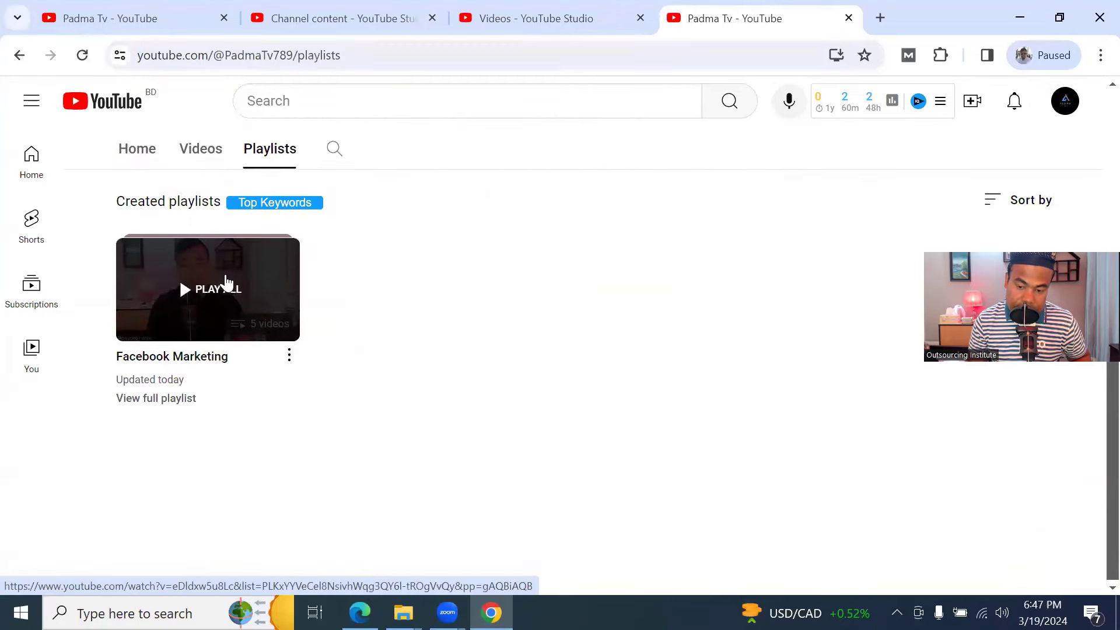
{"action": "scroll", "coordinate": [226, 283], "scroll_direction": "up", "scroll_amount": 3}
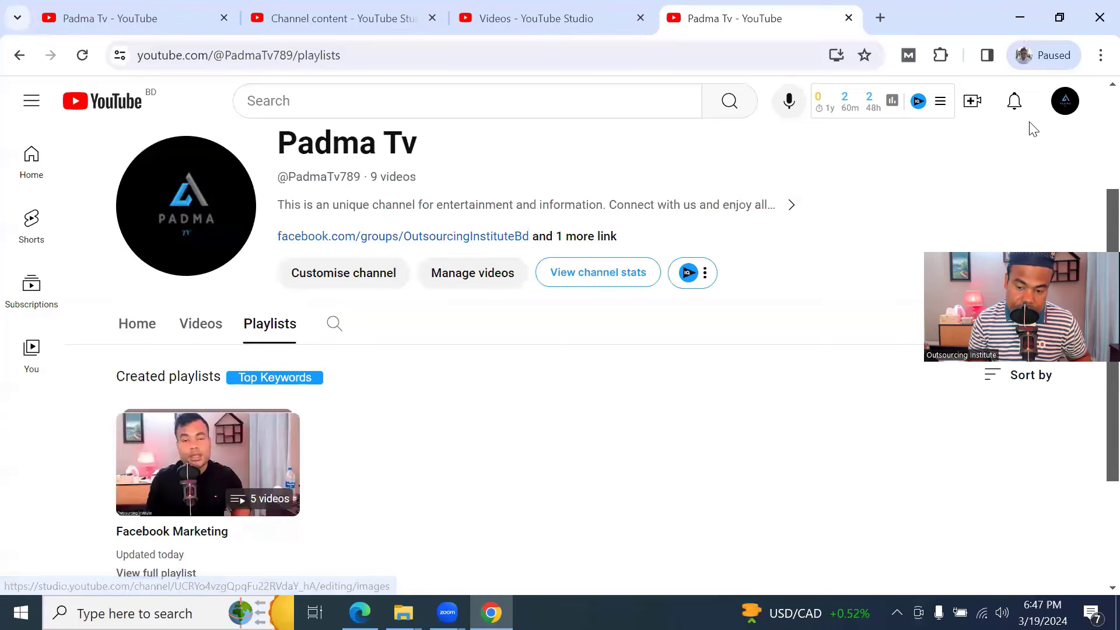
{"action": "left_click", "coordinate": [978, 111]}
{"action": "left_click", "coordinate": [789, 157]}
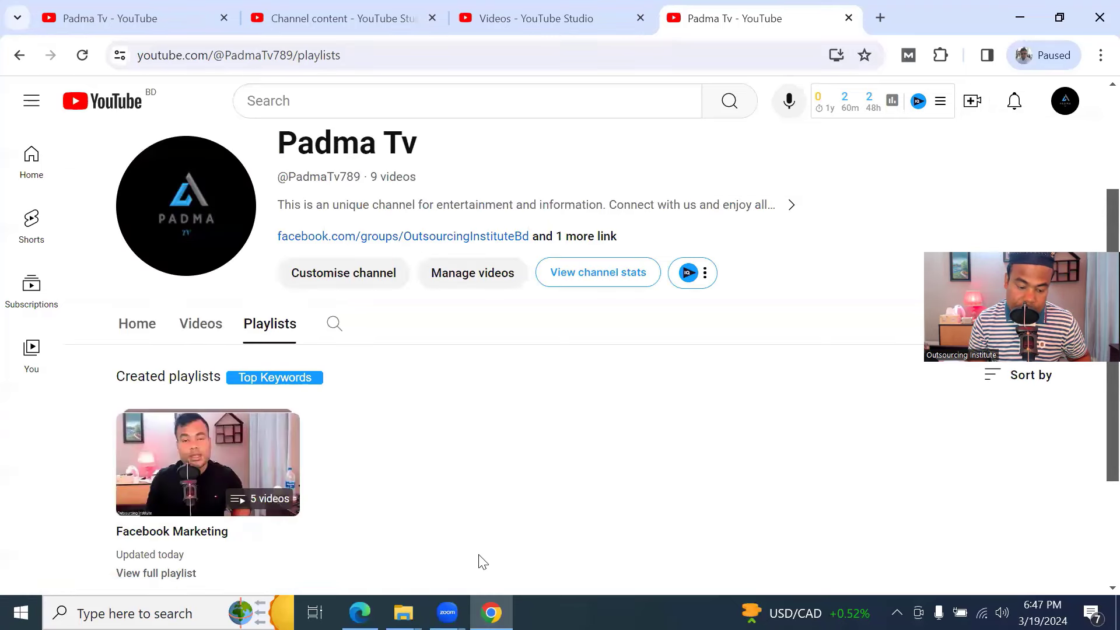
{"action": "left_click", "coordinate": [360, 613]}
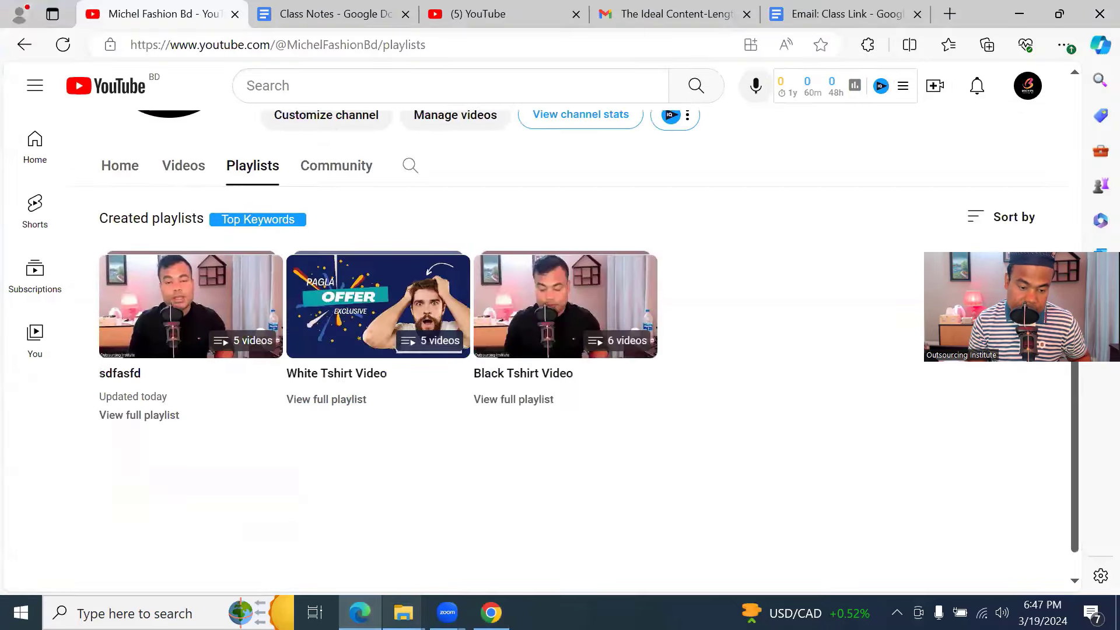
- Look through the account and CREATE menus on the Michel Fashion Bd channel page
{"action": "left_click", "coordinate": [1027, 86]}
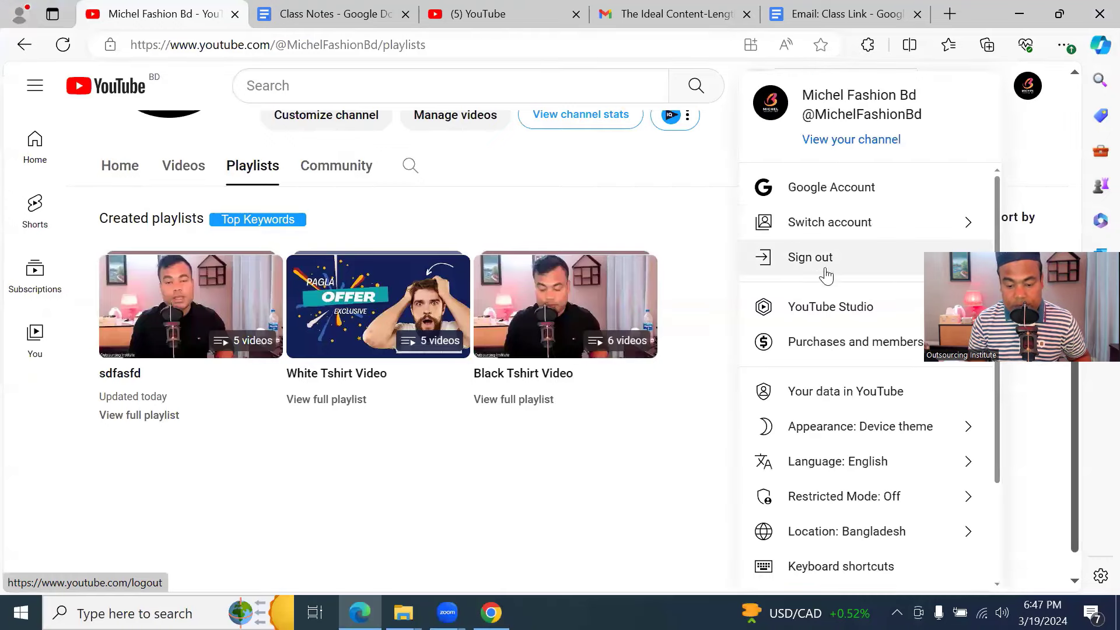
{"action": "left_click", "coordinate": [733, 165]}
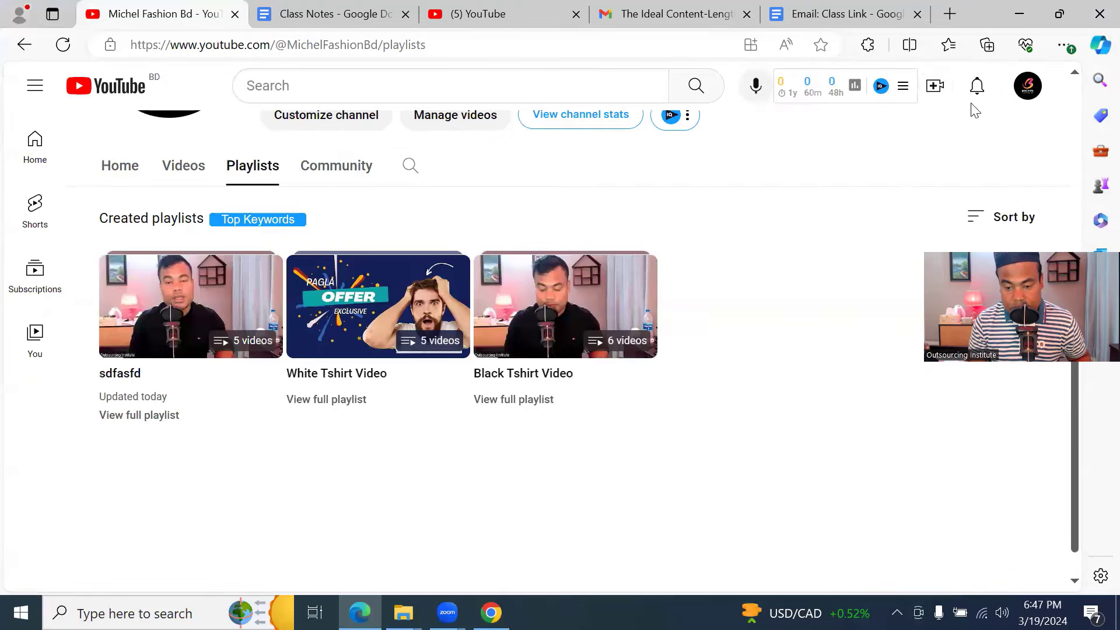
{"action": "left_click", "coordinate": [934, 87]}
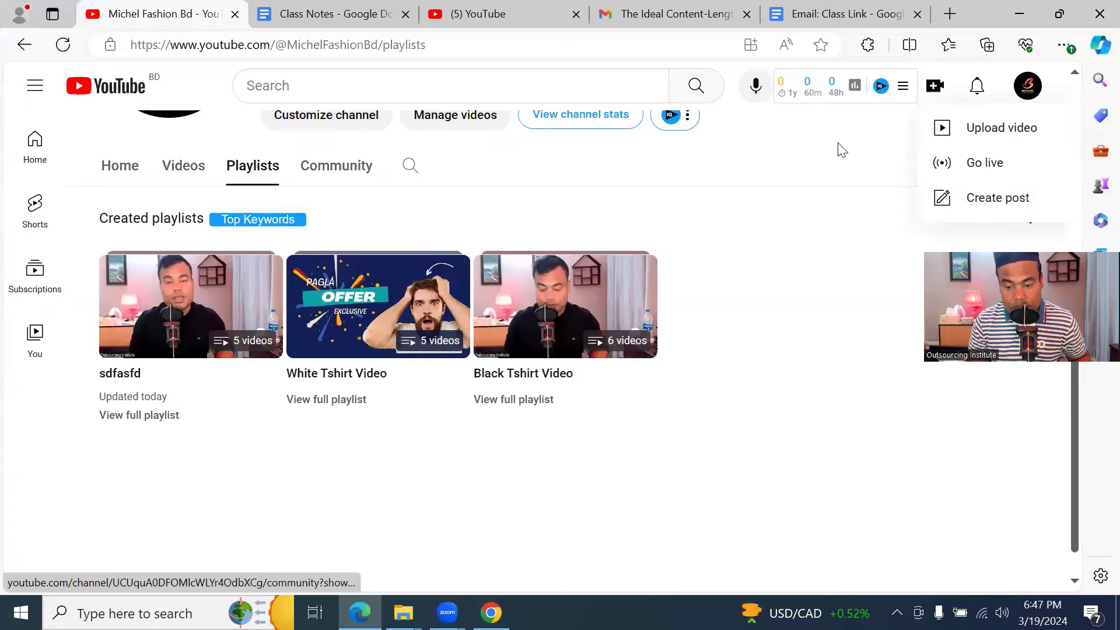
{"action": "left_click", "coordinate": [933, 87]}
{"action": "left_click", "coordinate": [933, 87]}
{"action": "left_click", "coordinate": [817, 146]}
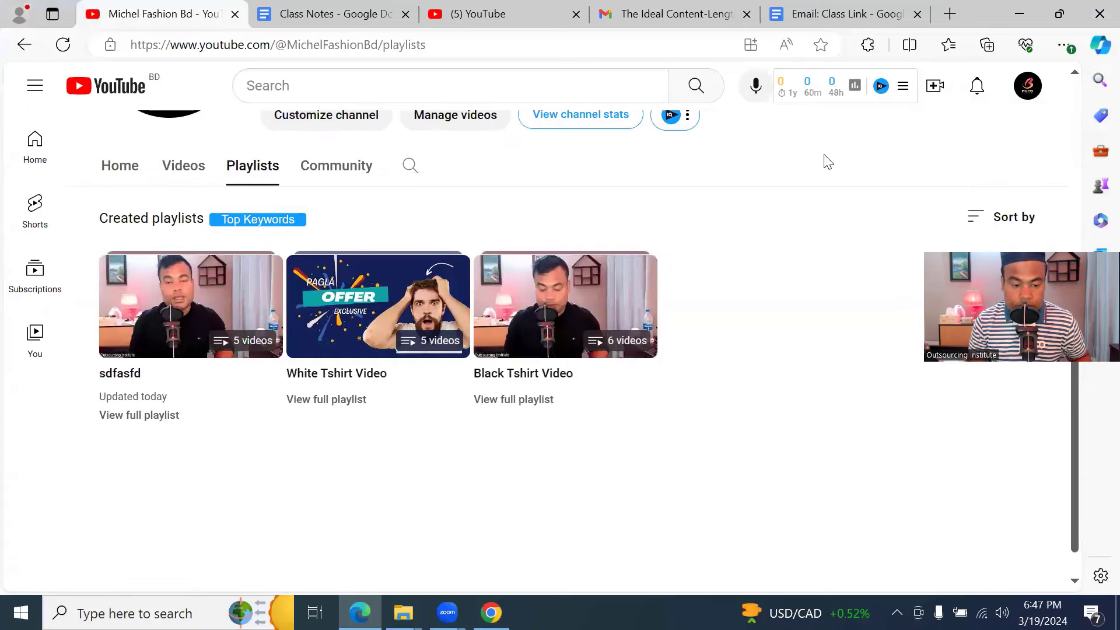
{"action": "scroll", "coordinate": [601, 217], "scroll_direction": "up", "scroll_amount": 5}
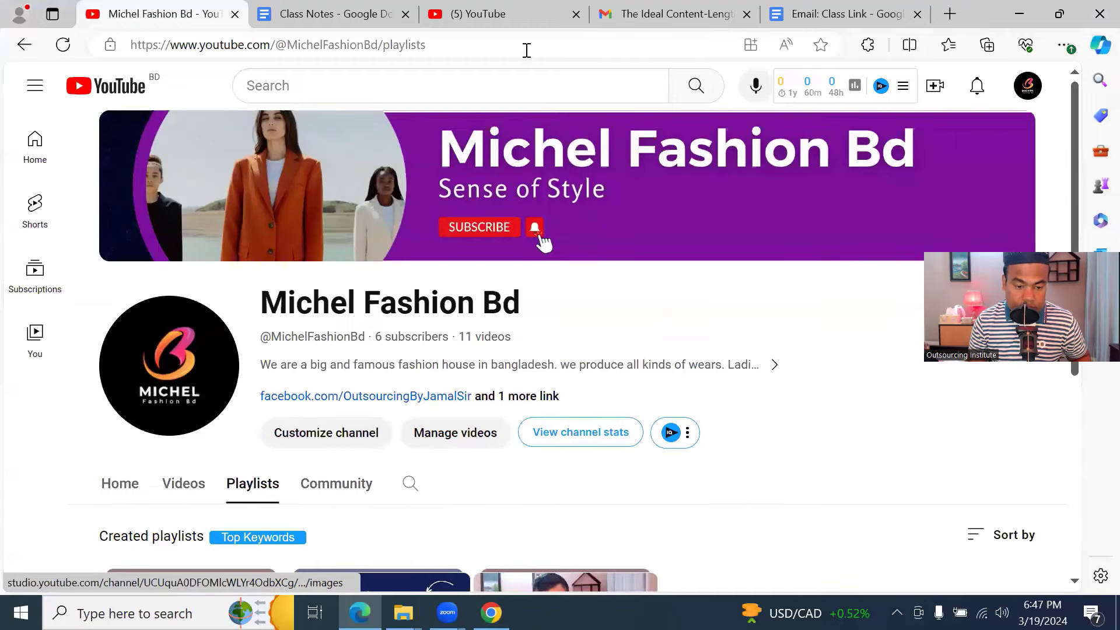
{"action": "scroll", "coordinate": [225, 425], "scroll_direction": "down", "scroll_amount": 1}
- Open Michel Fashion Bd's channel customisation in Studio, then minimise Edge to reach Padma Tv's Playlists page
{"action": "left_click", "coordinate": [324, 357]}
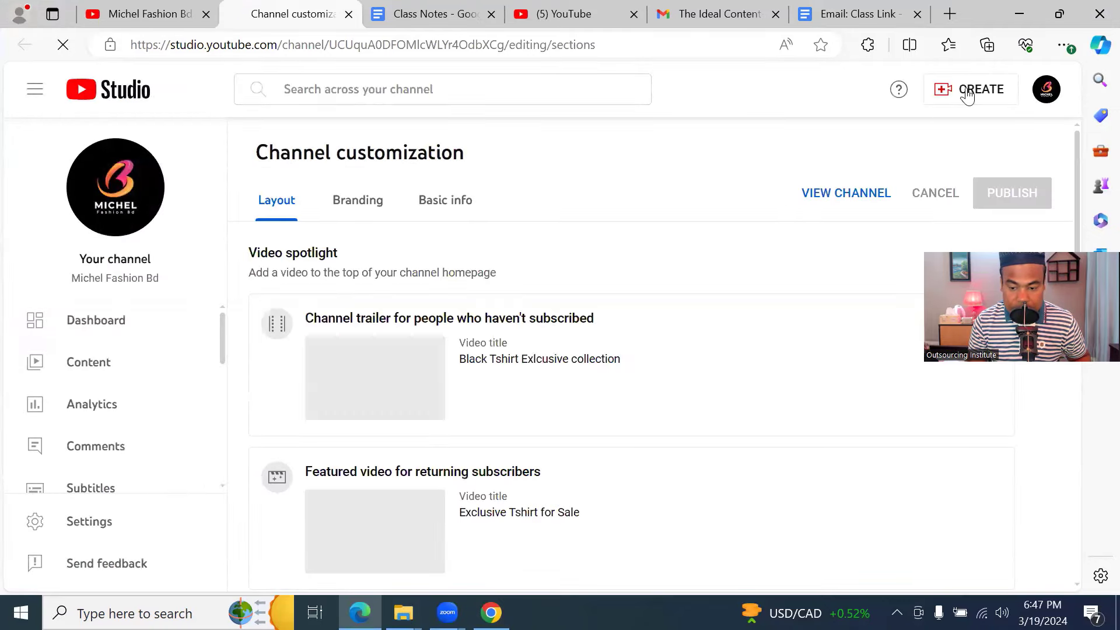
{"action": "left_click", "coordinate": [967, 93]}
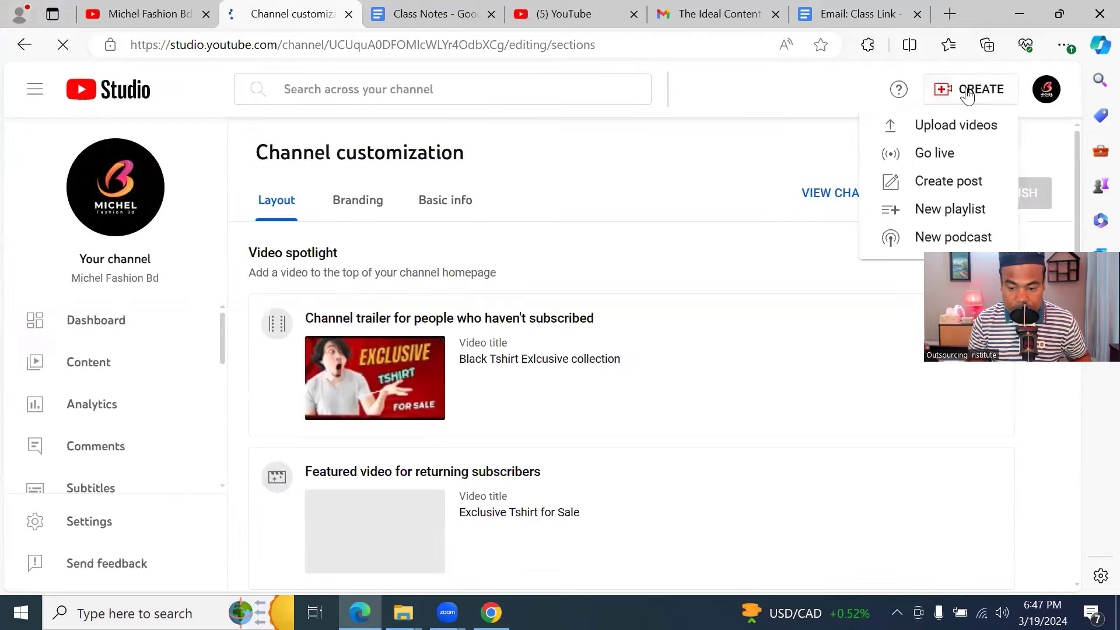
{"action": "left_click", "coordinate": [564, 18]}
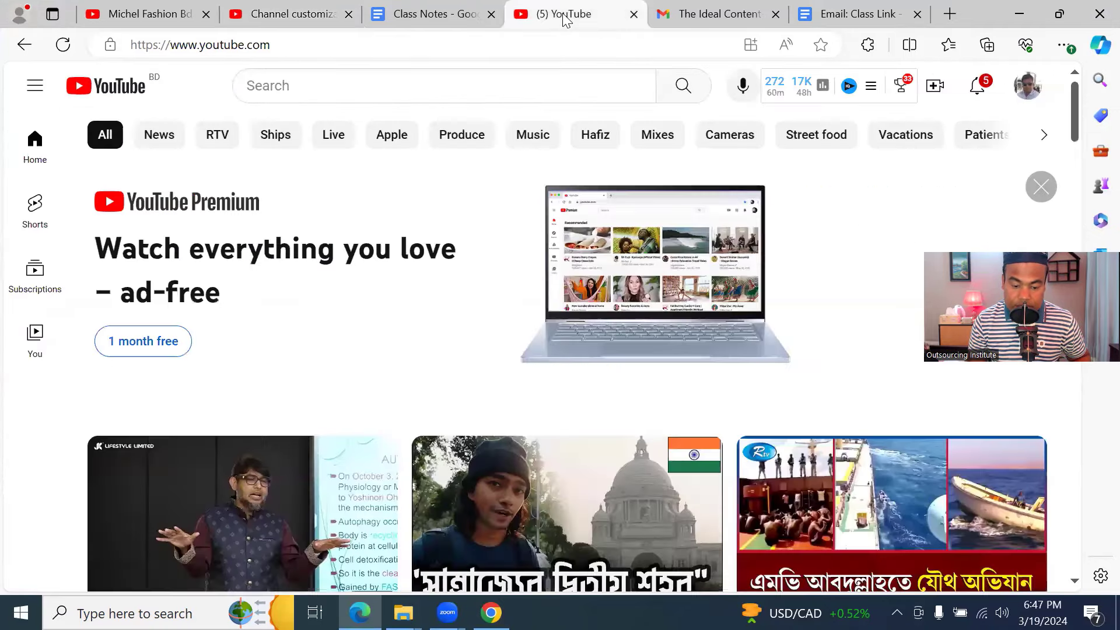
{"action": "left_click", "coordinate": [1019, 13]}
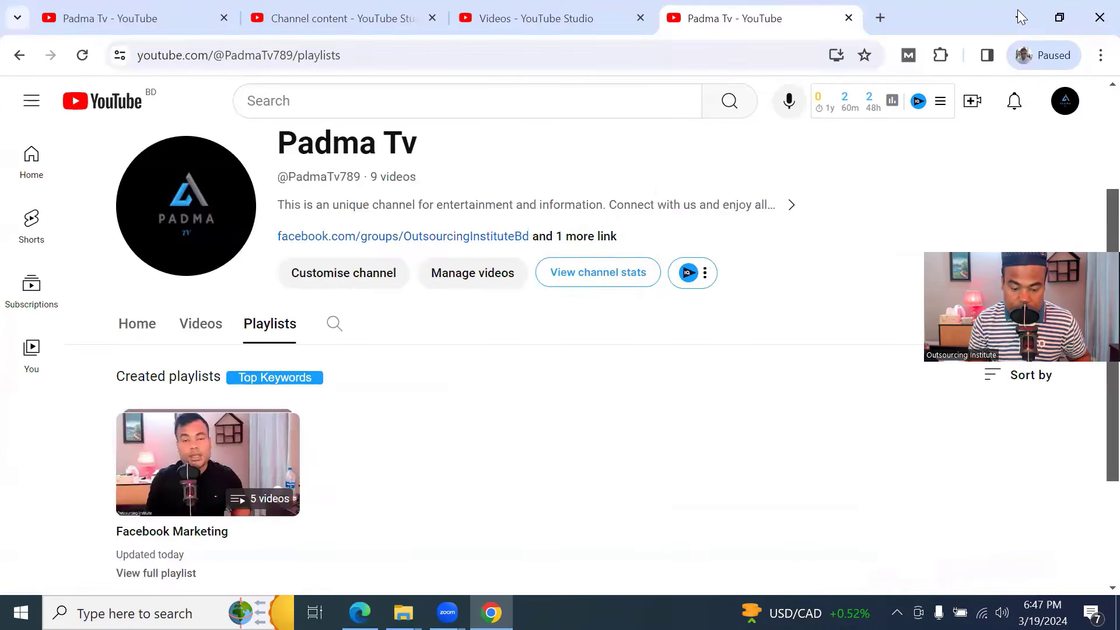
- Open Padma Tv's channel customisation in Studio and show the CREATE menu with New playlist
{"action": "left_click", "coordinate": [337, 287]}
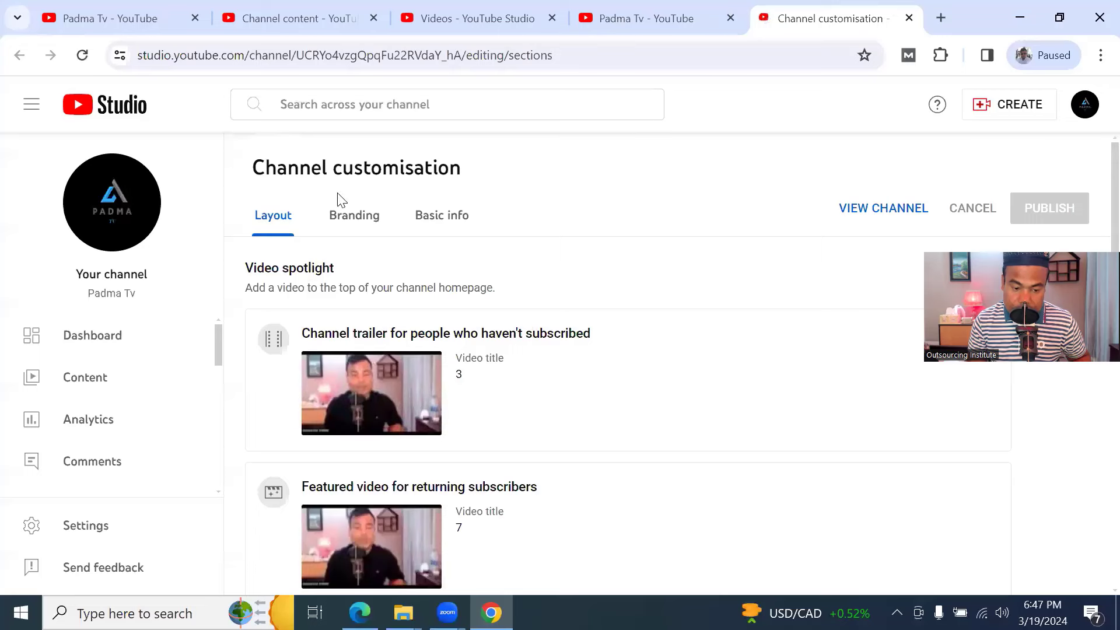
{"action": "left_click", "coordinate": [987, 106]}
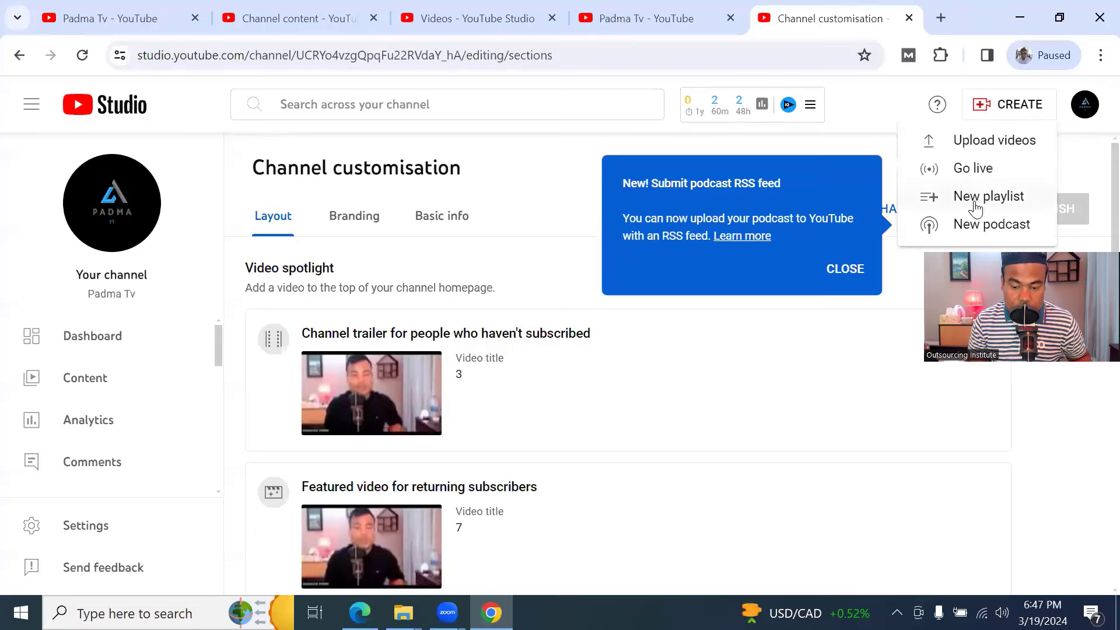
{"action": "left_click", "coordinate": [845, 269]}
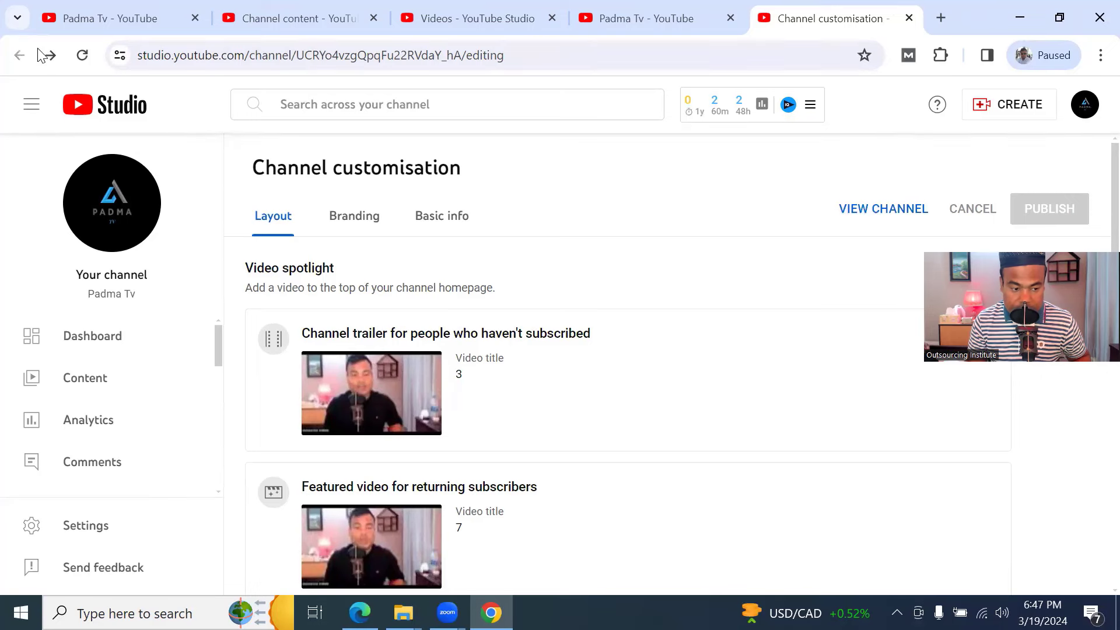
{"action": "left_click", "coordinate": [636, 18]}
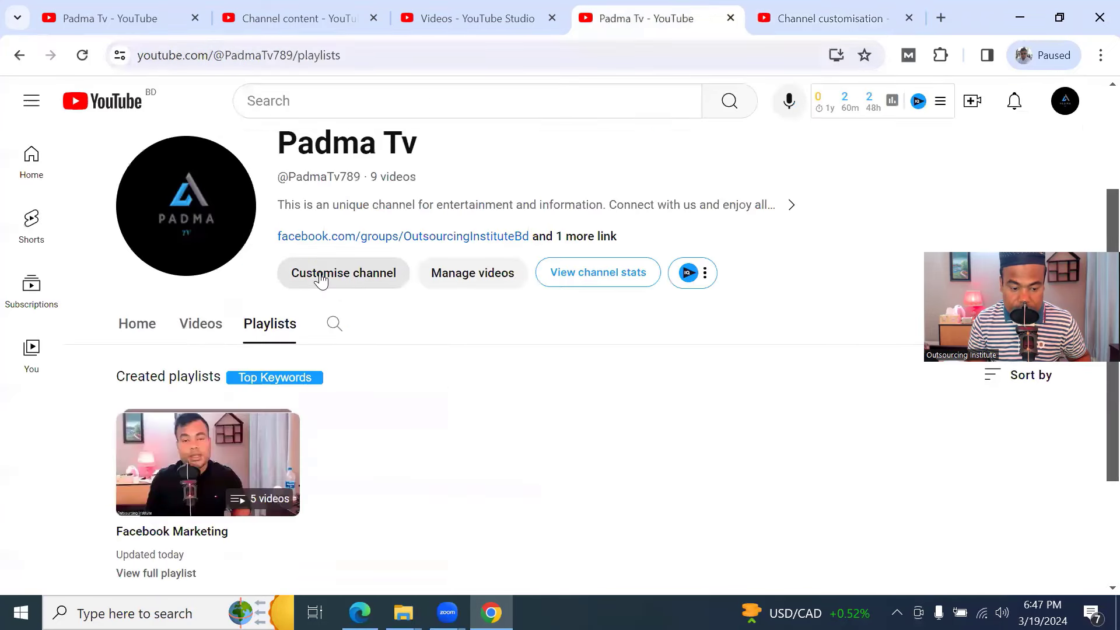
{"action": "left_click", "coordinate": [373, 279]}
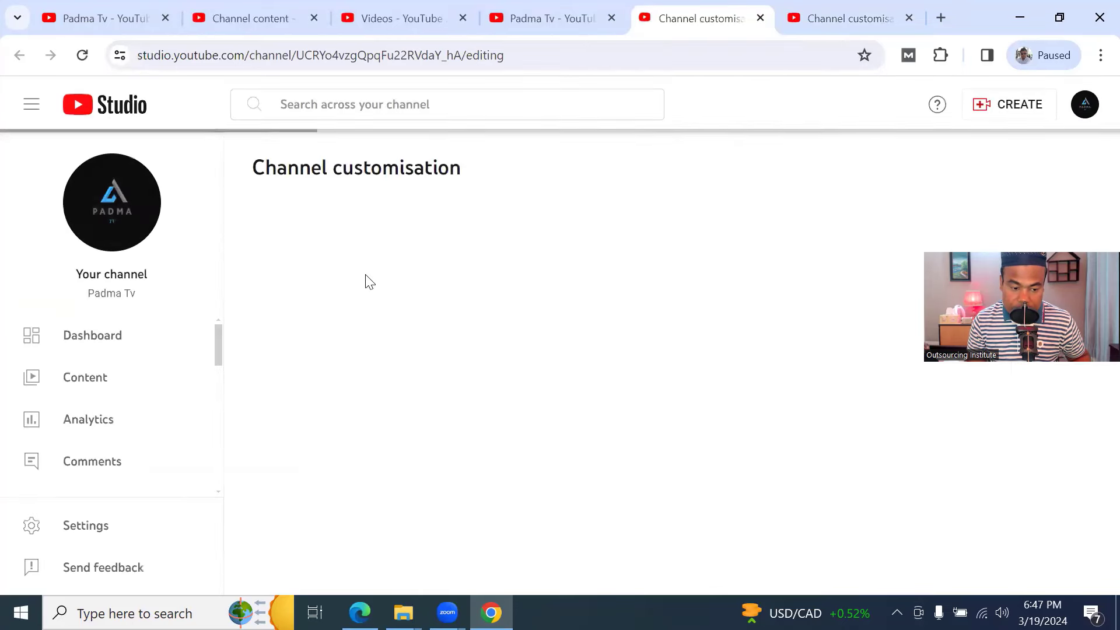
{"action": "left_click", "coordinate": [1010, 111]}
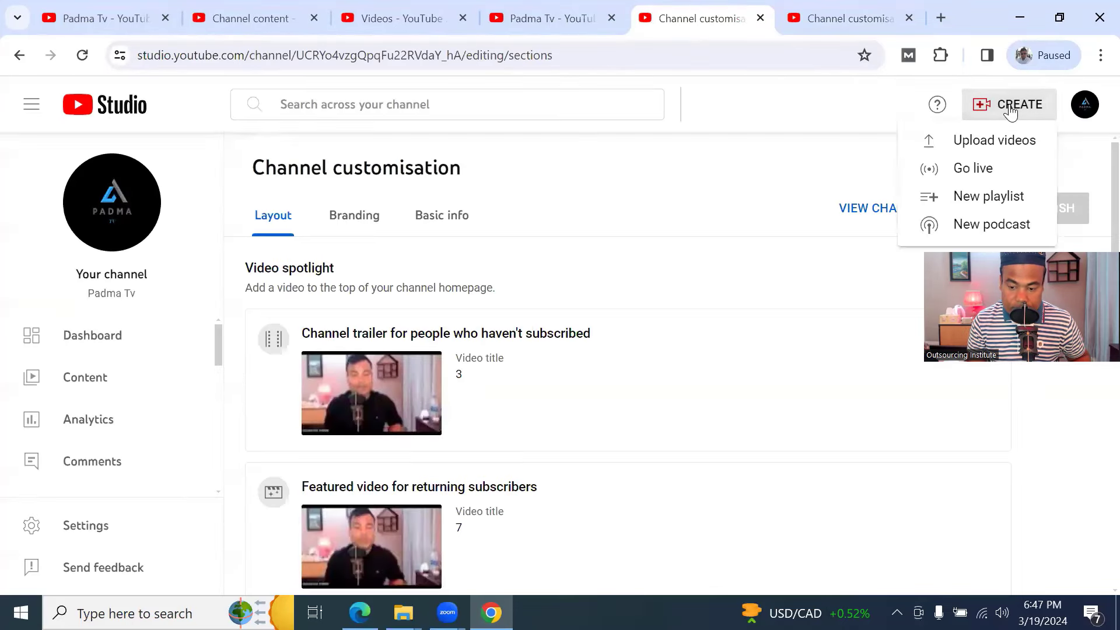
- Create a public playlist titled 'Digital Marketing' with the description 'adfsadfsaf'
{"action": "left_click", "coordinate": [980, 198]}
{"action": "left_click", "coordinate": [463, 243]}
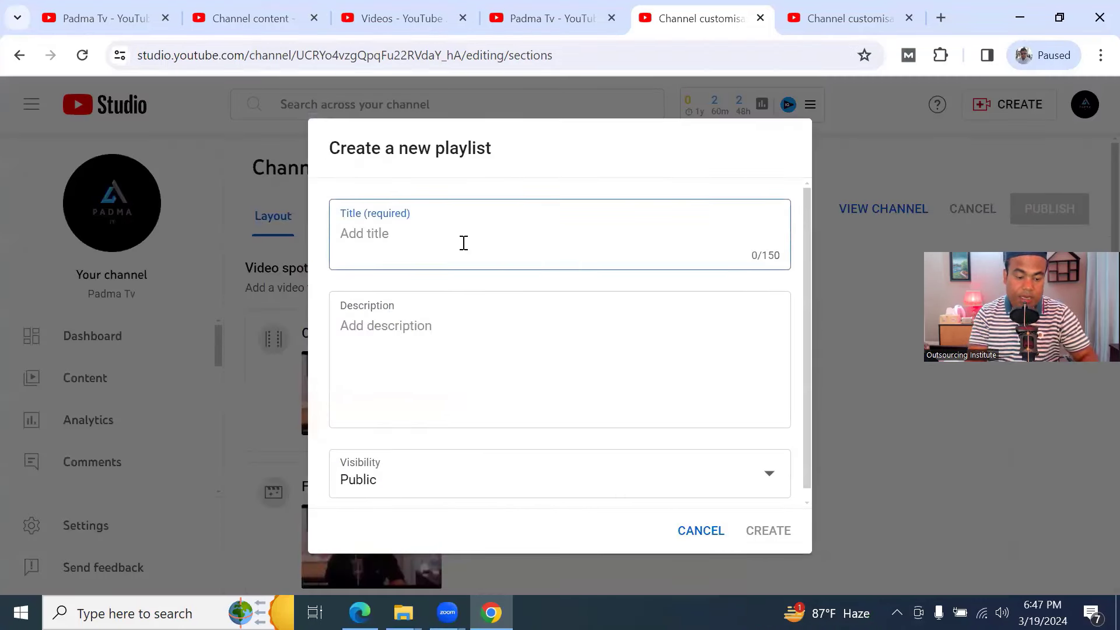
{"action": "type", "text": "Digital Marketing"}
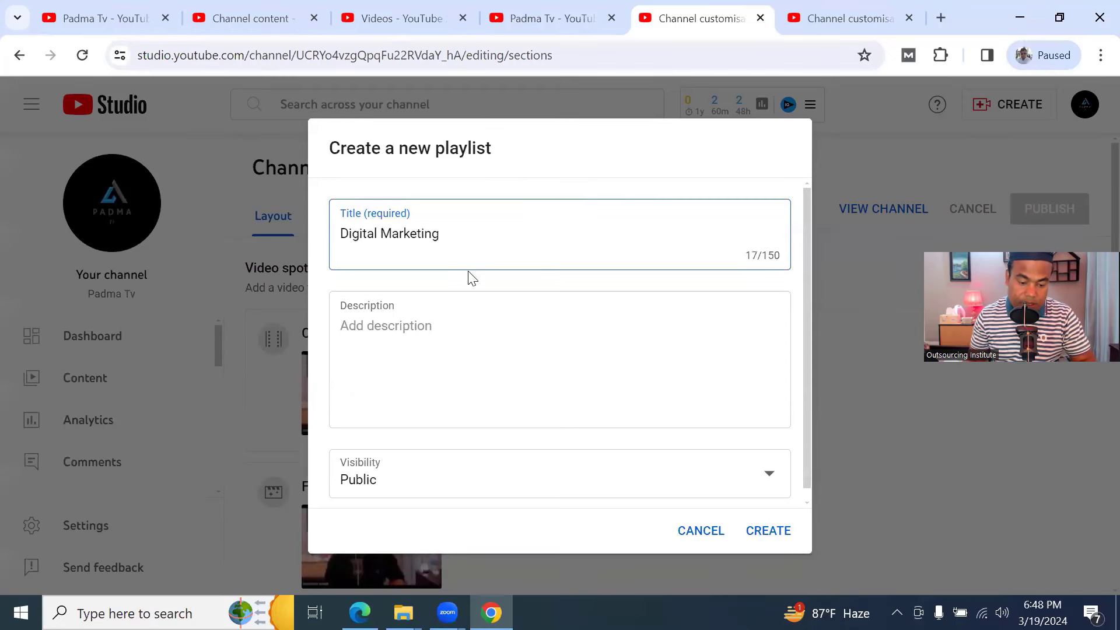
{"action": "left_click", "coordinate": [483, 323]}
{"action": "type", "text": "adfsadfsafd"}
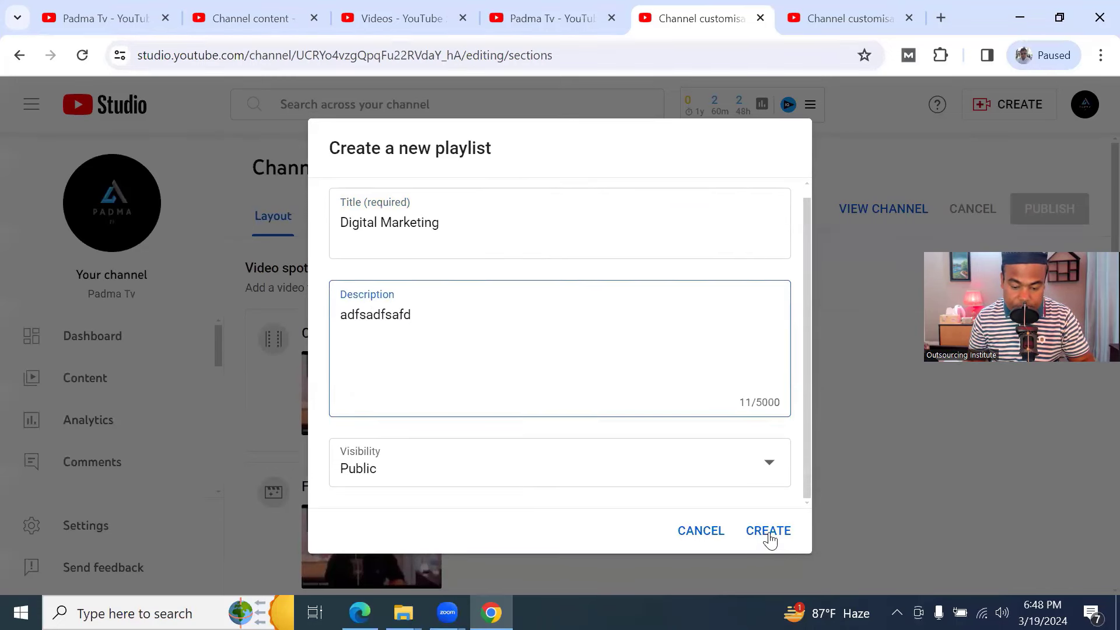
{"action": "left_click", "coordinate": [767, 532]}
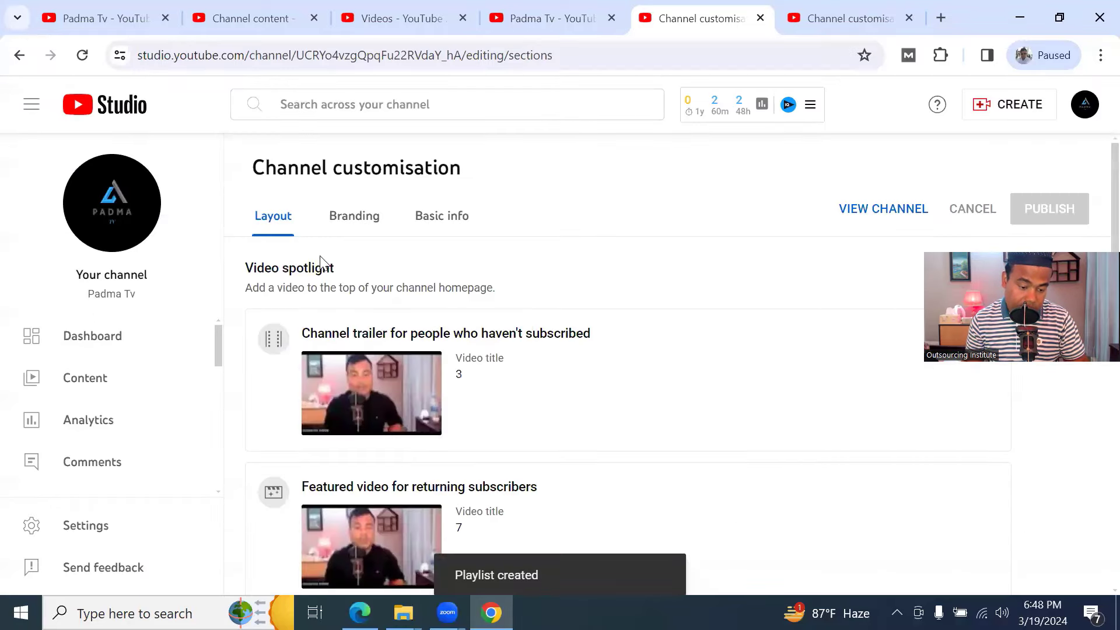
- Scroll the Layout page, then go to Padma Tv's public channel page via the avatar menu
{"action": "scroll", "coordinate": [378, 350], "scroll_direction": "down", "scroll_amount": 3}
{"action": "scroll", "coordinate": [381, 357], "scroll_direction": "up", "scroll_amount": 4}
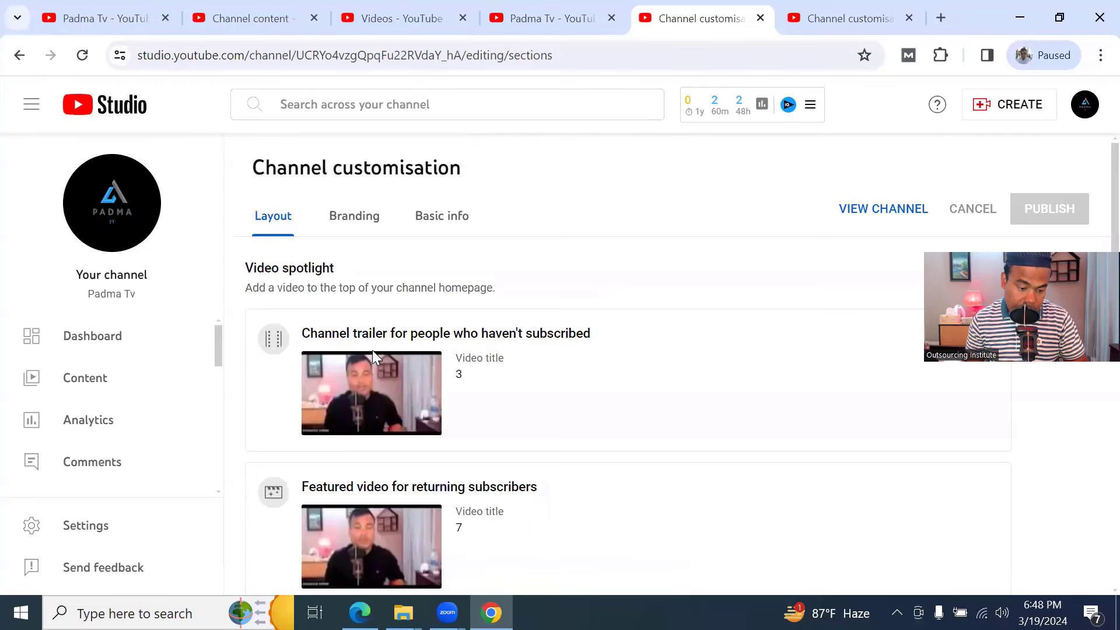
{"action": "scroll", "coordinate": [514, 395], "scroll_direction": "down", "scroll_amount": 8}
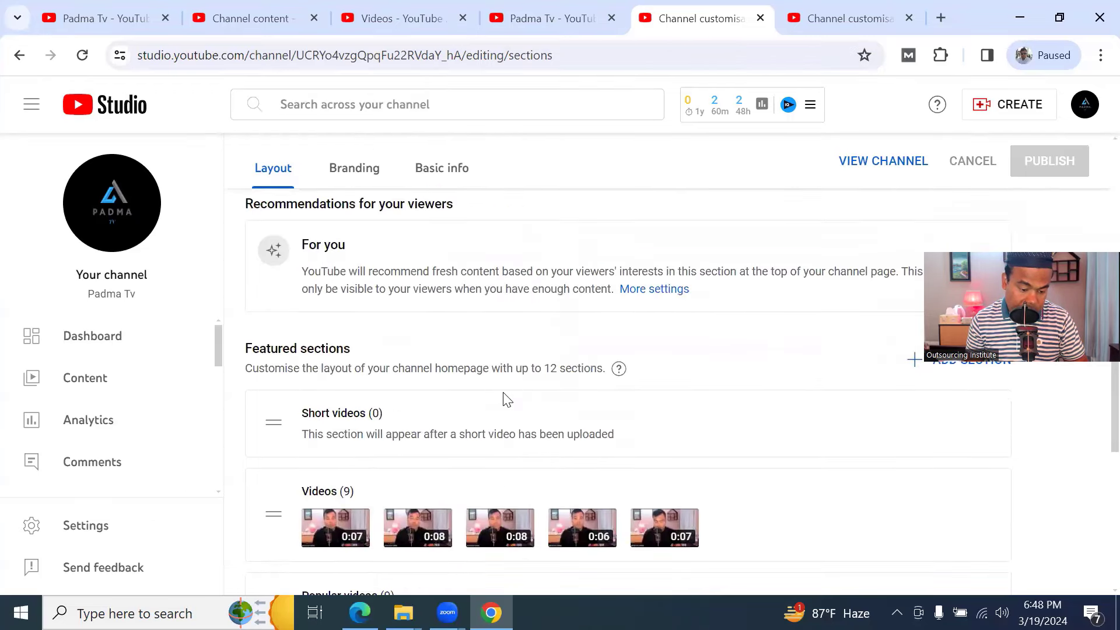
{"action": "scroll", "coordinate": [398, 416], "scroll_direction": "up", "scroll_amount": 8}
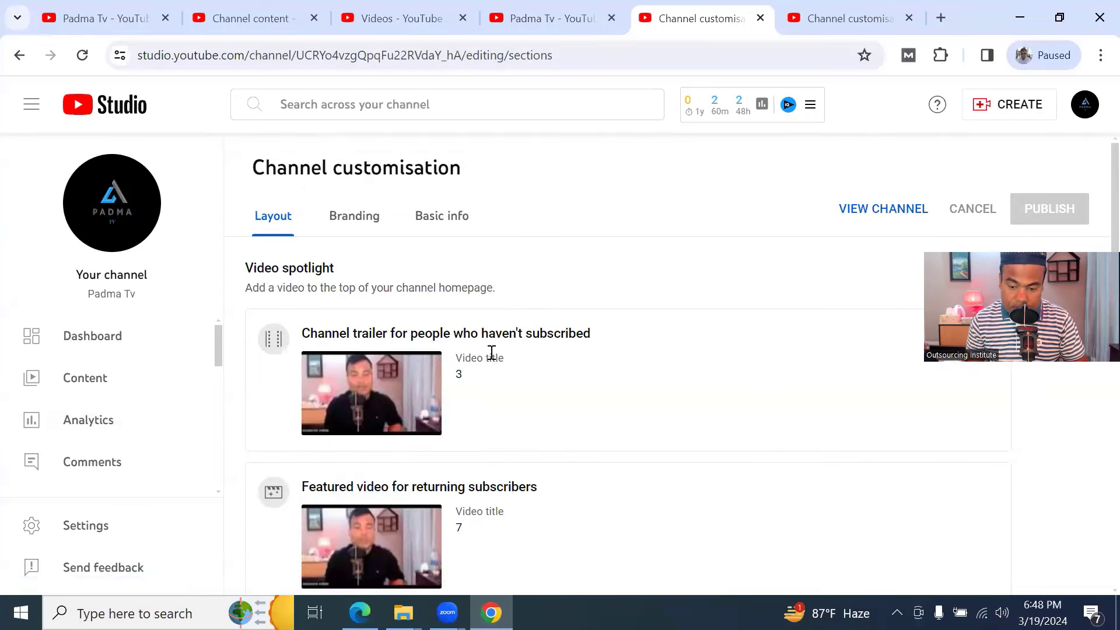
{"action": "left_click", "coordinate": [1085, 107]}
{"action": "left_click", "coordinate": [930, 222]}
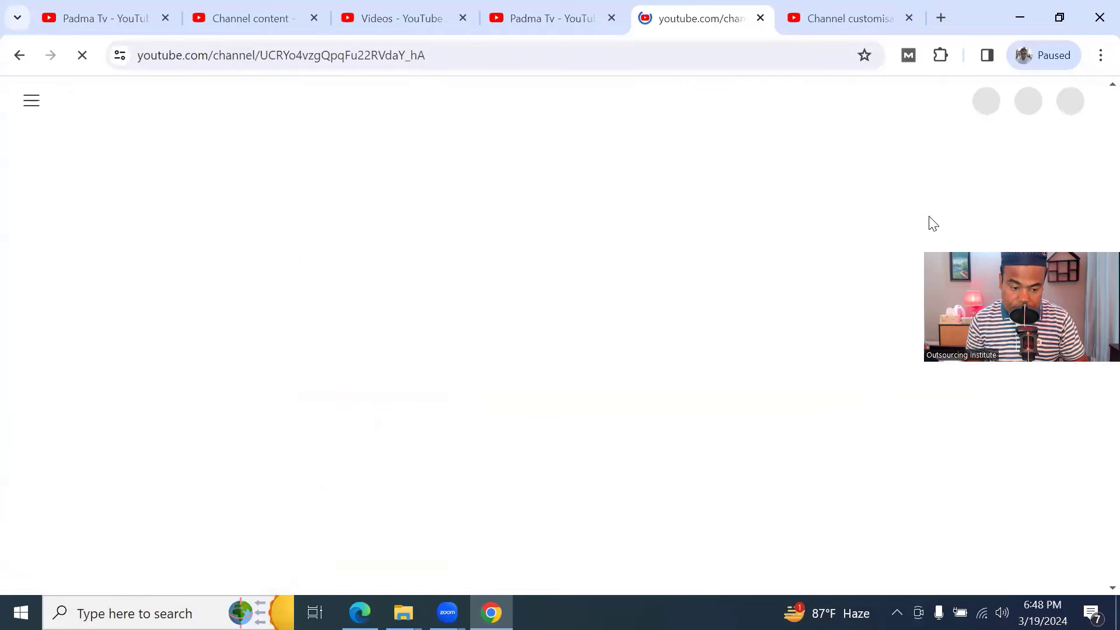
- View Padma Tv's playlists, which still list only Facebook Marketing
{"action": "scroll", "coordinate": [673, 336], "scroll_direction": "down", "scroll_amount": 3}
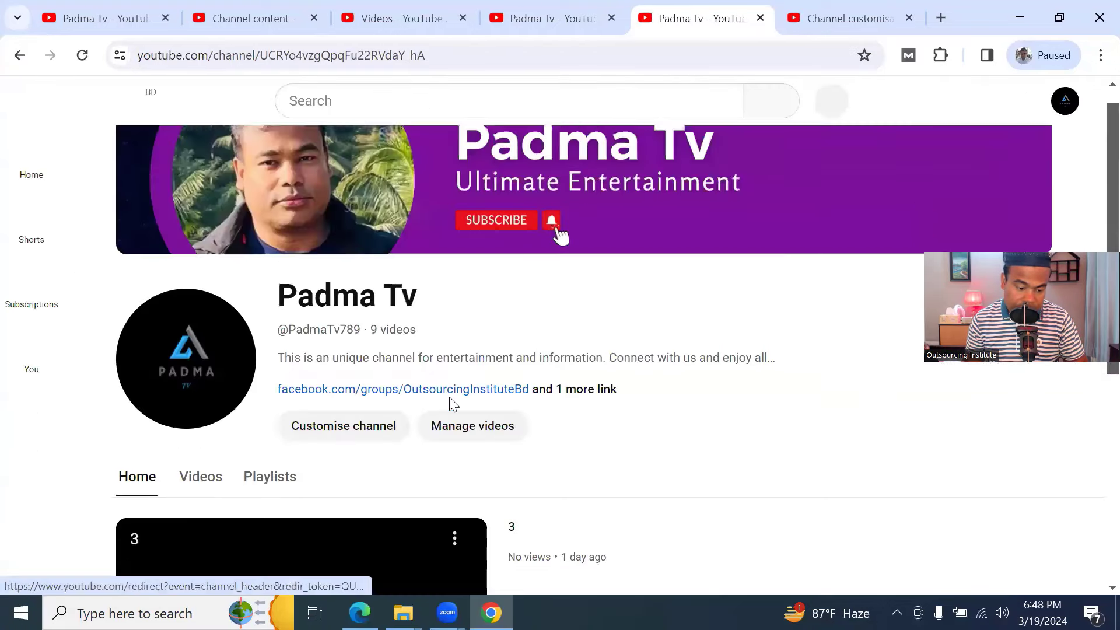
{"action": "left_click", "coordinate": [264, 326]}
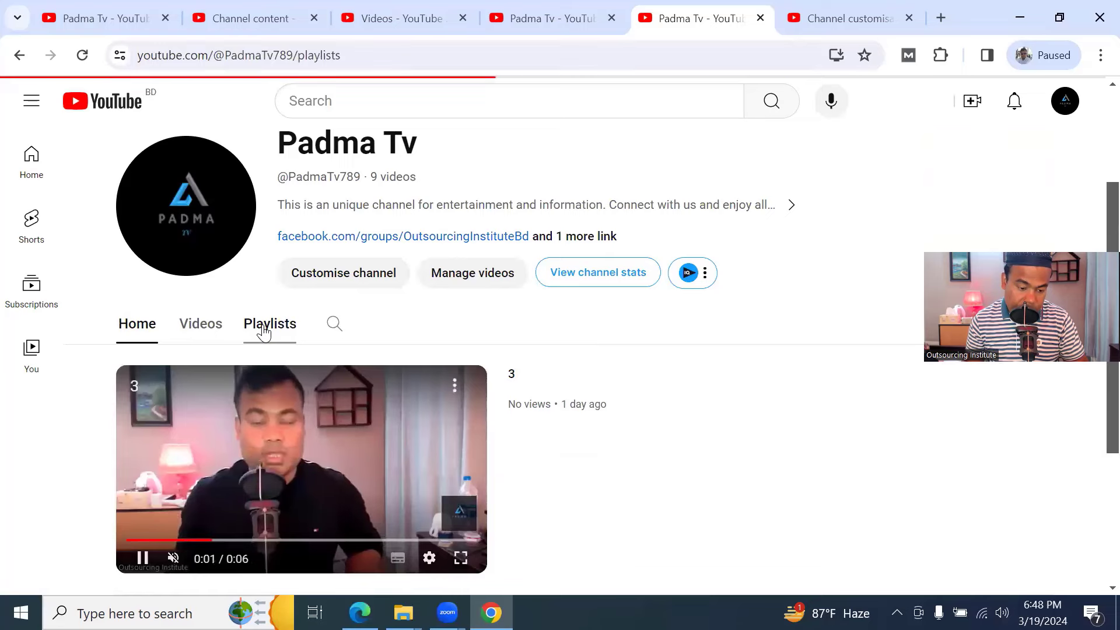
{"action": "scroll", "coordinate": [277, 341], "scroll_direction": "down", "scroll_amount": 4}
{"action": "scroll", "coordinate": [278, 341], "scroll_direction": "down", "scroll_amount": 2}
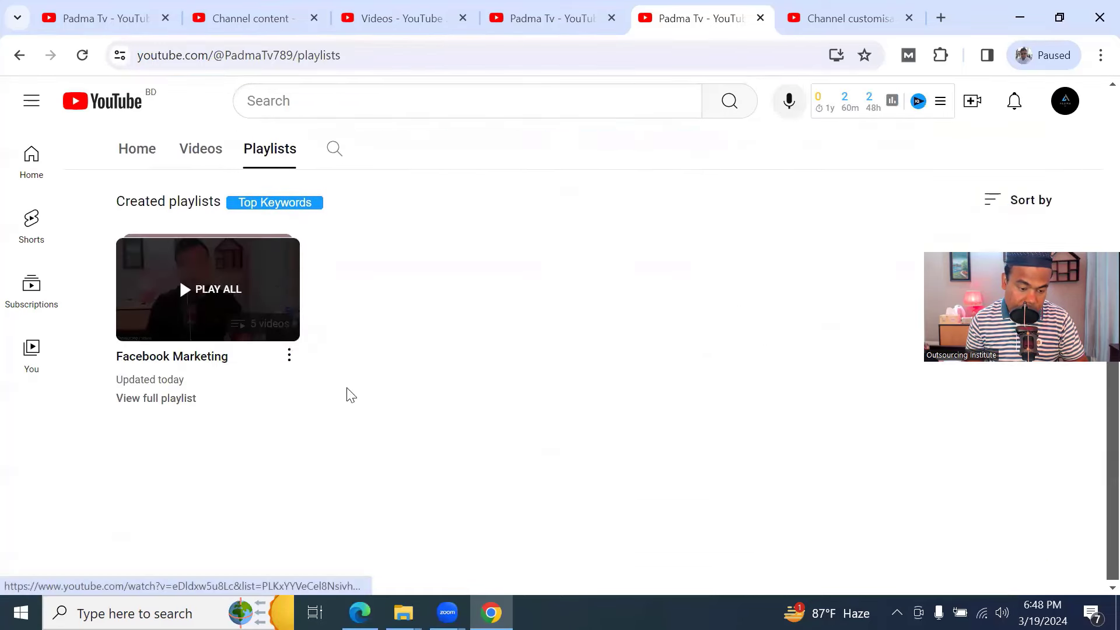
{"action": "scroll", "coordinate": [397, 394], "scroll_direction": "up", "scroll_amount": 6}
{"action": "scroll", "coordinate": [397, 393], "scroll_direction": "down", "scroll_amount": 3}
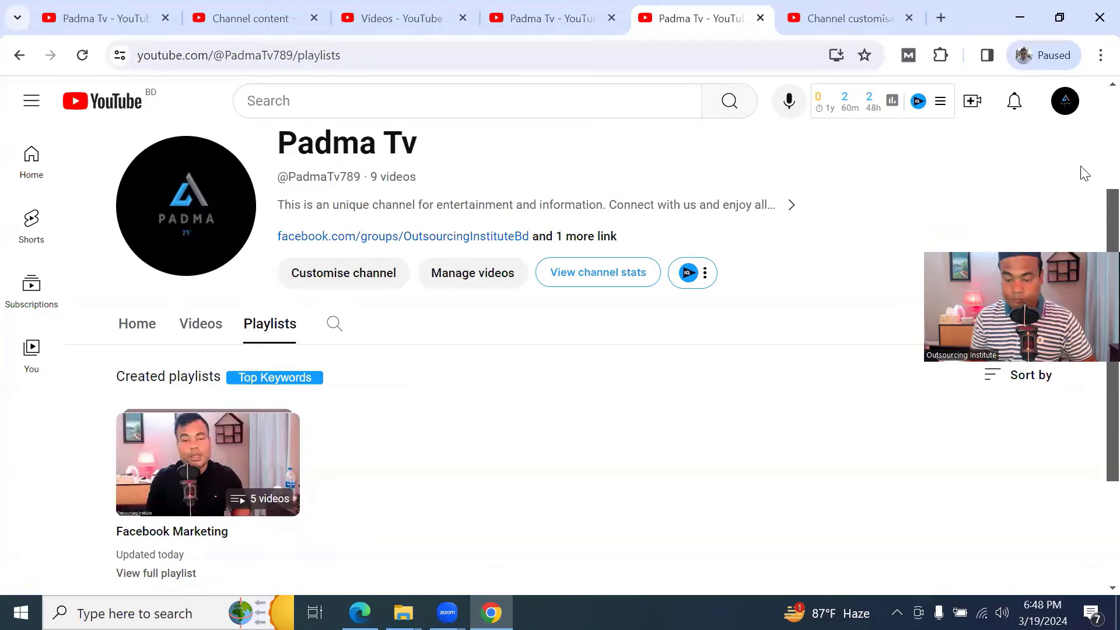
- Reload the channel page from the avatar menu and recheck its Playlists tab
{"action": "left_click", "coordinate": [1064, 105]}
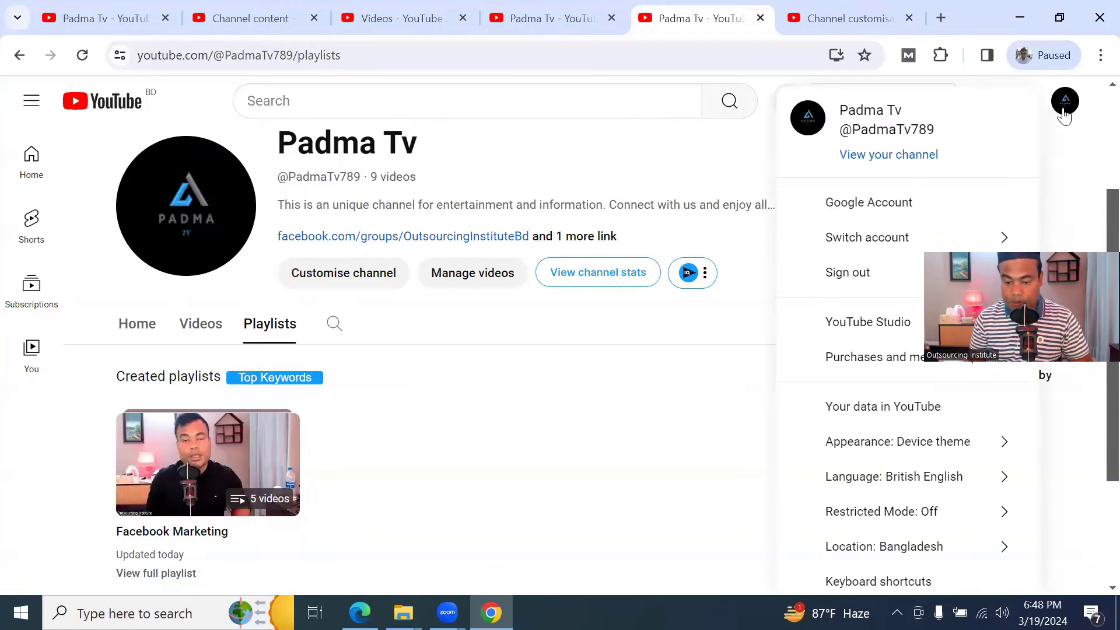
{"action": "left_click", "coordinate": [875, 156]}
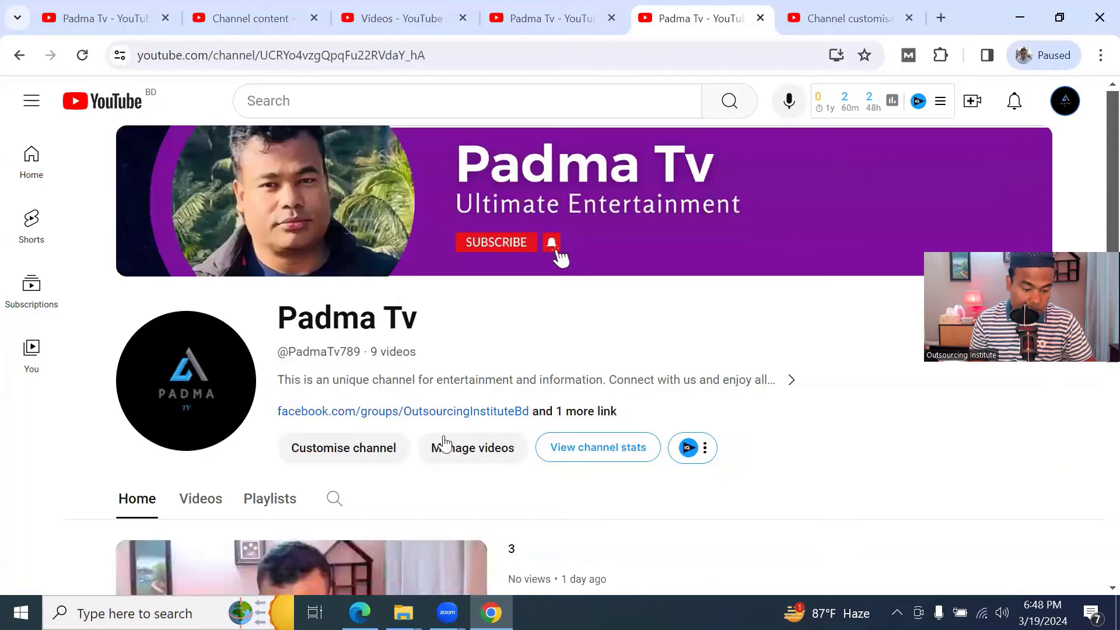
{"action": "scroll", "coordinate": [403, 441], "scroll_direction": "down", "scroll_amount": 3}
{"action": "left_click", "coordinate": [281, 334]}
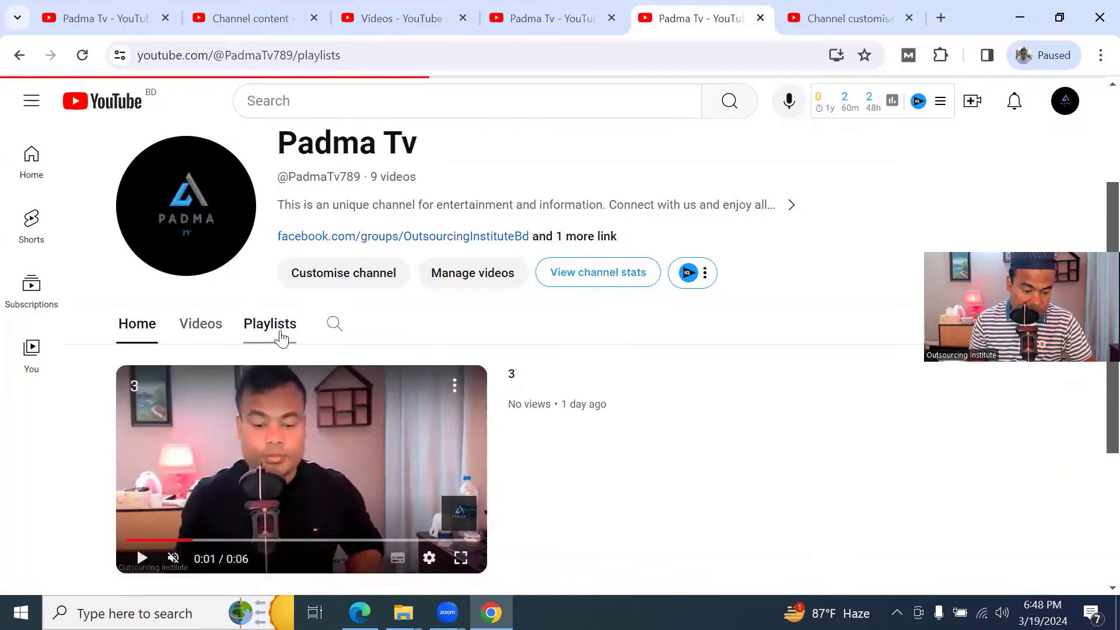
{"action": "scroll", "coordinate": [343, 370], "scroll_direction": "down", "scroll_amount": 5}
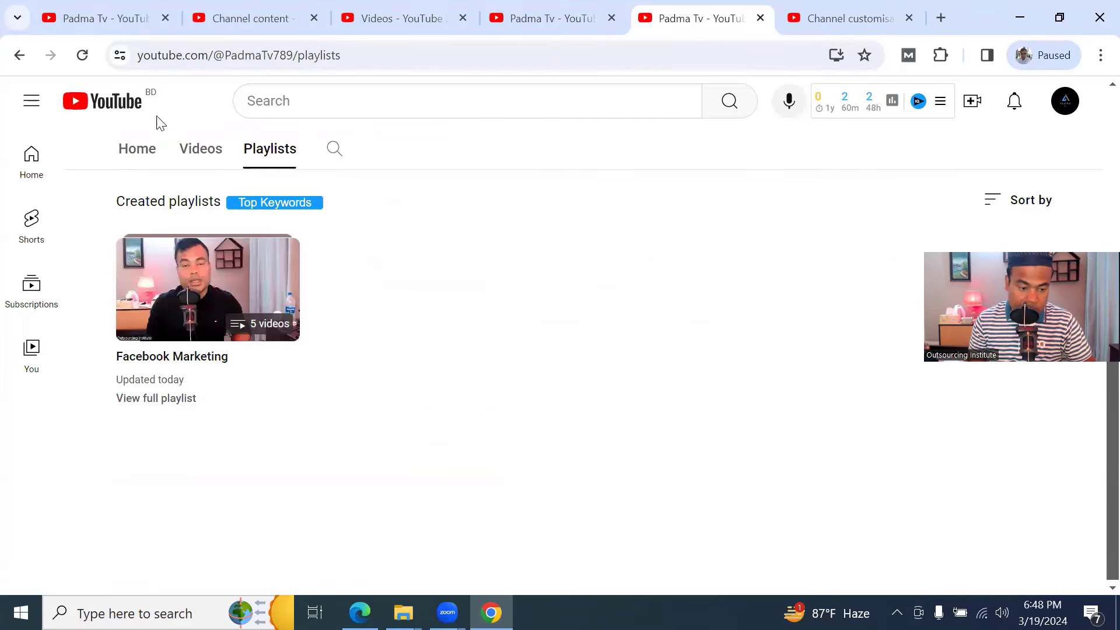
{"action": "scroll", "coordinate": [252, 260], "scroll_direction": "up", "scroll_amount": 5}
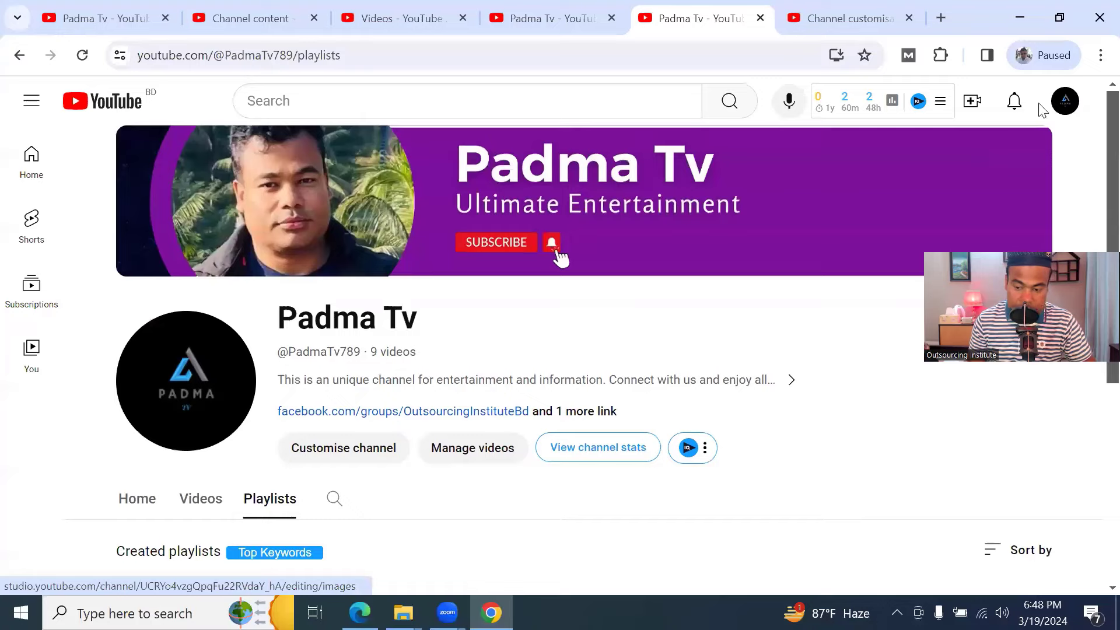
- Open Padma Tv's channel customisation in a new tab
{"action": "left_click", "coordinate": [1065, 101]}
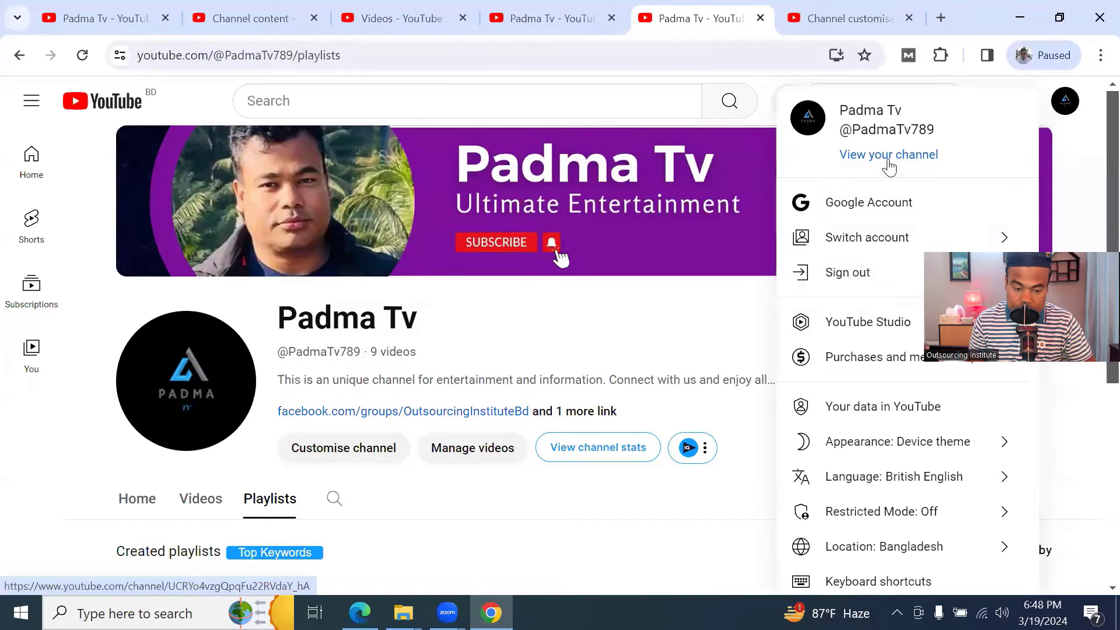
{"action": "left_click", "coordinate": [470, 330]}
{"action": "scroll", "coordinate": [445, 400], "scroll_direction": "down", "scroll_amount": 1}
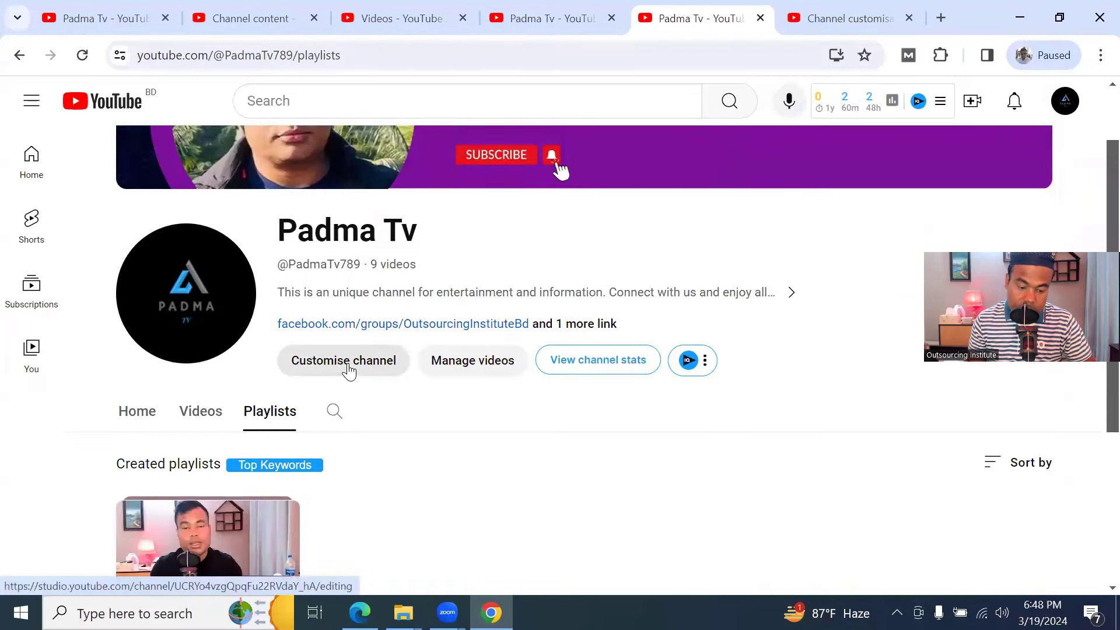
{"action": "left_click", "coordinate": [349, 370]}
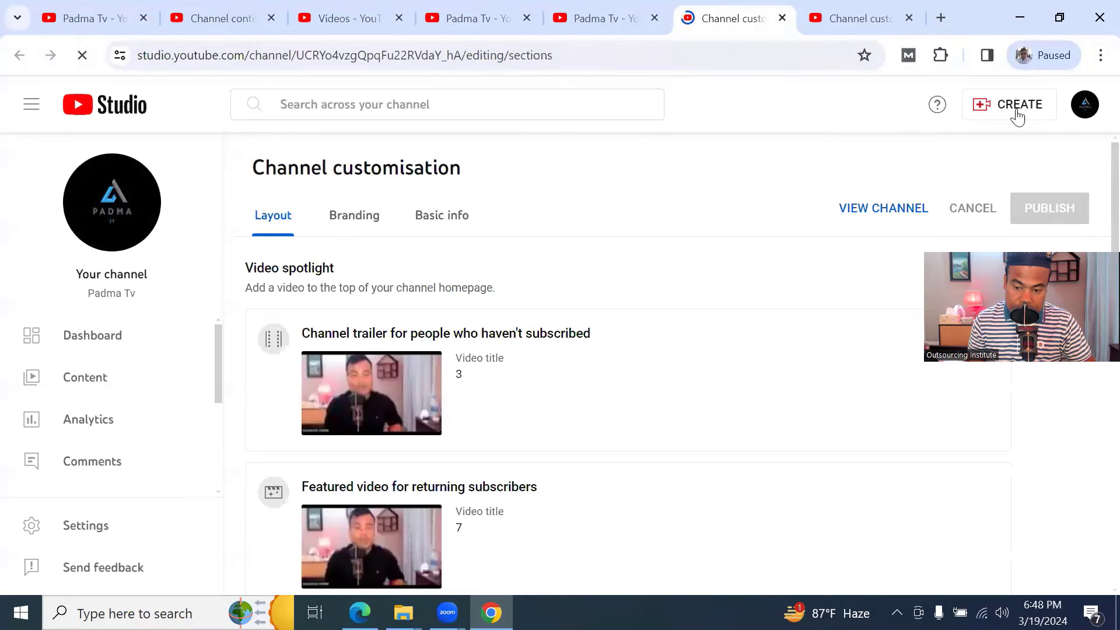
- Create a second public playlist, 'digital Marketing 2', with the description 'sadfasdf'
{"action": "left_click", "coordinate": [1017, 114]}
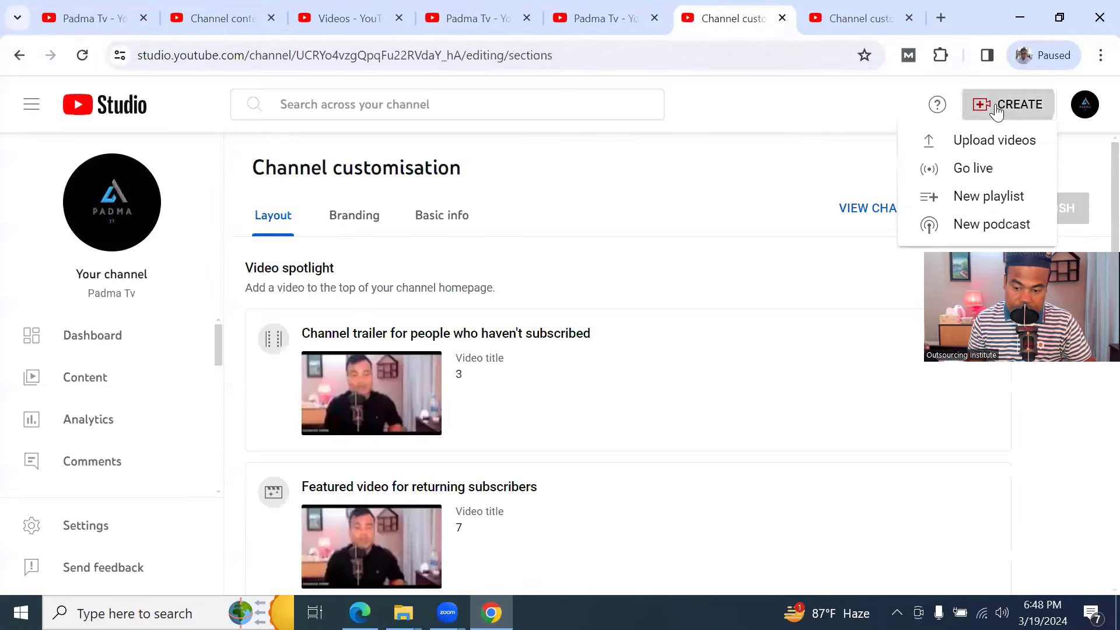
{"action": "left_click", "coordinate": [986, 202]}
{"action": "left_click", "coordinate": [473, 240]}
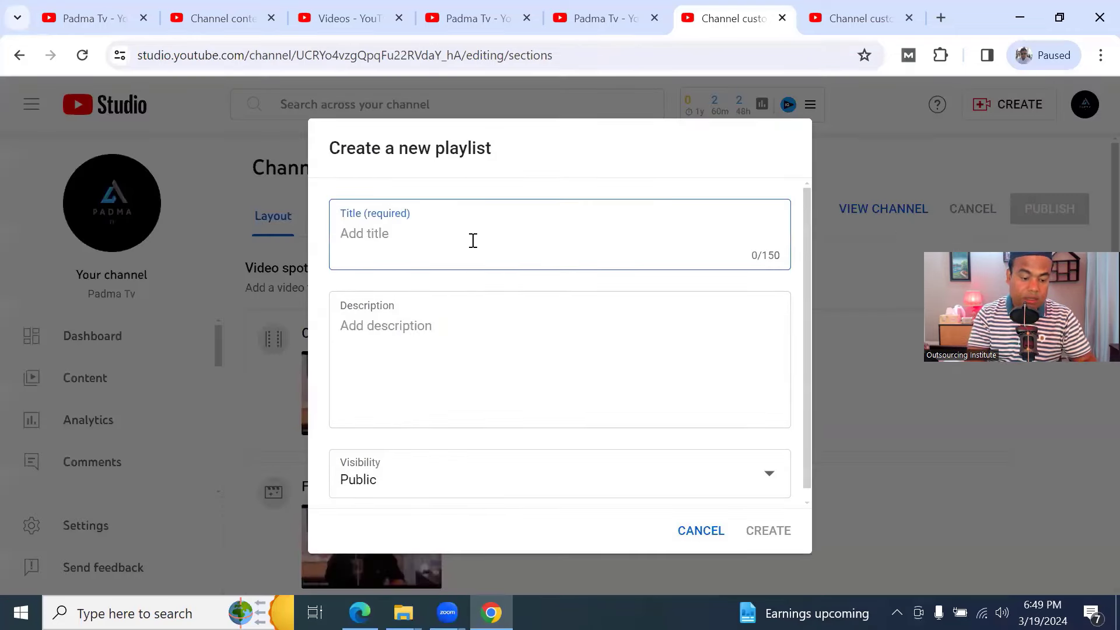
{"action": "type", "text": "digital Marketing 2"}
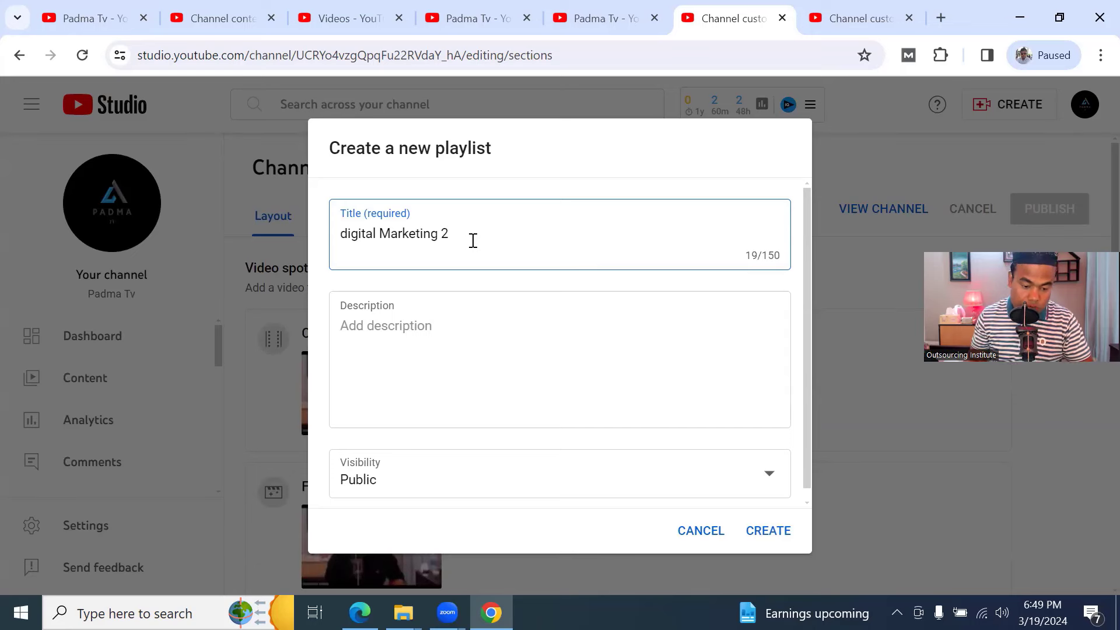
{"action": "left_click", "coordinate": [462, 319]}
{"action": "type", "text": "sadfasdf"}
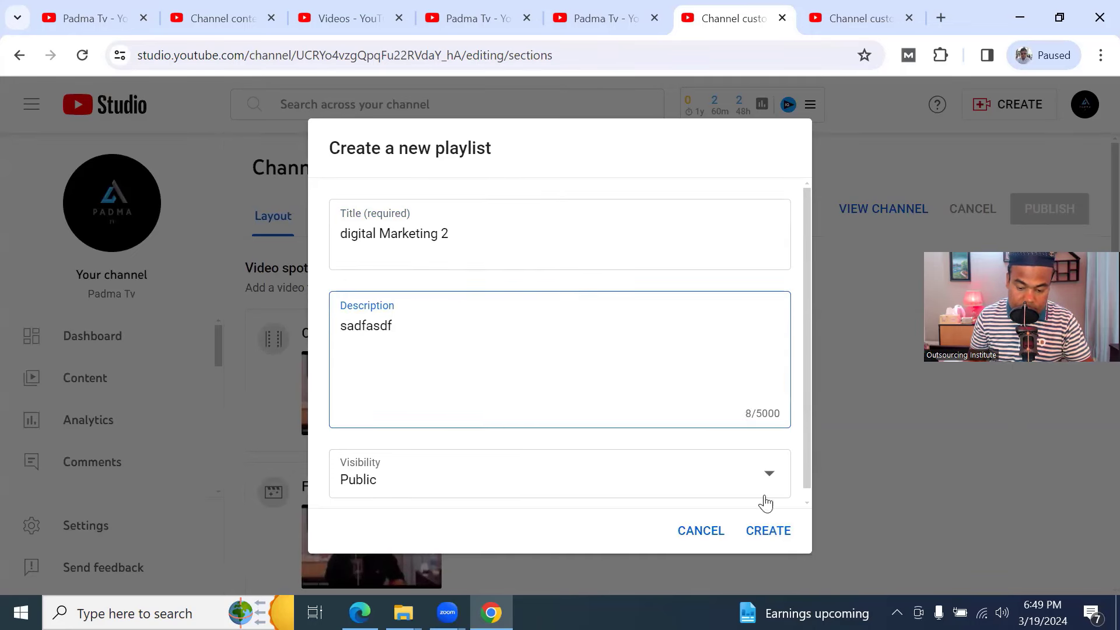
{"action": "left_click", "coordinate": [774, 544]}
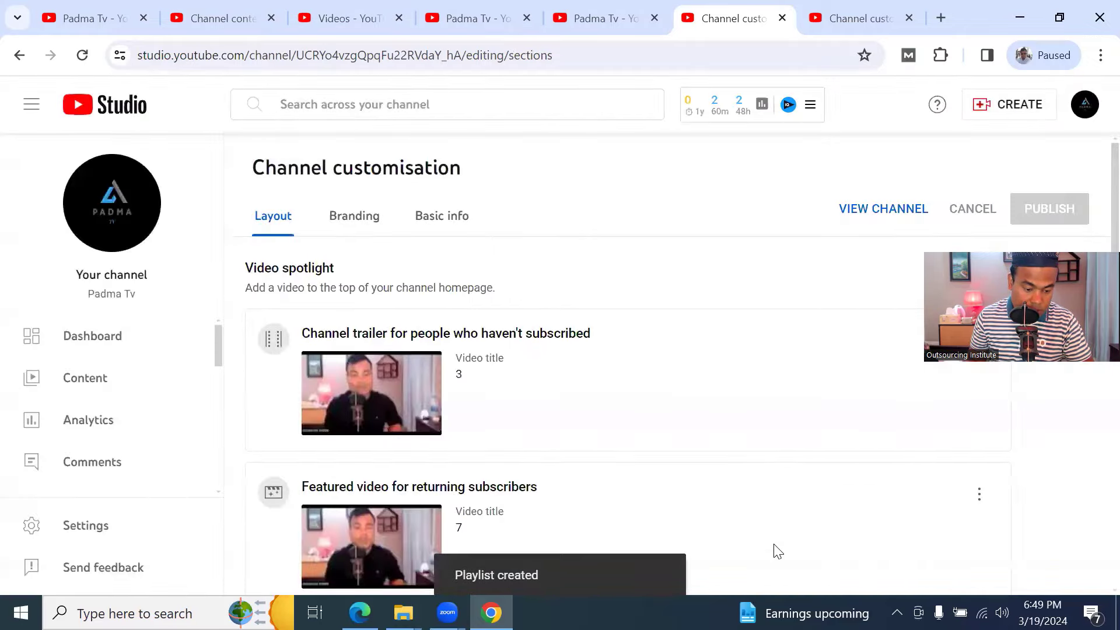
- Go to the Channel content page listing the channel's videos
{"action": "scroll", "coordinate": [483, 410], "scroll_direction": "down", "scroll_amount": 8}
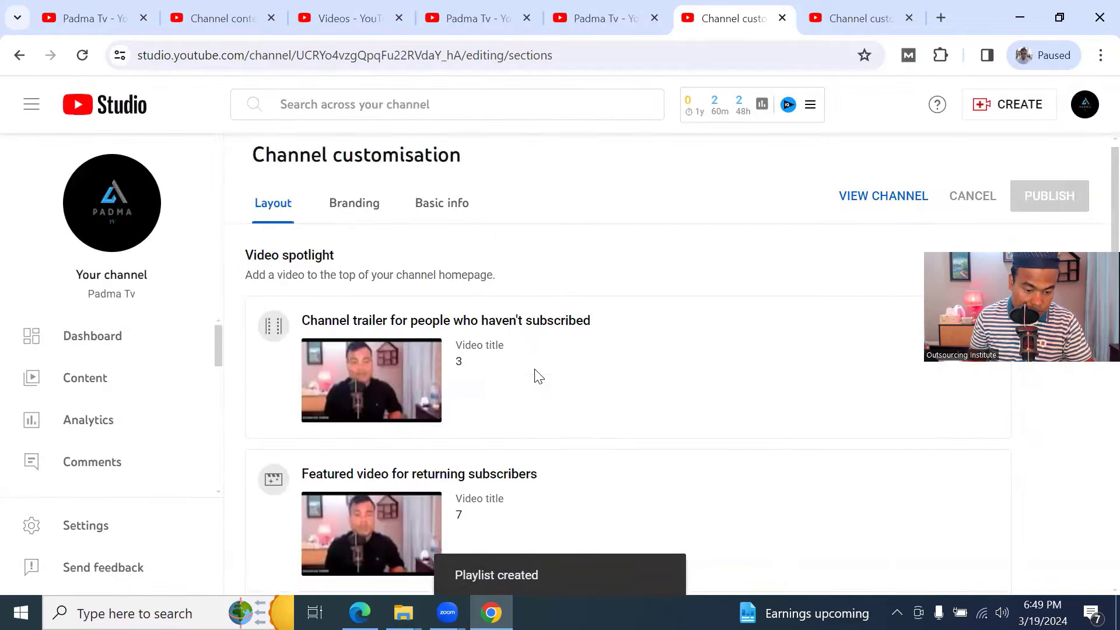
{"action": "scroll", "coordinate": [543, 385], "scroll_direction": "down", "scroll_amount": 5}
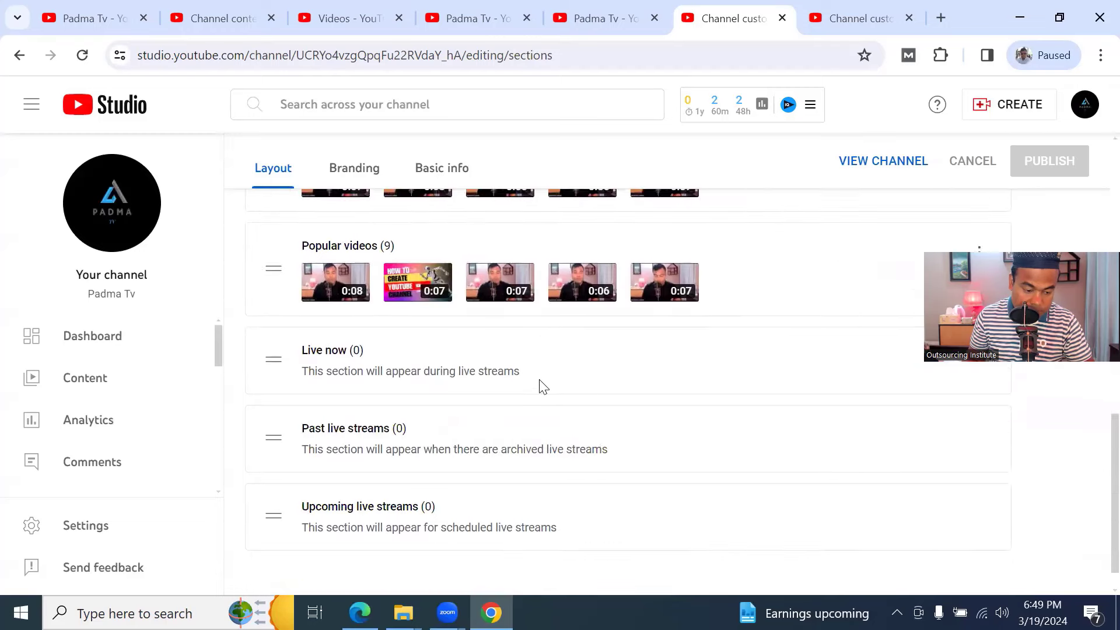
{"action": "left_click", "coordinate": [91, 385]}
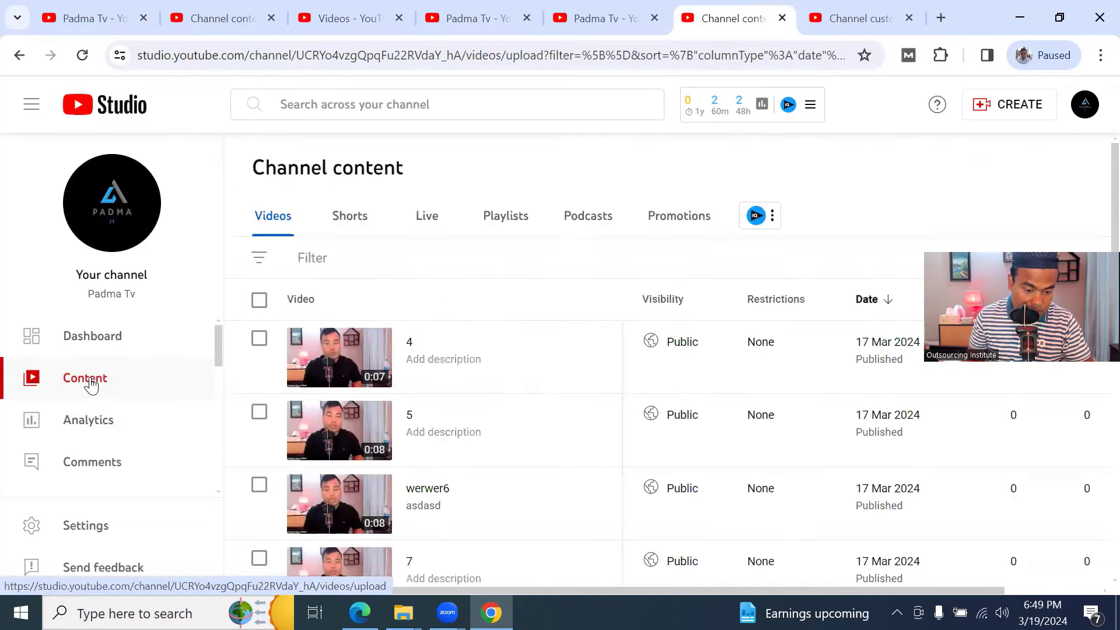
- Add videos 5, 4, 3, 2sefsafsa and How to Create Youtube Channel to digital Marketing 2
{"action": "left_click", "coordinate": [507, 220]}
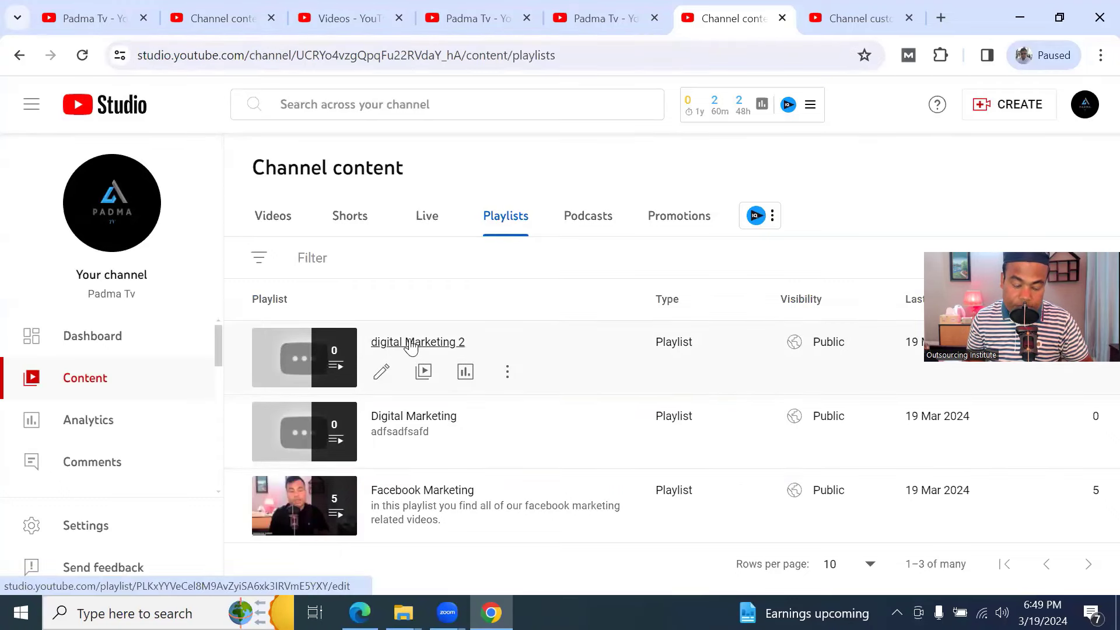
{"action": "left_click", "coordinate": [382, 375]}
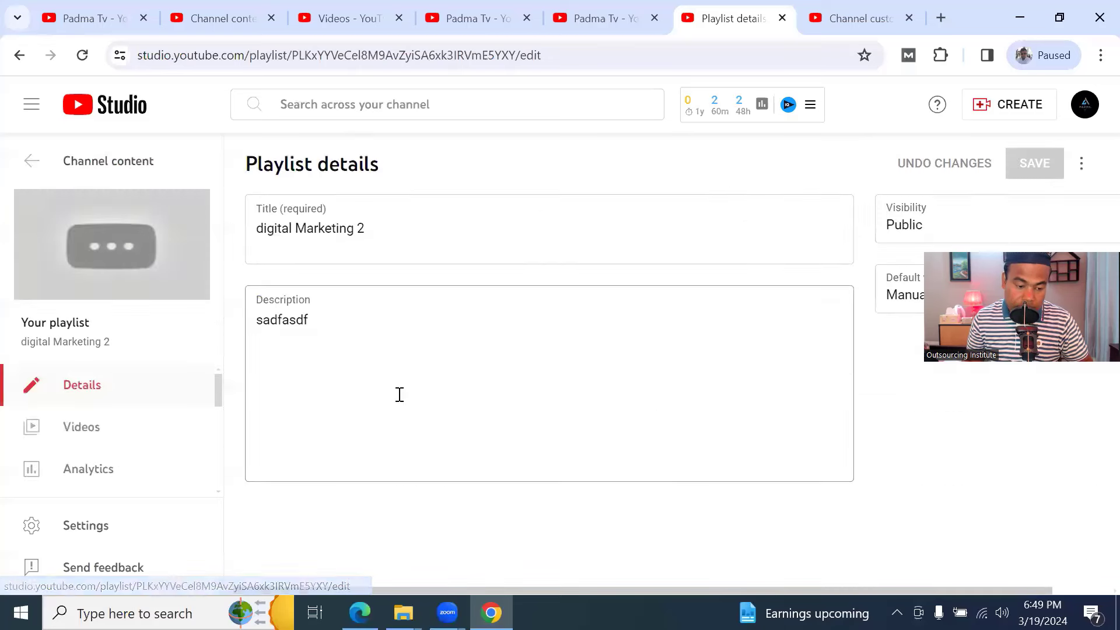
{"action": "left_click", "coordinate": [106, 432]}
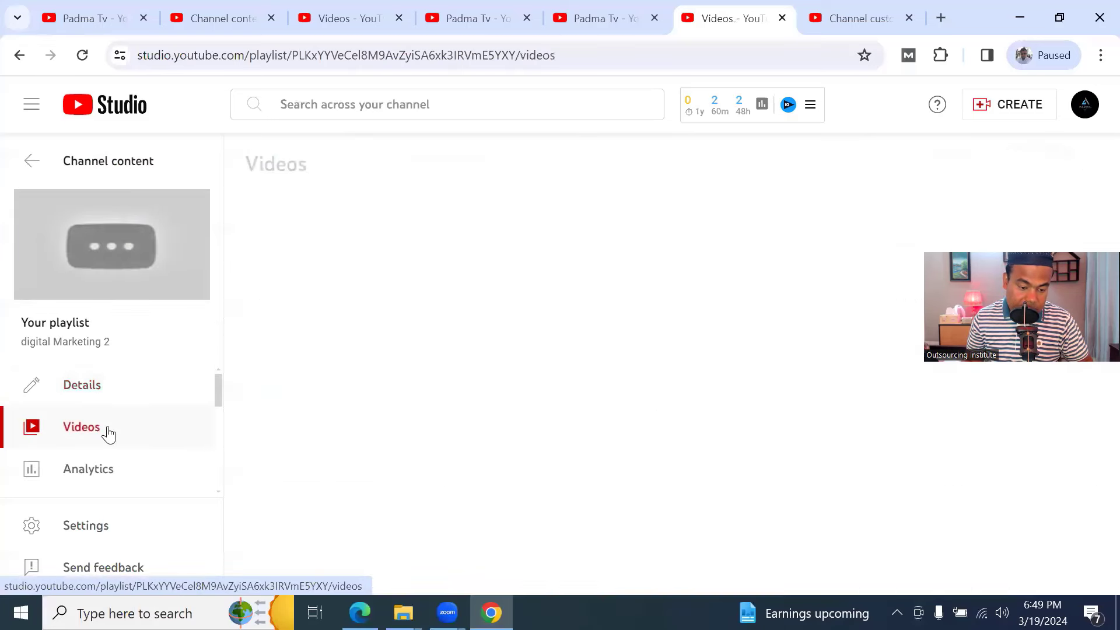
{"action": "left_click", "coordinate": [713, 530]}
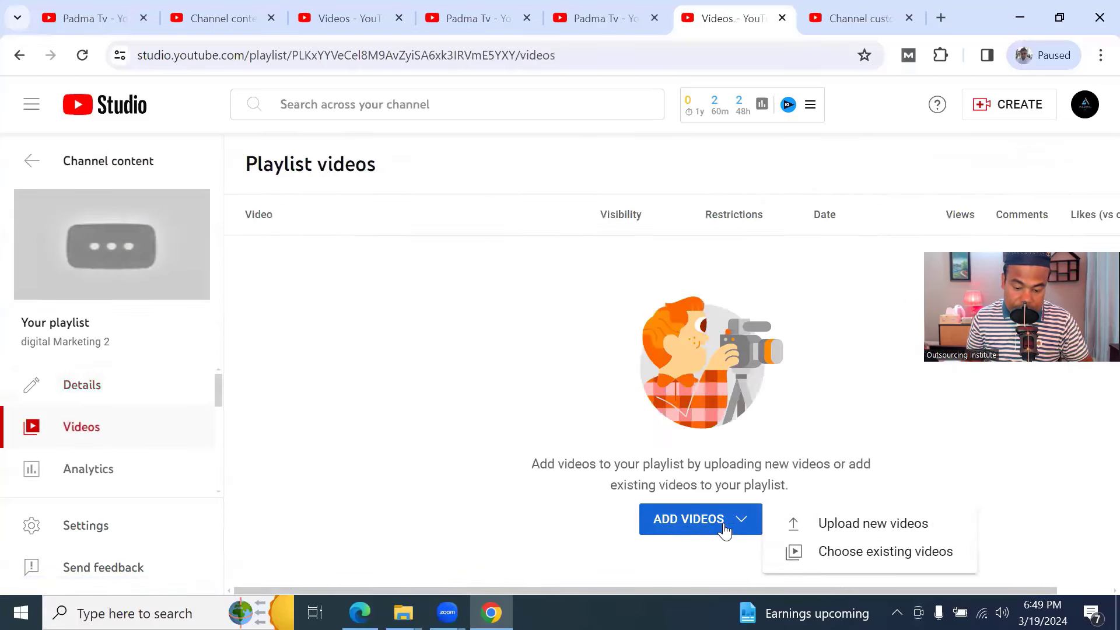
{"action": "left_click", "coordinate": [819, 548]}
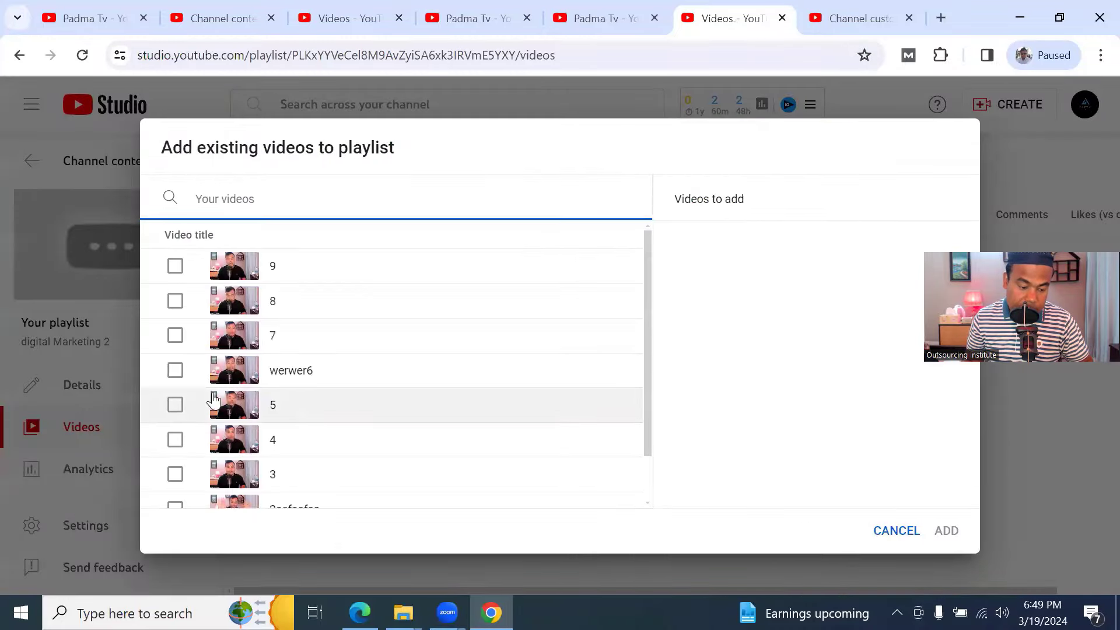
{"action": "left_click", "coordinate": [211, 409]}
{"action": "scroll", "coordinate": [213, 409], "scroll_direction": "down", "scroll_amount": 1}
{"action": "left_click", "coordinate": [237, 387]}
{"action": "left_click", "coordinate": [241, 435]}
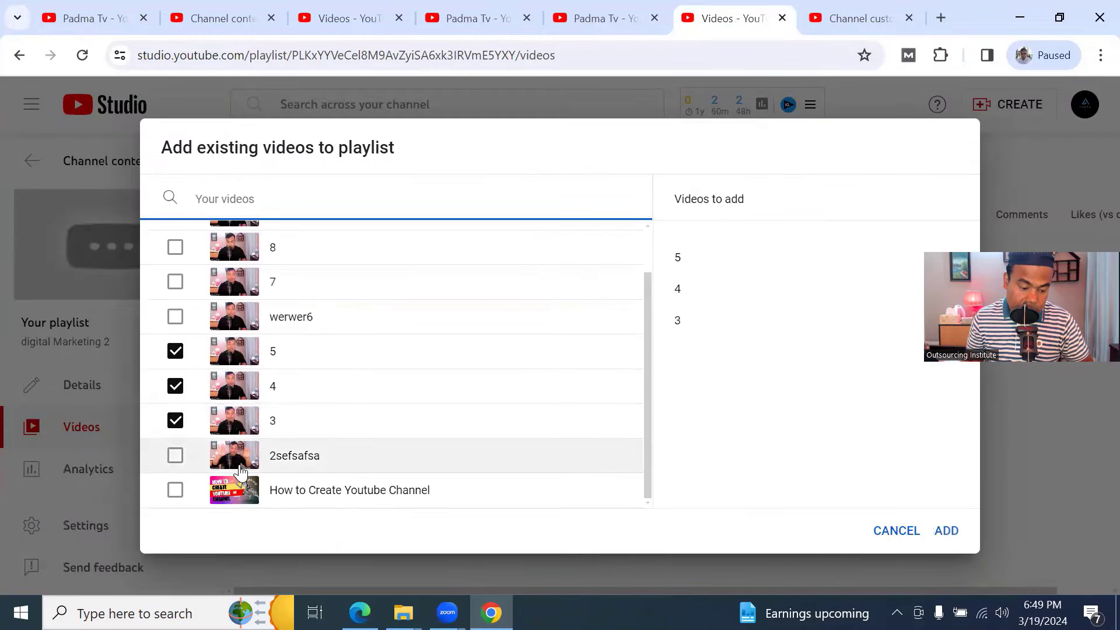
{"action": "left_click", "coordinate": [239, 464]}
{"action": "left_click", "coordinate": [215, 495]}
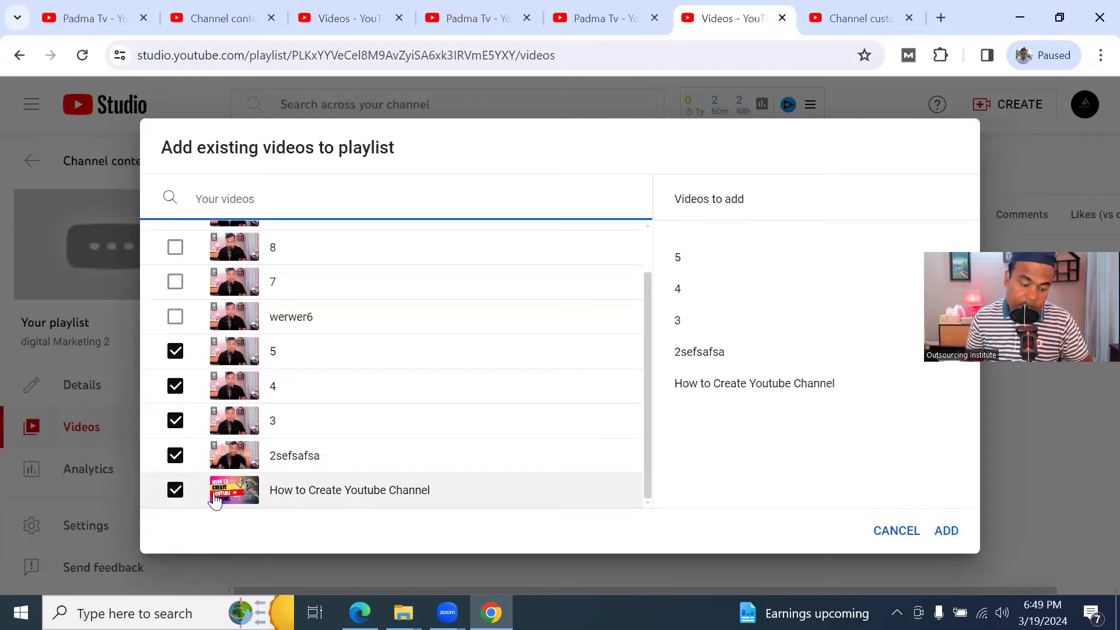
{"action": "left_click", "coordinate": [947, 531]}
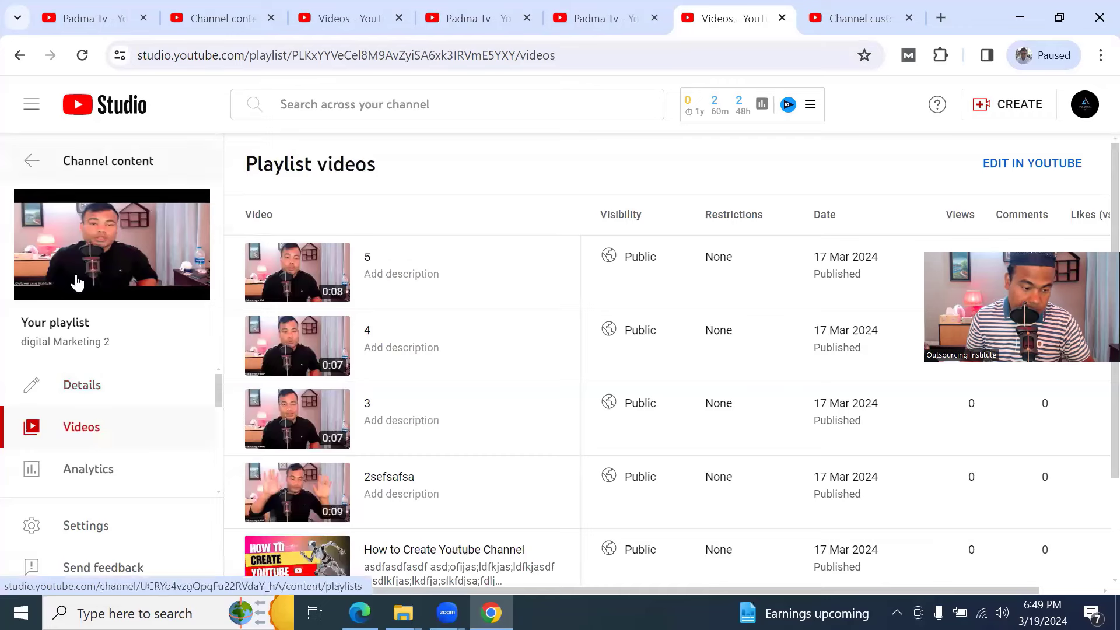
- Review digital Marketing 2's videos, then return to Studio's list of playlists
{"action": "scroll", "coordinate": [110, 400], "scroll_direction": "down", "scroll_amount": 3}
{"action": "scroll", "coordinate": [102, 402], "scroll_direction": "up", "scroll_amount": 1}
{"action": "scroll", "coordinate": [117, 461], "scroll_direction": "up", "scroll_amount": 5}
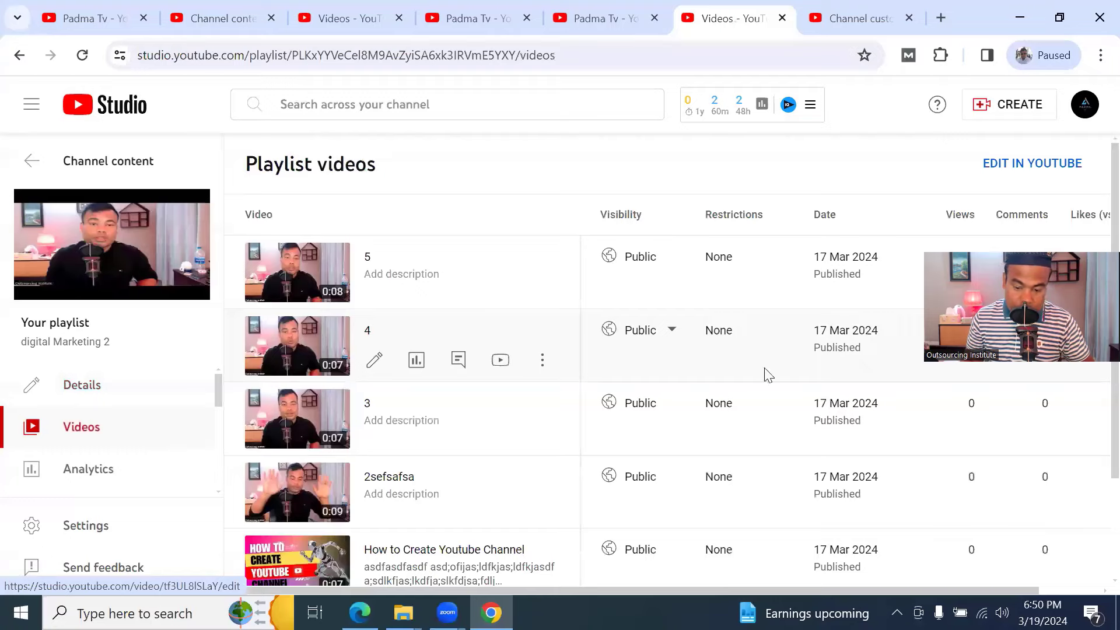
{"action": "scroll", "coordinate": [769, 375], "scroll_direction": "down", "scroll_amount": 2}
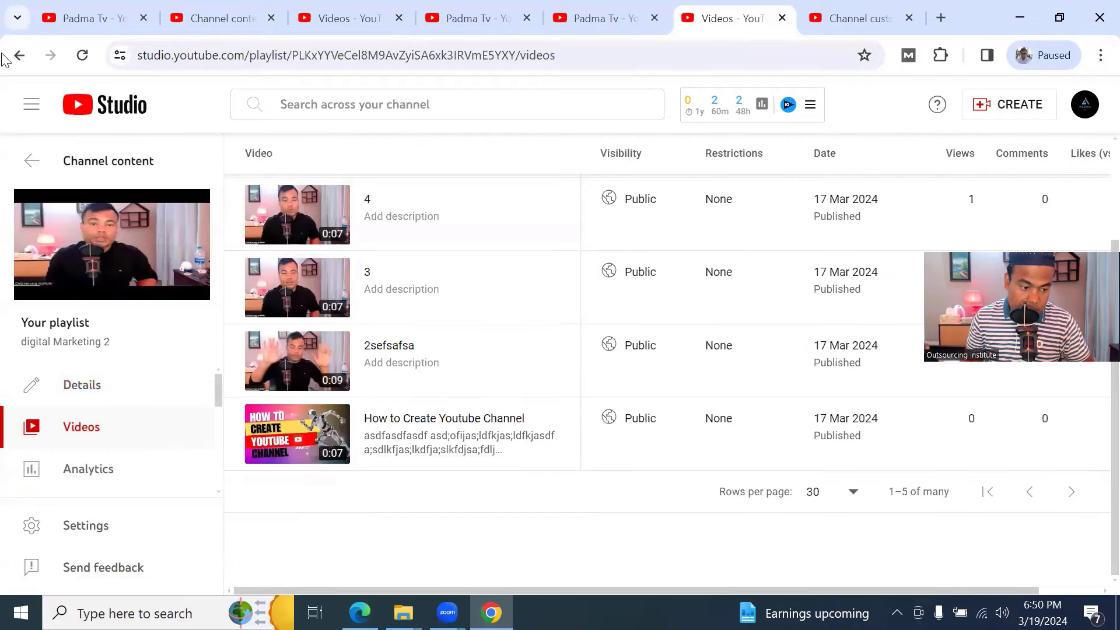
{"action": "left_click", "coordinate": [19, 55]}
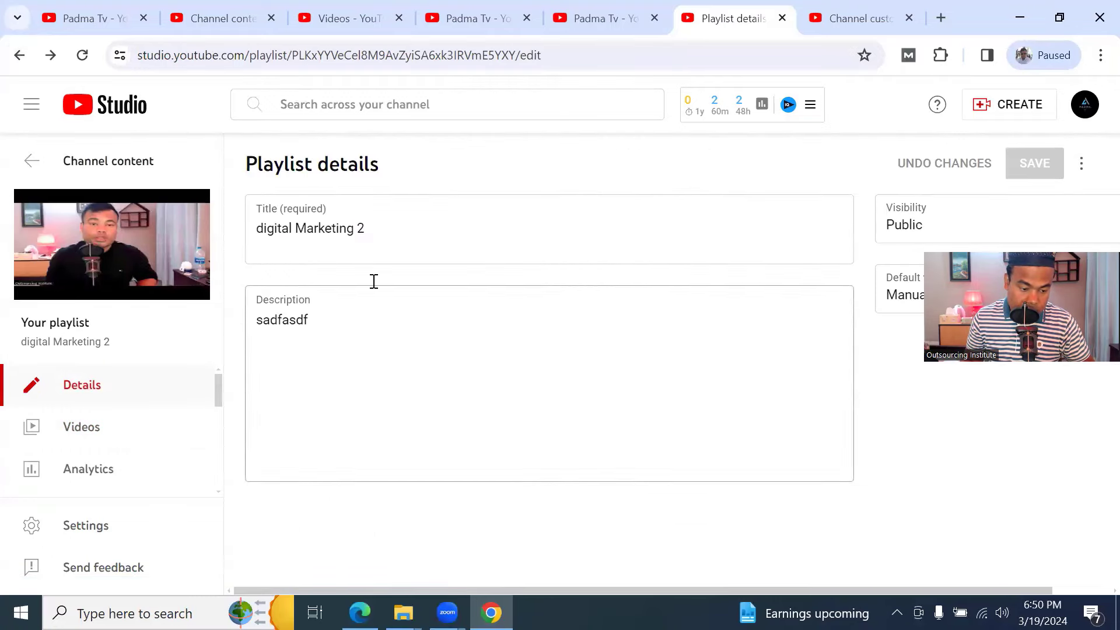
{"action": "left_click", "coordinate": [590, 18]}
{"action": "left_click", "coordinate": [718, 23]}
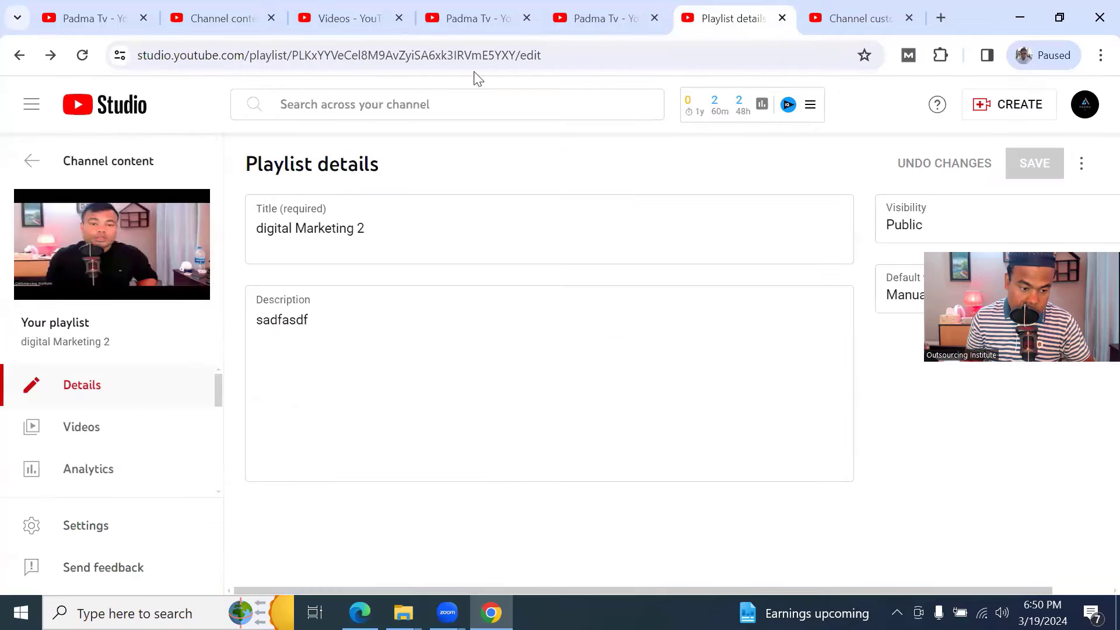
{"action": "left_click", "coordinate": [96, 430]}
{"action": "scroll", "coordinate": [168, 447], "scroll_direction": "down", "scroll_amount": 3}
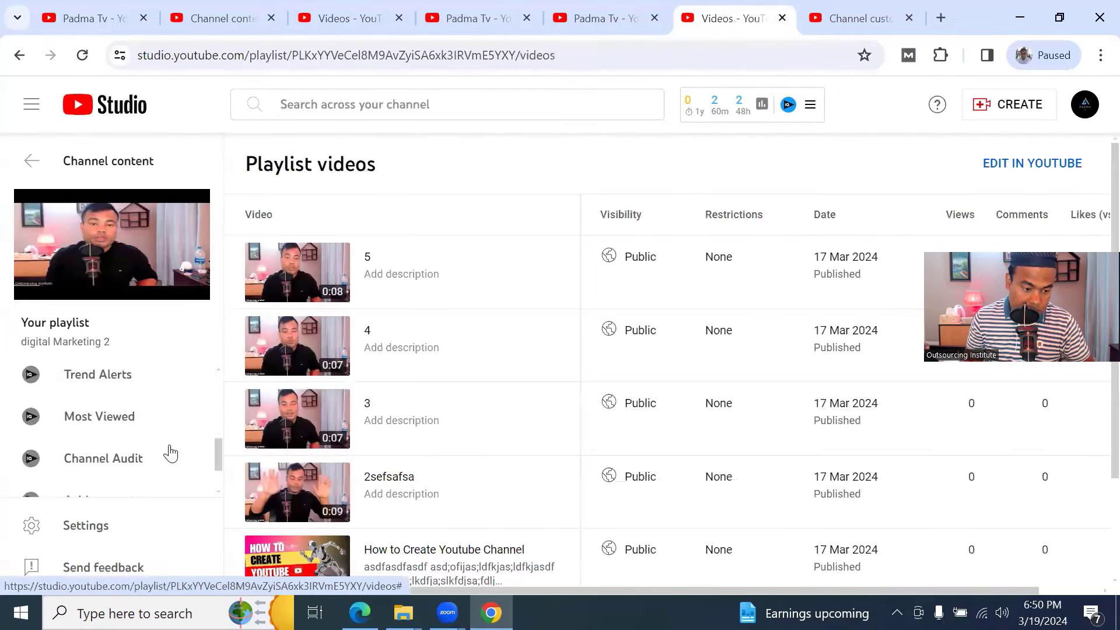
{"action": "left_click", "coordinate": [32, 161]}
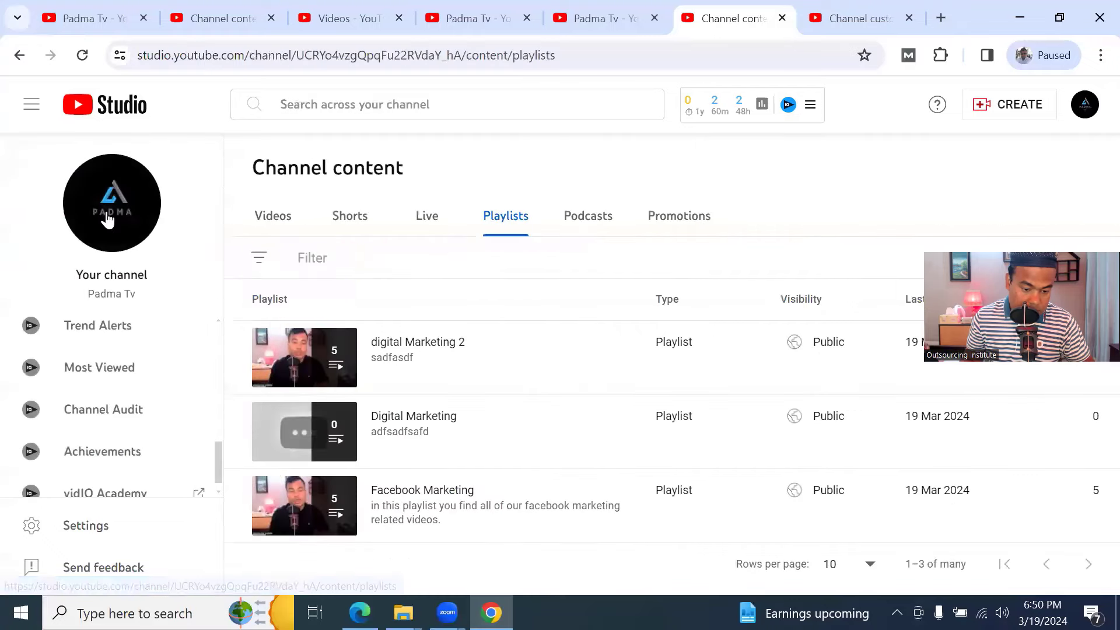
- Open the Digital Marketing playlist's details and its Videos section
{"action": "left_click", "coordinate": [382, 447]}
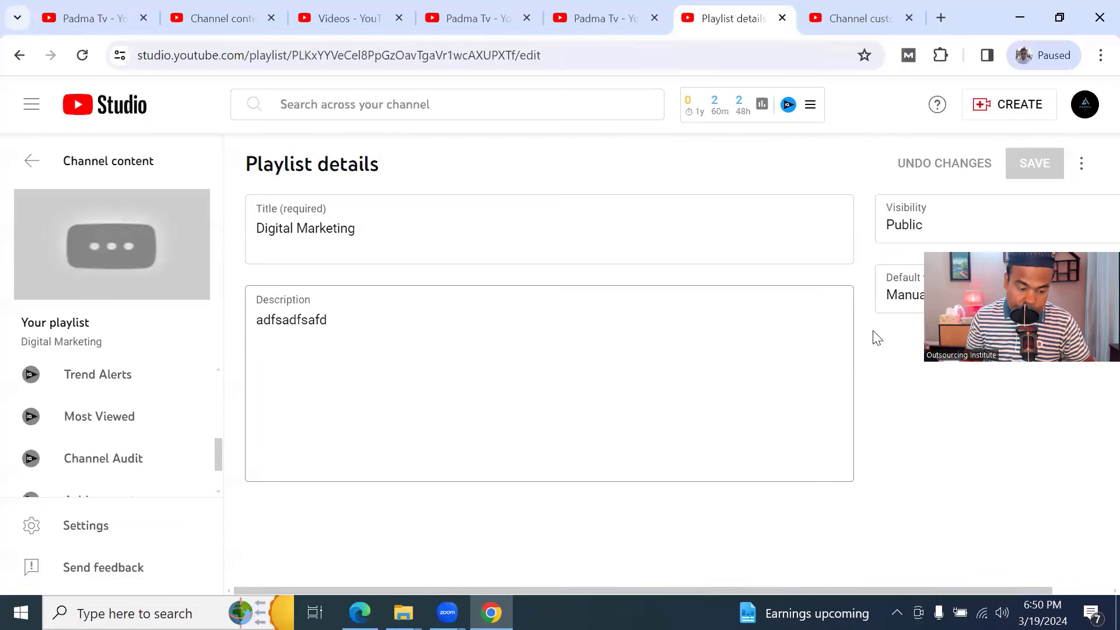
{"action": "left_click", "coordinate": [494, 366]}
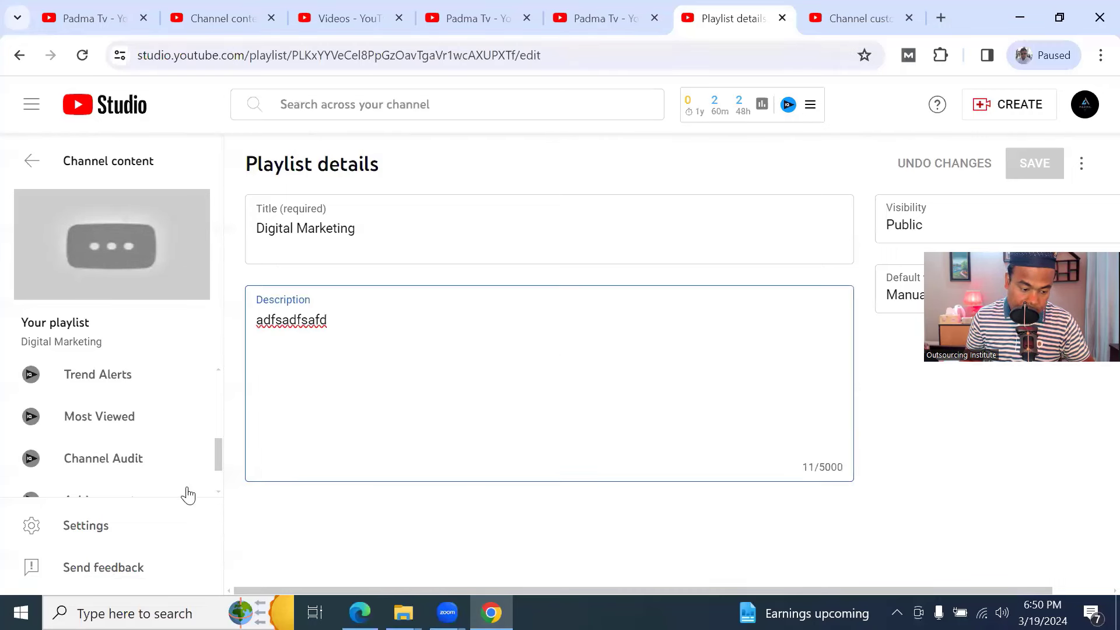
{"action": "scroll", "coordinate": [130, 415], "scroll_direction": "up", "scroll_amount": 3}
{"action": "left_click", "coordinate": [97, 443]}
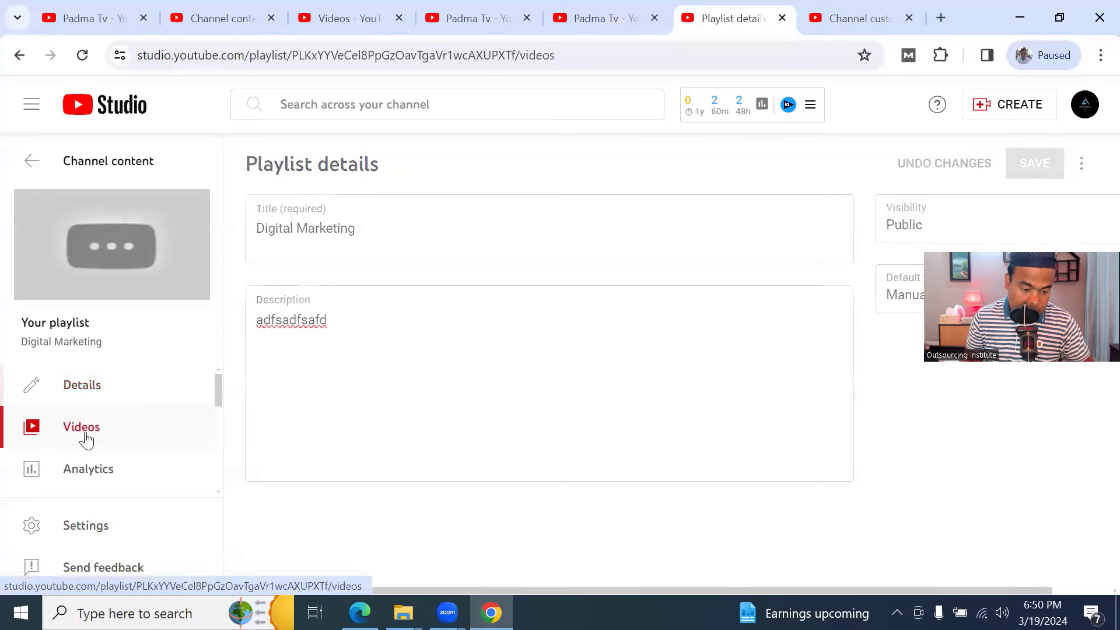
- Add existing videos 9, 8, 7, werwer6, 5, 4 and 3 to Digital Marketing
{"action": "left_click", "coordinate": [687, 531]}
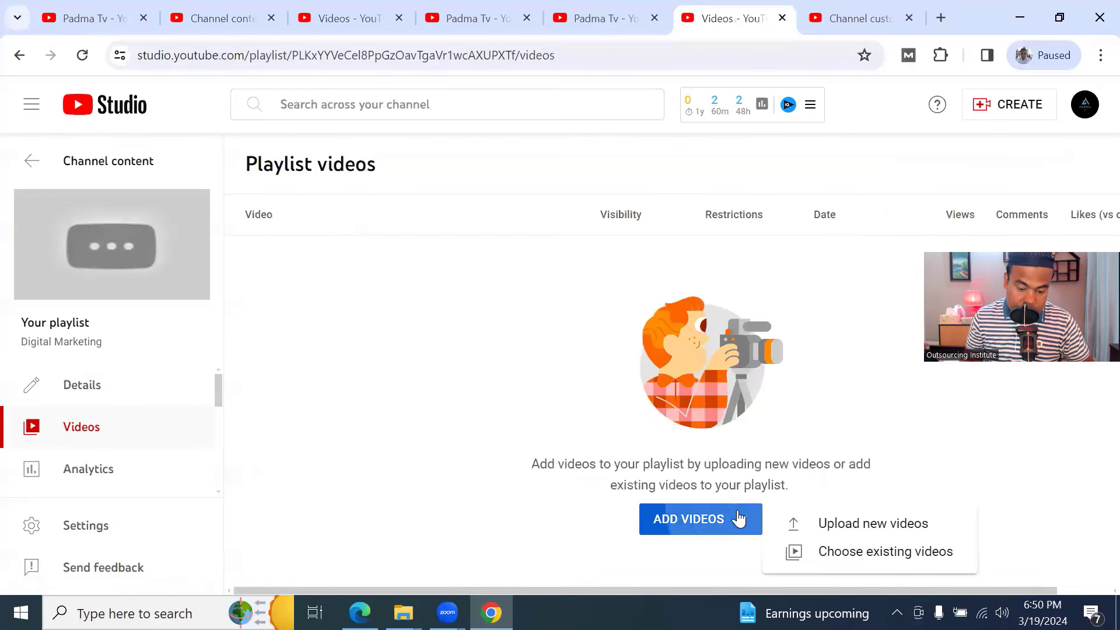
{"action": "left_click", "coordinate": [846, 551]}
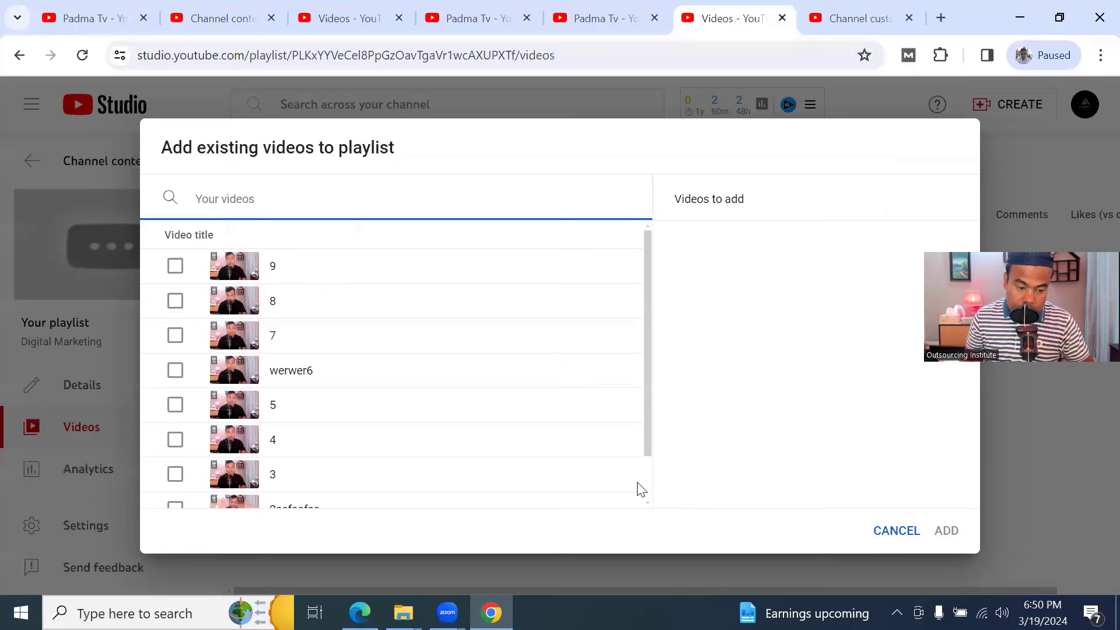
{"action": "left_click", "coordinate": [287, 266]}
{"action": "left_click", "coordinate": [287, 301]}
{"action": "left_click", "coordinate": [287, 337]}
{"action": "left_click", "coordinate": [290, 370]}
{"action": "left_click", "coordinate": [294, 405]}
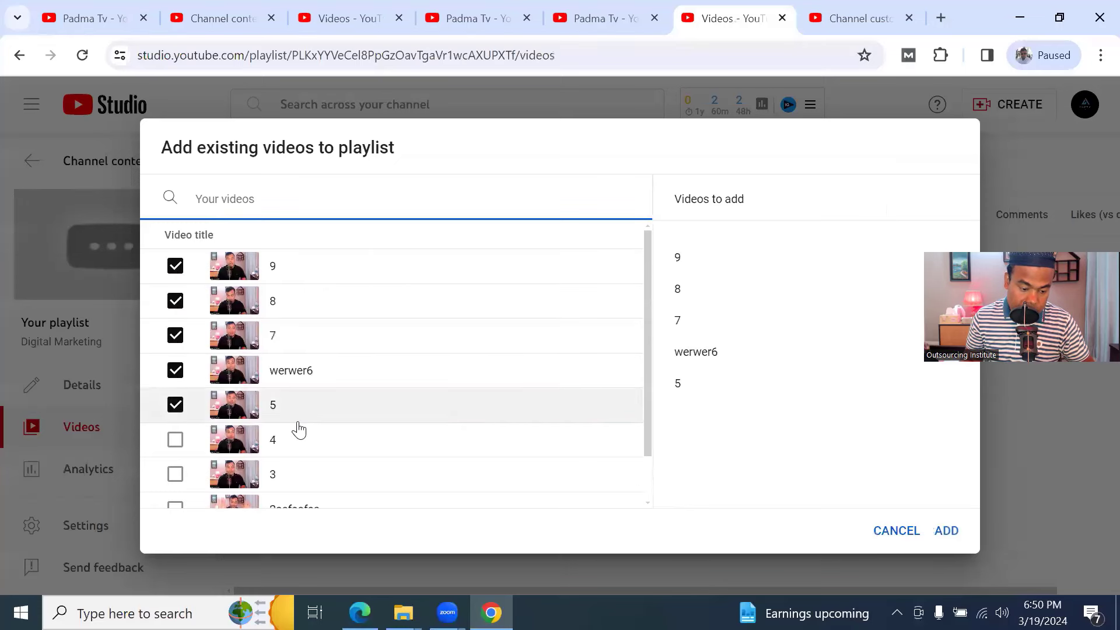
{"action": "left_click", "coordinate": [295, 440]}
{"action": "left_click", "coordinate": [299, 476]}
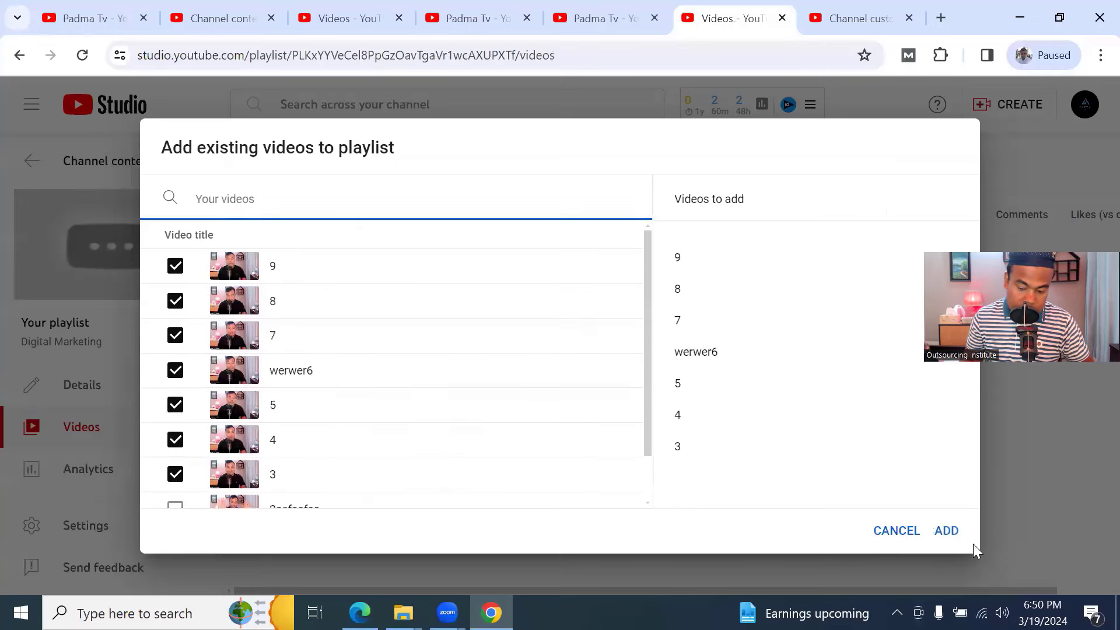
{"action": "left_click", "coordinate": [946, 531]}
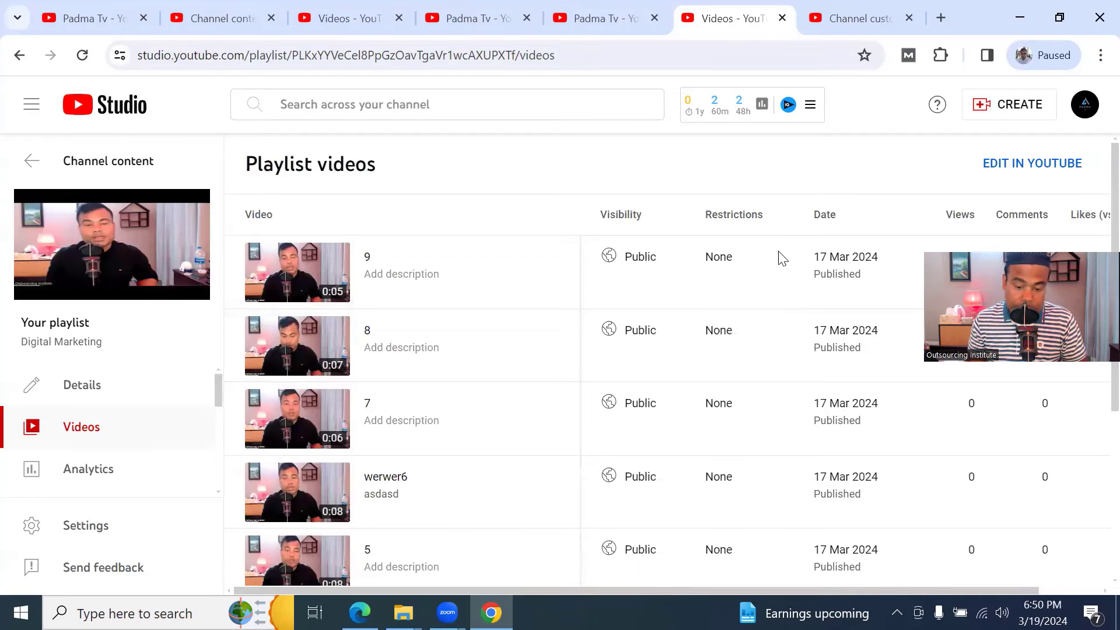
{"action": "left_click", "coordinate": [1084, 117]}
- Go to the Padma Tv public channel page and view its three playlists on the Playlists tab
{"action": "left_click", "coordinate": [927, 213]}
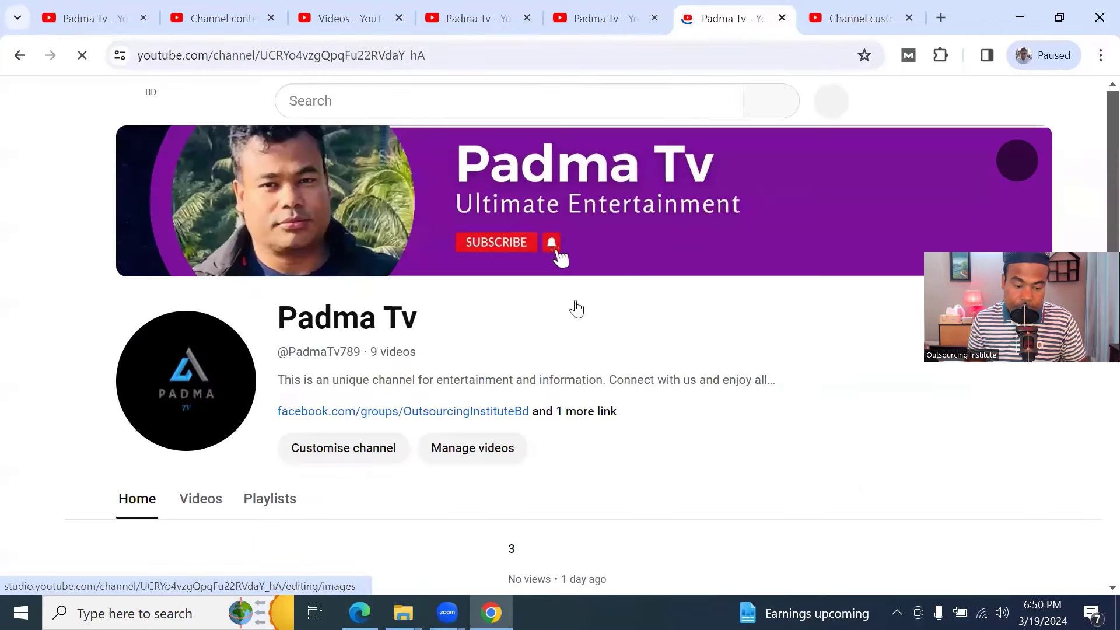
{"action": "scroll", "coordinate": [566, 280], "scroll_direction": "down", "scroll_amount": 3}
{"action": "left_click", "coordinate": [261, 333]}
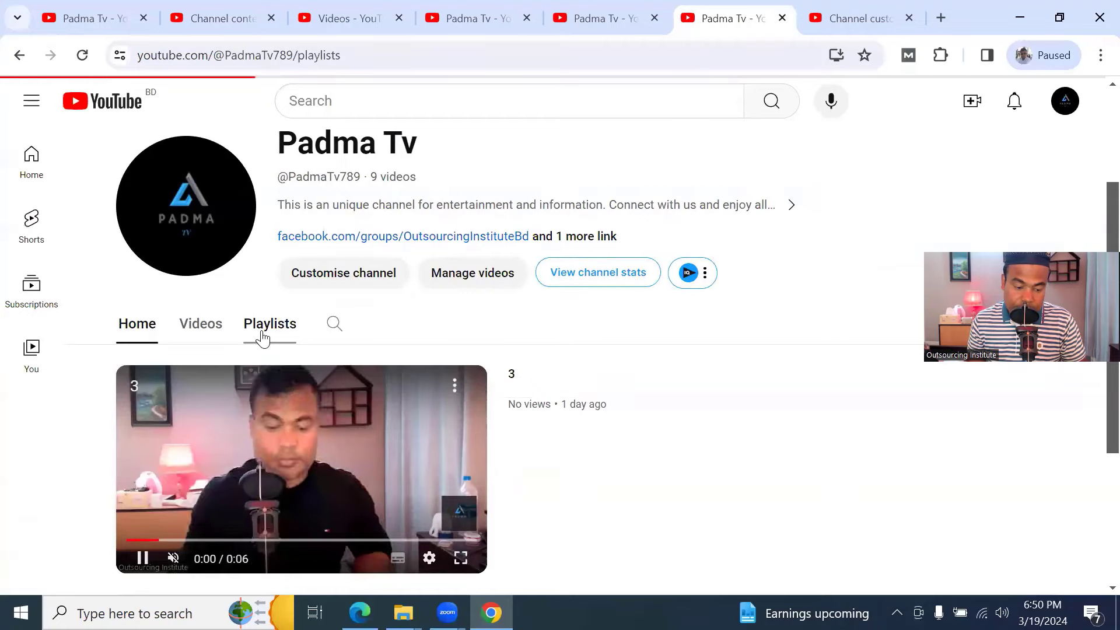
{"action": "scroll", "coordinate": [287, 333], "scroll_direction": "down", "scroll_amount": 5}
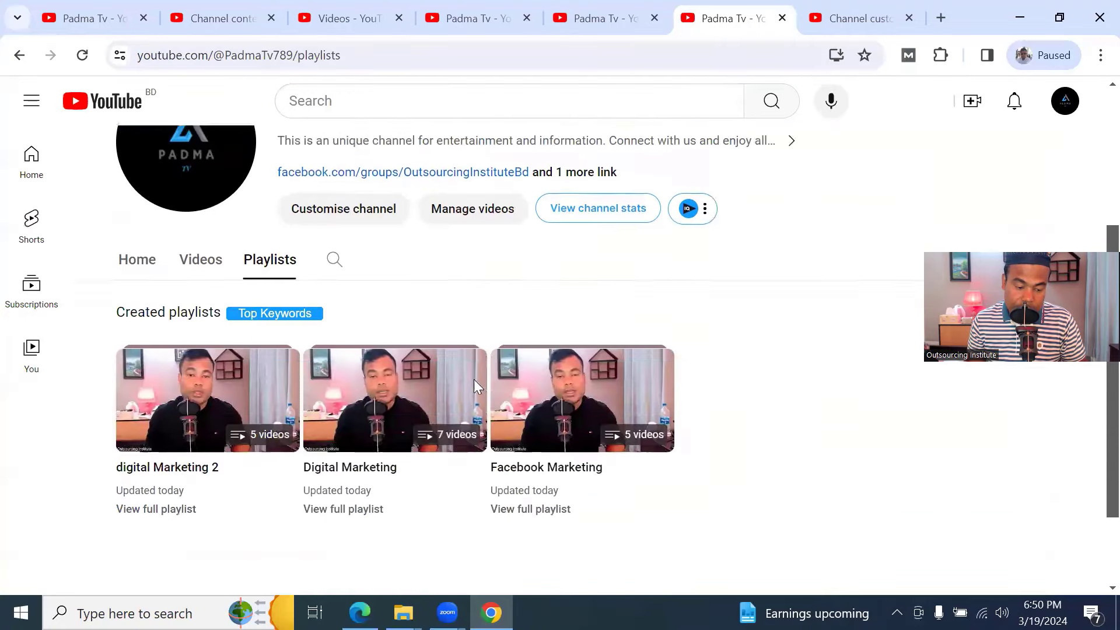
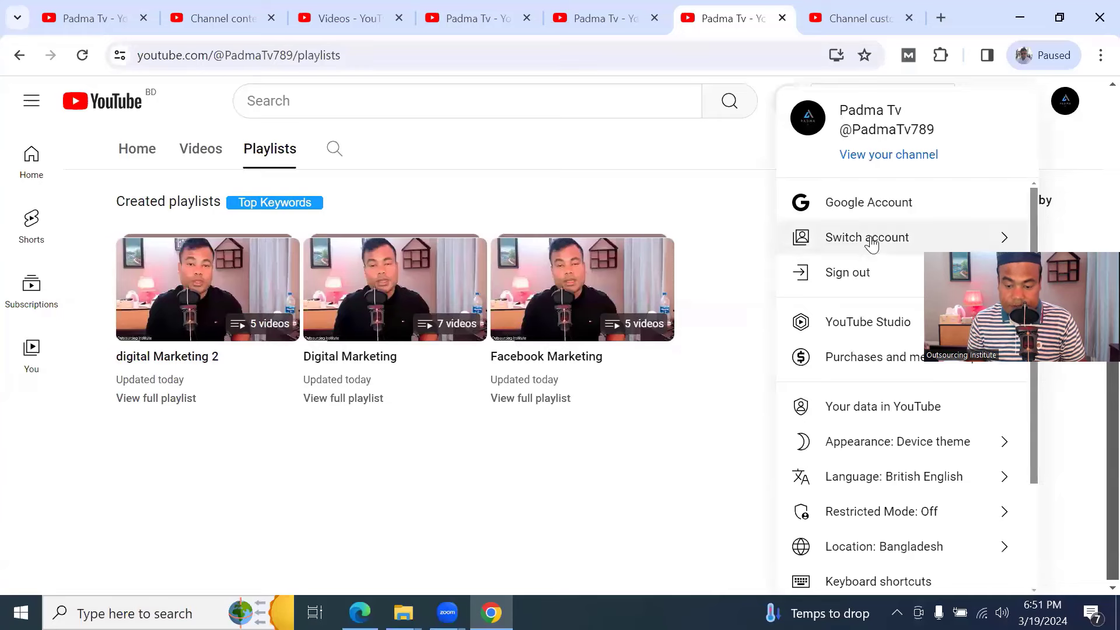
- Go to the Padma Tv channel page and scroll its Home tab past featured video 3
{"action": "left_click", "coordinate": [889, 155]}
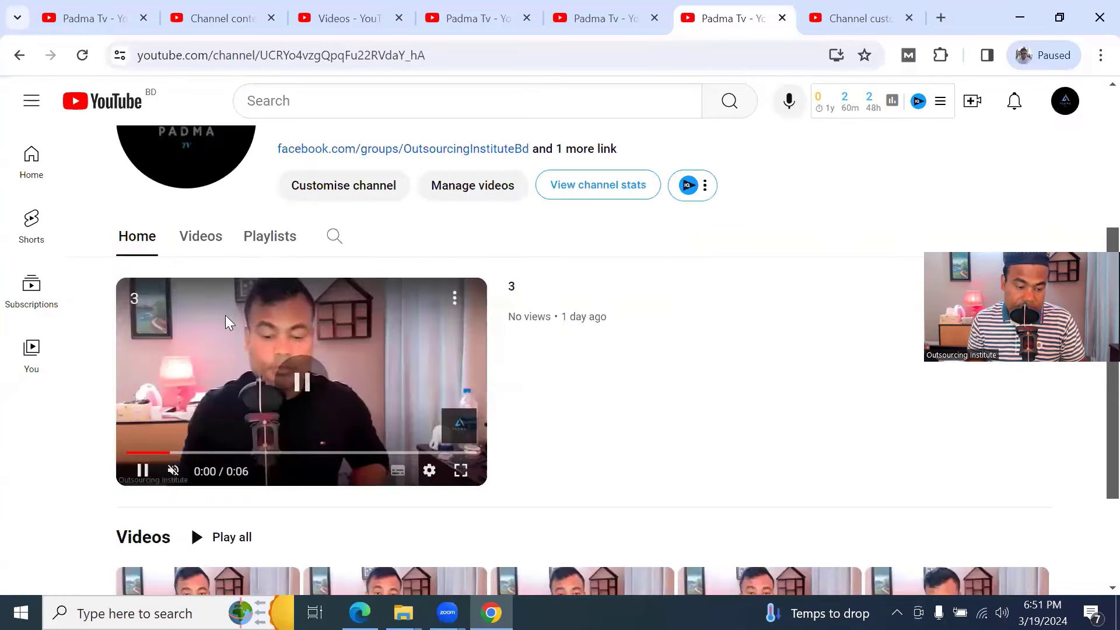
{"action": "scroll", "coordinate": [240, 385], "scroll_direction": "down", "scroll_amount": 3}
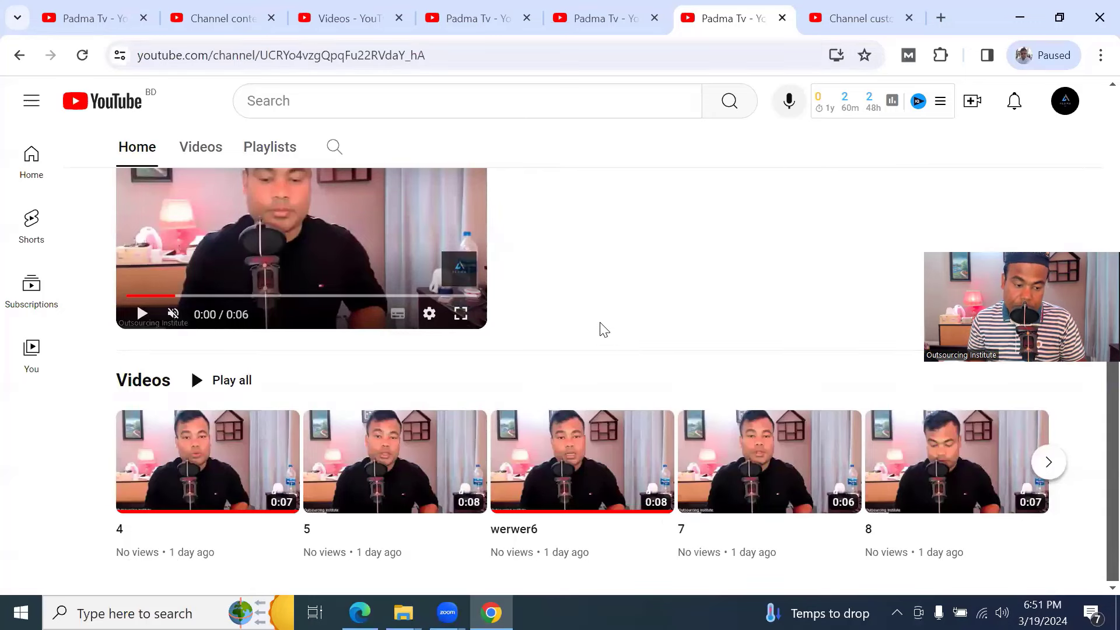
{"action": "scroll", "coordinate": [573, 350], "scroll_direction": "up", "scroll_amount": 5}
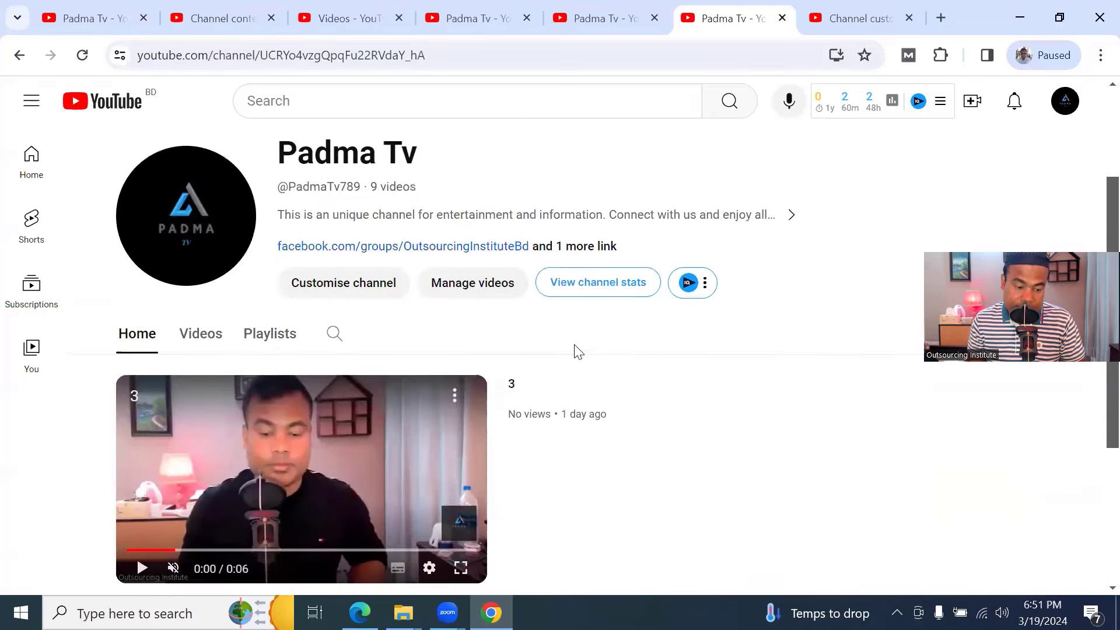
{"action": "scroll", "coordinate": [578, 353], "scroll_direction": "down", "scroll_amount": 1}
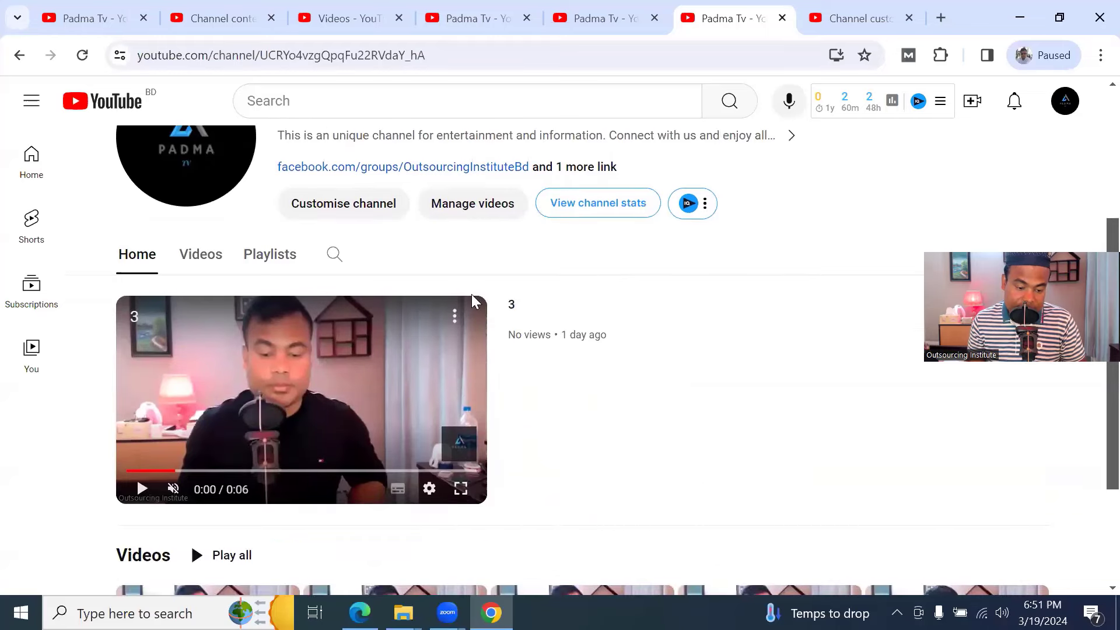
- Open channel customisation and scroll the Layout tab to the Featured sections list
{"action": "left_click", "coordinate": [355, 205]}
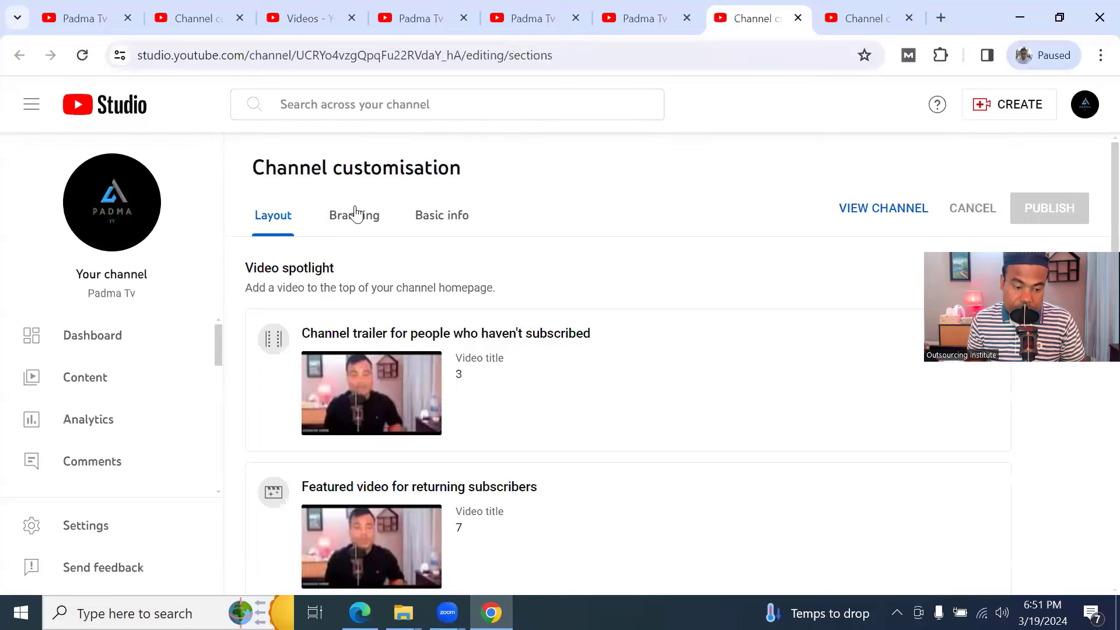
{"action": "scroll", "coordinate": [472, 273], "scroll_direction": "down", "scroll_amount": 7}
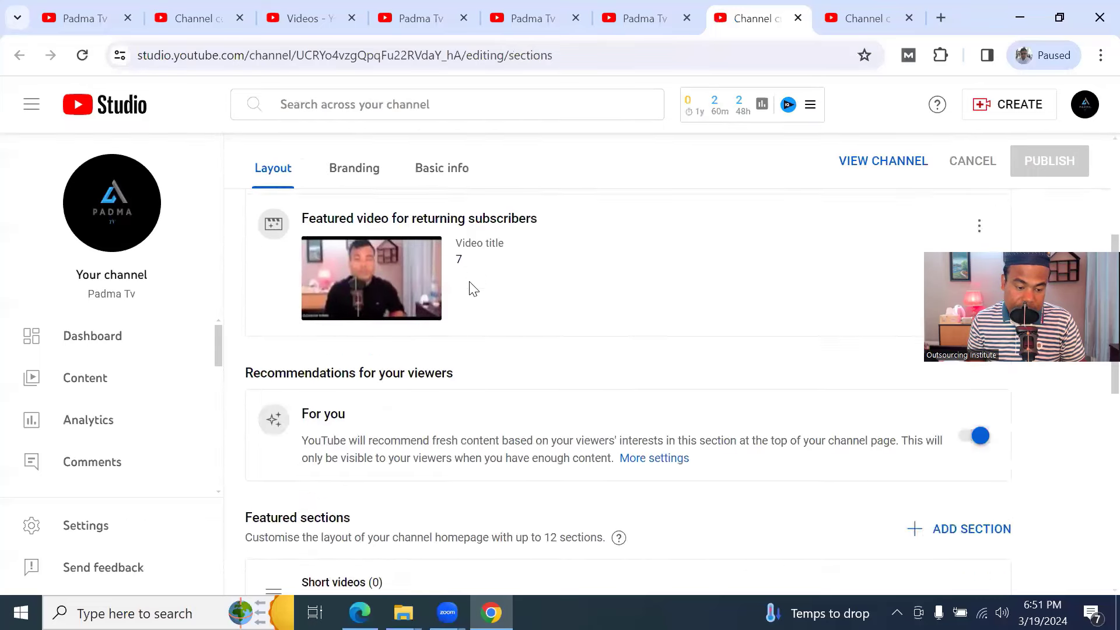
{"action": "scroll", "coordinate": [470, 282], "scroll_direction": "down", "scroll_amount": 6}
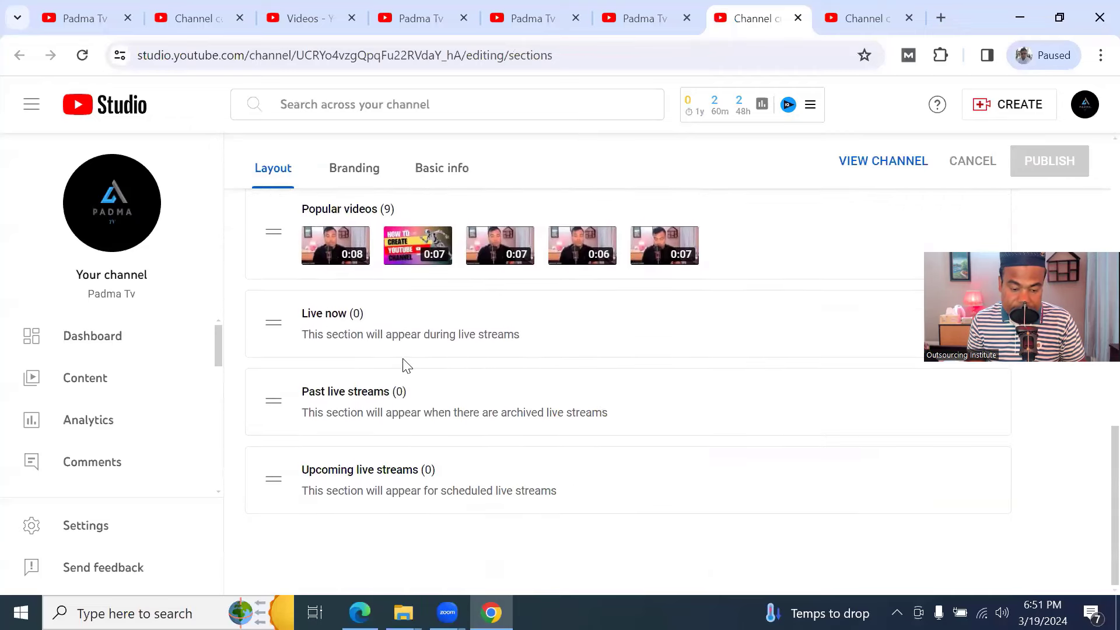
{"action": "scroll", "coordinate": [411, 366], "scroll_direction": "up", "scroll_amount": 3}
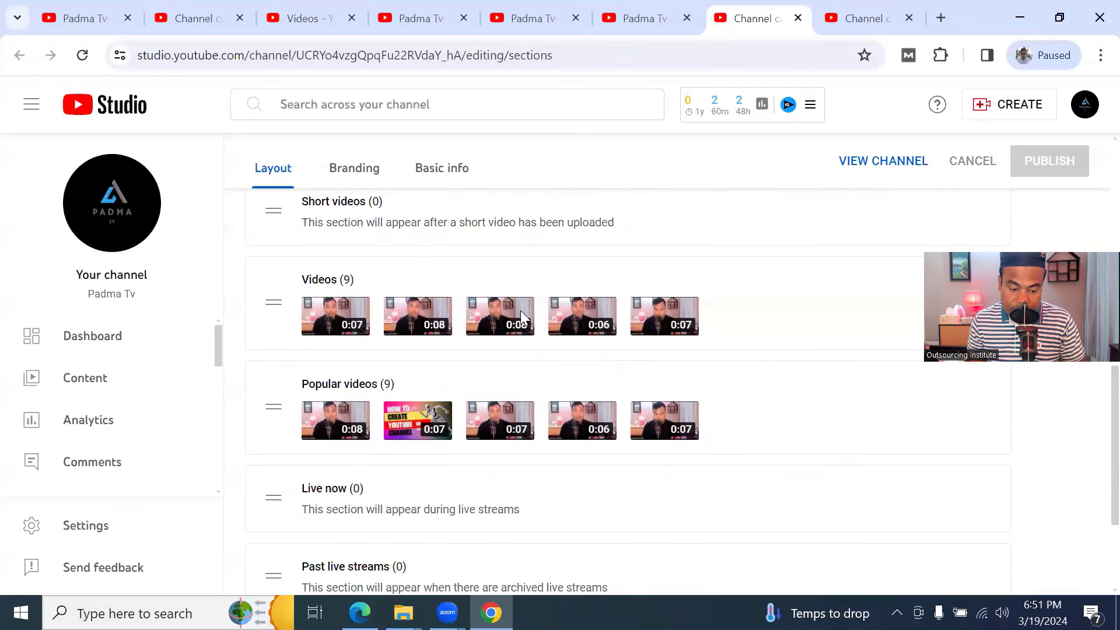
{"action": "scroll", "coordinate": [546, 419], "scroll_direction": "down", "scroll_amount": 3}
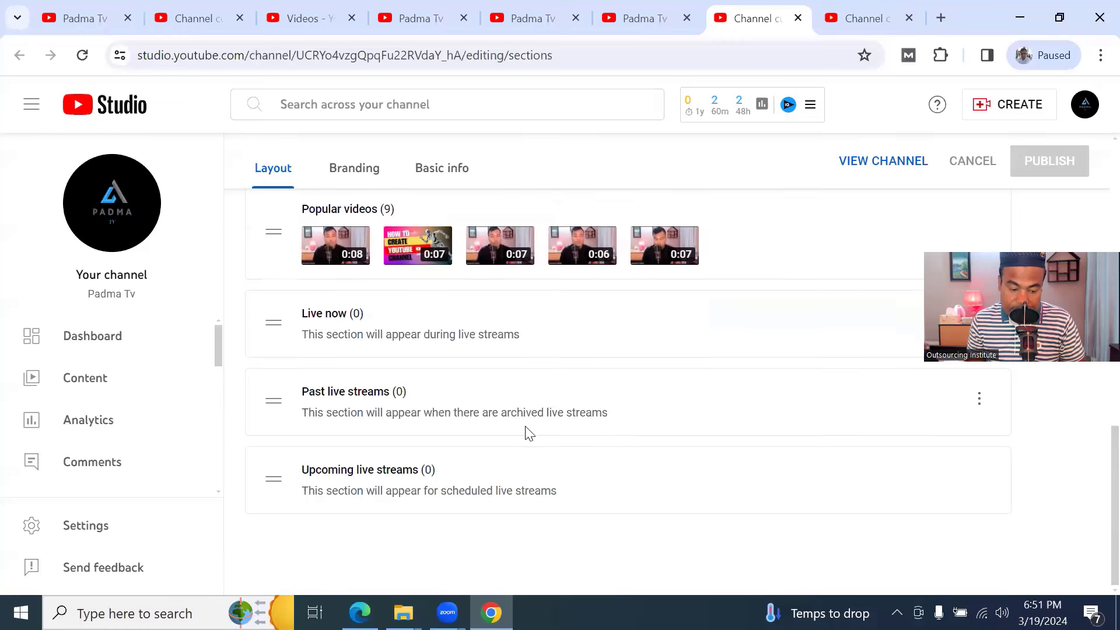
{"action": "scroll", "coordinate": [514, 439], "scroll_direction": "up", "scroll_amount": 5}
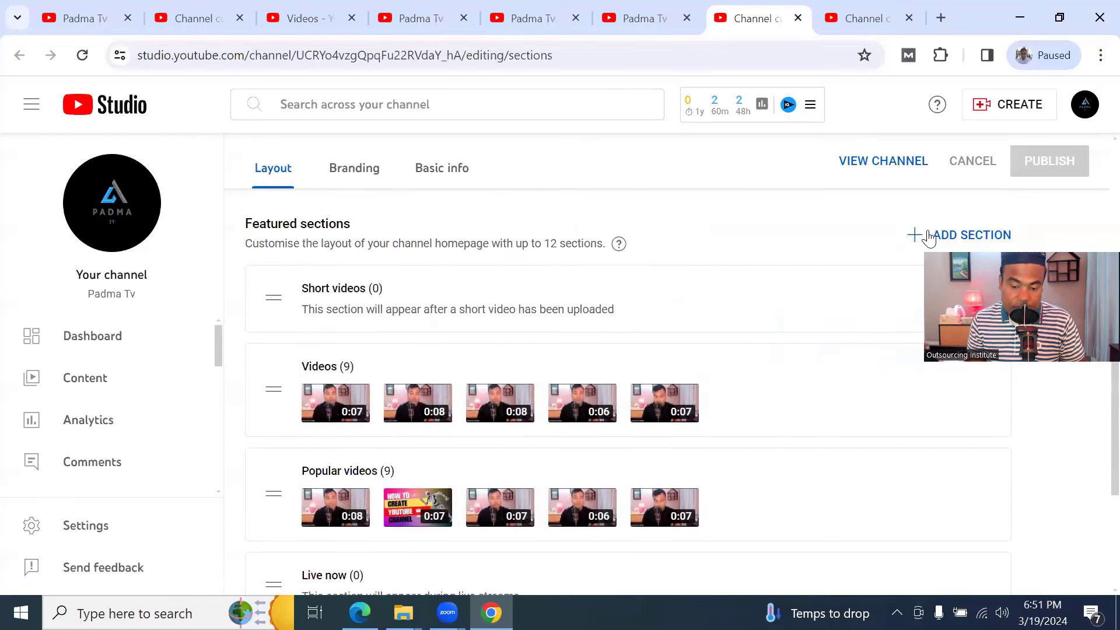
{"action": "scroll", "coordinate": [928, 238], "scroll_direction": "up", "scroll_amount": 2}
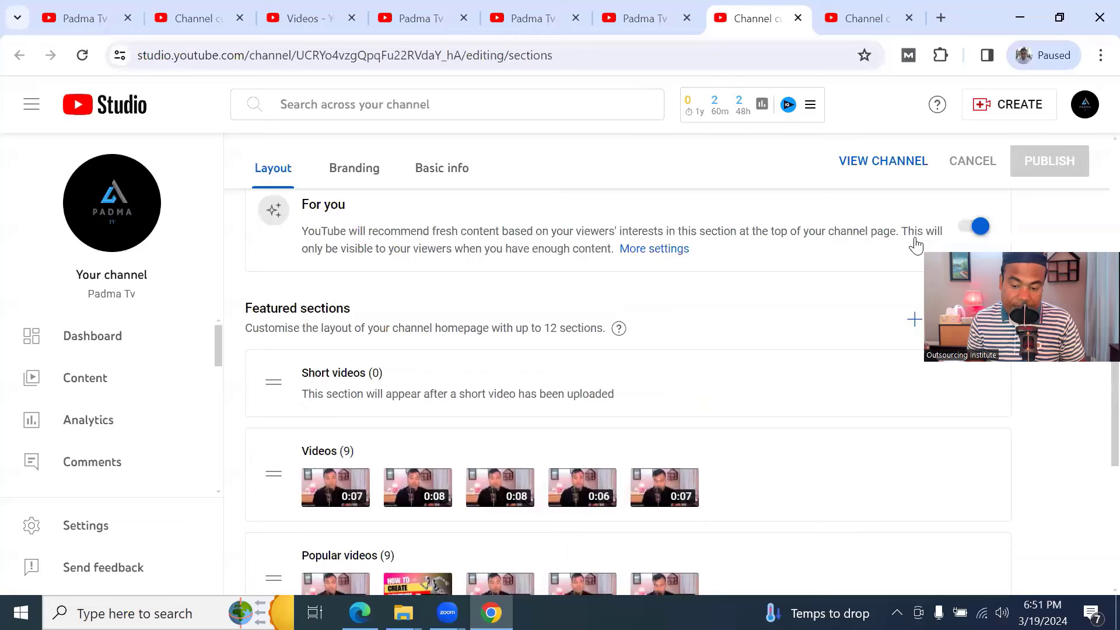
- Check the Padma Tv channel page, then return to the customisation Layout showing Videos (9) and Popular videos (9)
{"action": "double_click", "coordinate": [972, 20]}
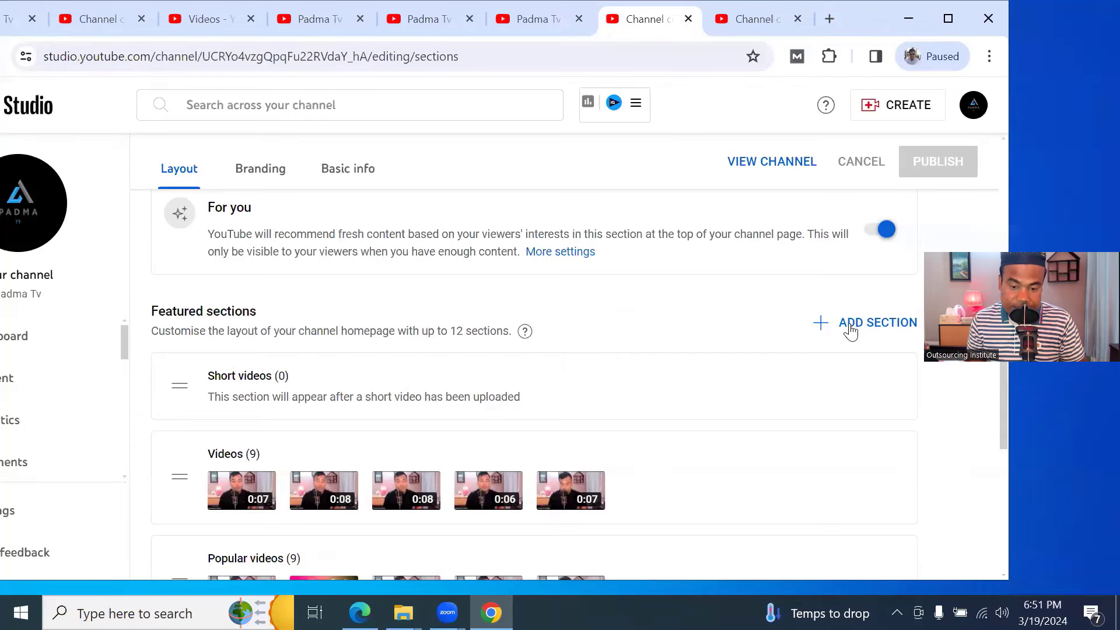
{"action": "left_click", "coordinate": [542, 21]}
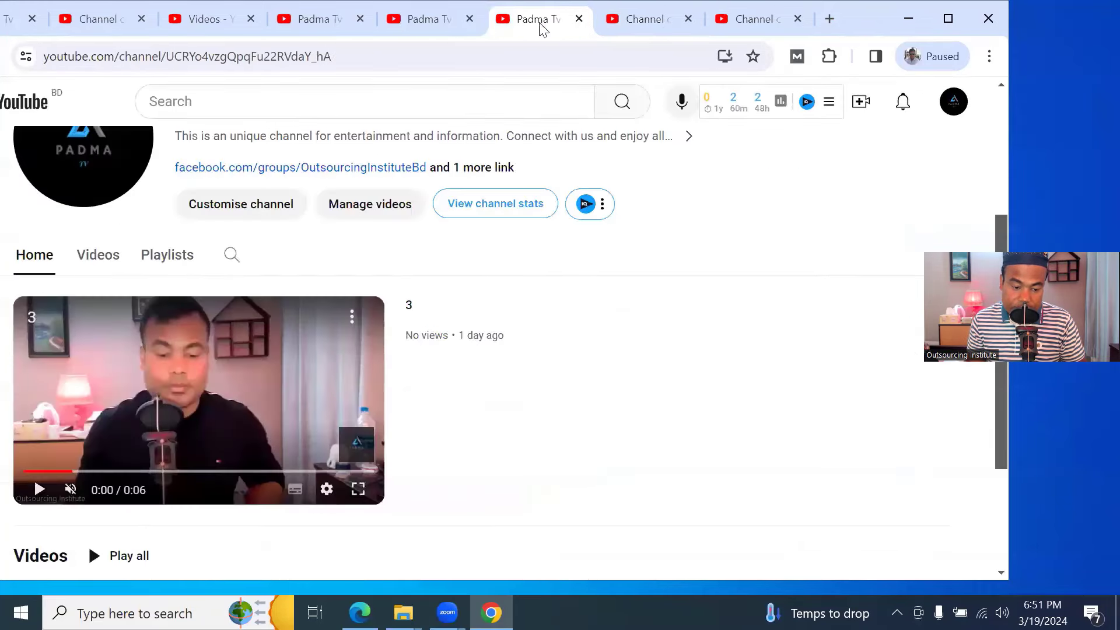
{"action": "double_click", "coordinate": [876, 22]}
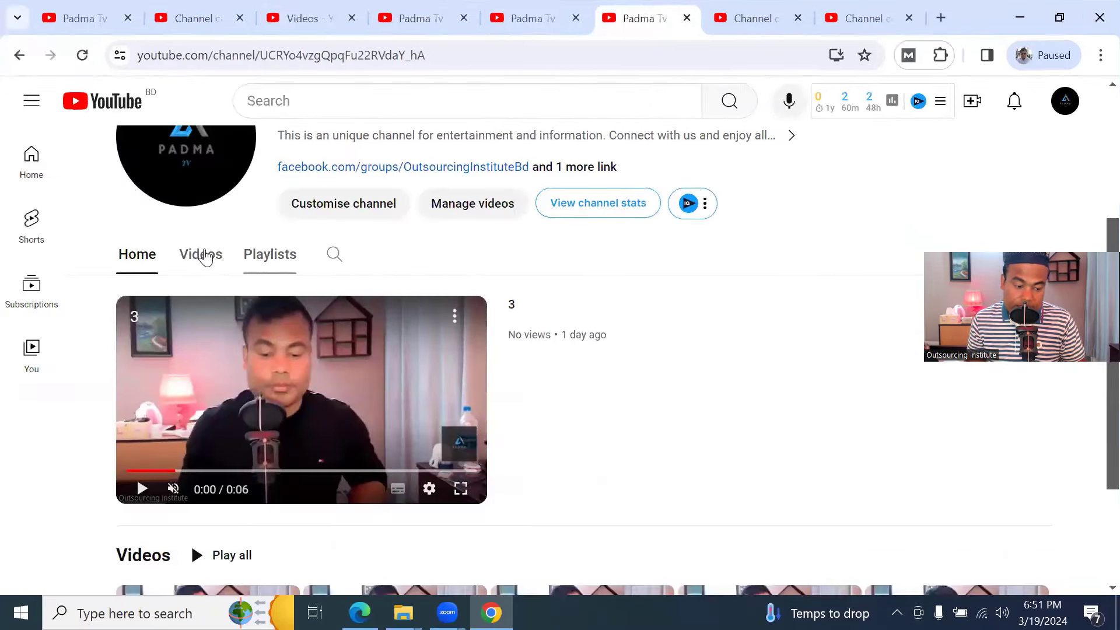
{"action": "scroll", "coordinate": [251, 314], "scroll_direction": "down", "scroll_amount": 1}
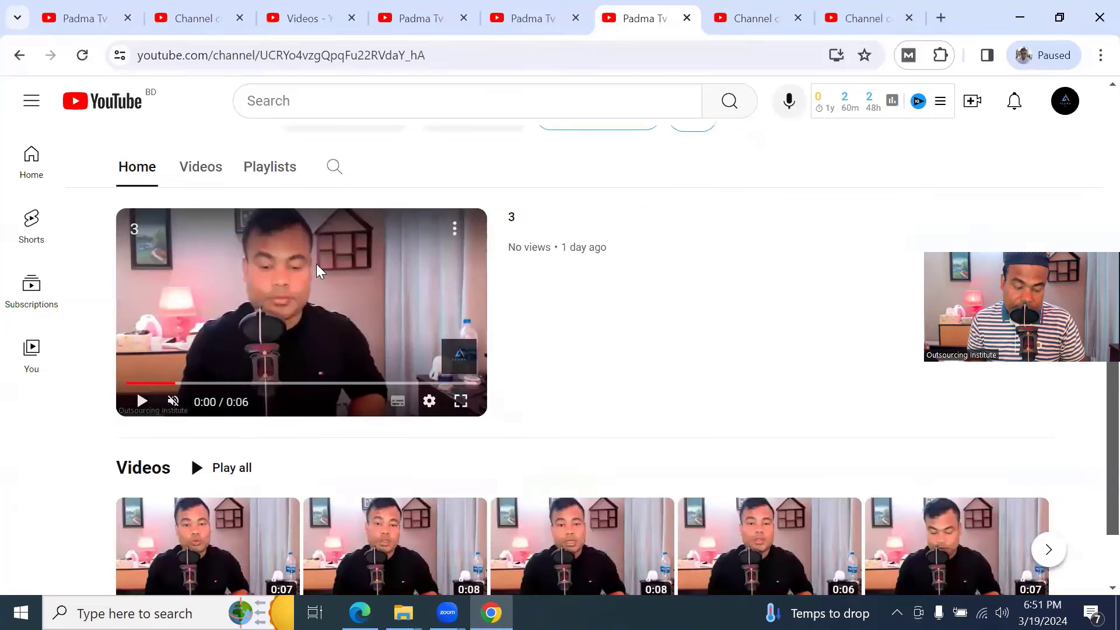
{"action": "scroll", "coordinate": [317, 266], "scroll_direction": "down", "scroll_amount": 1}
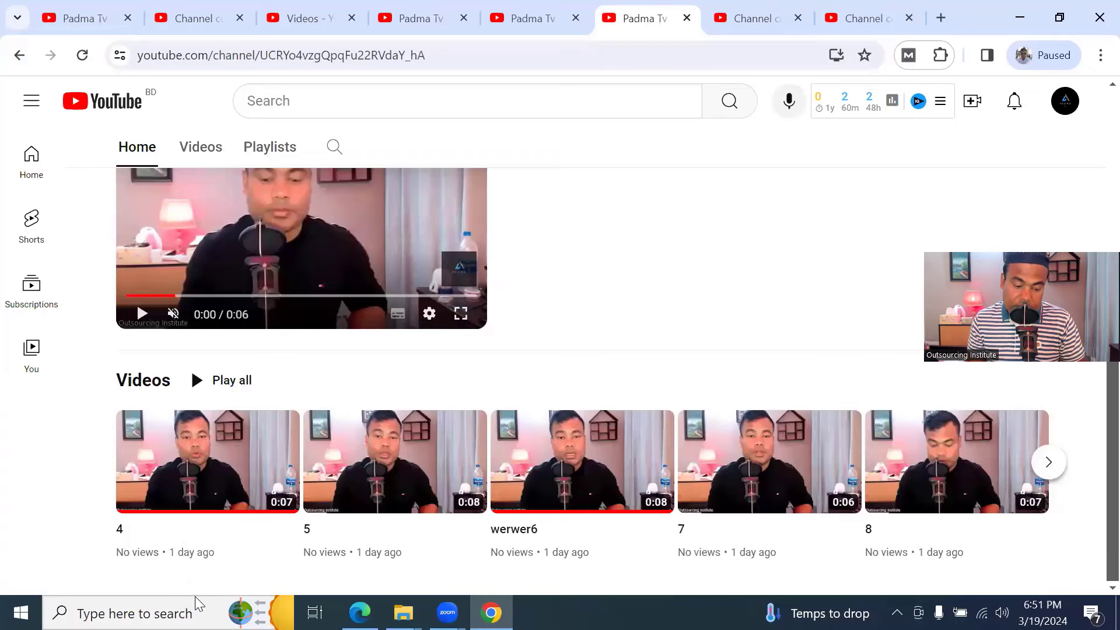
{"action": "scroll", "coordinate": [719, 425], "scroll_direction": "up", "scroll_amount": 3}
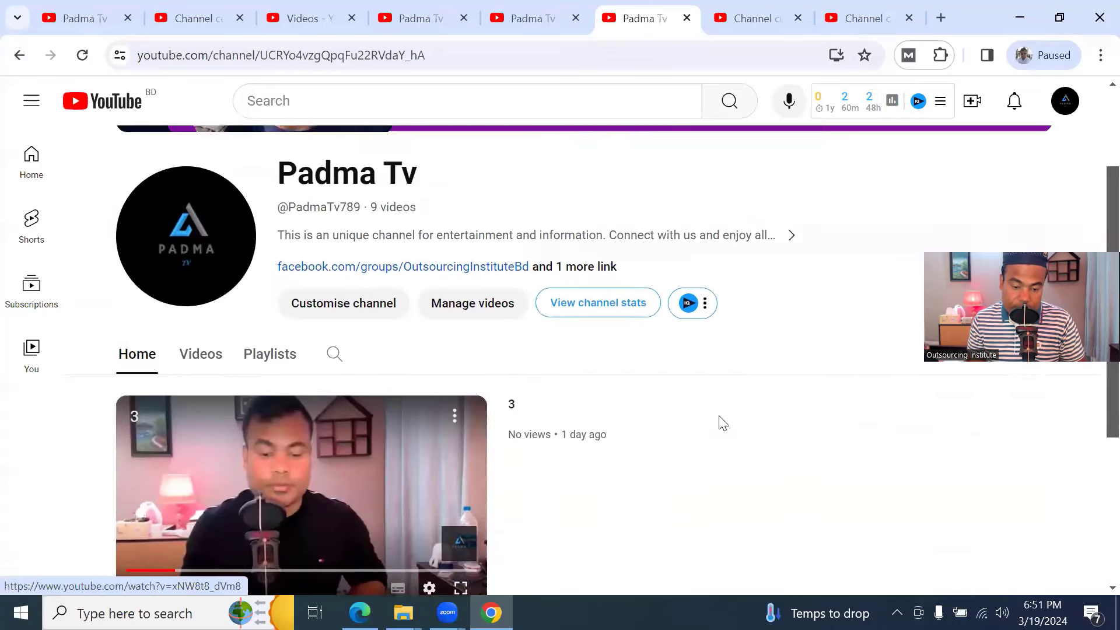
{"action": "left_click", "coordinate": [853, 19]}
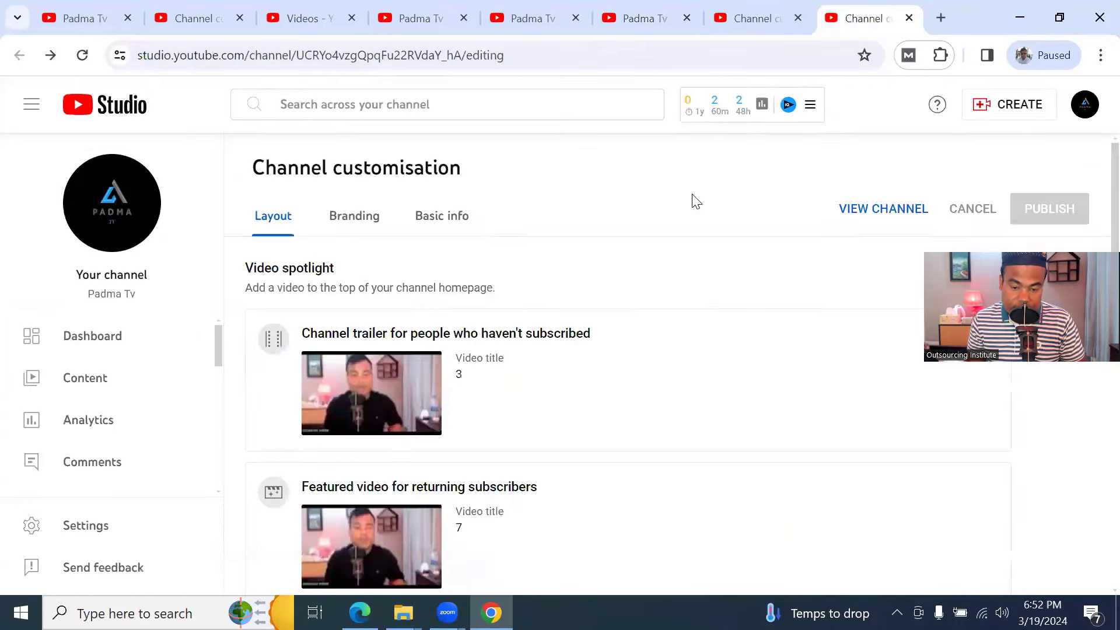
{"action": "scroll", "coordinate": [601, 266], "scroll_direction": "down", "scroll_amount": 5}
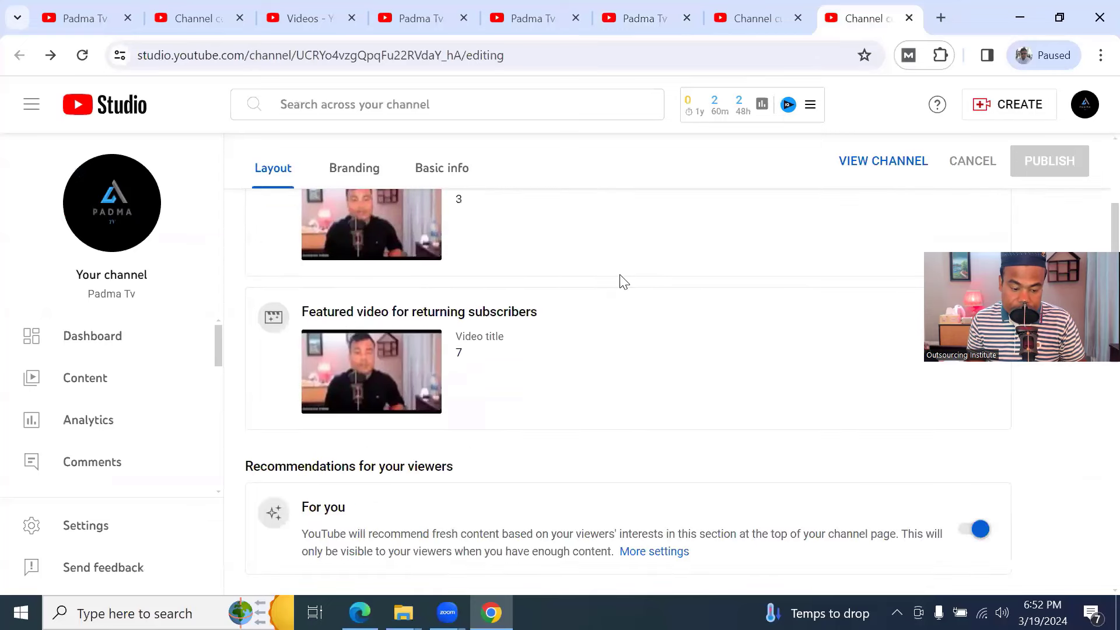
{"action": "left_click", "coordinate": [752, 15]}
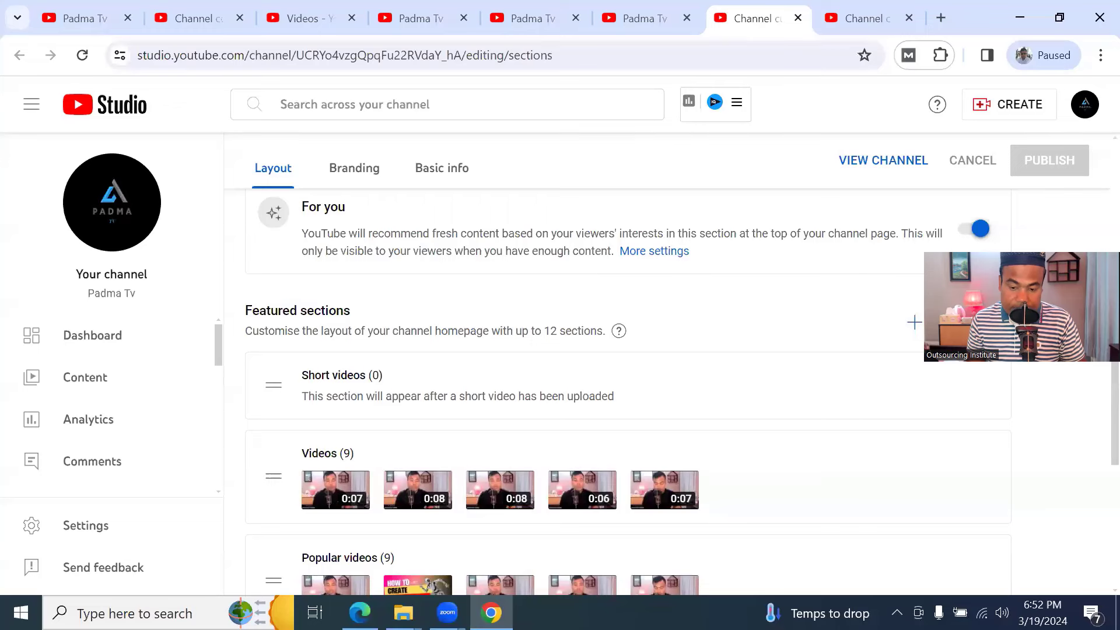
- Add a Single playlist section featuring the Digital Marketing (7) playlist
{"action": "left_click", "coordinate": [915, 323]}
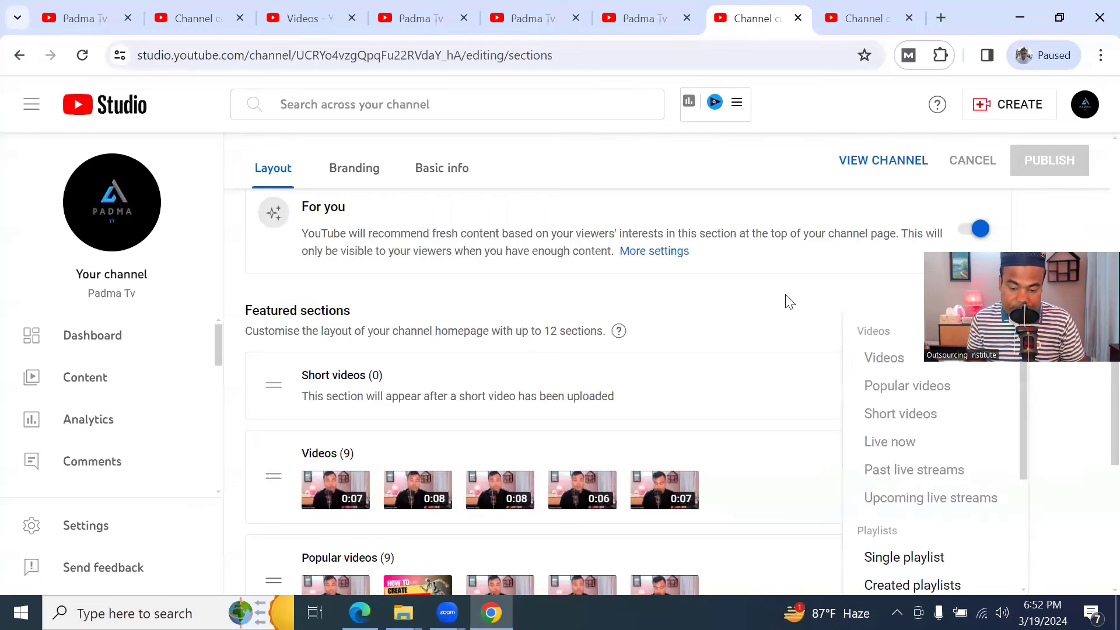
{"action": "double_click", "coordinate": [966, 13]}
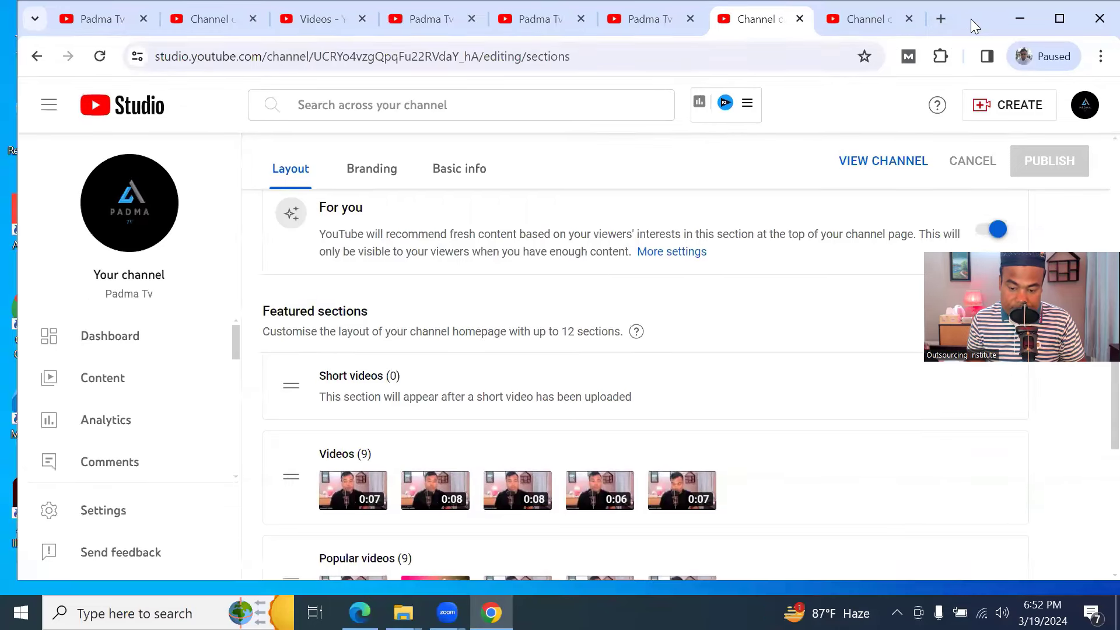
{"action": "left_click_drag", "start_coordinate": [971, 18], "coordinate": [859, 33]}
{"action": "left_click", "coordinate": [879, 334]}
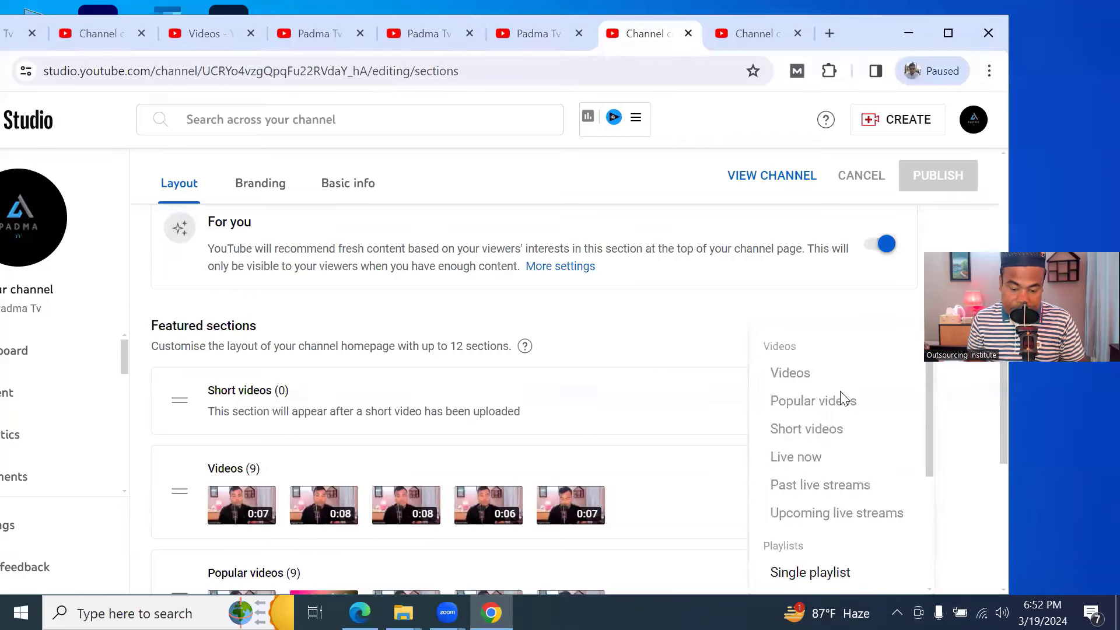
{"action": "scroll", "coordinate": [827, 473], "scroll_direction": "down", "scroll_amount": 3}
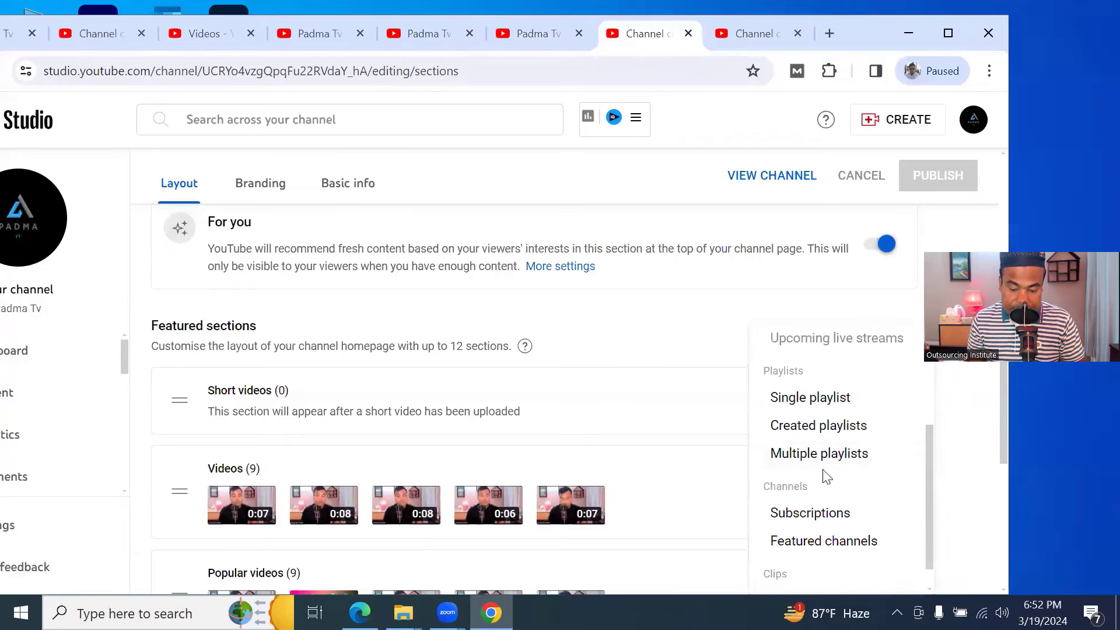
{"action": "left_click", "coordinate": [810, 398]}
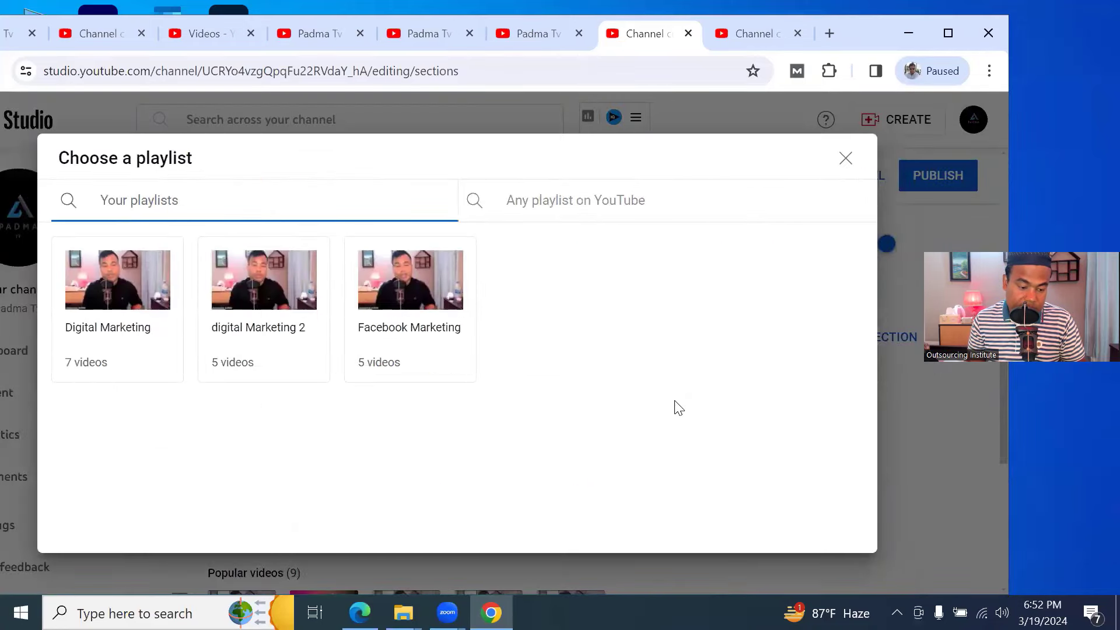
{"action": "left_click", "coordinate": [108, 281]}
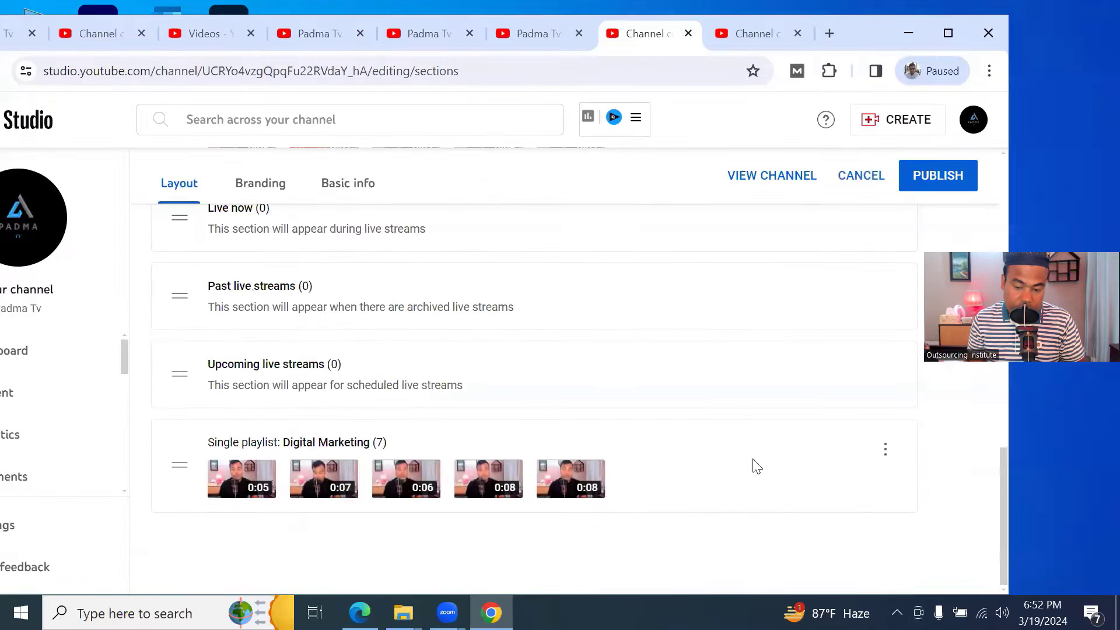
- Publish the updated channel layout and review the sections list
{"action": "left_click", "coordinate": [934, 183]}
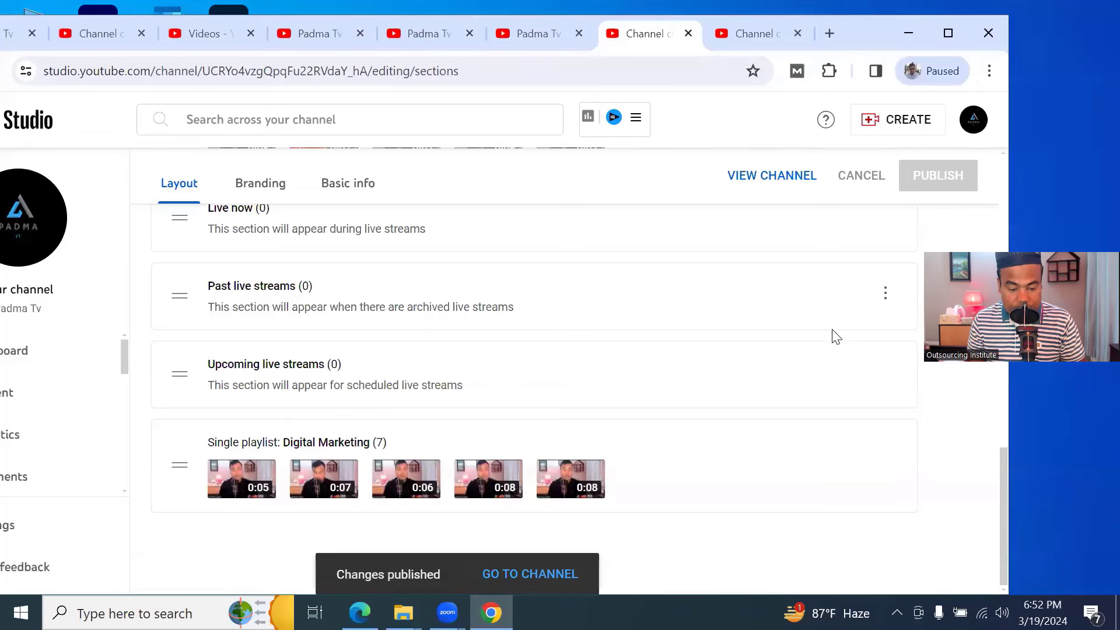
{"action": "scroll", "coordinate": [836, 336], "scroll_direction": "up", "scroll_amount": 3}
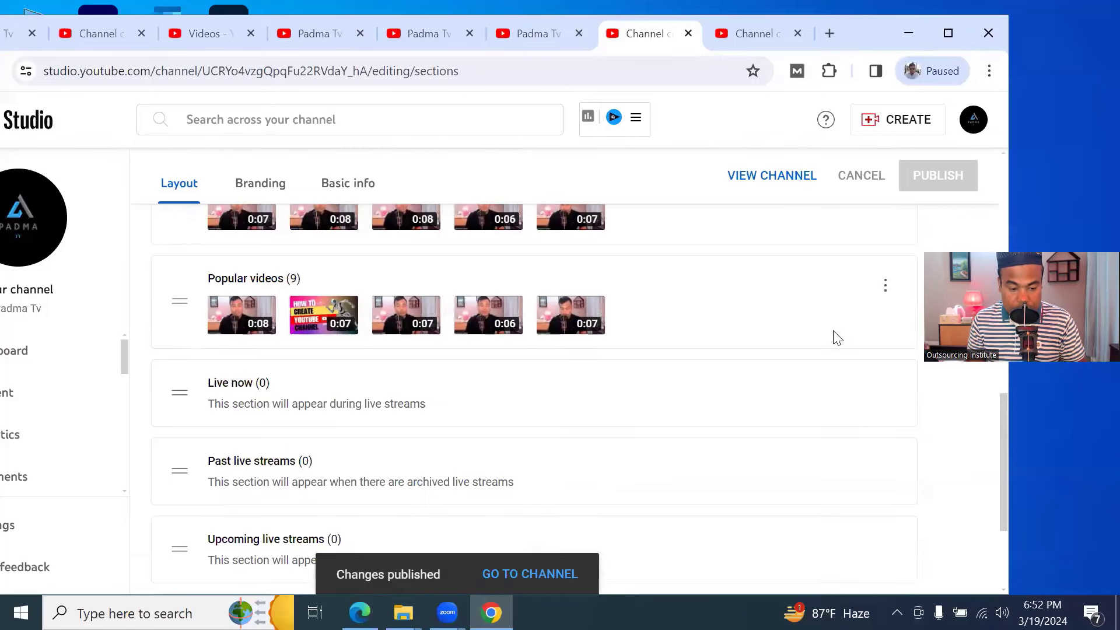
{"action": "scroll", "coordinate": [833, 333], "scroll_direction": "down", "scroll_amount": 3}
{"action": "scroll", "coordinate": [871, 362], "scroll_direction": "up", "scroll_amount": 3}
{"action": "scroll", "coordinate": [870, 362], "scroll_direction": "up", "scroll_amount": 5}
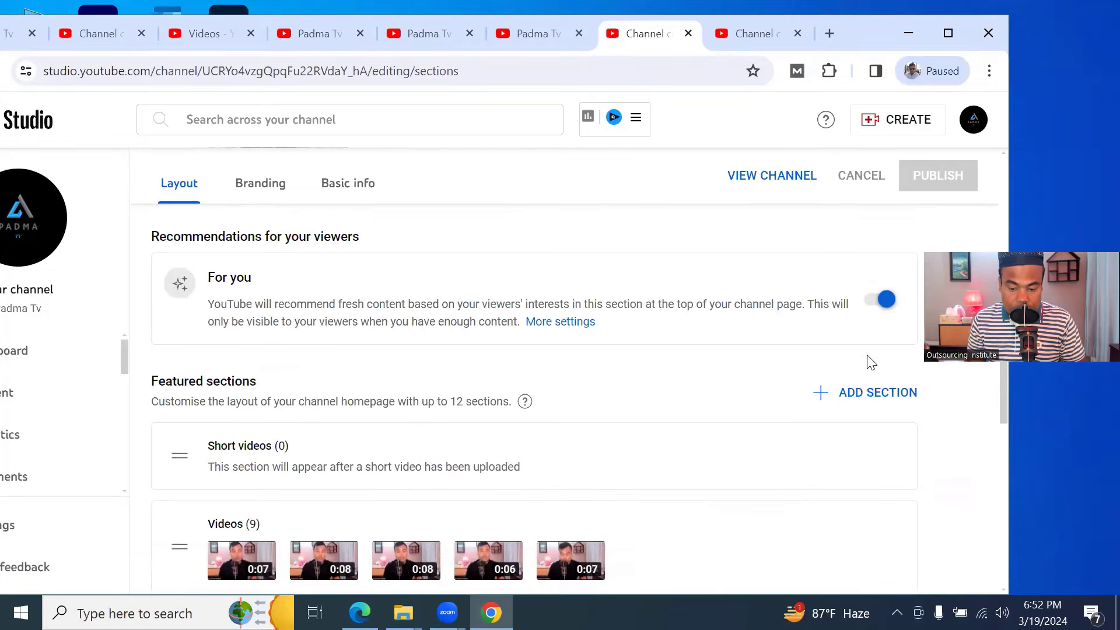
- Add a Single playlist section for digital Marketing 2 and publish
{"action": "left_click", "coordinate": [878, 395]}
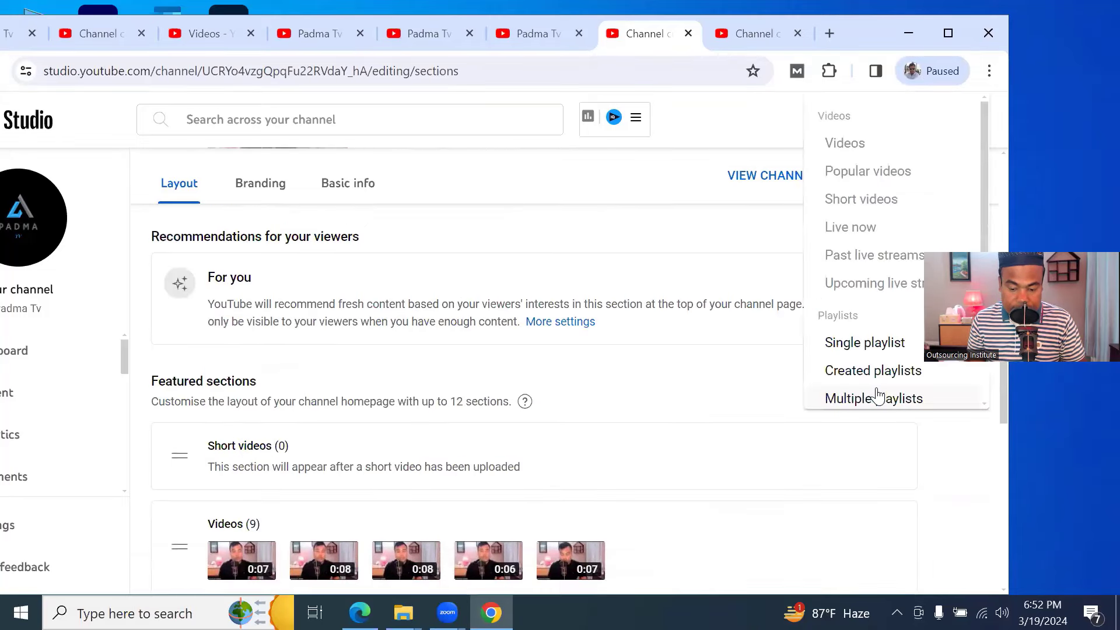
{"action": "left_click", "coordinate": [858, 344]}
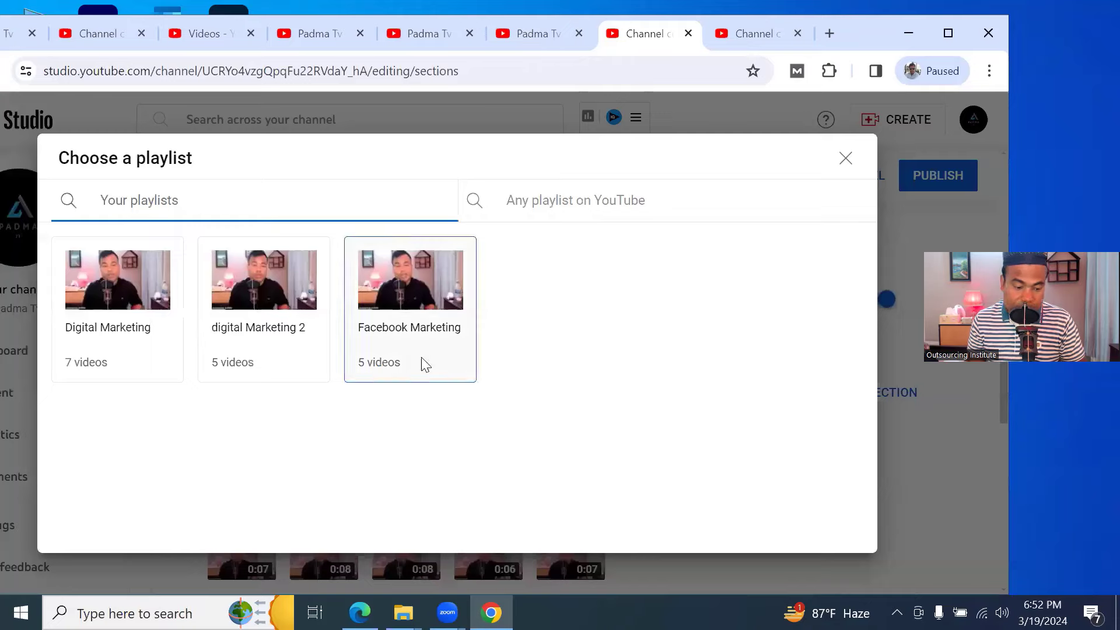
{"action": "left_click", "coordinate": [262, 303]}
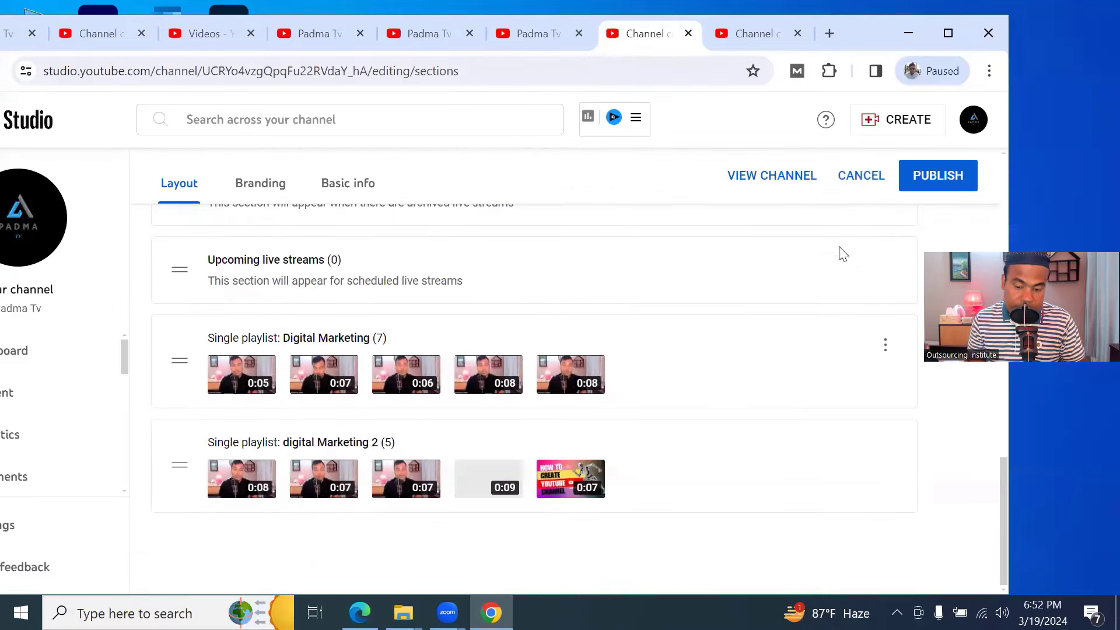
{"action": "left_click", "coordinate": [949, 173]}
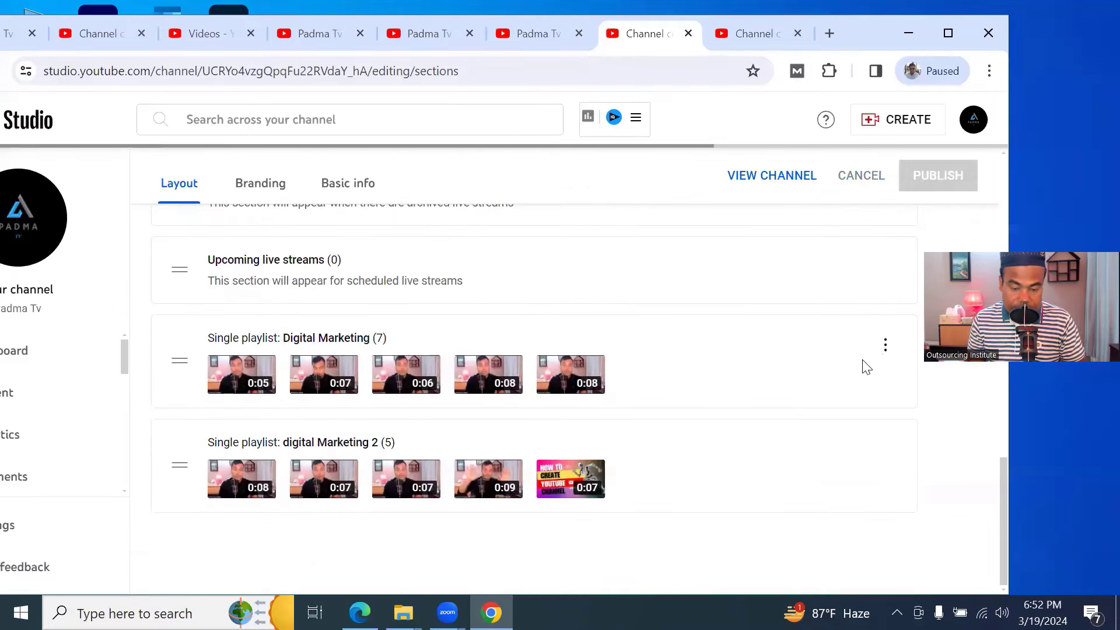
- Add another Single playlist section for Facebook Marketing and publish again
{"action": "scroll", "coordinate": [865, 366], "scroll_direction": "up", "scroll_amount": 5}
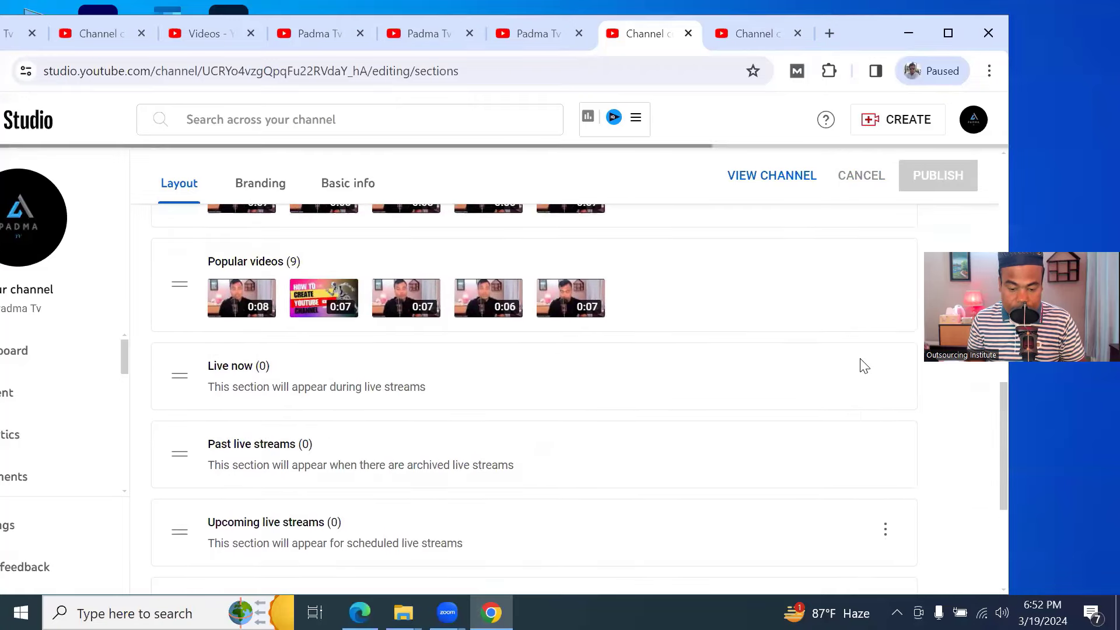
{"action": "scroll", "coordinate": [865, 366], "scroll_direction": "up", "scroll_amount": 6}
{"action": "left_click", "coordinate": [867, 382]}
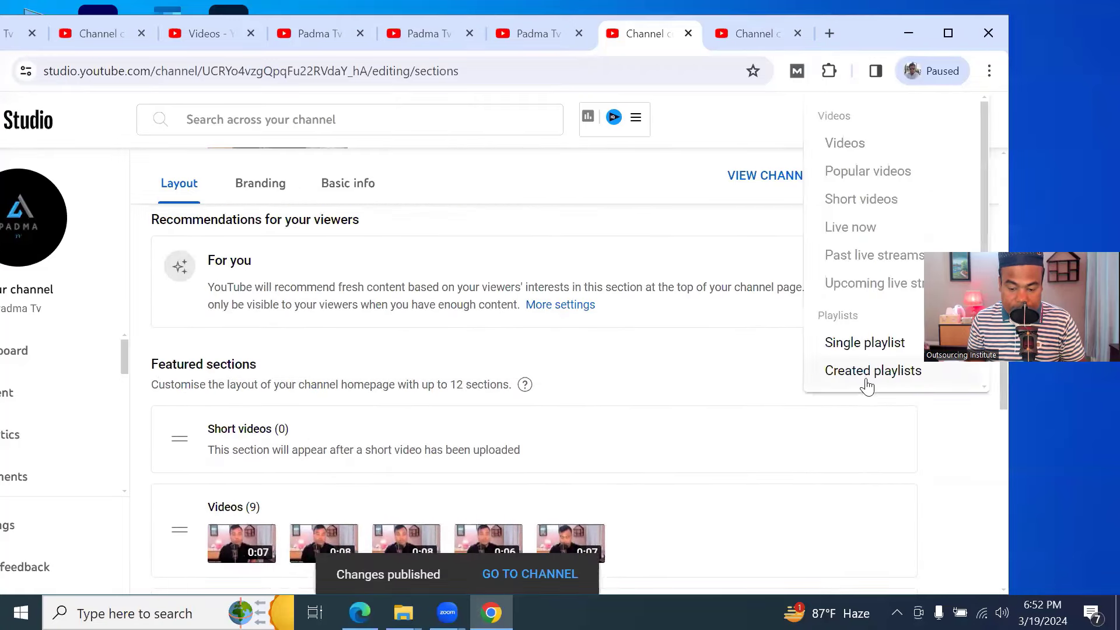
{"action": "left_click", "coordinate": [873, 344]}
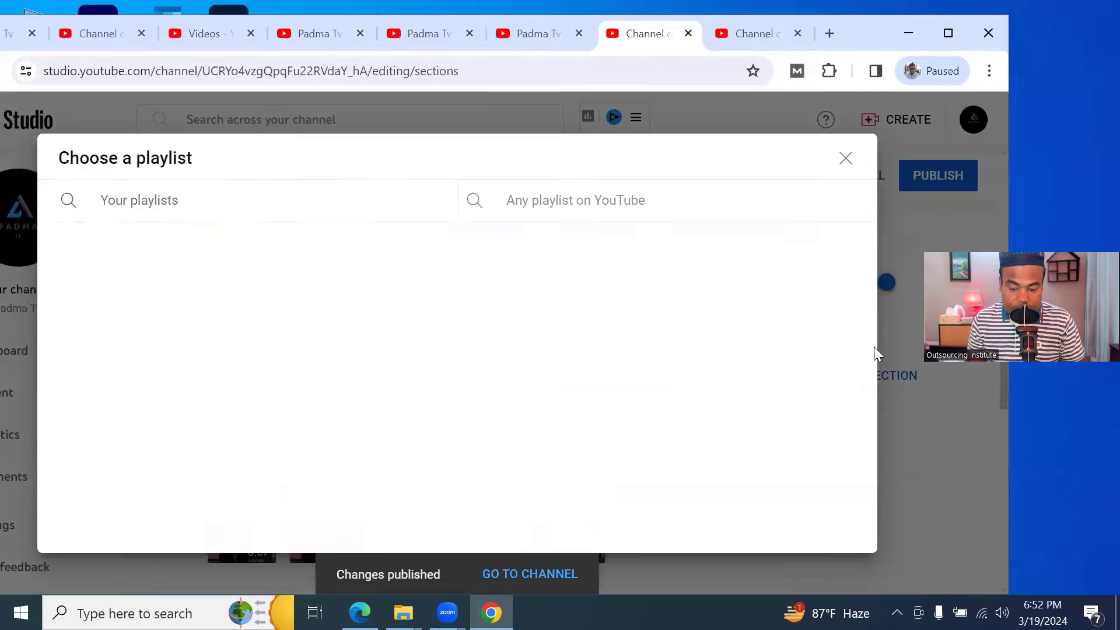
{"action": "left_click", "coordinate": [383, 307]}
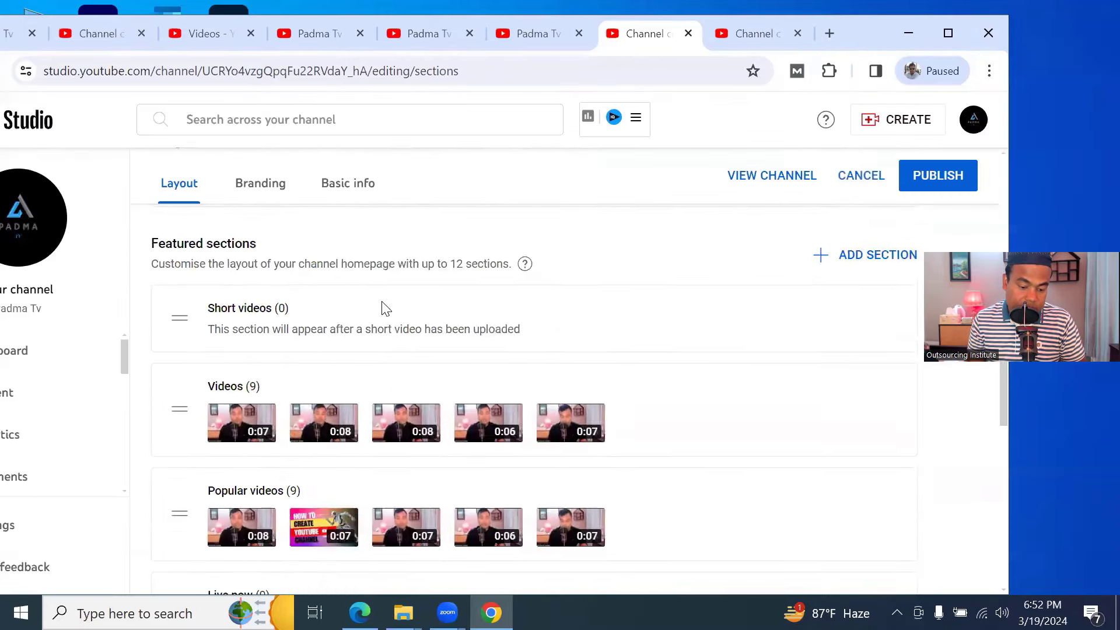
{"action": "left_click", "coordinate": [926, 191]}
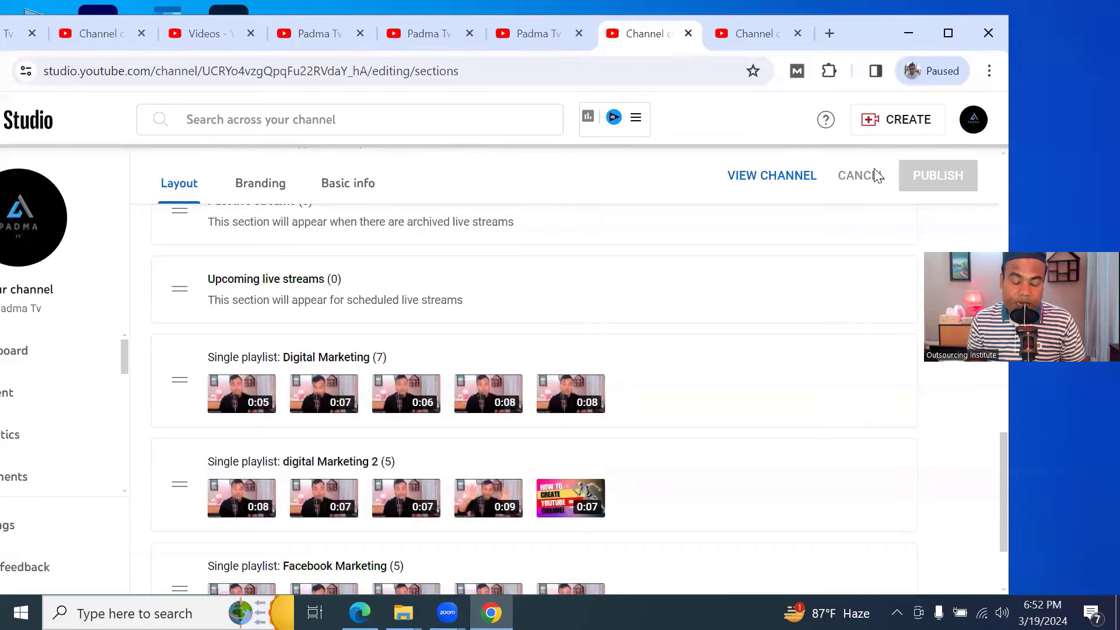
- Open the public Padma Tv channel page and scroll to the Digital Marketing, digital Marketing 2 and Facebook Marketing shelves
{"action": "left_click", "coordinate": [755, 33]}
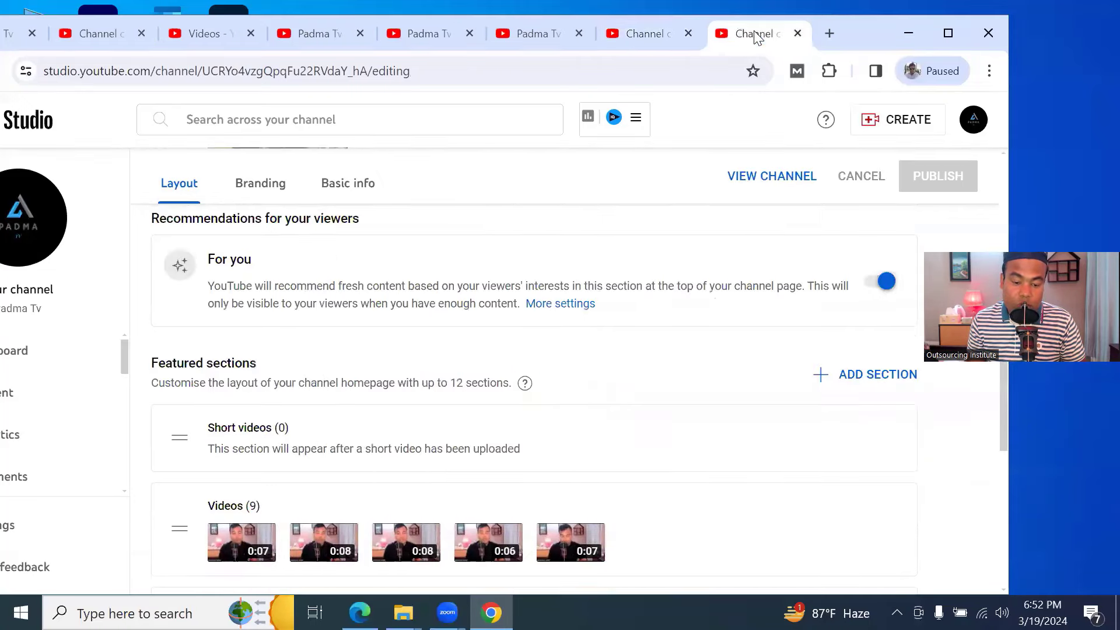
{"action": "left_click", "coordinate": [966, 137]}
{"action": "left_click", "coordinate": [823, 227]}
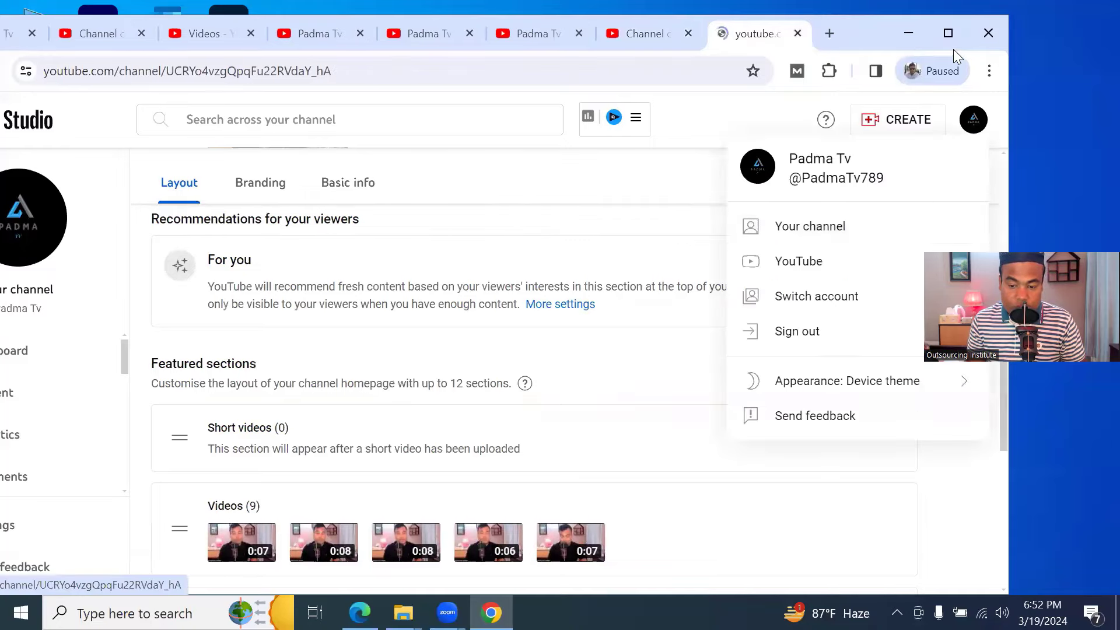
{"action": "left_click", "coordinate": [948, 33]}
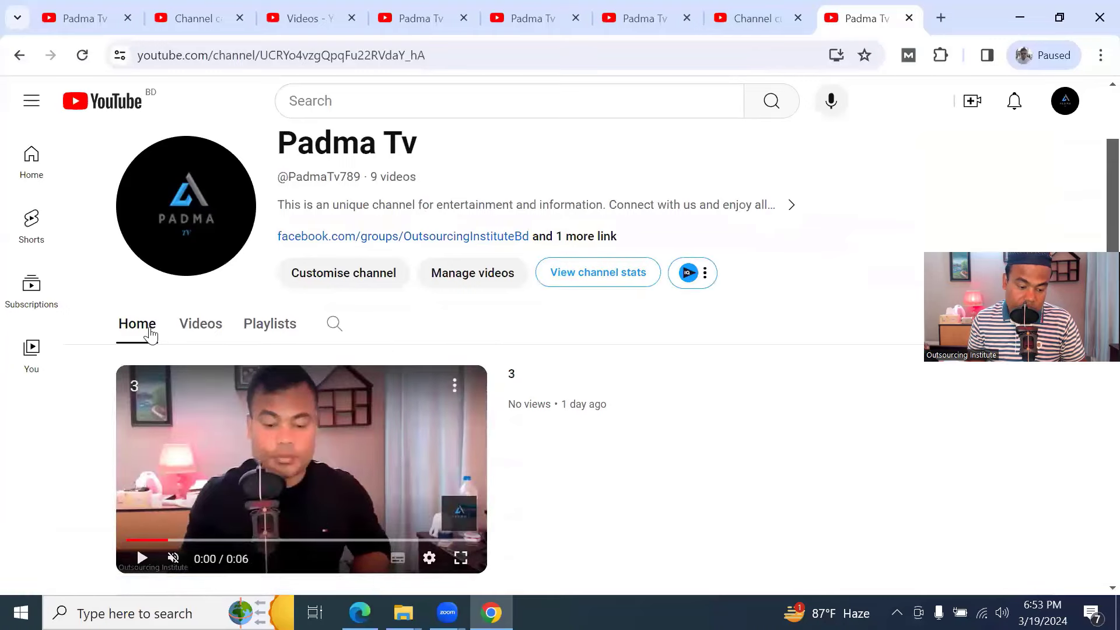
{"action": "scroll", "coordinate": [325, 393], "scroll_direction": "down", "scroll_amount": 1}
{"action": "scroll", "coordinate": [325, 393], "scroll_direction": "down", "scroll_amount": 5}
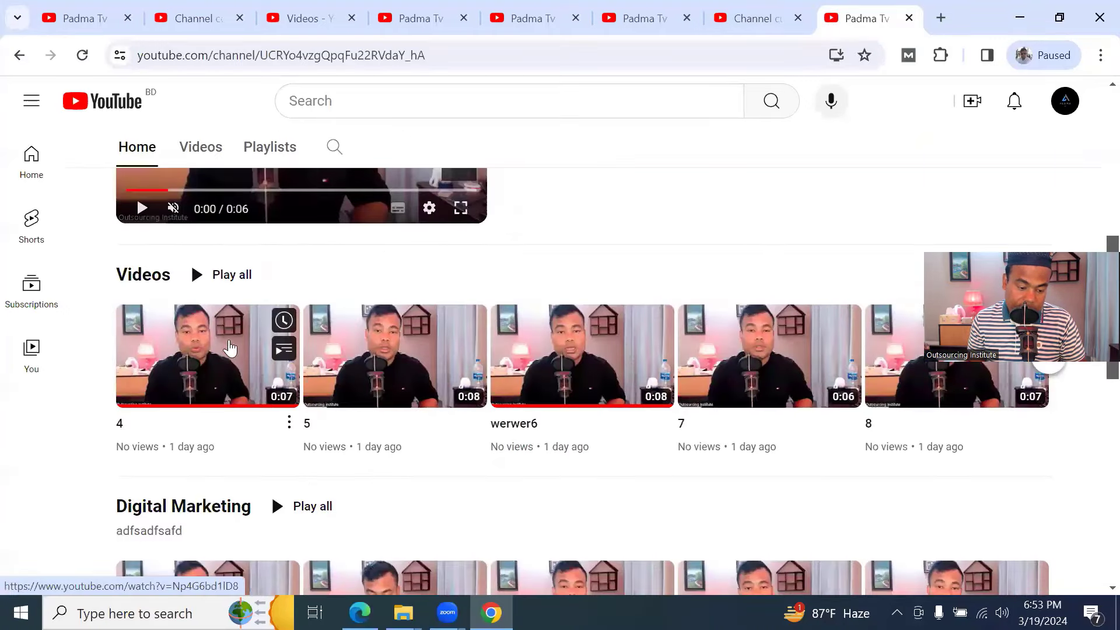
{"action": "scroll", "coordinate": [714, 351], "scroll_direction": "down", "scroll_amount": 4}
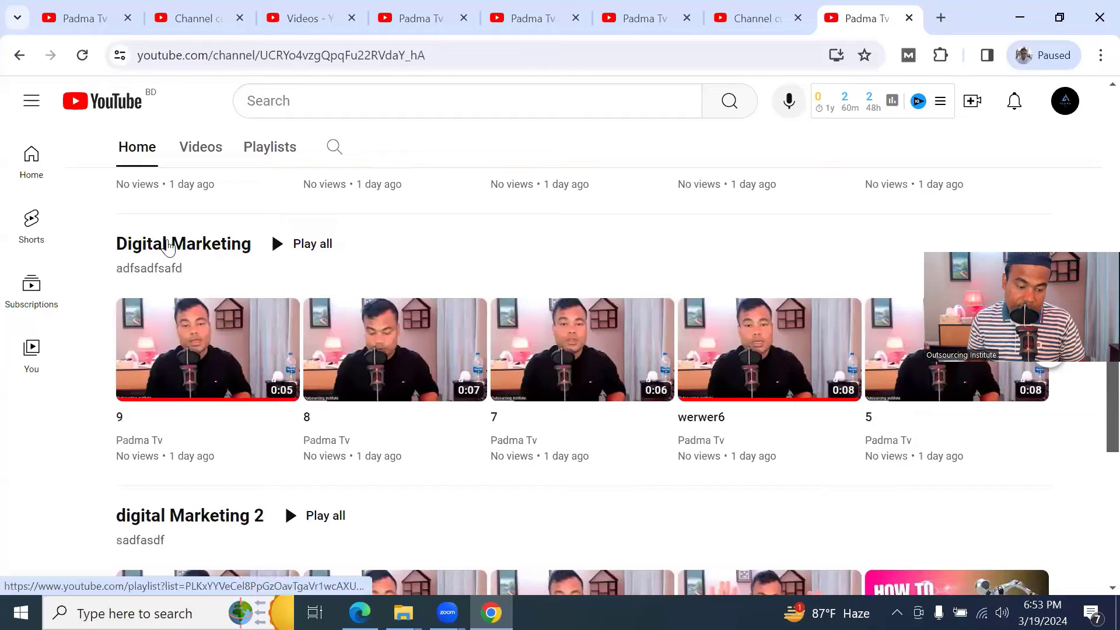
{"action": "scroll", "coordinate": [755, 356], "scroll_direction": "down", "scroll_amount": 3}
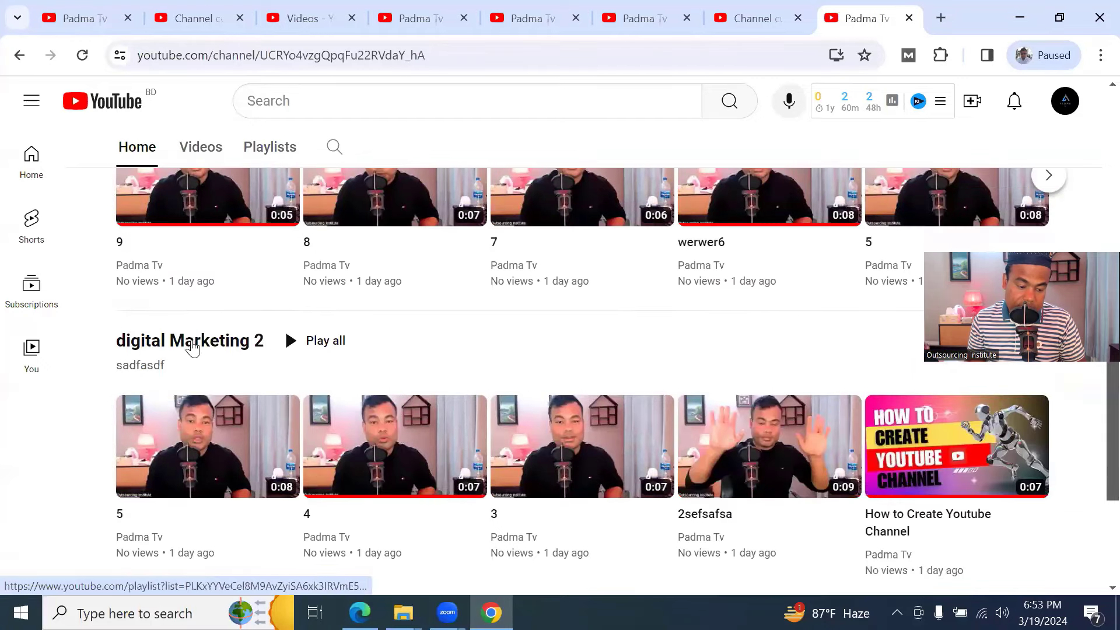
{"action": "scroll", "coordinate": [822, 460], "scroll_direction": "down", "scroll_amount": 4}
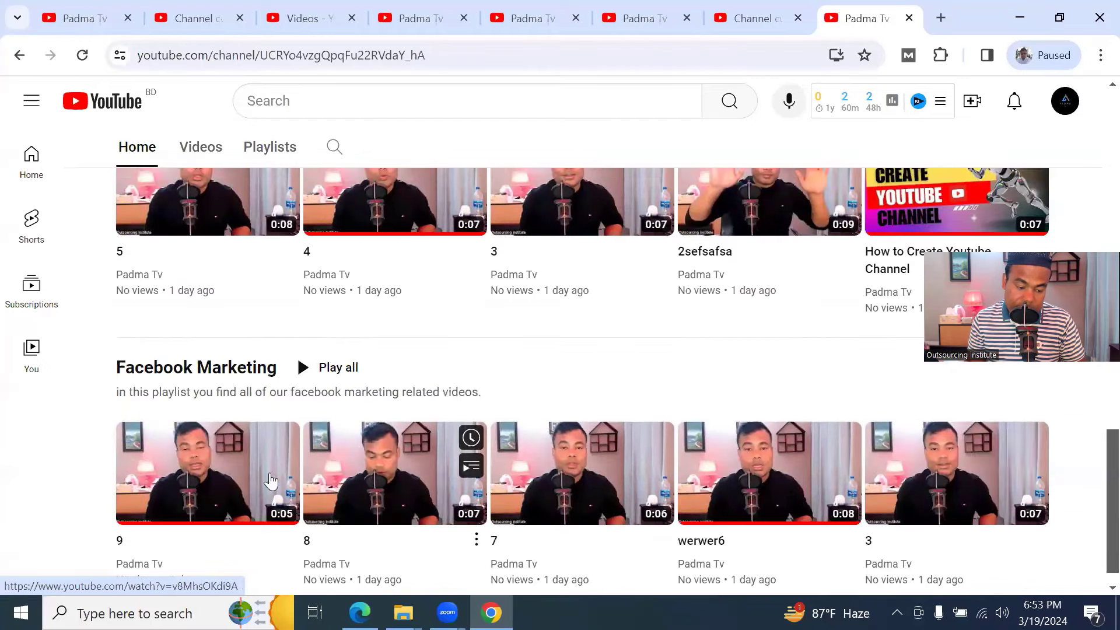
{"action": "scroll", "coordinate": [933, 496], "scroll_direction": "down", "scroll_amount": 1}
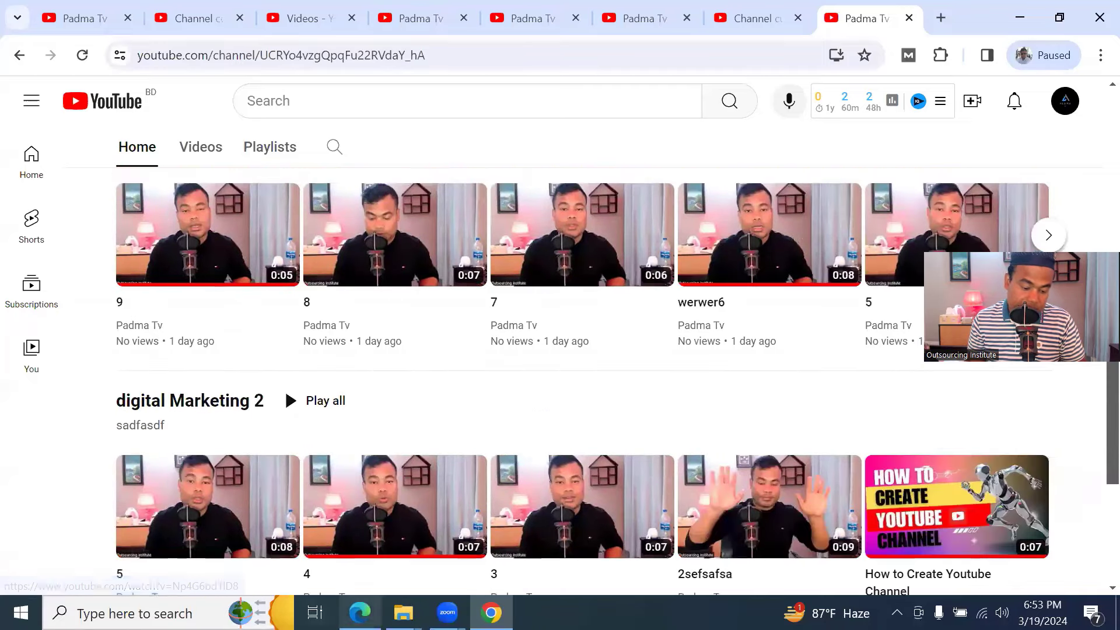
{"action": "left_click", "coordinate": [359, 613]}
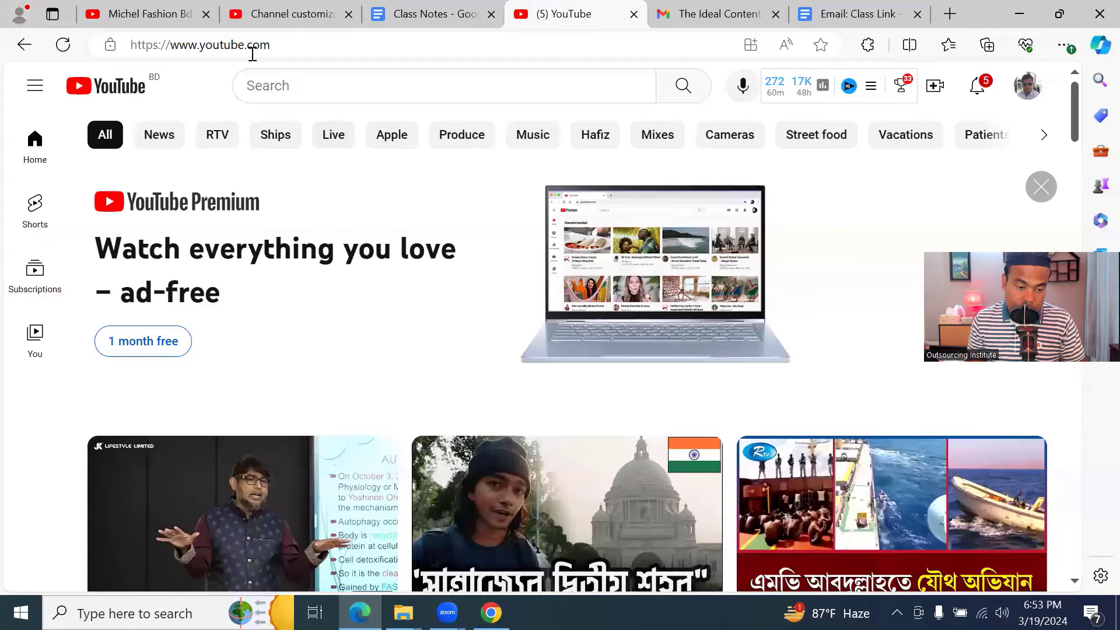
{"action": "left_click", "coordinate": [155, 15]}
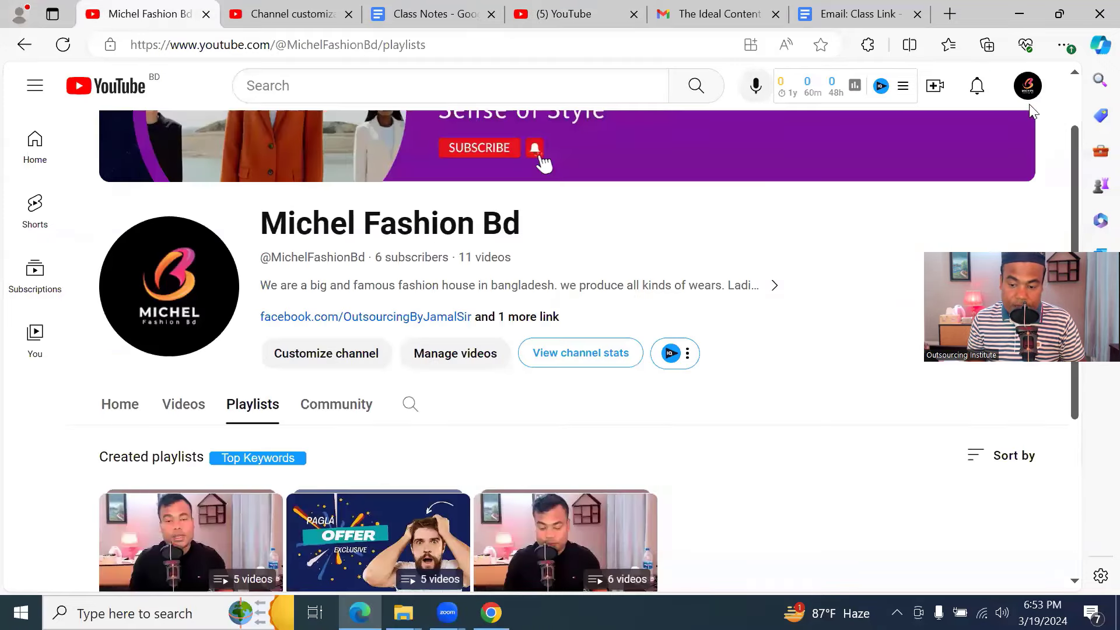
{"action": "left_click", "coordinate": [1025, 98]}
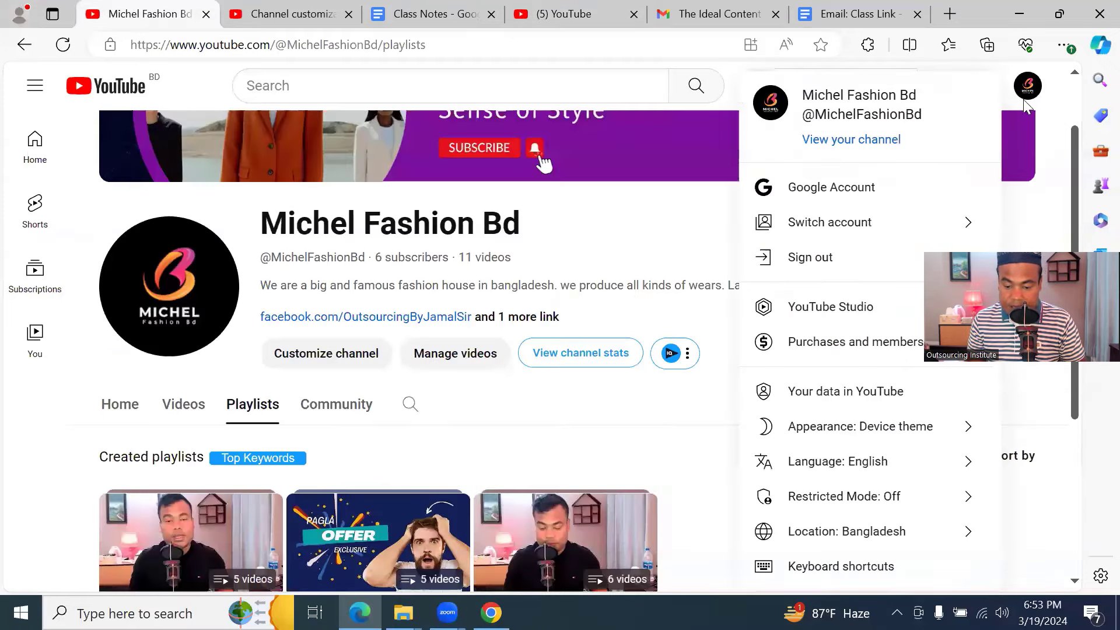
{"action": "left_click", "coordinate": [971, 229]}
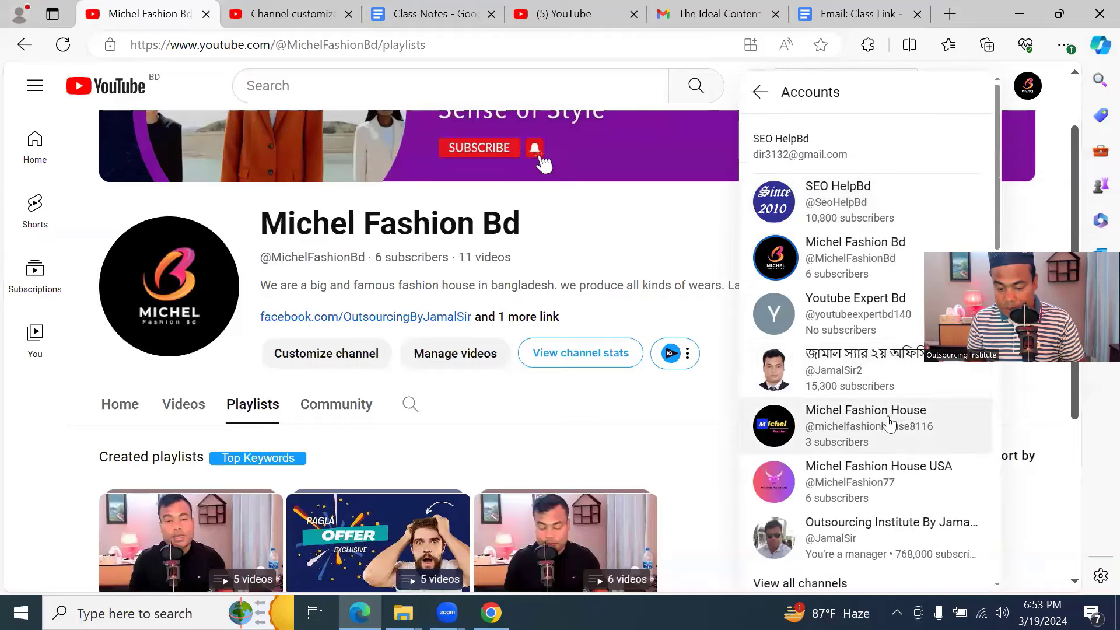
{"action": "scroll", "coordinate": [884, 443], "scroll_direction": "down", "scroll_amount": 1}
{"action": "scroll", "coordinate": [883, 444], "scroll_direction": "down", "scroll_amount": 1}
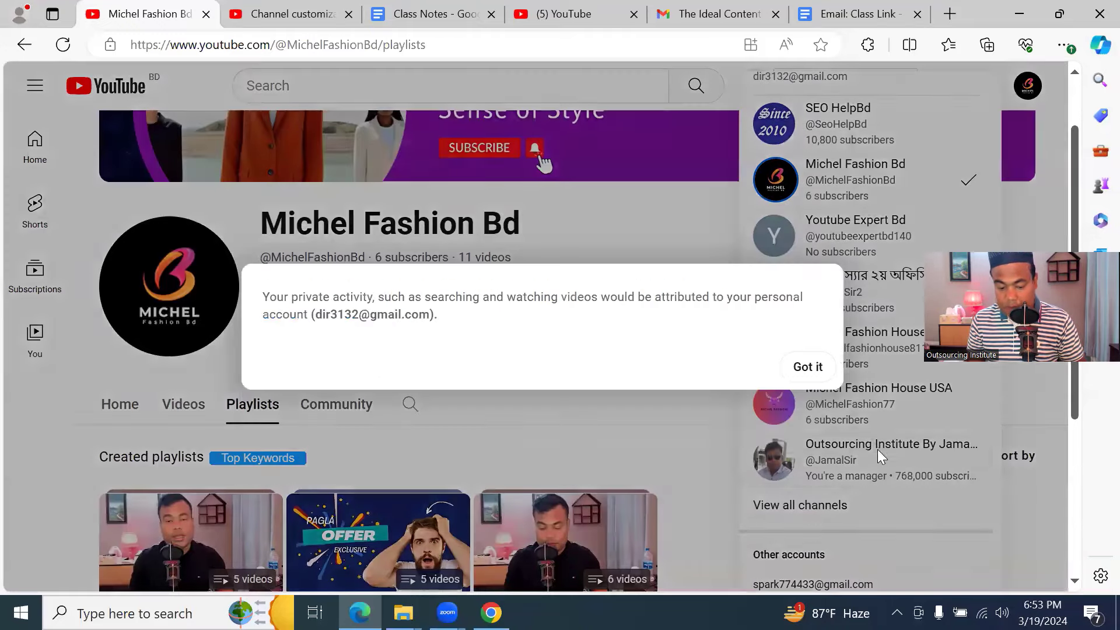
{"action": "left_click", "coordinate": [808, 372]}
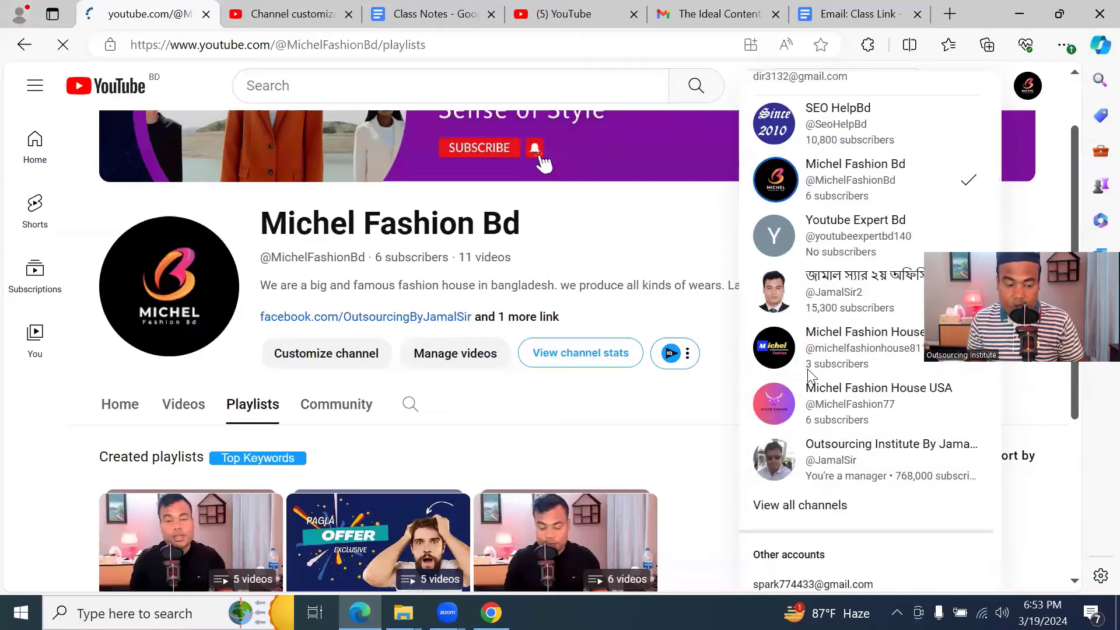
{"action": "left_click", "coordinate": [1025, 87]}
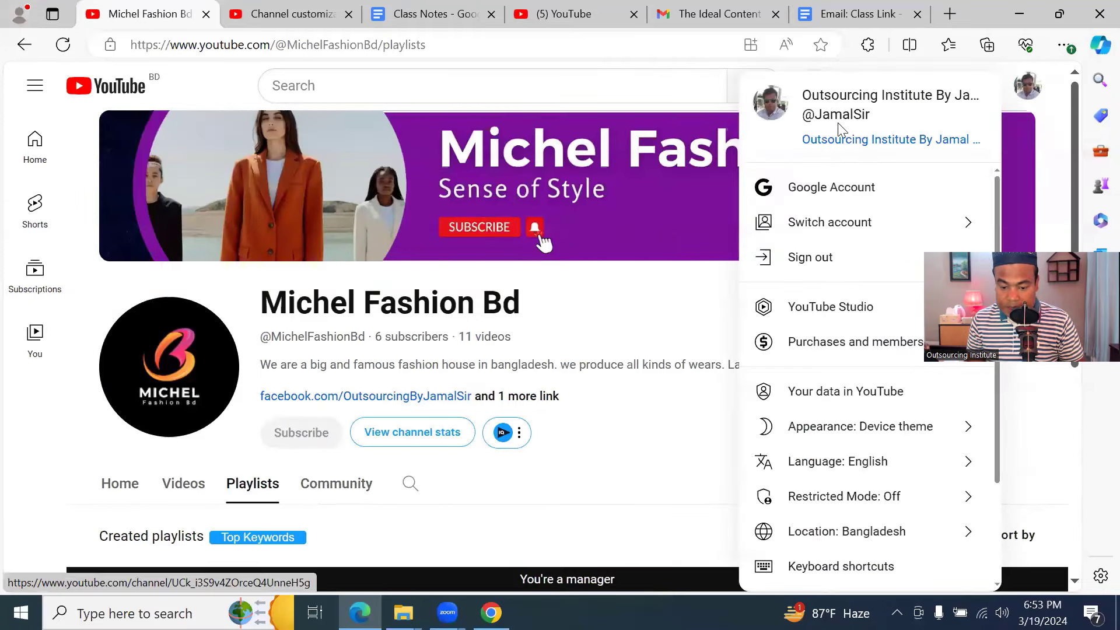
{"action": "left_click", "coordinate": [852, 153]}
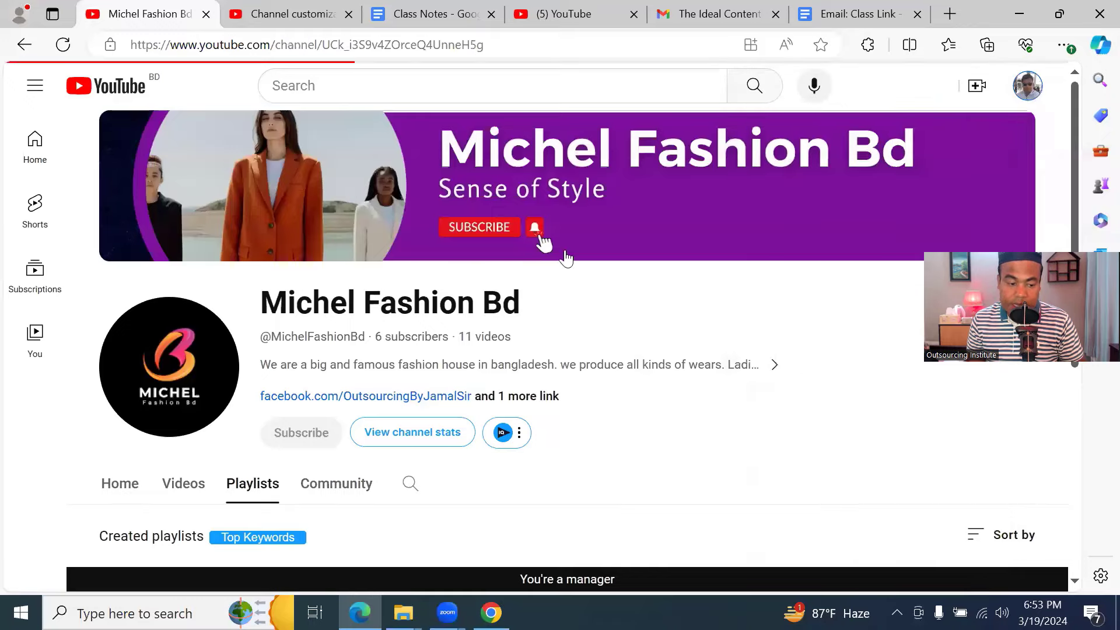
{"action": "scroll", "coordinate": [315, 369], "scroll_direction": "down", "scroll_amount": 4}
{"action": "scroll", "coordinate": [315, 369], "scroll_direction": "down", "scroll_amount": 1}
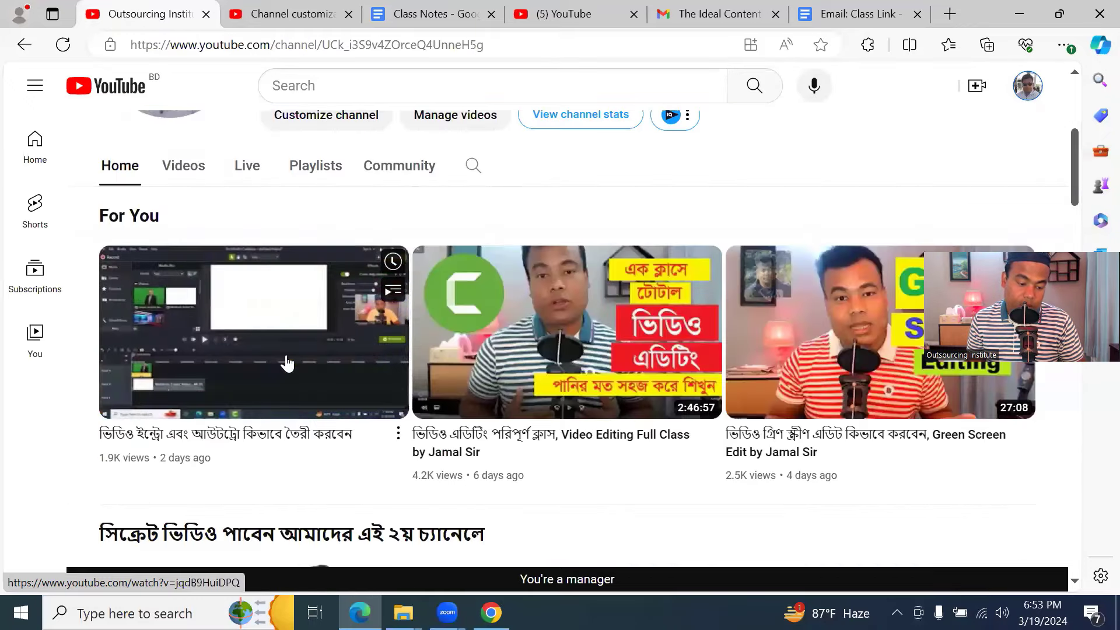
{"action": "scroll", "coordinate": [600, 325], "scroll_direction": "down", "scroll_amount": 5}
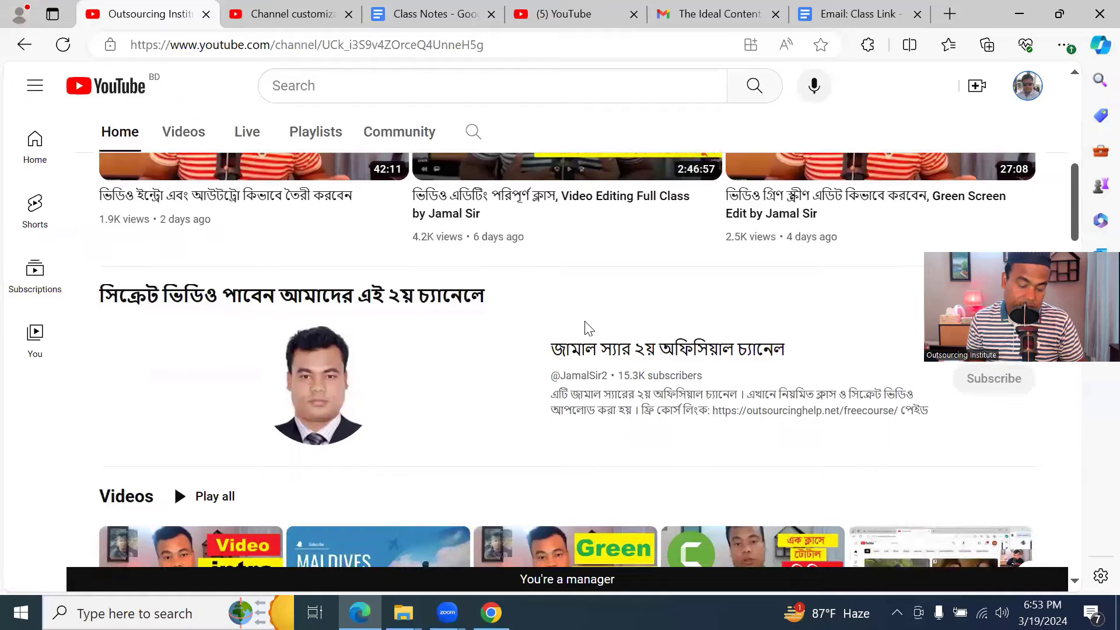
{"action": "scroll", "coordinate": [580, 330], "scroll_direction": "up", "scroll_amount": 3}
{"action": "scroll", "coordinate": [565, 268], "scroll_direction": "down", "scroll_amount": 6}
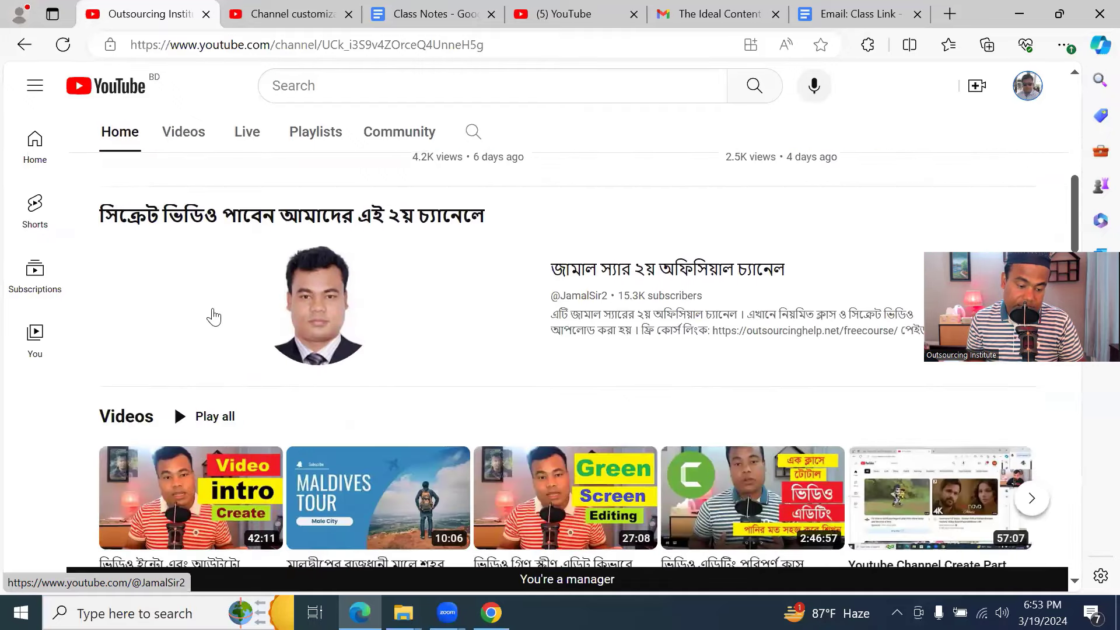
{"action": "scroll", "coordinate": [262, 378], "scroll_direction": "down", "scroll_amount": 7}
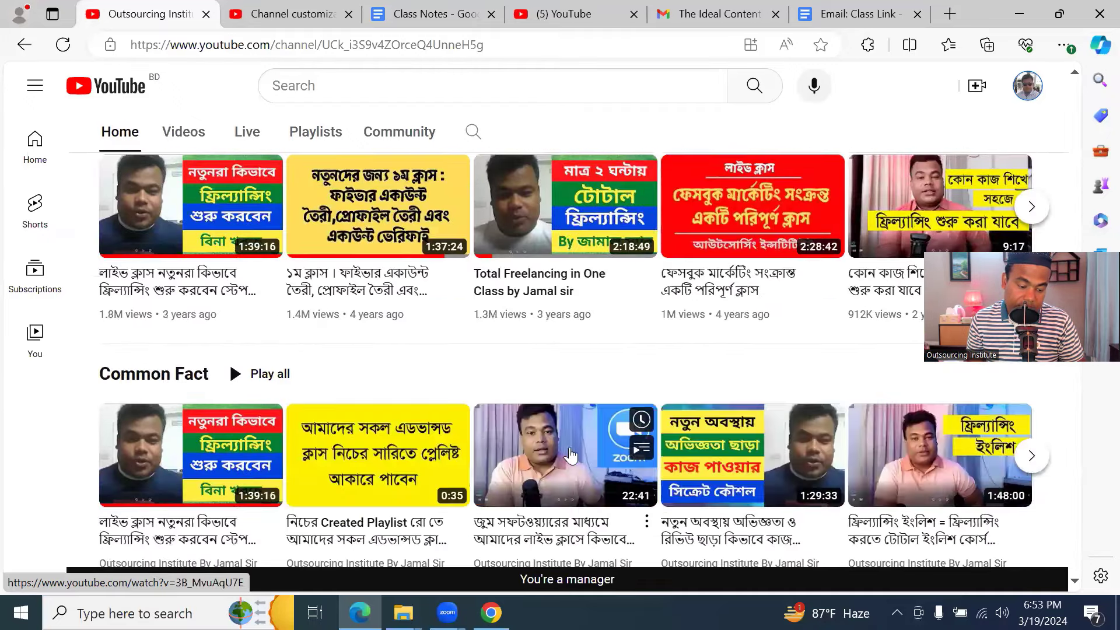
{"action": "scroll", "coordinate": [223, 416], "scroll_direction": "down", "scroll_amount": 10}
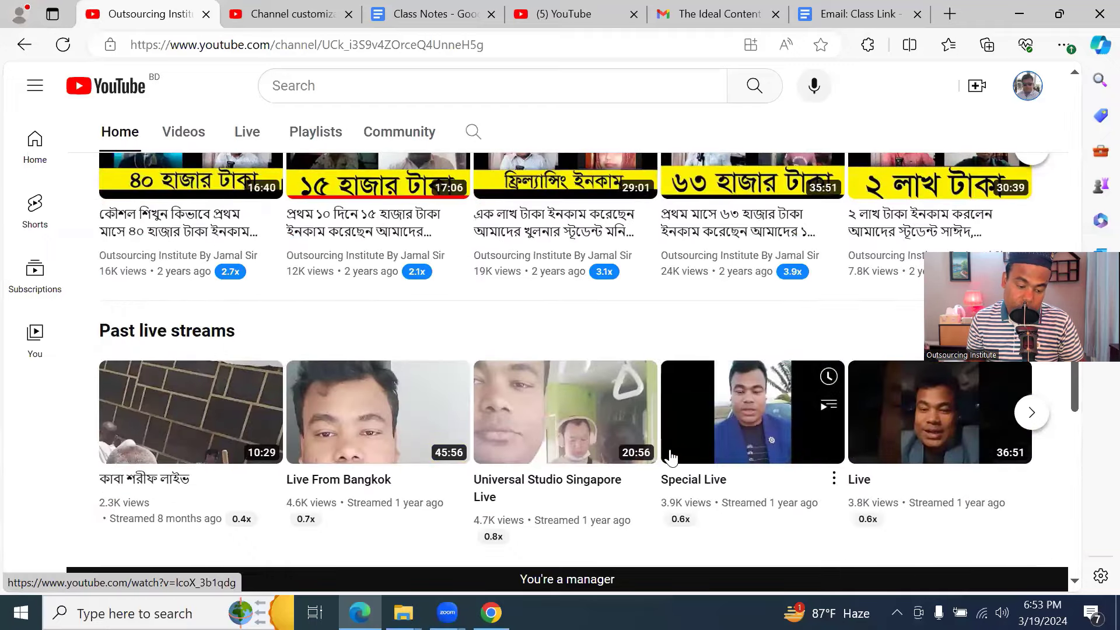
{"action": "scroll", "coordinate": [577, 420], "scroll_direction": "up", "scroll_amount": 7}
{"action": "scroll", "coordinate": [576, 420], "scroll_direction": "up", "scroll_amount": 20}
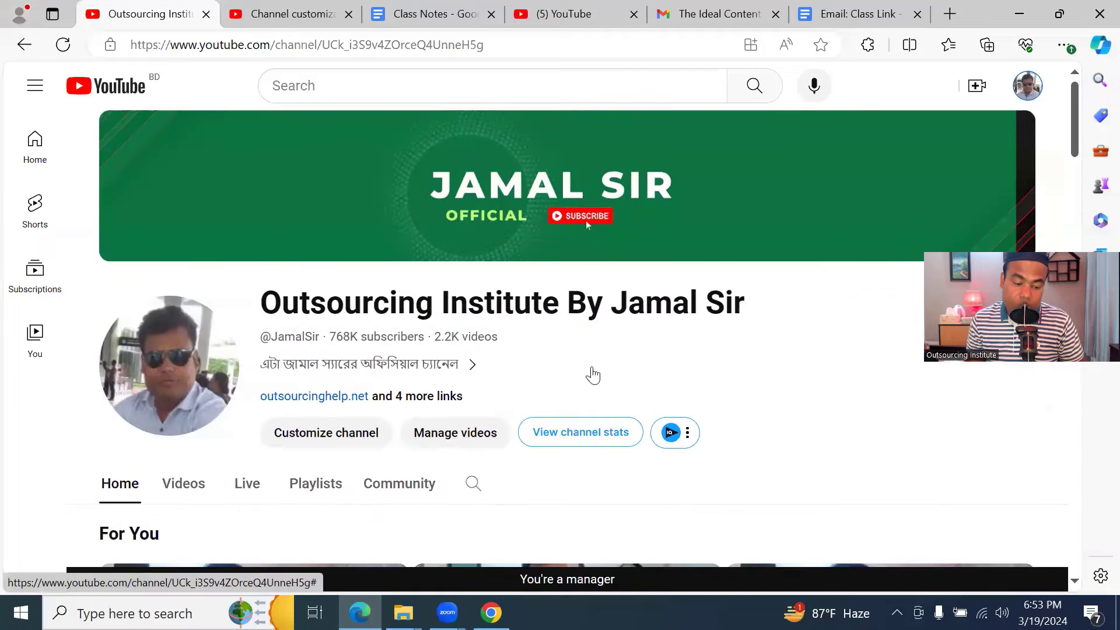
{"action": "scroll", "coordinate": [590, 375], "scroll_direction": "down", "scroll_amount": 3}
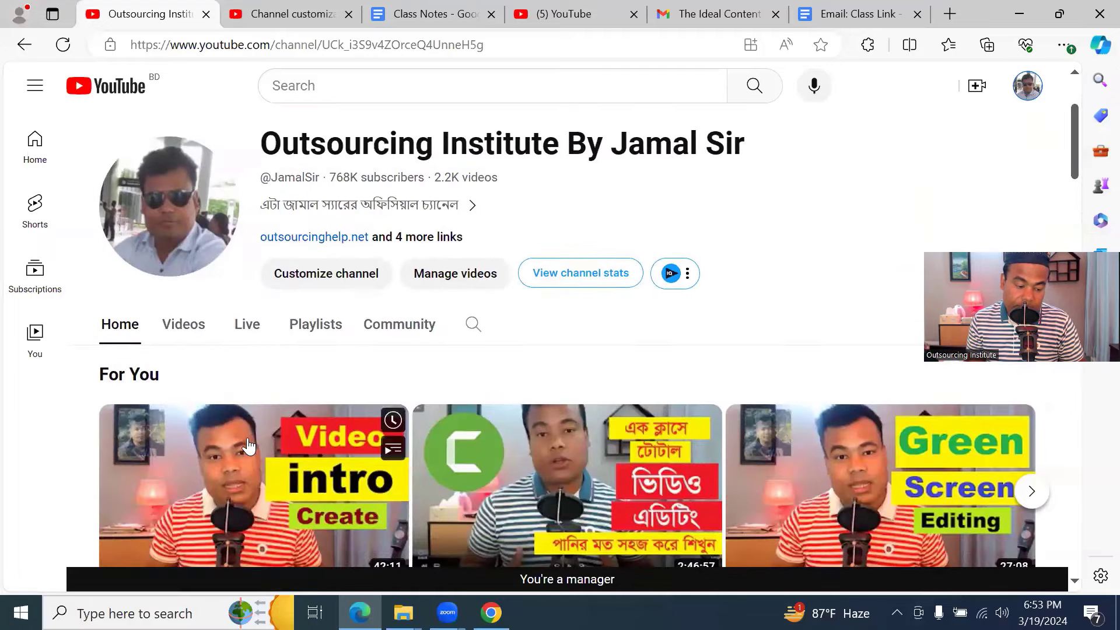
{"action": "scroll", "coordinate": [257, 448], "scroll_direction": "down", "scroll_amount": 4}
{"action": "scroll", "coordinate": [408, 373], "scroll_direction": "up", "scroll_amount": 4}
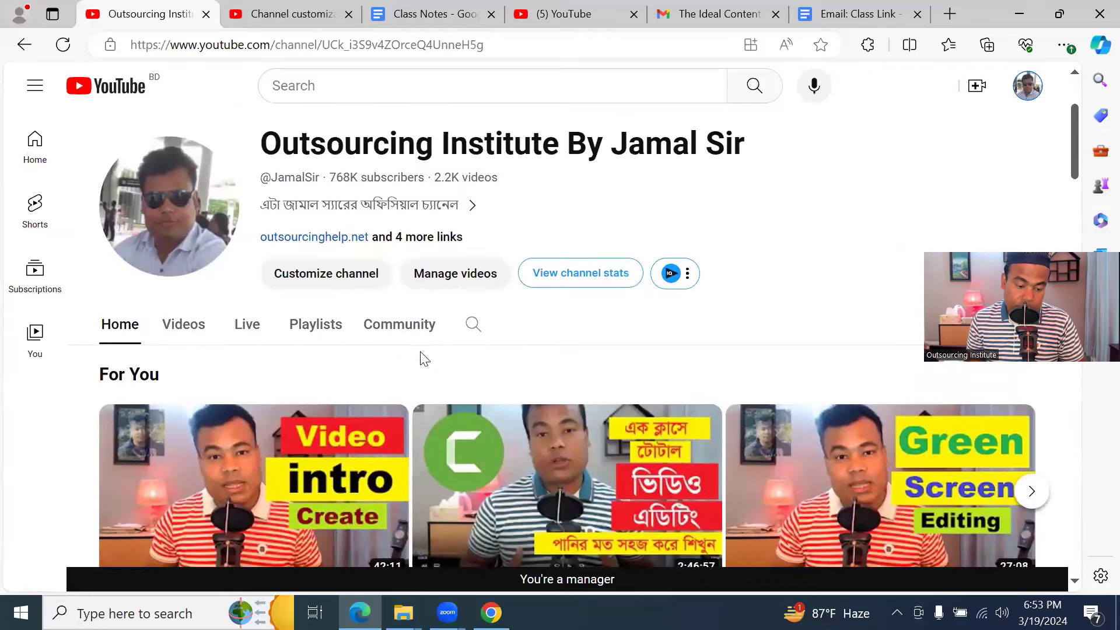
{"action": "left_click", "coordinate": [1025, 88]}
{"action": "left_click", "coordinate": [865, 142]}
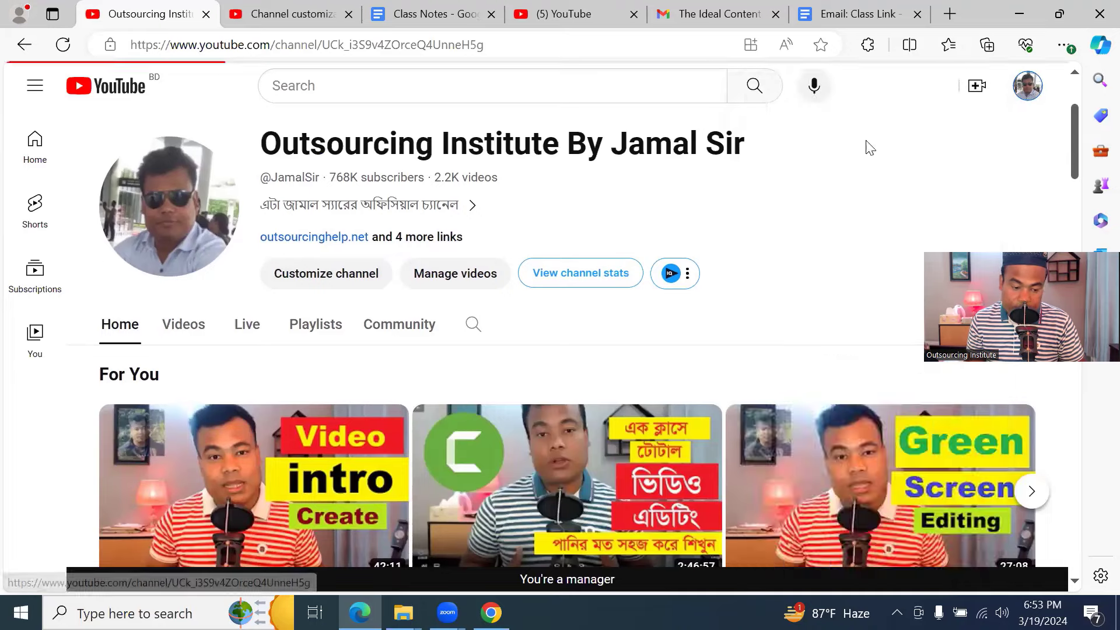
{"action": "scroll", "coordinate": [327, 338], "scroll_direction": "down", "scroll_amount": 3}
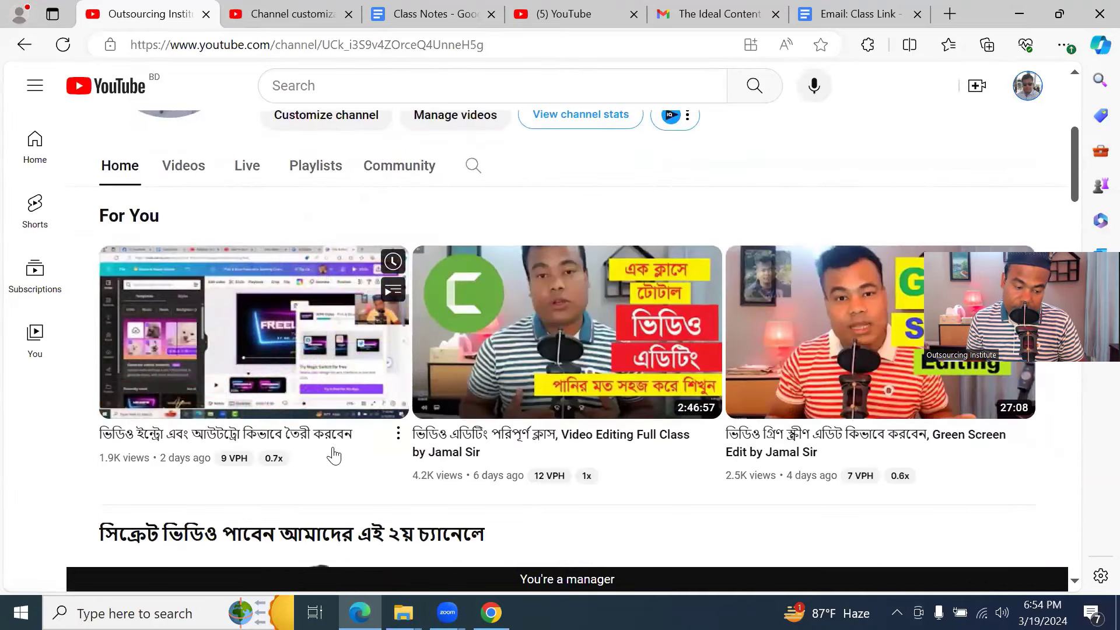
{"action": "scroll", "coordinate": [404, 448], "scroll_direction": "down", "scroll_amount": 1}
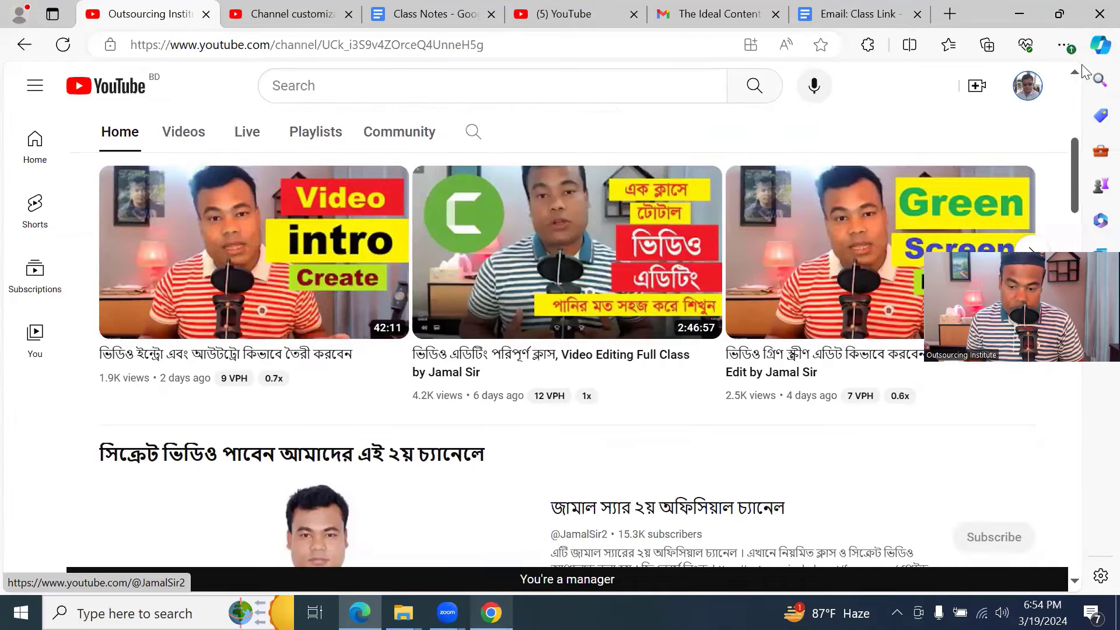
{"action": "key", "text": "alt+Tab"}
- Open Padma Tv's channel page in Chrome and scroll through the Videos and Digital Marketing shelves
{"action": "left_click", "coordinate": [1066, 101]}
{"action": "left_click", "coordinate": [933, 165]}
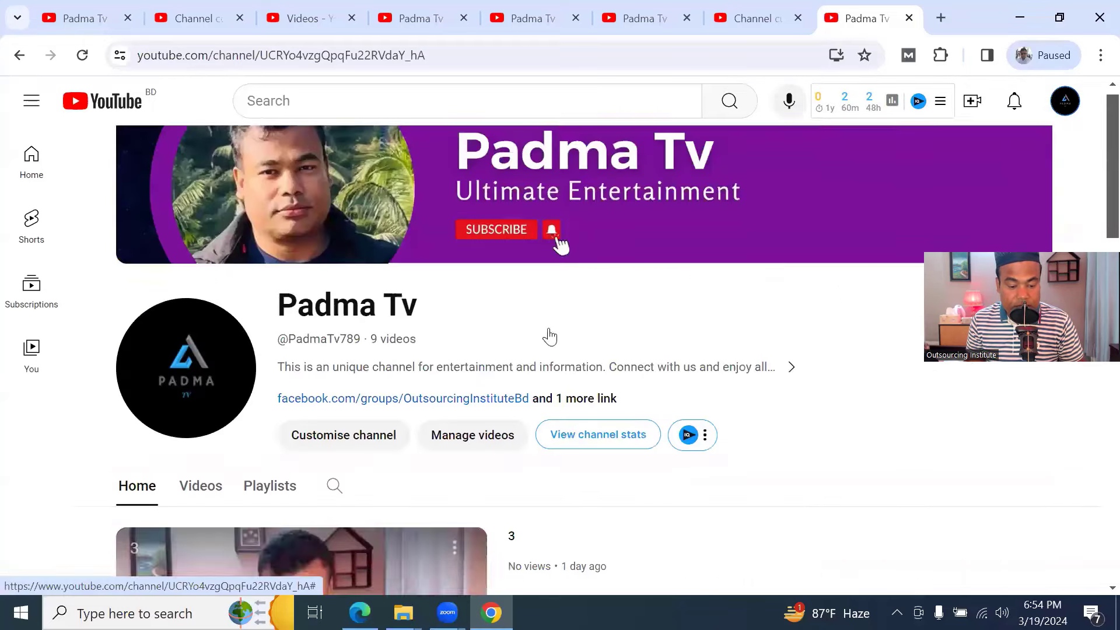
{"action": "scroll", "coordinate": [286, 441], "scroll_direction": "down", "scroll_amount": 2}
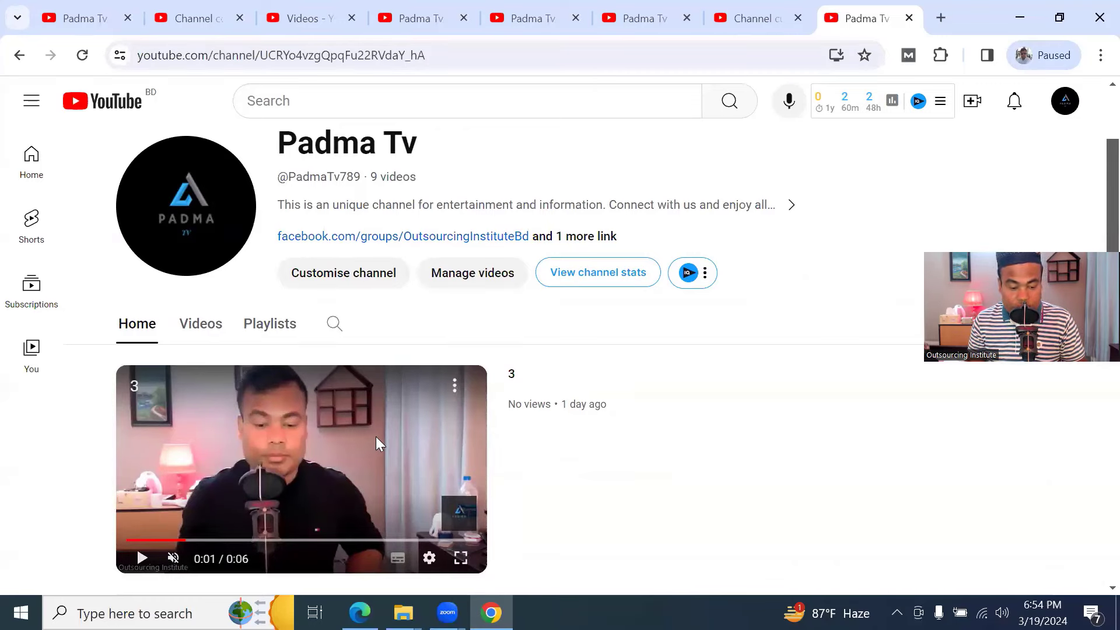
{"action": "scroll", "coordinate": [376, 438], "scroll_direction": "down", "scroll_amount": 6}
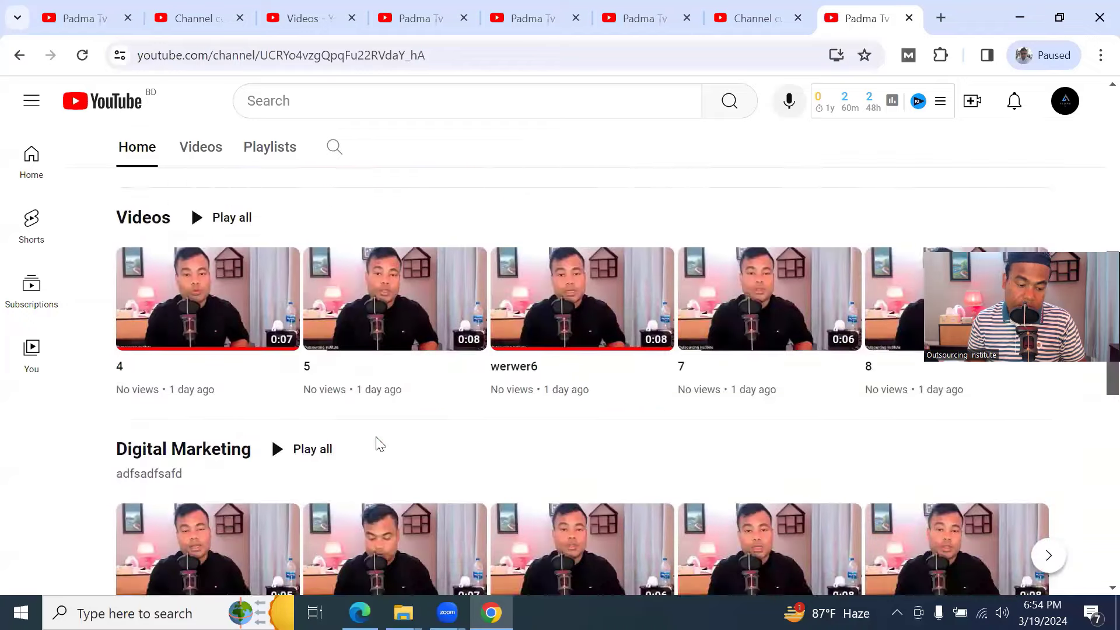
{"action": "scroll", "coordinate": [483, 521], "scroll_direction": "down", "scroll_amount": 10}
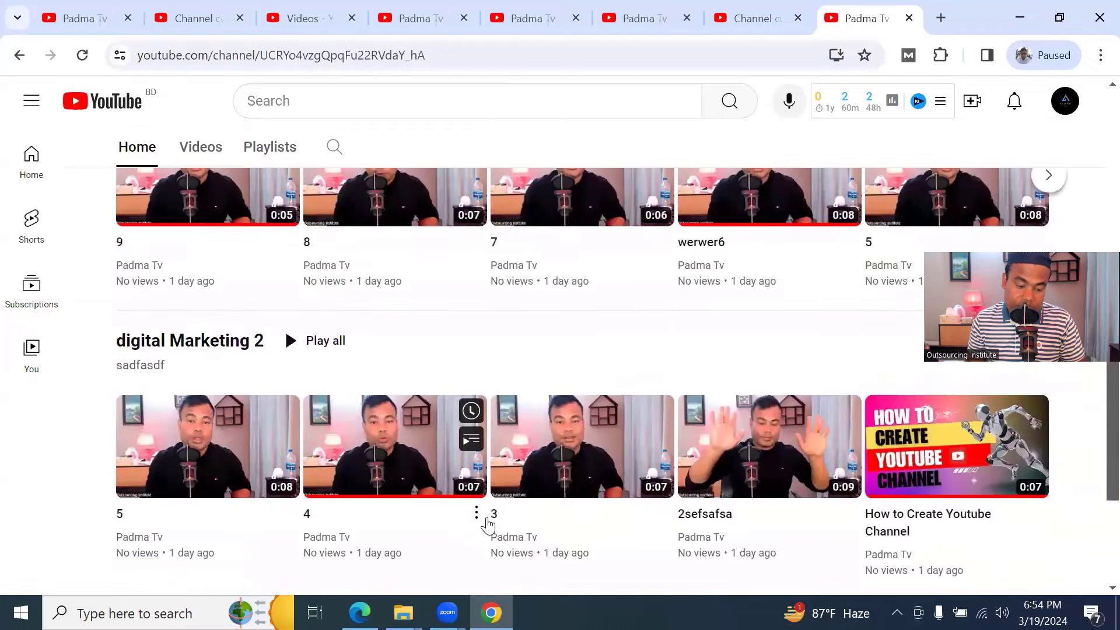
{"action": "scroll", "coordinate": [482, 517], "scroll_direction": "up", "scroll_amount": 15}
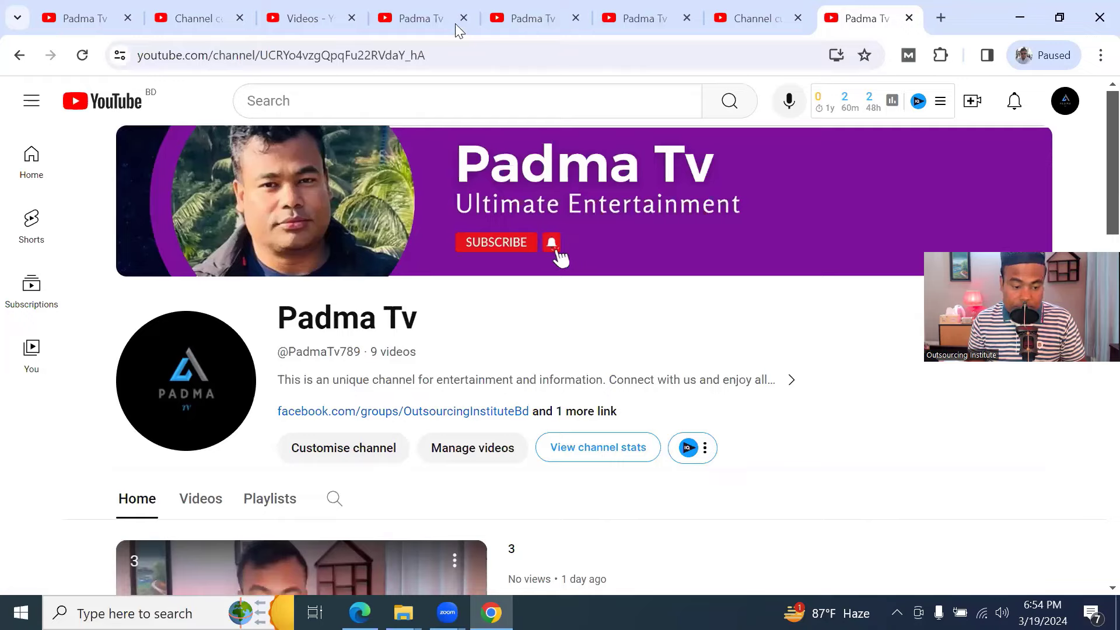
{"action": "key", "text": "alt+Tab"}
{"action": "scroll", "coordinate": [362, 417], "scroll_direction": "down", "scroll_amount": 2}
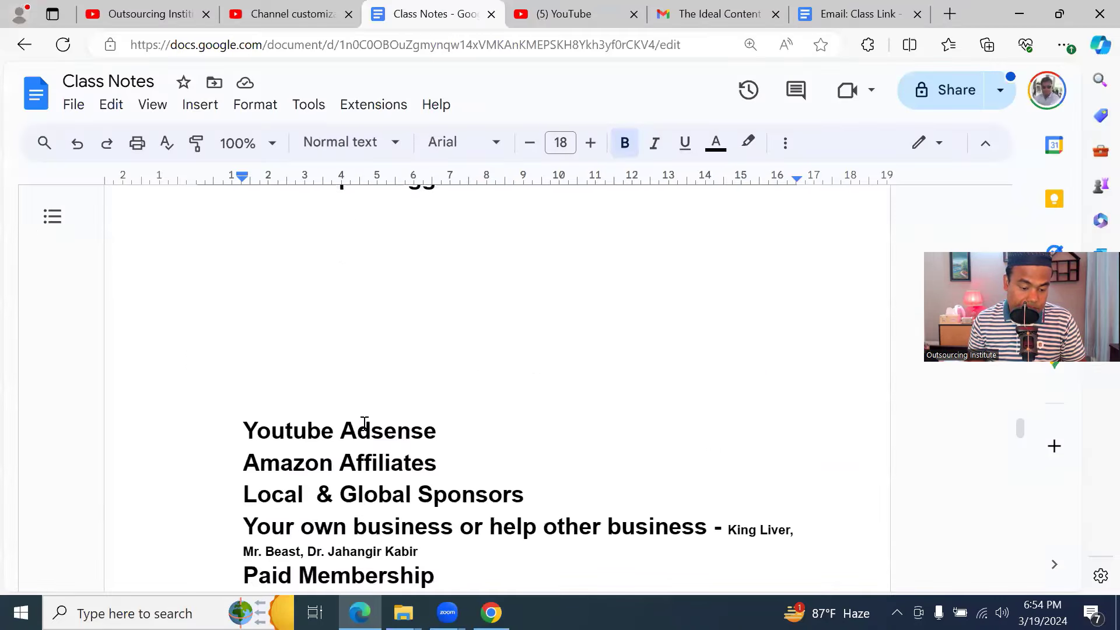
{"action": "scroll", "coordinate": [363, 417], "scroll_direction": "up", "scroll_amount": 3}
{"action": "scroll", "coordinate": [365, 424], "scroll_direction": "down", "scroll_amount": 5}
{"action": "scroll", "coordinate": [364, 424], "scroll_direction": "up", "scroll_amount": 3}
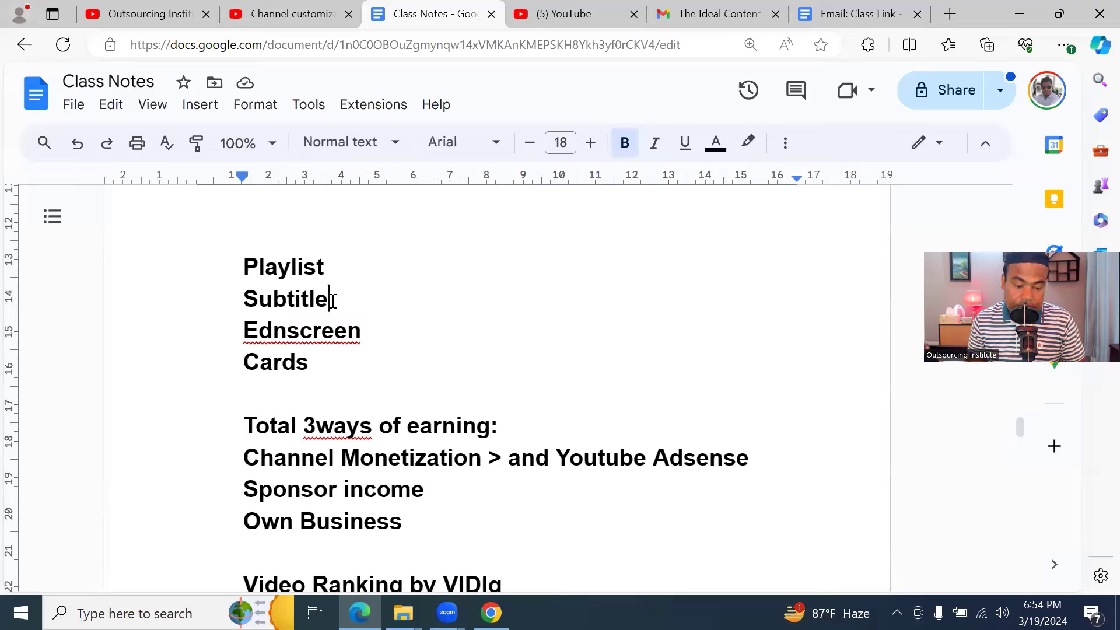
{"action": "left_click_drag", "start_coordinate": [334, 298], "coordinate": [232, 299]}
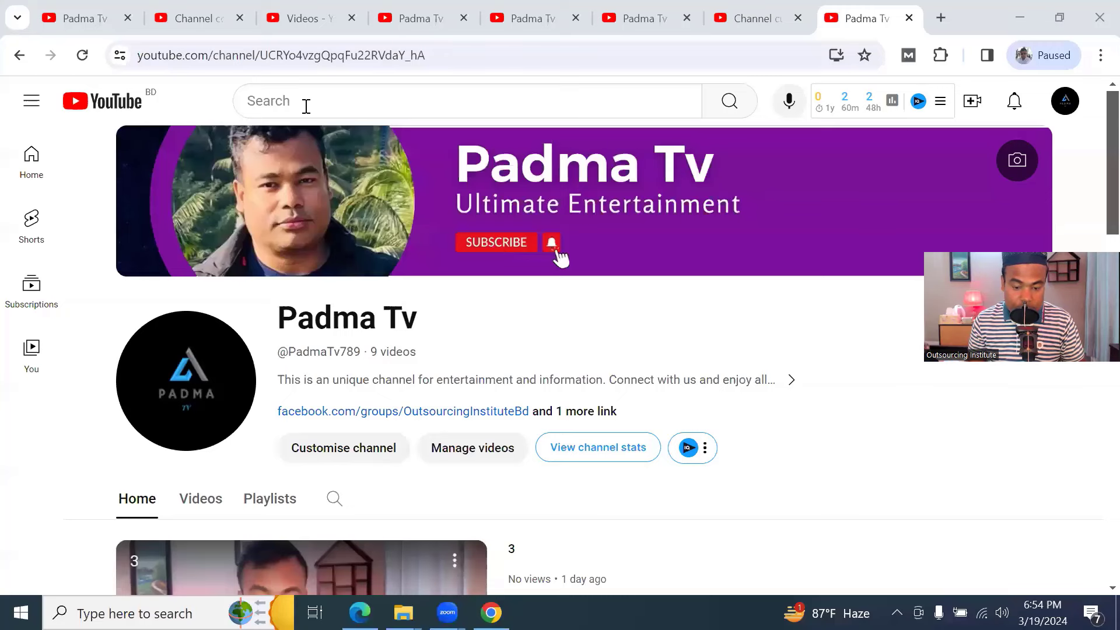
- Close the leftover YouTube and Studio tabs and open a blank tab, keeping Padma Tv's Playlists page
{"action": "left_click", "coordinate": [309, 17]}
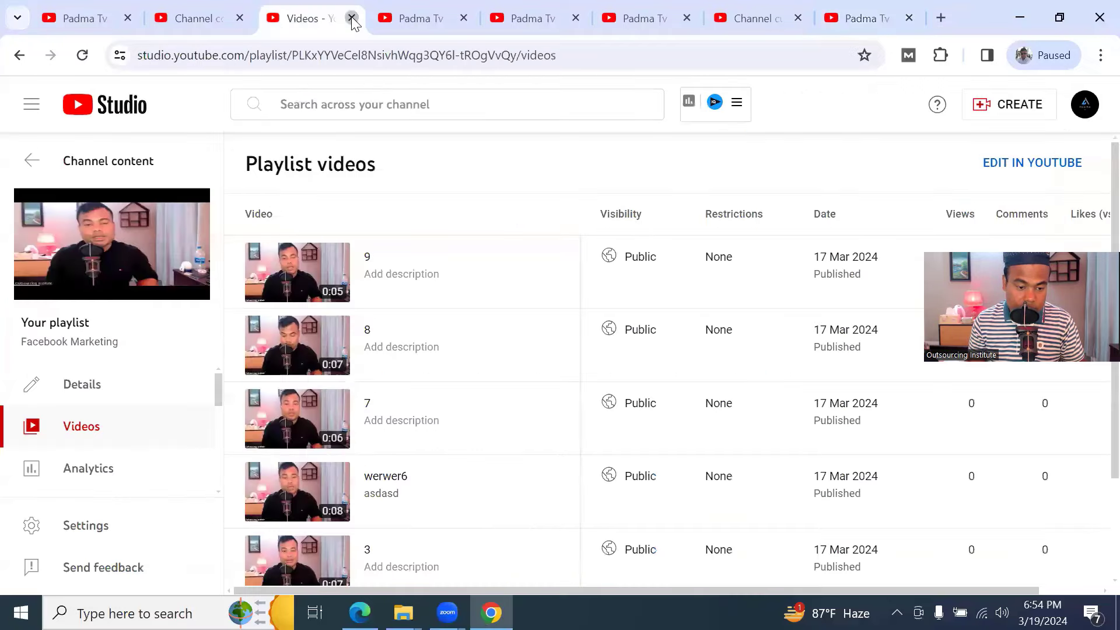
{"action": "left_click", "coordinate": [351, 20]}
{"action": "left_click", "coordinate": [352, 20]}
{"action": "left_click", "coordinate": [352, 19]}
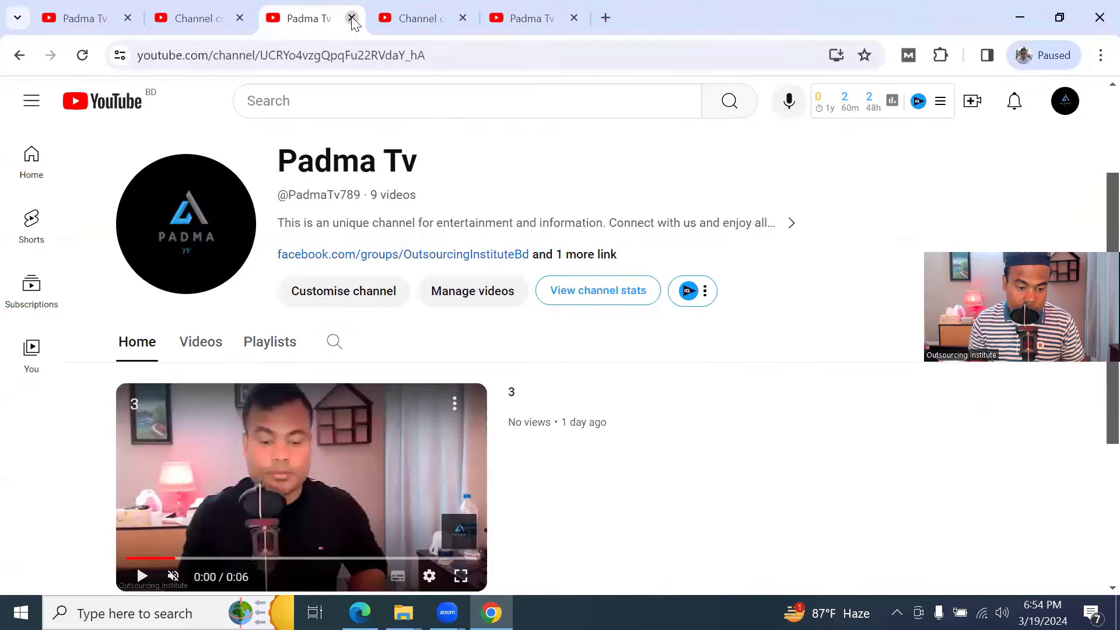
{"action": "left_click", "coordinate": [351, 20]}
{"action": "left_click", "coordinate": [351, 19]}
{"action": "left_click", "coordinate": [352, 19]}
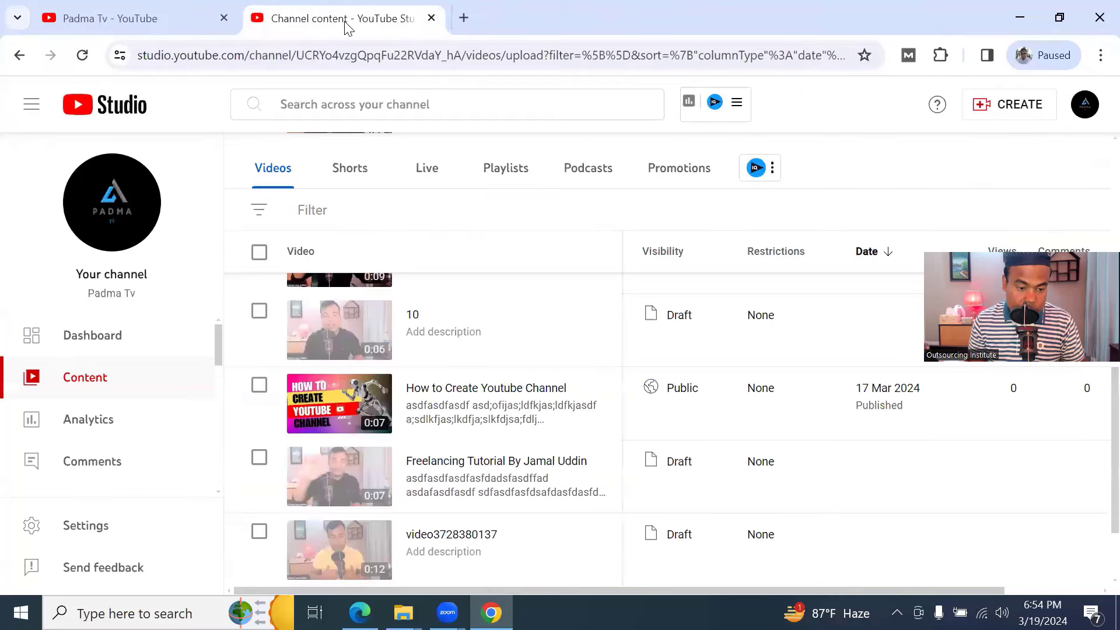
{"action": "left_click", "coordinate": [464, 18]}
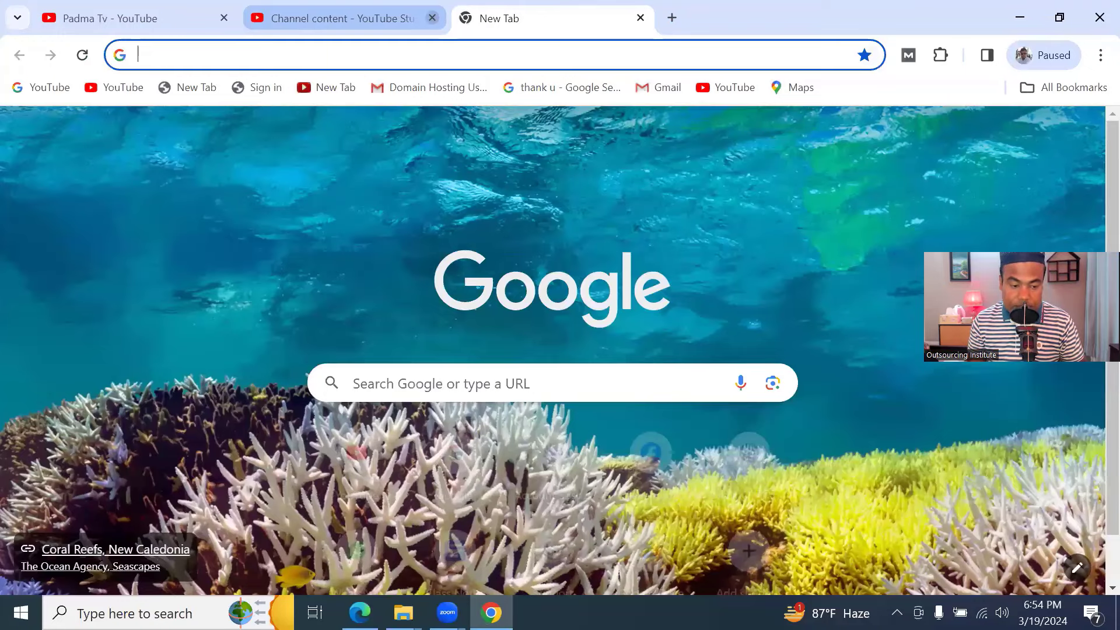
{"action": "left_click", "coordinate": [137, 18]}
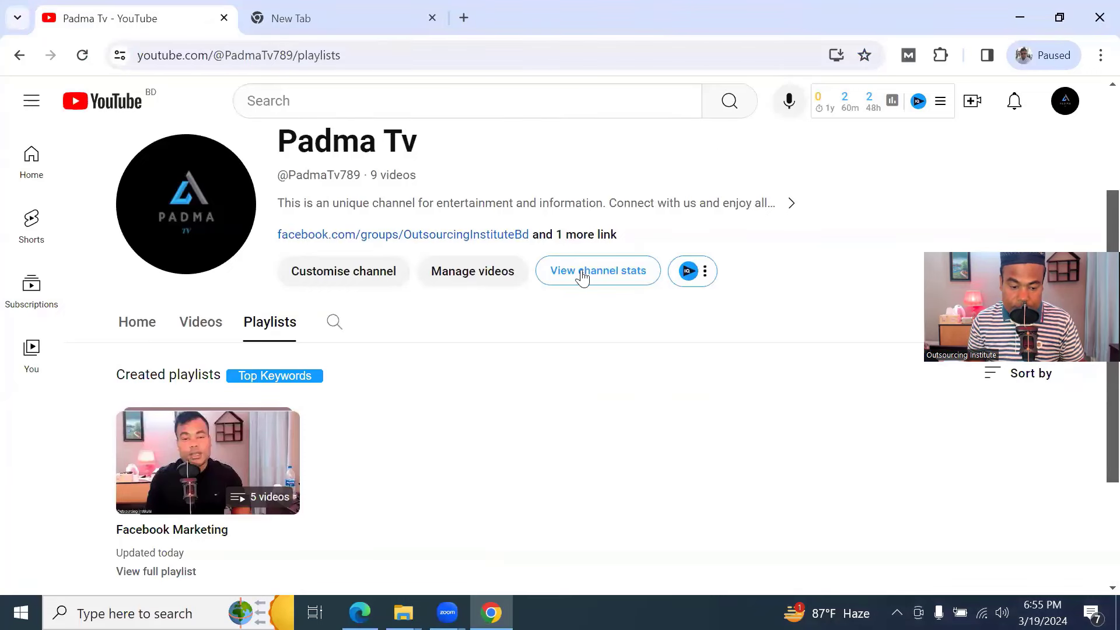
{"action": "scroll", "coordinate": [415, 420], "scroll_direction": "down", "scroll_amount": 1}
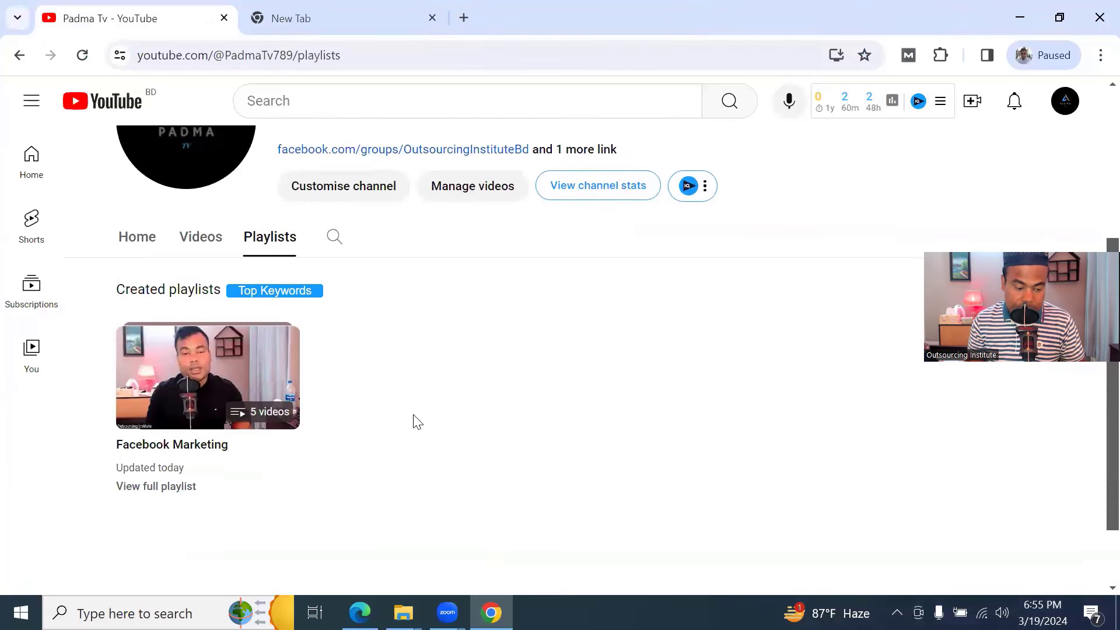
- Open video 4 from the channel's Videos tab and go to its Studio Video details page
{"action": "left_click", "coordinate": [201, 239]}
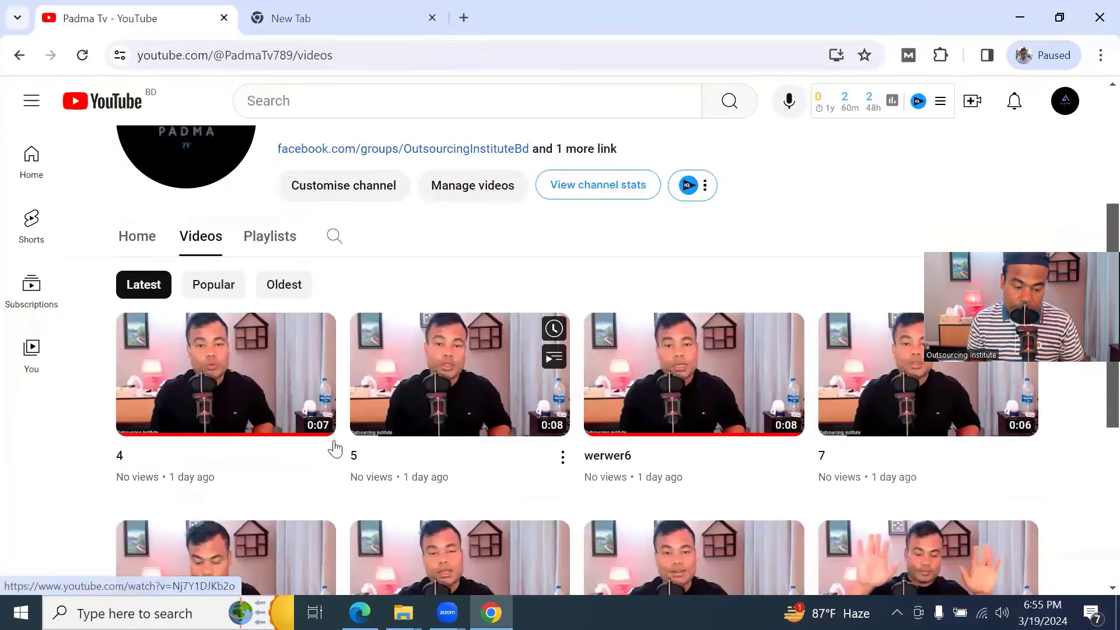
{"action": "scroll", "coordinate": [264, 385], "scroll_direction": "down", "scroll_amount": 2}
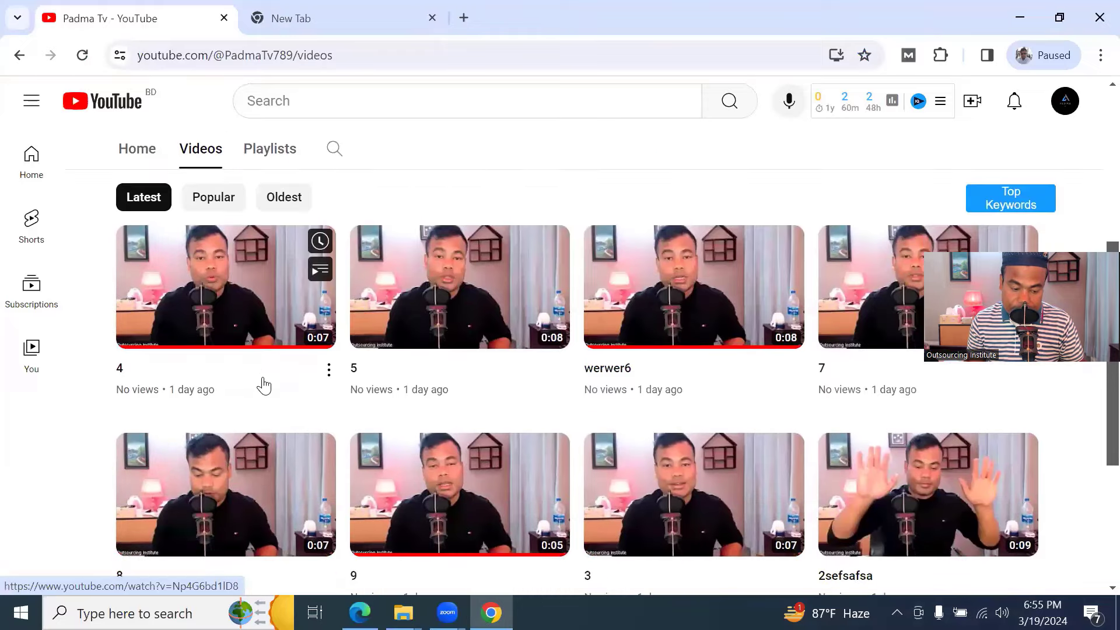
{"action": "scroll", "coordinate": [278, 317], "scroll_direction": "down", "scroll_amount": 3}
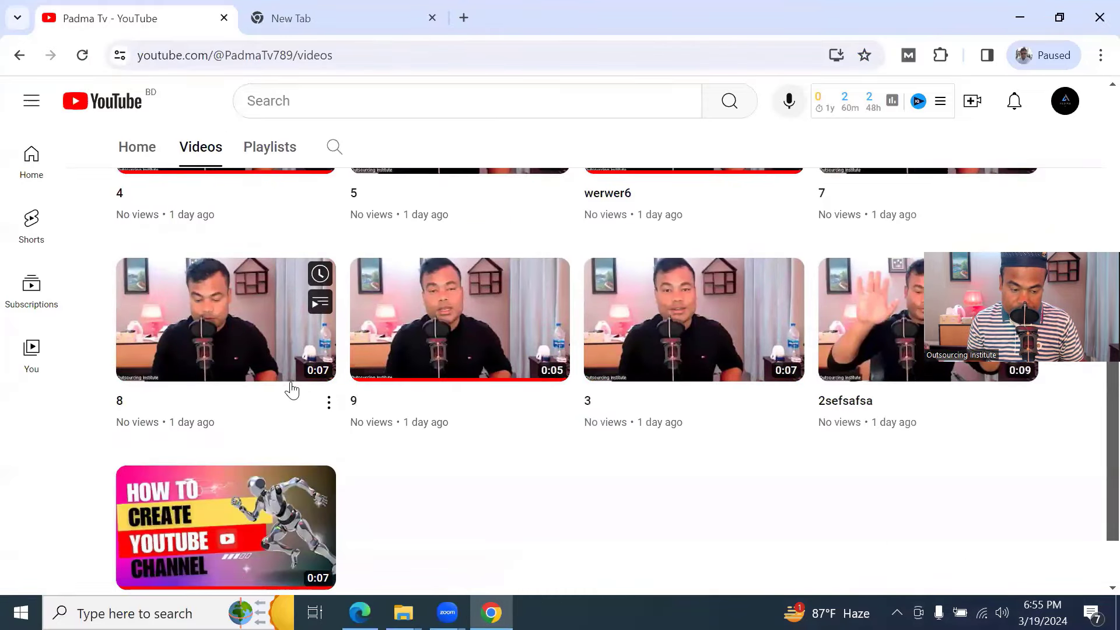
{"action": "scroll", "coordinate": [275, 388], "scroll_direction": "up", "scroll_amount": 3}
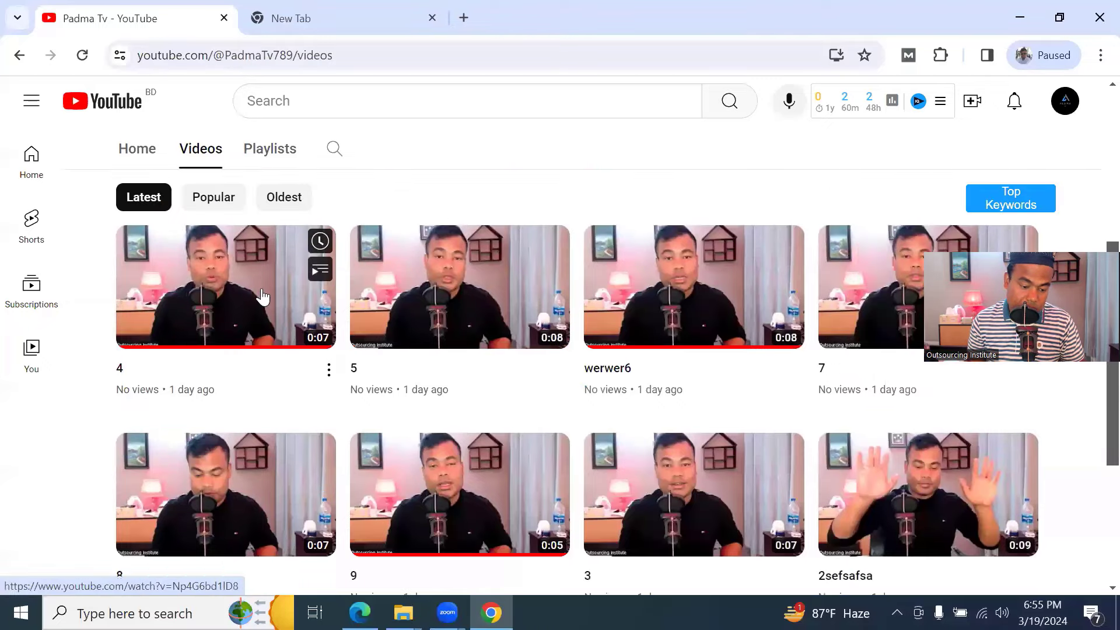
{"action": "left_click", "coordinate": [263, 297]}
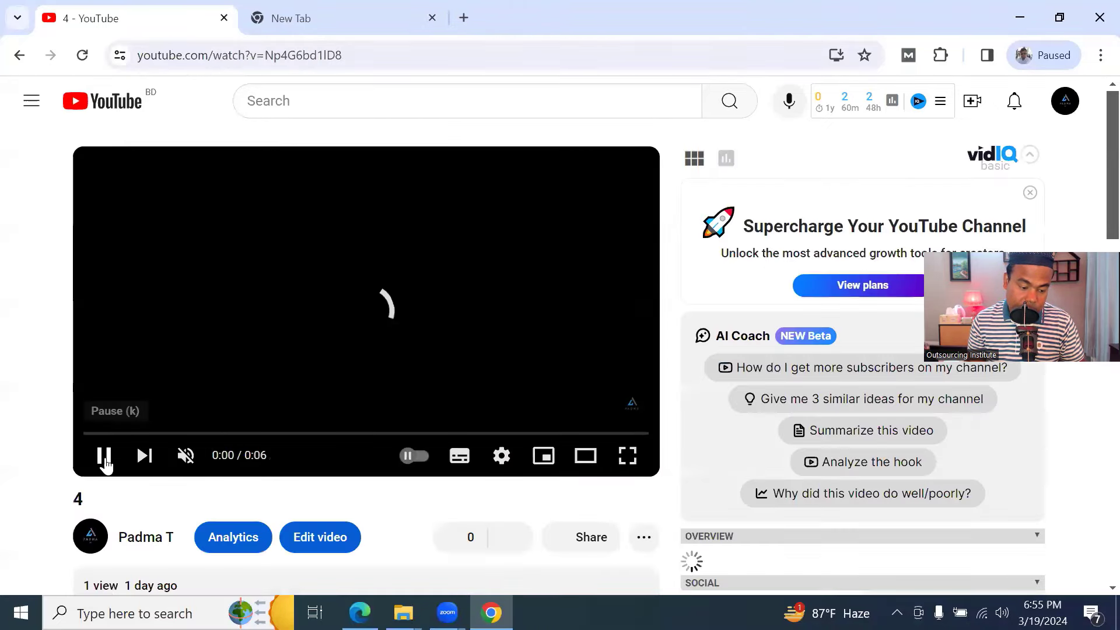
{"action": "scroll", "coordinate": [396, 443], "scroll_direction": "down", "scroll_amount": 2}
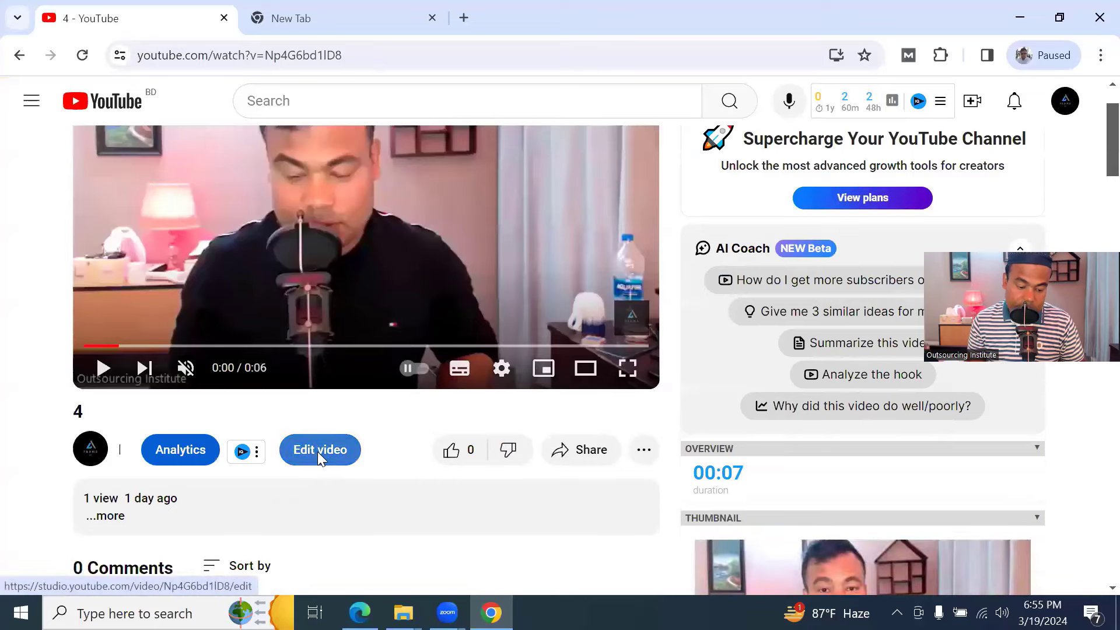
{"action": "left_click", "coordinate": [317, 452]}
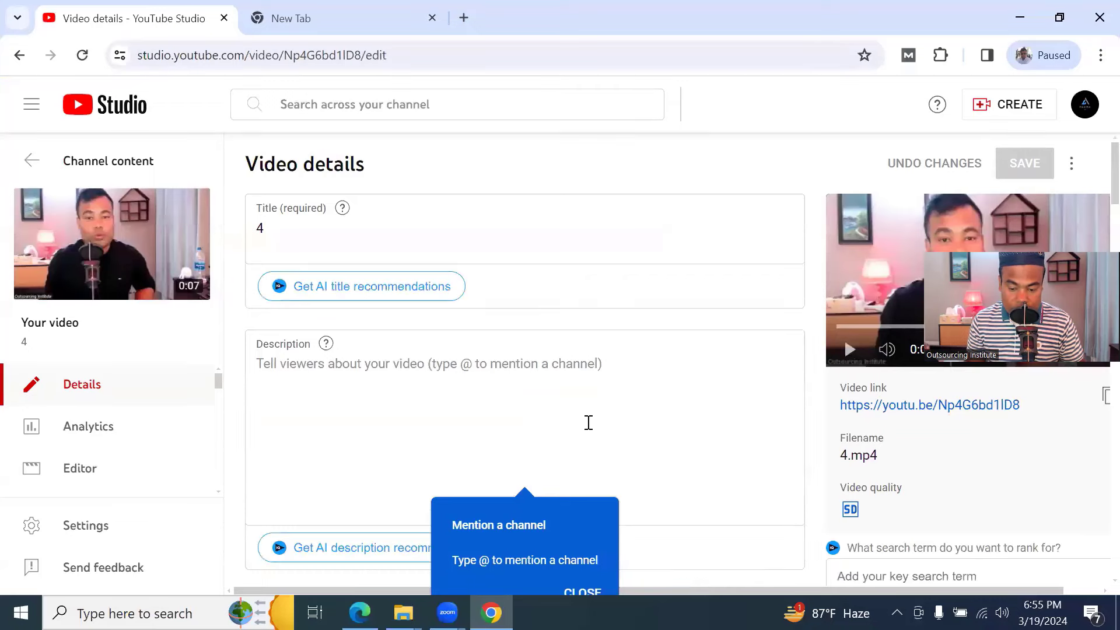
{"action": "scroll", "coordinate": [638, 370], "scroll_direction": "down", "scroll_amount": 5}
{"action": "scroll", "coordinate": [635, 308], "scroll_direction": "up", "scroll_amount": 5}
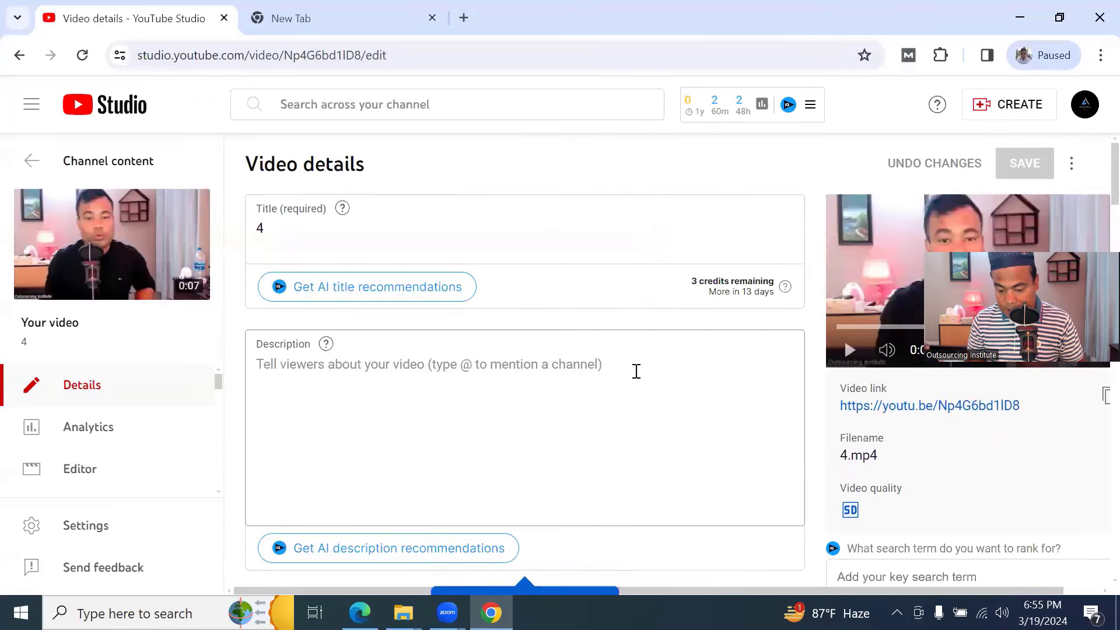
{"action": "scroll", "coordinate": [637, 371], "scroll_direction": "down", "scroll_amount": 10}
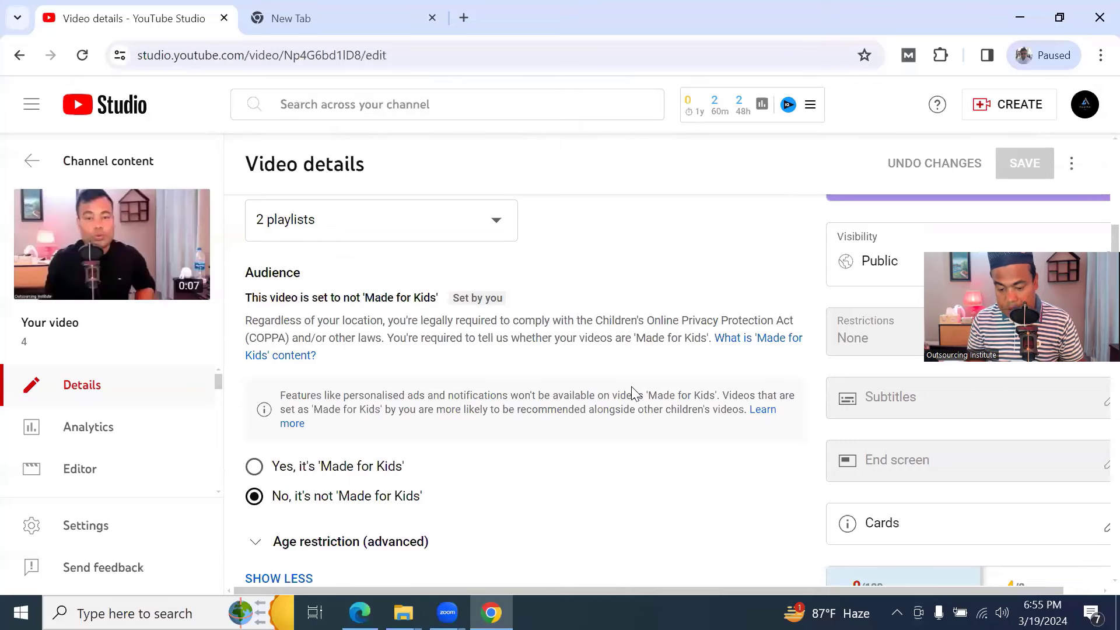
{"action": "double_click", "coordinate": [947, 21]}
{"action": "mouse_move", "coordinate": [701, 395]}
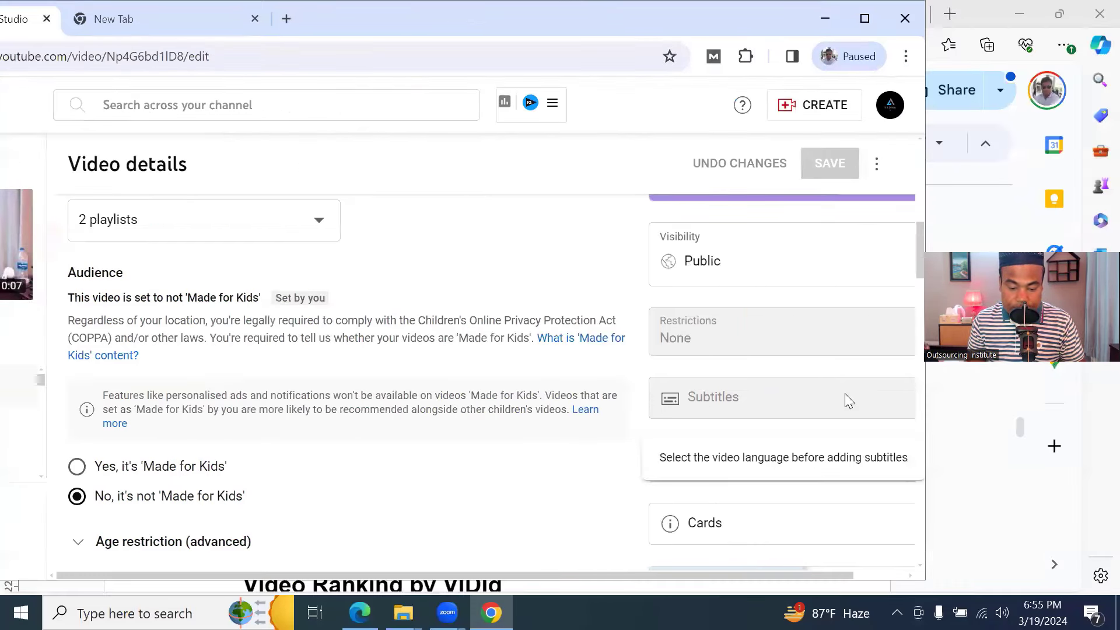
{"action": "scroll", "coordinate": [840, 401], "scroll_direction": "down", "scroll_amount": 2}
{"action": "mouse_move", "coordinate": [855, 397]}
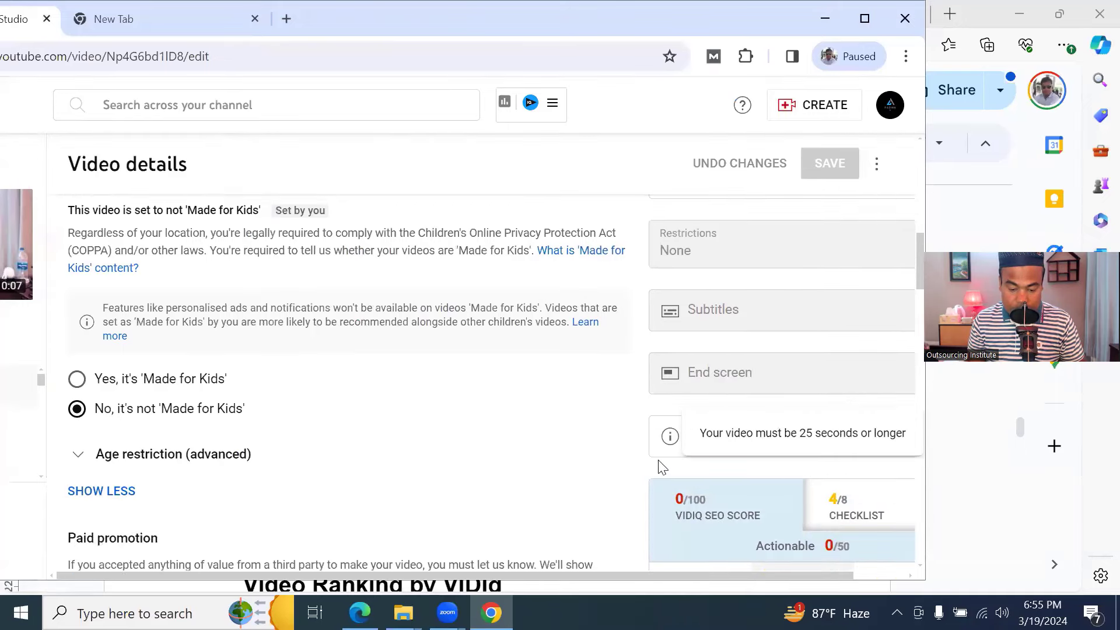
{"action": "scroll", "coordinate": [534, 380], "scroll_direction": "up", "scroll_amount": 8}
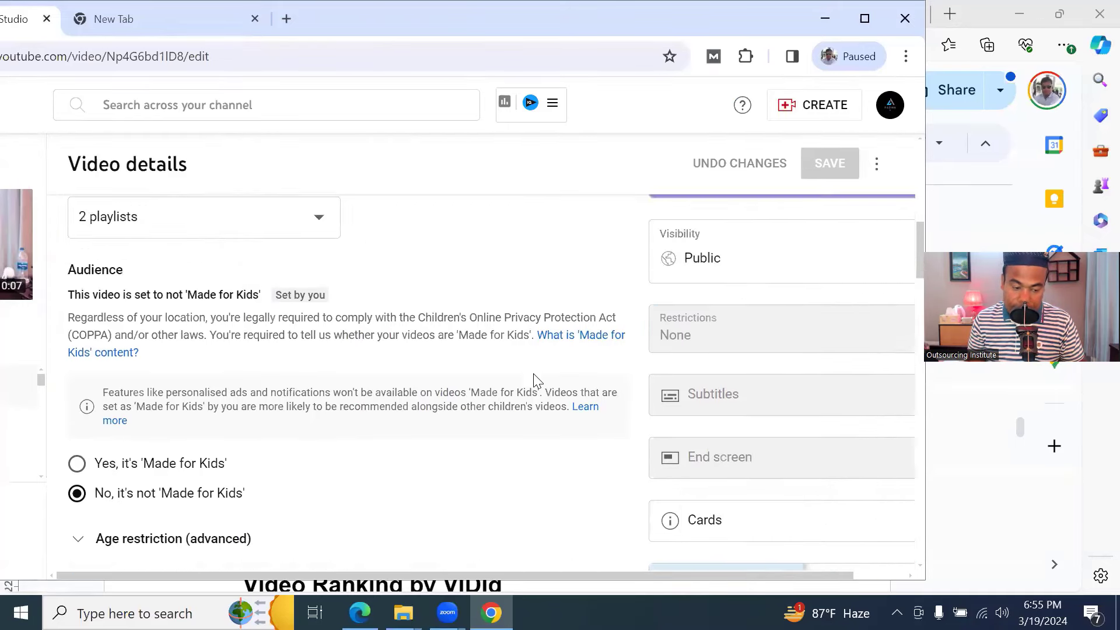
{"action": "scroll", "coordinate": [282, 385], "scroll_direction": "up", "scroll_amount": 3}
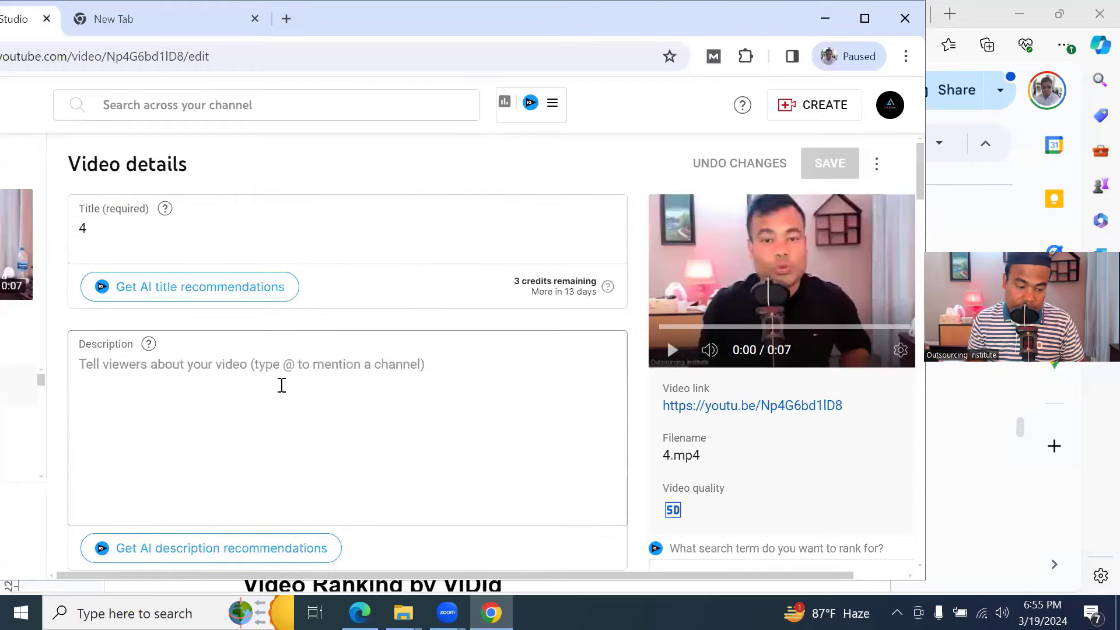
{"action": "scroll", "coordinate": [282, 385], "scroll_direction": "down", "scroll_amount": 6}
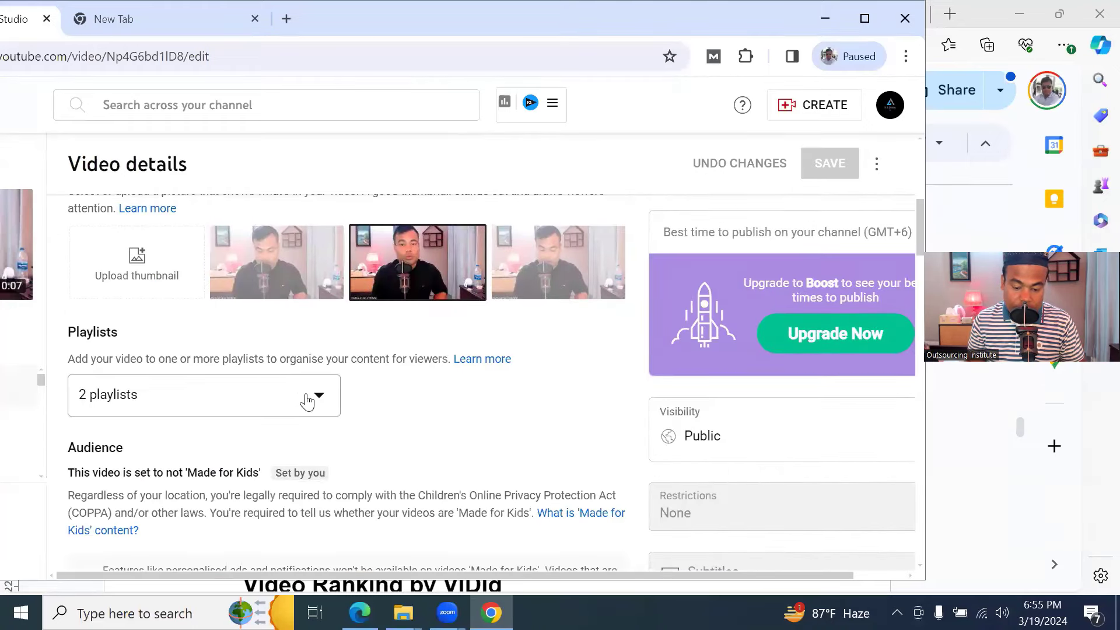
{"action": "scroll", "coordinate": [645, 477], "scroll_direction": "down", "scroll_amount": 2}
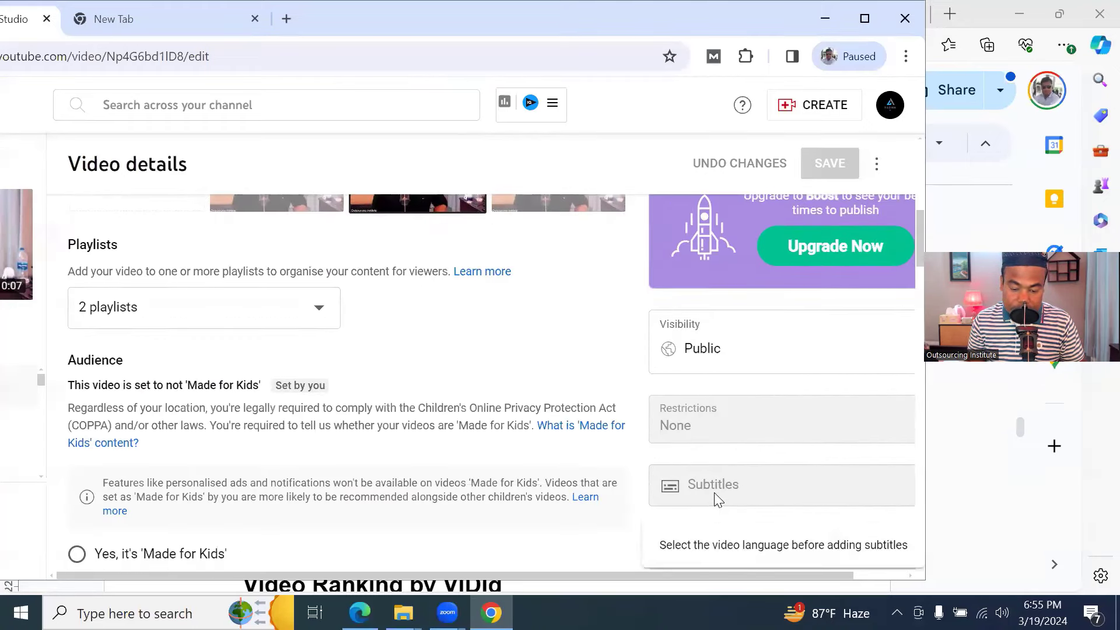
{"action": "scroll", "coordinate": [719, 490], "scroll_direction": "down", "scroll_amount": 3}
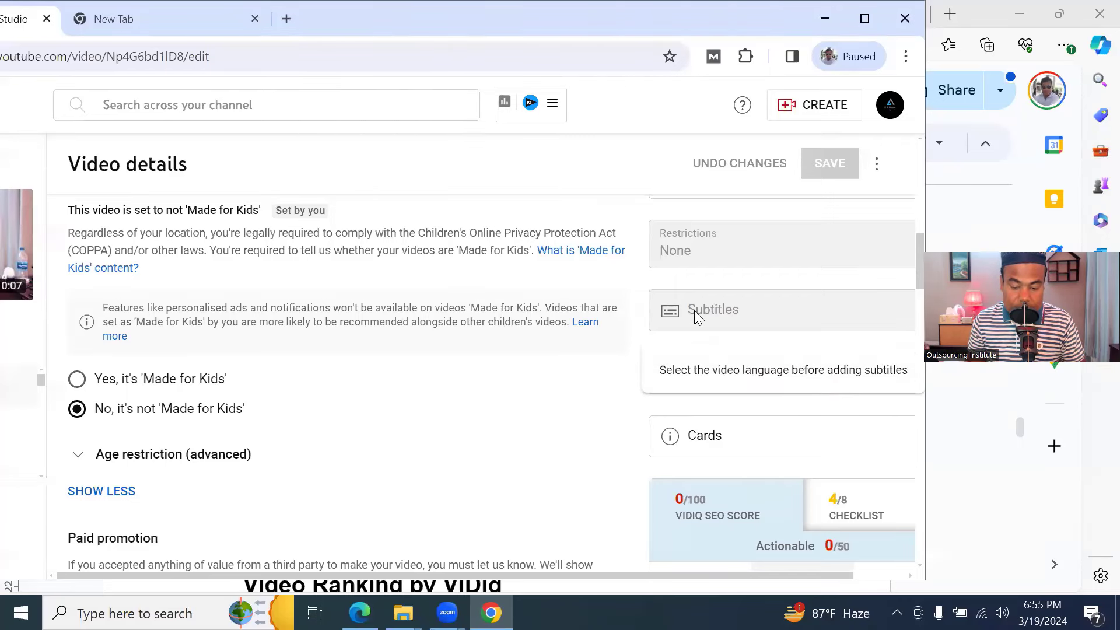
{"action": "left_click", "coordinate": [864, 18]}
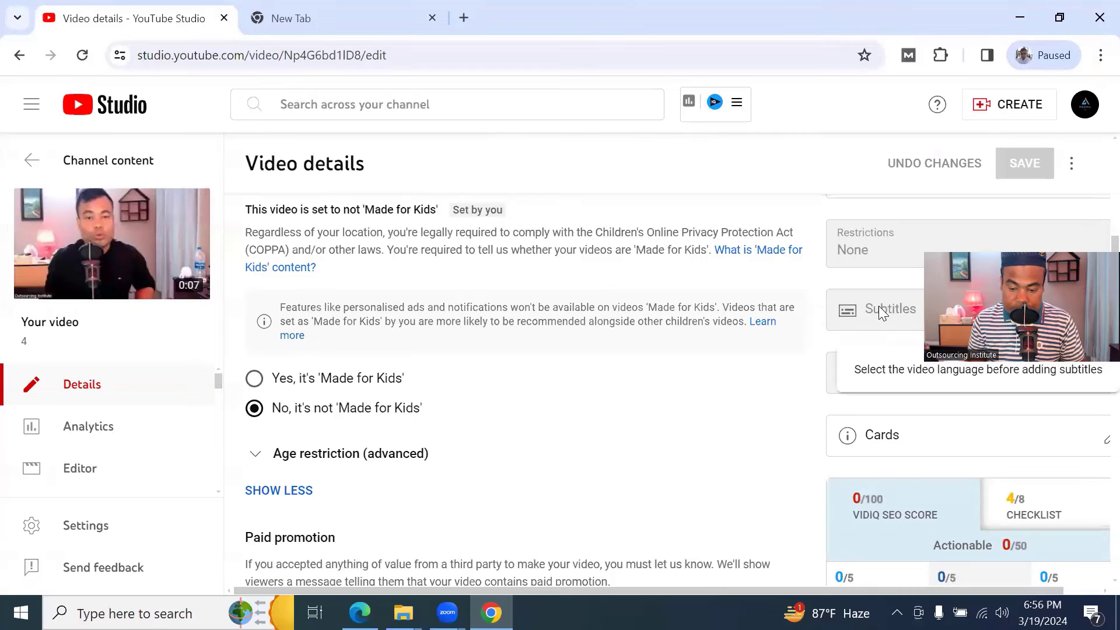
{"action": "double_click", "coordinate": [894, 11]}
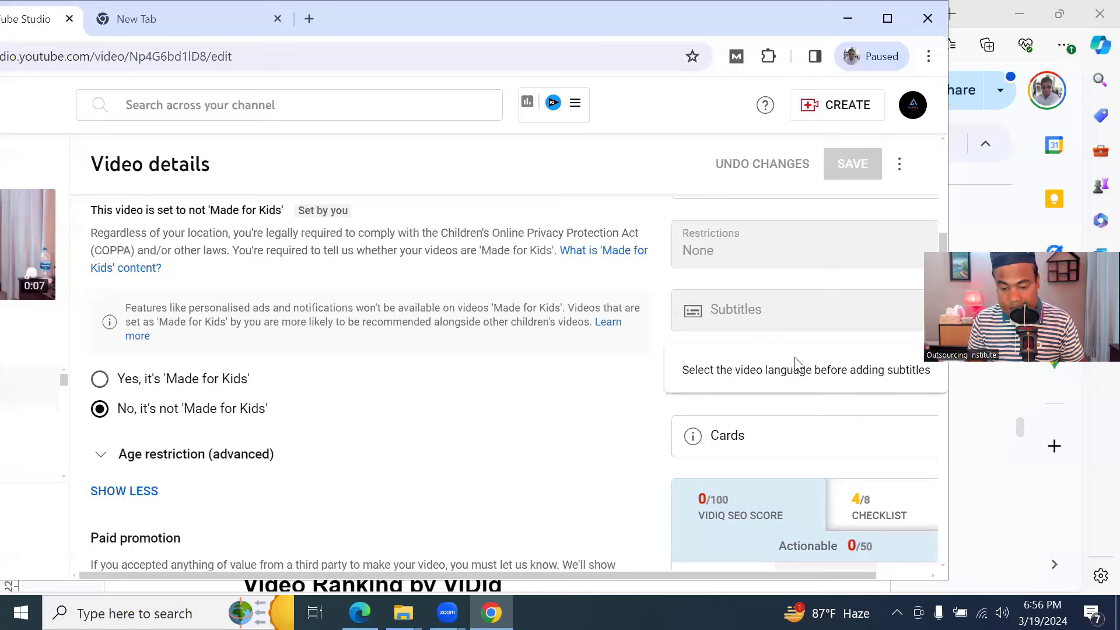
{"action": "left_click", "coordinate": [887, 19]}
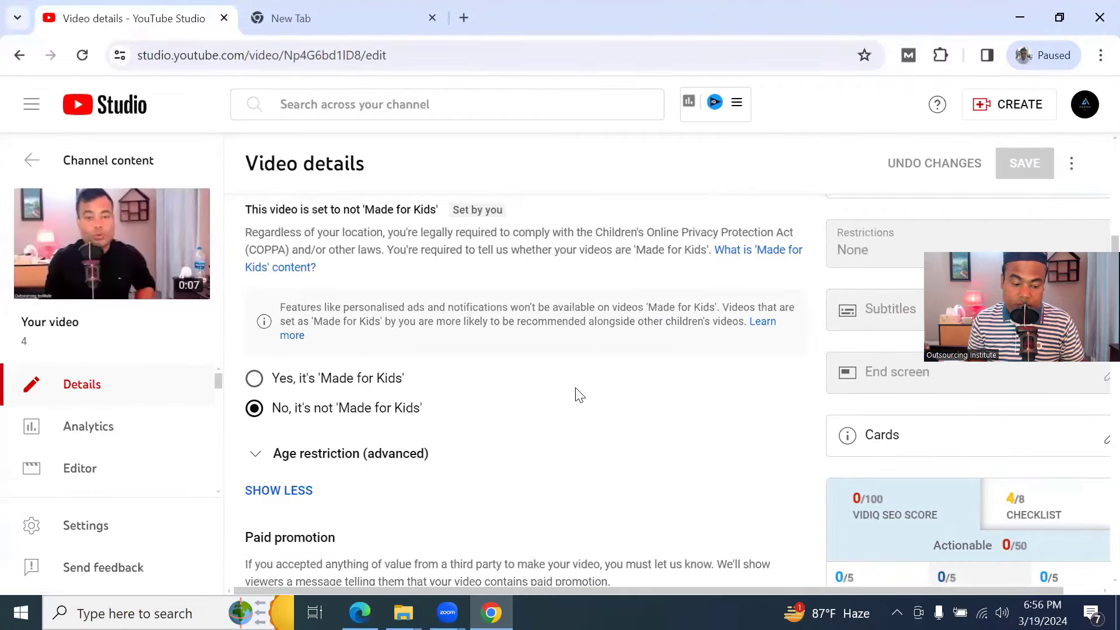
{"action": "scroll", "coordinate": [343, 411], "scroll_direction": "down", "scroll_amount": 10}
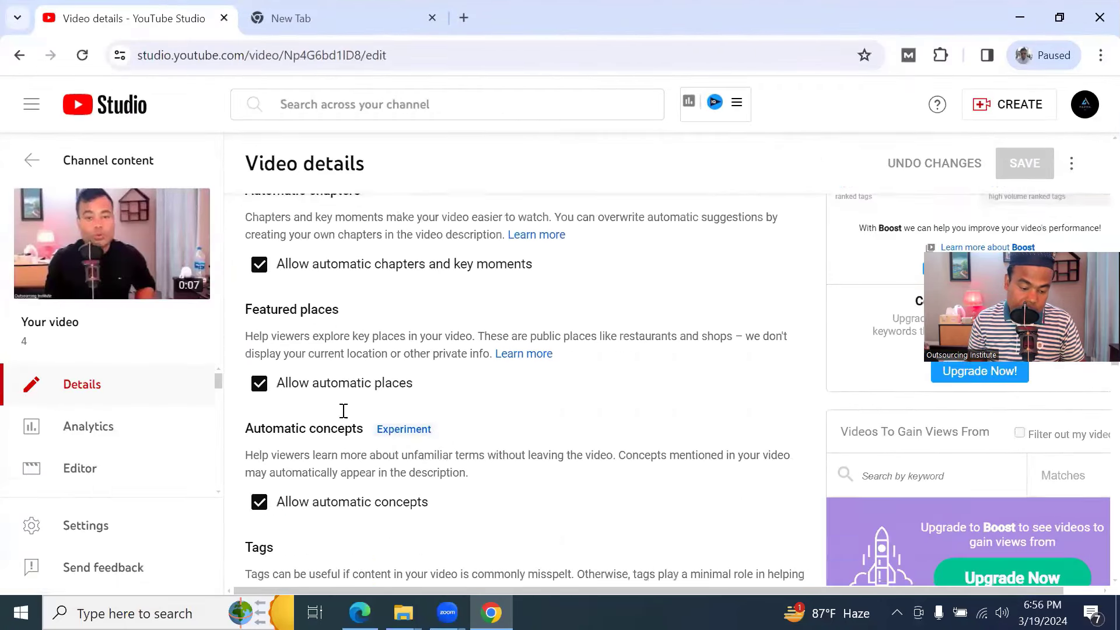
- Set video 4's language to English (United States) and save the change
{"action": "scroll", "coordinate": [343, 411], "scroll_direction": "down", "scroll_amount": 5}
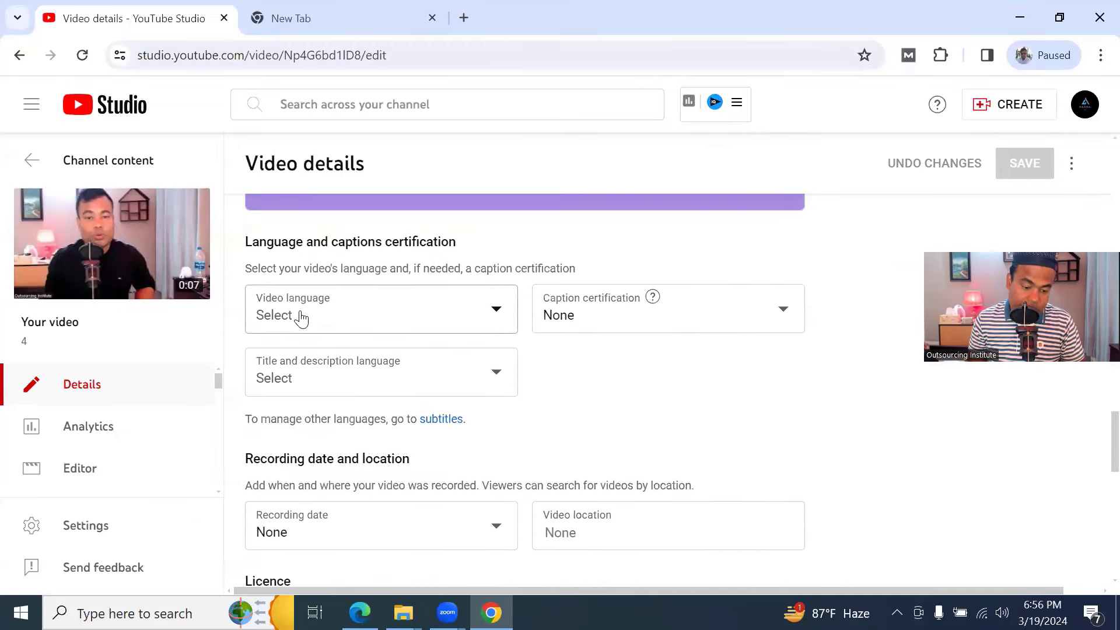
{"action": "left_click", "coordinate": [351, 321]}
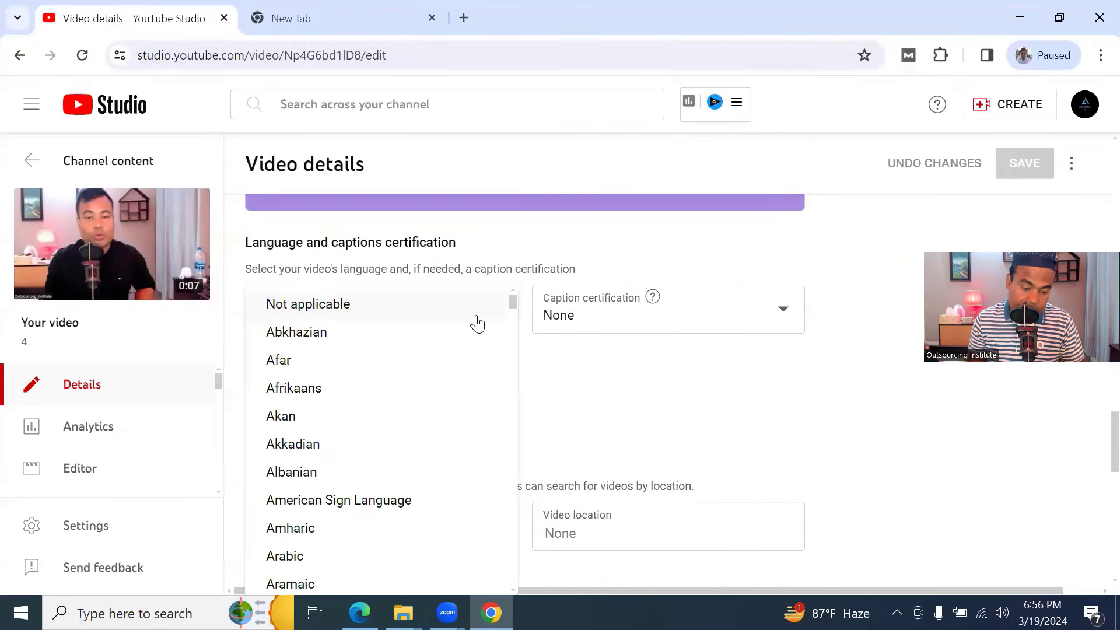
{"action": "scroll", "coordinate": [346, 469], "scroll_direction": "down", "scroll_amount": 3}
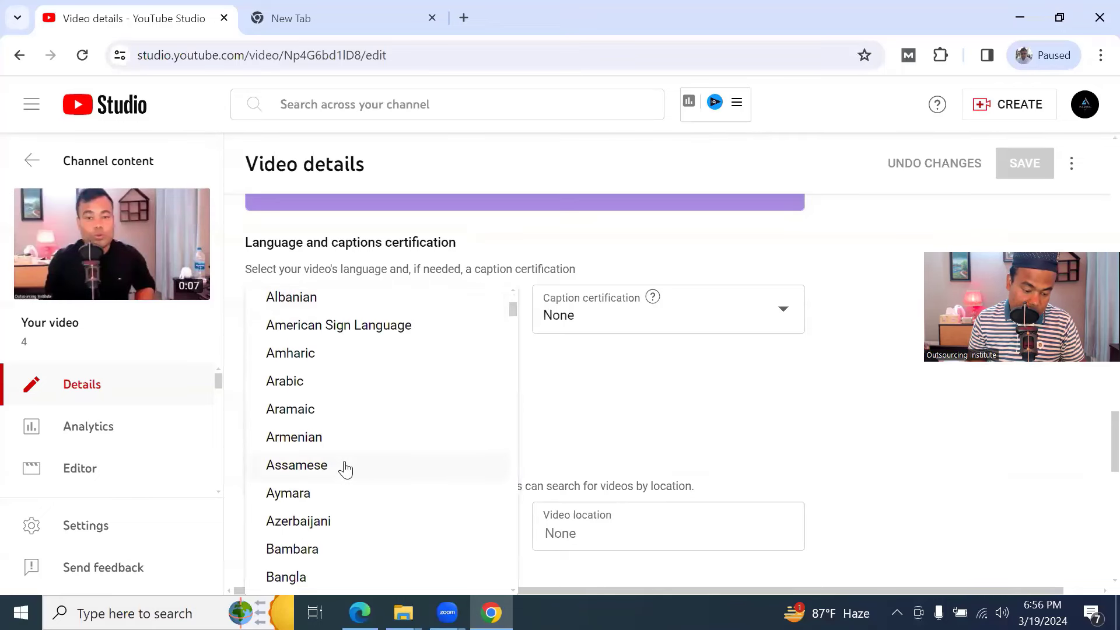
{"action": "scroll", "coordinate": [345, 469], "scroll_direction": "down", "scroll_amount": 3}
{"action": "scroll", "coordinate": [345, 469], "scroll_direction": "down", "scroll_amount": 6}
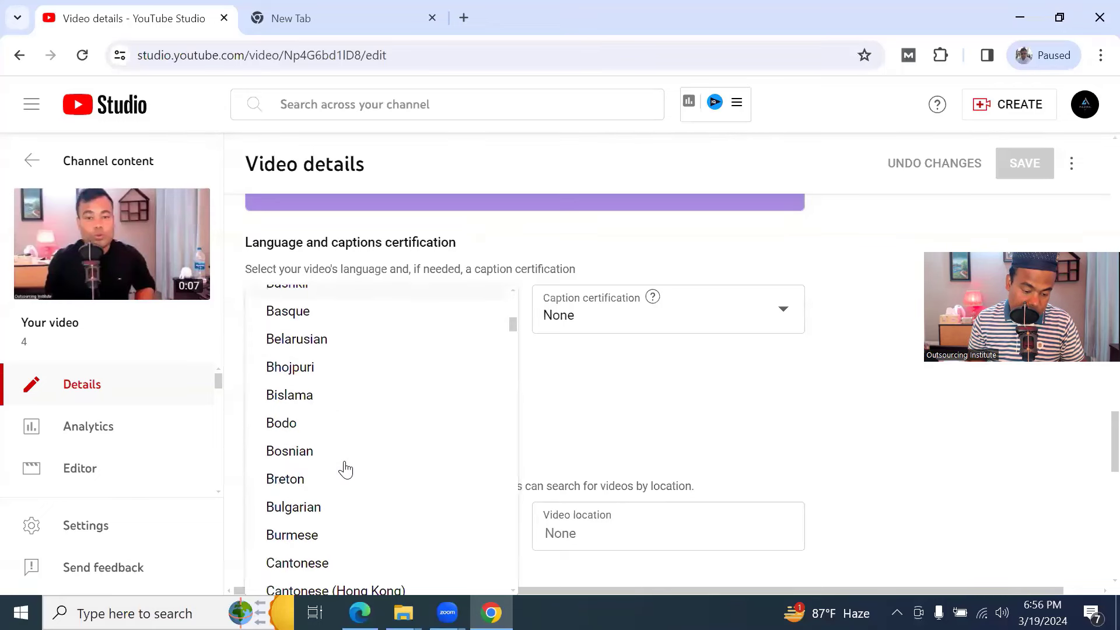
{"action": "scroll", "coordinate": [347, 468], "scroll_direction": "up", "scroll_amount": 1}
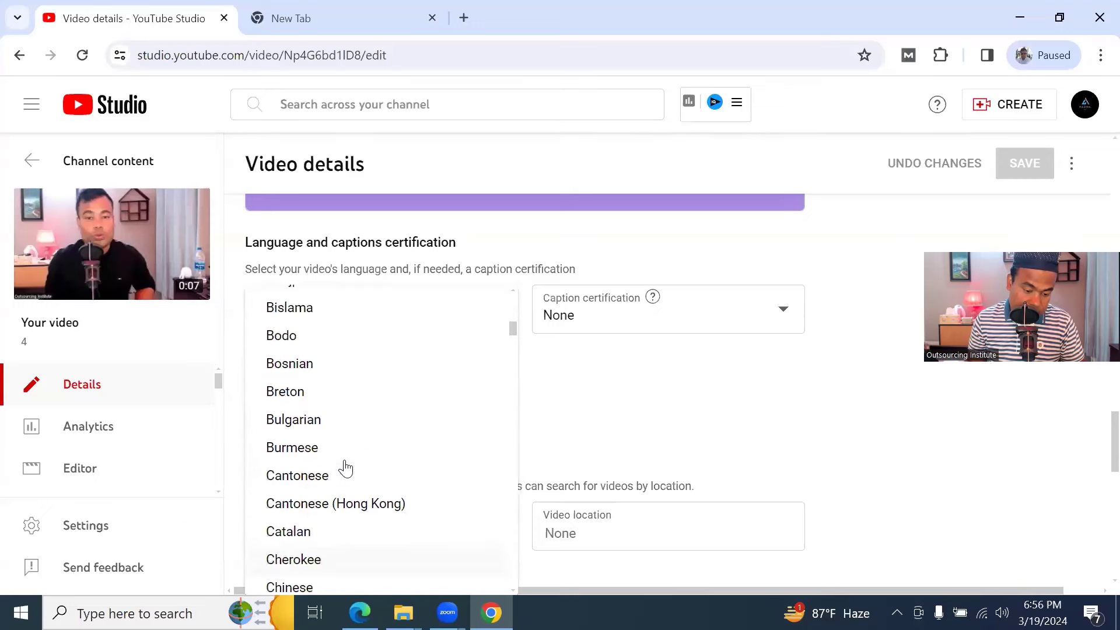
{"action": "scroll", "coordinate": [346, 468], "scroll_direction": "down", "scroll_amount": 4}
{"action": "scroll", "coordinate": [346, 468], "scroll_direction": "down", "scroll_amount": 8}
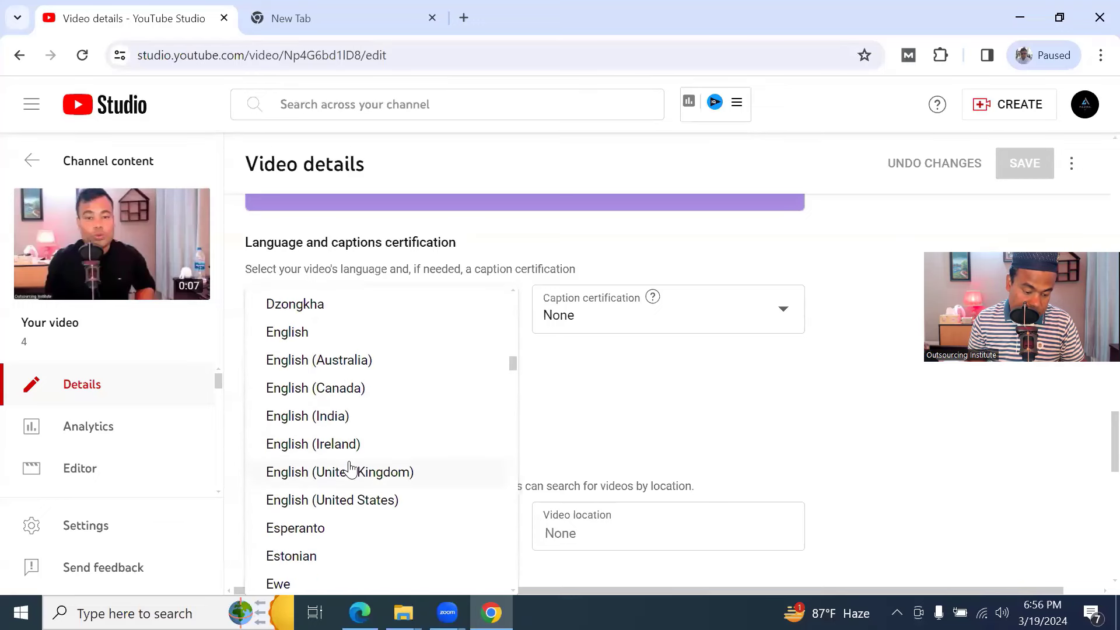
{"action": "scroll", "coordinate": [350, 470], "scroll_direction": "down", "scroll_amount": 9}
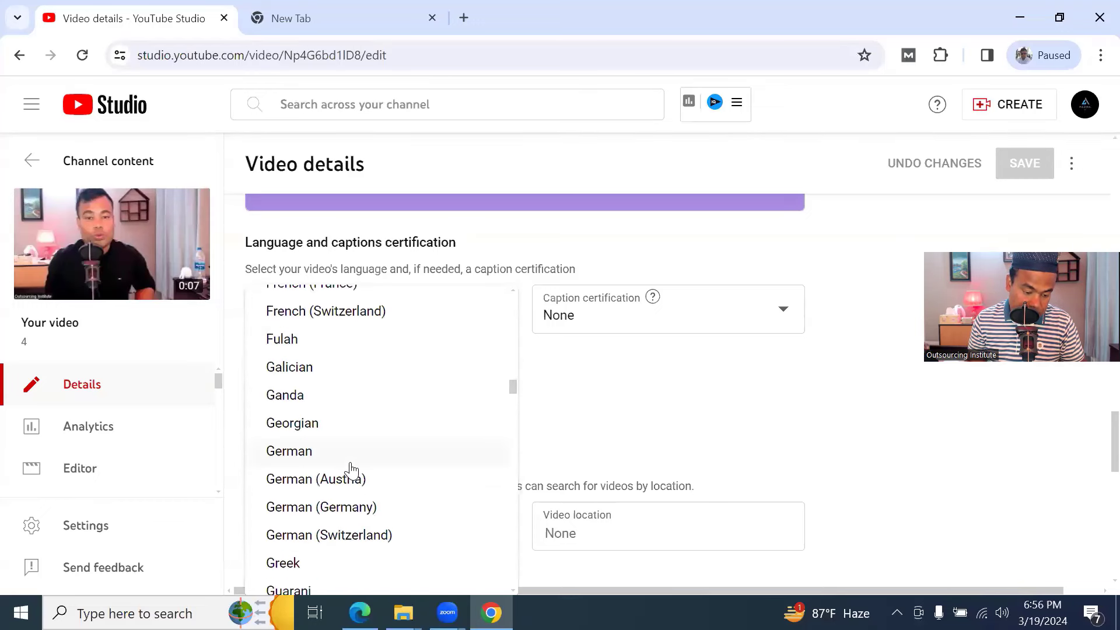
{"action": "scroll", "coordinate": [351, 469], "scroll_direction": "down", "scroll_amount": 20}
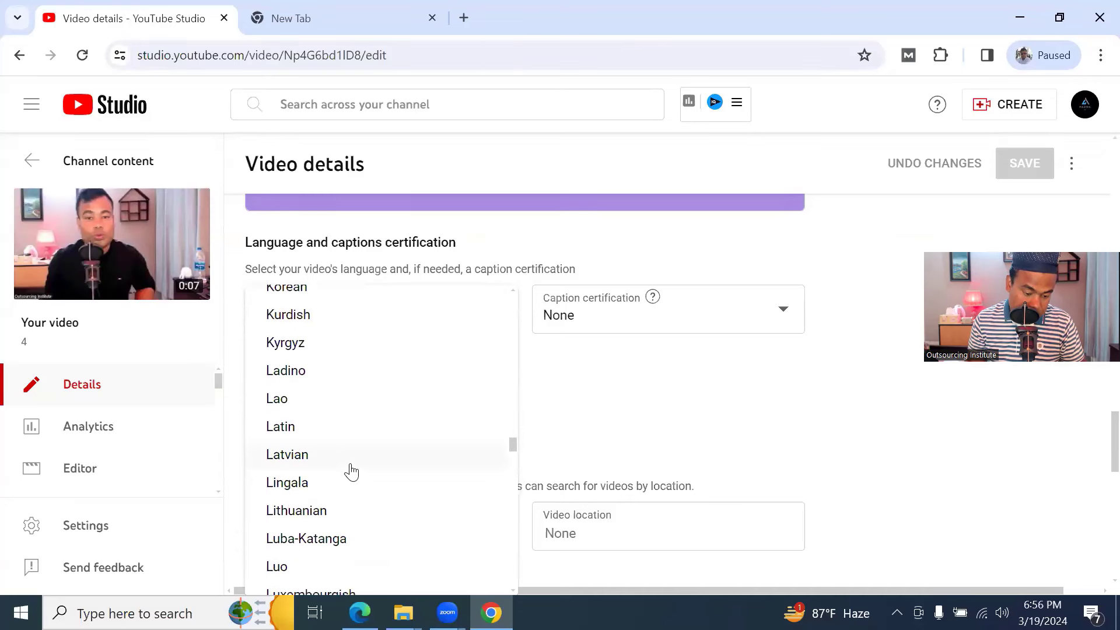
{"action": "scroll", "coordinate": [352, 471], "scroll_direction": "up", "scroll_amount": 15}
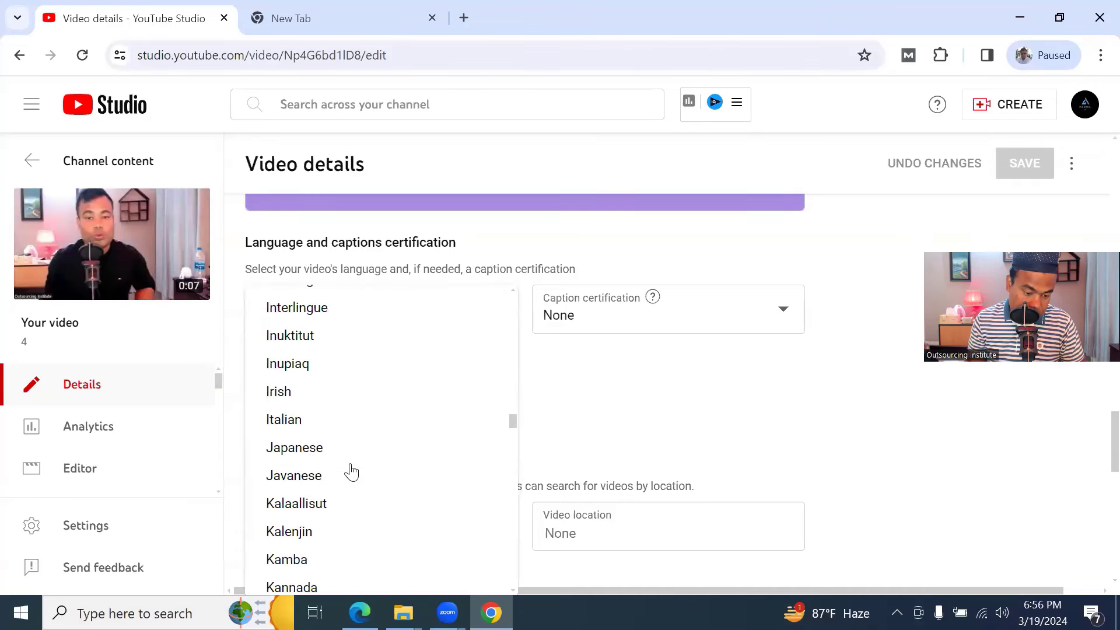
{"action": "scroll", "coordinate": [350, 471], "scroll_direction": "up", "scroll_amount": 12}
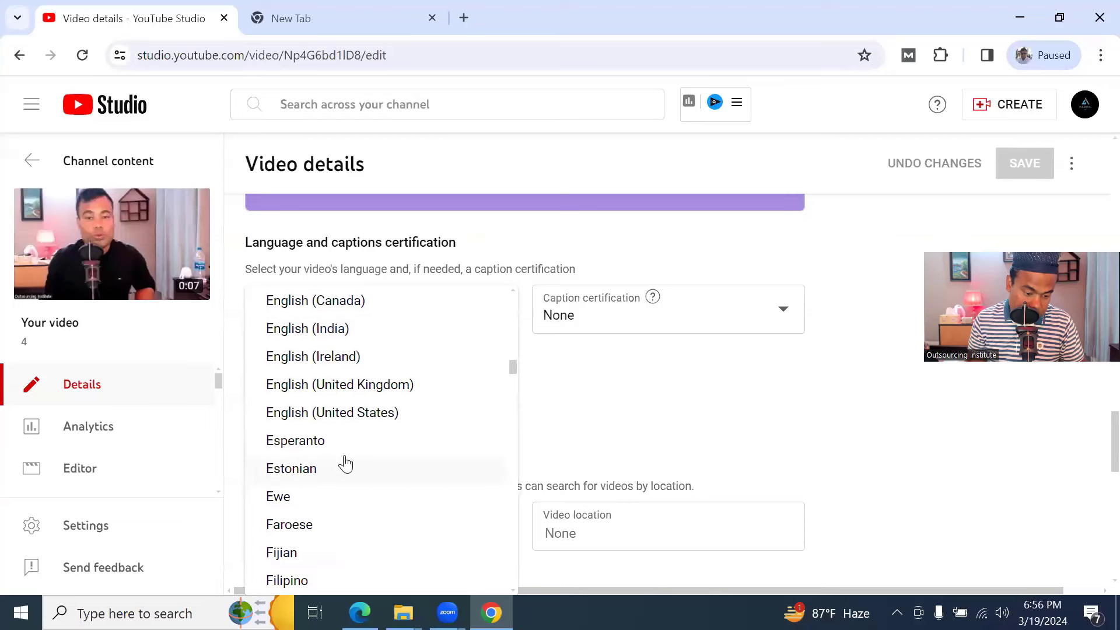
{"action": "left_click", "coordinate": [359, 428]}
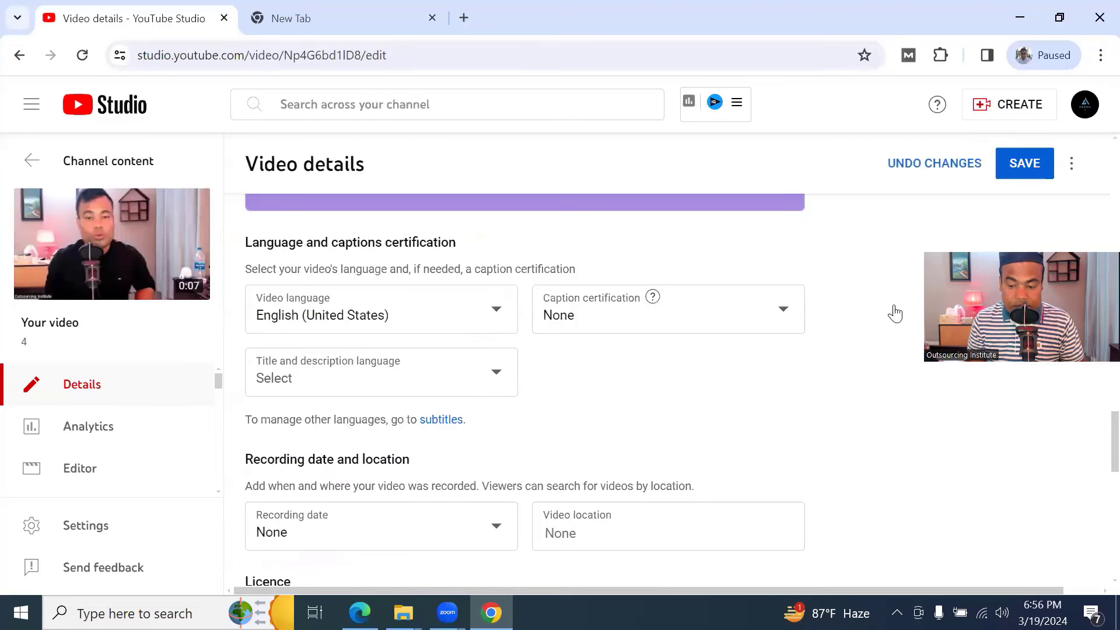
{"action": "left_click", "coordinate": [1018, 175]}
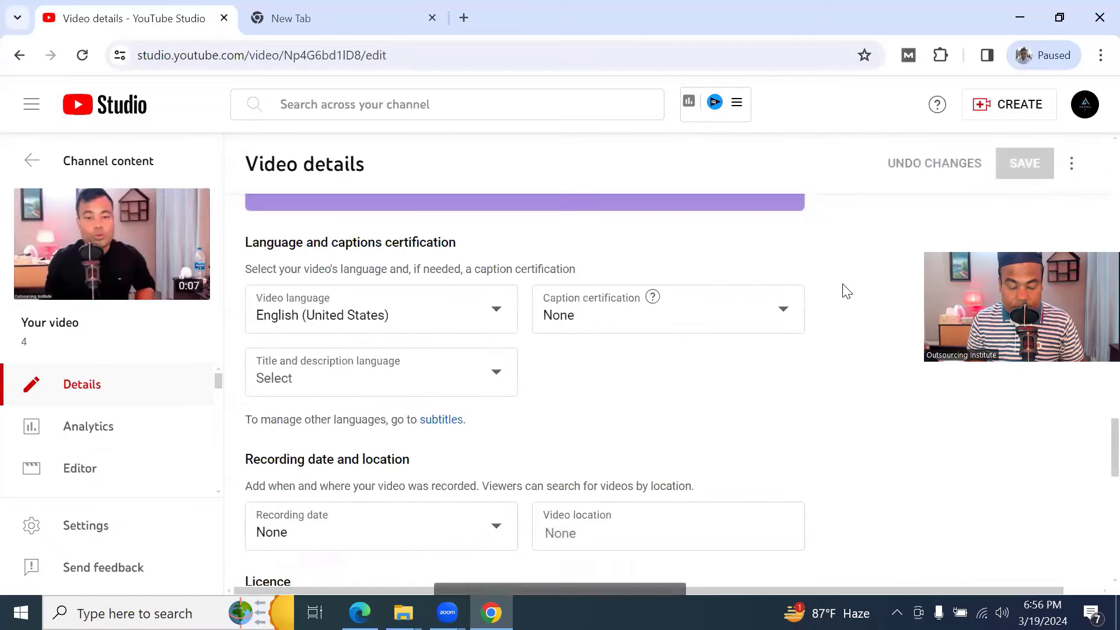
- Restore the browser window to a smaller size, then enlarge it to full screen again
{"action": "scroll", "coordinate": [846, 368], "scroll_direction": "up", "scroll_amount": 15}
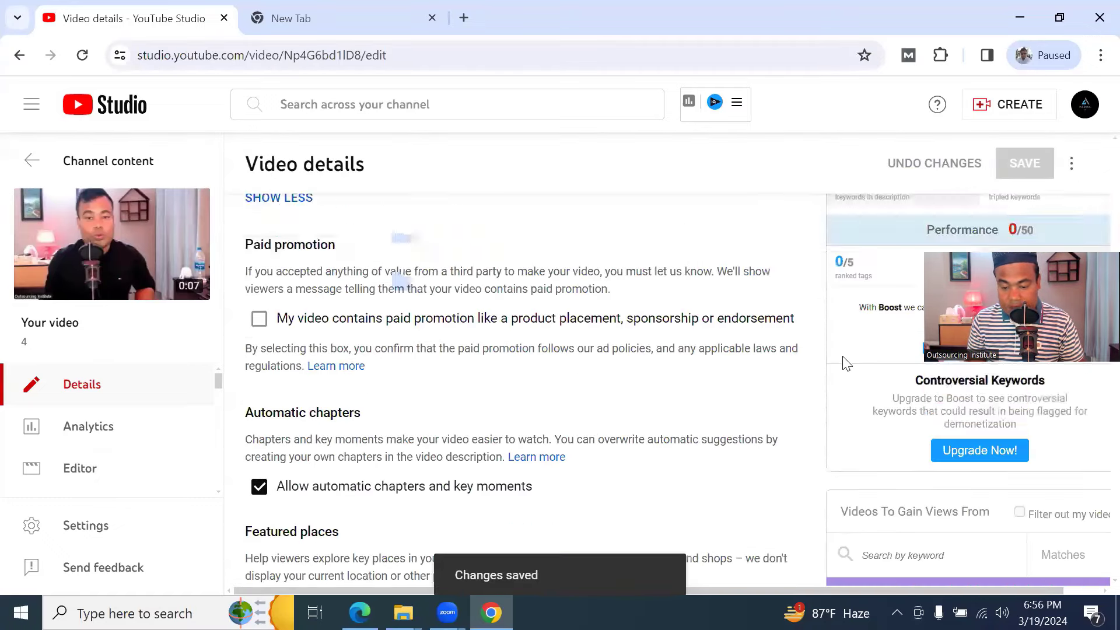
{"action": "scroll", "coordinate": [846, 362], "scroll_direction": "up", "scroll_amount": 9}
{"action": "scroll", "coordinate": [910, 443], "scroll_direction": "down", "scroll_amount": 4}
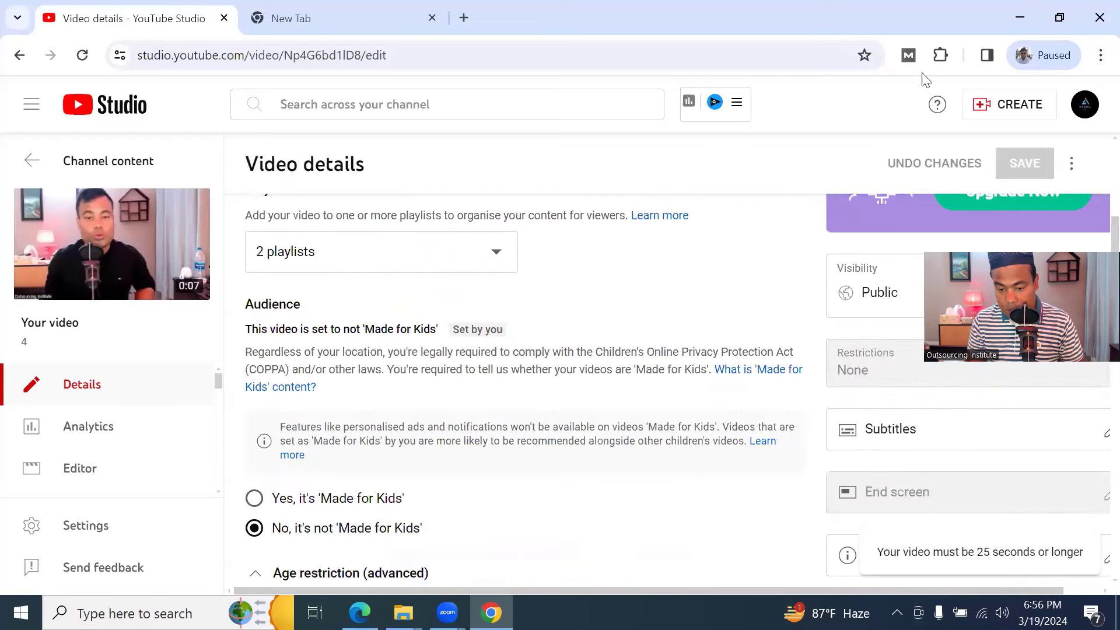
{"action": "left_click_drag", "start_coordinate": [917, 19], "coordinate": [758, 22]}
{"action": "scroll", "coordinate": [794, 490], "scroll_direction": "down", "scroll_amount": 1}
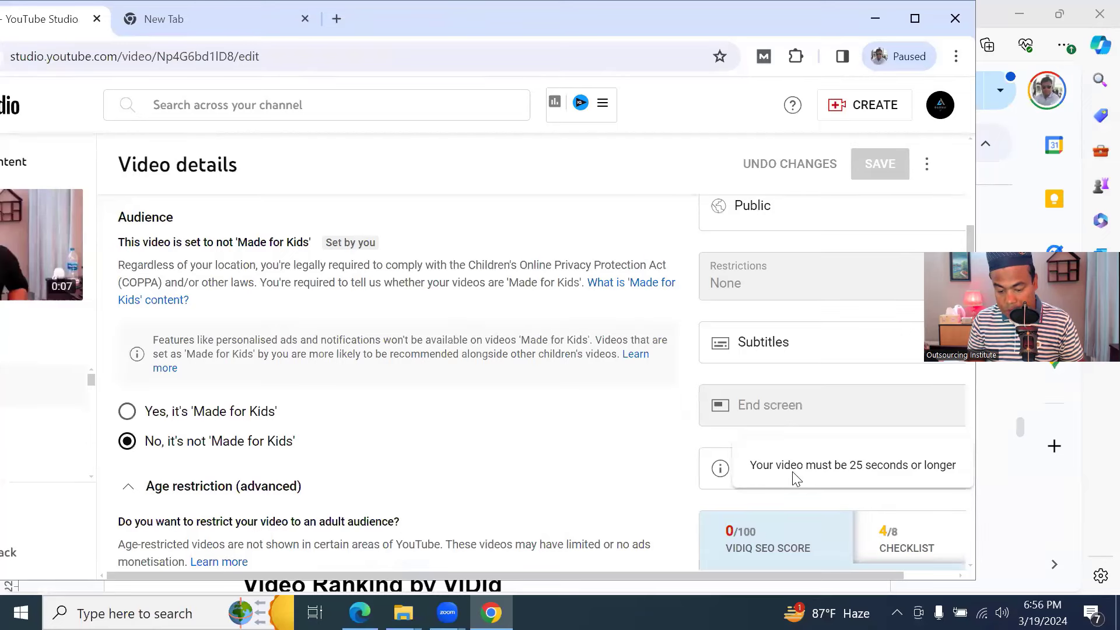
{"action": "left_click", "coordinate": [913, 20]}
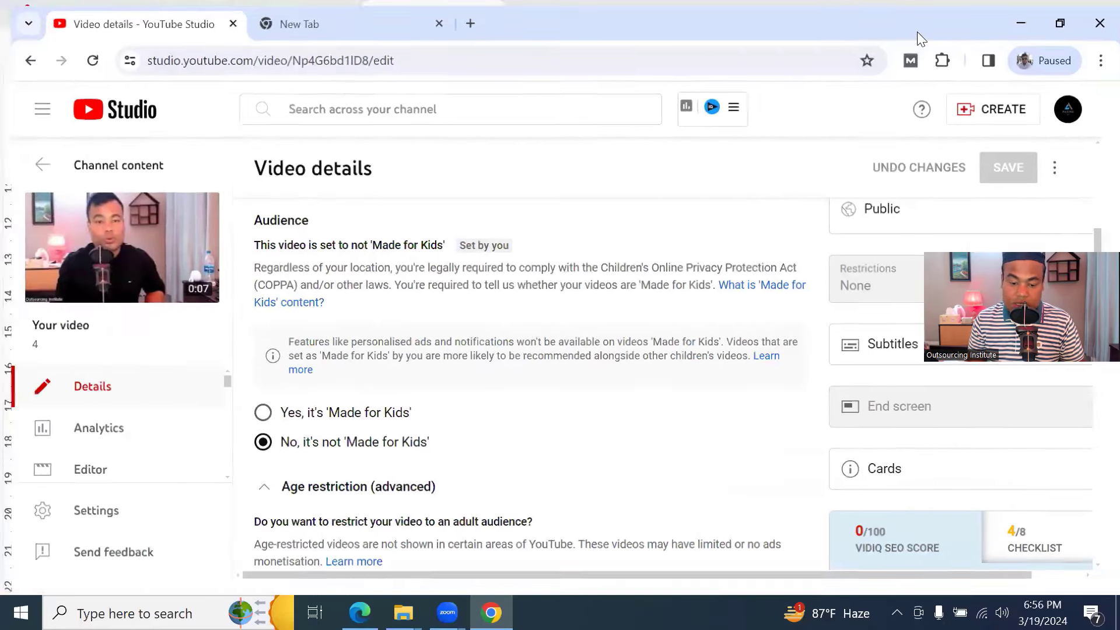
- Bring Class Notes forward, then go to the channel's own page from the account menu
{"action": "left_click", "coordinate": [360, 613]}
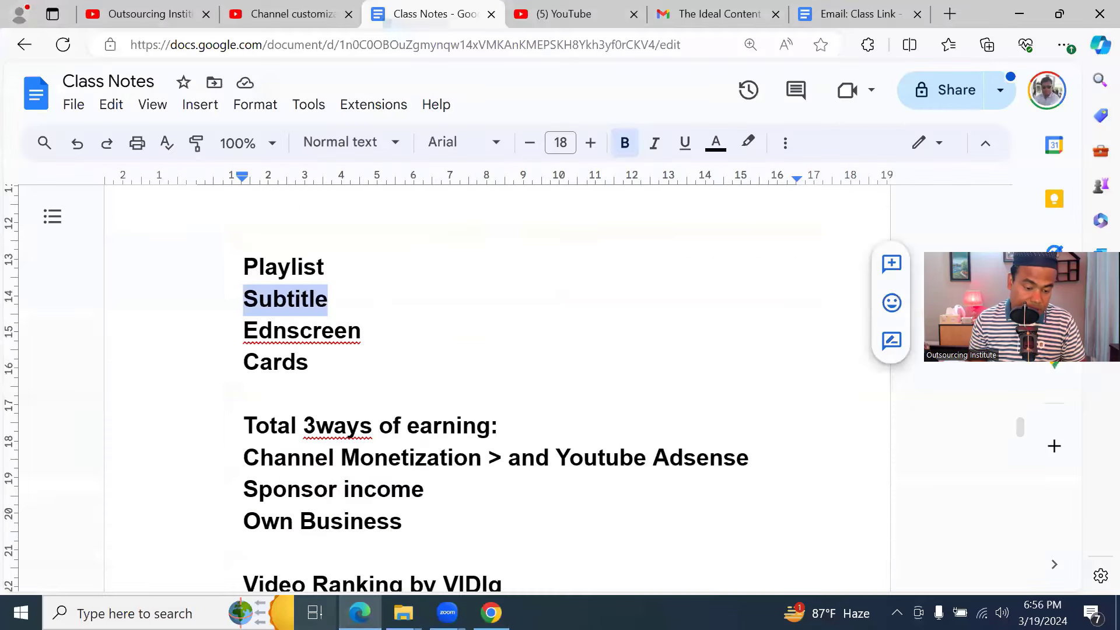
{"action": "left_click", "coordinate": [283, 19]}
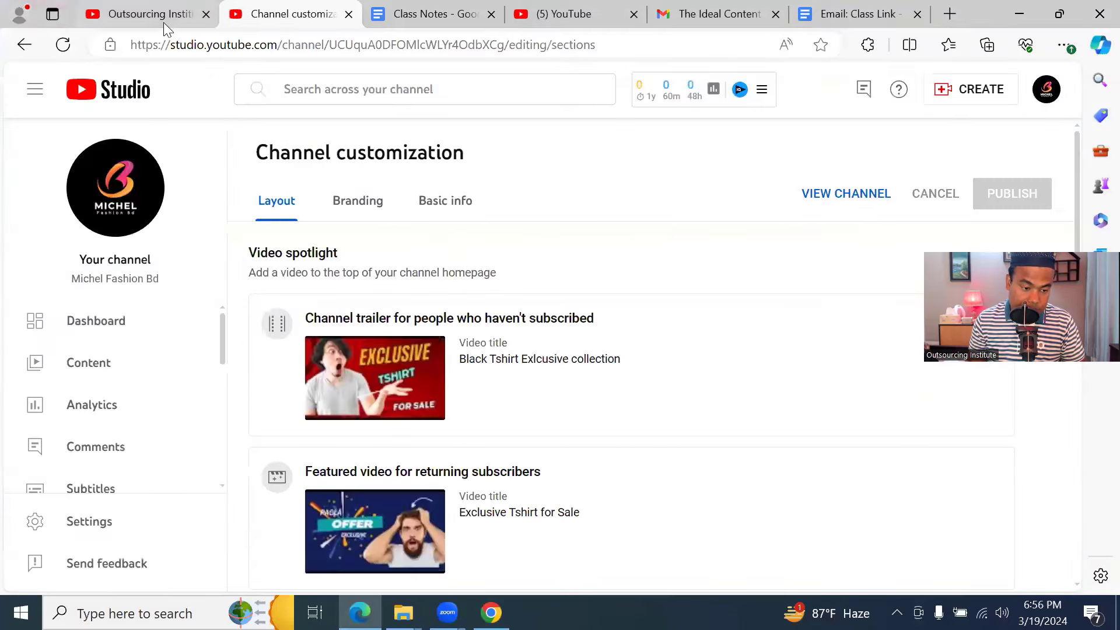
{"action": "mouse_move", "coordinate": [154, 19]}
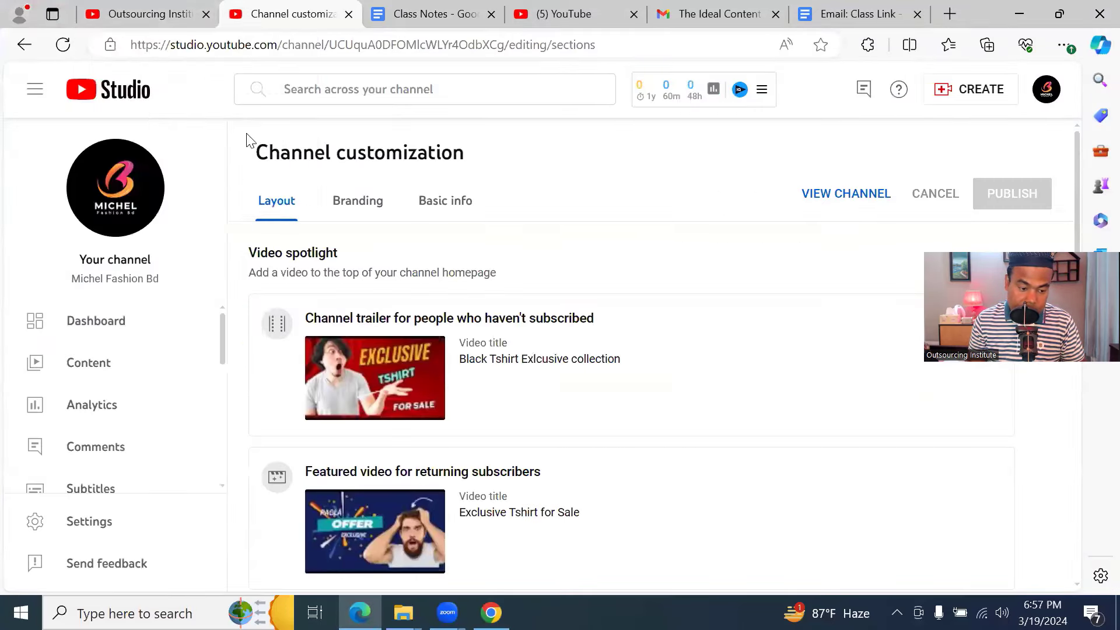
{"action": "left_click", "coordinate": [1047, 100]}
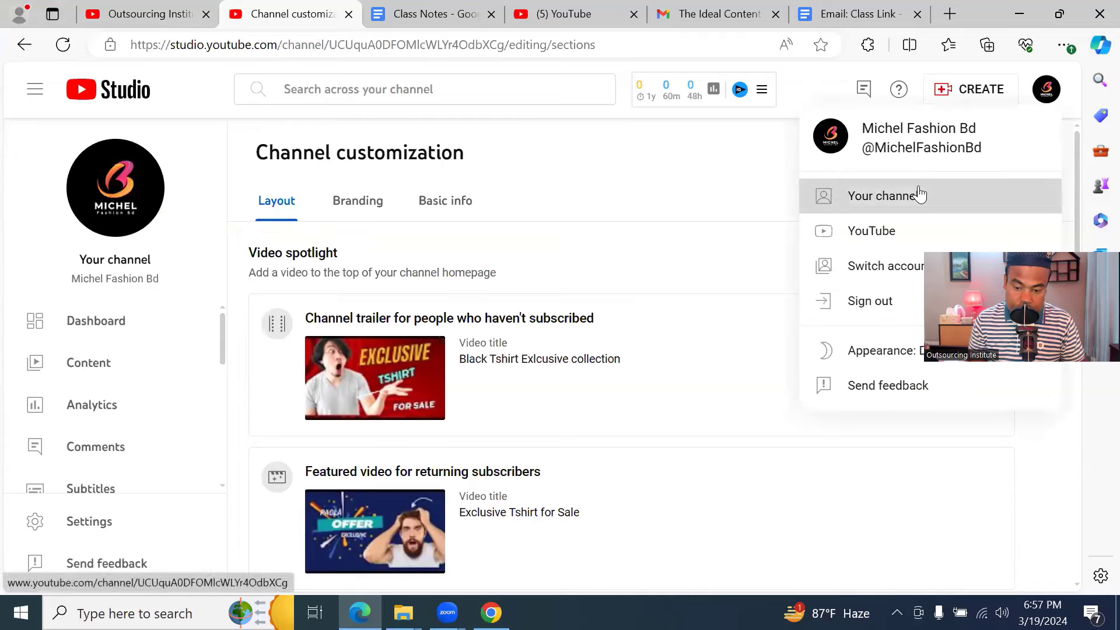
{"action": "left_click", "coordinate": [919, 192]}
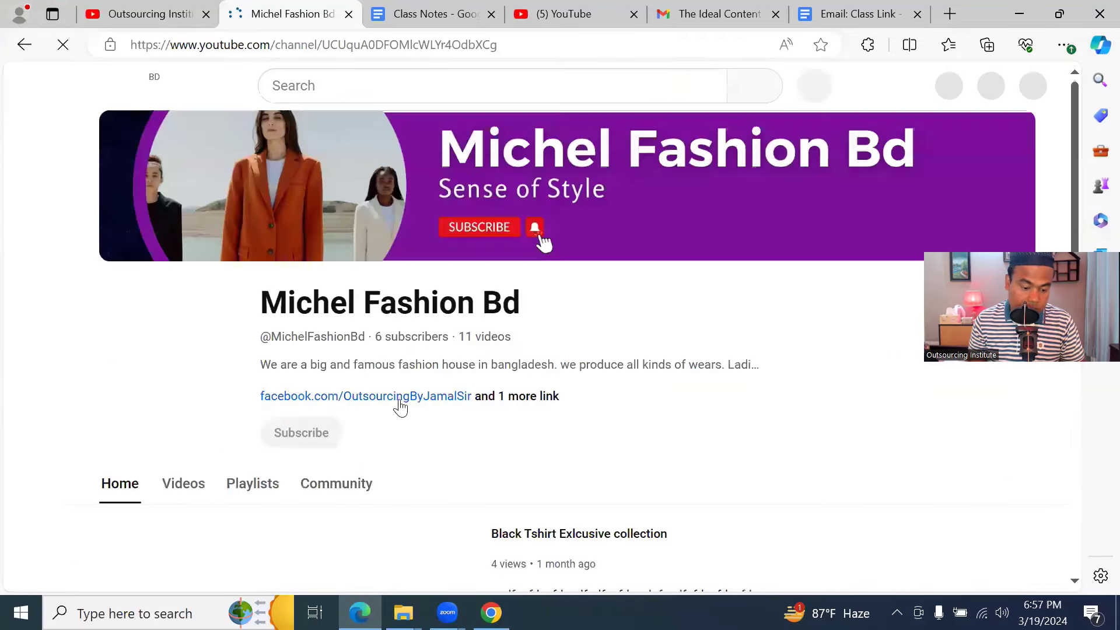
- Open the White Tshirt for Sale video, pause it, and scroll to its 2 views and 0 comments
{"action": "scroll", "coordinate": [419, 410], "scroll_direction": "down", "scroll_amount": 5}
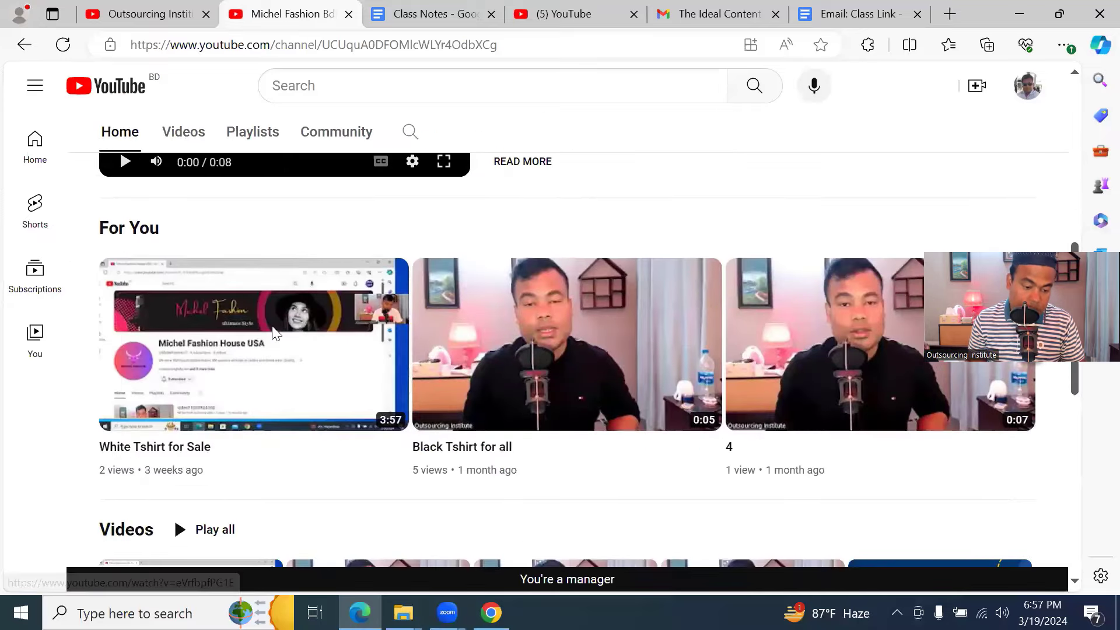
{"action": "left_click", "coordinate": [276, 332]}
{"action": "left_click", "coordinate": [78, 455]}
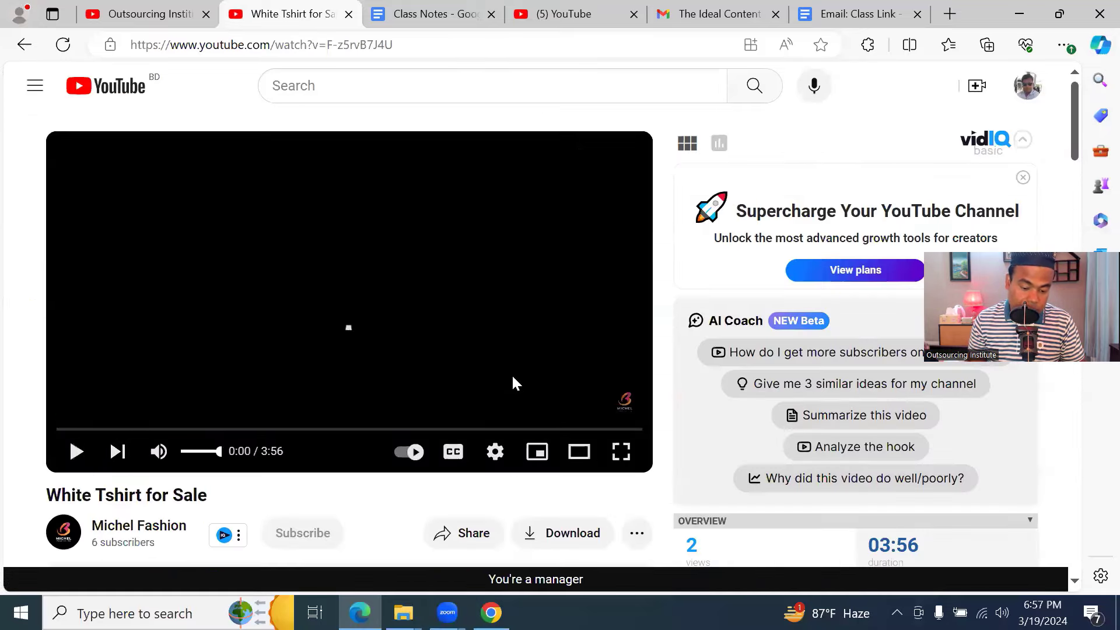
{"action": "scroll", "coordinate": [514, 380], "scroll_direction": "down", "scroll_amount": 2}
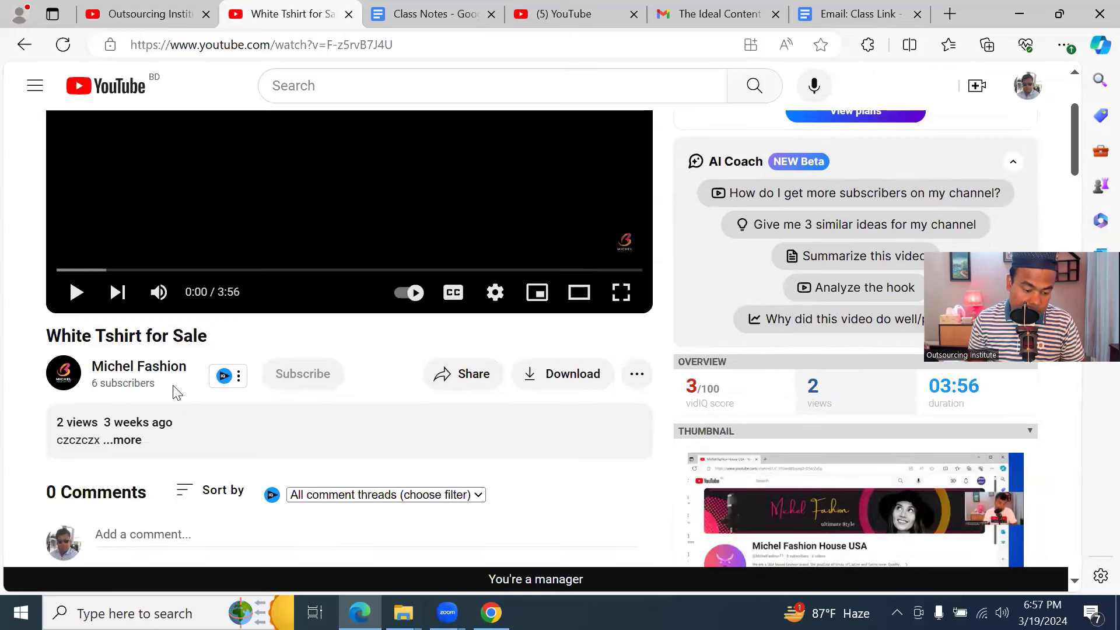
{"action": "scroll", "coordinate": [173, 392], "scroll_direction": "down", "scroll_amount": 1}
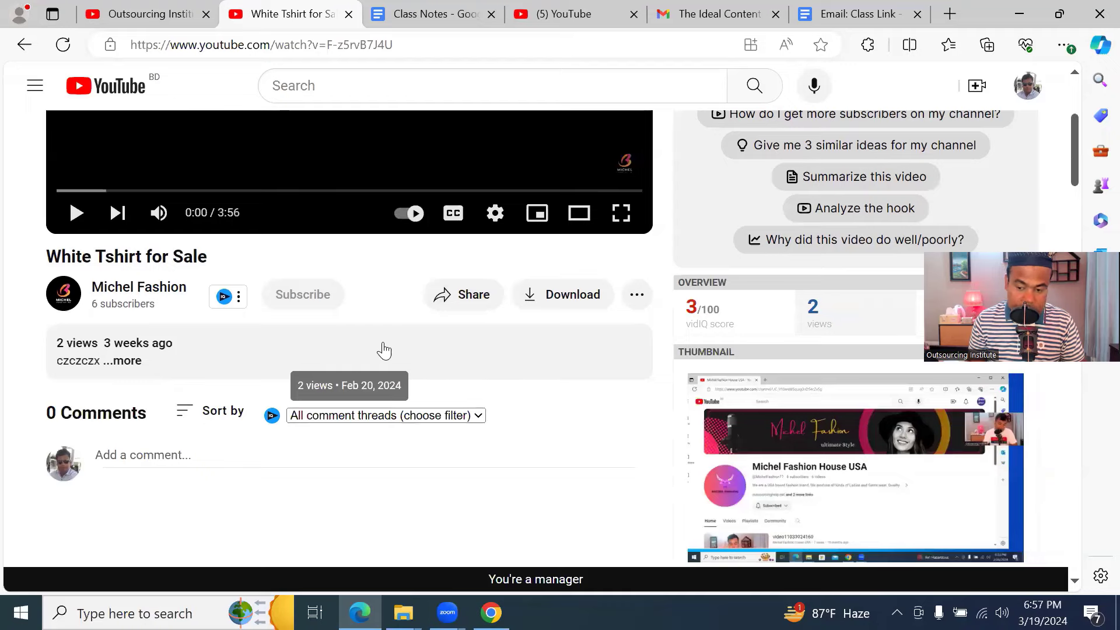
- Switch the signed-in YouTube account to Michel Fashion Bd
{"action": "left_click", "coordinate": [1028, 86]}
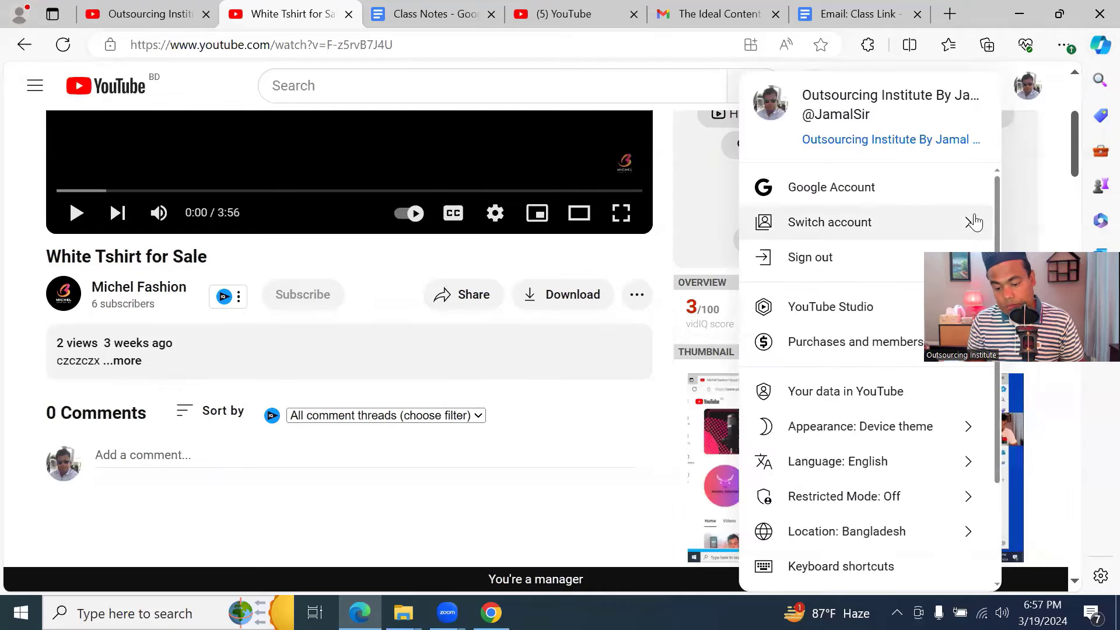
{"action": "left_click", "coordinate": [970, 225]}
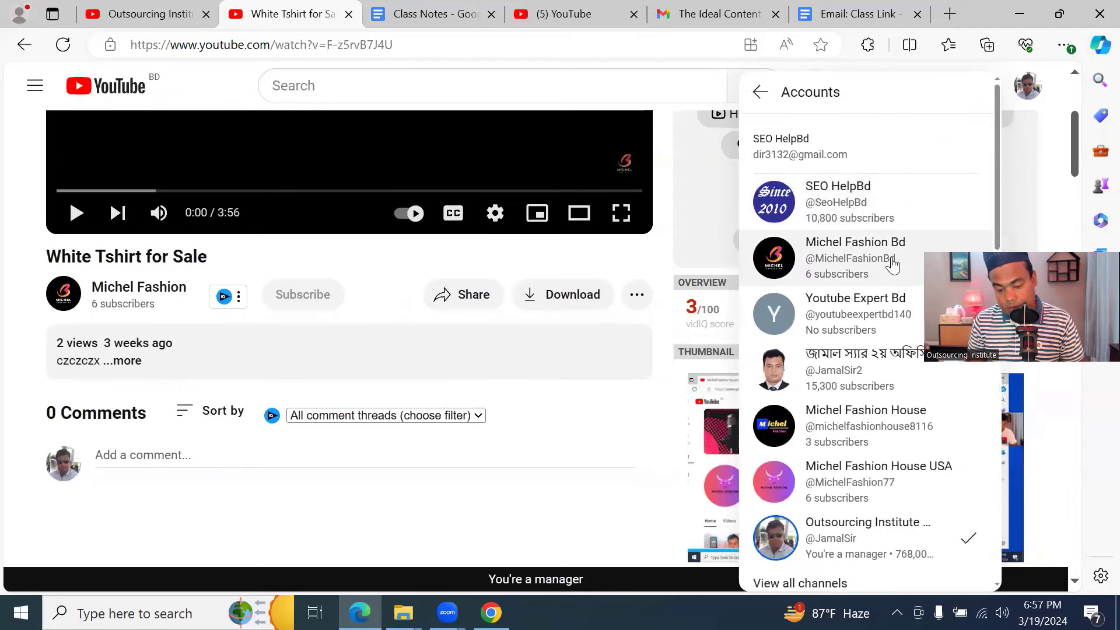
{"action": "left_click", "coordinate": [892, 264]}
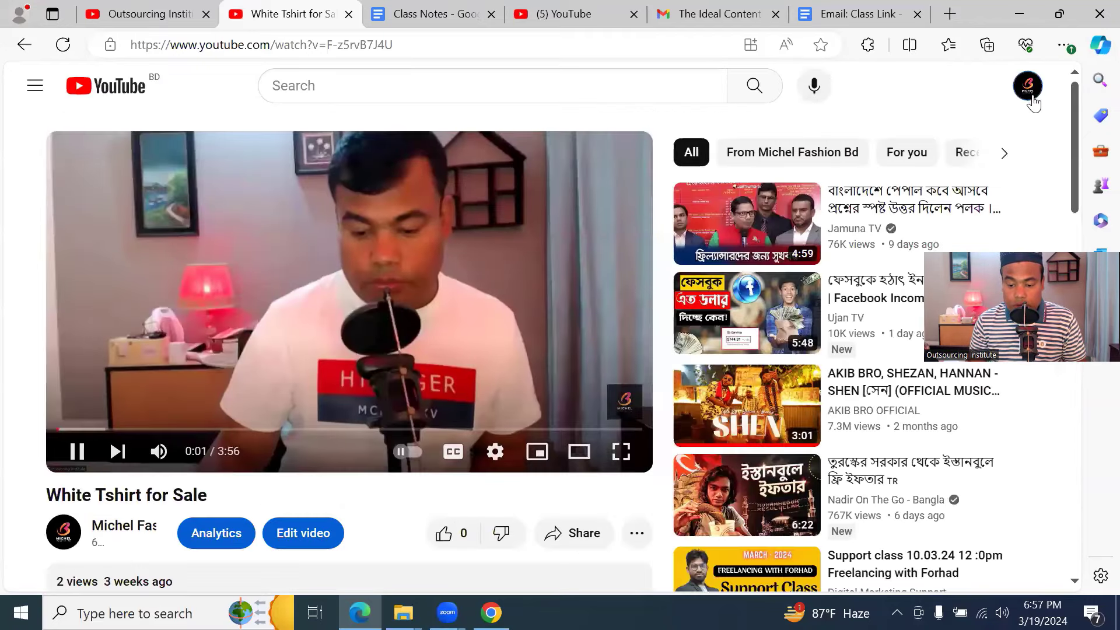
- Go to the Michel Fashion Bd channel's home page and scroll through it
{"action": "left_click", "coordinate": [1032, 90]}
{"action": "left_click", "coordinate": [852, 142]}
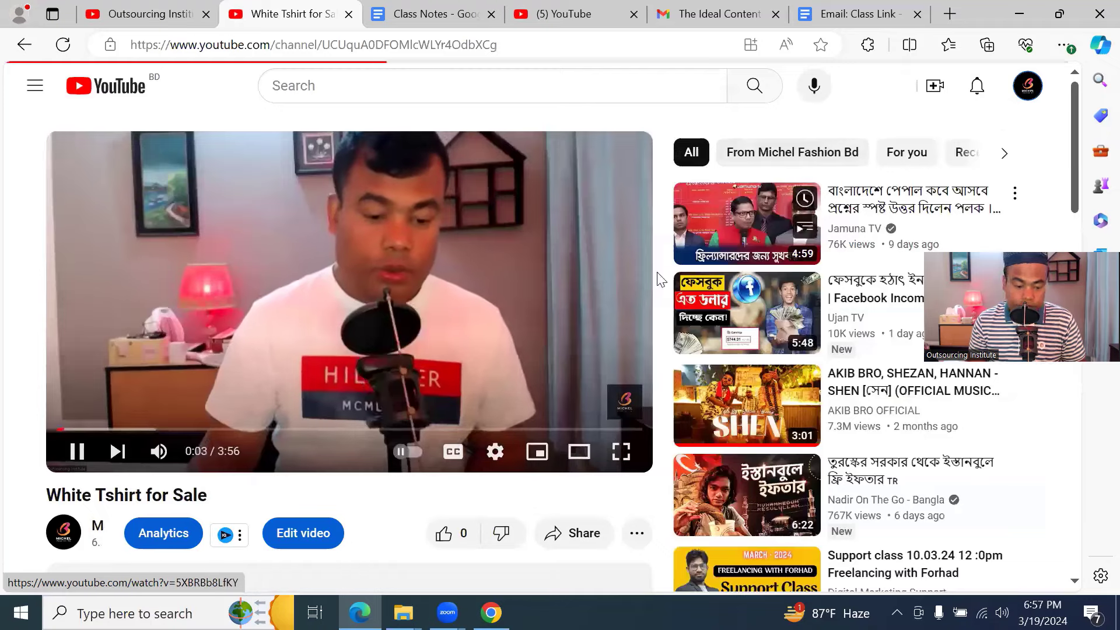
{"action": "scroll", "coordinate": [298, 403], "scroll_direction": "down", "scroll_amount": 4}
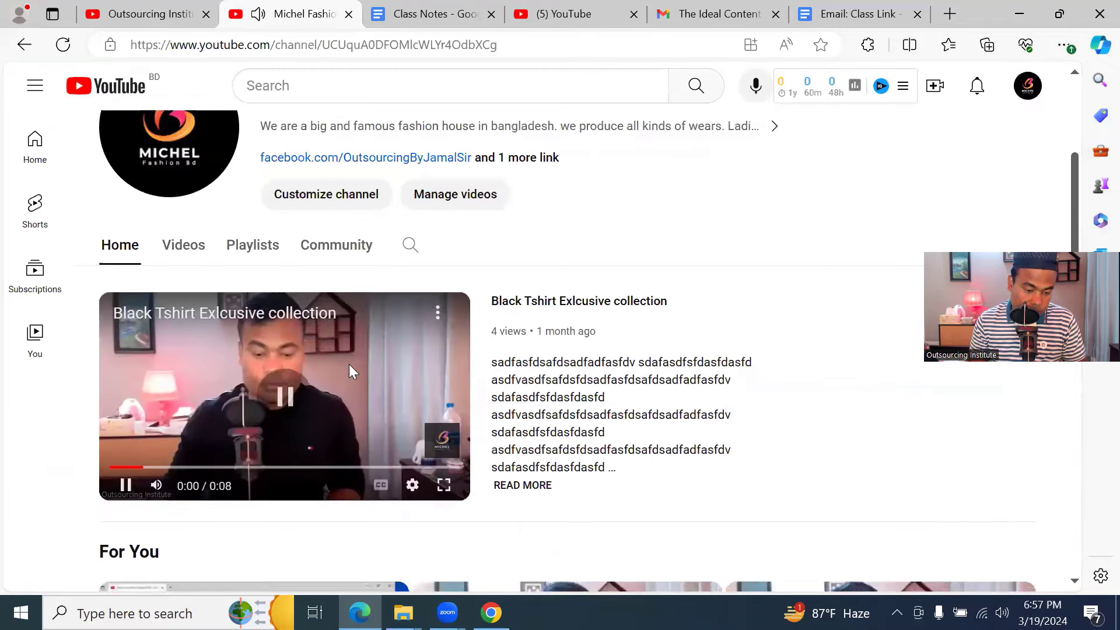
- Browse the channel home page, briefly opening the White Tshirt for Sale video and returning
{"action": "scroll", "coordinate": [349, 364], "scroll_direction": "down", "scroll_amount": 2}
{"action": "left_click", "coordinate": [330, 402]}
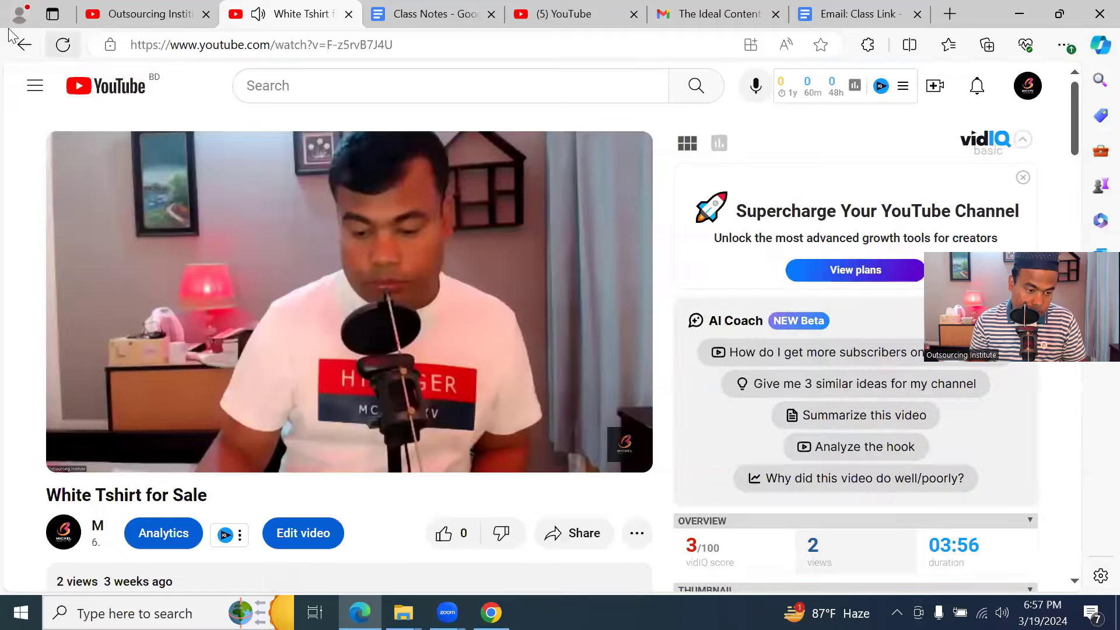
{"action": "left_click", "coordinate": [24, 45]}
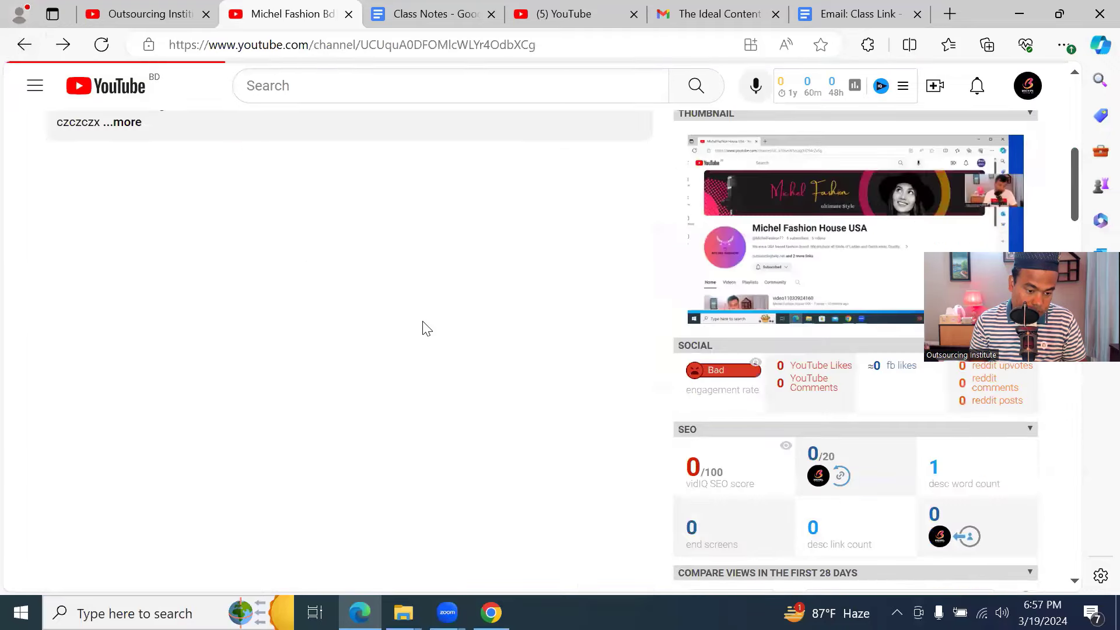
{"action": "scroll", "coordinate": [327, 370], "scroll_direction": "down", "scroll_amount": 4}
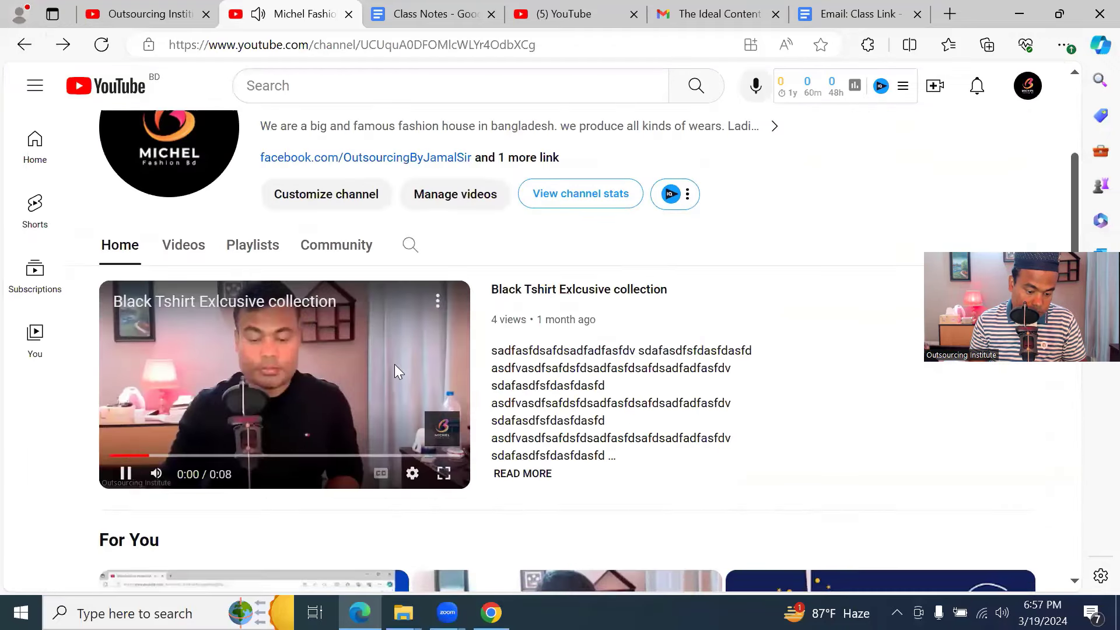
{"action": "scroll", "coordinate": [394, 364], "scroll_direction": "down", "scroll_amount": 5}
{"action": "scroll", "coordinate": [595, 476], "scroll_direction": "down", "scroll_amount": 3}
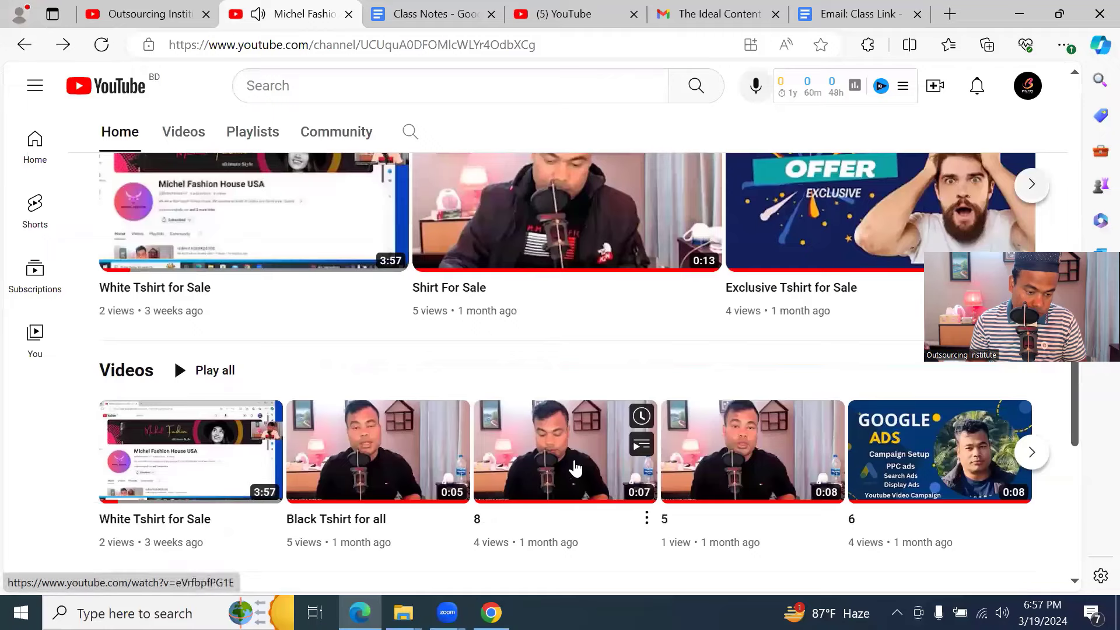
{"action": "scroll", "coordinate": [576, 470], "scroll_direction": "up", "scroll_amount": 4}
- From the channel's Videos list, open White Tshirt for Sale, pause it, and choose Edit video
{"action": "left_click", "coordinate": [176, 135]}
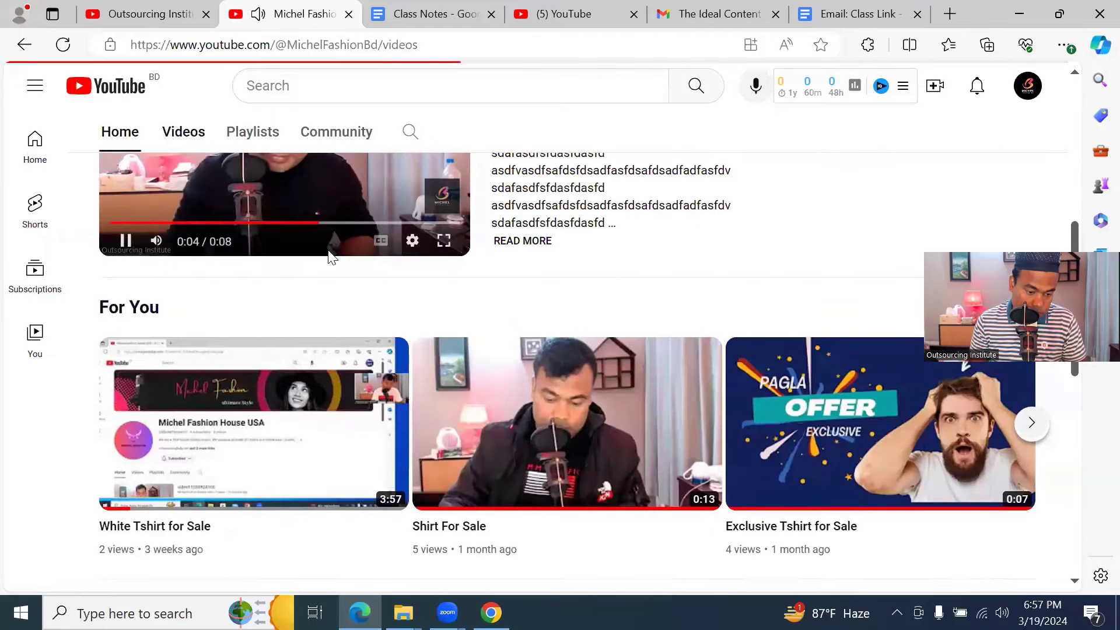
{"action": "scroll", "coordinate": [402, 446], "scroll_direction": "down", "scroll_amount": 4}
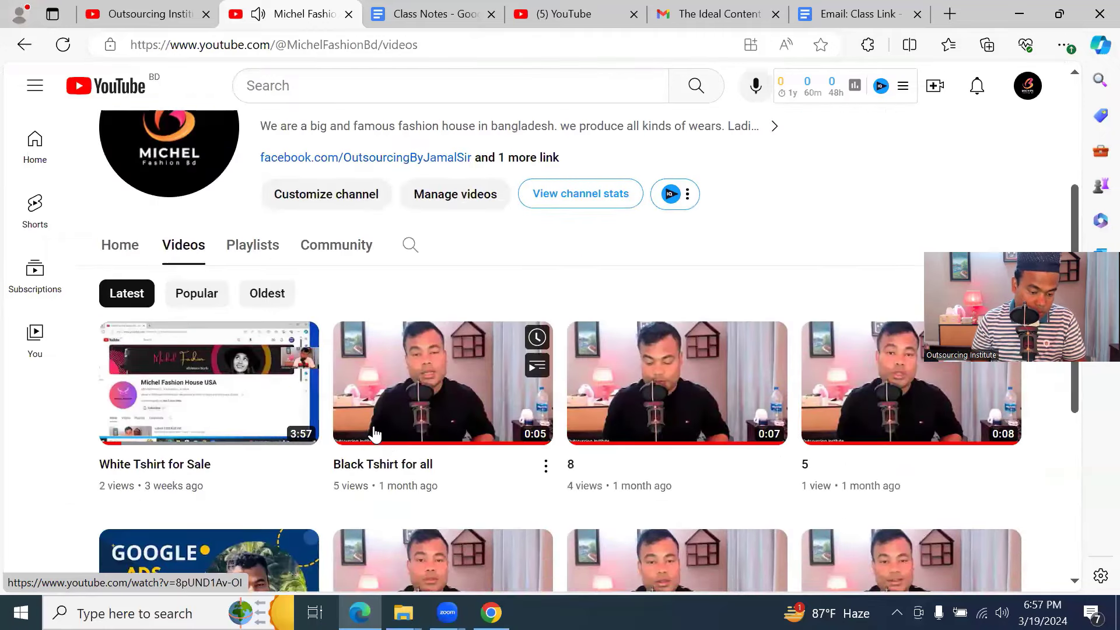
{"action": "left_click", "coordinate": [186, 385]}
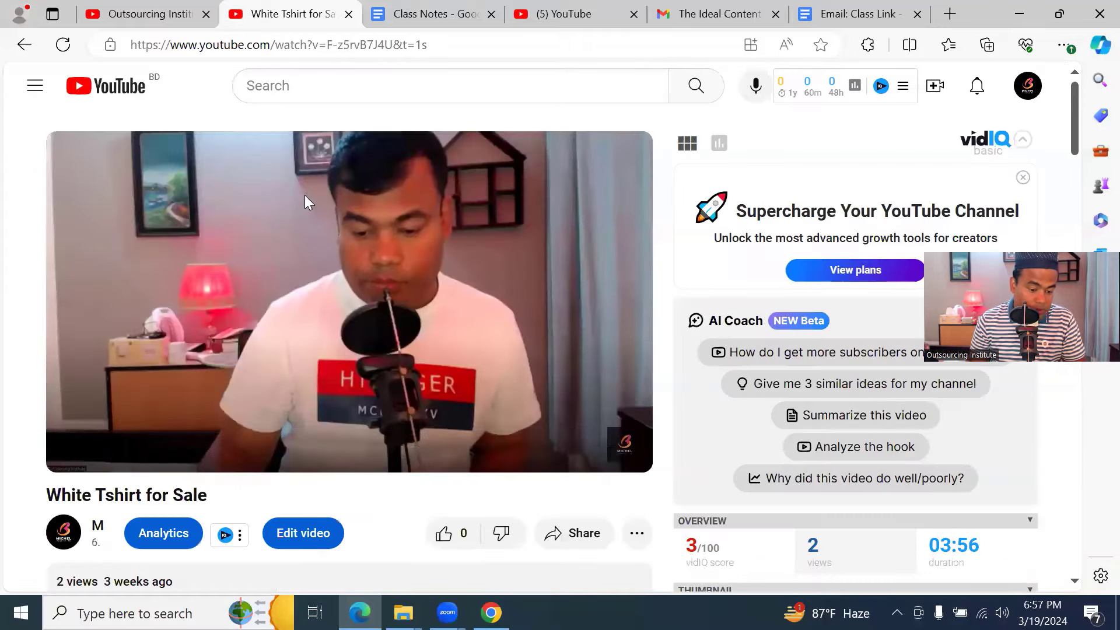
{"action": "left_click", "coordinate": [314, 274]}
{"action": "scroll", "coordinate": [316, 281], "scroll_direction": "down", "scroll_amount": 3}
{"action": "left_click", "coordinate": [315, 375]}
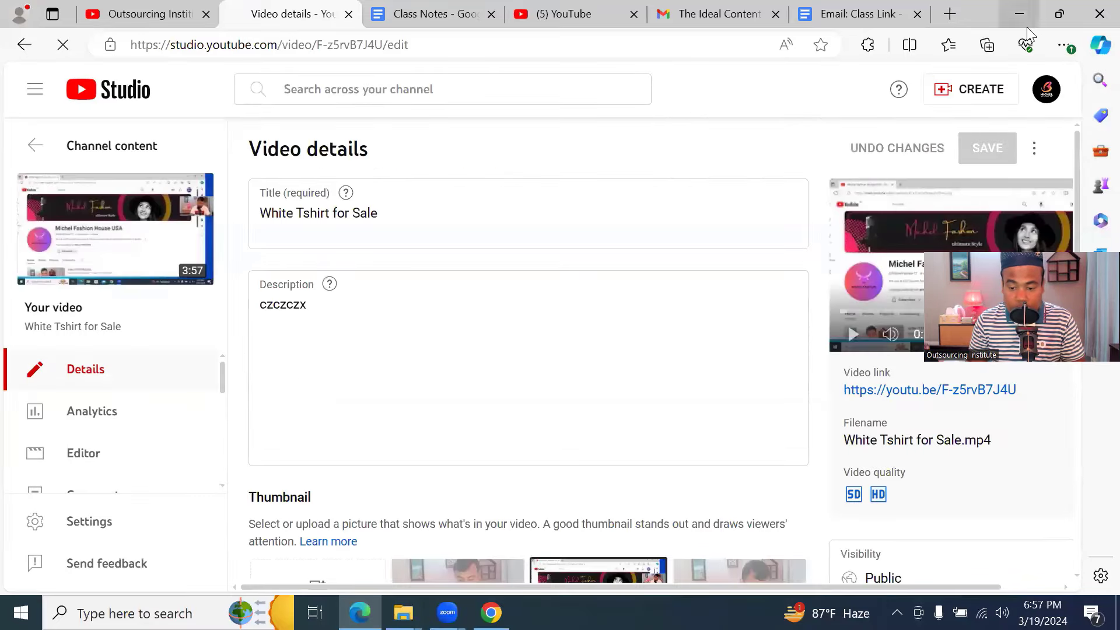
- Resize the browser window to fill the screen and scroll down the Video details page
{"action": "double_click", "coordinate": [978, 11]}
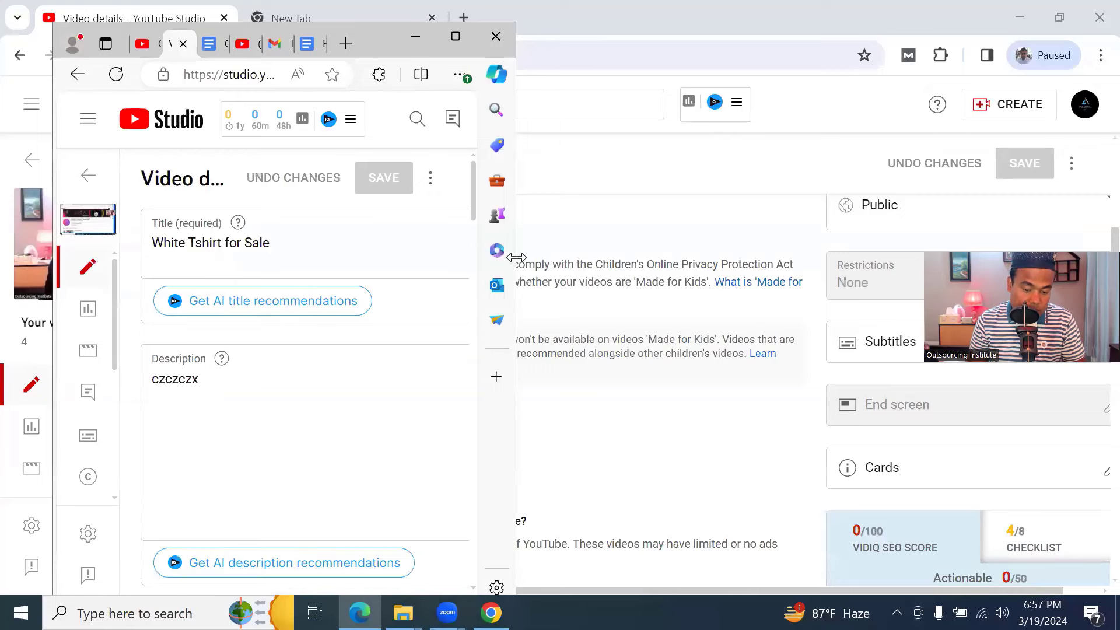
{"action": "left_click_drag", "start_coordinate": [516, 257], "coordinate": [983, 259]}
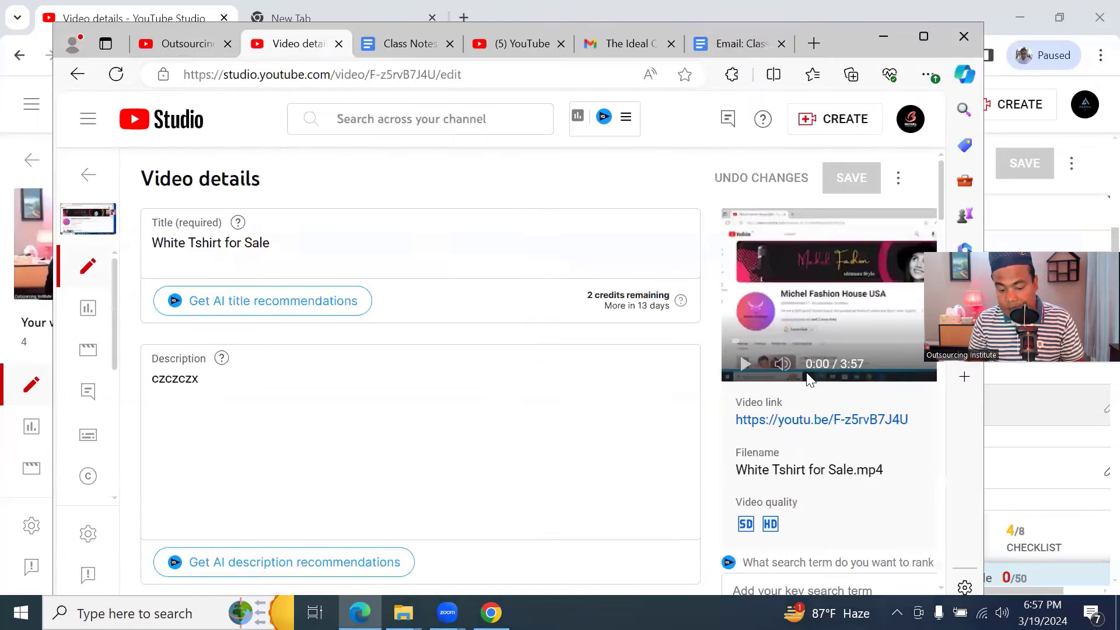
{"action": "scroll", "coordinate": [815, 334], "scroll_direction": "down", "scroll_amount": 5}
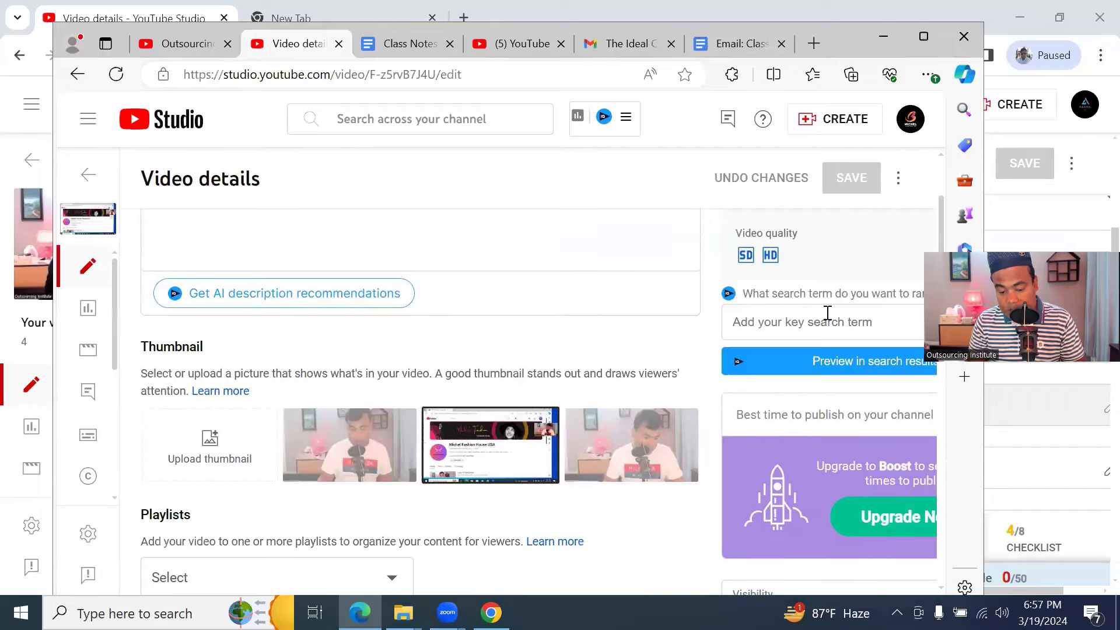
{"action": "left_click", "coordinate": [923, 39]}
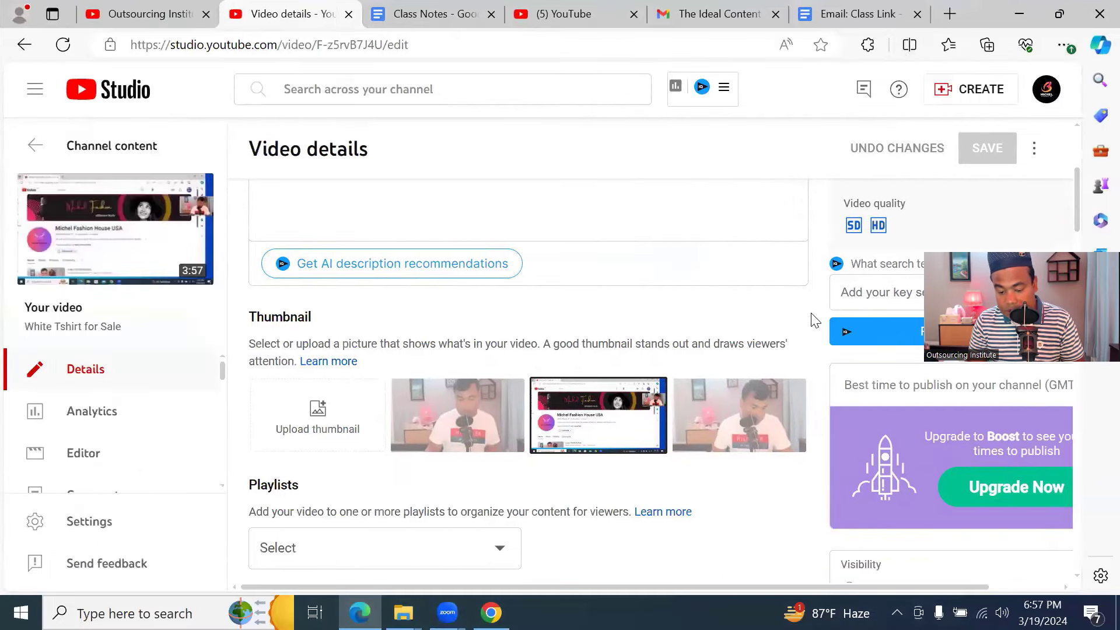
{"action": "scroll", "coordinate": [811, 327], "scroll_direction": "down", "scroll_amount": 3}
{"action": "scroll", "coordinate": [884, 443], "scroll_direction": "down", "scroll_amount": 1}
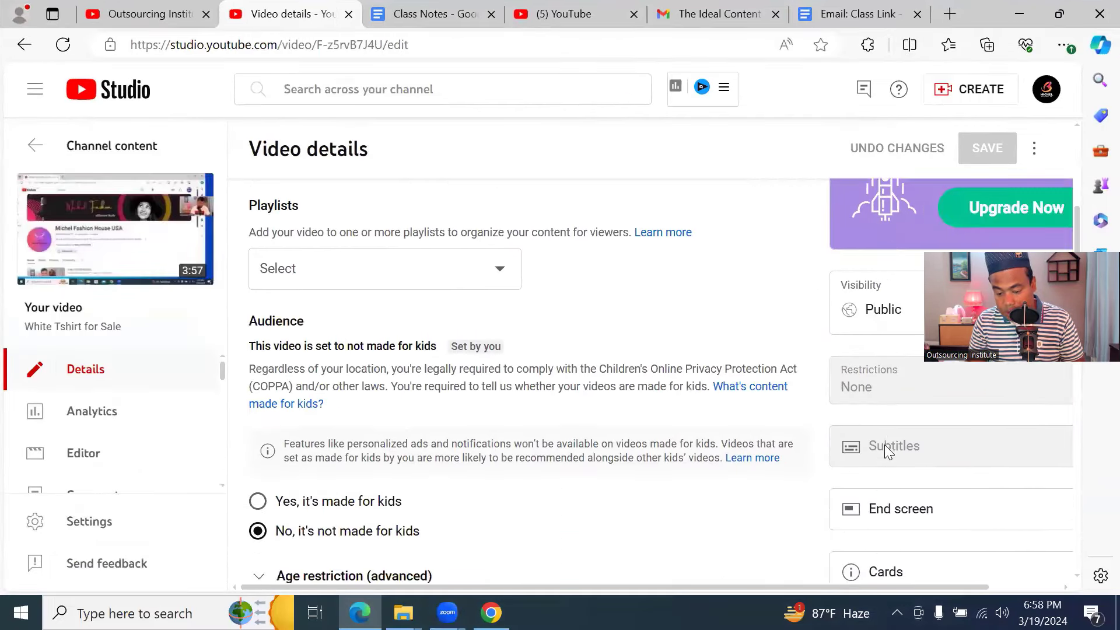
{"action": "scroll", "coordinate": [589, 432], "scroll_direction": "down", "scroll_amount": 4}
{"action": "scroll", "coordinate": [585, 427], "scroll_direction": "down", "scroll_amount": 14}
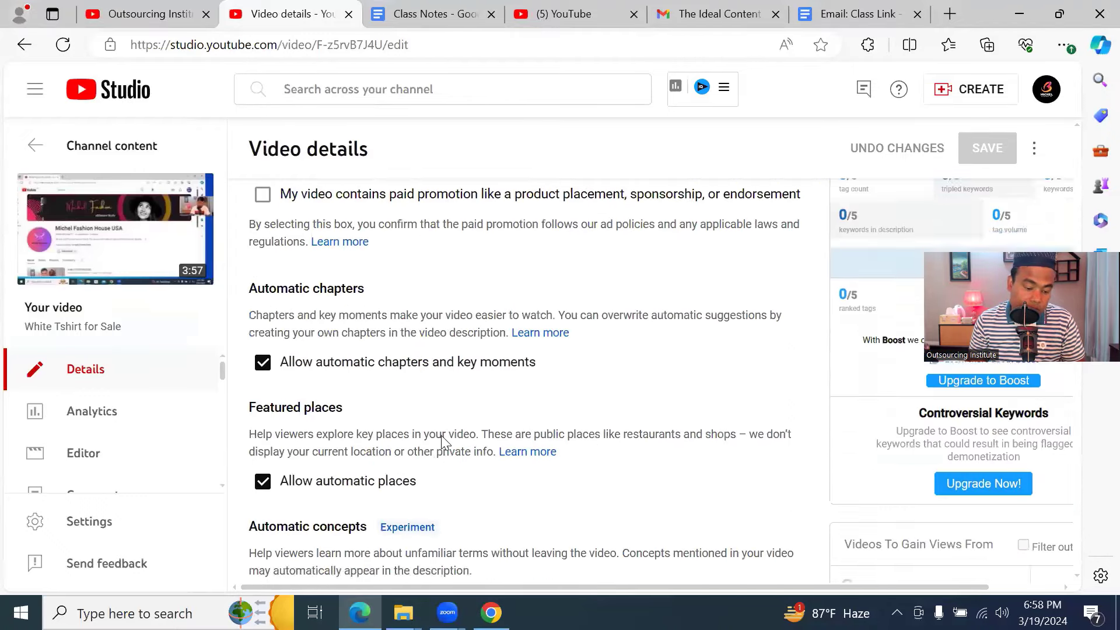
{"action": "scroll", "coordinate": [431, 437], "scroll_direction": "down", "scroll_amount": 2}
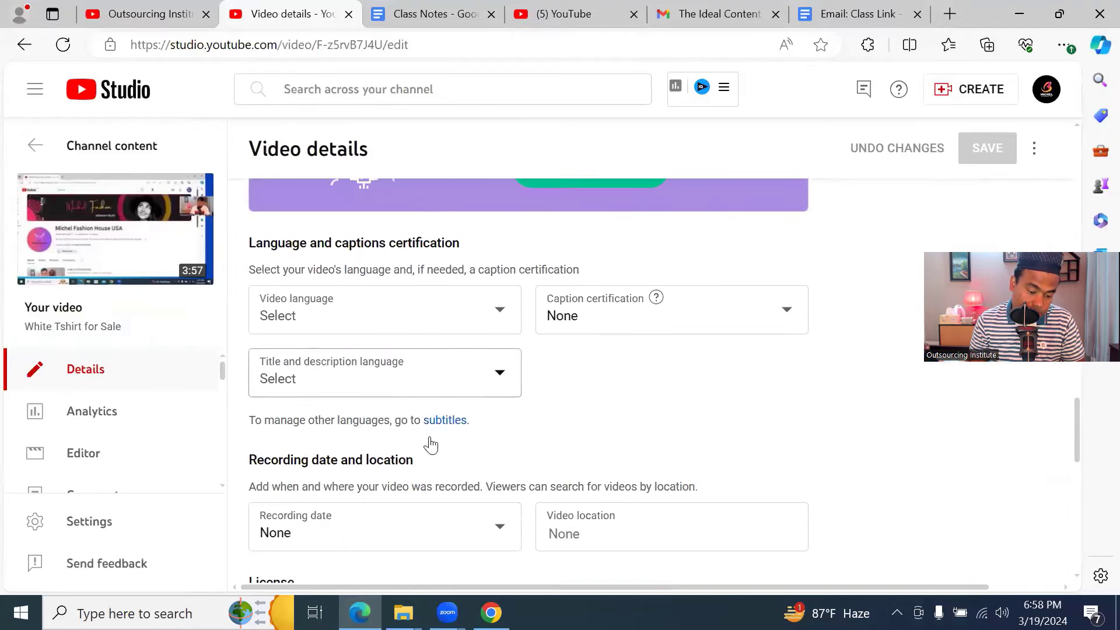
- Set the video language to English (United States) and save the change
{"action": "left_click", "coordinate": [410, 332]}
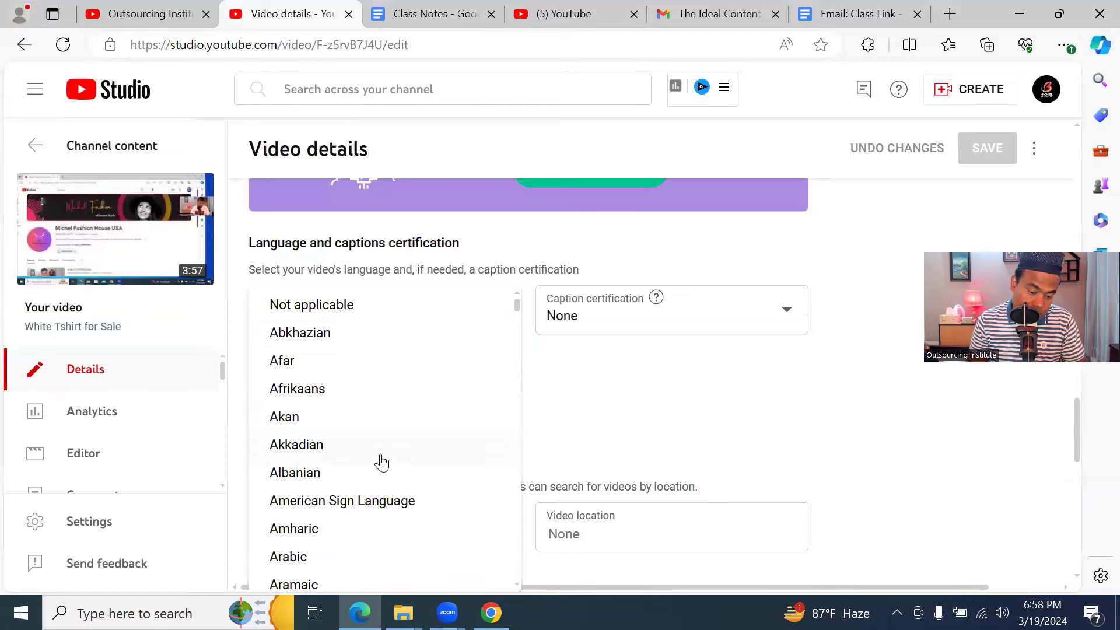
{"action": "scroll", "coordinate": [380, 463], "scroll_direction": "down", "scroll_amount": 4}
{"action": "scroll", "coordinate": [382, 463], "scroll_direction": "down", "scroll_amount": 10}
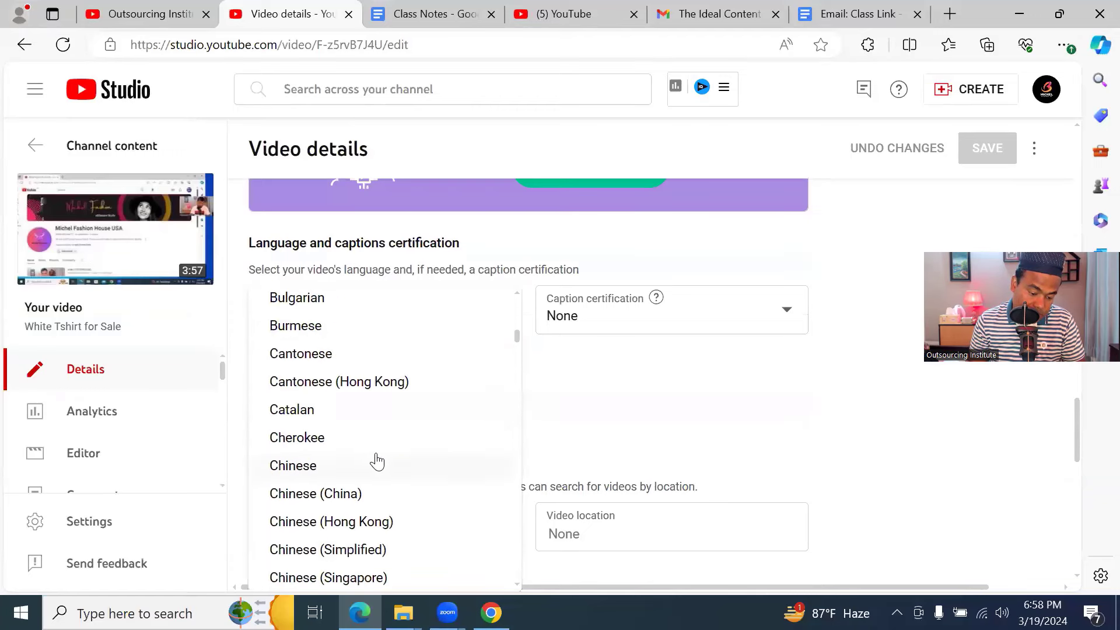
{"action": "scroll", "coordinate": [375, 462], "scroll_direction": "down", "scroll_amount": 5}
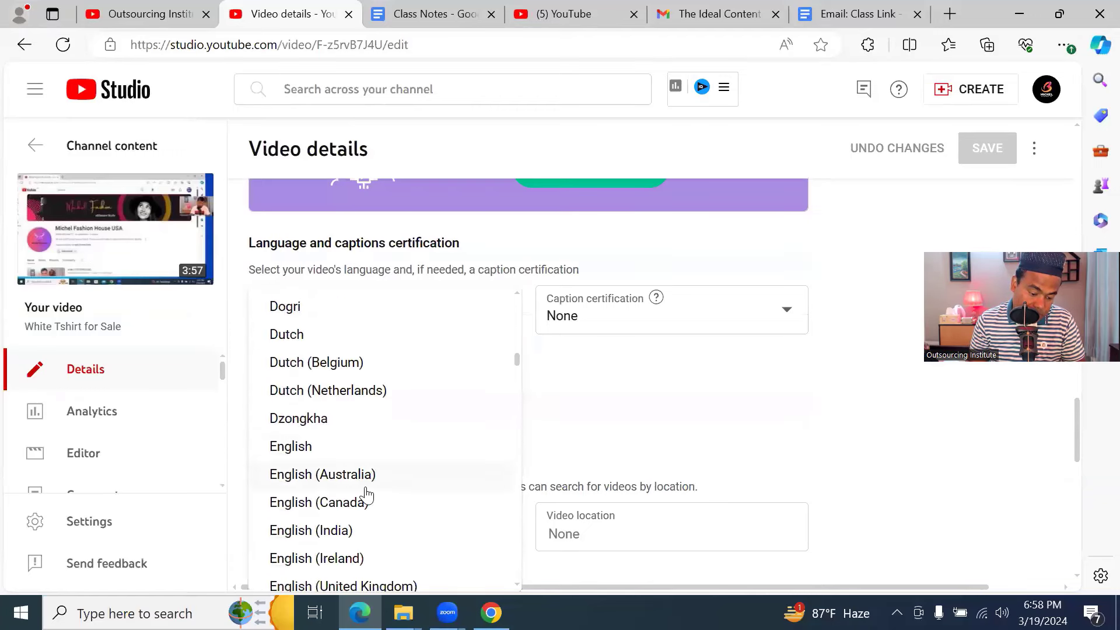
{"action": "scroll", "coordinate": [365, 504], "scroll_direction": "down", "scroll_amount": 2}
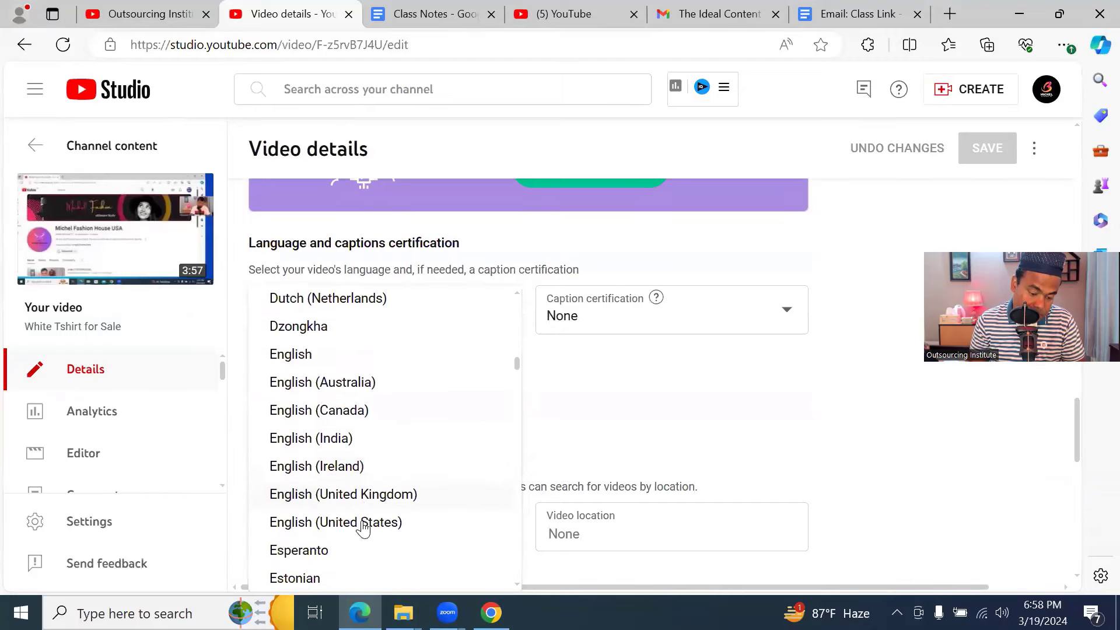
{"action": "left_click", "coordinate": [362, 525]}
{"action": "left_click", "coordinate": [991, 154]}
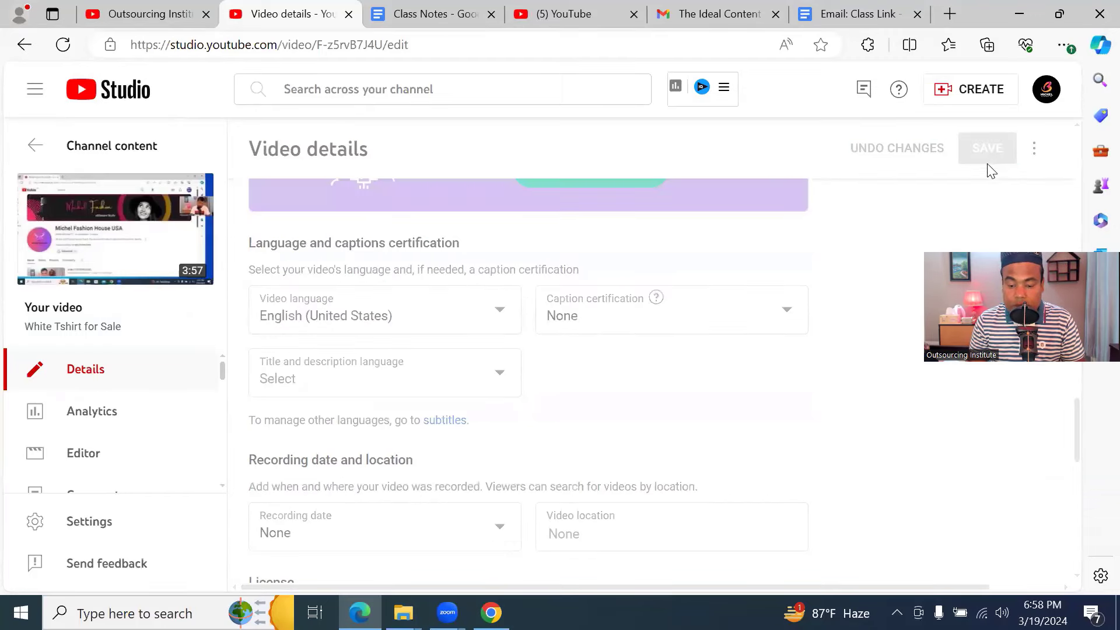
{"action": "scroll", "coordinate": [869, 327], "scroll_direction": "up", "scroll_amount": 5}
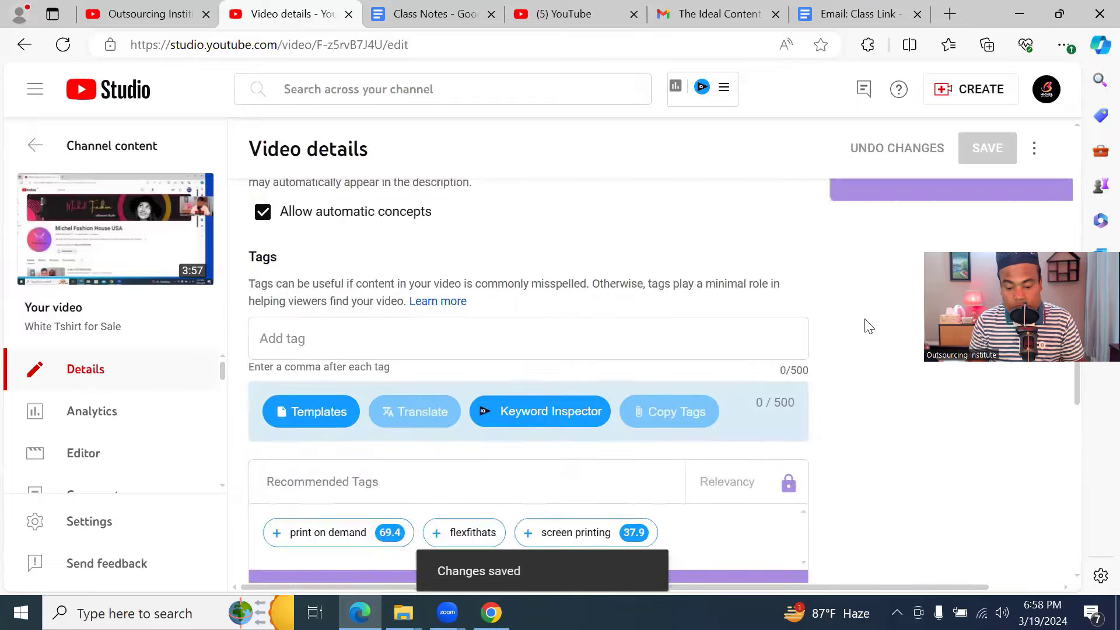
{"action": "scroll", "coordinate": [869, 326], "scroll_direction": "up", "scroll_amount": 10}
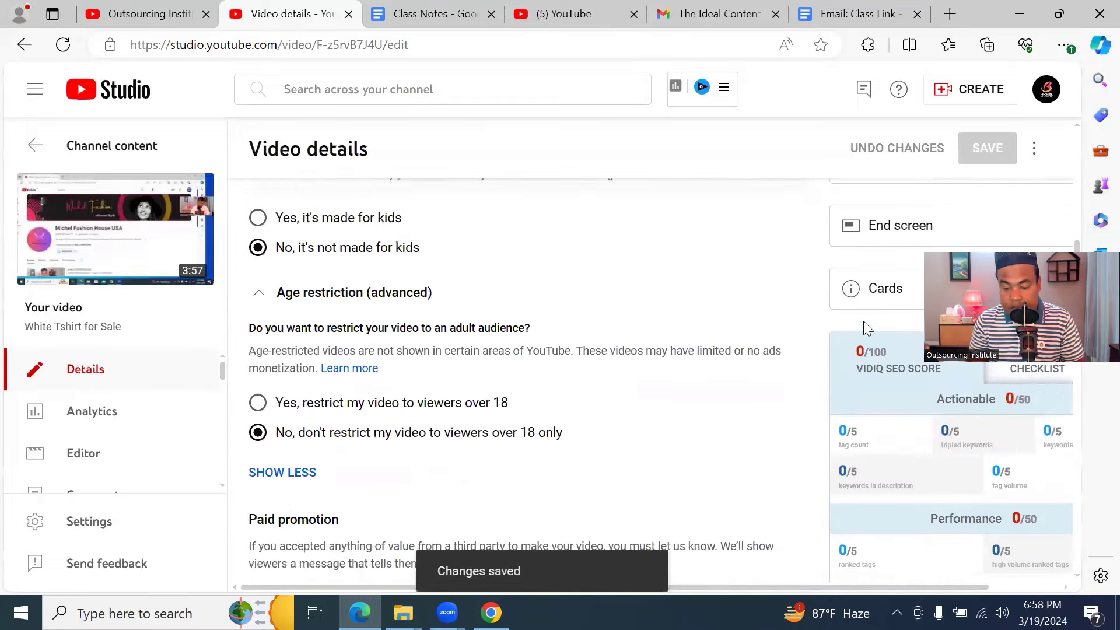
{"action": "scroll", "coordinate": [863, 327], "scroll_direction": "up", "scroll_amount": 5}
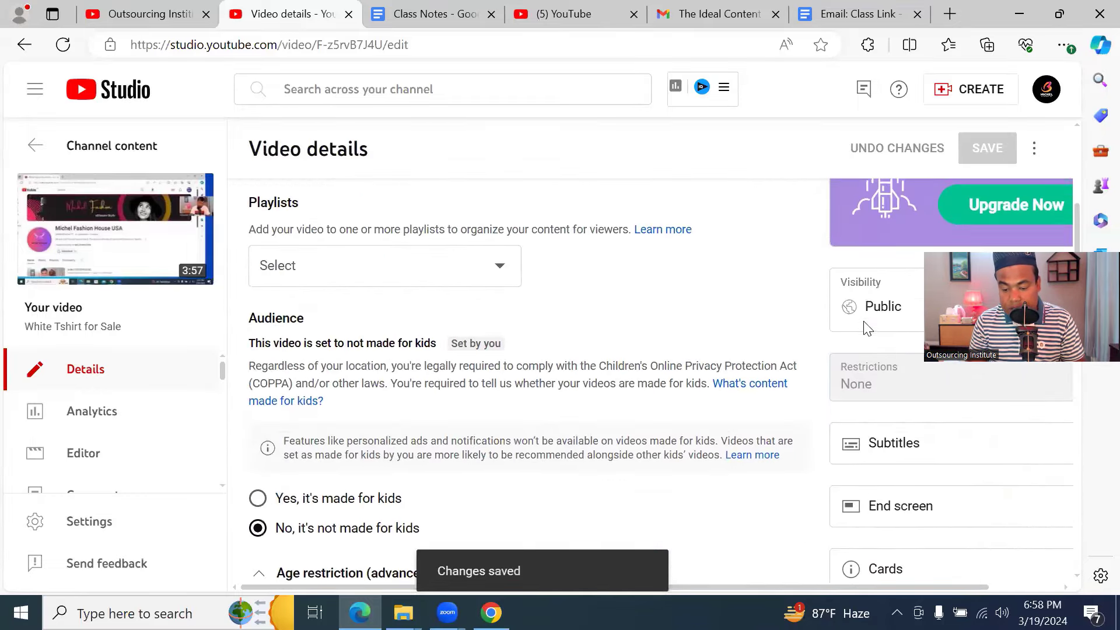
- Open the English (United States) subtitle editor, pause the preview, and review the upload, auto-sync and manual options
{"action": "left_click", "coordinate": [870, 449]}
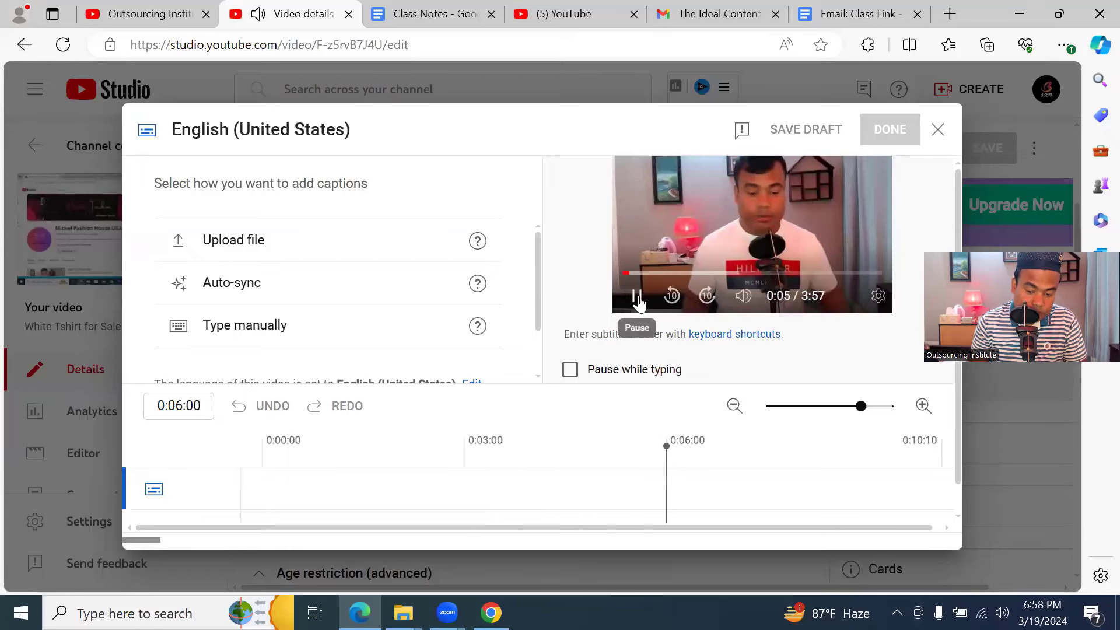
{"action": "left_click", "coordinate": [638, 298]}
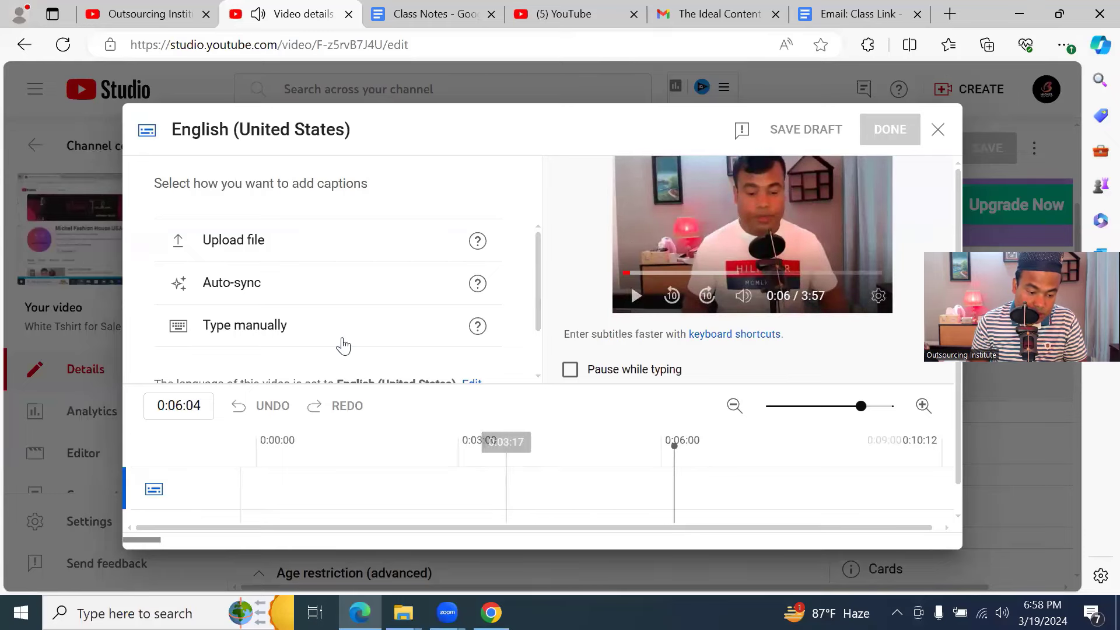
{"action": "scroll", "coordinate": [352, 320], "scroll_direction": "down", "scroll_amount": 1}
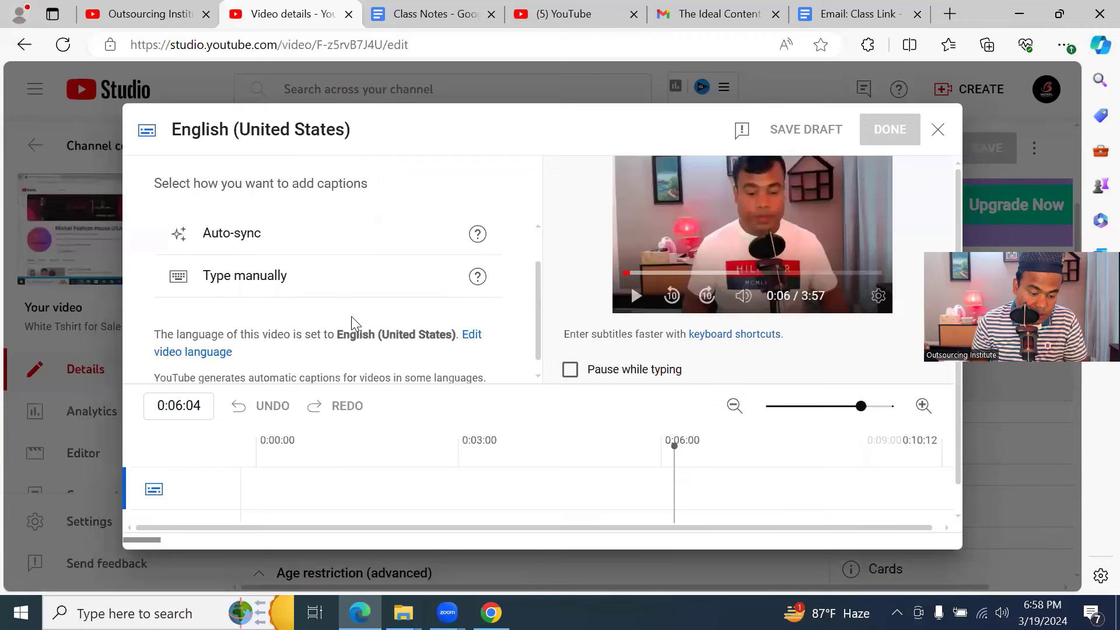
{"action": "scroll", "coordinate": [353, 321], "scroll_direction": "up", "scroll_amount": 1}
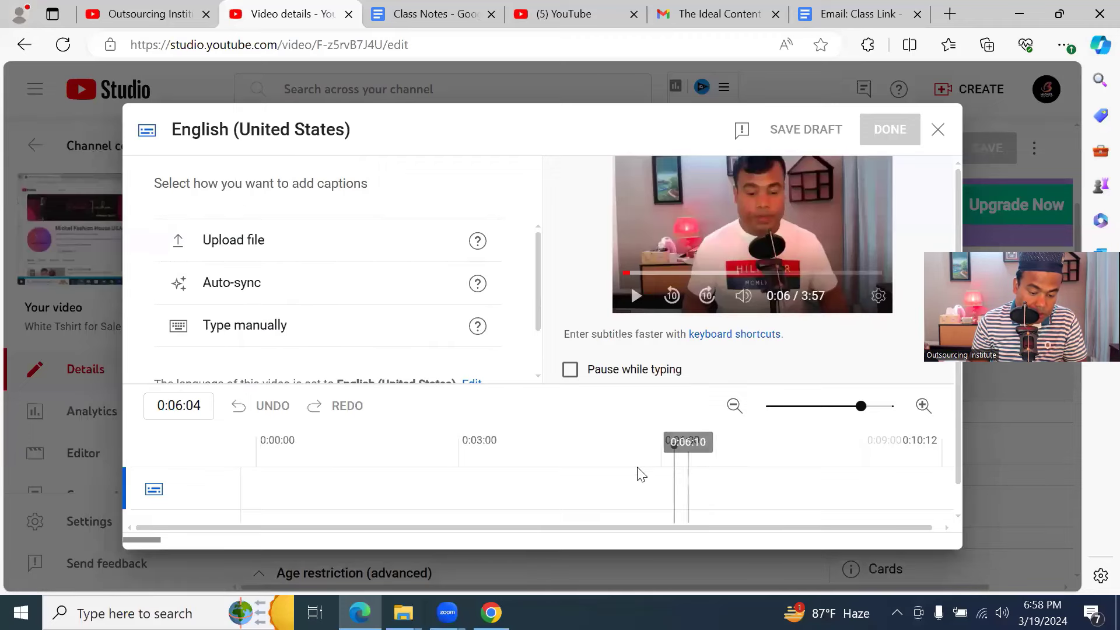
{"action": "scroll", "coordinate": [640, 474], "scroll_direction": "down", "scroll_amount": 1}
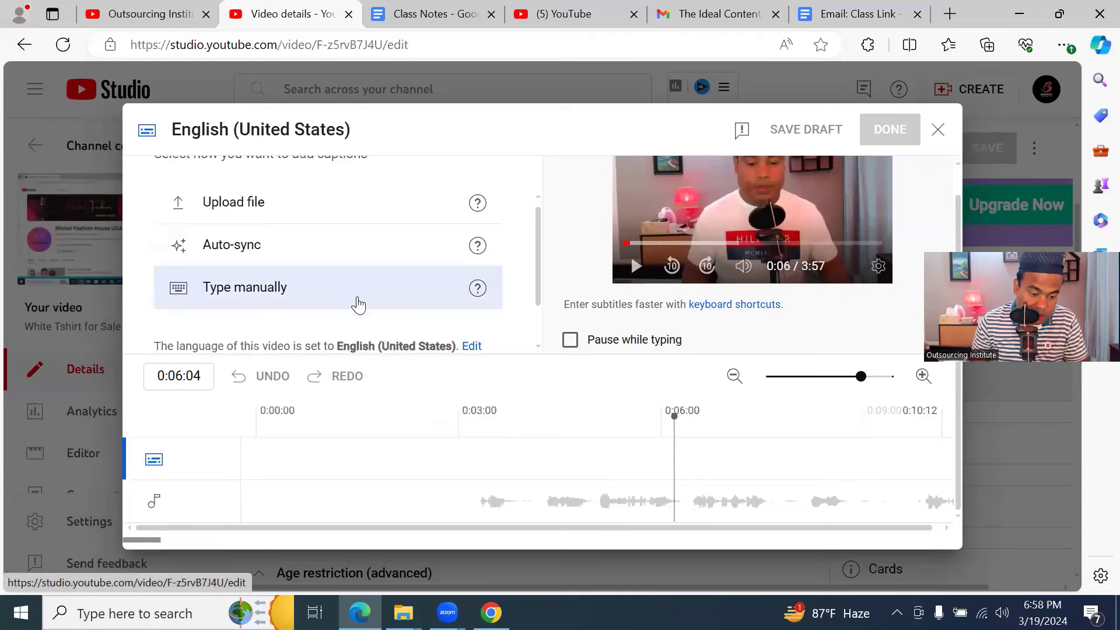
{"action": "scroll", "coordinate": [358, 301], "scroll_direction": "down", "scroll_amount": 1}
{"action": "scroll", "coordinate": [353, 298], "scroll_direction": "up", "scroll_amount": 1}
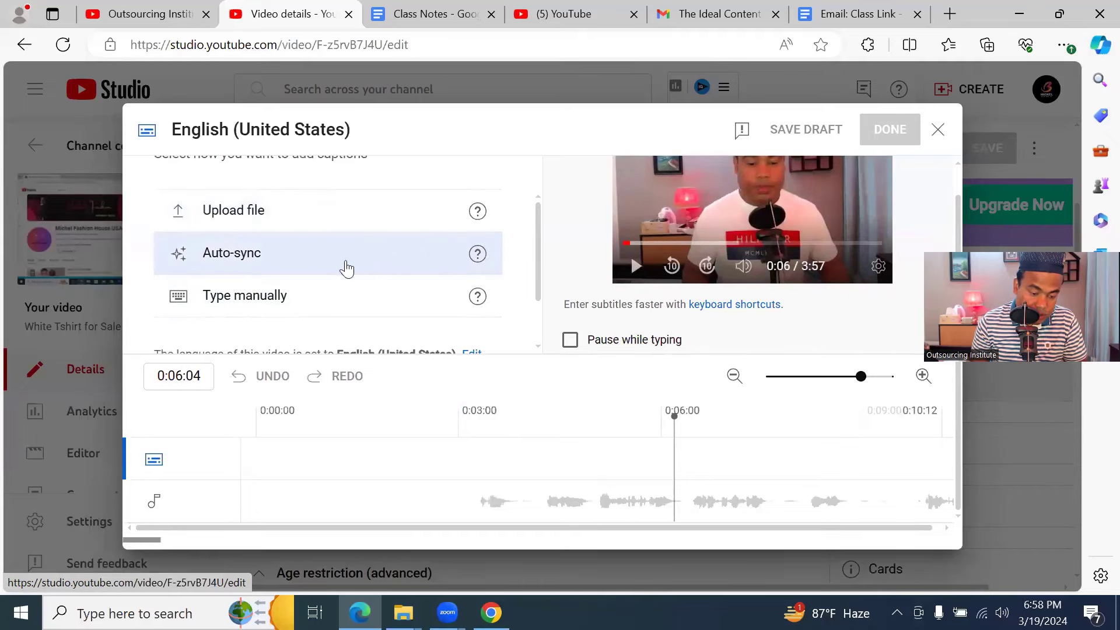
{"action": "scroll", "coordinate": [341, 301], "scroll_direction": "down", "scroll_amount": 1}
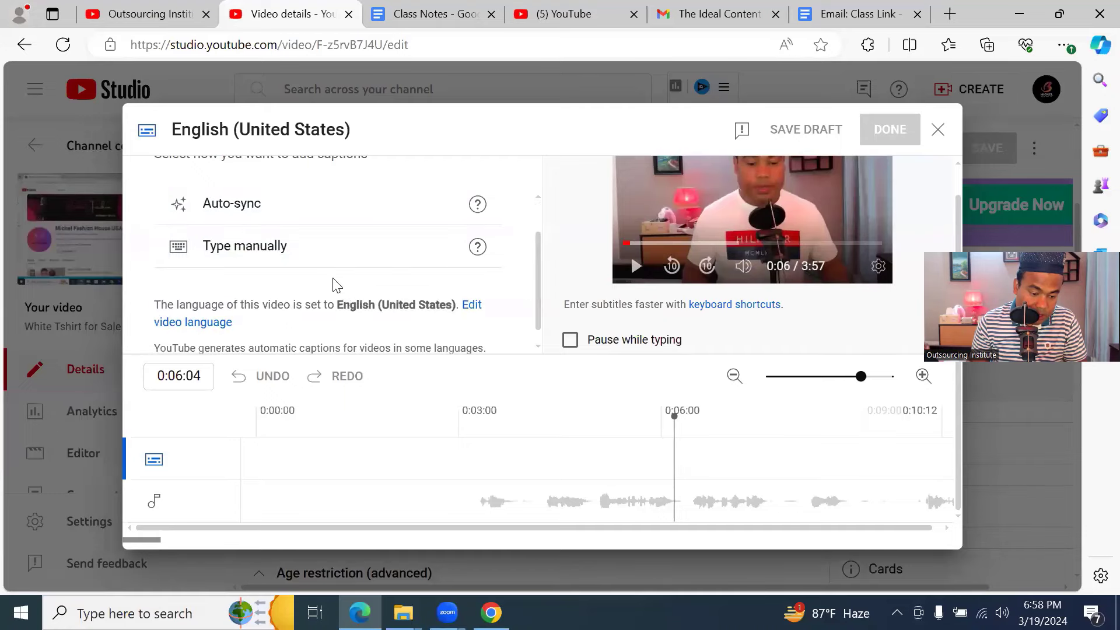
- Choose manual typing and add the captions 'ok' and 'I am Starting Class'
{"action": "left_click", "coordinate": [316, 246]}
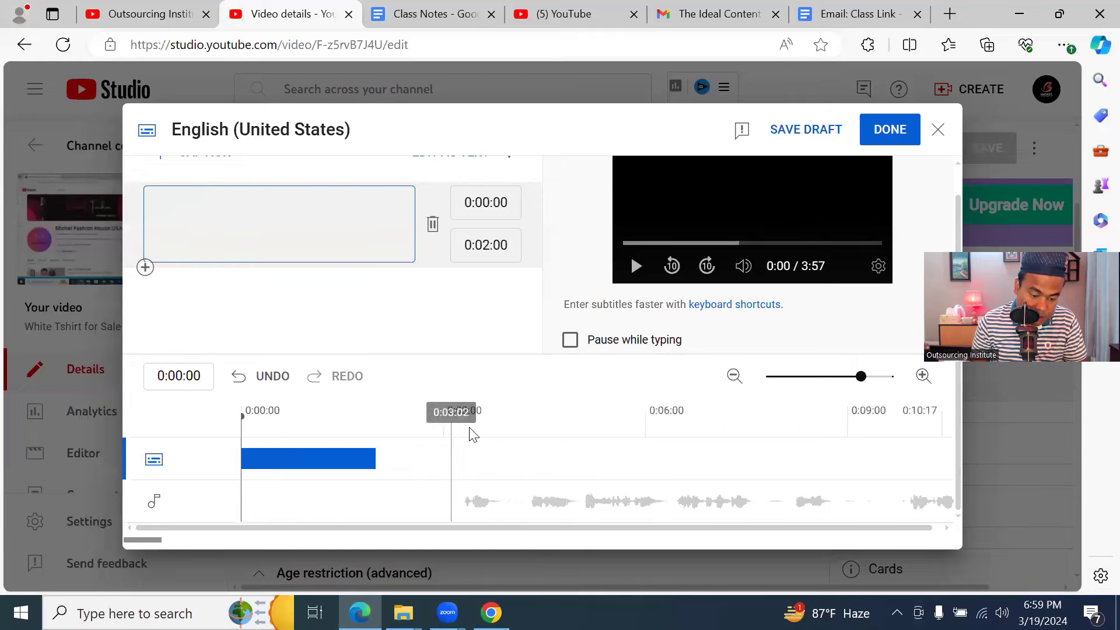
{"action": "left_click", "coordinate": [451, 429]}
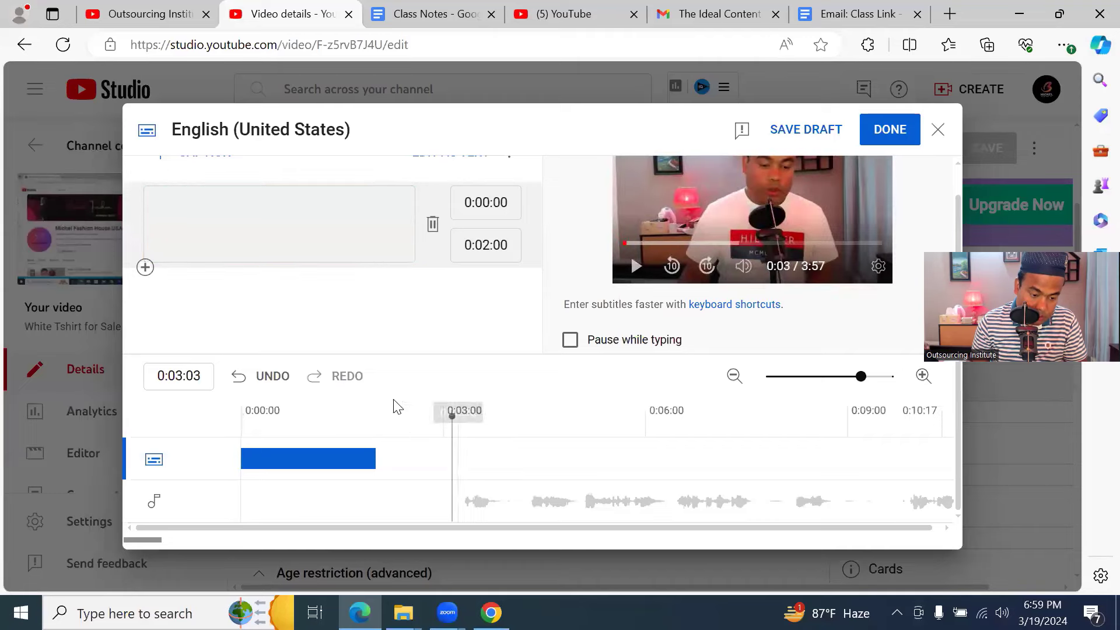
{"action": "scroll", "coordinate": [332, 238], "scroll_direction": "up", "scroll_amount": 1}
{"action": "left_click", "coordinate": [321, 245]}
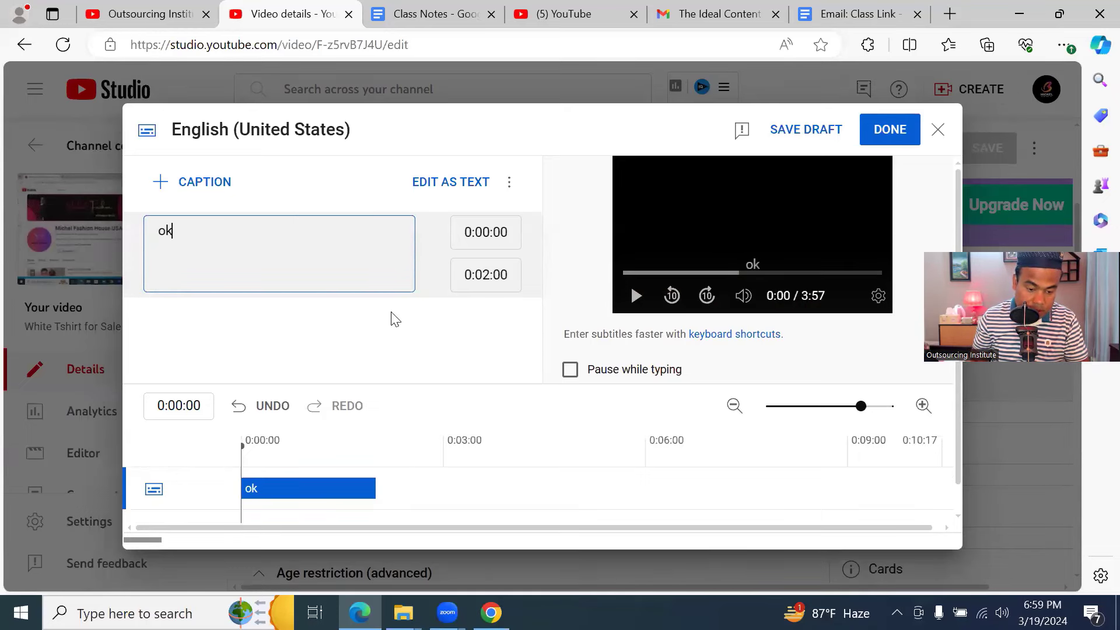
{"action": "left_click", "coordinate": [175, 186]}
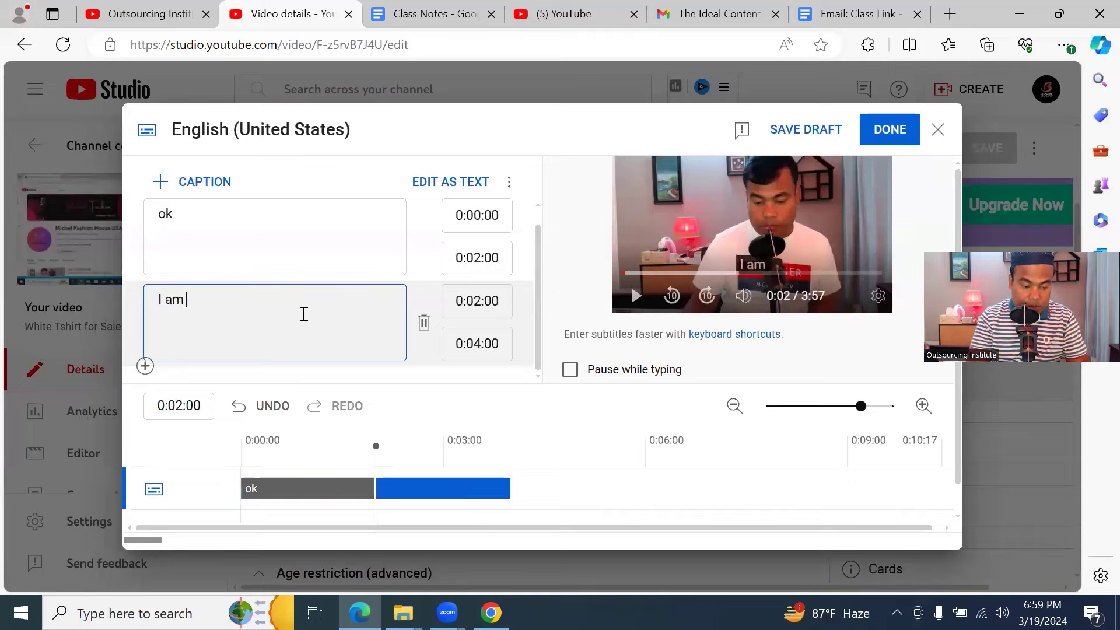
{"action": "type", "text": "I am Starti"}
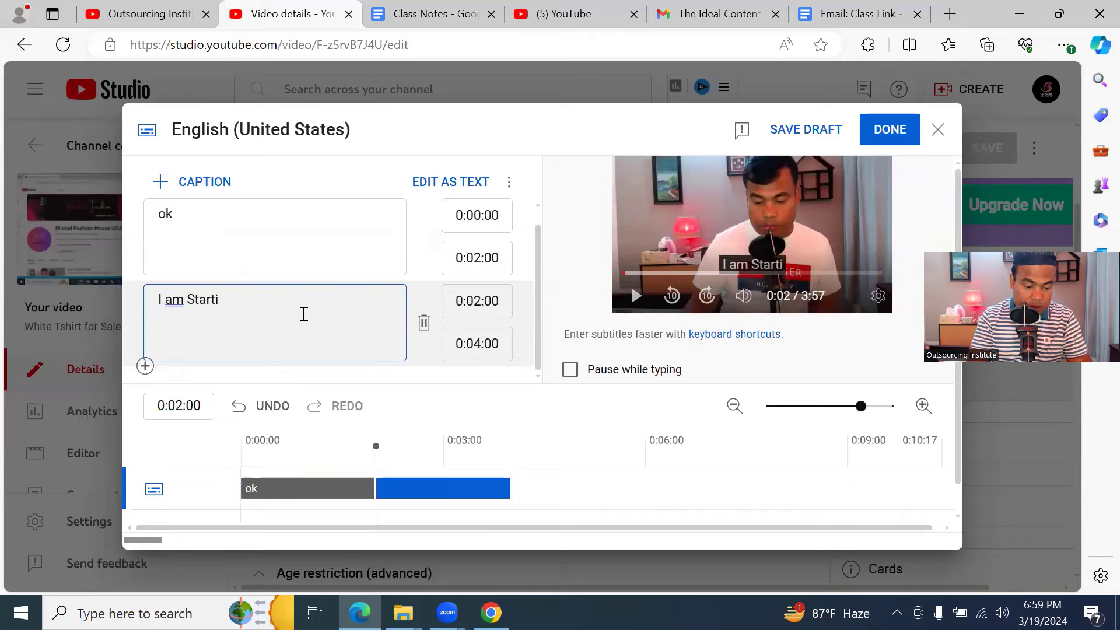
{"action": "type", "text": "ng Class"}
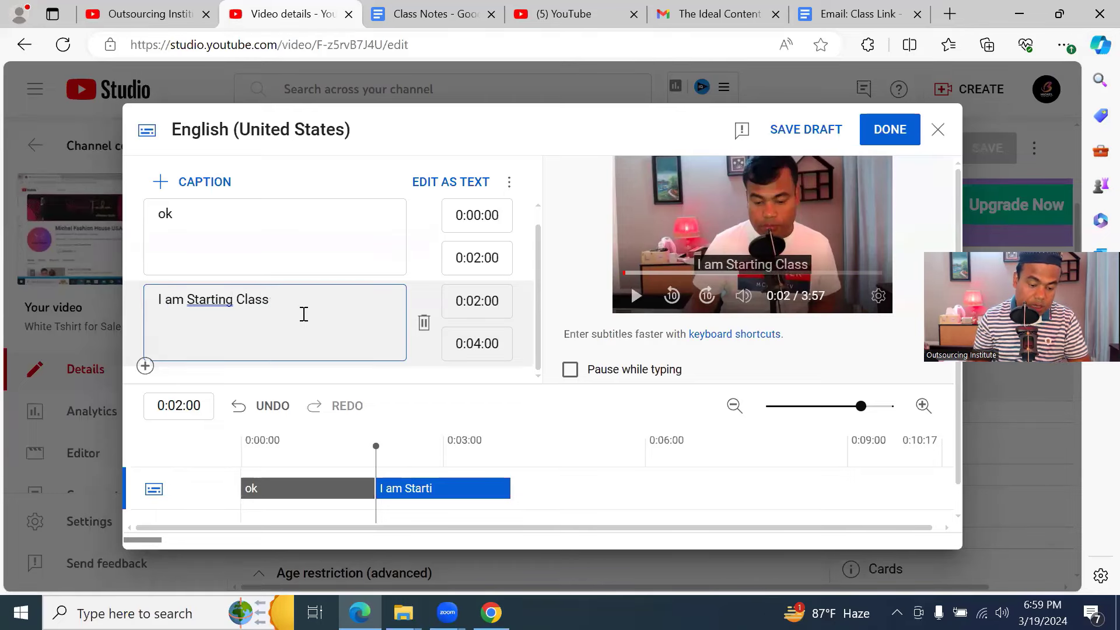
- Add a third caption at 0:04–0:06 reading 'Today Our Class Youtube Channel Create Par'
{"action": "left_click", "coordinate": [510, 442]}
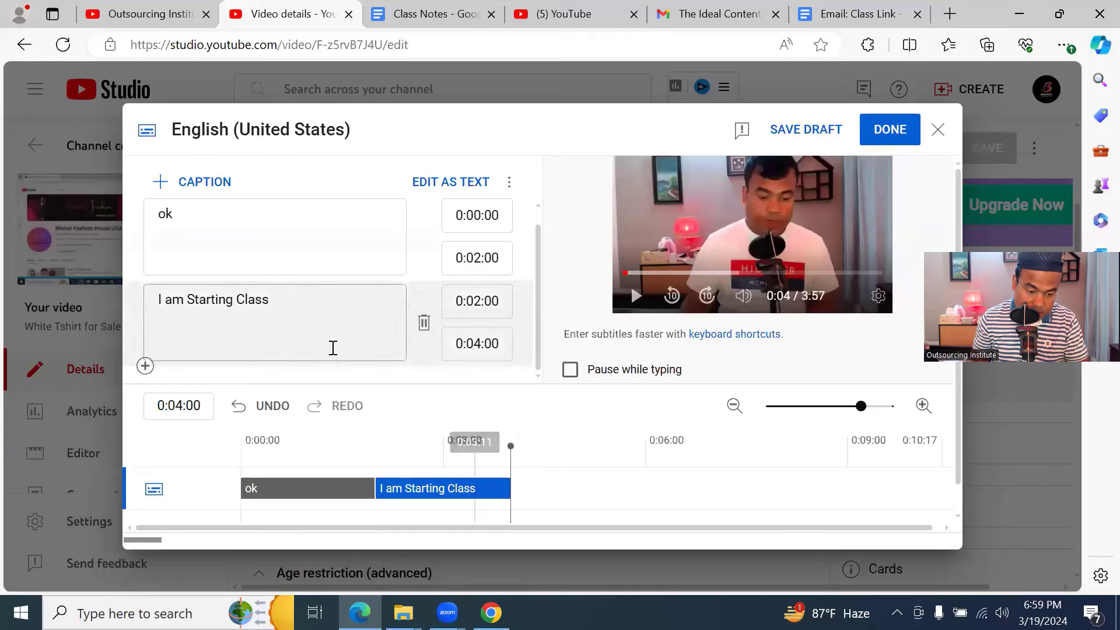
{"action": "left_click", "coordinate": [200, 185]}
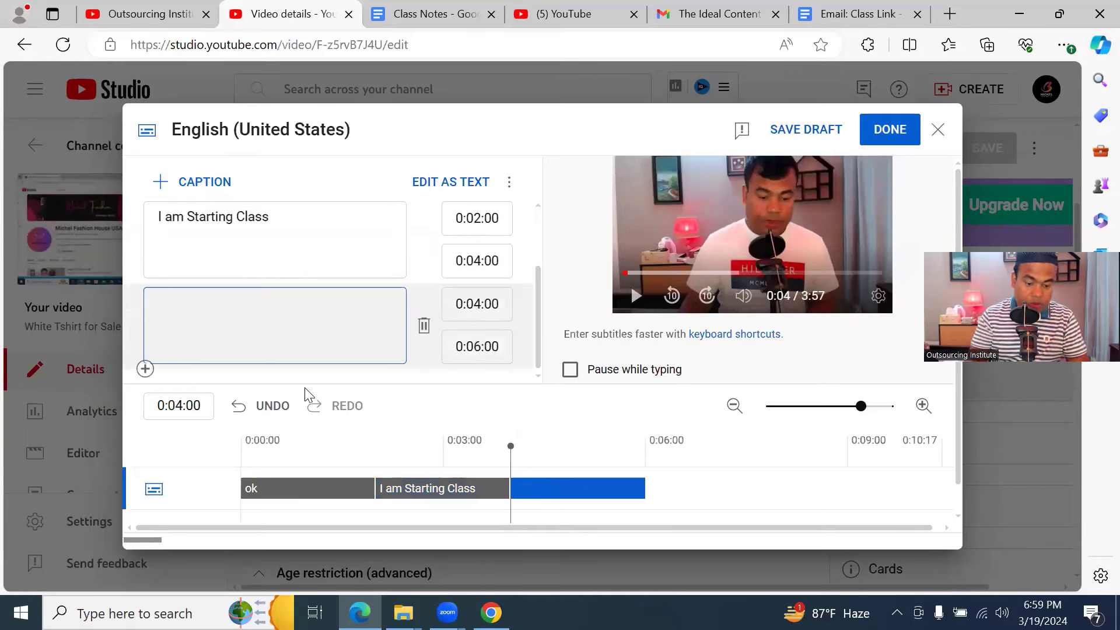
{"action": "type", "text": "T"}
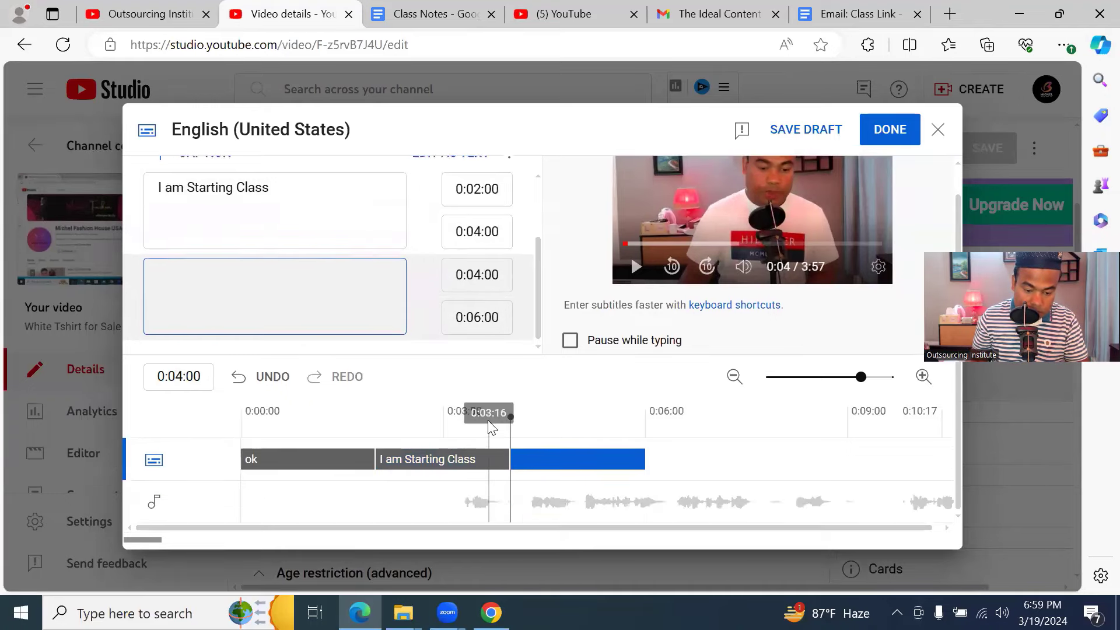
{"action": "left_click", "coordinate": [636, 268]}
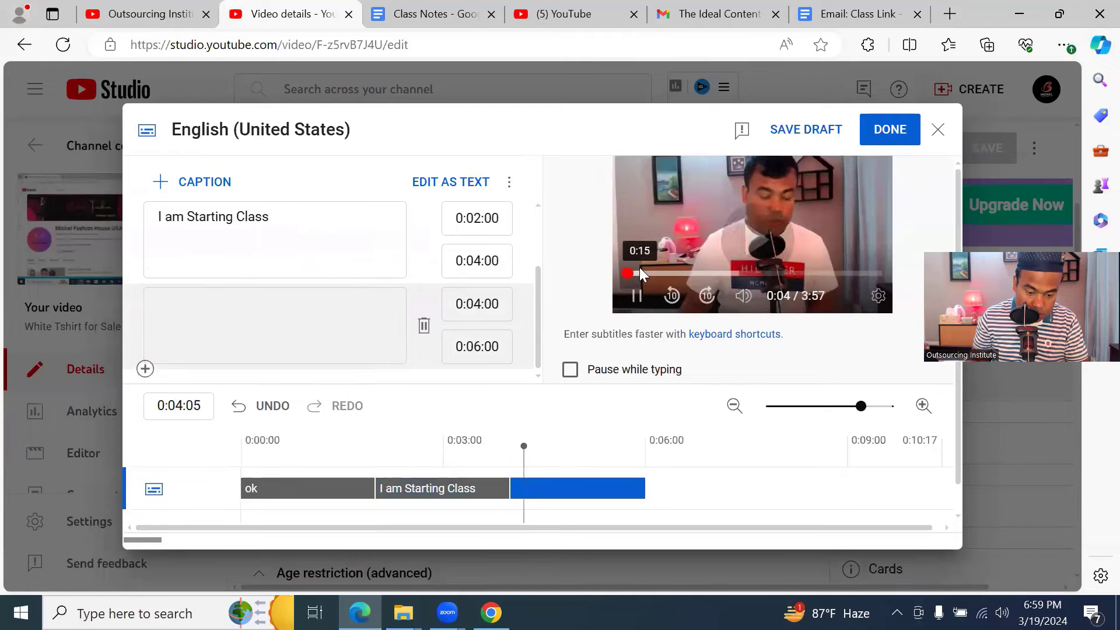
{"action": "left_click", "coordinate": [637, 302]}
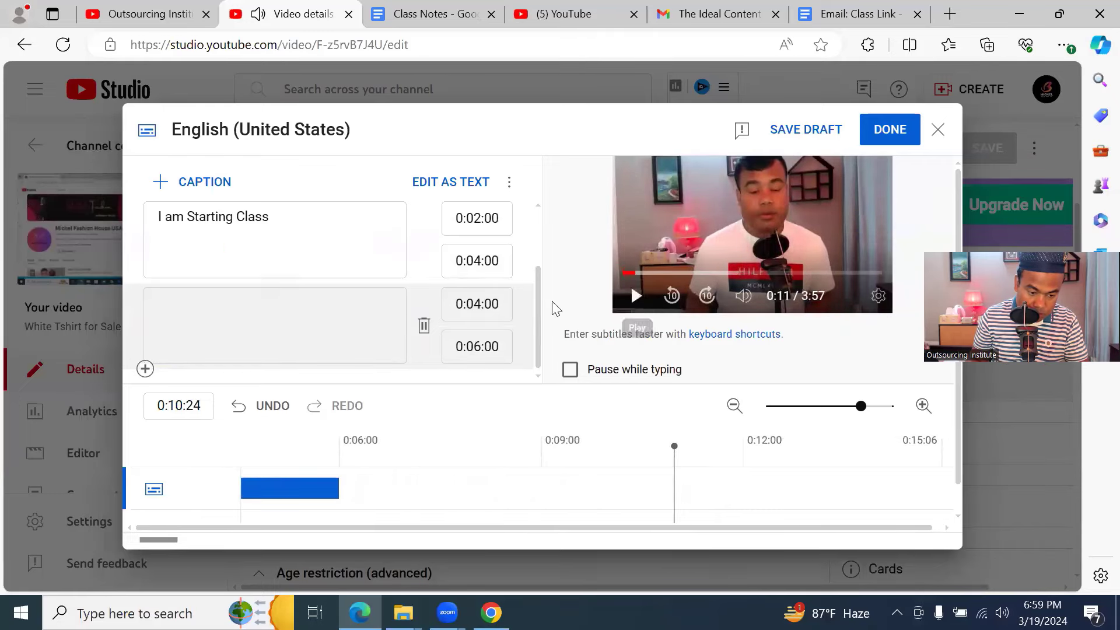
{"action": "left_click", "coordinate": [342, 316]}
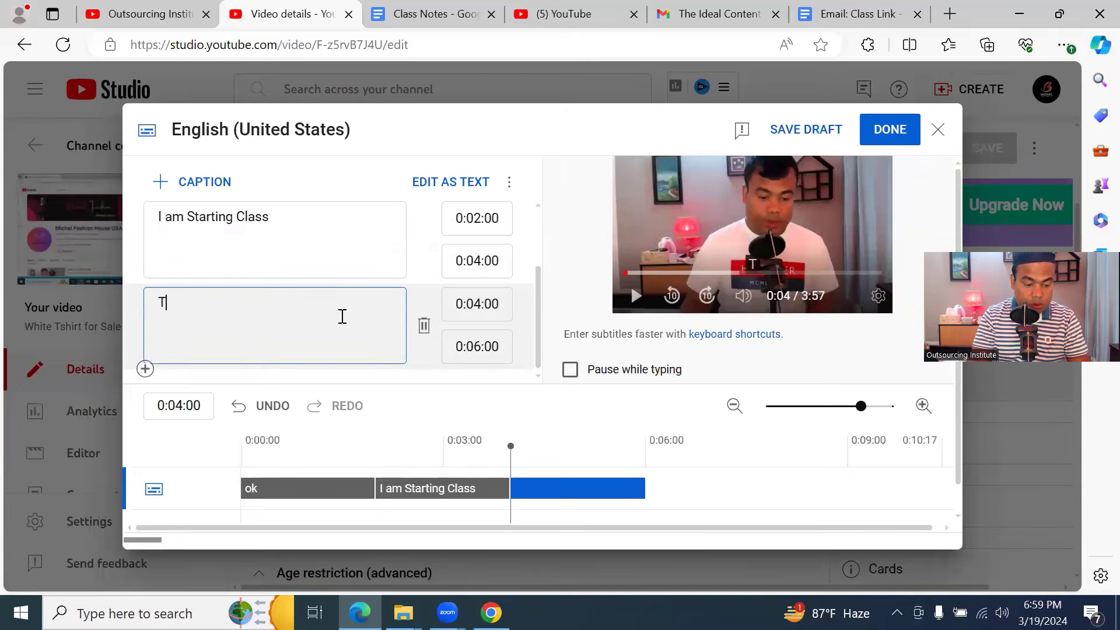
{"action": "type", "text": "Today Our "}
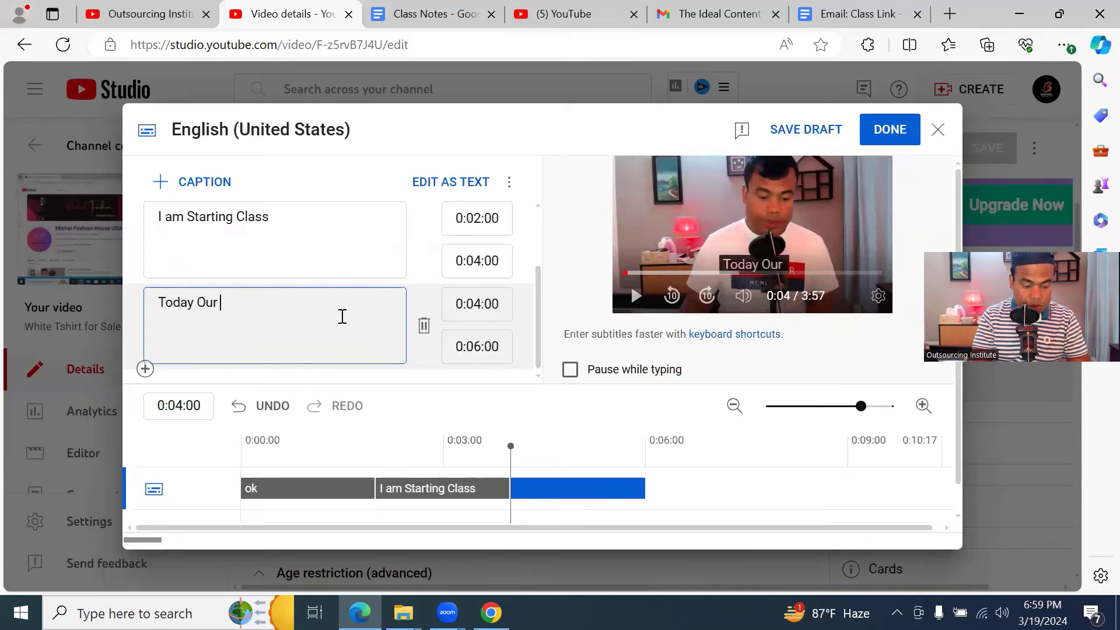
{"action": "type", "text": "Class Yout"}
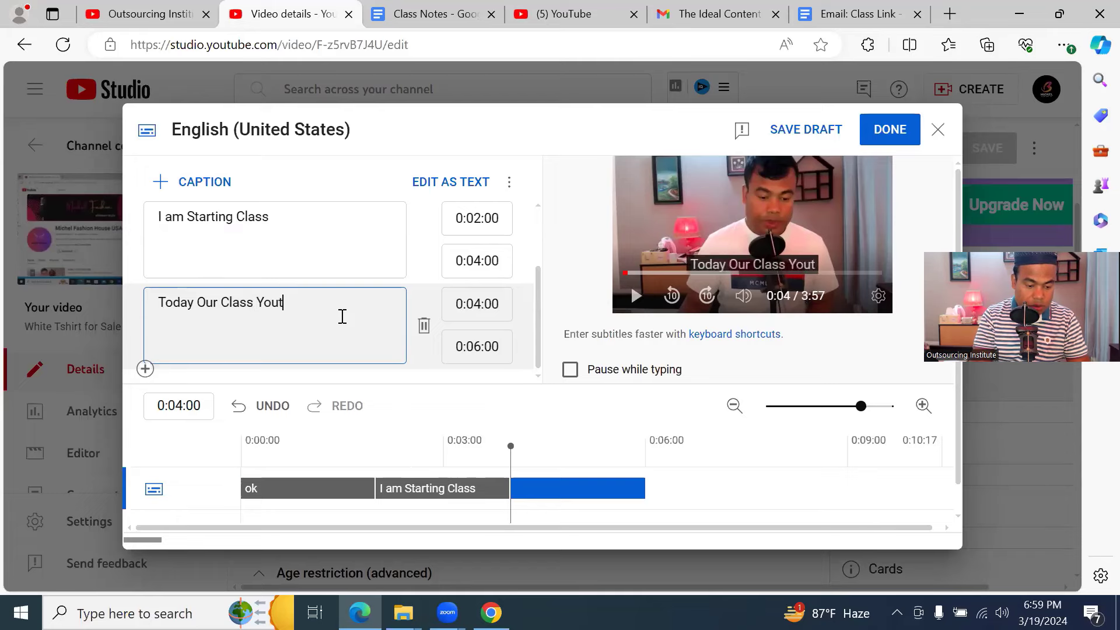
{"action": "type", "text": "ube Chann"}
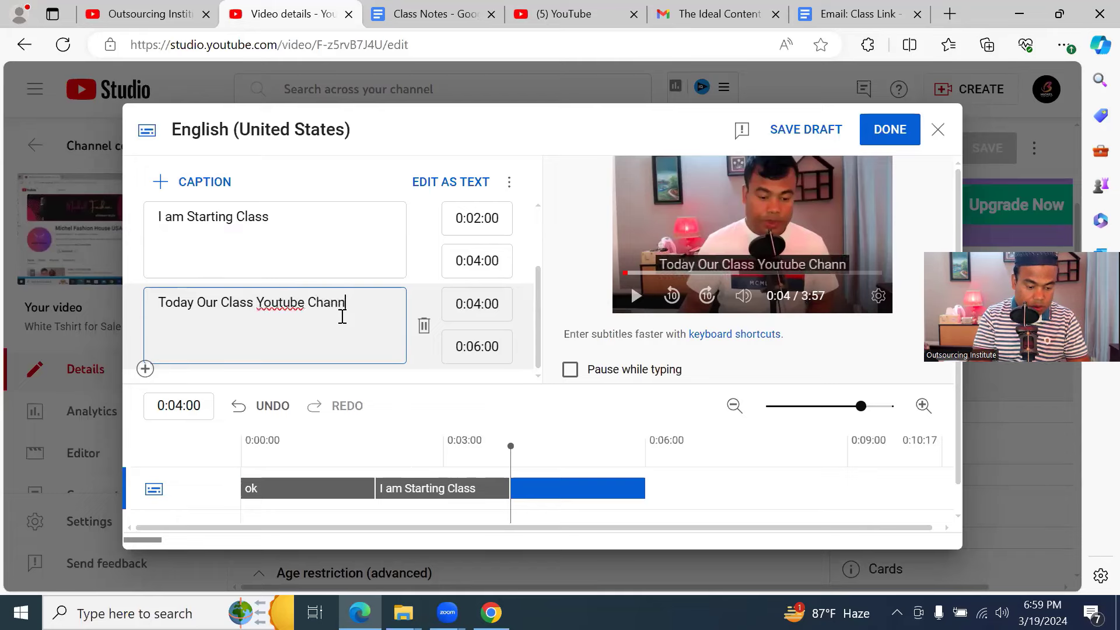
{"action": "type", "text": "el Create Part 2"}
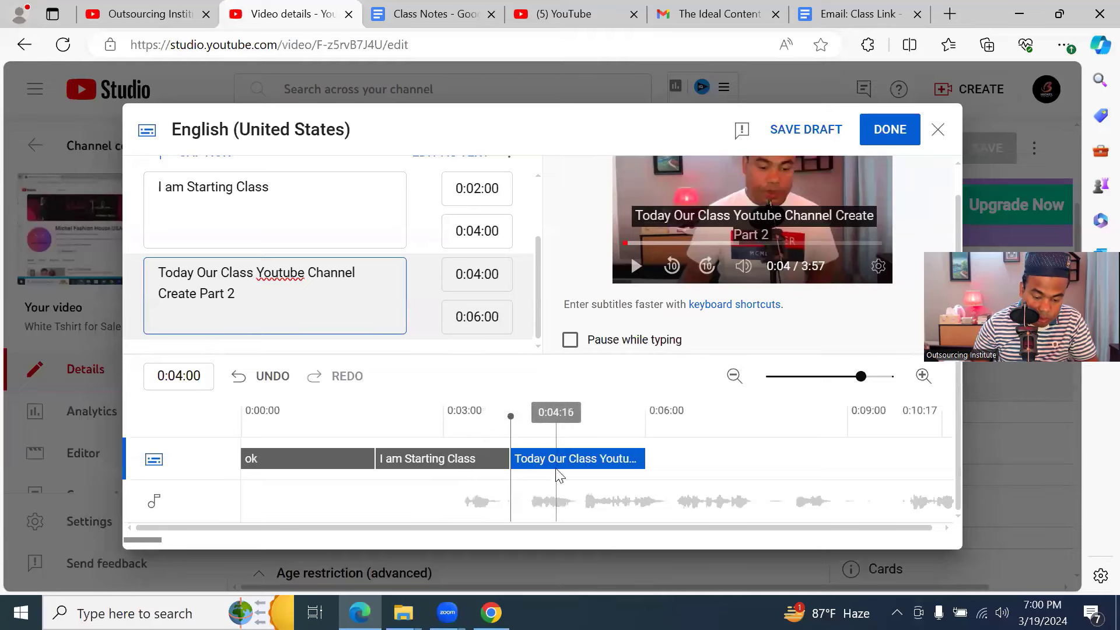
- Shift the three caption blocks later on the timeline and preview their timing
{"action": "left_click_drag", "start_coordinate": [556, 459], "coordinate": [751, 465]}
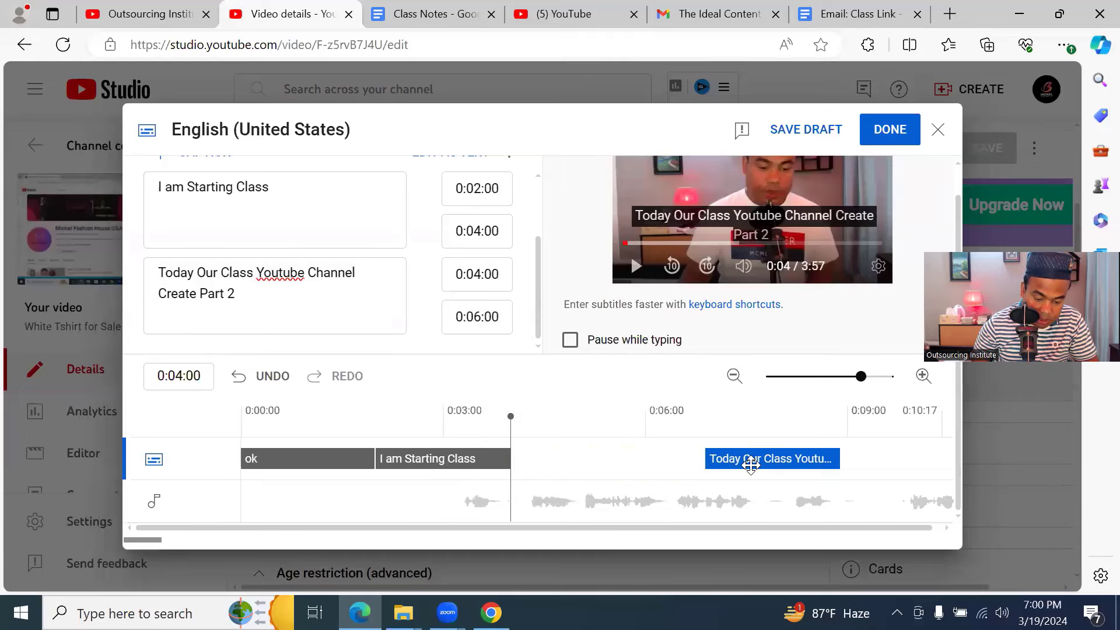
{"action": "left_click_drag", "start_coordinate": [463, 460], "coordinate": [674, 461]}
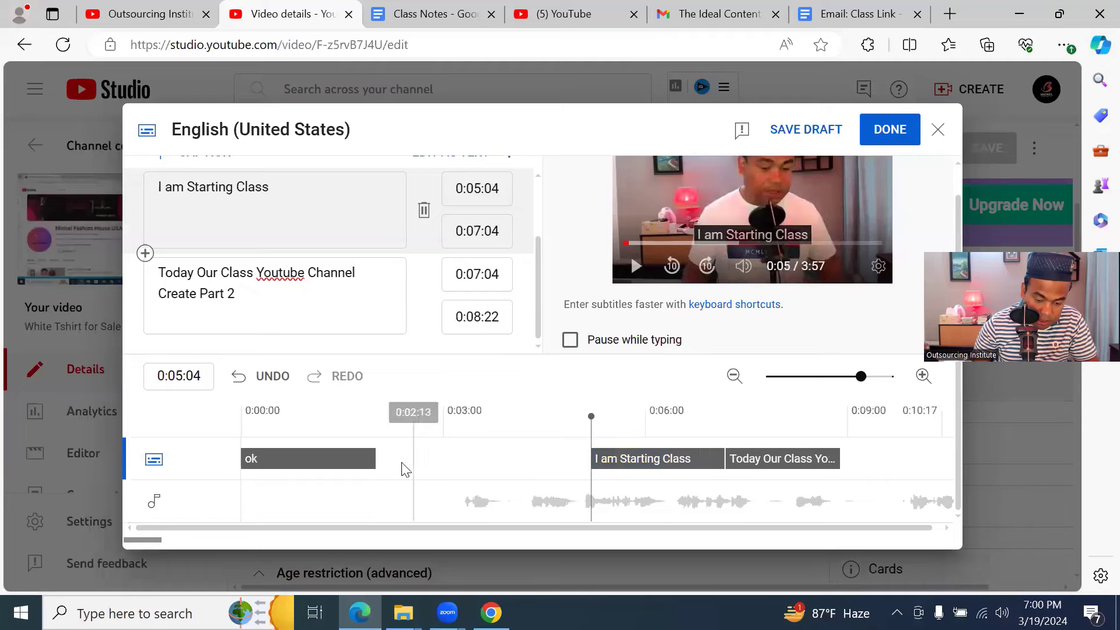
{"action": "left_click_drag", "start_coordinate": [335, 457], "coordinate": [529, 473]}
{"action": "left_click", "coordinate": [421, 419]}
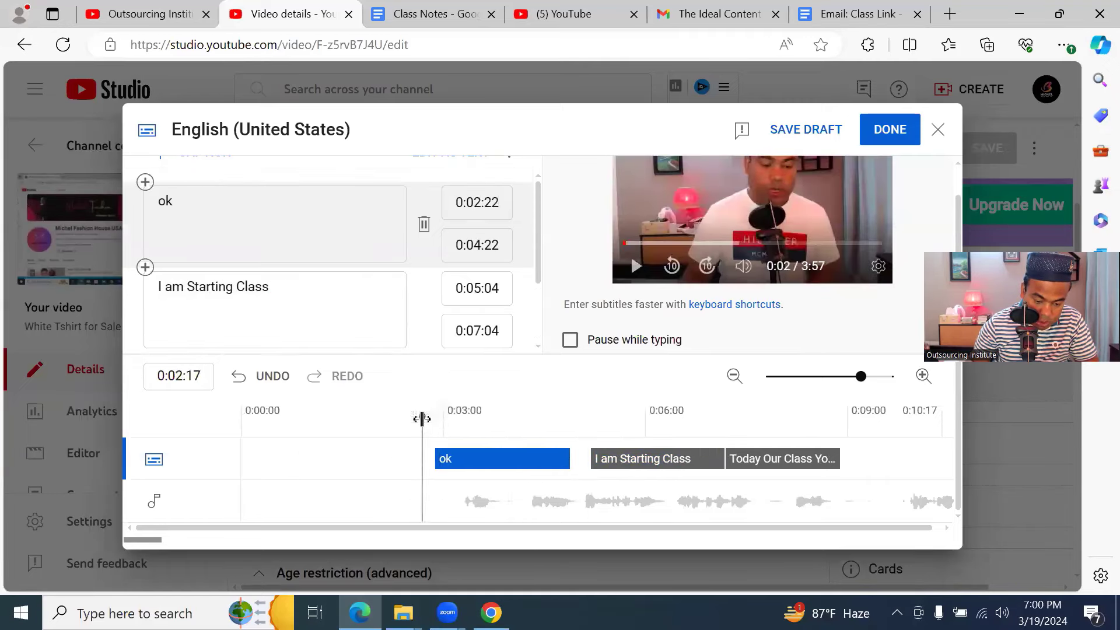
{"action": "left_click", "coordinate": [636, 266]}
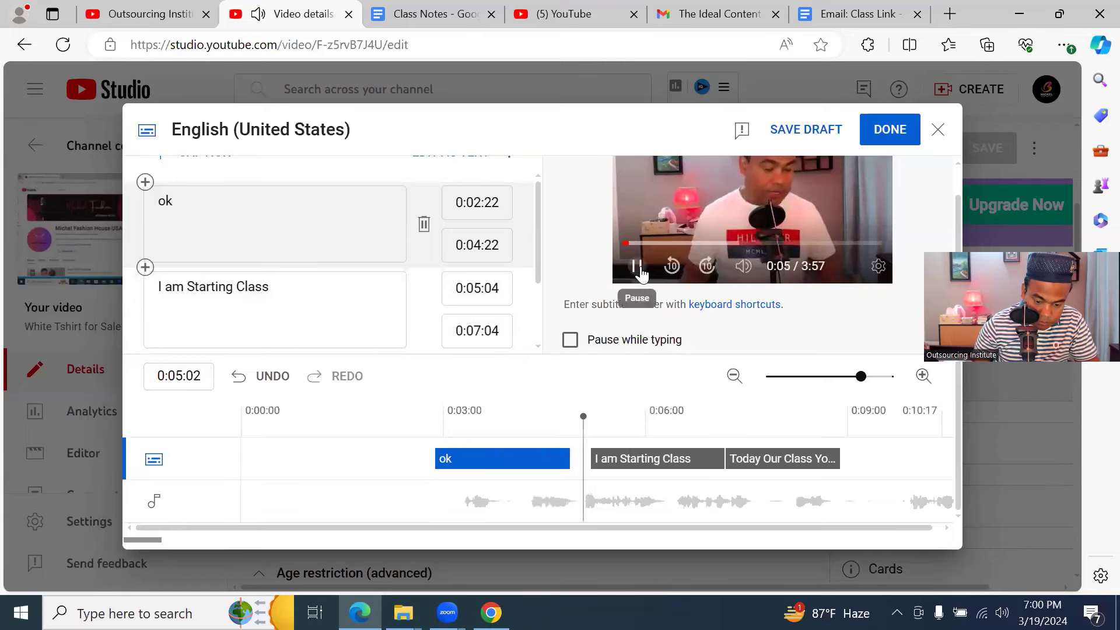
{"action": "left_click", "coordinate": [636, 266]}
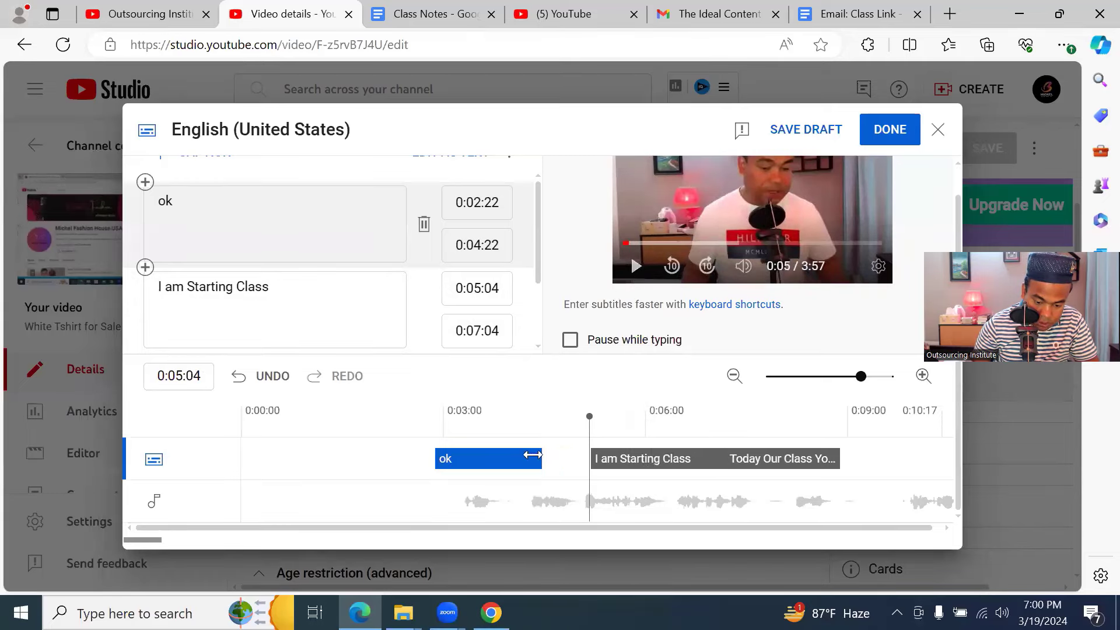
- End 'ok' at 0:04:03 and move 'I am Starting Class' to 0:04:08–0:06:08, previewing the result
{"action": "left_click_drag", "start_coordinate": [533, 455], "coordinate": [519, 458]}
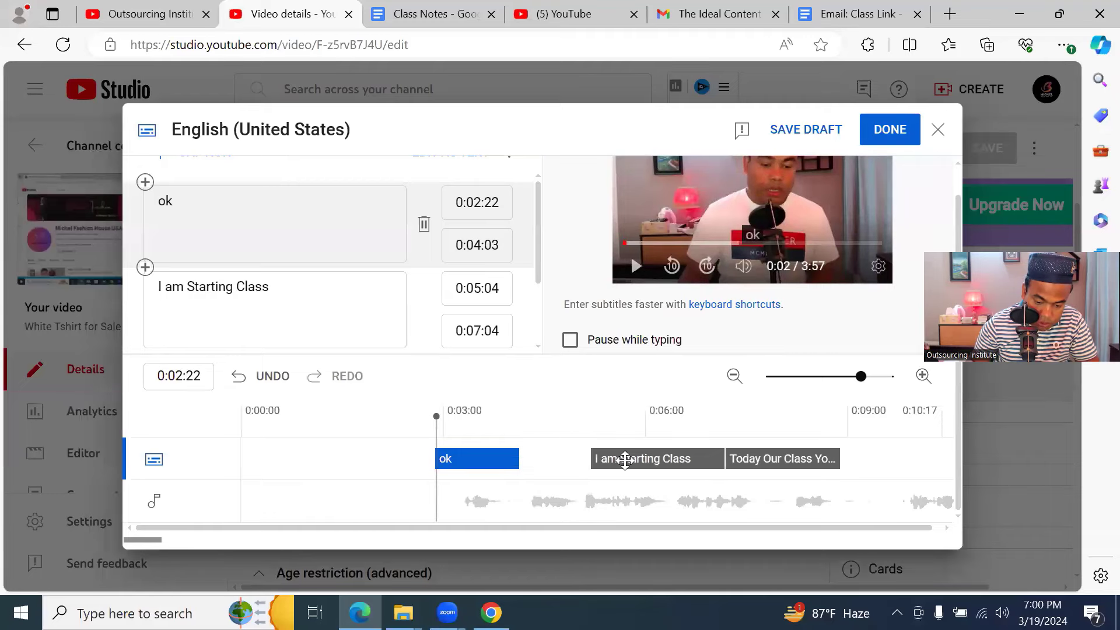
{"action": "left_click_drag", "start_coordinate": [625, 460], "coordinate": [568, 459]}
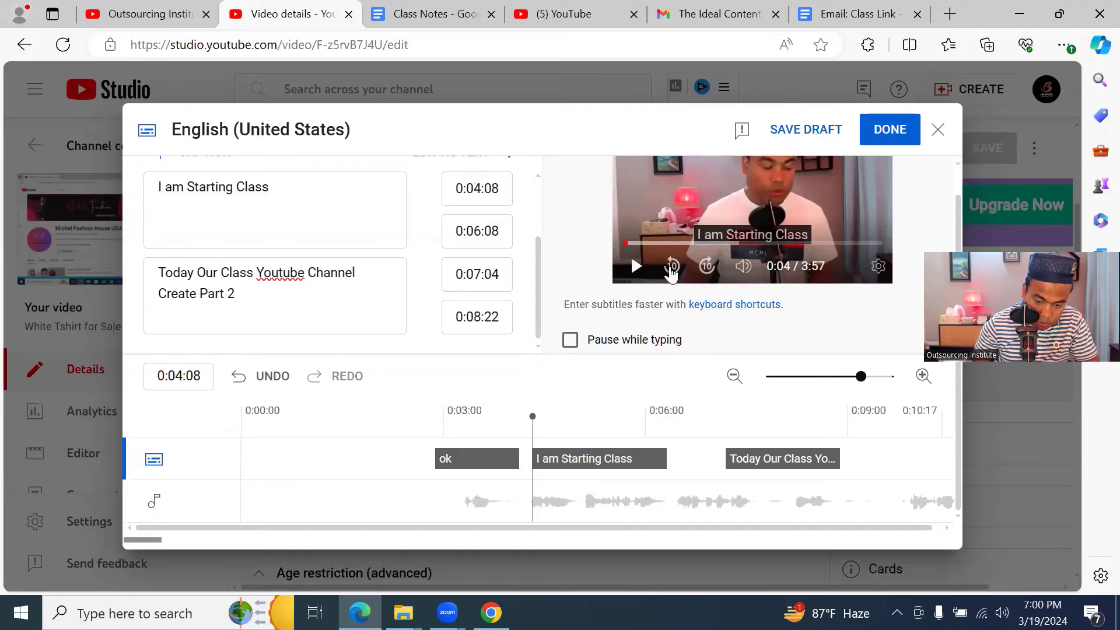
{"action": "left_click", "coordinate": [636, 268]}
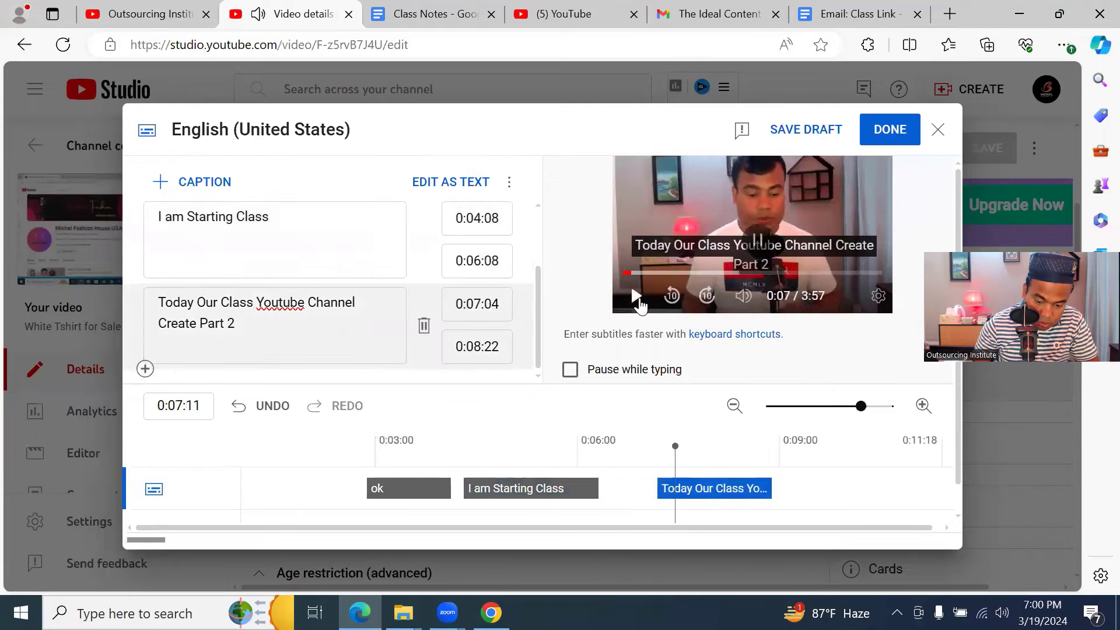
{"action": "left_click", "coordinate": [636, 296]}
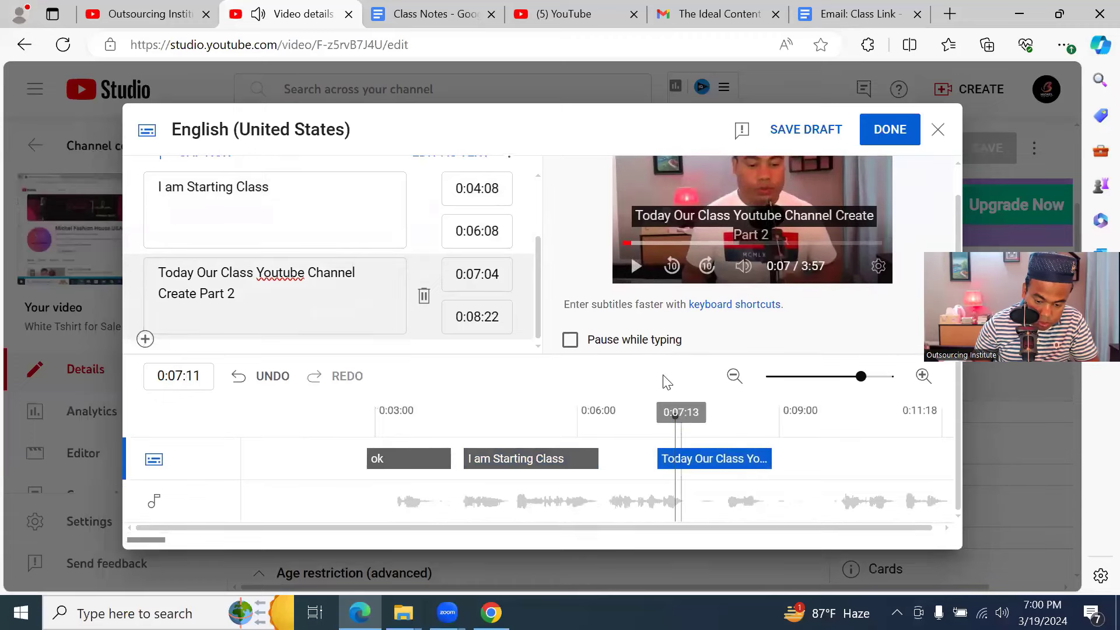
{"action": "left_click", "coordinate": [624, 416]}
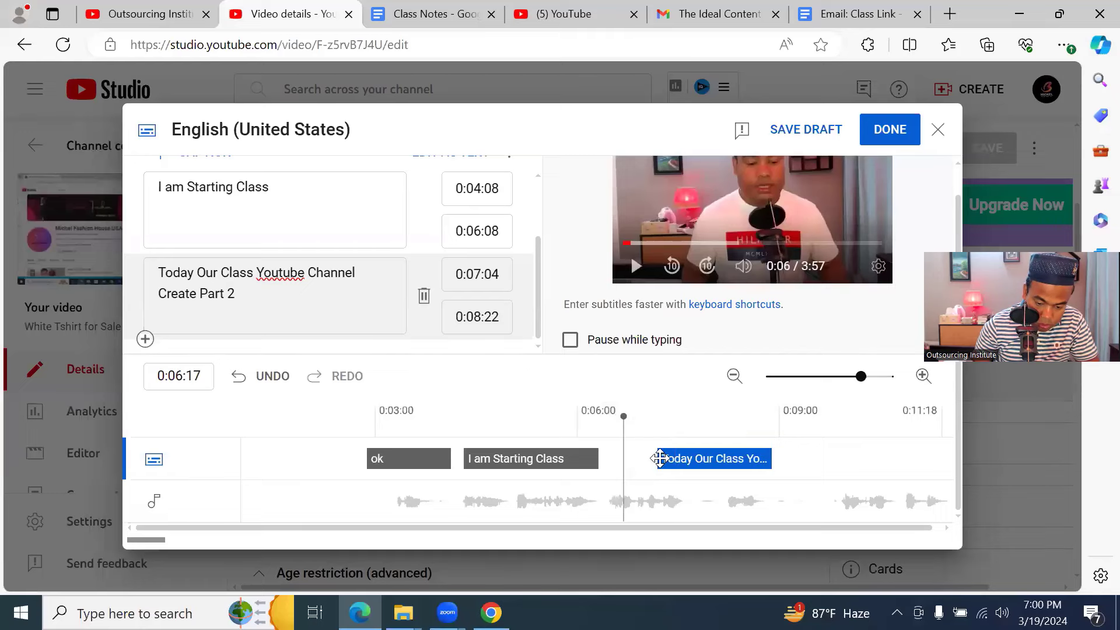
- Retime the 'Today Our Class Youtube Channel Create Part 2' caption to run 0:06:15–0:11:16
{"action": "left_click_drag", "start_coordinate": [646, 459], "coordinate": [614, 459]}
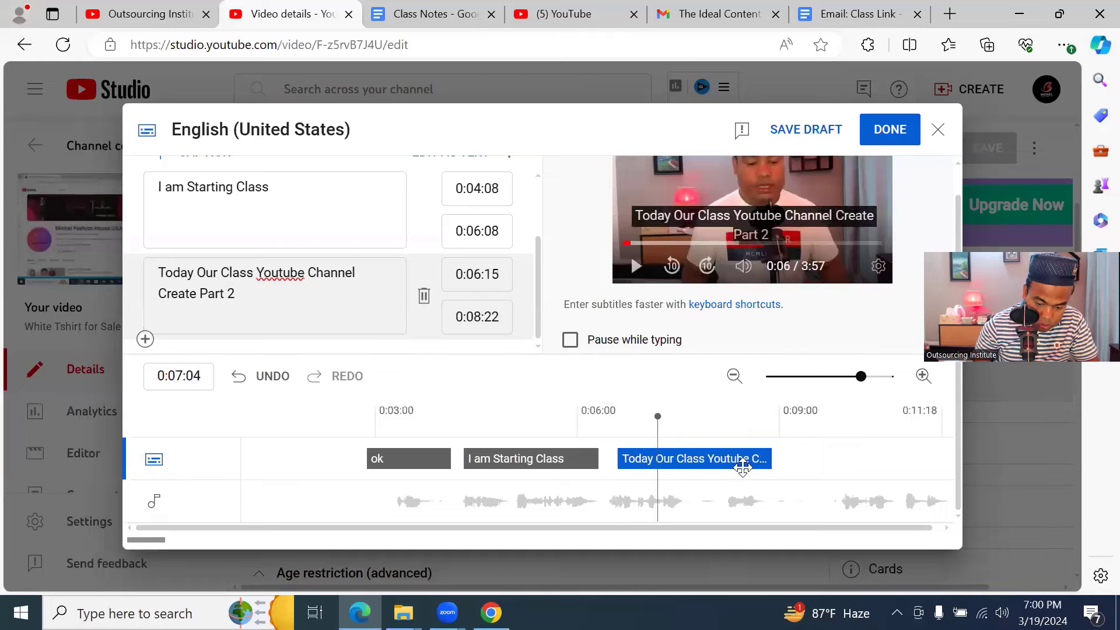
{"action": "left_click", "coordinate": [637, 267]}
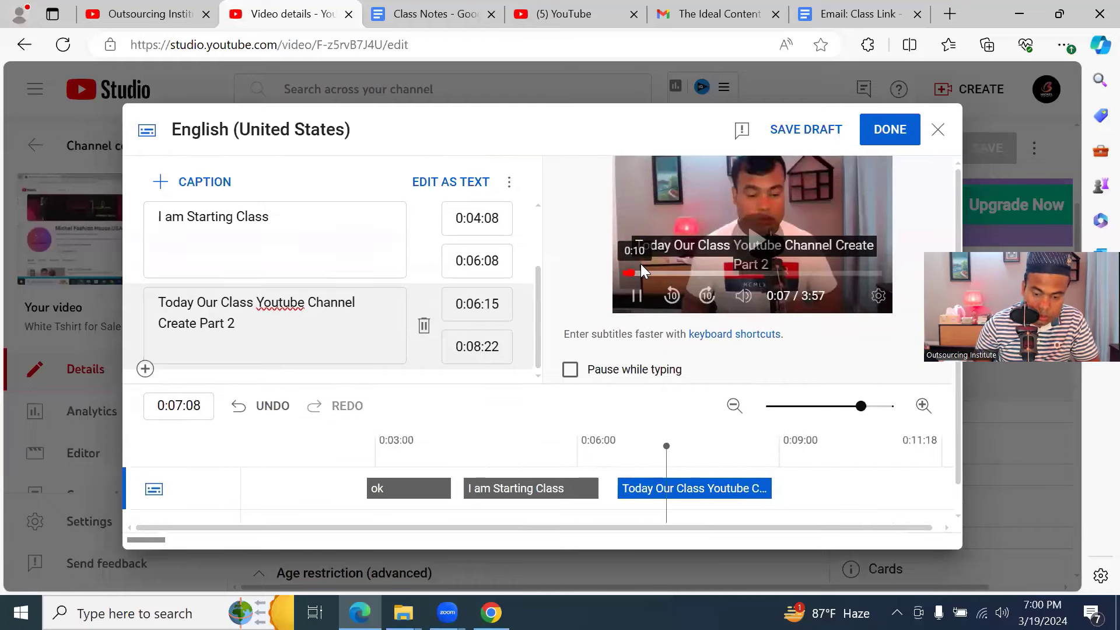
{"action": "left_click", "coordinate": [637, 296]}
{"action": "scroll", "coordinate": [642, 513], "scroll_direction": "down", "scroll_amount": 1}
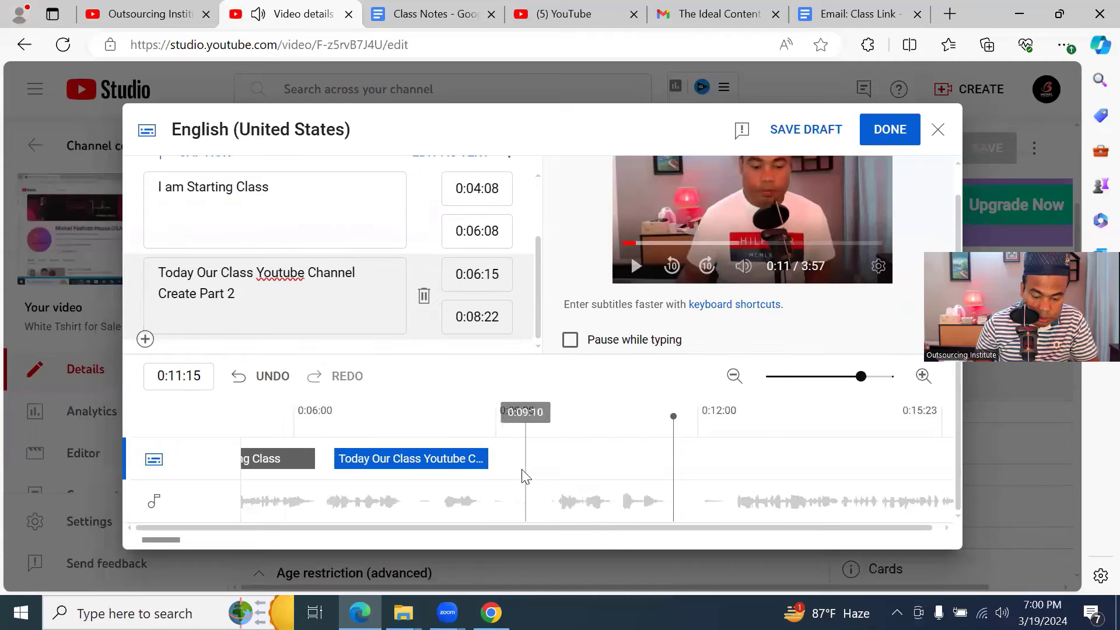
{"action": "left_click_drag", "start_coordinate": [487, 458], "coordinate": [673, 471]}
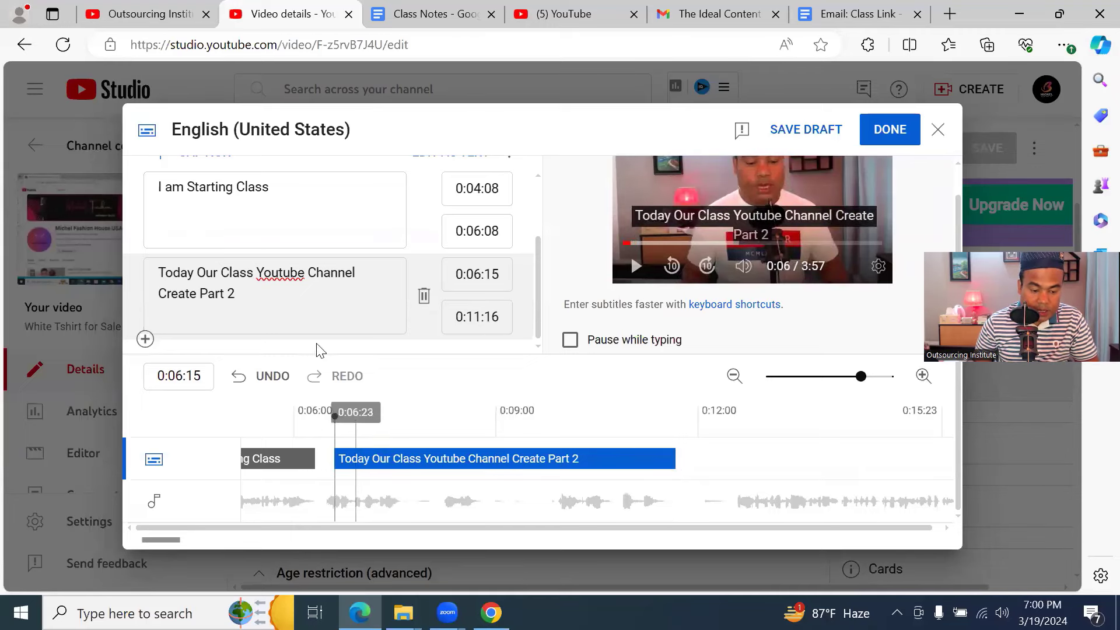
{"action": "left_click", "coordinate": [244, 302]}
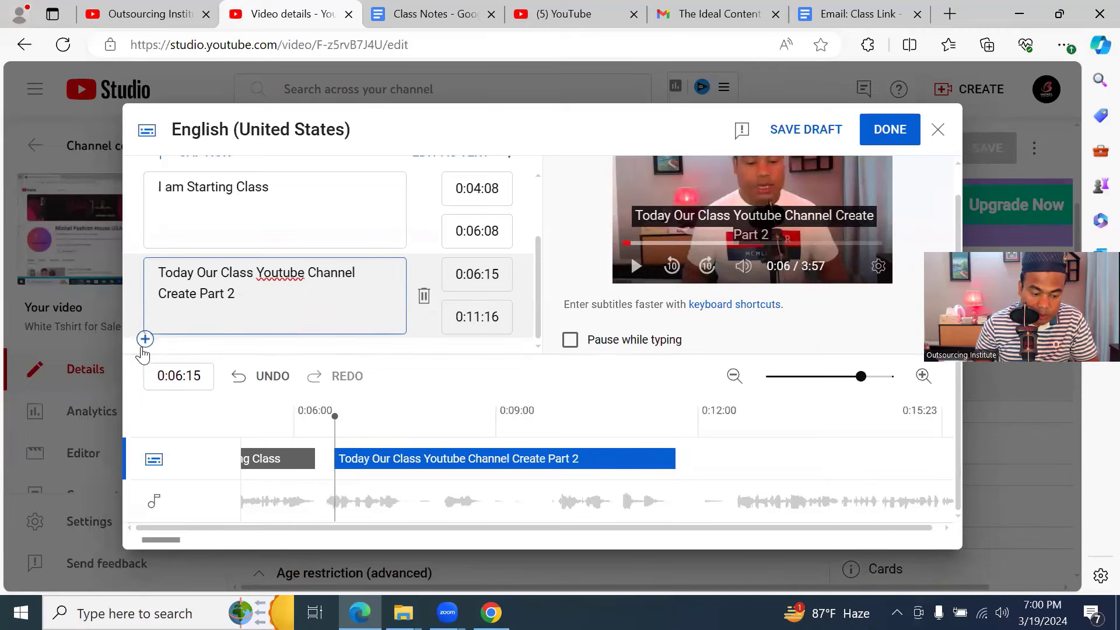
{"action": "scroll", "coordinate": [195, 268], "scroll_direction": "up", "scroll_amount": 2}
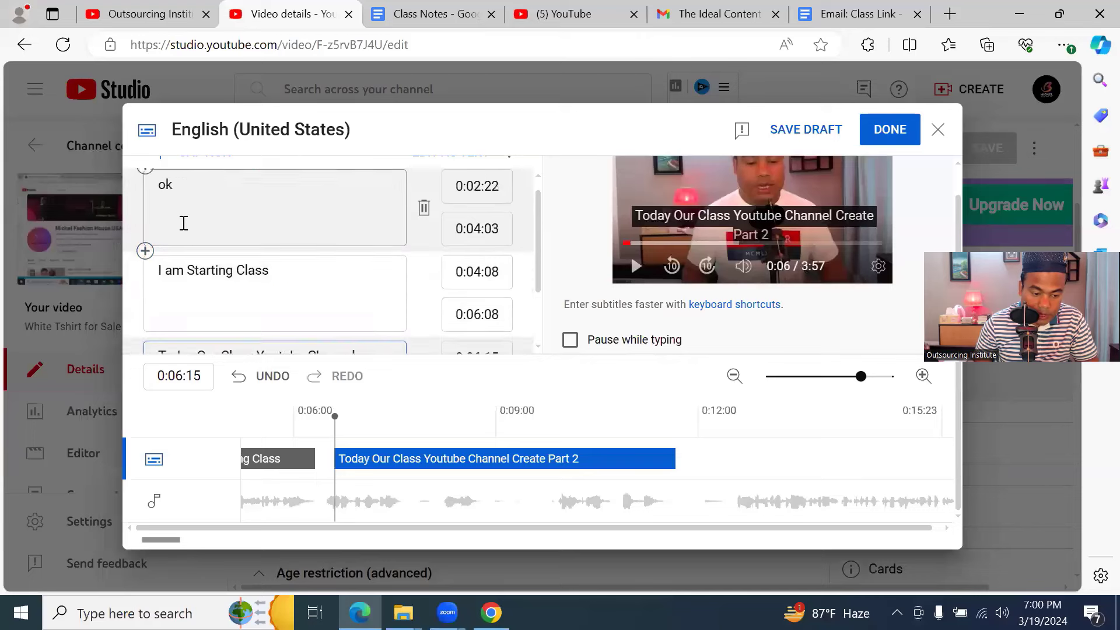
{"action": "scroll", "coordinate": [203, 283], "scroll_direction": "down", "scroll_amount": 1}
{"action": "scroll", "coordinate": [203, 282], "scroll_direction": "down", "scroll_amount": 1}
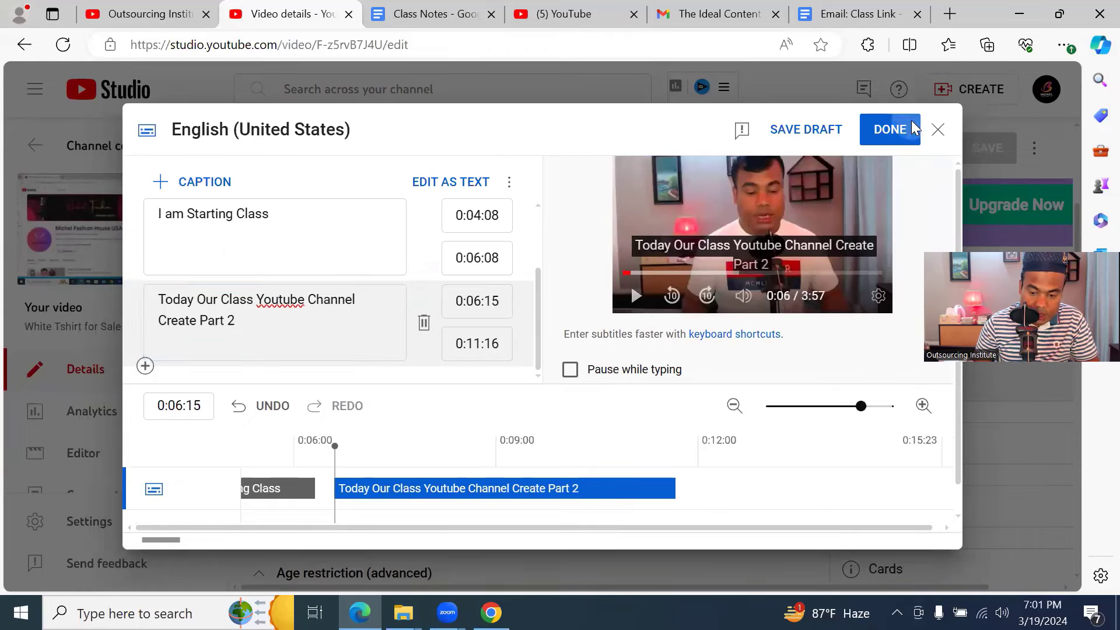
- Publish the English subtitles with DONE and switch to the channel's browser tab
{"action": "left_click", "coordinate": [892, 128]}
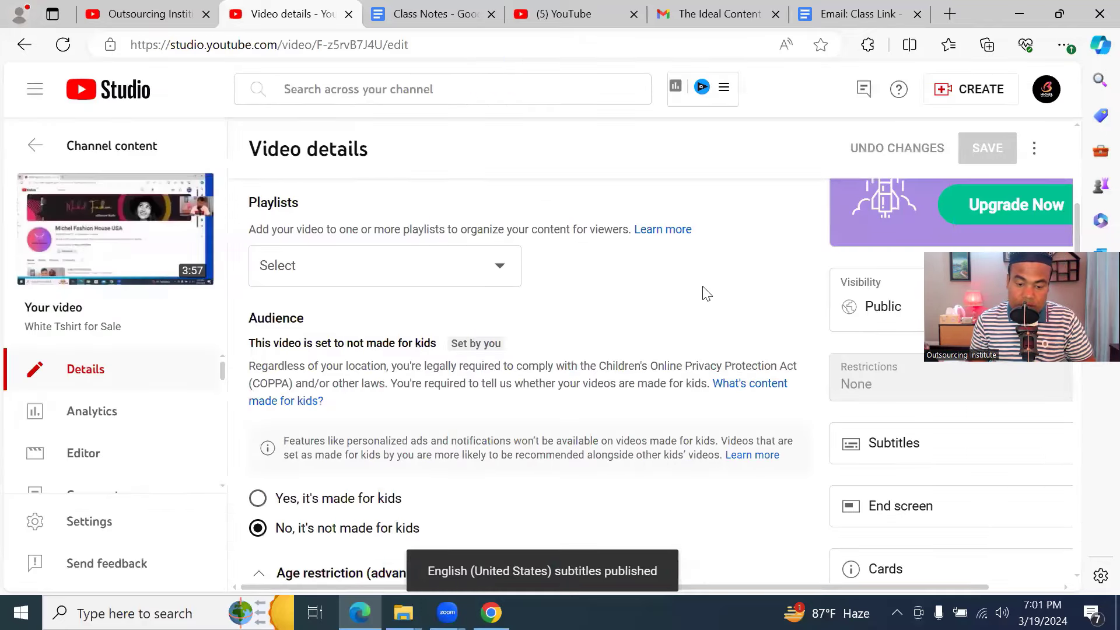
{"action": "left_click", "coordinate": [177, 16]}
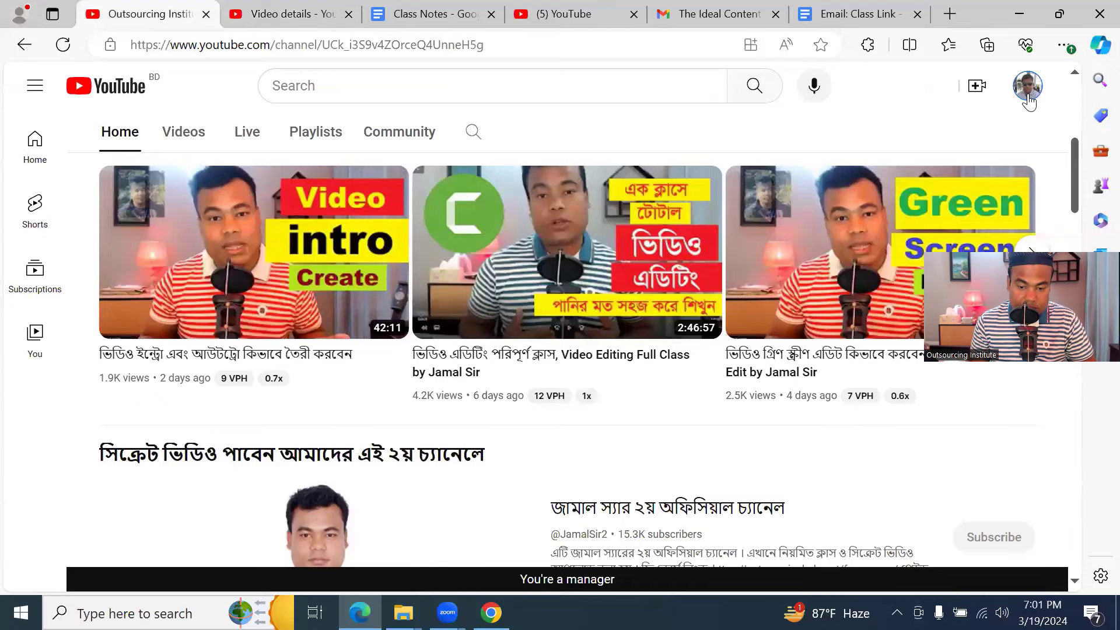
- Reload, go to your own channel, pause its featured video, and play White Tshirt for Sale
{"action": "left_click", "coordinate": [63, 45]}
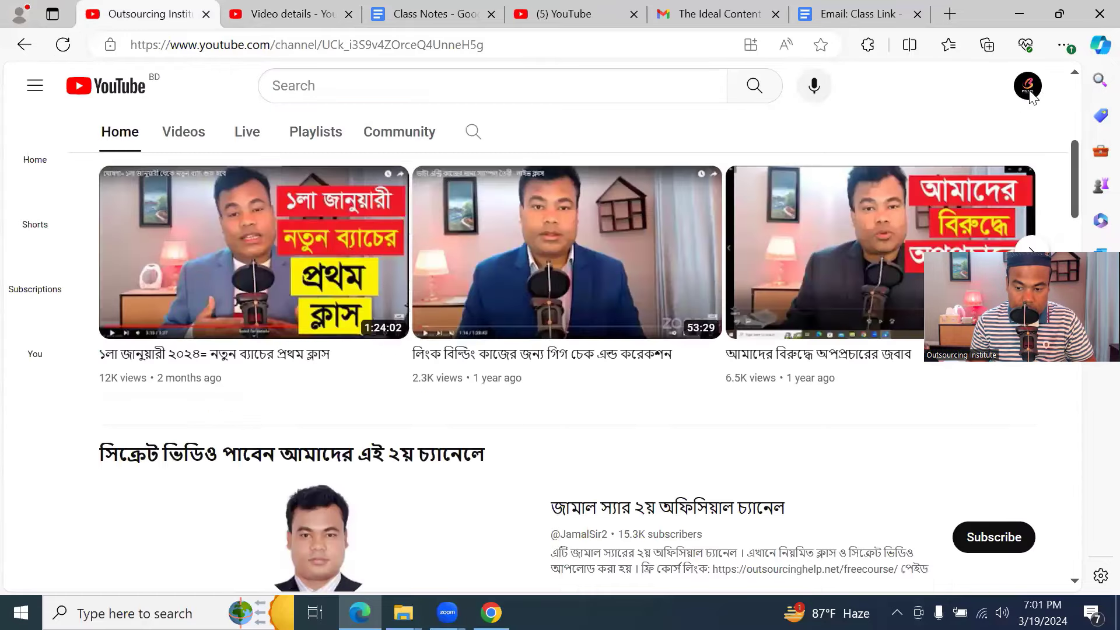
{"action": "left_click", "coordinate": [1028, 88]}
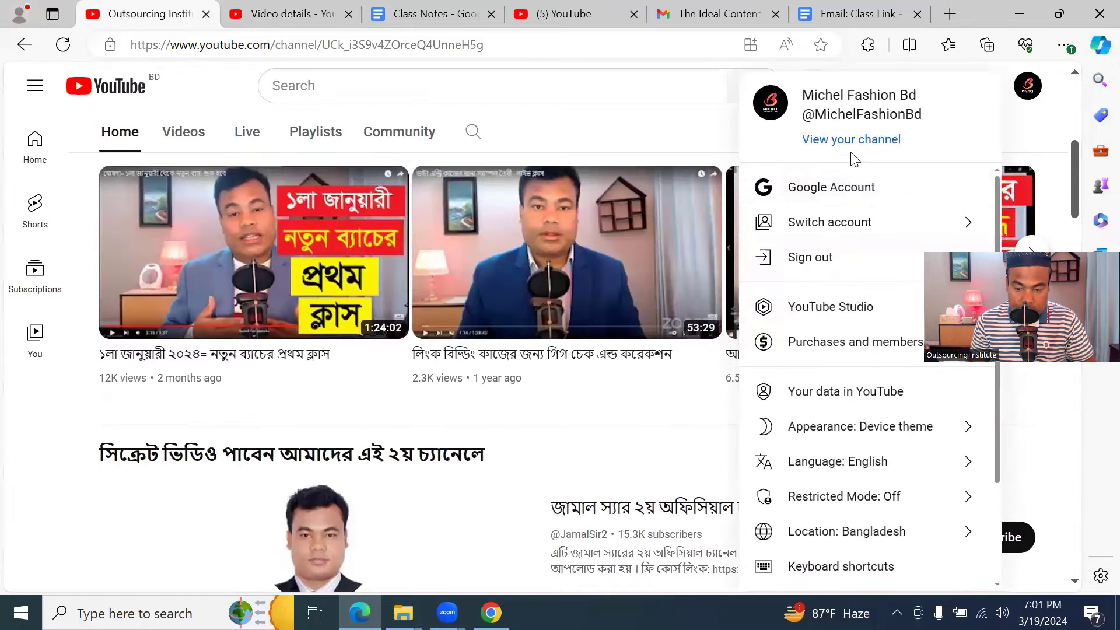
{"action": "left_click", "coordinate": [847, 145]}
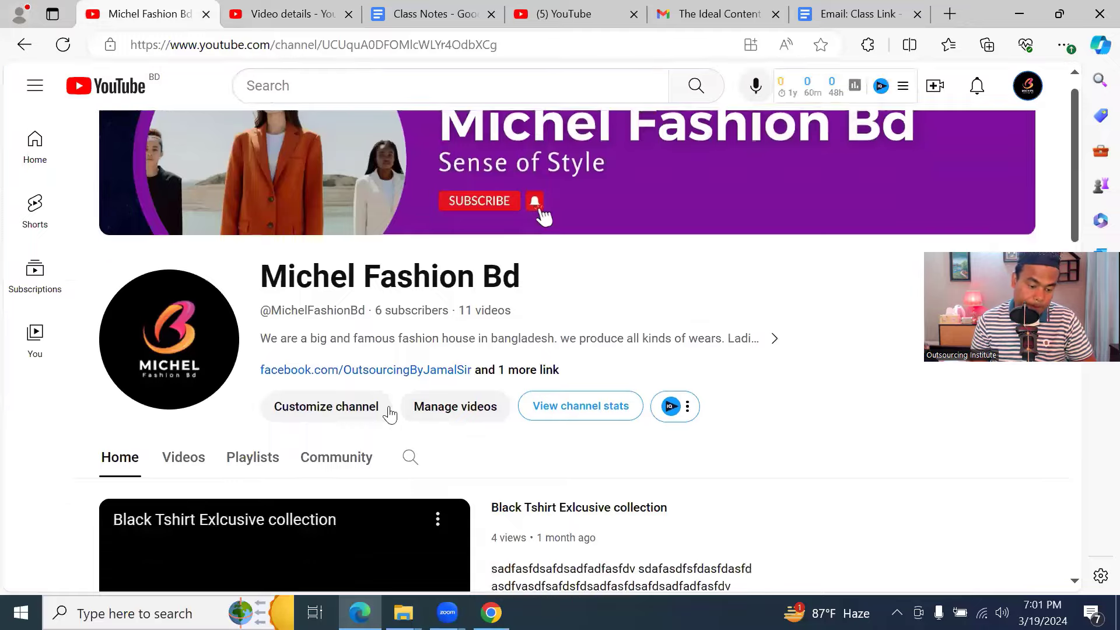
{"action": "scroll", "coordinate": [350, 409], "scroll_direction": "down", "scroll_amount": 4}
{"action": "left_click", "coordinate": [275, 396]}
{"action": "scroll", "coordinate": [269, 380], "scroll_direction": "down", "scroll_amount": 5}
{"action": "left_click", "coordinate": [257, 353]}
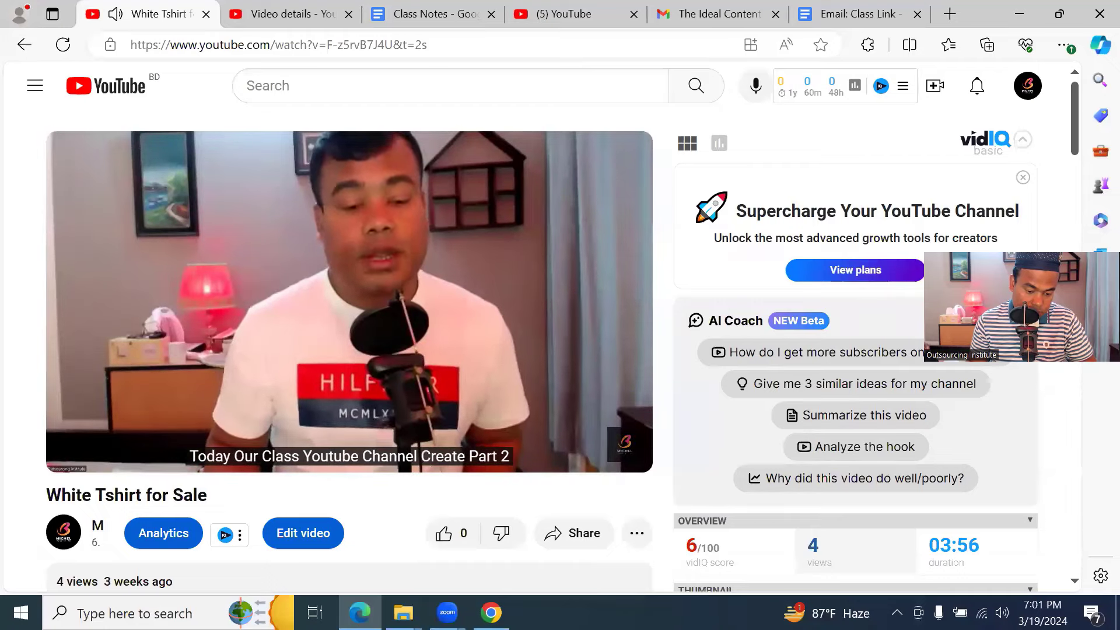
- Confirm the published caption at 0:09 on the paused watch page, then return to the Video details tab
{"action": "left_click", "coordinate": [452, 308]}
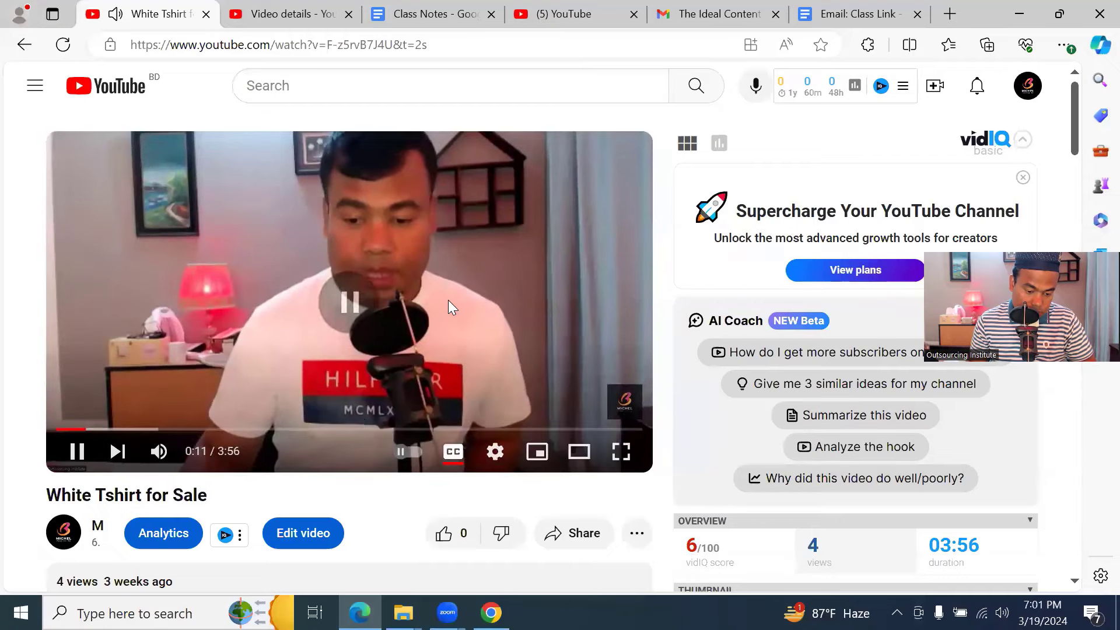
{"action": "left_click", "coordinate": [80, 430]}
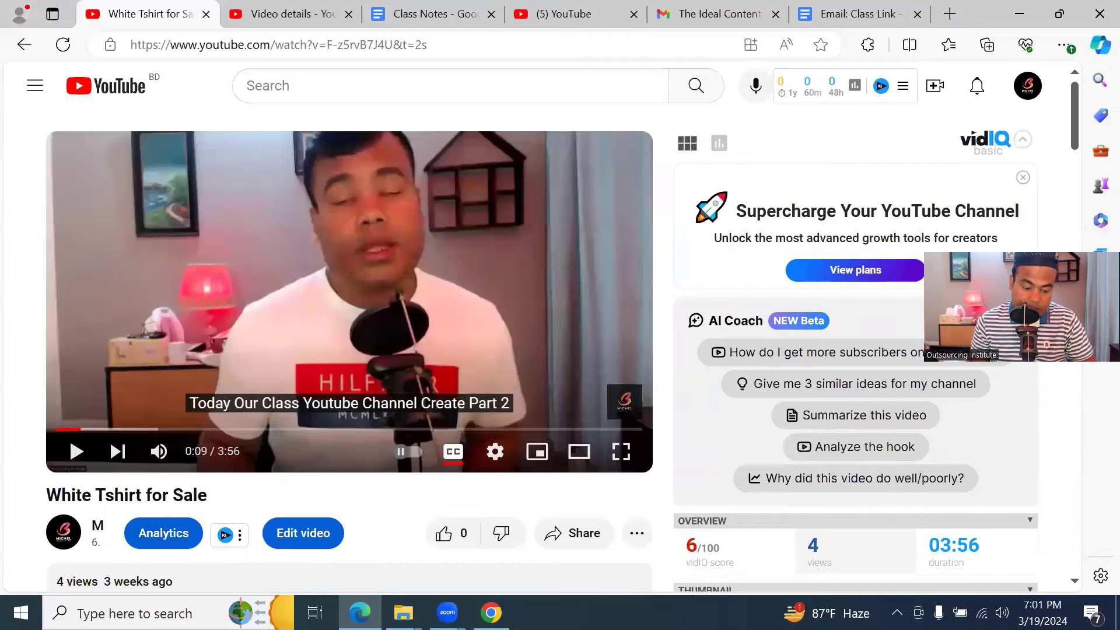
{"action": "left_click", "coordinate": [305, 19]}
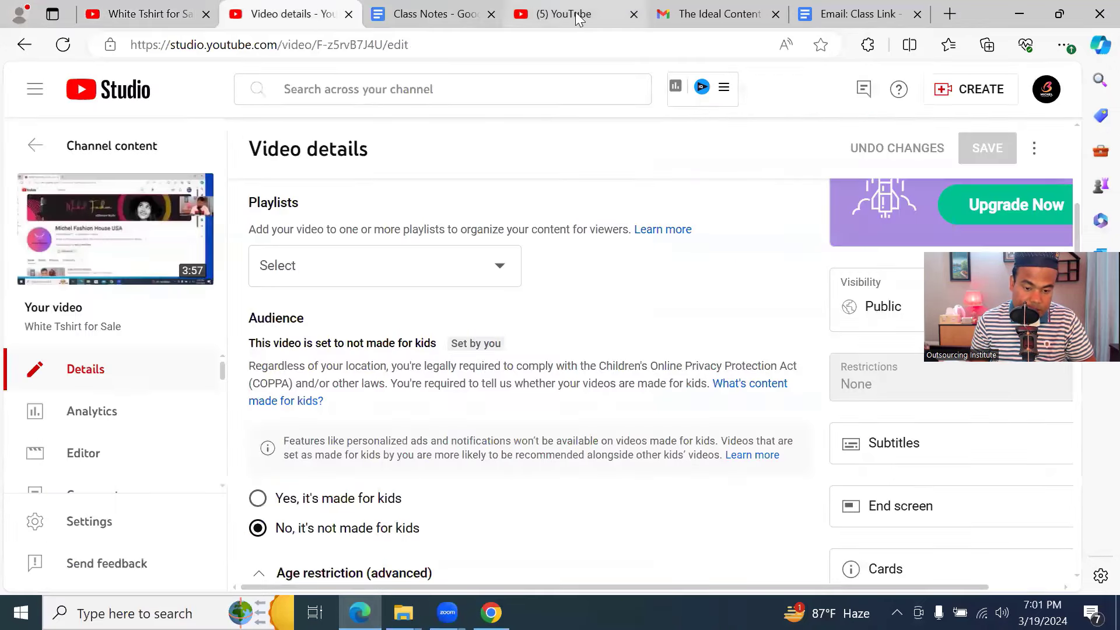
{"action": "left_click", "coordinate": [576, 18]}
{"action": "left_click", "coordinate": [285, 14]}
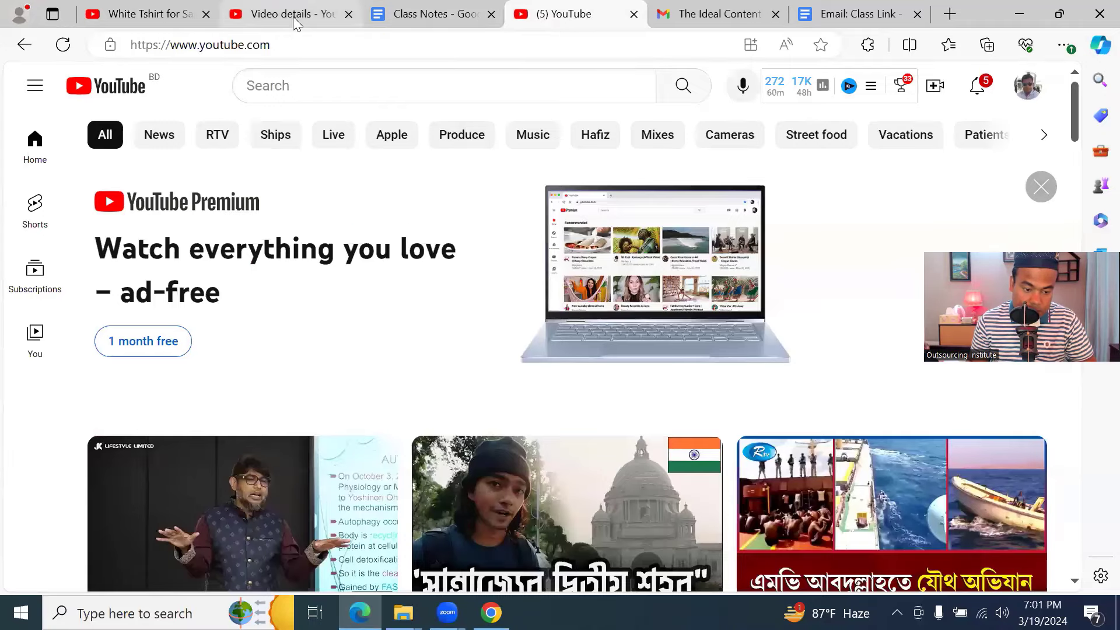
{"action": "scroll", "coordinate": [429, 337], "scroll_direction": "up", "scroll_amount": 2}
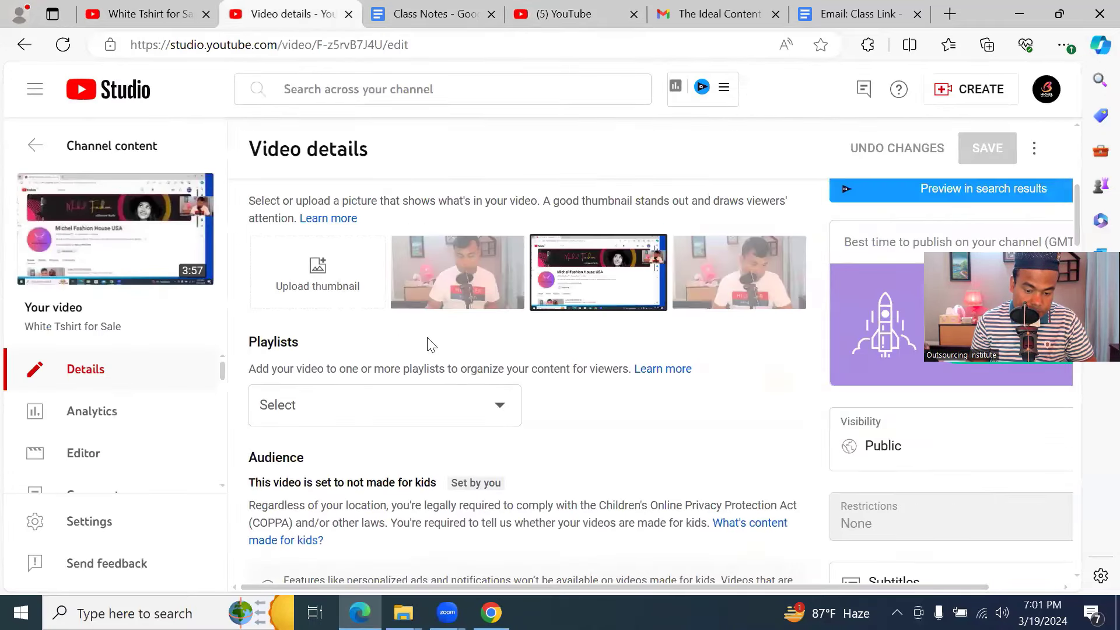
{"action": "scroll", "coordinate": [429, 342], "scroll_direction": "up", "scroll_amount": 6}
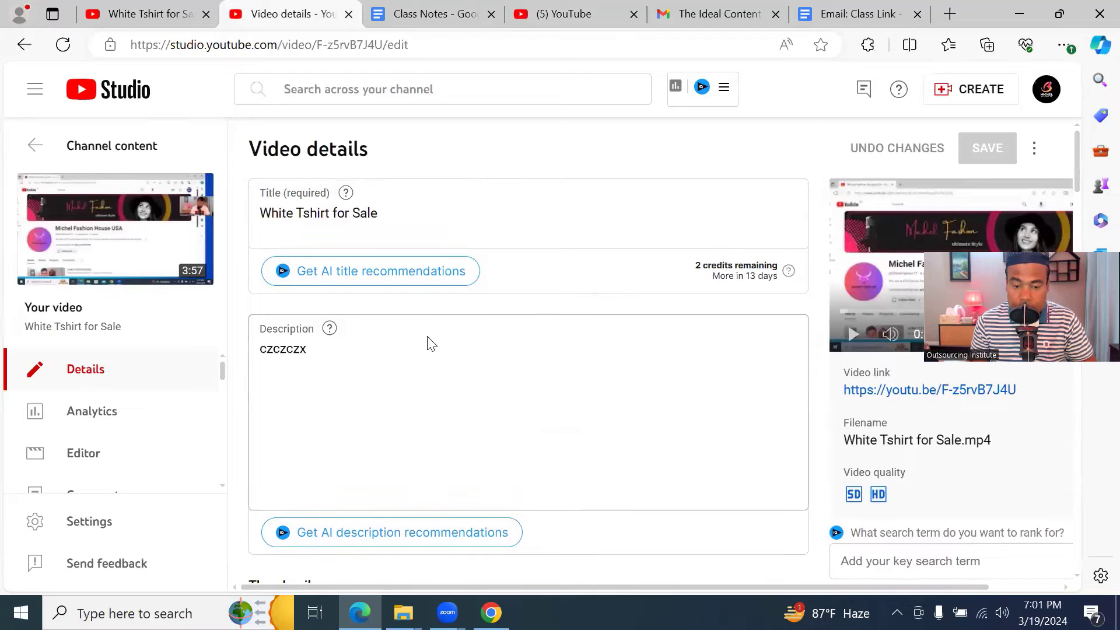
{"action": "left_click", "coordinate": [561, 13]}
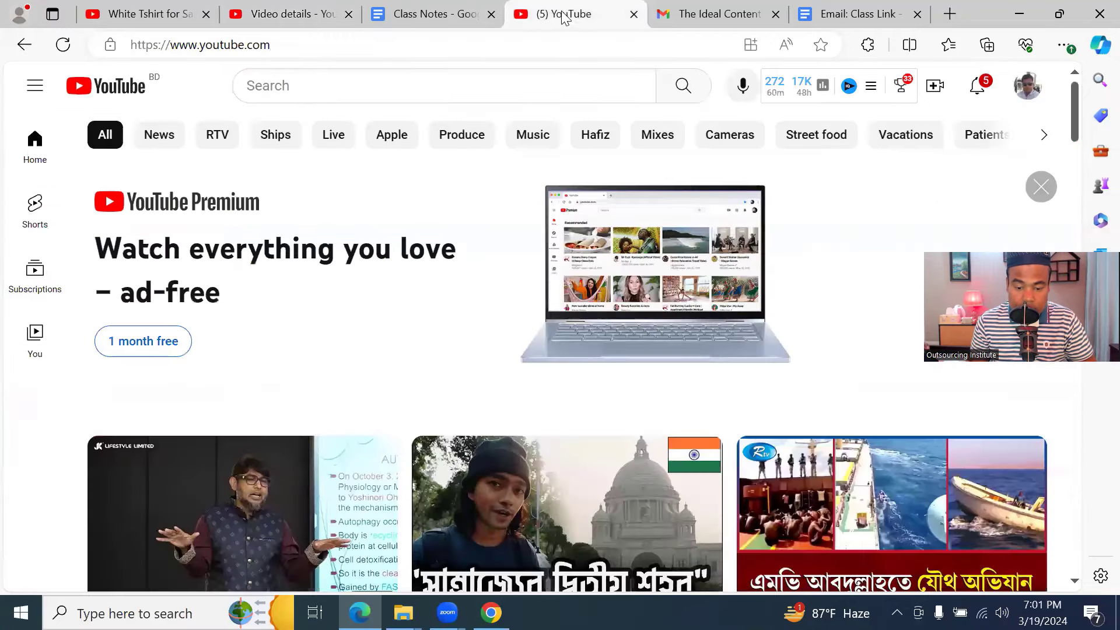
{"action": "left_click", "coordinate": [278, 14]}
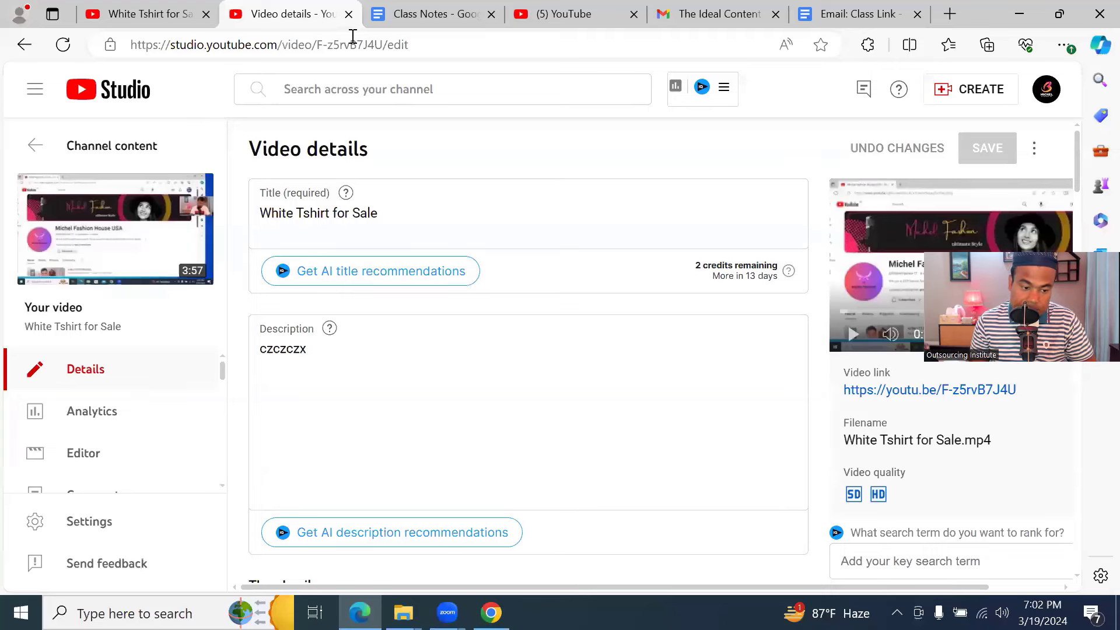
- Leave the Video details page and browse the currently signed-in account's own channel
{"action": "left_click", "coordinate": [349, 14]}
{"action": "left_click", "coordinate": [424, 16]}
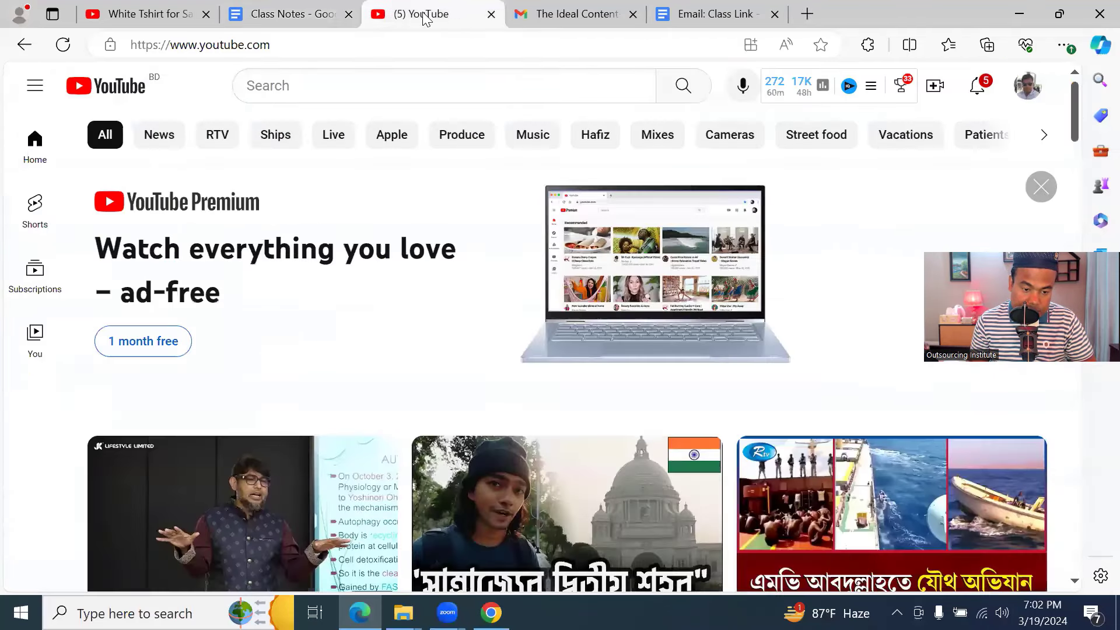
{"action": "left_click", "coordinate": [1025, 89]}
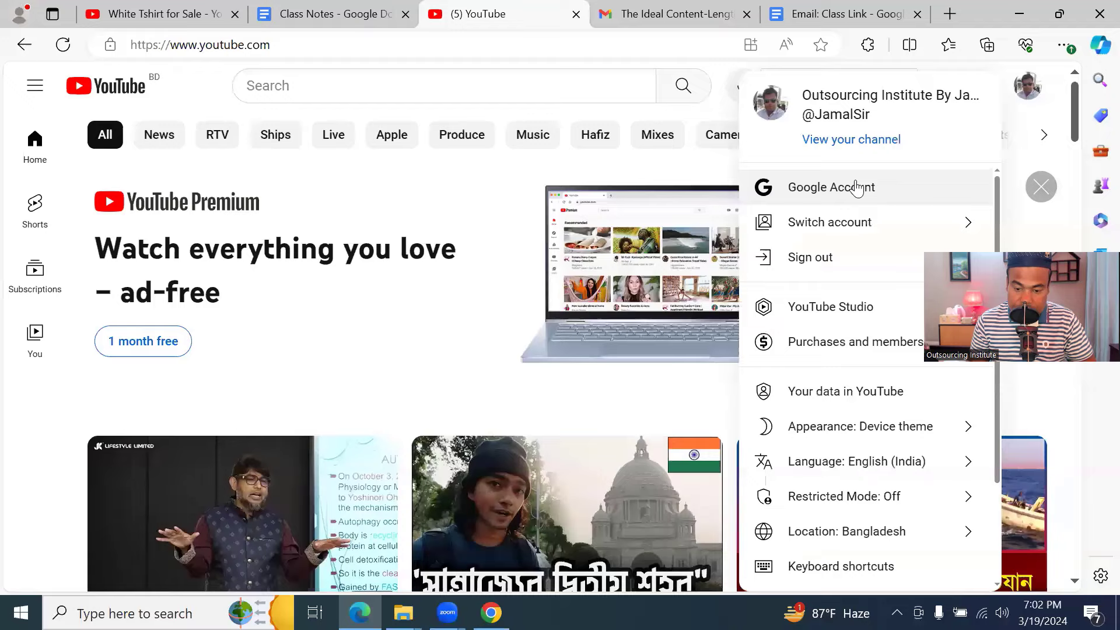
{"action": "left_click", "coordinate": [849, 141]}
{"action": "scroll", "coordinate": [385, 359], "scroll_direction": "down", "scroll_amount": 4}
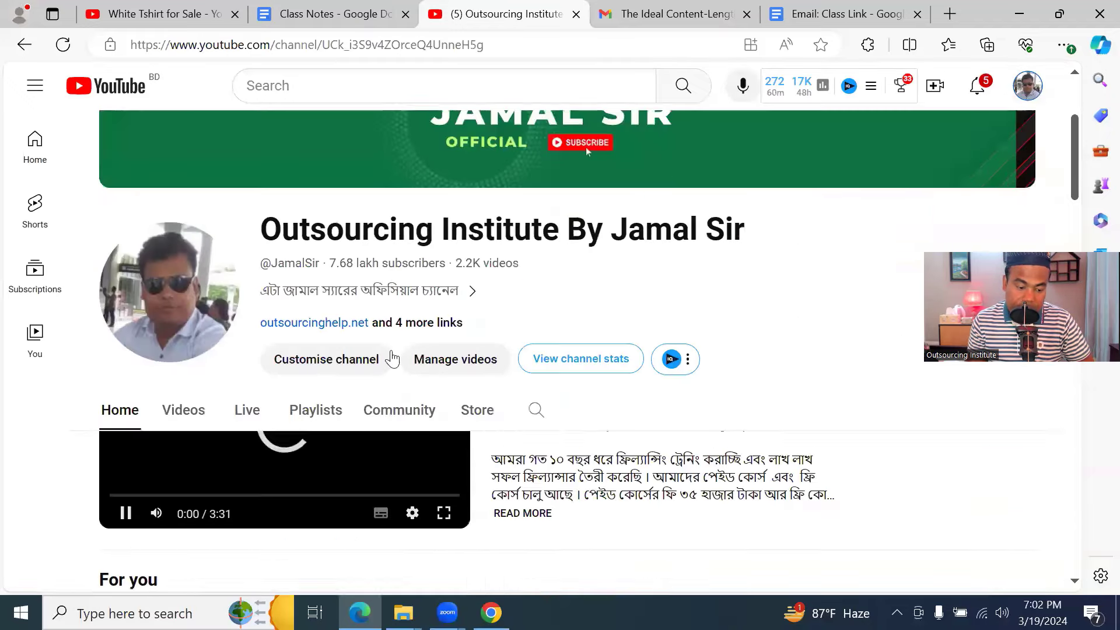
{"action": "scroll", "coordinate": [282, 367], "scroll_direction": "down", "scroll_amount": 5}
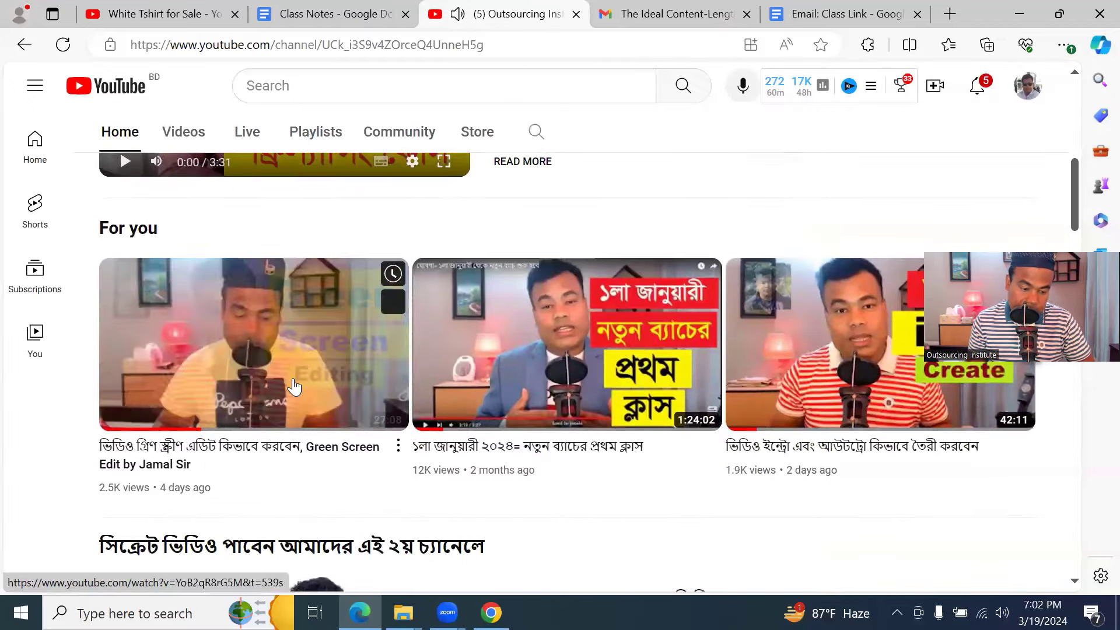
{"action": "scroll", "coordinate": [293, 388], "scroll_direction": "up", "scroll_amount": 3}
{"action": "scroll", "coordinate": [1027, 86], "scroll_direction": "up", "scroll_amount": 2}
- Switch to the Michel Fashion Bd account and open its channel home page
{"action": "left_click", "coordinate": [1027, 87]}
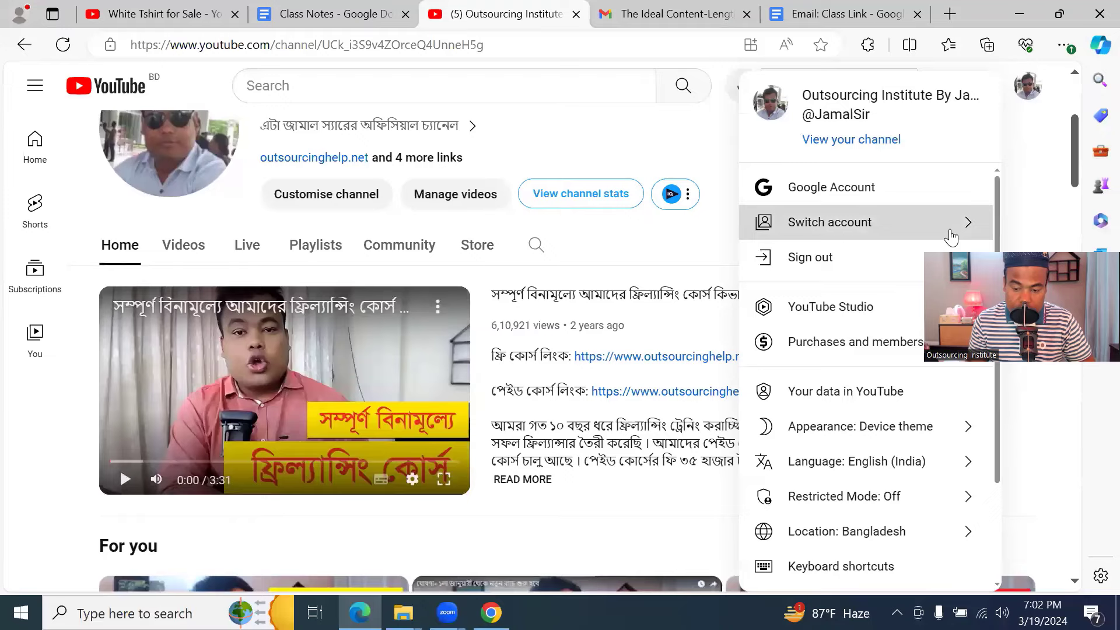
{"action": "left_click", "coordinate": [951, 236]}
{"action": "left_click", "coordinate": [883, 257]}
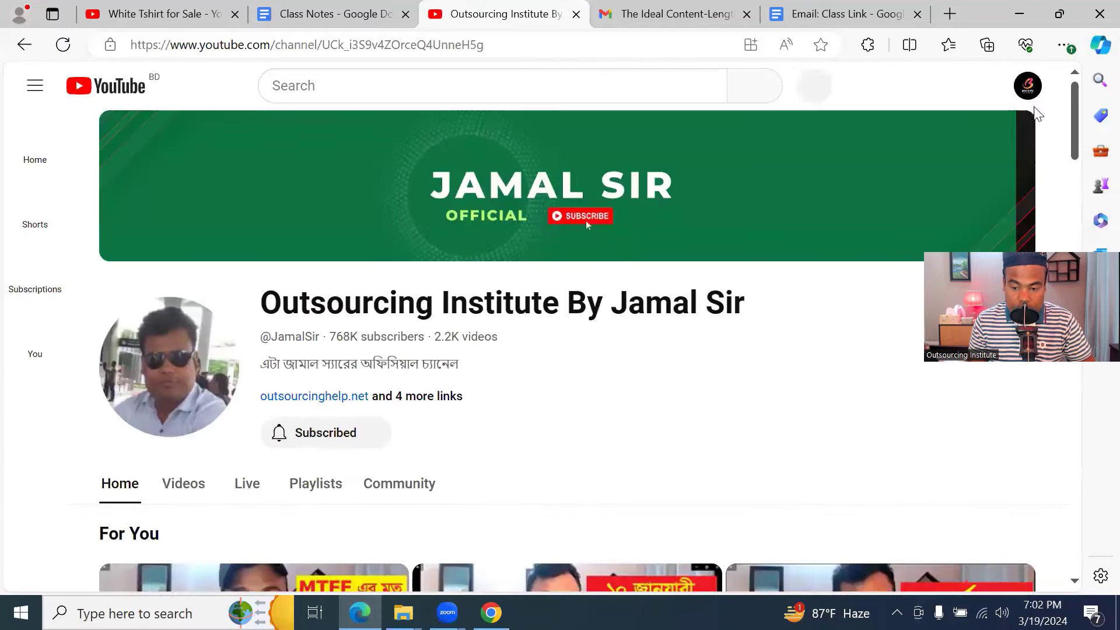
{"action": "left_click", "coordinate": [1028, 86]}
{"action": "left_click", "coordinate": [865, 142]}
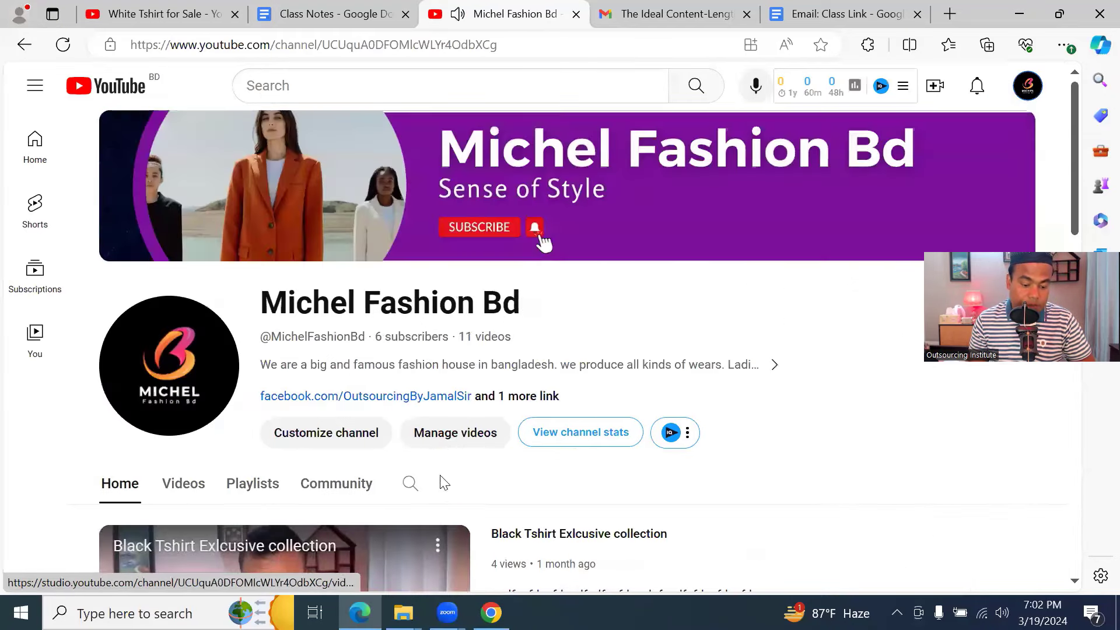
{"action": "scroll", "coordinate": [308, 465], "scroll_direction": "down", "scroll_amount": 3}
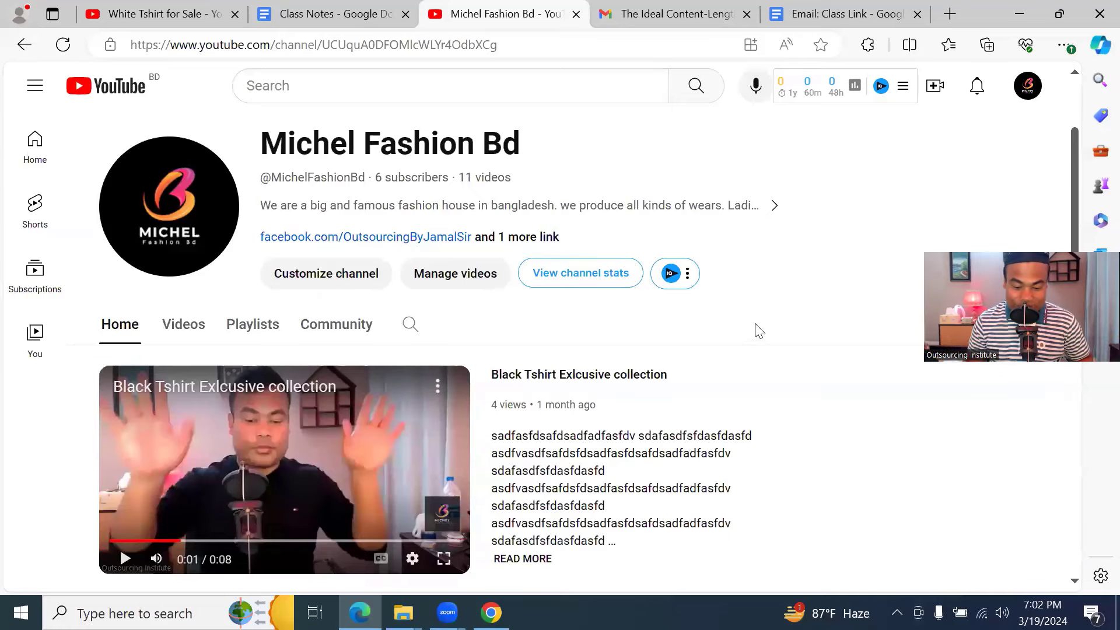
- Open the White Tshirt for Sale video from the channel, pause it, and open its details
{"action": "scroll", "coordinate": [493, 336], "scroll_direction": "down", "scroll_amount": 3}
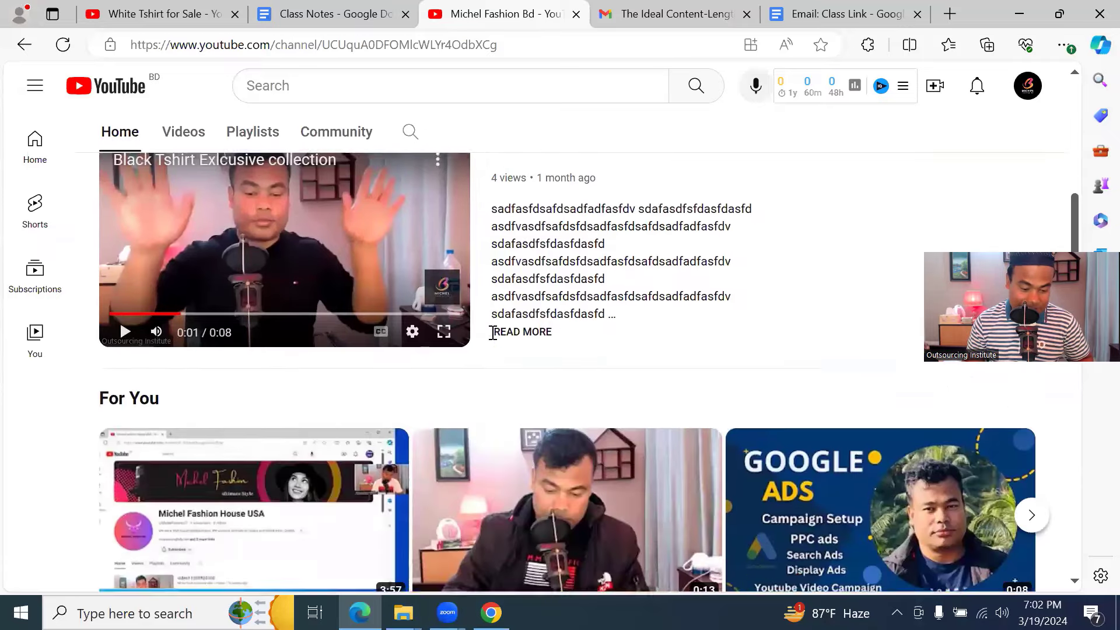
{"action": "scroll", "coordinate": [477, 355], "scroll_direction": "down", "scroll_amount": 3}
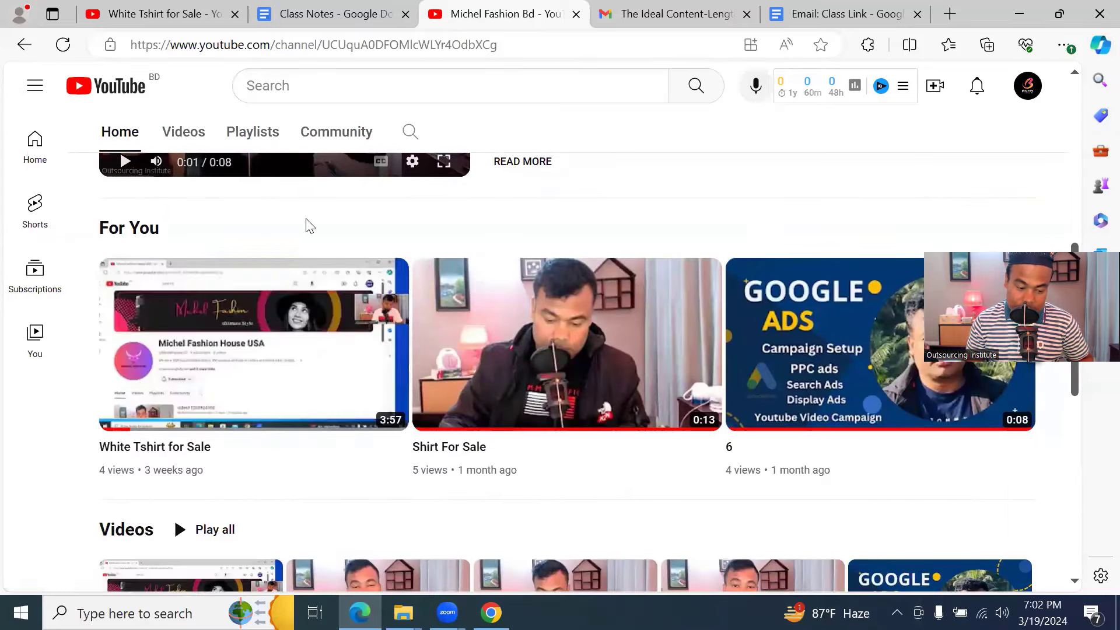
{"action": "mouse_move", "coordinate": [209, 351]}
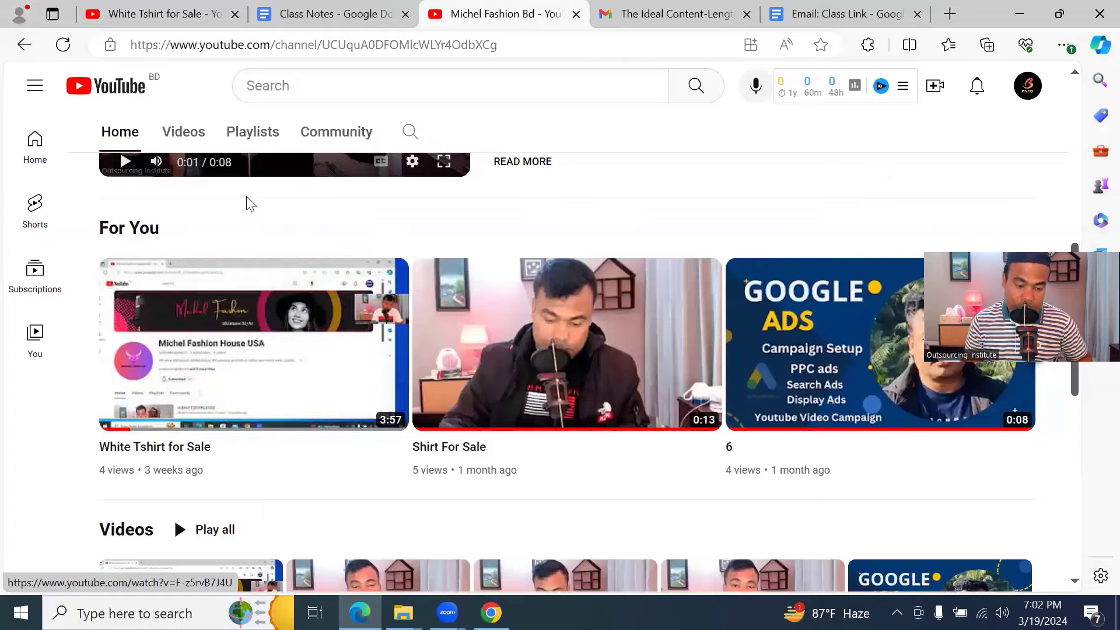
{"action": "left_click", "coordinate": [221, 328]}
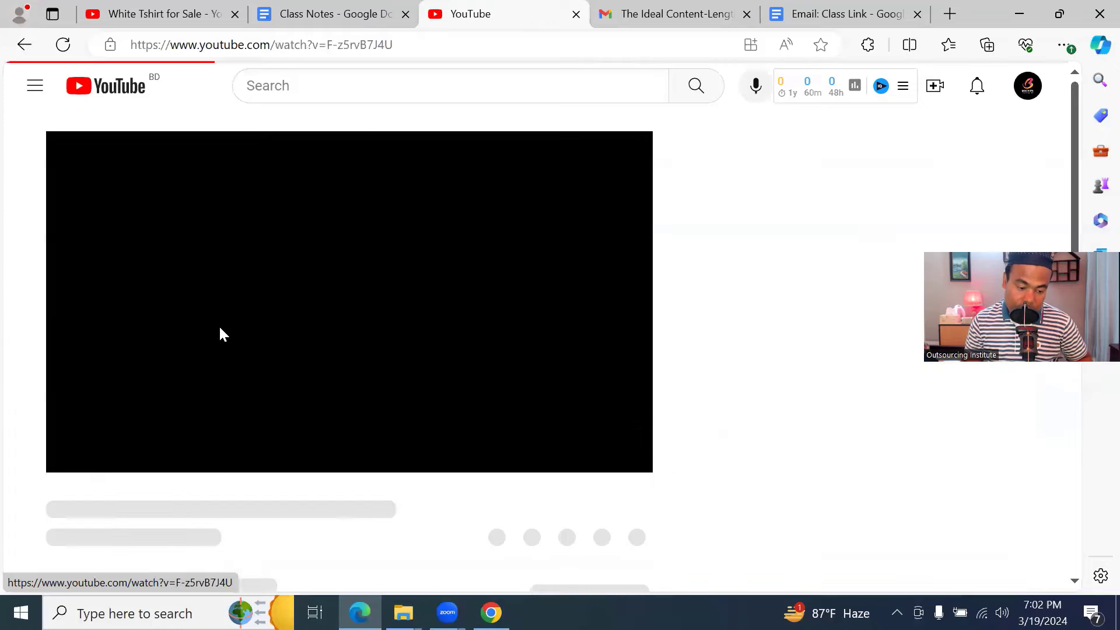
{"action": "left_click", "coordinate": [77, 451]}
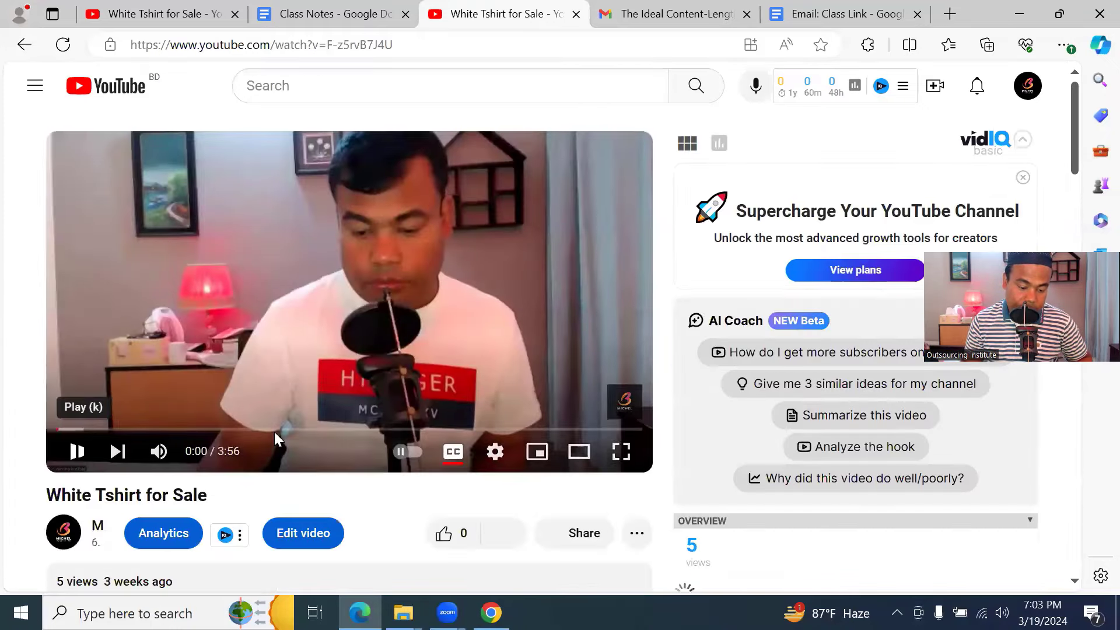
{"action": "scroll", "coordinate": [274, 431], "scroll_direction": "down", "scroll_amount": 1}
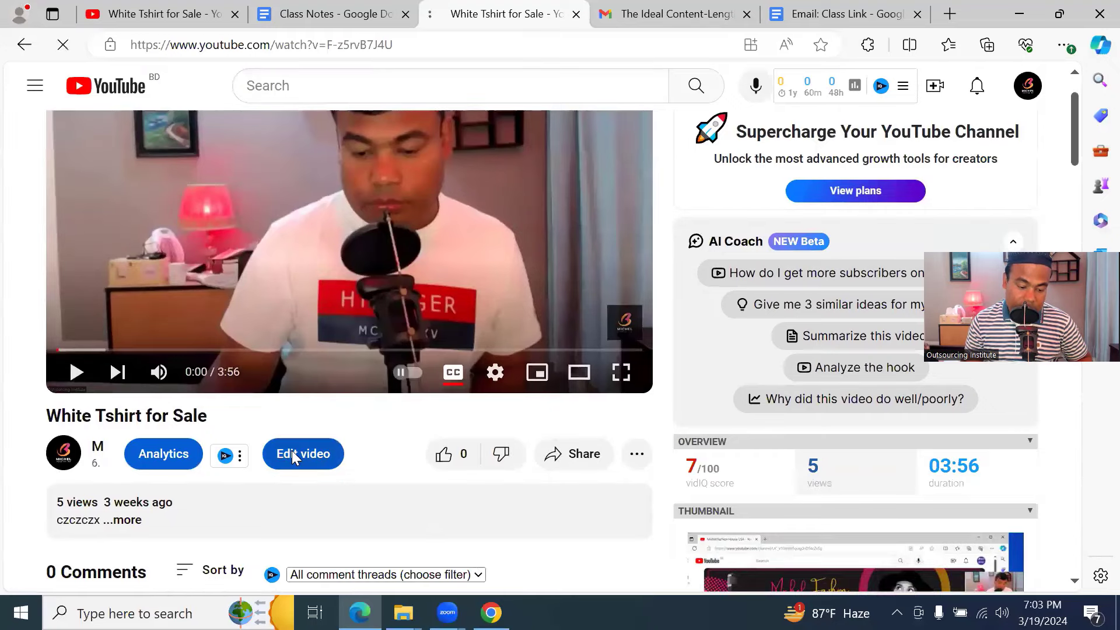
{"action": "left_click", "coordinate": [292, 451]}
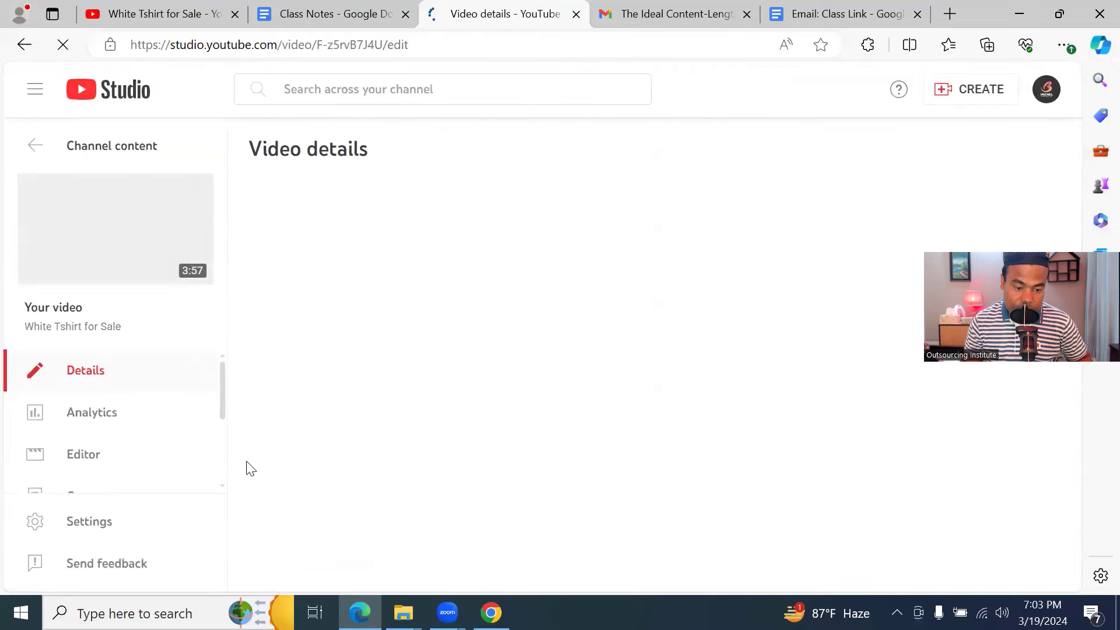
- Expand Show more on the video details and check the Video language list without changing it
{"action": "scroll", "coordinate": [758, 385], "scroll_direction": "down", "scroll_amount": 1}
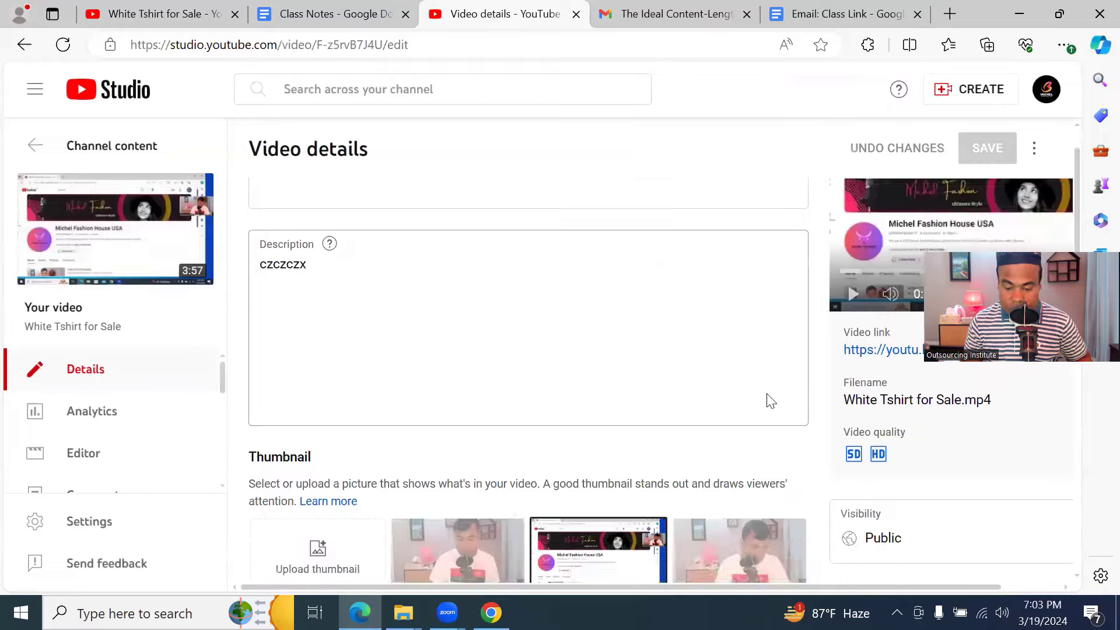
{"action": "scroll", "coordinate": [771, 401], "scroll_direction": "down", "scroll_amount": 3}
{"action": "scroll", "coordinate": [321, 470], "scroll_direction": "down", "scroll_amount": 8}
{"action": "left_click", "coordinate": [321, 453]}
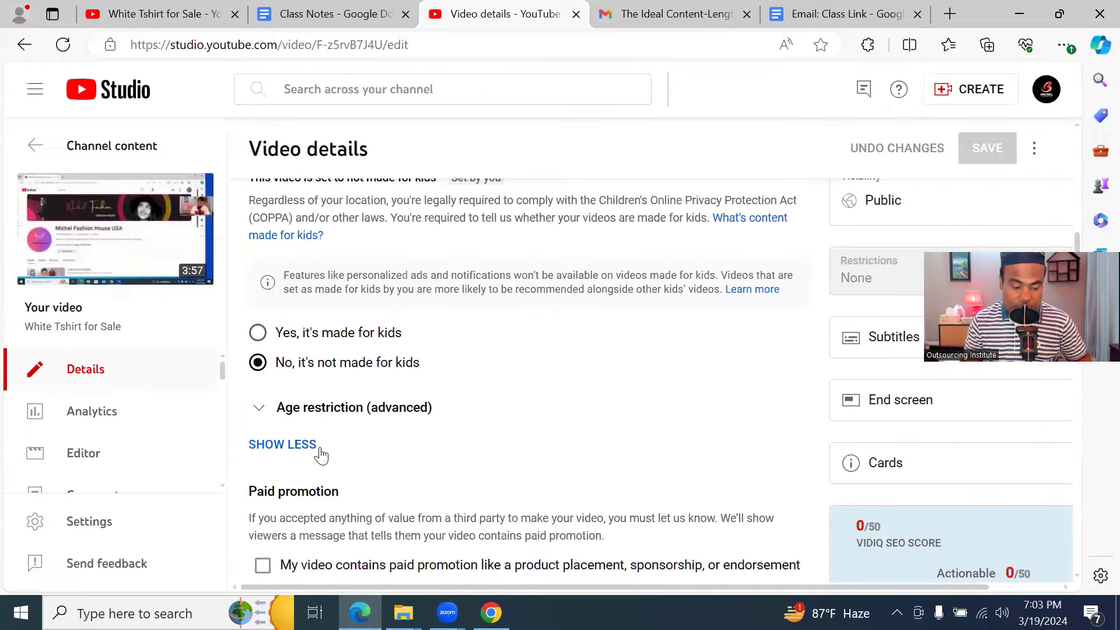
{"action": "scroll", "coordinate": [320, 455], "scroll_direction": "down", "scroll_amount": 15}
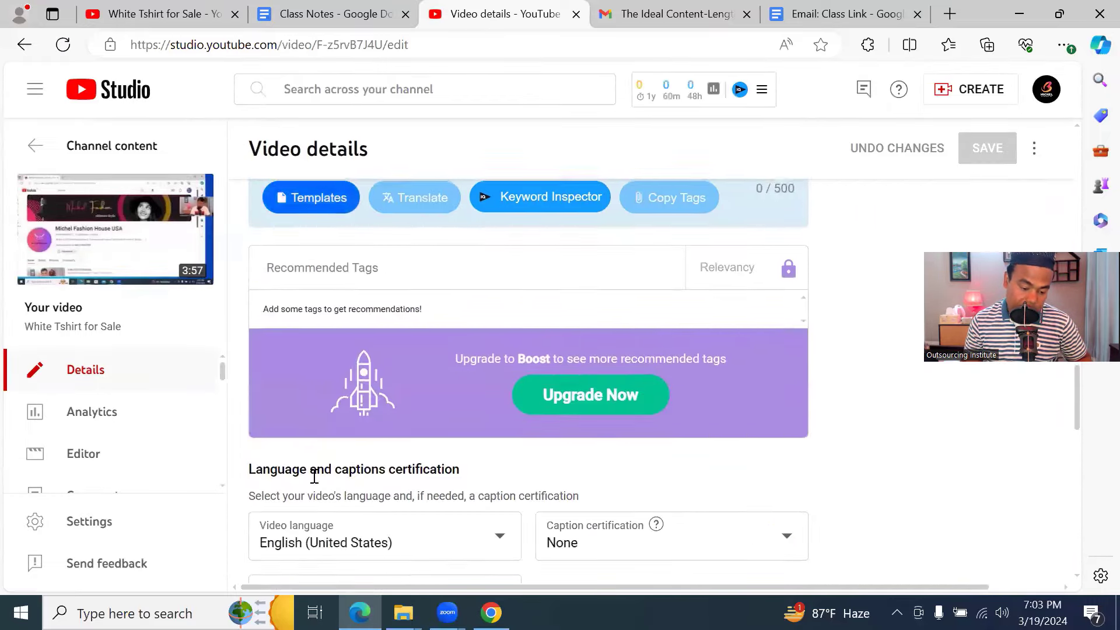
{"action": "scroll", "coordinate": [313, 475], "scroll_direction": "down", "scroll_amount": 5}
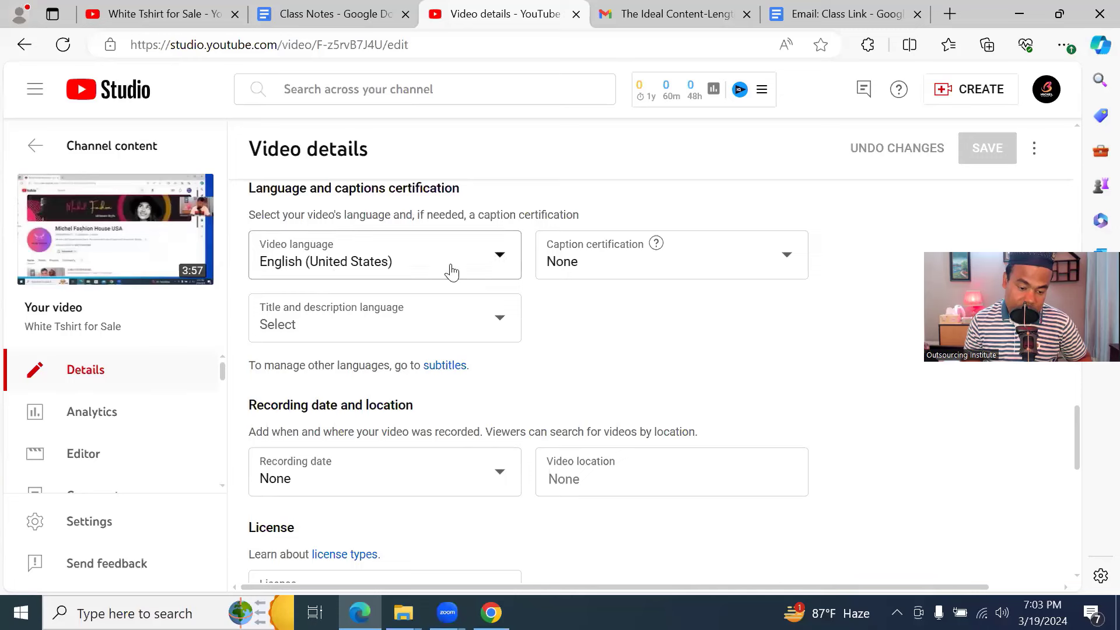
{"action": "left_click", "coordinate": [489, 267]}
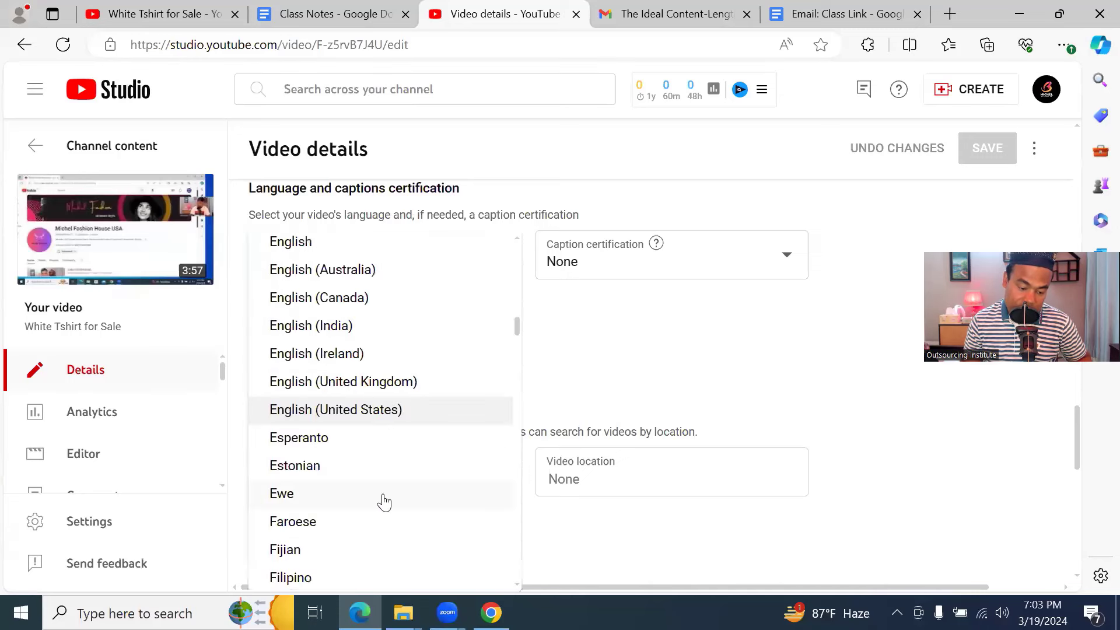
{"action": "scroll", "coordinate": [384, 502], "scroll_direction": "down", "scroll_amount": 5}
{"action": "left_click", "coordinate": [653, 341]}
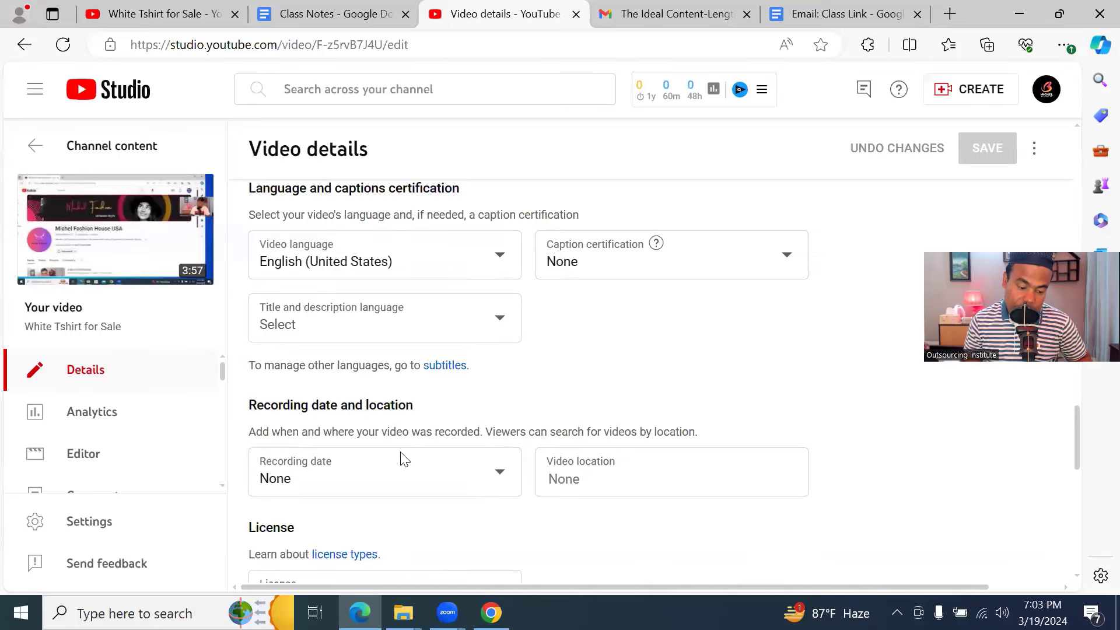
- Recheck the Video language list, leaving it at English (United States)
{"action": "scroll", "coordinate": [403, 459], "scroll_direction": "down", "scroll_amount": 3}
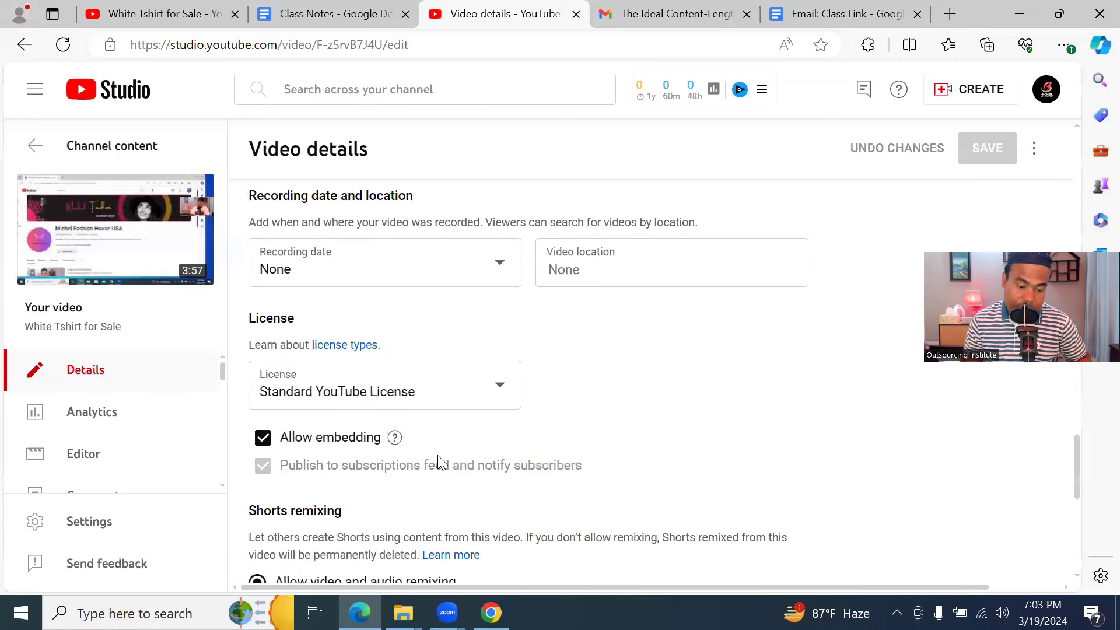
{"action": "scroll", "coordinate": [438, 458], "scroll_direction": "up", "scroll_amount": 3}
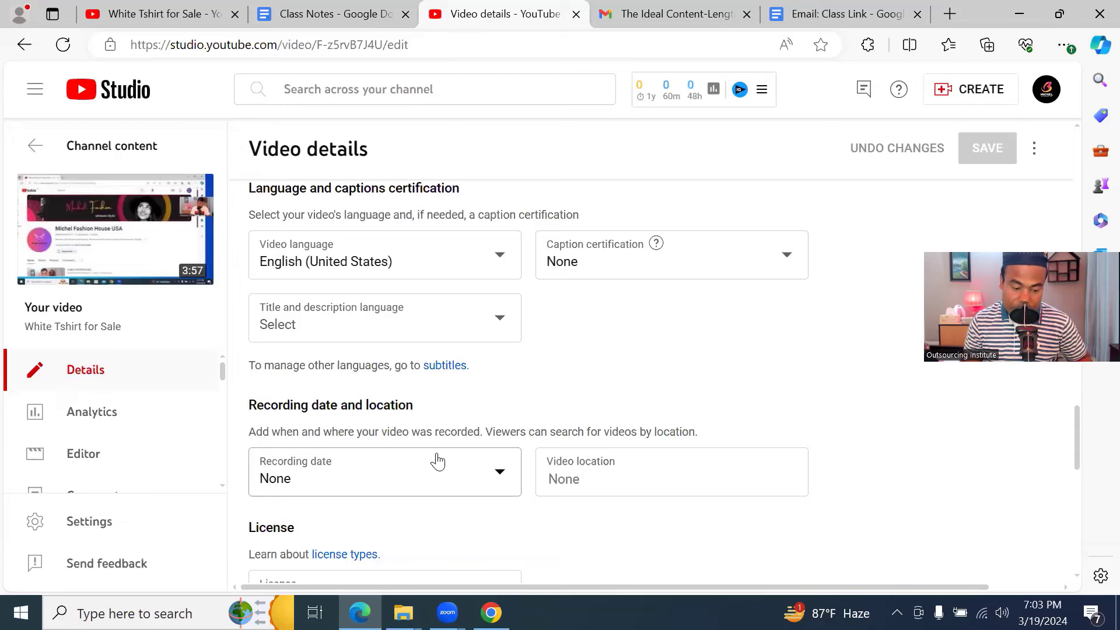
{"action": "scroll", "coordinate": [437, 461], "scroll_direction": "down", "scroll_amount": 1}
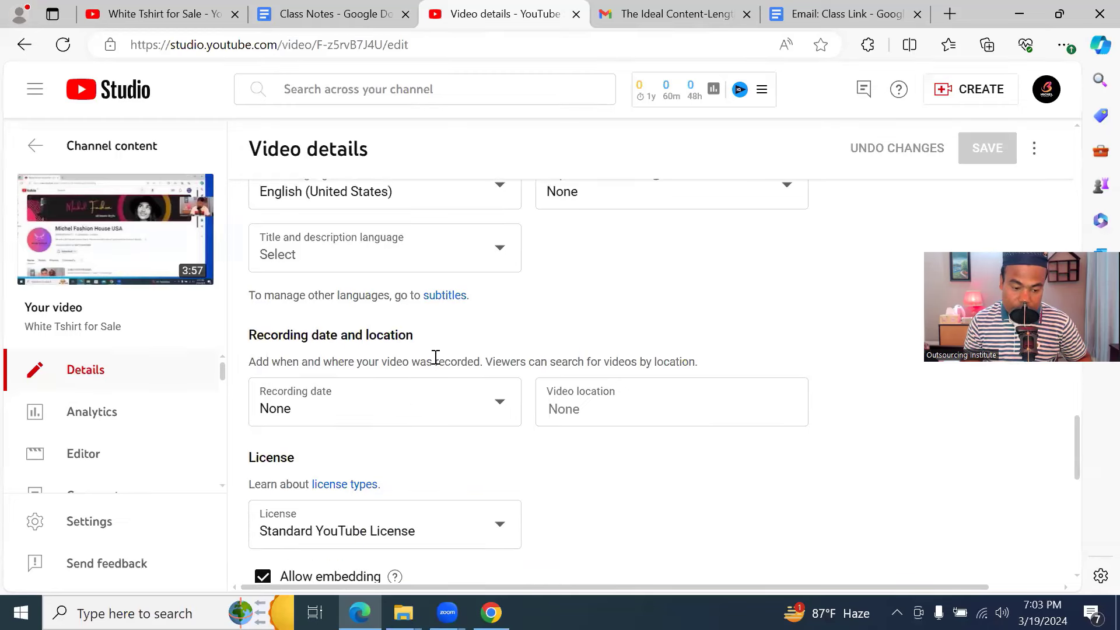
{"action": "scroll", "coordinate": [430, 387], "scroll_direction": "up", "scroll_amount": 1}
{"action": "scroll", "coordinate": [420, 417], "scroll_direction": "down", "scroll_amount": 6}
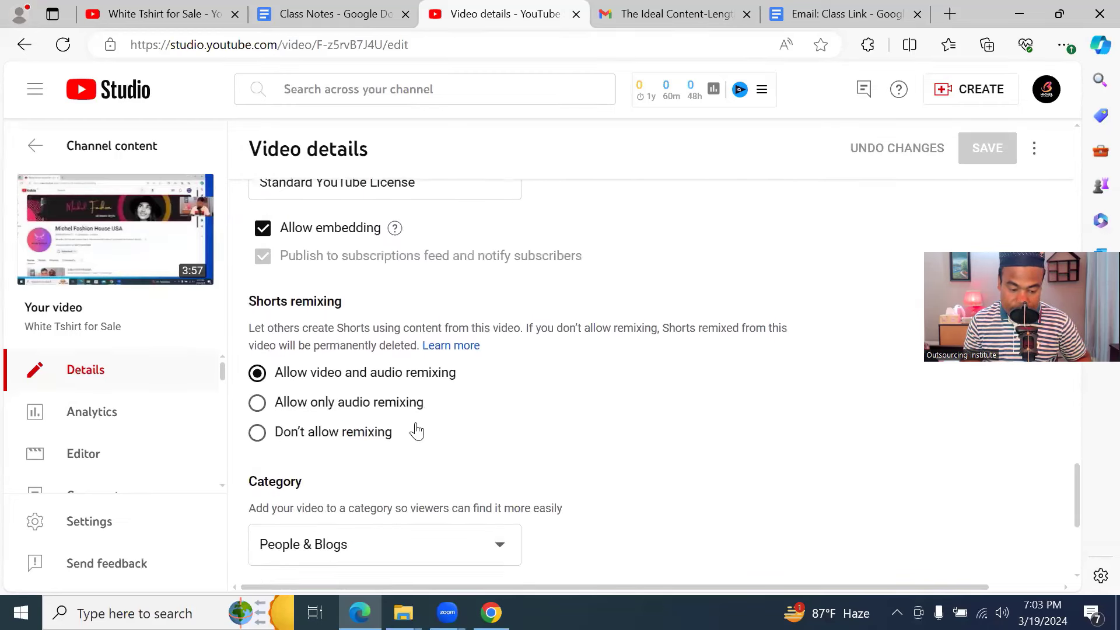
{"action": "scroll", "coordinate": [416, 438], "scroll_direction": "down", "scroll_amount": 4}
{"action": "scroll", "coordinate": [414, 441], "scroll_direction": "up", "scroll_amount": 10}
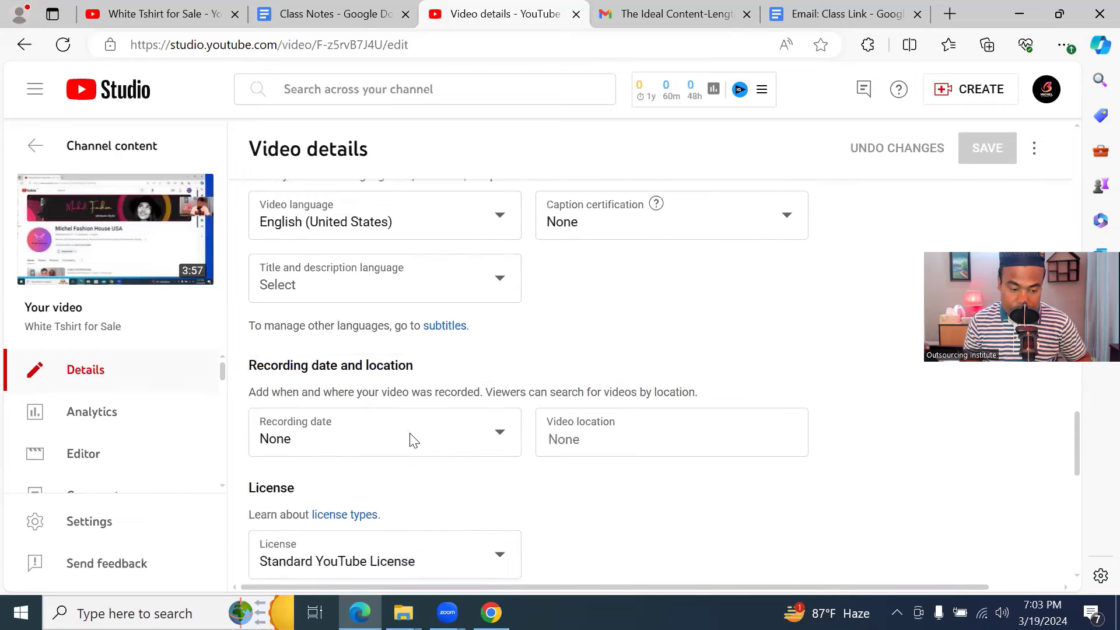
{"action": "scroll", "coordinate": [410, 438], "scroll_direction": "up", "scroll_amount": 1}
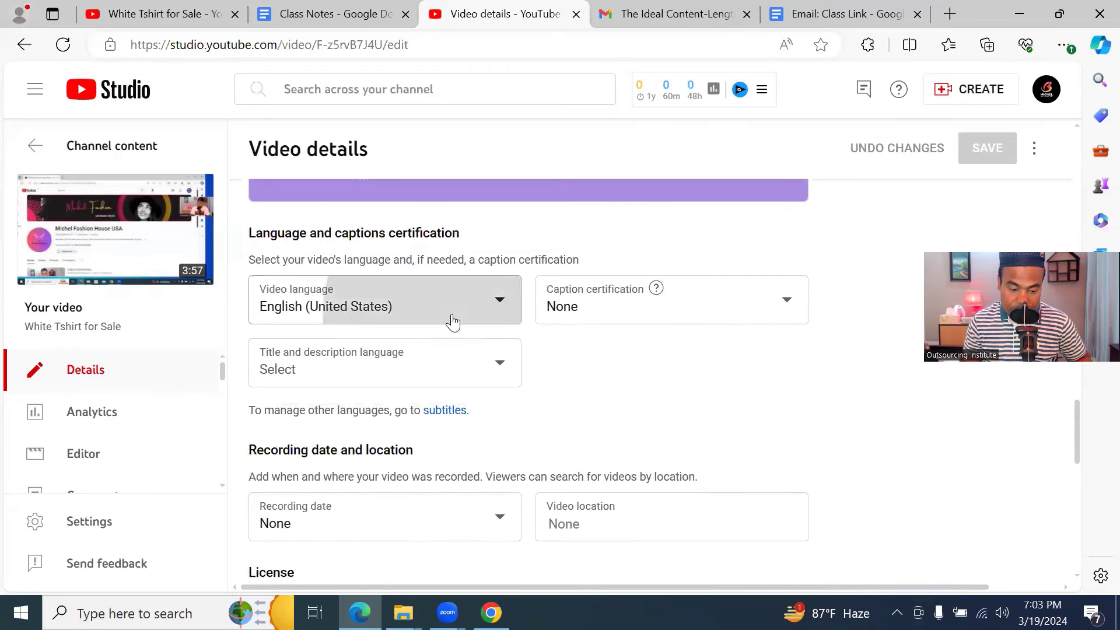
{"action": "left_click", "coordinate": [453, 322]}
{"action": "left_click", "coordinate": [572, 410]}
{"action": "scroll", "coordinate": [735, 370], "scroll_direction": "up", "scroll_amount": 15}
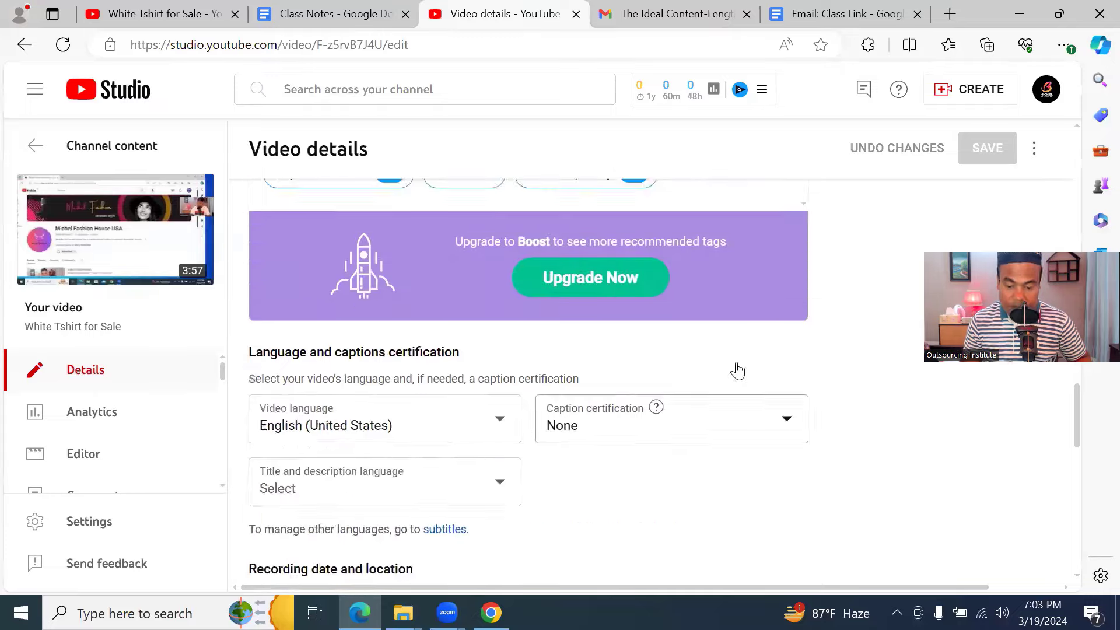
{"action": "scroll", "coordinate": [803, 374], "scroll_direction": "up", "scroll_amount": 5}
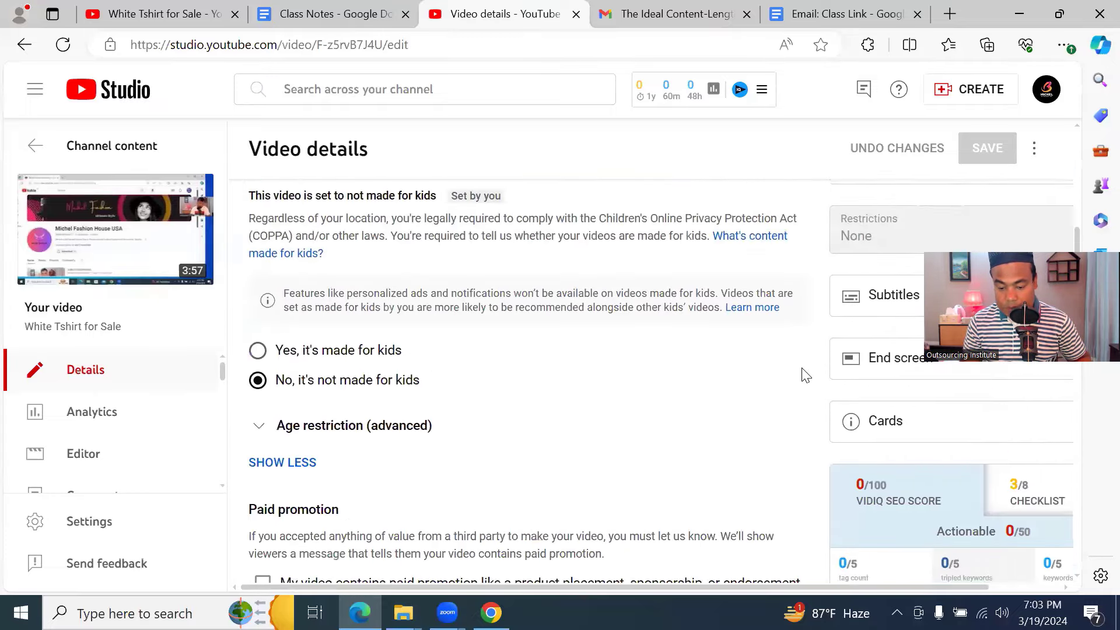
- Open the English (United States) subtitle editor for White Tshirt for Sale
{"action": "left_click", "coordinate": [874, 368]}
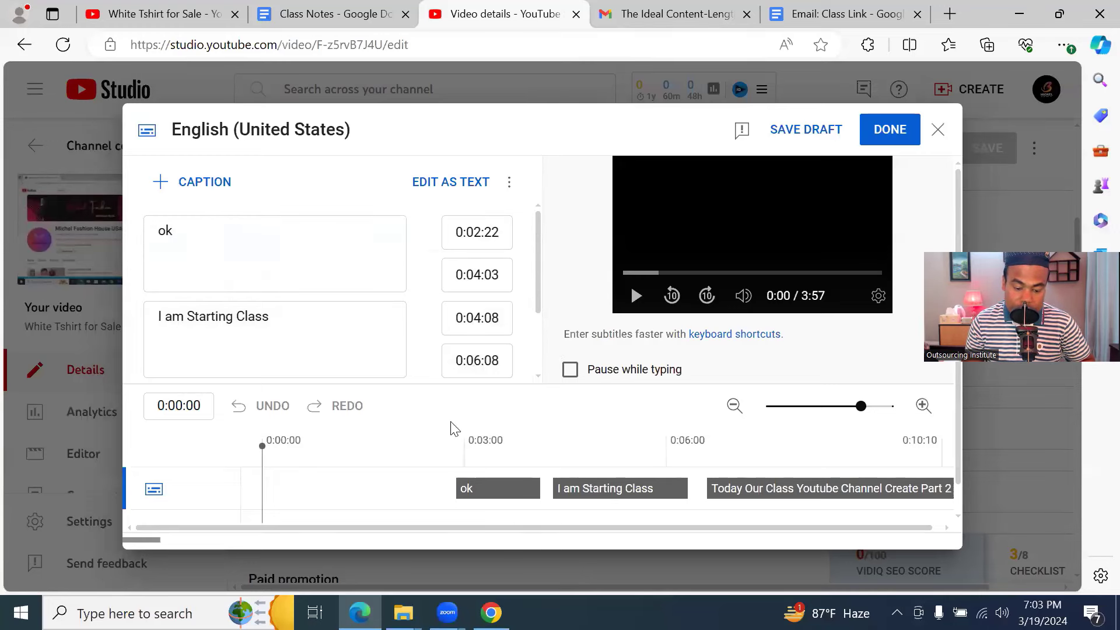
{"action": "scroll", "coordinate": [621, 446], "scroll_direction": "down", "scroll_amount": 1}
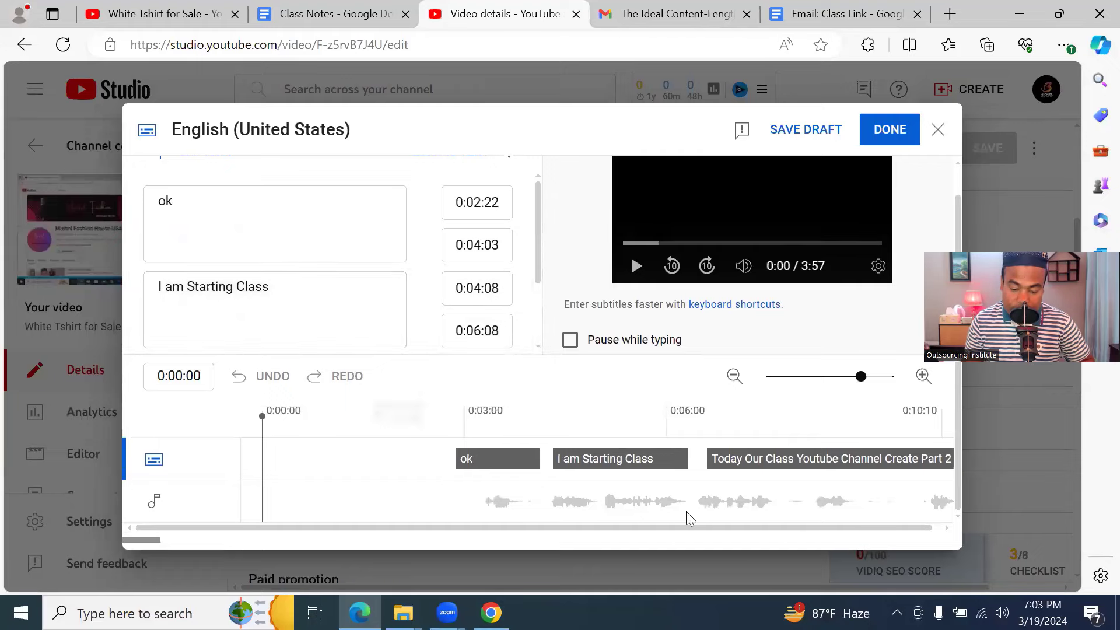
{"action": "scroll", "coordinate": [765, 533], "scroll_direction": "right", "scroll_amount": 1}
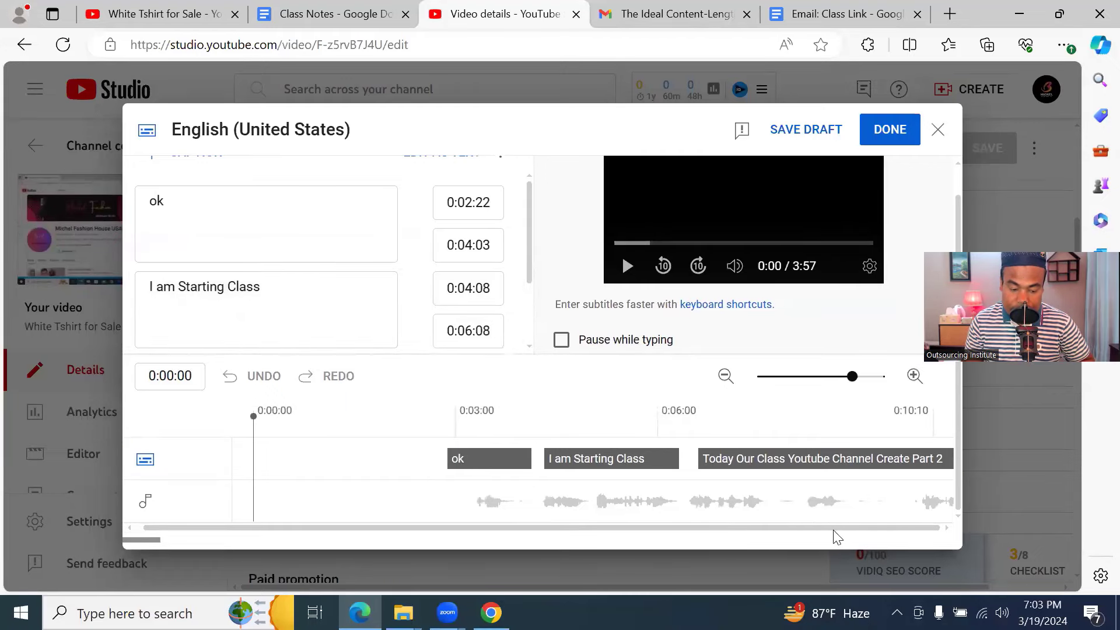
- Play and pause the caption preview, then set the playhead to 0:12:00
{"action": "left_click", "coordinate": [624, 263]}
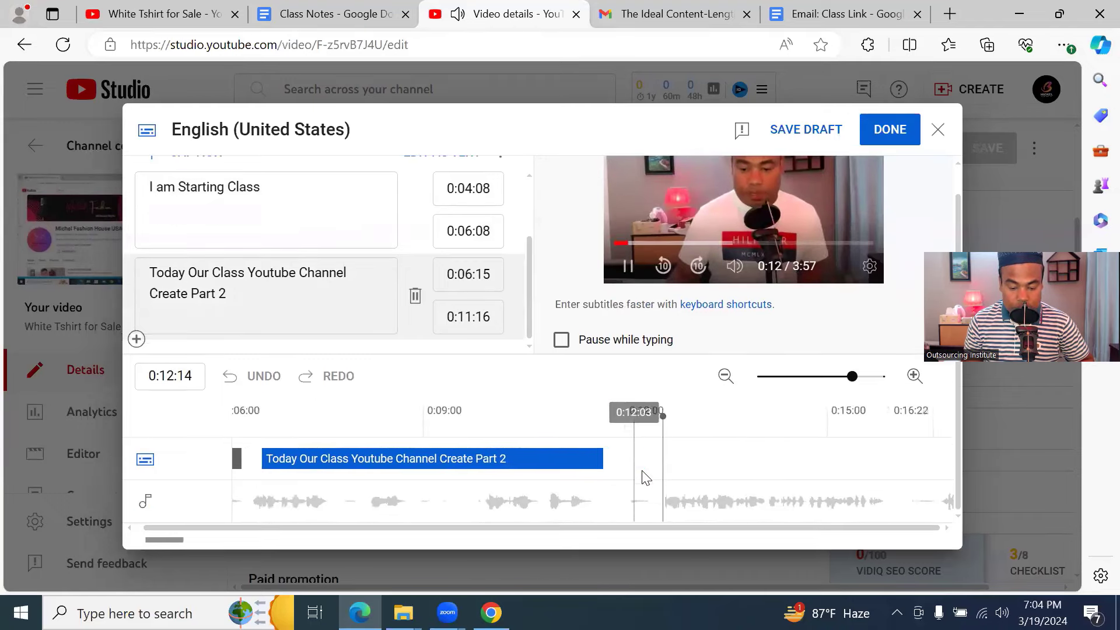
{"action": "scroll", "coordinate": [641, 475], "scroll_direction": "down", "scroll_amount": 1}
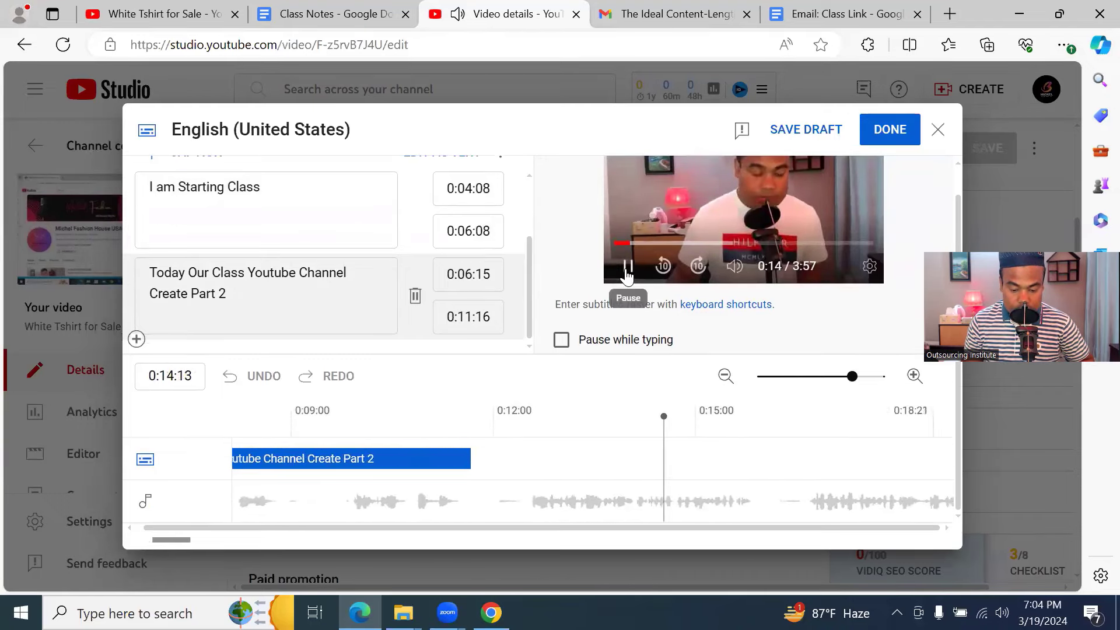
{"action": "left_click", "coordinate": [627, 269]}
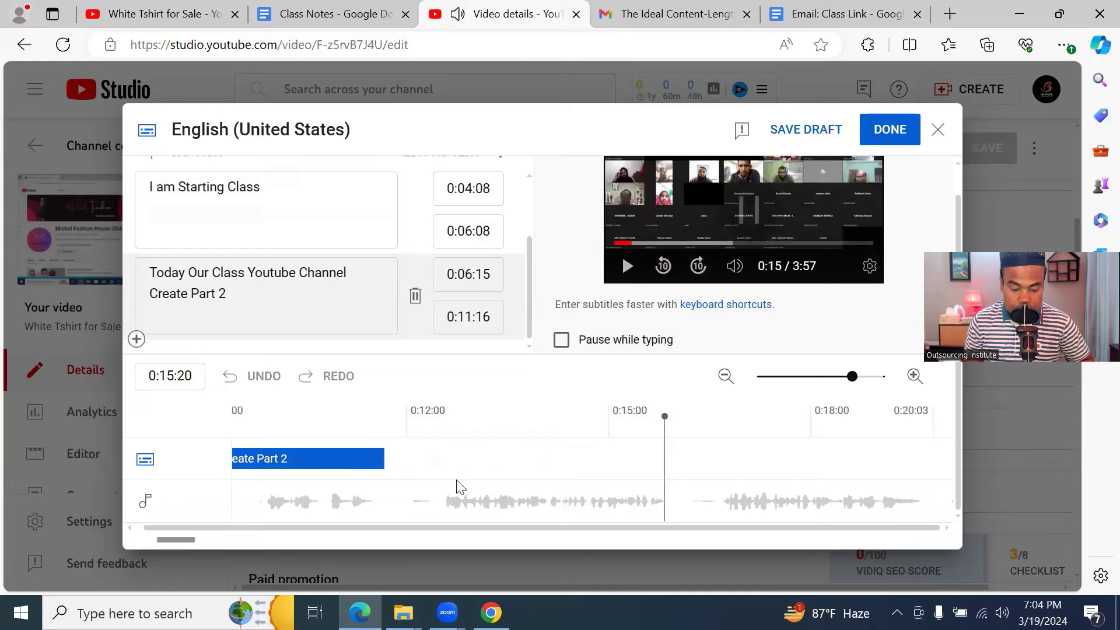
{"action": "left_click", "coordinate": [417, 415]}
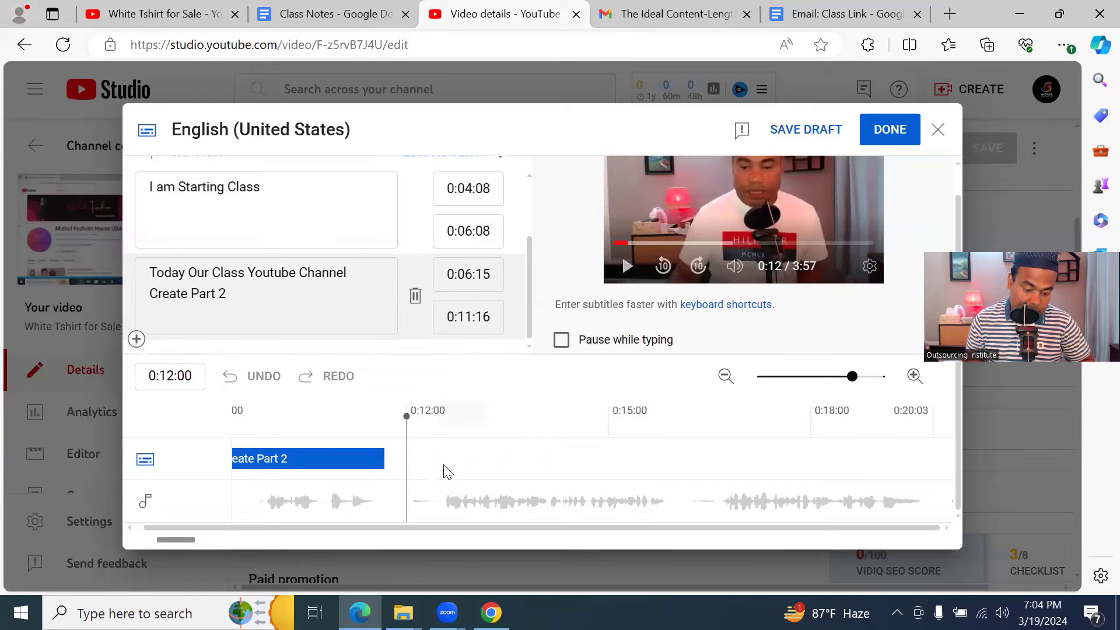
{"action": "scroll", "coordinate": [344, 308], "scroll_direction": "down", "scroll_amount": 1}
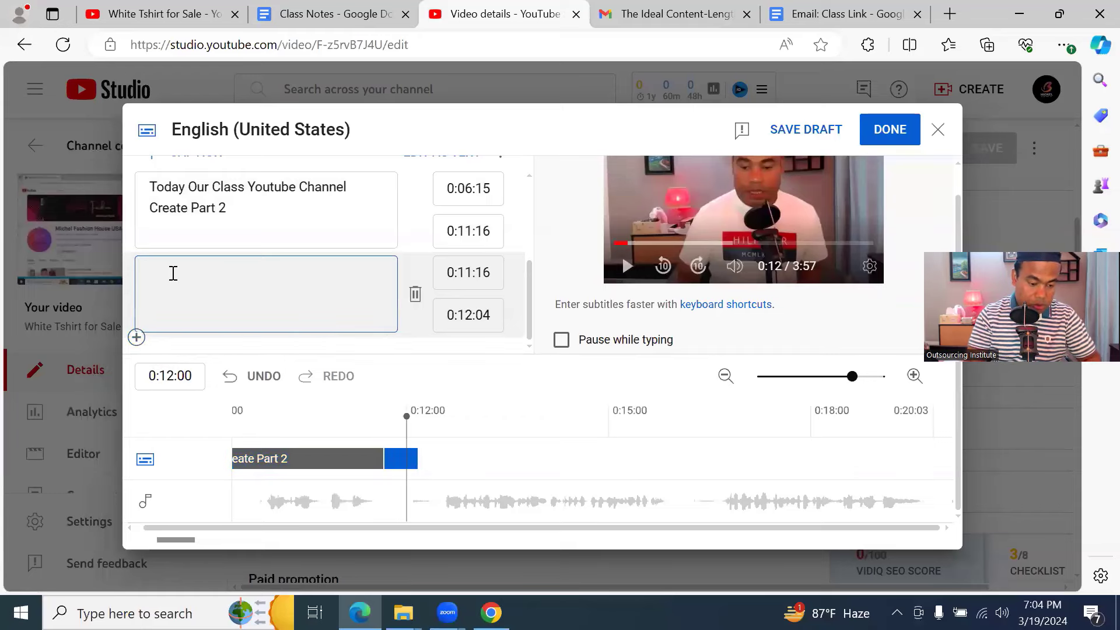
{"action": "type", "text": "আ"}
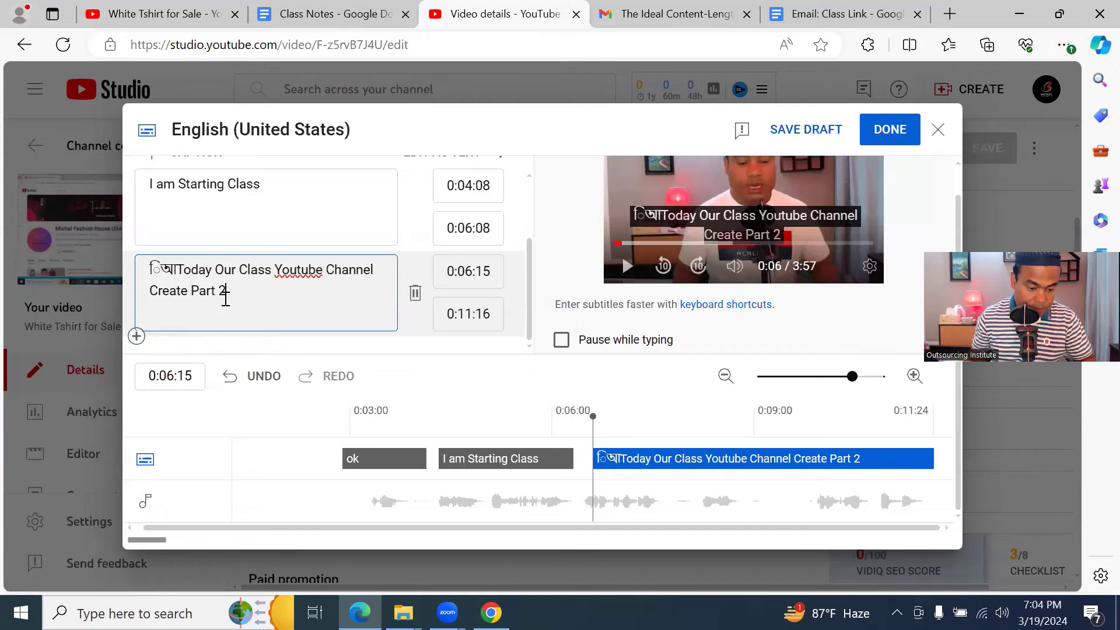
{"action": "scroll", "coordinate": [280, 308], "scroll_direction": "up", "scroll_amount": 5}
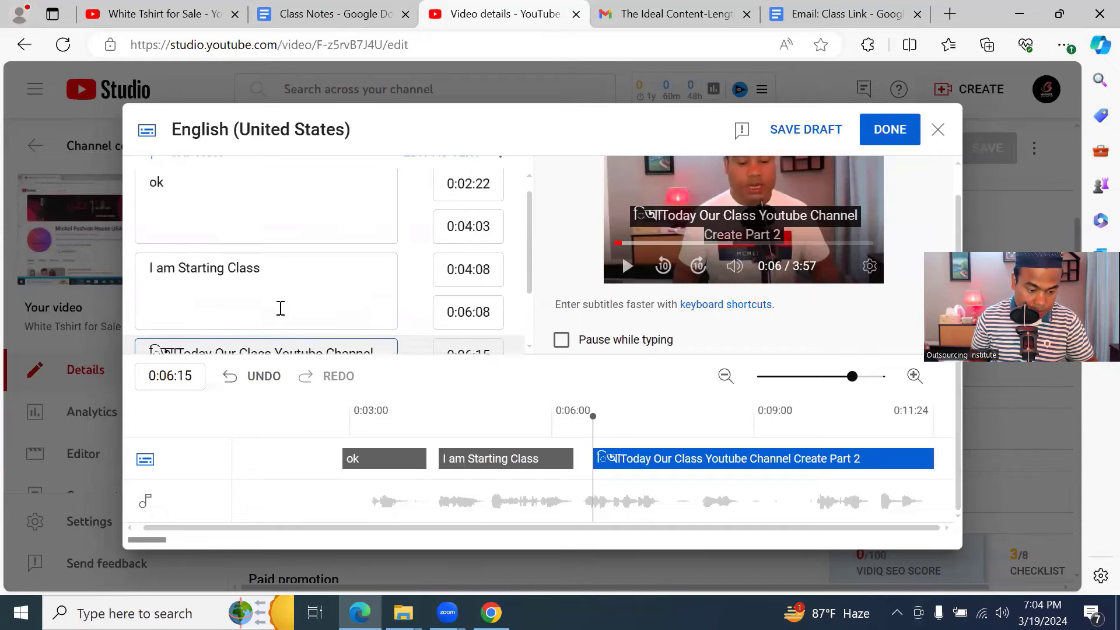
{"action": "scroll", "coordinate": [316, 284], "scroll_direction": "down", "scroll_amount": 3}
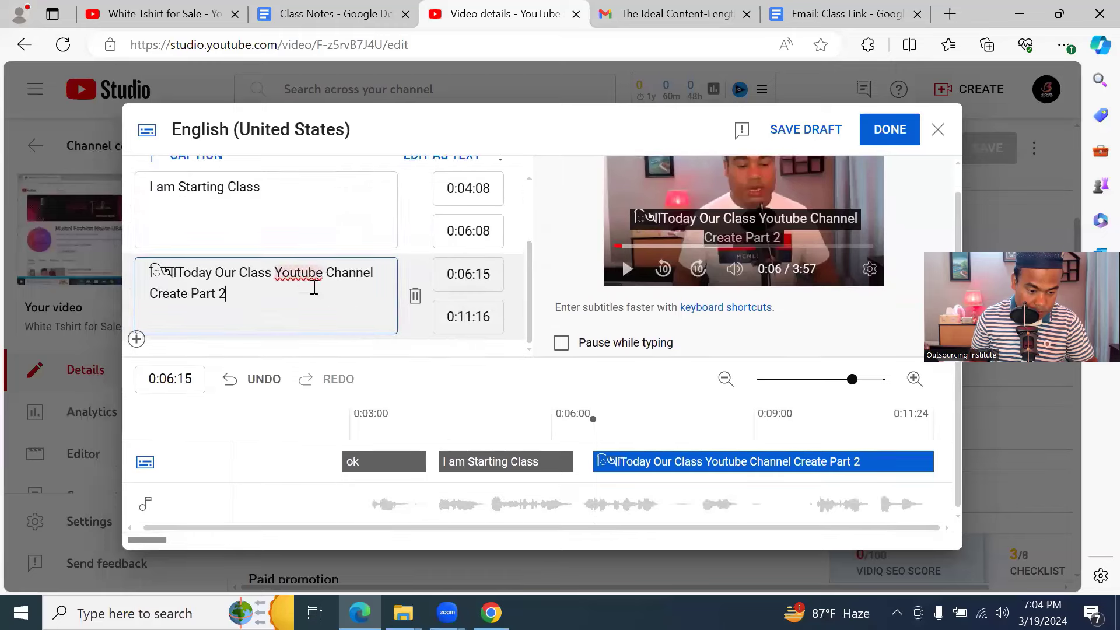
{"action": "key", "text": "BackSpace"}
{"action": "key", "text": "BackSpace"}
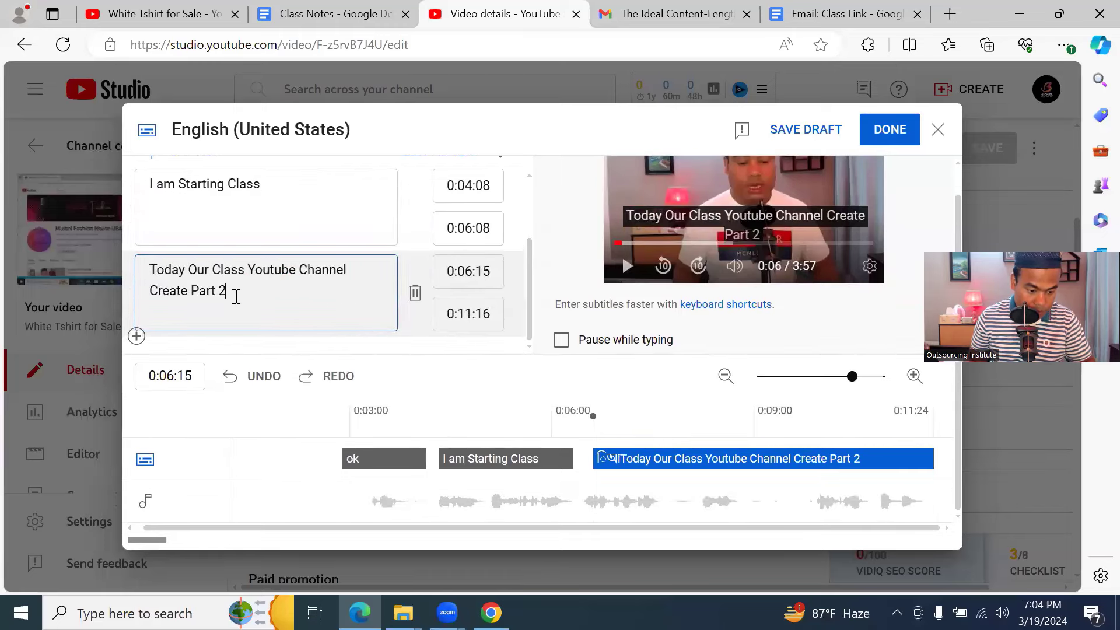
{"action": "scroll", "coordinate": [295, 245], "scroll_direction": "up", "scroll_amount": 3}
{"action": "scroll", "coordinate": [146, 193], "scroll_direction": "up", "scroll_amount": 1}
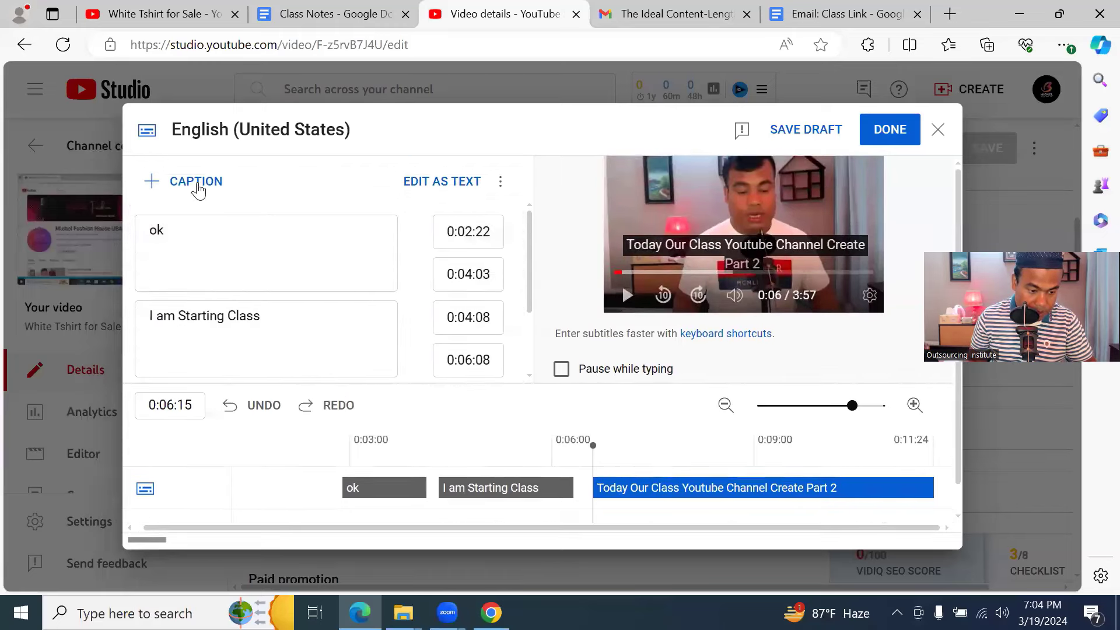
- Add Bengali caption 'আমি আশা করি আপনারা সবাই আমাকে স্পষ্টভাবে দেখতে পাচ্ছেন এবং শুনতে পাচ্ছেন' spanning 0:11:16–0:15:24, then publish
{"action": "left_click", "coordinate": [195, 183]}
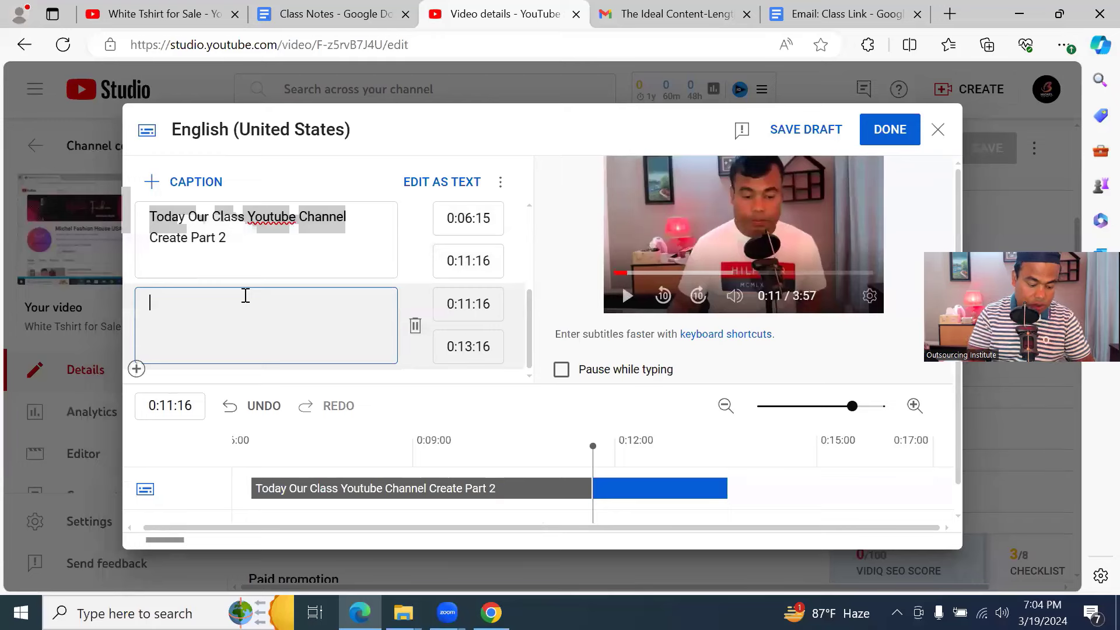
{"action": "type", "text": "আমি আ"}
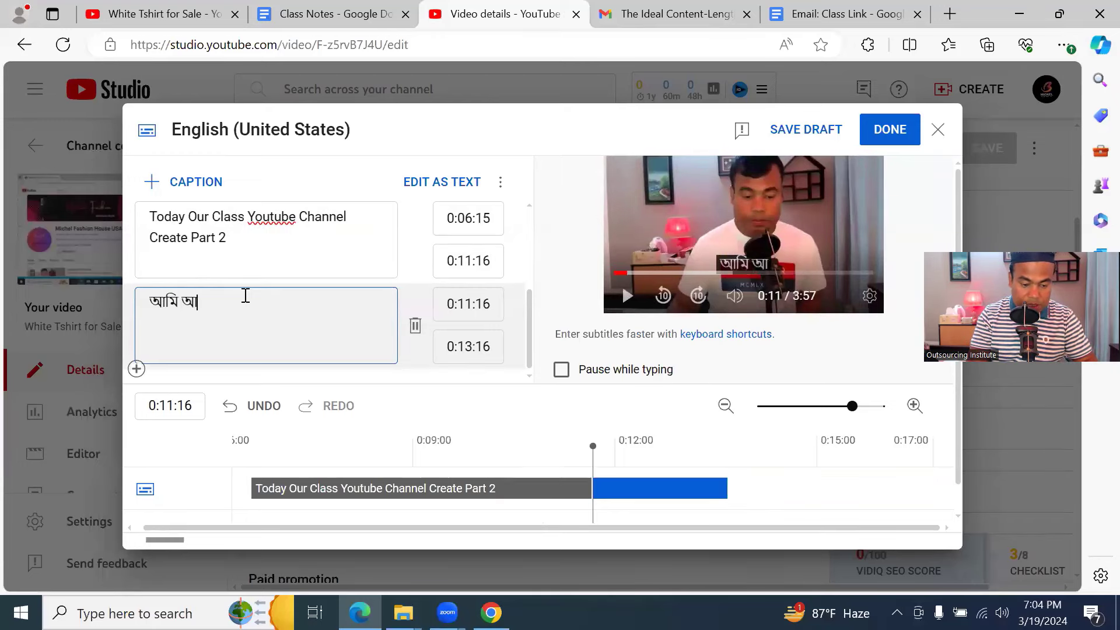
{"action": "type", "text": "শা করি "}
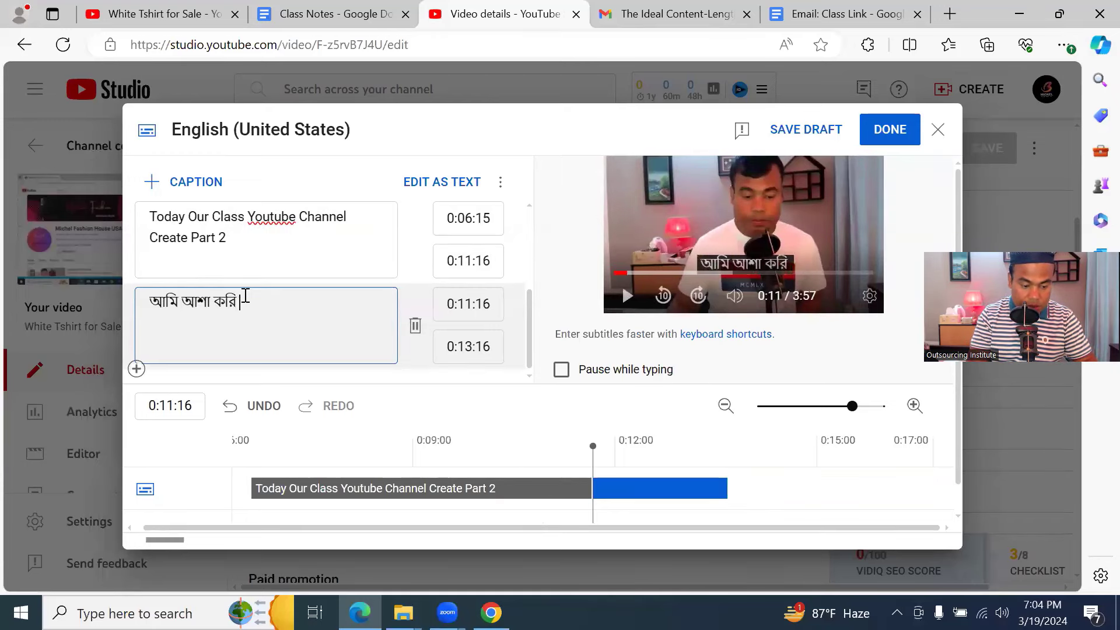
{"action": "type", "text": "আপনারা সবা"}
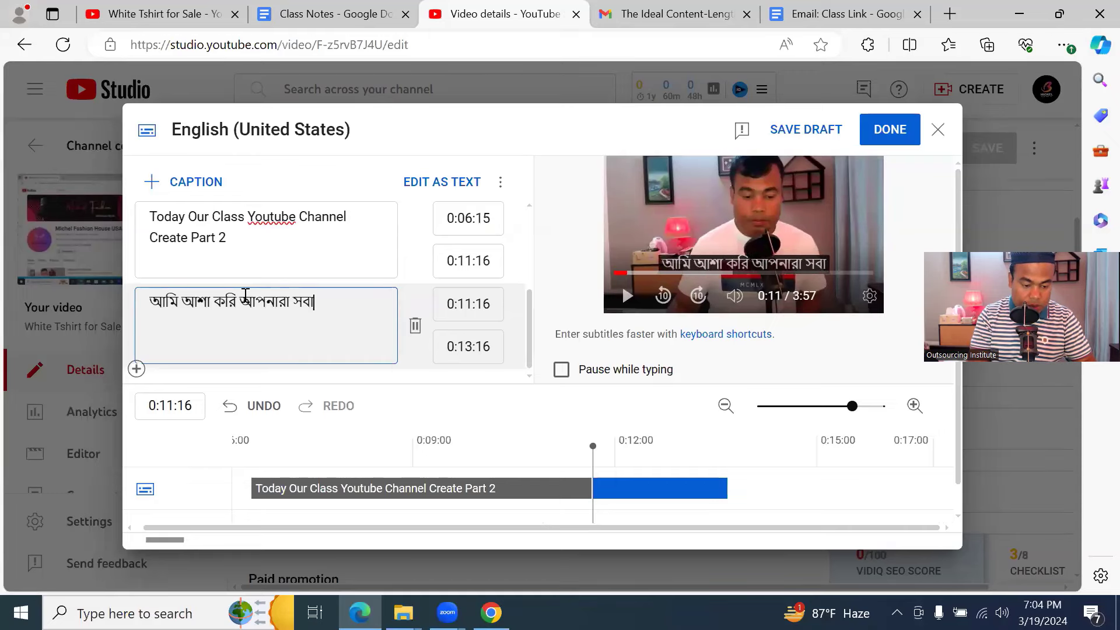
{"action": "type", "text": "ই আমাকে"}
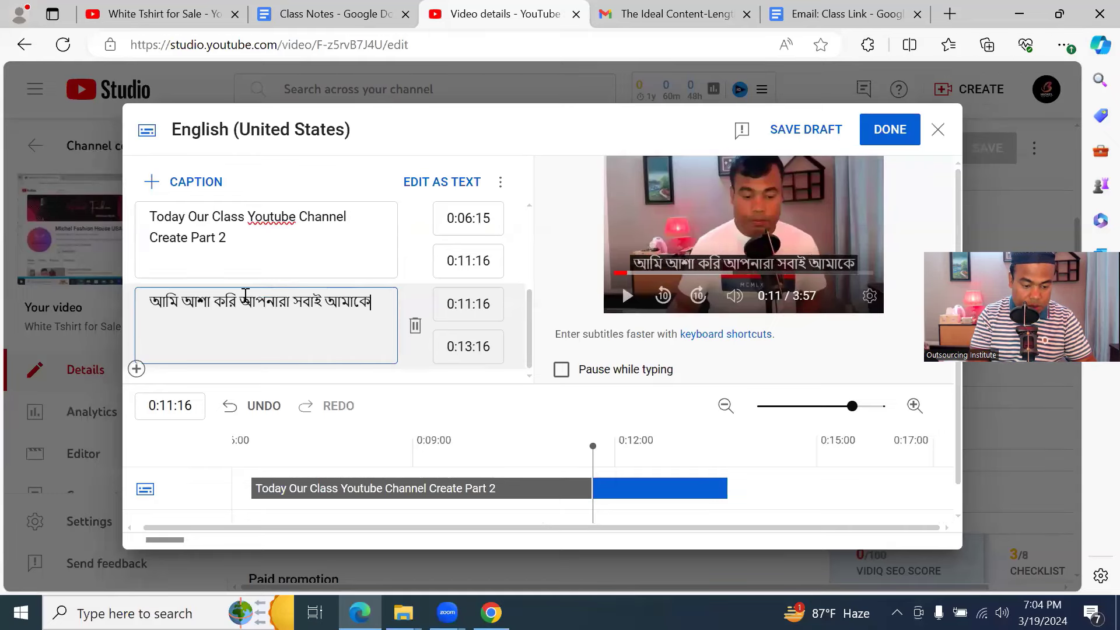
{"action": "type", "text": " স্পষ্ট"}
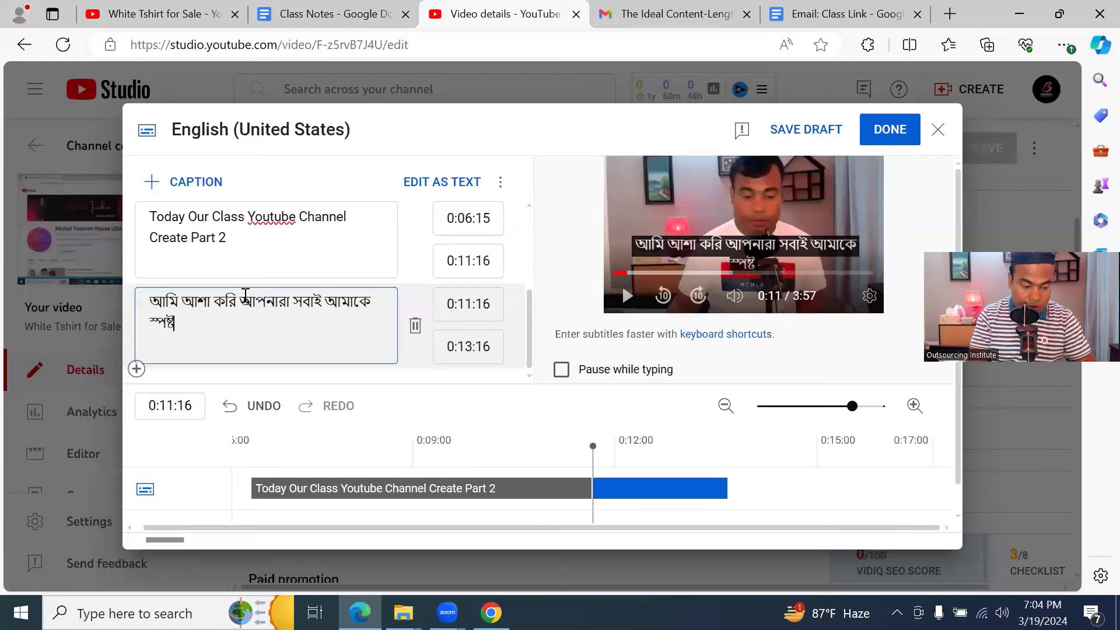
{"action": "type", "text": "ভাবে দে"}
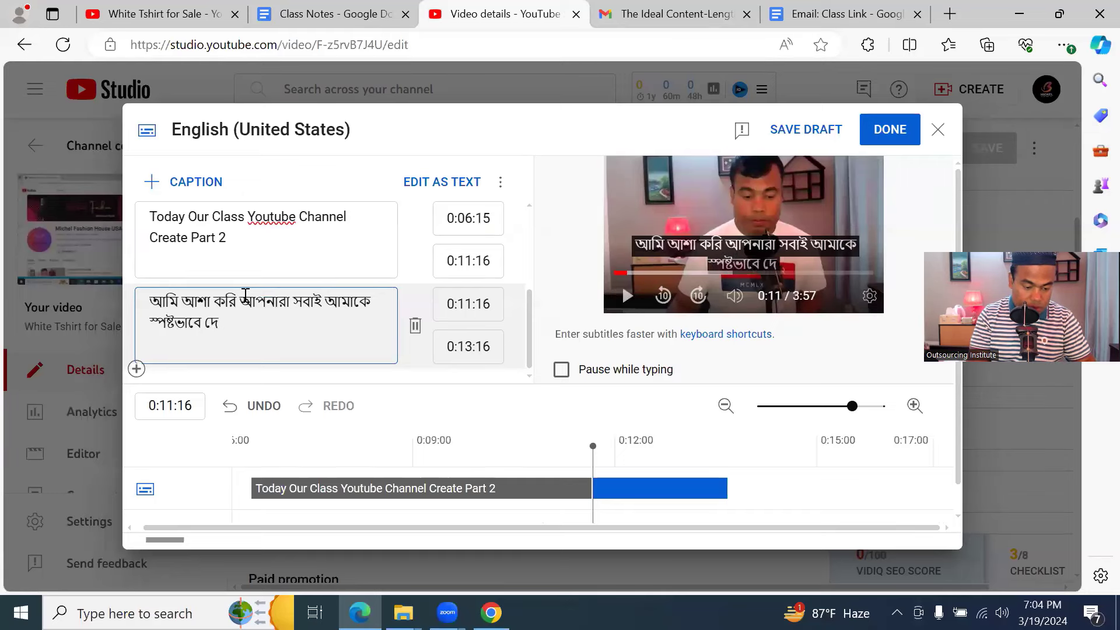
{"action": "type", "text": "খতে পাচ্ছেন ্"}
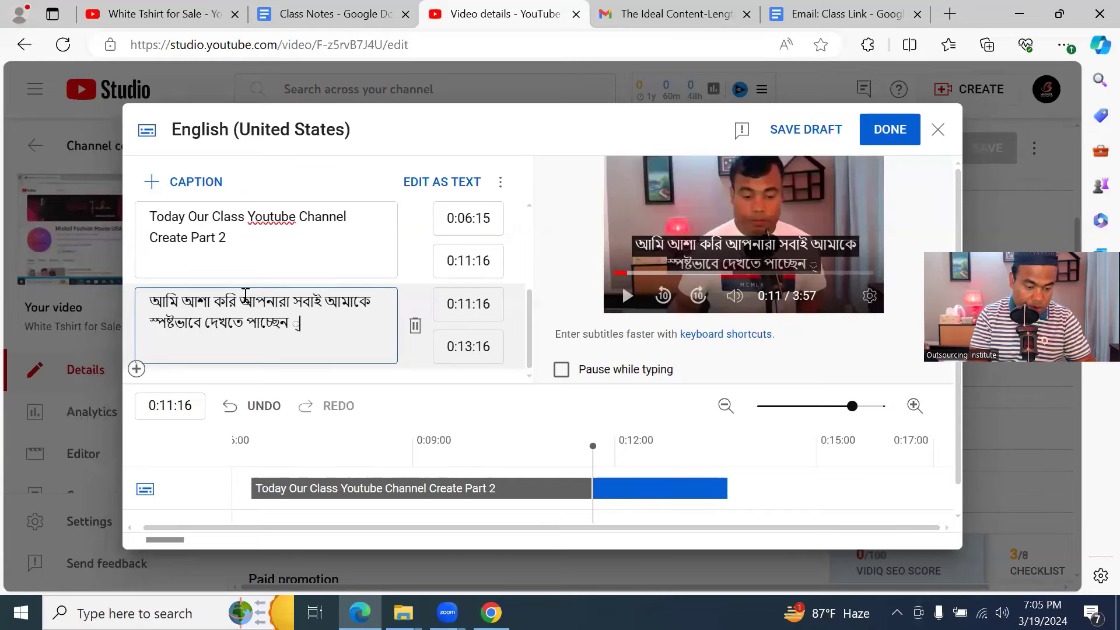
{"action": "key", "text": "BackSpace"}
{"action": "type", "text": "এবং শুন"}
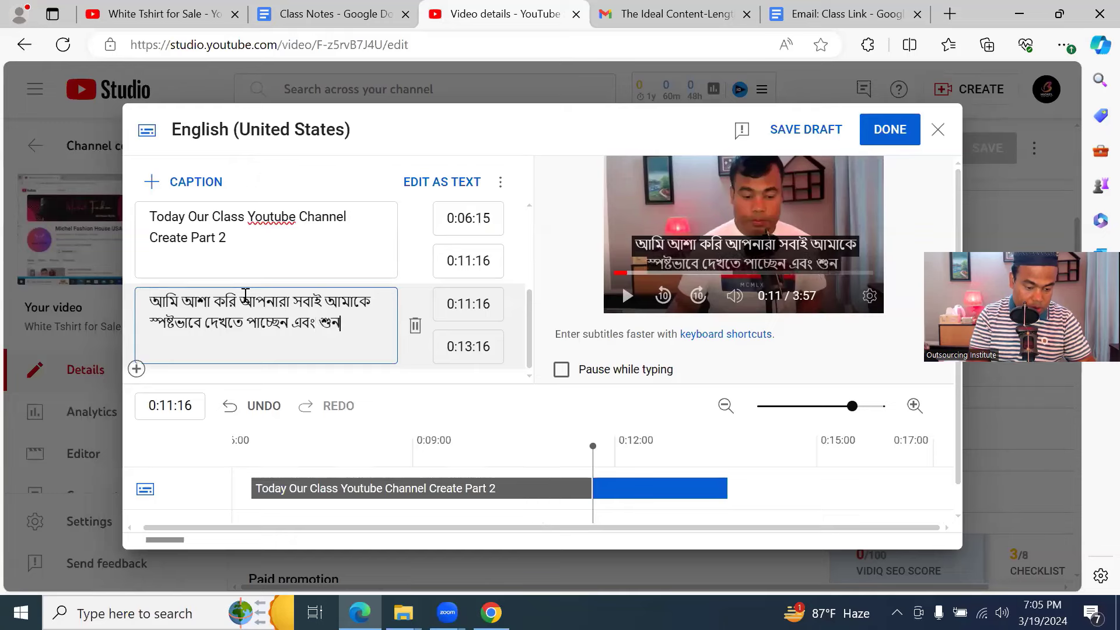
{"action": "type", "text": "তে পাচে"}
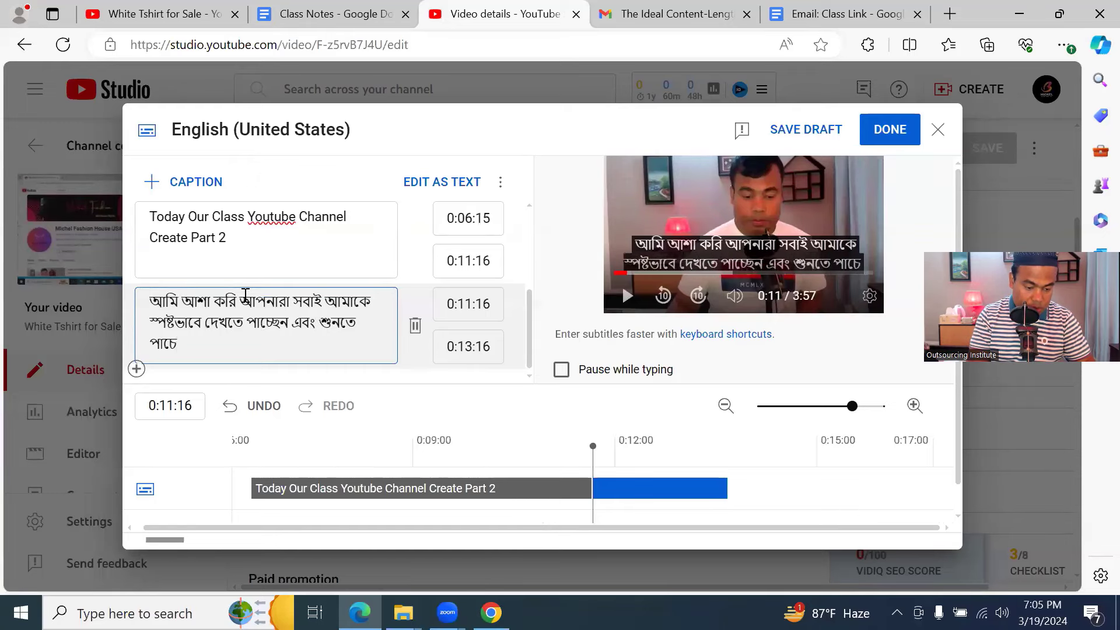
{"action": "key", "text": "BackSpace"}
{"action": "key", "text": "BackSpace"}
{"action": "type", "text": "চ্ছেন"}
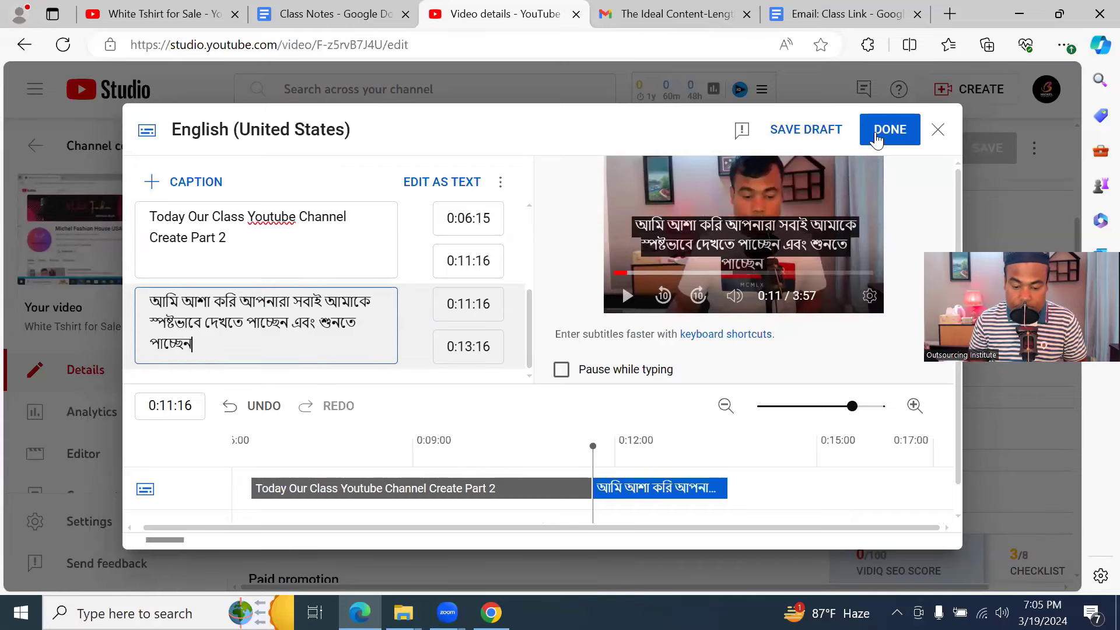
{"action": "scroll", "coordinate": [758, 513], "scroll_direction": "down", "scroll_amount": 1}
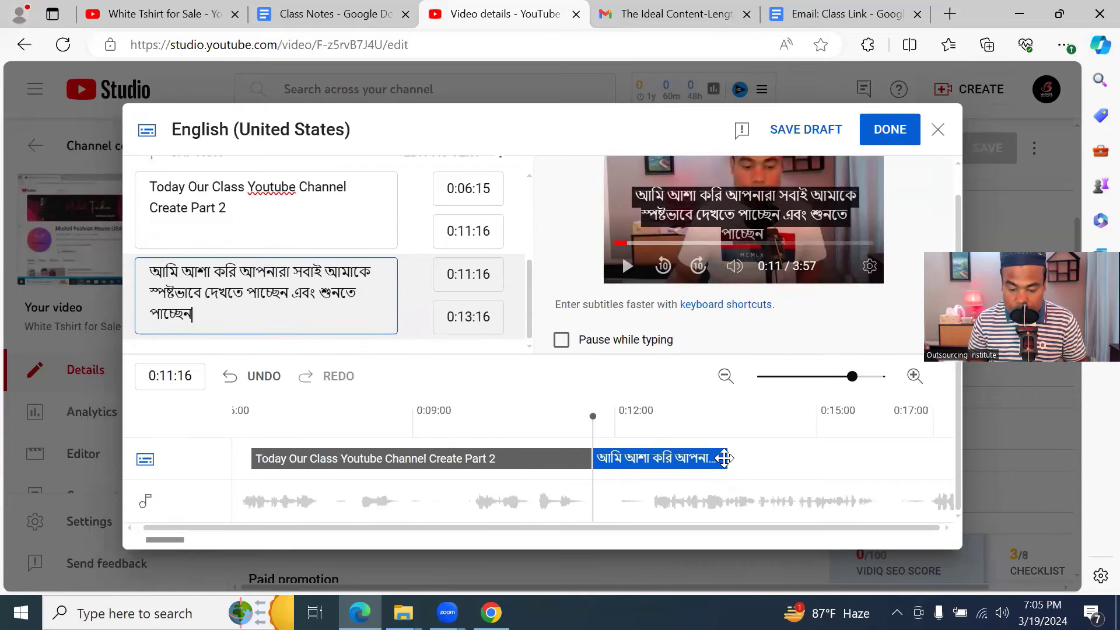
{"action": "left_click_drag", "start_coordinate": [726, 458], "coordinate": [880, 465]}
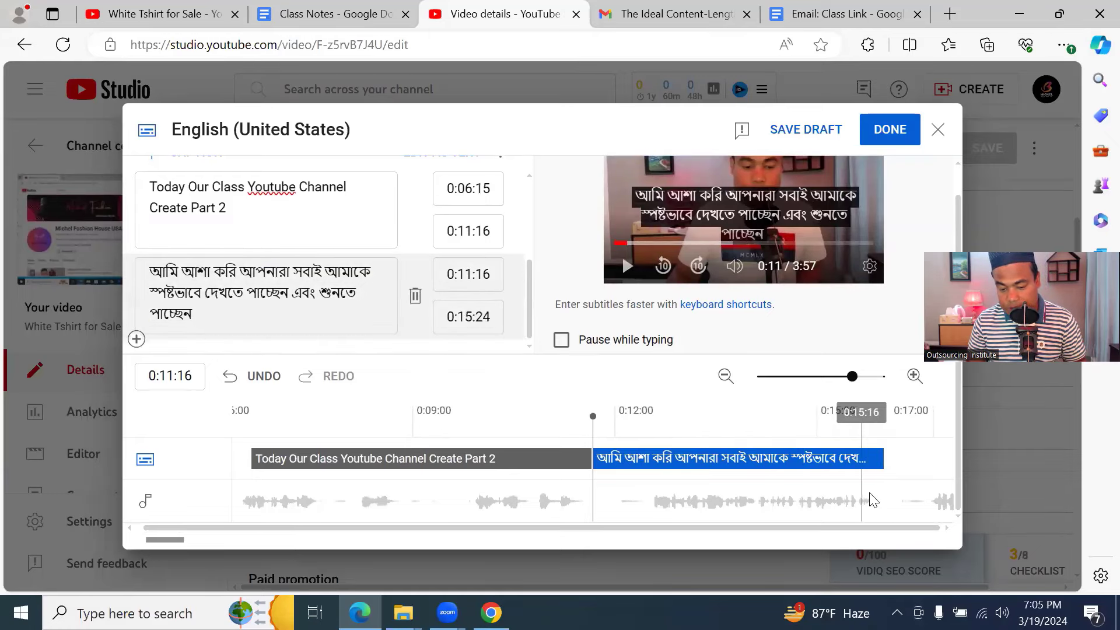
{"action": "left_click", "coordinate": [892, 128]}
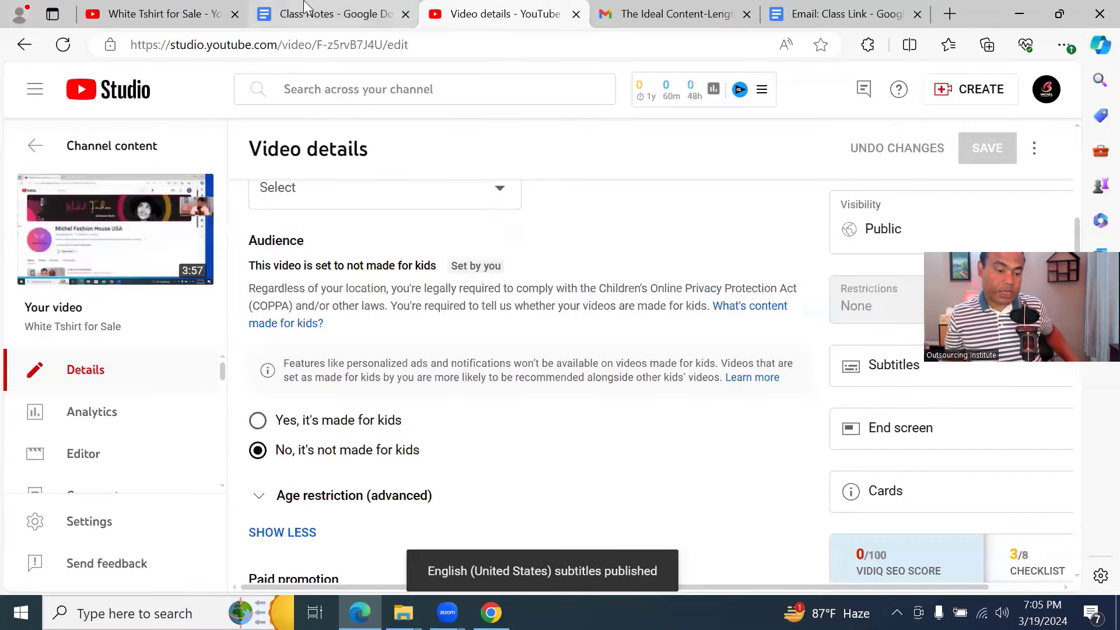
- Switch to the White Tshirt for Sale watch page tab once subtitles are published
{"action": "mouse_move", "coordinate": [181, 14]}
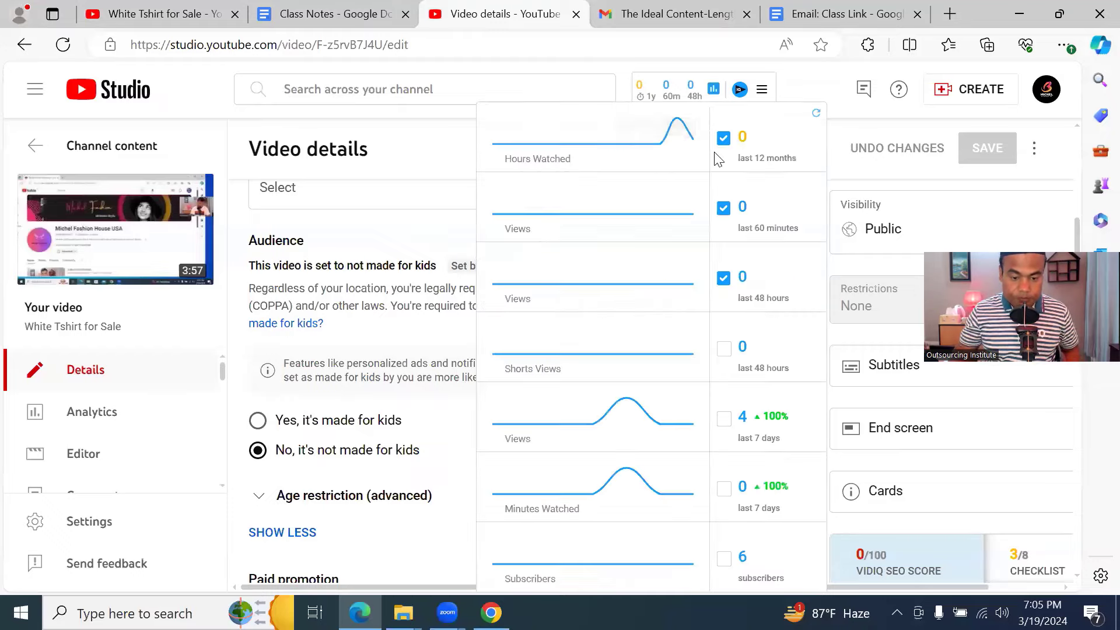
{"action": "left_click", "coordinate": [161, 17]}
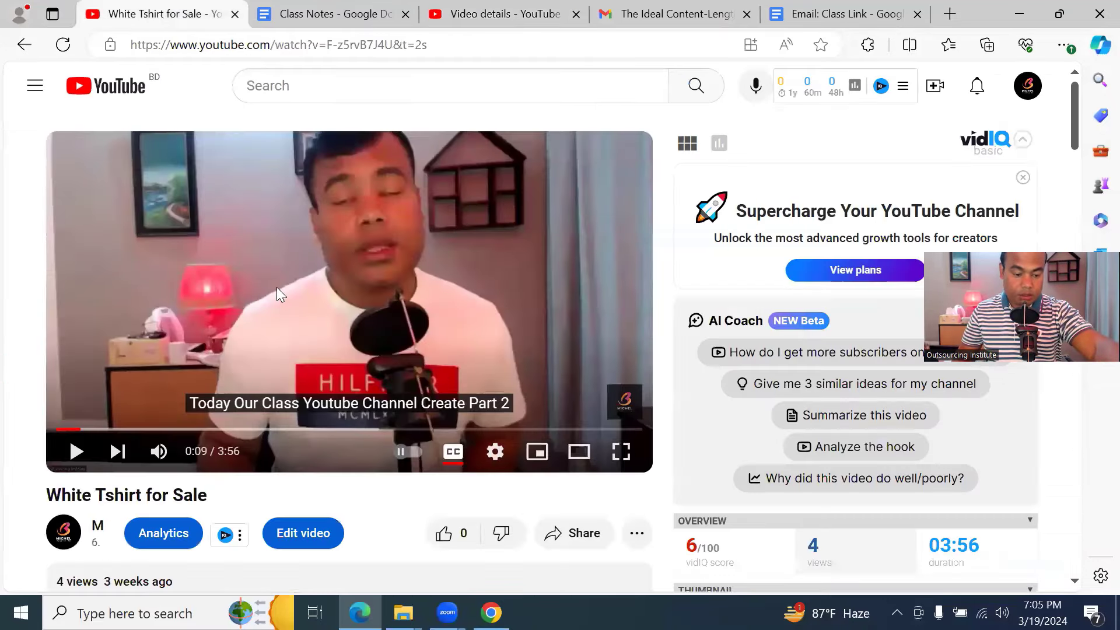
- Reload the watch page and play, pause and scrub the video to verify the Bengali caption
{"action": "left_click", "coordinate": [71, 44]}
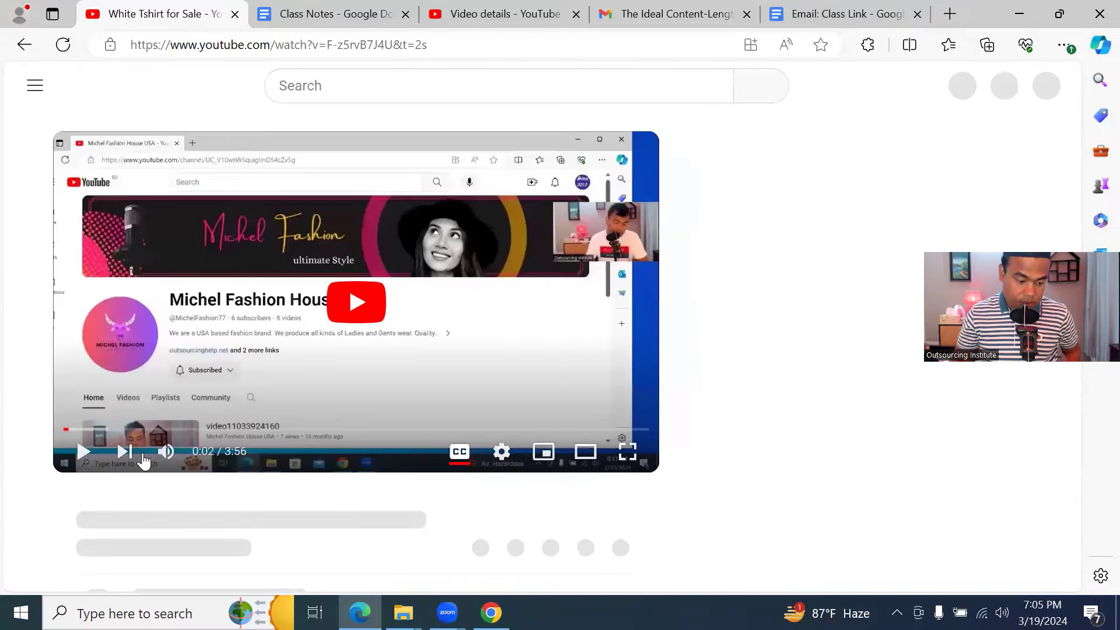
{"action": "left_click", "coordinate": [78, 451]}
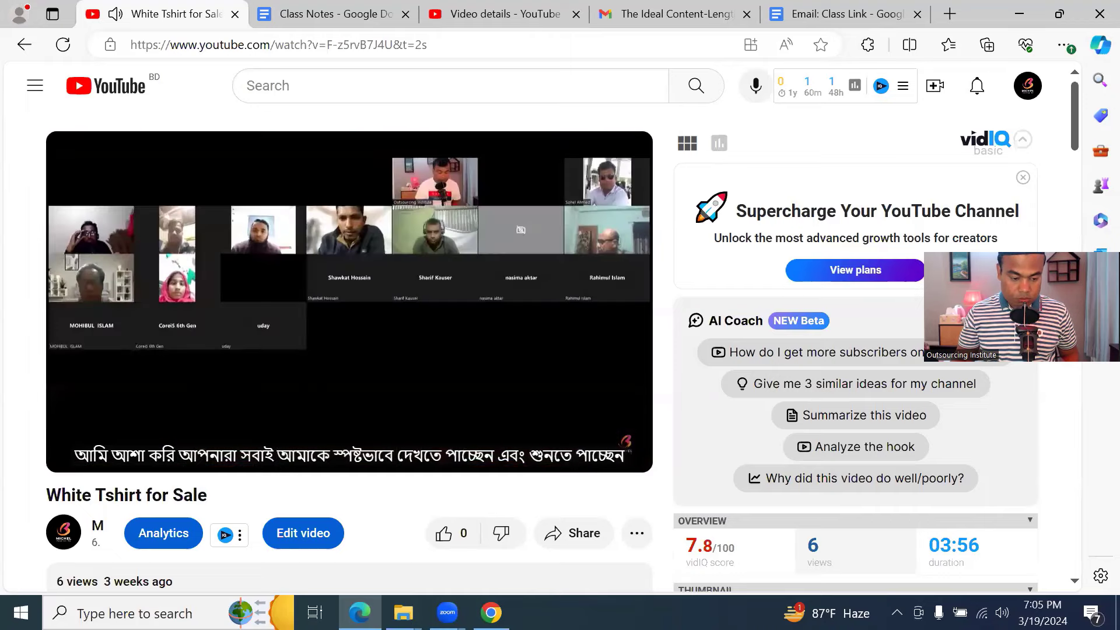
{"action": "left_click", "coordinate": [380, 304]}
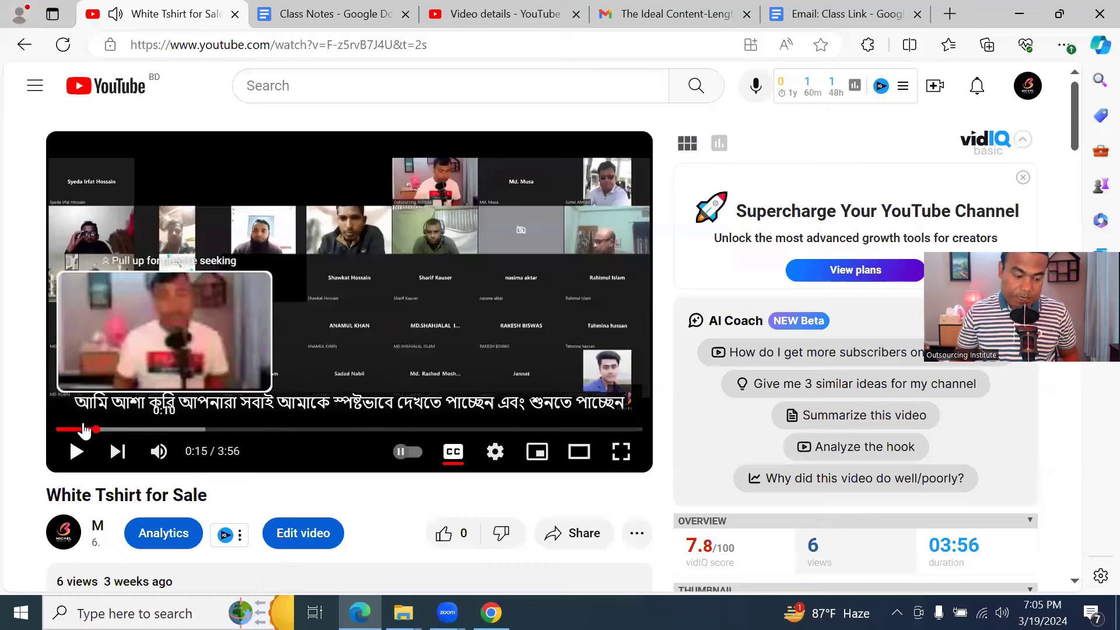
{"action": "left_click", "coordinate": [85, 429]}
{"action": "left_click_drag", "start_coordinate": [83, 430], "coordinate": [51, 432]}
{"action": "left_click", "coordinate": [250, 276]}
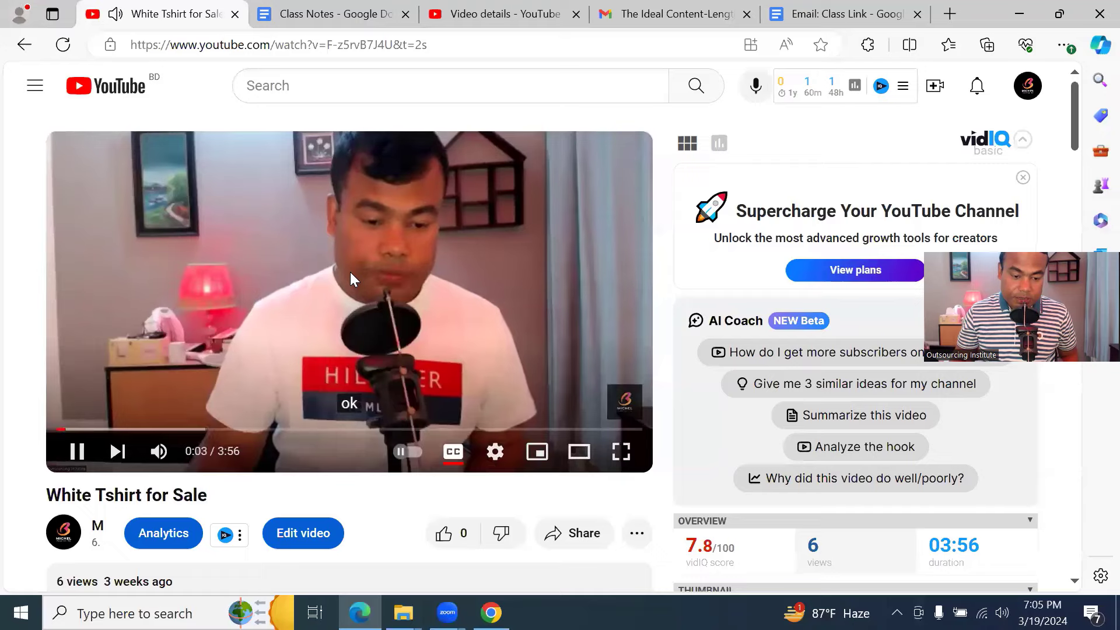
{"action": "left_click", "coordinate": [350, 272]}
{"action": "left_click", "coordinate": [498, 14]}
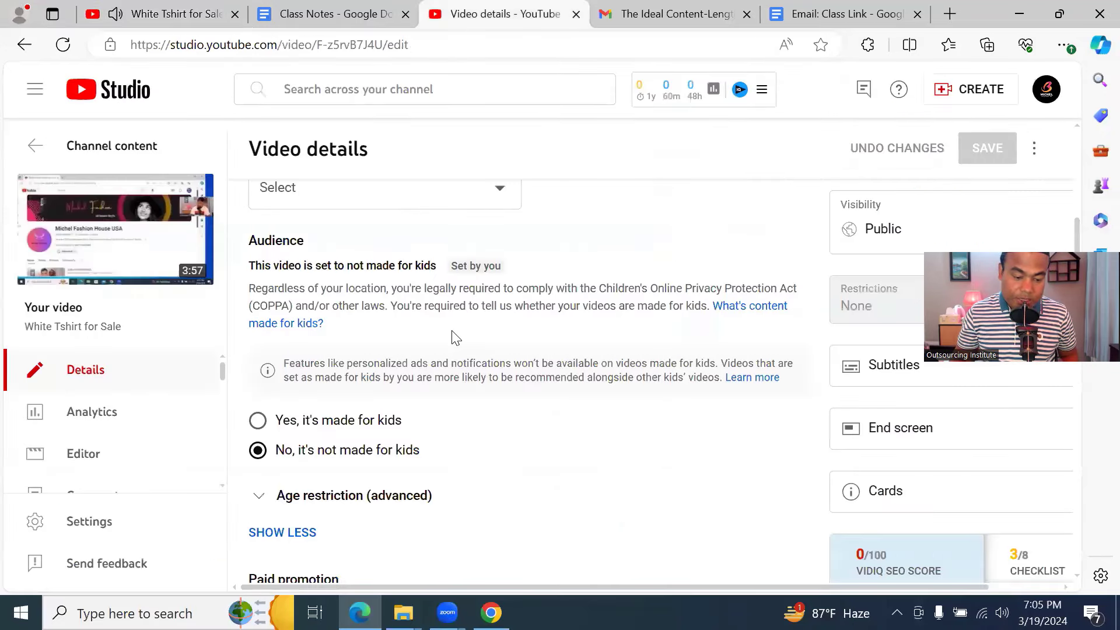
- Reopen the English subtitle editor and briefly play and pause the preview
{"action": "scroll", "coordinate": [496, 353], "scroll_direction": "down", "scroll_amount": 1}
{"action": "scroll", "coordinate": [642, 359], "scroll_direction": "up", "scroll_amount": 1}
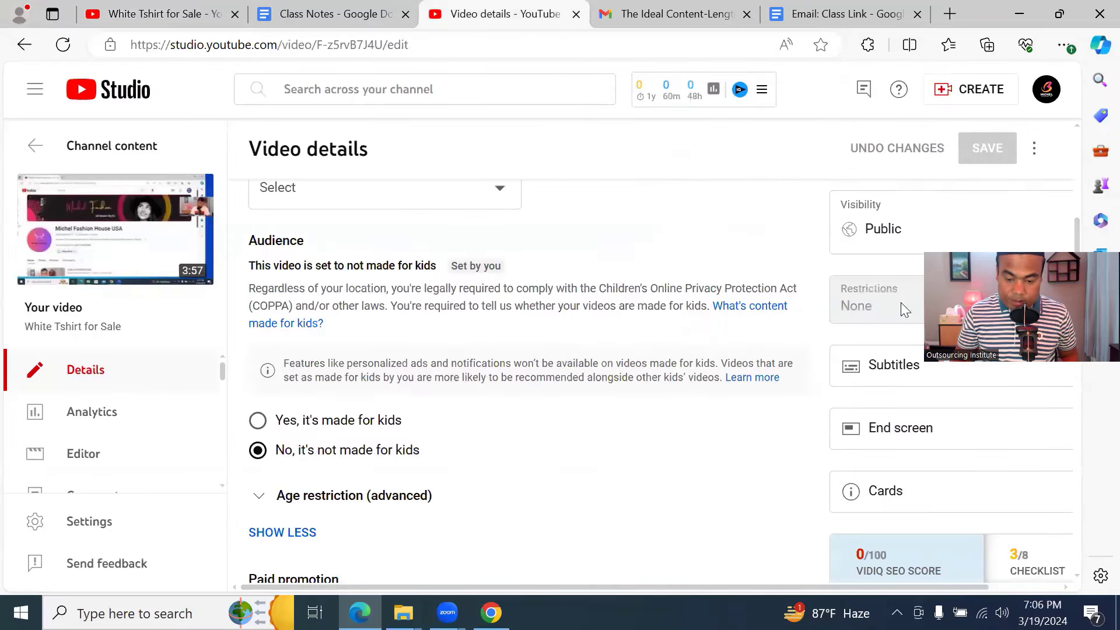
{"action": "left_click", "coordinate": [886, 367]}
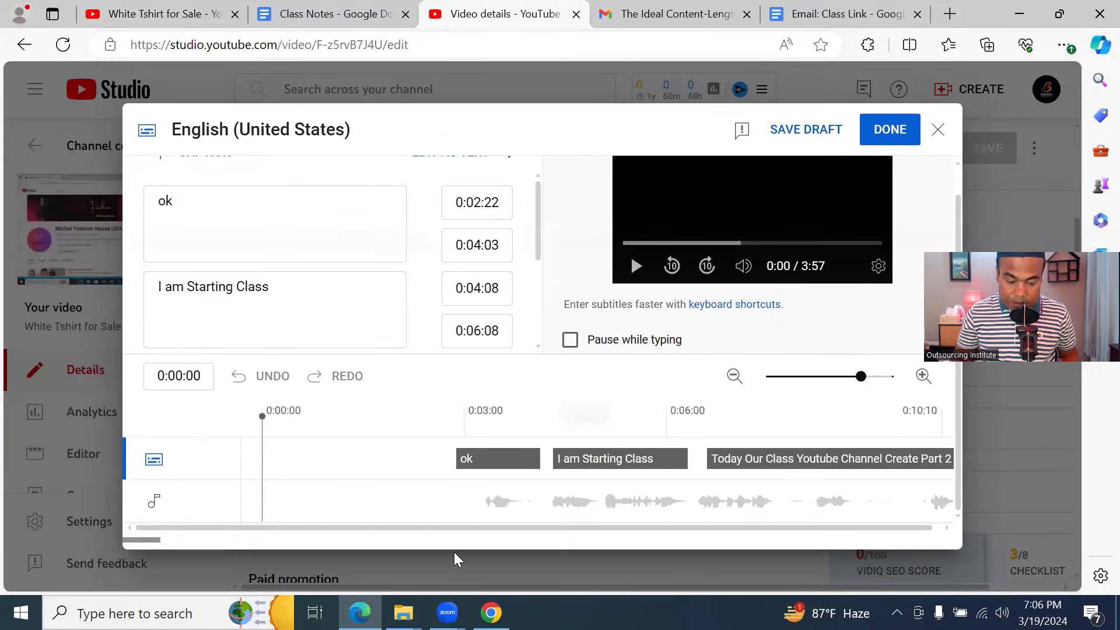
{"action": "left_click_drag", "start_coordinate": [472, 528], "coordinate": [553, 530]}
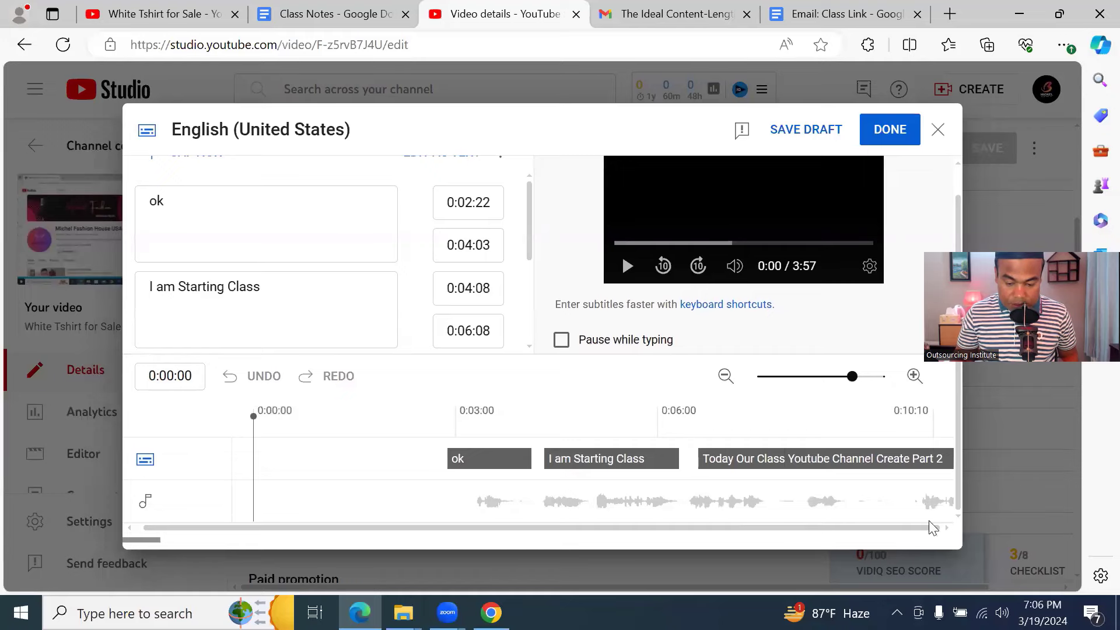
{"action": "left_click", "coordinate": [627, 267]}
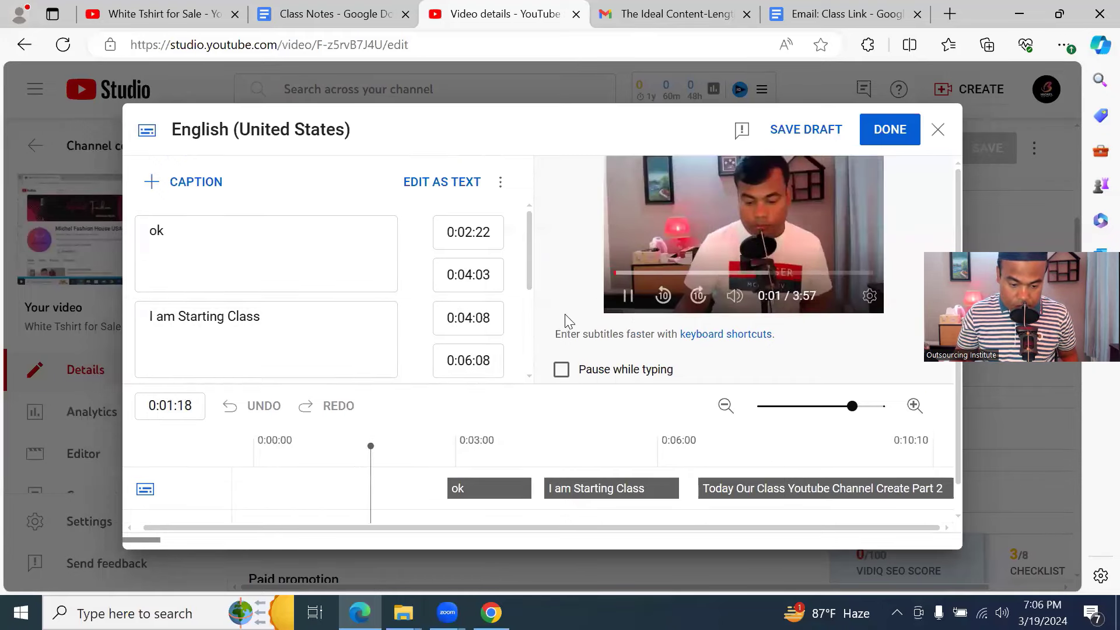
{"action": "left_click", "coordinate": [628, 296]}
{"action": "scroll", "coordinate": [261, 286], "scroll_direction": "down", "scroll_amount": 5}
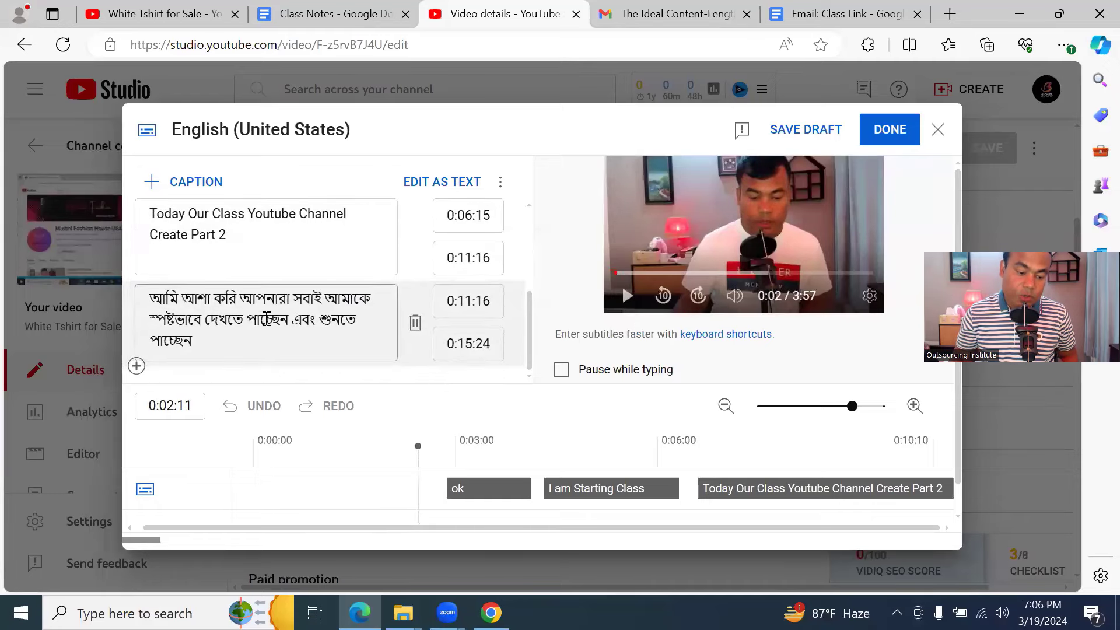
- Select and copy the 'Today Our Class Youtube Channel Create Part 2' caption text
{"action": "triple_click", "coordinate": [263, 319]}
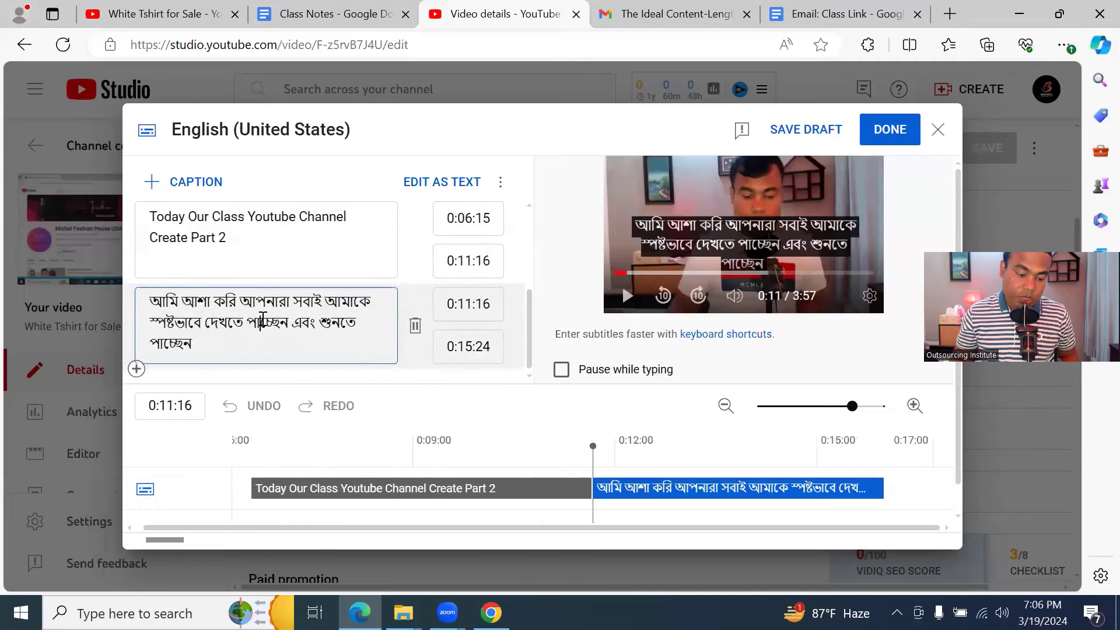
{"action": "double_click", "coordinate": [221, 219]}
{"action": "left_click_drag", "start_coordinate": [231, 241], "coordinate": [138, 223]}
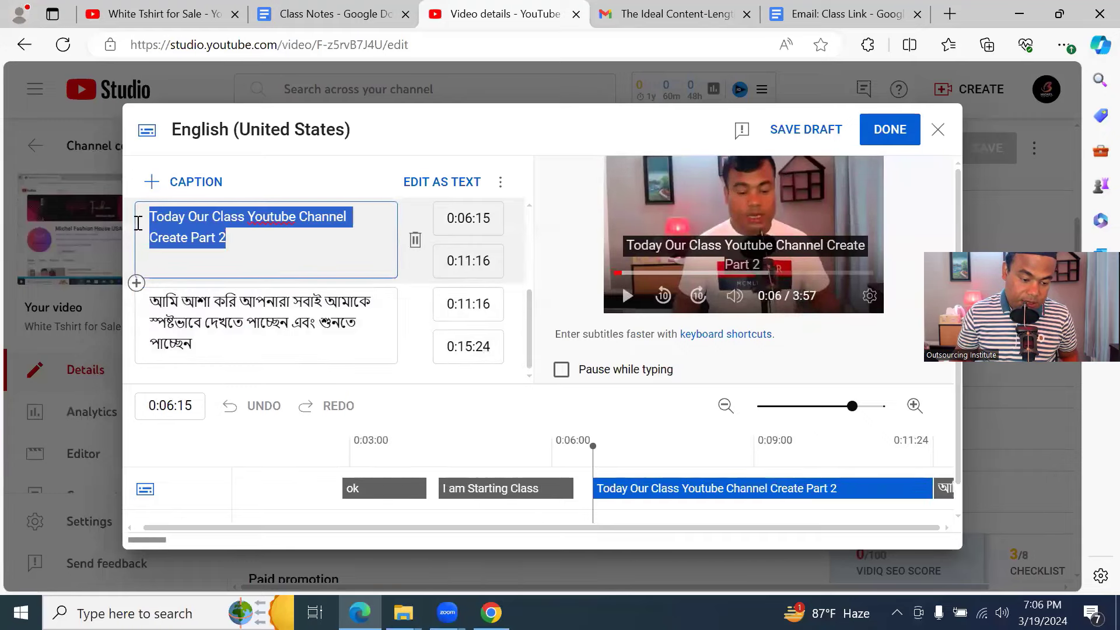
{"action": "right_click", "coordinate": [202, 222]}
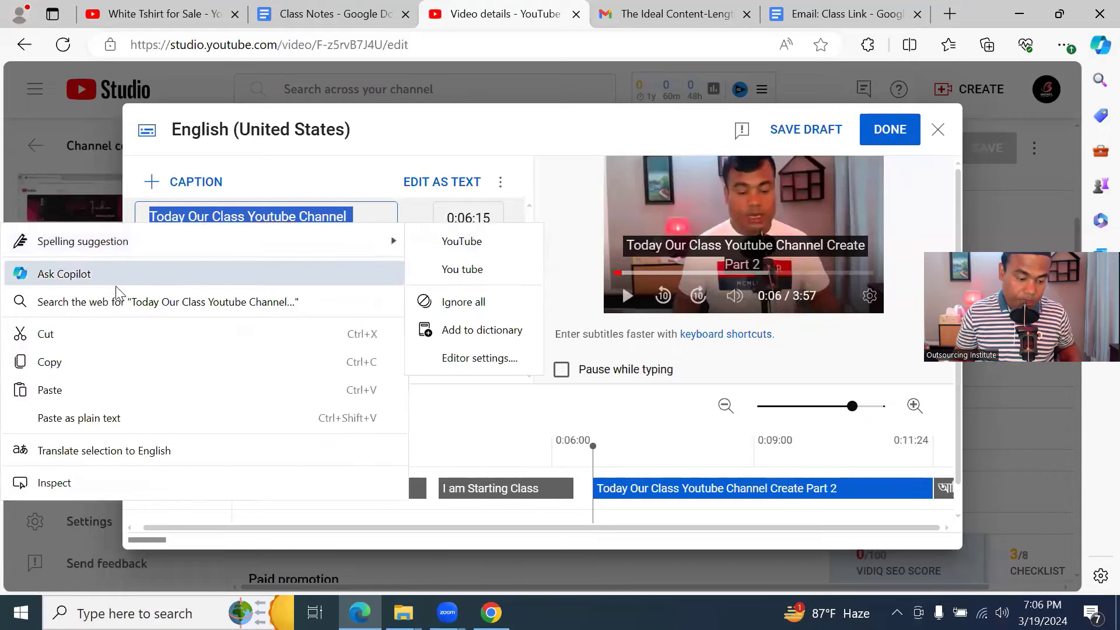
{"action": "left_click", "coordinate": [74, 363]}
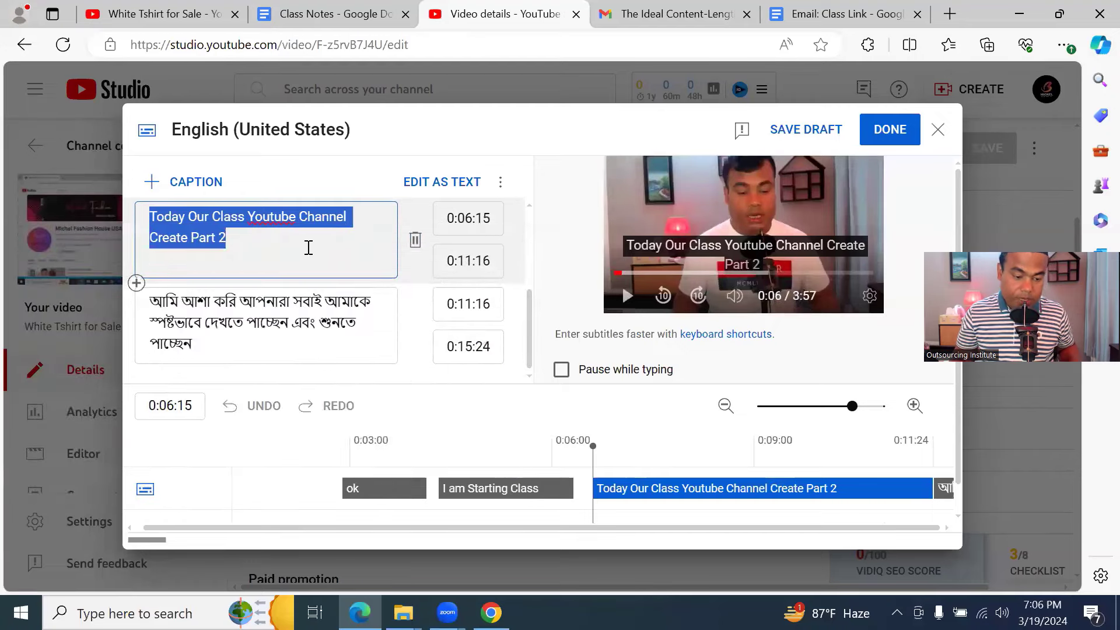
- In a new tab, go to Google and search for 'google translate'
{"action": "left_click", "coordinate": [950, 14]}
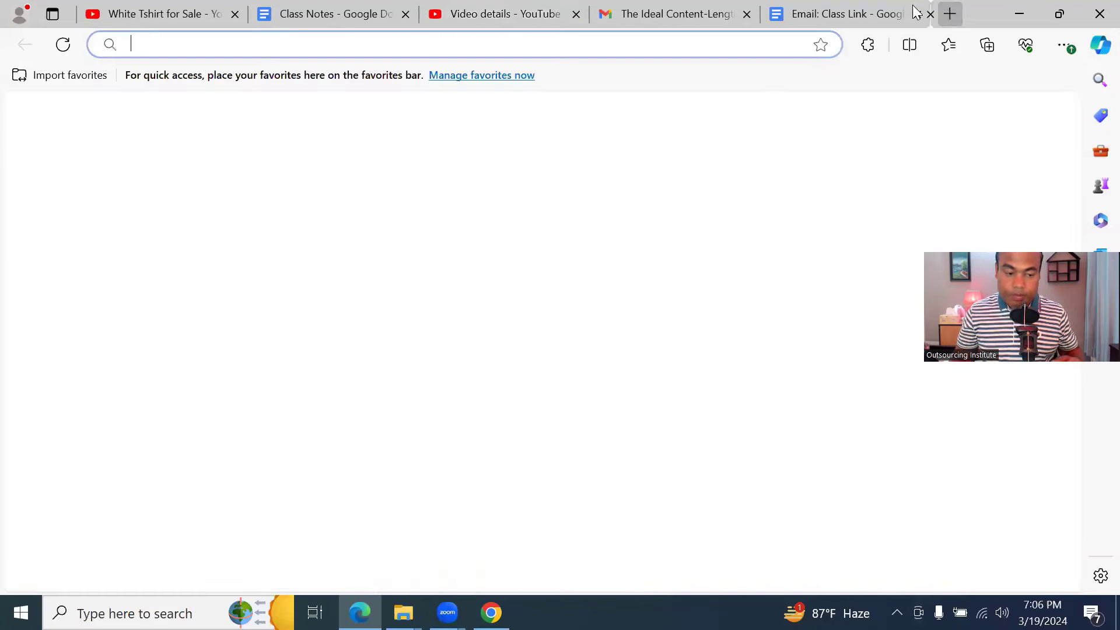
{"action": "type", "text": "ুগা"}
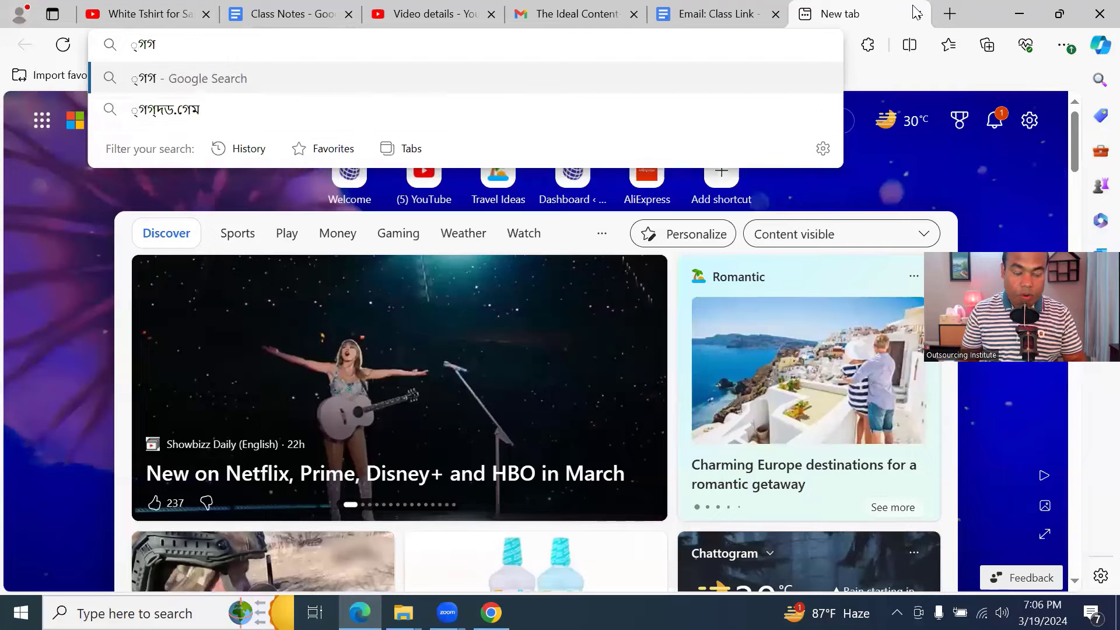
{"action": "key", "text": "BackSpace"}
{"action": "key", "text": "BackSpace"}
{"action": "key", "text": "BackSpace"}
{"action": "type", "text": "goo"}
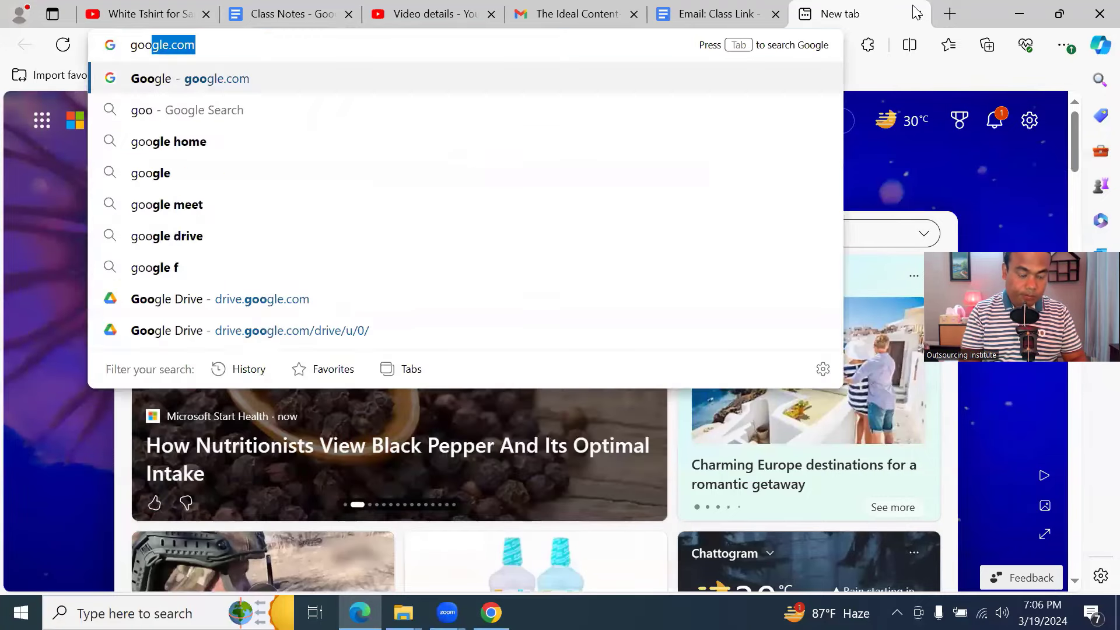
{"action": "key", "text": "Return"}
{"action": "left_click", "coordinate": [491, 240]}
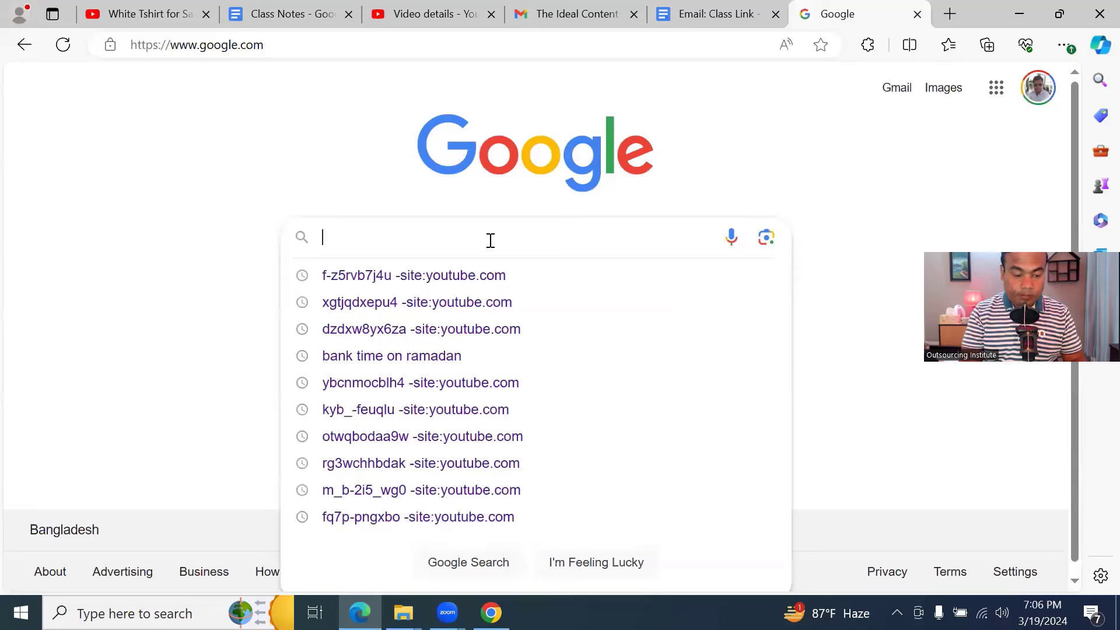
{"action": "type", "text": "g"}
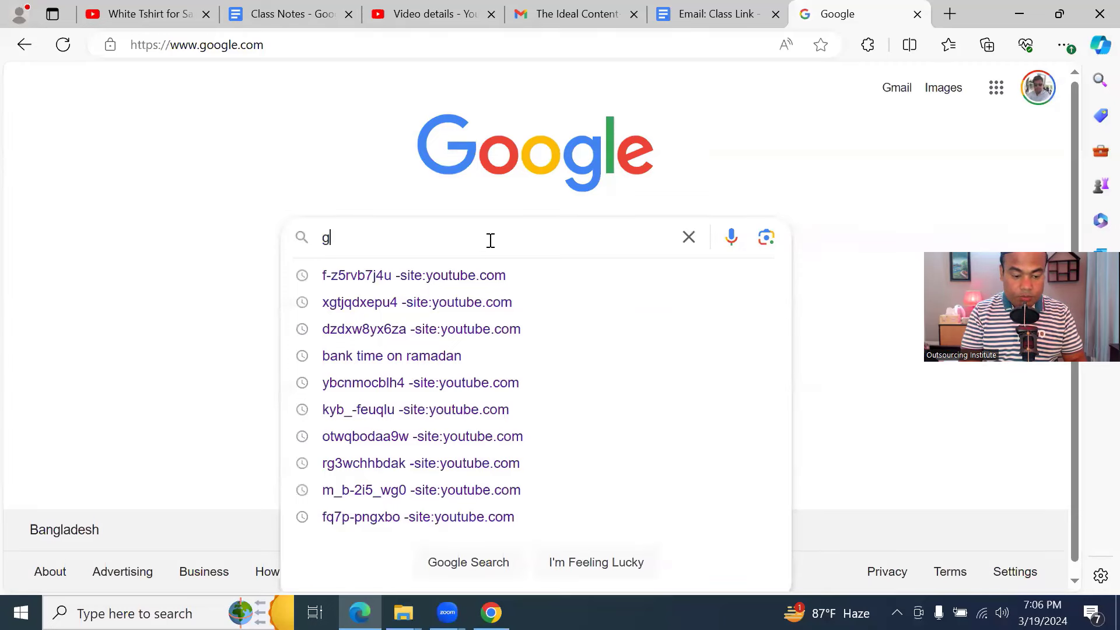
{"action": "type", "text": "oogle tr"}
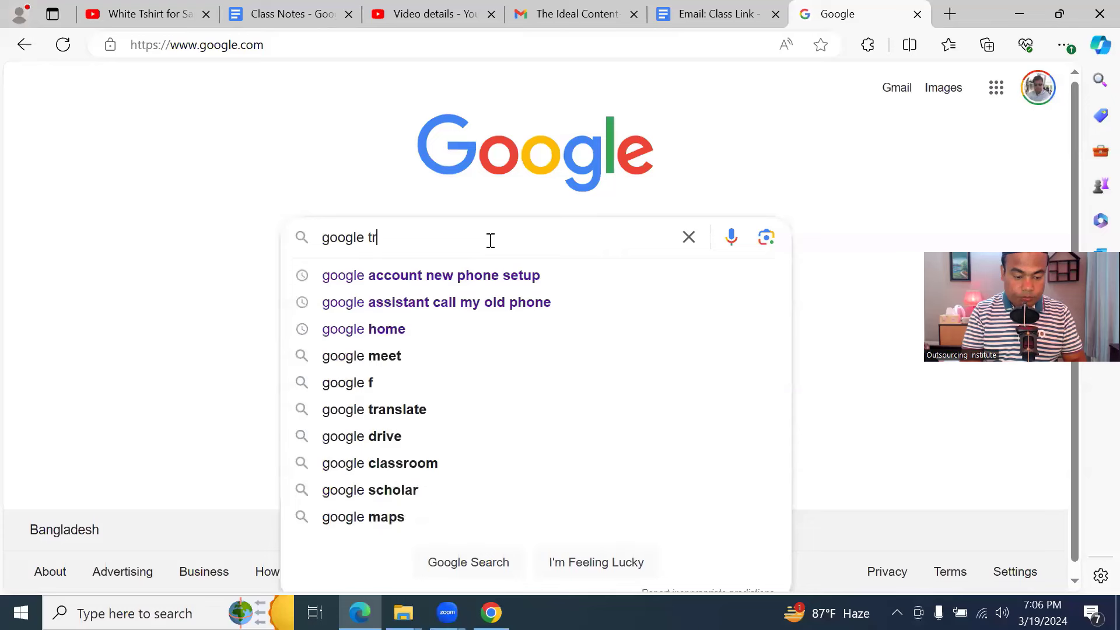
{"action": "type", "text": "anslate"}
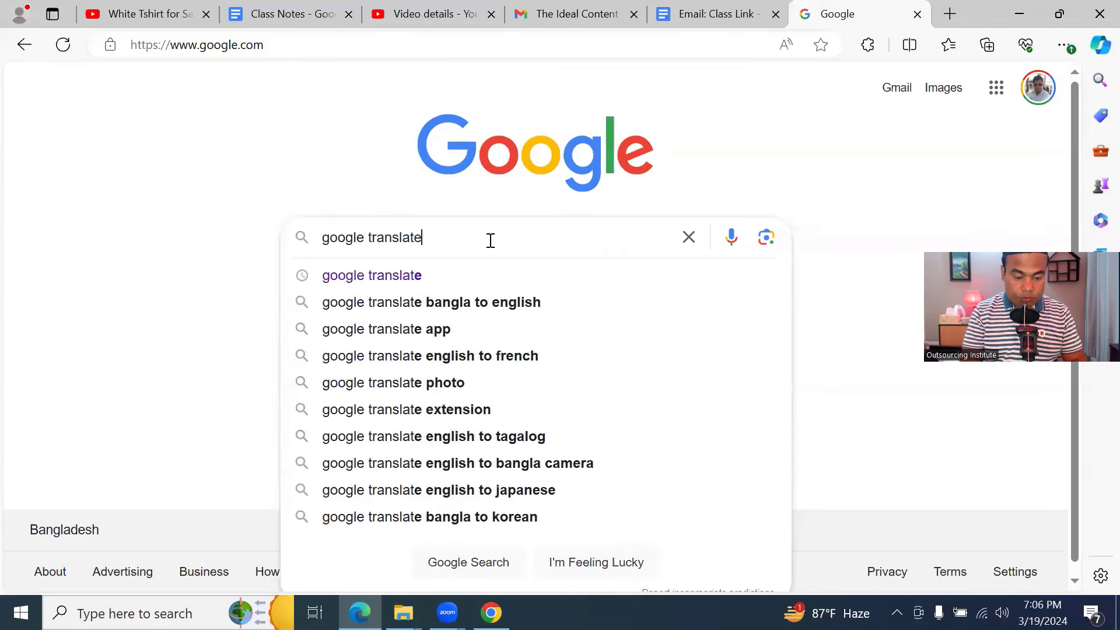
{"action": "key", "text": "Return"}
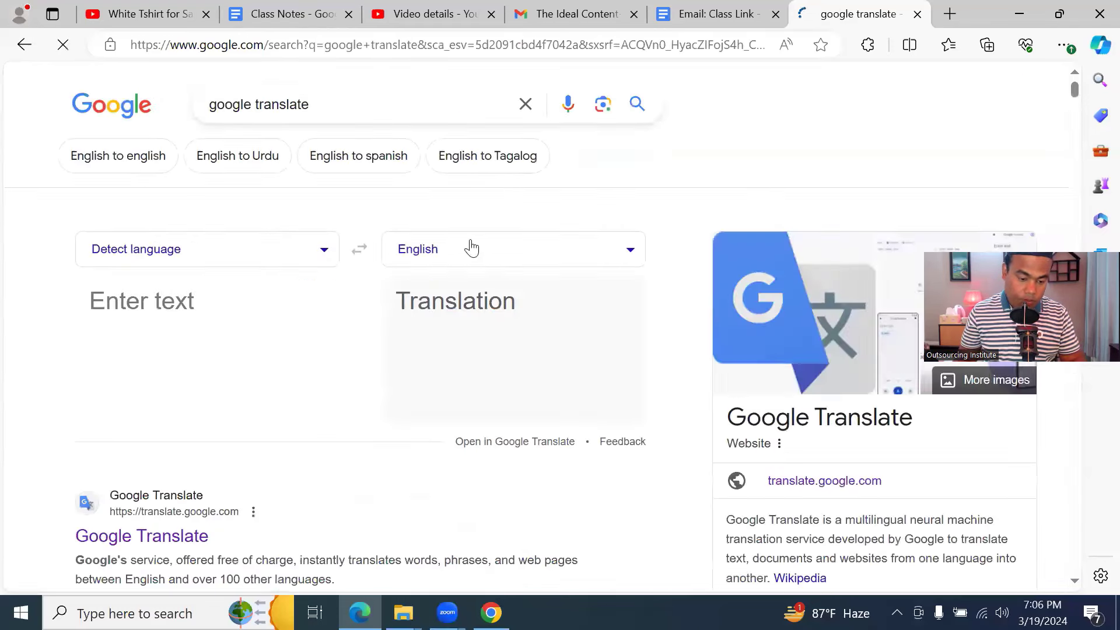
- Translate the pasted caption into Chinese (Simplified) and copy the result
{"action": "left_click", "coordinate": [233, 297]}
{"action": "key", "text": "ctrl+v"}
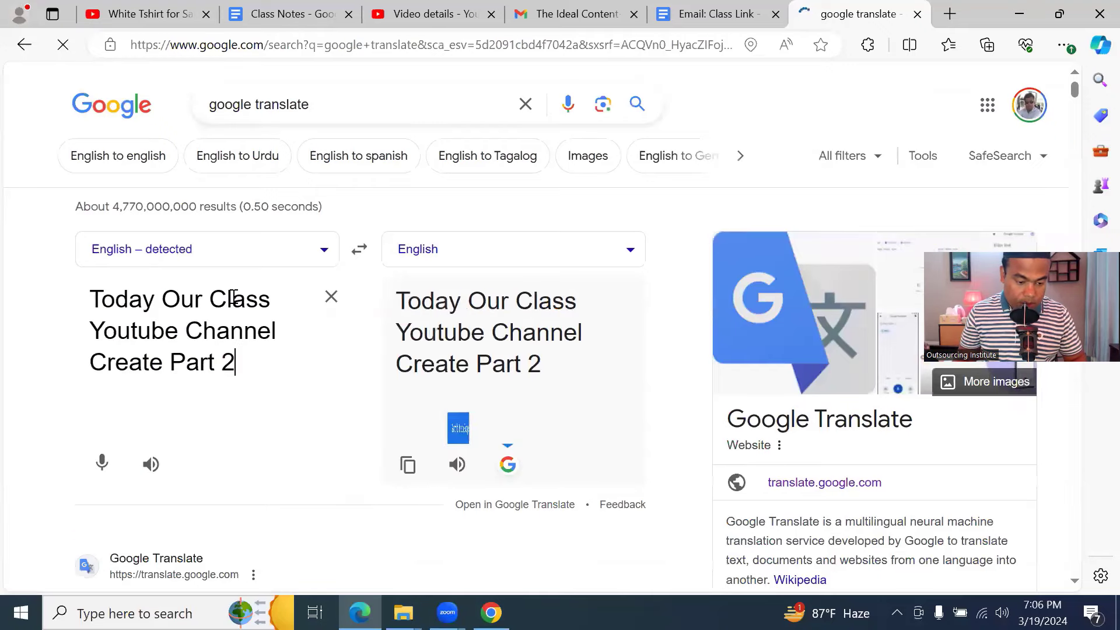
{"action": "left_click", "coordinate": [553, 259]}
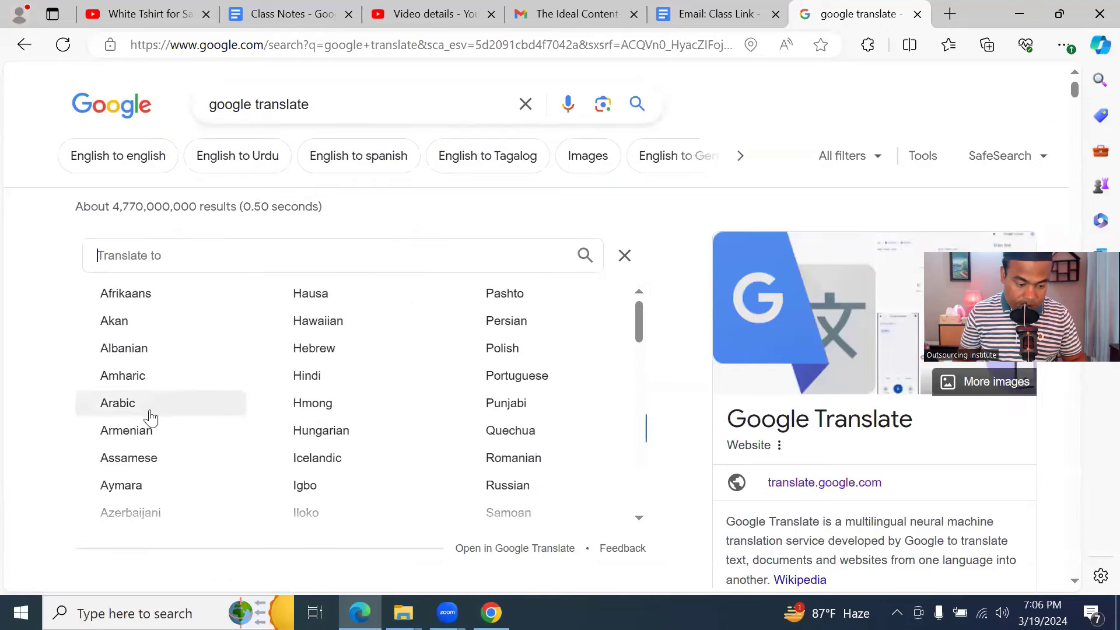
{"action": "scroll", "coordinate": [138, 455], "scroll_direction": "down", "scroll_amount": 3}
{"action": "scroll", "coordinate": [137, 457], "scroll_direction": "down", "scroll_amount": 5}
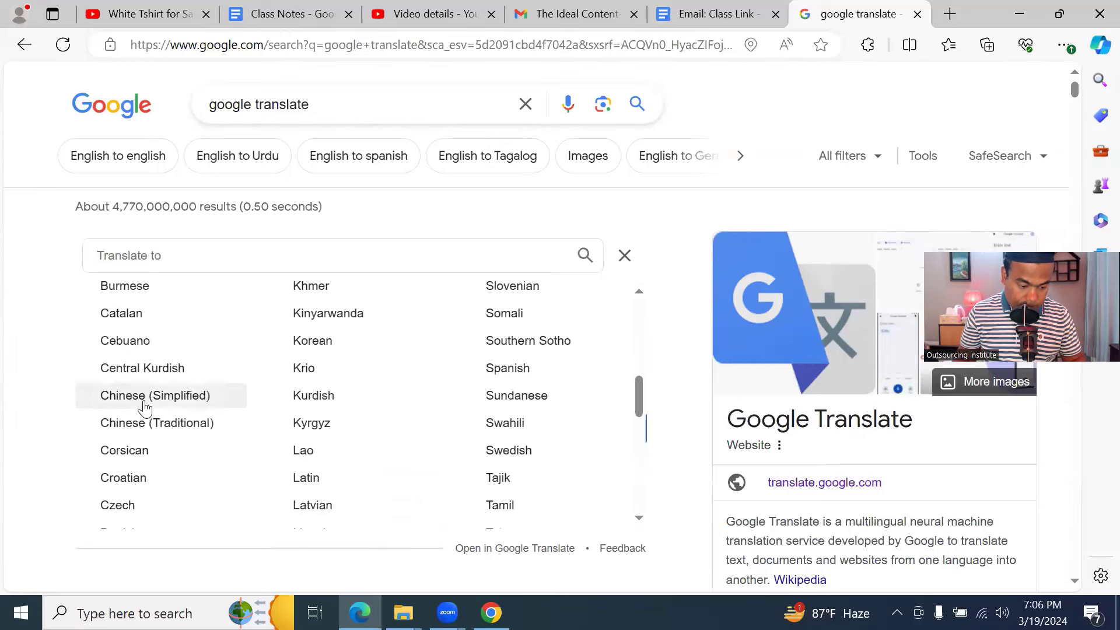
{"action": "left_click", "coordinate": [150, 397]}
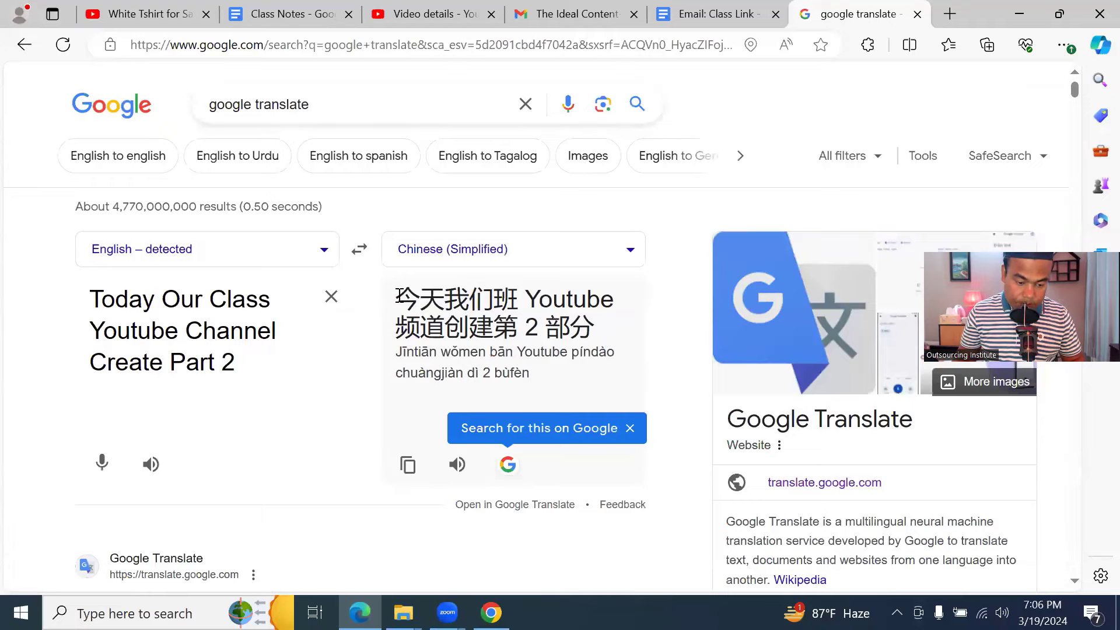
{"action": "left_click_drag", "start_coordinate": [396, 298], "coordinate": [620, 329]}
{"action": "right_click", "coordinate": [519, 321]}
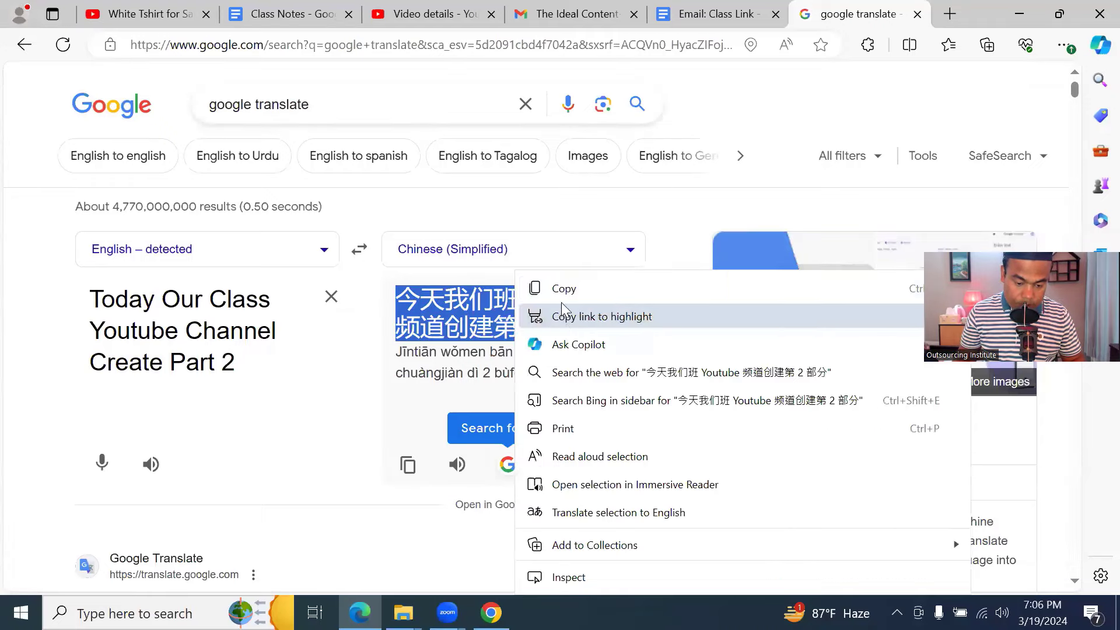
{"action": "left_click", "coordinate": [555, 288]}
- Replace the 0:06:15 caption with '今天我们班 Youtube 频道创建第 2 部分', publish, and reload the watch page
{"action": "left_click", "coordinate": [423, 16]}
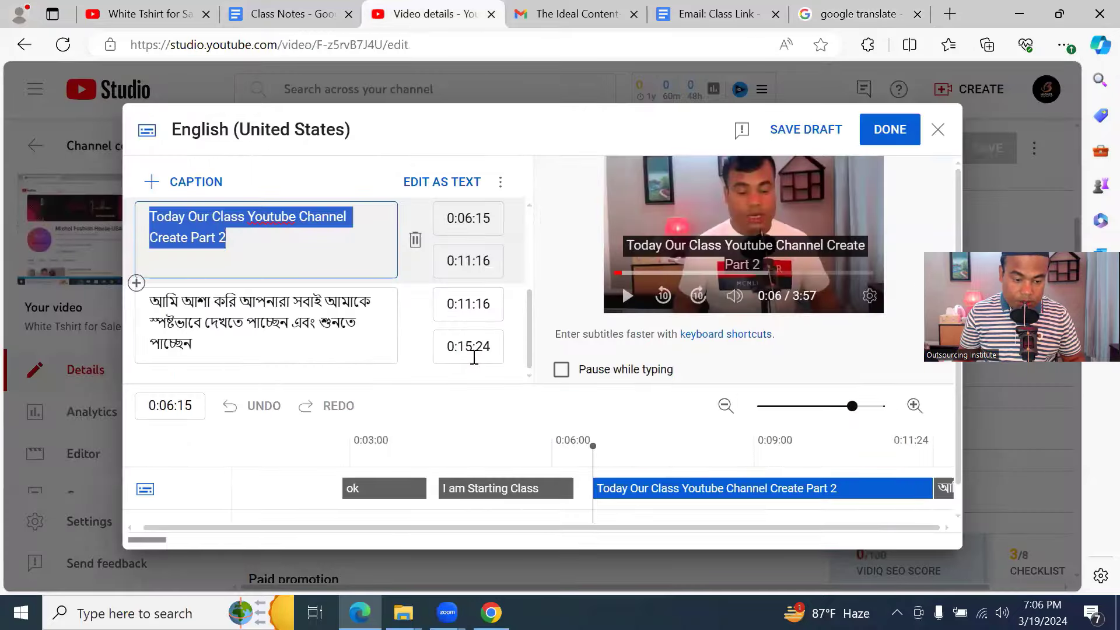
{"action": "key", "text": "ctrl+v"}
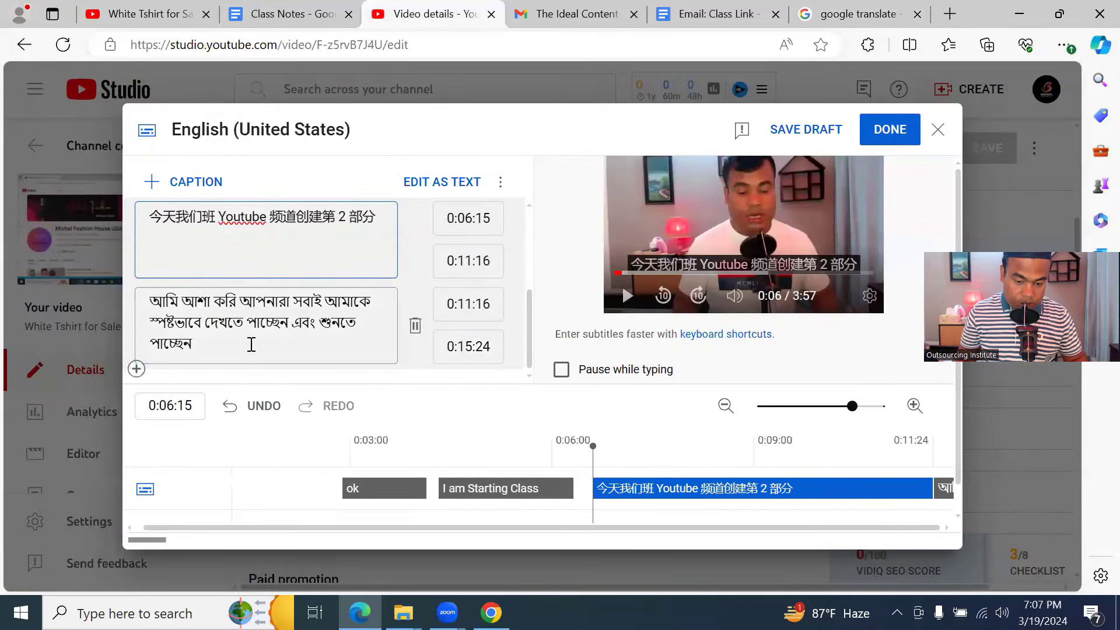
{"action": "left_click", "coordinate": [881, 133]}
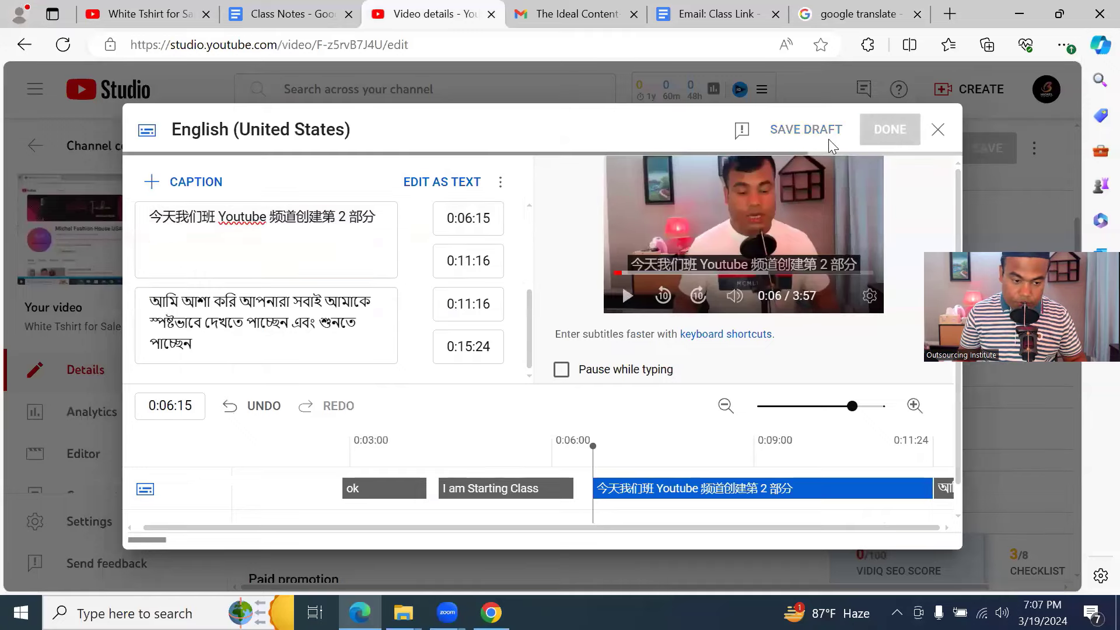
{"action": "left_click", "coordinate": [146, 12]}
{"action": "left_click", "coordinate": [71, 44]}
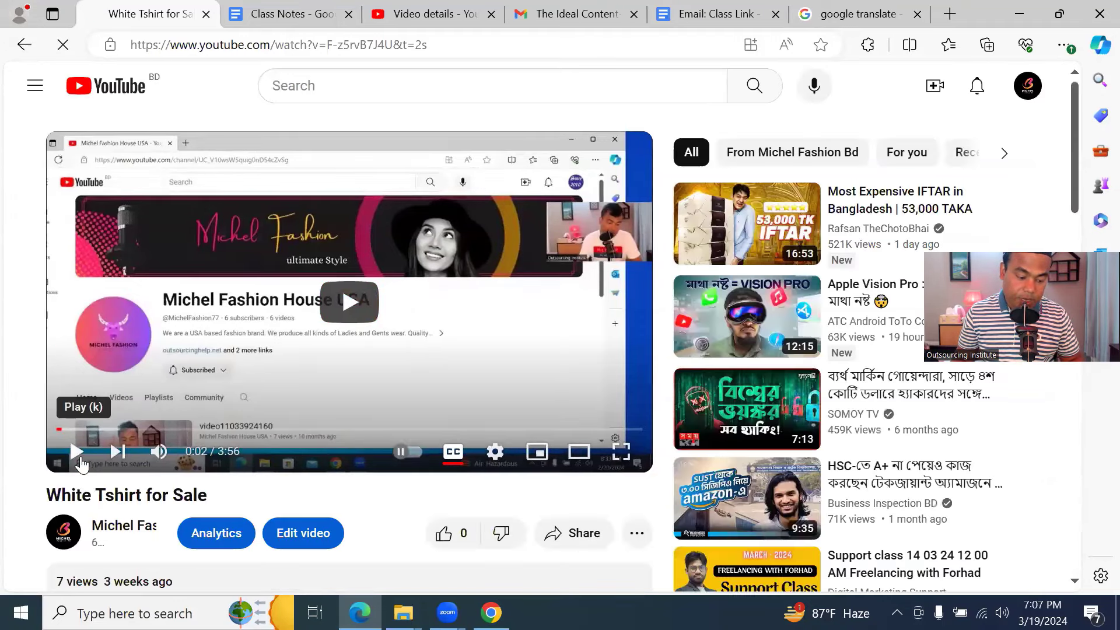
- Play the video and pause at 0:07 on the Chinese caption '今天我们班 Youtube 频道创建第 2 部分'
{"action": "left_click", "coordinate": [78, 458]}
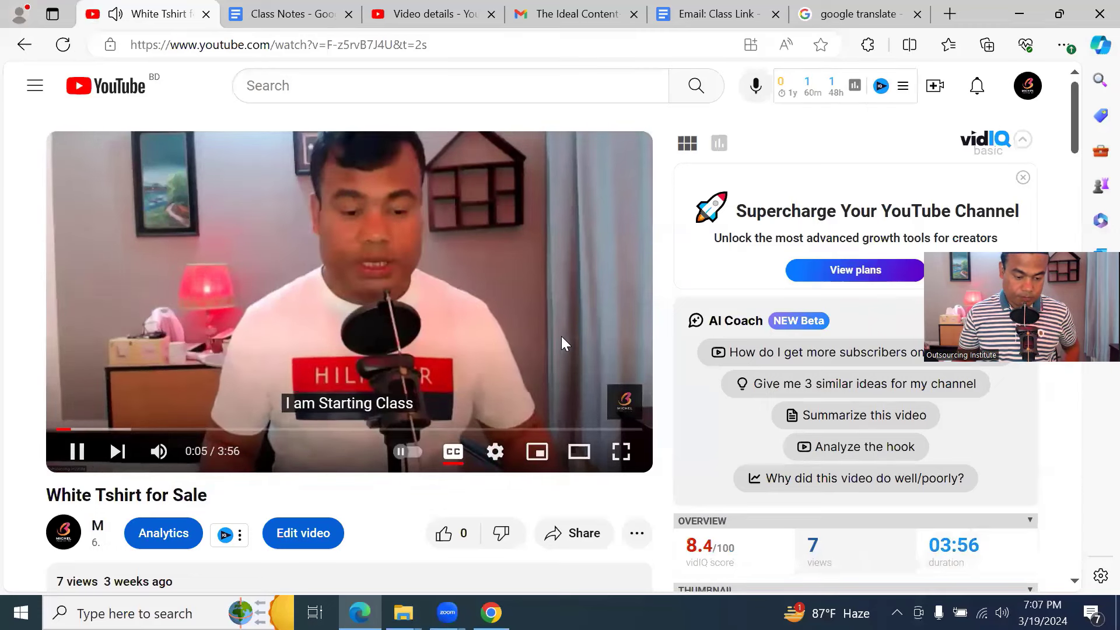
{"action": "left_click", "coordinate": [501, 311]}
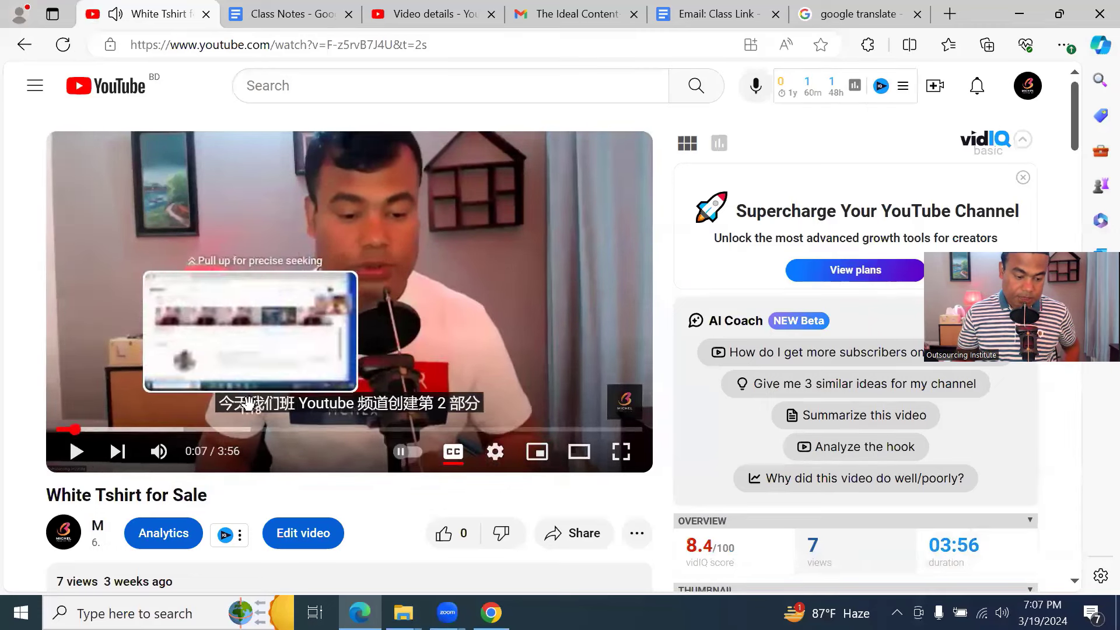
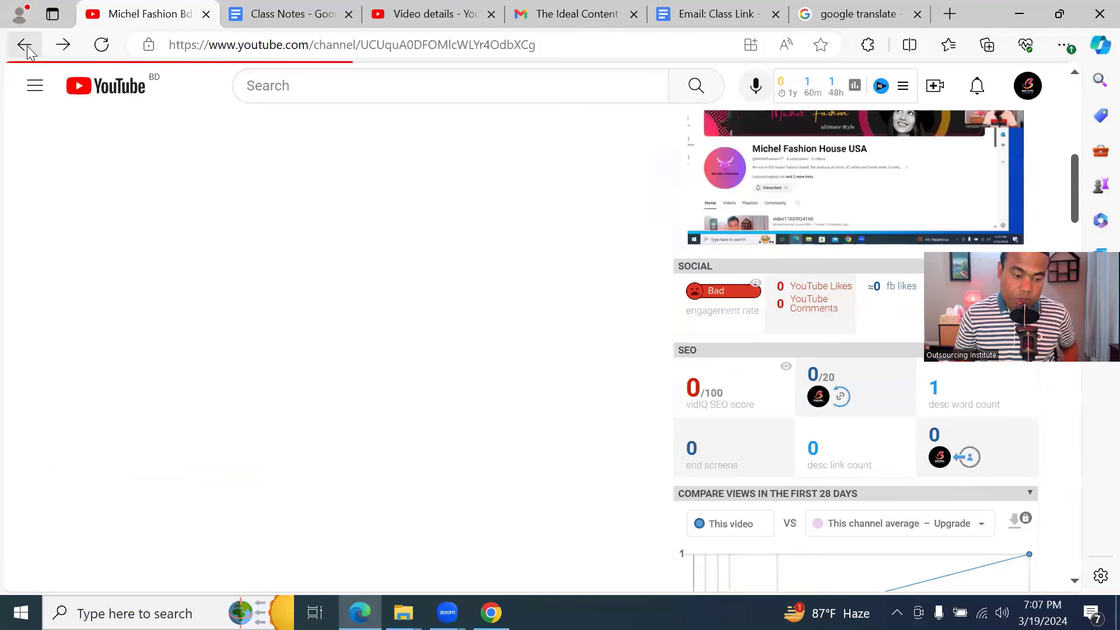
- Pause the channel's featured video and open White Tshirt for Sale from the For You row
{"action": "scroll", "coordinate": [362, 356], "scroll_direction": "down", "scroll_amount": 1}
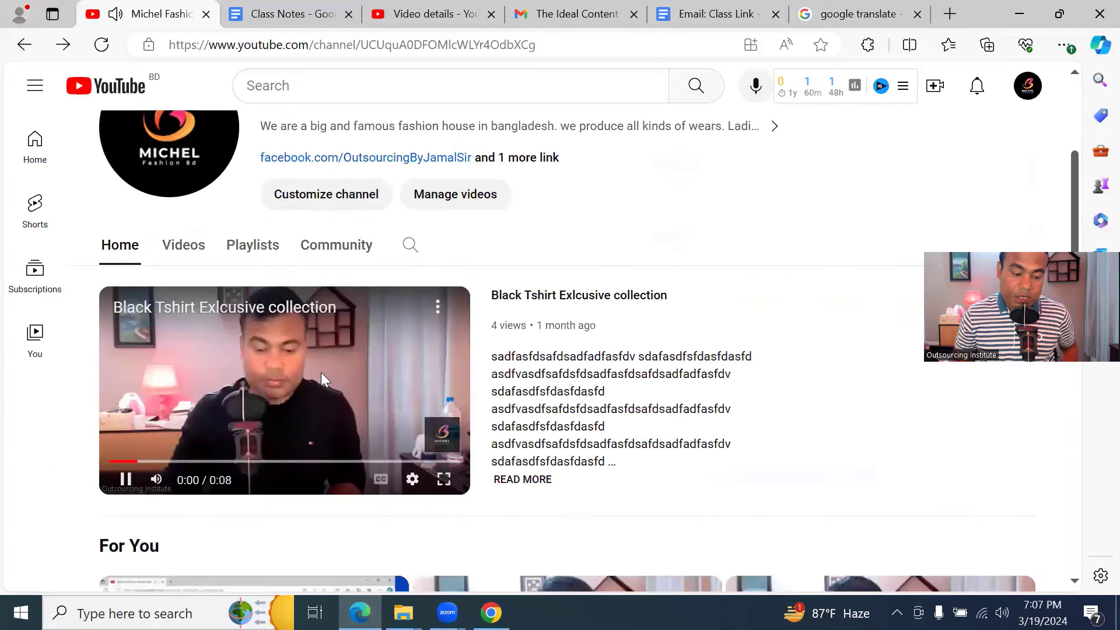
{"action": "left_click", "coordinate": [321, 371]}
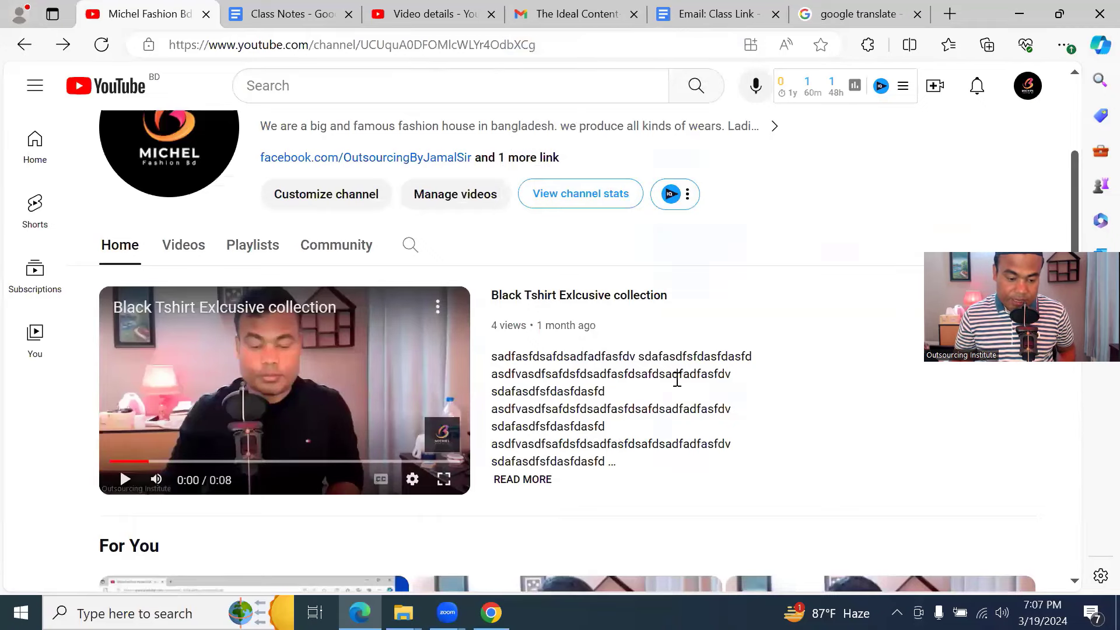
{"action": "scroll", "coordinate": [586, 440], "scroll_direction": "down", "scroll_amount": 5}
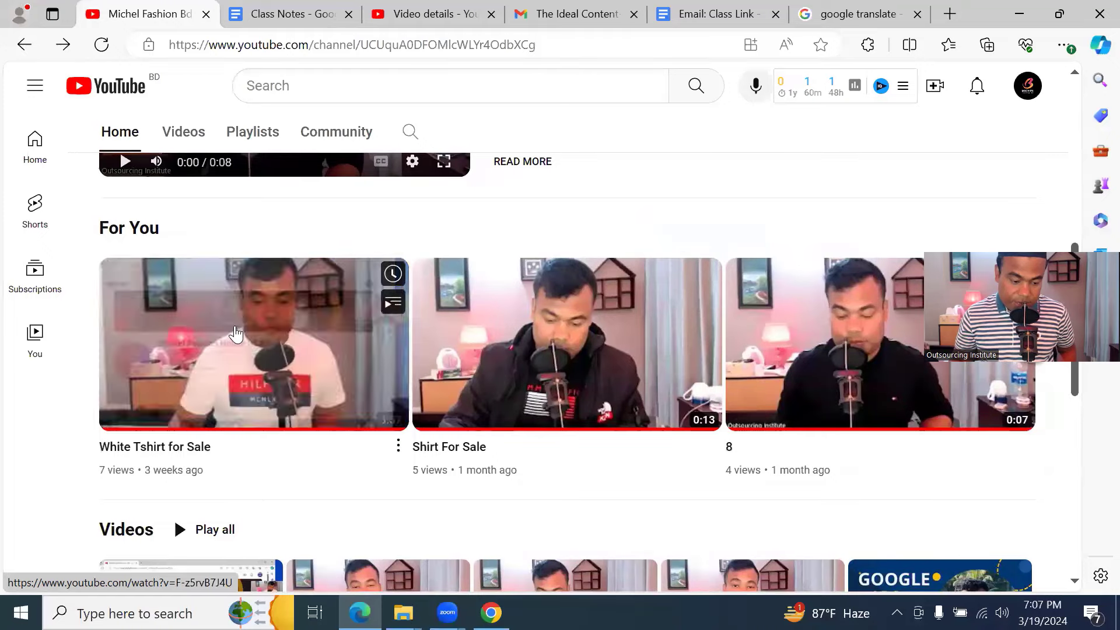
{"action": "left_click", "coordinate": [236, 334]}
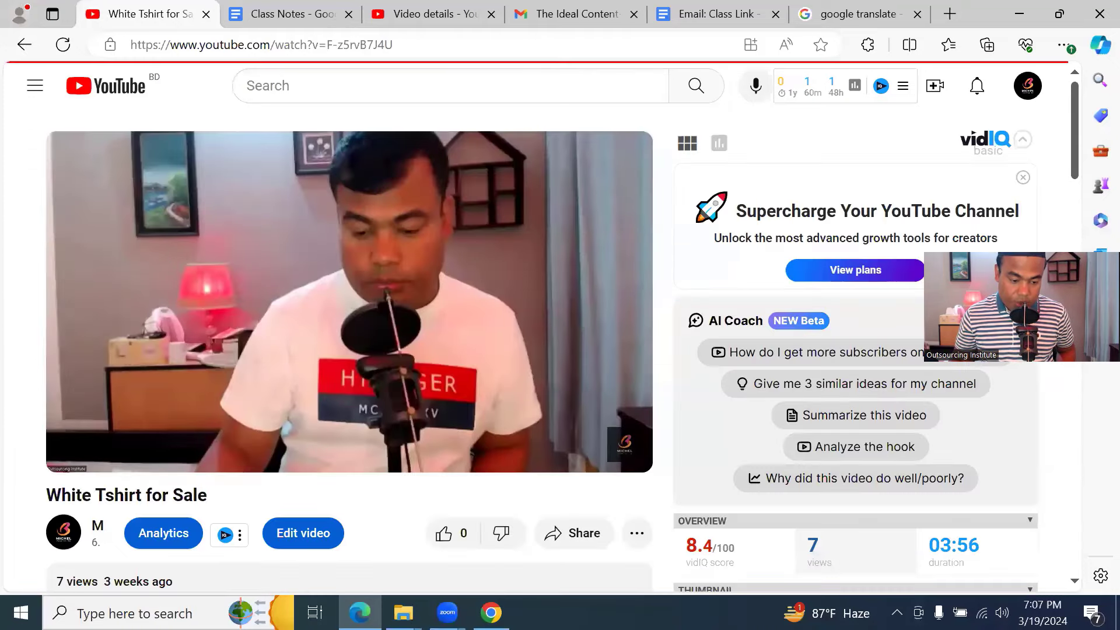
{"action": "scroll", "coordinate": [486, 376], "scroll_direction": "down", "scroll_amount": 3}
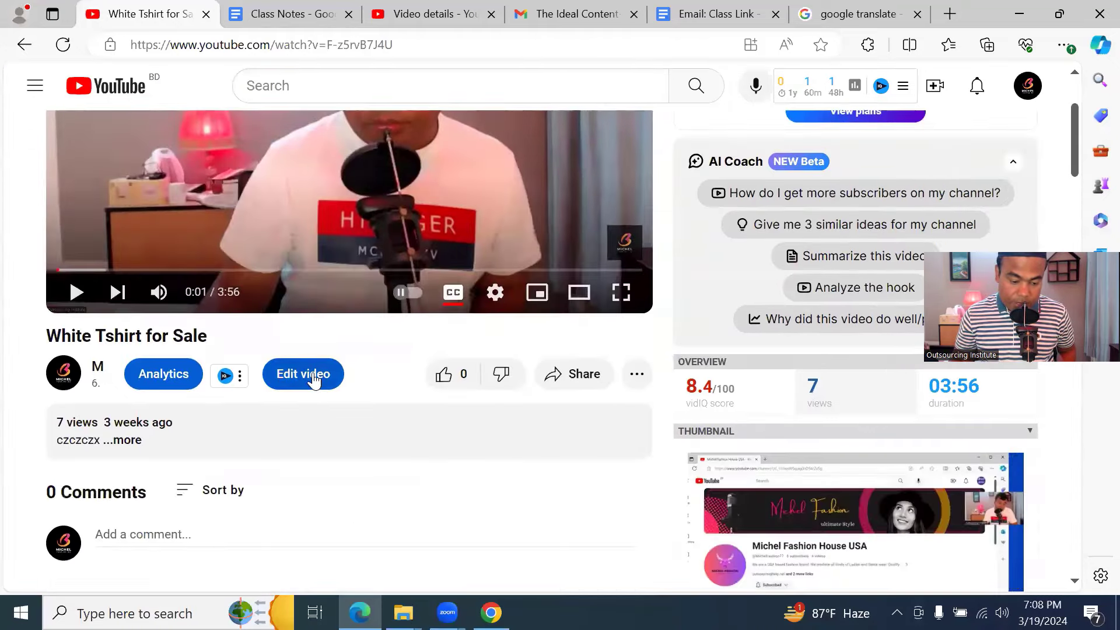
- Open White Tshirt for Sale in the Studio details editor, restore and re-maximize the window, then switch tabs
{"action": "left_click", "coordinate": [313, 373]}
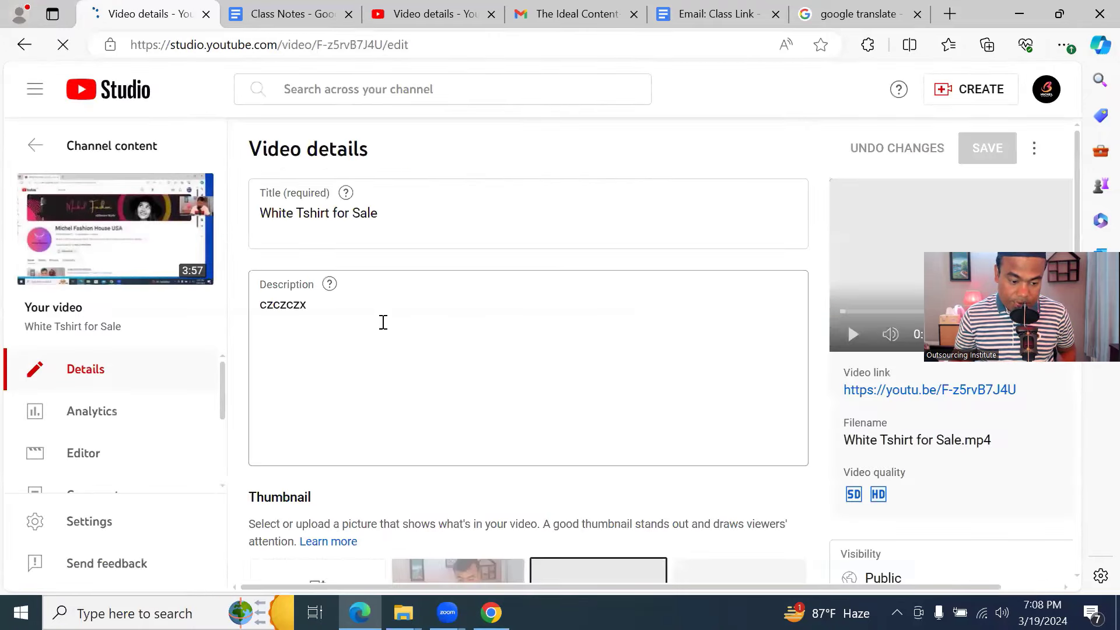
{"action": "scroll", "coordinate": [408, 373], "scroll_direction": "down", "scroll_amount": 5}
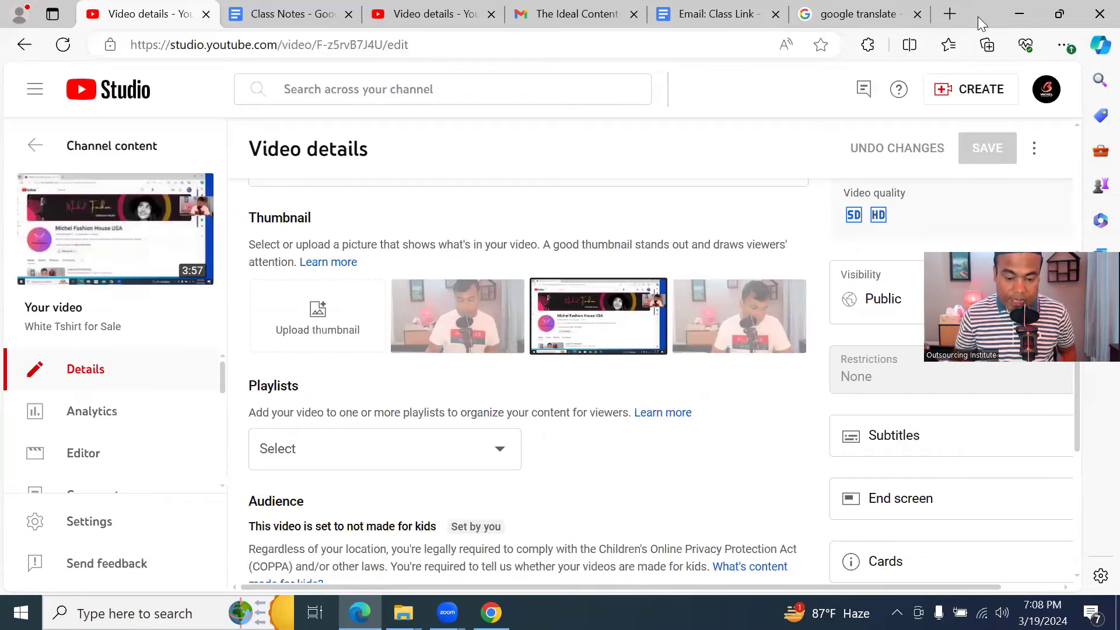
{"action": "double_click", "coordinate": [977, 16]}
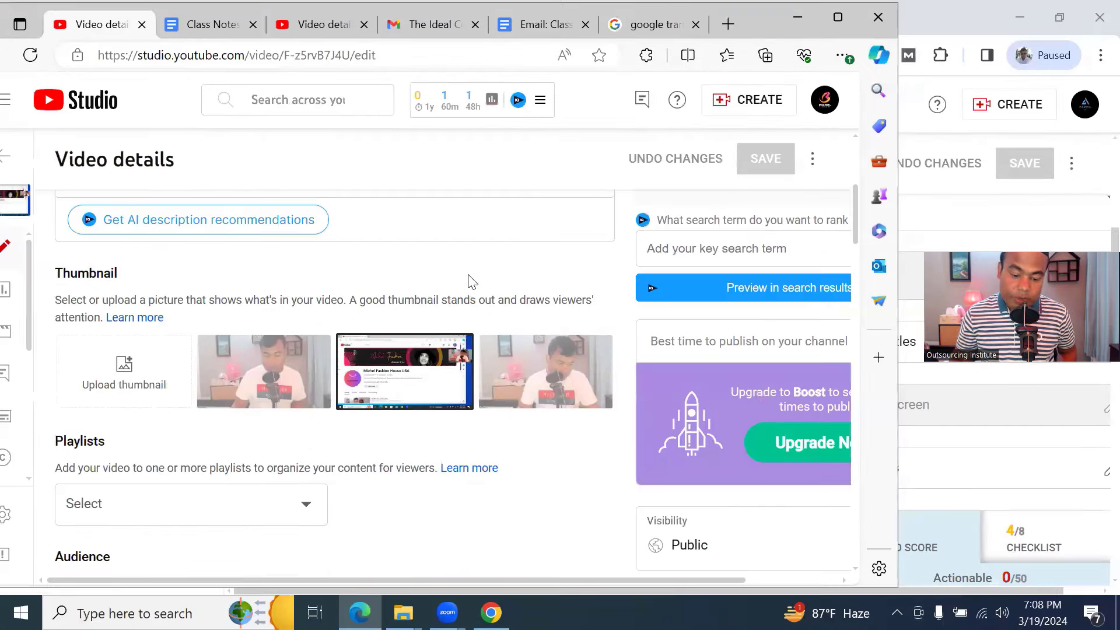
{"action": "left_click", "coordinate": [837, 17]}
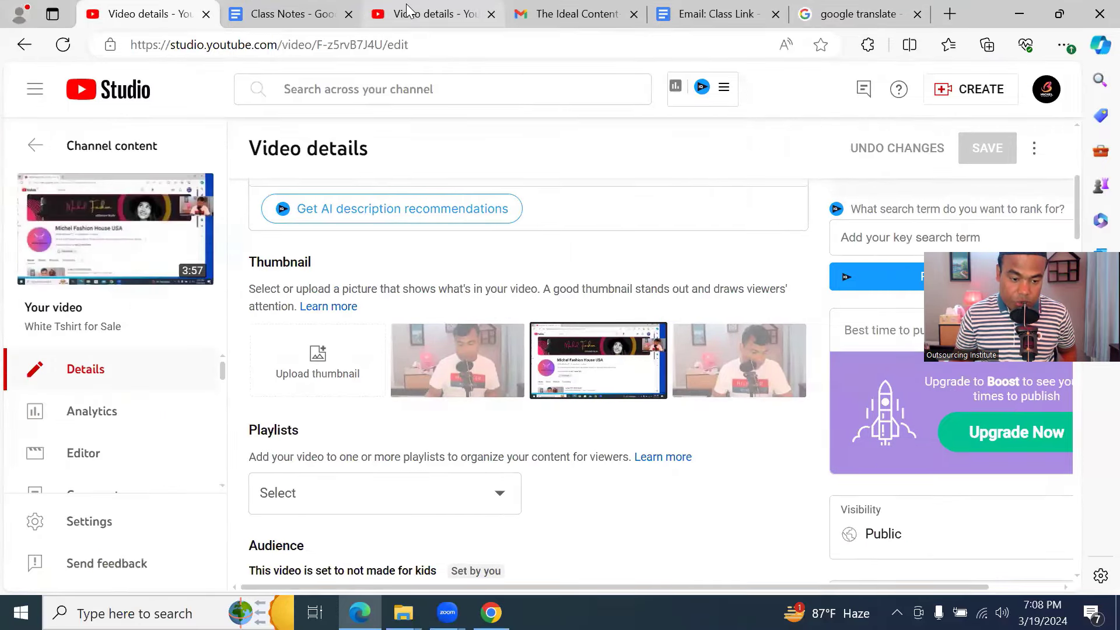
{"action": "left_click", "coordinate": [407, 10]}
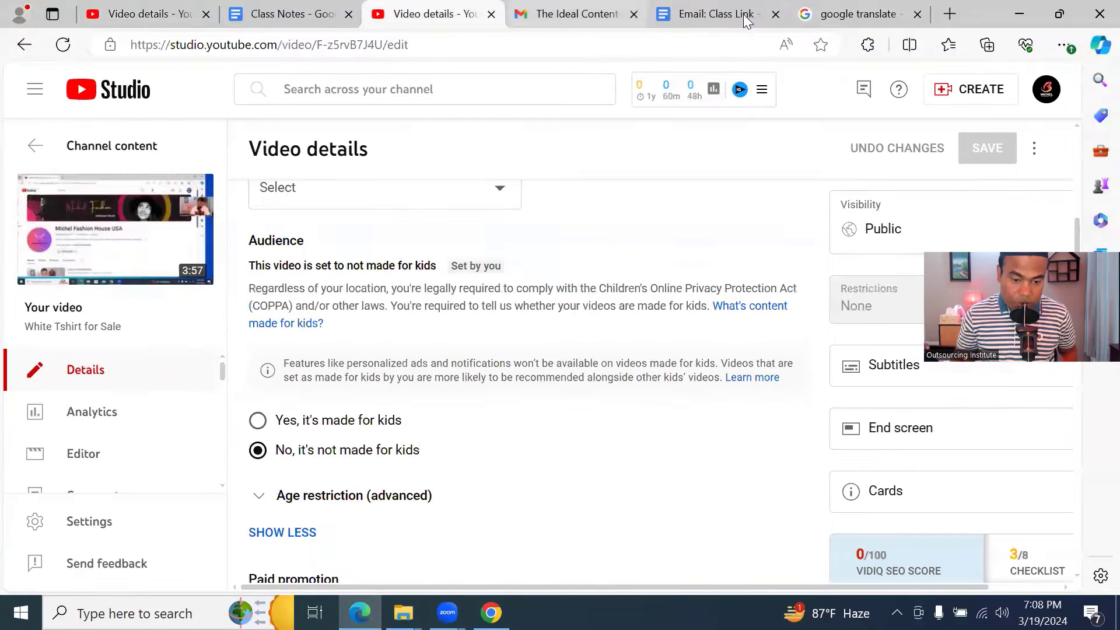
- In a new tab, go to youtube.com, open the first home-feed video, skip its ad and jump near the end
{"action": "left_click", "coordinate": [950, 14]}
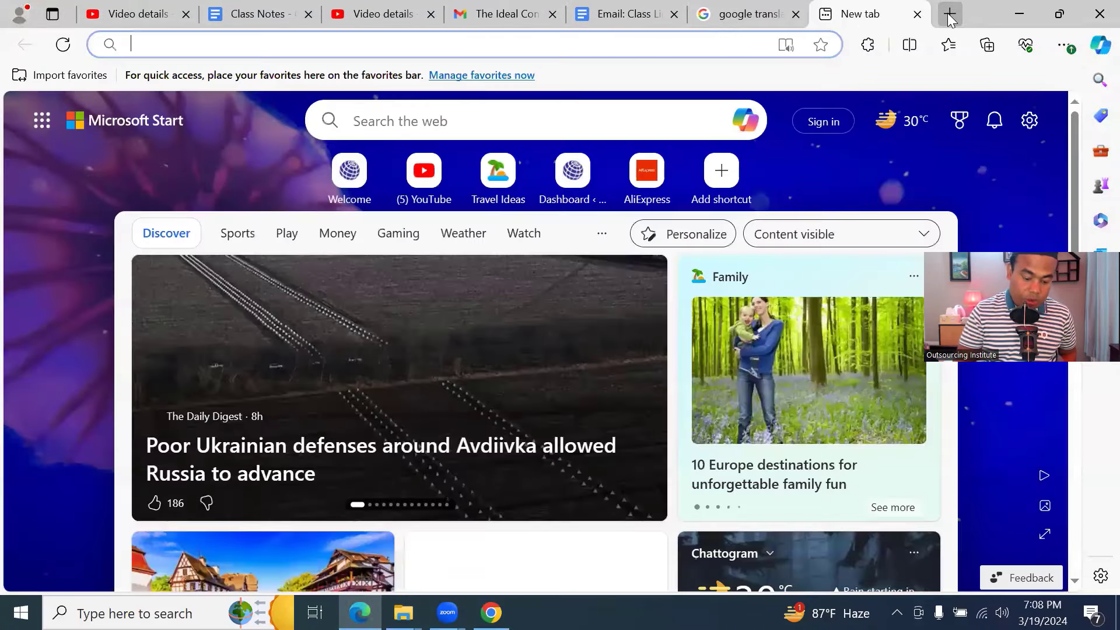
{"action": "type", "text": "y"}
{"action": "key", "text": "Return"}
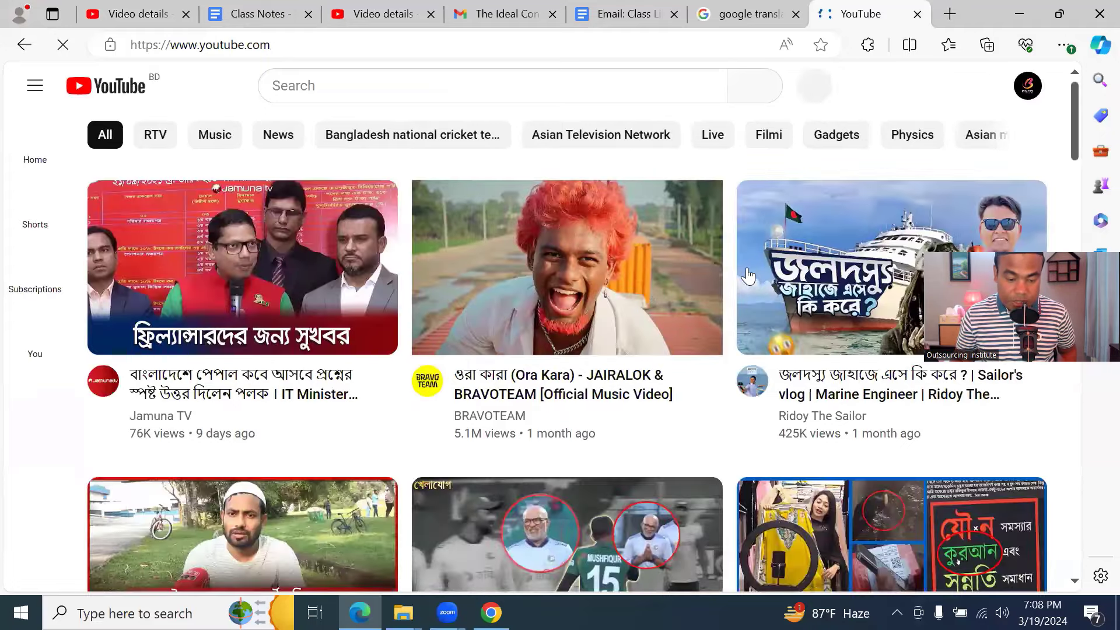
{"action": "left_click", "coordinate": [265, 291]}
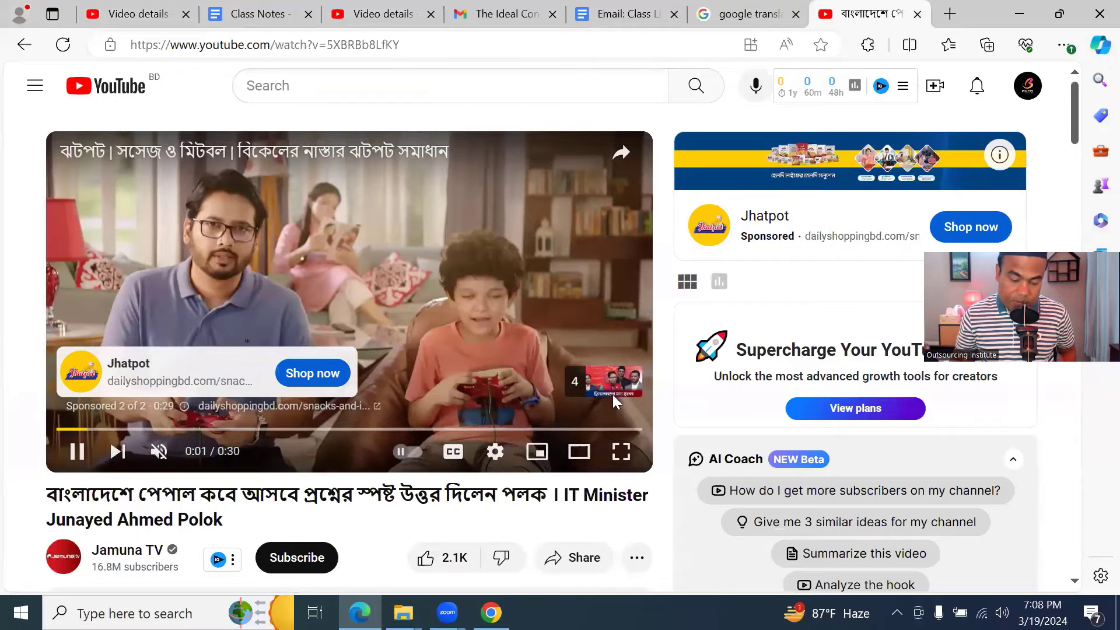
{"action": "right_click", "coordinate": [604, 449]}
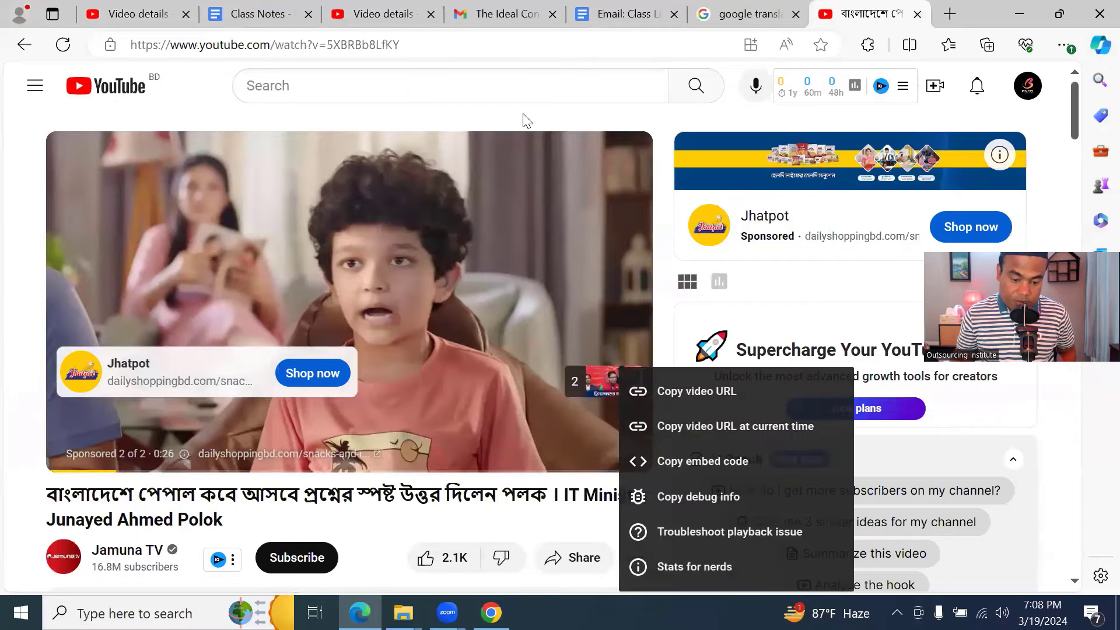
{"action": "key", "text": "Escape"}
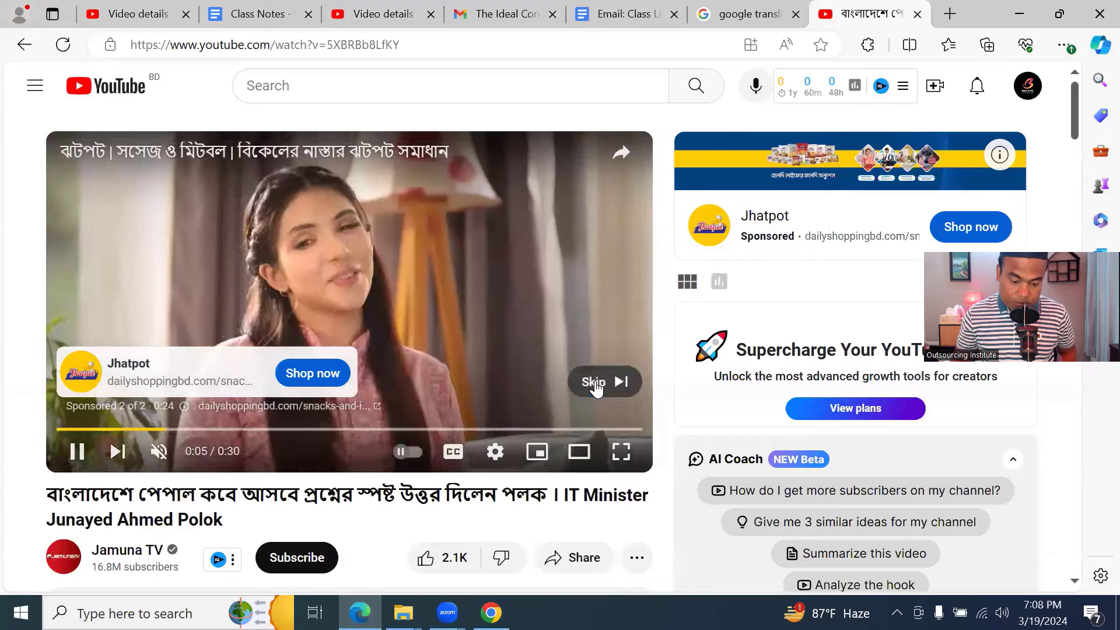
{"action": "left_click", "coordinate": [595, 384]}
{"action": "left_click", "coordinate": [555, 431]}
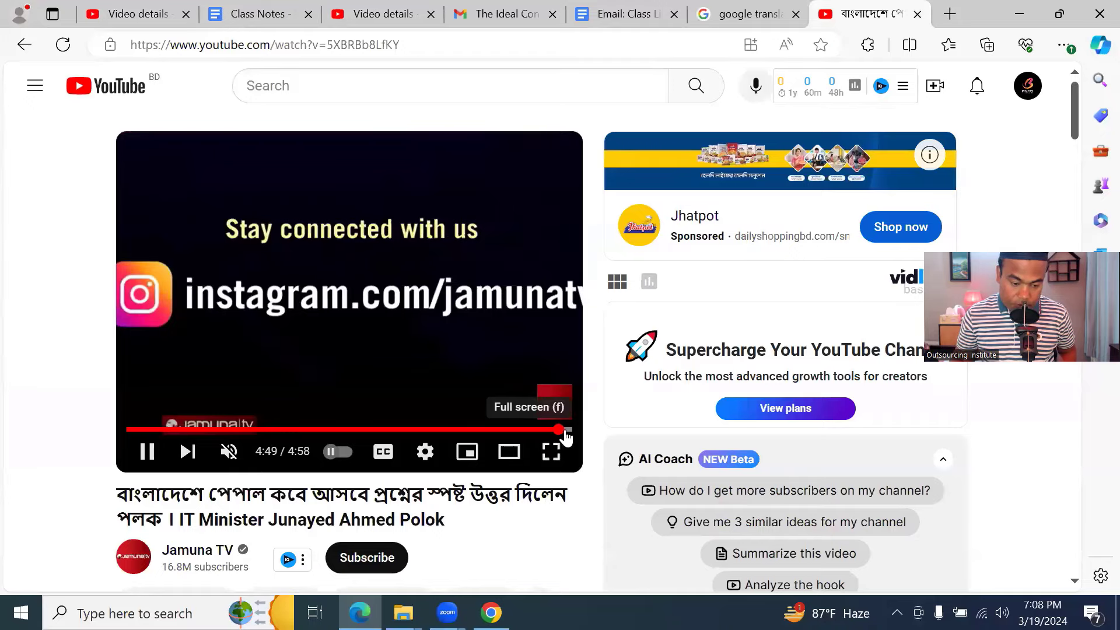
{"action": "scroll", "coordinate": [447, 330], "scroll_direction": "down", "scroll_amount": 15}
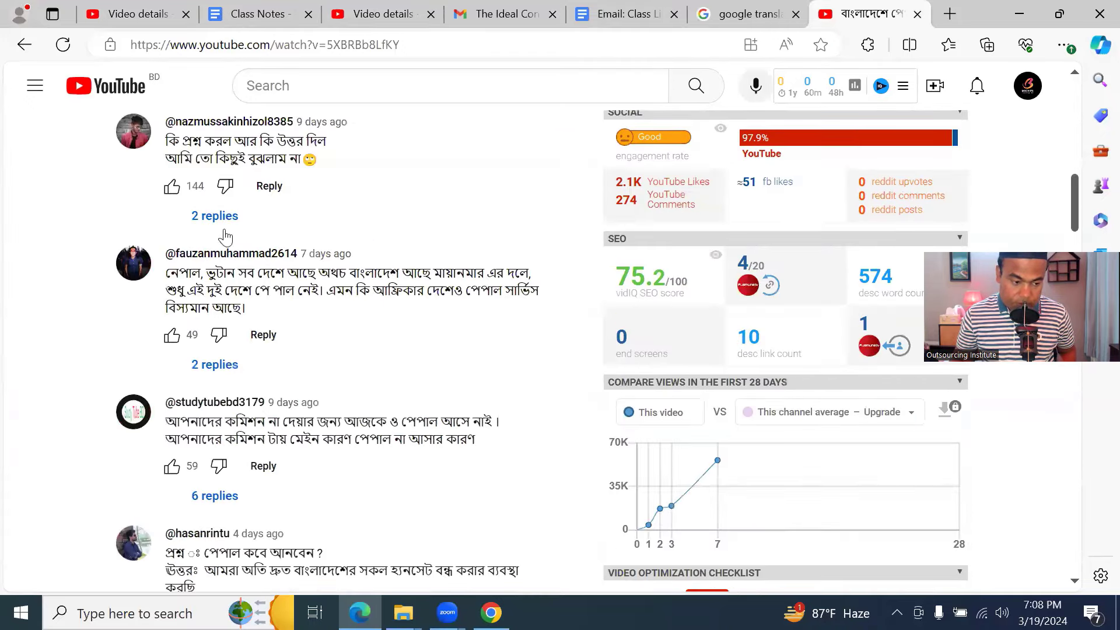
{"action": "scroll", "coordinate": [225, 236], "scroll_direction": "up", "scroll_amount": 15}
- Open the Rtv News video from the home feed and pause it at 4:37 on its end screen
{"action": "left_click", "coordinate": [88, 86]}
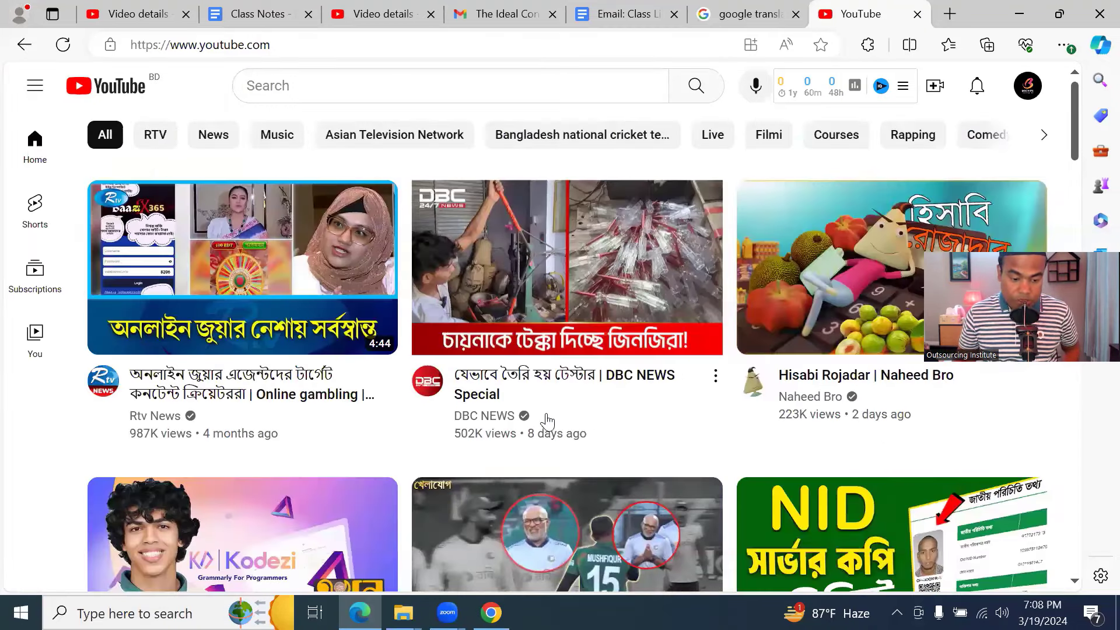
{"action": "left_click", "coordinate": [209, 294]}
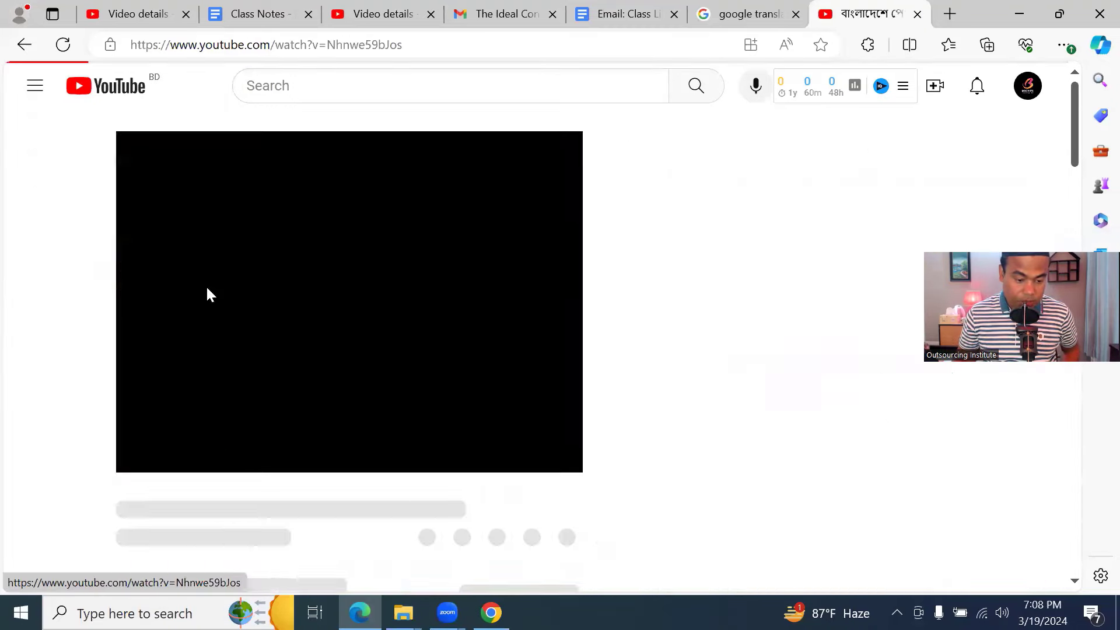
{"action": "left_click", "coordinate": [76, 451]}
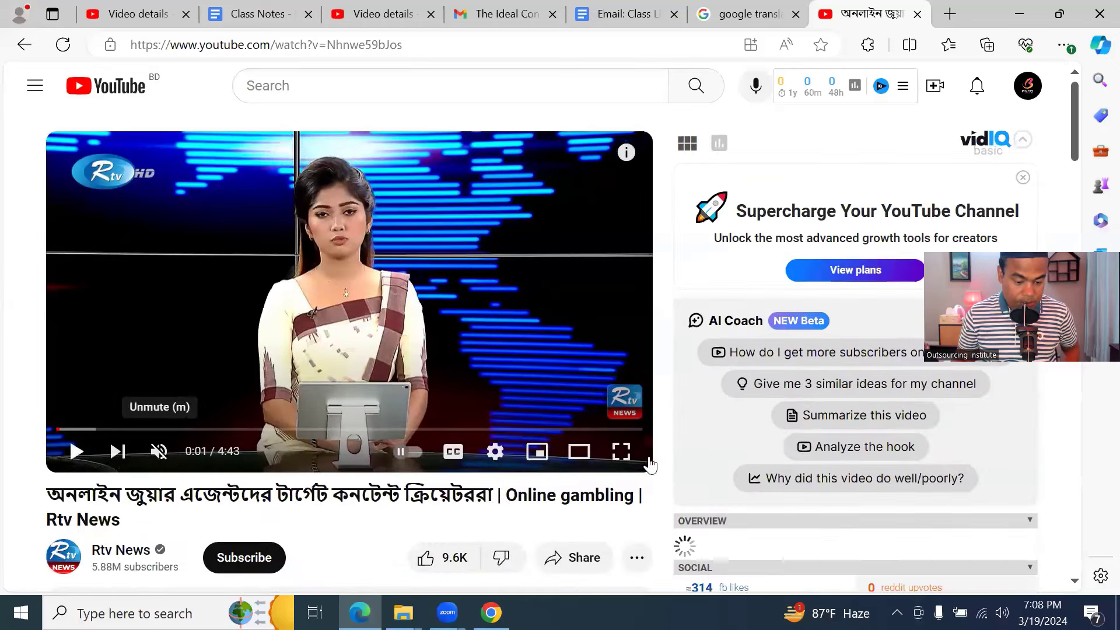
{"action": "left_click_drag", "start_coordinate": [604, 430], "coordinate": [624, 430]}
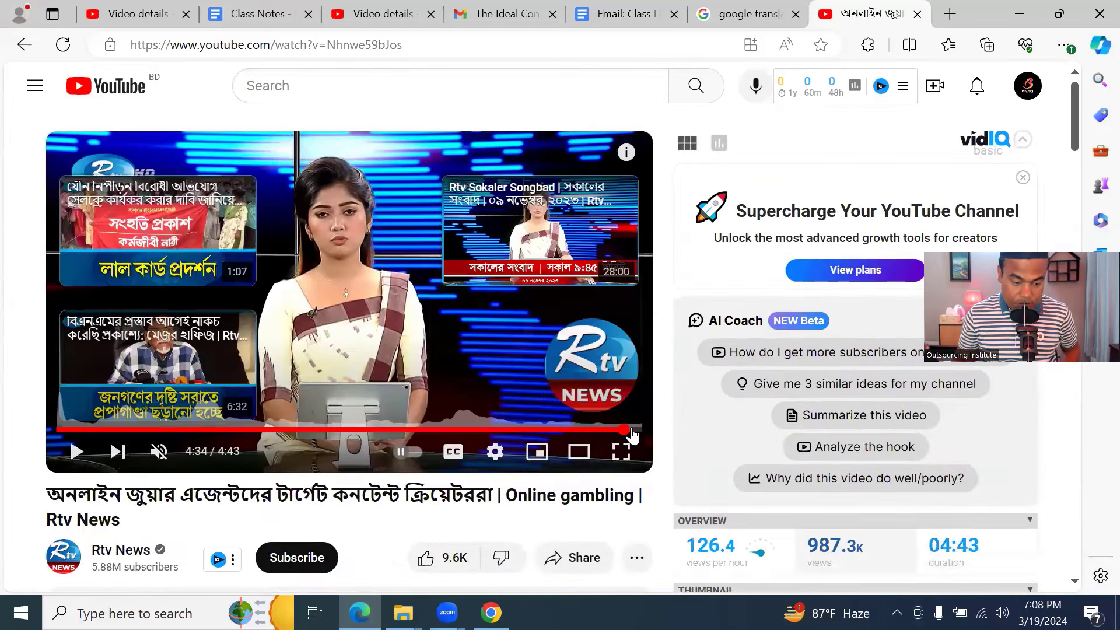
{"action": "left_click", "coordinate": [340, 262]}
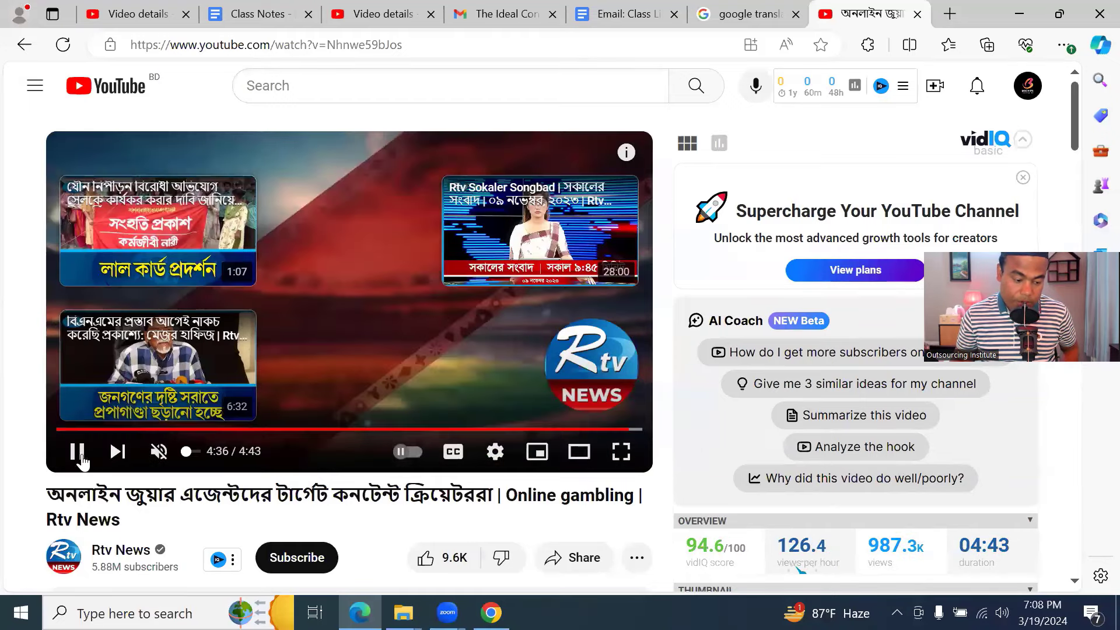
{"action": "left_click", "coordinate": [81, 458]}
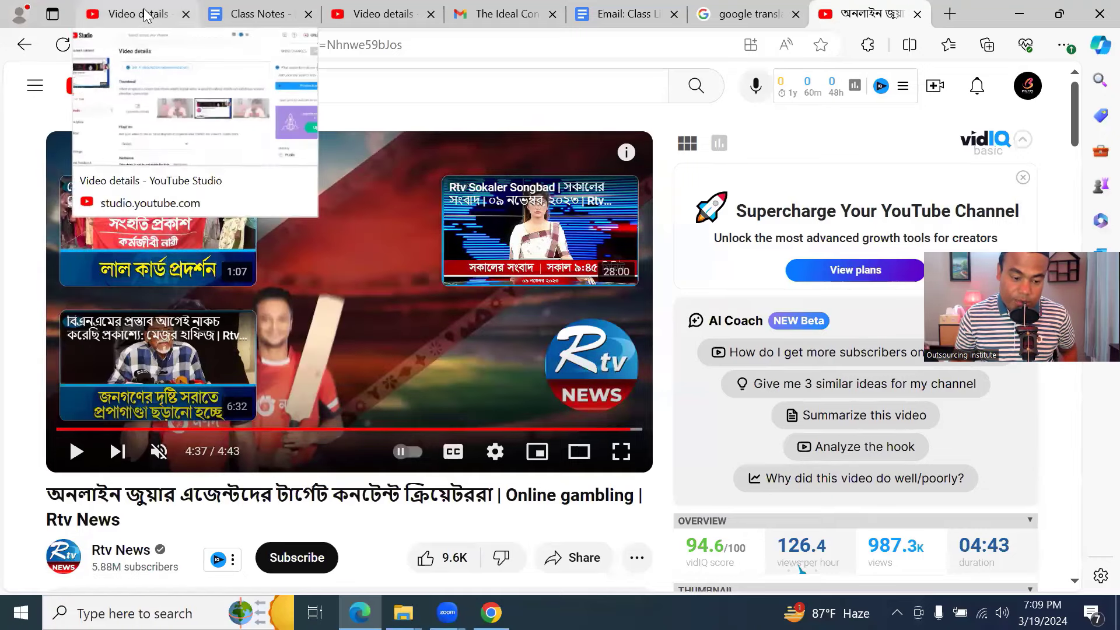
- Return to the White Tshirt for Sale details tab and scroll down to the Audience section
{"action": "left_click", "coordinate": [157, 23]}
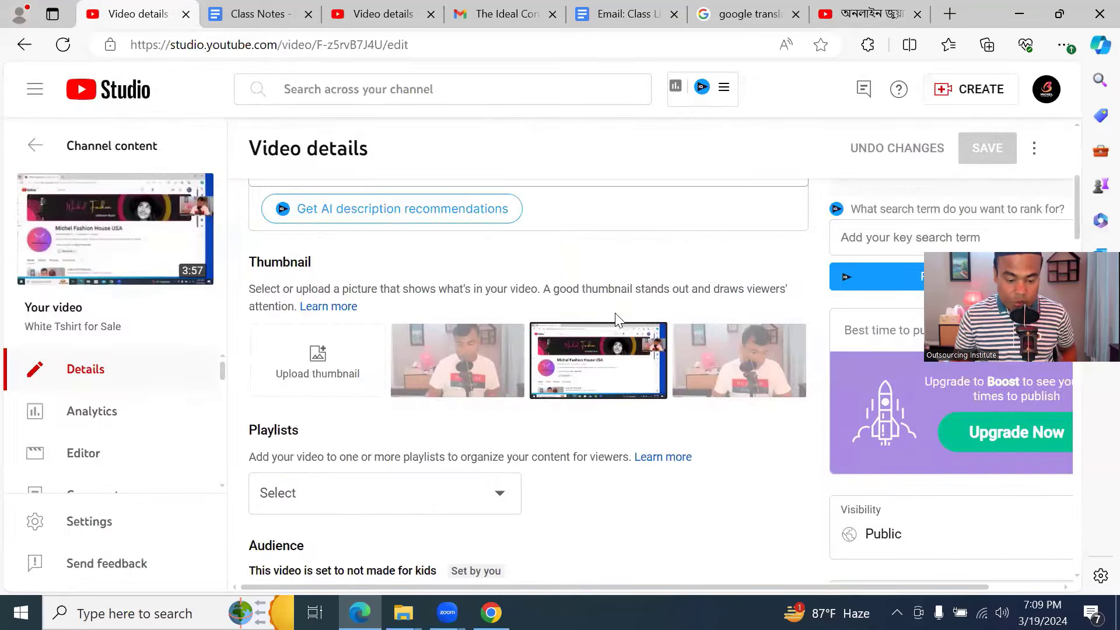
{"action": "scroll", "coordinate": [612, 321], "scroll_direction": "down", "scroll_amount": 3}
{"action": "scroll", "coordinate": [612, 325], "scroll_direction": "up", "scroll_amount": 3}
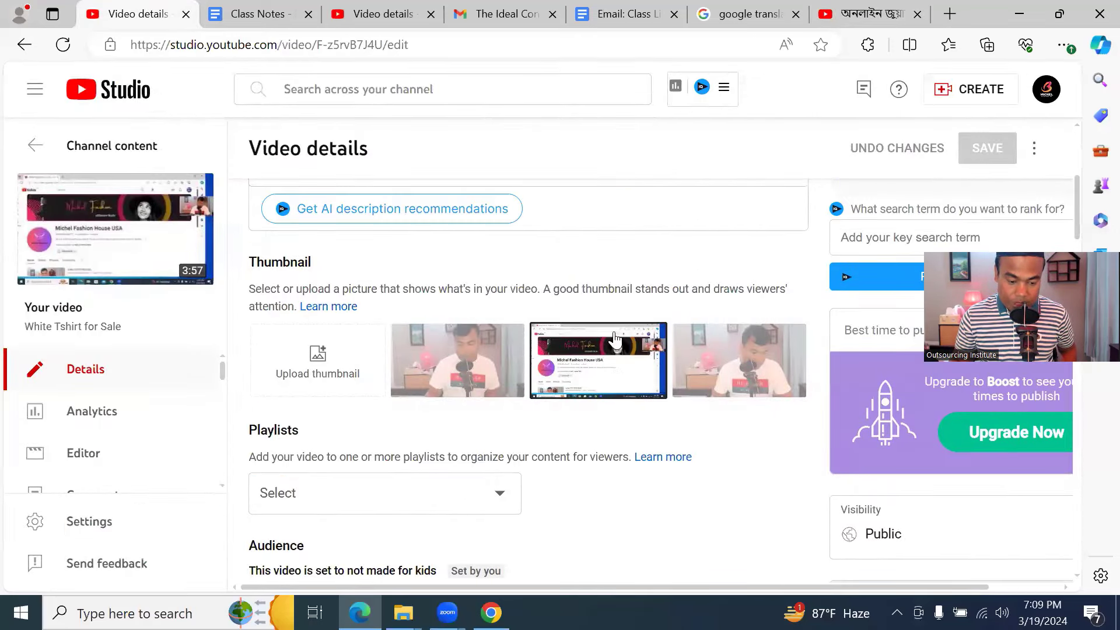
{"action": "scroll", "coordinate": [682, 368], "scroll_direction": "down", "scroll_amount": 3}
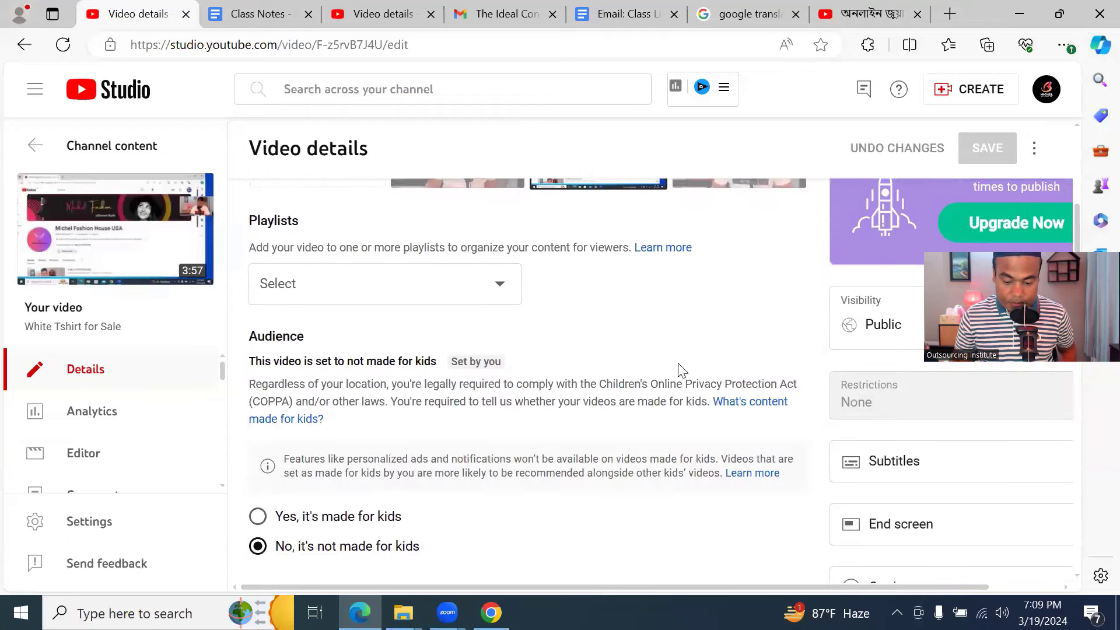
{"action": "scroll", "coordinate": [658, 350], "scroll_direction": "down", "scroll_amount": 1}
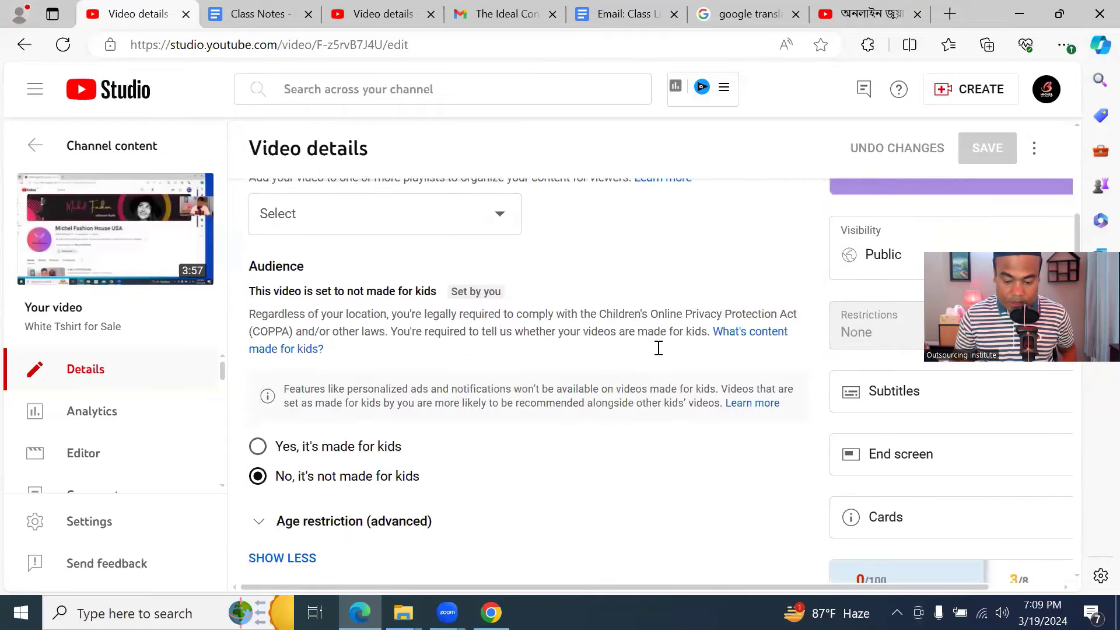
{"action": "left_click", "coordinate": [880, 458]}
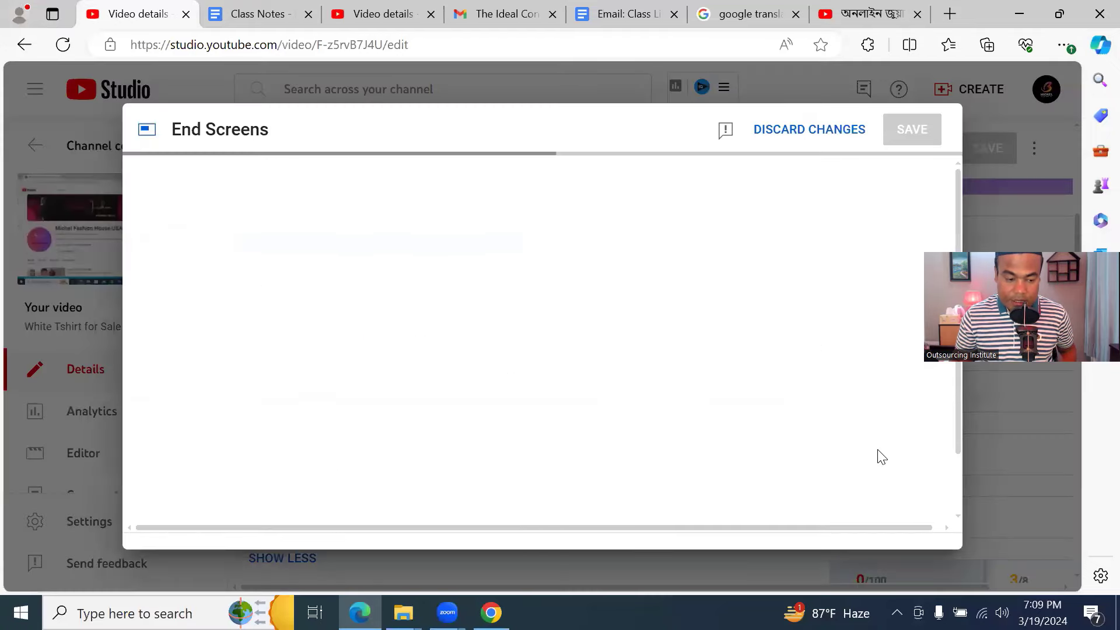
{"action": "scroll", "coordinate": [597, 331], "scroll_direction": "down", "scroll_amount": 2}
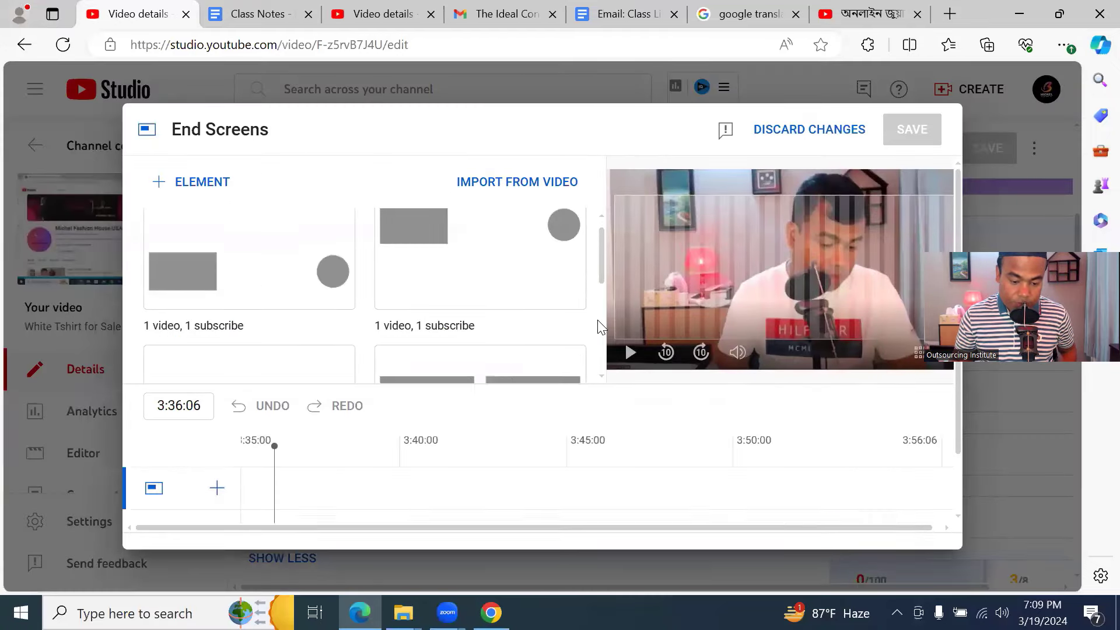
{"action": "scroll", "coordinate": [597, 332], "scroll_direction": "down", "scroll_amount": 1}
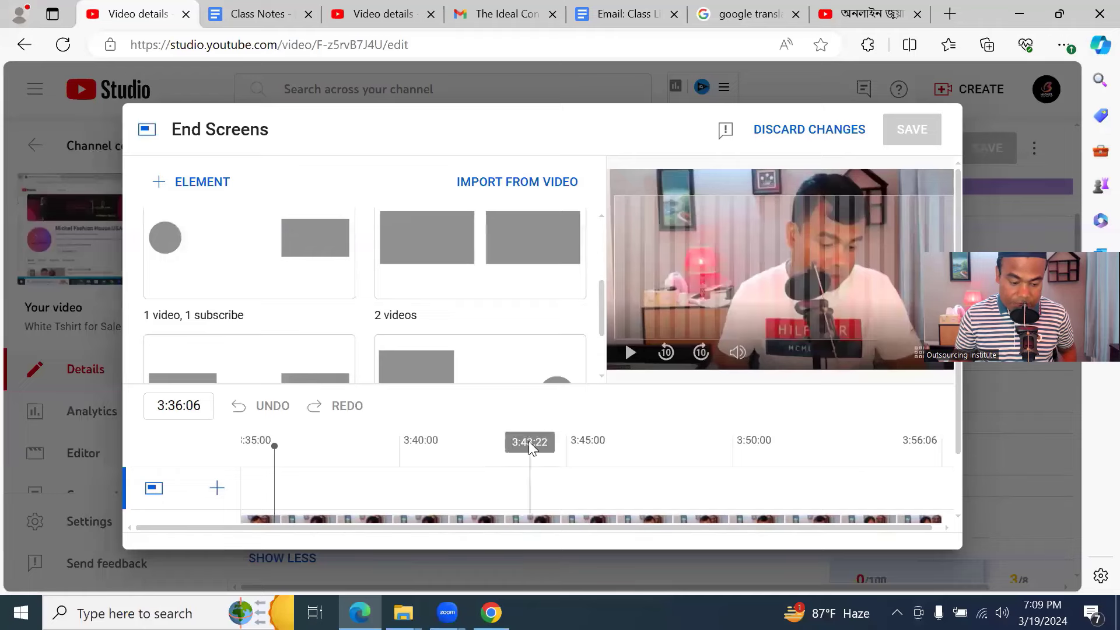
{"action": "scroll", "coordinate": [554, 346], "scroll_direction": "up", "scroll_amount": 2}
{"action": "scroll", "coordinate": [376, 347], "scroll_direction": "up", "scroll_amount": 1}
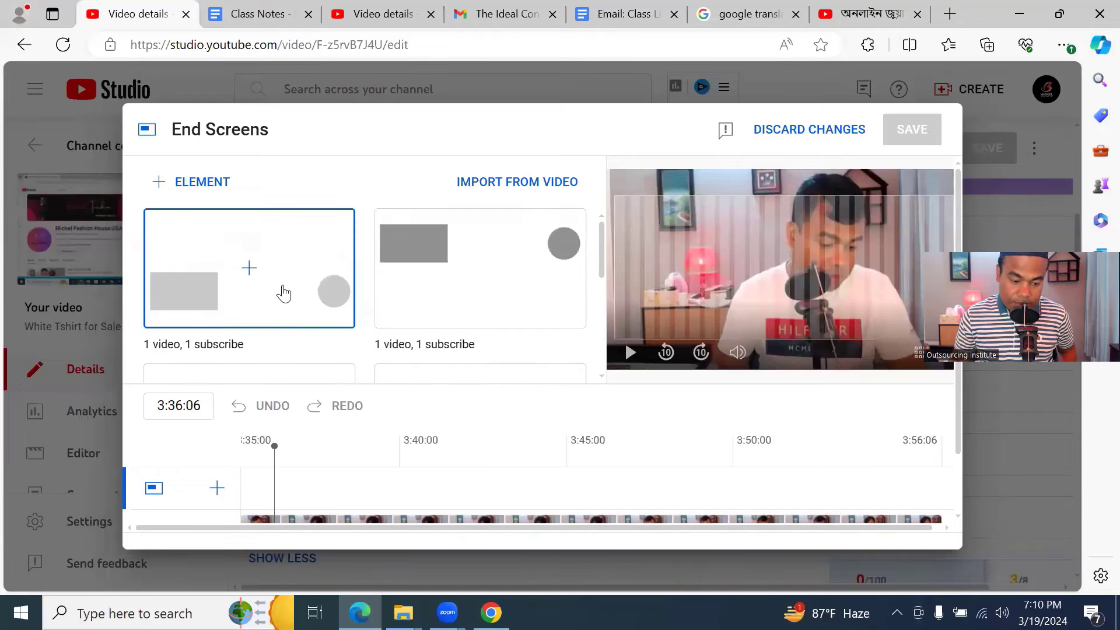
{"action": "scroll", "coordinate": [477, 290], "scroll_direction": "down", "scroll_amount": 2}
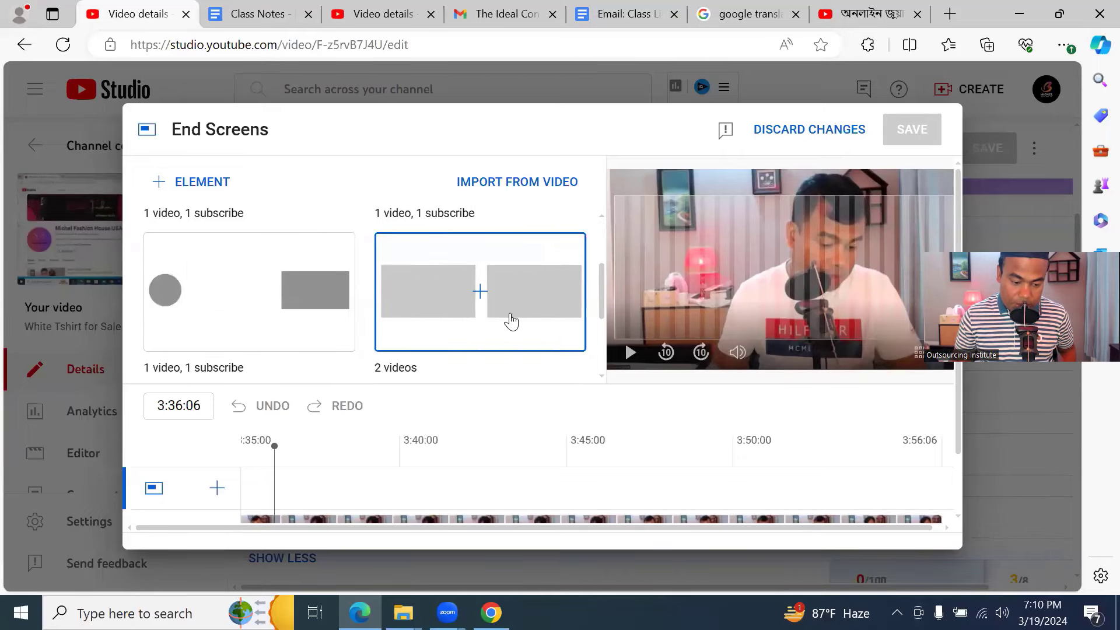
{"action": "scroll", "coordinate": [509, 327], "scroll_direction": "down", "scroll_amount": 1}
{"action": "scroll", "coordinate": [510, 330], "scroll_direction": "down", "scroll_amount": 3}
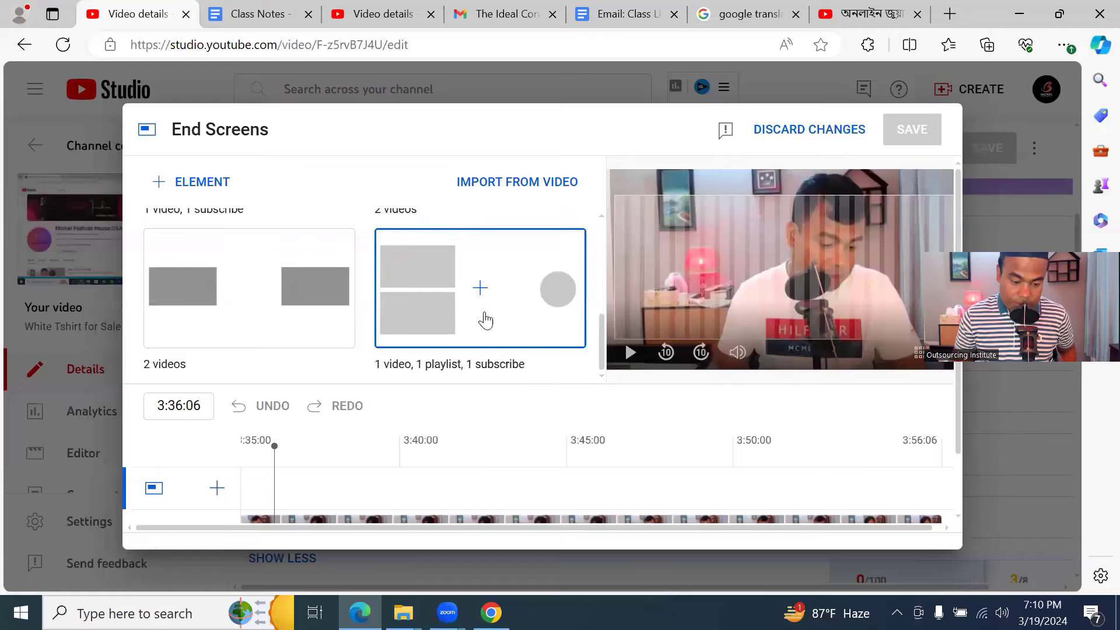
- Apply the 1 video, 1 playlist, 1 subscribe template, rearrange its elements, and open the specific-video picker
{"action": "left_click", "coordinate": [453, 297]}
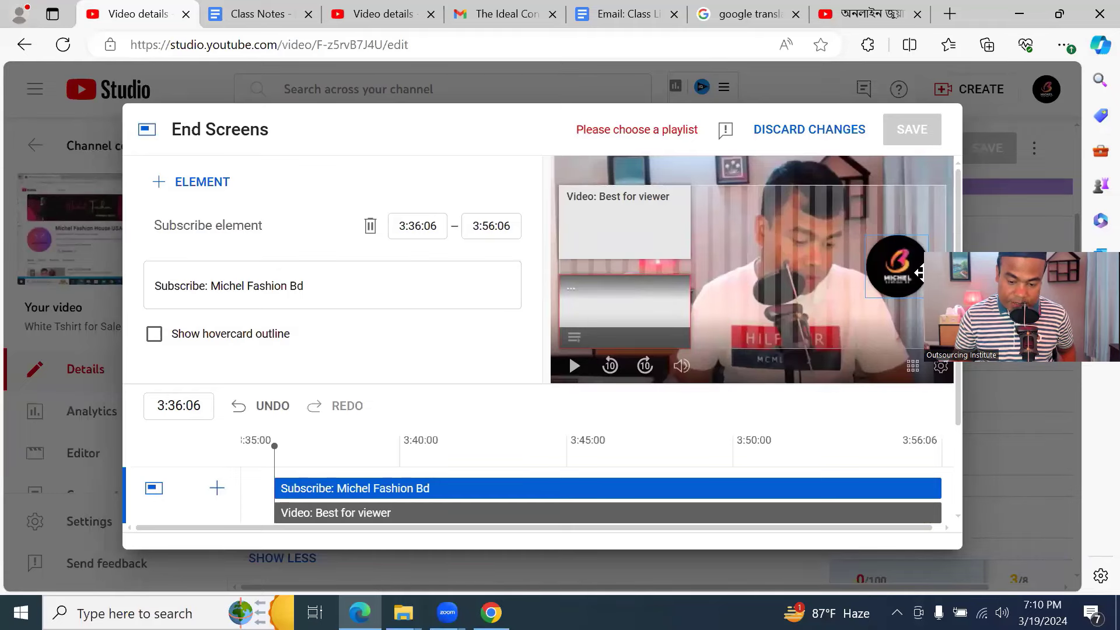
{"action": "left_click_drag", "start_coordinate": [890, 284], "coordinate": [858, 267]}
{"action": "left_click", "coordinate": [654, 221]}
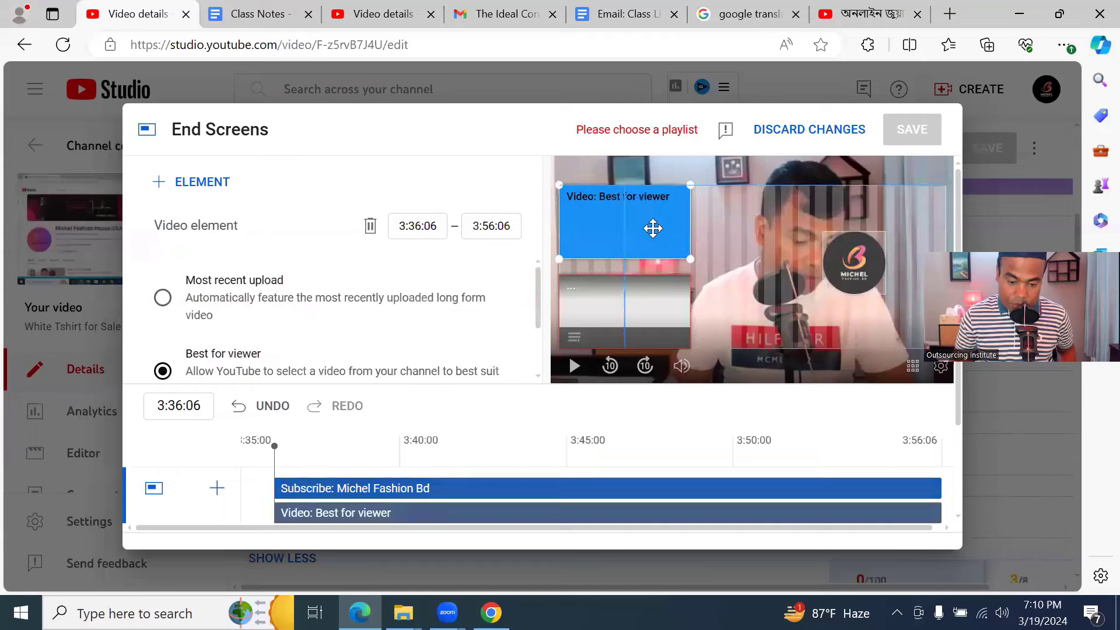
{"action": "left_click_drag", "start_coordinate": [654, 221], "coordinate": [682, 221]}
{"action": "left_click_drag", "start_coordinate": [645, 307], "coordinate": [669, 319]}
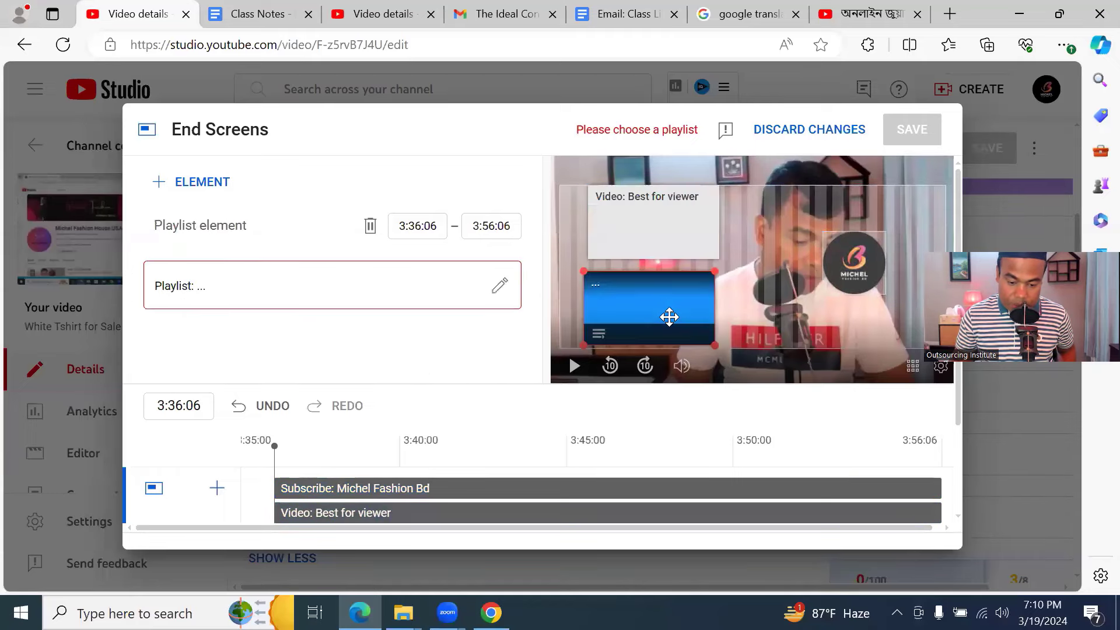
{"action": "mouse_move", "coordinate": [721, 278]}
{"action": "left_mouse_down"}
{"action": "mouse_move", "coordinate": [734, 264]}
{"action": "mouse_move", "coordinate": [720, 269]}
{"action": "left_mouse_up"}
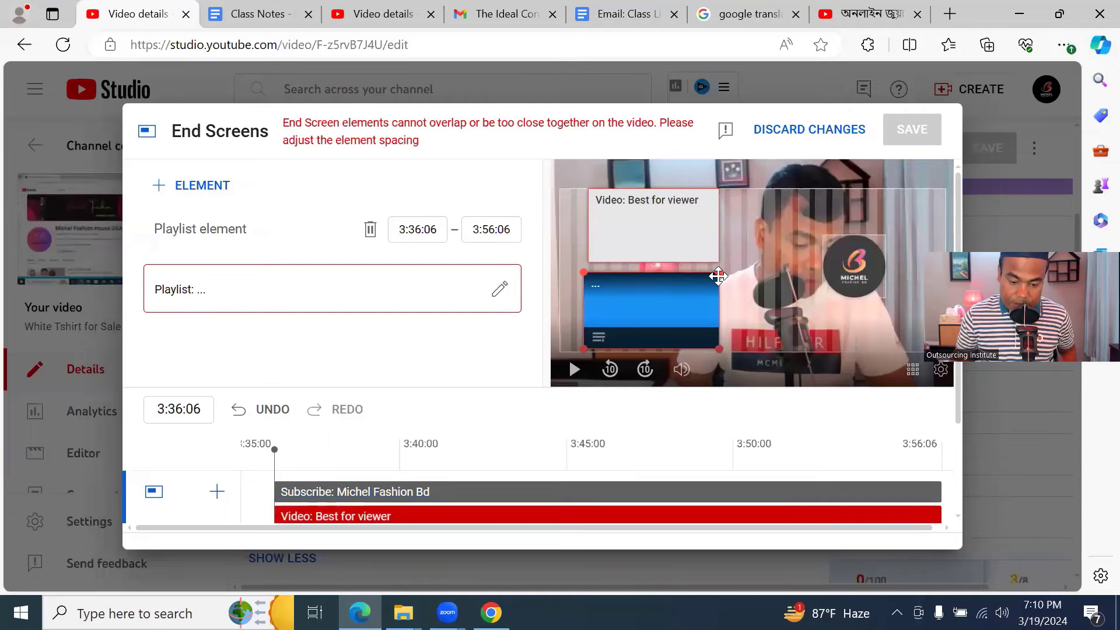
{"action": "left_click_drag", "start_coordinate": [696, 210], "coordinate": [644, 223]}
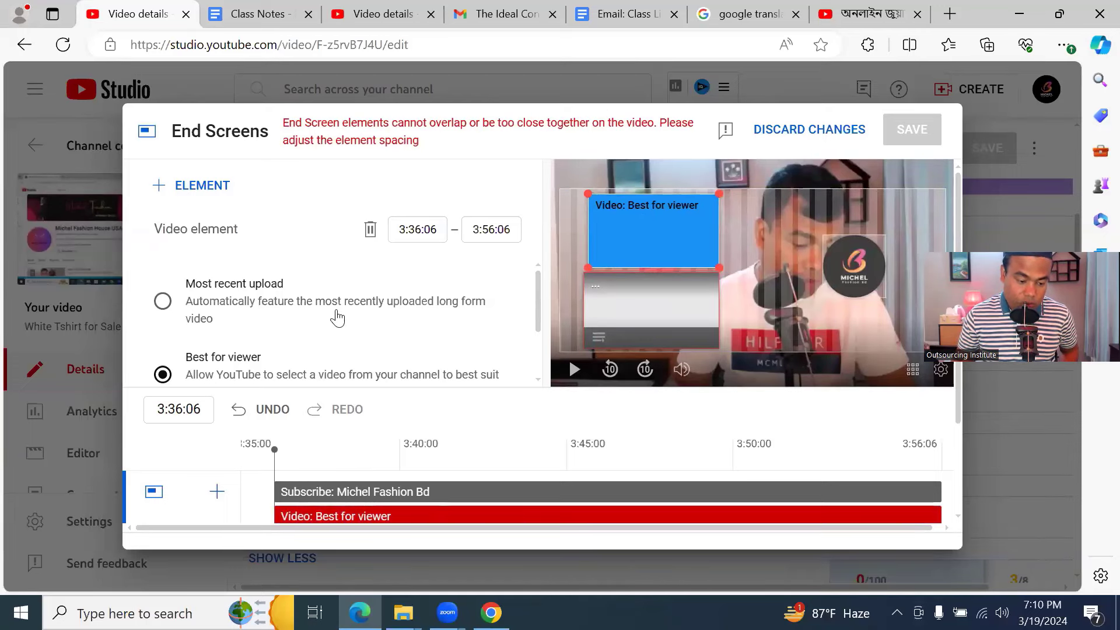
{"action": "scroll", "coordinate": [336, 320], "scroll_direction": "down", "scroll_amount": 3}
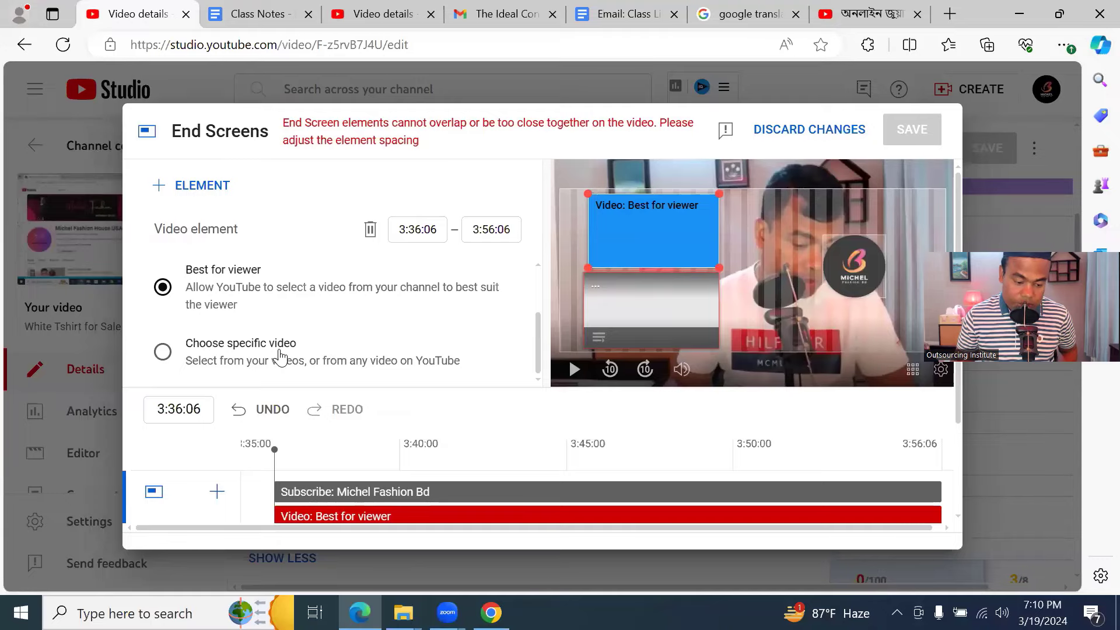
{"action": "left_click", "coordinate": [168, 361]}
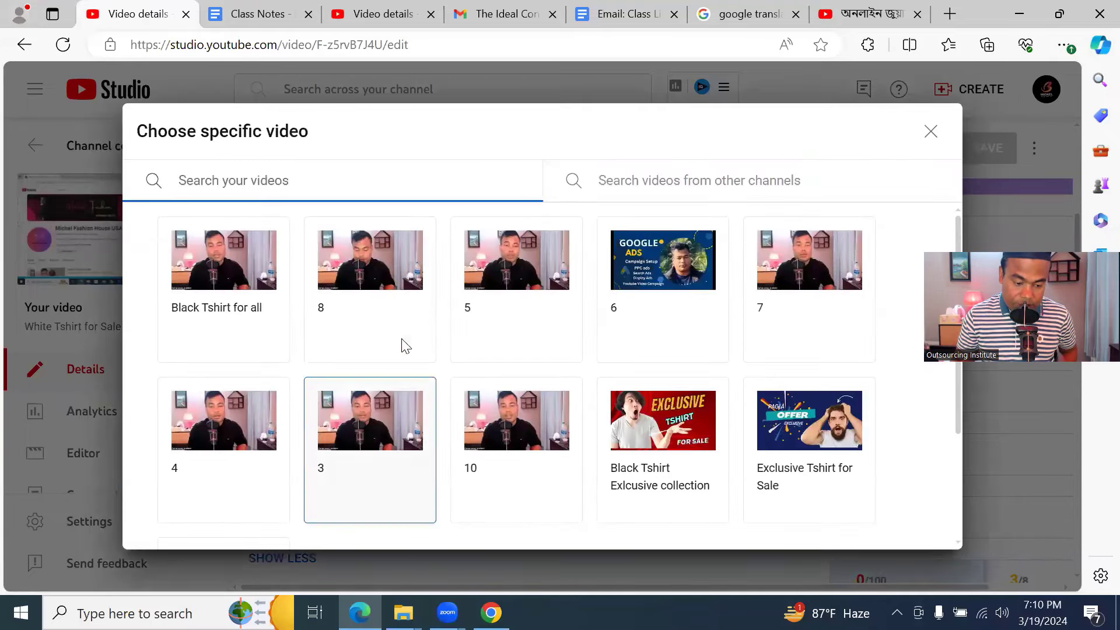
- Feature video 8 in the end screen's video element, then select the playlist element
{"action": "left_click", "coordinate": [373, 257]}
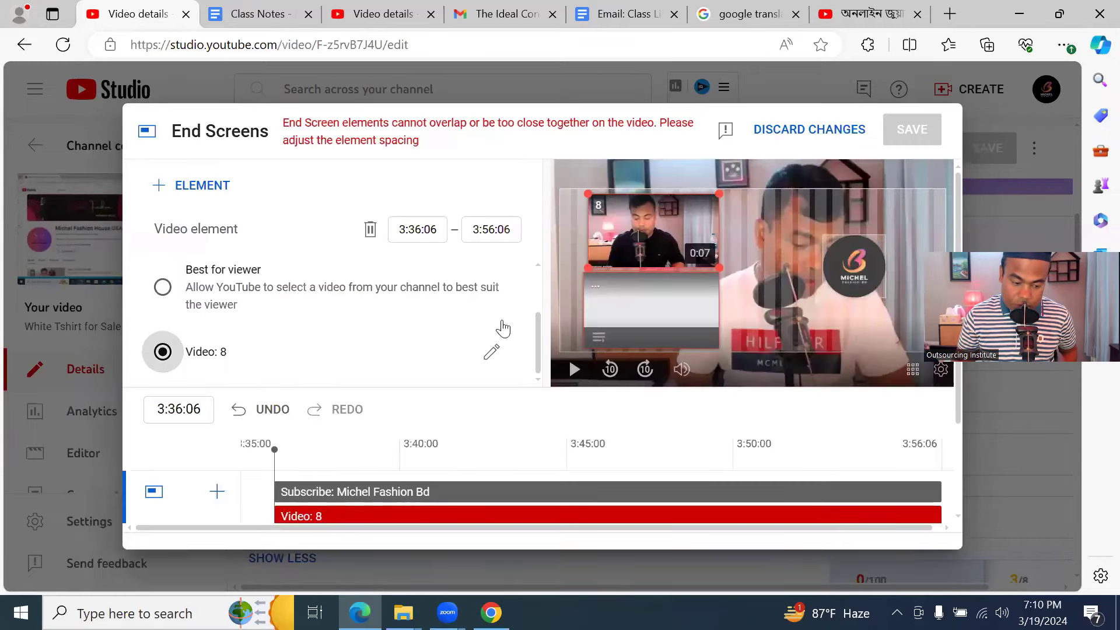
{"action": "scroll", "coordinate": [323, 347], "scroll_direction": "down", "scroll_amount": 2}
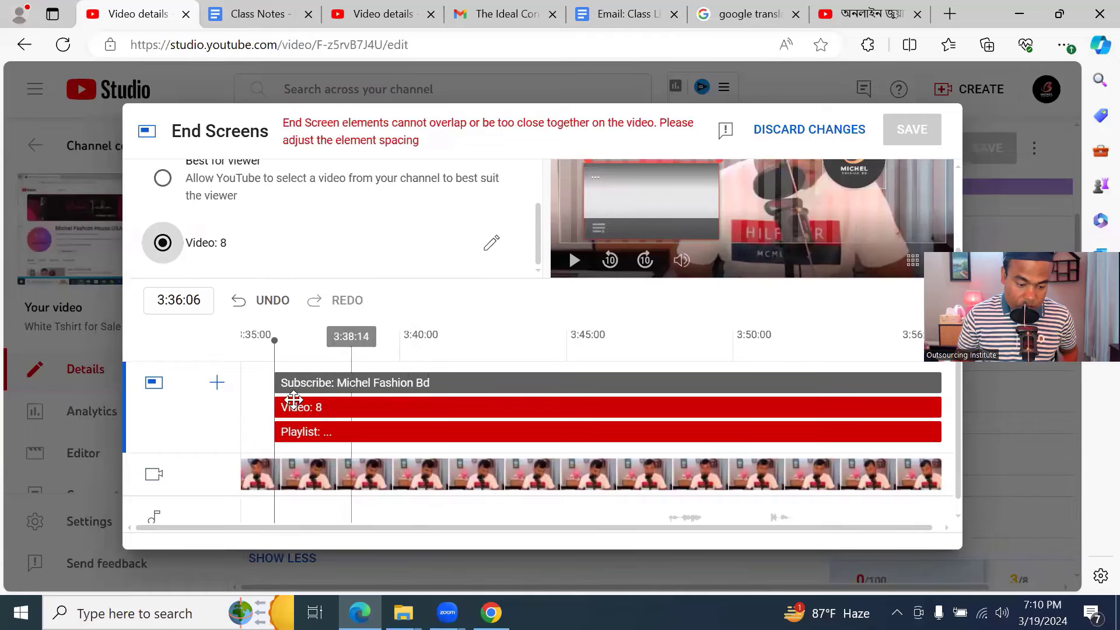
{"action": "scroll", "coordinate": [386, 353], "scroll_direction": "down", "scroll_amount": 1}
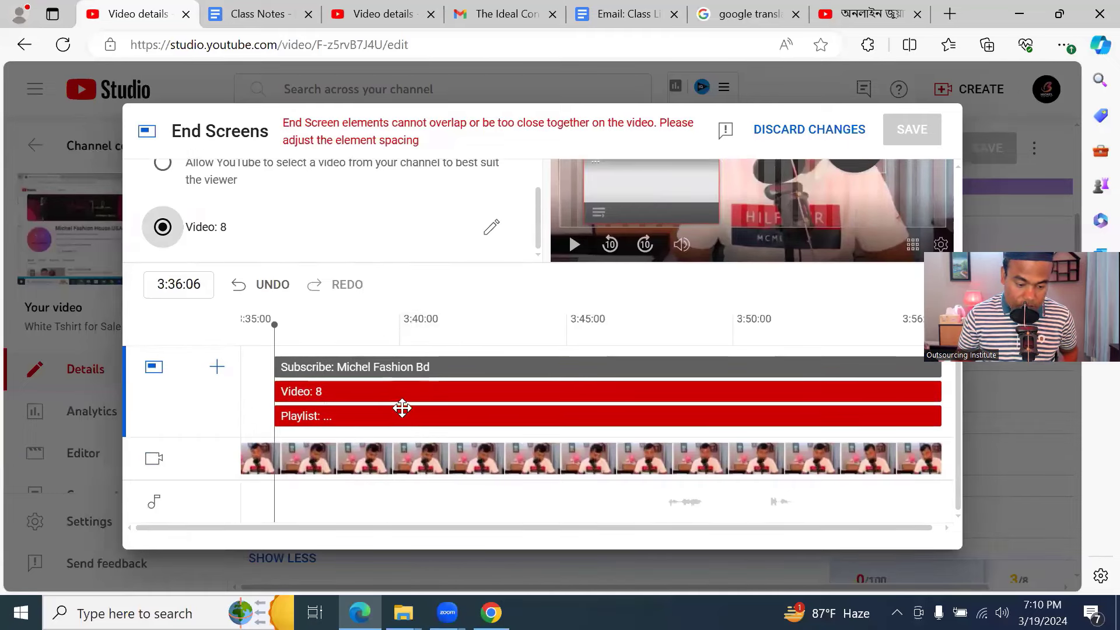
{"action": "left_click", "coordinate": [344, 395]}
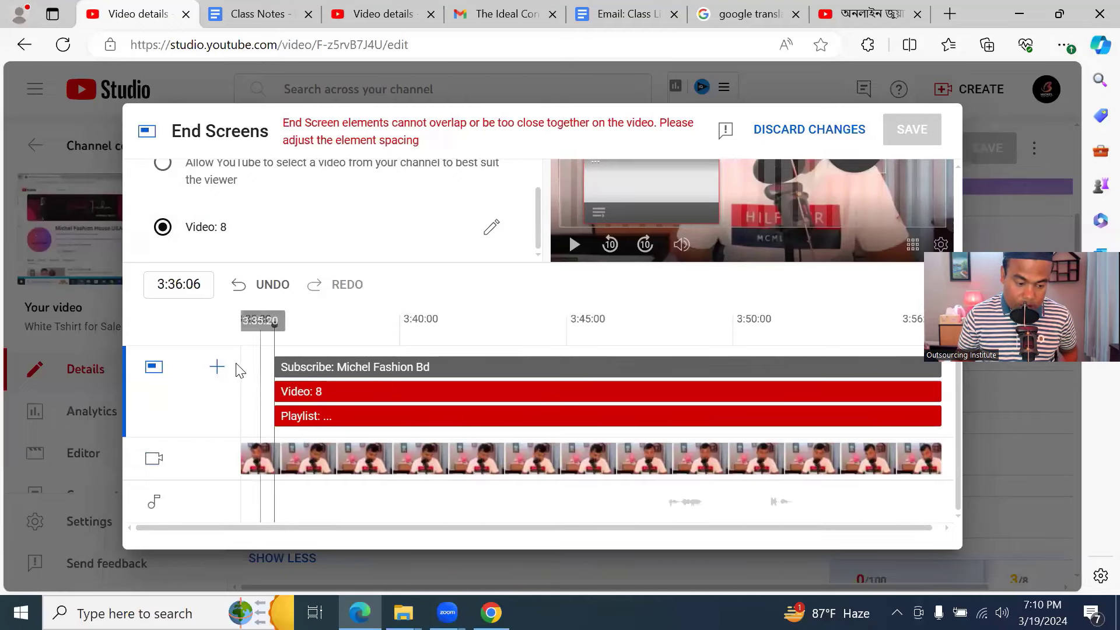
{"action": "scroll", "coordinate": [248, 344], "scroll_direction": "up", "scroll_amount": 3}
{"action": "scroll", "coordinate": [248, 352], "scroll_direction": "down", "scroll_amount": 3}
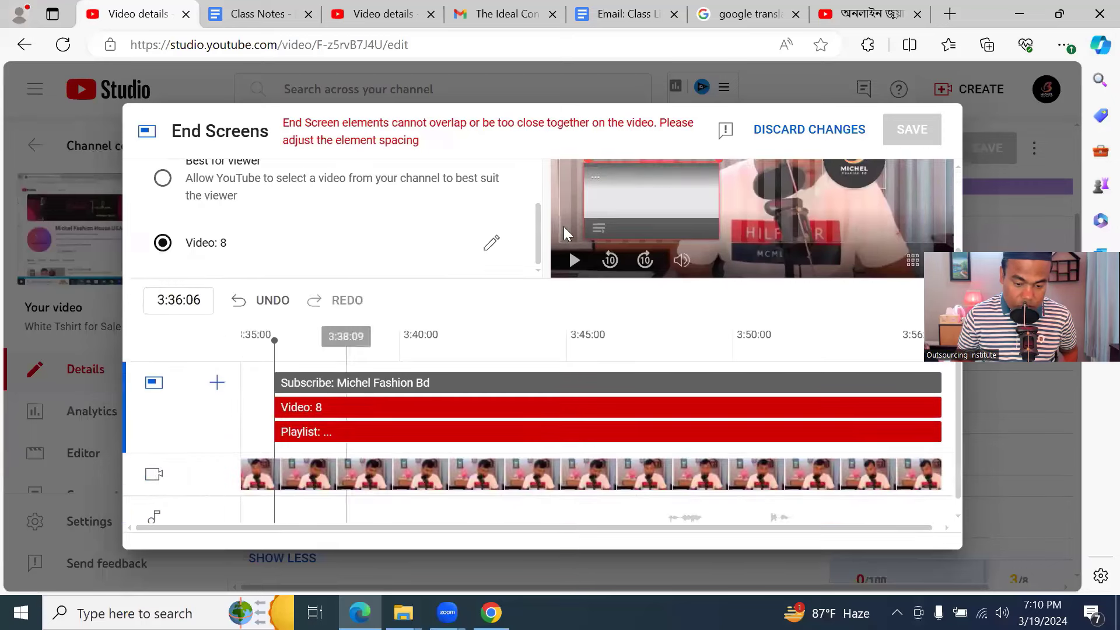
{"action": "left_click", "coordinate": [655, 194]}
{"action": "scroll", "coordinate": [675, 204], "scroll_direction": "up", "scroll_amount": 3}
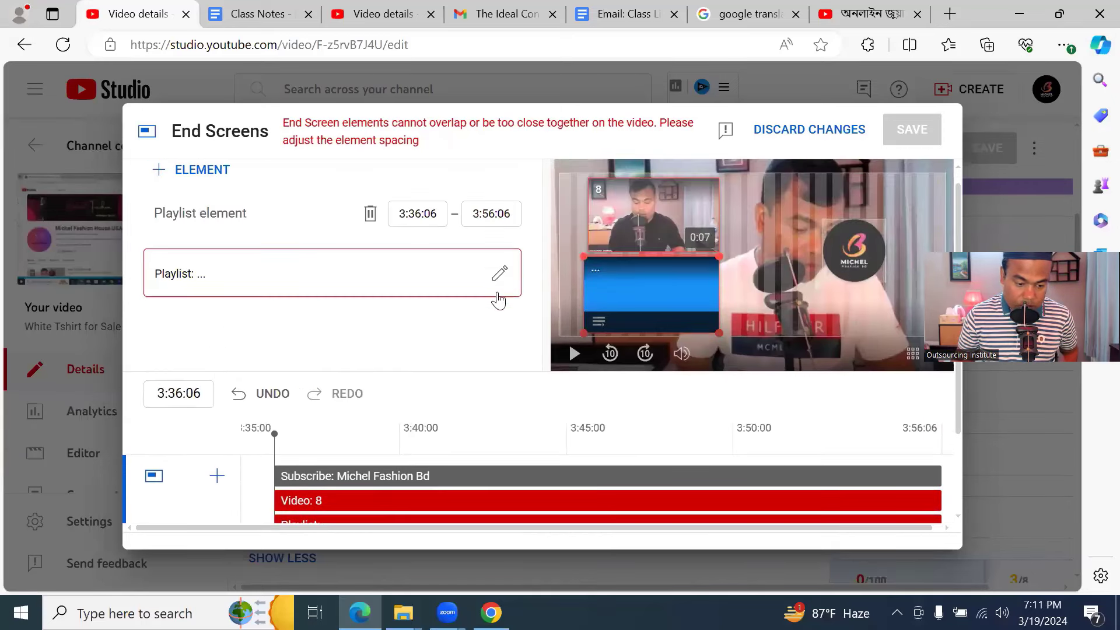
{"action": "scroll", "coordinate": [497, 303], "scroll_direction": "up", "scroll_amount": 1}
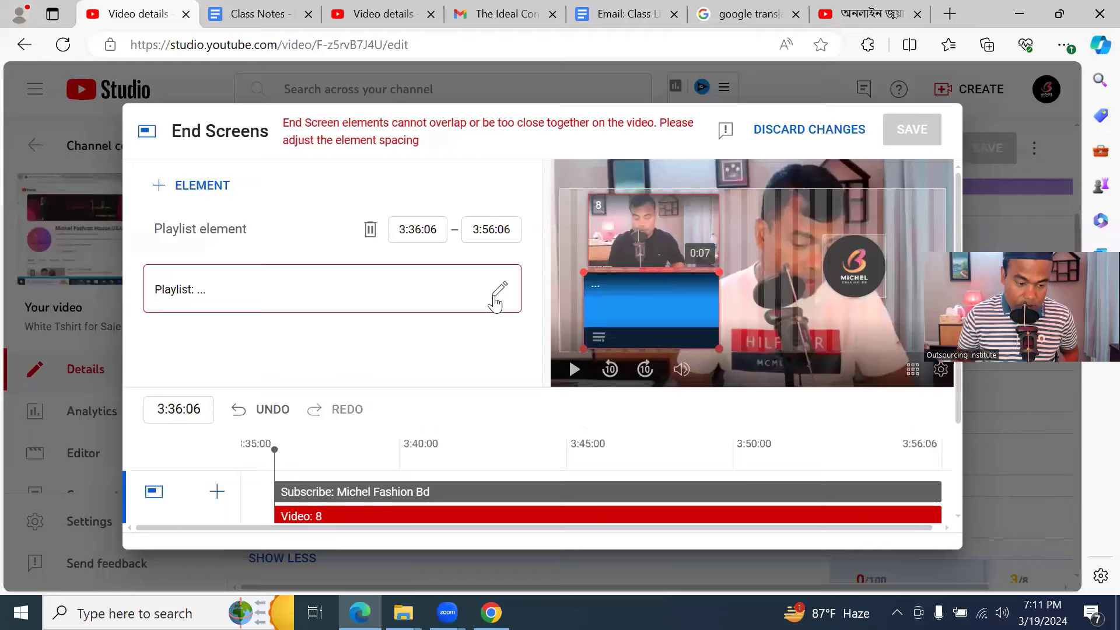
- Add another video element to the end screen and move it lower in the preview
{"action": "left_click", "coordinate": [185, 196]}
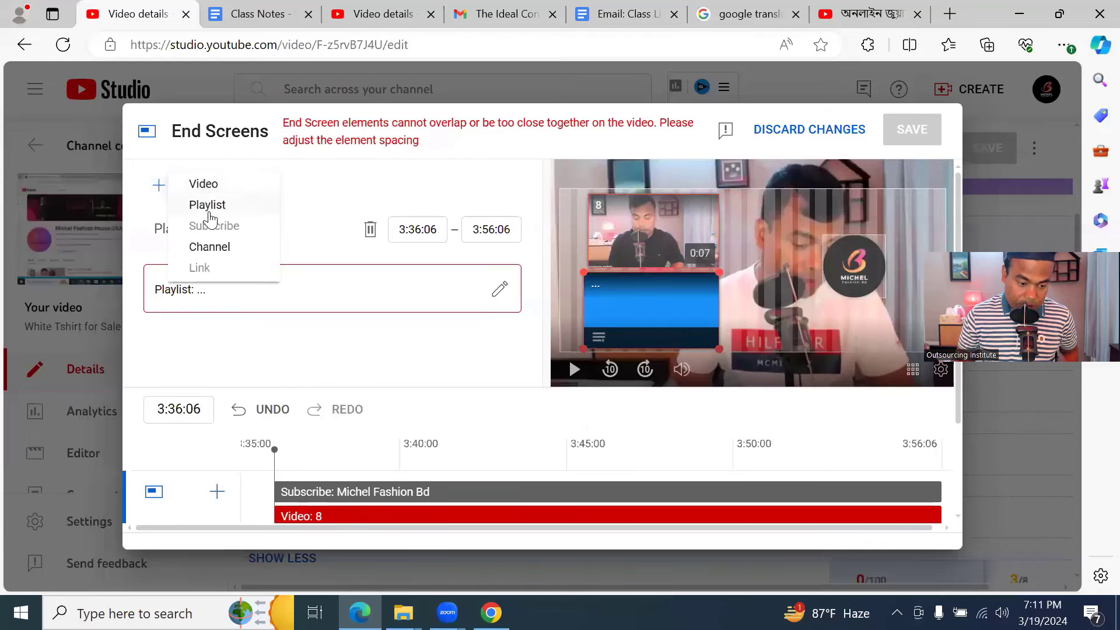
{"action": "left_click", "coordinate": [205, 184]}
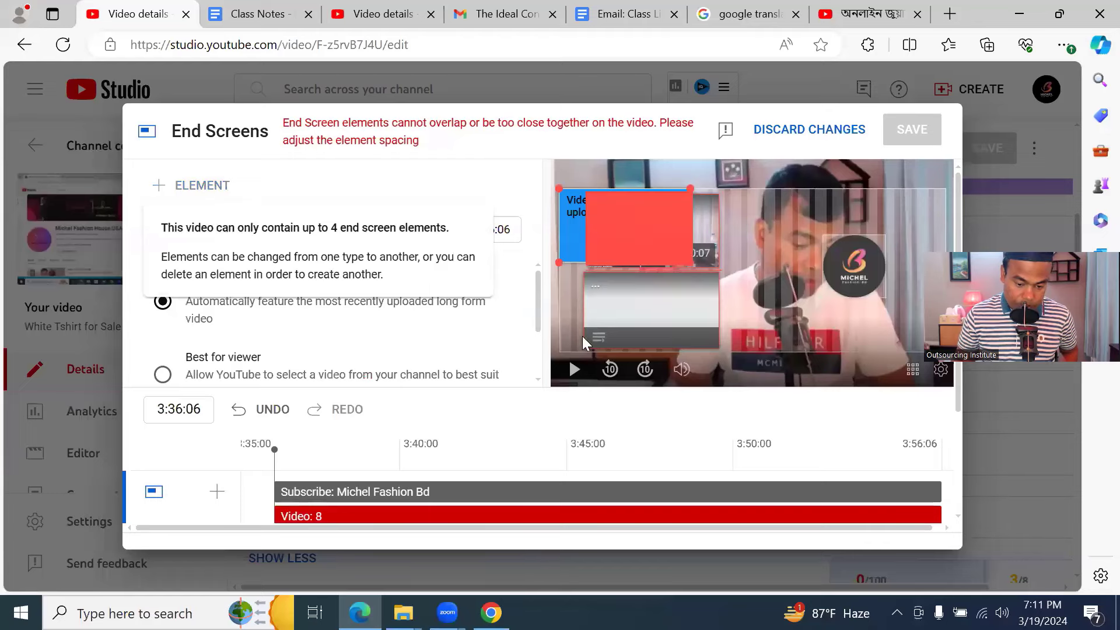
{"action": "mouse_move", "coordinate": [640, 225]}
{"action": "left_mouse_down"}
{"action": "mouse_move", "coordinate": [652, 264]}
{"action": "mouse_move", "coordinate": [650, 237]}
{"action": "left_mouse_up"}
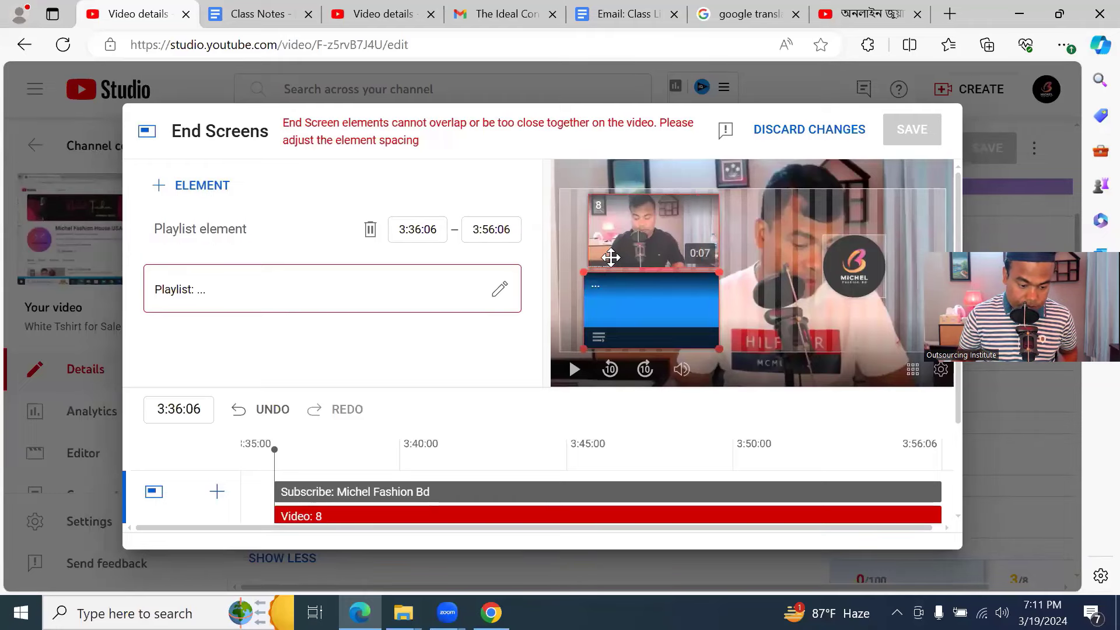
{"action": "scroll", "coordinate": [425, 356], "scroll_direction": "down", "scroll_amount": 2}
- Add a most recent upload element above the playlist and review the overlap warning
{"action": "left_click", "coordinate": [359, 407]}
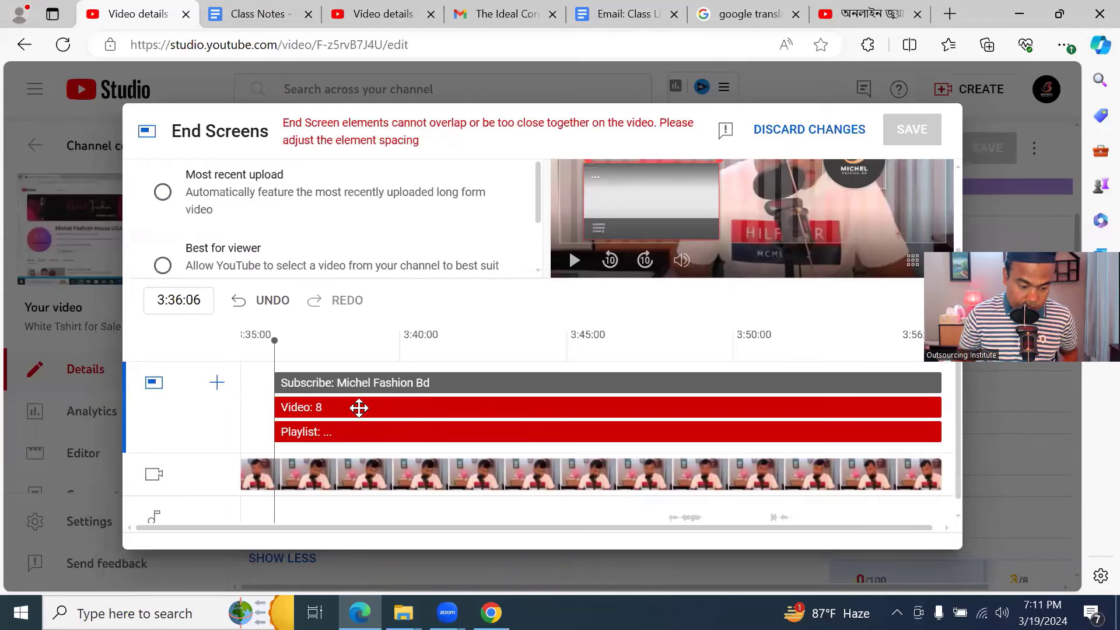
{"action": "left_click", "coordinate": [216, 388]}
{"action": "left_click", "coordinate": [258, 390]}
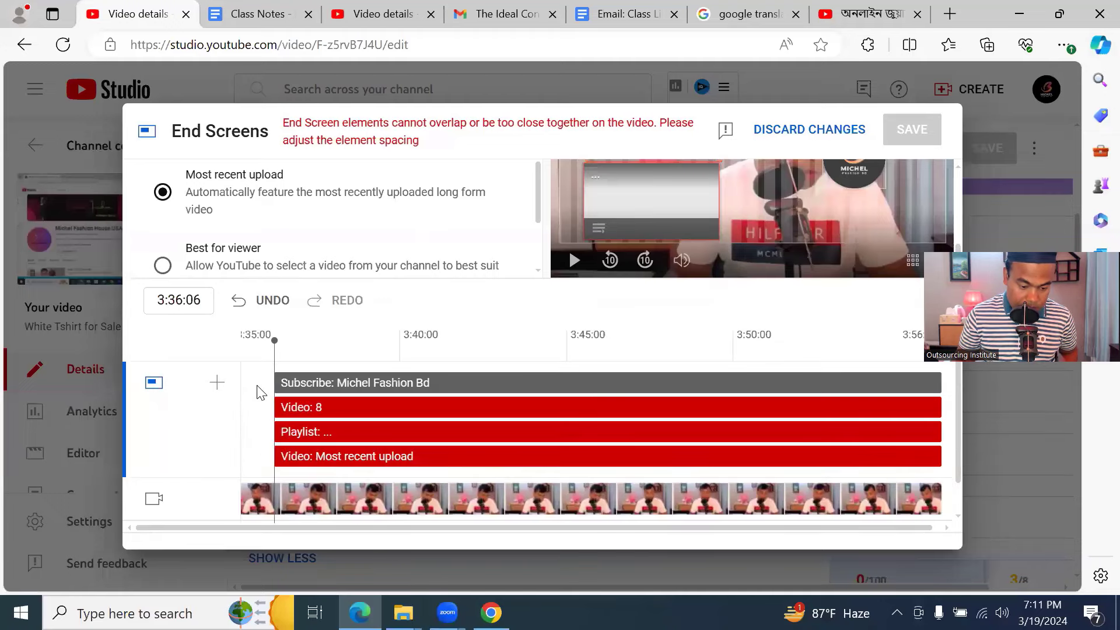
{"action": "scroll", "coordinate": [403, 402], "scroll_direction": "up", "scroll_amount": 2}
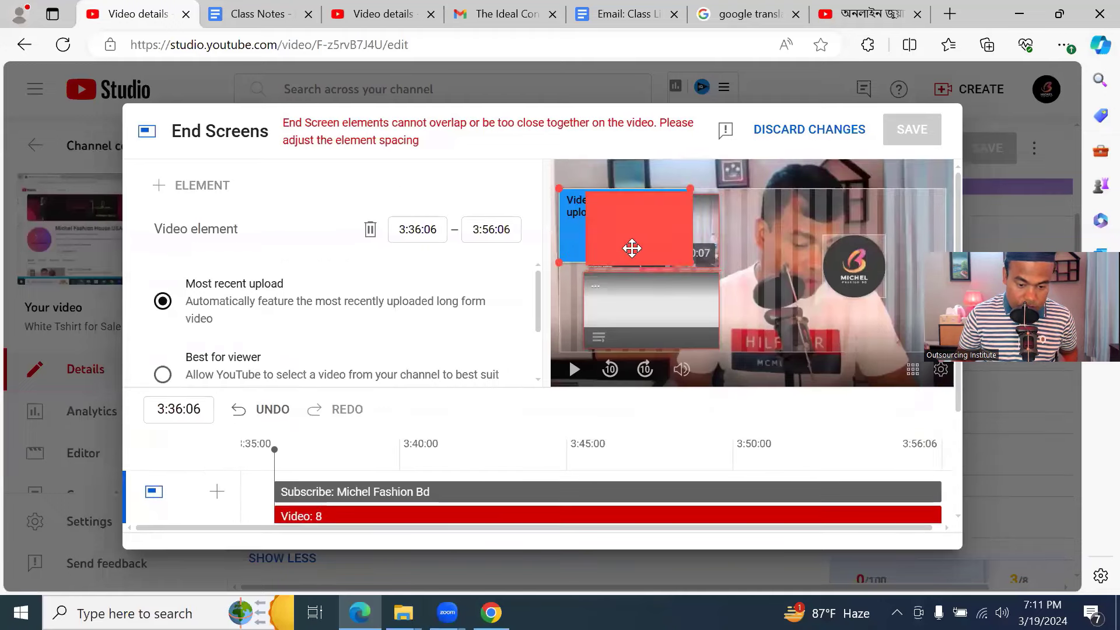
{"action": "left_click_drag", "start_coordinate": [637, 239], "coordinate": [638, 239]}
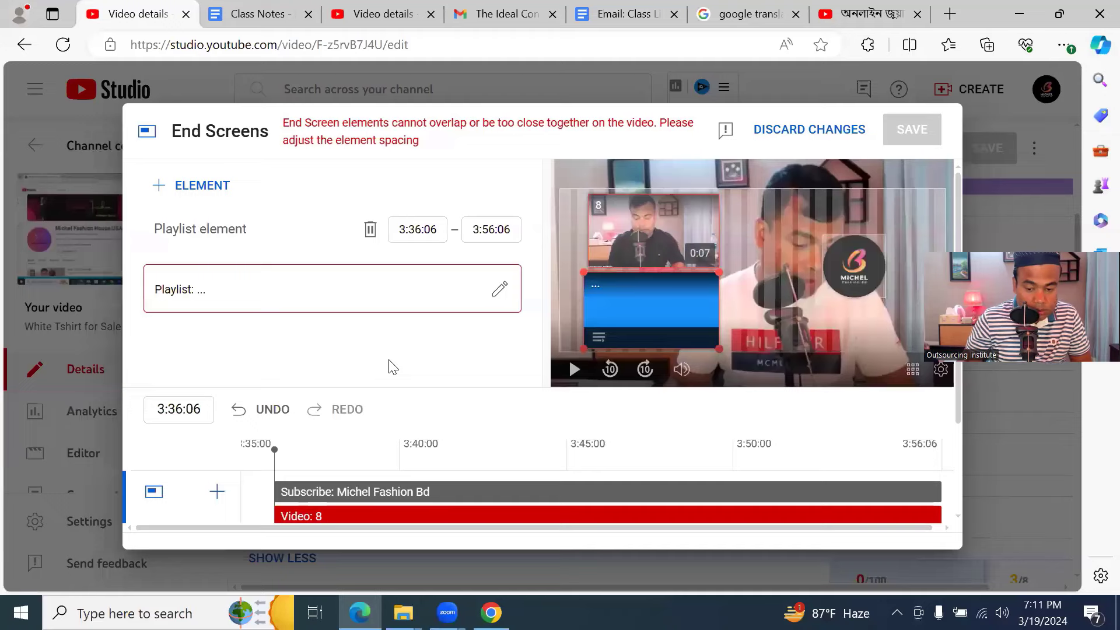
{"action": "scroll", "coordinate": [400, 382], "scroll_direction": "down", "scroll_amount": 3}
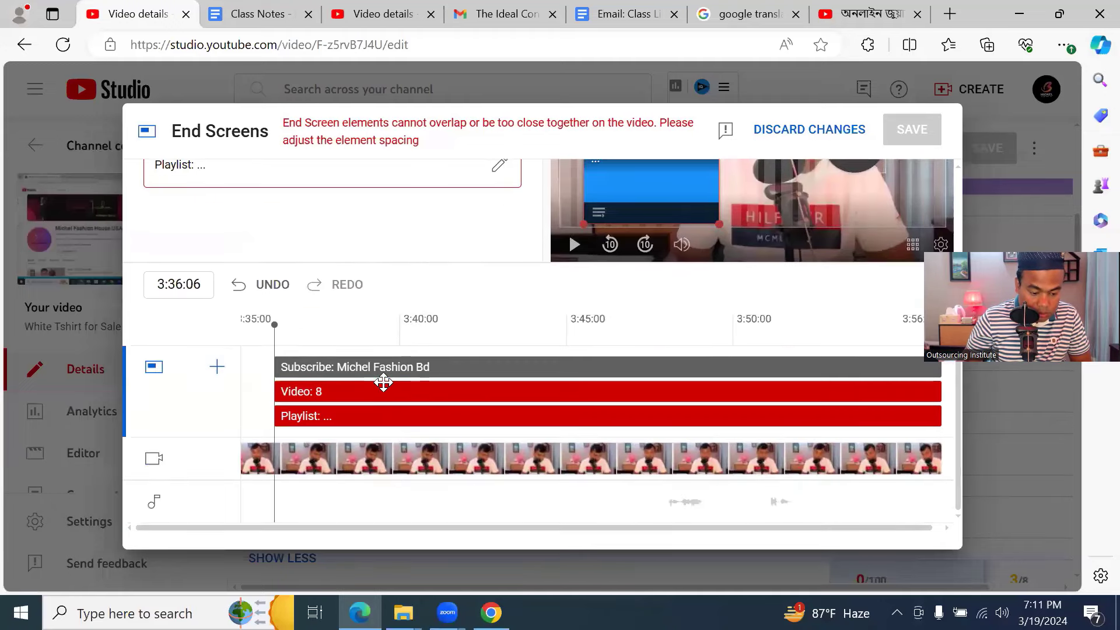
{"action": "scroll", "coordinate": [402, 387], "scroll_direction": "up", "scroll_amount": 3}
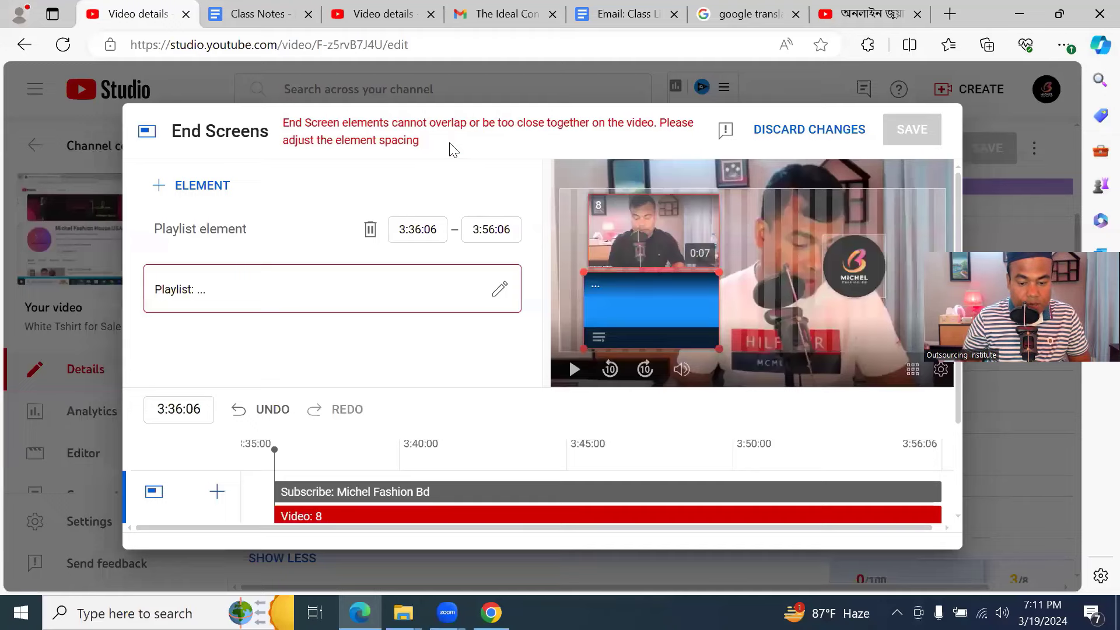
{"action": "scroll", "coordinate": [805, 364], "scroll_direction": "down", "scroll_amount": 4}
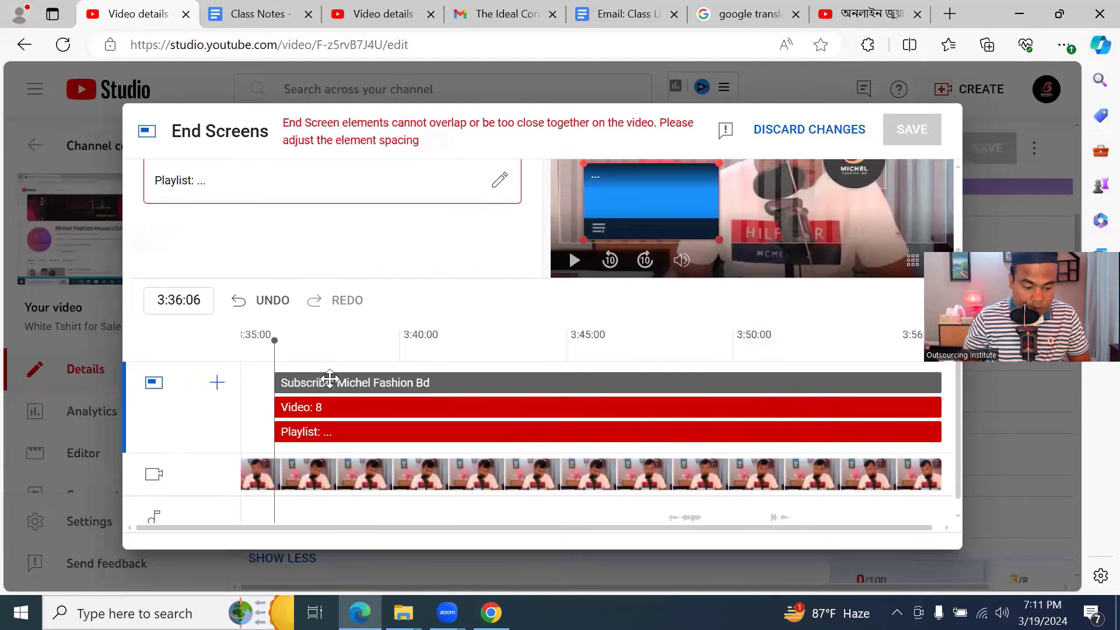
{"action": "scroll", "coordinate": [327, 385], "scroll_direction": "up", "scroll_amount": 4}
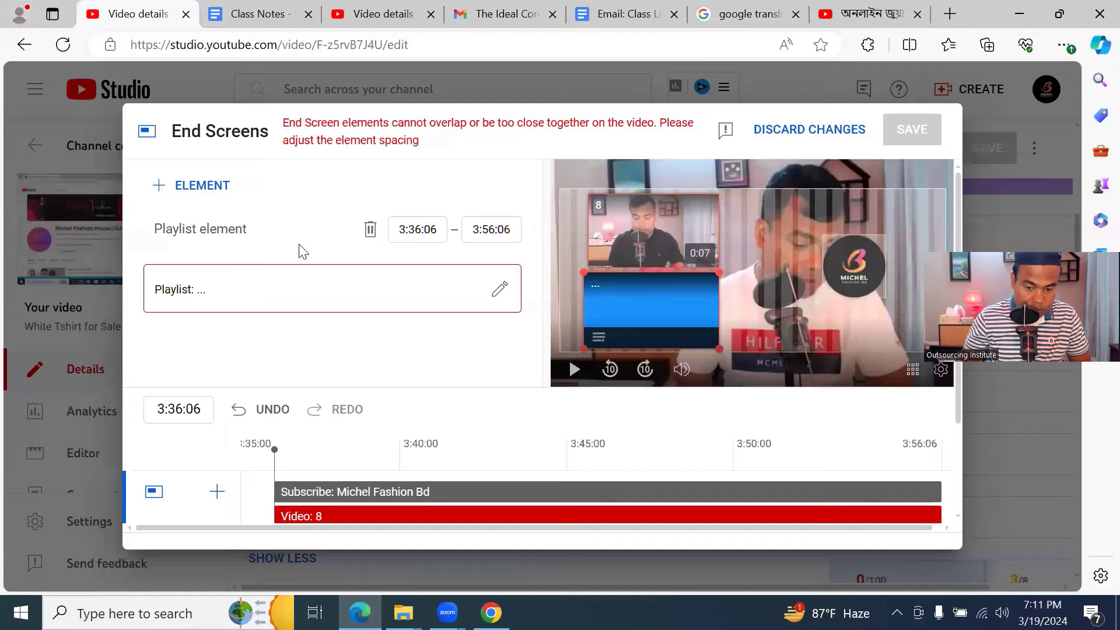
- Discard the unsaved end screen edits, reload the details page, and restore the window size
{"action": "left_click", "coordinate": [779, 133]}
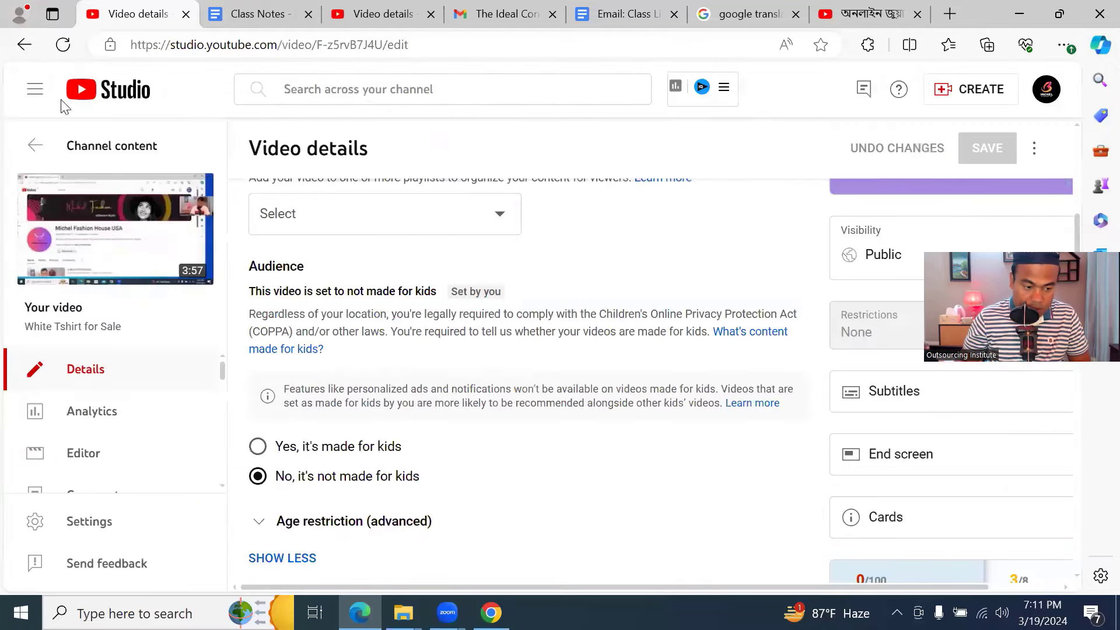
{"action": "left_click", "coordinate": [65, 45]}
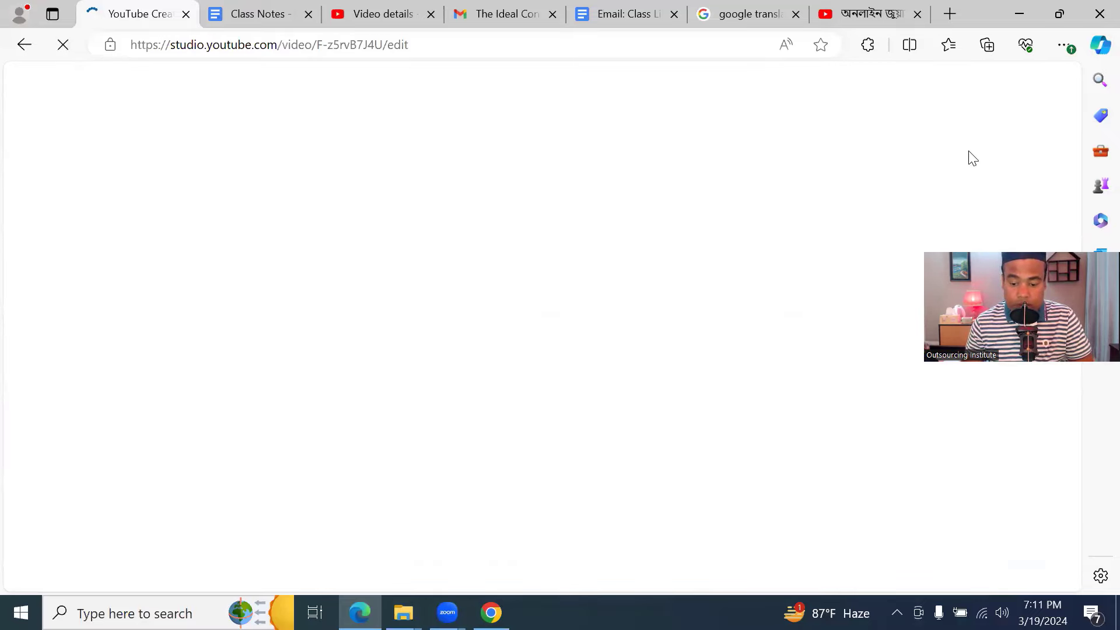
{"action": "double_click", "coordinate": [989, 14]}
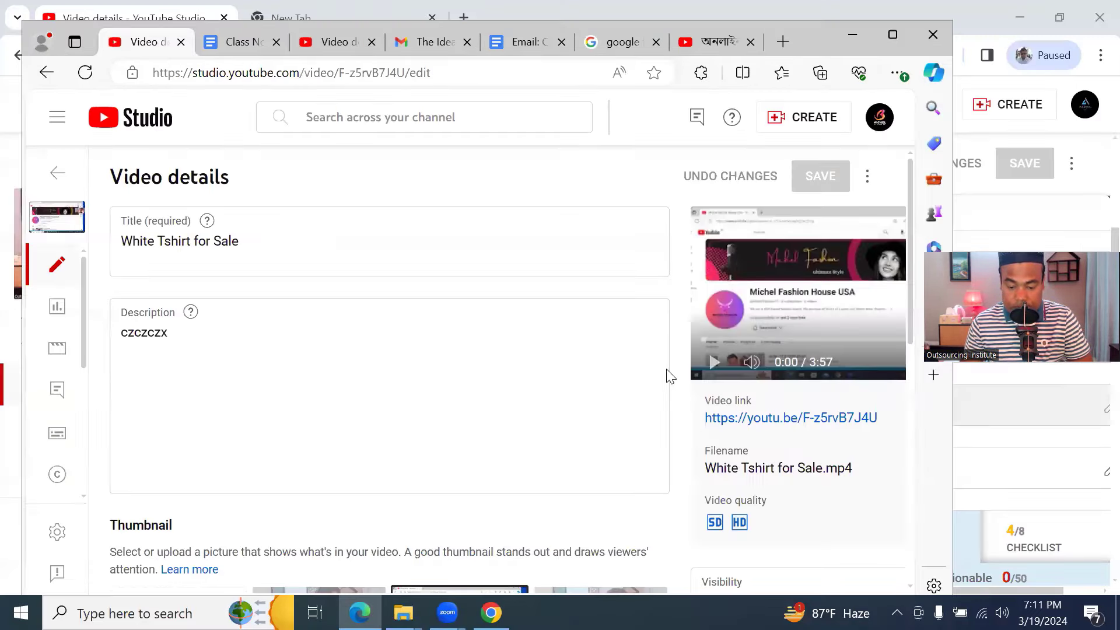
{"action": "scroll", "coordinate": [671, 376], "scroll_direction": "down", "scroll_amount": 4}
{"action": "scroll", "coordinate": [680, 380], "scroll_direction": "down", "scroll_amount": 3}
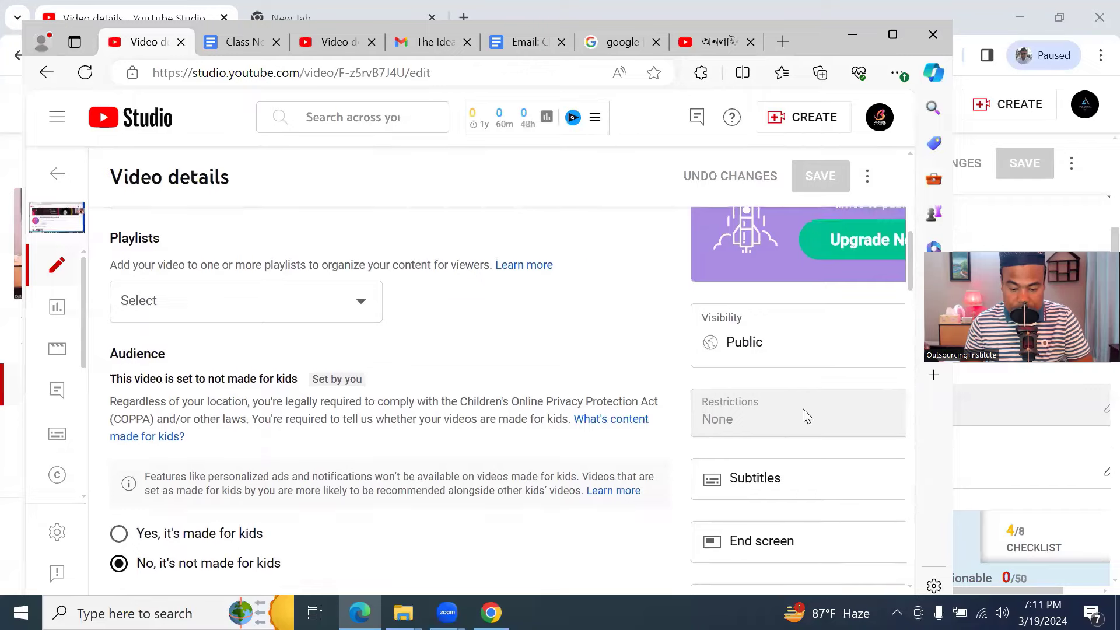
{"action": "scroll", "coordinate": [794, 438], "scroll_direction": "down", "scroll_amount": 2}
- In the end screen editor, apply the 1 video, 1 subscribe template
{"action": "left_click", "coordinate": [762, 408]}
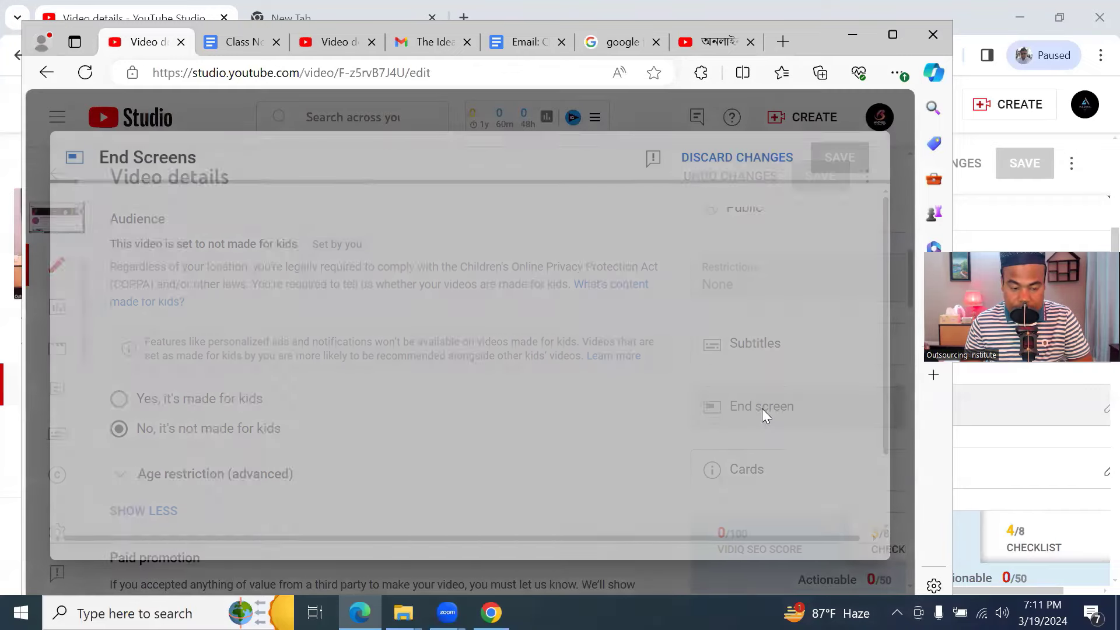
{"action": "scroll", "coordinate": [186, 374], "scroll_direction": "down", "scroll_amount": 1}
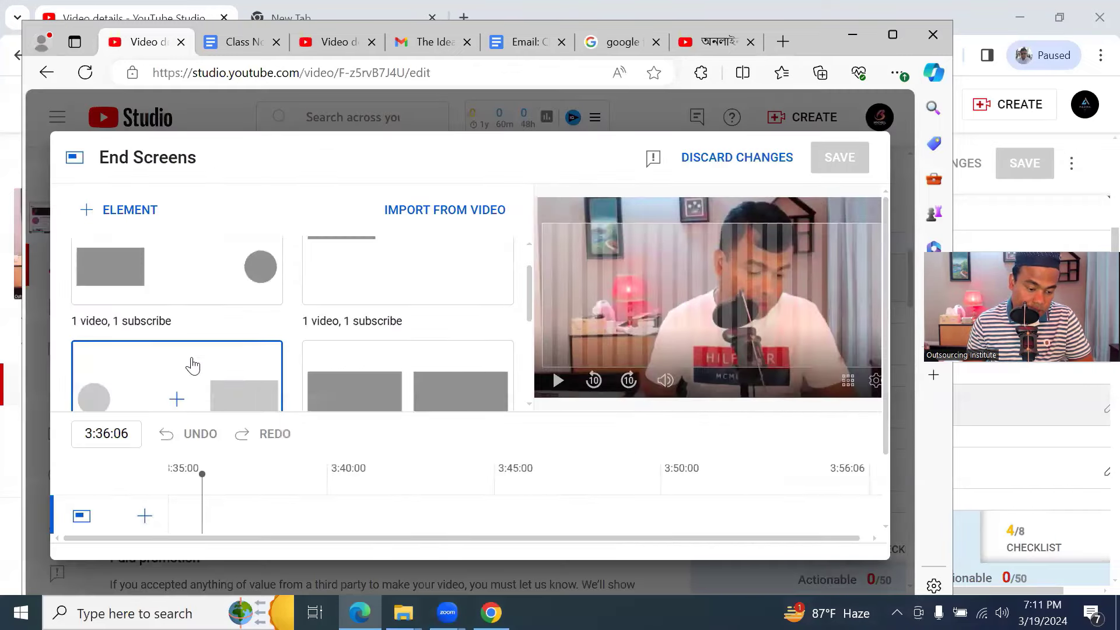
{"action": "scroll", "coordinate": [177, 294], "scroll_direction": "up", "scroll_amount": 1}
{"action": "left_click", "coordinate": [179, 304]}
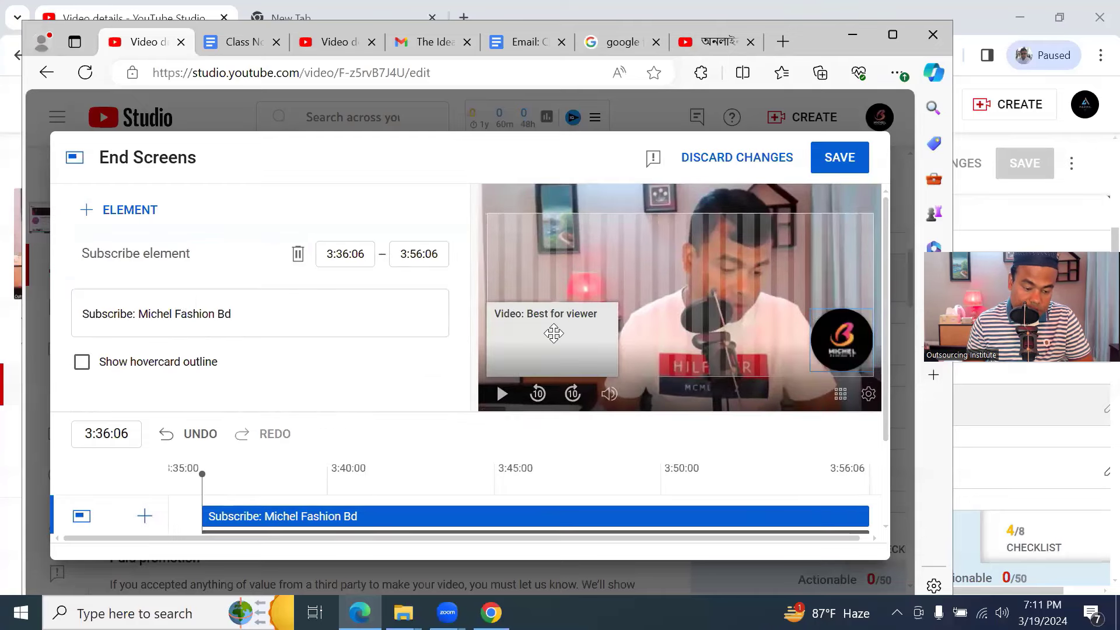
{"action": "scroll", "coordinate": [240, 376], "scroll_direction": "down", "scroll_amount": 2}
{"action": "scroll", "coordinate": [241, 374], "scroll_direction": "up", "scroll_amount": 2}
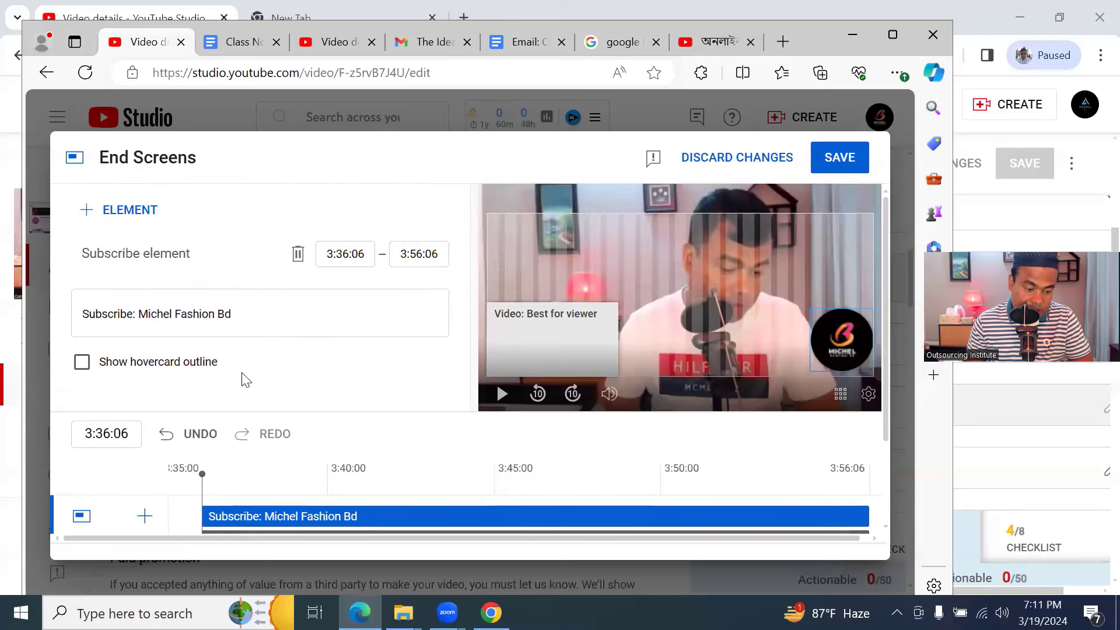
- Add a video element featuring Black Tshirt for all and save the end screen
{"action": "left_click", "coordinate": [118, 213]}
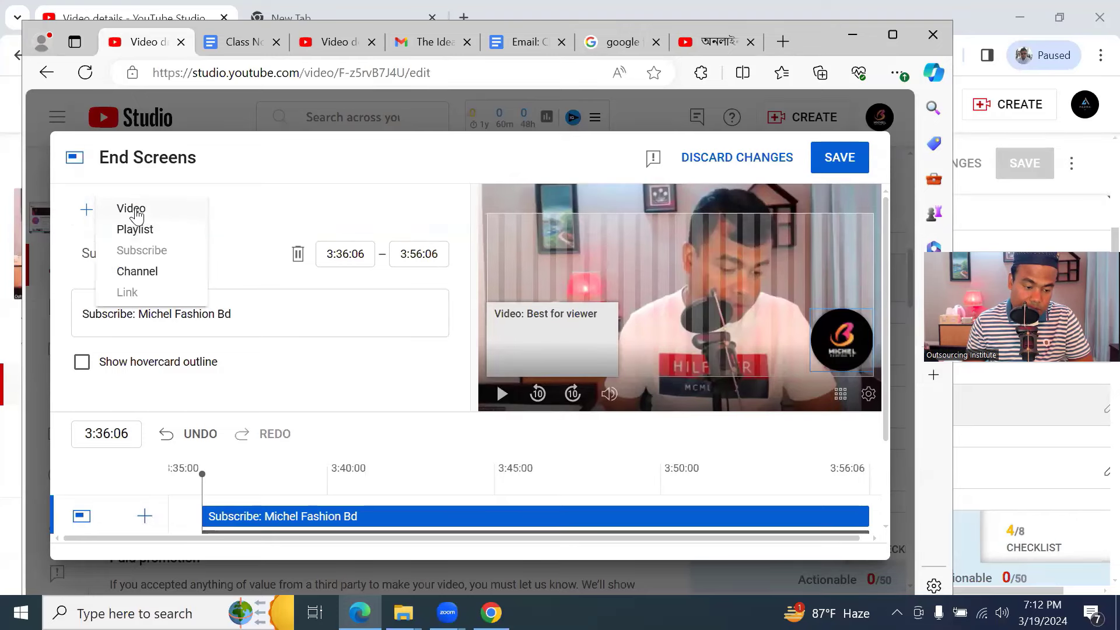
{"action": "left_click", "coordinate": [136, 212]}
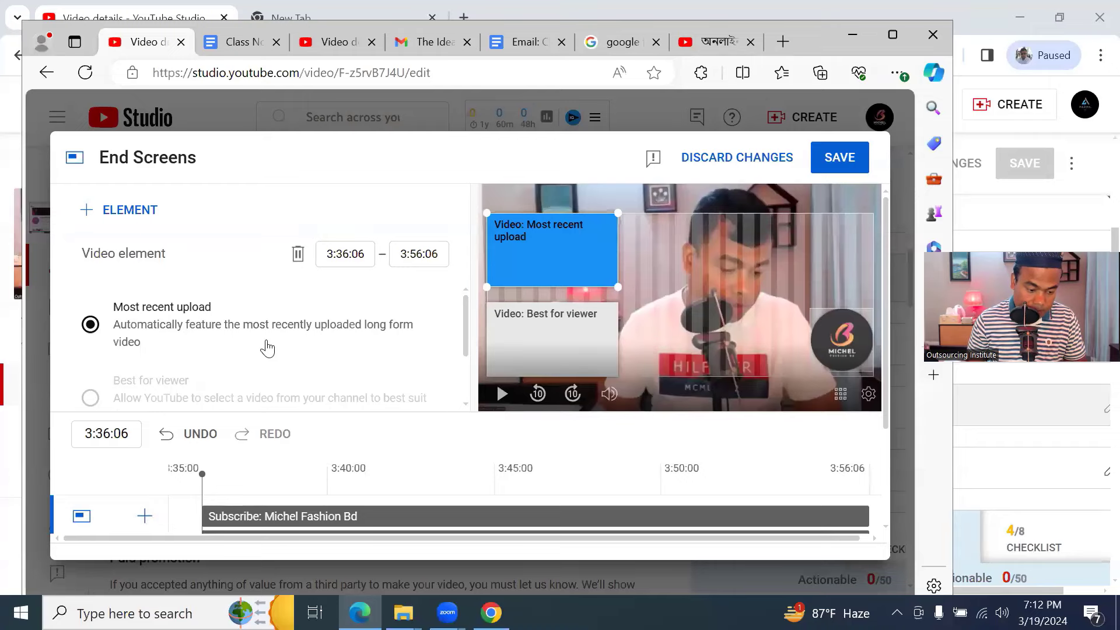
{"action": "scroll", "coordinate": [268, 348], "scroll_direction": "down", "scroll_amount": 2}
{"action": "scroll", "coordinate": [179, 366], "scroll_direction": "down", "scroll_amount": 1}
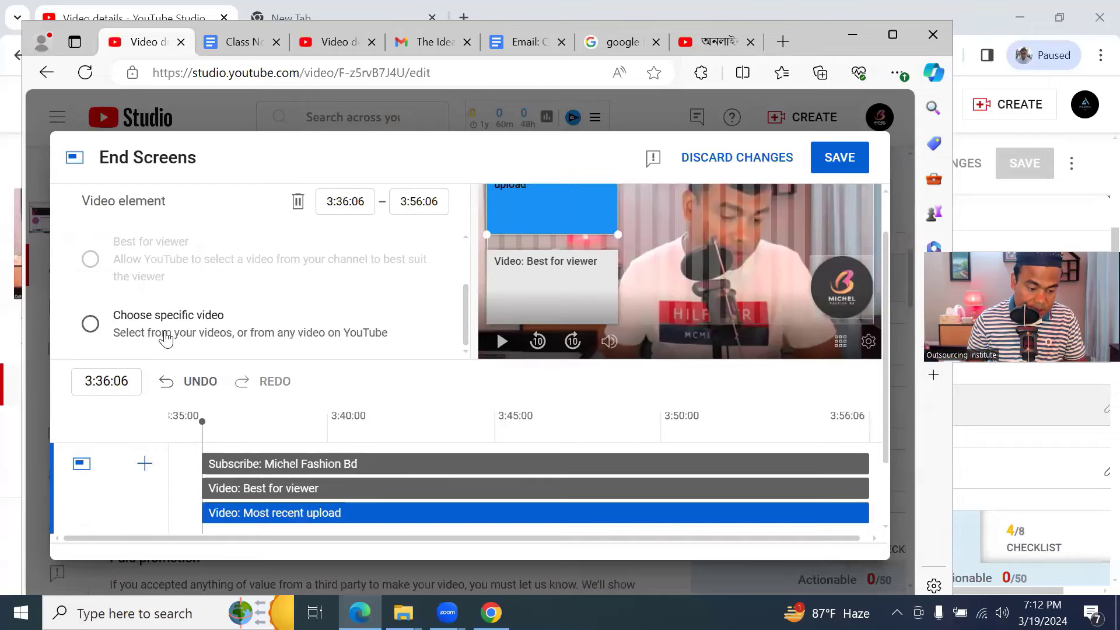
{"action": "left_click", "coordinate": [169, 331]}
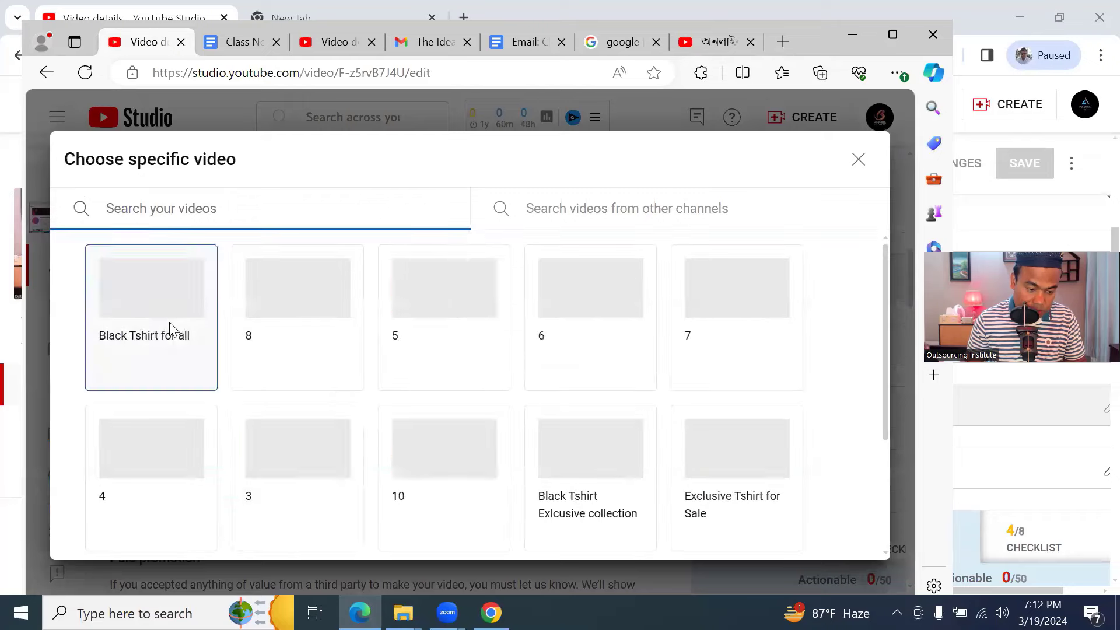
{"action": "left_click", "coordinate": [156, 300]}
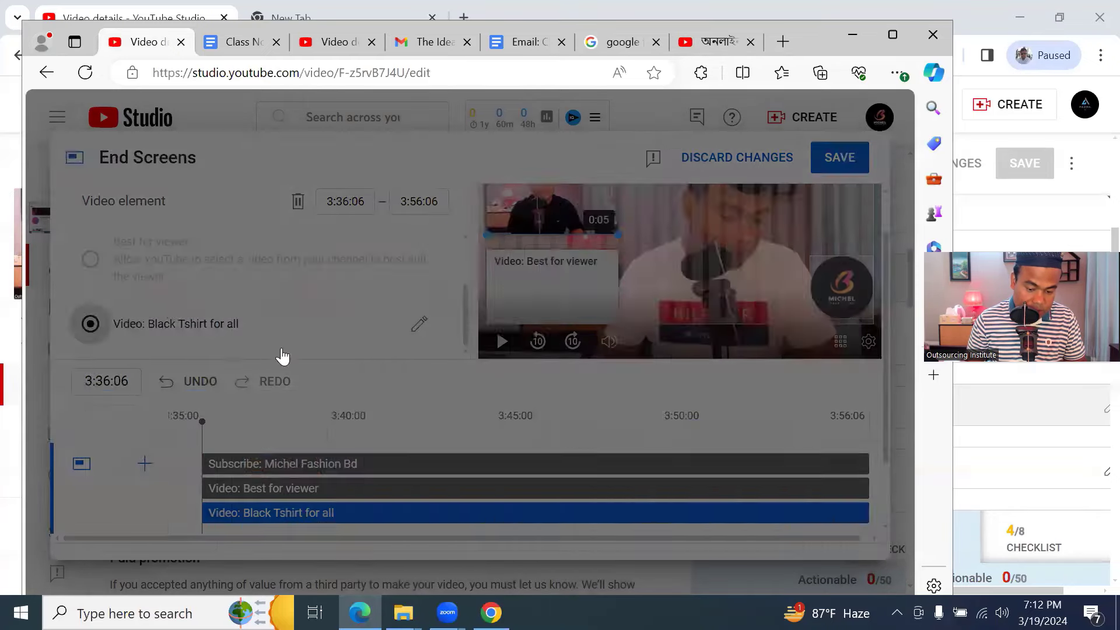
{"action": "left_click", "coordinate": [841, 158]}
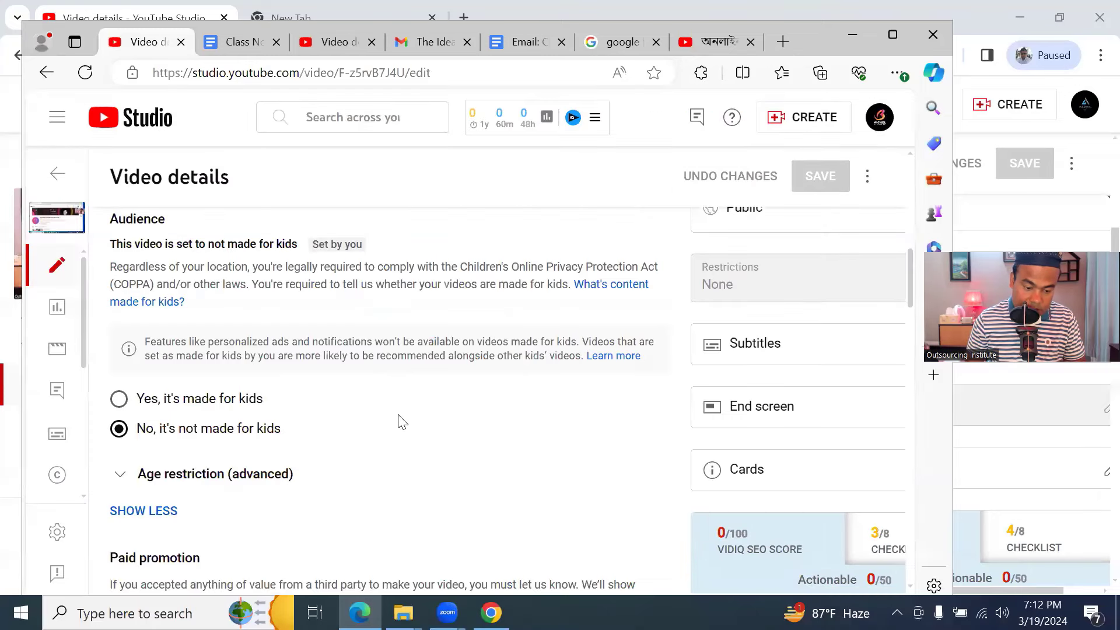
- Switch to the other details tab and go to the channel's public page via the account menu
{"action": "scroll", "coordinate": [395, 402], "scroll_direction": "up", "scroll_amount": 5}
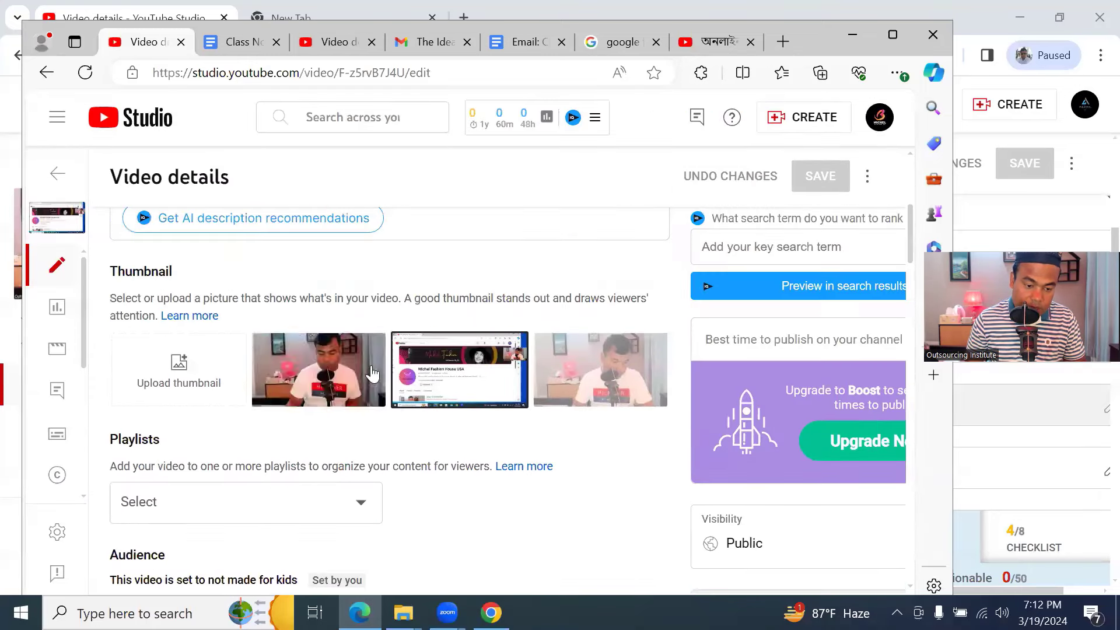
{"action": "left_click", "coordinate": [309, 45]}
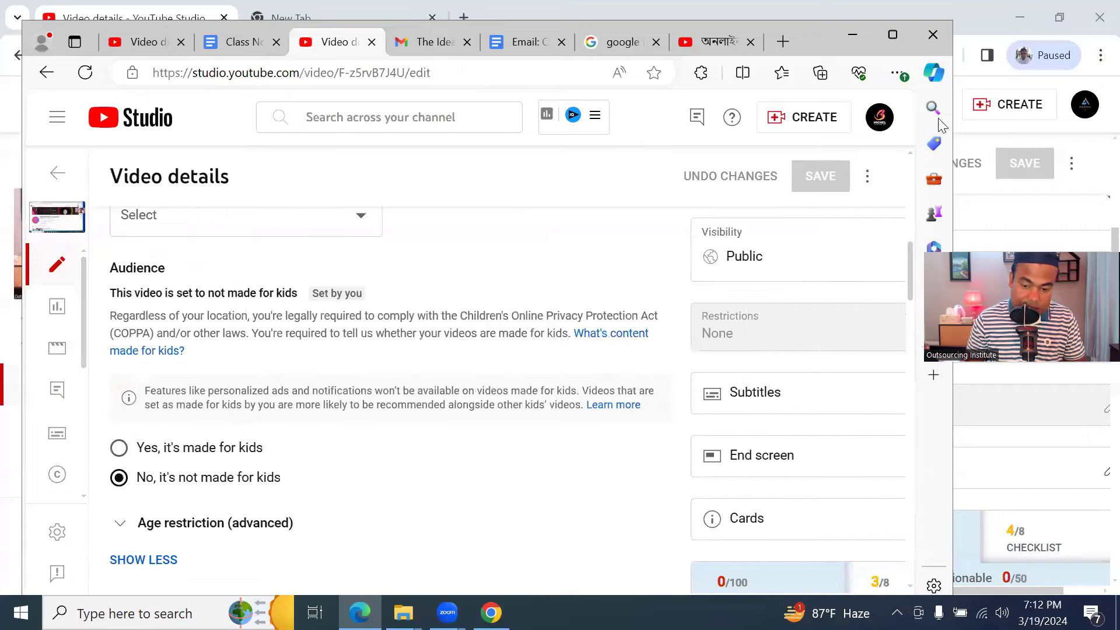
{"action": "left_click", "coordinate": [886, 131]}
{"action": "left_click", "coordinate": [703, 229]}
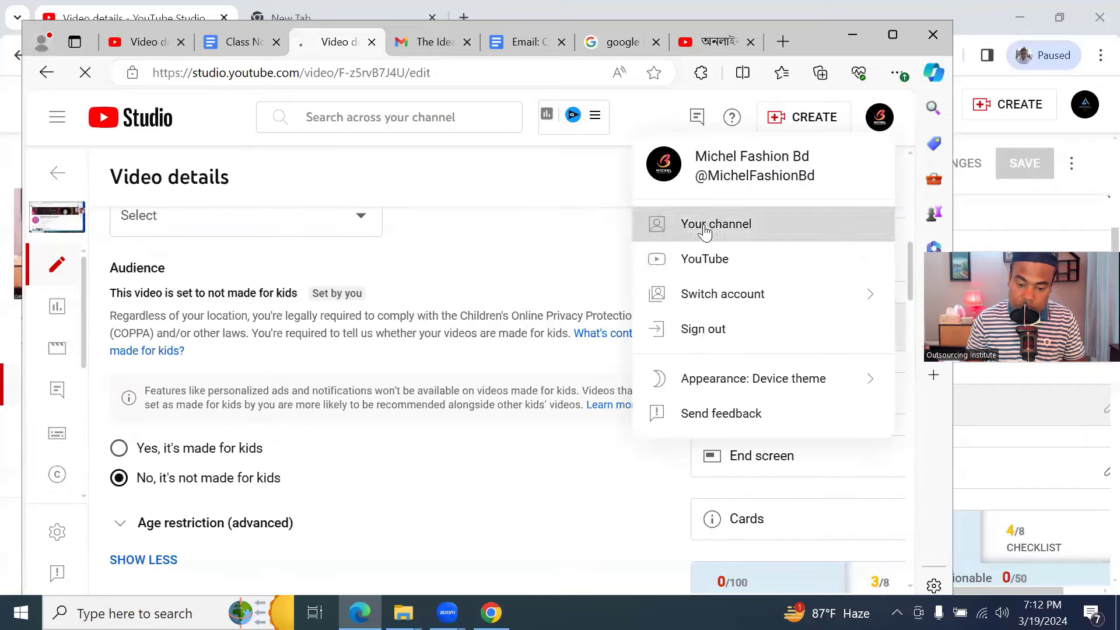
- Play White Tshirt for Sale, pause at 3:52 to check its end cards, then return to Studio
{"action": "left_click", "coordinate": [892, 35]}
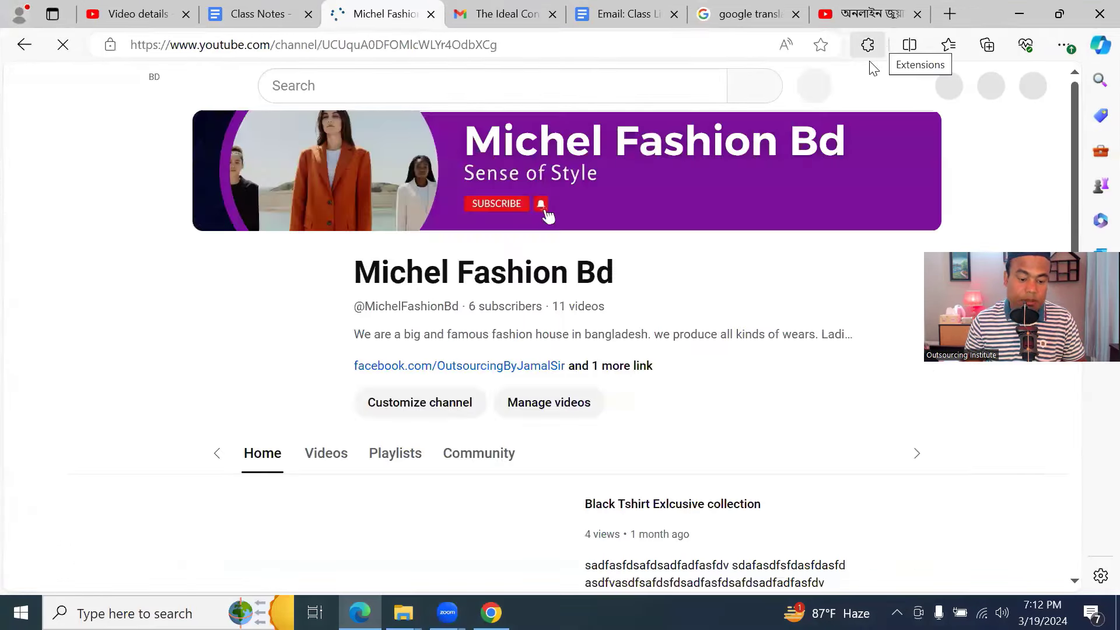
{"action": "scroll", "coordinate": [337, 438], "scroll_direction": "down", "scroll_amount": 5}
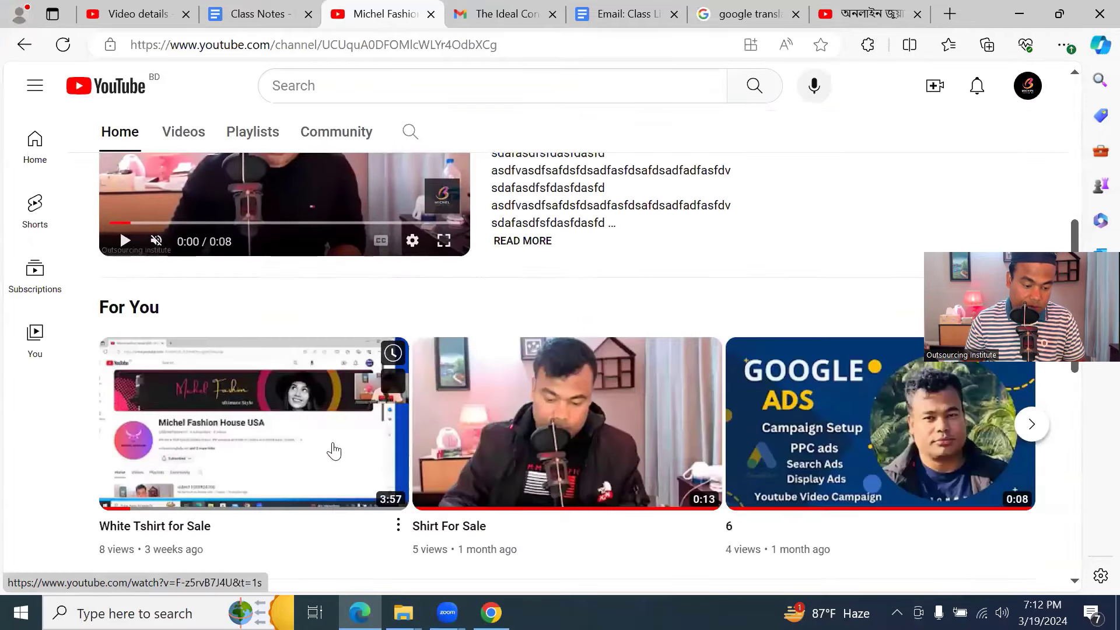
{"action": "left_click", "coordinate": [305, 446]}
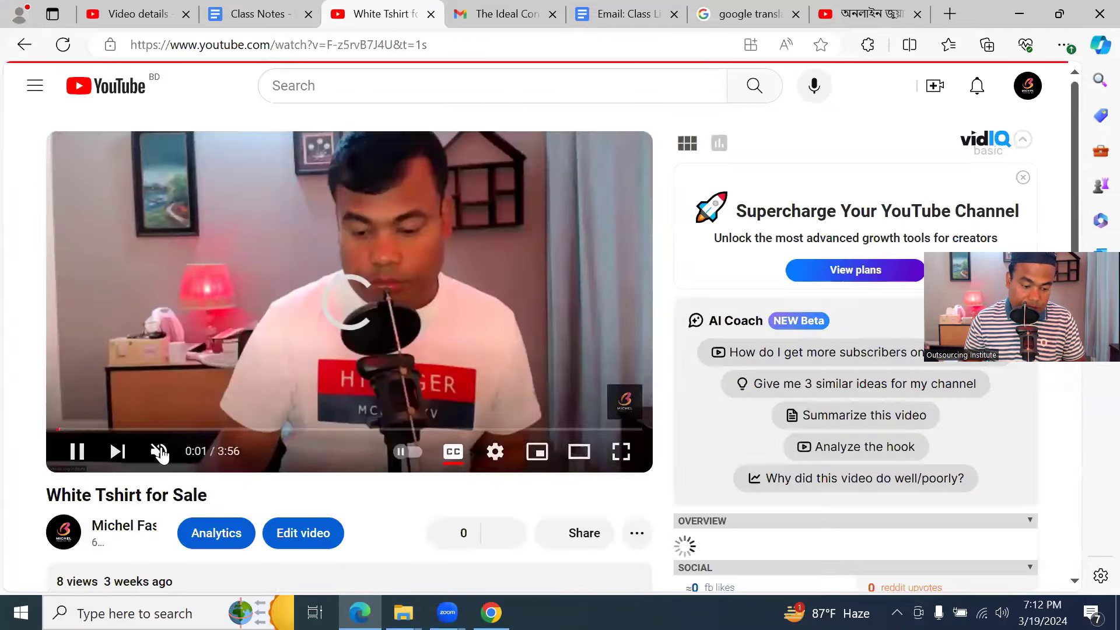
{"action": "left_click", "coordinate": [604, 429]}
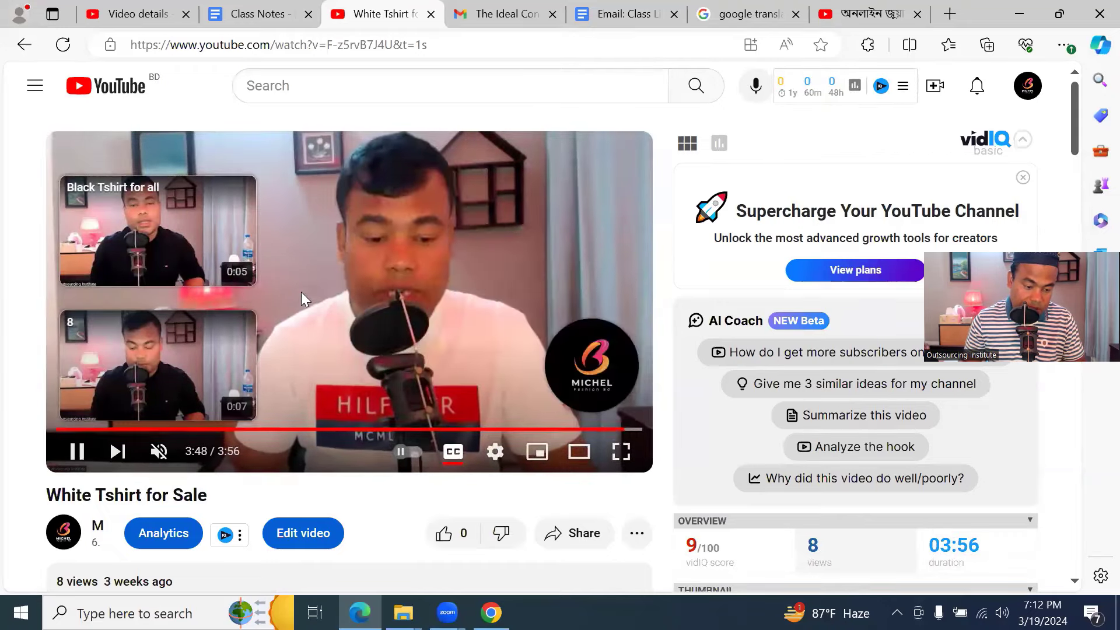
{"action": "scroll", "coordinate": [299, 289], "scroll_direction": "down", "scroll_amount": 2}
{"action": "scroll", "coordinate": [384, 314], "scroll_direction": "up", "scroll_amount": 3}
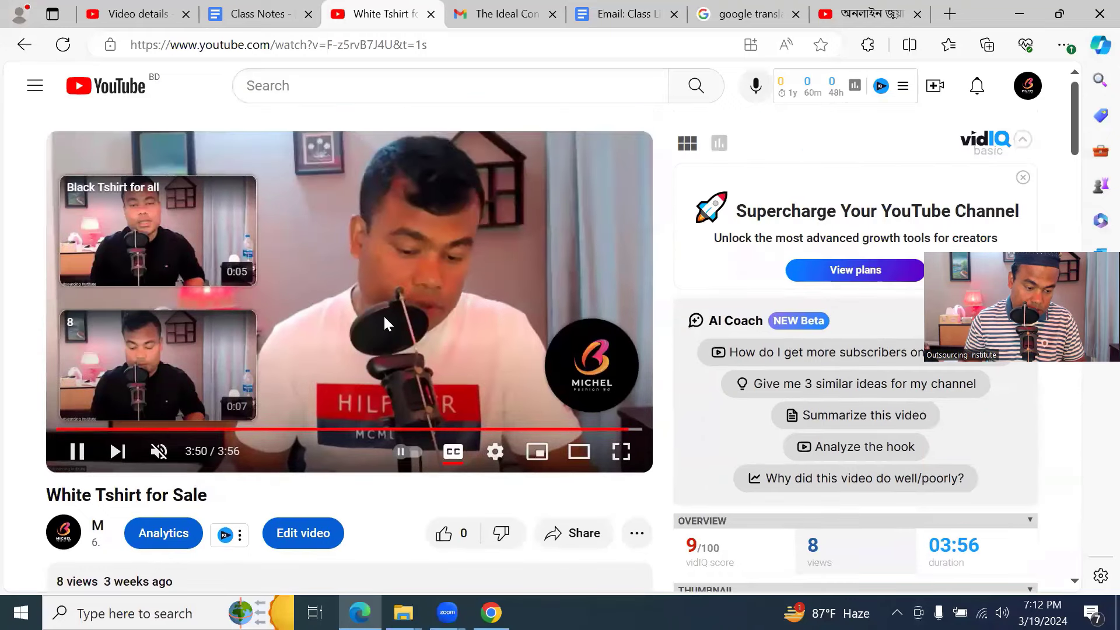
{"action": "left_click", "coordinate": [407, 267]}
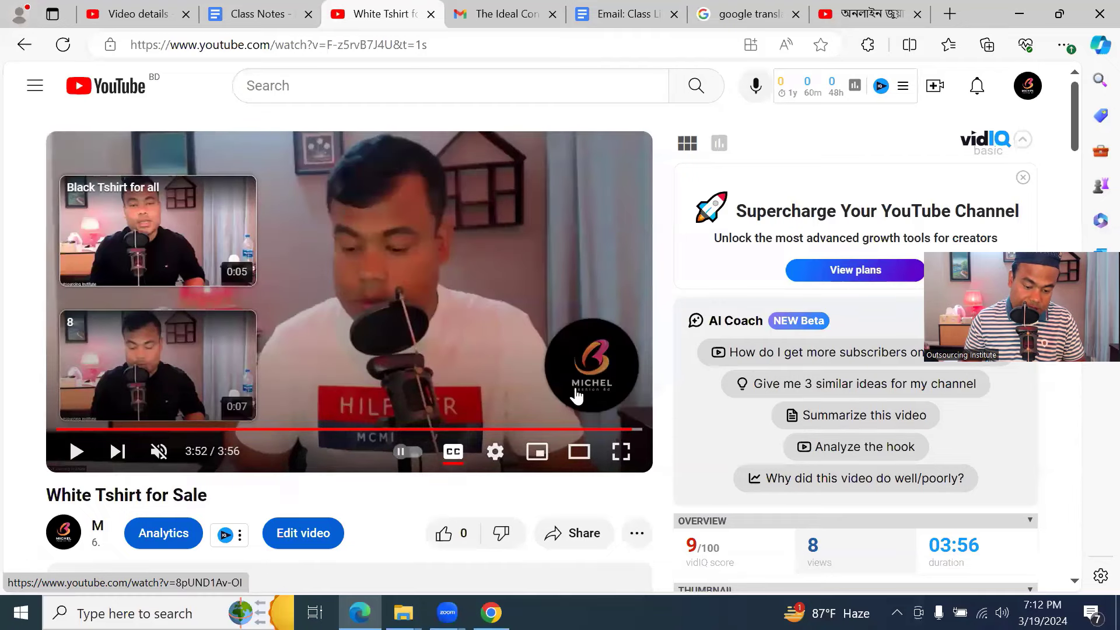
{"action": "mouse_move", "coordinate": [589, 376]}
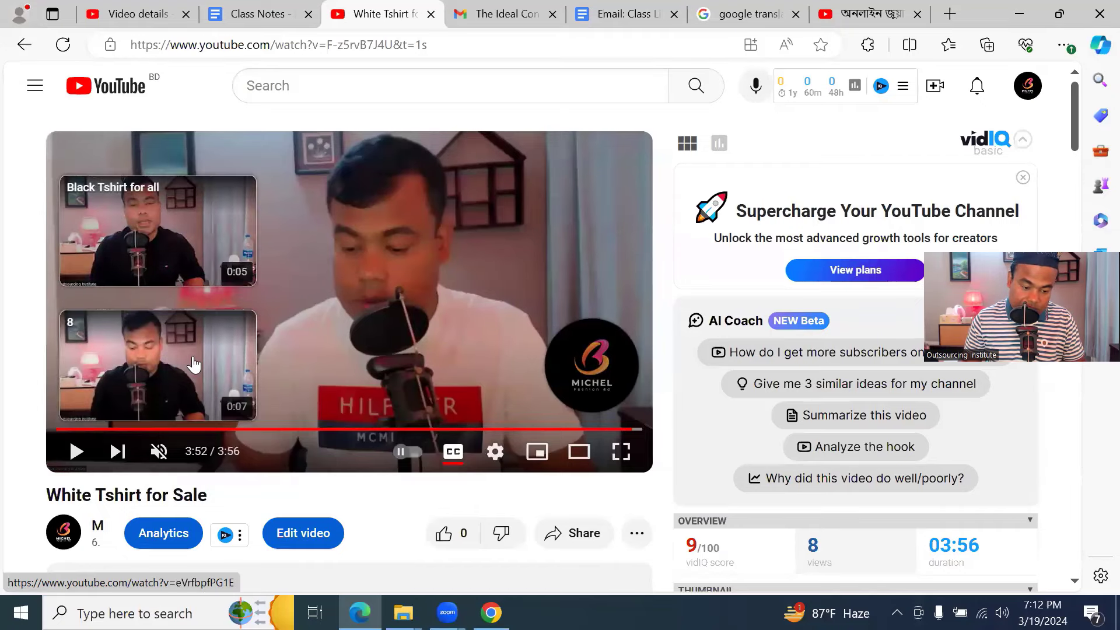
{"action": "left_click", "coordinate": [139, 19]}
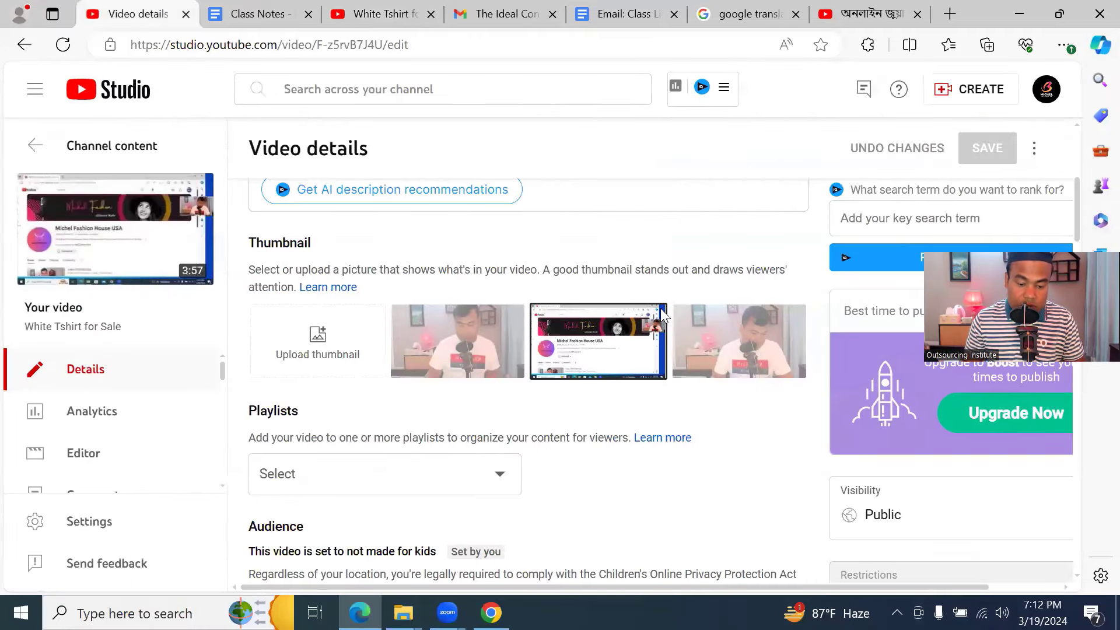
- Go through your channel page to the White Tshirt for Sale watch page
{"action": "scroll", "coordinate": [758, 357], "scroll_direction": "up", "scroll_amount": 6}
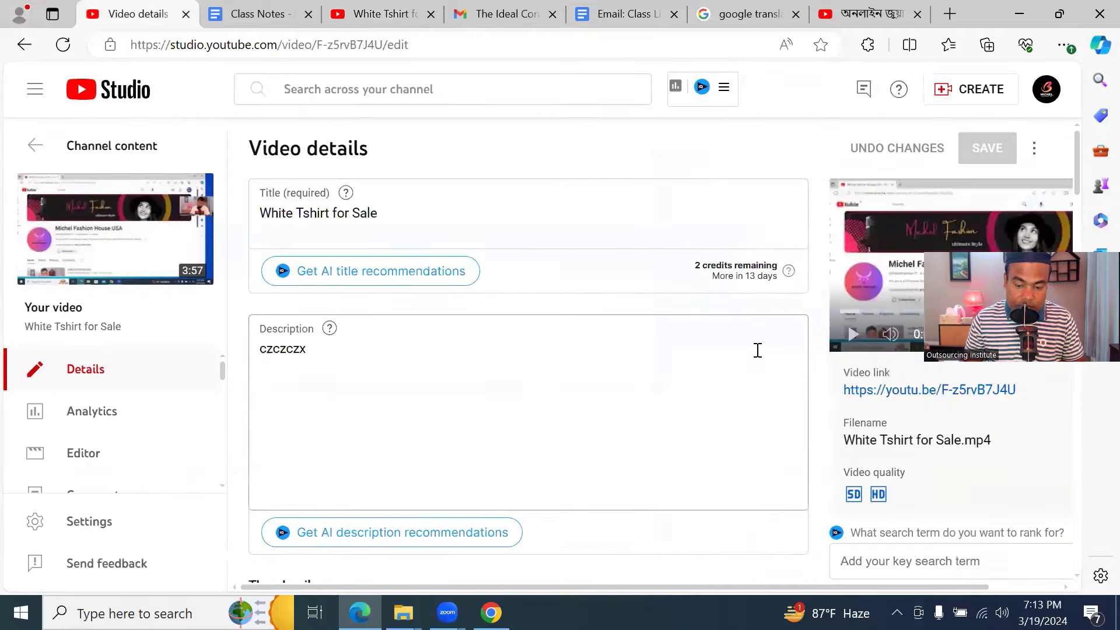
{"action": "left_click", "coordinate": [1042, 103]}
{"action": "left_click", "coordinate": [883, 196]}
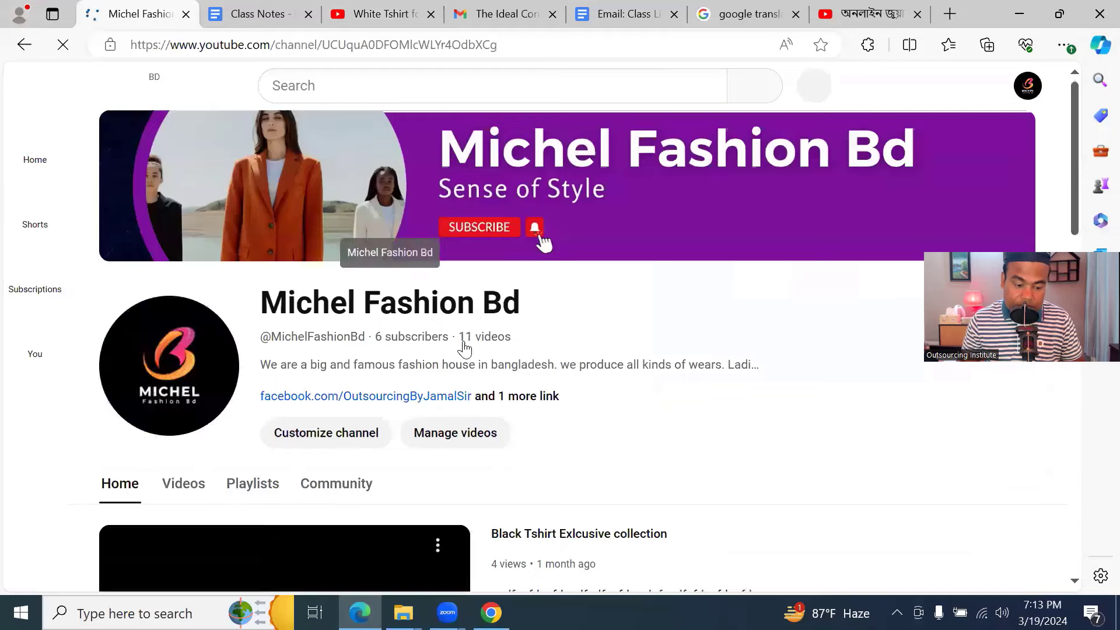
{"action": "scroll", "coordinate": [284, 303], "scroll_direction": "down", "scroll_amount": 4}
{"action": "scroll", "coordinate": [283, 297], "scroll_direction": "down", "scroll_amount": 4}
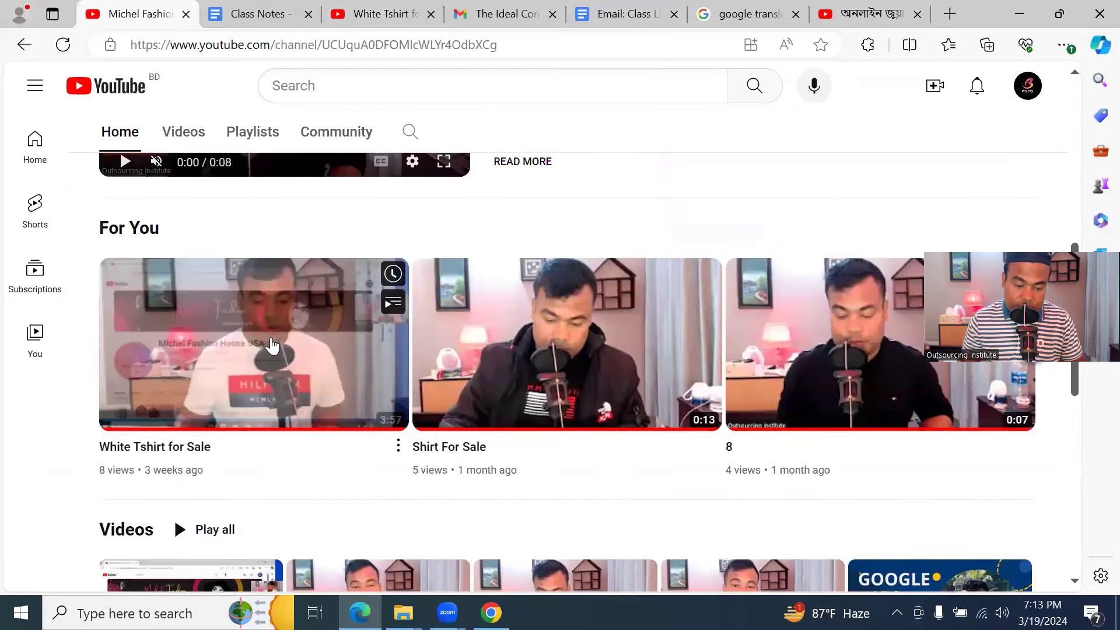
{"action": "left_click", "coordinate": [270, 344]}
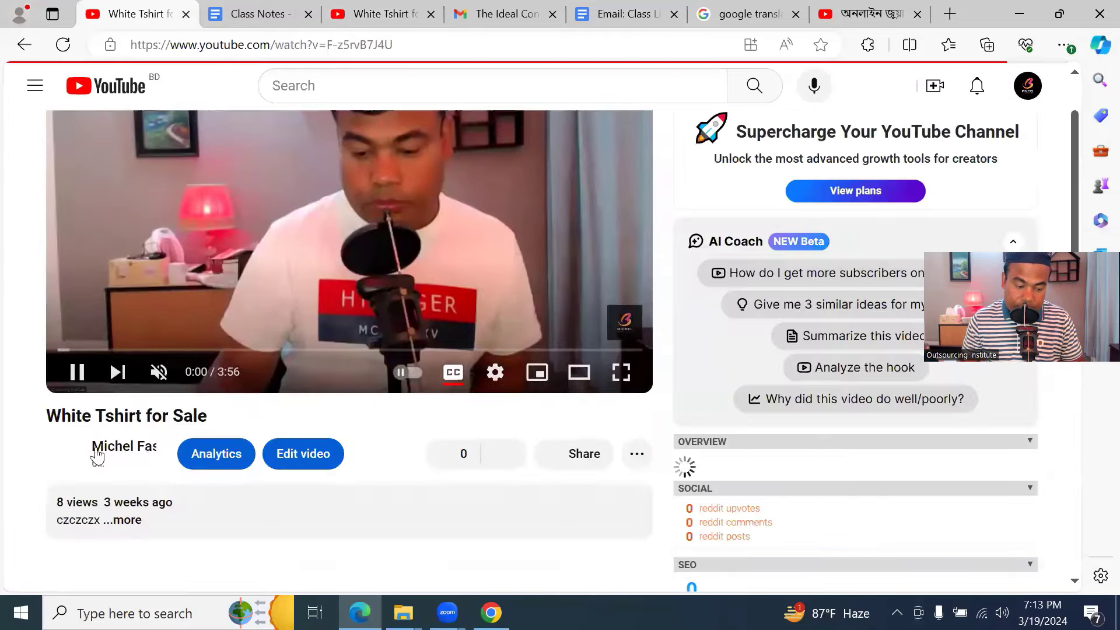
- Pause the video, open it in YouTube Studio and scroll down its Details page
{"action": "left_click", "coordinate": [73, 374]}
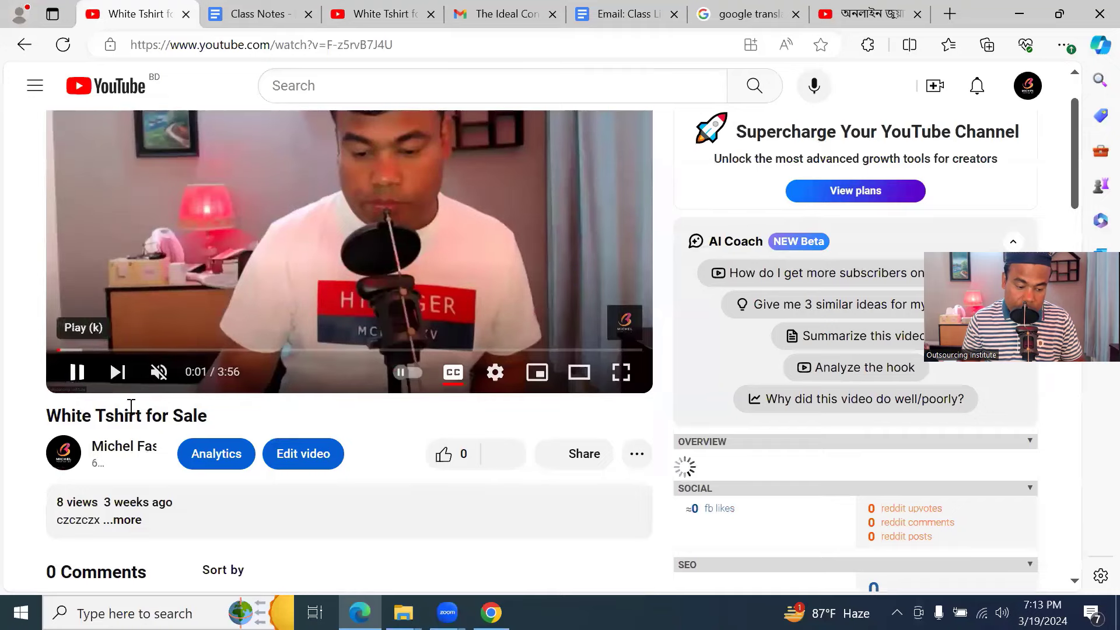
{"action": "left_click", "coordinate": [314, 458]}
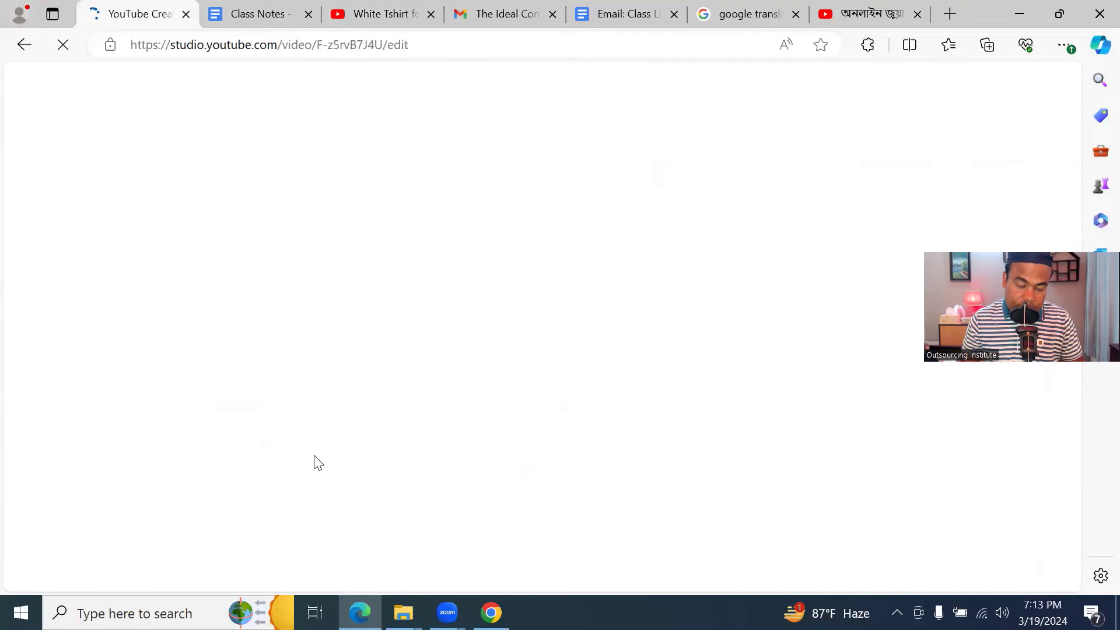
{"action": "scroll", "coordinate": [325, 369], "scroll_direction": "down", "scroll_amount": 5}
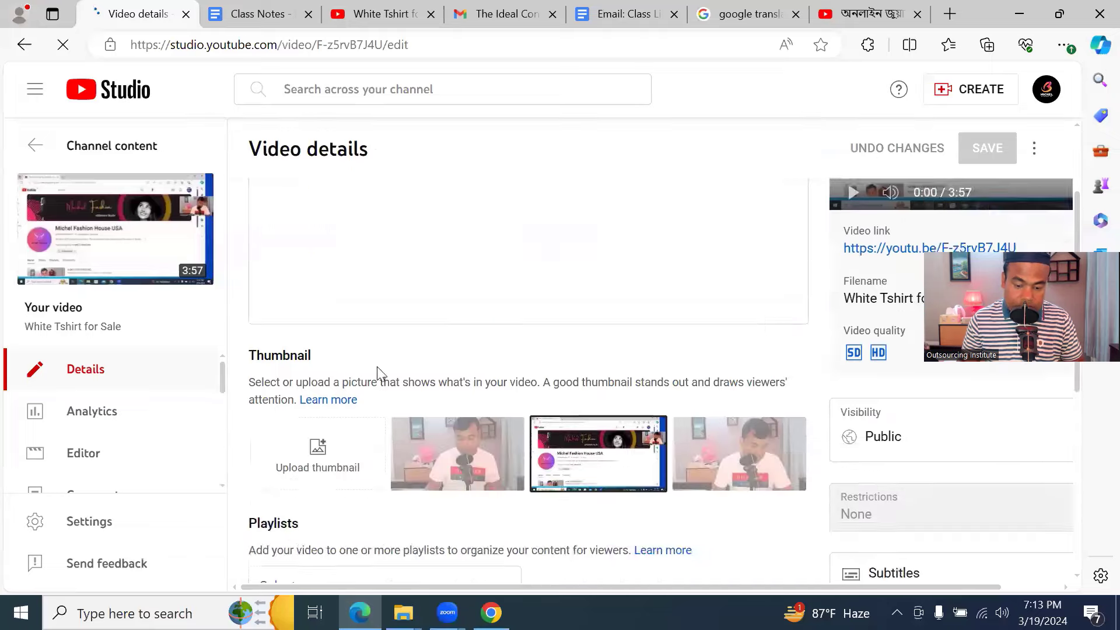
{"action": "scroll", "coordinate": [881, 499], "scroll_direction": "down", "scroll_amount": 1}
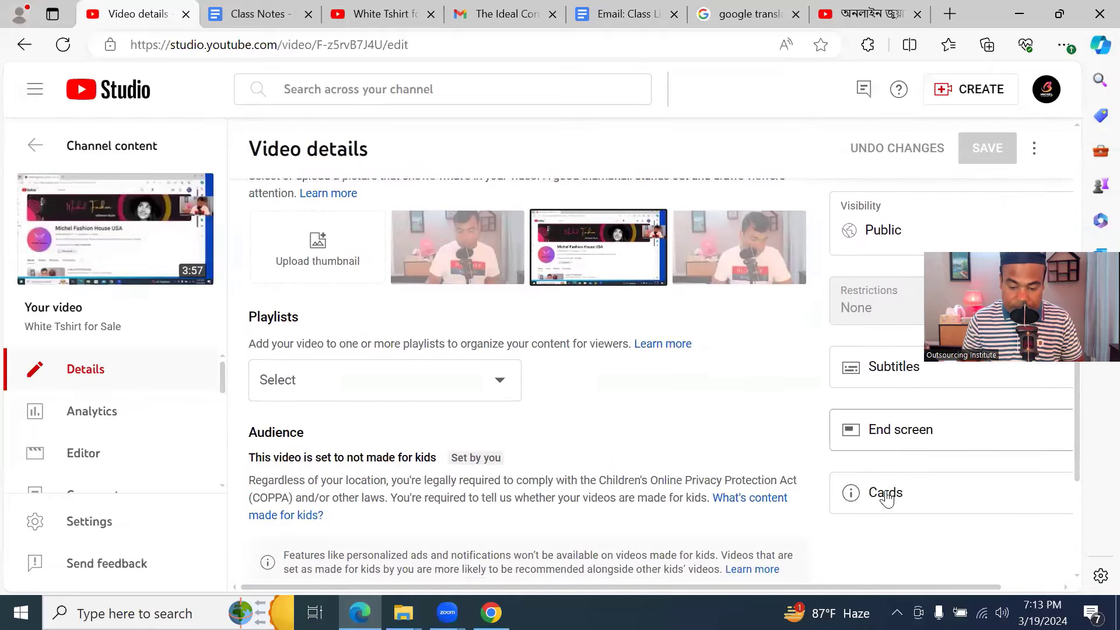
- Add a Playlist element for White Tshirt Video (5 videos) to the video's end screen
{"action": "left_click", "coordinate": [866, 438]}
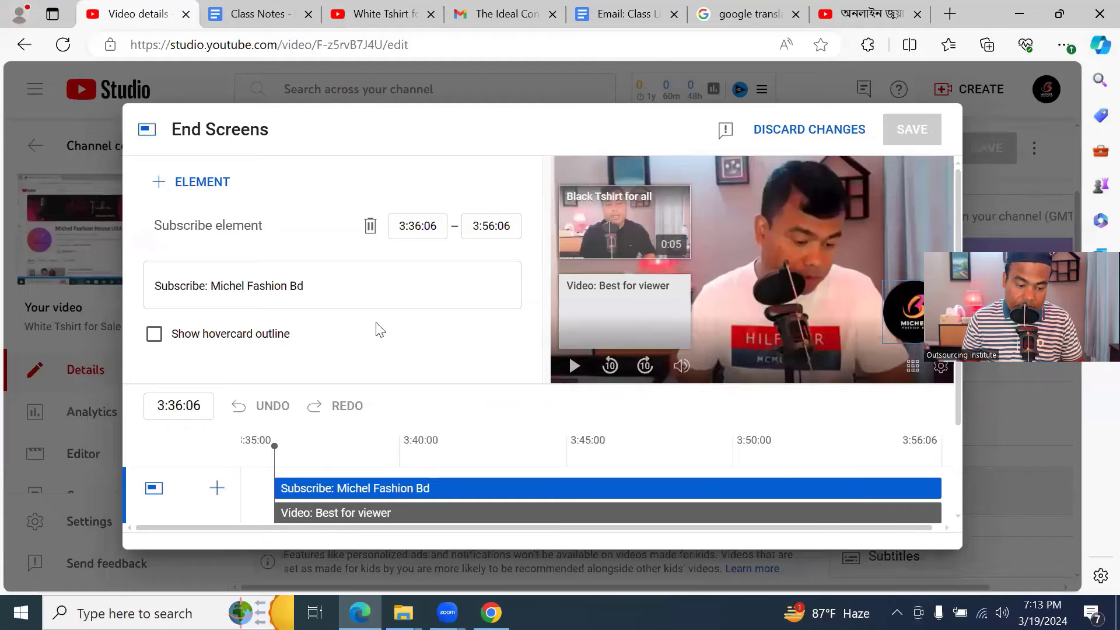
{"action": "scroll", "coordinate": [362, 355], "scroll_direction": "down", "scroll_amount": 2}
{"action": "scroll", "coordinate": [328, 378], "scroll_direction": "up", "scroll_amount": 2}
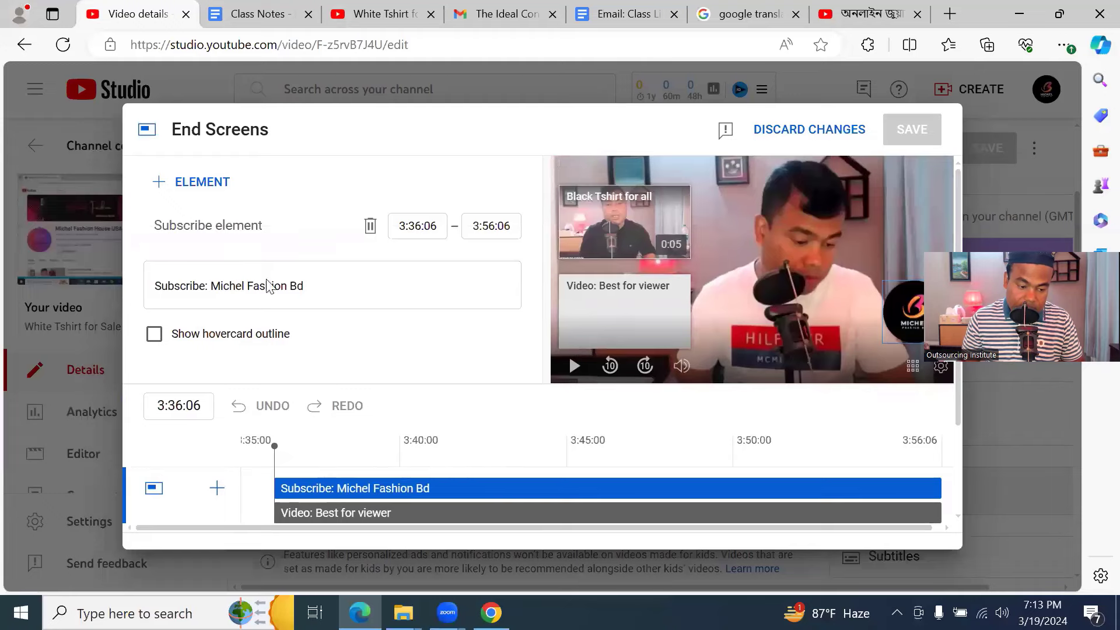
{"action": "scroll", "coordinate": [260, 269], "scroll_direction": "down", "scroll_amount": 2}
{"action": "scroll", "coordinate": [265, 279], "scroll_direction": "up", "scroll_amount": 2}
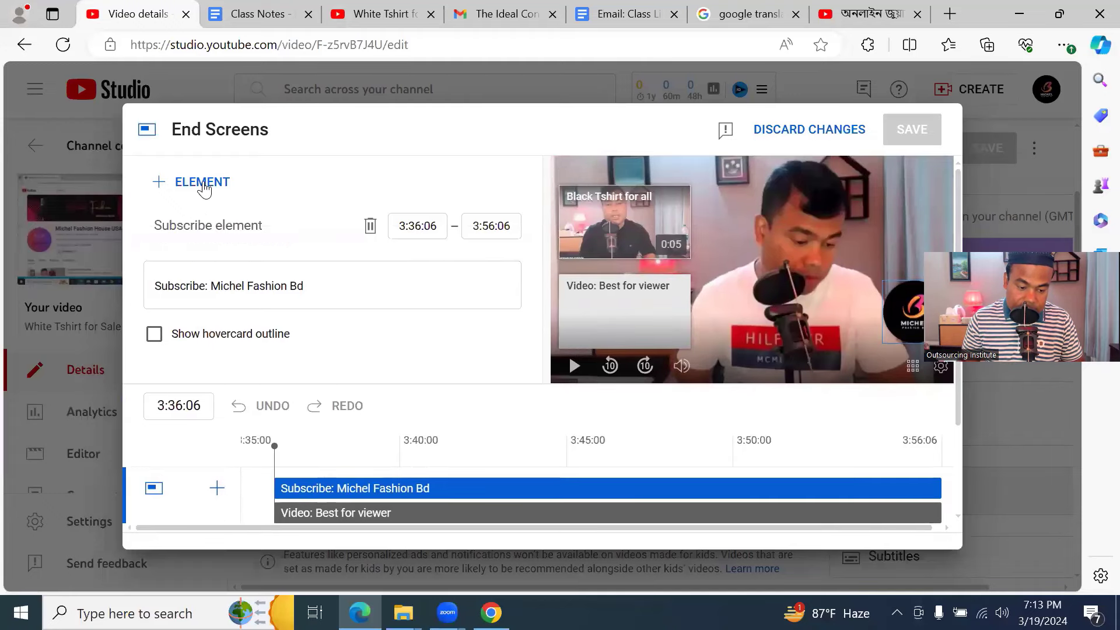
{"action": "left_click", "coordinate": [202, 183]}
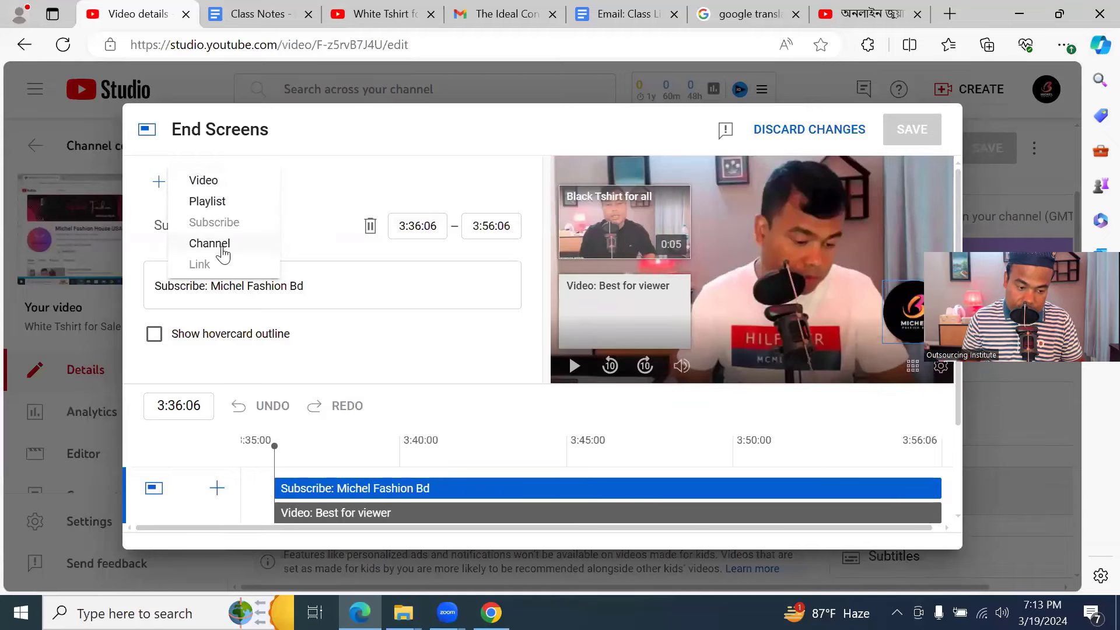
{"action": "left_click", "coordinate": [217, 202]}
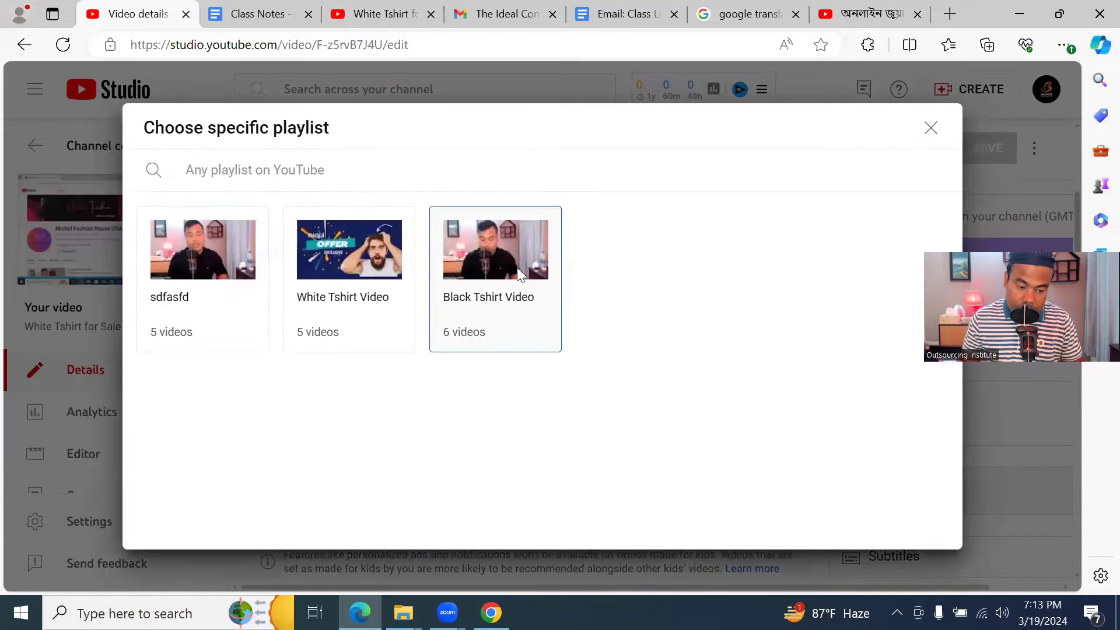
{"action": "left_click", "coordinate": [364, 248]}
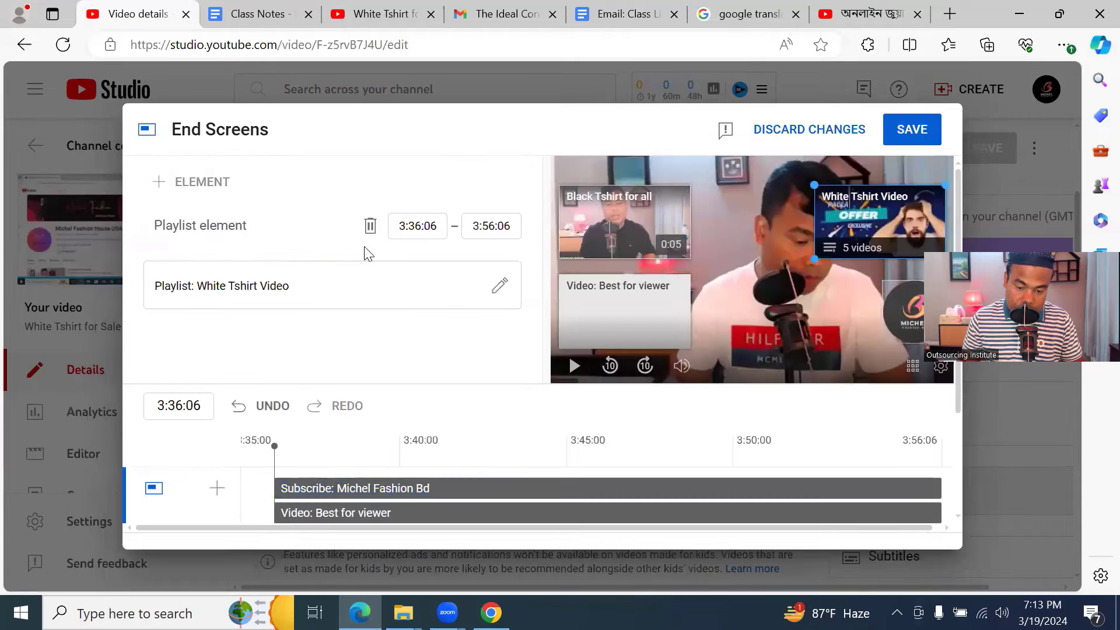
- Shift the playlist card and the subscribe circle further left in the end-screen preview
{"action": "left_click_drag", "start_coordinate": [890, 221], "coordinate": [828, 218]}
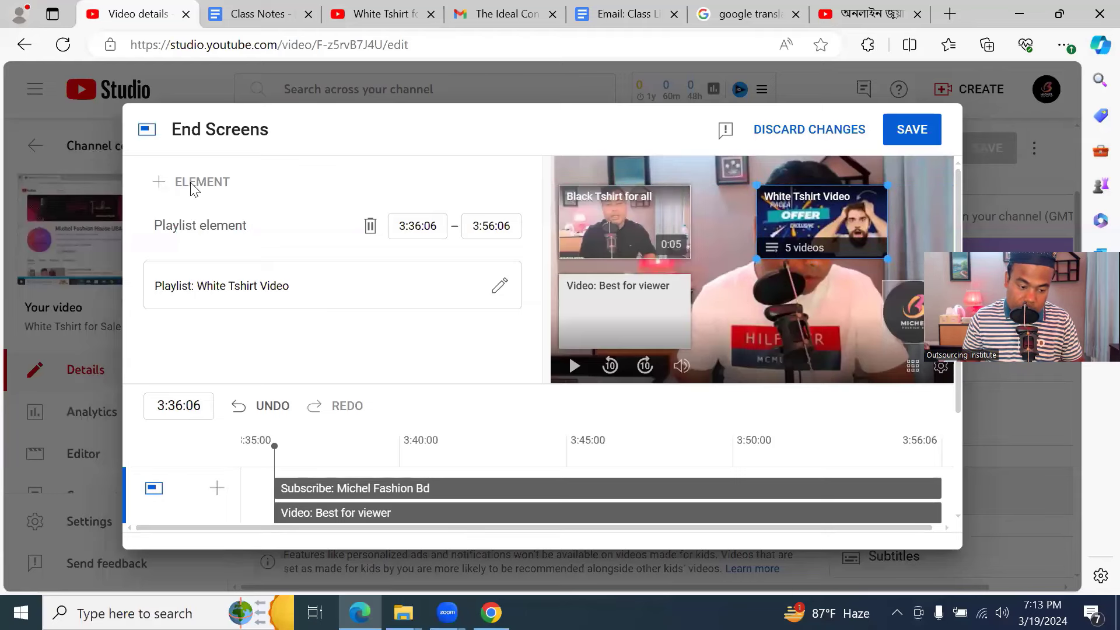
{"action": "left_click", "coordinate": [618, 315]}
{"action": "left_click", "coordinate": [632, 235]}
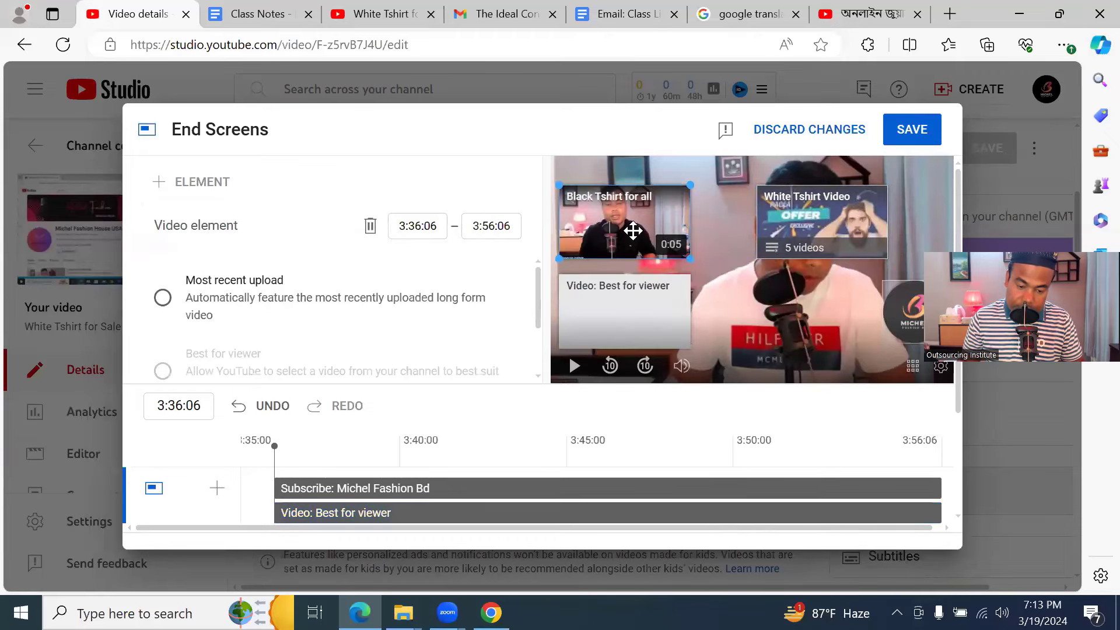
{"action": "left_click", "coordinate": [800, 226]}
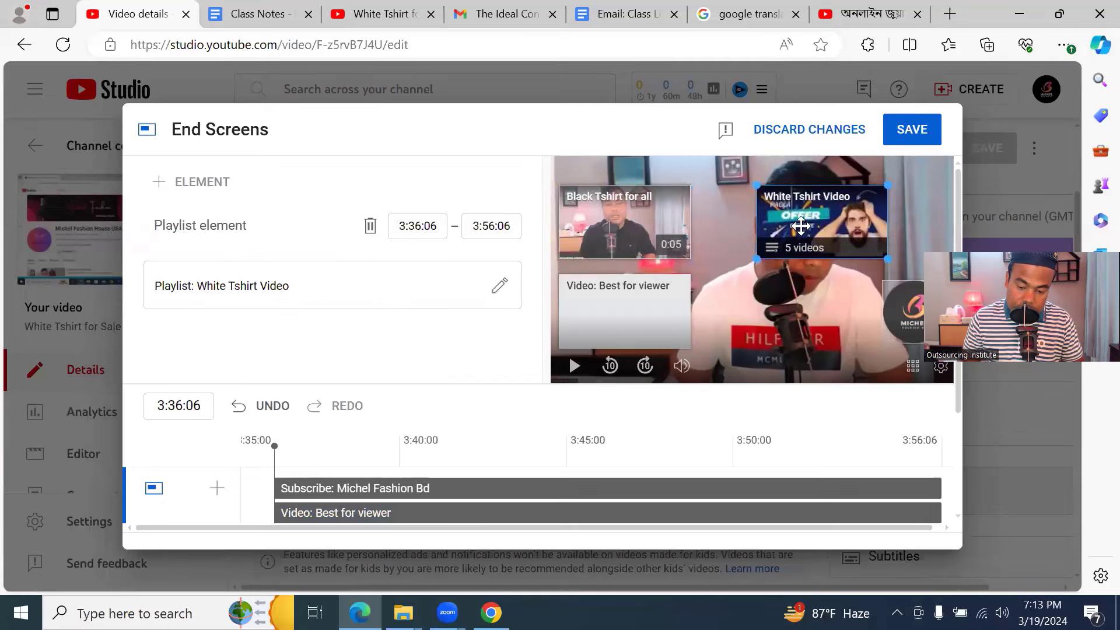
{"action": "left_click", "coordinate": [909, 314]}
{"action": "left_click_drag", "start_coordinate": [910, 313], "coordinate": [843, 315]}
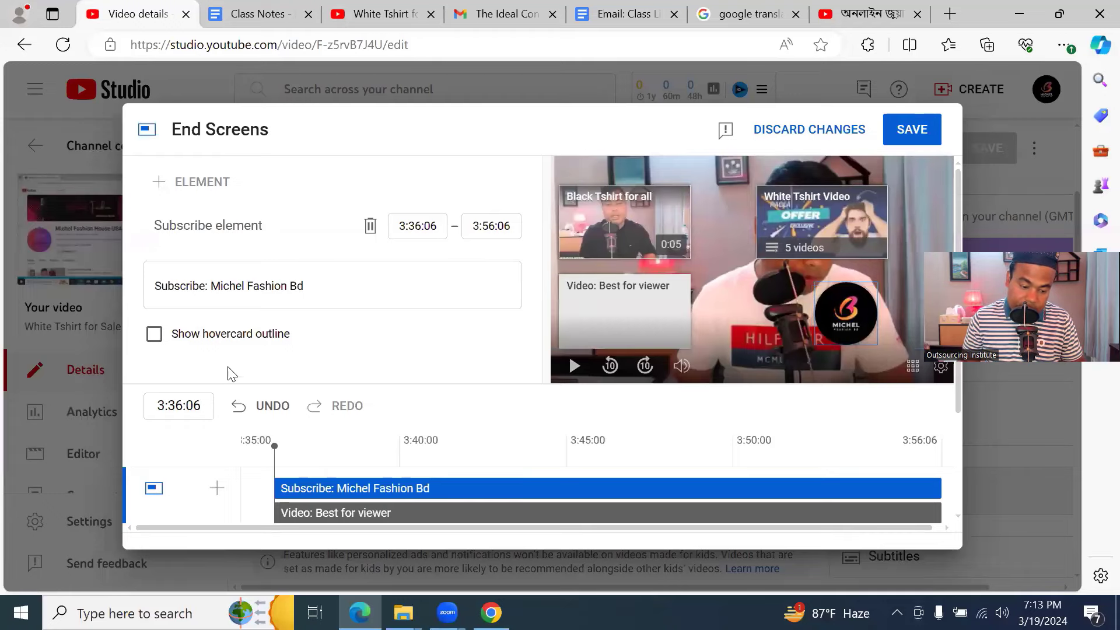
- Stagger the element start times, with the playlist from 3:41:20, and save the end screen
{"action": "scroll", "coordinate": [241, 385], "scroll_direction": "down", "scroll_amount": 2}
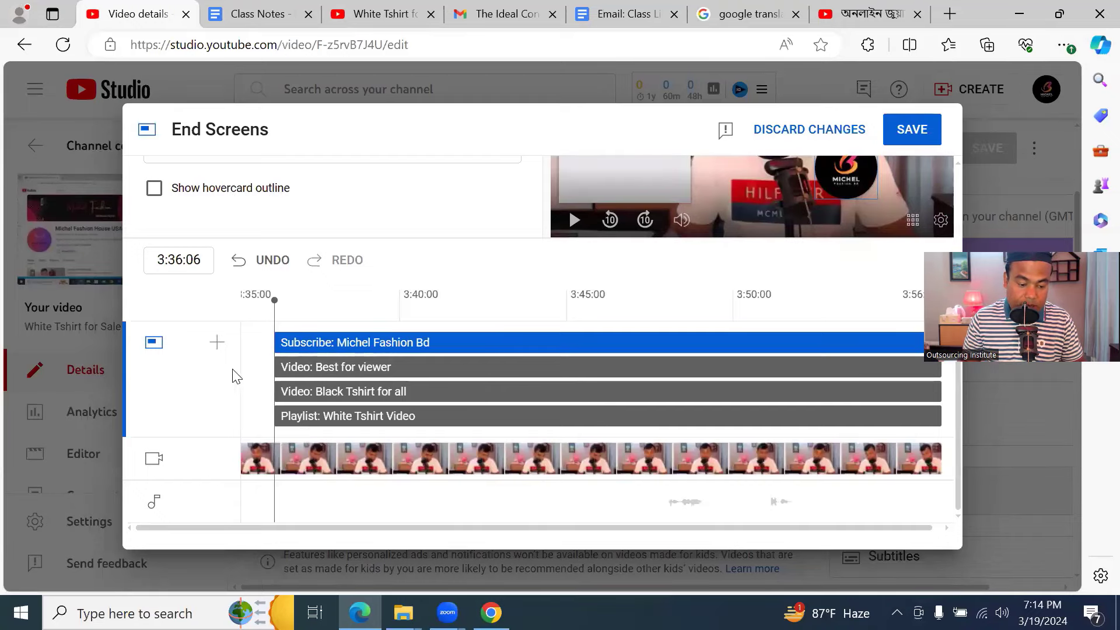
{"action": "scroll", "coordinate": [507, 370], "scroll_direction": "up", "scroll_amount": 1}
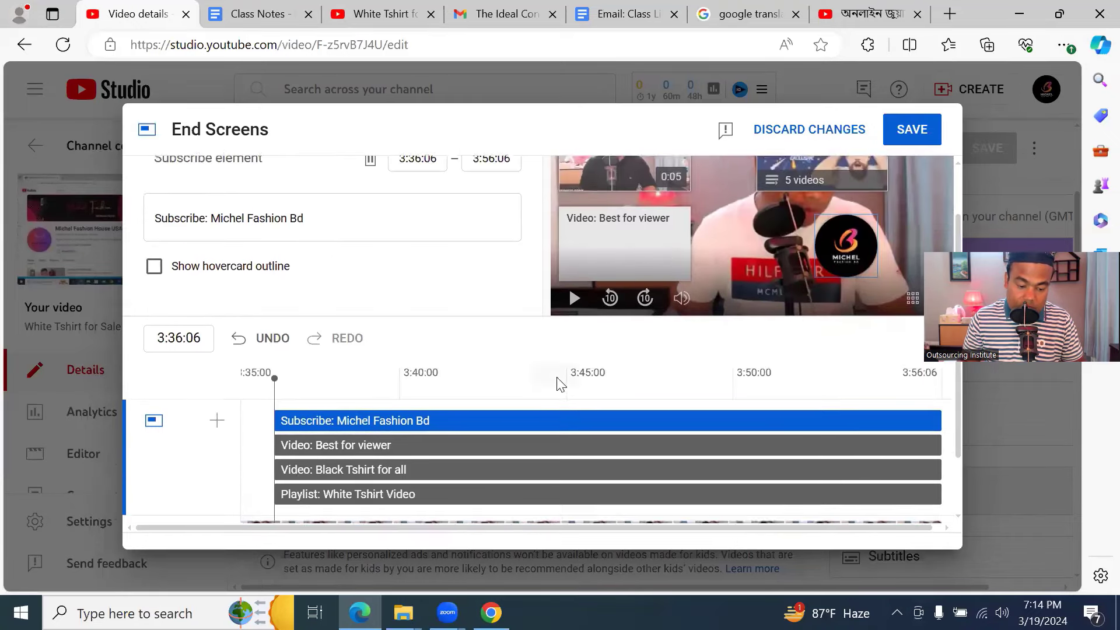
{"action": "scroll", "coordinate": [560, 384], "scroll_direction": "down", "scroll_amount": 1}
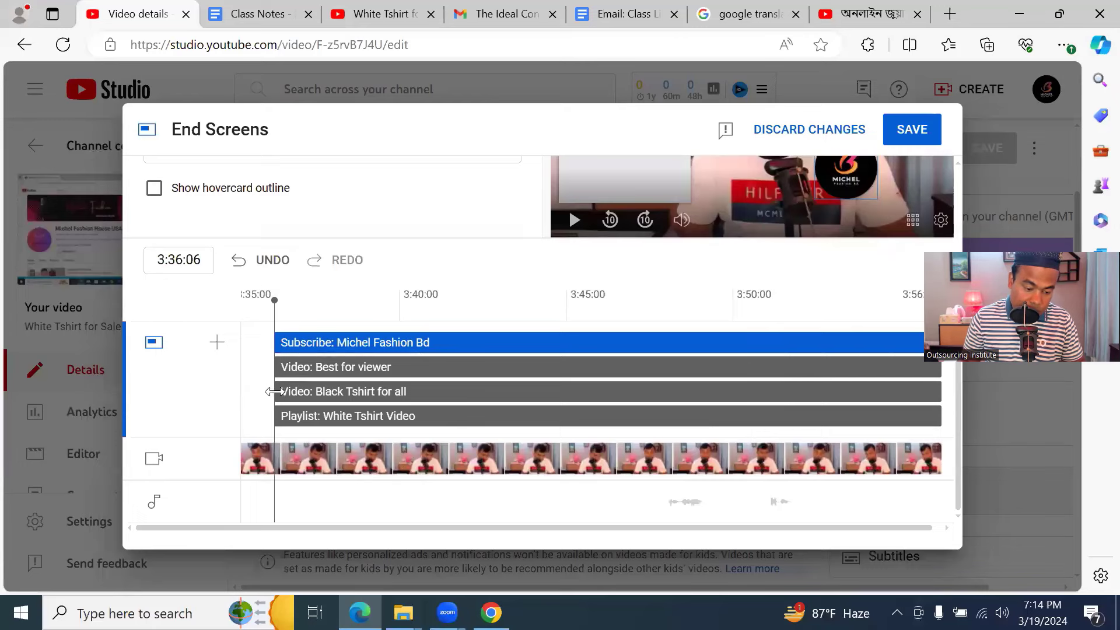
{"action": "left_click_drag", "start_coordinate": [274, 392], "coordinate": [416, 391]}
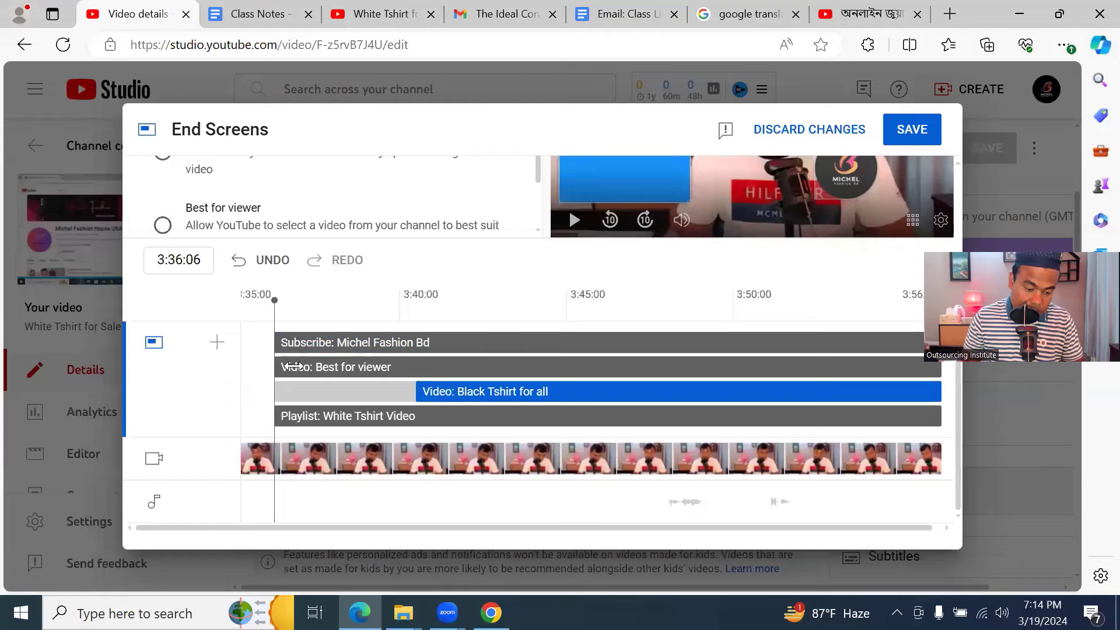
{"action": "left_click_drag", "start_coordinate": [293, 366], "coordinate": [345, 367]}
{"action": "left_click_drag", "start_coordinate": [278, 415], "coordinate": [460, 421]}
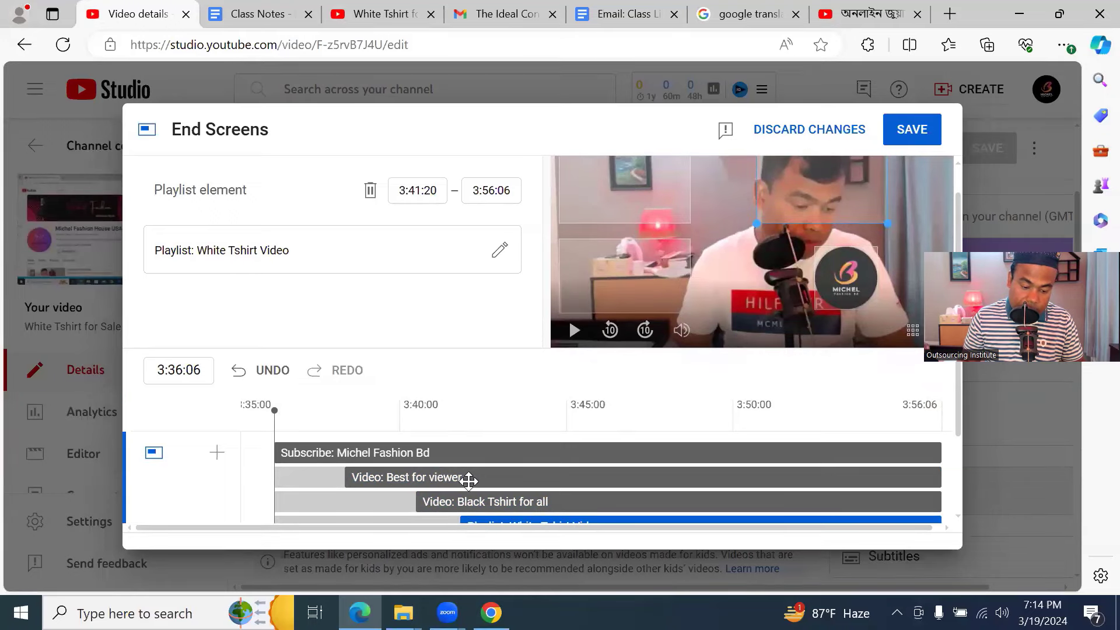
{"action": "scroll", "coordinate": [461, 514], "scroll_direction": "down", "scroll_amount": 1}
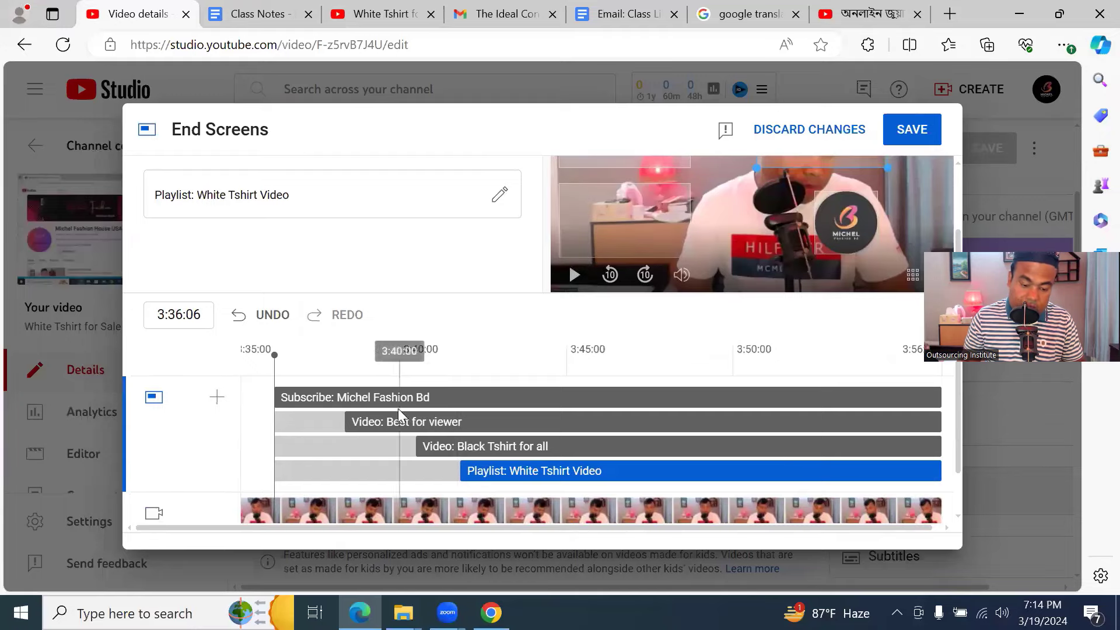
{"action": "left_click", "coordinate": [933, 136]}
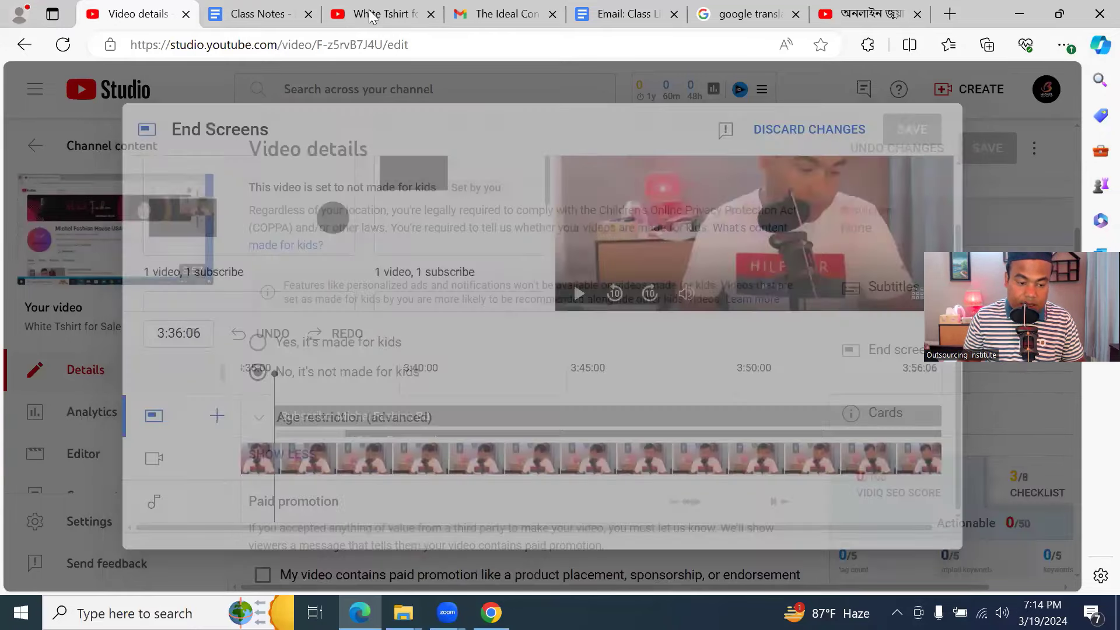
- Reload the watch page and play the last minutes to watch the end-screen cards appear
{"action": "left_click", "coordinate": [369, 14]}
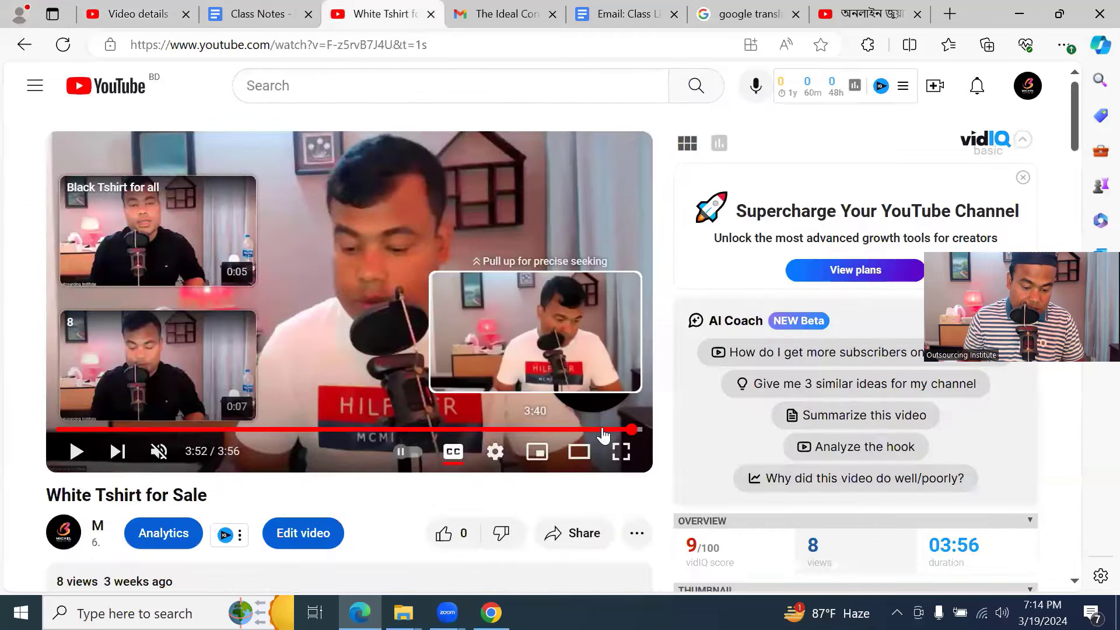
{"action": "left_click", "coordinate": [64, 45]}
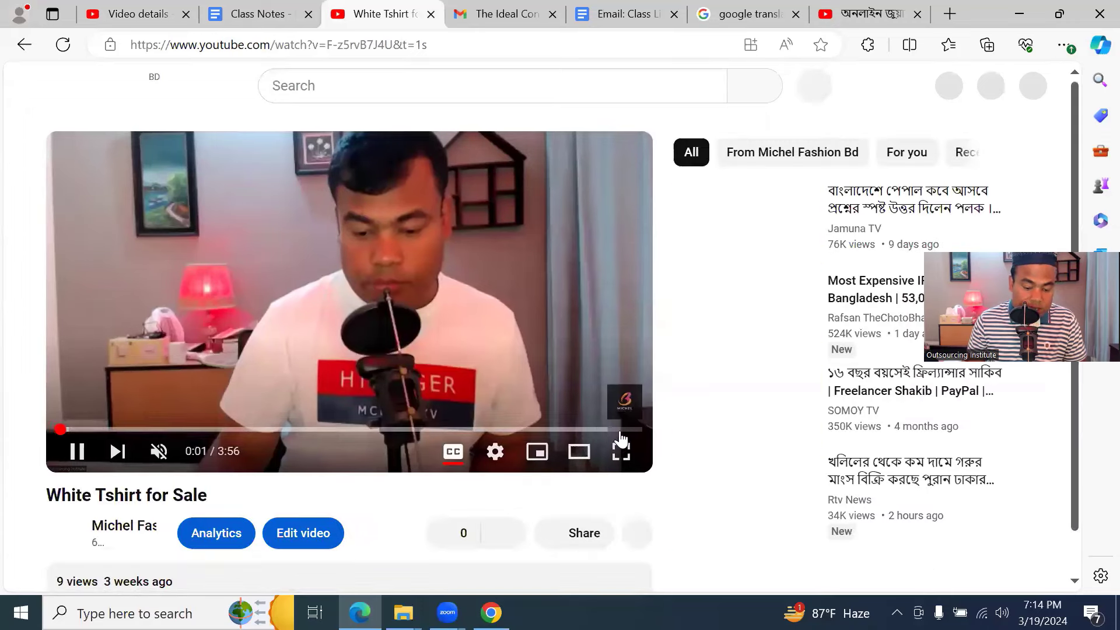
{"action": "left_click", "coordinate": [616, 430]}
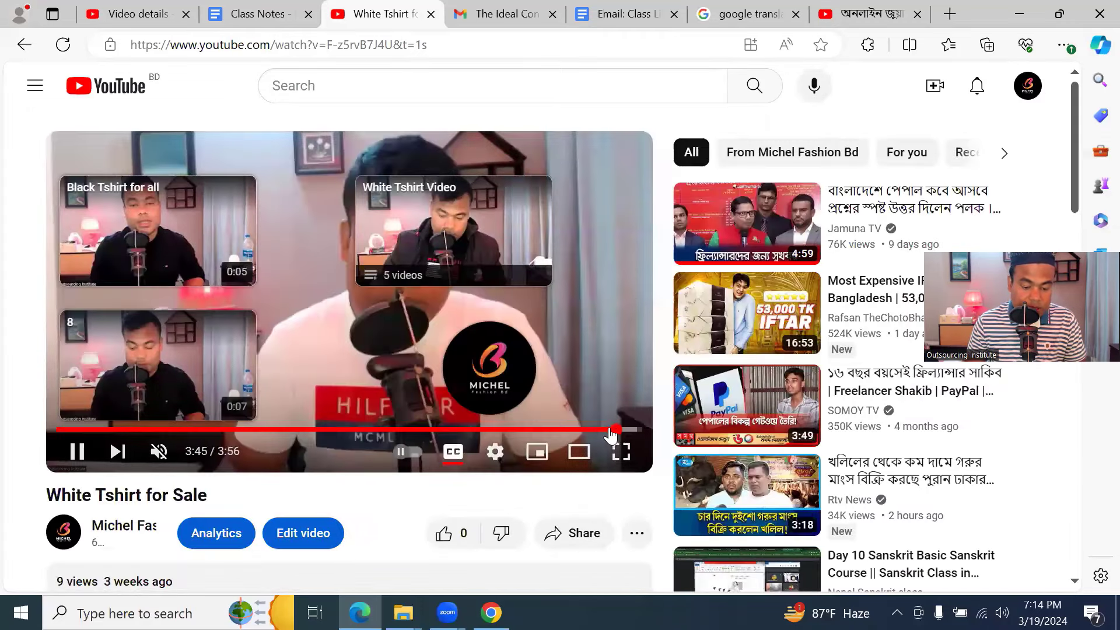
{"action": "left_click", "coordinate": [602, 430]}
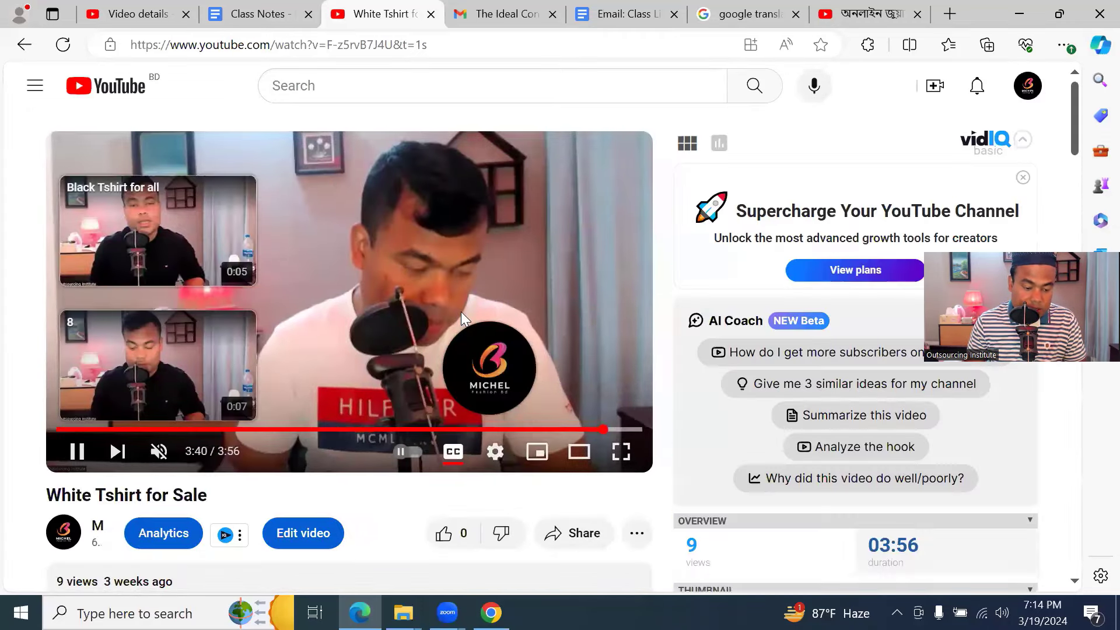
{"action": "left_click", "coordinate": [586, 430]}
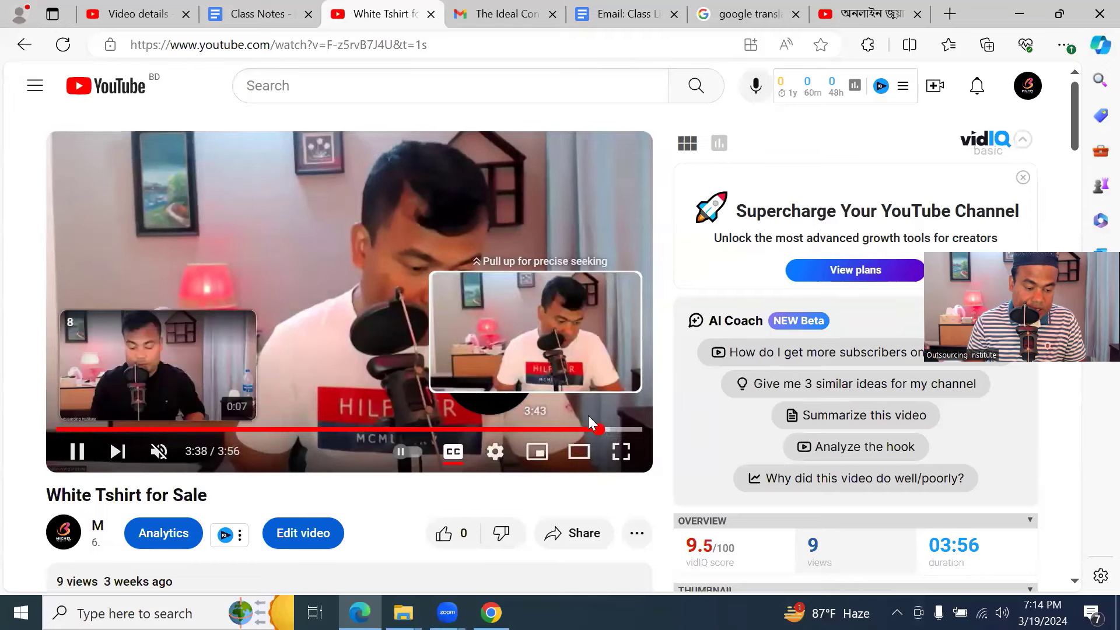
{"action": "left_click", "coordinate": [333, 272]}
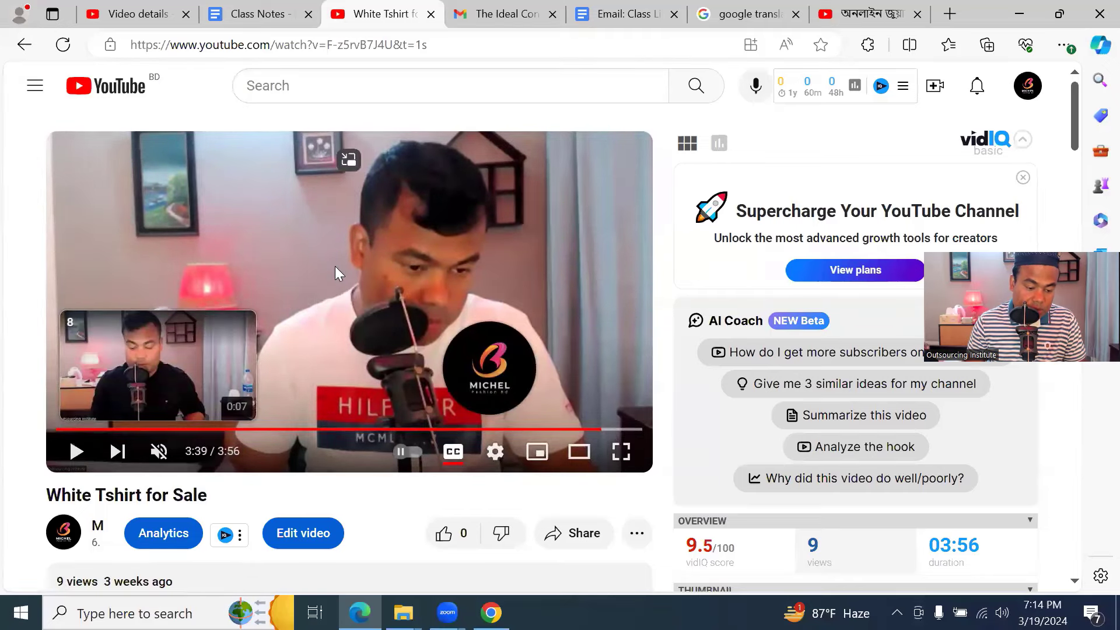
{"action": "left_click", "coordinate": [337, 272]}
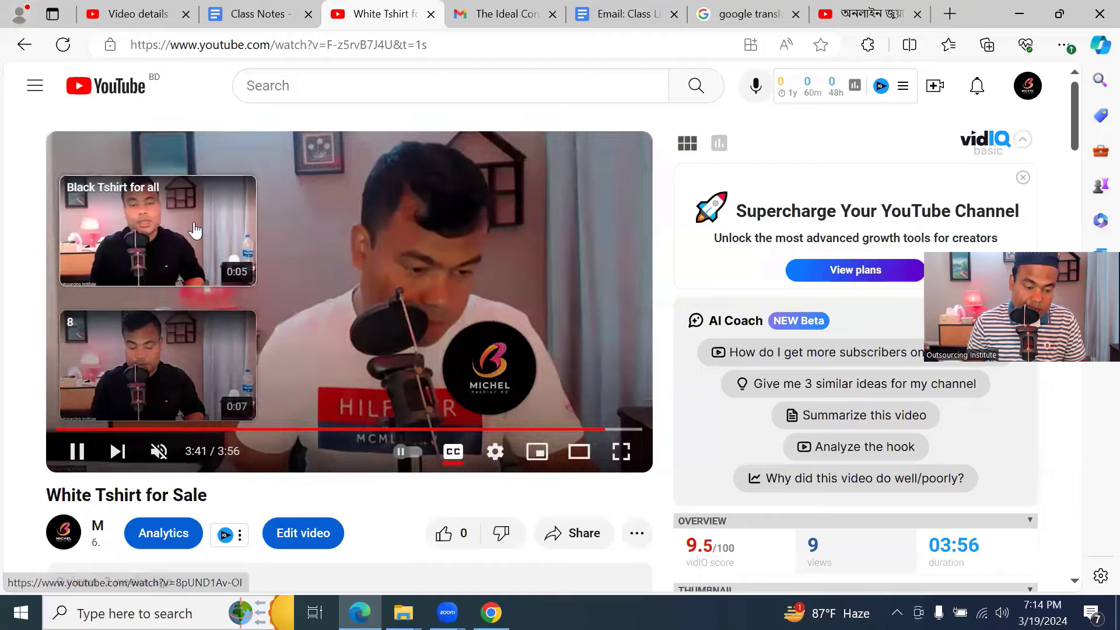
{"action": "left_click", "coordinate": [319, 282]}
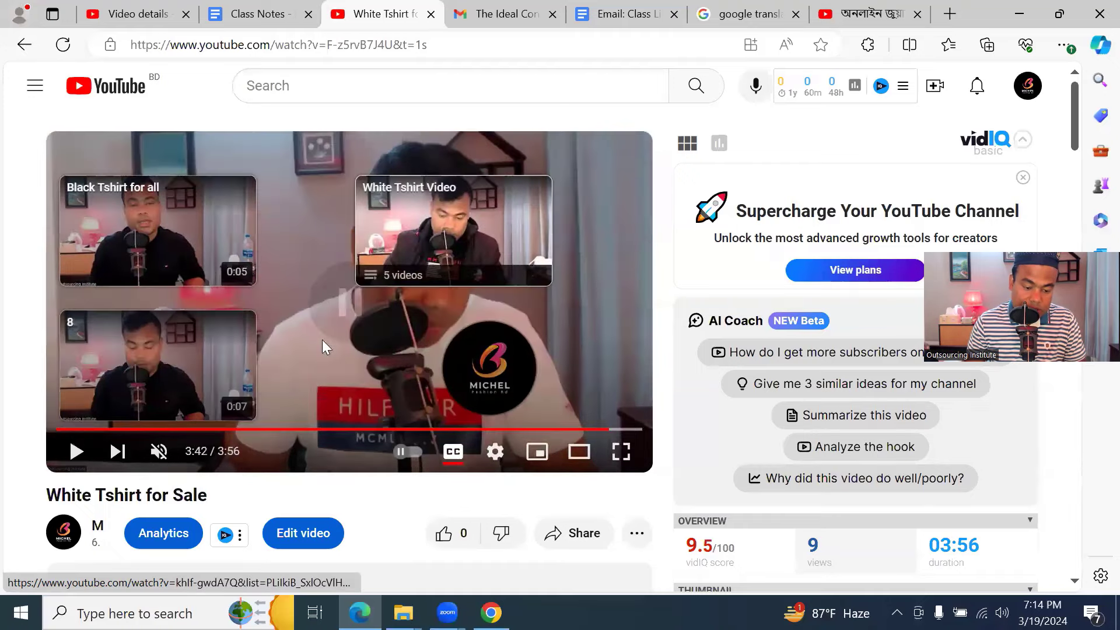
- Open and close the channel tab, then return to the video's Studio details page
{"action": "left_click", "coordinate": [343, 351]}
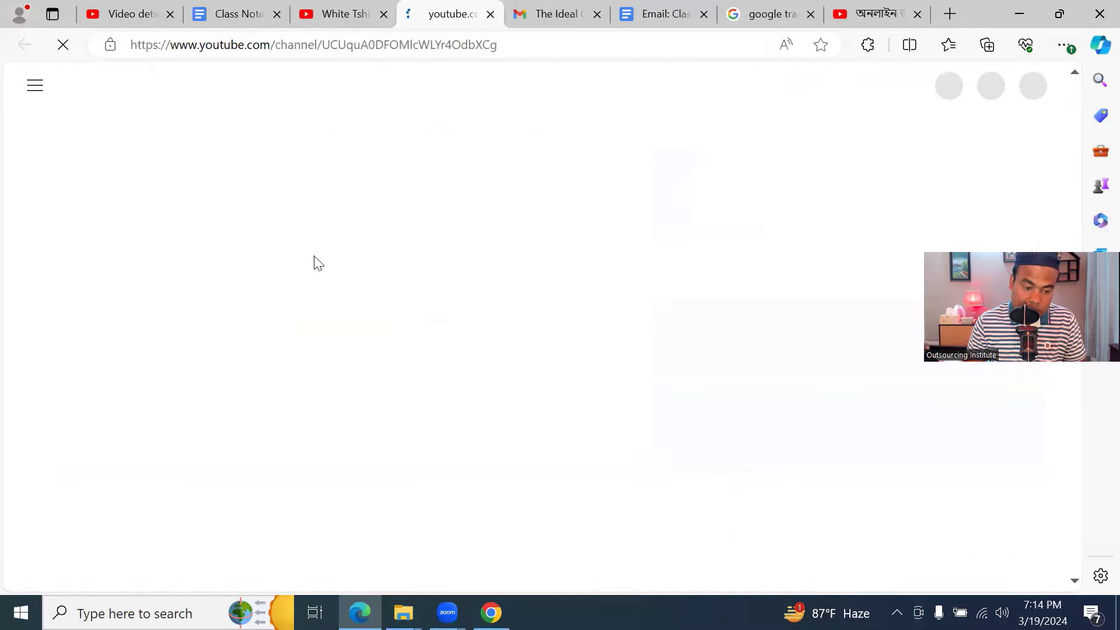
{"action": "left_click", "coordinate": [352, 13]}
{"action": "left_click", "coordinate": [490, 14]}
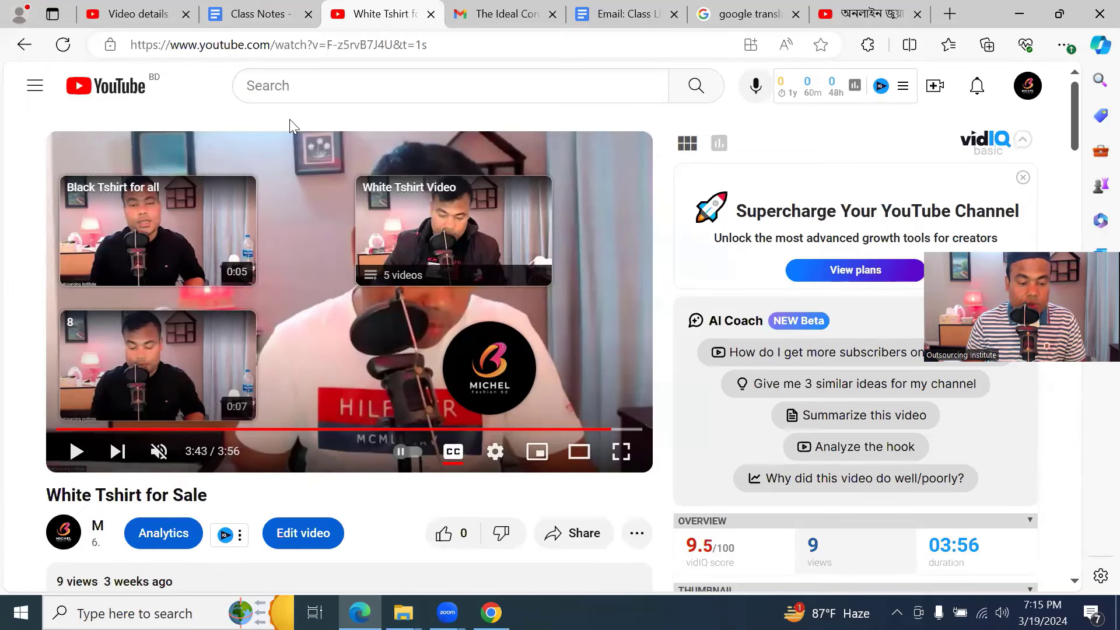
{"action": "left_click", "coordinate": [146, 14]}
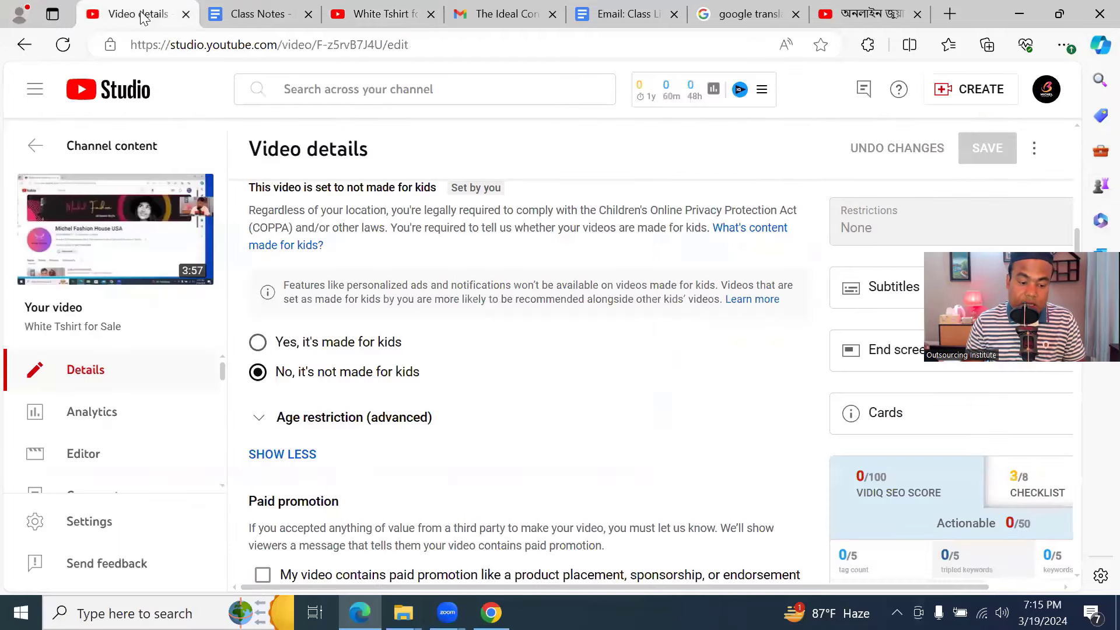
{"action": "double_click", "coordinate": [965, 17]}
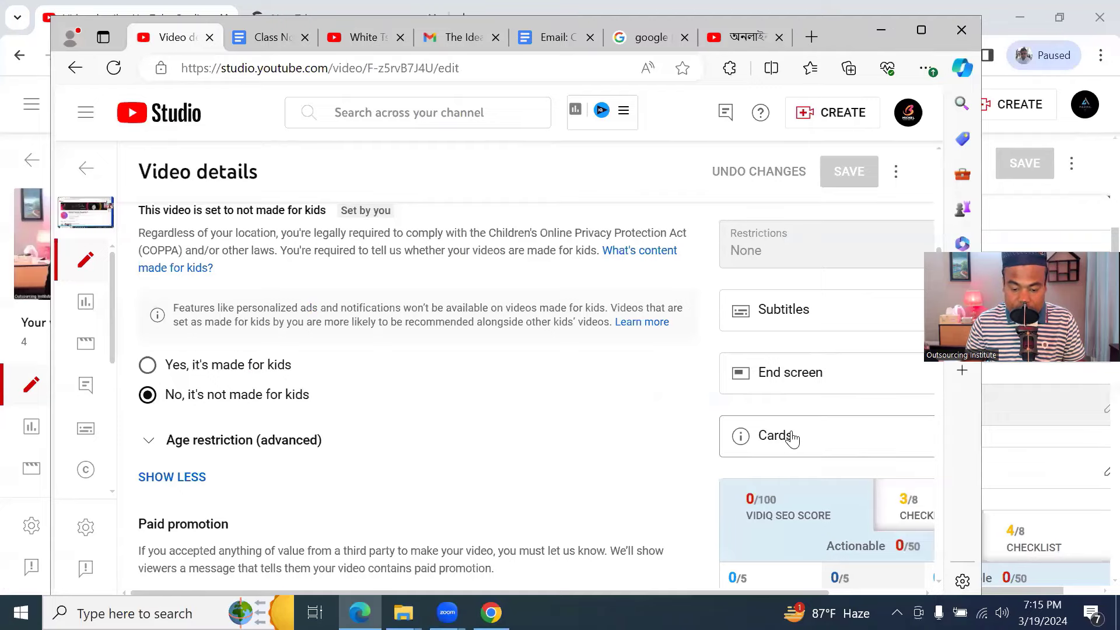
- Add and save an info card at 0:00:00 linking to the Black Tshirt for all video
{"action": "left_click", "coordinate": [921, 30]}
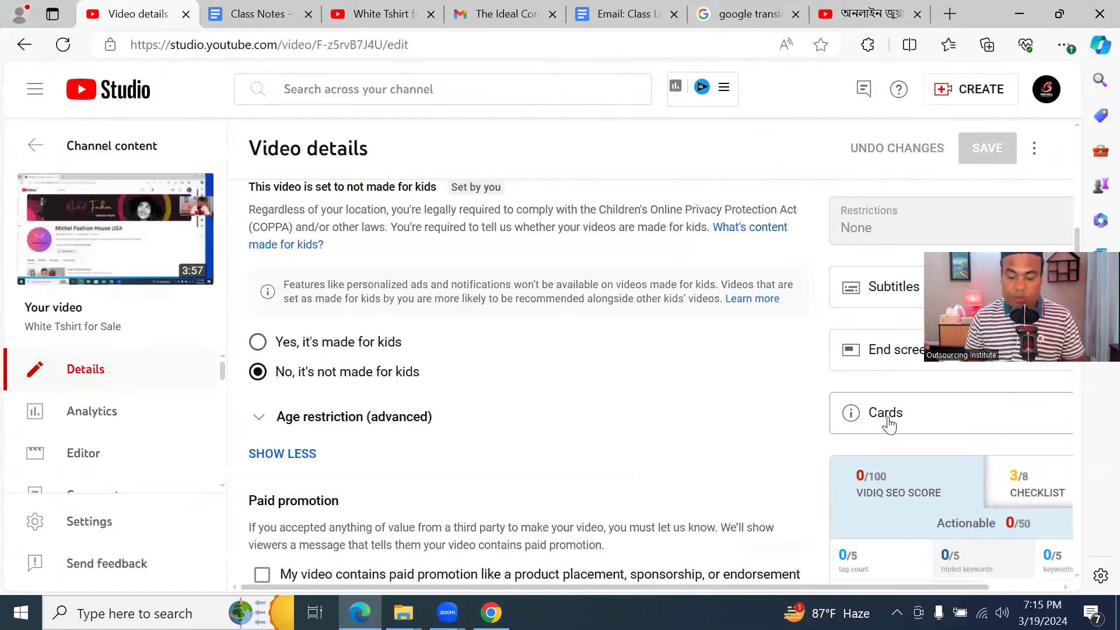
{"action": "left_click", "coordinate": [888, 415]}
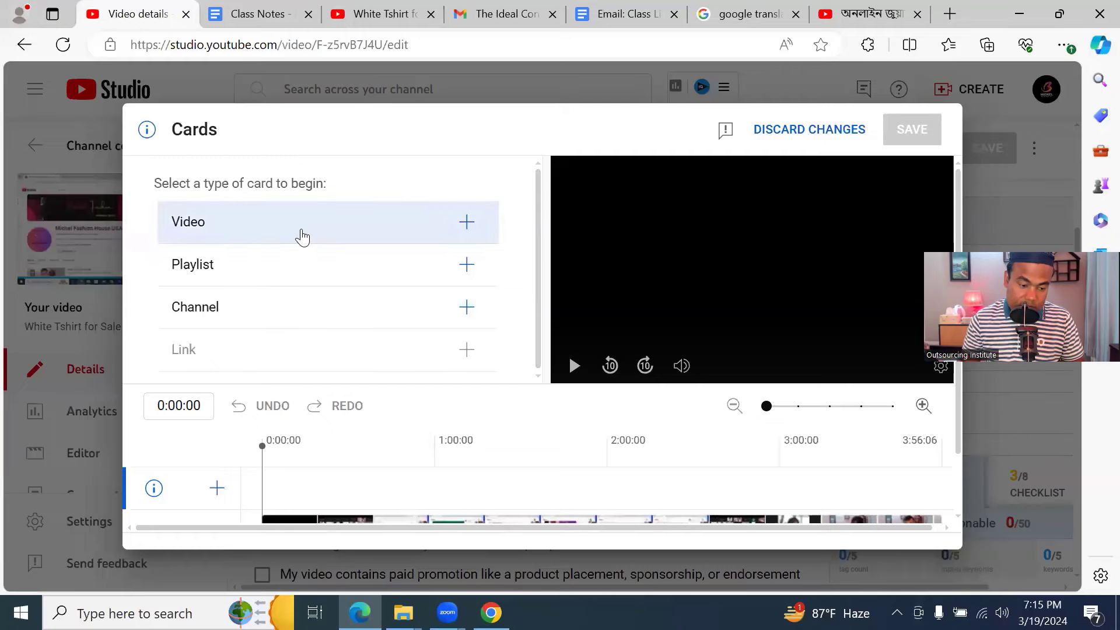
{"action": "left_click", "coordinate": [468, 222]}
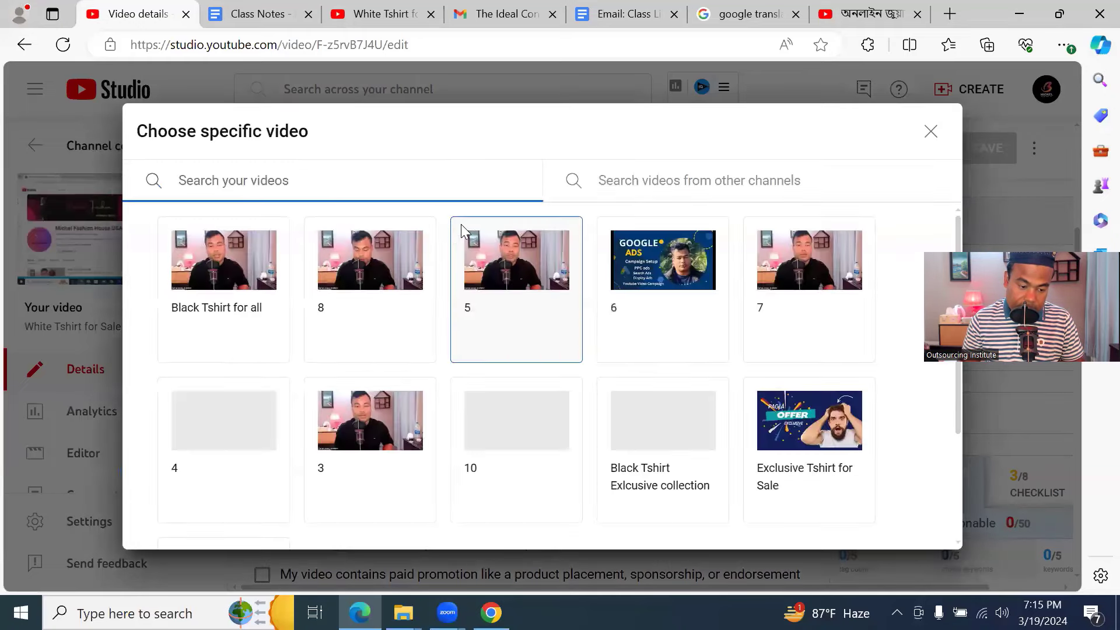
{"action": "left_click", "coordinate": [247, 264]}
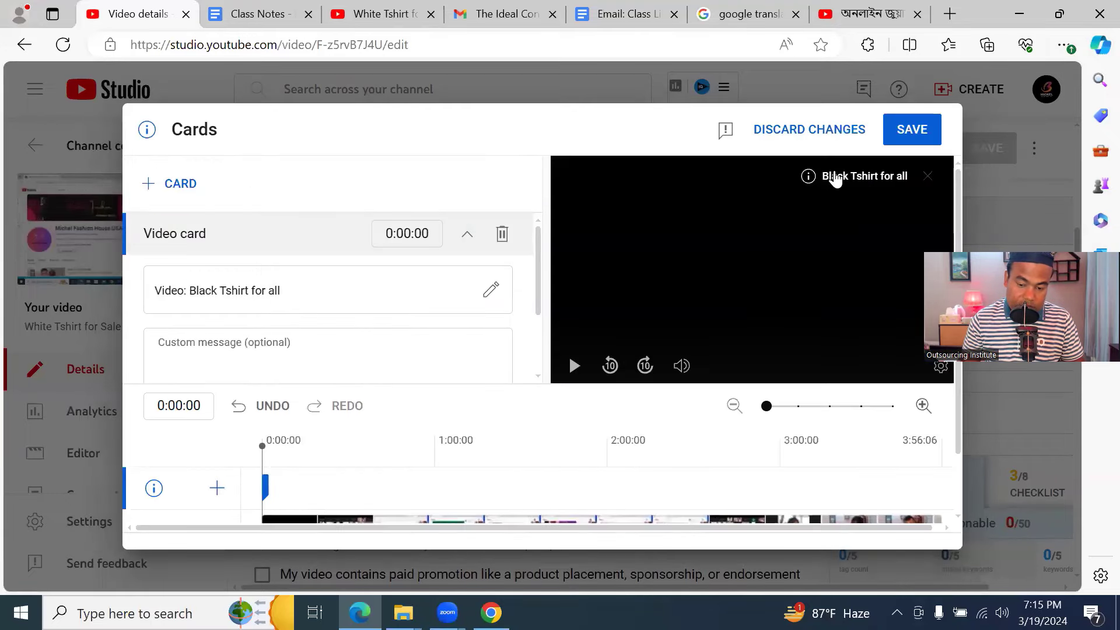
{"action": "left_click", "coordinate": [908, 132]}
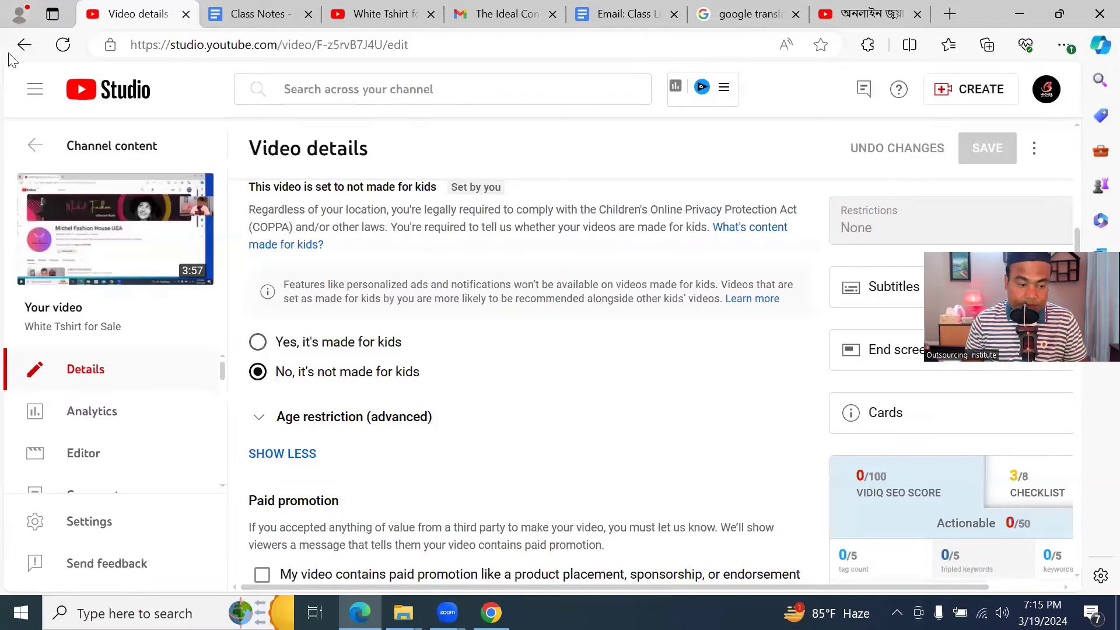
{"action": "left_click", "coordinate": [388, 15]}
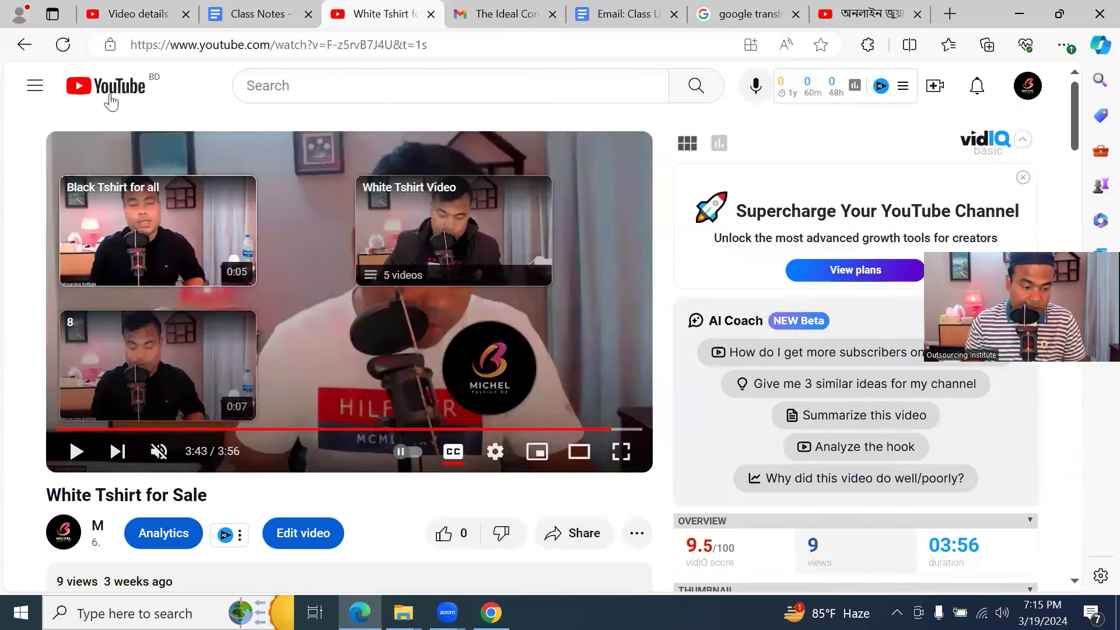
{"action": "left_click", "coordinate": [102, 92]}
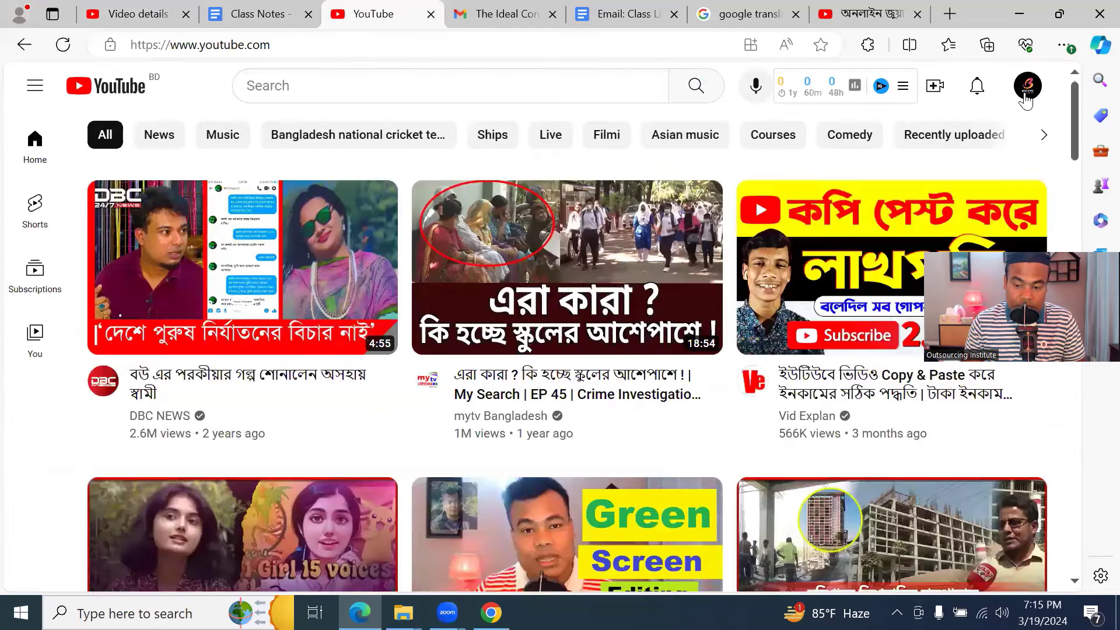
{"action": "left_click", "coordinate": [1027, 86]}
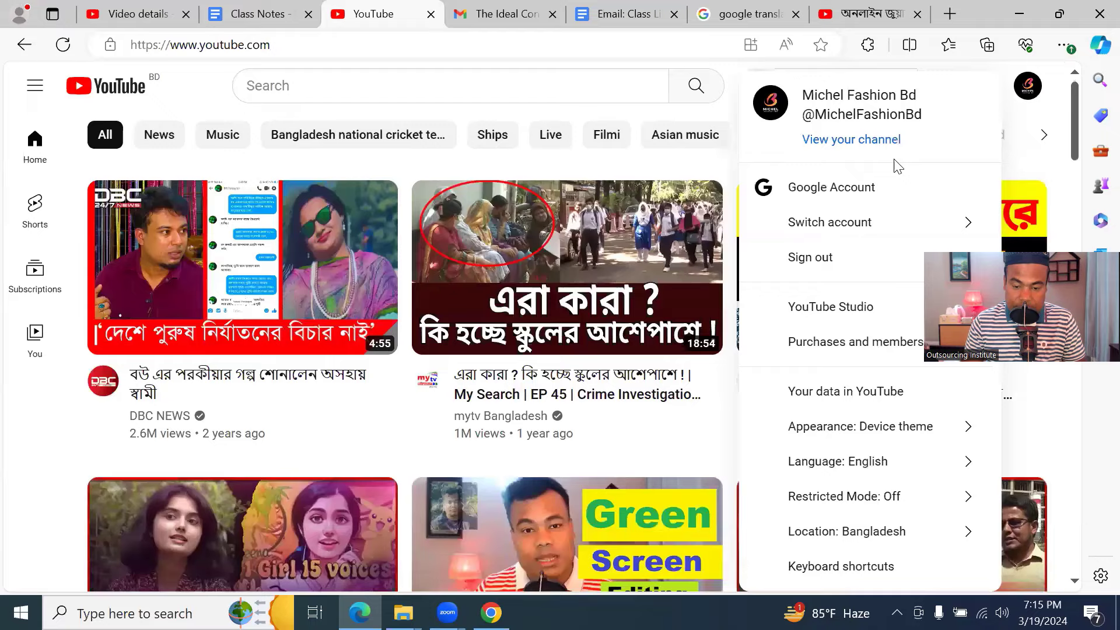
{"action": "left_click", "coordinate": [858, 140]}
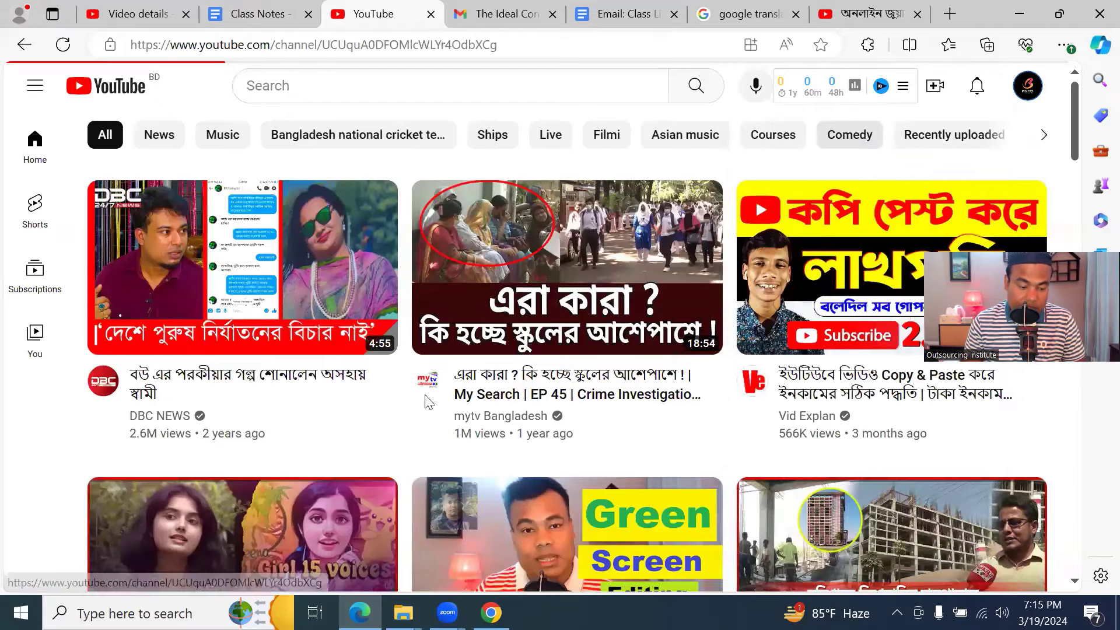
{"action": "scroll", "coordinate": [459, 547], "scroll_direction": "down", "scroll_amount": 4}
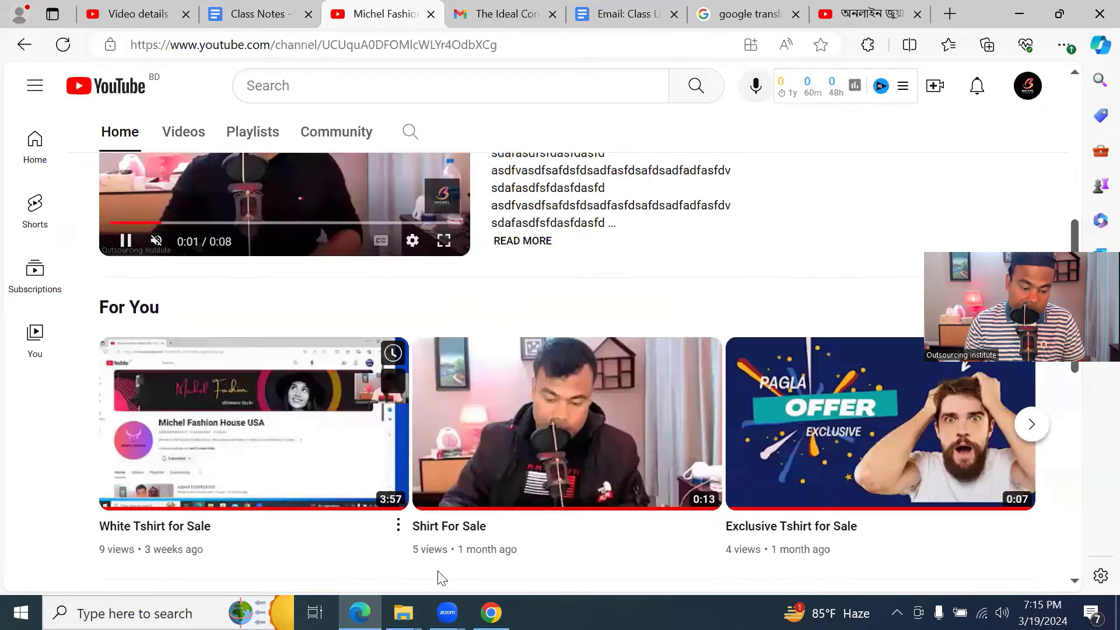
{"action": "left_click", "coordinate": [260, 398]}
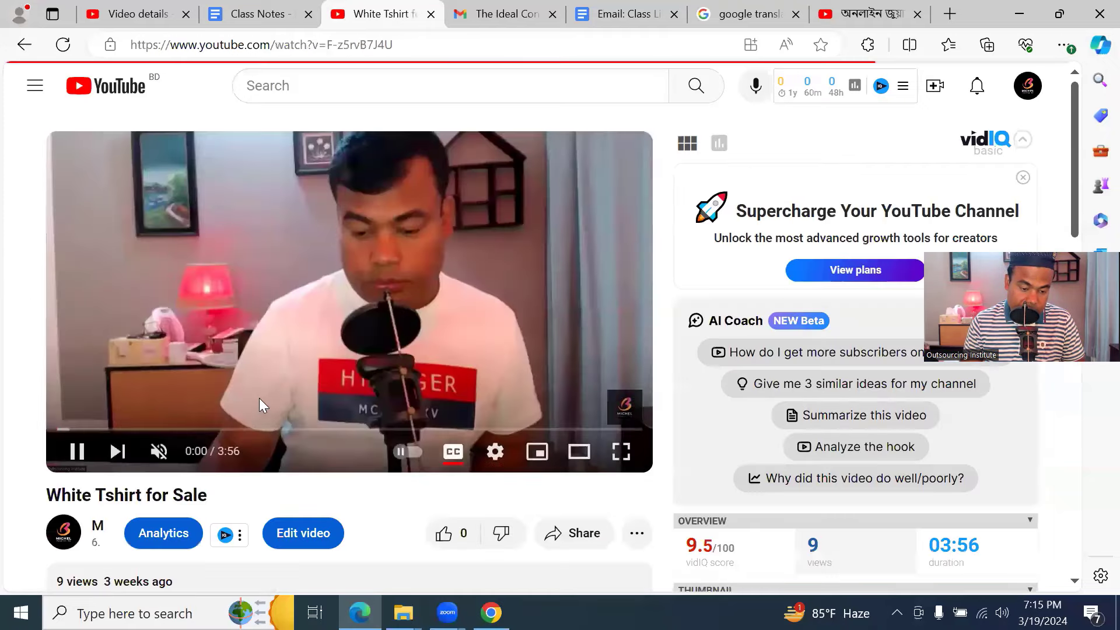
{"action": "left_click", "coordinate": [76, 451]}
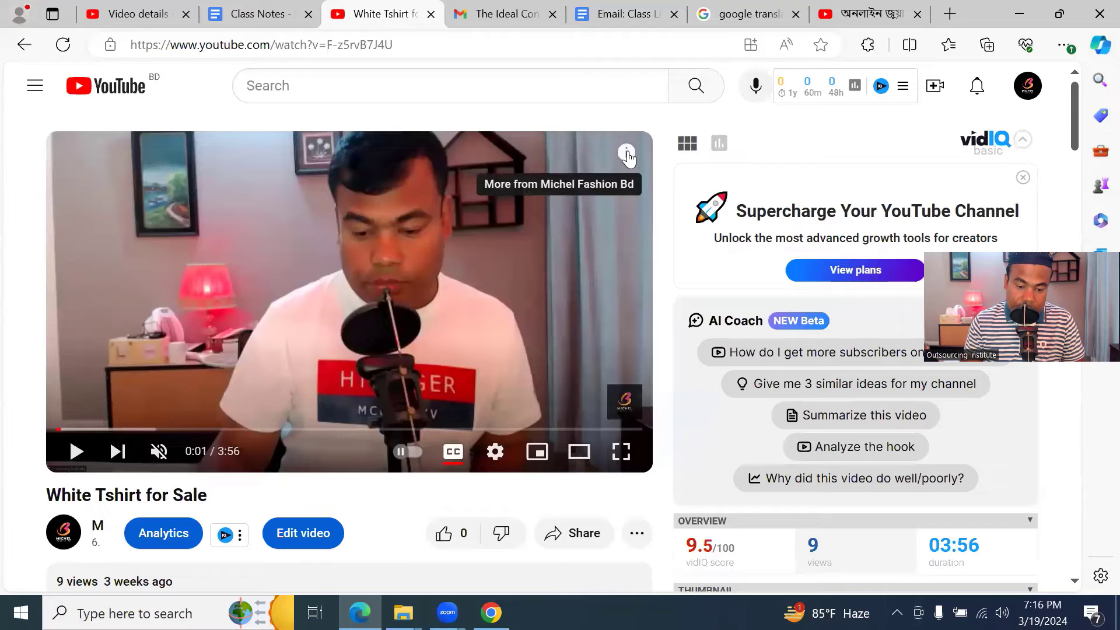
{"action": "left_click", "coordinate": [627, 158]}
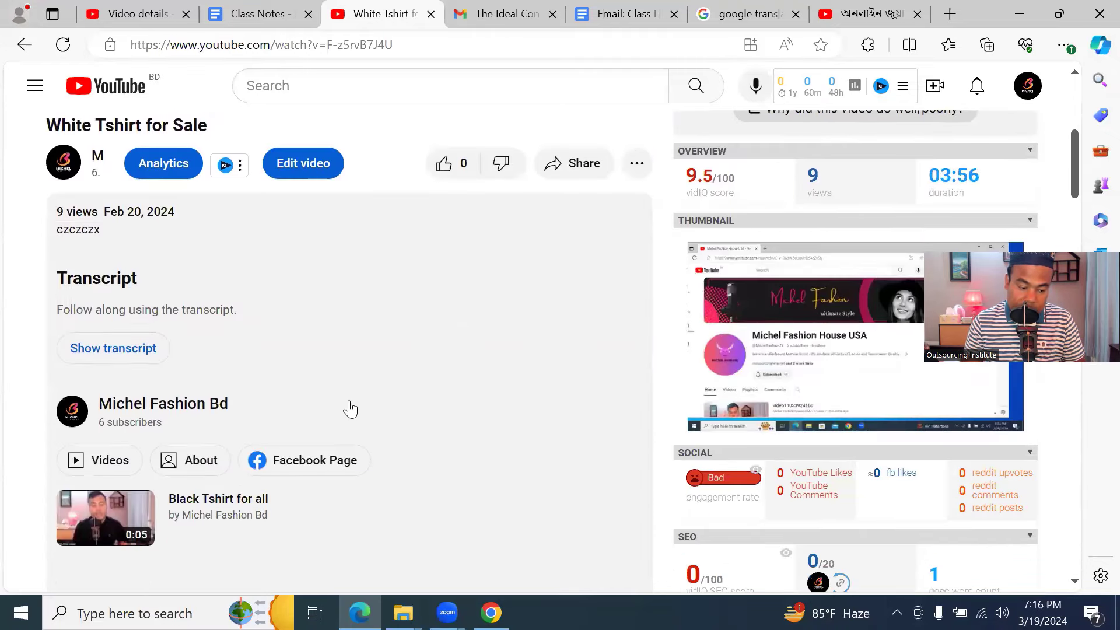
{"action": "scroll", "coordinate": [342, 412], "scroll_direction": "down", "scroll_amount": 3}
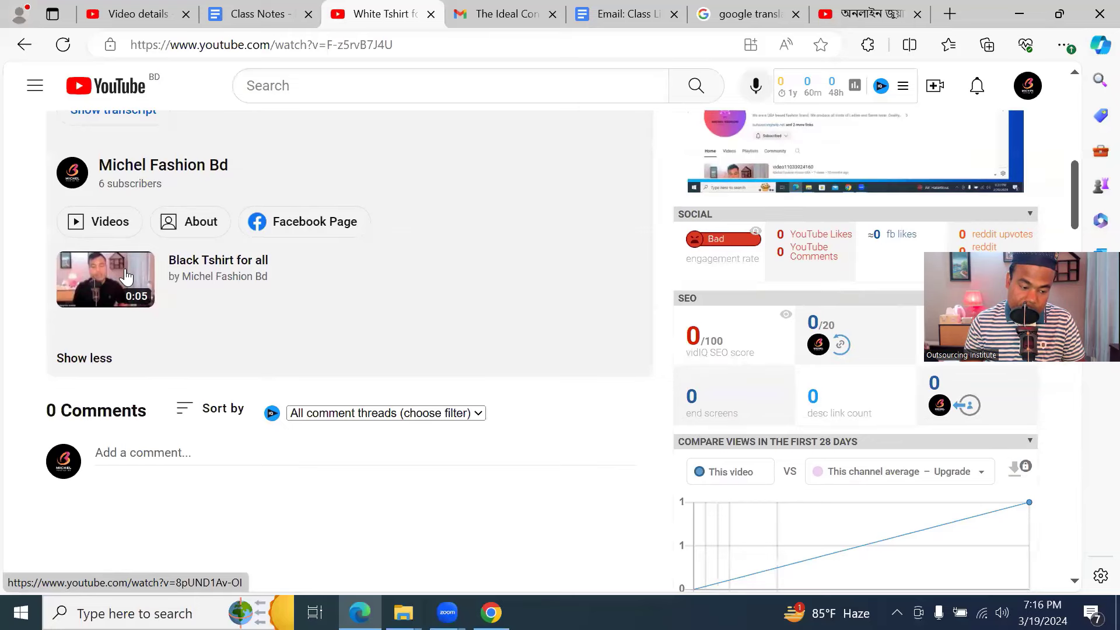
{"action": "scroll", "coordinate": [134, 279], "scroll_direction": "up", "scroll_amount": 3}
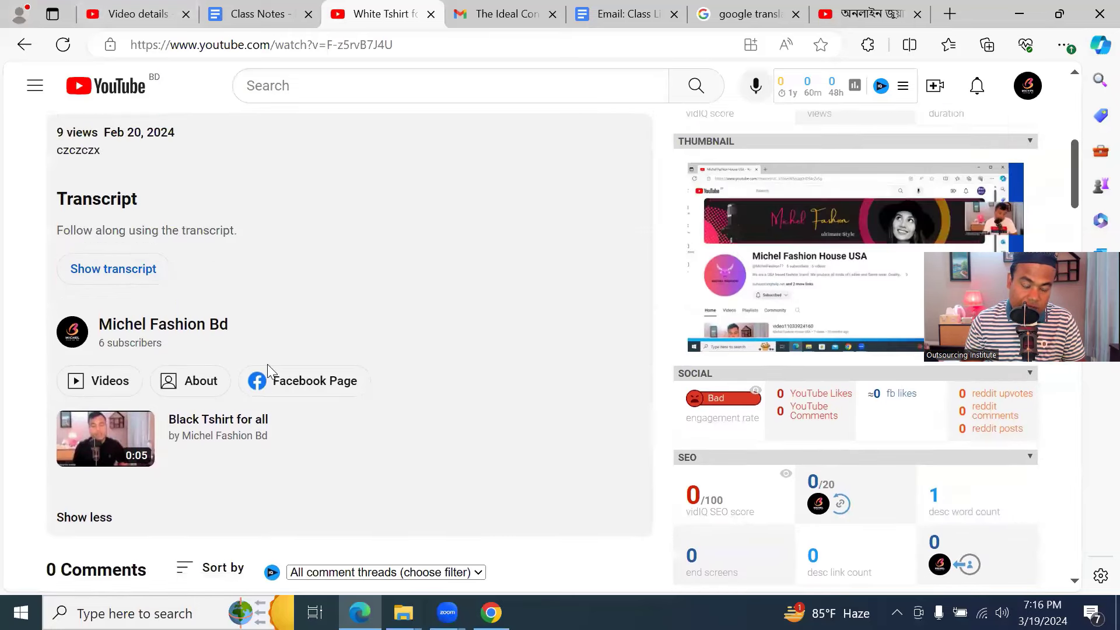
{"action": "scroll", "coordinate": [286, 369], "scroll_direction": "up", "scroll_amount": 5}
{"action": "scroll", "coordinate": [286, 363], "scroll_direction": "up", "scroll_amount": 2}
{"action": "scroll", "coordinate": [359, 268], "scroll_direction": "up", "scroll_amount": 1}
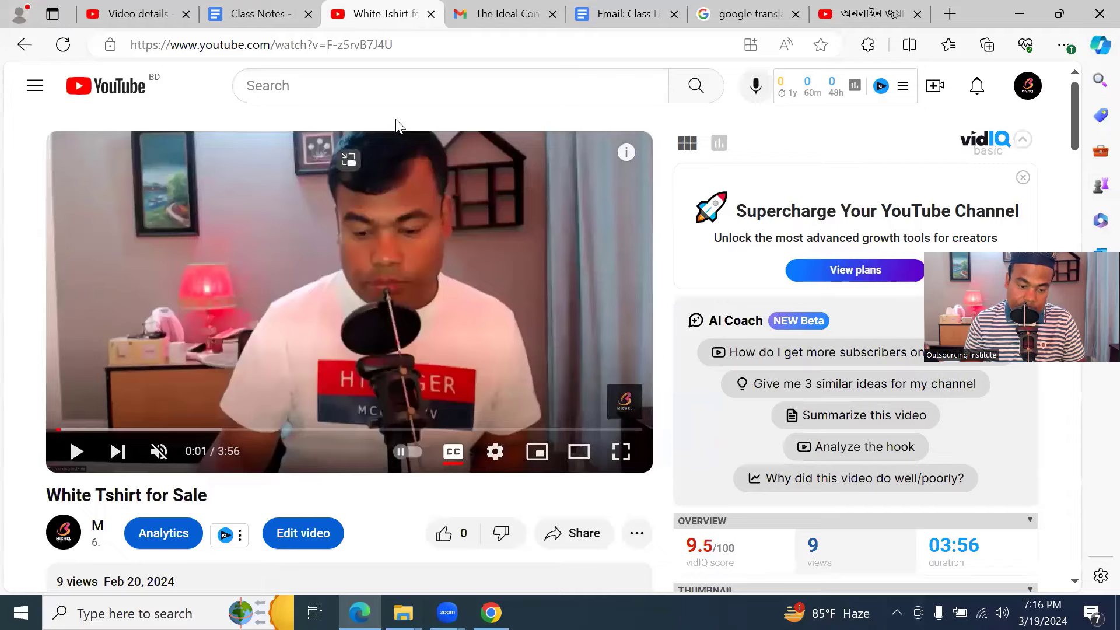
{"action": "left_click", "coordinate": [133, 13]}
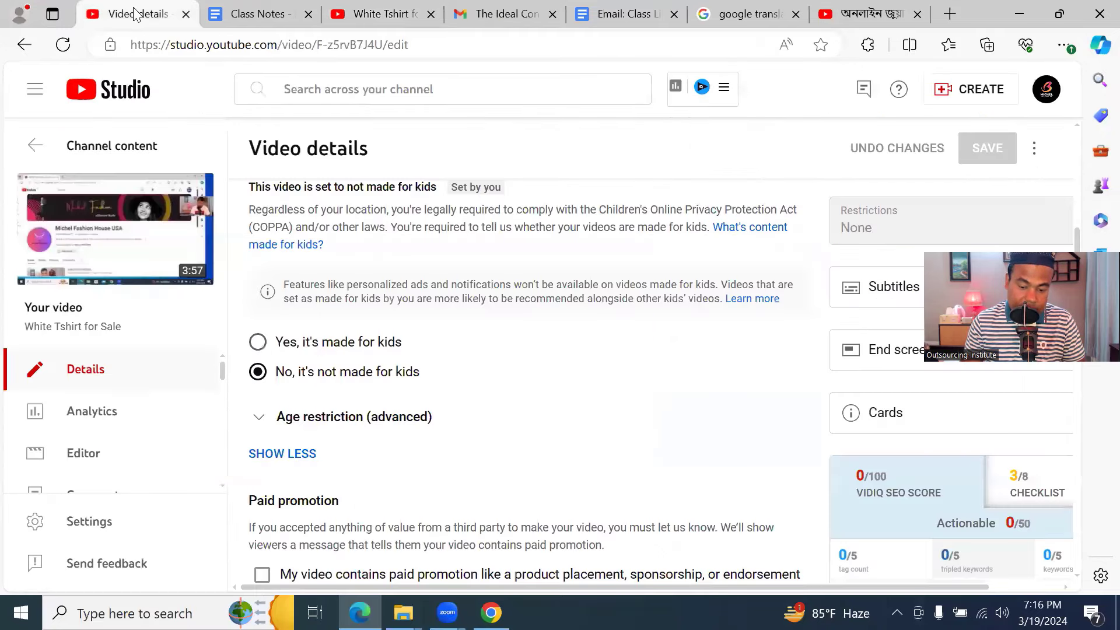
- Restore the browser window from full screen and move it up and to the right
{"action": "double_click", "coordinate": [973, 14]}
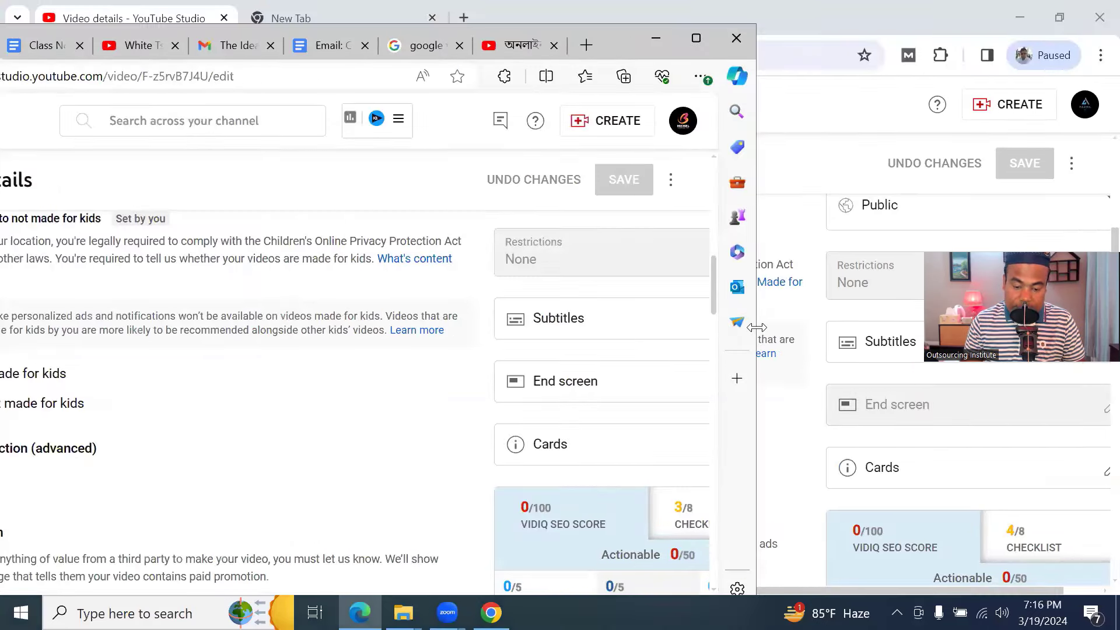
{"action": "left_click_drag", "start_coordinate": [757, 327], "coordinate": [925, 327]}
{"action": "scroll", "coordinate": [313, 395], "scroll_direction": "up", "scroll_amount": 5}
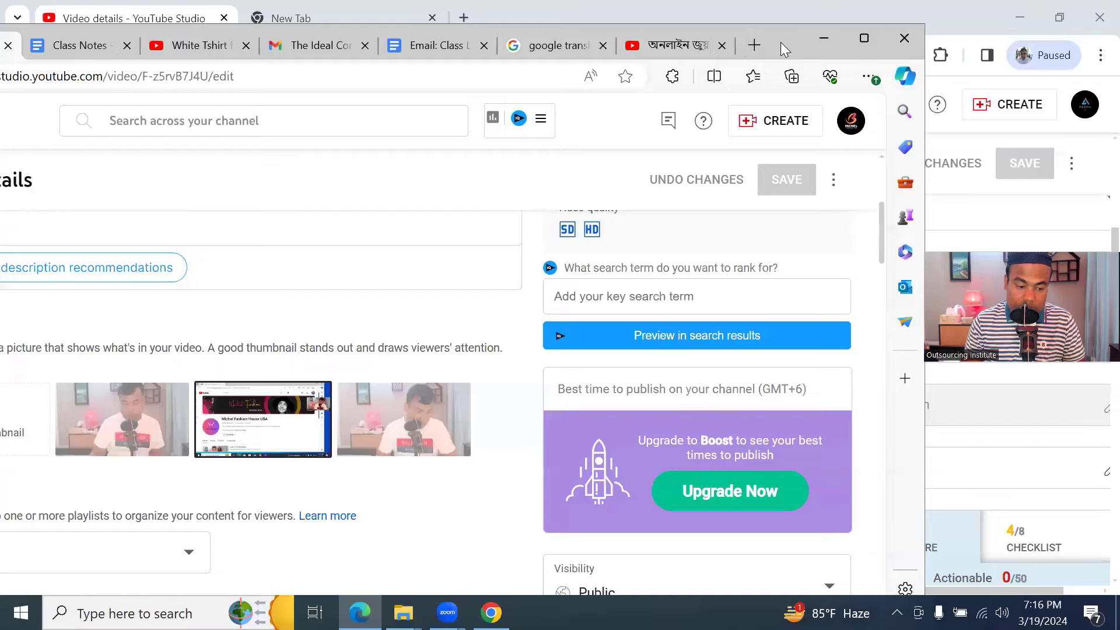
{"action": "left_click_drag", "start_coordinate": [784, 49], "coordinate": [943, 35]}
- Open the White Tshirt for Sale video from your own channel page
{"action": "left_click", "coordinate": [1012, 110]}
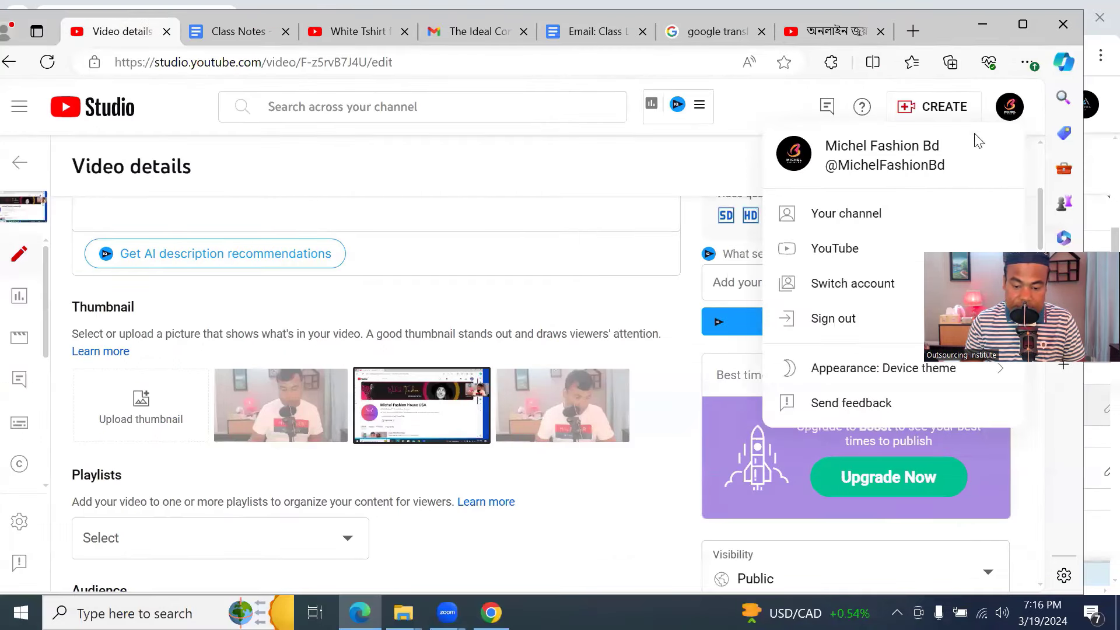
{"action": "left_click", "coordinate": [861, 214]}
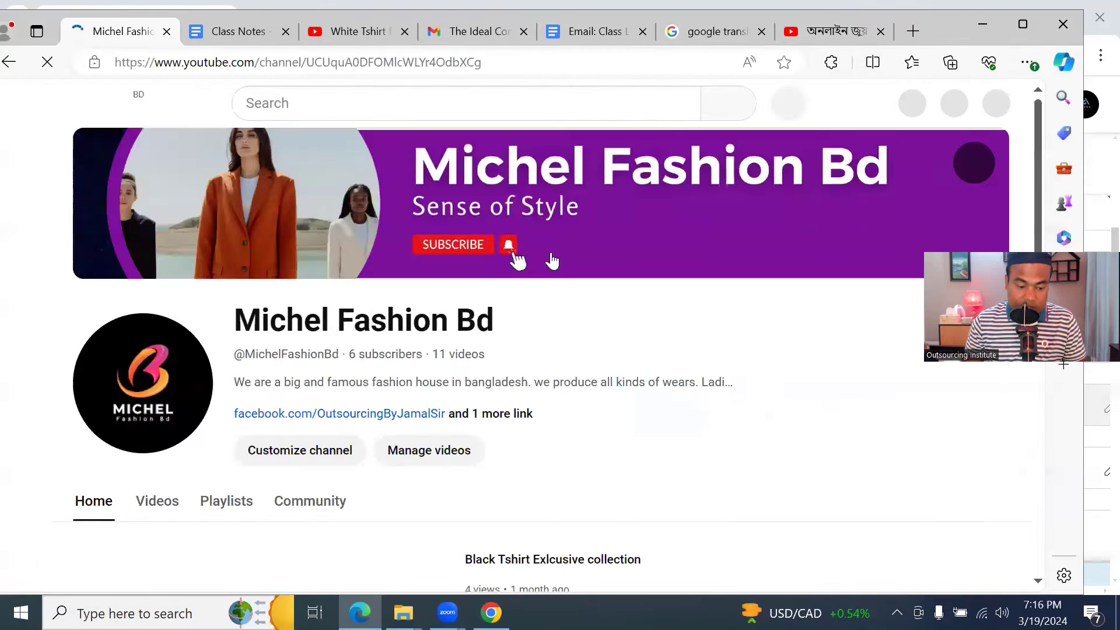
{"action": "scroll", "coordinate": [213, 358], "scroll_direction": "down", "scroll_amount": 5}
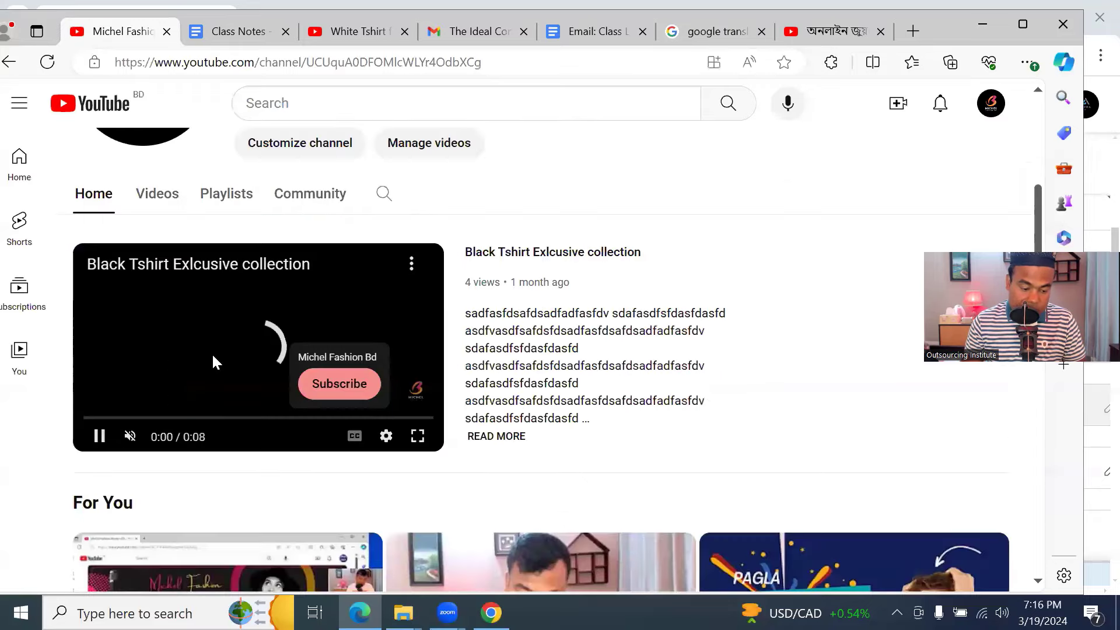
{"action": "scroll", "coordinate": [211, 353], "scroll_direction": "down", "scroll_amount": 5}
{"action": "left_click", "coordinate": [199, 306]}
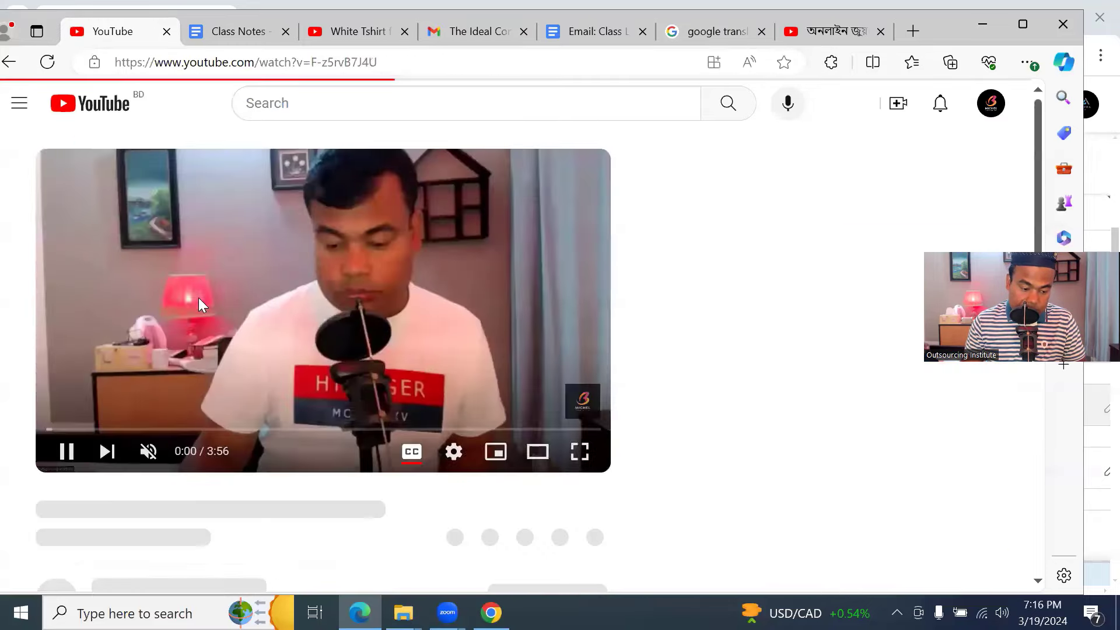
- Open the video's Studio details at full window size and scroll down to Audience
{"action": "scroll", "coordinate": [198, 300], "scroll_direction": "down", "scroll_amount": 2}
{"action": "scroll", "coordinate": [233, 315], "scroll_direction": "down", "scroll_amount": 2}
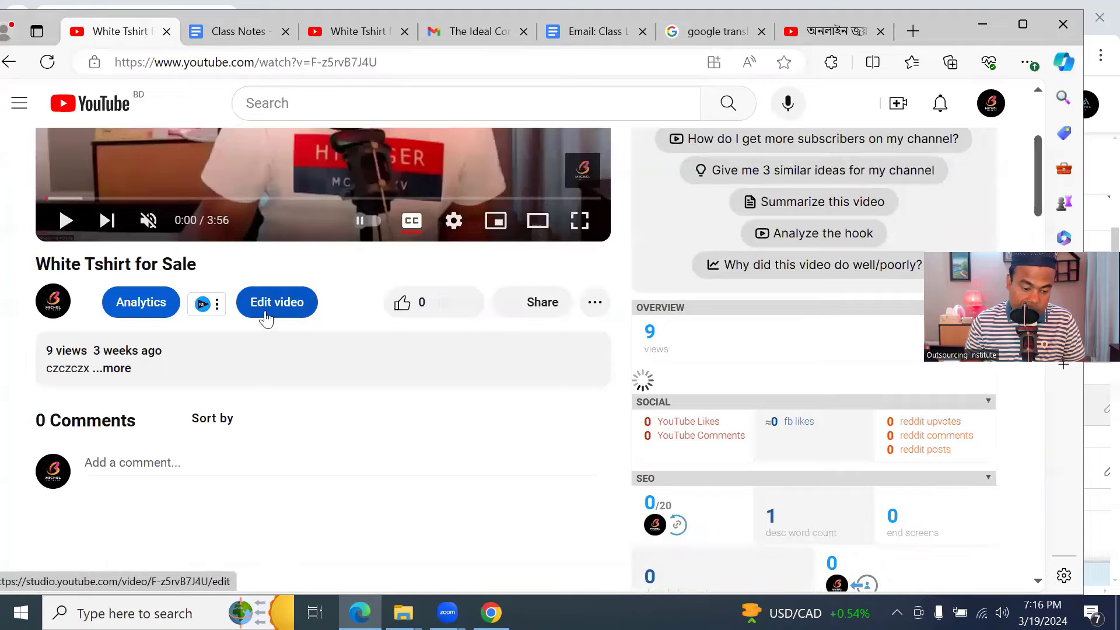
{"action": "left_click", "coordinate": [267, 316]}
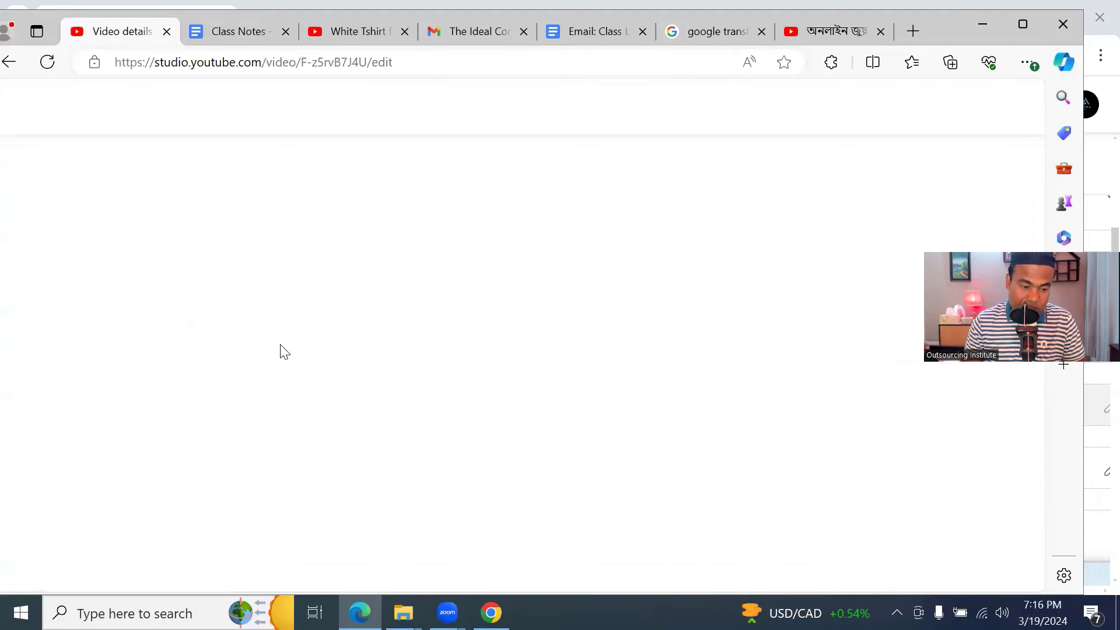
{"action": "left_click", "coordinate": [1026, 19]}
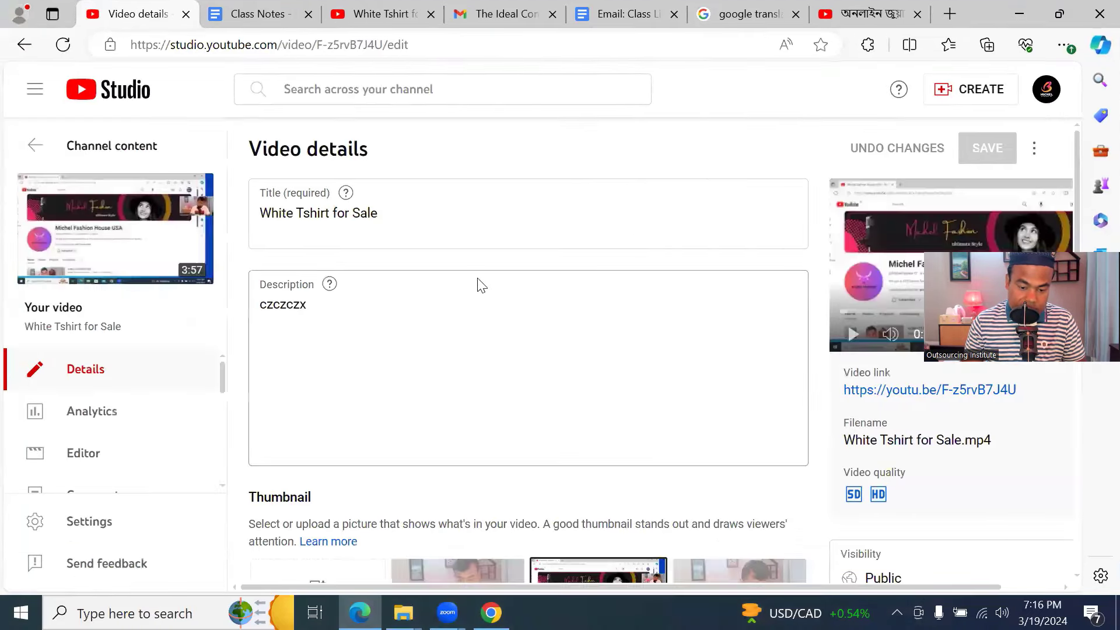
{"action": "scroll", "coordinate": [698, 385], "scroll_direction": "down", "scroll_amount": 5}
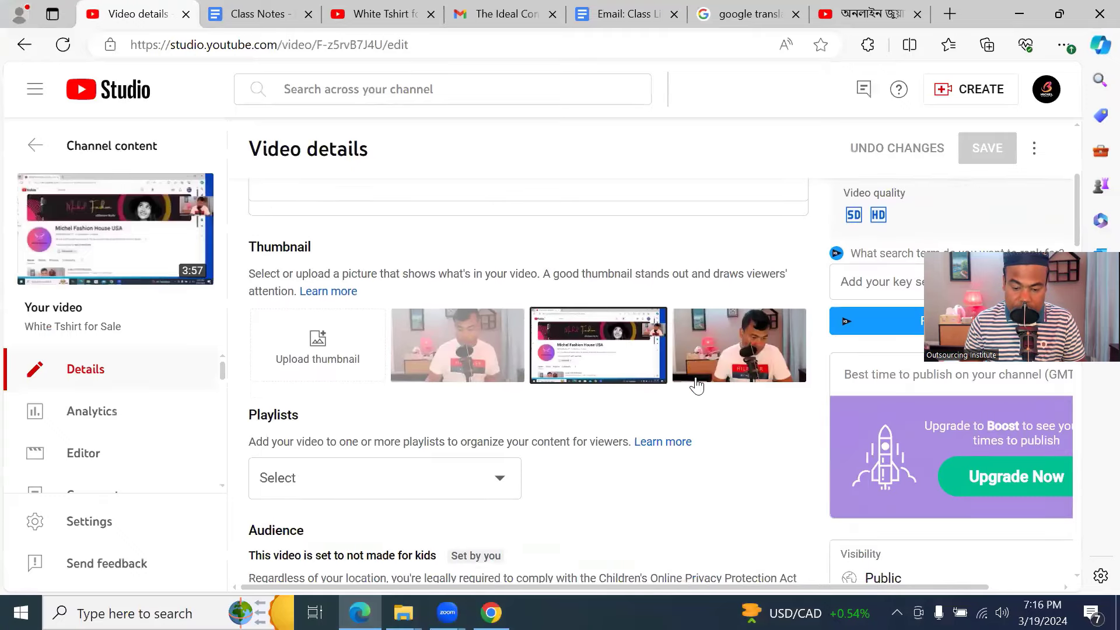
{"action": "scroll", "coordinate": [697, 379], "scroll_direction": "down", "scroll_amount": 5}
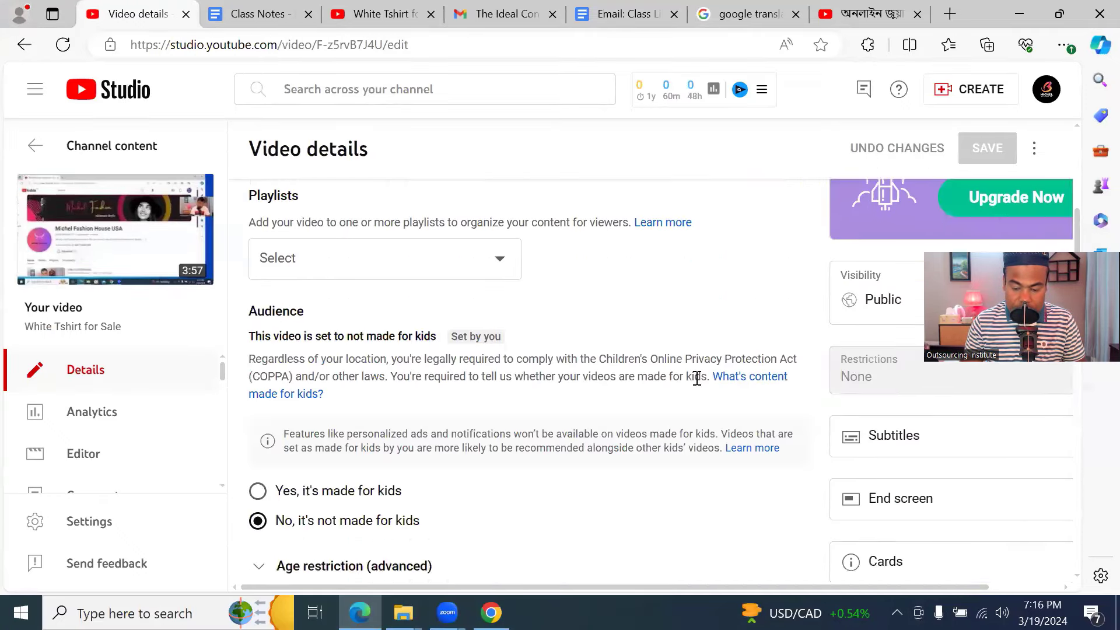
- Add a Playlist card for White Tshirt Video in the Cards editor
{"action": "left_click", "coordinate": [885, 464]}
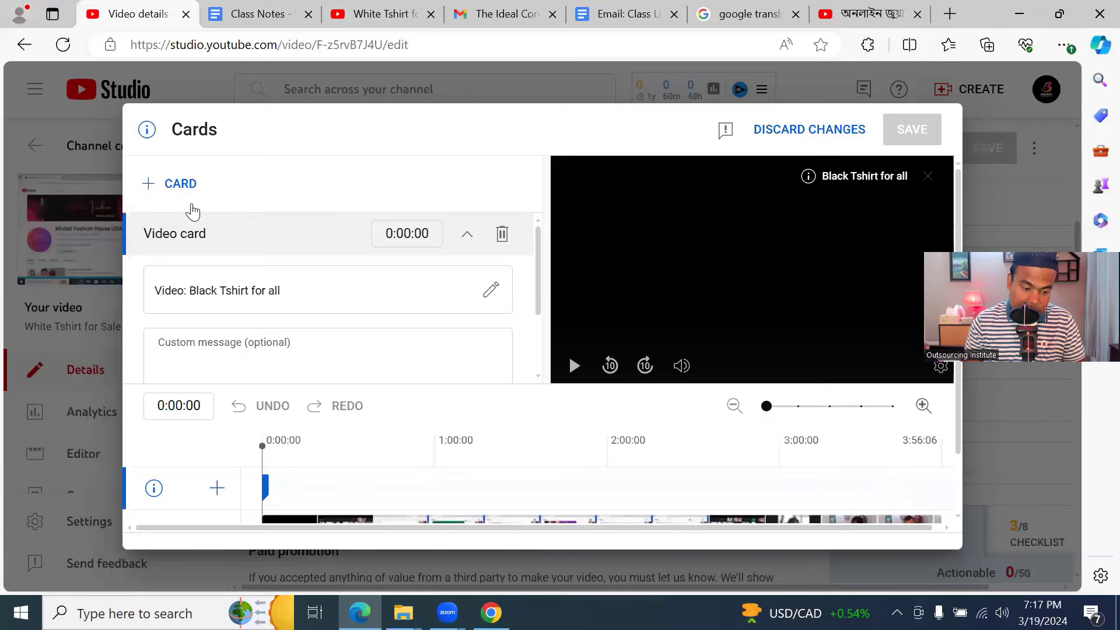
{"action": "left_click", "coordinate": [169, 188]}
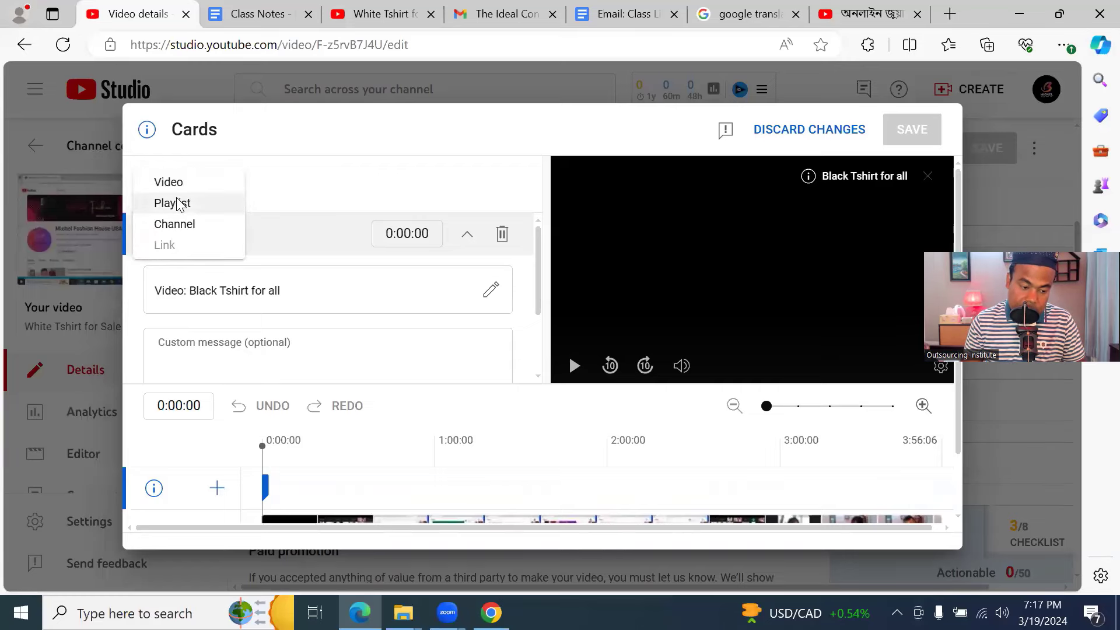
{"action": "left_click", "coordinate": [180, 204]}
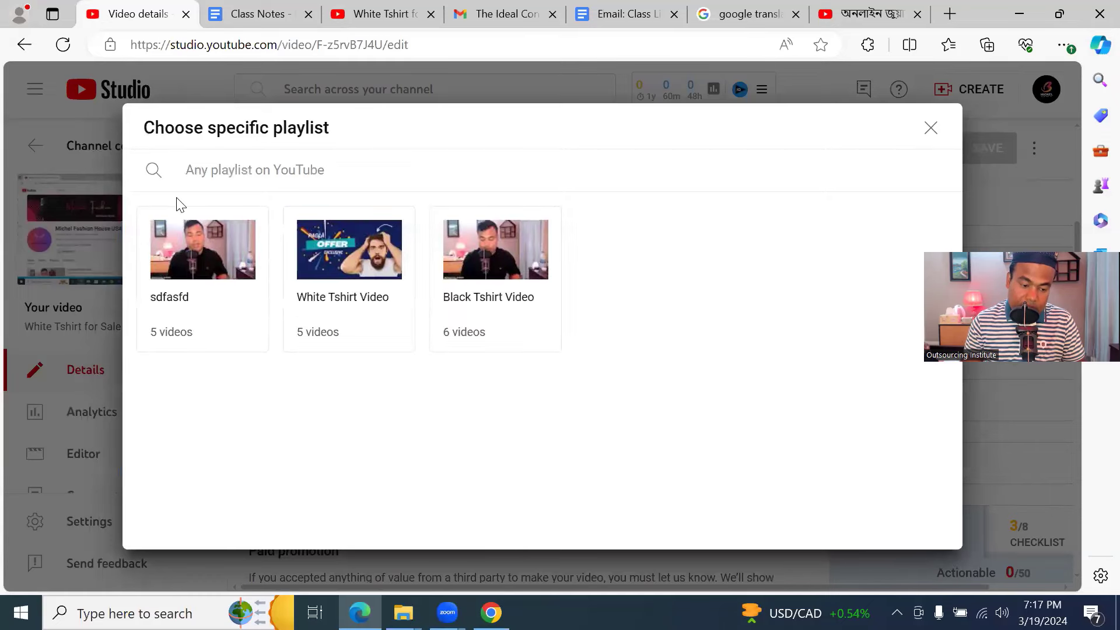
{"action": "left_click", "coordinate": [338, 232]}
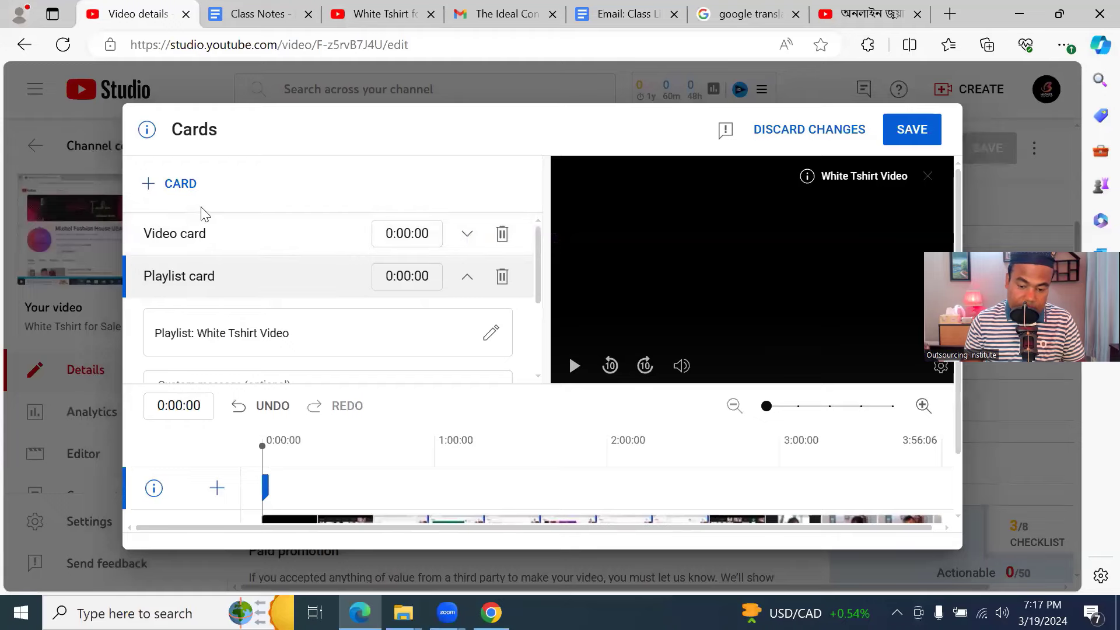
{"action": "scroll", "coordinate": [358, 395], "scroll_direction": "down", "scroll_amount": 1}
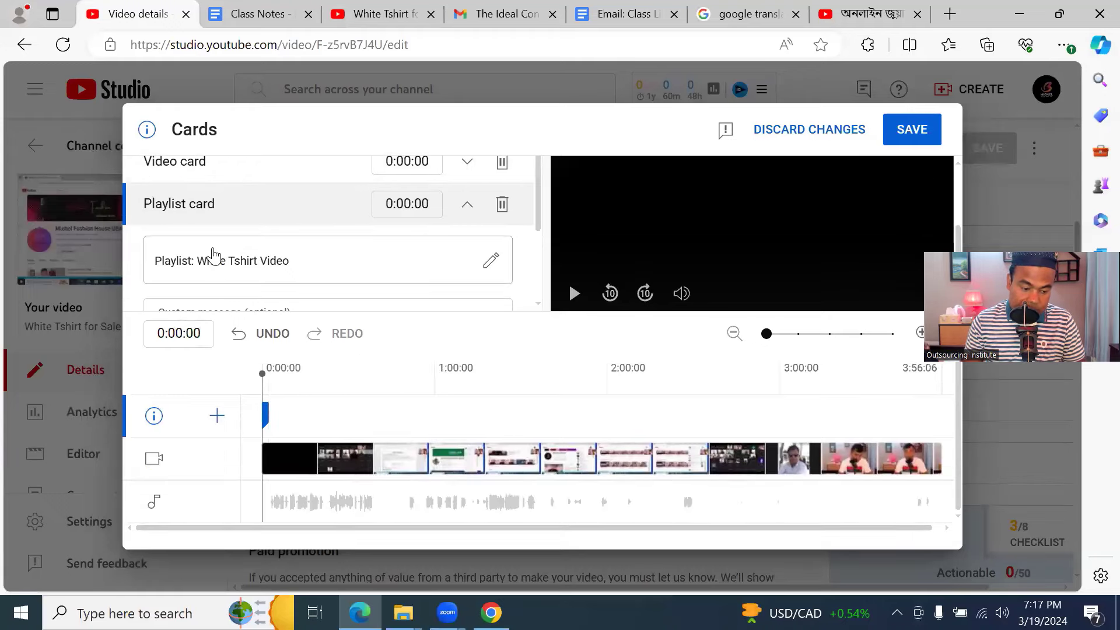
{"action": "scroll", "coordinate": [213, 253], "scroll_direction": "down", "scroll_amount": 2}
{"action": "scroll", "coordinate": [286, 261], "scroll_direction": "up", "scroll_amount": 2}
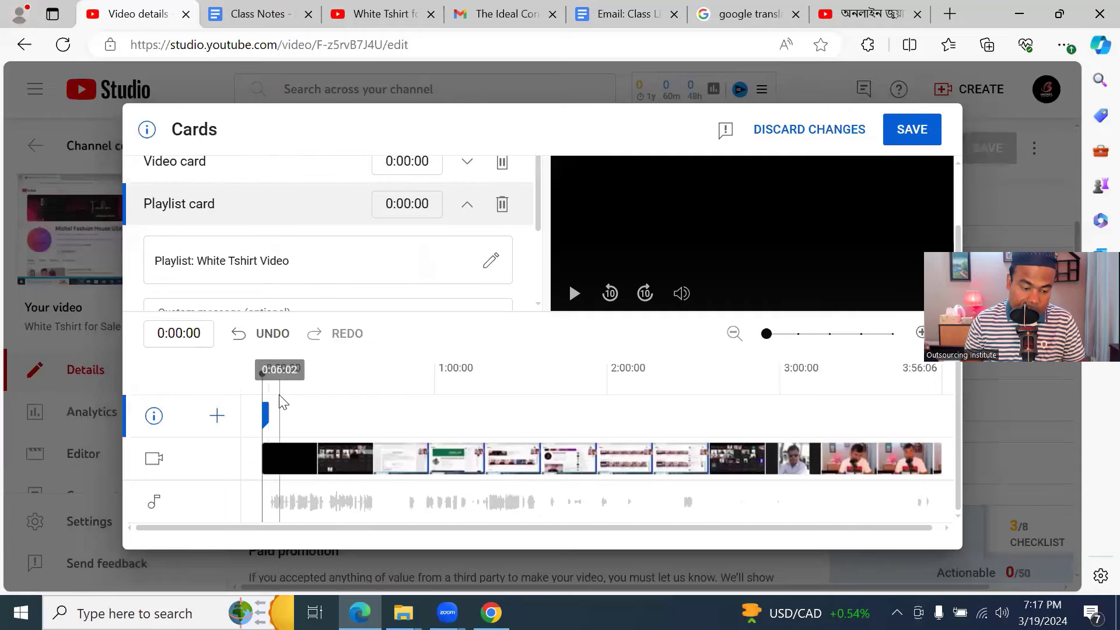
{"action": "scroll", "coordinate": [382, 252], "scroll_direction": "up", "scroll_amount": 1}
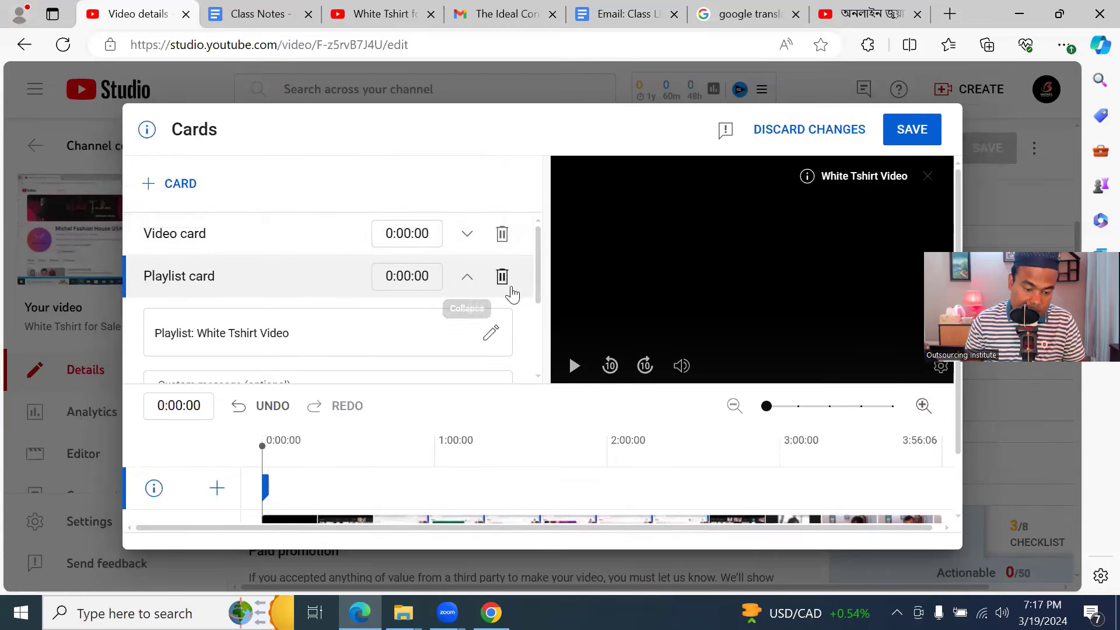
- Delete the old video card, keep the playlist card at 0:00:00, and save
{"action": "left_click", "coordinate": [502, 235]}
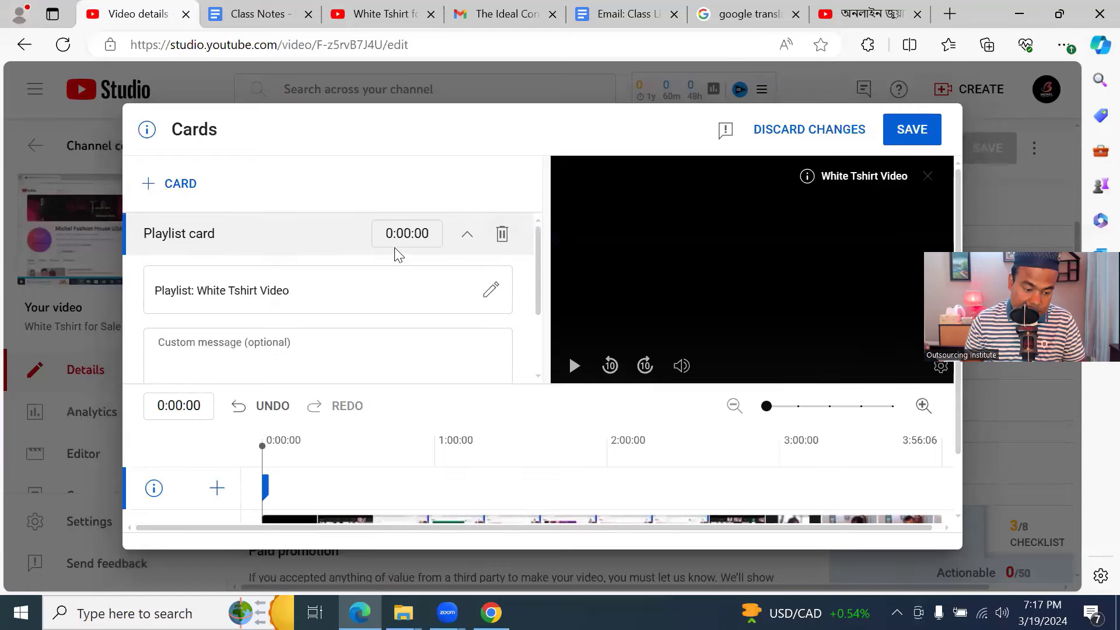
{"action": "scroll", "coordinate": [439, 348], "scroll_direction": "down", "scroll_amount": 3}
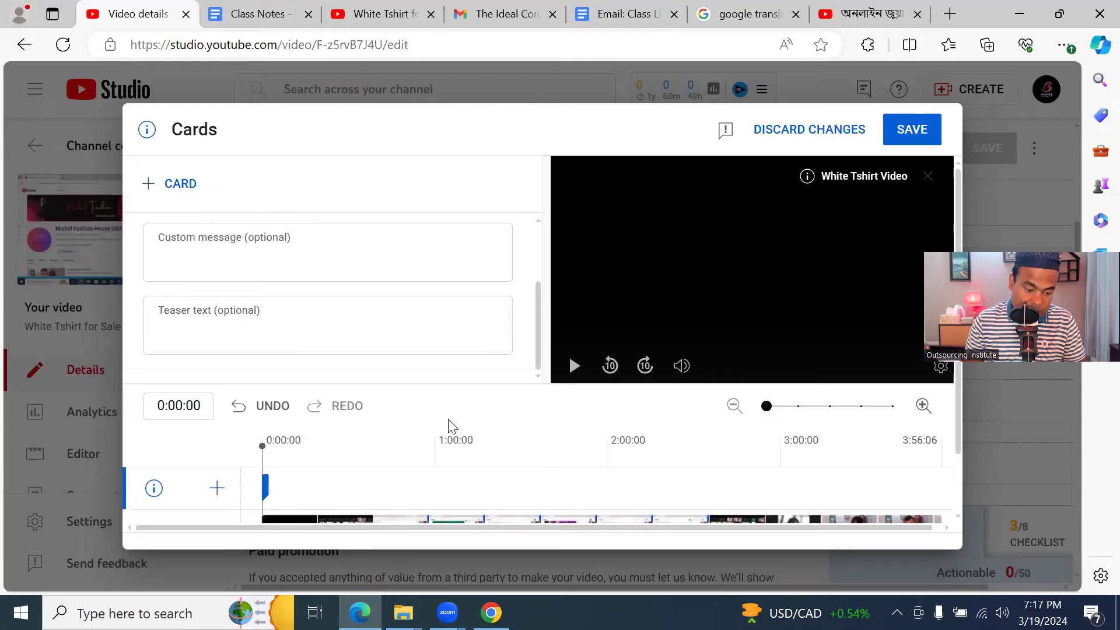
{"action": "scroll", "coordinate": [326, 286], "scroll_direction": "up", "scroll_amount": 2}
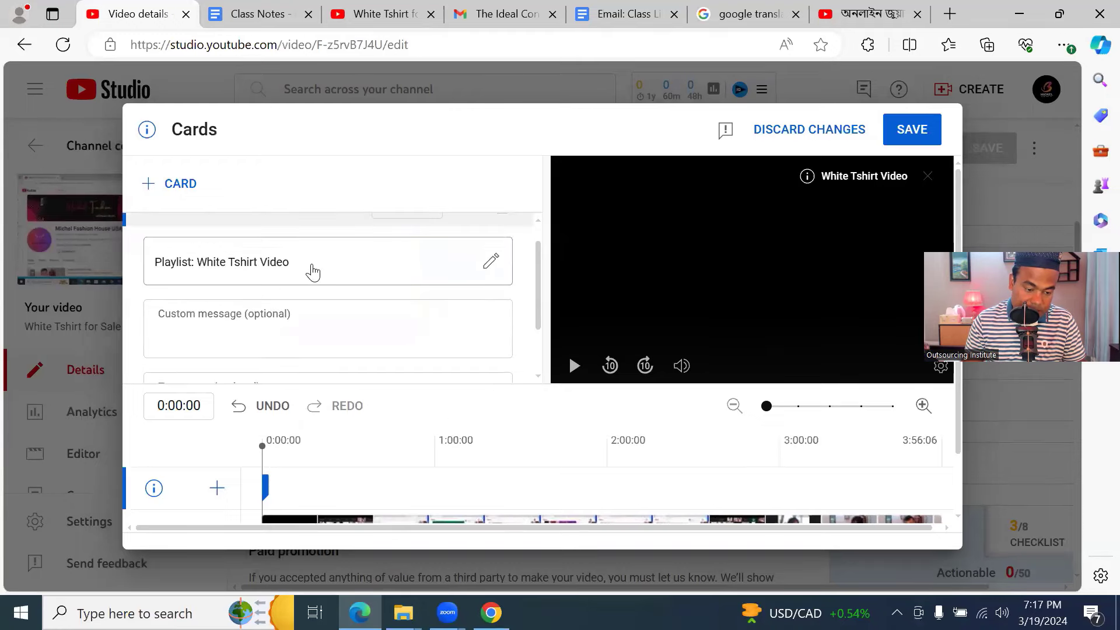
{"action": "scroll", "coordinate": [380, 270], "scroll_direction": "down", "scroll_amount": 3}
{"action": "scroll", "coordinate": [435, 449], "scroll_direction": "down", "scroll_amount": 2}
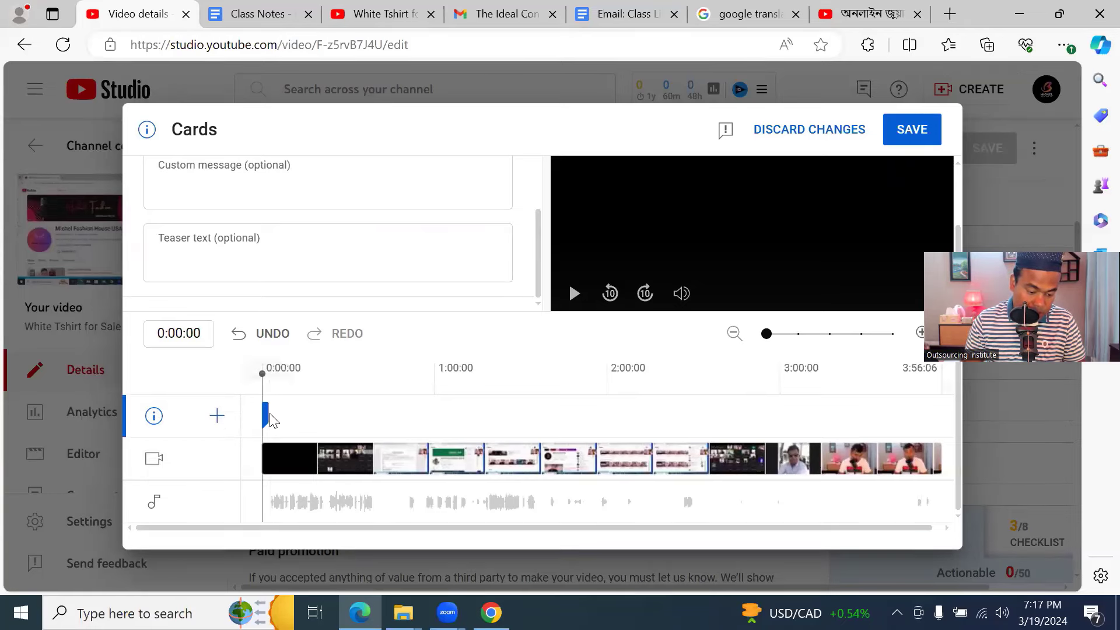
{"action": "left_click_drag", "start_coordinate": [267, 414], "coordinate": [320, 413]}
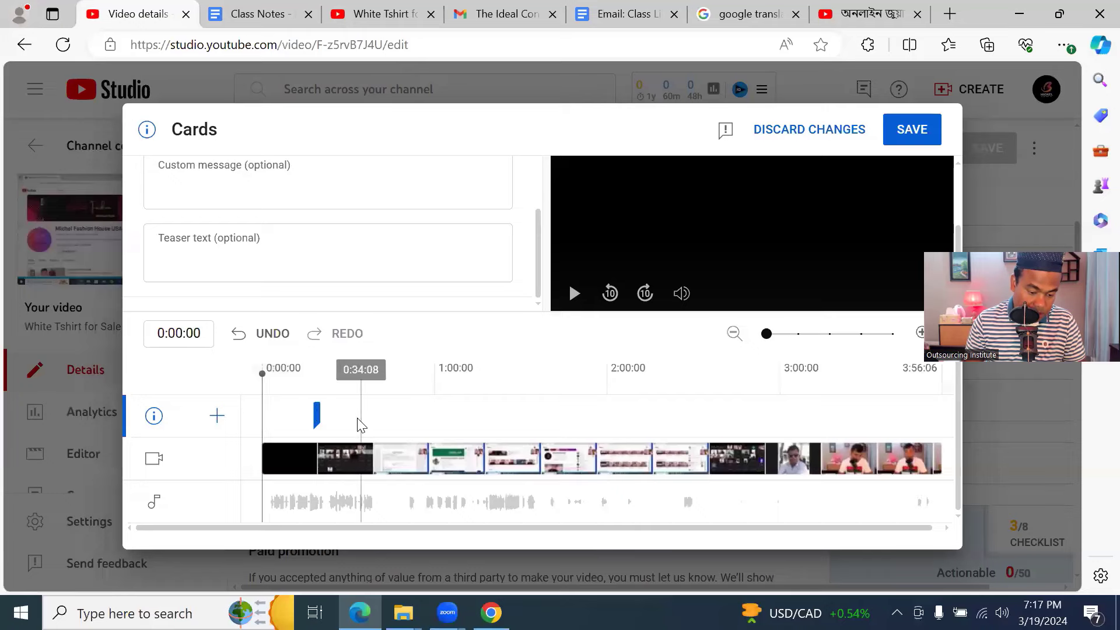
{"action": "left_click", "coordinate": [317, 374]}
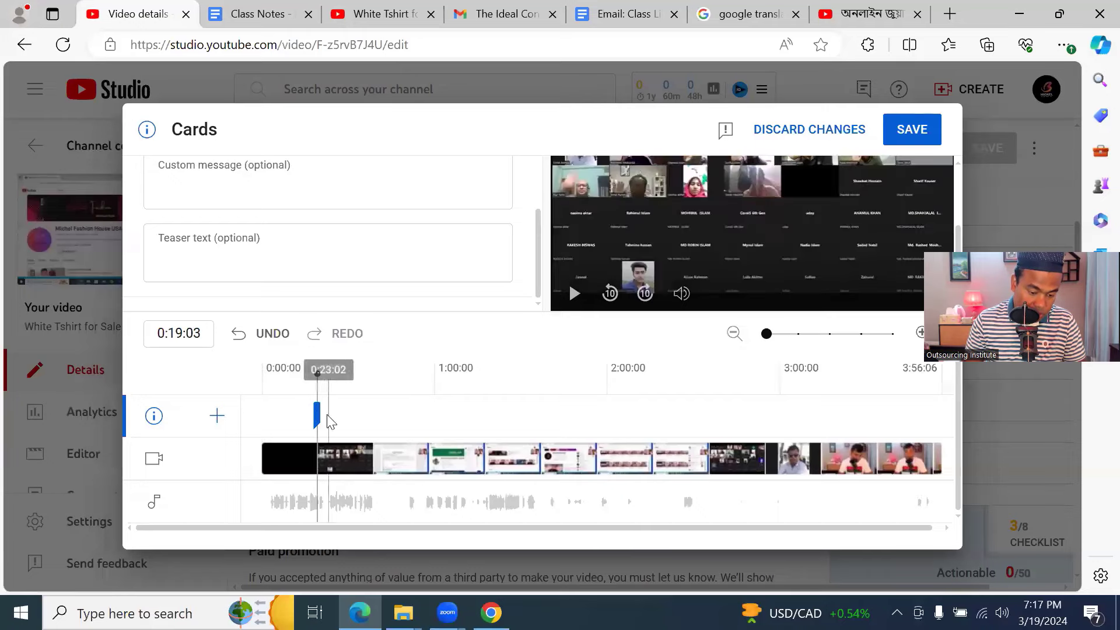
{"action": "left_click_drag", "start_coordinate": [317, 415], "coordinate": [230, 420]}
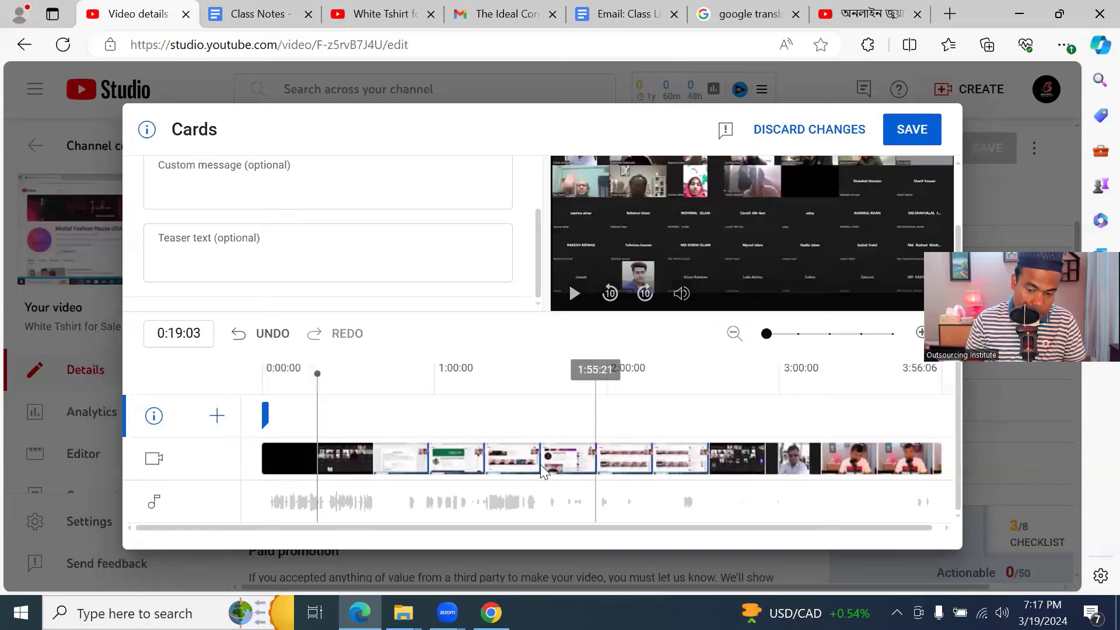
{"action": "left_click", "coordinate": [920, 138]}
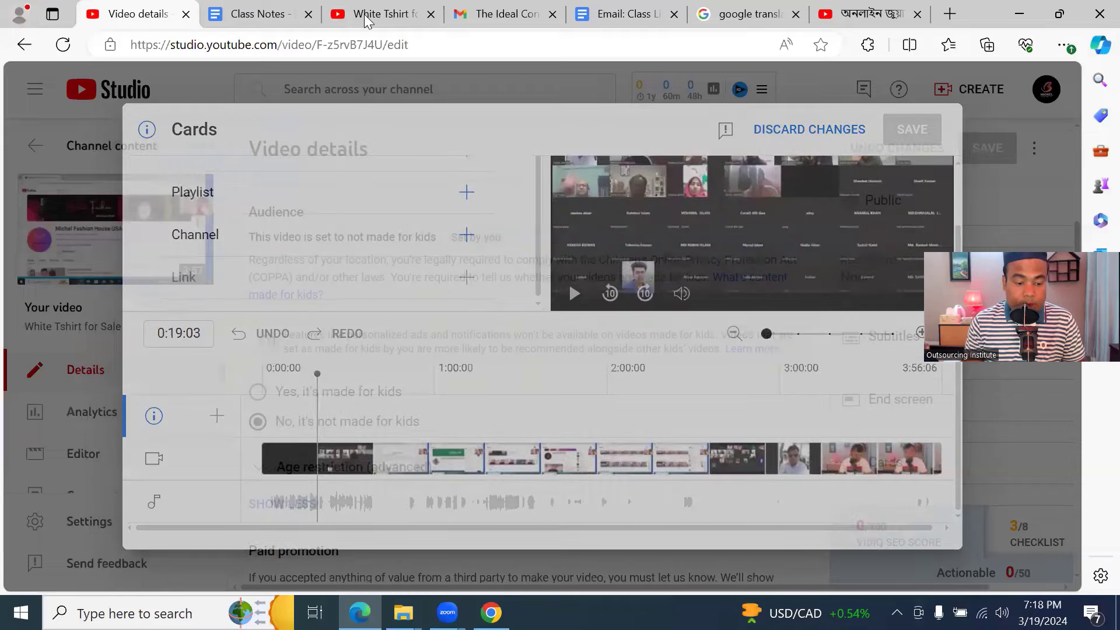
- Reload the watch page and pause it to confirm the new playlist card, then bring up Class Notes
{"action": "left_click", "coordinate": [356, 24]}
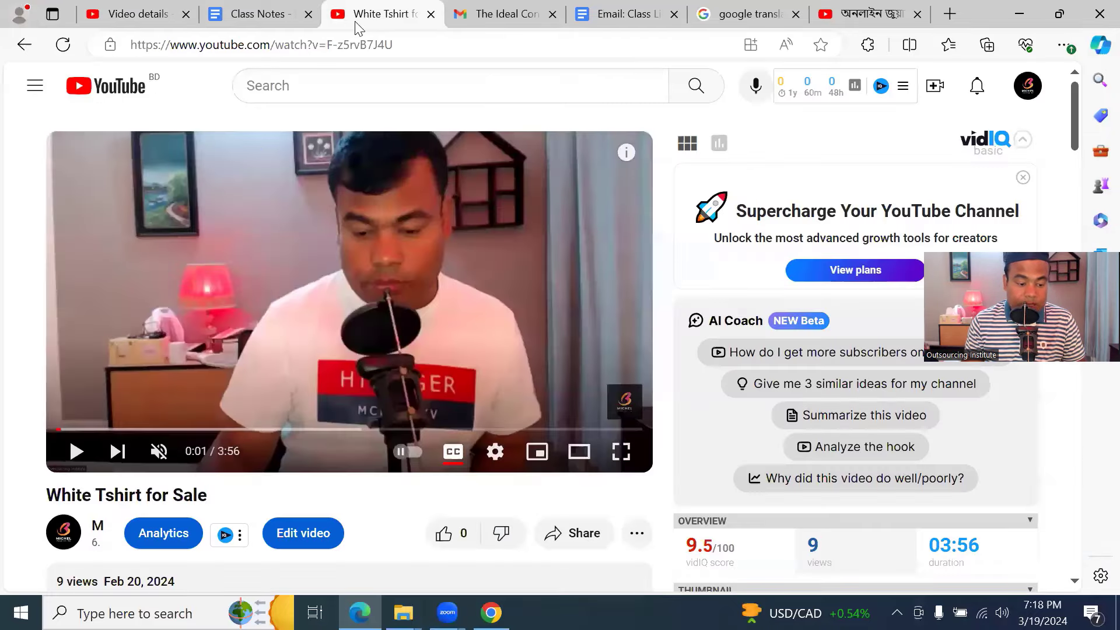
{"action": "left_click", "coordinate": [63, 44]}
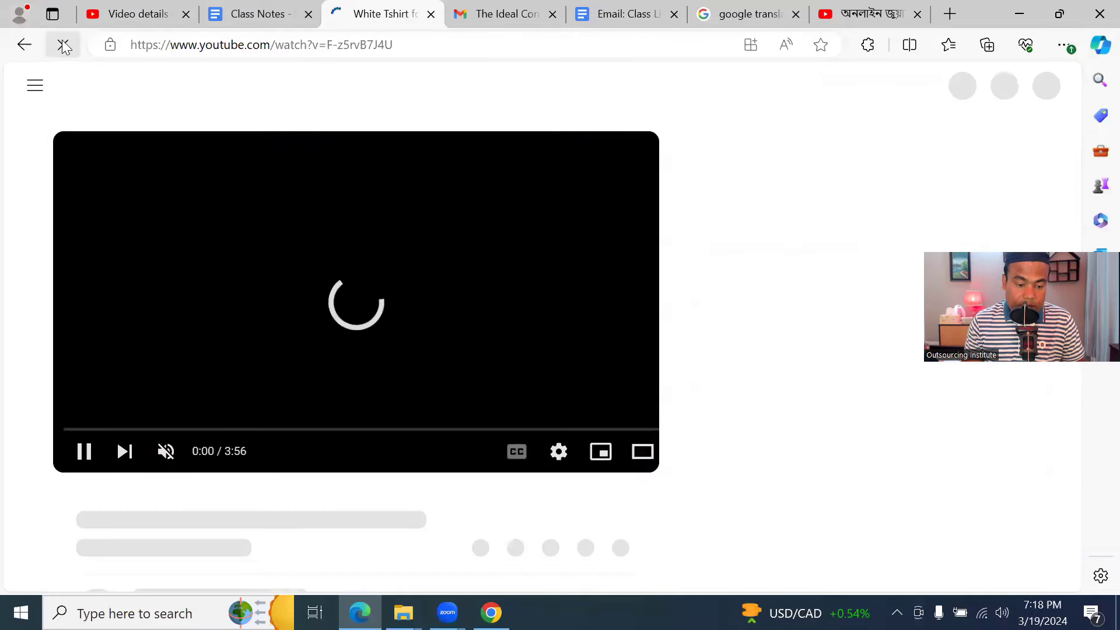
{"action": "left_click", "coordinate": [82, 450]}
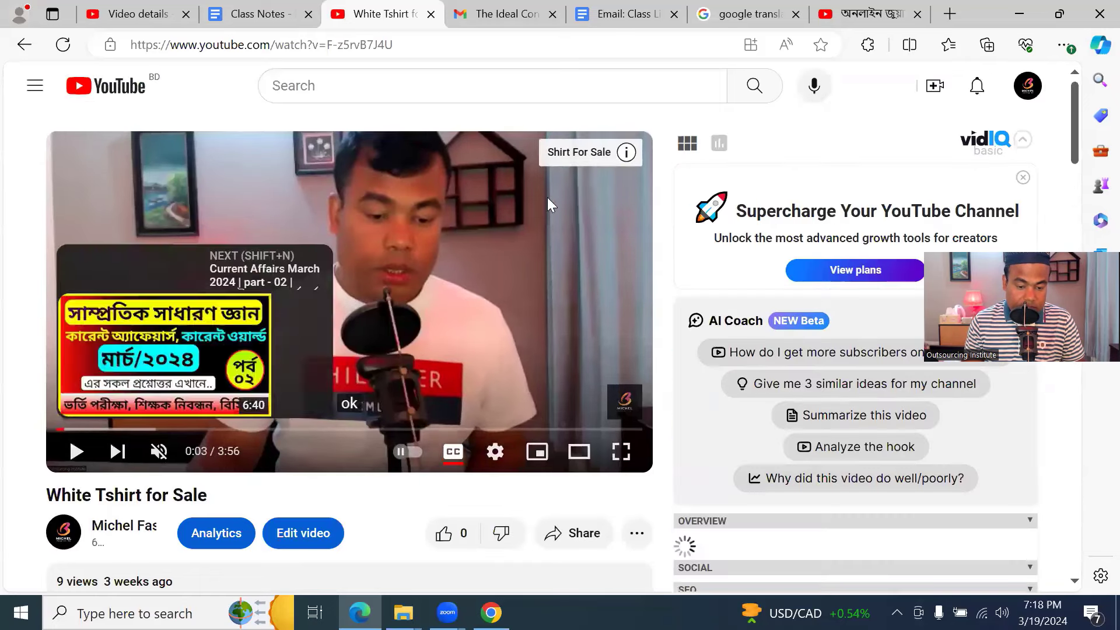
{"action": "scroll", "coordinate": [621, 160], "scroll_direction": "down", "scroll_amount": 5}
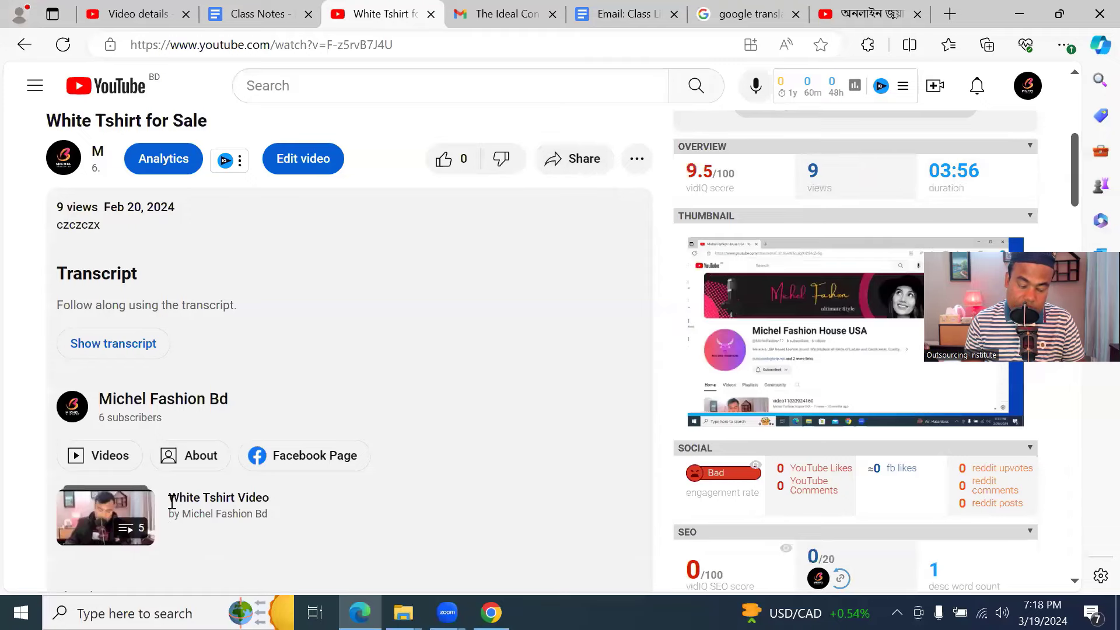
{"action": "scroll", "coordinate": [406, 428], "scroll_direction": "up", "scroll_amount": 5}
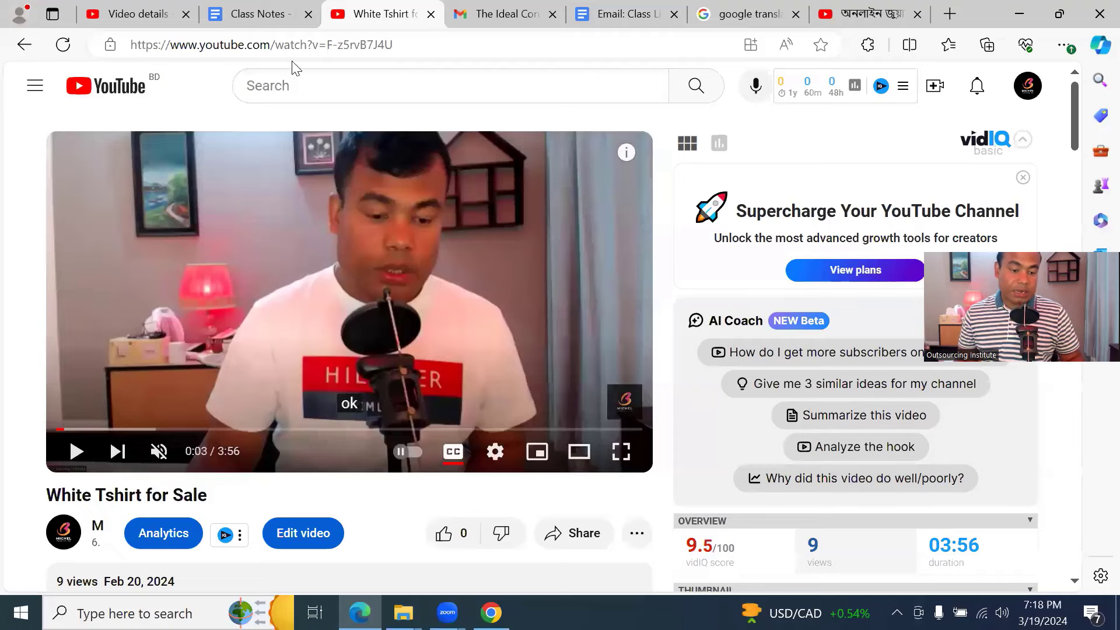
{"action": "left_click", "coordinate": [251, 29]}
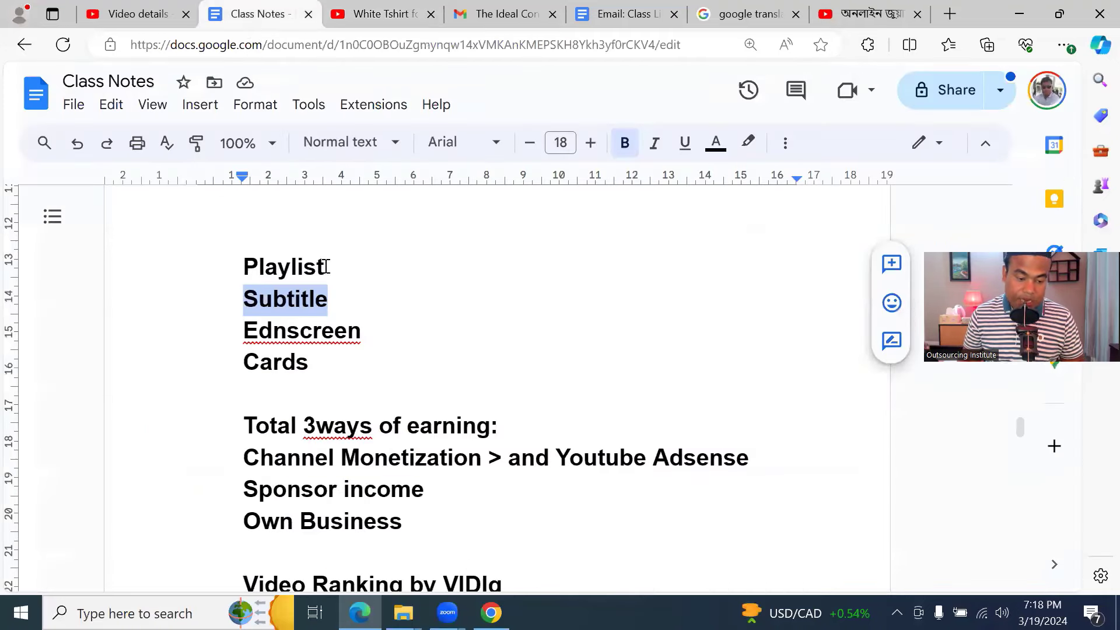
- Append '> Section' after Playlist in the Class Notes list
{"action": "left_click", "coordinate": [326, 266]}
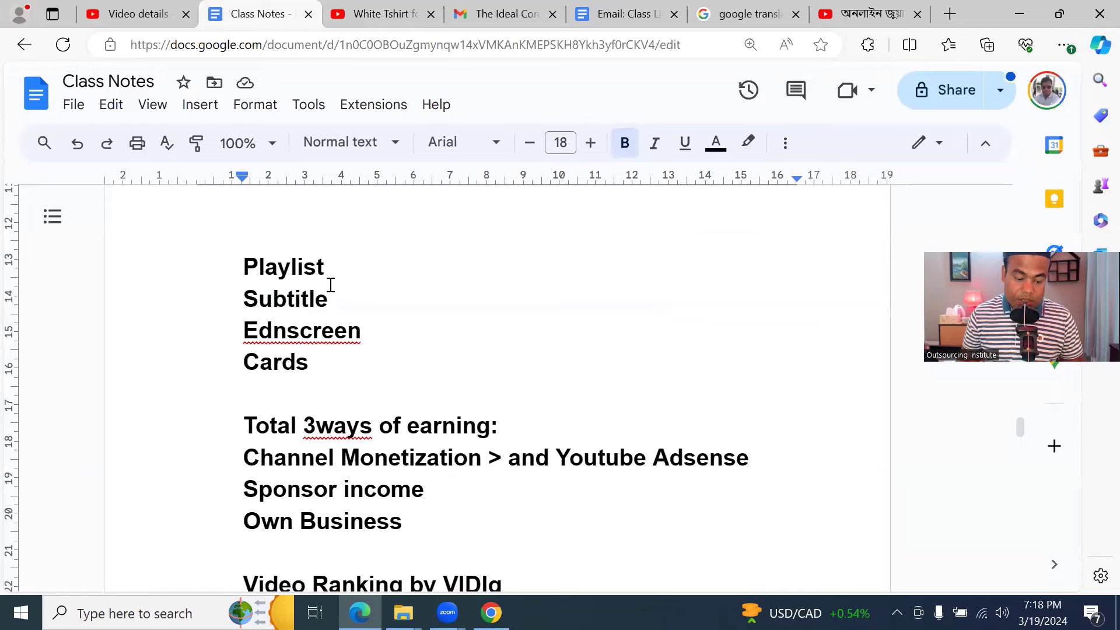
{"action": "type", "text": "> "}
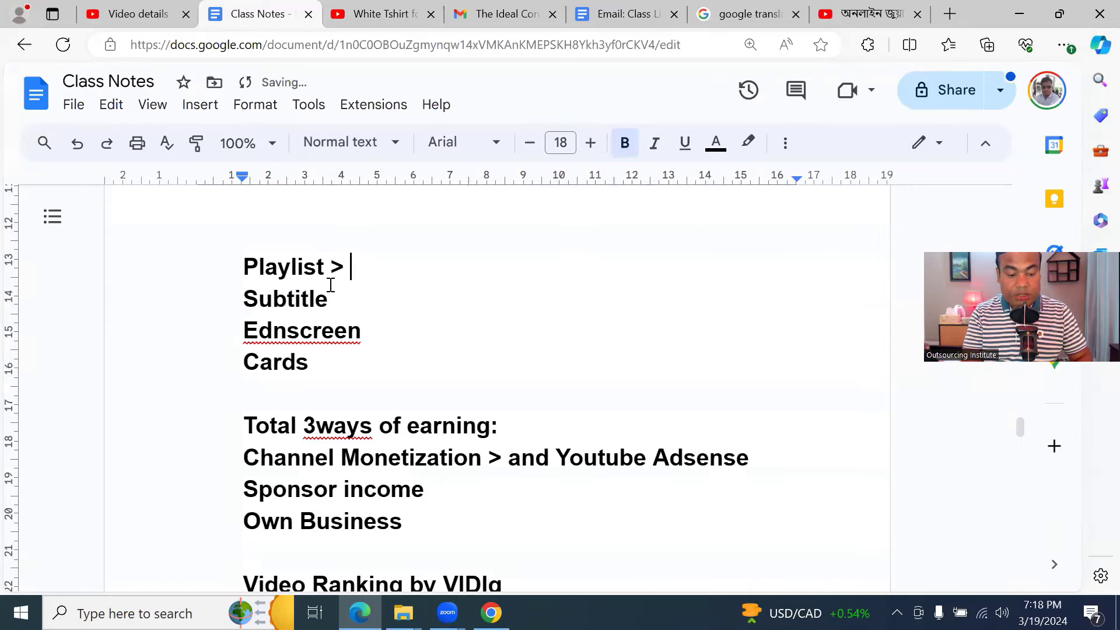
{"action": "type", "text": "Secton"}
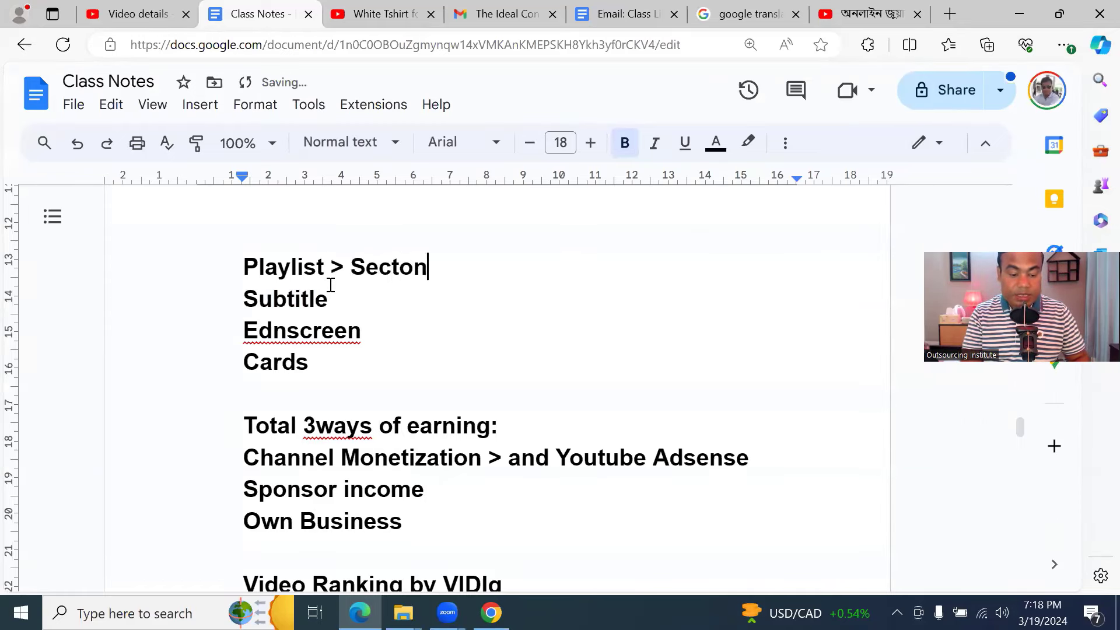
{"action": "key", "text": "BackSpace"}
{"action": "key", "text": "BackSpace"}
{"action": "type", "text": "ion"}
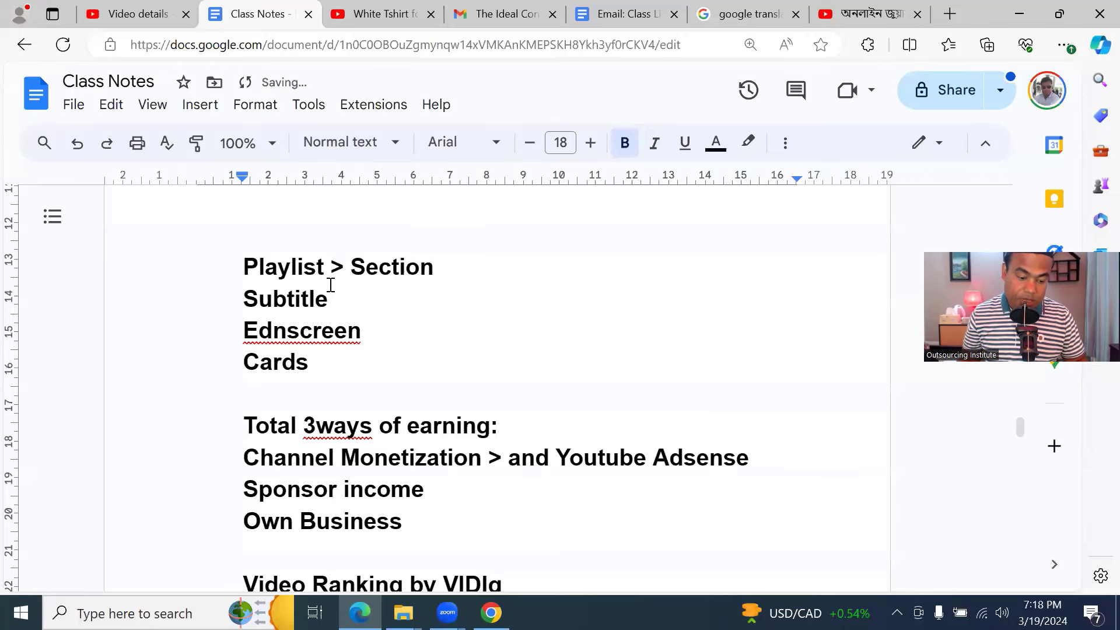
{"action": "left_click", "coordinate": [339, 303]}
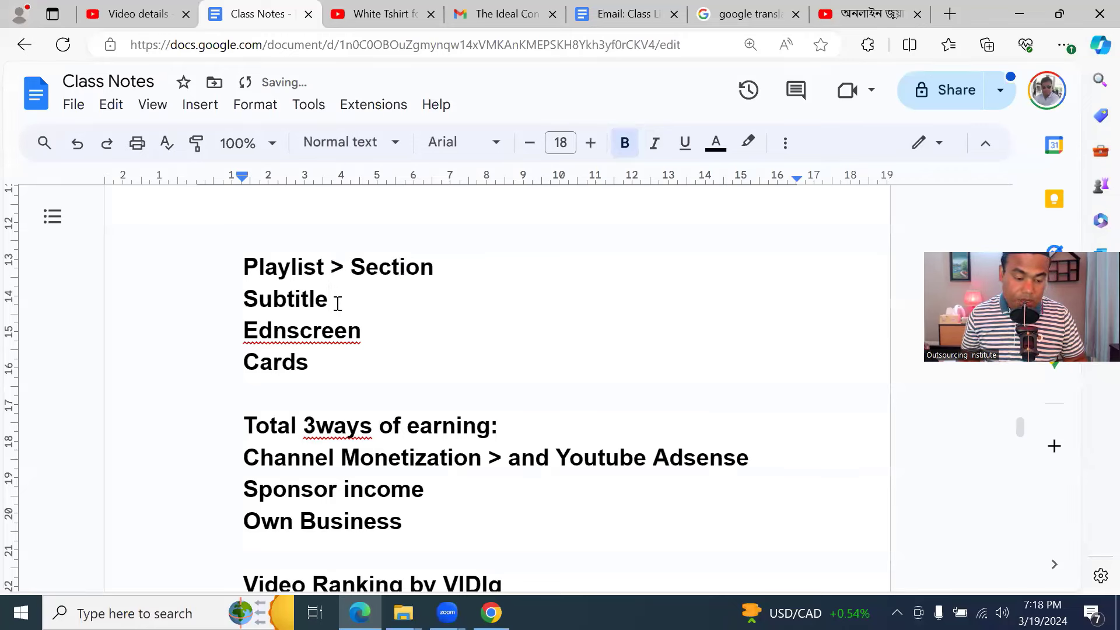
{"action": "left_click", "coordinate": [326, 269]}
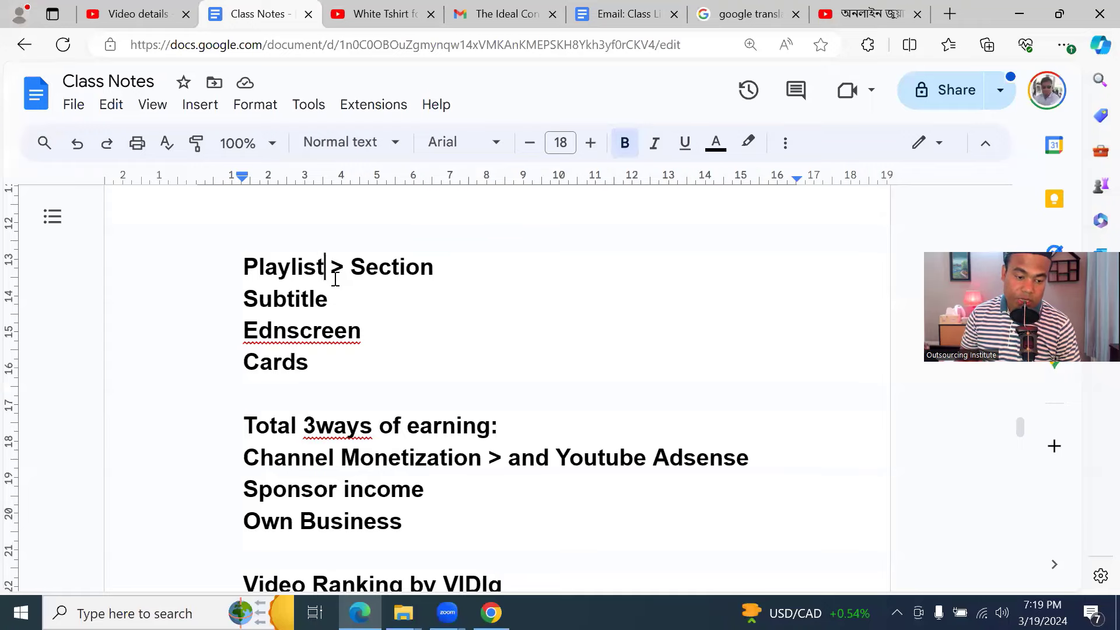
- Search YouTube for 'ms word tutorial', browse the course results, then return to Class Notes
{"action": "left_click", "coordinate": [857, 18]}
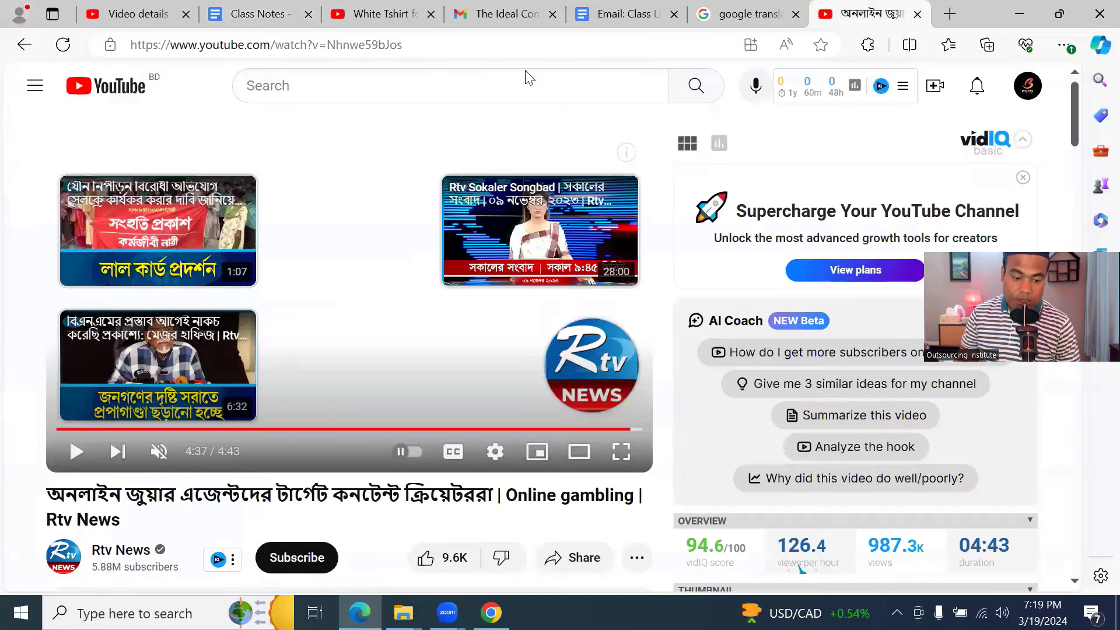
{"action": "left_click", "coordinate": [406, 79]}
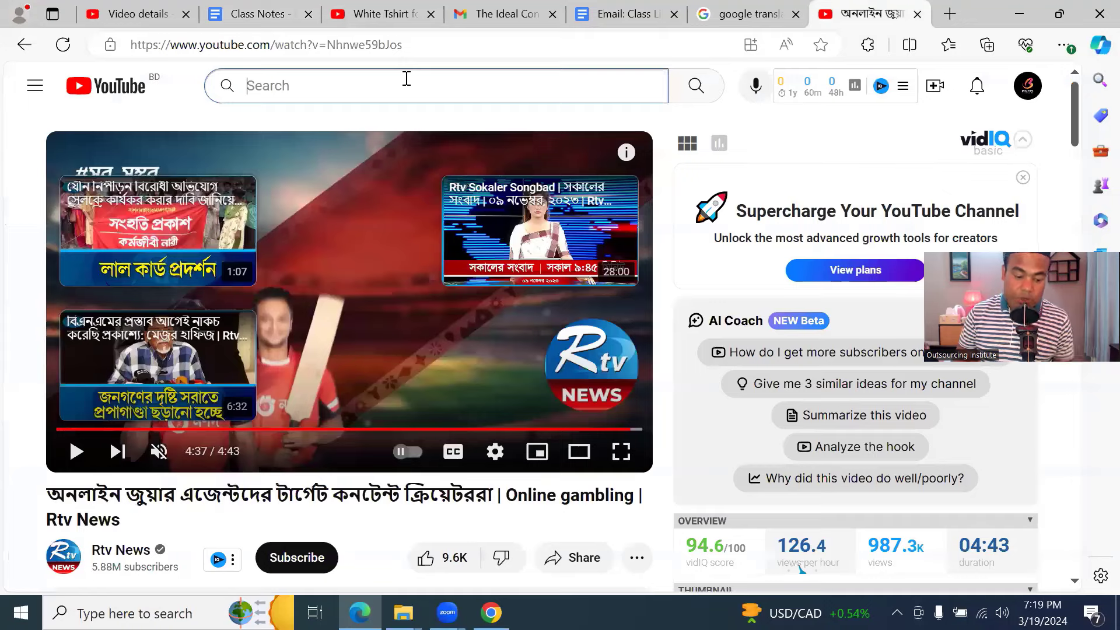
{"action": "type", "text": "ms wo"}
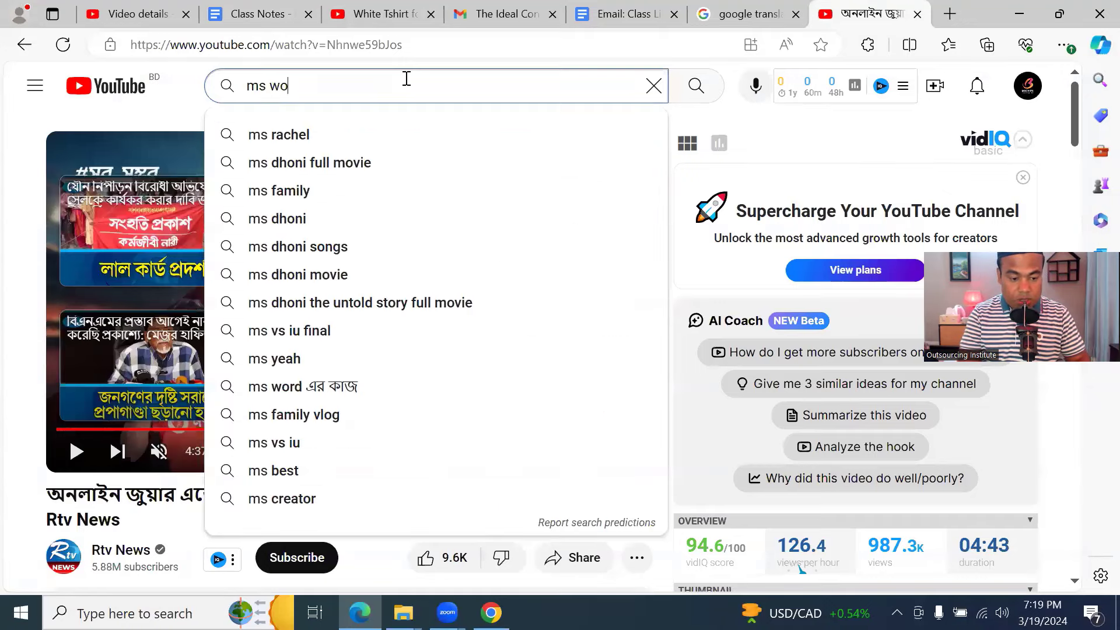
{"action": "type", "text": "rd tutorial"}
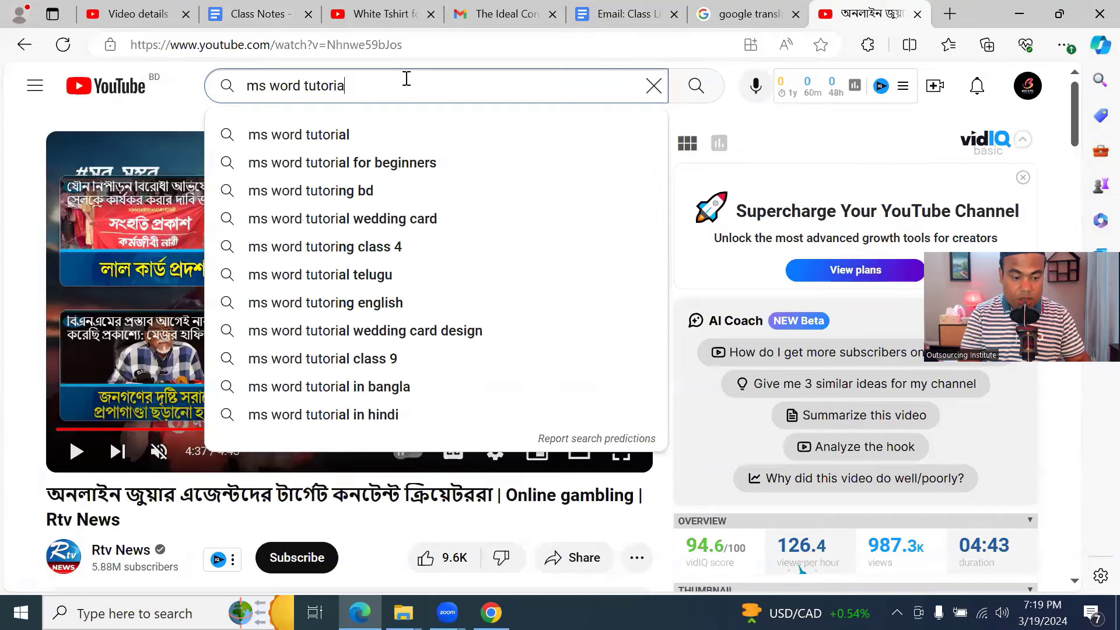
{"action": "key", "text": "Return"}
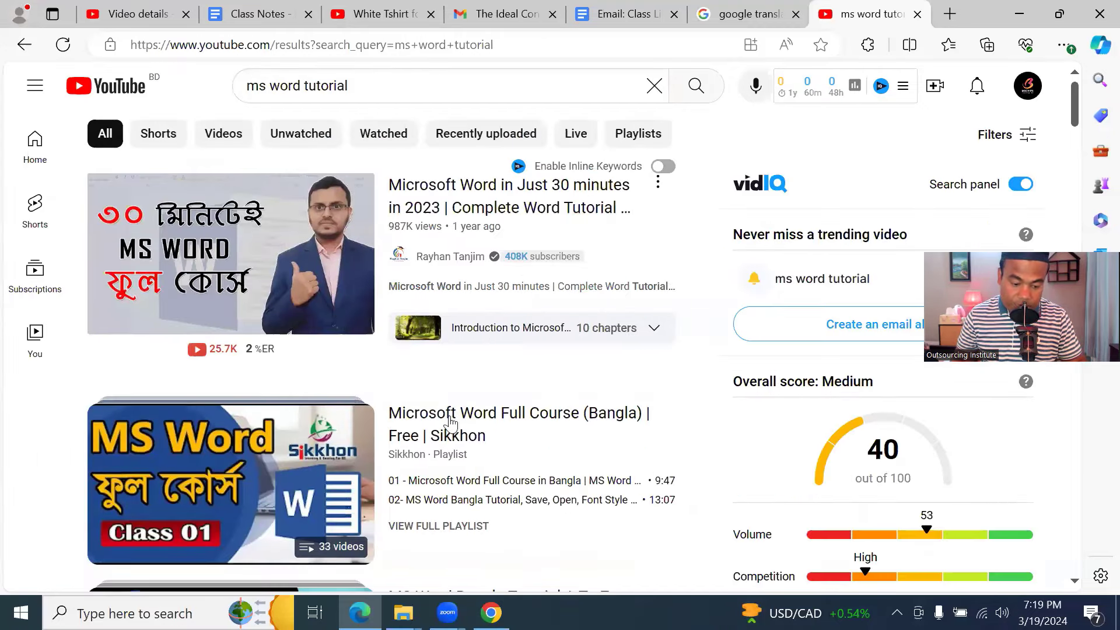
{"action": "scroll", "coordinate": [525, 255], "scroll_direction": "down", "scroll_amount": 3}
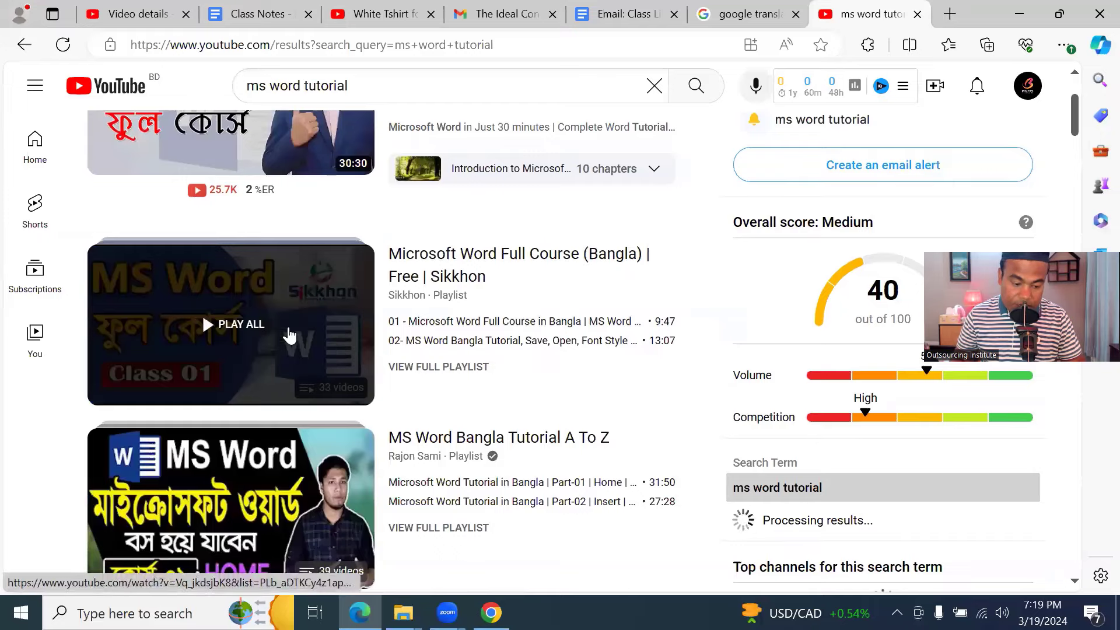
{"action": "scroll", "coordinate": [264, 334], "scroll_direction": "down", "scroll_amount": 8}
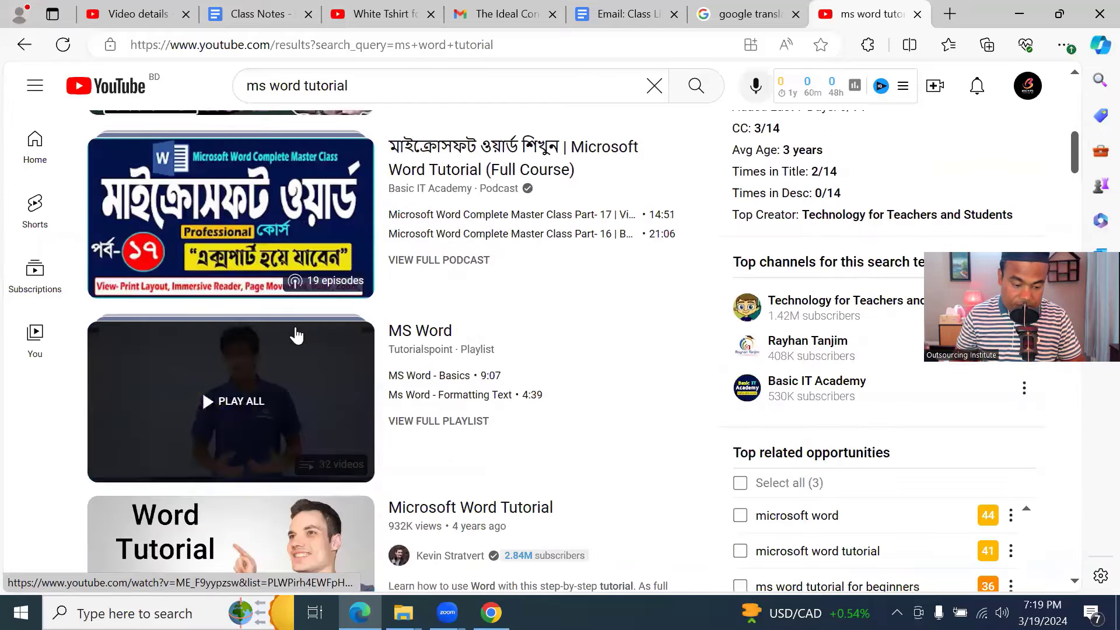
{"action": "scroll", "coordinate": [254, 400], "scroll_direction": "down", "scroll_amount": 4}
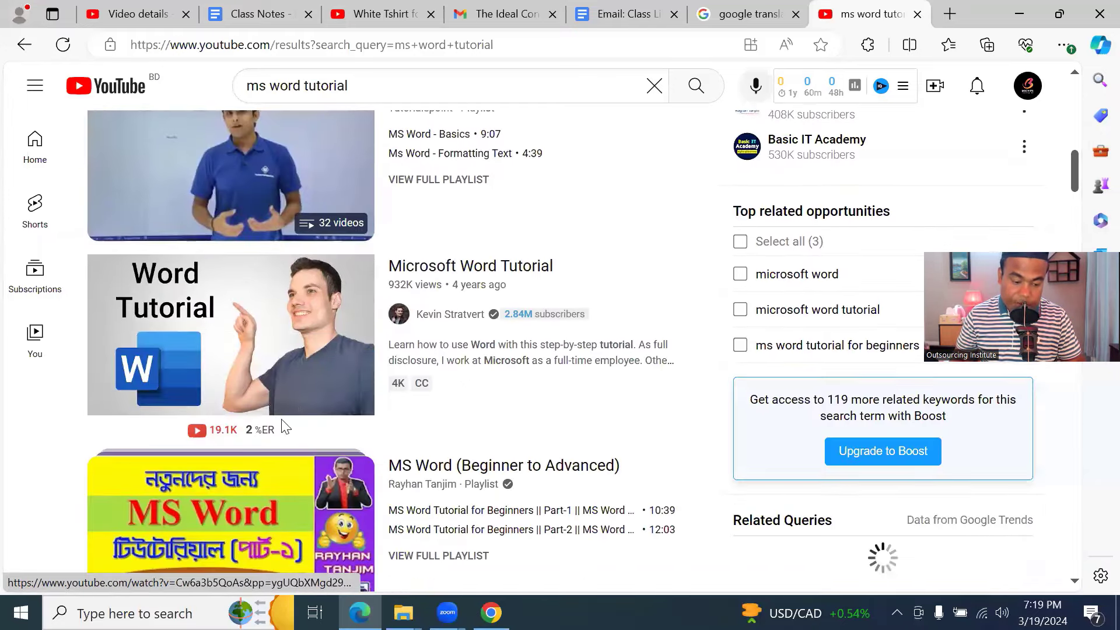
{"action": "scroll", "coordinate": [466, 438], "scroll_direction": "up", "scroll_amount": 7}
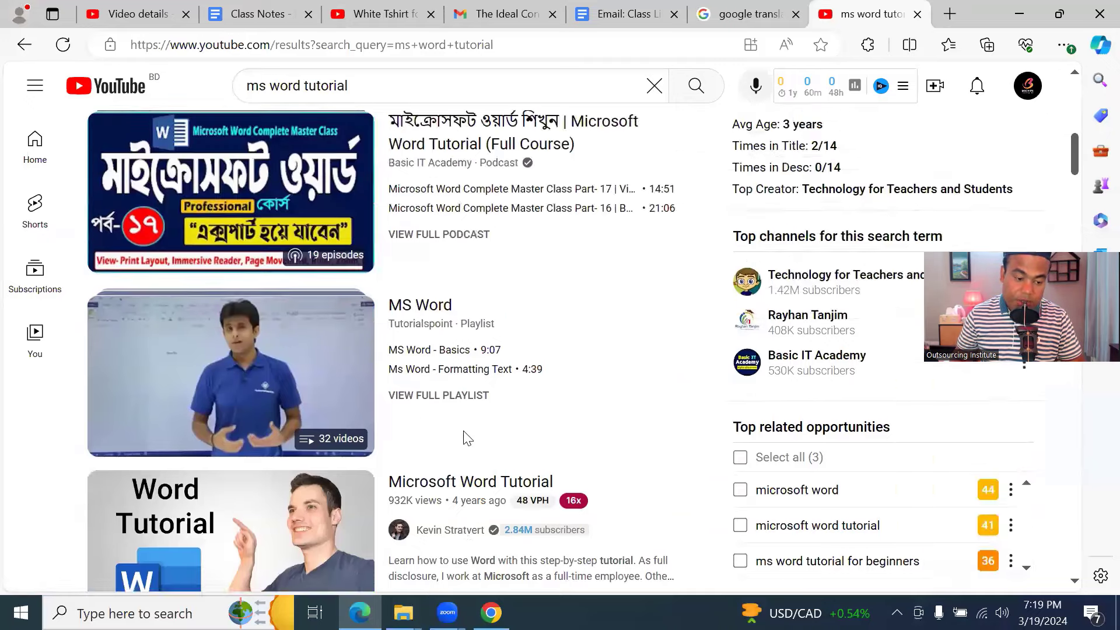
{"action": "scroll", "coordinate": [464, 434], "scroll_direction": "up", "scroll_amount": 8}
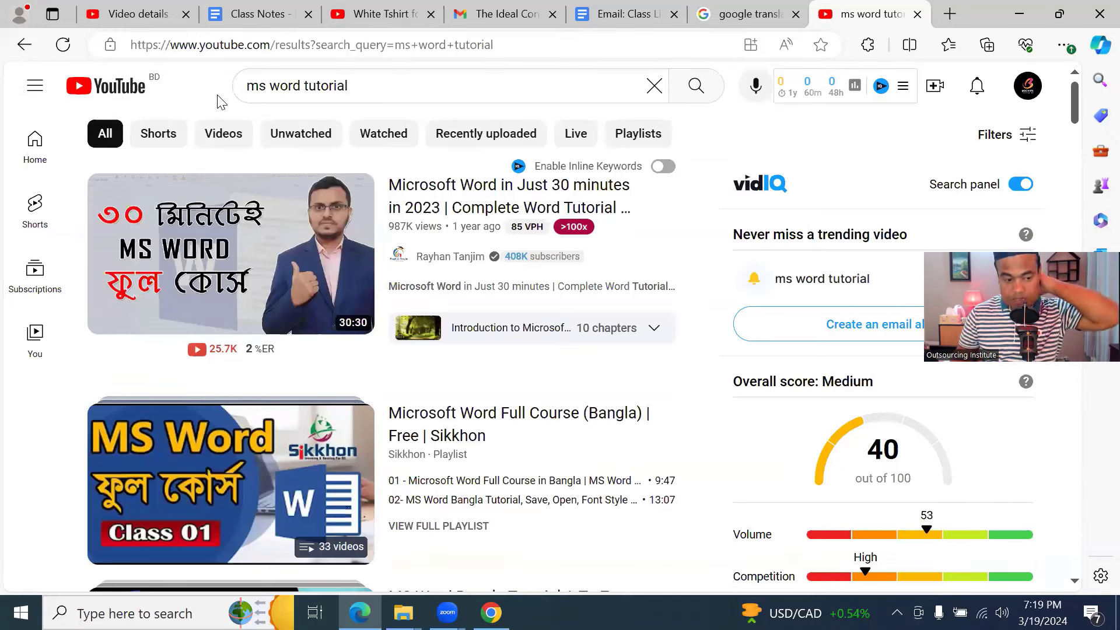
{"action": "left_click", "coordinate": [144, 11]}
- In the Class Notes doc, append ' ( i button )' to the Cards line
{"action": "left_click", "coordinate": [272, 12]}
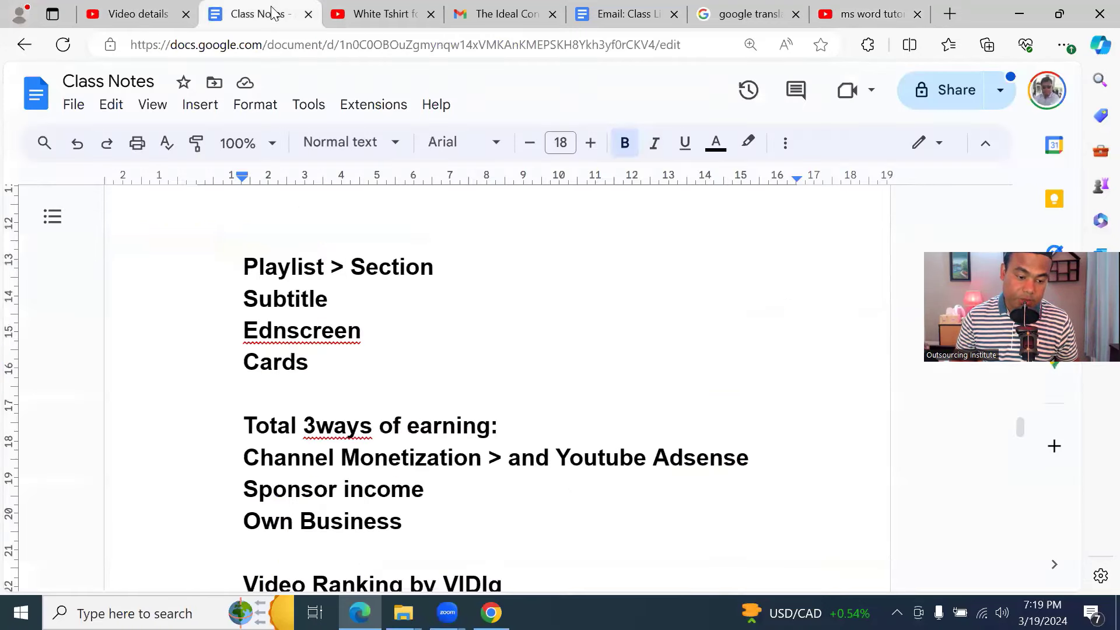
{"action": "left_click", "coordinate": [284, 276]}
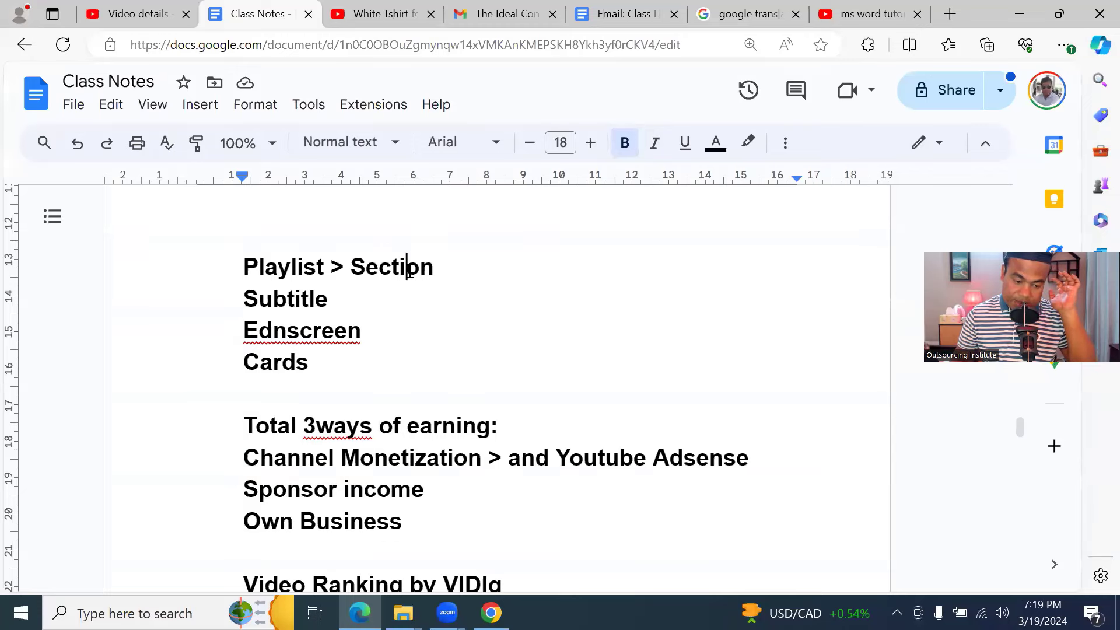
{"action": "left_click", "coordinate": [330, 300]}
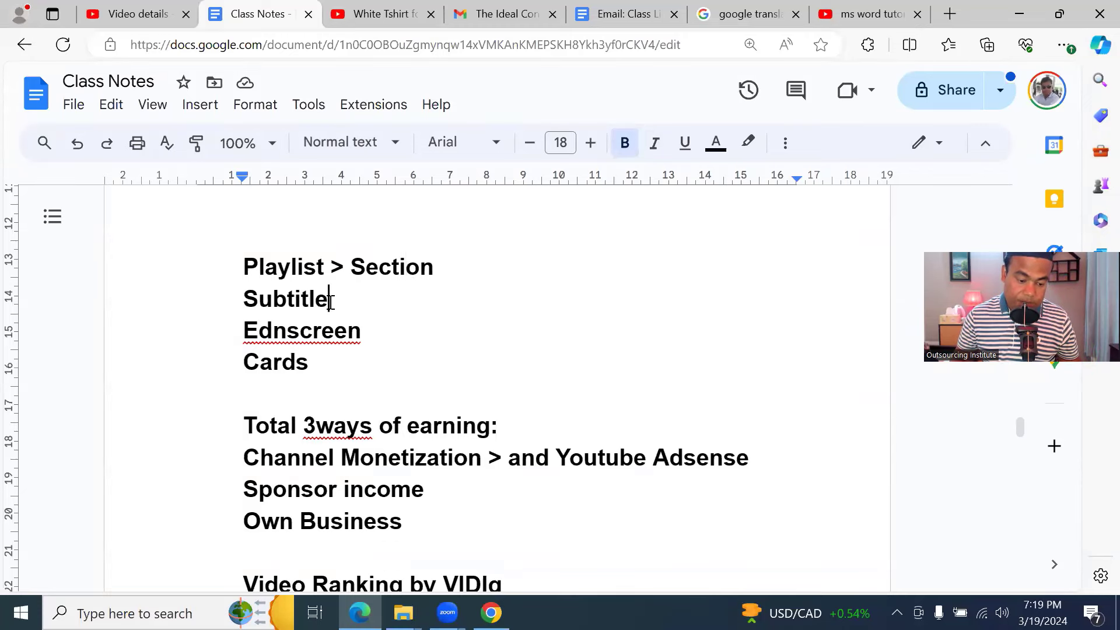
{"action": "left_click", "coordinate": [362, 333]}
{"action": "left_click", "coordinate": [319, 366]}
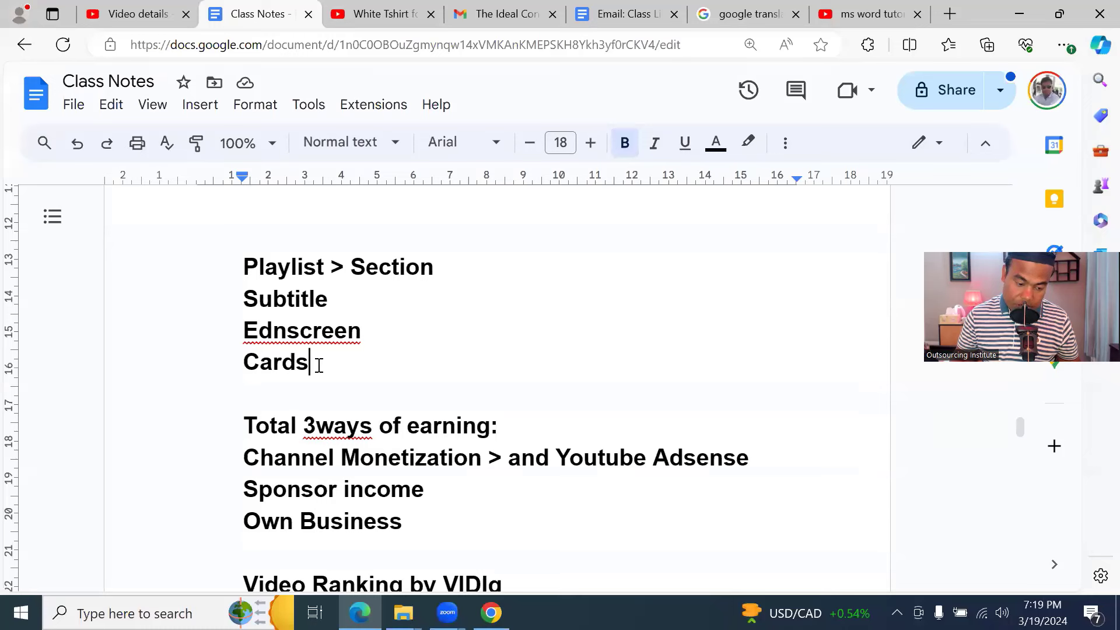
{"action": "type", "text": "( i"}
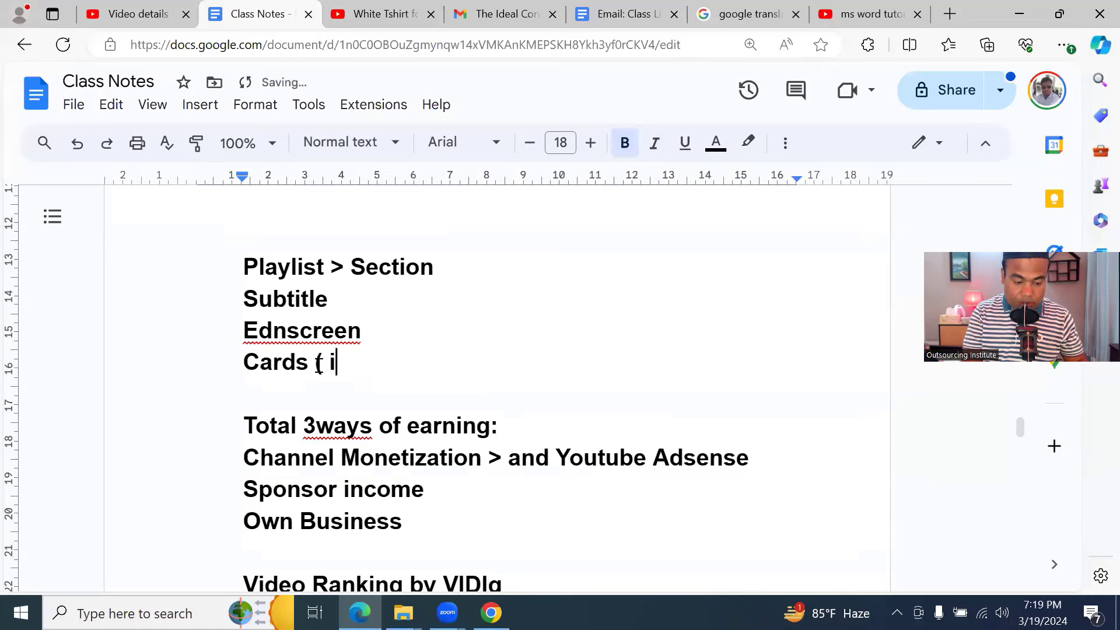
{"action": "type", "text": " button"}
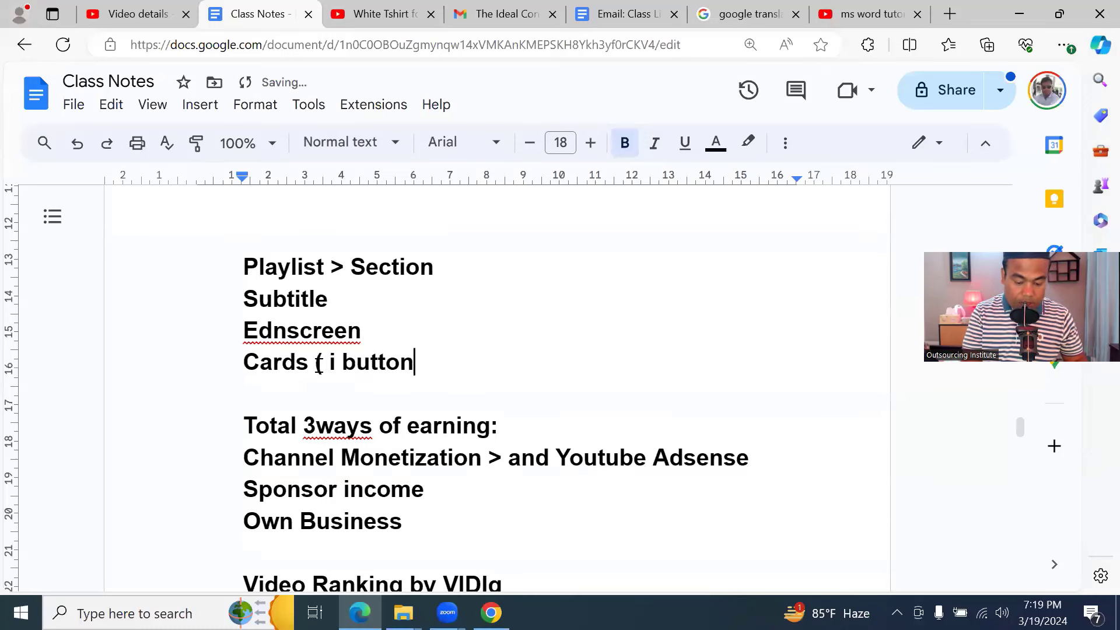
{"action": "type", "text": " )"}
- Highlight the Channel Monetization, Sponsor income and Own Business earning lines in turn
{"action": "scroll", "coordinate": [402, 406], "scroll_direction": "down", "scroll_amount": 2}
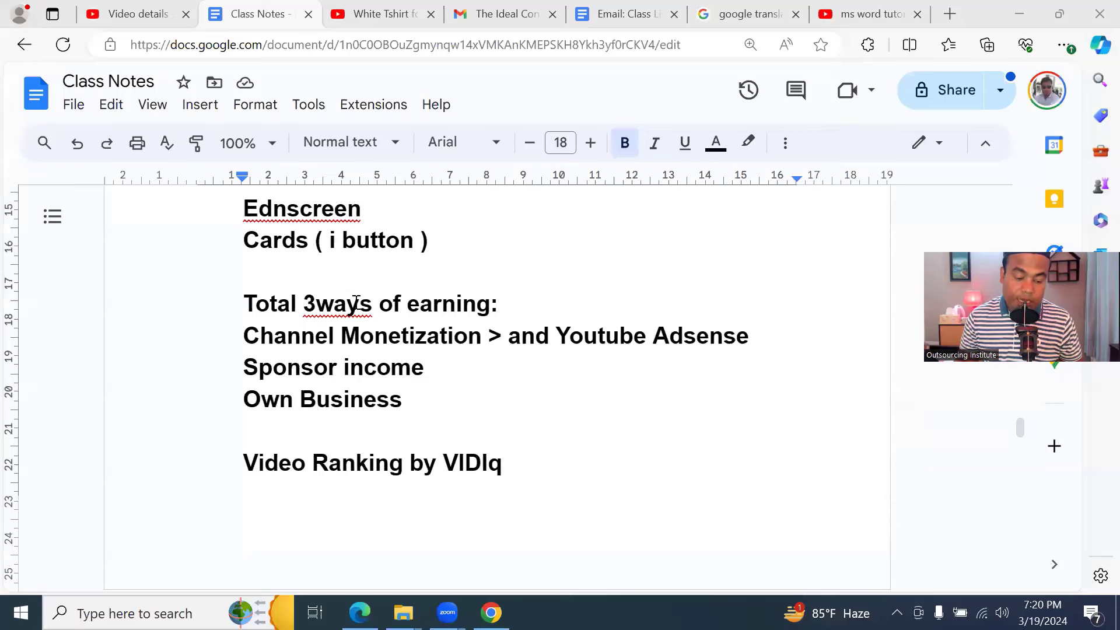
{"action": "left_click", "coordinate": [281, 303]}
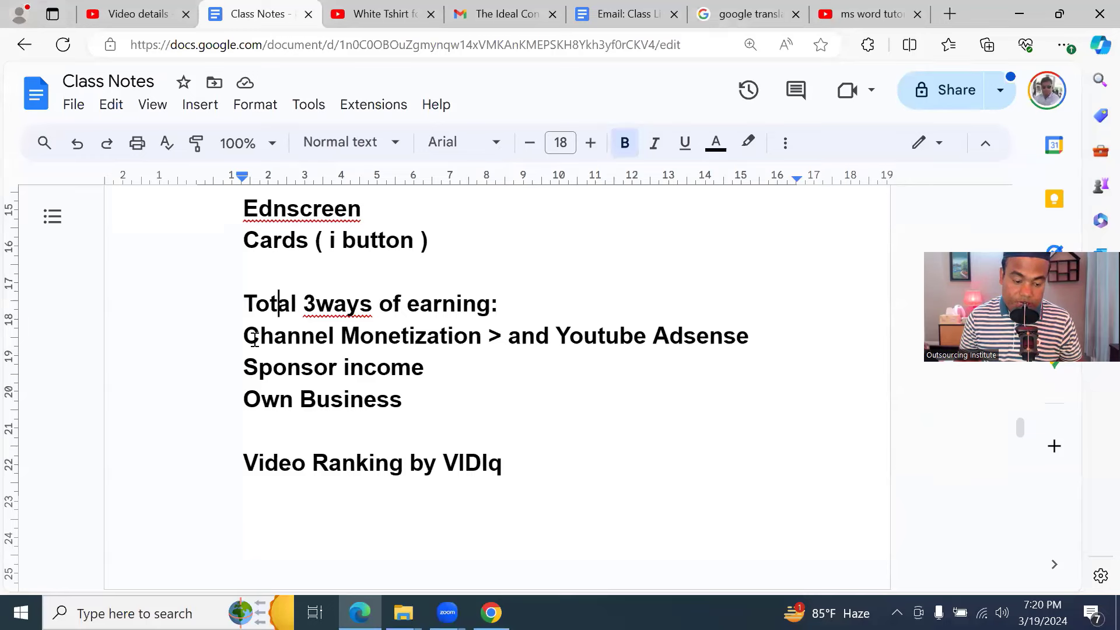
{"action": "left_click_drag", "start_coordinate": [260, 341], "coordinate": [465, 343]}
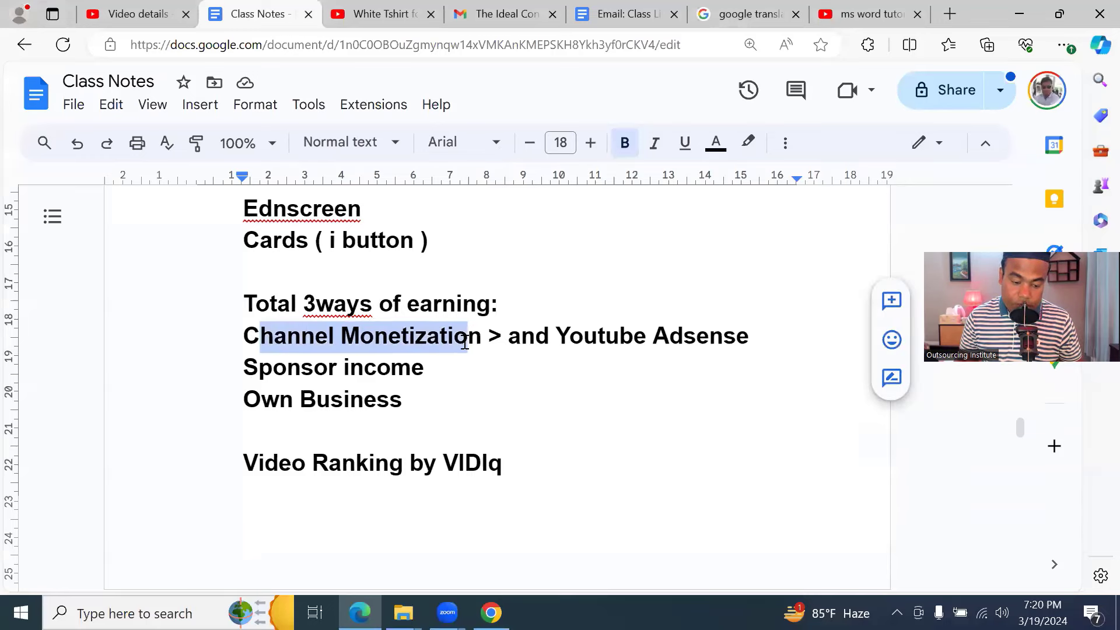
{"action": "left_click", "coordinate": [364, 371]}
{"action": "left_click_drag", "start_coordinate": [243, 369], "coordinate": [423, 371]}
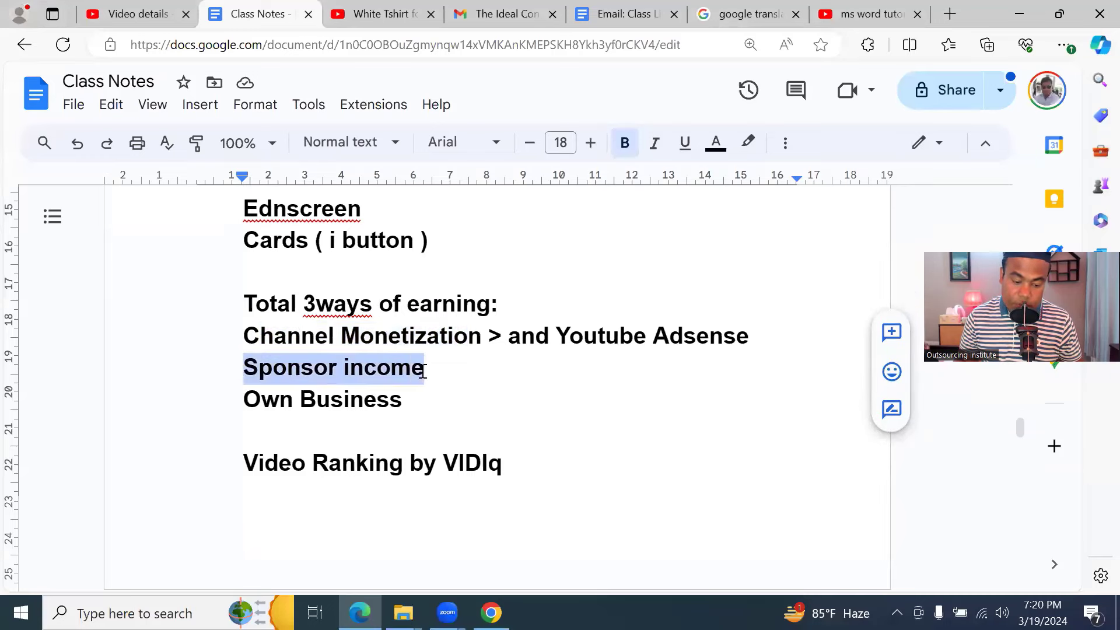
{"action": "left_click", "coordinate": [282, 403]}
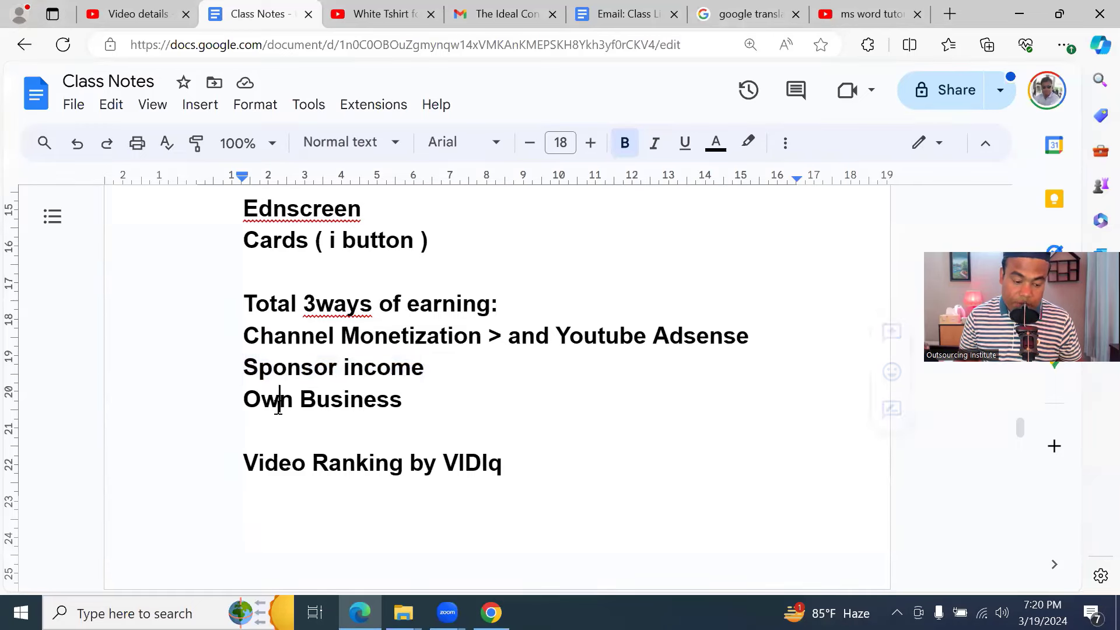
{"action": "left_click_drag", "start_coordinate": [244, 402], "coordinate": [410, 404]}
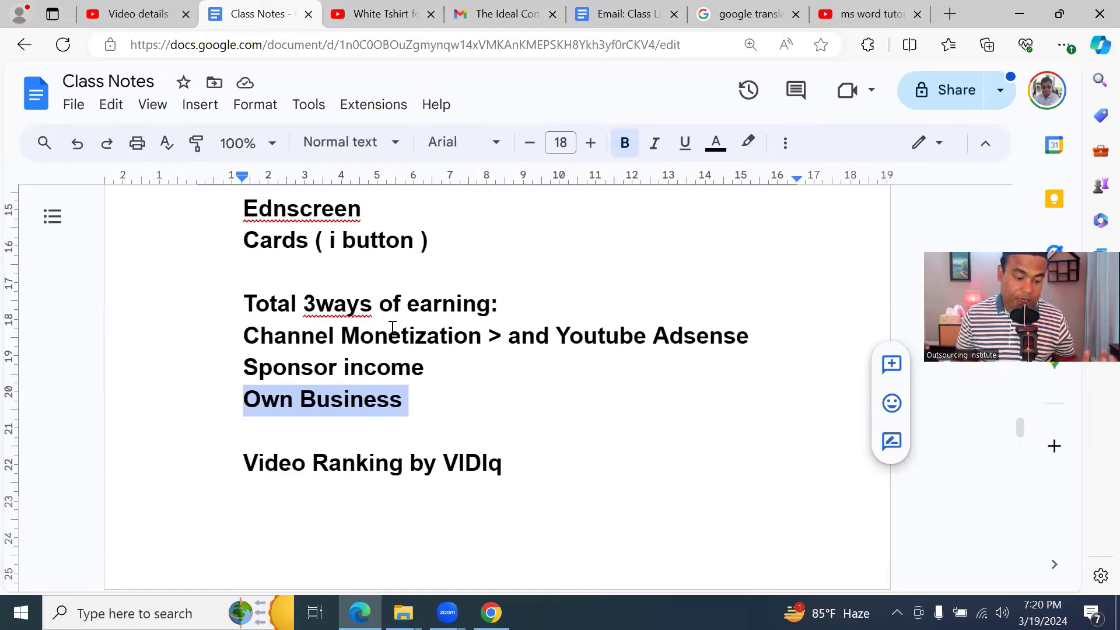
{"action": "left_click", "coordinate": [392, 328]}
{"action": "left_click_drag", "start_coordinate": [243, 335], "coordinate": [484, 345]}
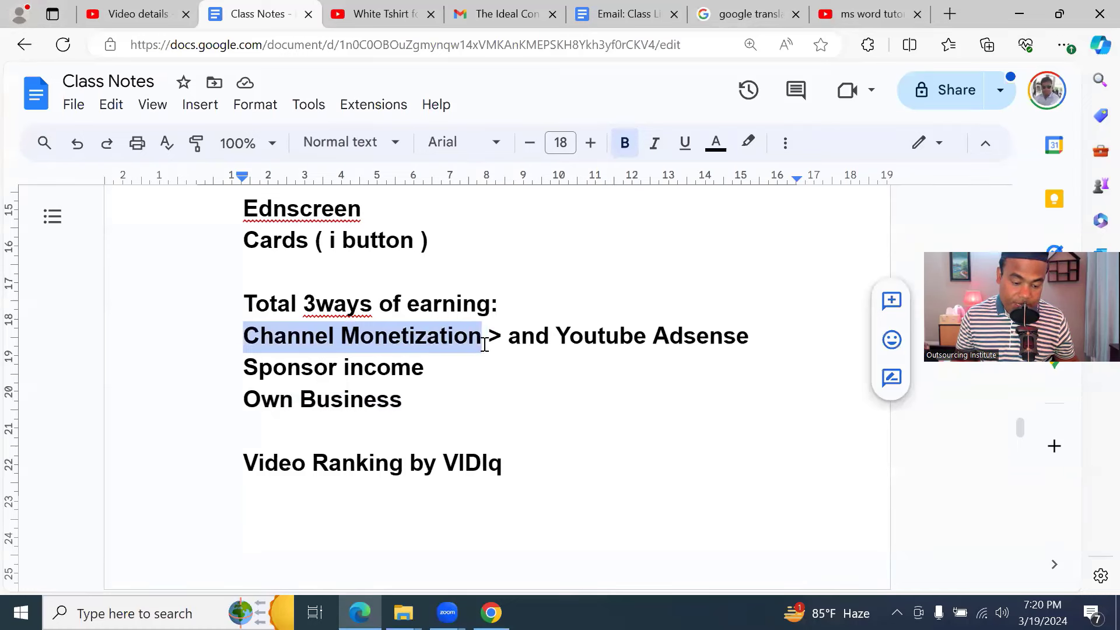